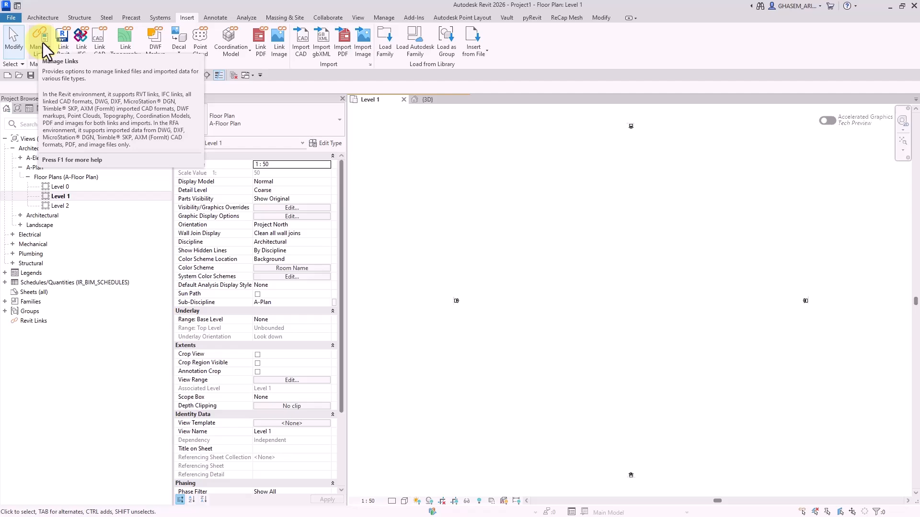
Check the project's link manager for existing linked files and shrink its window
click(42, 42)
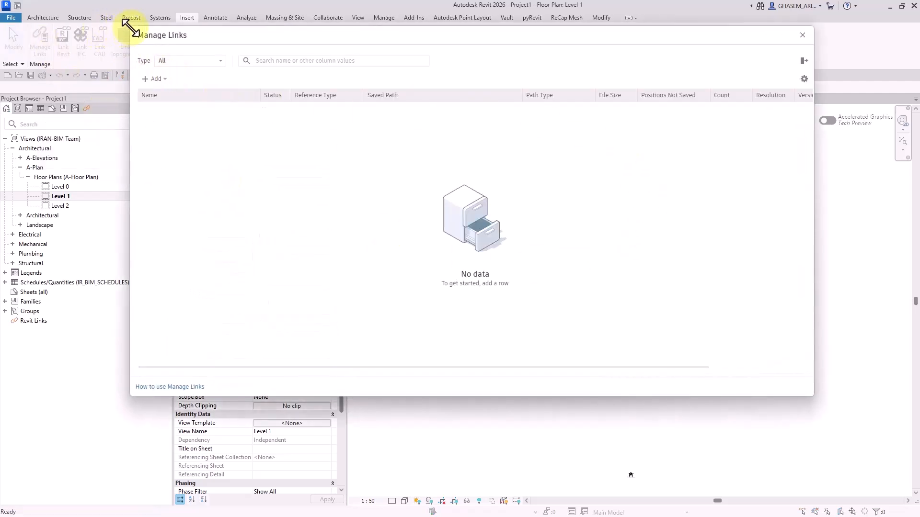
drag(130, 27, 225, 70)
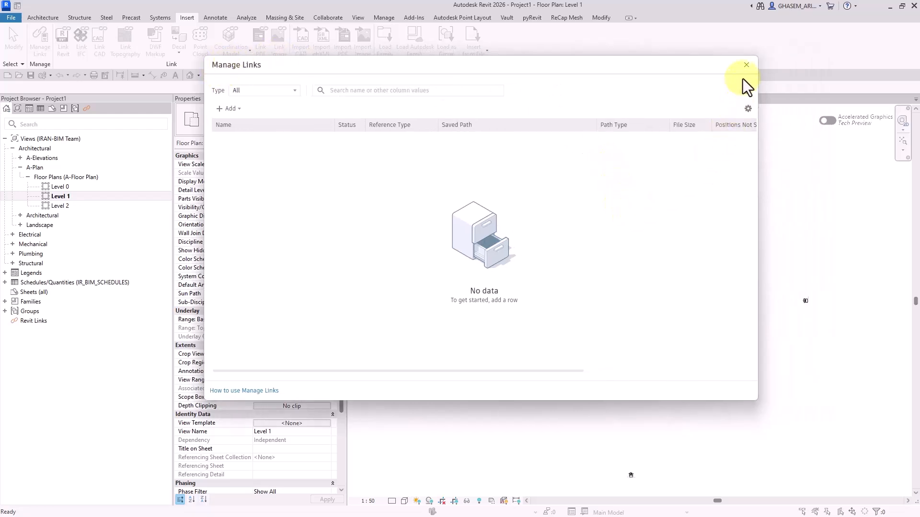
click(746, 65)
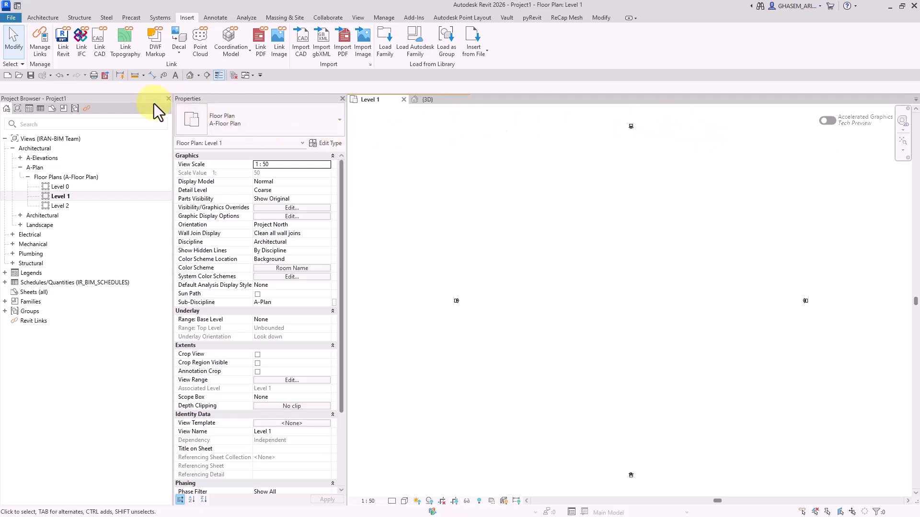
Link the CAD file 1_TOF.dwg from the DWG folder with import units in meter and colors set to Invert
click(100, 53)
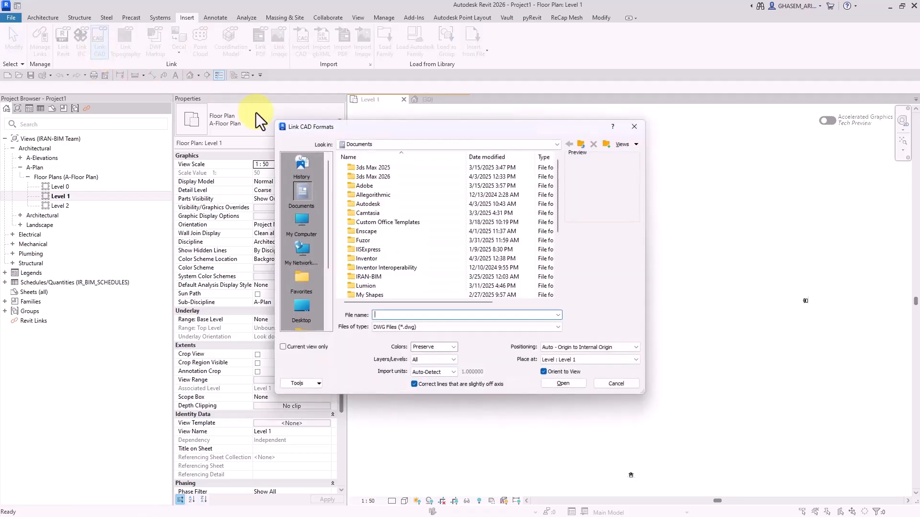
click(374, 144)
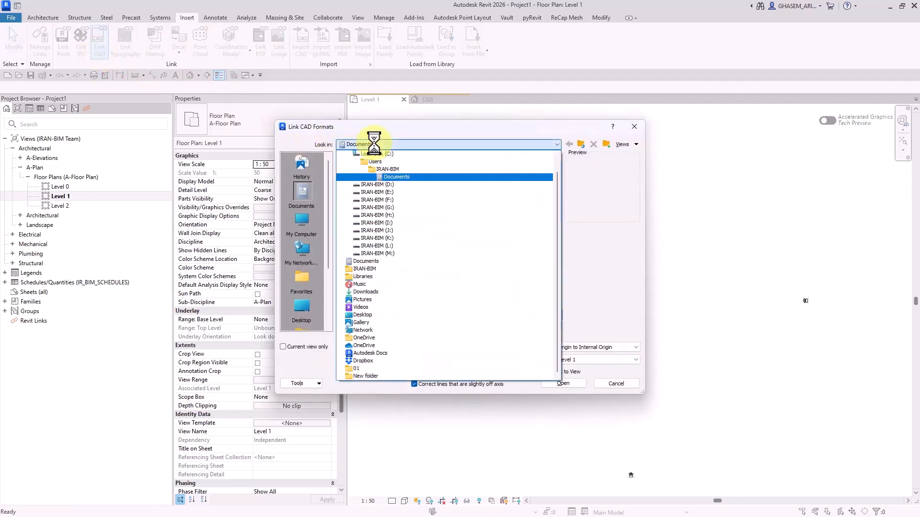
click(376, 194)
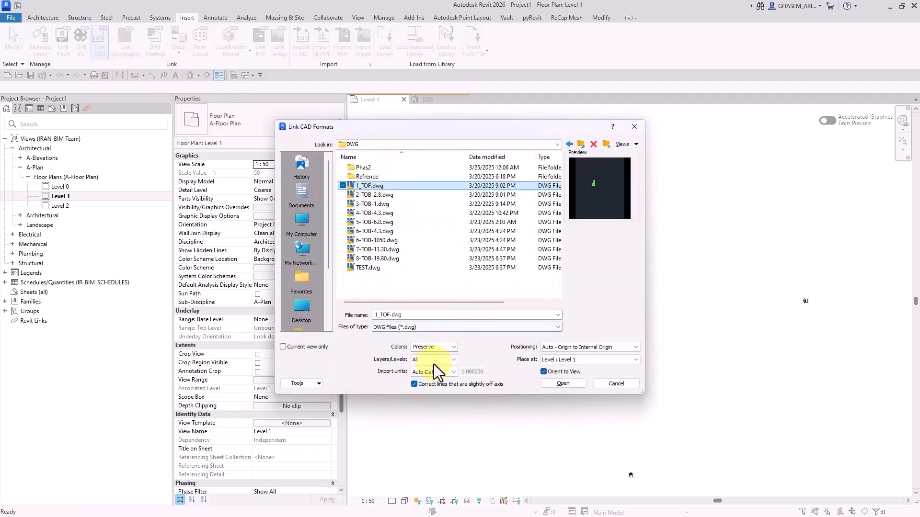
click(449, 372)
click(438, 400)
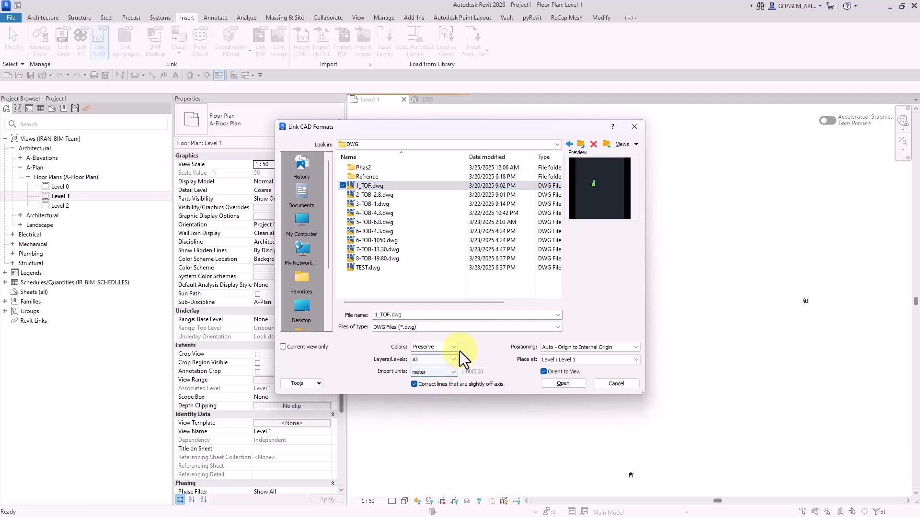
click(454, 348)
click(441, 364)
click(564, 383)
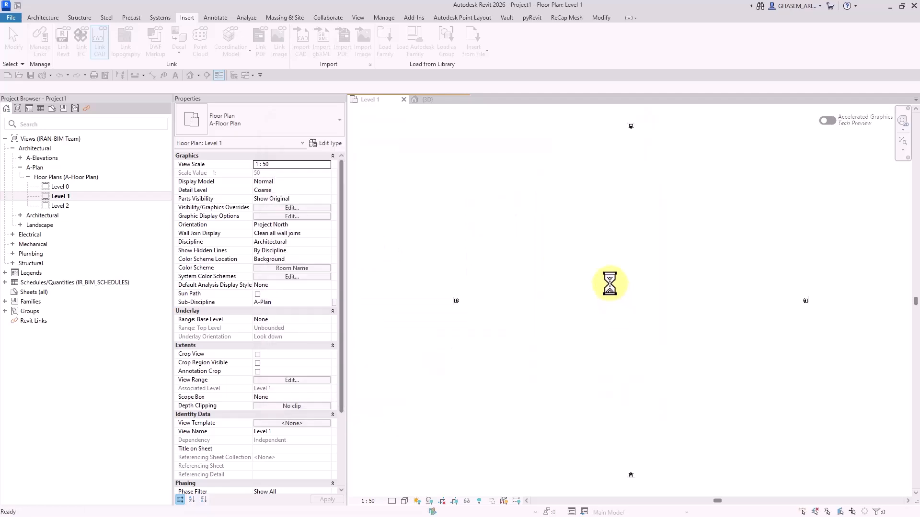
Link 2-TOB-2.8.dwg with the same settings and move its work plane to the level above Level 1
click(100, 46)
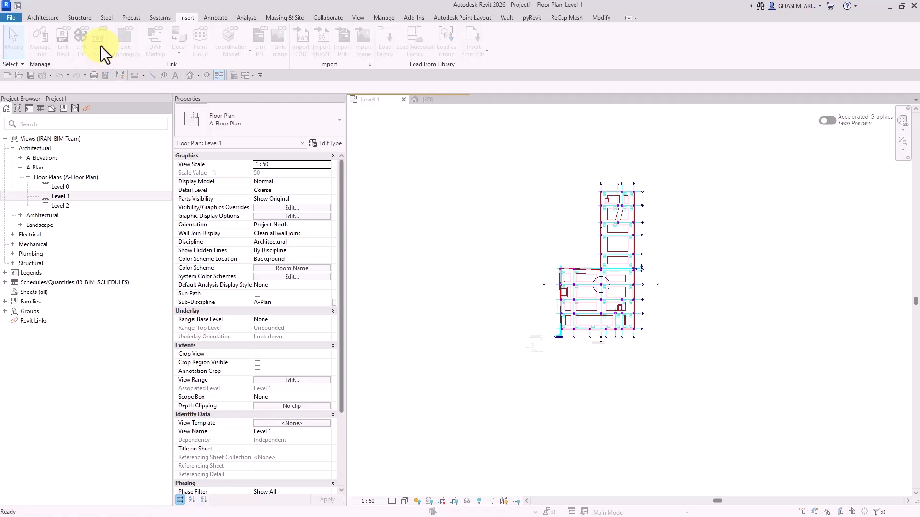
click(378, 196)
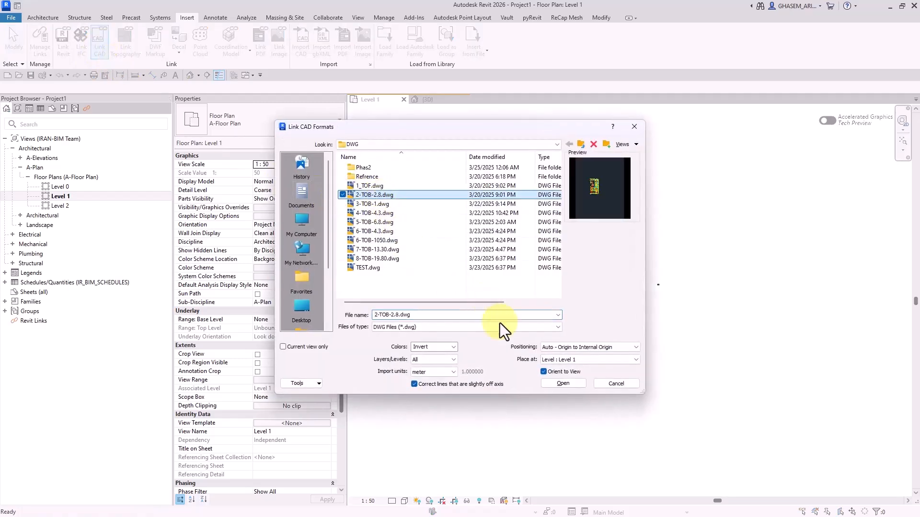
click(563, 383)
click(335, 166)
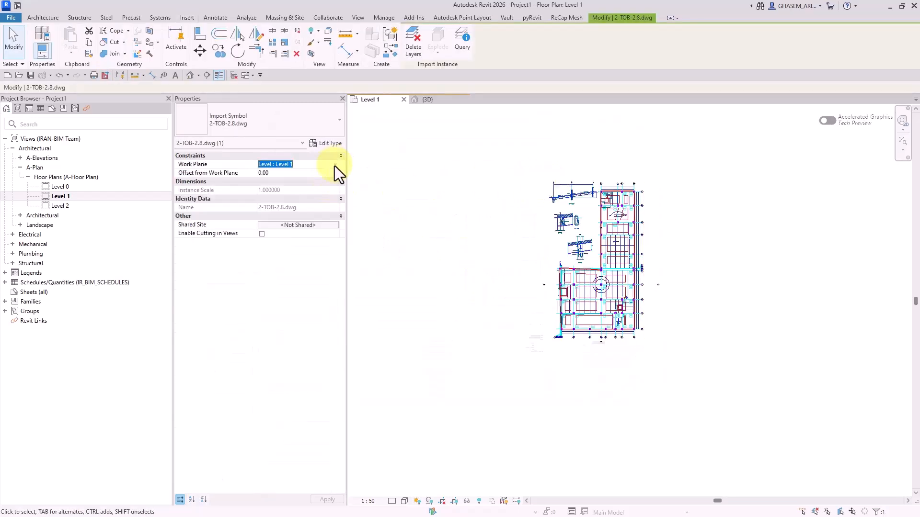
click(334, 165)
click(296, 184)
click(482, 229)
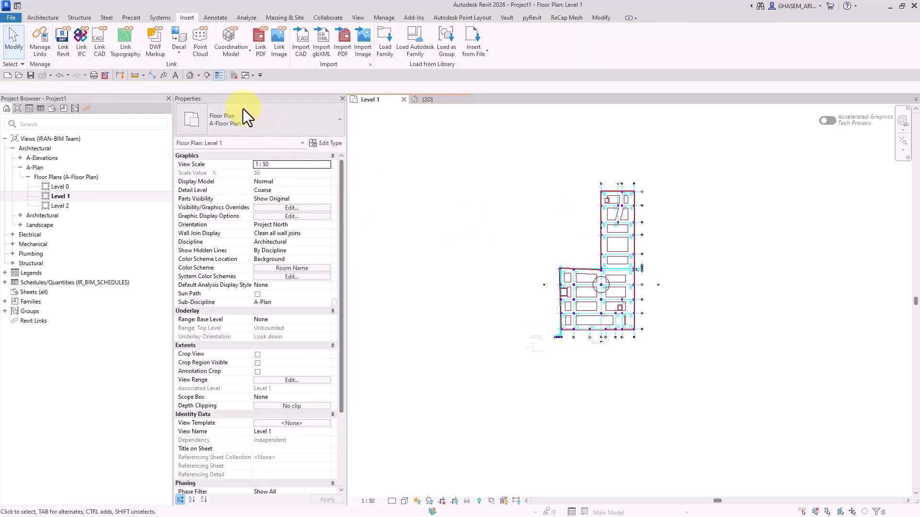
Examine the vertical placement of the two linked drawings in the default 3D view
click(191, 76)
shift+middle_drag(519, 230, 573, 366)
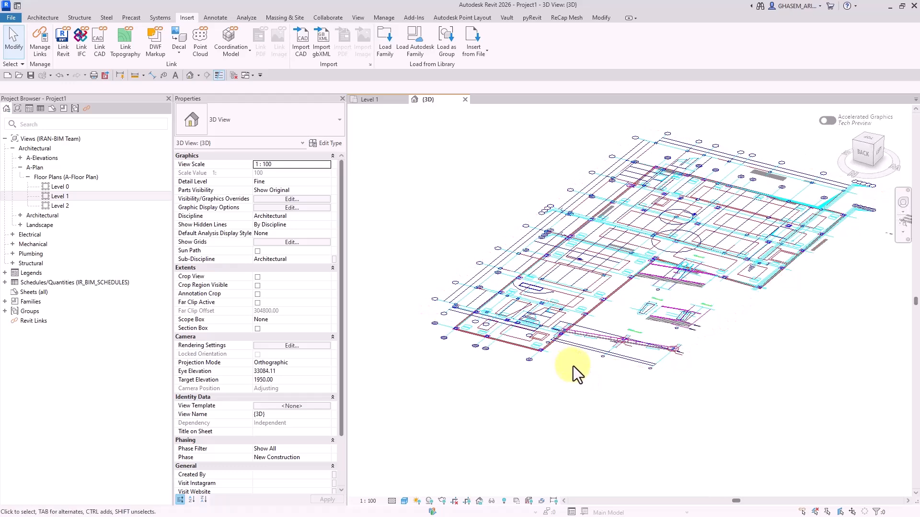
middle_drag(645, 384, 654, 386)
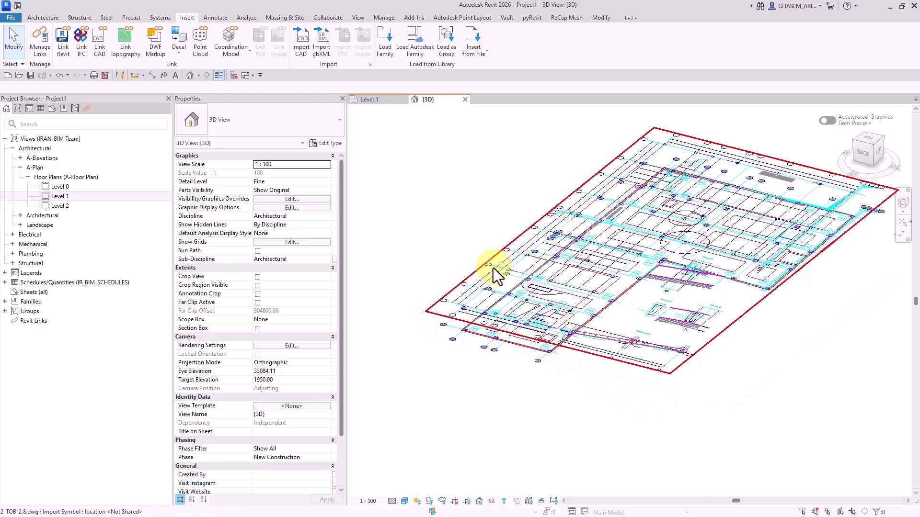
shift+middle_drag(470, 243, 383, 208)
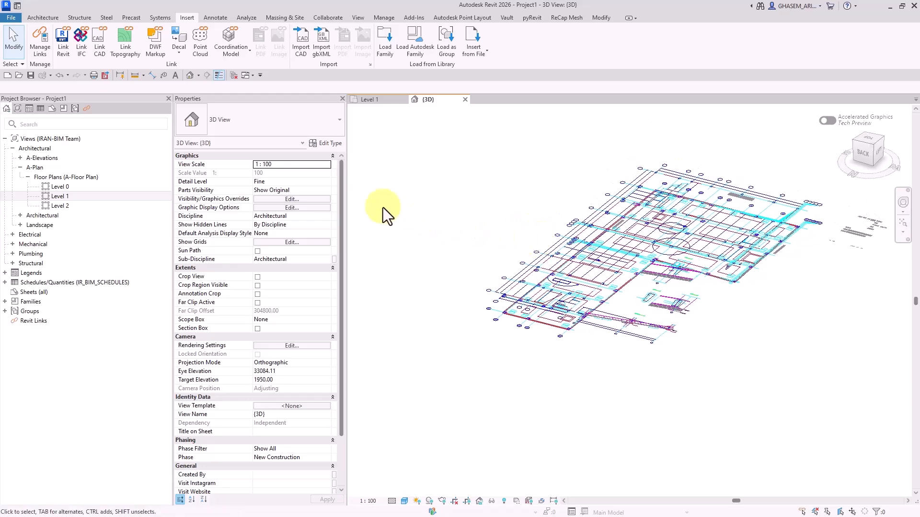
Review the linked CAD files in the link manager and close it
click(44, 49)
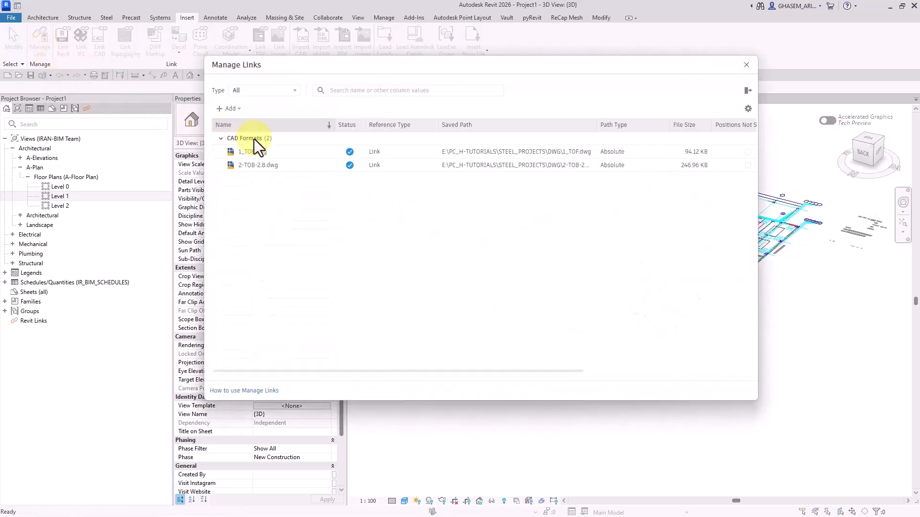
click(746, 65)
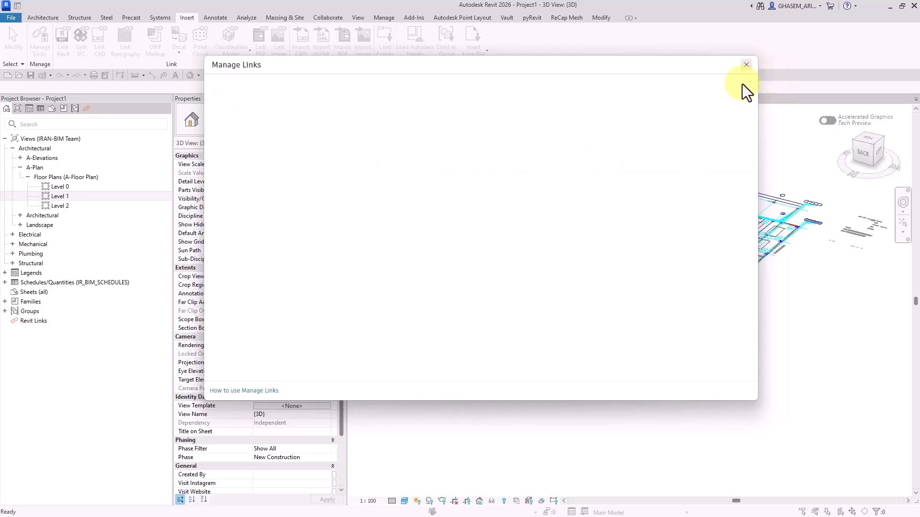
middle_drag(581, 209, 584, 210)
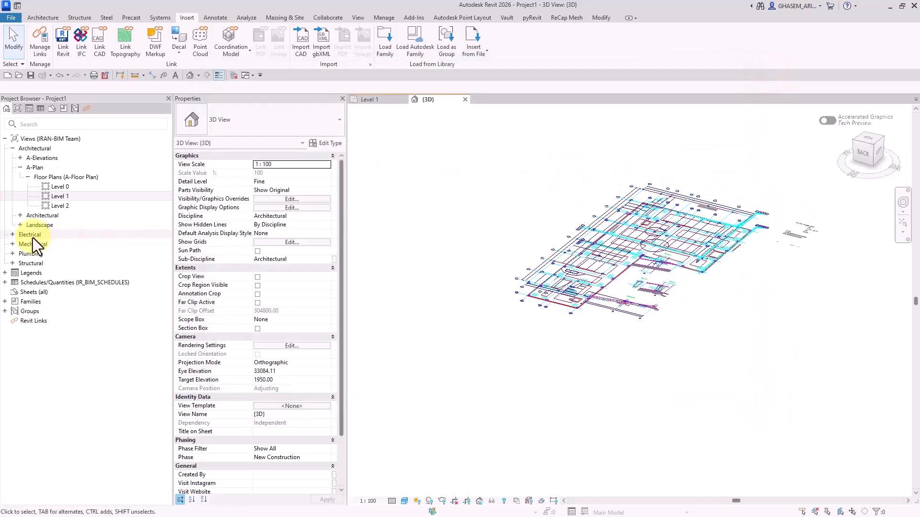
Open the architectural building elevation A_EL North
click(20, 157)
double_click(27, 167)
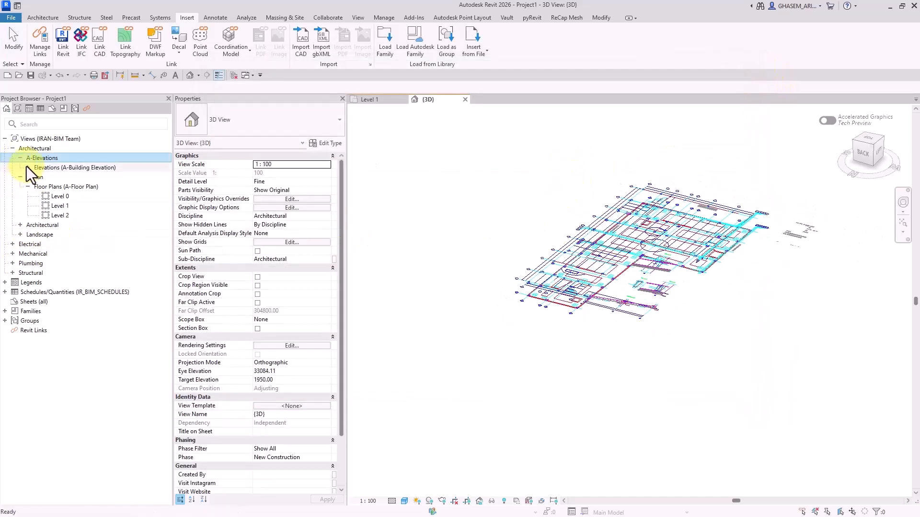
double_click(68, 188)
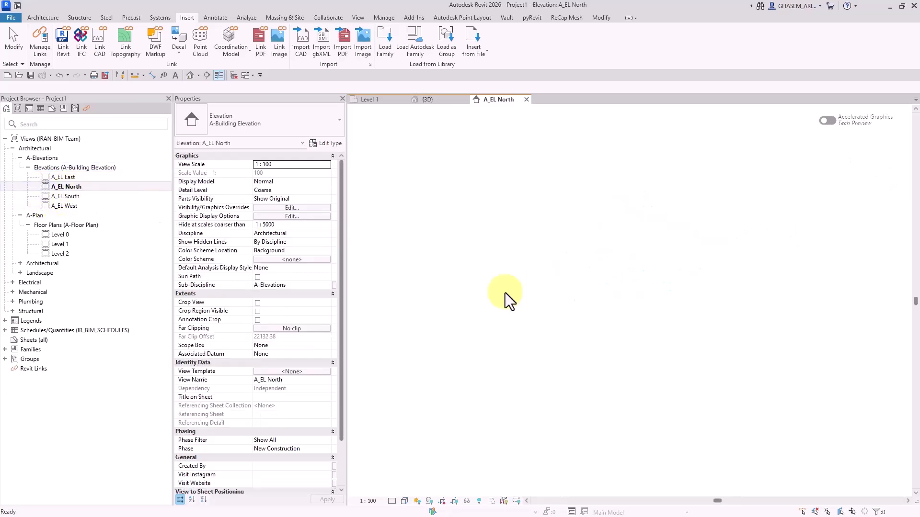
Start placing levels with plan view creation enabled and only Floor Plan chosen as the view type
click(32, 17)
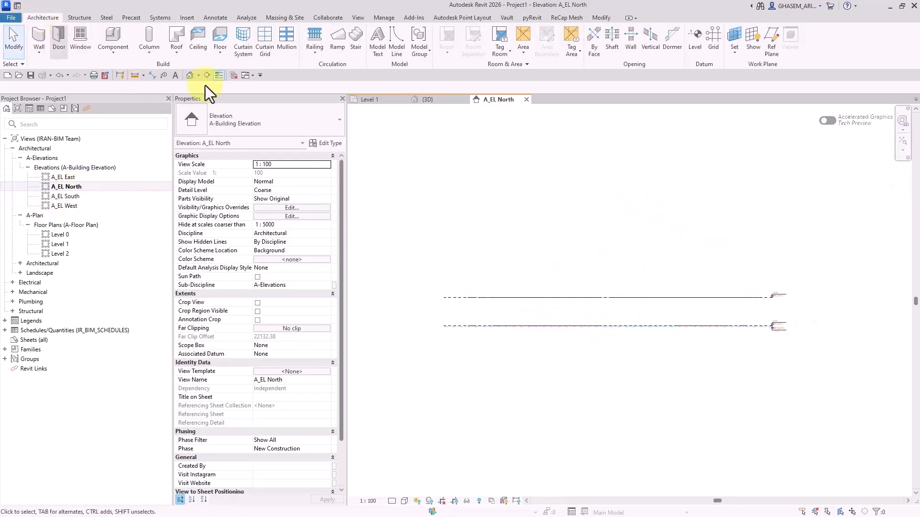
click(695, 44)
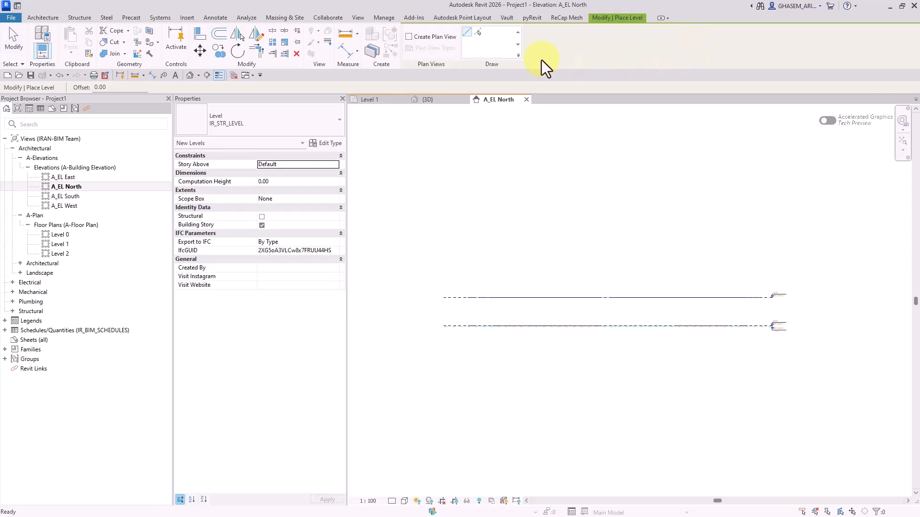
click(409, 37)
click(429, 48)
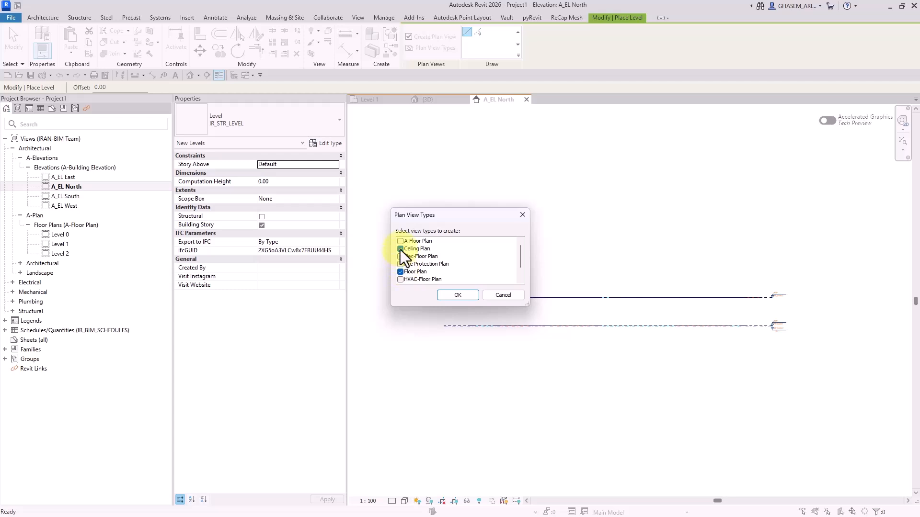
scroll(403, 254, down, 1)
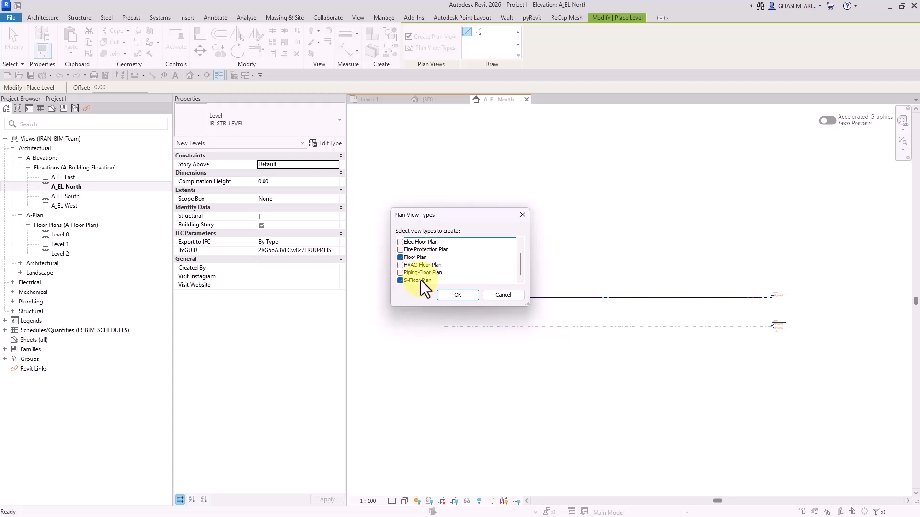
click(400, 257)
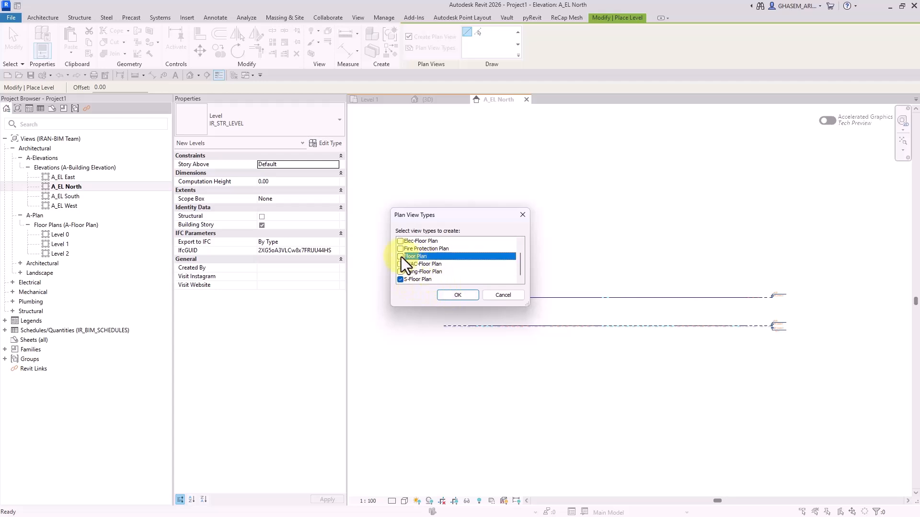
click(400, 279)
click(445, 296)
Add two IR_AR_LEVEL levels above AP_Level 2 by picking existing level lines with a 4000 offset
click(269, 120)
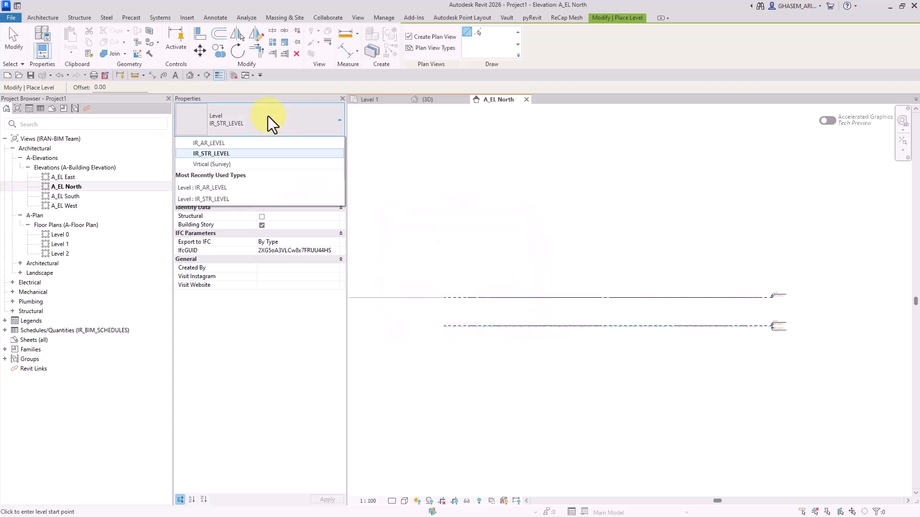
click(212, 170)
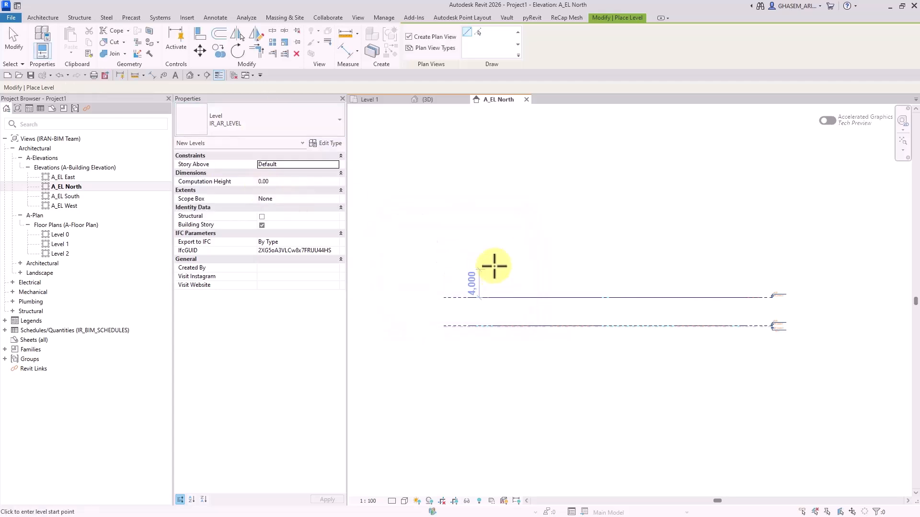
click(479, 33)
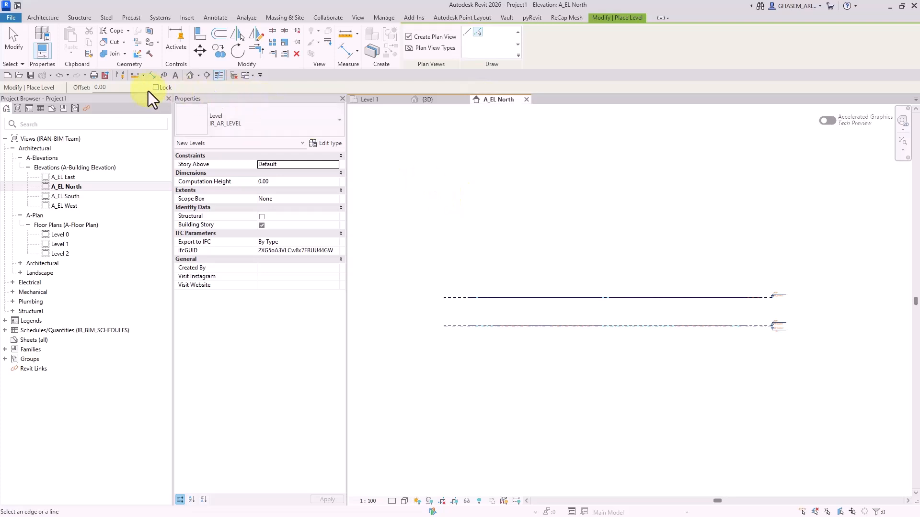
text(4000)
click(455, 297)
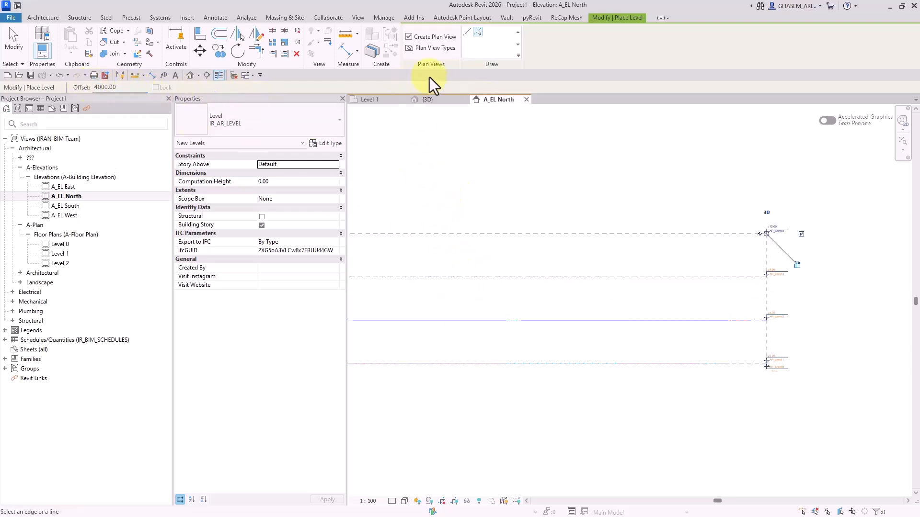
Include S-Floor Plan in the plan view types created for new levels
click(417, 47)
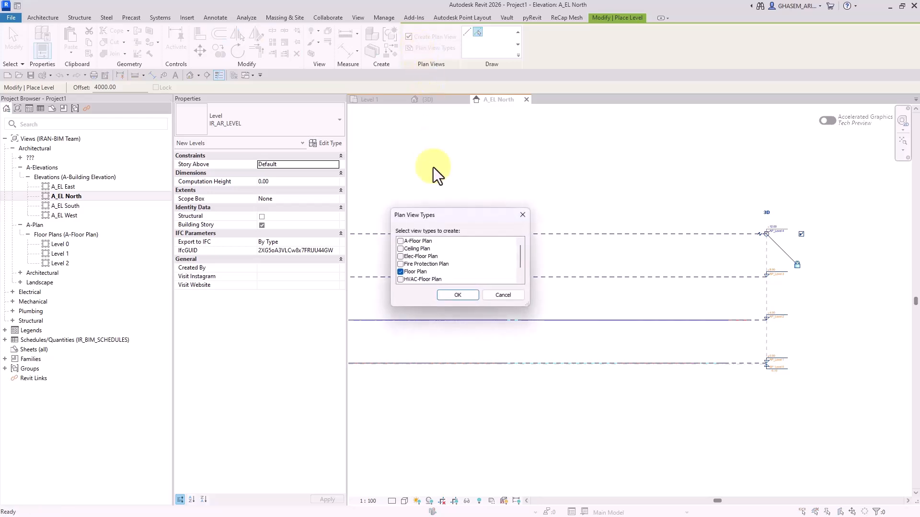
scroll(411, 275, down, 1)
click(401, 279)
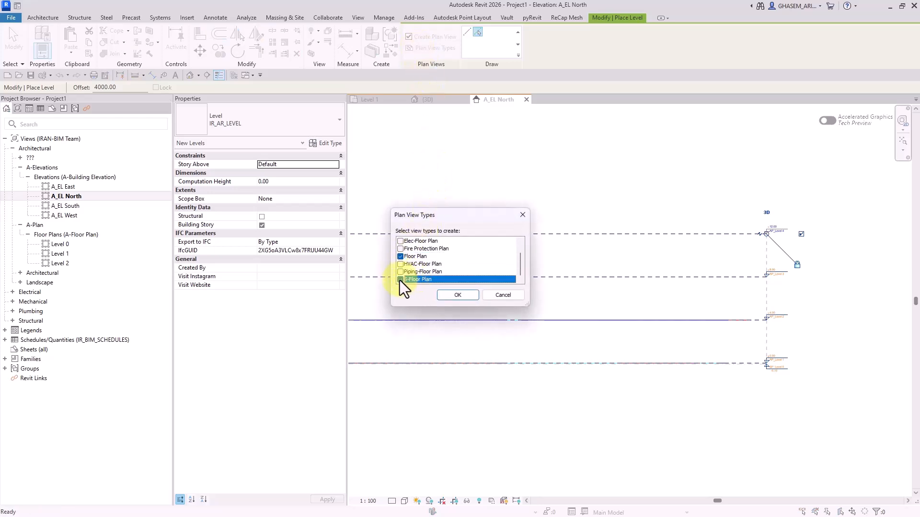
click(458, 295)
Add an IR_STR_LEVEL level 100 below AP_Level 2 by picking that level's line with a 100 offset
click(270, 120)
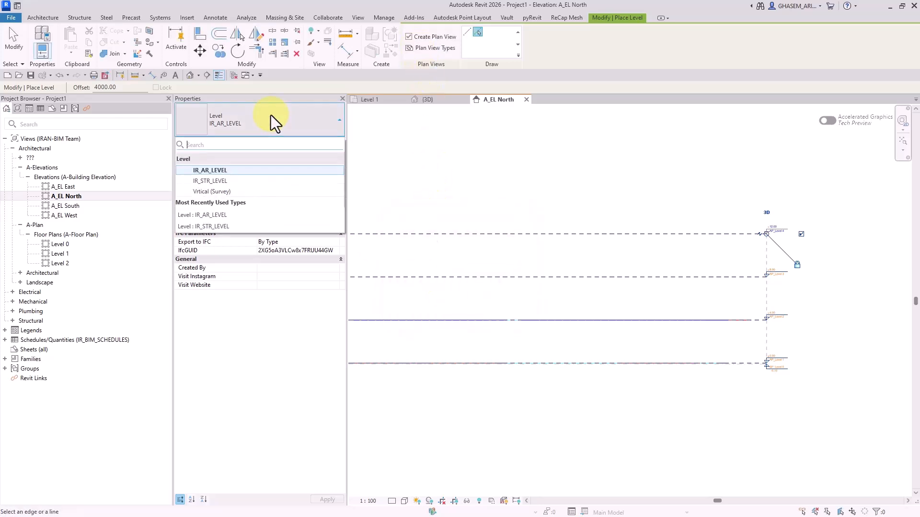
click(232, 182)
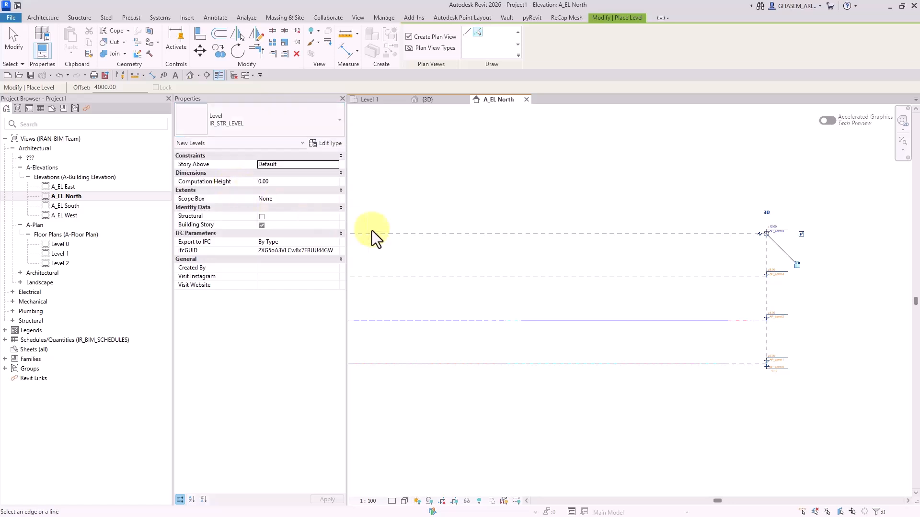
double_click(99, 88)
text(100)
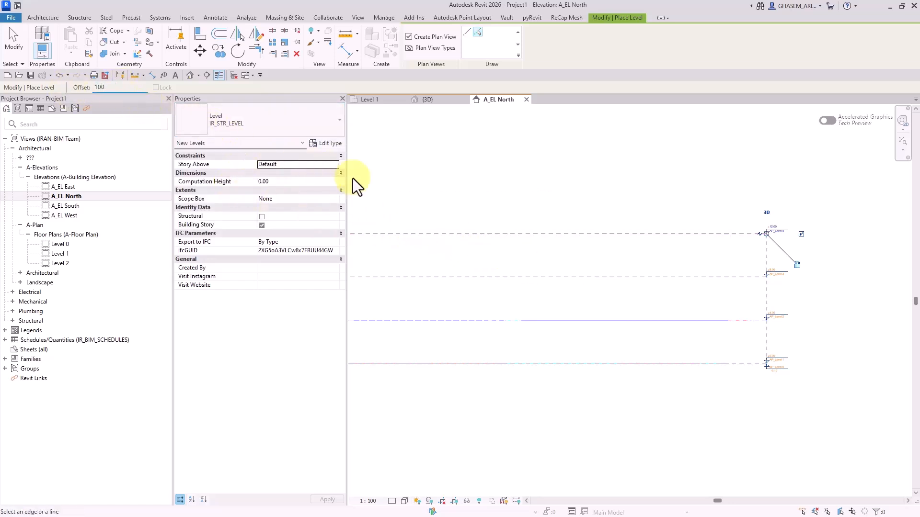
scroll(708, 326, up, 4)
middle_drag(728, 272, 642, 209)
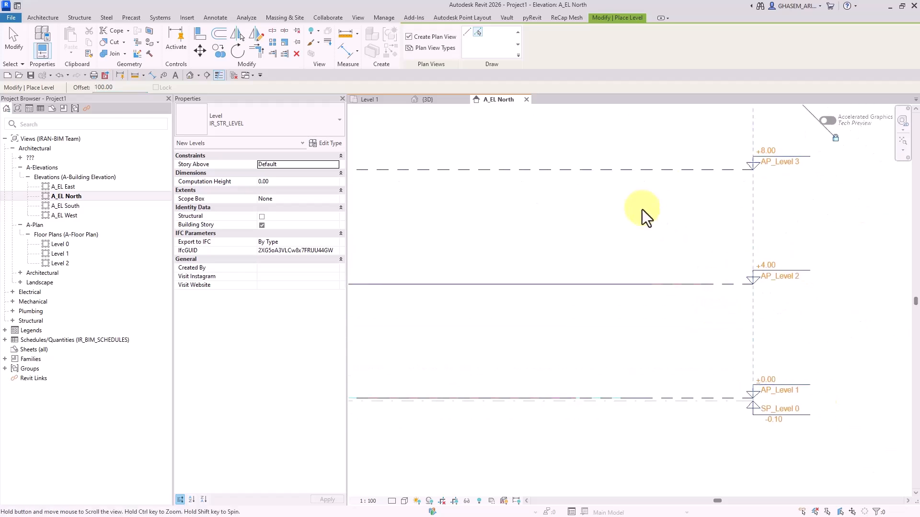
click(729, 286)
middle_drag(713, 220, 705, 225)
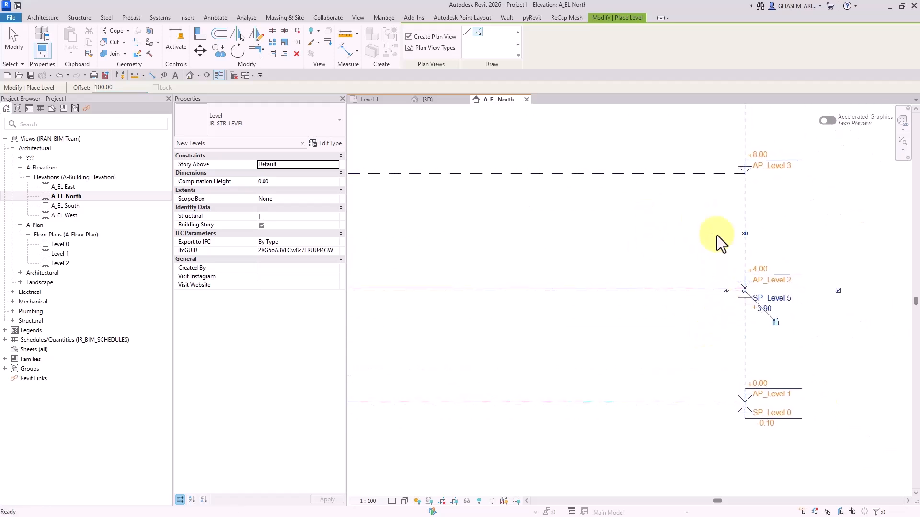
Rename the new structural level below AP_Level 2 as L1, including its corresponding views
click(775, 299)
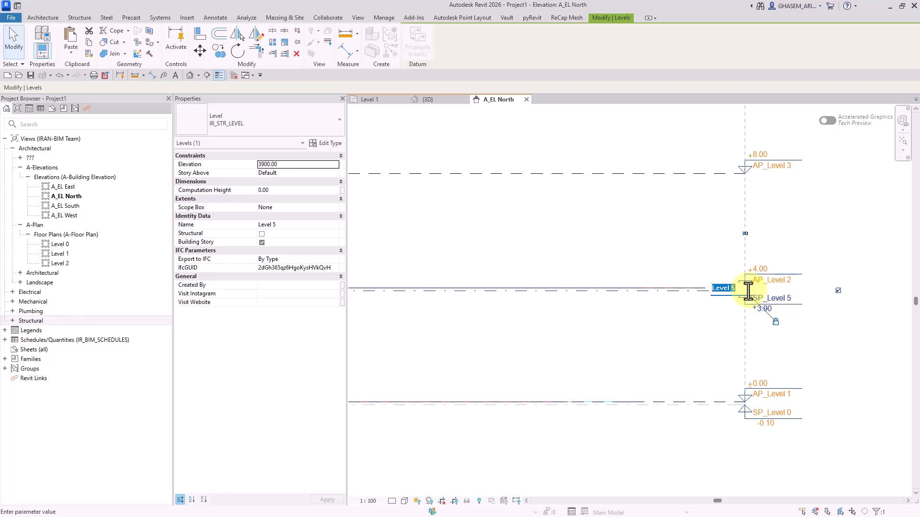
text(l)
key(BackSpace)
text(L)
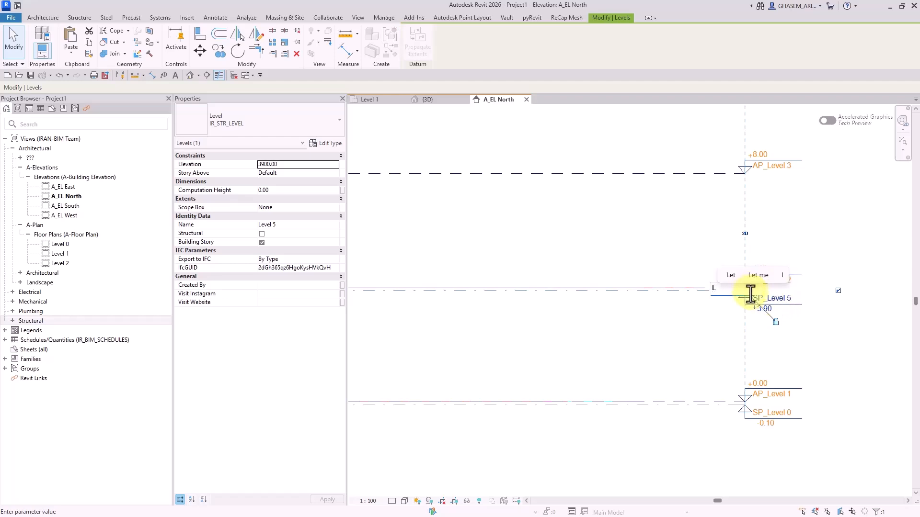
text(1)
key(Return)
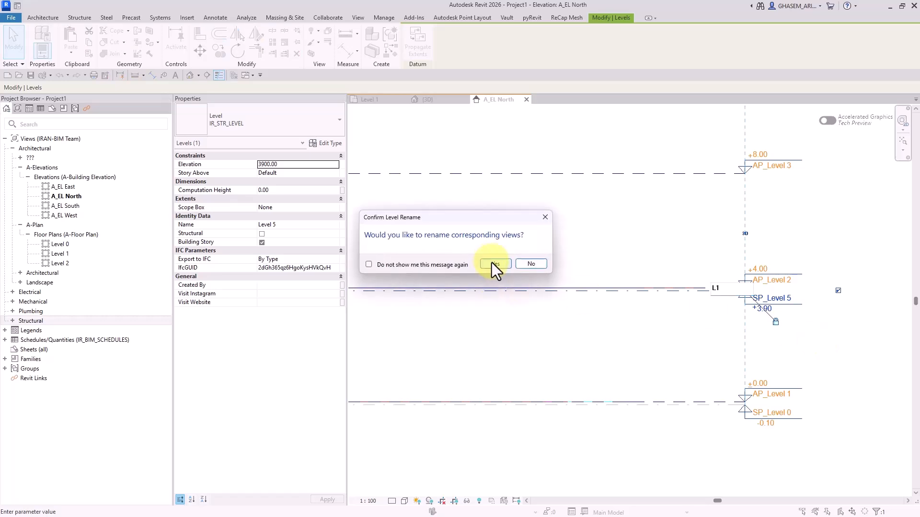
click(492, 263)
Rename the structural level SP_Level 0 as L0, including its corresponding views
click(777, 411)
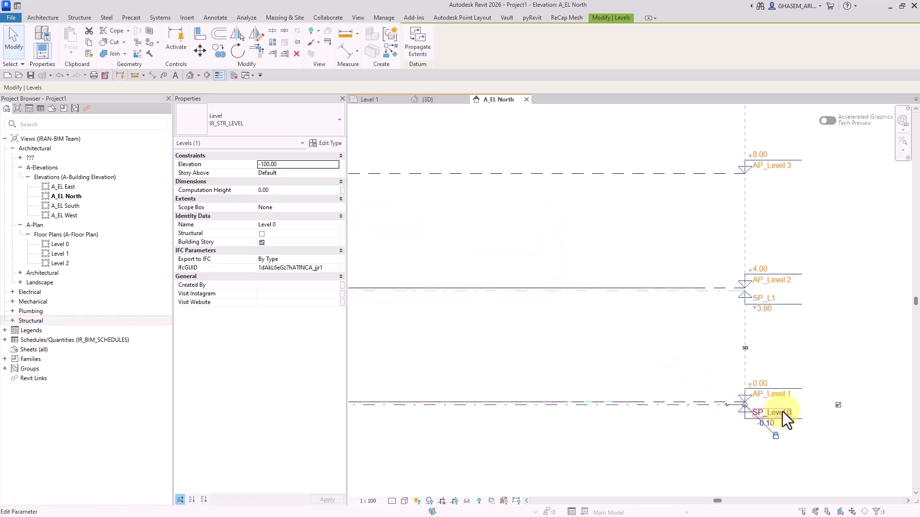
click(783, 412)
text(L0)
key(Return)
click(503, 264)
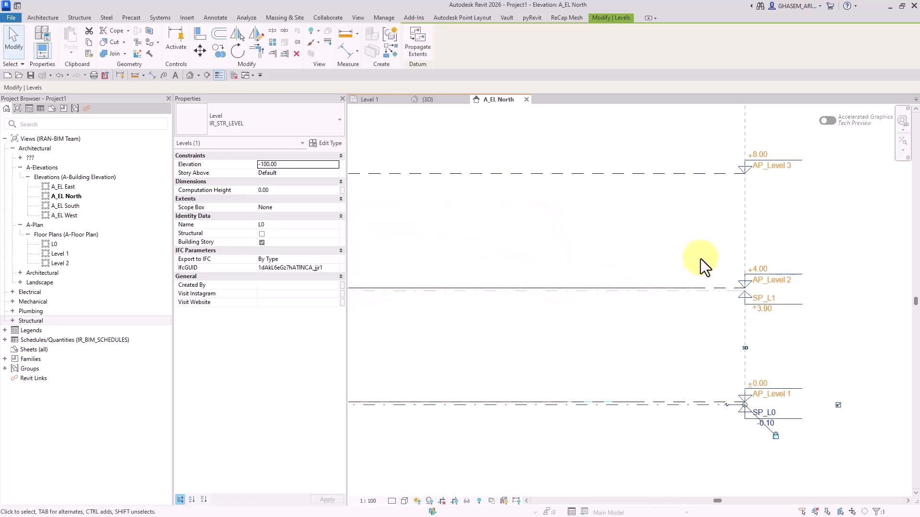
key(Escape)
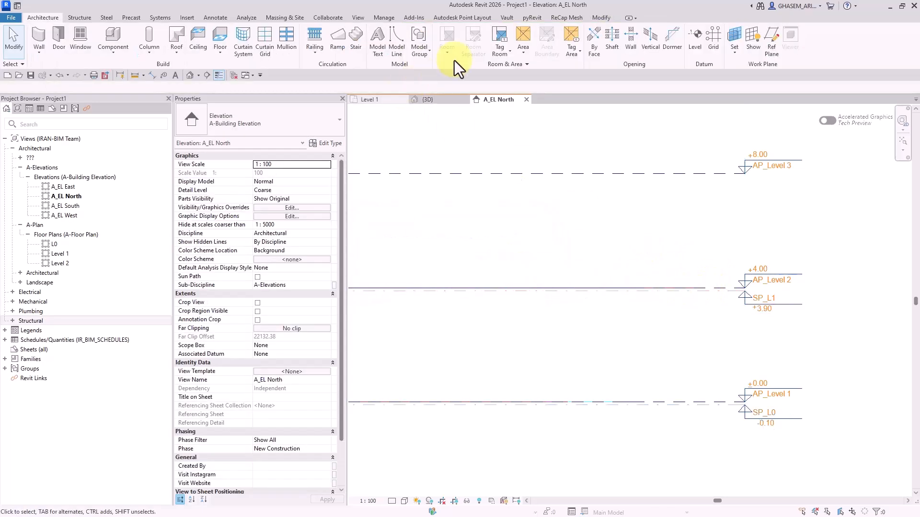
Add IR_STR_LEVEL levels below AP_Level 3 and AP_Level 4 by picking their lines with a 100 offset
click(698, 43)
click(478, 32)
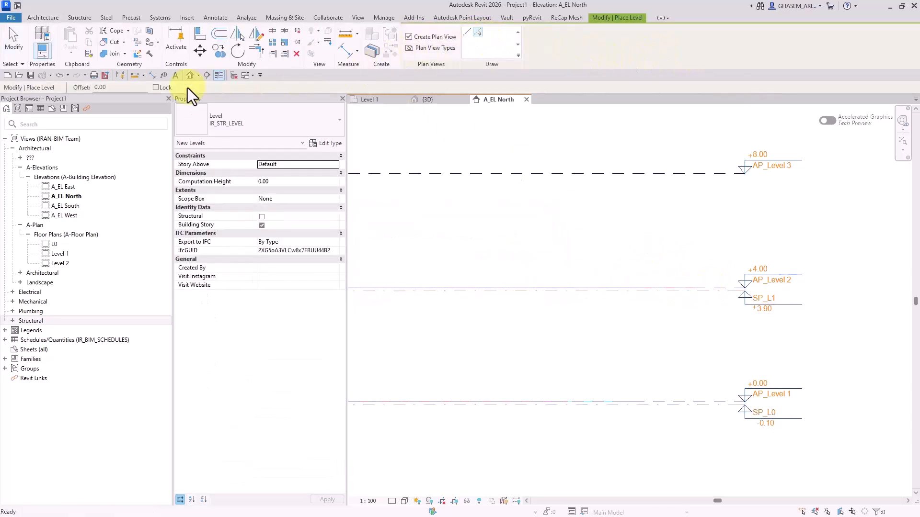
click(69, 91)
text(100)
middle_drag(686, 227, 689, 303)
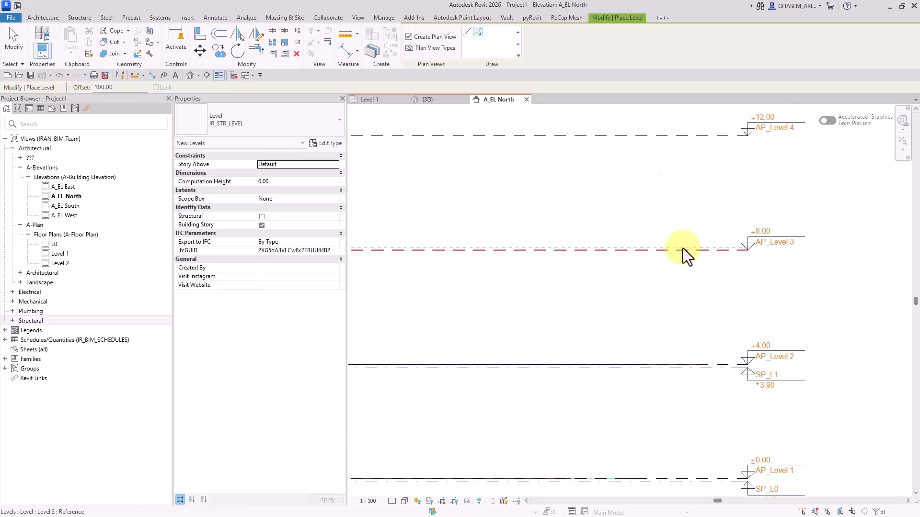
click(683, 253)
middle_drag(691, 147, 705, 224)
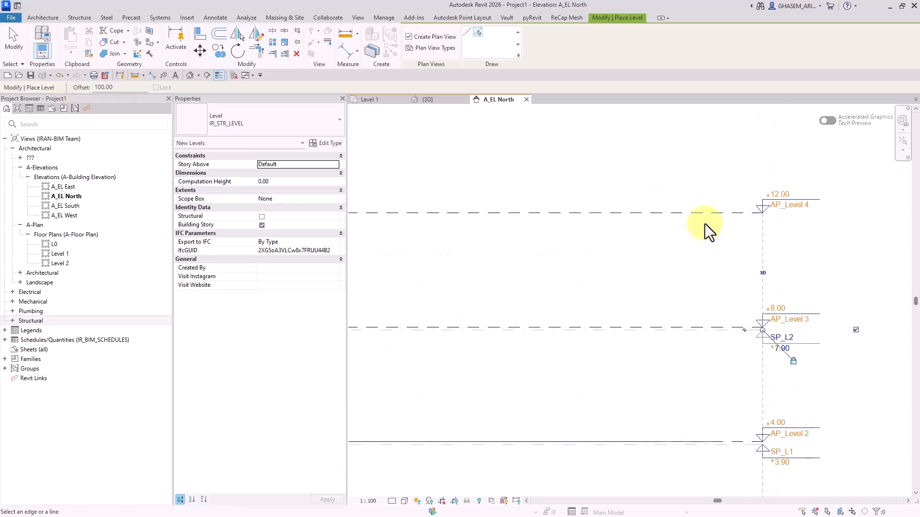
click(706, 218)
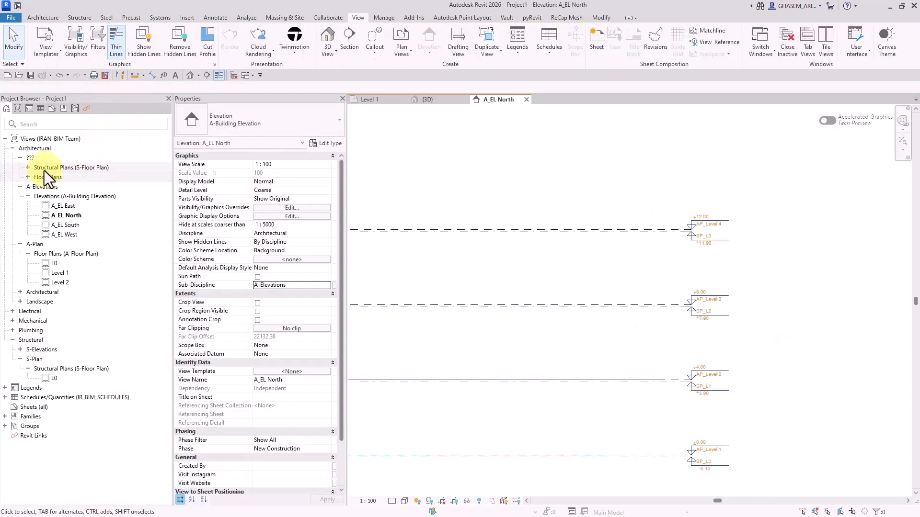
Set the Sub-Discipline of the structural plans L1, L2 and L3 to S-Plan
click(28, 167)
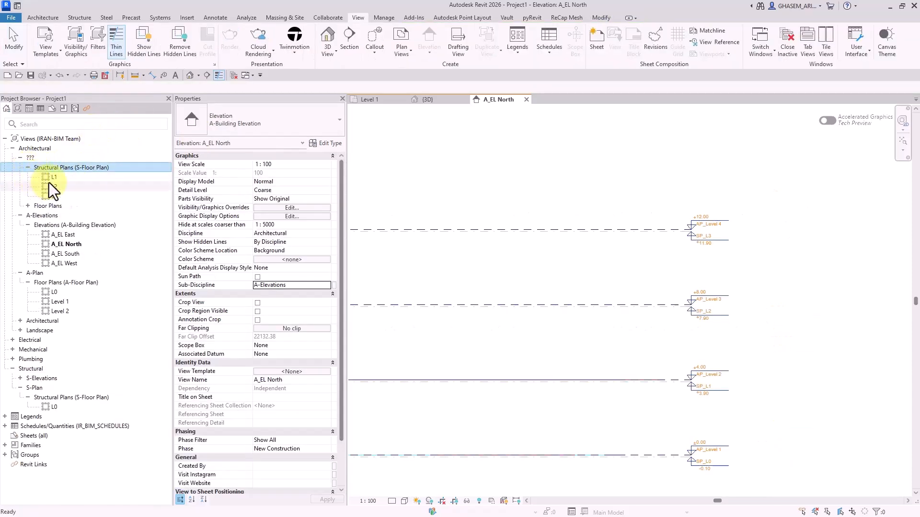
click(50, 178)
shift+click(54, 196)
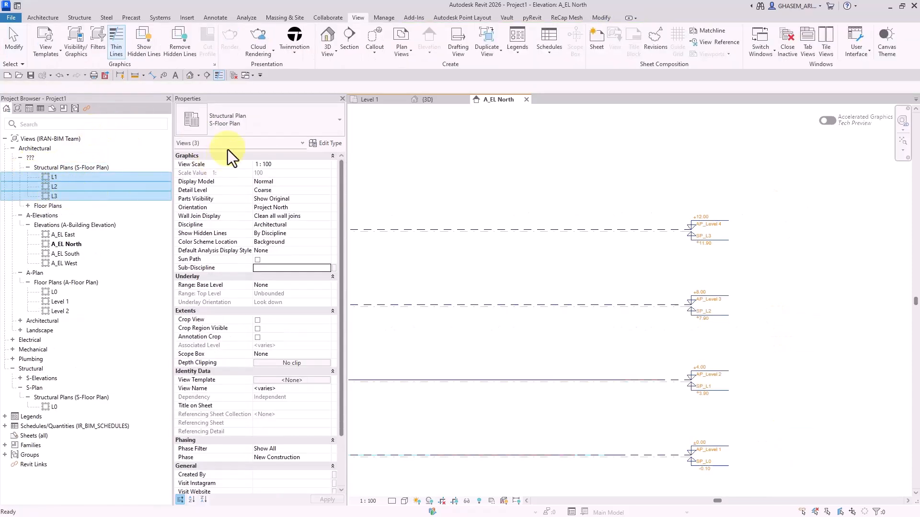
click(325, 269)
click(265, 308)
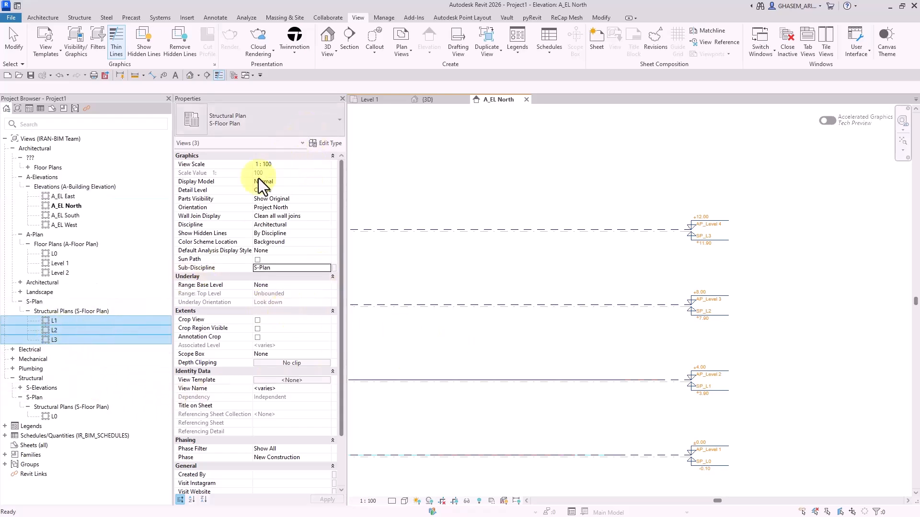
Change the Discipline of the structural plans L1, L2 and L3 to Structural
click(56, 340)
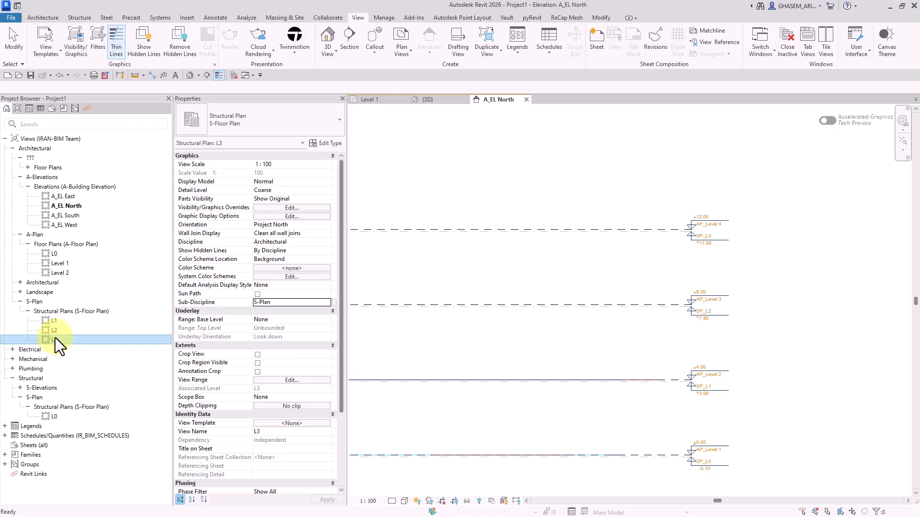
click(52, 322)
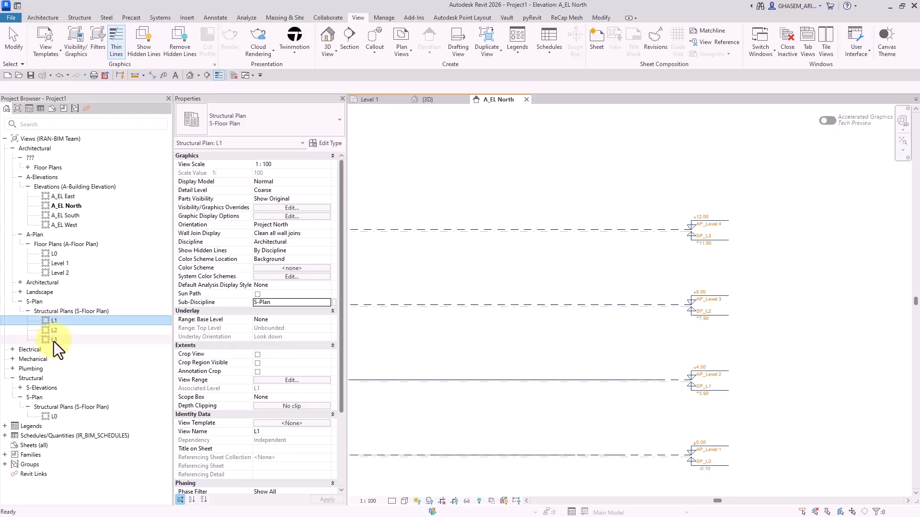
shift+click(53, 341)
click(321, 225)
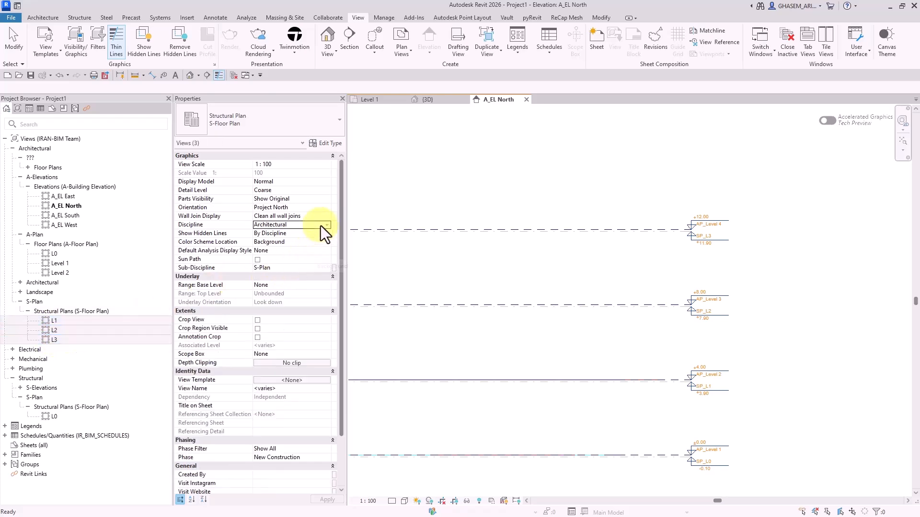
click(328, 225)
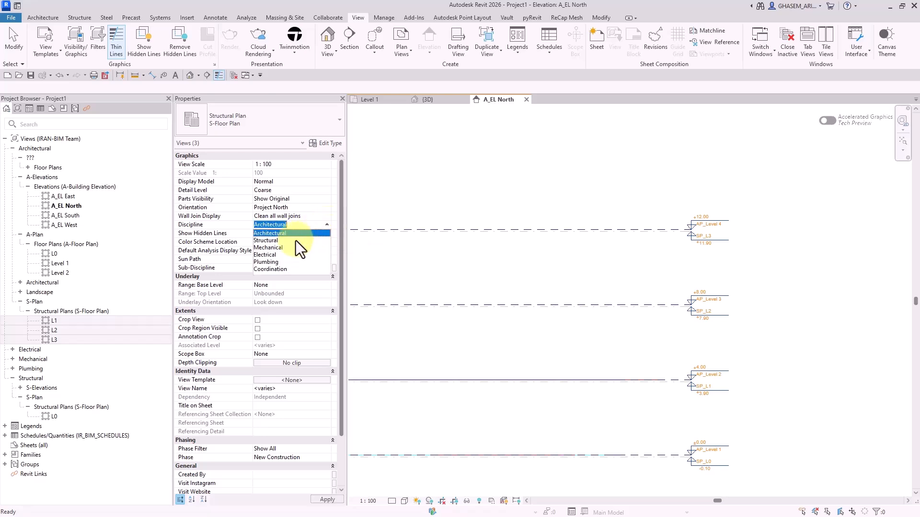
click(267, 240)
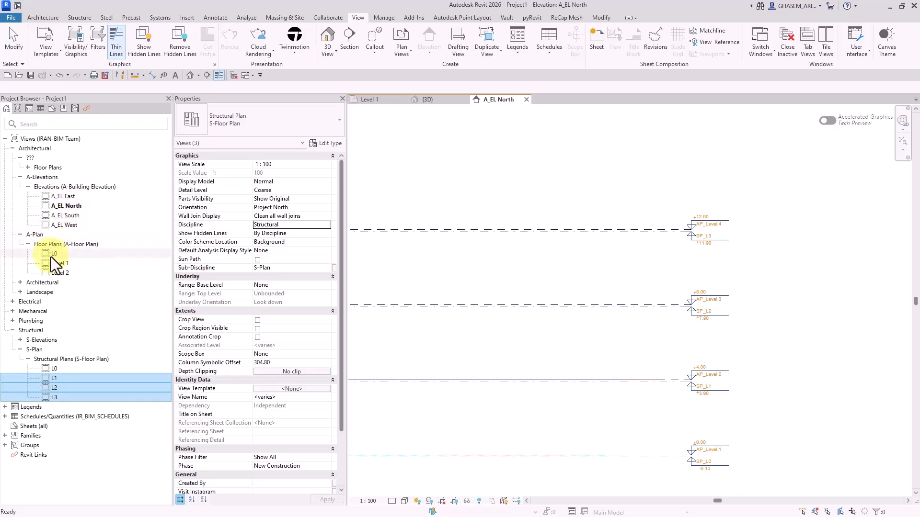
Assign the uncategorized floor plans Level 3 and Level 4 the A-Floor Plan type and the A-Plan Sub-Discipline
click(28, 169)
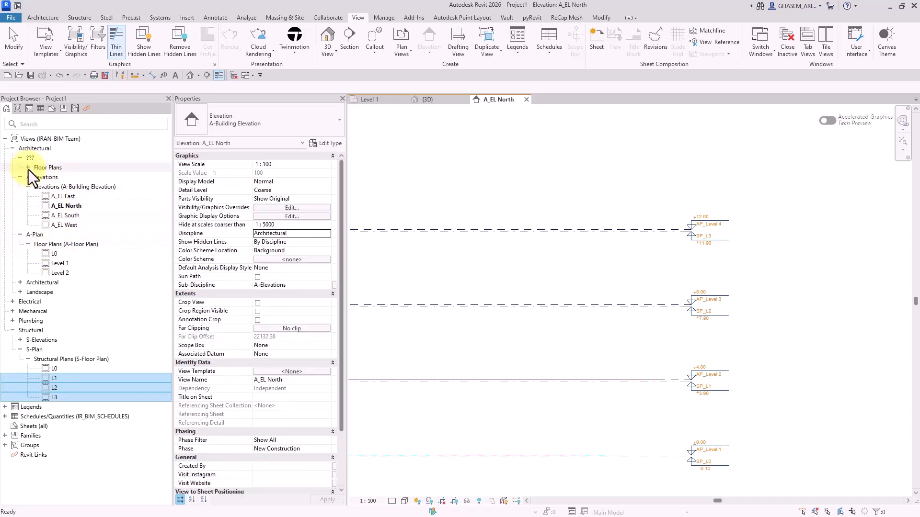
click(62, 178)
shift+click(65, 187)
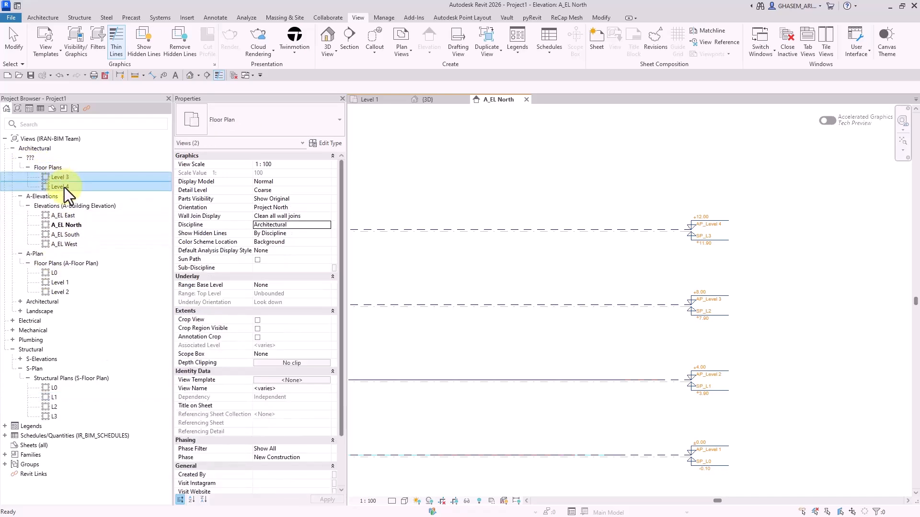
click(278, 131)
click(223, 191)
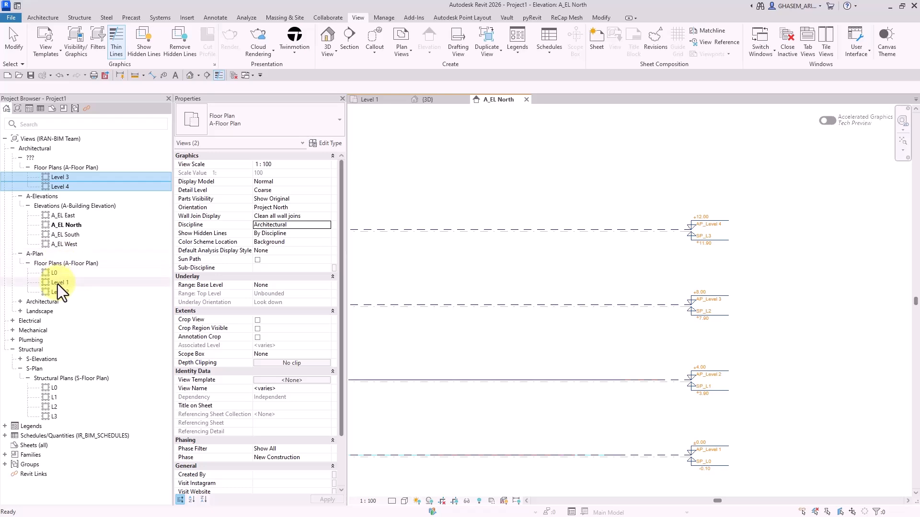
click(328, 267)
click(328, 267)
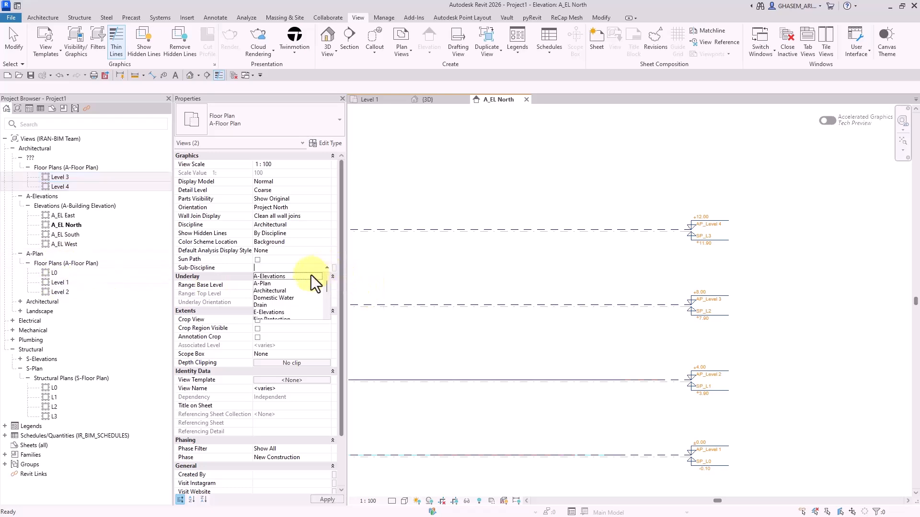
click(275, 283)
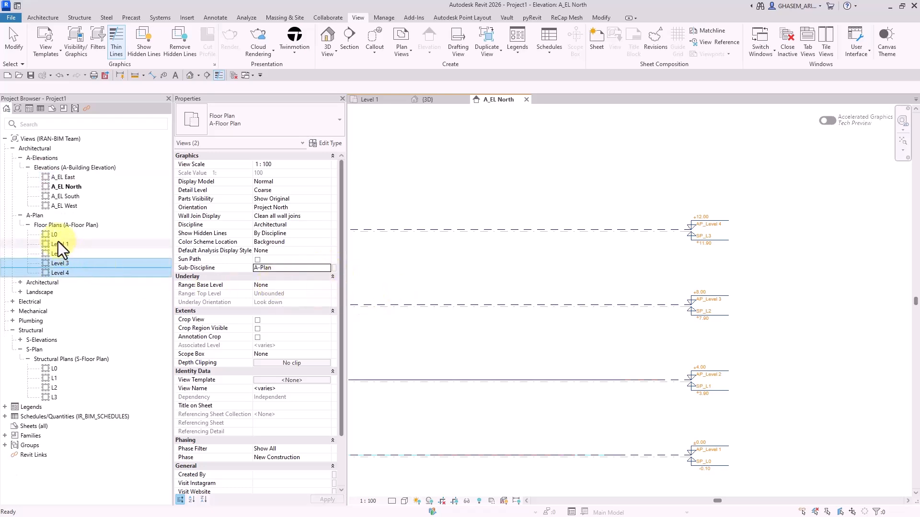
Delete the L0 view from the architectural floor plans
click(53, 235)
right_click(53, 234)
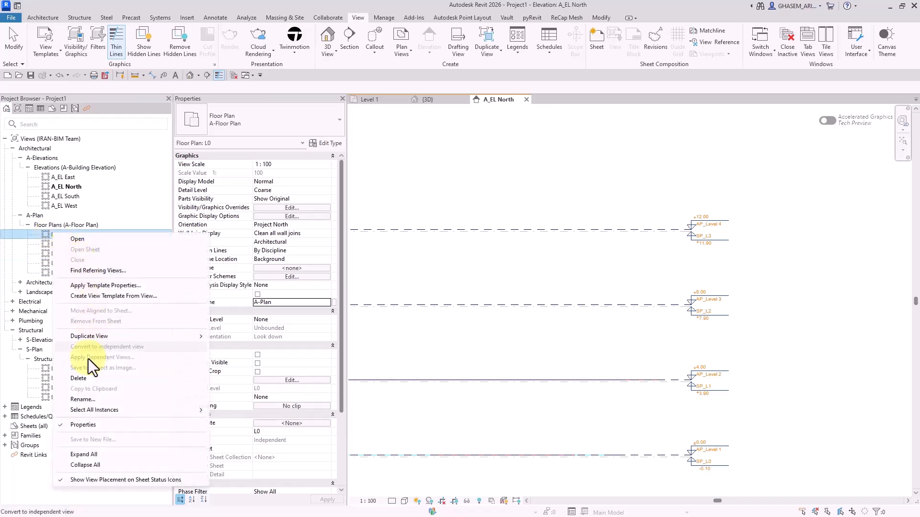
click(79, 379)
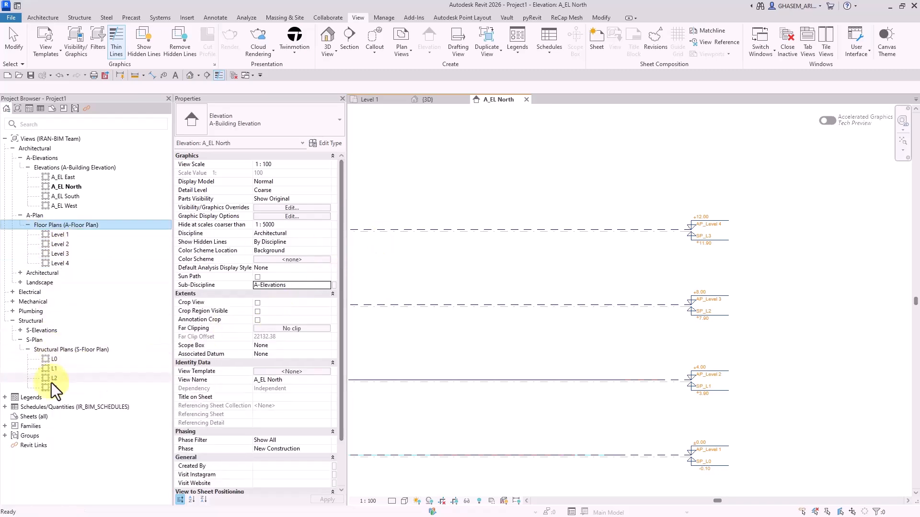
Open the structural plan view L2 from its level marker in the north elevation
middle_drag(740, 326, 691, 254)
middle_drag(660, 321, 675, 321)
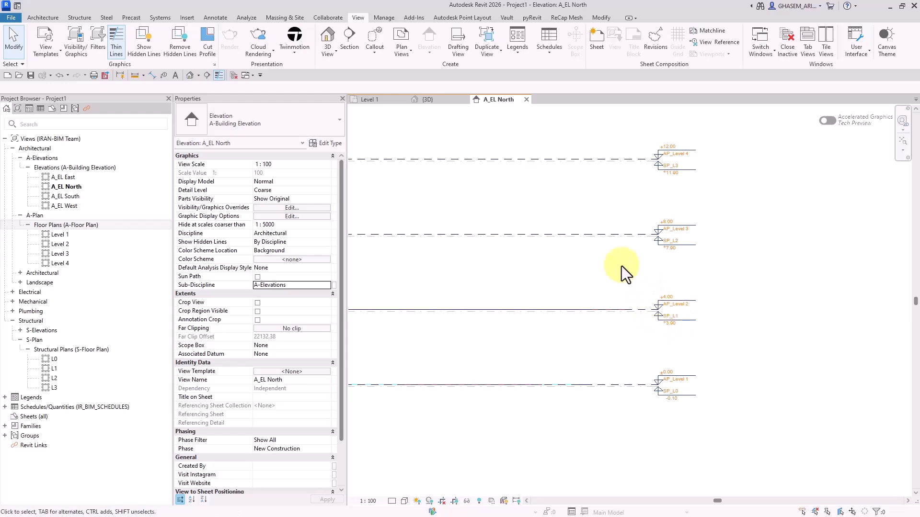
scroll(593, 259, down, 1)
middle_drag(544, 262, 594, 314)
middle_drag(432, 245, 481, 262)
scroll(815, 317, up, 3)
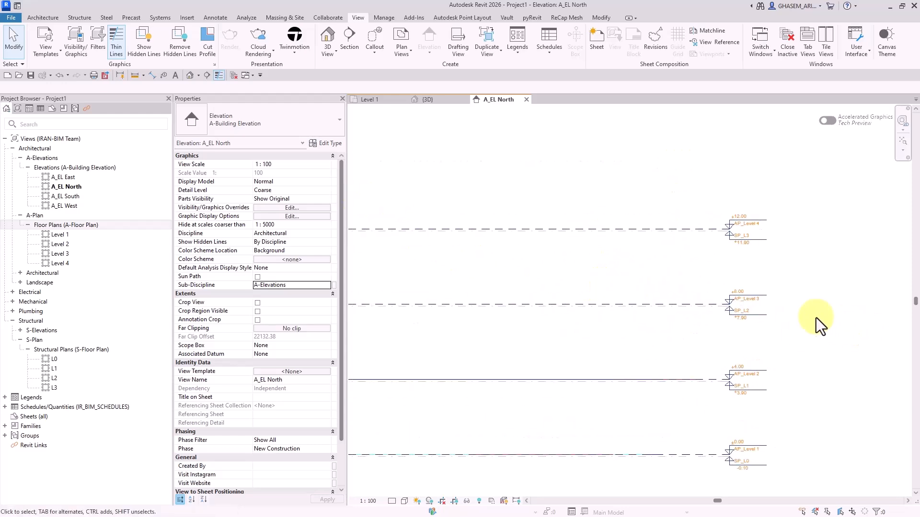
double_click(654, 308)
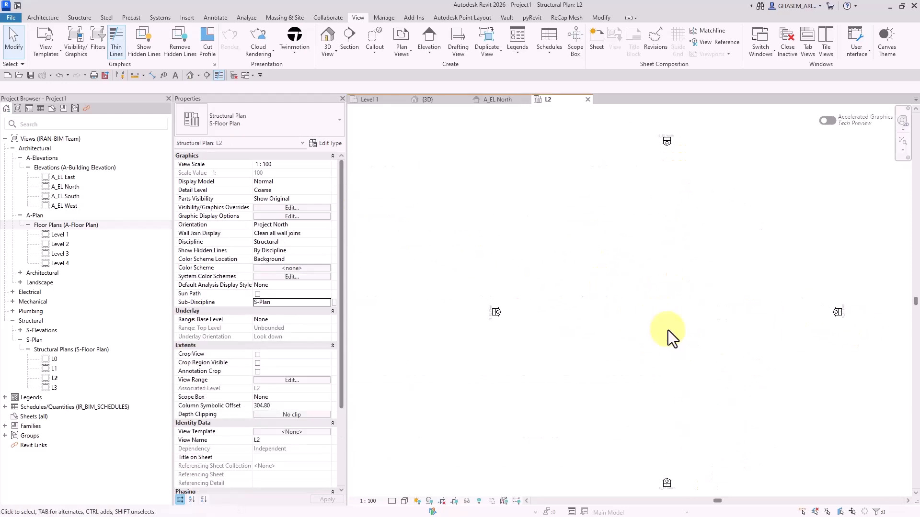
scroll(668, 329, down, 1)
middle_drag(667, 329, 610, 332)
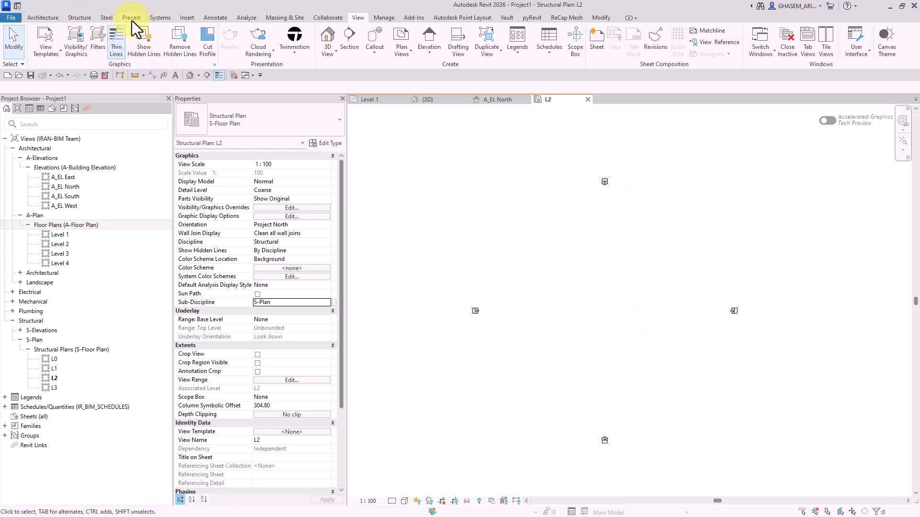
Import the CAD file 4-TOB-4.3.dwg into the structural plan L2 in meters, positioned origin to internal origin
click(186, 18)
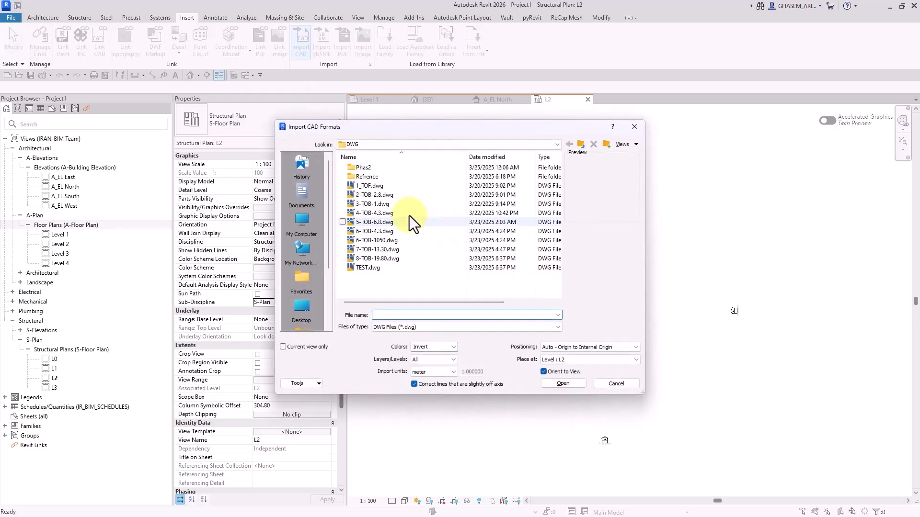
click(375, 214)
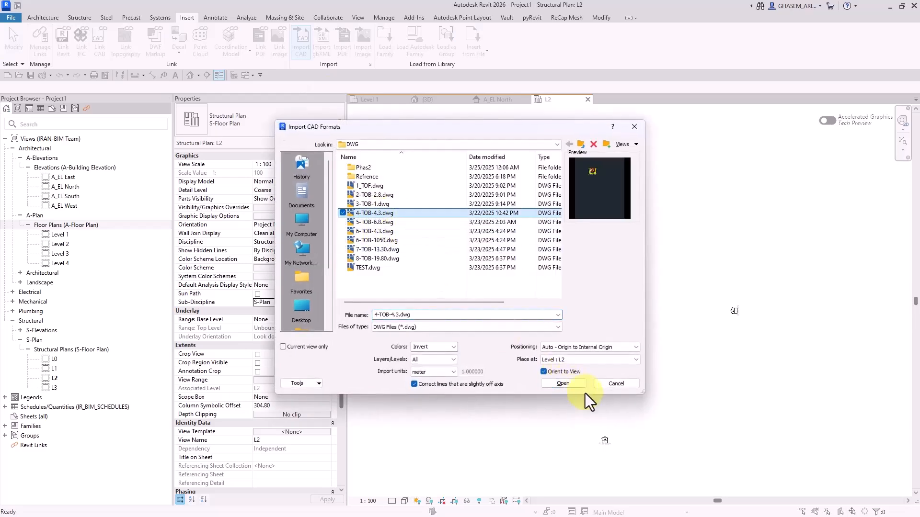
click(571, 385)
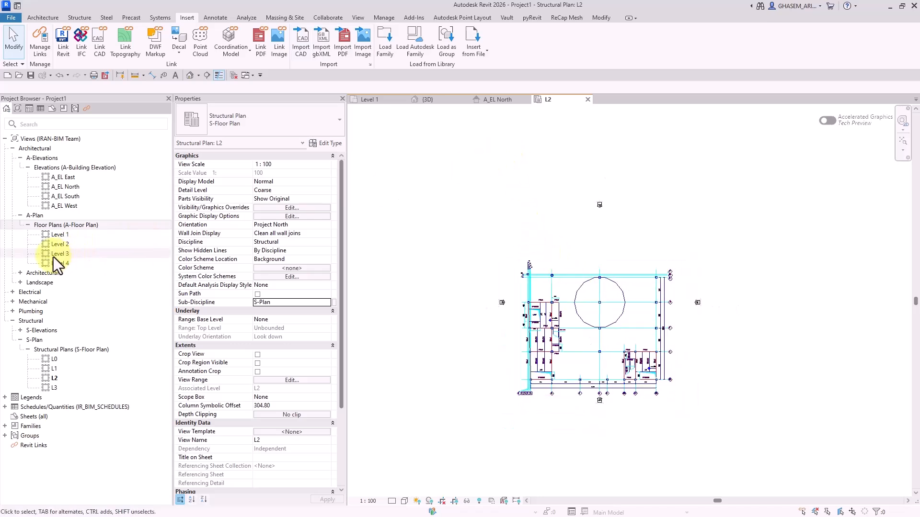
Open the structural plan L3, dismiss the save reminder and import 7-TOB-13.30.dwg into the view
double_click(63, 264)
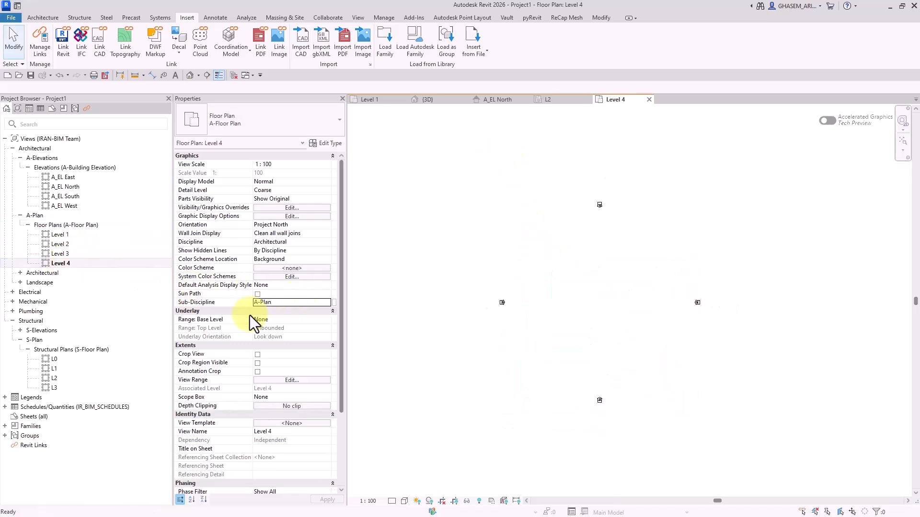
double_click(48, 388)
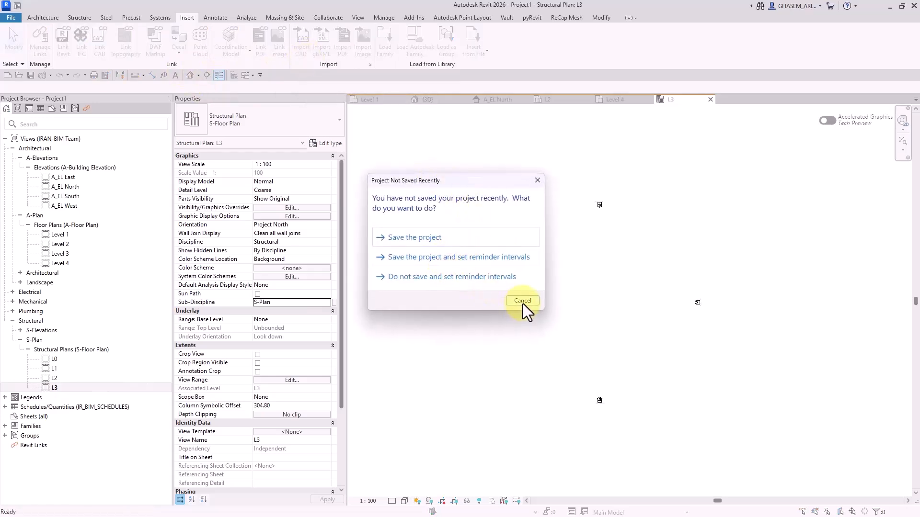
click(522, 301)
double_click(379, 251)
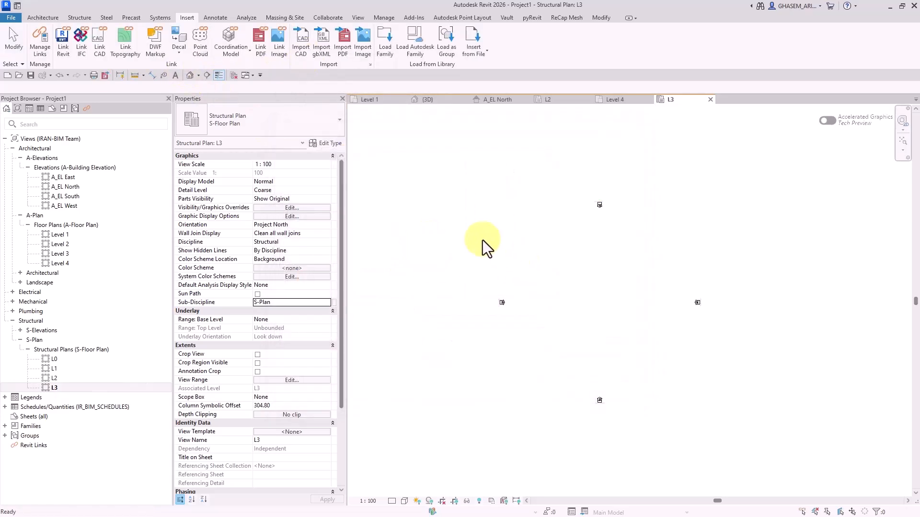
Examine the stacked CAD drawings in the 3D view and open Manage Links with its details pane shown
click(189, 75)
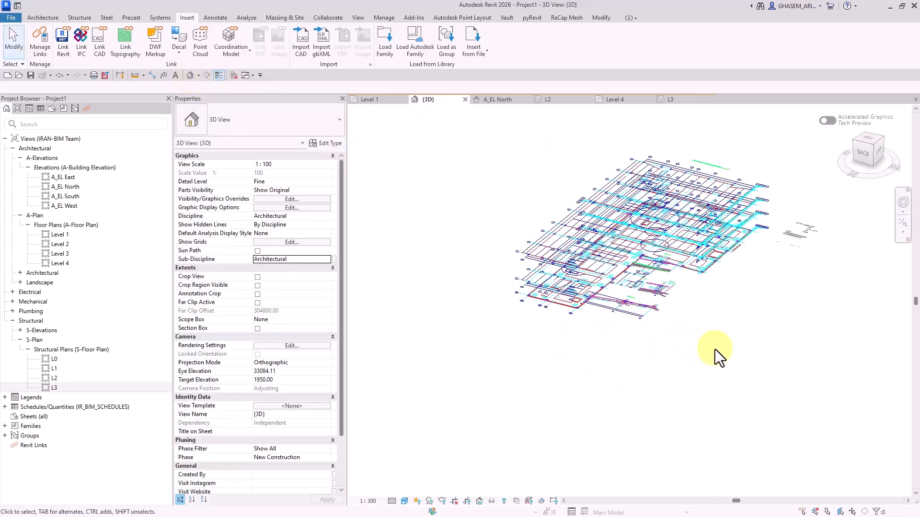
shift+middle_drag(715, 350, 688, 329)
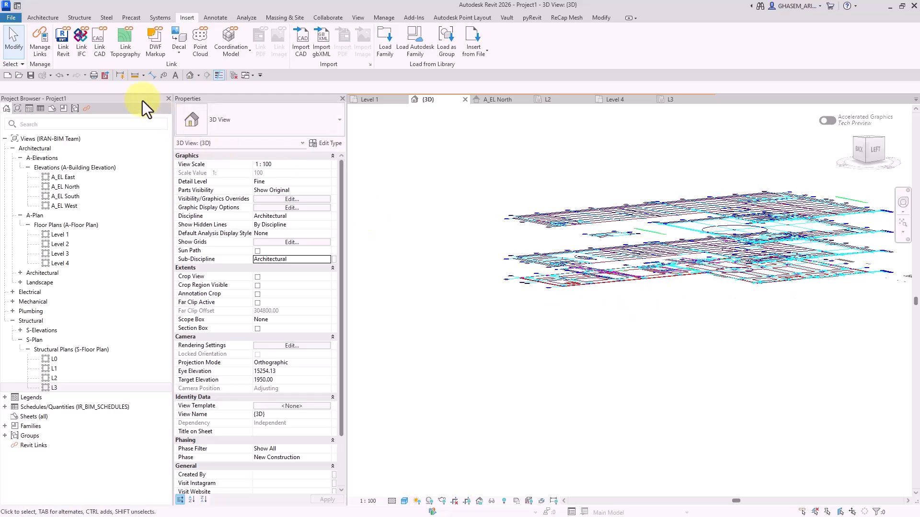
click(44, 41)
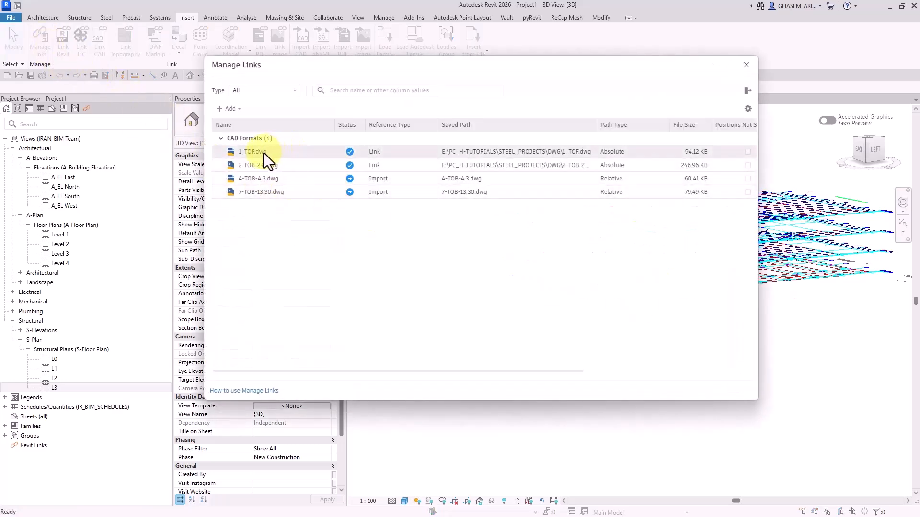
drag(381, 70, 300, 67)
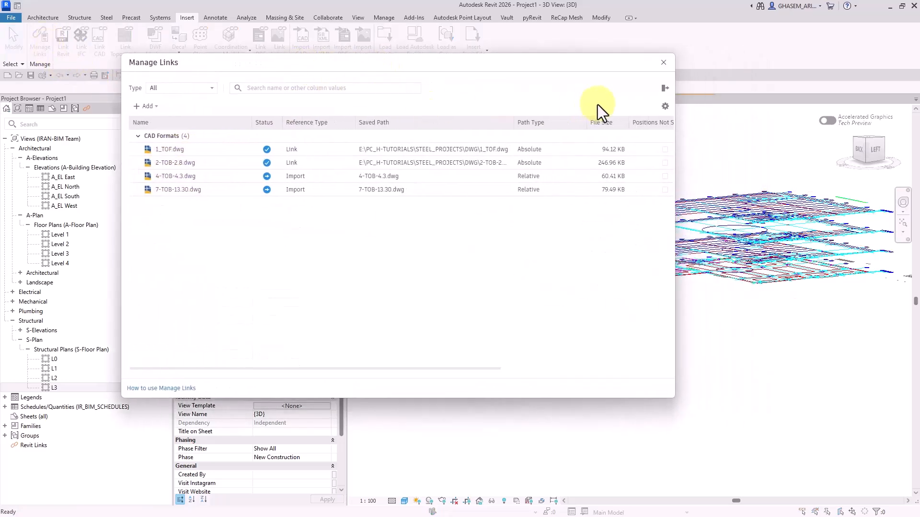
click(665, 90)
drag(493, 67, 505, 62)
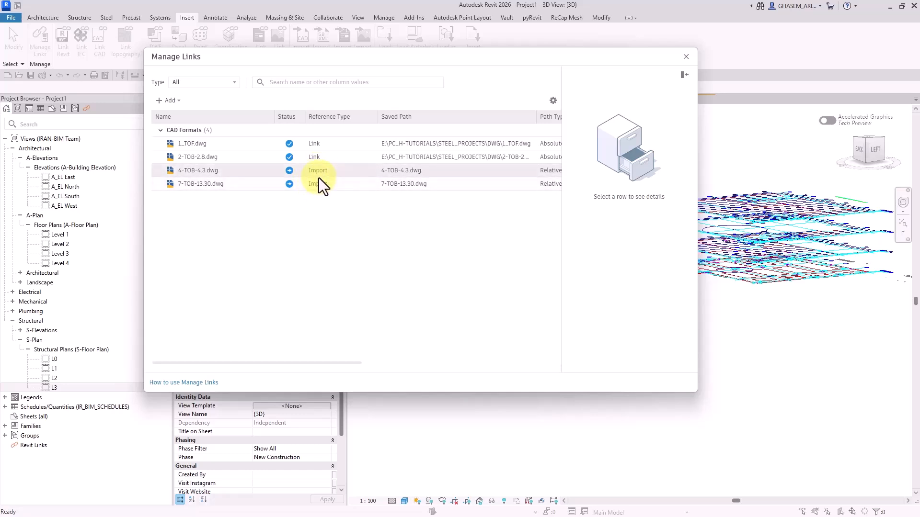
Filter the managed links by CAD Formats, Revit and IFC in turn, and return the type filter to All
click(201, 82)
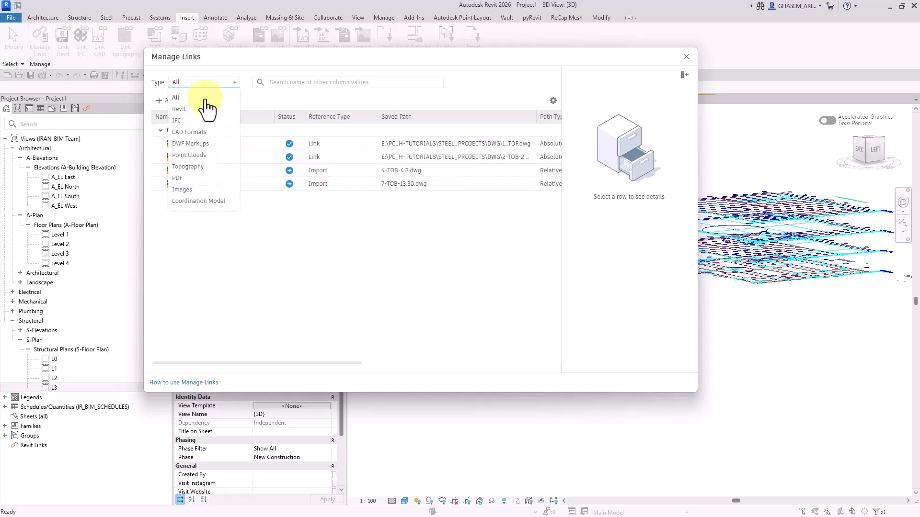
click(190, 134)
click(198, 85)
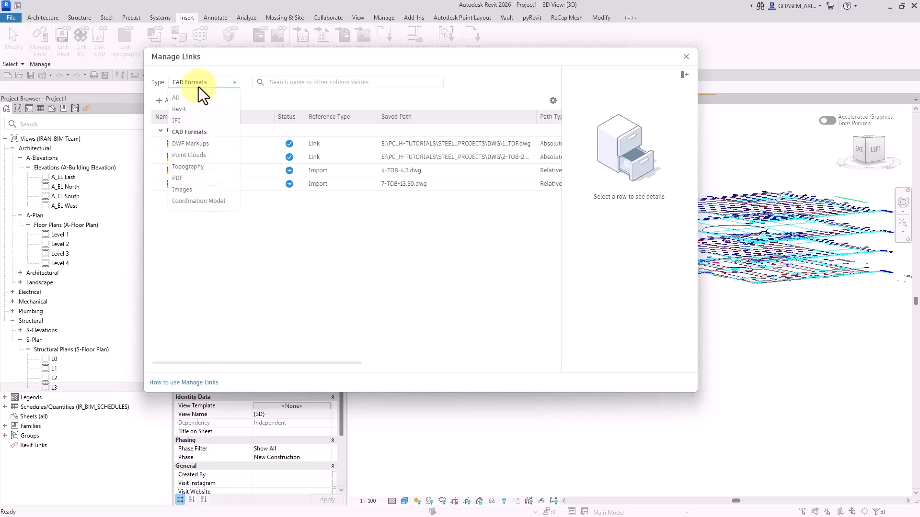
click(189, 110)
click(210, 83)
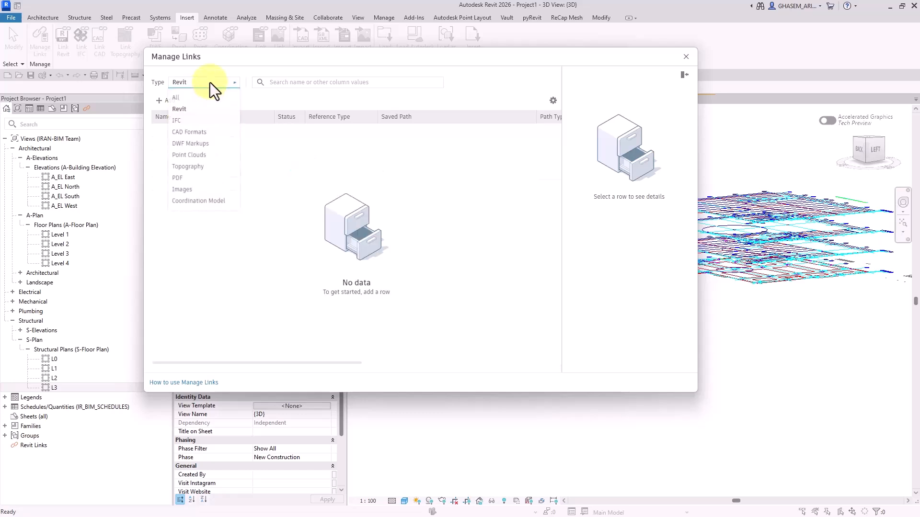
click(188, 121)
click(198, 85)
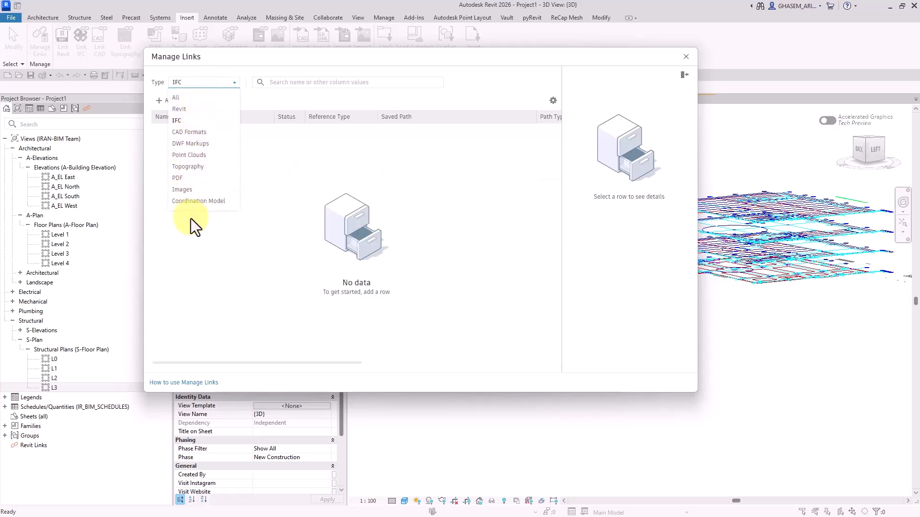
click(184, 98)
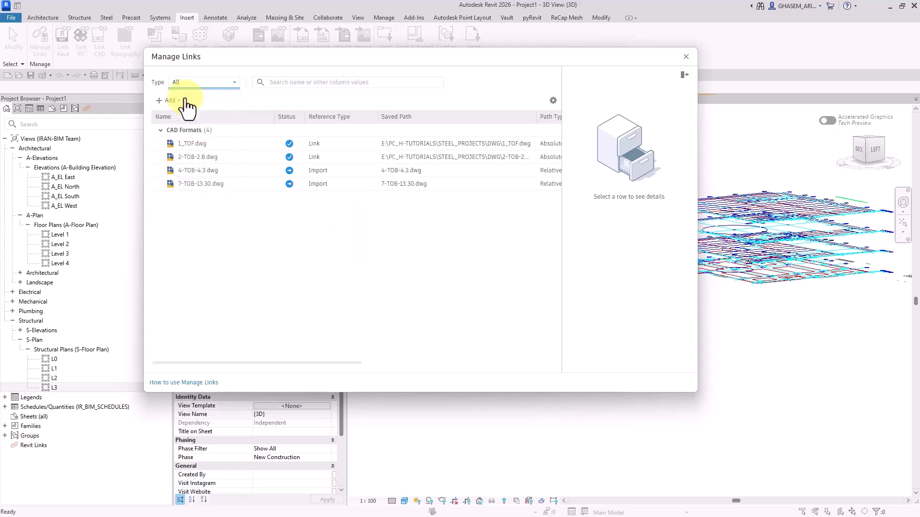
Search the managed links for TO, 2 and 13.30 in turn, and clear the search
click(316, 82)
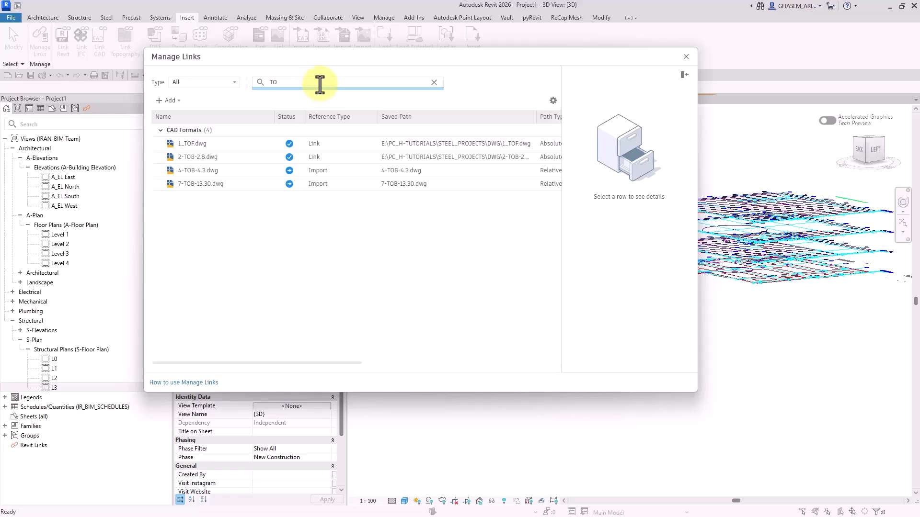
drag(322, 79, 245, 80)
text(2)
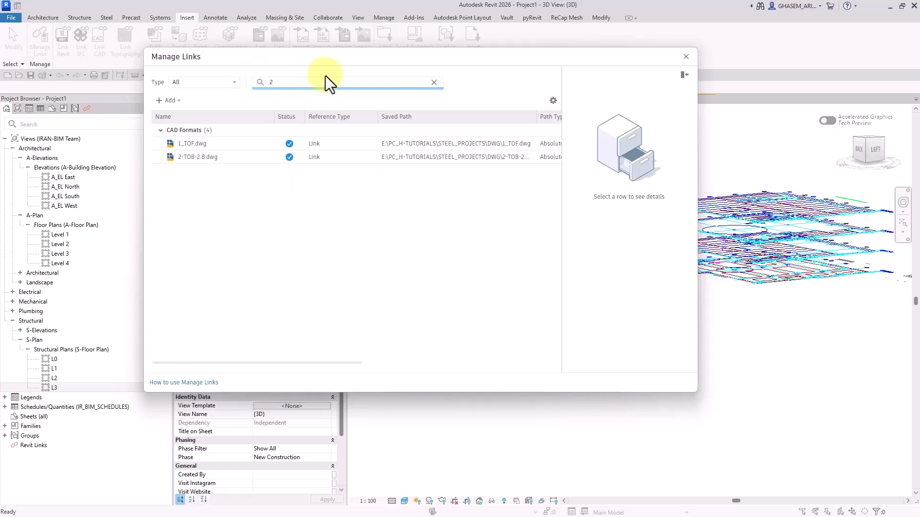
key(BackSpace)
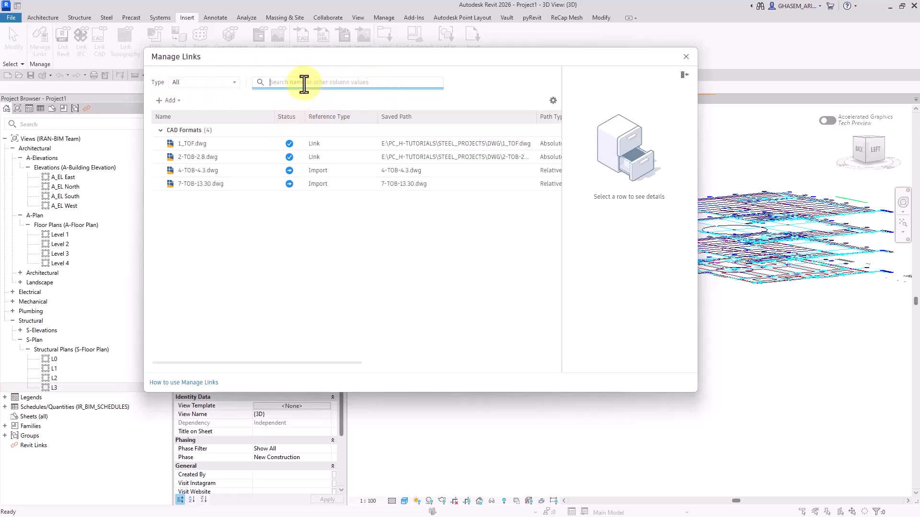
text(13.30)
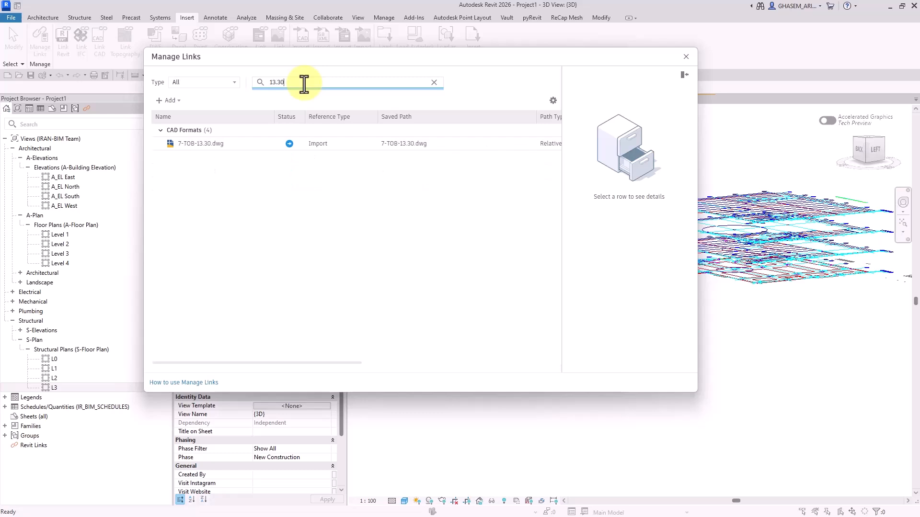
key(ctrl+a)
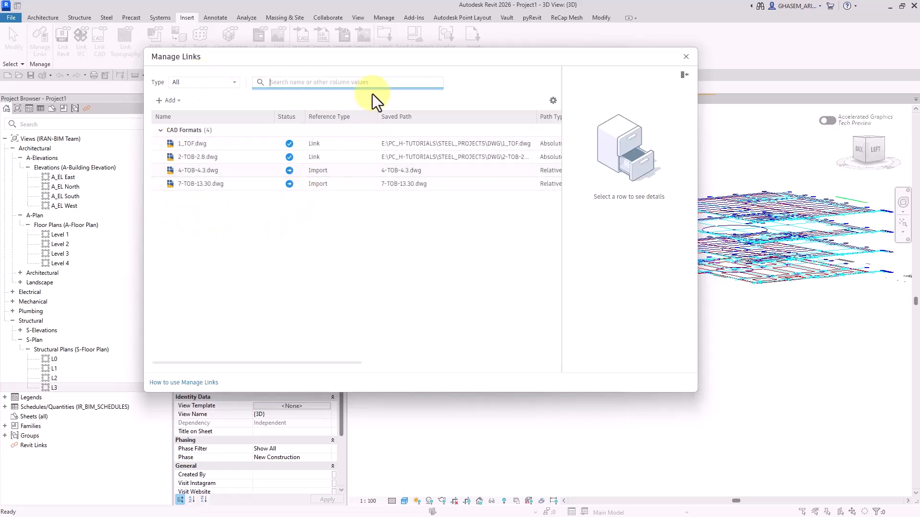
Review the link details of 1_TOF.dwg and hide the details pane
drag(400, 56, 394, 60)
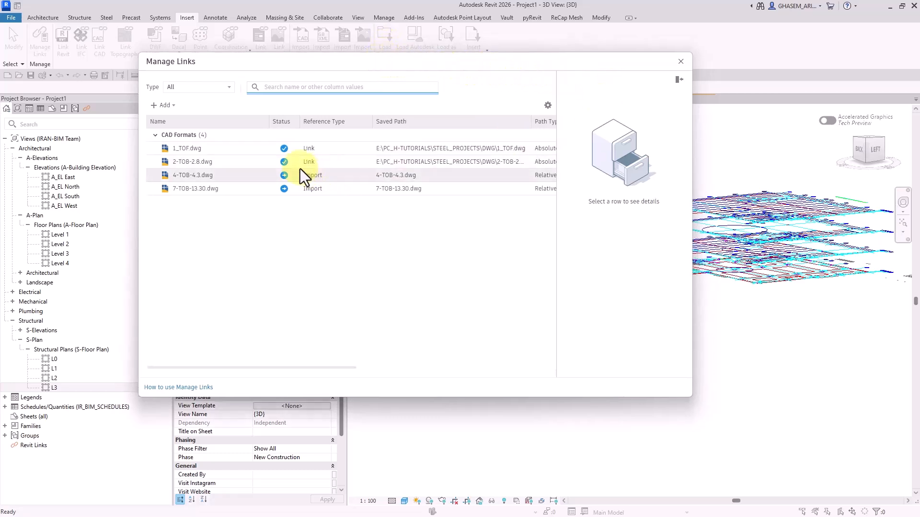
click(220, 149)
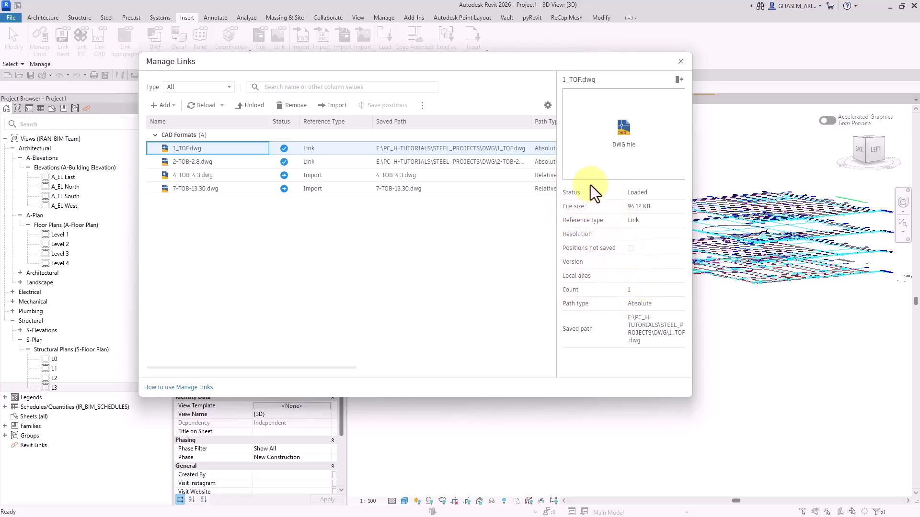
click(680, 80)
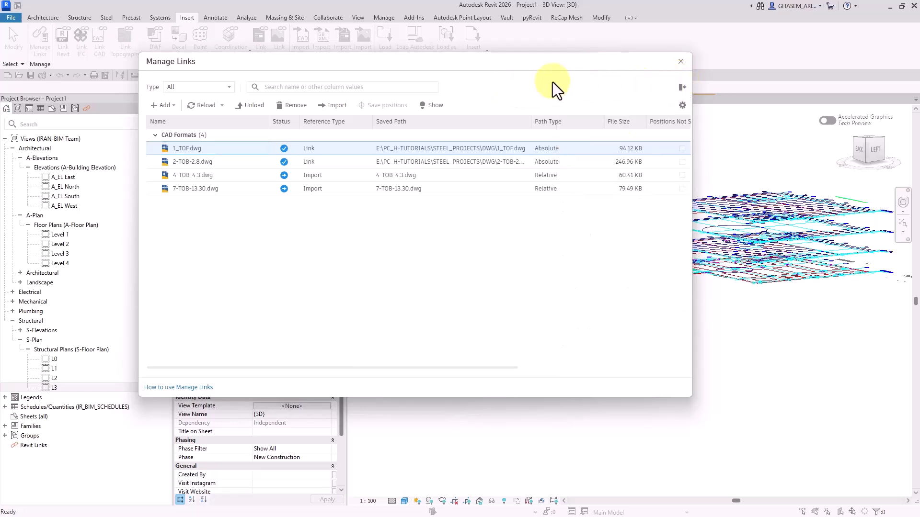
Check the list of available columns and widen the Manage Links dialog until all columns fit
click(682, 106)
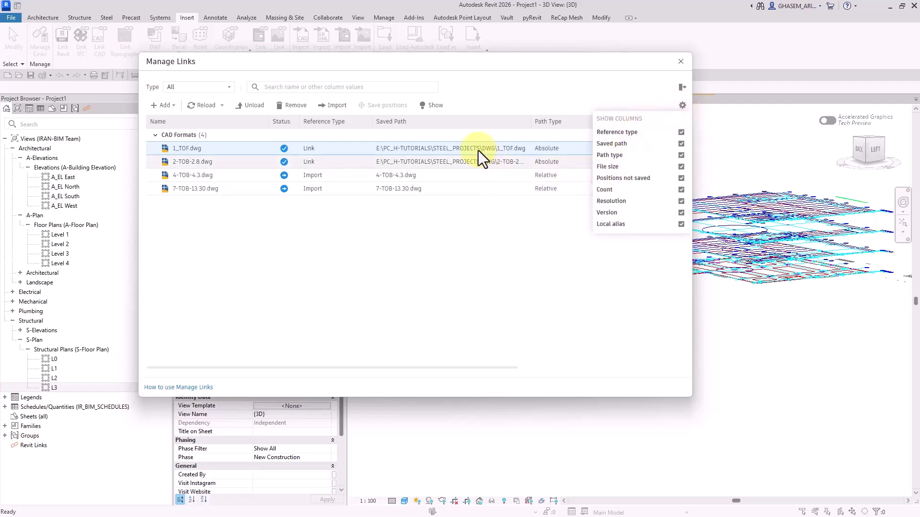
click(673, 275)
drag(693, 251, 885, 251)
drag(639, 66, 514, 65)
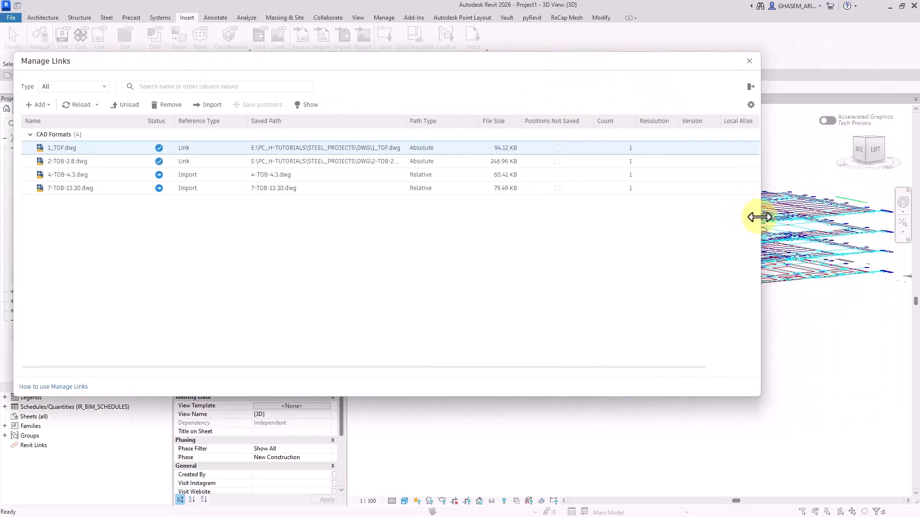
drag(760, 217, 853, 217)
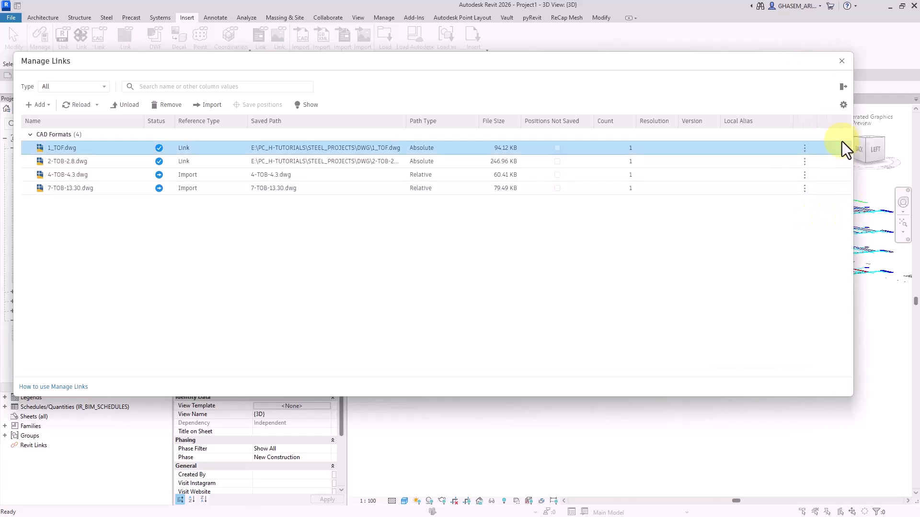
Hide the Local alias, Version and Resolution columns, and toggle the Positions not saved column off and back on
click(843, 104)
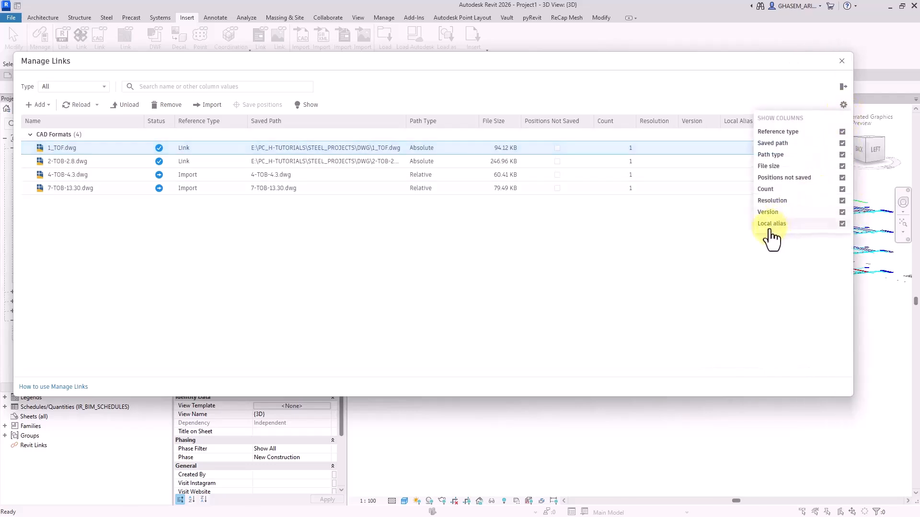
click(843, 224)
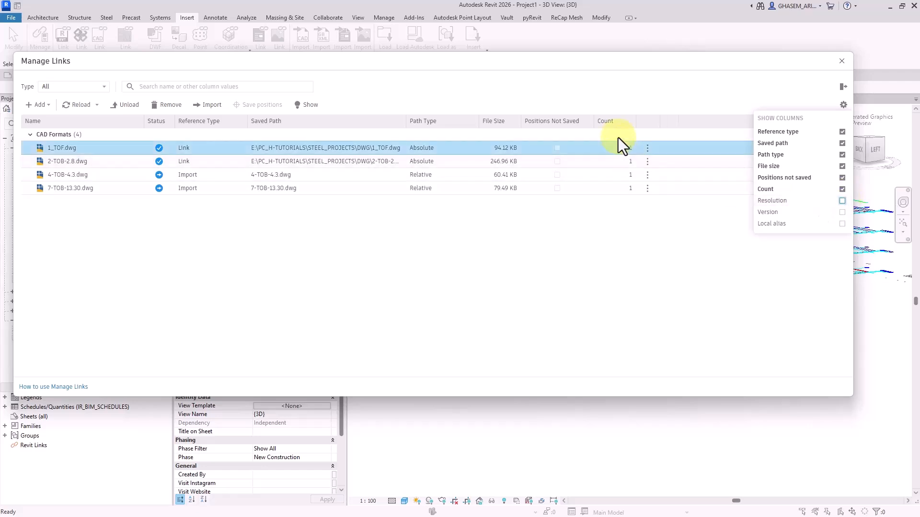
click(841, 178)
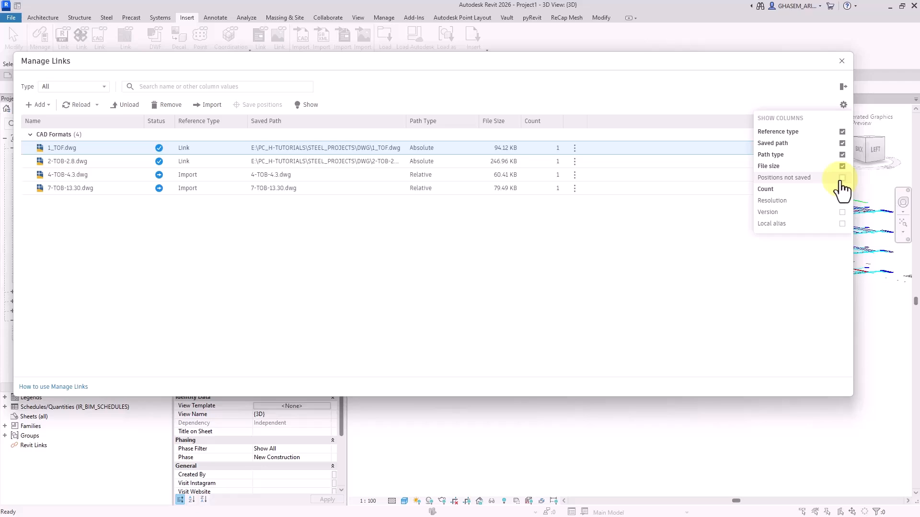
click(841, 180)
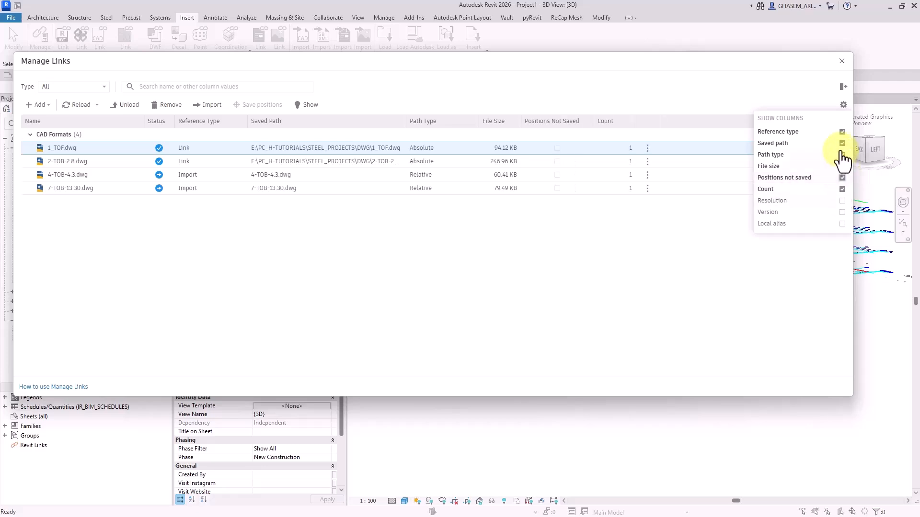
click(822, 287)
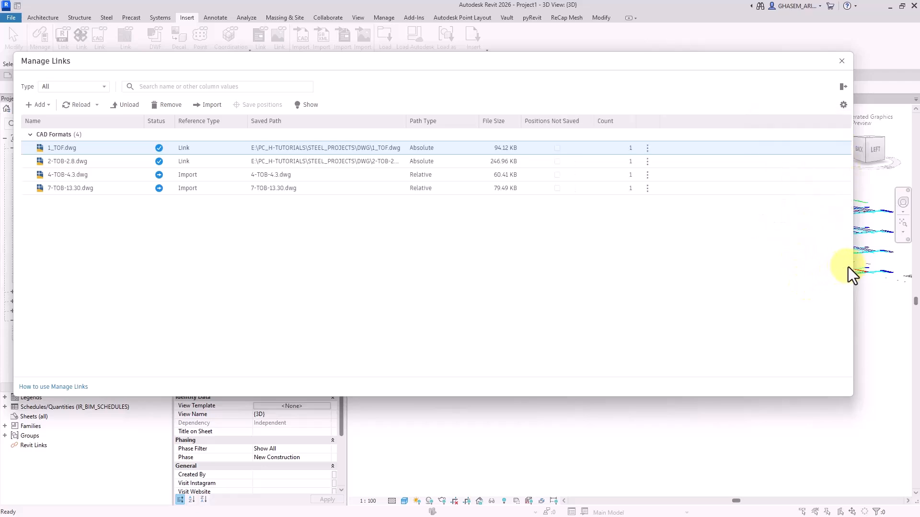
Shrink and reposition the Manage Links dialog so the model is visible beside it, and select the 1_TOF.dwg link
drag(853, 266, 515, 269)
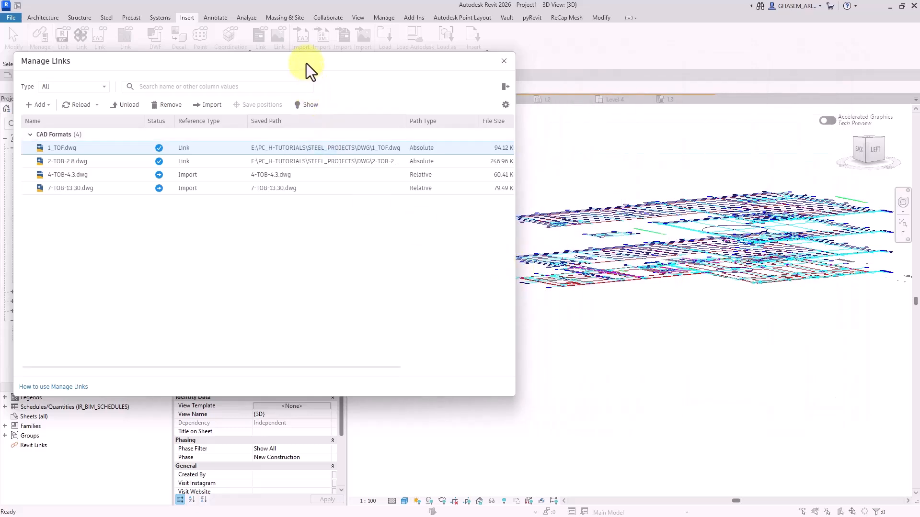
drag(306, 63, 519, 73)
drag(740, 390, 768, 372)
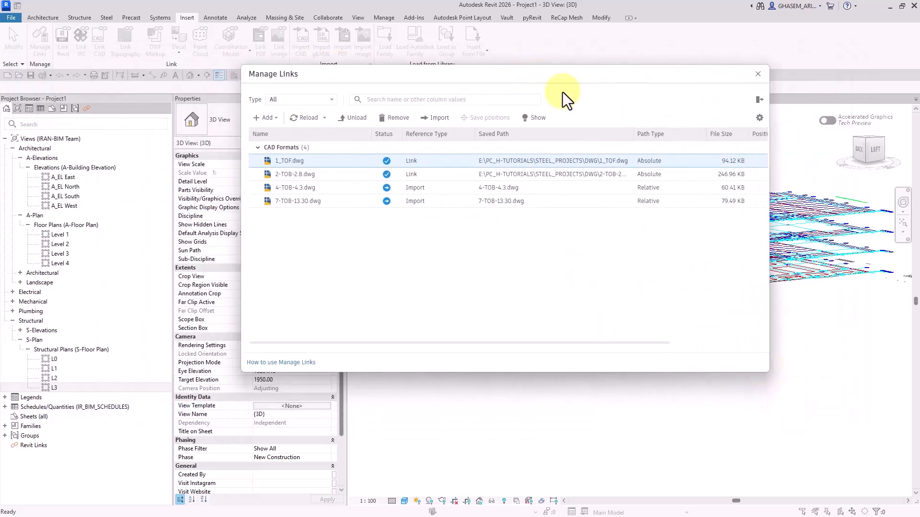
drag(532, 77, 468, 76)
click(229, 159)
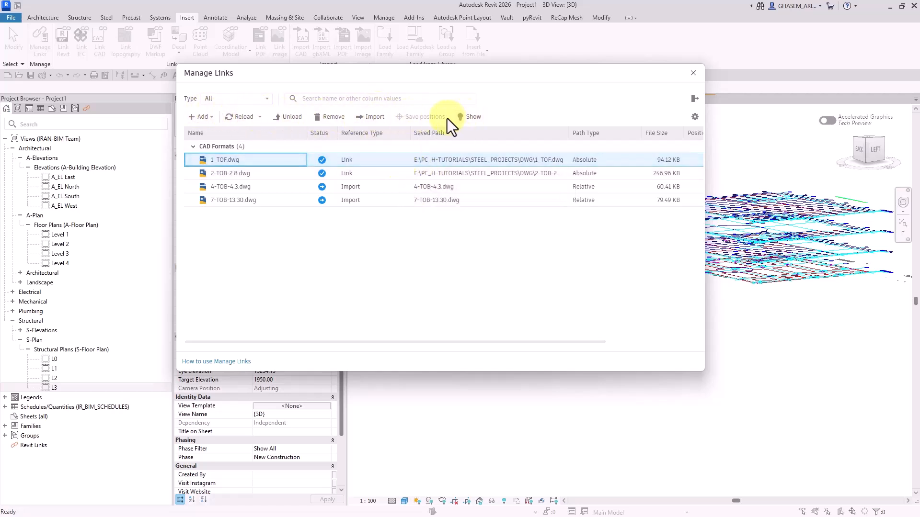
Show the selected 1_TOF.dwg link in the 3D view and move the Manage Links dialog clear of the model
click(462, 116)
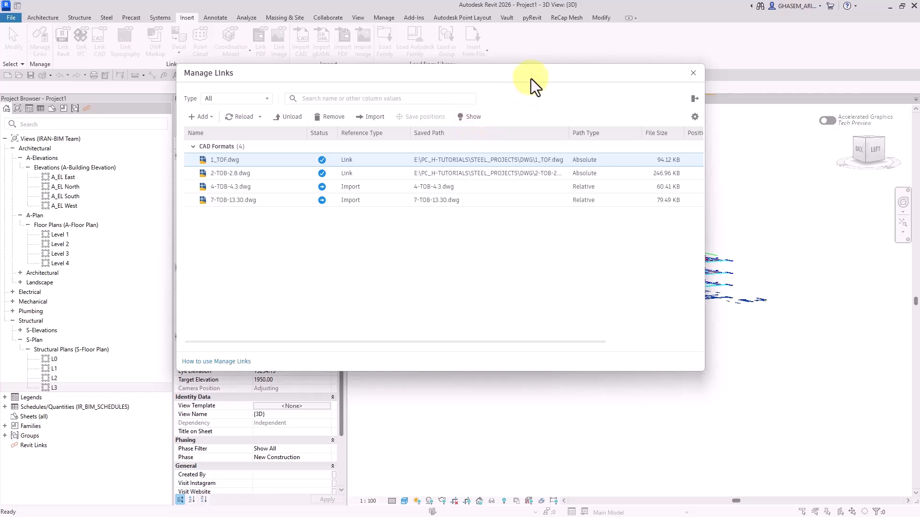
drag(531, 77, 388, 74)
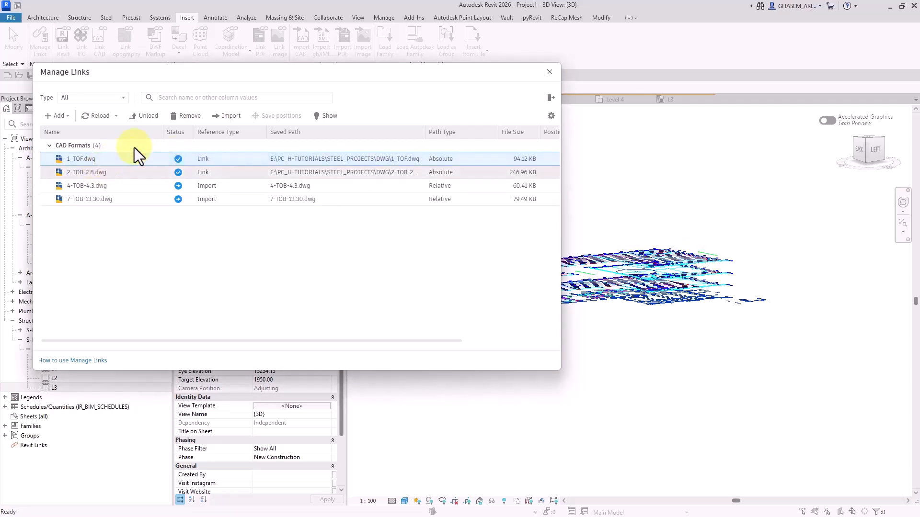
drag(226, 80, 323, 77)
Compare the commands available for 2-TOB-2.8.dwg, 4-TOB-4.3.dwg and 7-TOB-13.30.dwg, and check which file types can be added as links
click(210, 171)
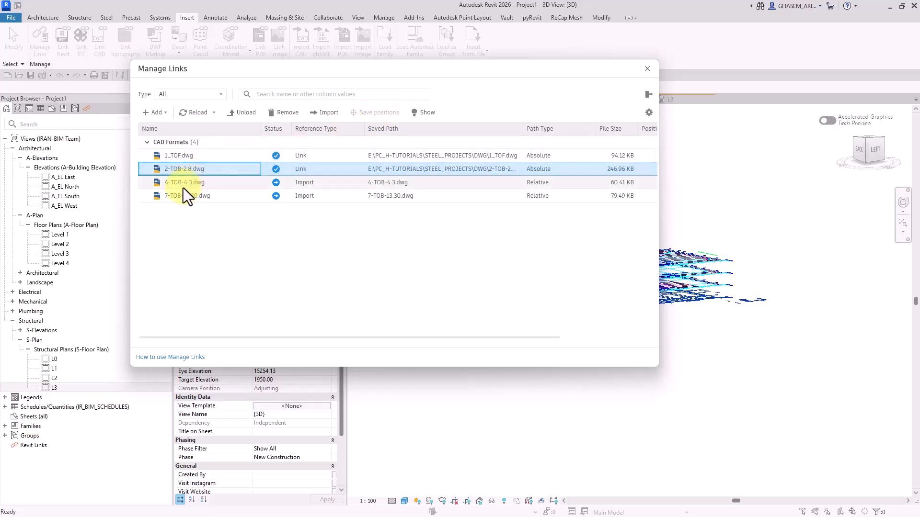
click(254, 184)
click(230, 196)
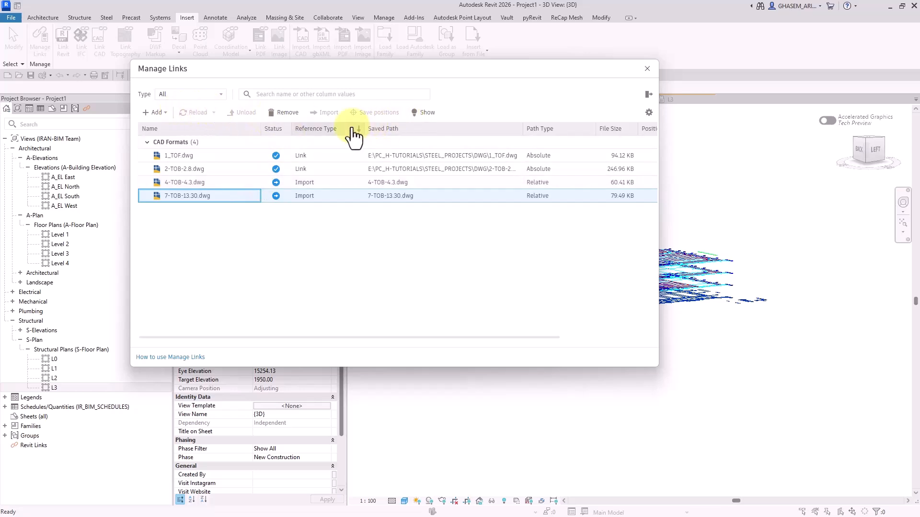
click(154, 113)
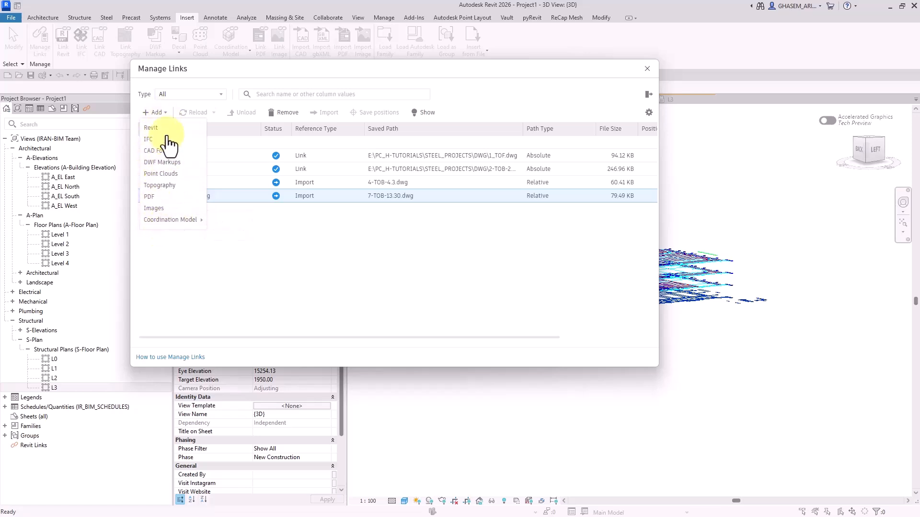
click(289, 256)
Link 6-TOB-4.3.dwg into the project at Level : L3 with Auto - Origin to Internal Origin positioning
drag(403, 73, 377, 70)
click(129, 109)
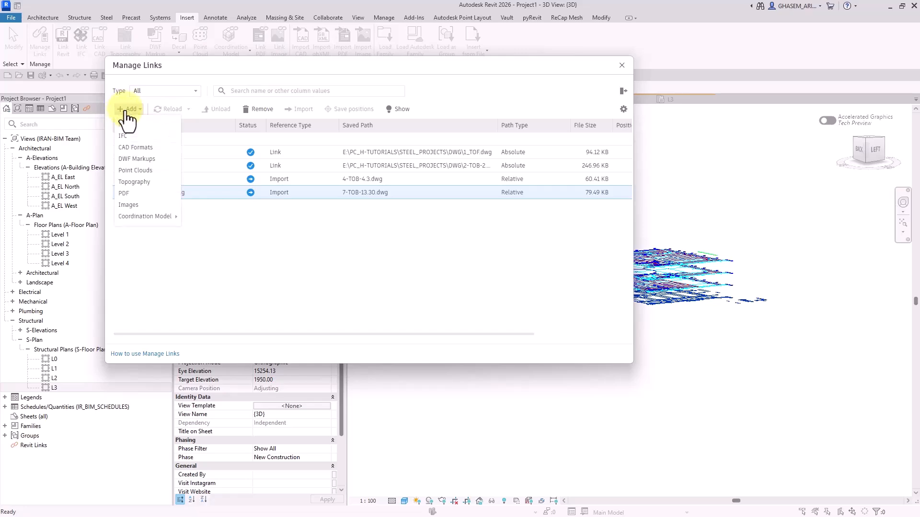
click(136, 149)
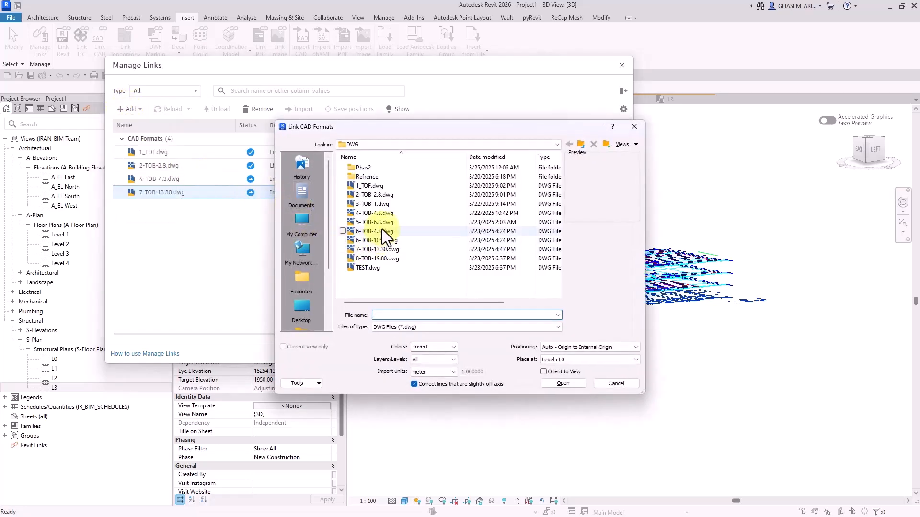
click(379, 231)
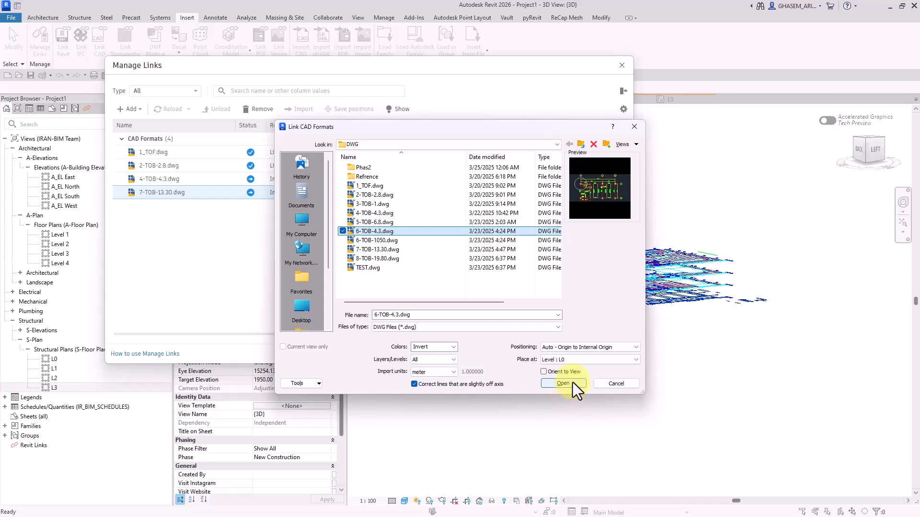
click(588, 363)
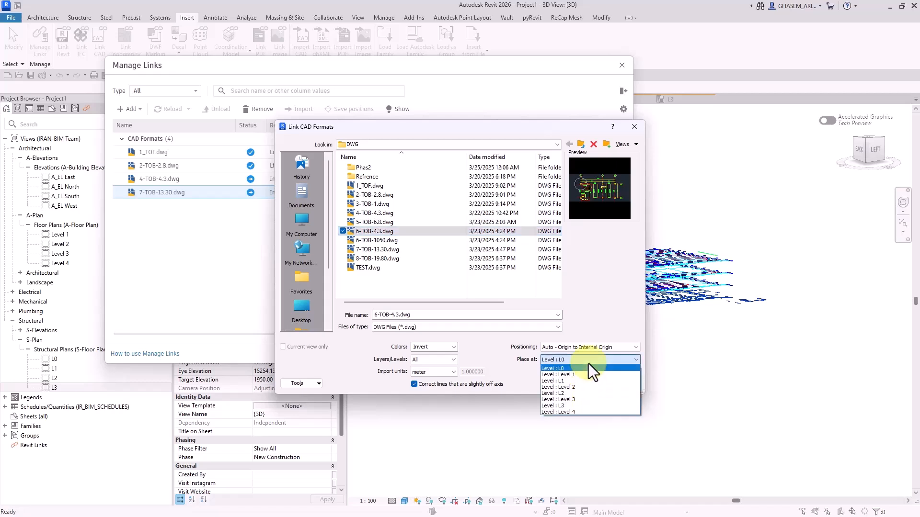
click(583, 407)
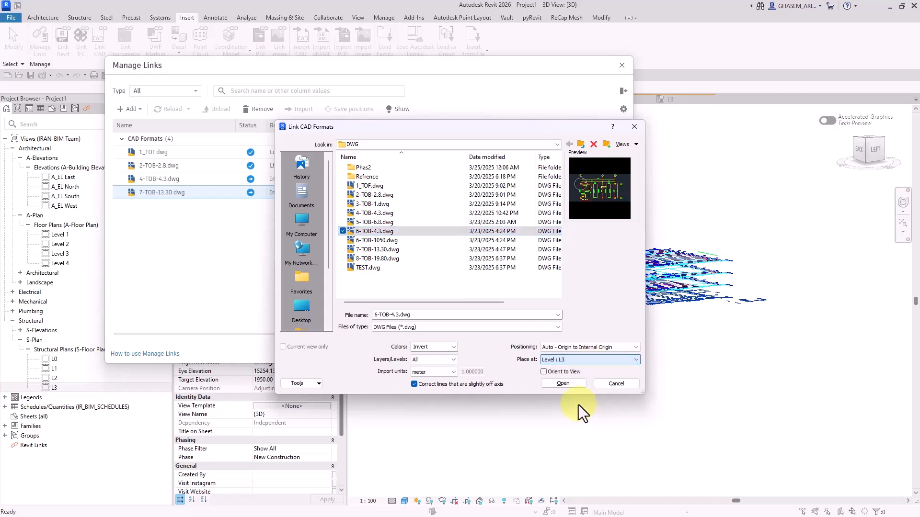
click(560, 386)
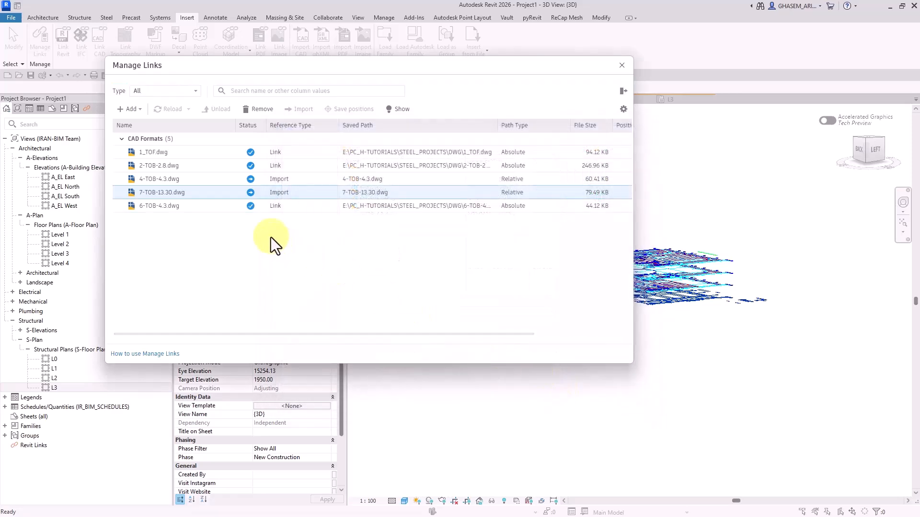
Convert the 6-TOB-4.3.dwg link to an import and check which commands remain available for it
click(188, 209)
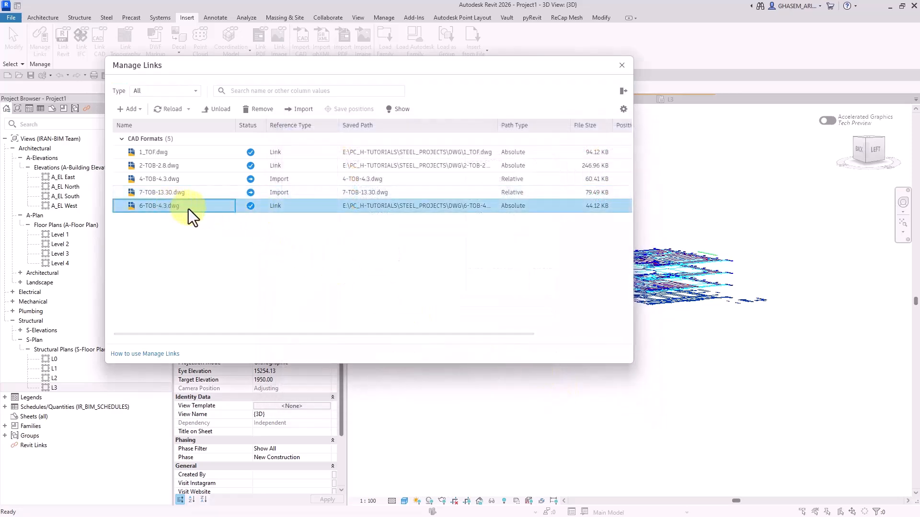
right_click(276, 209)
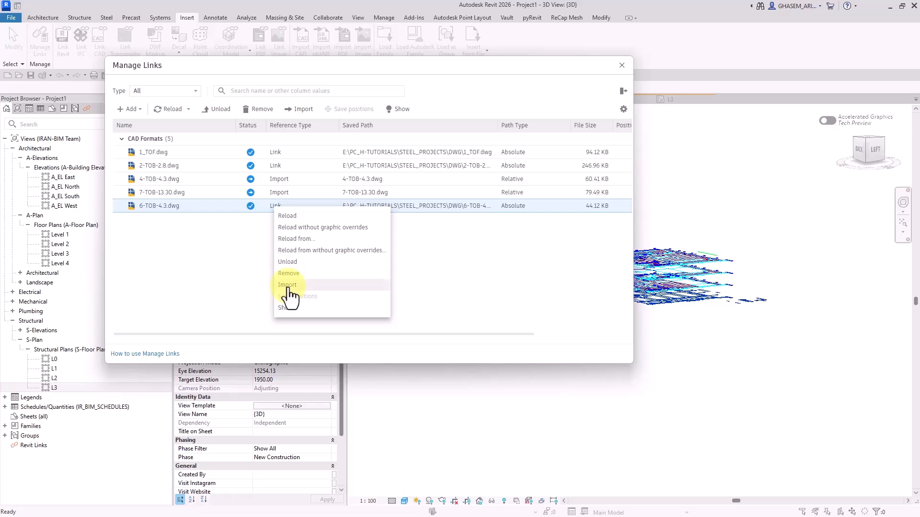
click(288, 286)
click(274, 205)
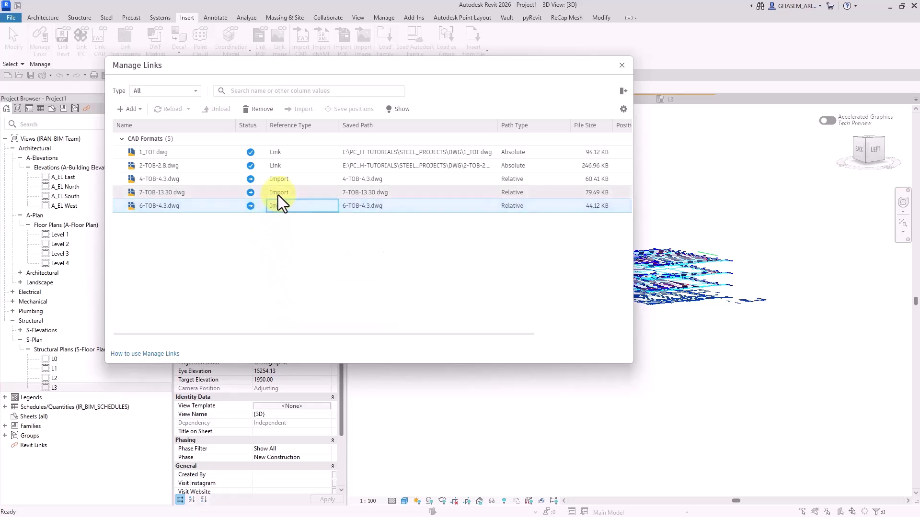
right_click(275, 205)
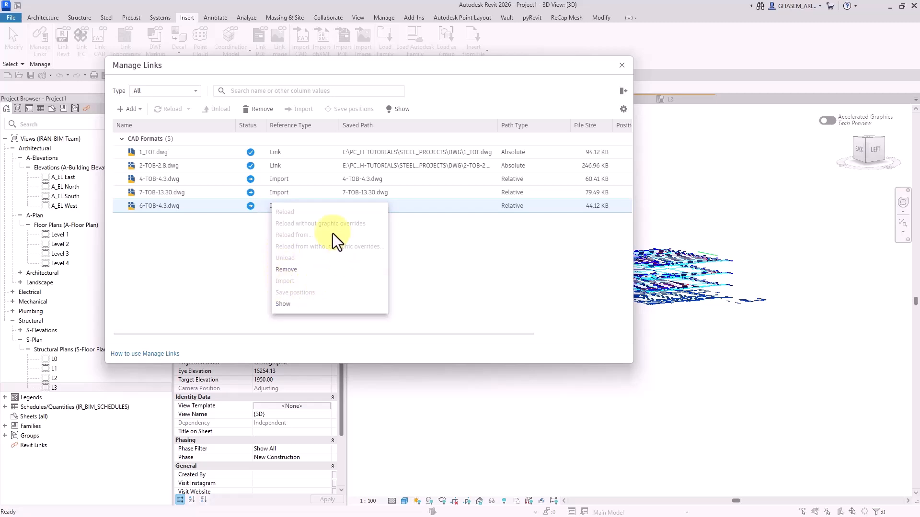
click(223, 252)
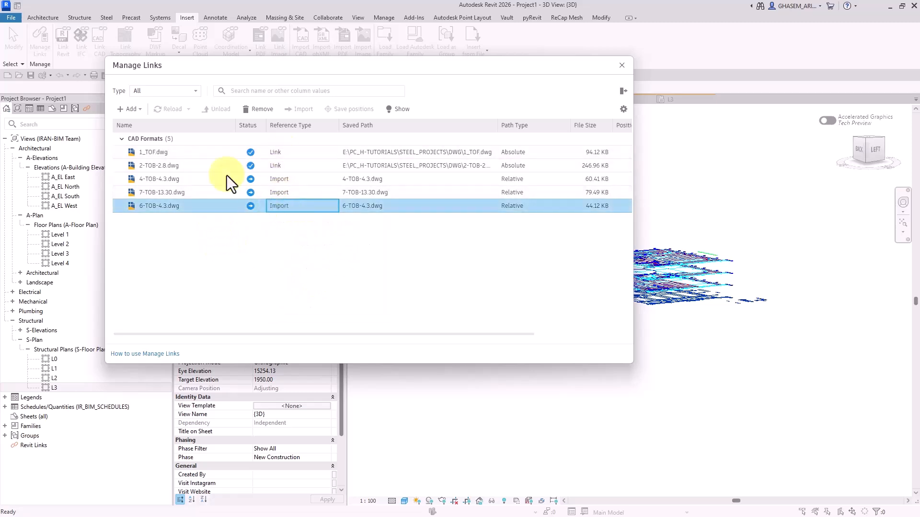
Check the addable link types once more and close the Manage Links dialog
click(133, 110)
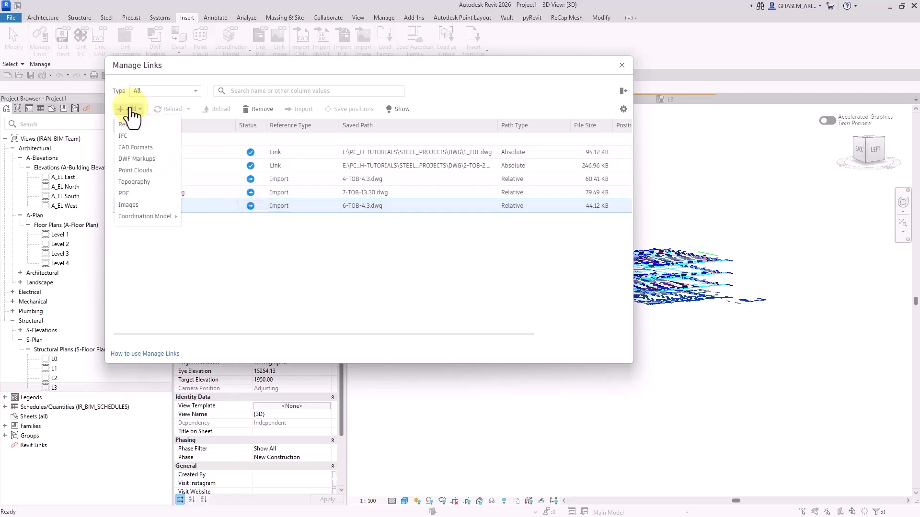
click(401, 263)
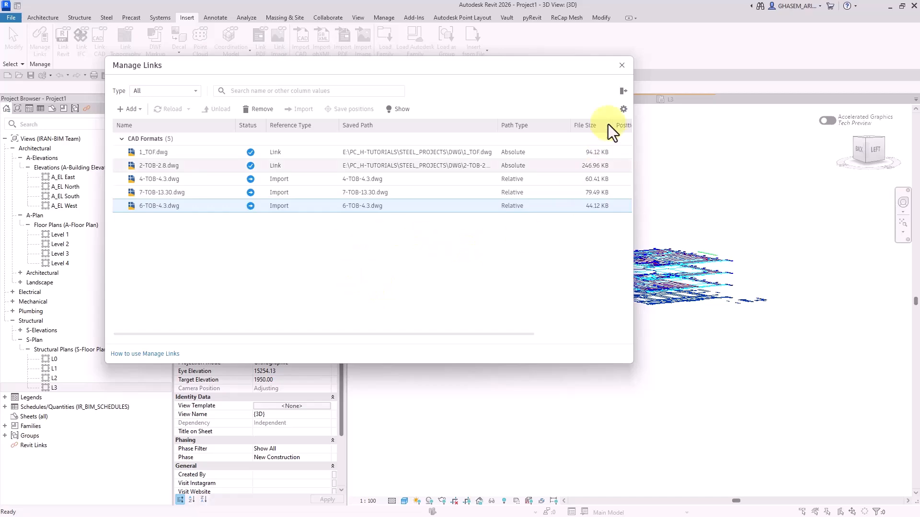
click(622, 65)
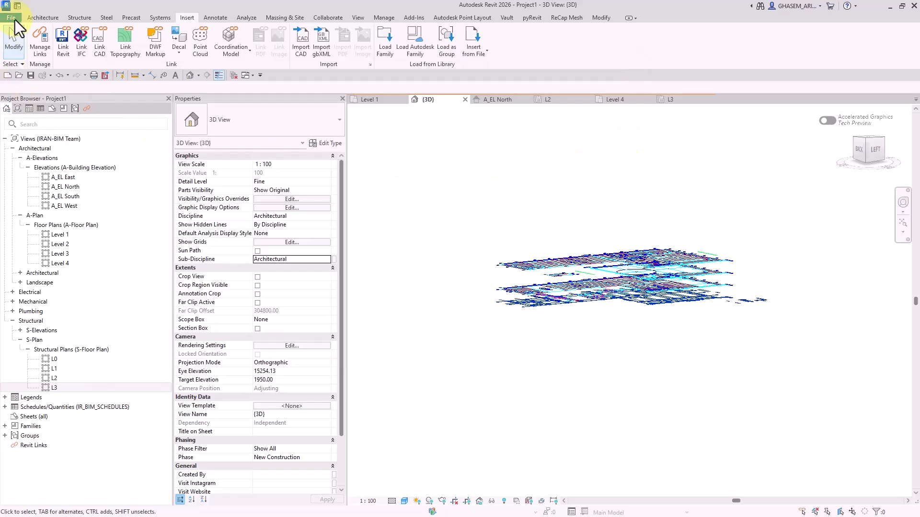
Create a new family from a metric generic model template
click(17, 5)
click(52, 171)
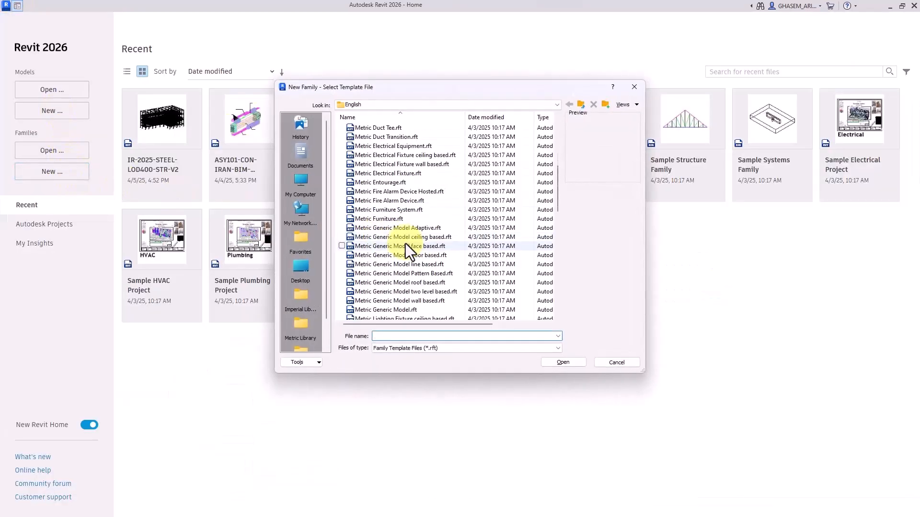
double_click(401, 255)
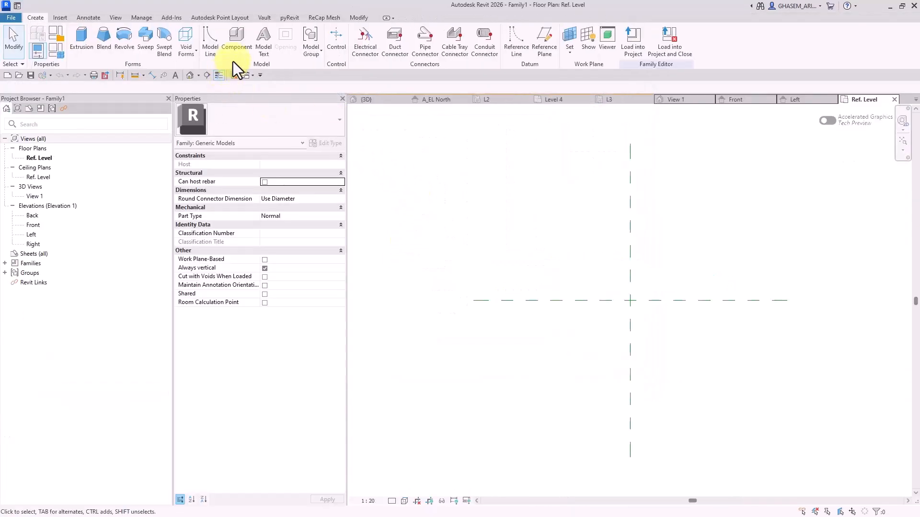
Check whether links can be added in the new family's Manage Links dialog, and close it
click(60, 18)
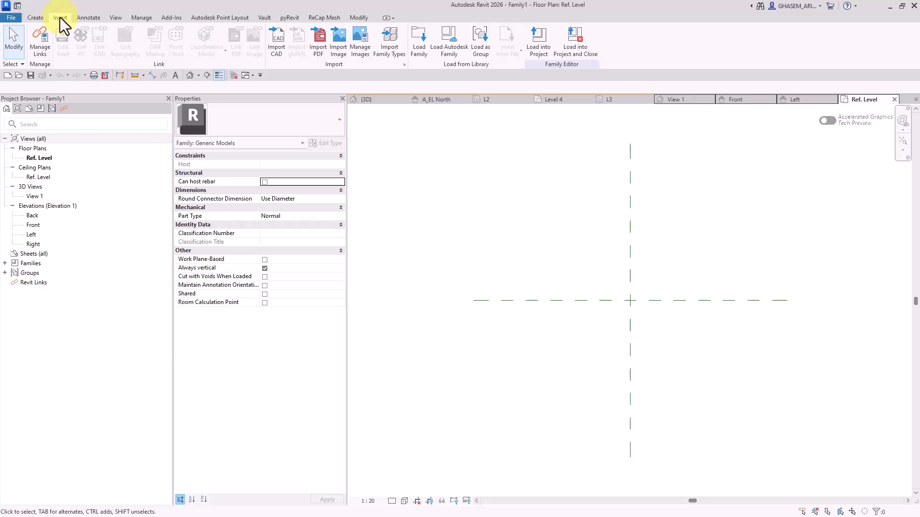
click(35, 45)
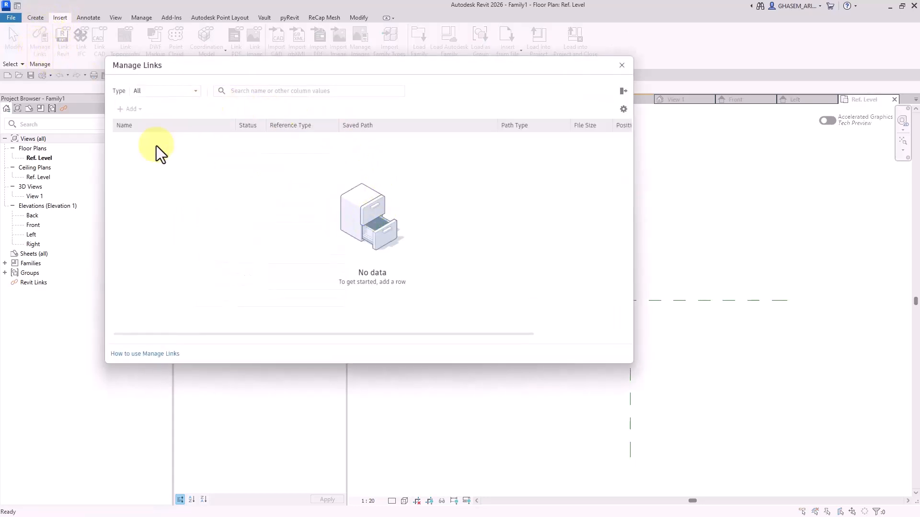
click(621, 64)
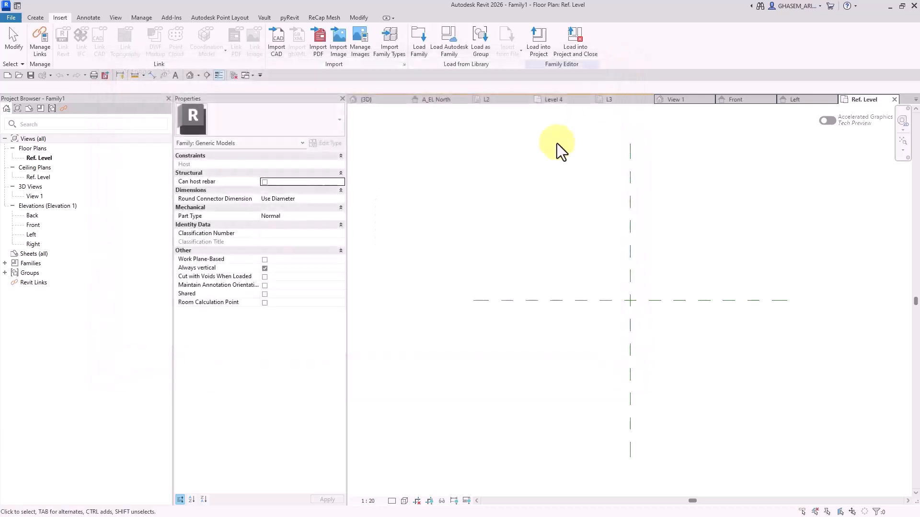
Import TEST.dwg into the family at Ref. Level in meter units, positioned Auto - Origin to Internal Origin
click(277, 43)
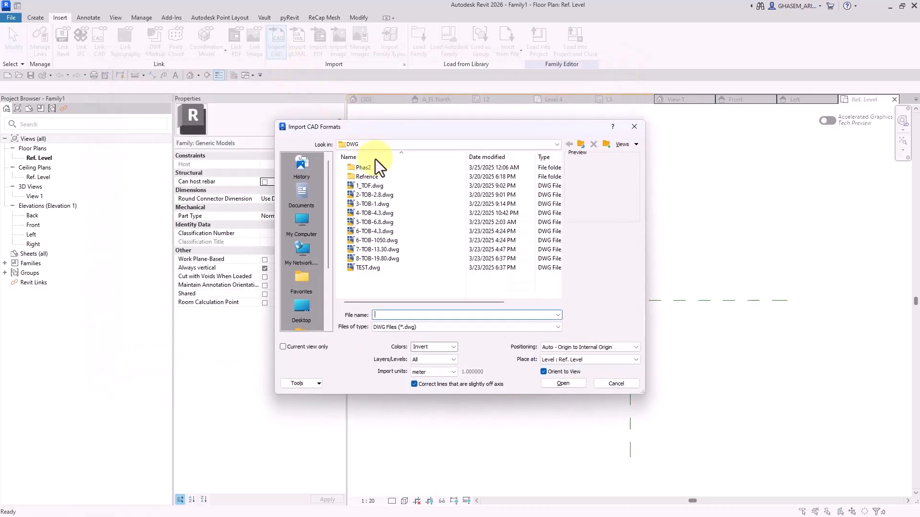
click(365, 268)
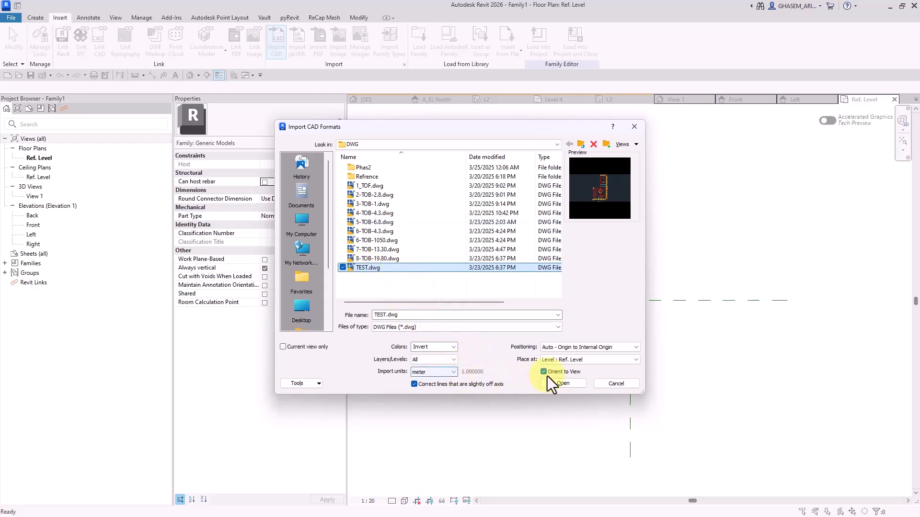
click(575, 382)
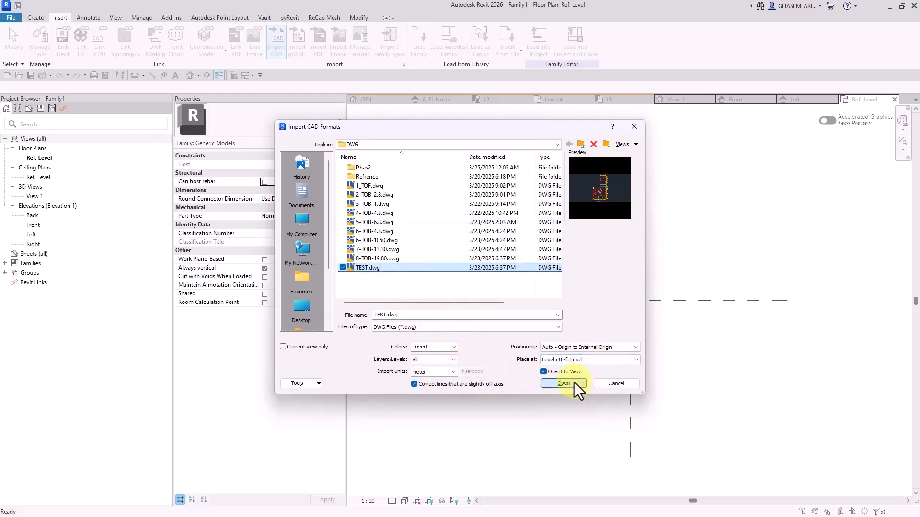
Review how the imported TEST.dwg is listed in the family's Manage Links dialog and whether adding links is possible
click(31, 43)
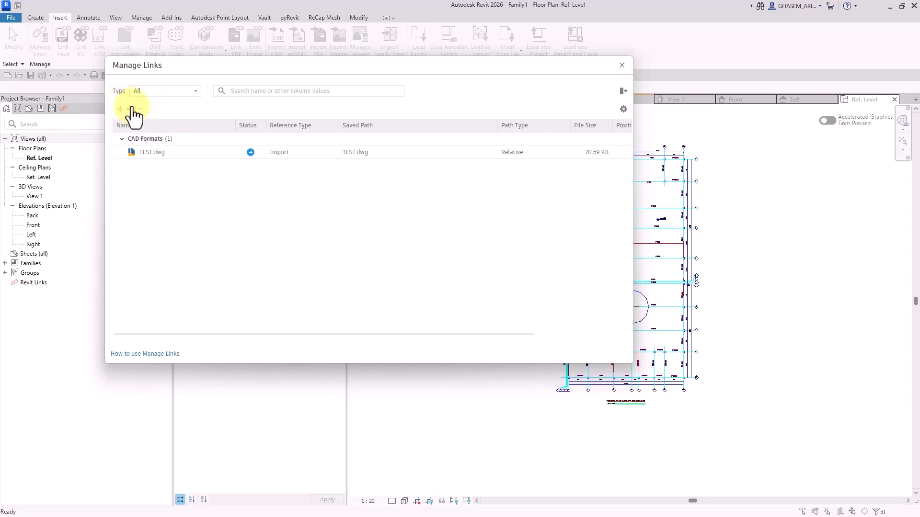
click(622, 65)
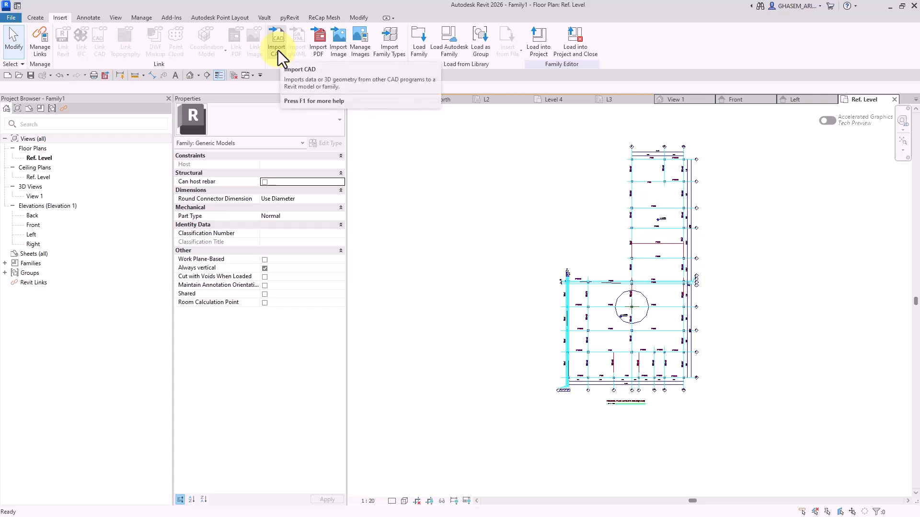
click(38, 44)
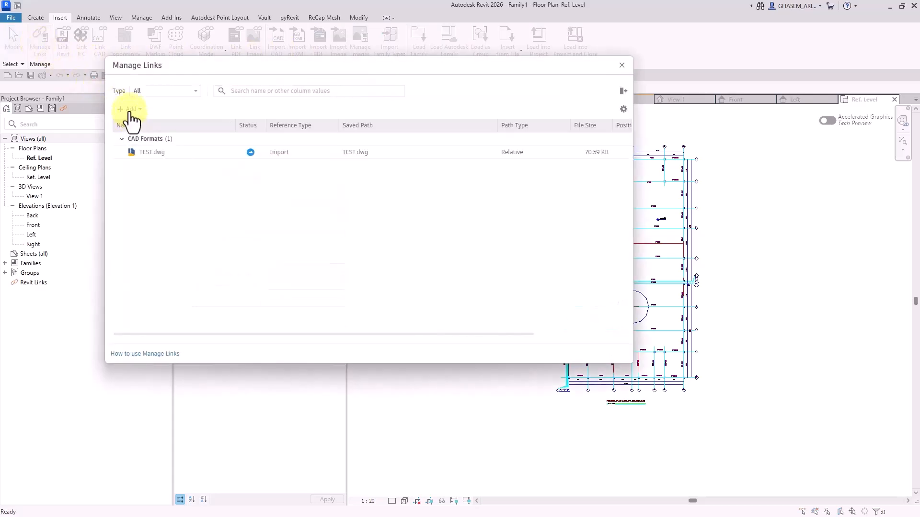
click(622, 65)
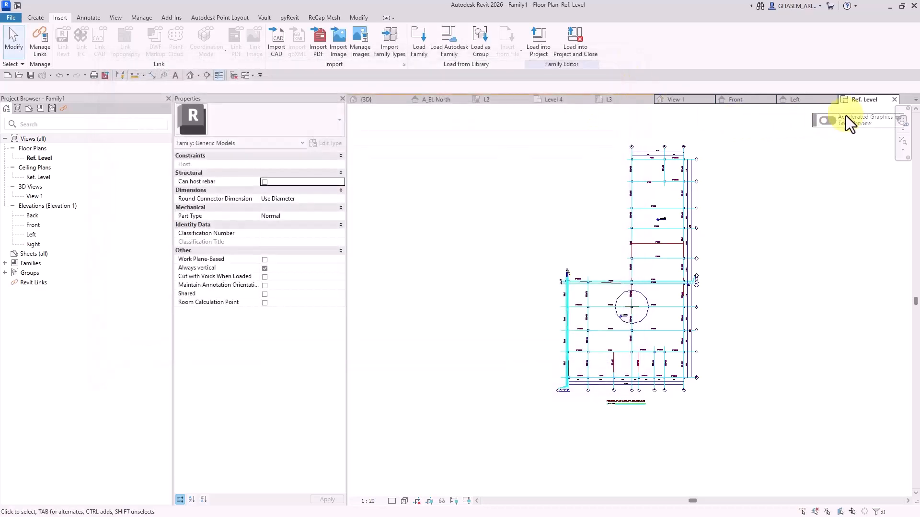
Close all views of the new family without saving it and return to the project's 3D view
click(894, 99)
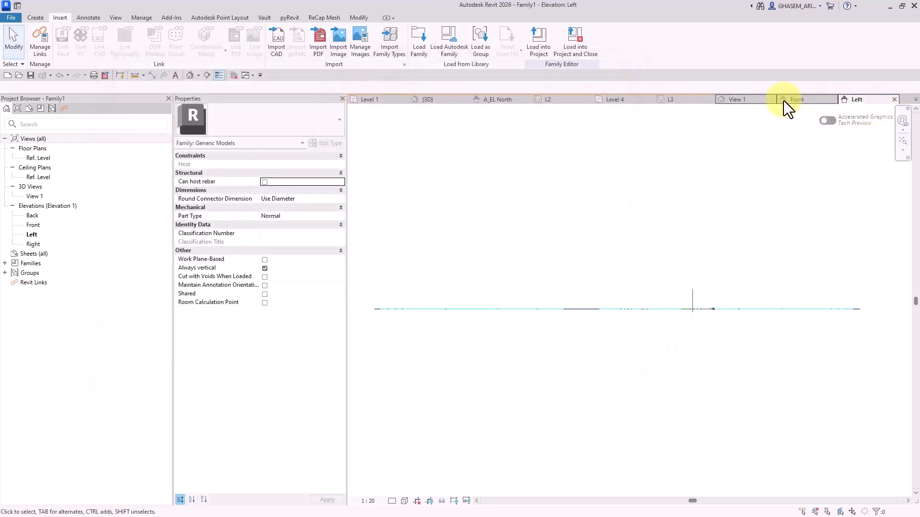
click(771, 100)
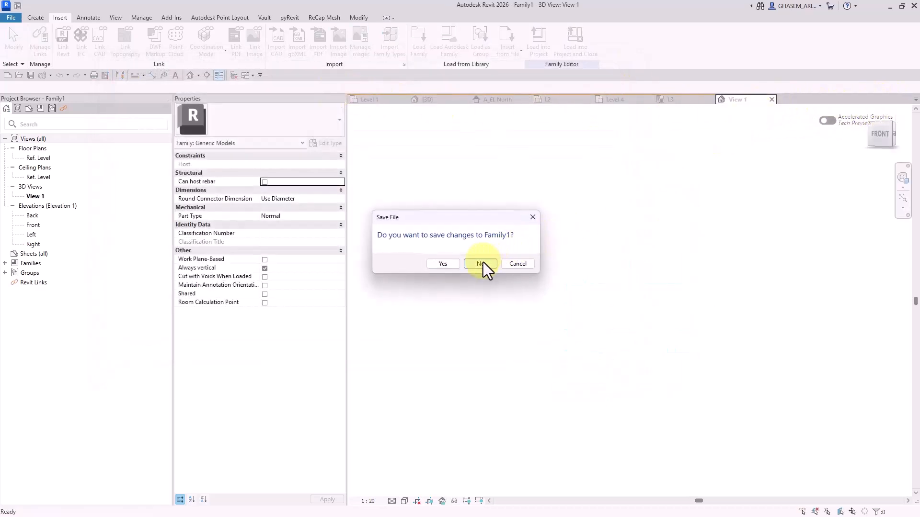
click(481, 264)
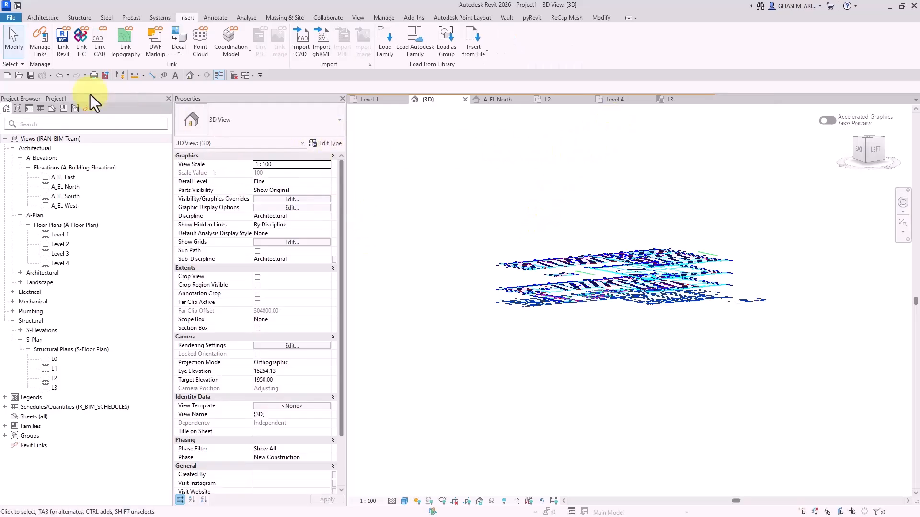
Review which link types can be added to the project in the Manage Links dialog, and close it
click(42, 41)
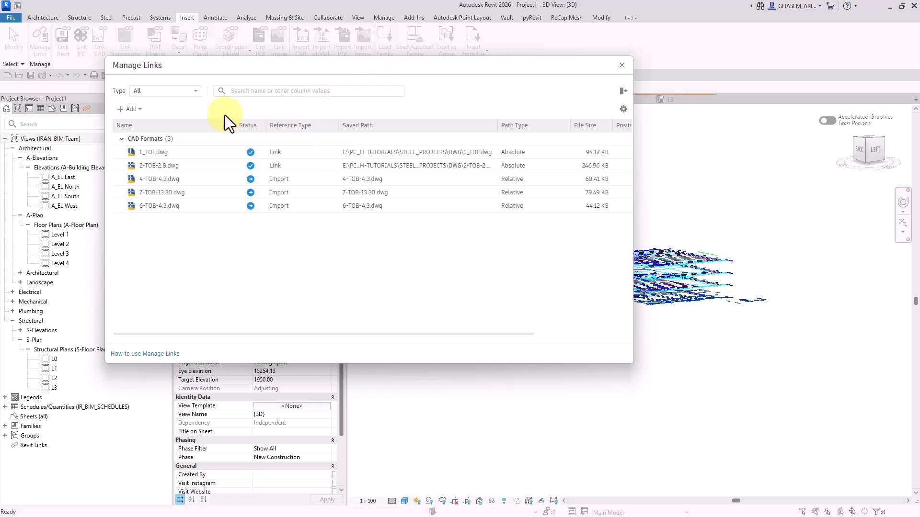
click(131, 110)
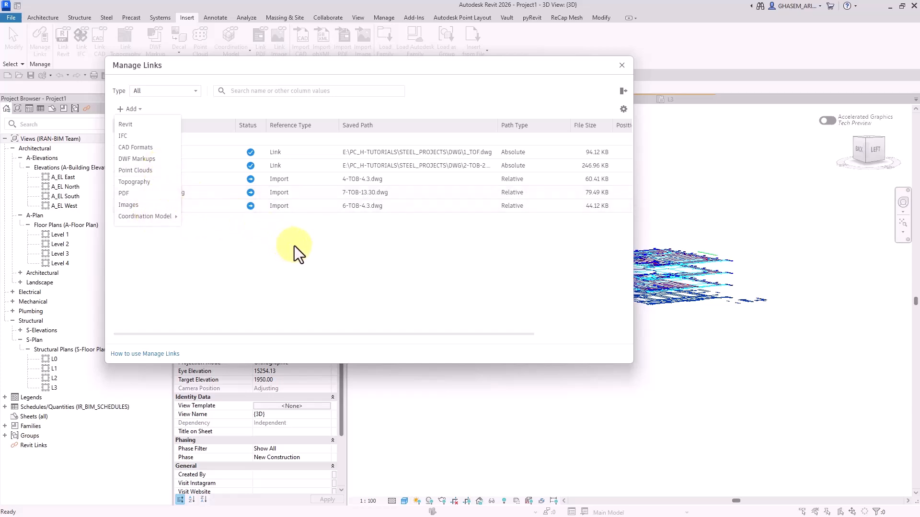
click(314, 250)
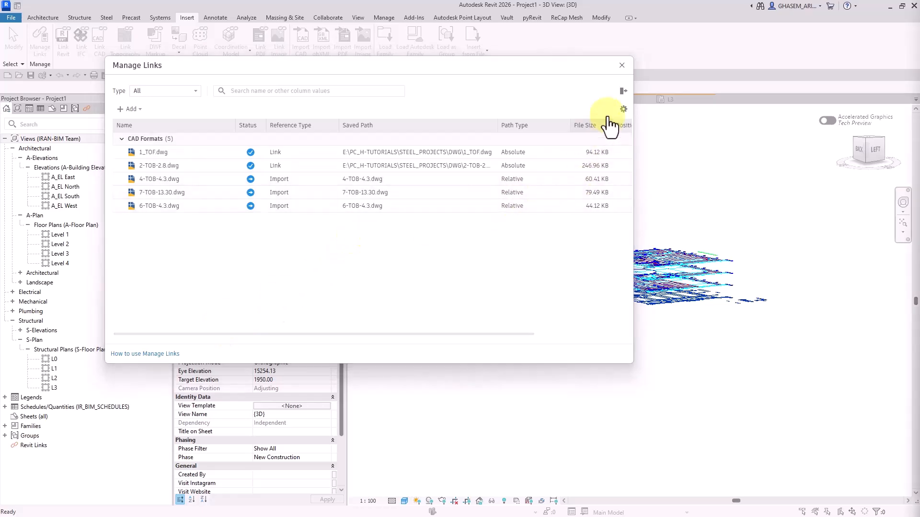
click(622, 65)
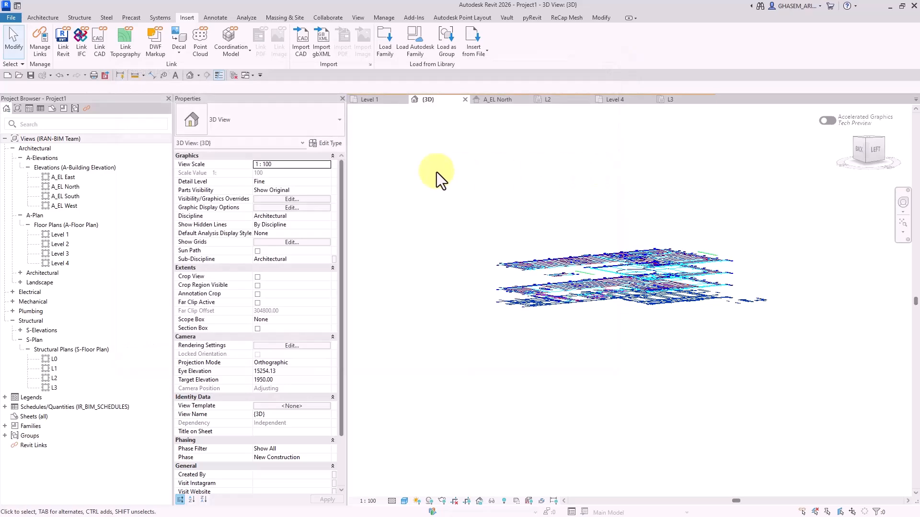
Examine the CAD import file types and the category options for ACIS SAT and Rhino files, and cancel the import
click(304, 55)
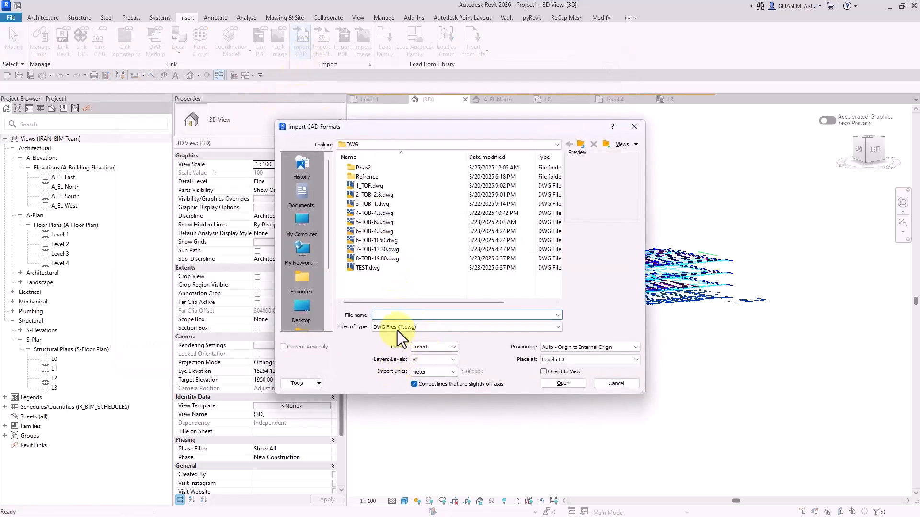
click(398, 328)
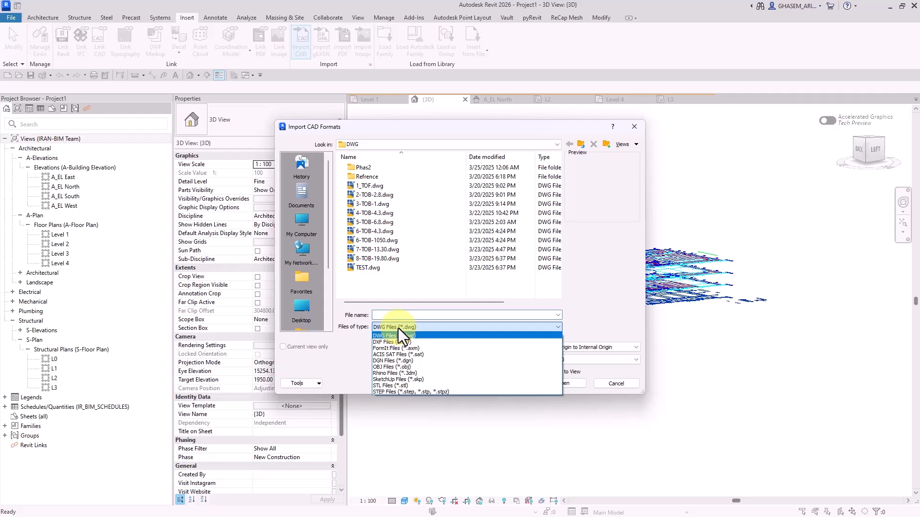
click(421, 354)
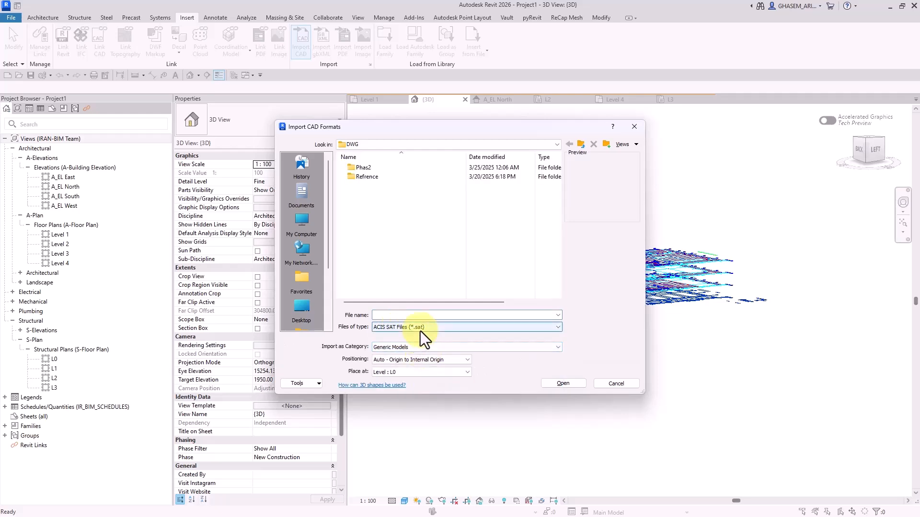
click(396, 349)
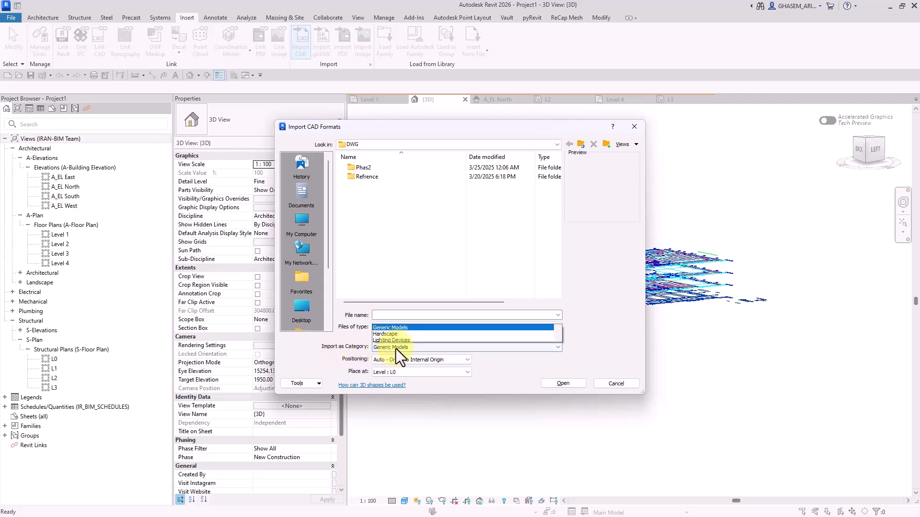
click(396, 349)
click(409, 330)
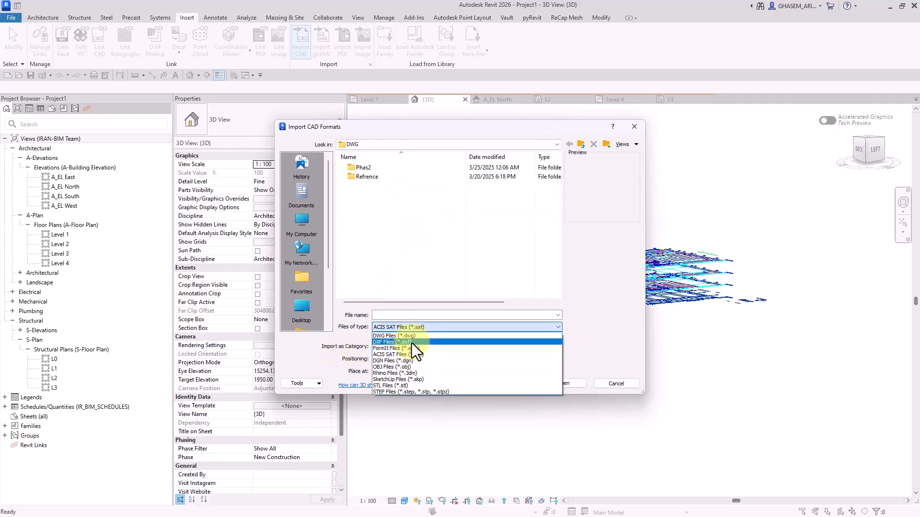
click(447, 374)
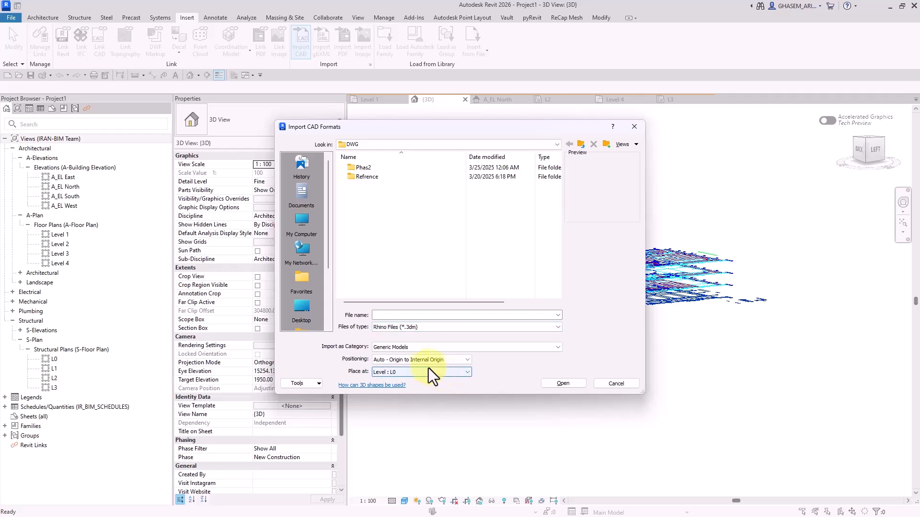
click(414, 348)
click(413, 348)
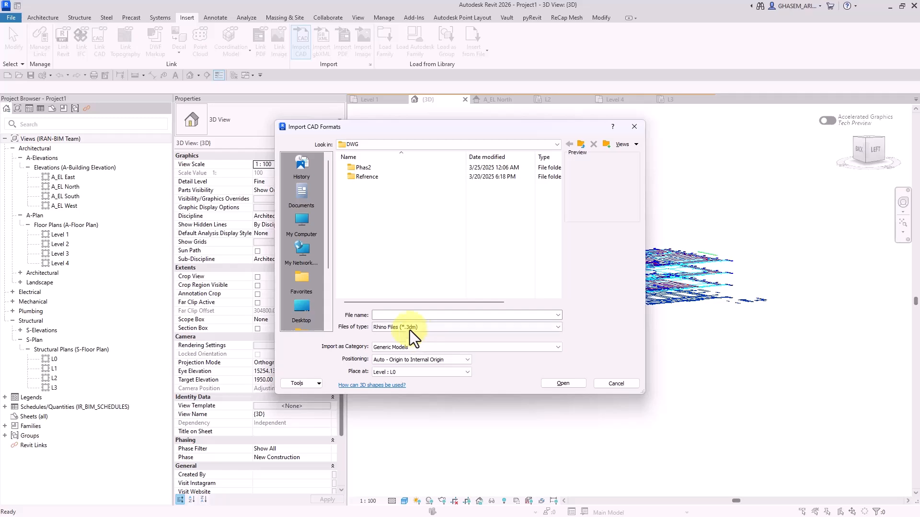
click(617, 384)
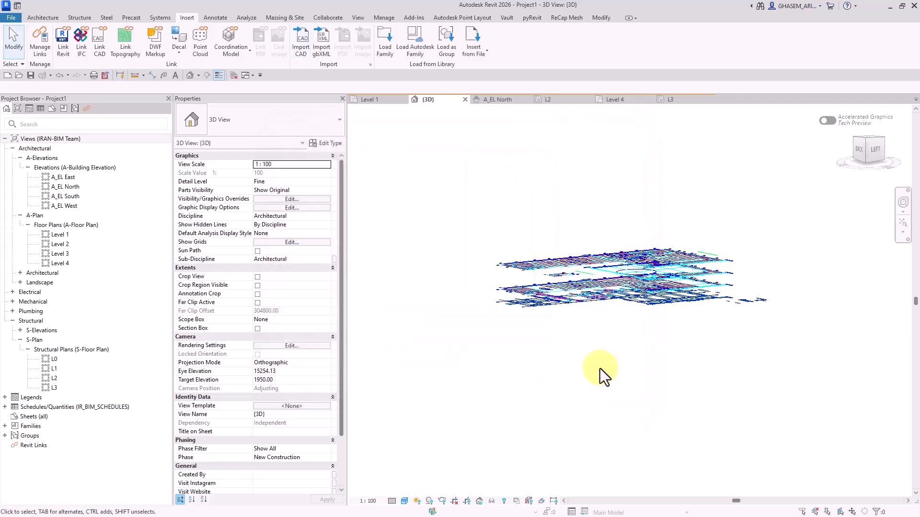
Check again the project's linked and imported CAD files in Manage Links and the formats available for adding, and close the dialog
click(40, 47)
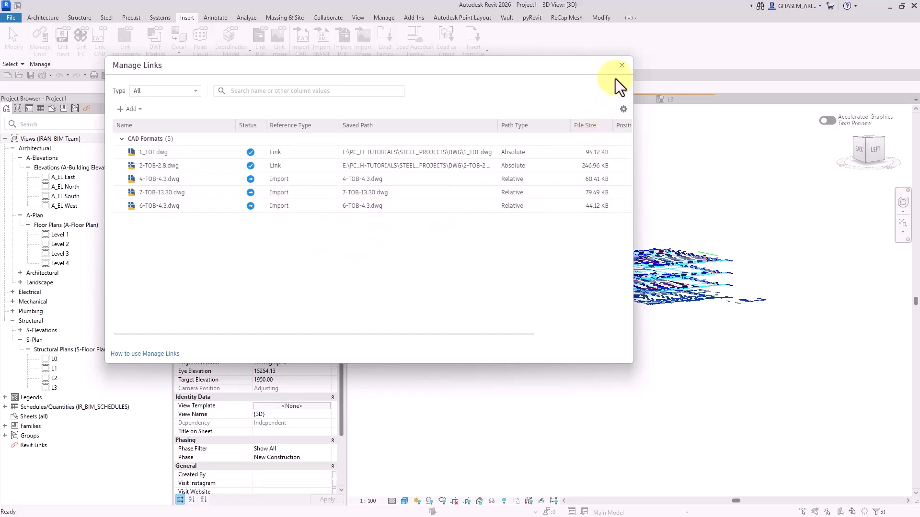
click(621, 66)
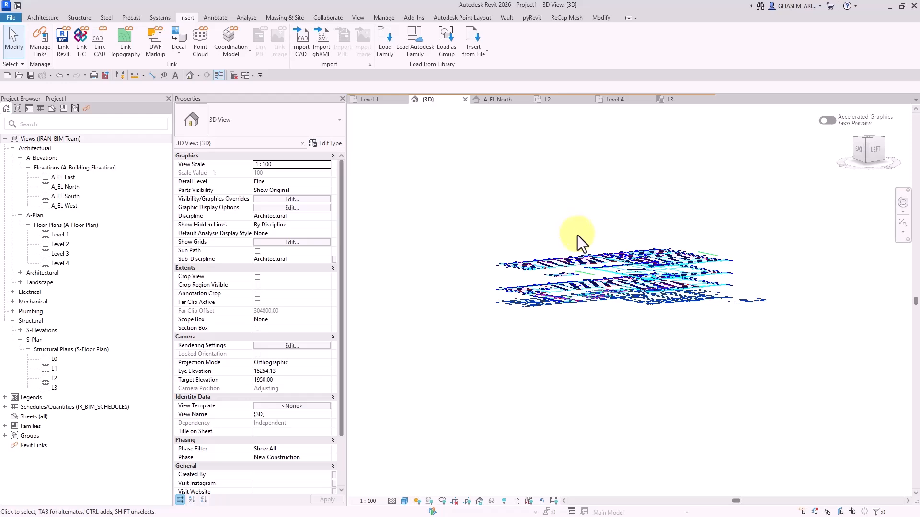
click(31, 47)
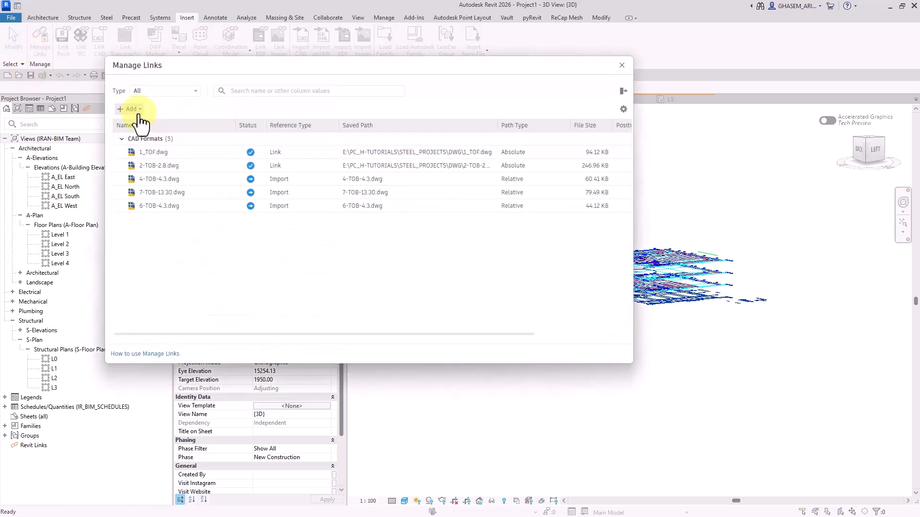
click(140, 114)
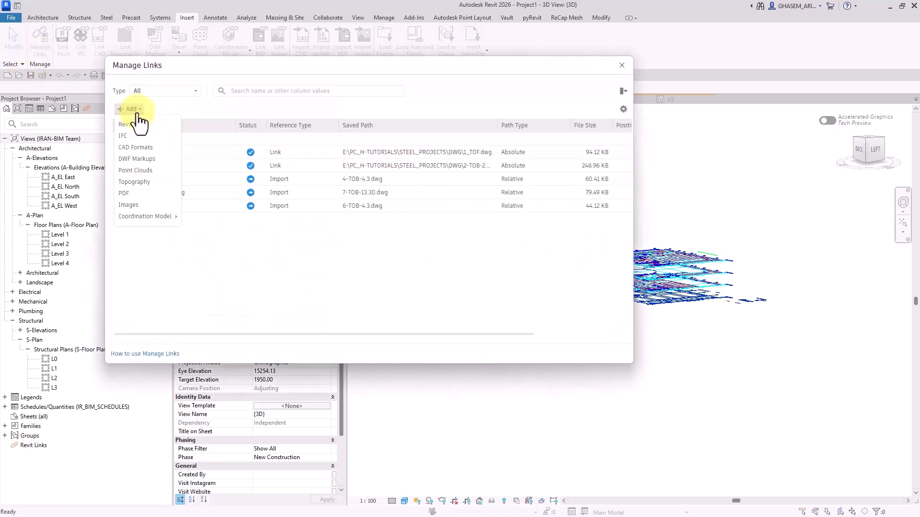
click(259, 250)
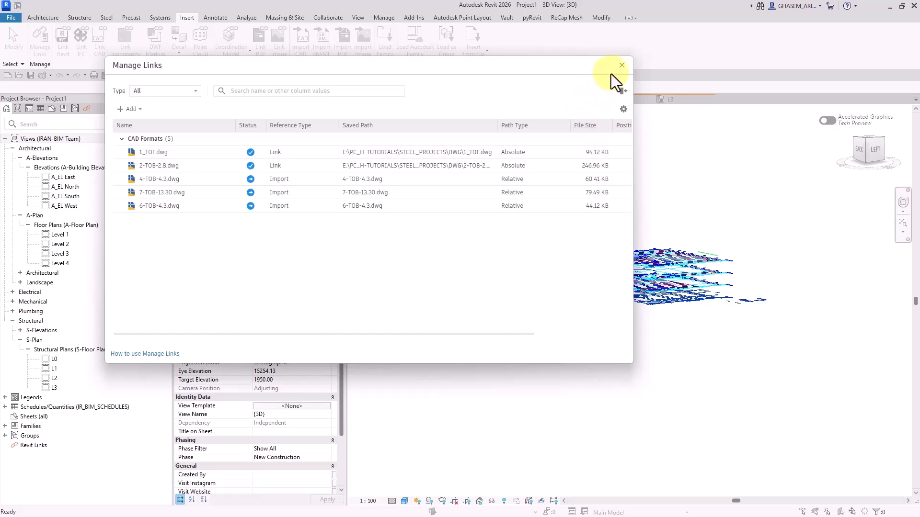
click(622, 66)
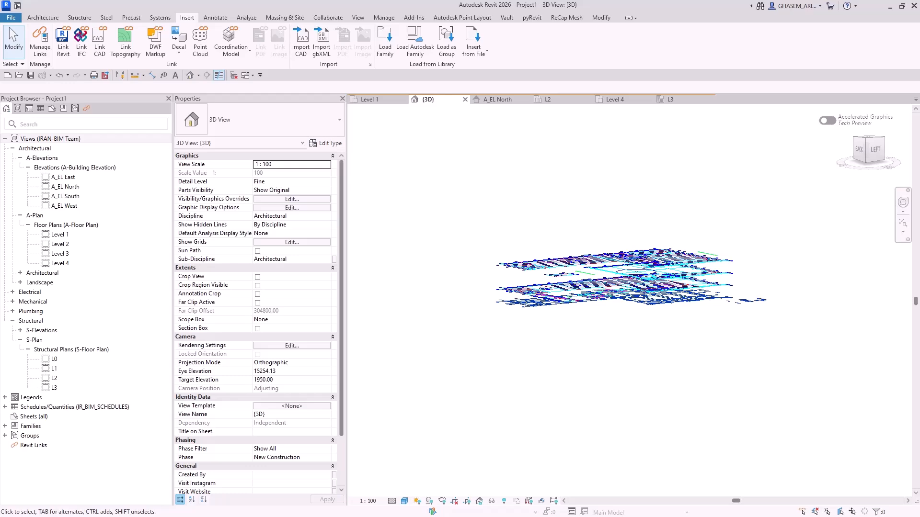
Switch to File Explorer and open the current user's profile folder under Users on Local Disk (C:)
key(super+e)
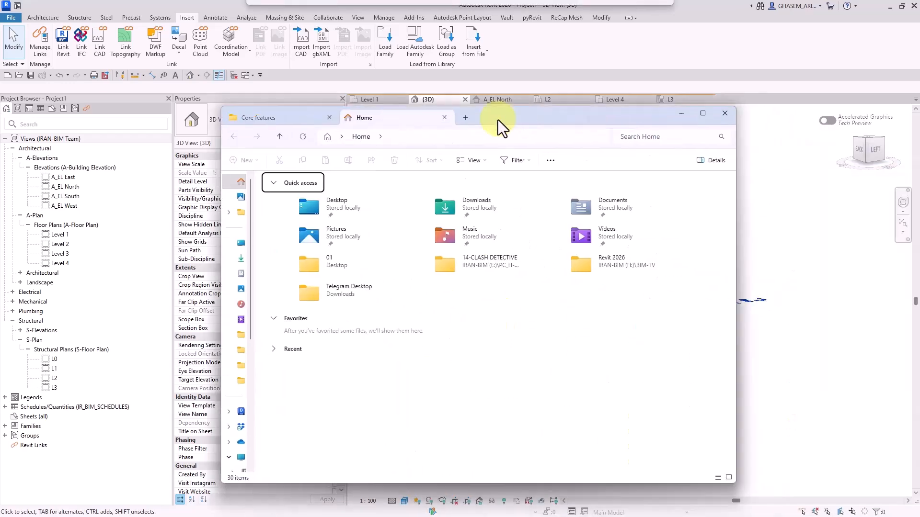
drag(498, 120, 452, 89)
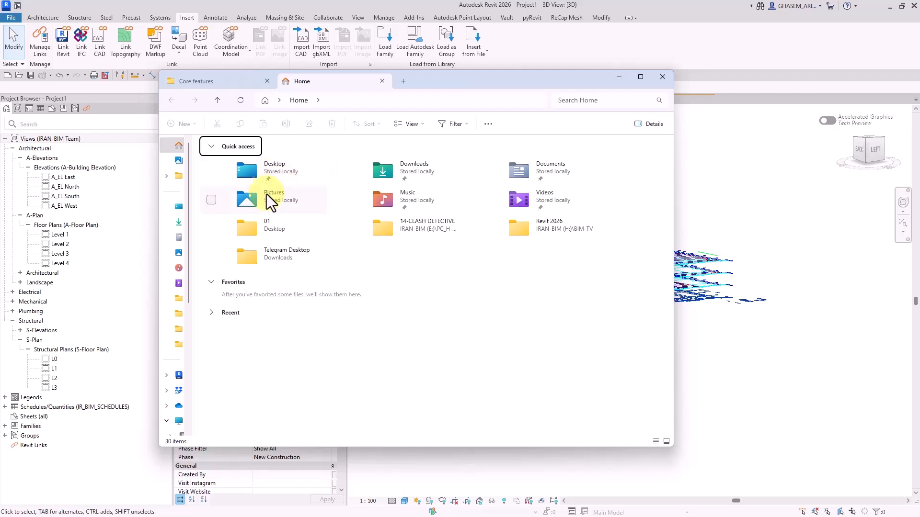
click(180, 424)
click(358, 162)
double_click(356, 162)
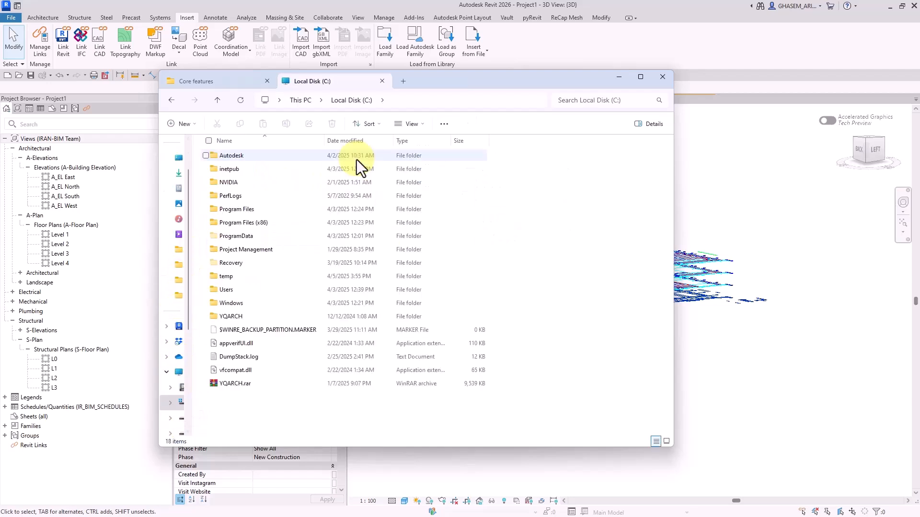
double_click(228, 292)
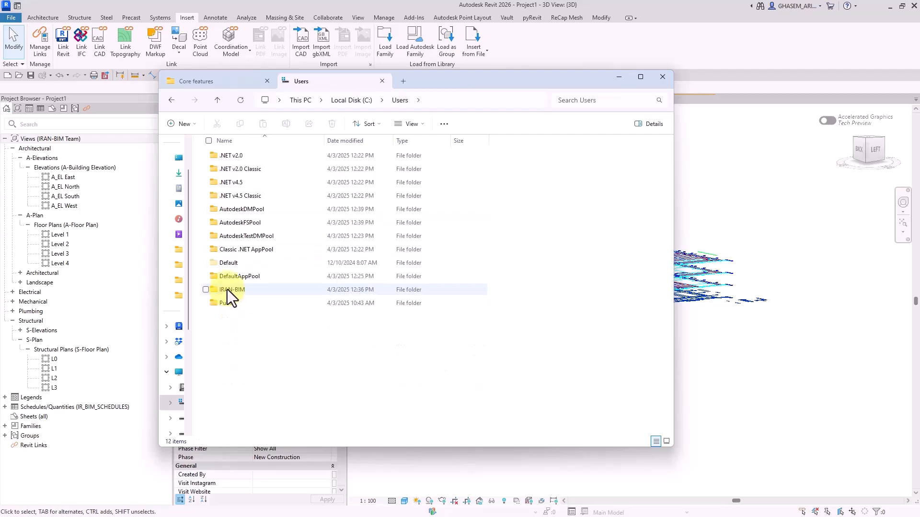
double_click(232, 290)
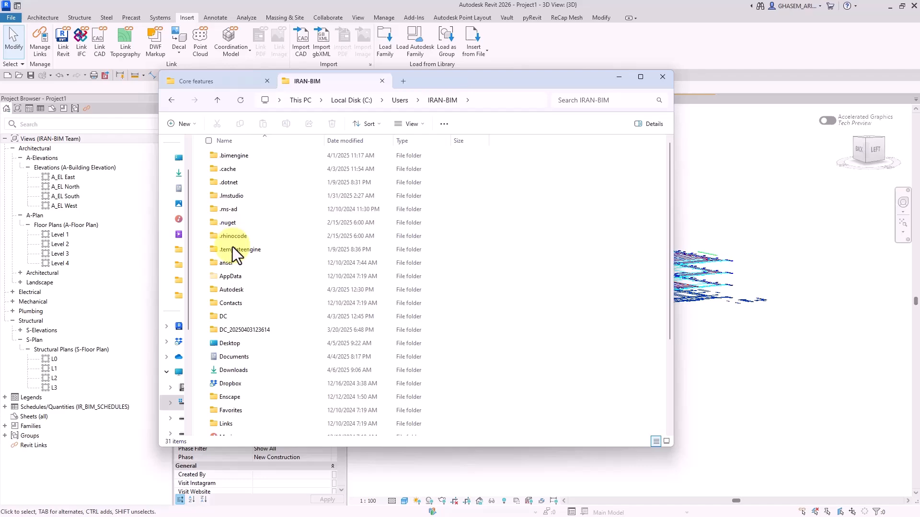
Open the Autodesk Revit 2026 folder inside the profile's AppData\Roaming\Autodesk\Revit path
double_click(231, 277)
double_click(236, 184)
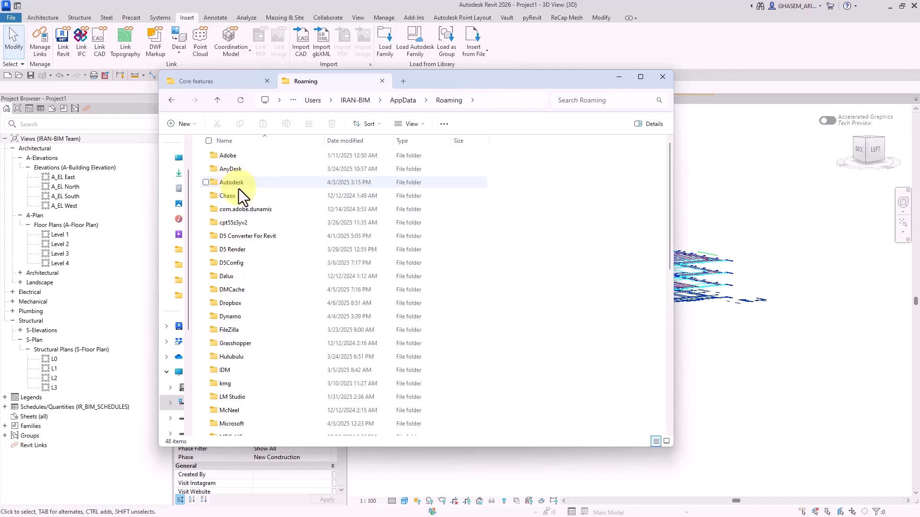
double_click(237, 182)
scroll(289, 334, down, 3)
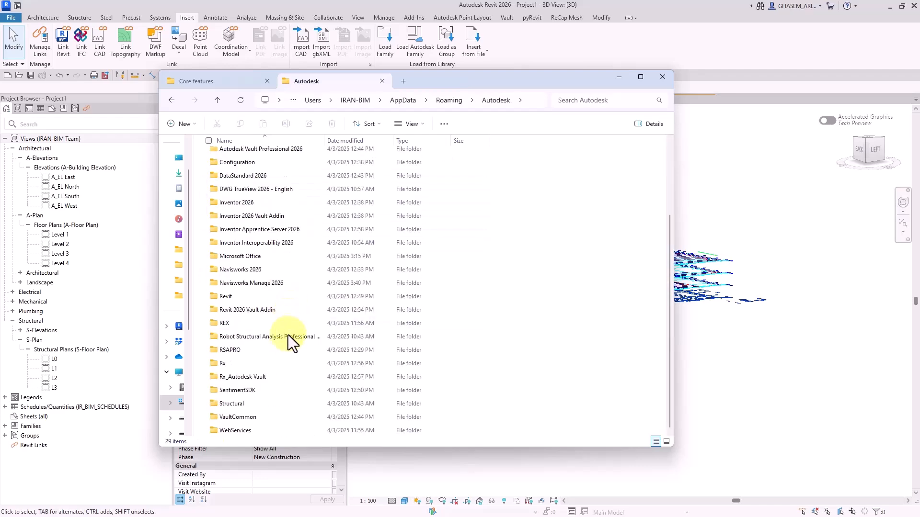
double_click(243, 294)
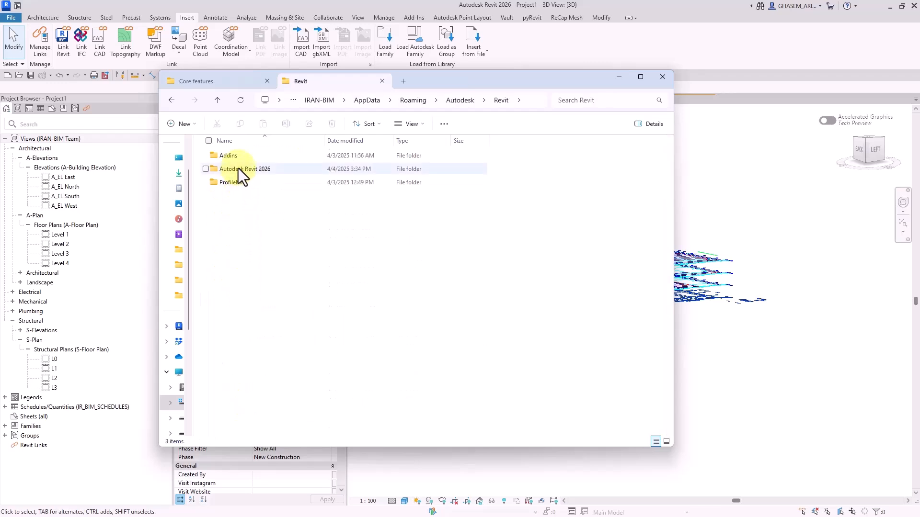
double_click(252, 171)
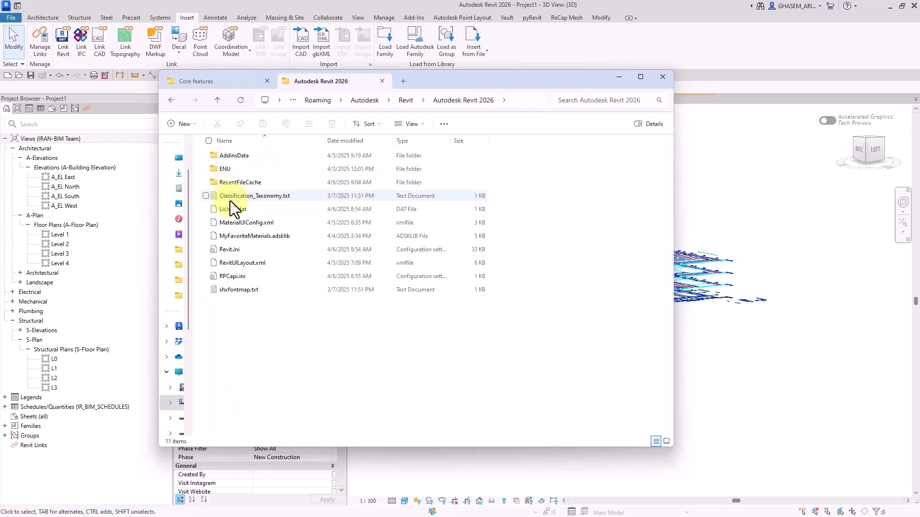
Open Revit.ini in Notepad++ and reload it from disk, discarding the unsaved editor changes
click(235, 251)
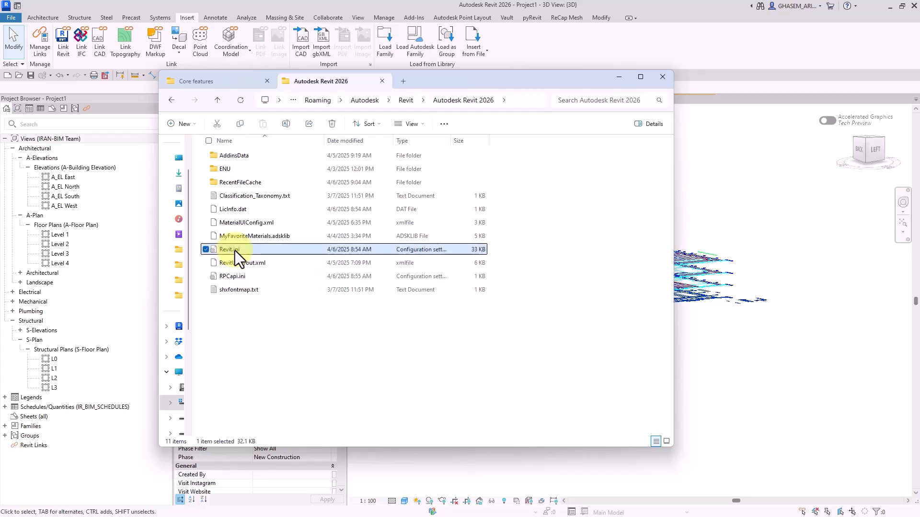
right_click(235, 252)
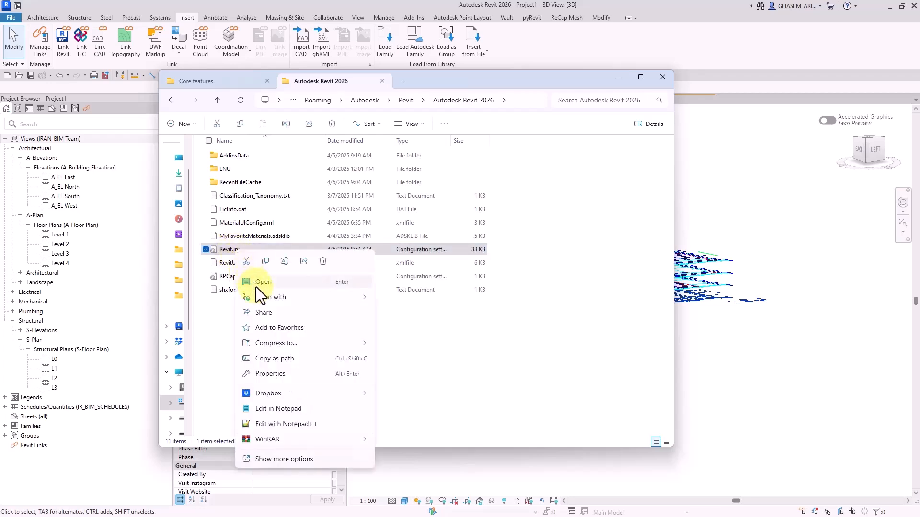
click(274, 423)
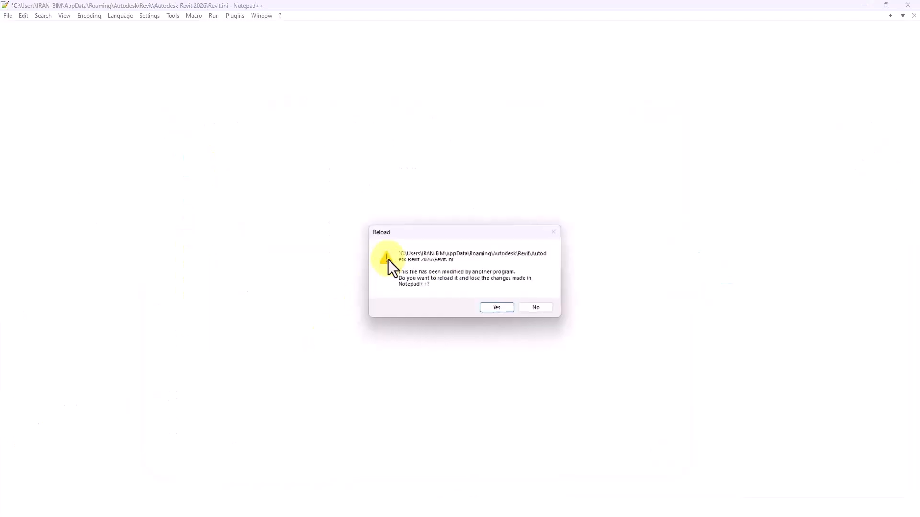
key(Return)
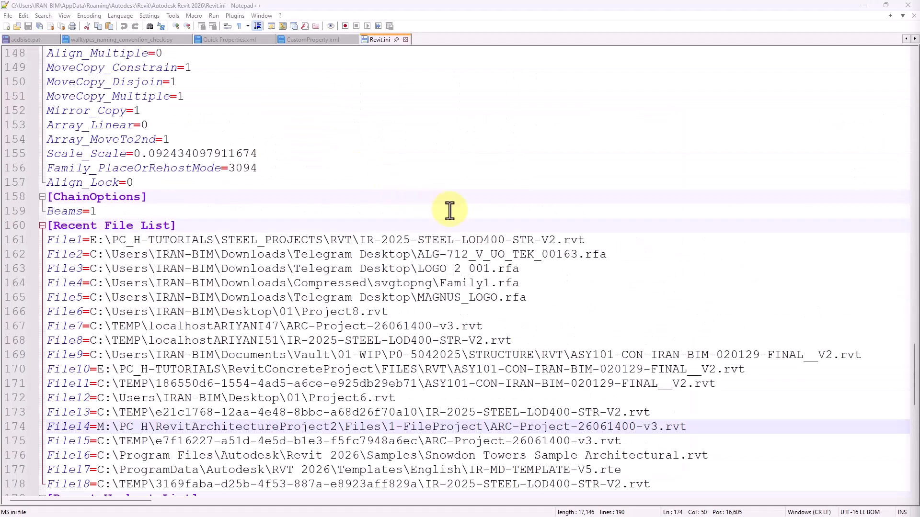
Search Revit.ini for MISC from the top of the file to locate the [Misc] section, and close the search
click(137, 198)
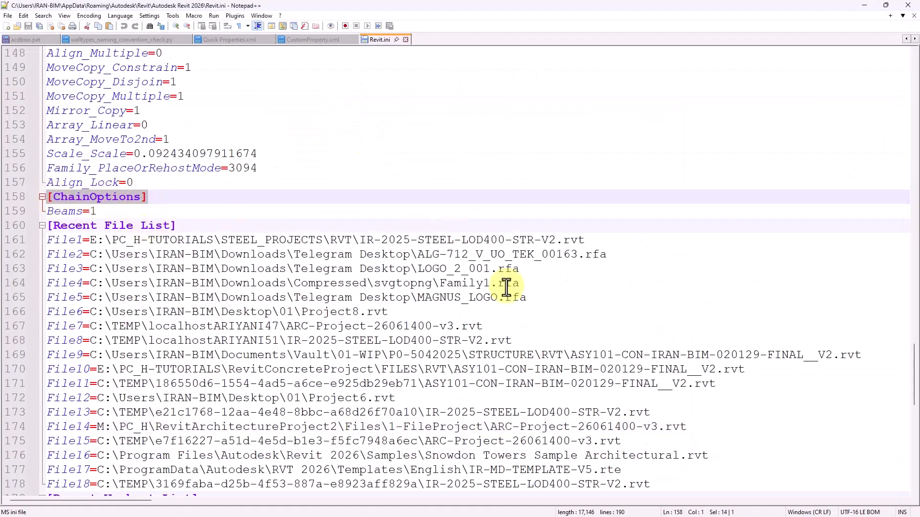
click(532, 297)
drag(913, 364, 912, 62)
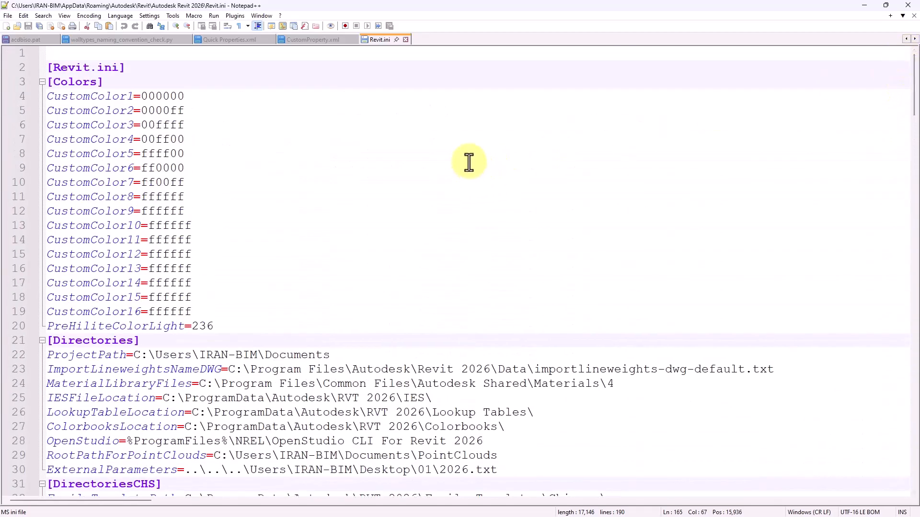
key(ctrl+f)
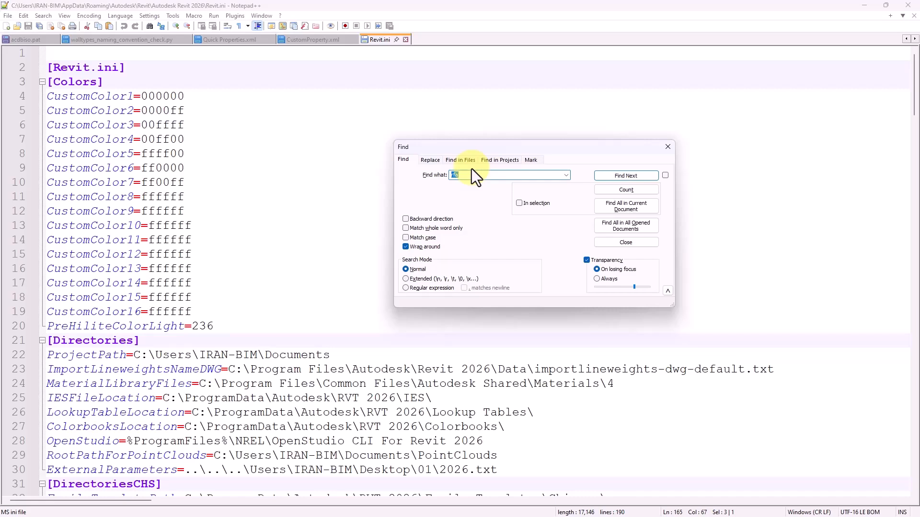
text(M)
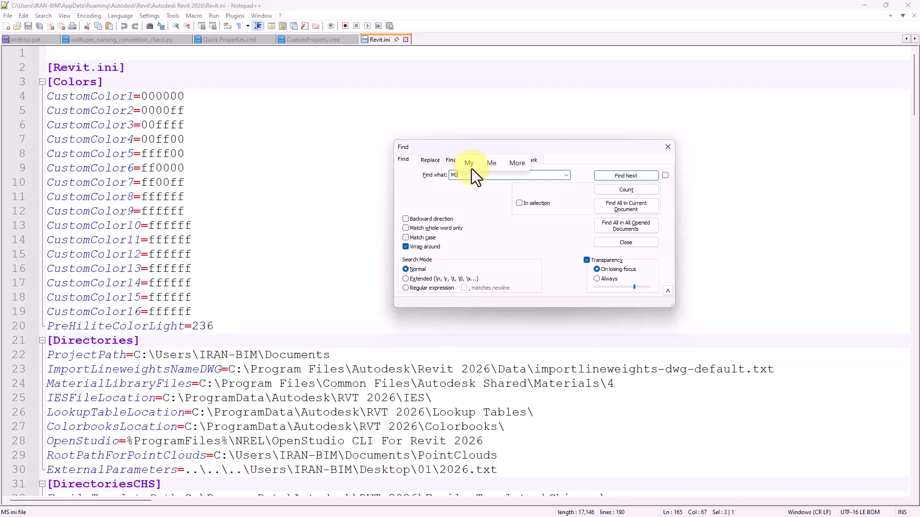
text(ISC)
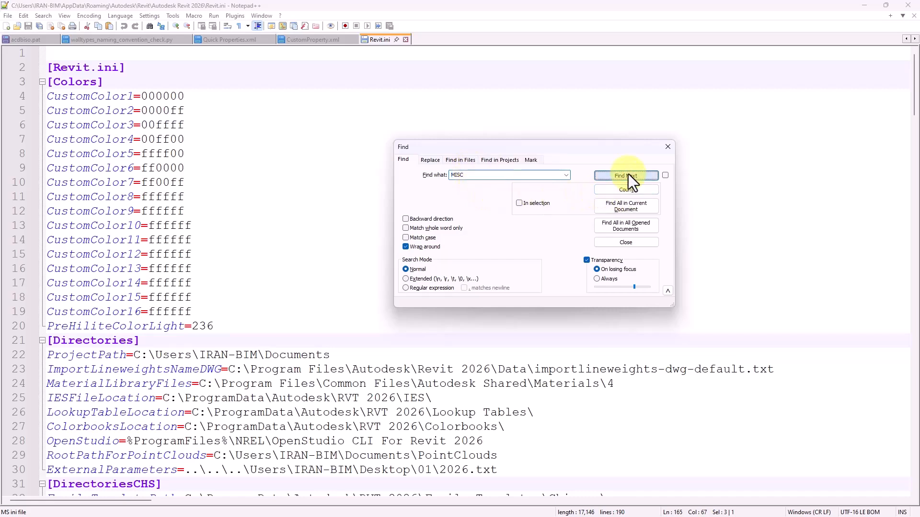
click(628, 174)
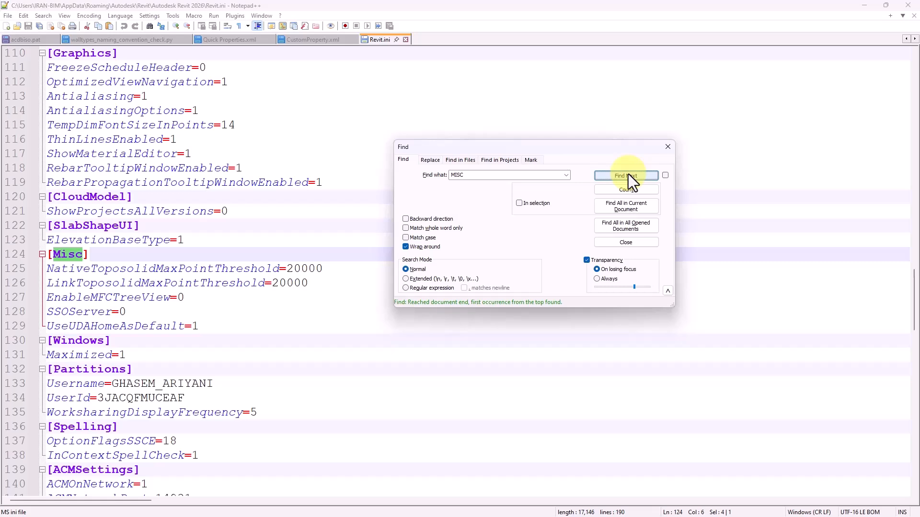
click(668, 146)
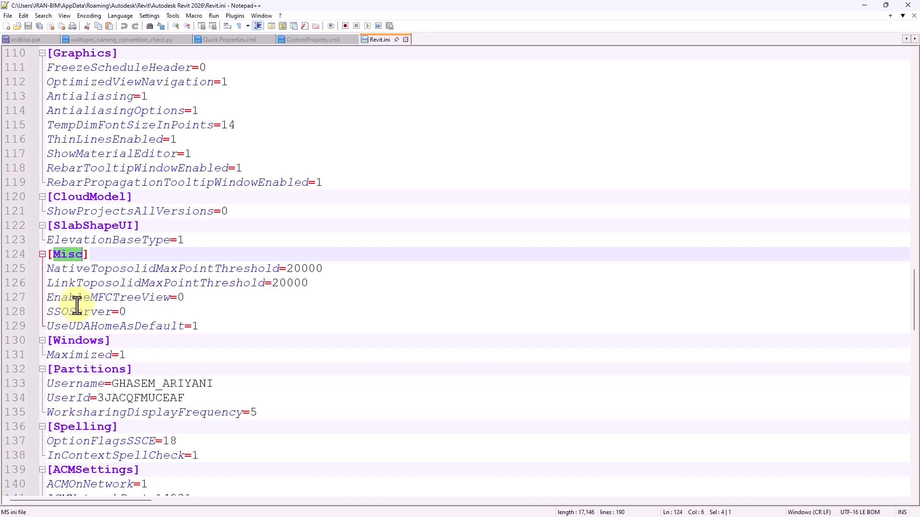
Add the line EnableOldManageLinksDialog=0 at the end of the [Misc] section, below UseUDAHomeAsDefault
key(Down)
click(72, 288)
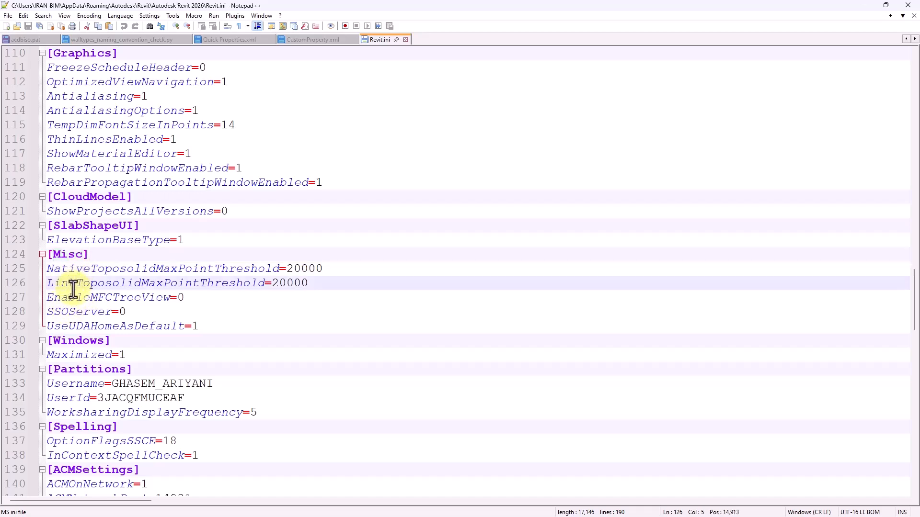
click(238, 326)
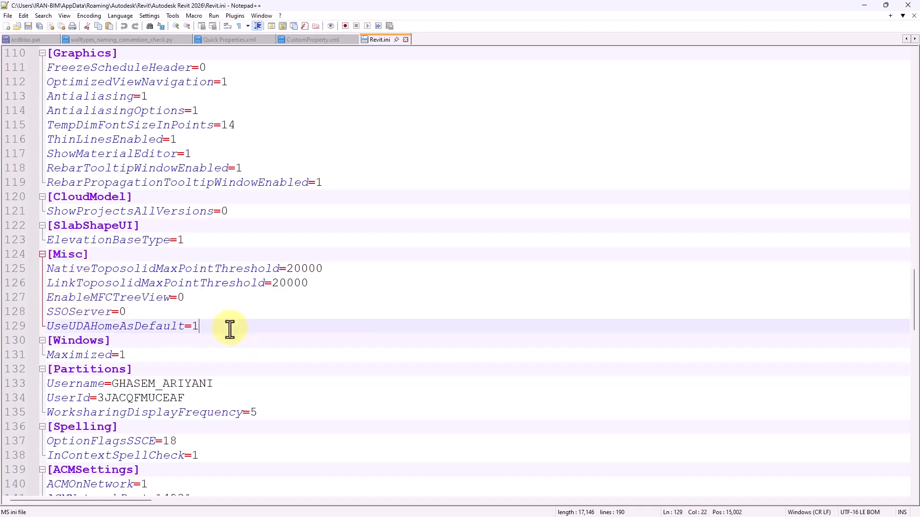
key(Return)
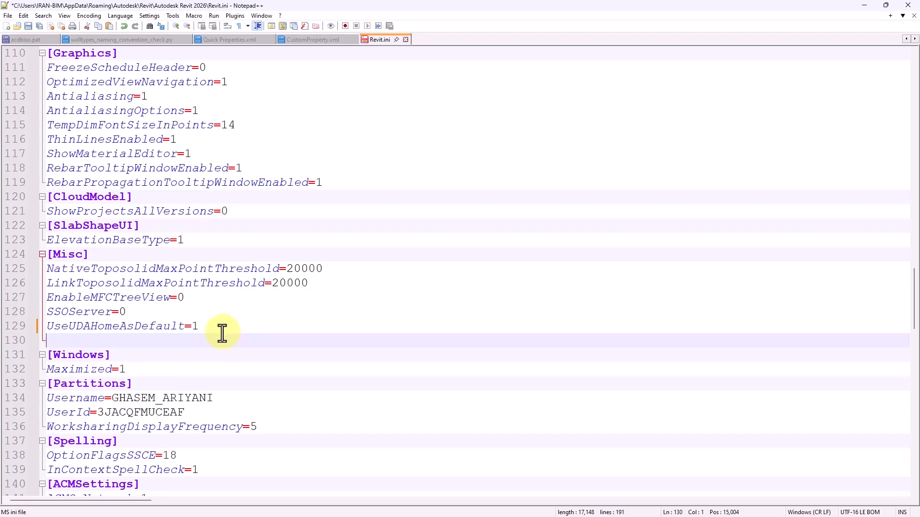
text(EnableOldManageLinksDialog=0)
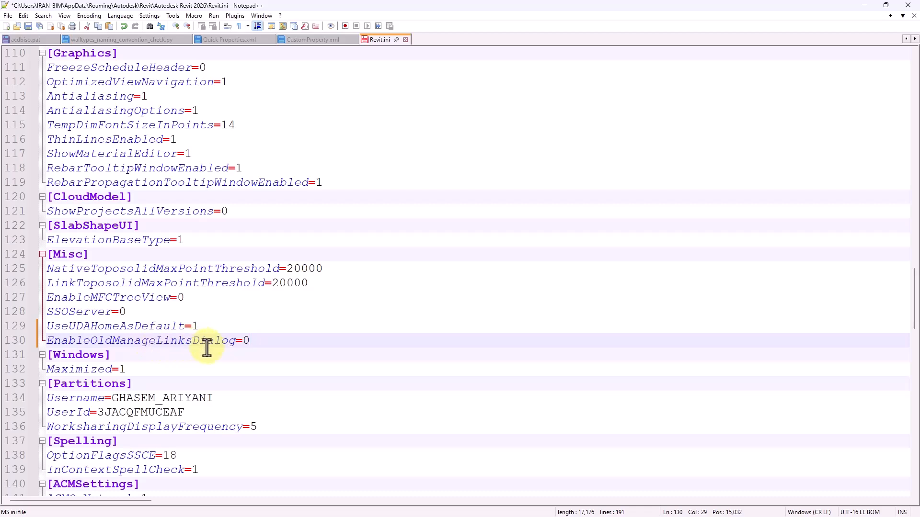
drag(235, 342, 63, 343)
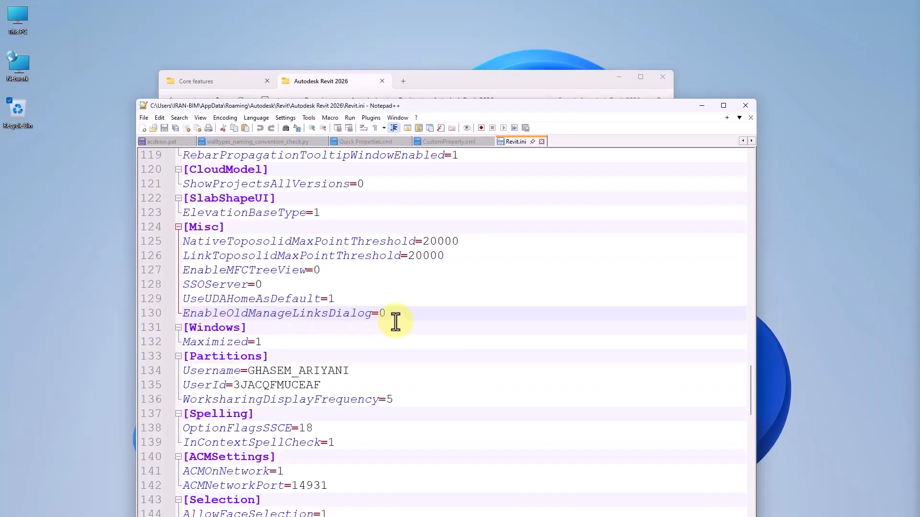
Set EnableOldManageLinksDialog to 1 in the [Misc] section and save Revit.ini
click(393, 317)
key(BackSpace)
text(1)
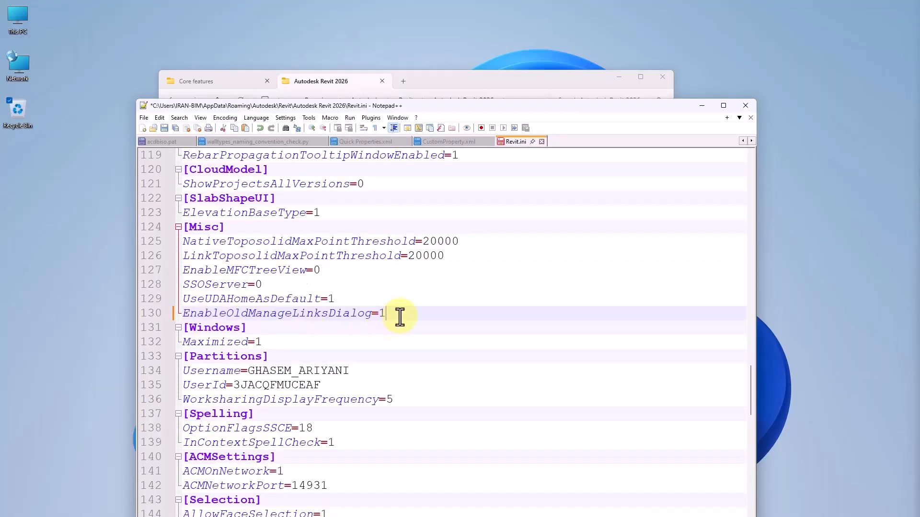
click(163, 127)
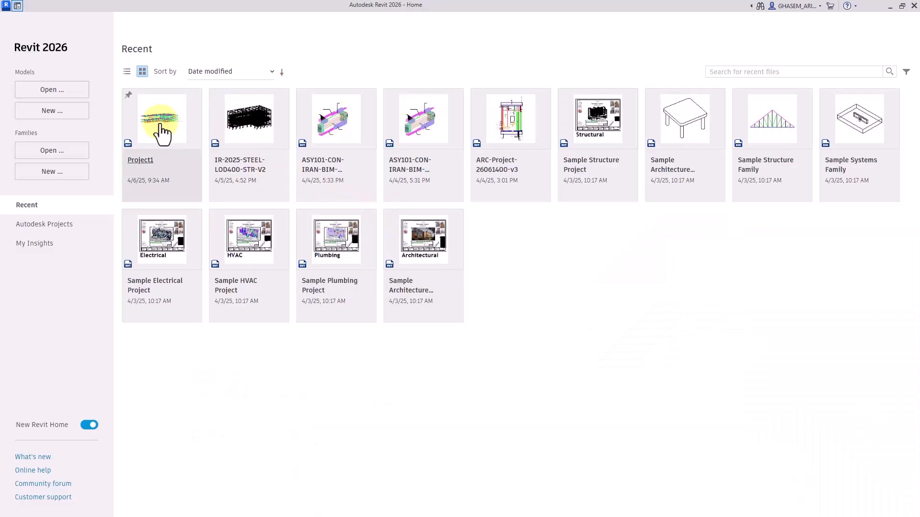
Switch to Revit, open the recent Project1 model and bring up Manage Links
click(160, 124)
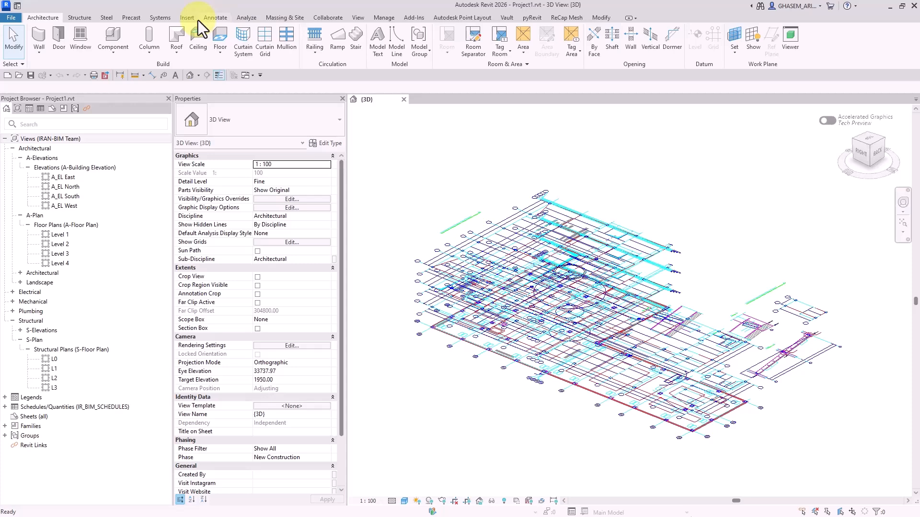
click(193, 18)
click(37, 45)
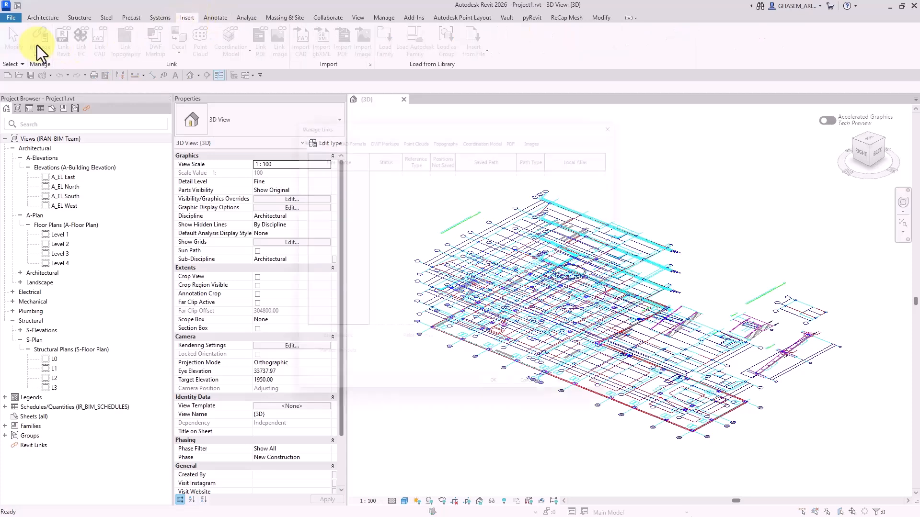
Look through the Coordination Model, Topography, Point Clouds, DWF Markups, CAD Formats and IFC categories of the old Manage Links dialog, and cancel it
drag(283, 112, 214, 108)
click(421, 129)
click(372, 131)
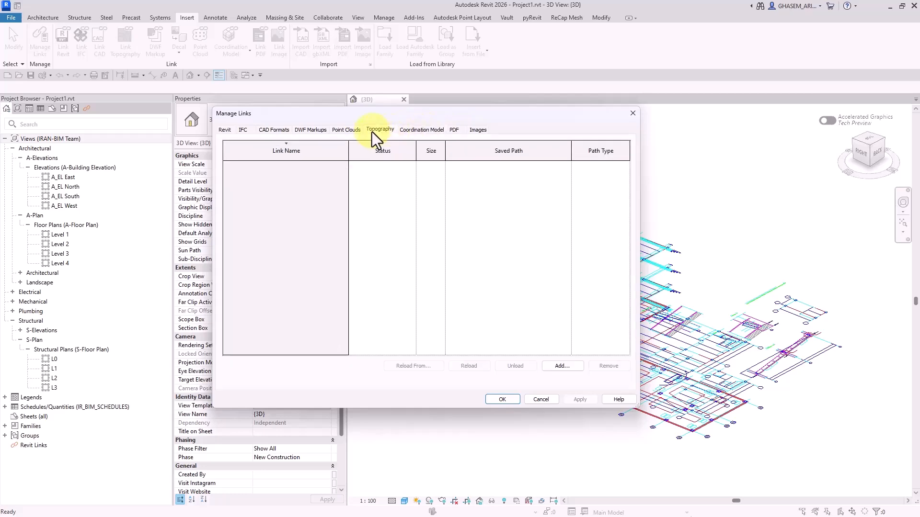
click(341, 129)
click(309, 128)
click(266, 131)
click(243, 130)
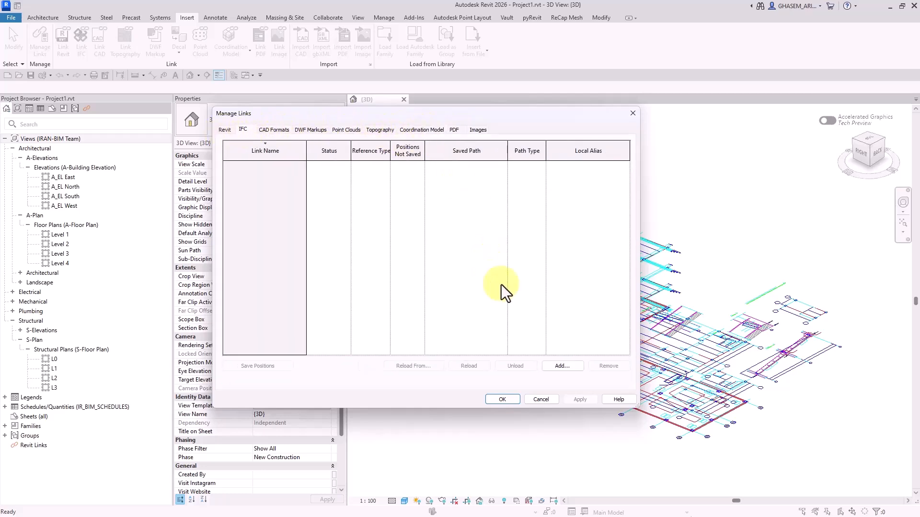
click(546, 397)
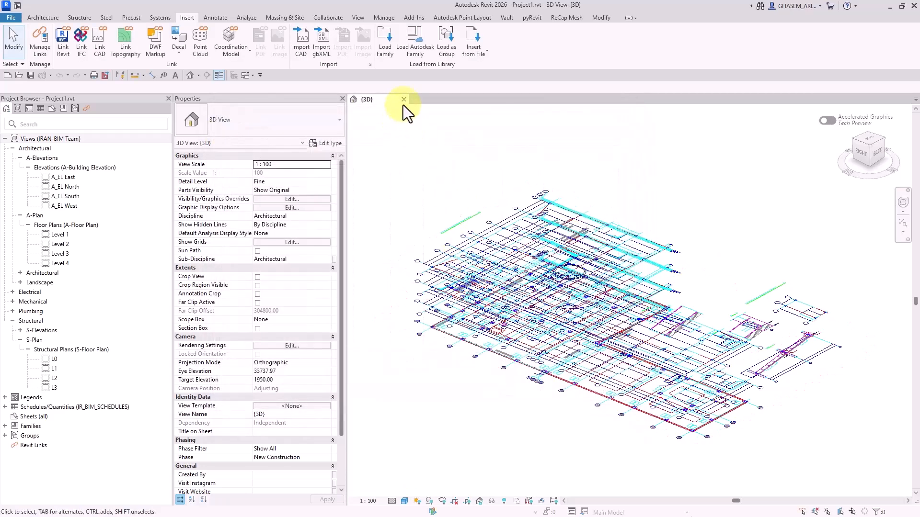
Close Revit, then set EnableOldManageLinksDialog to 0 in the reloaded Revit.ini and save the file in Notepad++
click(914, 6)
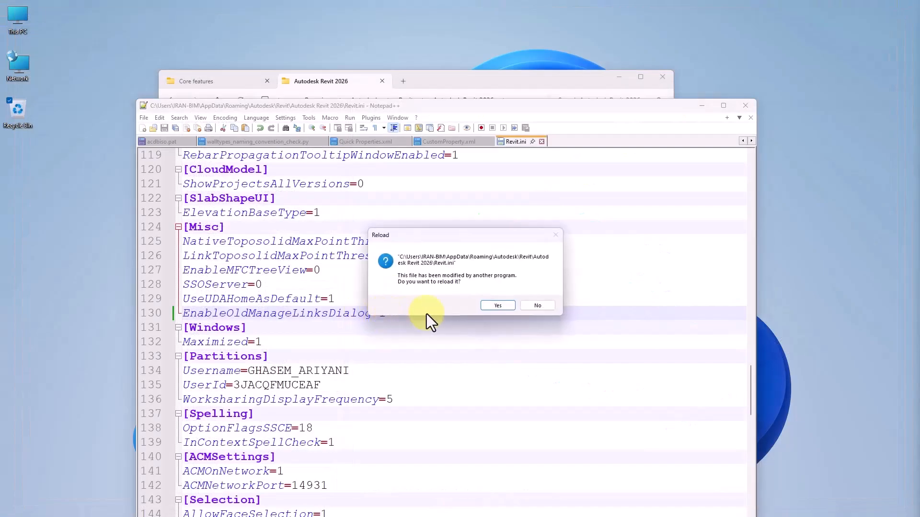
click(510, 306)
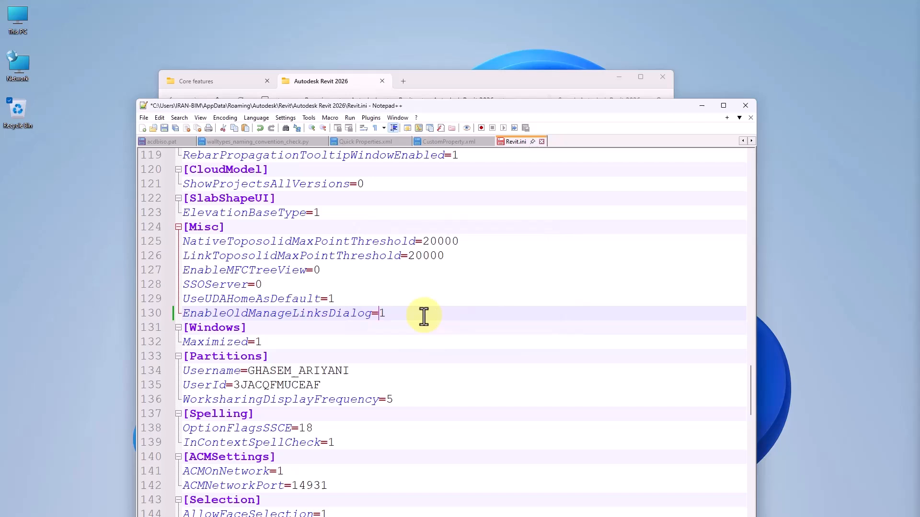
double_click(381, 314)
text(0)
click(163, 129)
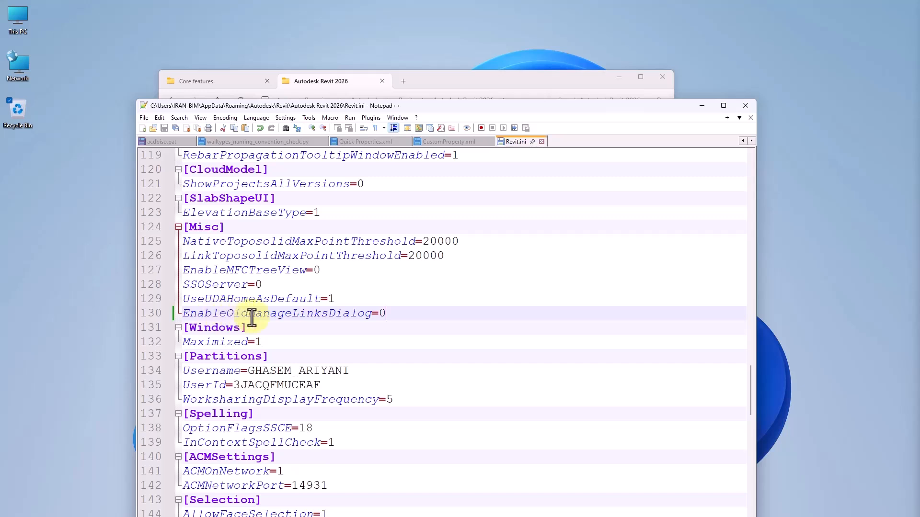
double_click(381, 313)
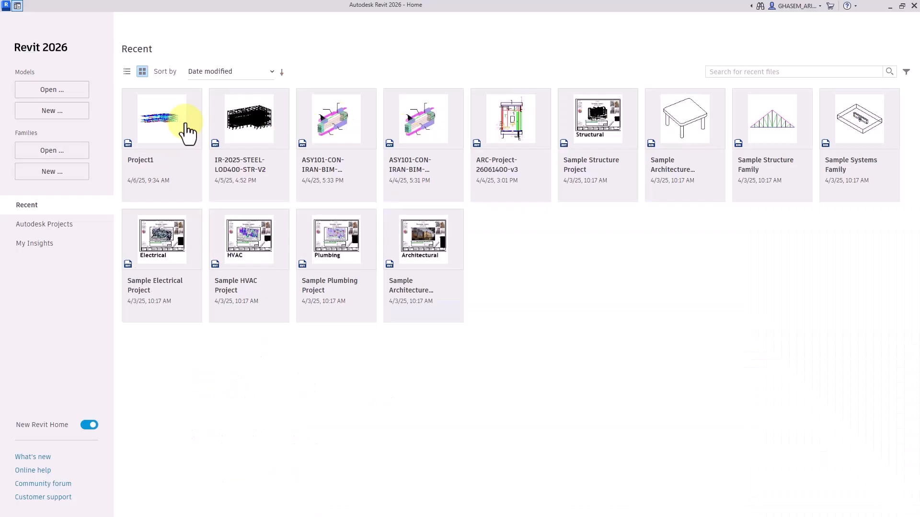
Switch back to Revit, reopen the recent Project1 model and bring up its Manage Links dialog
click(186, 126)
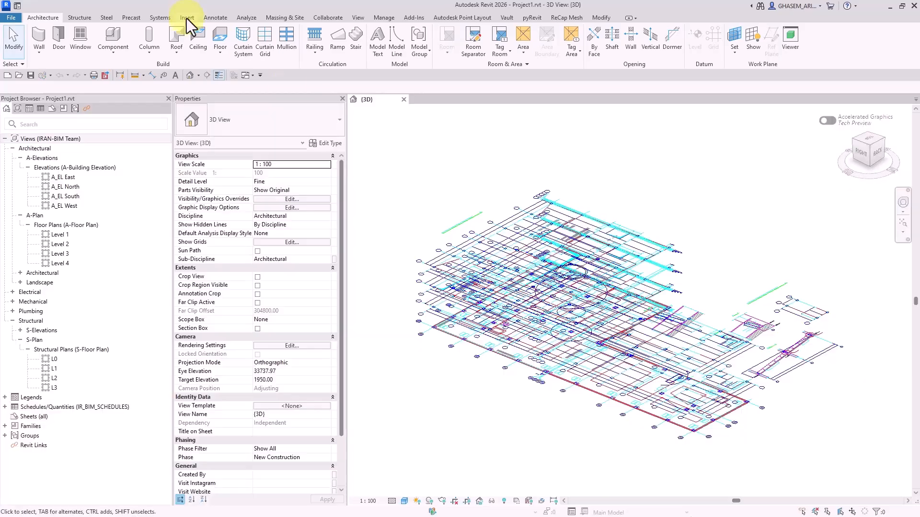
click(186, 18)
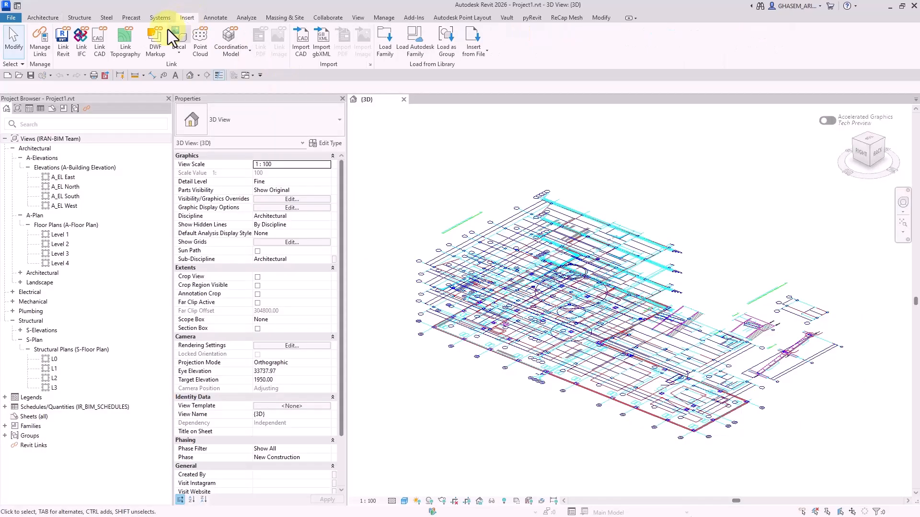
click(48, 48)
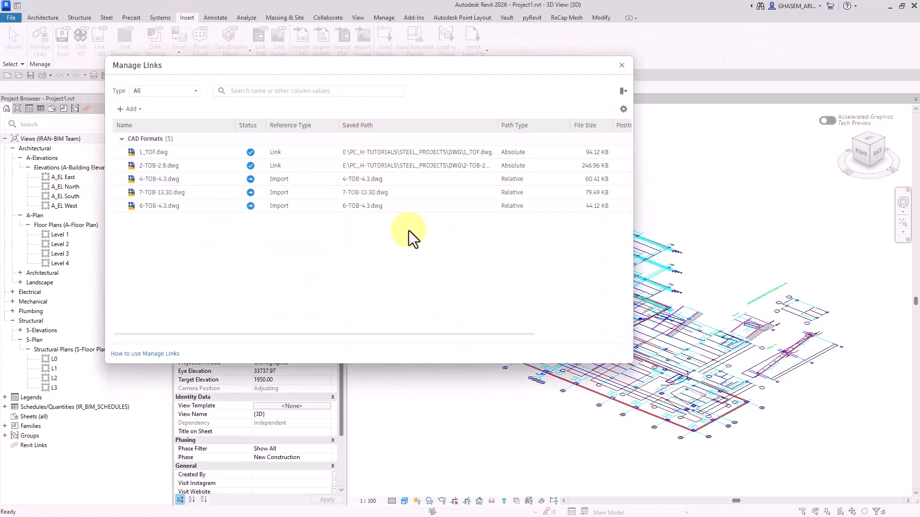
drag(416, 63, 460, 63)
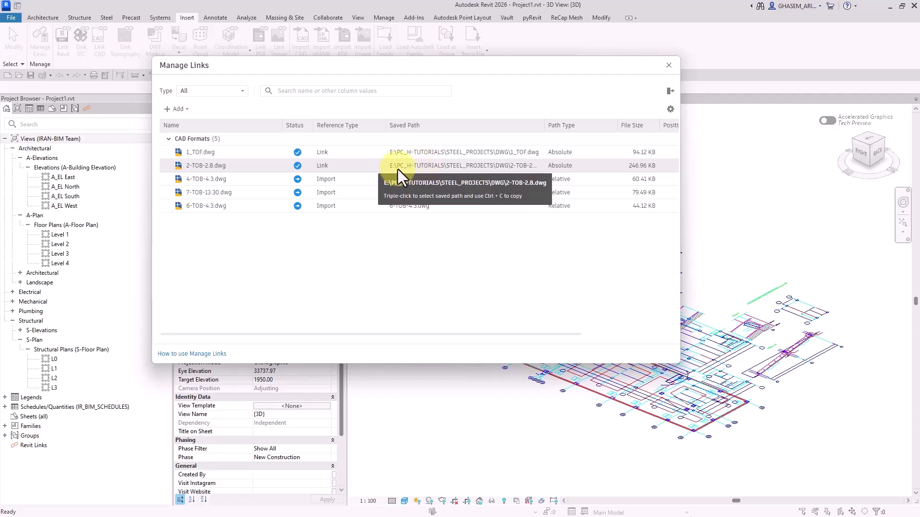
Copy the saved path of the linked 2-TOB-2.8.dwg file from Manage Links
click(484, 163)
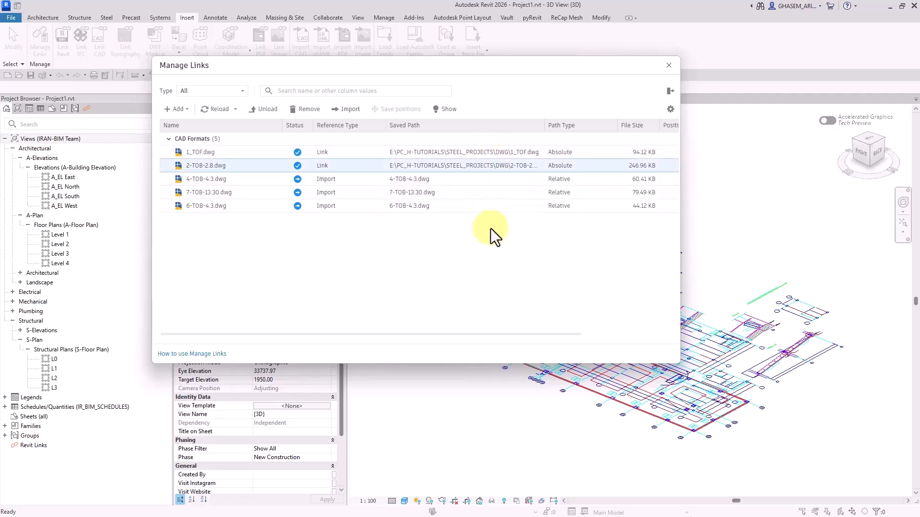
triple_click(450, 169)
key(ctrl+c)
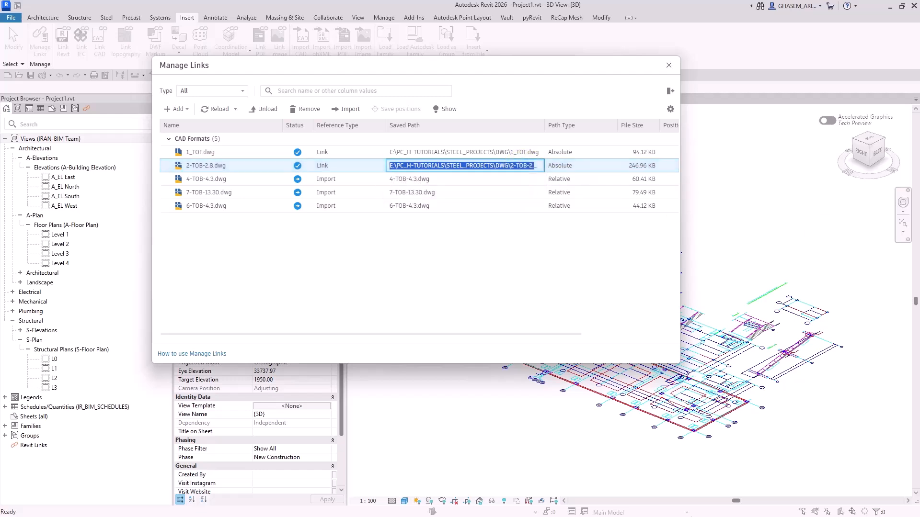
Switch to File Explorer and open E:\PC_H-TUTORIALS\STEEL_PROJECTS\DWG in a new tab, using the copied path without its file name
key(alt+Tab)
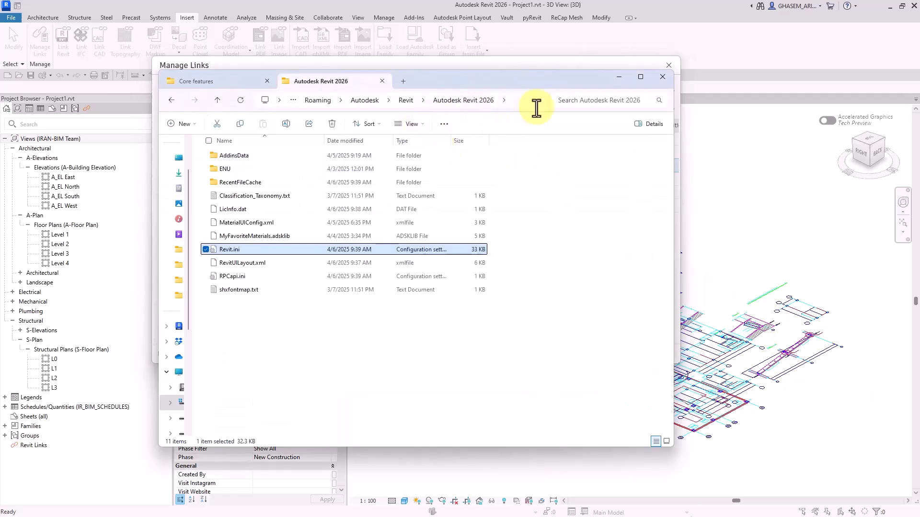
click(403, 82)
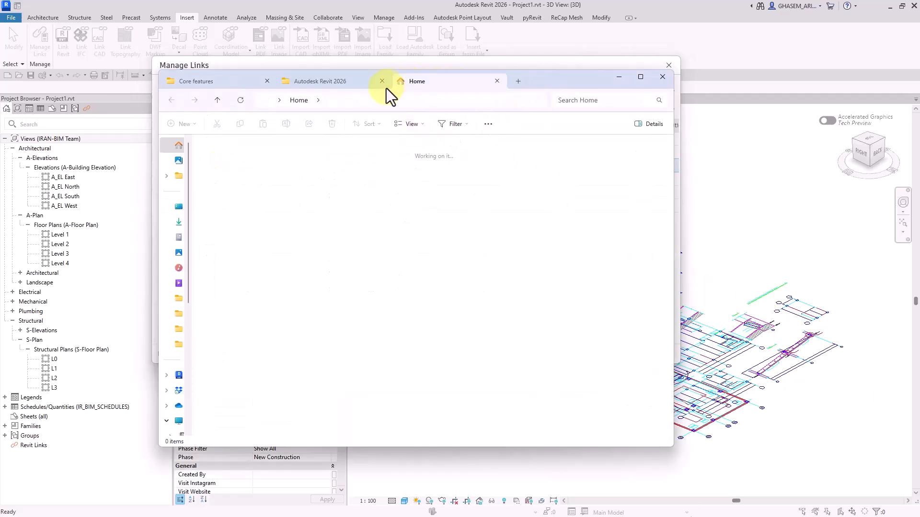
click(469, 106)
key(ctrl+v)
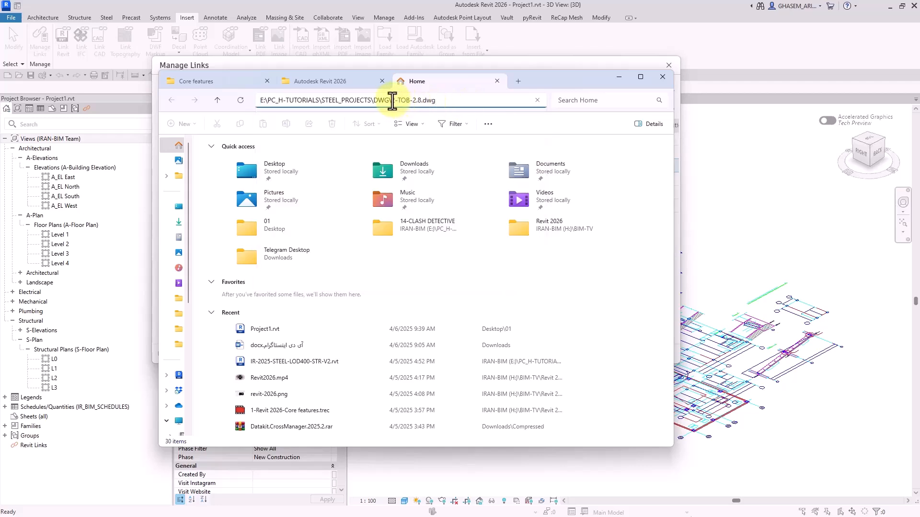
drag(391, 100, 450, 100)
key(BackSpace)
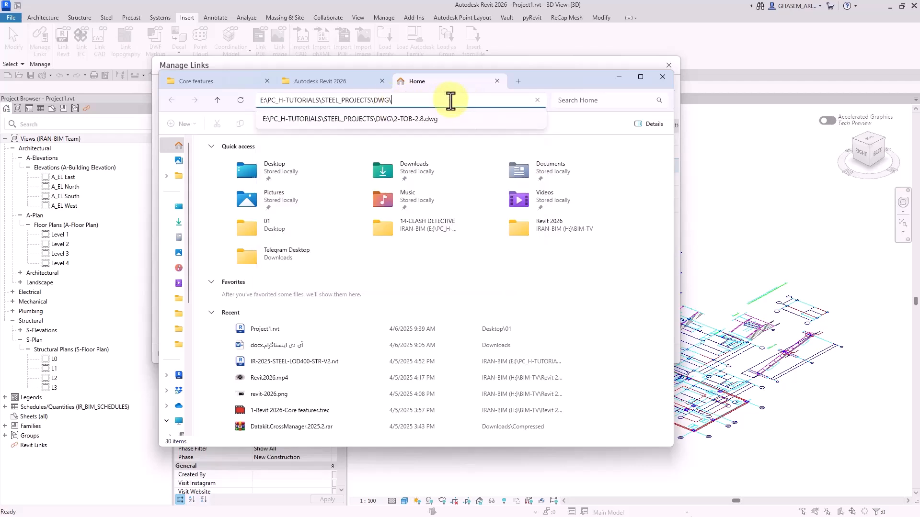
key(Return)
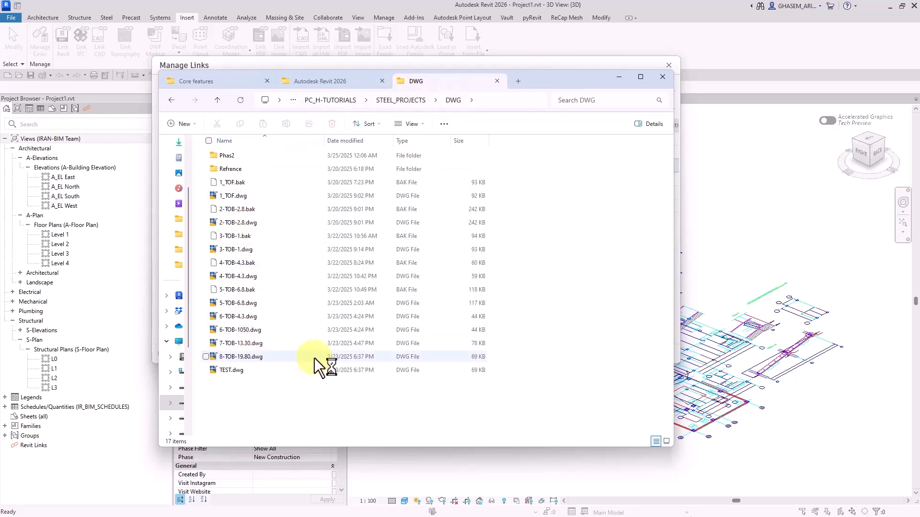
click(480, 100)
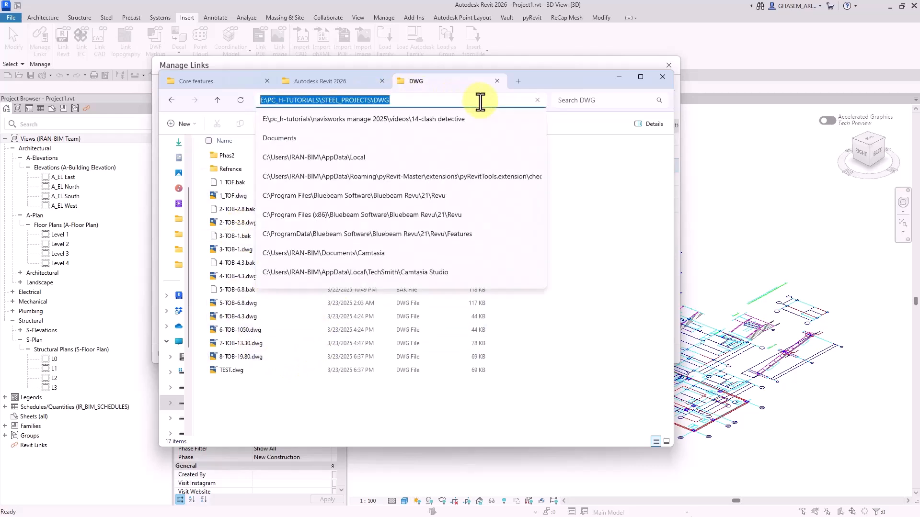
Open the linked 2-TOB-2.8.dwg drawing using its full copied path in File Explorer, and minimize the File Explorer window
key(ctrl+v)
click(622, 79)
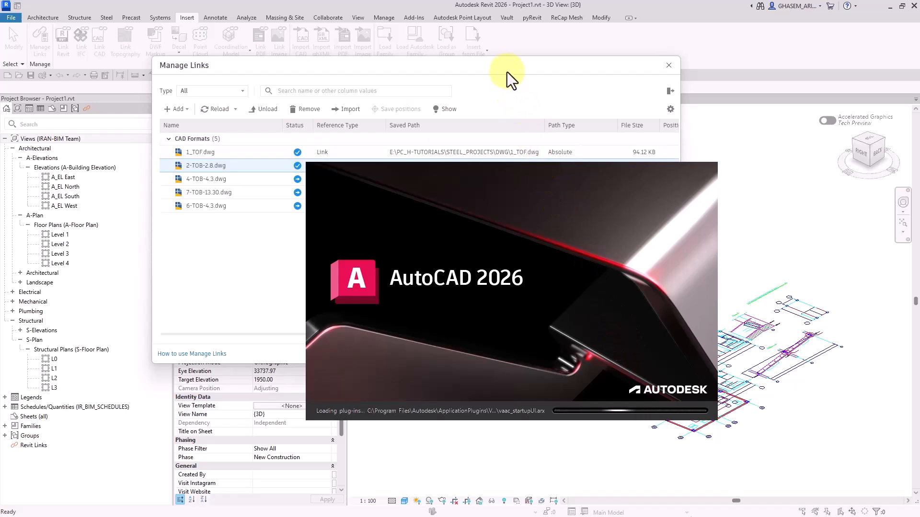
Highlight the saved path of the linked 1_TOF.dwg file in Manage Links, and close the dialog
click(407, 152)
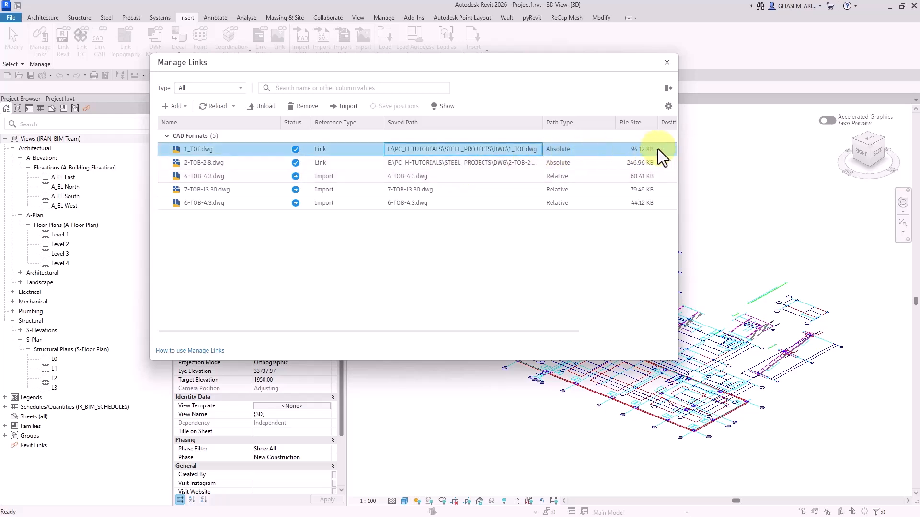
click(432, 155)
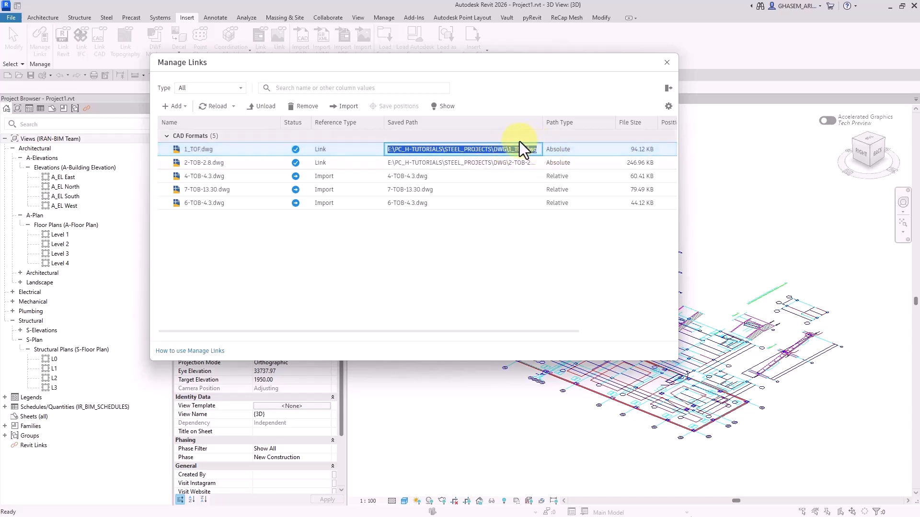
click(666, 62)
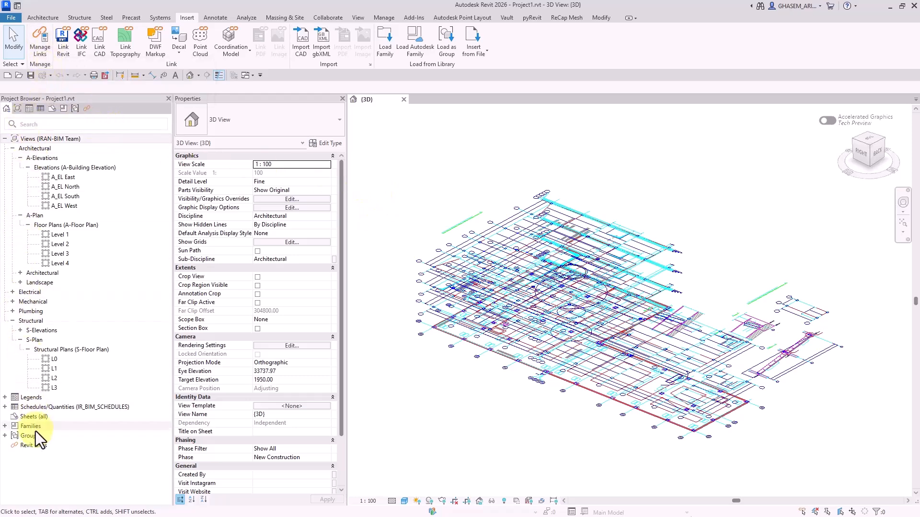
Bring up Manage Links from the project tree's Revit Links entry, and close it
right_click(34, 444)
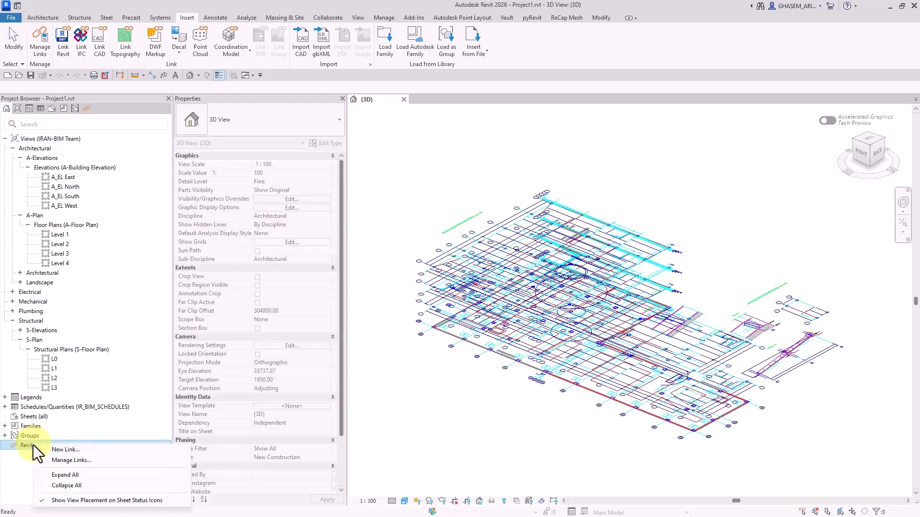
click(62, 460)
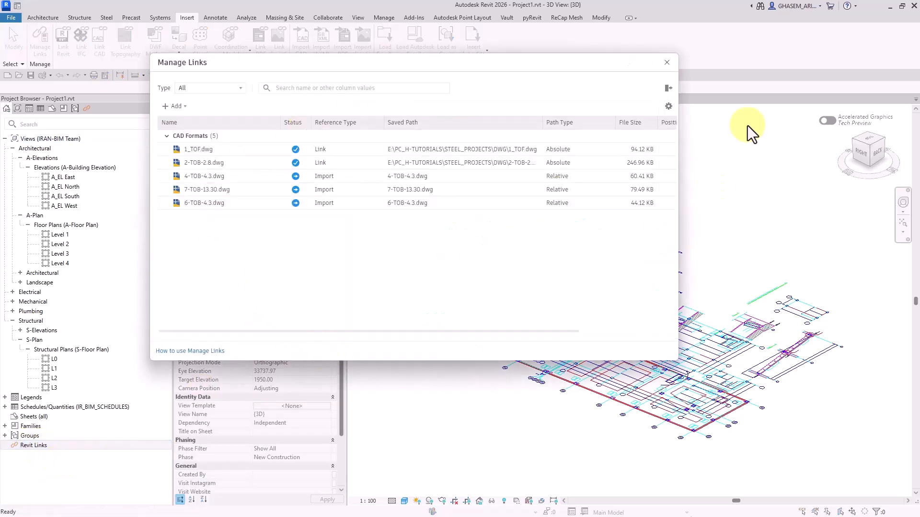
click(667, 63)
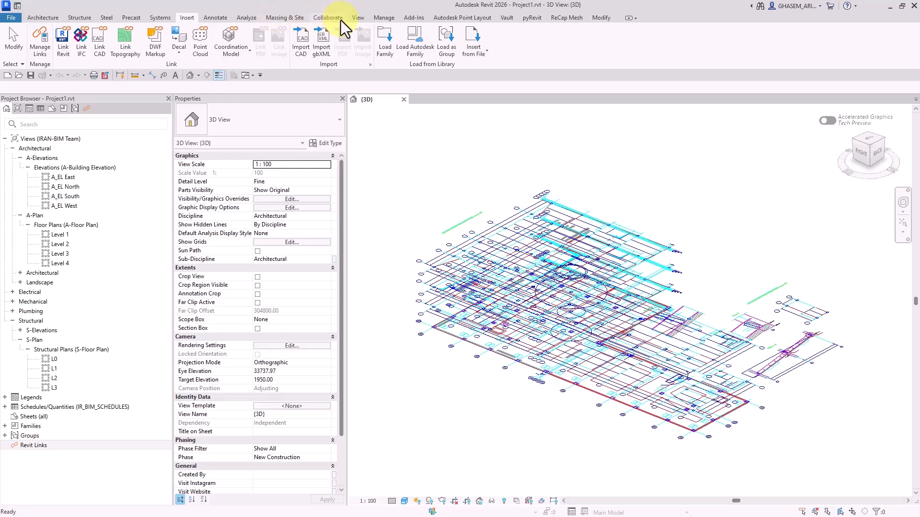
Bring up Manage Links through the project management commands, and close it again
click(383, 17)
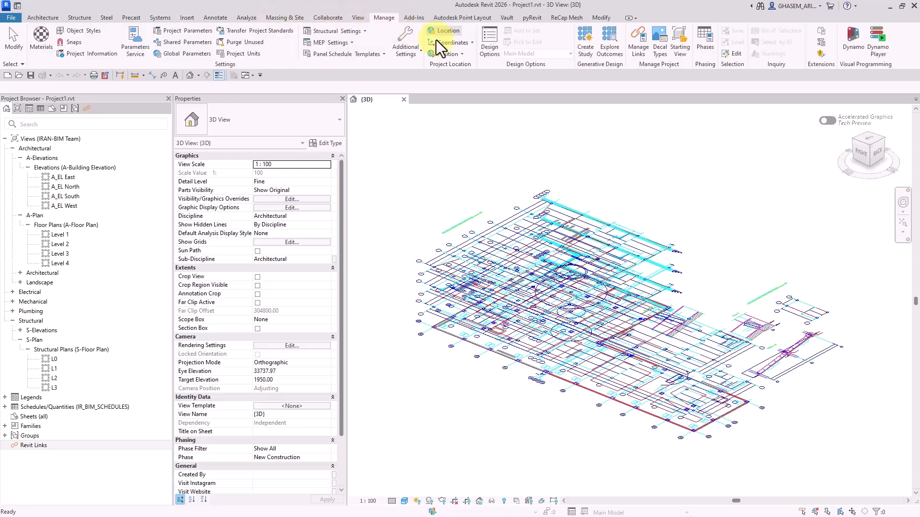
click(642, 46)
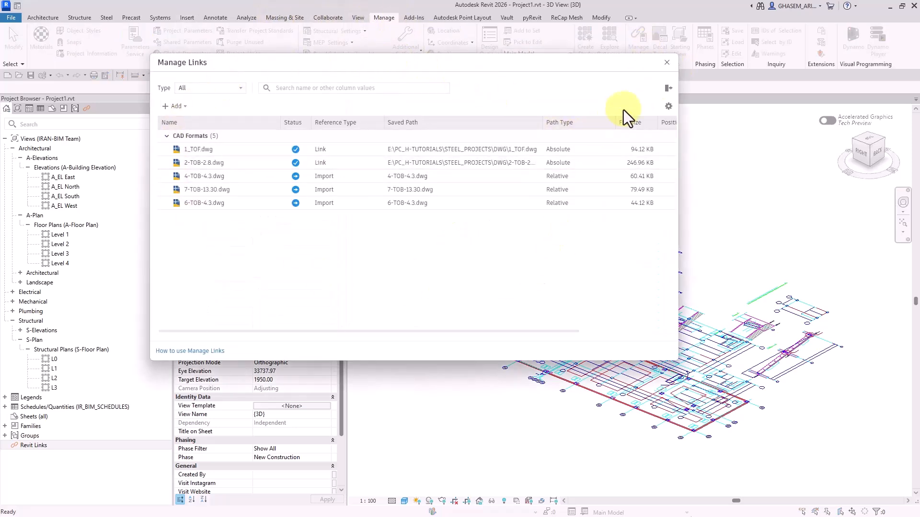
click(666, 64)
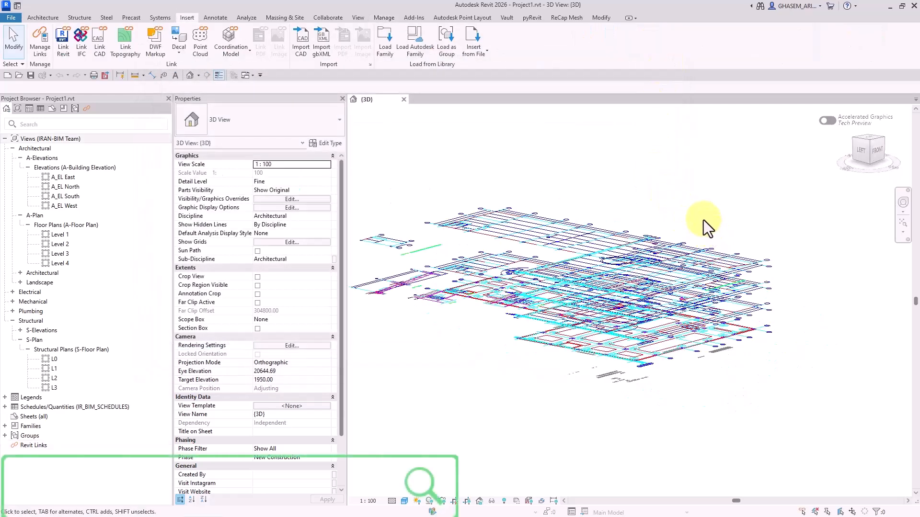
Switch to File Explorer, examine the backup suffix of the Project4 folder's name in the RVT folder, and look inside that folder
click(332, 18)
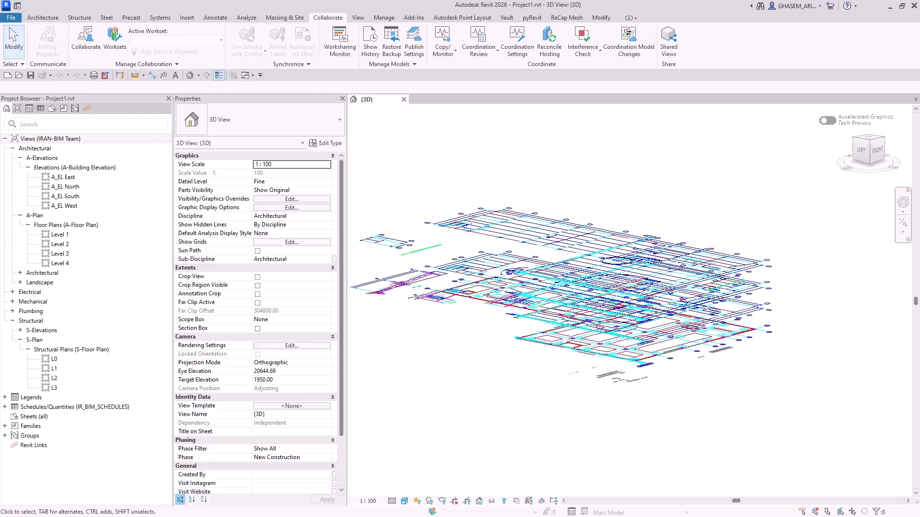
drag(765, 79, 614, 75)
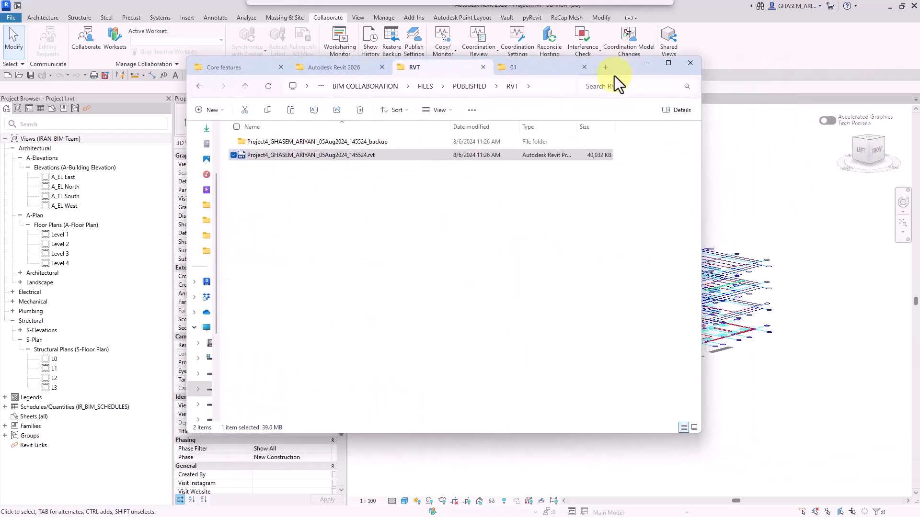
click(364, 143)
double_click(385, 141)
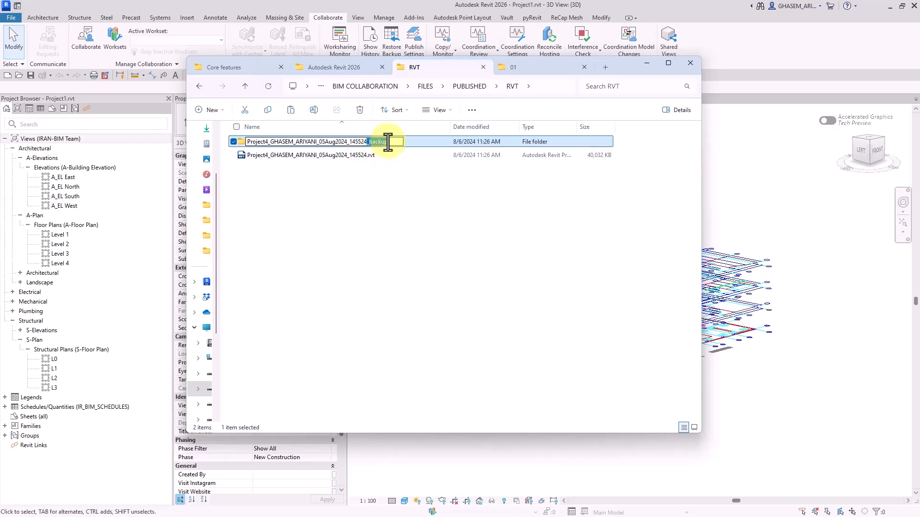
click(396, 190)
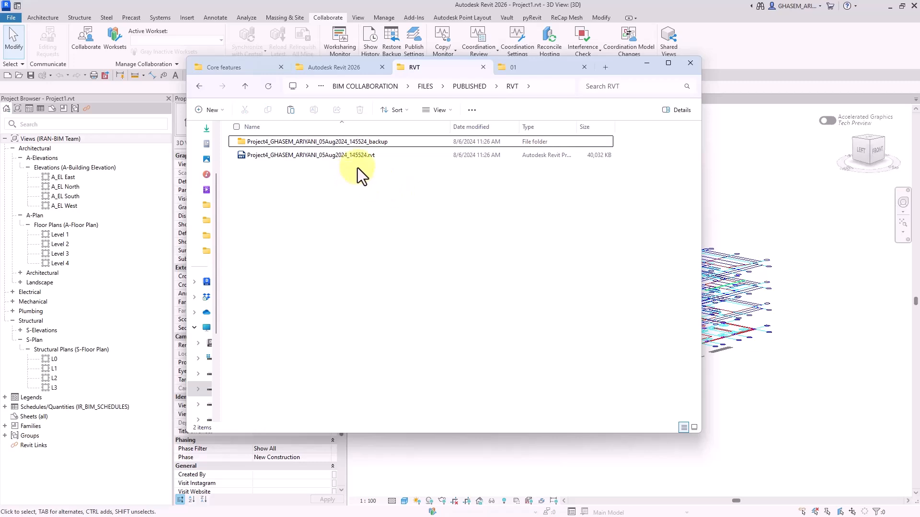
double_click(341, 142)
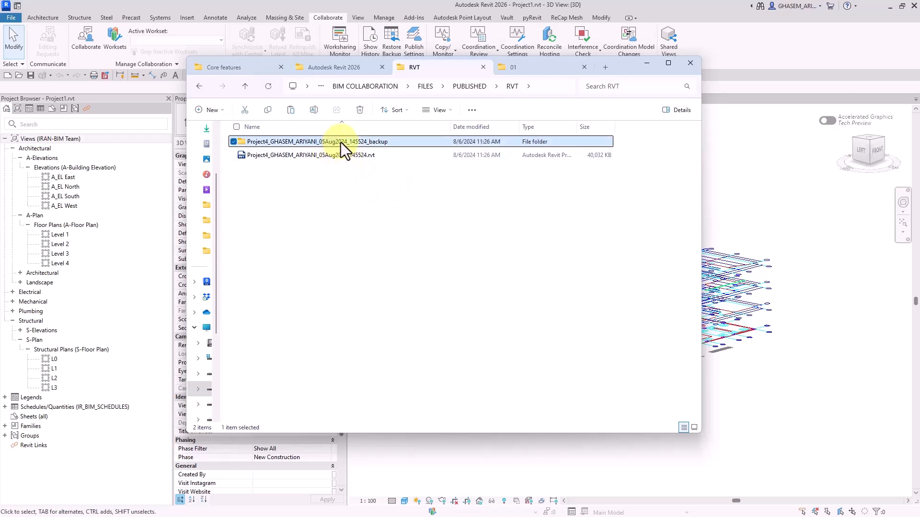
click(200, 87)
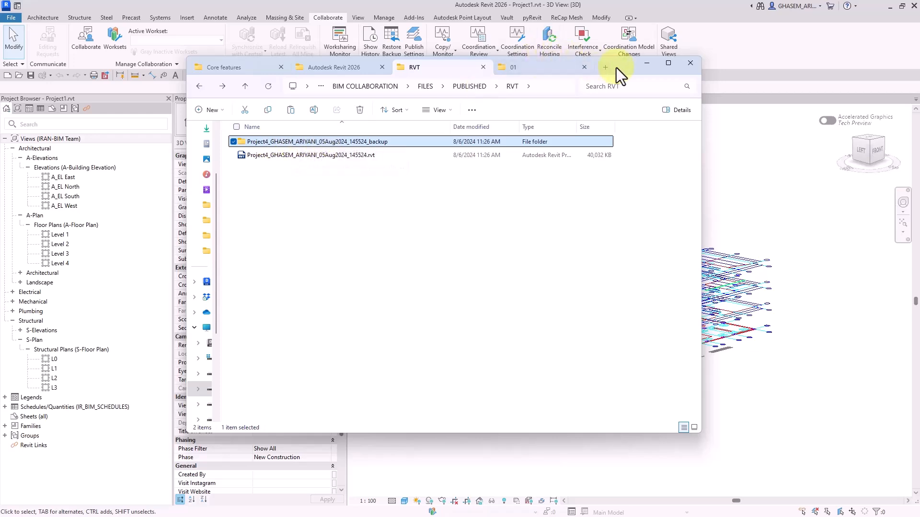
Select the Project4 .rvt file in the RVT folder, view its copy in the Desktop folder 01, and return to Revit
drag(625, 65, 617, 70)
click(307, 158)
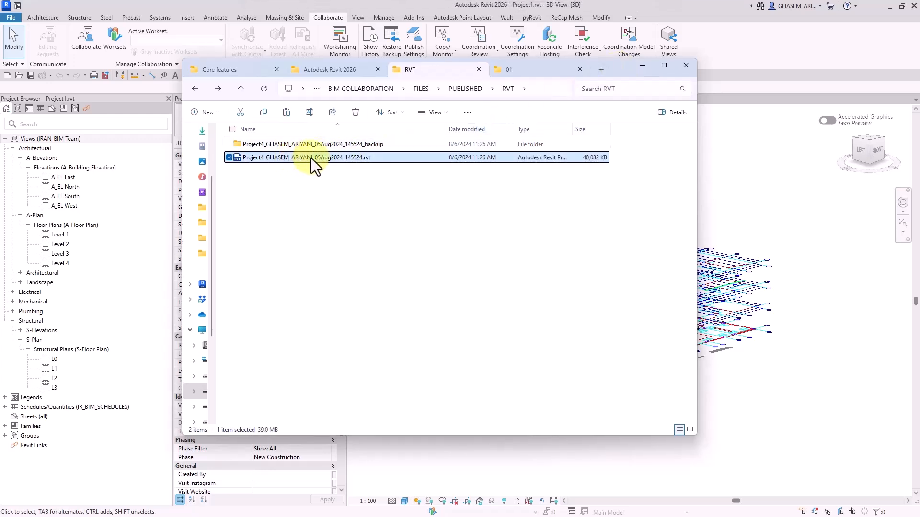
click(537, 74)
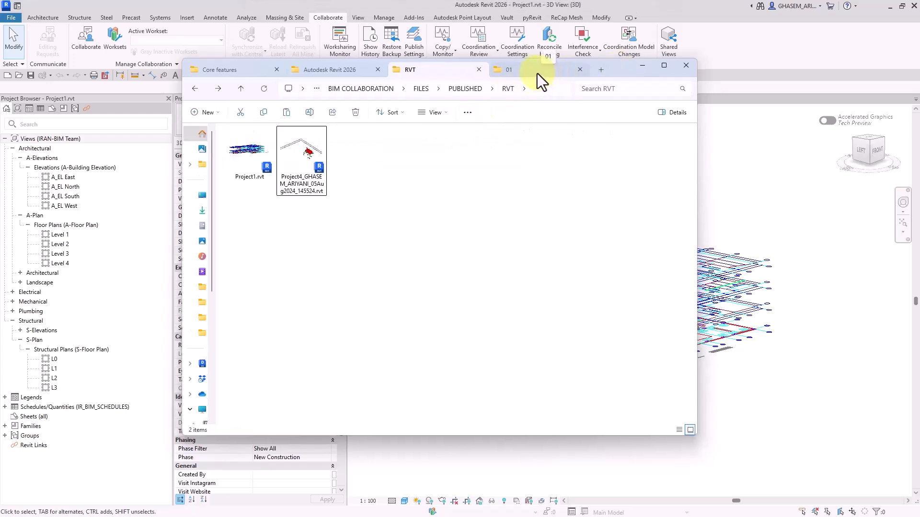
click(537, 73)
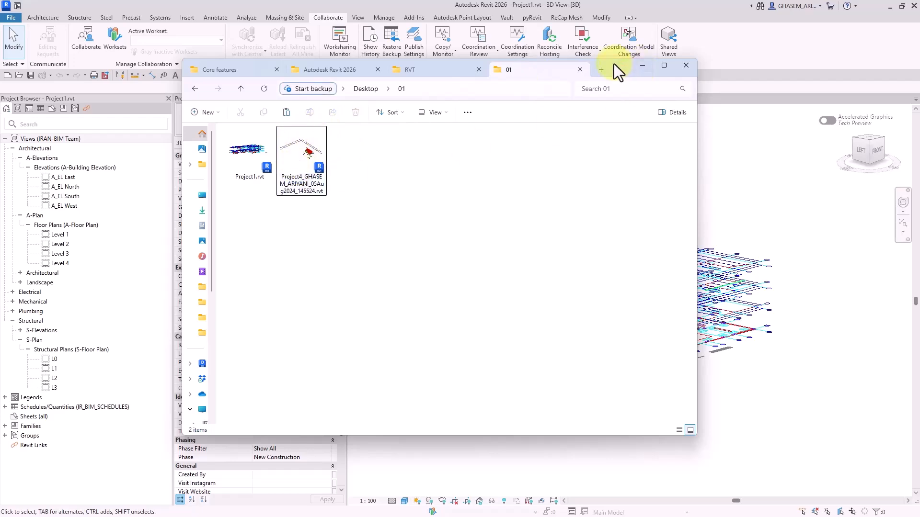
click(643, 65)
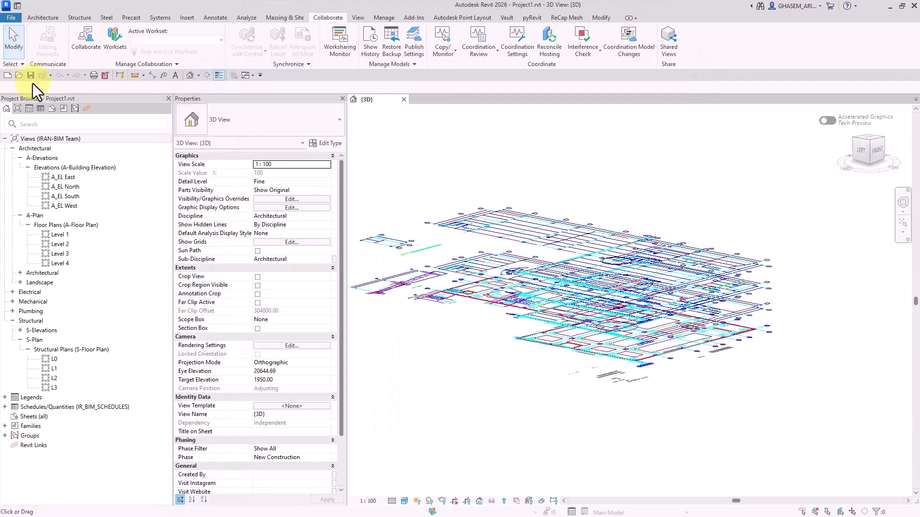
Open the Project4 model from folder 01 detached from central, with all worksets opened and the worksets preserved
click(18, 76)
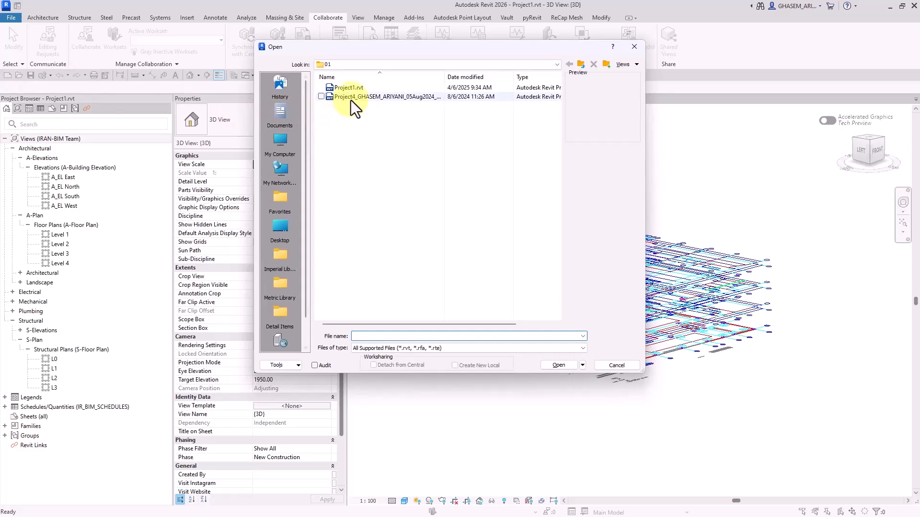
click(353, 97)
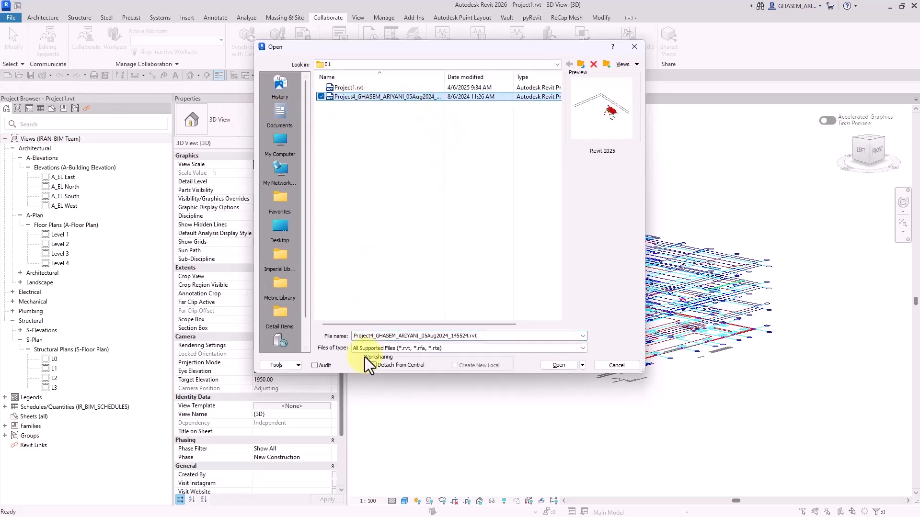
click(373, 366)
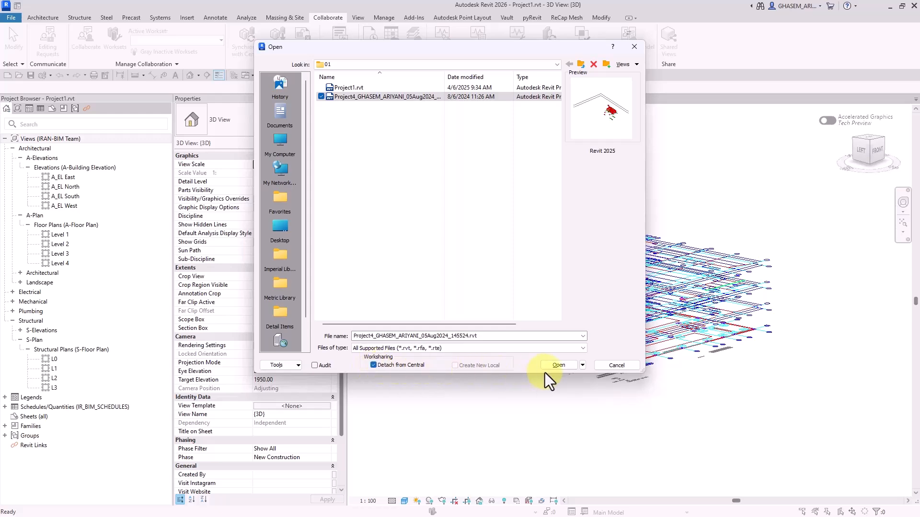
click(582, 365)
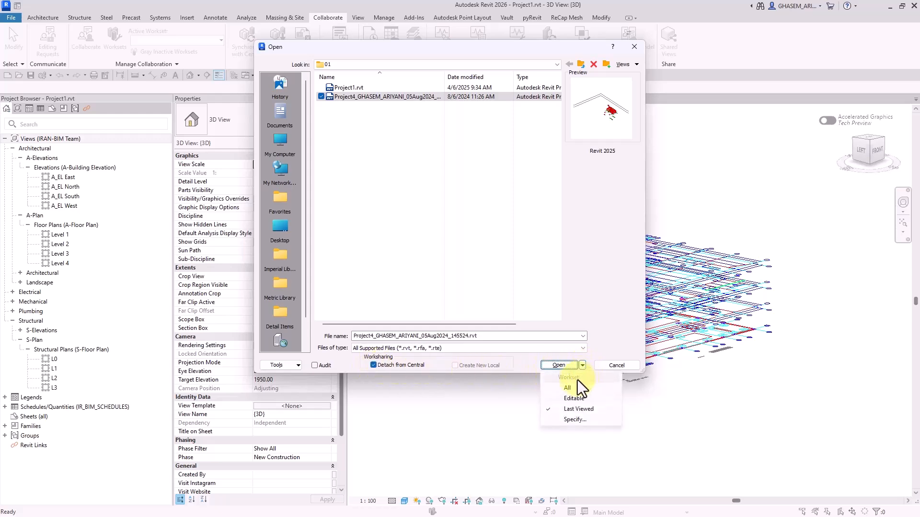
click(573, 386)
click(561, 367)
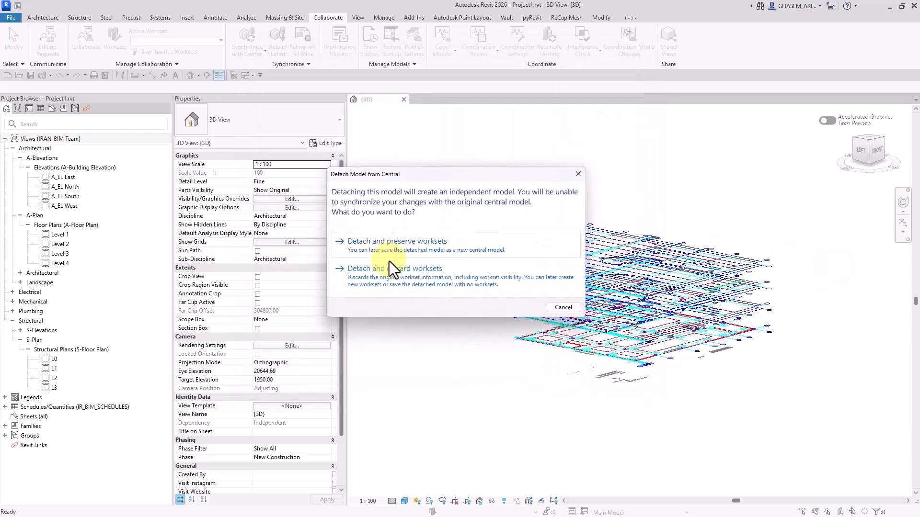
click(410, 245)
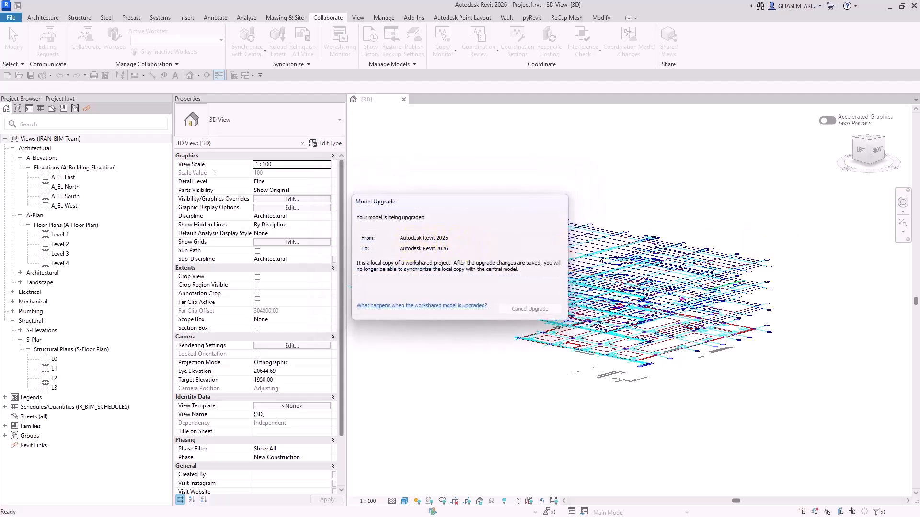
drag(919, 182, 757, 105)
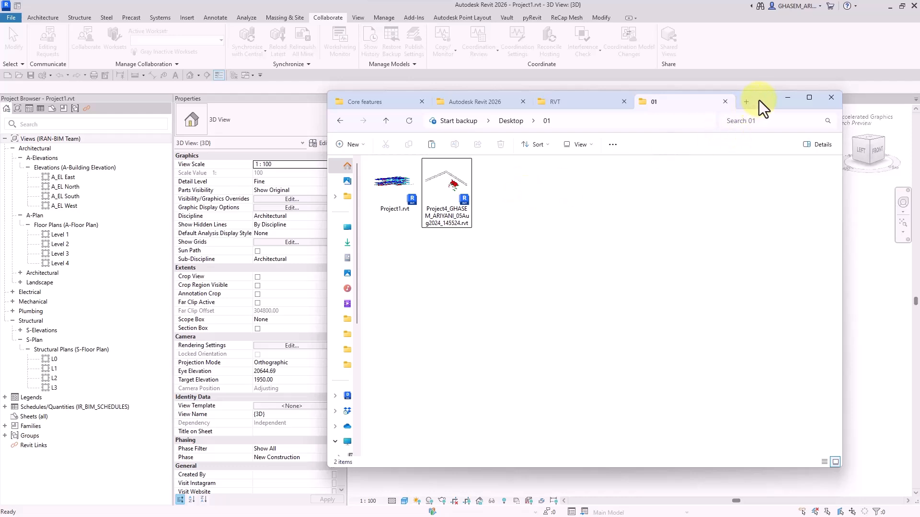
drag(759, 100, 735, 105)
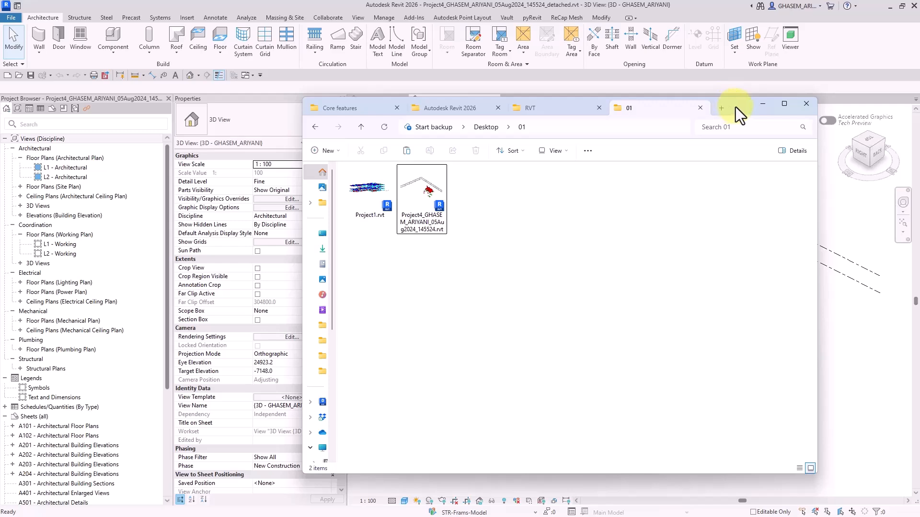
drag(737, 108, 720, 131)
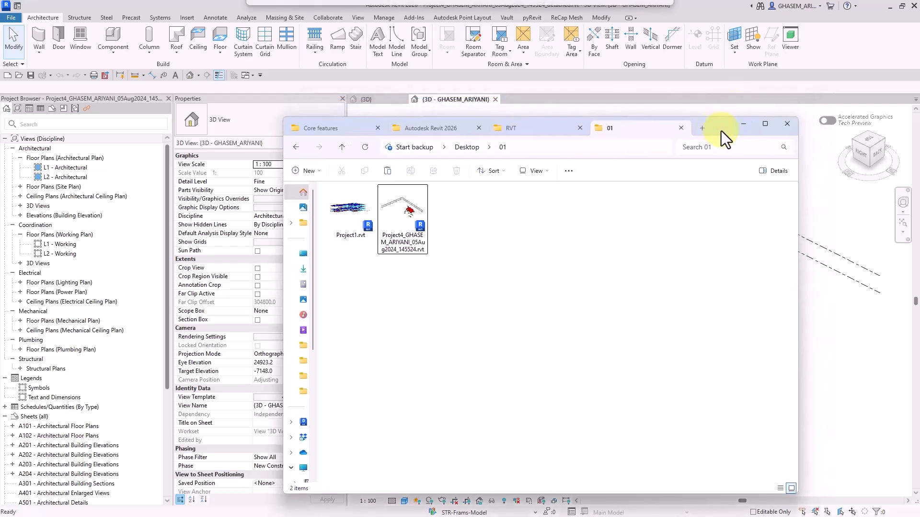
click(744, 125)
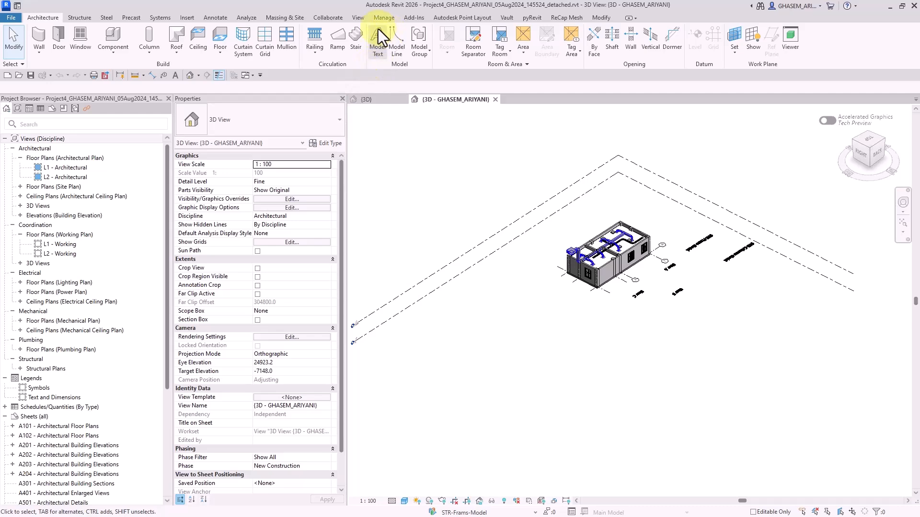
Examine the detached model's building in the 3D view and its list of available worksets, without changing the active workset
click(340, 19)
scroll(603, 269, up, 2)
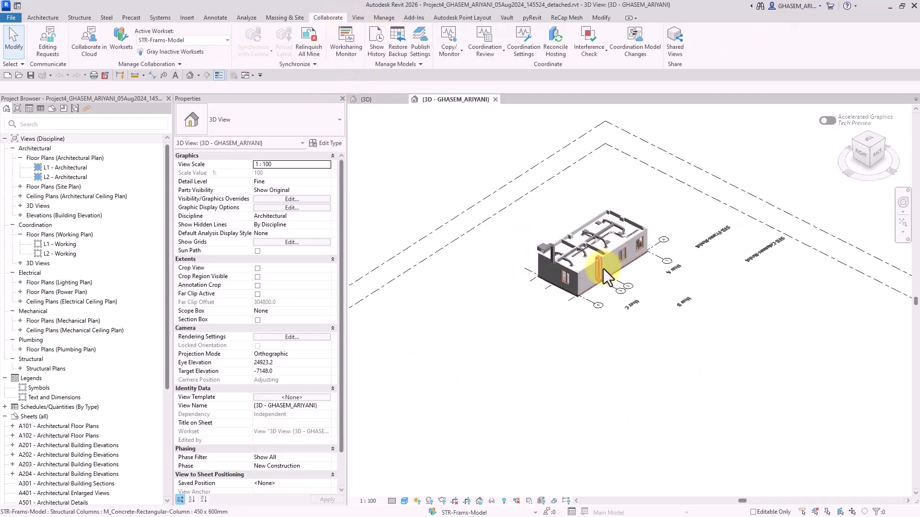
scroll(660, 283, up, 4)
click(197, 41)
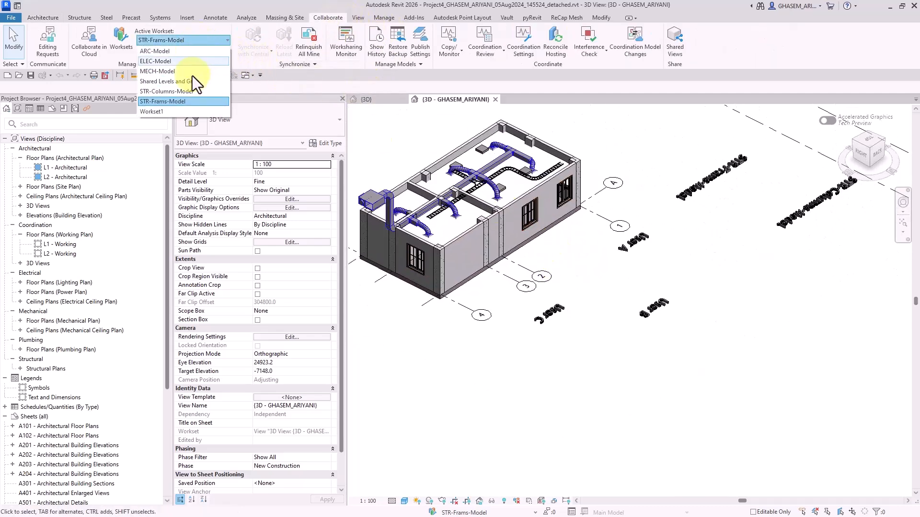
click(572, 344)
middle_drag(502, 233, 521, 243)
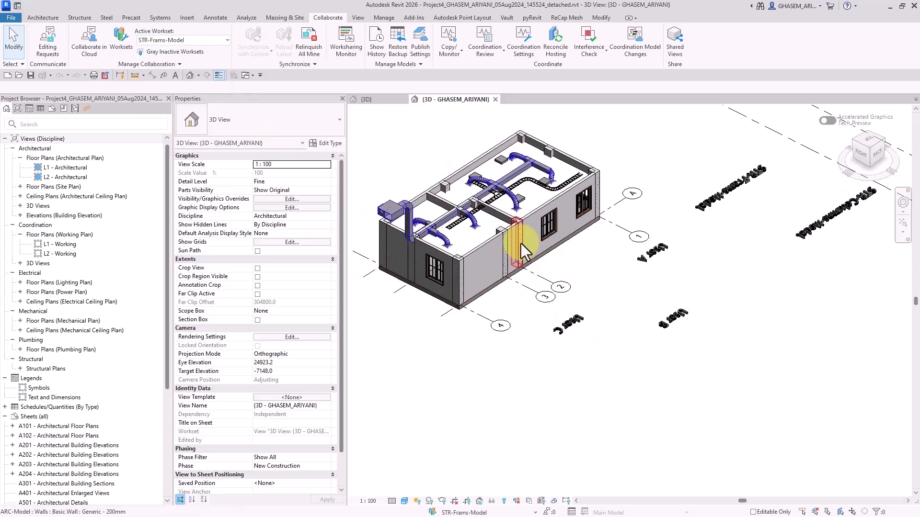
Close the detached Project4 model and return to Project1's insert and link commands
click(495, 99)
click(478, 275)
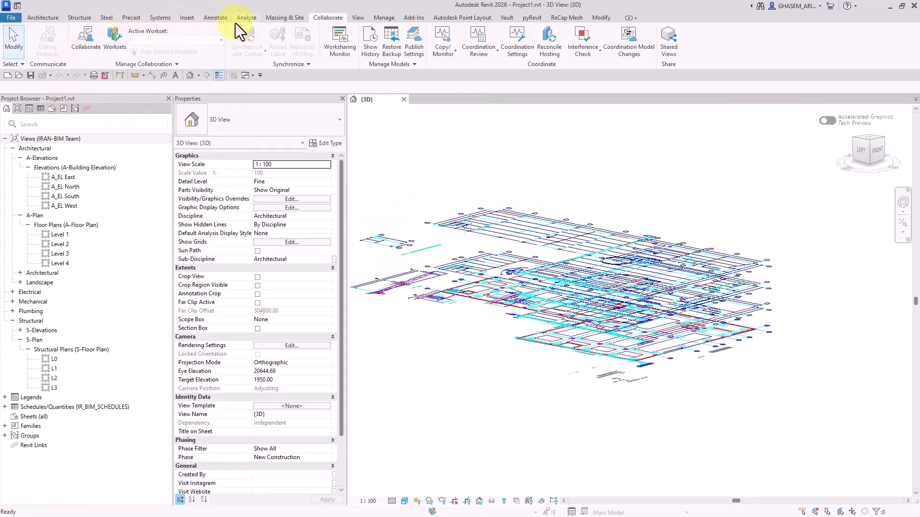
click(187, 18)
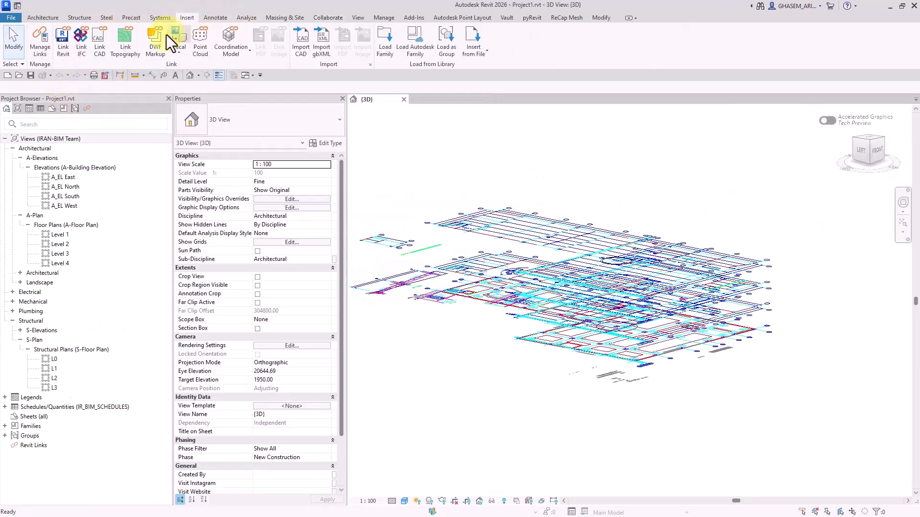
Link the Project4 Revit model from folder 01, positioned Auto - Internal Origin to Internal Origin, and view folder 01 during loading
click(65, 50)
click(384, 192)
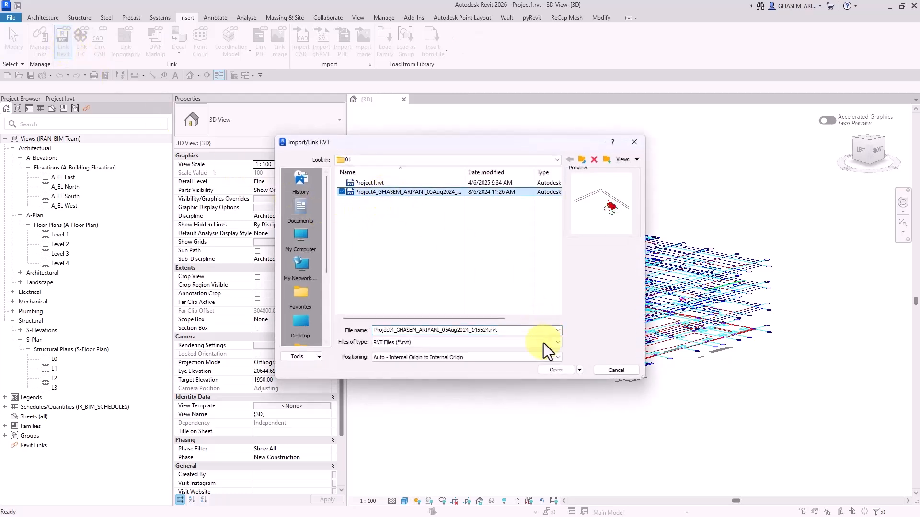
click(554, 370)
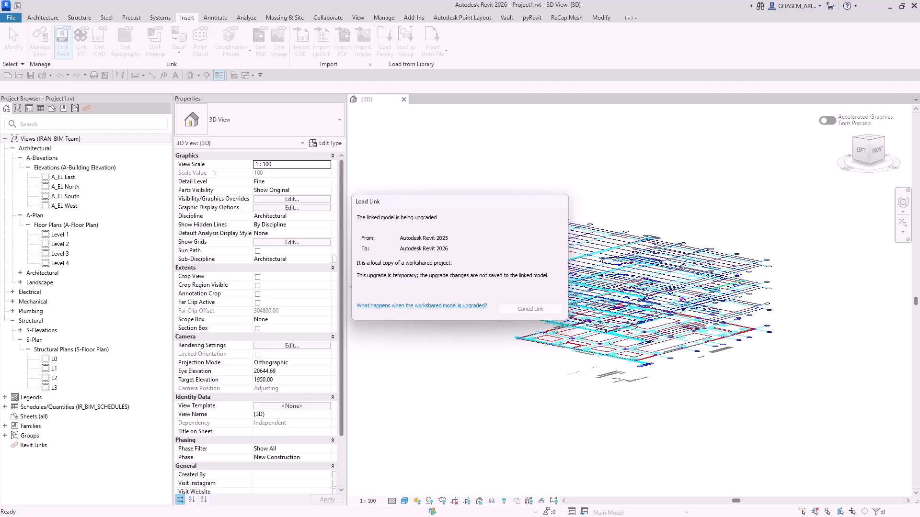
drag(919, 192, 620, 129)
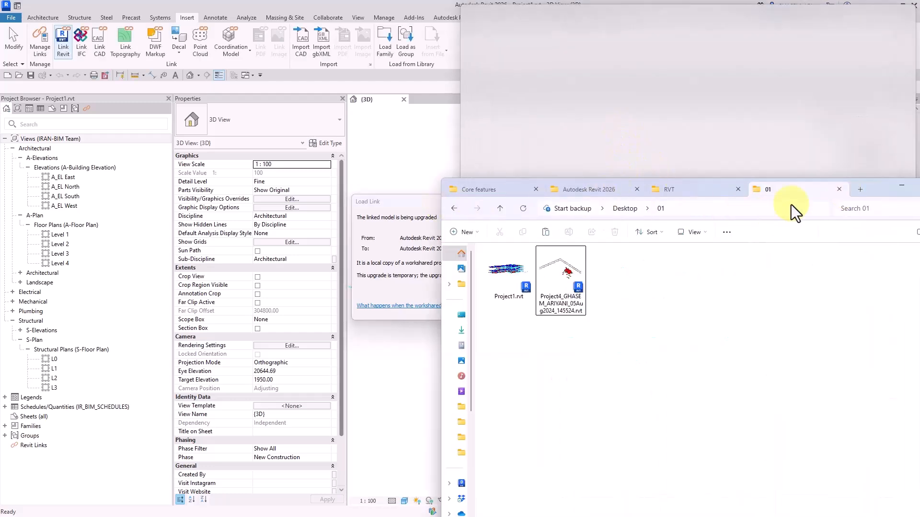
drag(792, 205, 632, 188)
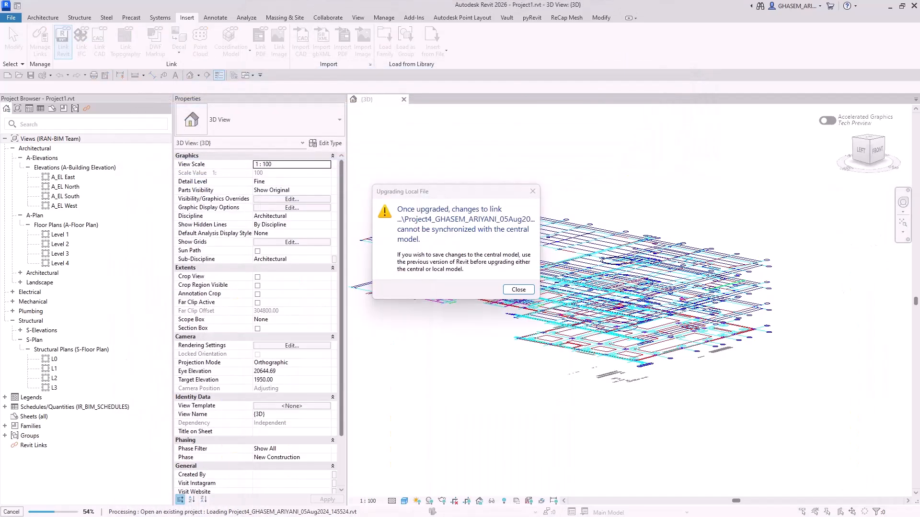
click(508, 290)
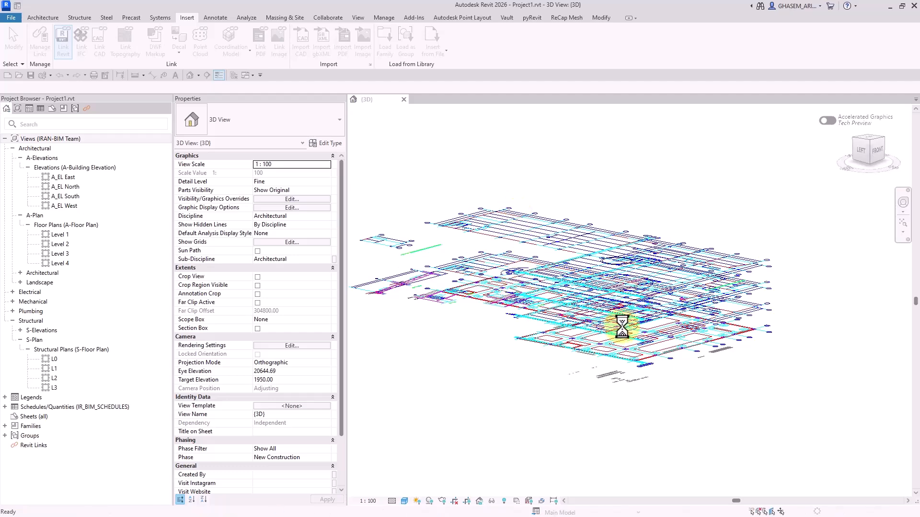
Examine the linked Project4 building in the 3D view and its saved path in Manage Links, without changing the path
middle_drag(637, 346, 688, 336)
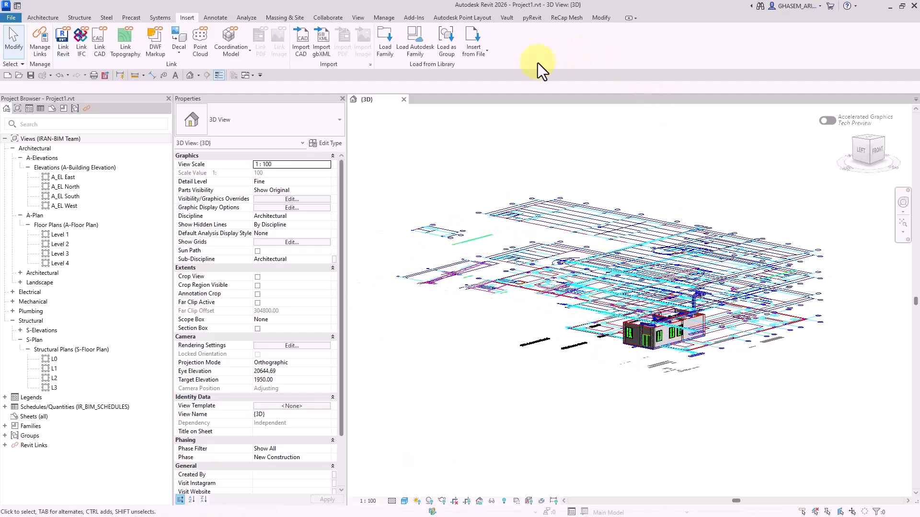
click(532, 18)
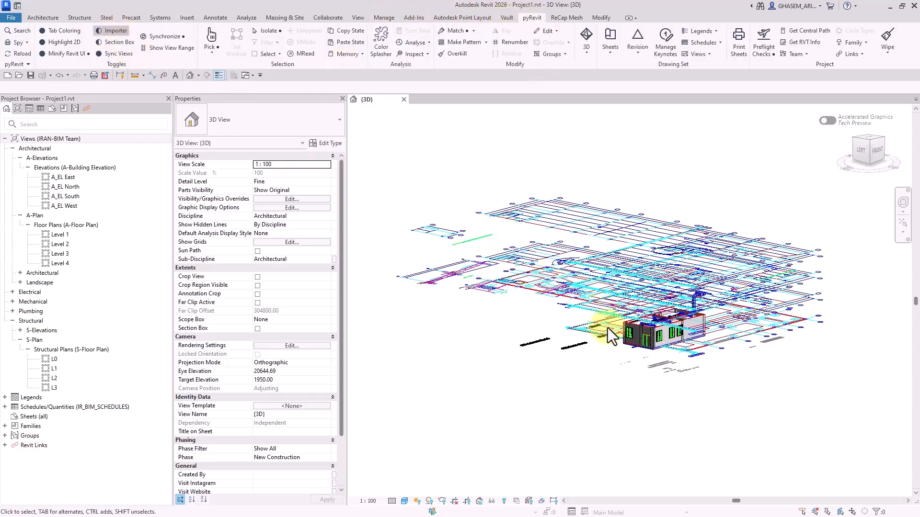
shift+middle_drag(608, 328, 811, 354)
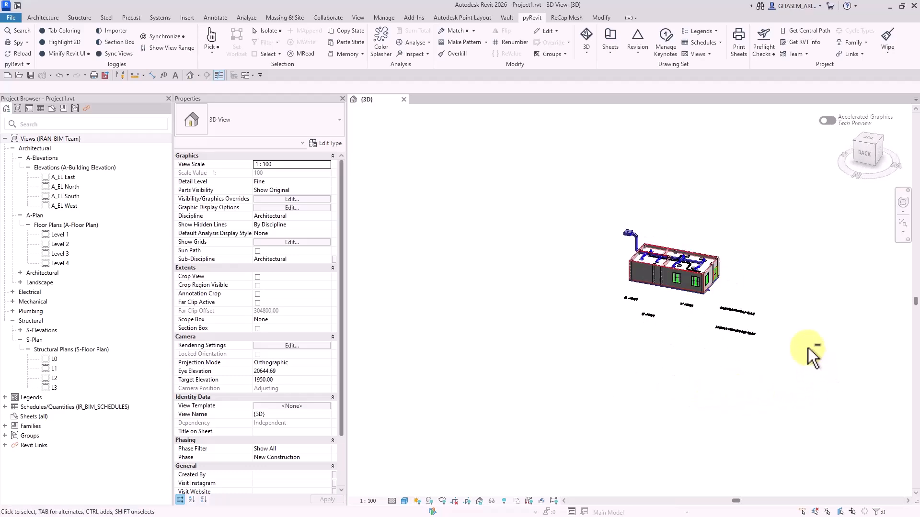
scroll(622, 261, up, 3)
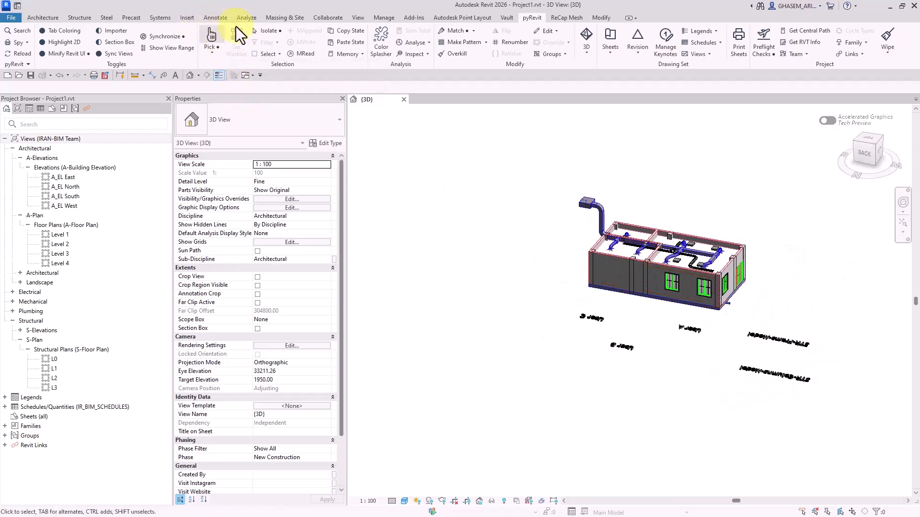
click(188, 18)
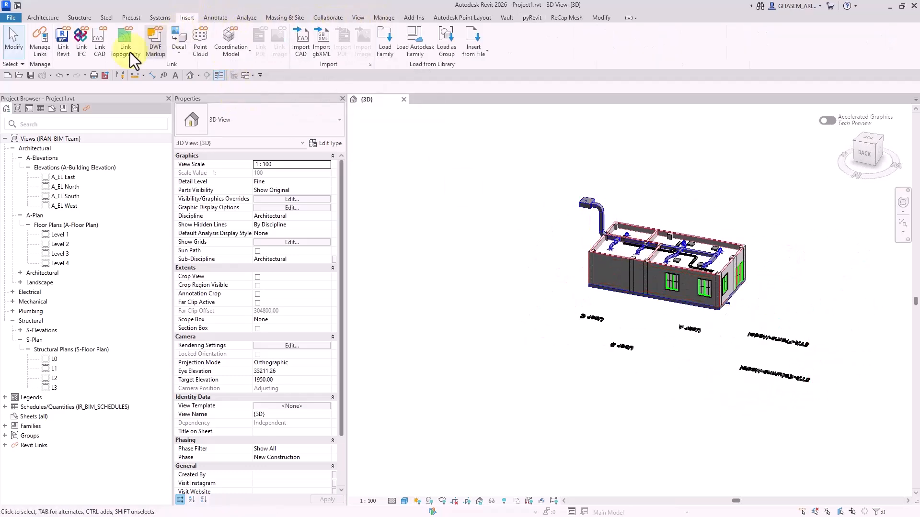
click(37, 44)
drag(342, 63, 237, 35)
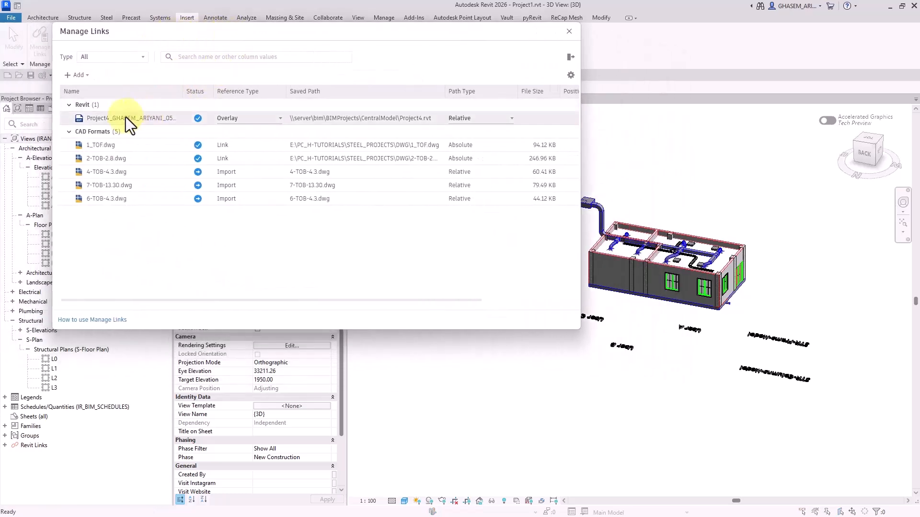
click(323, 121)
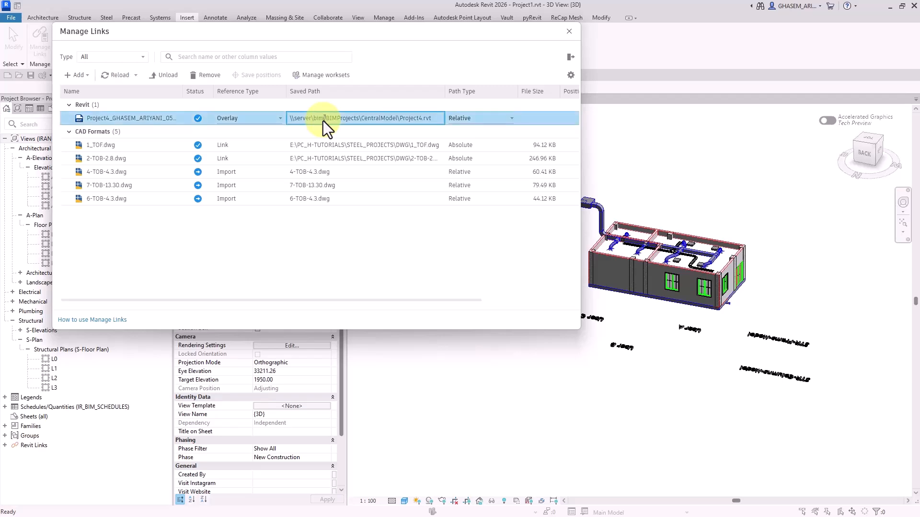
triple_click(353, 122)
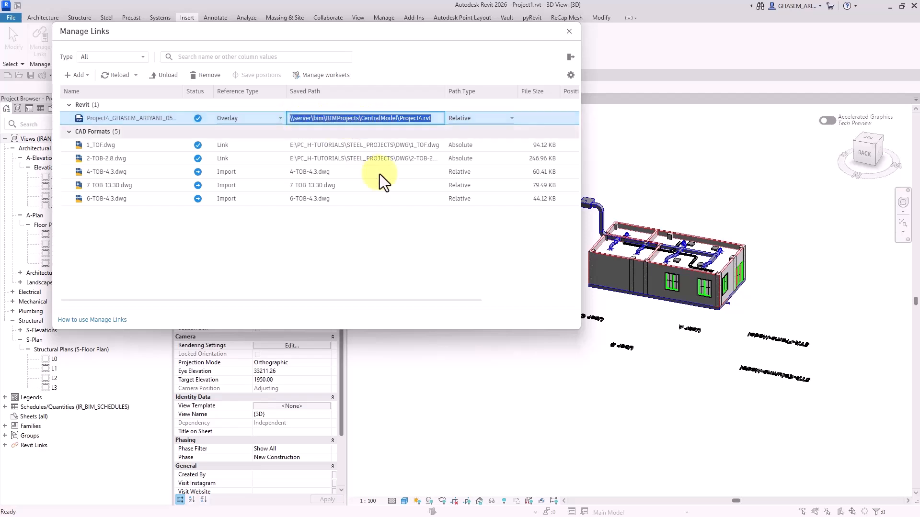
click(397, 249)
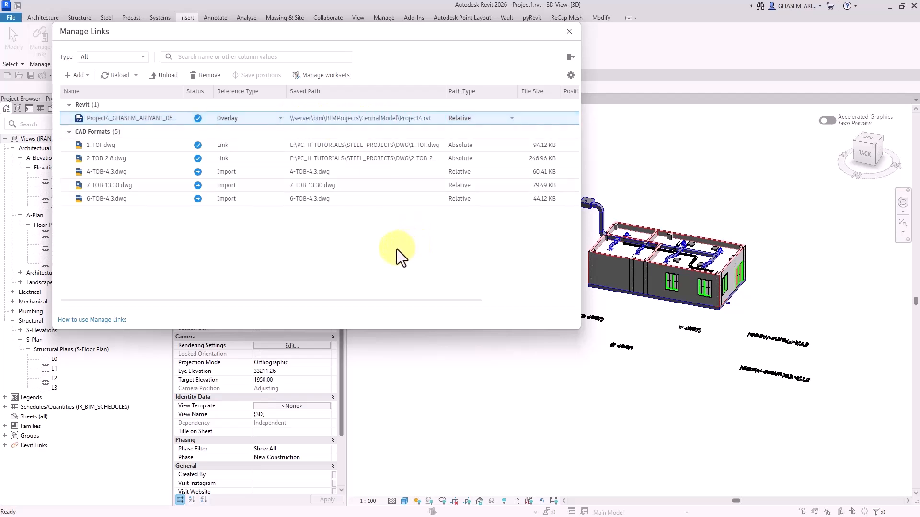
click(569, 31)
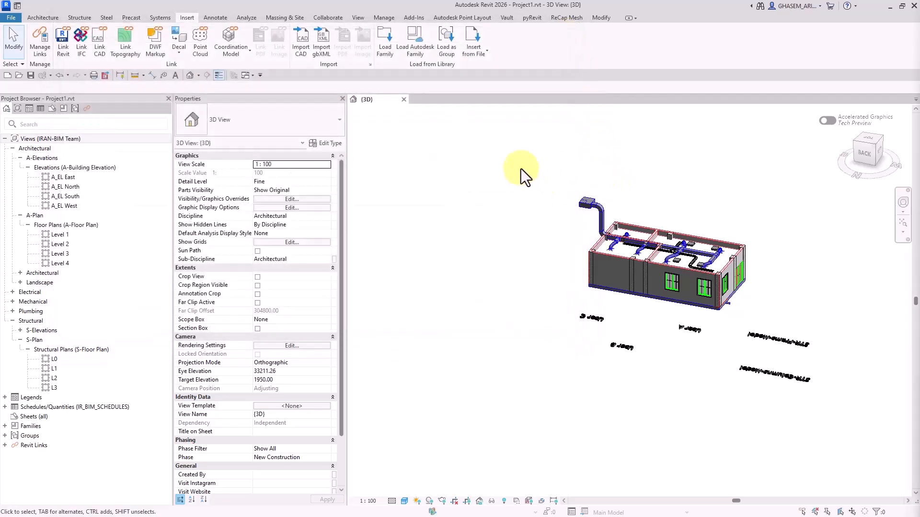
middle_drag(519, 180, 494, 167)
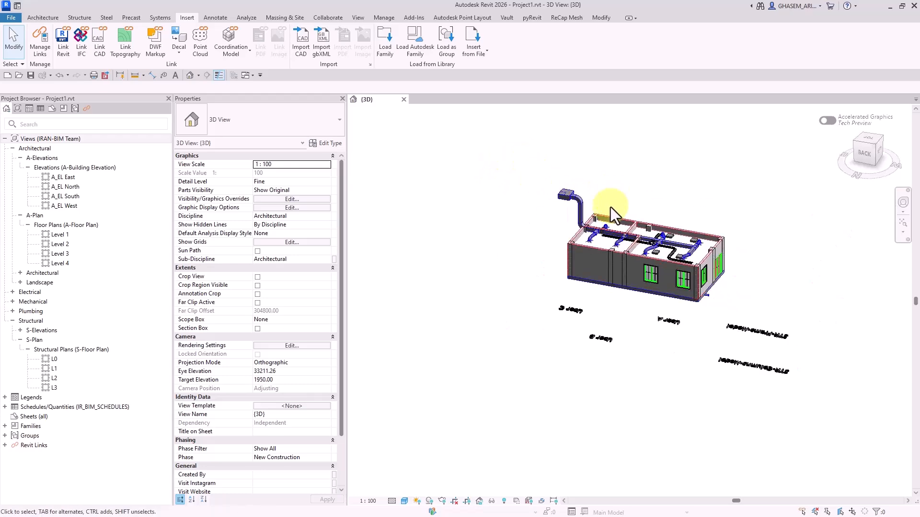
middle_drag(674, 225, 663, 224)
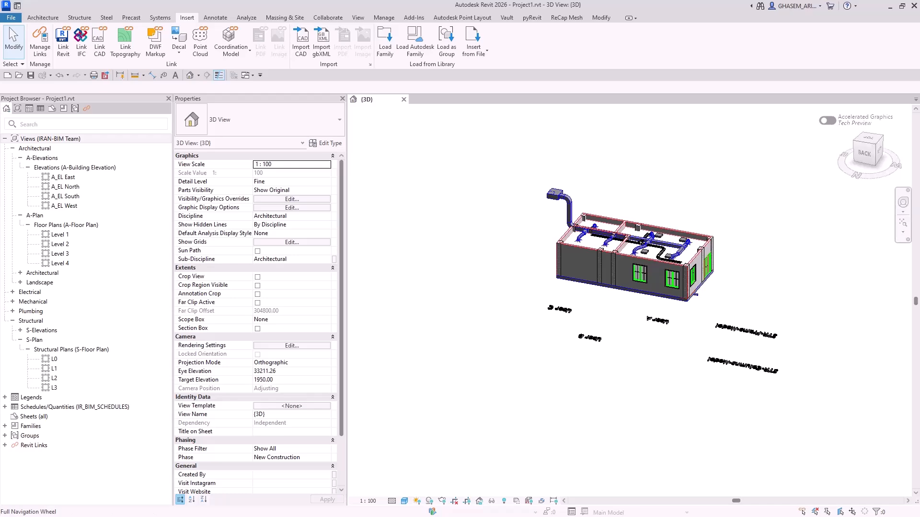
middle_drag(853, 250, 822, 252)
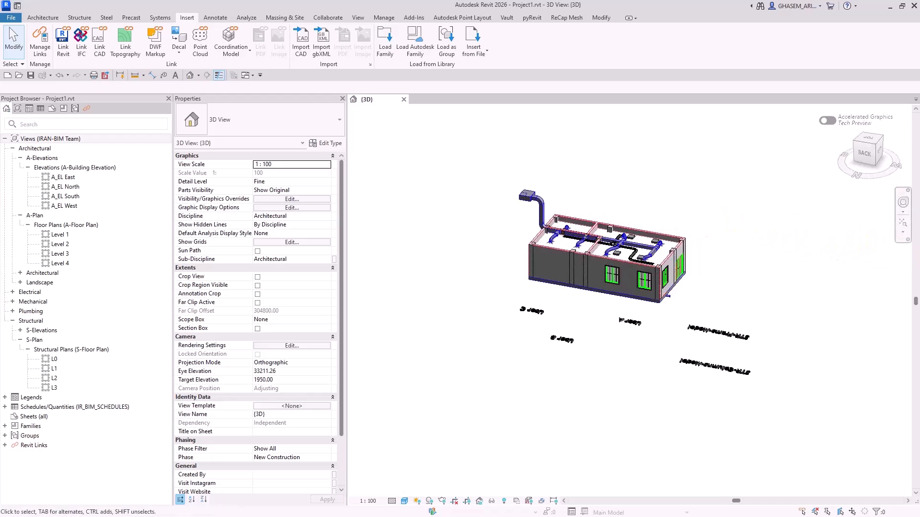
Switch to Revit.ini in Notepad++, reload the file from disk, and maximize the window
key(alt+Tab)
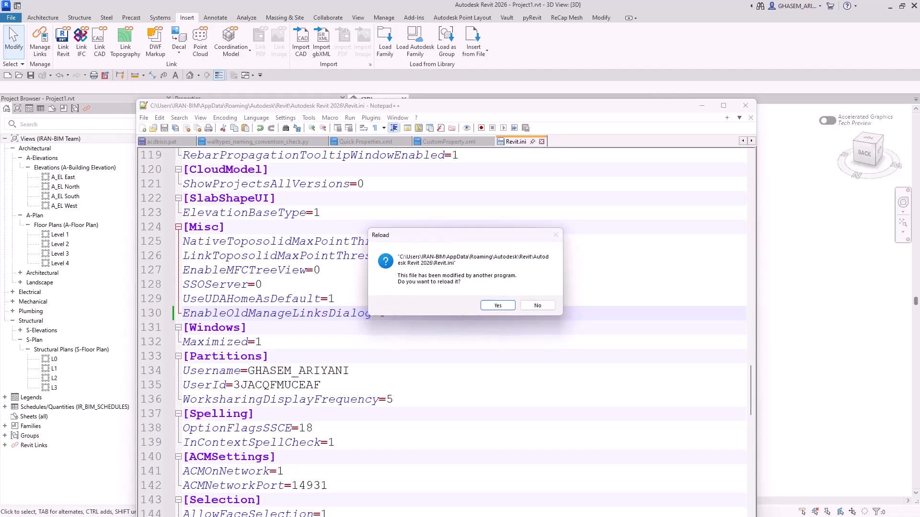
click(497, 306)
click(724, 106)
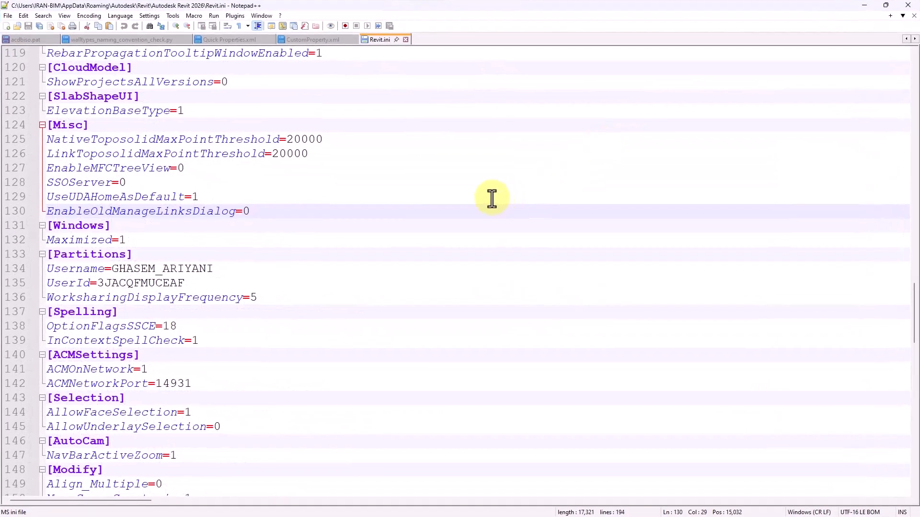
Search Revit.ini for the text "Backups" and close the search
scroll(489, 195, up, 9)
key(ctrl+f)
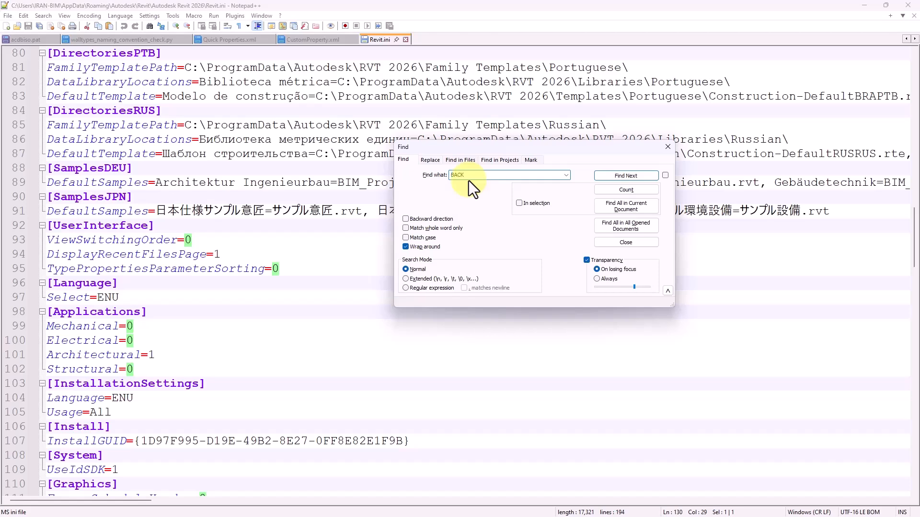
text(P)
click(640, 176)
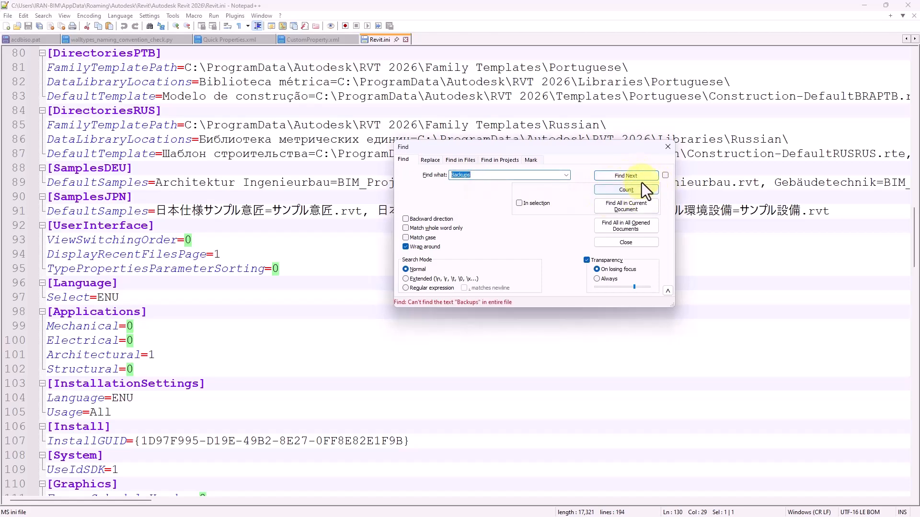
click(667, 147)
Add a [Backups] section header at the end of Revit.ini, followed by a new line
scroll(255, 283, down, 15)
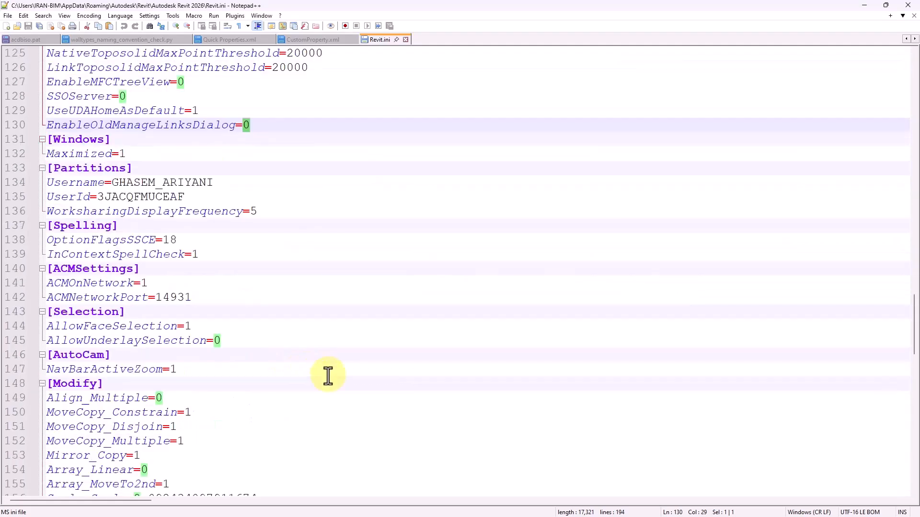
scroll(328, 375, down, 17)
click(174, 333)
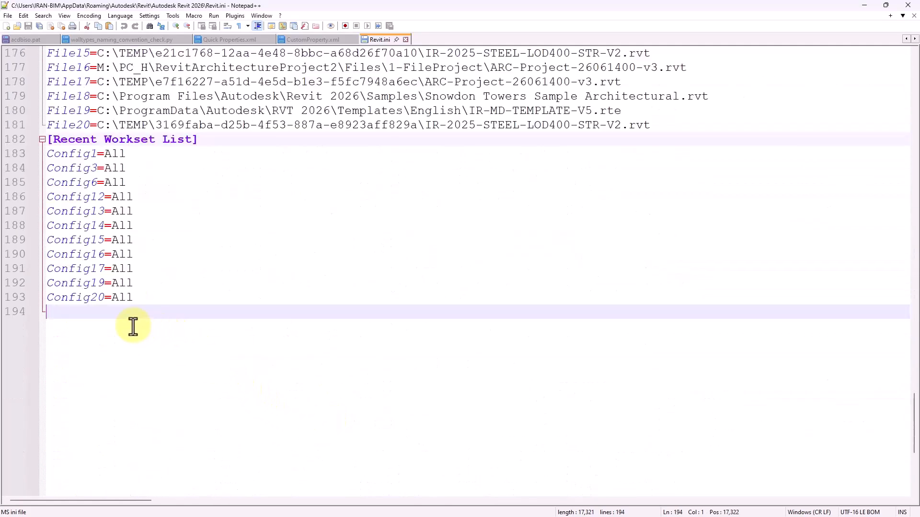
text([])
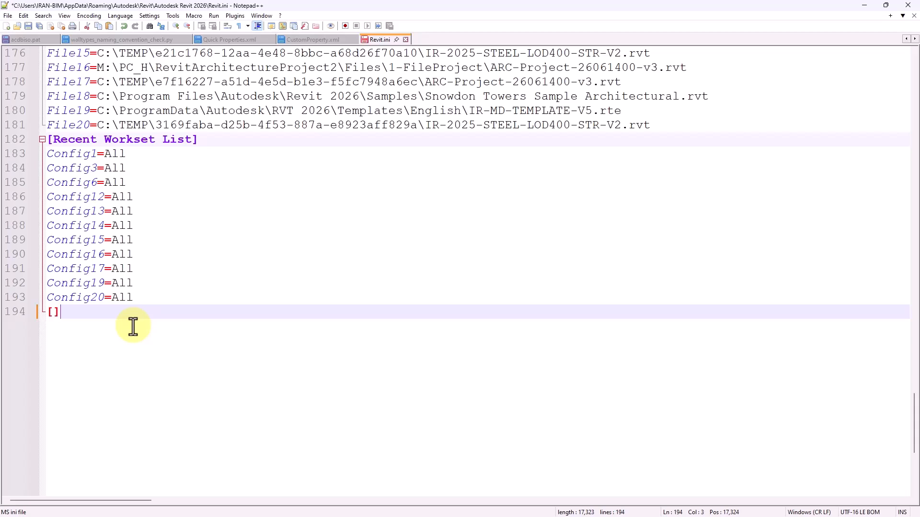
text(Backups)
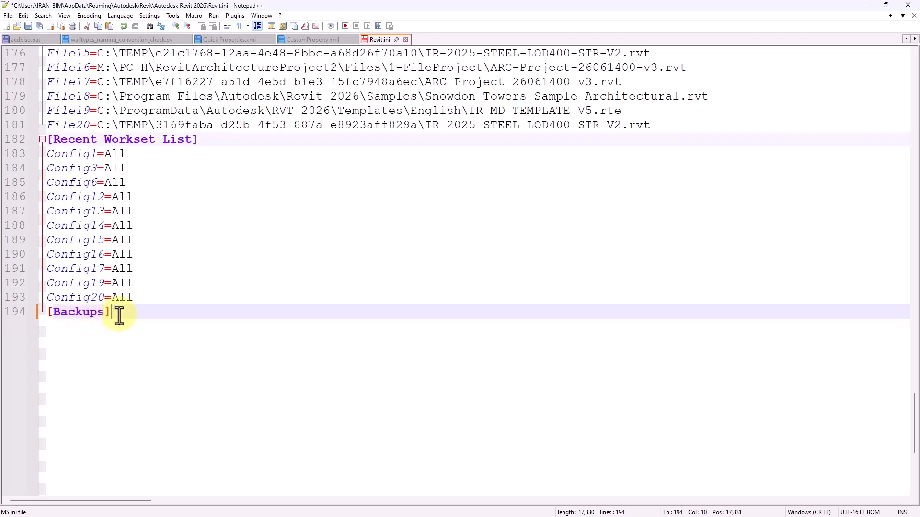
key(Return)
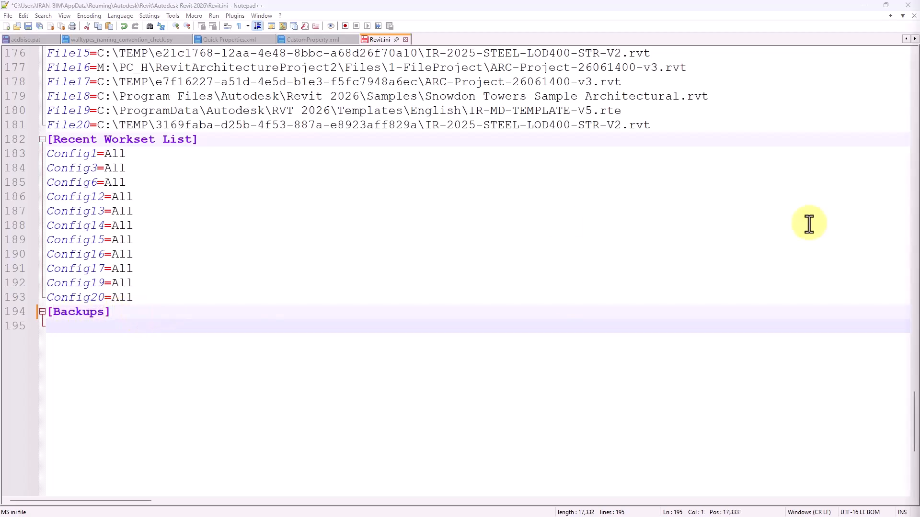
Add the setting DisableSkipBackupFolderCreationWhenLoadingLink=1 under the [Backups] section
click(97, 321)
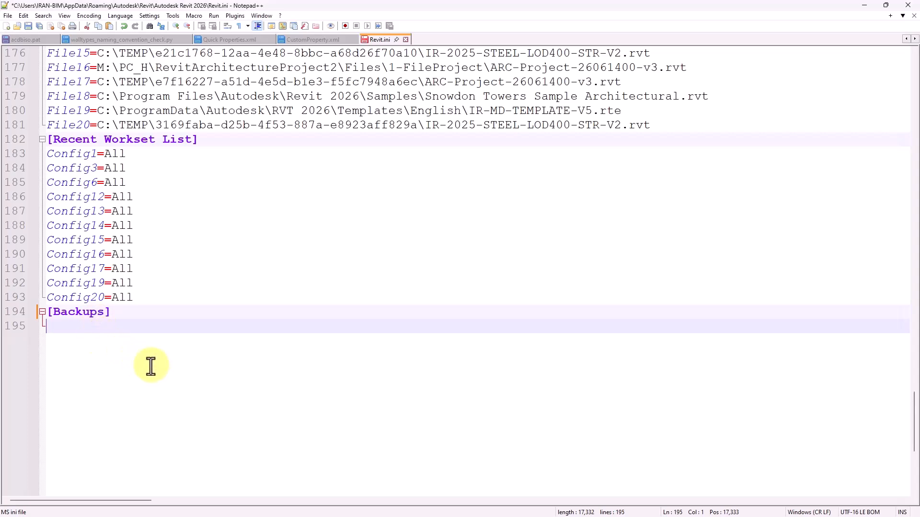
text(DisableSkipBackupFolderCreationWhenLoadingLink)
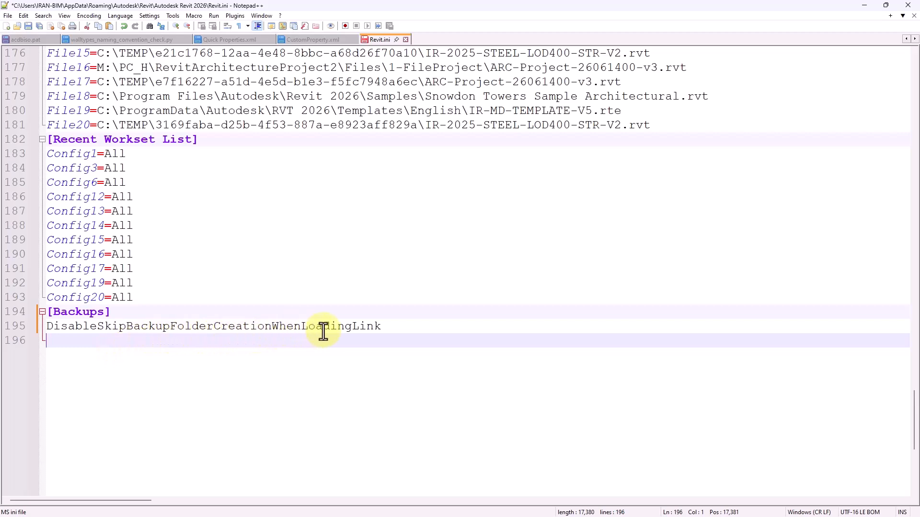
click(385, 327)
text(=)
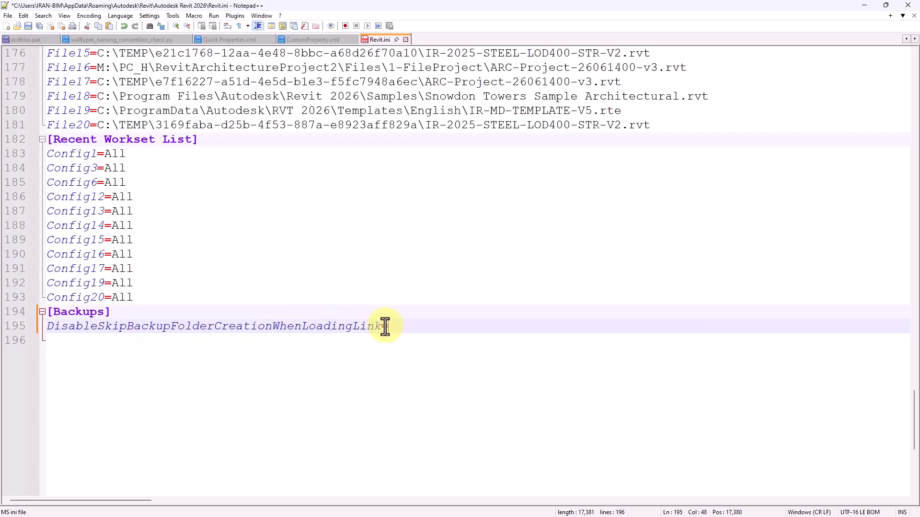
text(0)
key(BackSpace)
text(1)
key(BackSpace)
text(0)
key(BackSpace)
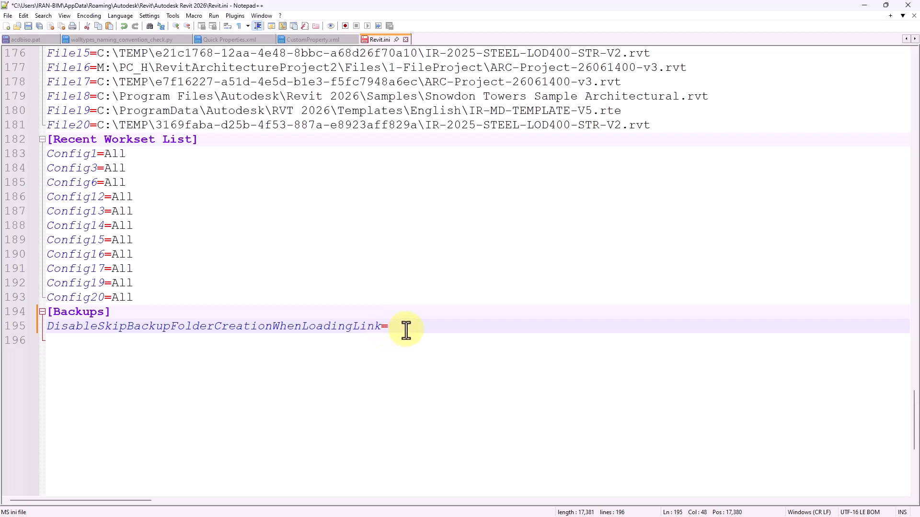
text(1)
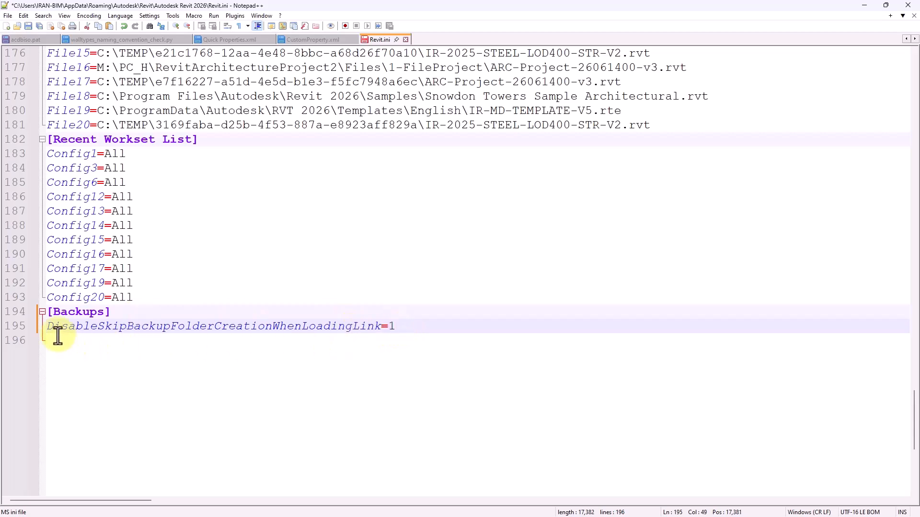
Review the new link backup folder setting line and save Revit.ini
drag(46, 327, 404, 335)
click(394, 343)
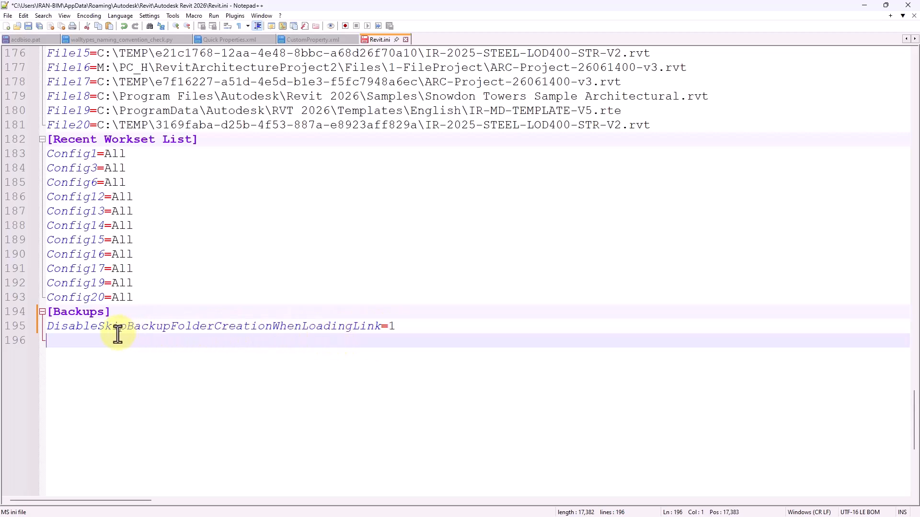
click(176, 332)
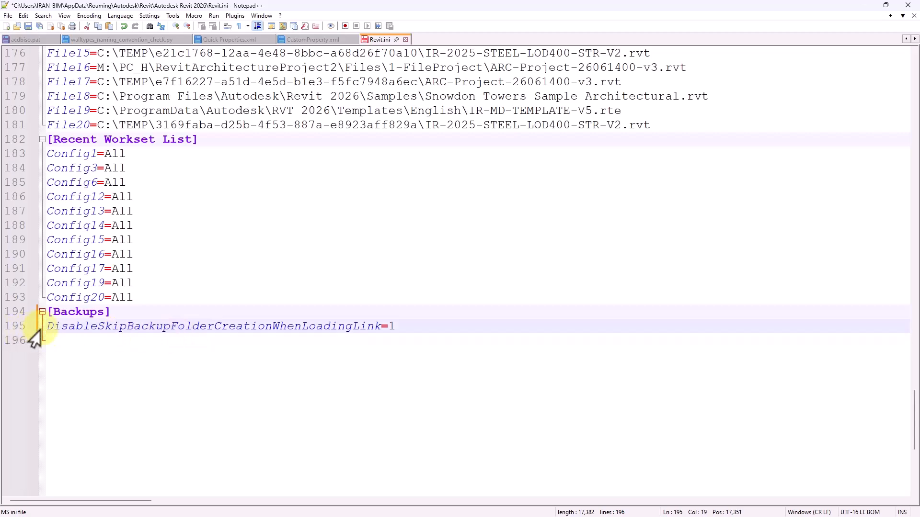
drag(47, 329, 398, 330)
click(398, 330)
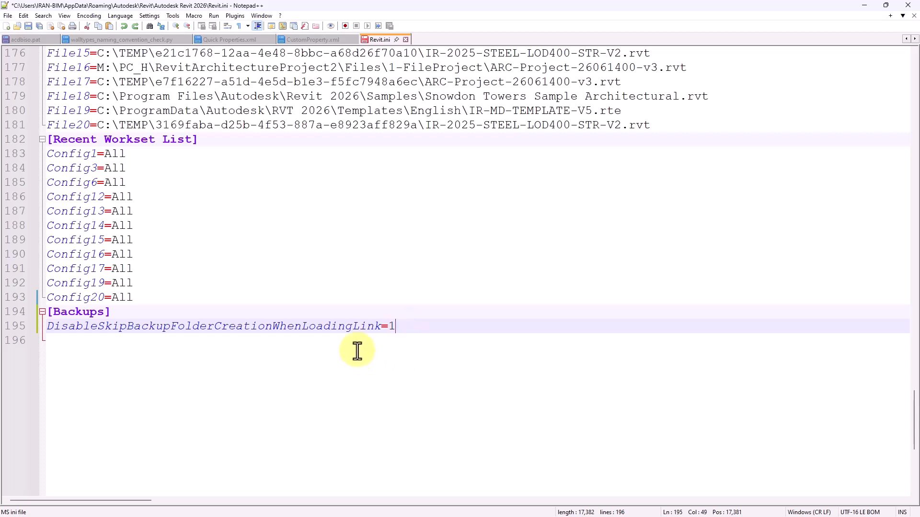
Remove the [Backups] section and its DisableSkipBackupFolderCreationWhenLoadingLink line from Revit.ini, save the file, and switch back to Revit
drag(407, 326, 47, 312)
key(BackSpace)
key(BackSpace)
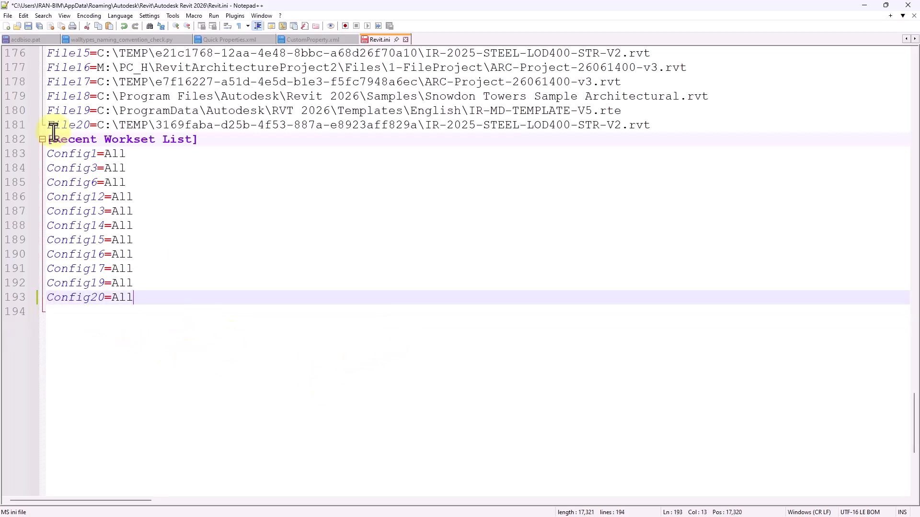
click(28, 26)
click(864, 6)
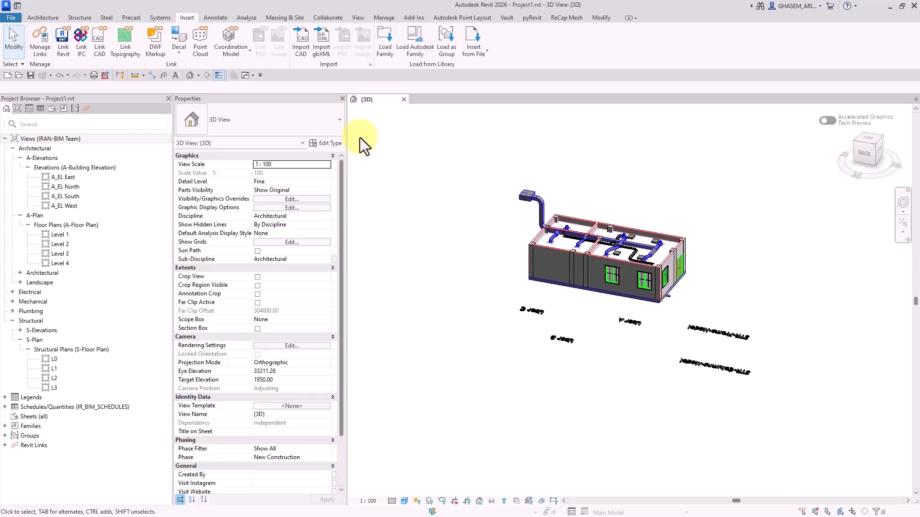
Open ARC-Project-26061400-v3.rvt from the Vault folder 01-WIP > P0-5042025 > ARCHITECTURE > RVT
click(319, 17)
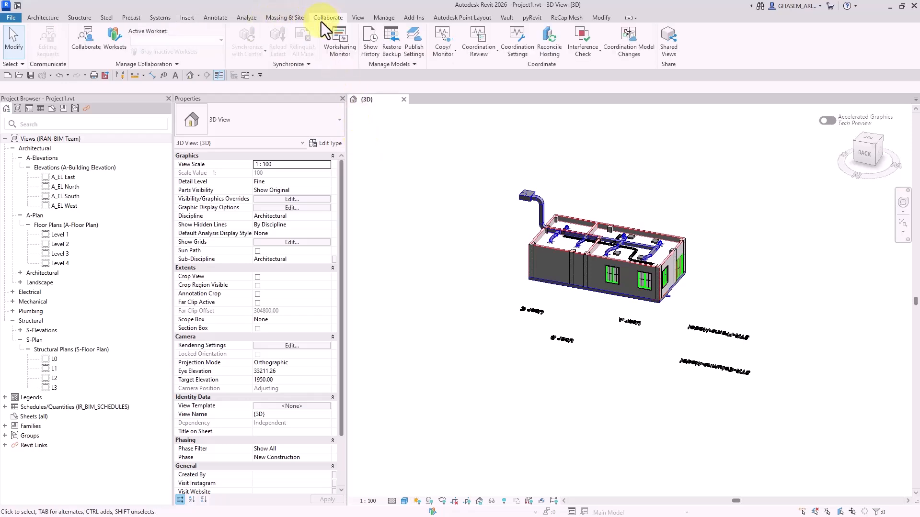
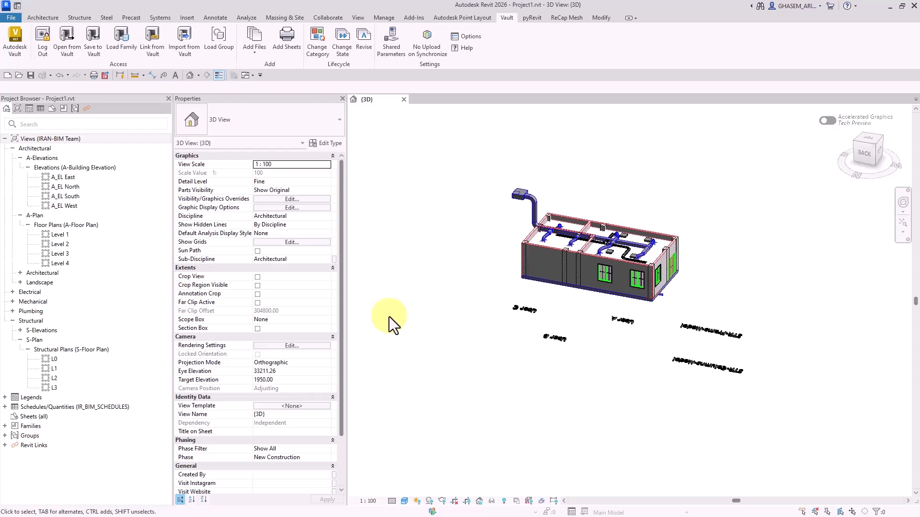
click(64, 29)
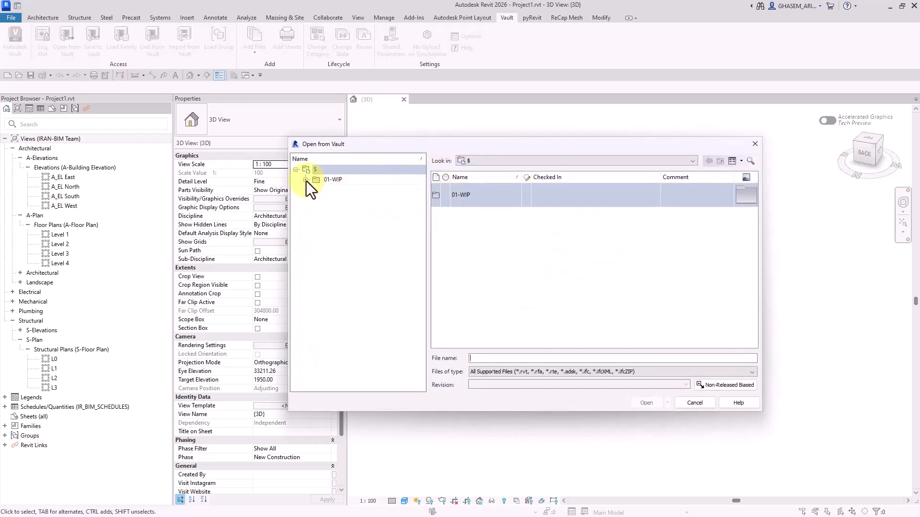
click(306, 179)
click(315, 199)
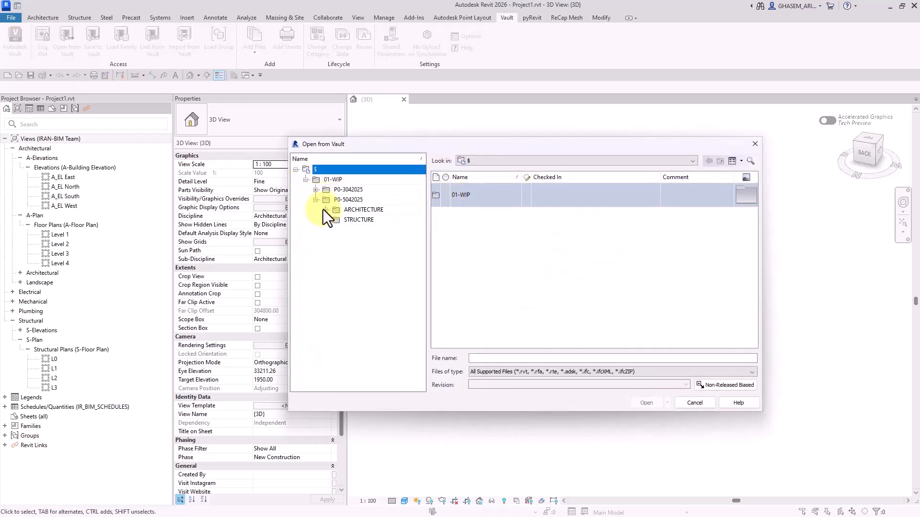
click(326, 210)
click(357, 219)
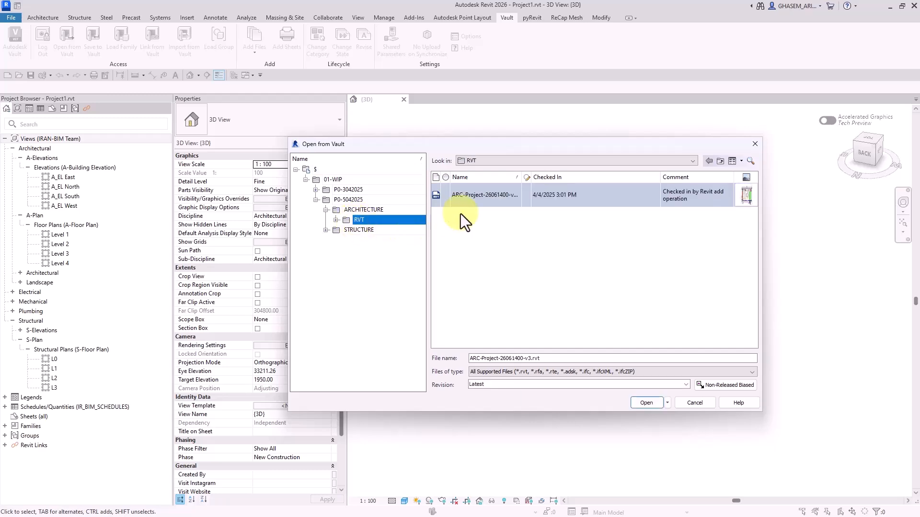
click(647, 403)
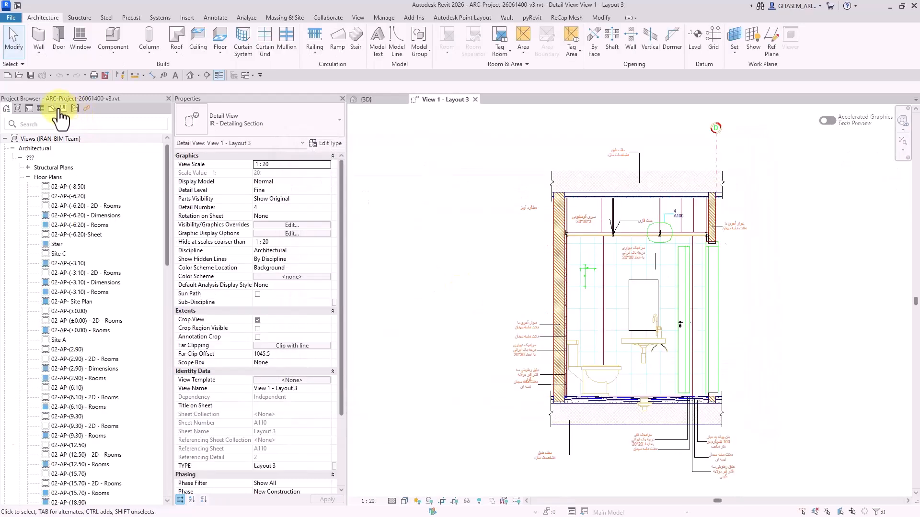
List the project's sheets and open sheet A109 - Detail Views - 2 from the Details group
click(53, 110)
click(52, 109)
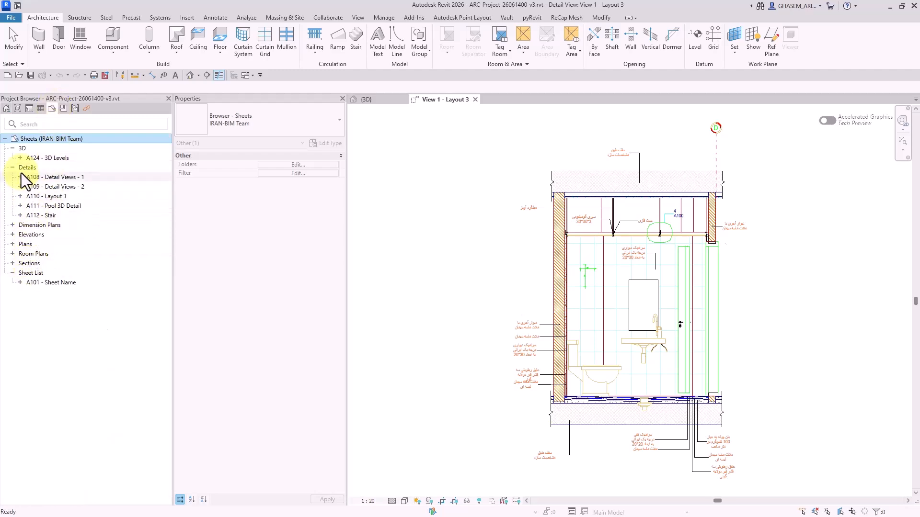
click(65, 187)
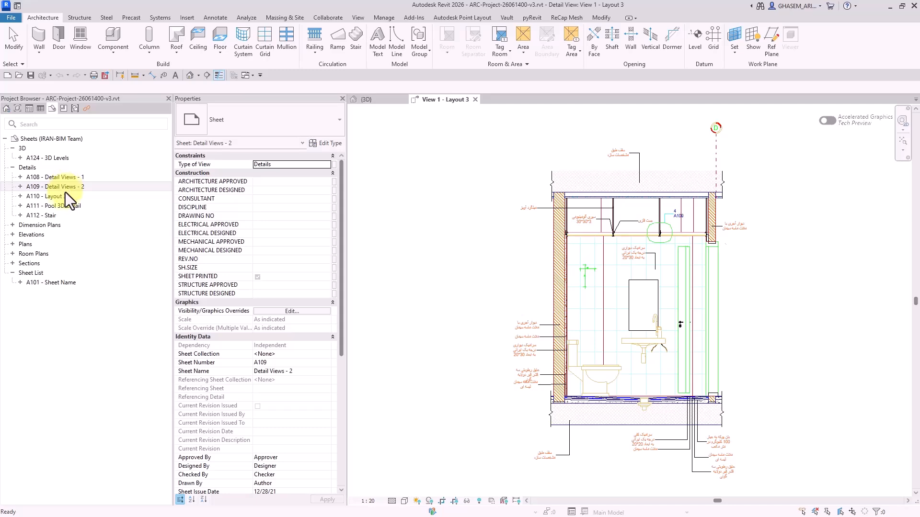
double_click(65, 189)
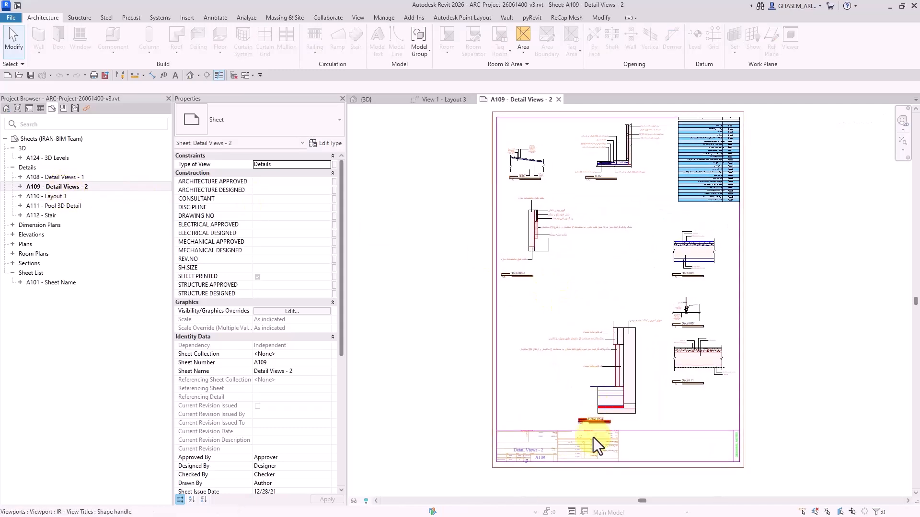
Examine the scale field in the title block of sheet A109
scroll(593, 438, up, 8)
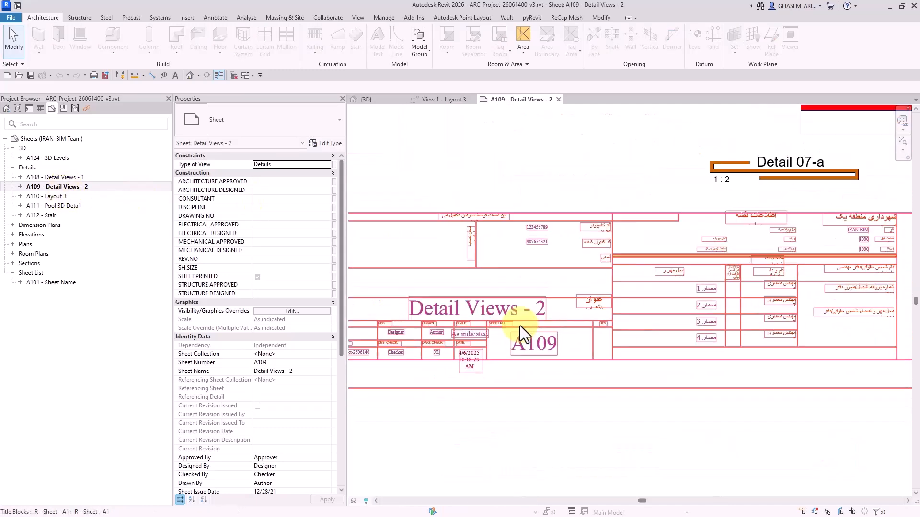
middle_drag(605, 334, 618, 341)
middle_drag(637, 396, 670, 395)
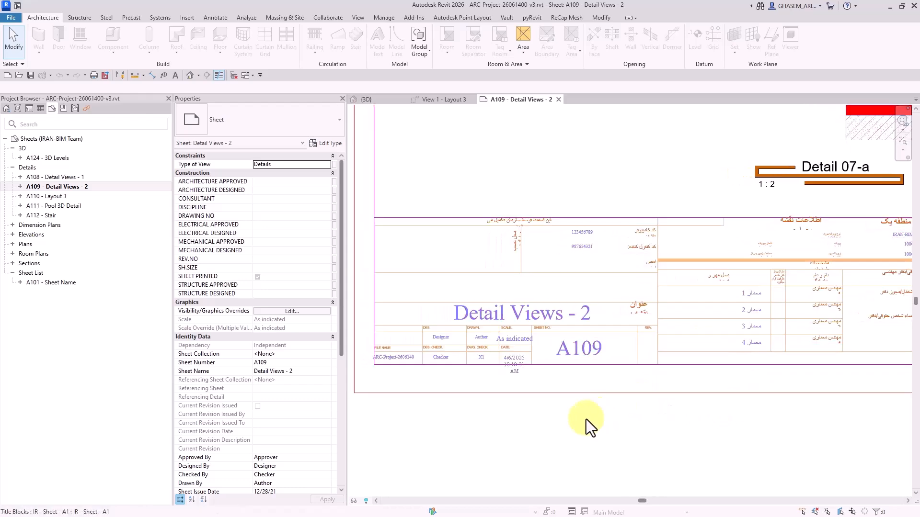
scroll(575, 422, up, 5)
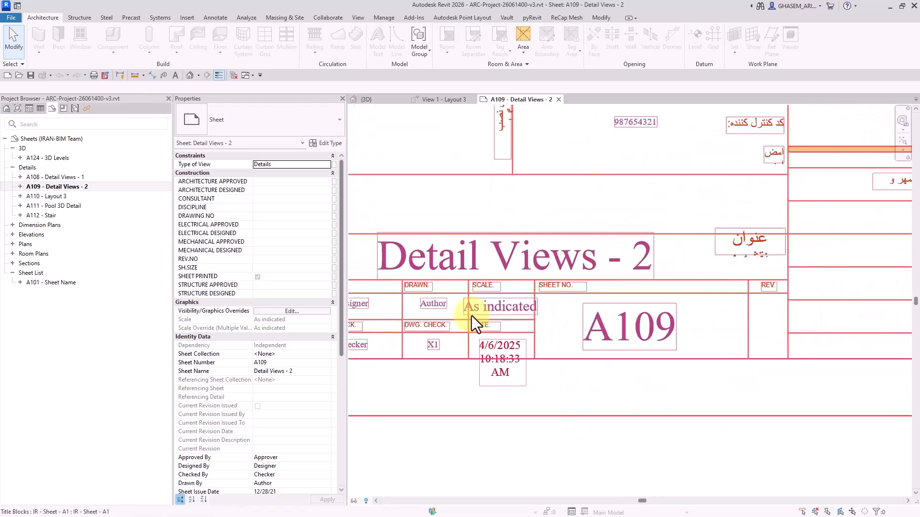
scroll(491, 320, down, 3)
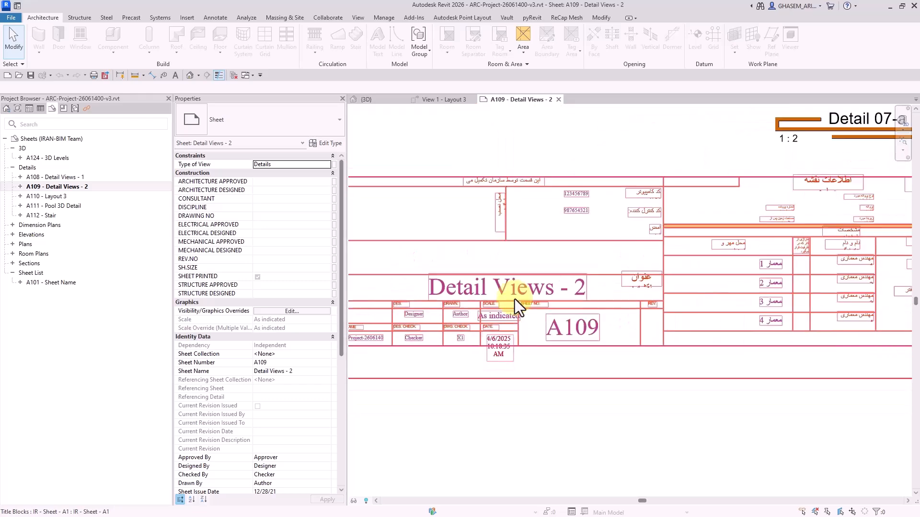
Compare the scales shown in the view titles of the details placed on sheet A109
middle_drag(616, 165, 563, 424)
middle_drag(625, 393, 521, 355)
scroll(564, 412, down, 3)
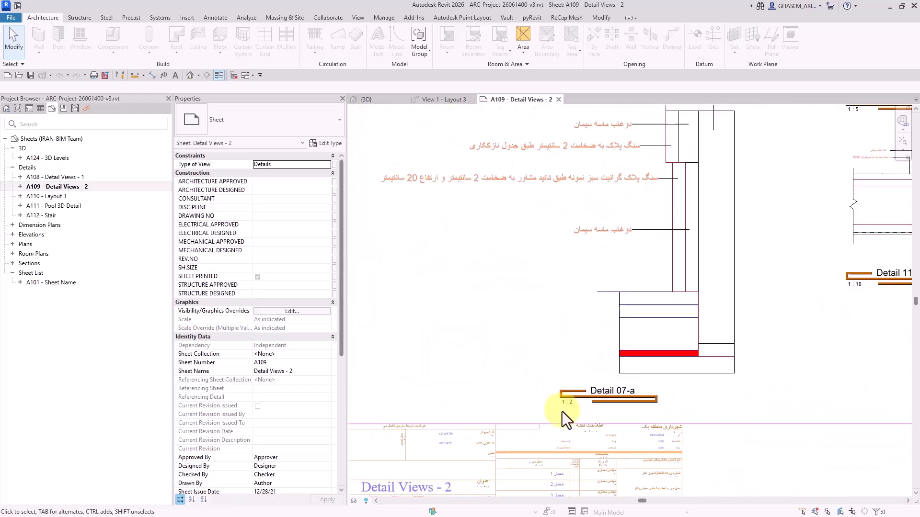
middle_drag(672, 231, 539, 286)
scroll(663, 368, up, 4)
scroll(597, 405, down, 5)
middle_drag(647, 248, 658, 282)
scroll(626, 278, up, 3)
scroll(626, 278, down, 5)
middle_drag(617, 174, 657, 291)
scroll(655, 278, up, 1)
scroll(655, 277, down, 2)
middle_drag(431, 259, 618, 311)
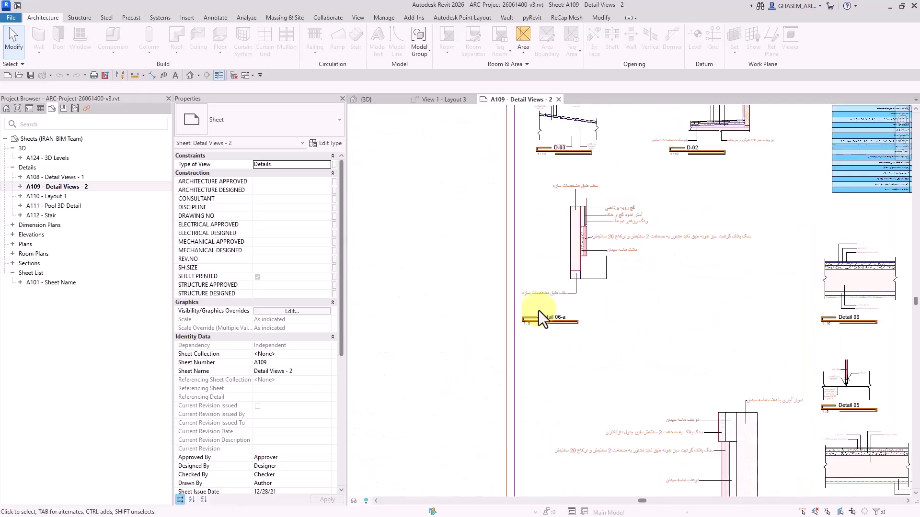
scroll(538, 311, up, 3)
scroll(547, 336, down, 3)
middle_drag(575, 235, 550, 330)
scroll(516, 273, up, 2)
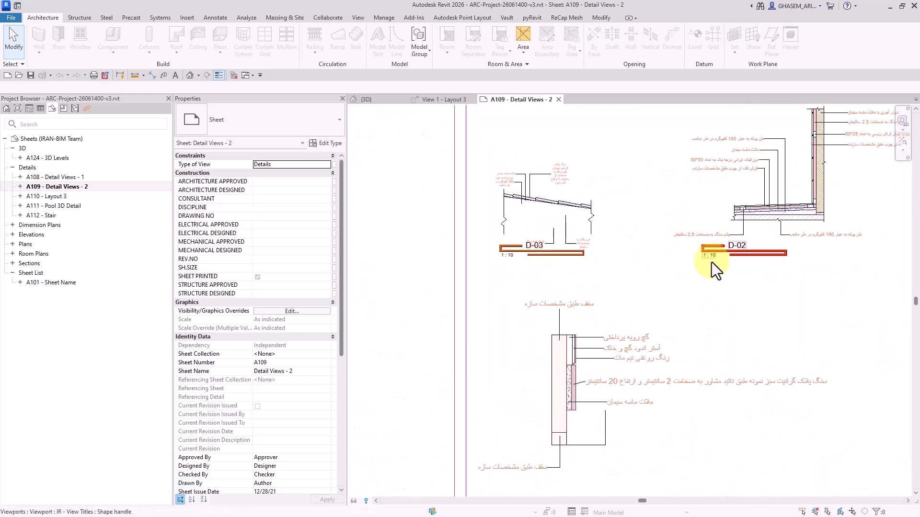
scroll(714, 262, down, 2)
middle_drag(675, 278, 589, 148)
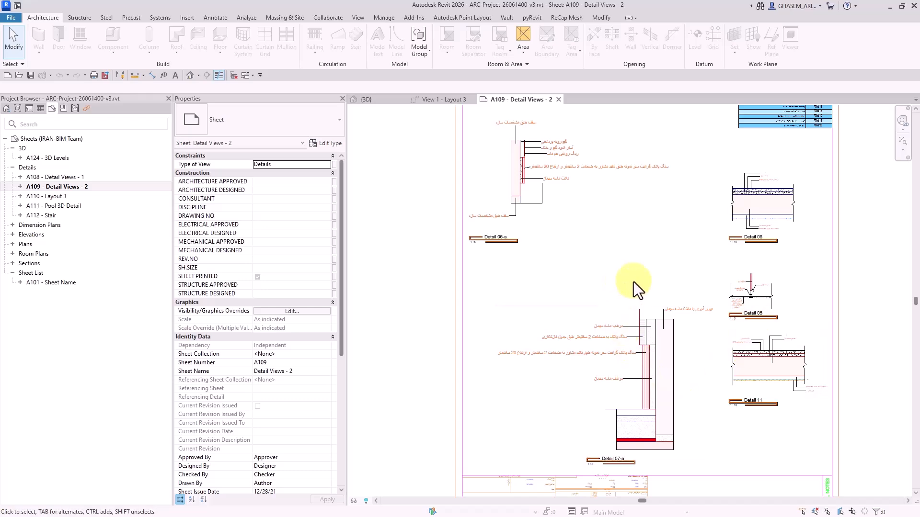
scroll(634, 281, down, 2)
scroll(645, 265, down, 1)
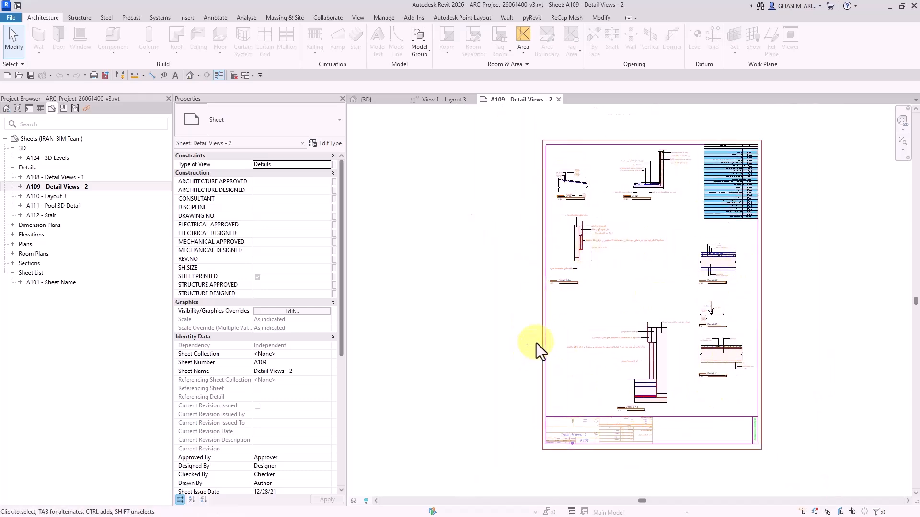
Recheck the title block's scale text and look through the sheet's own type properties for a scale setting
scroll(575, 432, up, 1)
scroll(609, 465, up, 1)
scroll(548, 432, up, 2)
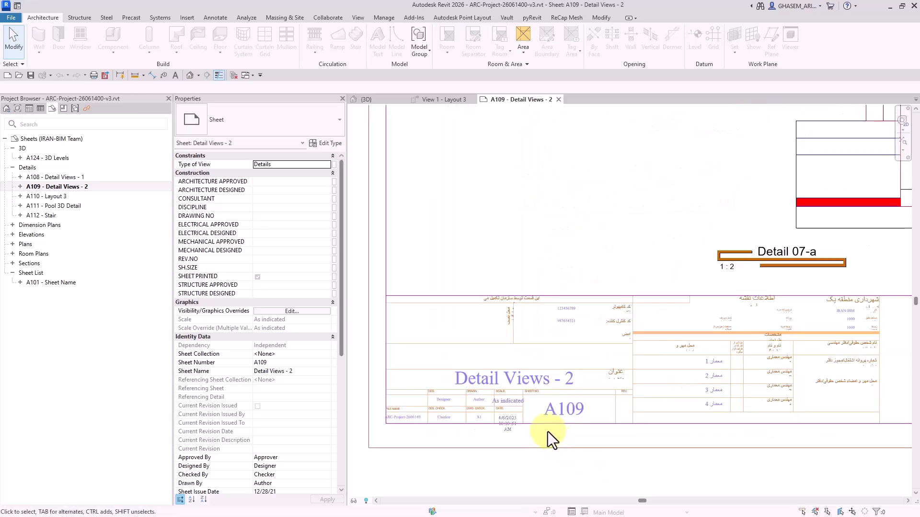
scroll(526, 400, up, 1)
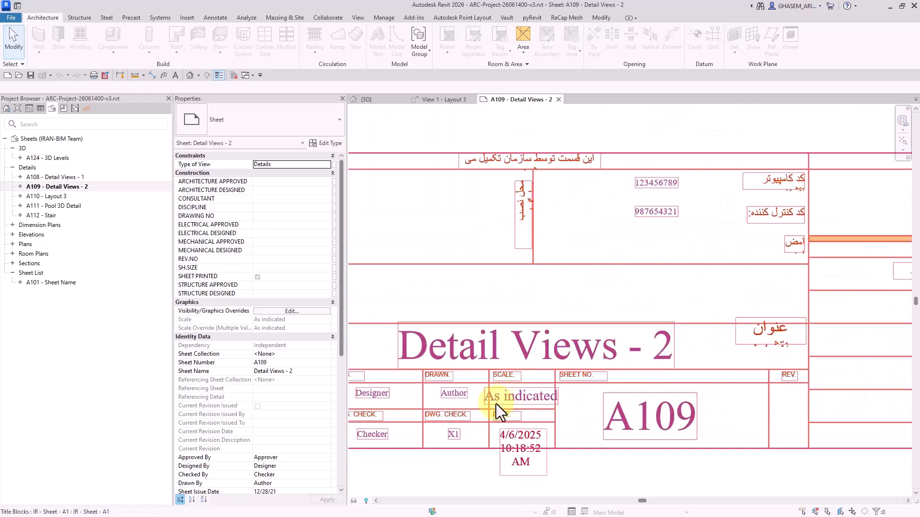
scroll(518, 404, down, 3)
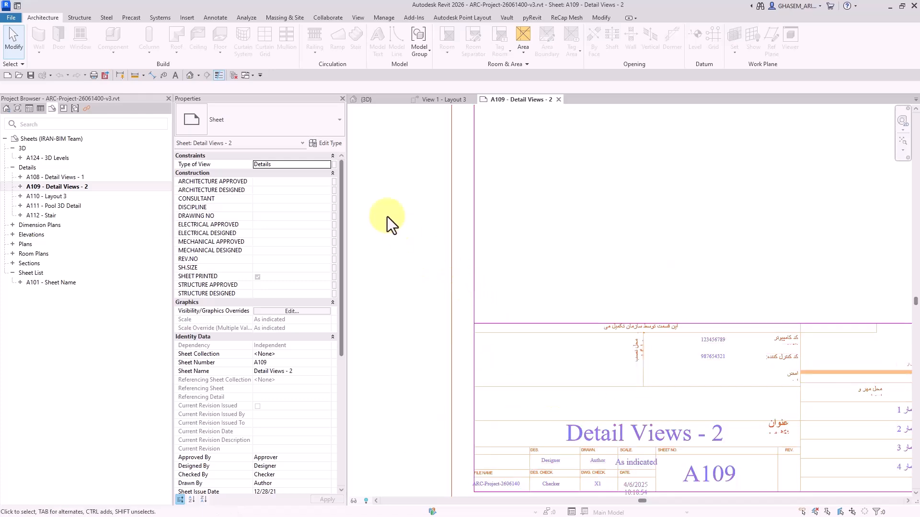
click(326, 143)
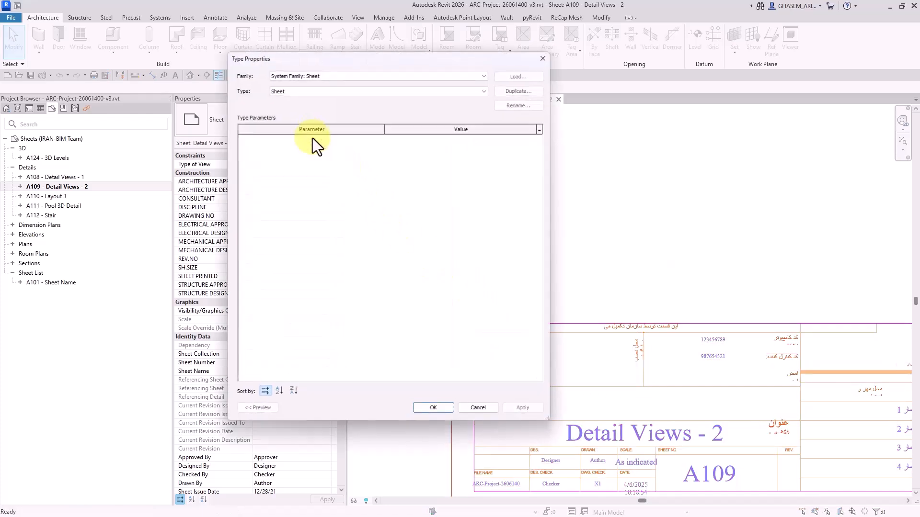
click(551, 56)
Set Scale Override (Multiple Values) to As Drawing Reference in the IR - Sheet - A1 title block's type properties
click(451, 179)
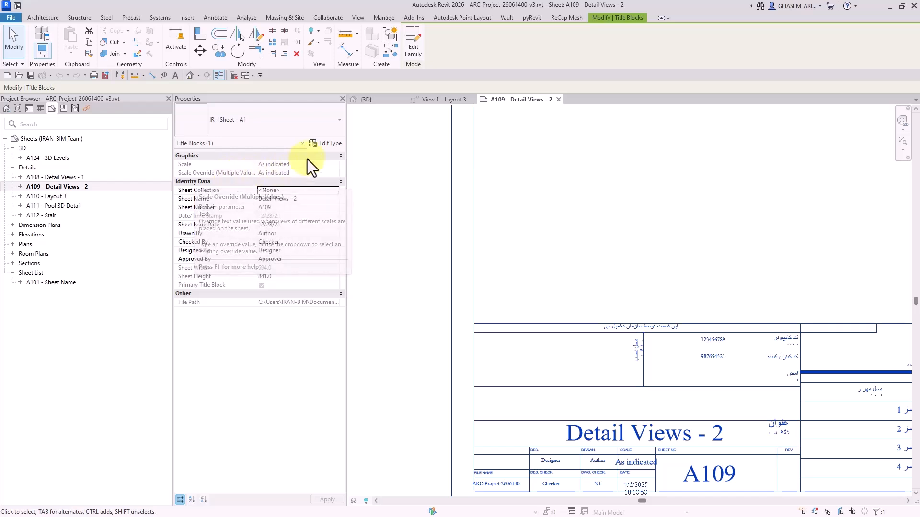
click(328, 145)
mouse_move(251, 148)
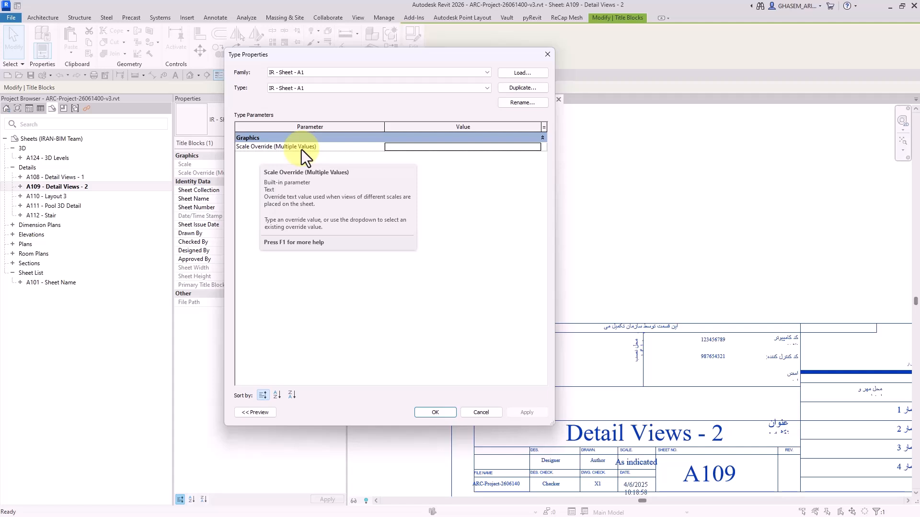
click(458, 150)
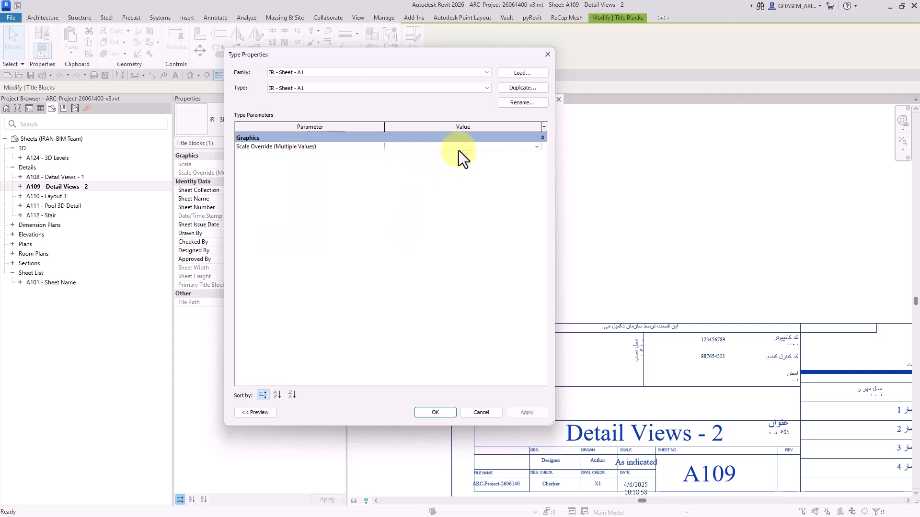
click(425, 148)
click(429, 160)
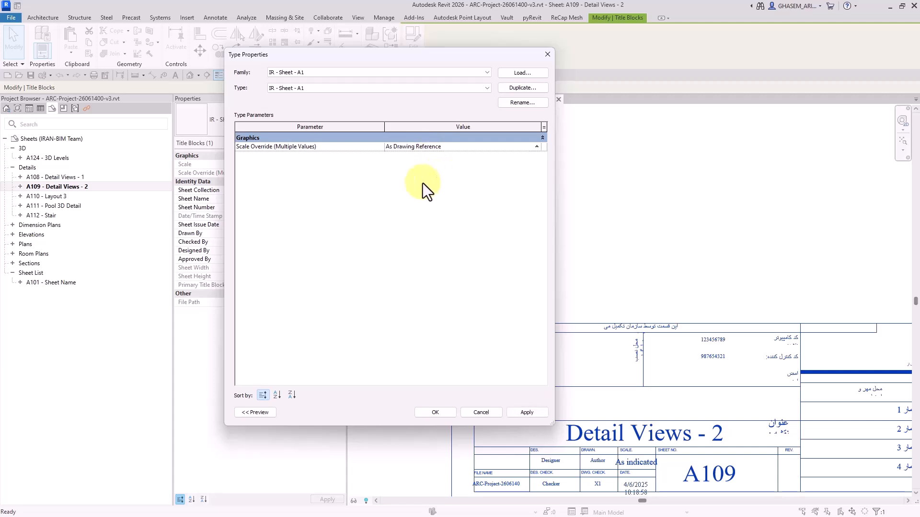
click(527, 413)
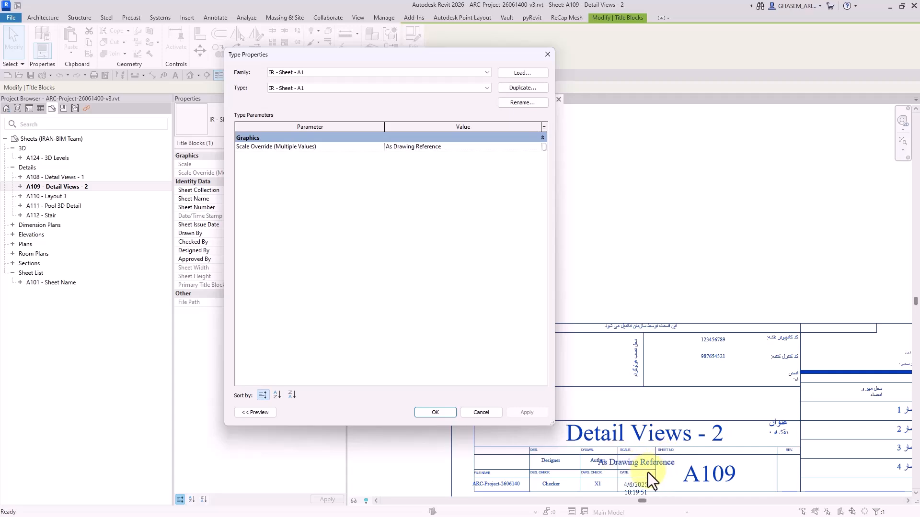
click(435, 412)
click(442, 223)
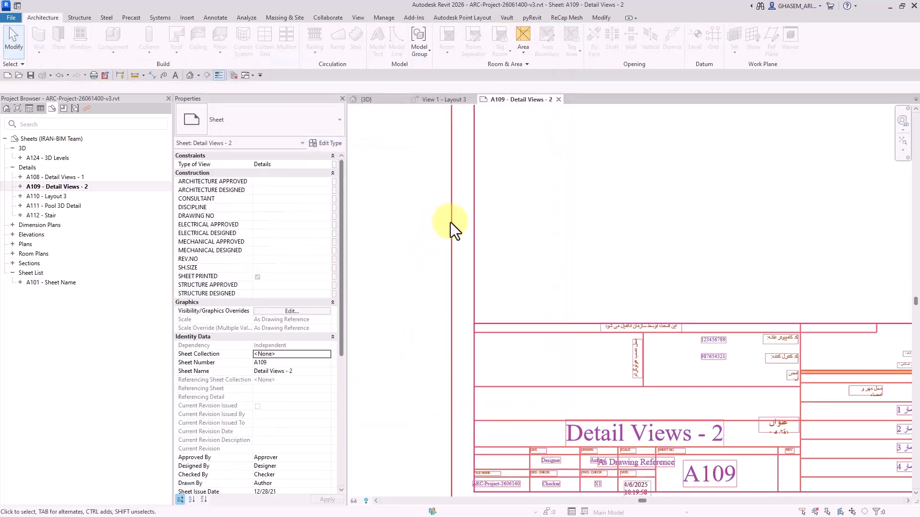
Select the title block on sheet A109 and examine its scale values and the scale text beside the placed details
click(451, 222)
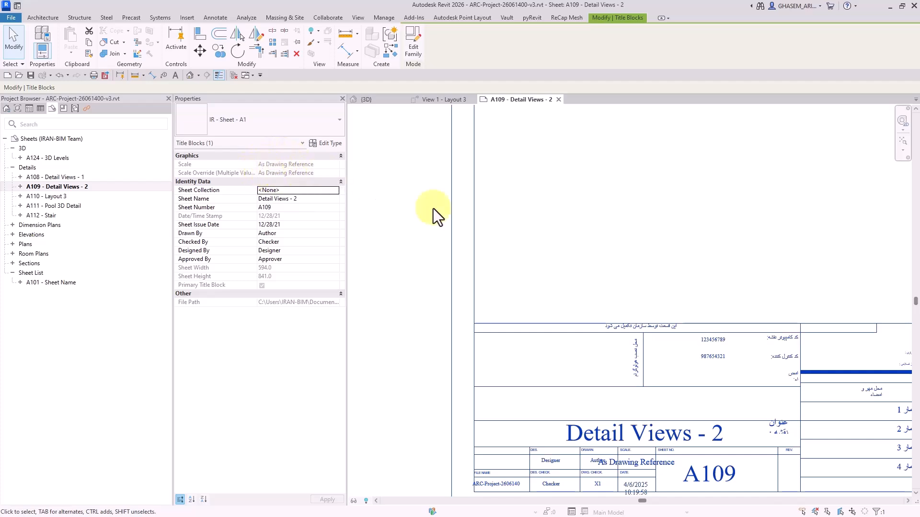
scroll(541, 281, down, 3)
middle_drag(567, 298, 562, 245)
scroll(562, 313, up, 3)
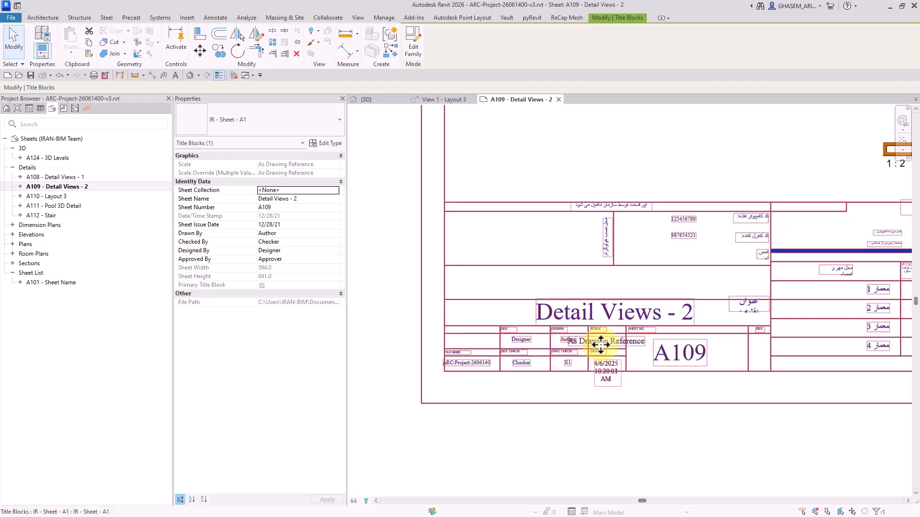
scroll(596, 363, down, 2)
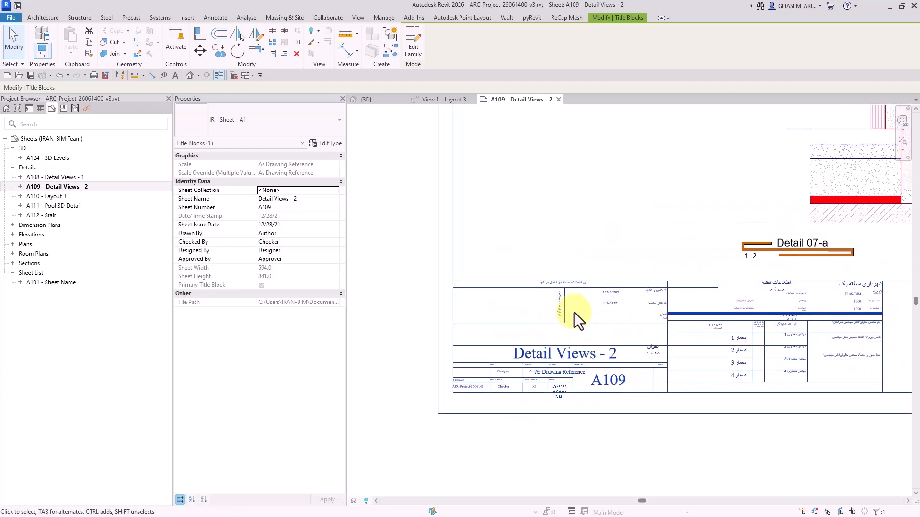
scroll(570, 289, down, 4)
middle_drag(606, 227, 591, 318)
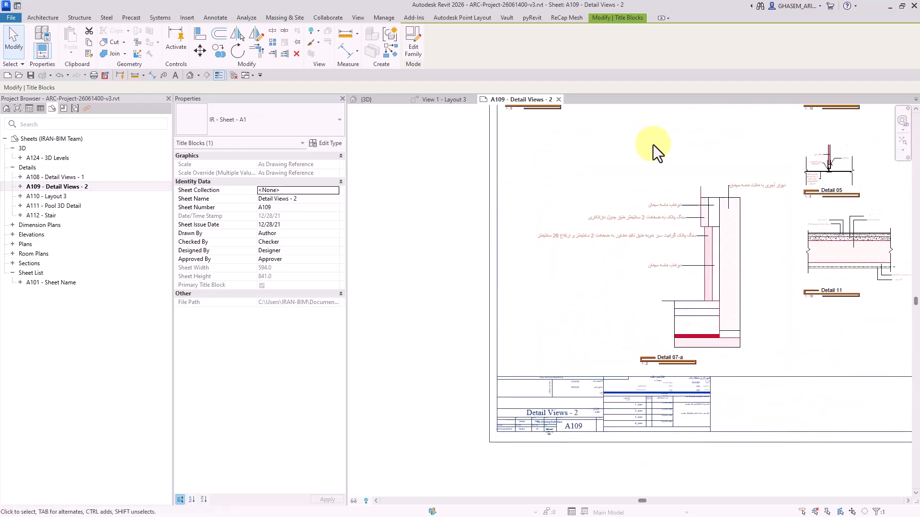
middle_drag(596, 210, 590, 300)
middle_drag(466, 286, 471, 189)
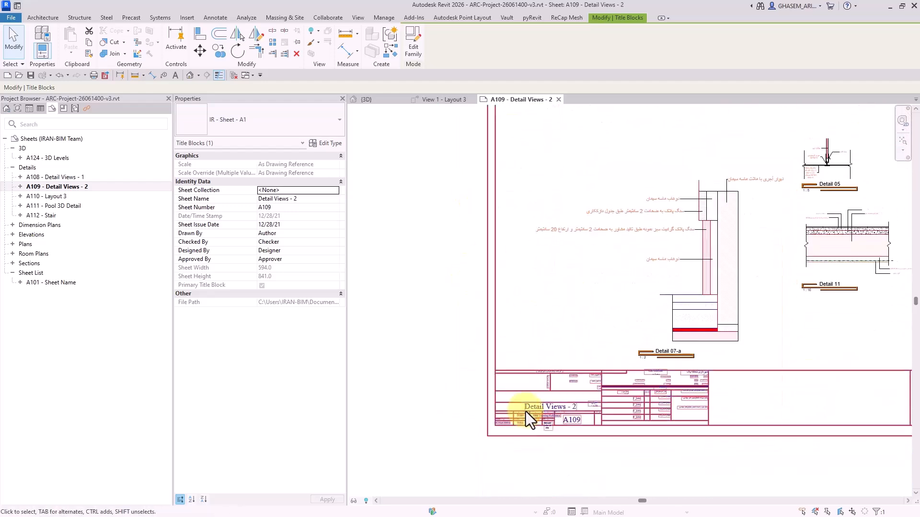
Try to set Scale Override (Multiple Values) to "1-2 1-5 1-10" in the IR - Sheet - A1 title block's type properties
scroll(525, 412, up, 3)
scroll(543, 409, down, 2)
middle_drag(543, 409, 563, 428)
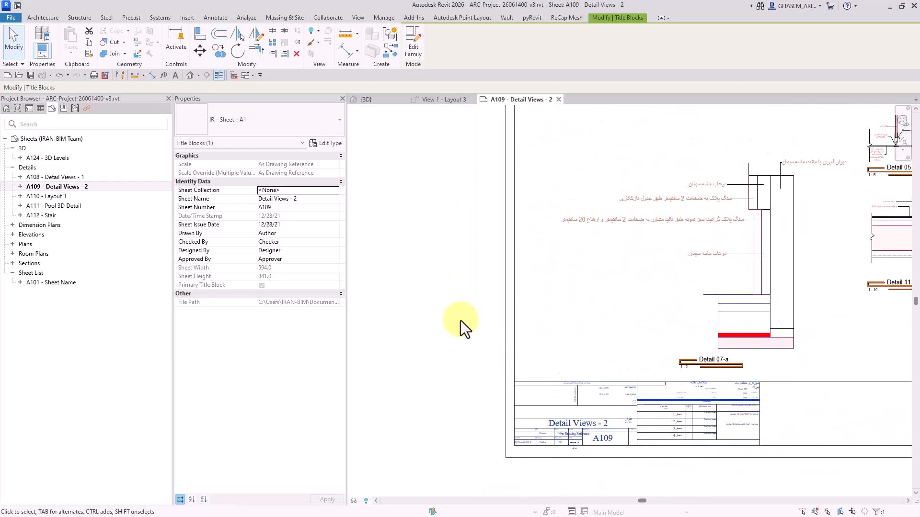
click(331, 144)
click(461, 144)
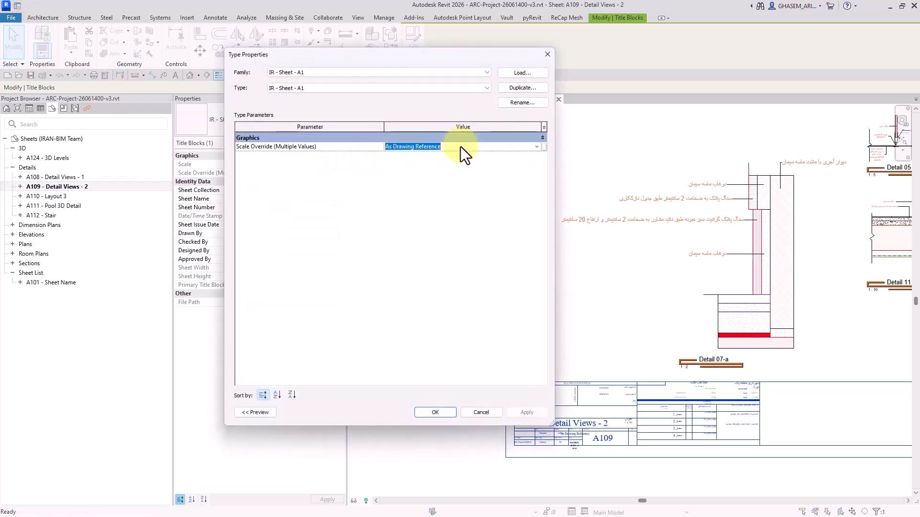
text(1-100-)
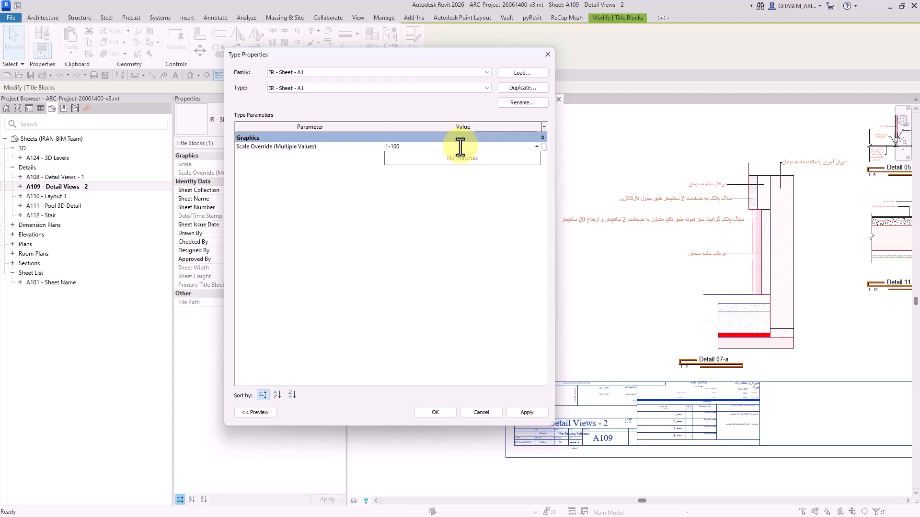
key(BackSpace)
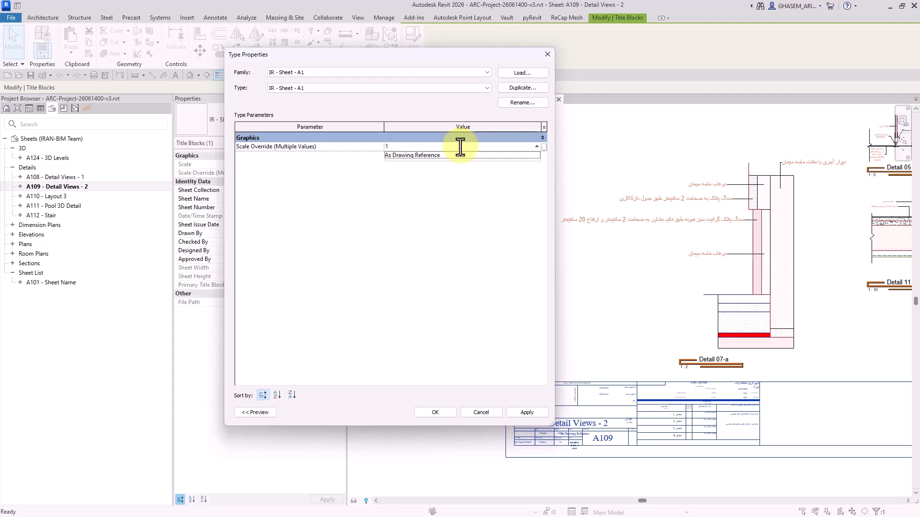
text(2 1-5 1-10)
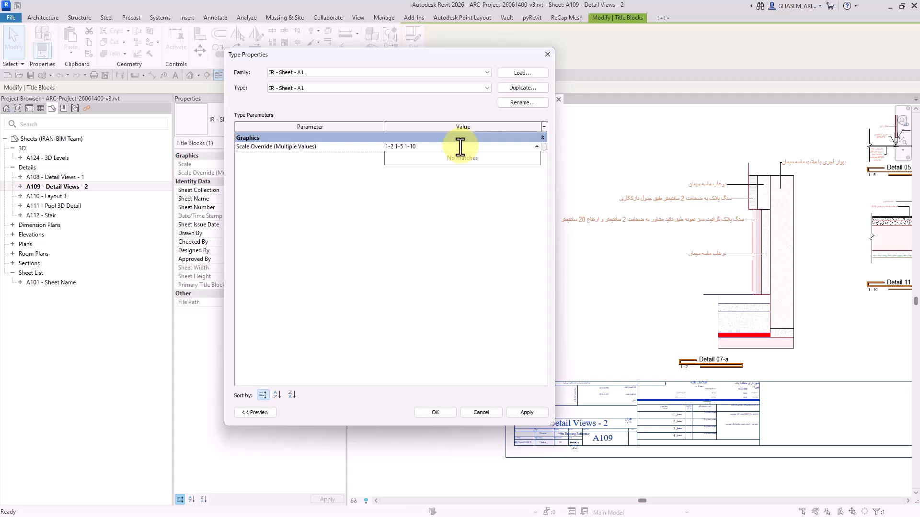
click(482, 215)
click(526, 412)
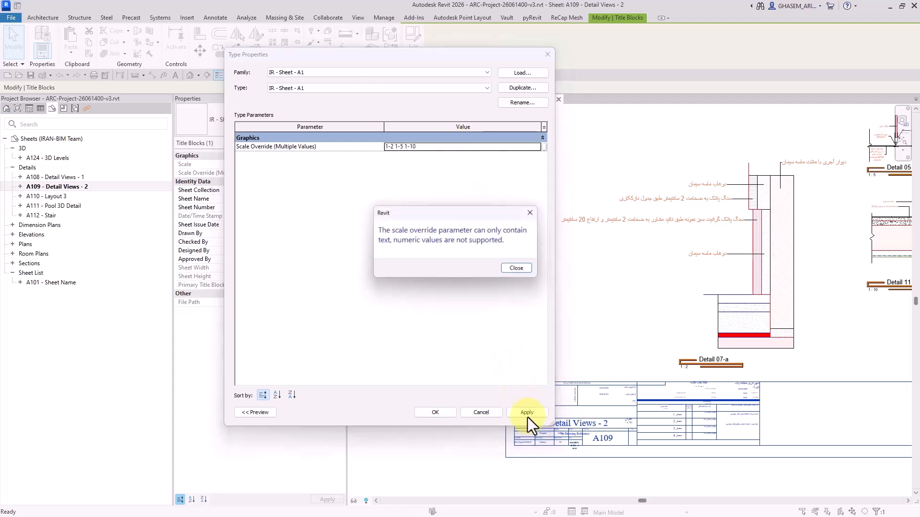
click(519, 269)
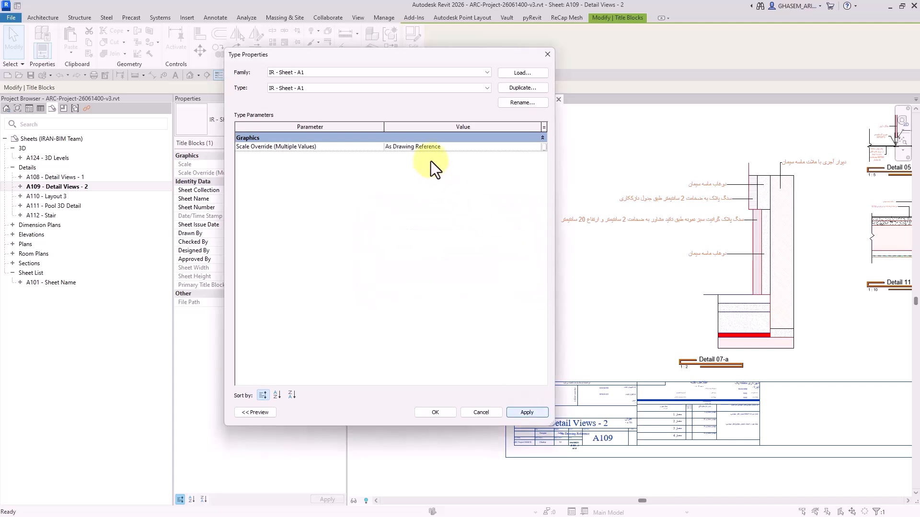
Try to set the title block type's Scale Override (Multiple Values) to "As Drawing Reference 100"
click(456, 148)
click(462, 147)
text(100)
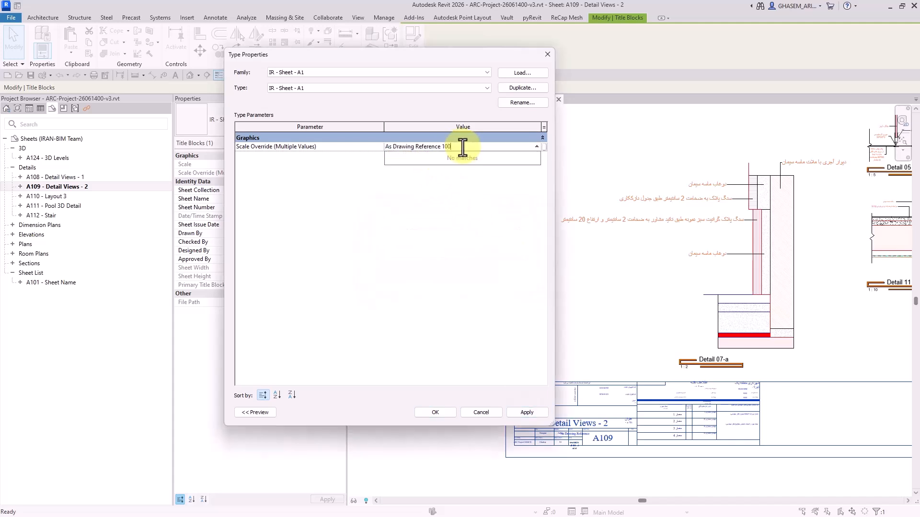
click(464, 205)
click(531, 413)
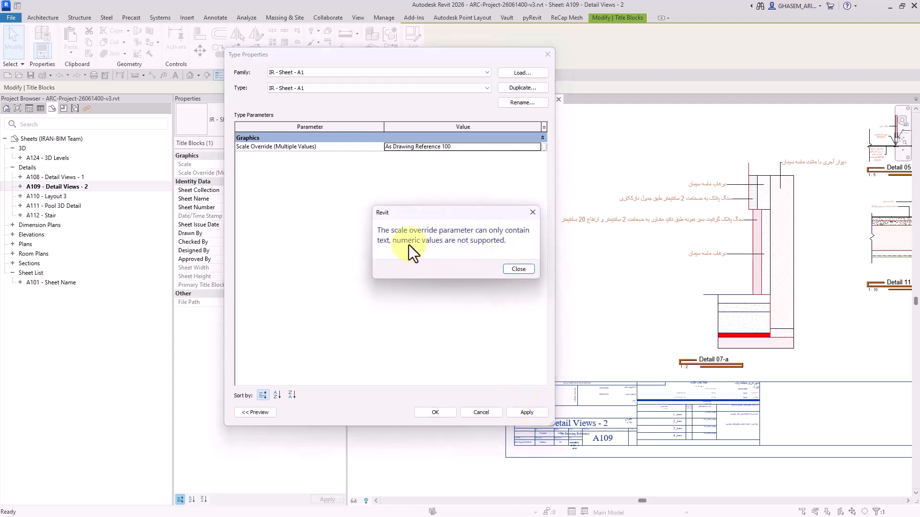
click(518, 269)
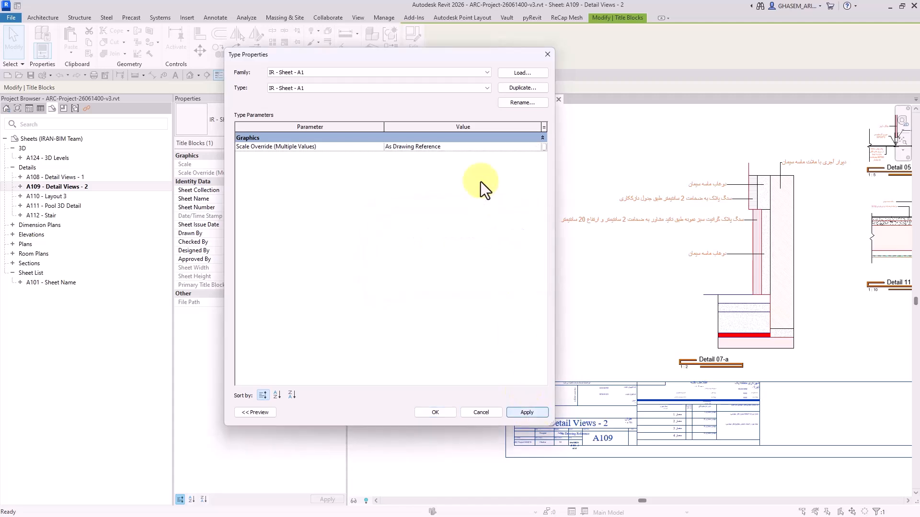
Locate the global parameter association option for the title block's scale override, and close the type properties
click(452, 149)
drag(422, 57, 382, 54)
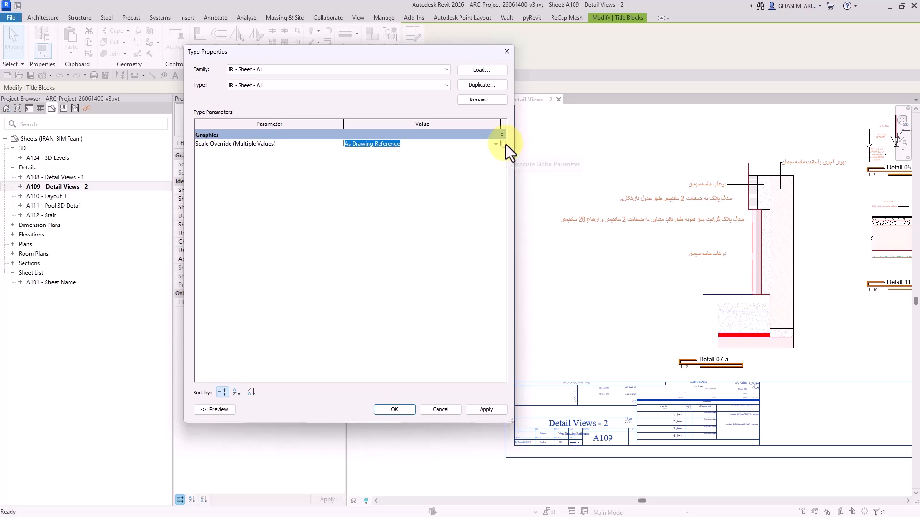
click(398, 408)
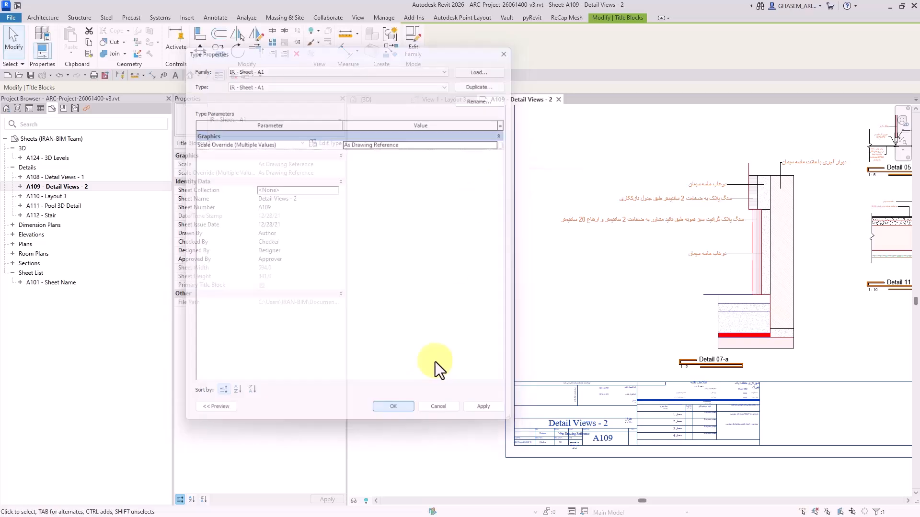
click(461, 249)
Create a global parameter named Sclae Override_01 with the Text data type, grouped under Identity Data
click(385, 17)
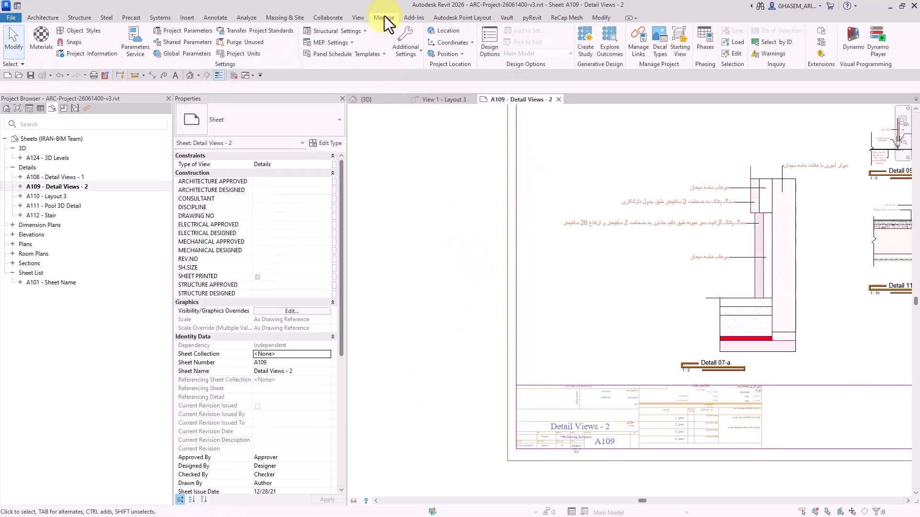
click(175, 54)
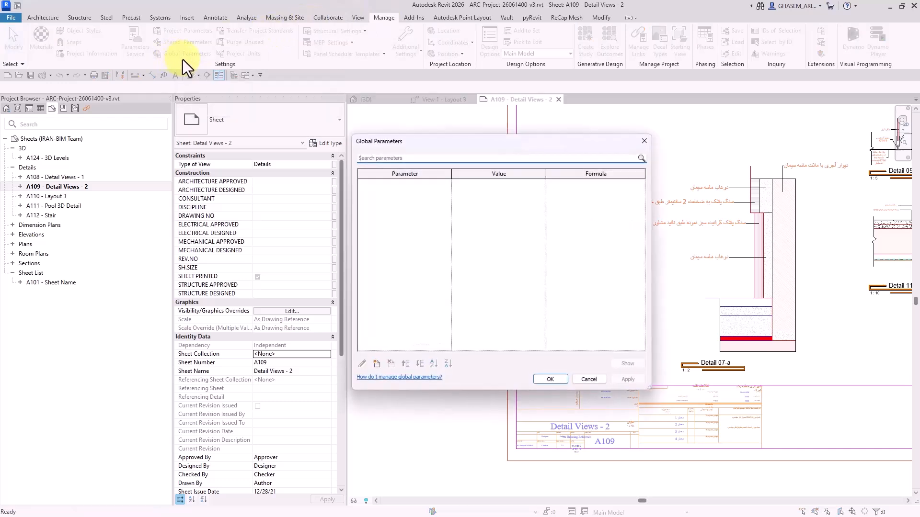
drag(365, 140, 260, 62)
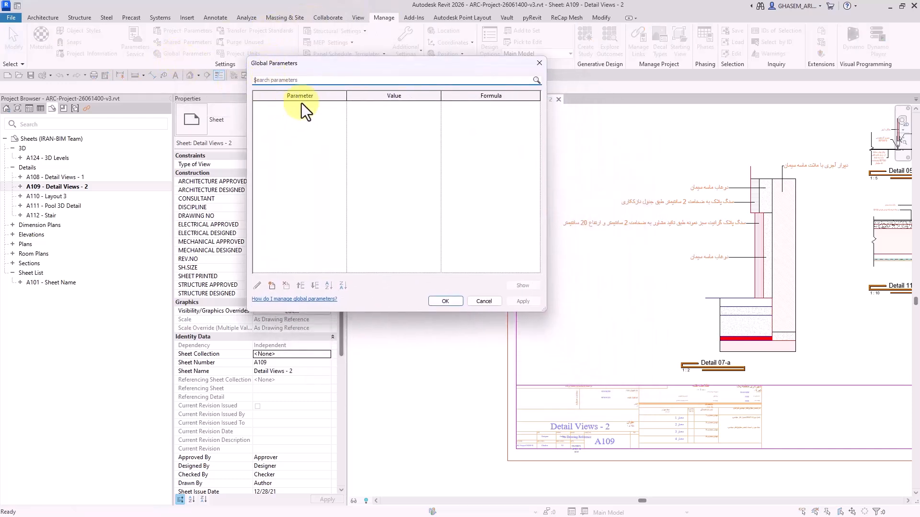
click(271, 286)
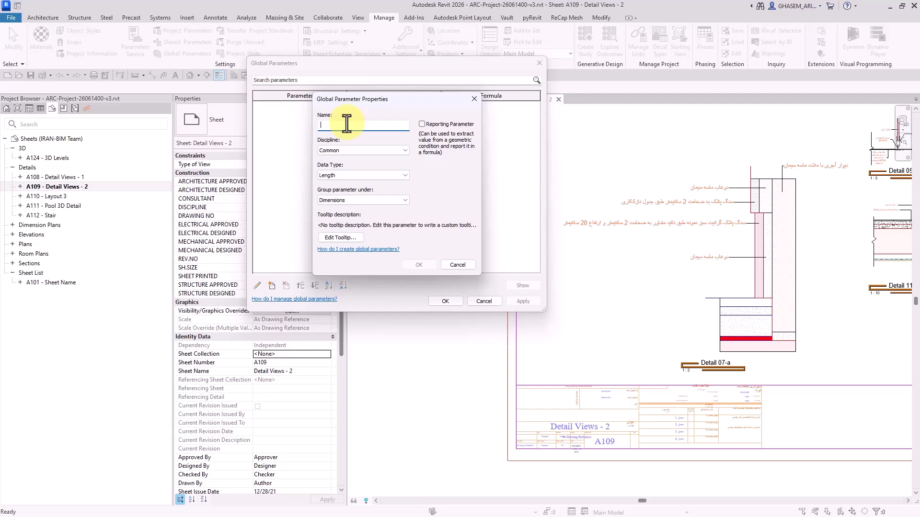
text(Sclae O)
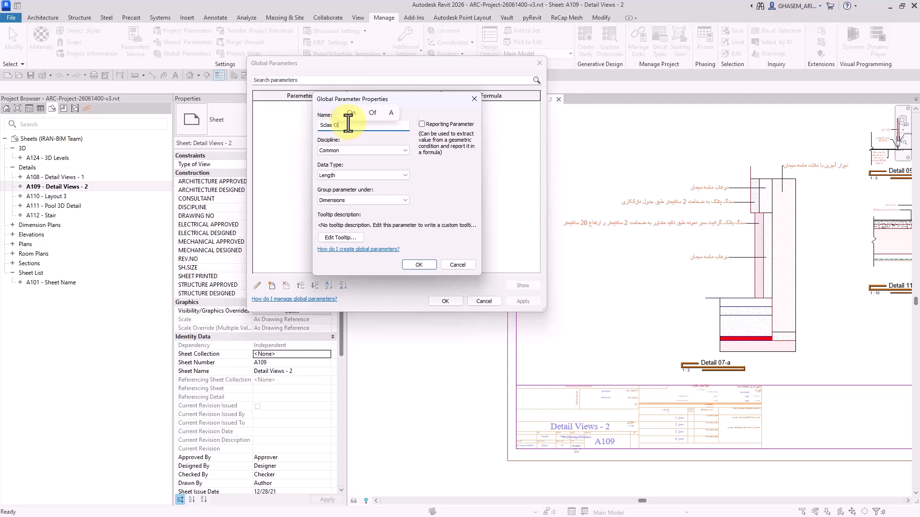
text(verride)
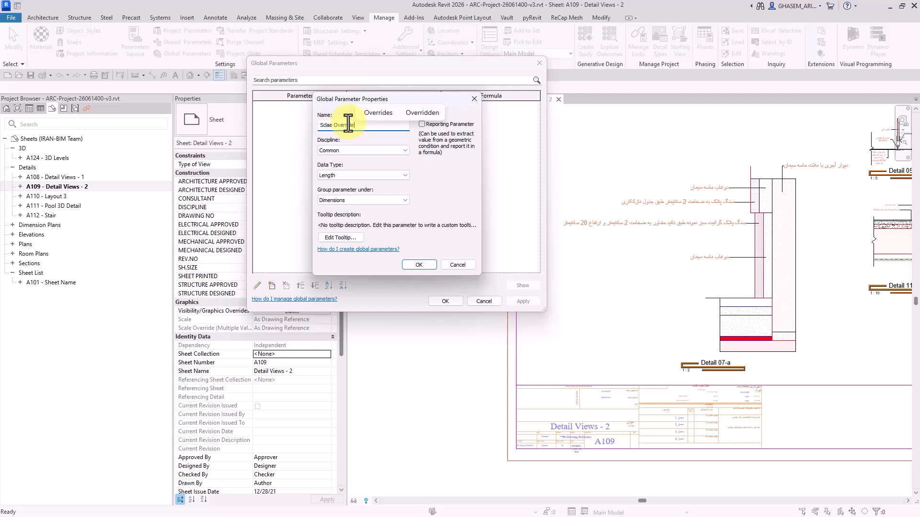
text(_01)
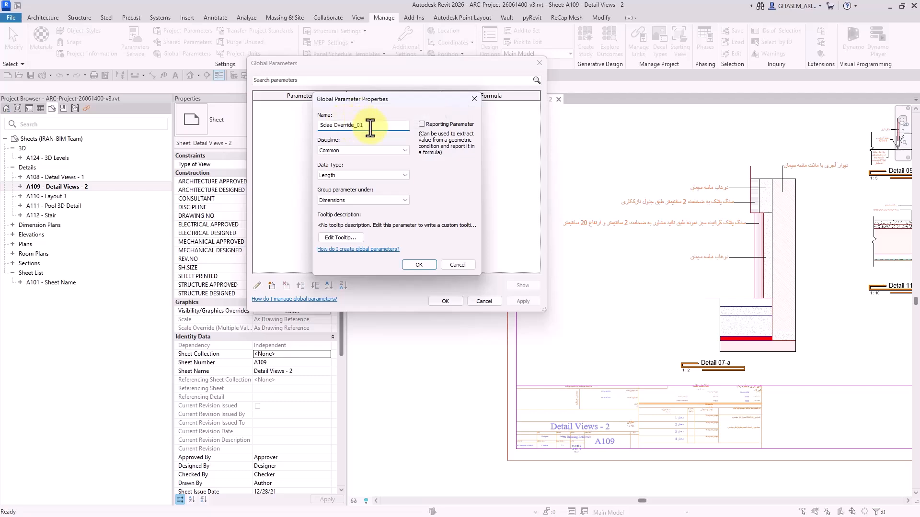
drag(370, 127, 306, 139)
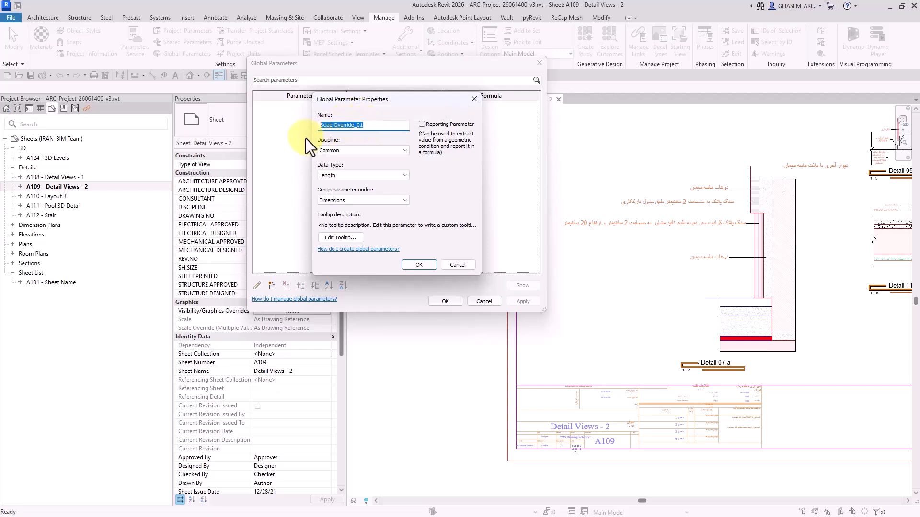
click(369, 175)
click(335, 185)
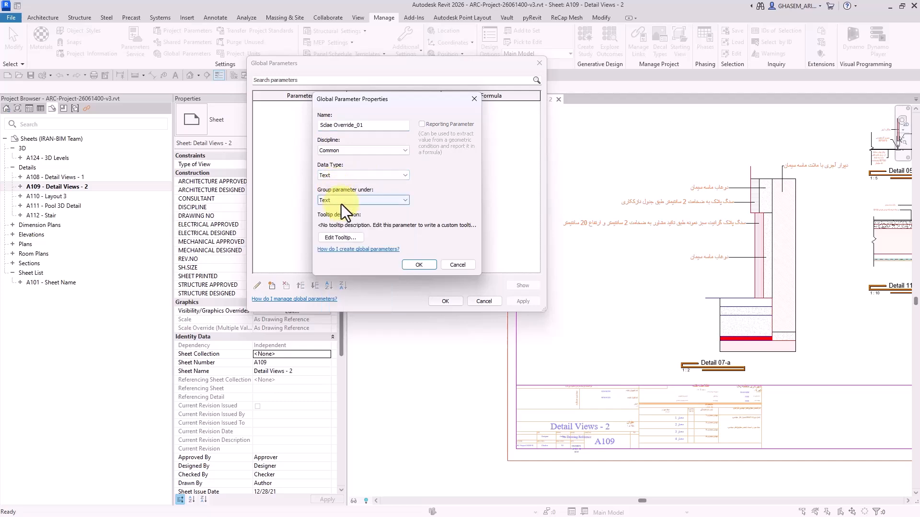
double_click(342, 202)
click(419, 265)
Set the value of the Sclae Override_01 global parameter to As Drawing Reference
click(392, 109)
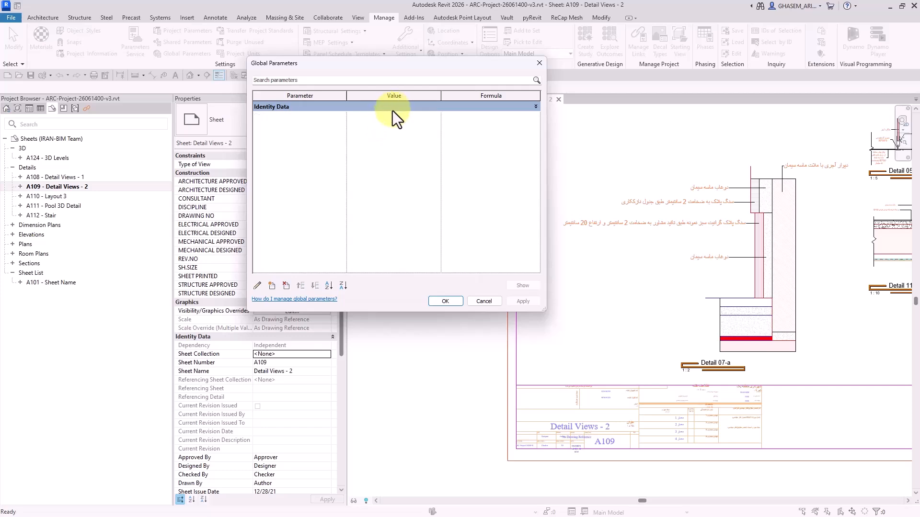
click(393, 109)
click(391, 116)
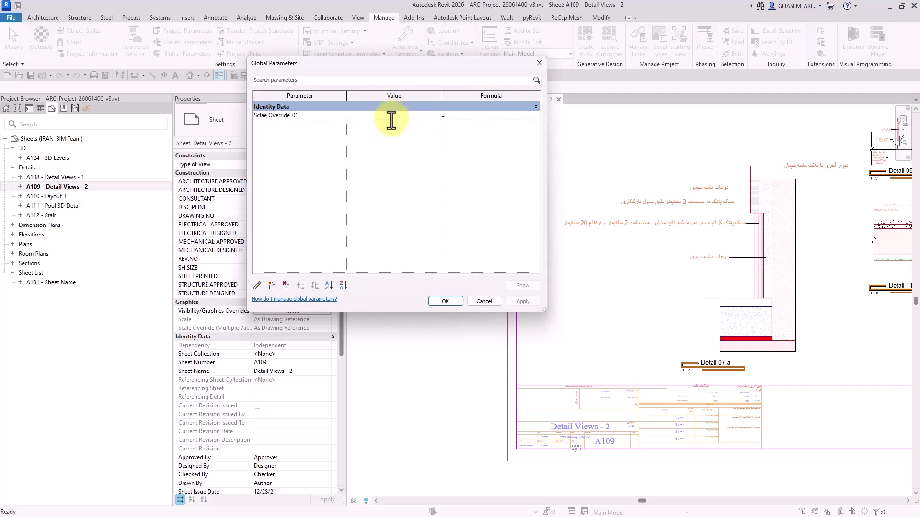
key(alt+Tab)
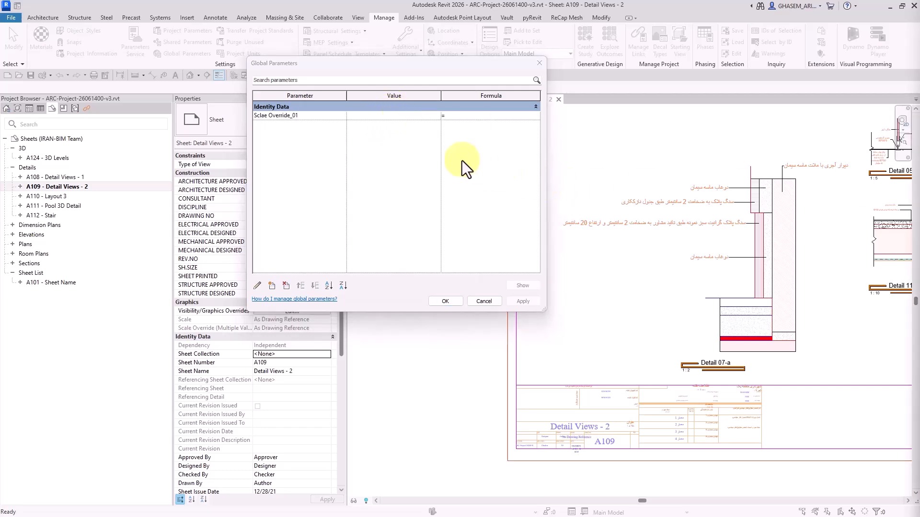
click(379, 110)
click(383, 110)
click(383, 116)
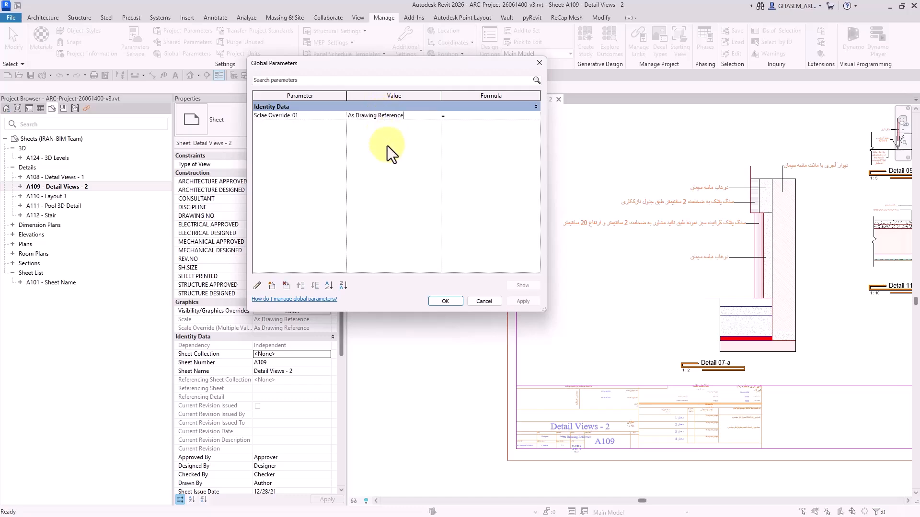
click(461, 302)
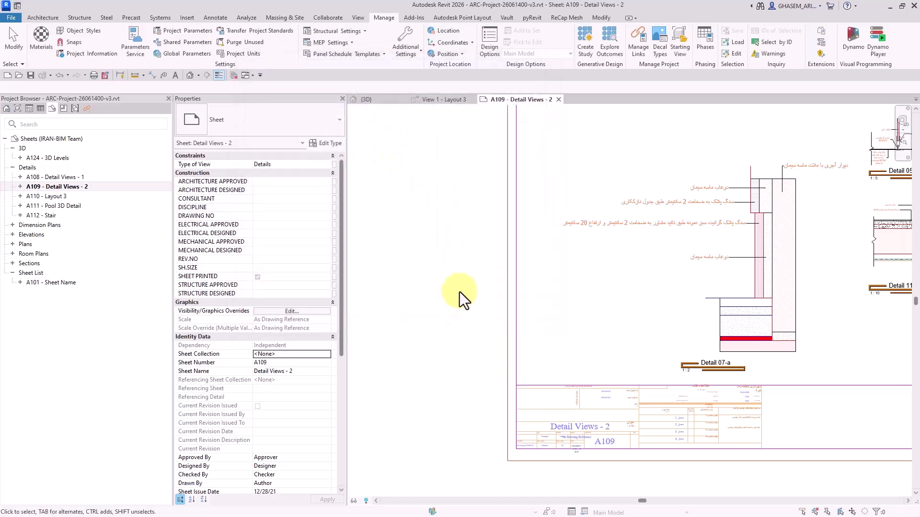
Associate the IR - Sheet - A1 title block's Scale Override (Multiple Values) type parameter with the global parameter Sclae Override_01
click(508, 245)
click(340, 143)
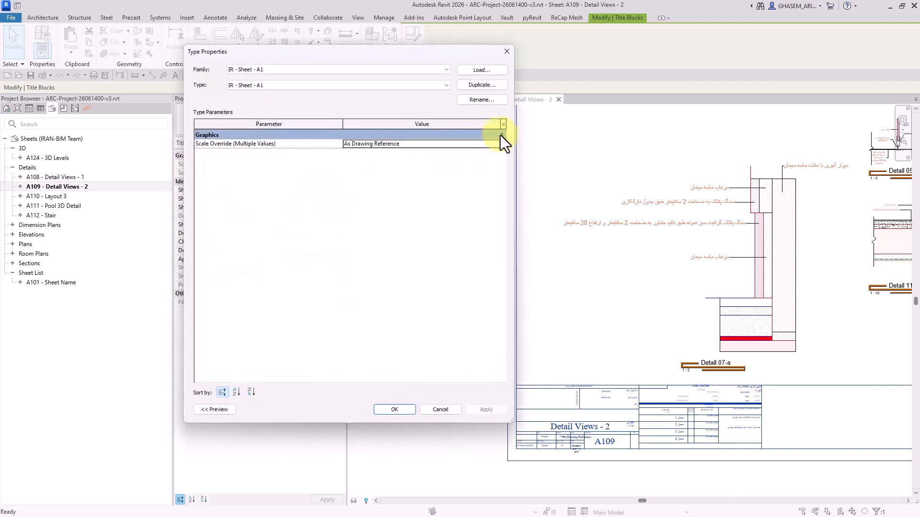
click(503, 144)
click(312, 209)
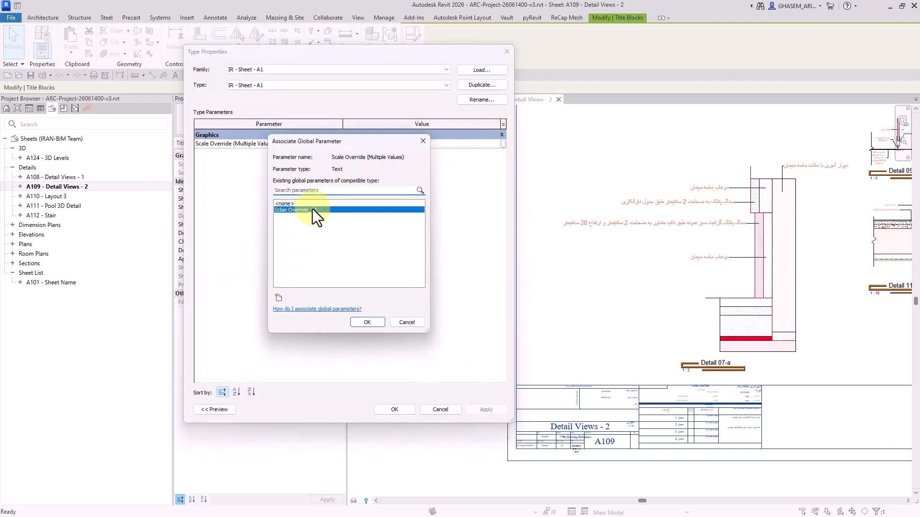
click(366, 323)
click(394, 410)
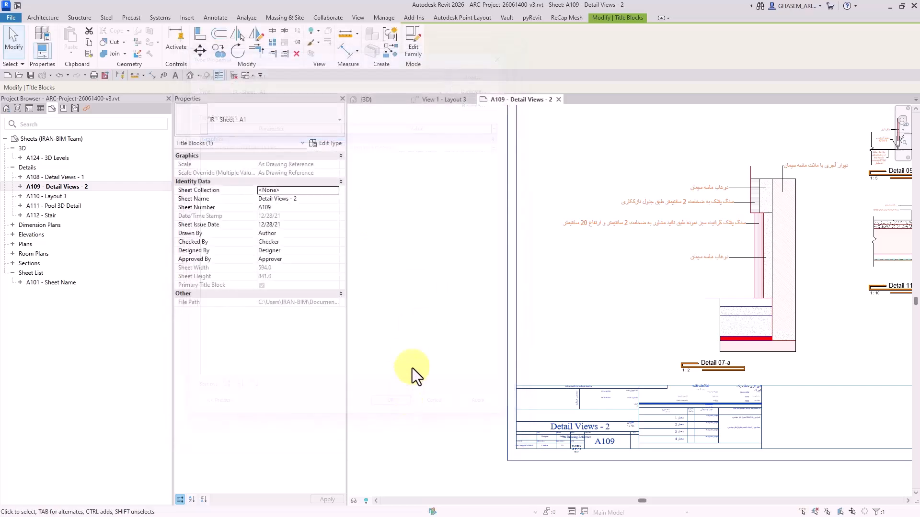
click(492, 295)
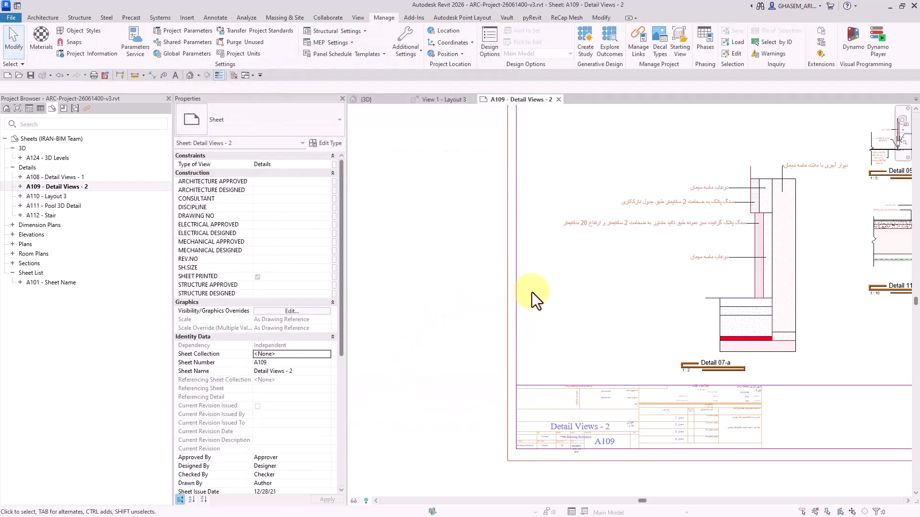
Check the scale override association in the type properties of the title block on sheet A109
scroll(484, 266, down, 2)
scroll(492, 269, down, 2)
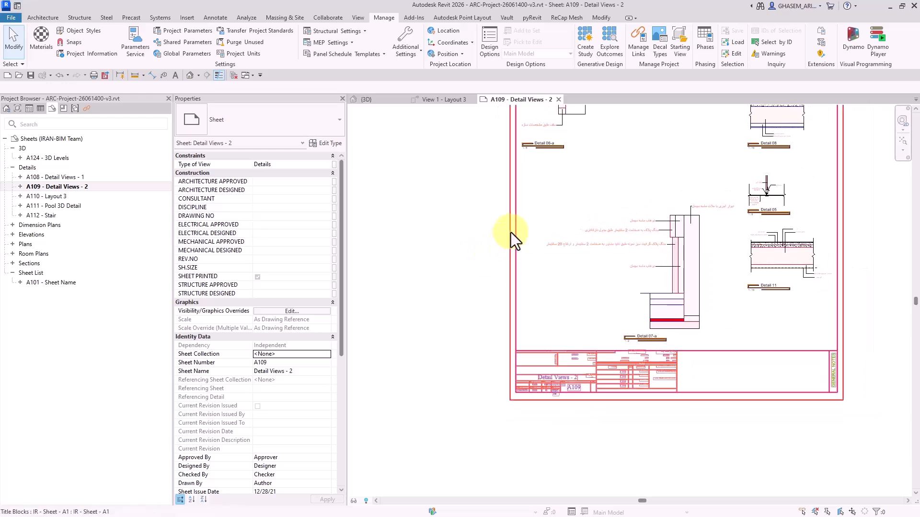
click(510, 232)
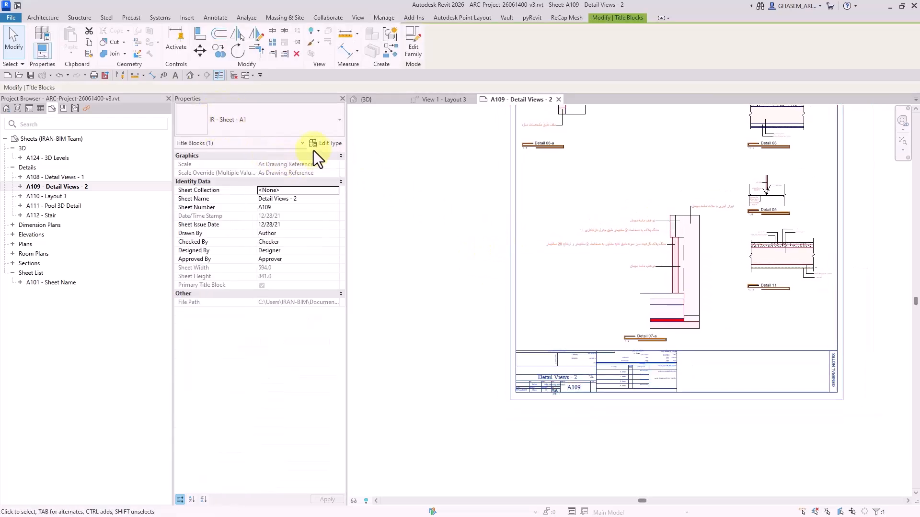
click(325, 144)
click(507, 51)
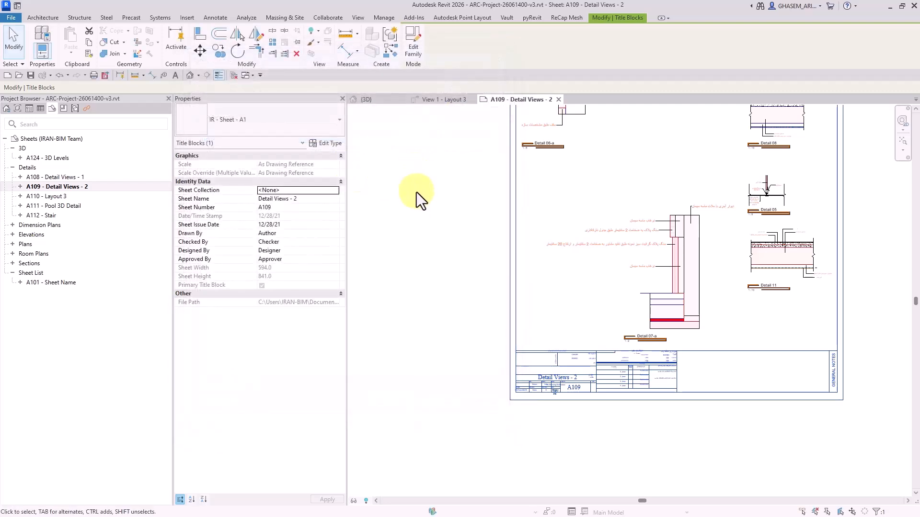
click(416, 192)
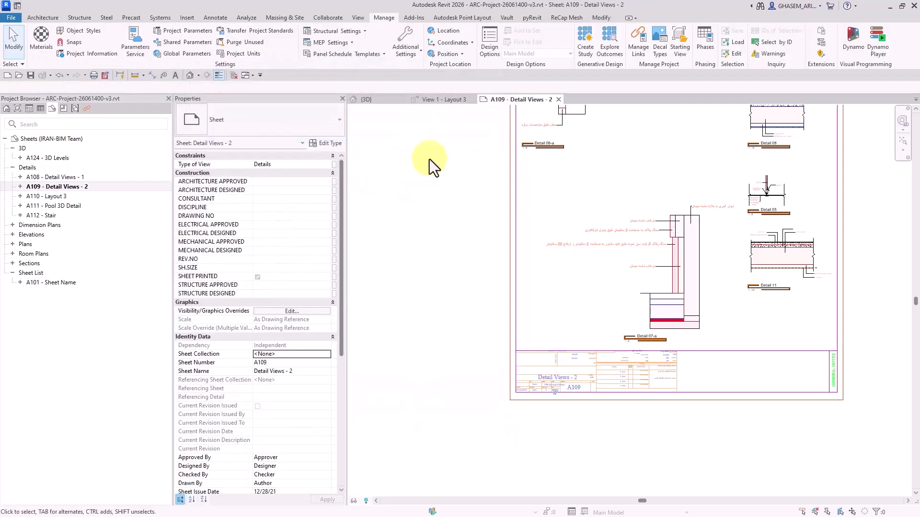
Set the Sclae Override_01 global parameter to As Drawing Reference + TEST and check the scale text in sheet A109's title block
click(179, 54)
click(399, 115)
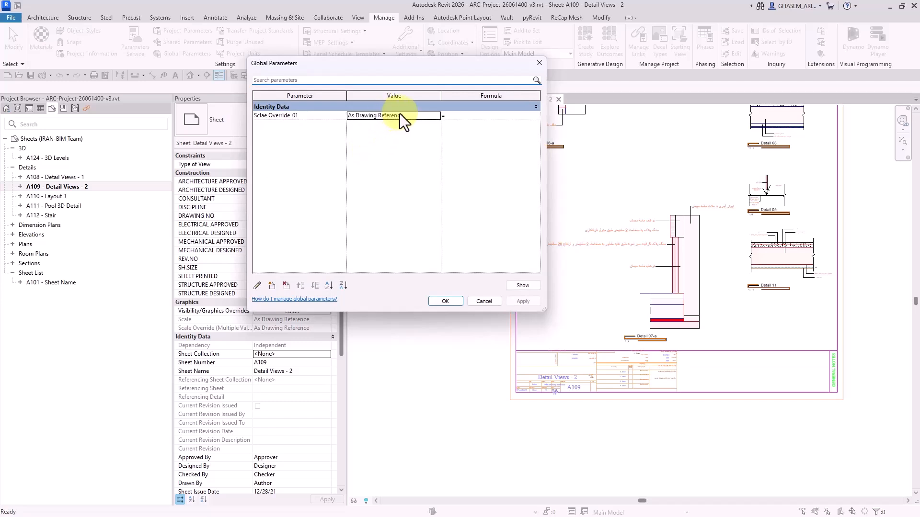
click(403, 116)
text(+ TEST)
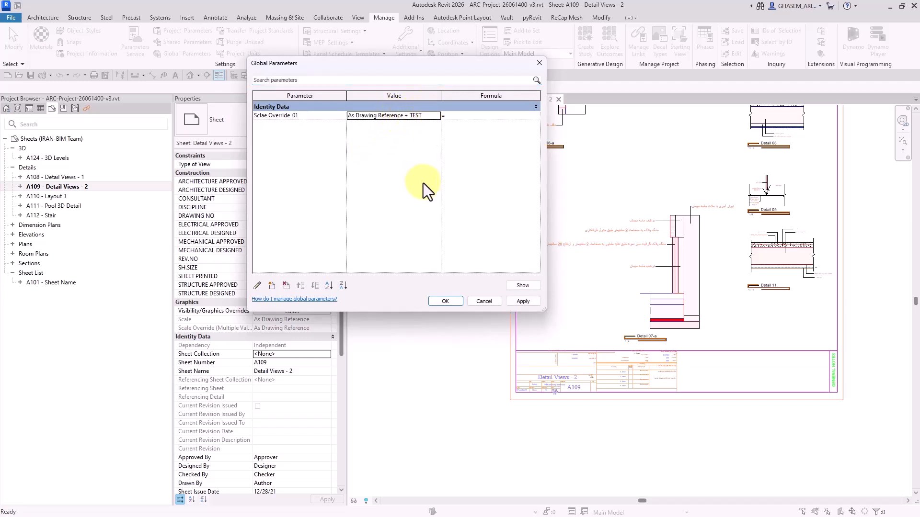
click(445, 301)
scroll(533, 376, up, 5)
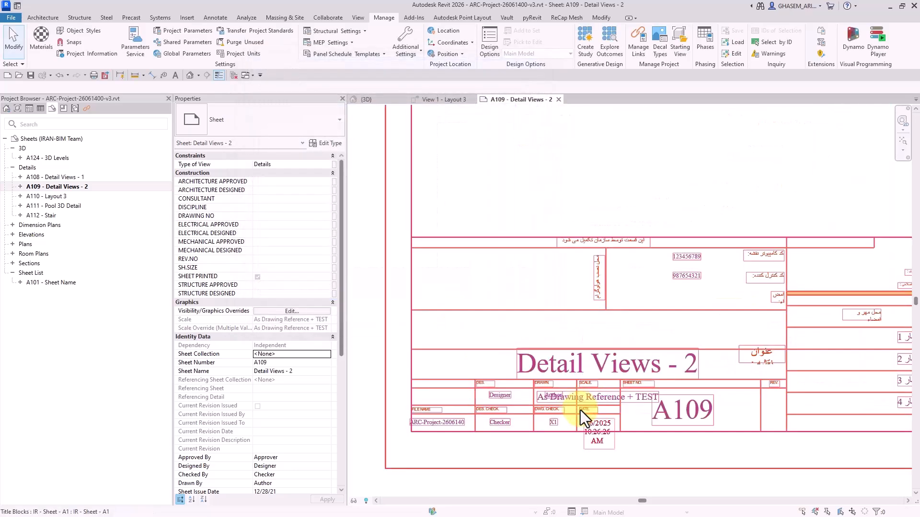
scroll(696, 386, down, 5)
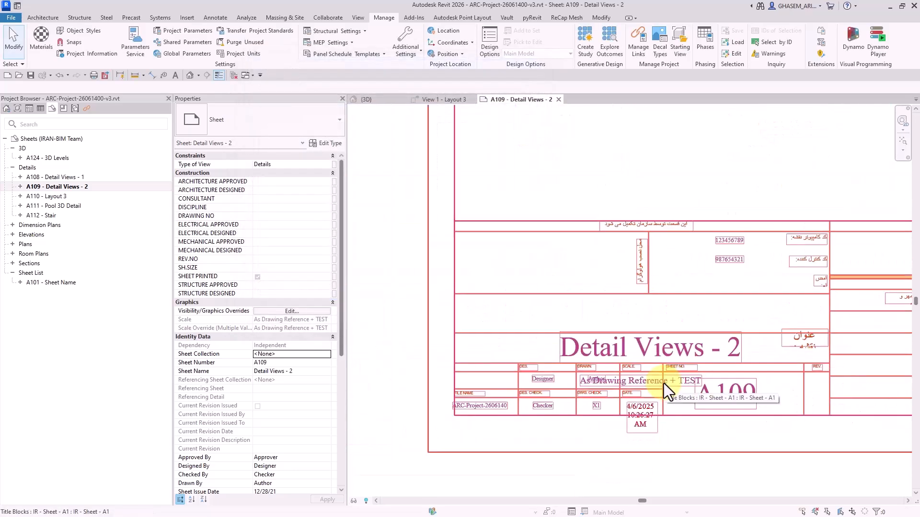
middle_drag(585, 321, 484, 278)
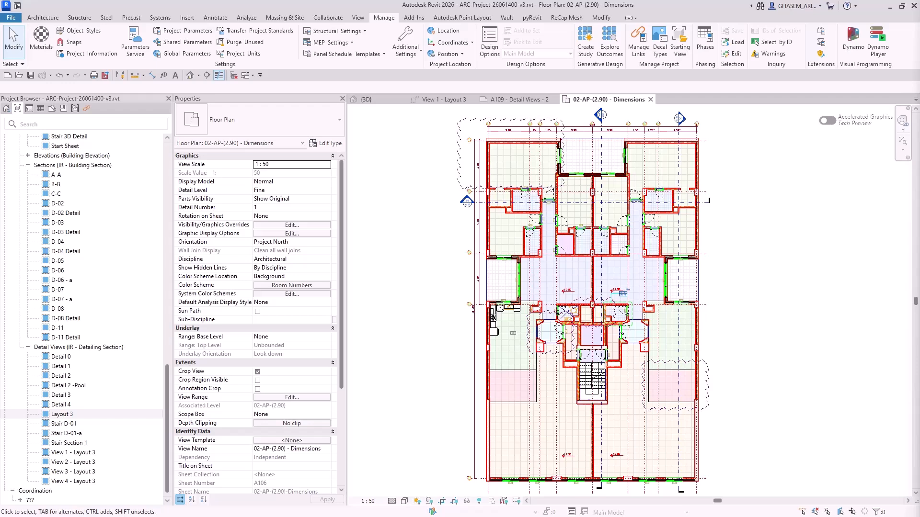
Examine the Sim-labelled D-2/A110 bathroom callout and its properties on the 02-AP-(2.90) - Dimensions plan
scroll(605, 330, up, 5)
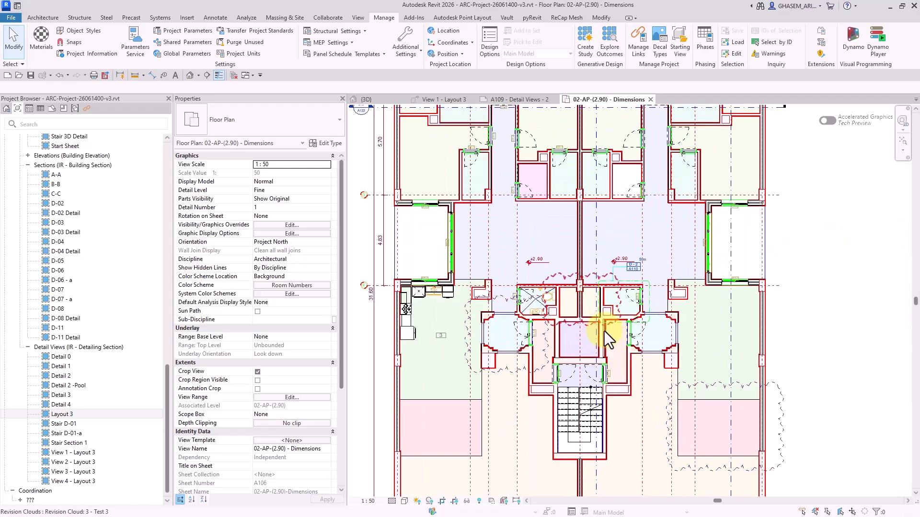
middle_drag(605, 329, 609, 312)
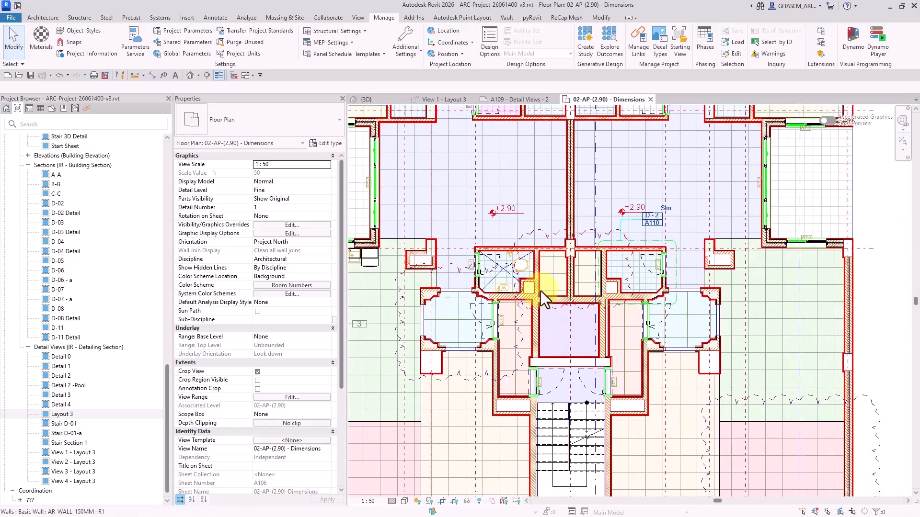
scroll(510, 242, up, 3)
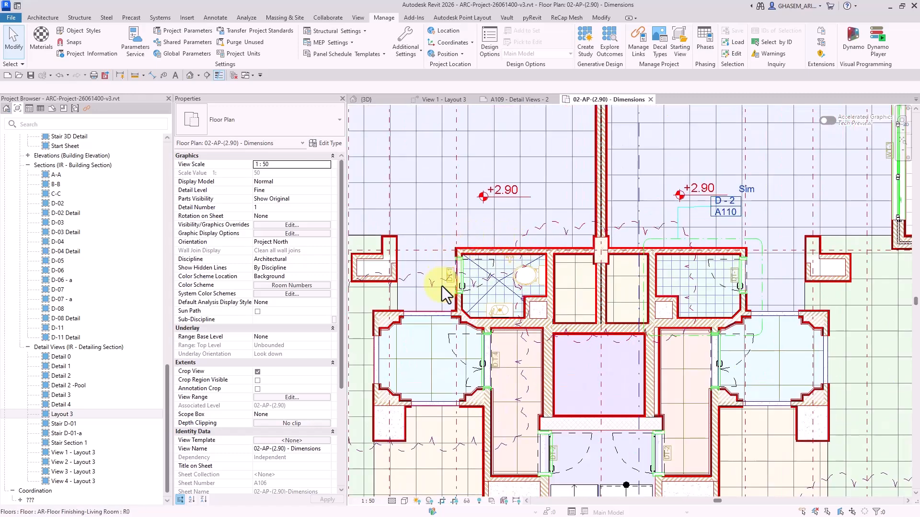
click(707, 239)
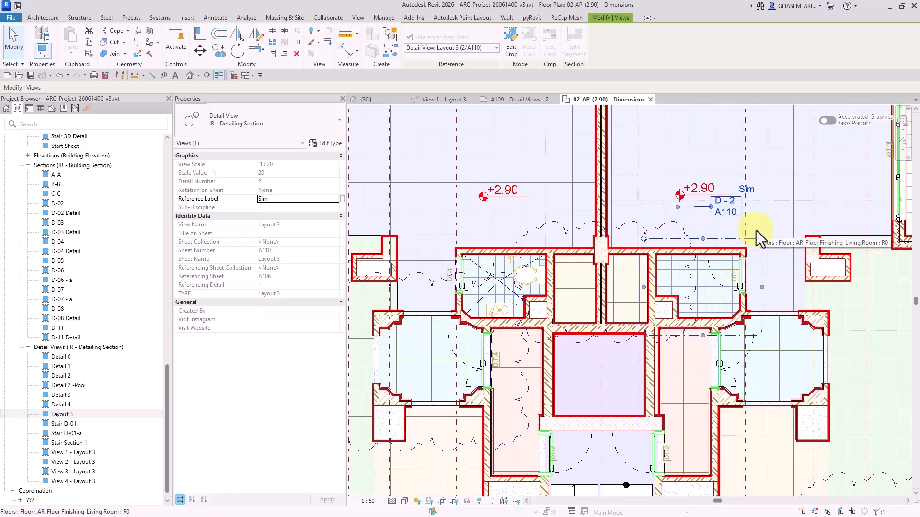
scroll(756, 231, down, 2)
click(11, 34)
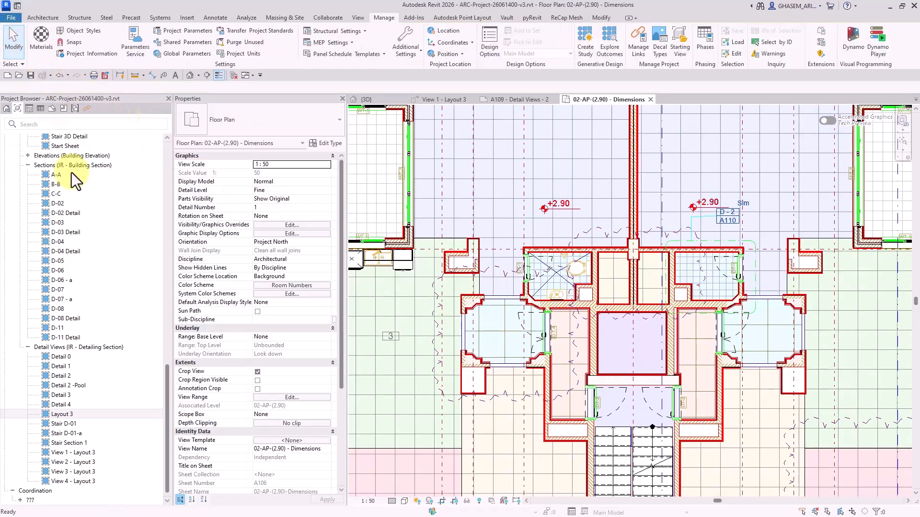
Open the 02-AP-(2.90) floor plan and examine the D-2/A110 callouts around the two bathrooms
scroll(79, 311, up, 8)
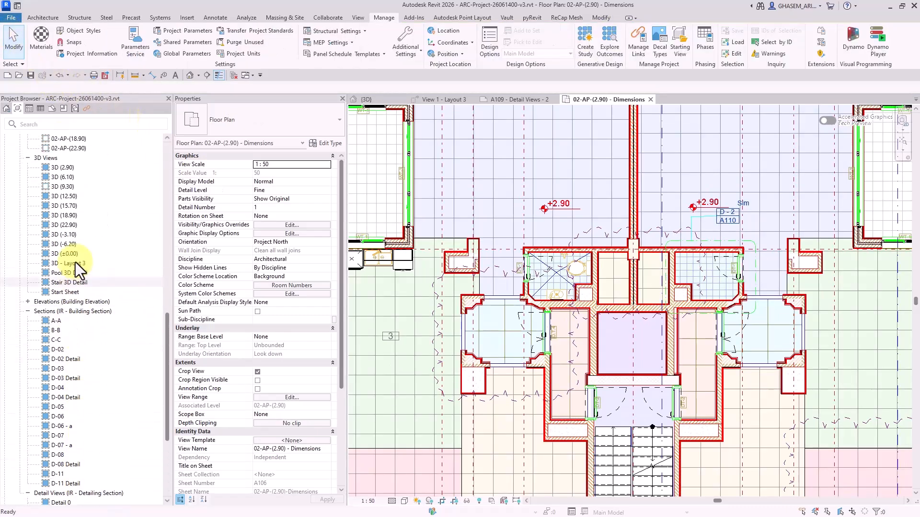
scroll(91, 287, up, 5)
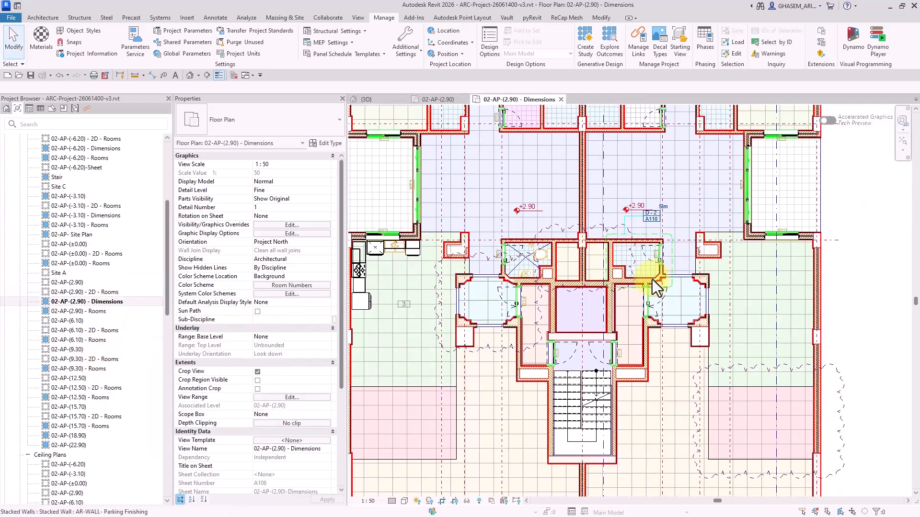
click(437, 101)
scroll(551, 261, up, 4)
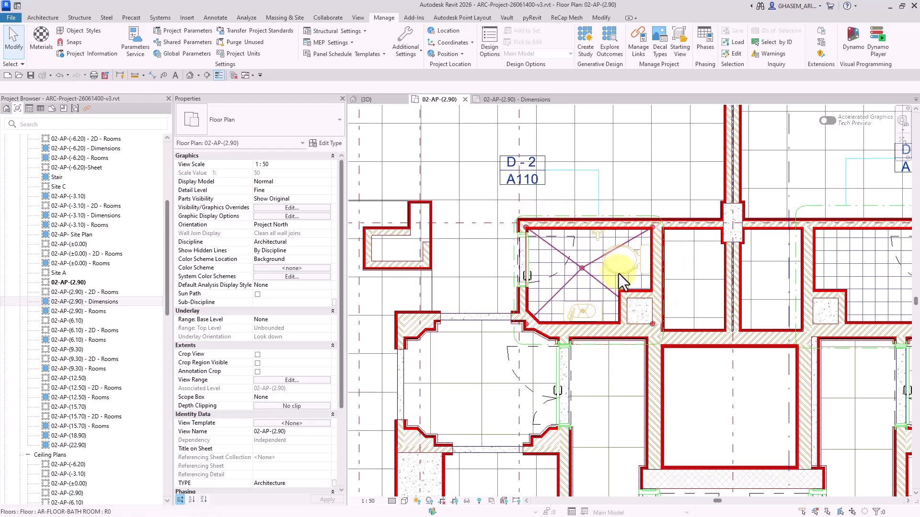
scroll(603, 249, up, 1)
scroll(559, 247, down, 4)
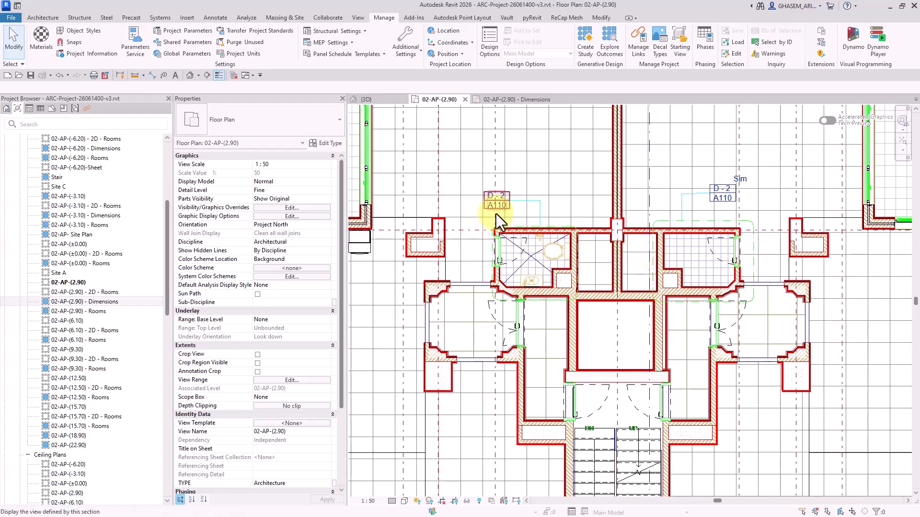
View the Layout 3 detail and View 1 - Layout 3 by following their references from the bathroom callout, closing both afterwards
double_click(511, 212)
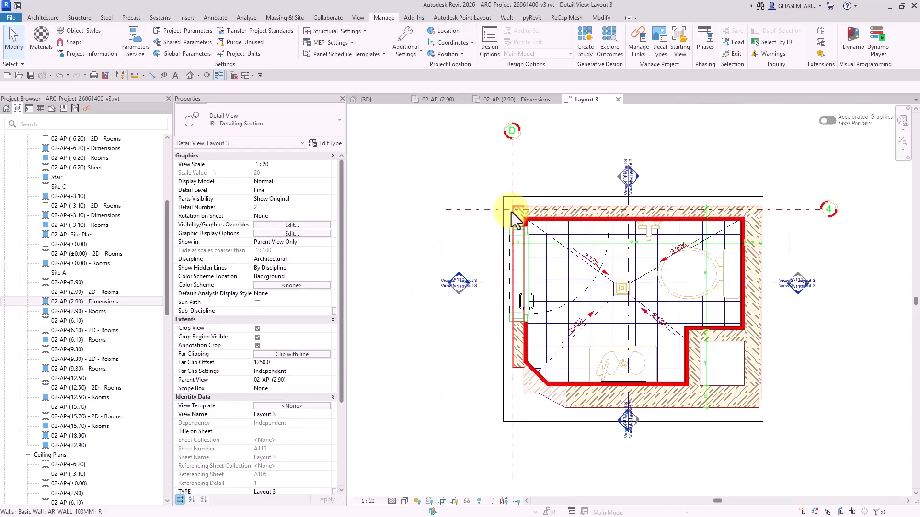
double_click(803, 294)
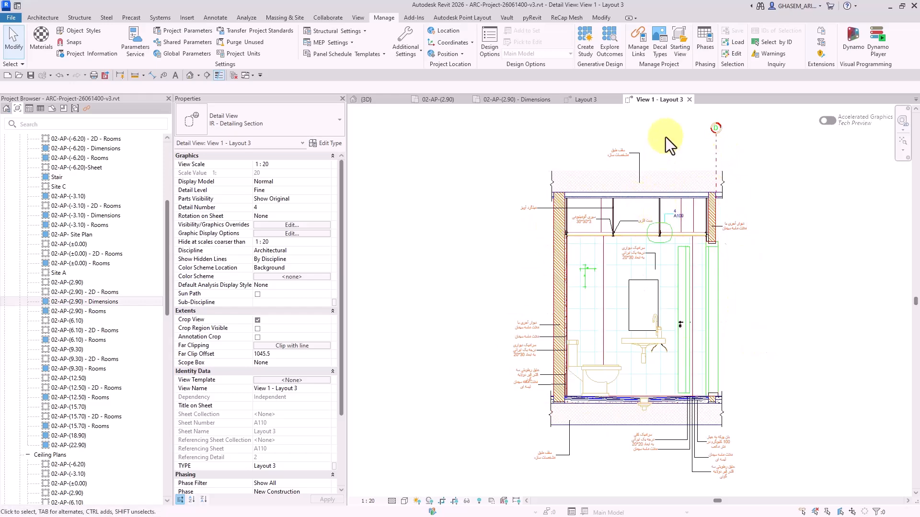
click(689, 99)
key(ctrl+F4)
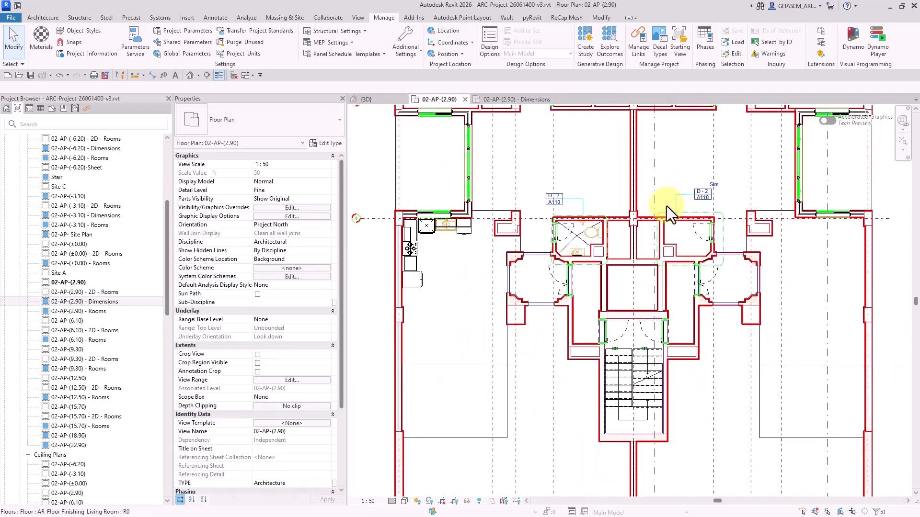
Open the 02-AP-(9.30) floor plan
click(535, 99)
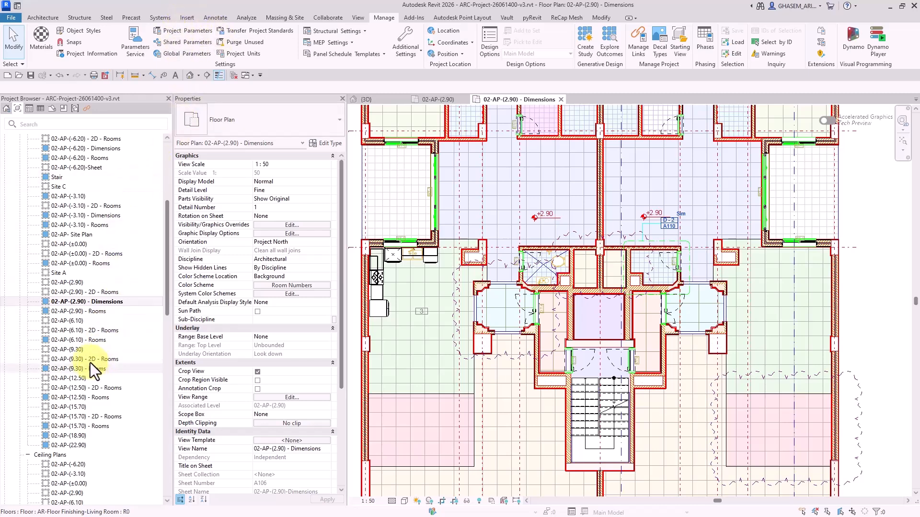
double_click(79, 349)
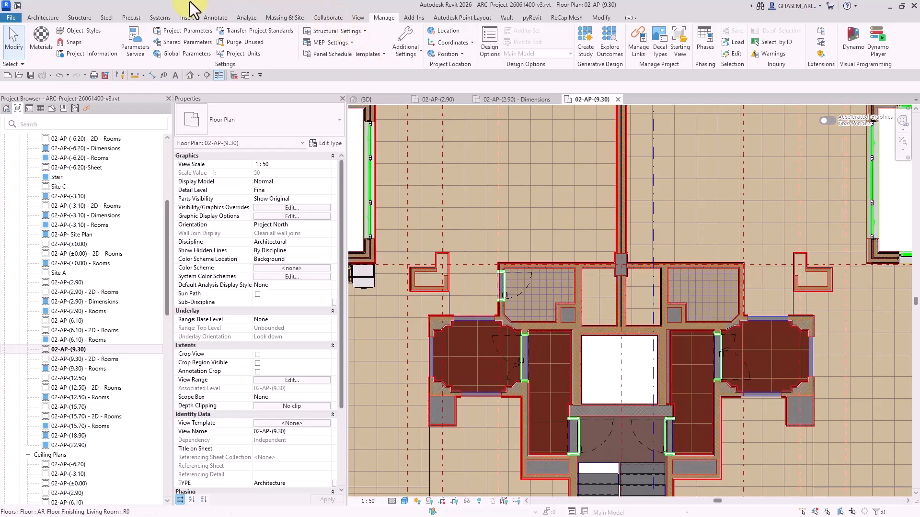
click(358, 17)
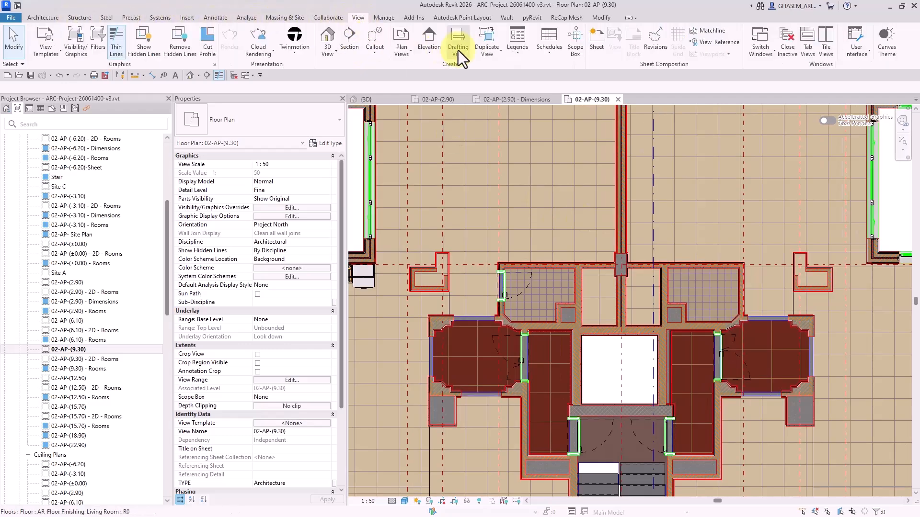
click(371, 38)
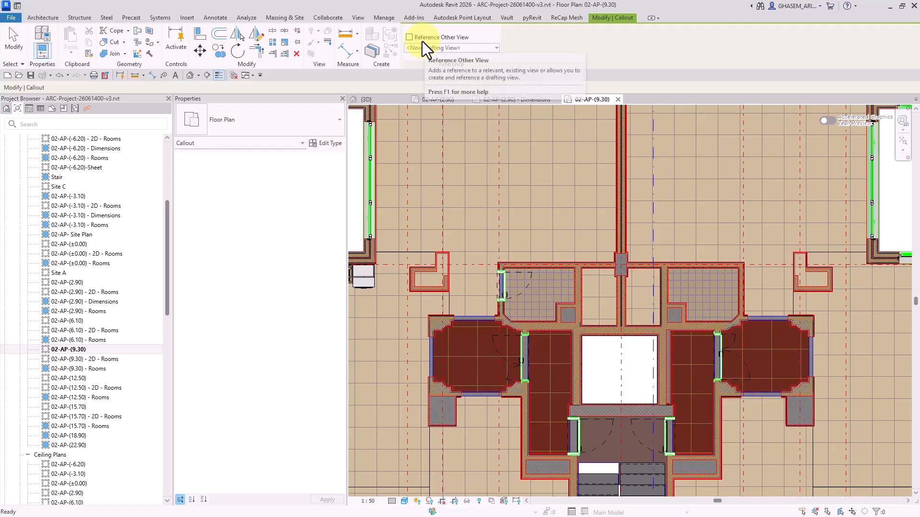
click(16, 39)
Review the view, sheet and reference properties of the original D-2/A110 callout, without the Sim label, on the 02-AP-(2.90) plan
click(441, 100)
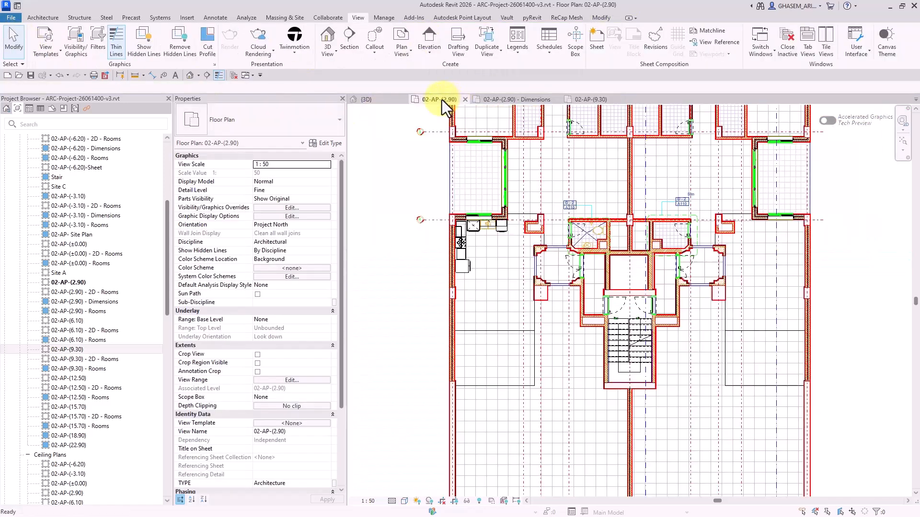
scroll(590, 229, up, 5)
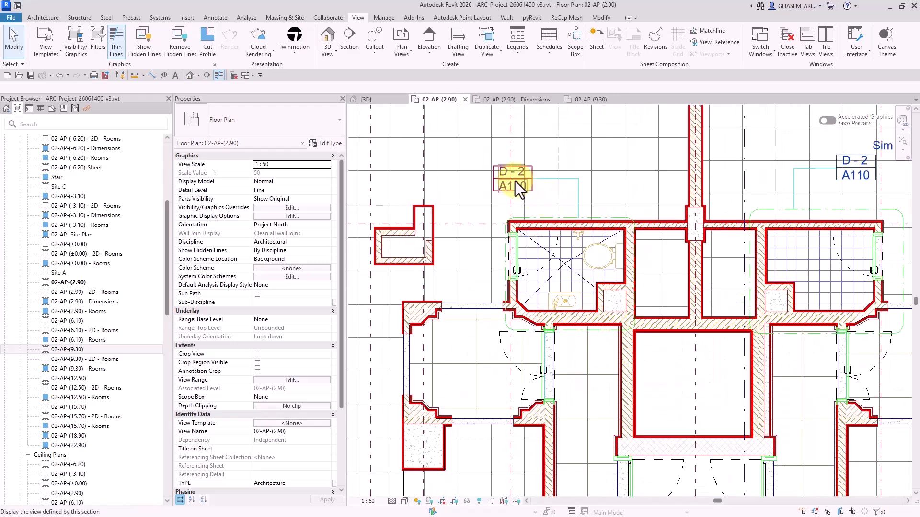
click(577, 206)
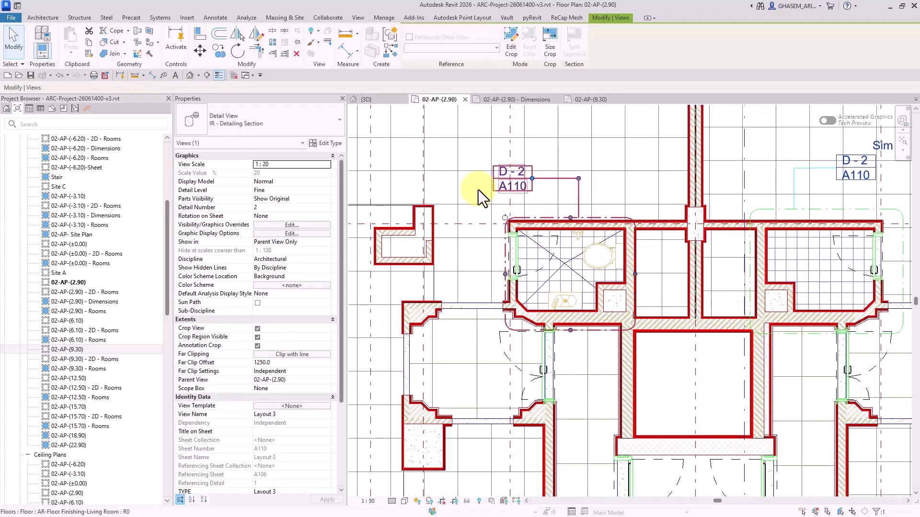
scroll(263, 320, down, 1)
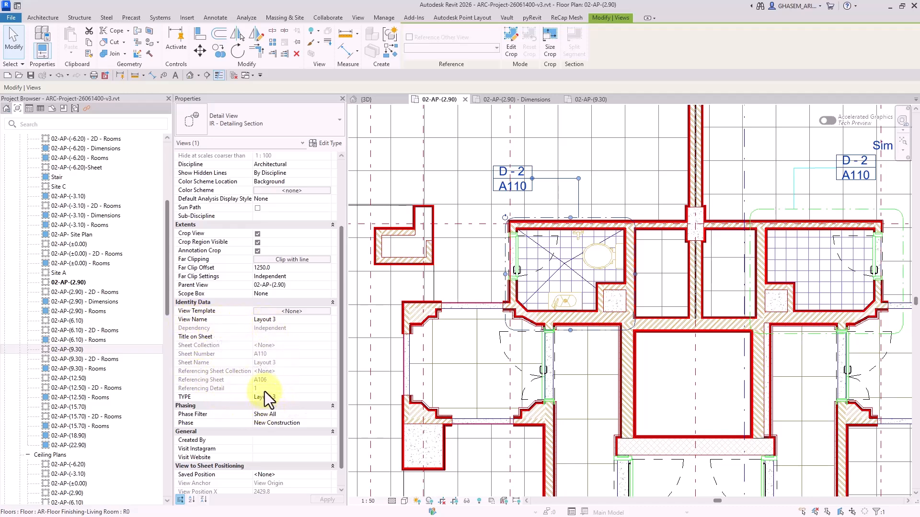
scroll(277, 369, down, 1)
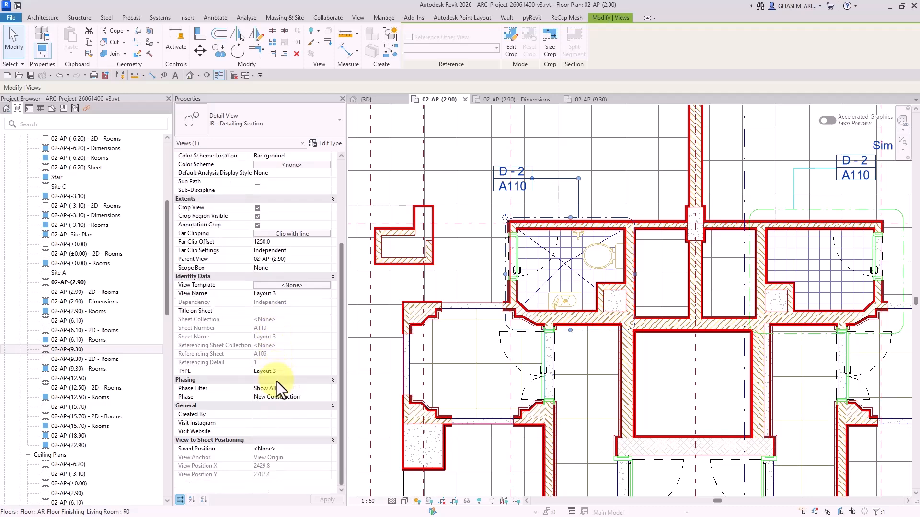
scroll(279, 378, up, 2)
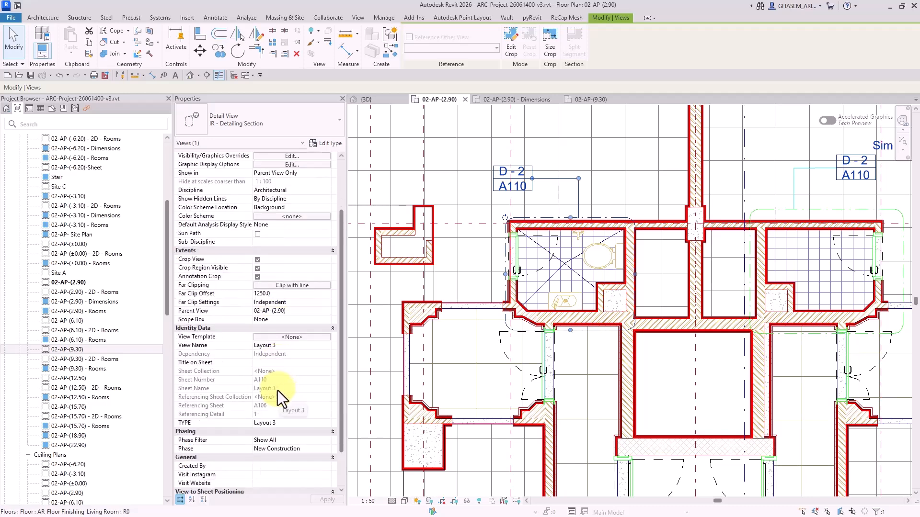
On the 02-AP-(9.30) plan, place a callout around the right-hand bathroom referencing Detail View: Layout 3 (2/A110) and move its head above the boundary
click(591, 100)
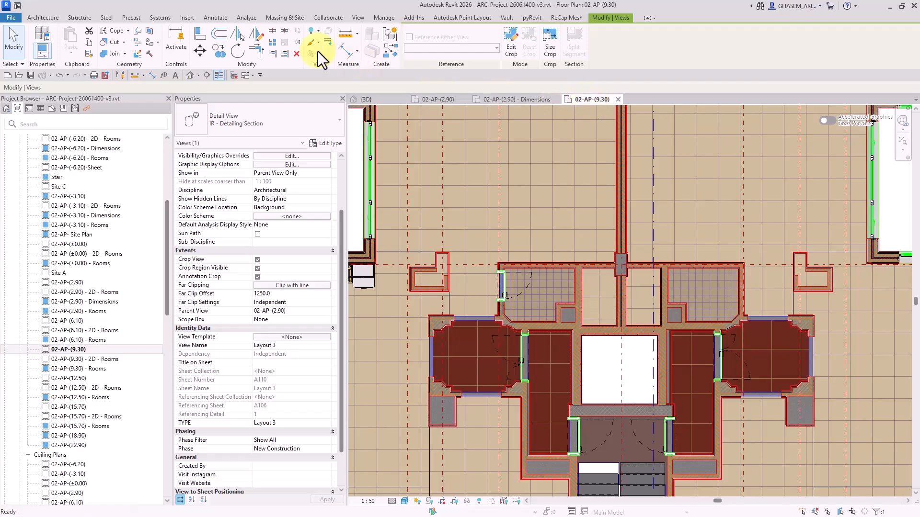
click(22, 41)
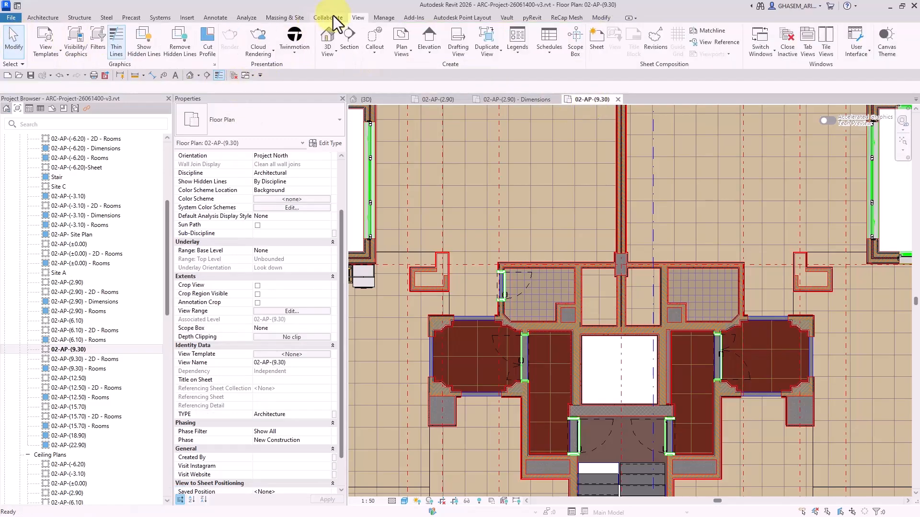
click(374, 36)
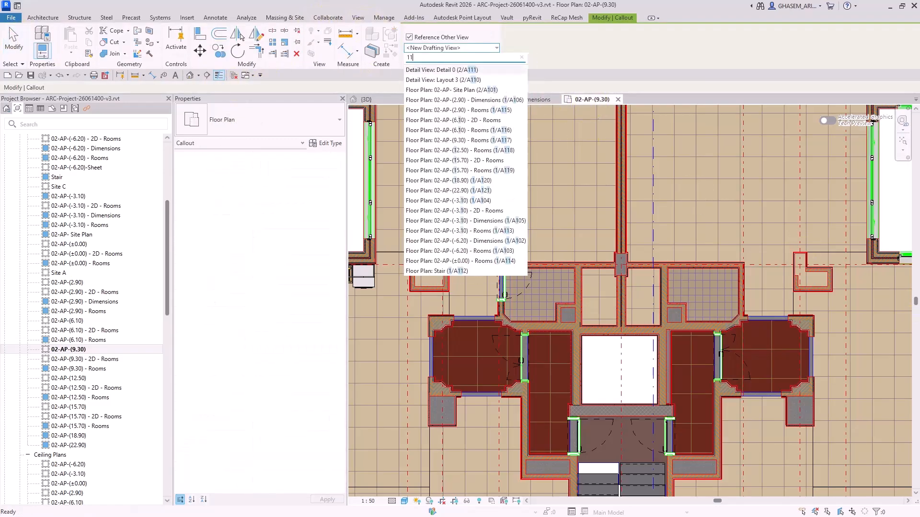
text(110)
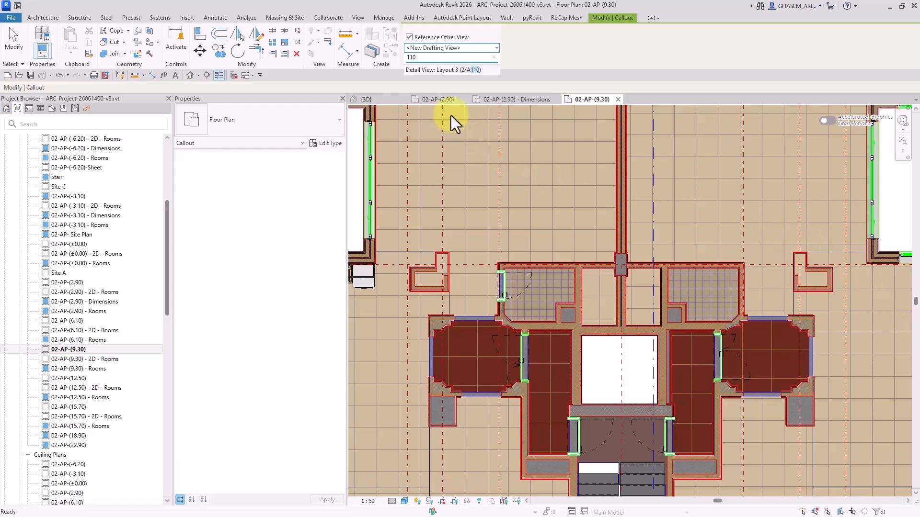
click(425, 70)
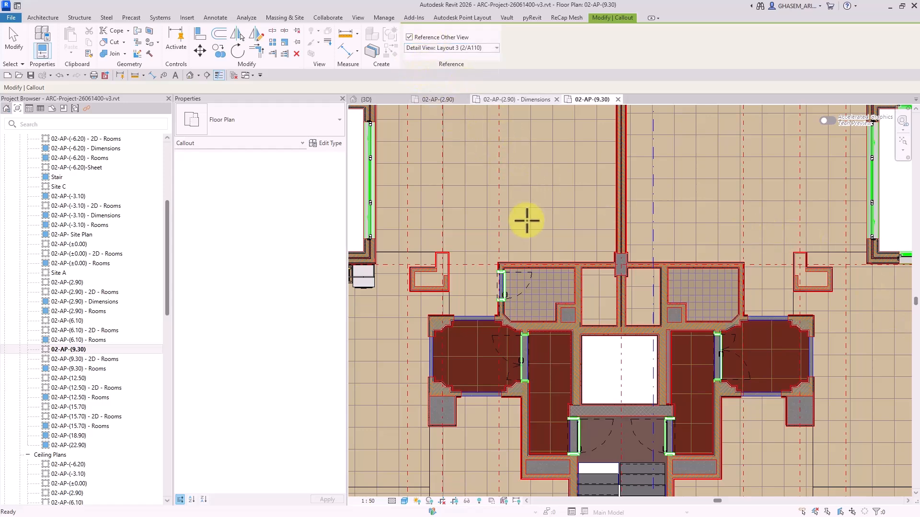
scroll(509, 268, up, 2)
middle_drag(628, 248, 571, 238)
click(585, 214)
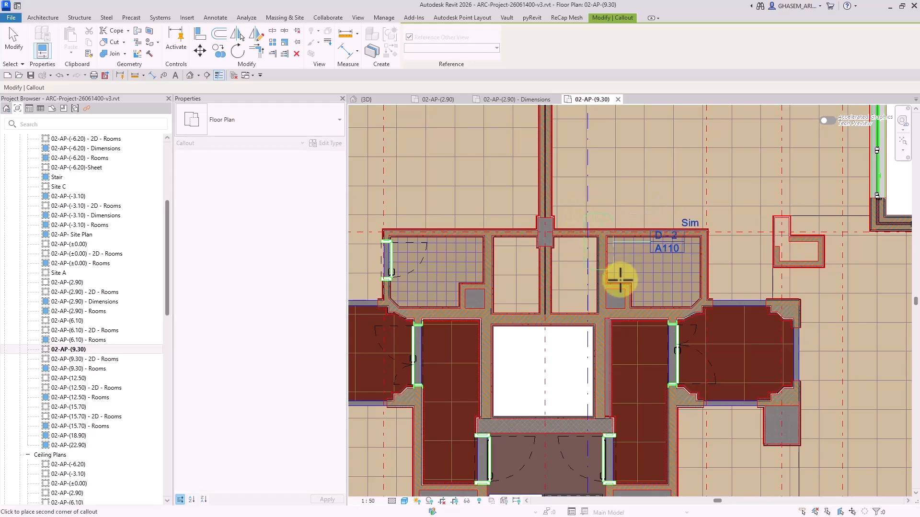
click(728, 331)
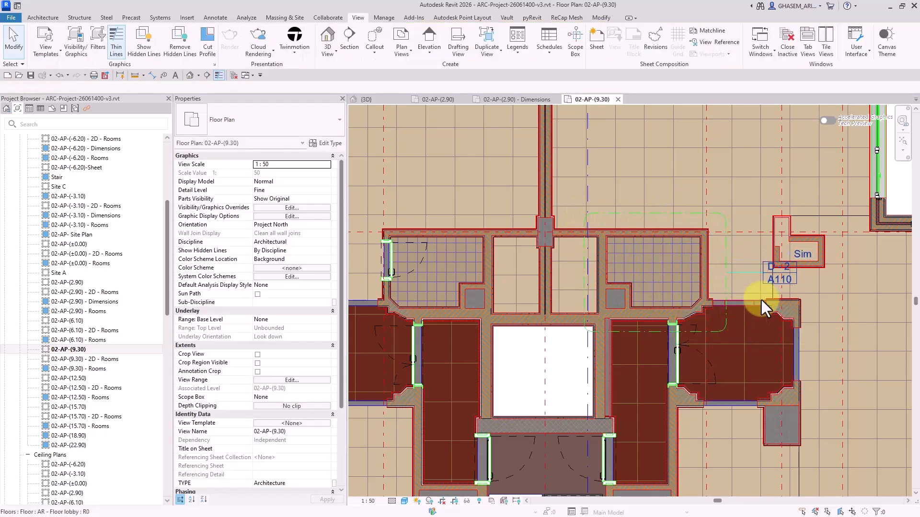
drag(762, 275, 723, 175)
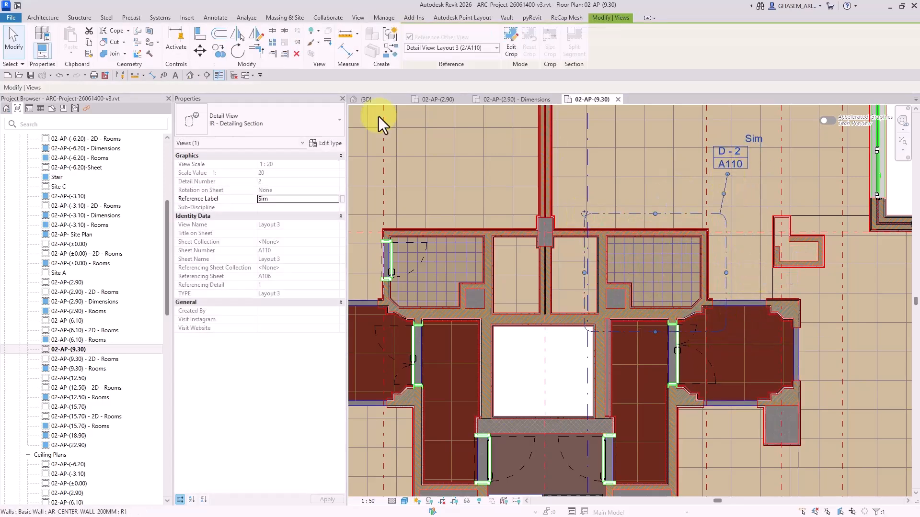
Follow the new callout's reference to the Layout 3 detail and open the elevation at its upper marker, closing both views
click(14, 37)
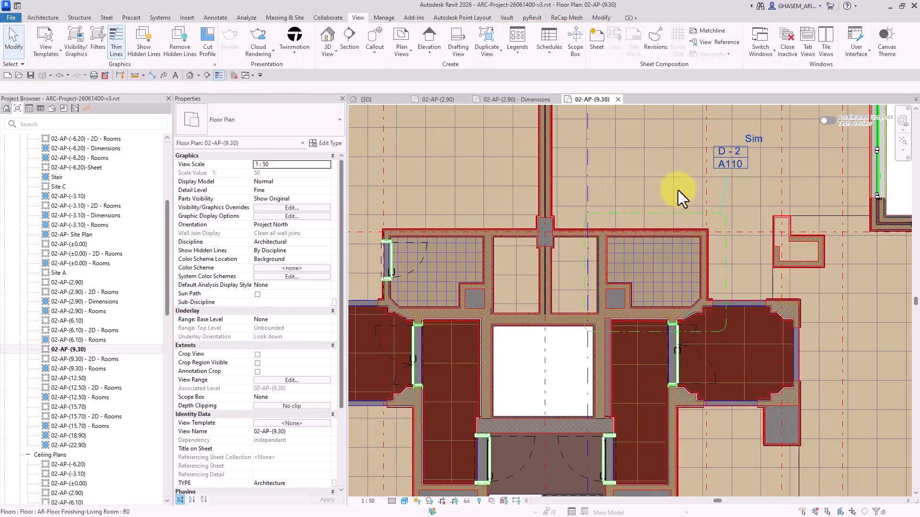
double_click(740, 165)
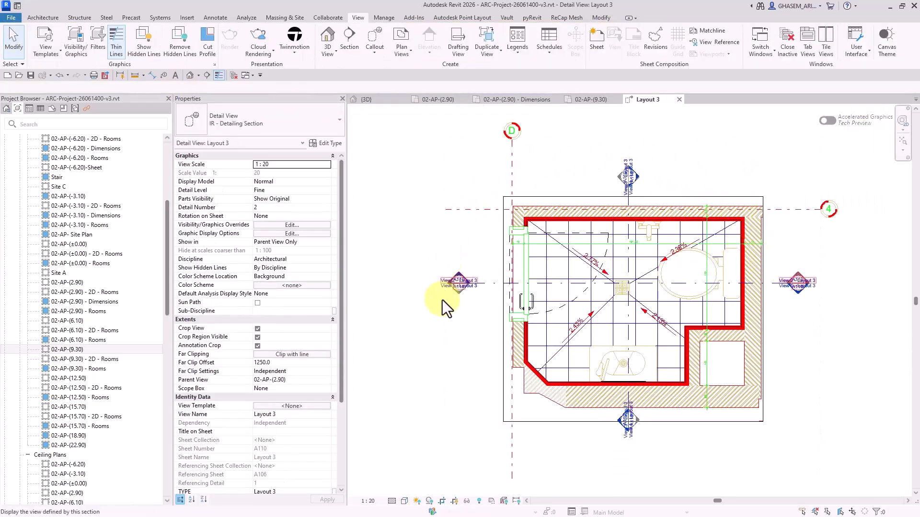
double_click(637, 179)
click(750, 100)
click(678, 99)
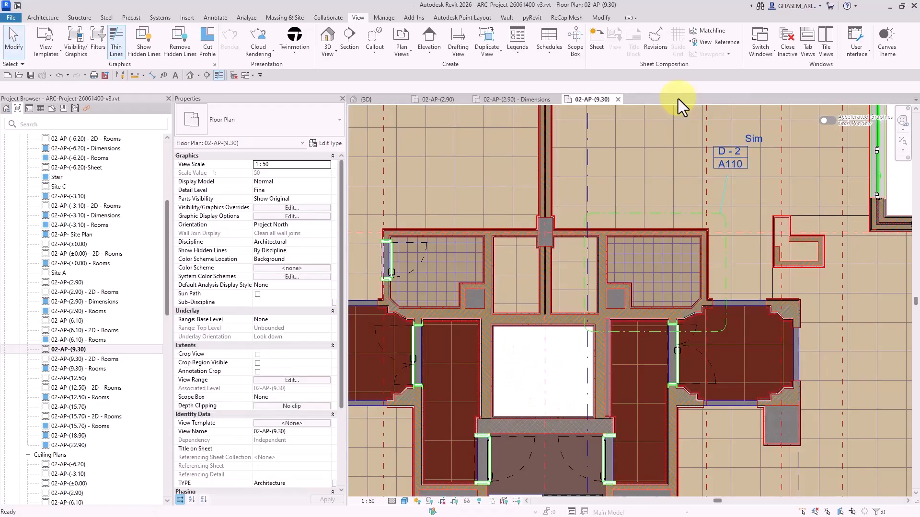
Inspect the Default Reference Label in the type properties of the new D-2/A110 callout and compare it with the callout's own Reference Label
middle_drag(741, 260, 705, 298)
scroll(716, 254, up, 2)
click(689, 252)
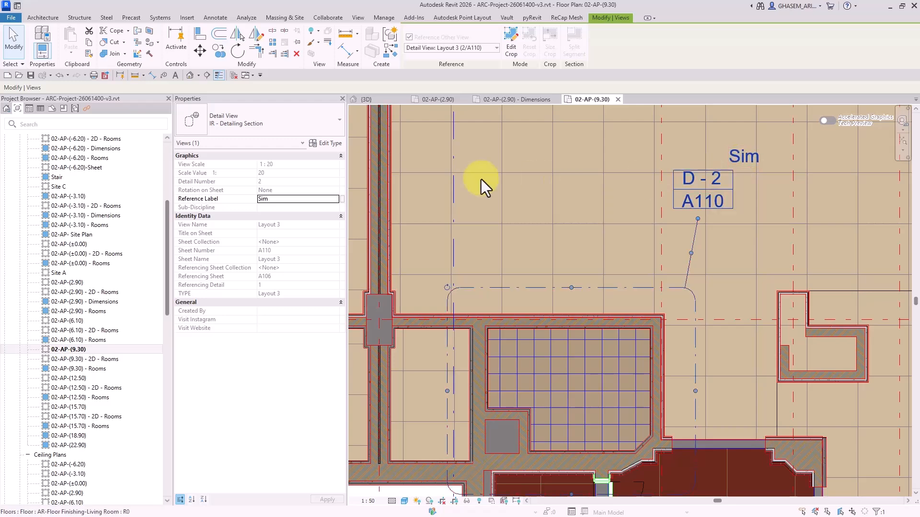
click(327, 143)
click(361, 161)
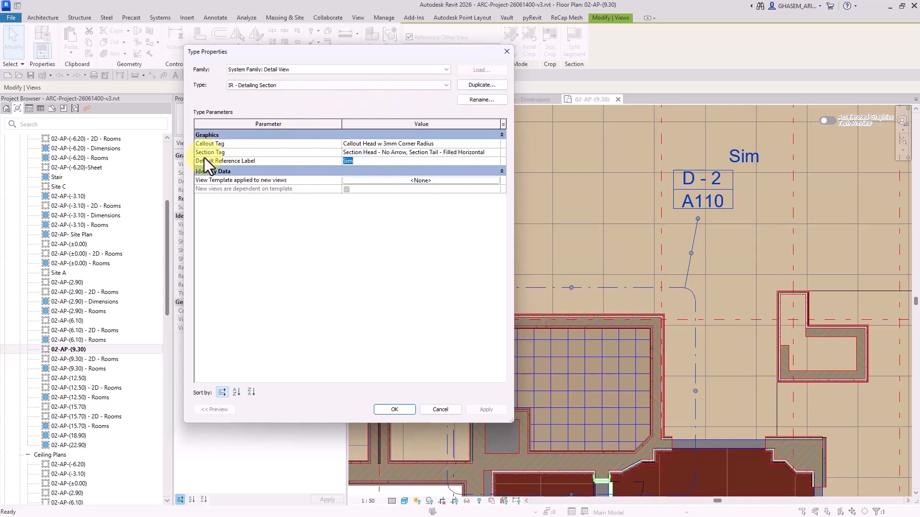
mouse_move(202, 165)
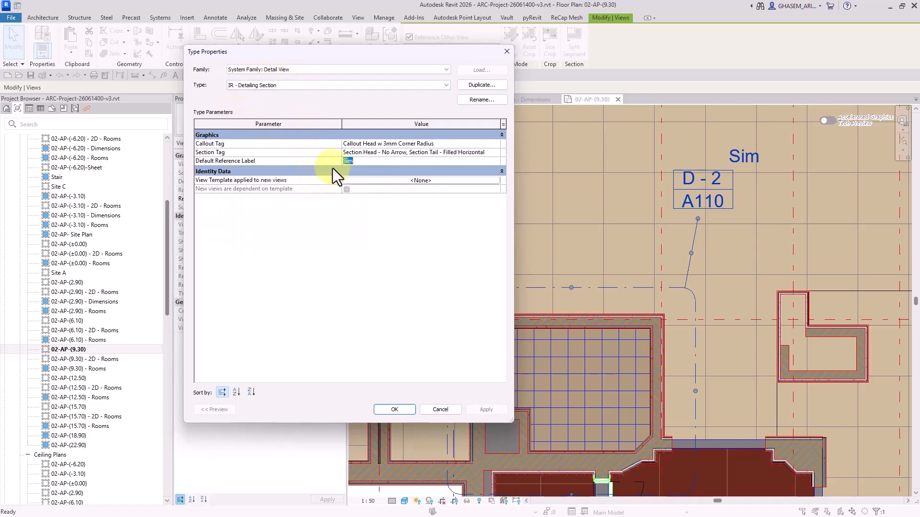
click(509, 54)
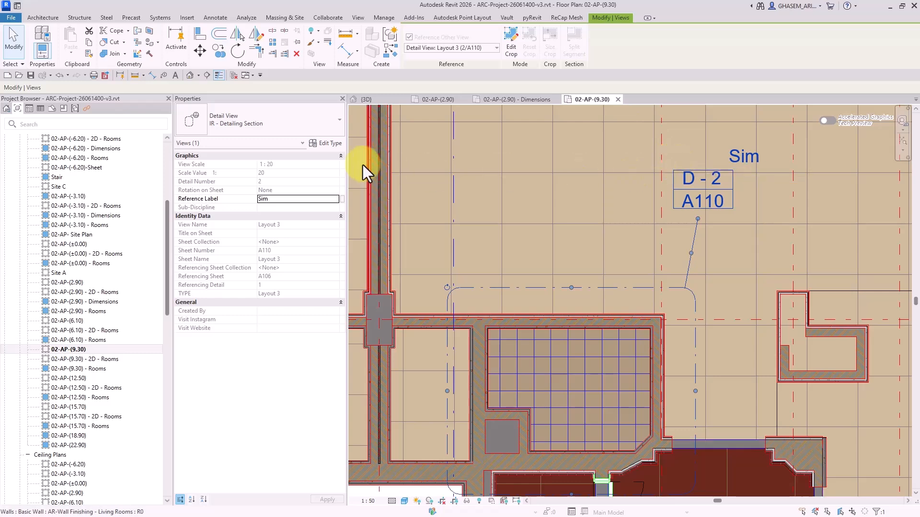
click(330, 143)
click(504, 53)
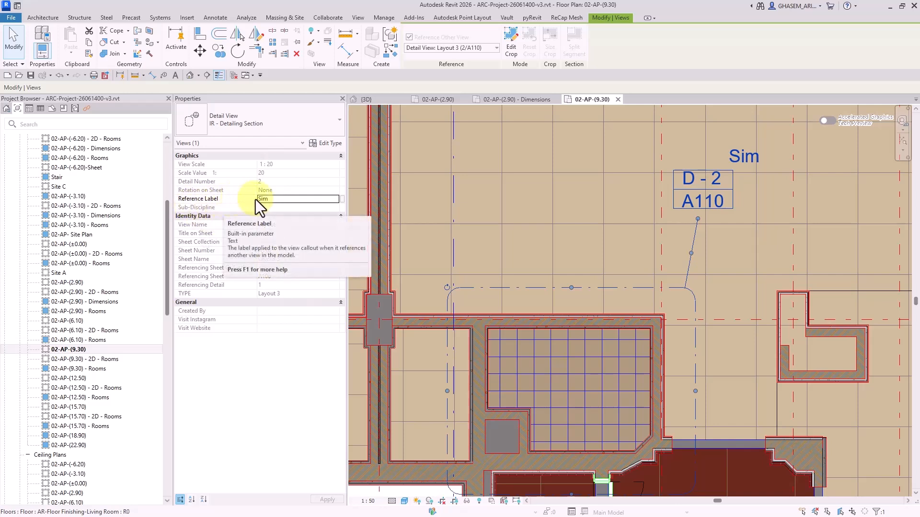
Set the selected Layout 3 callout's reference label to "Sim LA 03"
click(276, 199)
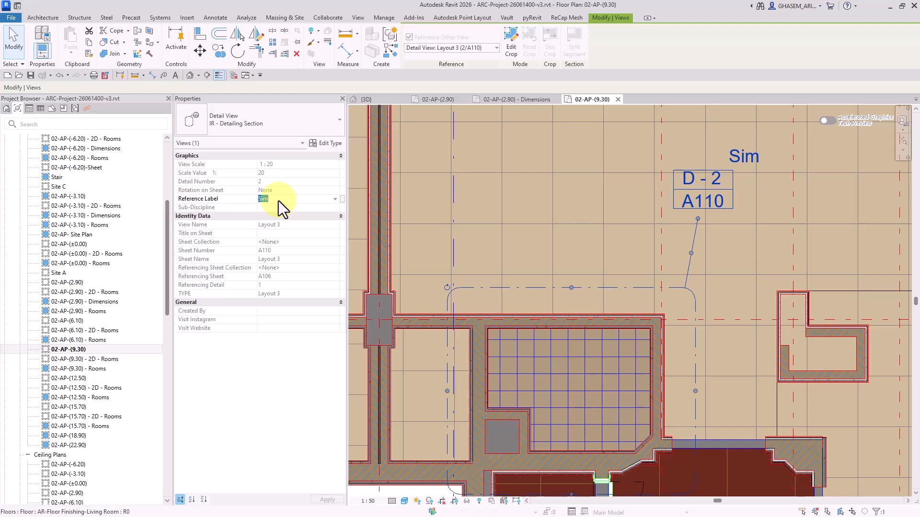
click(279, 199)
text(LA 3)
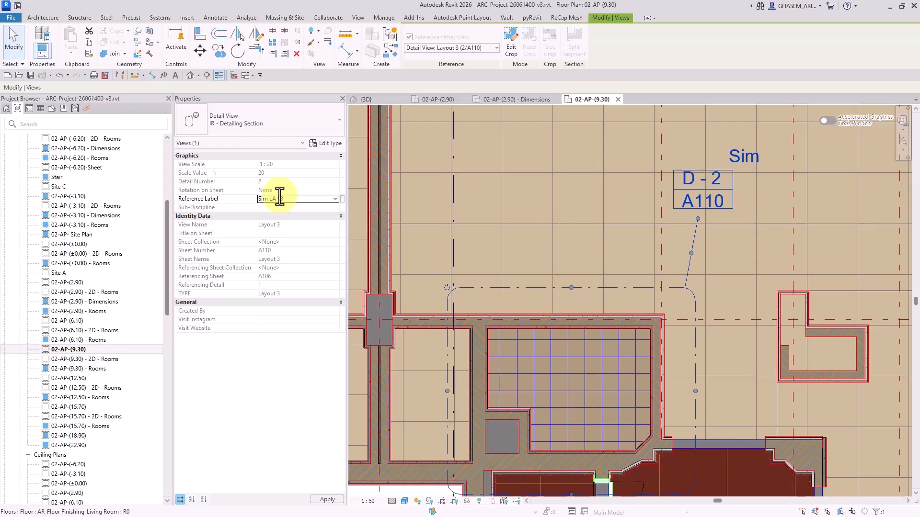
Place a callout around the small tiled room left of the central wall, referencing Detail View: Layout 3 (2/A110), and adjust its head
scroll(700, 182, down, 2)
middle_drag(714, 195, 755, 197)
scroll(733, 216, down, 2)
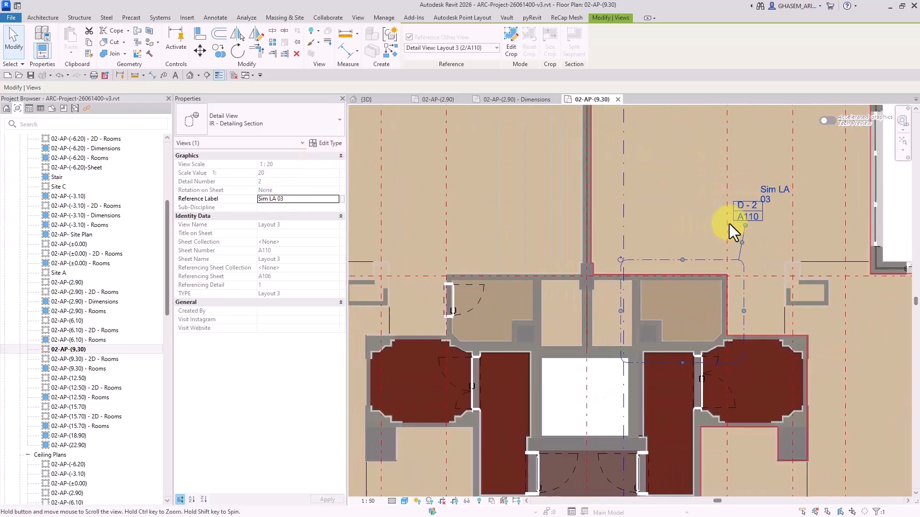
scroll(673, 254, down, 2)
middle_drag(674, 255, 718, 268)
scroll(520, 149, up, 2)
click(390, 49)
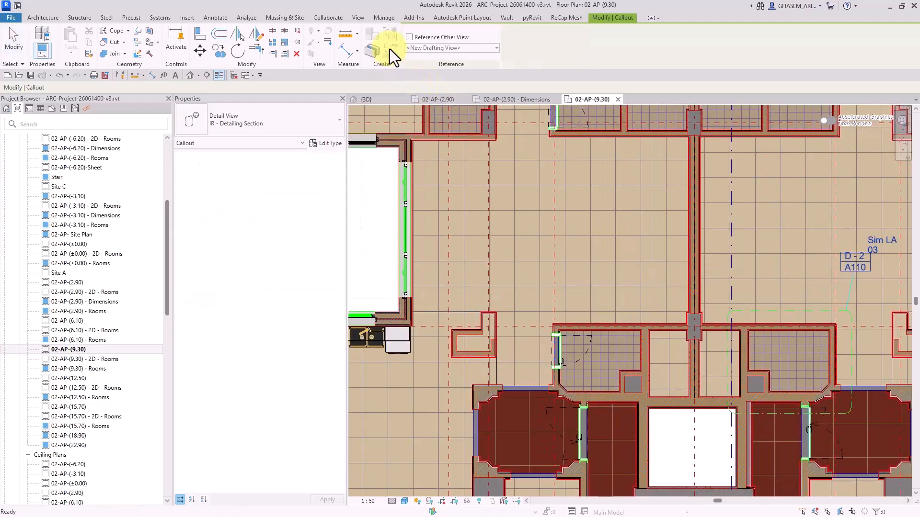
middle_drag(505, 277, 506, 263)
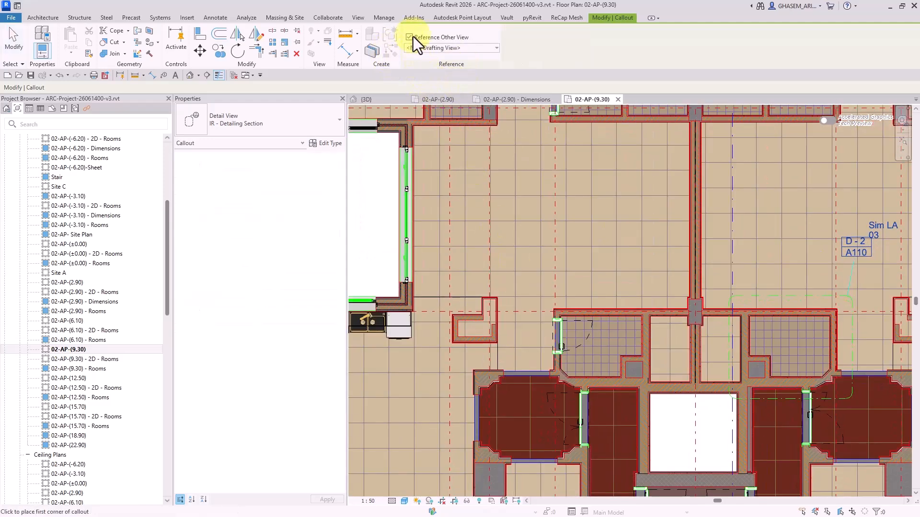
click(472, 48)
text(110)
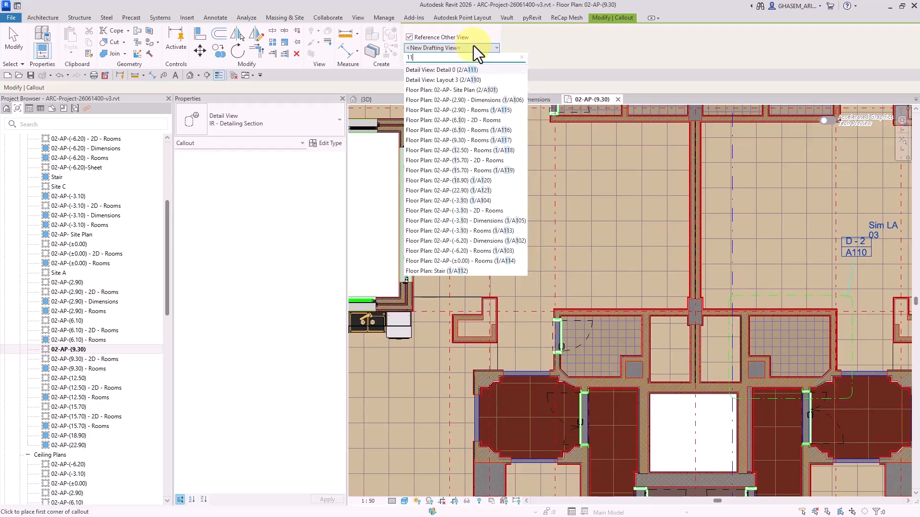
click(474, 70)
mouse_move(548, 259)
middle_down()
mouse_move(556, 246)
mouse_move(520, 214)
middle_up()
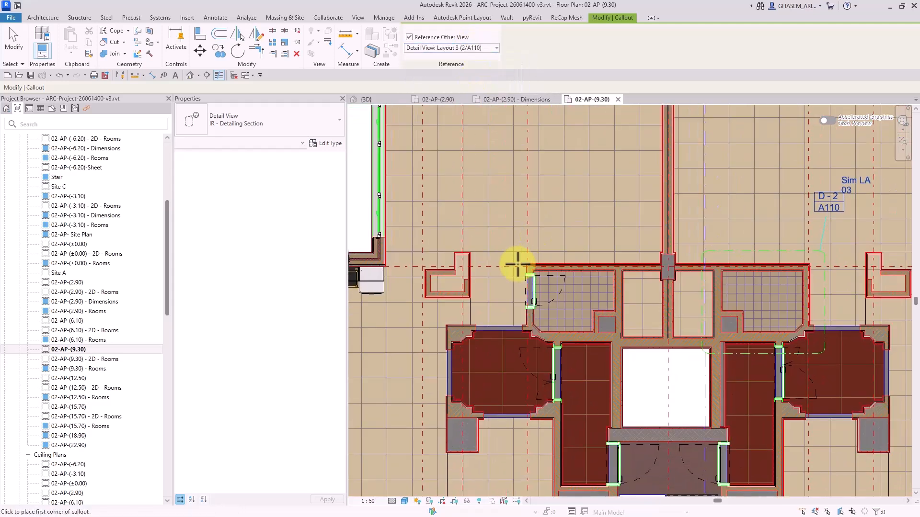
drag(508, 237, 569, 309)
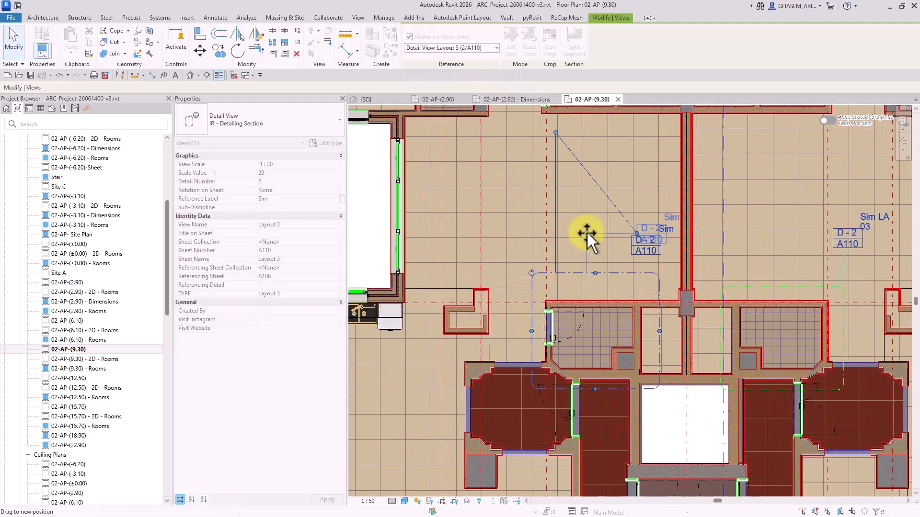
drag(587, 234, 587, 231)
Set the new callout's reference label to TEST
scroll(675, 226, up, 2)
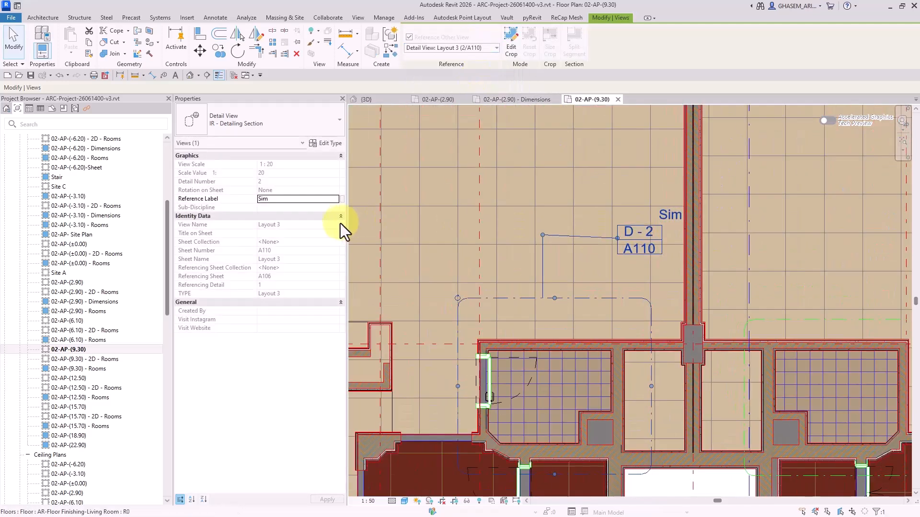
click(304, 200)
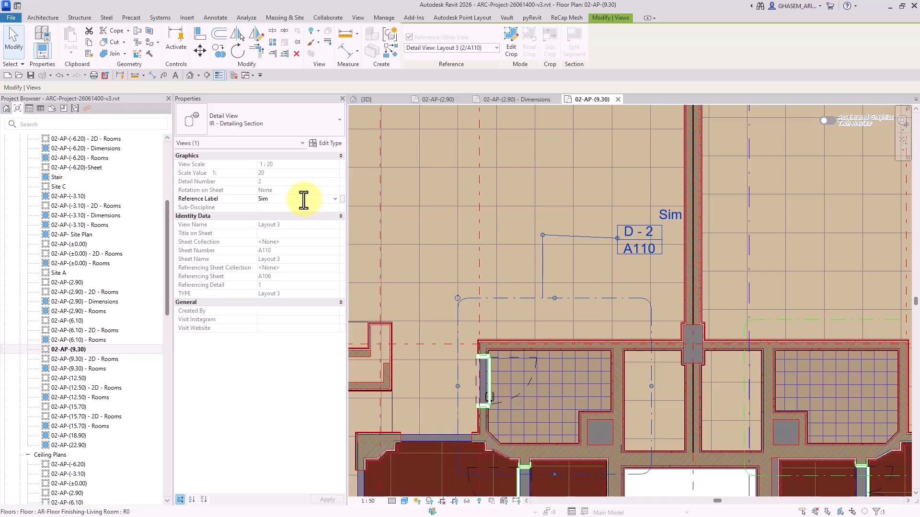
text(E)
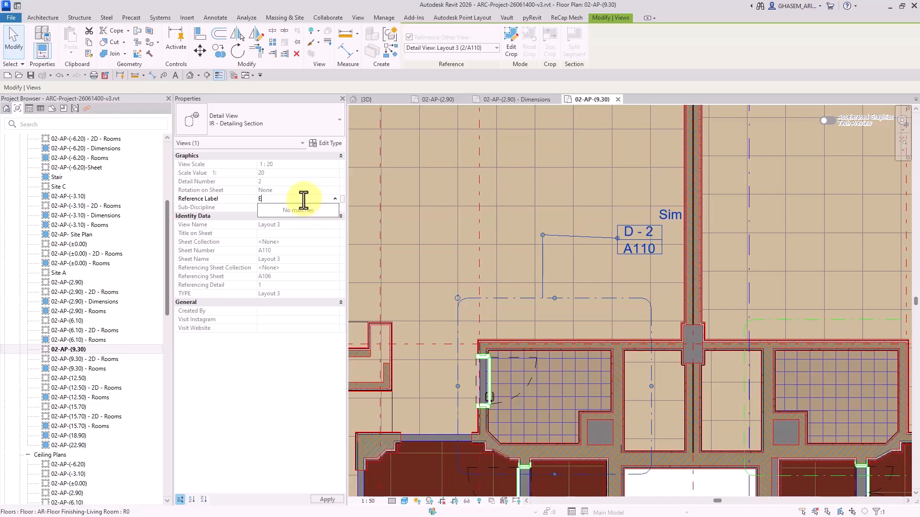
key(BackSpace)
text(TEST)
key(Return)
Straighten the TEST callout's leader and shift its head left, clear of the central wall
scroll(559, 224, down, 2)
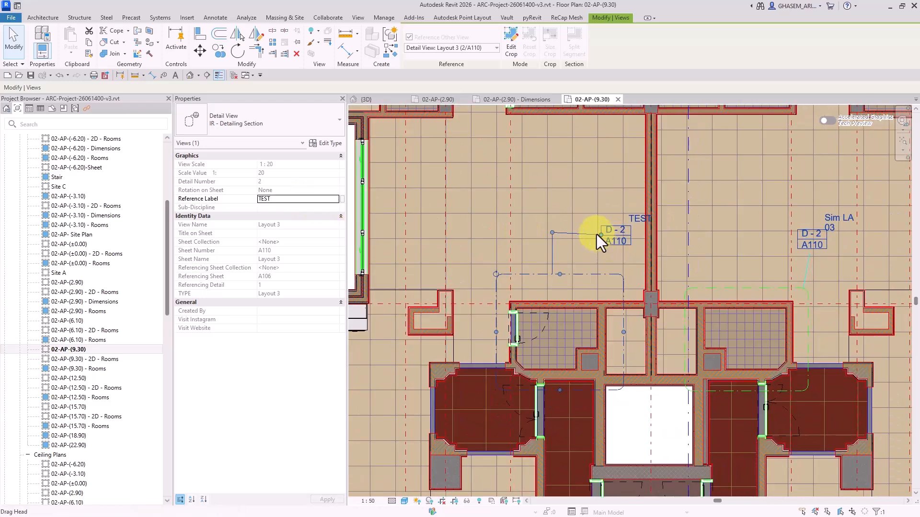
drag(553, 233, 536, 235)
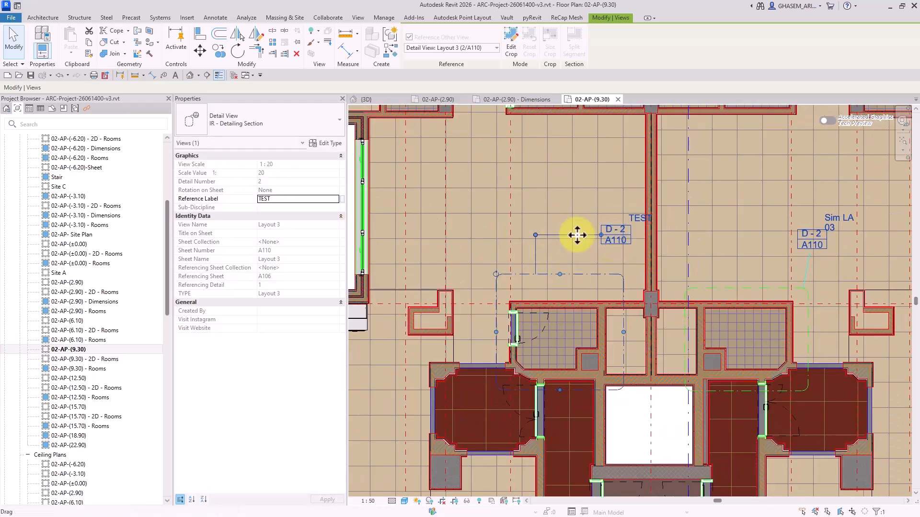
drag(598, 234, 574, 234)
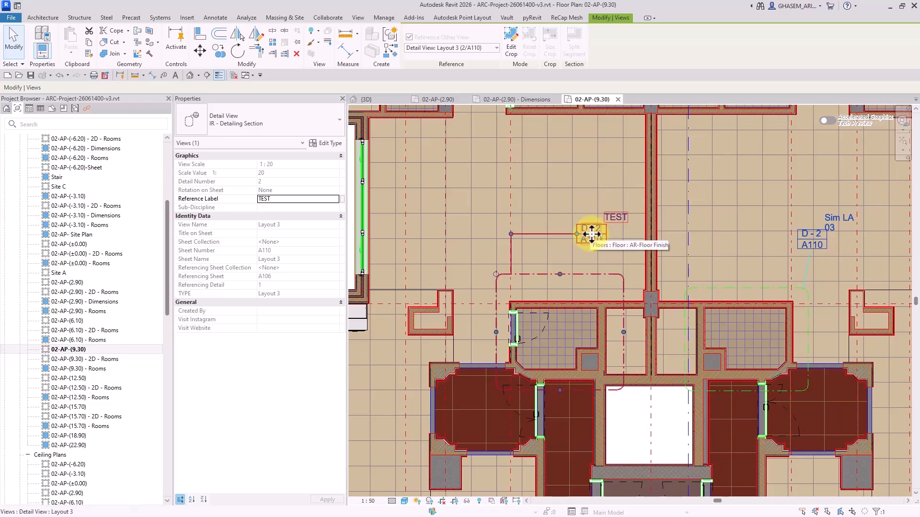
Check in the detail view's type properties which callout head family its callout tag uses, and copy the family name
click(328, 143)
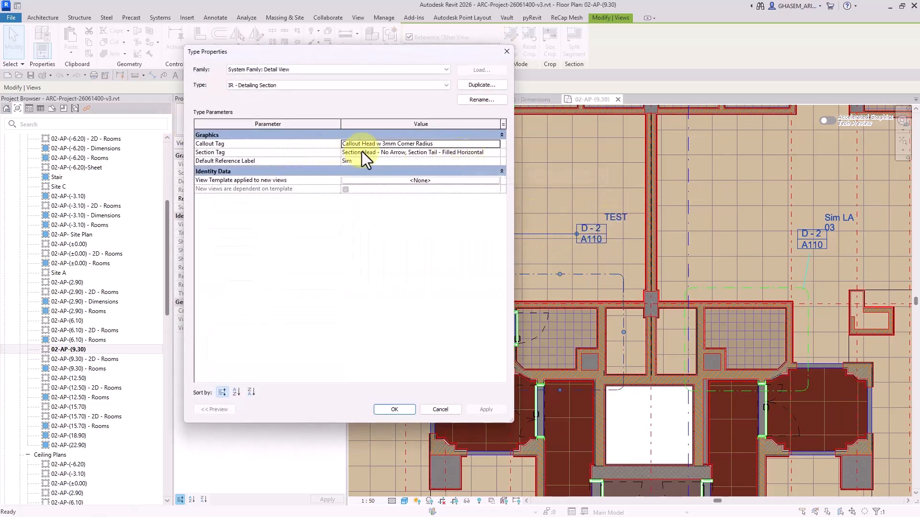
click(455, 138)
click(499, 137)
click(497, 144)
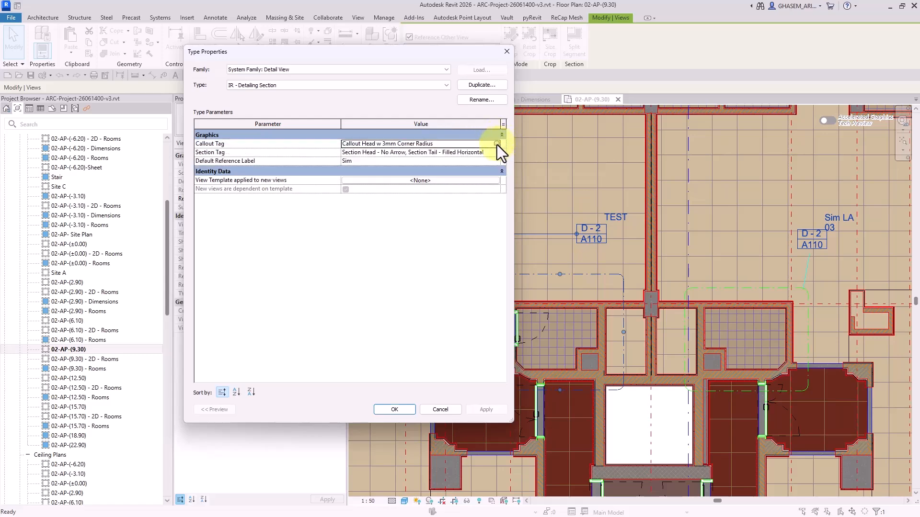
click(496, 144)
click(431, 144)
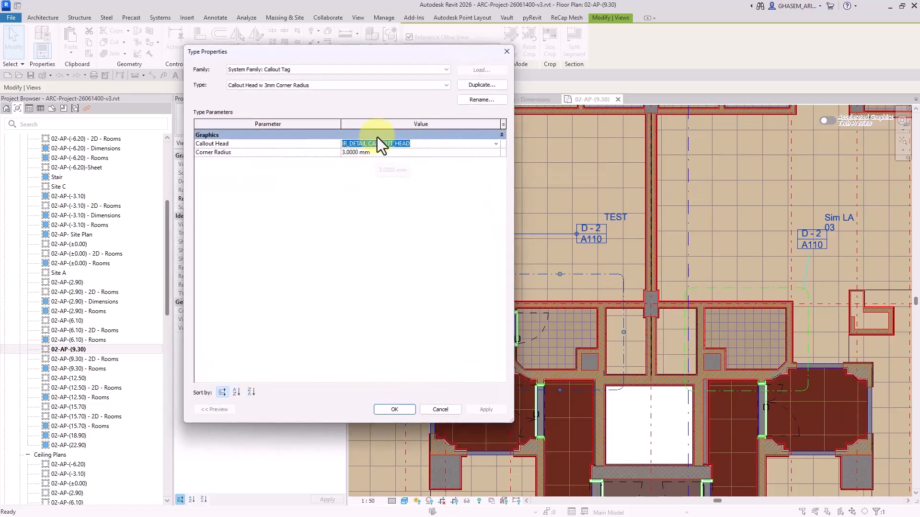
click(506, 53)
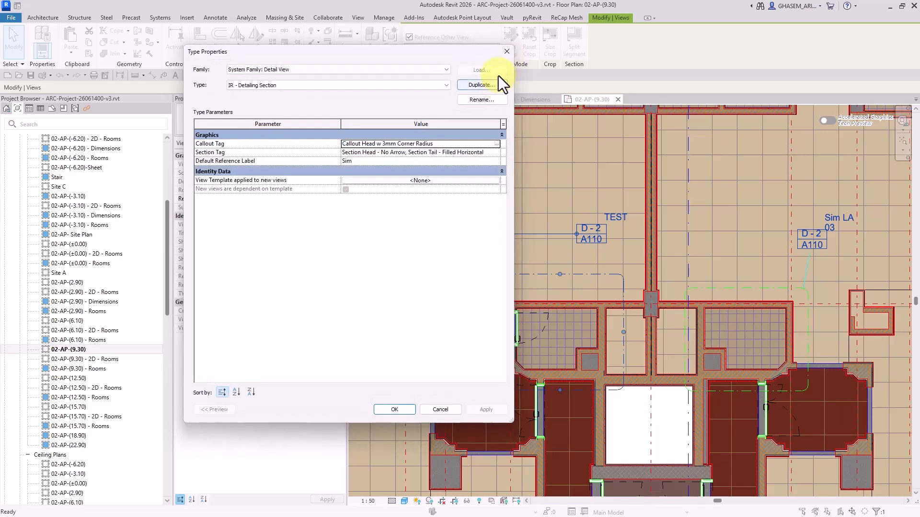
click(507, 52)
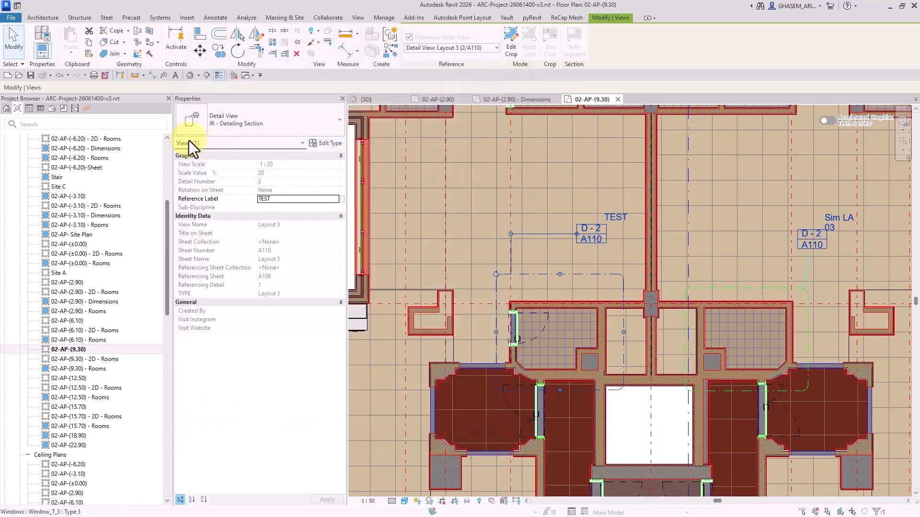
Find the IR_DETAIL CALLOUT_HEAD family in the project and open it for editing
click(63, 110)
click(81, 125)
text(IR_DETAIL CALLOUT_HEAD)
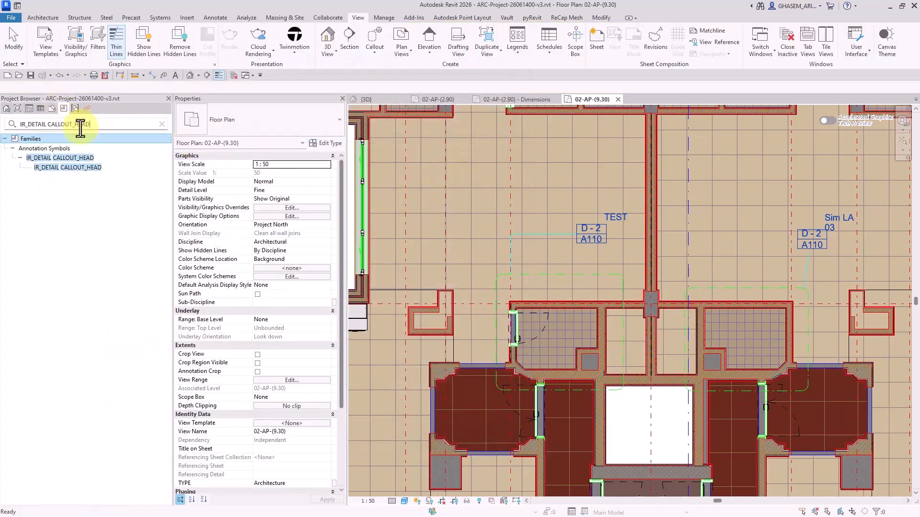
right_click(67, 157)
click(99, 197)
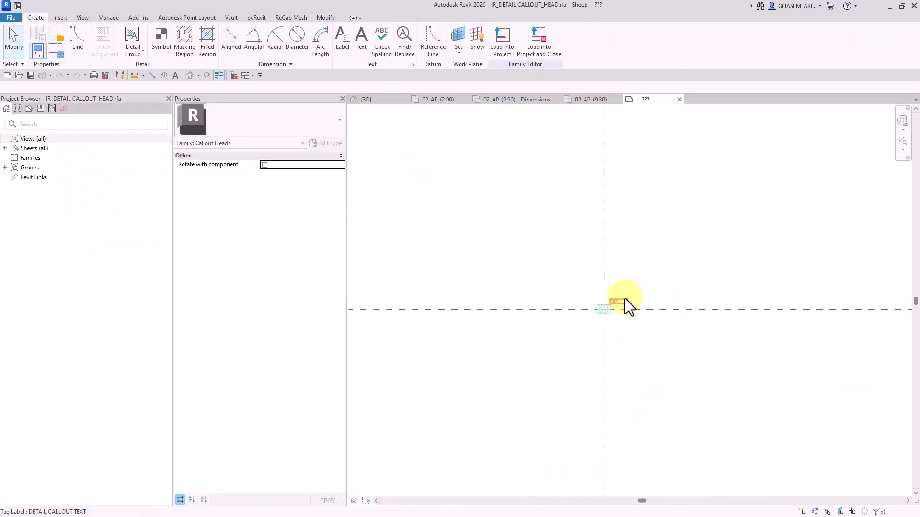
Place a new label below the A101 box of the callout head and start adding a parameter for it
scroll(625, 298, up, 8)
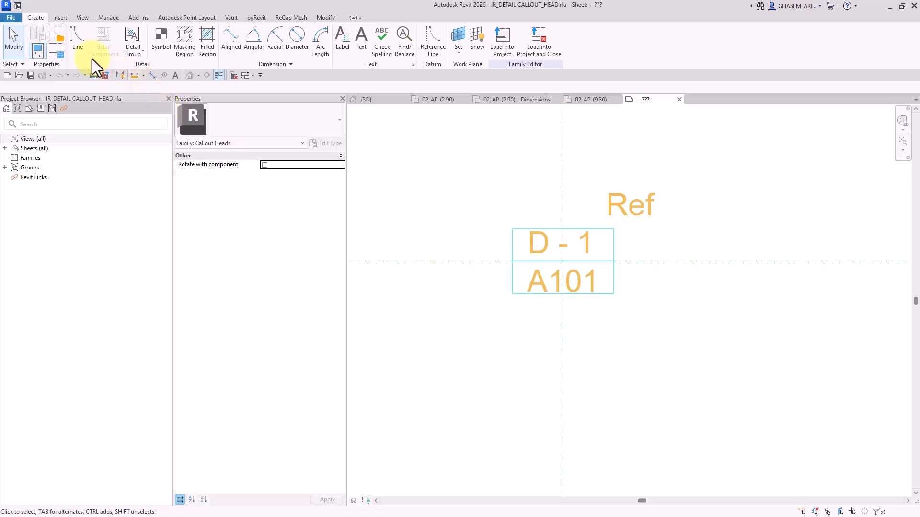
click(345, 43)
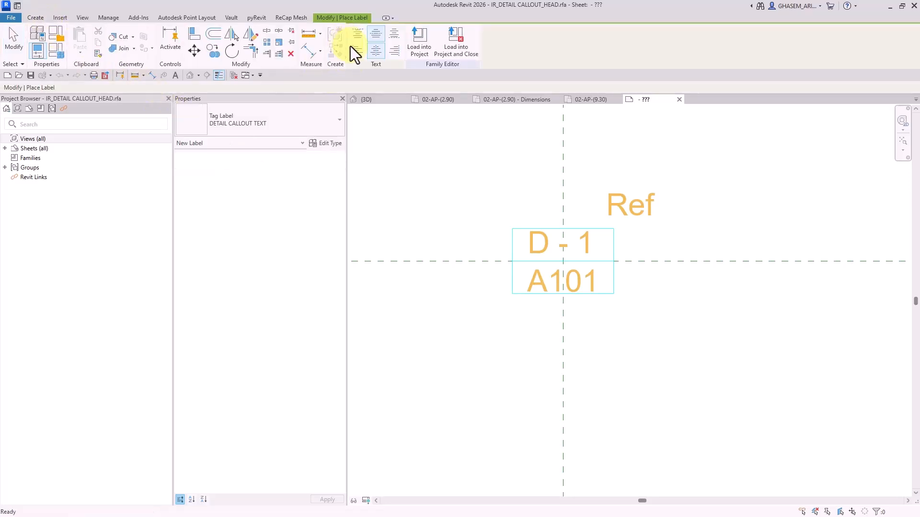
click(559, 309)
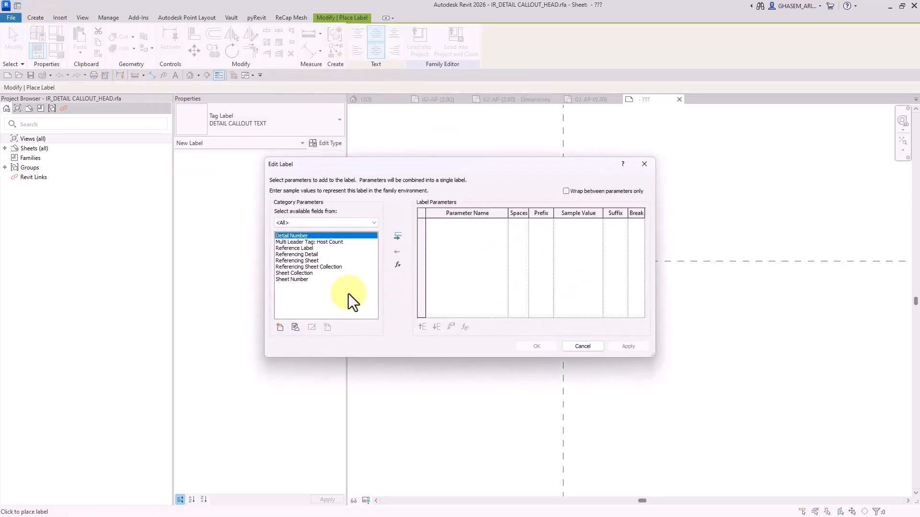
click(280, 330)
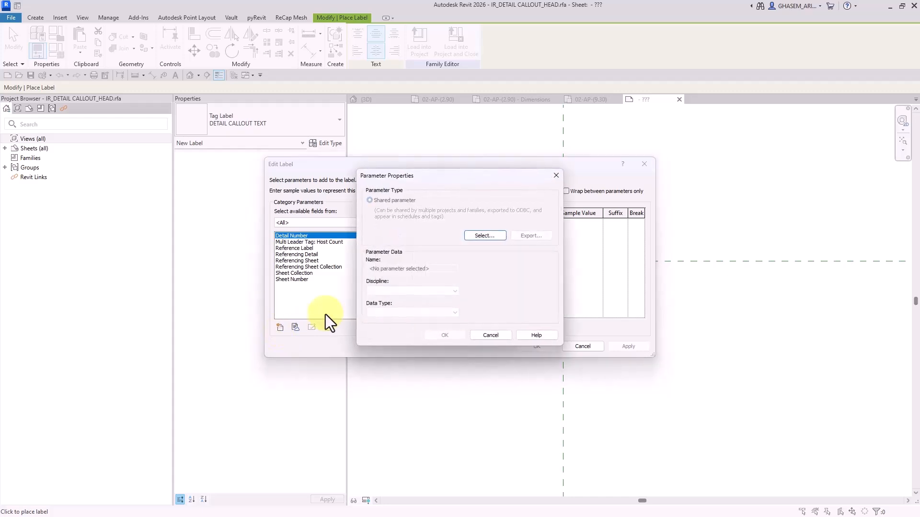
Create a new shared parameter file named Revit2026.txt in folder 01
click(485, 236)
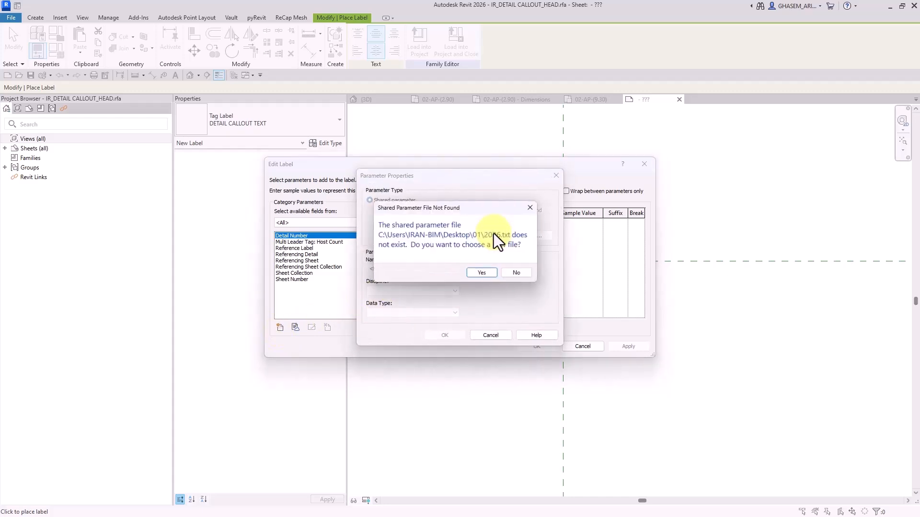
click(481, 274)
click(541, 185)
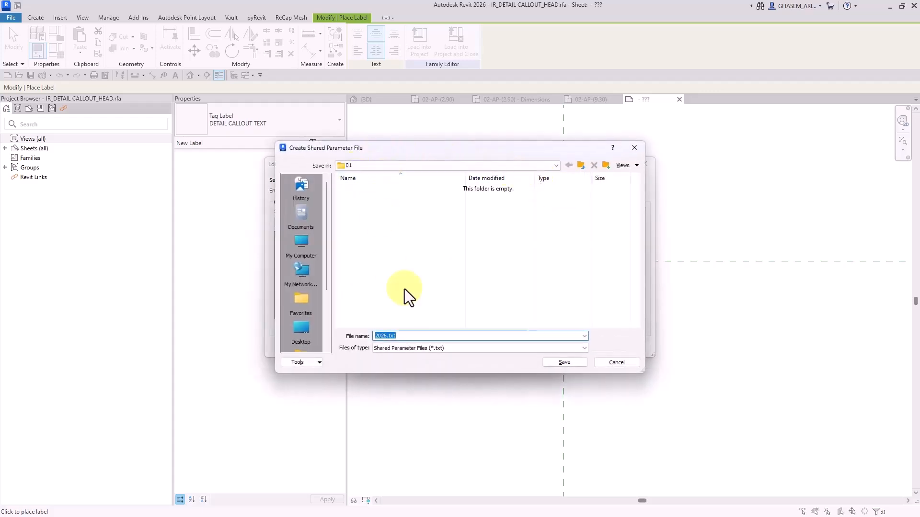
click(375, 336)
text(Revit)
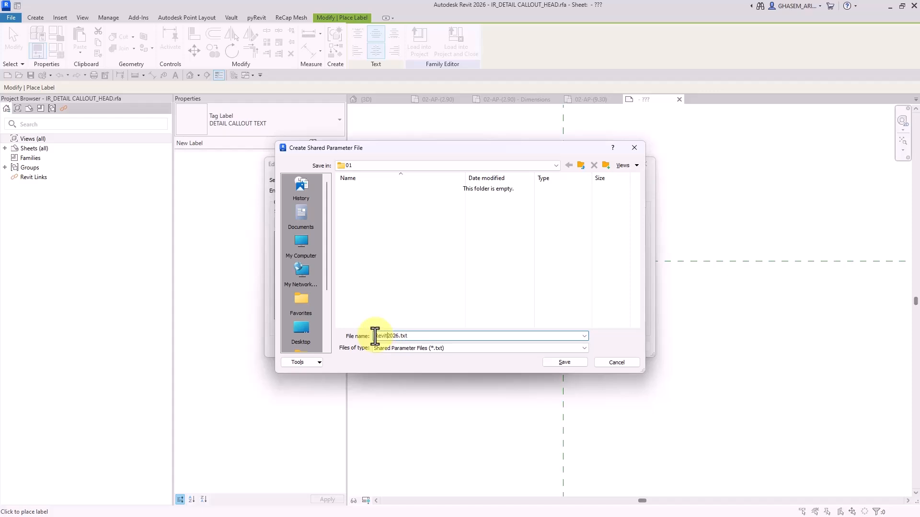
click(562, 362)
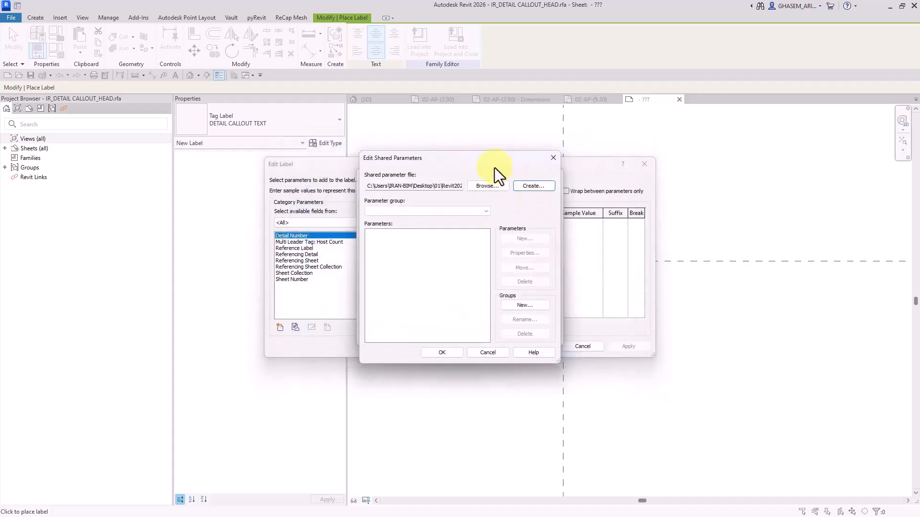
Add a parameter group named View References to the shared parameter file
drag(494, 167, 628, 123)
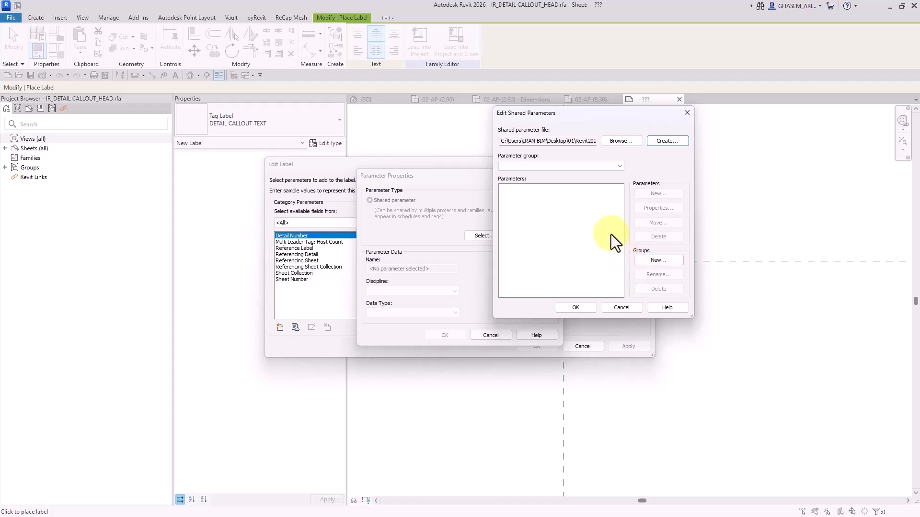
click(673, 260)
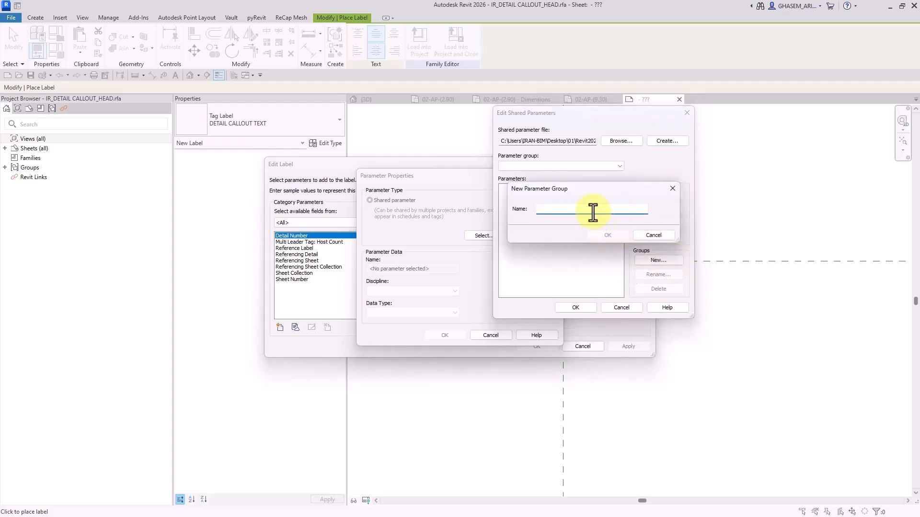
text(View References)
click(613, 235)
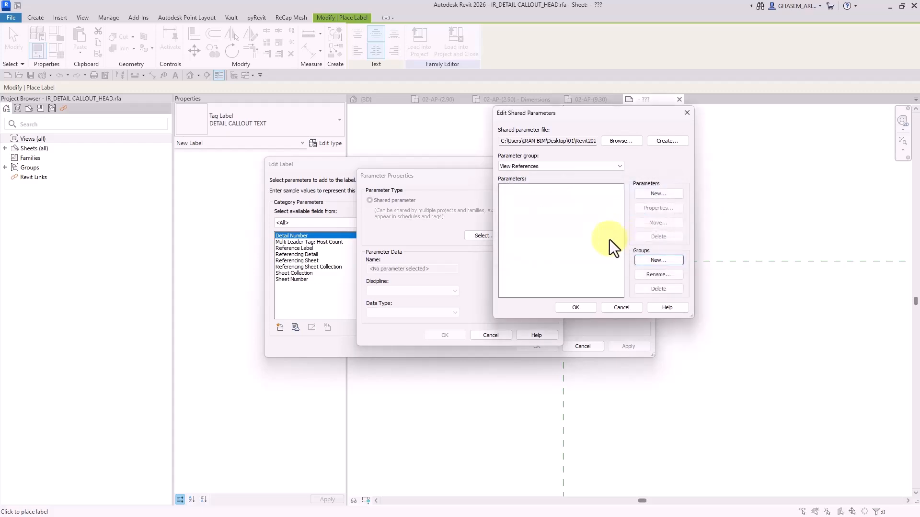
Create a shared parameter named Rev in the View References group with discipline Common and data type Length
click(647, 194)
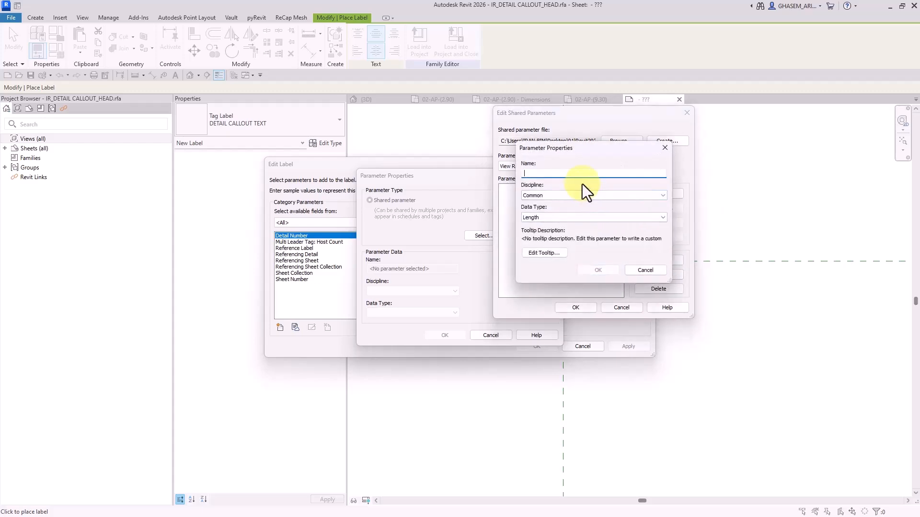
text(Rev)
click(556, 217)
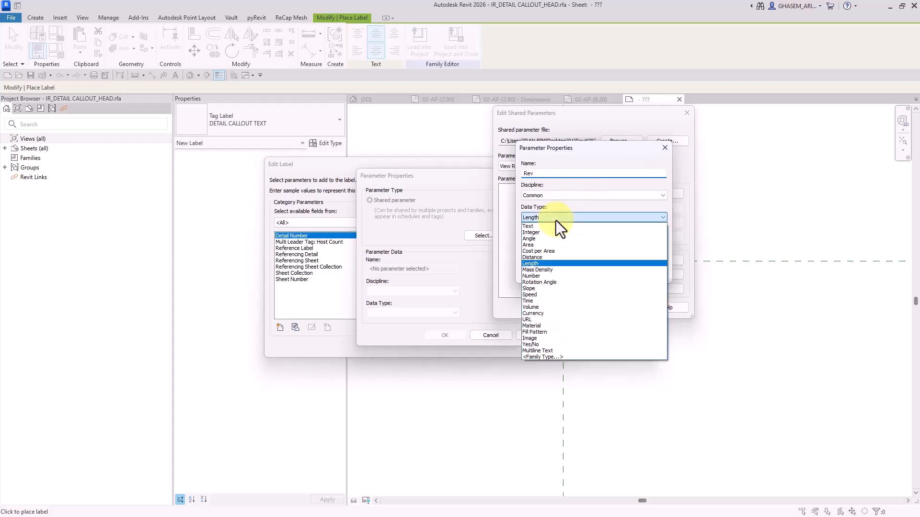
click(561, 264)
click(598, 270)
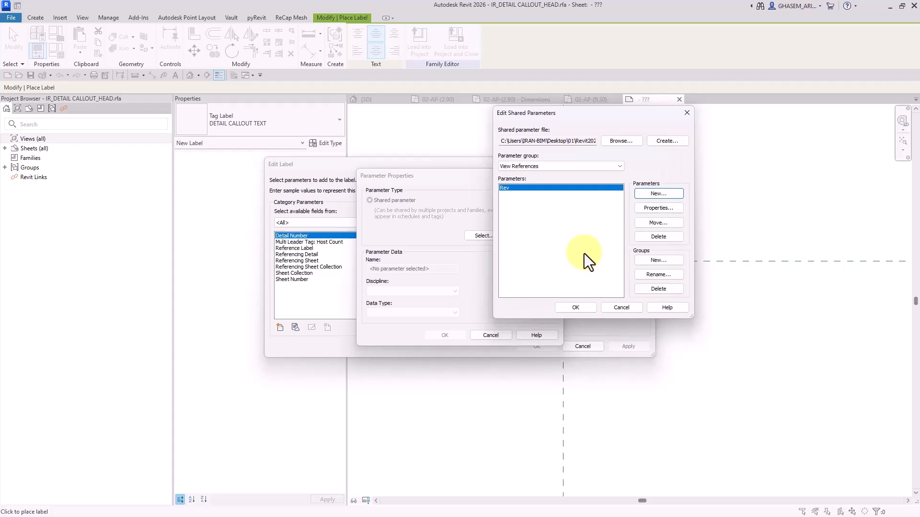
Accept the shared parameter Rev and add it to the new label's parameters
click(582, 308)
click(430, 343)
click(447, 338)
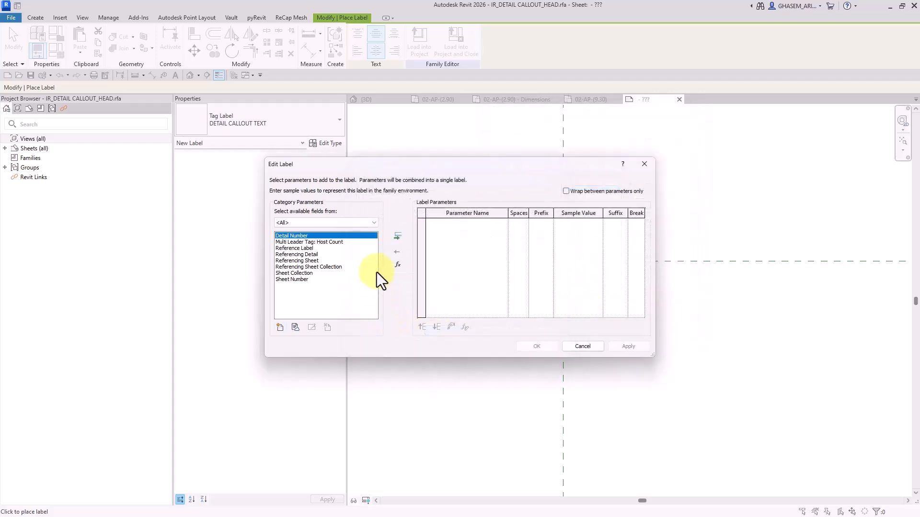
click(376, 273)
click(397, 236)
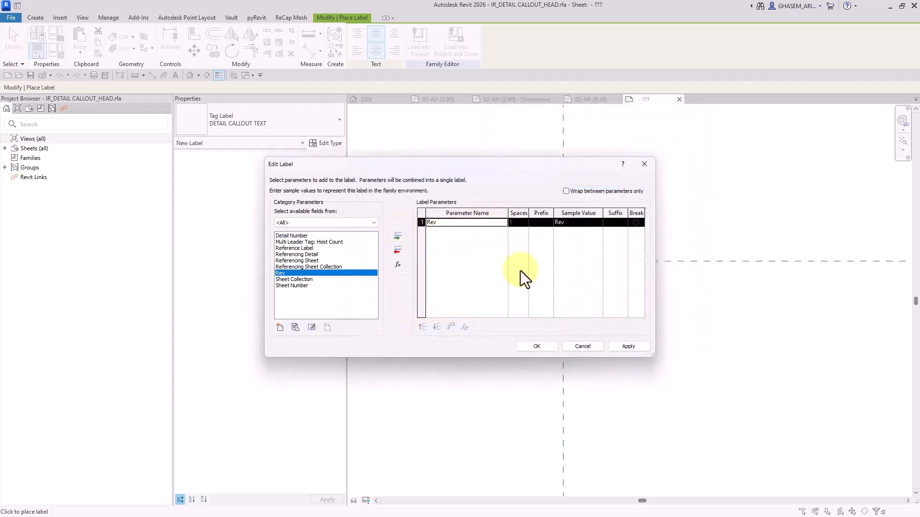
Give the label's Rev parameter the prefix "REV." and finish editing the label
click(540, 223)
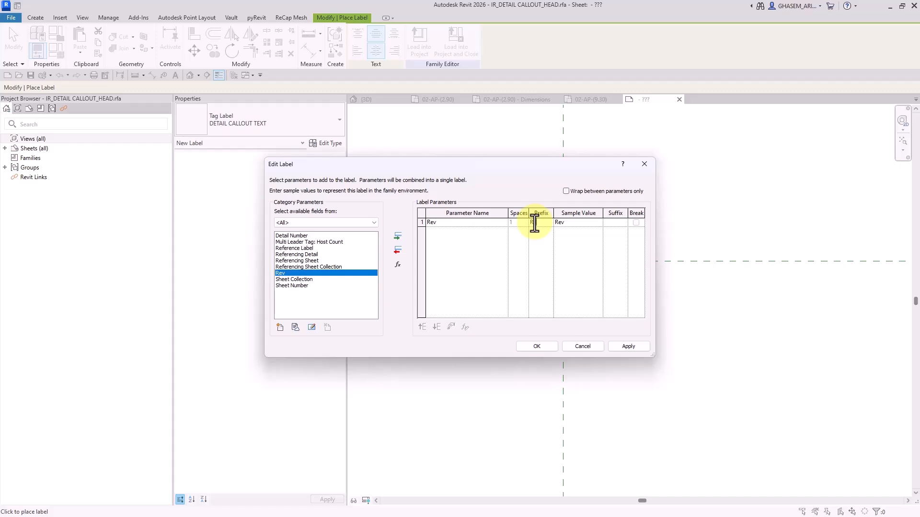
click(545, 243)
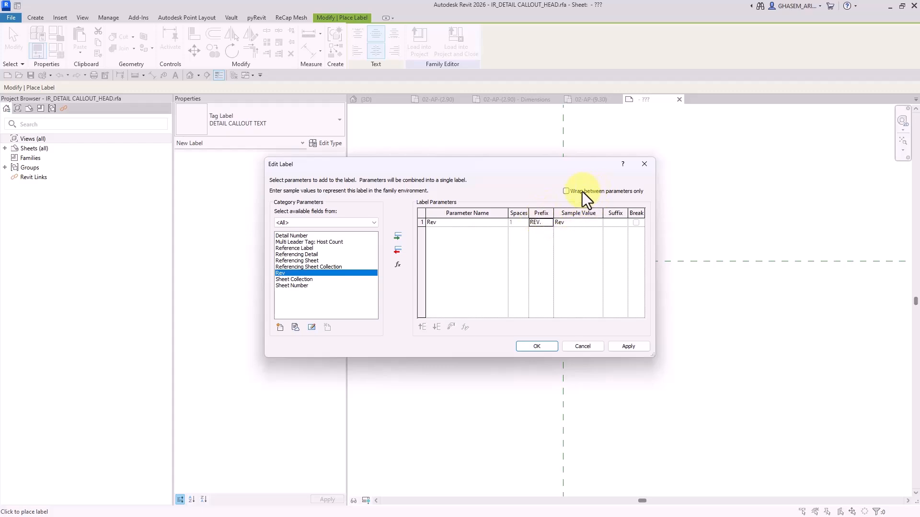
click(531, 347)
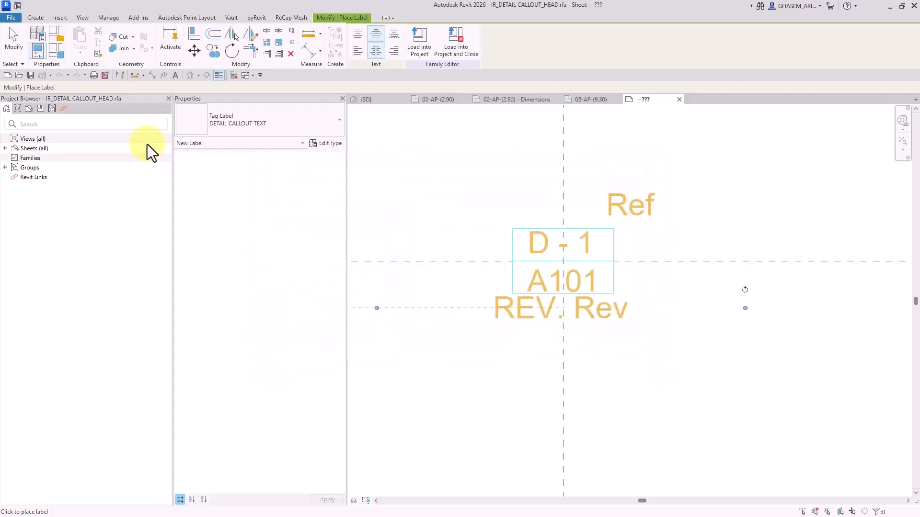
Duplicate the type of the REV. label below the A101 box under the name REV
click(14, 41)
click(484, 308)
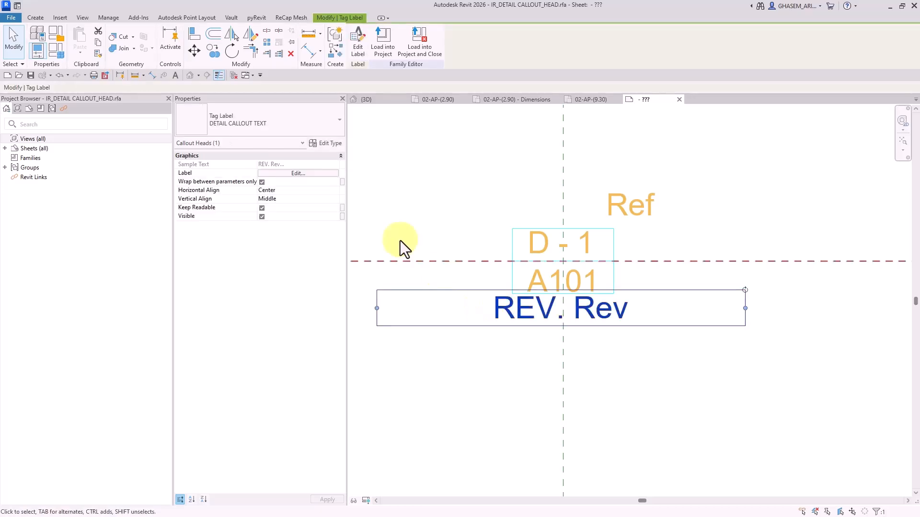
click(323, 145)
click(406, 87)
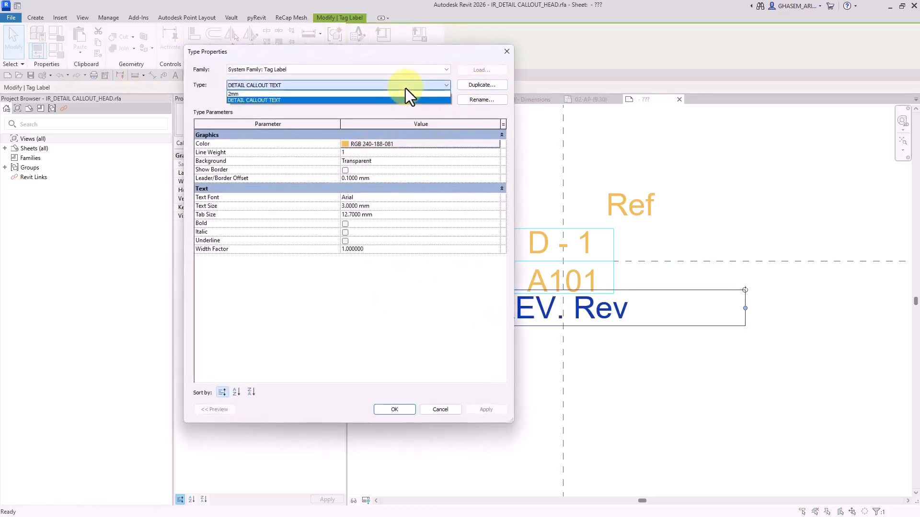
click(405, 87)
click(479, 85)
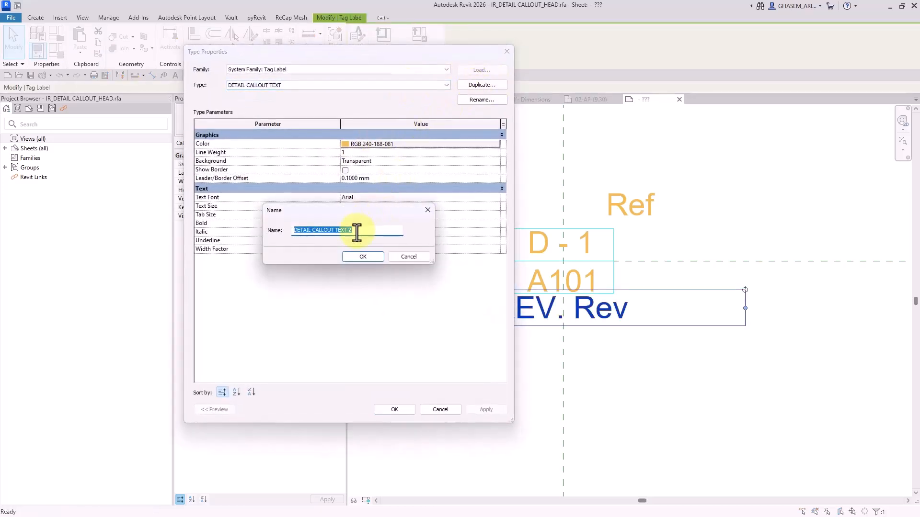
text(REV)
click(366, 254)
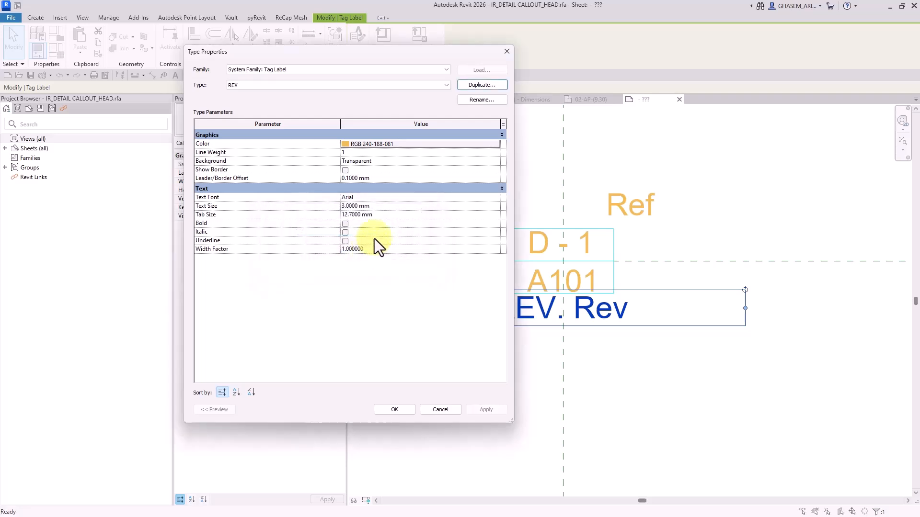
Set the REV label type's text size to 1.5 mm and apply it
click(388, 207)
text(1.5)
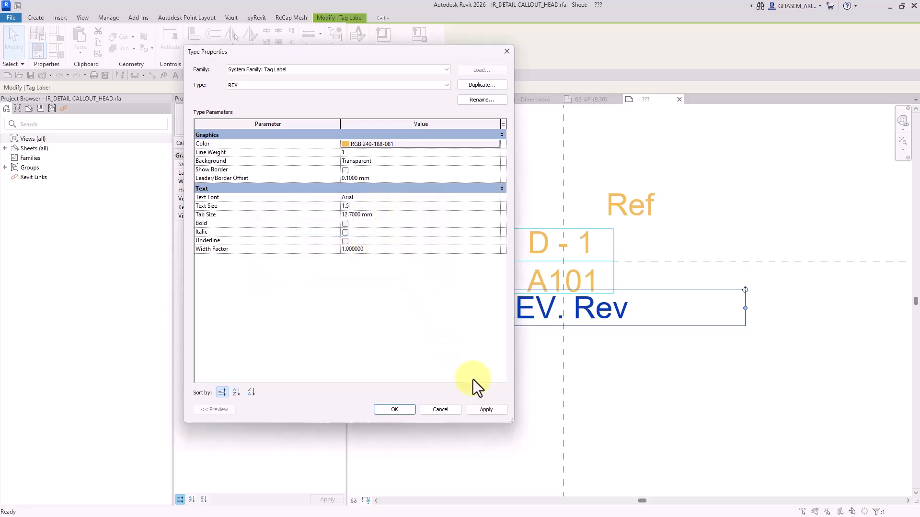
click(491, 410)
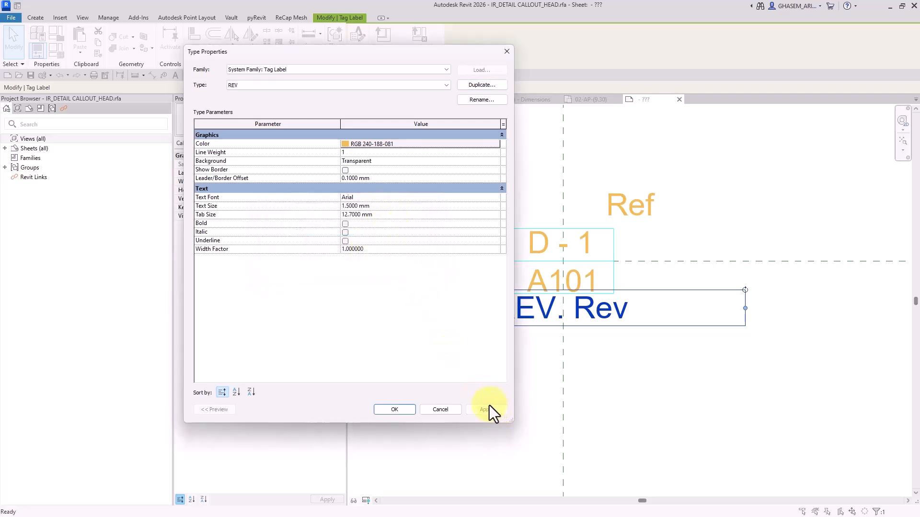
click(401, 411)
Adjust the REV. label so it sits centred directly beneath the A101 box of the callout head
drag(444, 309, 556, 294)
scroll(545, 324, up, 2)
click(545, 325)
click(550, 298)
click(636, 338)
scroll(636, 338, down, 2)
middle_drag(637, 340, 630, 358)
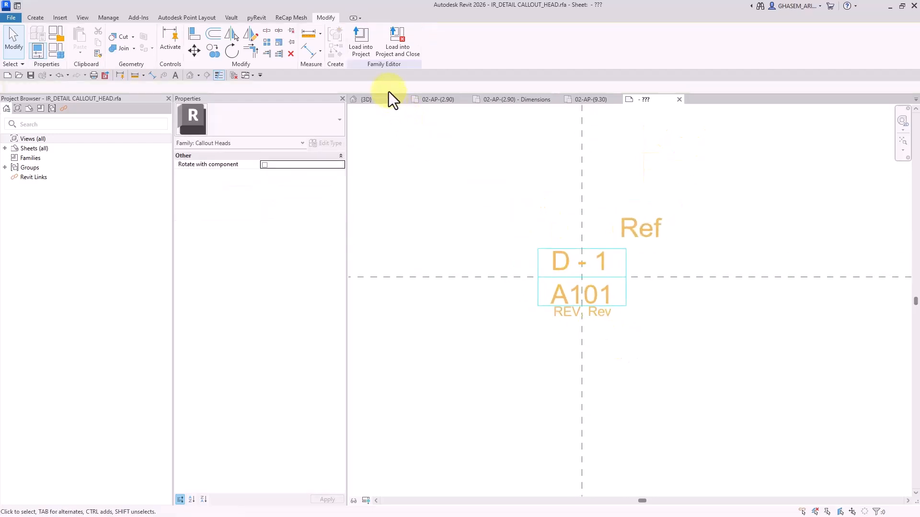
Load the edited callout head family into ARC-Project-26061400-v3.rvt
click(366, 39)
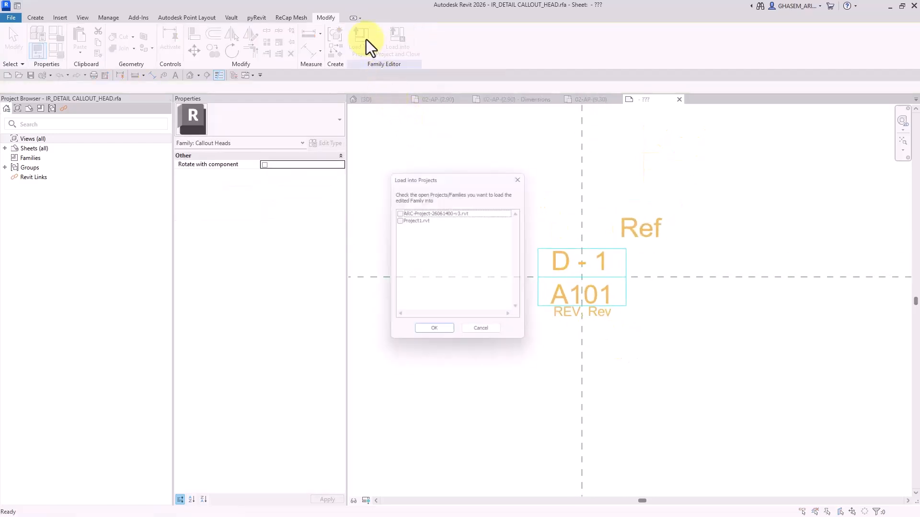
click(397, 213)
click(444, 334)
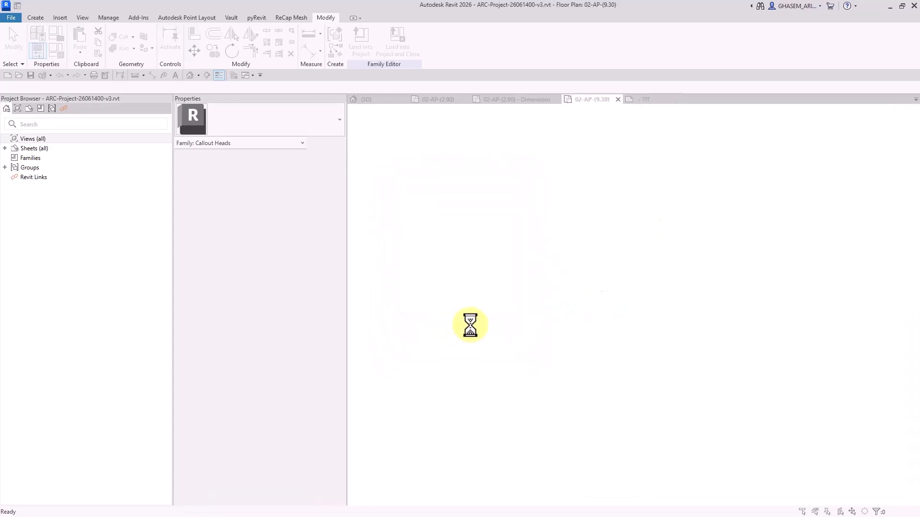
click(421, 238)
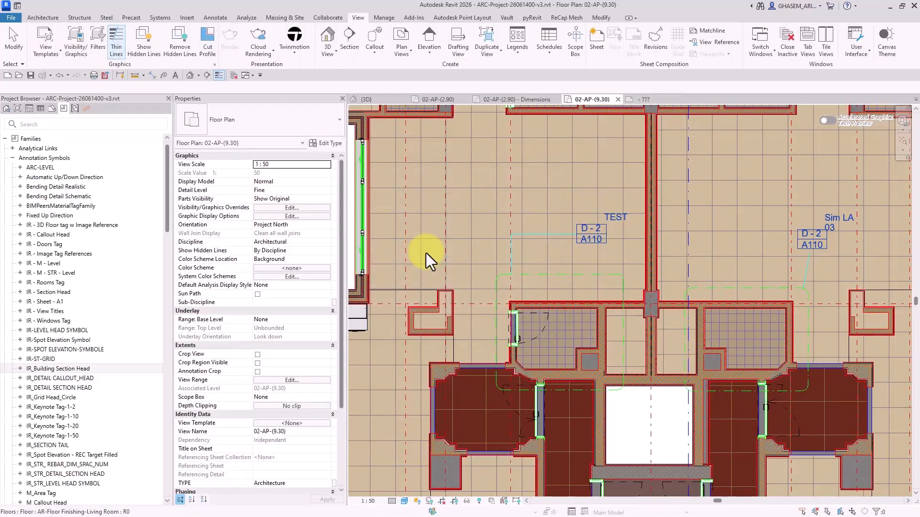
Select the TEST callout and start a new project parameter from the shared parameter Rev in the View References group
click(551, 234)
scroll(594, 250, up, 3)
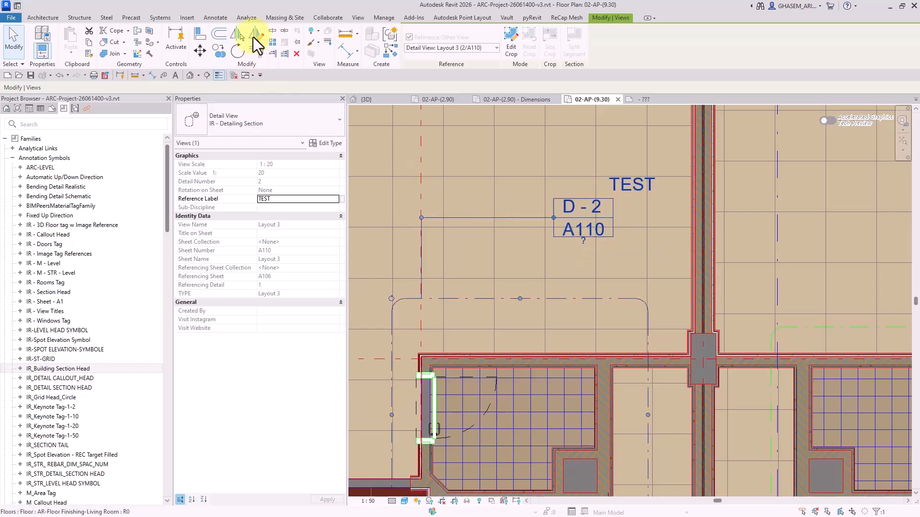
click(357, 19)
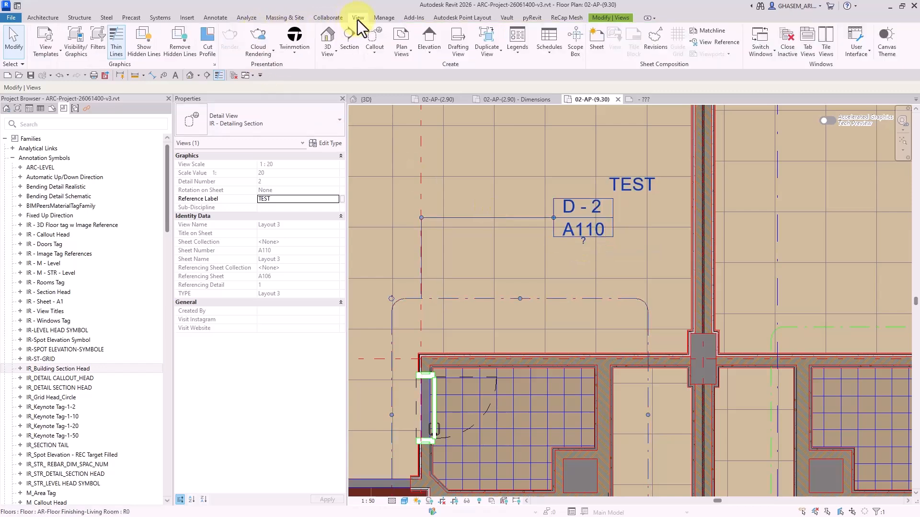
click(381, 18)
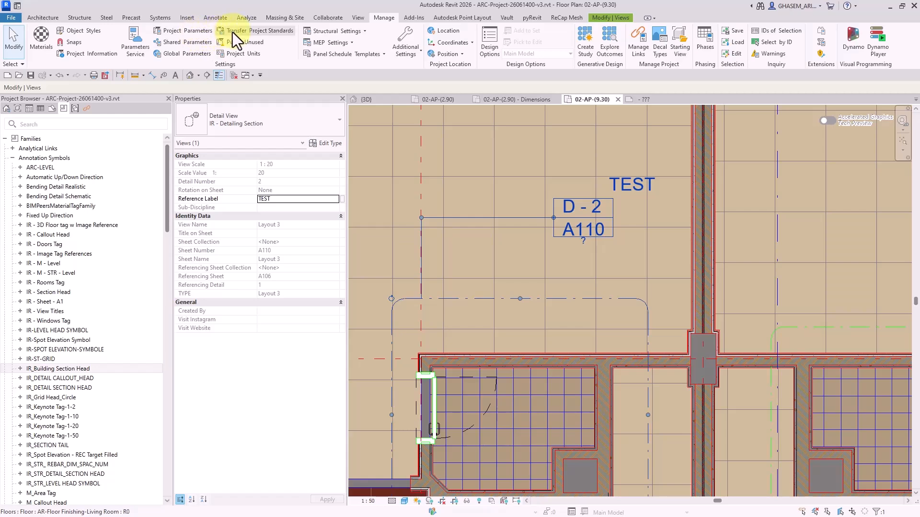
click(188, 31)
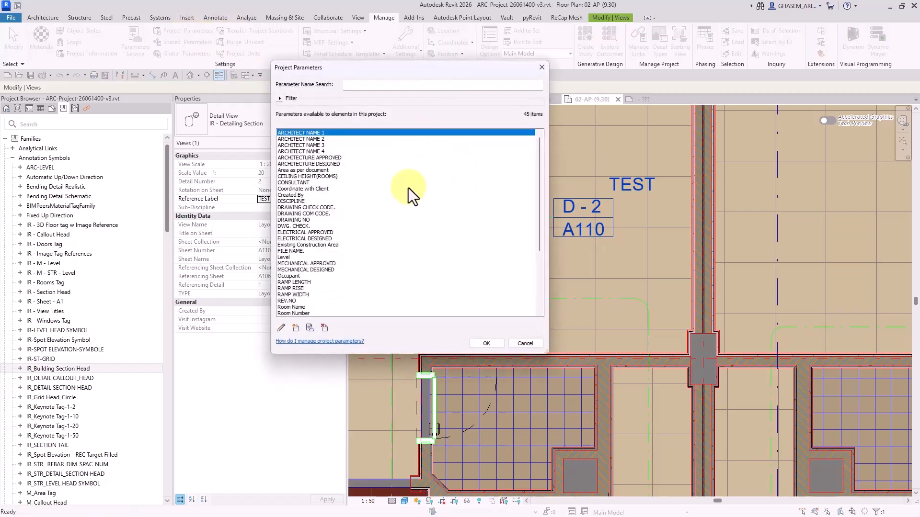
click(296, 328)
click(254, 138)
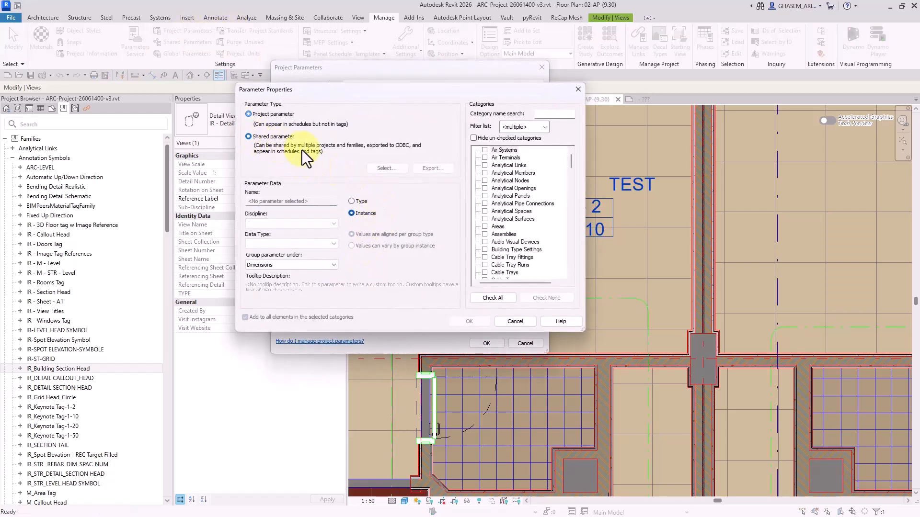
click(384, 169)
click(346, 182)
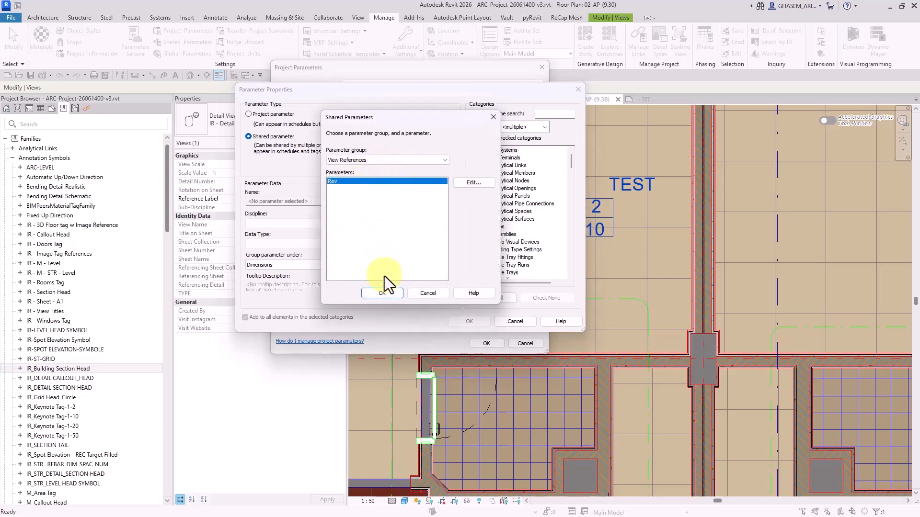
click(381, 292)
Group the Rev parameter under Identity Data, assign it to the Views category and add it to the project
click(288, 266)
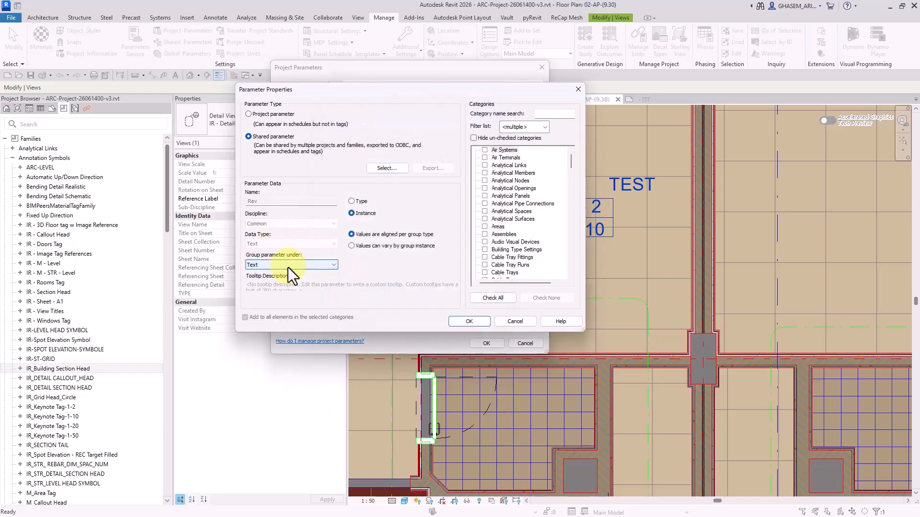
key(i)
click(520, 206)
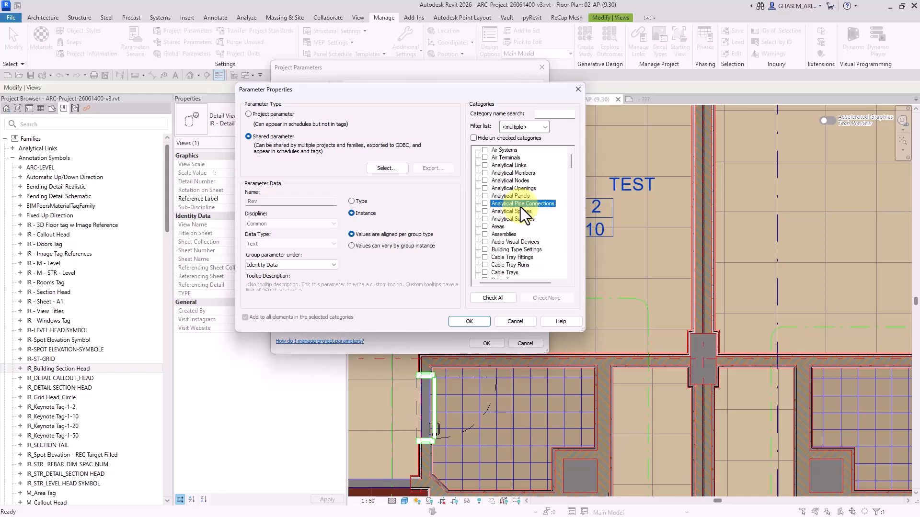
key(v)
click(486, 250)
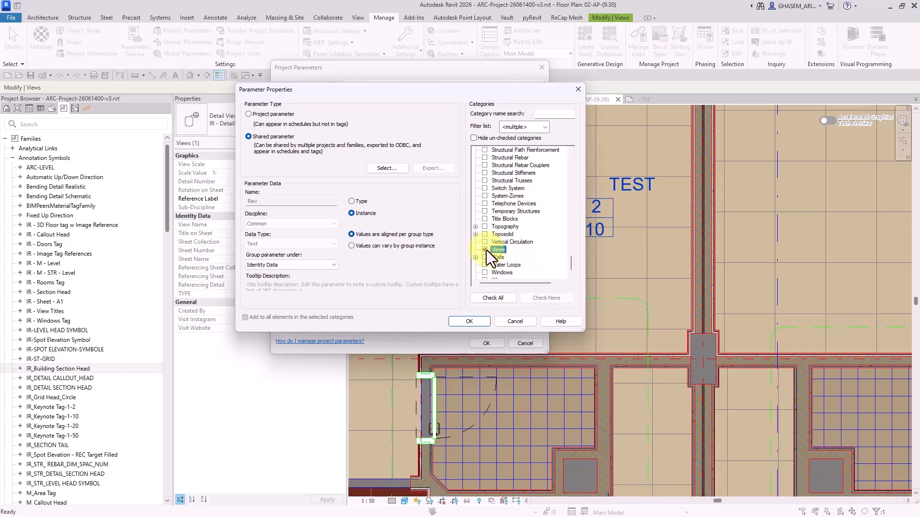
click(473, 319)
click(484, 343)
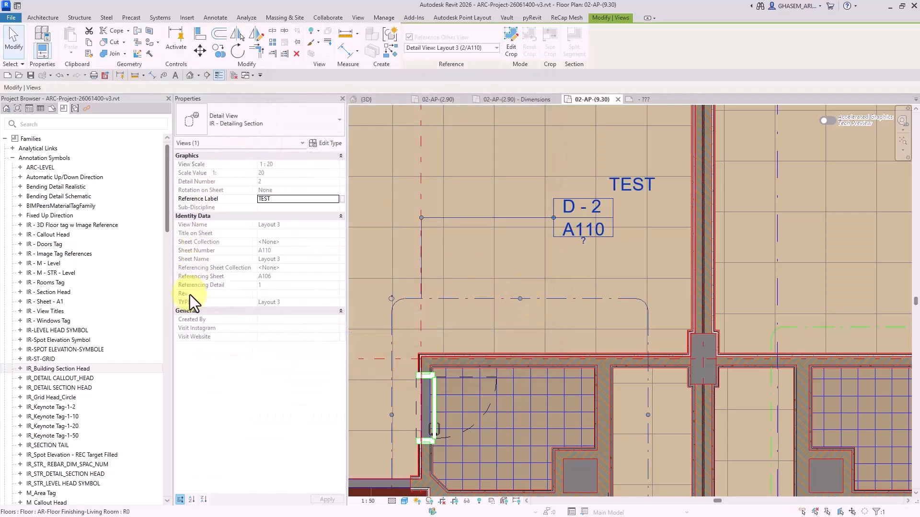
Go to the Layout 3 detail view referenced by the TEST callout and set its Rev parameter to P01
right_click(546, 299)
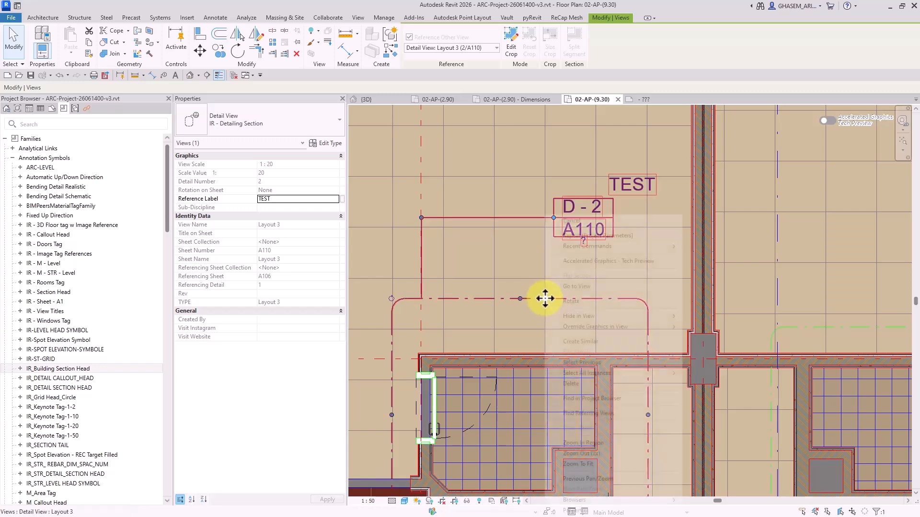
click(592, 291)
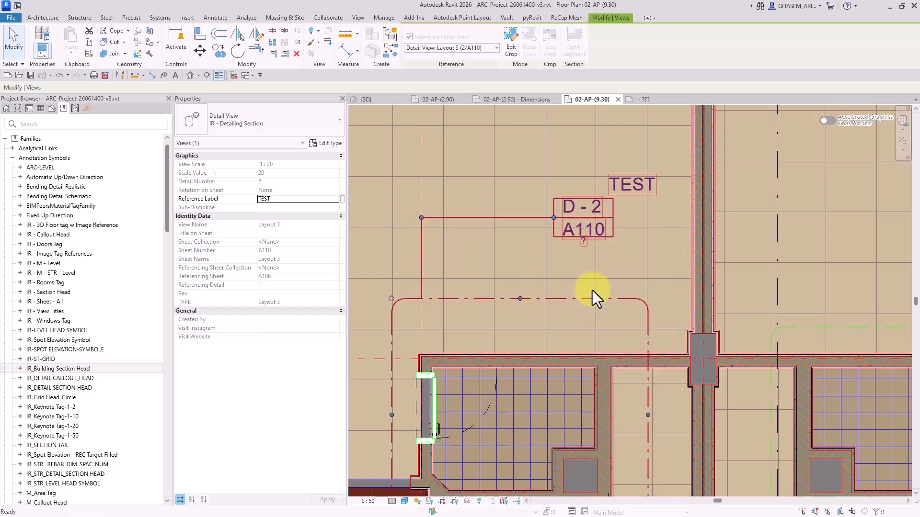
scroll(230, 345, down, 5)
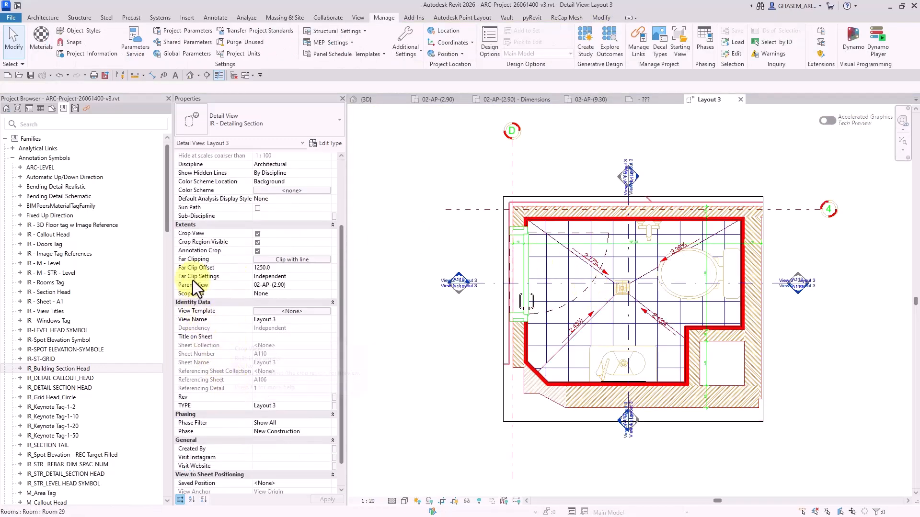
click(272, 397)
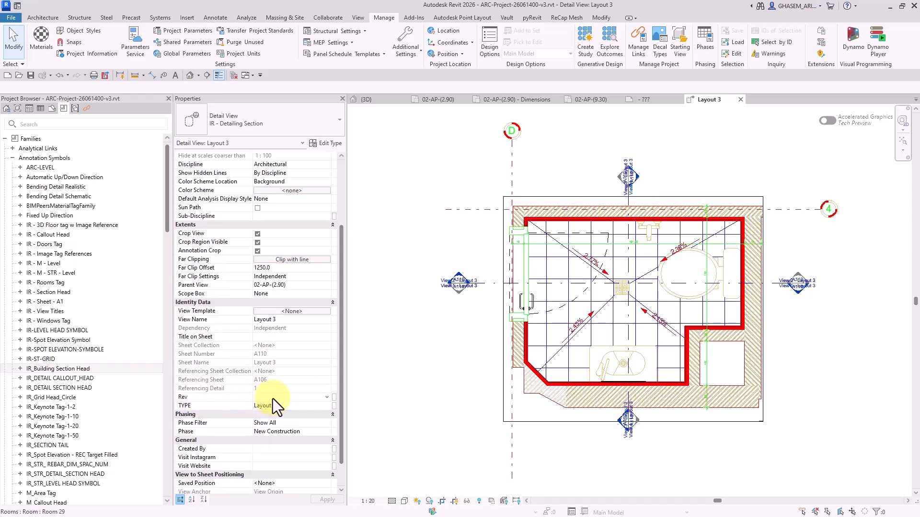
text(P0)
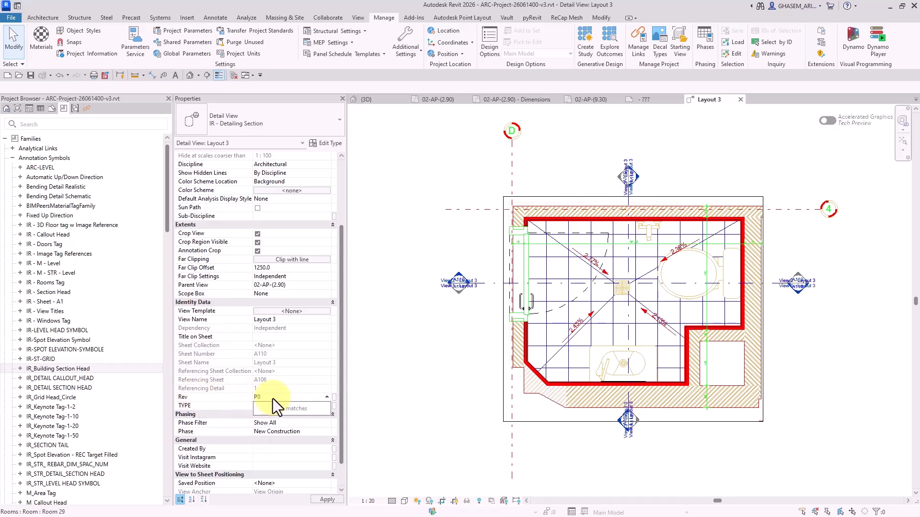
text(1)
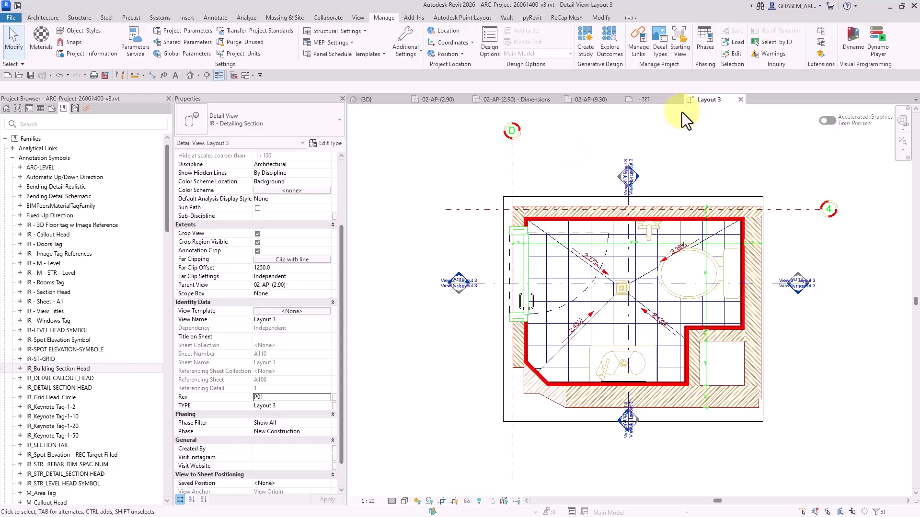
Return to plan 02-AP-(9.30) and copy the section head family's name from the section tag type used by section B-B
click(593, 100)
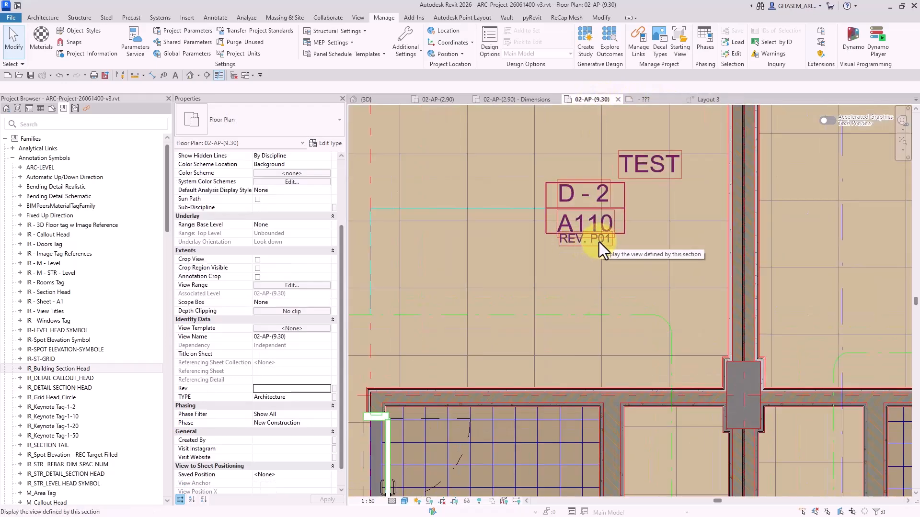
scroll(599, 242, down, 6)
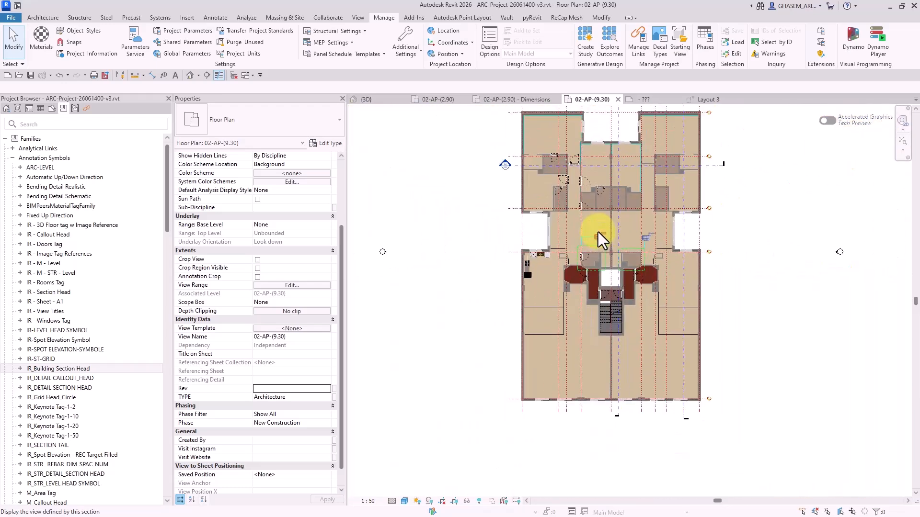
scroll(517, 194, up, 5)
click(513, 194)
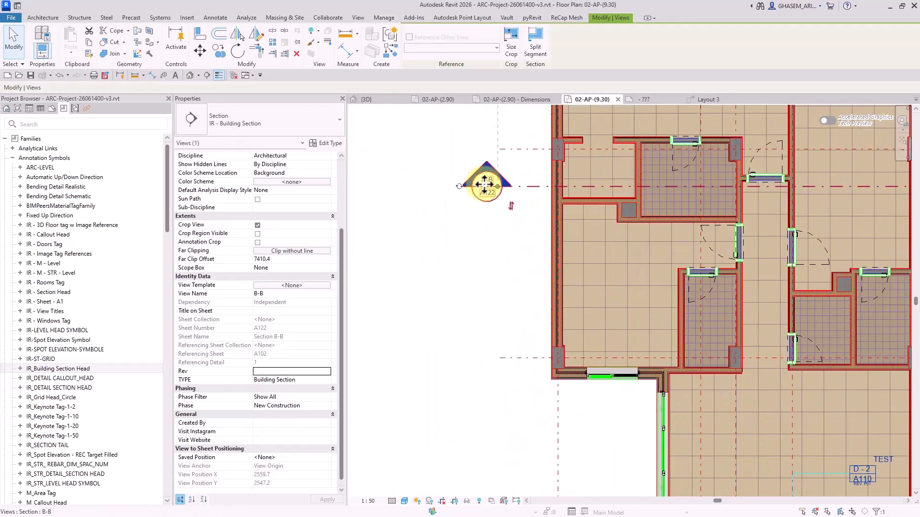
click(326, 143)
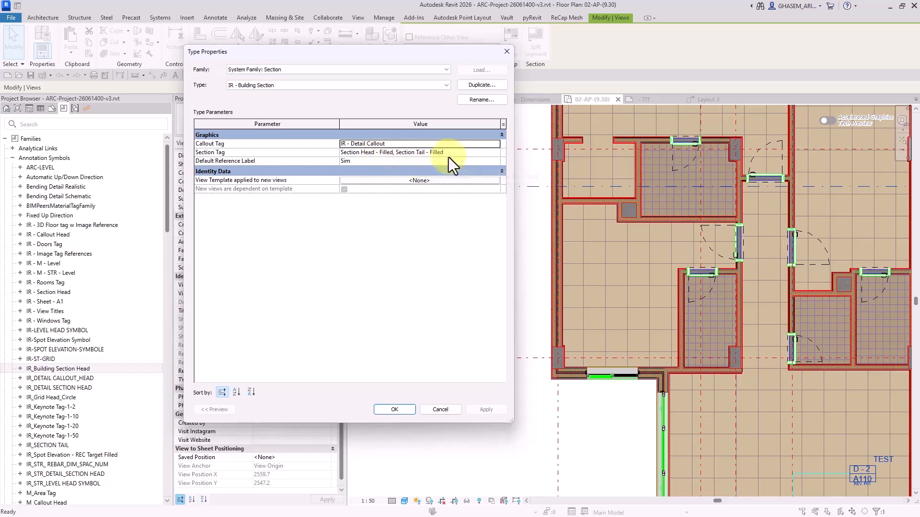
click(455, 153)
click(496, 152)
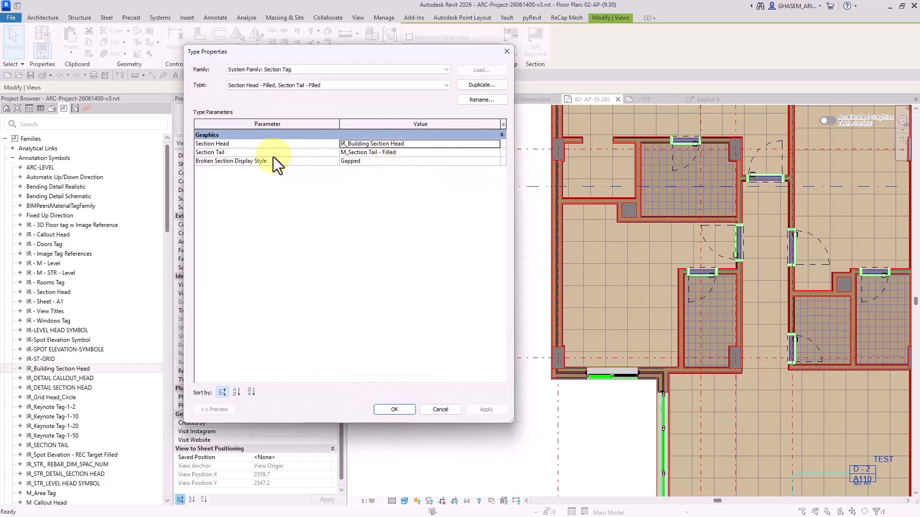
click(421, 145)
key(ctrl+c)
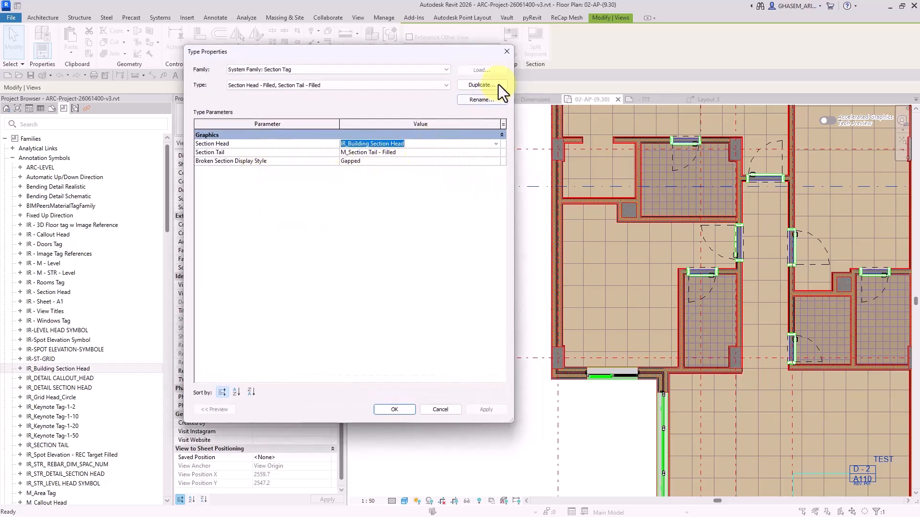
click(506, 52)
click(506, 54)
click(503, 251)
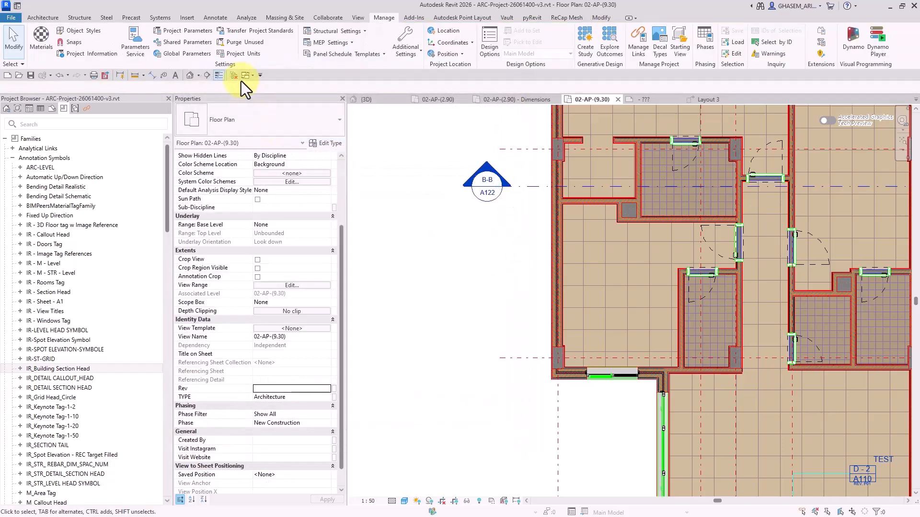
Close the inactive views and the callout head family without saving changes to IR_DETAIL CALLOUT_HEAD.rfa
click(234, 76)
click(524, 101)
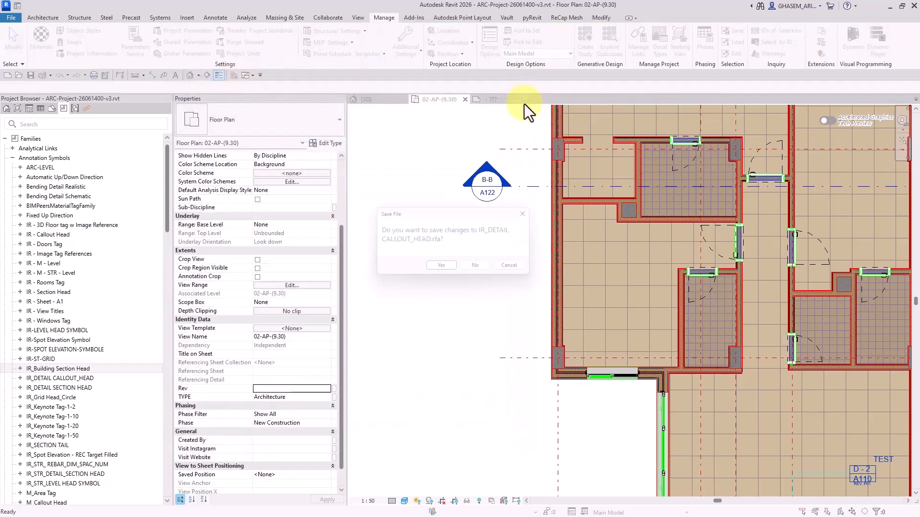
click(481, 269)
Find the IR_Building Section Head family in the project and open it for editing
click(93, 126)
key(ctrl+v)
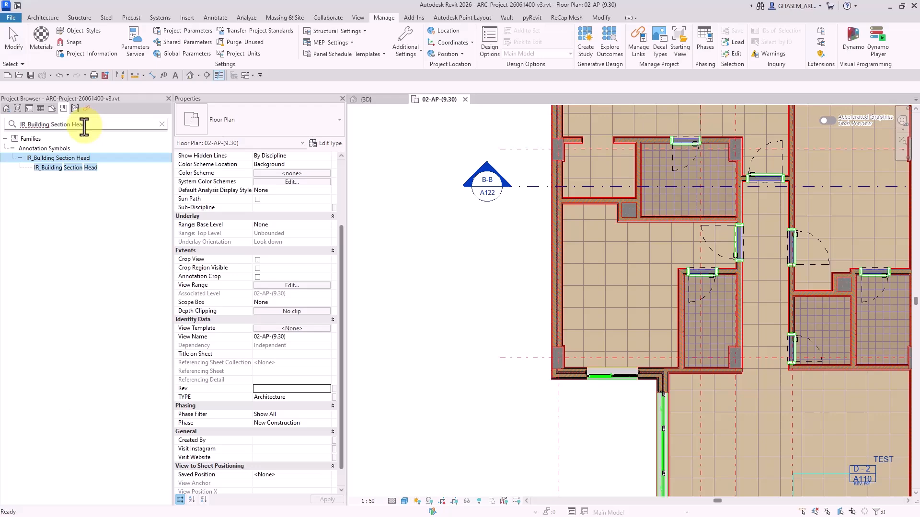
right_click(59, 157)
click(89, 200)
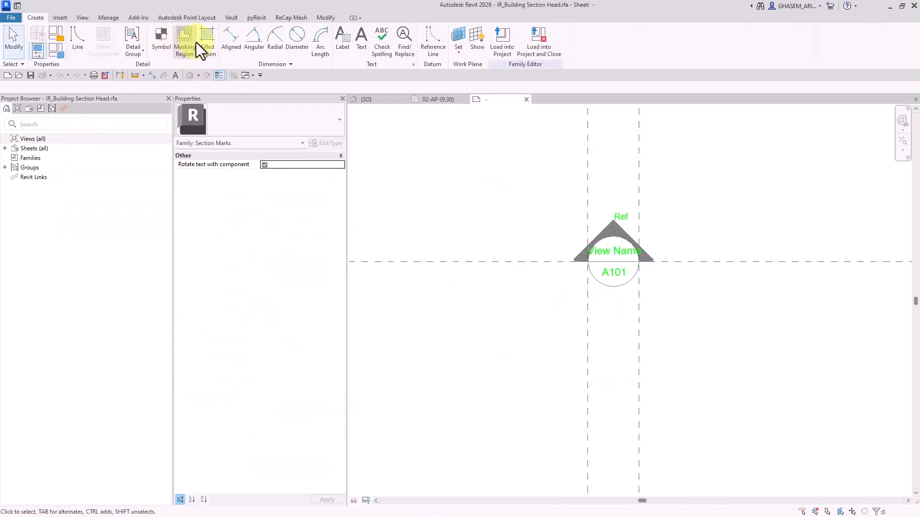
Place a label showing the shared parameter Rev centred below the section head's circle
click(341, 52)
scroll(598, 297, up, 2)
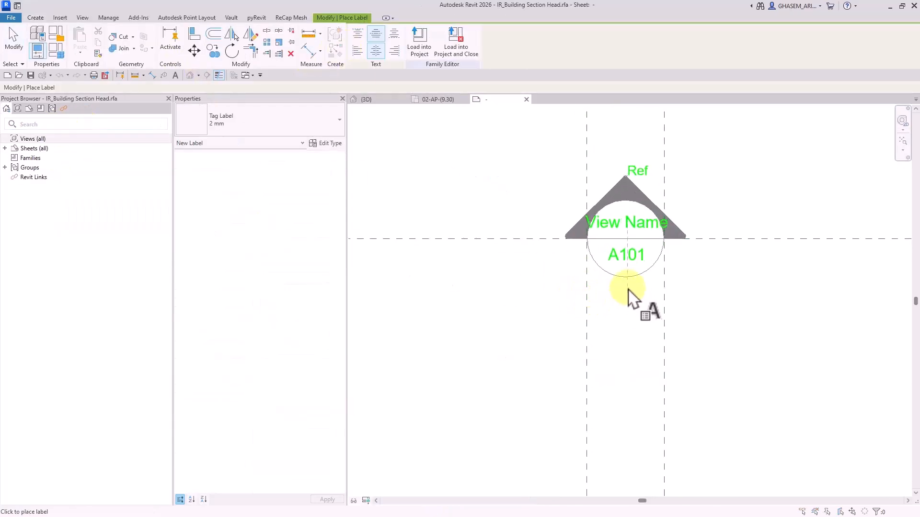
click(628, 301)
click(279, 327)
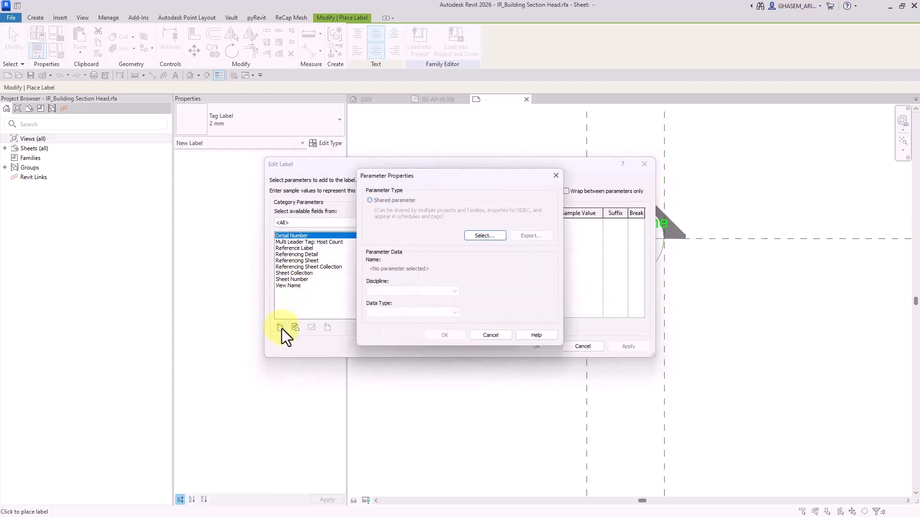
click(485, 235)
click(428, 342)
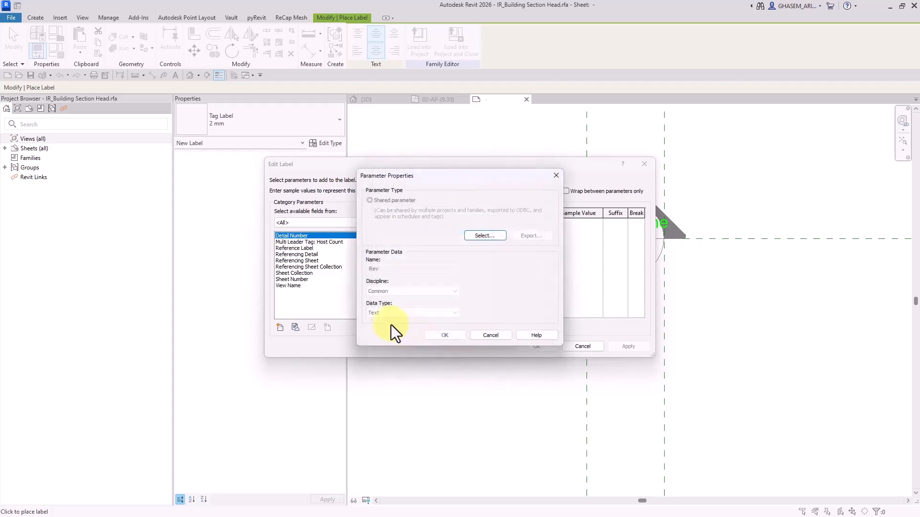
click(445, 336)
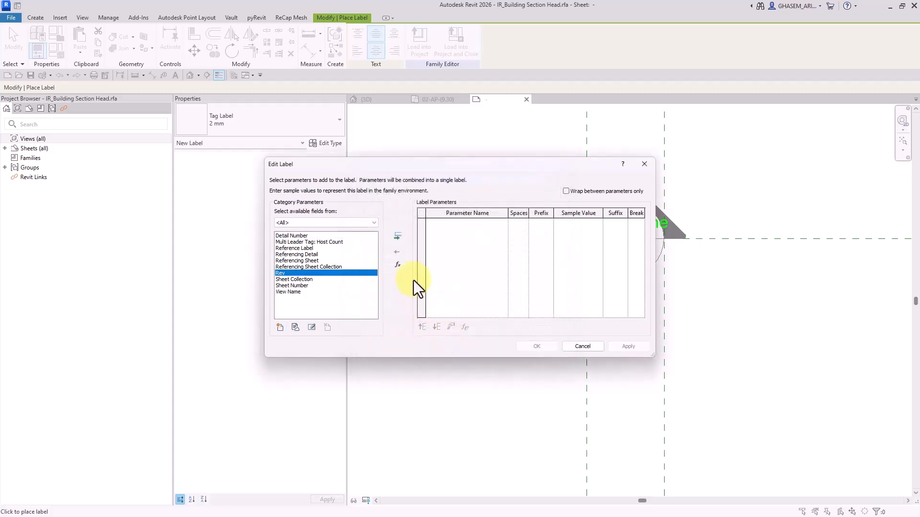
click(397, 237)
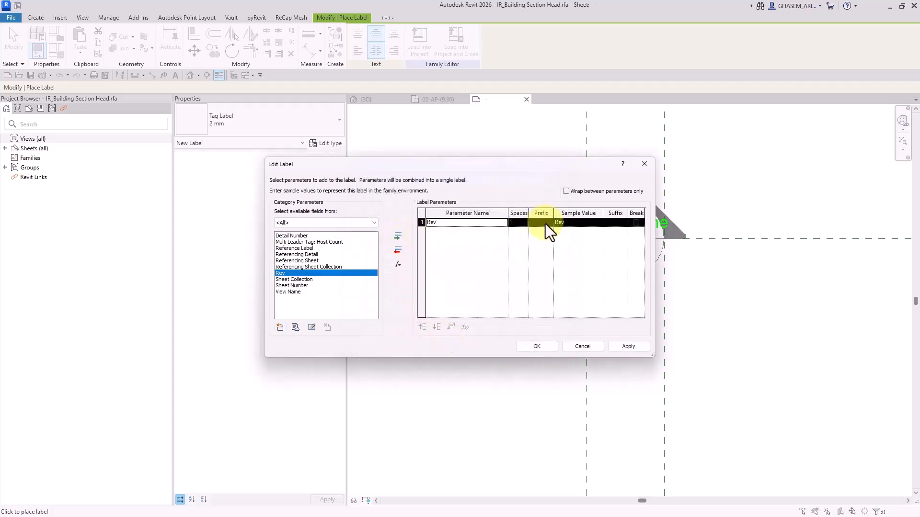
click(551, 347)
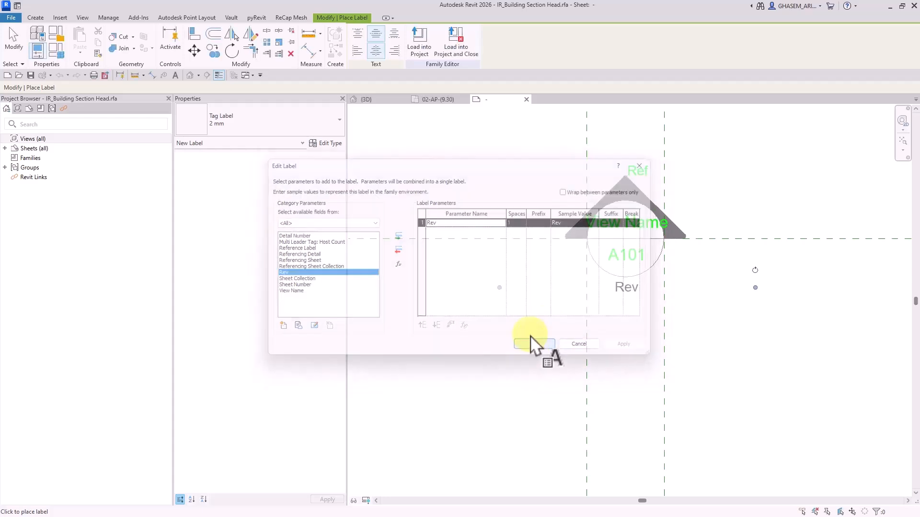
click(17, 58)
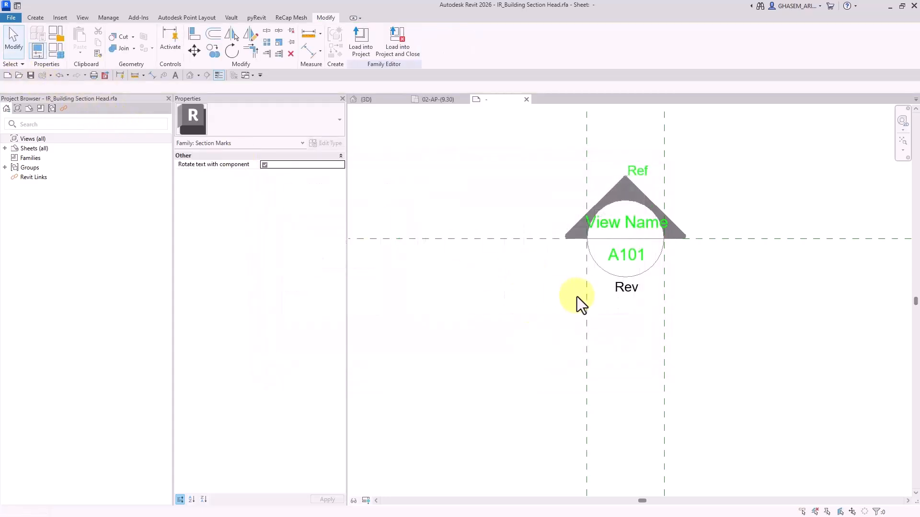
Load the edited section head family into ARC-Project-26061400-v3.rvt, overwriting the existing version
click(611, 287)
click(444, 177)
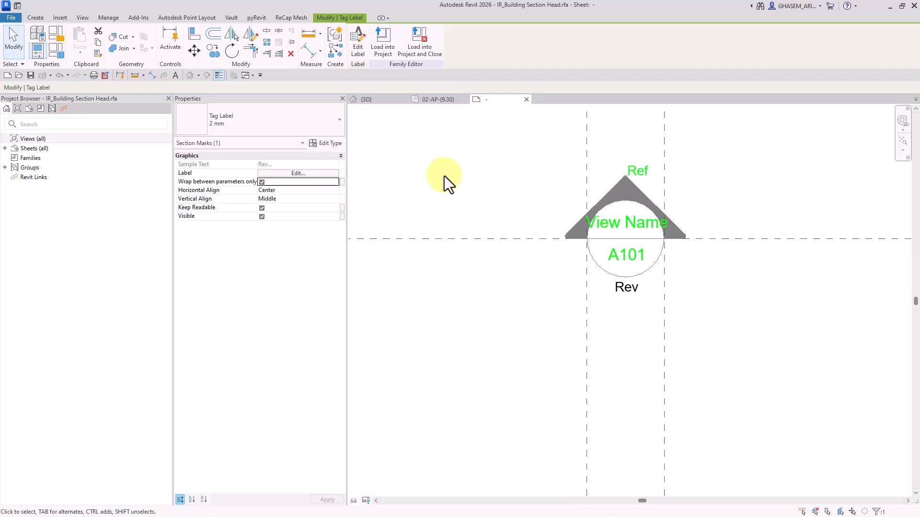
click(367, 46)
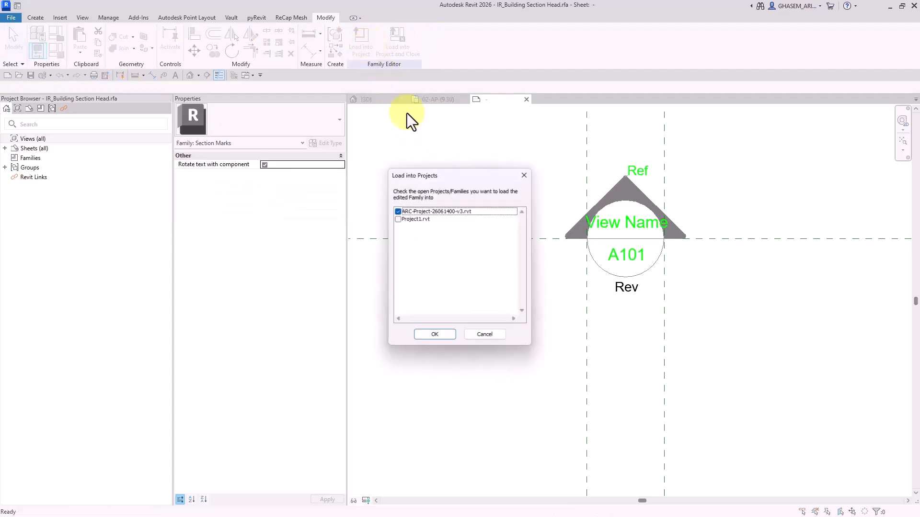
click(443, 337)
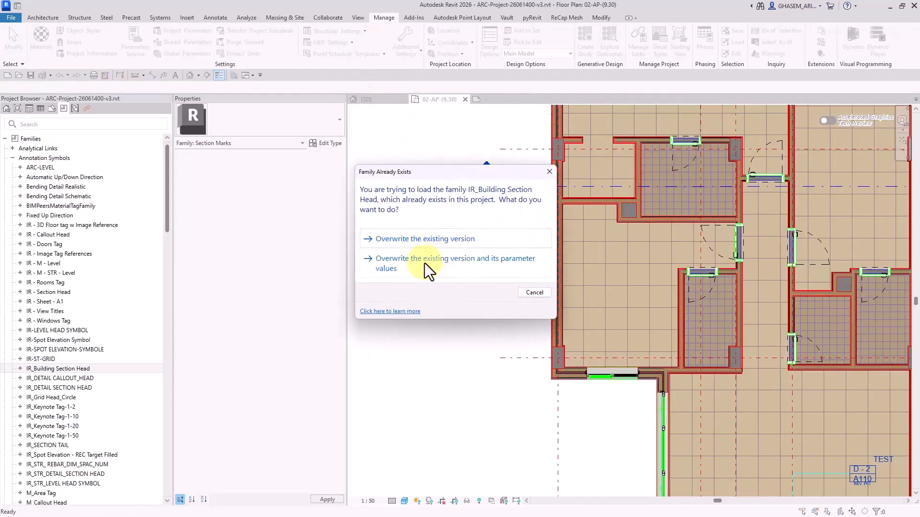
click(416, 240)
Set the Rev parameter of section B-B to "Refer to typical view" and check the label under its head
click(529, 187)
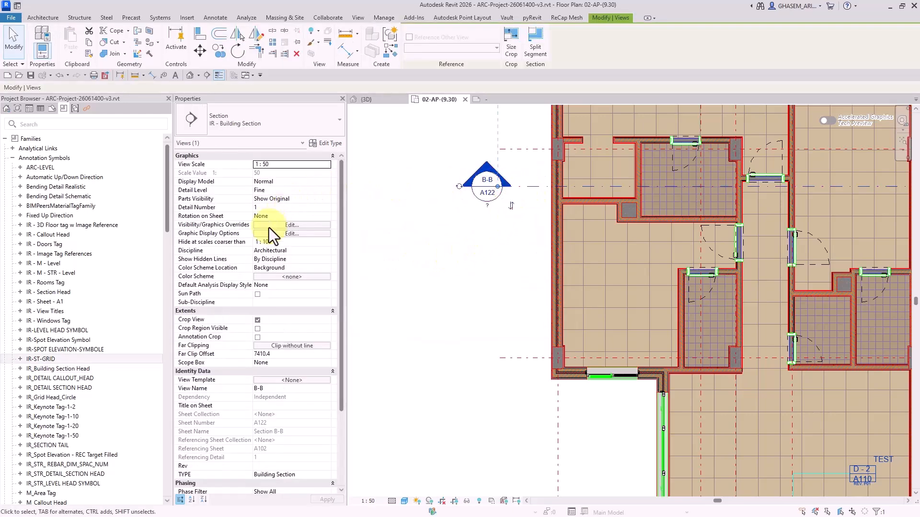
click(409, 228)
click(525, 191)
scroll(288, 278, down, 4)
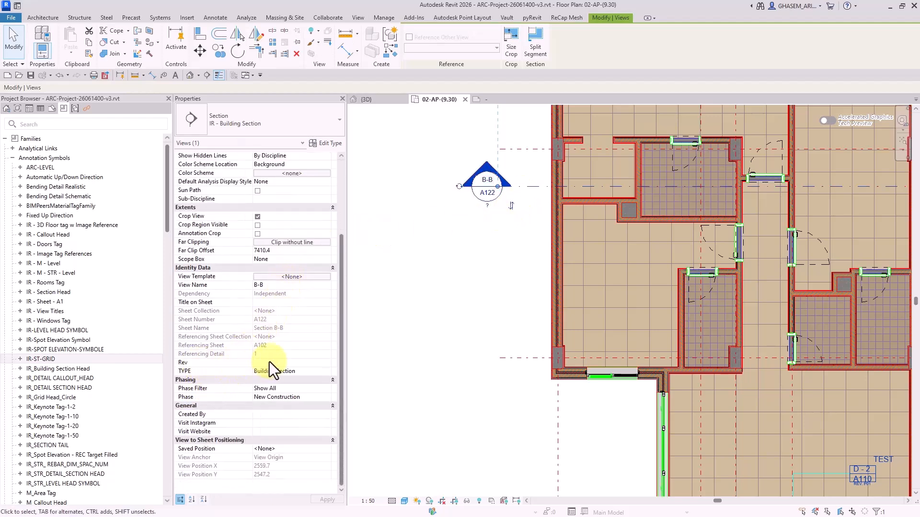
click(269, 363)
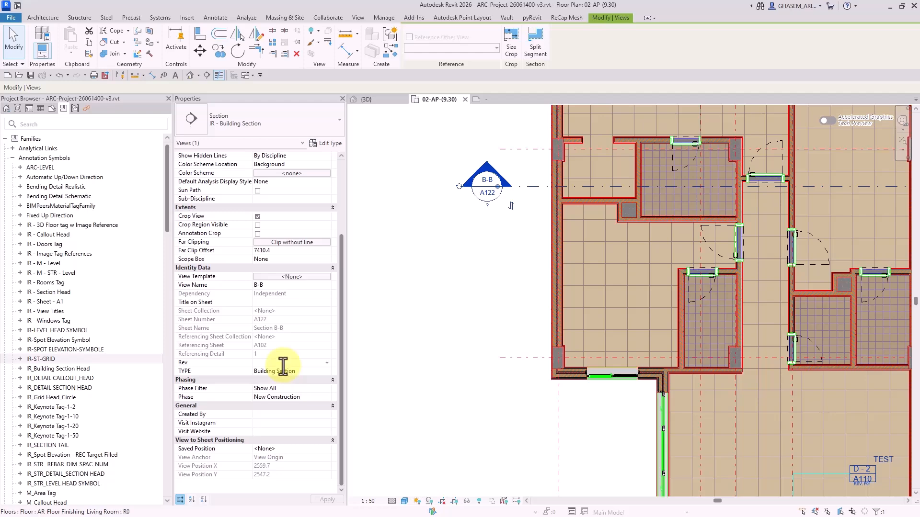
text(Refer to typical view)
key(Return)
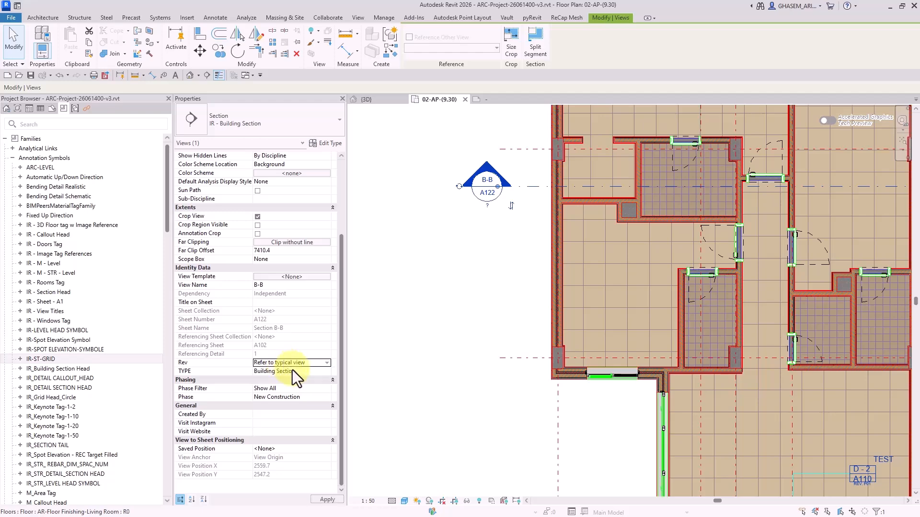
scroll(486, 211, up, 2)
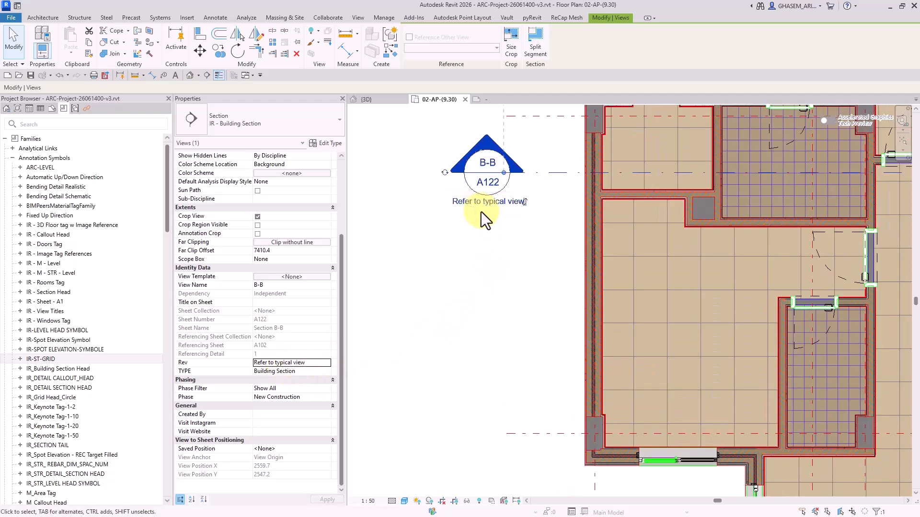
click(486, 240)
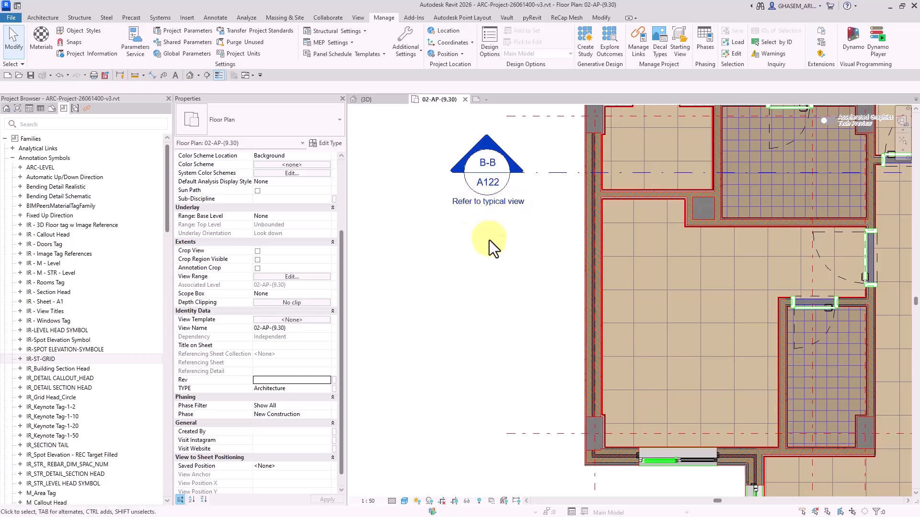
scroll(489, 237, down, 4)
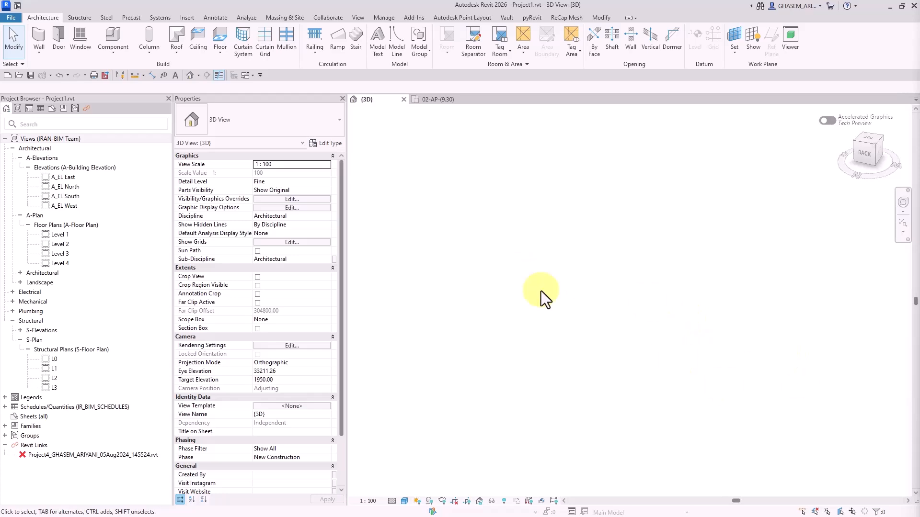
Open the Level 1 floor plan of Project1.rvt and start a toposolid of type Grassland - 1200mm with a rectangular boundary
double_click(56, 236)
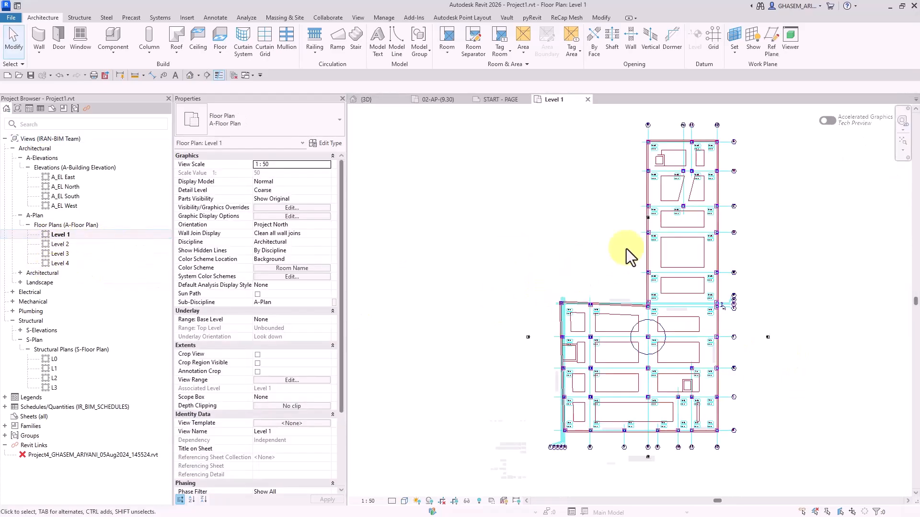
scroll(585, 248, down, 2)
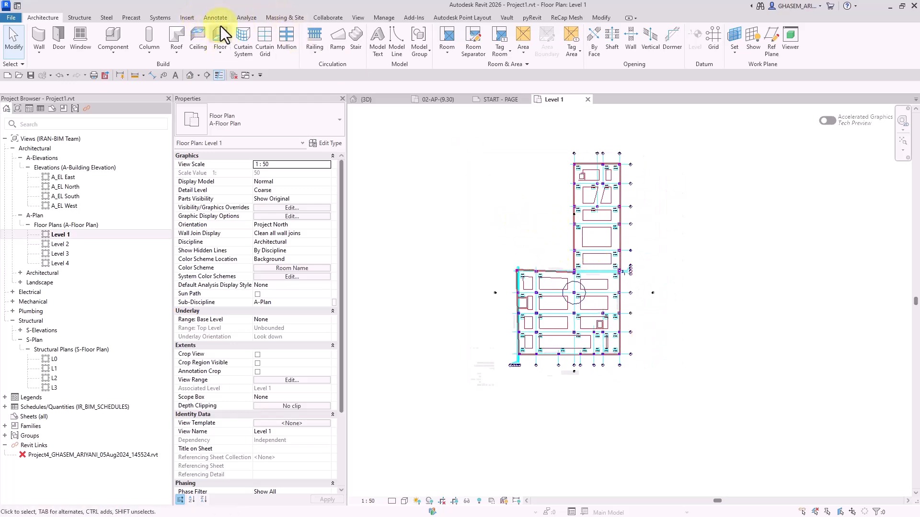
click(289, 19)
click(278, 33)
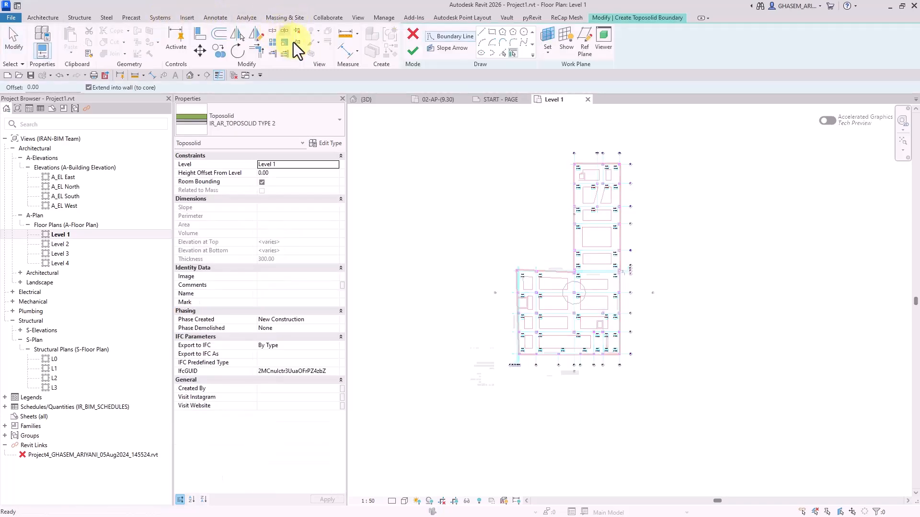
click(492, 32)
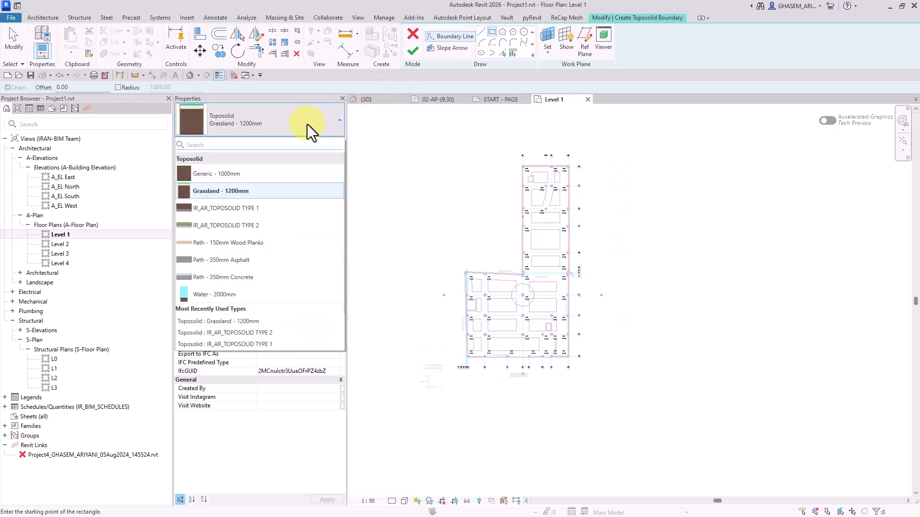
click(306, 124)
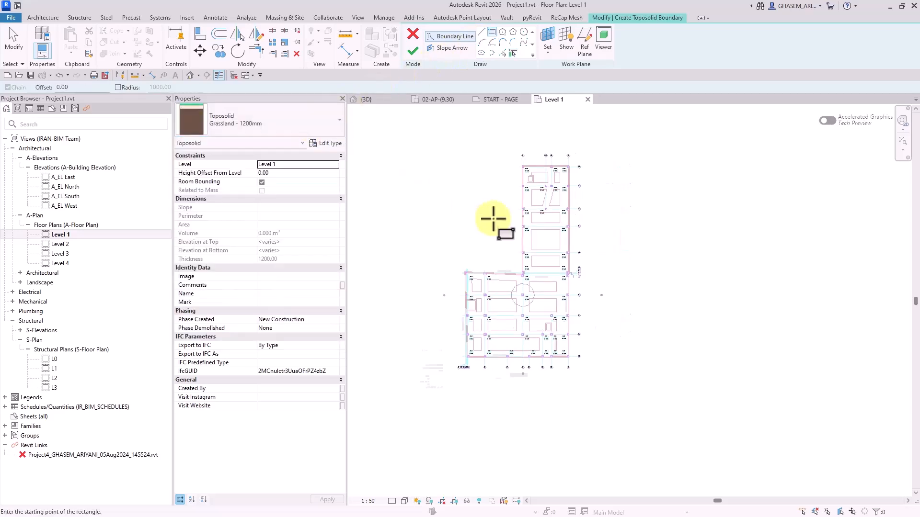
Sketch a square toposolid boundary about 21 m per side beside the building's narrow upper wing and finish the toposolid
middle_drag(499, 211, 519, 226)
scroll(523, 220, up, 2)
click(534, 183)
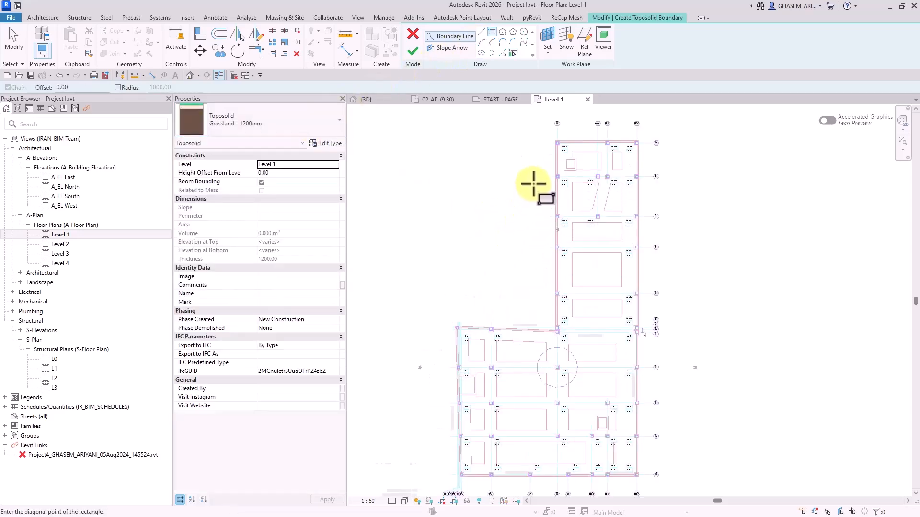
click(418, 299)
click(412, 49)
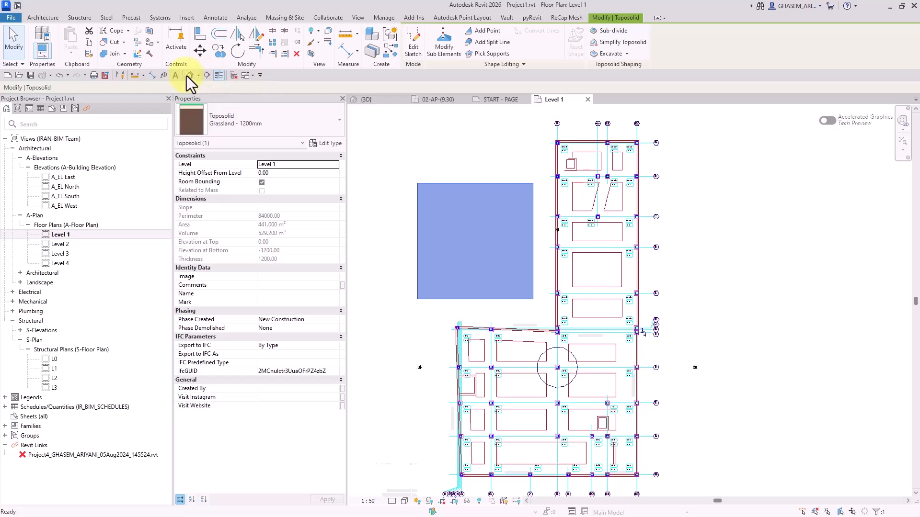
In the 3D view seen from above, add six points around the toposolid's centre with a 1000 mm offset from surface
click(191, 76)
click(871, 147)
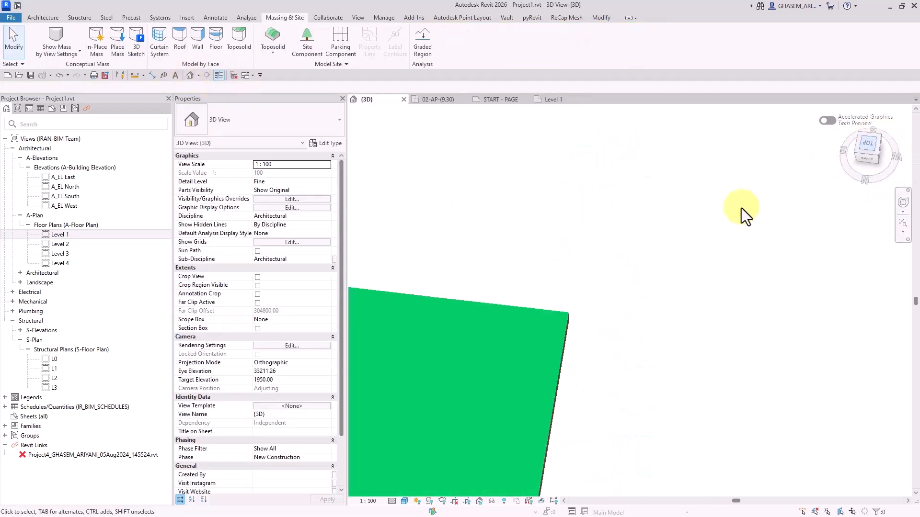
click(649, 282)
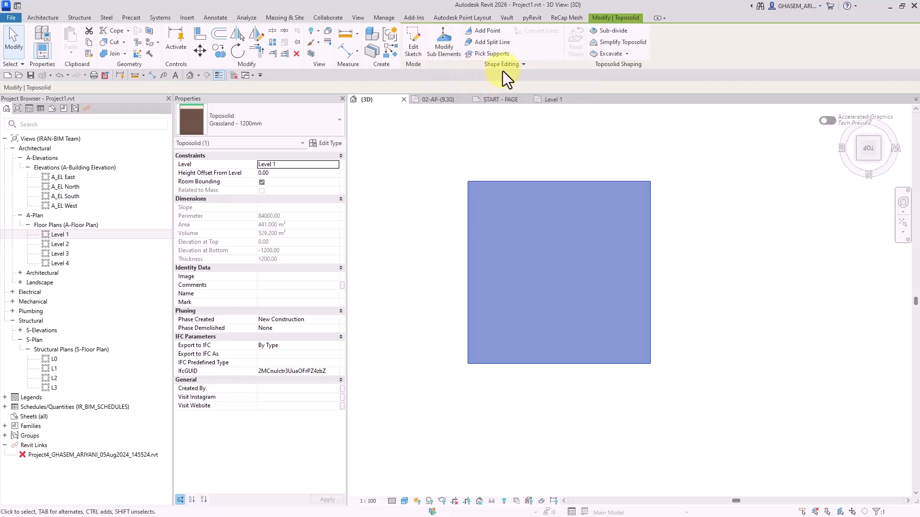
click(458, 43)
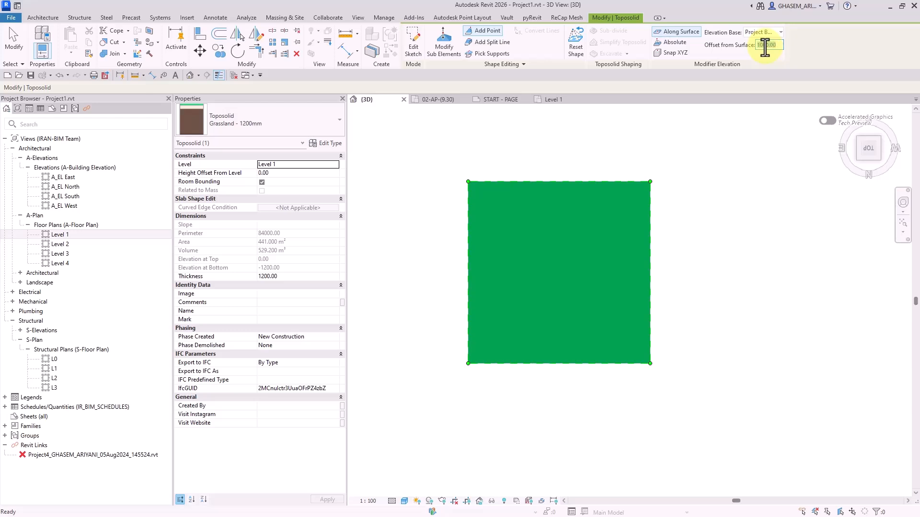
scroll(570, 241, up, 2)
click(528, 248)
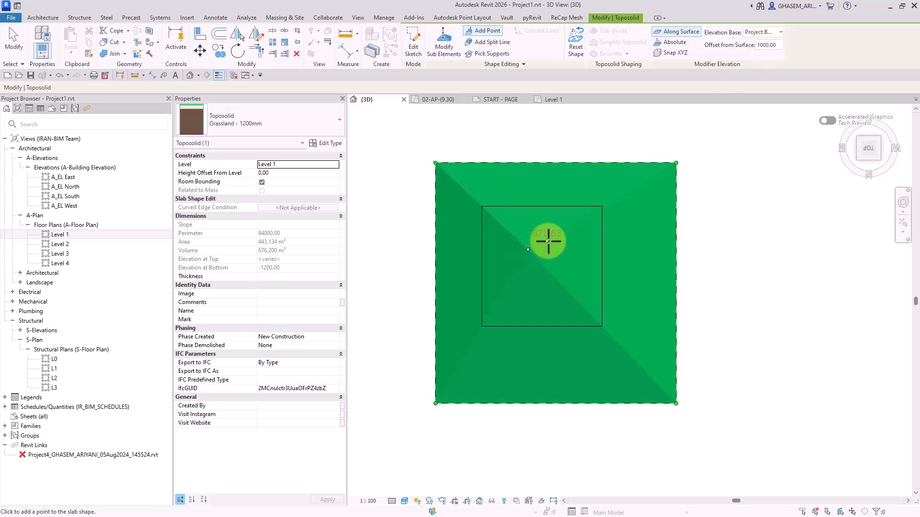
click(548, 241)
click(563, 265)
click(555, 303)
click(531, 296)
click(521, 257)
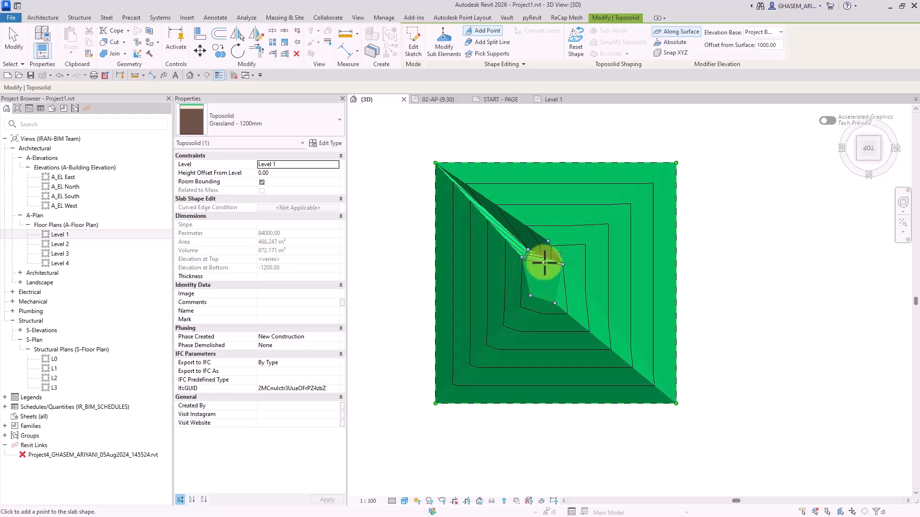
Add two more points near one edge of the toposolid with a 500 mm offset from surface and finish shape editing
click(773, 45)
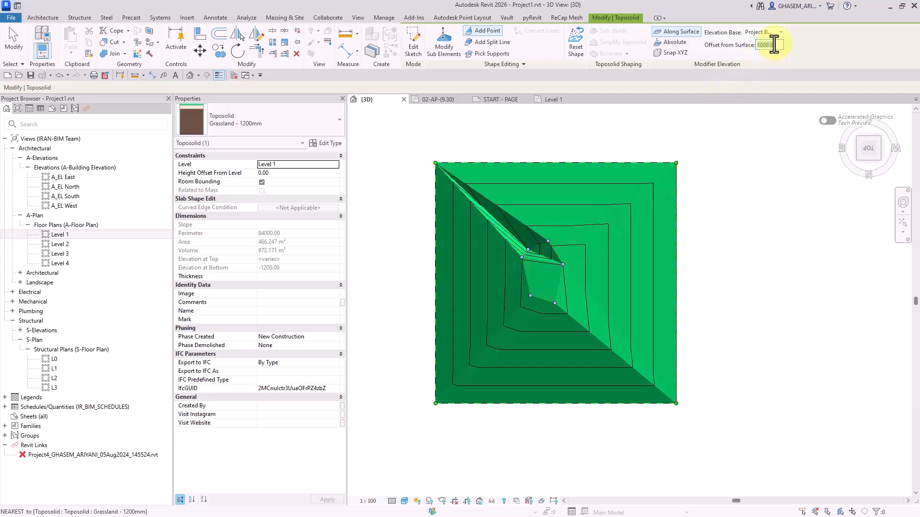
text(500)
click(646, 220)
click(647, 281)
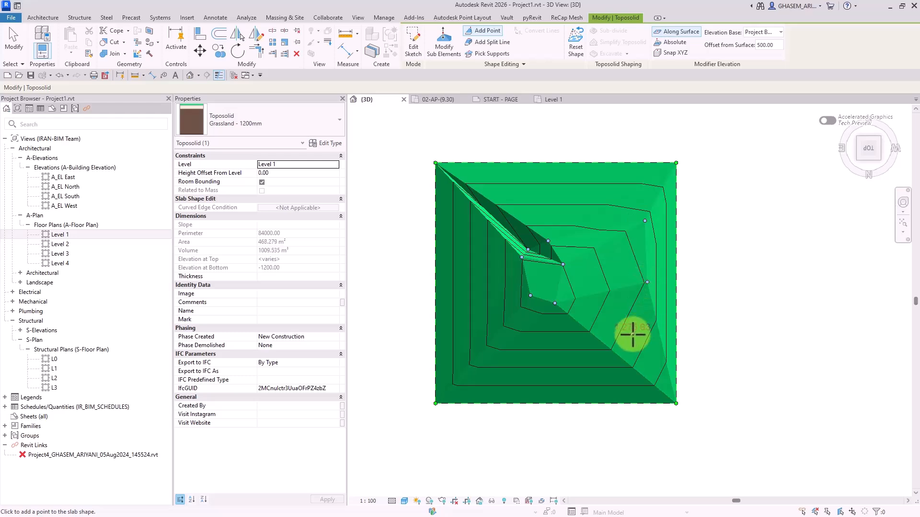
shift+middle_drag(630, 333, 563, 133)
key(Escape)
key(Escape)
key(Escape)
scroll(635, 206, down, 2)
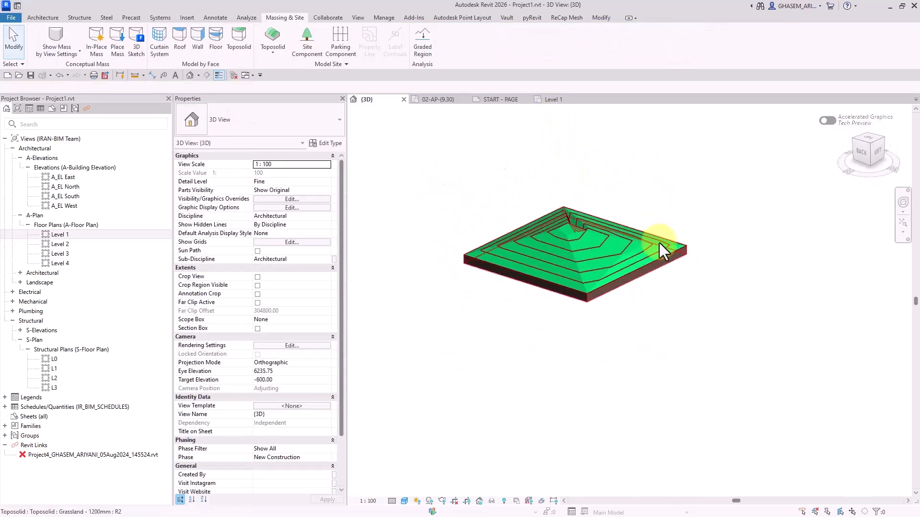
shift+middle_drag(659, 243, 656, 264)
Place a copy of the shaped toposolid beside the original, working from the top view
click(864, 140)
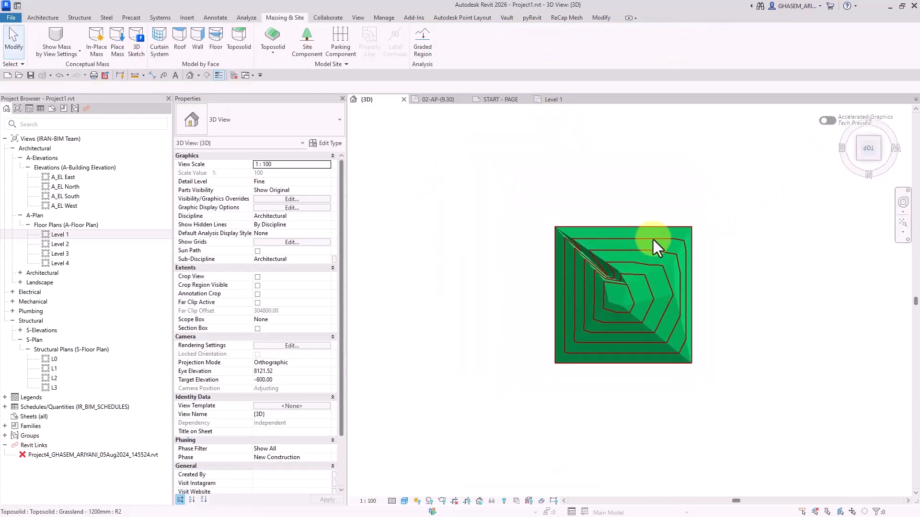
click(564, 251)
ctrl+drag(576, 259, 820, 259)
middle_drag(817, 257, 724, 247)
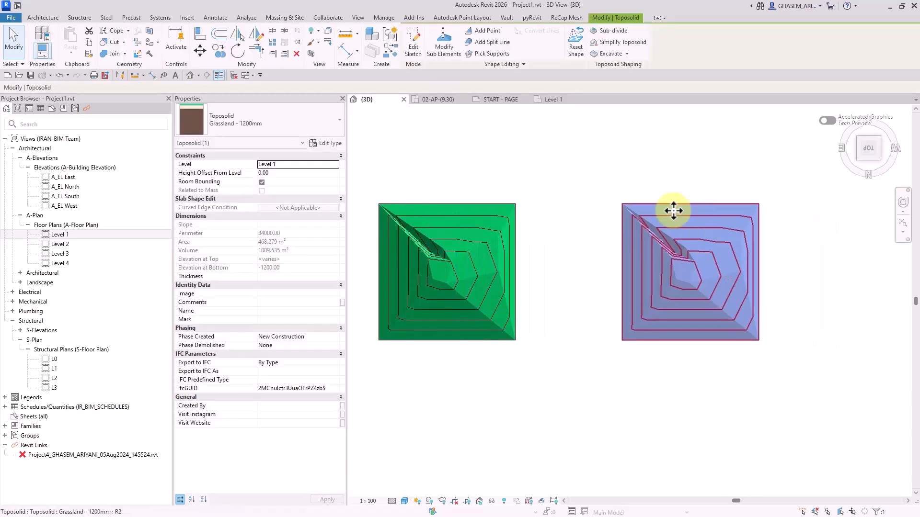
Reset the copied toposolid to its original flat shape
click(565, 46)
click(494, 264)
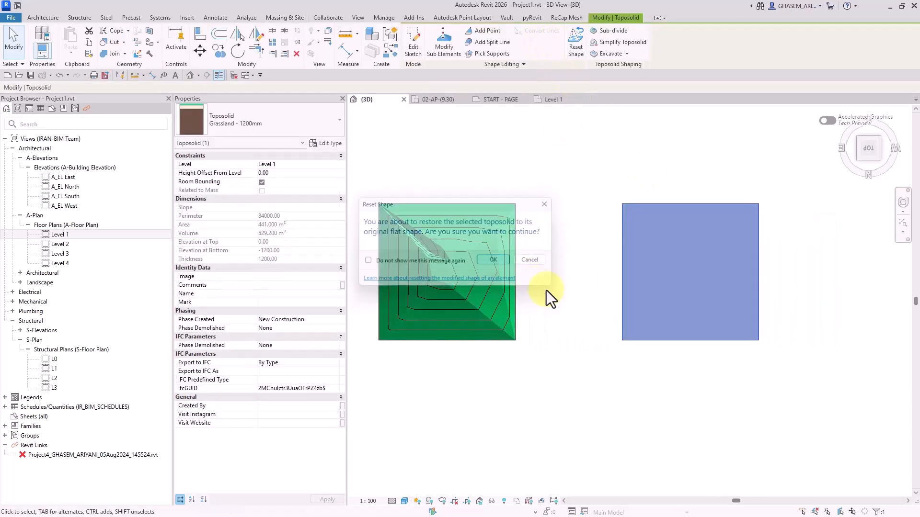
click(601, 304)
Copy all the interior shape points of the original toposolid to the clipboard and leave sub-element editing
click(477, 283)
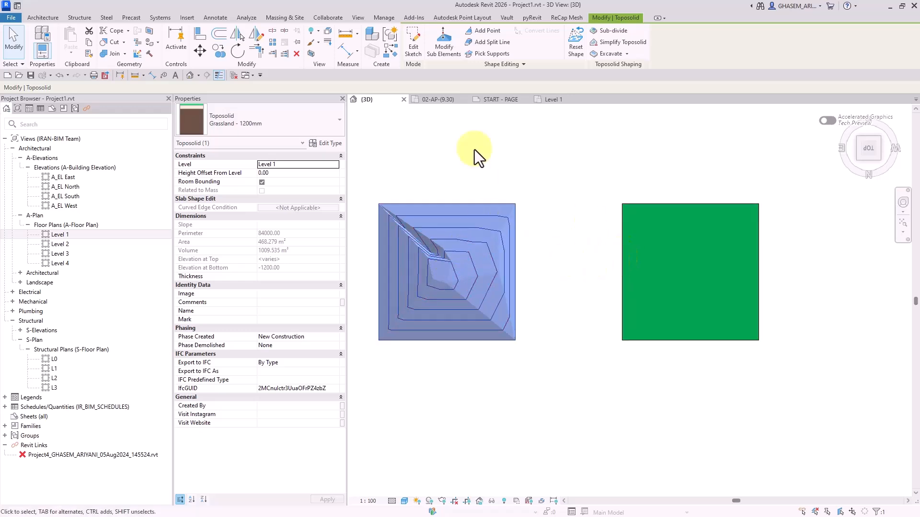
click(458, 47)
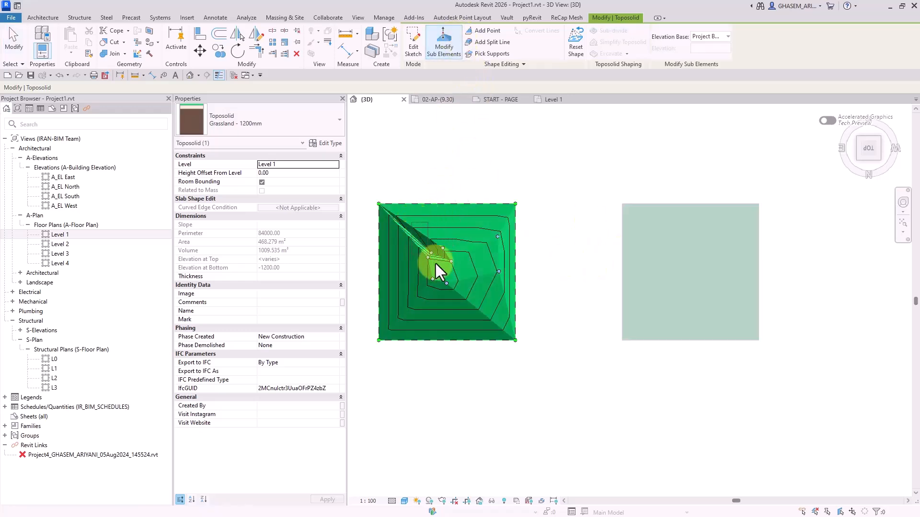
click(505, 301)
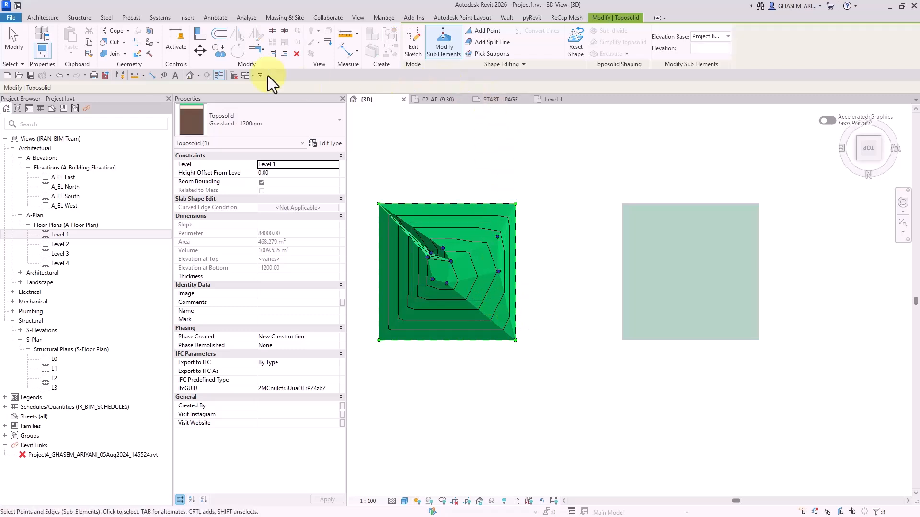
click(90, 42)
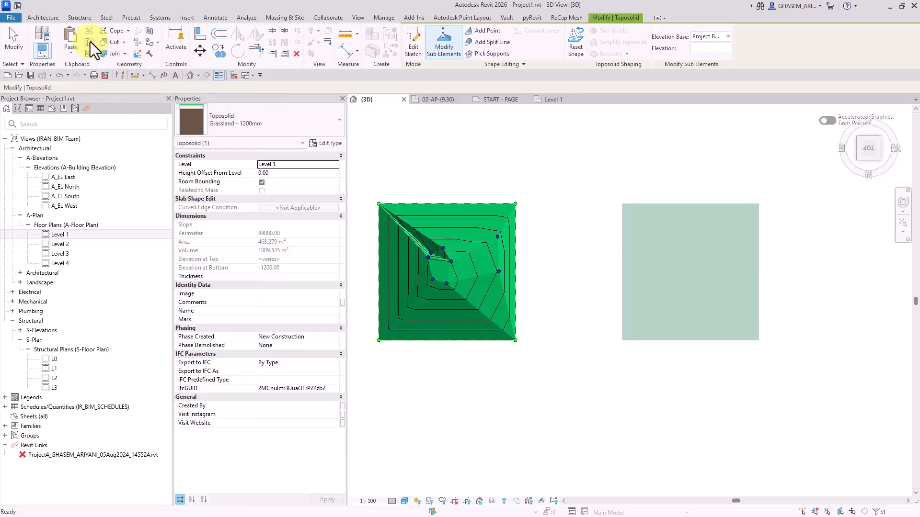
click(458, 47)
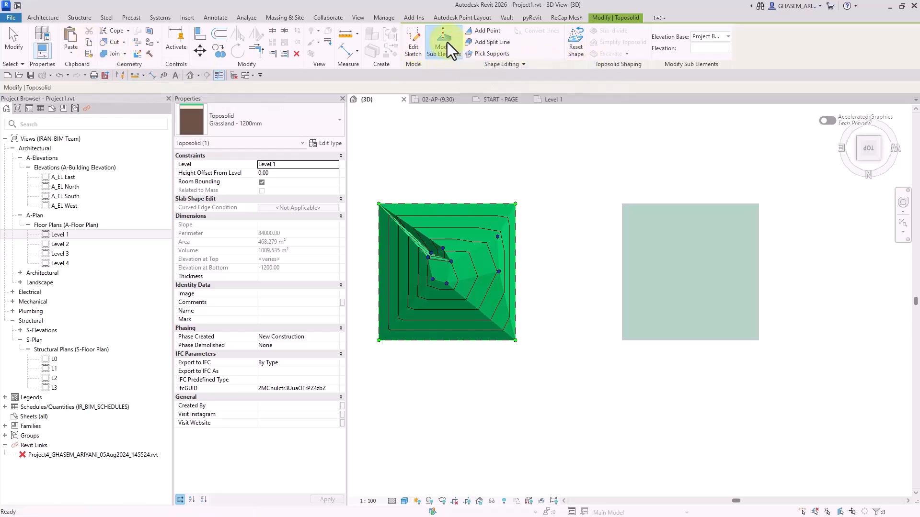
key(Escape)
key(Escape)
Paste the copied shape points repeatedly onto the flat toposolid copy in sub-element editing
click(657, 231)
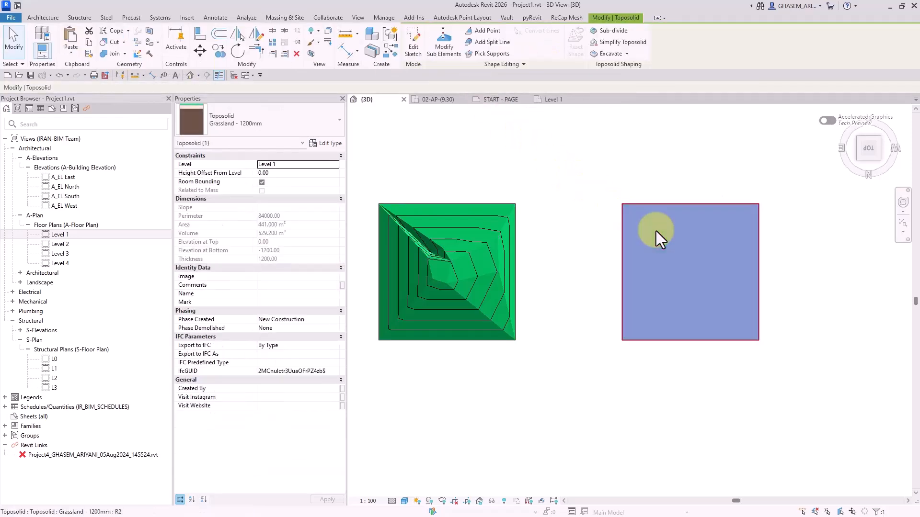
click(447, 42)
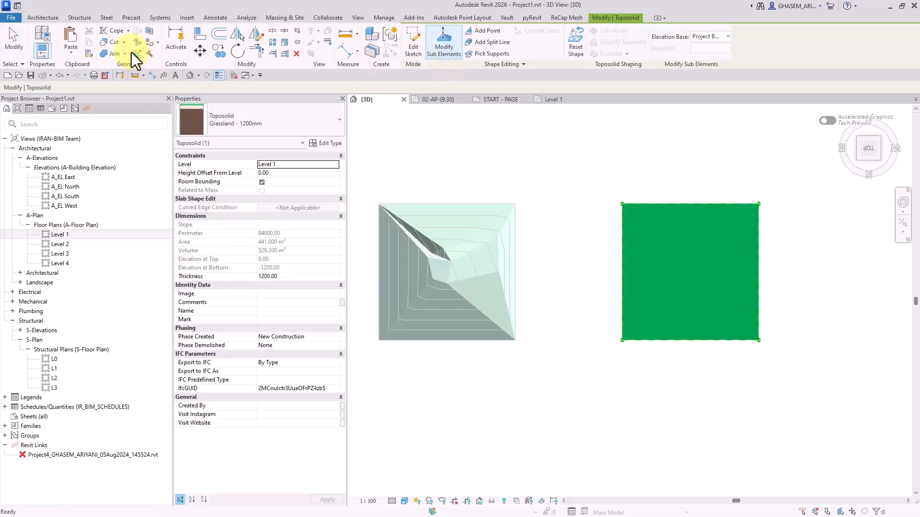
click(71, 35)
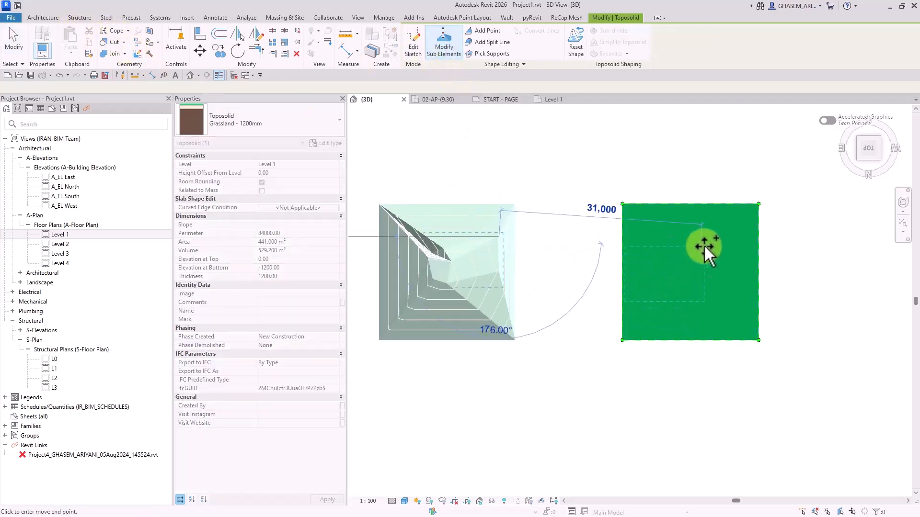
click(726, 223)
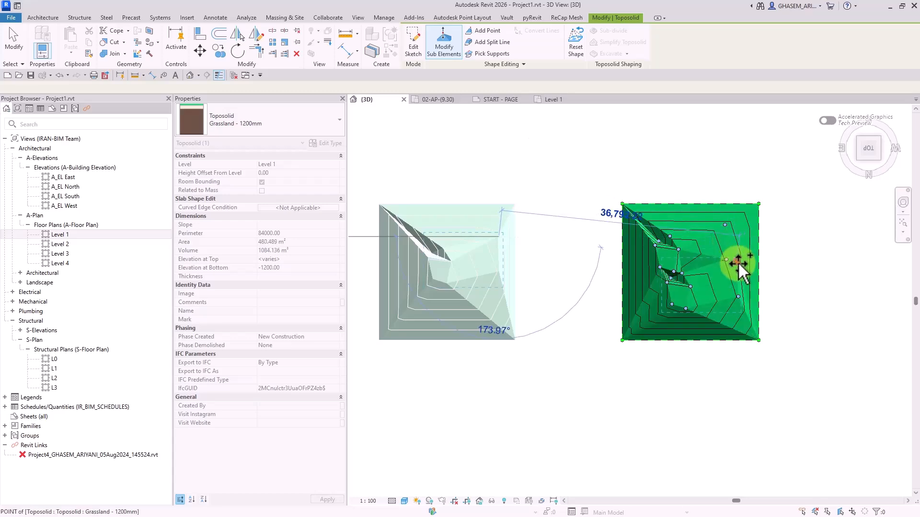
click(737, 229)
key(Escape)
key(Escape)
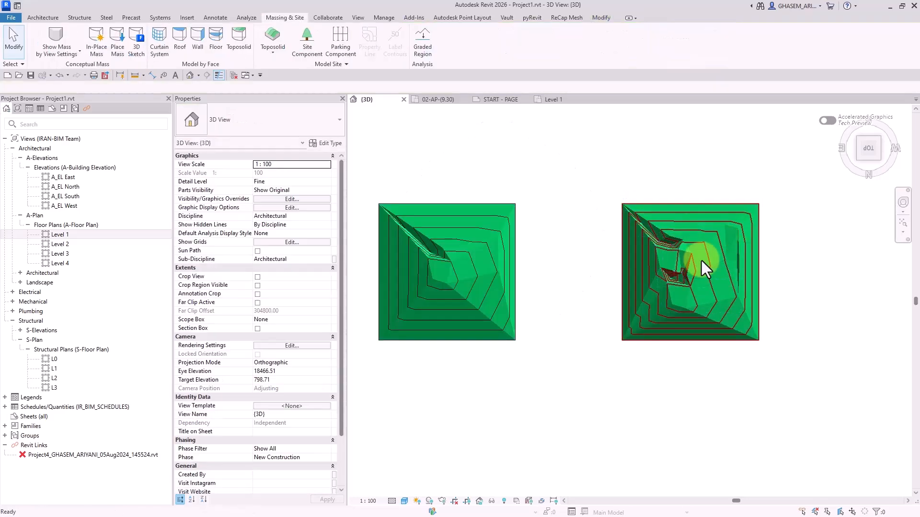
Move the interior shape points of the original toposolid in two groups toward the edge farthest from the copy
click(476, 245)
click(431, 44)
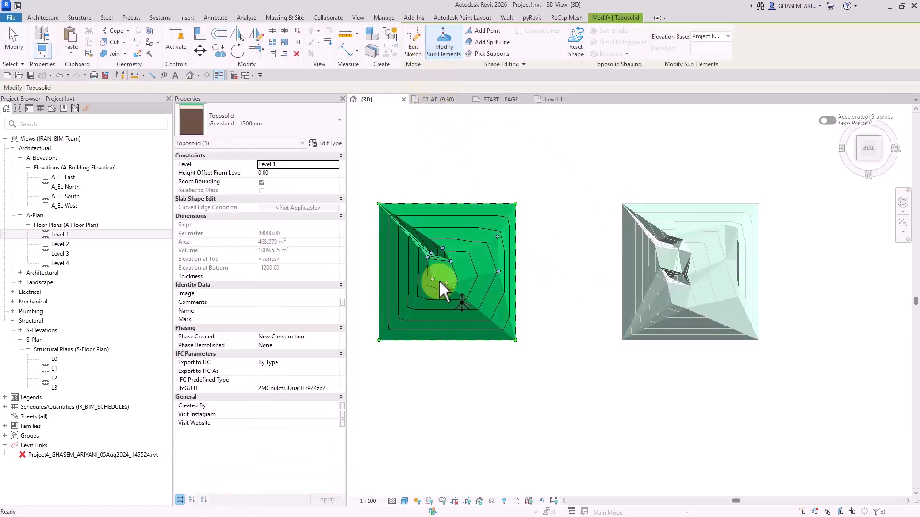
drag(437, 246, 417, 228)
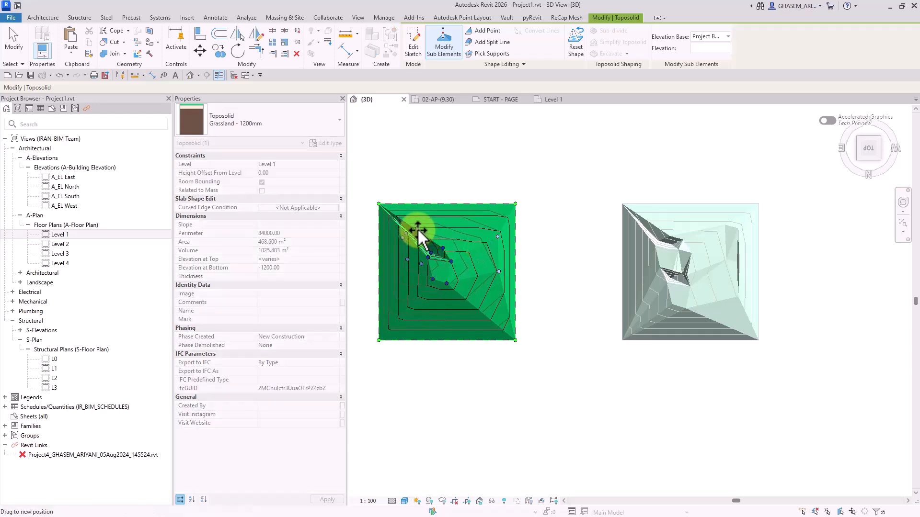
drag(498, 236, 398, 275)
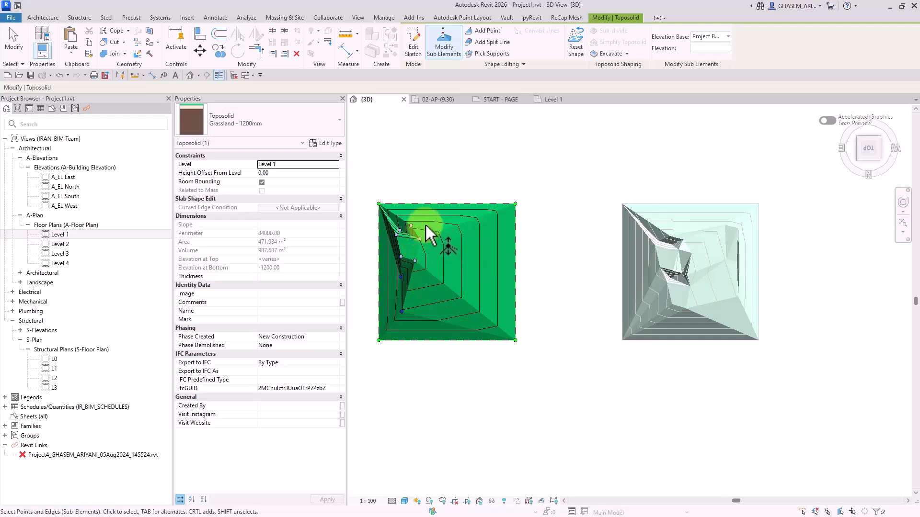
Select all interior shape points of the original toposolid and duplicate them across its surface to repeat the ridge
click(443, 301)
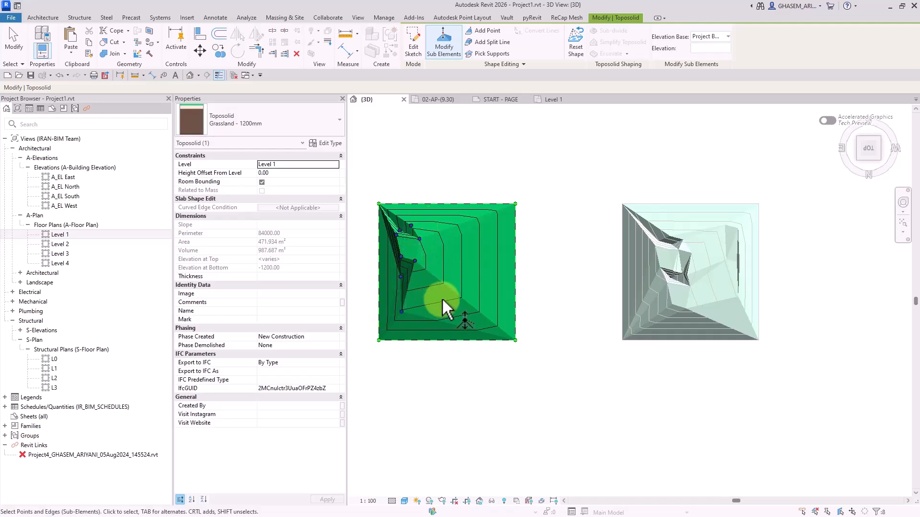
drag(446, 298, 511, 257)
shift+middle_drag(559, 387, 584, 297)
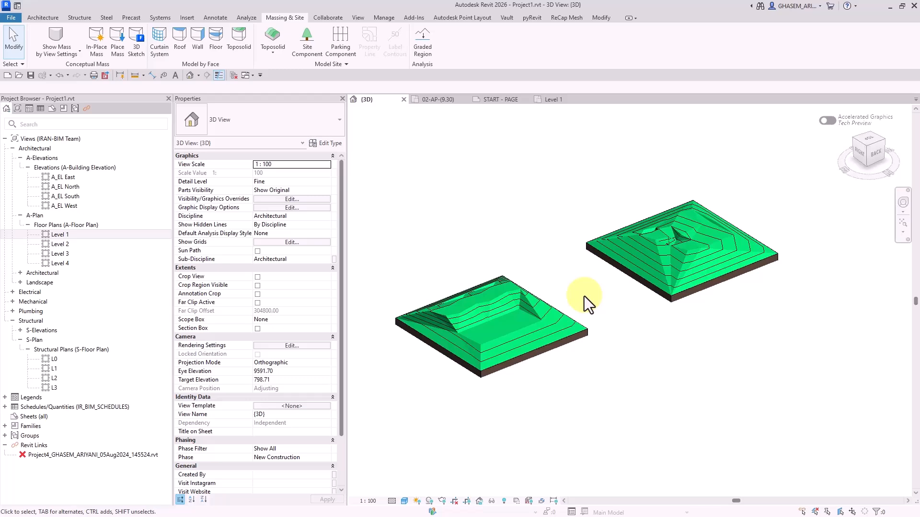
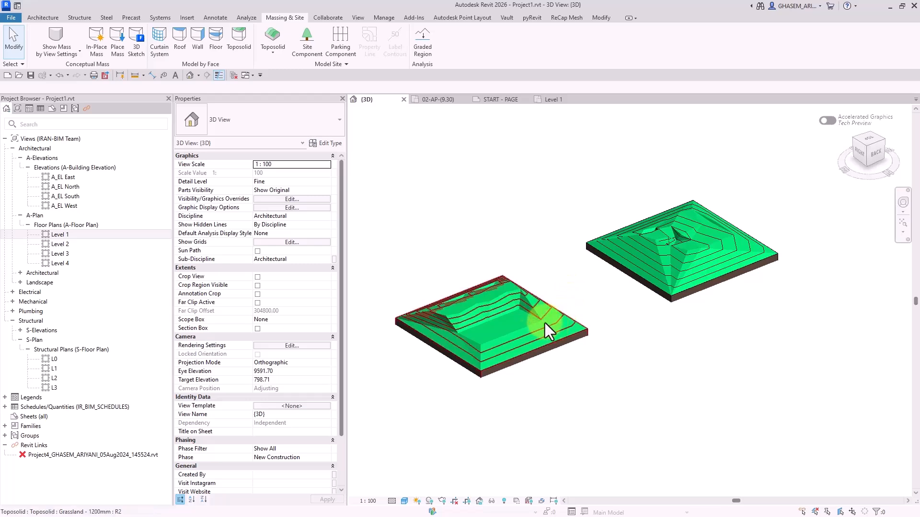
Create a Generic 300mm floor on Level 1 with a rectangular boundary of about 10 by 11 m beside the original toposolid
click(55, 17)
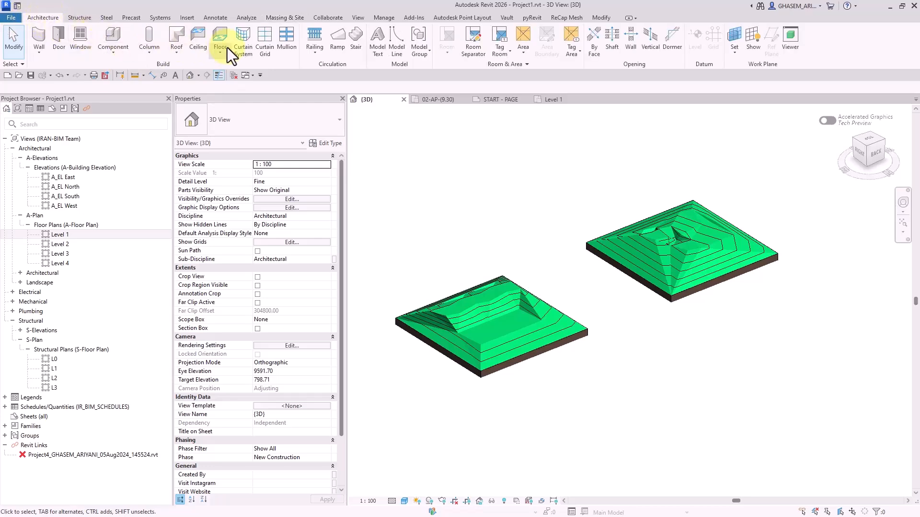
click(868, 140)
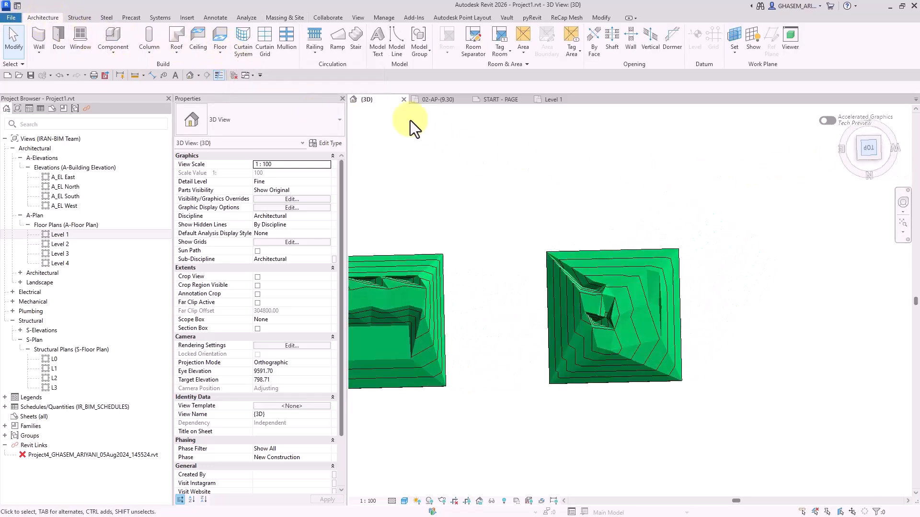
click(220, 35)
click(262, 119)
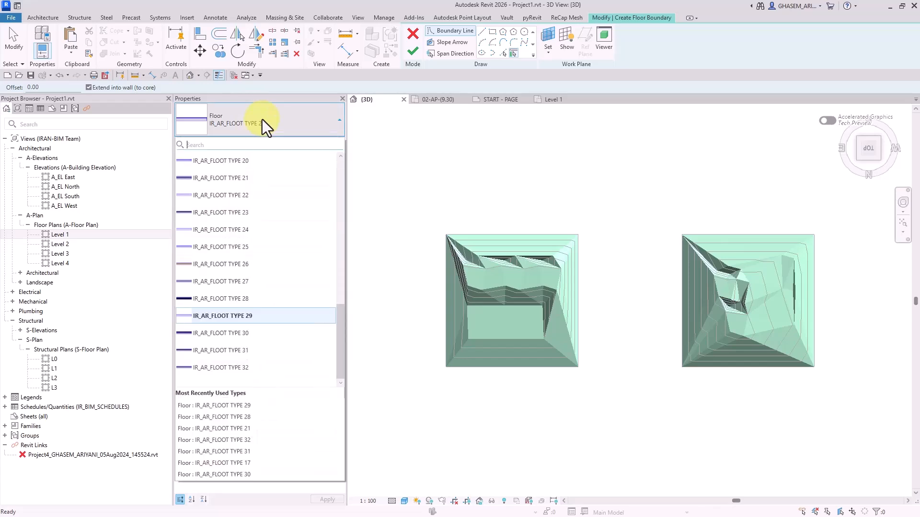
click(263, 121)
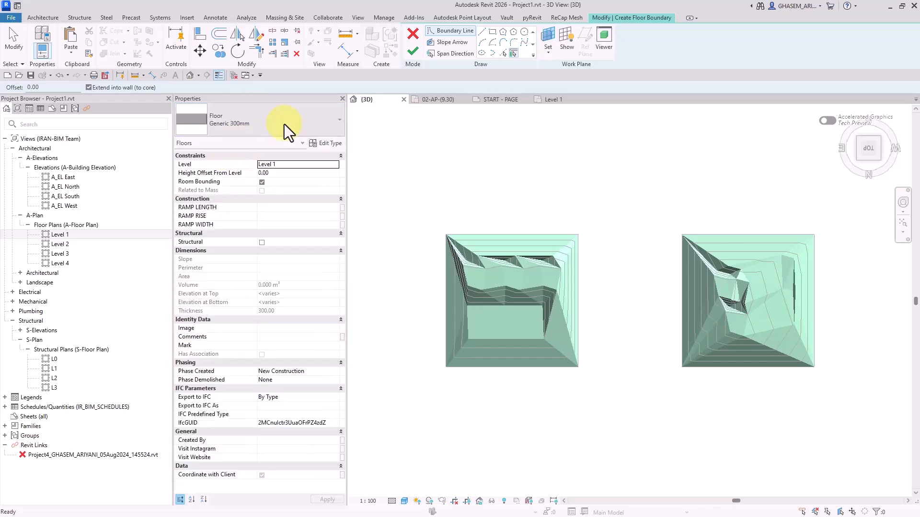
click(493, 31)
scroll(544, 257, up, 2)
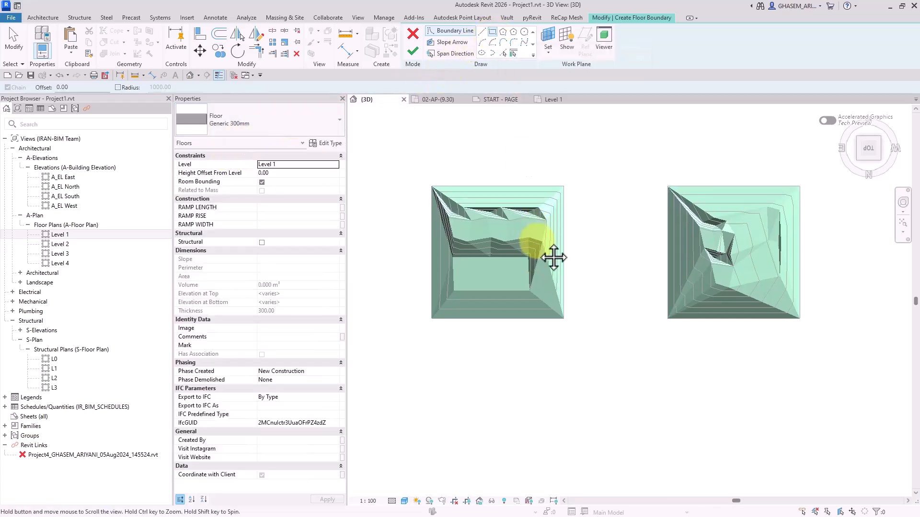
click(458, 333)
click(531, 412)
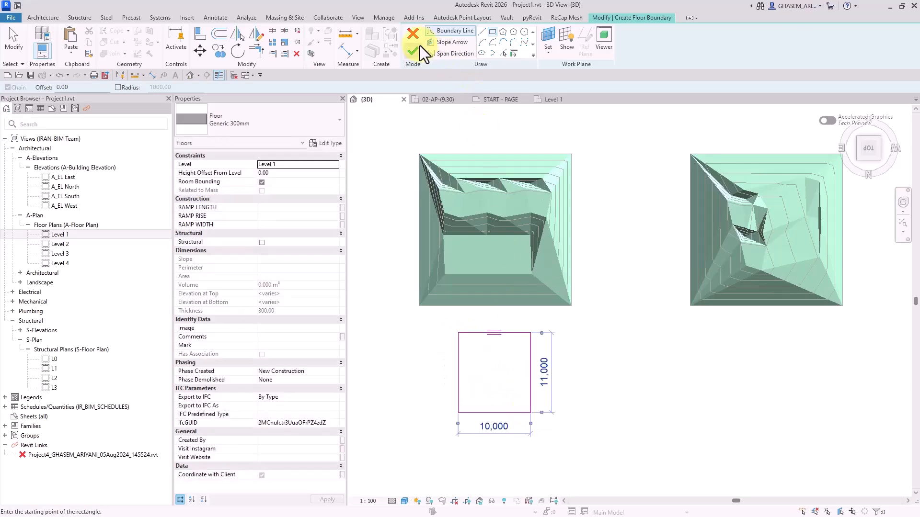
click(413, 50)
Place a copy of the new floor beside it
ctrl+drag(503, 359, 644, 357)
scroll(563, 360, up, 1)
scroll(564, 355, up, 2)
click(470, 307)
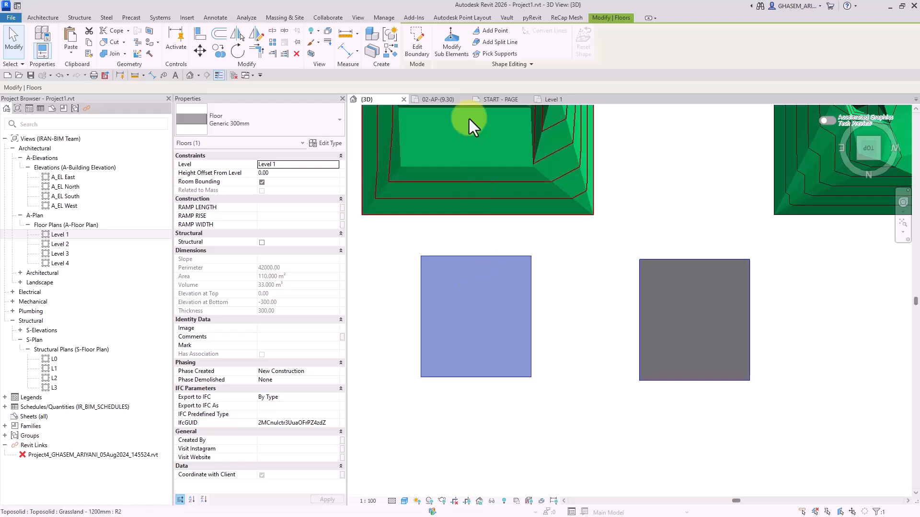
click(477, 30)
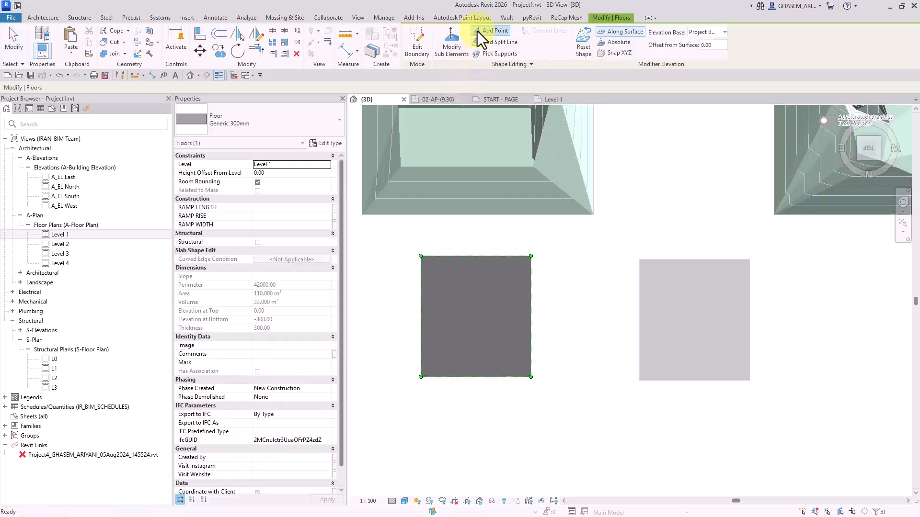
scroll(427, 266, up, 2)
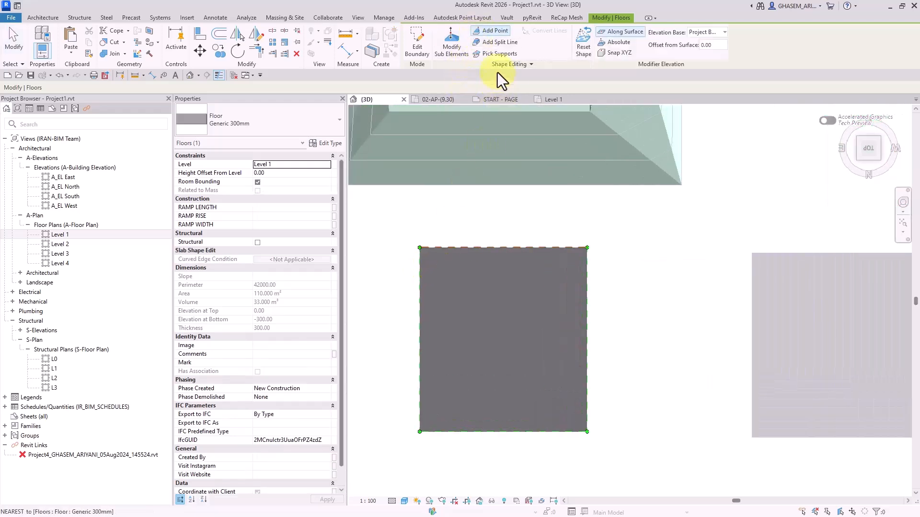
click(488, 43)
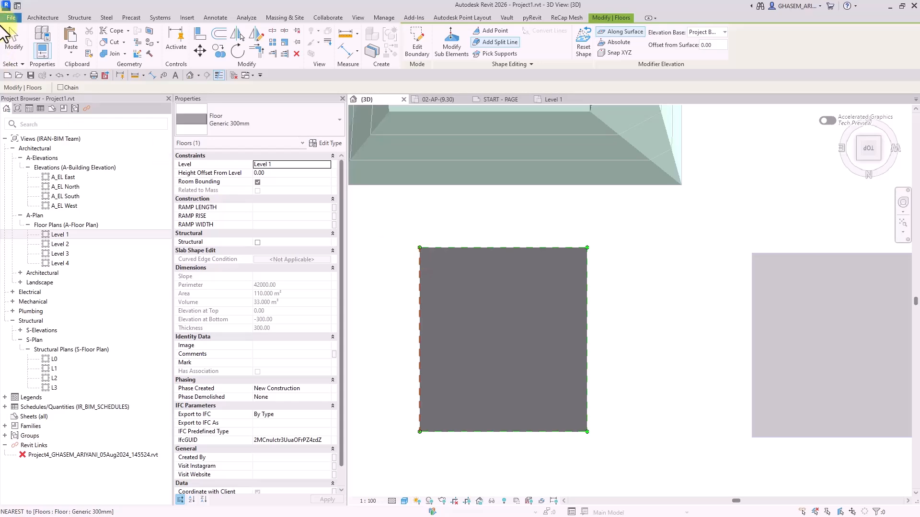
click(17, 41)
scroll(469, 195, down, 1)
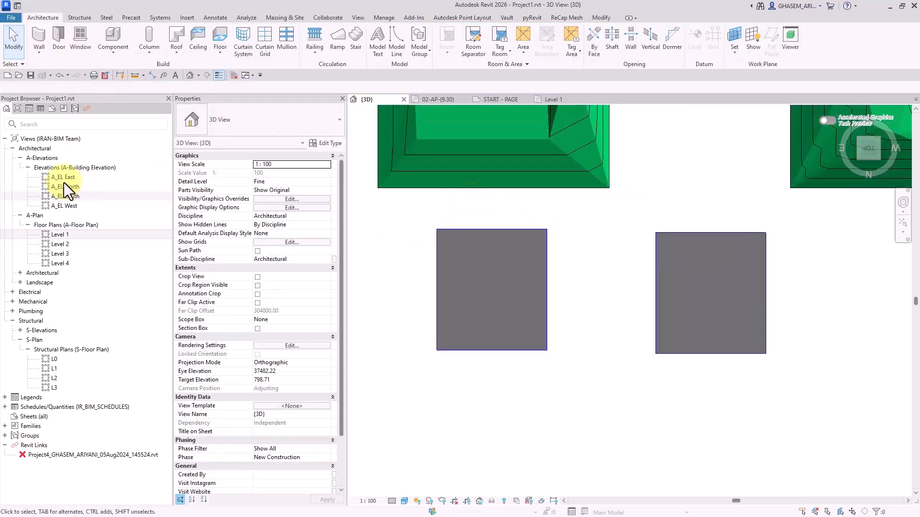
Open the Level 1 floor plan and delete the imported drawing 1_TOF.dwg
click(63, 236)
double_click(62, 237)
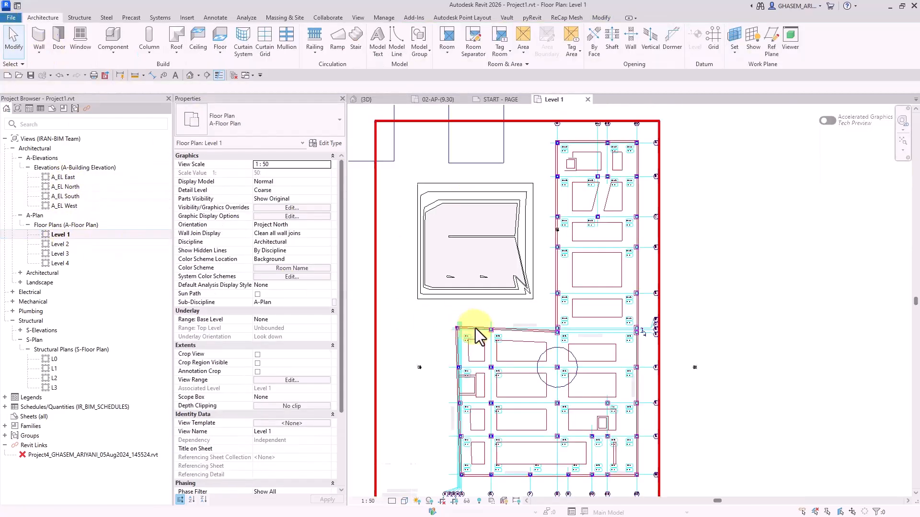
scroll(640, 354, down, 3)
scroll(685, 329, down, 1)
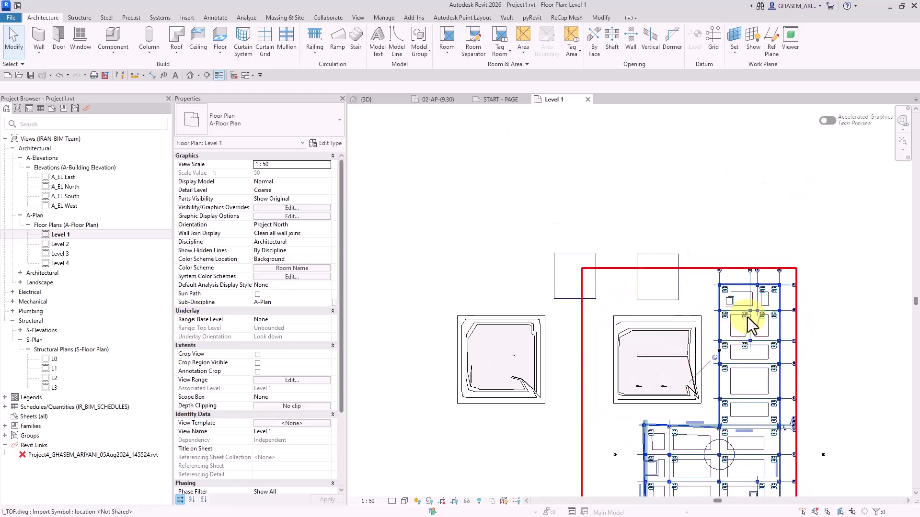
click(747, 318)
key(Delete)
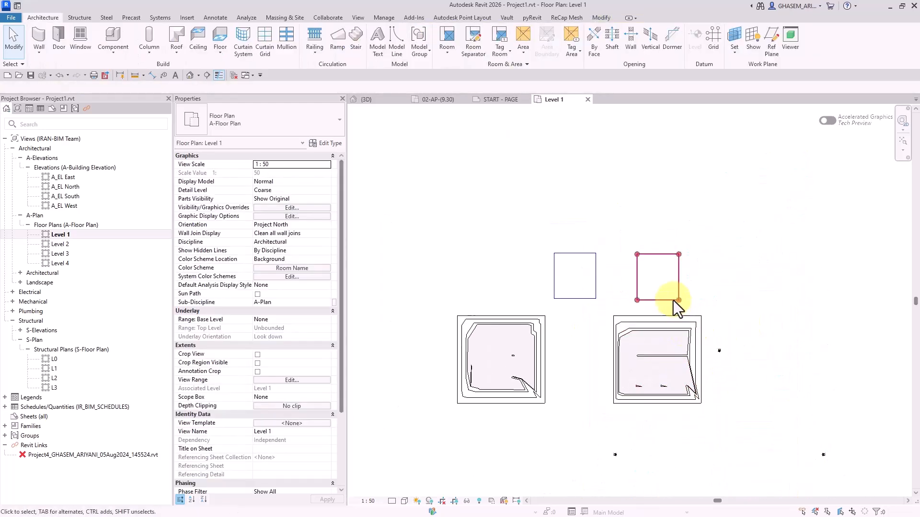
Reset the shape of the right-hand floor in the plan to its original flat form
scroll(577, 258, up, 2)
click(668, 272)
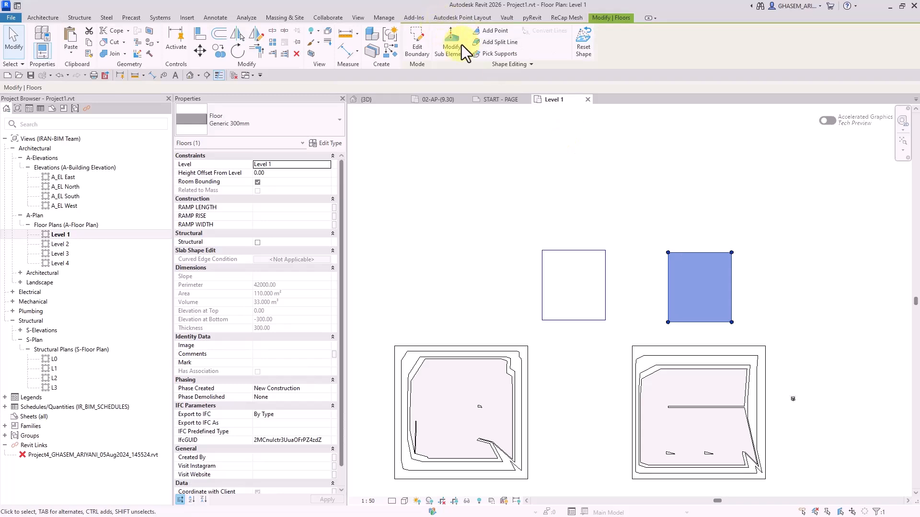
click(582, 36)
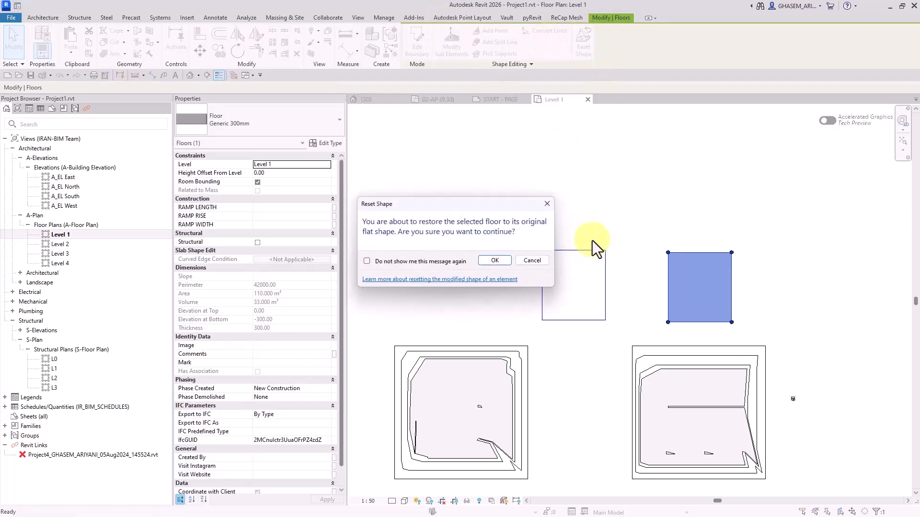
click(487, 262)
click(561, 282)
click(533, 208)
scroll(525, 259, up, 1)
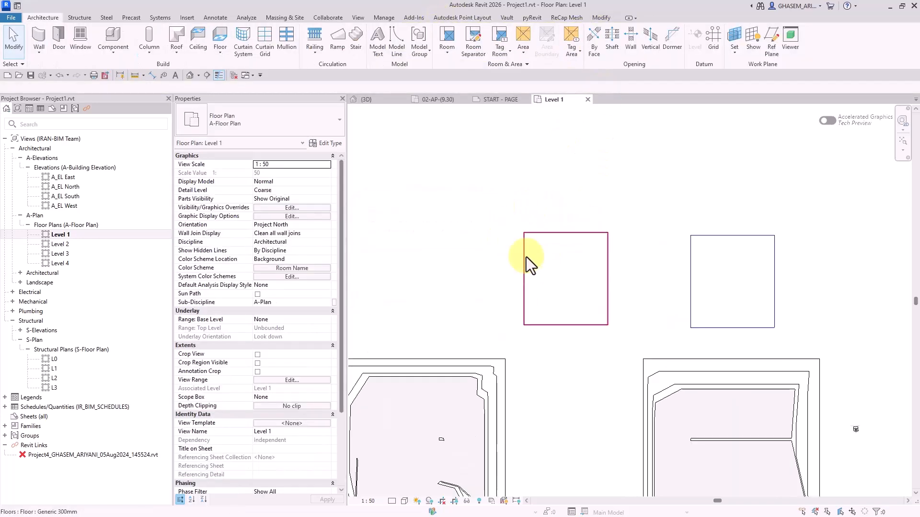
Draw a reference plane along the upper edge of the left-hand floor with a 100 mm inward offset
click(770, 48)
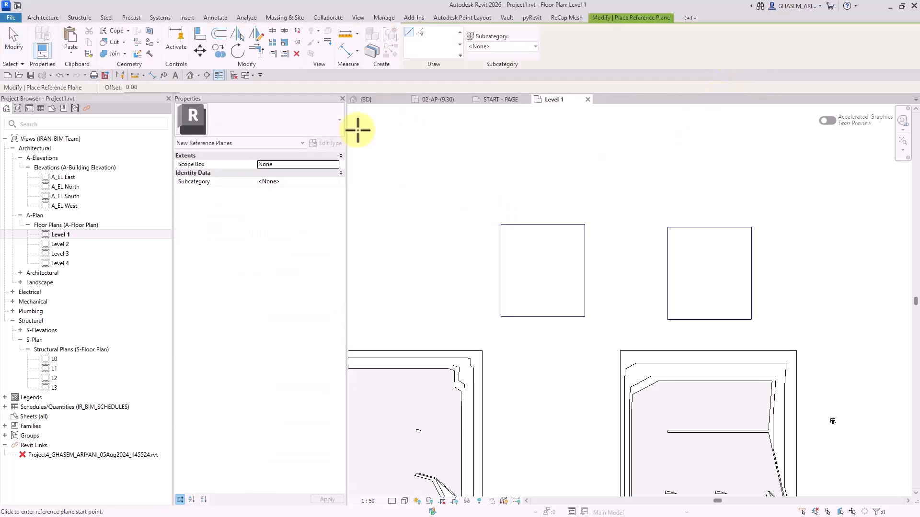
click(135, 88)
text(100)
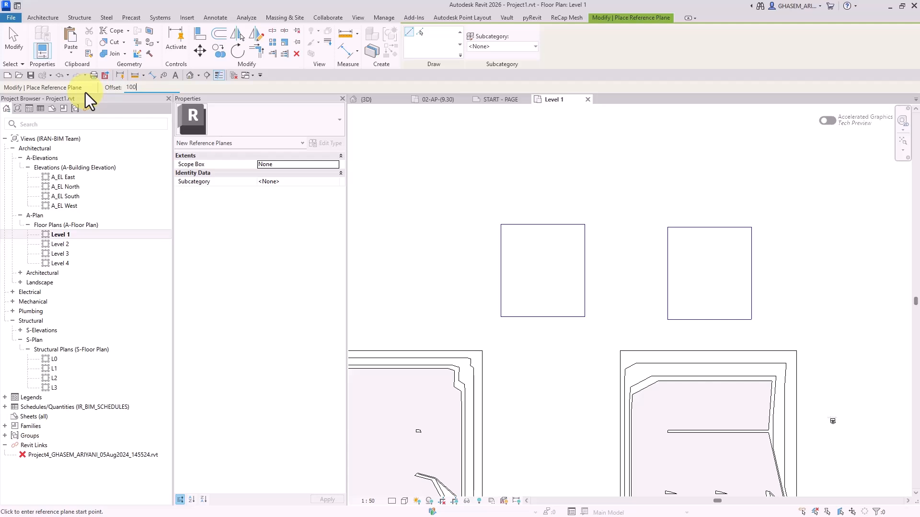
scroll(552, 273, up, 2)
click(474, 199)
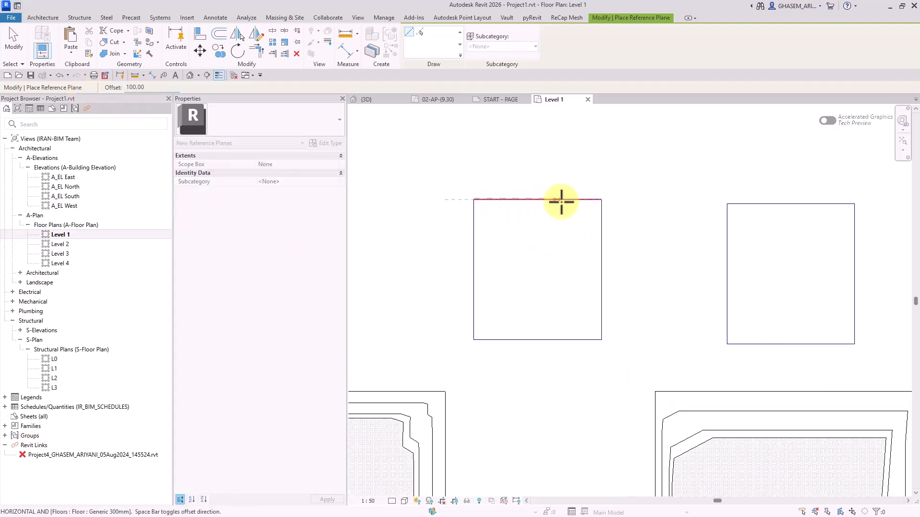
scroll(602, 197, up, 1)
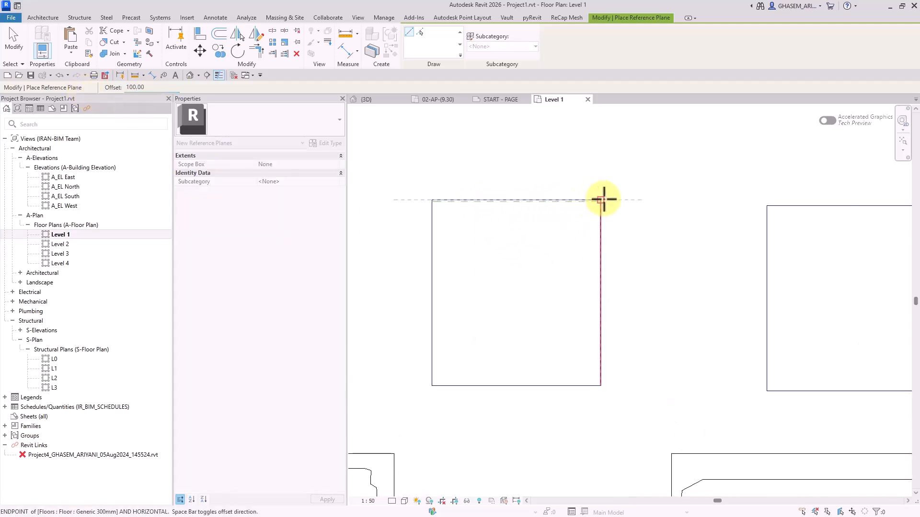
click(601, 201)
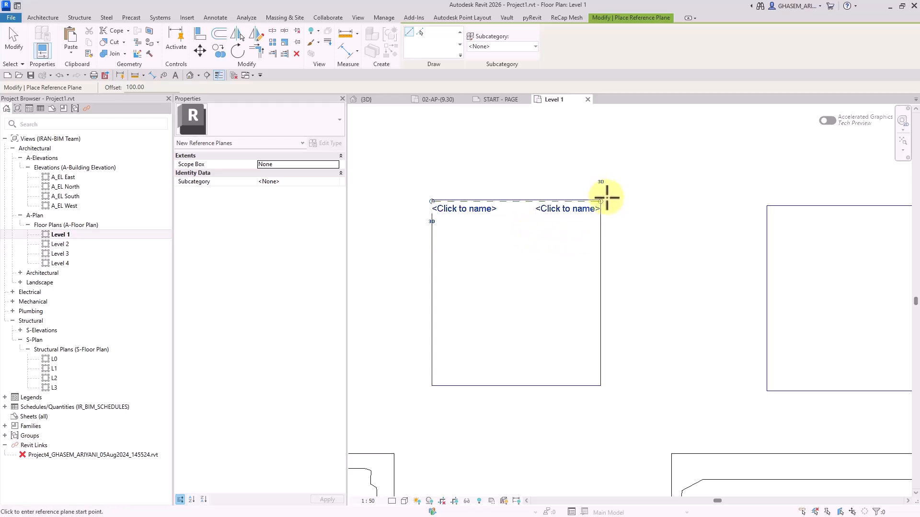
Draw reference planes offset 100 mm inward along the floor's right, lower and left edges
right_click(607, 198)
click(613, 204)
click(601, 200)
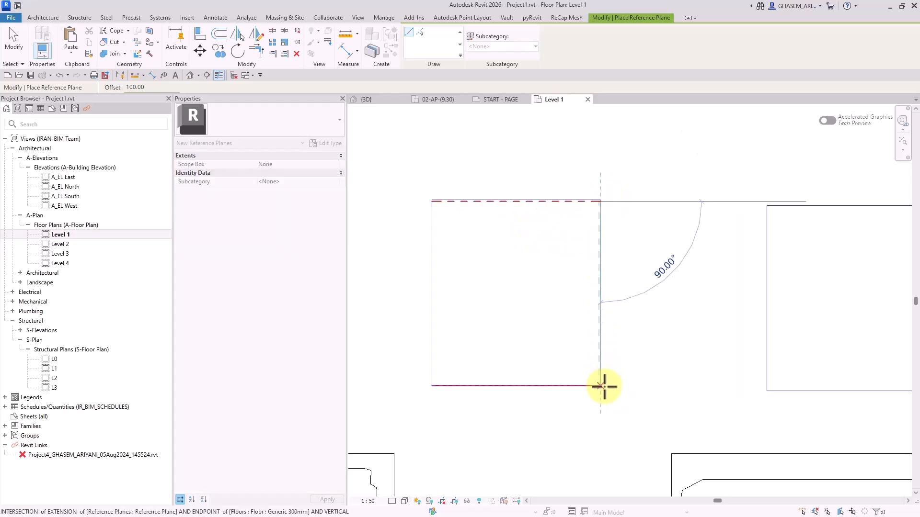
click(601, 386)
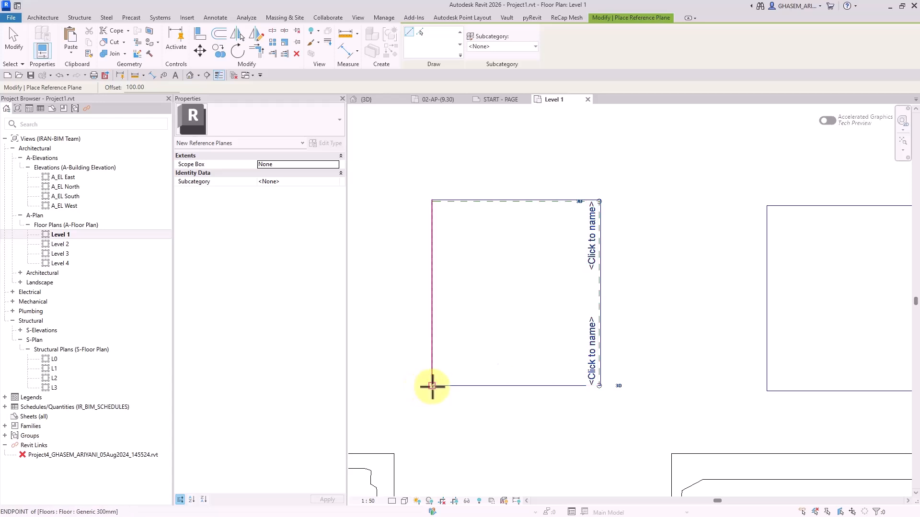
click(432, 387)
click(600, 385)
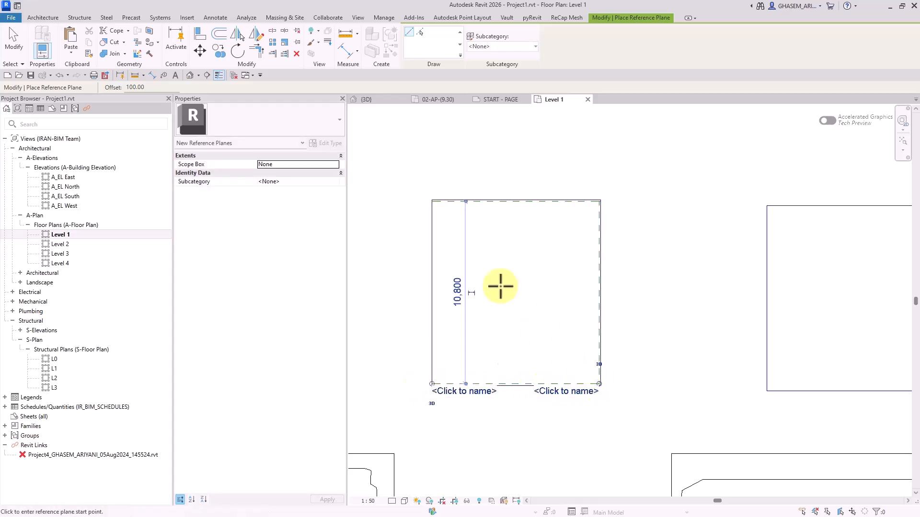
click(432, 200)
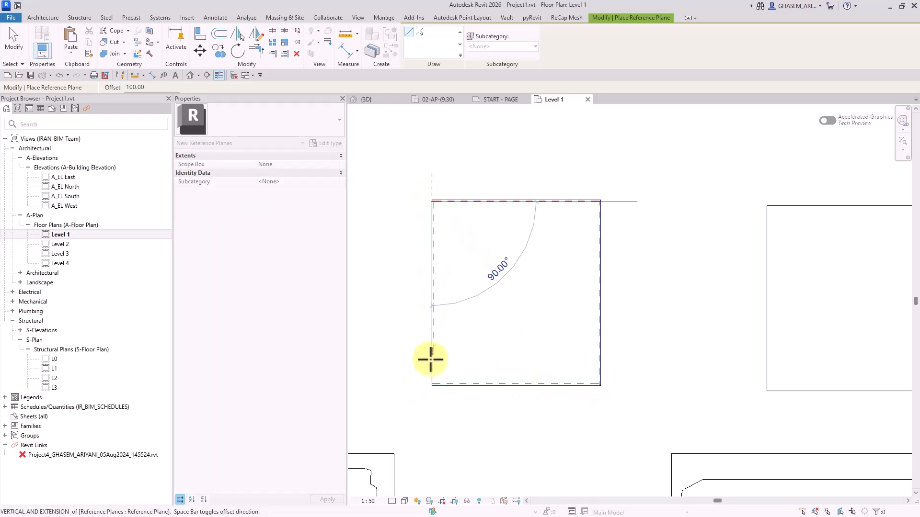
click(432, 386)
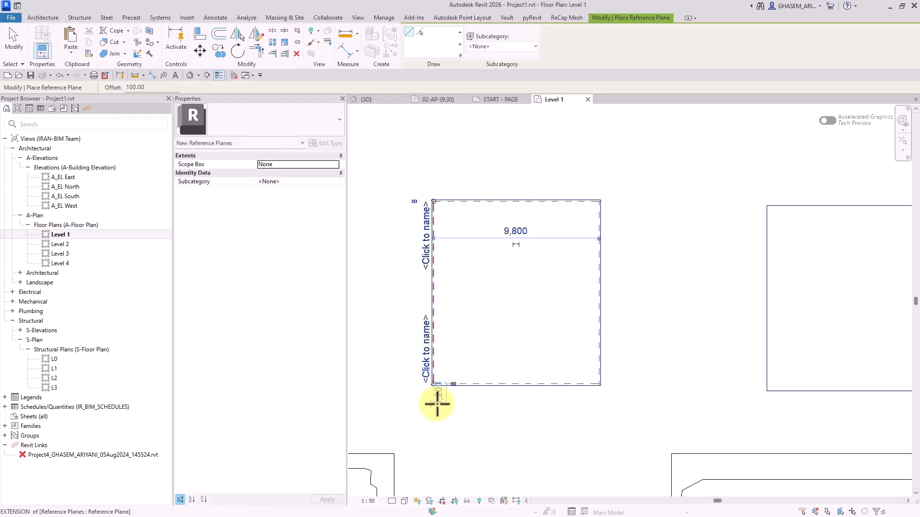
key(Escape)
key(Escape)
Extend the reference planes past their intersections at the floor's upper corners so they cross each other
scroll(433, 201, up, 5)
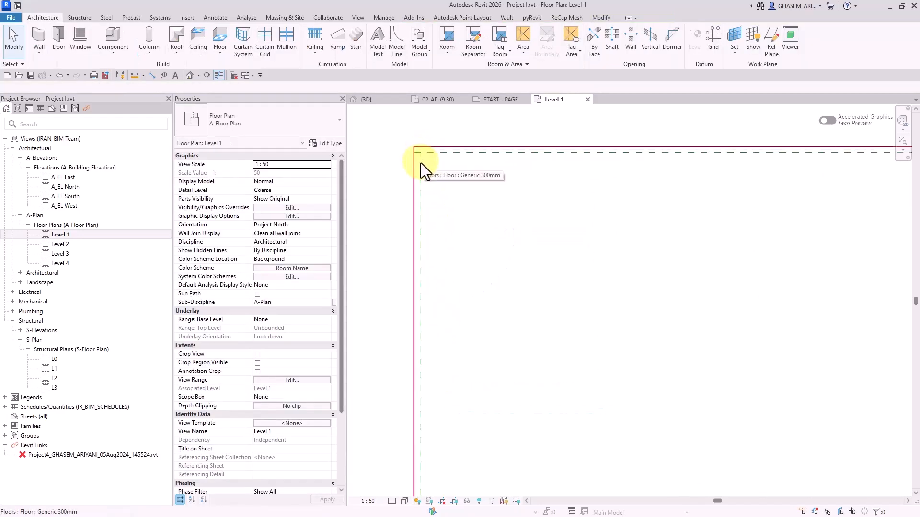
click(420, 163)
scroll(417, 168, down, 3)
drag(386, 138, 430, 217)
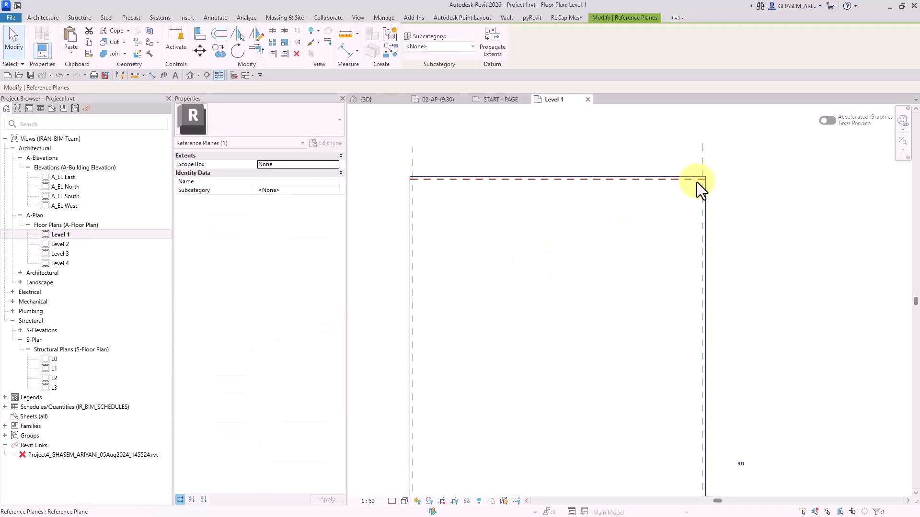
click(745, 218)
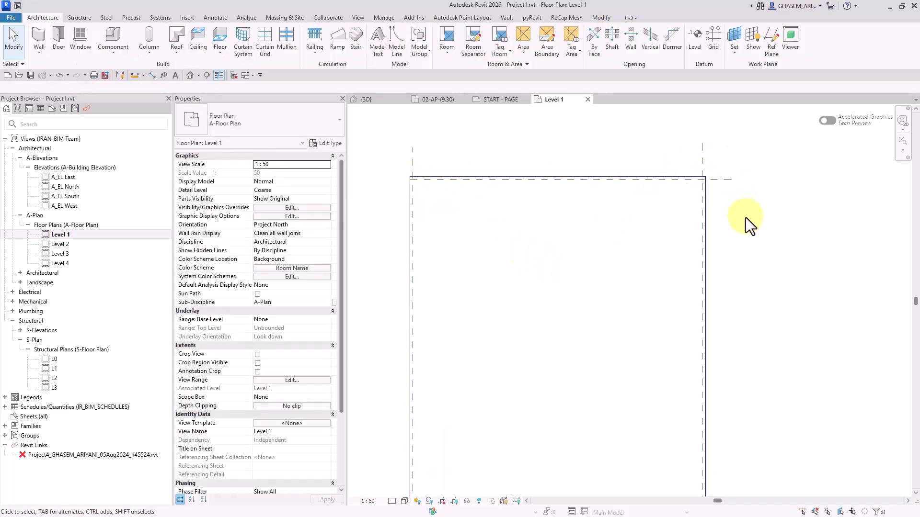
click(416, 181)
click(484, 157)
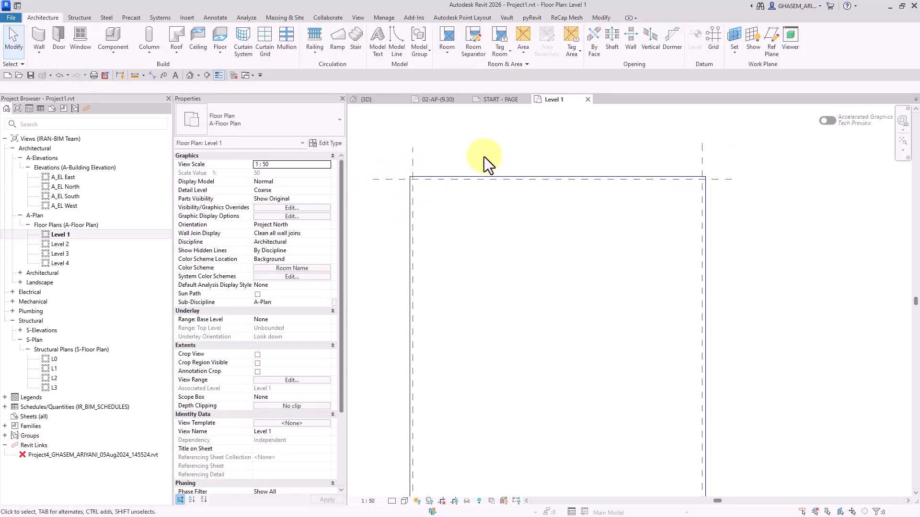
Add split lines to the floor along the upper and right reference planes, between their intersections
scroll(484, 157, down, 2)
middle_drag(505, 185, 497, 167)
middle_drag(862, 208, 709, 194)
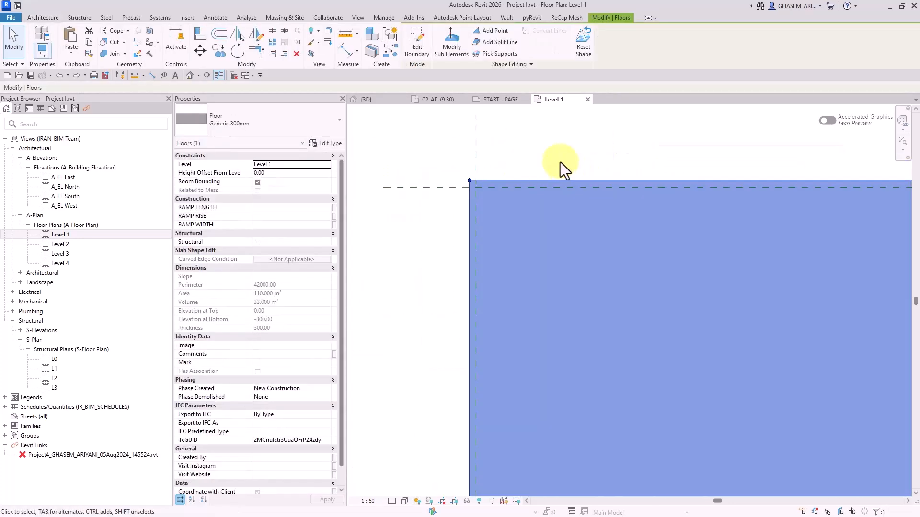
click(493, 41)
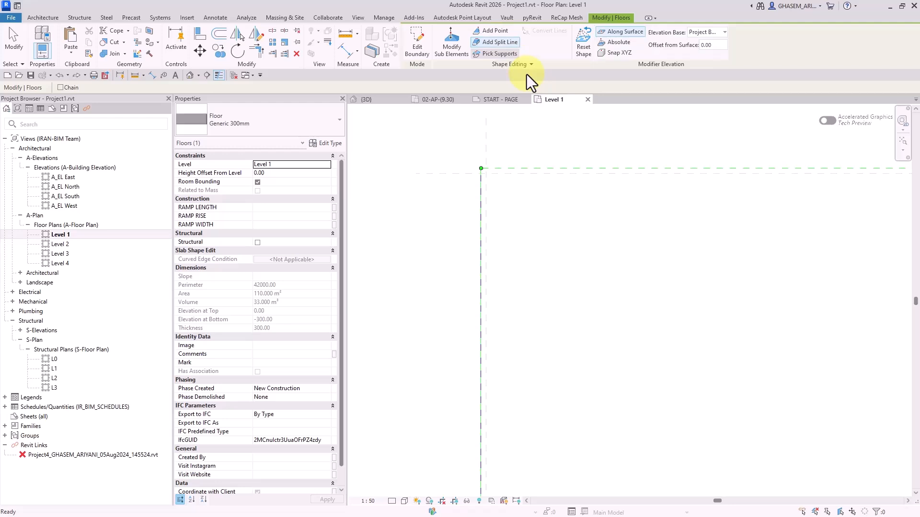
click(488, 175)
scroll(563, 202, down, 1)
middle_drag(738, 199, 488, 155)
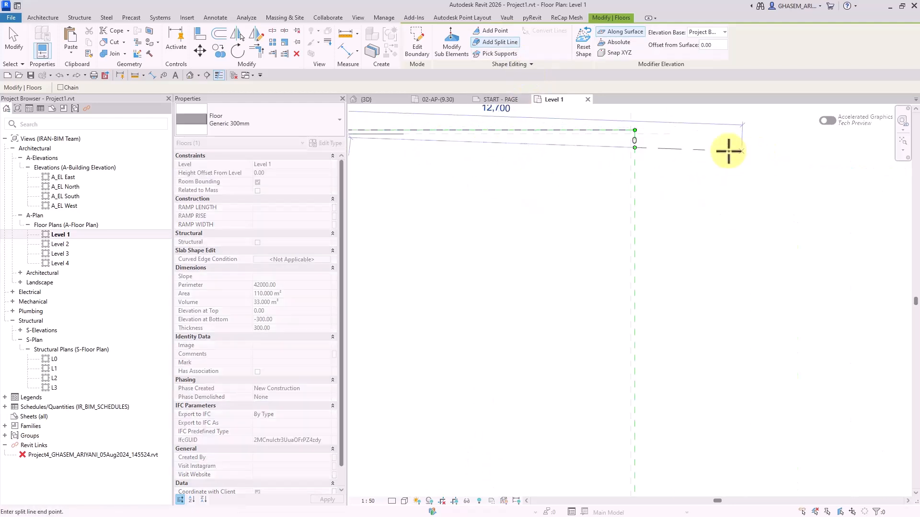
click(628, 135)
middle_drag(616, 361, 683, 171)
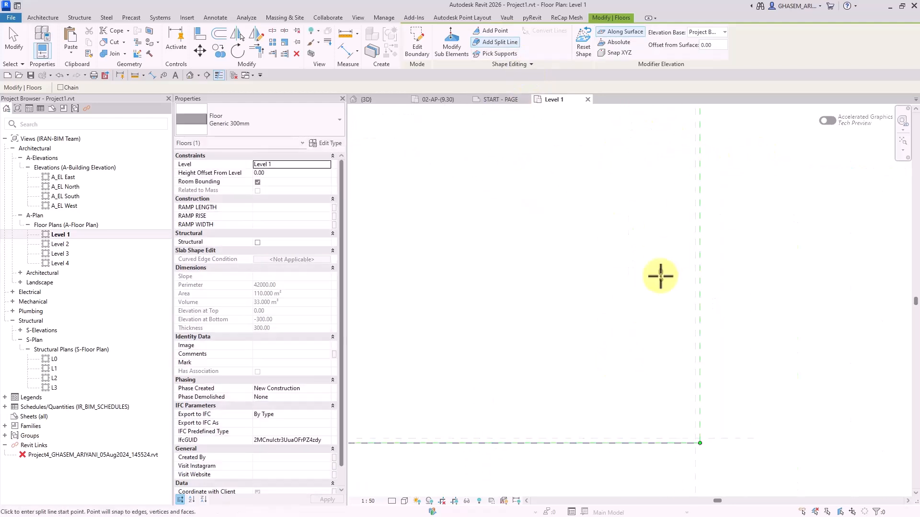
click(690, 417)
middle_drag(690, 213, 682, 406)
middle_drag(694, 228, 690, 252)
click(676, 215)
scroll(668, 244, down, 2)
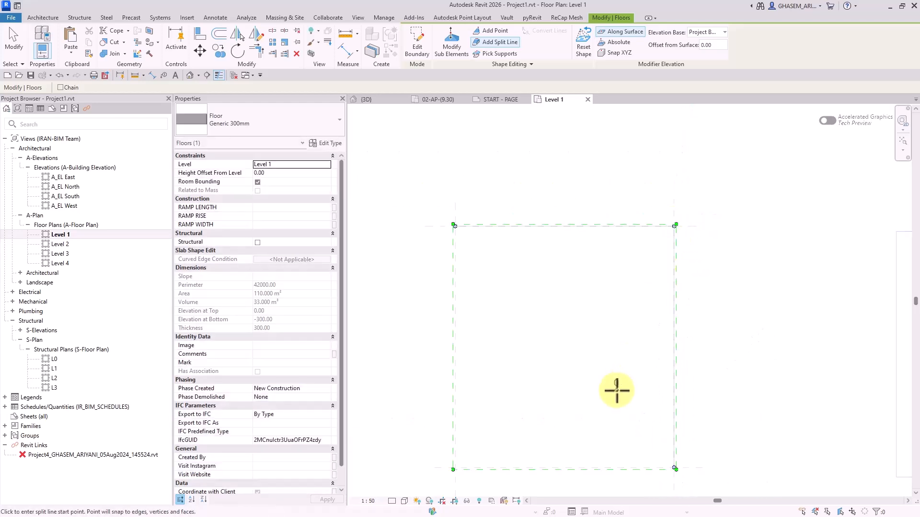
Add split lines along the lower and left reference planes to close the inner rectangle on the floor
scroll(712, 329, up, 2)
click(722, 319)
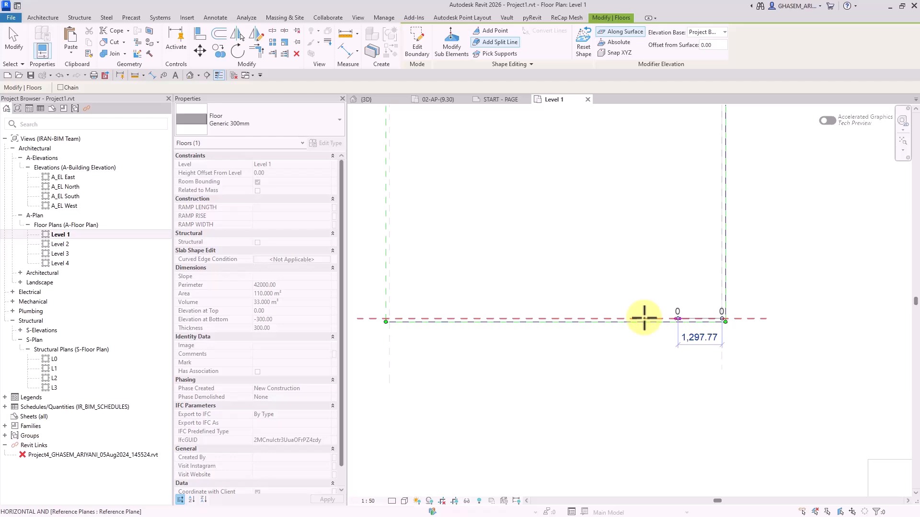
click(387, 320)
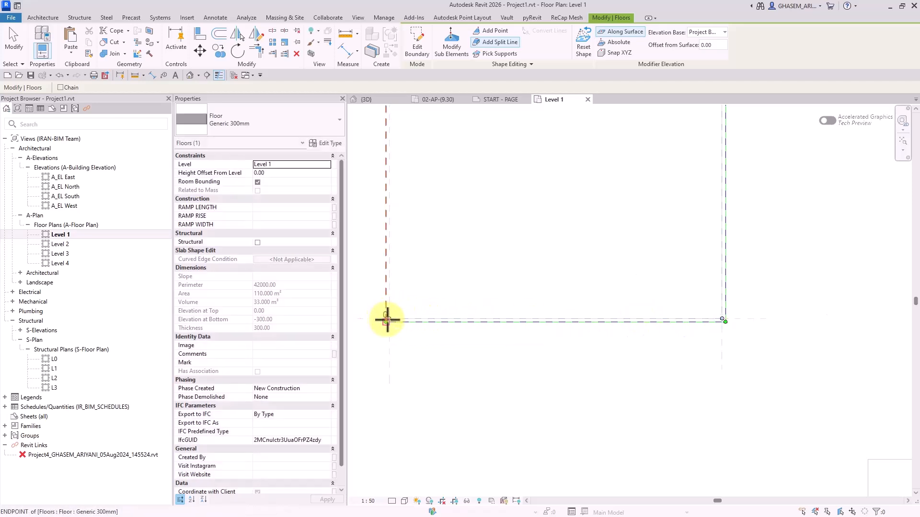
click(389, 319)
middle_drag(403, 178, 440, 395)
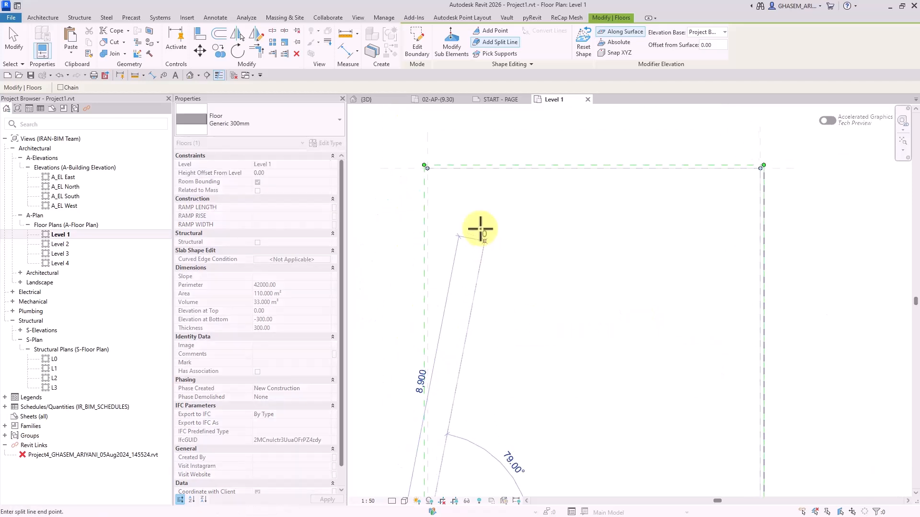
click(428, 167)
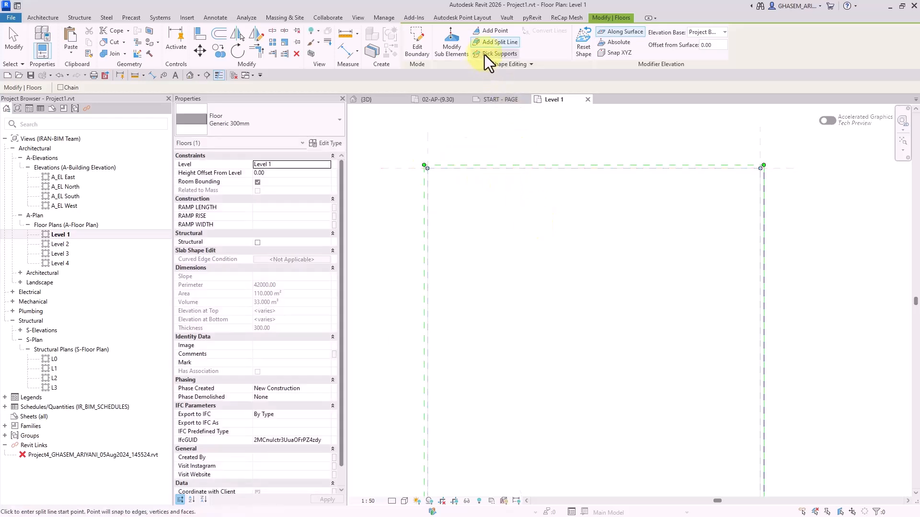
Add a shape point with a 50 offset from surface inside the floor's inner rectangle, toward its right side
click(499, 33)
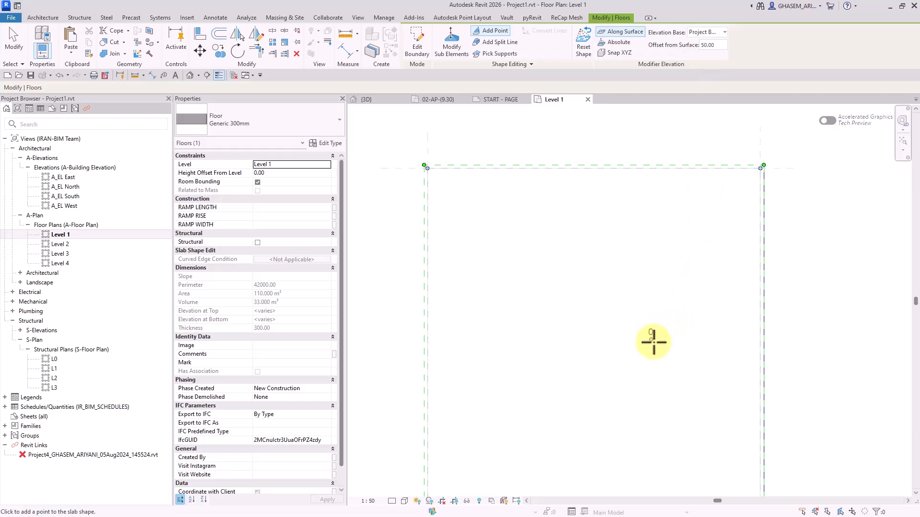
click(679, 324)
click(16, 38)
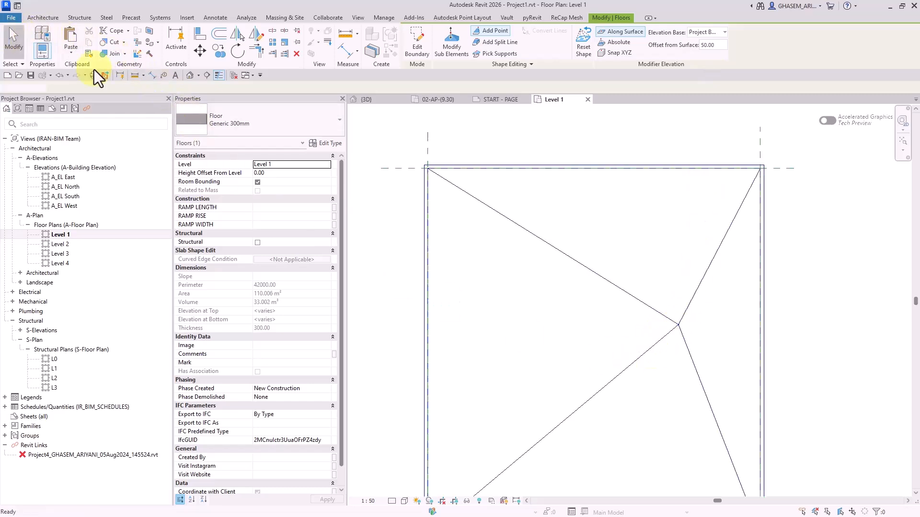
Examine the shaped floor's inset upper-left corner in plan, then compare both floors in the default 3D view
scroll(394, 175, up, 5)
scroll(452, 157, up, 2)
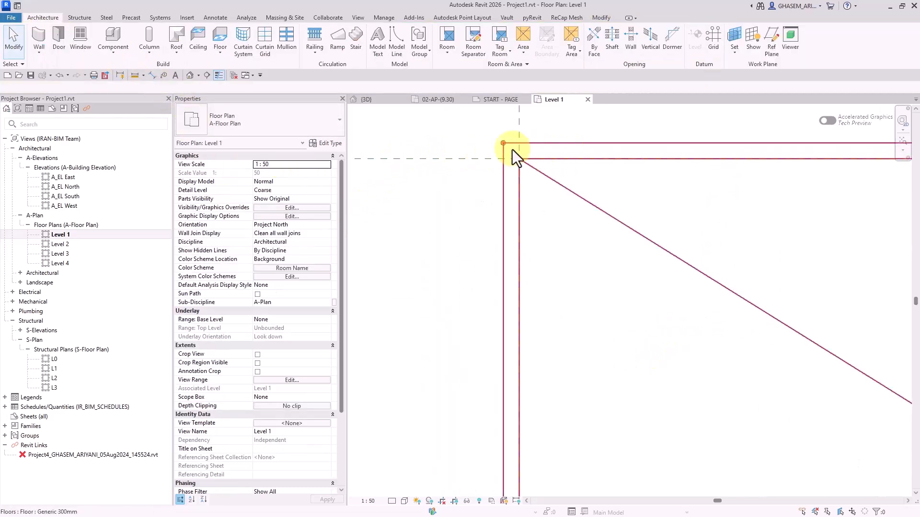
scroll(539, 223, down, 2)
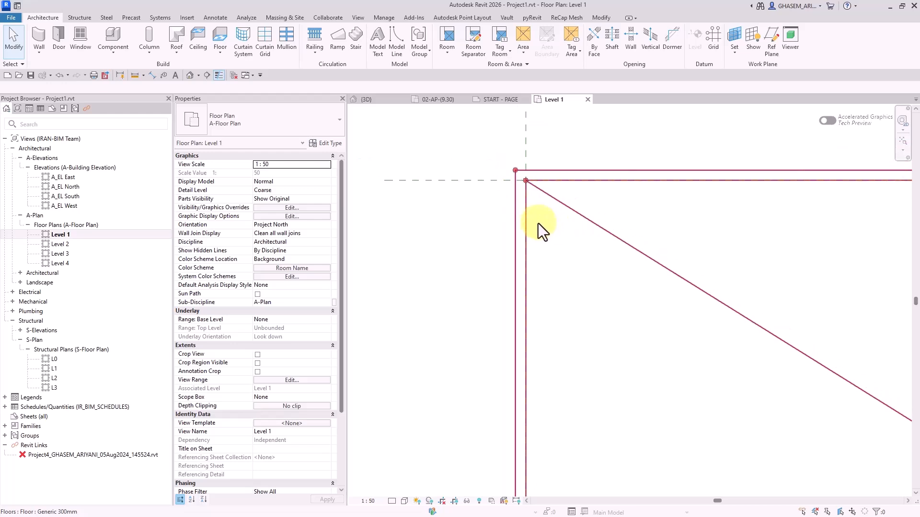
scroll(541, 188, up, 2)
scroll(537, 188, up, 5)
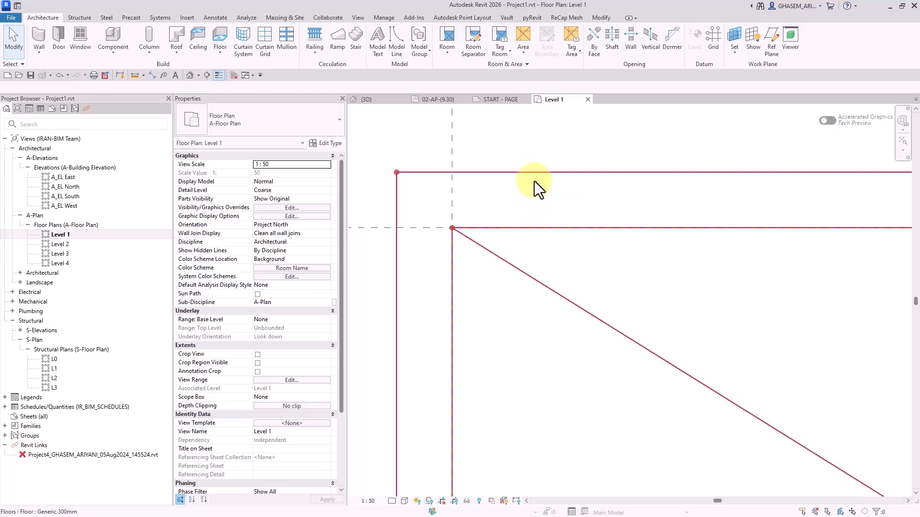
scroll(534, 186, down, 4)
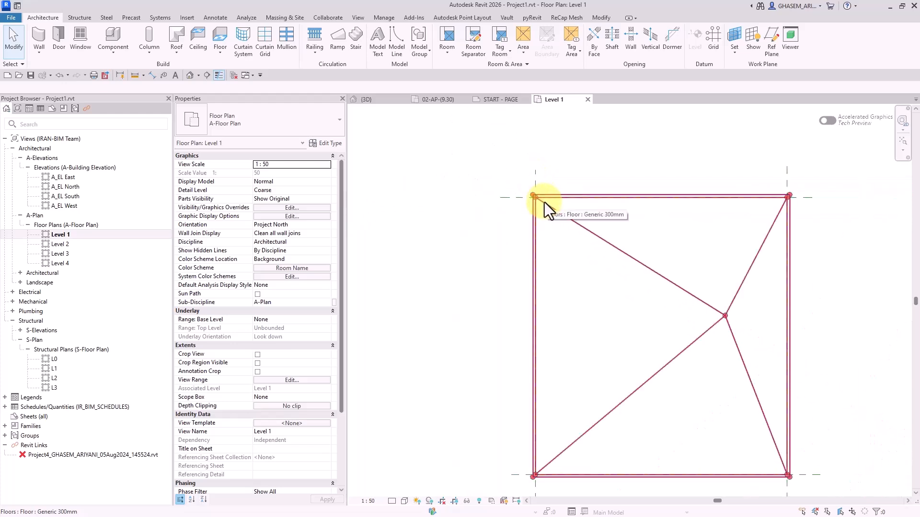
scroll(542, 203, down, 2)
middle_drag(619, 280, 620, 286)
click(192, 75)
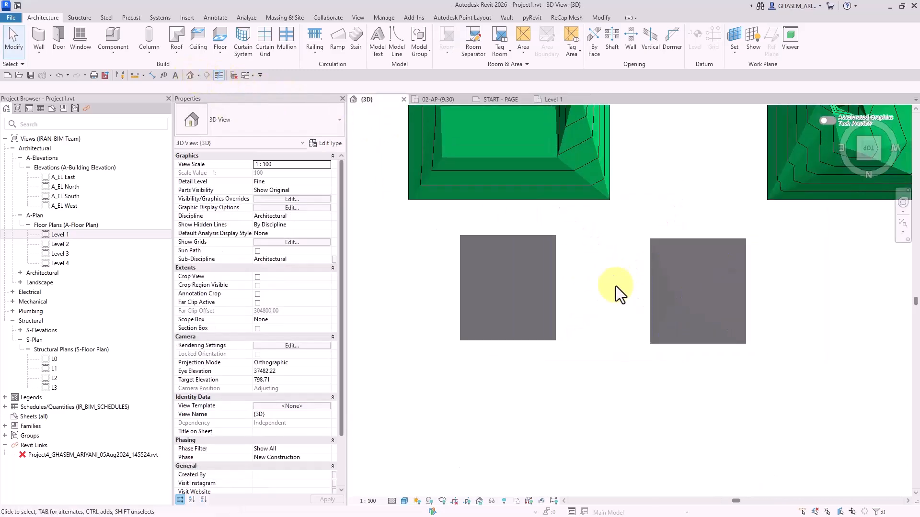
scroll(616, 286, down, 4)
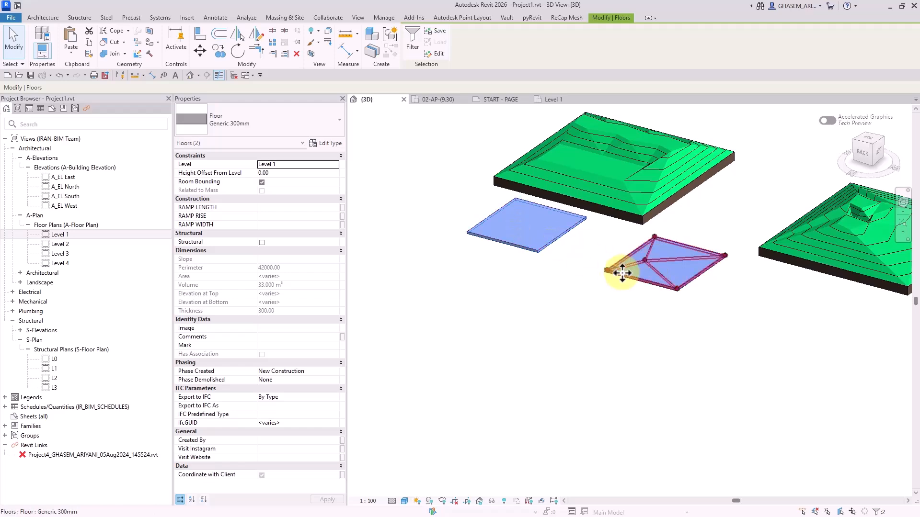
click(596, 292)
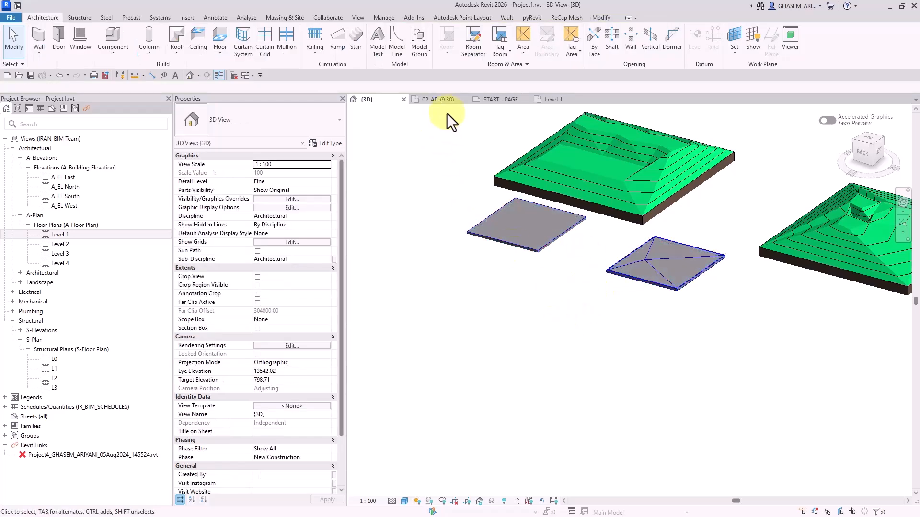
In the Level 1 plan, copy all inner shape points and split lines of the shaped floor, excluding its boundary
click(550, 99)
click(555, 199)
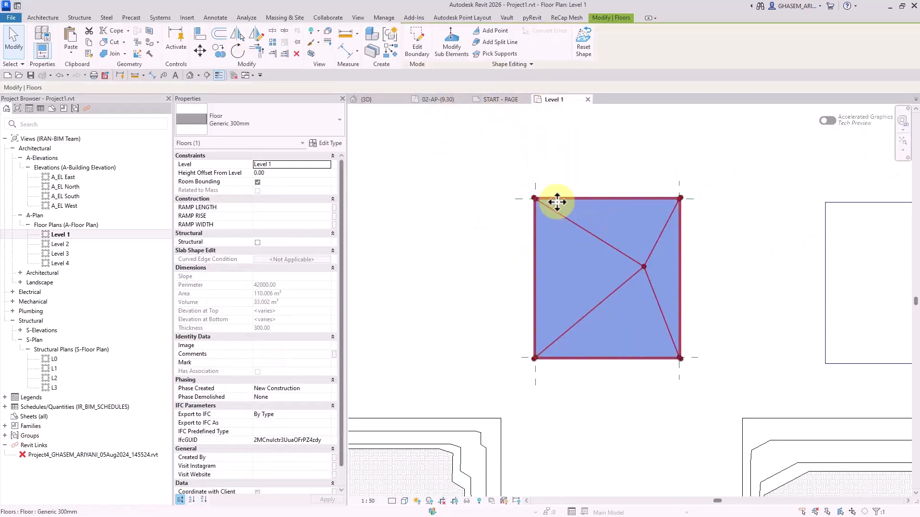
click(461, 50)
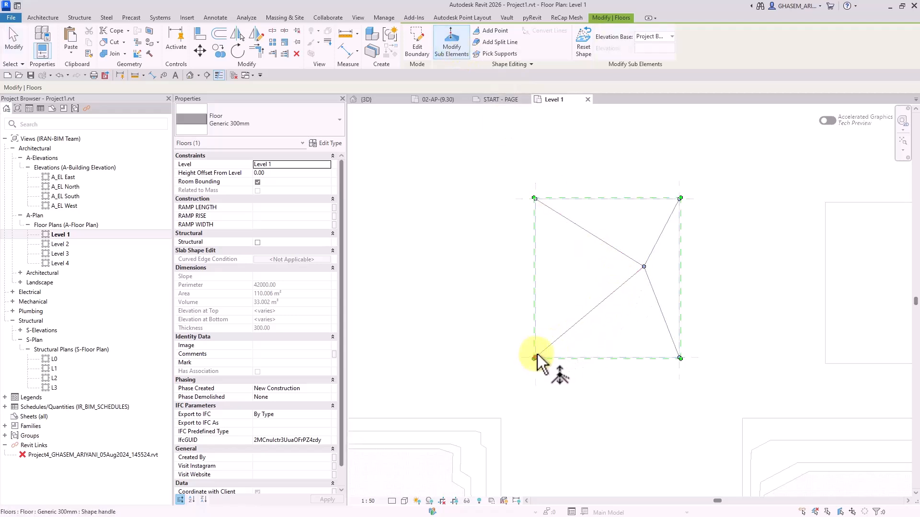
scroll(537, 355, up, 2)
scroll(737, 133, up, 3)
middle_drag(660, 168, 725, 224)
scroll(450, 203, up, 2)
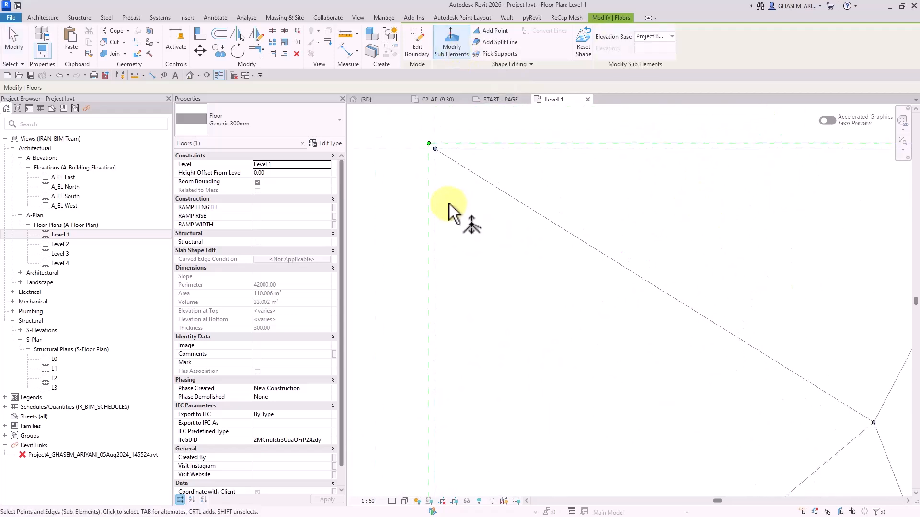
scroll(432, 148, up, 2)
drag(431, 143, 667, 414)
scroll(449, 174, down, 2)
scroll(449, 175, down, 4)
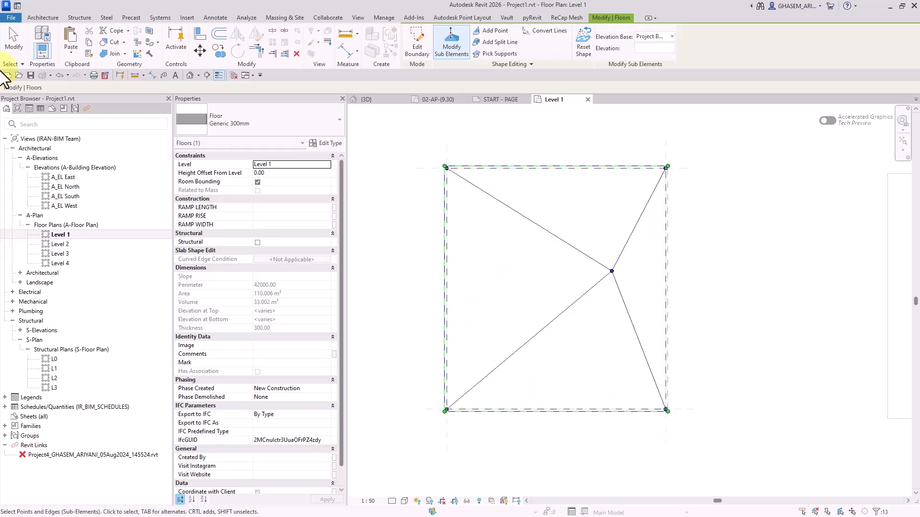
click(12, 40)
Try to paste the copied shape points and split lines onto the flat floor near its lower-left corner
scroll(576, 242, down, 3)
click(740, 242)
middle_drag(740, 241, 663, 240)
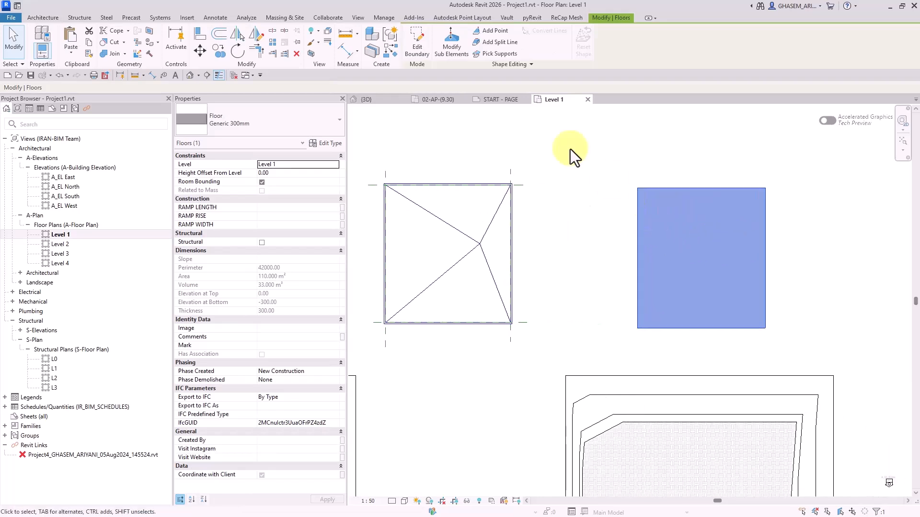
click(451, 43)
key(ctrl+v)
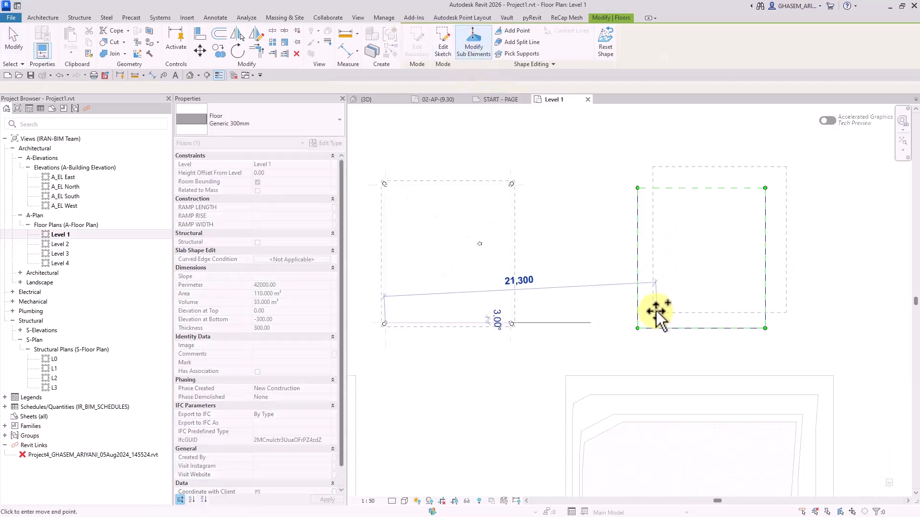
scroll(640, 325, up, 1)
scroll(640, 325, up, 2)
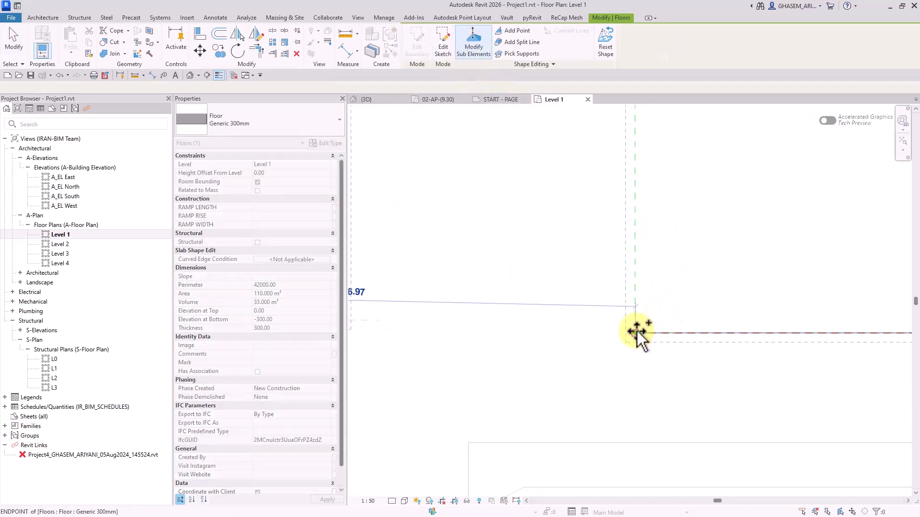
click(642, 324)
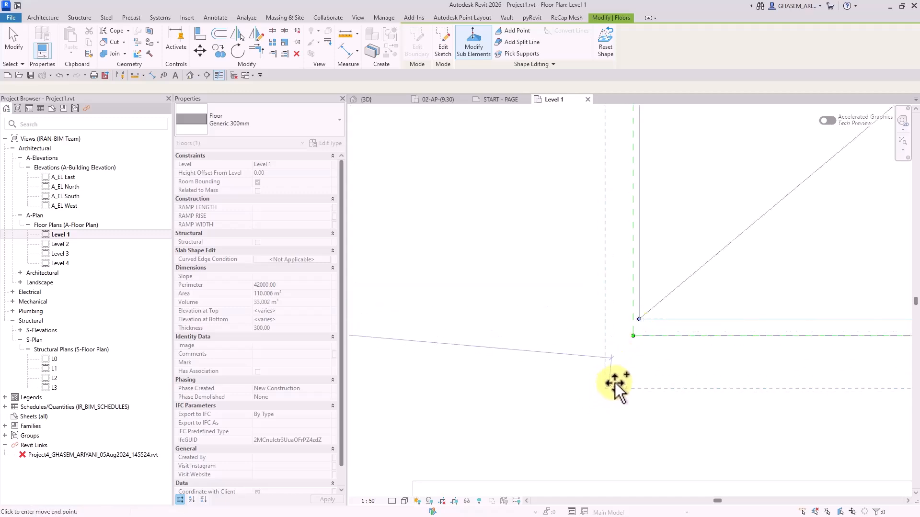
scroll(623, 378, down, 2)
key(Escape)
key(Escape)
scroll(643, 364, down, 4)
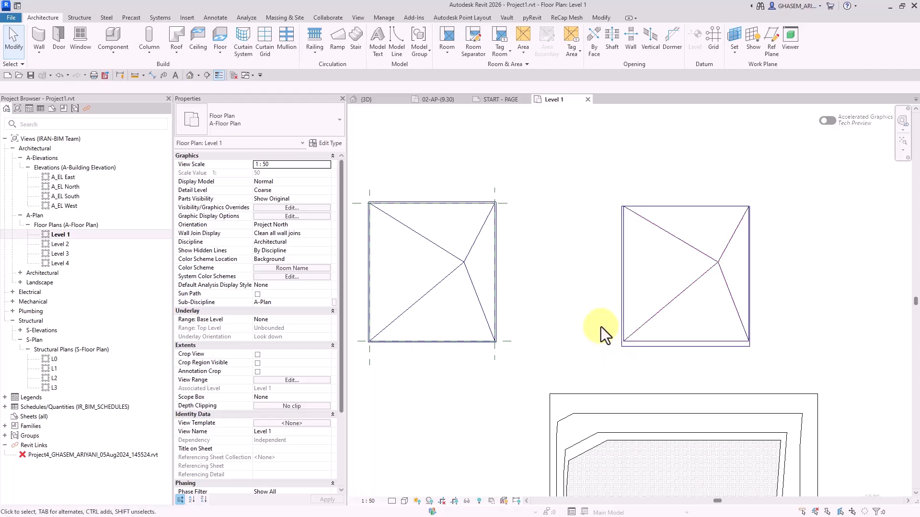
Reset the shape of the right-hand floor to its original flat form
click(622, 322)
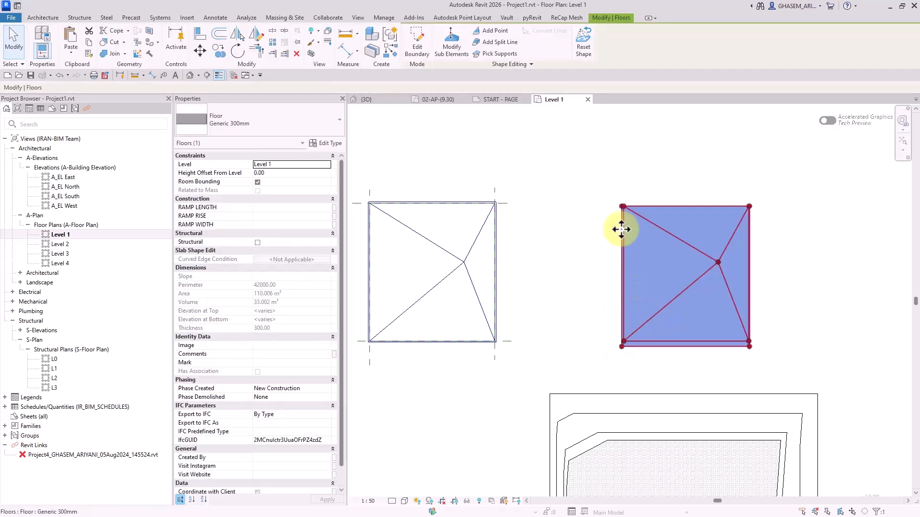
click(580, 45)
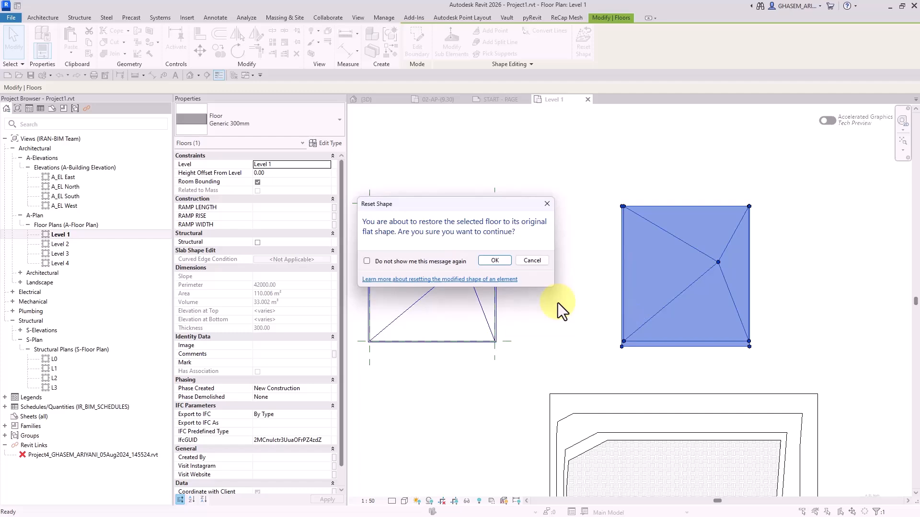
click(493, 260)
Draw a horizontal reference plane about 793 mm above the right-hand floor's lower edge and a 90° vertical one near its left edge
click(772, 38)
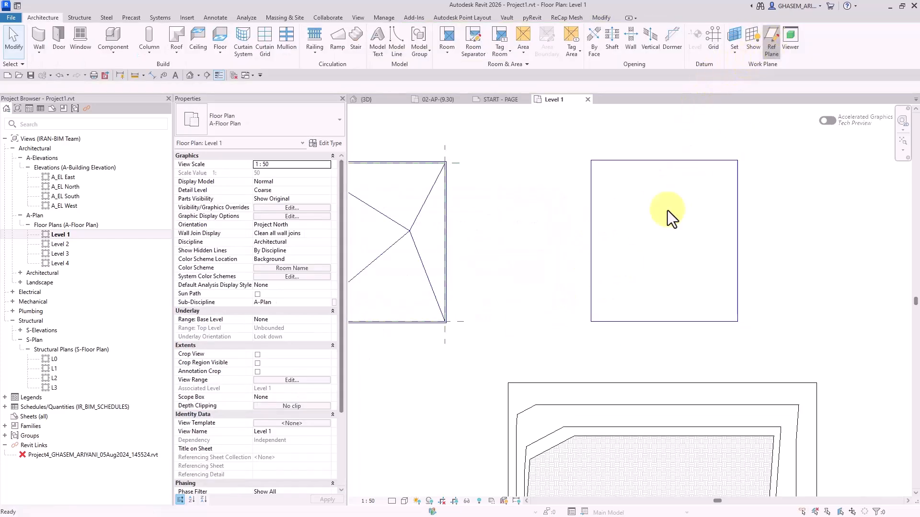
scroll(565, 301, up, 1)
click(564, 298)
click(809, 297)
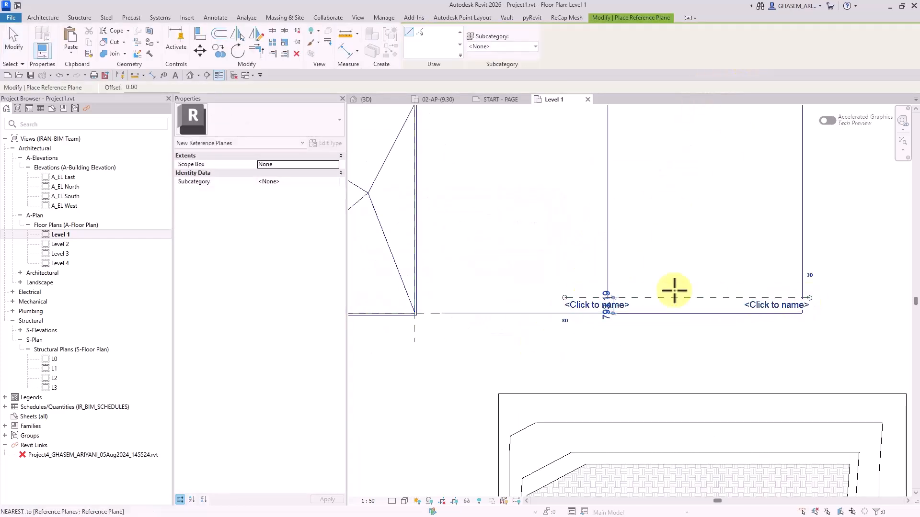
click(625, 254)
click(618, 371)
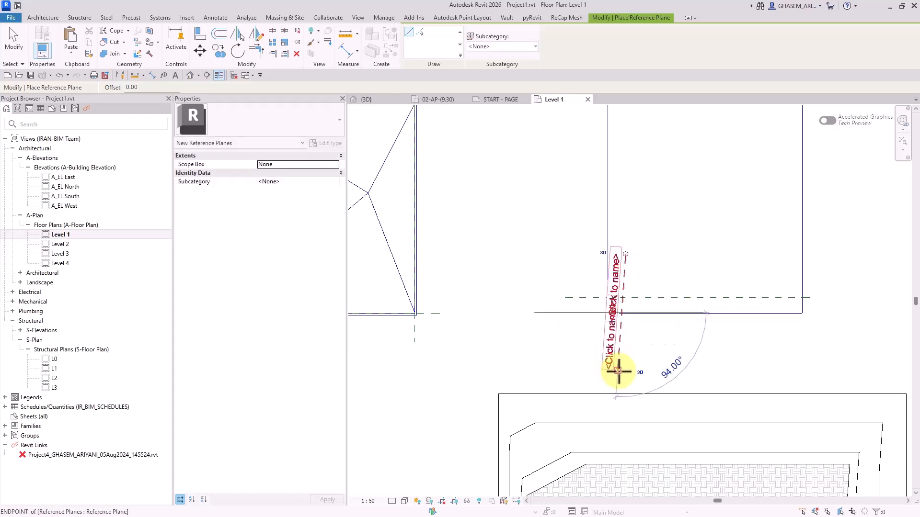
click(670, 368)
text(90)
key(Return)
key(Escape)
key(Escape)
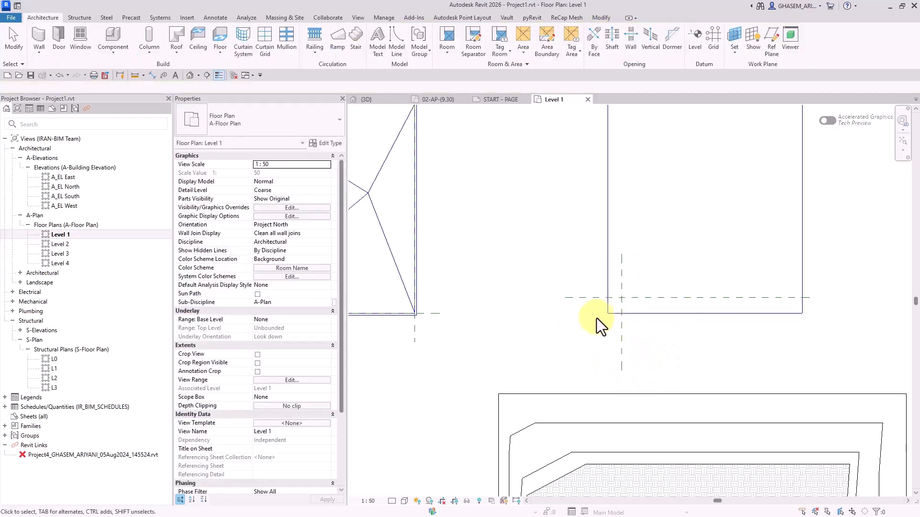
Set the horizontal reference plane's distance from the right-hand floor's lower edge to 100 mm
click(588, 295)
scroll(613, 304, up, 3)
click(604, 314)
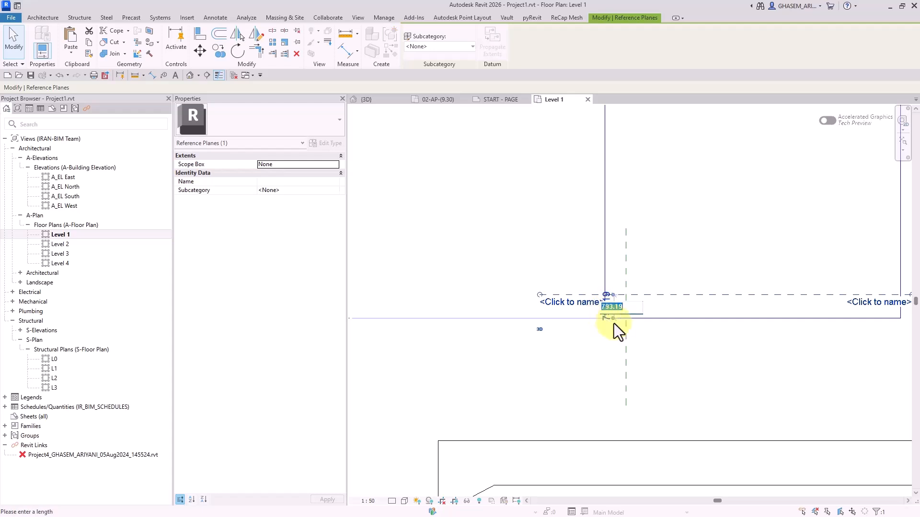
text(10)
key(Return)
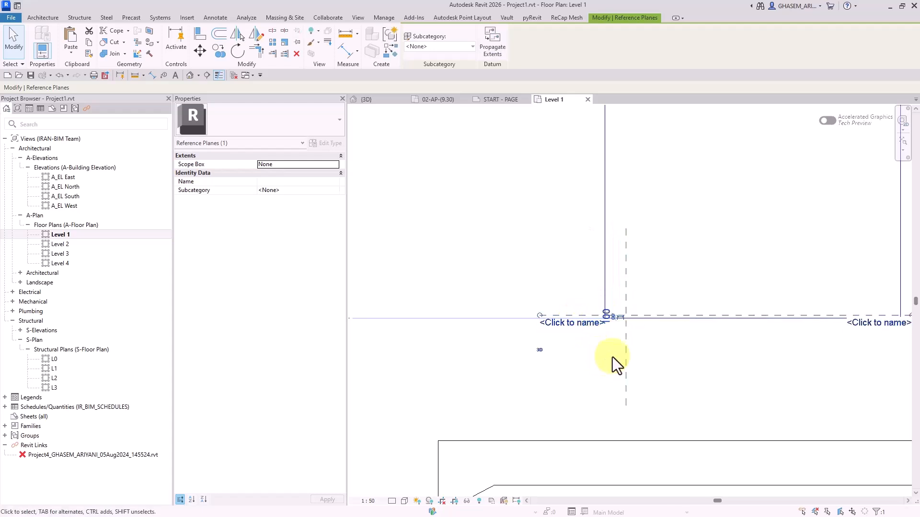
Dimension the vertical reference plane from the right-hand floor's left edge and set that distance to 10 cm
click(623, 343)
middle_drag(625, 335, 564, 322)
key(d)
key(i)
click(564, 246)
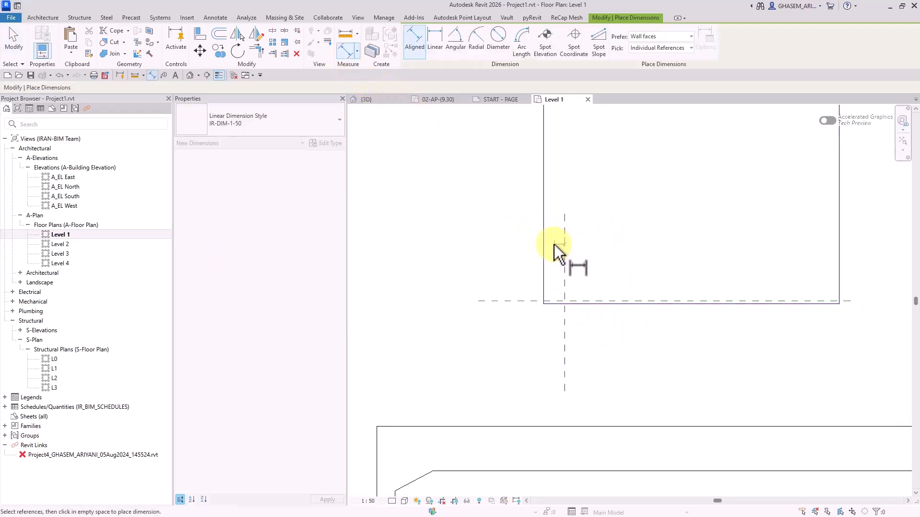
key(Escape)
key(Escape)
click(566, 317)
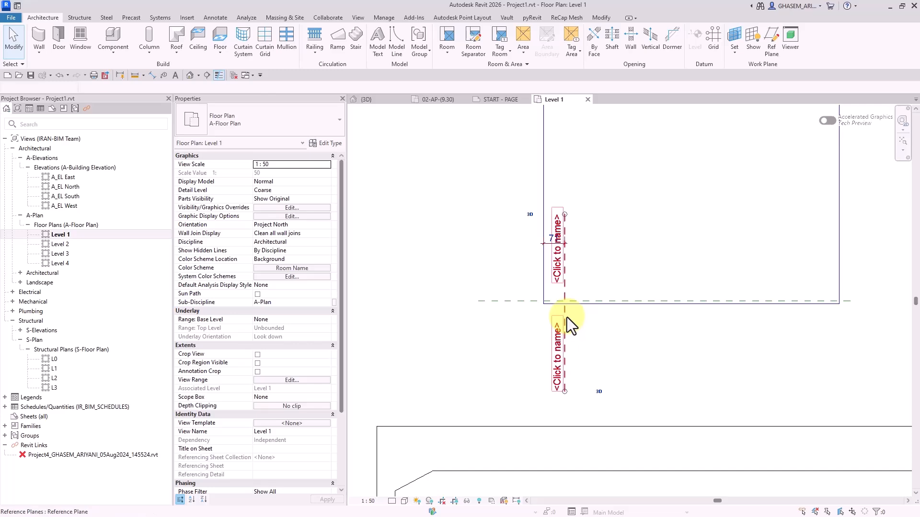
click(545, 237)
text(.1)
key(Return)
click(600, 326)
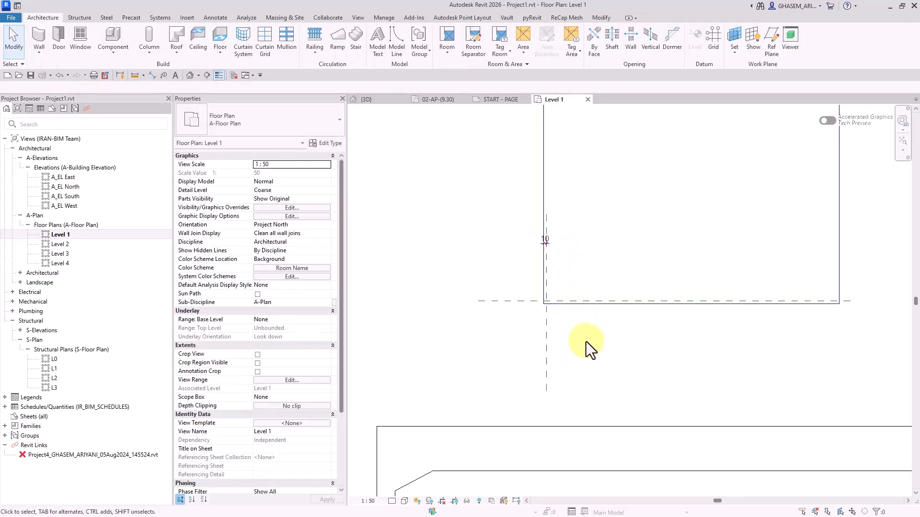
Paste the copied shape points and split lines onto the right-hand floor, placing their lower-left corner at the reference planes' intersection
click(606, 244)
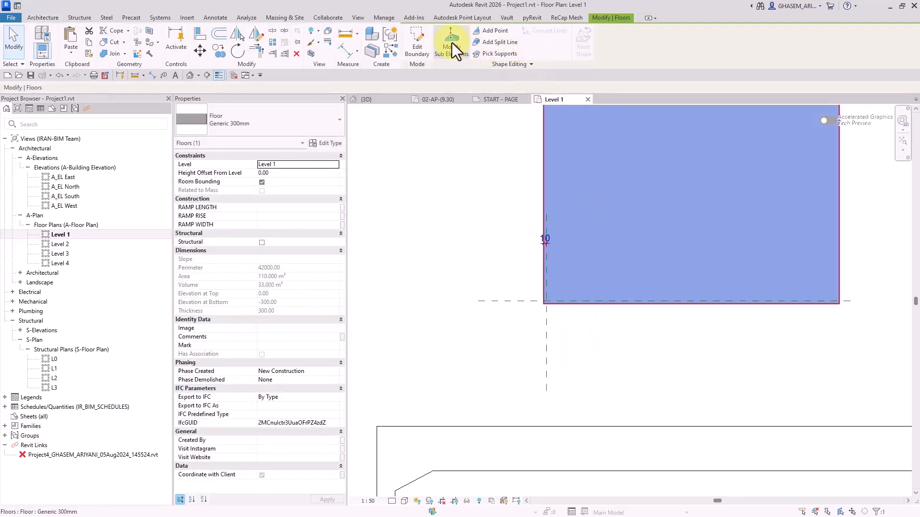
click(451, 43)
key(ctrl+v)
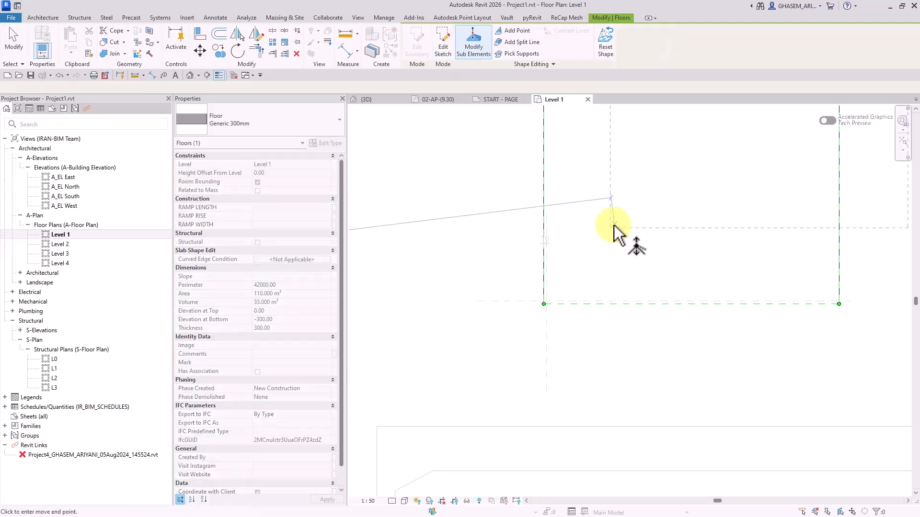
scroll(552, 305, up, 3)
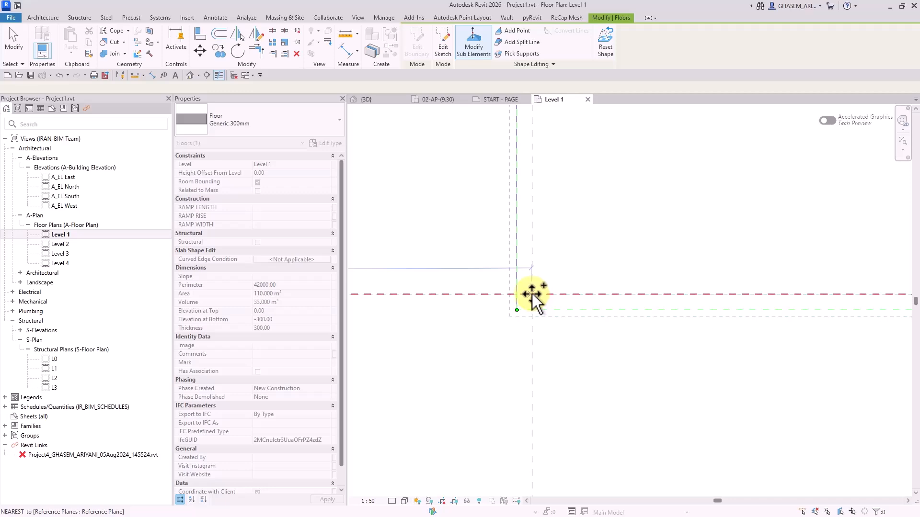
click(533, 294)
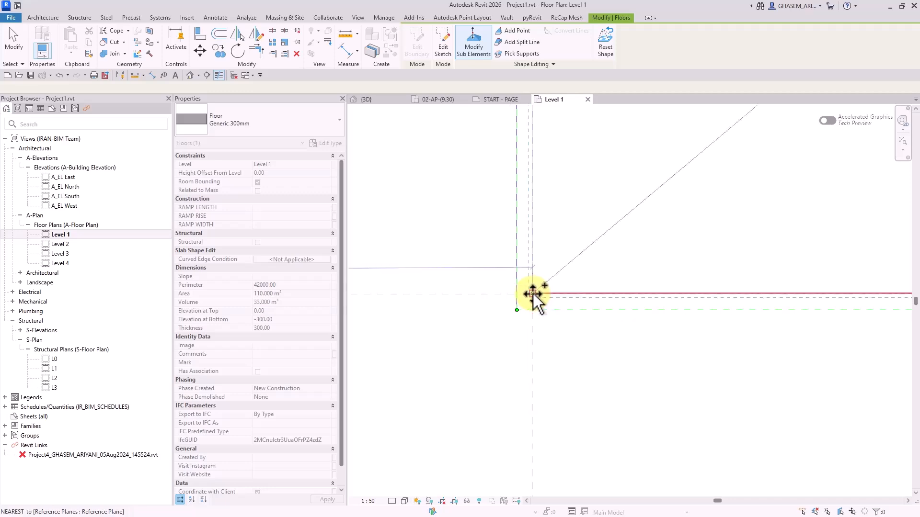
click(578, 334)
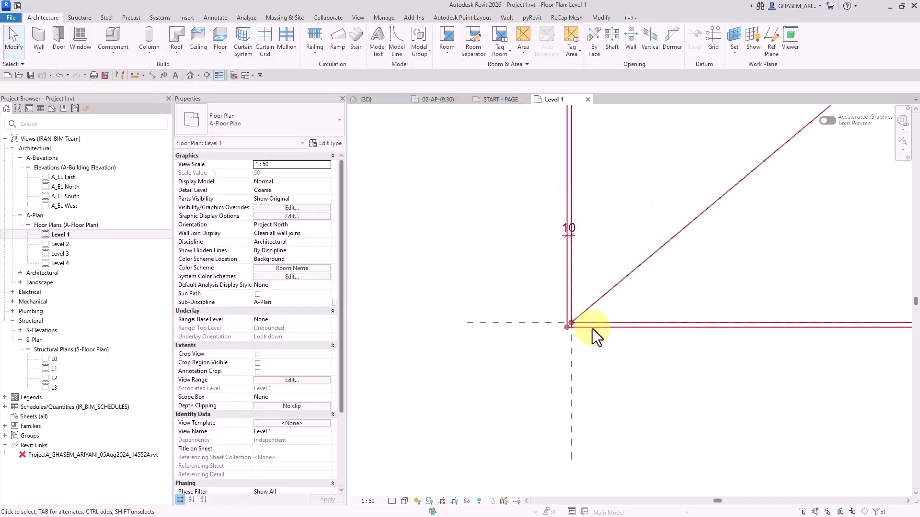
scroll(592, 331, down, 4)
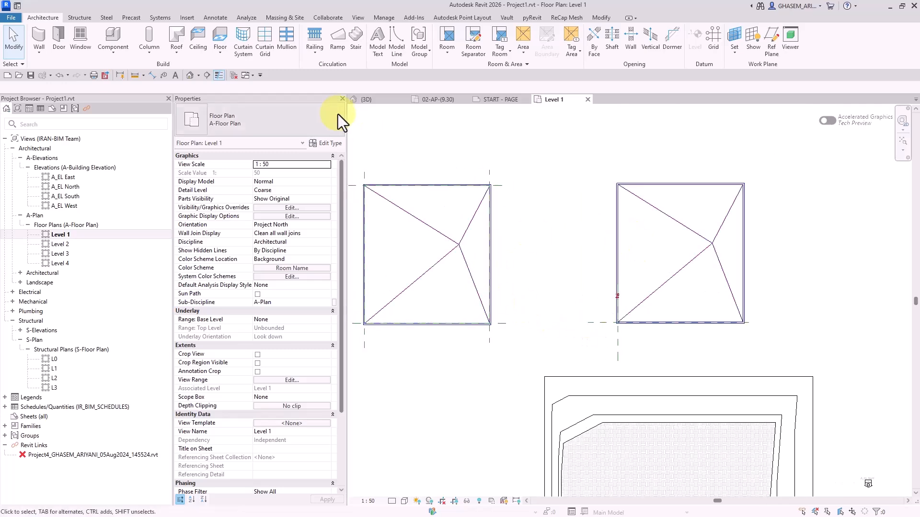
Open the default 3D view and inspect the pasted slope geometry on the two floors
click(191, 76)
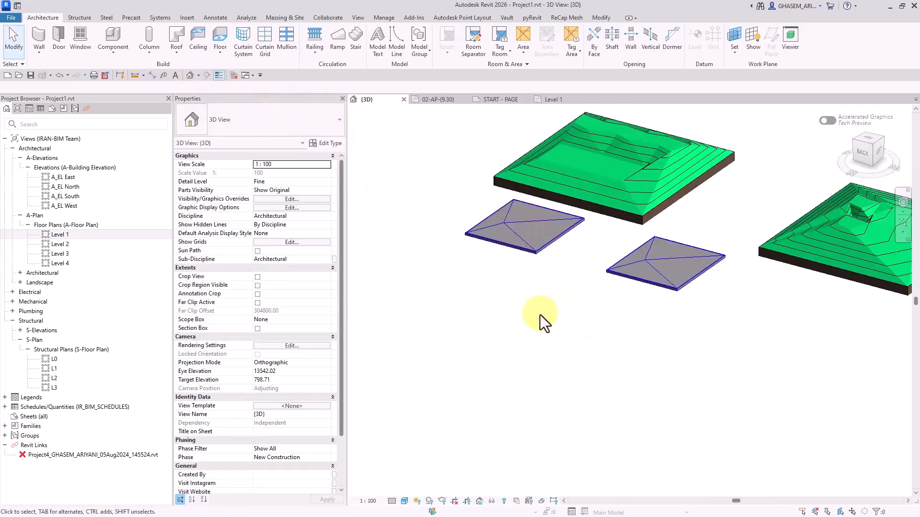
shift+middle_drag(540, 315, 581, 327)
scroll(500, 263, up, 1)
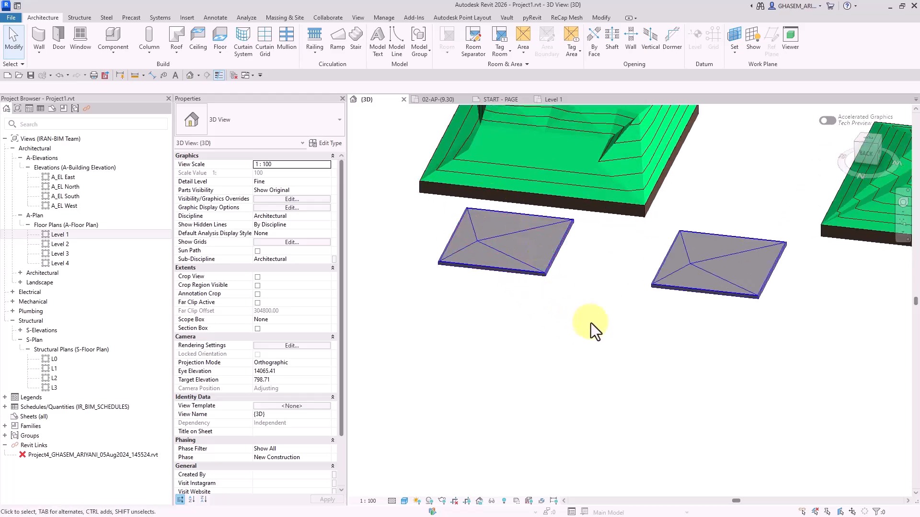
middle_drag(653, 325, 632, 445)
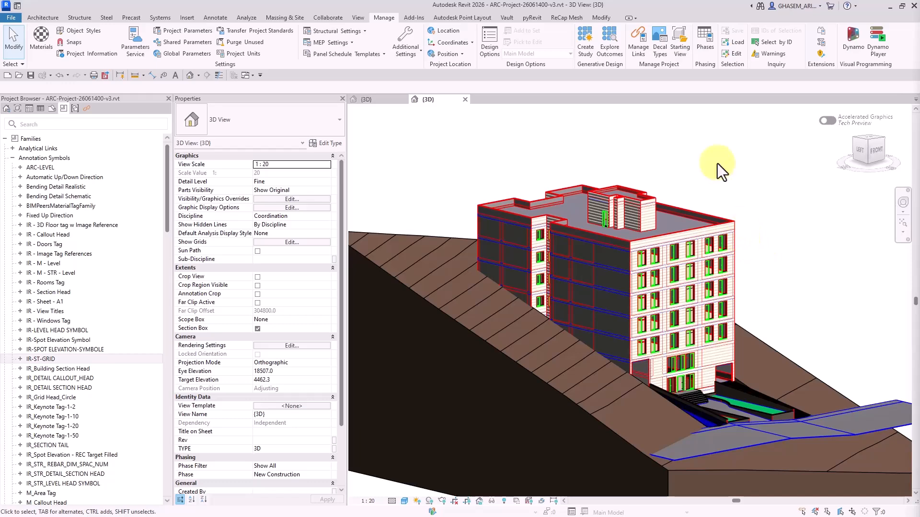
Open the 02-AP-(-6.20) - Dimensions floor plan of the ARC-Project-26061400-v3 building model
scroll(676, 201, down, 2)
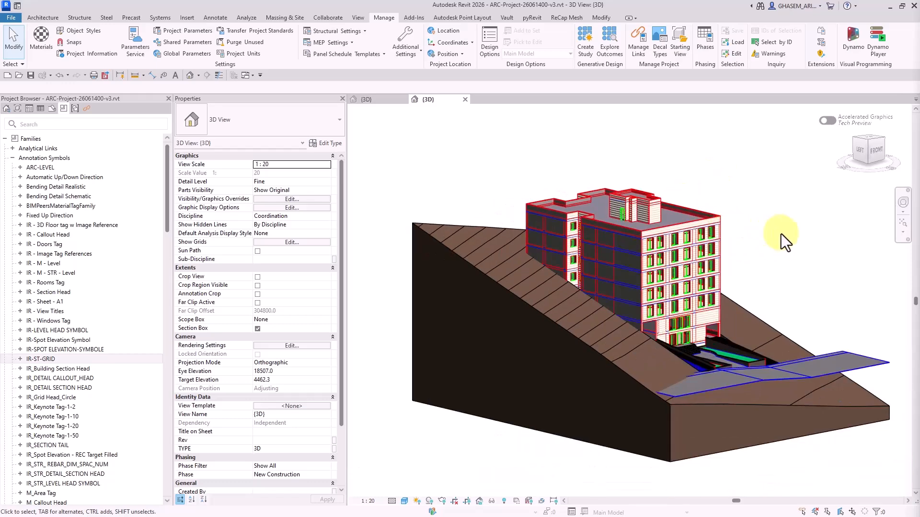
middle_drag(807, 190, 776, 233)
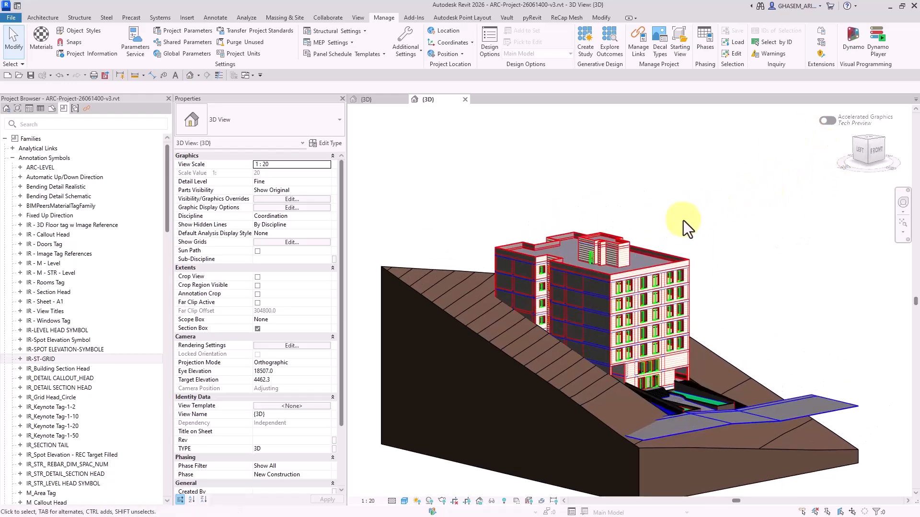
click(18, 109)
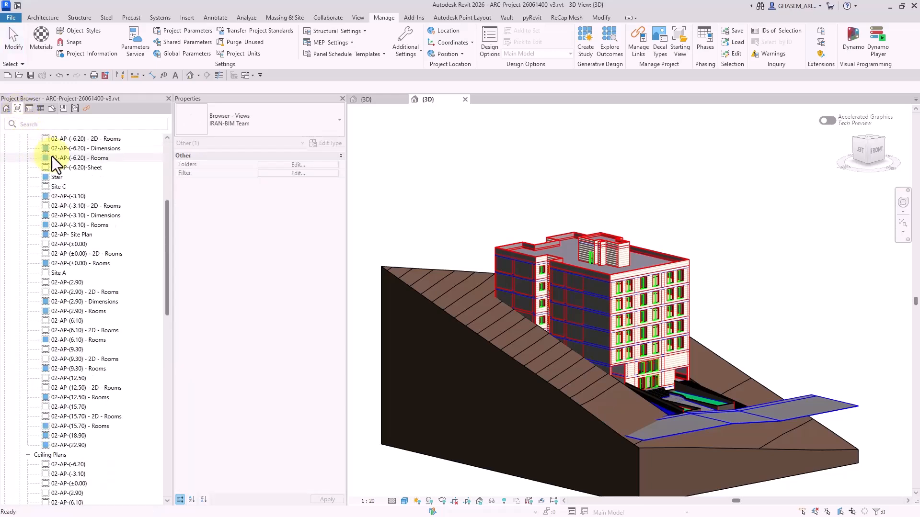
scroll(82, 215, up, 5)
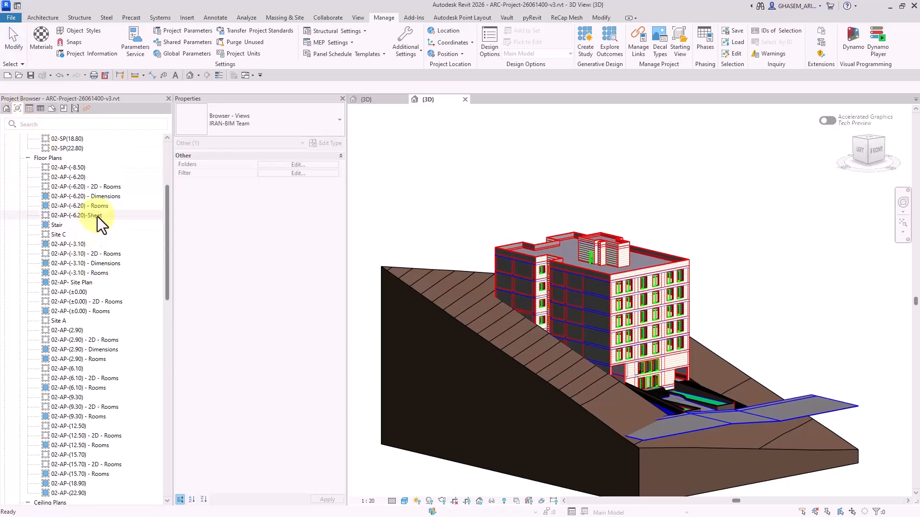
double_click(100, 197)
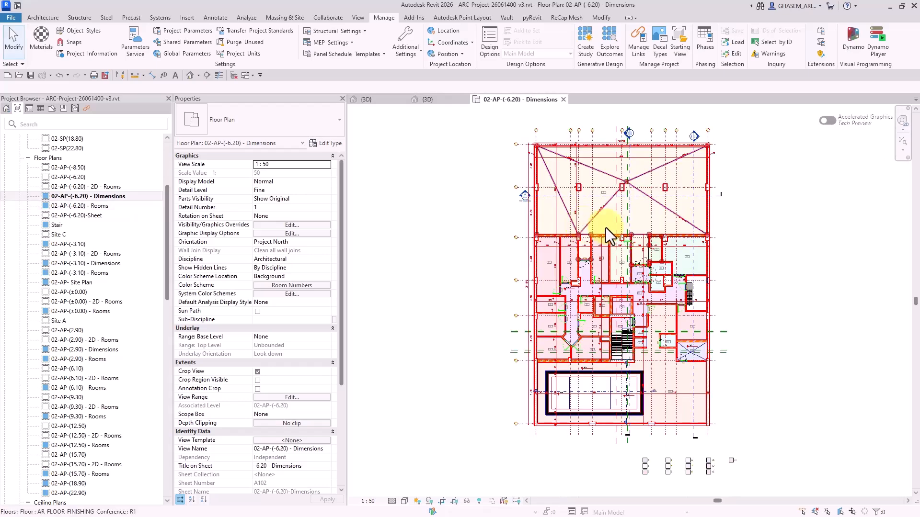
middle_drag(781, 212, 764, 214)
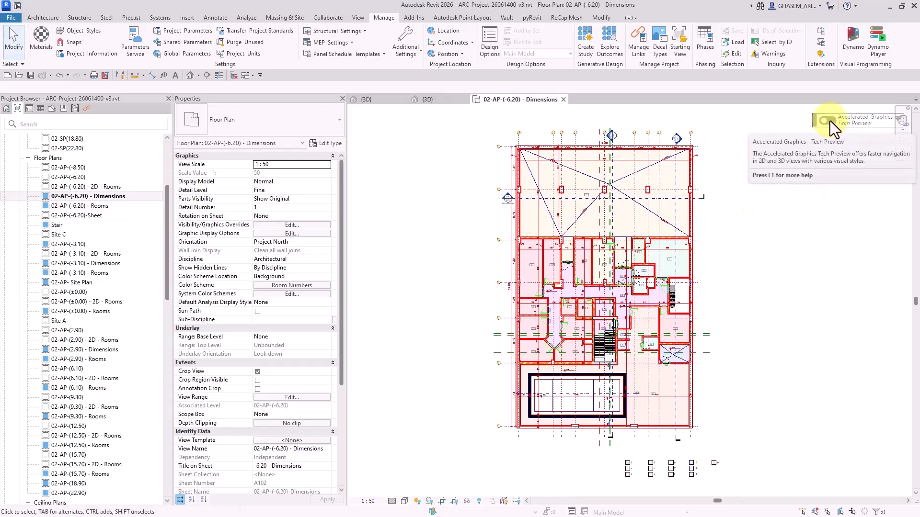
Check which Accelerated Graphics command the floor plan's context menu offers
right_click(740, 161)
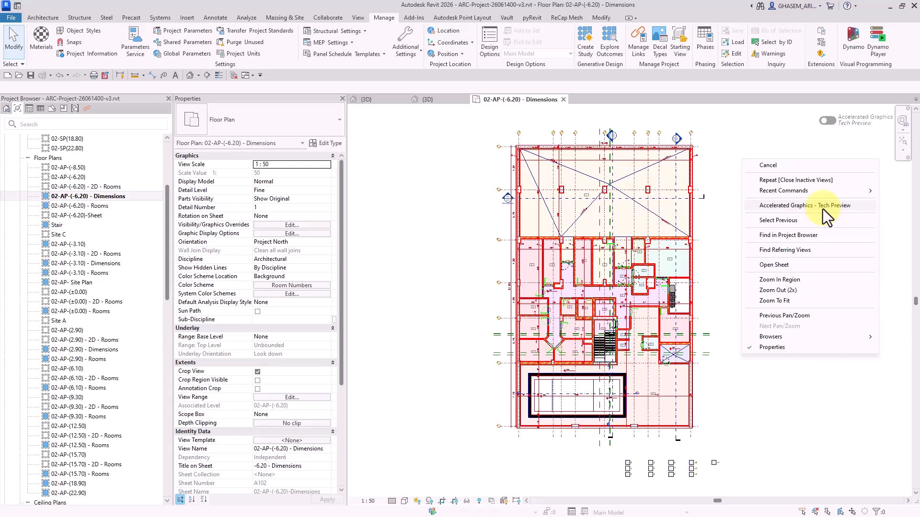
click(808, 134)
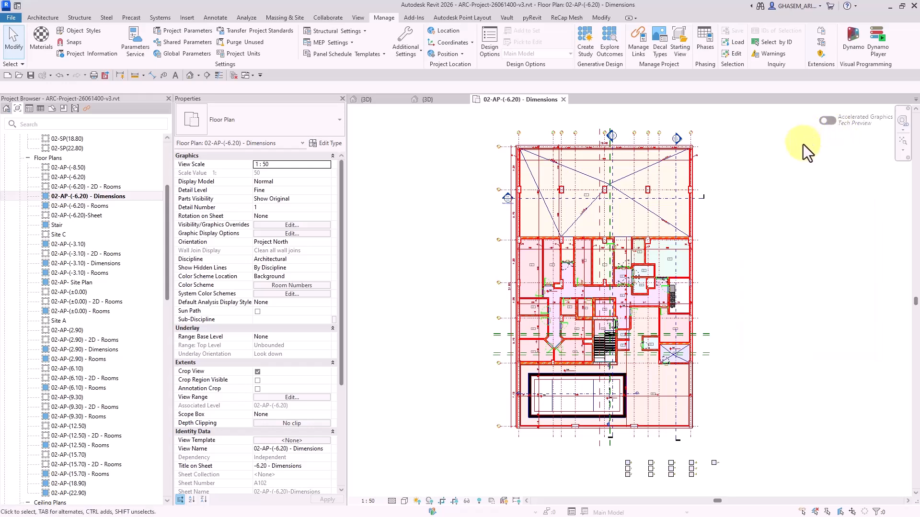
middle_drag(807, 154, 796, 157)
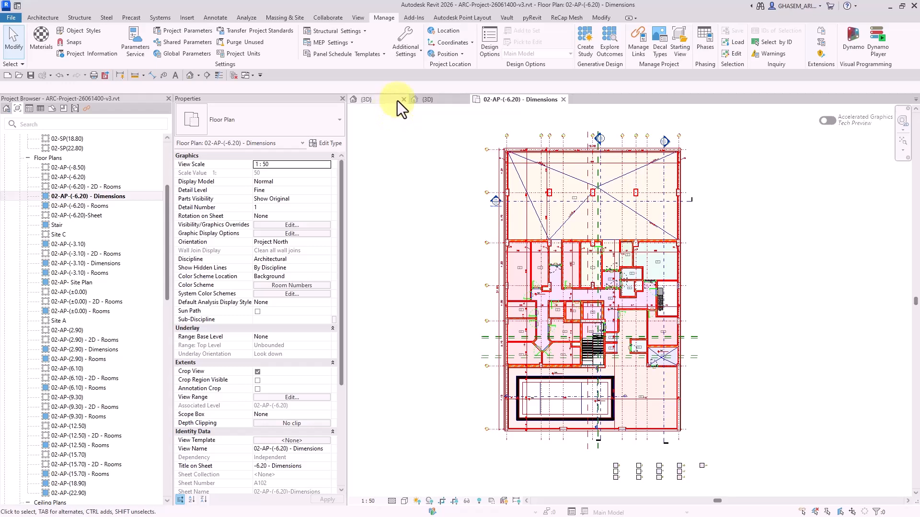
Return to the building's 3D view and examine how the model display behaves during navigation
click(425, 101)
mouse_move(682, 191)
middle_down()
mouse_move(666, 187)
mouse_move(690, 178)
middle_up()
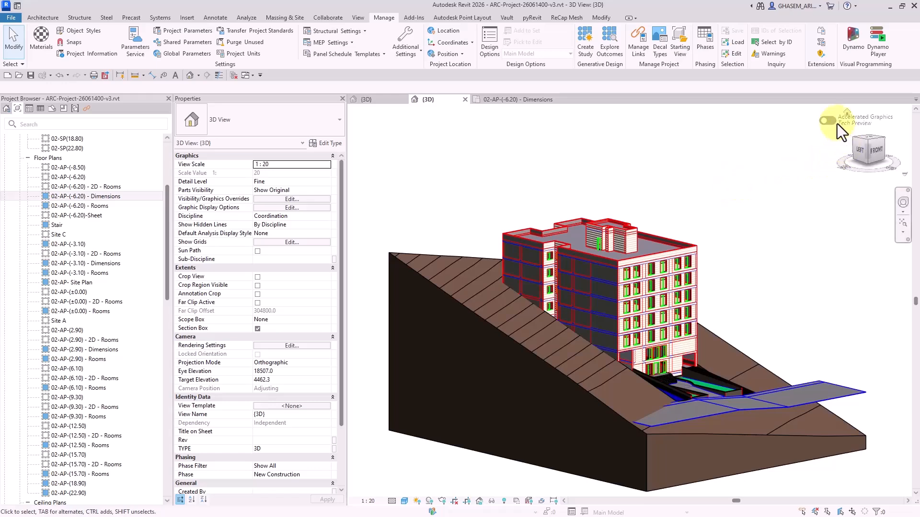
shift+middle_drag(754, 201, 678, 211)
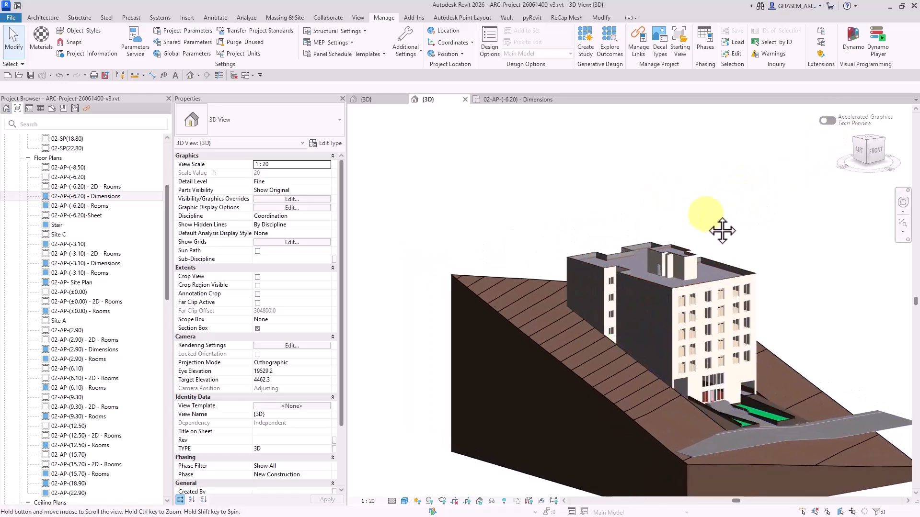
scroll(724, 302, up, 5)
scroll(728, 298, down, 2)
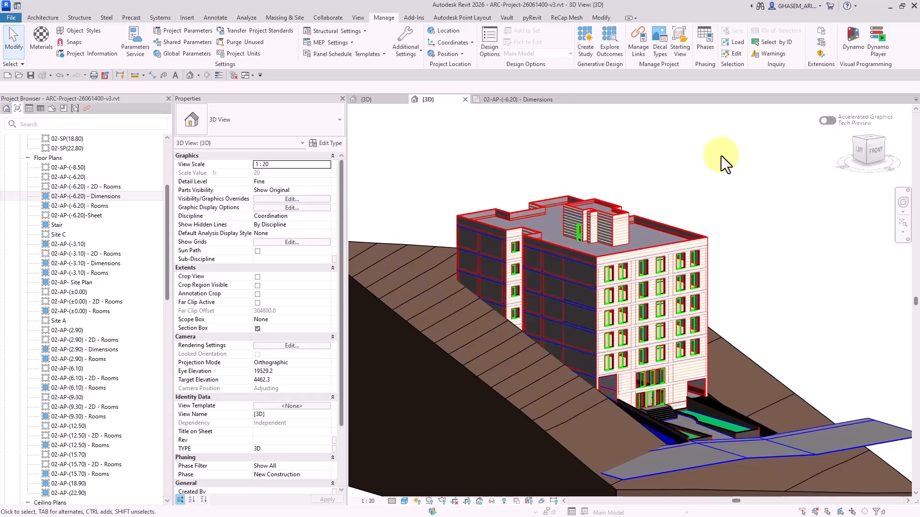
mouse_move(722, 167)
middle_down()
mouse_move(697, 174)
mouse_move(664, 142)
middle_up()
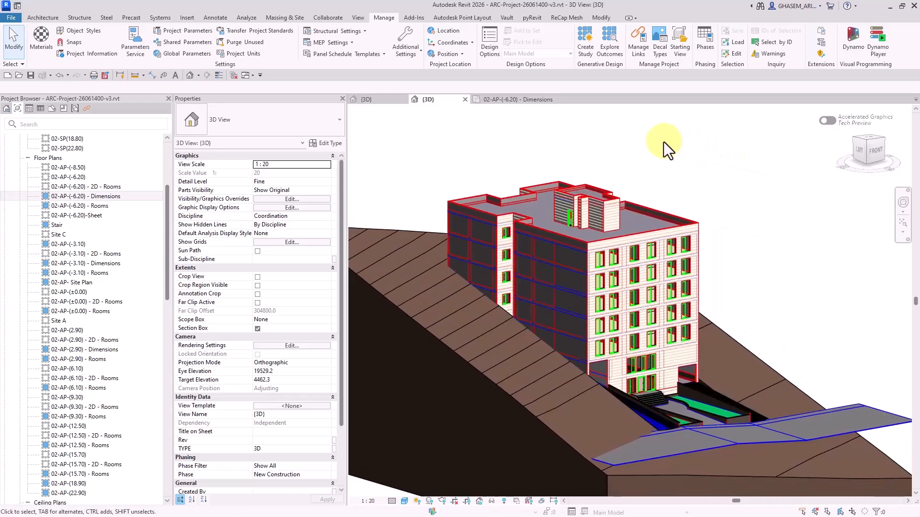
mouse_move(682, 166)
middle_down()
mouse_move(748, 197)
mouse_move(642, 177)
mouse_move(706, 197)
mouse_move(569, 178)
mouse_move(844, 228)
mouse_move(684, 194)
mouse_move(804, 235)
mouse_move(783, 237)
mouse_move(600, 187)
mouse_move(813, 220)
mouse_move(530, 160)
mouse_move(688, 232)
mouse_move(723, 228)
mouse_move(732, 199)
mouse_move(817, 249)
mouse_move(746, 180)
mouse_move(717, 197)
middle_up()
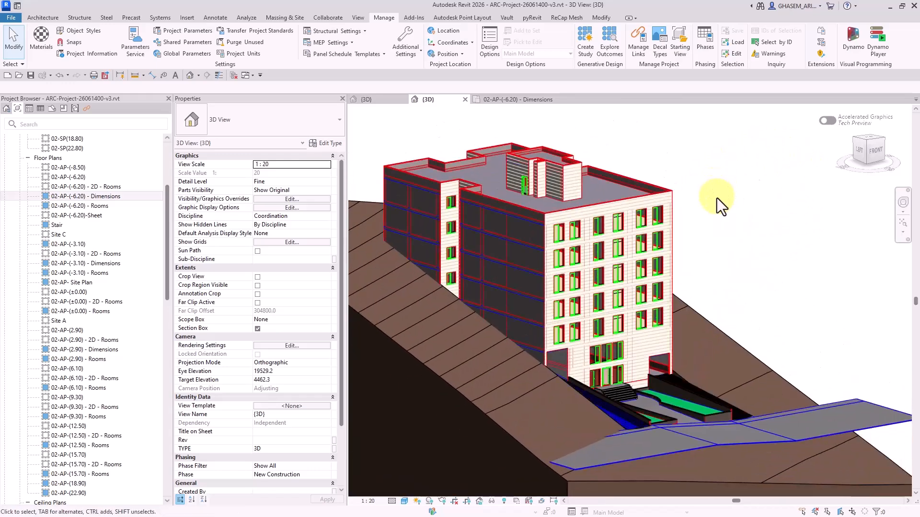
click(825, 124)
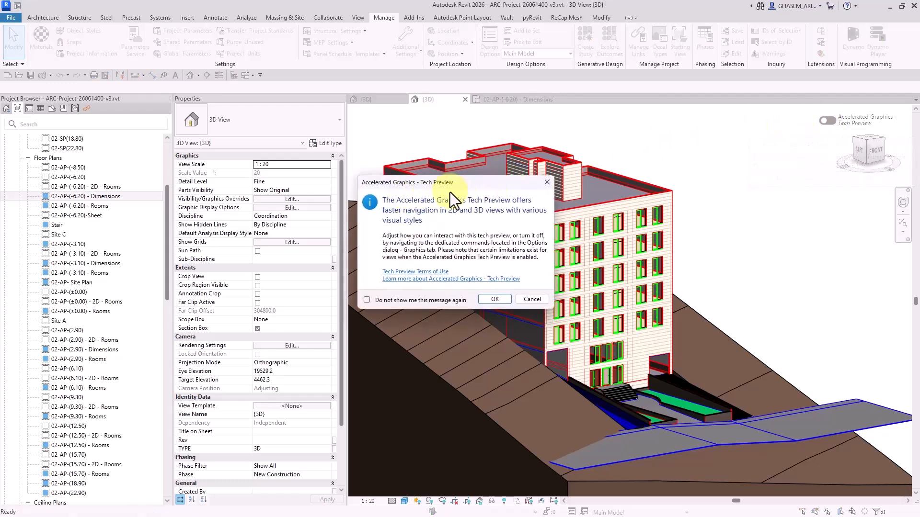
drag(450, 186, 664, 166)
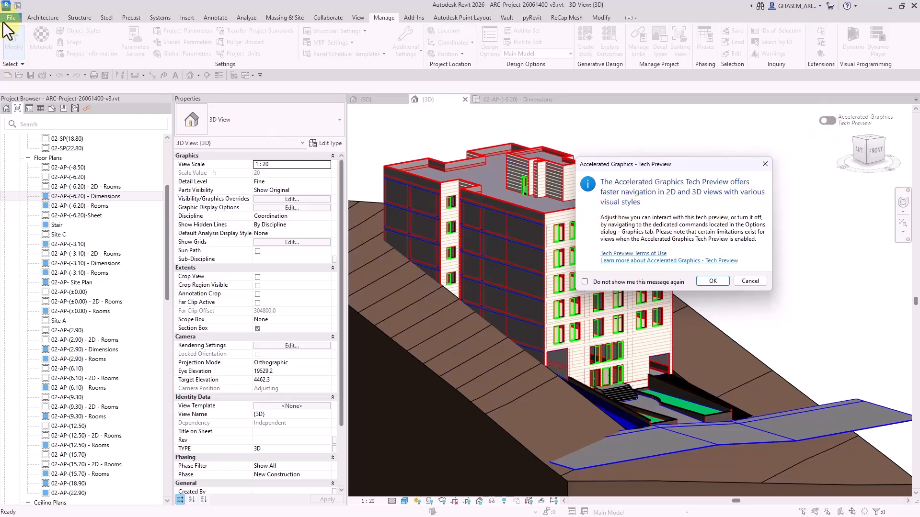
click(765, 165)
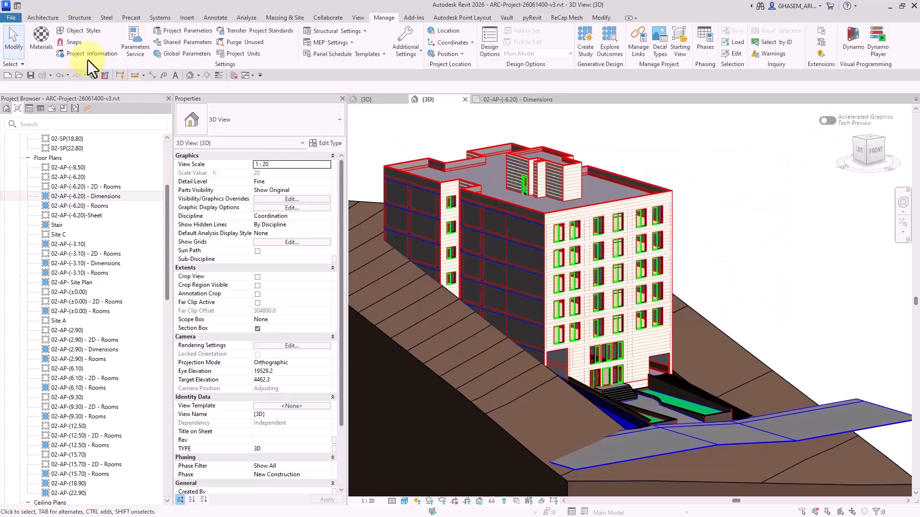
Disable the Accelerated Graphics Tech Preview in the graphics options and check the 3D view's context menu for its command
click(13, 17)
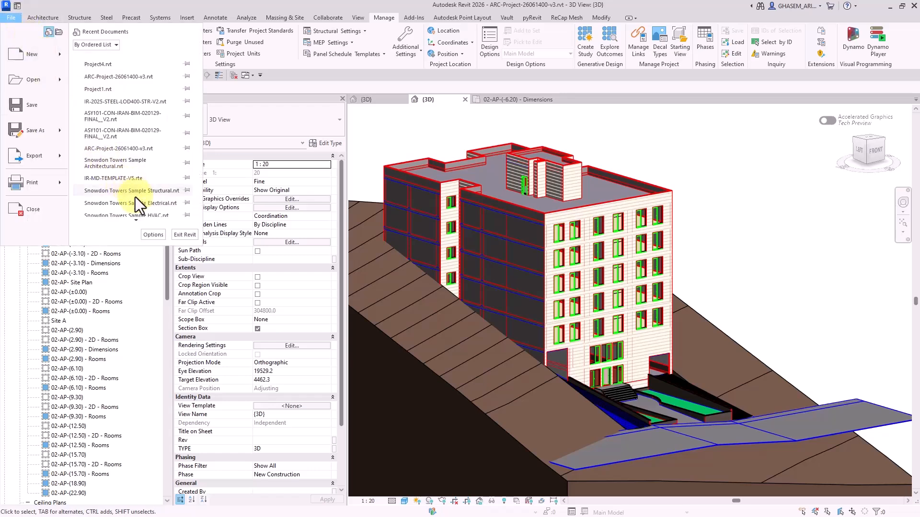
click(152, 235)
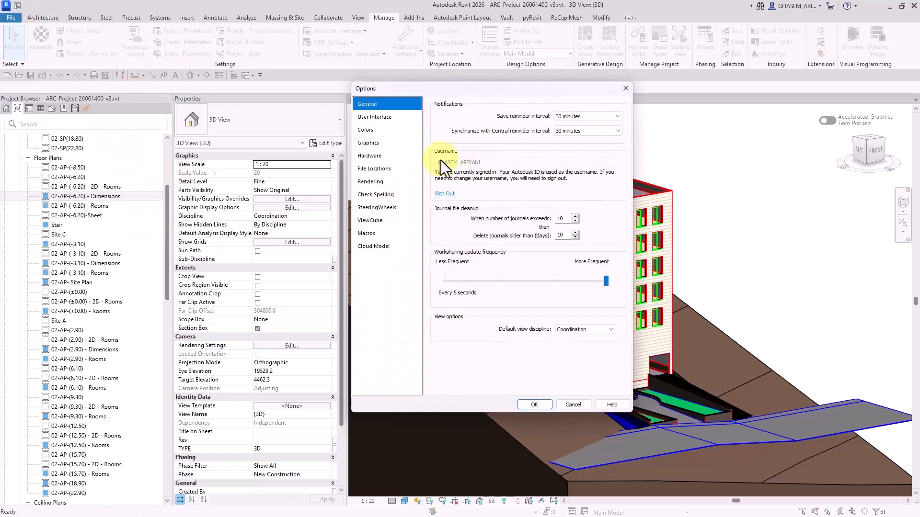
click(384, 145)
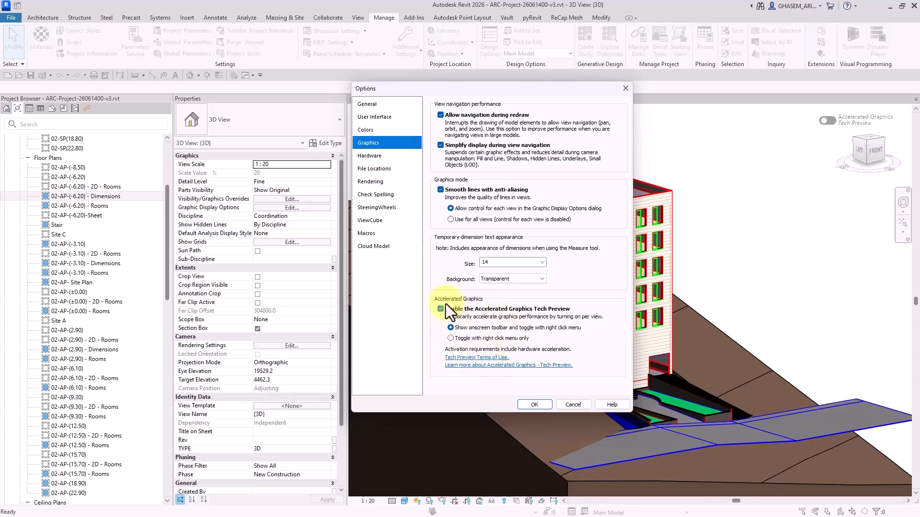
click(470, 312)
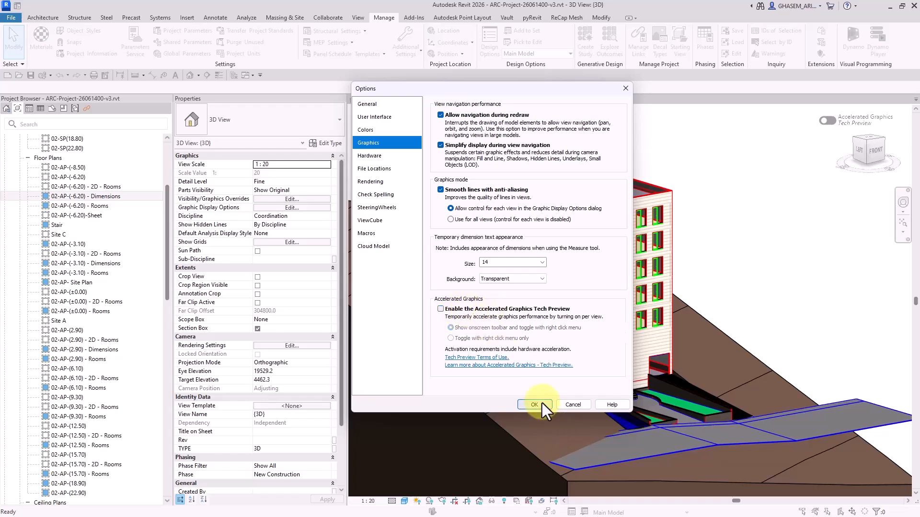
click(535, 405)
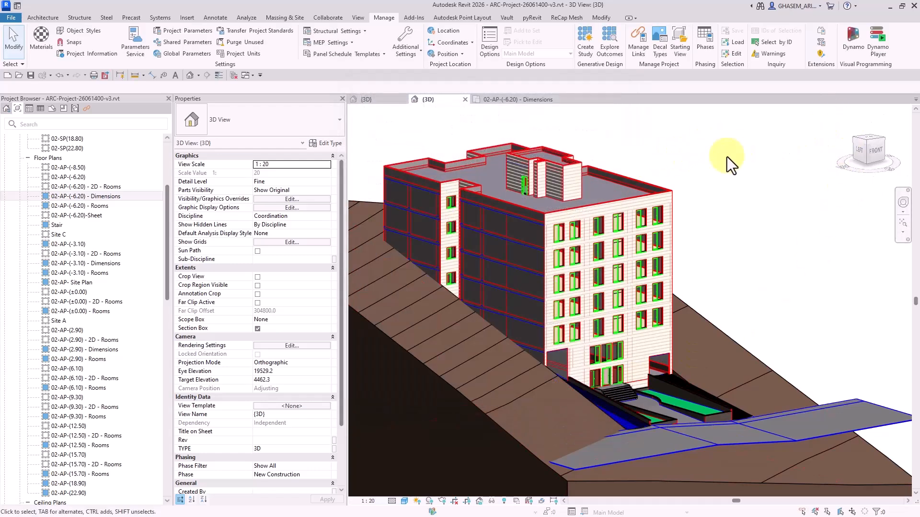
right_click(754, 150)
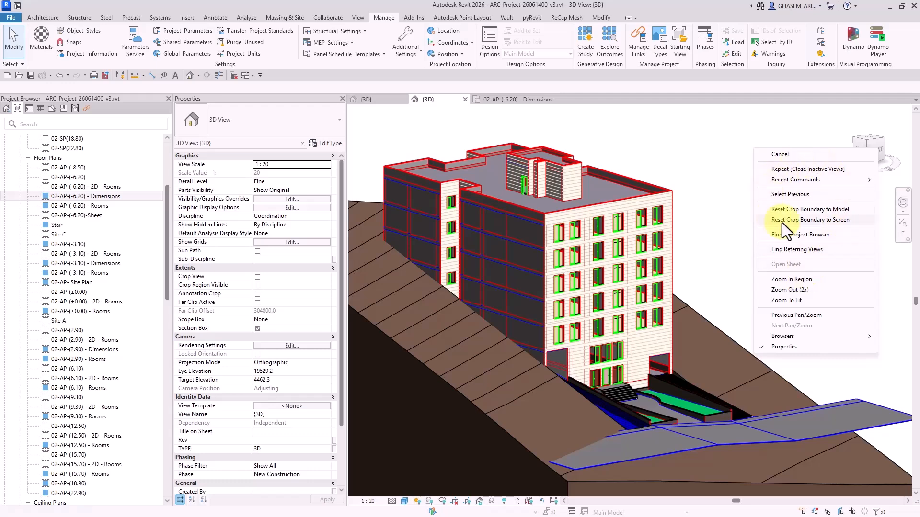
key(Escape)
Enable the Accelerated Graphics Tech Preview in the graphics options with the onscreen toolbar shown, and check the 3D view's context menu
click(12, 17)
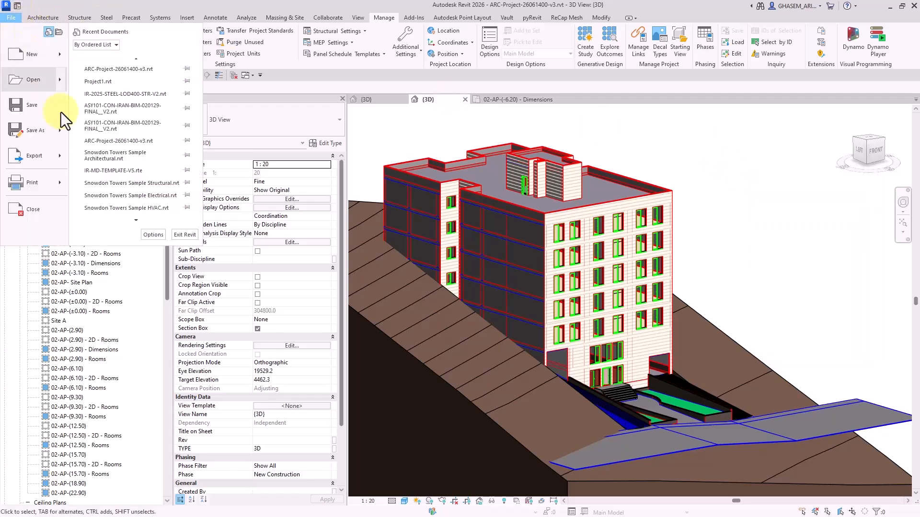
click(145, 234)
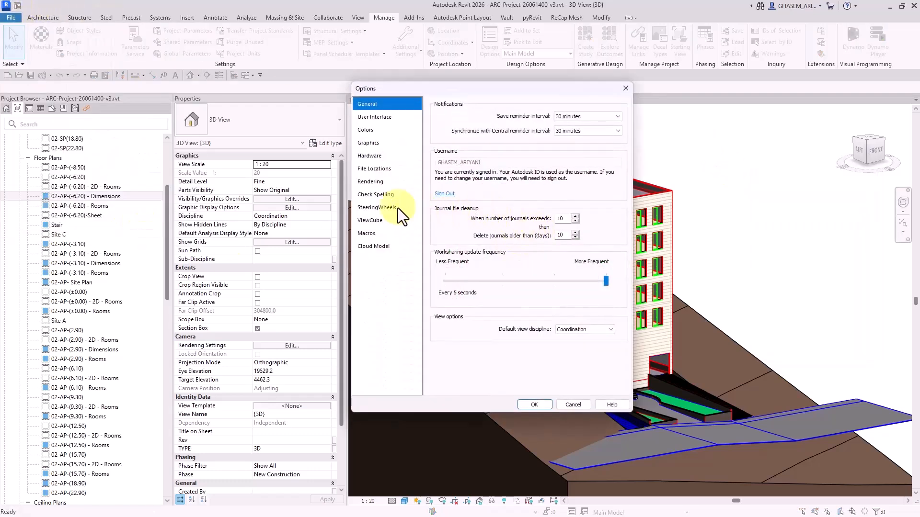
click(368, 143)
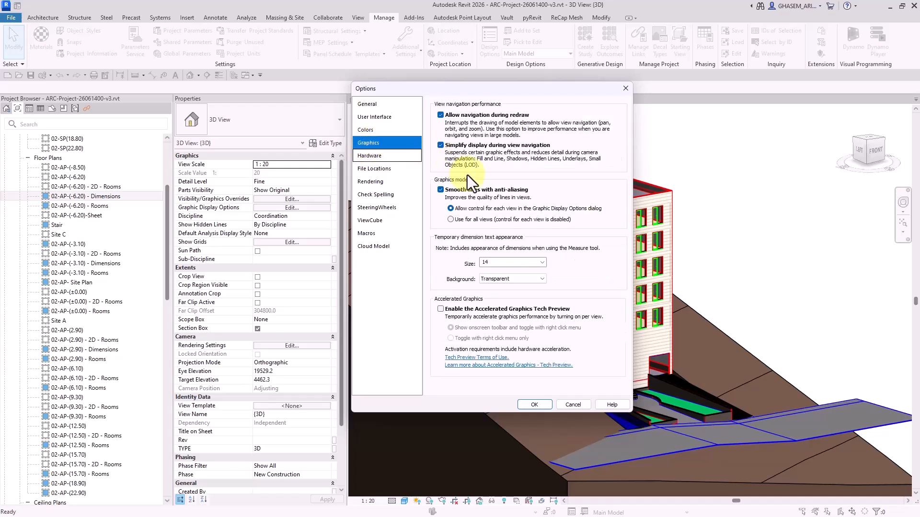
click(441, 309)
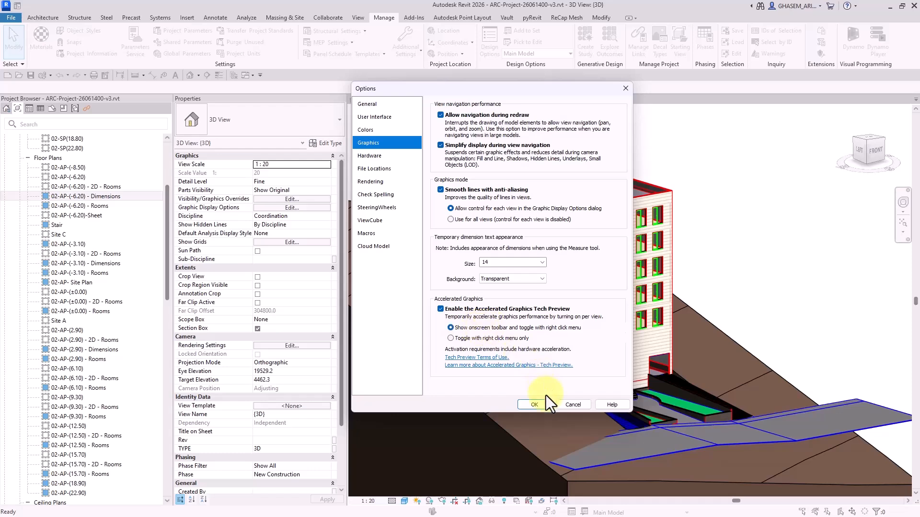
click(536, 404)
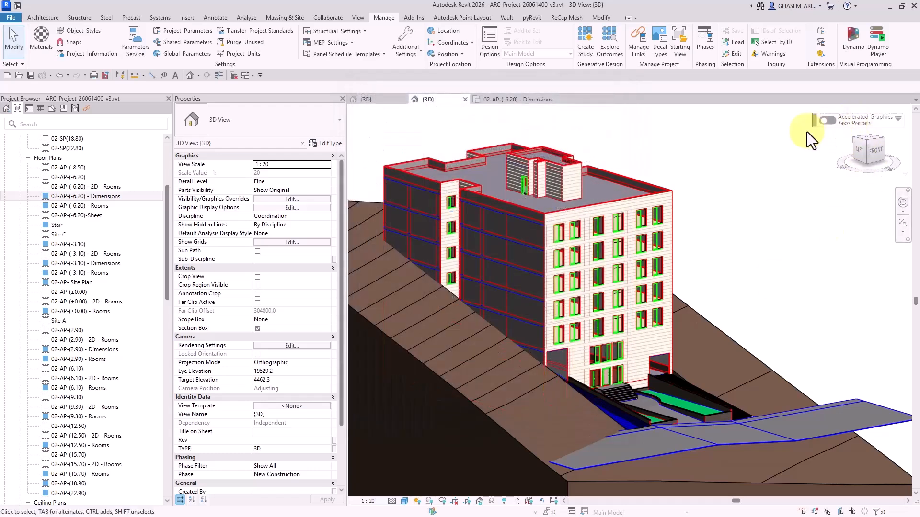
right_click(773, 135)
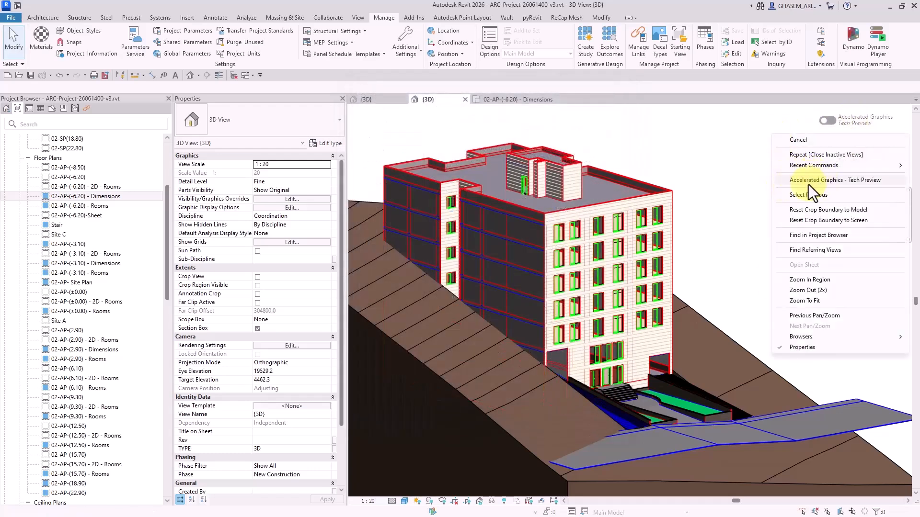
key(Escape)
Move the Accelerated Graphics toolbar to the 3D view's upper-left corner, and finally to its lower-left corner
drag(813, 121, 773, 125)
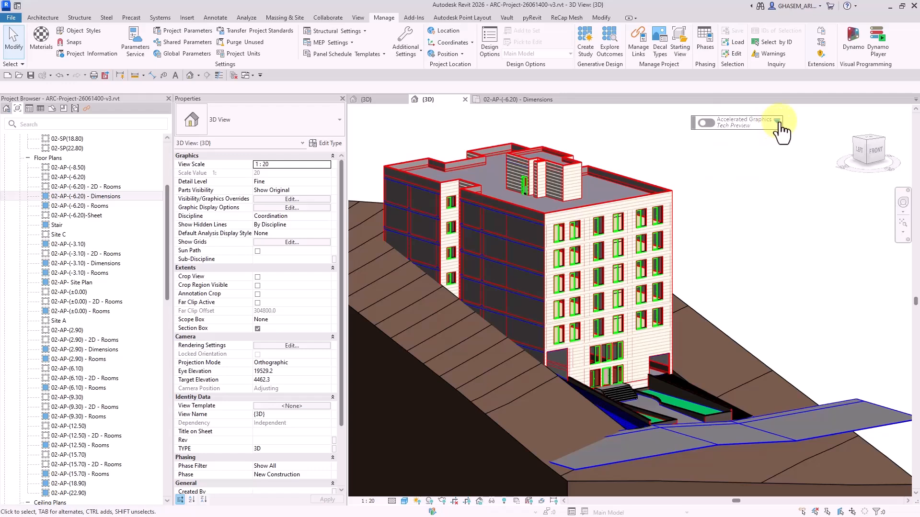
click(777, 121)
click(729, 176)
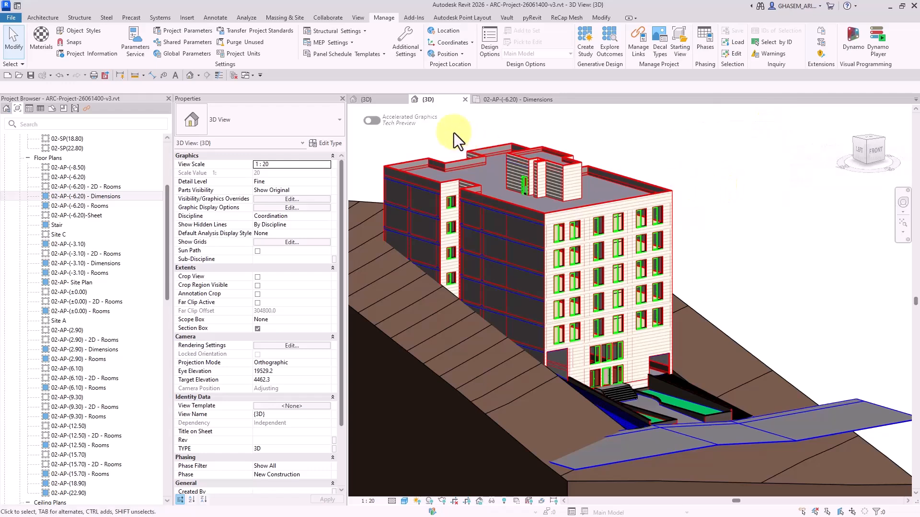
click(440, 117)
click(423, 205)
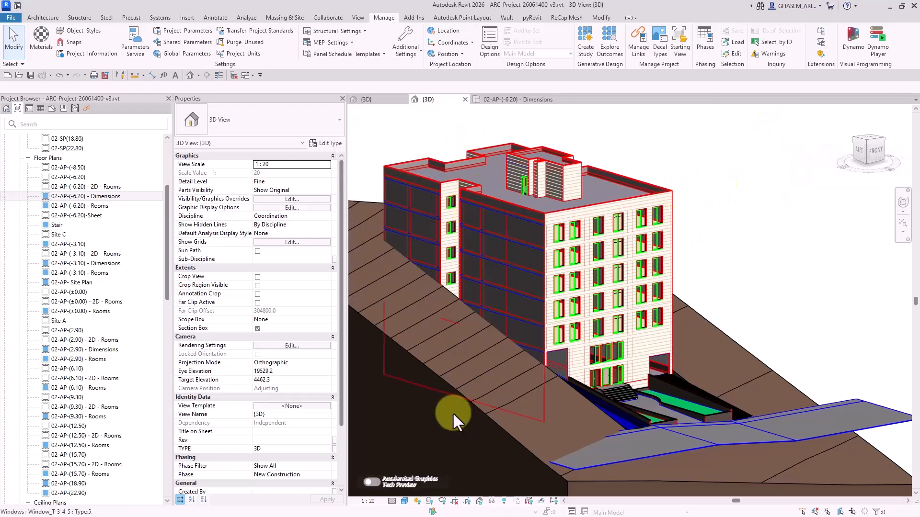
Move the Accelerated Graphics toolbar to the 3D view's upper-right corner, and hide and restore its button text
click(436, 483)
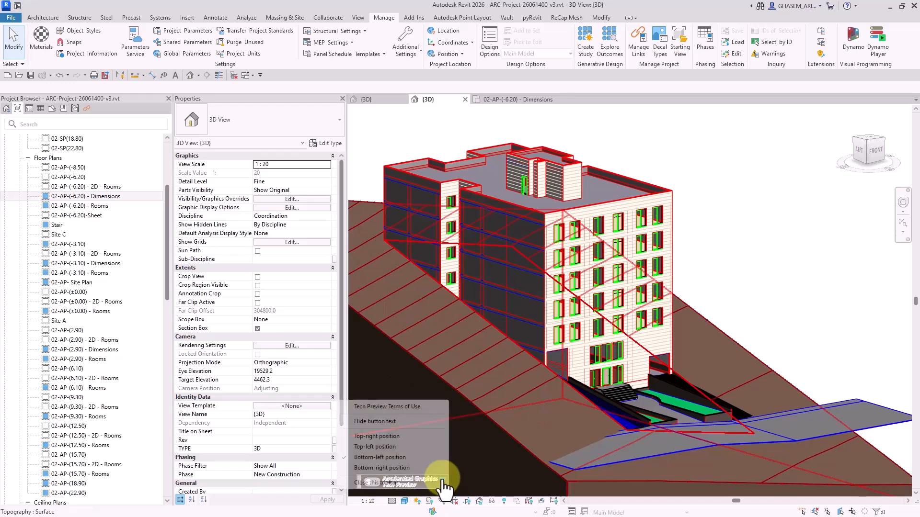
click(386, 436)
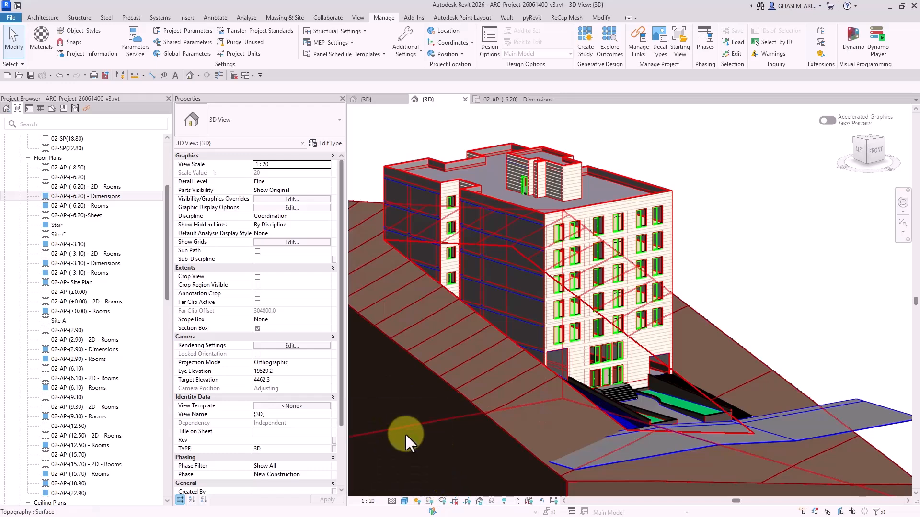
click(898, 118)
click(831, 149)
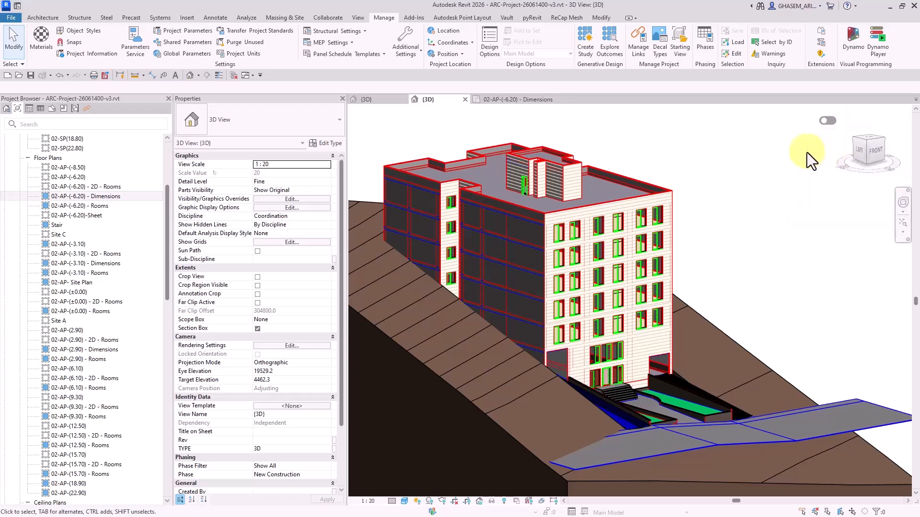
click(841, 119)
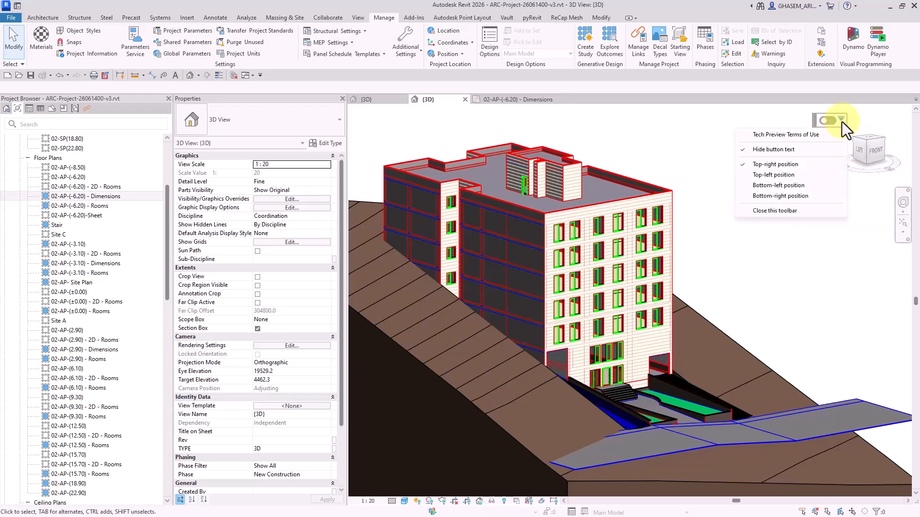
click(784, 151)
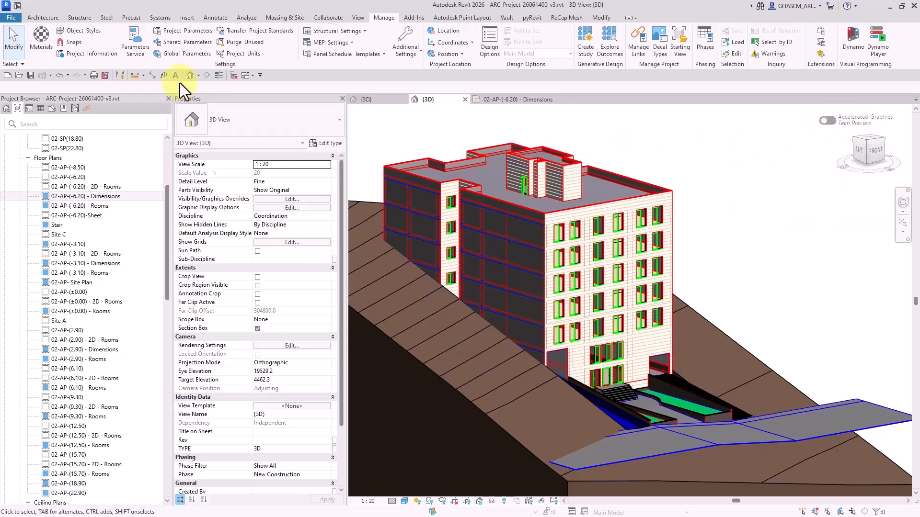
Set the Accelerated Graphics Tech Preview to toggle with the right click menu only, and check the 3D view's context menu
click(10, 17)
click(153, 235)
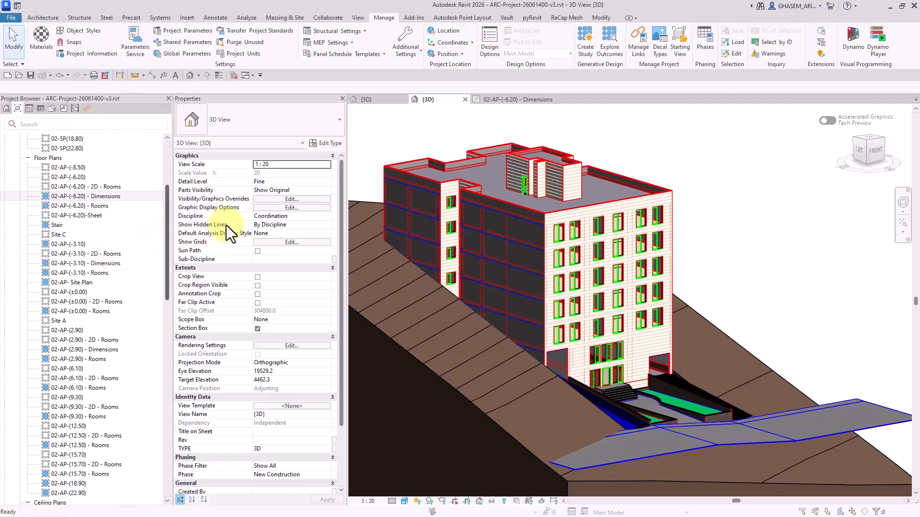
click(377, 142)
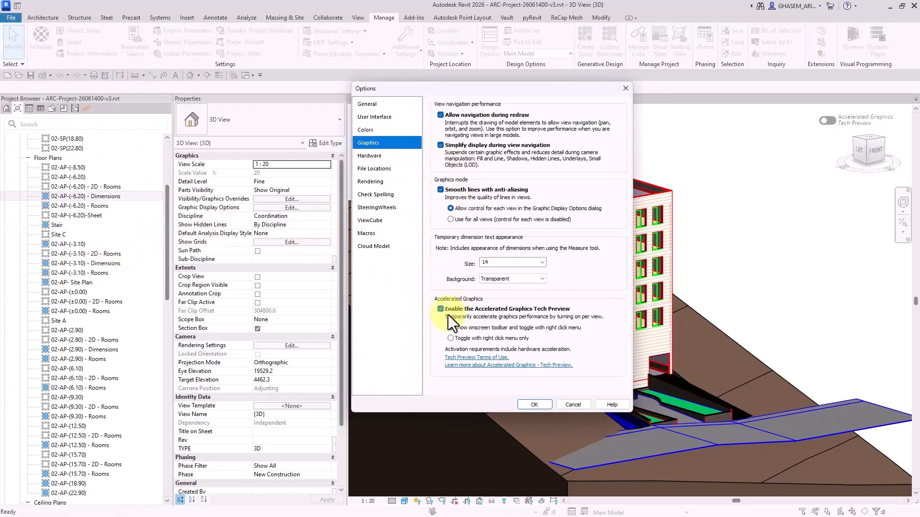
click(450, 338)
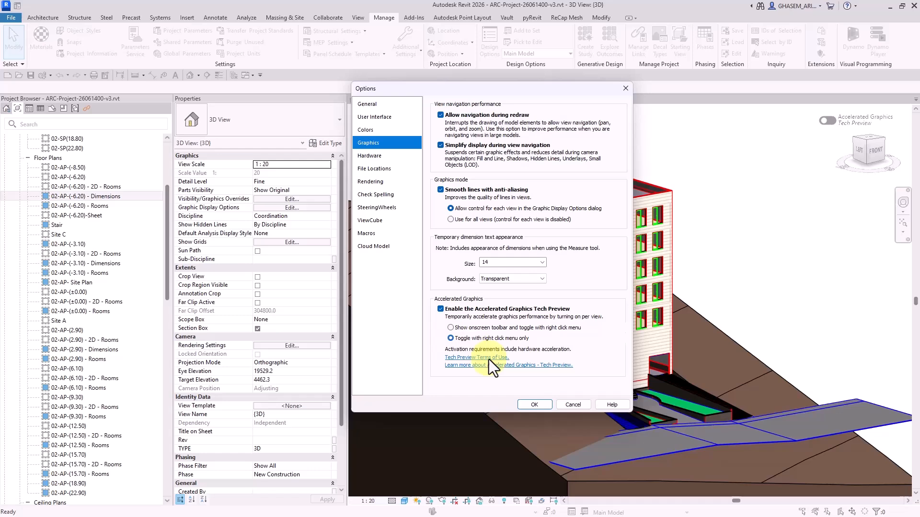
click(534, 405)
right_click(757, 145)
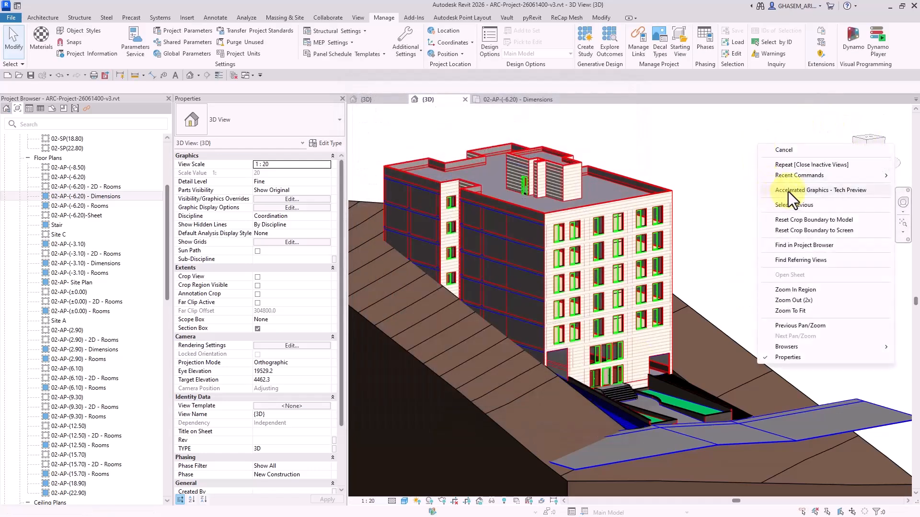
click(733, 147)
right_click(717, 143)
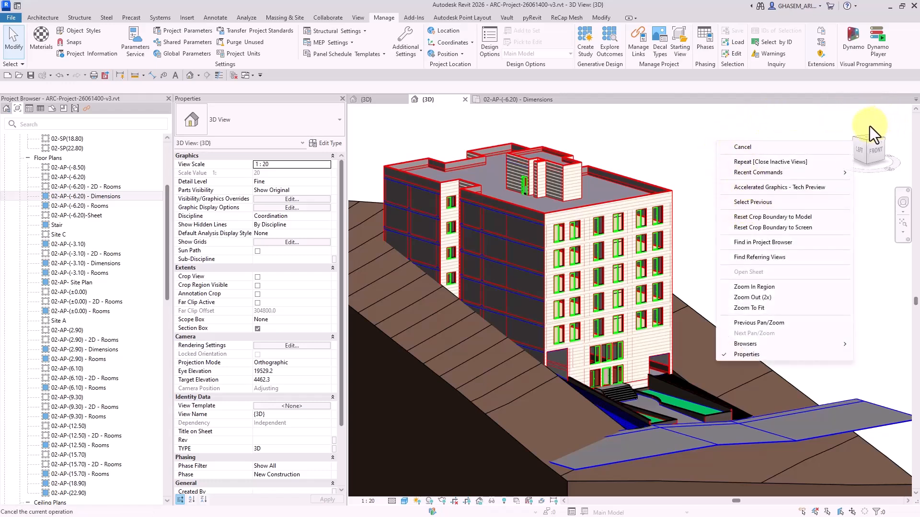
click(756, 188)
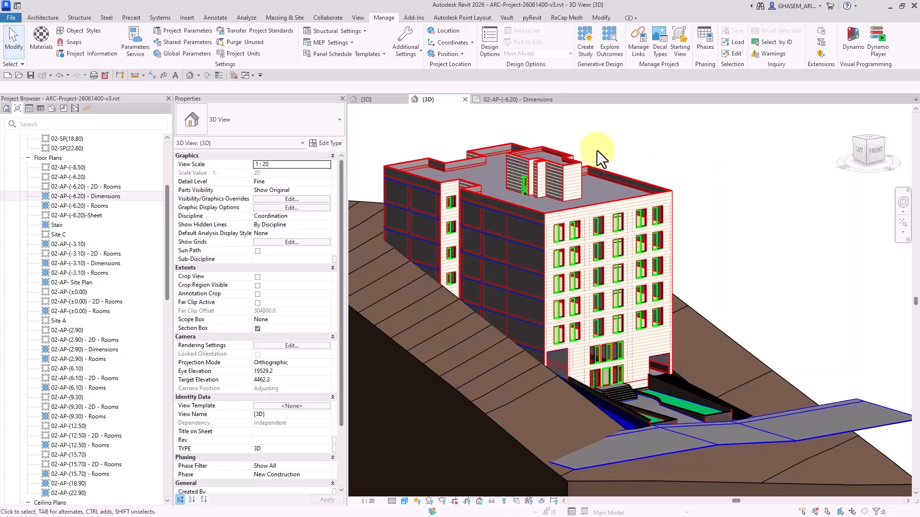
Set the graphics options to show the onscreen Accelerated Graphics toolbar, and turn on the tech preview in the 3D view
click(15, 19)
click(162, 251)
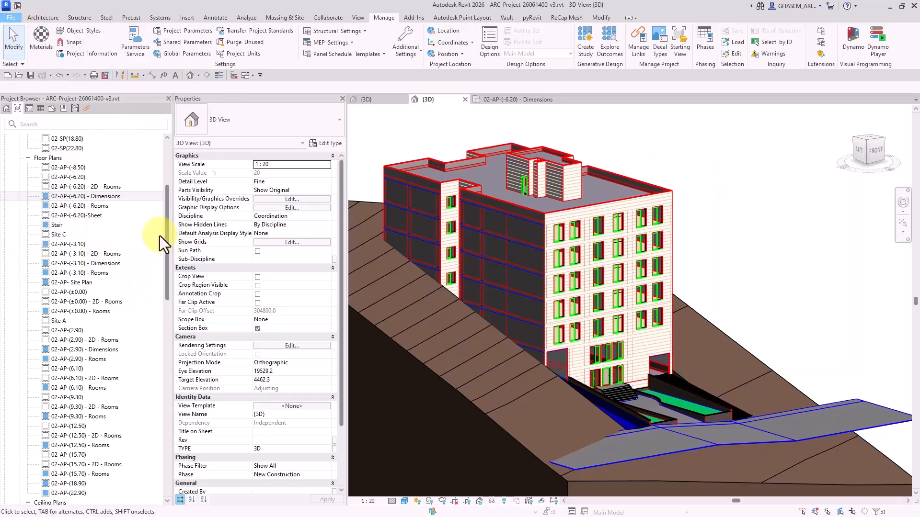
click(376, 143)
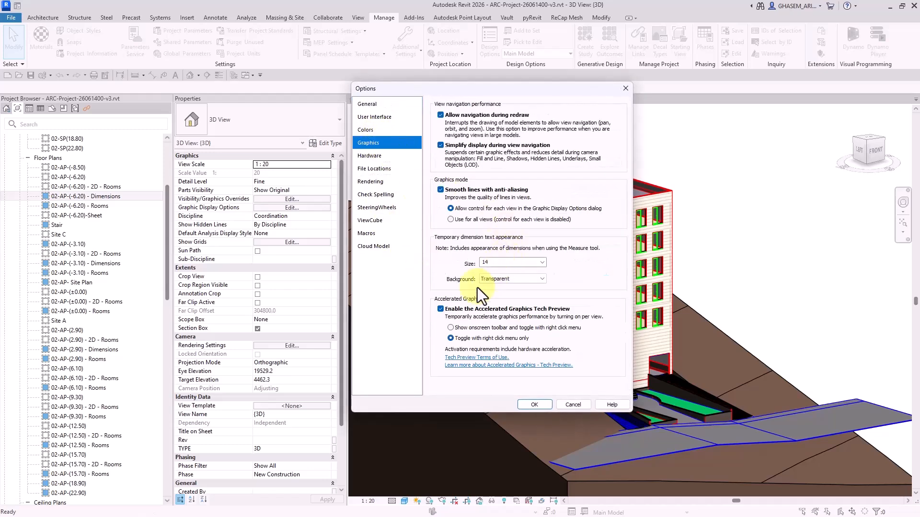
click(533, 405)
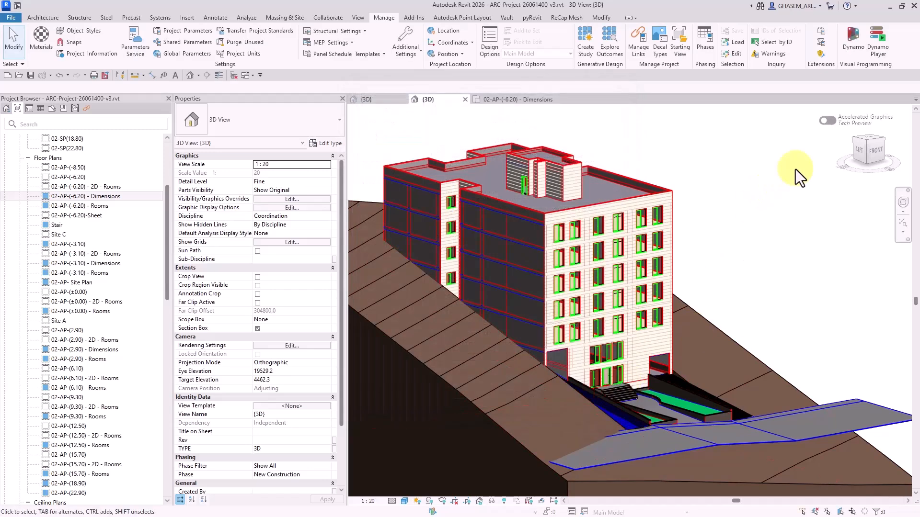
click(826, 122)
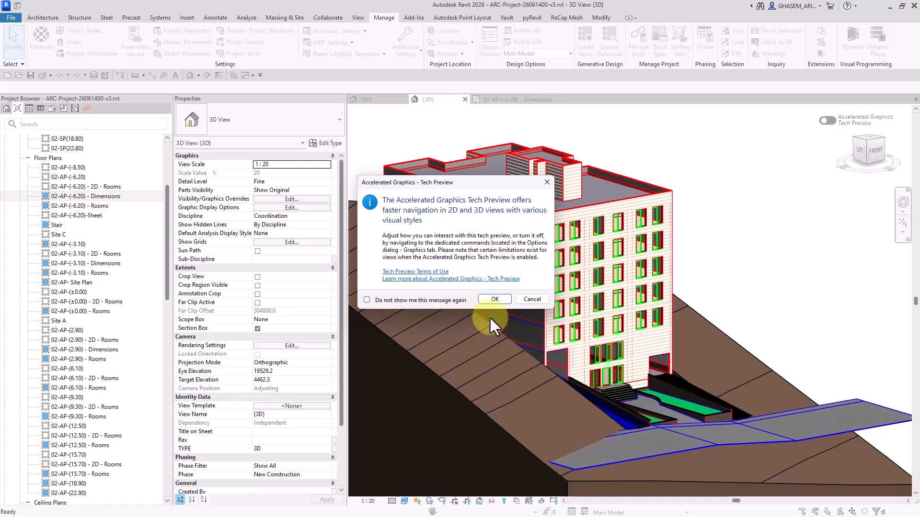
click(494, 300)
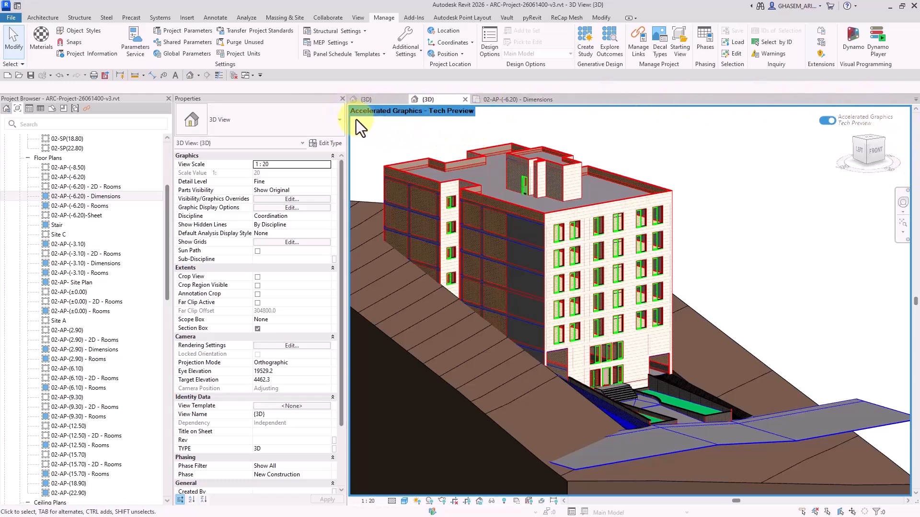
Examine how the building model displays and responds while zooming, panning and orbiting with Accelerated Graphics on
middle_drag(389, 114, 481, 155)
scroll(571, 250, up, 3)
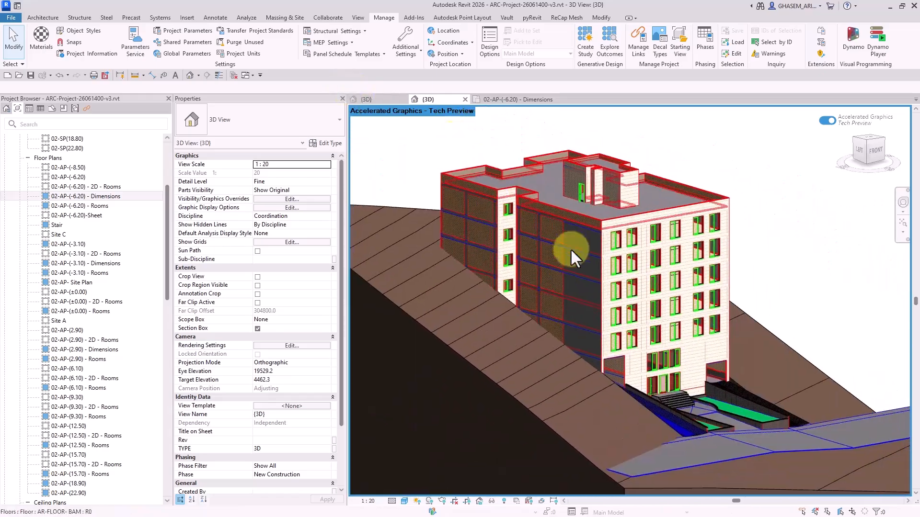
scroll(587, 263, down, 2)
scroll(683, 257, up, 4)
scroll(680, 203, up, 2)
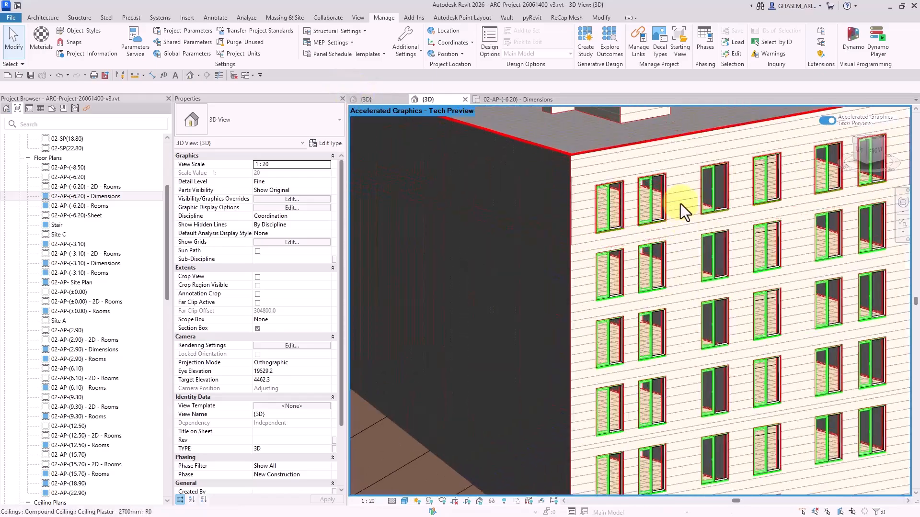
scroll(697, 312, down, 3)
scroll(684, 205, down, 2)
middle_drag(668, 180, 775, 314)
mouse_move(741, 264)
shift+middle_down()
mouse_move(752, 272)
mouse_move(581, 220)
mouse_move(751, 260)
mouse_move(887, 268)
shift+middle_up()
mouse_move(691, 240)
shift+middle_down()
mouse_move(760, 227)
mouse_move(751, 249)
mouse_move(761, 232)
mouse_move(590, 369)
mouse_move(708, 339)
mouse_move(776, 246)
mouse_move(762, 232)
shift+middle_up()
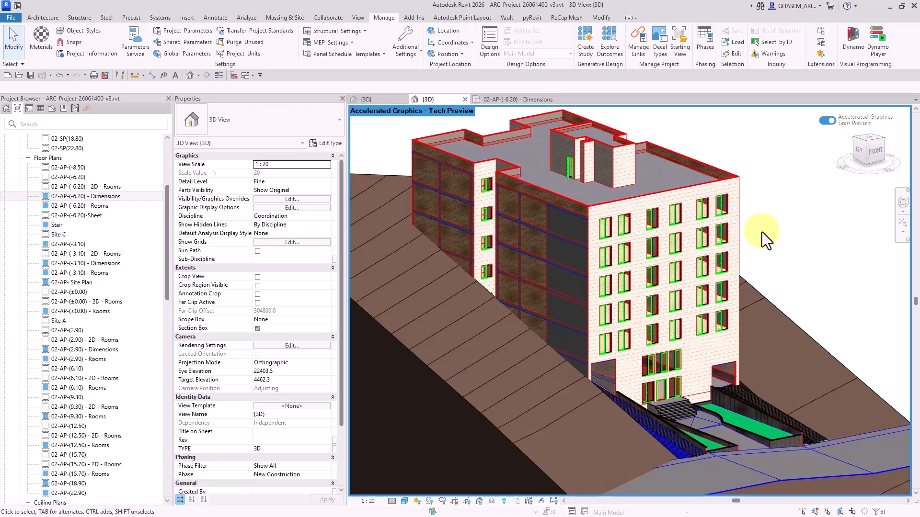
middle_drag(755, 231, 815, 122)
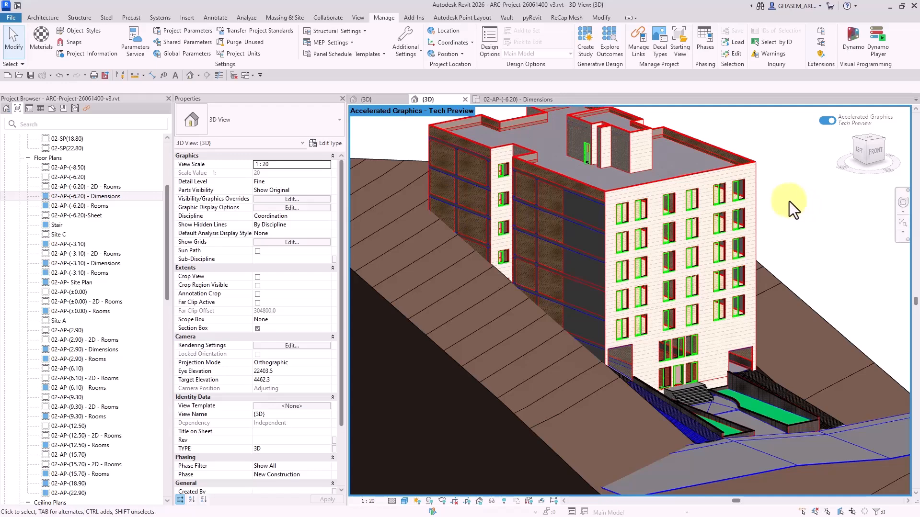
middle_drag(789, 201, 776, 195)
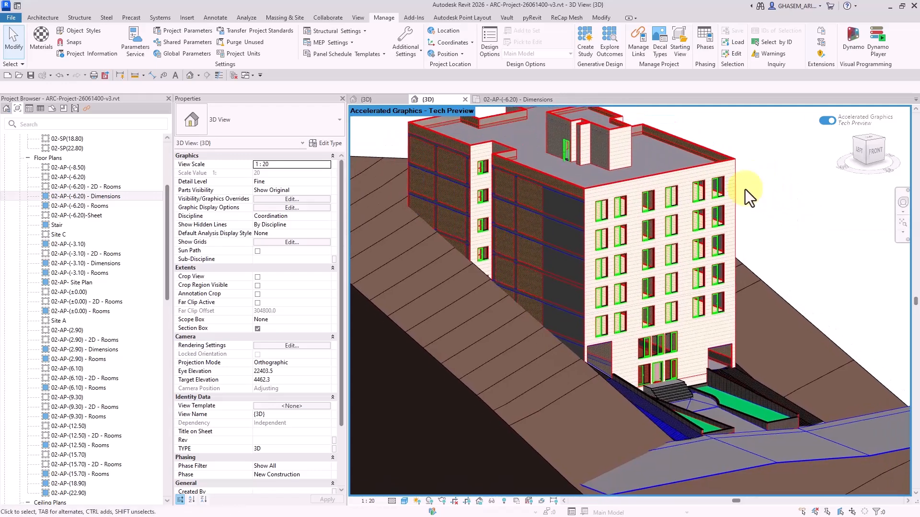
Close and reopen the building's default 3D view, and turn Accelerated Graphics on again for it
click(464, 99)
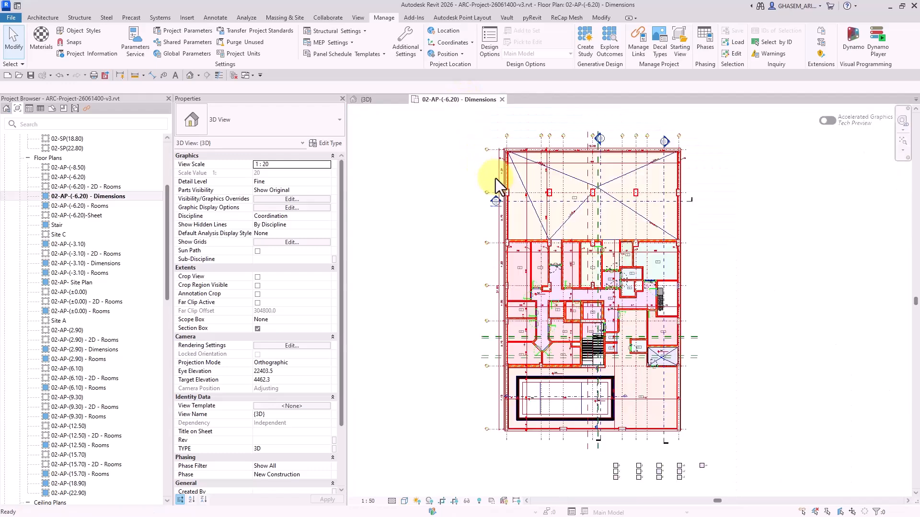
click(187, 76)
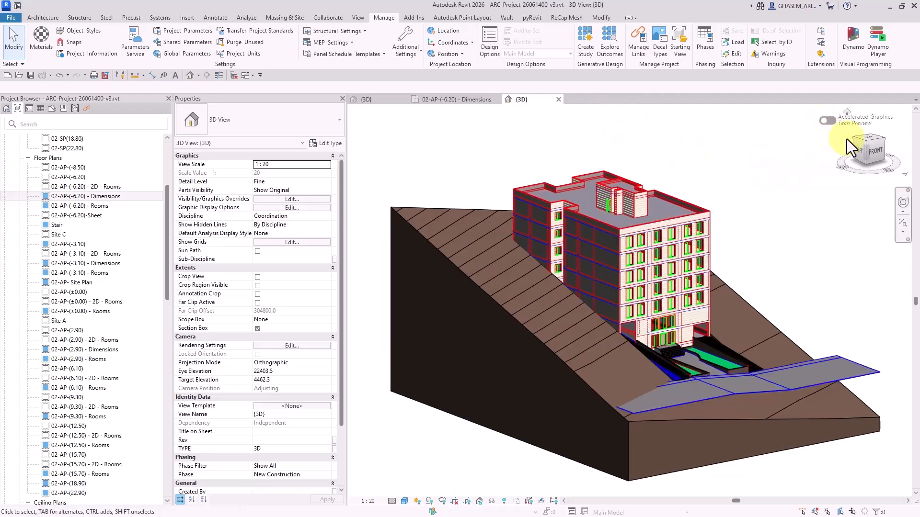
click(828, 121)
click(495, 299)
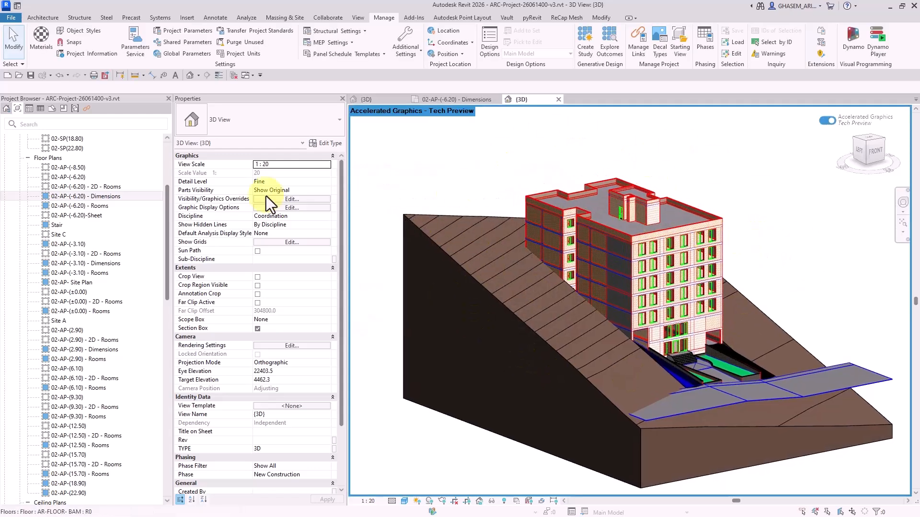
Turn on Accelerated Graphics in the 02-AP-(-6.20) - Dimensions floor plan and compare its navigation with the 3D view's
double_click(68, 197)
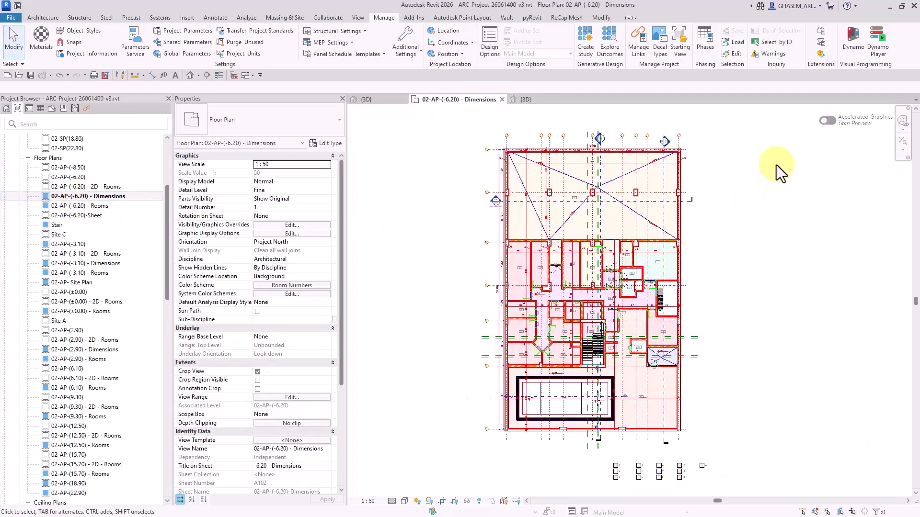
click(828, 126)
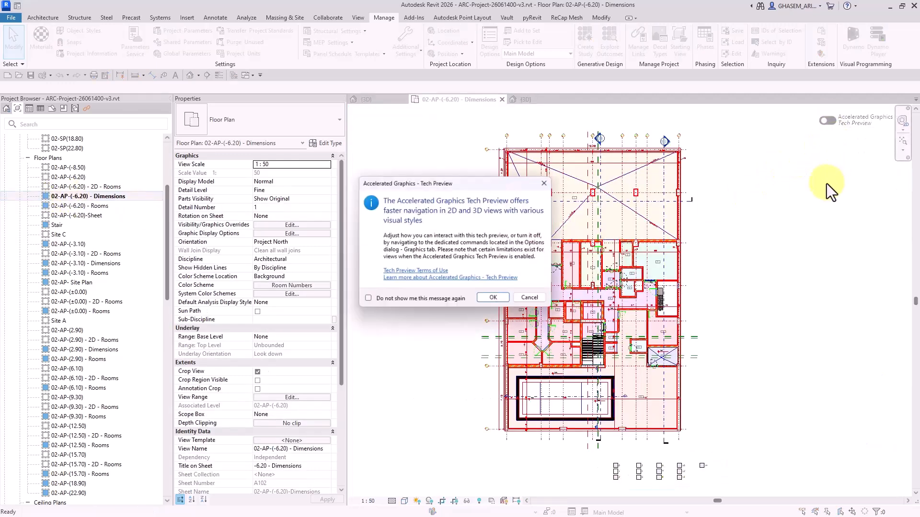
click(495, 299)
middle_drag(541, 471, 638, 345)
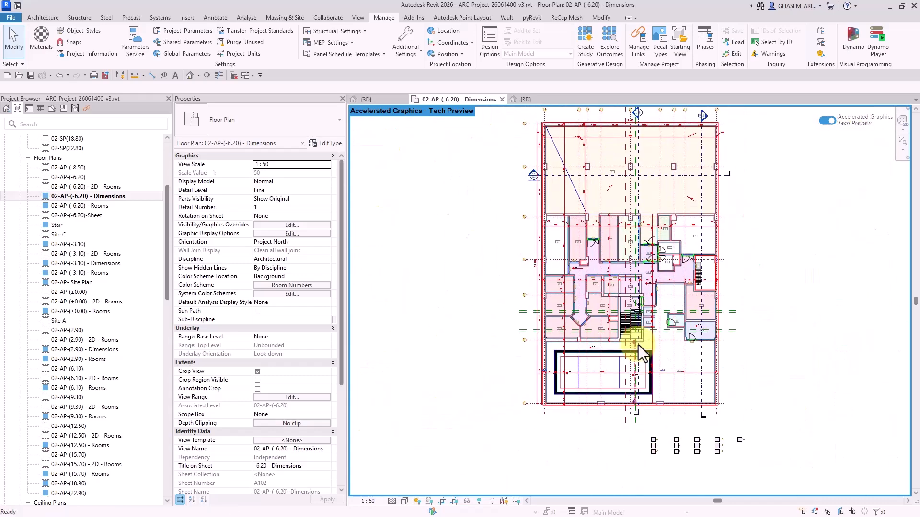
click(532, 100)
middle_drag(677, 172, 644, 183)
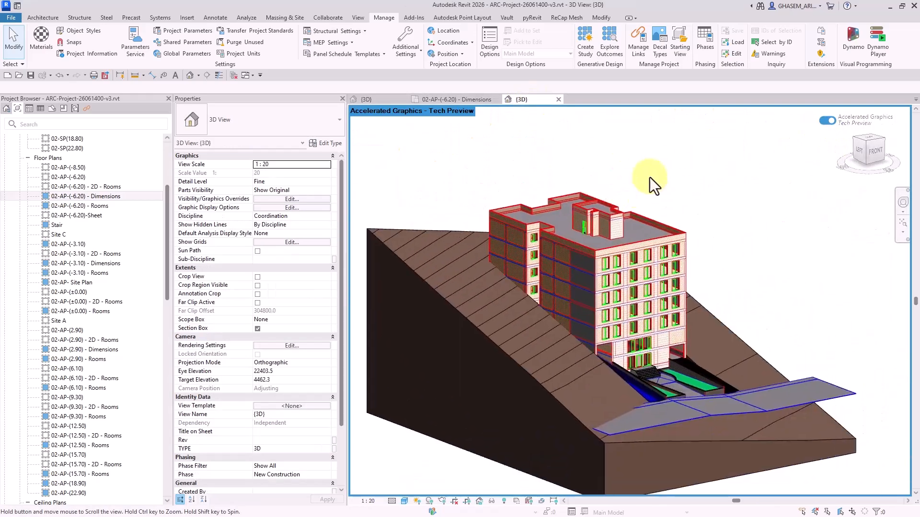
click(453, 99)
middle_drag(486, 181, 761, 206)
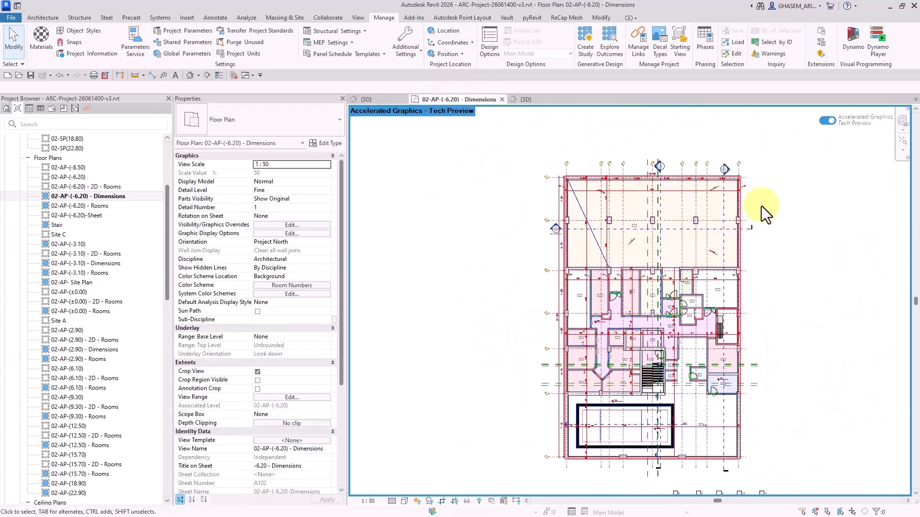
Turn off Accelerated Graphics in both the 02-AP-(-6.20) - Dimensions floor plan and the building's 3D view
click(828, 120)
click(539, 101)
click(828, 120)
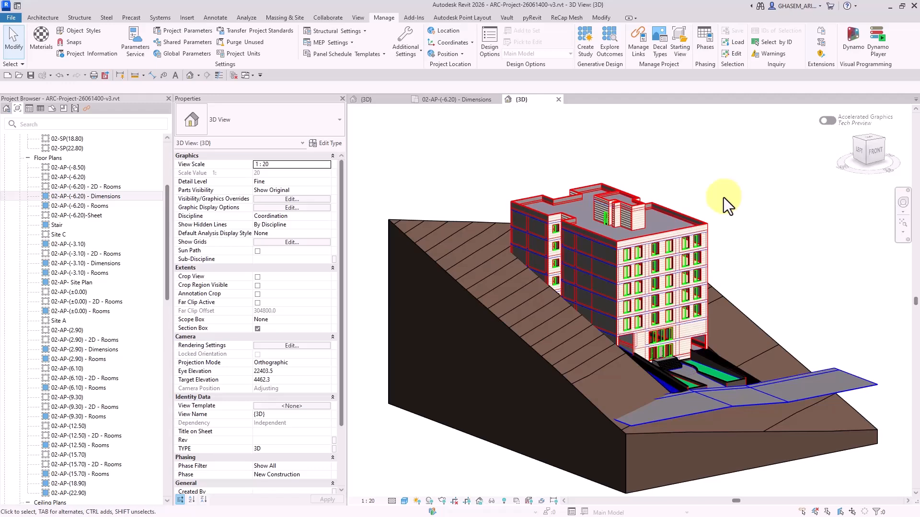
mouse_move(724, 206)
shift+middle_down()
mouse_move(757, 220)
mouse_move(735, 206)
shift+middle_up()
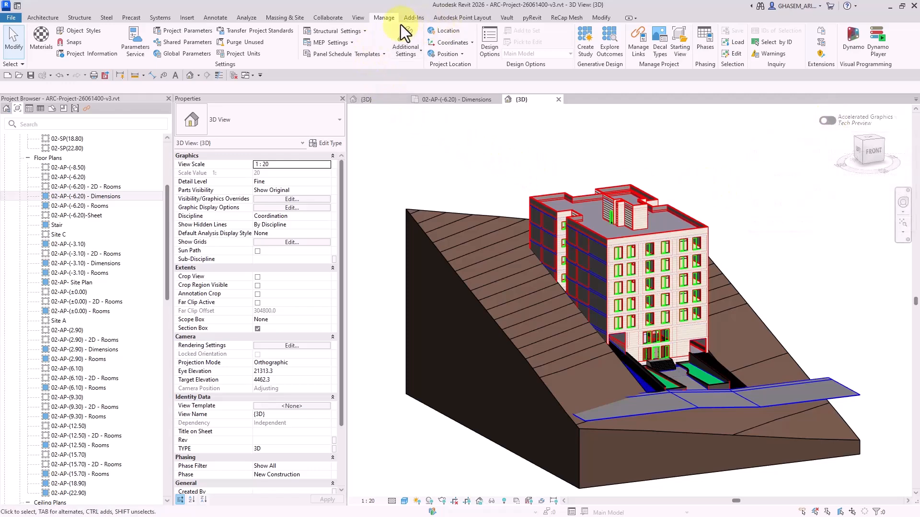
Open the IR-2025-STEEL-LOD400-STR-V2.rvt steel structure project from Vault
click(412, 21)
click(501, 18)
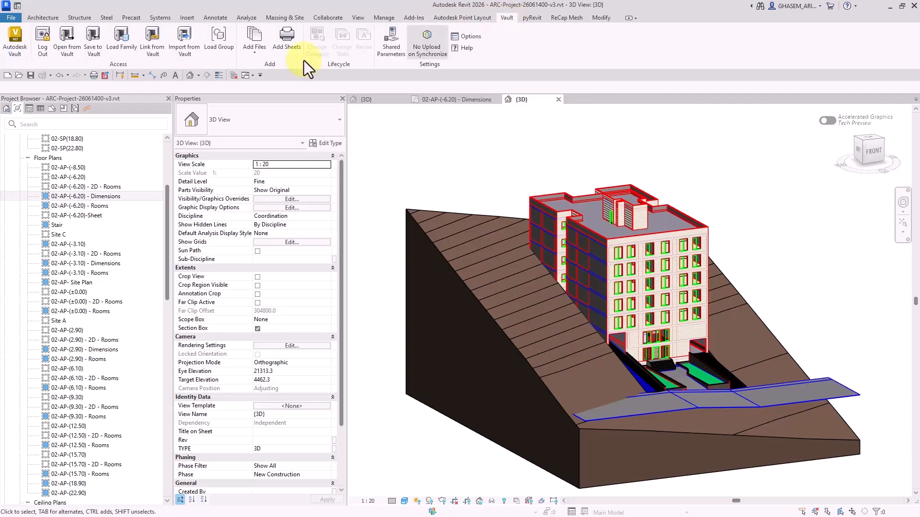
click(68, 39)
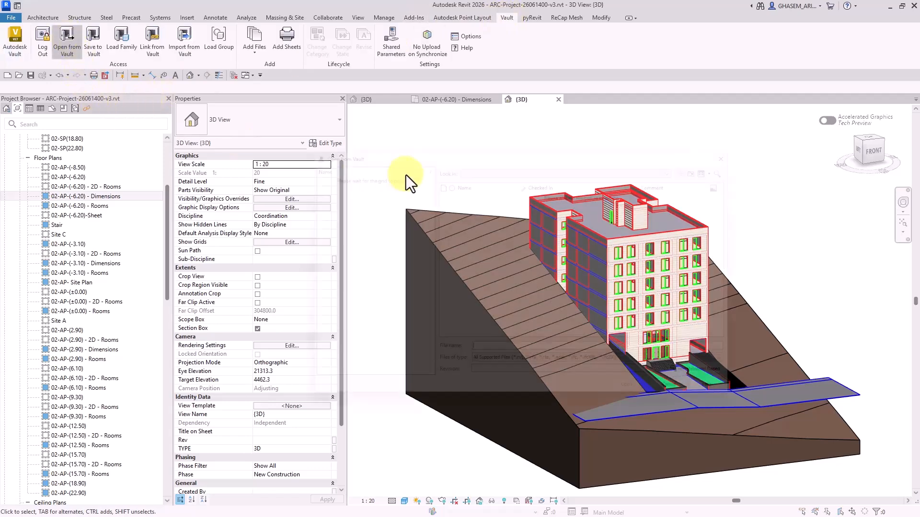
click(328, 230)
click(358, 240)
click(496, 220)
click(646, 403)
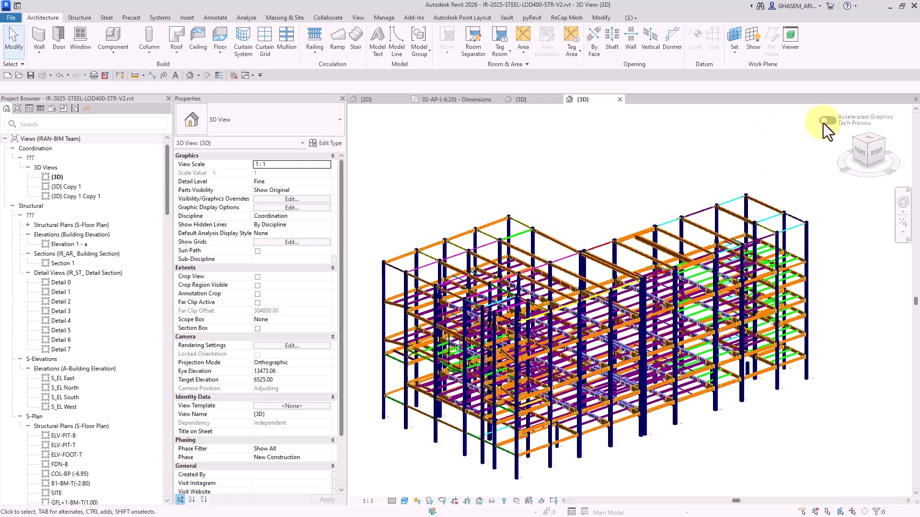
Turn on Accelerated Graphics for the steel structure's 3D view and accept the tech preview notice
click(823, 121)
click(494, 300)
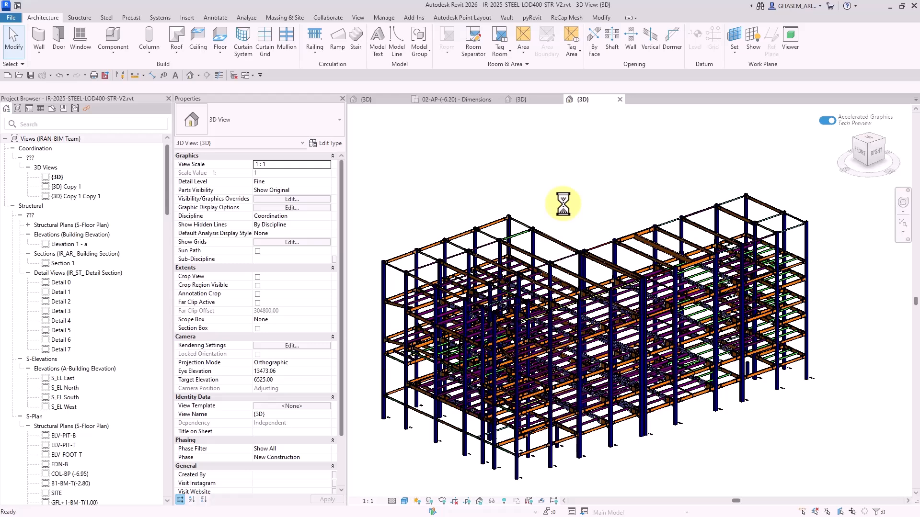
Pan, zoom and orbit the steel structure's 3D view to test navigation with Accelerated Graphics on
middle_drag(527, 238, 632, 206)
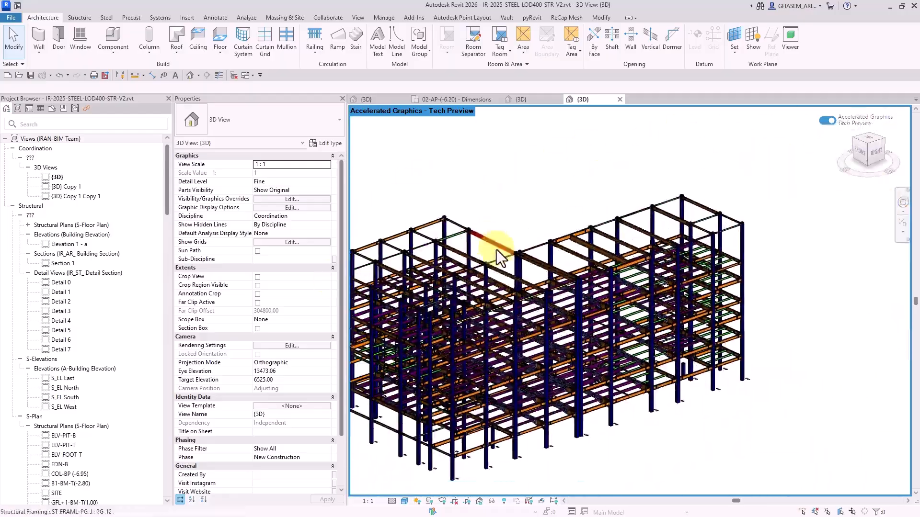
scroll(547, 277, up, 3)
scroll(553, 280, up, 3)
scroll(625, 252, up, 5)
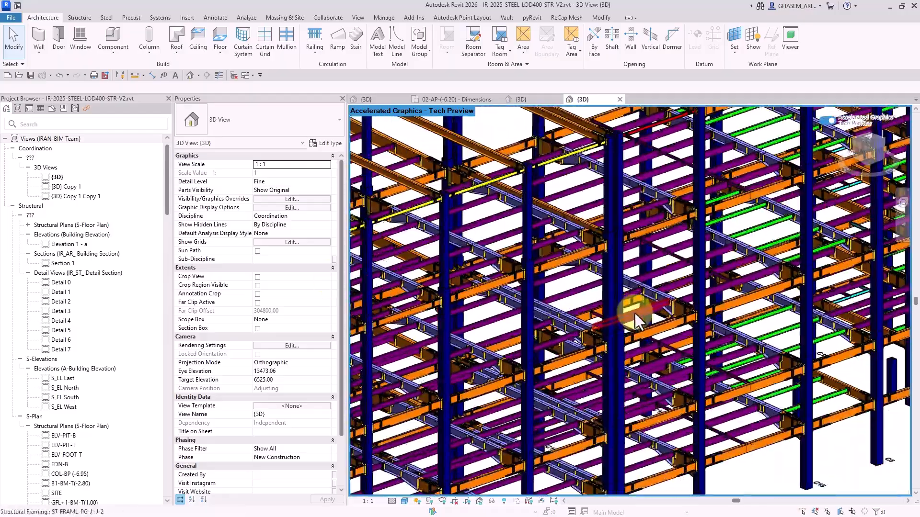
scroll(698, 290, down, 5)
scroll(650, 286, up, 6)
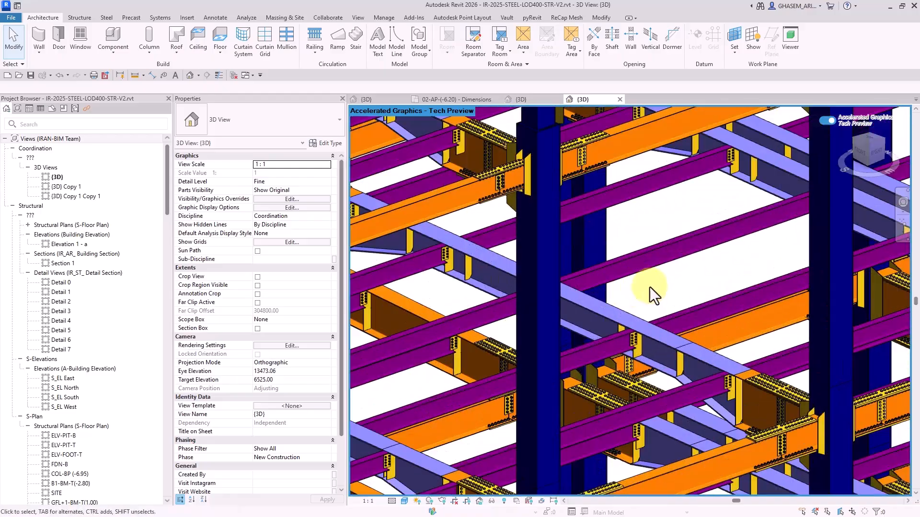
scroll(669, 295, down, 6)
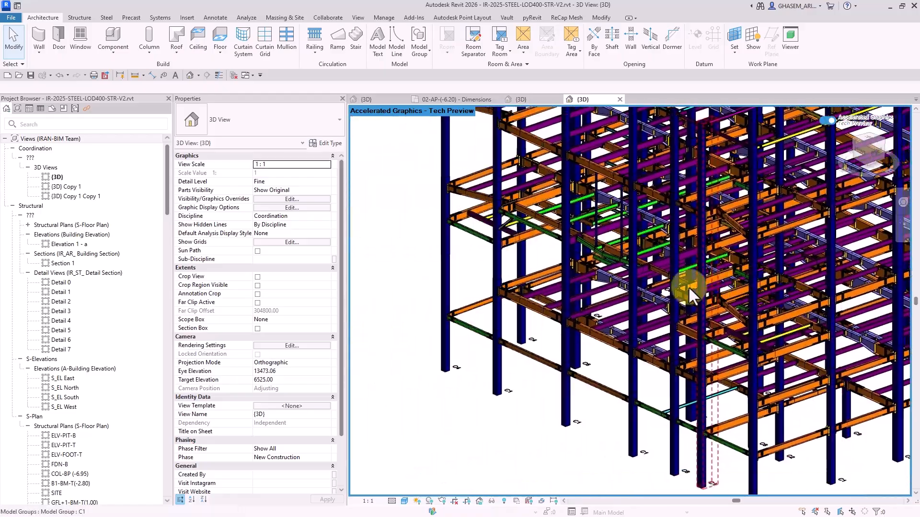
scroll(623, 277, up, 6)
scroll(611, 283, down, 6)
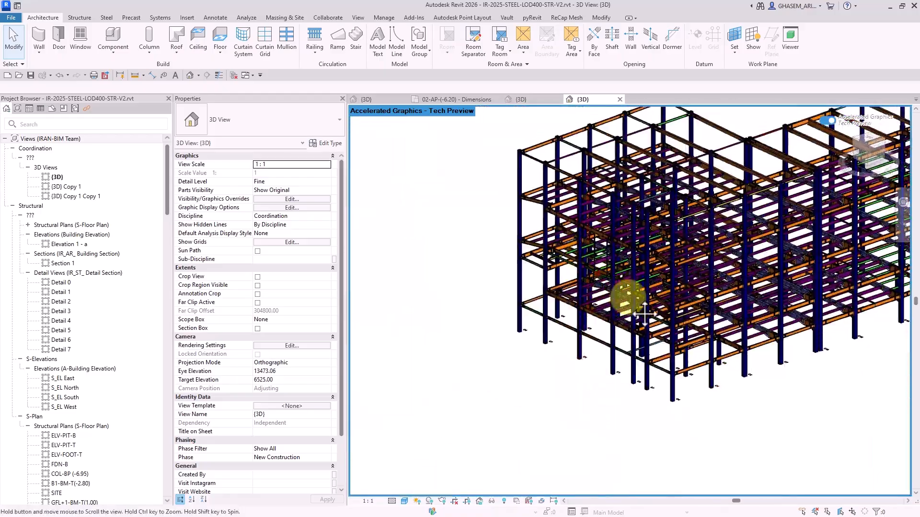
scroll(602, 304, up, 3)
scroll(605, 292, up, 2)
scroll(588, 283, down, 5)
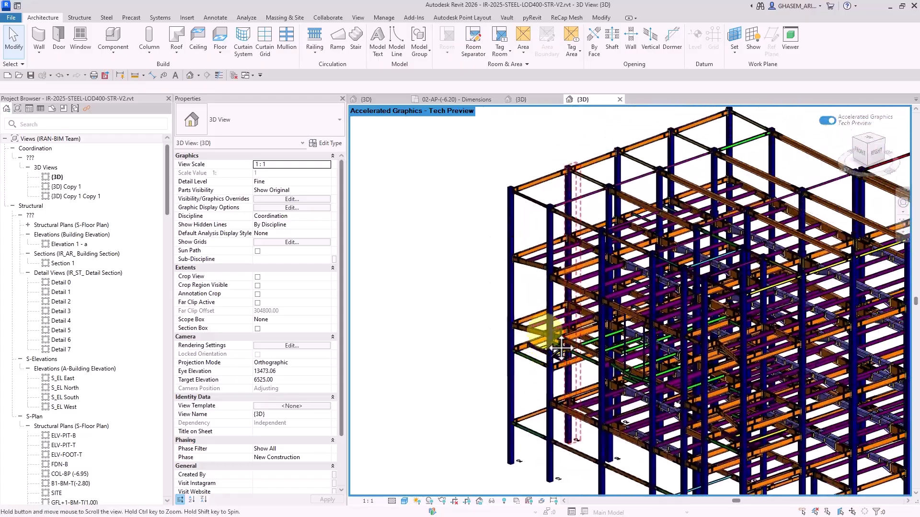
scroll(849, 334, up, 6)
scroll(699, 276, down, 6)
shift+middle_drag(780, 280, 706, 180)
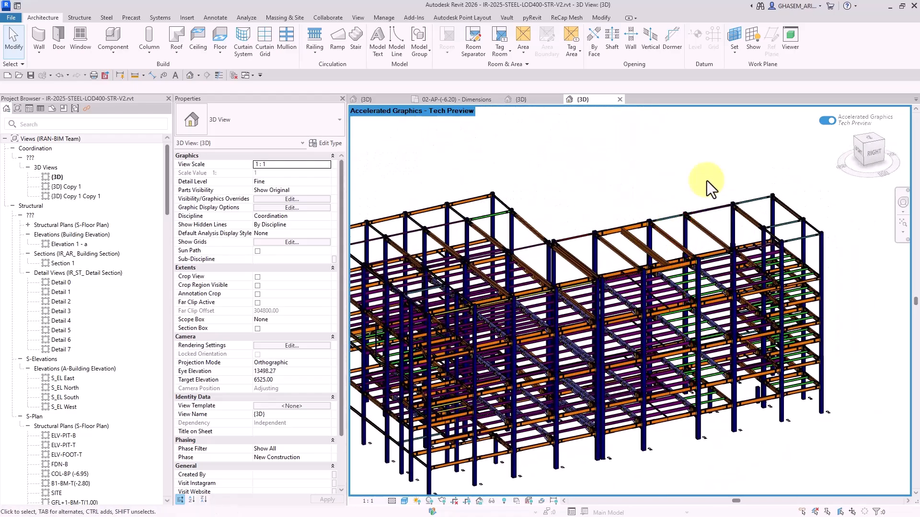
Turn off Accelerated Graphics for the steel structure's 3D view and repeat the navigation for comparison
click(822, 124)
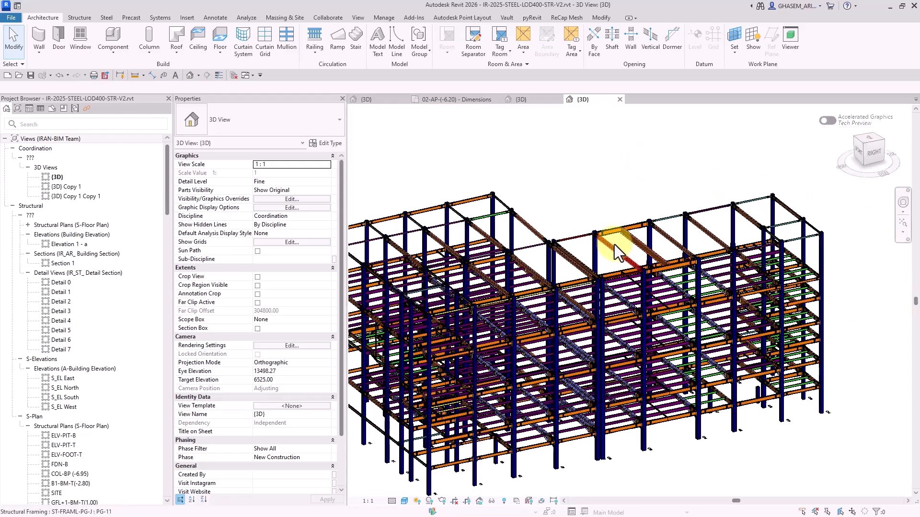
middle_drag(619, 226, 640, 191)
scroll(638, 188, down, 1)
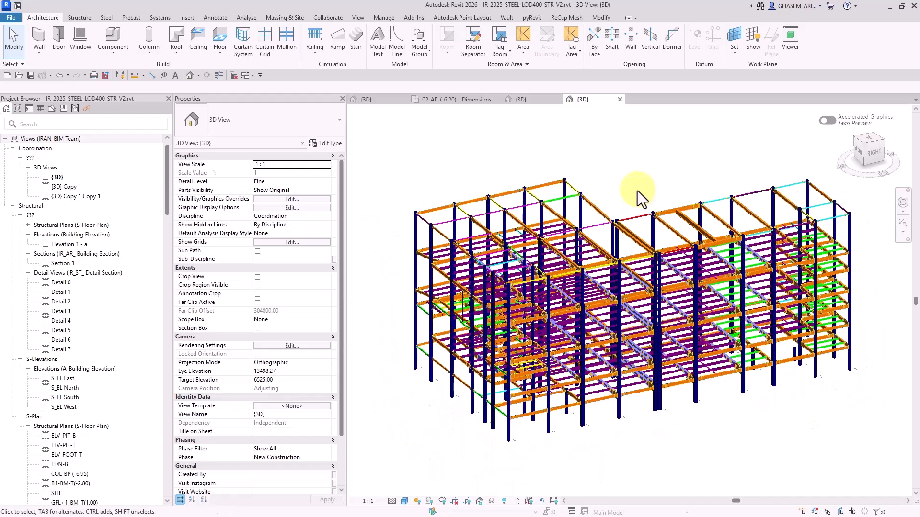
middle_drag(742, 160, 648, 156)
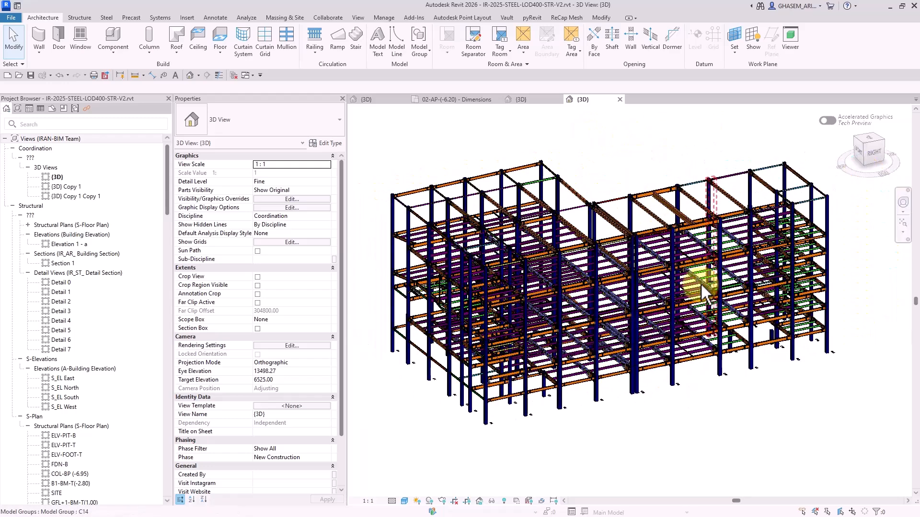
shift+middle_drag(700, 285, 701, 270)
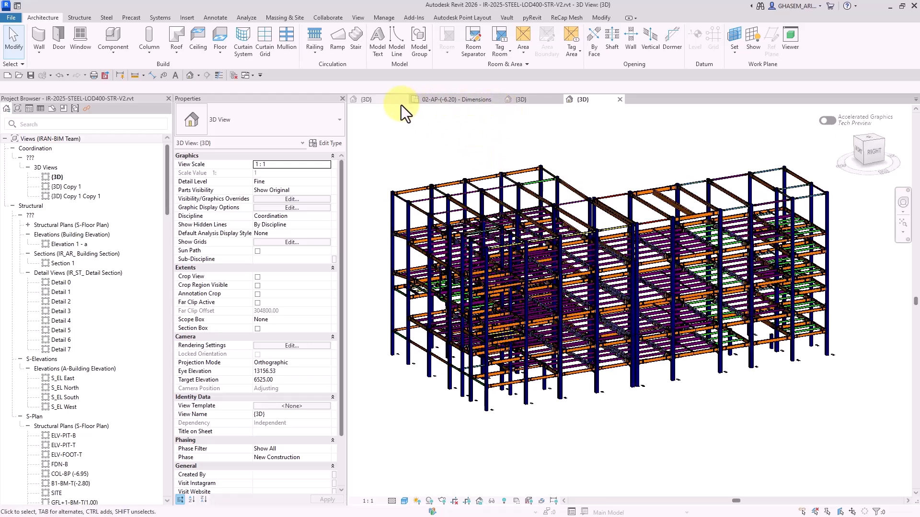
Switch to the Project1 3D view and look over its toposolids and floor slabs
click(365, 100)
scroll(636, 256, down, 2)
middle_drag(737, 286, 689, 281)
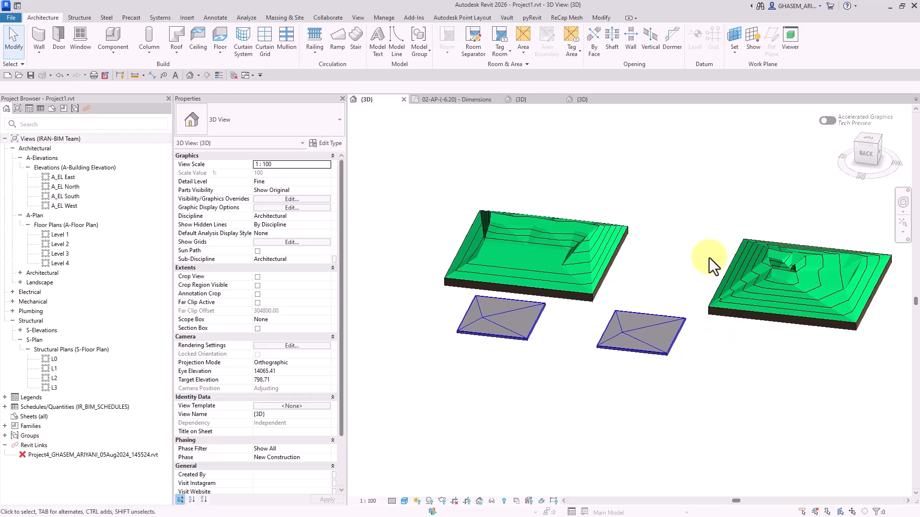
middle_drag(720, 219, 734, 213)
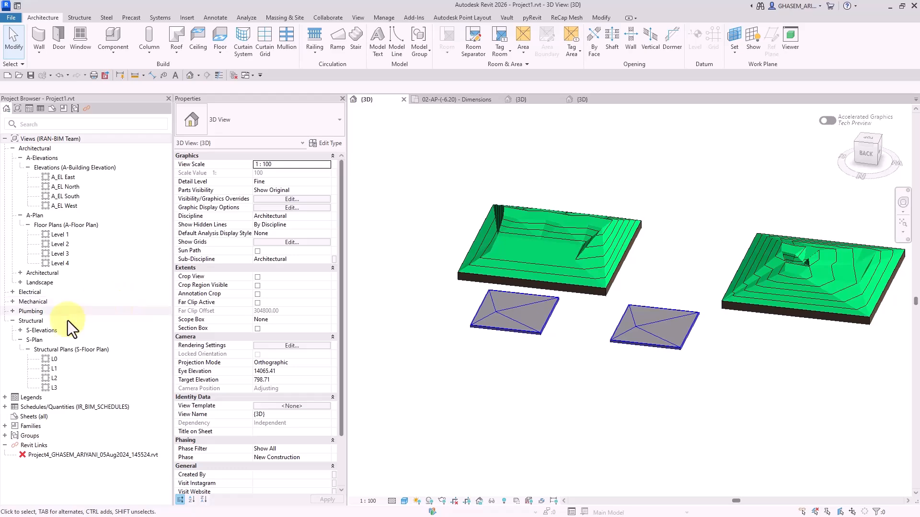
Open sheet A124 - 3D Levels of the architectural project and check whether Accelerated Graphics is available there
click(438, 98)
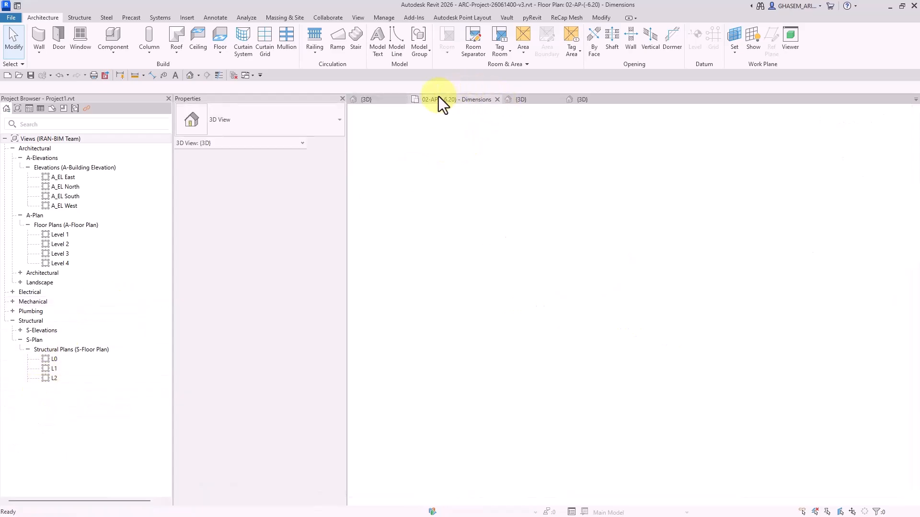
click(535, 183)
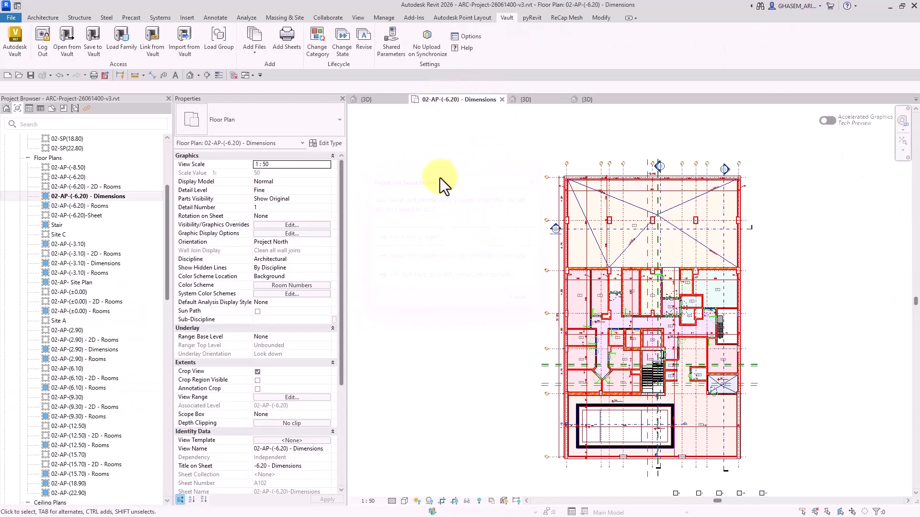
click(52, 109)
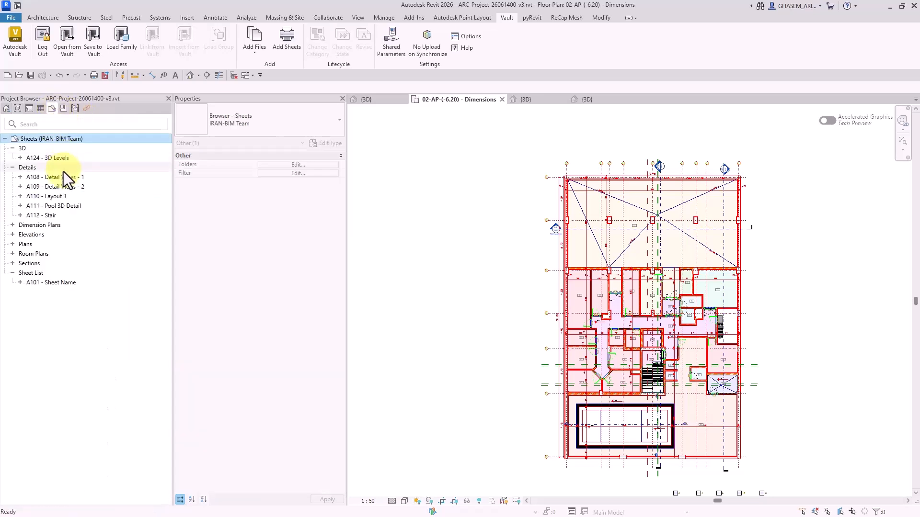
double_click(42, 158)
right_click(435, 163)
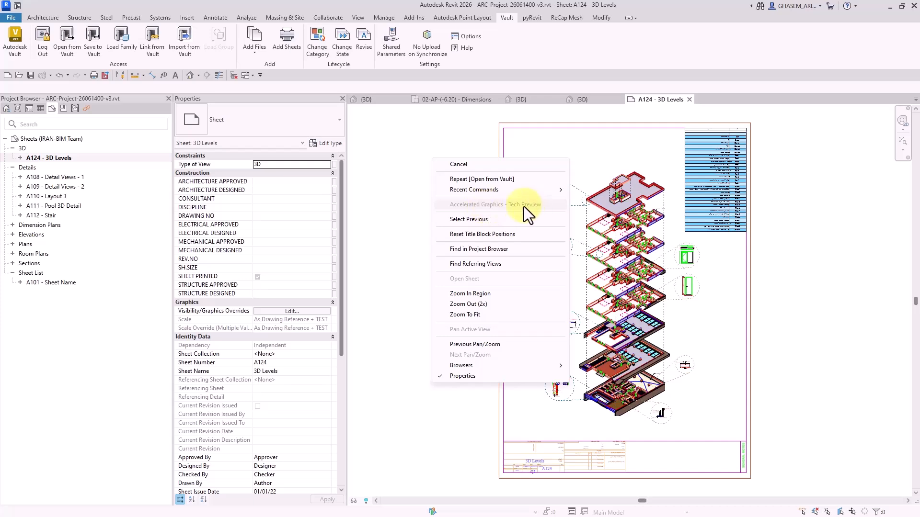
click(405, 190)
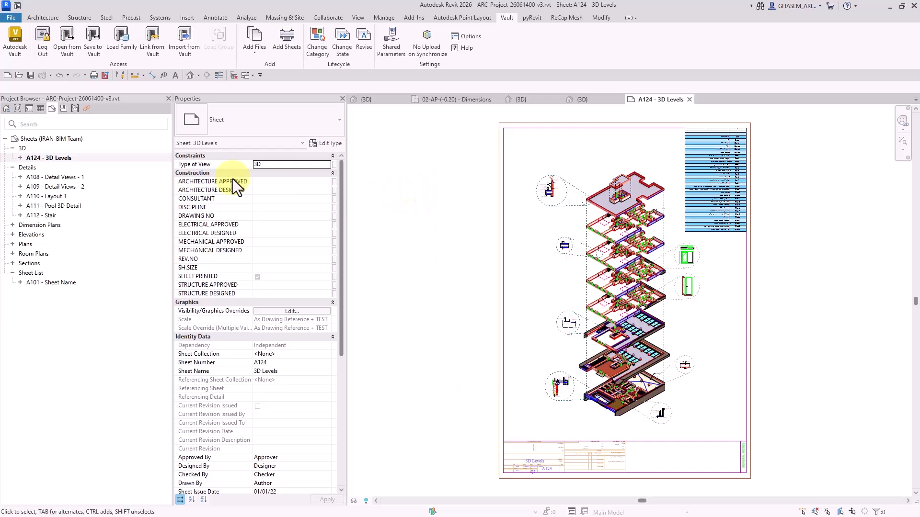
Create a drafting view at 1 : 10 scale and check whether Accelerated Graphics is available in it
click(17, 108)
click(84, 225)
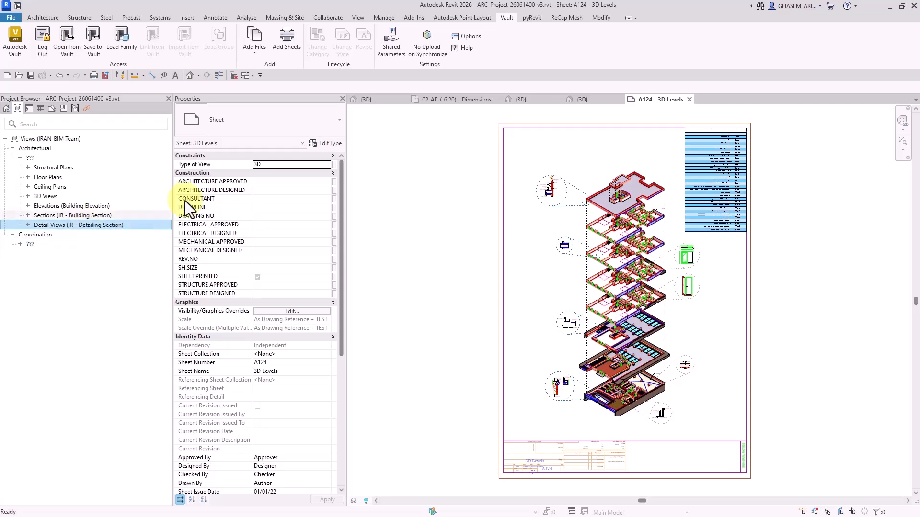
click(217, 18)
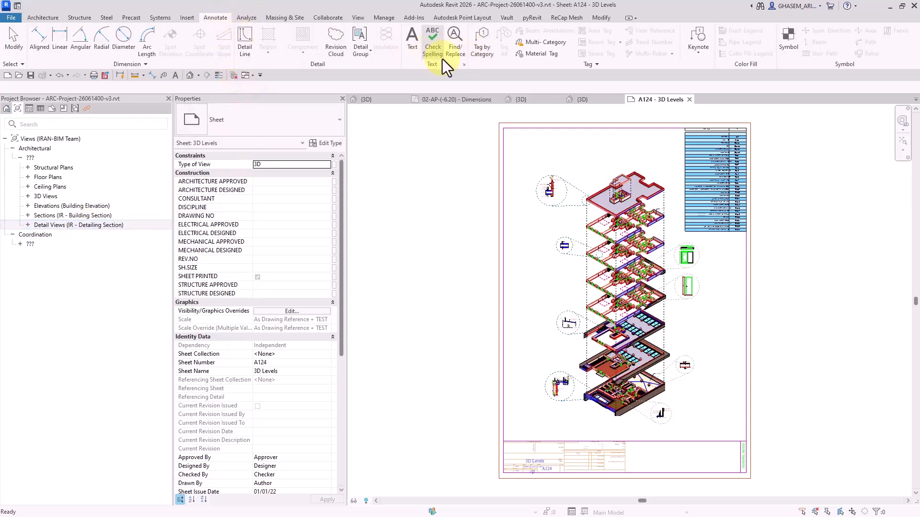
click(357, 17)
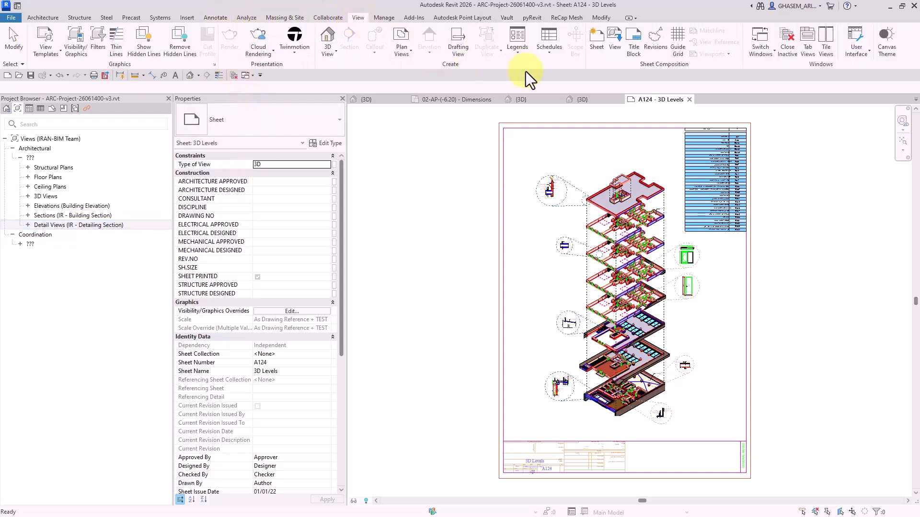
click(457, 42)
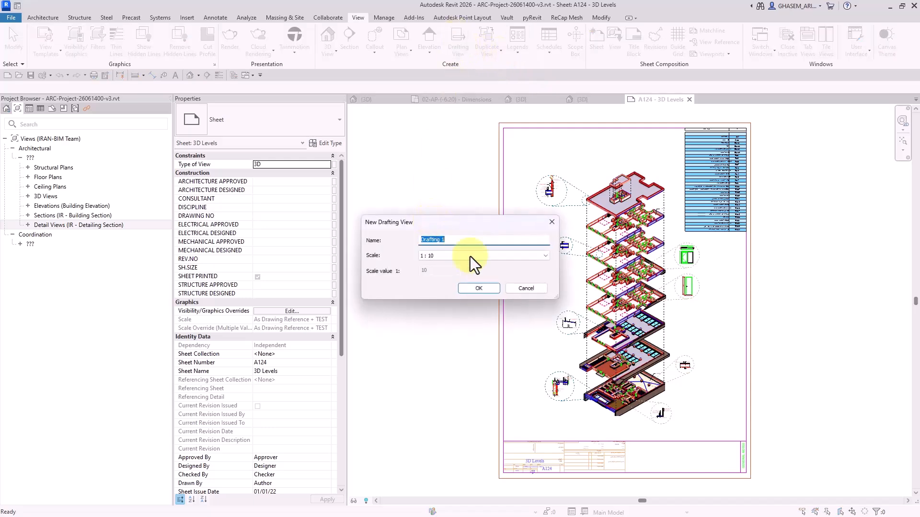
click(476, 289)
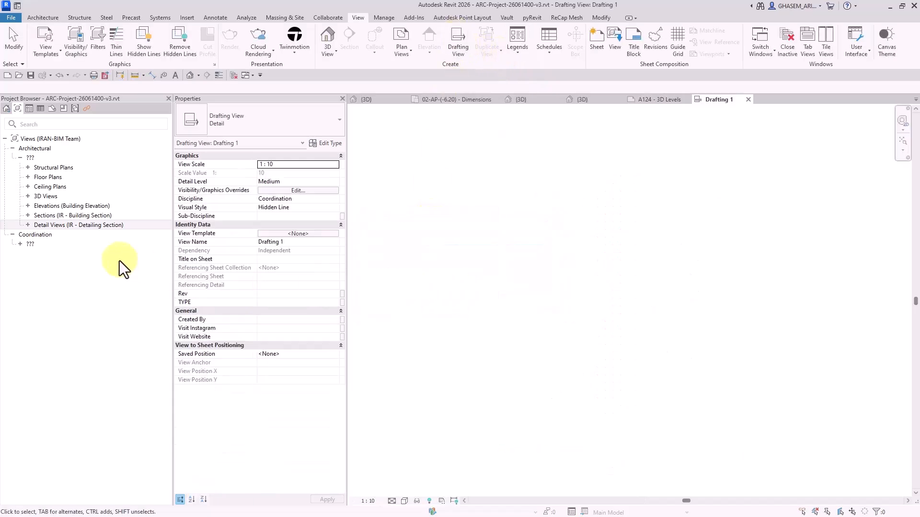
right_click(563, 140)
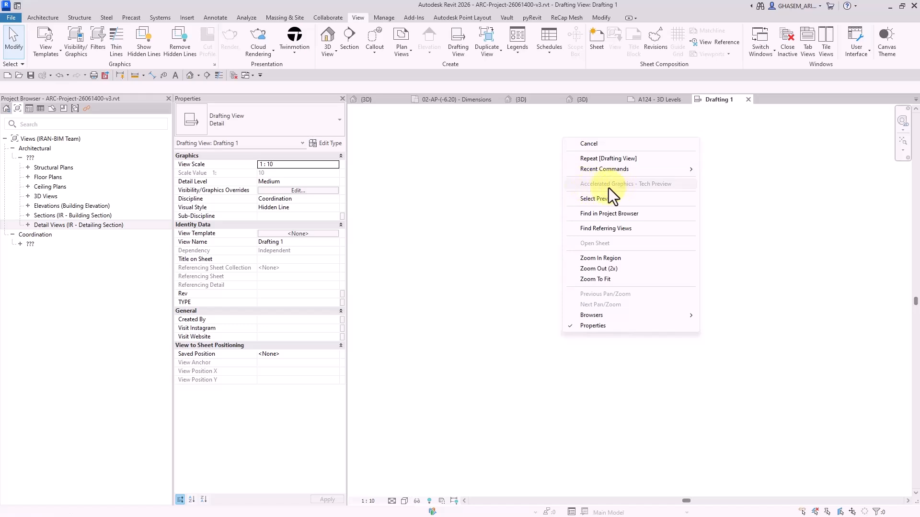
click(532, 185)
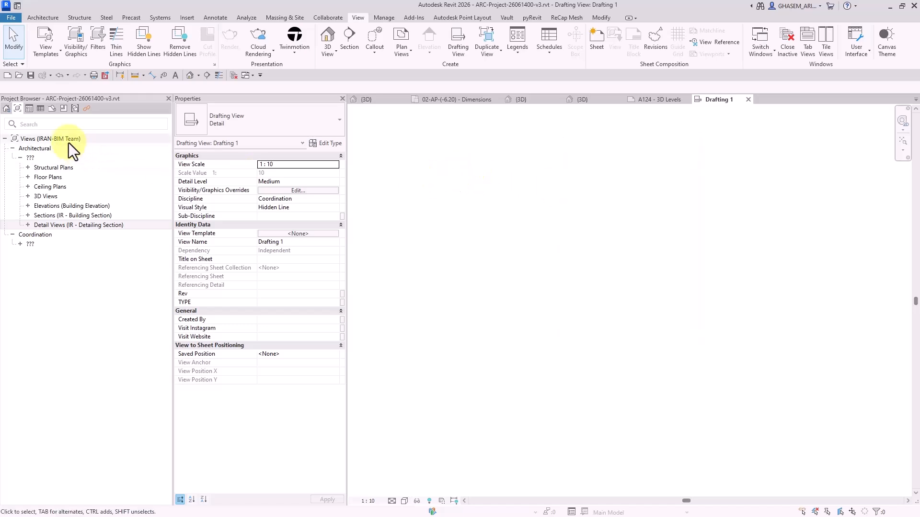
Open the F.D.2-LO-950x2090mm 3 legend and check whether Accelerated Graphics is available for it
click(30, 108)
double_click(54, 158)
right_click(483, 176)
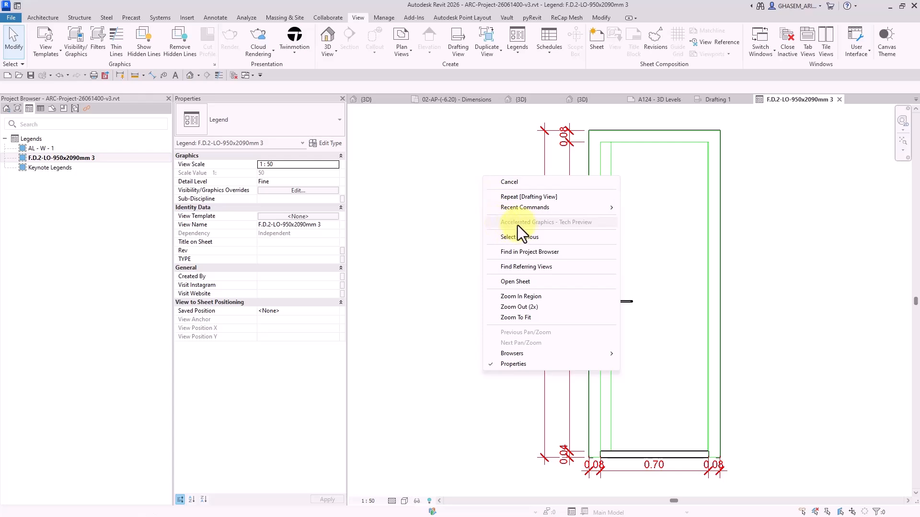
Close the inactive views from the building's 3D view and return to the Project1 3D view
click(191, 76)
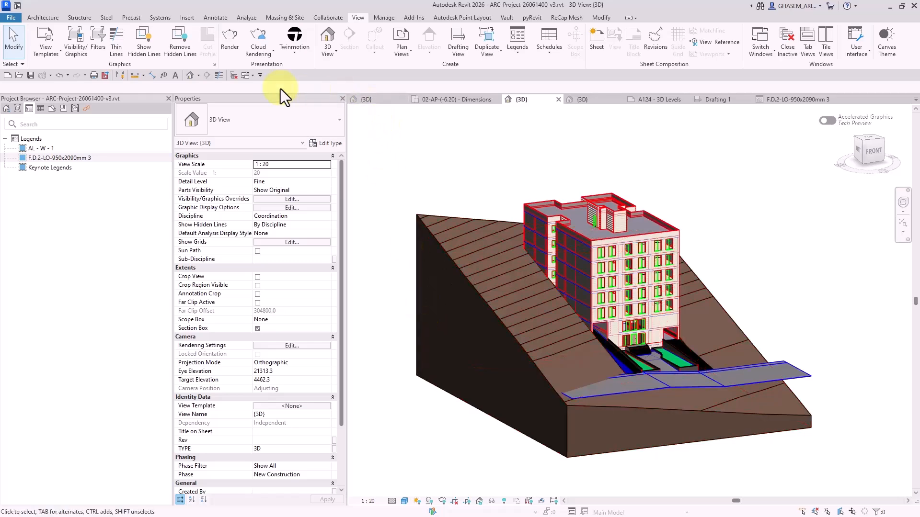
click(233, 76)
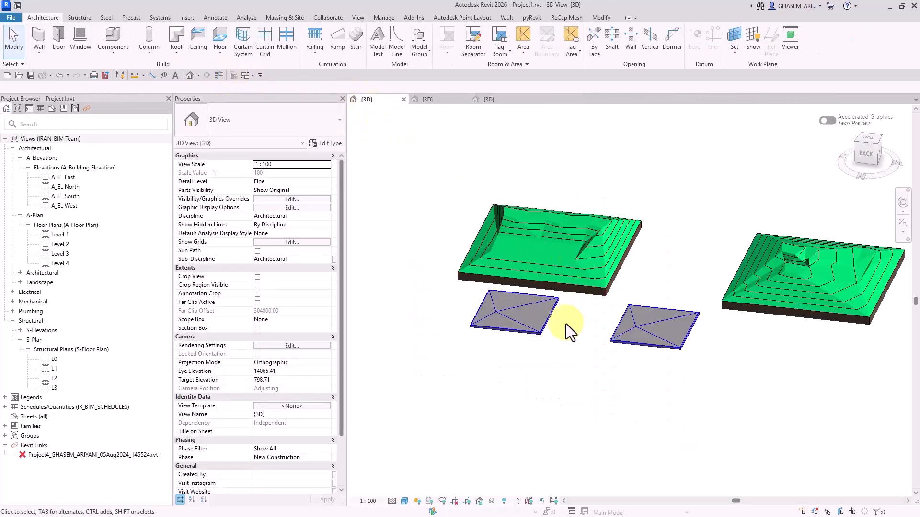
shift+middle_drag(482, 385, 547, 438)
click(419, 502)
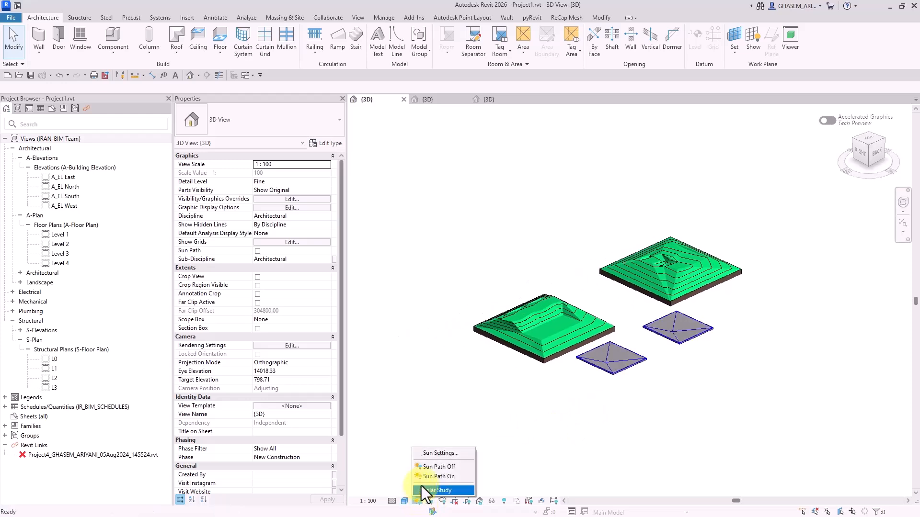
click(428, 503)
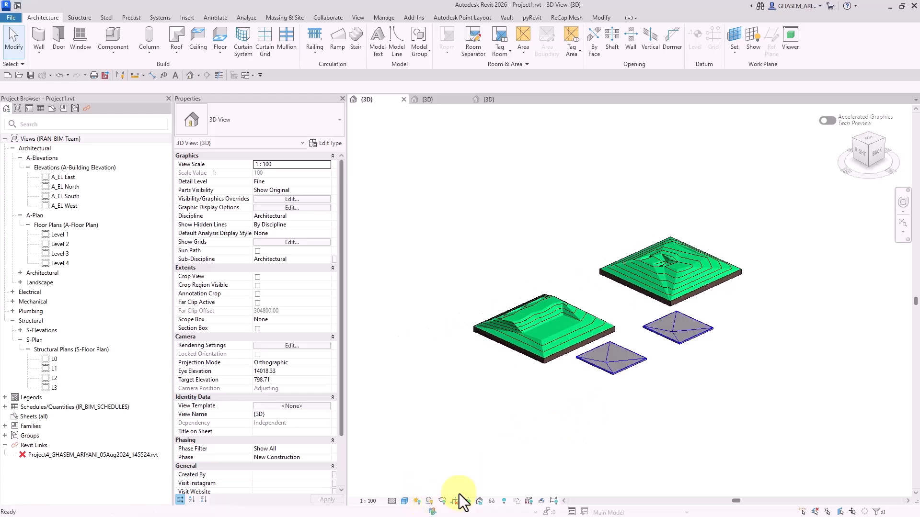
shift+middle_drag(556, 399, 539, 413)
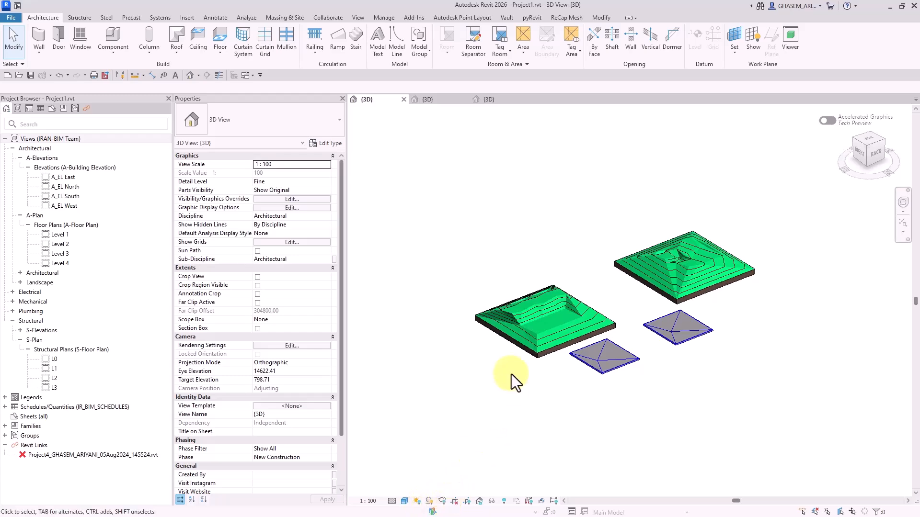
Place an ENV_Vase_Shaped_Tree site component on the slope of the rear toposolid in Project1
click(292, 13)
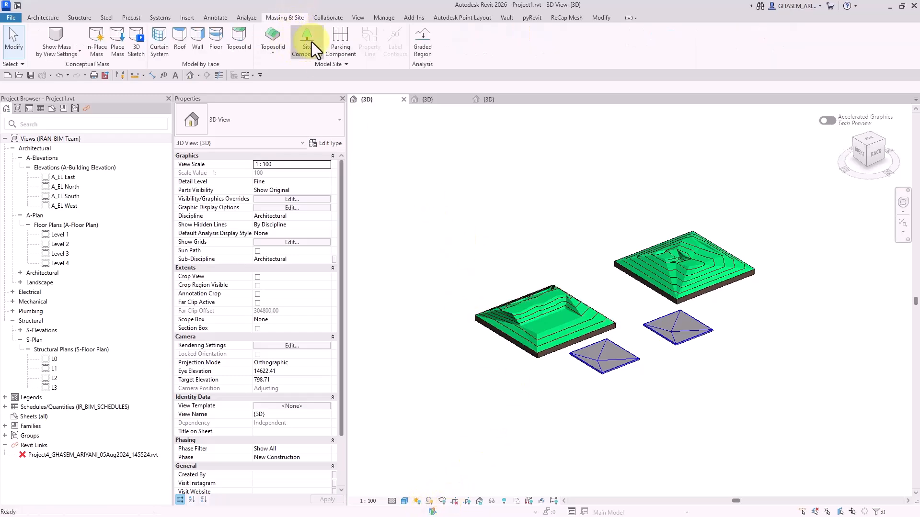
click(311, 42)
click(287, 116)
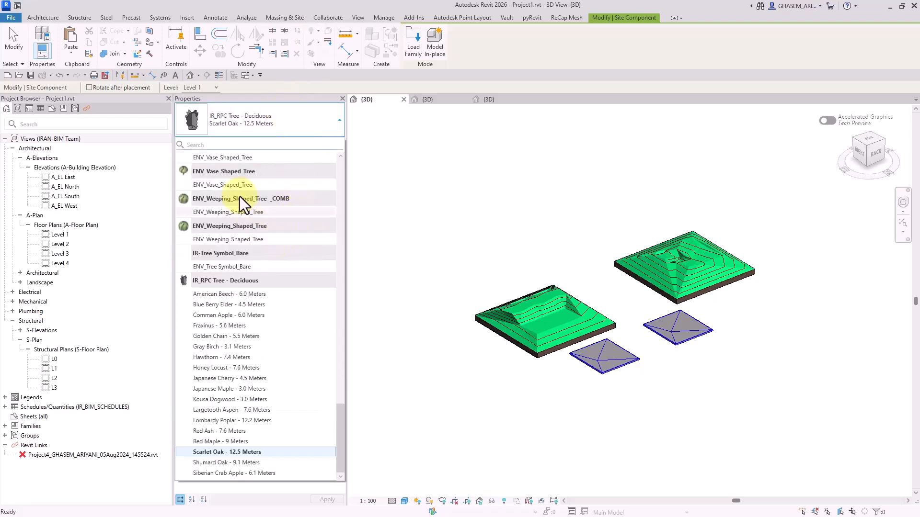
click(290, 187)
scroll(688, 259, up, 3)
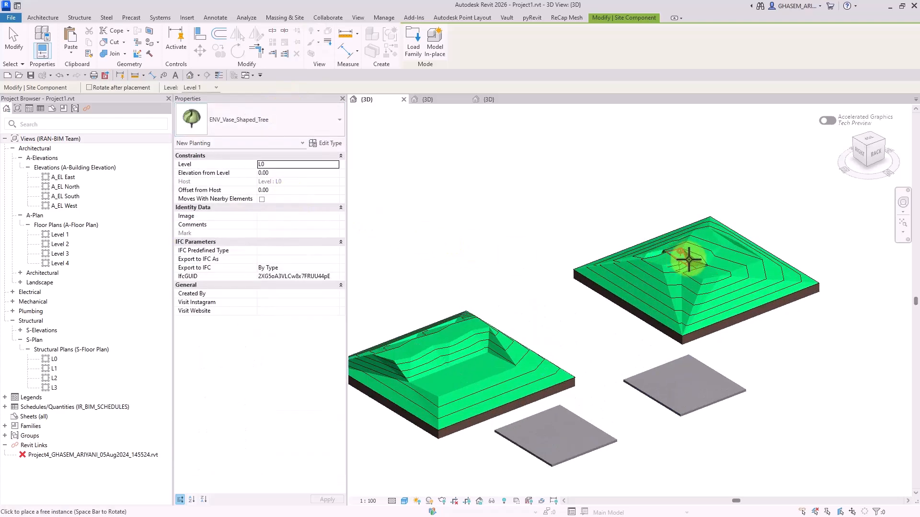
scroll(700, 261, up, 2)
click(729, 263)
Place five ENV_Tropical_Shaped_Tree palms on the rear toposolid and shift the palm standing in front of the vase-shaped tree
click(268, 120)
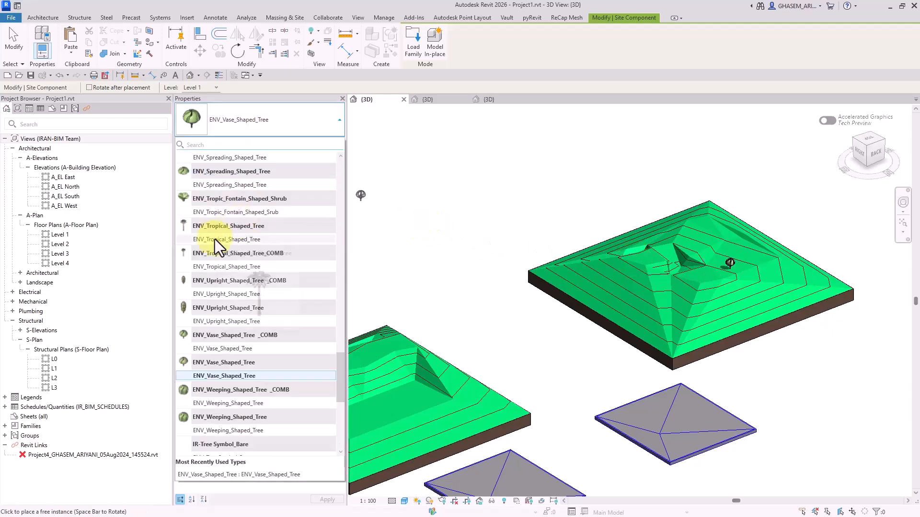
click(215, 240)
click(326, 143)
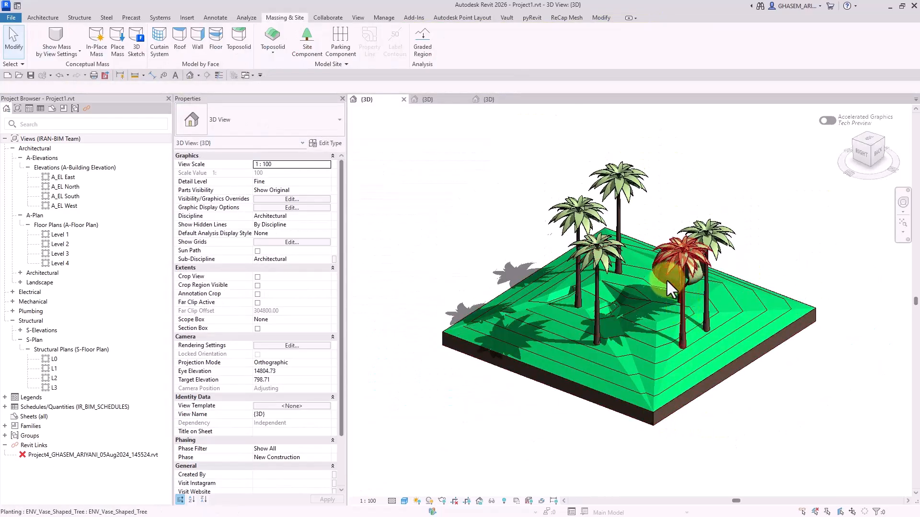
drag(666, 278, 638, 272)
click(542, 440)
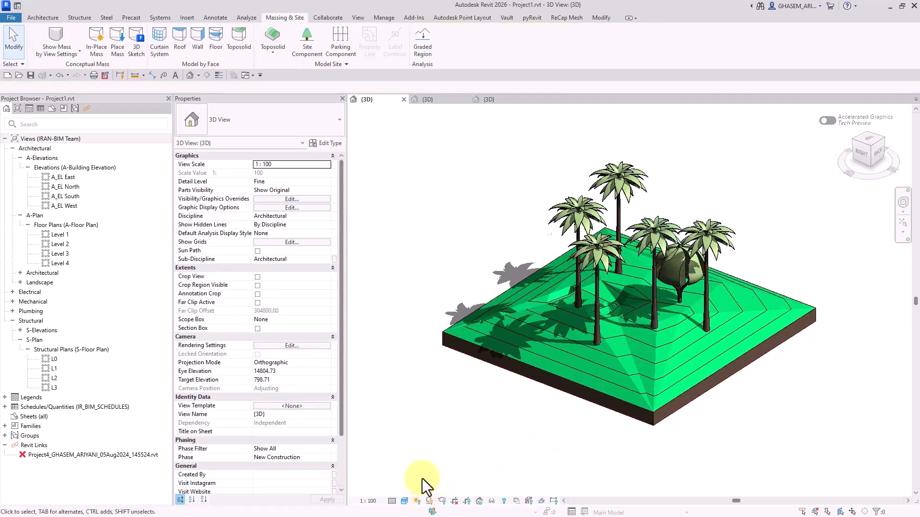
Start a solar study in the 3D view and enable Accelerated Graphics - Tech Preview to check the tree shadows
click(417, 501)
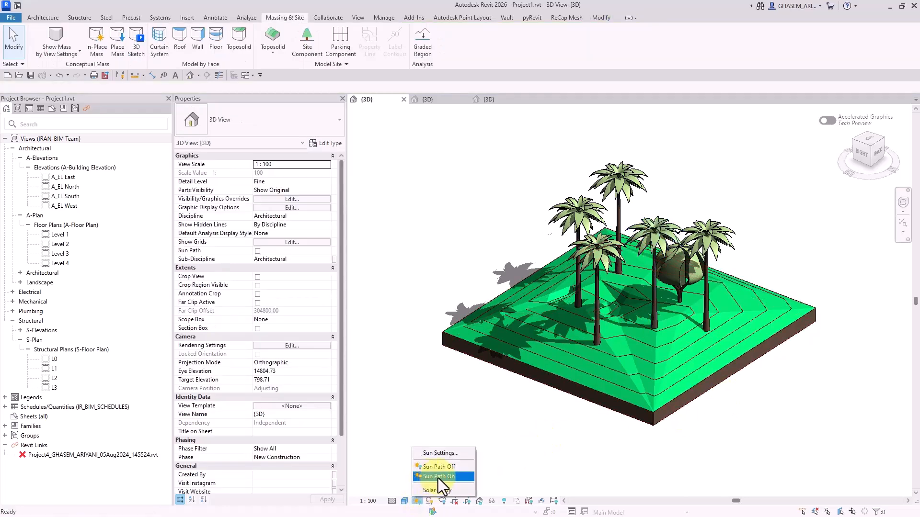
click(435, 490)
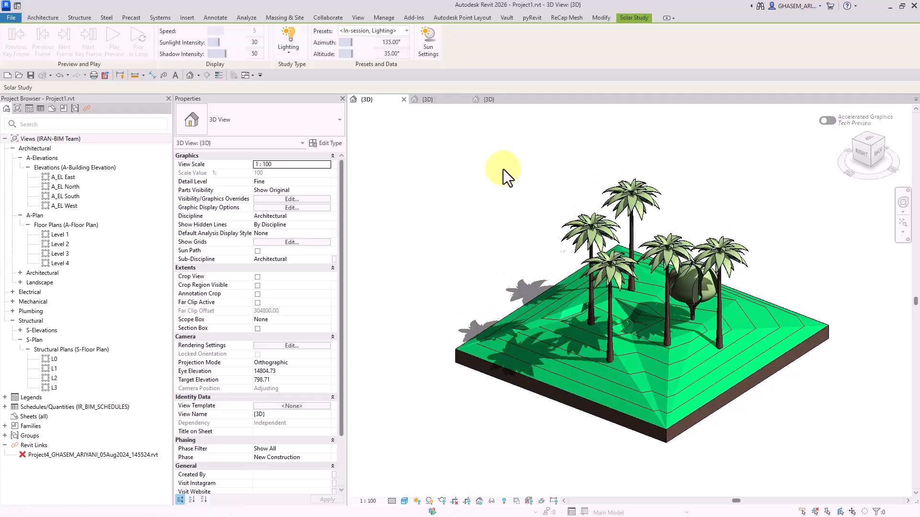
right_click(503, 168)
click(531, 215)
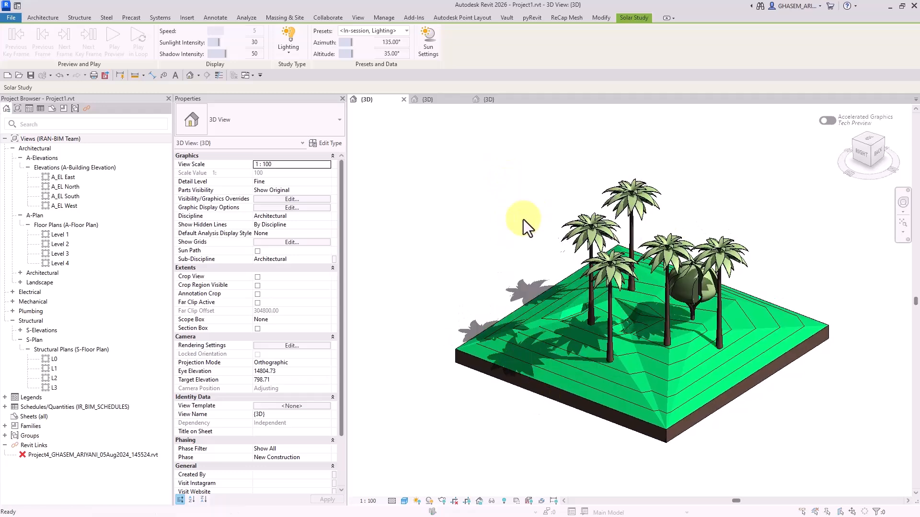
click(490, 295)
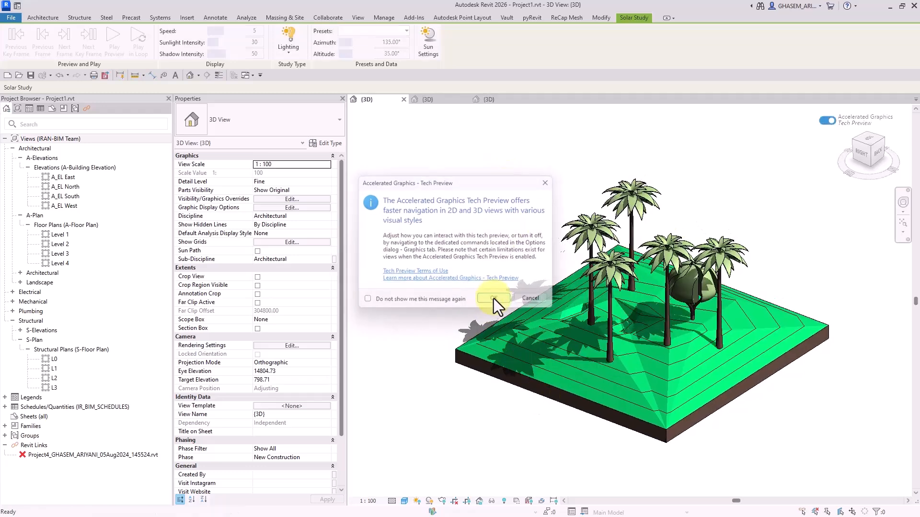
mouse_move(530, 269)
shift+middle_down()
mouse_move(540, 275)
mouse_move(518, 240)
mouse_move(534, 275)
mouse_move(528, 254)
shift+middle_up()
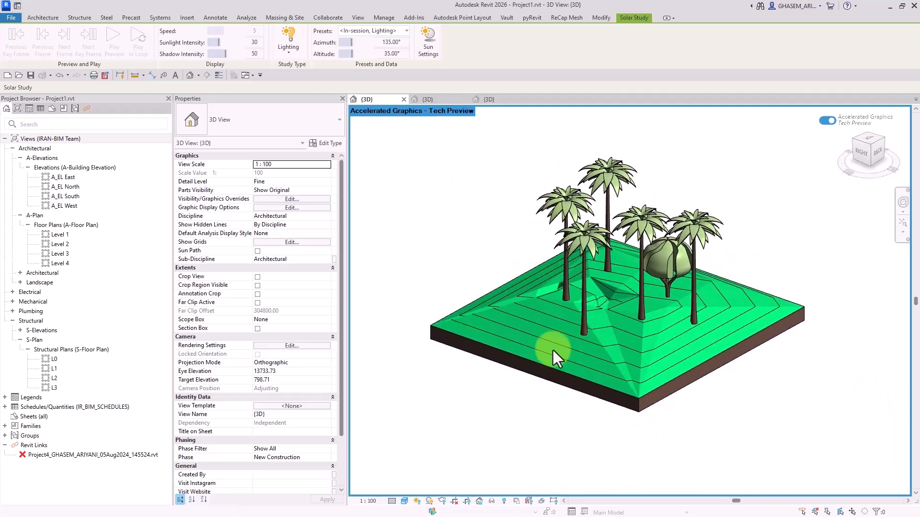
Toggle Accelerated Graphics off, on and off again to compare how the palm shadows are displayed
right_click(466, 213)
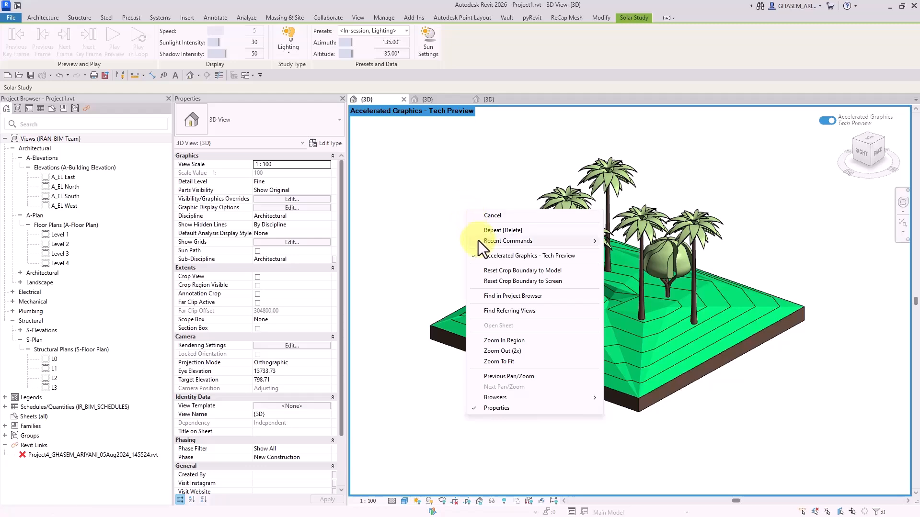
click(491, 256)
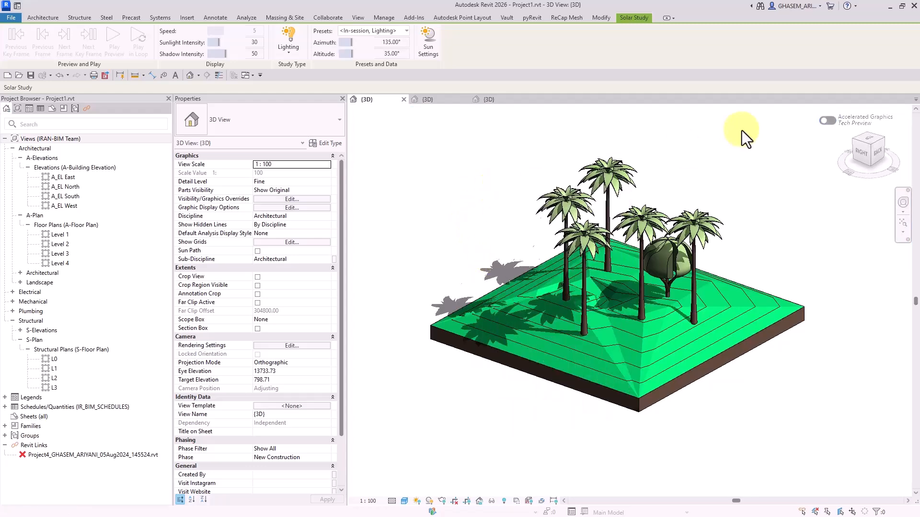
click(827, 120)
click(494, 300)
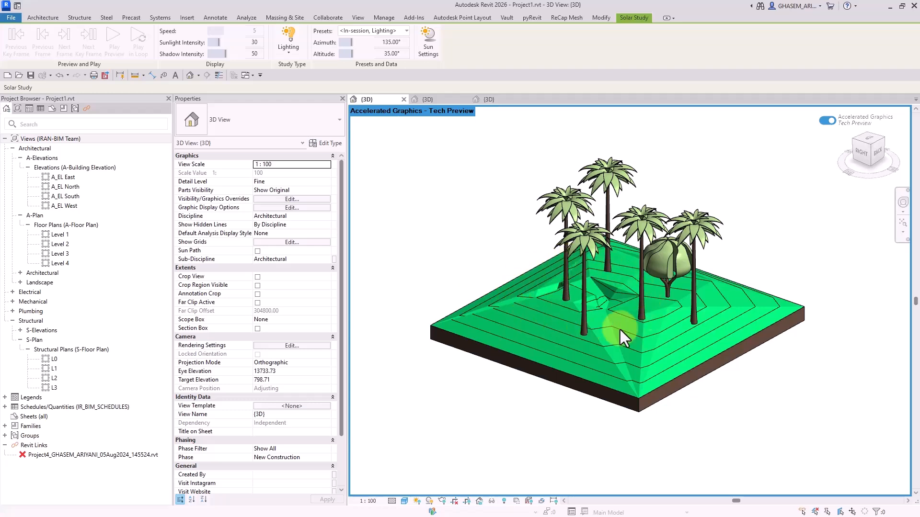
middle_drag(499, 282, 536, 269)
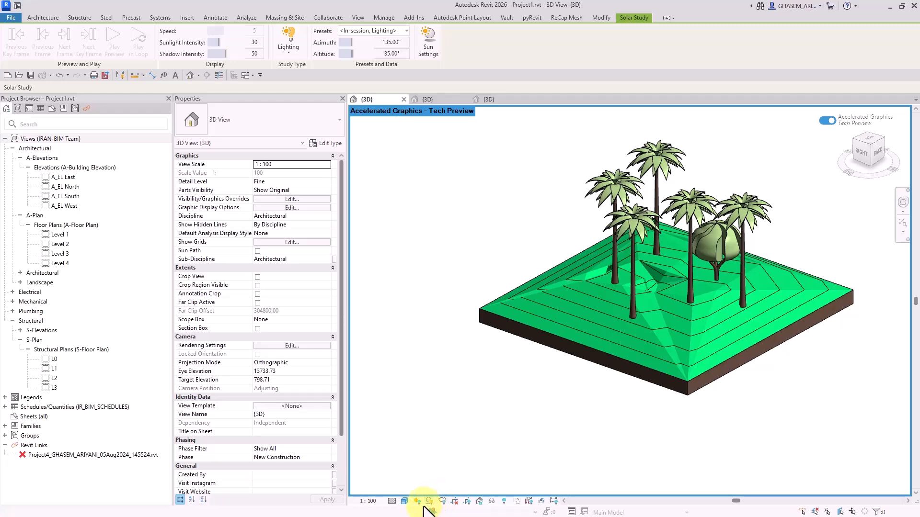
click(827, 120)
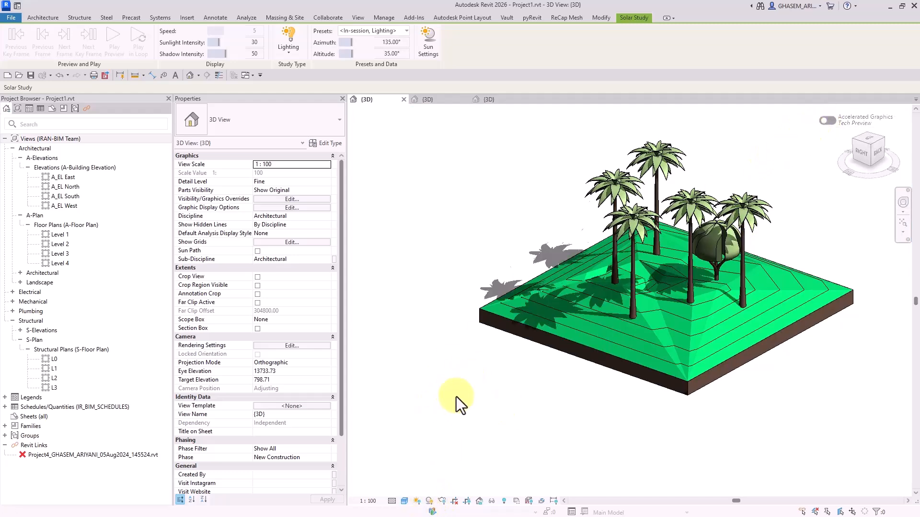
Turn off the 3D view's shadows and restart the solar study with cast shadows enabled
click(428, 502)
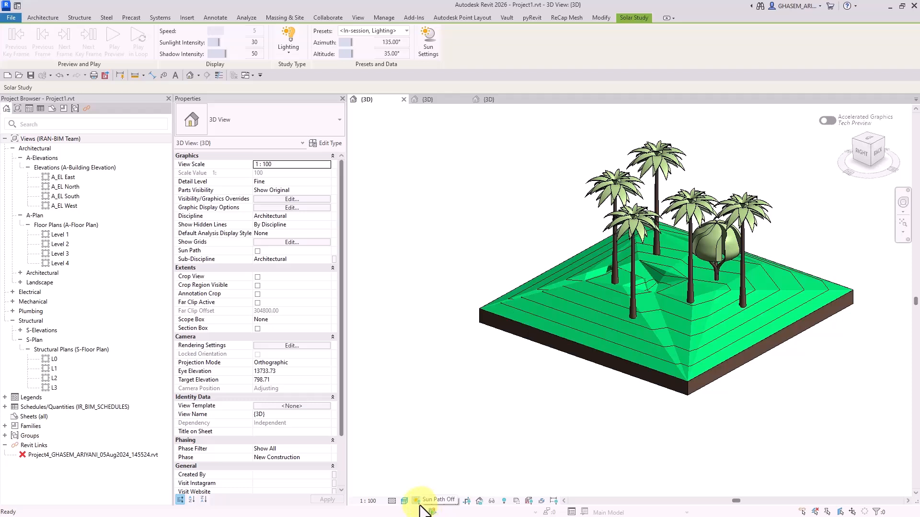
click(417, 502)
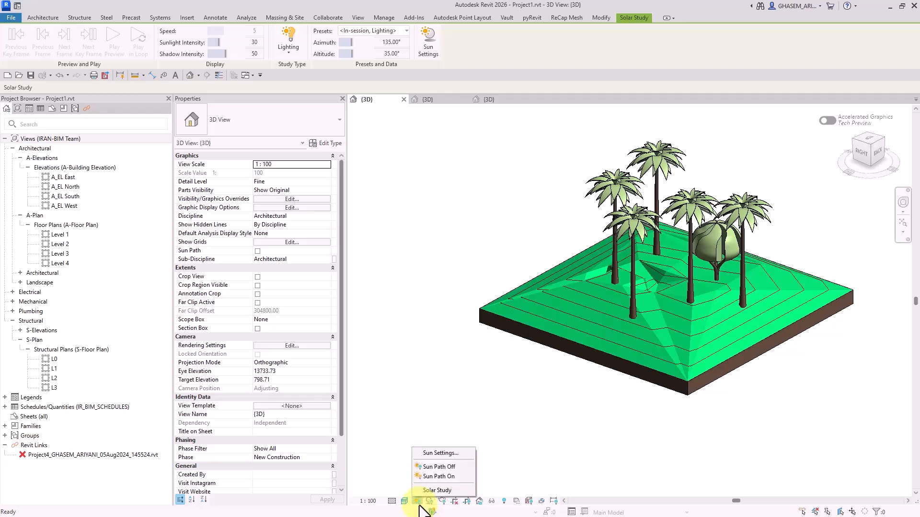
click(444, 470)
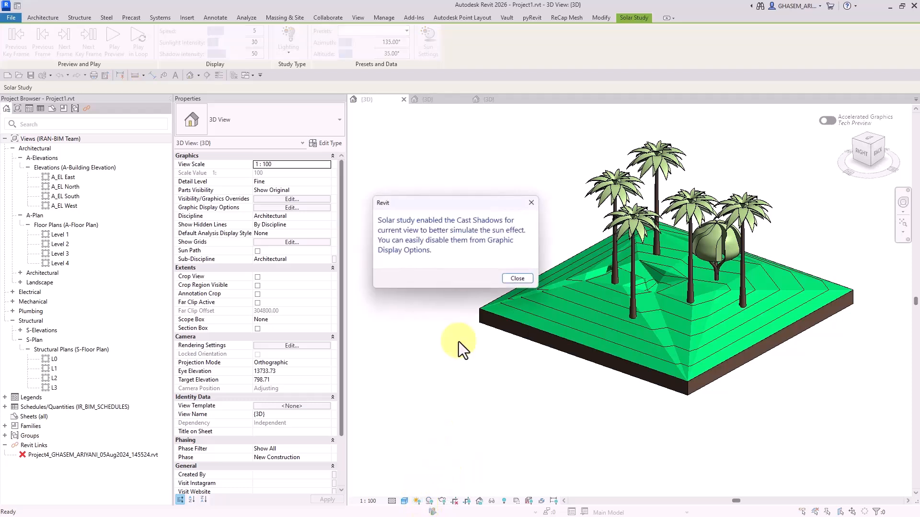
click(519, 276)
drag(543, 288, 536, 237)
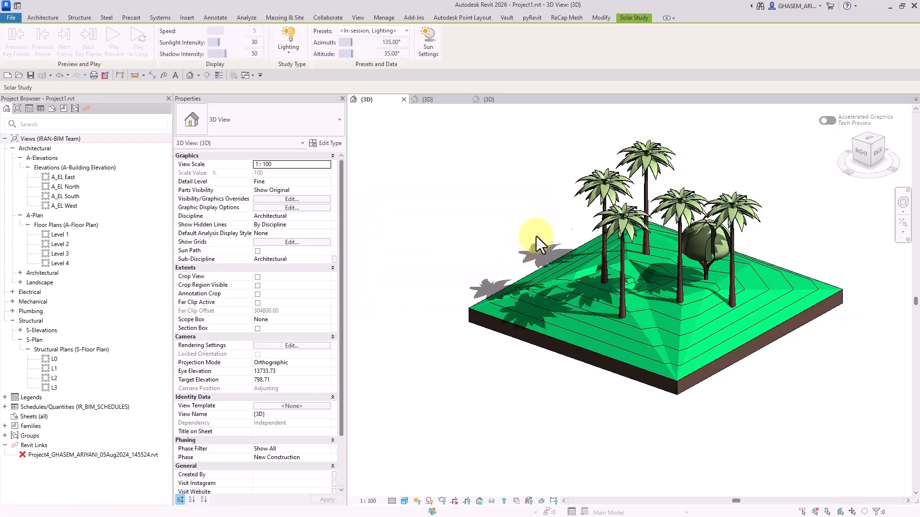
middle_drag(520, 324, 502, 328)
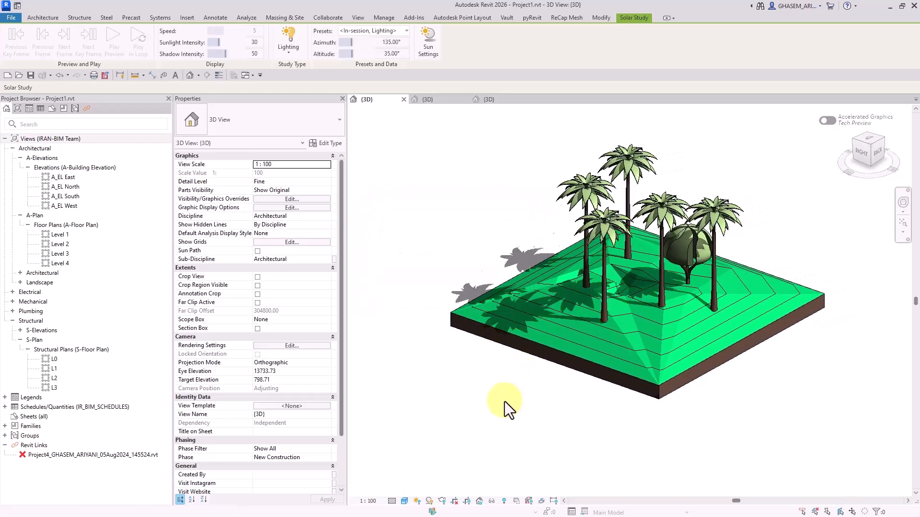
Switch the 3D view to the Realistic visual style and try Accelerated Graphics to compare its display
click(408, 500)
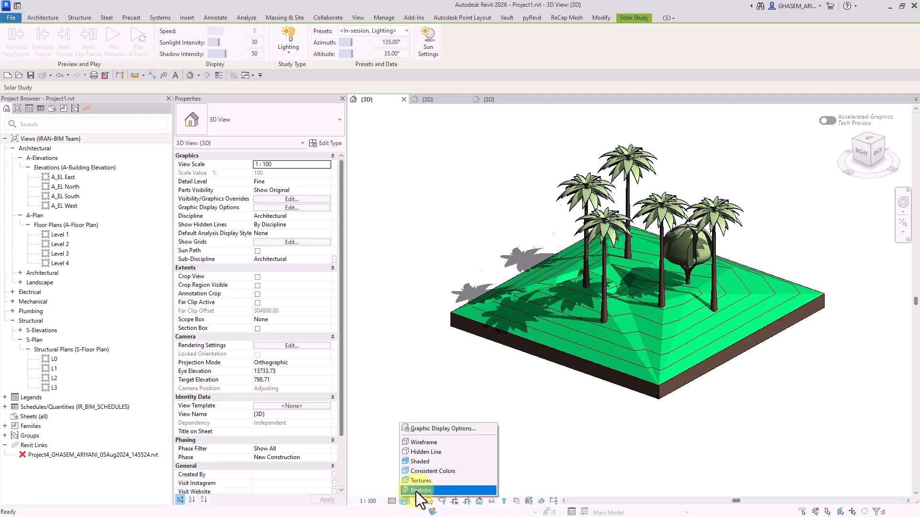
click(416, 491)
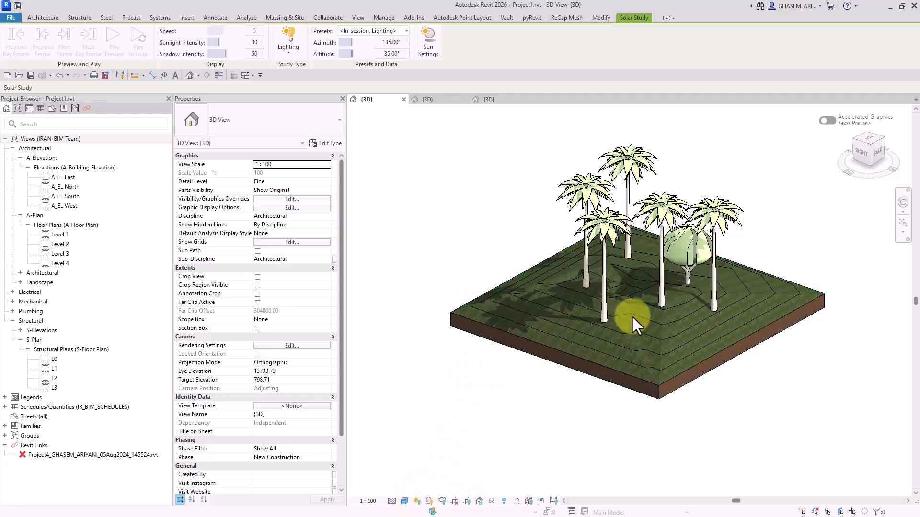
right_click(735, 131)
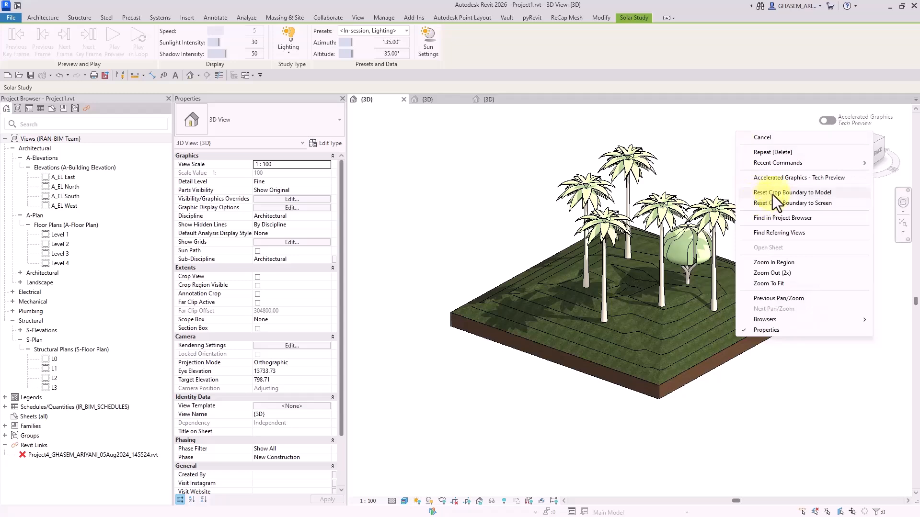
click(777, 175)
click(496, 300)
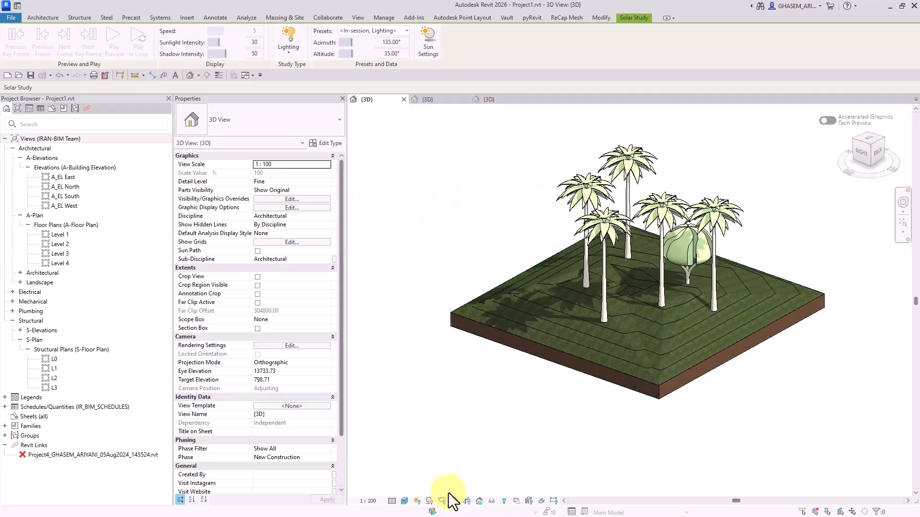
Set the 3D view's visual style back to Shaded and turn off its shadows
click(404, 501)
click(420, 463)
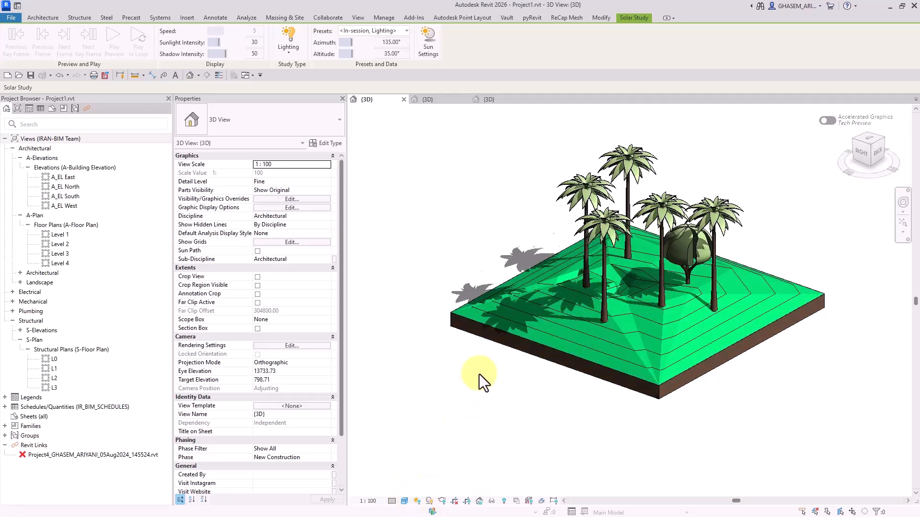
click(429, 501)
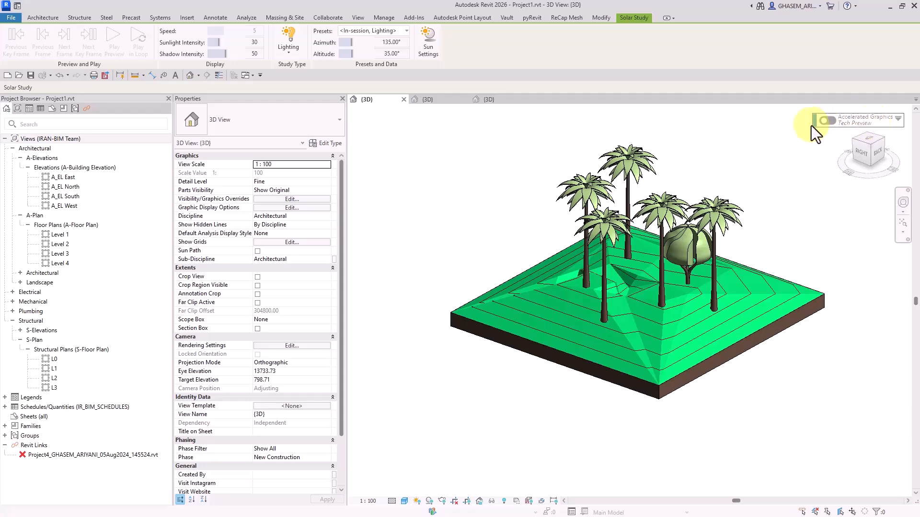
Exit the solar study for the planted toposolid's 3D view
middle_drag(785, 144, 775, 147)
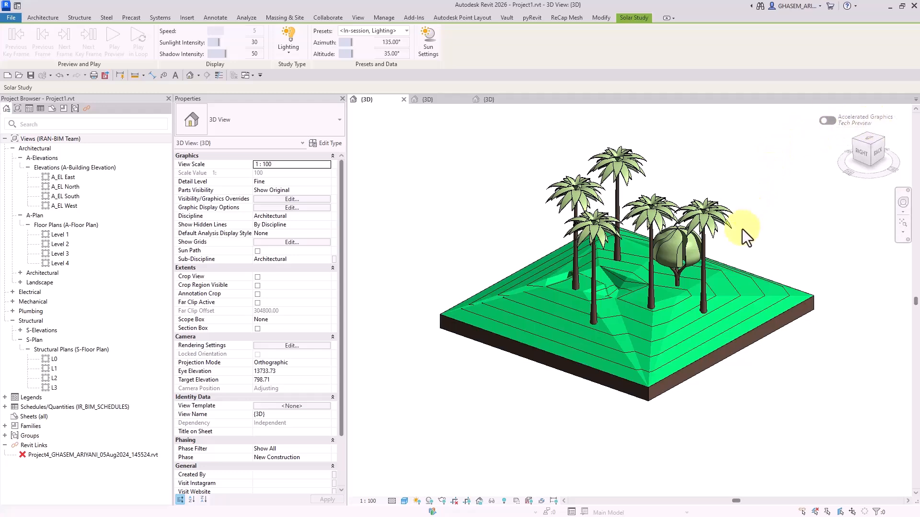
middle_drag(801, 319, 790, 314)
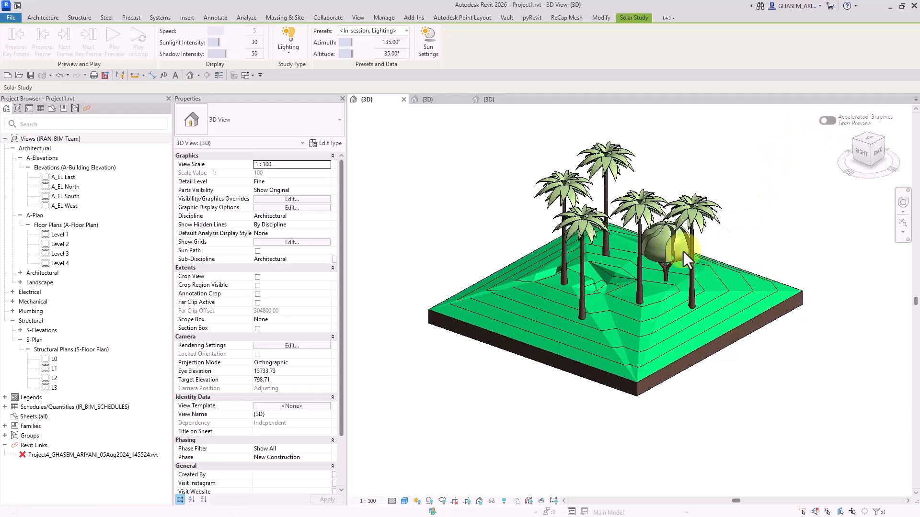
right_click(430, 171)
click(442, 173)
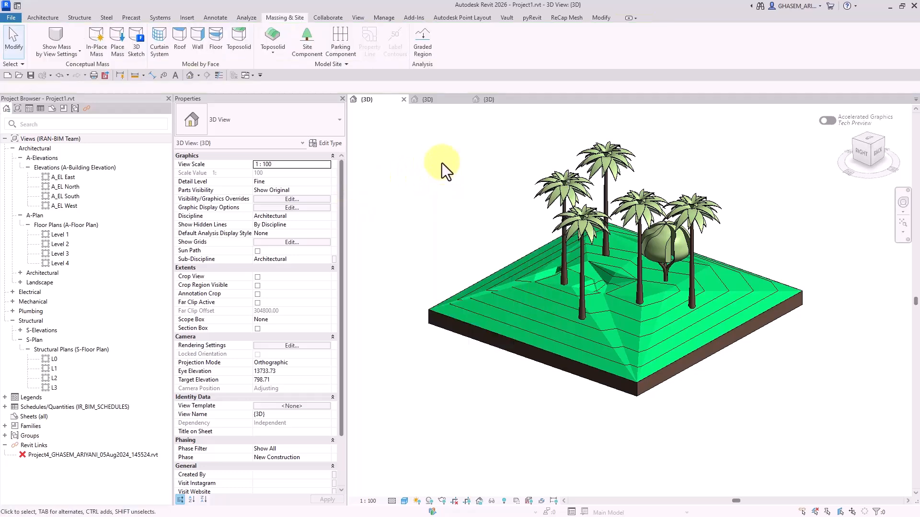
Examine the Coordination Model and Point Cloud link options for inserting external data
click(187, 18)
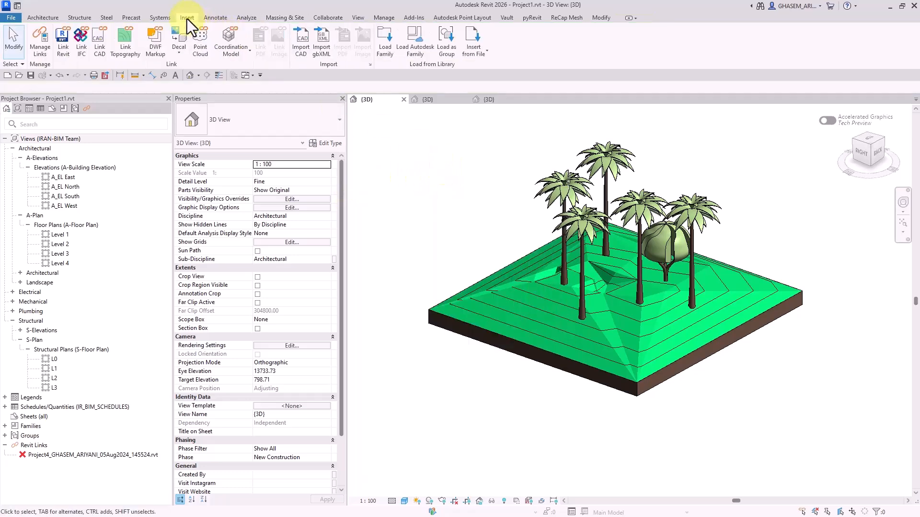
click(232, 48)
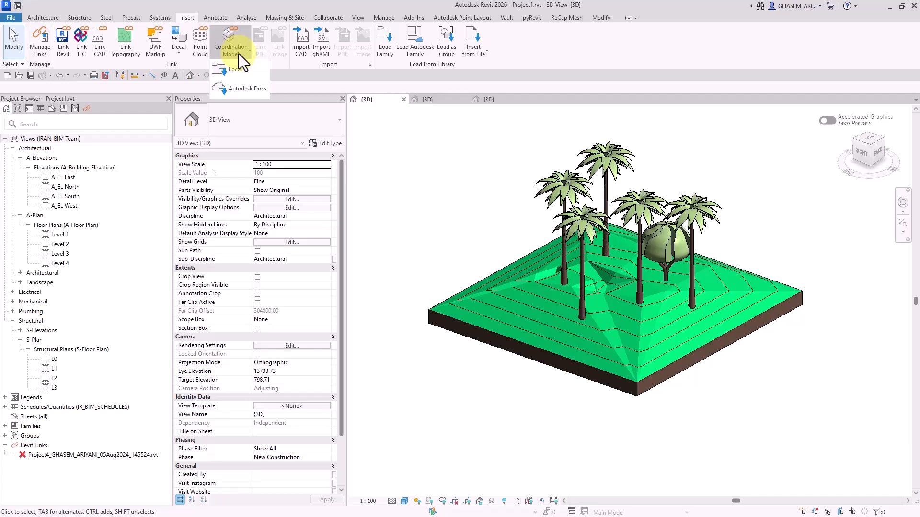
click(239, 54)
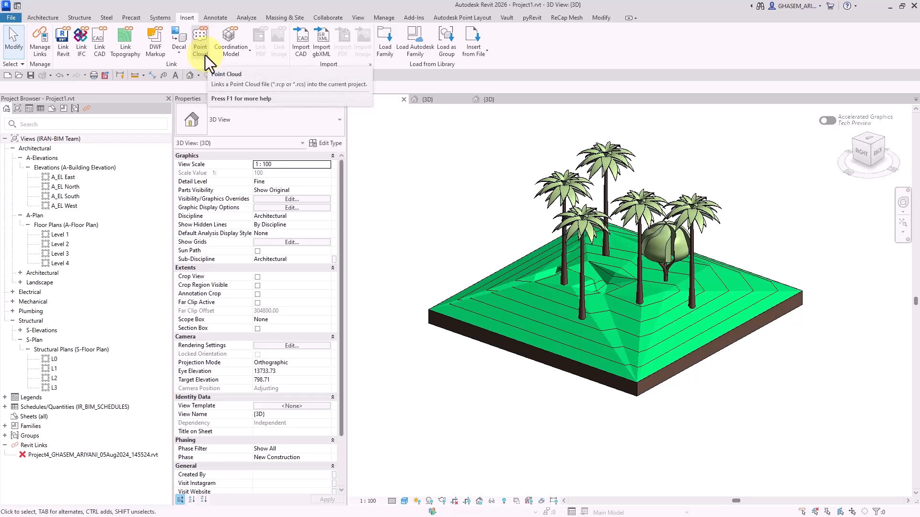
right_click(433, 185)
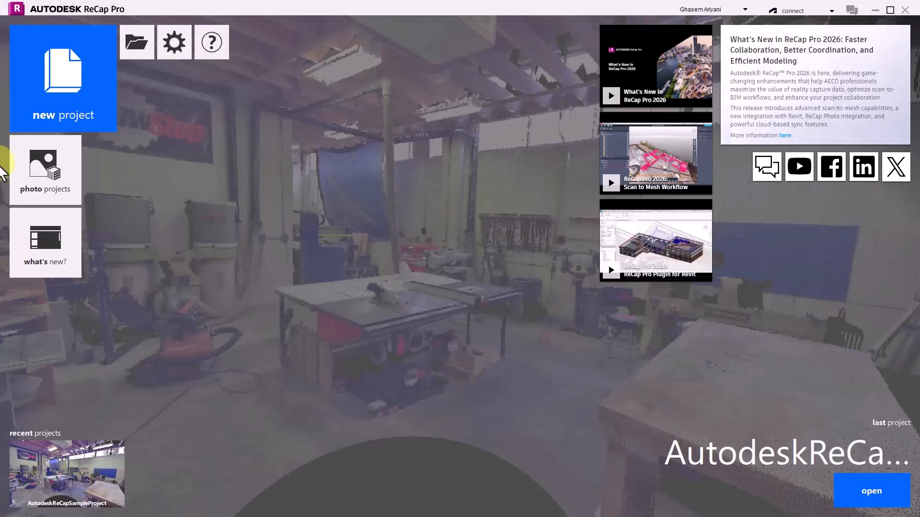
Copy the sample project's folder path from ReCap Pro's Save Project As dialog and cancel the save
click(265, 189)
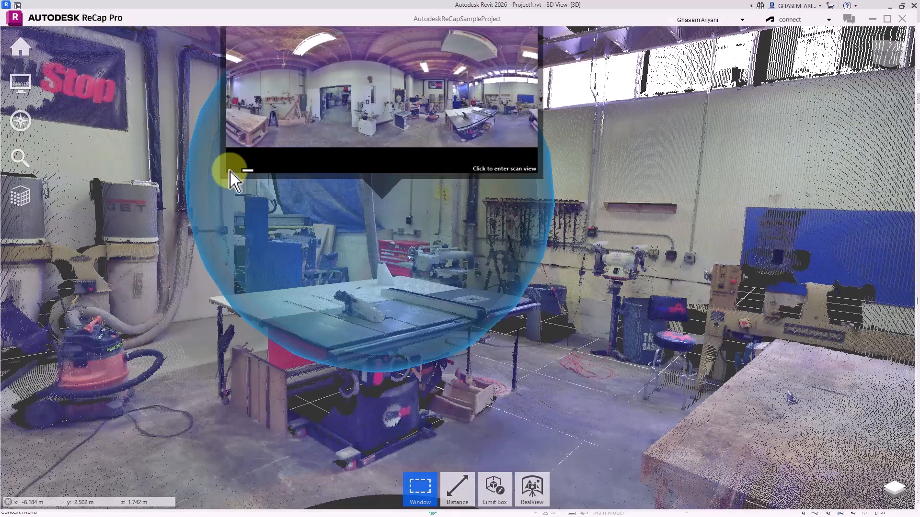
click(27, 72)
click(21, 47)
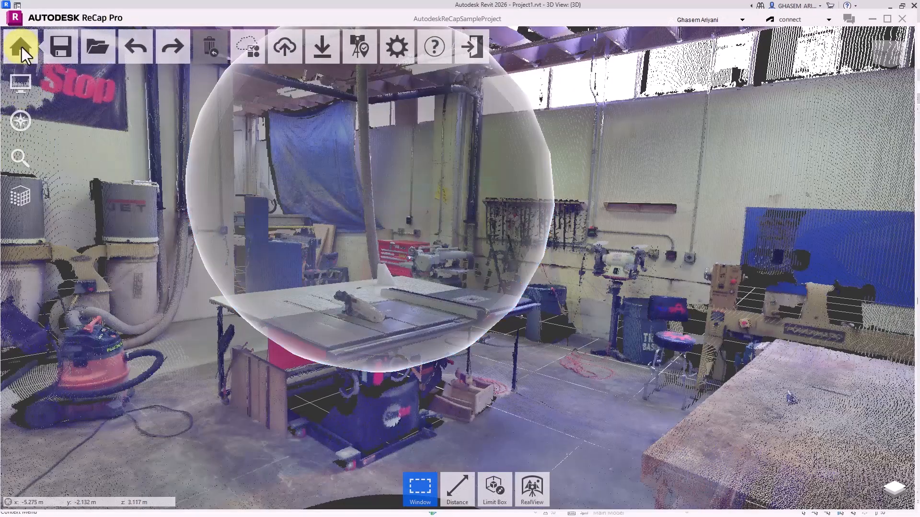
click(60, 46)
click(58, 89)
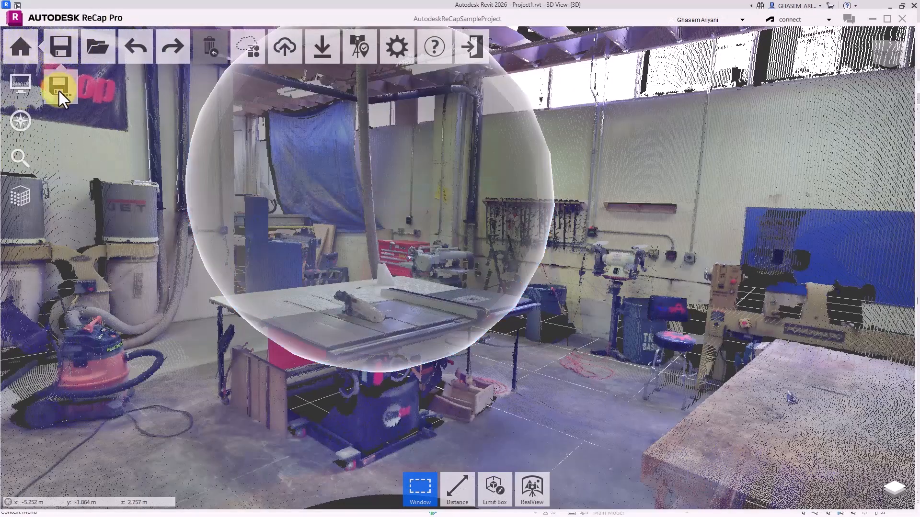
click(281, 34)
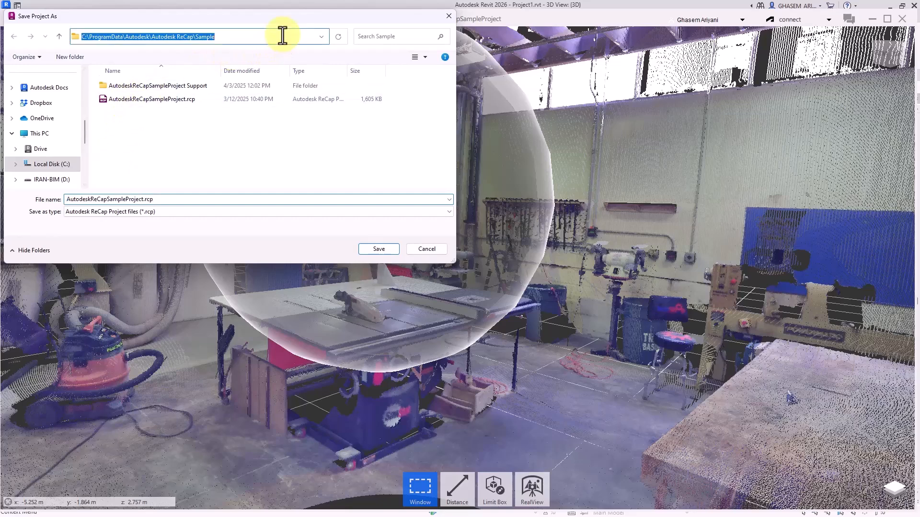
key(Escape)
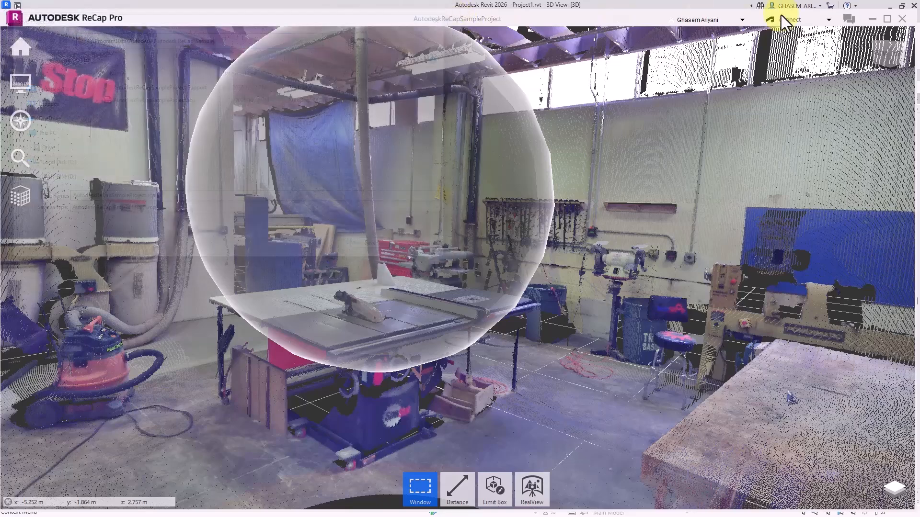
Switch back to Revit and link AutodeskReCapSampleProject.rcp from C:\ProgramData\Autodesk\Autodesk ReCap\Sample as a point cloud, positioned Auto - Center to Center
click(871, 19)
scroll(481, 188, down, 2)
middle_drag(478, 190, 524, 204)
middle_drag(350, 153, 363, 155)
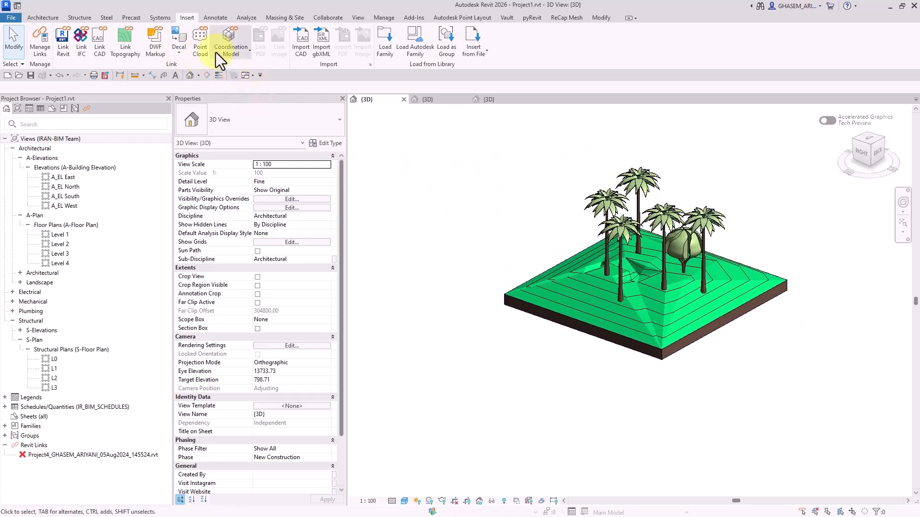
click(200, 51)
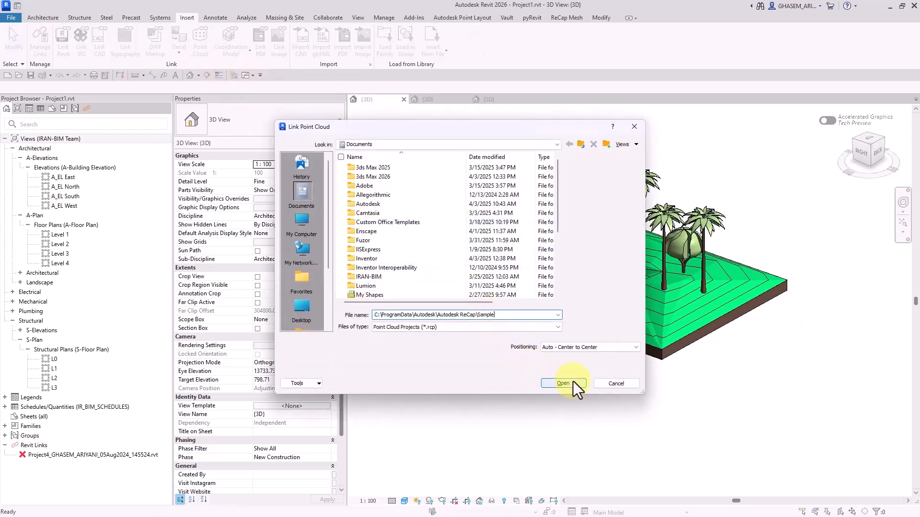
click(563, 383)
click(403, 177)
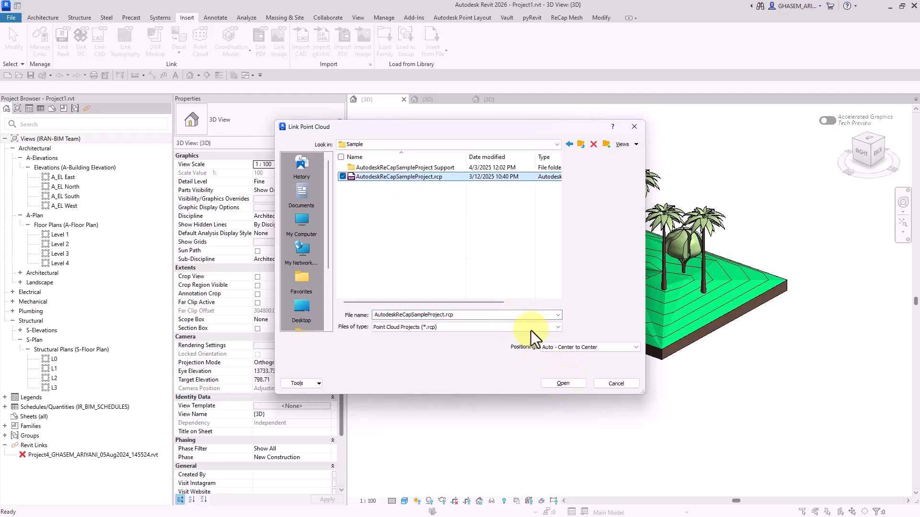
click(564, 383)
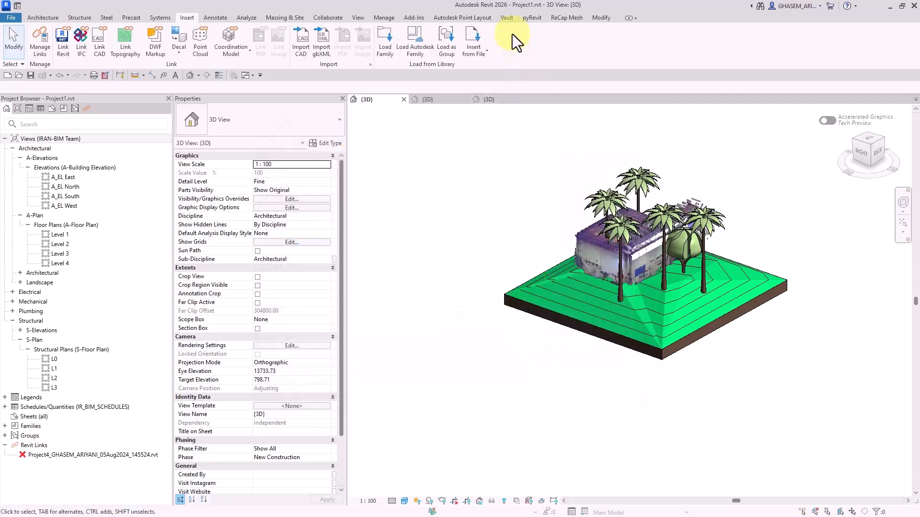
Move the linked point cloud off the planted toposolid into the empty space beside it
click(560, 18)
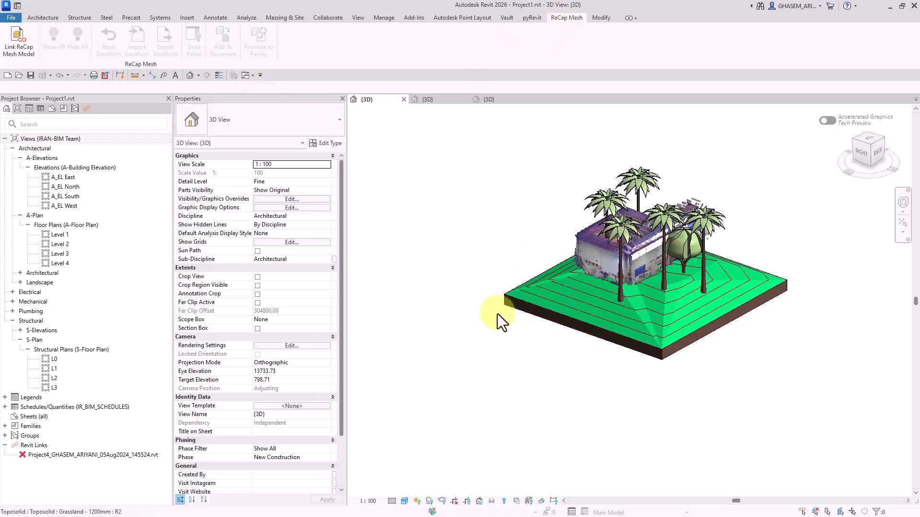
shift+middle_drag(499, 318, 561, 295)
click(561, 295)
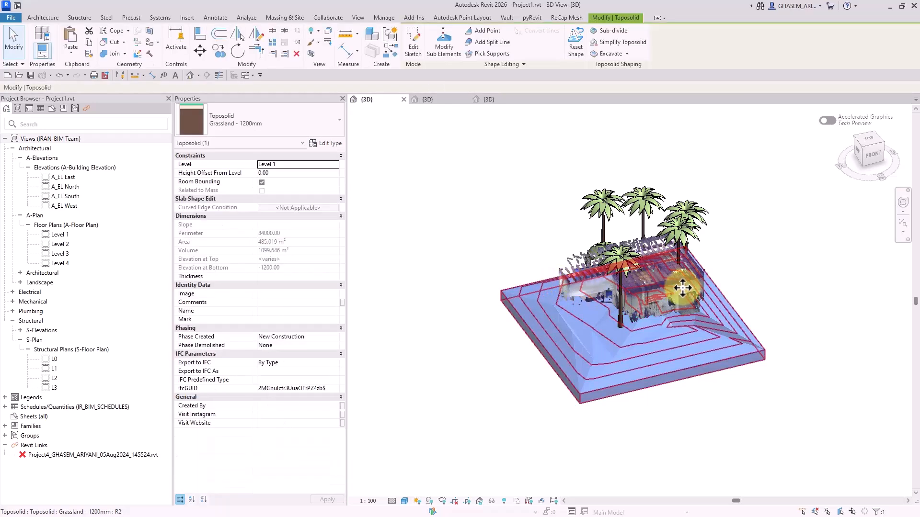
shift+middle_drag(801, 279, 781, 215)
click(780, 215)
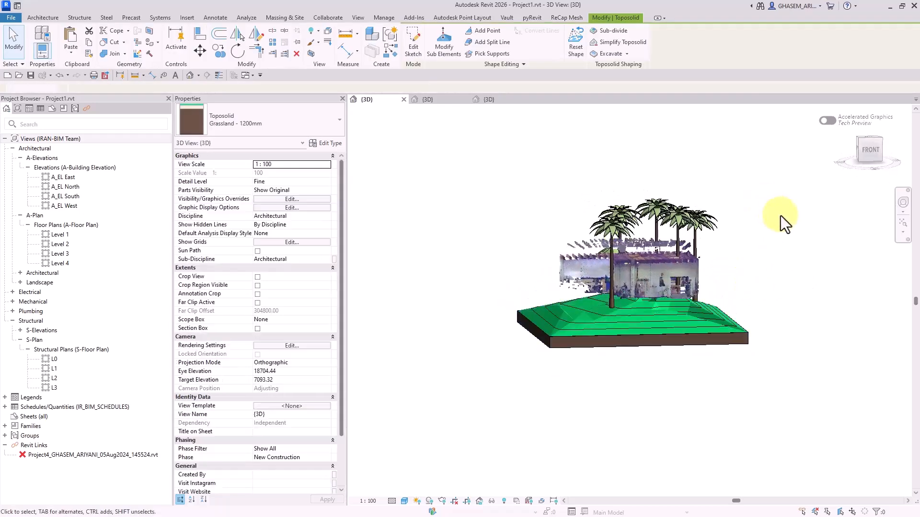
click(561, 263)
drag(563, 269, 731, 270)
click(733, 319)
mouse_move(733, 319)
shift+middle_down()
mouse_move(735, 372)
mouse_move(739, 328)
shift+middle_up()
Try Accelerated Graphics on the 3D view containing the linked point cloud, and turn it off again
right_click(705, 128)
click(747, 173)
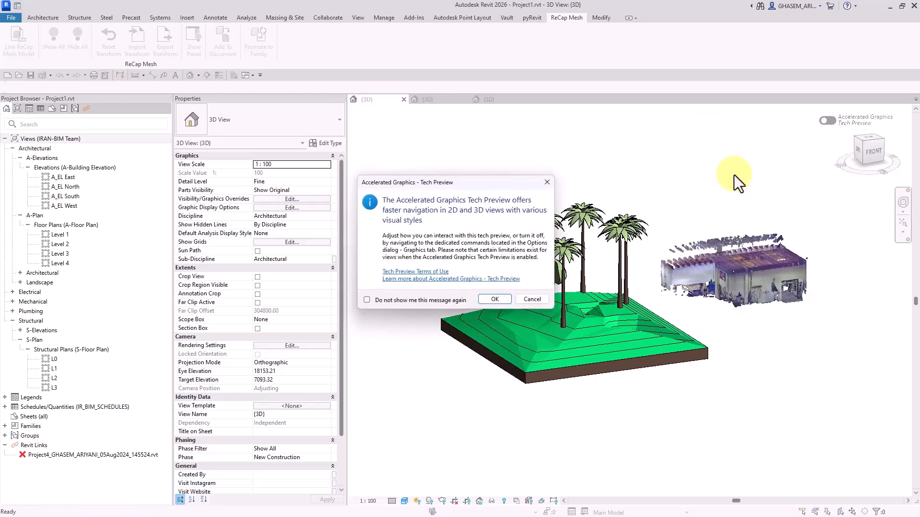
click(494, 301)
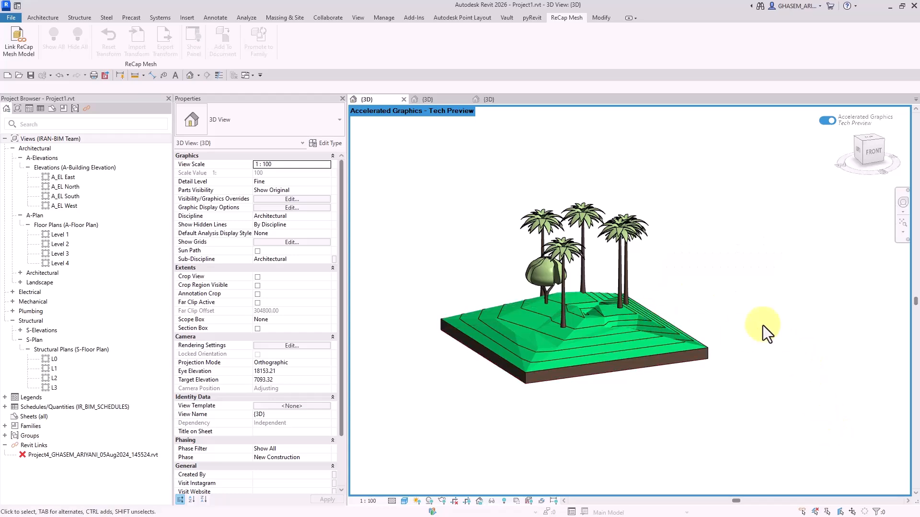
right_click(489, 211)
click(508, 259)
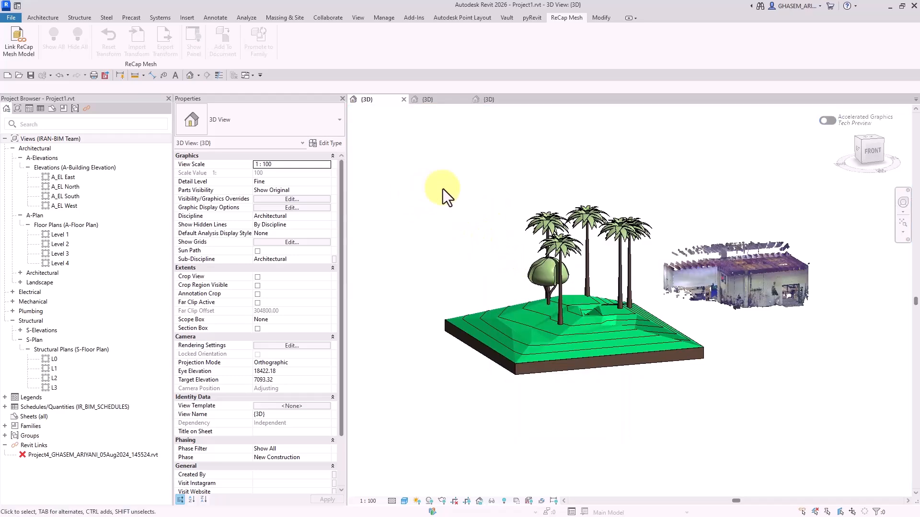
Delete the linked point cloud beside the toposolid
click(206, 16)
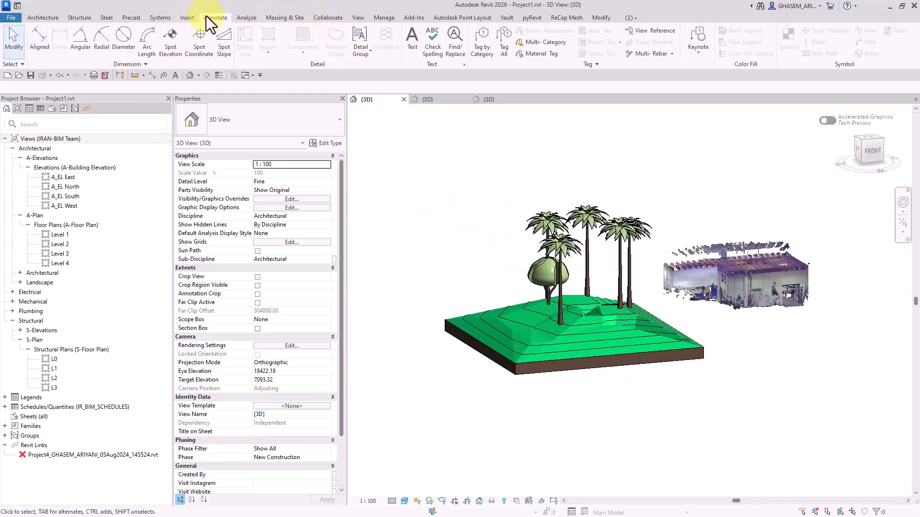
click(180, 18)
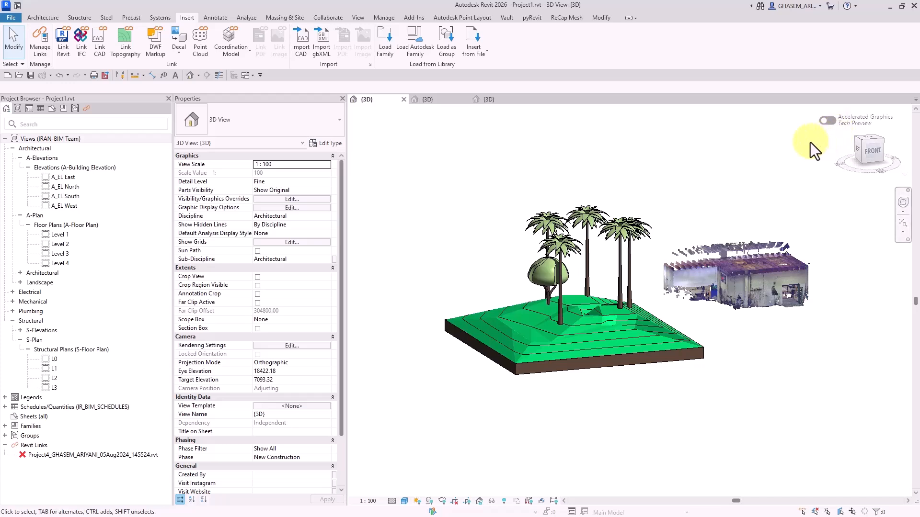
click(770, 265)
key(Delete)
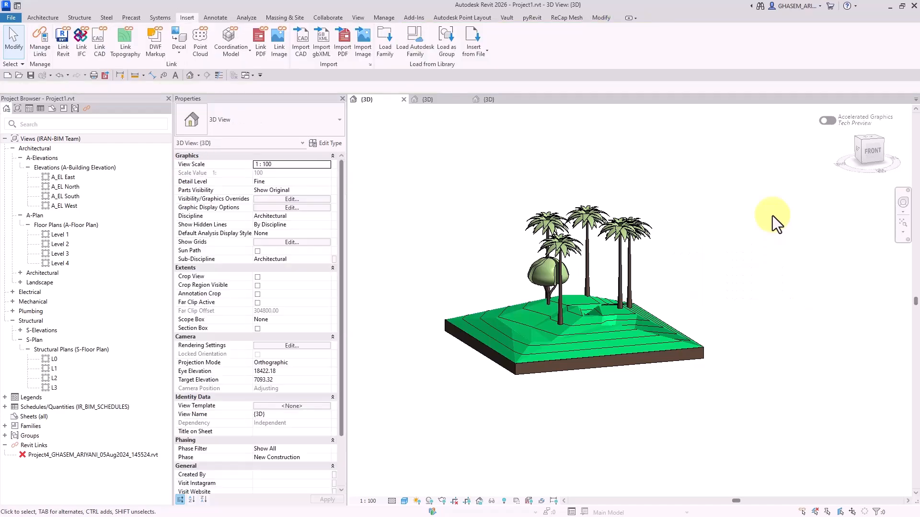
Review the layer structure in the planted toposolid's type properties without changing it
middle_drag(733, 238, 765, 248)
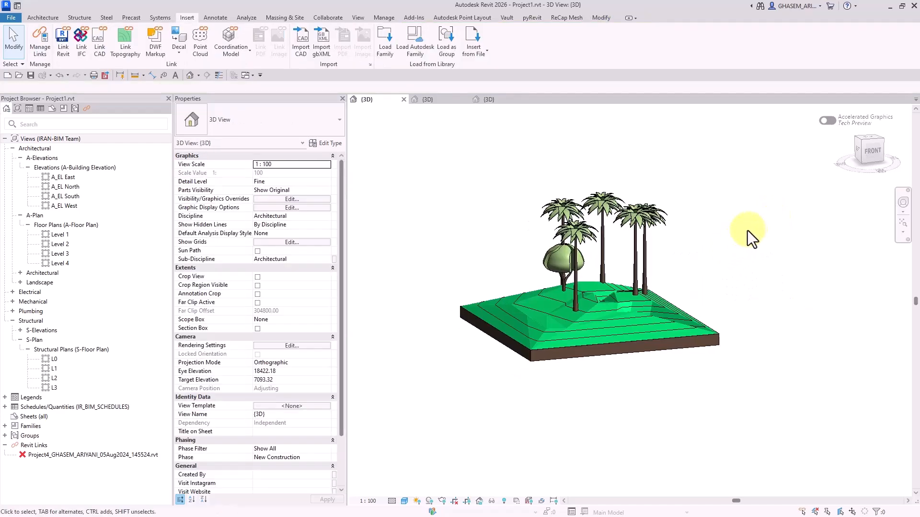
shift+middle_drag(740, 289, 775, 298)
scroll(631, 386, up, 3)
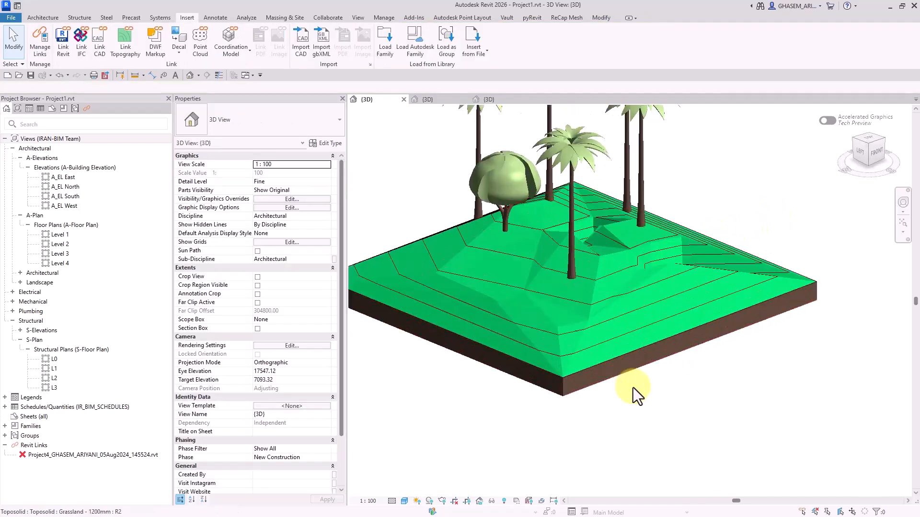
middle_drag(633, 387, 687, 391)
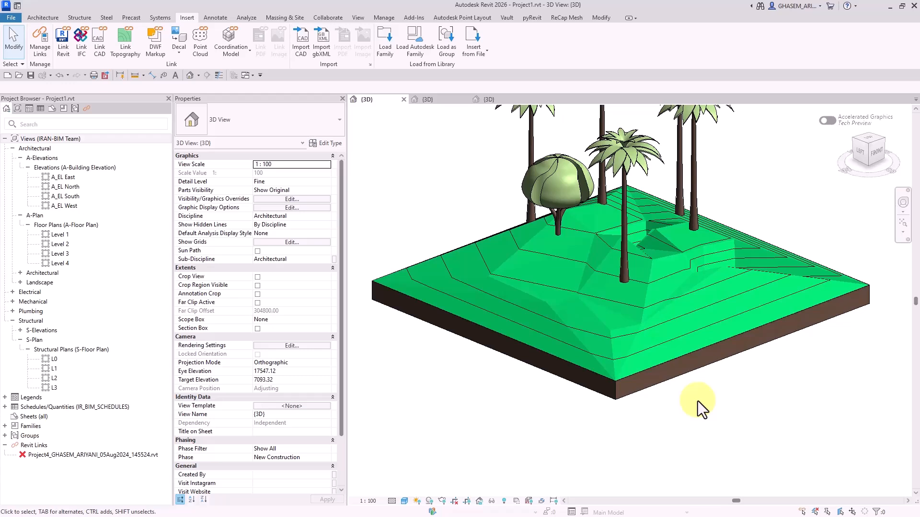
shift+middle_drag(690, 404, 740, 443)
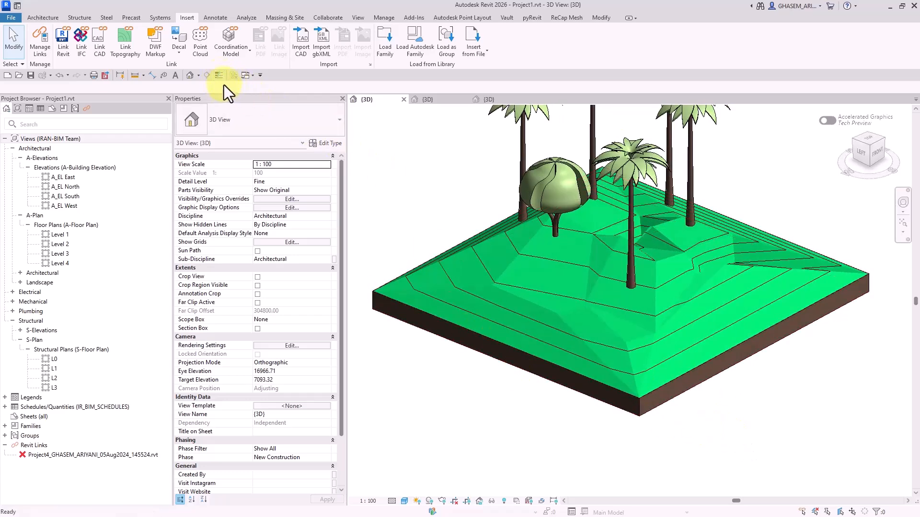
middle_click(452, 206)
middle_drag(512, 229, 530, 229)
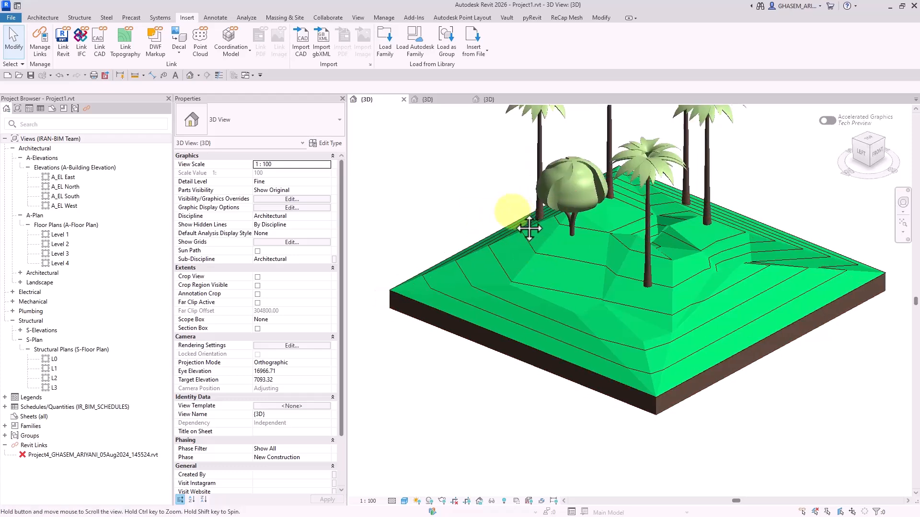
click(568, 252)
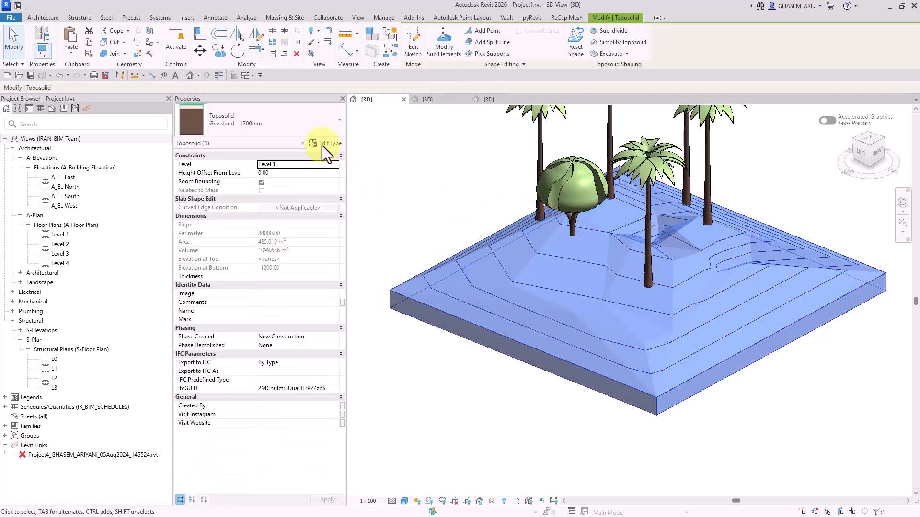
click(330, 144)
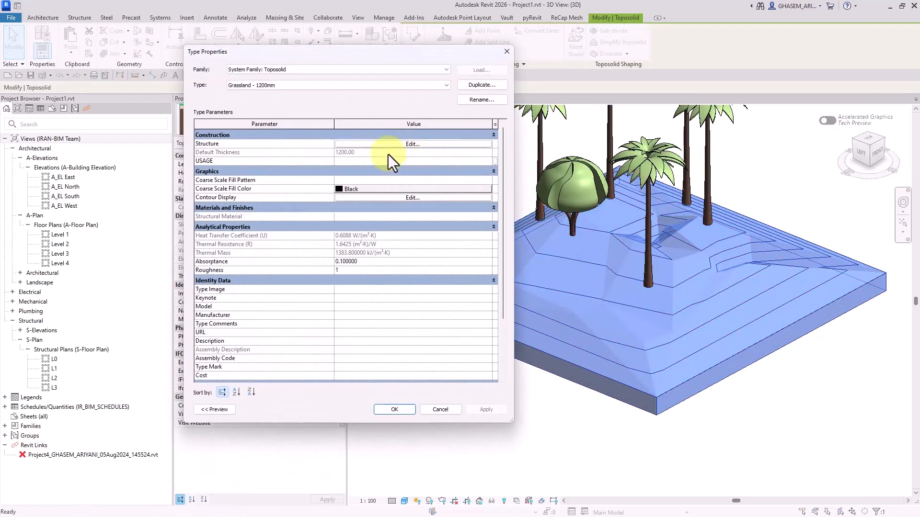
click(387, 145)
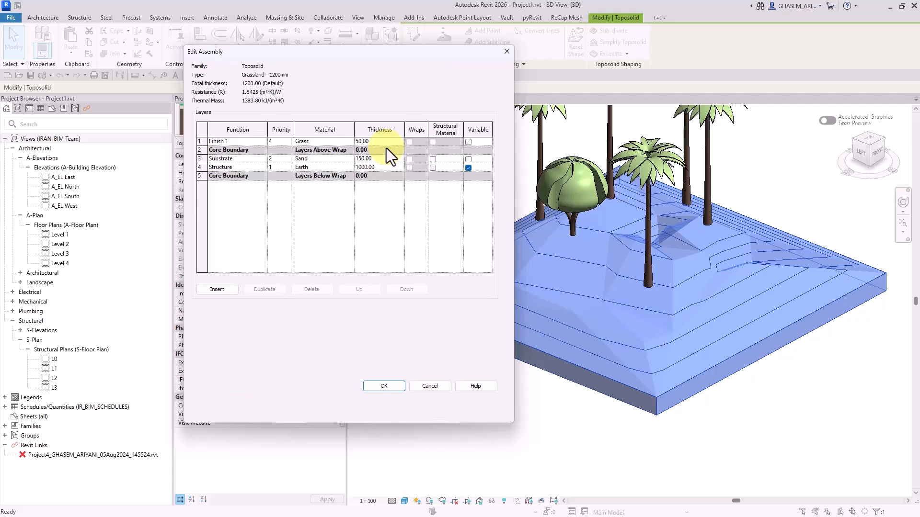
click(505, 51)
Copy the Secondary Contours subcategory name from the toposolid type's Contour Display settings and close the type properties
click(381, 197)
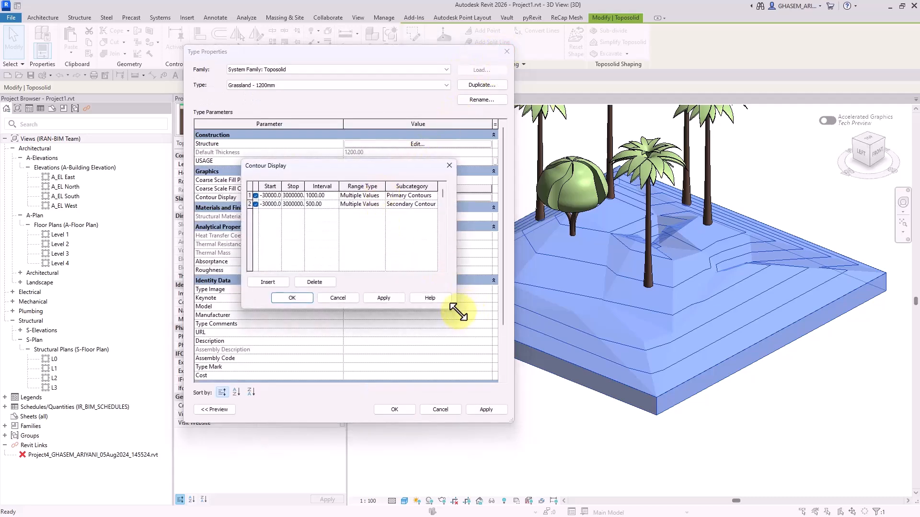
drag(457, 311, 611, 330)
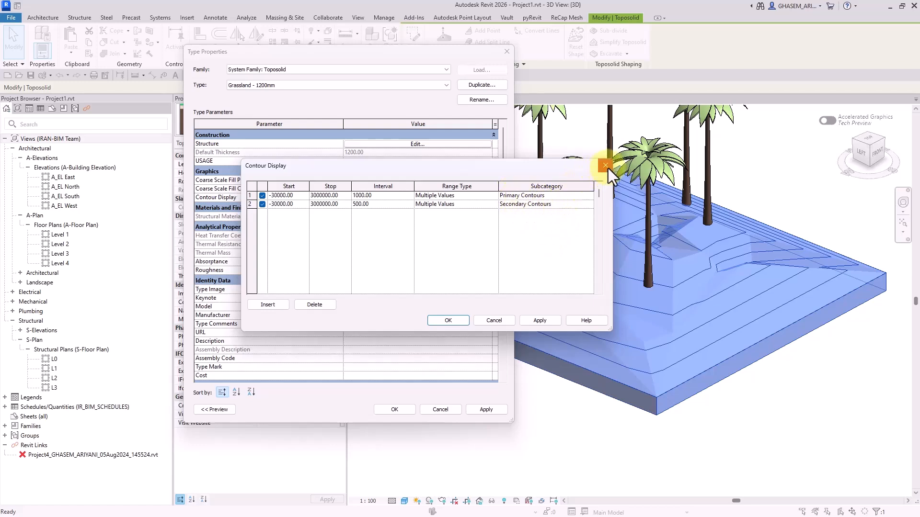
click(562, 203)
key(ctrl+c)
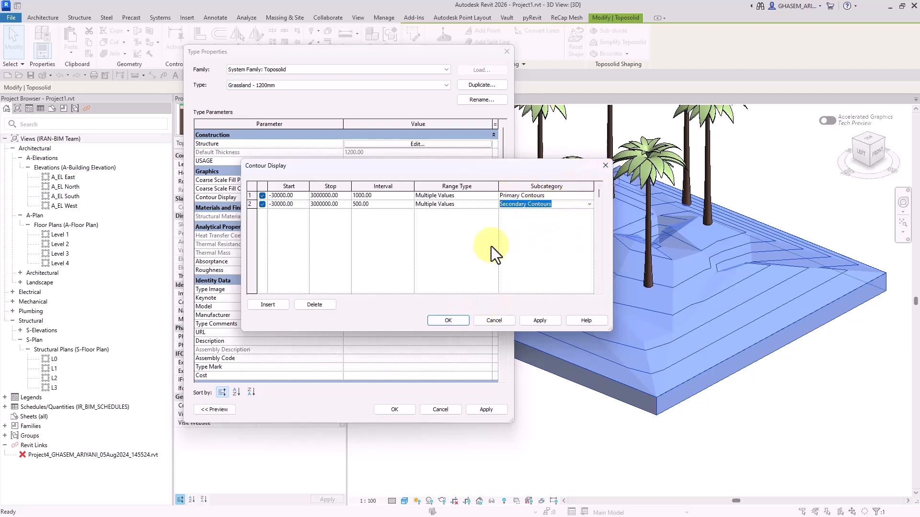
click(448, 320)
click(395, 410)
click(442, 426)
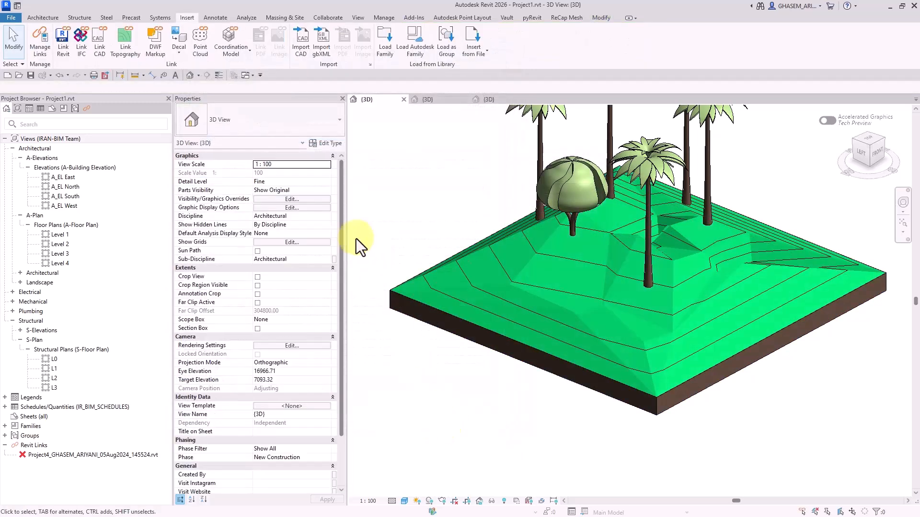
Find Secondary Contours in the 3D view's Visibility/Graphic Overrides and set the Toposolid subcategory's projection line weight to 7
click(301, 197)
click(98, 81)
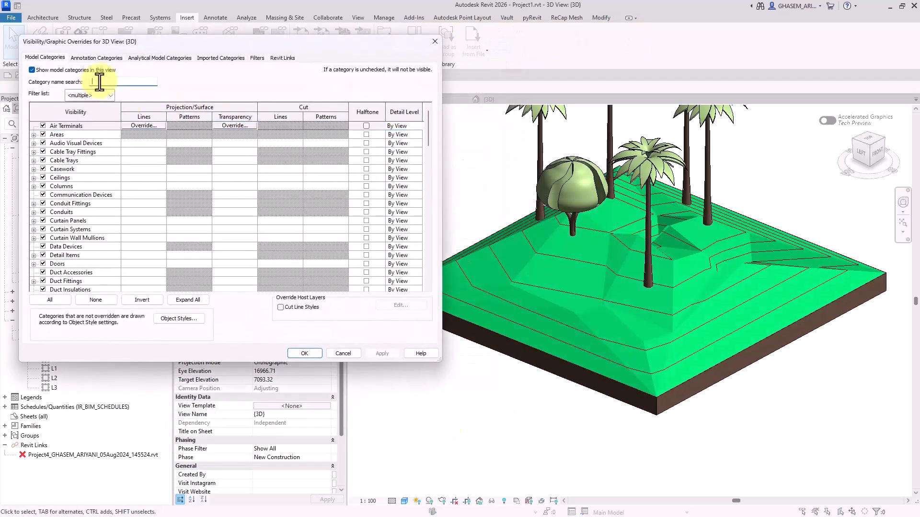
key(ctrl+v)
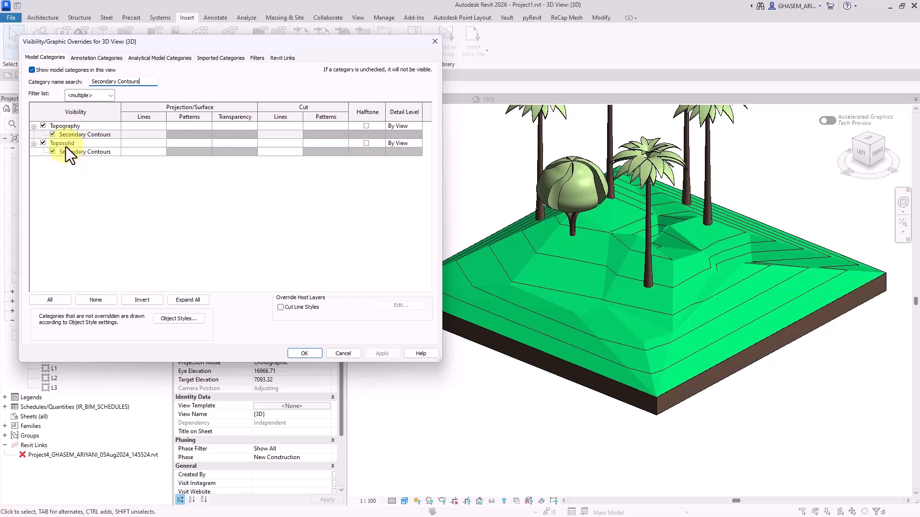
click(149, 151)
click(145, 152)
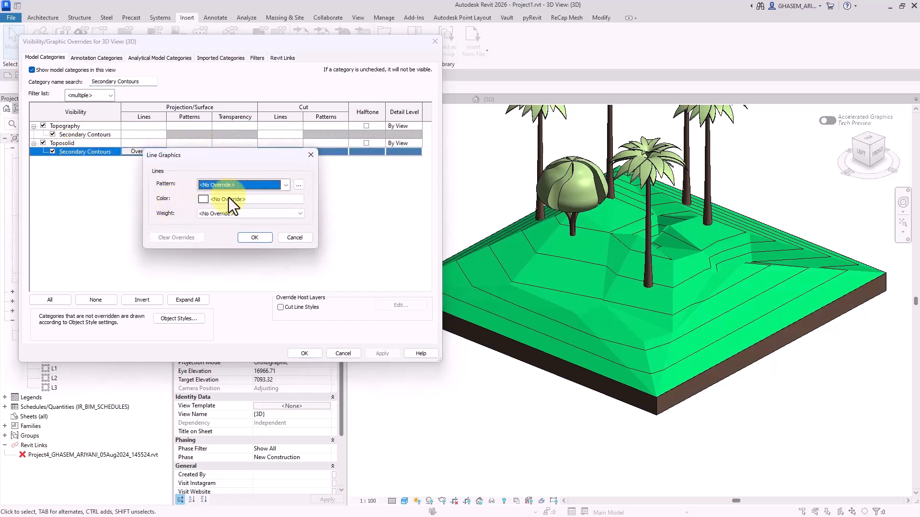
click(237, 214)
click(229, 262)
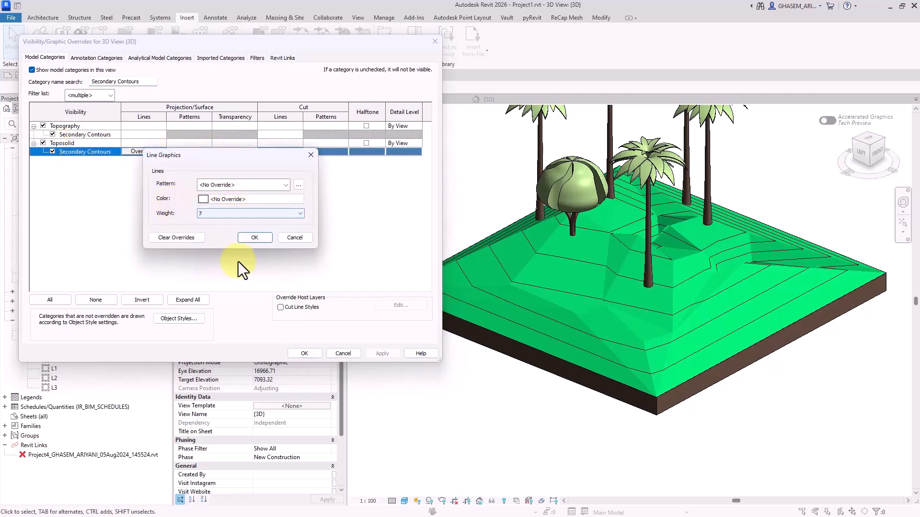
click(256, 238)
click(388, 353)
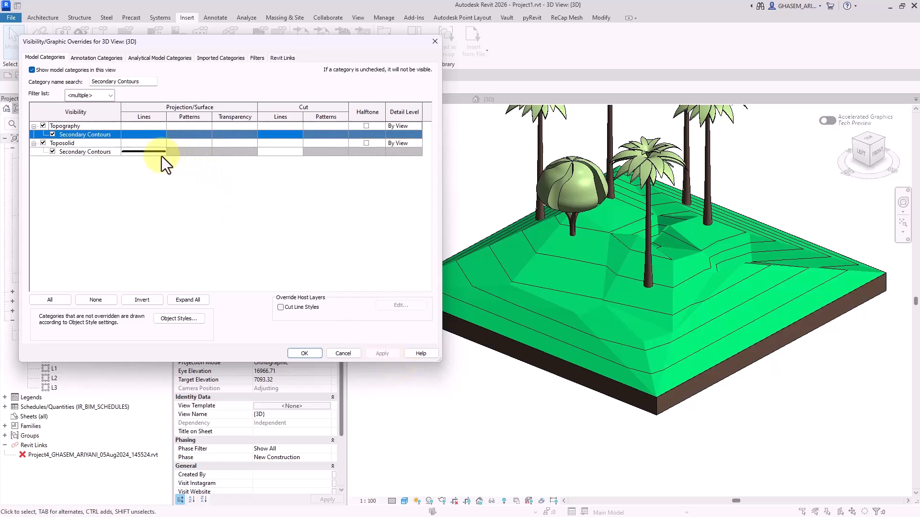
Filter the model categories by "Contours" and set the Toposolid Secondary Contours projection line weight to 4
double_click(109, 82)
key(BackSpace)
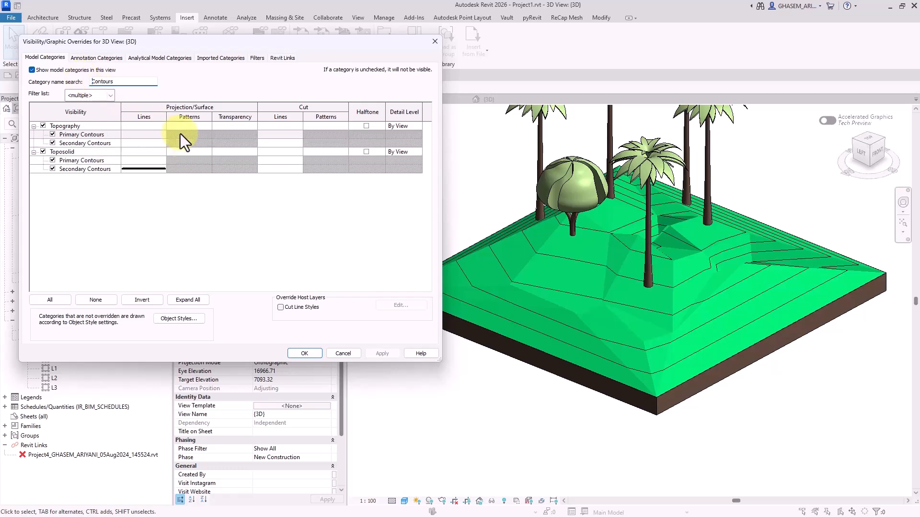
click(96, 169)
click(146, 169)
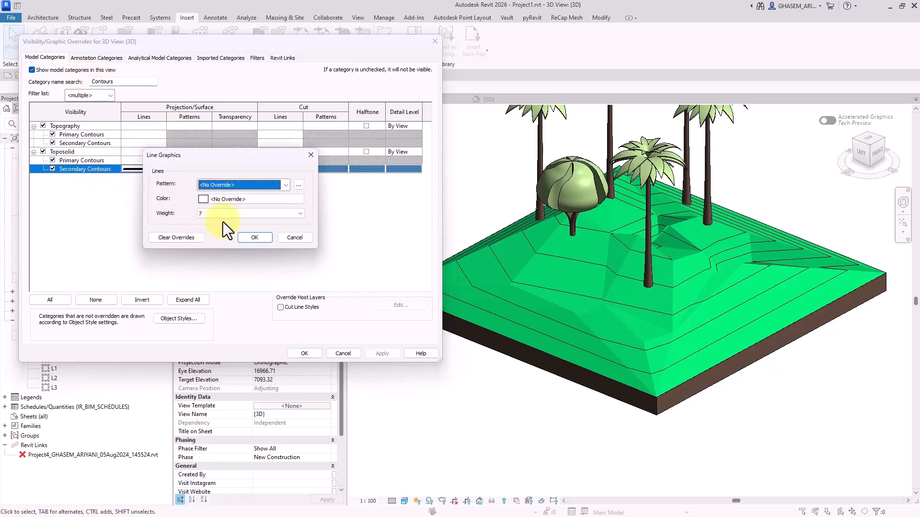
click(241, 215)
click(221, 251)
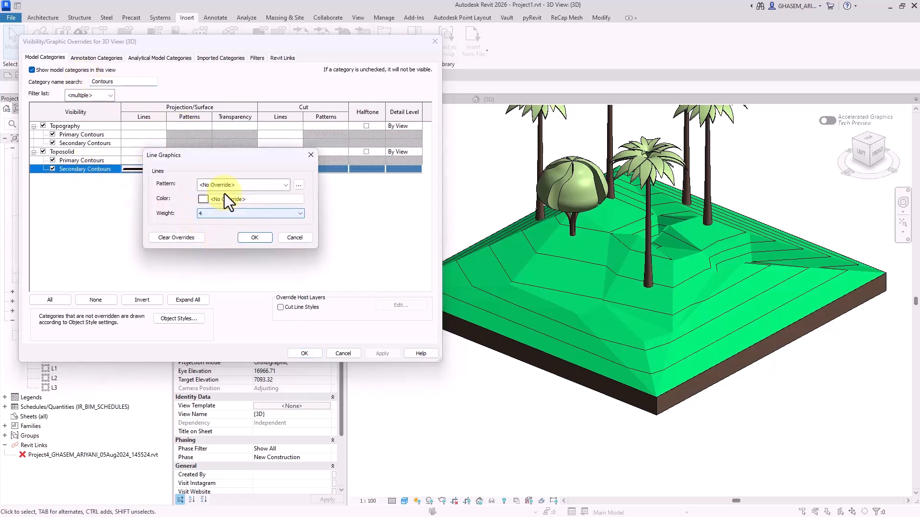
Set the Toposolid Secondary Contours projection line color to blue and accept the line graphics
click(224, 185)
click(224, 188)
click(226, 201)
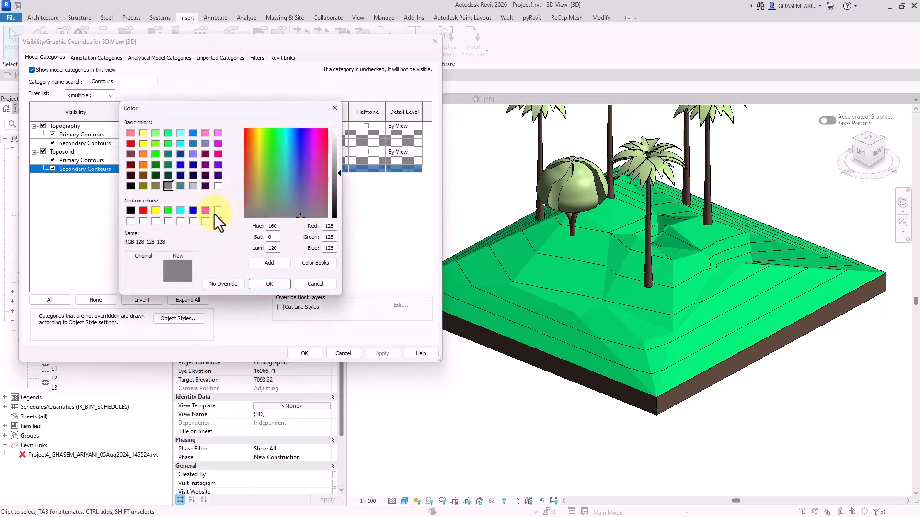
click(169, 210)
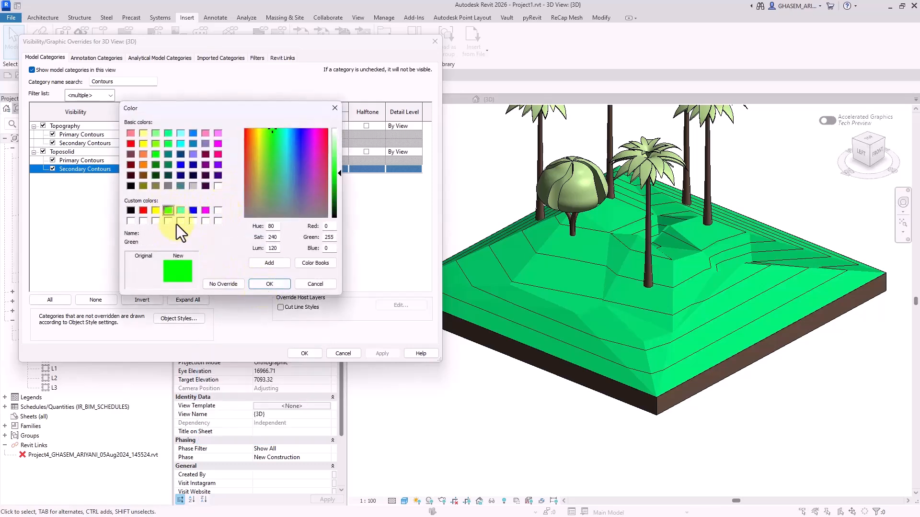
click(192, 211)
click(269, 284)
click(252, 237)
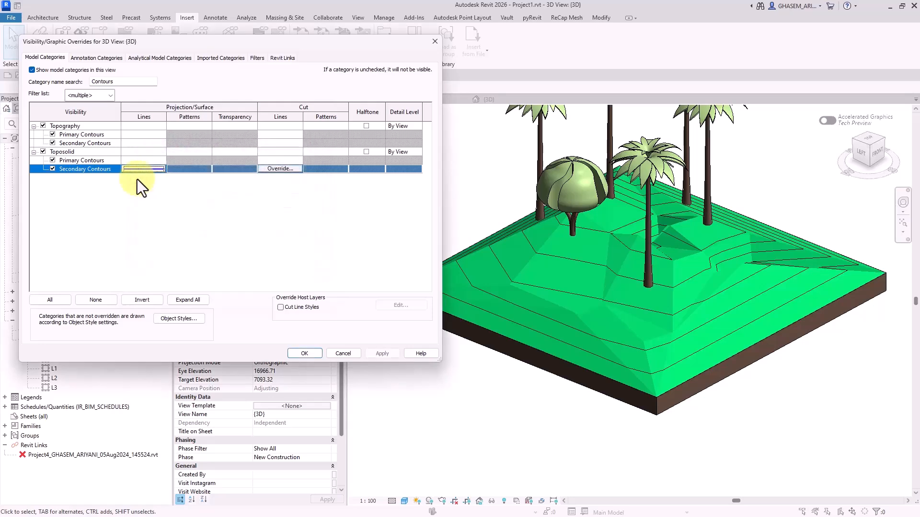
Override the Toposolid Primary Contours projection lines with red and a heavier line weight, and apply the overrides to the 3D view
click(102, 161)
click(145, 161)
click(243, 185)
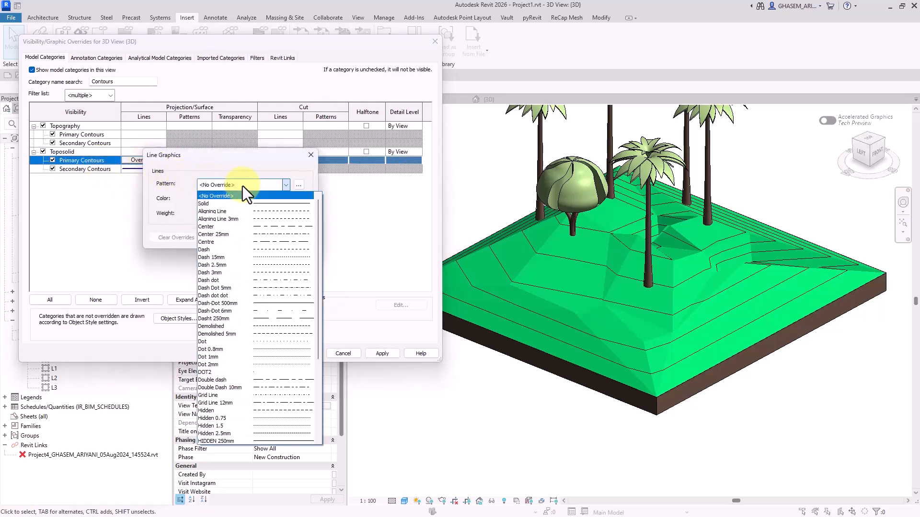
click(242, 188)
click(229, 198)
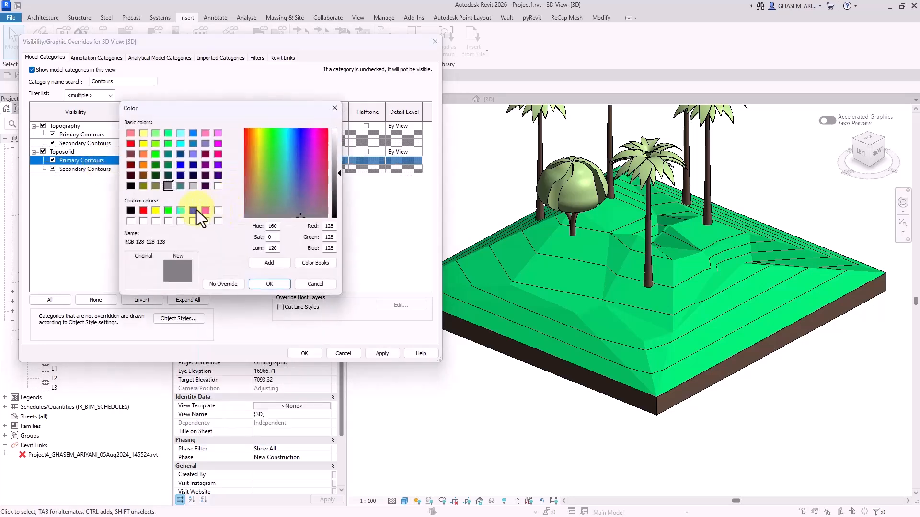
click(143, 211)
click(268, 284)
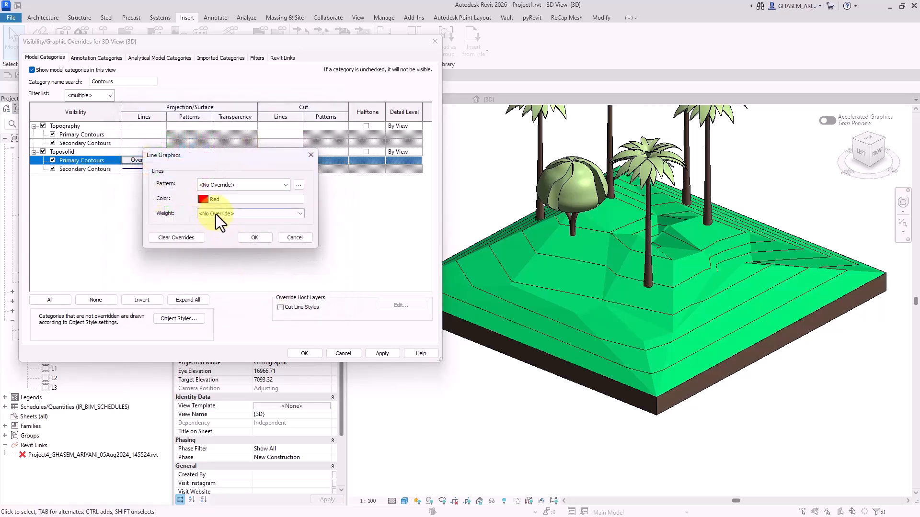
click(216, 214)
click(218, 286)
click(255, 238)
click(382, 353)
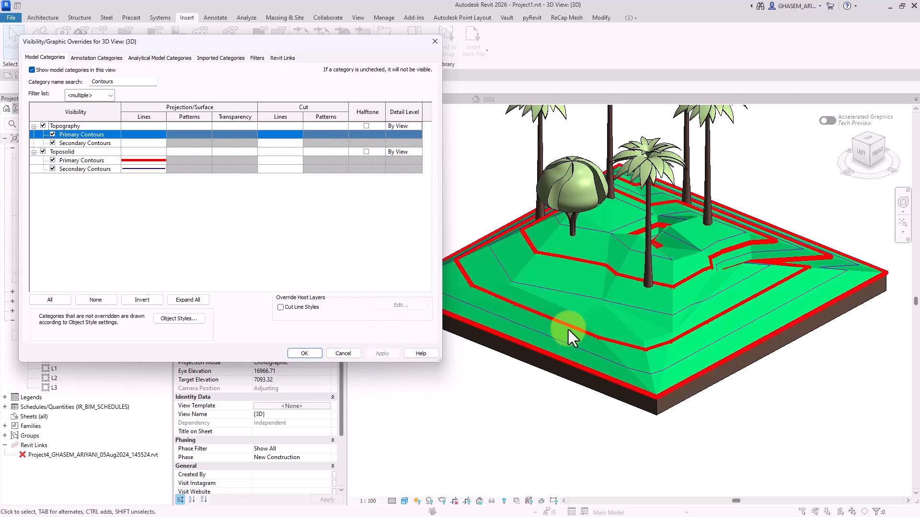
Accept the contour graphics overrides and inspect the toposolid's contours with Accelerated Graphics switched on and back off
key(Return)
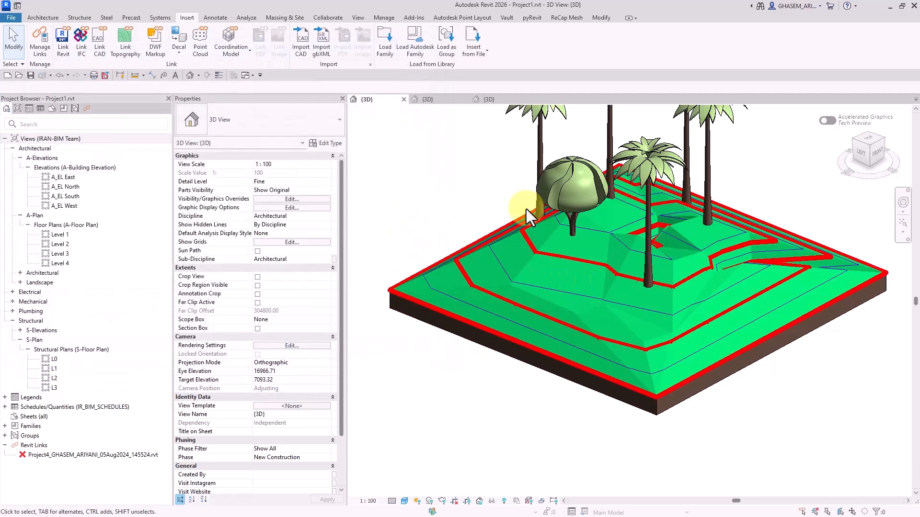
right_click(817, 140)
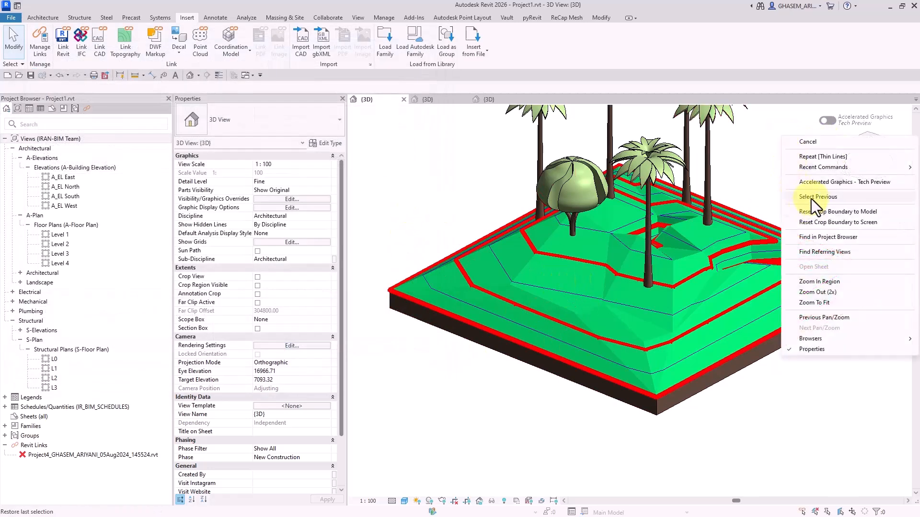
click(812, 182)
click(501, 299)
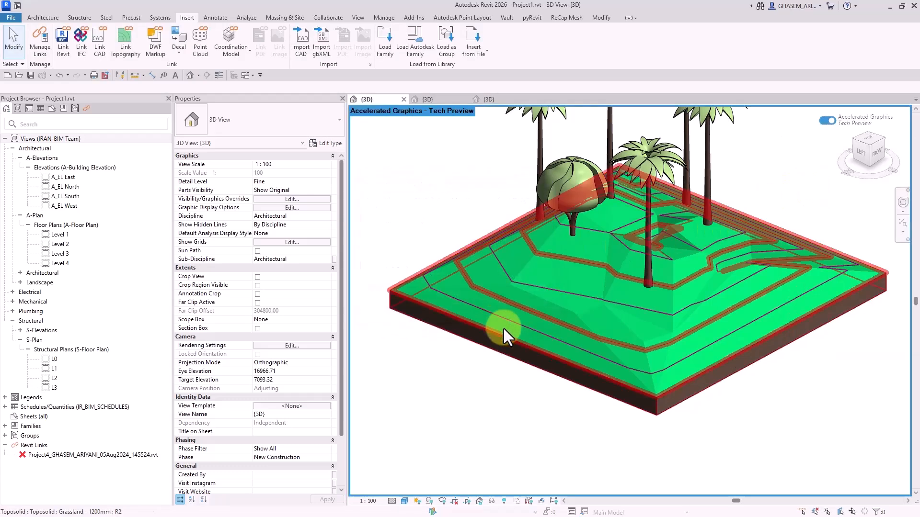
shift+middle_drag(790, 404, 749, 392)
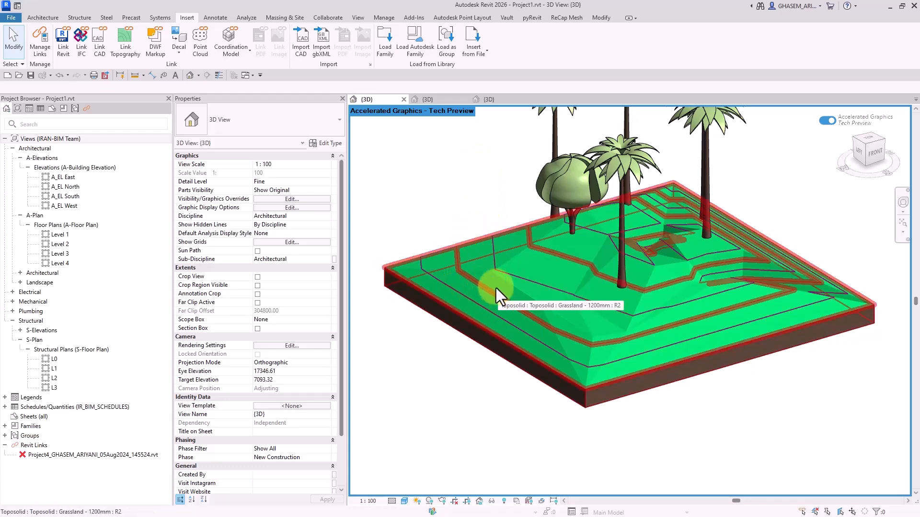
right_click(463, 147)
click(479, 193)
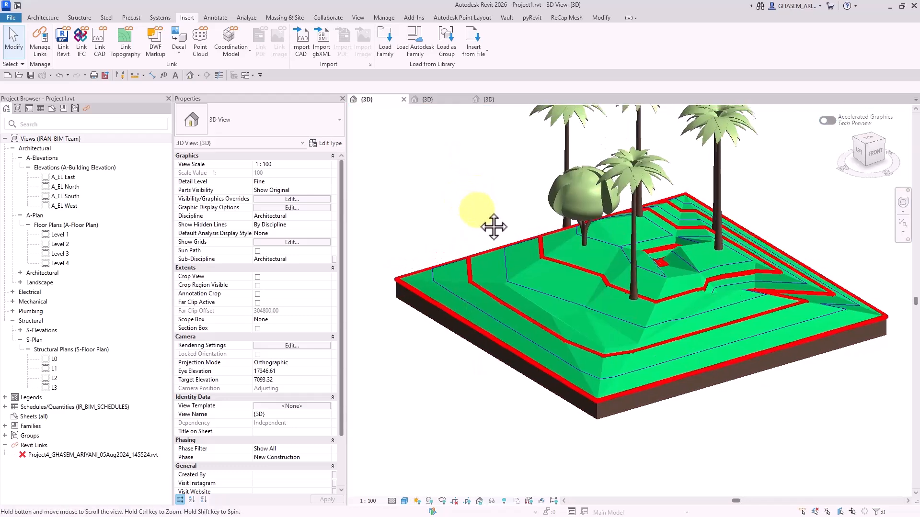
Enable a section box in the 3D view that cuts through the toposolid and exposes its layers
shift+middle_drag(579, 270, 749, 366)
scroll(468, 215, down, 4)
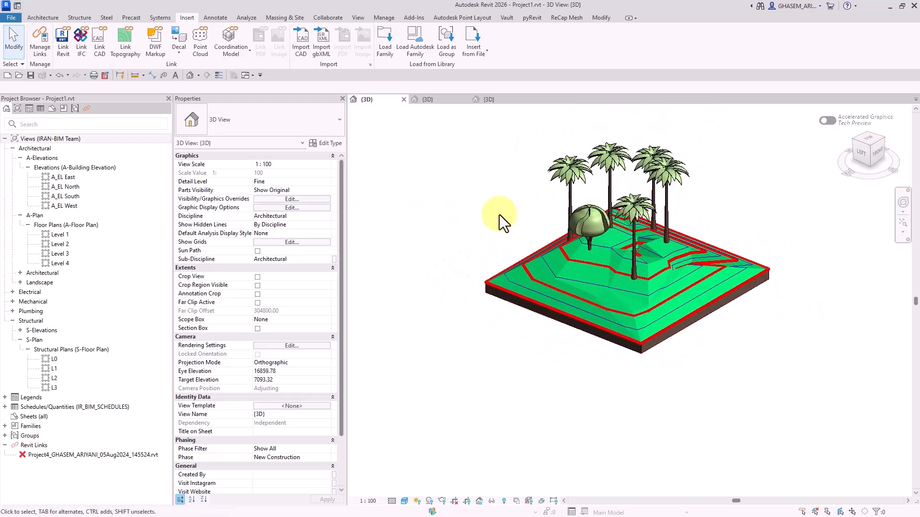
click(902, 224)
middle_drag(812, 278, 792, 228)
scroll(792, 228, down, 1)
scroll(791, 227, down, 1)
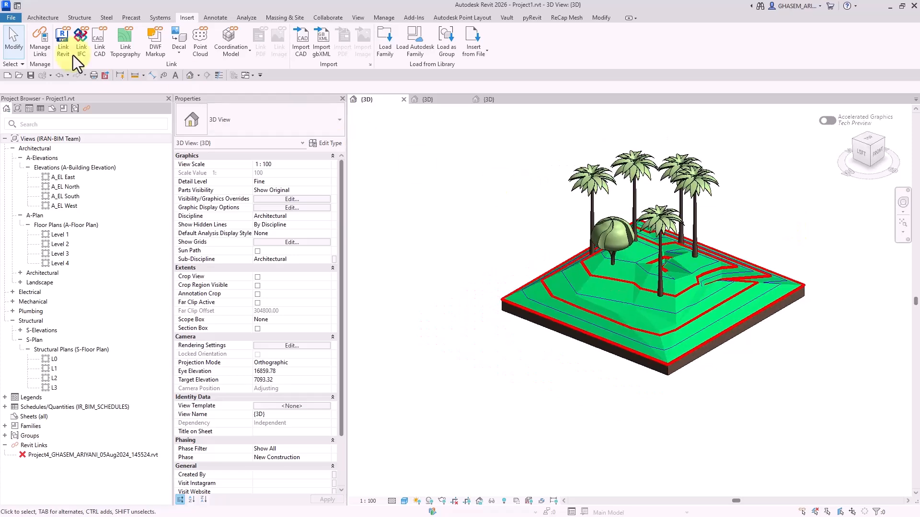
click(45, 19)
click(659, 349)
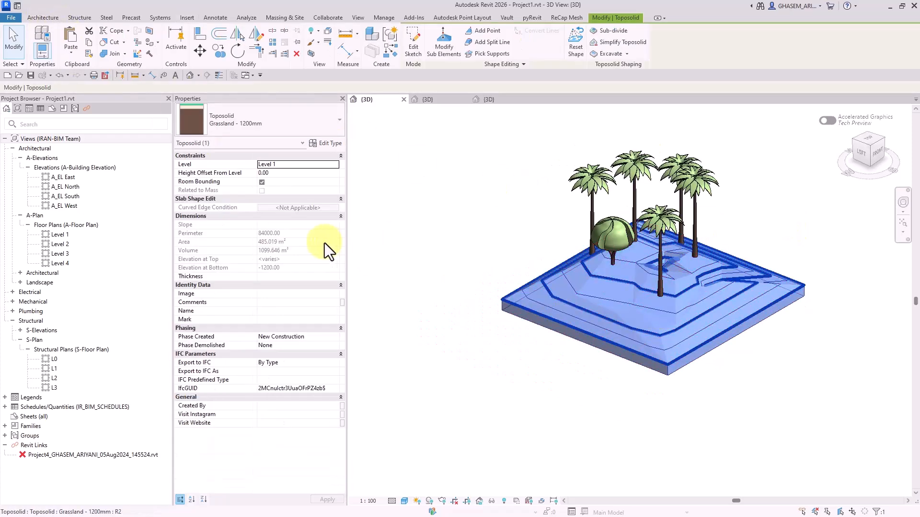
click(469, 289)
scroll(656, 328, up, 5)
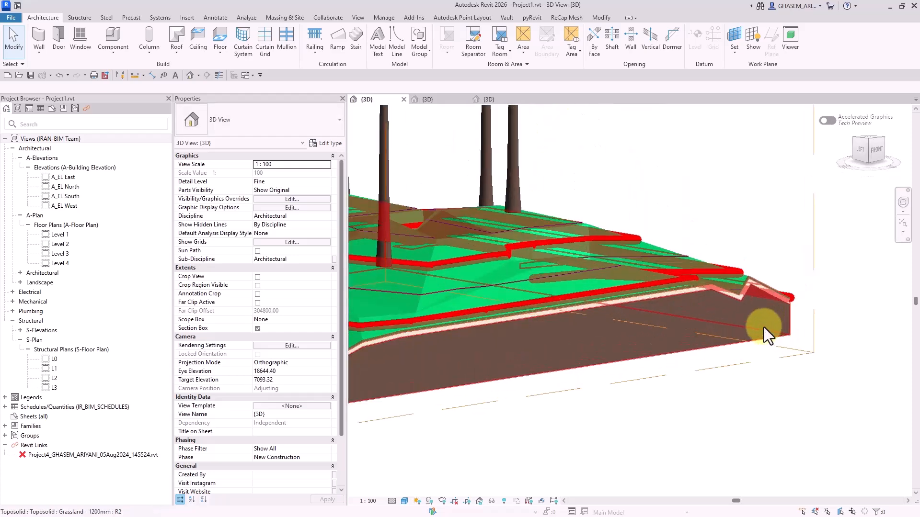
Examine the toposolid's cut layers and contours with Accelerated Graphics switched on, and switch it back off
click(827, 120)
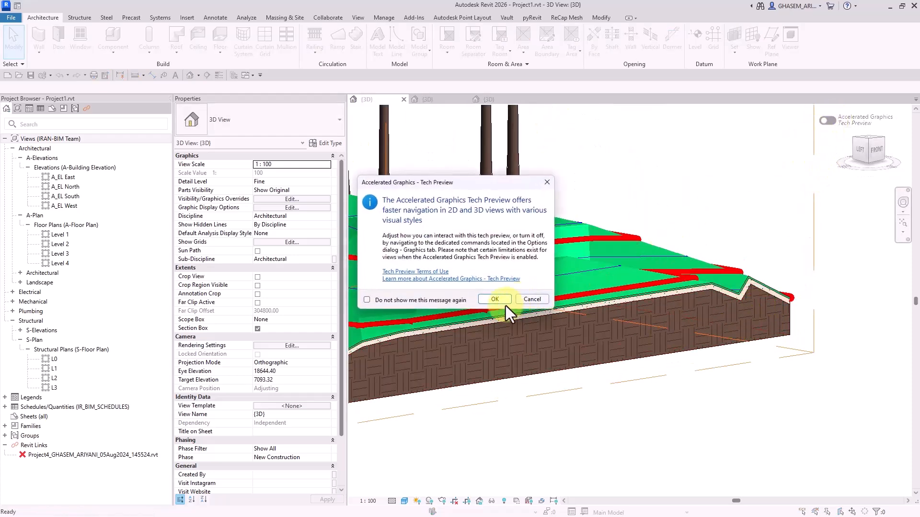
click(504, 300)
middle_drag(642, 415, 683, 412)
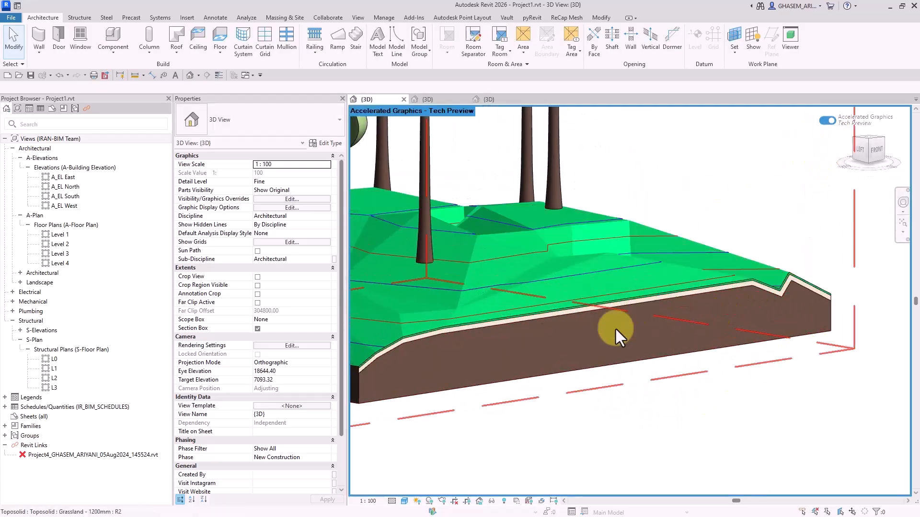
middle_drag(434, 418, 644, 410)
scroll(598, 433, up, 4)
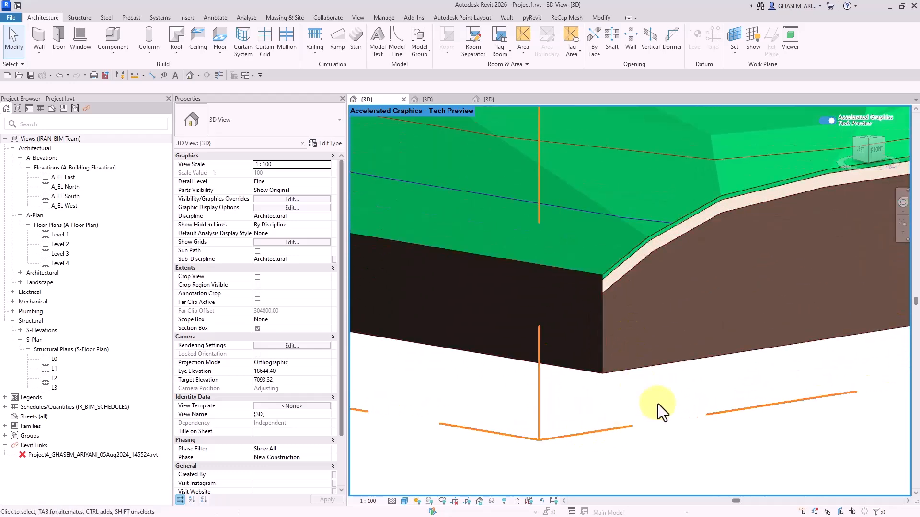
scroll(680, 249, down, 4)
middle_drag(737, 279, 667, 322)
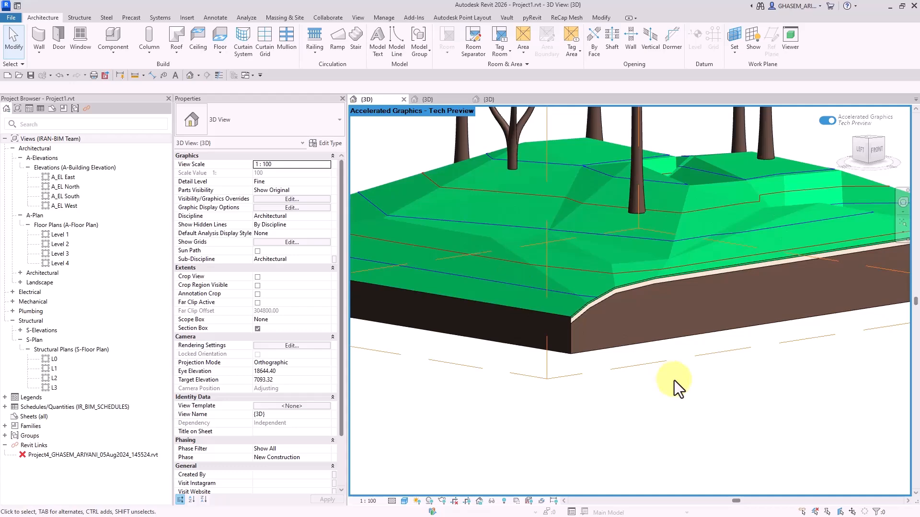
click(828, 121)
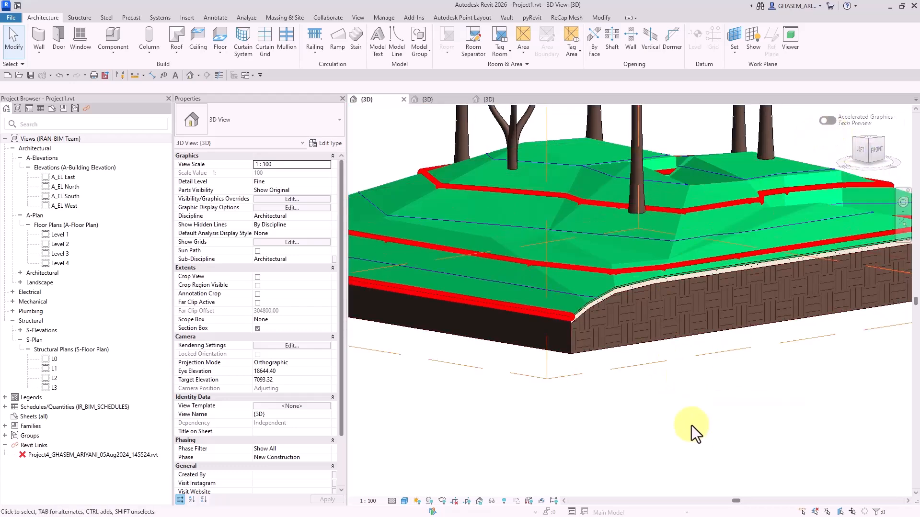
Open the Grass material of the Finish 1 layer in the toposolid type's structure
click(490, 317)
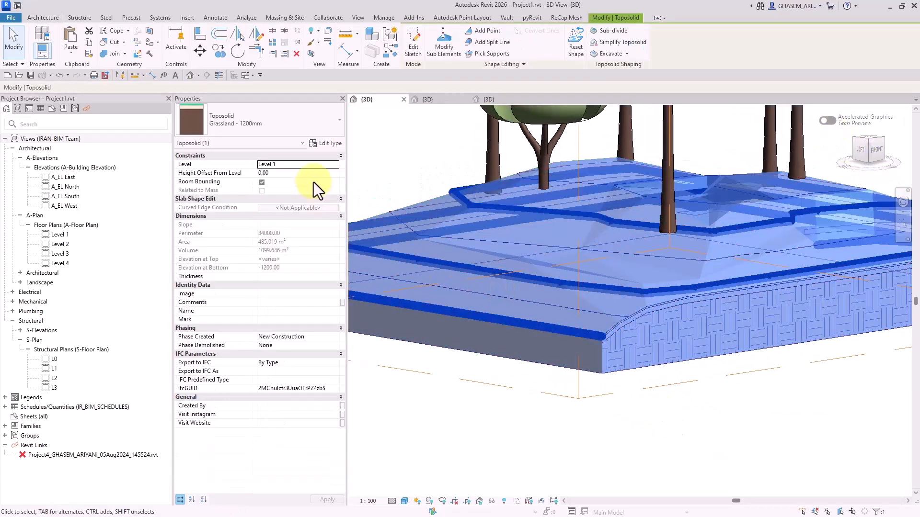
click(330, 143)
click(406, 146)
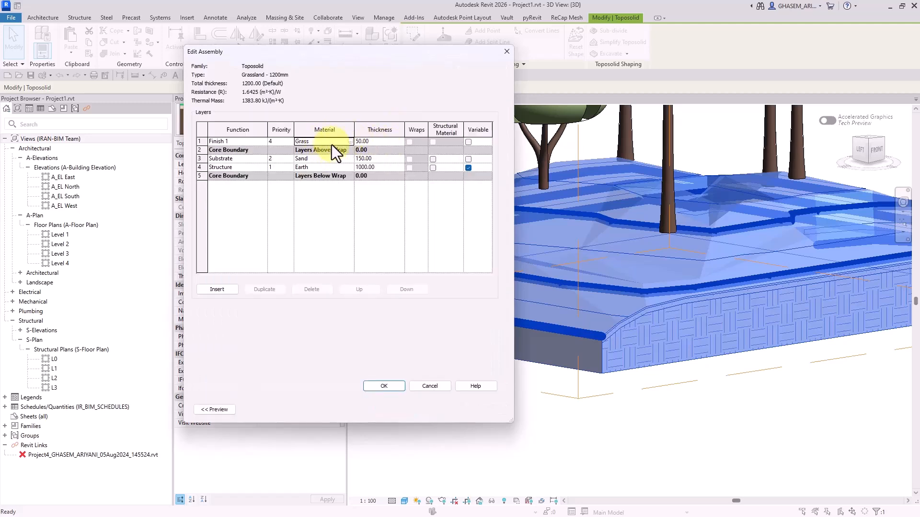
click(332, 141)
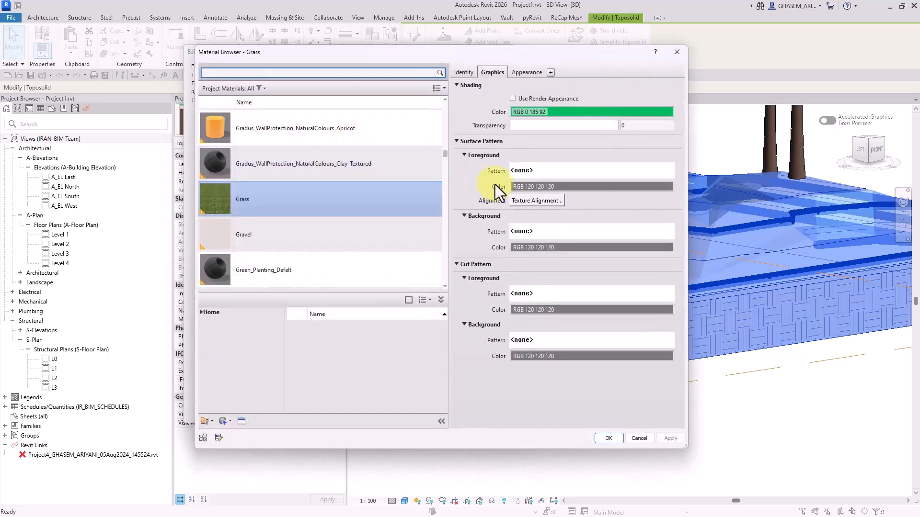
Set Grass's foreground surface pattern to the model pattern IR - PATTERN 330 and accept the material and type changes
click(521, 170)
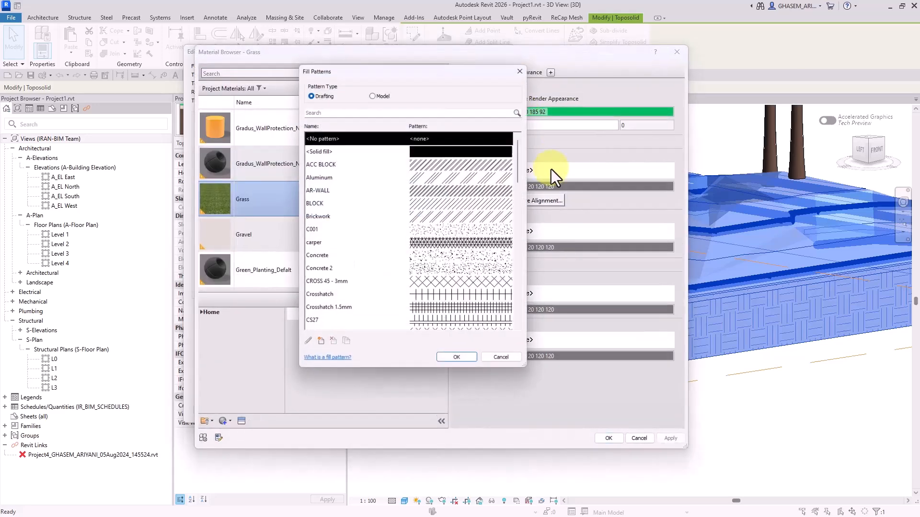
click(382, 93)
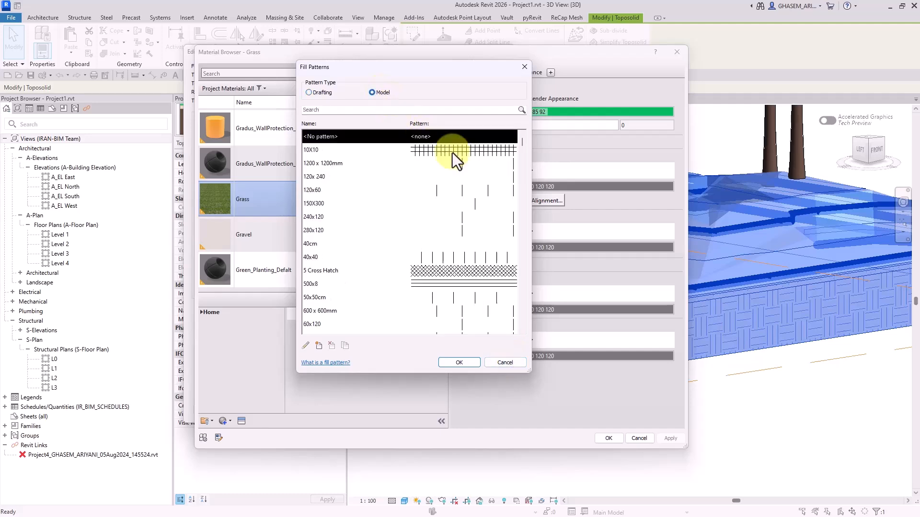
scroll(517, 223, down, 15)
click(474, 242)
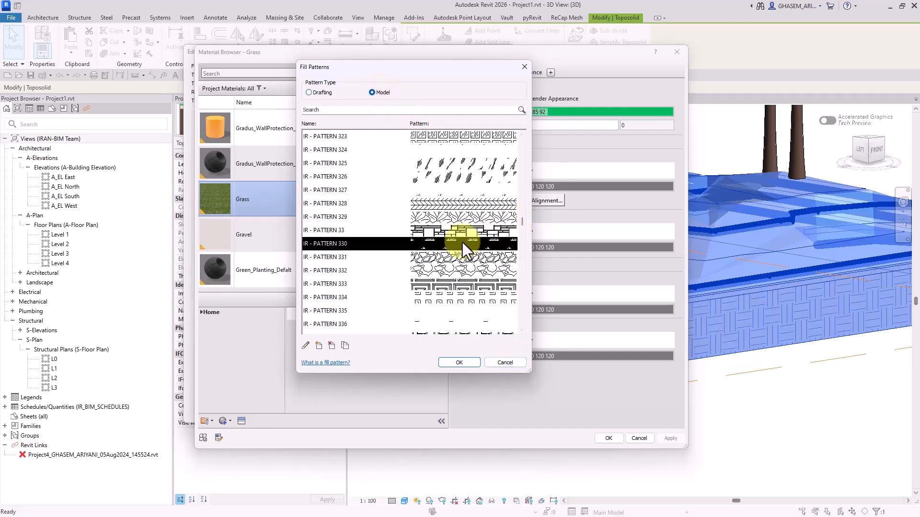
click(466, 361)
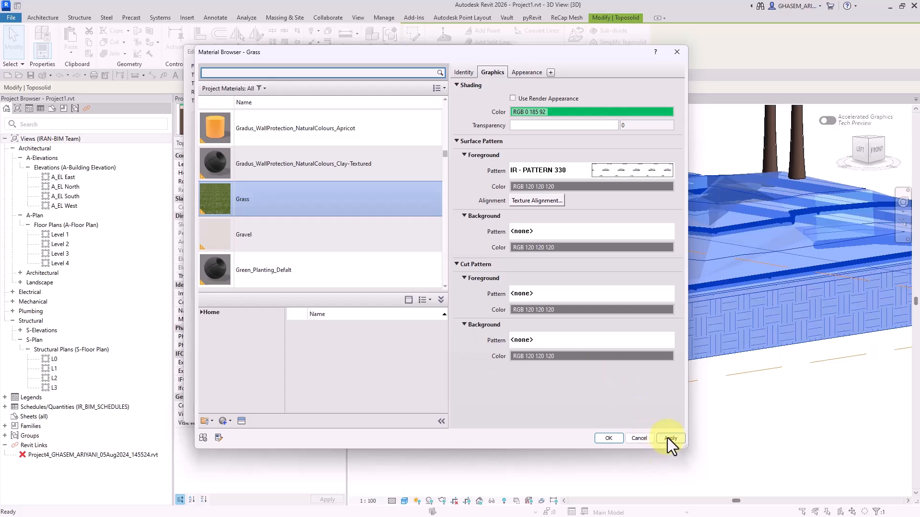
click(607, 438)
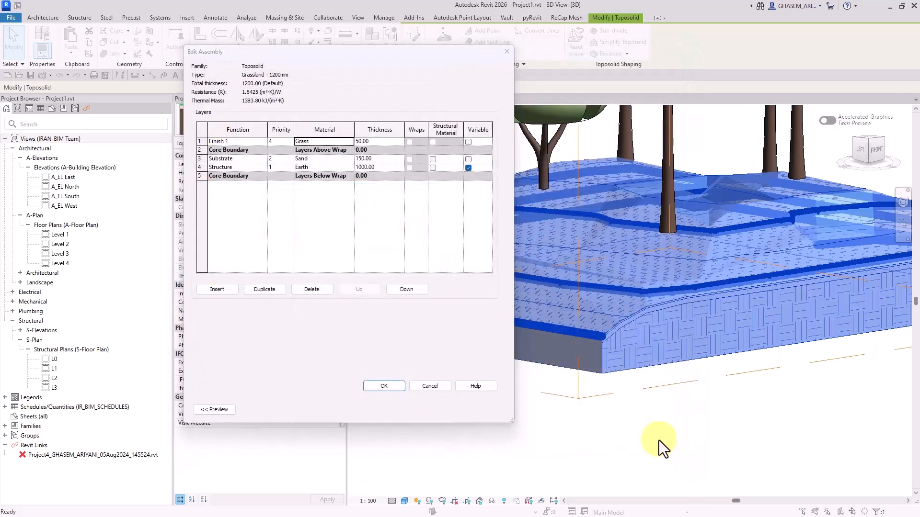
click(383, 386)
click(401, 409)
click(443, 420)
Check the toposolid's surface pattern and cut face with Accelerated Graphics switched on, and switch it back off
shift+middle_drag(444, 416, 465, 438)
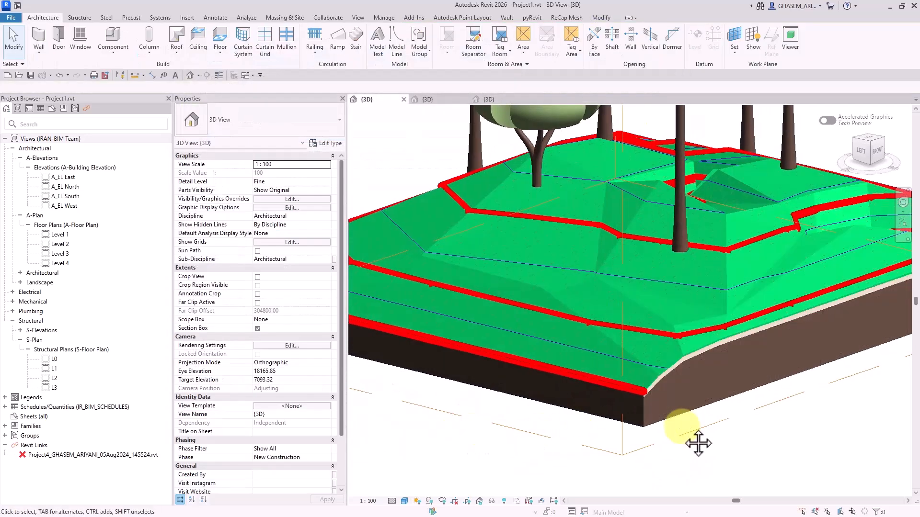
middle_drag(681, 429, 614, 429)
click(828, 119)
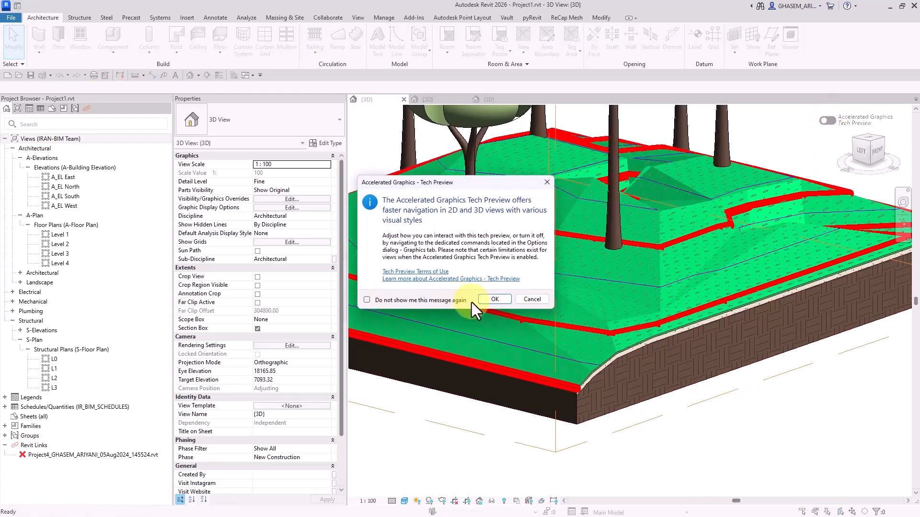
click(492, 299)
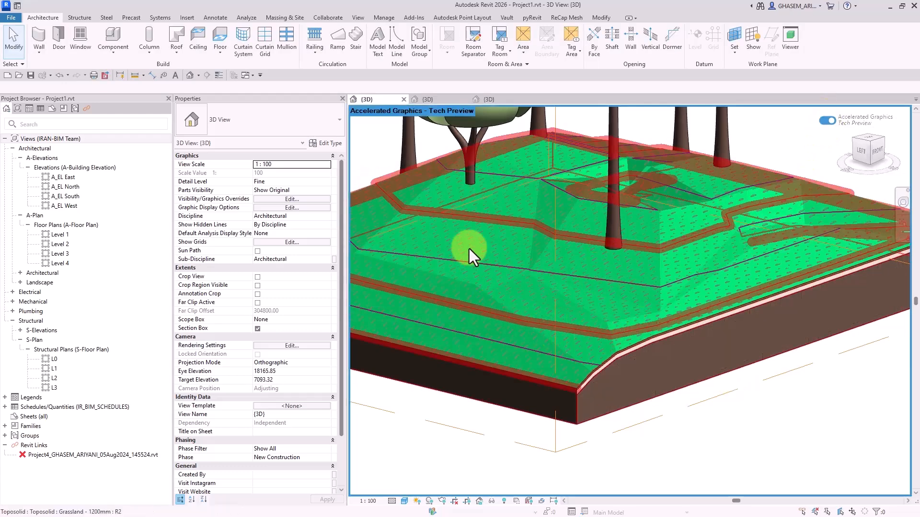
shift+middle_drag(756, 345, 785, 311)
click(829, 121)
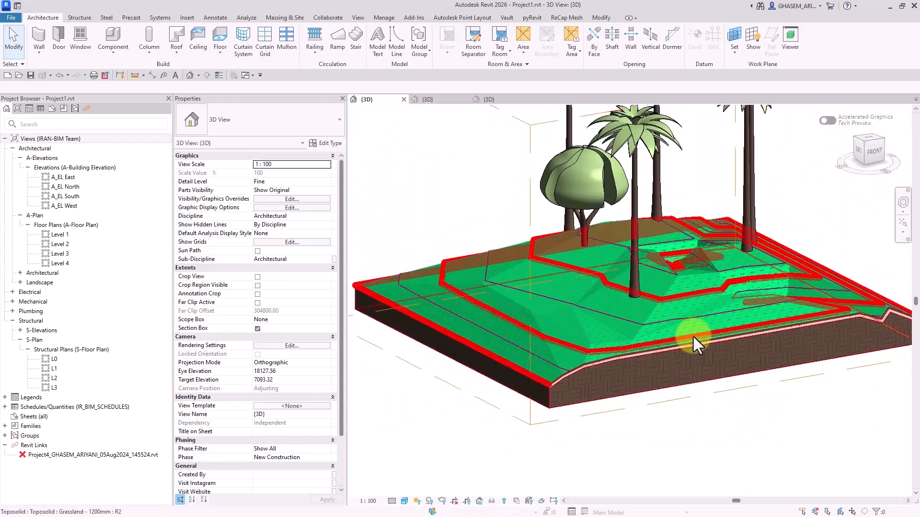
Override one palm's graphics in this view, the front one of the two adjacent palms, with surface transparency
scroll(694, 383, down, 3)
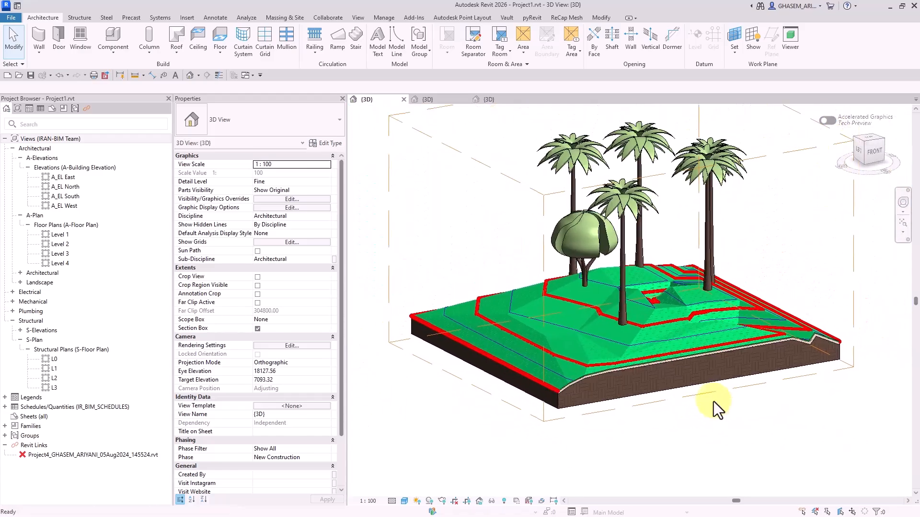
shift+middle_drag(714, 401, 720, 222)
click(709, 225)
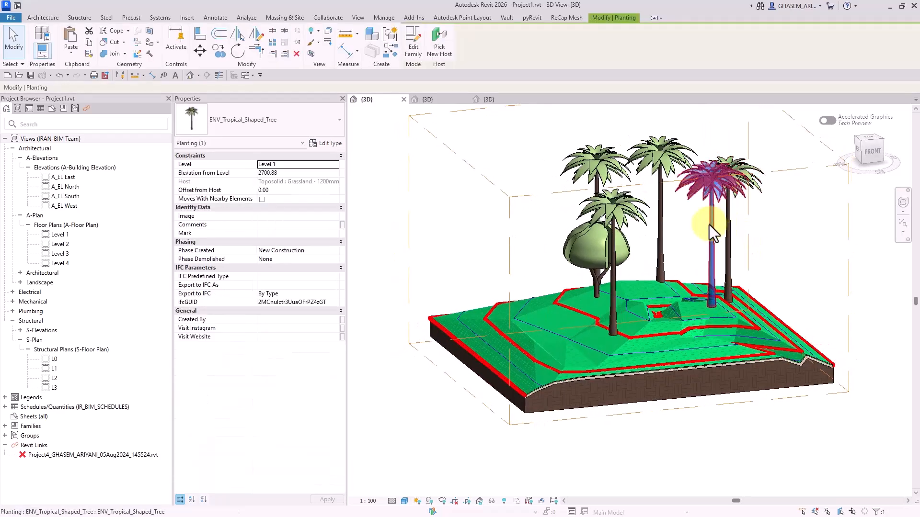
click(310, 43)
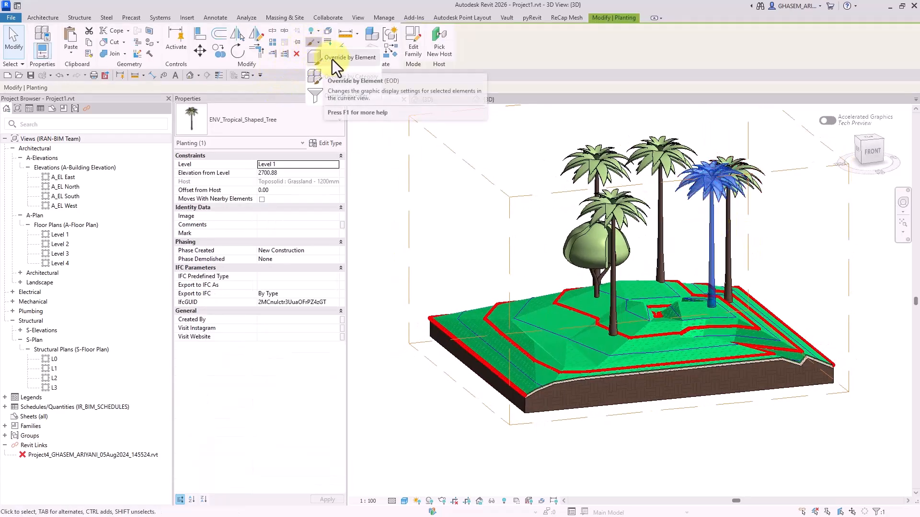
click(332, 59)
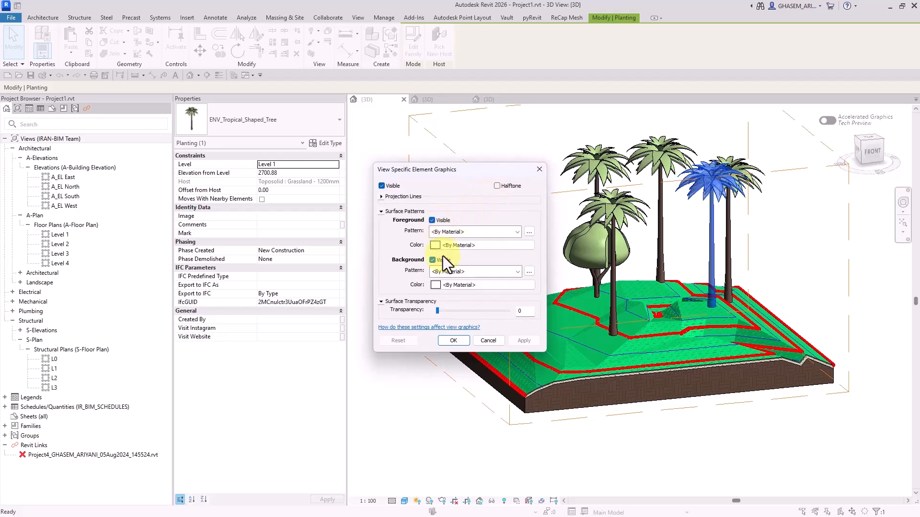
click(458, 341)
click(665, 444)
middle_drag(855, 106, 795, 128)
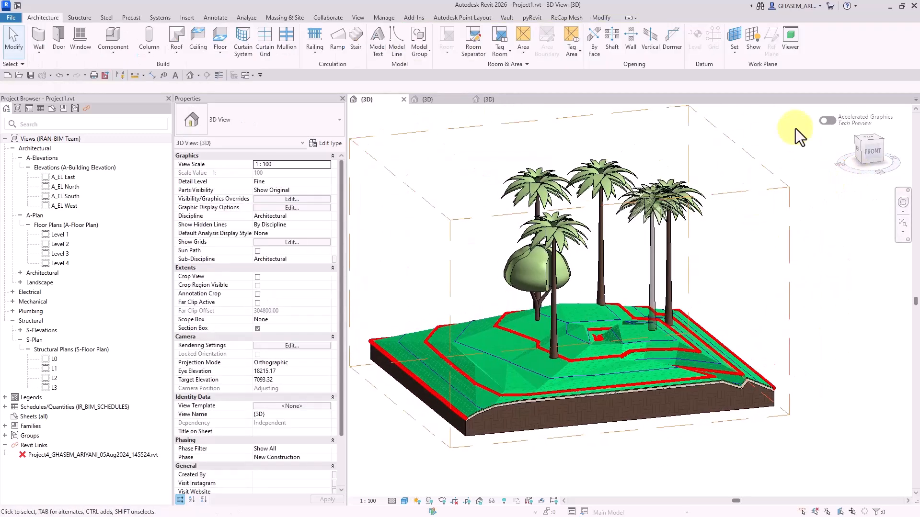
Check the transparent palm with Accelerated Graphics switched on, and switch it back off
click(824, 122)
click(494, 300)
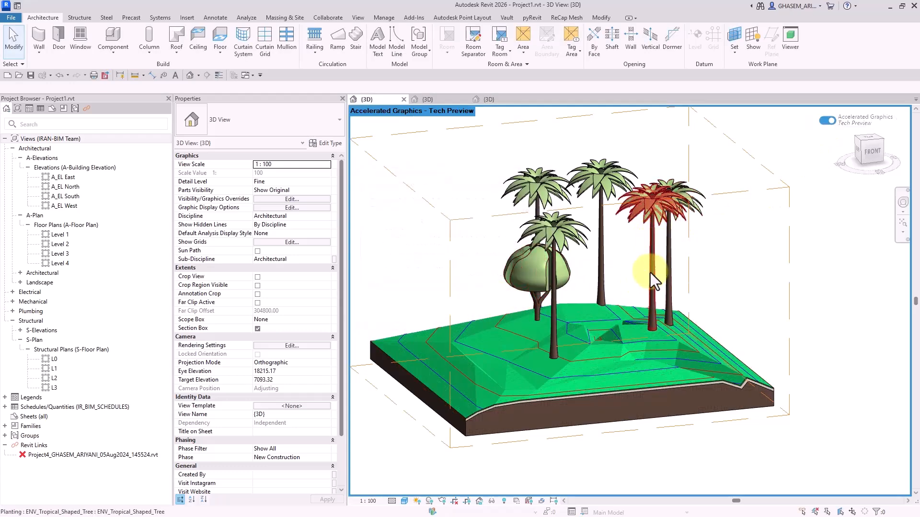
click(829, 122)
Reset the transparent palm's view-specific element graphics override
click(676, 215)
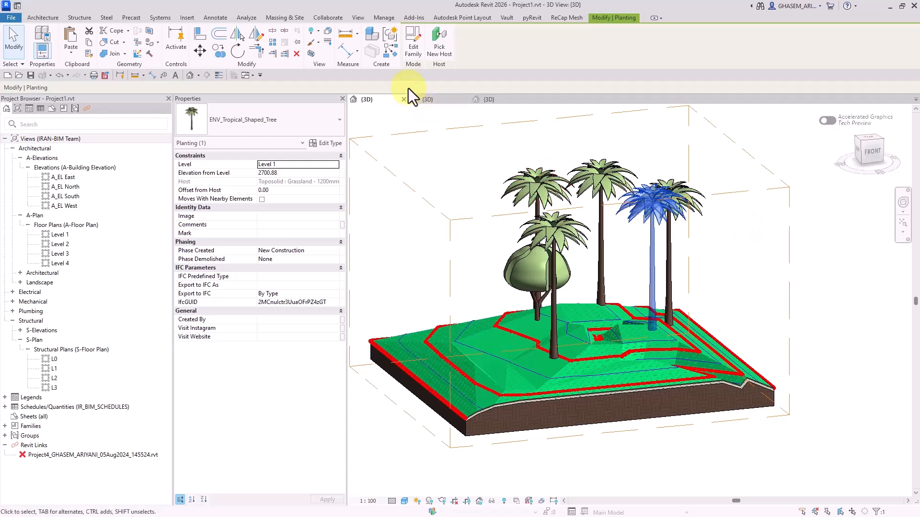
click(316, 44)
click(325, 61)
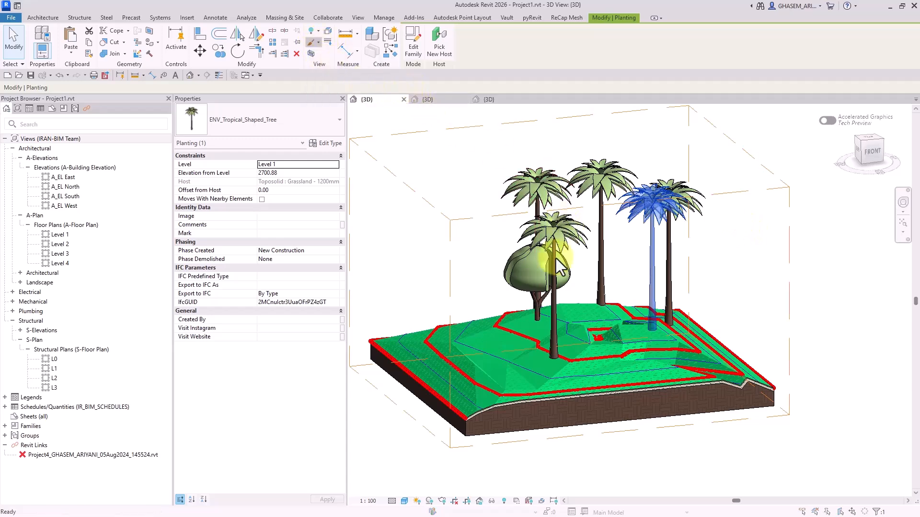
click(407, 340)
click(454, 343)
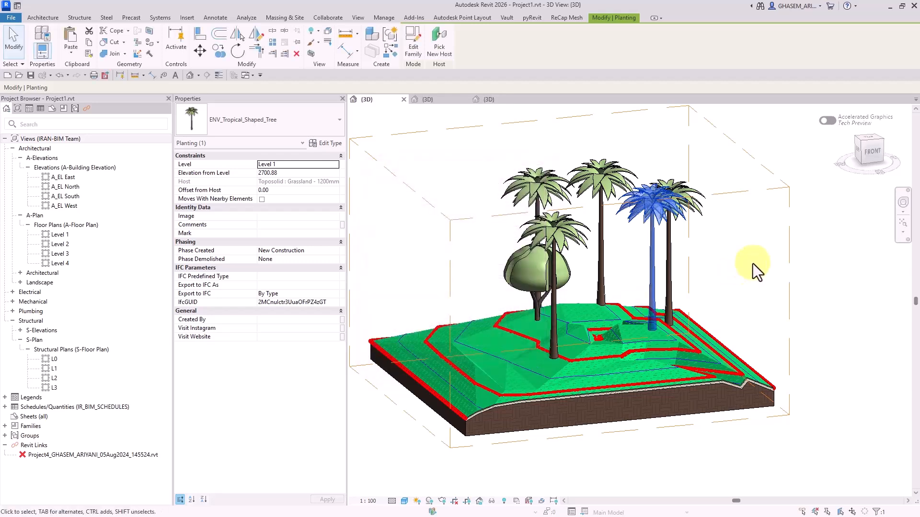
Override the Planting category's surface transparency to 93% in this 3D view's visibility and graphics overrides, and apply it
click(752, 263)
middle_drag(751, 264, 796, 272)
click(709, 240)
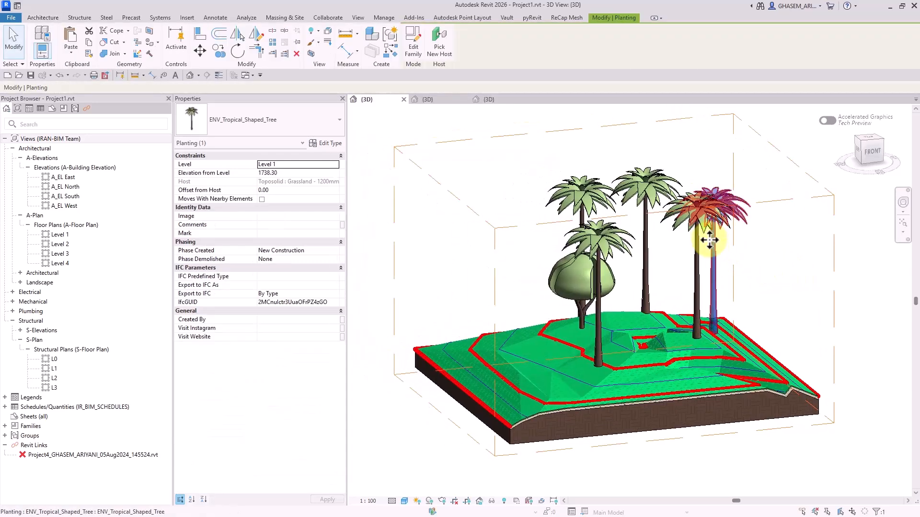
click(533, 203)
click(309, 199)
click(147, 168)
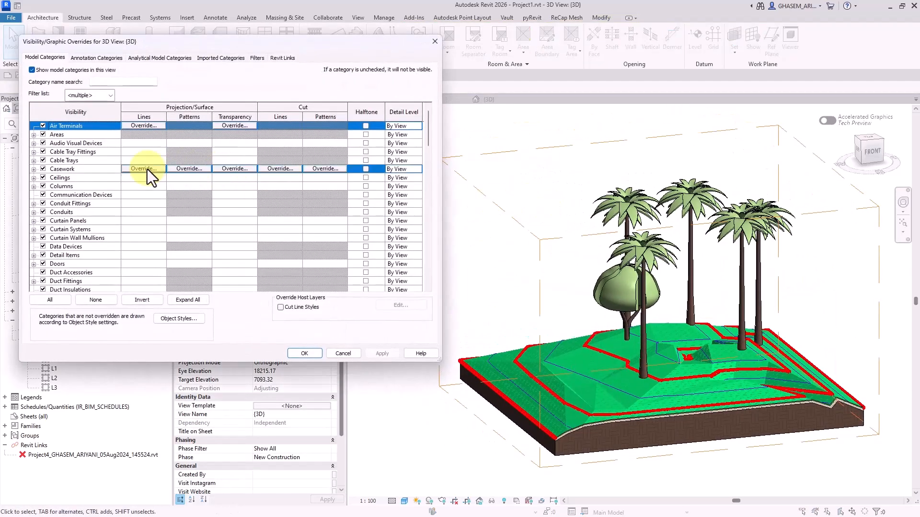
key(p)
scroll(104, 240, down, 2)
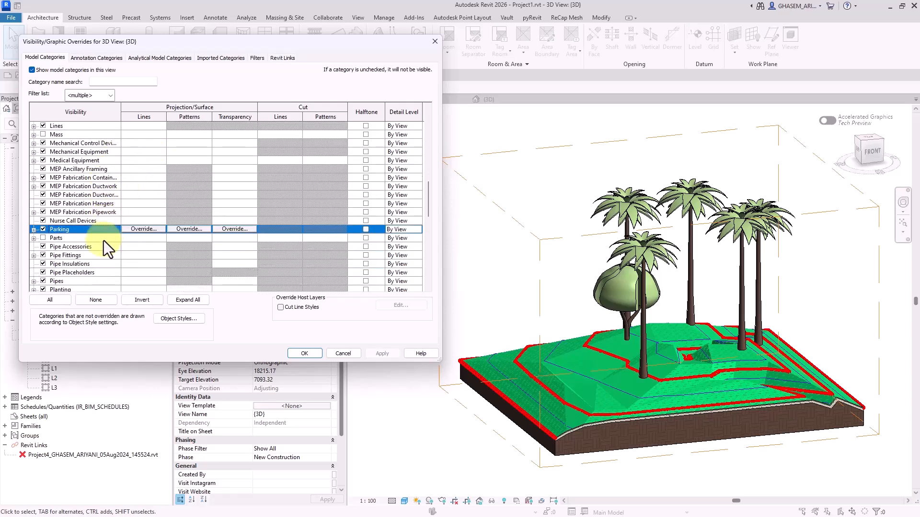
scroll(103, 241, down, 1)
click(215, 262)
click(227, 263)
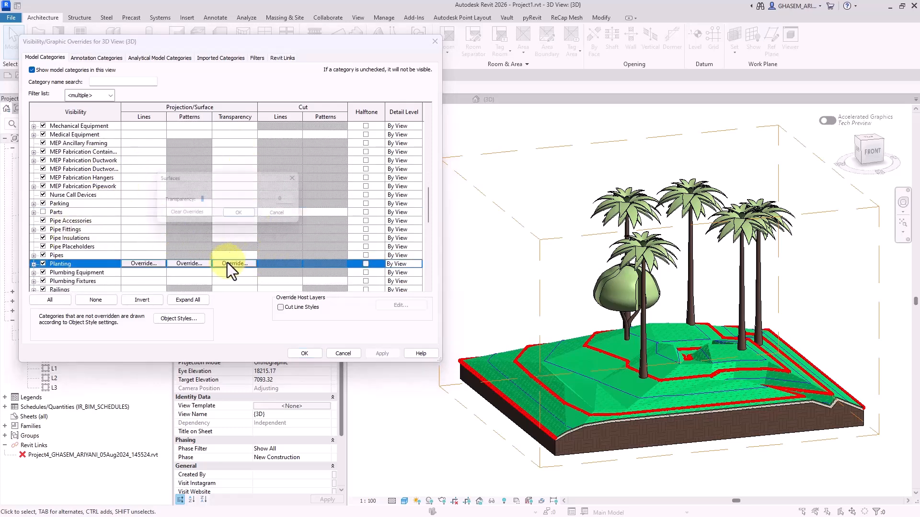
drag(203, 201, 271, 202)
click(243, 215)
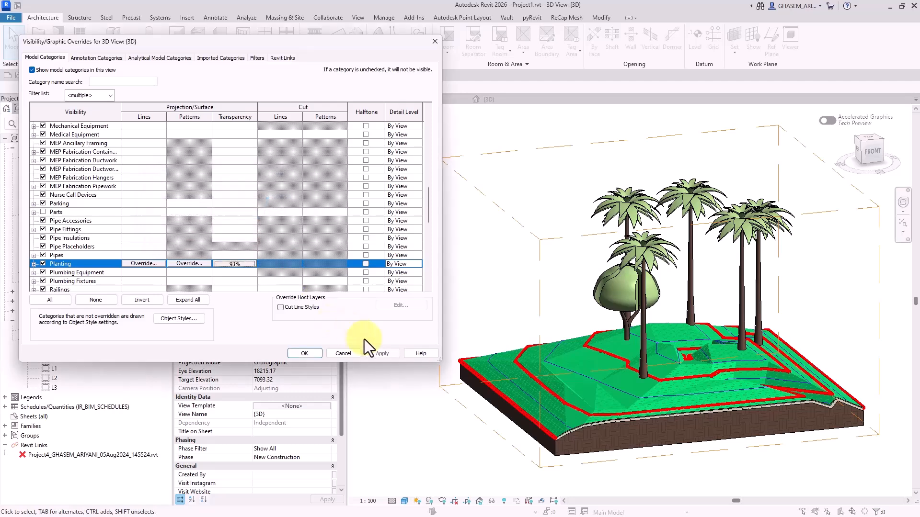
click(382, 355)
click(314, 354)
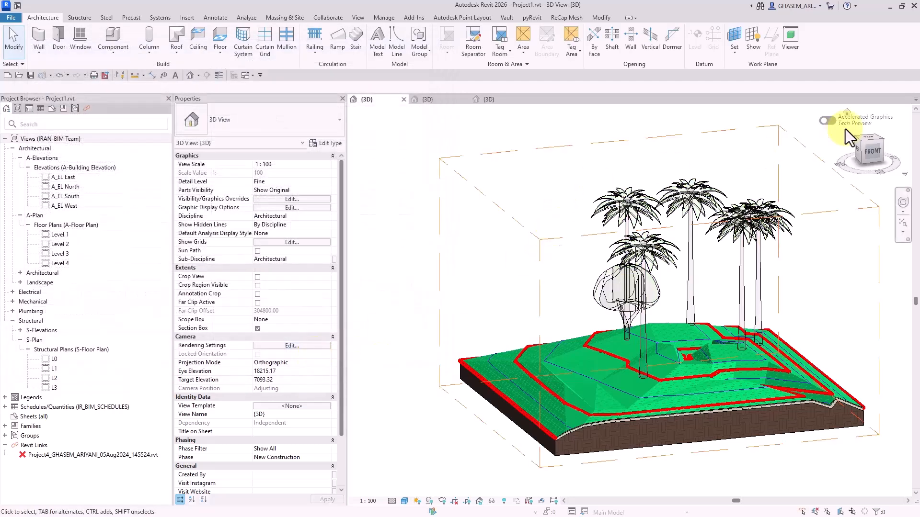
Check the category-level planting transparency with Accelerated Graphics switched on, and switch it back off
click(827, 120)
click(494, 299)
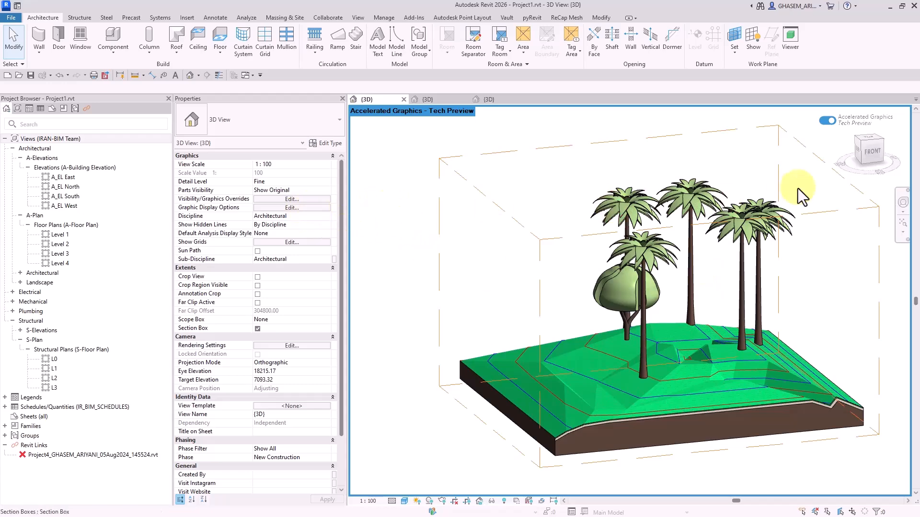
click(822, 123)
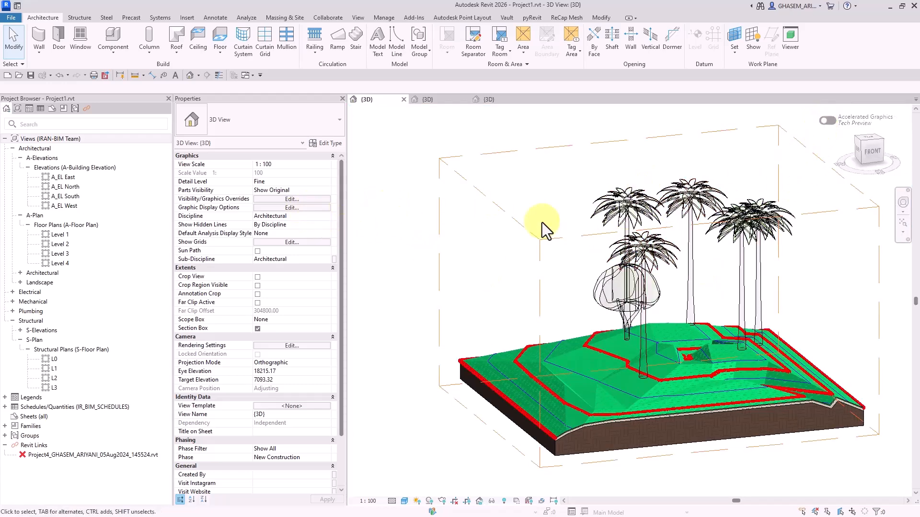
Clear the Planting category's transparency override in this 3D view and apply the change
click(298, 200)
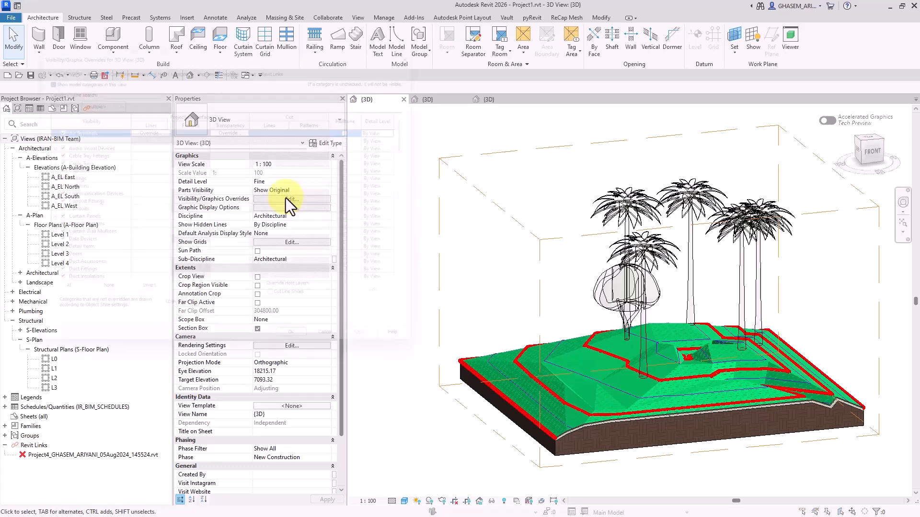
click(109, 194)
text(pl)
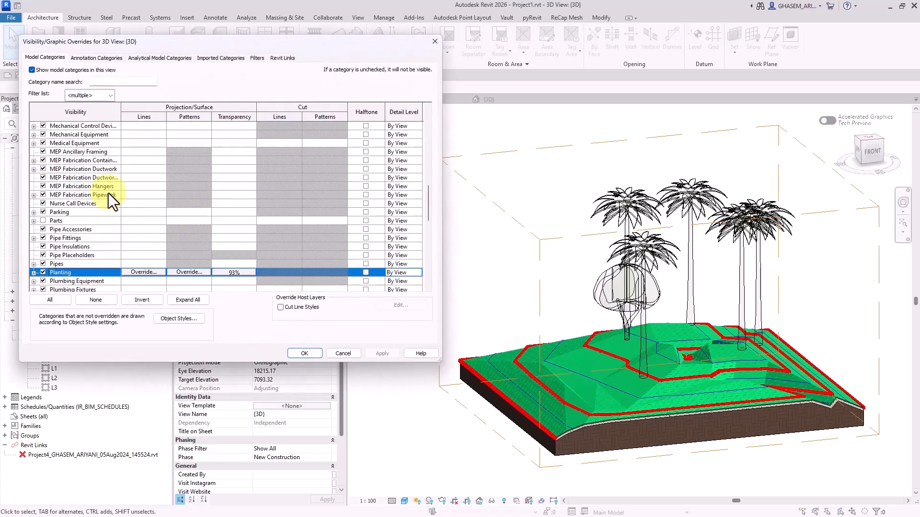
scroll(58, 241, down, 1)
scroll(65, 247, down, 1)
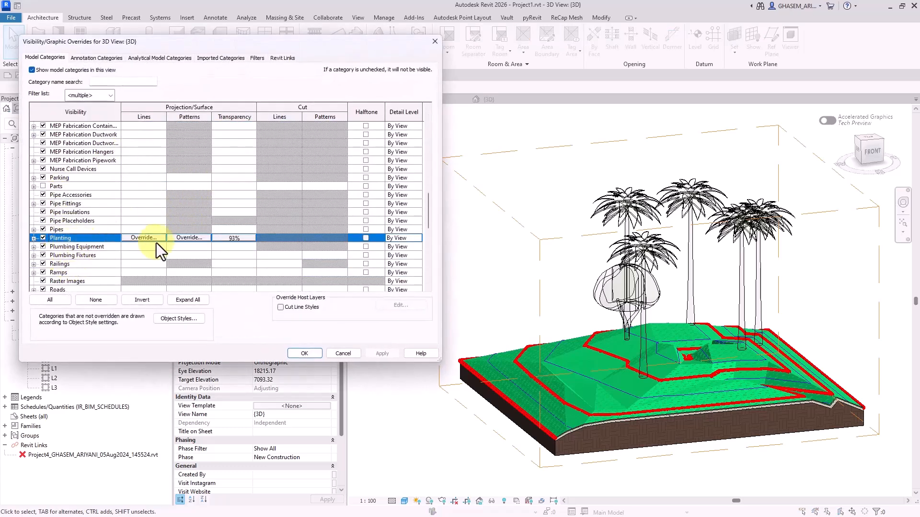
click(245, 238)
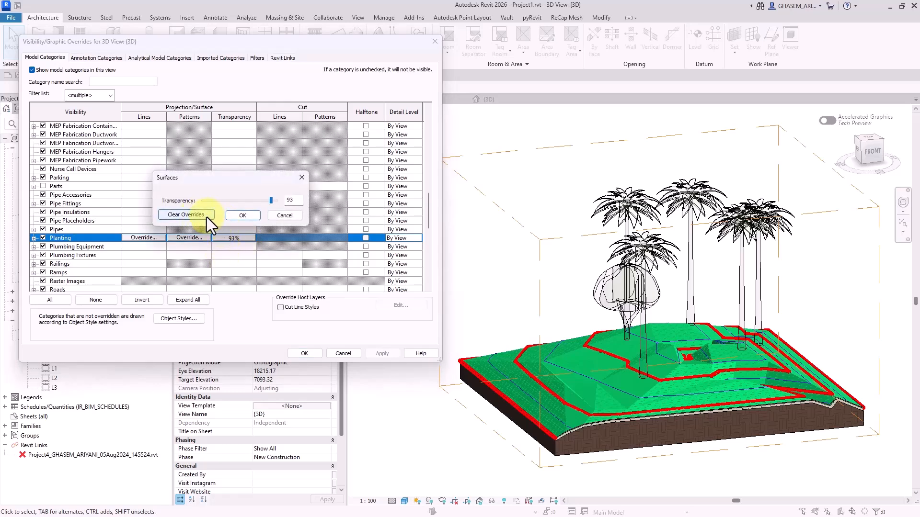
click(186, 215)
click(242, 216)
click(382, 353)
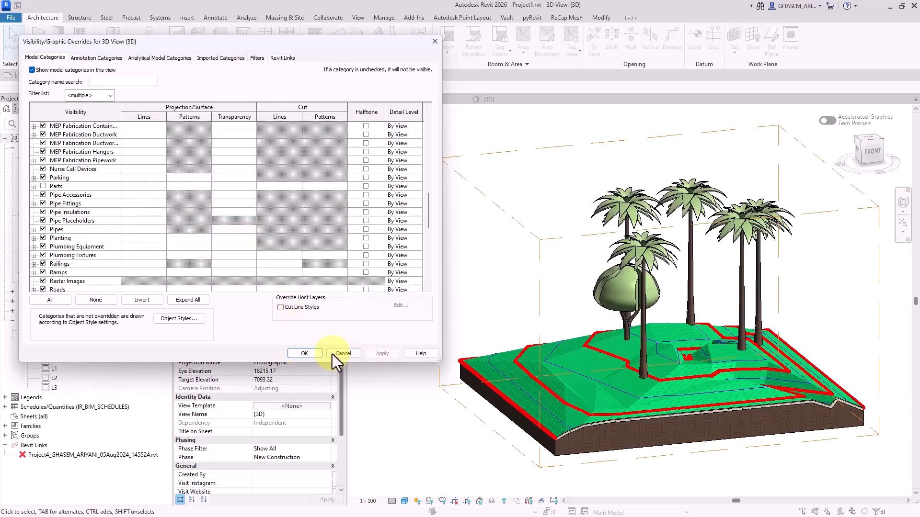
click(334, 354)
Turn on transparency with an amount of 30 in the appearance of the palm type's foliage material, Green_Planting_Defalt
click(644, 259)
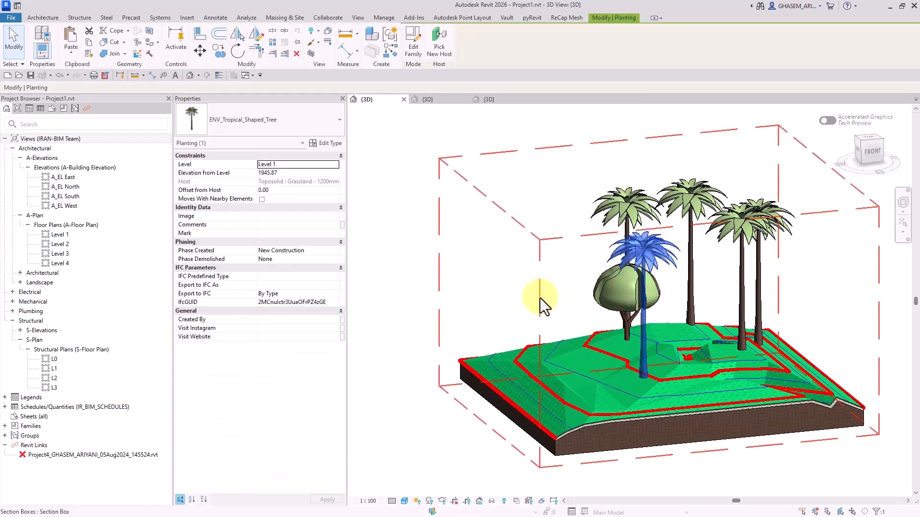
click(320, 149)
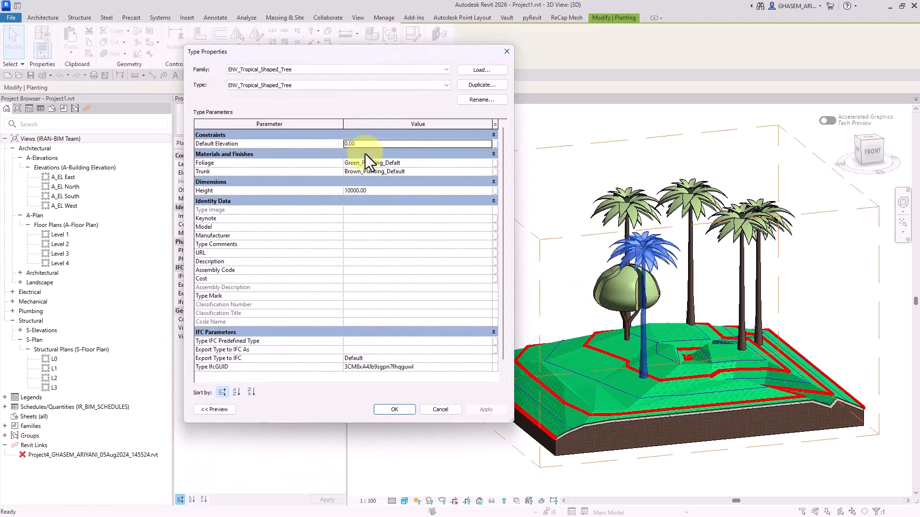
click(494, 163)
click(495, 163)
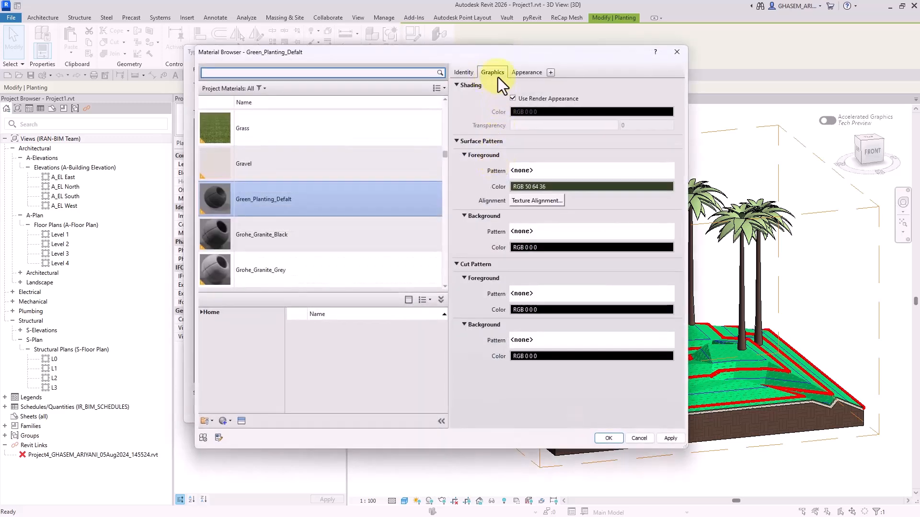
click(522, 73)
click(459, 279)
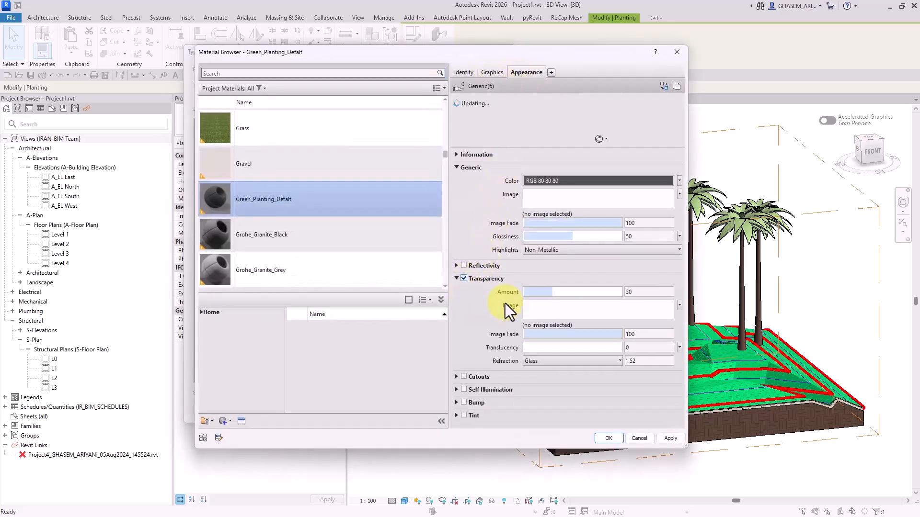
click(608, 438)
click(391, 400)
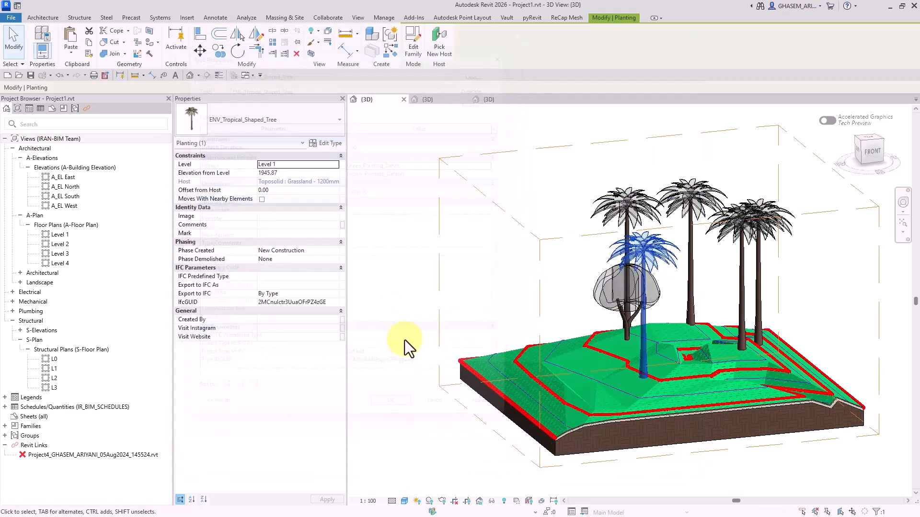
click(405, 340)
Check the transparent foliage material with Accelerated Graphics switched on, and switch it back off
click(828, 120)
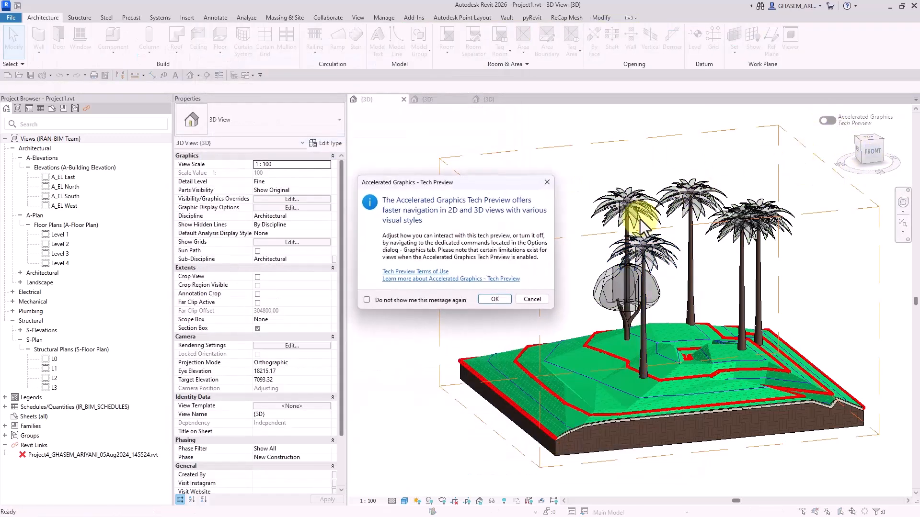
click(494, 299)
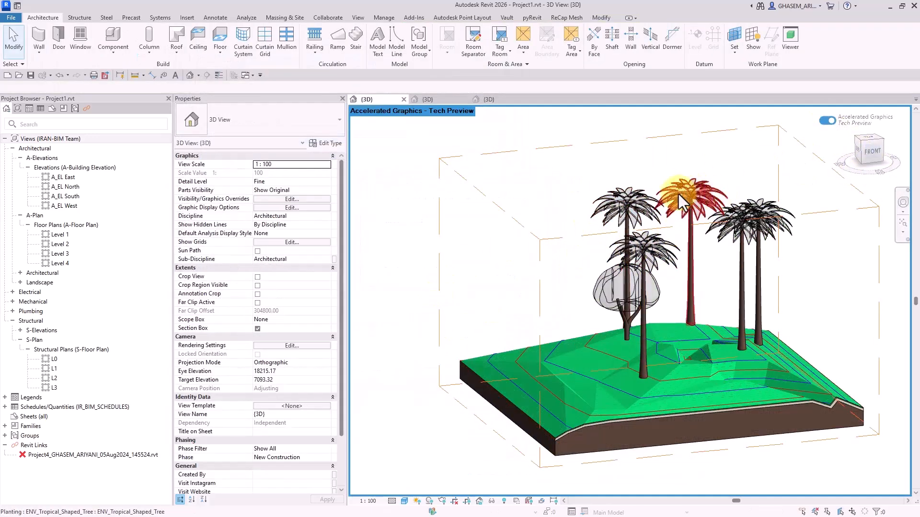
click(828, 122)
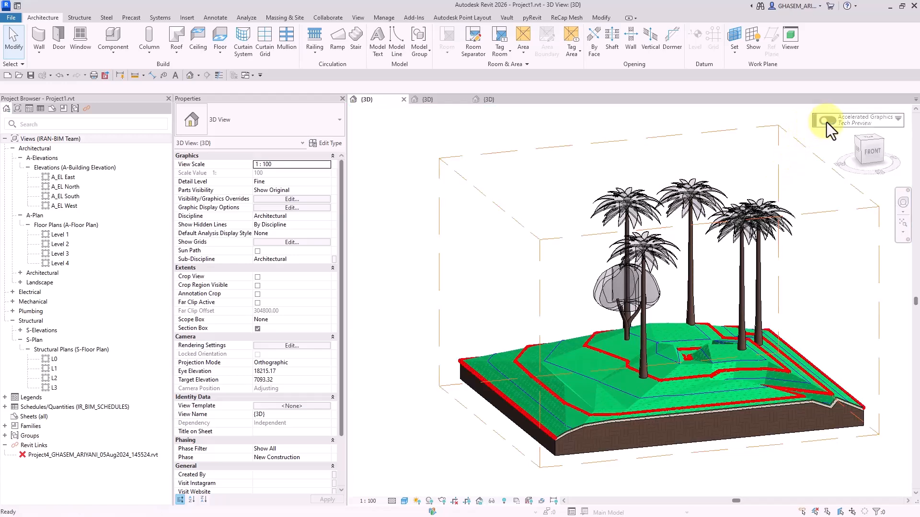
Undo the transparency change to the foliage material
right_click(418, 151)
key(Escape)
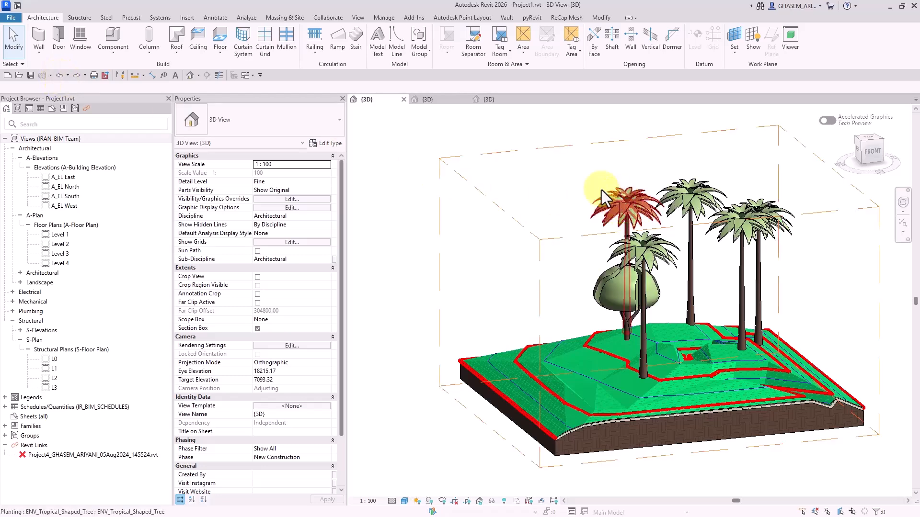
shift+middle_drag(579, 214, 613, 244)
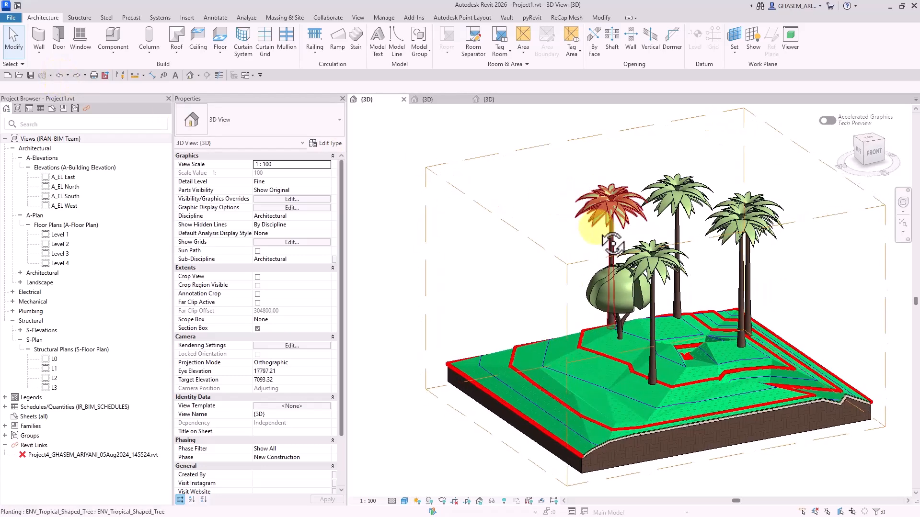
middle_drag(520, 185, 528, 188)
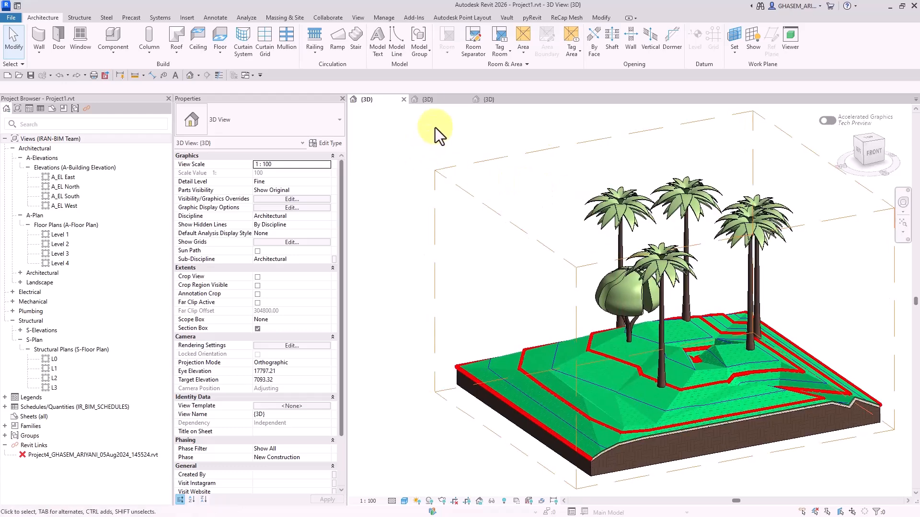
Switch to the ARC-Project-26061400-v3 building model and open its floor plan 02-AP-(2.90) - Dimensions
click(432, 102)
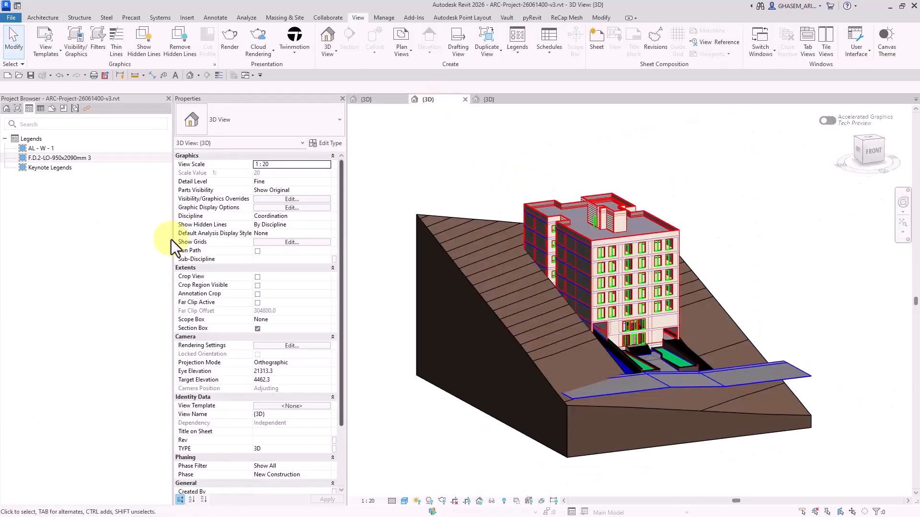
click(17, 108)
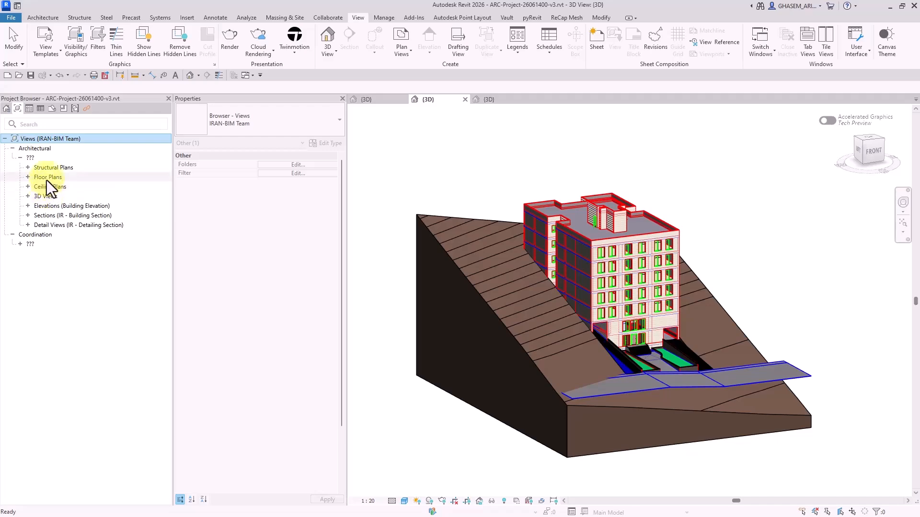
double_click(47, 178)
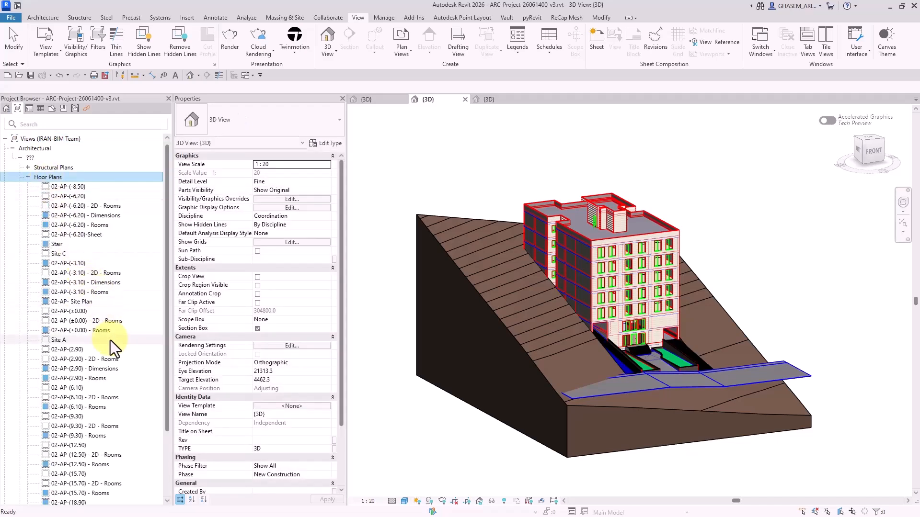
double_click(98, 368)
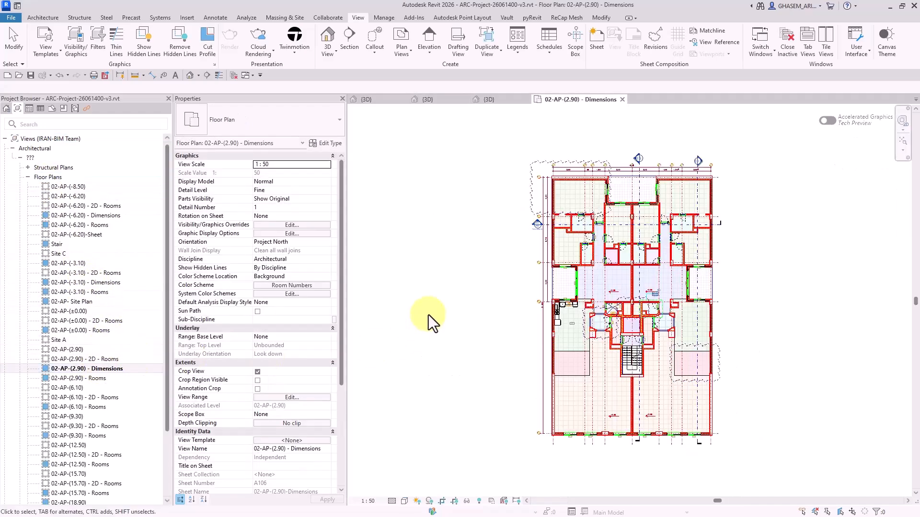
scroll(578, 370, up, 5)
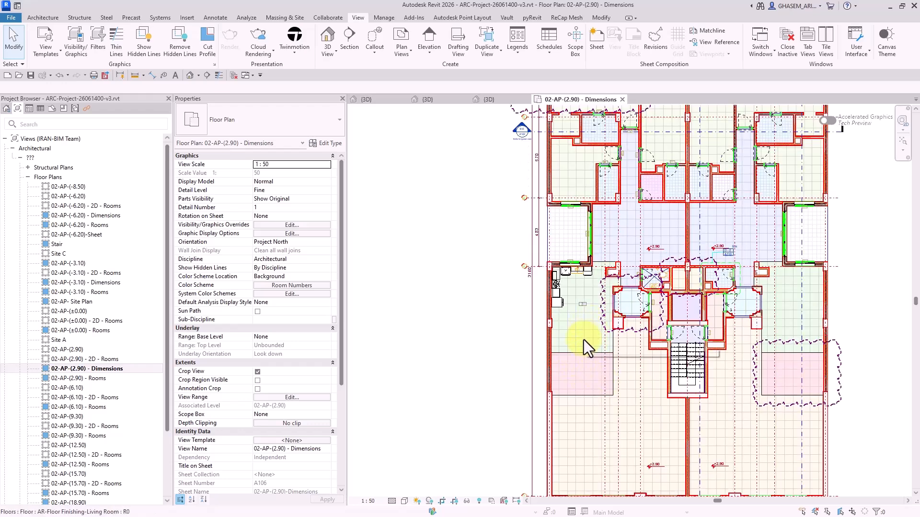
middle_drag(590, 233, 558, 295)
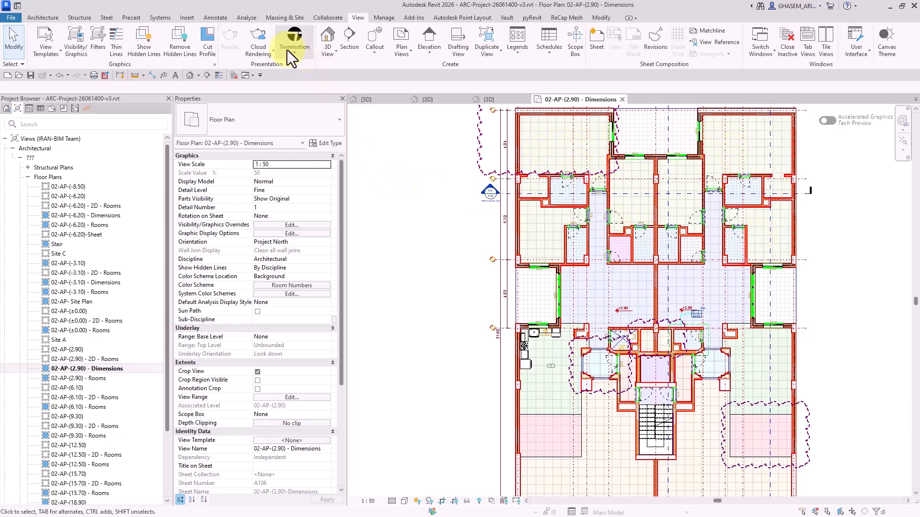
Switch Accelerated Graphics on and off repeatedly in the 02-AP-(2.90) - Dimensions plan to compare how its room color fills display
click(218, 18)
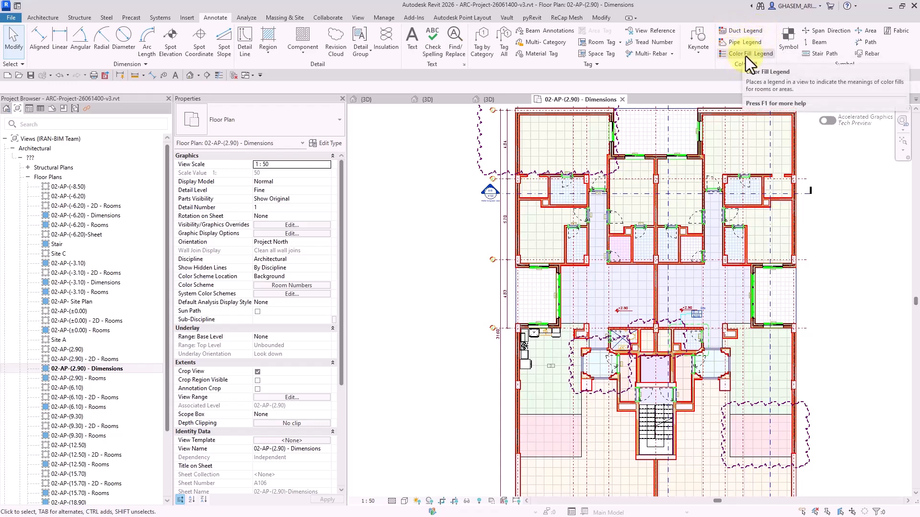
middle_drag(820, 239, 715, 284)
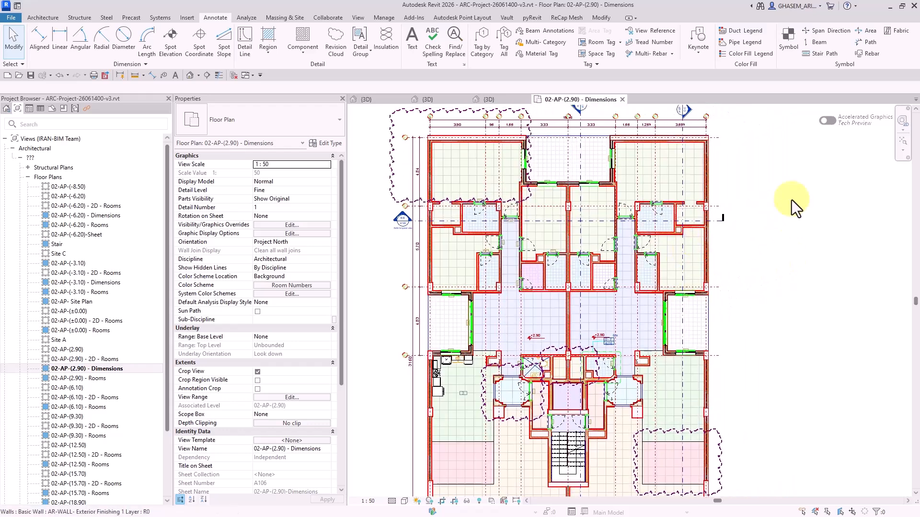
click(827, 121)
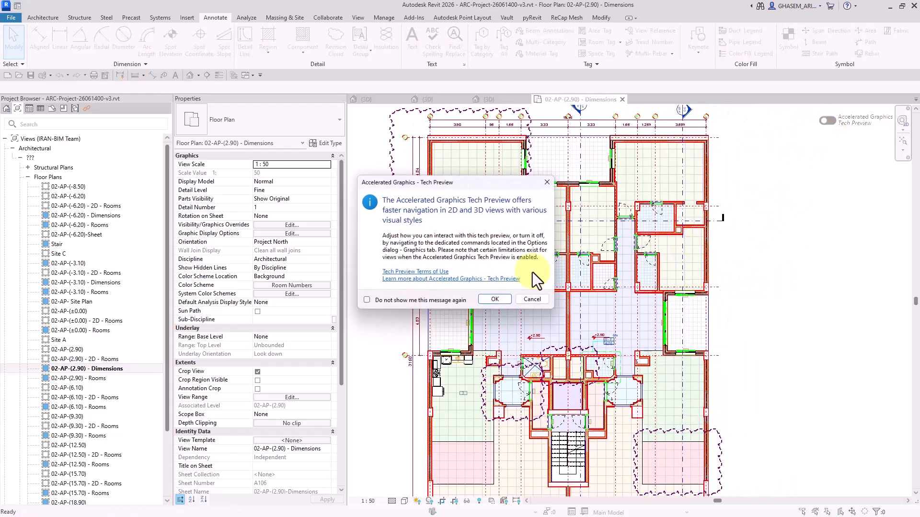
click(495, 300)
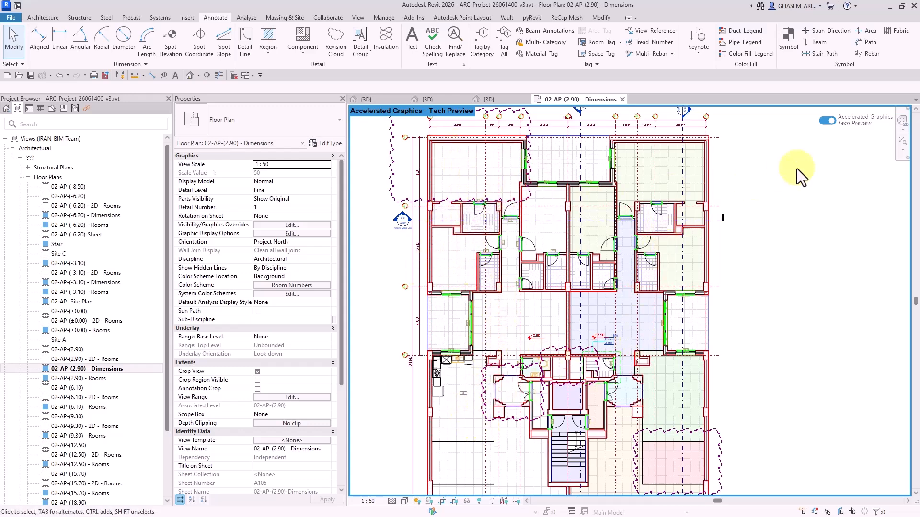
click(827, 122)
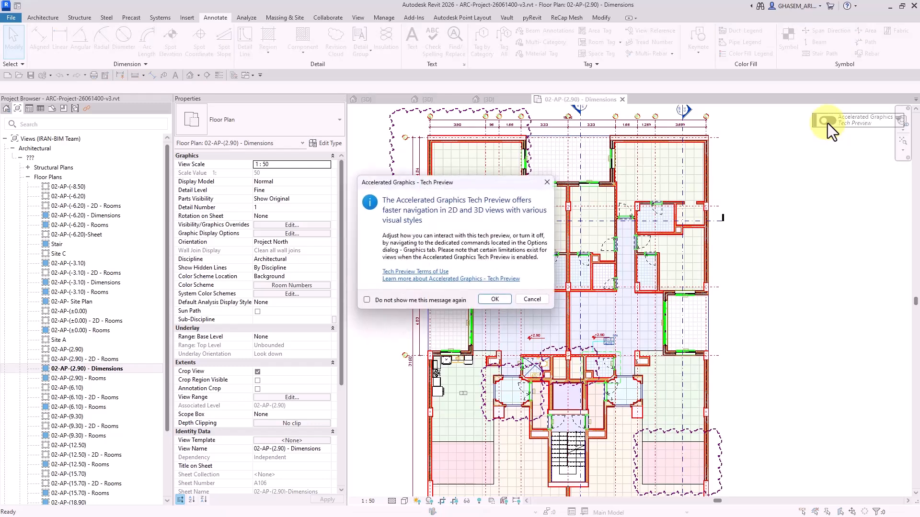
click(490, 300)
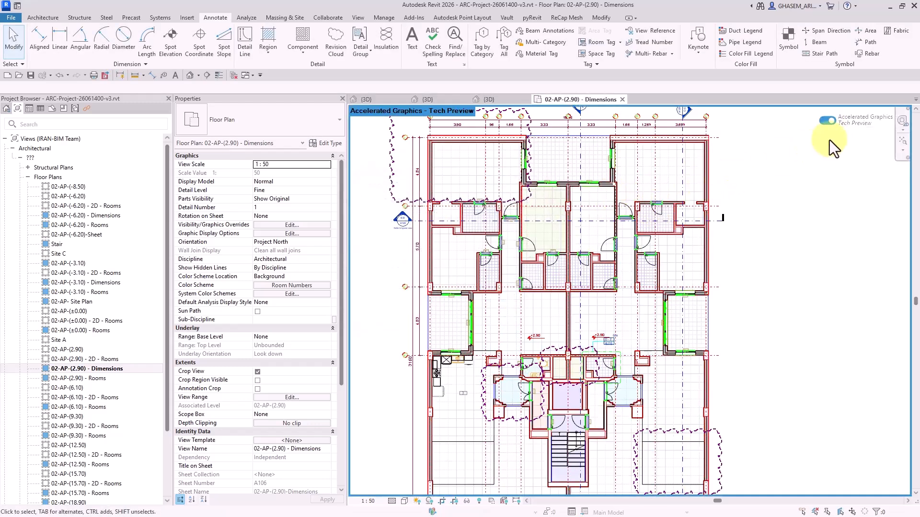
click(827, 124)
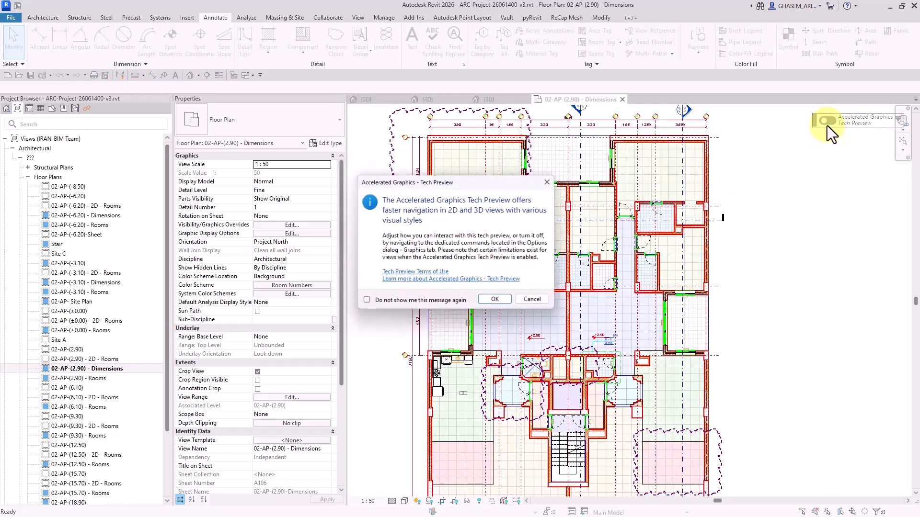
click(495, 299)
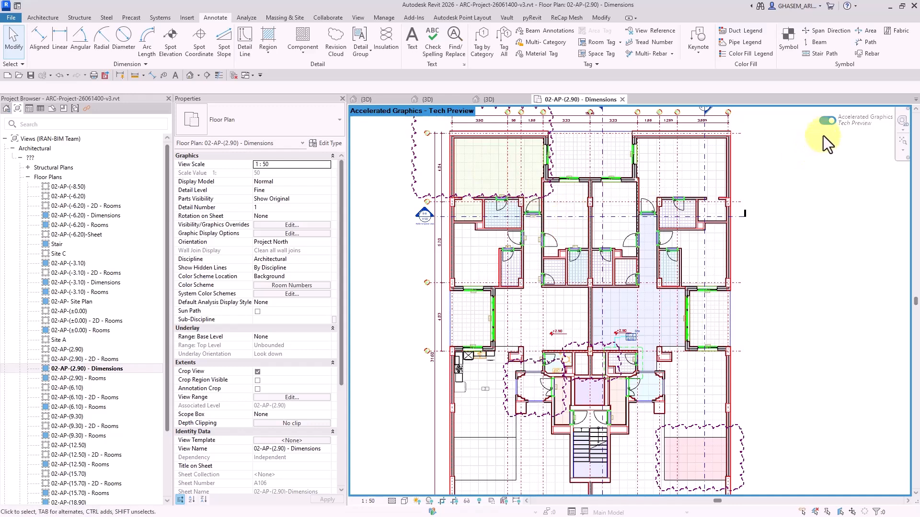
click(827, 121)
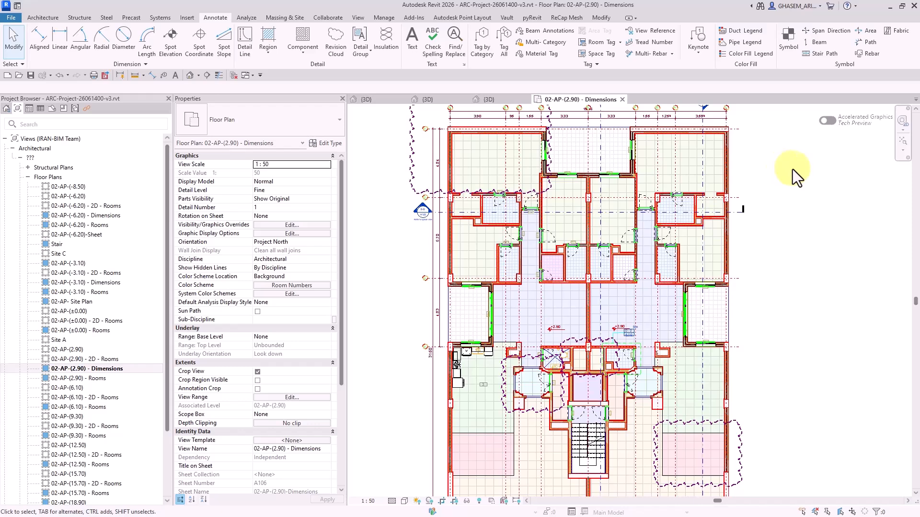
Switch to the 3D view of Project1 with the palm trees and close the inactive views
click(404, 502)
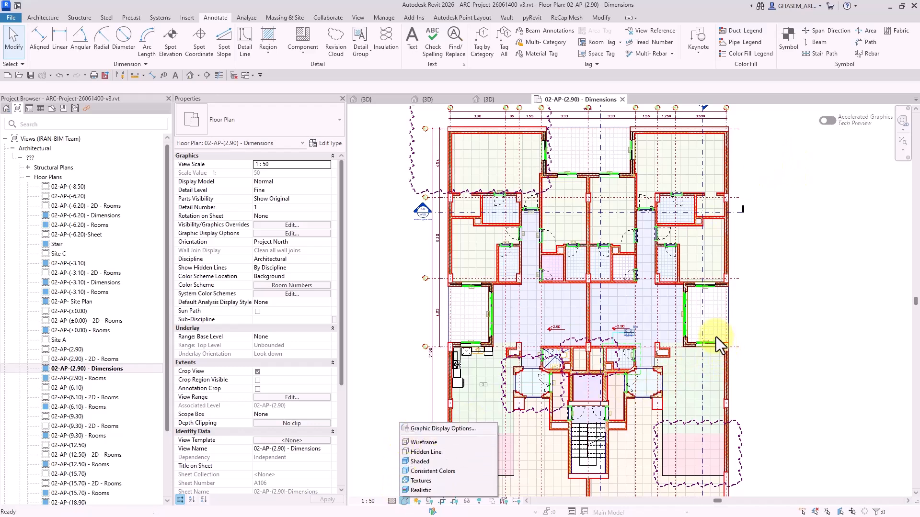
click(746, 327)
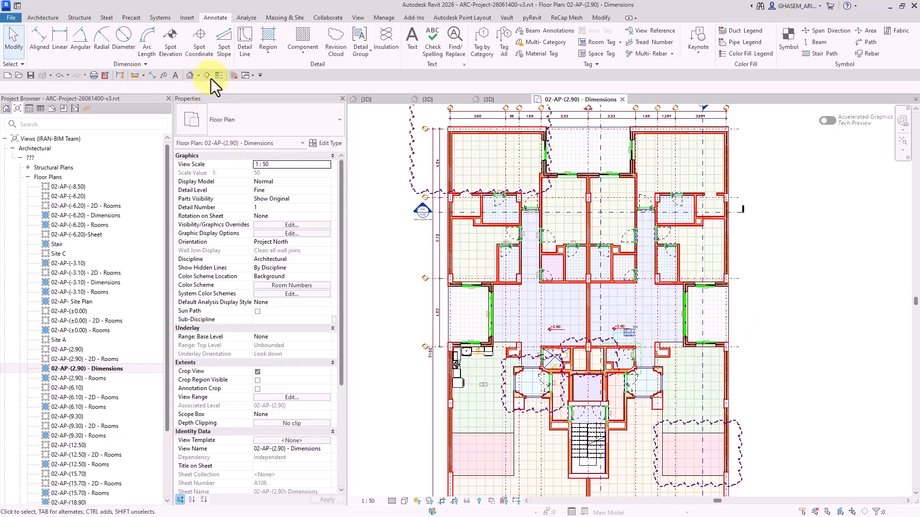
click(493, 99)
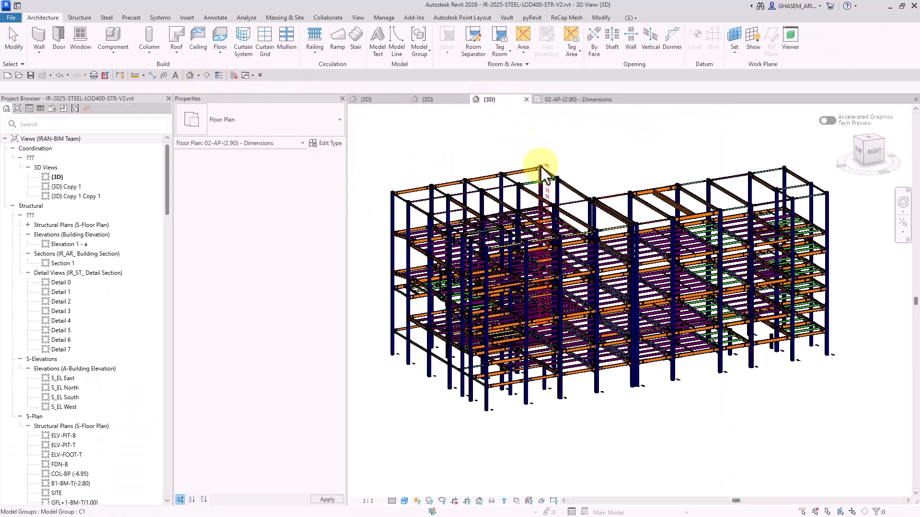
click(446, 102)
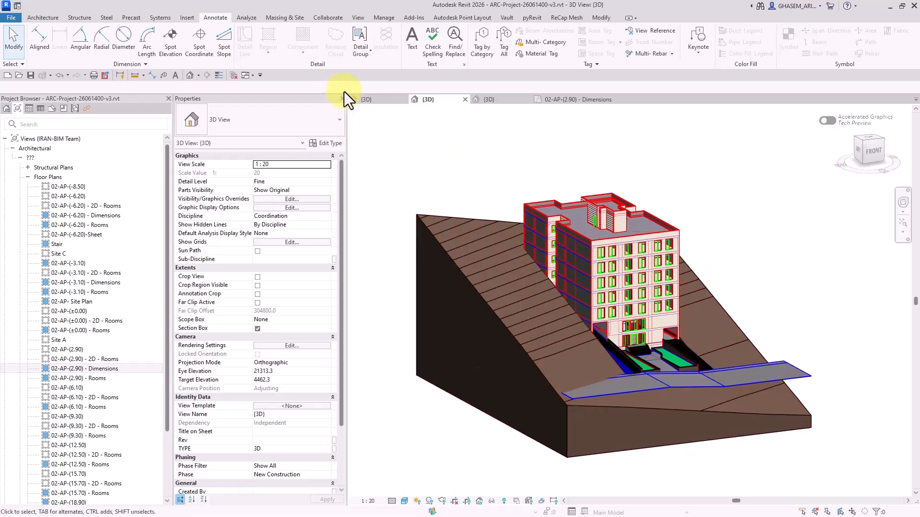
click(359, 98)
click(234, 75)
scroll(612, 255, down, 3)
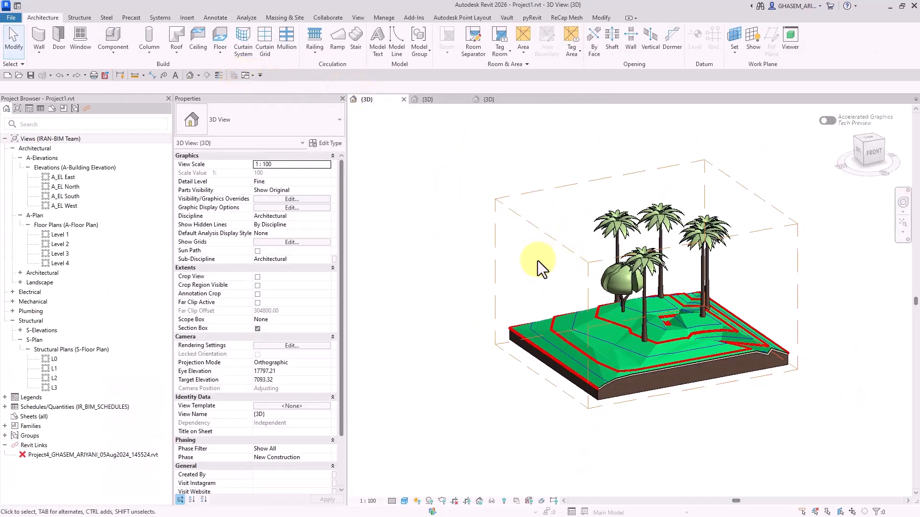
middle_drag(428, 374, 444, 375)
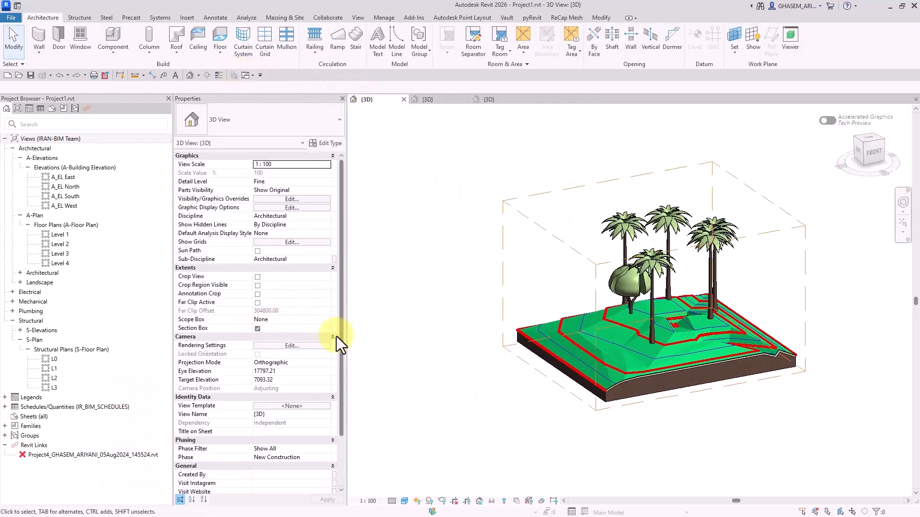
Enable sketchy lines with jitter 6 and extension 6 in the 3D view's graphic display options
click(404, 501)
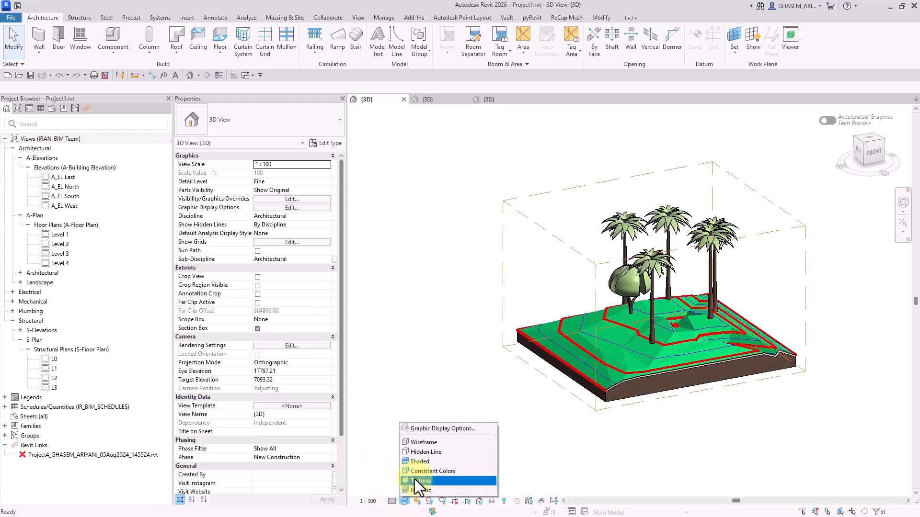
click(433, 429)
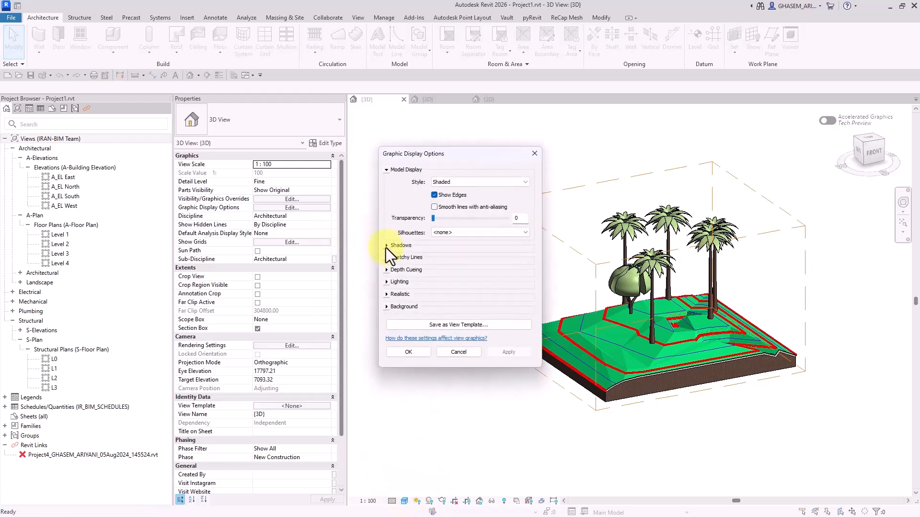
click(386, 247)
click(387, 274)
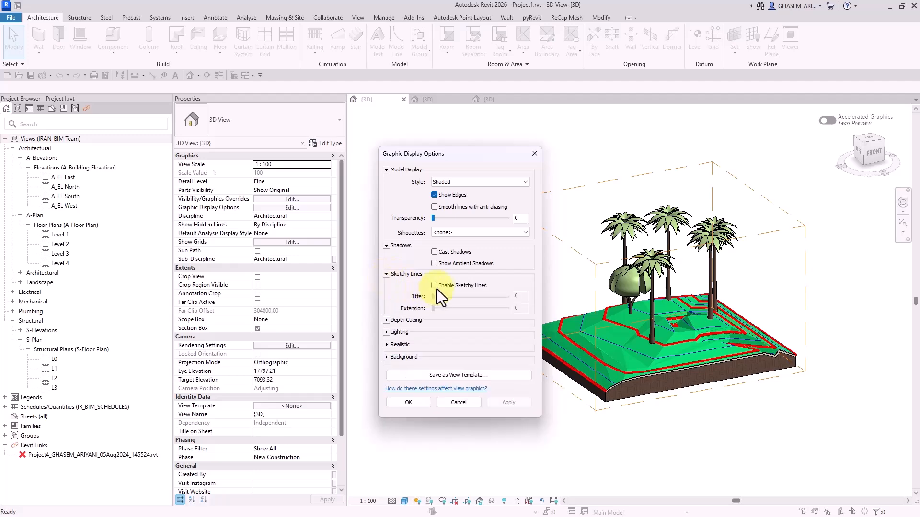
click(438, 286)
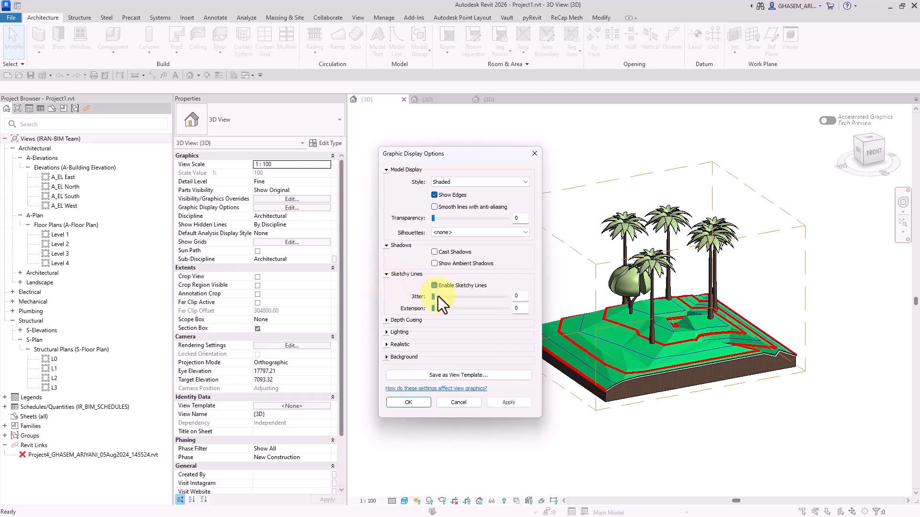
click(509, 404)
click(428, 407)
Check the sketchy lines on the palms and terrain with Accelerated Graphics switched on, and switch it back off
scroll(775, 284, up, 4)
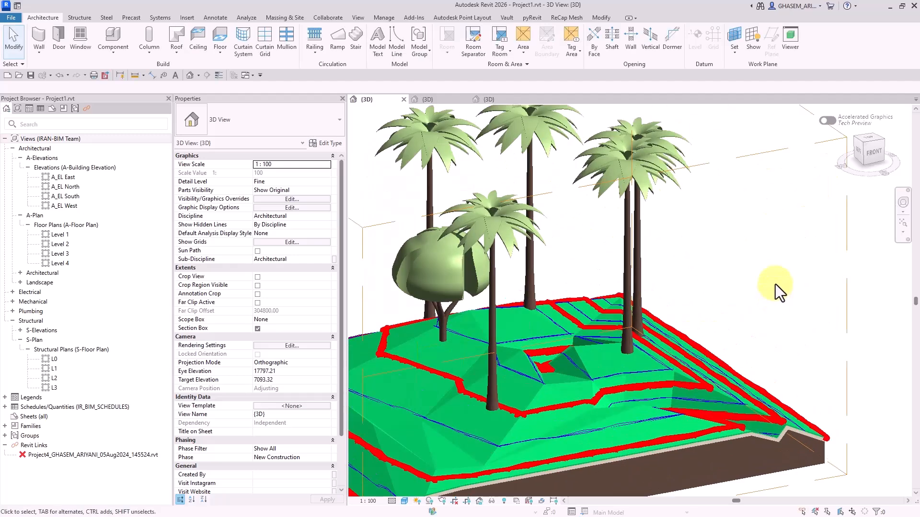
right_click(743, 224)
click(766, 270)
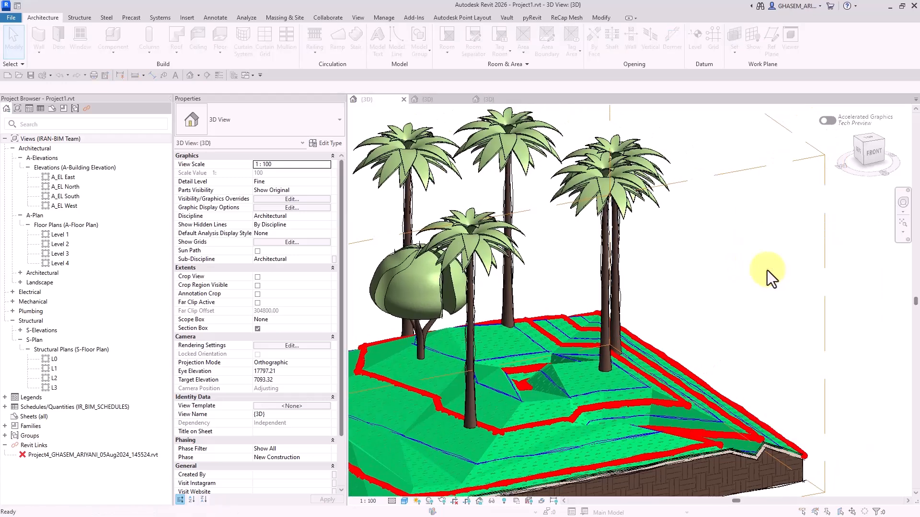
click(500, 297)
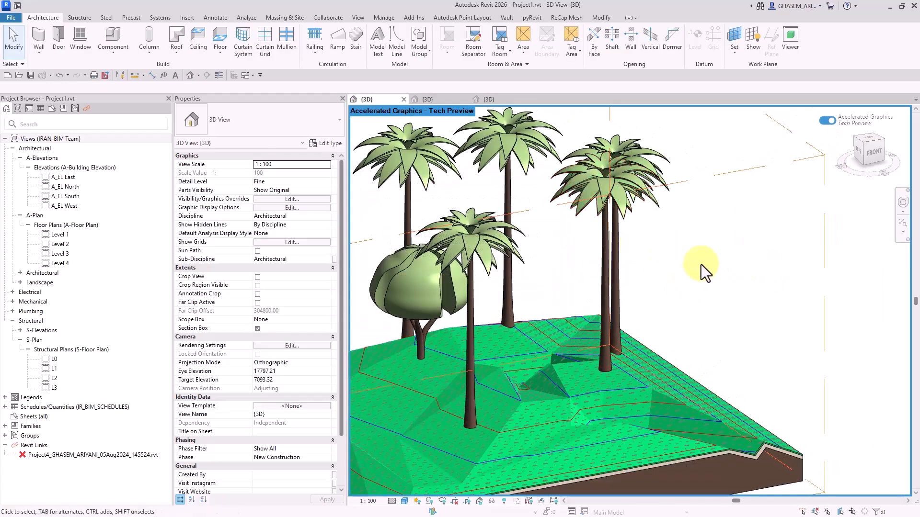
right_click(715, 235)
click(739, 292)
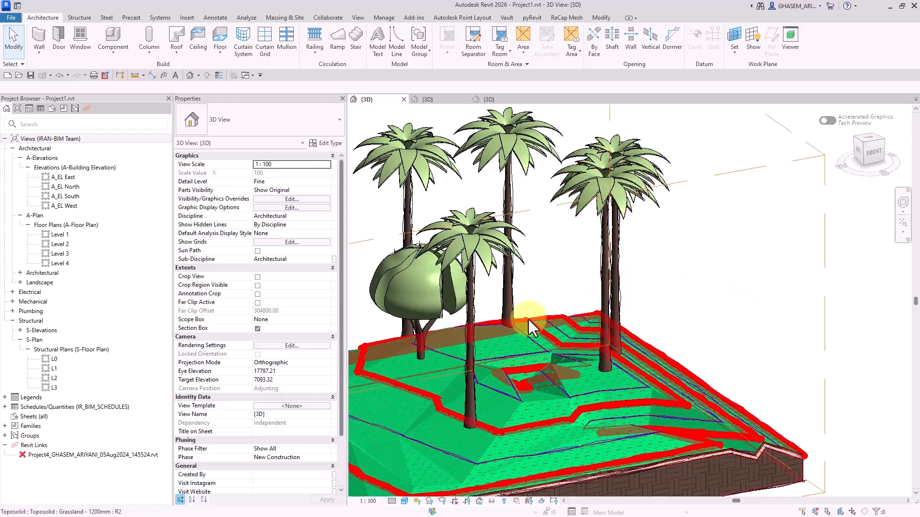
Disable sketchy lines in the 3D view's graphic display options and look at the depth cueing settings
click(405, 502)
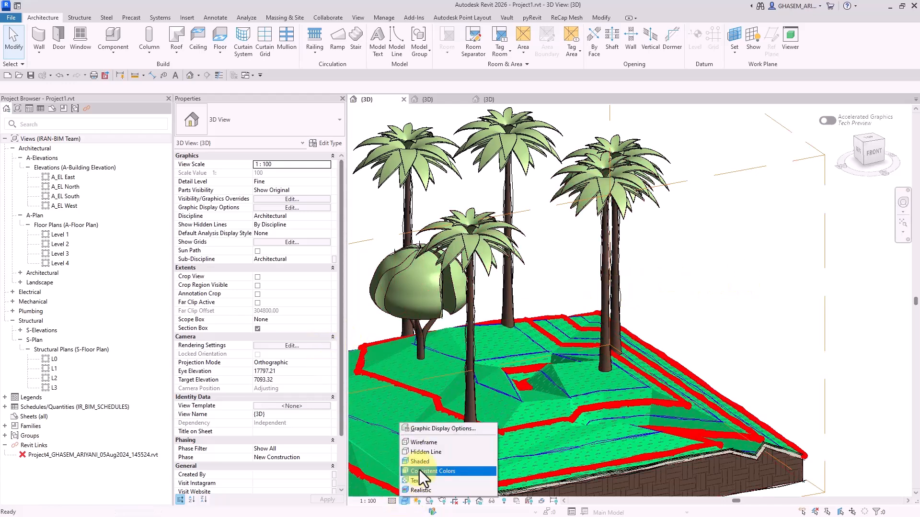
click(423, 434)
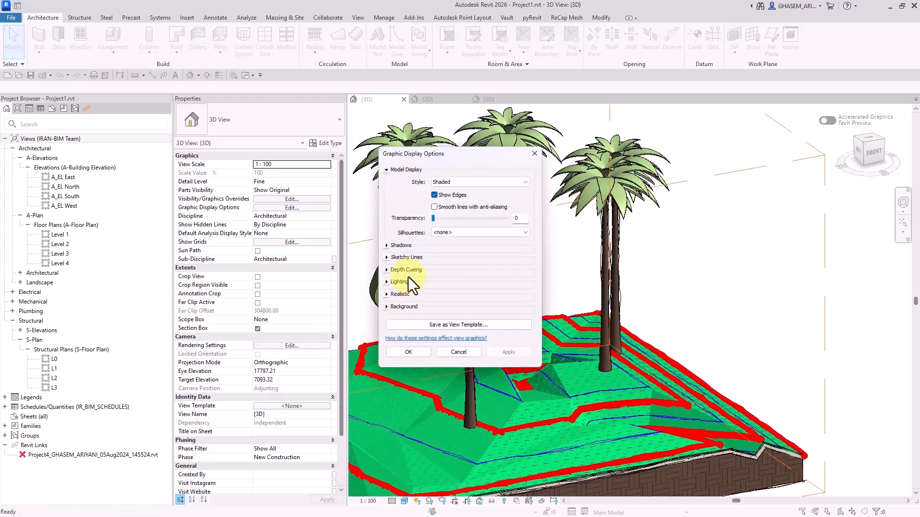
click(390, 258)
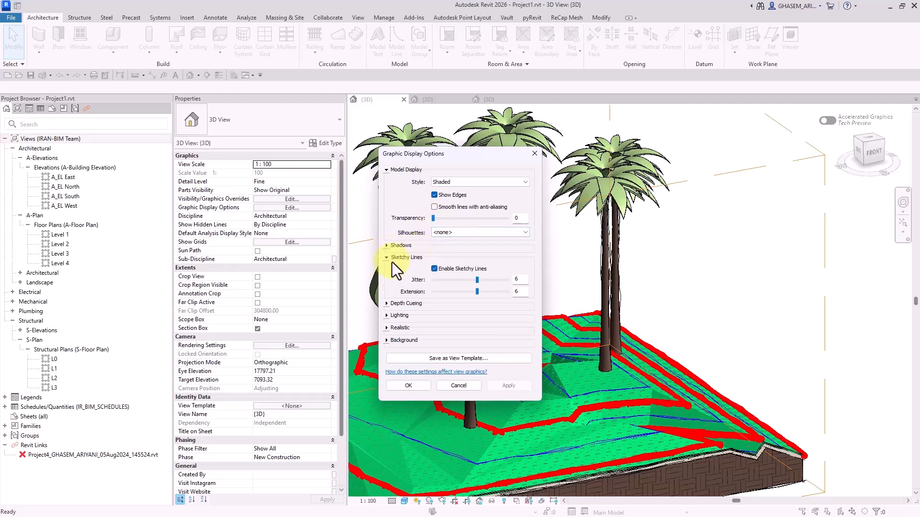
click(441, 269)
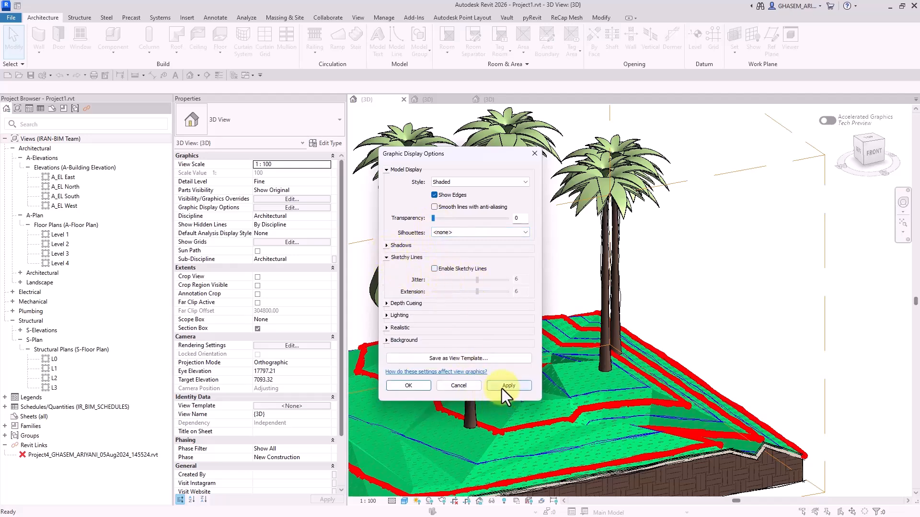
click(503, 387)
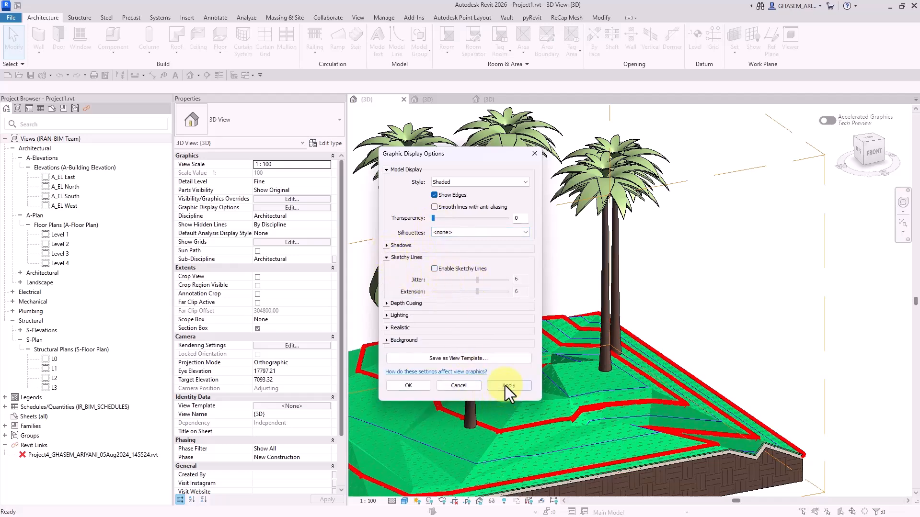
click(387, 304)
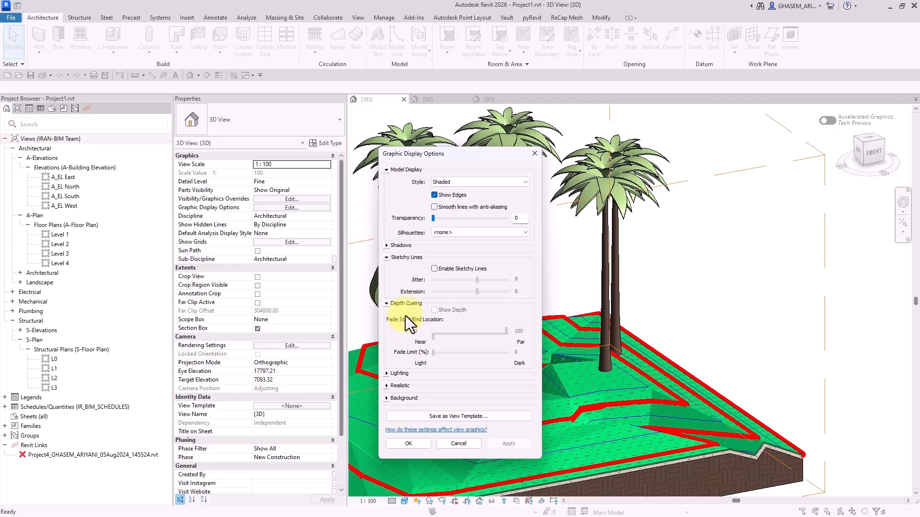
click(414, 439)
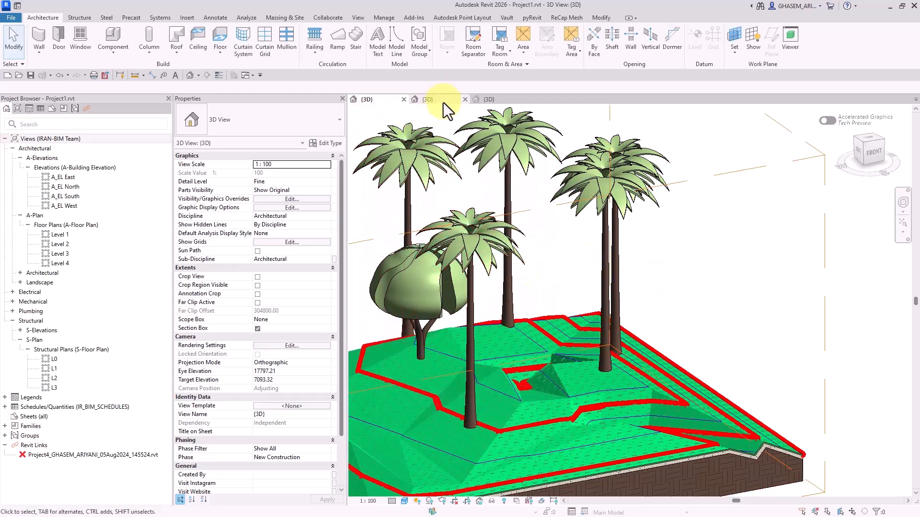
Switch to the ARC-Project-26061400-v3 model and open its floor plans 02-AP-(-3.10) - Dimensions and 02-AP-(-6.20) - Dimensions
click(427, 99)
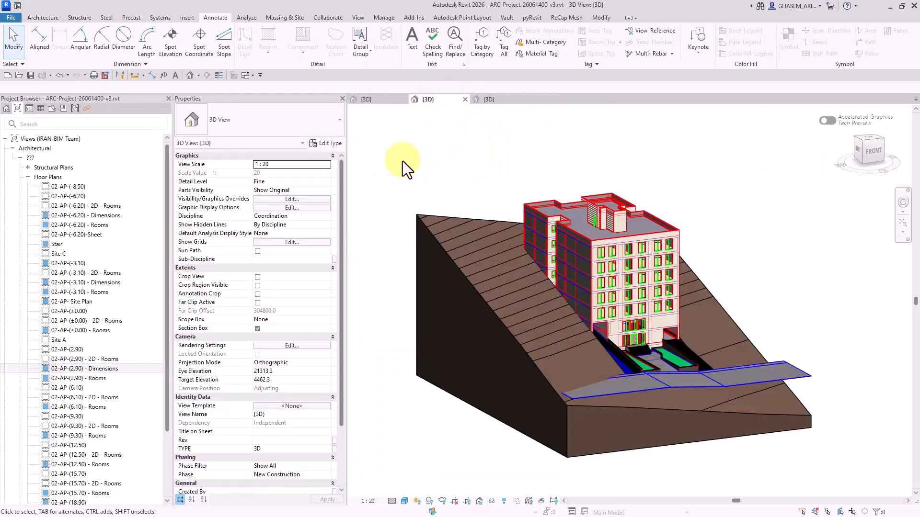
double_click(102, 283)
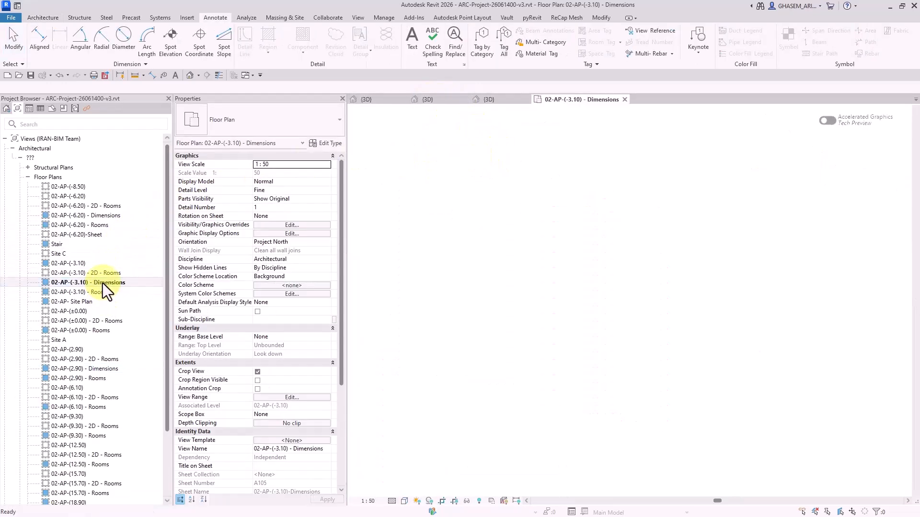
click(96, 214)
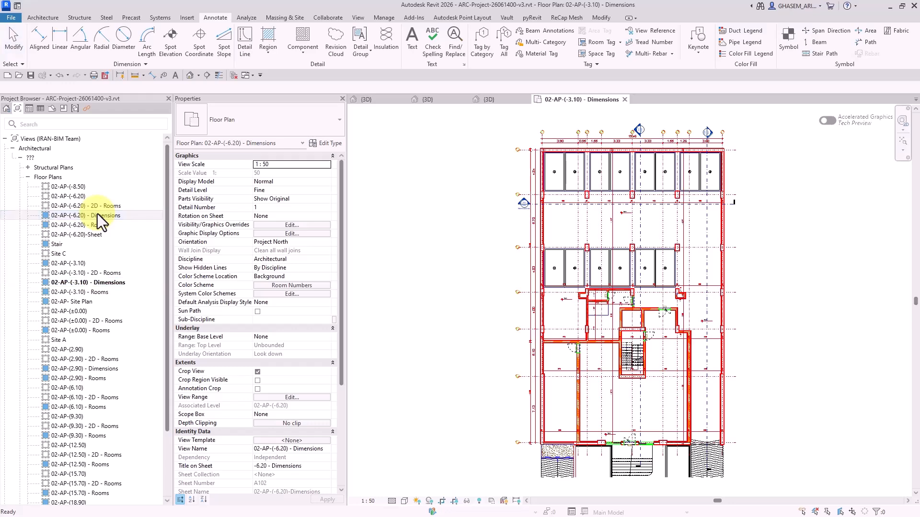
double_click(96, 215)
Check the room color fills and wall patterns in the 02-AP-(-6.20) - Dimensions plan with Accelerated Graphics on, and switch it back off
scroll(784, 399, up, 4)
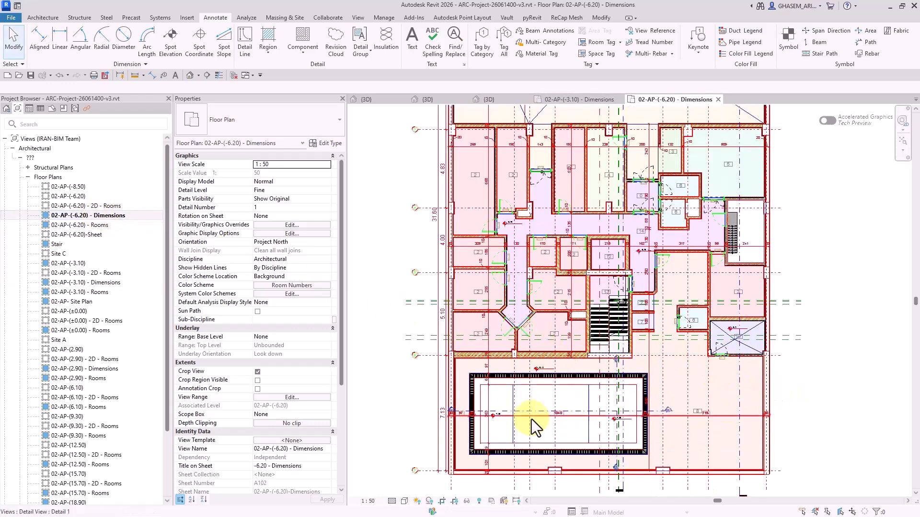
middle_drag(856, 277, 803, 314)
right_click(806, 182)
click(809, 228)
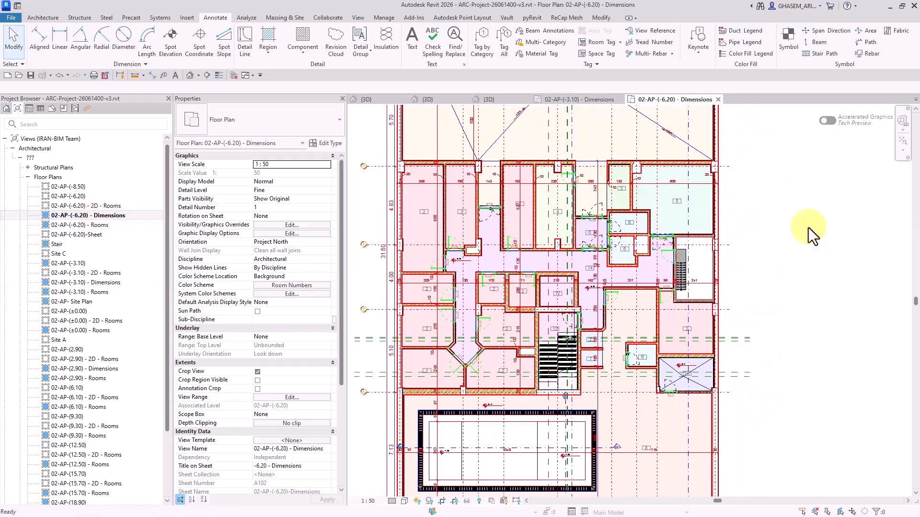
click(494, 299)
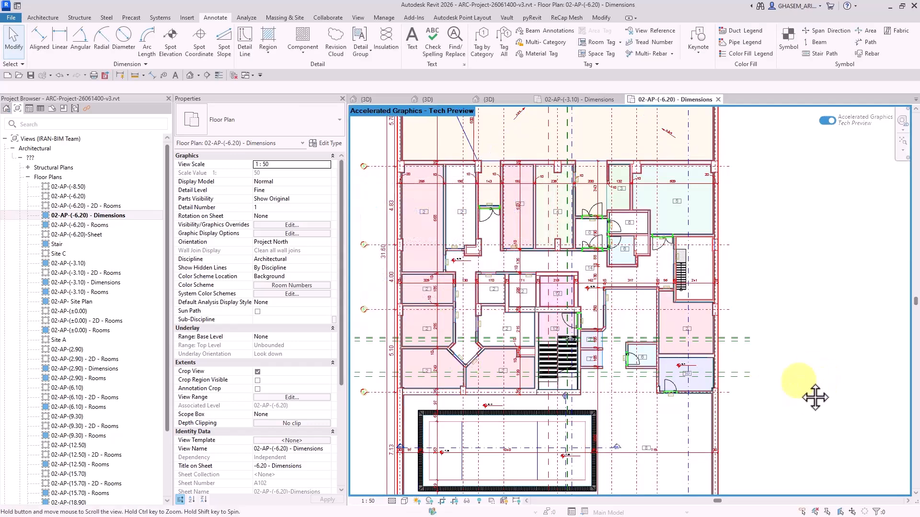
middle_drag(805, 396, 816, 303)
scroll(772, 320, down, 3)
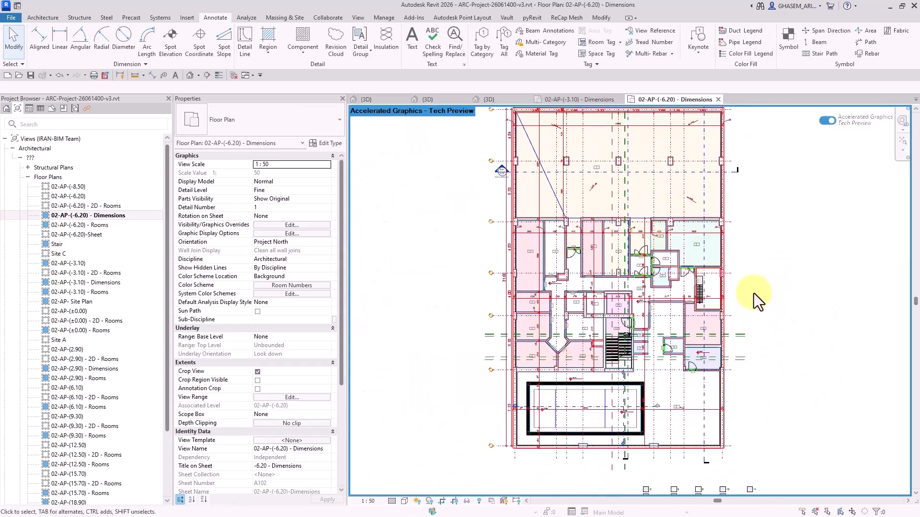
click(829, 121)
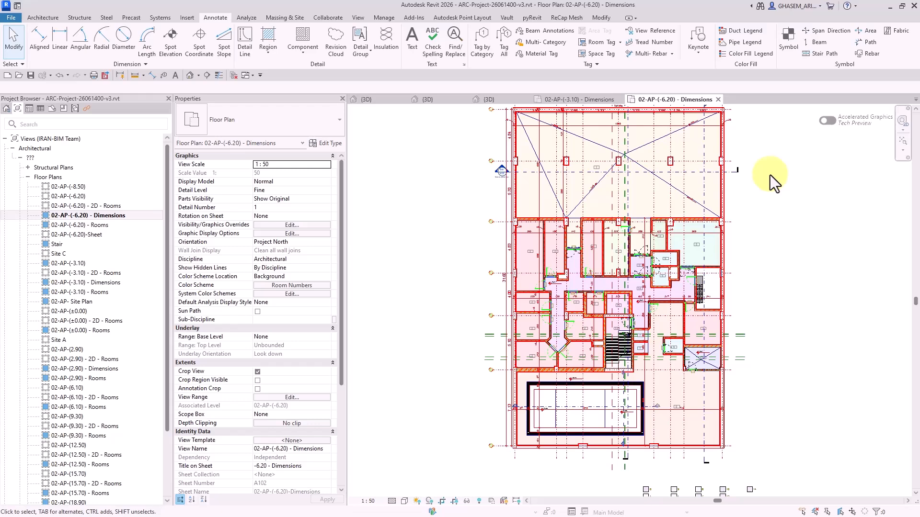
Toggle Accelerated Graphics on and off again and compare the corridor's color fill, wall hatches and door D.T-6 up close
click(825, 121)
click(494, 300)
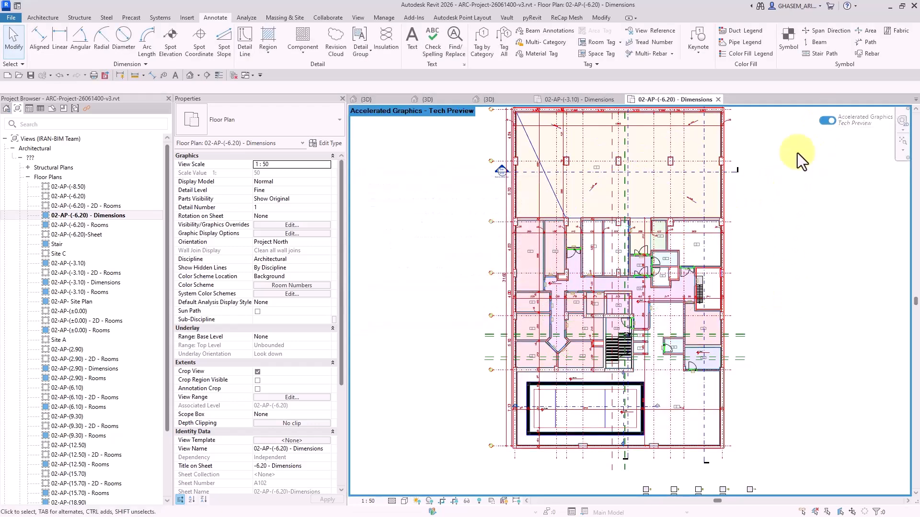
click(826, 121)
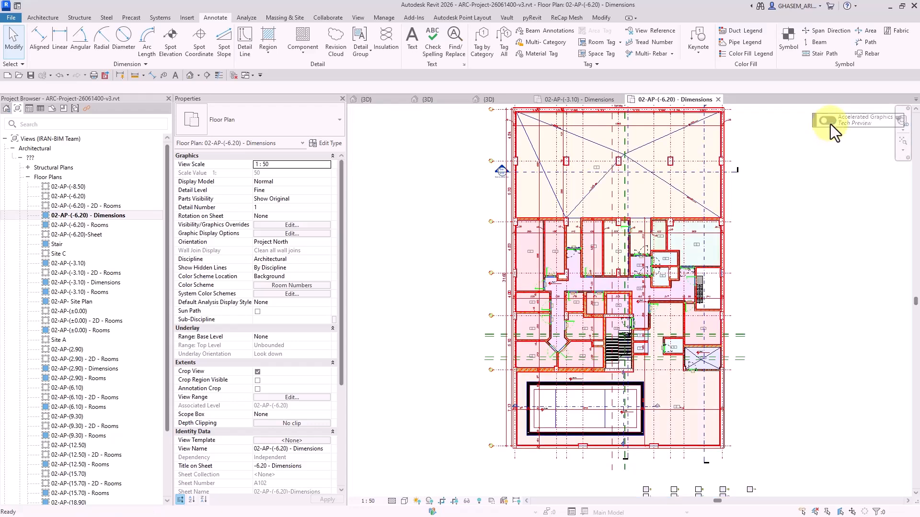
click(826, 121)
click(500, 300)
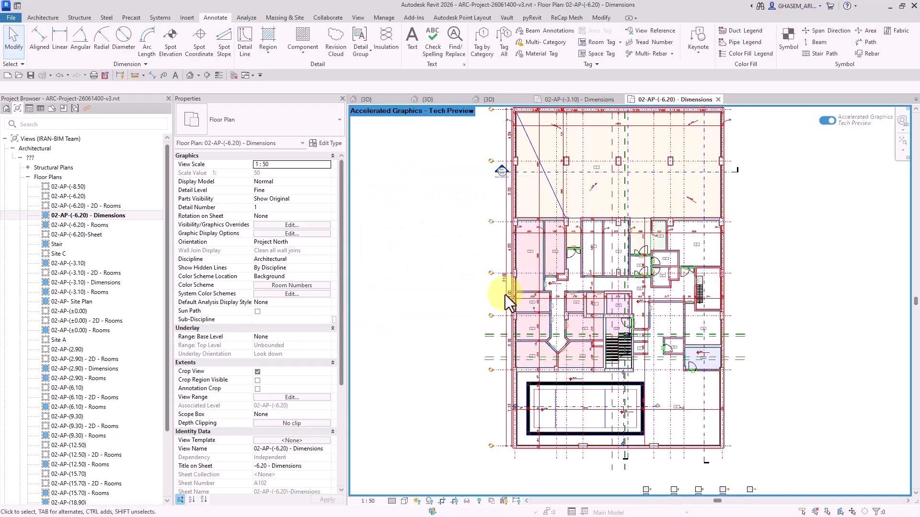
scroll(507, 302, up, 8)
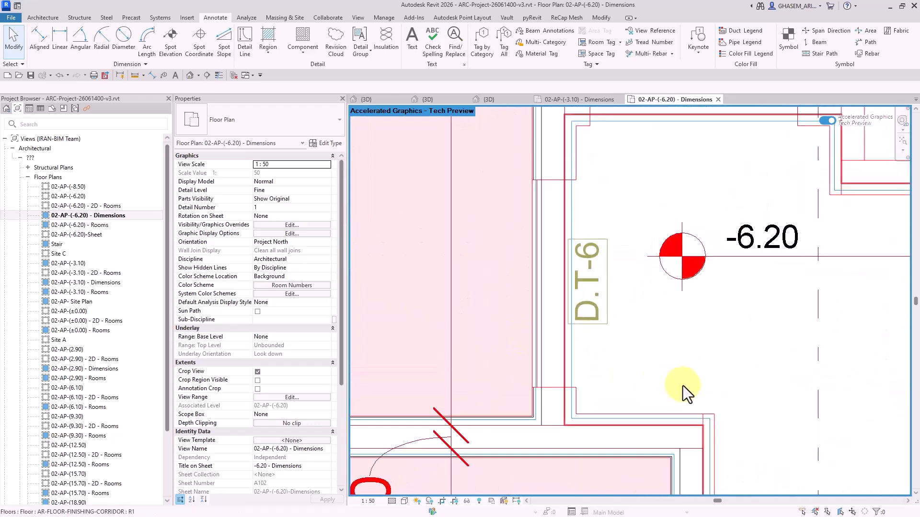
click(828, 121)
scroll(637, 340, down, 5)
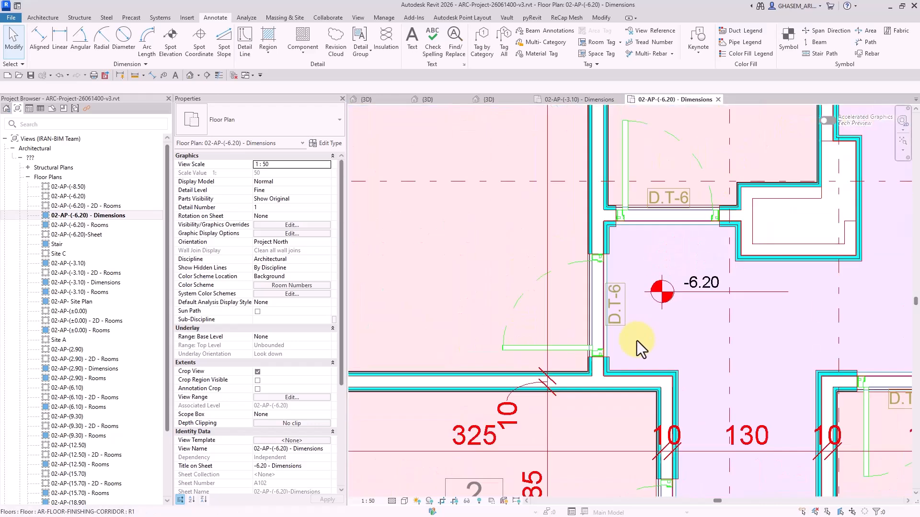
scroll(618, 314, down, 5)
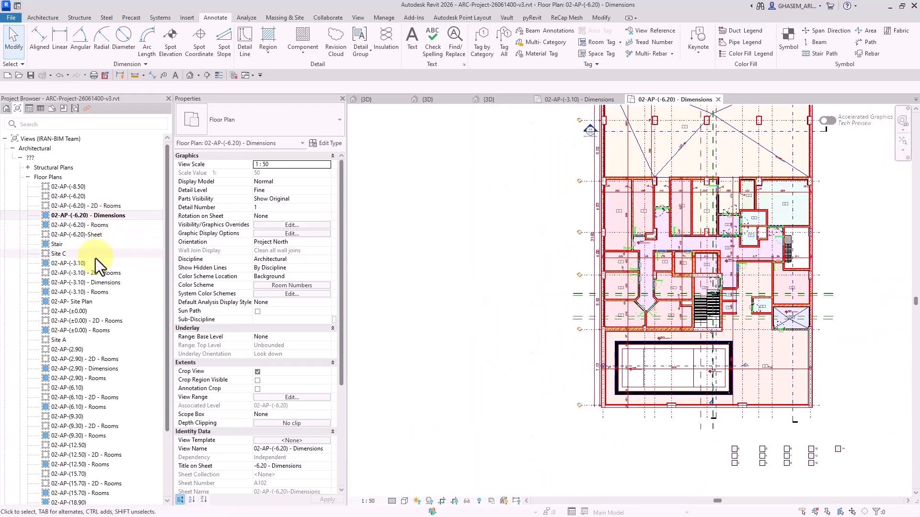
Check the 02-AP-(-3.10) - Dimensions plan with Accelerated Graphics on, especially the ramps and stairs, and switch it back off
click(569, 100)
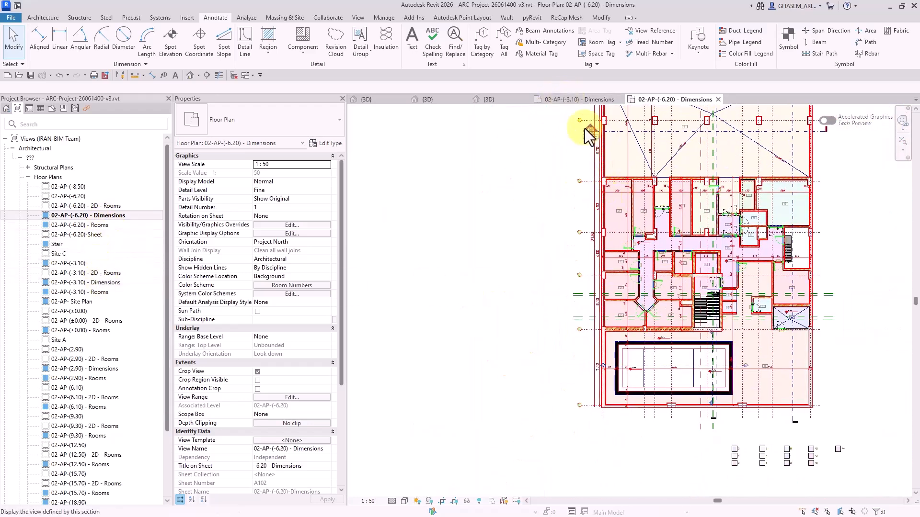
scroll(729, 230, down, 2)
click(828, 121)
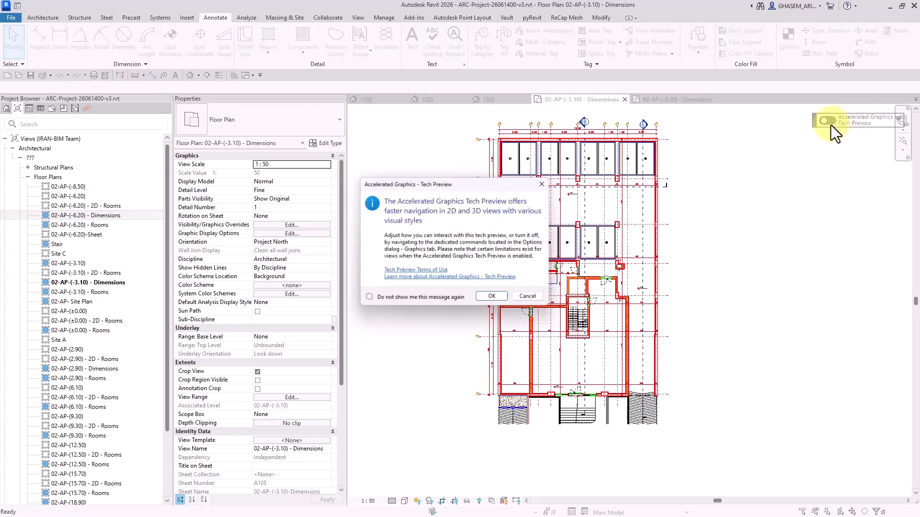
click(494, 299)
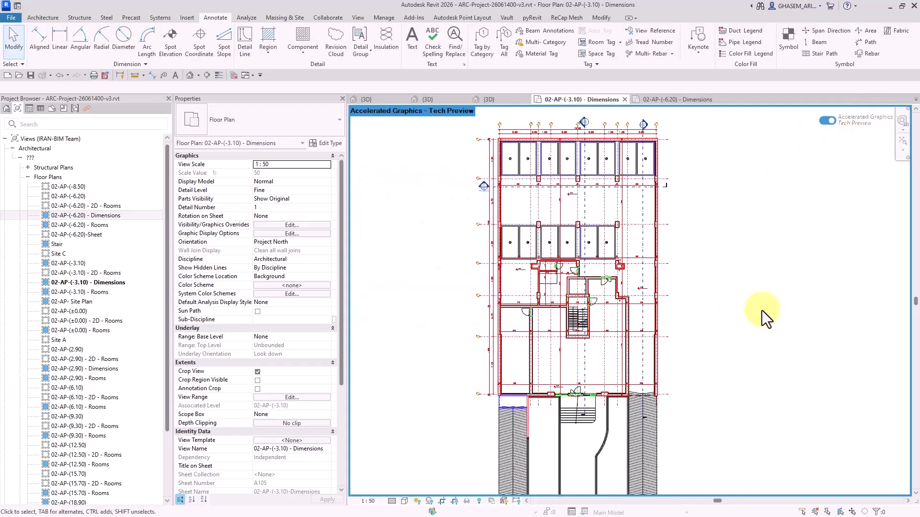
middle_drag(692, 322, 711, 315)
click(826, 123)
scroll(734, 292, down, 2)
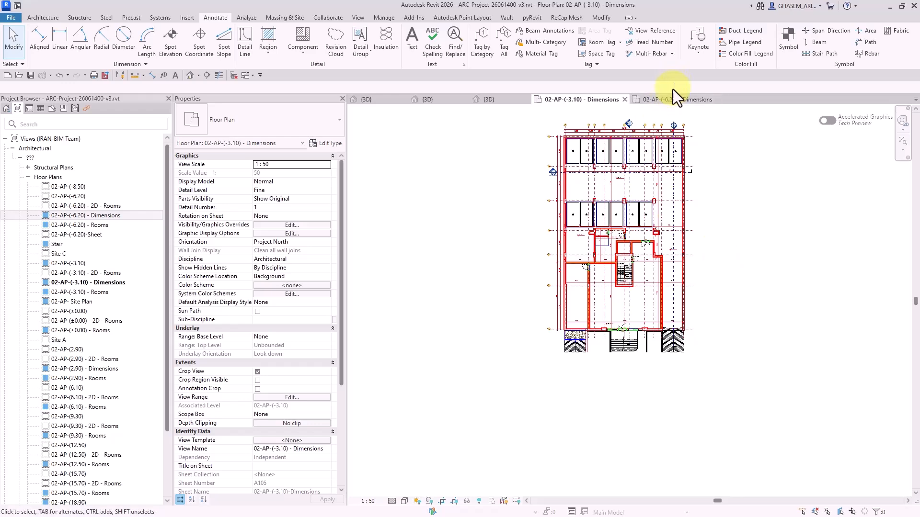
Return to the Project1 model's 3D view of the palms and terrain
click(667, 102)
click(433, 102)
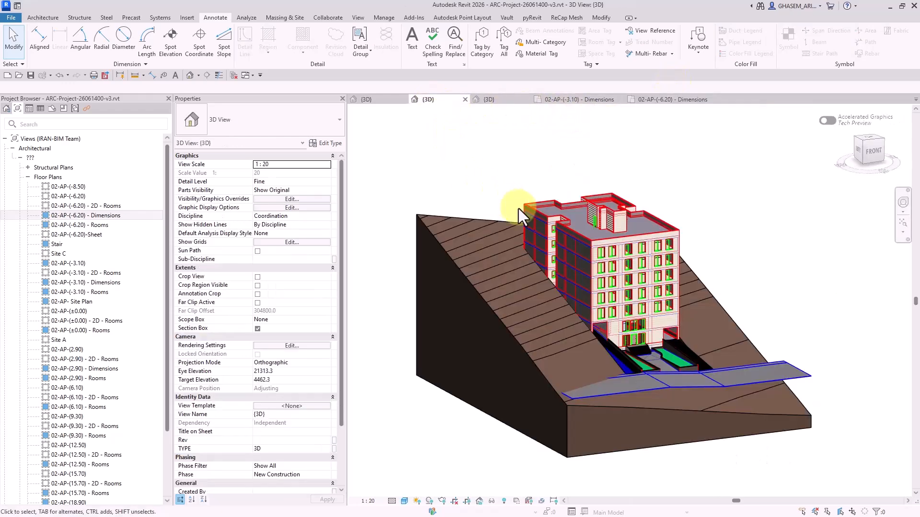
click(387, 99)
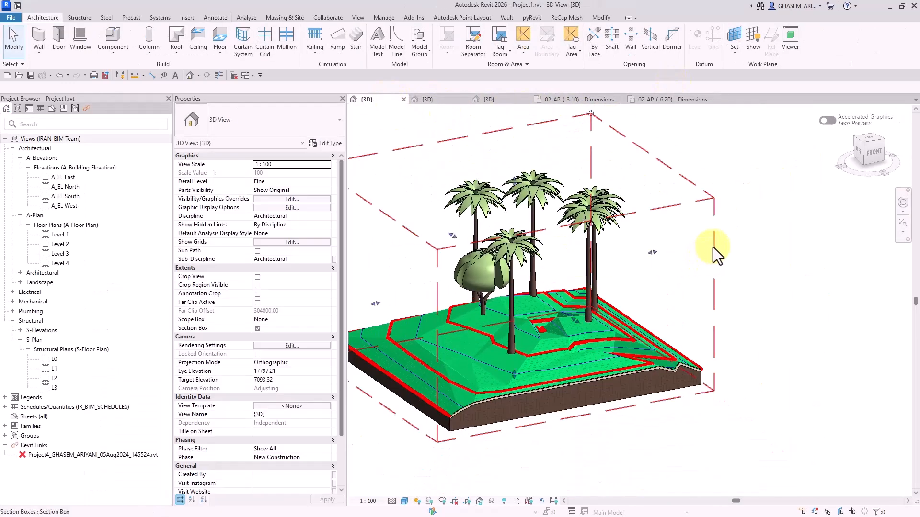
click(714, 248)
click(778, 277)
middle_drag(470, 306, 578, 284)
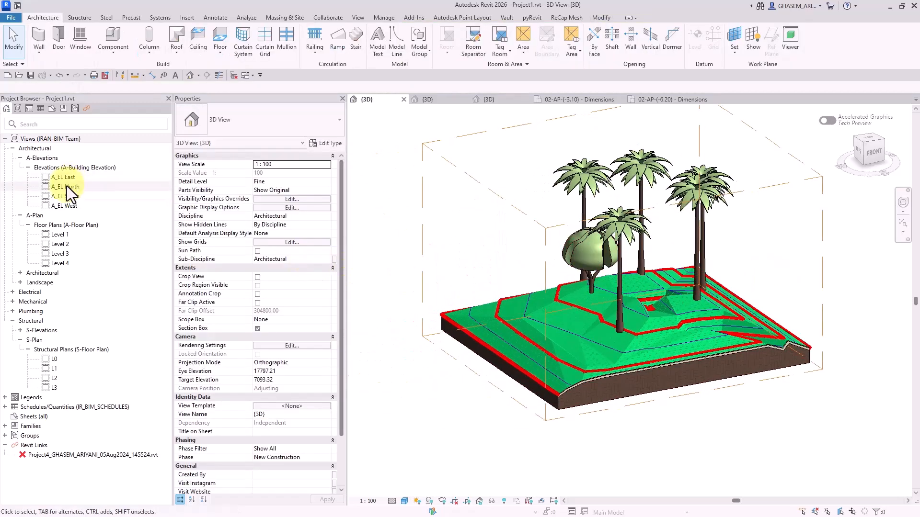
Open Project1's Level 1 floor plan and delete the dashed lines above the terrain
double_click(55, 237)
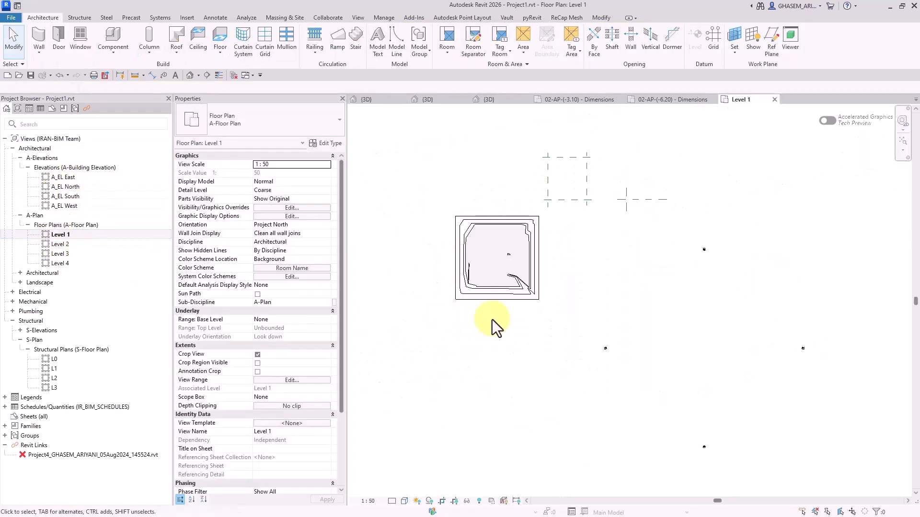
middle_drag(577, 317, 607, 350)
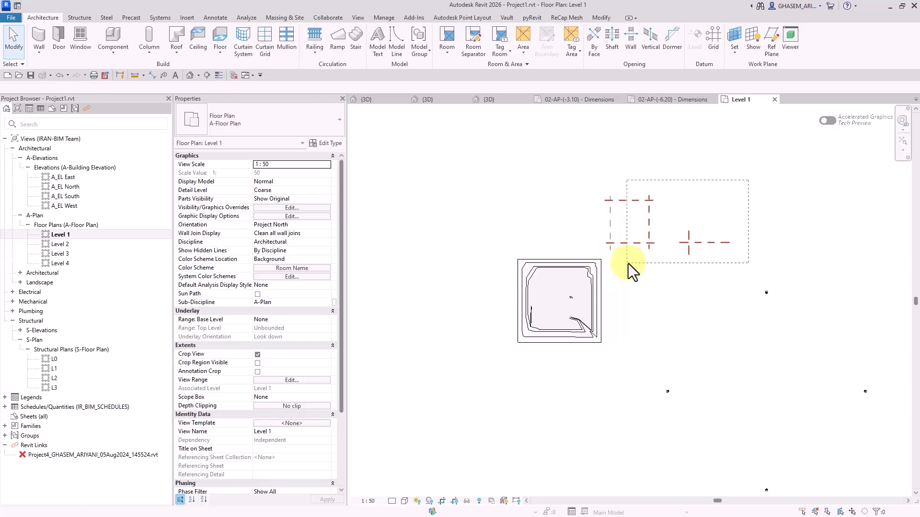
click(639, 198)
scroll(594, 251, down, 2)
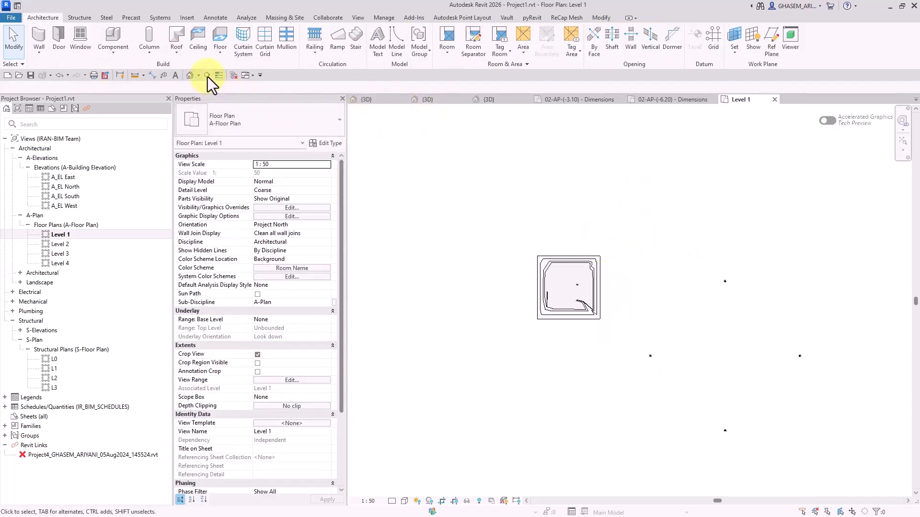
Turn off the section box in Project1's 3D view and select the terrain together with all its trees
click(522, 301)
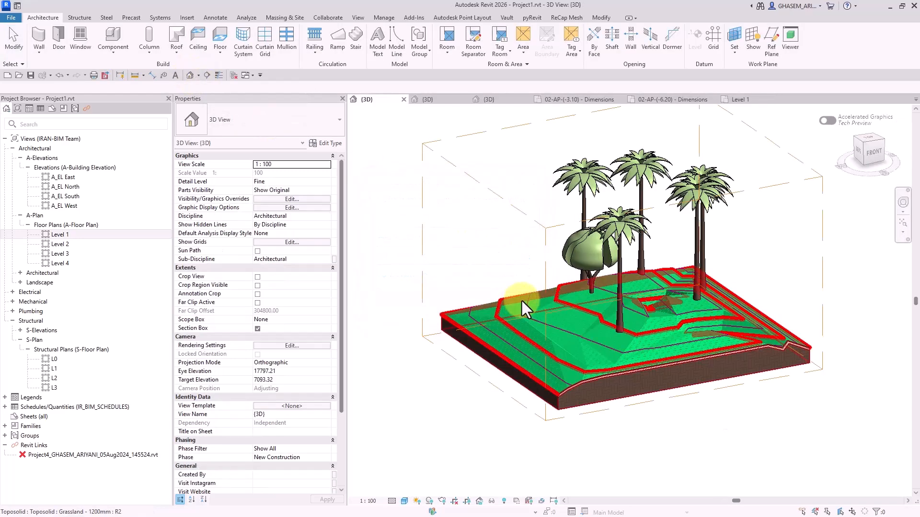
scroll(524, 312, down, 4)
click(257, 328)
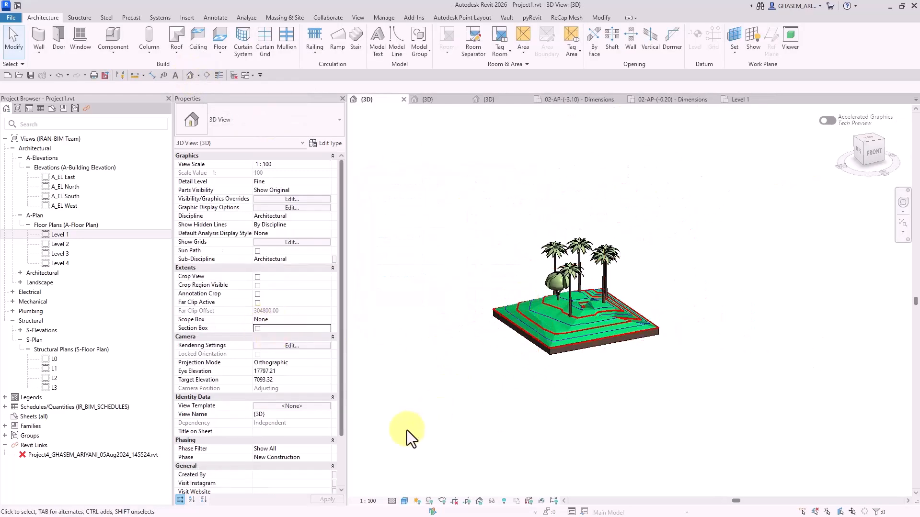
drag(407, 430, 787, 132)
In the Level 1 floor plan, move the selected terrain and trees to the middle of the elevation markers
double_click(64, 235)
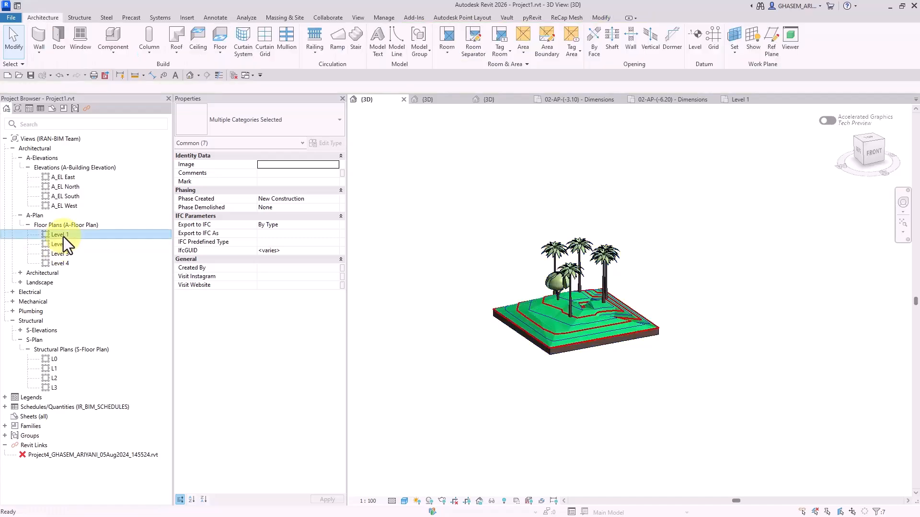
drag(589, 273, 728, 322)
click(746, 358)
scroll(748, 340, up, 2)
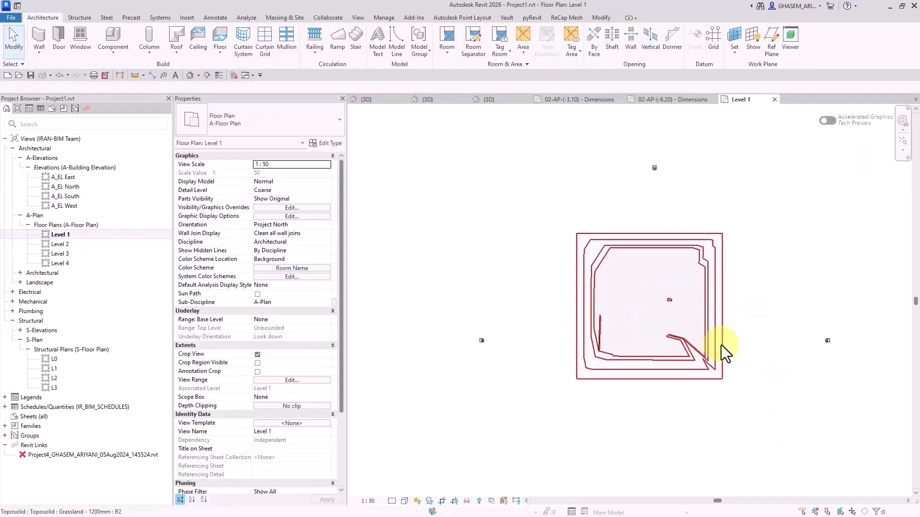
Show the Level 1 plan's crop region and pull in its left and right edges so the right edge cuts through the terrain
scroll(721, 345, up, 2)
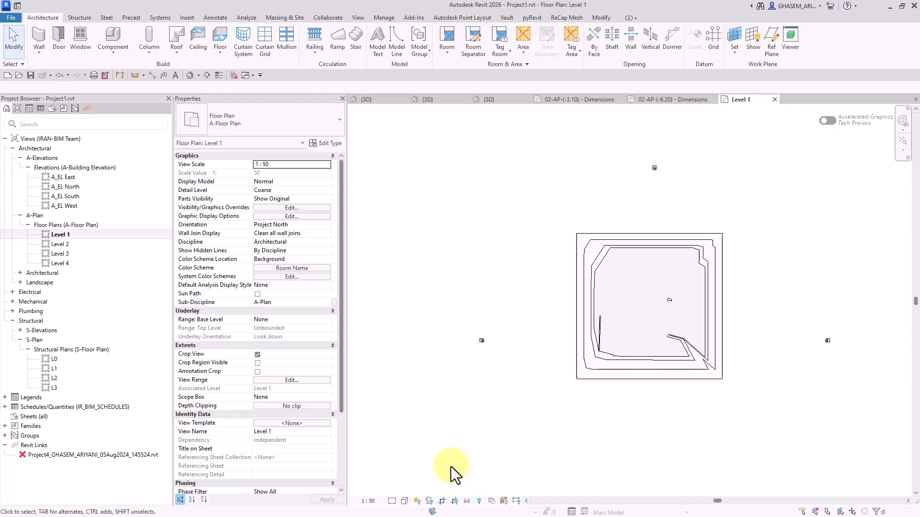
click(453, 501)
scroll(700, 336, down, 4)
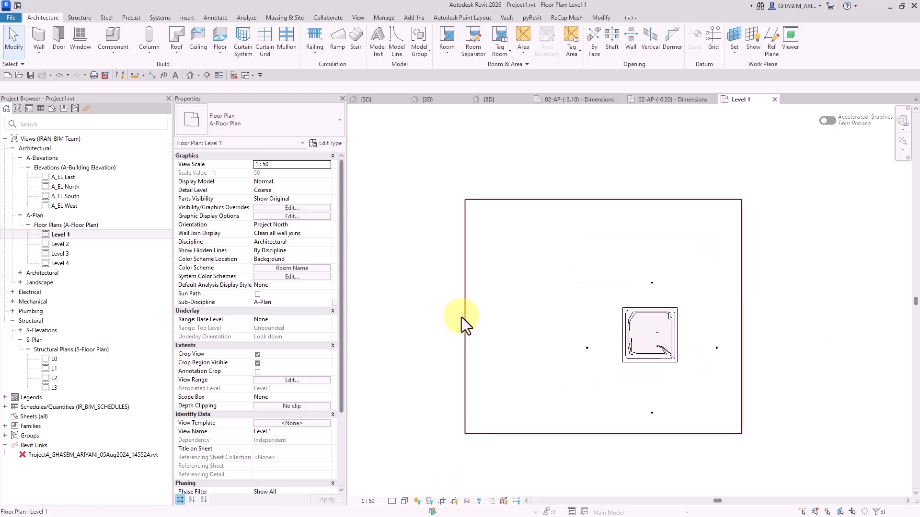
click(463, 317)
drag(464, 318, 607, 331)
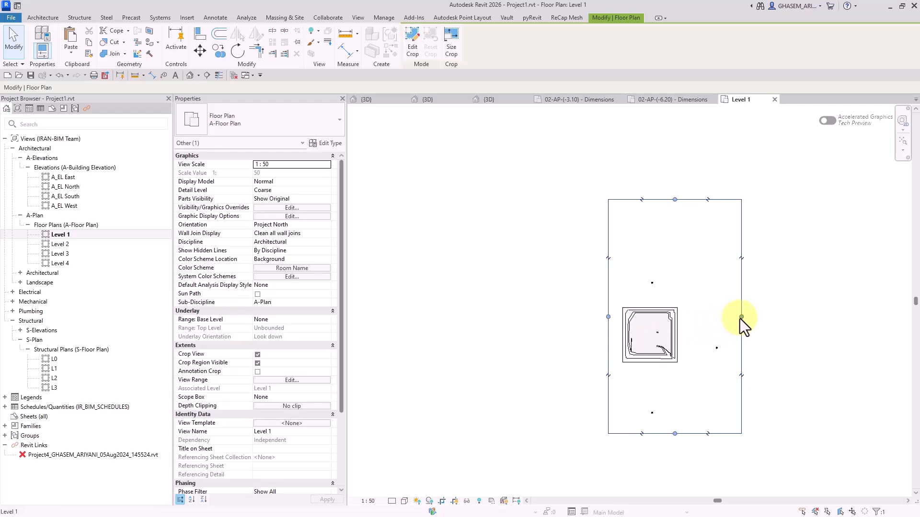
drag(741, 318, 652, 320)
key(Escape)
Switch on Accelerated Graphics in the Level 1 plan and examine how the crop region treats the terrain
click(825, 121)
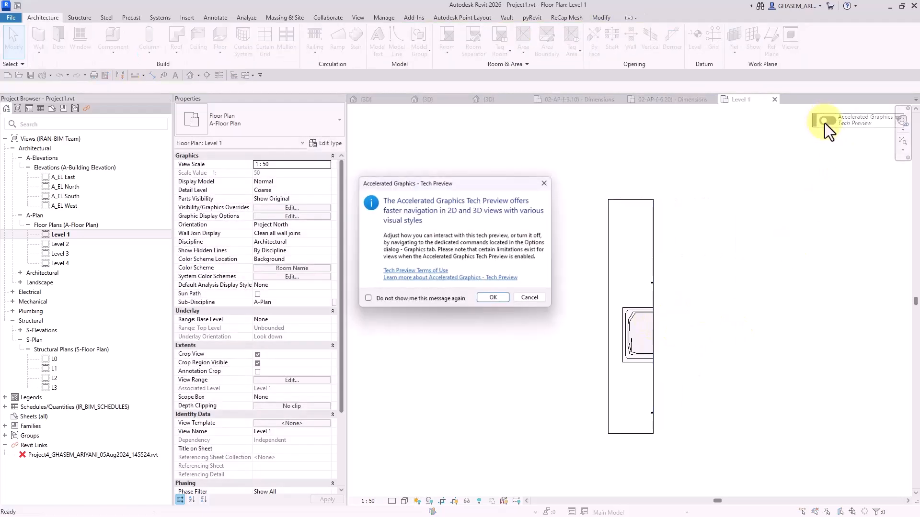
click(497, 300)
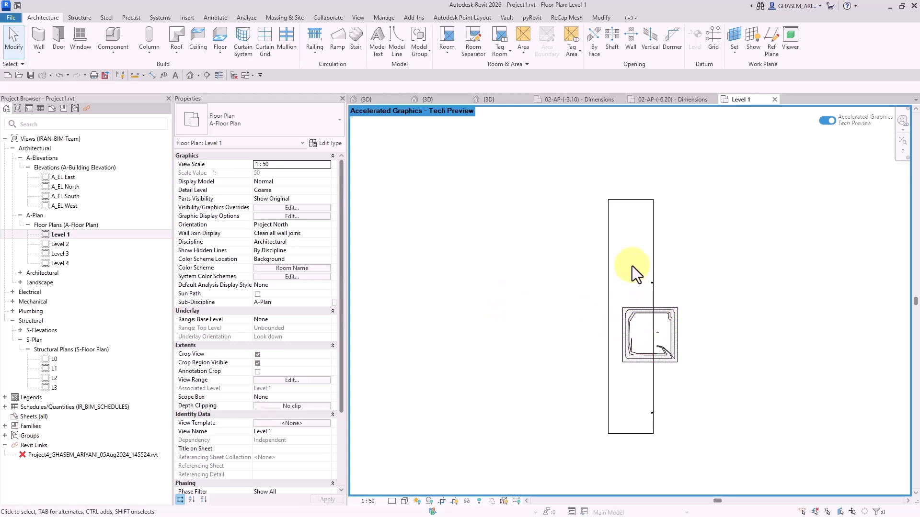
scroll(671, 316, up, 2)
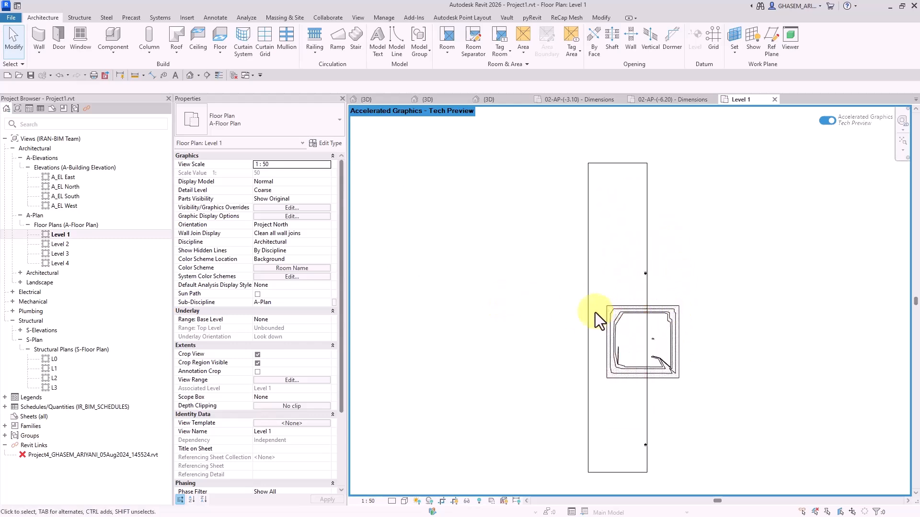
Narrow the crop region until its right edge just reaches the terrain's left side, and switch Accelerated Graphics off
click(647, 282)
drag(647, 318, 603, 260)
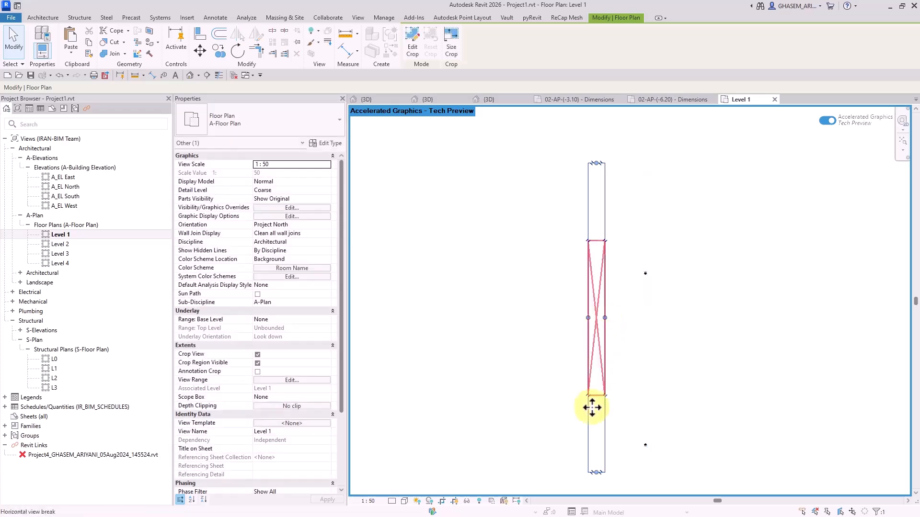
drag(604, 320, 608, 328)
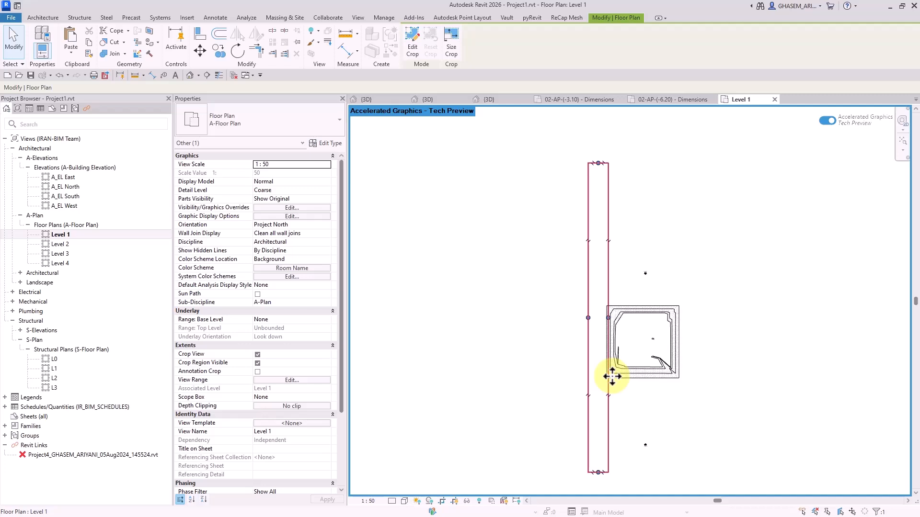
click(829, 121)
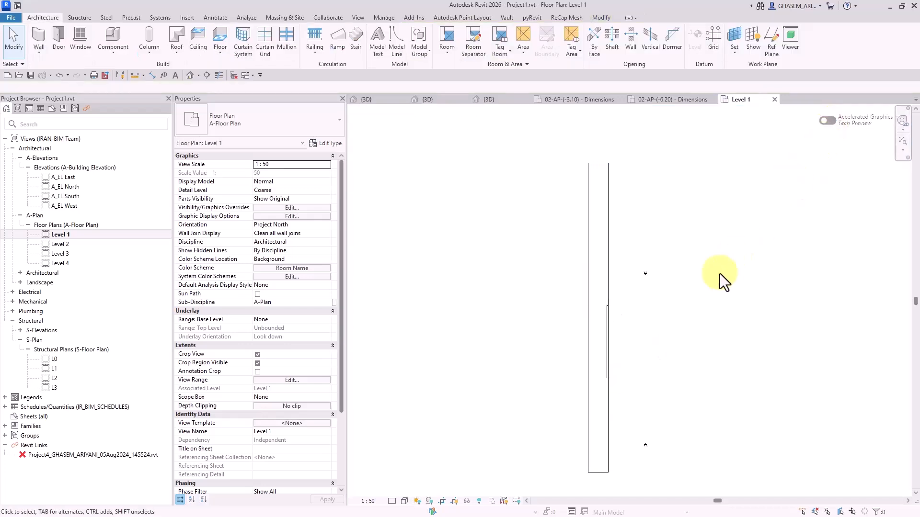
Widen the Level 1 crop region until its right edge cuts through the terrain, and compare the display with Accelerated Graphics on and off
click(608, 311)
drag(609, 318, 657, 324)
click(825, 125)
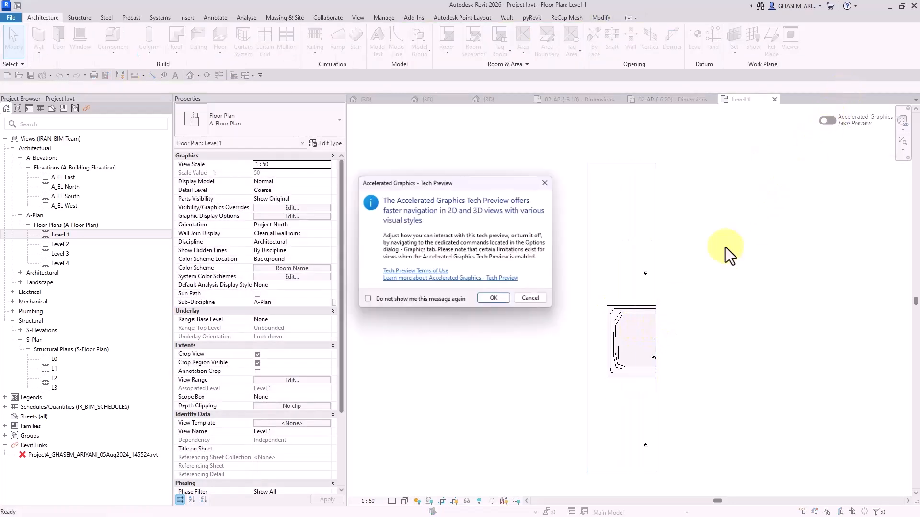
click(493, 298)
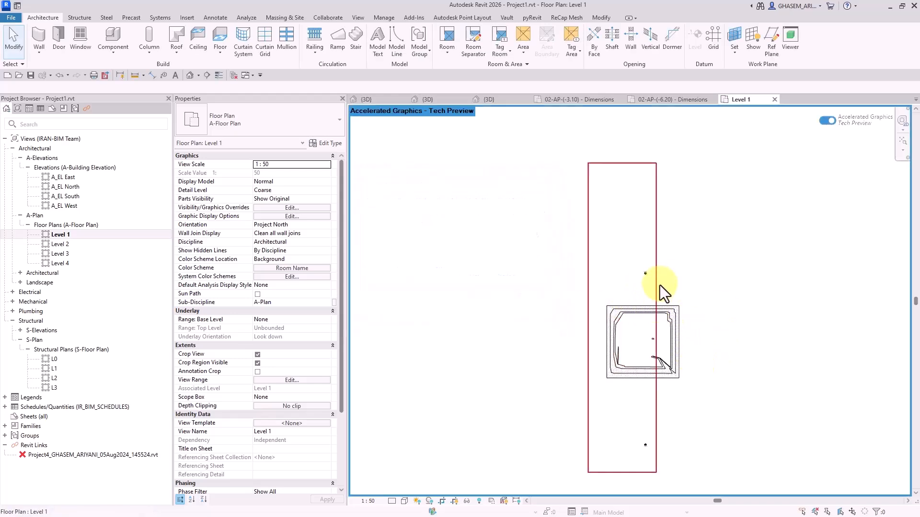
click(829, 121)
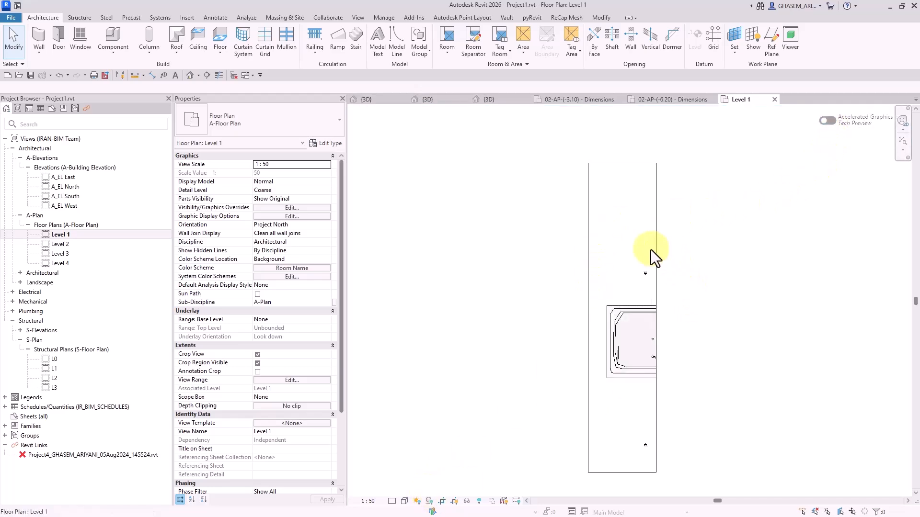
Extend the Level 1 crop region's right edge past the whole terrain and hide the crop region
click(655, 288)
drag(655, 319, 725, 325)
click(502, 414)
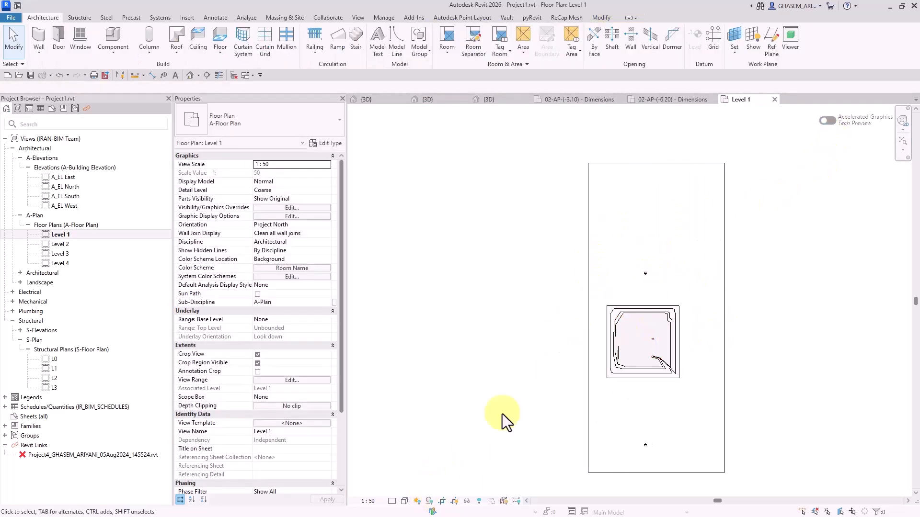
click(455, 501)
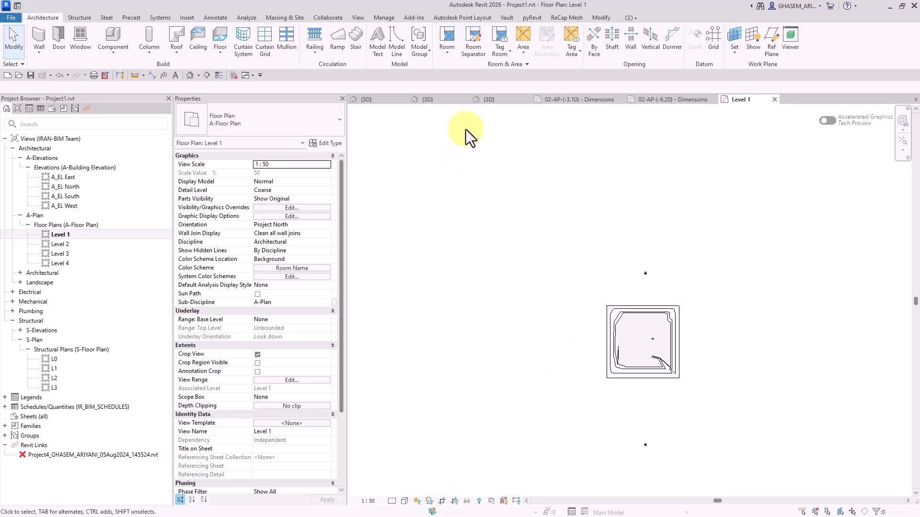
Look at the stacked walls in the 02-AP-(-3.10) - Dimensions floor plan
click(571, 100)
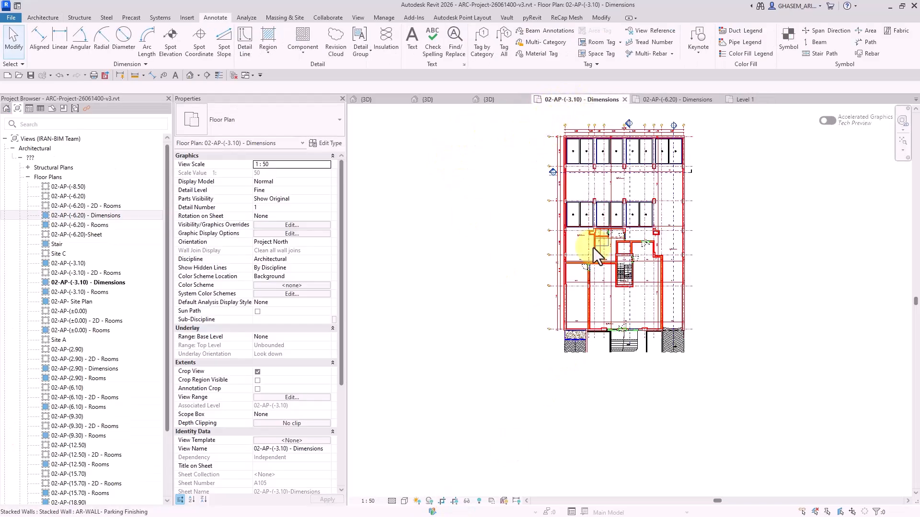
scroll(593, 248, up, 5)
scroll(590, 249, down, 2)
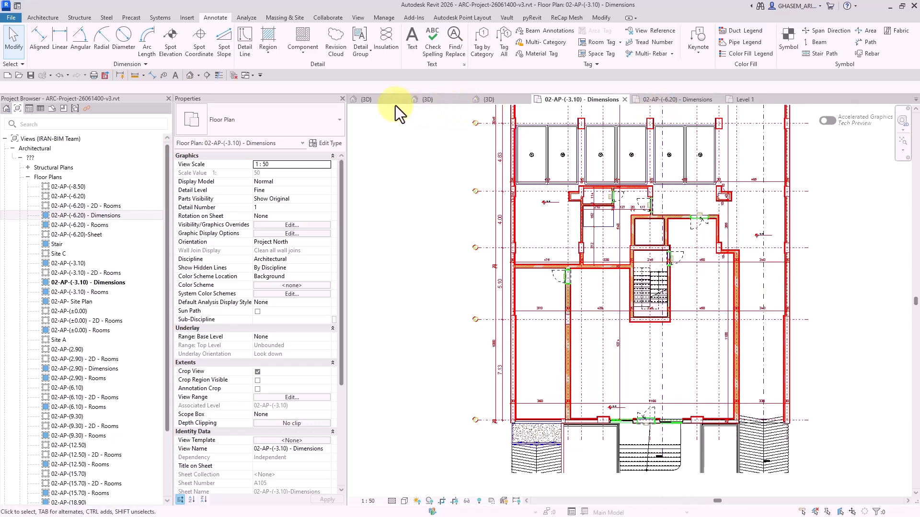
In Project1's 3D view, draw an AR-WALL- Parking Finishing stacked wall about 20000 mm long in front of the terrain
click(381, 103)
middle_drag(555, 292, 383, 223)
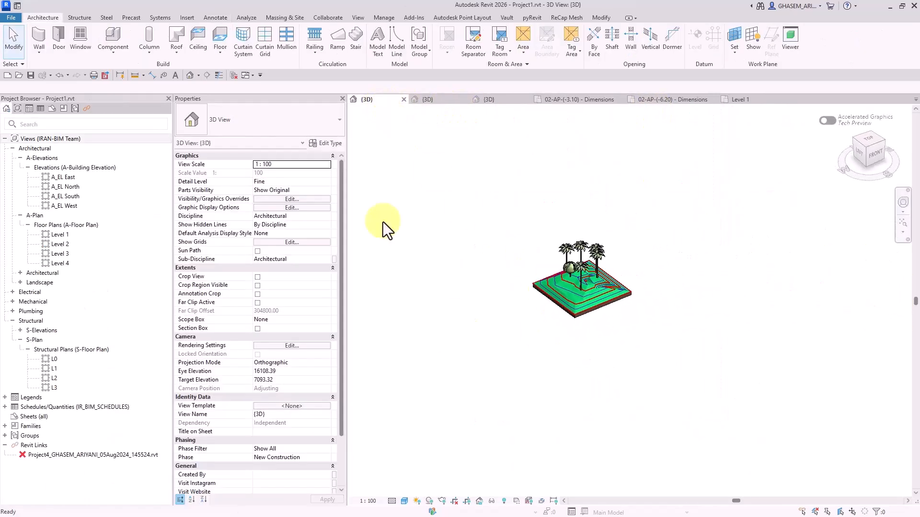
click(39, 32)
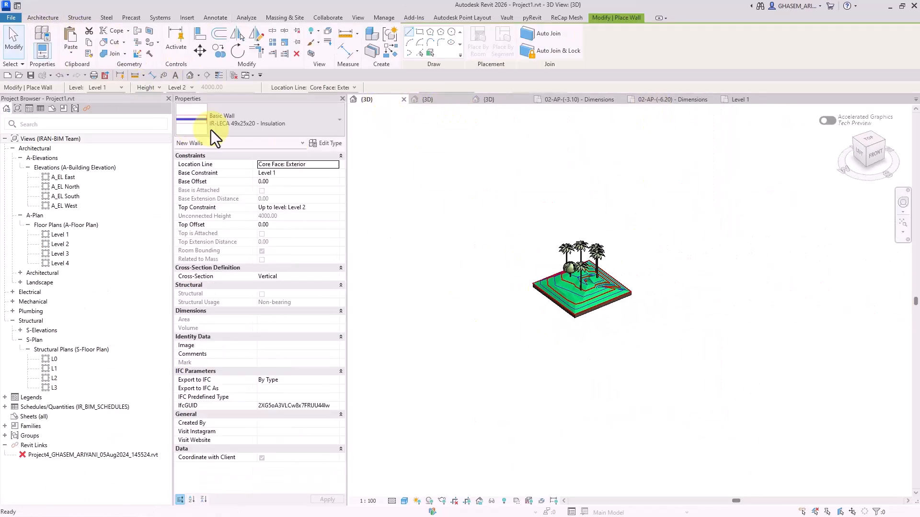
click(280, 129)
text(ST)
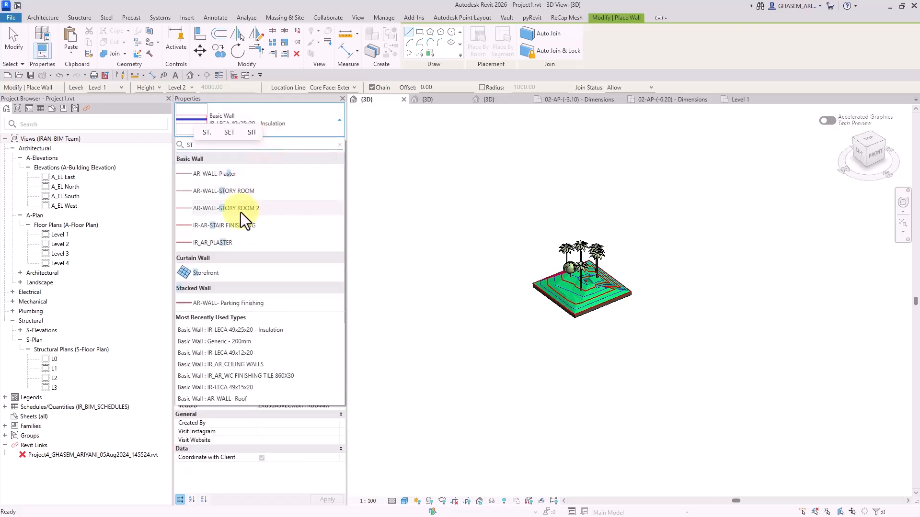
click(211, 304)
scroll(530, 345, up, 2)
click(576, 339)
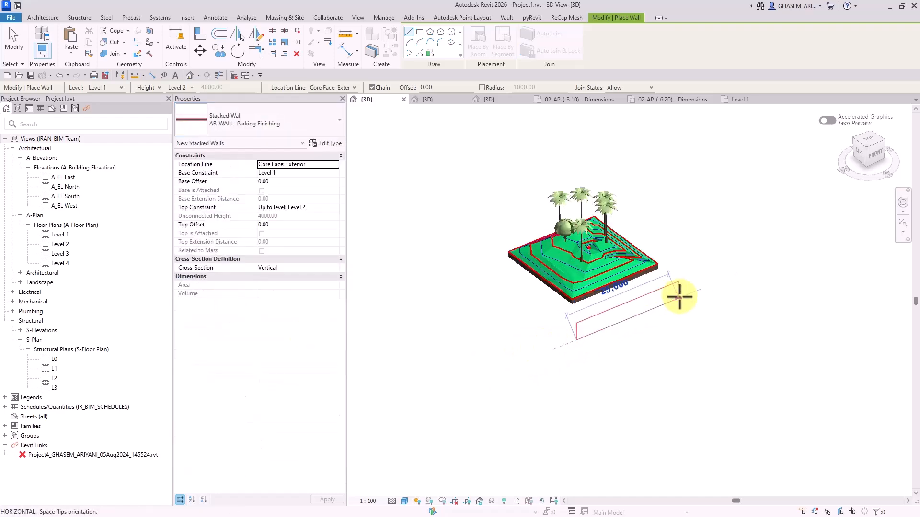
click(663, 303)
key(Escape)
key(Escape)
scroll(591, 335, up, 3)
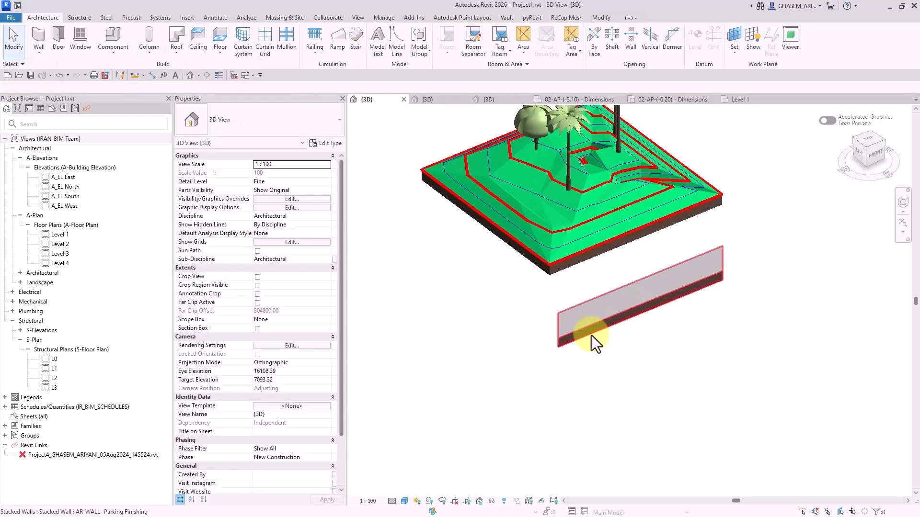
Turn on the 3D view's section box and enable Accelerated Graphics
click(591, 335)
shift+middle_drag(642, 316, 501, 365)
click(501, 365)
scroll(501, 365, down, 2)
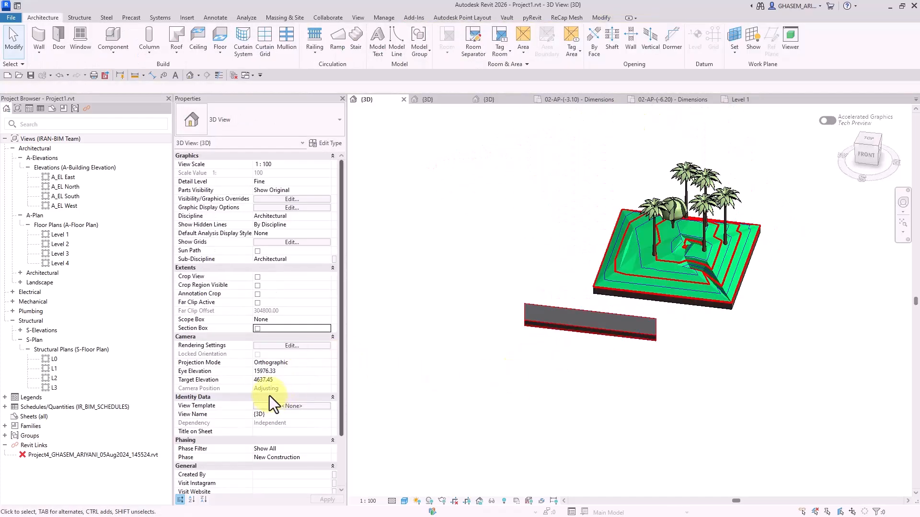
click(257, 329)
click(828, 120)
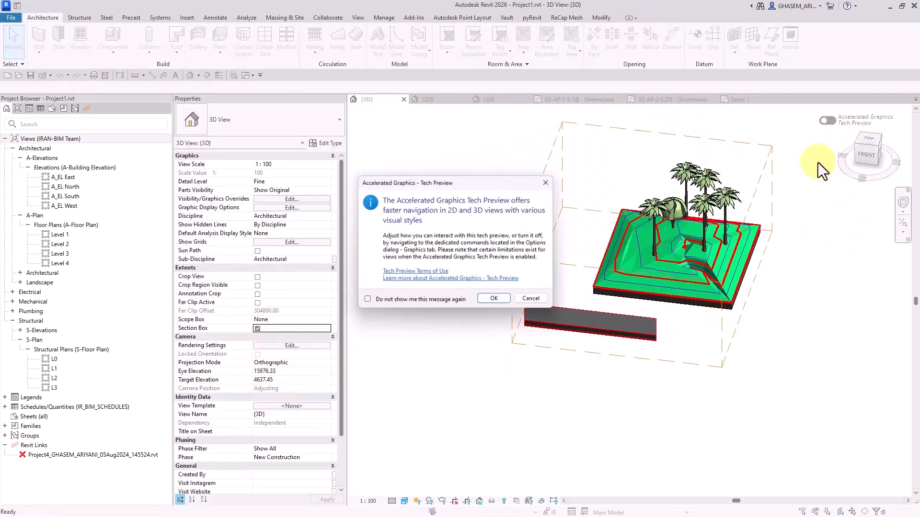
click(496, 298)
Pull the section box's right face inward through the terrain and stacked wall, and examine how the wall's lower part is cut
click(723, 351)
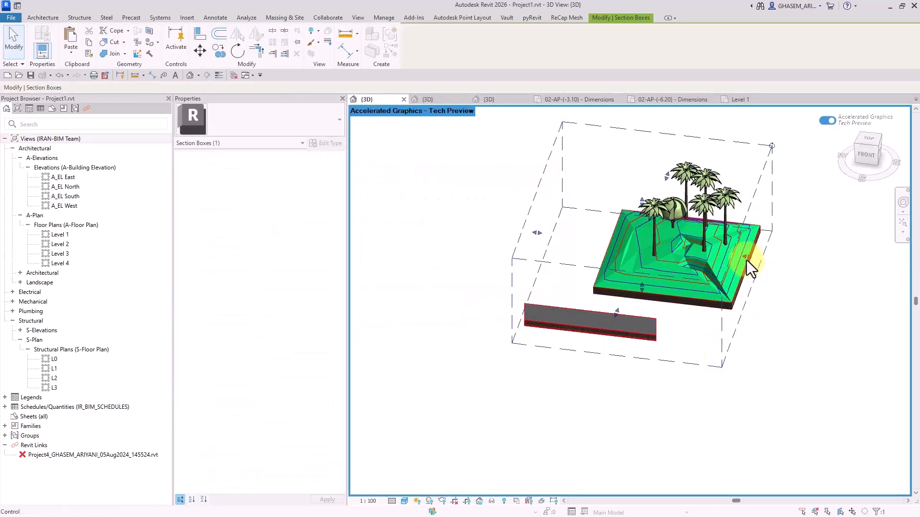
drag(746, 258, 665, 266)
shift+middle_drag(663, 343, 556, 322)
scroll(556, 321, up, 2)
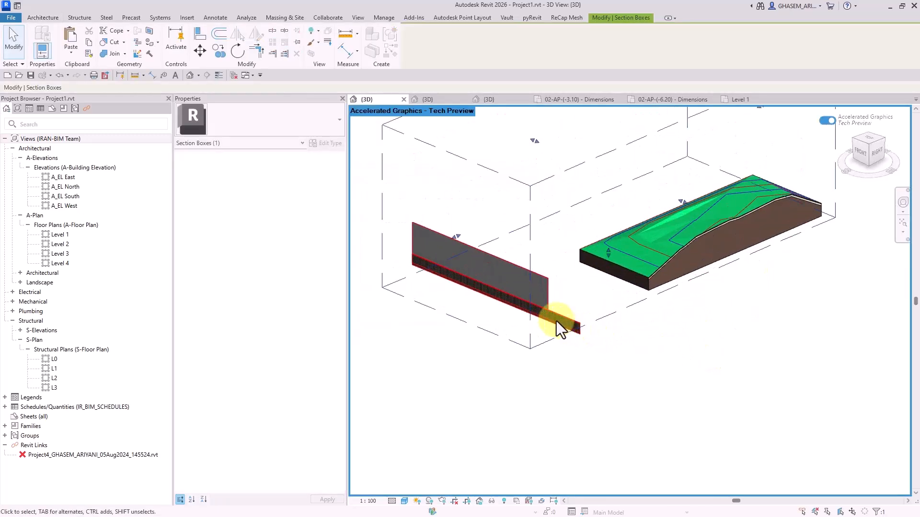
scroll(544, 322, up, 4)
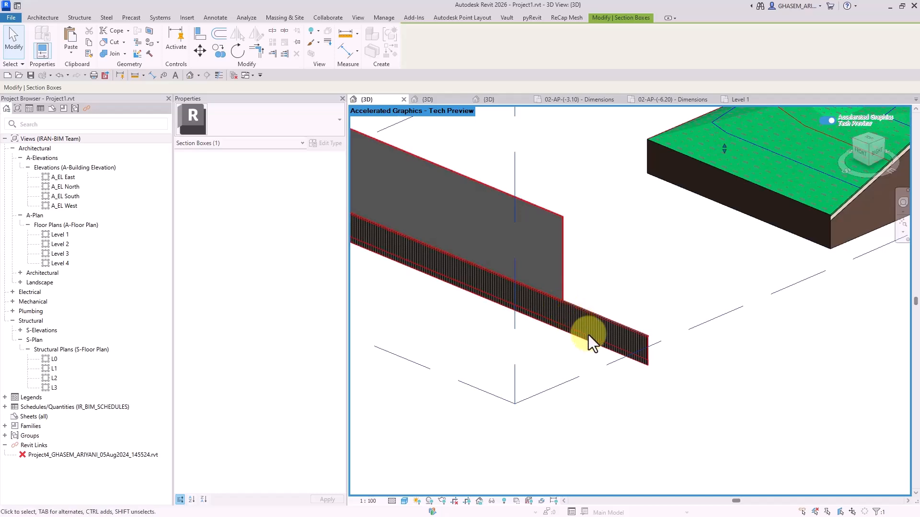
scroll(589, 335, down, 4)
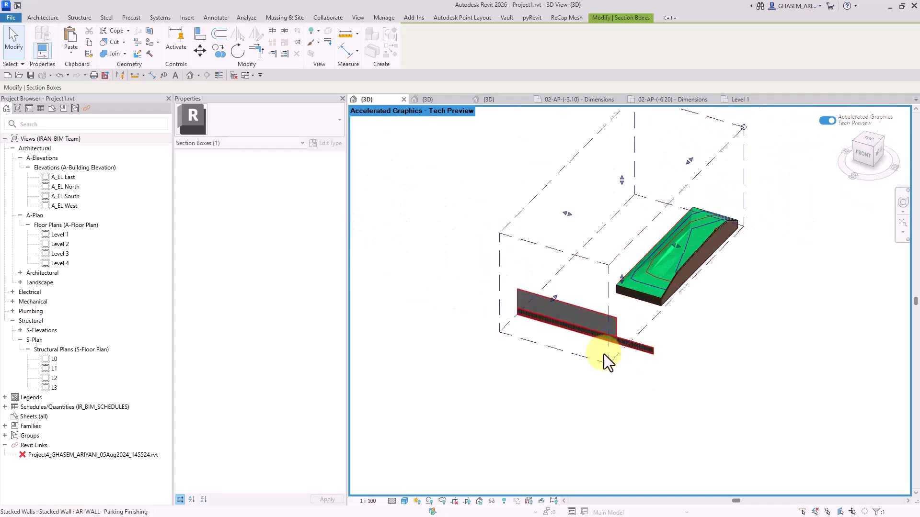
Switch off Accelerated Graphics in the 3D view and turn off its section box
shift+middle_drag(605, 357, 577, 293)
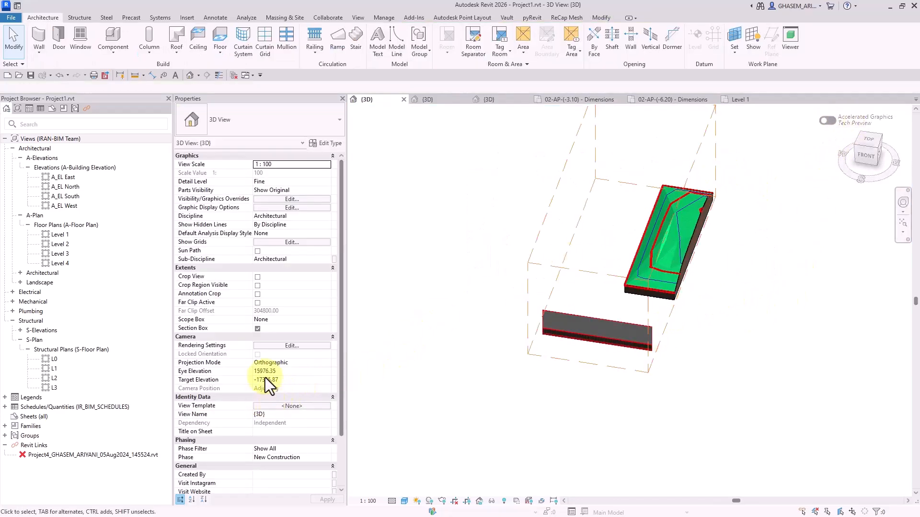
click(257, 329)
shift+middle_drag(616, 421, 658, 373)
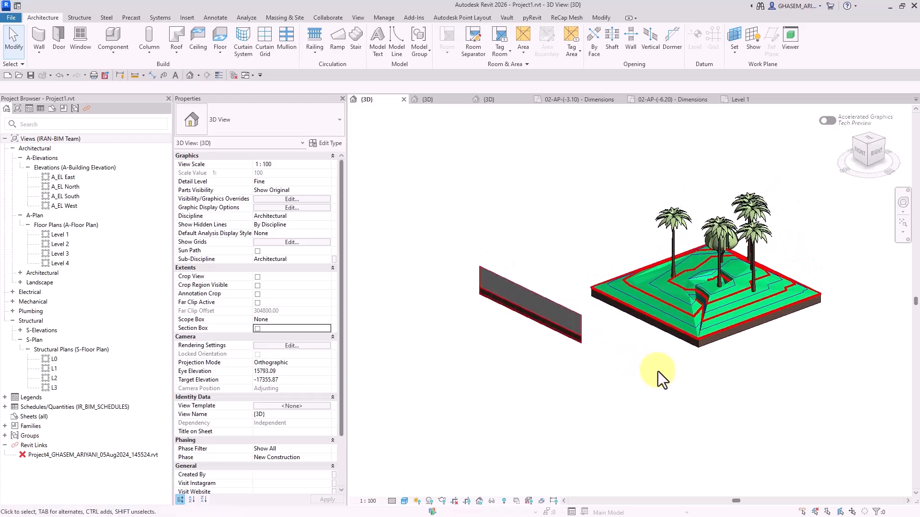
scroll(658, 373, down, 2)
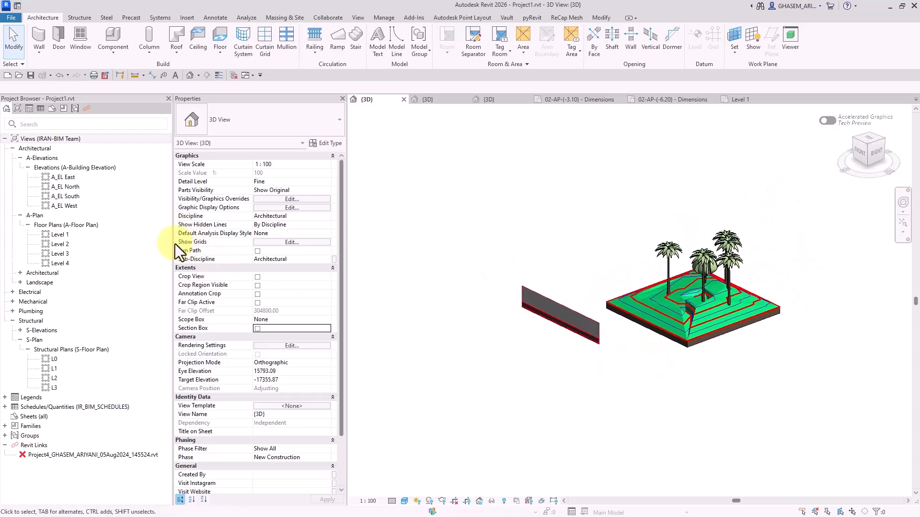
Delete the imported 2-TOB-2.8.dwg drawing from the Level 2 floor plan
double_click(62, 238)
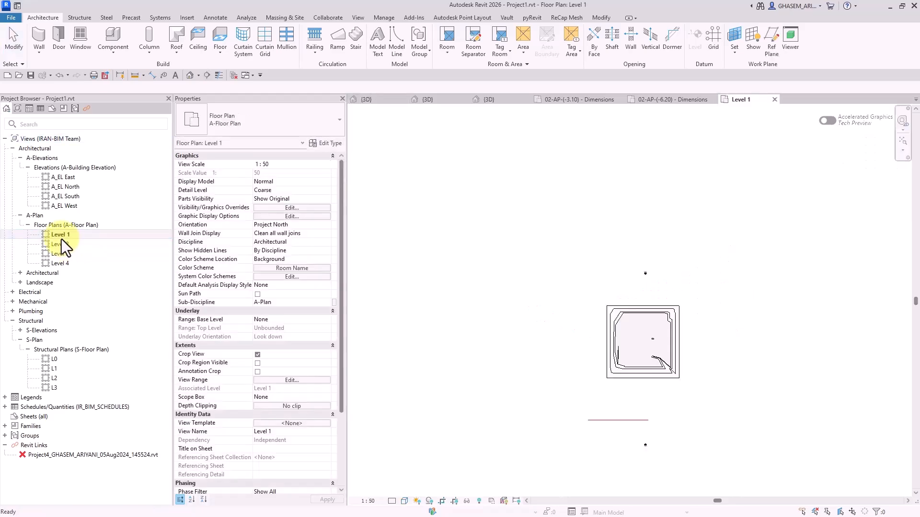
double_click(60, 244)
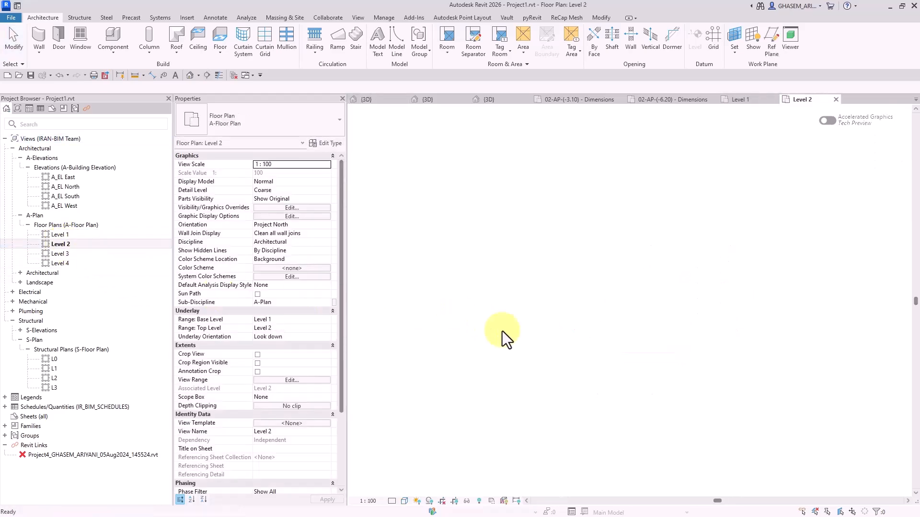
click(718, 271)
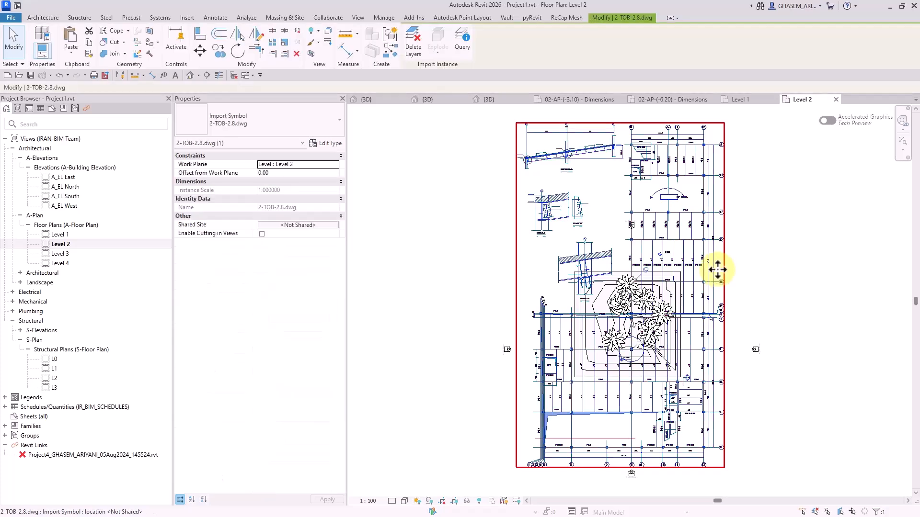
key(Delete)
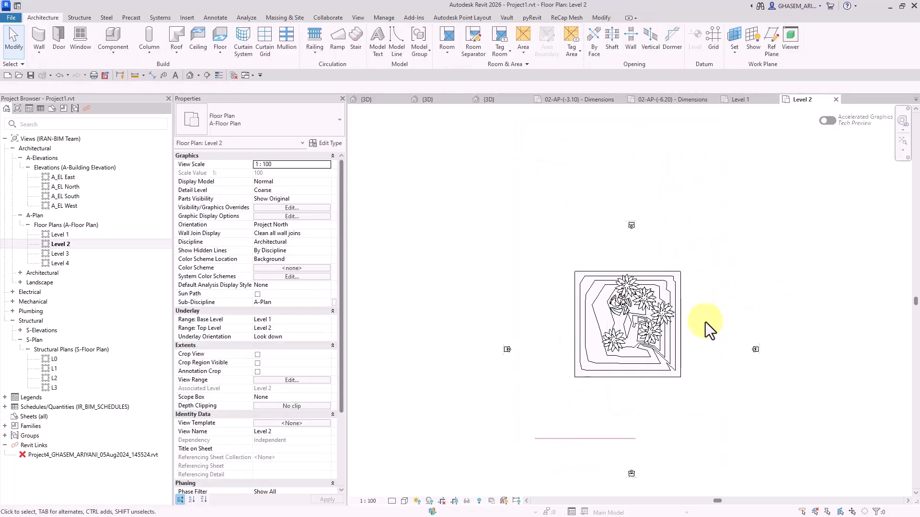
Move the stacked wall in the Level 2 plan closer to the terrain, just below its lower edge
middle_drag(714, 324, 726, 262)
scroll(594, 380, up, 2)
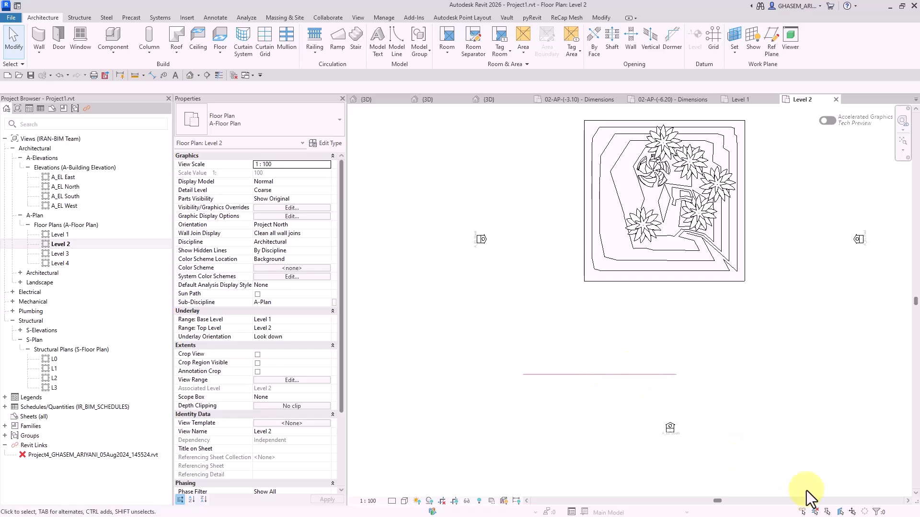
drag(613, 374, 682, 315)
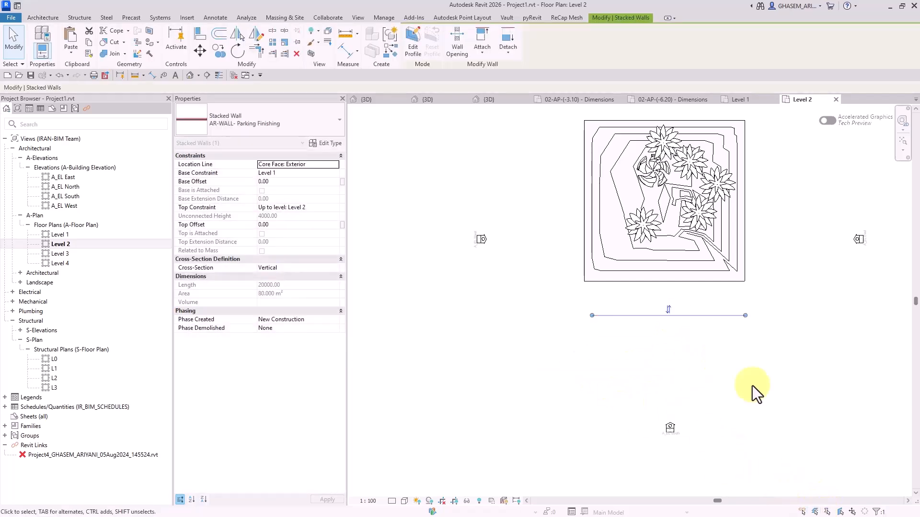
click(753, 386)
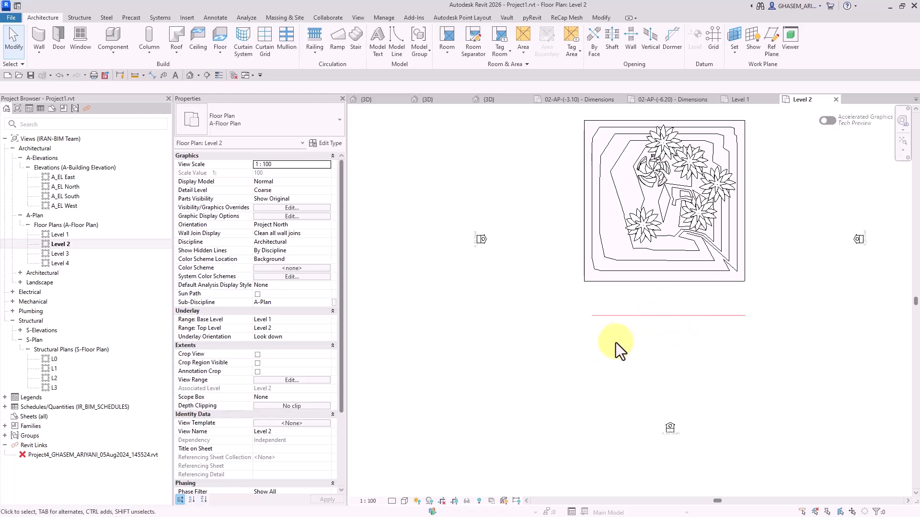
Examine how the stacked wall displays in the Level 2 plan with Accelerated Graphics on, and switch the preview off
middle_drag(722, 342, 675, 378)
click(834, 122)
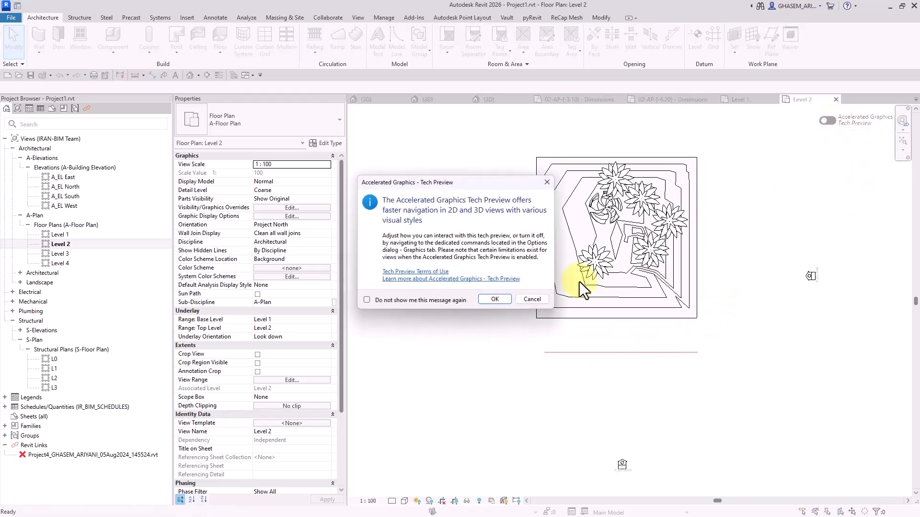
click(494, 300)
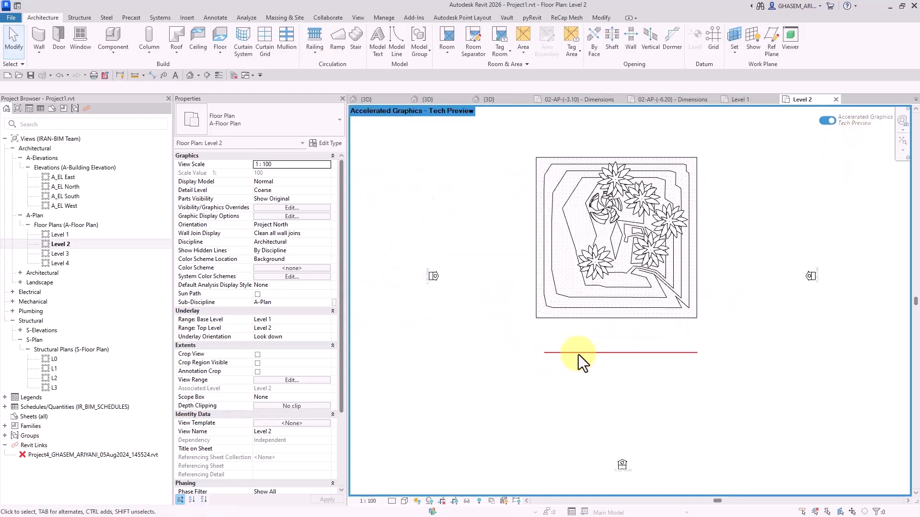
scroll(580, 361, up, 3)
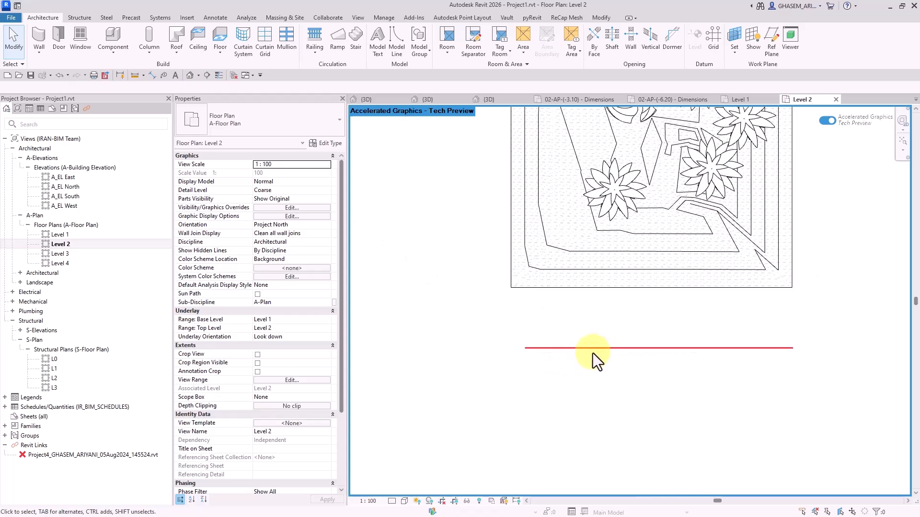
scroll(547, 353, up, 5)
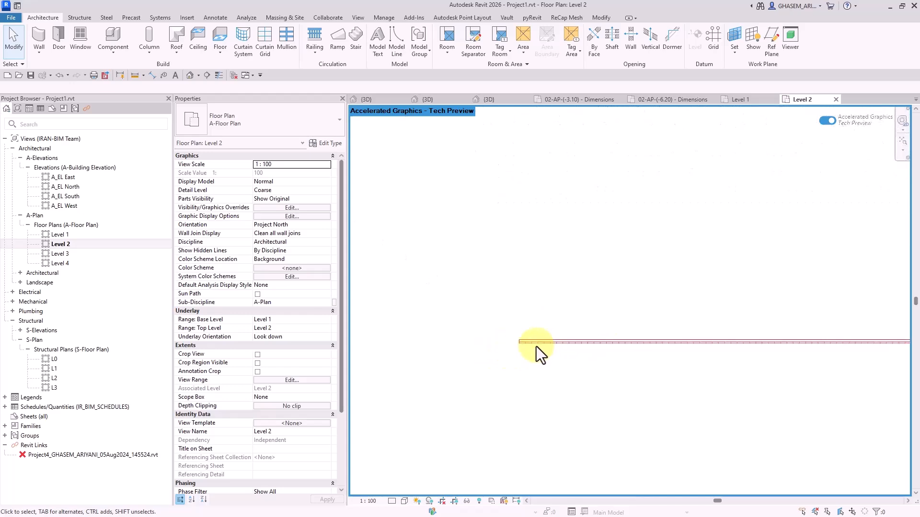
scroll(522, 352, down, 5)
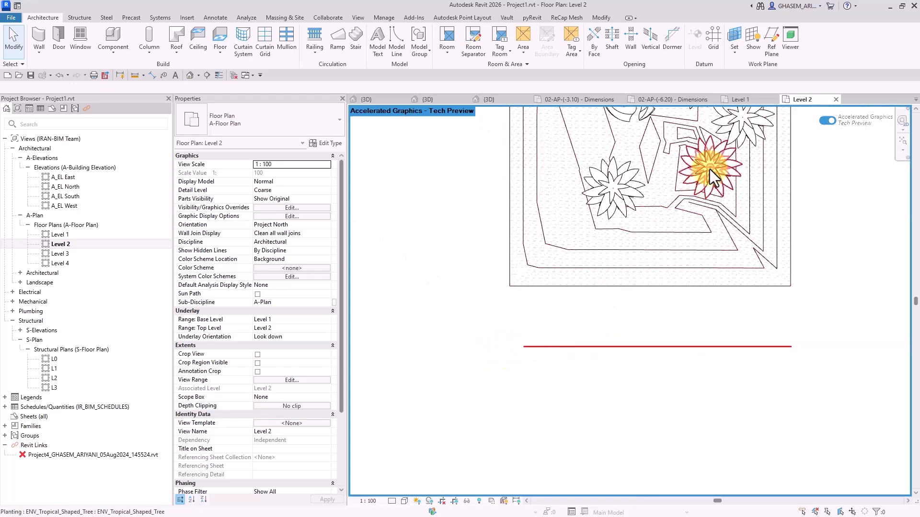
click(828, 121)
scroll(516, 350, up, 5)
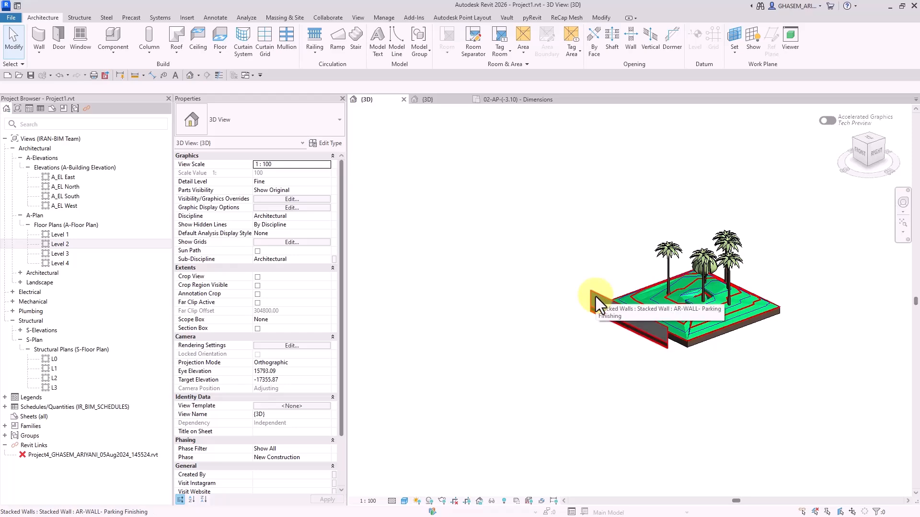
middle_drag(677, 190, 654, 209)
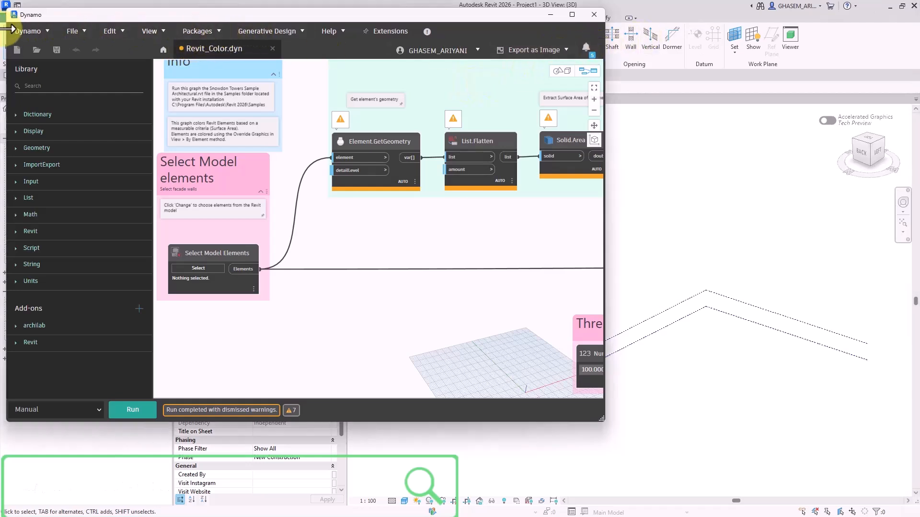
Check the Dynamo version in the About Dynamo information and close it
click(36, 31)
click(30, 48)
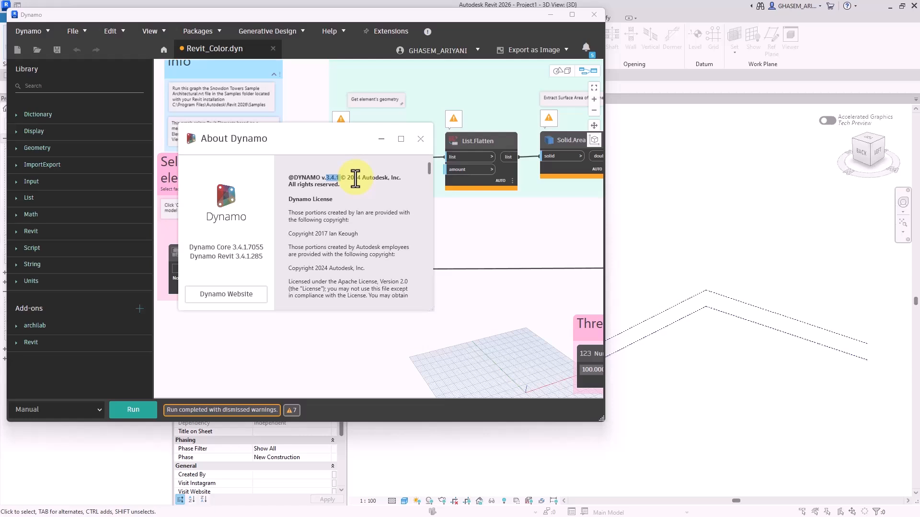
click(355, 178)
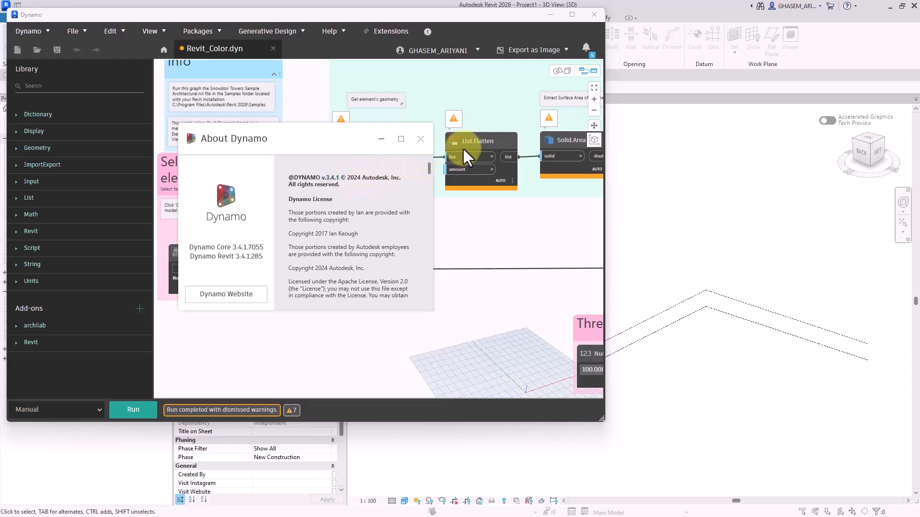
click(426, 140)
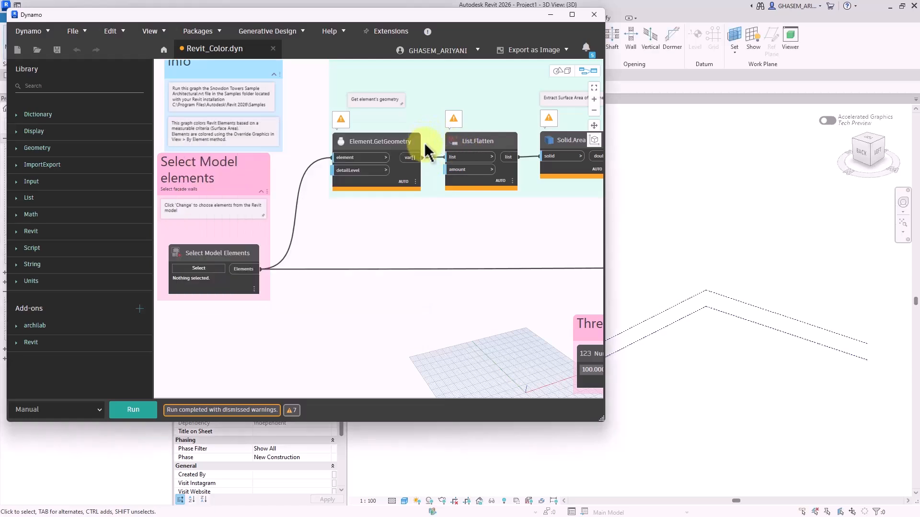
Maximize the Dynamo window, show the TuneUp extension and slightly narrow its pane
click(573, 15)
scroll(457, 162, down, 3)
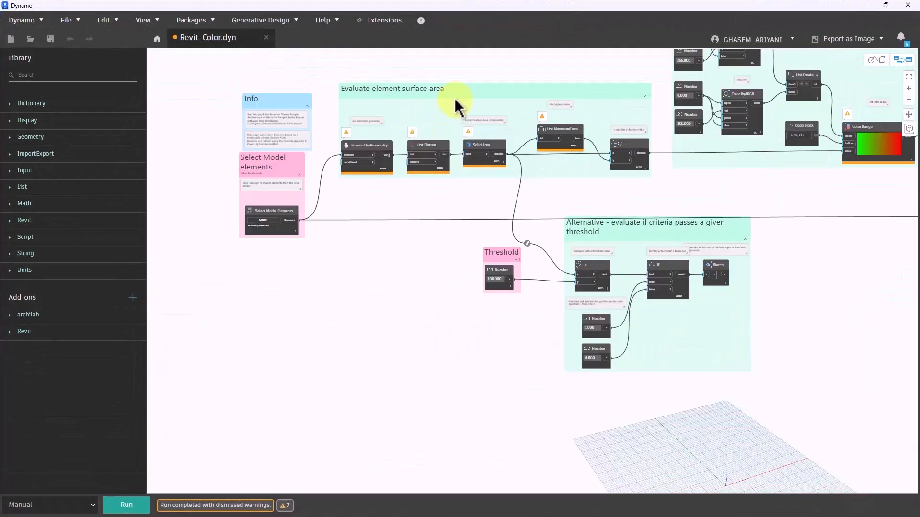
click(390, 20)
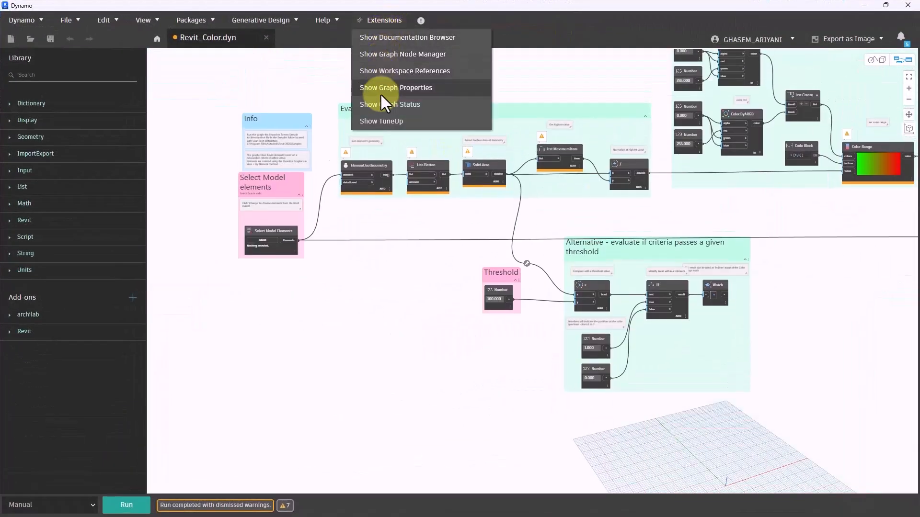
click(384, 122)
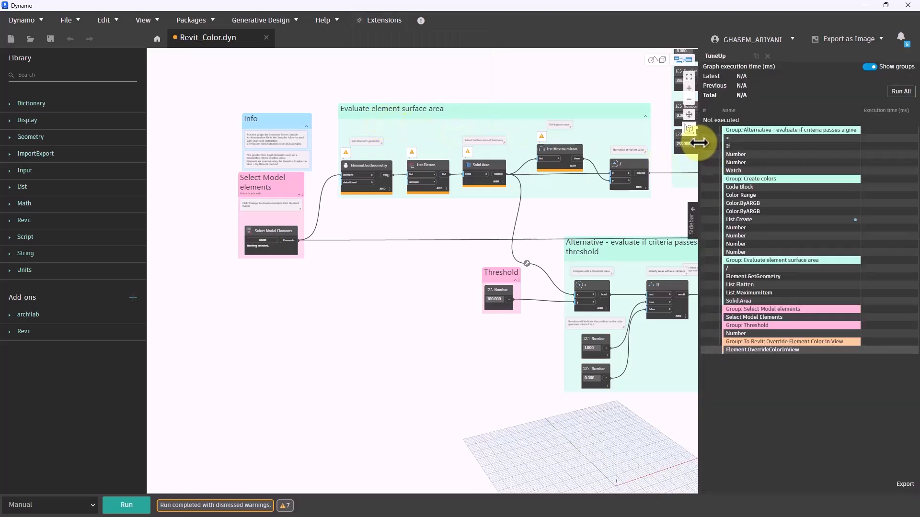
mouse_move(699, 143)
mouse_down()
mouse_move(731, 140)
mouse_move(717, 144)
mouse_up()
Move the List.MaximumItem node and its note downward within the Evaluate element surface area group
scroll(391, 201, up, 5)
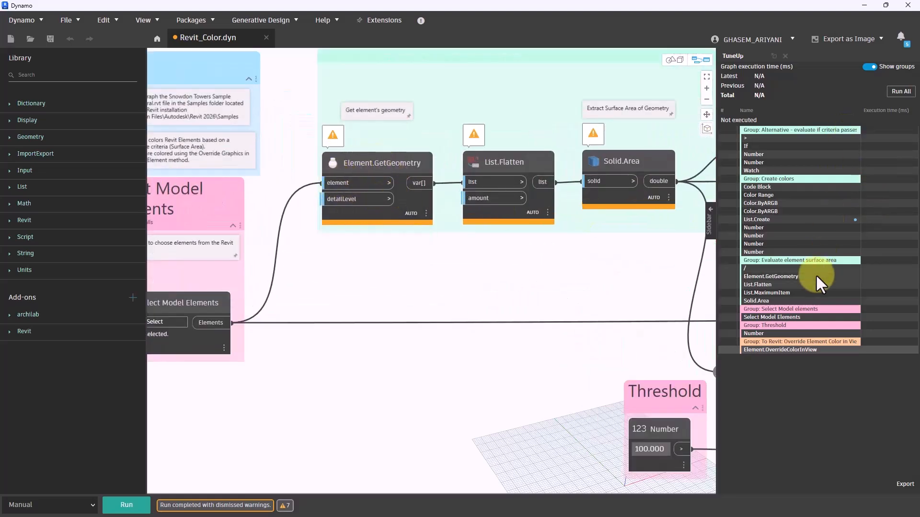
scroll(668, 264, down, 4)
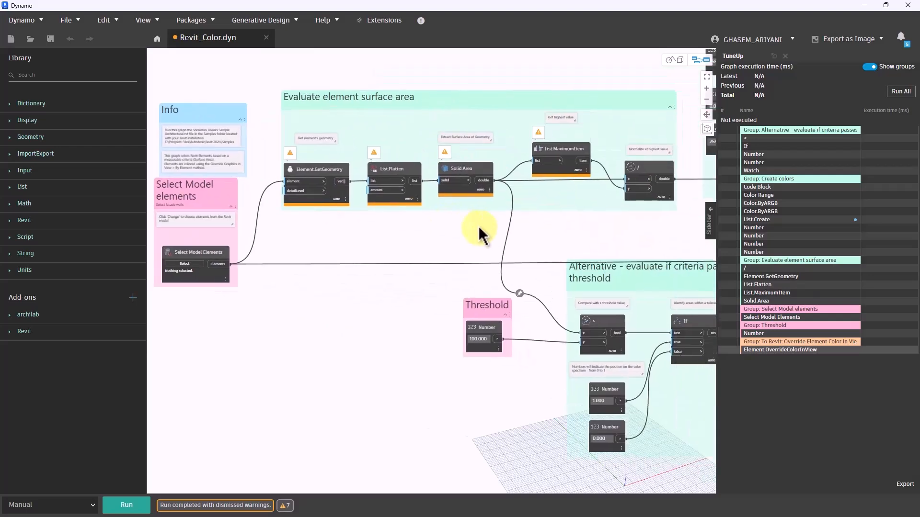
scroll(542, 169, up, 2)
scroll(557, 162, up, 1)
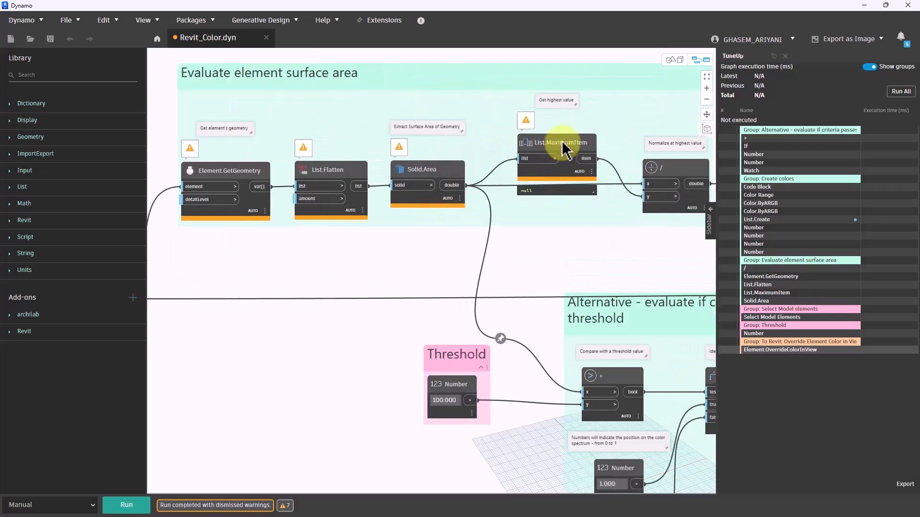
drag(561, 140, 586, 211)
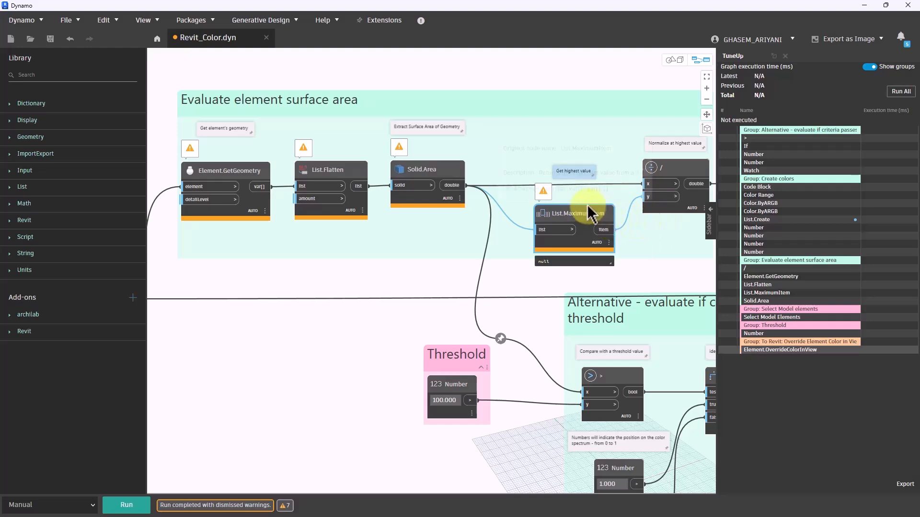
Look over the whole graph, the notification options and the list of Revit sample graphs supplied with Dynamo
scroll(551, 182, down, 5)
click(421, 20)
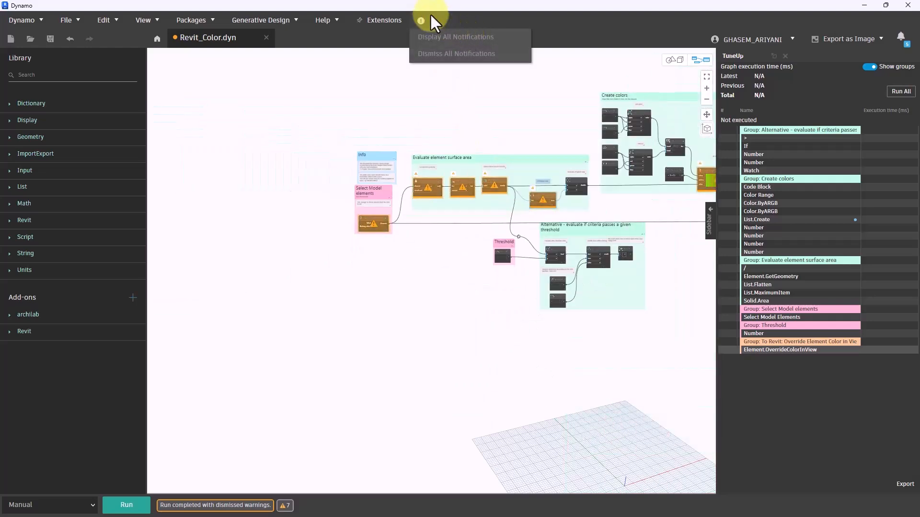
click(447, 128)
middle_drag(516, 142, 407, 146)
click(331, 19)
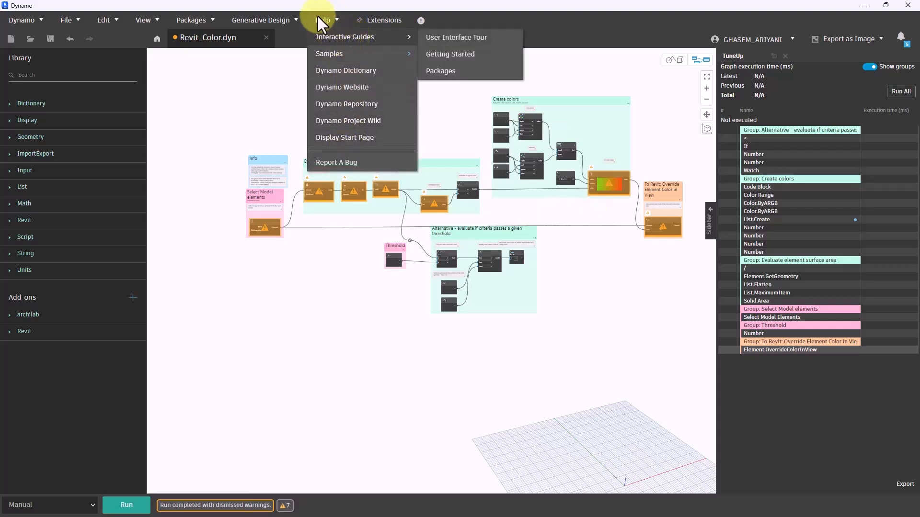
mouse_move(403, 50)
mouse_move(457, 123)
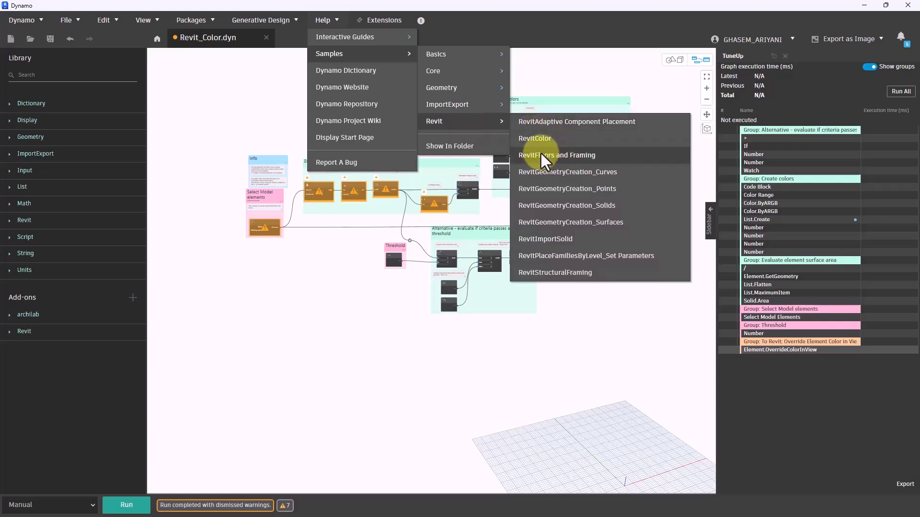
click(221, 97)
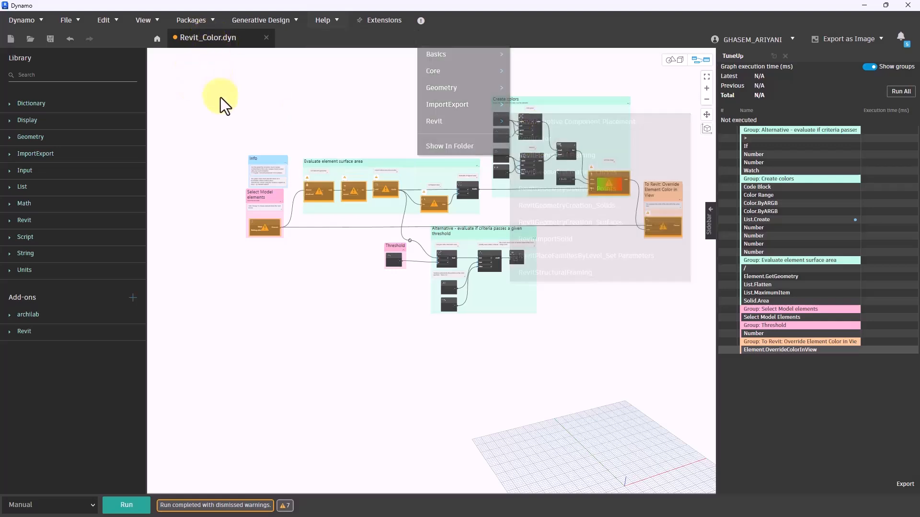
Restore the Dynamo window to a smaller size and draw a chain of four IR-LECA 49x25x20 - Insulation walls in the 3D view
drag(305, 4, 379, 240)
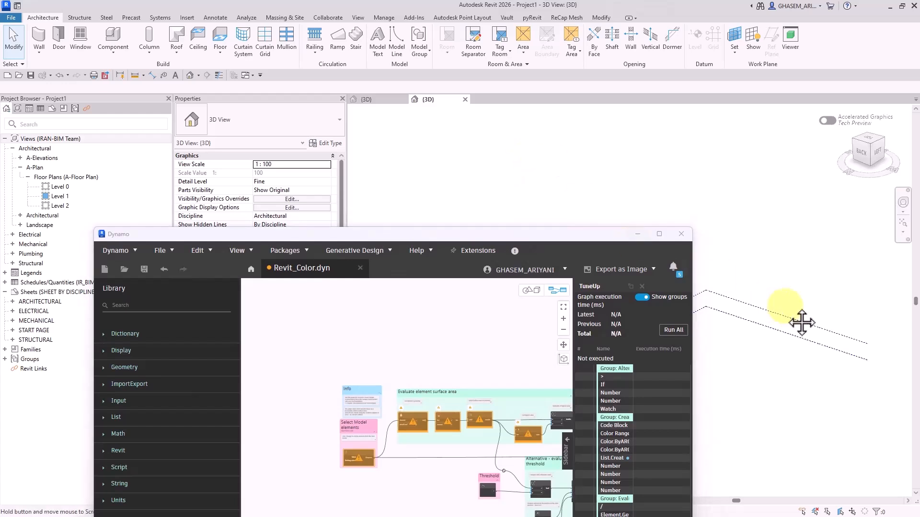
click(42, 37)
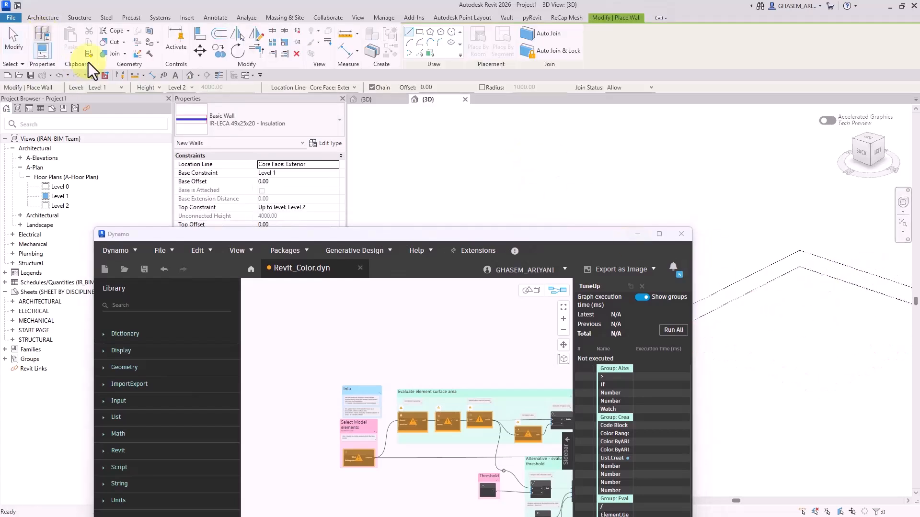
click(751, 293)
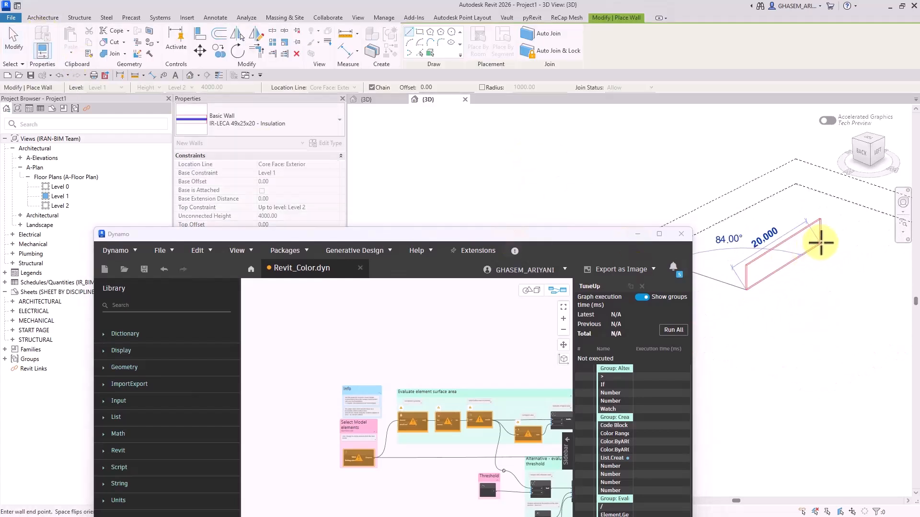
click(818, 243)
click(832, 305)
click(863, 321)
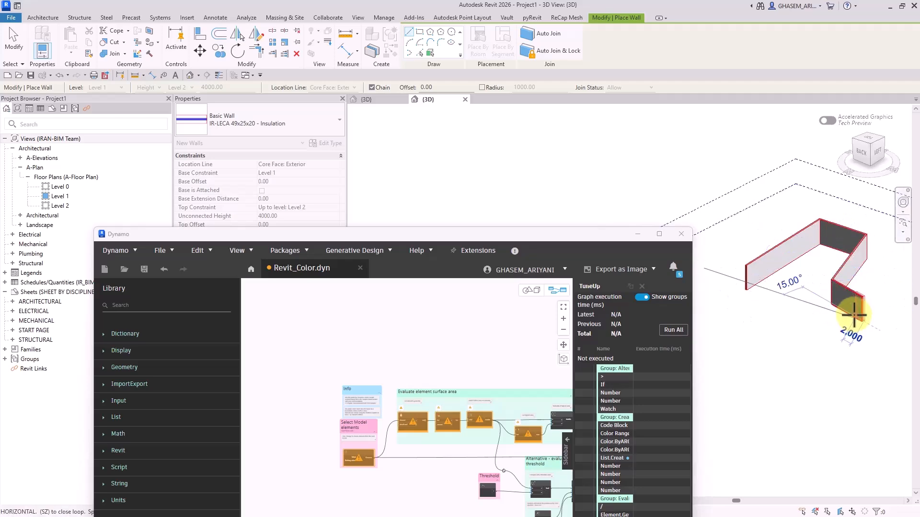
key(Escape)
key(Escape)
Raise the tops of the first three new walls to different heights, making the first wall the tallest
click(788, 257)
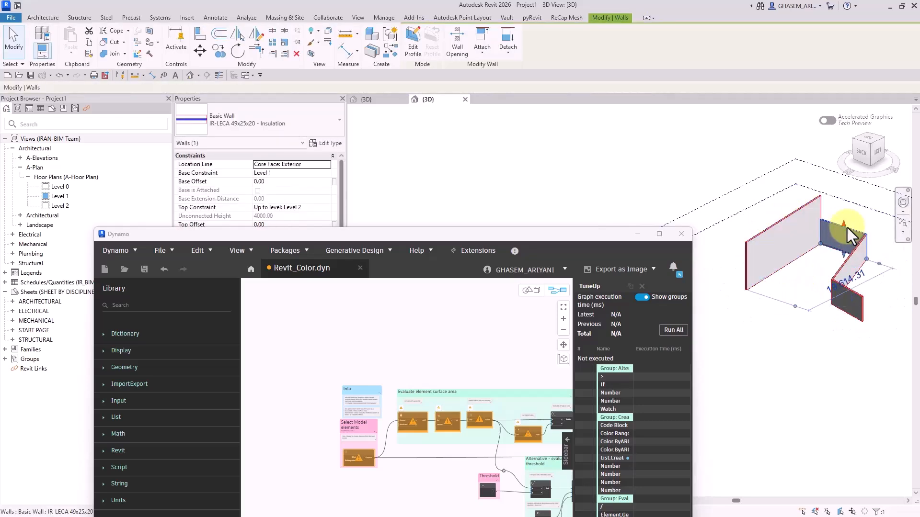
click(858, 252)
click(800, 312)
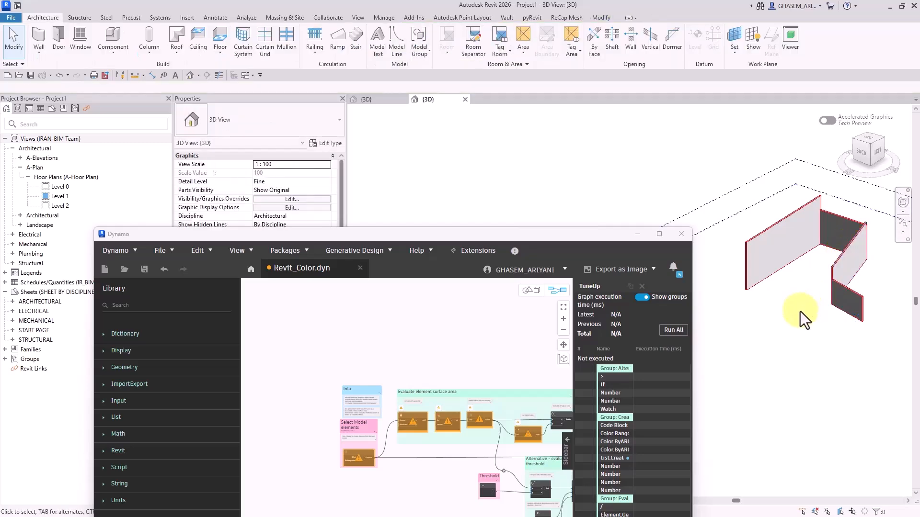
Assign the four new walls to the Select Model Elements node and run the Revit_Color graph
drag(493, 235, 455, 8)
scroll(336, 213, up, 5)
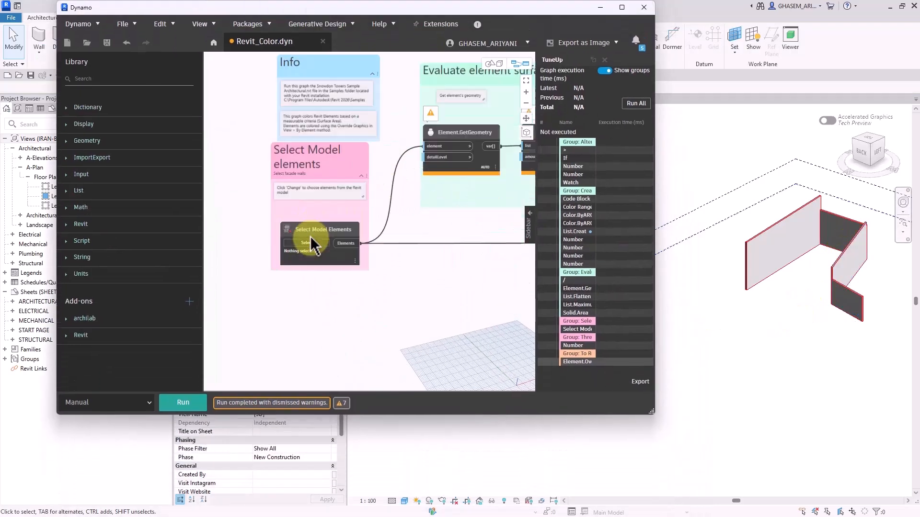
click(305, 245)
drag(700, 171, 855, 377)
click(184, 403)
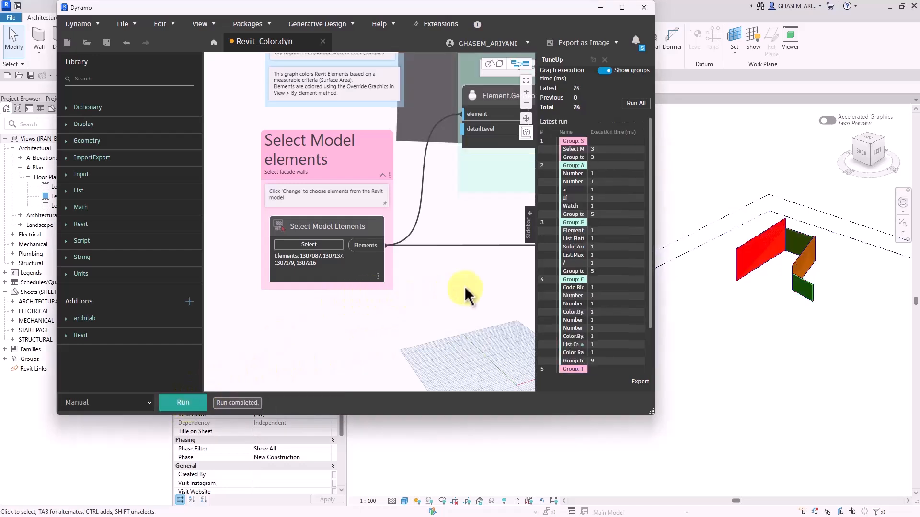
Widen the TuneUp pane and examine the execution times of the node groups against the graph
drag(535, 269, 473, 269)
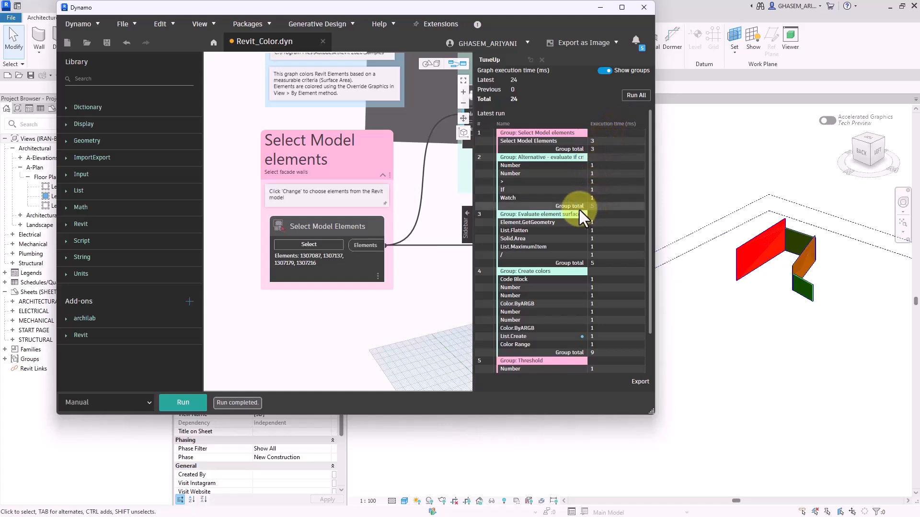
scroll(585, 253, down, 2)
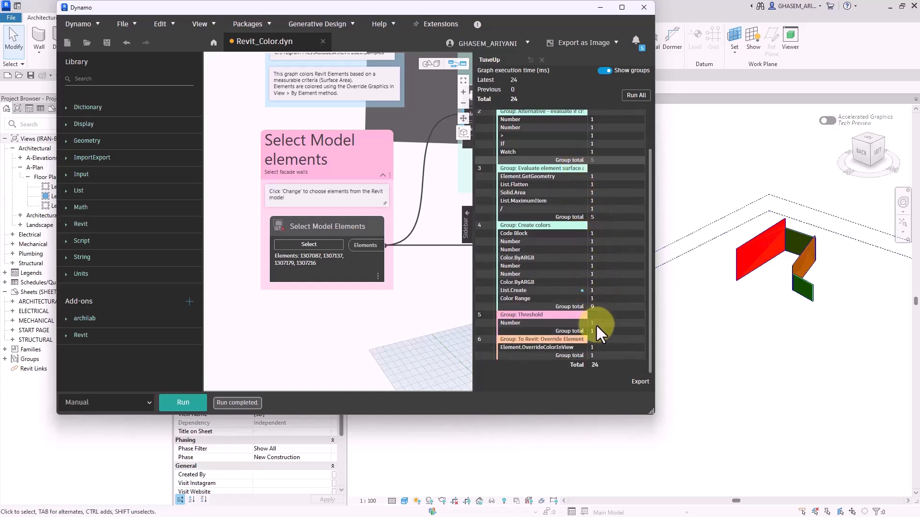
scroll(598, 230, up, 3)
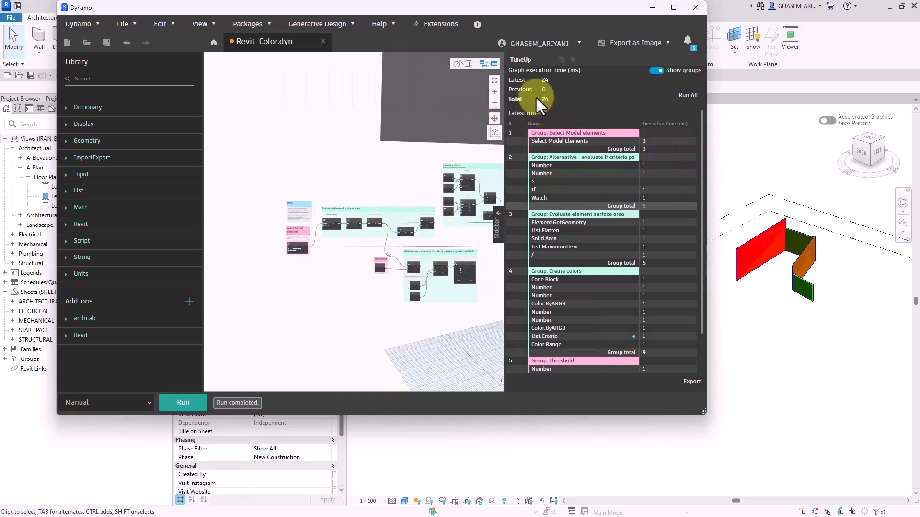
scroll(400, 236, up, 6)
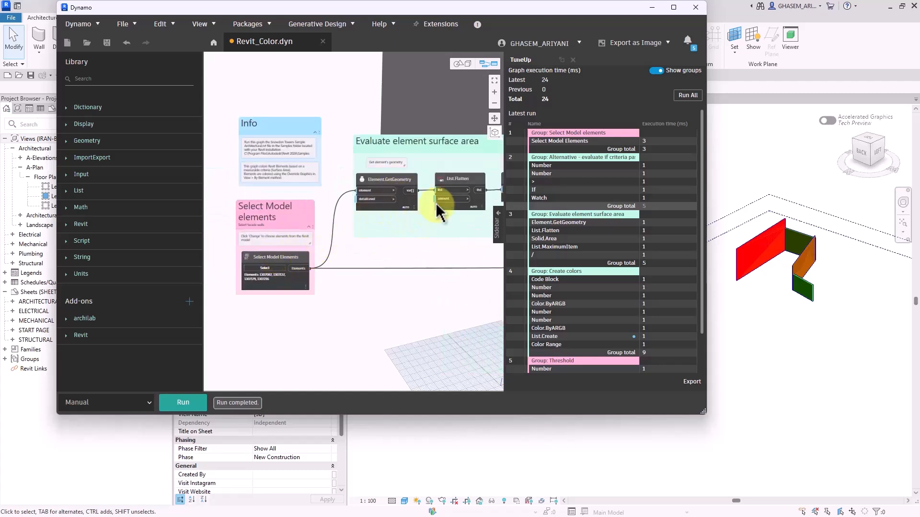
middle_drag(415, 250, 396, 245)
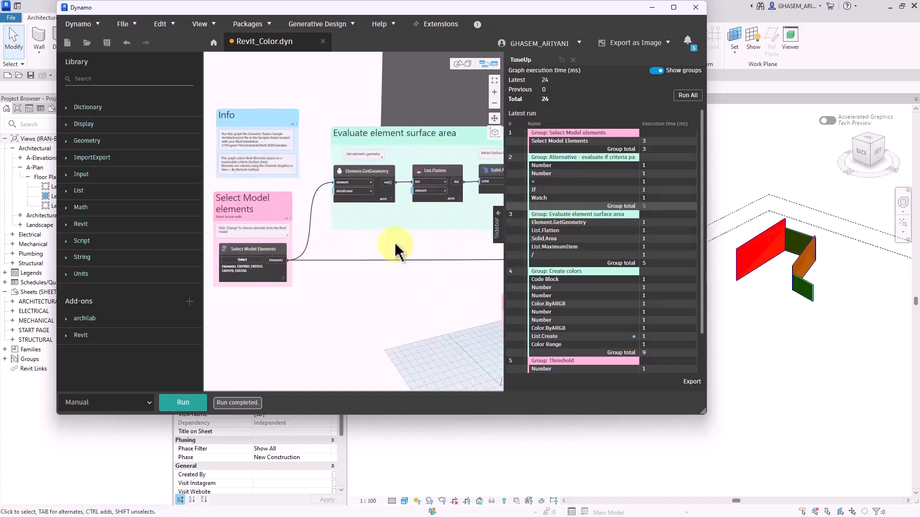
middle_drag(439, 223, 372, 227)
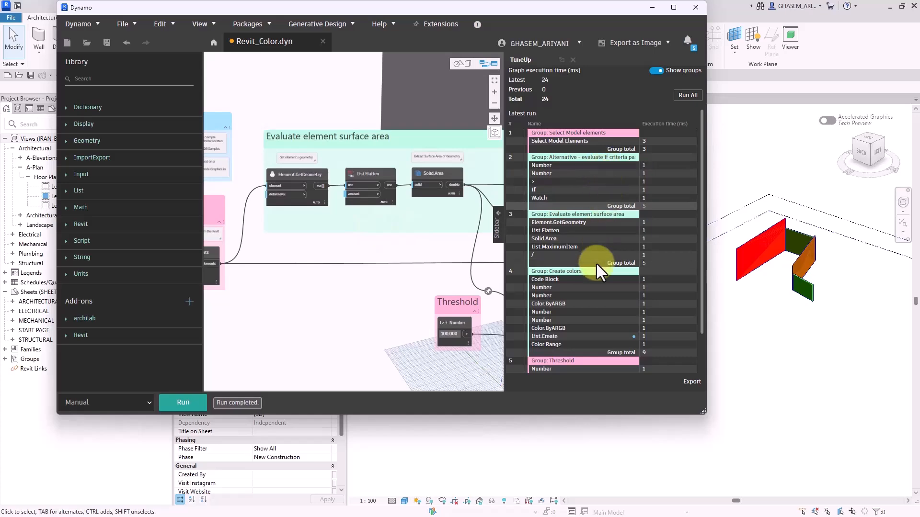
Hide the TuneUp extension and look over the graph's node groups
click(425, 23)
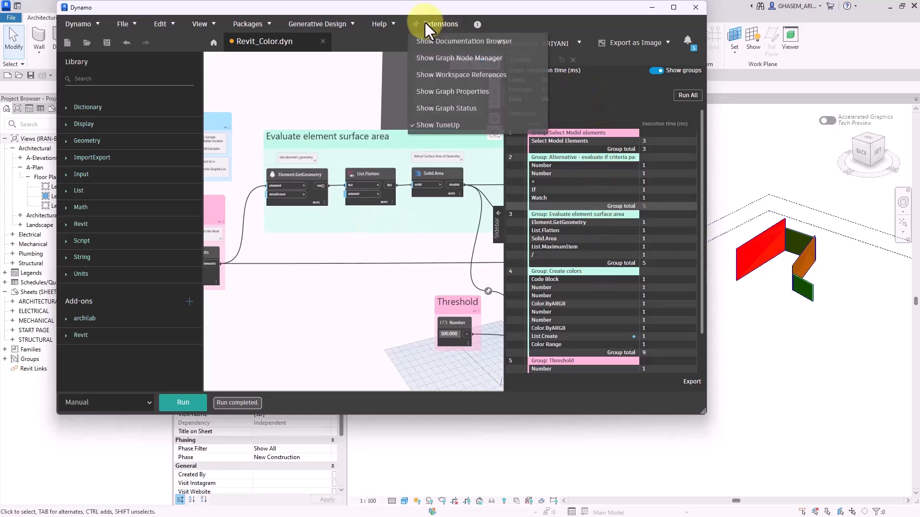
click(436, 125)
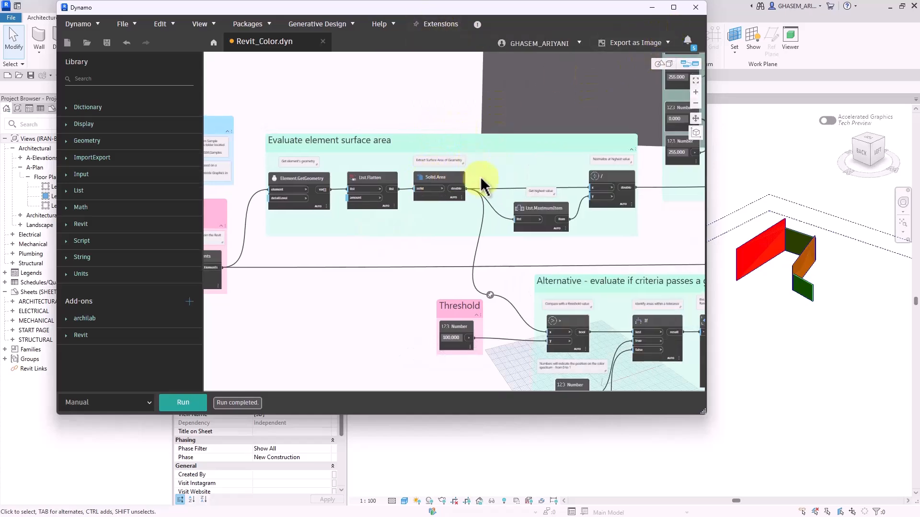
scroll(464, 185, down, 4)
middle_drag(454, 173, 477, 149)
scroll(363, 79, up, 2)
middle_drag(383, 96, 317, 69)
Browse the available packages in the Package Manager and check which versions bimorphNodes offers
click(265, 19)
click(248, 78)
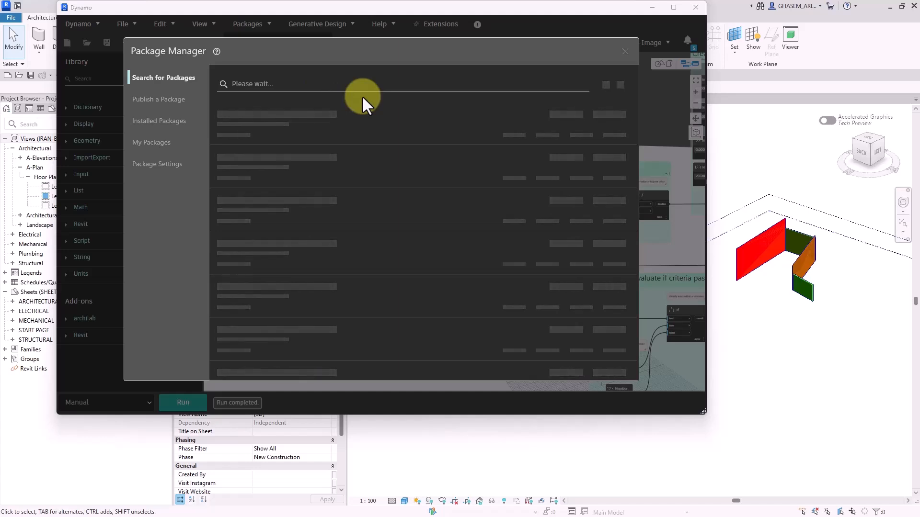
drag(309, 46, 328, 44)
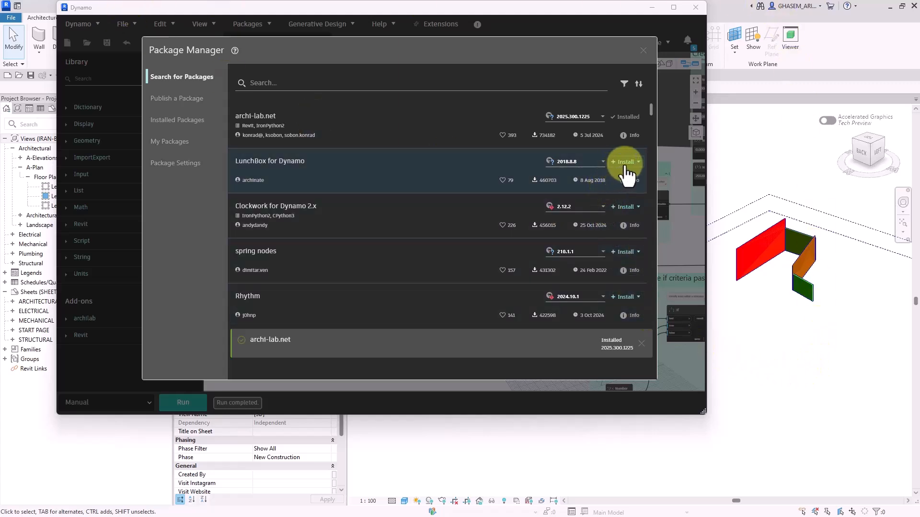
scroll(611, 177, down, 2)
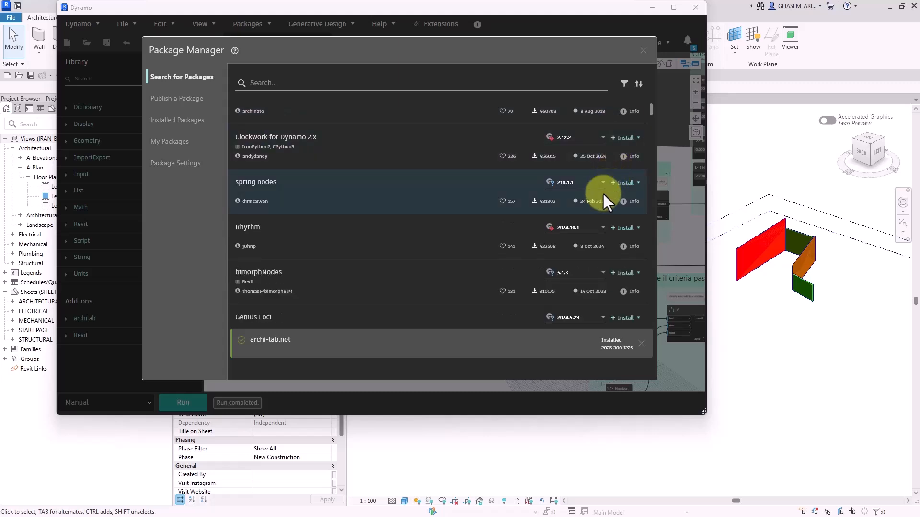
click(575, 272)
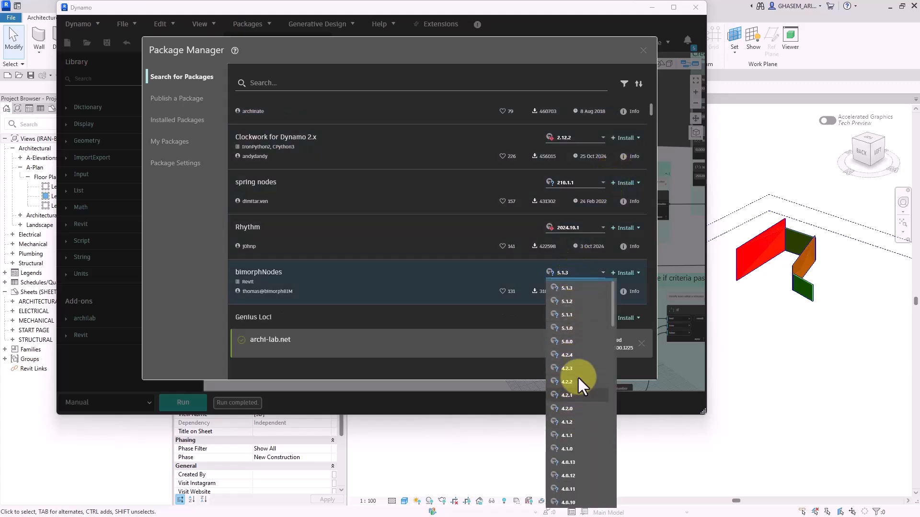
click(525, 269)
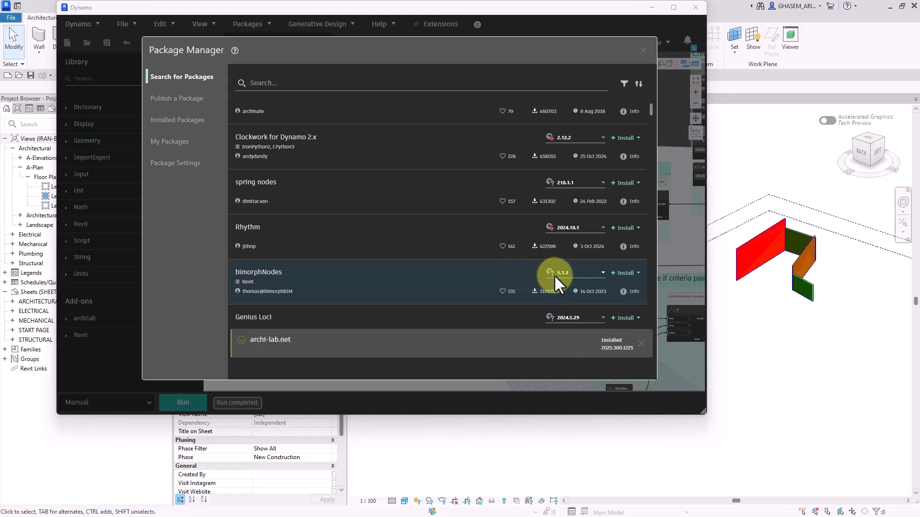
Close the Package Manager and add a Python Script node from the library's Script > Editor category to the graph
mouse_move(554, 274)
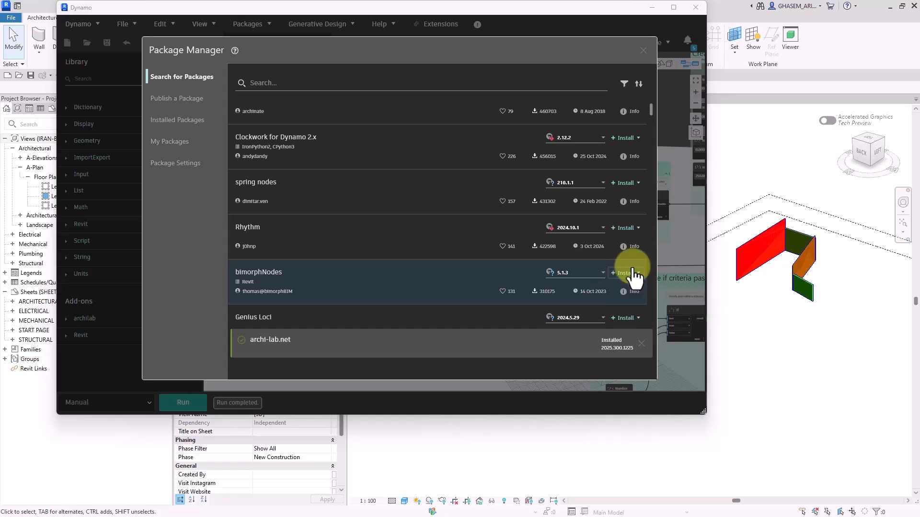
click(642, 54)
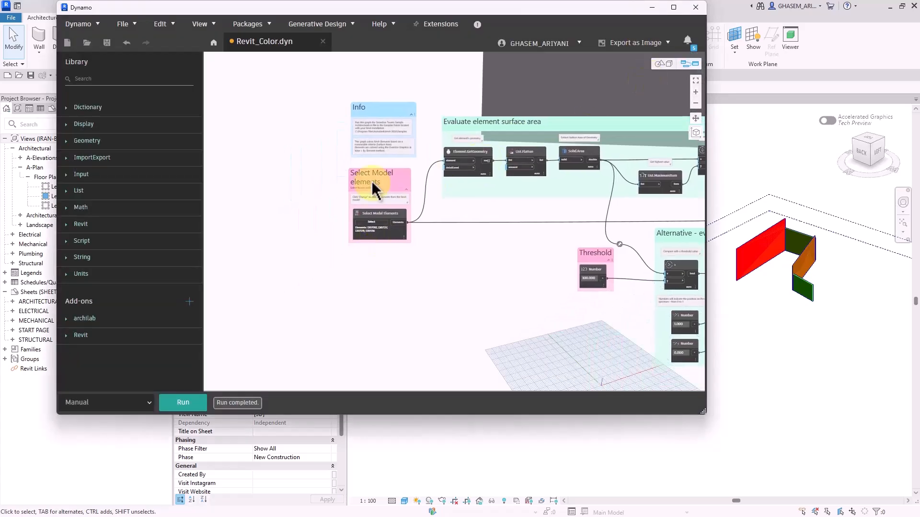
click(98, 276)
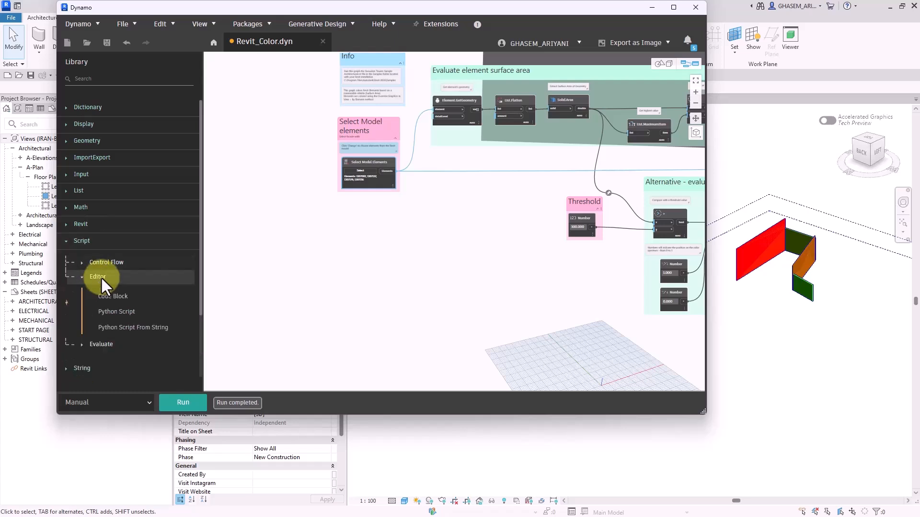
click(131, 310)
scroll(471, 238, up, 5)
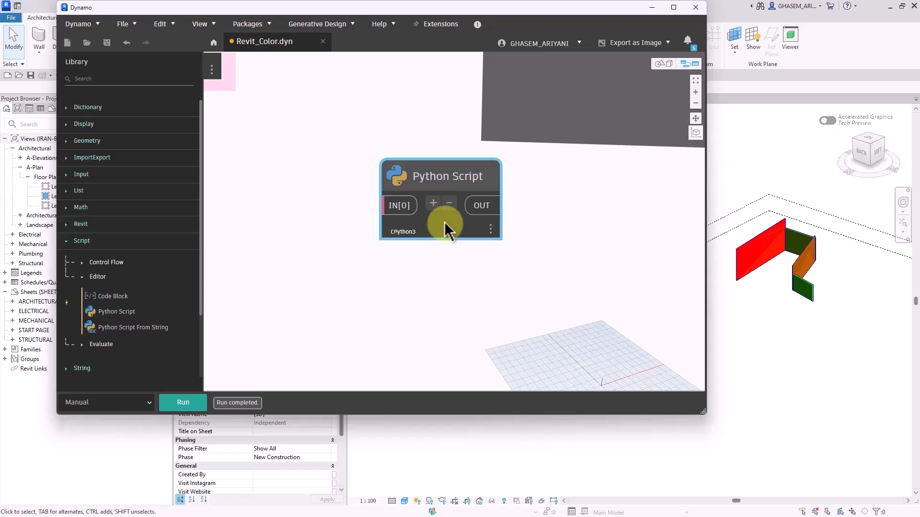
Check which Python engines the code editor of the Python Script node offers, then close the editor
double_click(444, 221)
click(416, 123)
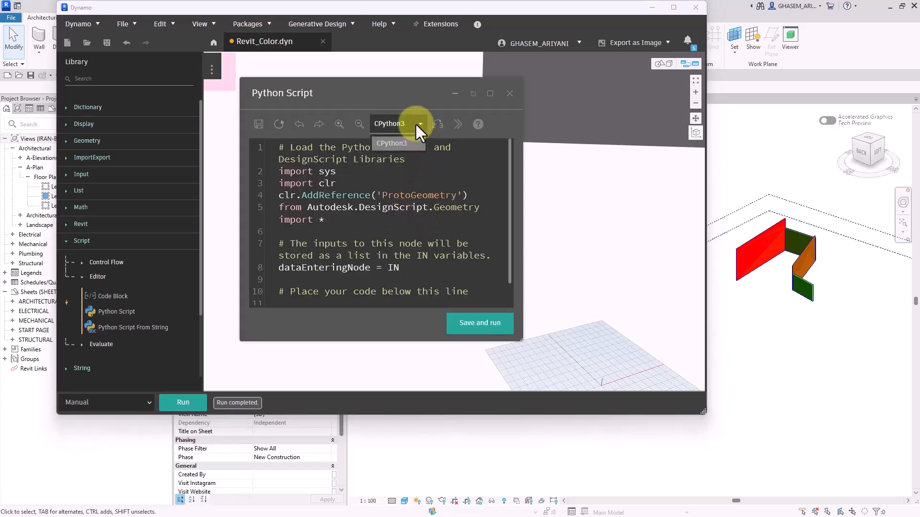
click(414, 124)
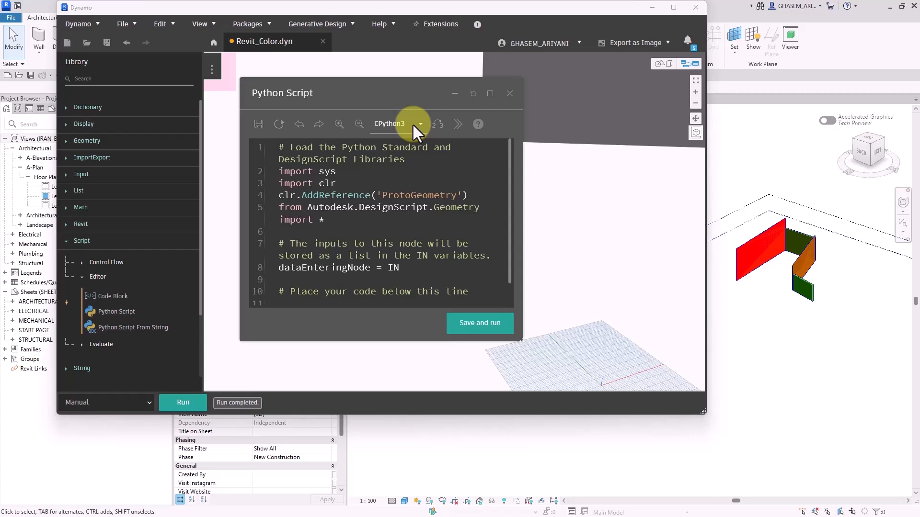
click(509, 94)
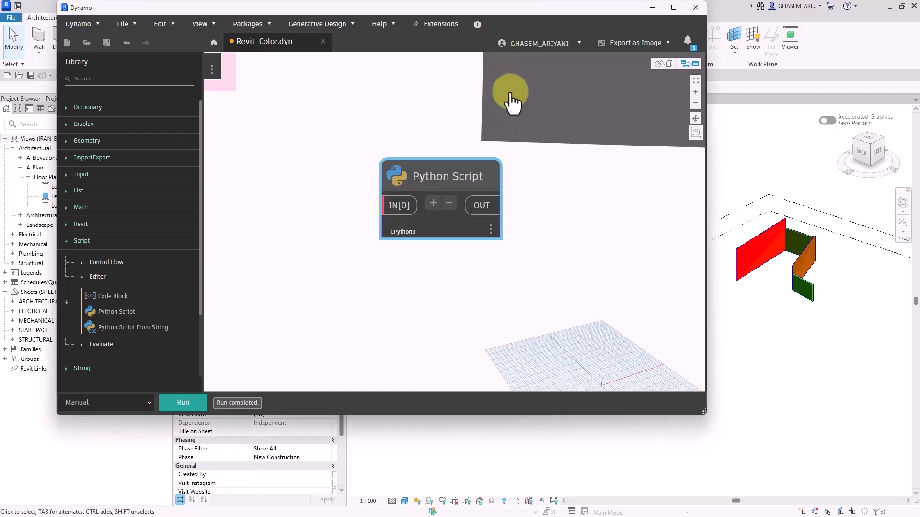
Look at the Python Script node's own commands and delete the node from the graph
right_click(461, 176)
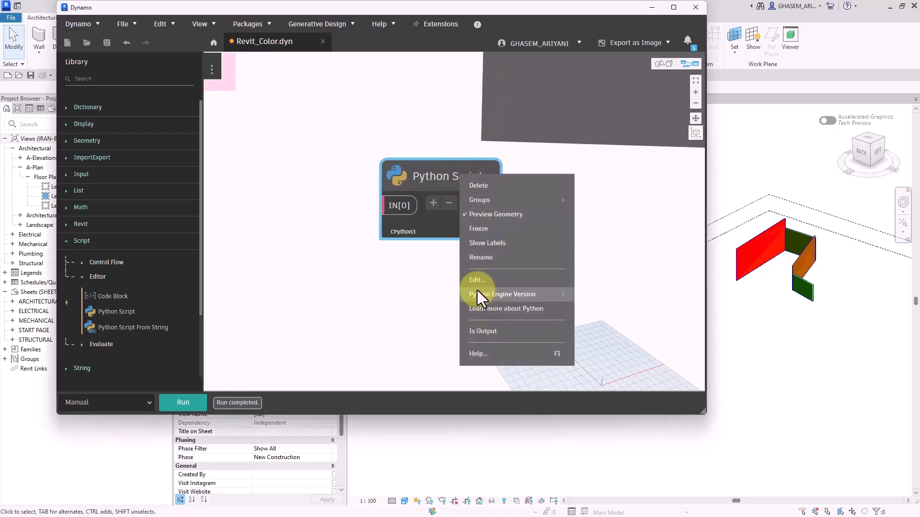
drag(411, 274, 358, 180)
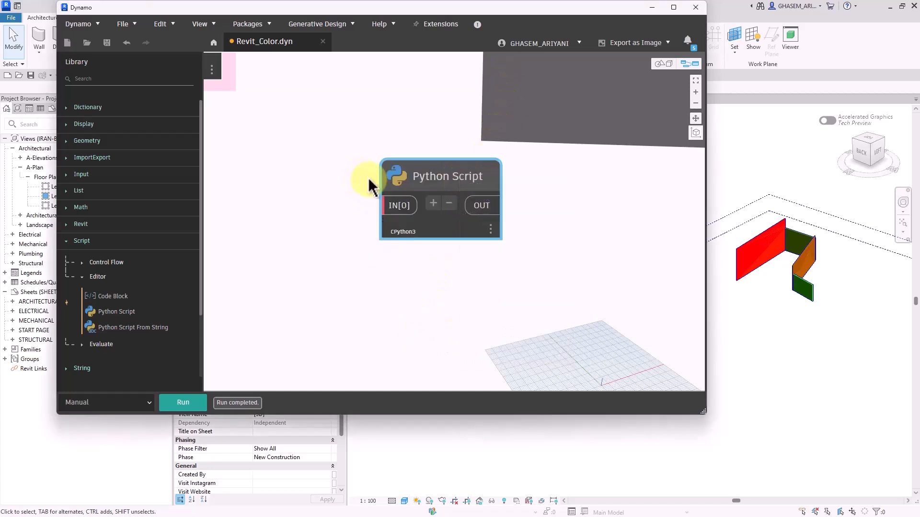
key(Delete)
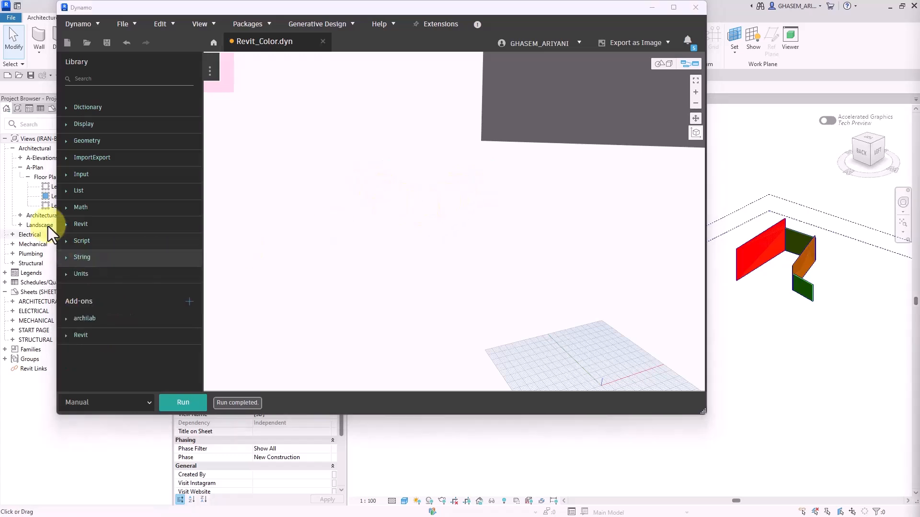
Look through the node categories under Revit in the Dynamo library and collapse the list
click(91, 224)
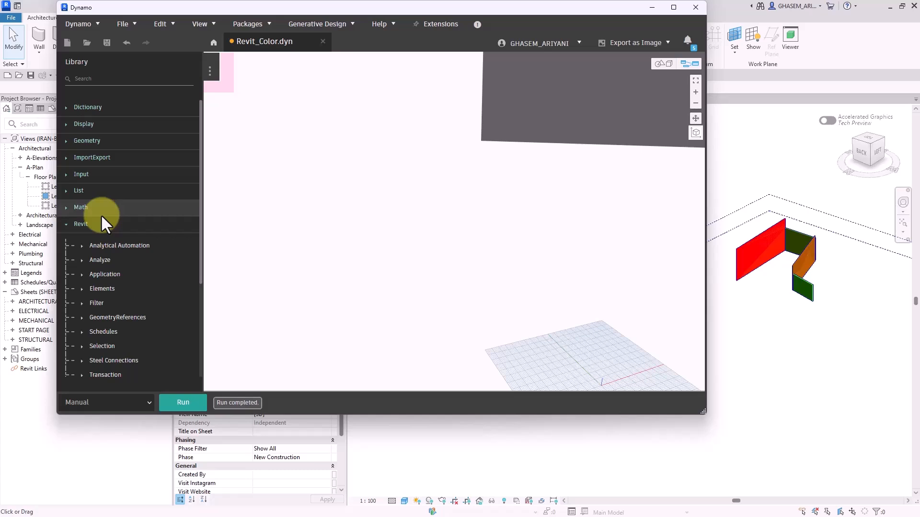
scroll(102, 215, down, 1)
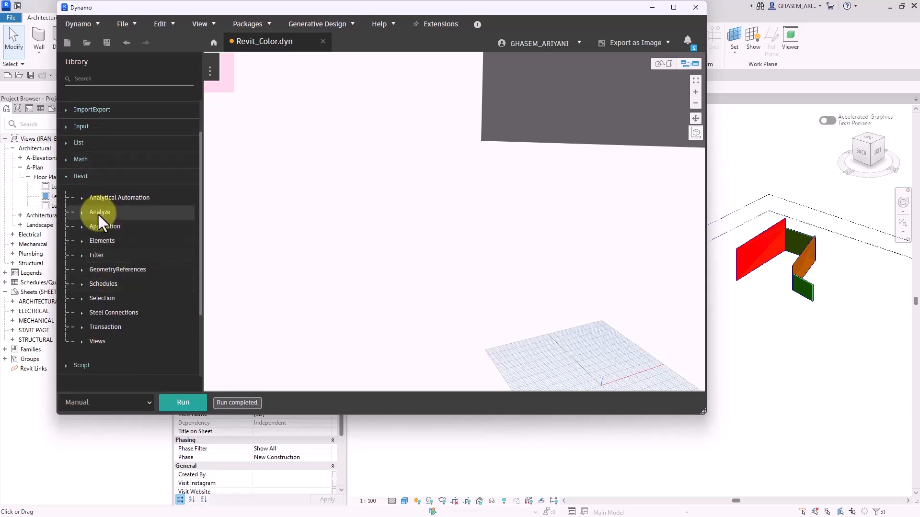
click(93, 176)
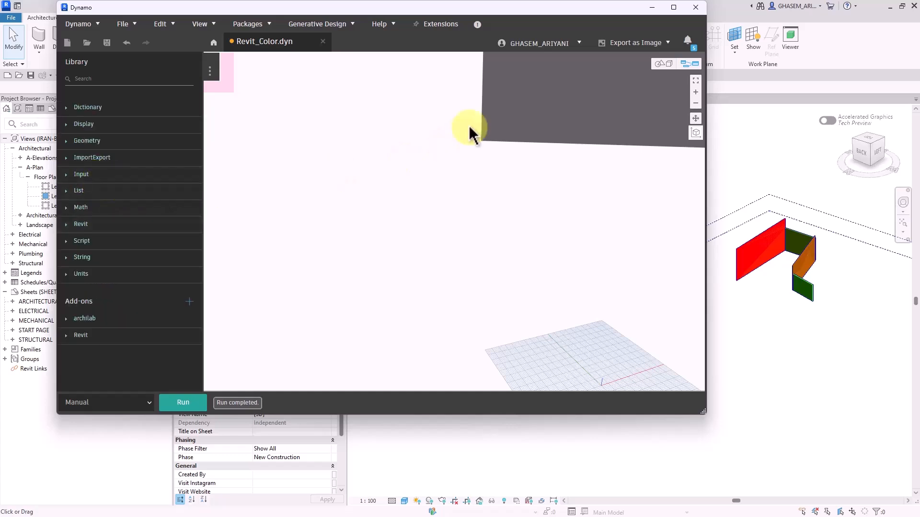
Switch to the Revit 3D view and place an IR_WINDOW TYPE 1 AL.W-11 window in the large red wall
drag(504, 18, 589, 317)
click(77, 33)
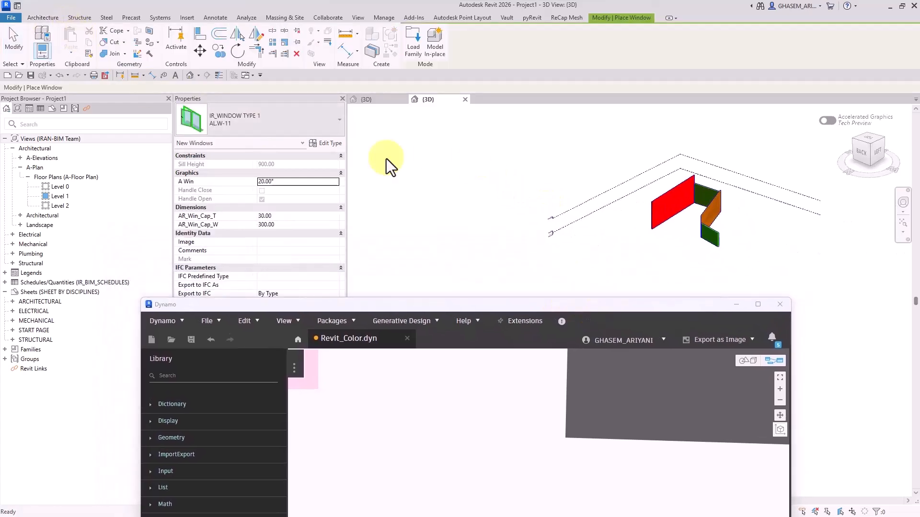
scroll(604, 187, up, 3)
key(Escape)
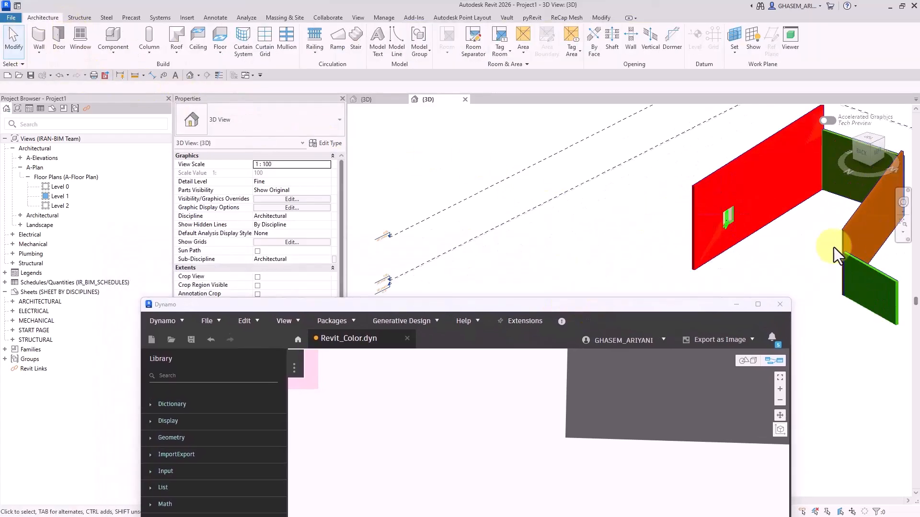
click(815, 268)
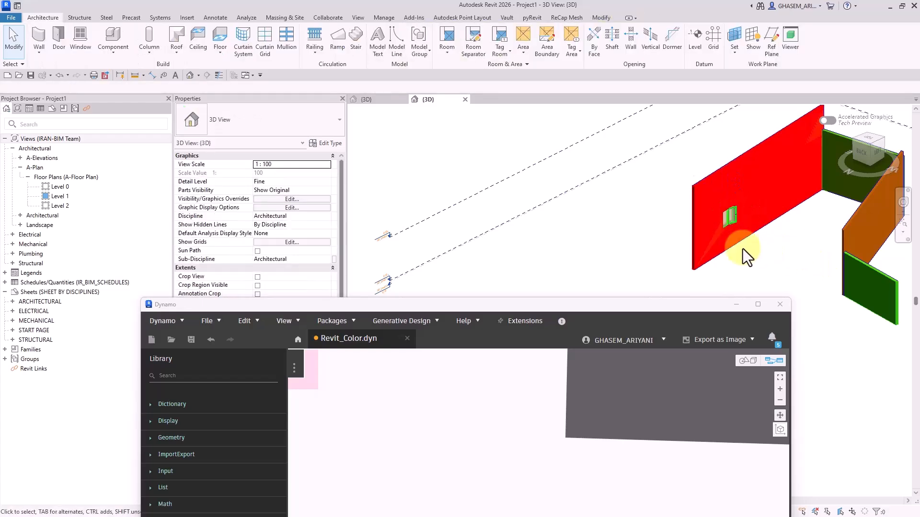
Open the placed window's family for editing, examine its family properties and close it
scroll(737, 244, up, 2)
click(728, 210)
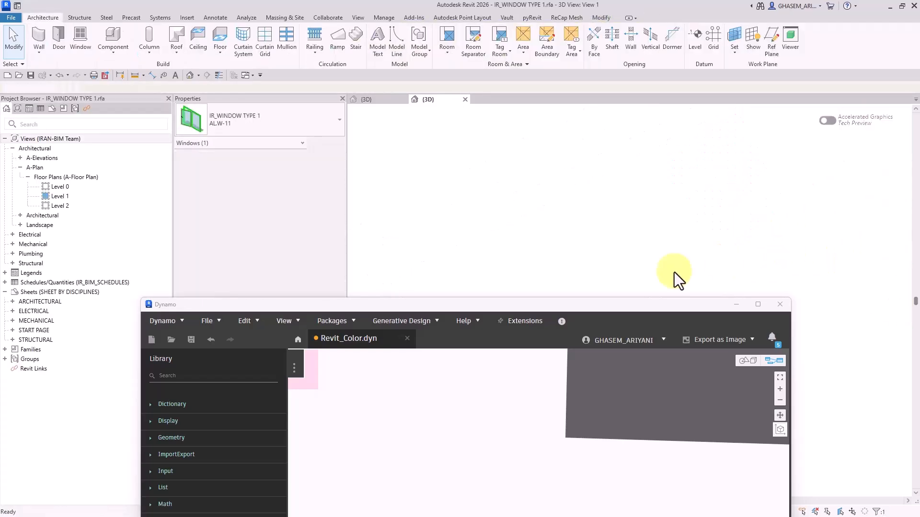
drag(518, 304, 582, 378)
scroll(475, 223, up, 1)
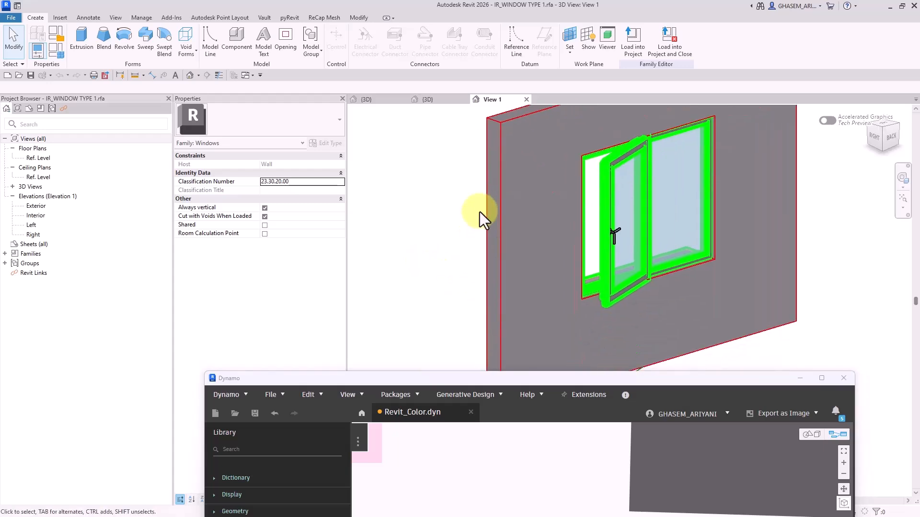
right_click(397, 207)
click(415, 213)
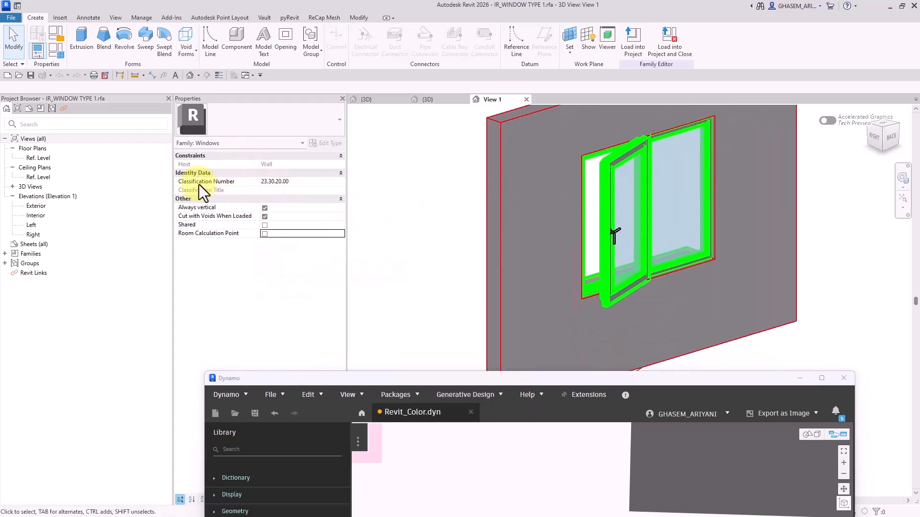
mouse_move(200, 183)
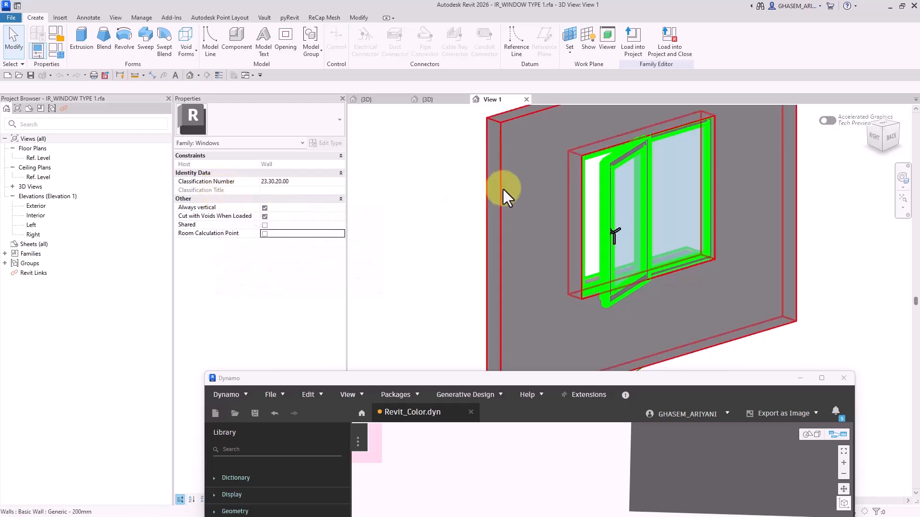
click(526, 99)
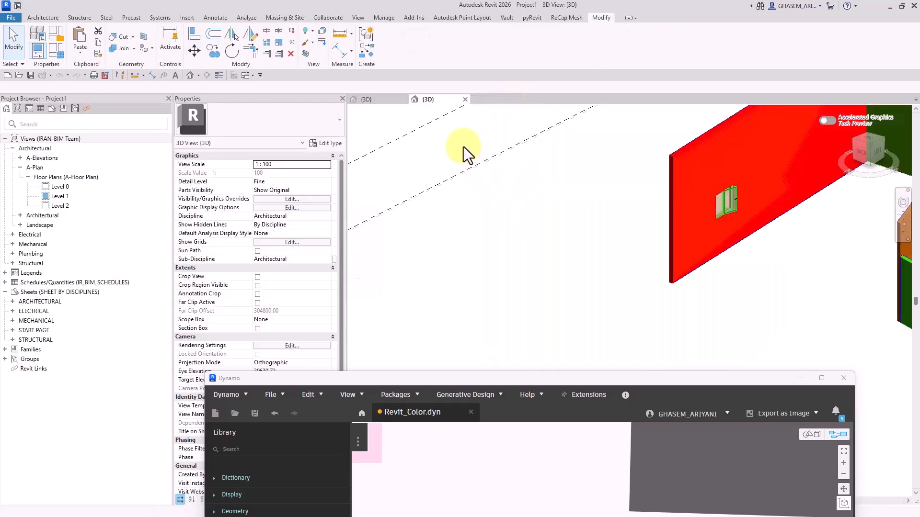
drag(530, 378, 406, 48)
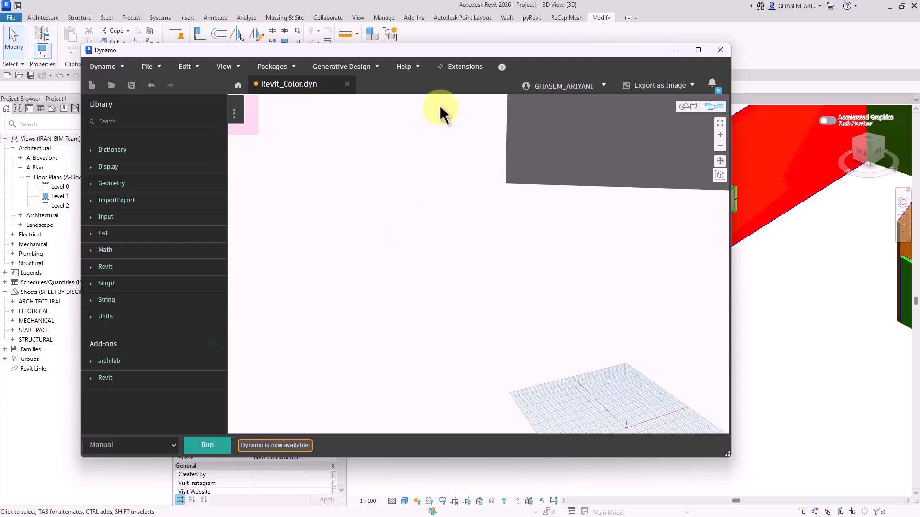
drag(447, 53, 438, 49)
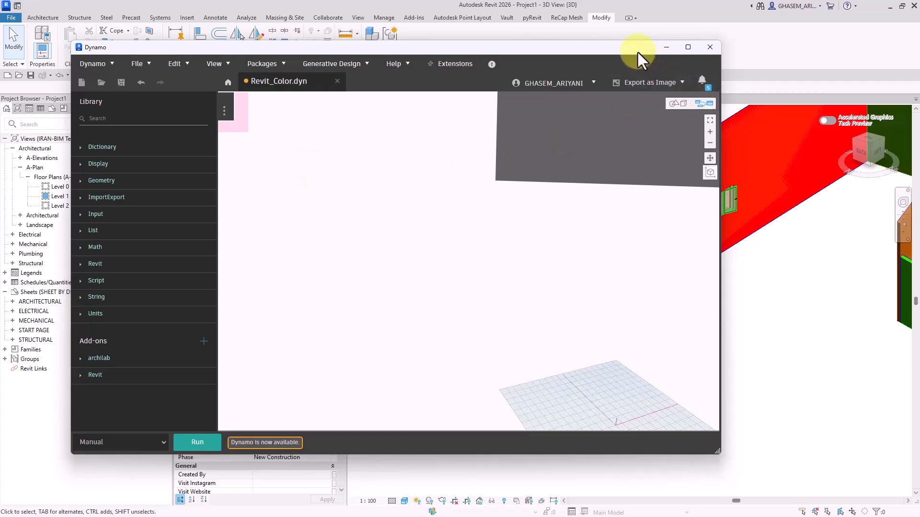
drag(637, 54, 582, 389)
Place a vertical IR_Concrete_Rectangular_Column IR_COL_300X300 structural column in front of the red wall in the 3D view
click(77, 17)
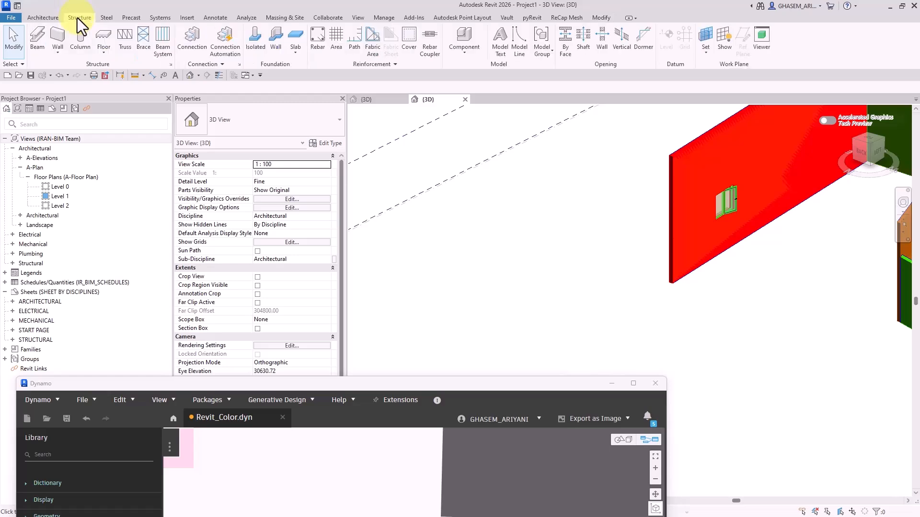
click(80, 38)
click(784, 339)
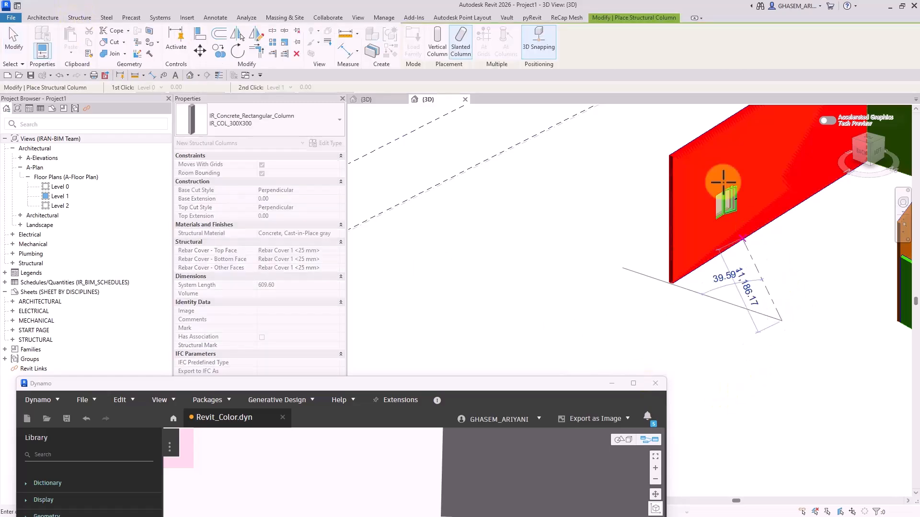
click(775, 307)
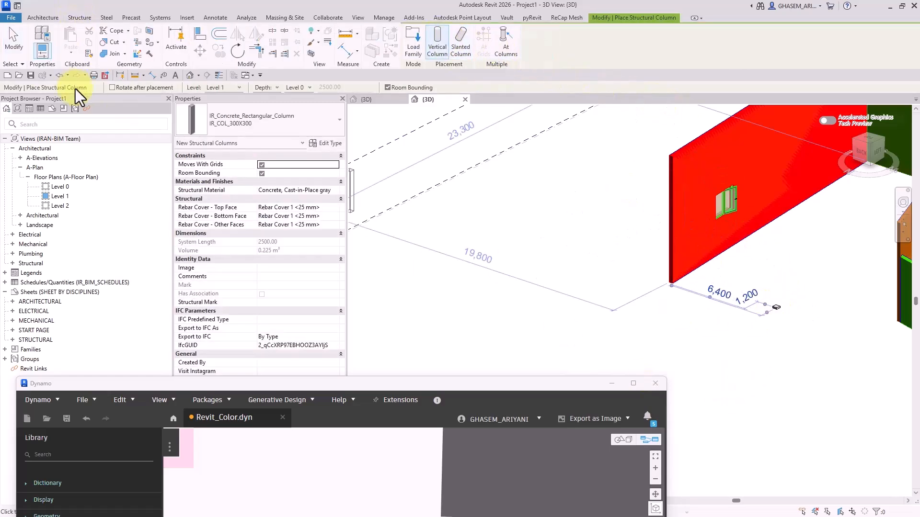
click(14, 42)
Change the new column's type to UC-Universal Columns-Column UC305x305x97 and set its top level to Level 2
click(775, 307)
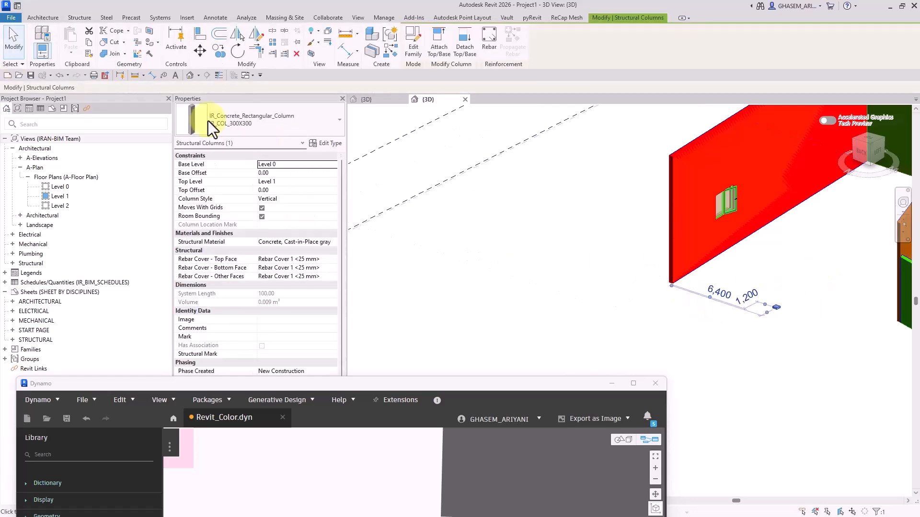
click(226, 117)
click(201, 249)
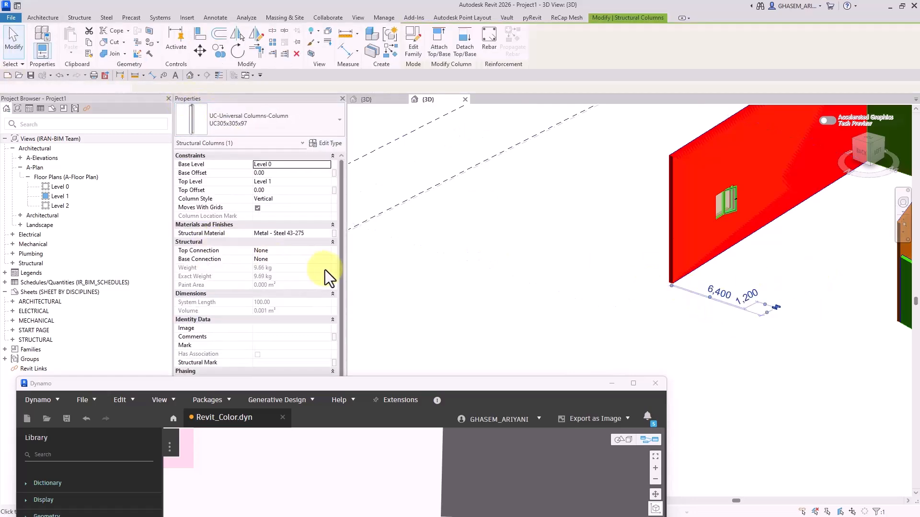
click(324, 181)
click(287, 197)
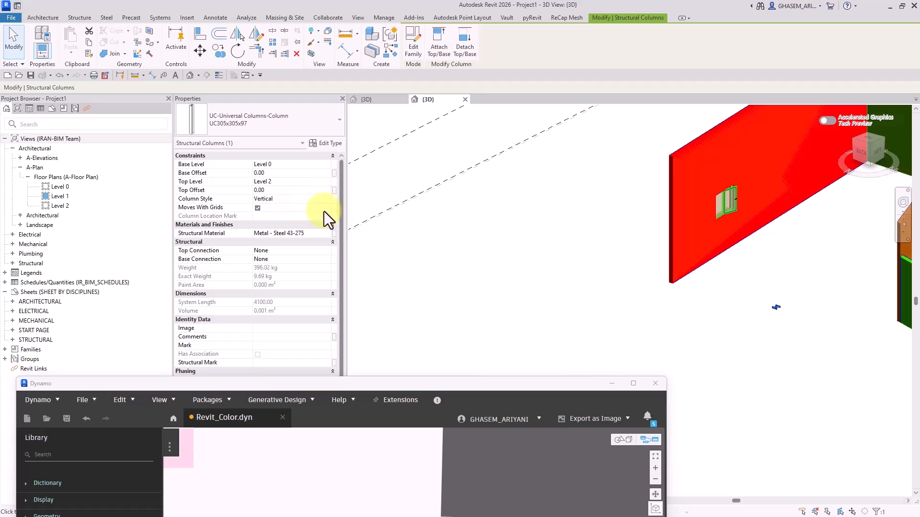
scroll(300, 248, down, 1)
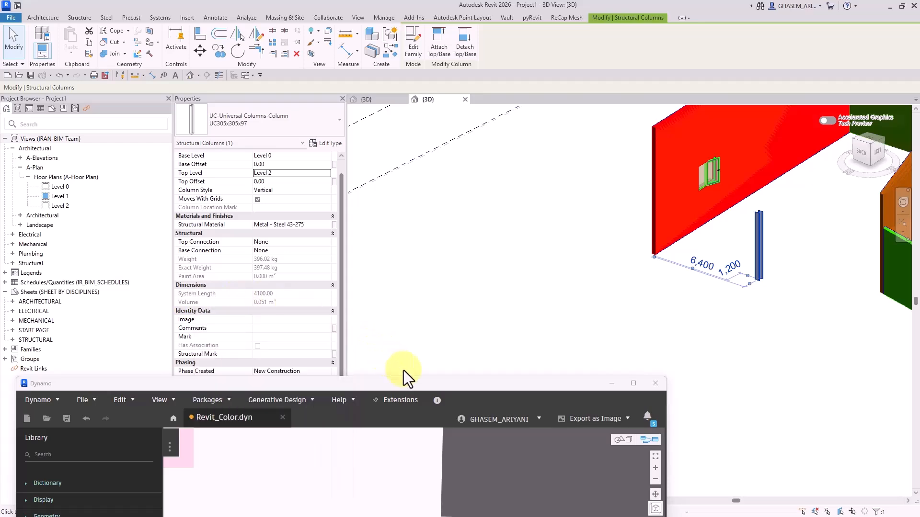
Switch to Dynamo and examine the Select Model elements and Threshold groups of the Revit_Color graph
drag(404, 377, 423, 55)
middle_drag(463, 194, 458, 260)
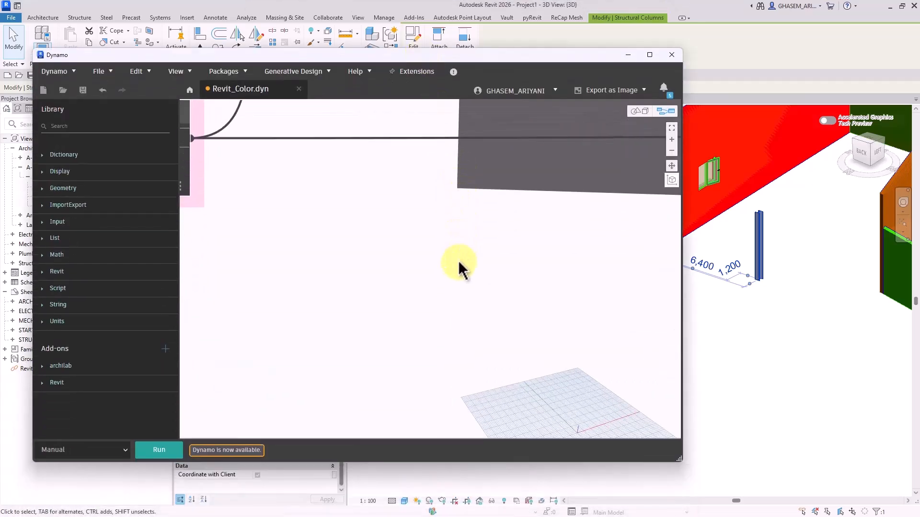
scroll(458, 260, down, 5)
middle_drag(402, 261, 347, 250)
scroll(392, 274, down, 2)
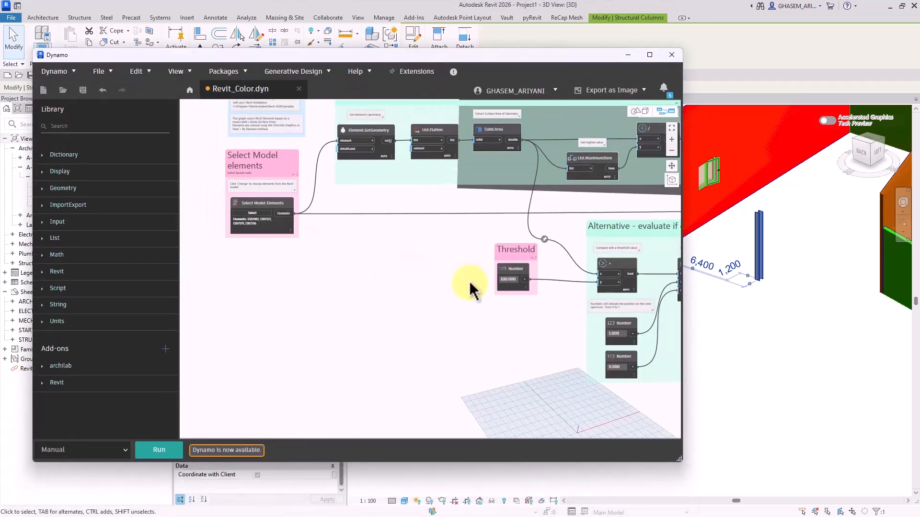
scroll(510, 298, up, 2)
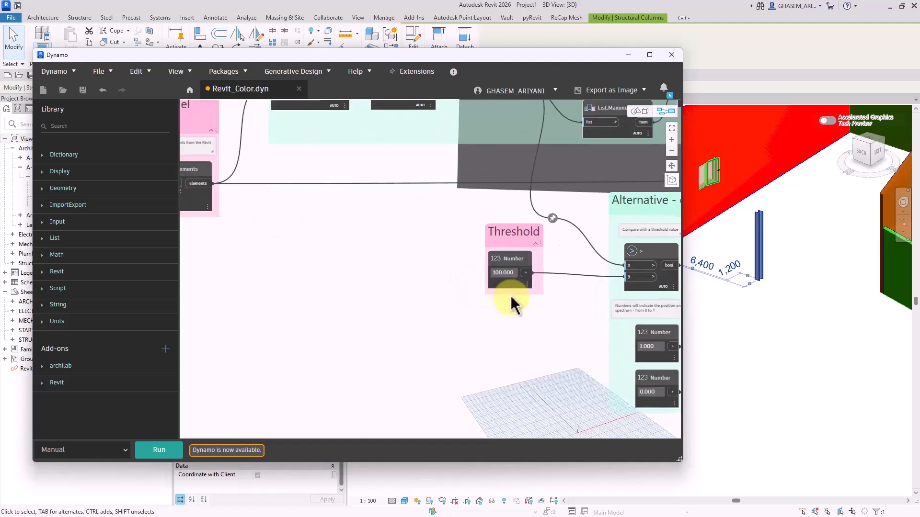
middle_drag(503, 335, 481, 316)
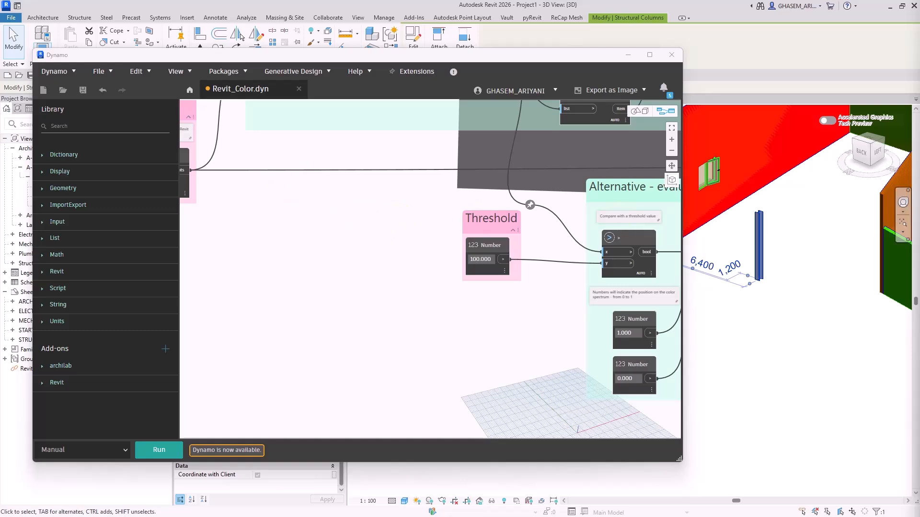
Switch to the Autodesk Revit help page Node Changes and review its removed nodes, deprecated nodes and new help documentation sections
drag(919, 125, 404, 9)
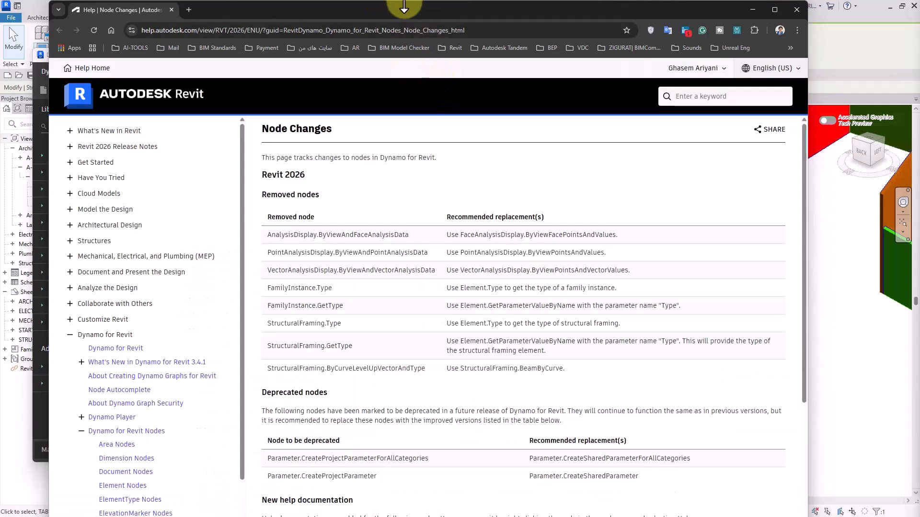
click(774, 9)
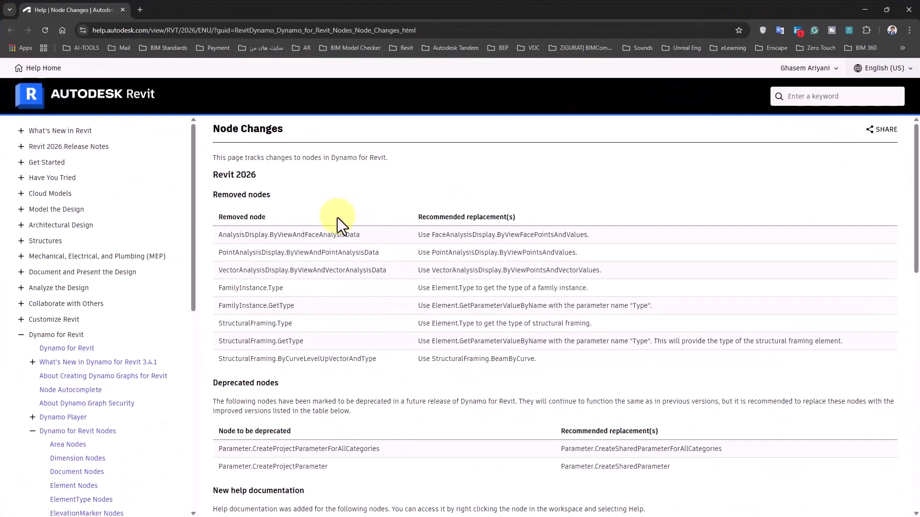
scroll(191, 420, down, 5)
scroll(221, 407, down, 4)
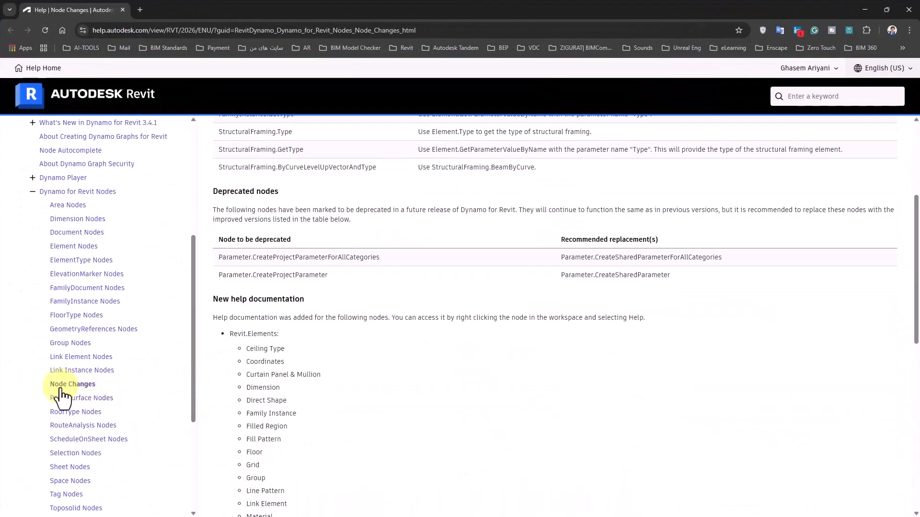
scroll(320, 232, up, 4)
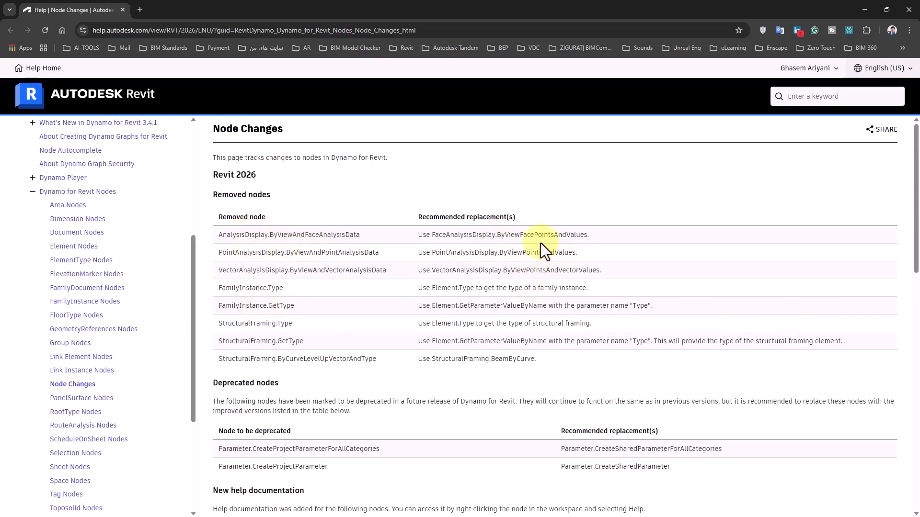
scroll(528, 255, down, 5)
scroll(527, 256, down, 2)
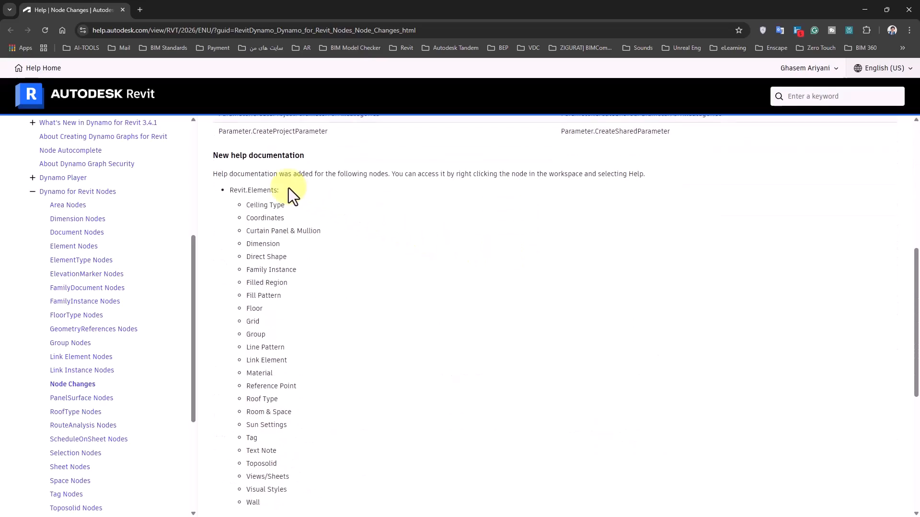
scroll(273, 197, down, 6)
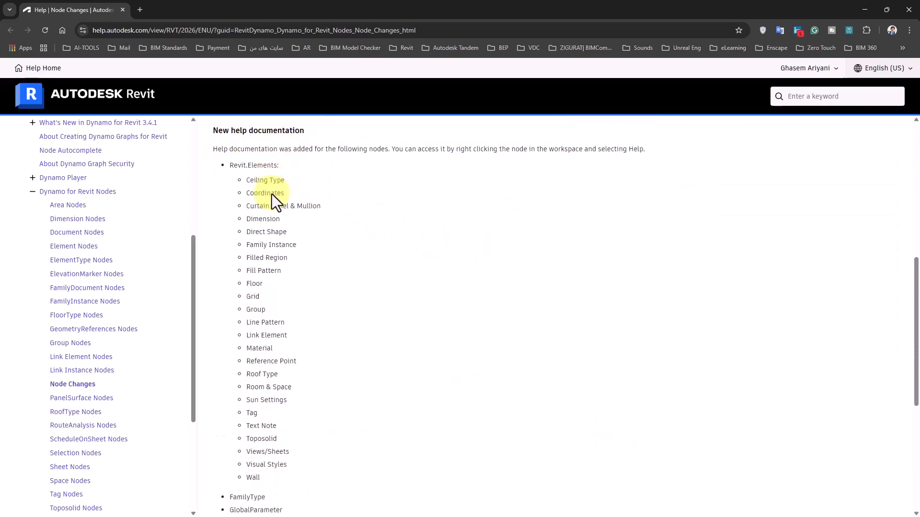
scroll(286, 328, up, 5)
scroll(285, 327, up, 7)
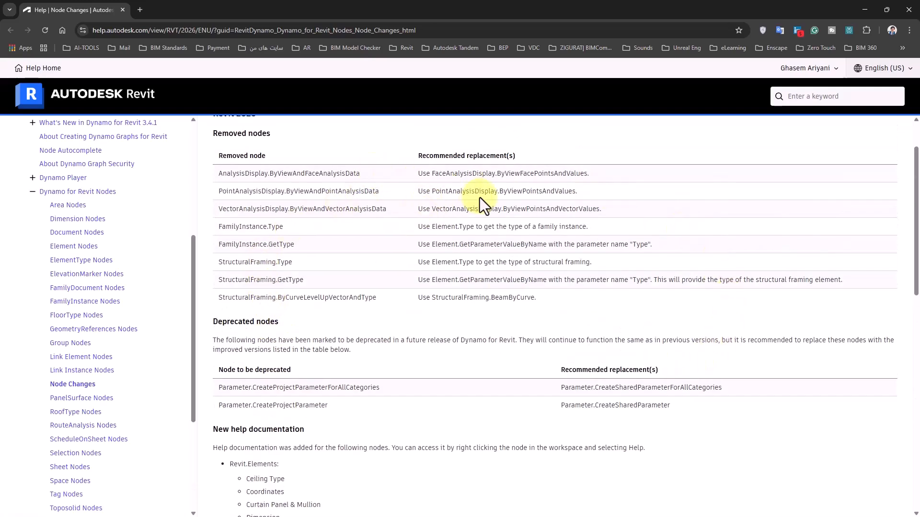
scroll(369, 254, down, 6)
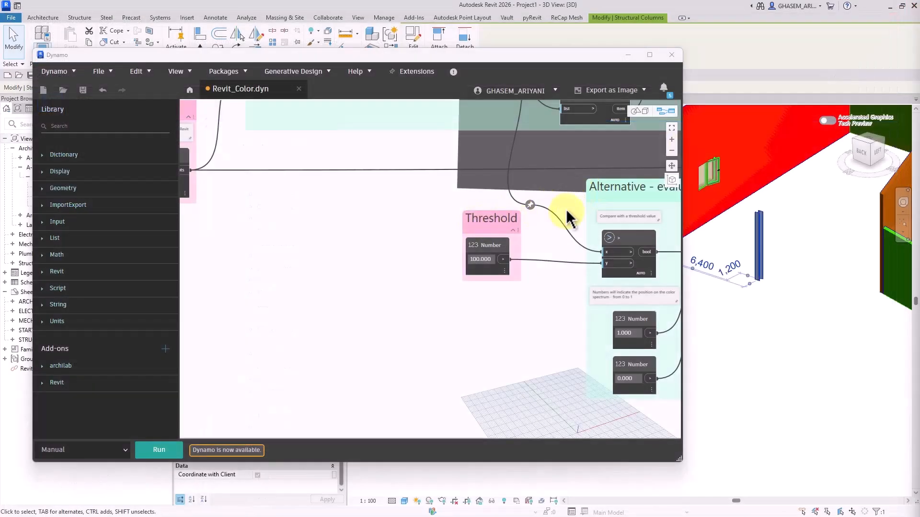
Return to Dynamo and close it without saving the changes to Revit_Color.dyn
click(671, 55)
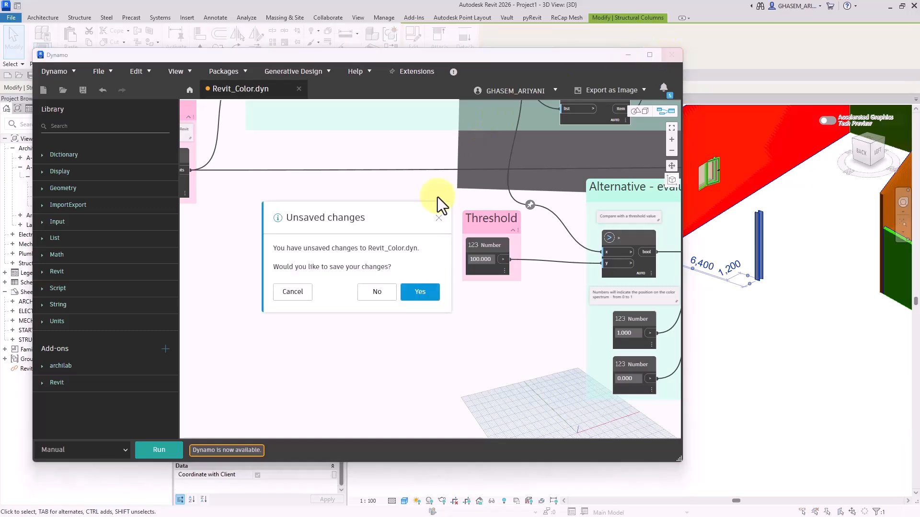
click(387, 293)
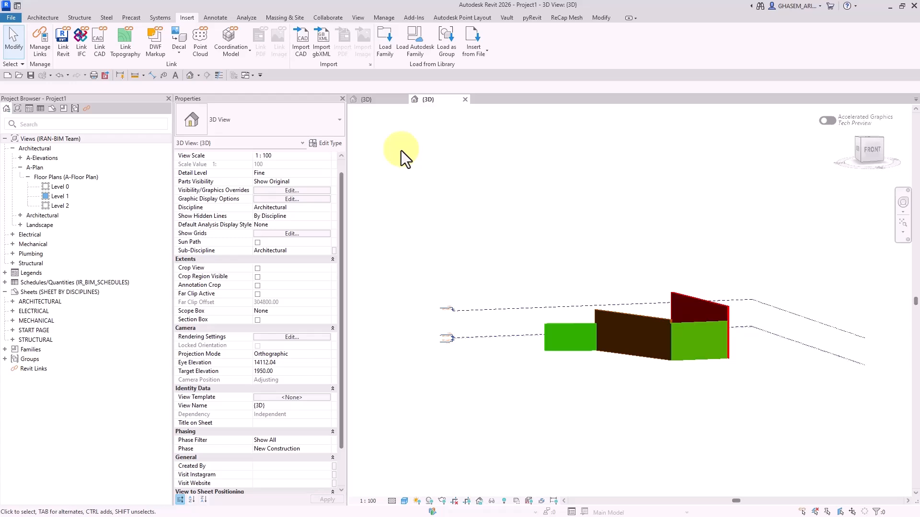
Link the local Navisworks file STRUCTURE.nwd as a coordination model with Auto - Origin to Internal Origin positioning
click(233, 55)
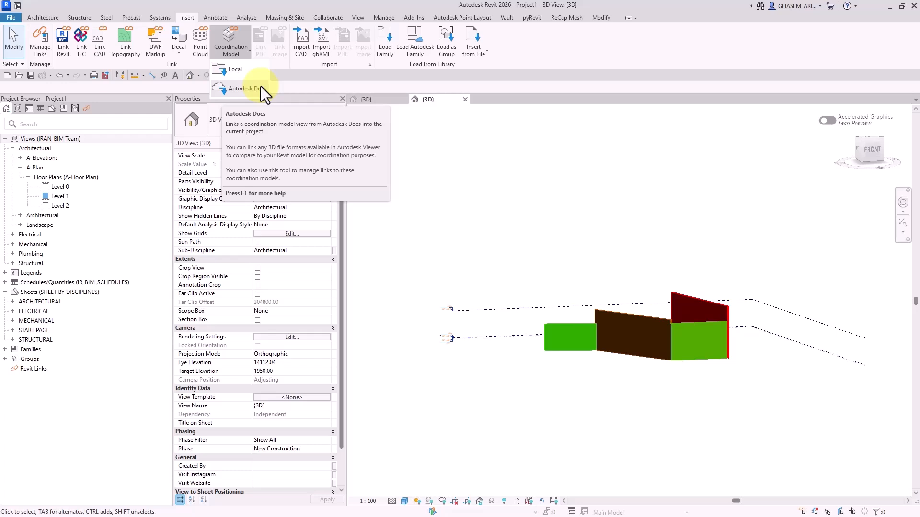
click(239, 54)
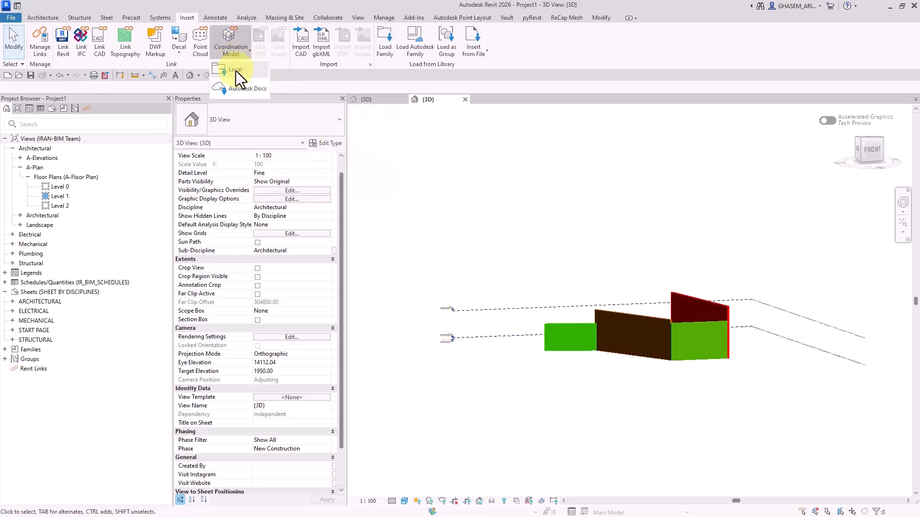
click(235, 70)
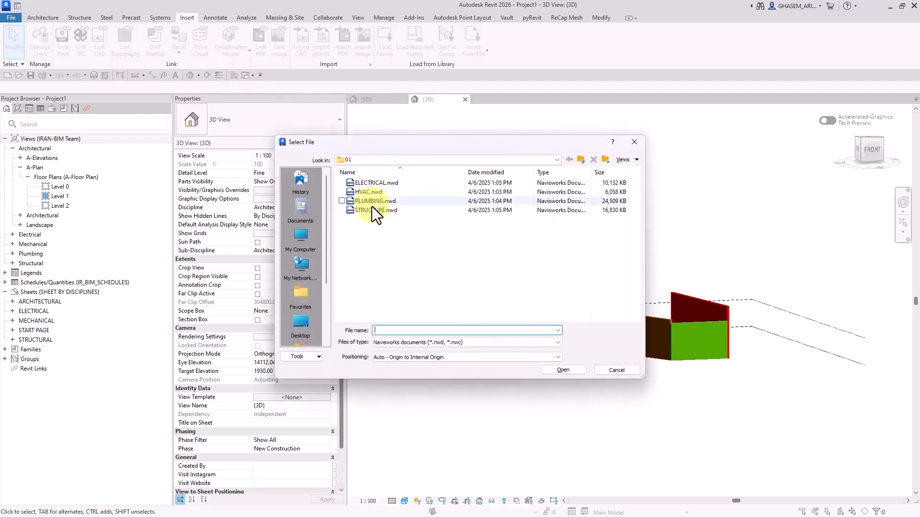
click(384, 210)
click(576, 369)
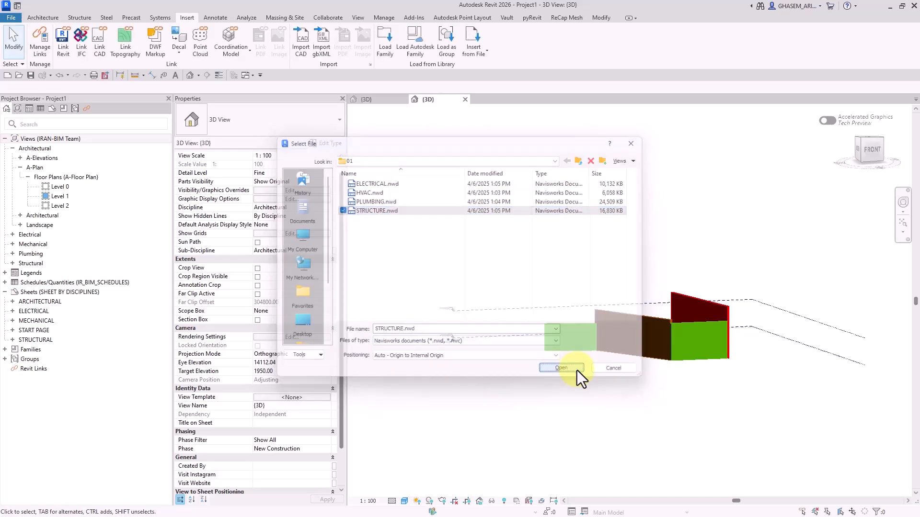
Link the local files PLUMBING.nwd and HVAC.nwd as coordination models into the project
click(231, 48)
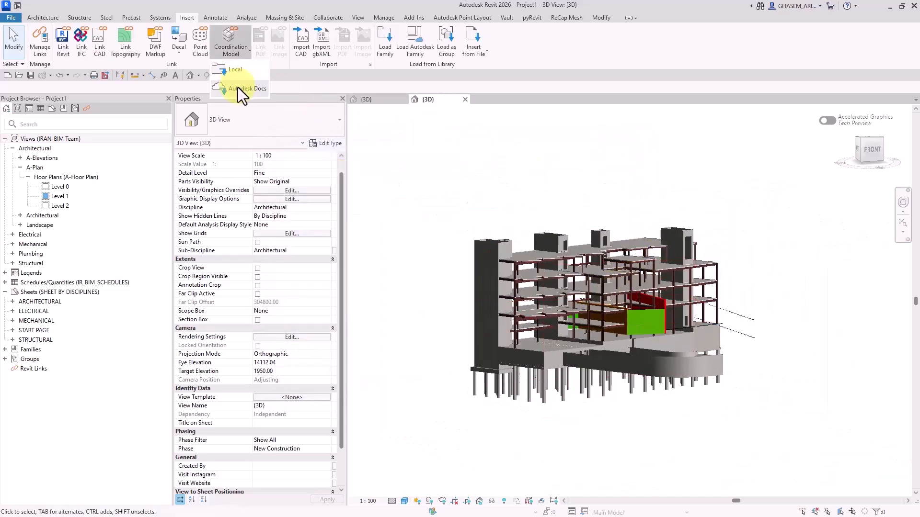
click(239, 89)
double_click(386, 203)
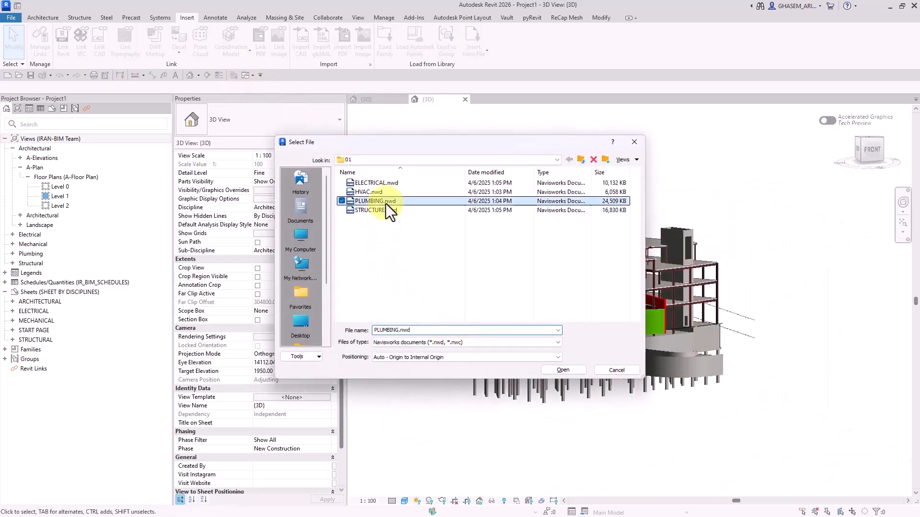
click(232, 54)
click(249, 90)
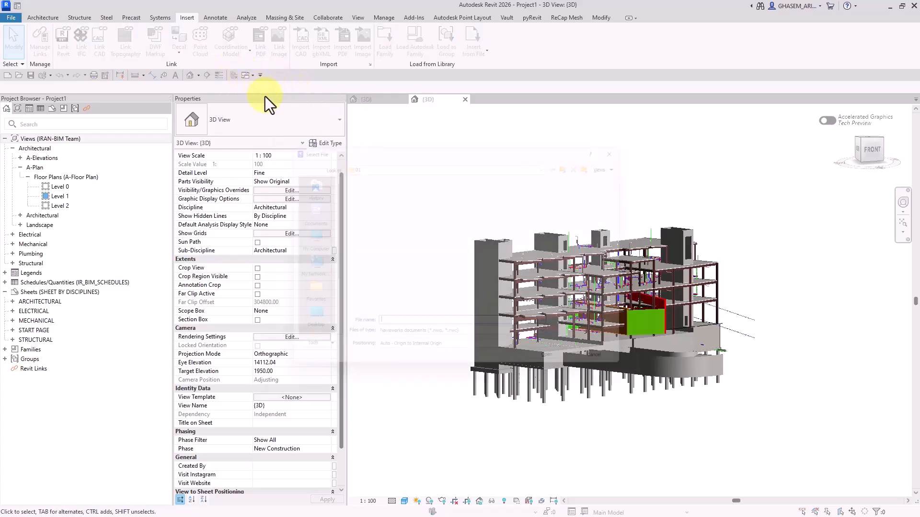
click(369, 191)
double_click(369, 191)
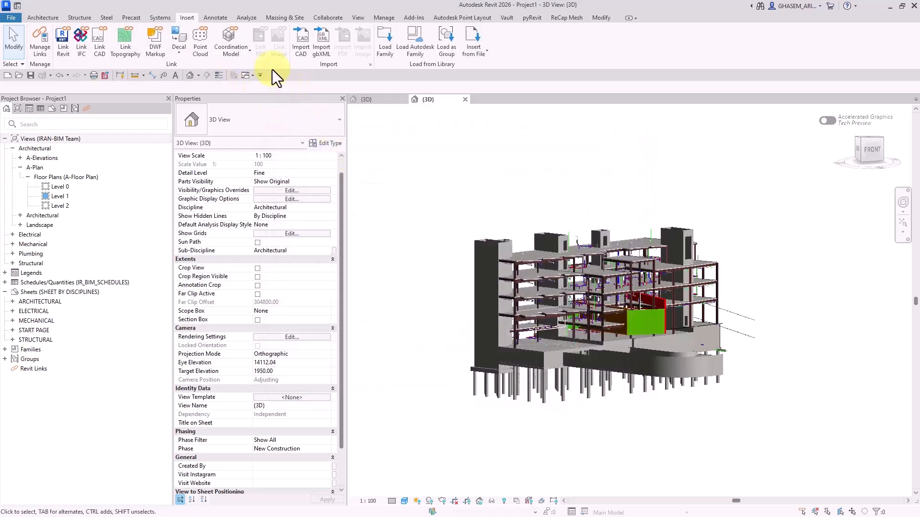
Link the local file ELECTRICAL.nwd as a coordination model into the project
click(228, 46)
click(234, 70)
double_click(383, 185)
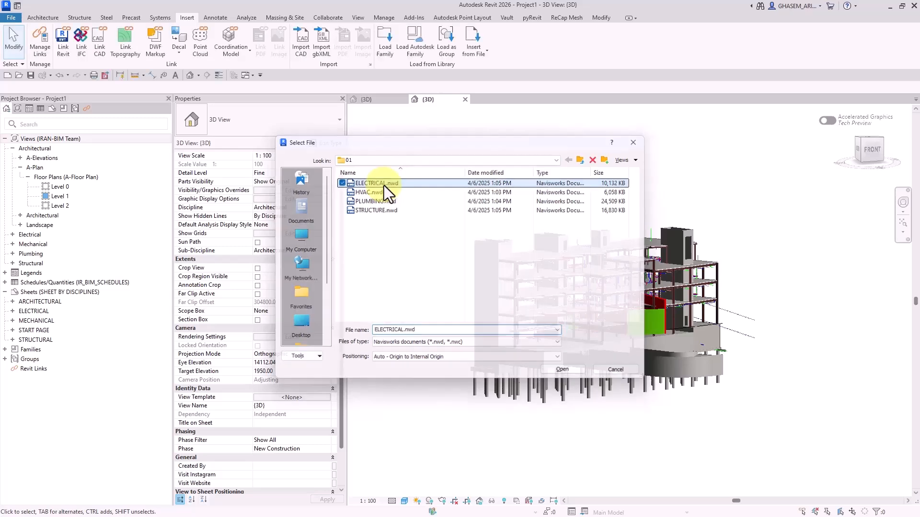
Try the Accelerated Graphics tech preview on the 3D view with the linked coordination models, then switch it back off
right_click(753, 143)
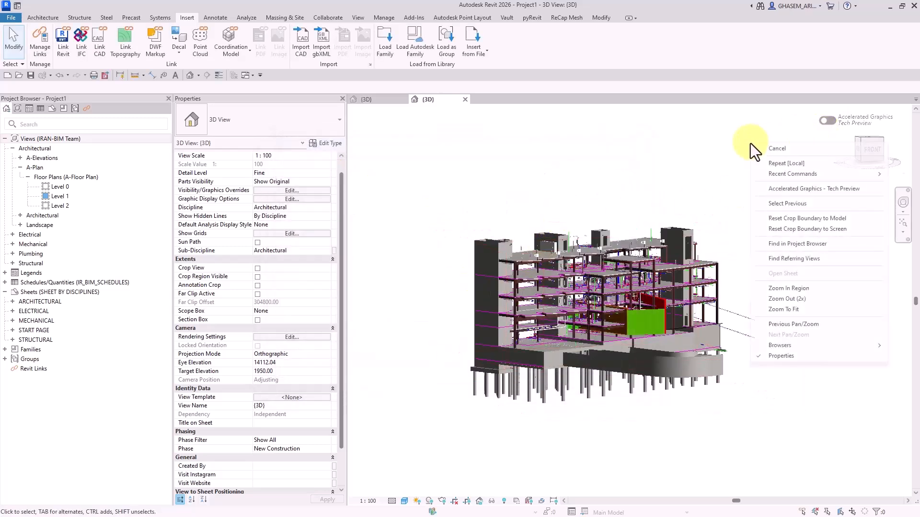
click(803, 192)
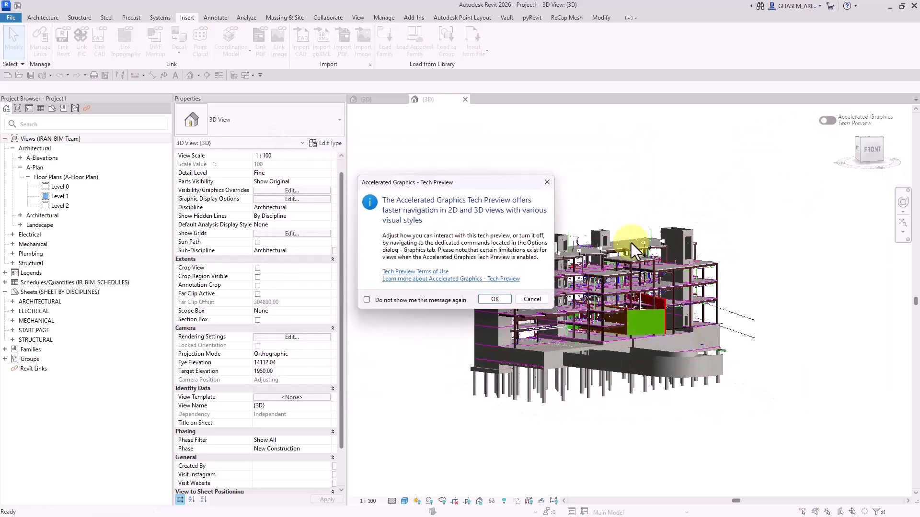
click(494, 299)
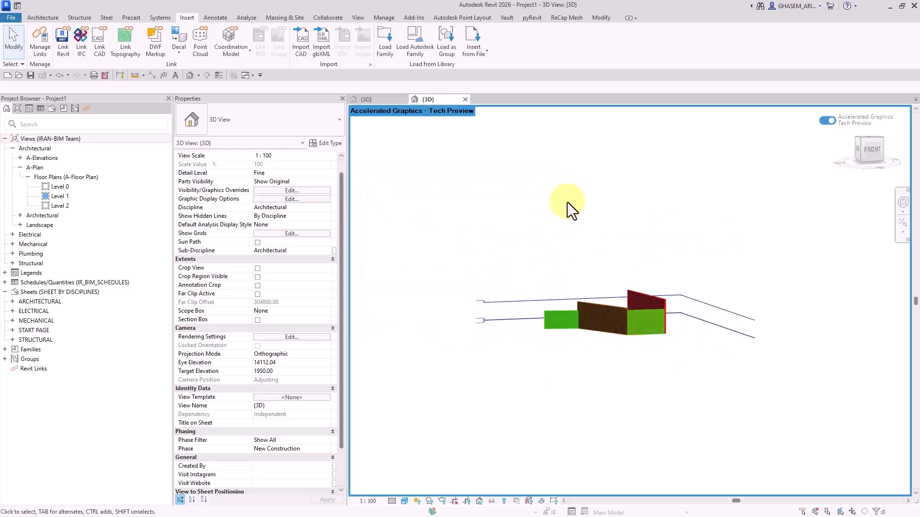
shift+middle_drag(576, 206, 558, 246)
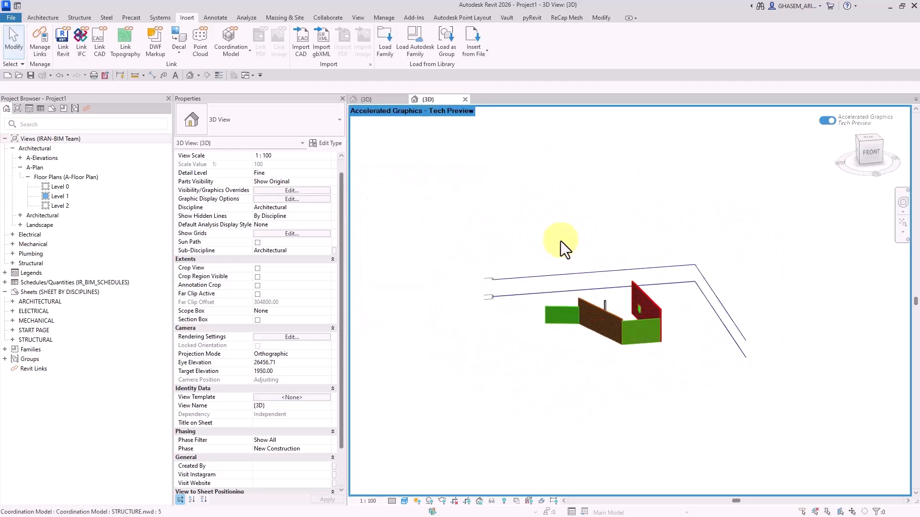
click(827, 121)
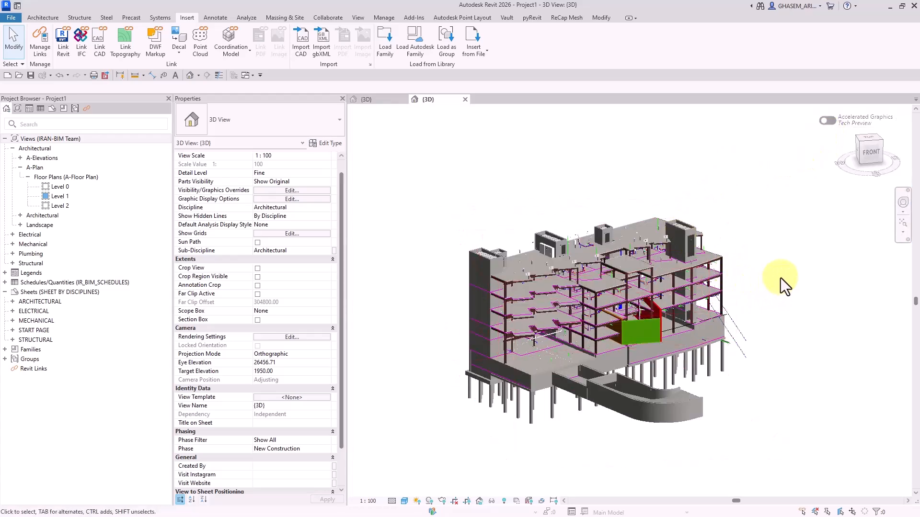
Open the 3D view's Visibility/Graphic Overrides for coordination models and inspect the instances under ELECTRICAL.nwd
shift+middle_drag(790, 319, 741, 293)
scroll(633, 290, up, 3)
middle_drag(411, 299, 570, 342)
click(311, 191)
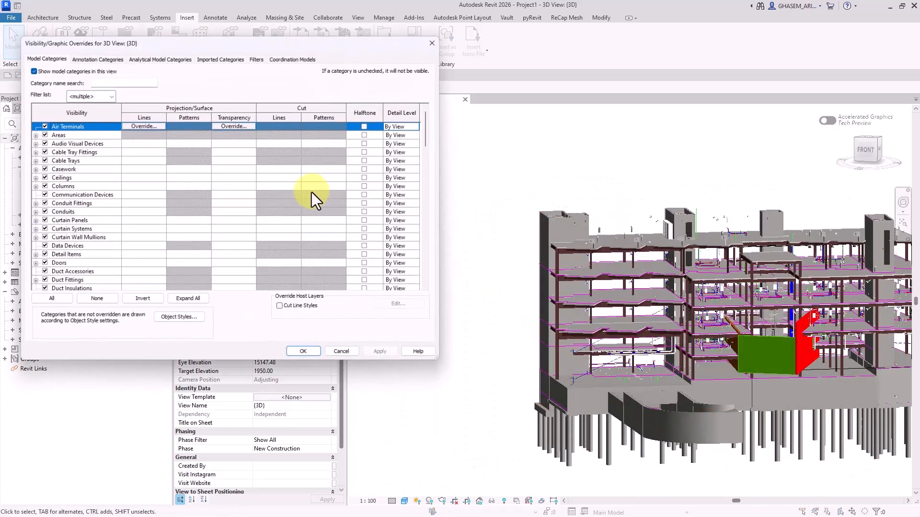
click(292, 60)
drag(293, 47, 329, 58)
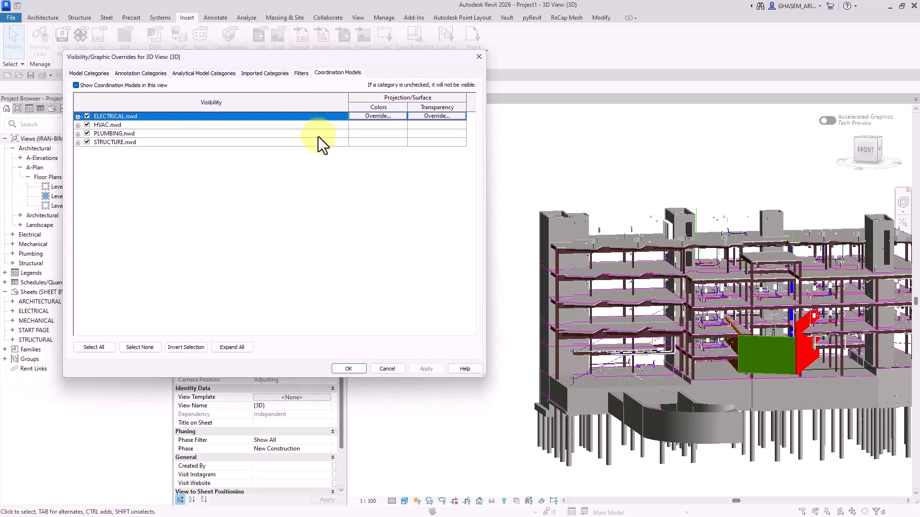
click(77, 117)
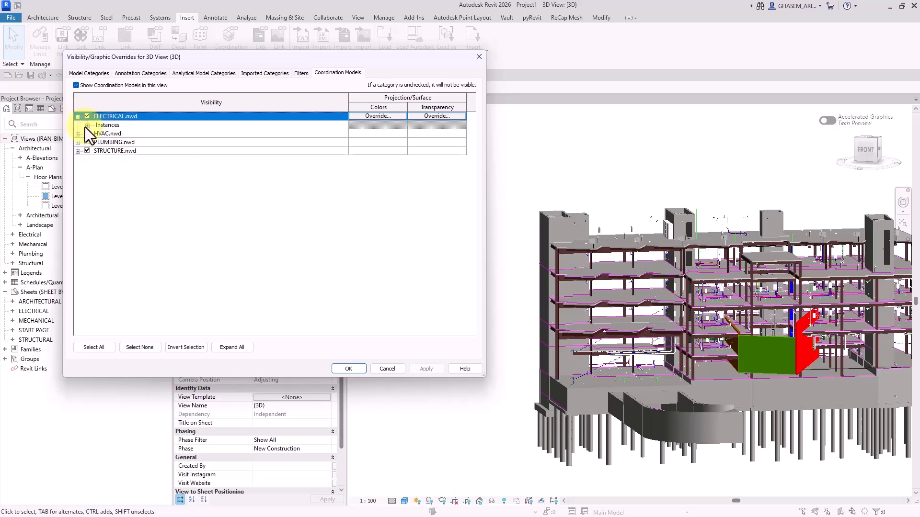
click(87, 125)
click(87, 126)
click(78, 117)
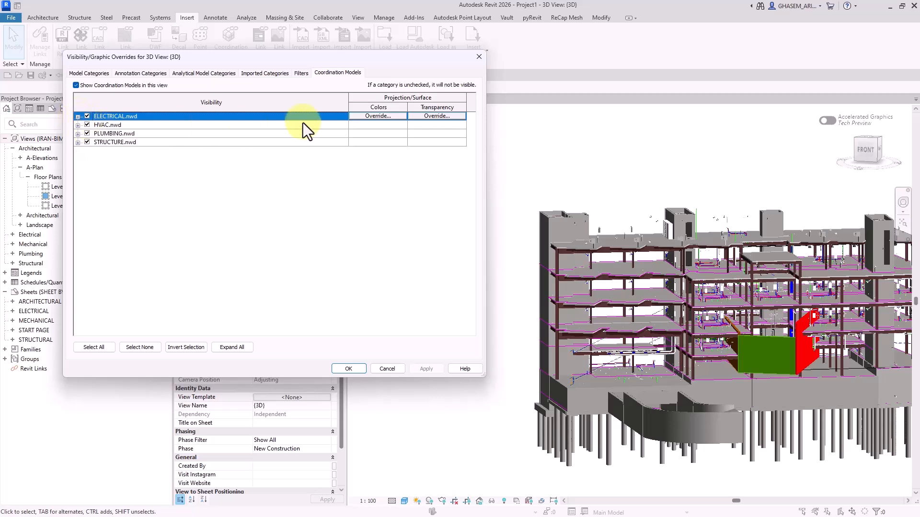
Override the surface color of ELECTRICAL.nwd with orange RGB 255-128-064
click(384, 116)
click(280, 215)
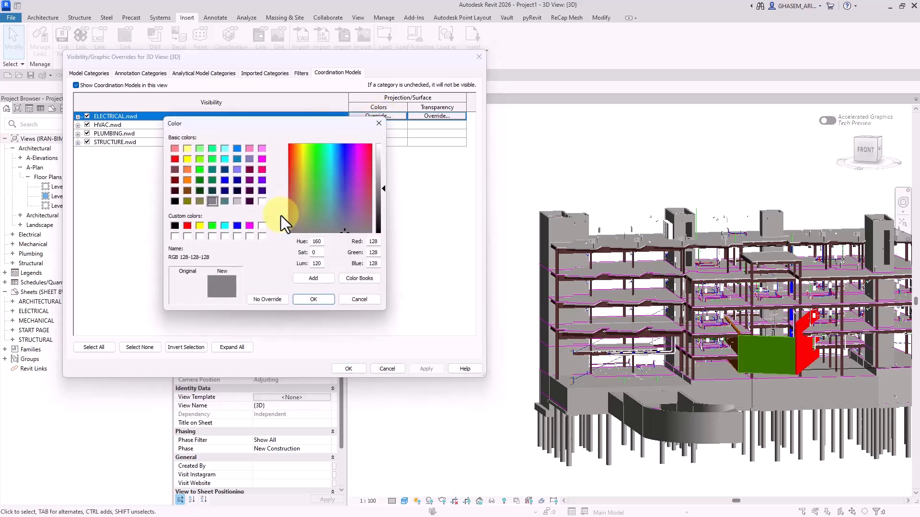
click(187, 169)
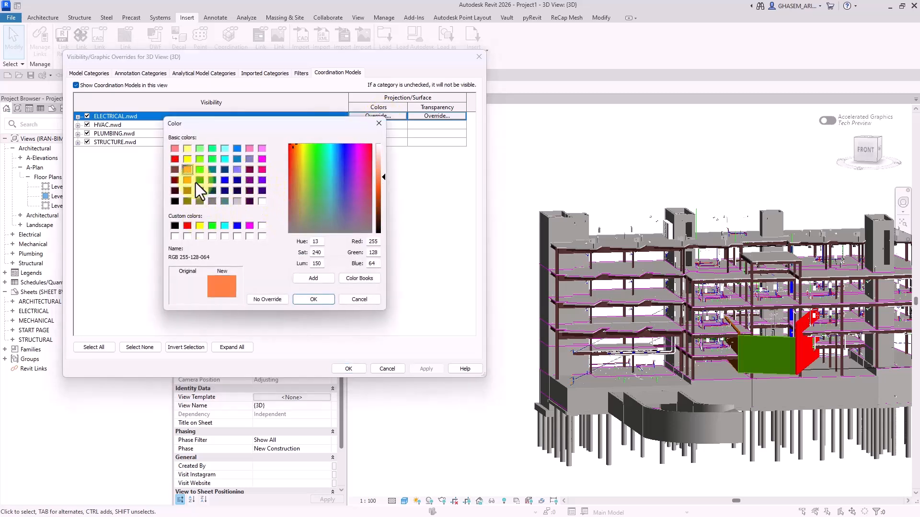
click(312, 300)
click(293, 233)
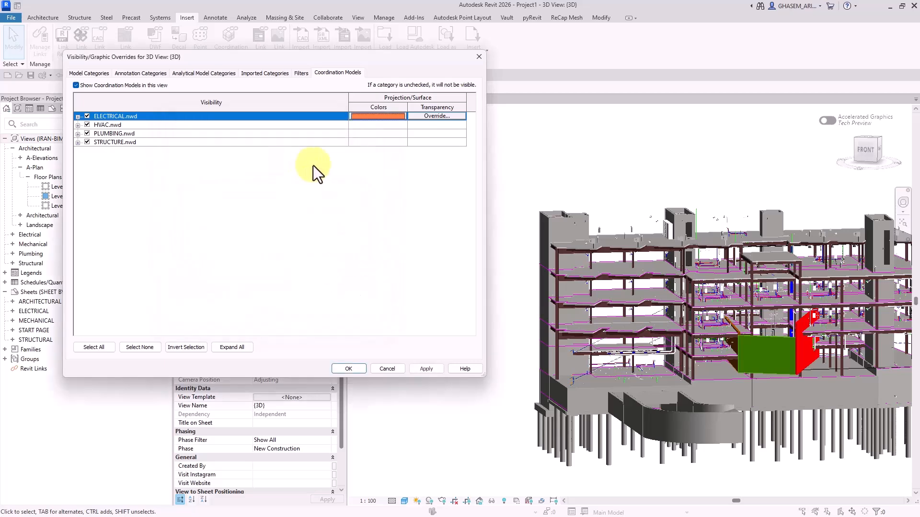
Override the surface color of HVAC.nwd with cyan
double_click(378, 125)
click(260, 216)
click(224, 159)
click(314, 300)
click(289, 231)
Override the surface color of PLUMBING.nwd with green RGB 000-128-064
double_click(378, 134)
click(268, 215)
click(212, 180)
click(313, 300)
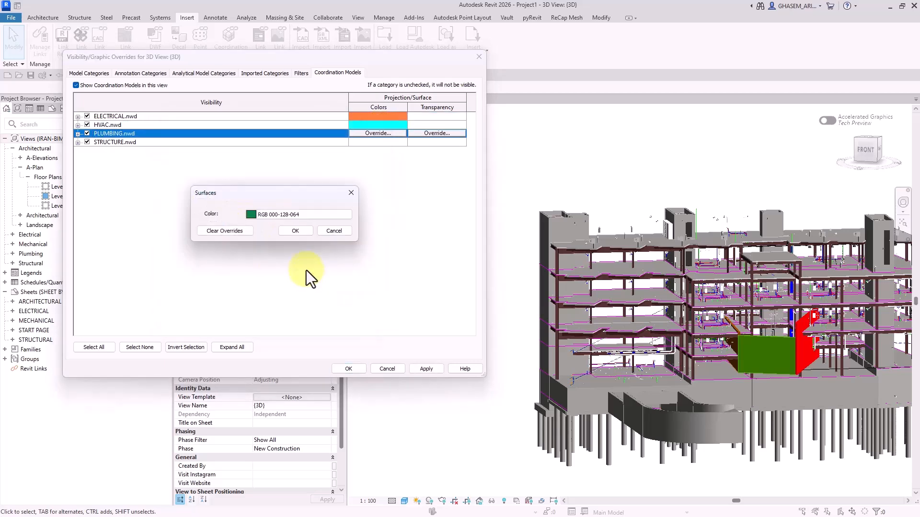
click(295, 232)
Override the surface color of STRUCTURE.nwd with blue and apply the coordination model overrides to the 3D view
double_click(378, 142)
click(268, 215)
click(262, 159)
click(225, 180)
click(313, 300)
click(295, 231)
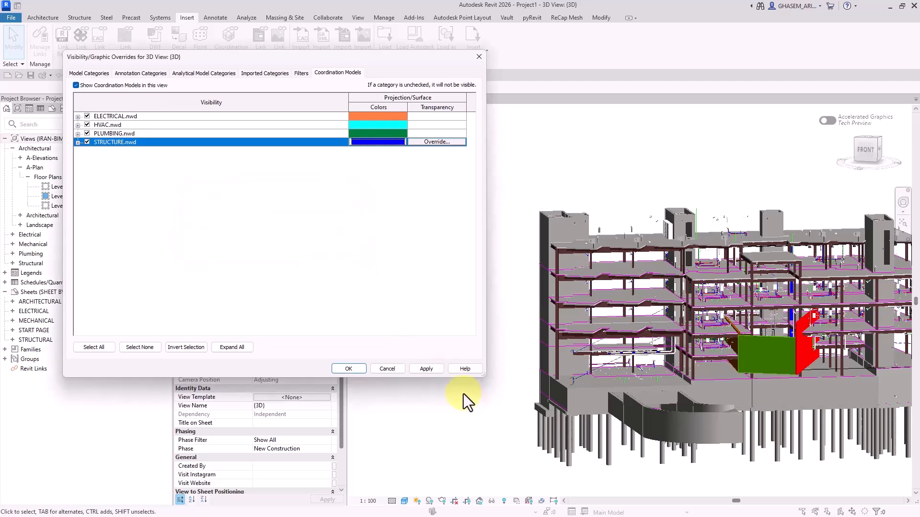
click(426, 369)
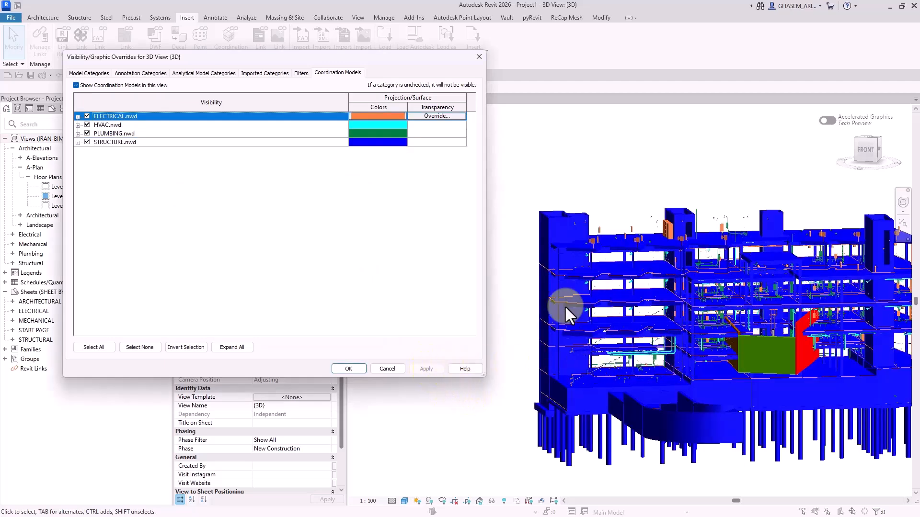
Override the surface transparency of STRUCTURE.nwd to 58% and apply it to the 3D view
click(415, 142)
click(430, 142)
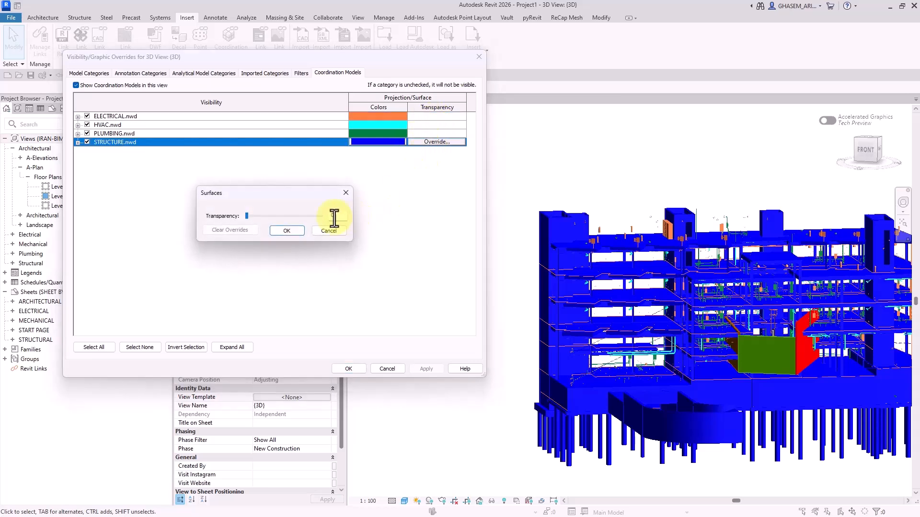
drag(249, 218, 290, 220)
click(294, 233)
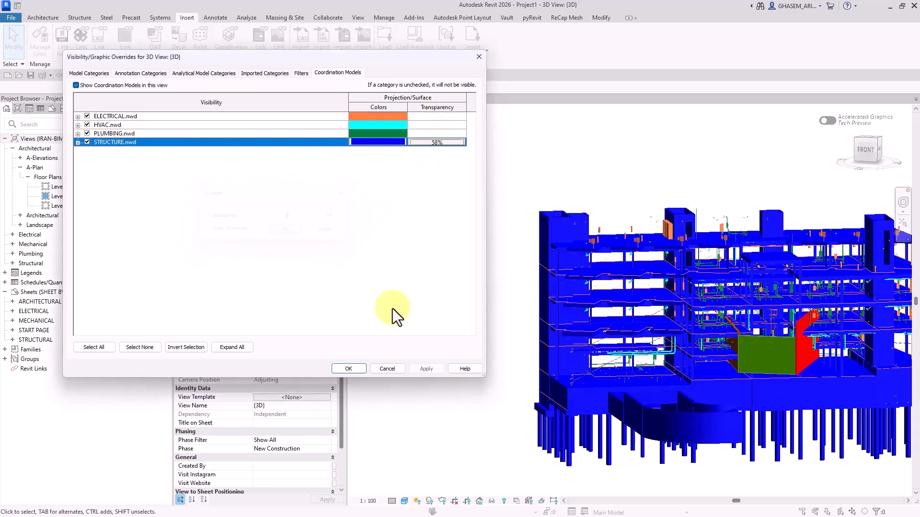
click(430, 370)
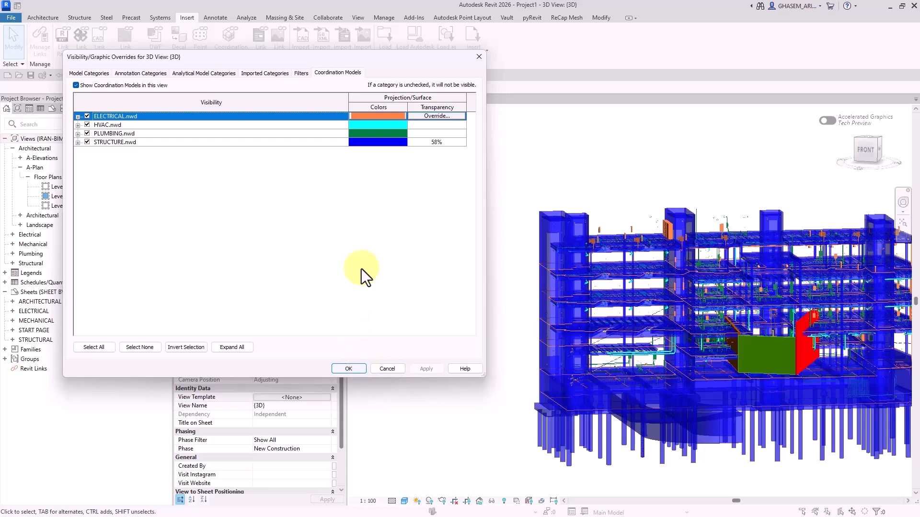
Override the surface color of STRUCTURE.nwd with light lavender RGB 230-230-255 and accept the view's graphic overrides
click(429, 144)
click(376, 142)
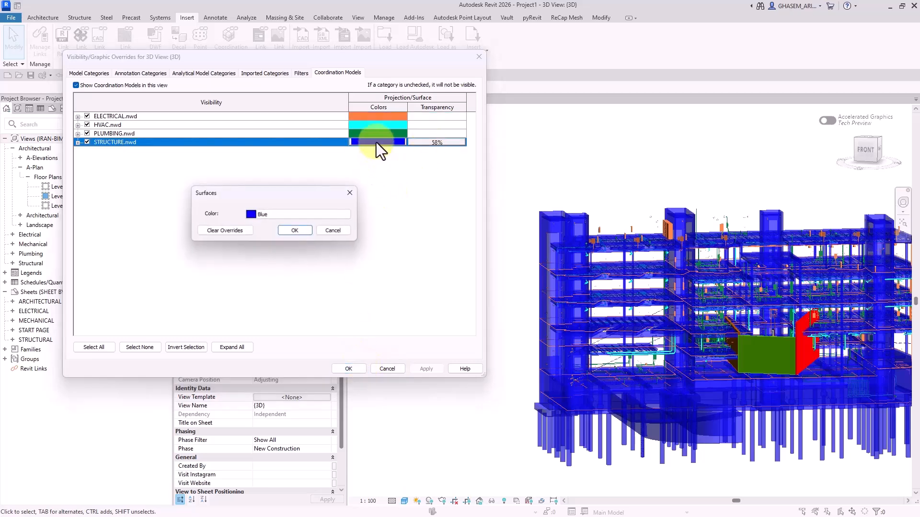
click(275, 218)
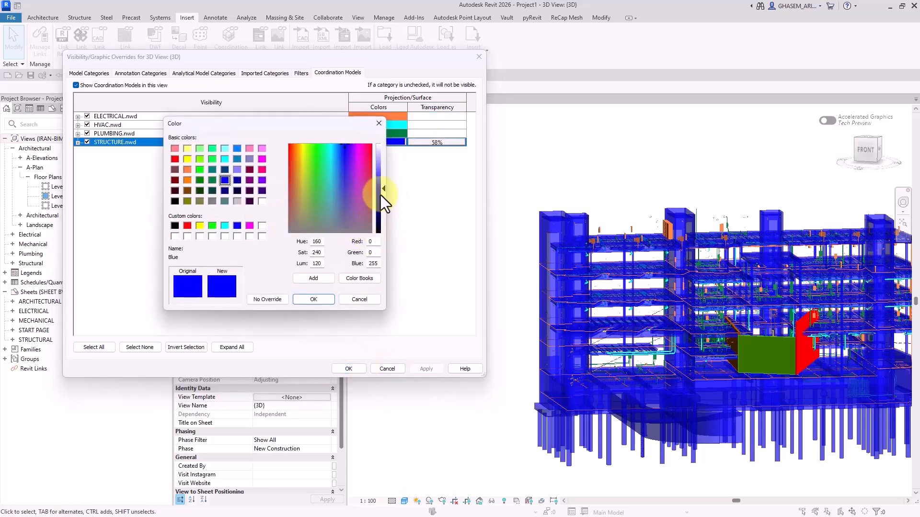
drag(380, 194, 381, 150)
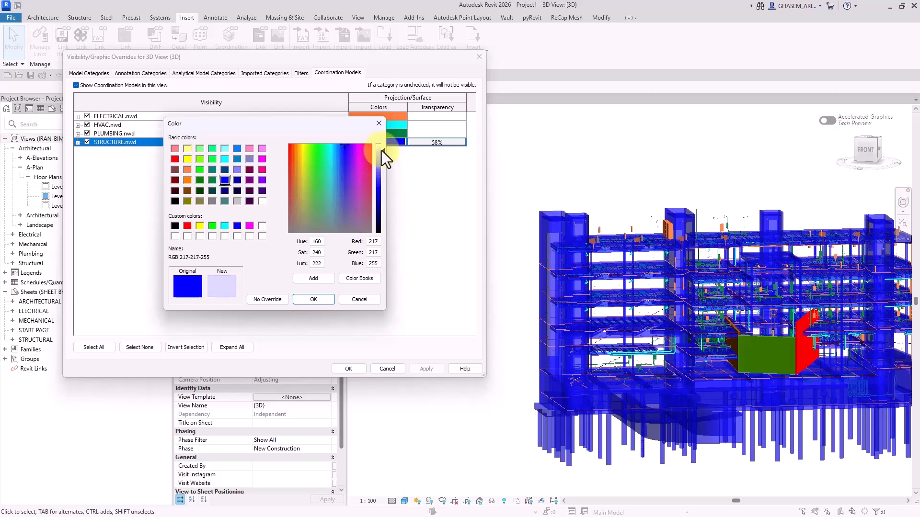
click(314, 299)
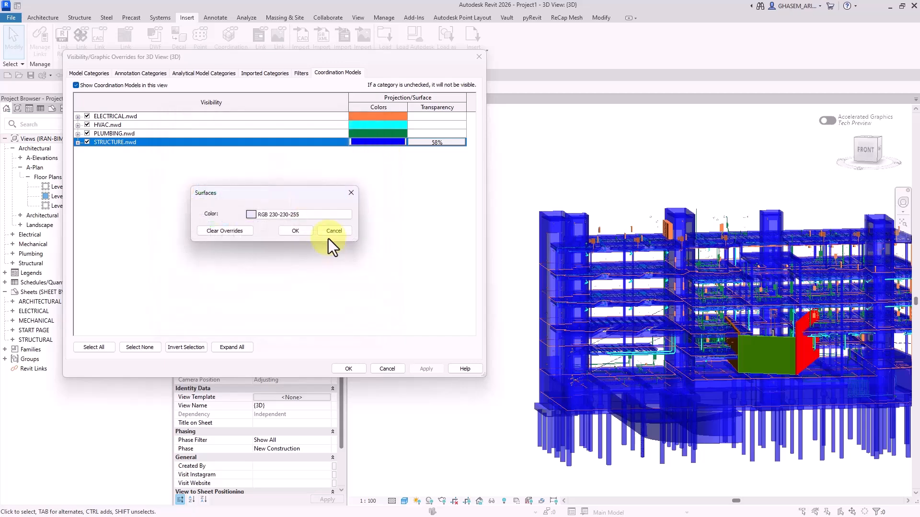
click(295, 231)
click(427, 368)
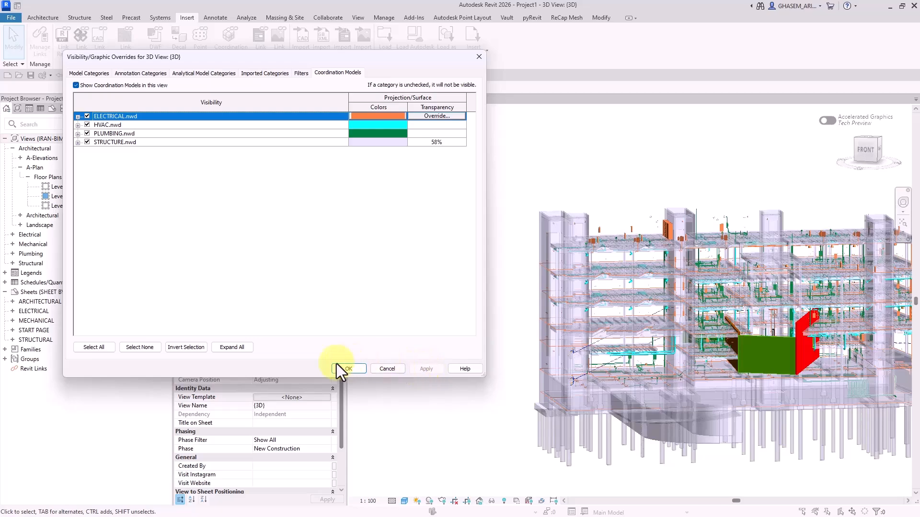
click(346, 368)
Examine the color-coded electrical, HVAC and plumbing models through the transparent structure in the 3D view
shift+middle_drag(474, 367, 686, 292)
scroll(739, 300, up, 5)
scroll(686, 292, up, 5)
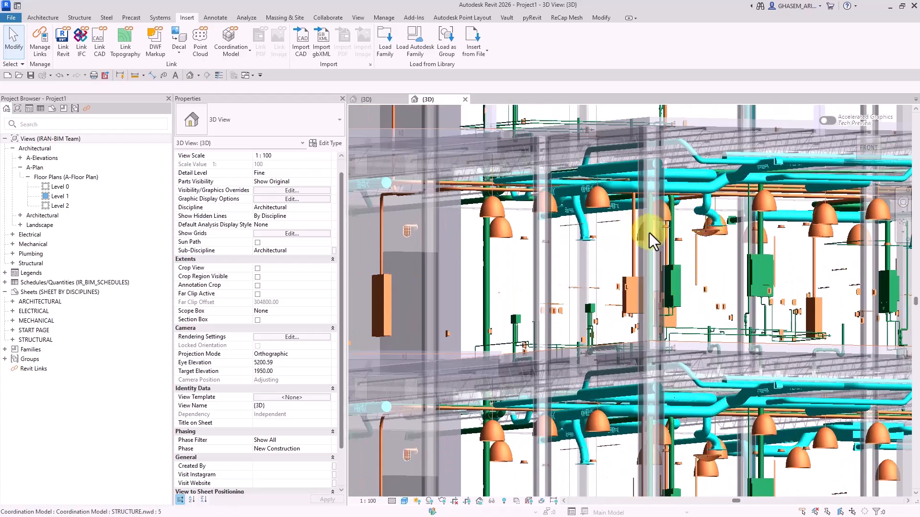
scroll(741, 290, down, 5)
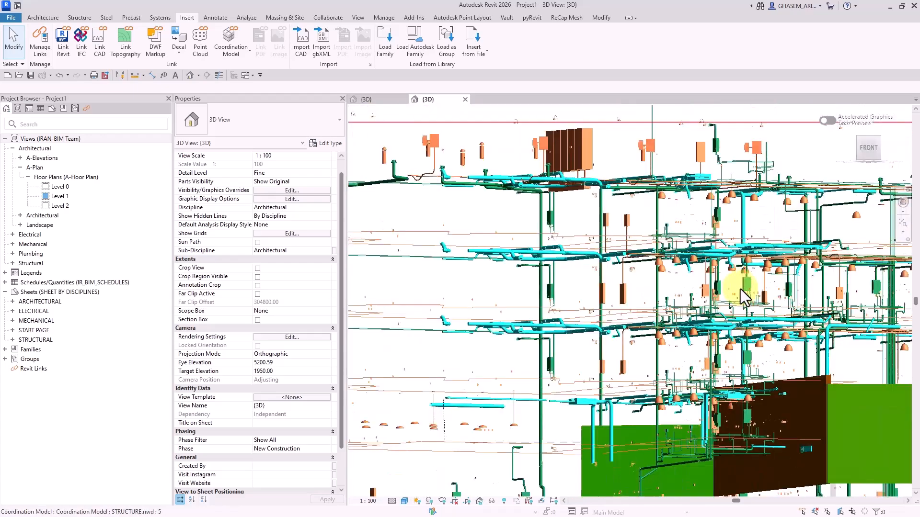
shift+middle_drag(741, 289, 657, 307)
scroll(625, 284, down, 4)
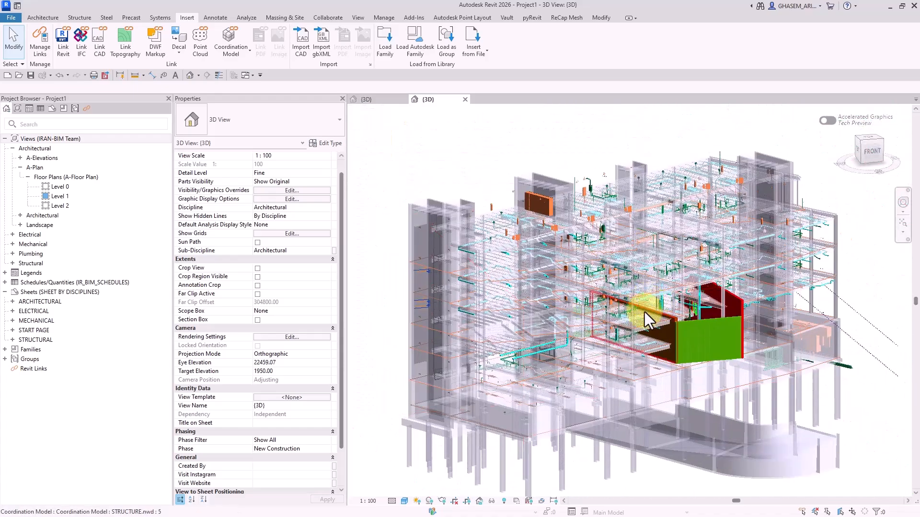
scroll(645, 312, down, 3)
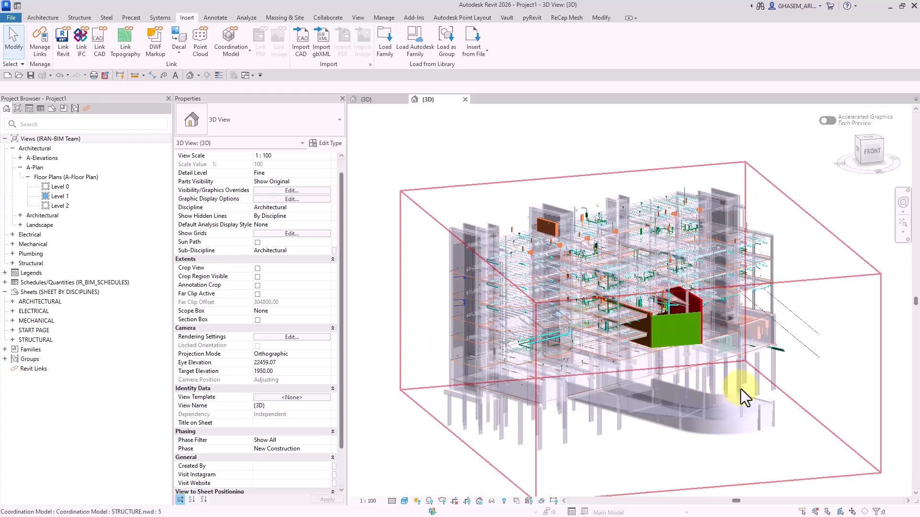
Clear the transparency override of the STRUCTURE.nwd coordination model and apply the change to the 3D view
click(291, 191)
click(353, 73)
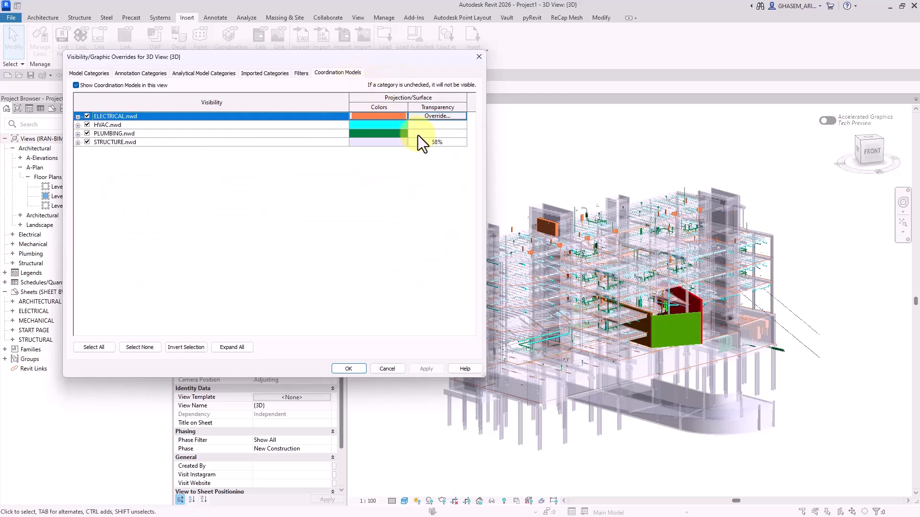
click(437, 143)
click(445, 143)
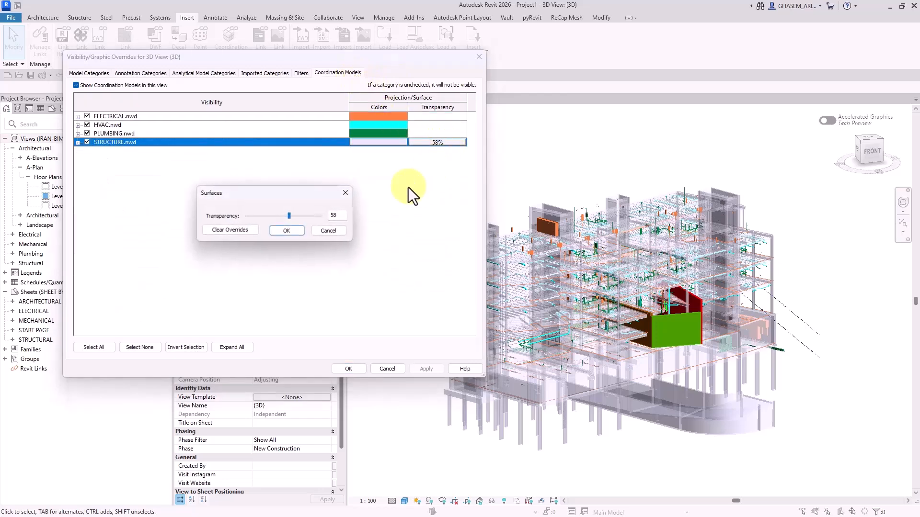
click(254, 231)
click(299, 233)
click(424, 369)
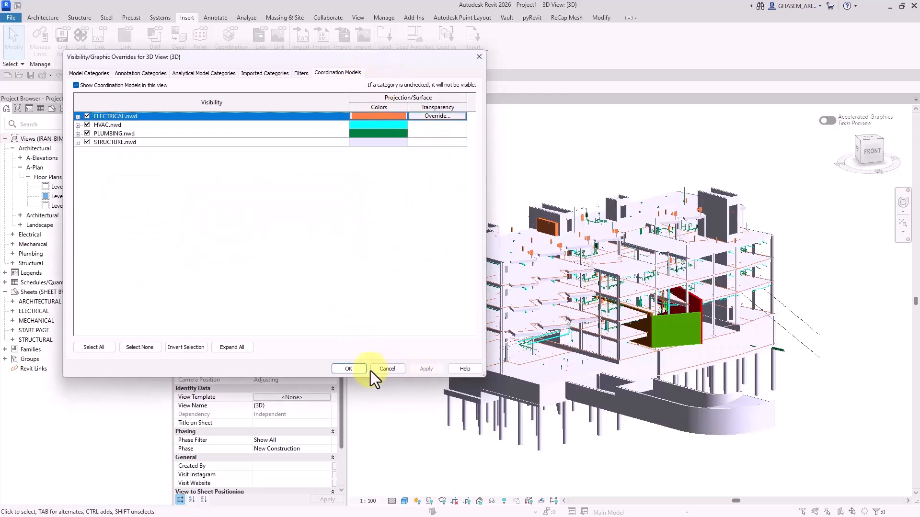
click(344, 367)
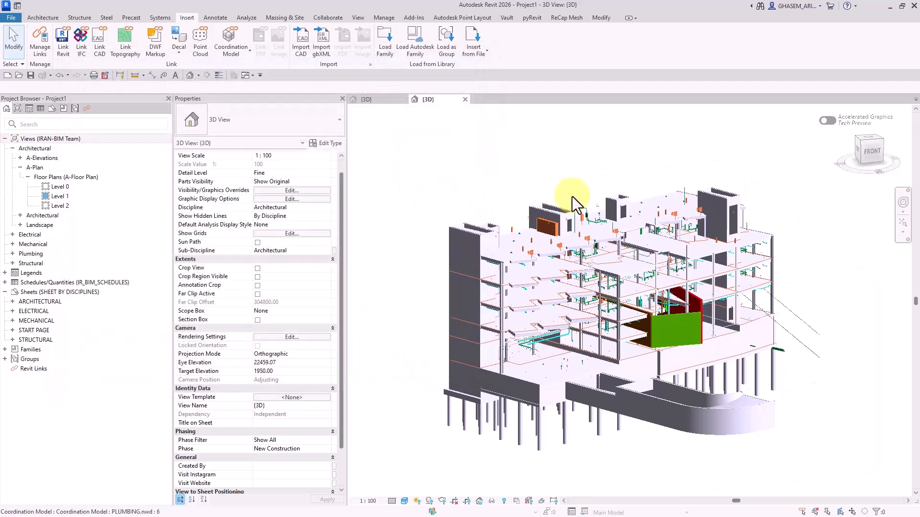
Hide the STRUCTURE.nwd coordination model as an element in the 3D view
middle_drag(585, 486, 616, 473)
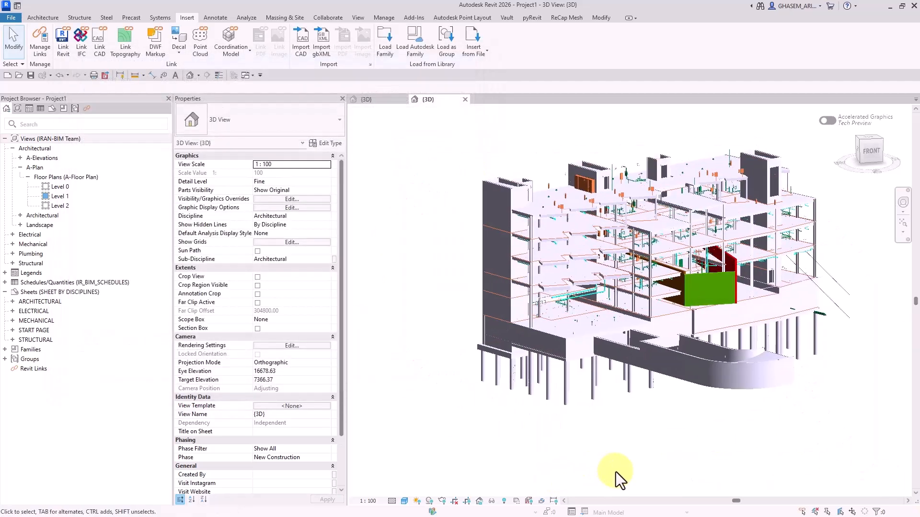
click(482, 332)
right_click(482, 332)
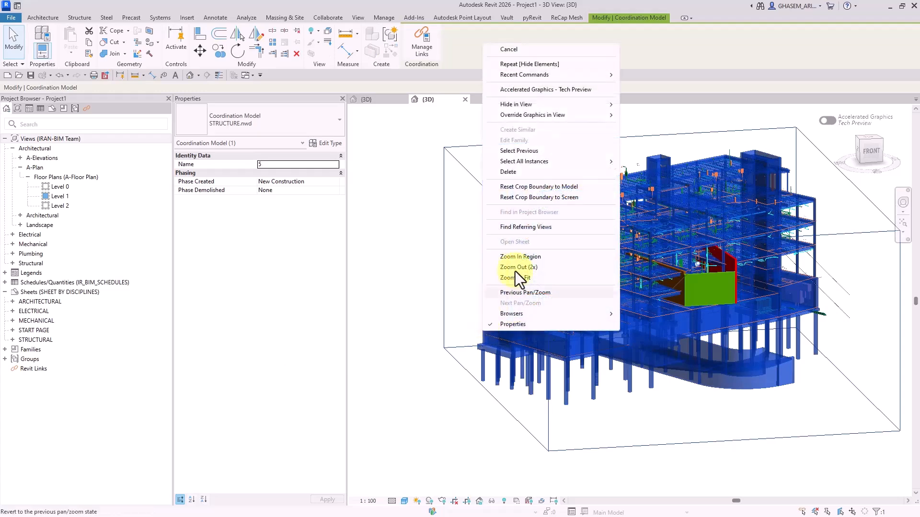
mouse_move(582, 105)
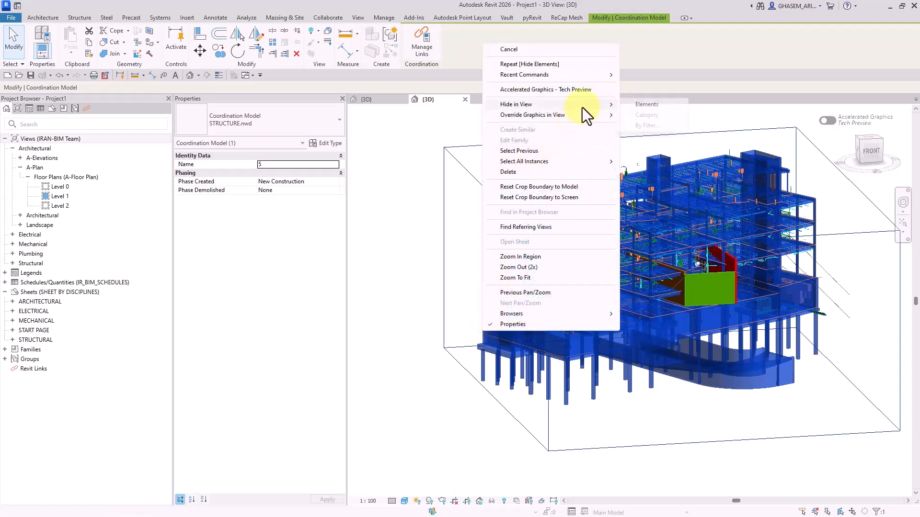
click(640, 101)
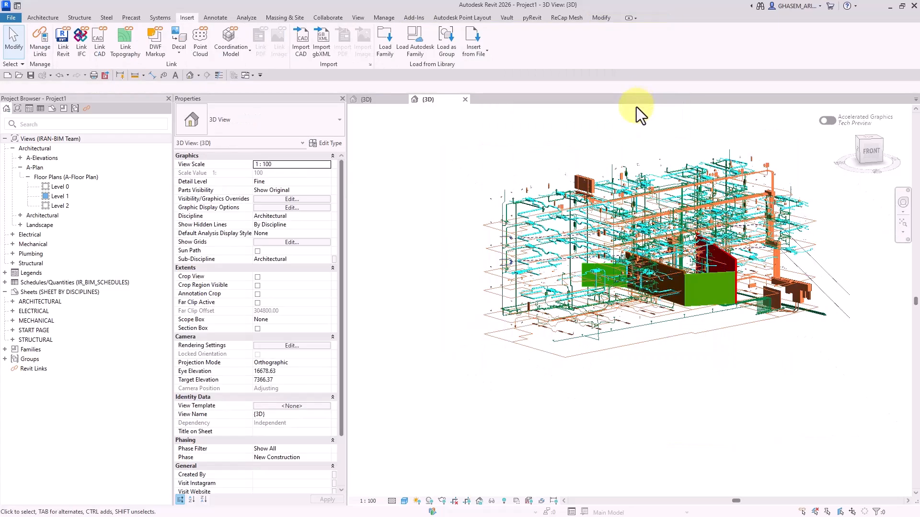
Reveal the hidden elements, unhide the STRUCTURE.nwd model, and leave Reveal Hidden Elements mode with nothing selected
click(503, 501)
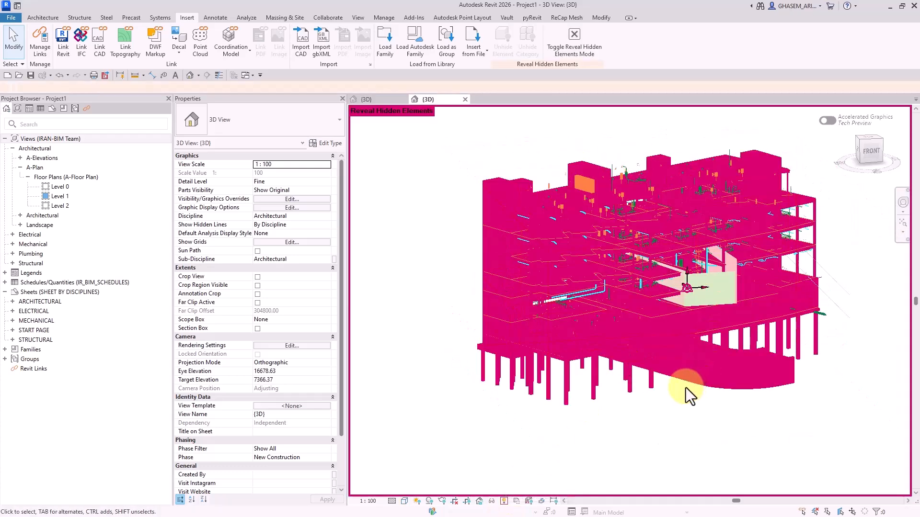
right_click(691, 374)
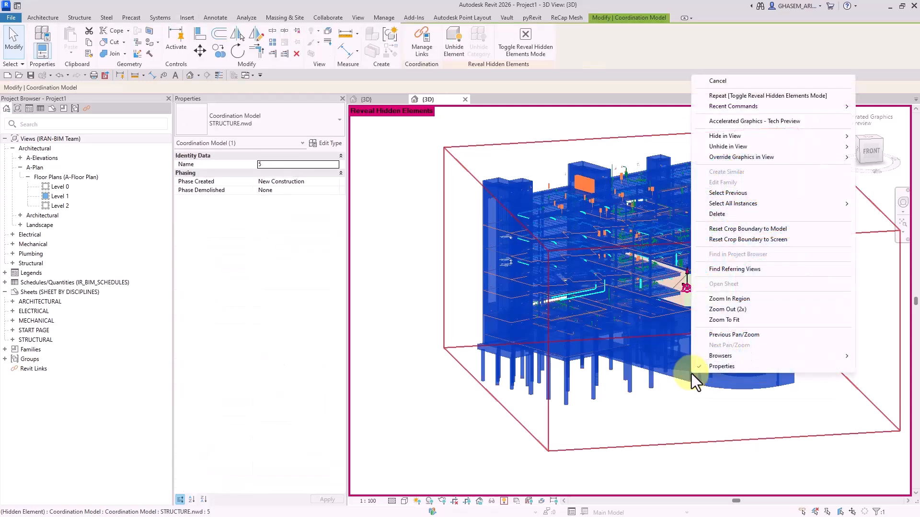
click(452, 42)
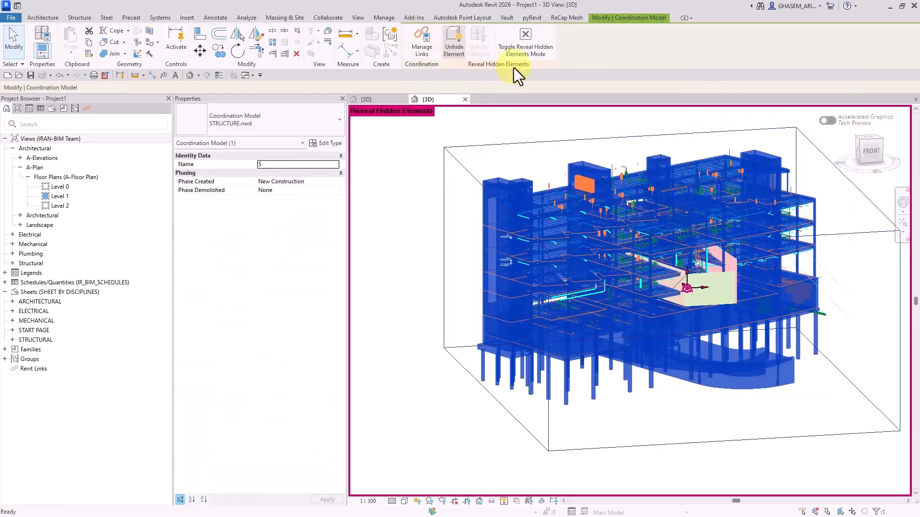
click(525, 38)
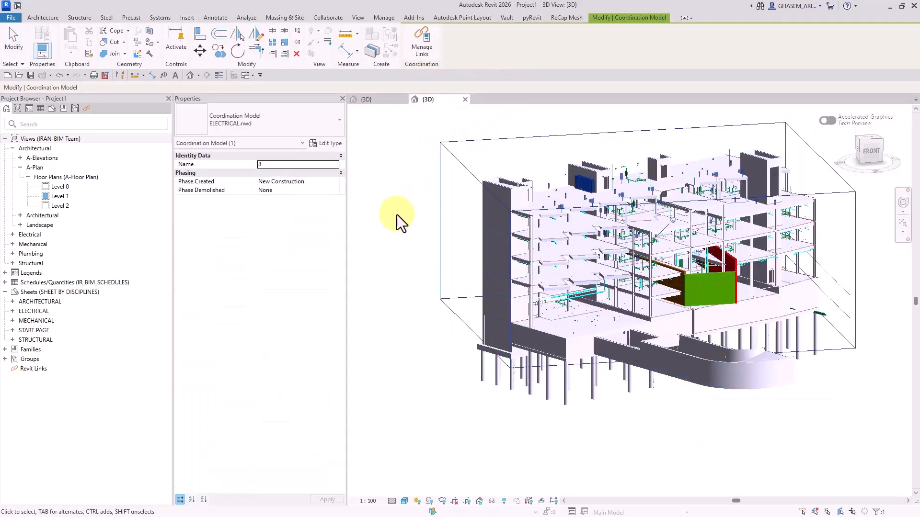
click(395, 216)
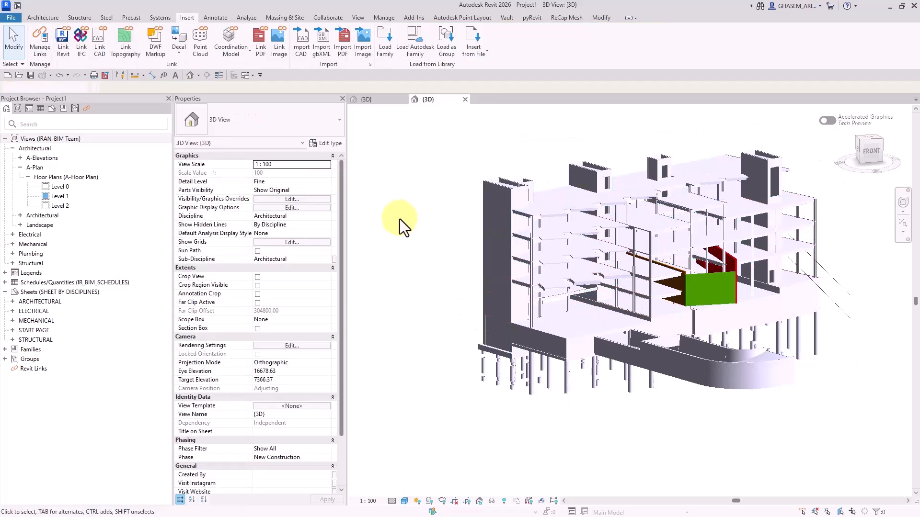
Open Manage Links and filter the linked files by the Coordination Model type
click(39, 43)
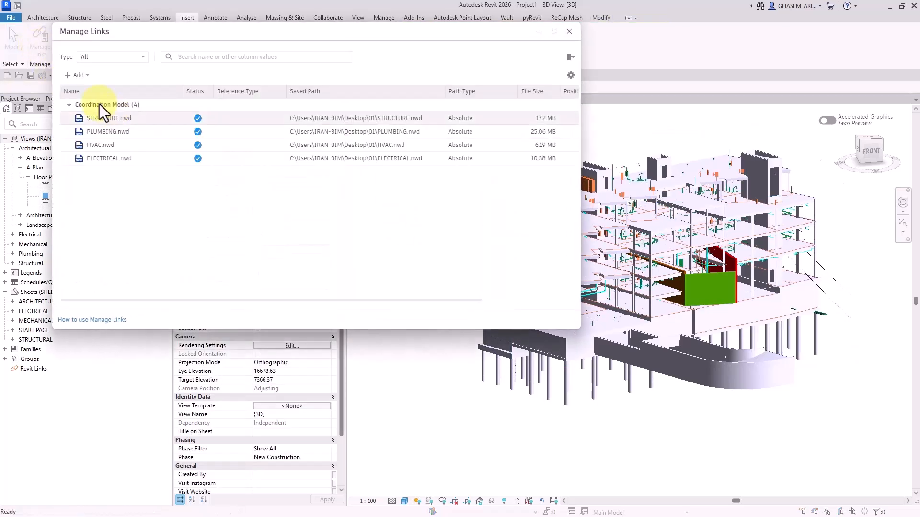
click(106, 59)
click(88, 175)
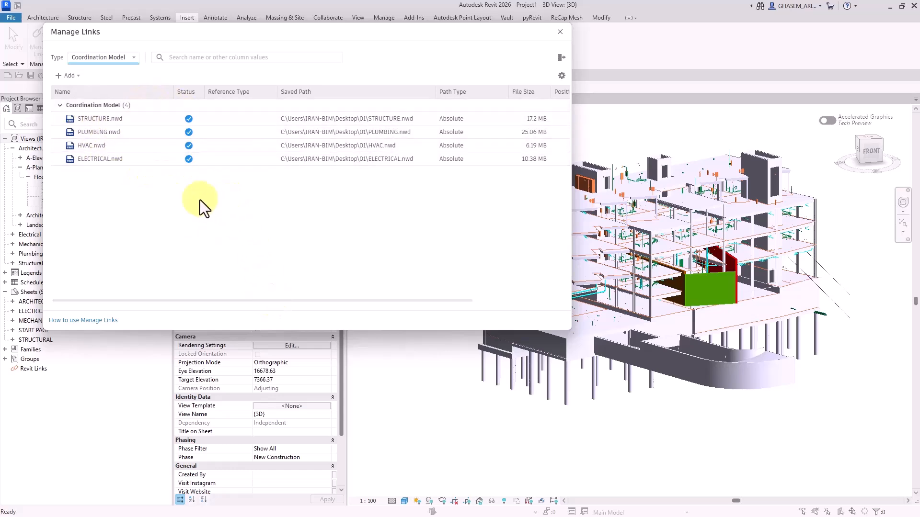
Show STRUCTURE.nwd, PLUMBING.nwd, HVAC.nwd and ELECTRICAL.nwd one after another in the 3D view, and close Manage Links
click(114, 116)
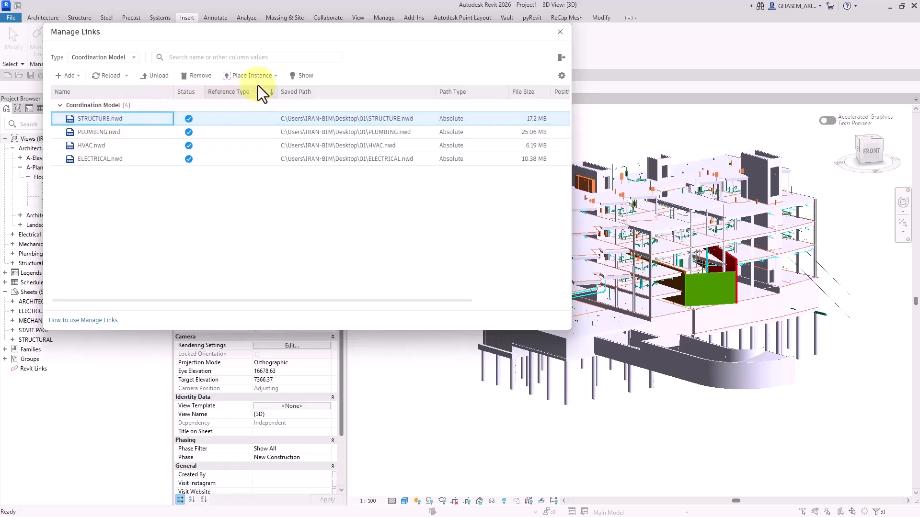
click(302, 77)
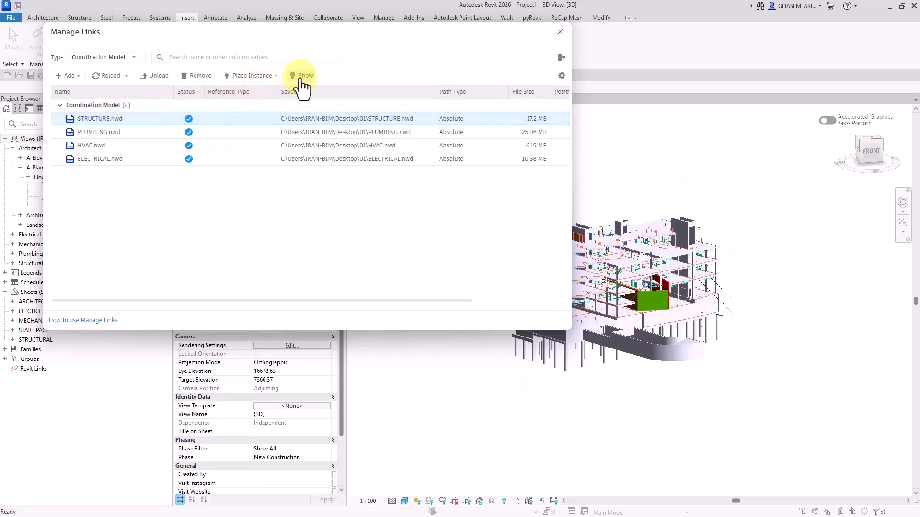
click(118, 130)
click(293, 77)
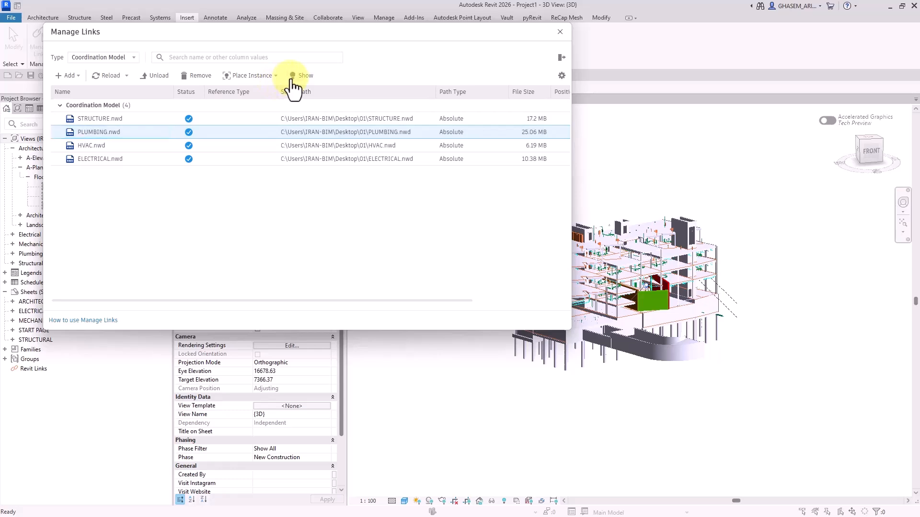
click(94, 147)
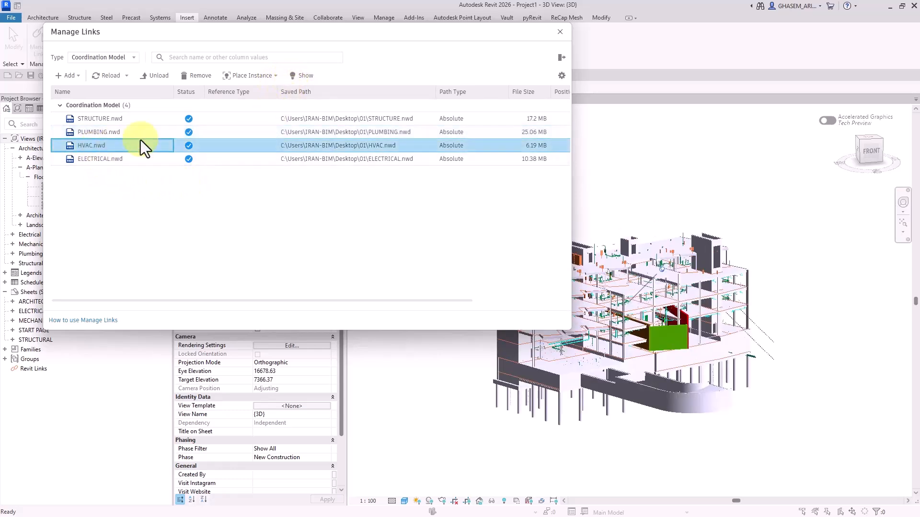
click(294, 77)
click(125, 161)
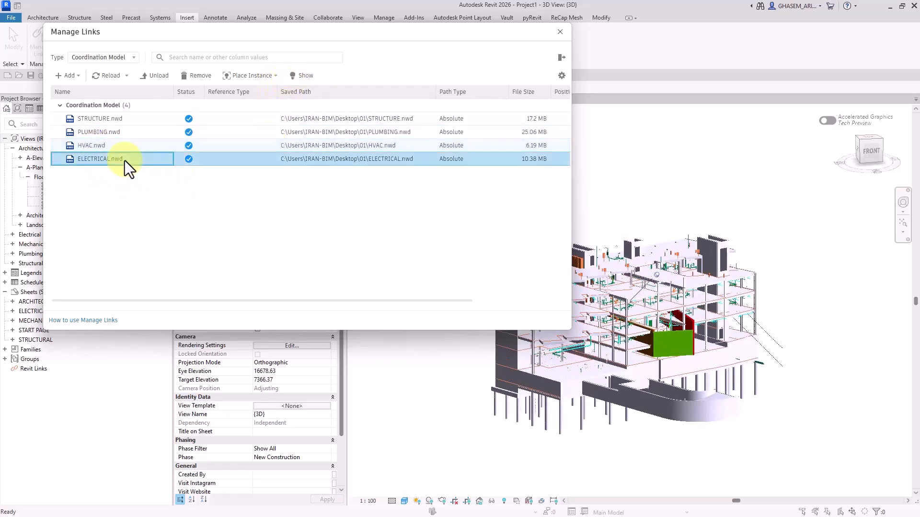
click(293, 77)
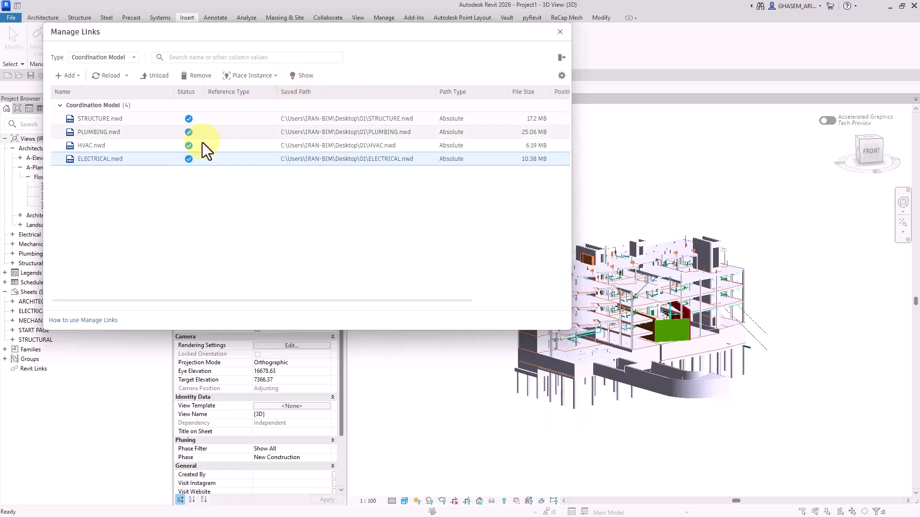
click(558, 31)
Apply a Temporary Hide/Isolate option to the selected ELECTRICAL.nwd coordination model in the 3D view
mouse_move(807, 309)
shift+middle_down()
mouse_move(786, 255)
mouse_move(796, 312)
shift+middle_up()
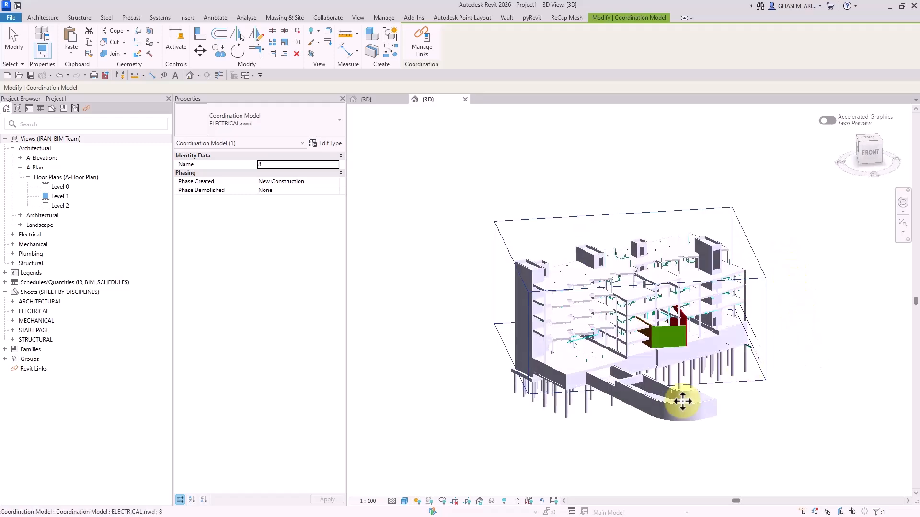
click(492, 500)
click(511, 471)
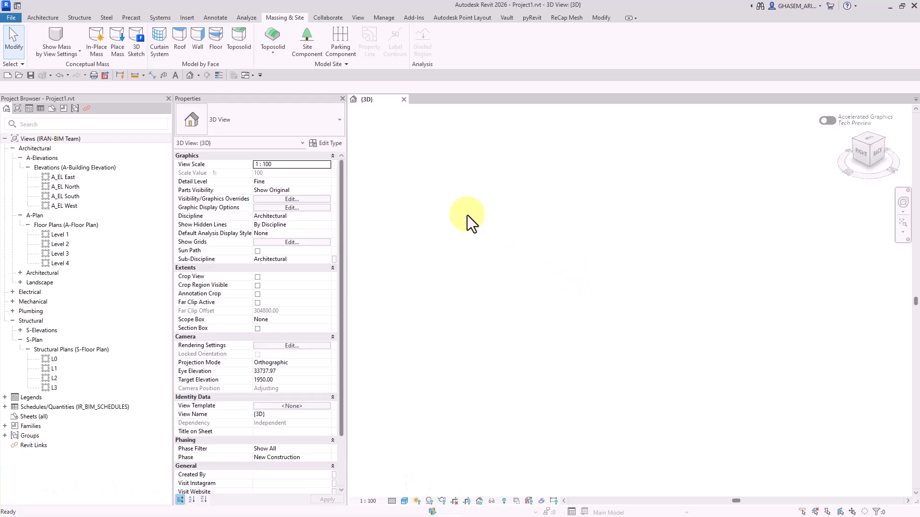
Start a sketched toposolid boundary using the Grassland - 1200mm type
click(274, 34)
click(288, 117)
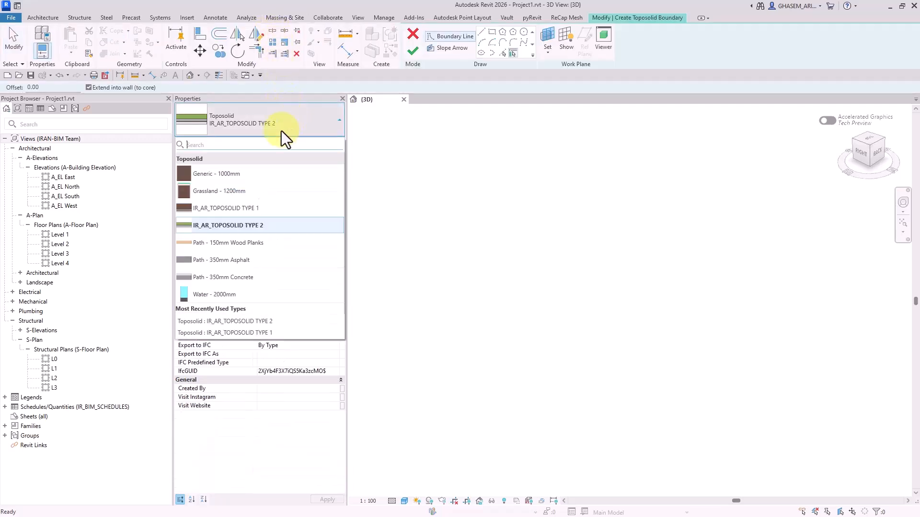
click(225, 192)
click(492, 33)
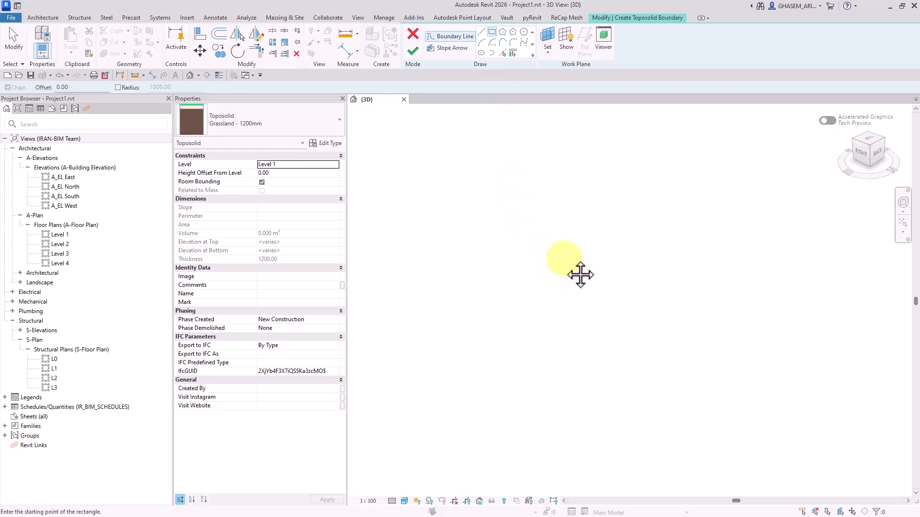
click(518, 207)
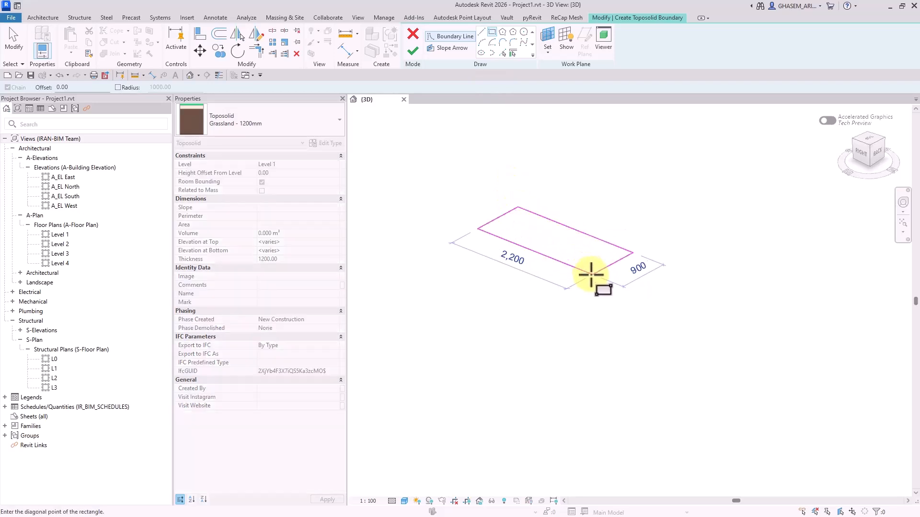
right_click(546, 236)
click(559, 242)
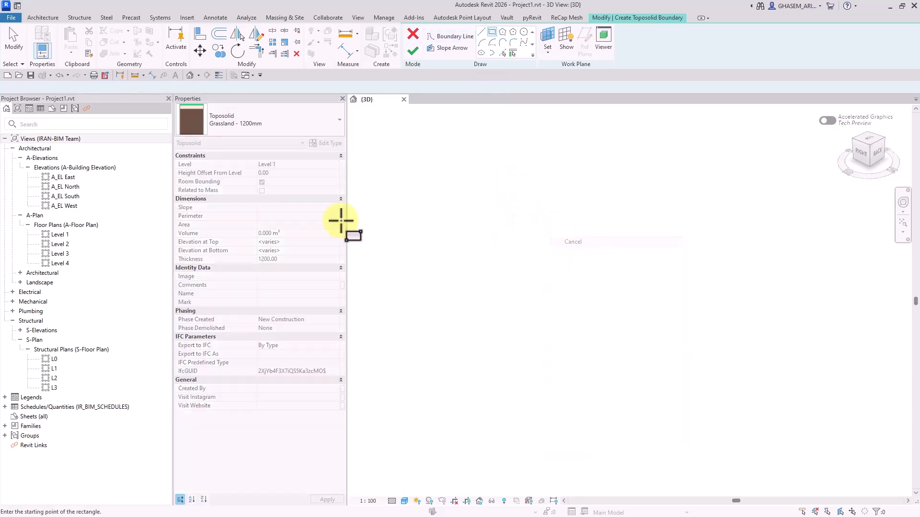
Open the Site floor plan, sketch a rectangular toposolid boundary north of the project base point, and finish the sketch
click(20, 283)
double_click(43, 293)
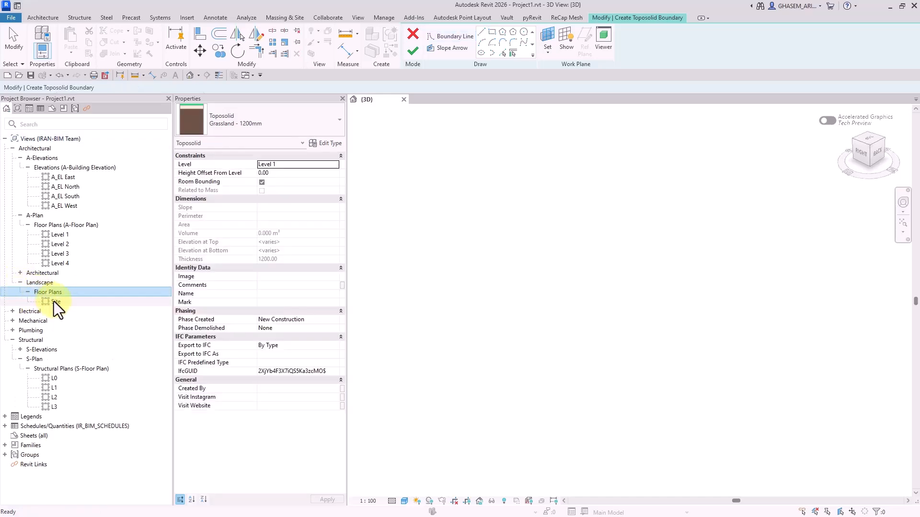
double_click(56, 302)
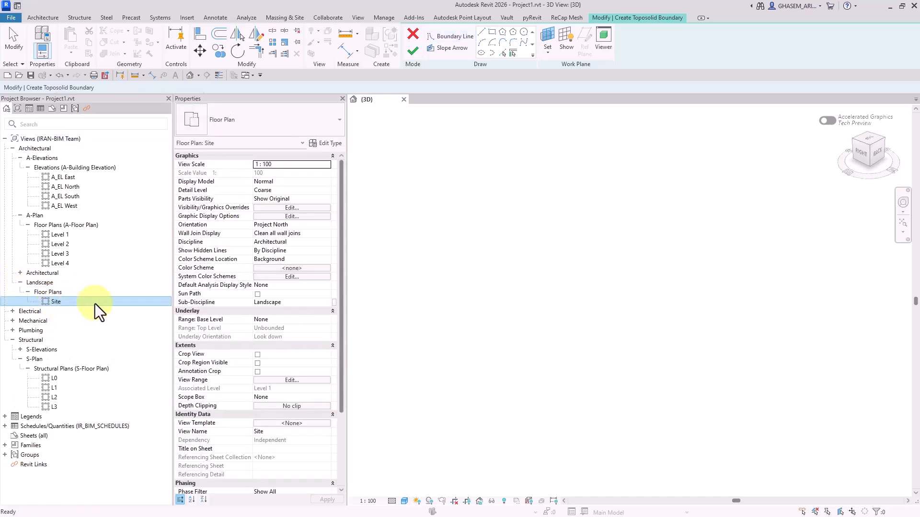
click(492, 32)
scroll(584, 295, up, 1)
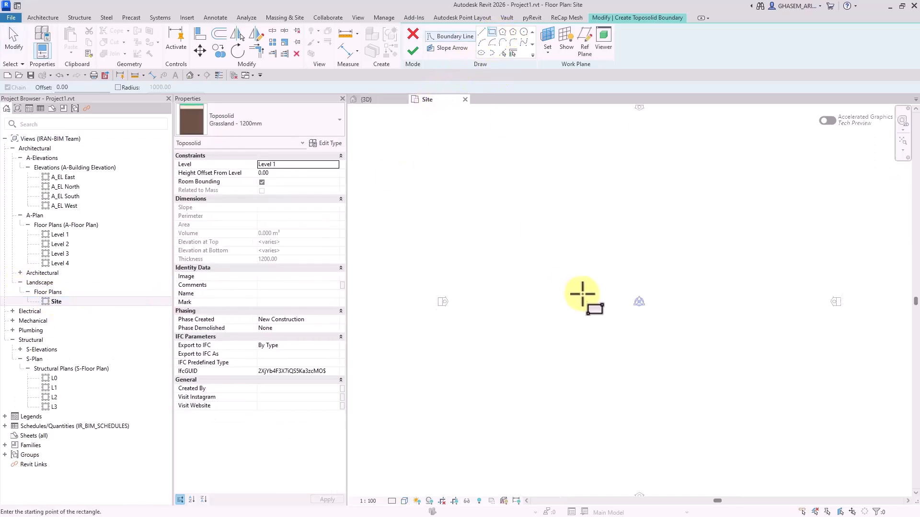
click(714, 221)
click(412, 51)
click(489, 206)
scroll(516, 248, up, 1)
middle_drag(460, 222, 426, 213)
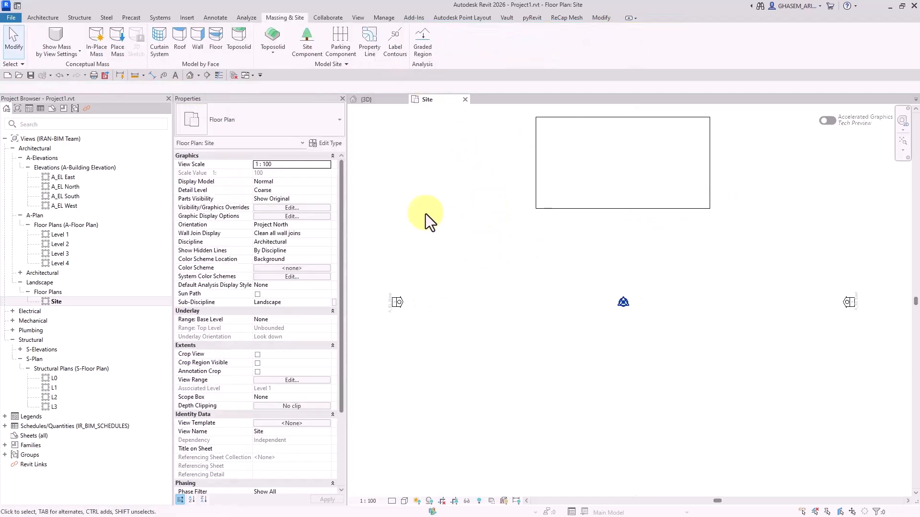
Import new site.dwg into the Site plan with meter as import units and move it east, clear of the rectangular toposolid
click(187, 18)
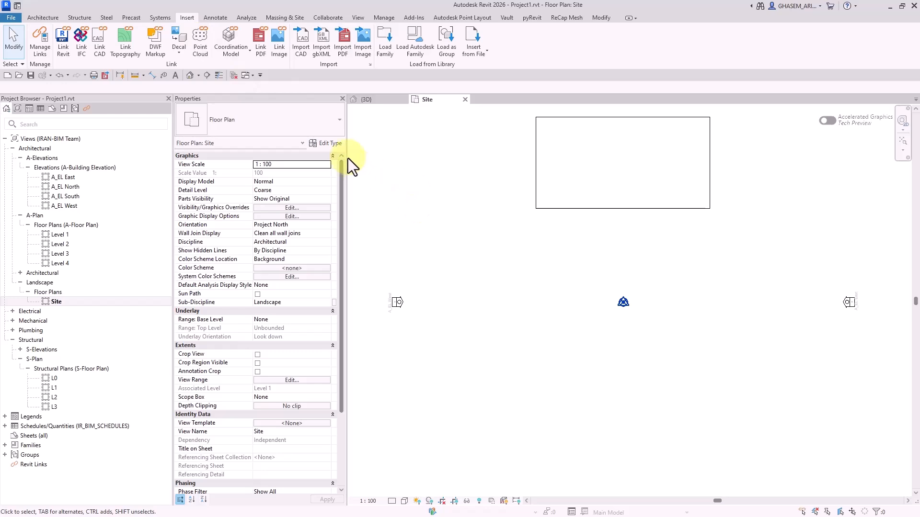
middle_drag(426, 170, 411, 147)
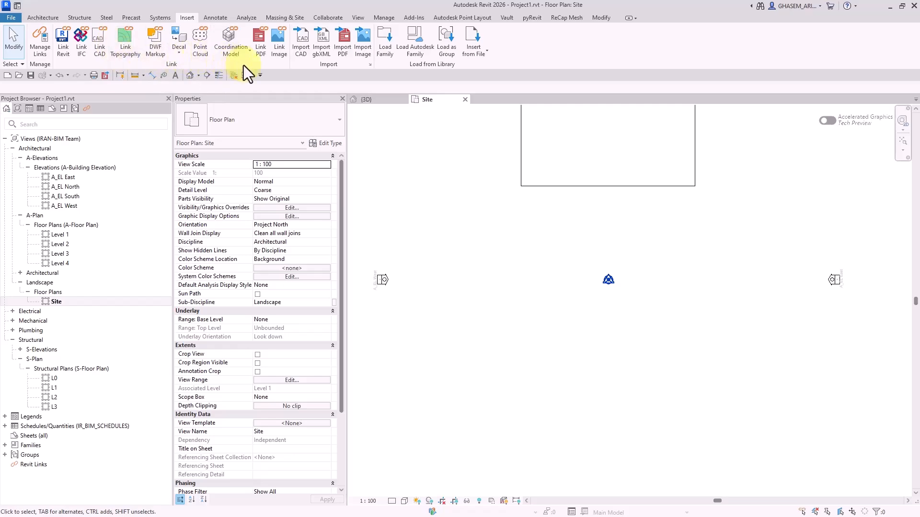
click(302, 48)
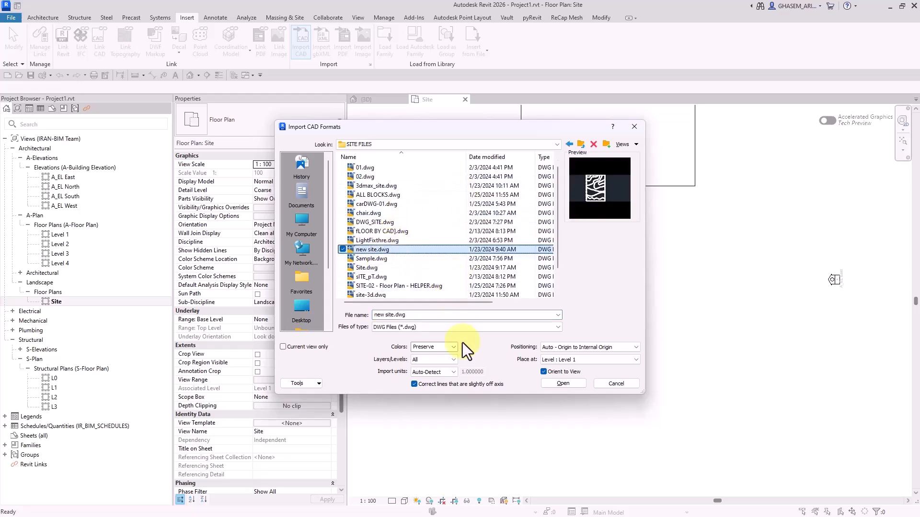
click(428, 398)
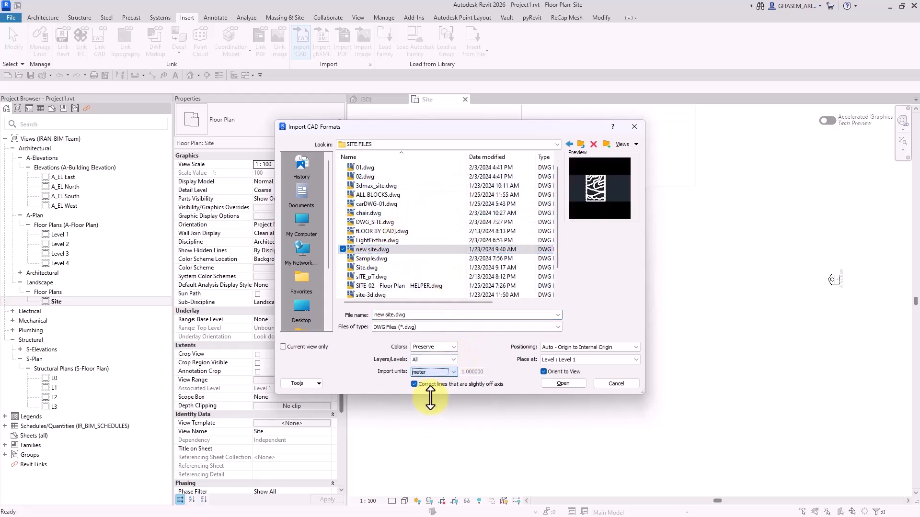
click(560, 386)
scroll(605, 267, down, 2)
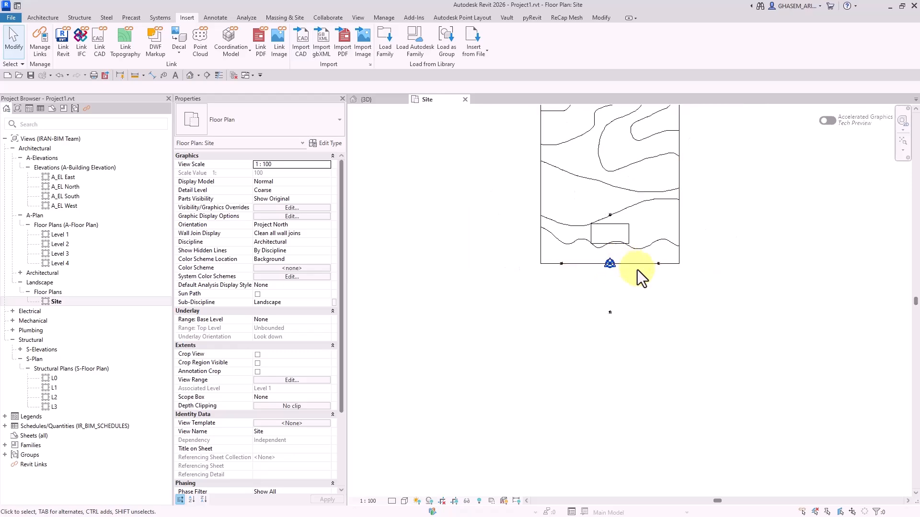
drag(628, 263, 723, 259)
key(Escape)
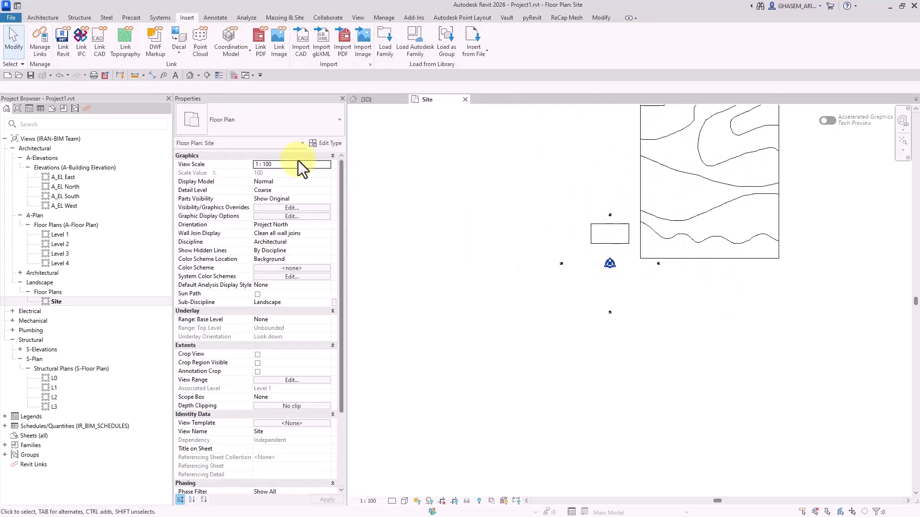
In the 3D view, create a Grassland - 1200mm toposolid from the imported new site.dwg contours, using points from layer 0
click(190, 75)
click(287, 17)
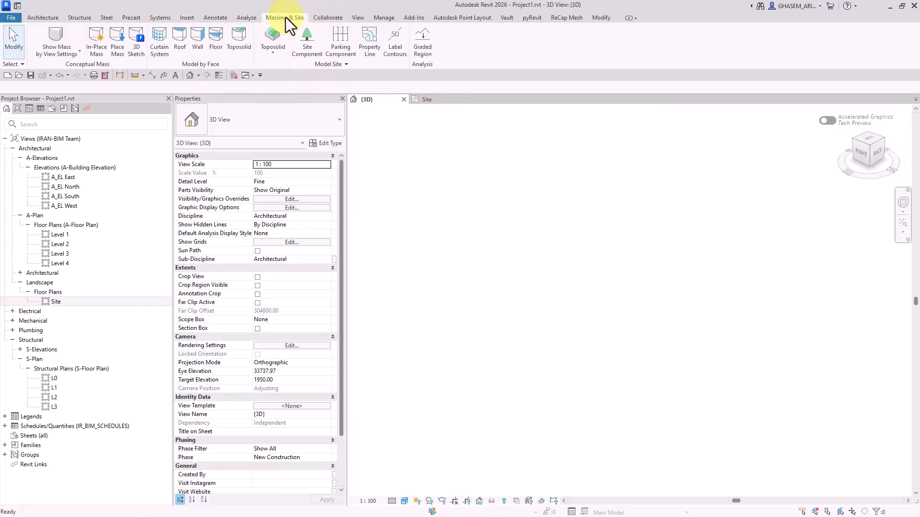
click(275, 42)
key(Escape)
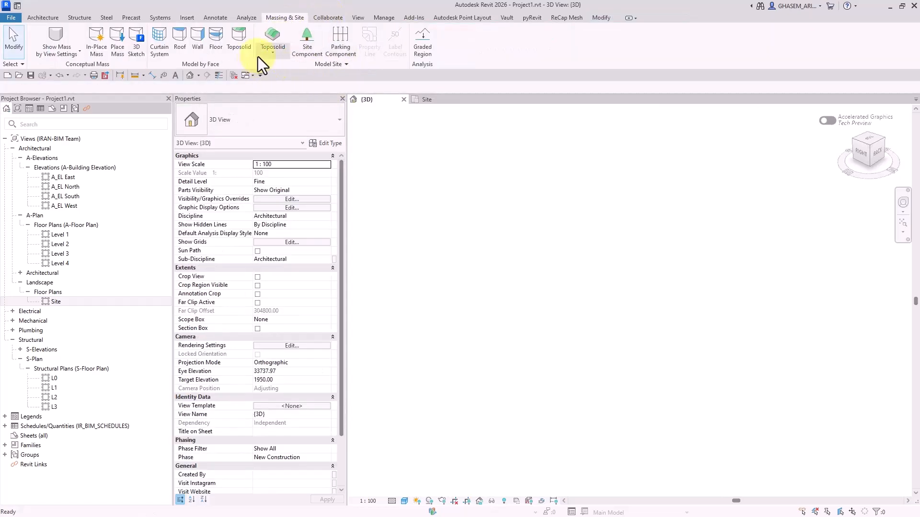
click(273, 51)
click(289, 89)
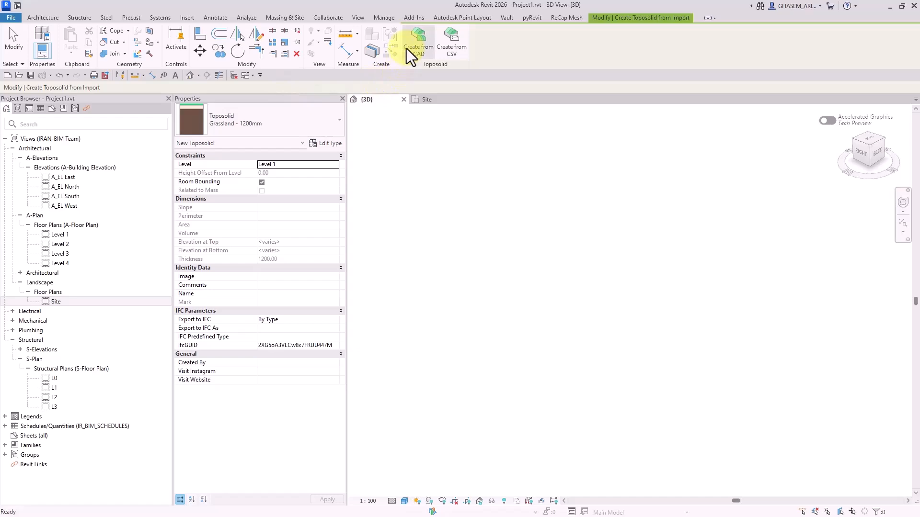
click(904, 221)
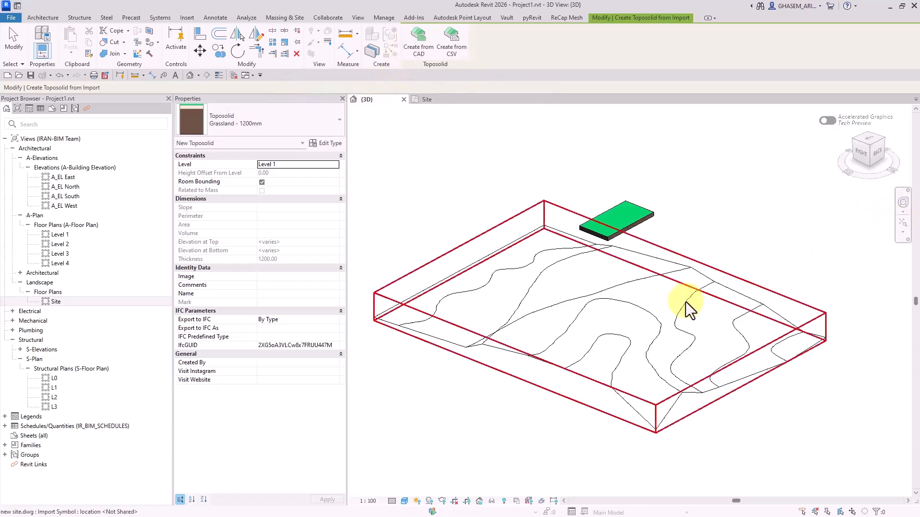
click(680, 276)
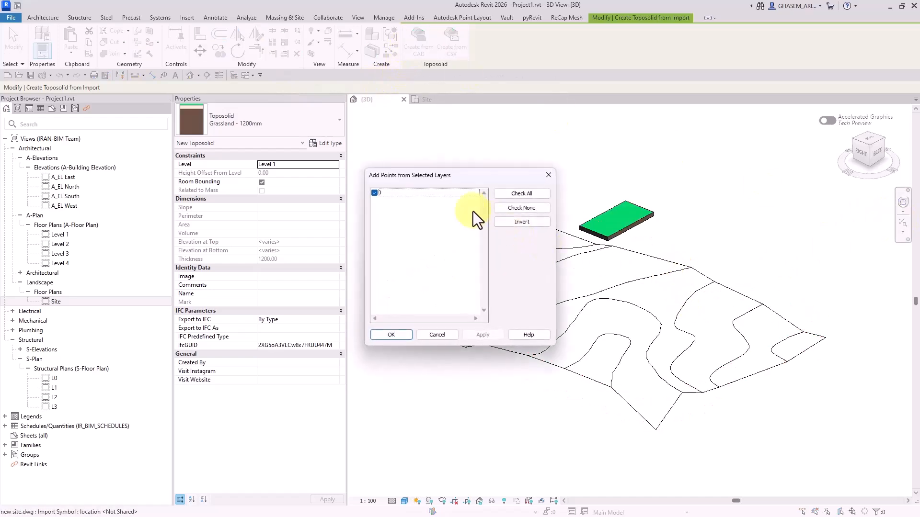
click(392, 335)
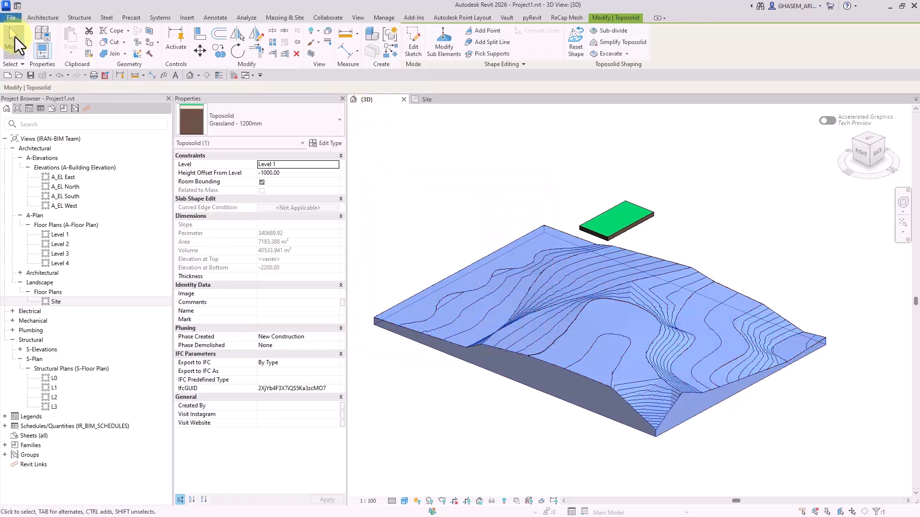
click(15, 39)
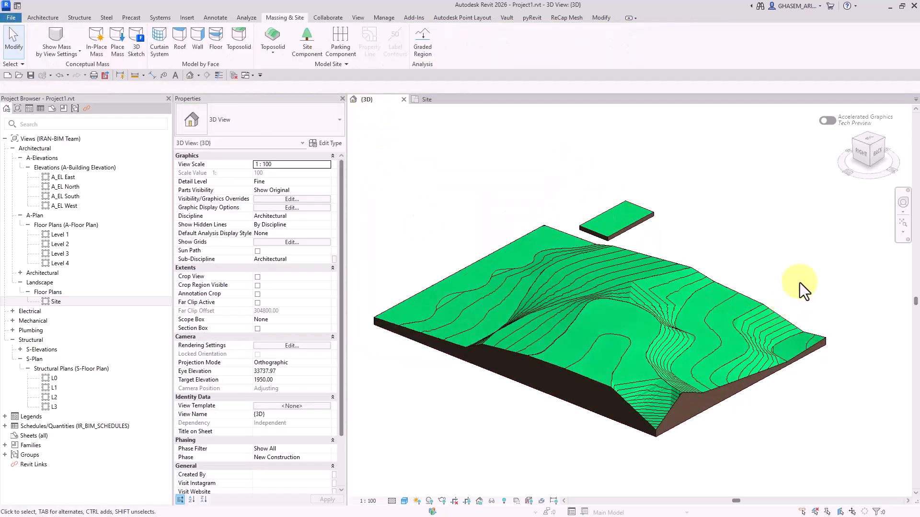
shift+middle_drag(800, 282, 576, 173)
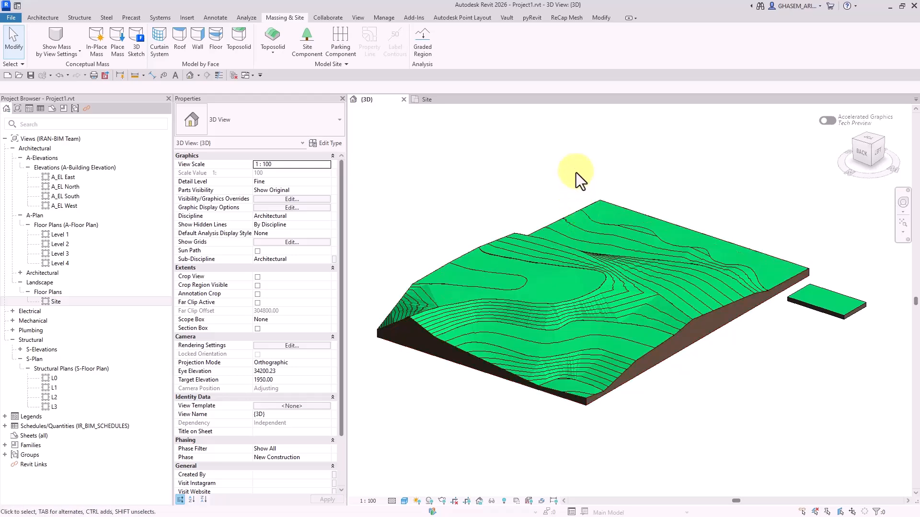
click(530, 19)
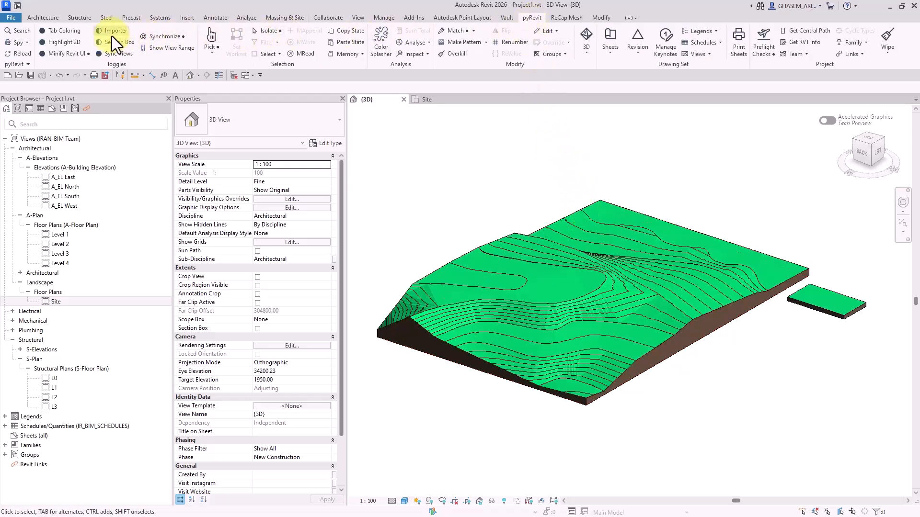
shift+middle_drag(495, 198, 479, 197)
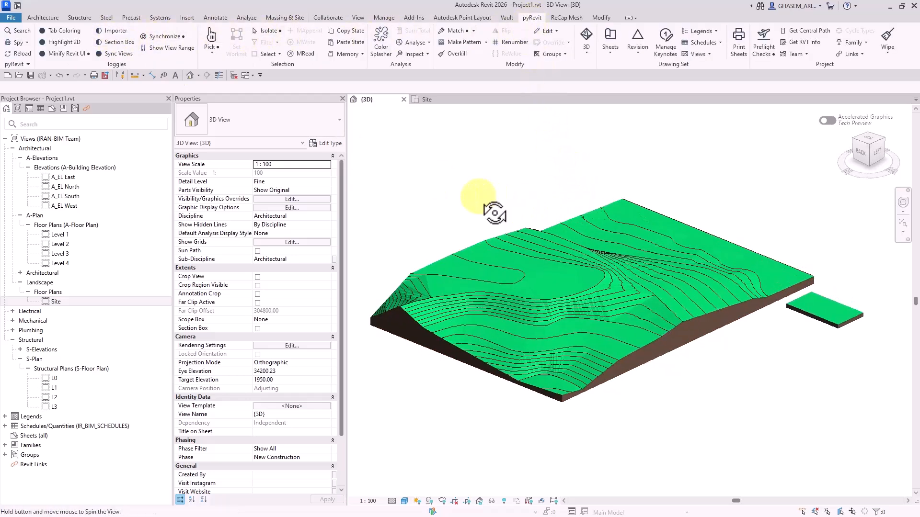
middle_drag(765, 243, 758, 242)
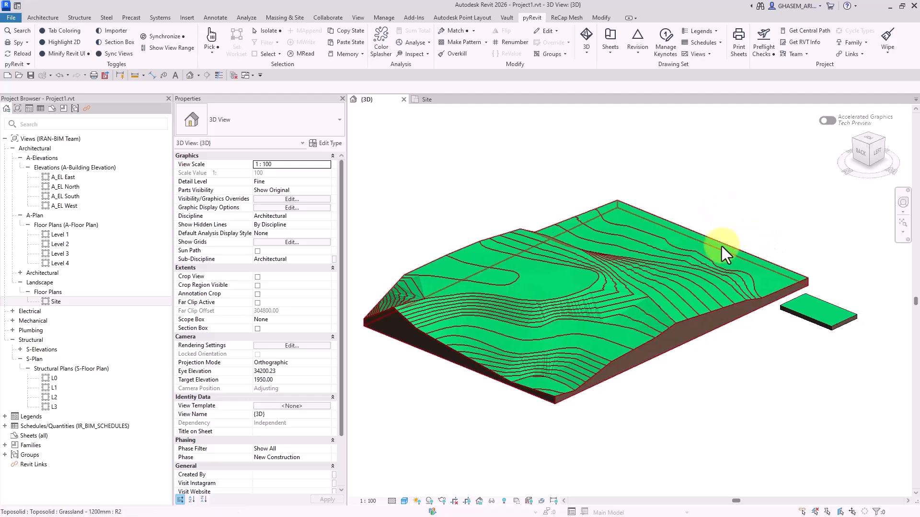
Sub-divide the contoured toposolid in a top view with a lengthwise rectangle about 12,000 by 85,000 mm, and finish the boundary
click(649, 220)
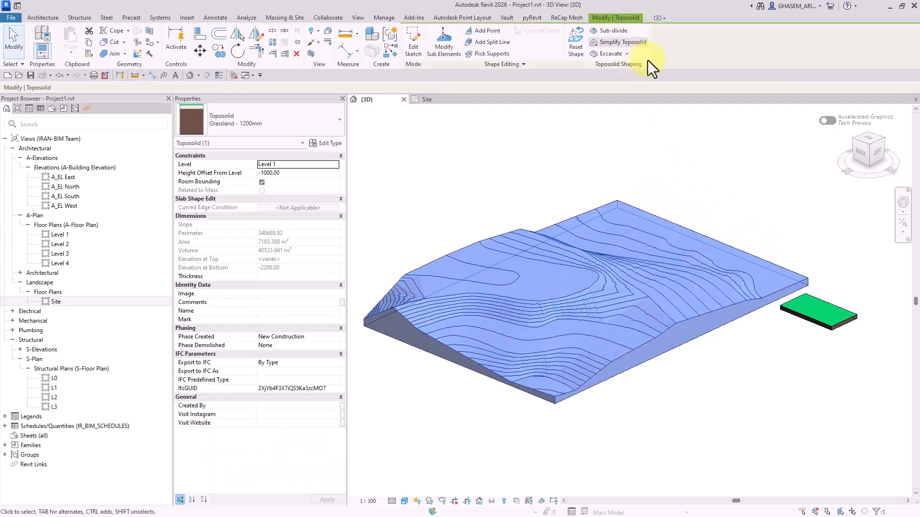
click(867, 140)
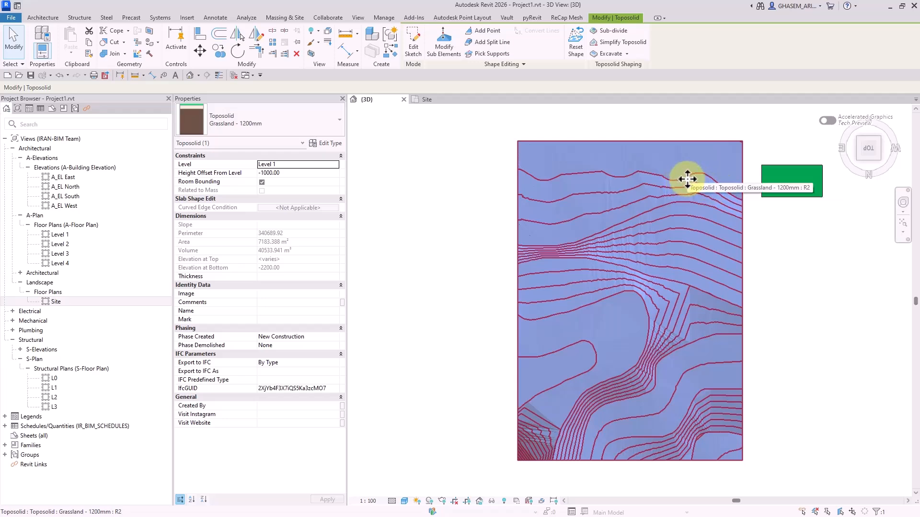
click(603, 31)
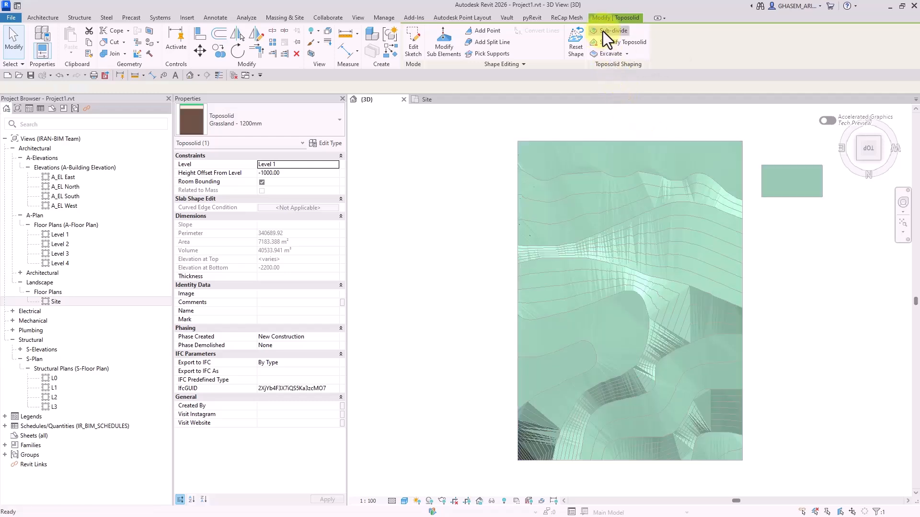
click(492, 32)
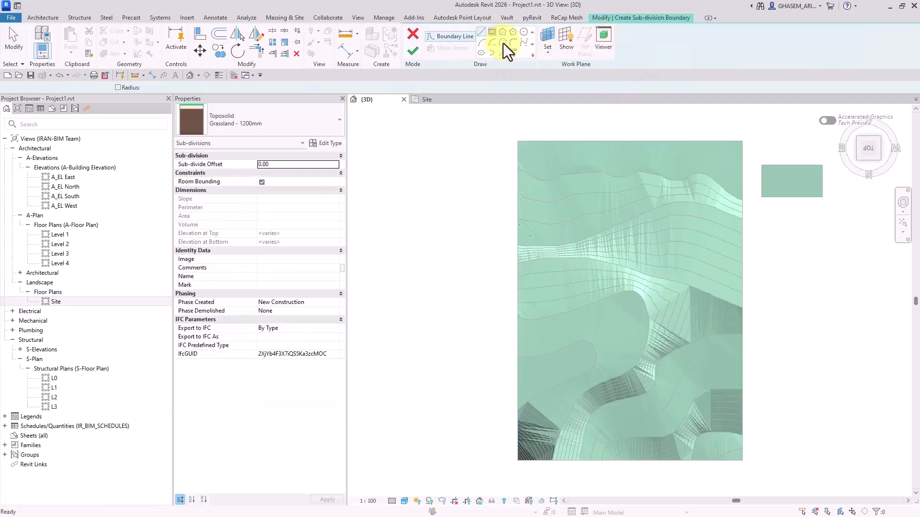
scroll(620, 205, up, 1)
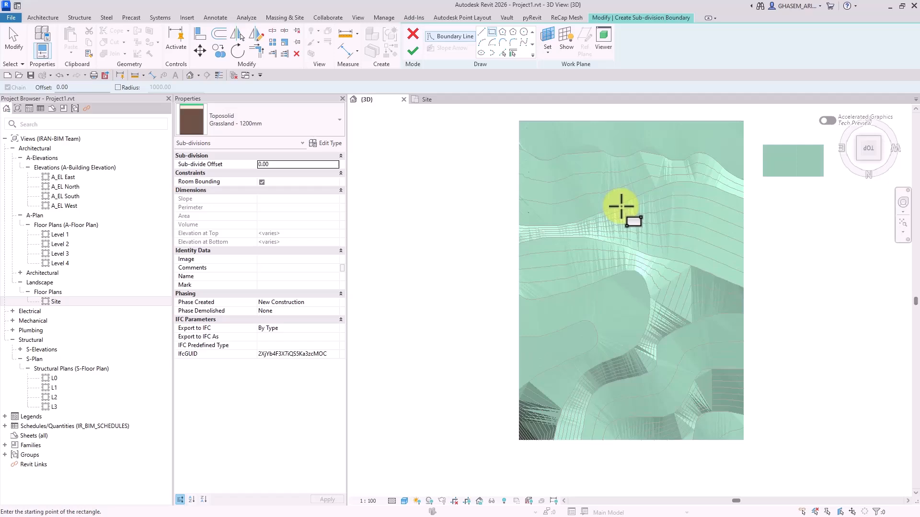
click(608, 154)
click(647, 425)
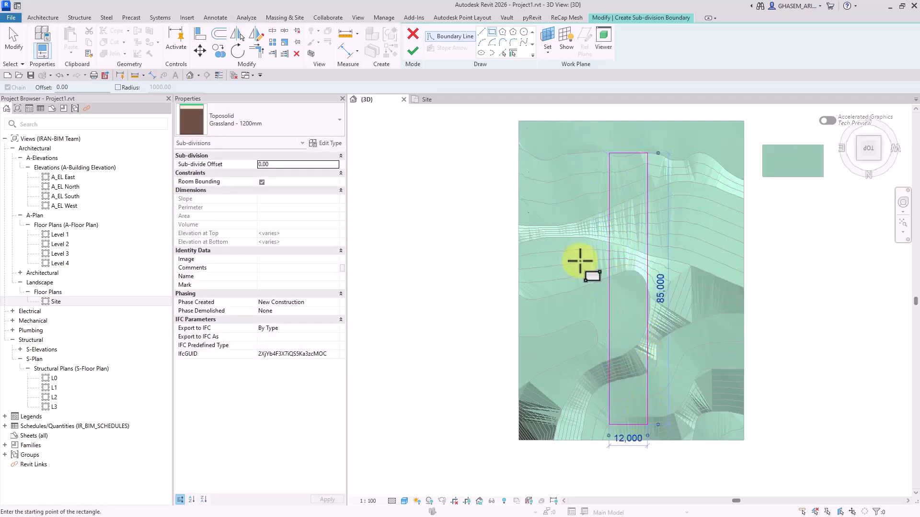
click(413, 51)
Change the type of the strip-shaped sub-division to Path - 350mm Asphalt
mouse_move(841, 400)
shift+middle_down()
mouse_move(746, 232)
mouse_move(827, 197)
shift+middle_up()
shift+middle_drag(651, 351, 623, 294)
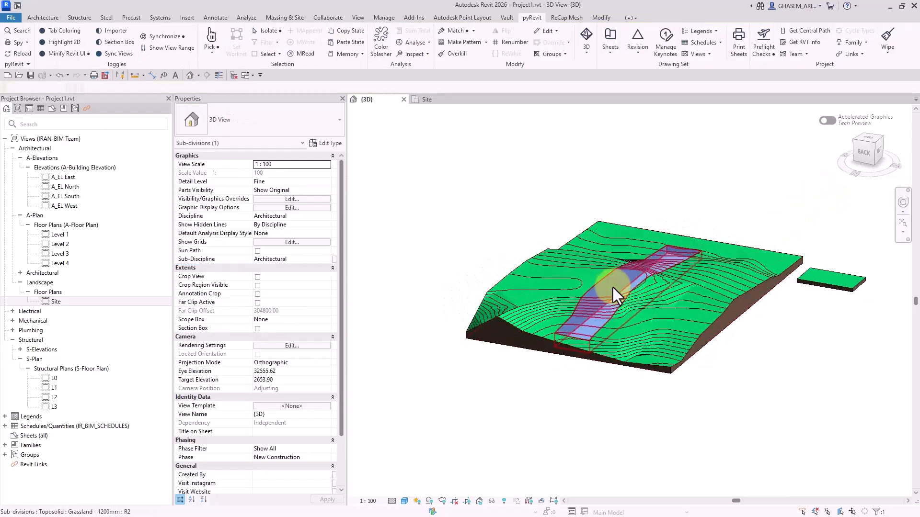
click(616, 290)
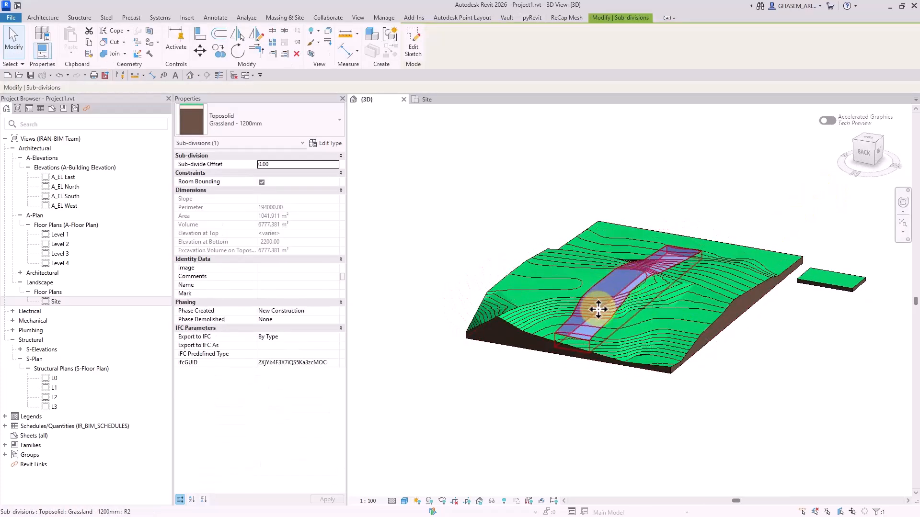
click(260, 119)
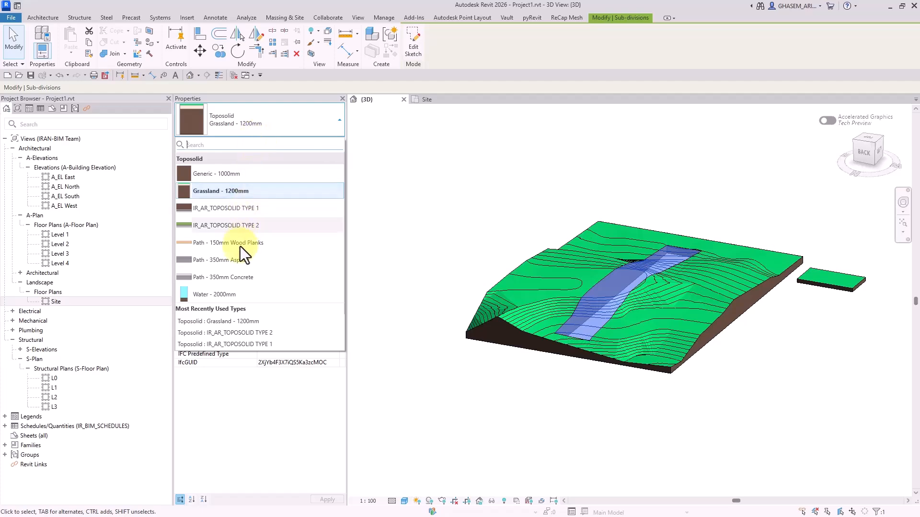
click(230, 259)
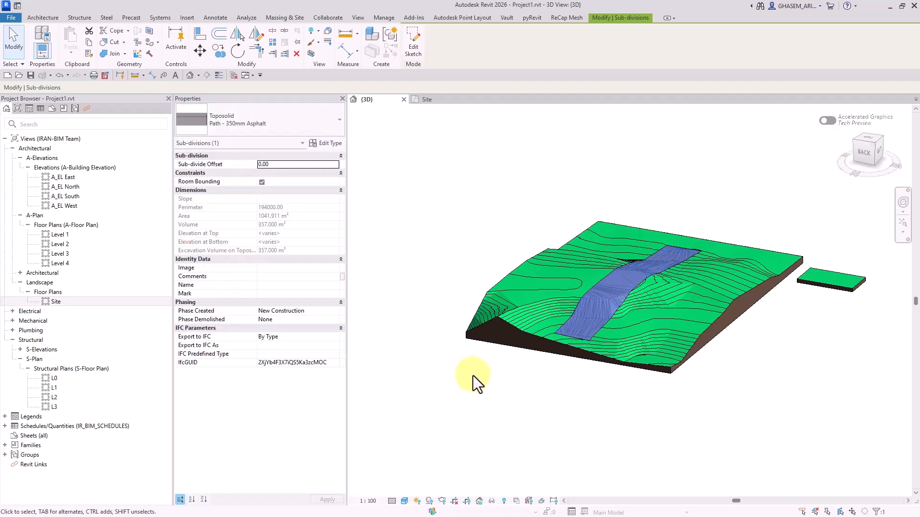
Review the individual excavation volumes of the contoured Grassland toposolid and close the list
click(510, 390)
shift+middle_drag(512, 392, 601, 286)
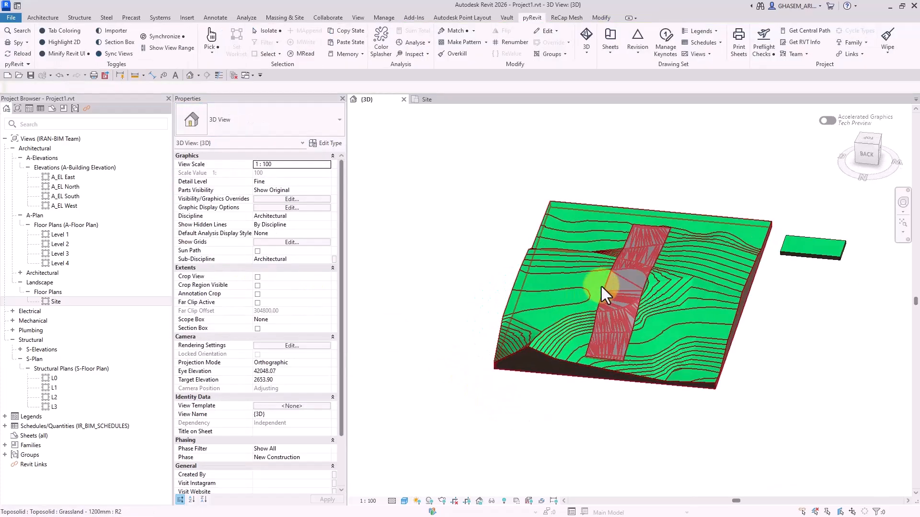
click(730, 306)
shift+middle_drag(729, 307, 615, 353)
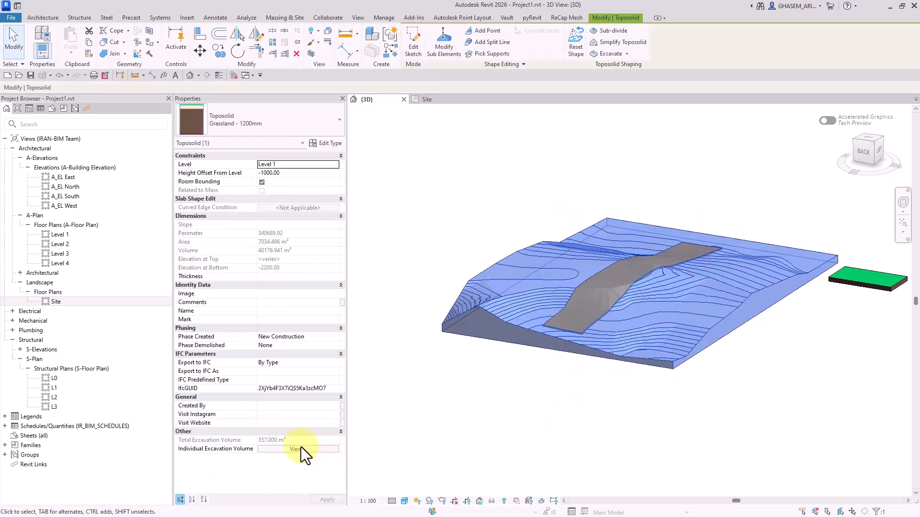
click(282, 449)
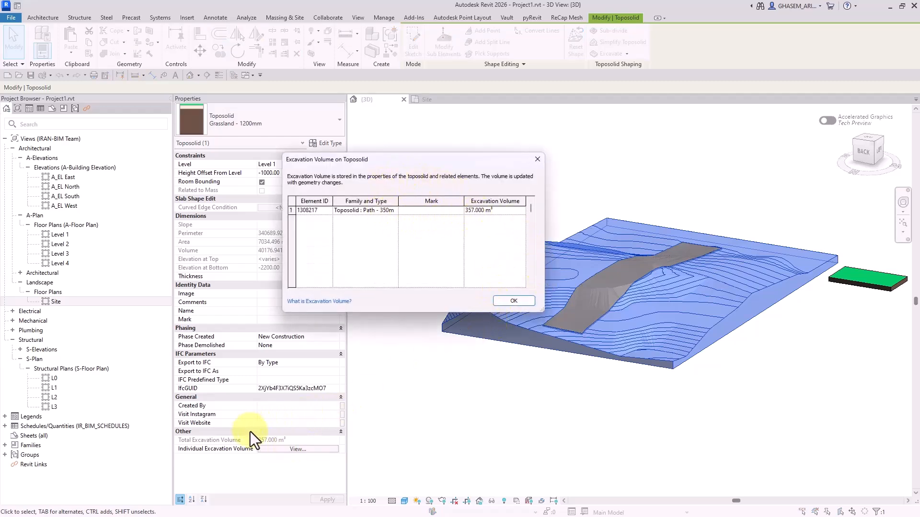
click(511, 301)
click(528, 374)
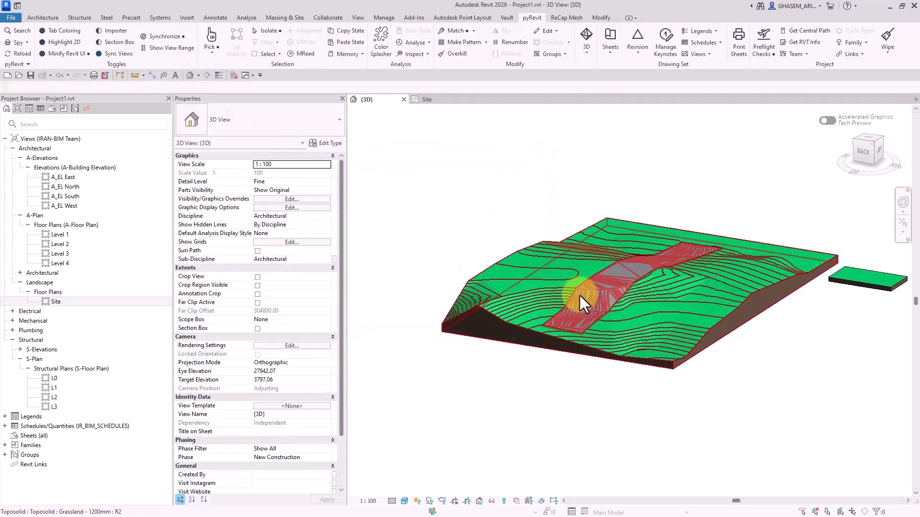
Set the Sub-divide Offset of the lengthwise asphalt sub-division to -500
click(634, 274)
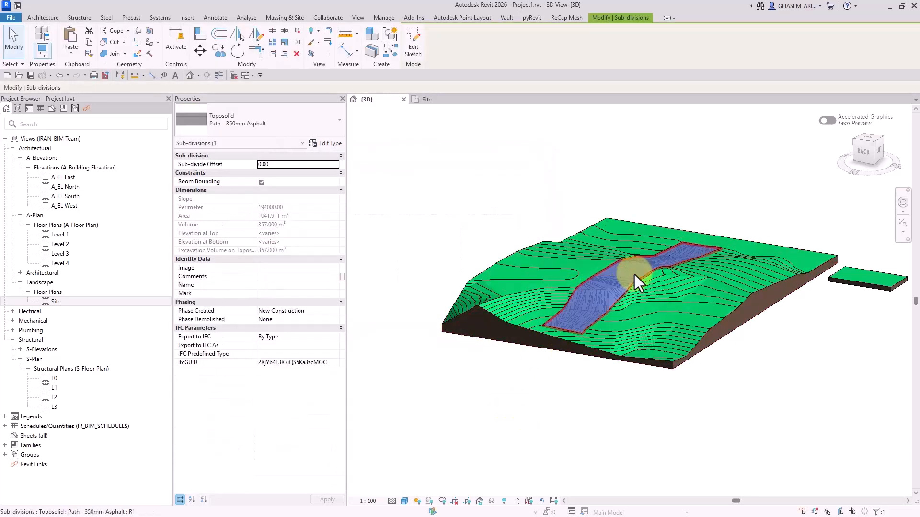
click(295, 166)
text(-)
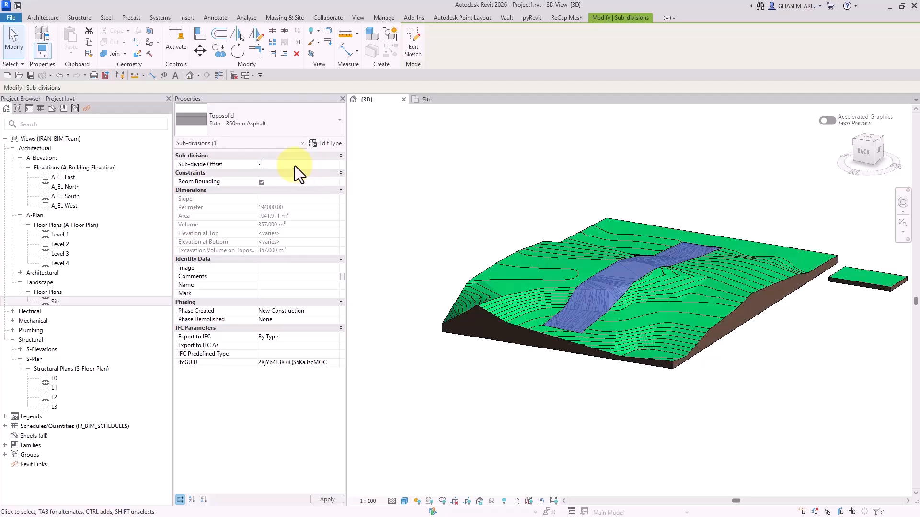
text(500)
key(Return)
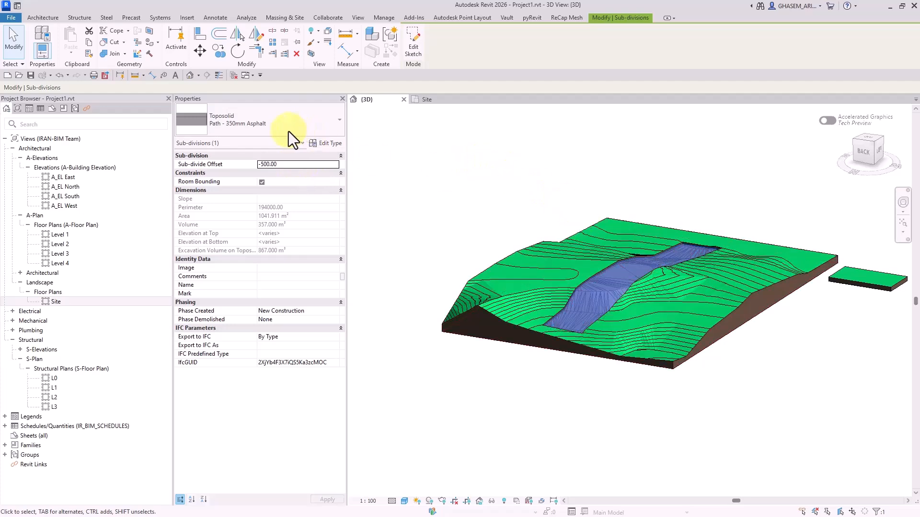
Lower the asphalt sub-division to a Sub-divide Offset of -2000 and check the contoured toposolid's total excavation volume
drag(261, 164, 239, 163)
text(411-2000)
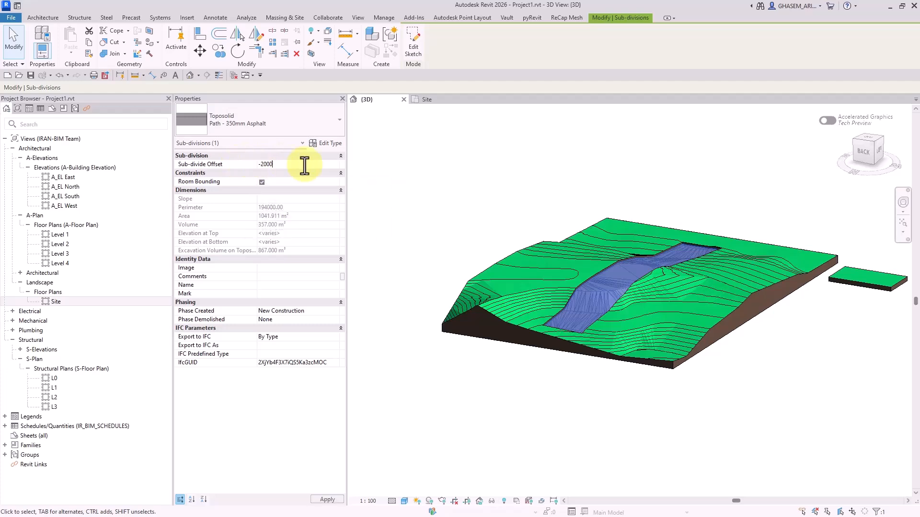
key(Return)
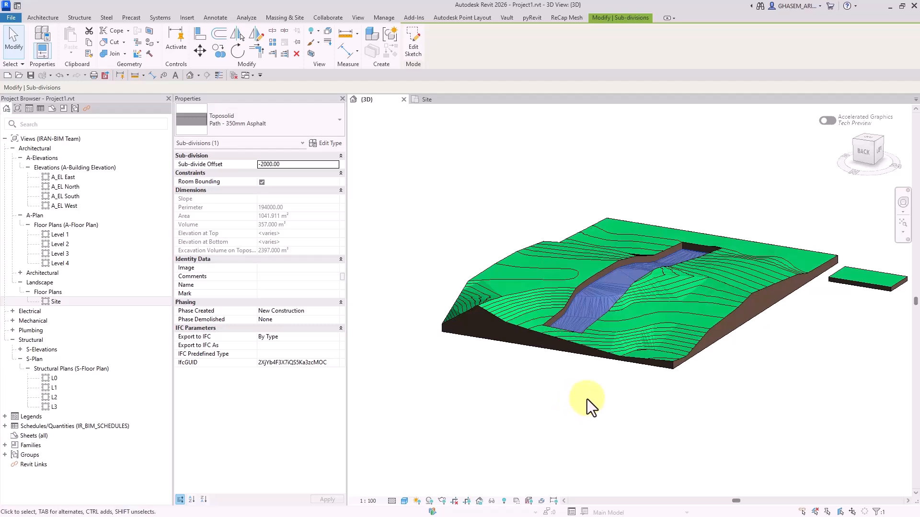
click(541, 373)
click(622, 351)
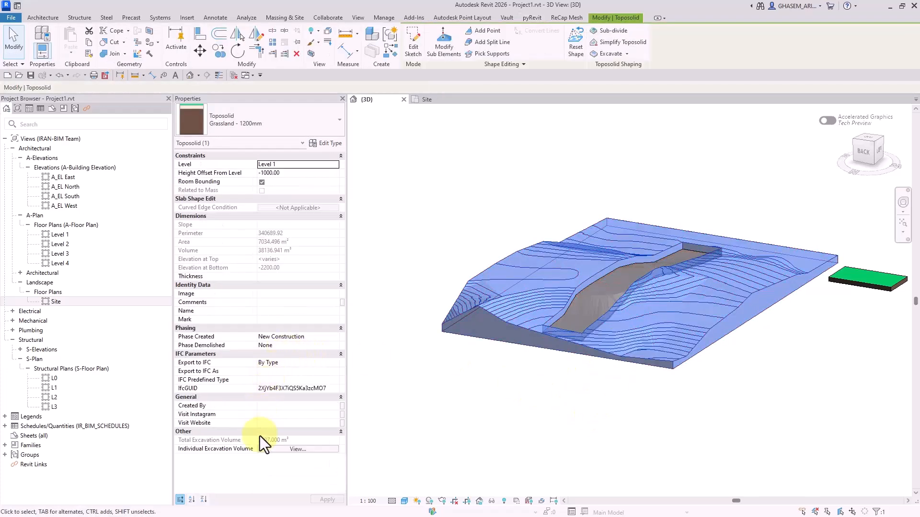
click(502, 417)
shift+middle_drag(501, 417, 515, 458)
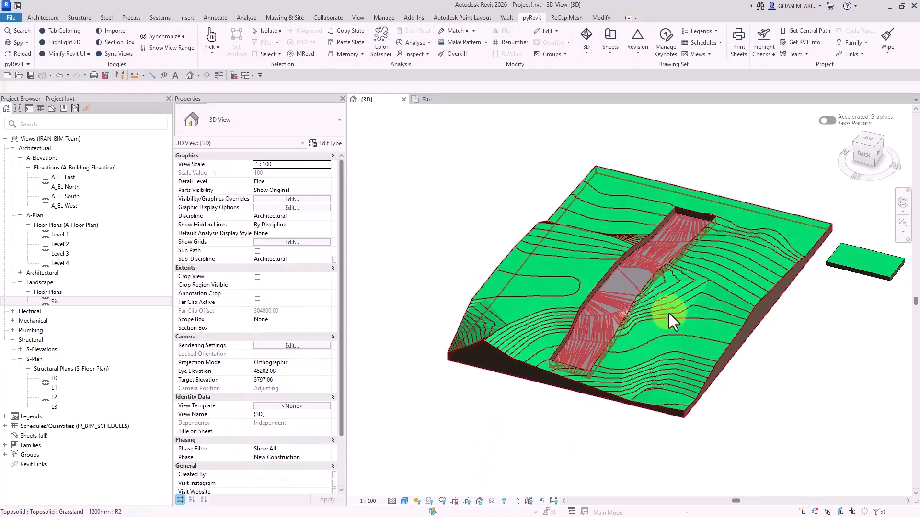
Sub-divide the contoured toposolid in a top view with a full-width rectangle of about 840 m² crossing the asphalt strip, and finish the boundary
click(670, 313)
click(865, 141)
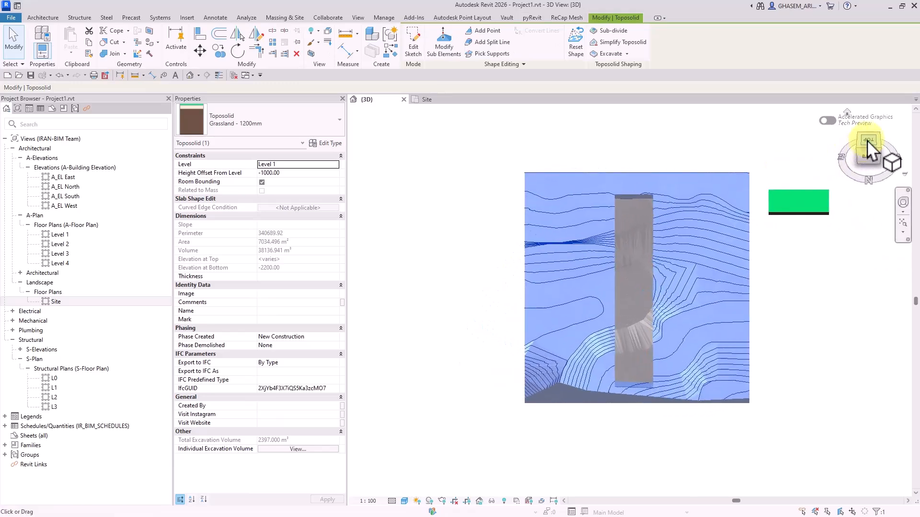
click(605, 35)
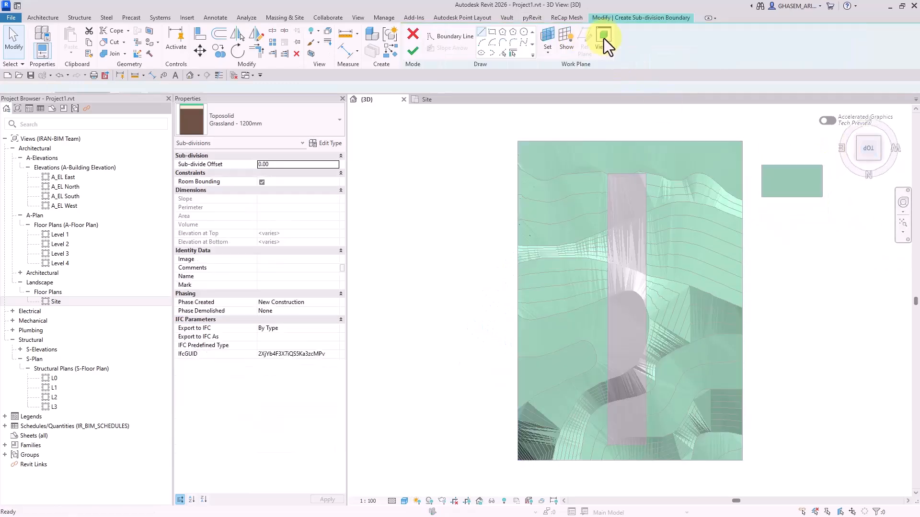
click(493, 32)
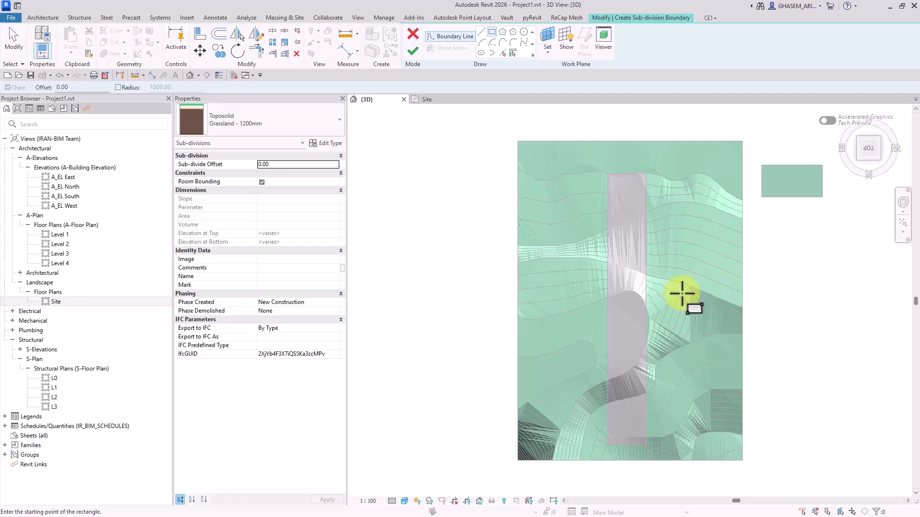
click(740, 287)
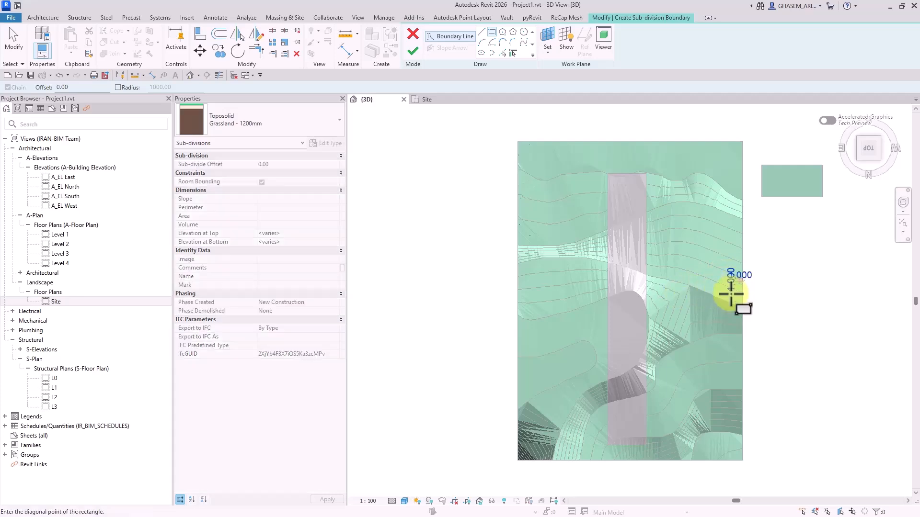
click(517, 315)
click(413, 50)
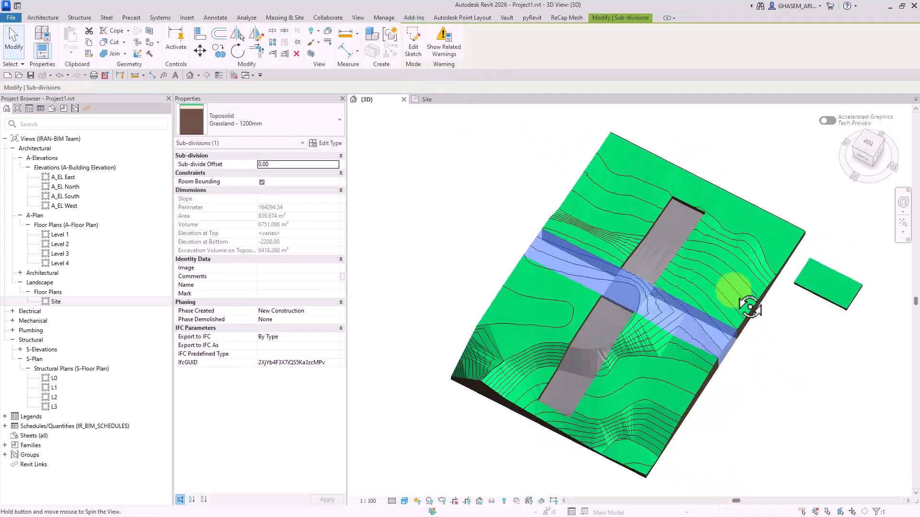
Change the type of the crosswise sub-division to Path - 150mm Wood Planks and inspect it from several sides
click(252, 110)
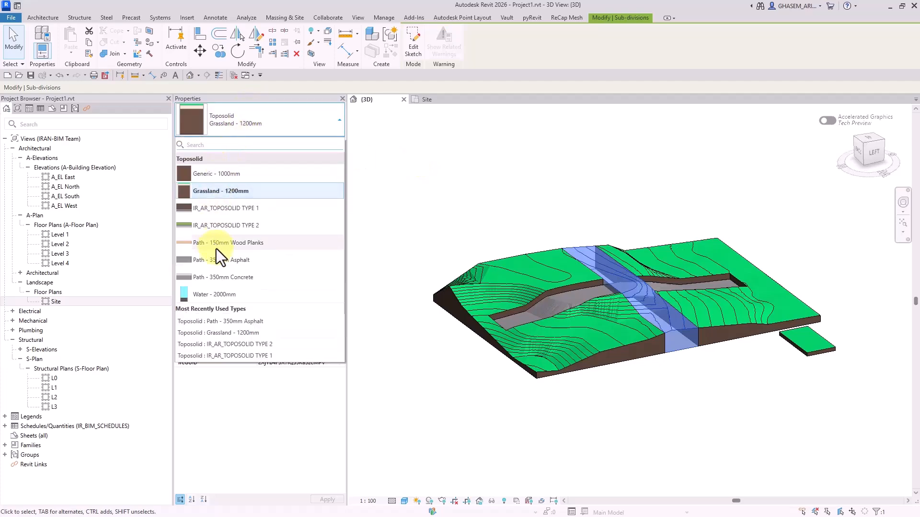
shift+middle_drag(719, 398, 688, 387)
click(610, 399)
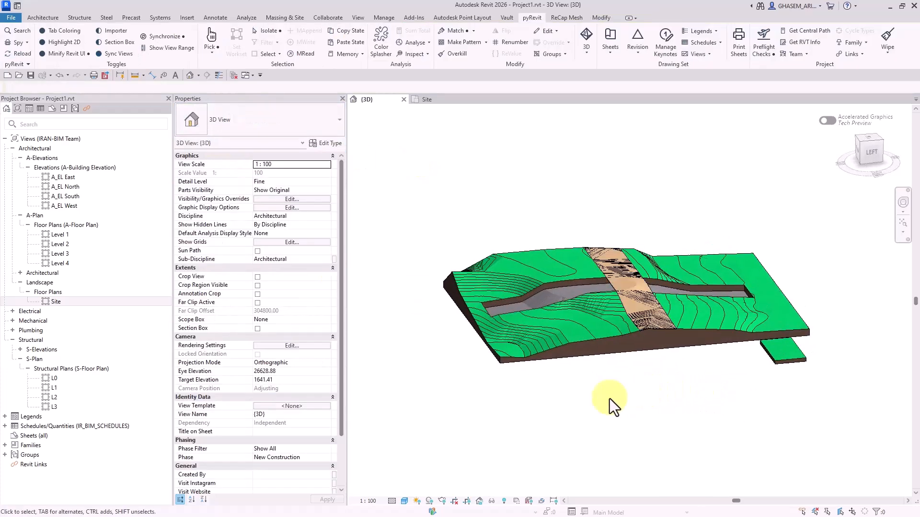
shift+middle_drag(609, 399, 618, 314)
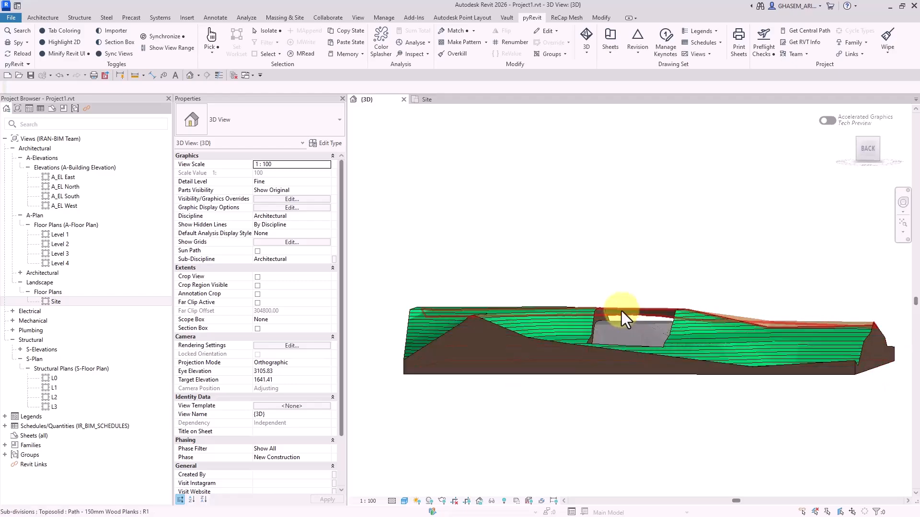
shift+middle_drag(693, 286, 526, 393)
click(598, 321)
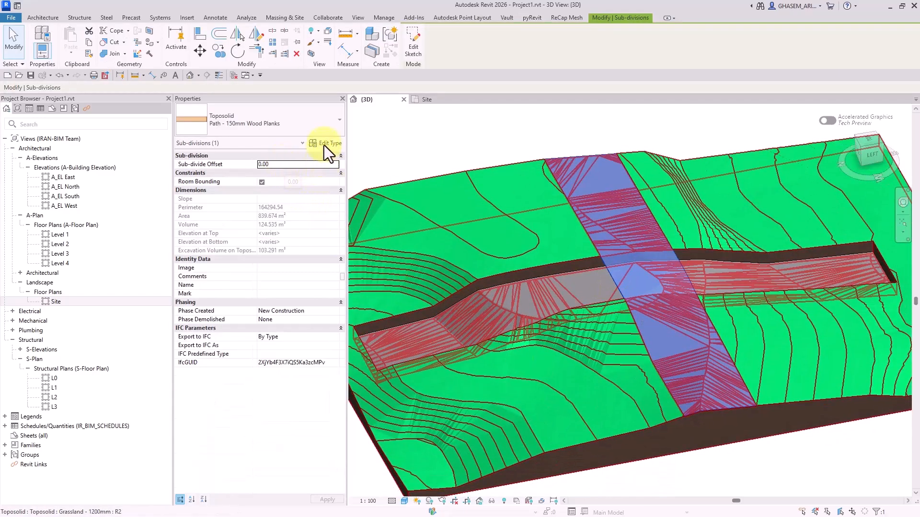
click(324, 145)
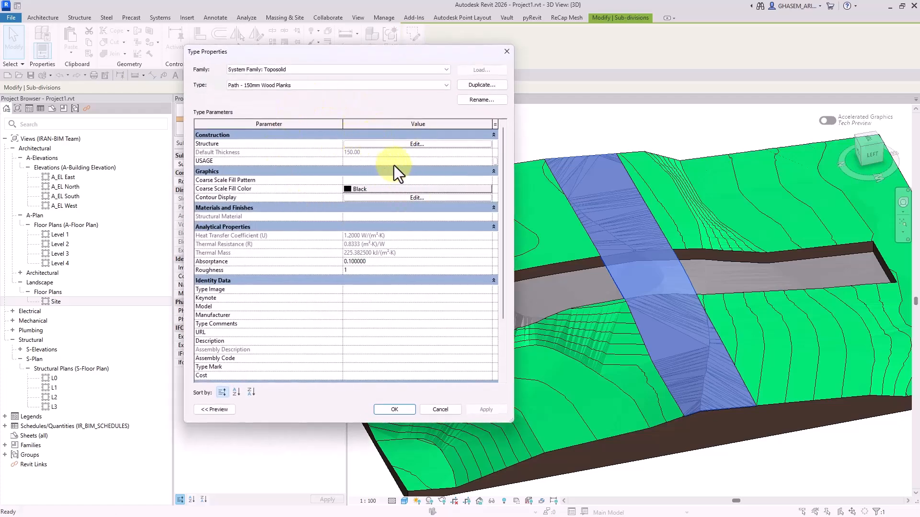
drag(347, 59, 431, 58)
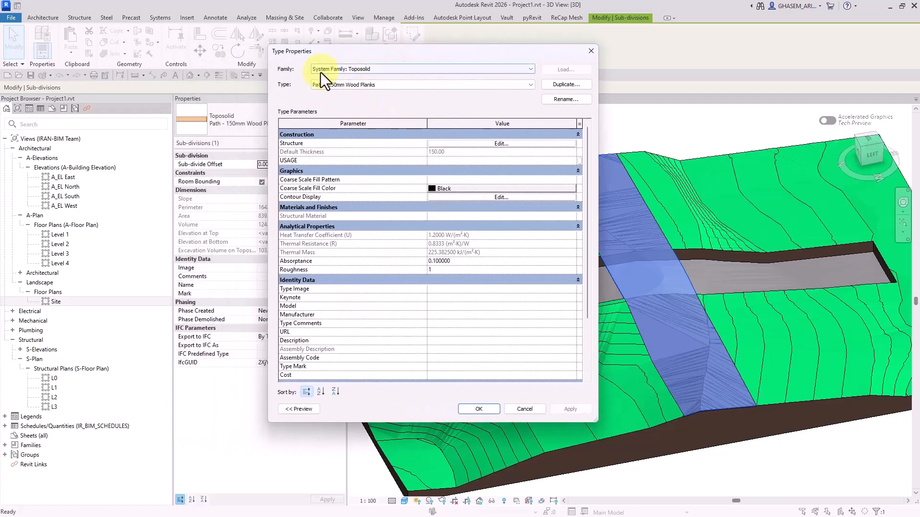
click(362, 85)
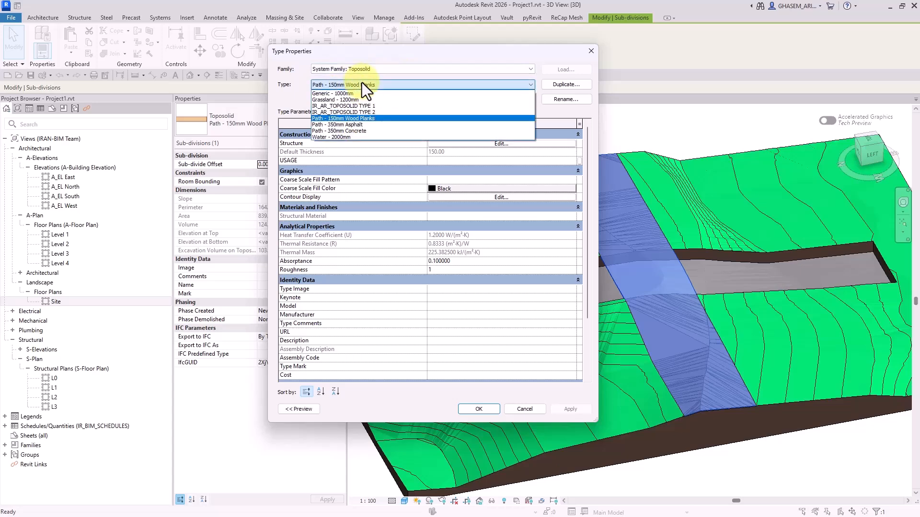
click(362, 85)
click(591, 51)
Change the crosswise sub-division's type to Path - 350mm Concrete and check the contoured toposolid's total excavation volume
click(277, 121)
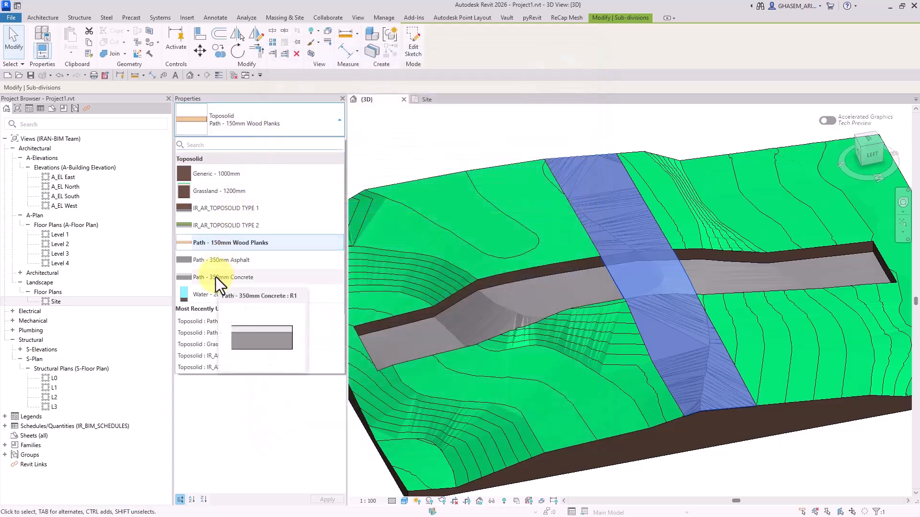
click(553, 162)
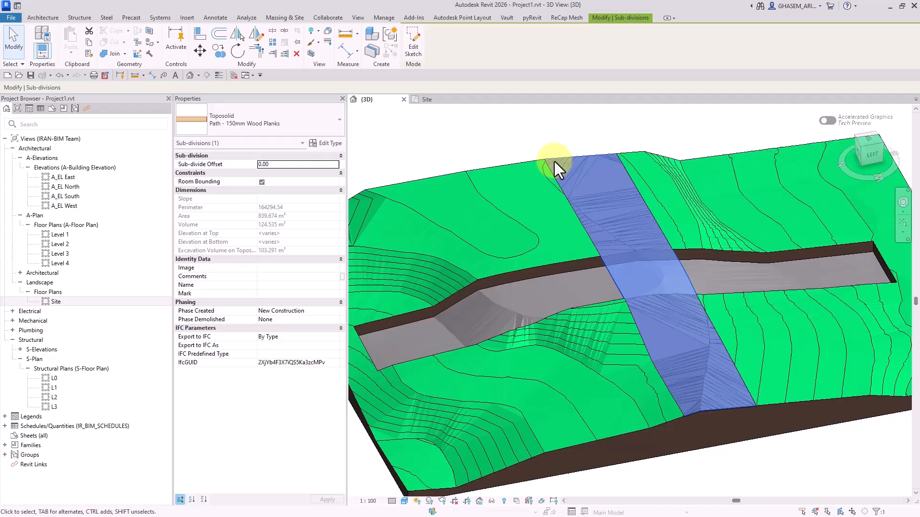
click(403, 141)
shift+middle_drag(411, 143, 623, 323)
click(611, 254)
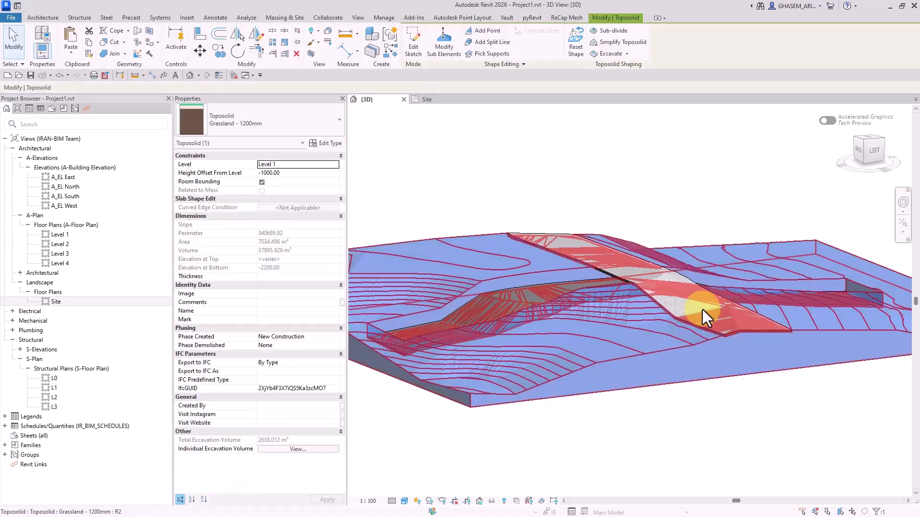
click(528, 202)
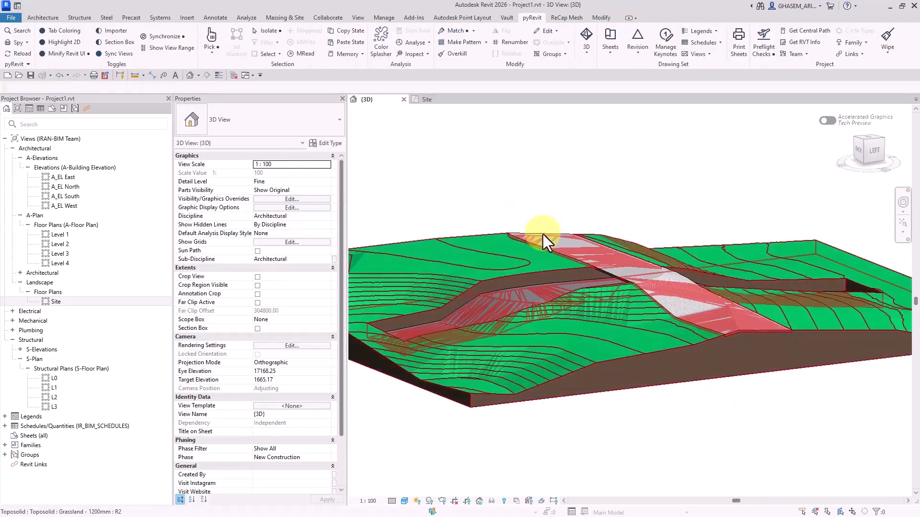
Raise the crosswise concrete sub-division with a Sub-divide Offset of 100 and increase the offset to 300
click(540, 231)
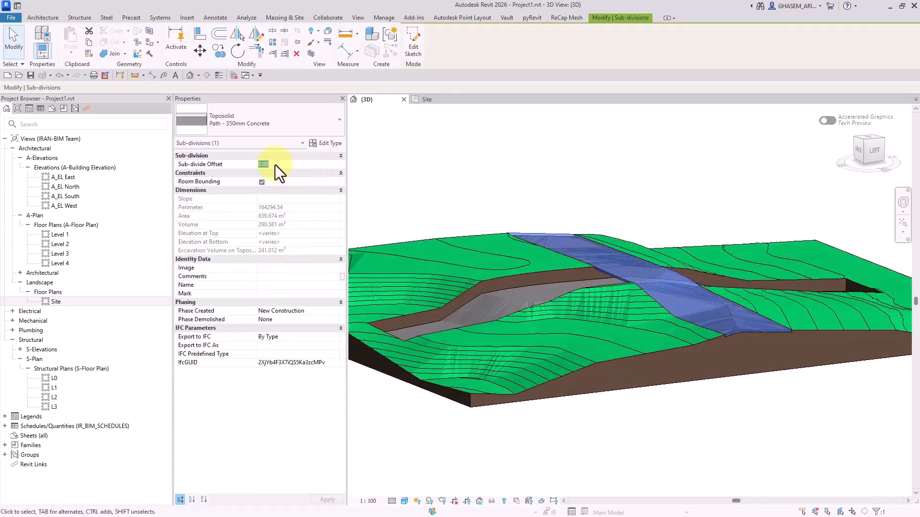
scroll(671, 322, up, 6)
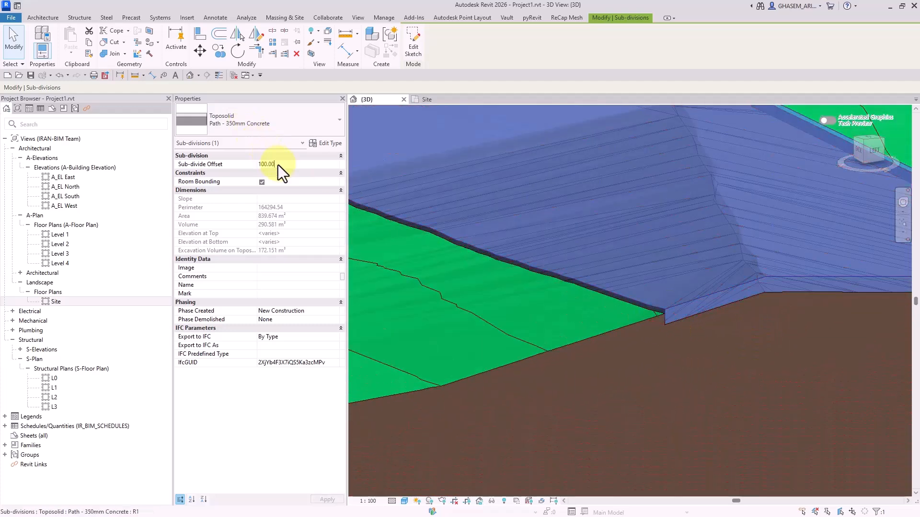
click(256, 164)
text(300)
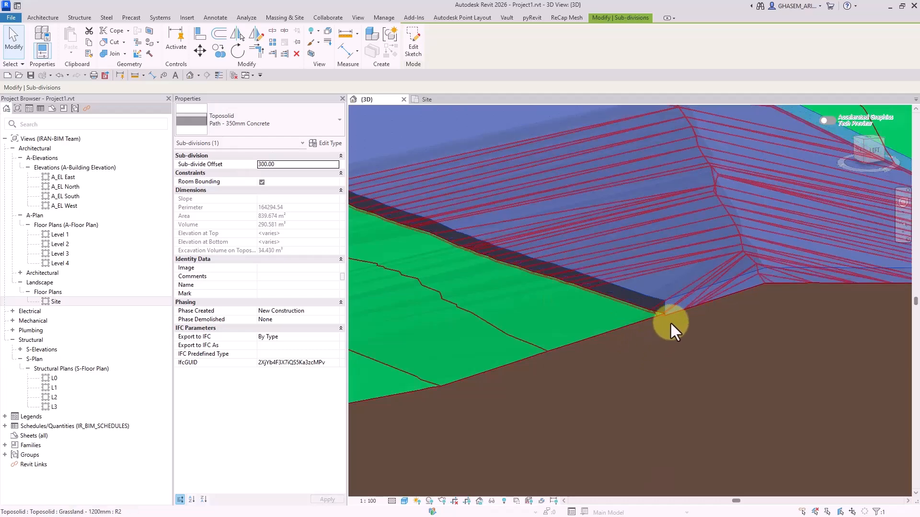
scroll(614, 310, down, 5)
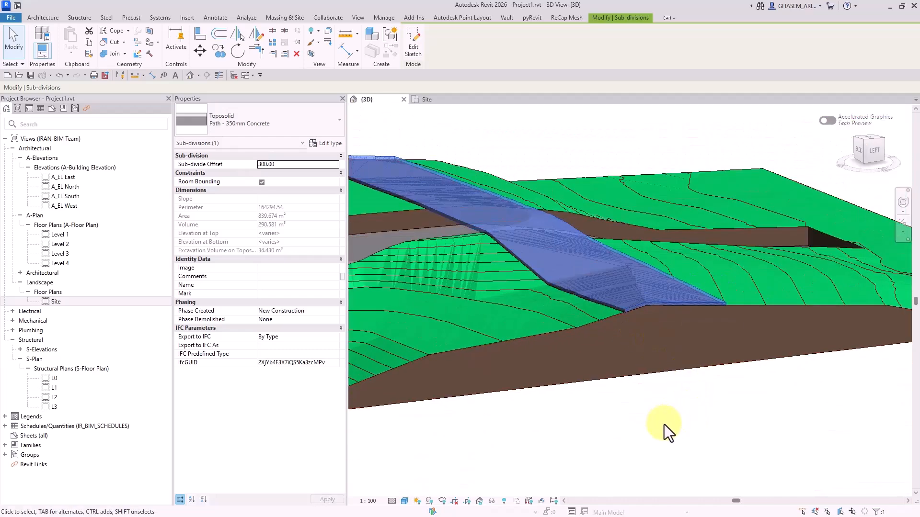
Review the contoured toposolid's individual excavation volumes for the asphalt and concrete sub-divisions, and close the list
click(664, 426)
click(572, 355)
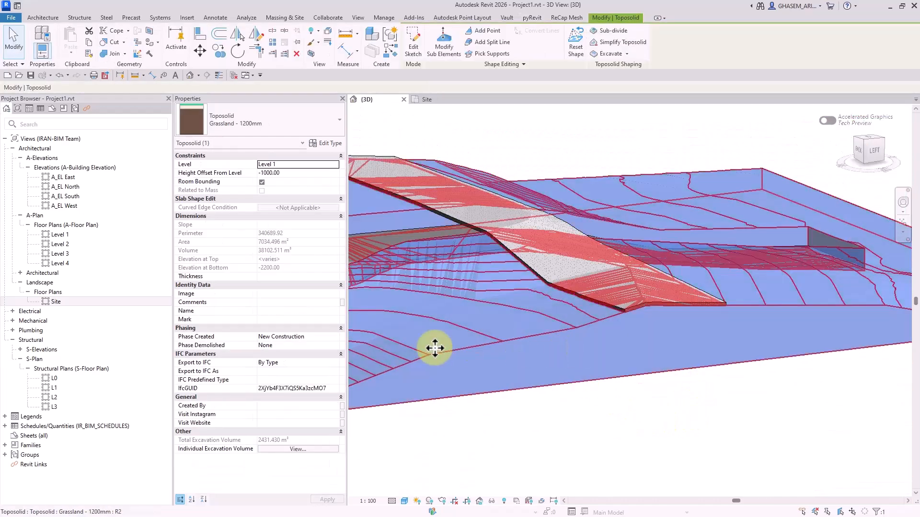
click(318, 449)
click(296, 211)
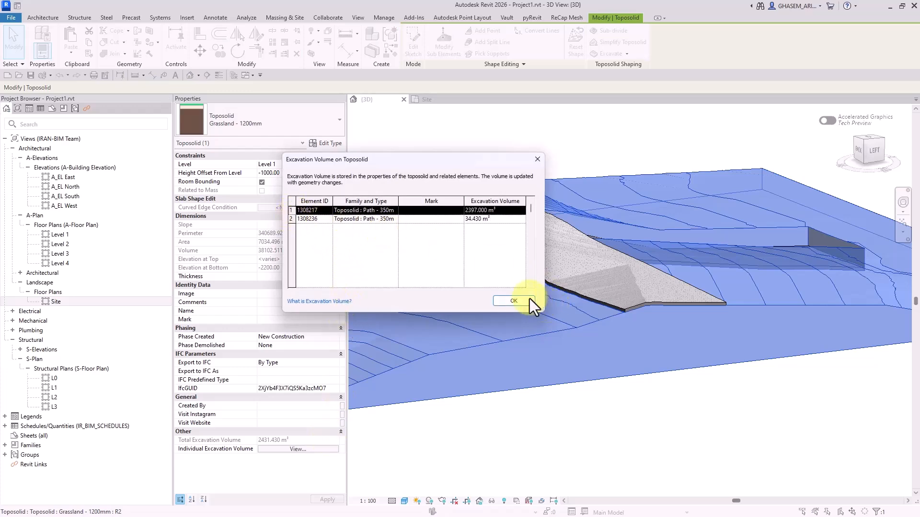
click(514, 301)
Select the crosswise concrete sub-division and duplicate the Generic - 1000mm toposolid type as a new type named TEST
scroll(623, 291, up, 3)
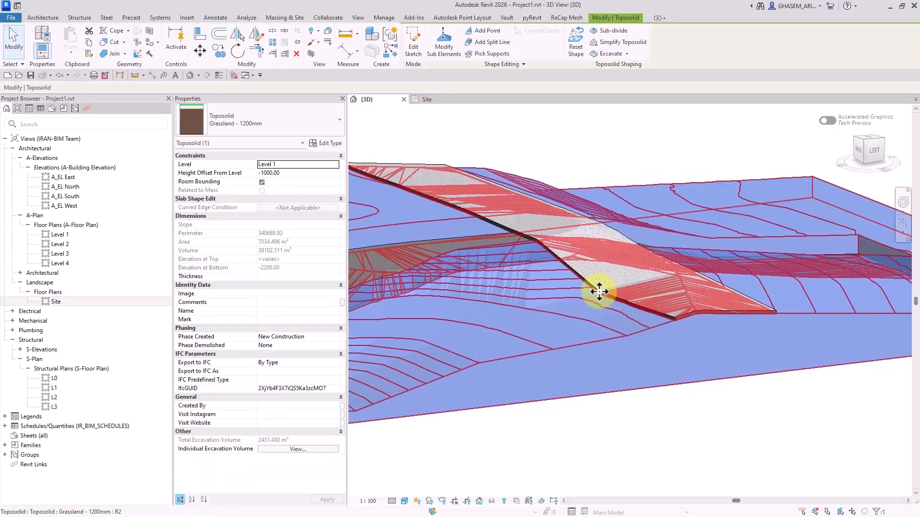
click(542, 148)
shift+middle_drag(539, 174, 509, 197)
click(507, 174)
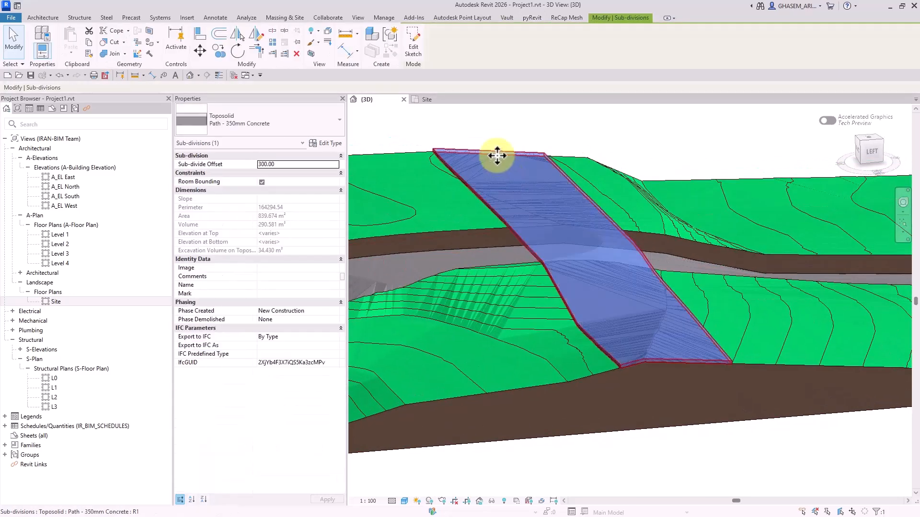
shift+middle_drag(497, 156, 347, 148)
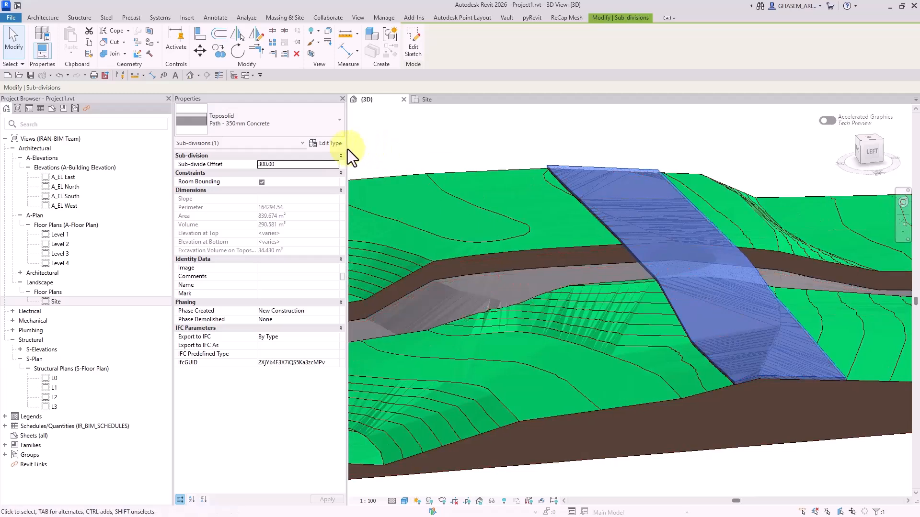
click(323, 144)
click(391, 84)
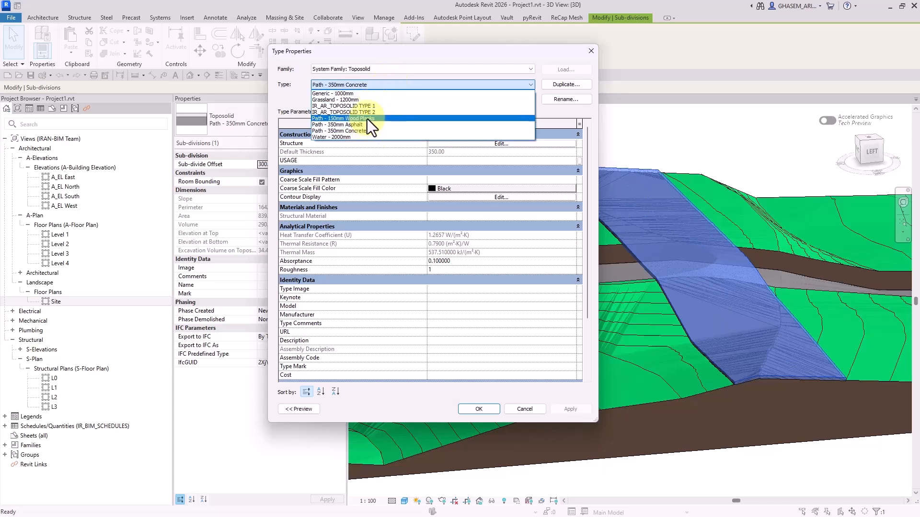
click(371, 94)
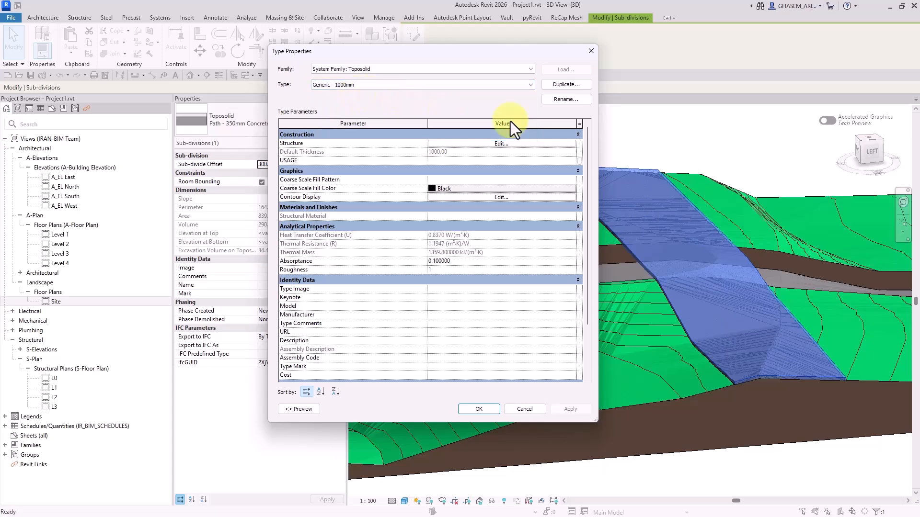
click(565, 84)
text(TEST)
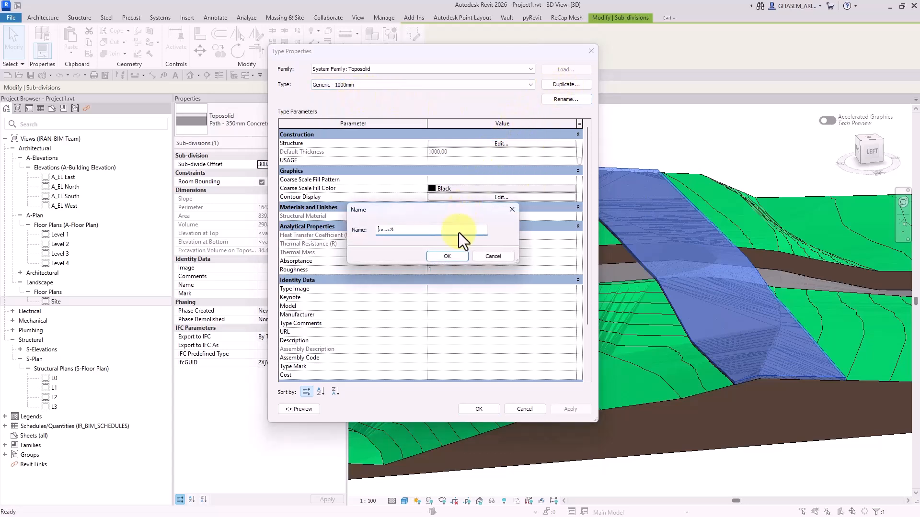
click(451, 256)
Set the thickness of the TEST type's Earth structure layer to 100
drag(484, 147, 430, 164)
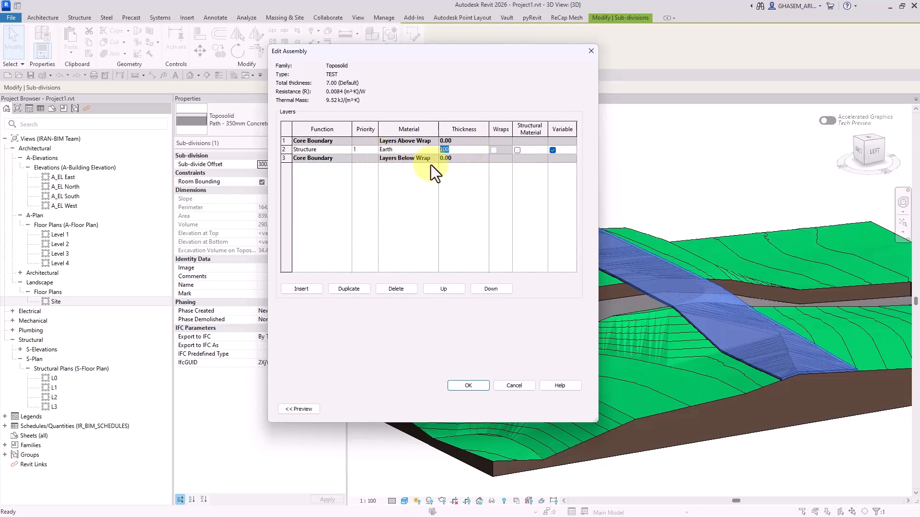
click(467, 387)
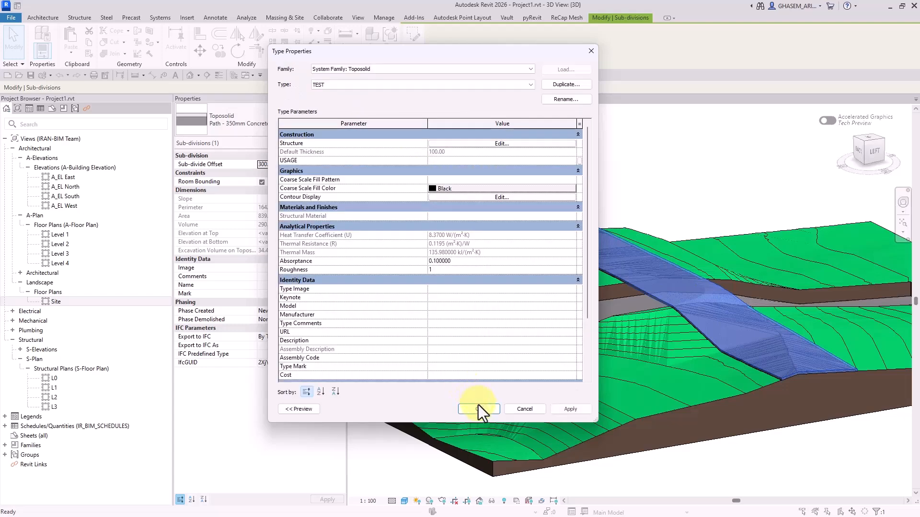
Try to apply the TEST type to the crossing path sub-division, and set its Sub-divide Offset to 0
click(478, 408)
click(541, 295)
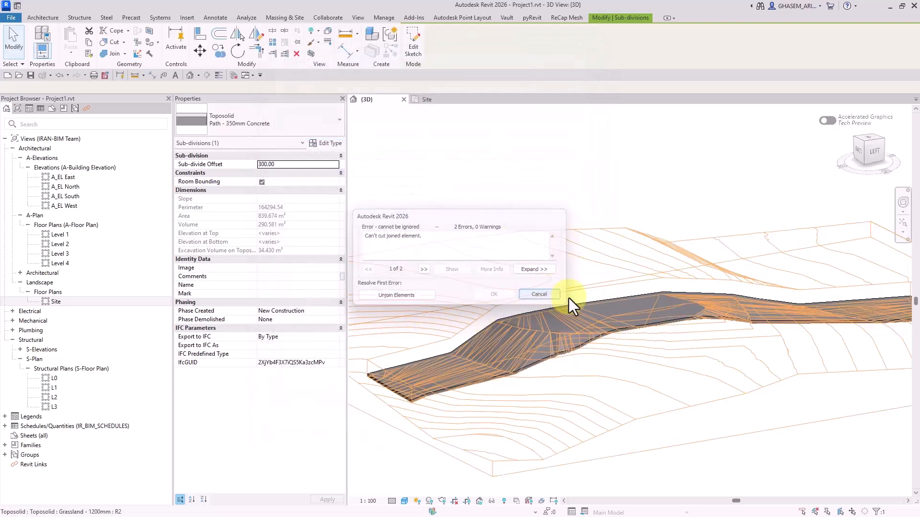
click(296, 166)
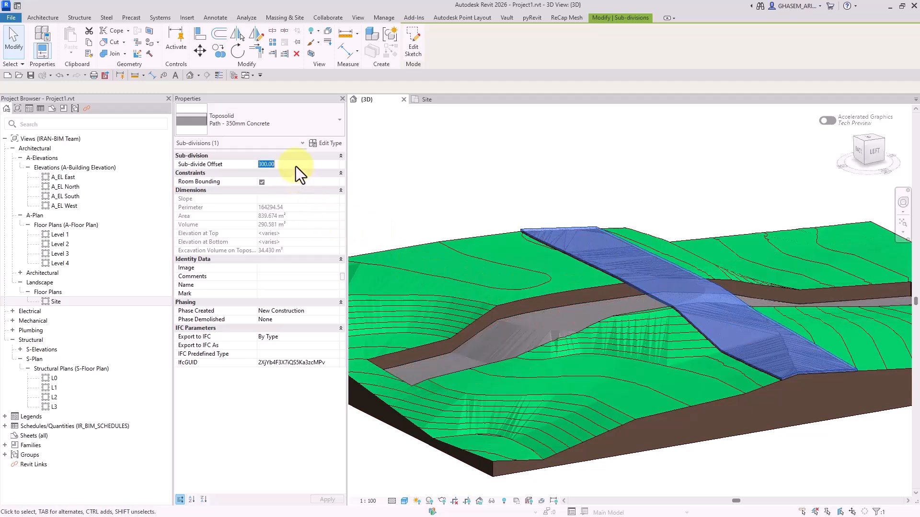
text(0)
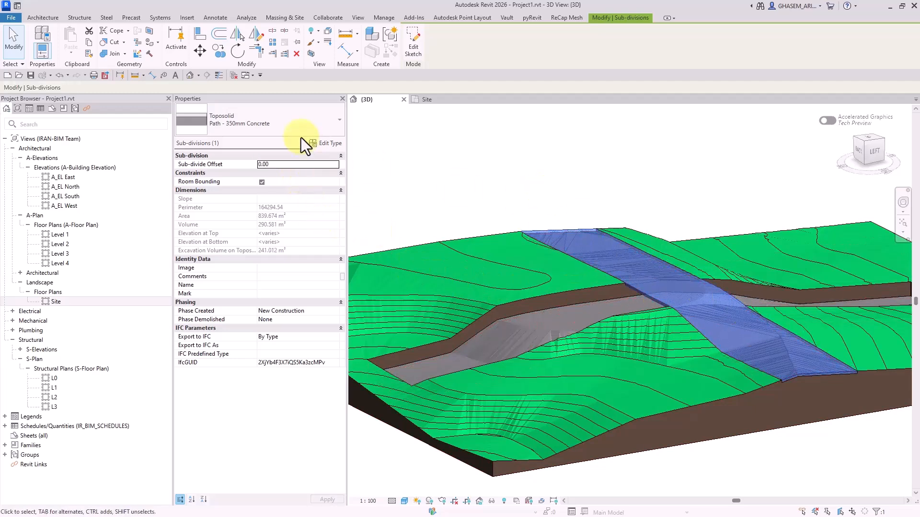
Assign the TEST toposolid type to the selected crossing sub-division and accept the overlap warning
click(335, 143)
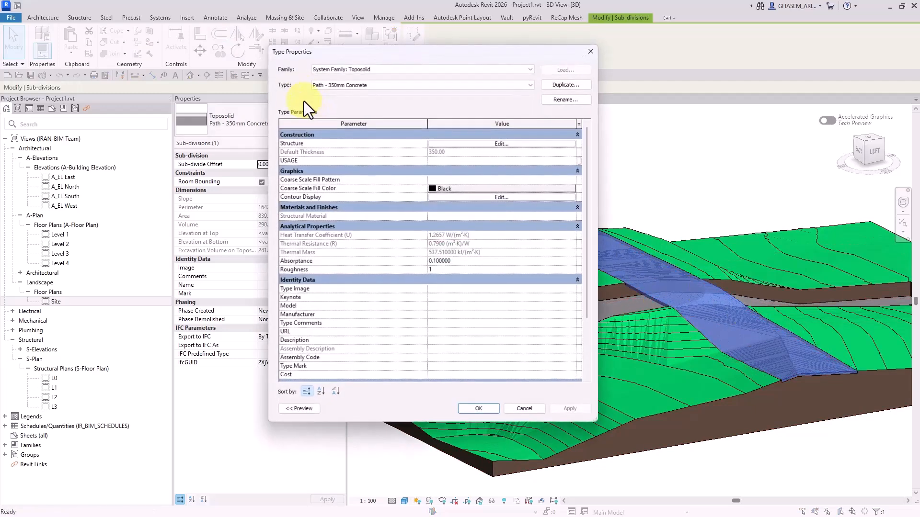
click(438, 85)
click(443, 137)
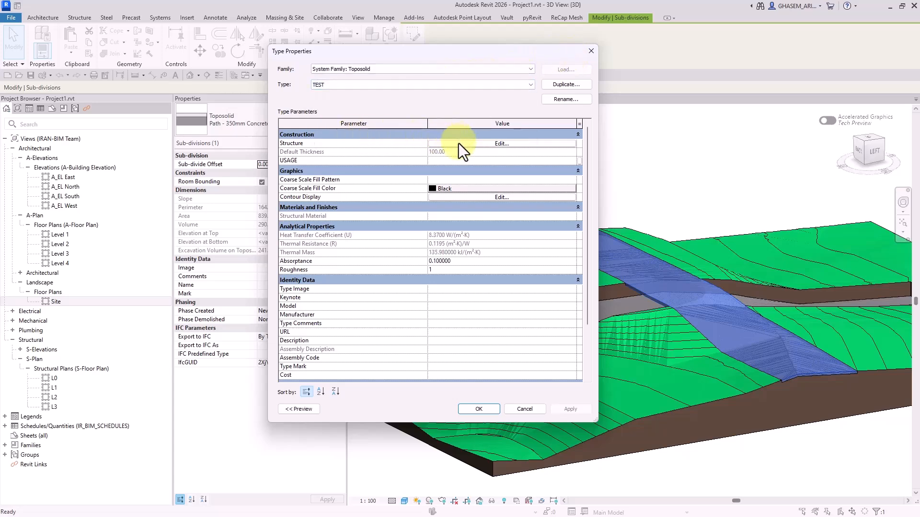
click(465, 143)
click(461, 386)
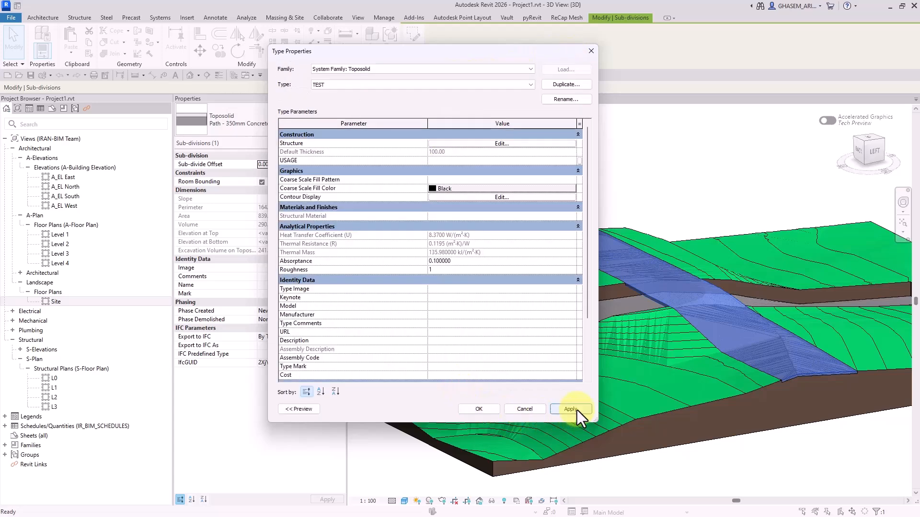
click(499, 406)
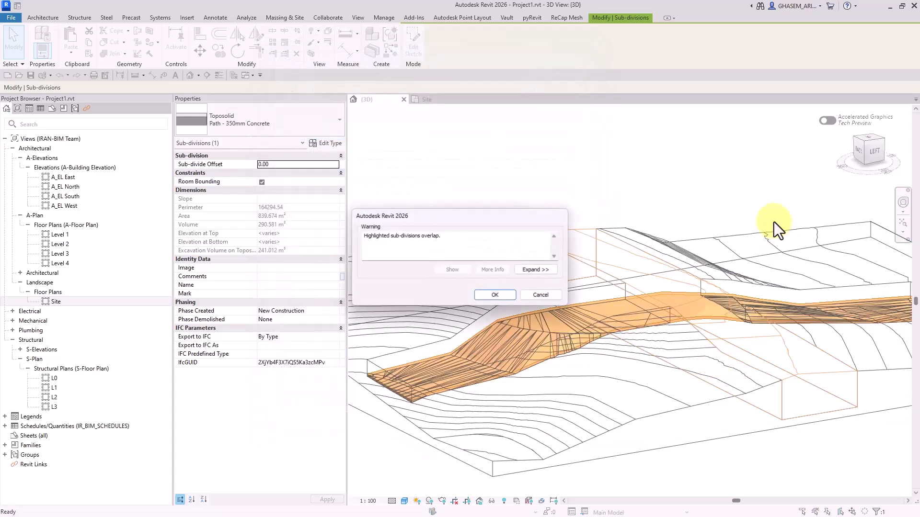
click(496, 296)
In the TEST type's structure, turn off Variable for the structural layer and set its thickness to 7
click(558, 222)
shift+middle_drag(558, 224, 592, 221)
scroll(670, 340, up, 3)
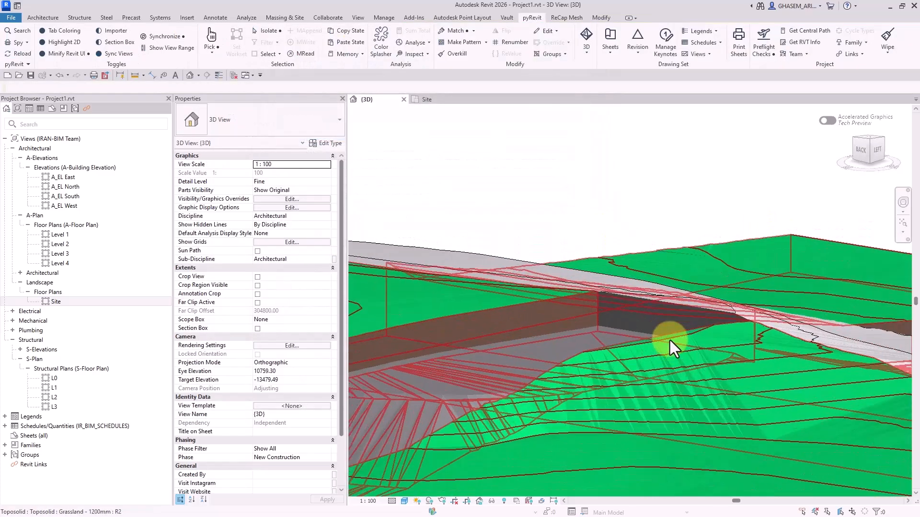
click(652, 296)
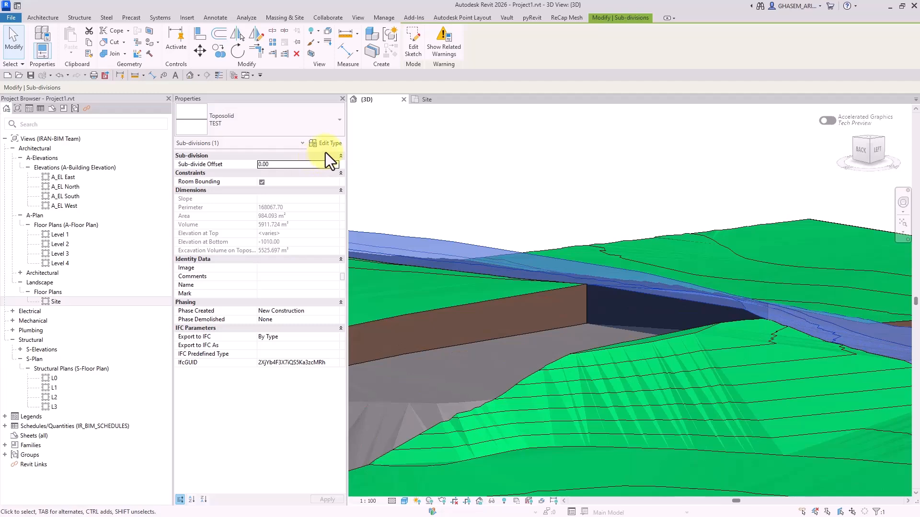
click(326, 143)
click(542, 144)
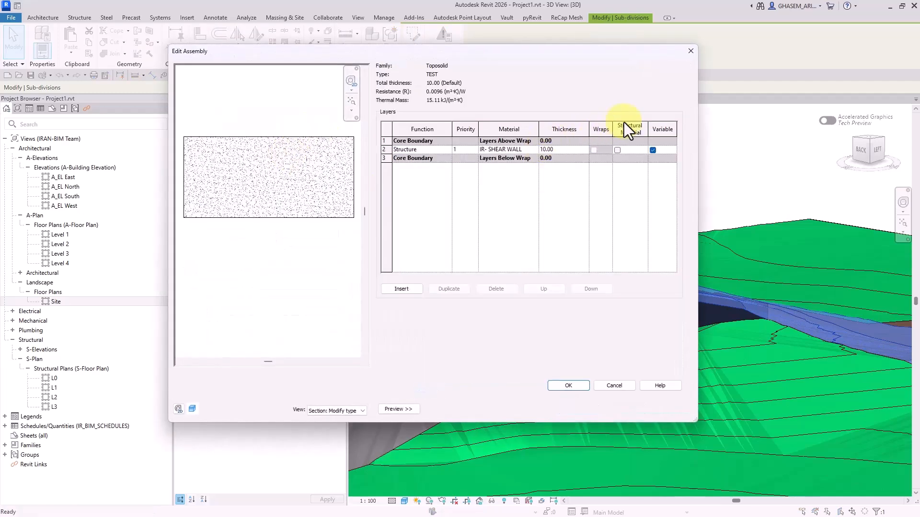
click(652, 150)
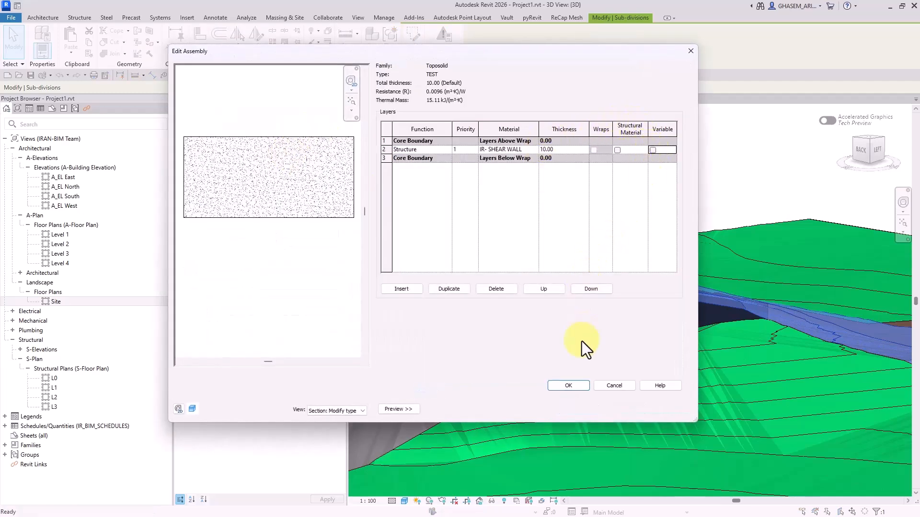
click(564, 151)
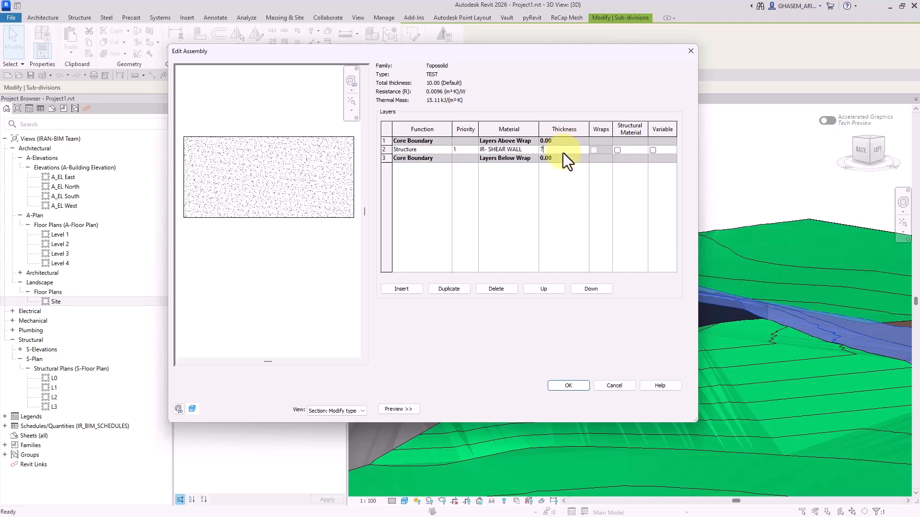
text(7)
key(Return)
click(566, 386)
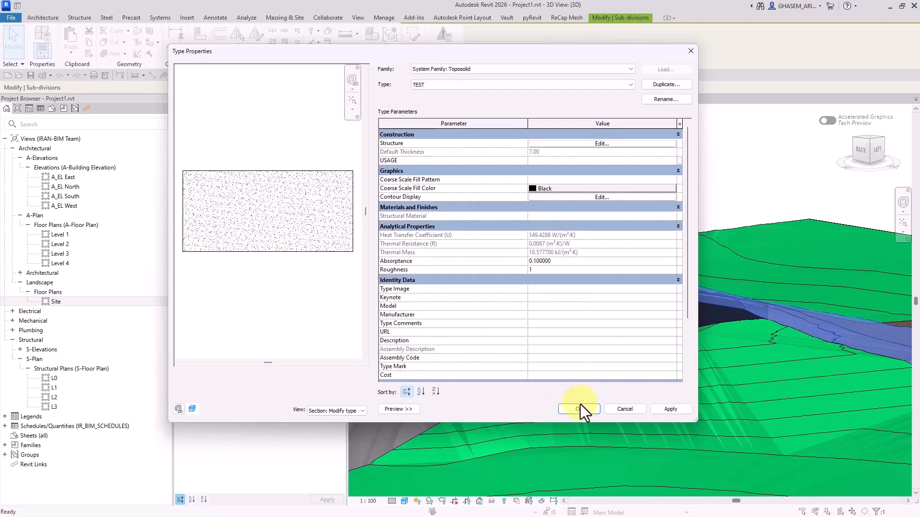
click(580, 404)
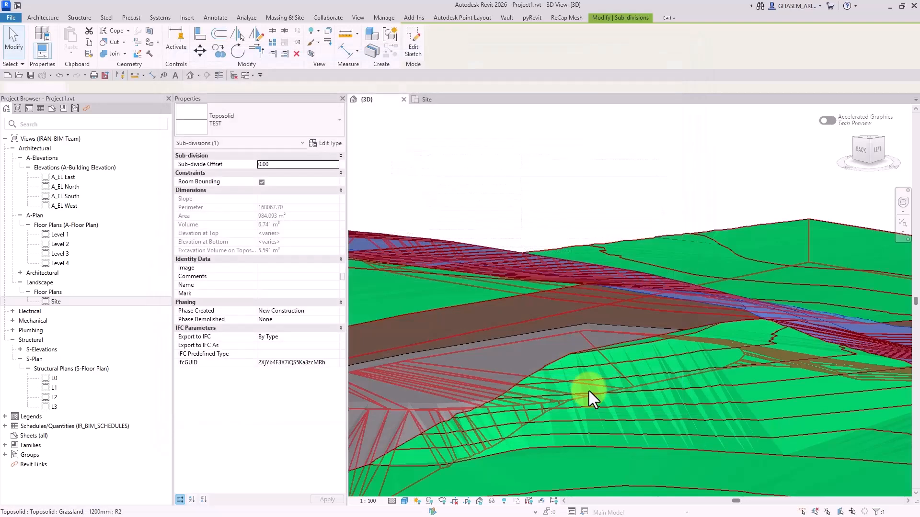
Examine the crossing TEST sub-division on the terrain from several angles and up close
click(493, 163)
shift+middle_drag(581, 180, 623, 350)
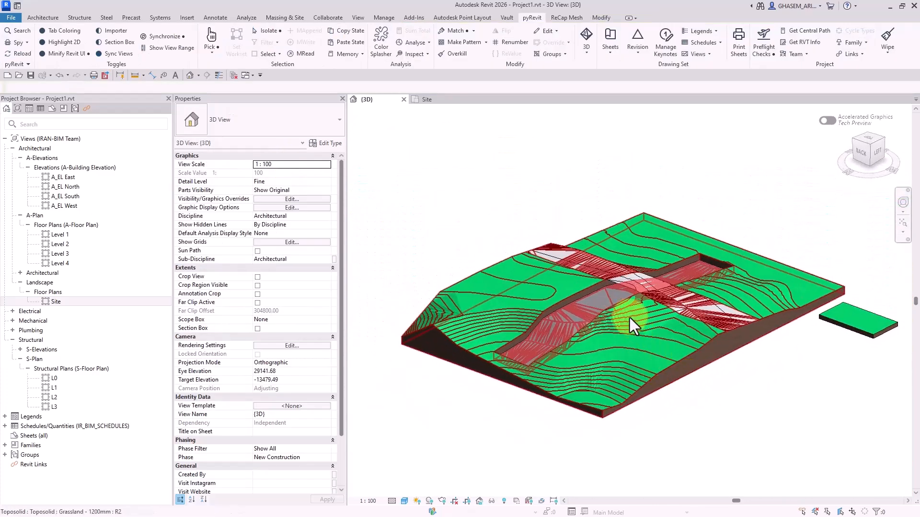
click(623, 292)
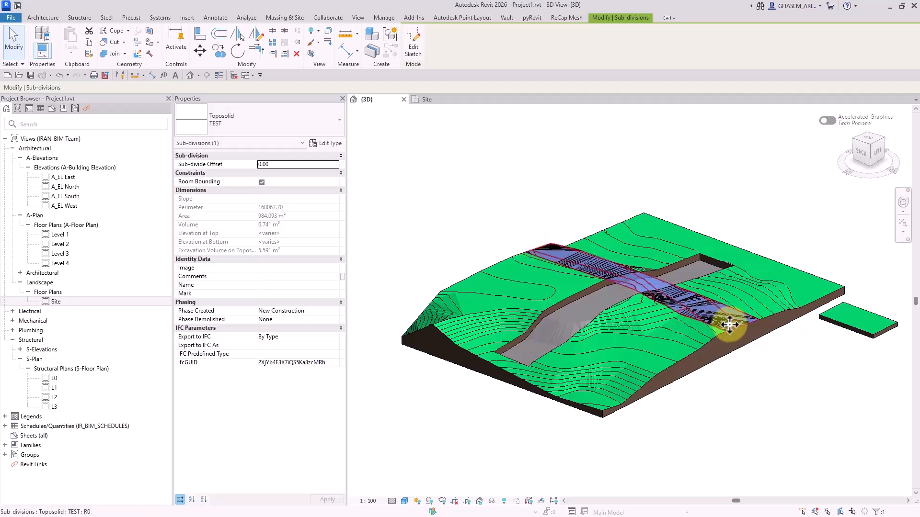
shift+middle_drag(729, 325, 551, 393)
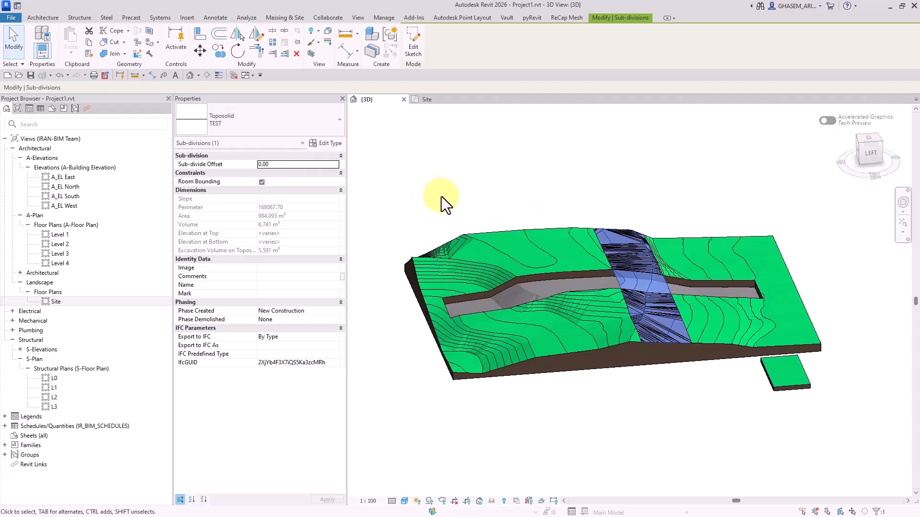
shift+middle_drag(608, 261, 649, 233)
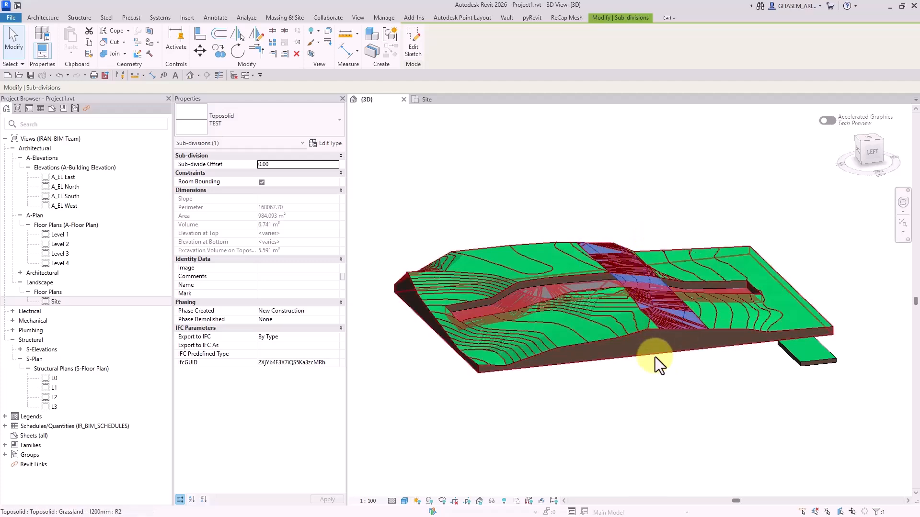
scroll(640, 338, up, 1)
scroll(623, 297, up, 3)
scroll(589, 220, up, 3)
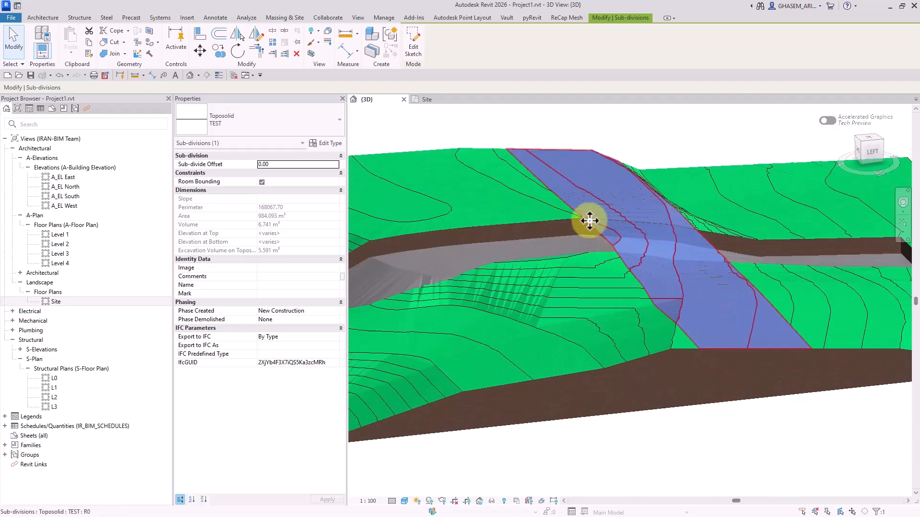
scroll(587, 230, down, 6)
shift+middle_drag(583, 289, 644, 325)
Enable the 3D view's section box and pull its near face inward to cut through the terrain at the crossing sub-division
click(408, 325)
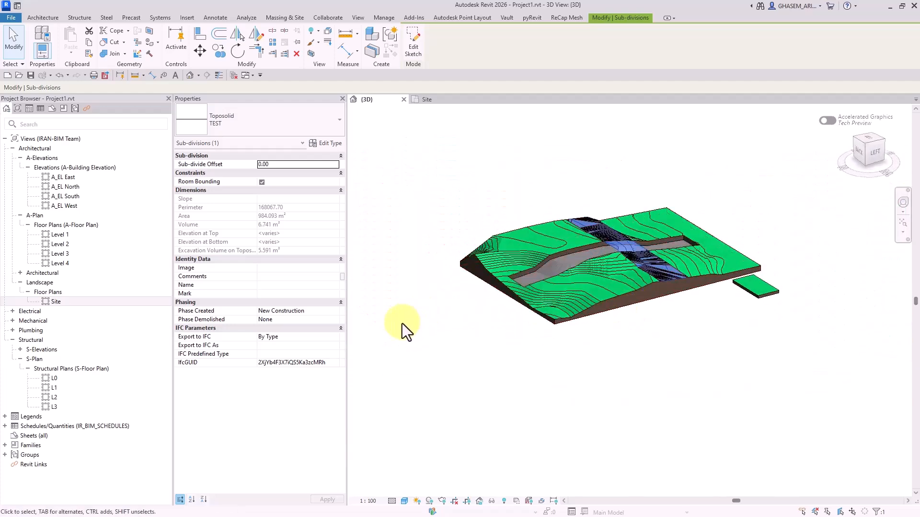
click(257, 329)
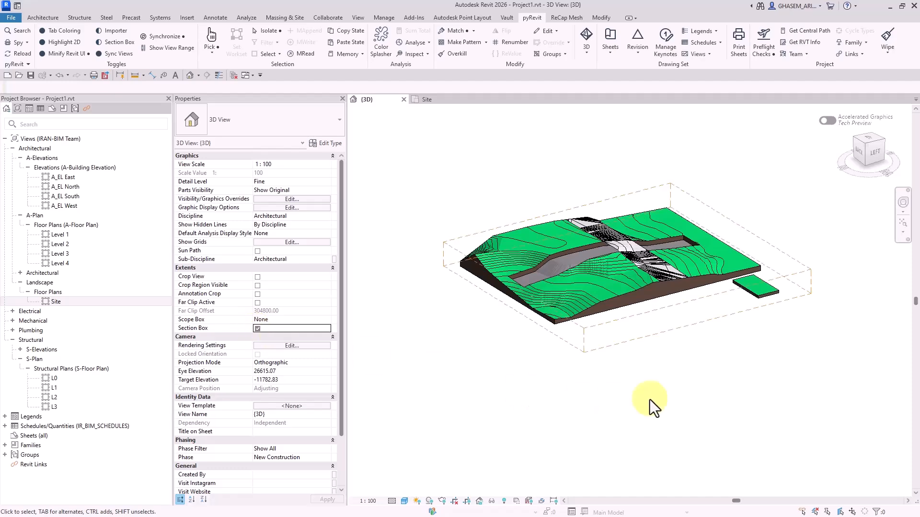
click(665, 326)
drag(677, 329, 632, 249)
scroll(632, 239, up, 10)
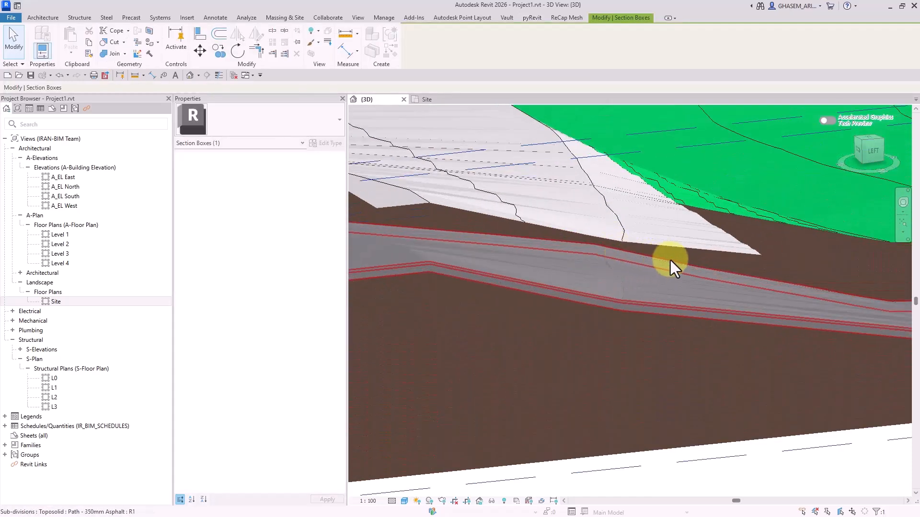
scroll(780, 255, up, 5)
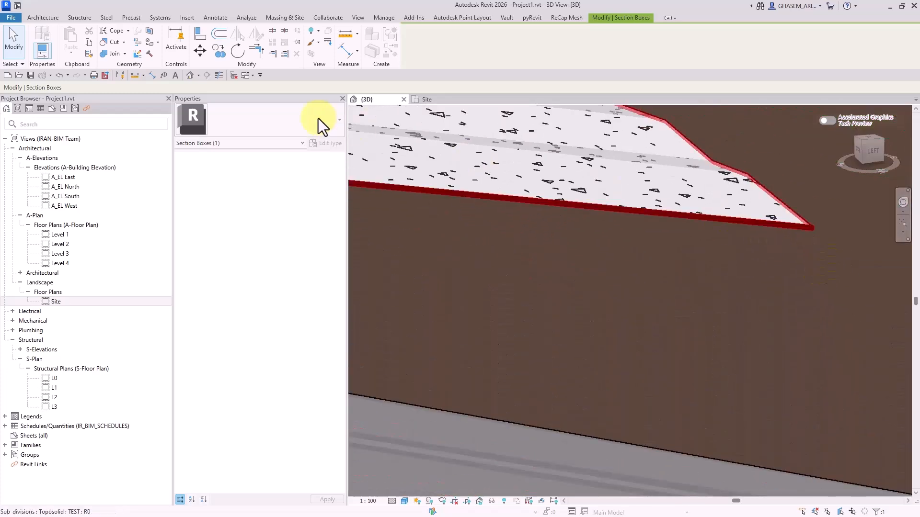
Turn on Thin Lines and set the structural layer thickness of the TEST sub-division type to 5
click(219, 75)
click(808, 223)
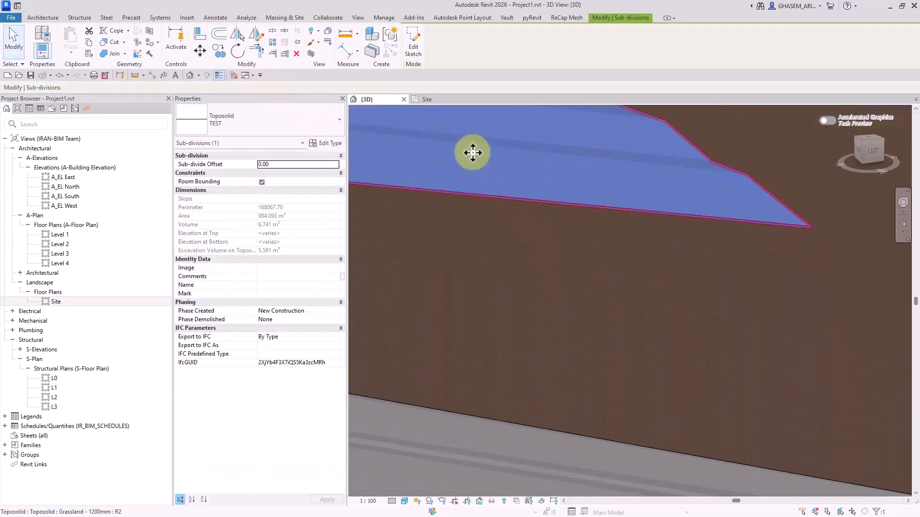
click(325, 142)
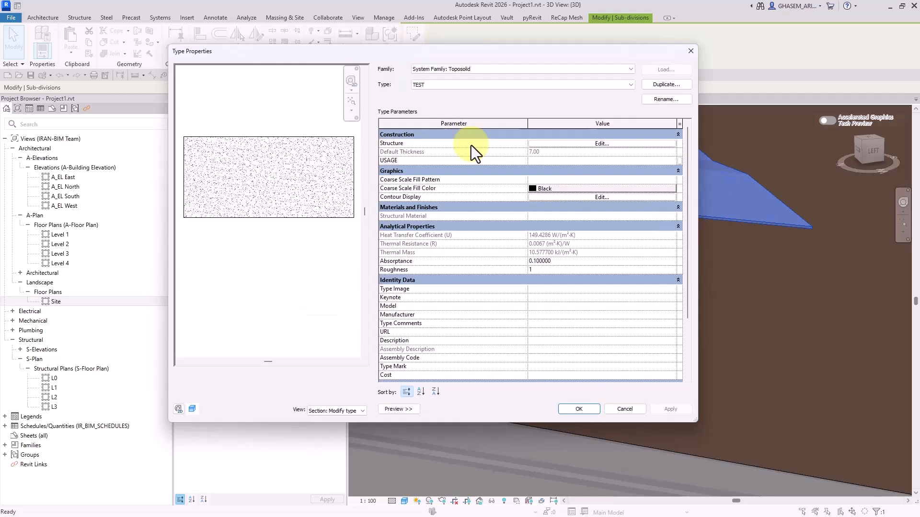
click(551, 145)
click(559, 152)
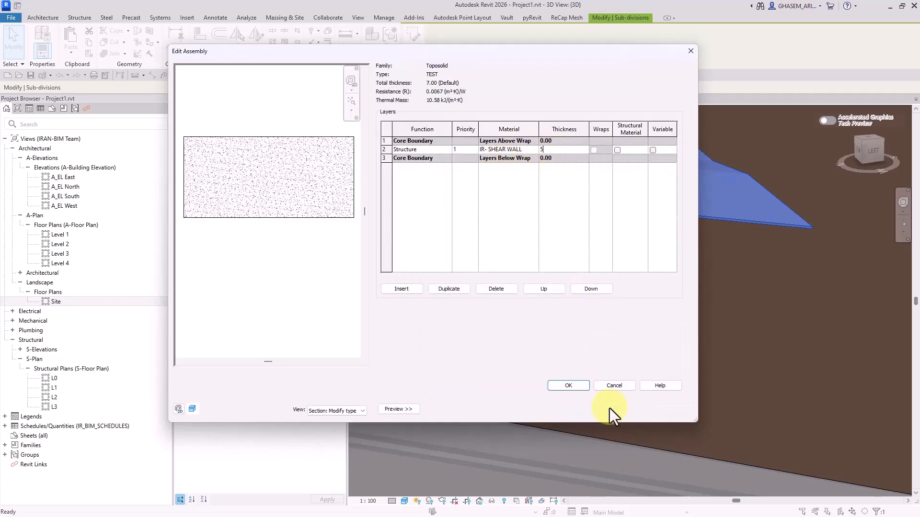
click(568, 385)
click(573, 409)
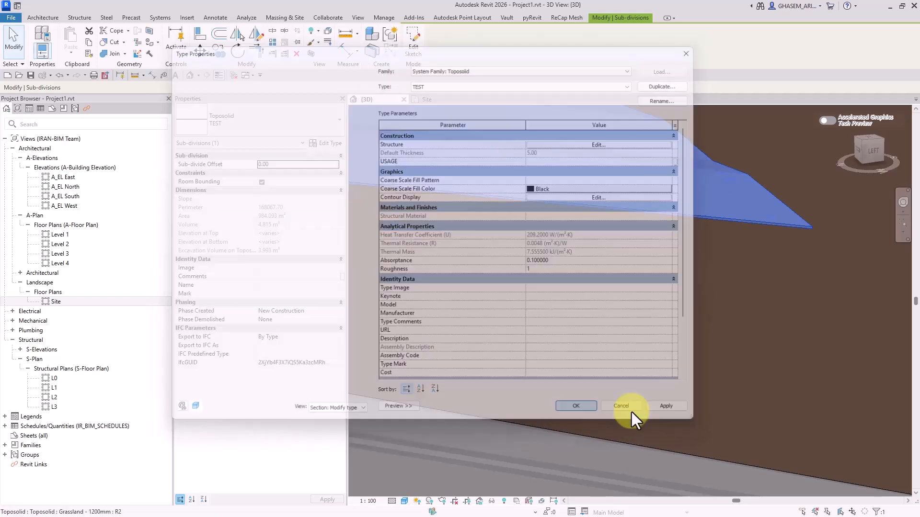
Examine the TEST sub-division's edge along the section cut above the lower path, and turn off the section box
scroll(809, 223, up, 3)
scroll(717, 257, down, 5)
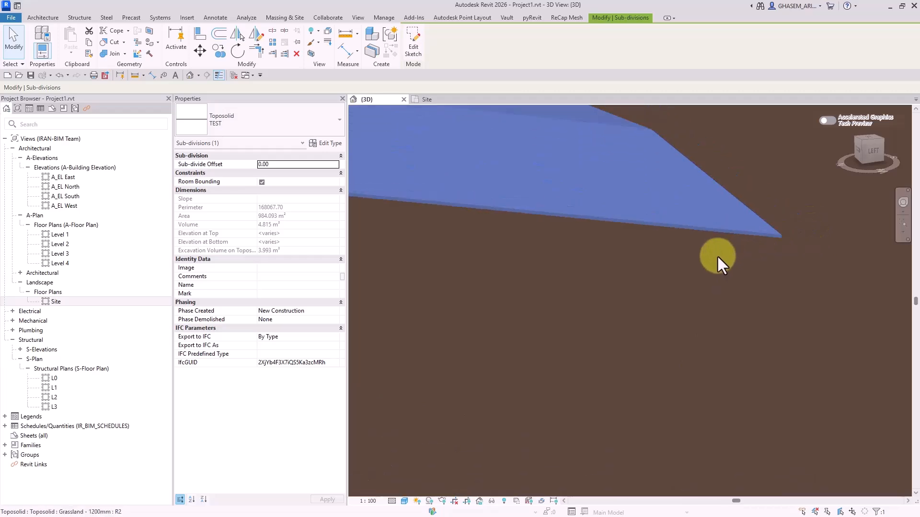
scroll(663, 263, down, 2)
middle_drag(474, 277, 676, 329)
scroll(637, 295, down, 4)
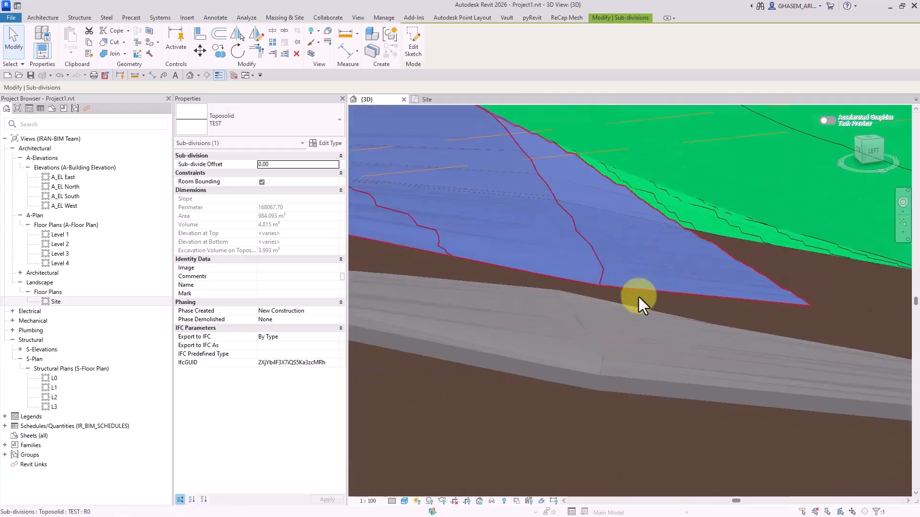
middle_drag(461, 308, 588, 335)
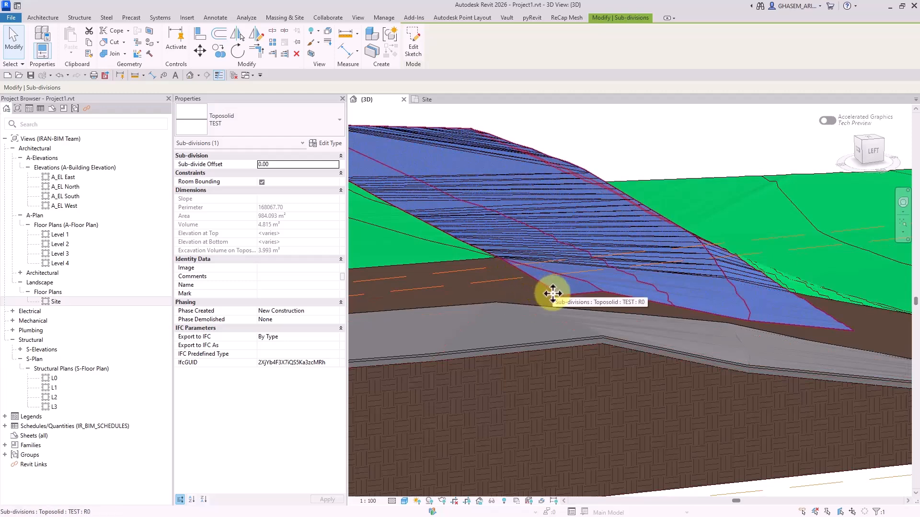
scroll(564, 305, down, 3)
click(614, 213)
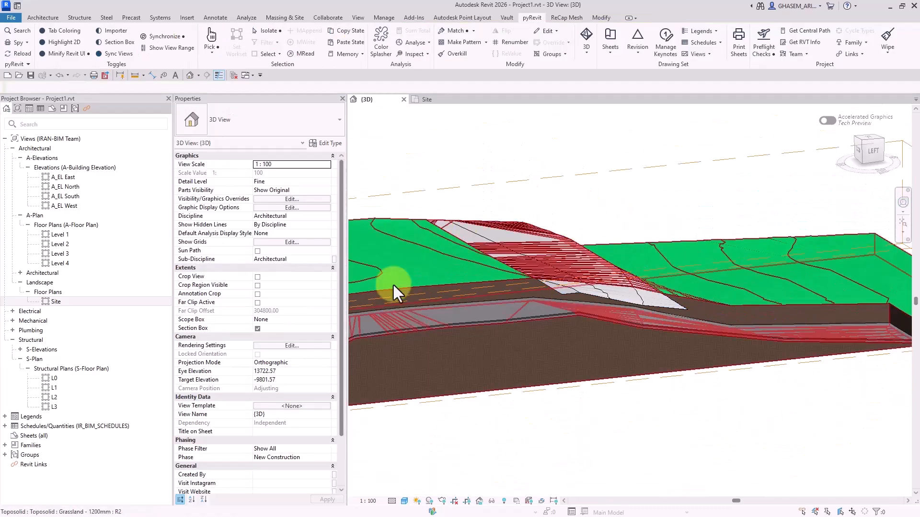
click(258, 328)
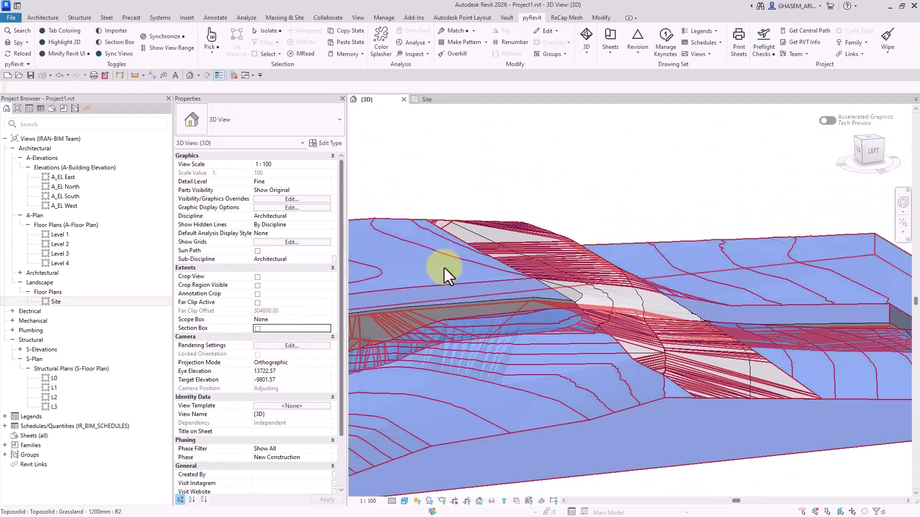
View the Grassland toposolid's individual excavation volumes, checking the TEST sub-division's entry, and close the list
click(444, 268)
click(273, 446)
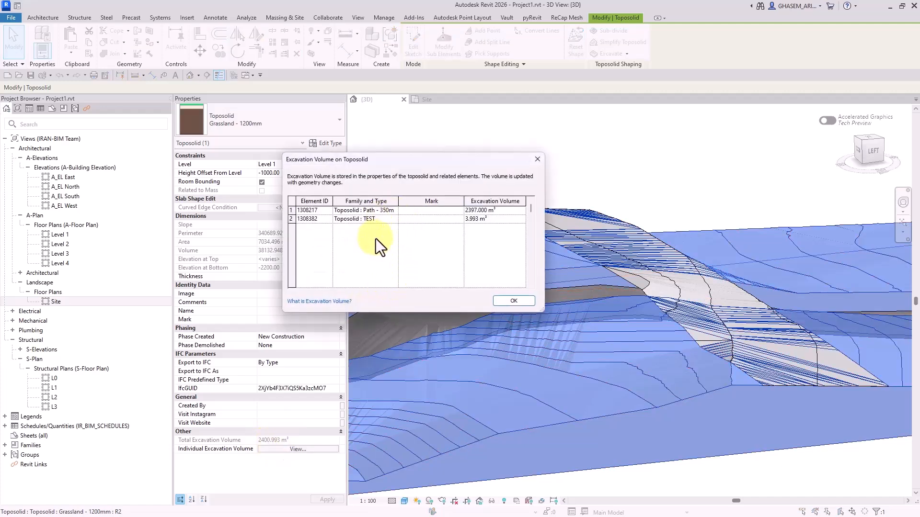
click(476, 221)
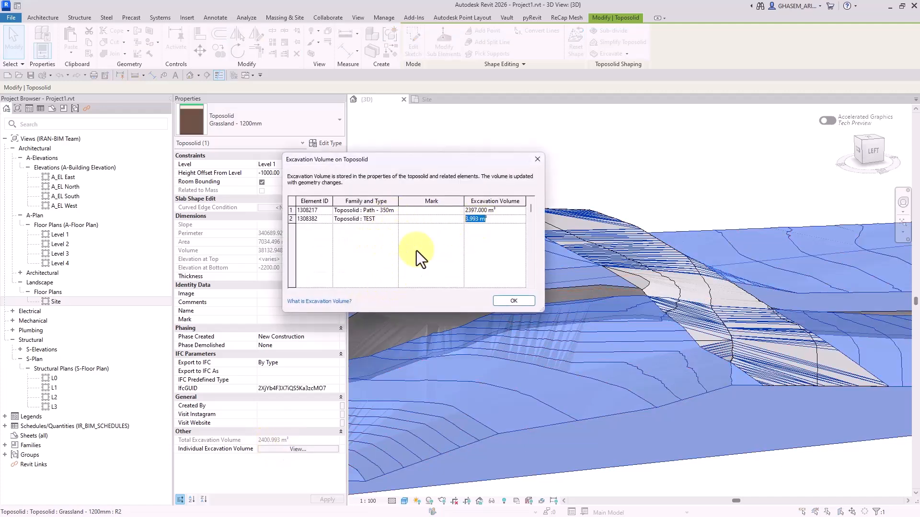
click(519, 303)
click(615, 183)
scroll(615, 183, down, 4)
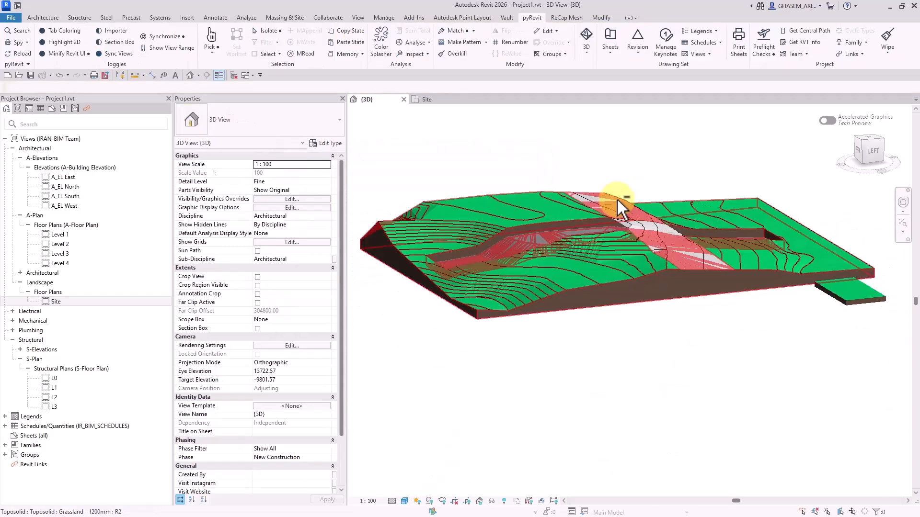
Hide the Toposolid category's Sub-divisions in the 3D view's Visibility/Graphic Overrides and apply the change
shift+middle_drag(617, 197, 737, 235)
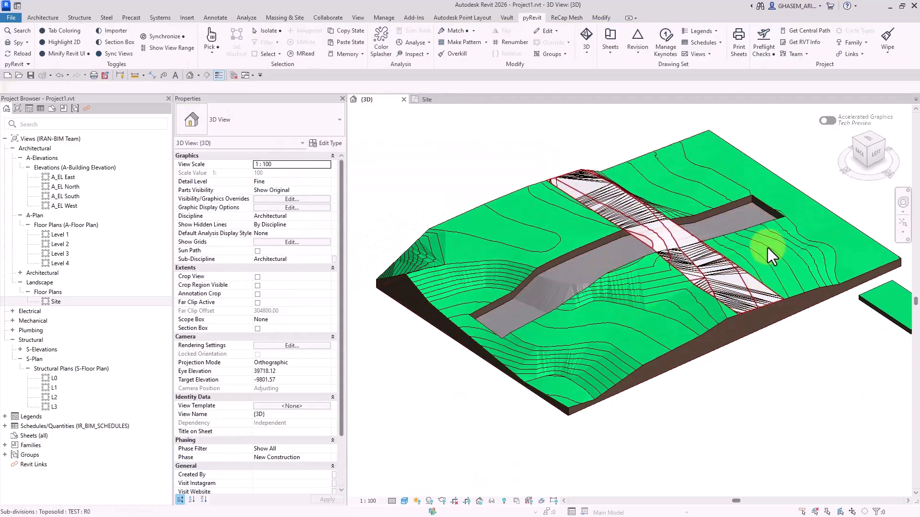
shift+middle_drag(688, 422, 551, 369)
click(281, 201)
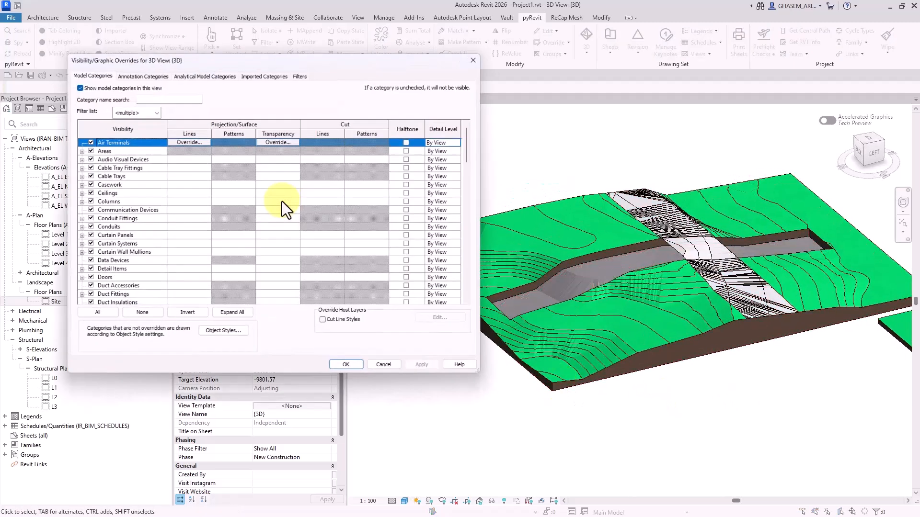
click(137, 168)
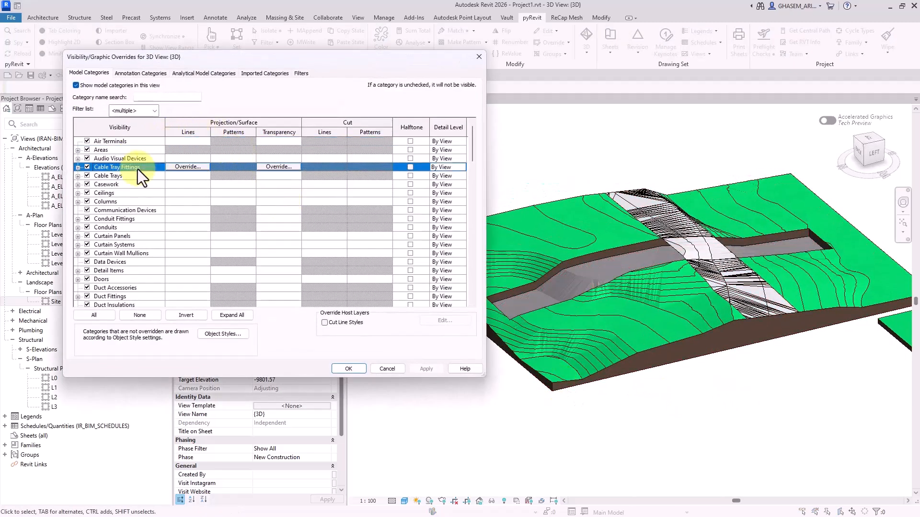
key(t)
key(t)
key(t)
scroll(130, 187, down, 3)
key(t)
click(77, 262)
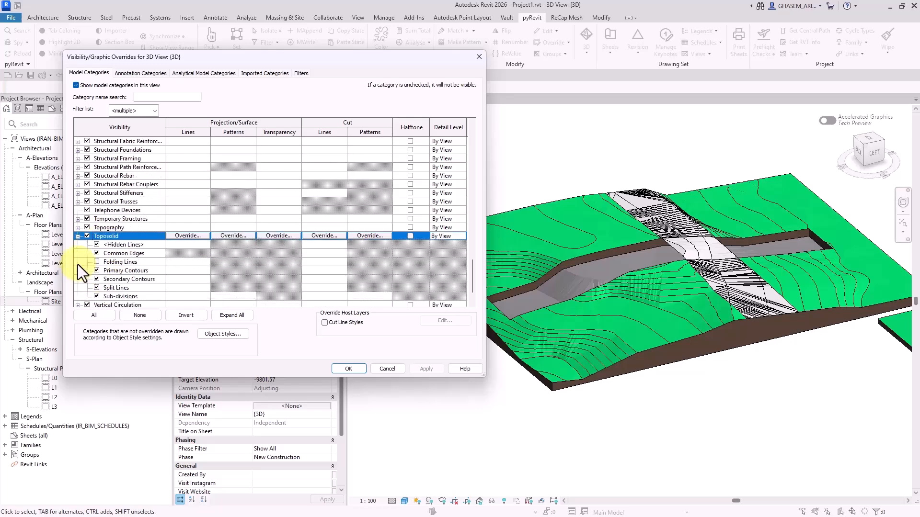
click(119, 263)
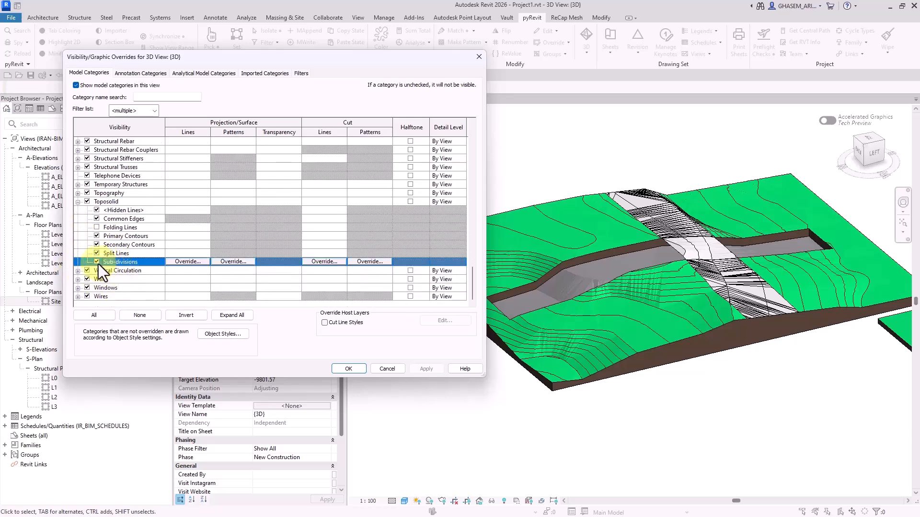
click(97, 262)
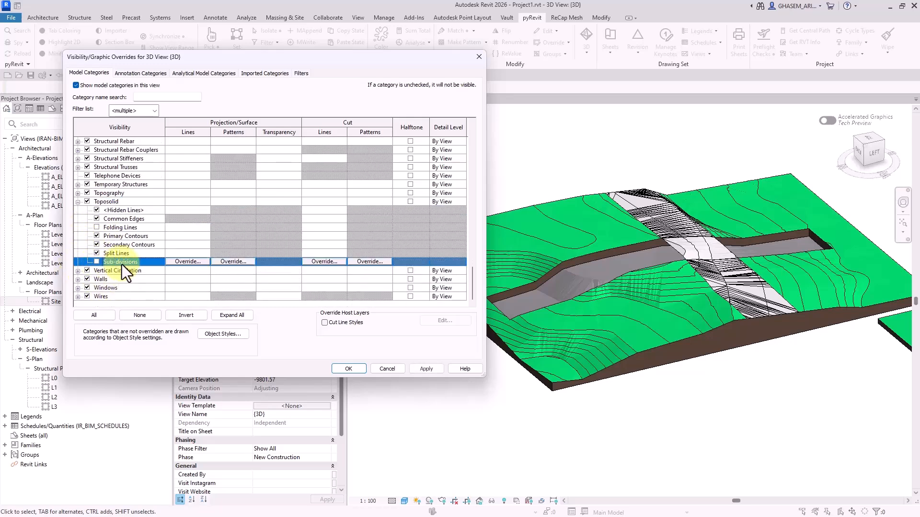
click(430, 372)
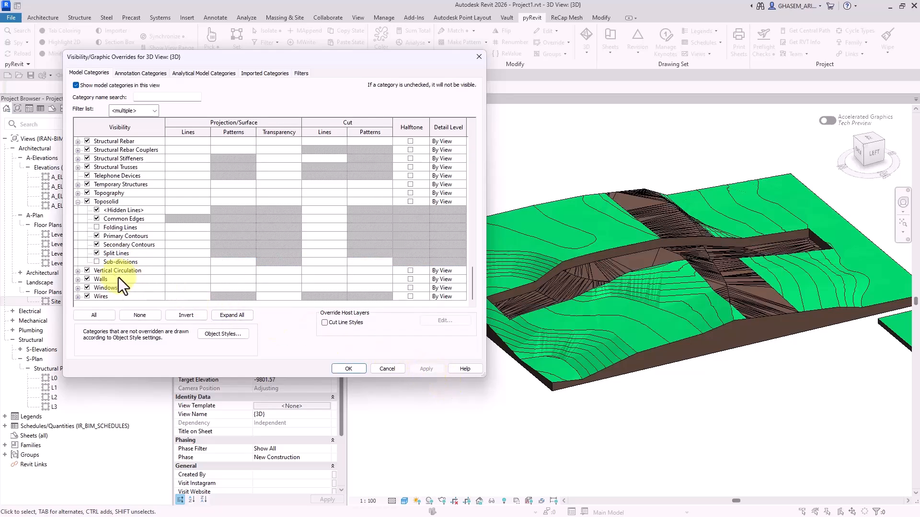
Restore the visibility of the Toposolid Sub-divisions, apply it and close the Visibility/Graphic Overrides
click(97, 263)
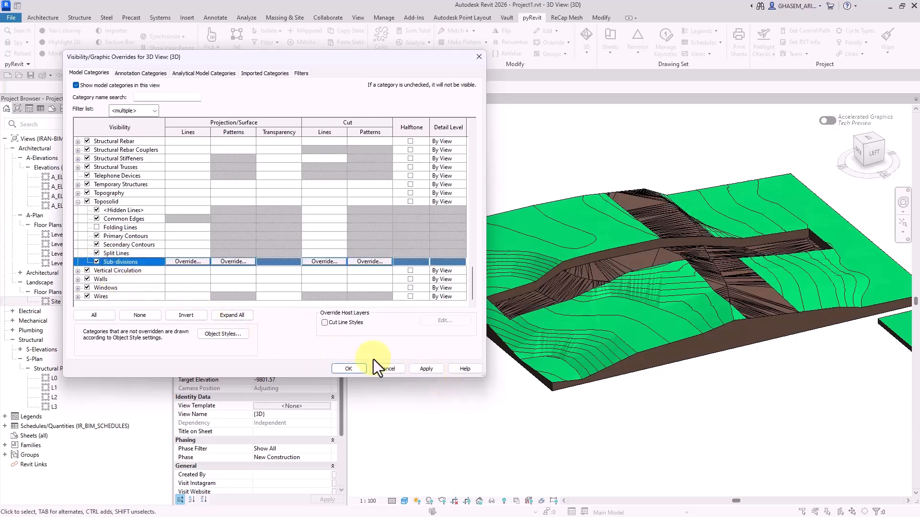
click(426, 370)
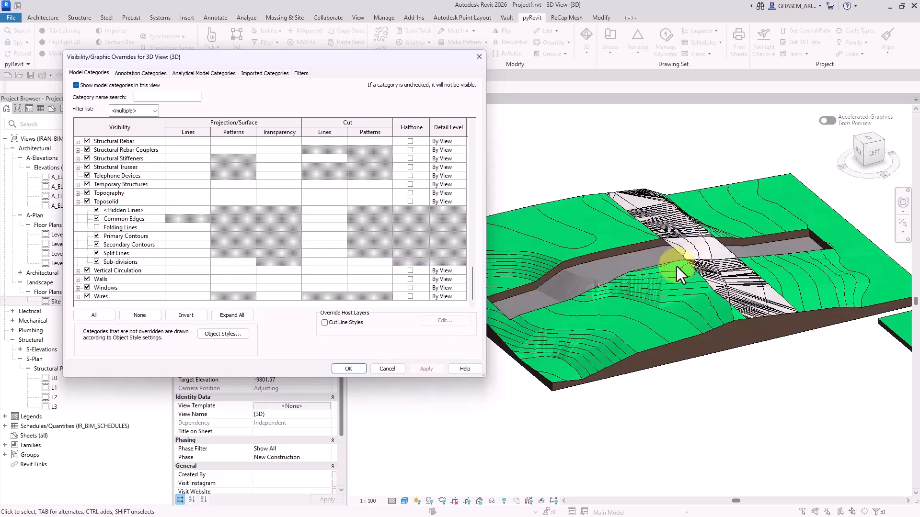
click(144, 263)
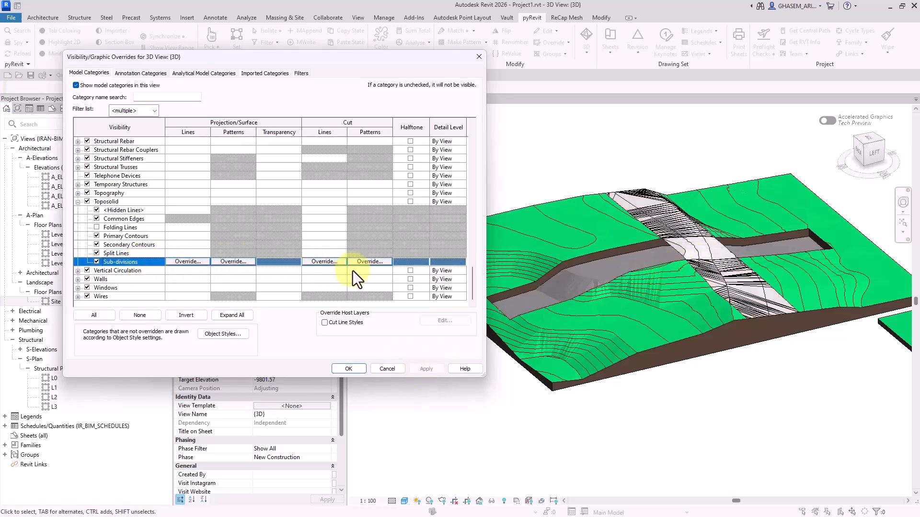
click(347, 369)
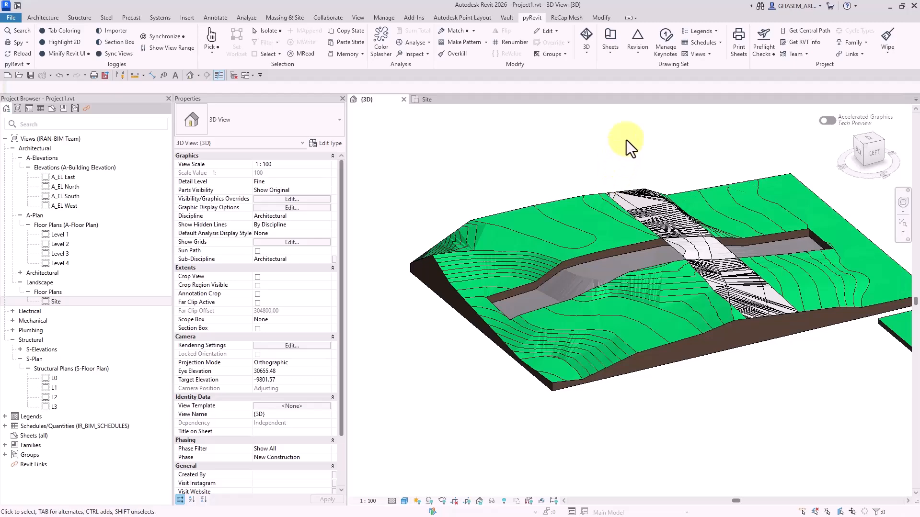
middle_drag(625, 140, 637, 166)
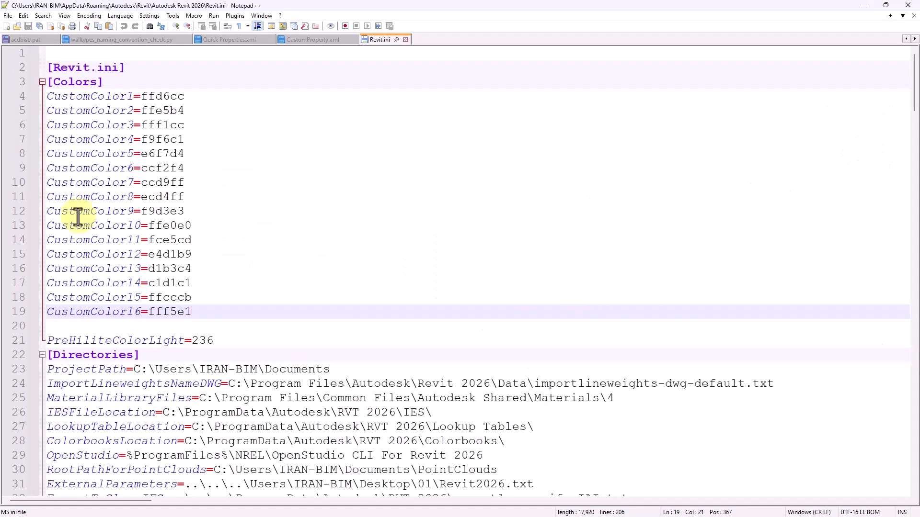
Switch to Revit.ini in Notepad++ and examine the NativeToposolidMaxPointThreshold and LinkToposolidMaxPointThreshold entries in the [Misc] section
scroll(179, 241, down, 7)
ctrl+scroll(226, 280, up, 2)
scroll(226, 281, down, 19)
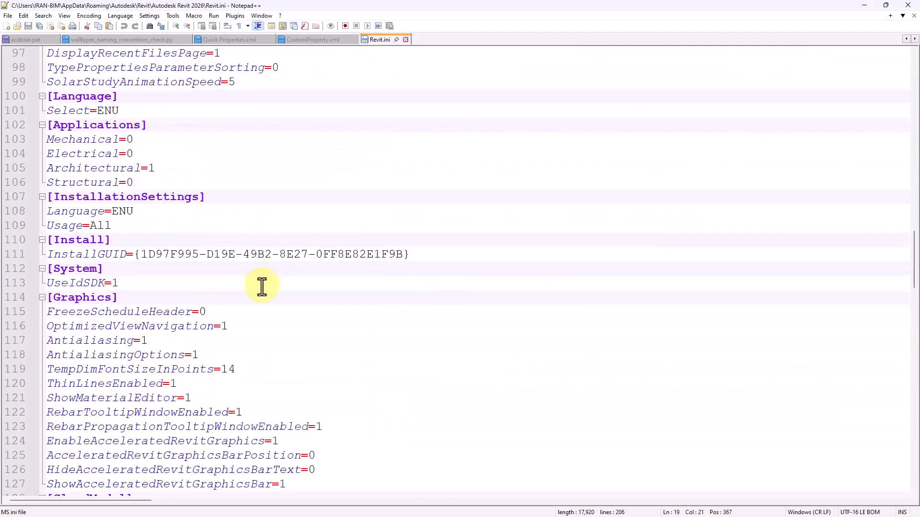
scroll(141, 193, down, 6)
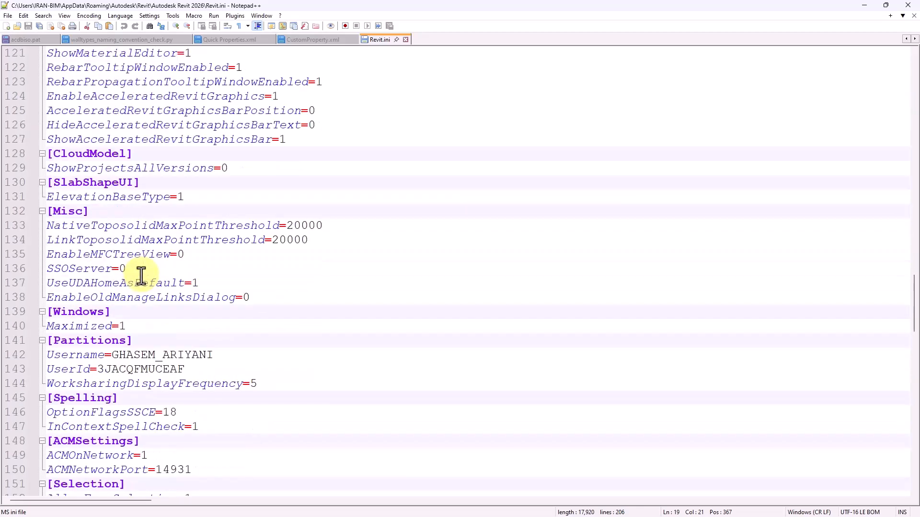
click(68, 183)
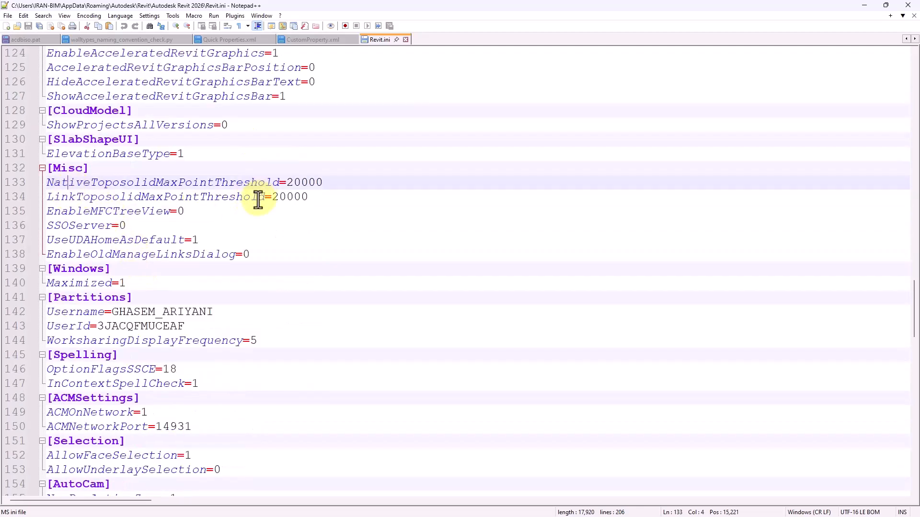
drag(48, 182, 265, 197)
drag(173, 197, 50, 185)
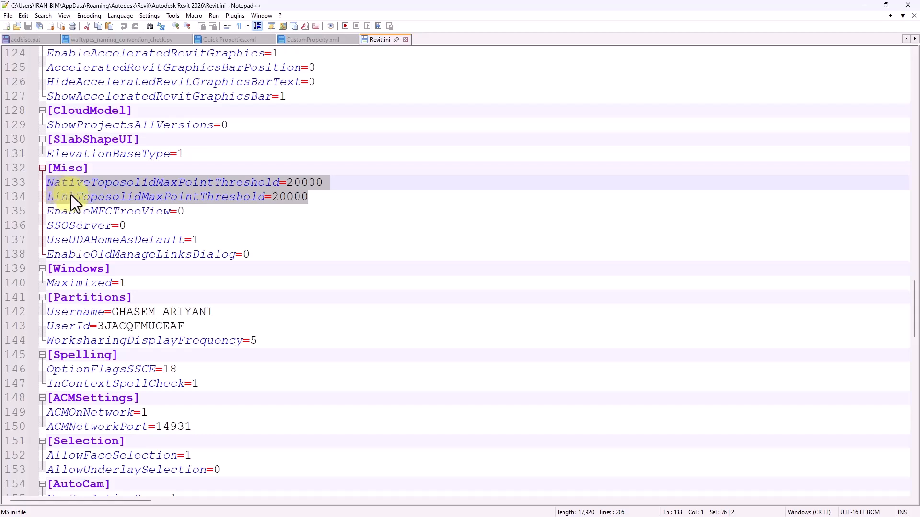
click(71, 195)
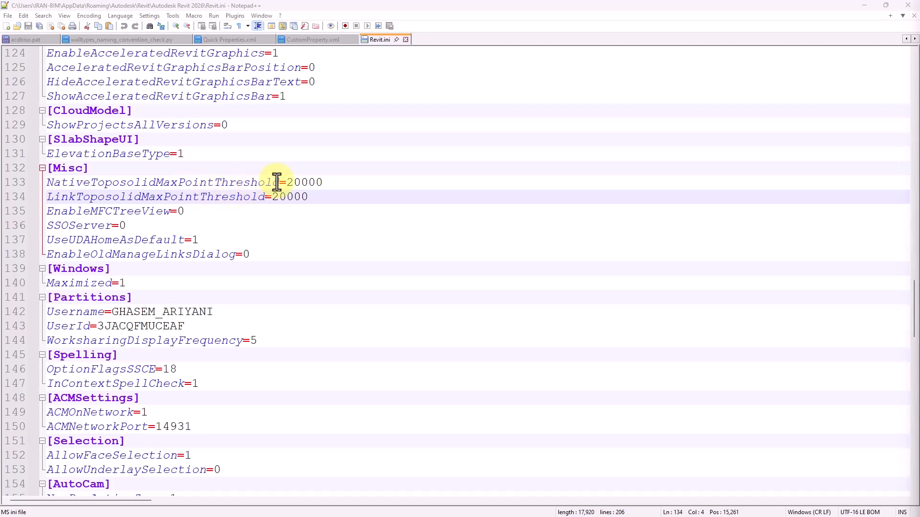
drag(287, 182, 293, 183)
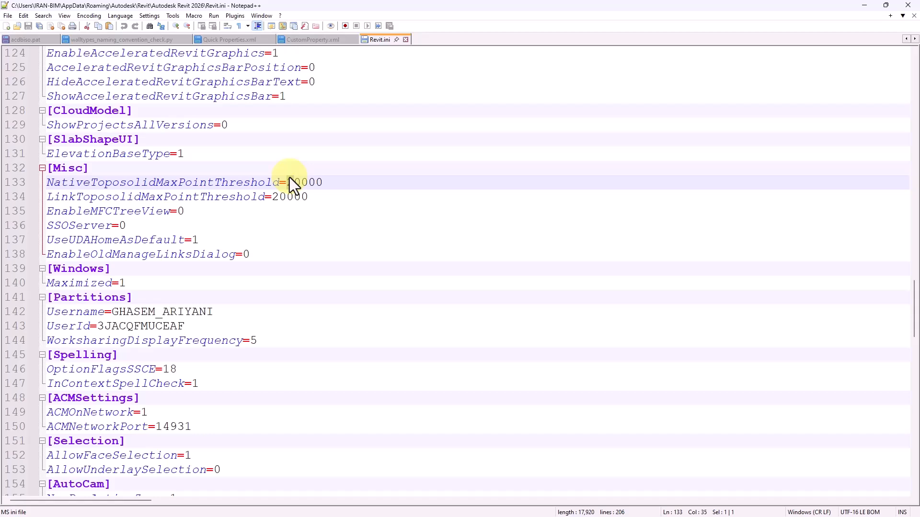
click(290, 181)
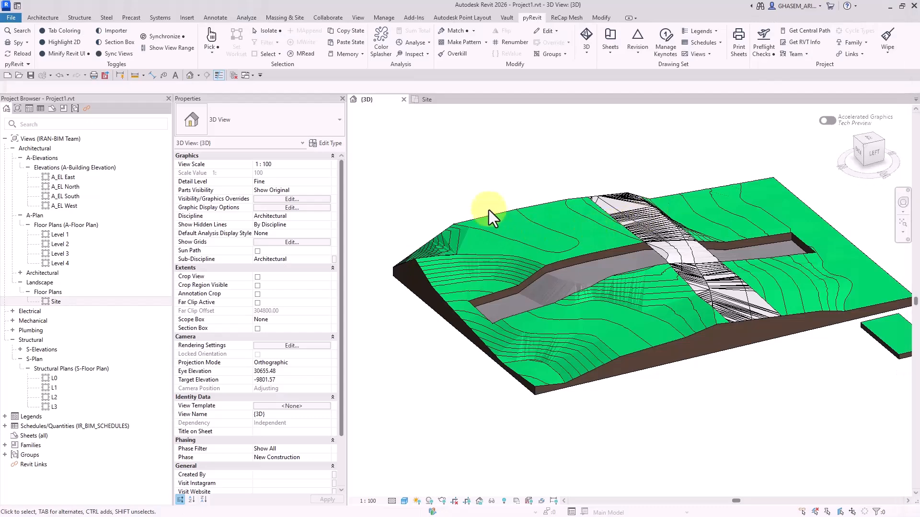
Switch to Revit, inspect the Grassland toposolid's shape points with Modify Sub Elements, sample a few along the looped contour, and leave shape editing
click(502, 211)
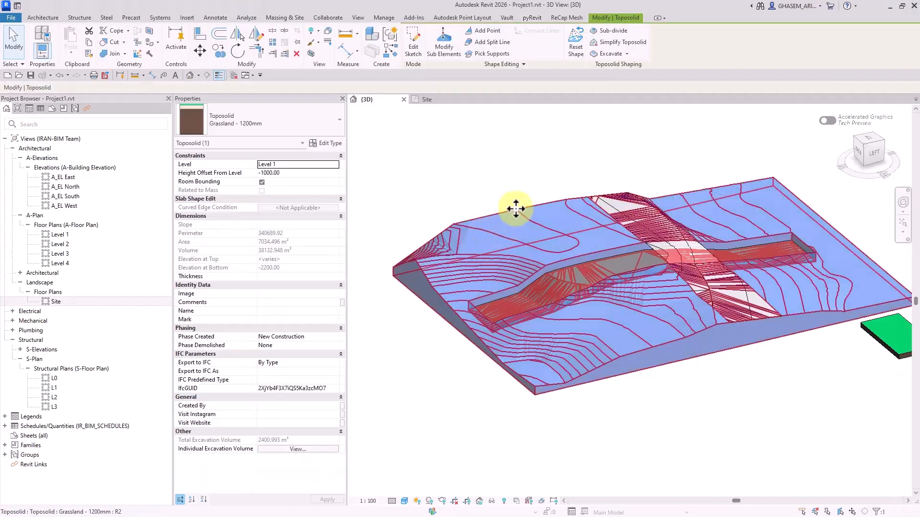
click(511, 67)
click(453, 44)
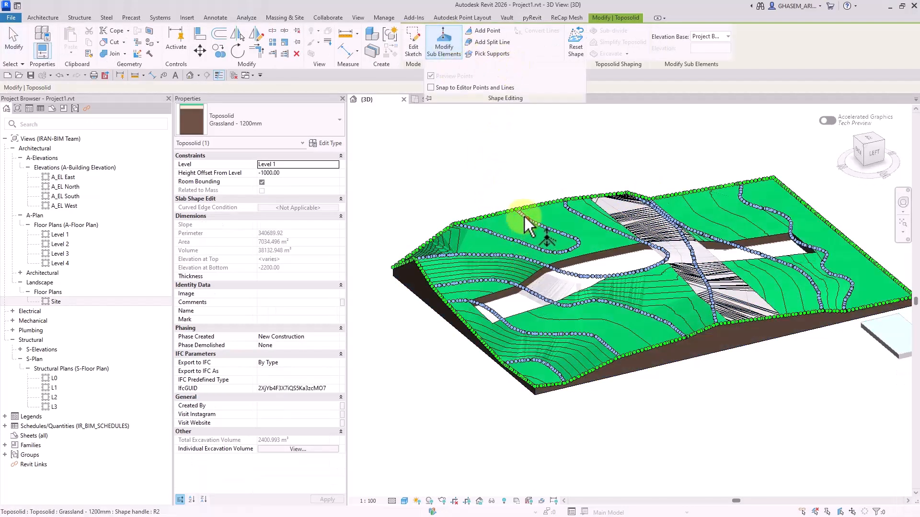
scroll(533, 225, up, 6)
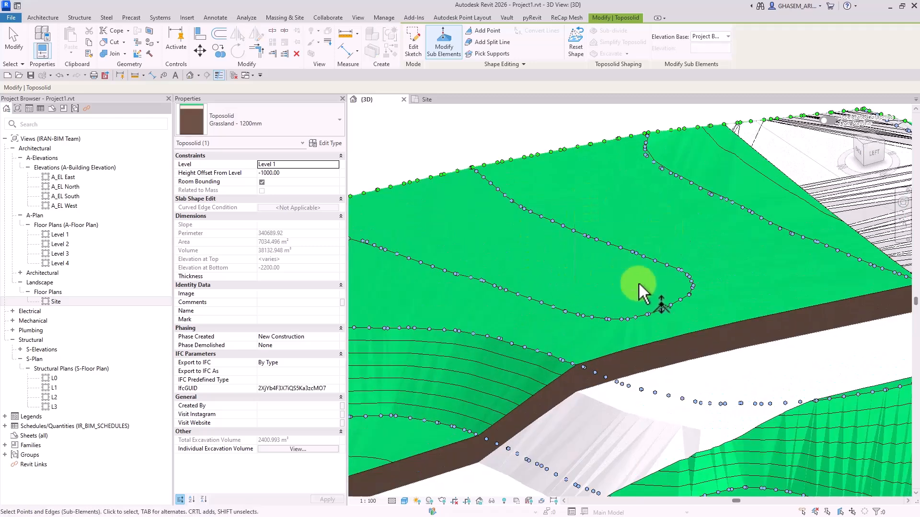
drag(639, 284, 714, 260)
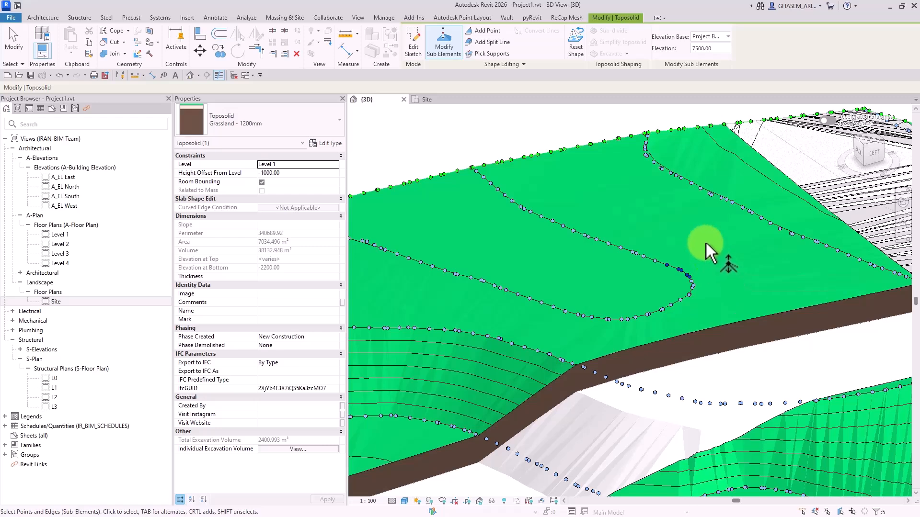
click(682, 242)
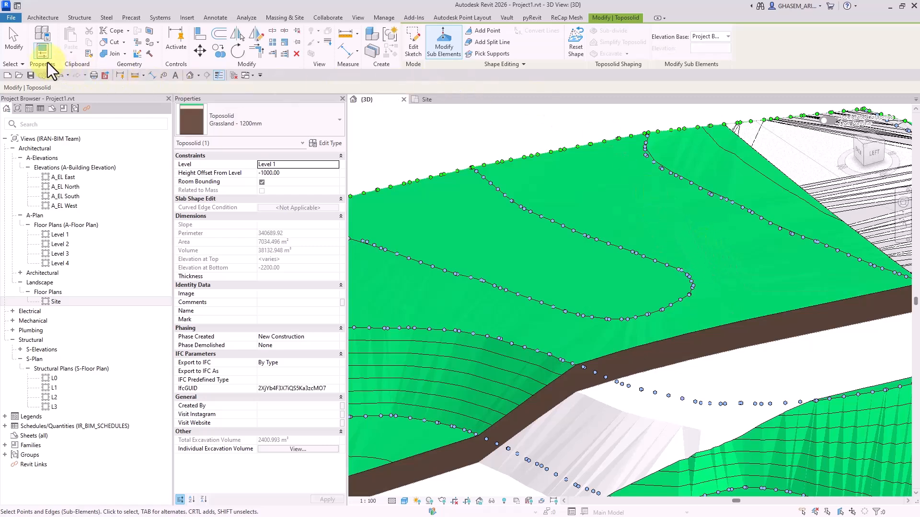
click(15, 43)
scroll(711, 231, down, 2)
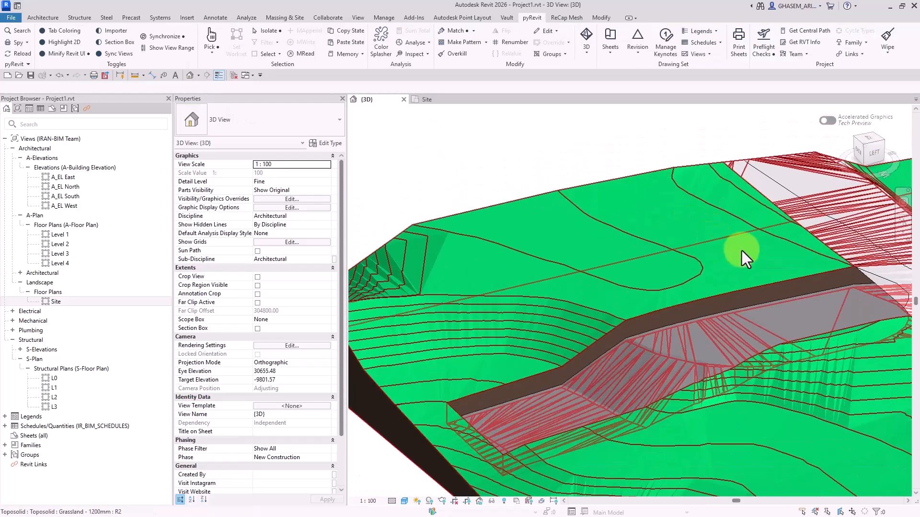
shift+middle_drag(742, 251, 543, 223)
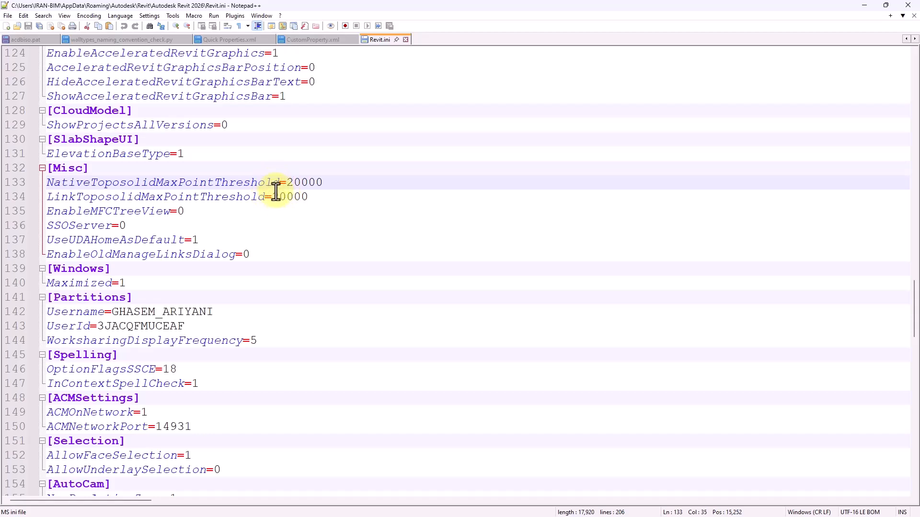
Return to Revit.ini, review the values of the native and link toposolid point thresholds, and minimize Notepad++
drag(46, 182, 316, 199)
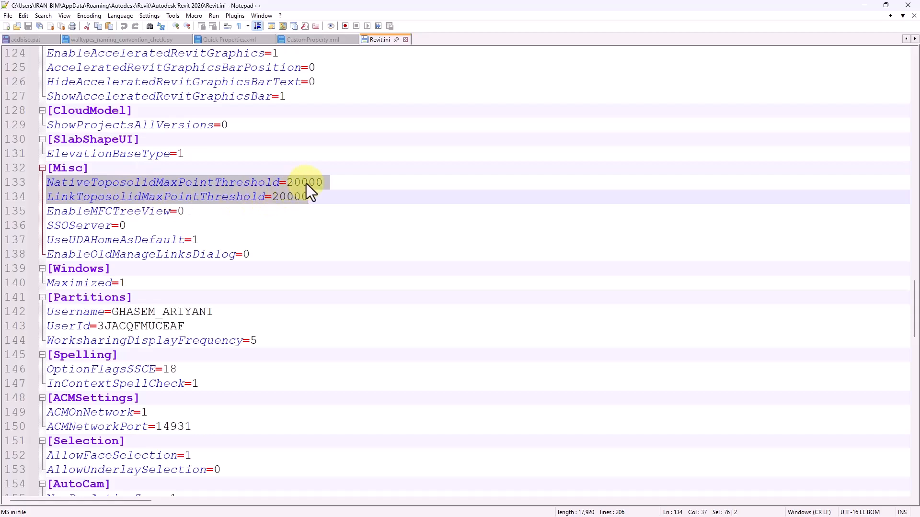
drag(301, 183, 316, 183)
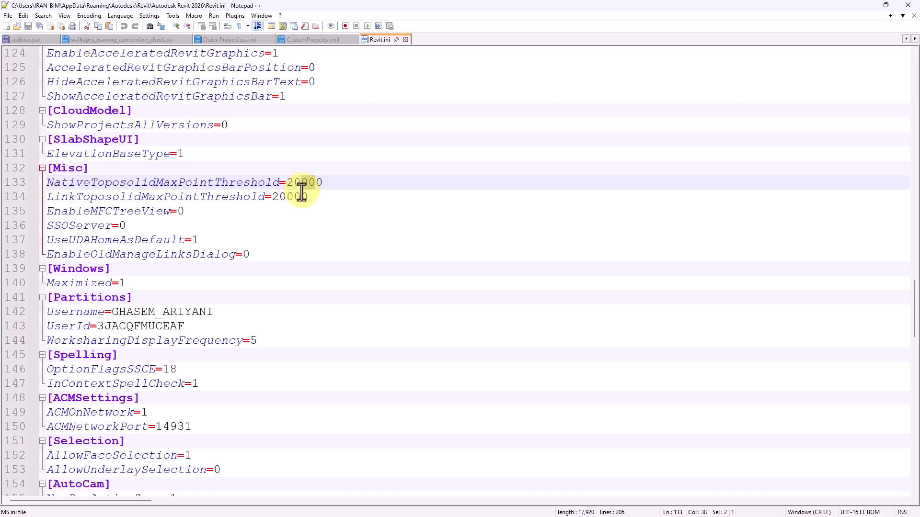
click(302, 197)
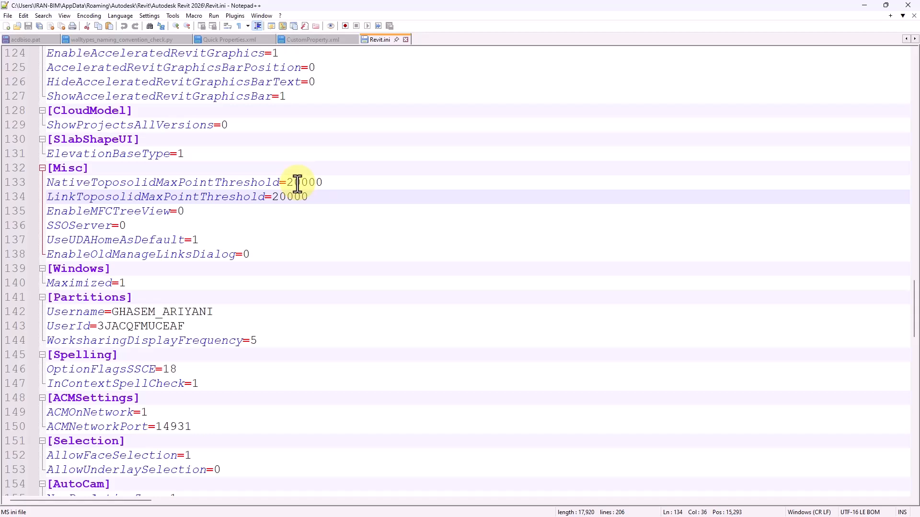
drag(287, 183, 321, 182)
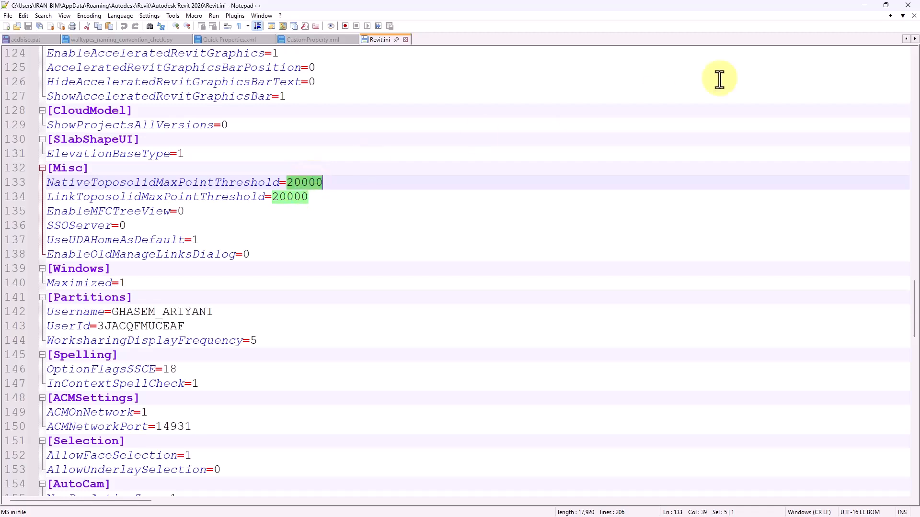
click(865, 7)
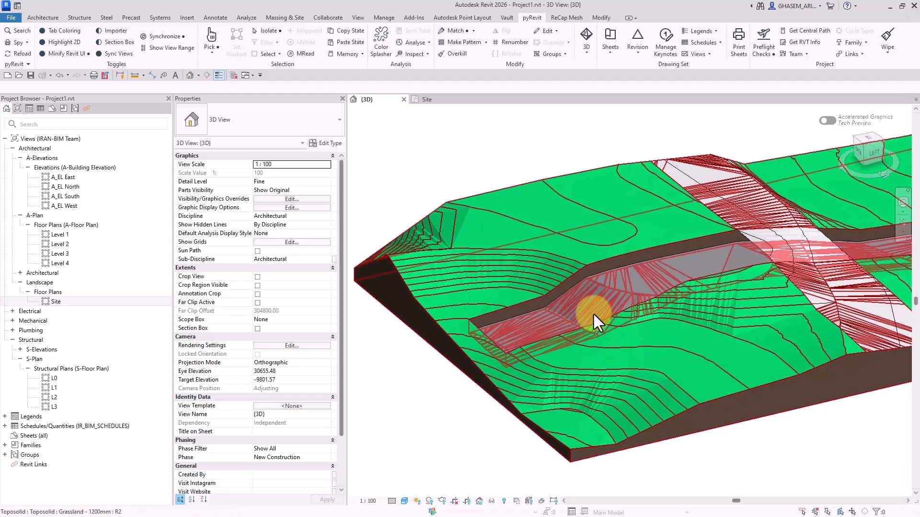
Clear the Grassland toposolid selection and locate the Graded Region tool among the site tools
scroll(591, 312, down, 3)
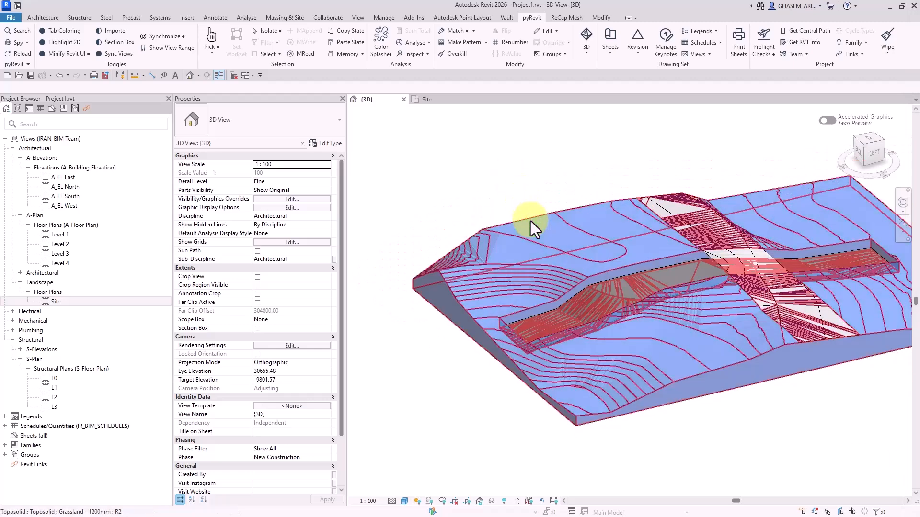
click(529, 219)
click(549, 144)
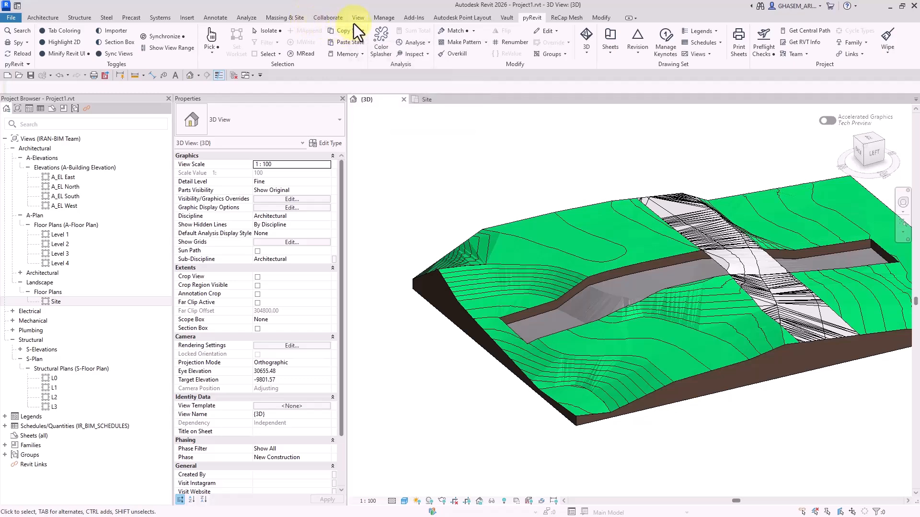
click(296, 19)
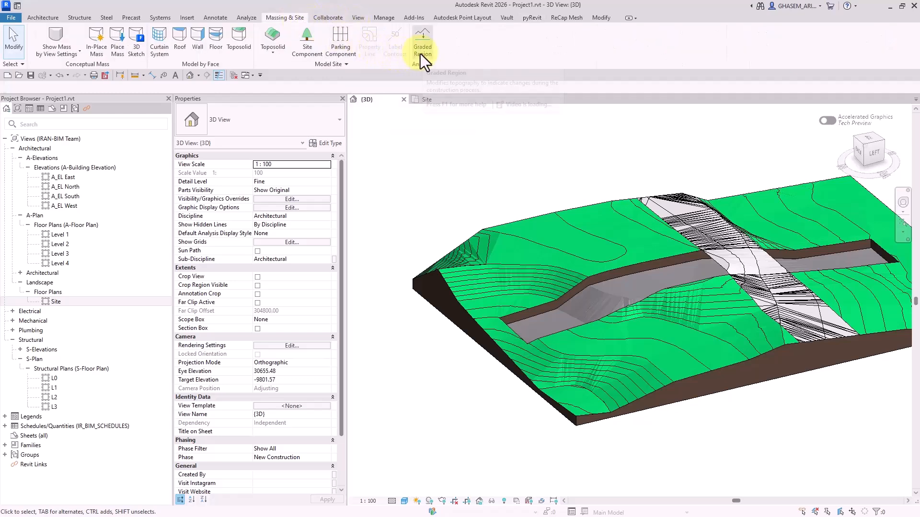
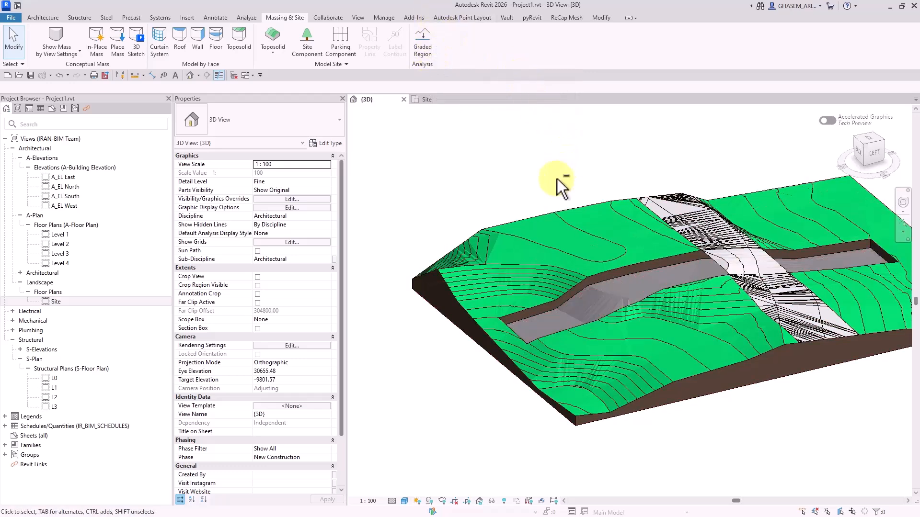
mouse_move(556, 179)
shift+middle_down()
mouse_move(615, 195)
mouse_move(569, 188)
shift+middle_up()
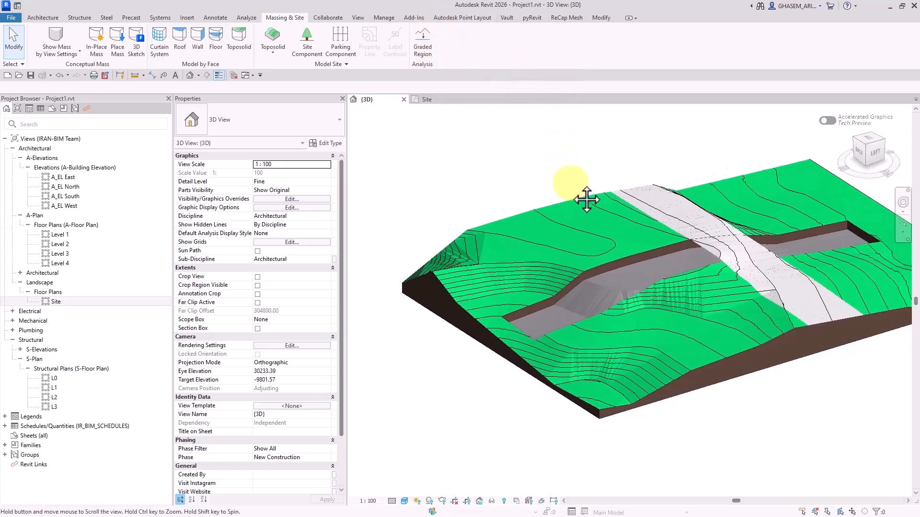
click(47, 19)
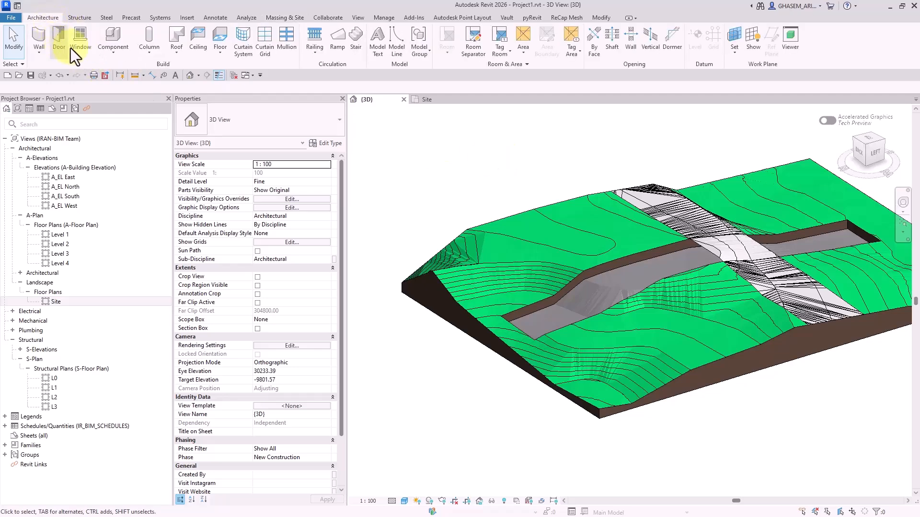
click(113, 51)
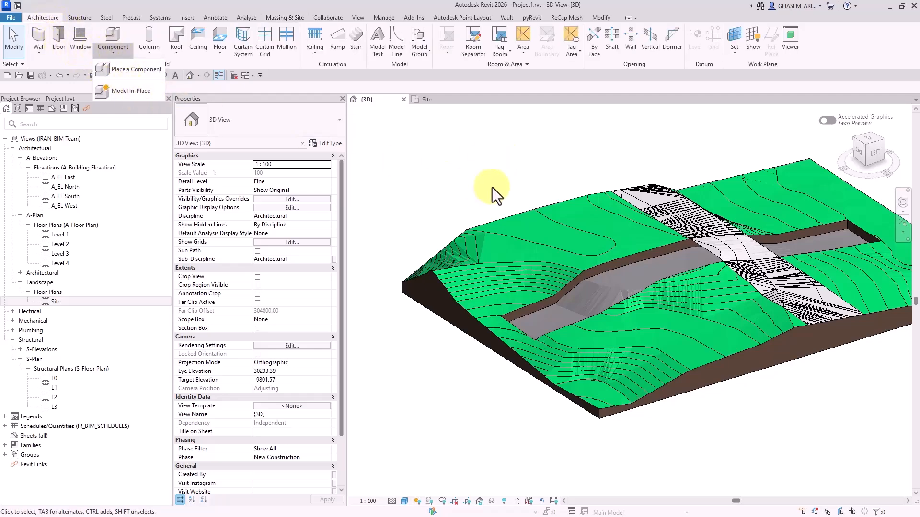
click(559, 228)
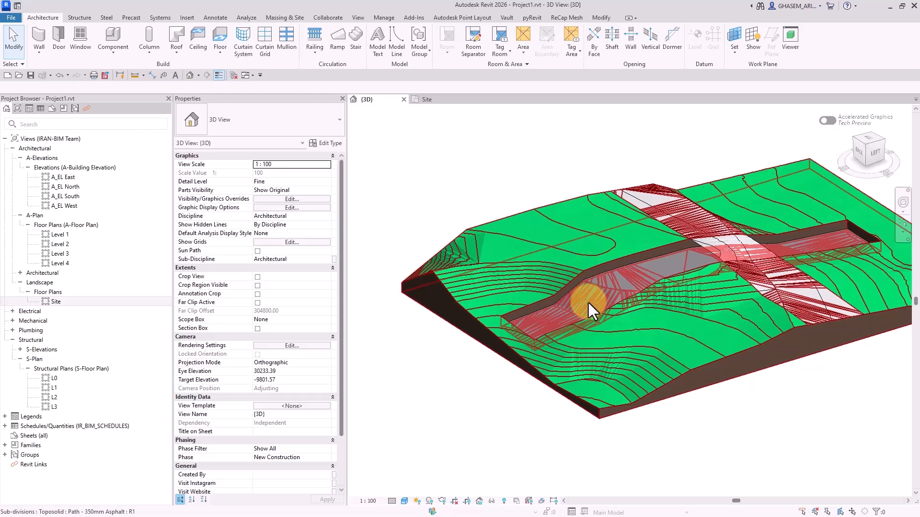
shift+middle_drag(591, 301, 641, 321)
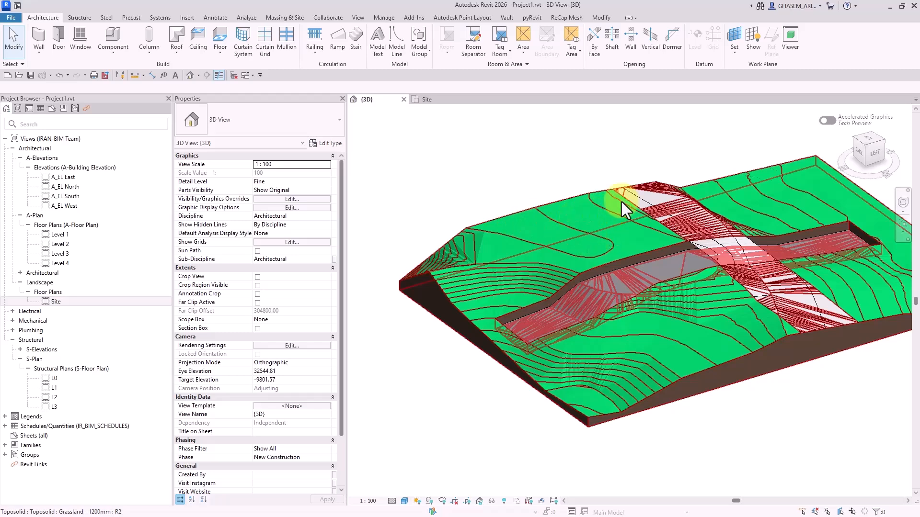
In a top view, start a Model In-Place component in the Generic Models category, accepting the suggested name
click(868, 140)
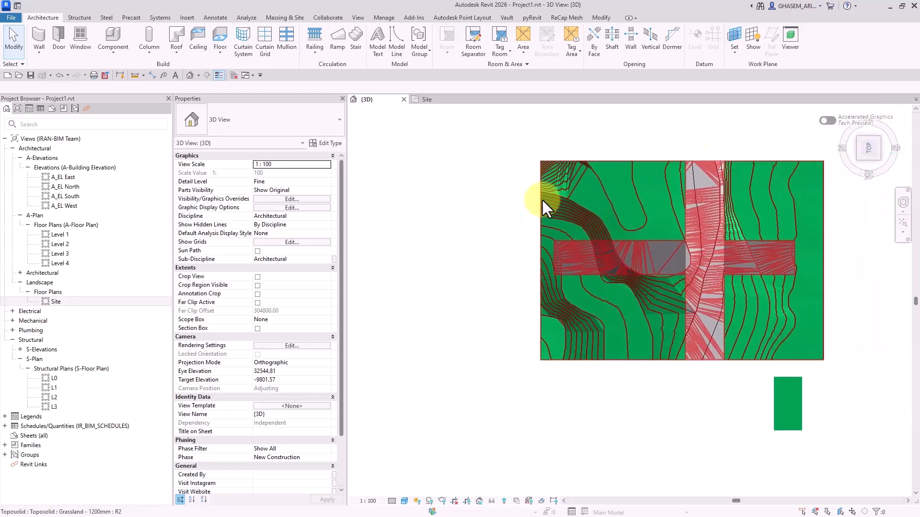
middle_drag(554, 184, 482, 208)
click(115, 52)
click(125, 88)
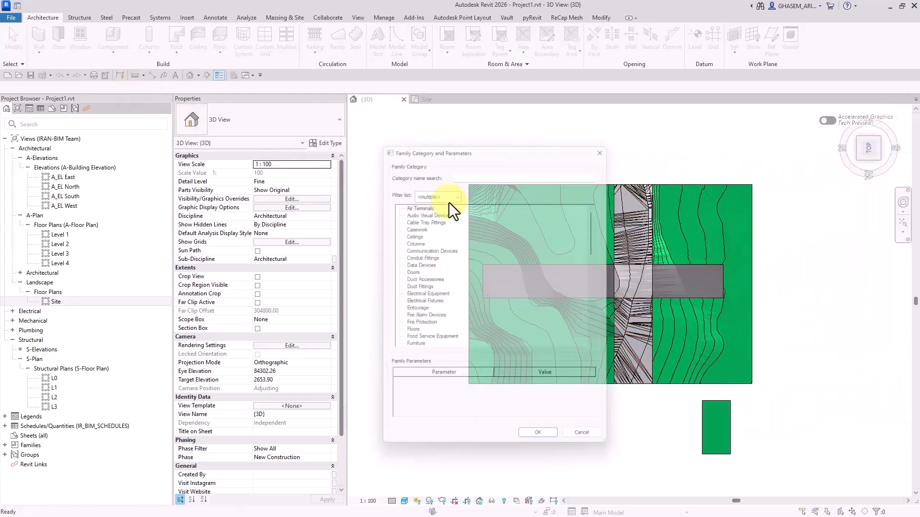
click(430, 234)
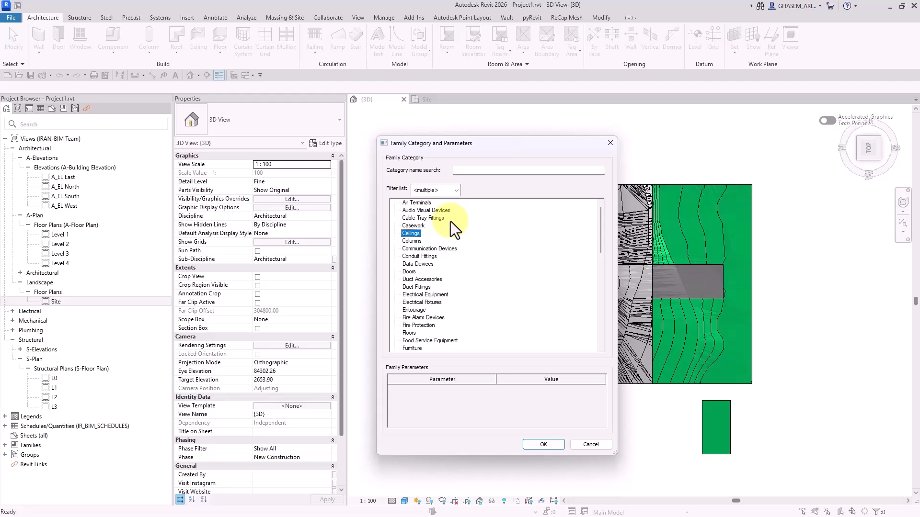
key(g)
click(544, 444)
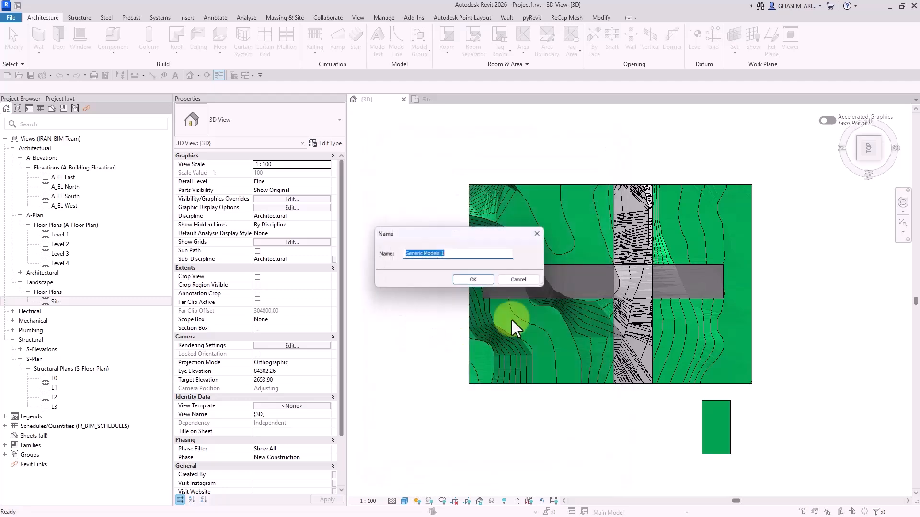
click(479, 278)
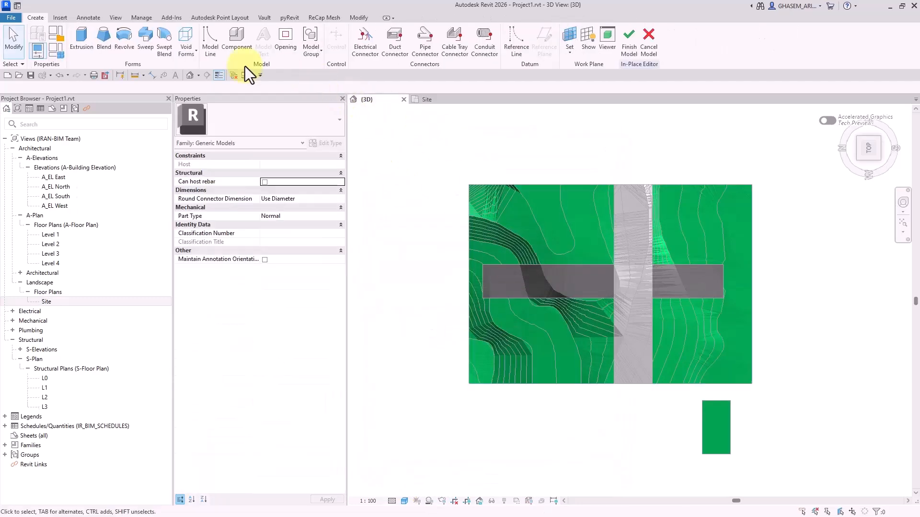
Start a void extrusion and pick the vertical side face of the Grassland toposolid as its work plane
click(191, 45)
click(220, 80)
click(441, 32)
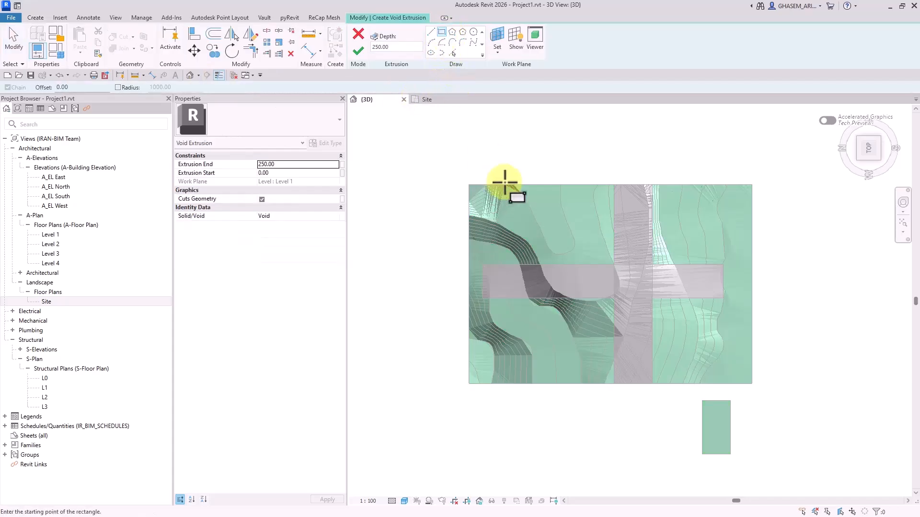
scroll(506, 184, up, 2)
mouse_move(637, 302)
middle_down()
mouse_move(579, 250)
mouse_move(534, 239)
mouse_move(698, 308)
mouse_move(683, 324)
mouse_move(538, 343)
middle_up()
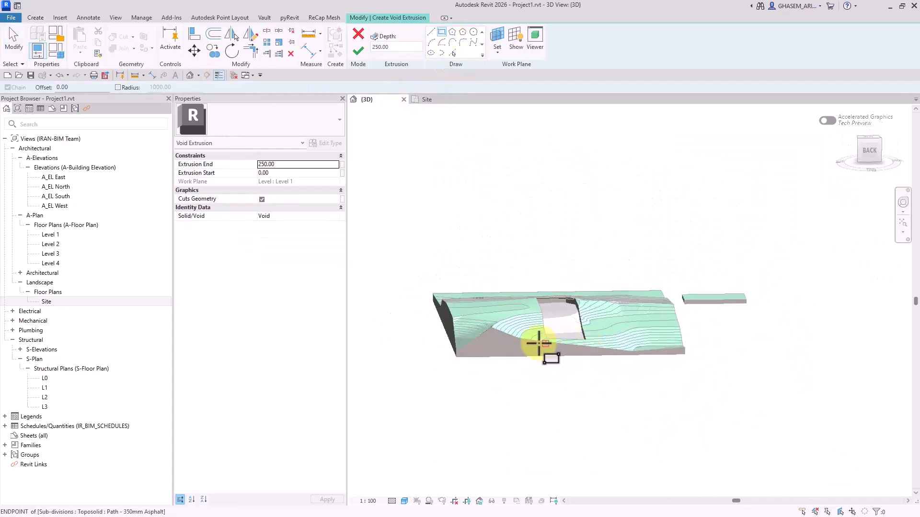
click(498, 53)
click(502, 90)
click(524, 345)
scroll(522, 338, up, 3)
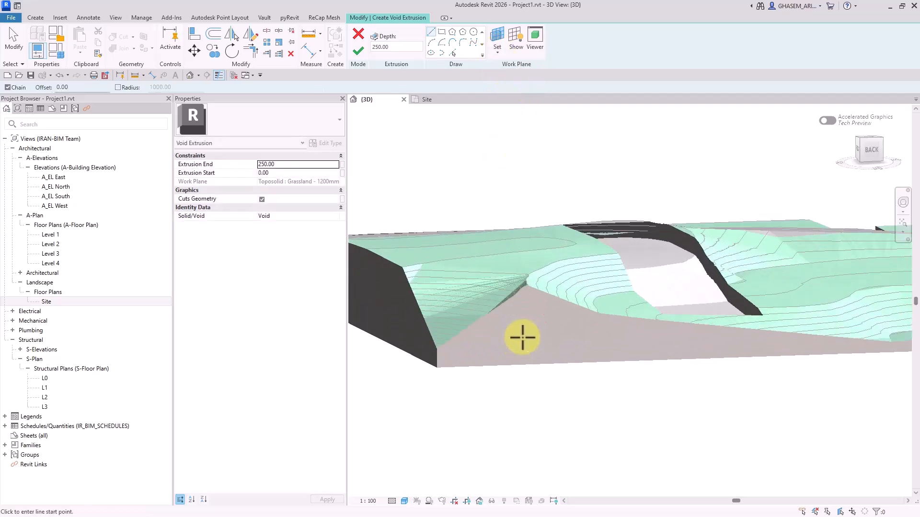
Sketch a circle on the toposolid's side face, finish it as a void extrusion, and stretch the void outward past the face
click(473, 33)
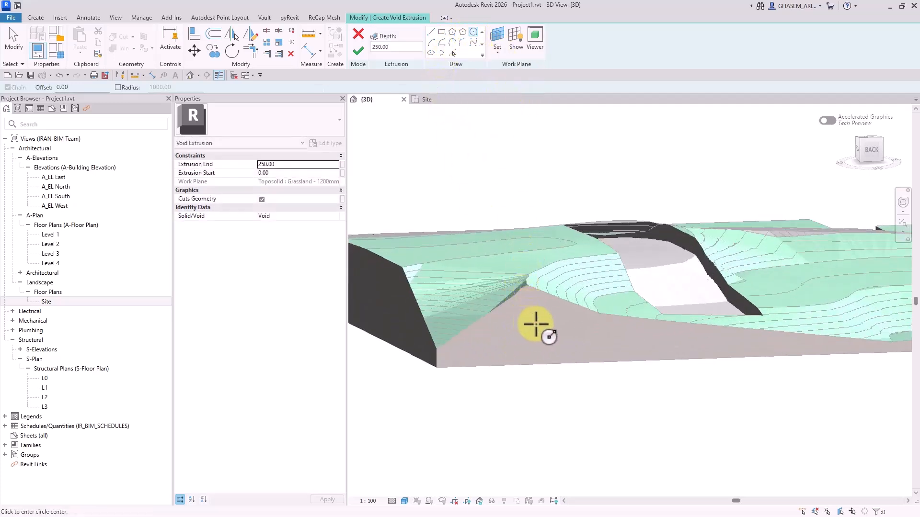
click(536, 324)
click(557, 336)
click(358, 51)
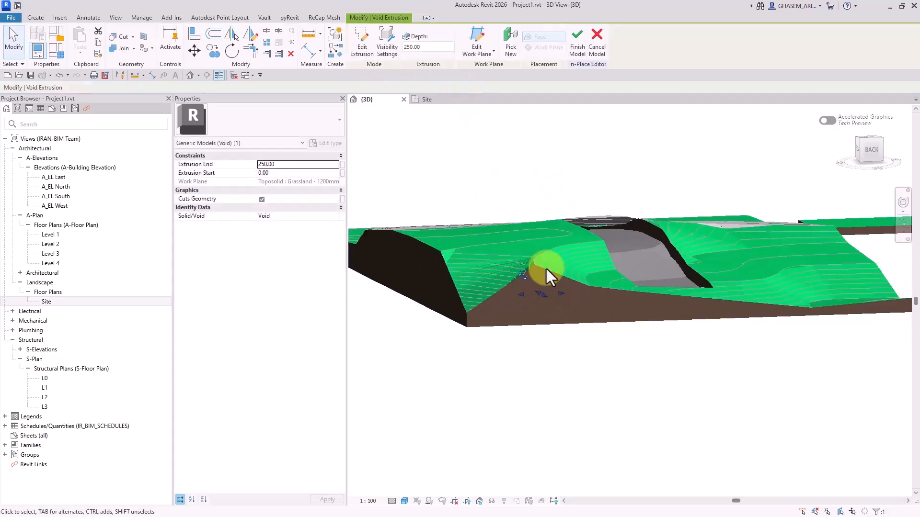
shift+middle_drag(546, 270, 640, 376)
drag(526, 298, 554, 299)
click(613, 335)
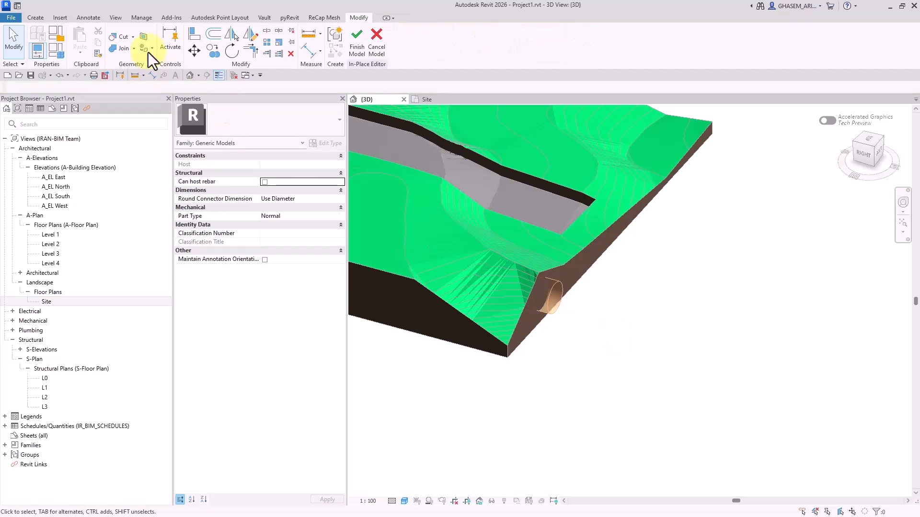
Cut the Grassland toposolid with the cylindrical void using Cut Geometry and finish the in-place model
click(123, 37)
click(448, 233)
click(547, 288)
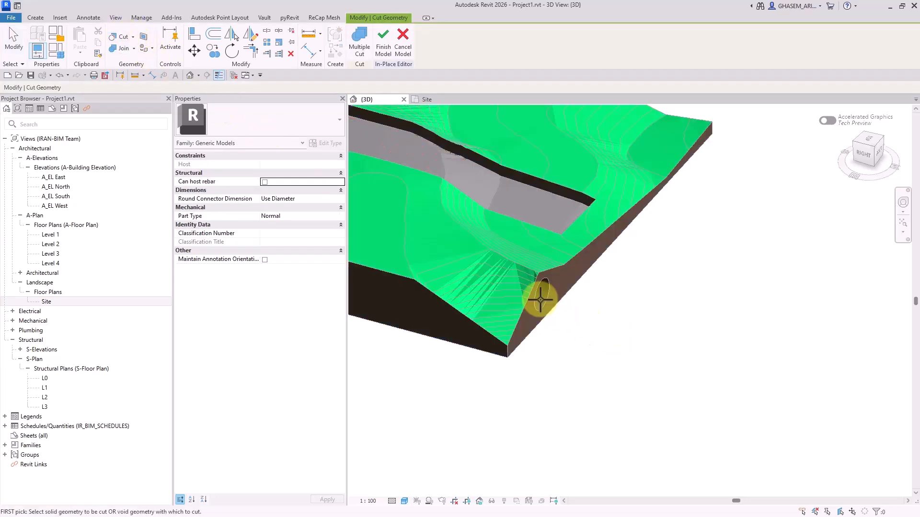
click(14, 47)
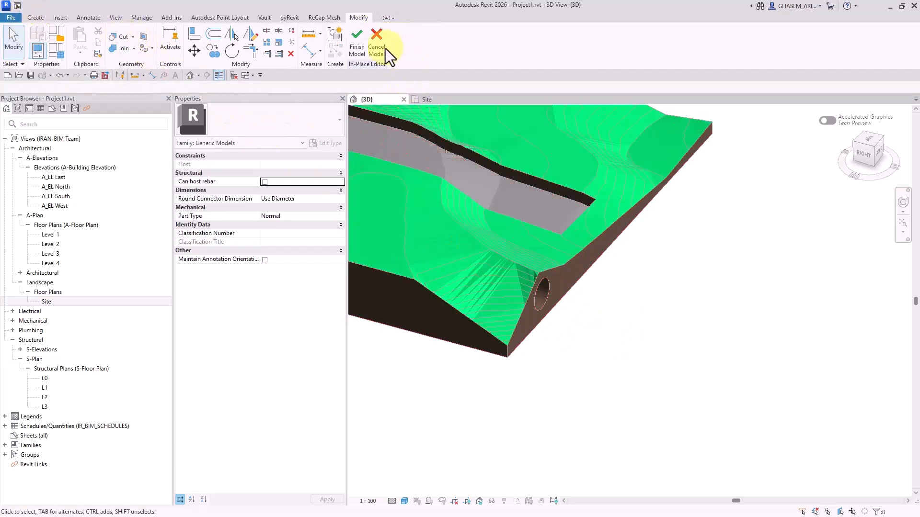
click(357, 39)
scroll(670, 228, down, 3)
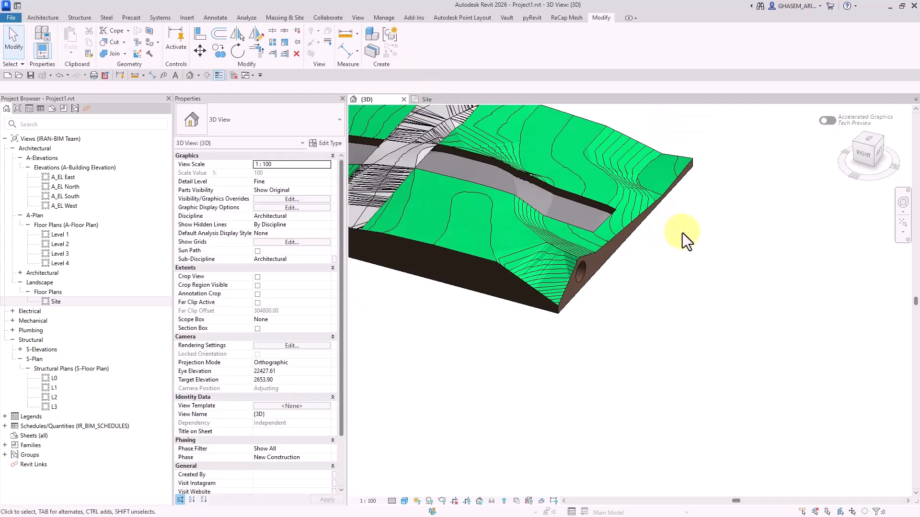
Start a new in-place mass, dismissing the Show Mass notice and accepting the suggested name
click(279, 18)
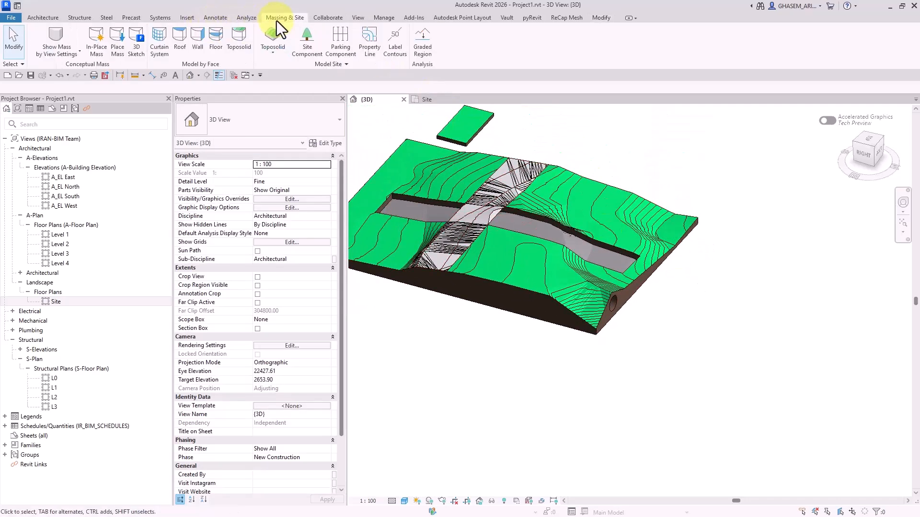
click(100, 42)
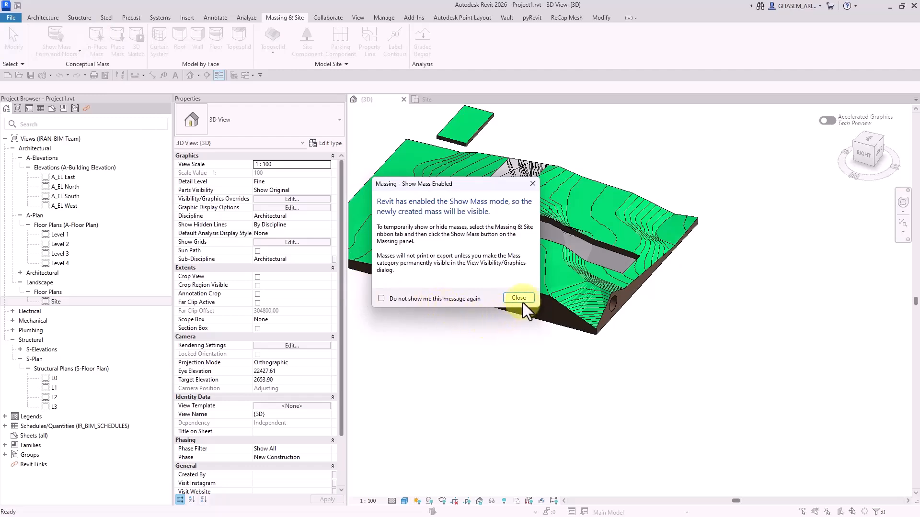
click(522, 300)
click(473, 280)
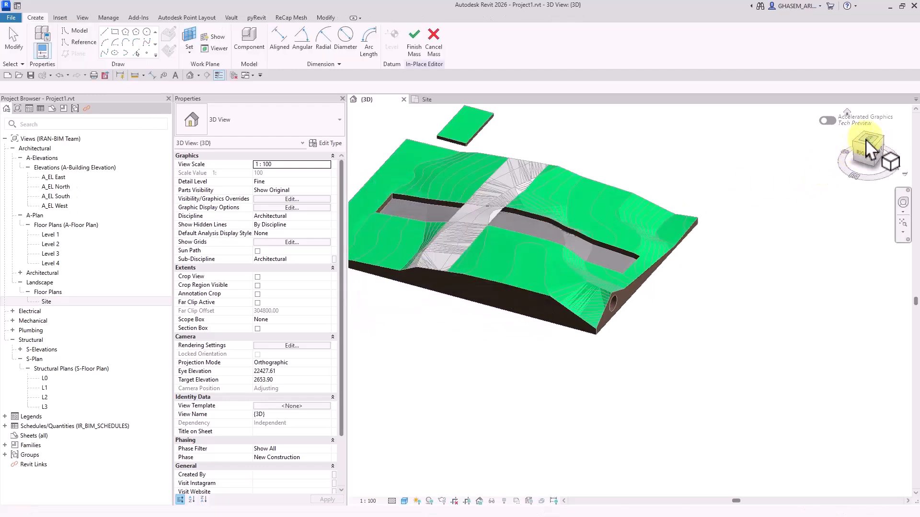
Draw a rectangle of about 22,000 by 14,000 beside the toposolid in top view and move it onto the terrain, clear of both roads
click(867, 140)
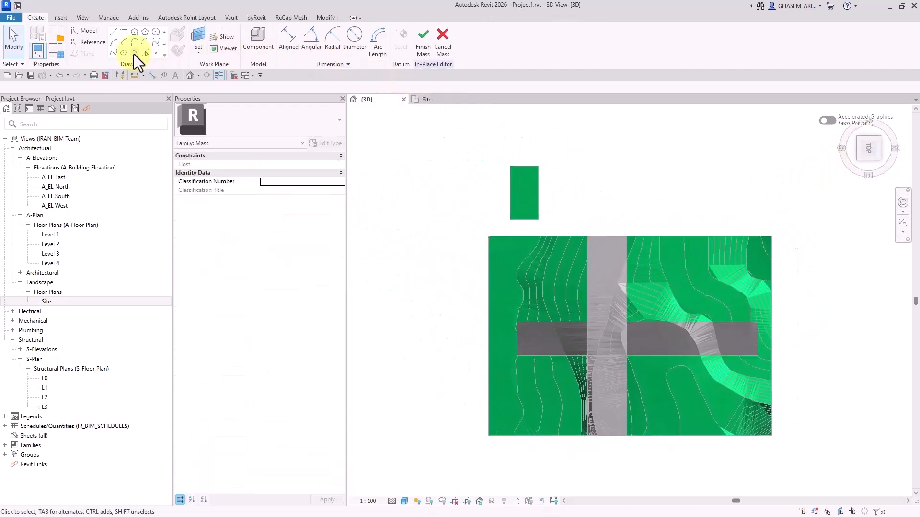
click(127, 33)
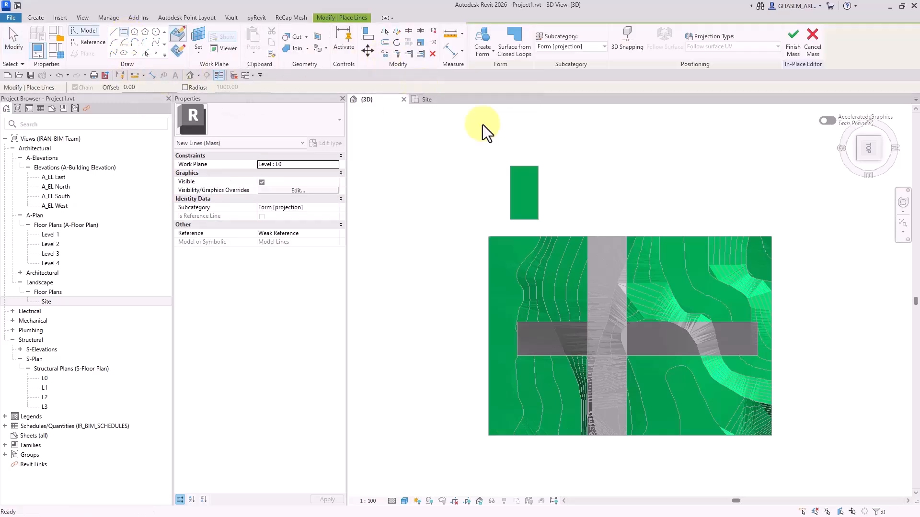
scroll(623, 201, up, 2)
click(726, 210)
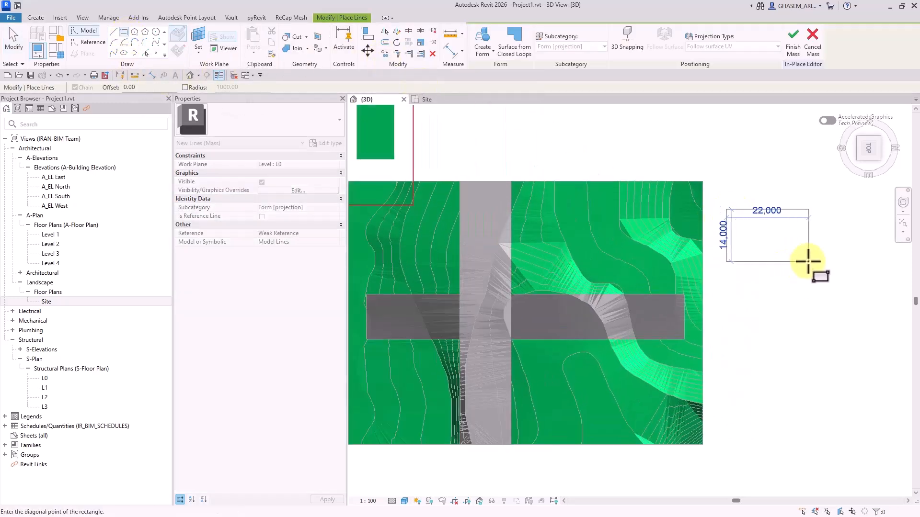
click(808, 261)
key(Escape)
key(Escape)
drag(812, 183, 813, 182)
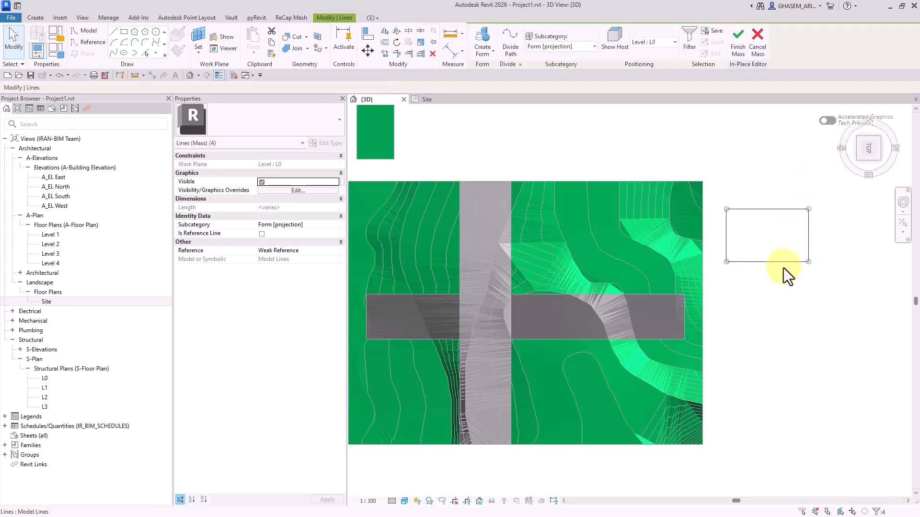
drag(780, 260, 626, 416)
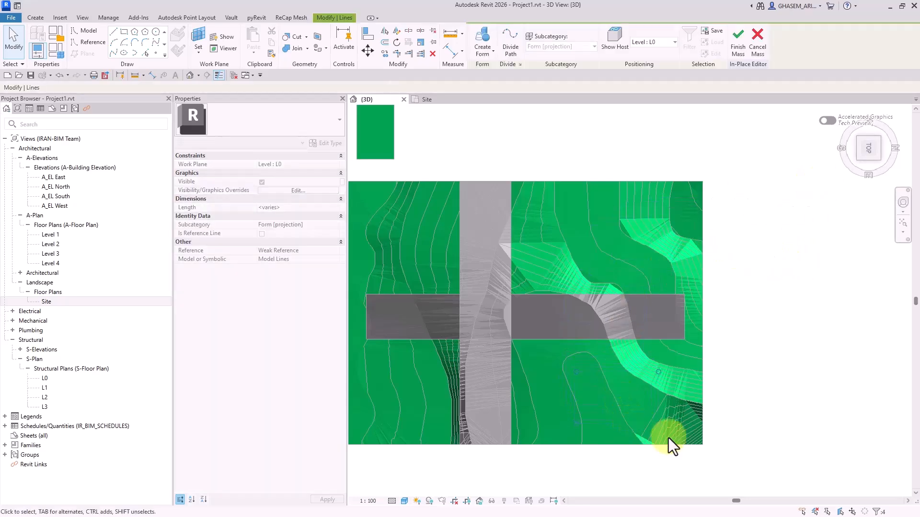
Create a void form from the rectangle and pull its upper face above the terrain, making the form about 18,000 high
shift+middle_drag(669, 437, 618, 163)
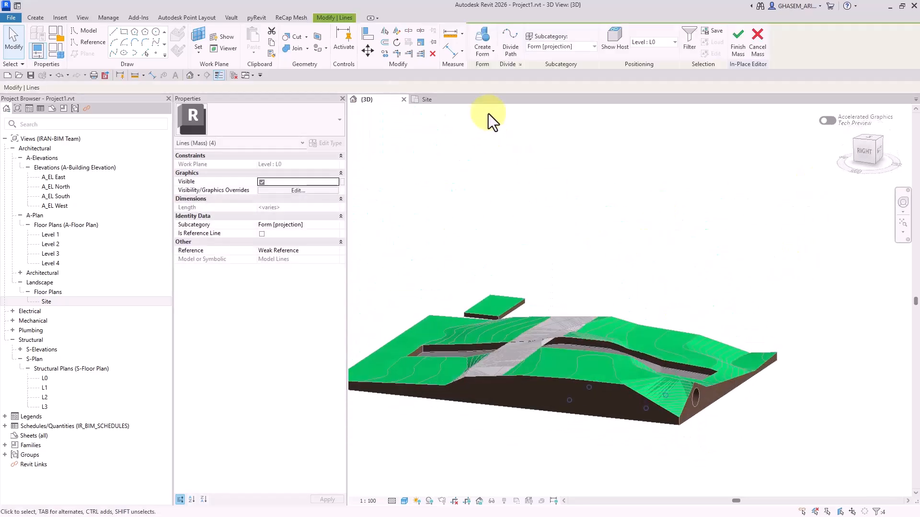
click(484, 54)
click(496, 91)
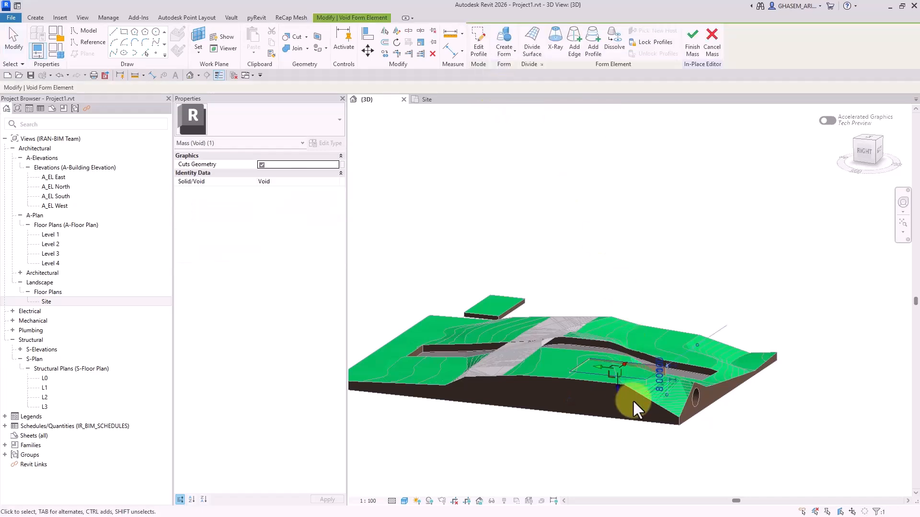
shift+middle_drag(621, 406, 624, 434)
drag(617, 384, 614, 353)
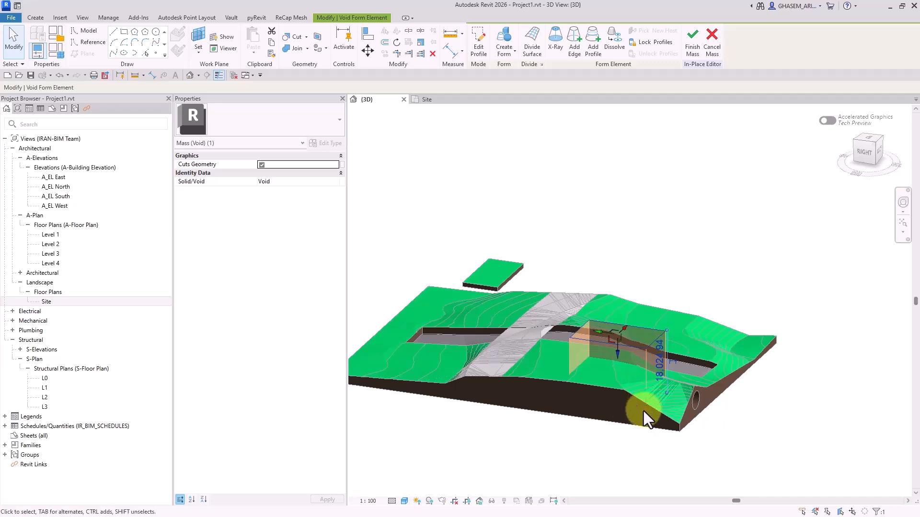
click(625, 451)
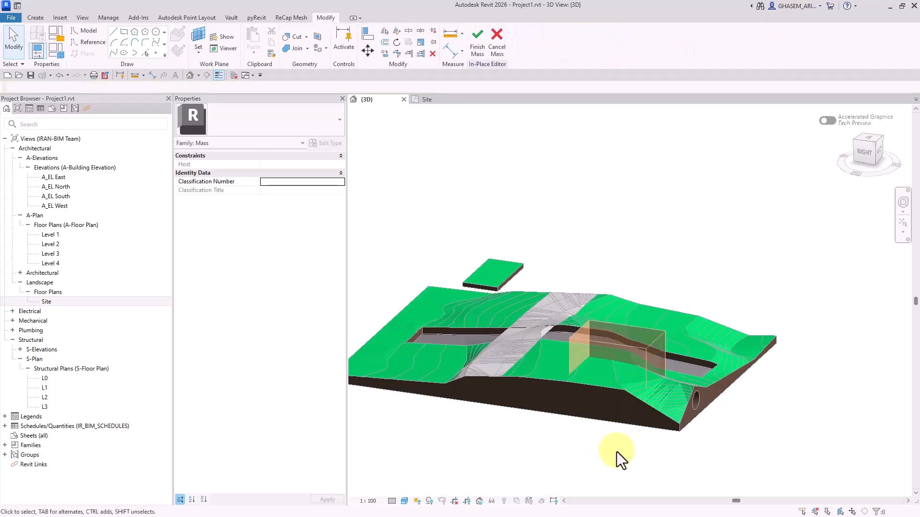
Pull the lower face of the box-shaped void form down until it extends below the underside of the toposolid
shift+middle_drag(616, 452, 628, 313)
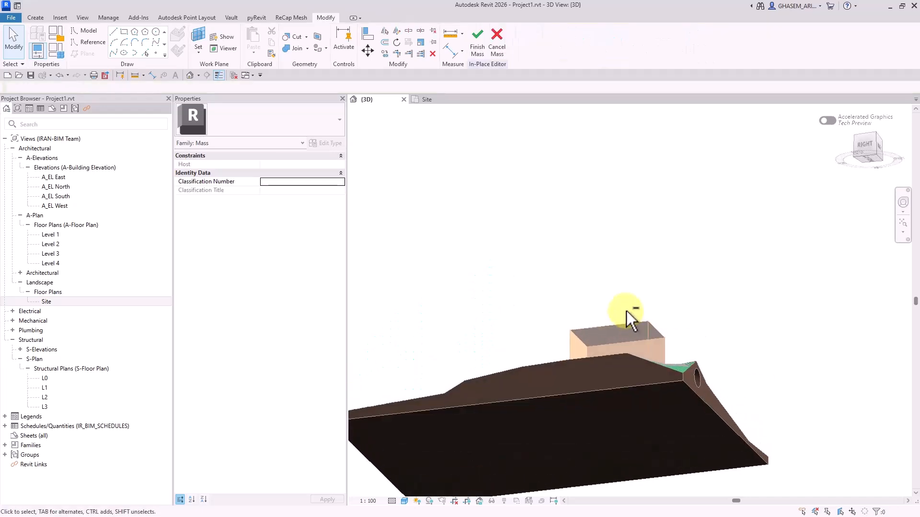
click(605, 390)
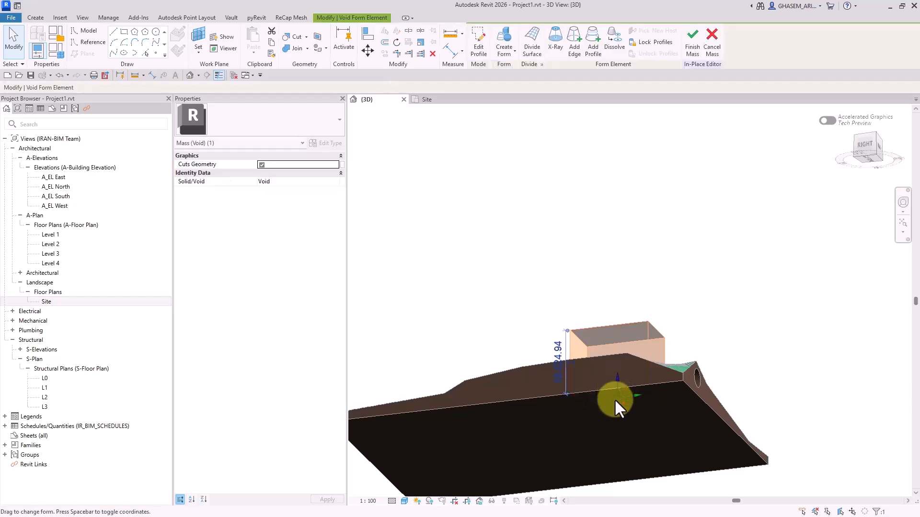
click(691, 312)
shift+middle_drag(692, 312, 665, 218)
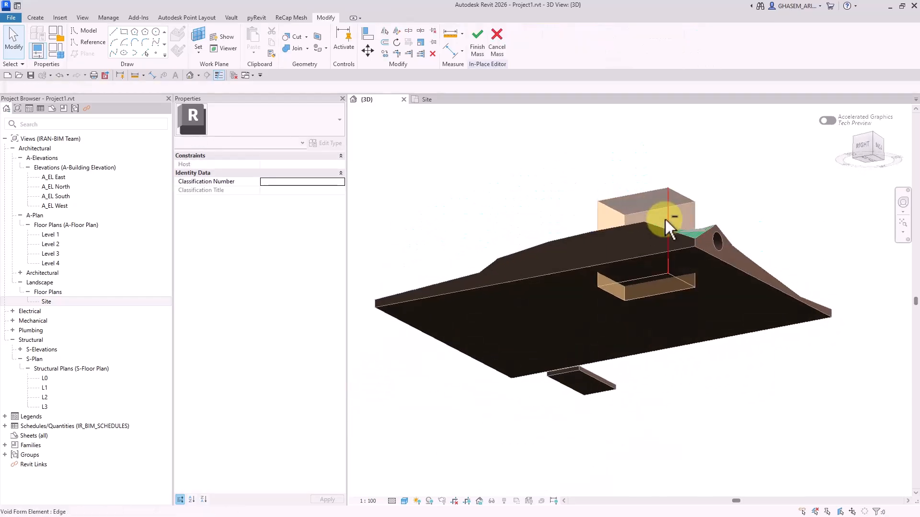
click(655, 281)
shift+middle_drag(655, 282, 674, 320)
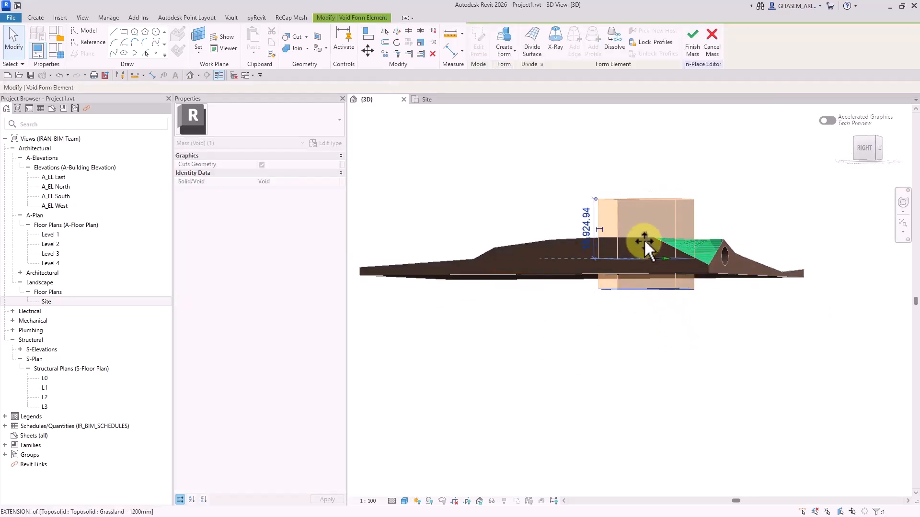
shift+middle_drag(644, 240, 625, 364)
click(625, 364)
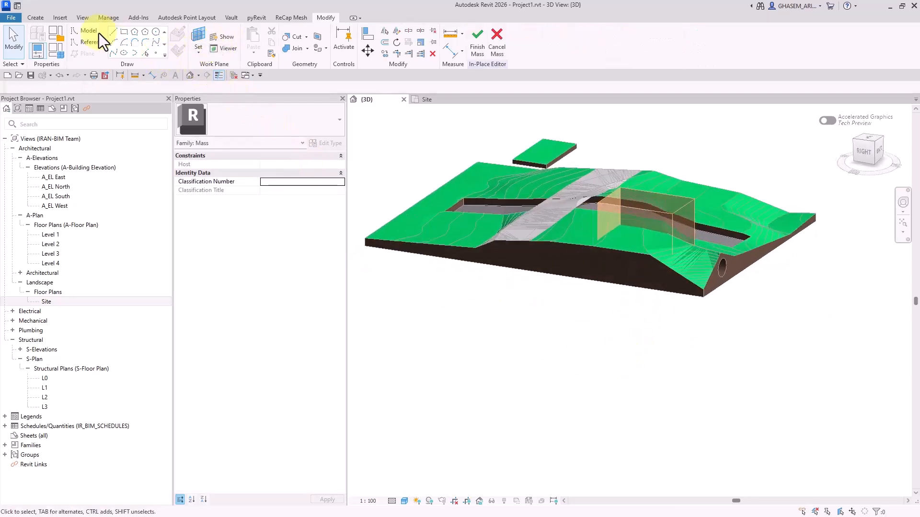
Cut the Grassland toposolid with the box-shaped void using Cut Geometry and finish the in-place mass
click(290, 36)
click(575, 263)
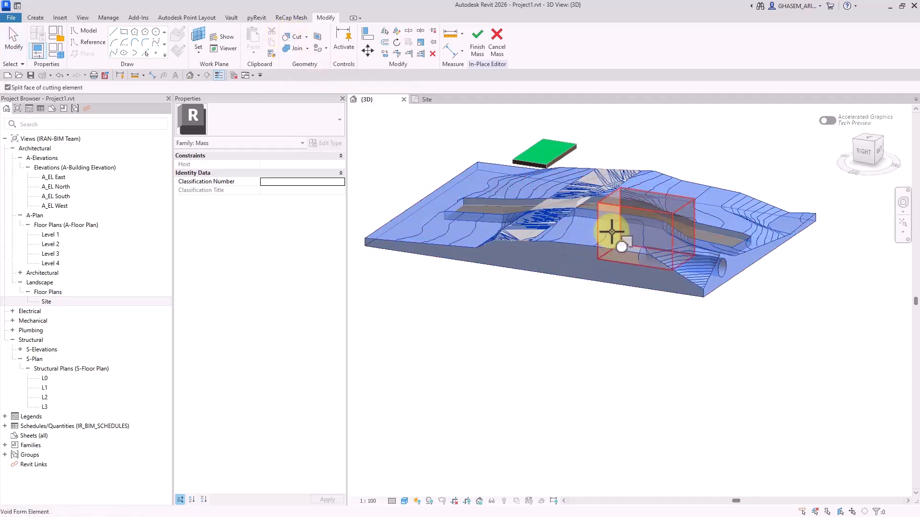
click(612, 232)
shift+middle_drag(733, 322, 438, 181)
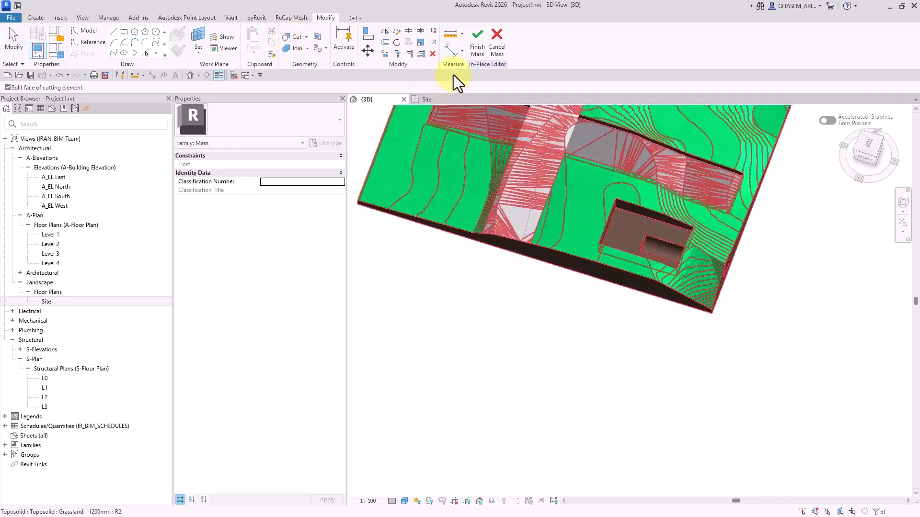
click(473, 42)
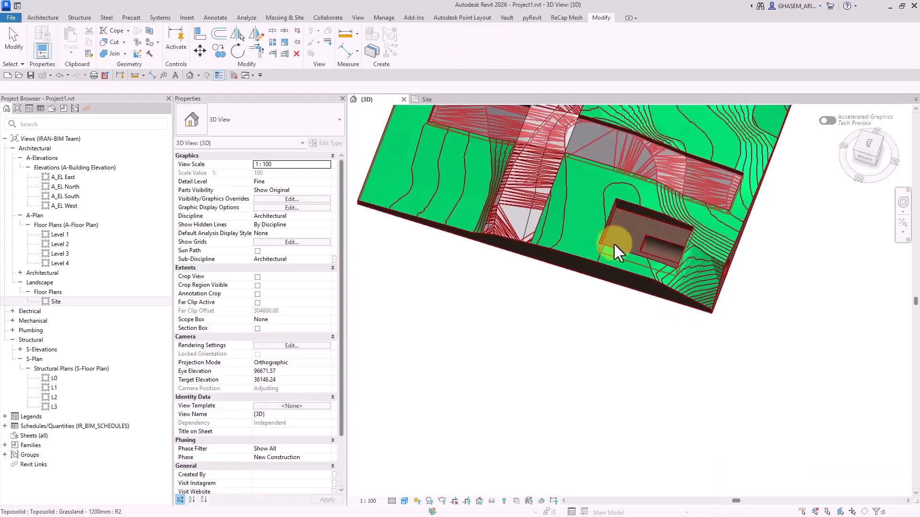
Inspect the rectangular cut and view the Grassland toposolid's individual excavation volumes
middle_drag(703, 367, 579, 267)
scroll(579, 267, up, 3)
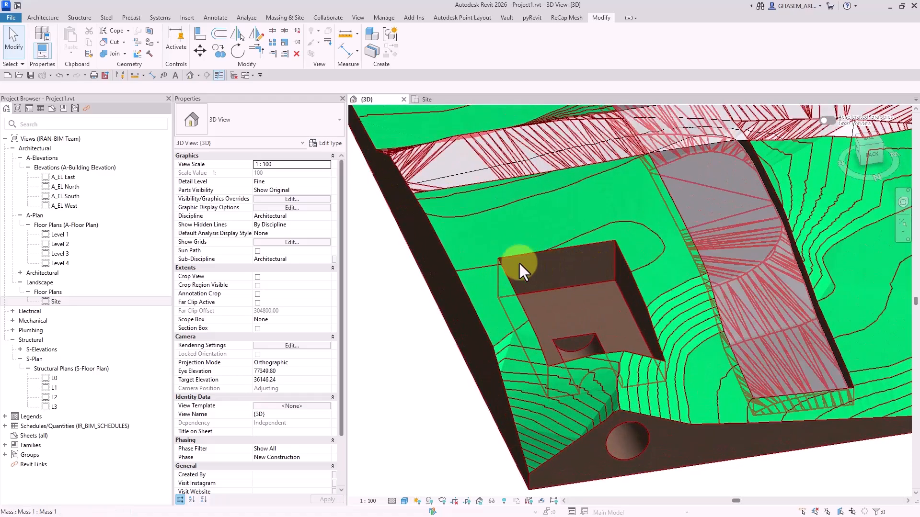
shift+middle_drag(636, 330, 496, 274)
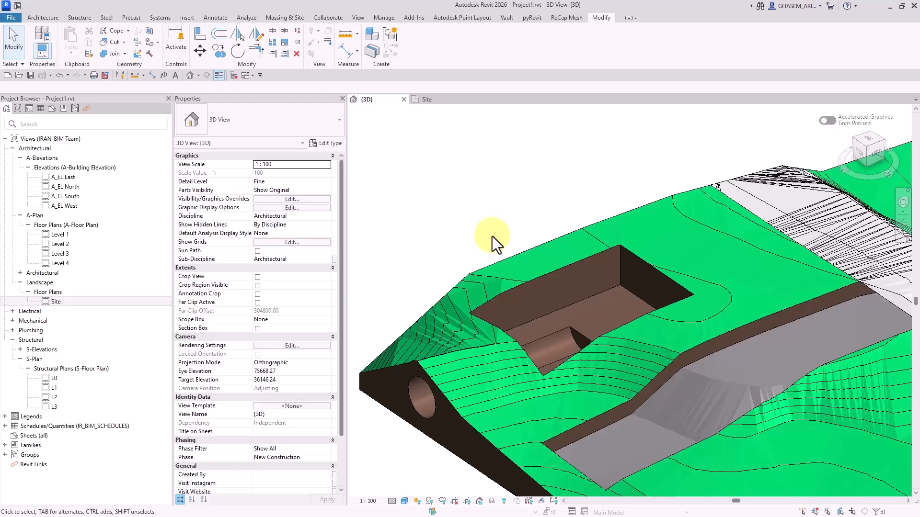
click(500, 259)
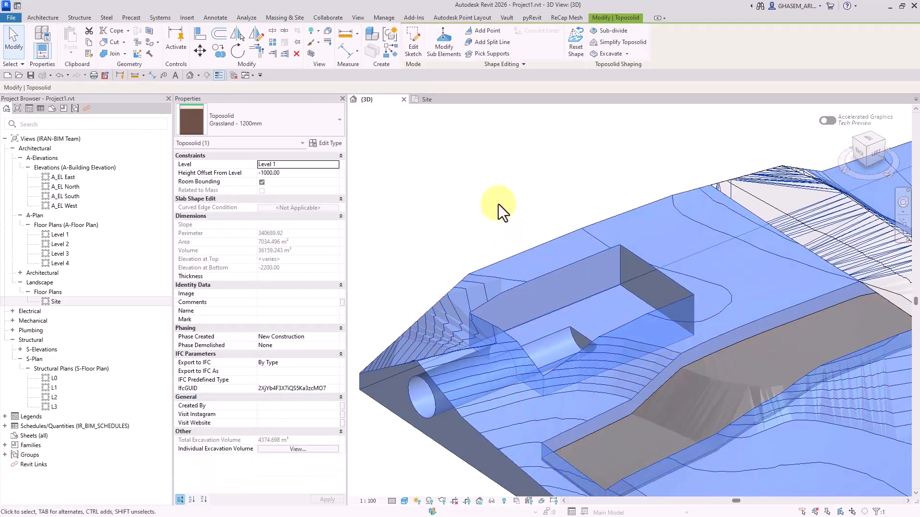
click(499, 204)
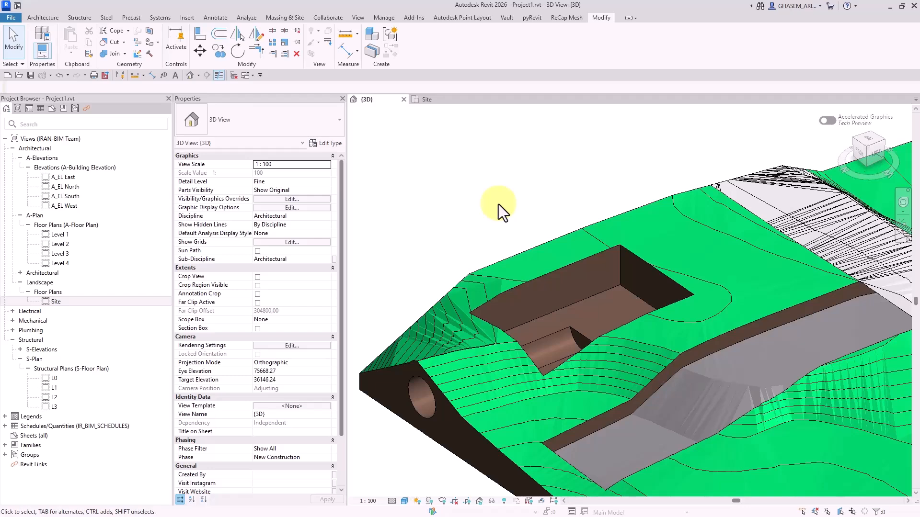
click(521, 257)
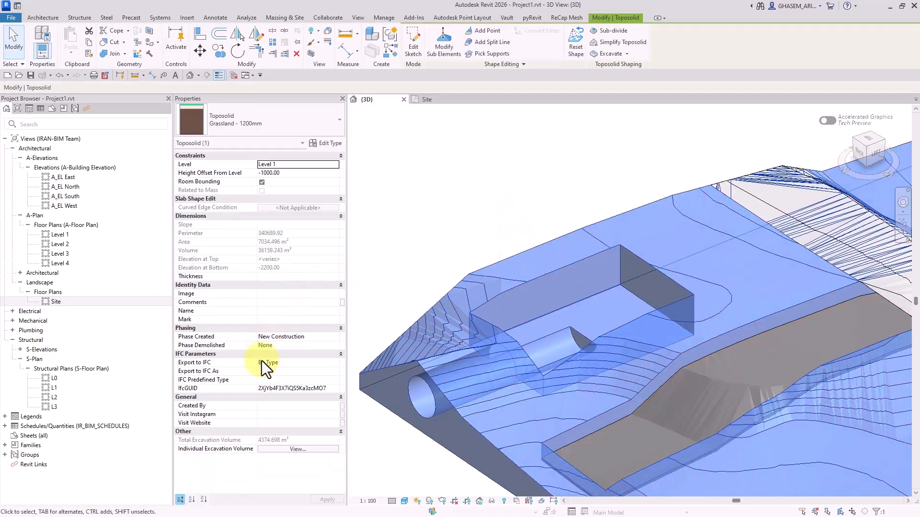
click(293, 449)
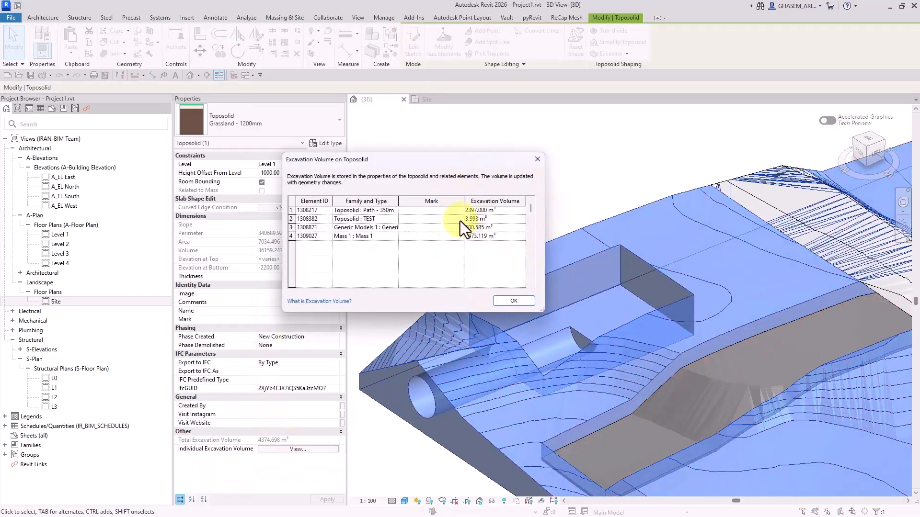
click(514, 301)
click(547, 187)
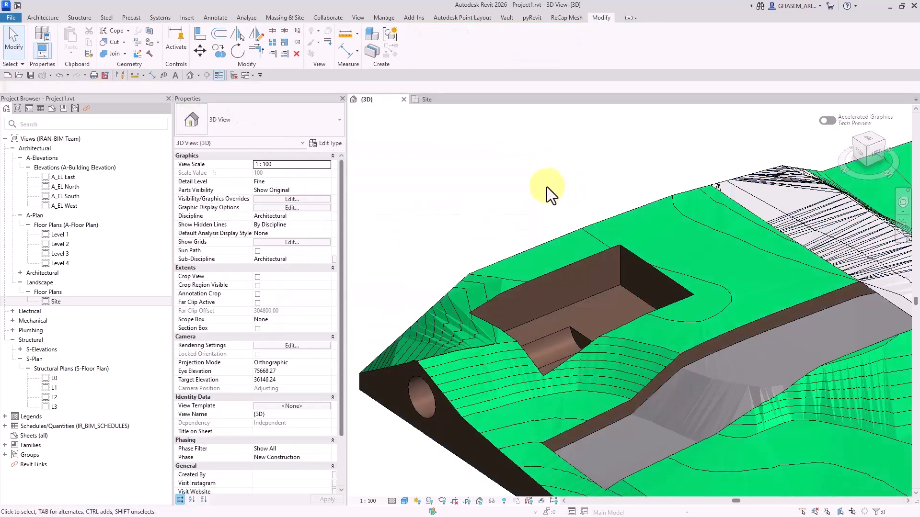
Change the type of the TEST road sub-division crossing the terrain to Path - 150mm Wood Planks
shift+middle_drag(547, 187, 795, 405)
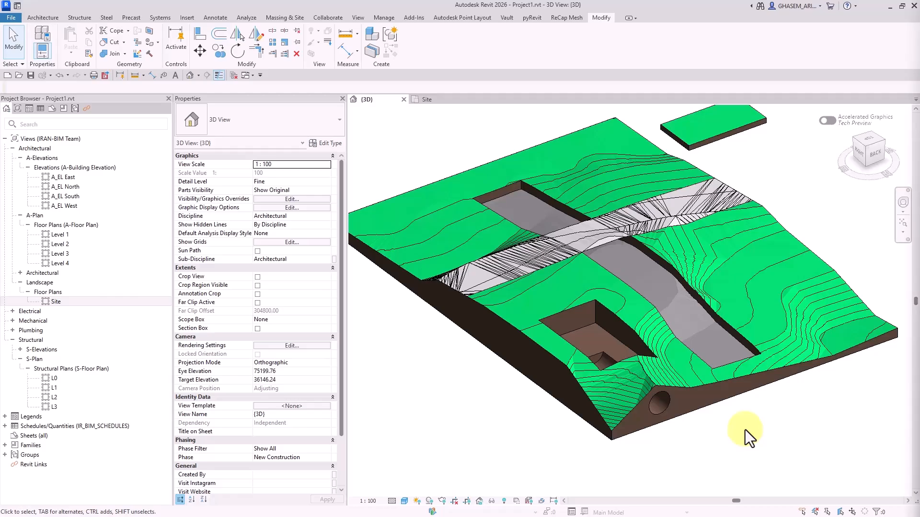
shift+middle_drag(648, 418, 723, 206)
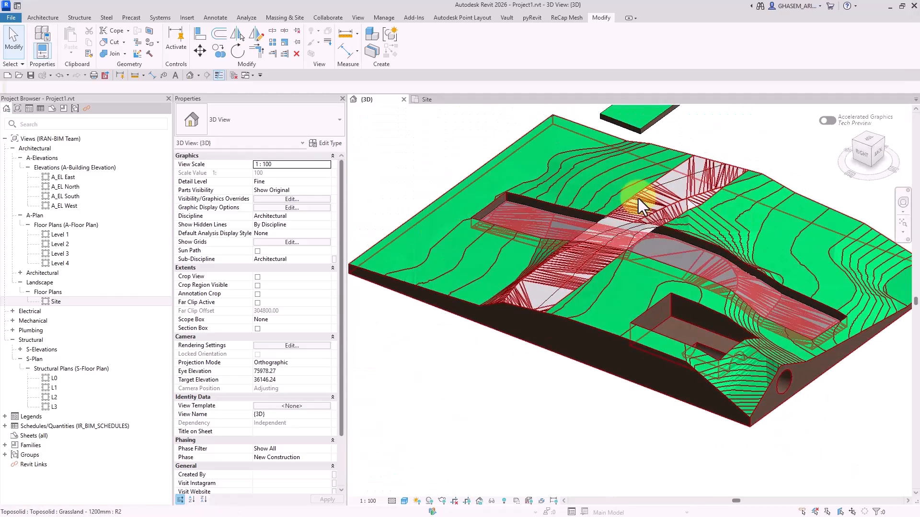
shift+middle_drag(657, 404, 827, 369)
scroll(655, 374, up, 1)
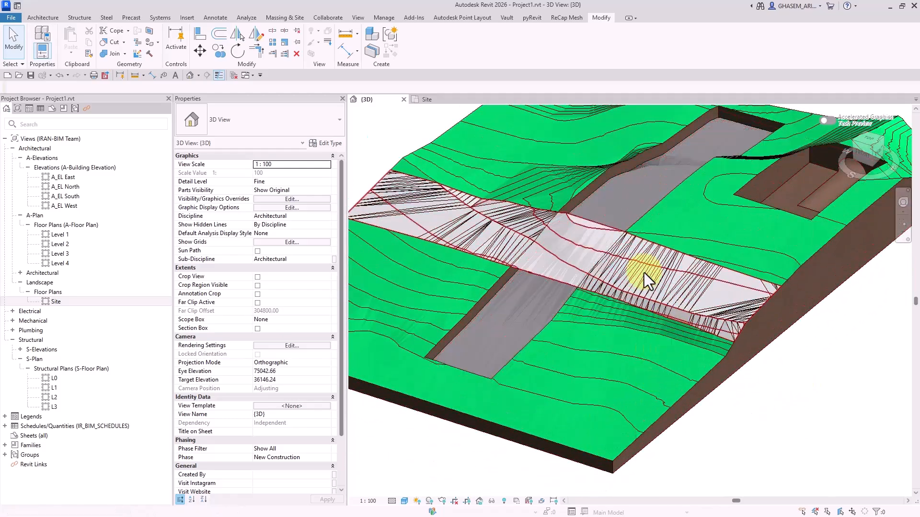
shift+middle_drag(662, 340, 497, 203)
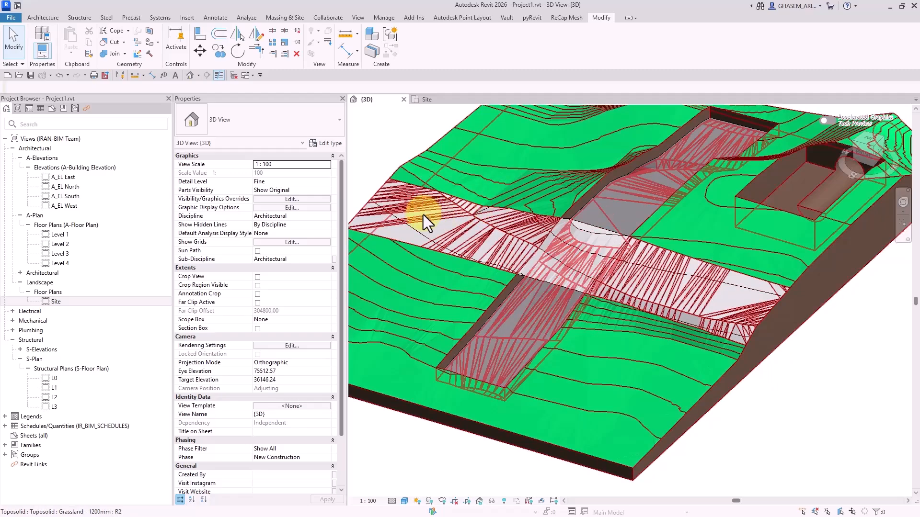
scroll(383, 206, up, 1)
middle_drag(382, 205, 504, 254)
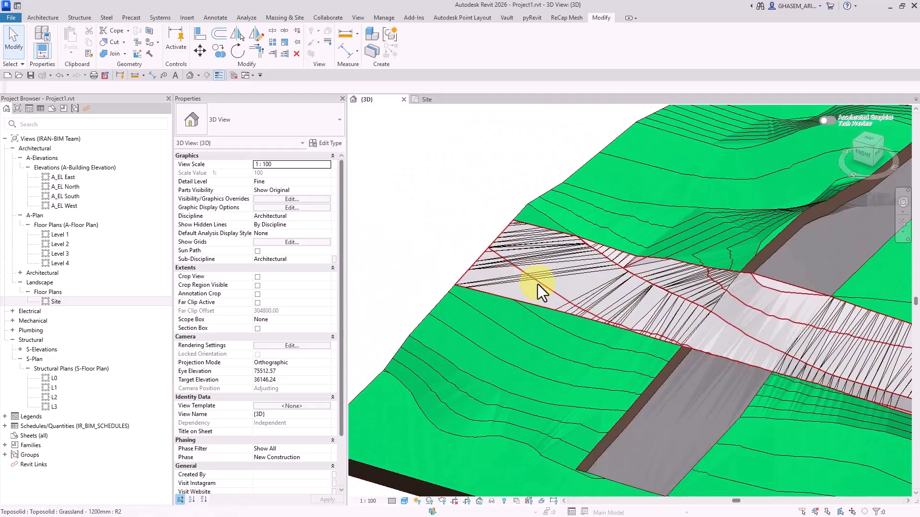
click(538, 284)
key(Escape)
click(511, 288)
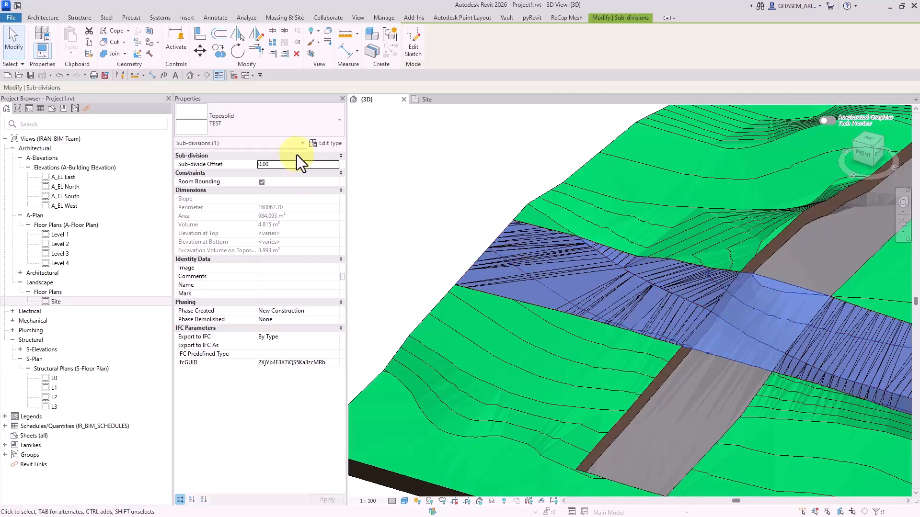
click(288, 129)
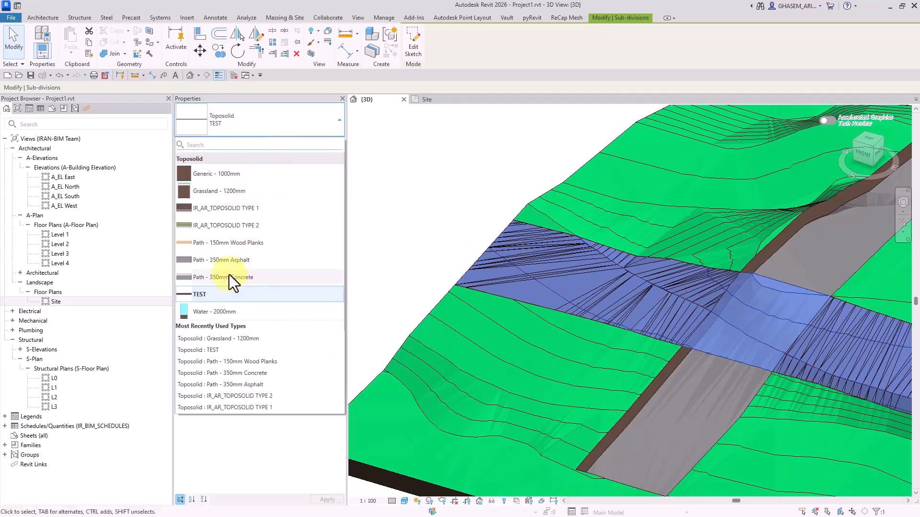
click(235, 243)
click(427, 226)
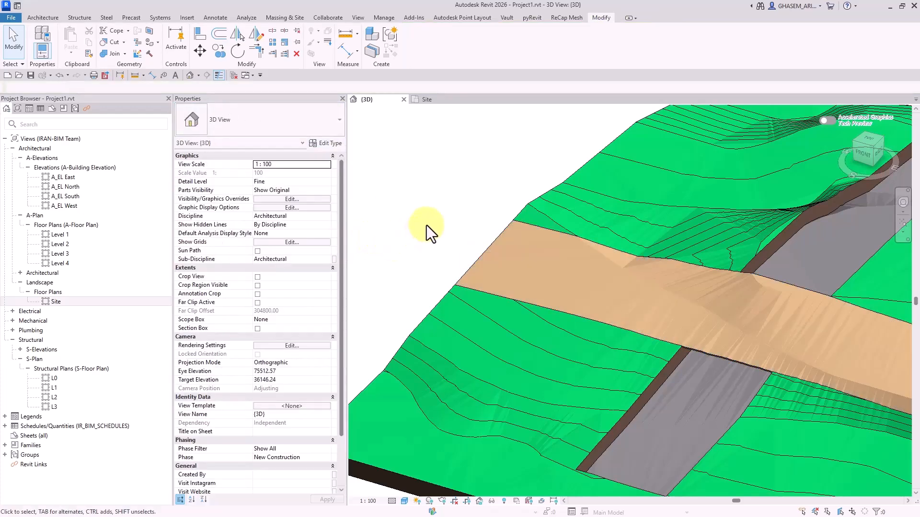
Check the dimensions and excavation volume of the wood-plank road sub-division in its properties
click(548, 264)
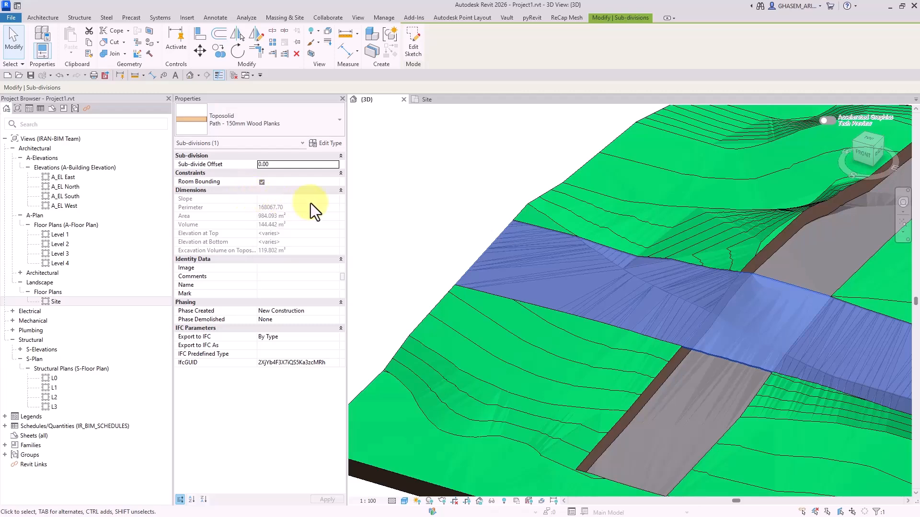
click(440, 215)
click(519, 258)
click(479, 226)
click(611, 277)
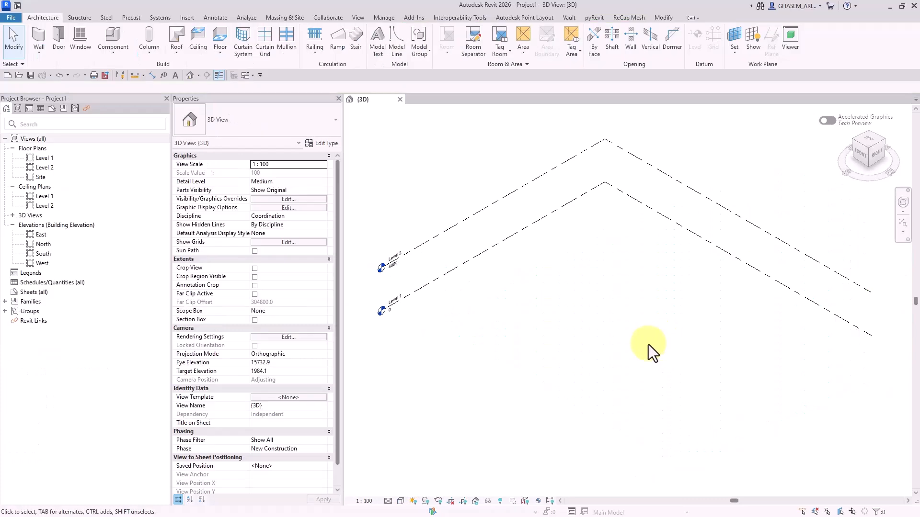
Start linking a topography into the new, empty project
mouse_move(608, 312)
middle_down()
mouse_move(622, 312)
mouse_move(613, 314)
middle_up()
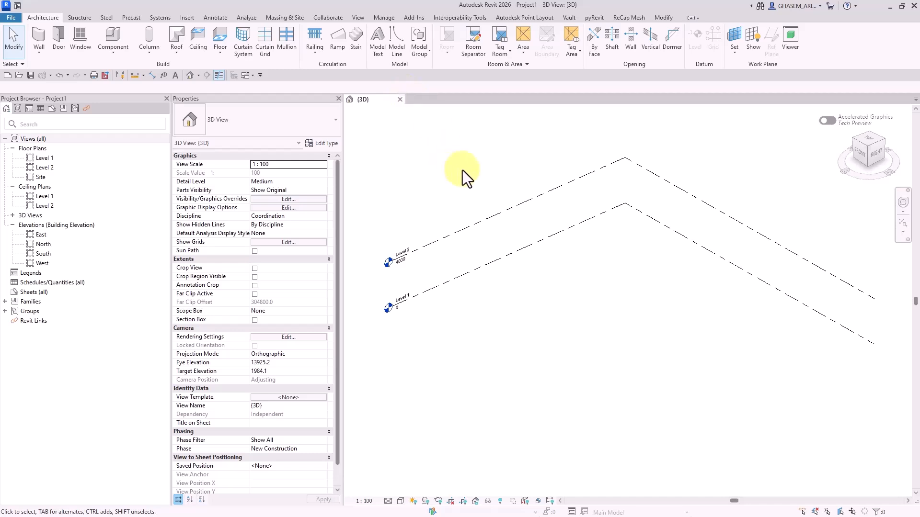
click(187, 17)
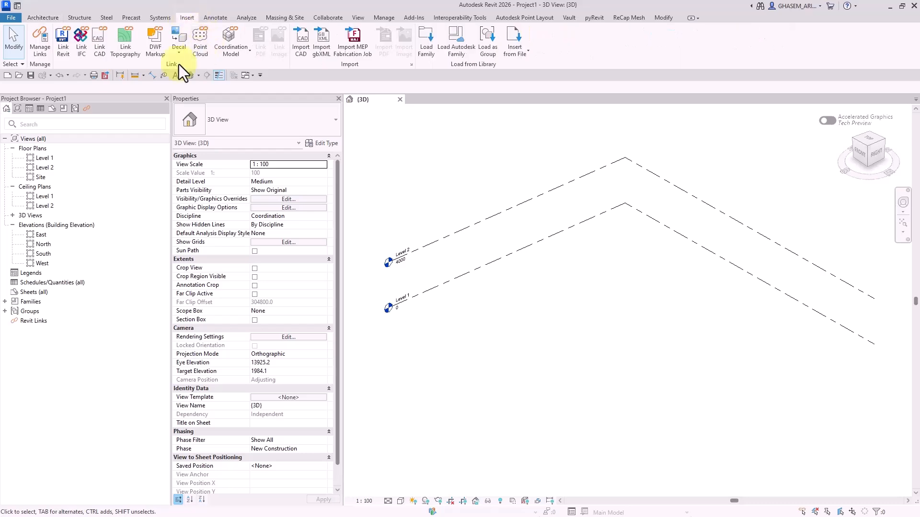
click(126, 50)
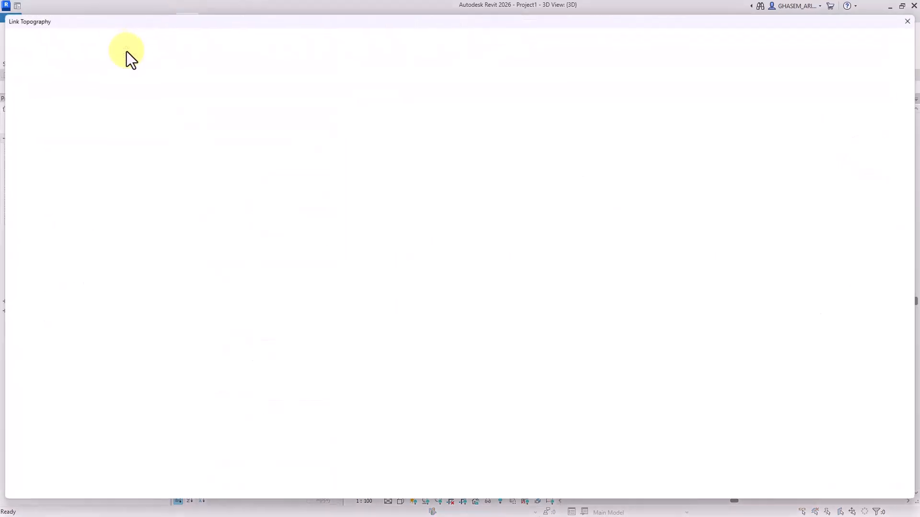
drag(5, 15, 312, 103)
drag(393, 114, 231, 51)
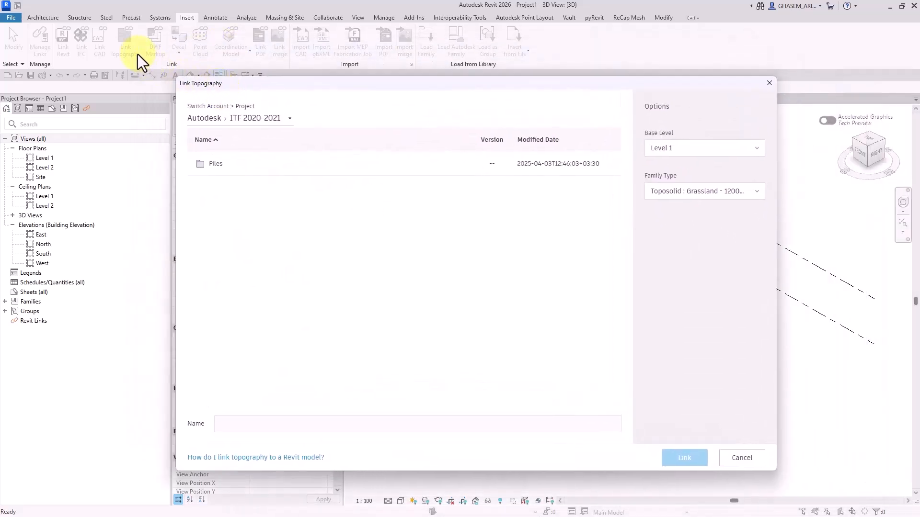
drag(202, 81, 204, 74)
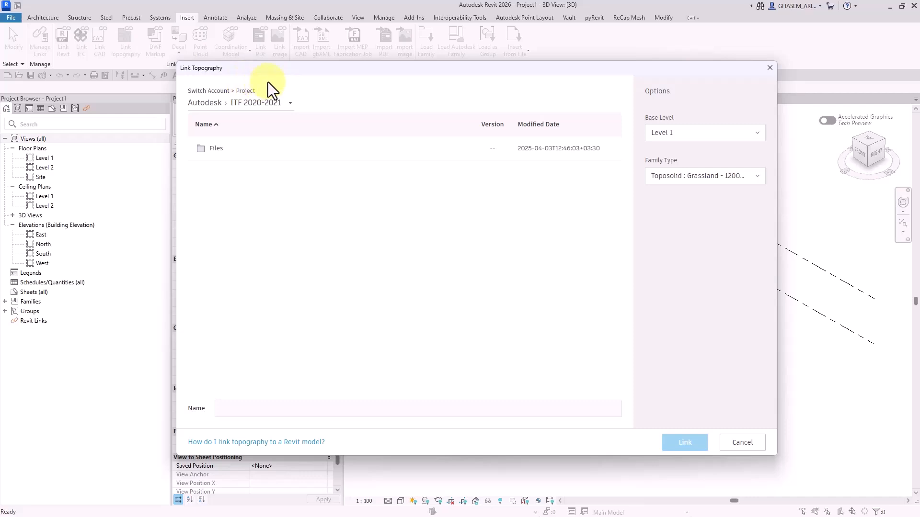
Select the Survey topography from the Styles_V3 folder of the ITF 2020-2021 project, with Level 1 as its base level
double_click(227, 140)
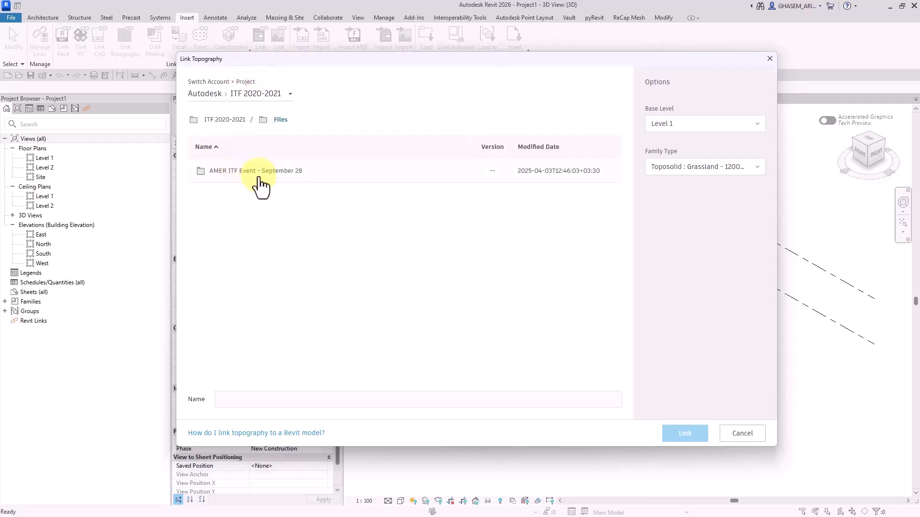
double_click(254, 174)
double_click(225, 173)
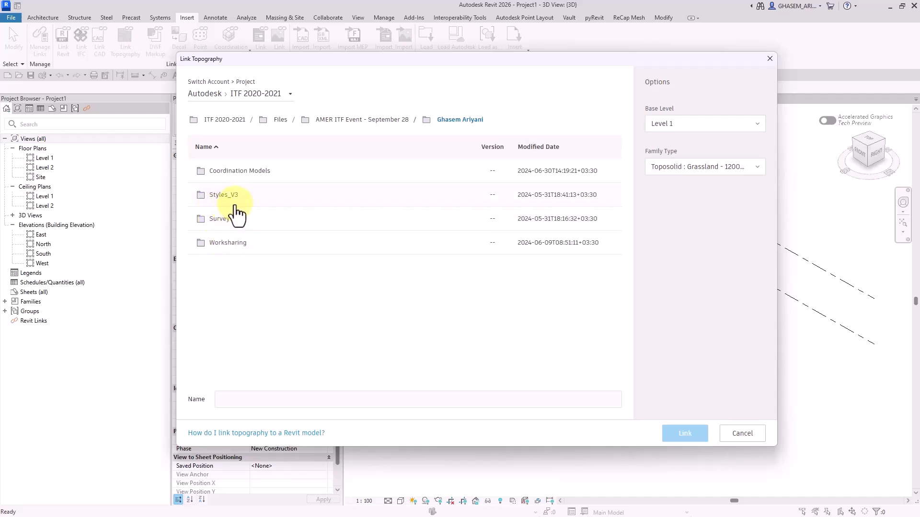
double_click(235, 214)
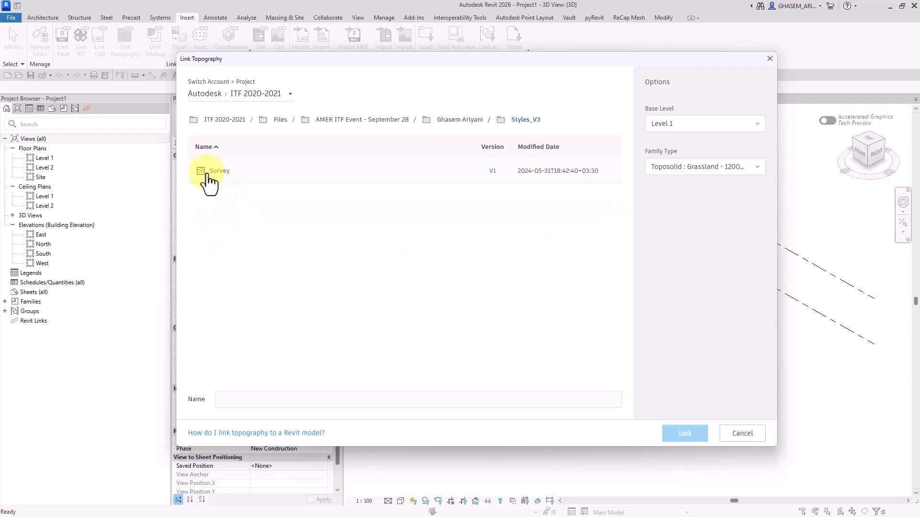
click(206, 173)
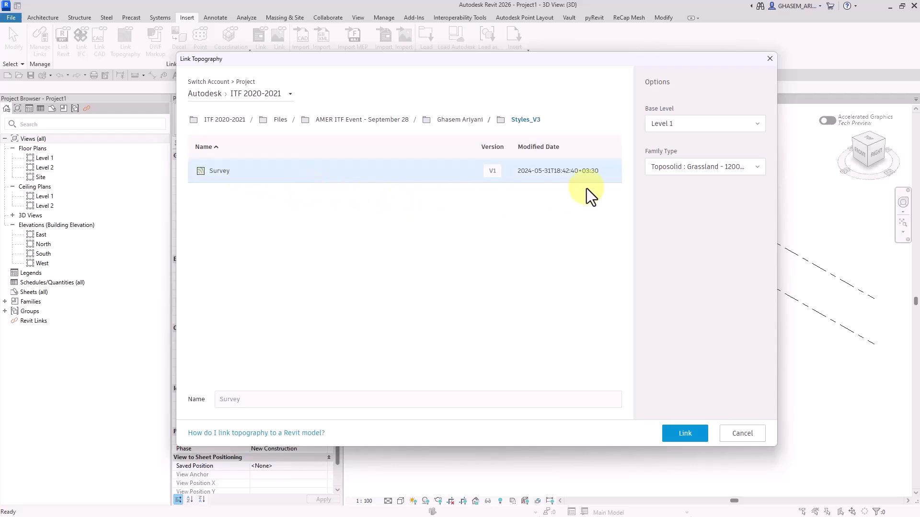
click(661, 125)
click(666, 139)
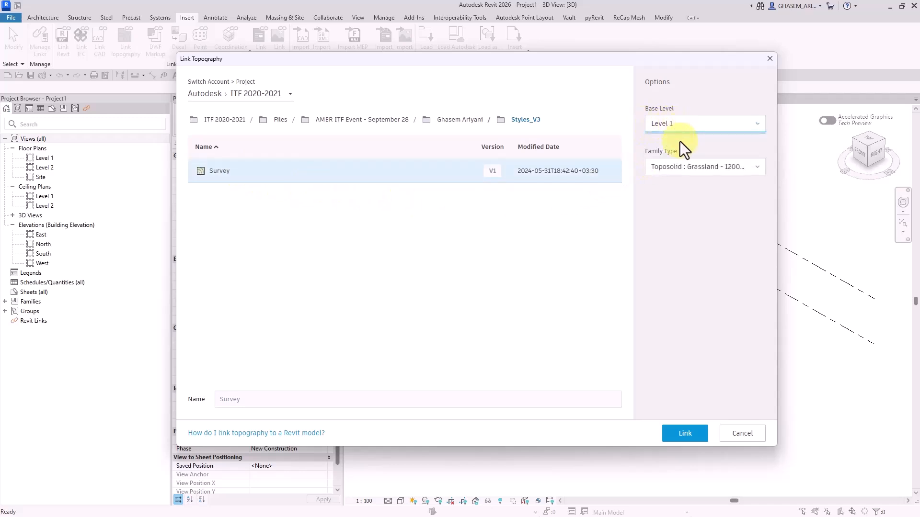
Link the Survey topography as family type Toposolid : Generic - 1000mm, accepting the mesh simplification and the alignment with the project's shared coordinates
click(689, 169)
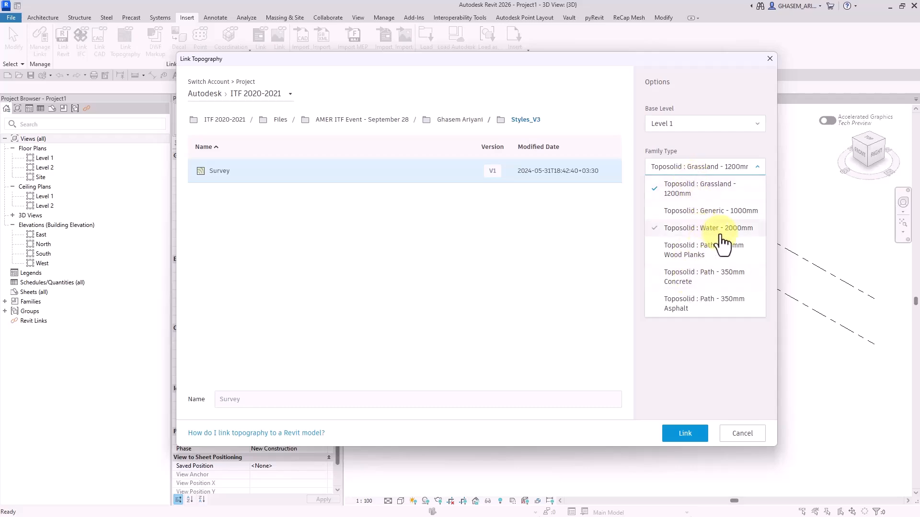
click(715, 211)
click(686, 434)
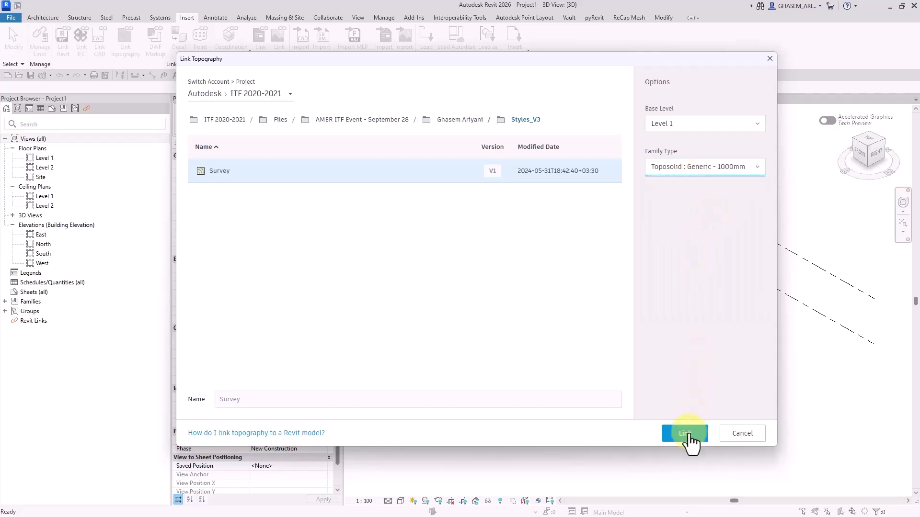
drag(430, 198, 448, 189)
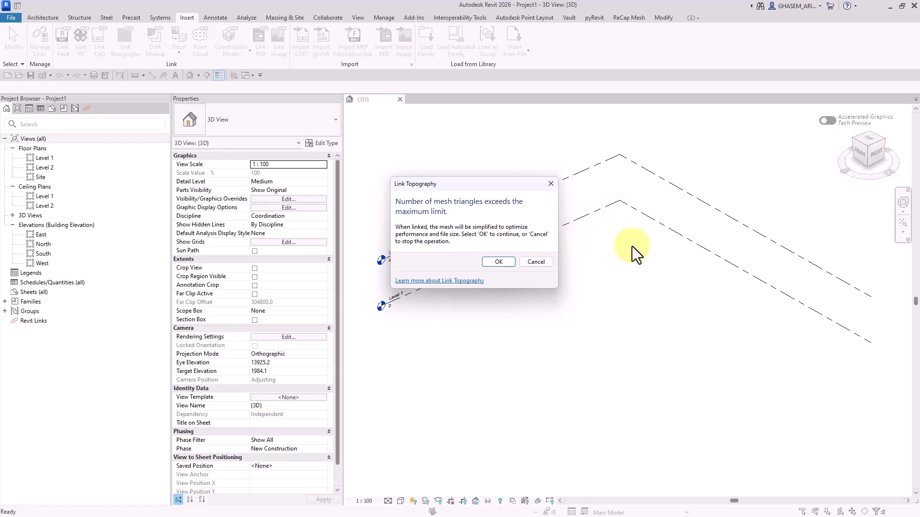
click(492, 262)
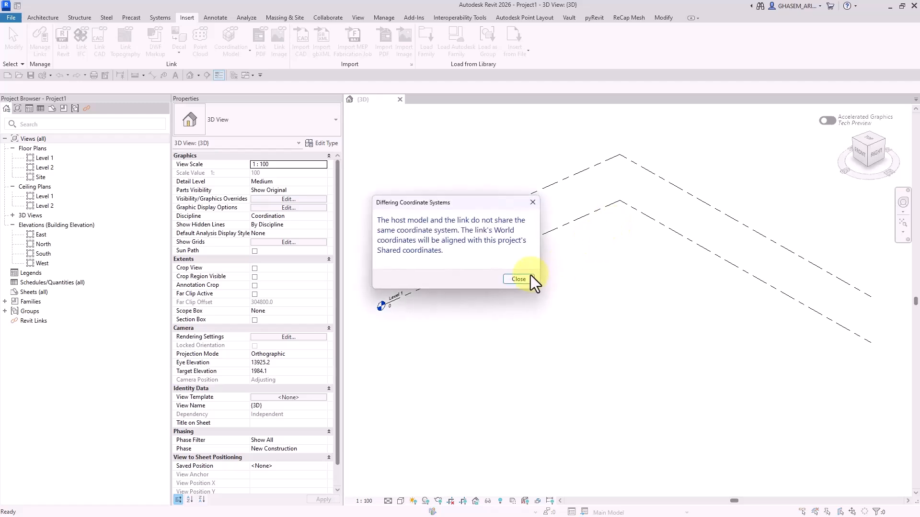
click(514, 279)
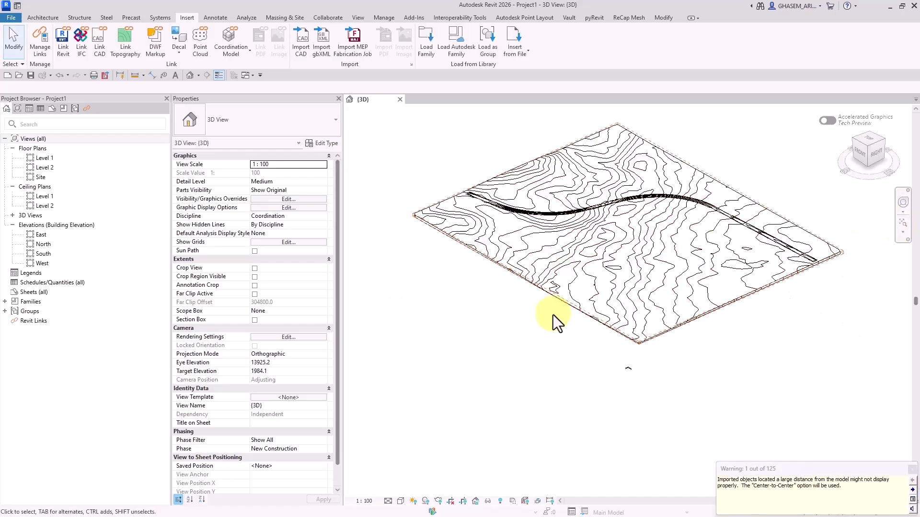
Inspect the linked Survey terrain in 3D and switch the view to the shaded visual style
shift+middle_drag(478, 323, 688, 271)
scroll(550, 298, up, 2)
click(562, 269)
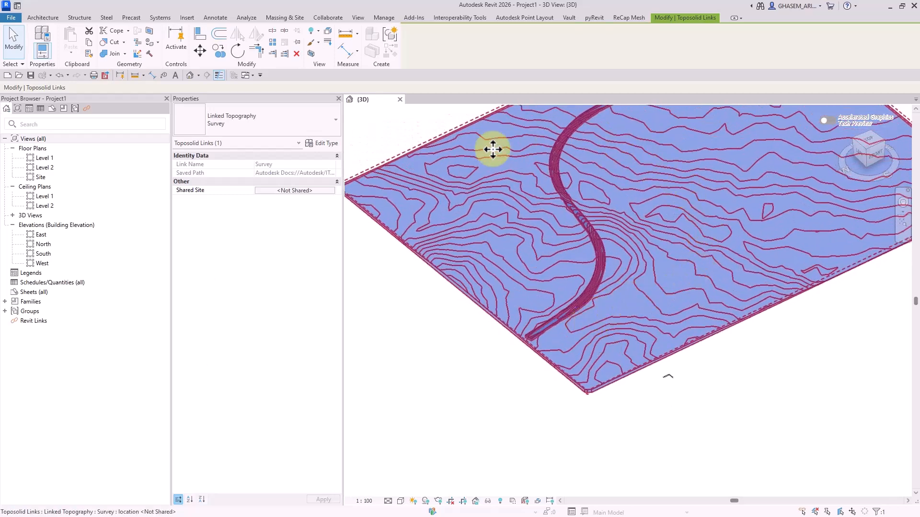
shift+middle_drag(493, 148, 515, 284)
scroll(515, 284, down, 3)
click(474, 354)
mouse_move(474, 352)
shift+middle_down()
mouse_move(475, 321)
mouse_move(492, 331)
mouse_move(497, 318)
shift+middle_up()
key(s)
key(d)
Sub-divide the linked toposolid with a rectangle about 466000 by 405000 mm, drawn in top view southeast of the curved road
click(533, 300)
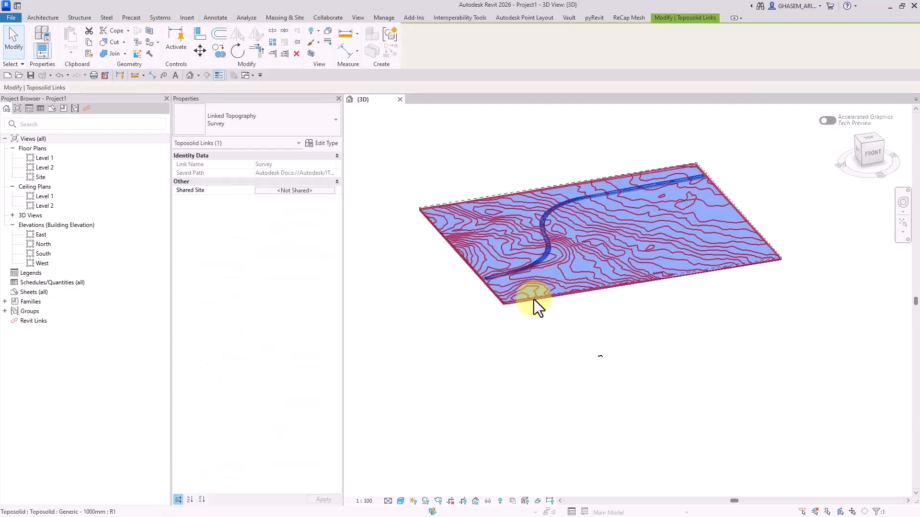
click(533, 300)
shift+middle_drag(599, 329, 403, 269)
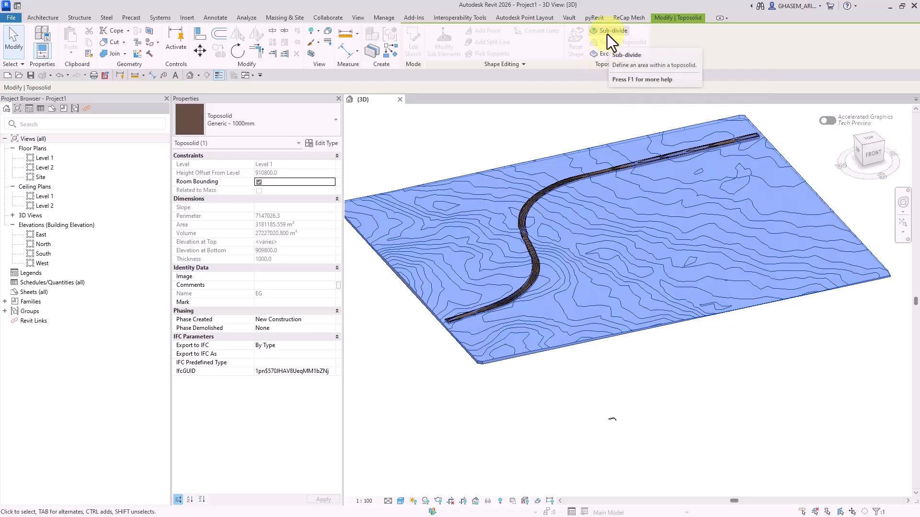
click(868, 140)
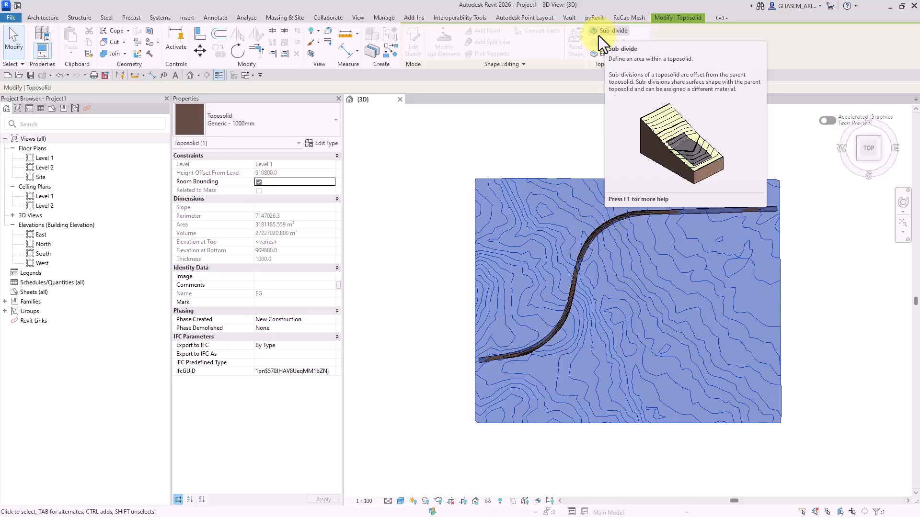
click(599, 35)
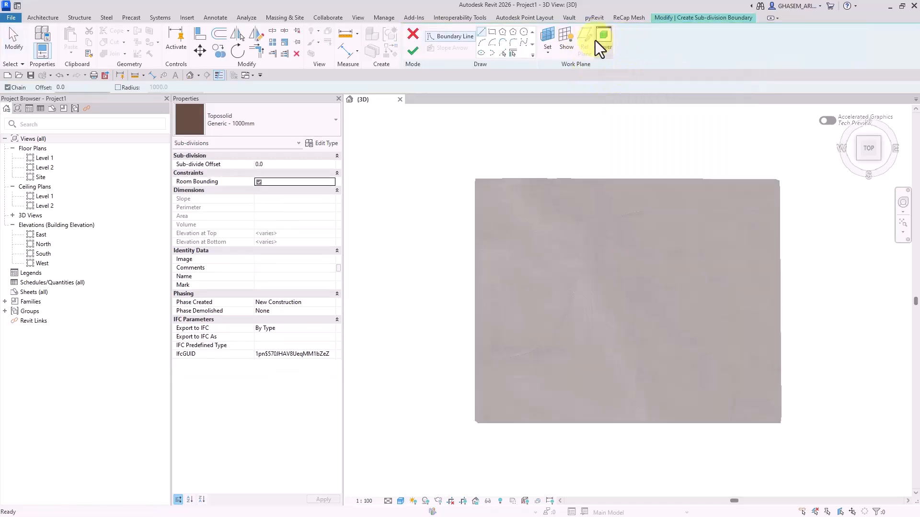
click(491, 33)
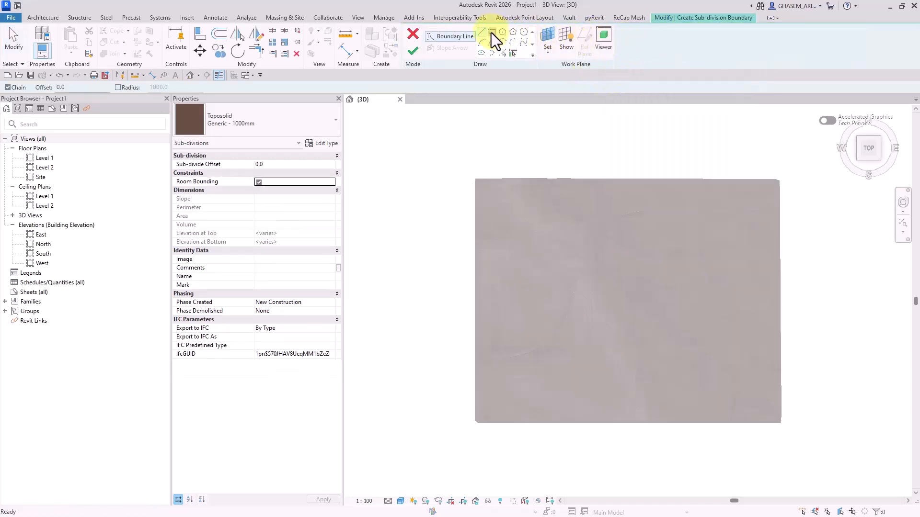
click(583, 277)
scroll(623, 292, up, 2)
click(675, 356)
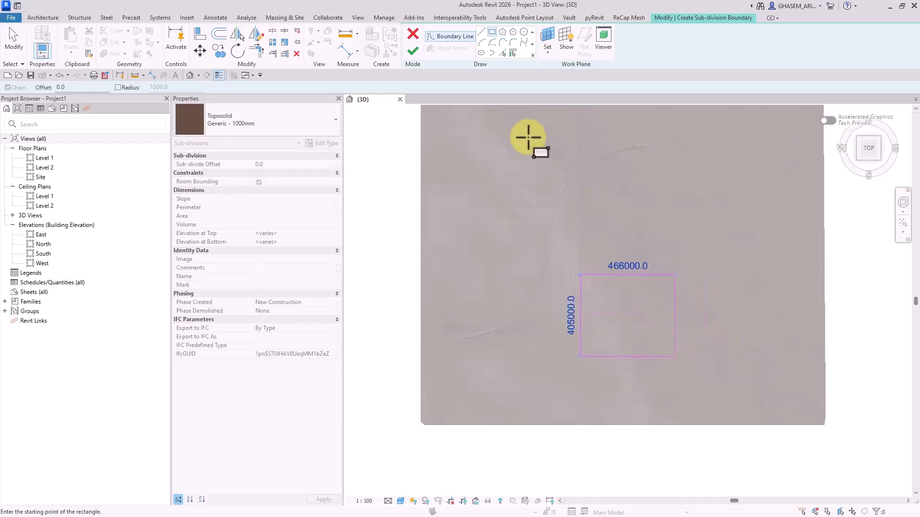
click(412, 51)
Change the type of the new rectangular sub-division to Path - 350mm Concrete
mouse_move(599, 366)
shift+middle_down()
mouse_move(637, 332)
mouse_move(670, 236)
shift+middle_up()
scroll(643, 314, up, 3)
scroll(729, 334, up, 2)
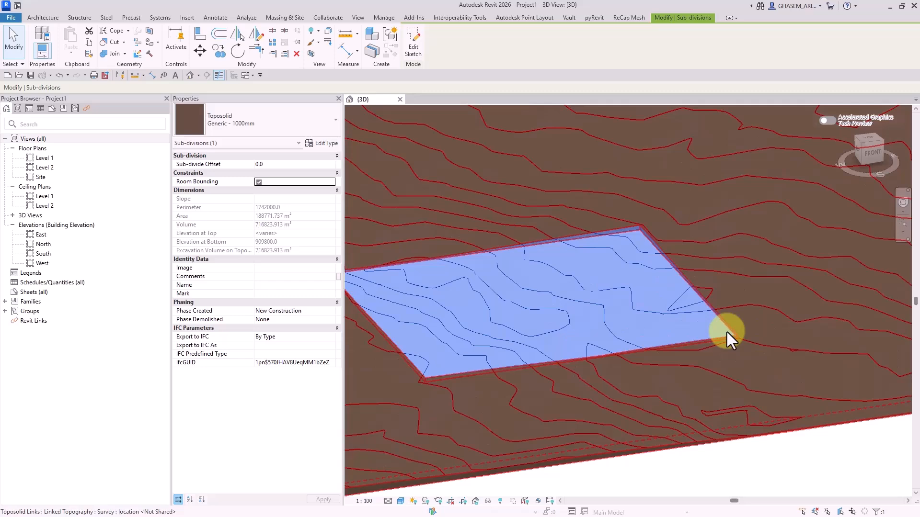
click(278, 117)
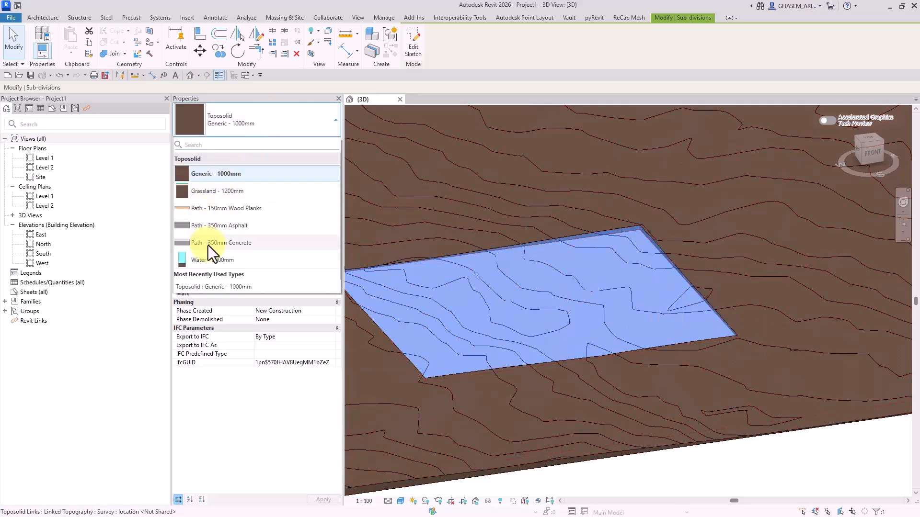
click(526, 324)
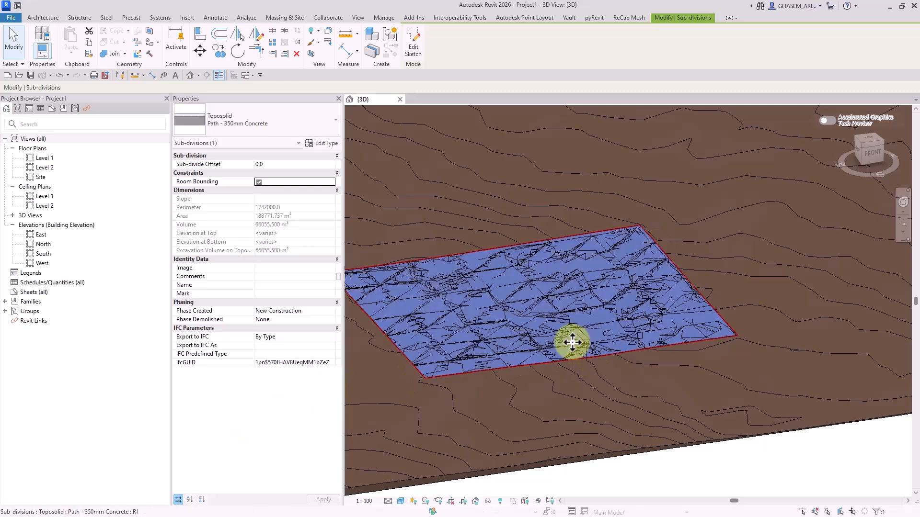
middle_drag(610, 337, 634, 331)
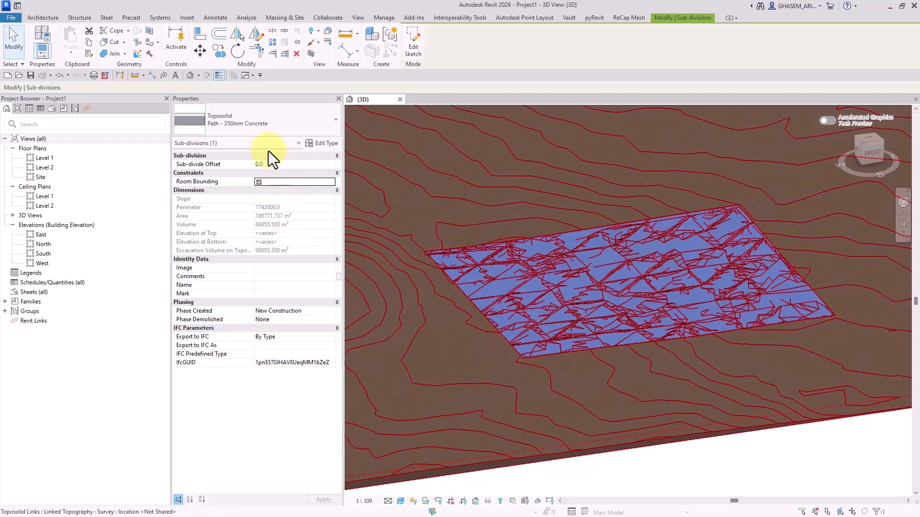
Set the Gravel substrate thickness of the Path - 350mm Concrete type to 500 mm
click(314, 143)
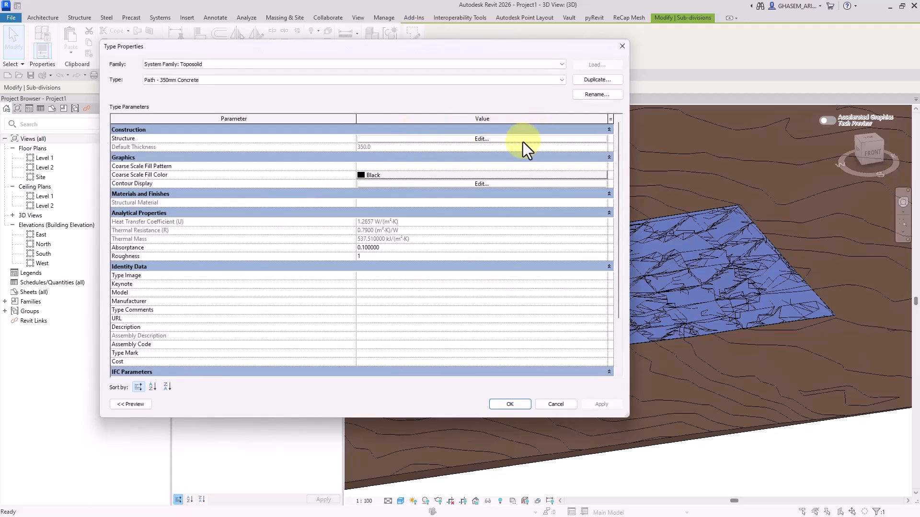
click(523, 141)
click(399, 147)
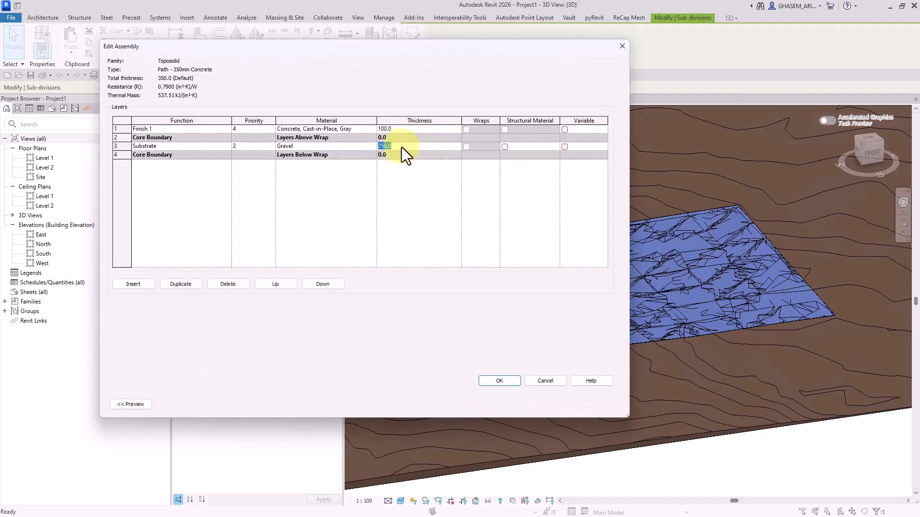
text(500)
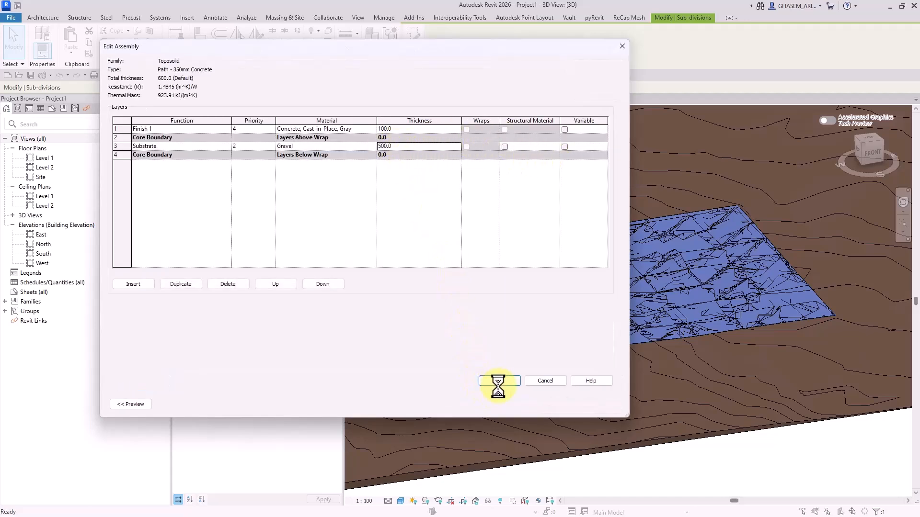
click(493, 383)
click(502, 402)
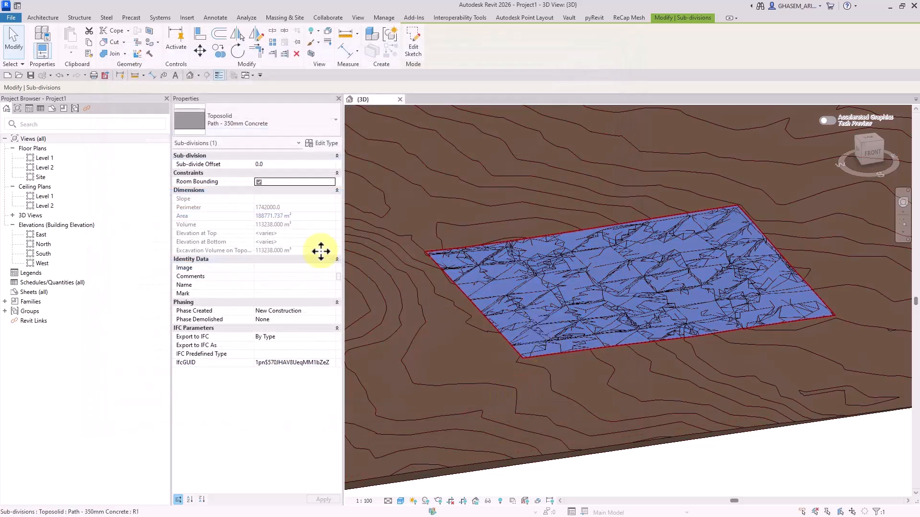
Set the Sub-divide Offset of the concrete sub-division to 200 mm and deselect it
click(289, 164)
text(200.0)
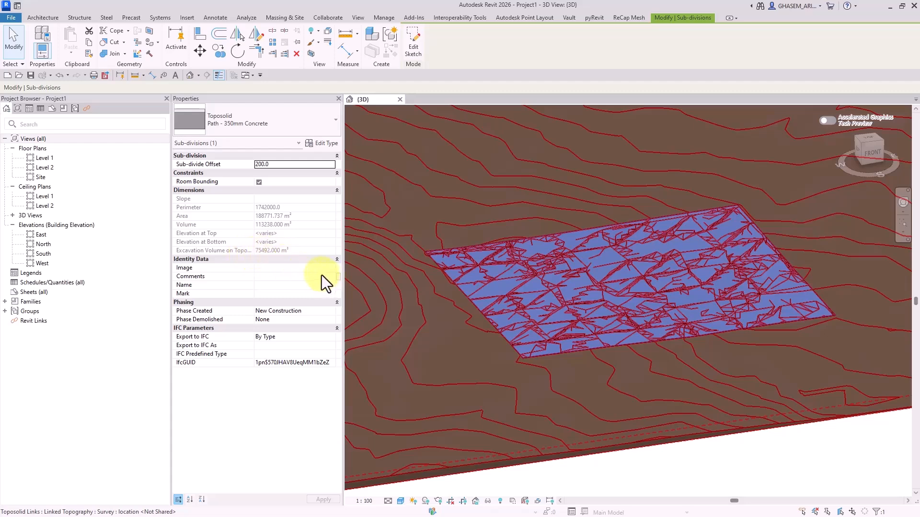
scroll(595, 361, down, 5)
click(681, 454)
scroll(653, 384, up, 3)
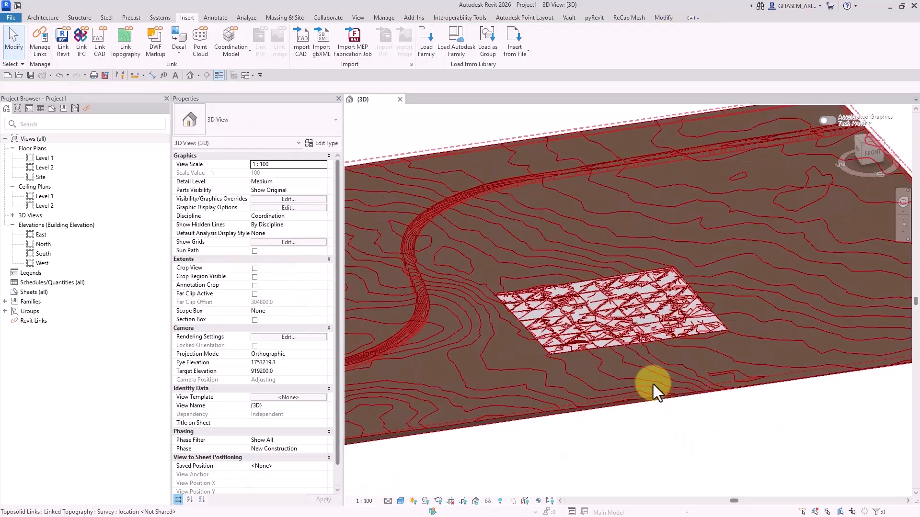
Change the type of the linked main toposolid to Grassland - 1200mm and view the result in 3D
click(653, 384)
scroll(652, 384, down, 2)
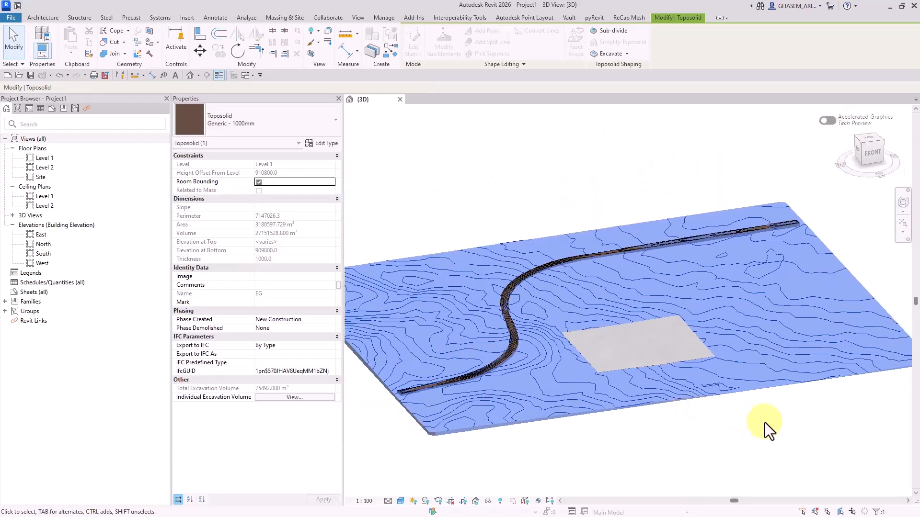
shift+middle_drag(765, 422, 629, 421)
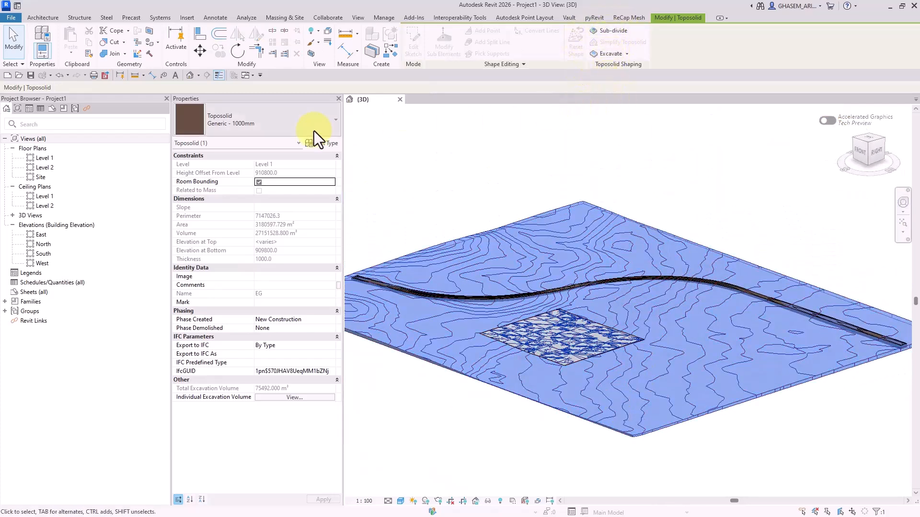
click(277, 127)
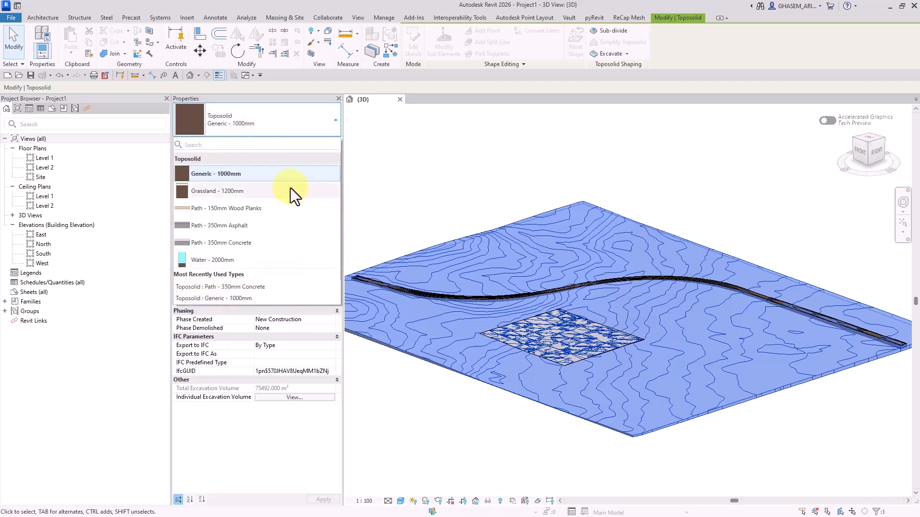
click(213, 198)
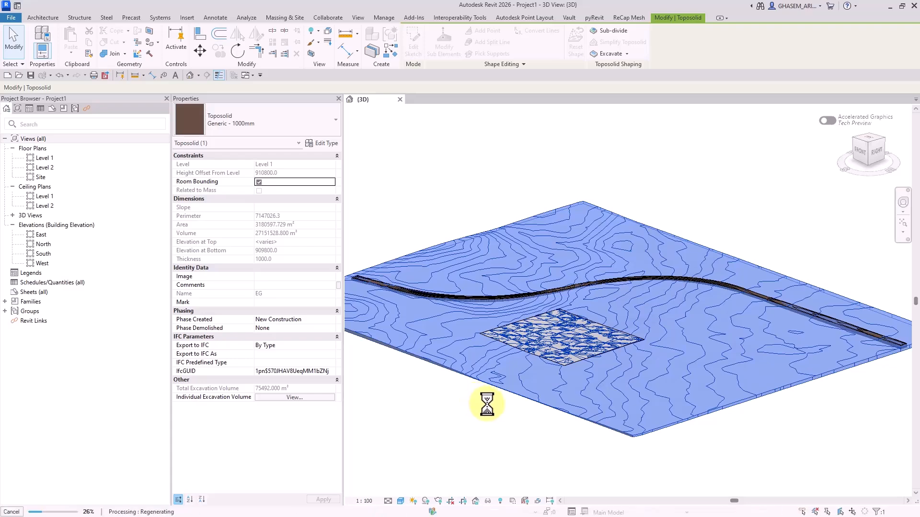
click(486, 410)
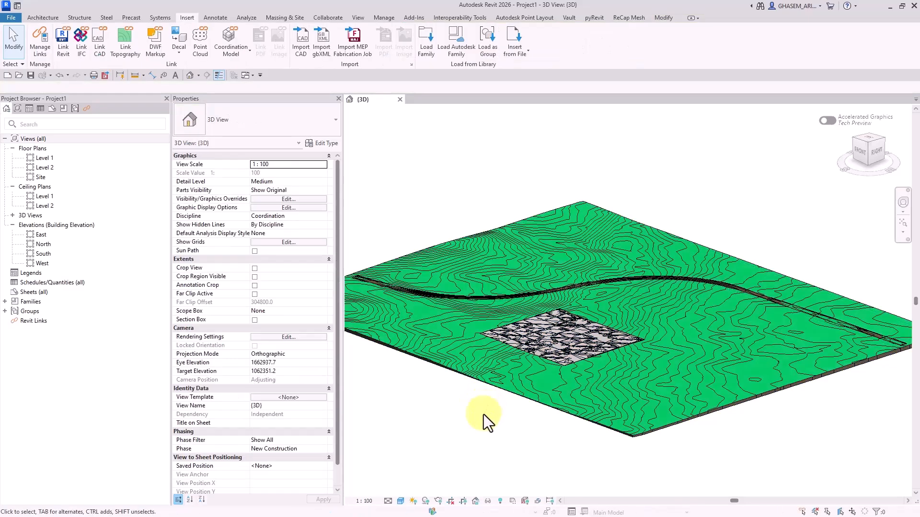
shift+middle_drag(484, 415, 696, 392)
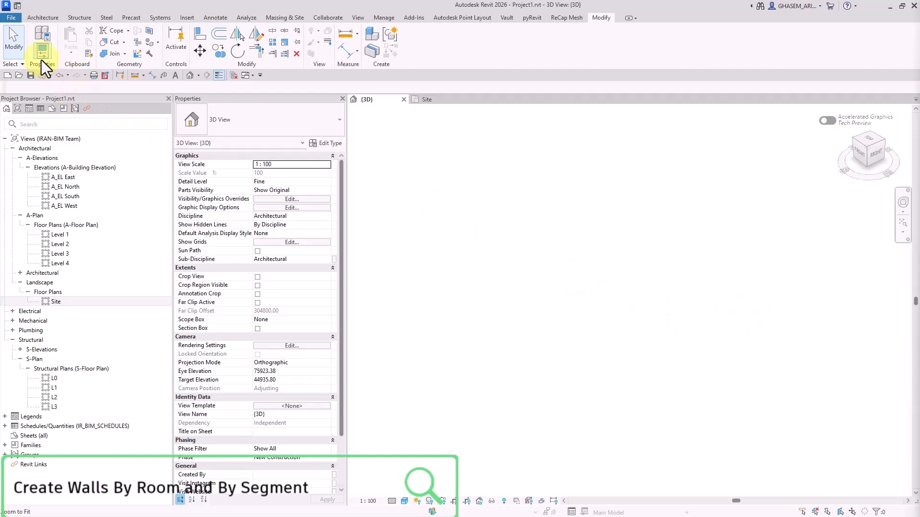
Start a wall in the IRAN-BIM Team project and examine the layers of IR-LECA 49x25x20 - Insulation in the floor plan preview
click(42, 17)
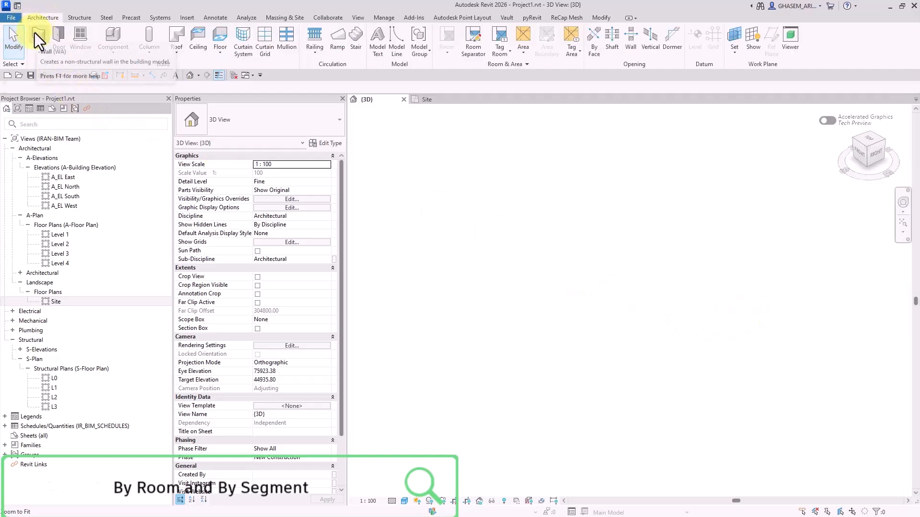
click(34, 33)
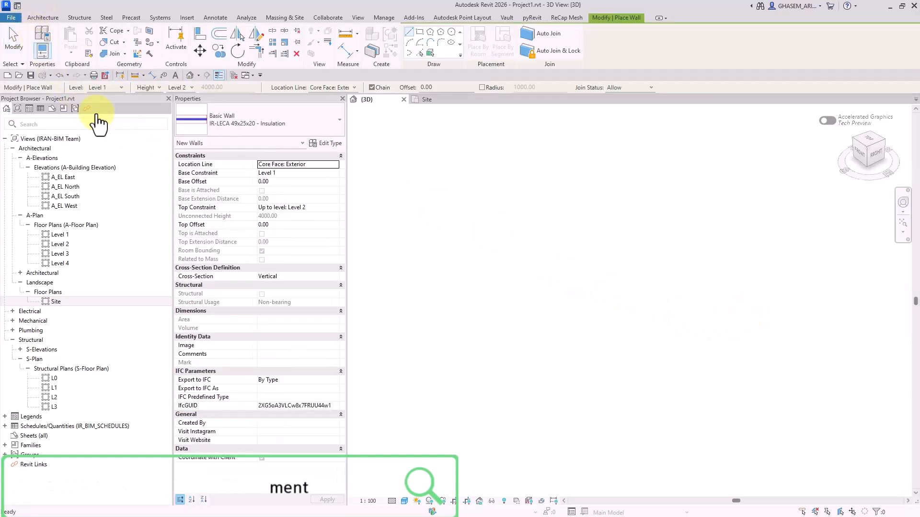
click(321, 143)
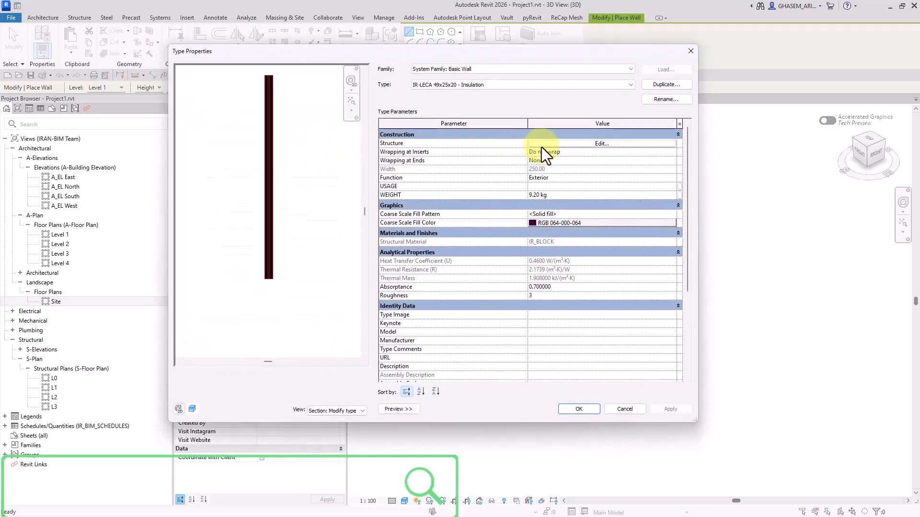
click(541, 145)
click(329, 411)
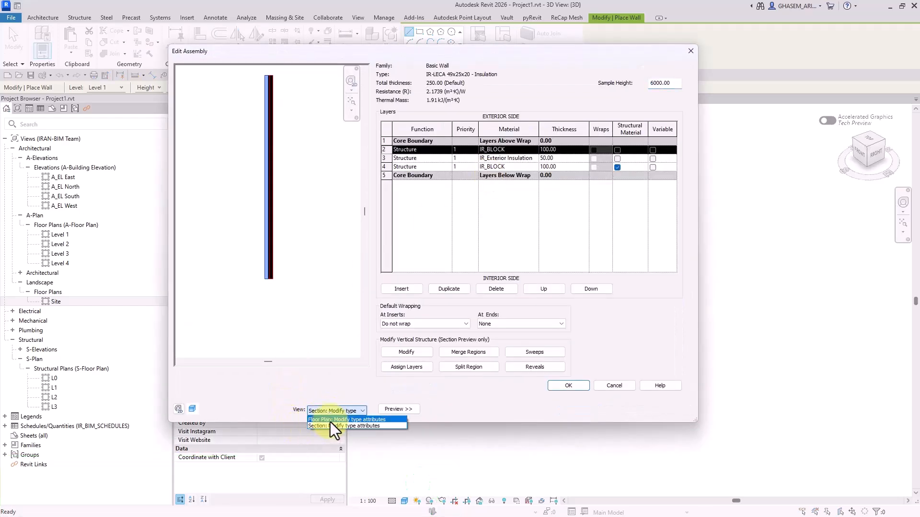
click(330, 421)
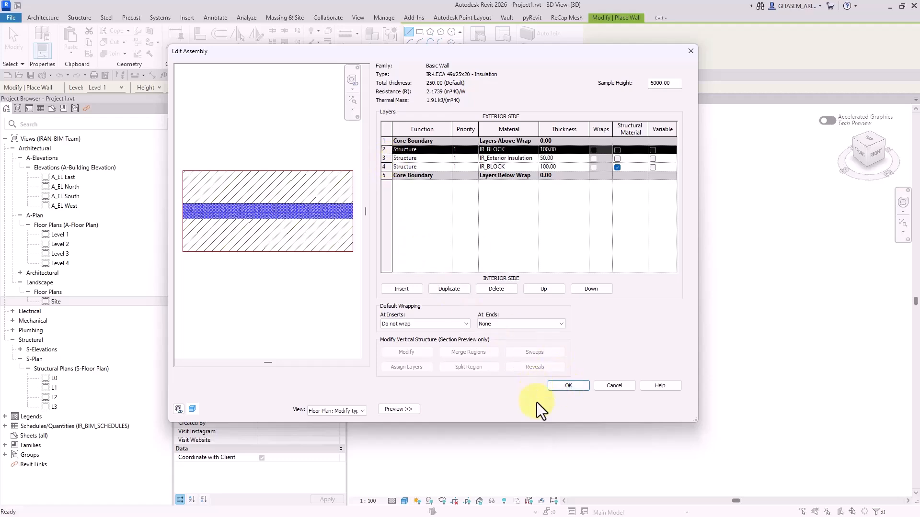
click(566, 386)
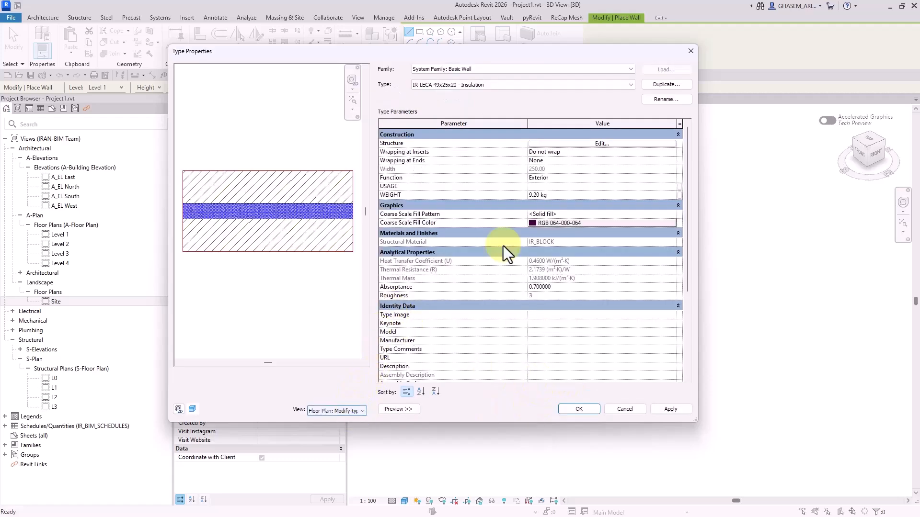
Switch the wall type to IR_AR_PLASTER and open its structure with the section preview enlarged at the base
click(469, 86)
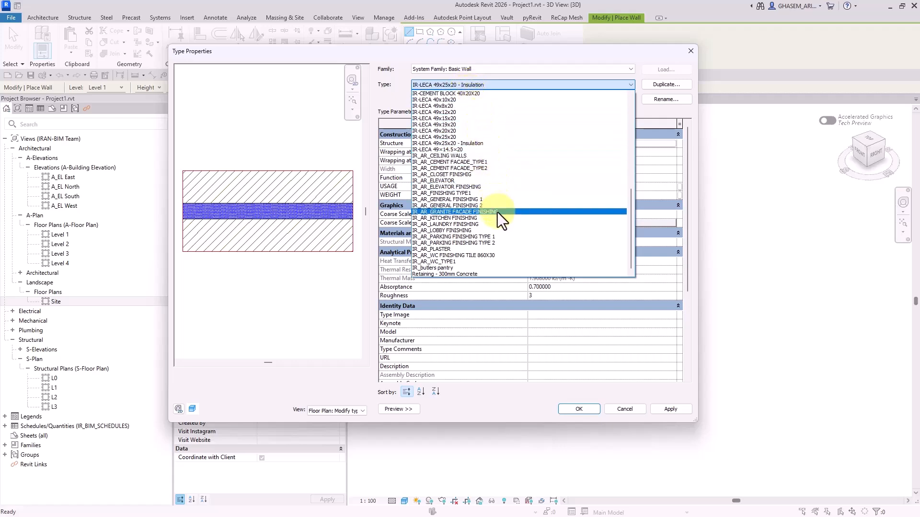
click(496, 249)
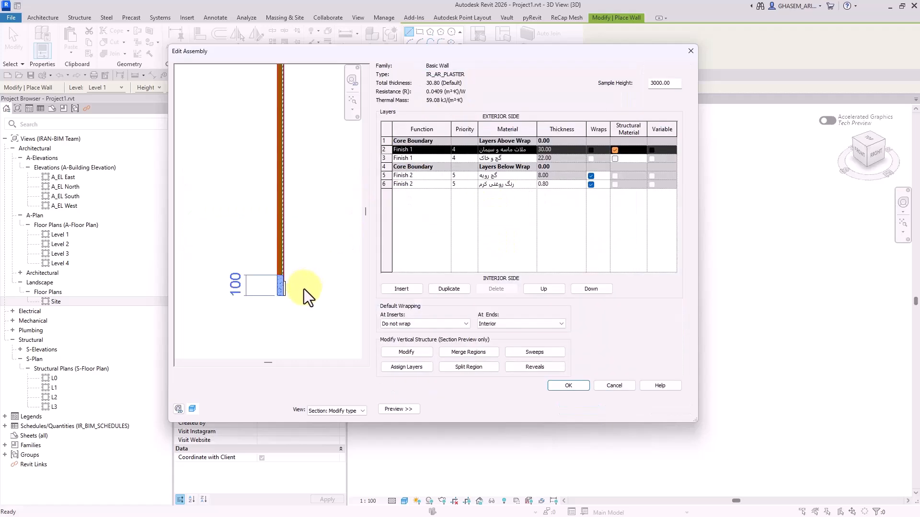
scroll(296, 287, up, 3)
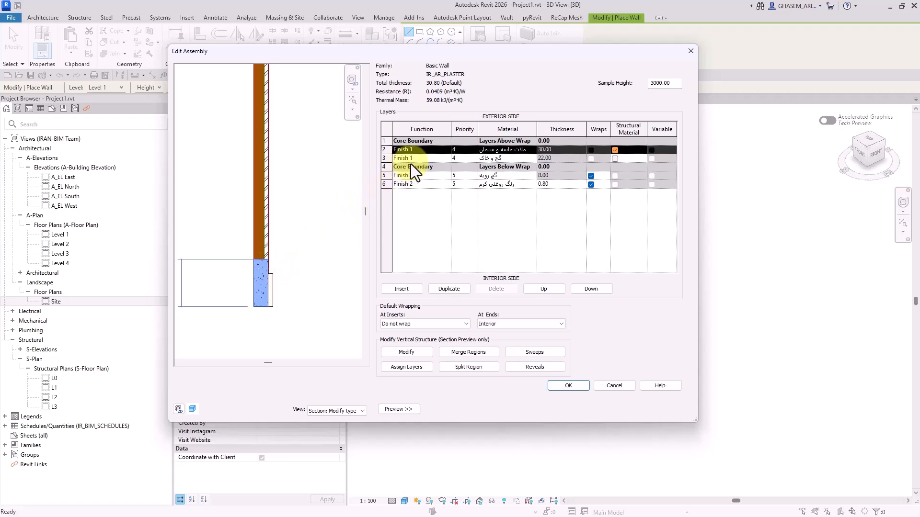
Rearrange the IR_AR_PLASTER structure so all four finish layers sit on the interior side below both core boundaries, and accept it
click(384, 167)
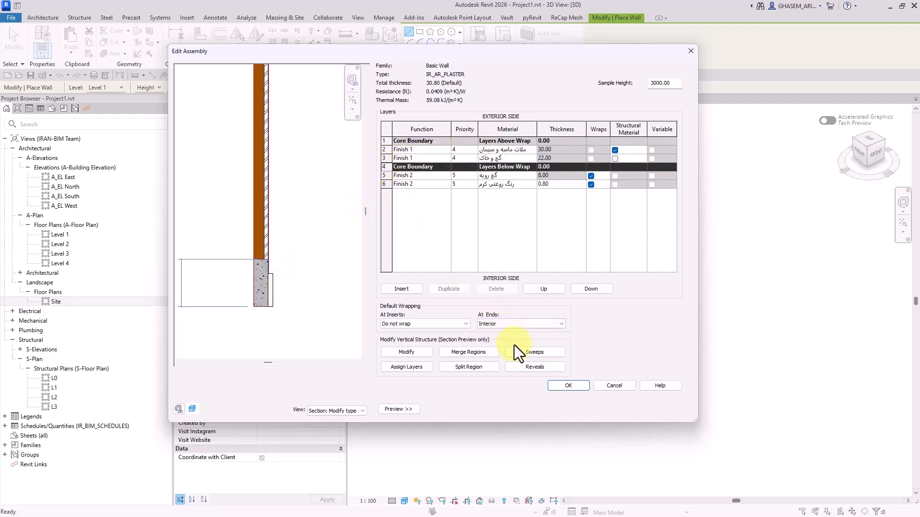
click(555, 291)
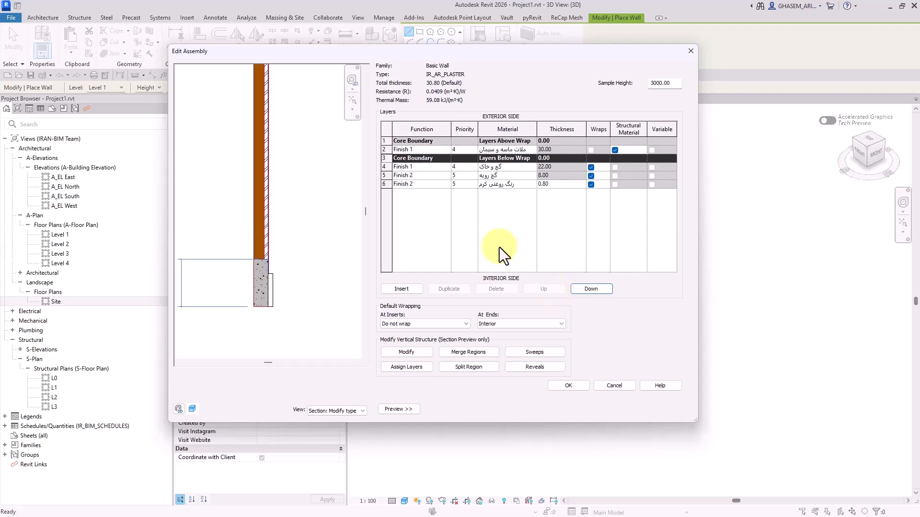
click(386, 150)
click(591, 289)
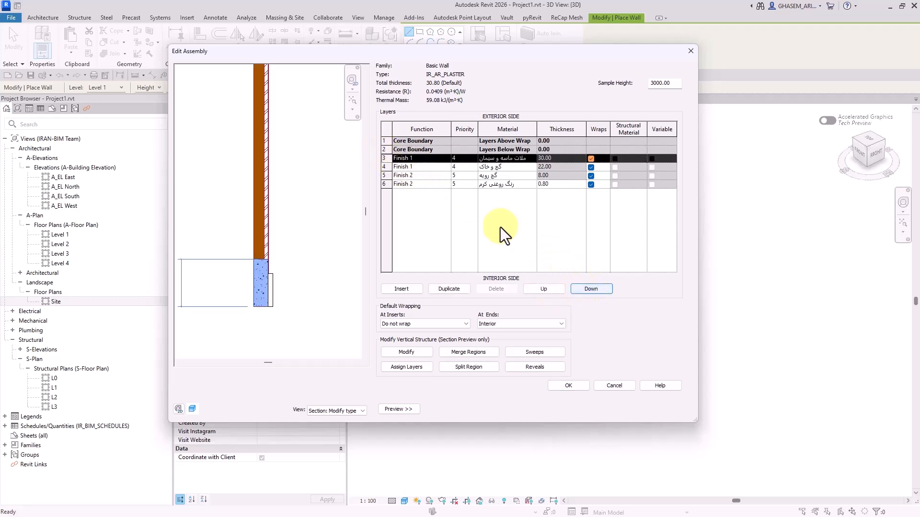
scroll(356, 244, up, 2)
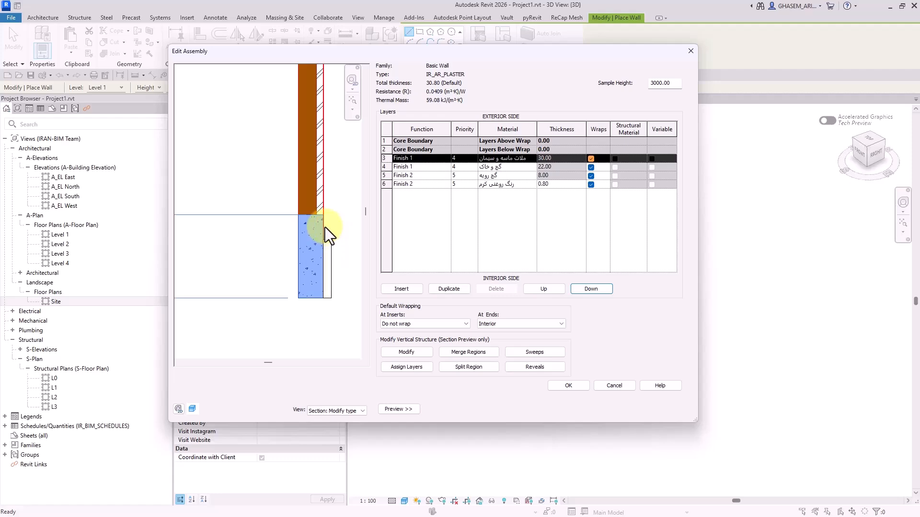
click(578, 389)
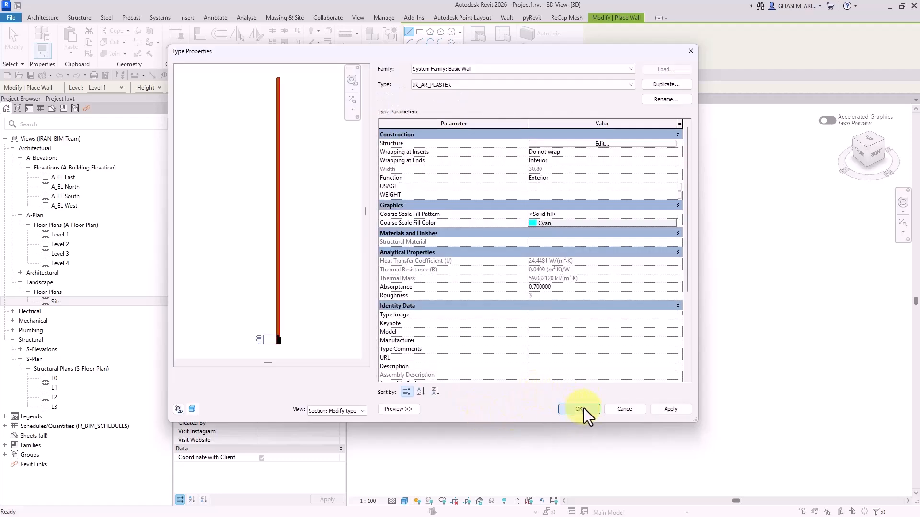
Draw two connected IR_AR_PLASTER walls in an L shape, about 1885 mm and 1785 mm long, and open the Level 1 floor plan
click(583, 408)
click(563, 253)
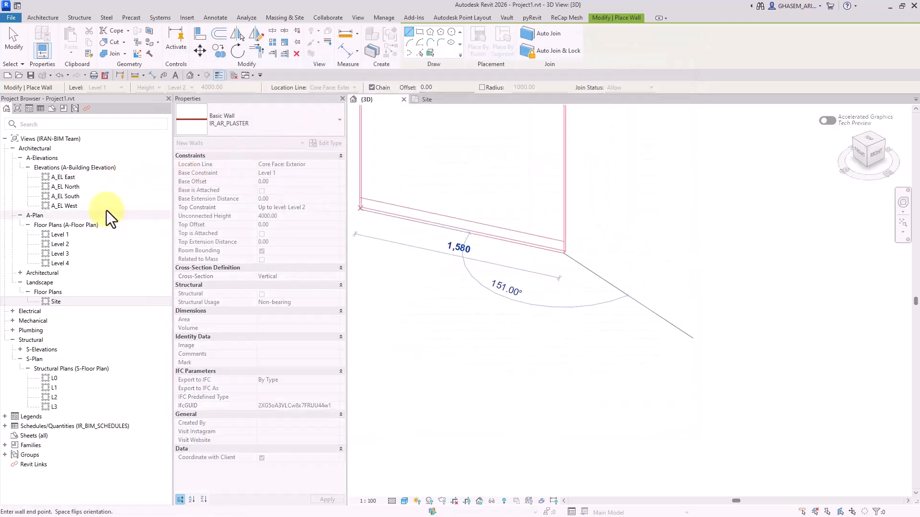
double_click(61, 235)
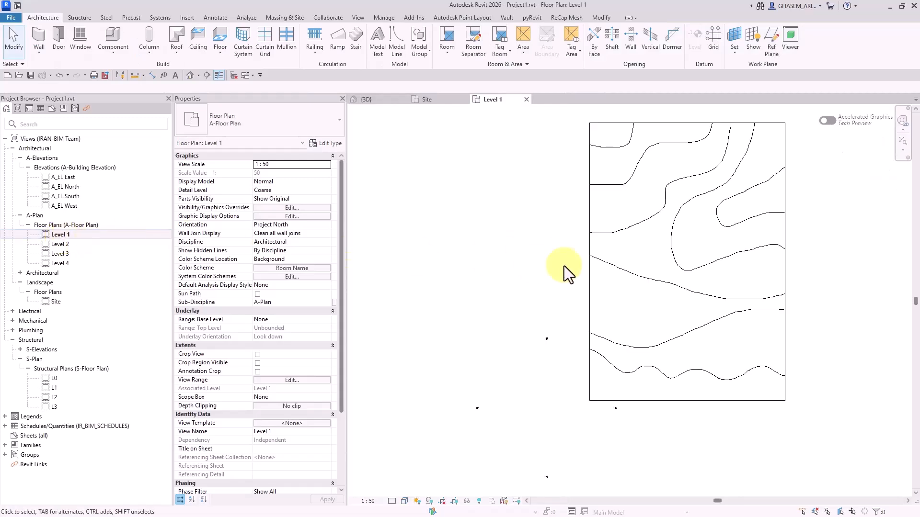
Delete the imported new site.dwg from the Level 1 plan and set the view's detail level to Fine
scroll(589, 270, down, 1)
click(642, 277)
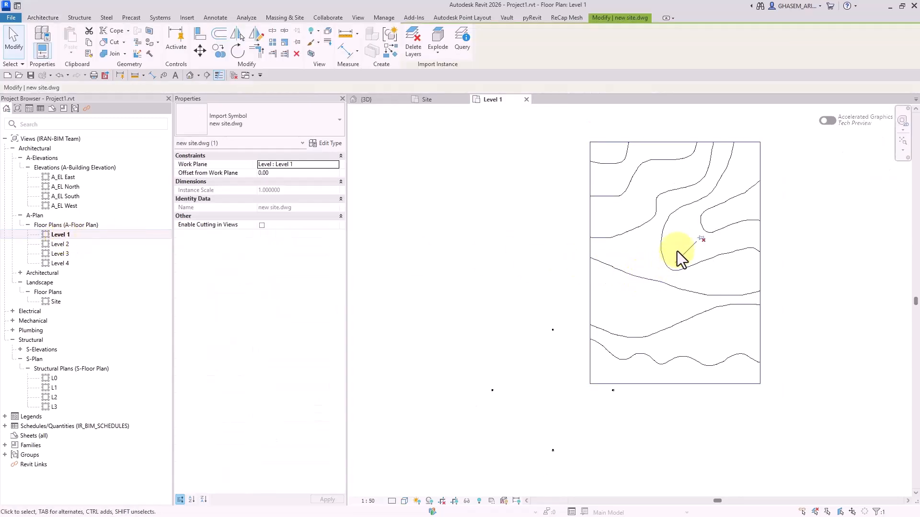
key(Delete)
click(13, 39)
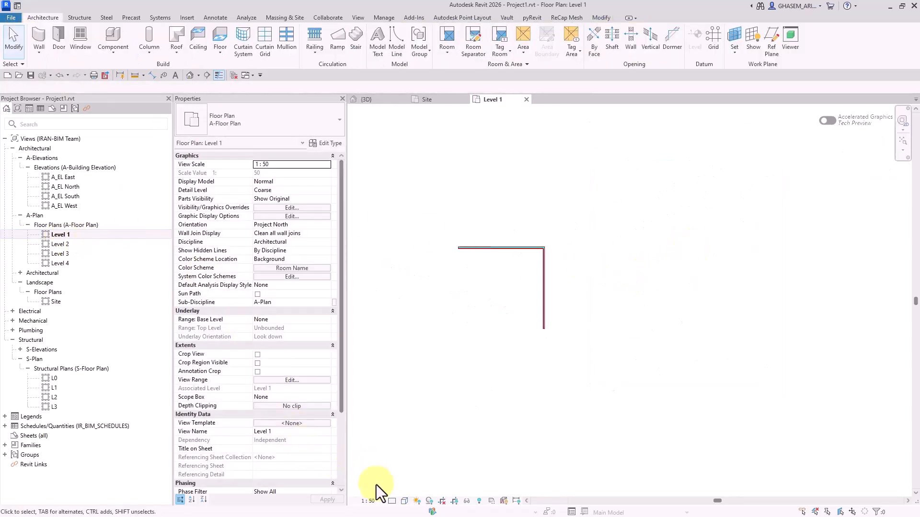
click(411, 490)
scroll(461, 272, up, 8)
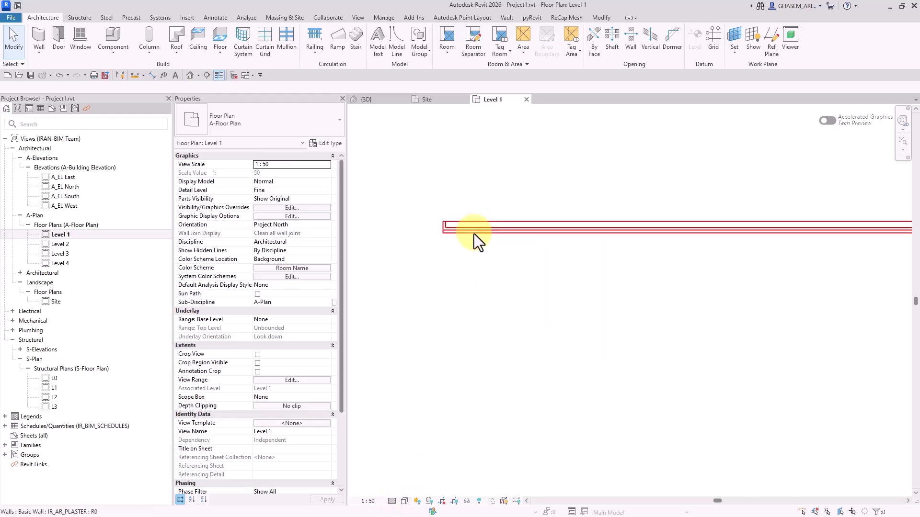
Examine both faces and the base of the two plaster walls in the 3D view
click(190, 75)
click(903, 223)
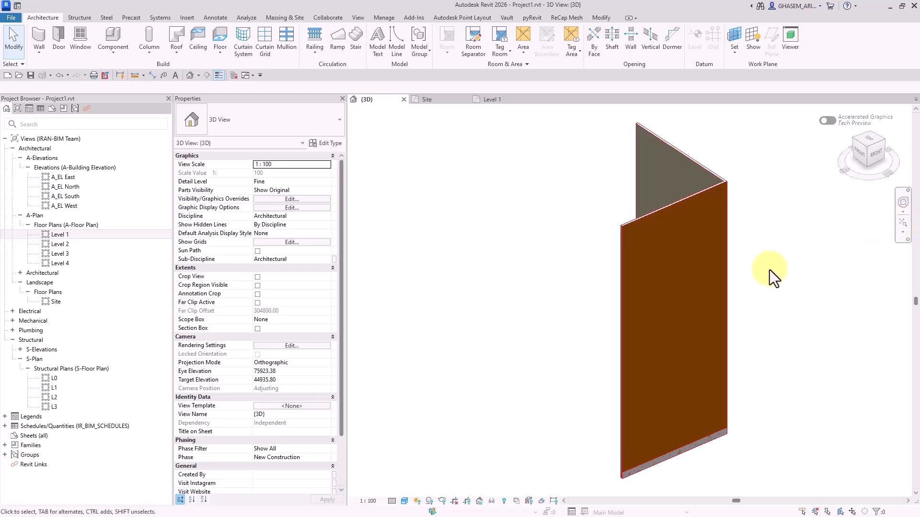
click(669, 313)
shift+middle_drag(555, 336, 699, 318)
middle_drag(556, 402, 629, 317)
click(551, 440)
scroll(566, 401, up, 3)
Inspect the layer functions and priorities in the IR_AR_PLASTER structure of one of the placed walls
click(576, 377)
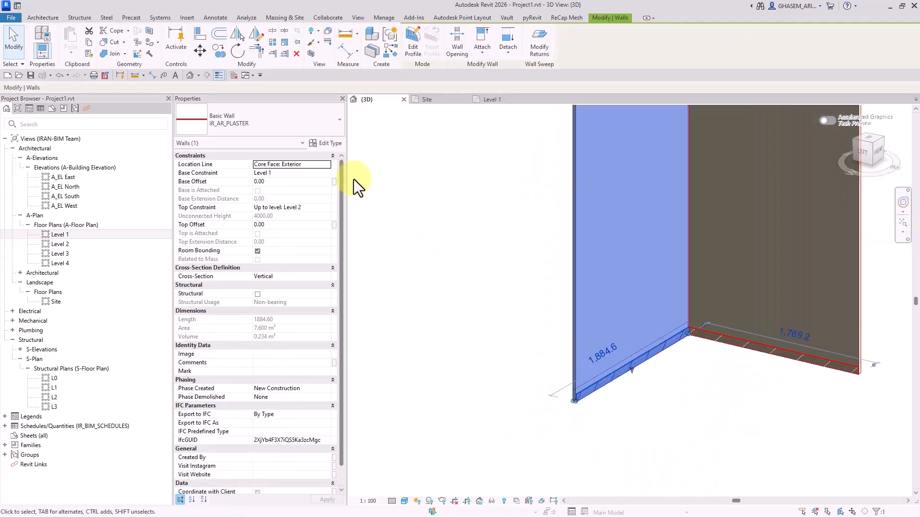
click(334, 145)
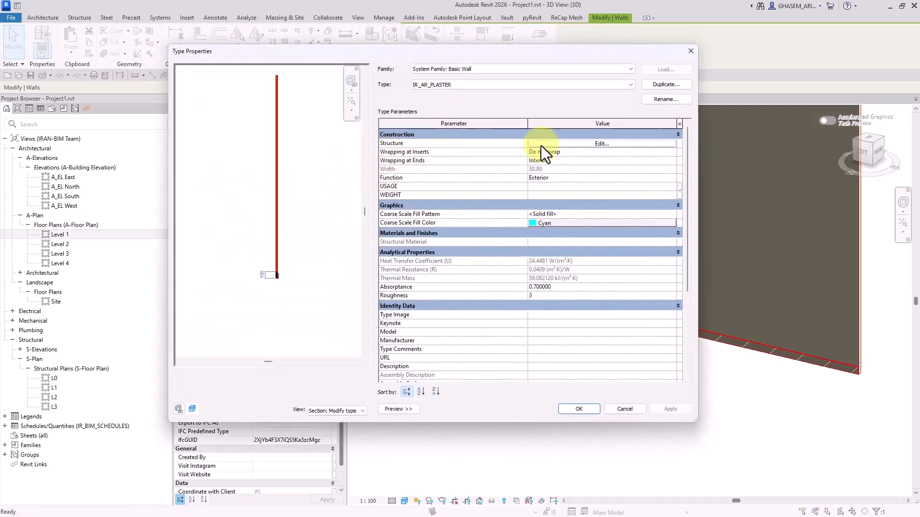
click(541, 145)
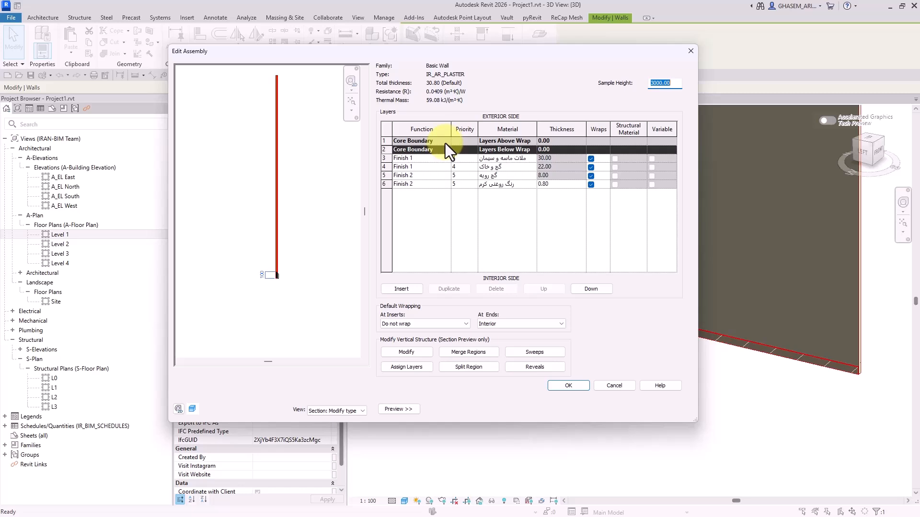
scroll(278, 276, up, 2)
scroll(277, 277, up, 2)
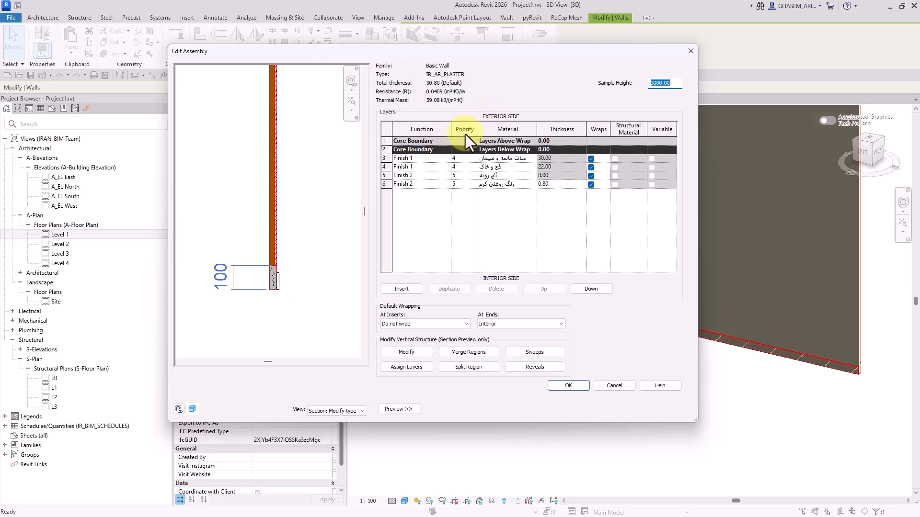
click(413, 166)
click(415, 175)
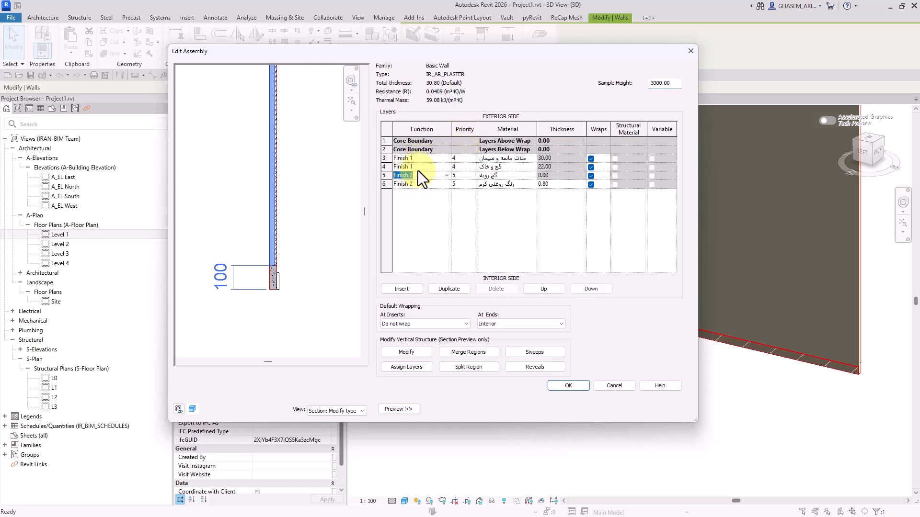
click(419, 167)
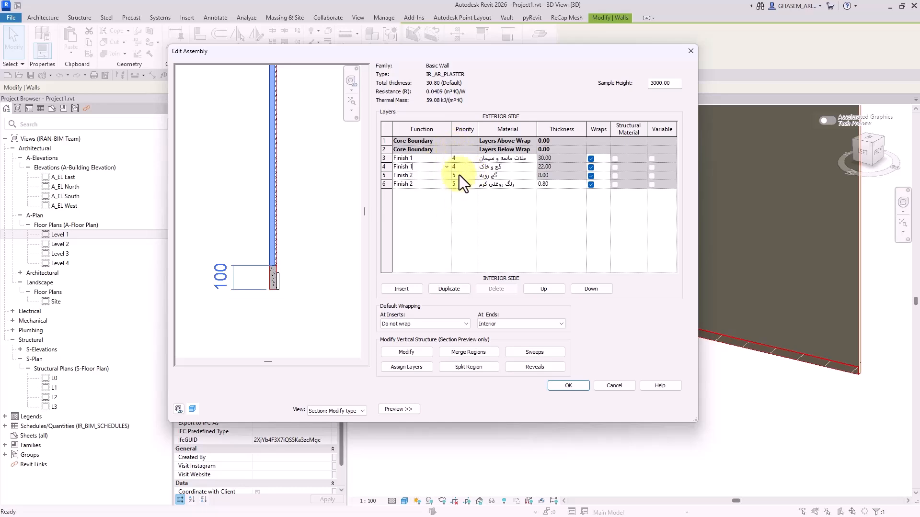
click(564, 387)
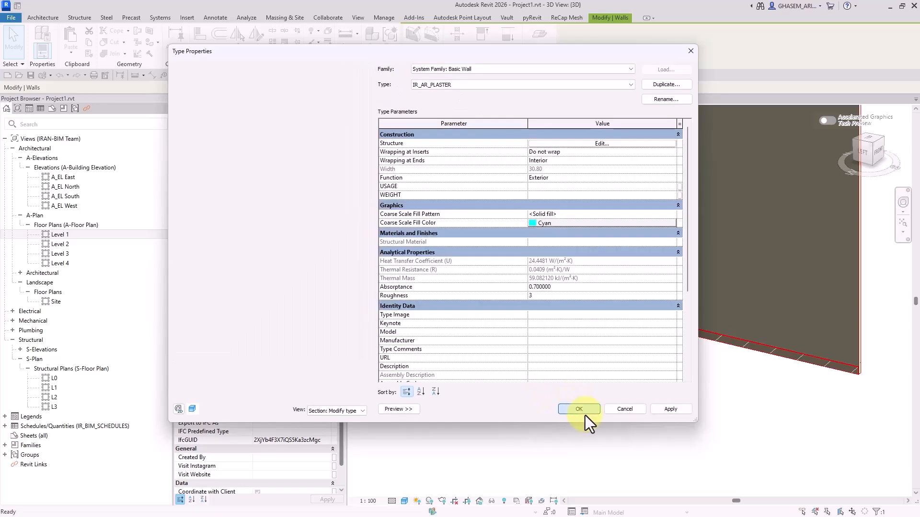
click(582, 463)
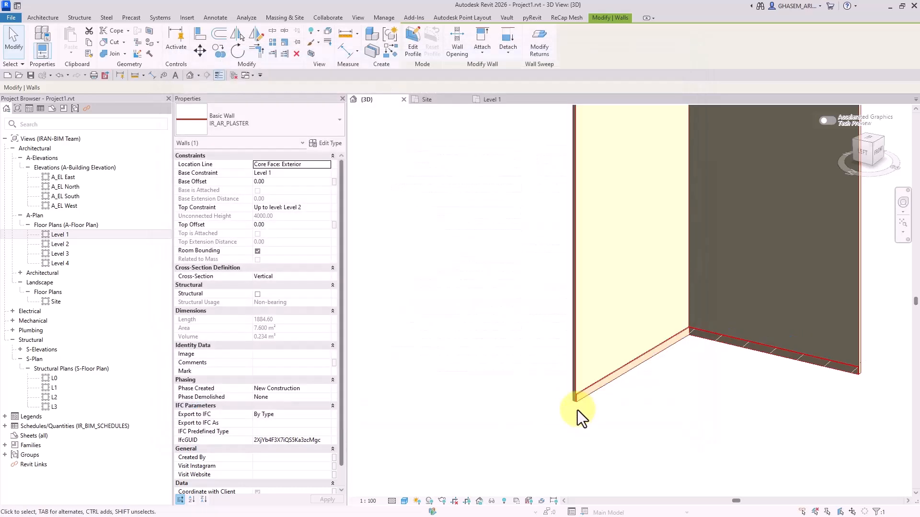
Close the Site view and examine how the layers of the two walls join at their corner in the Level 1 plan
click(466, 102)
click(441, 102)
scroll(458, 227, down, 4)
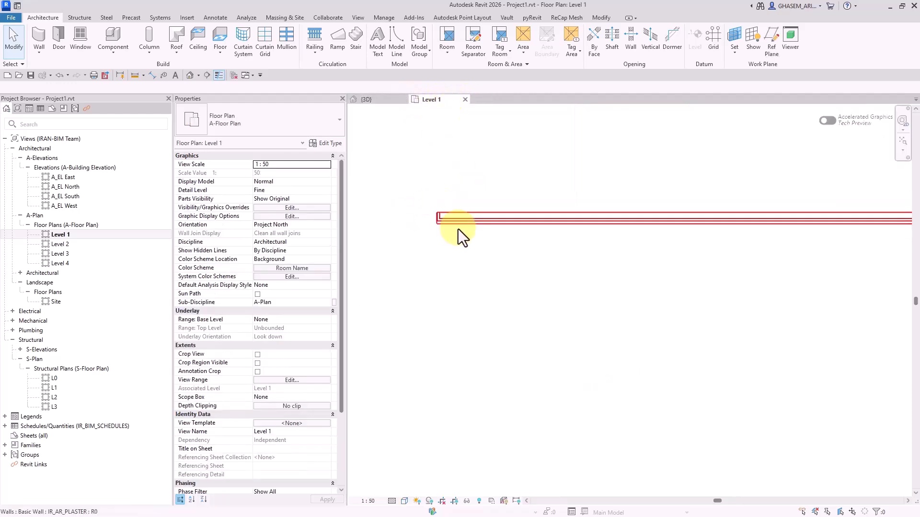
scroll(624, 231, up, 4)
scroll(659, 243, down, 1)
scroll(660, 245, up, 1)
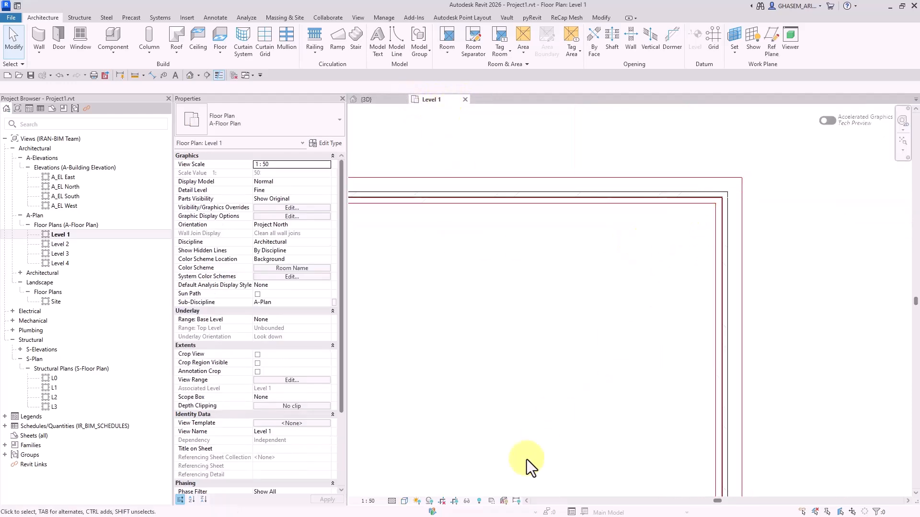
scroll(718, 224, up, 2)
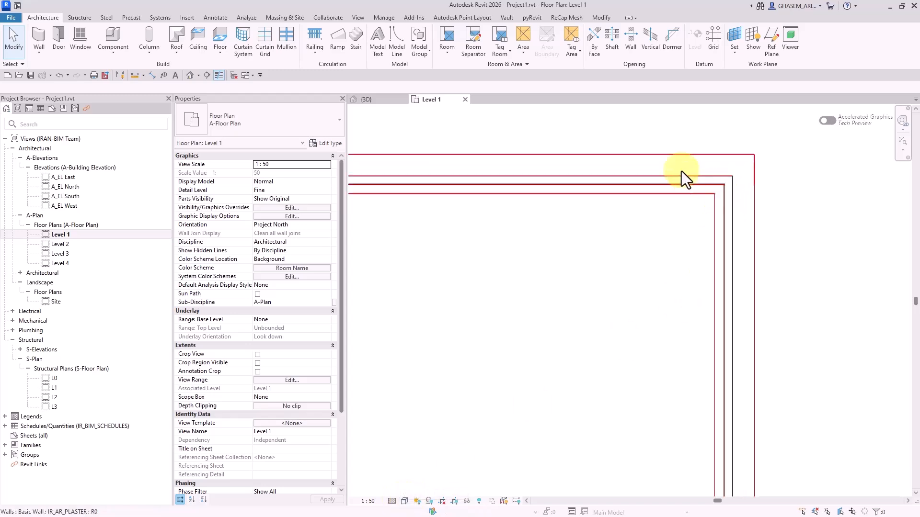
click(681, 175)
click(755, 225)
click(689, 186)
click(716, 222)
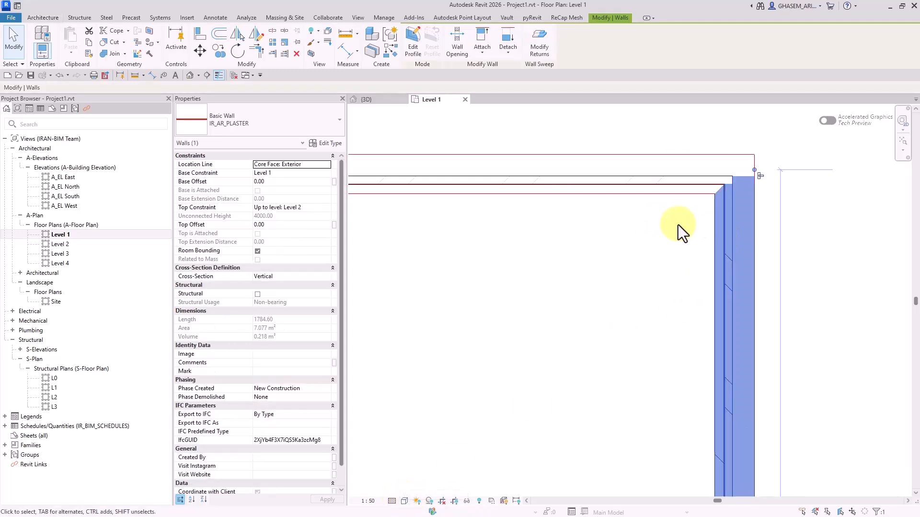
click(677, 225)
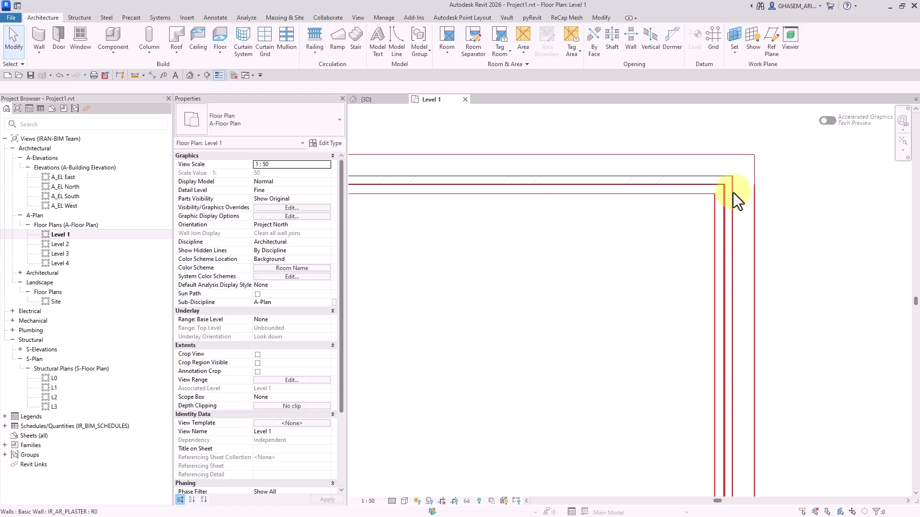
Duplicate the horizontal wall's type as IR_AR_PLASTER 2
click(670, 175)
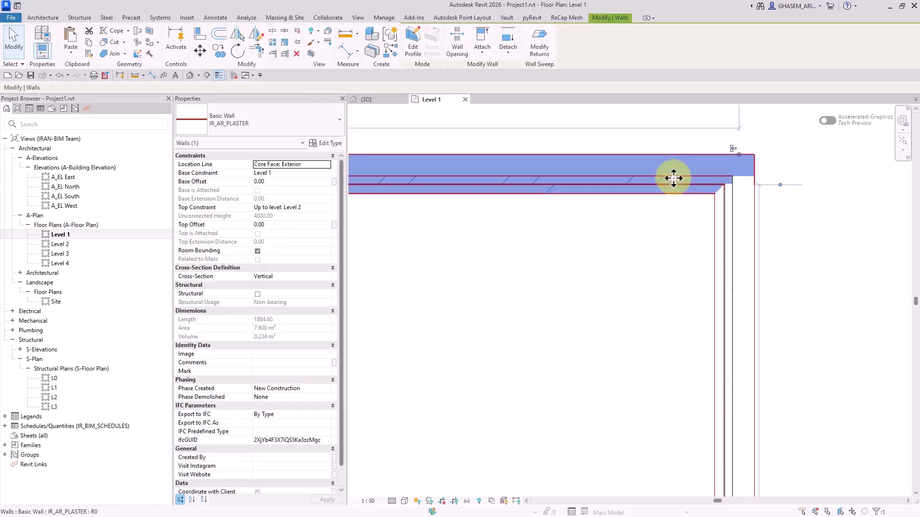
click(331, 143)
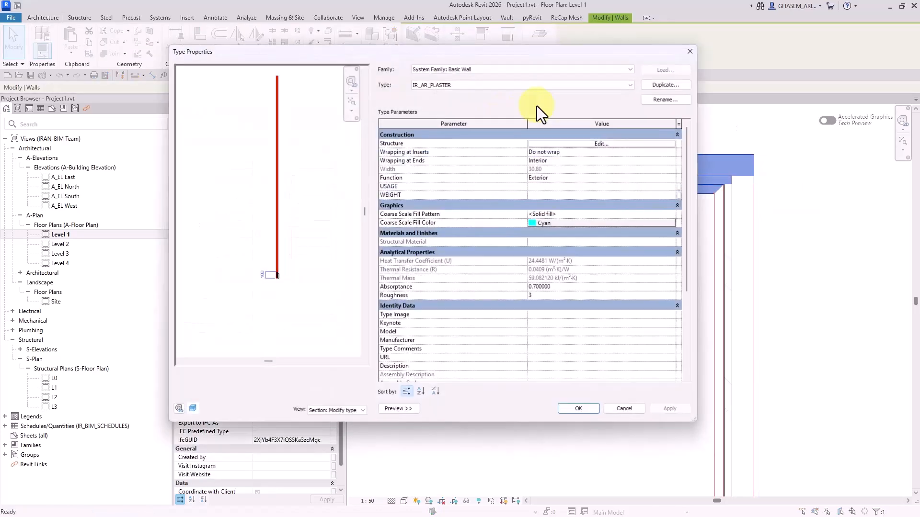
click(654, 85)
click(456, 257)
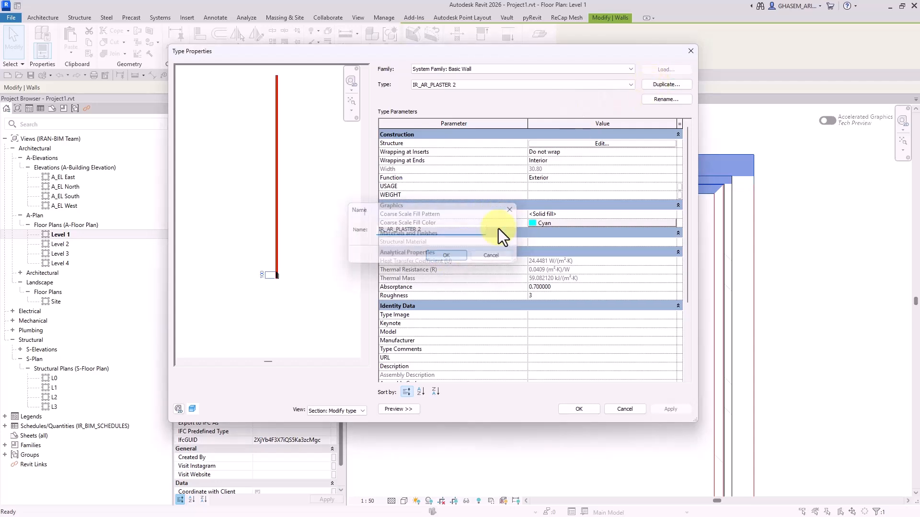
Set the priority of both Finish 2 layers in IR_AR_PLASTER 2 to 4 and apply the type to the horizontal wall
click(559, 143)
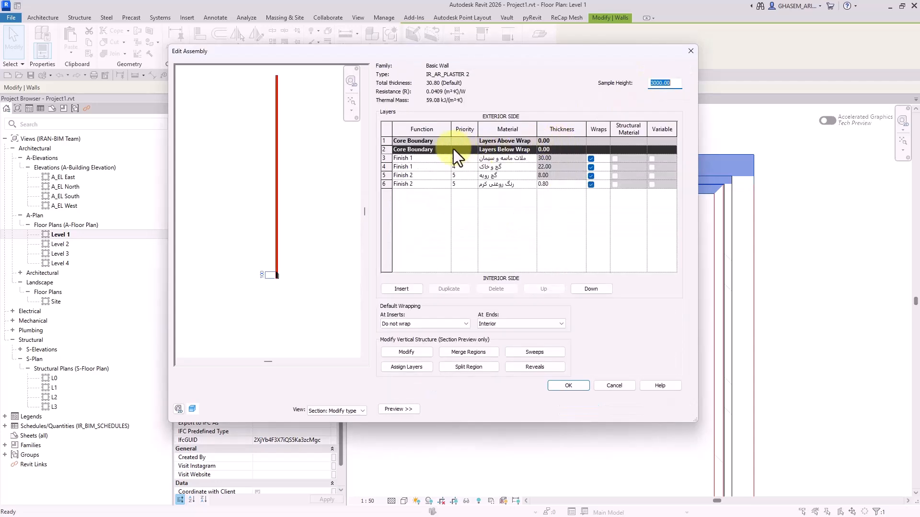
click(473, 175)
click(474, 186)
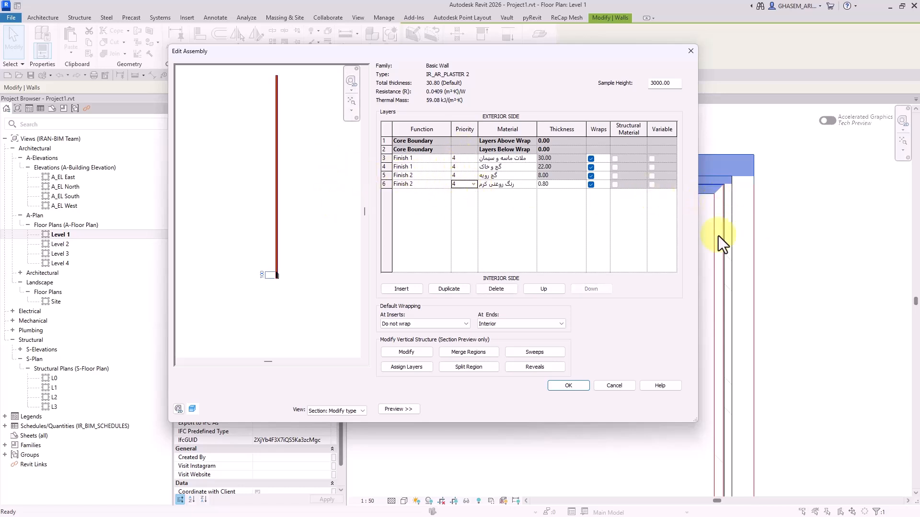
click(567, 385)
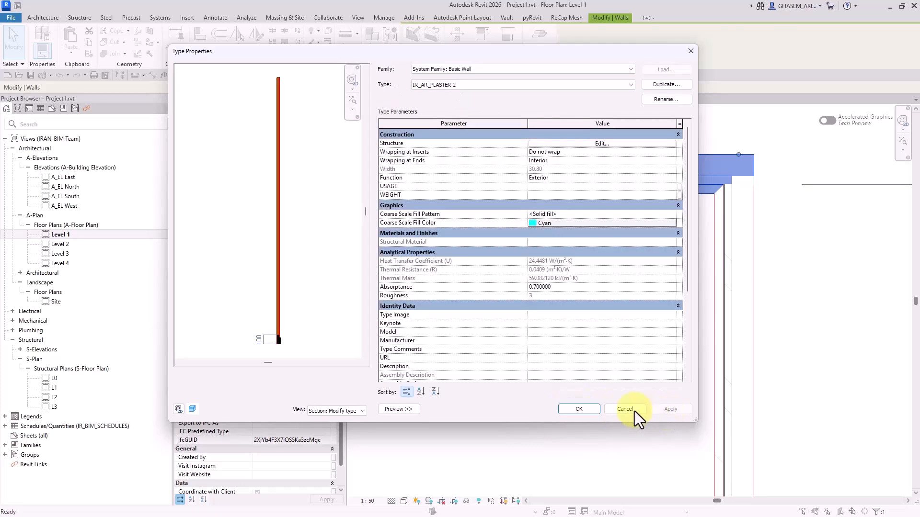
click(579, 410)
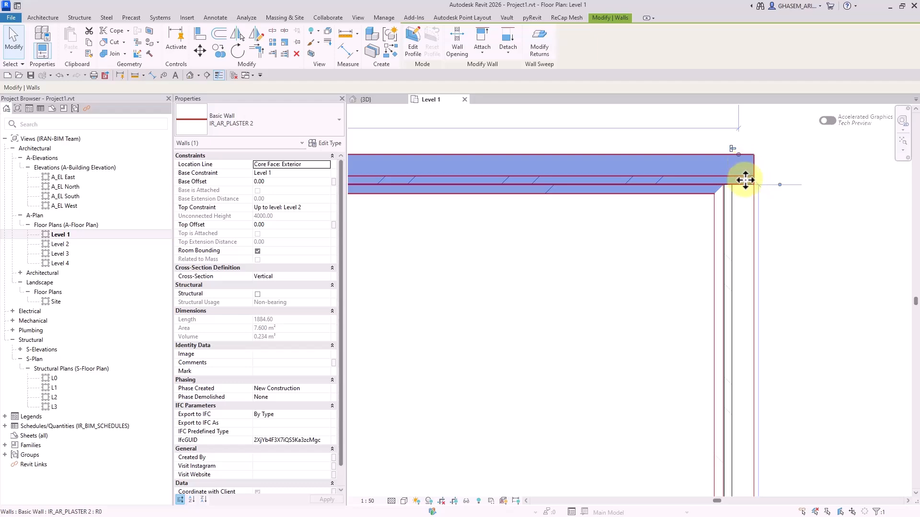
Review the layer functions and the available priority options in the structure of the IR_AR_PLASTER 2 wall type
click(325, 143)
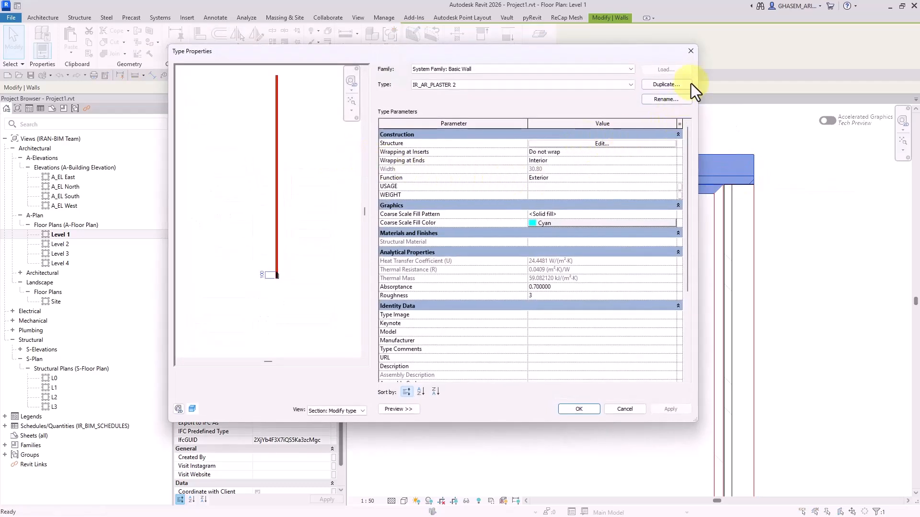
click(599, 144)
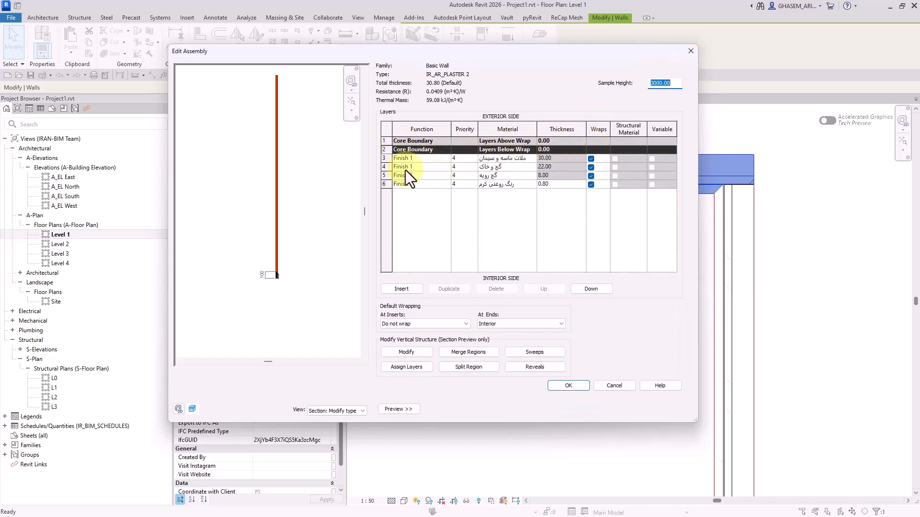
click(470, 188)
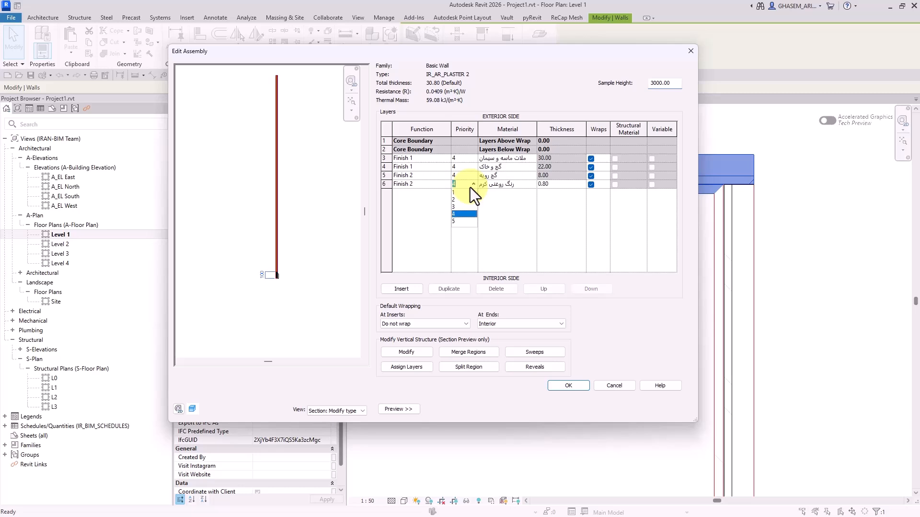
click(451, 214)
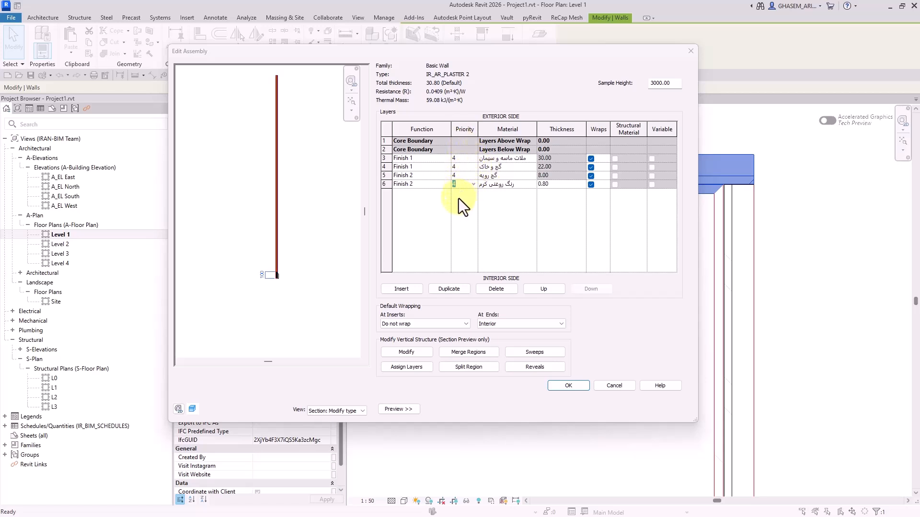
click(439, 205)
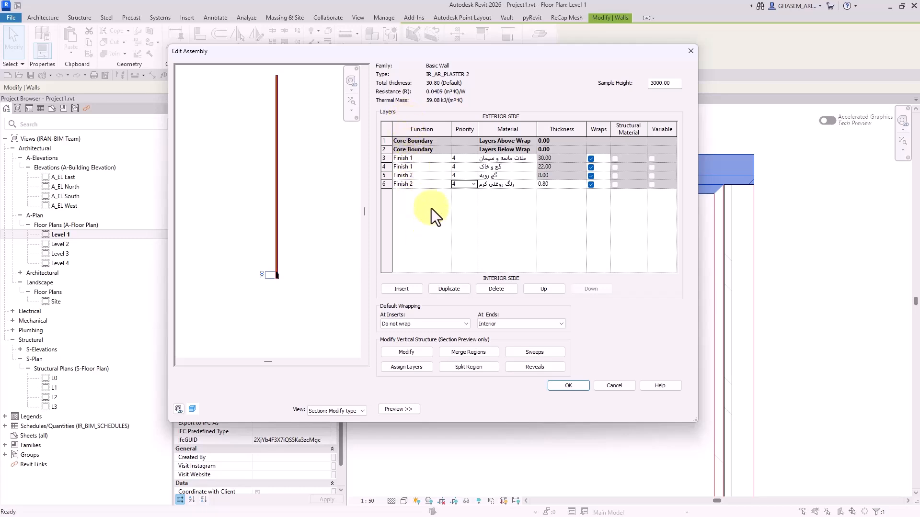
click(567, 387)
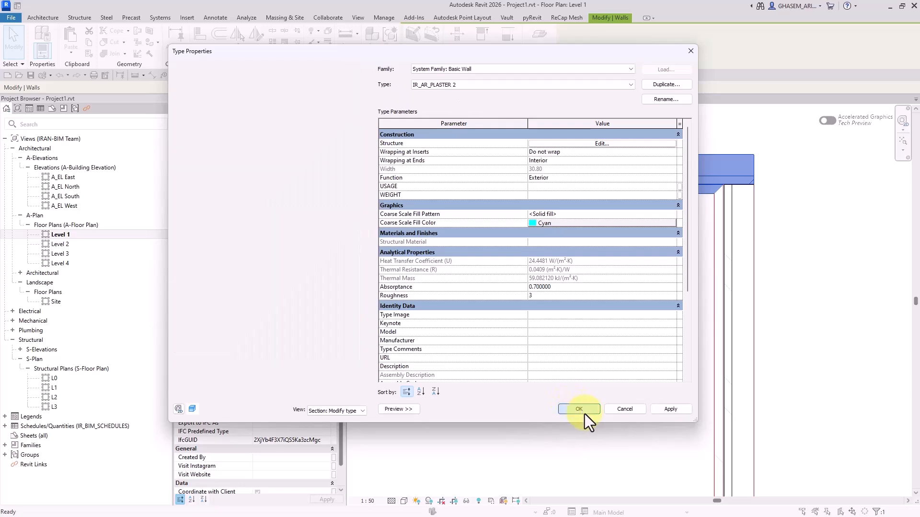
click(584, 414)
click(573, 390)
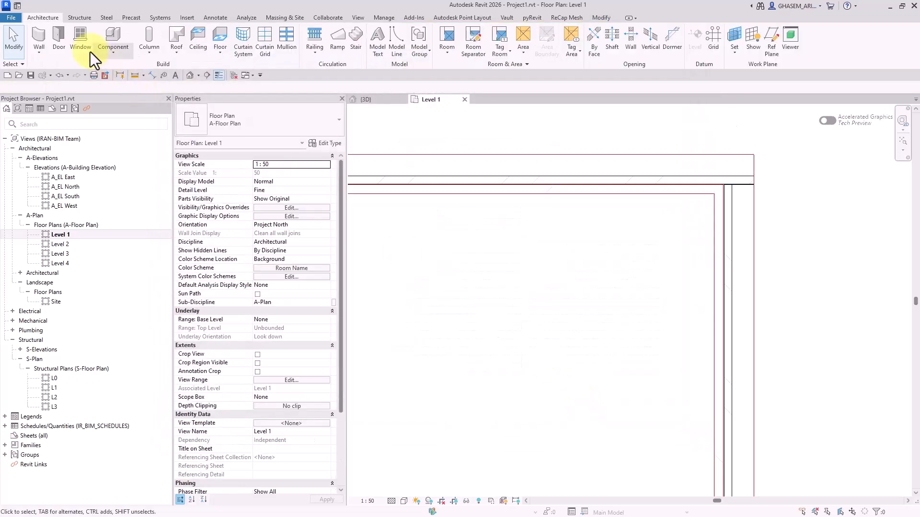
Start a floor of type IR_AR_FLOOT TYPE 29 and move its Substrate layer above both core boundaries in the type's structure
click(219, 42)
click(331, 144)
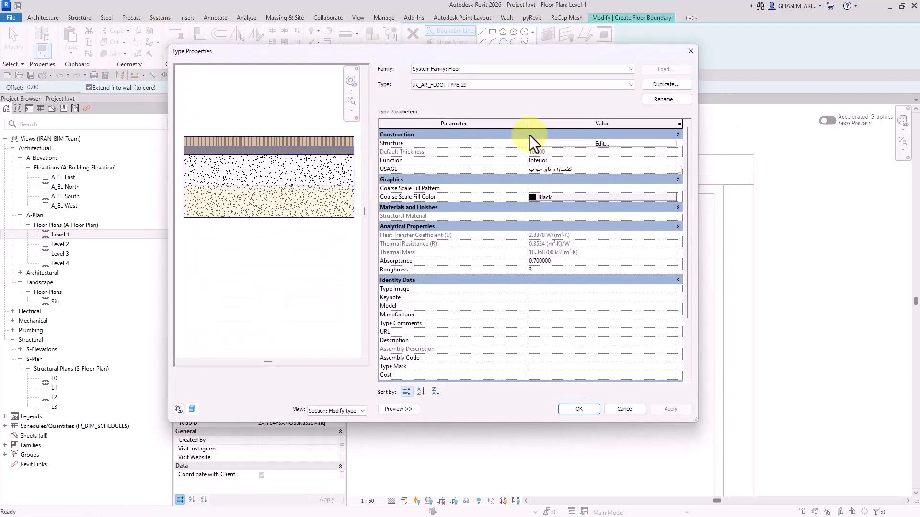
click(545, 144)
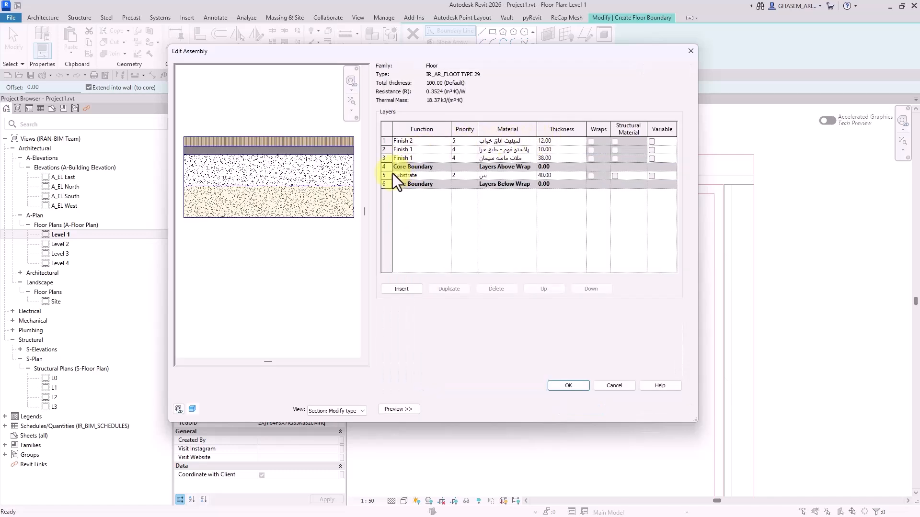
click(392, 168)
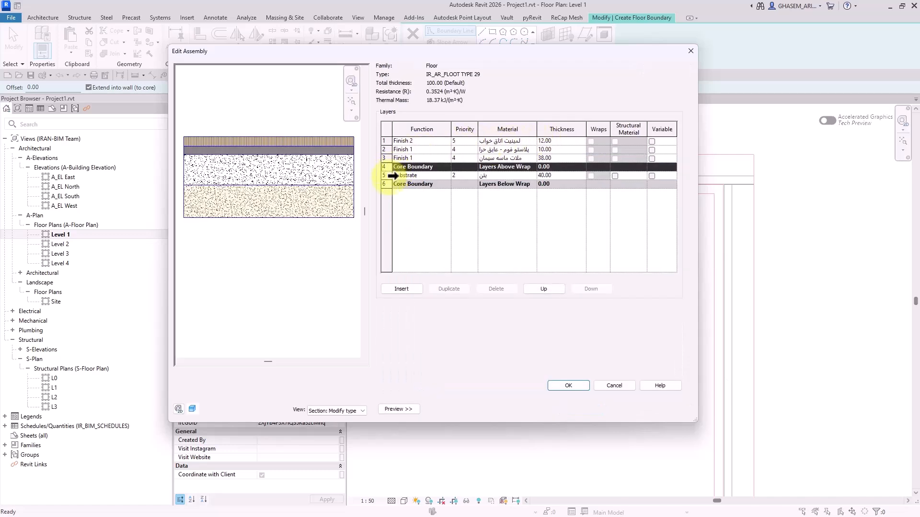
click(386, 175)
click(540, 286)
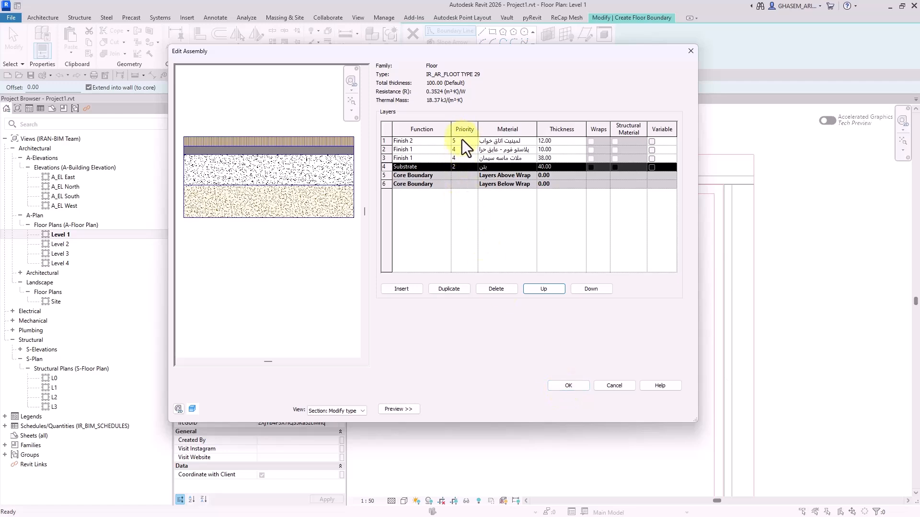
click(565, 387)
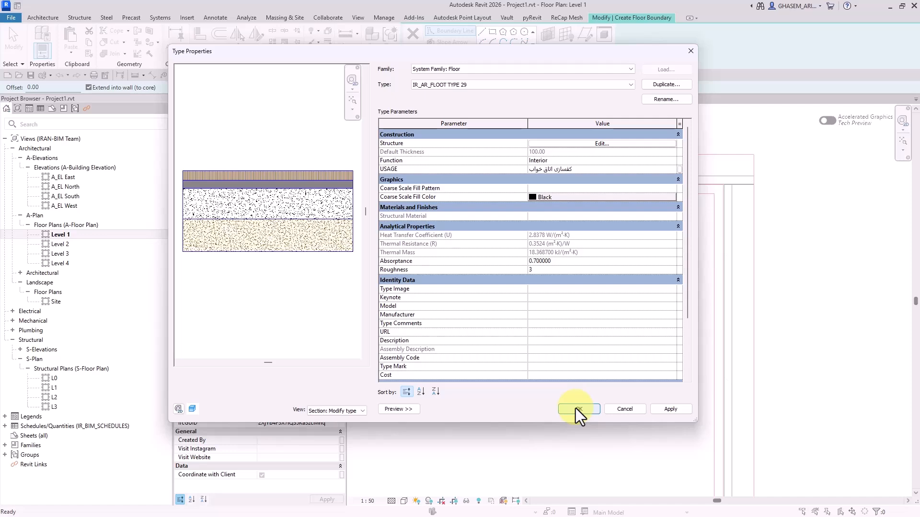
click(581, 409)
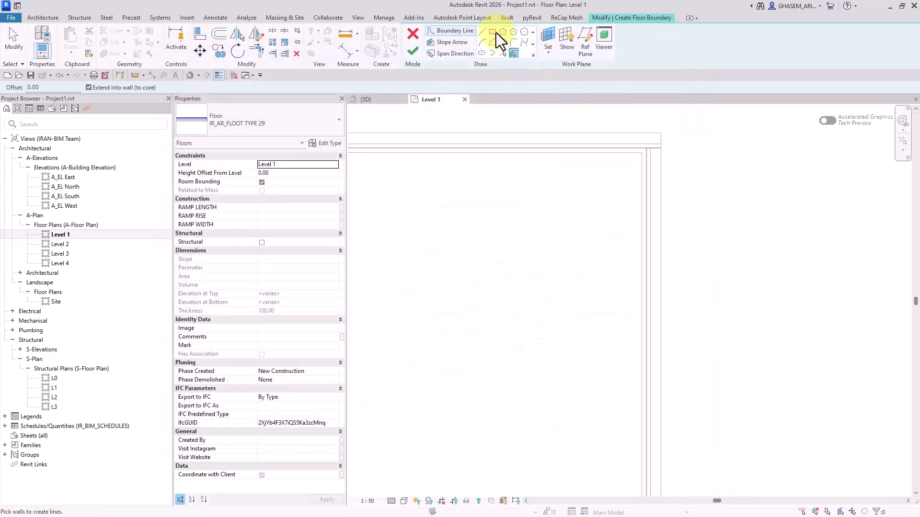
Pick the two connected walls as floor boundary lines
click(495, 32)
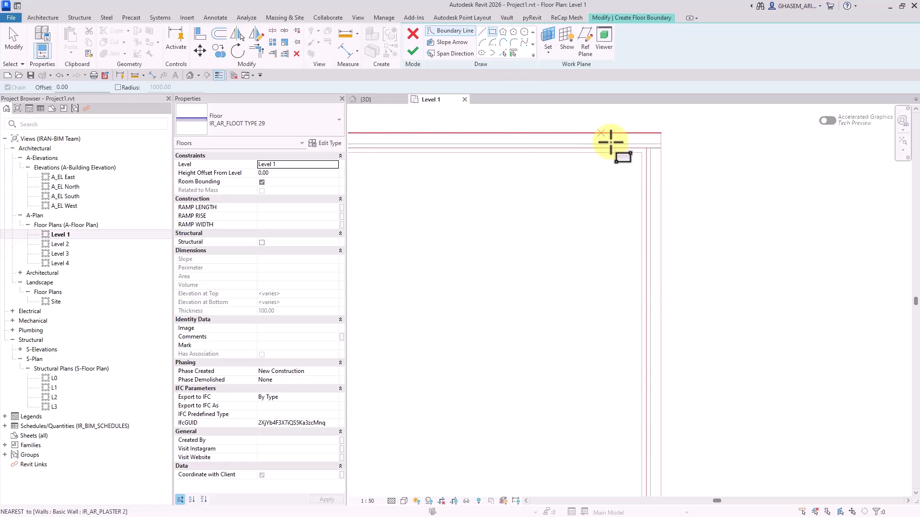
click(512, 53)
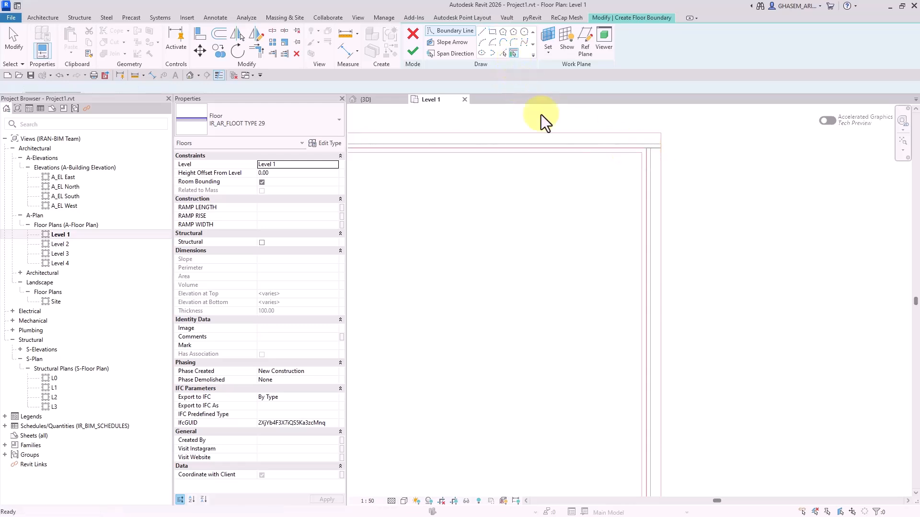
click(650, 229)
scroll(616, 229, down, 4)
middle_drag(575, 273, 593, 244)
Close the floor boundary into a rectangle with two straight lines between the free wall ends and finish the floor
click(483, 33)
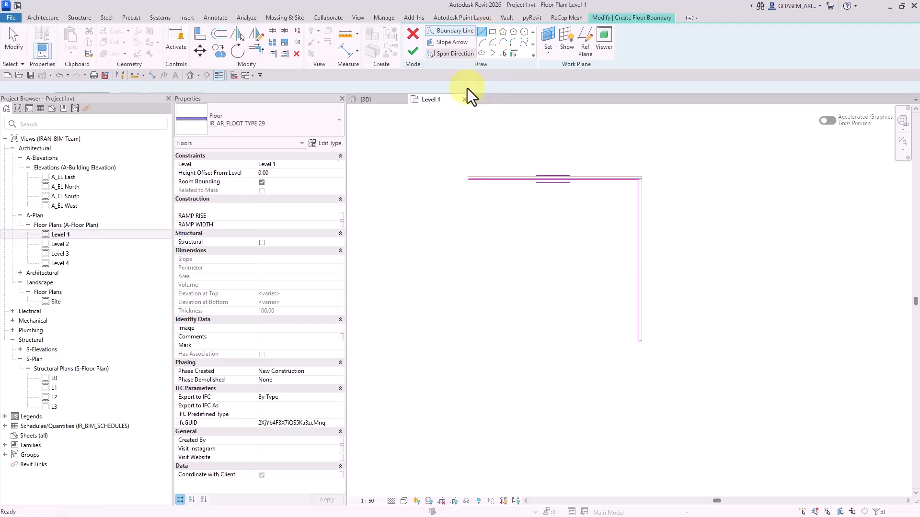
click(468, 178)
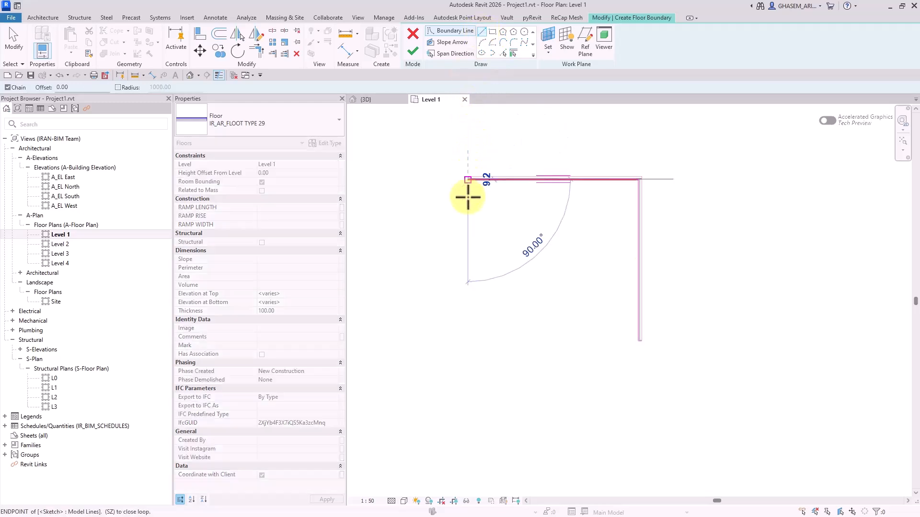
click(468, 341)
click(640, 341)
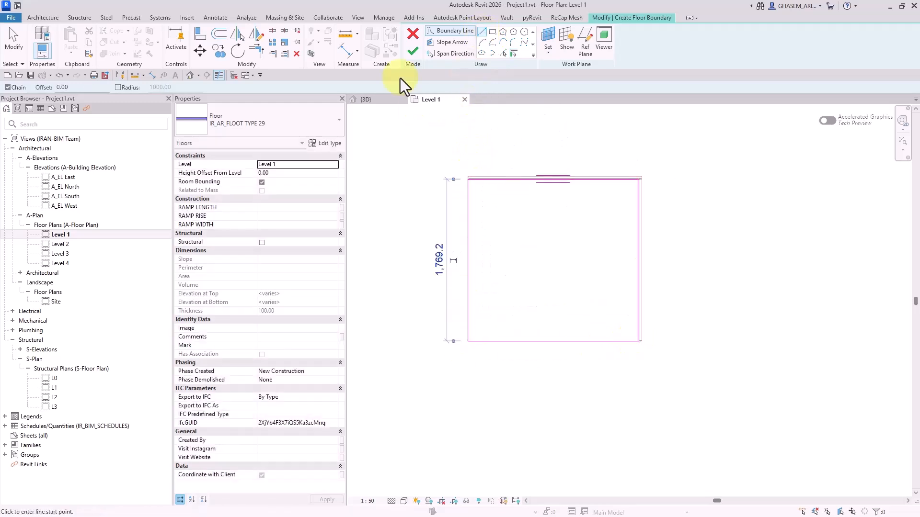
click(413, 53)
Examine in the 3D view how the floor meets the base of the two walls
click(189, 75)
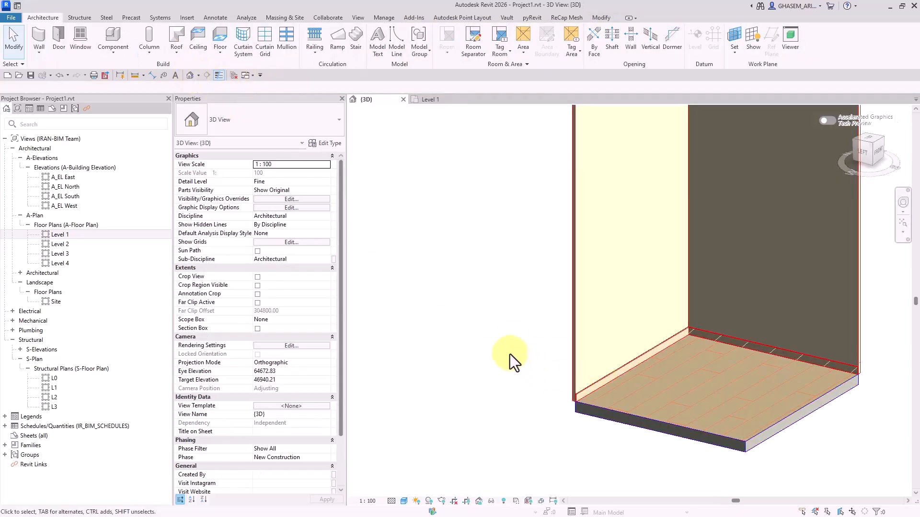
scroll(566, 419, up, 3)
middle_drag(566, 418, 432, 405)
scroll(747, 317, down, 6)
middle_drag(824, 334, 643, 334)
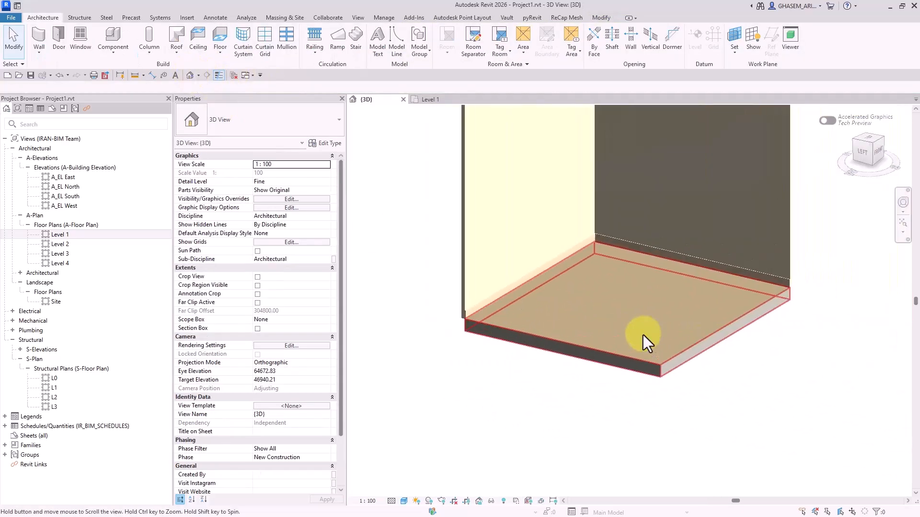
scroll(863, 272, up, 3)
middle_drag(845, 269, 848, 298)
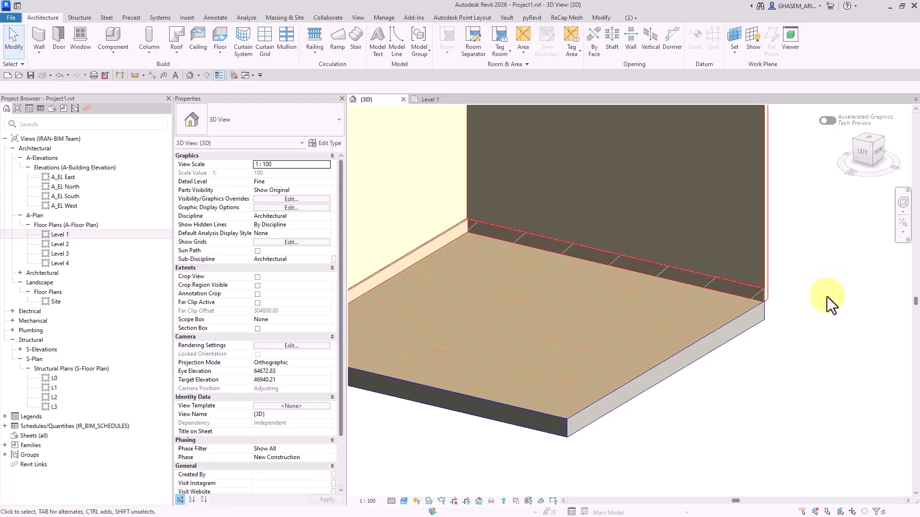
Edit the floor's boundary so its two wall-side lines follow the outer faces of the walls
click(673, 322)
click(431, 39)
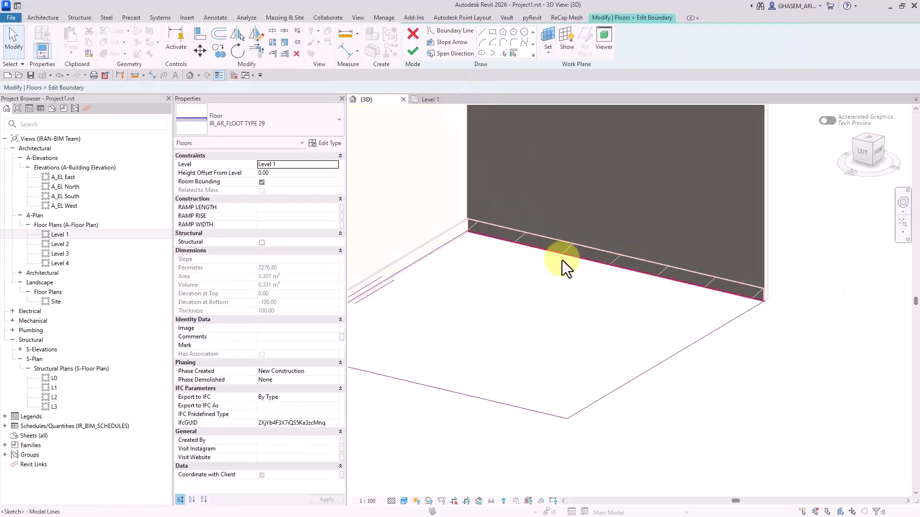
click(608, 270)
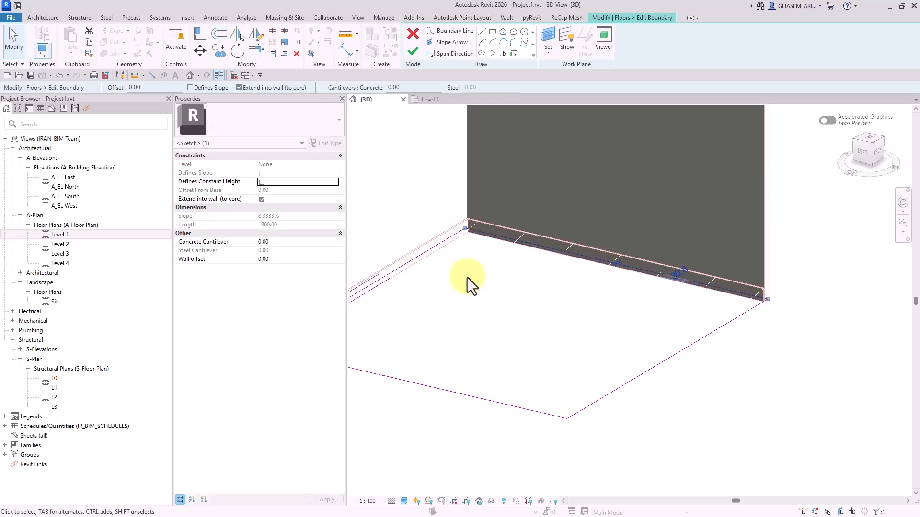
click(424, 251)
middle_drag(424, 252, 640, 292)
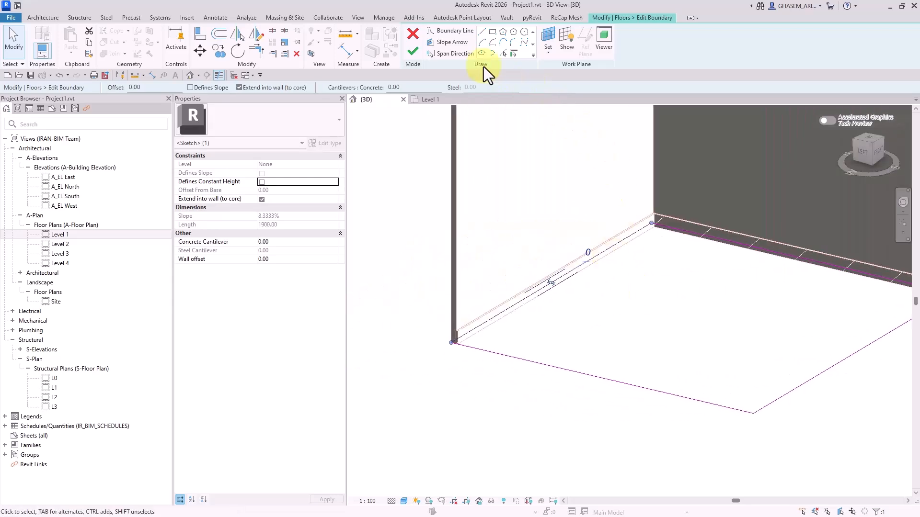
click(412, 52)
click(461, 419)
Delete the floor and both walls from the model
scroll(534, 437, down, 2)
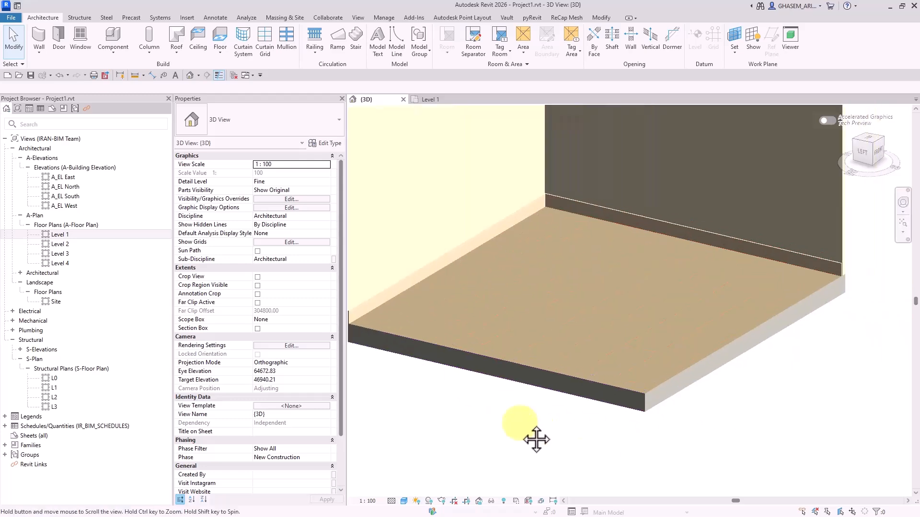
scroll(857, 354, down, 2)
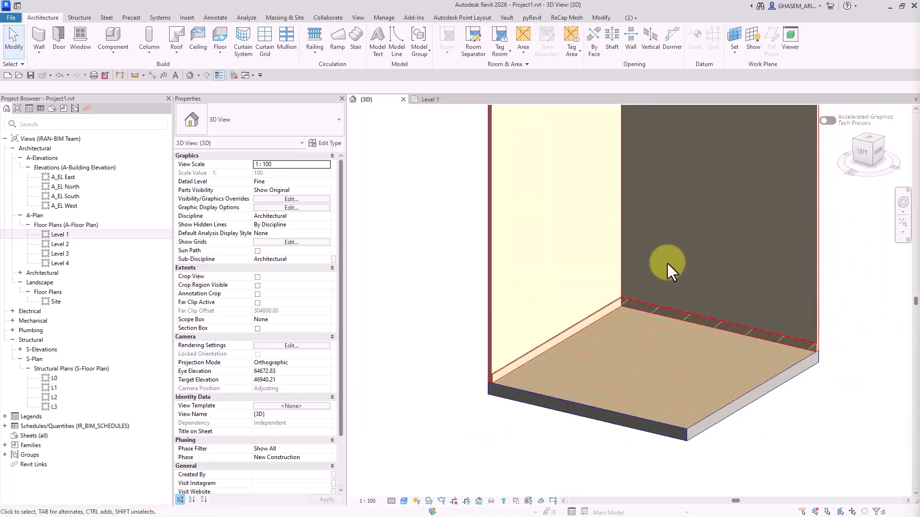
scroll(610, 226, down, 2)
scroll(793, 206, down, 1)
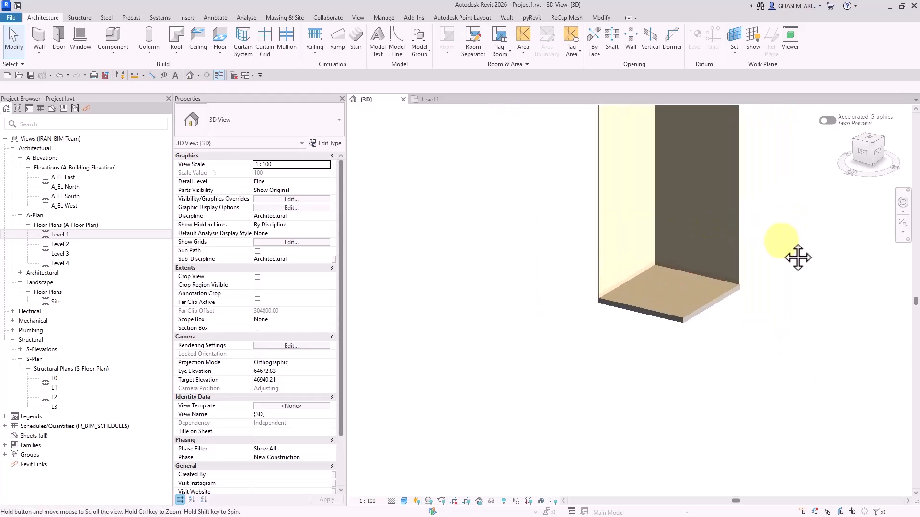
drag(795, 257, 590, 364)
key(Delete)
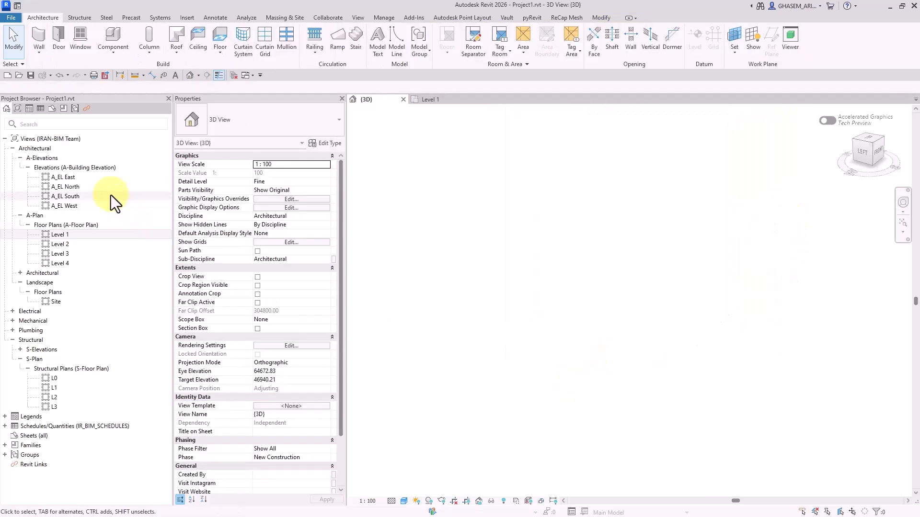
In the Level 1 plan, draw a rectangle of IR-LECA 49x25x20 - Insulation walls, about 21,450 by 12,650 mm
double_click(66, 236)
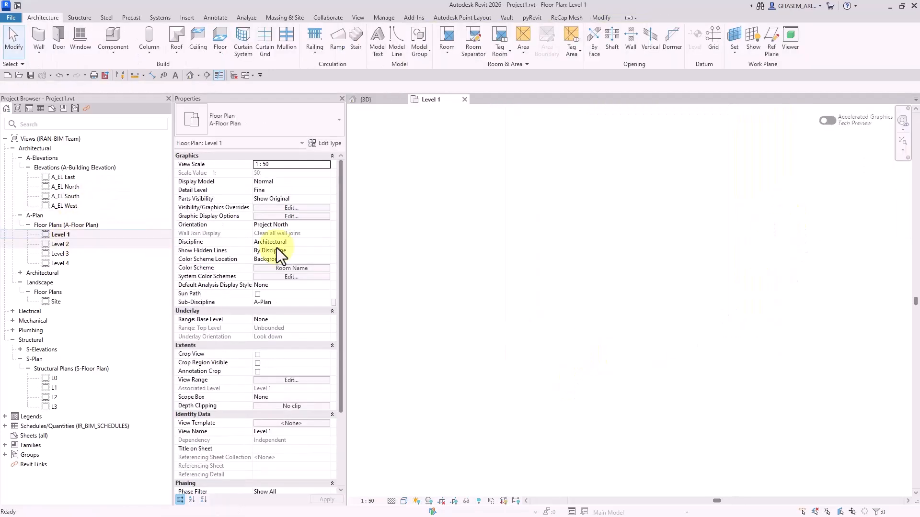
click(903, 142)
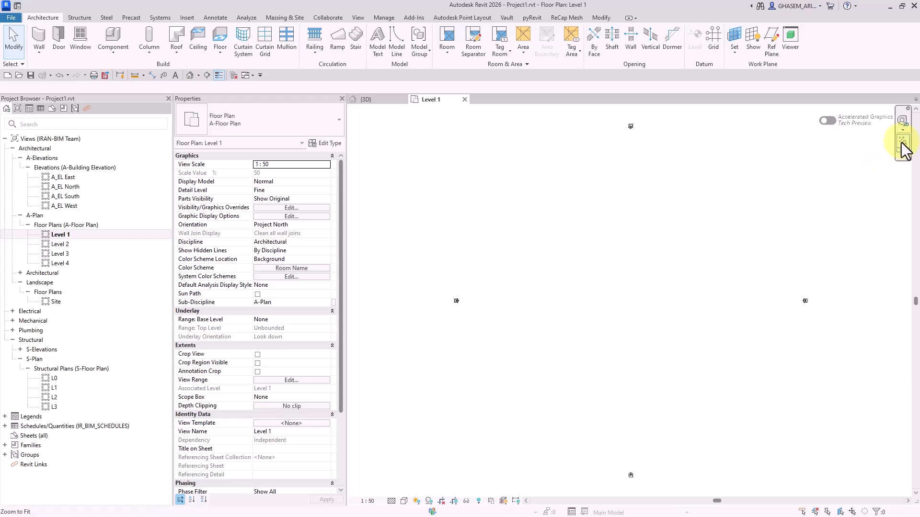
click(37, 29)
click(257, 119)
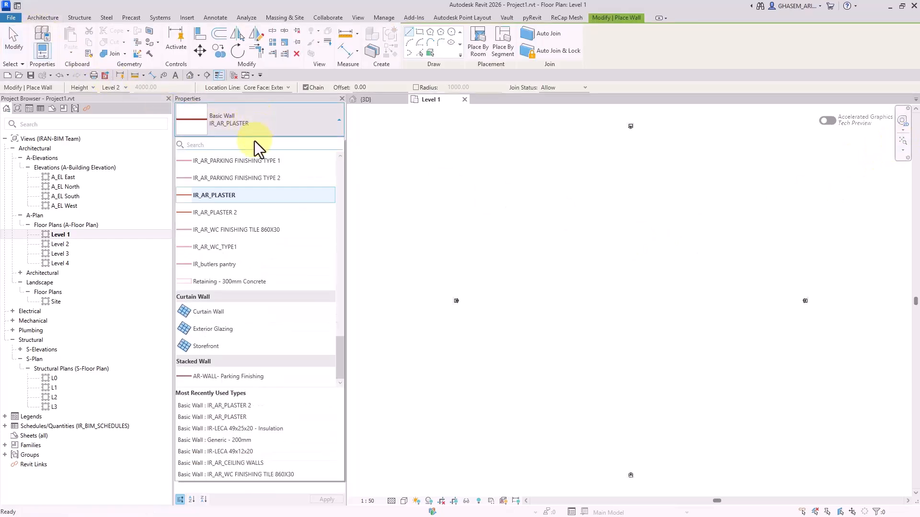
scroll(237, 231, up, 5)
scroll(242, 245, up, 1)
click(221, 316)
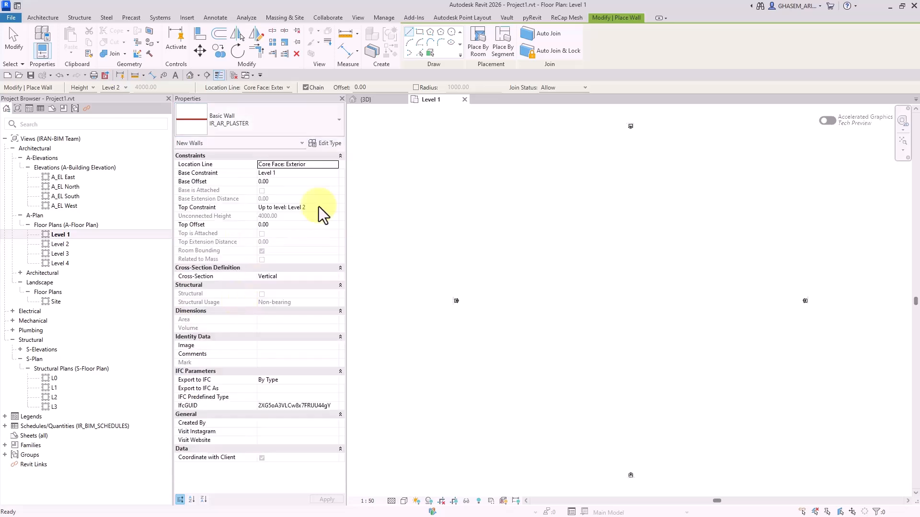
scroll(478, 242, down, 1)
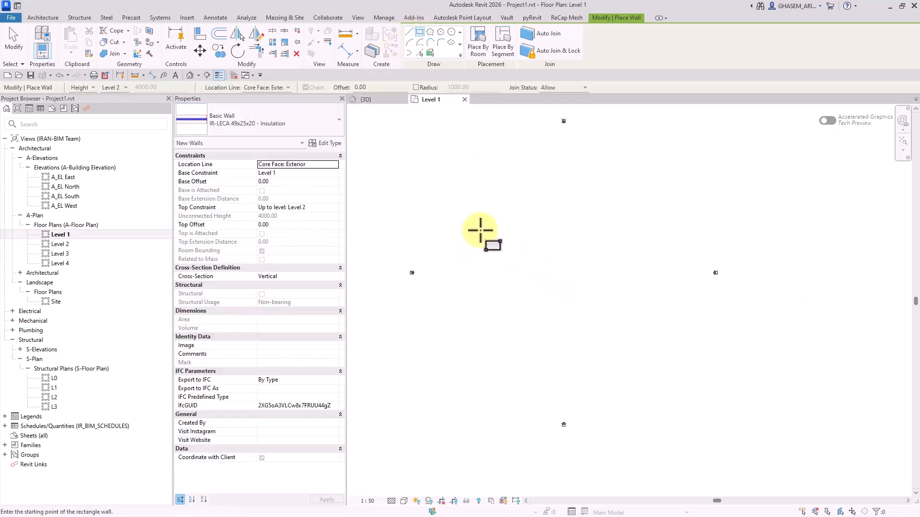
click(481, 230)
scroll(614, 307, up, 3)
click(611, 307)
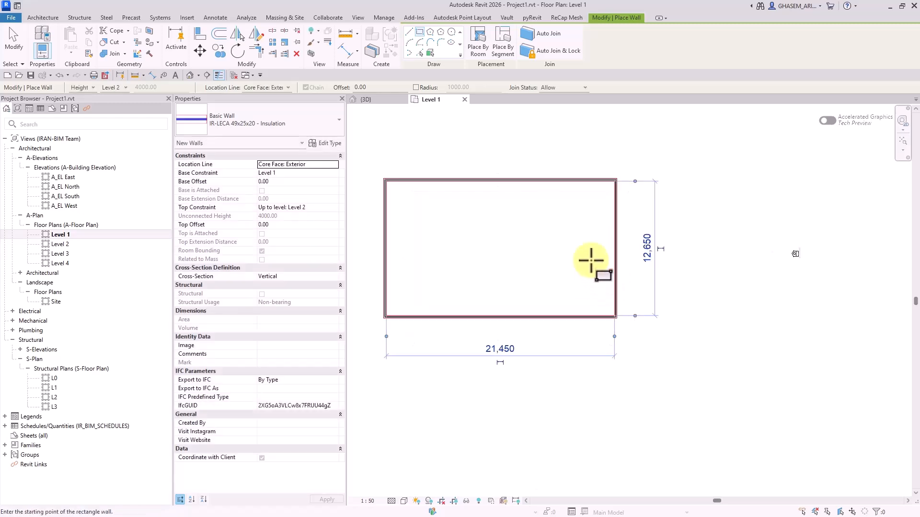
Draw two perpendicular IR-LECA 49x25x20 - Insulation walls that box off the lower-right corner of the rectangular layout
click(408, 34)
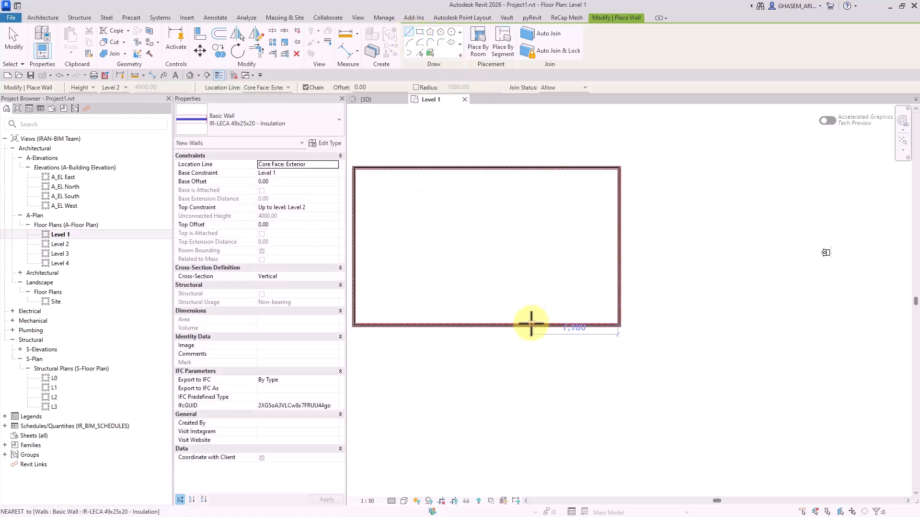
click(616, 258)
click(538, 257)
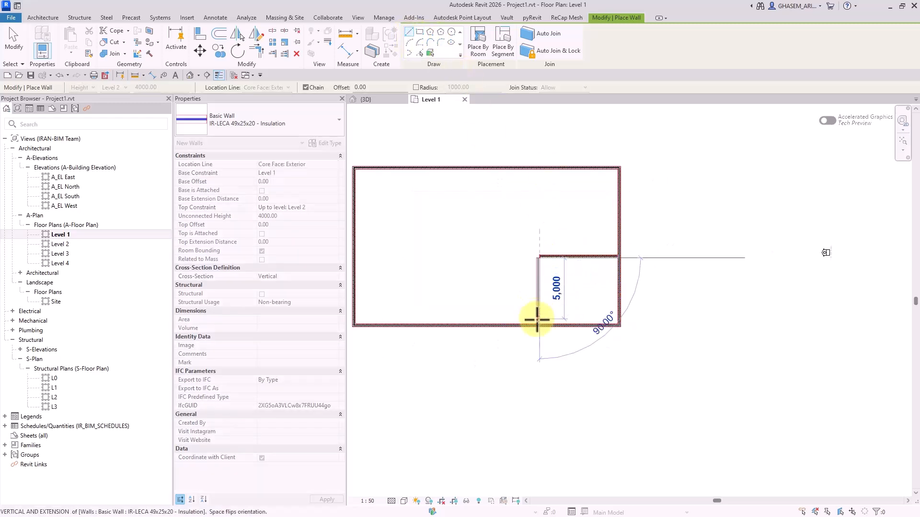
click(538, 326)
Trim the right and bottom exterior walls to the two new walls so the outline becomes L-shaped
key(r)
click(608, 256)
click(619, 243)
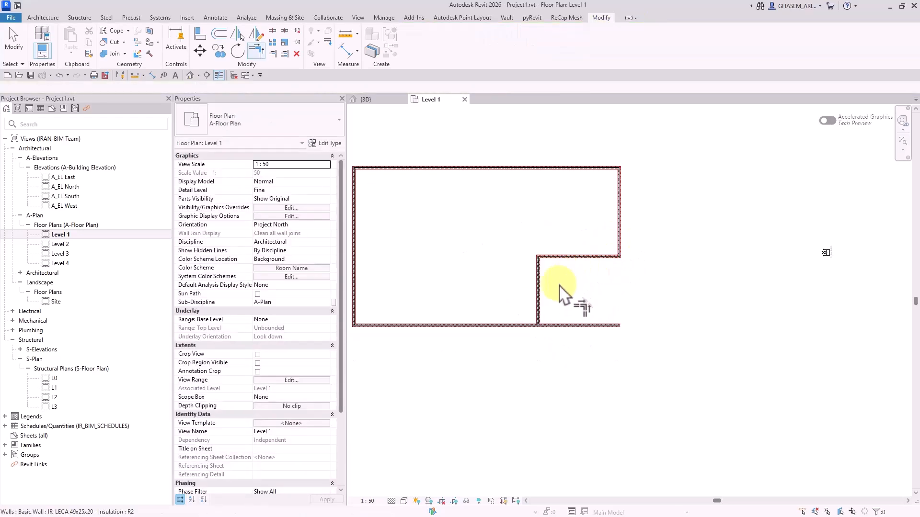
click(537, 304)
click(514, 326)
key(Escape)
Copy the left exterior wall about 6,545 mm inward and change the copy's type to IR-CEMENT BLOCK 40X20X10
middle_drag(437, 281, 611, 320)
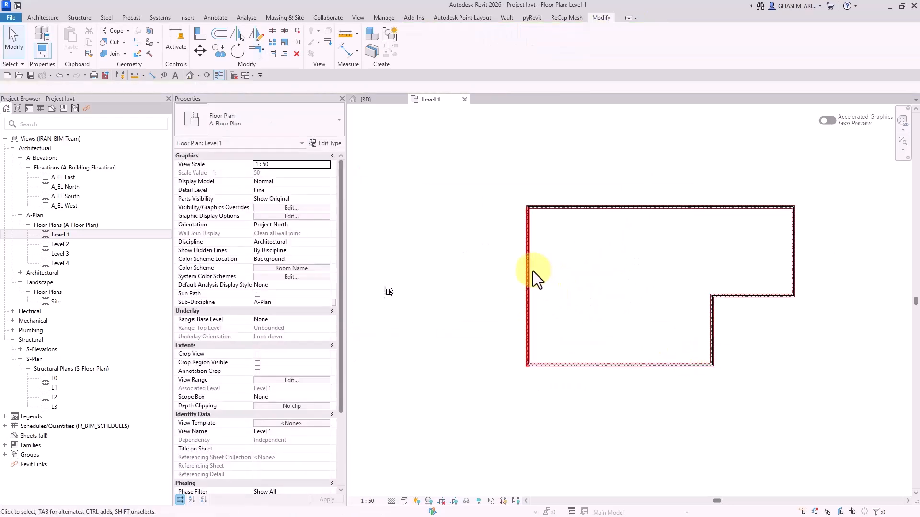
drag(529, 260, 611, 256)
click(339, 119)
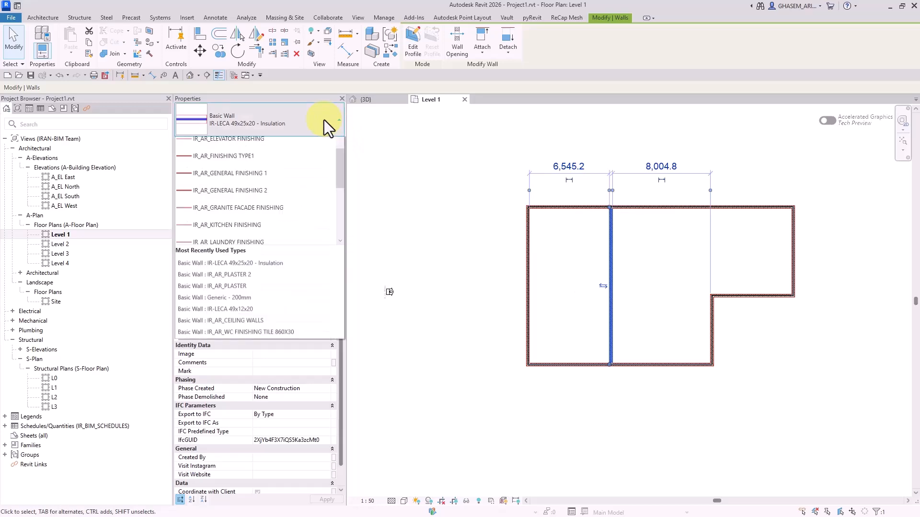
text(100)
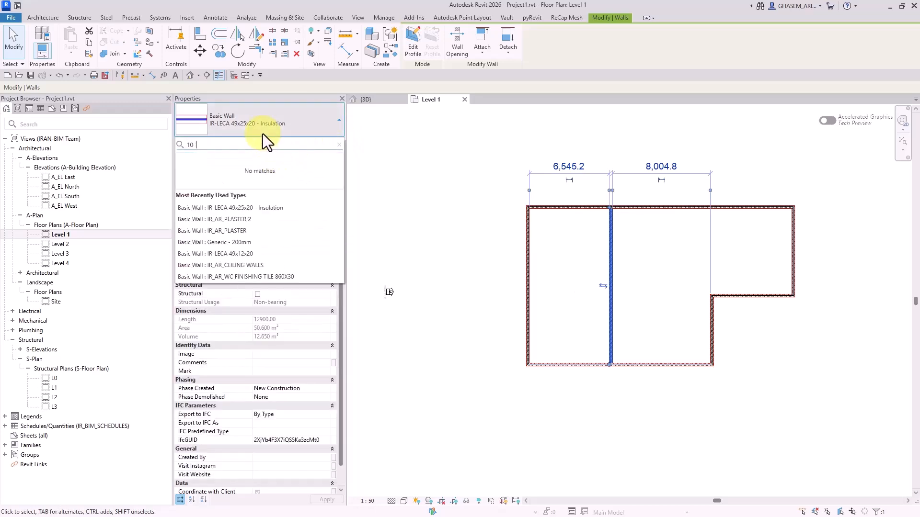
key(BackSpace)
click(251, 176)
scroll(585, 251, up, 1)
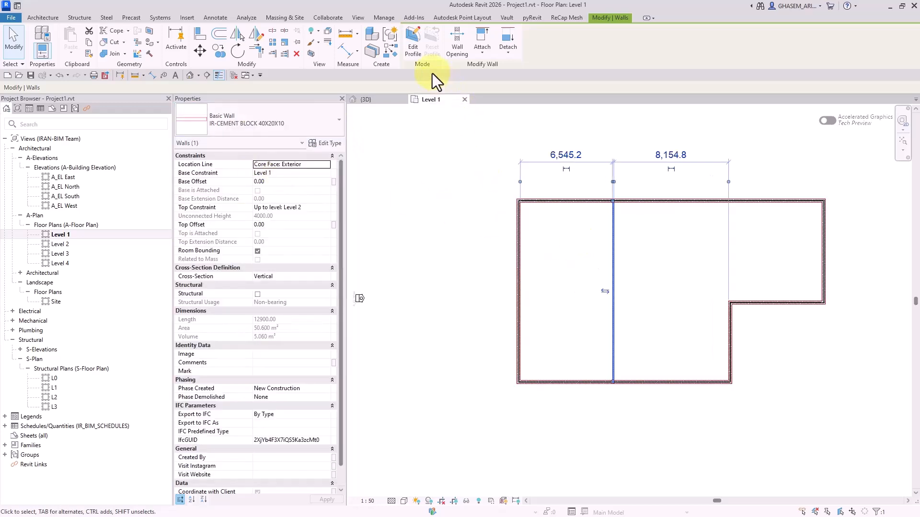
Draw two horizontal IR-CEMENT BLOCK 40X20X10 partitions between the left exterior wall and the long vertical partition
click(391, 35)
click(520, 263)
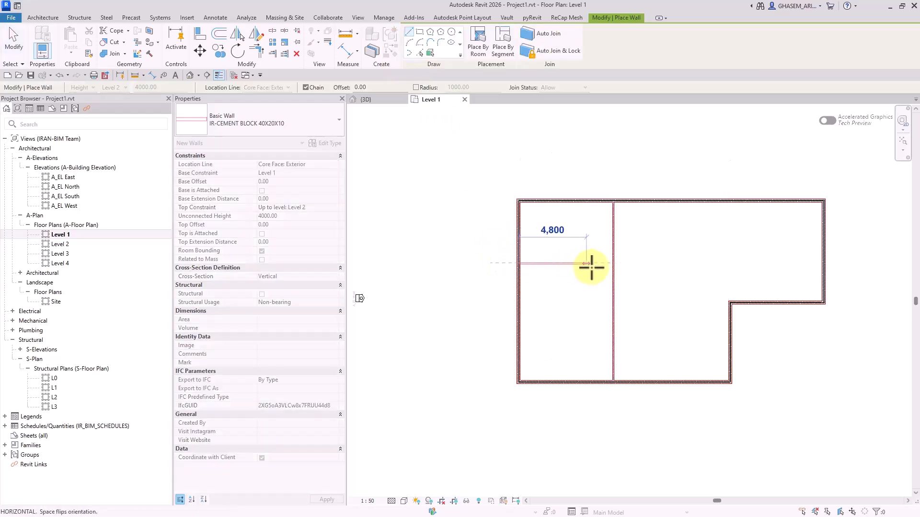
click(608, 274)
key(Escape)
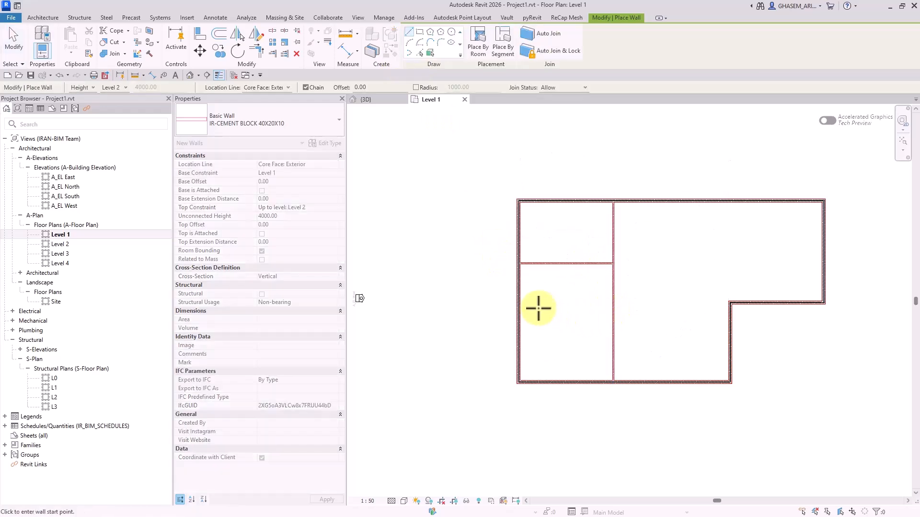
click(520, 310)
click(613, 310)
key(Escape)
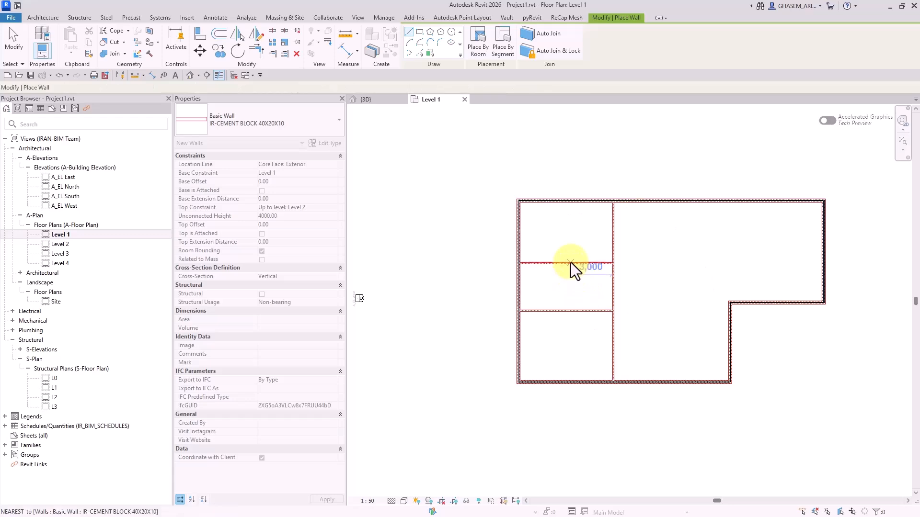
Divide the middle room with a short vertical IR-CEMENT BLOCK 40X20X10 wall between the two horizontal partitions
click(571, 263)
click(571, 311)
key(Escape)
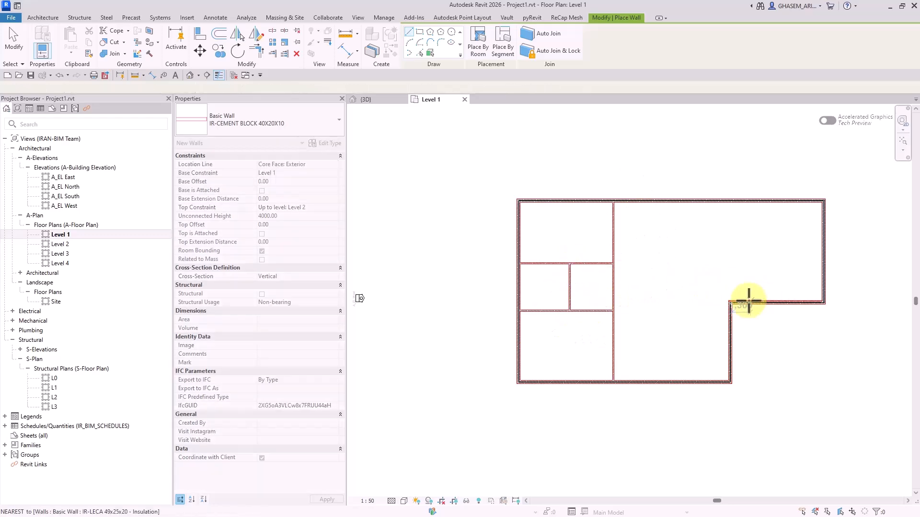
scroll(755, 311, up, 1)
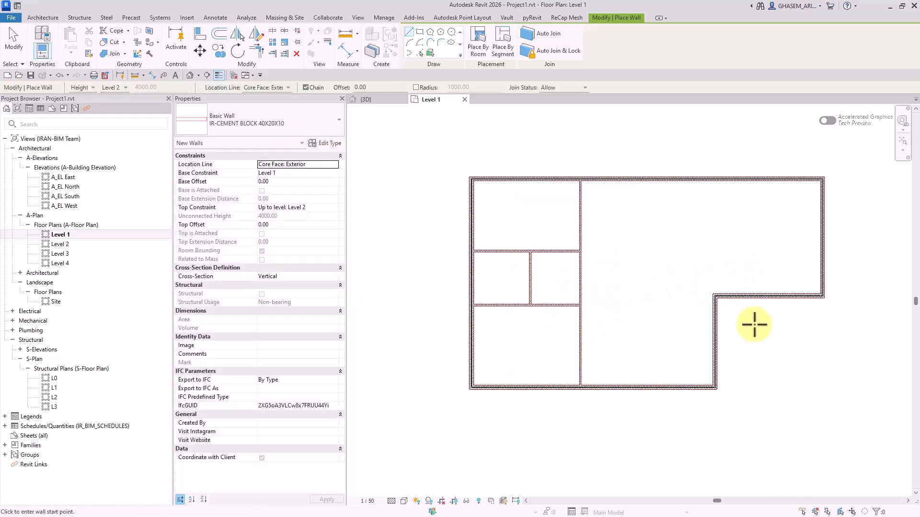
key(Escape)
Move the right exterior wall inward and reposition both notch walls to make the L-shaped layout more compact
drag(714, 326, 658, 327)
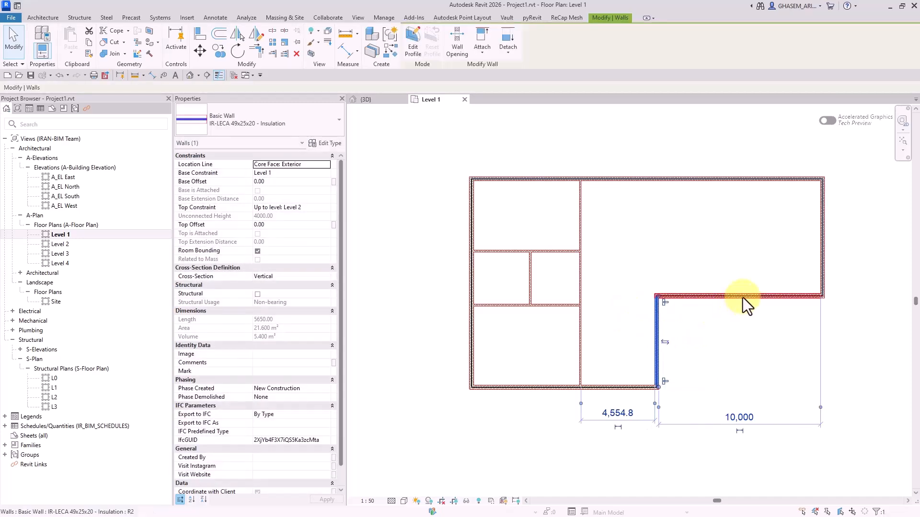
drag(810, 244, 690, 245)
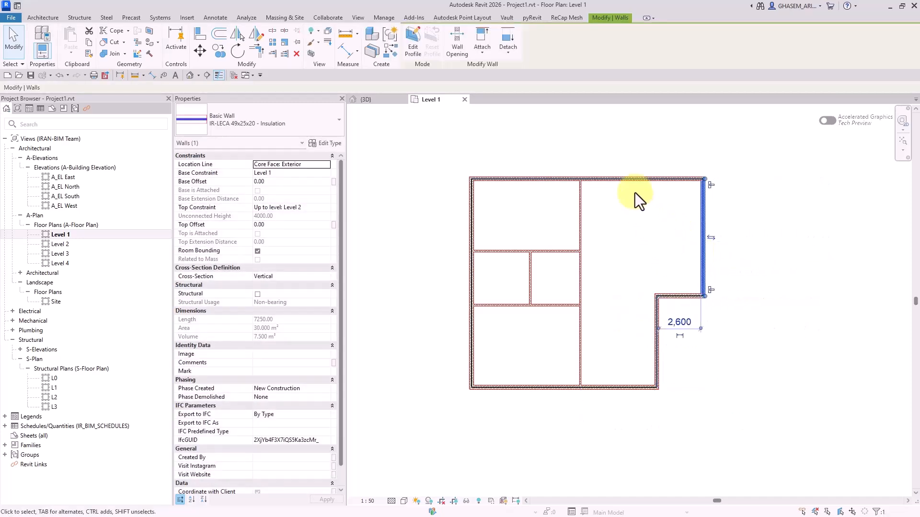
drag(702, 277, 748, 278)
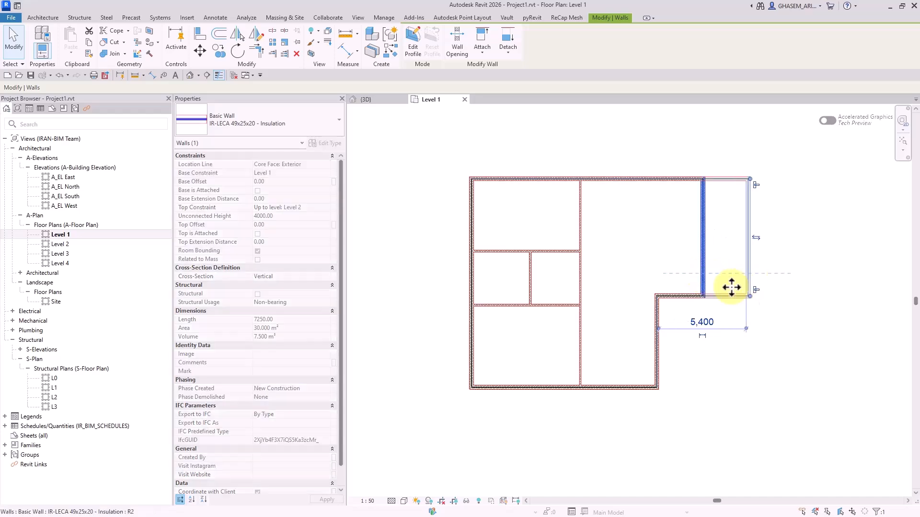
click(658, 327)
drag(675, 313, 708, 263)
click(612, 348)
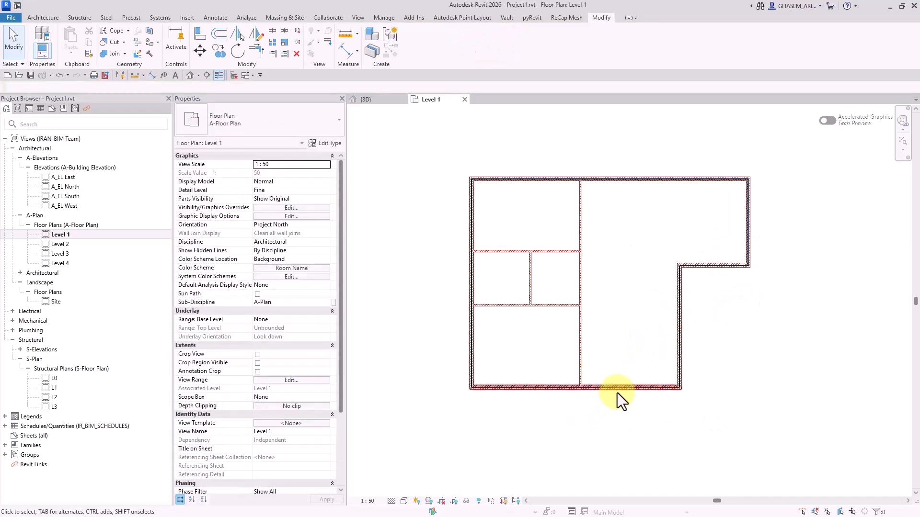
Move the bottom exterior wall and the two horizontal partitions upward to reduce the depth of the rooms
drag(617, 388, 616, 355)
drag(550, 234, 519, 286)
click(519, 293)
click(557, 320)
scroll(612, 274, up, 2)
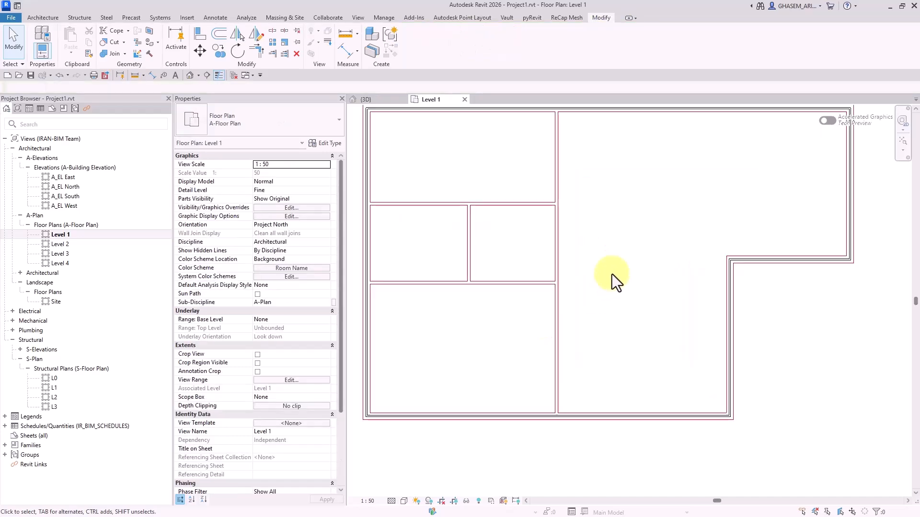
scroll(613, 273, down, 1)
middle_drag(616, 284, 616, 311)
Constrain all walls with their base at L0 and top up to level L1, and check them in the 3D view
drag(407, 150, 821, 462)
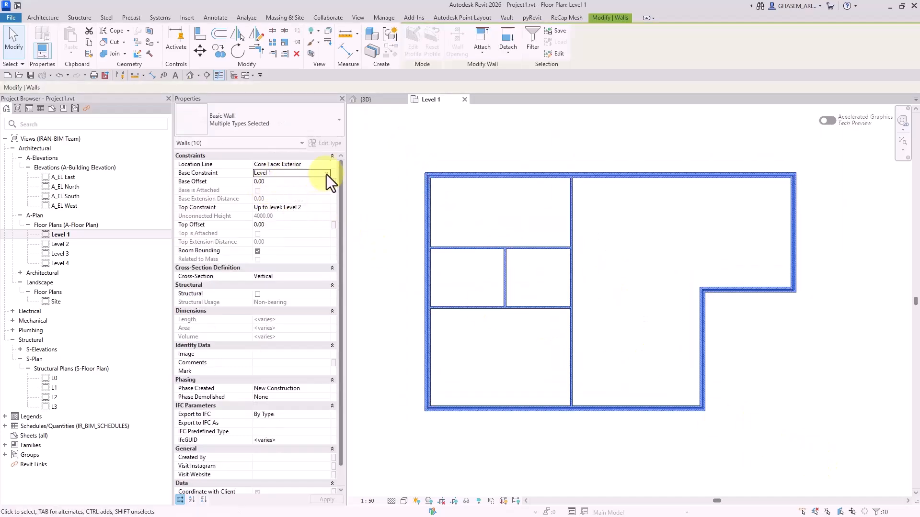
click(326, 174)
click(277, 186)
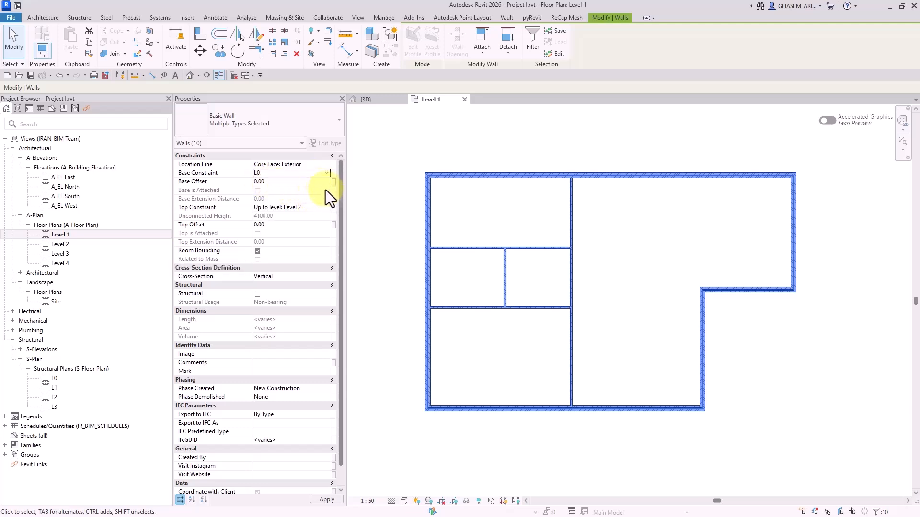
click(326, 207)
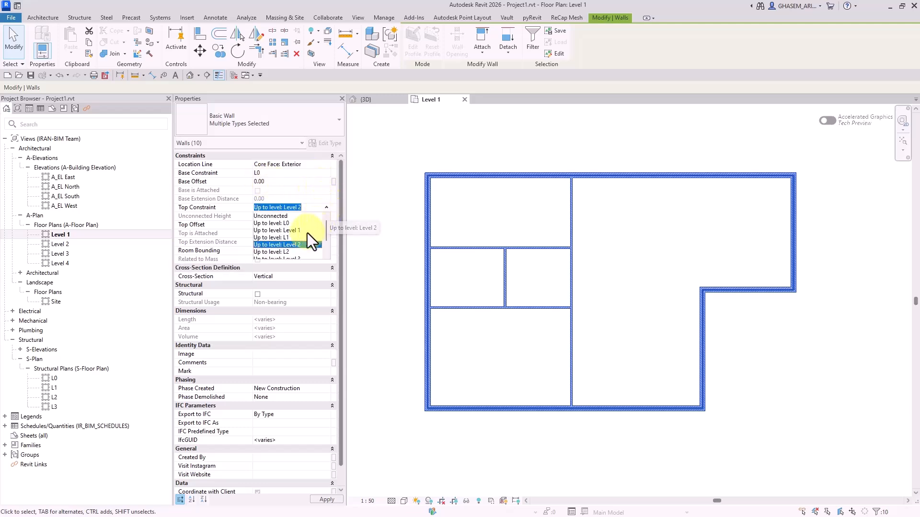
click(284, 238)
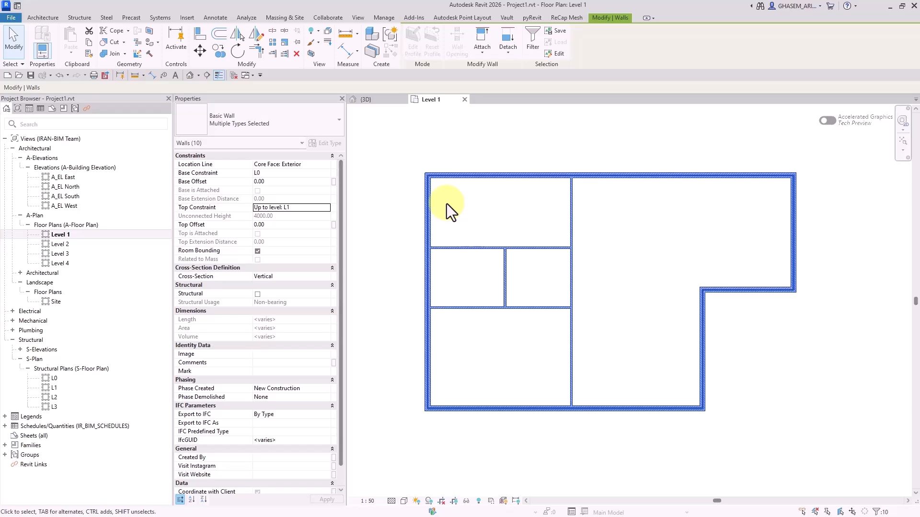
click(425, 153)
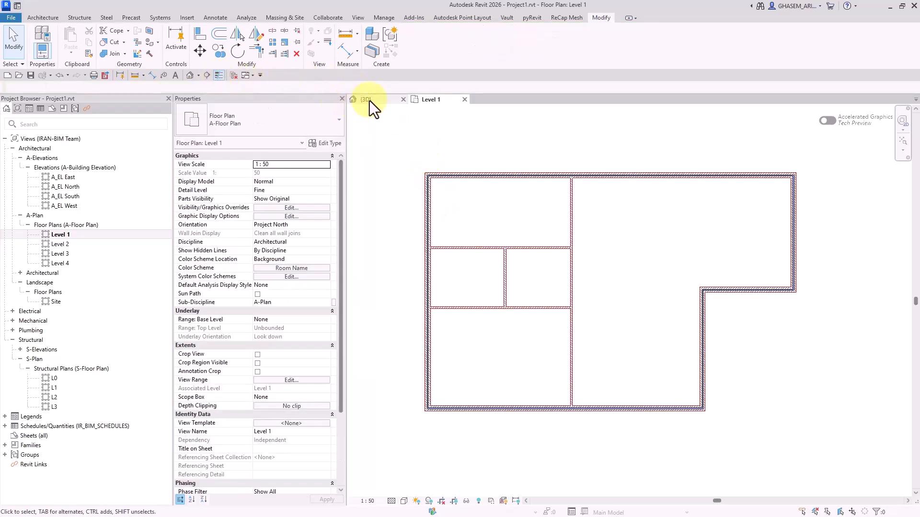
click(367, 100)
scroll(570, 257, down, 5)
shift+middle_drag(527, 276, 486, 311)
click(424, 100)
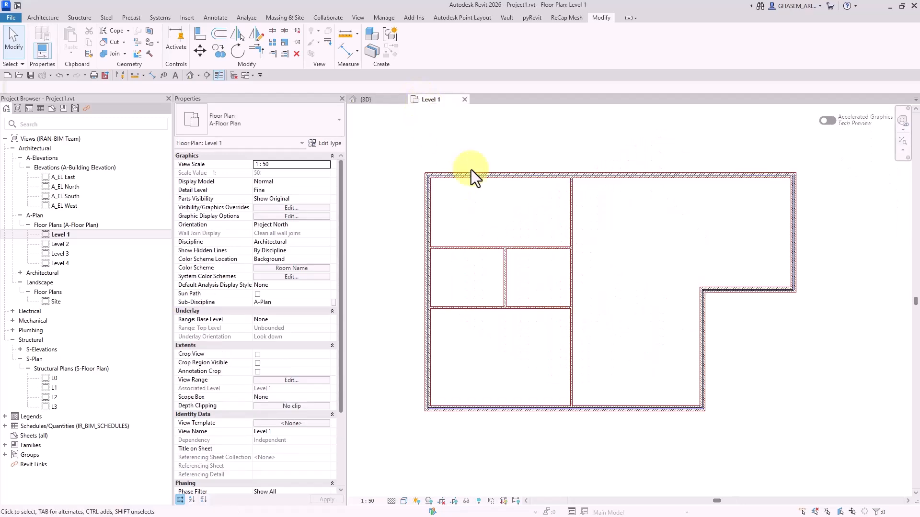
Sketch a Generic 300mm architectural floor on Level 1 with its boundary following the outer faces of all exterior walls
middle_drag(473, 176, 488, 217)
click(43, 17)
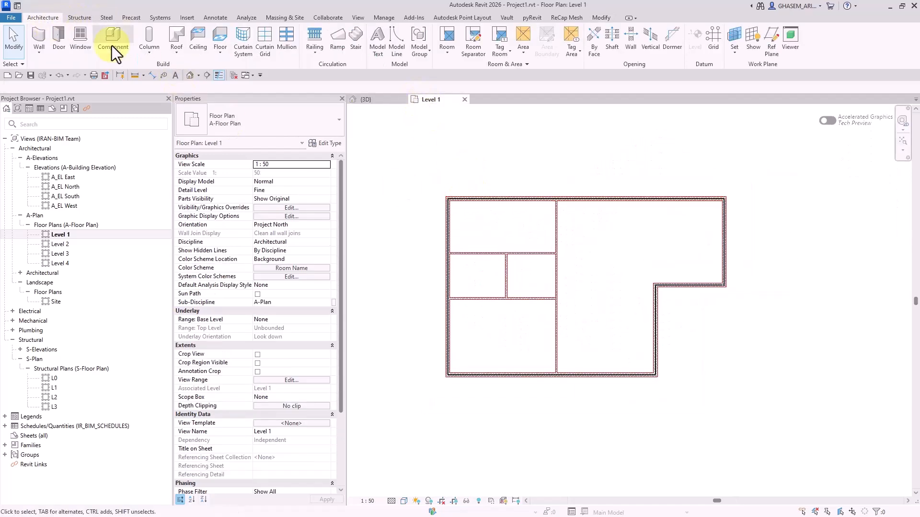
click(219, 38)
click(518, 301)
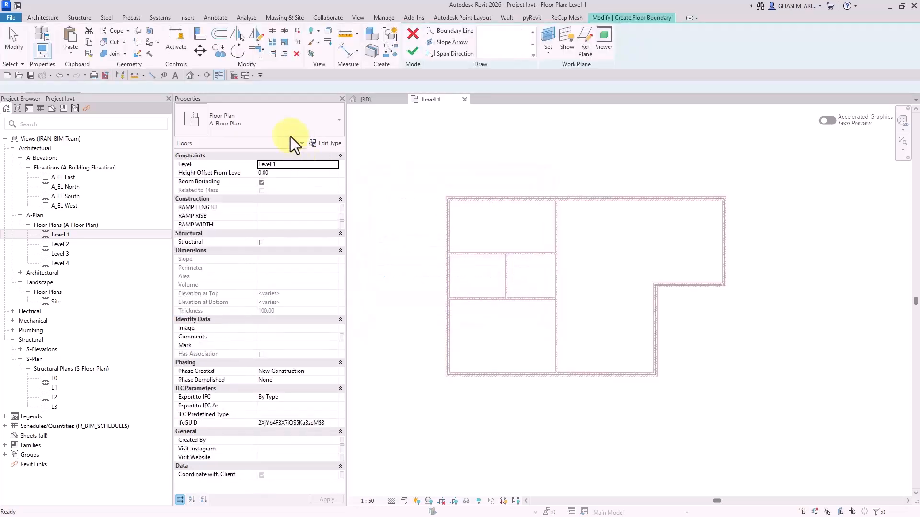
click(279, 119)
scroll(258, 200, up, 10)
scroll(225, 196, up, 3)
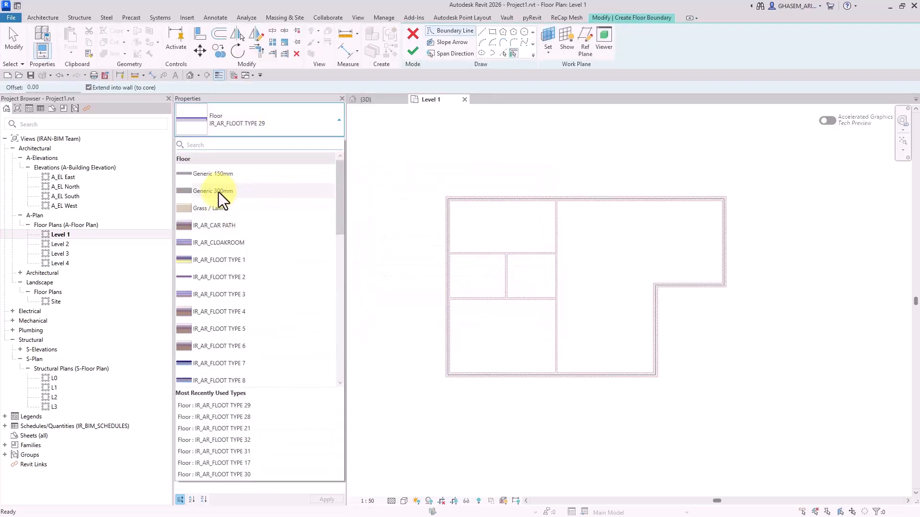
click(219, 194)
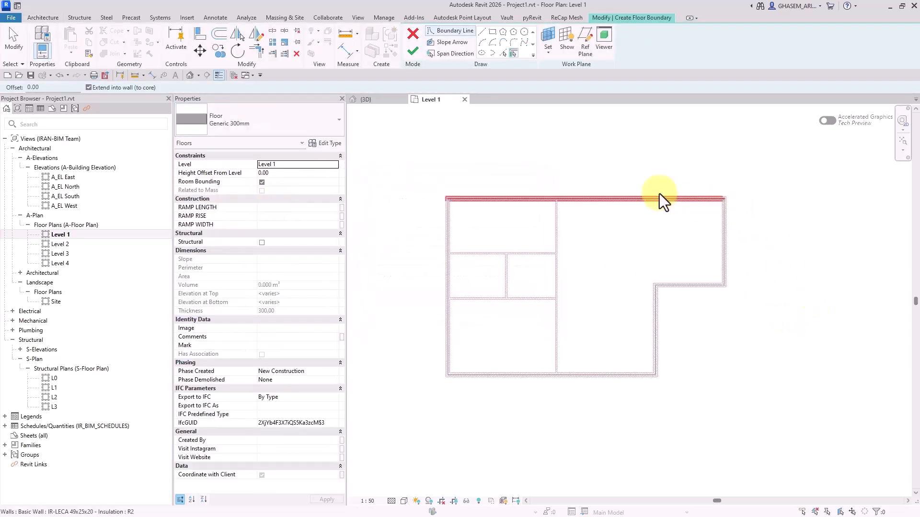
key(Tab)
click(609, 197)
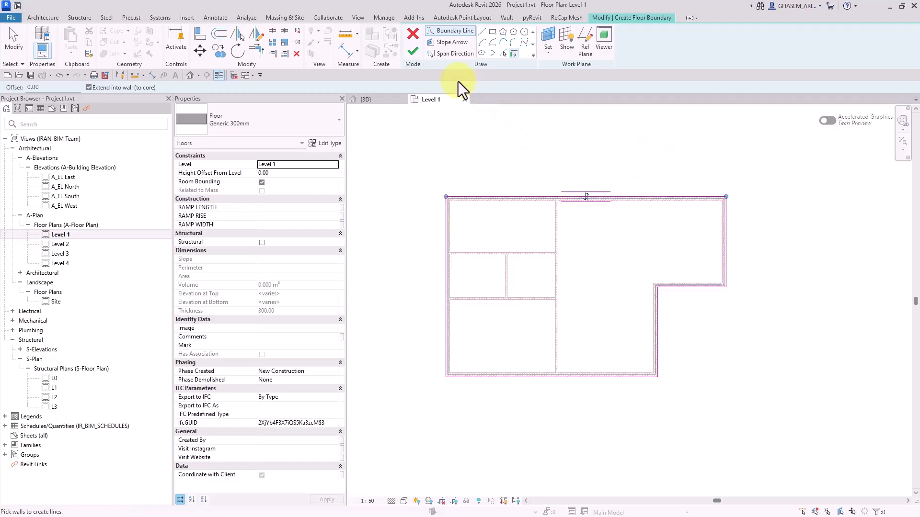
Finish the floor without joining it to the overlapping walls, and choose Level 1 as its level
click(411, 51)
click(537, 280)
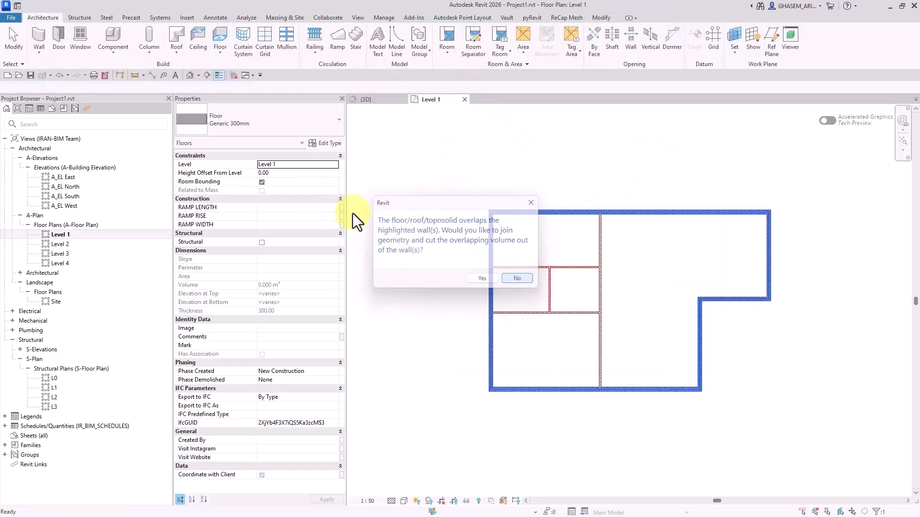
click(334, 165)
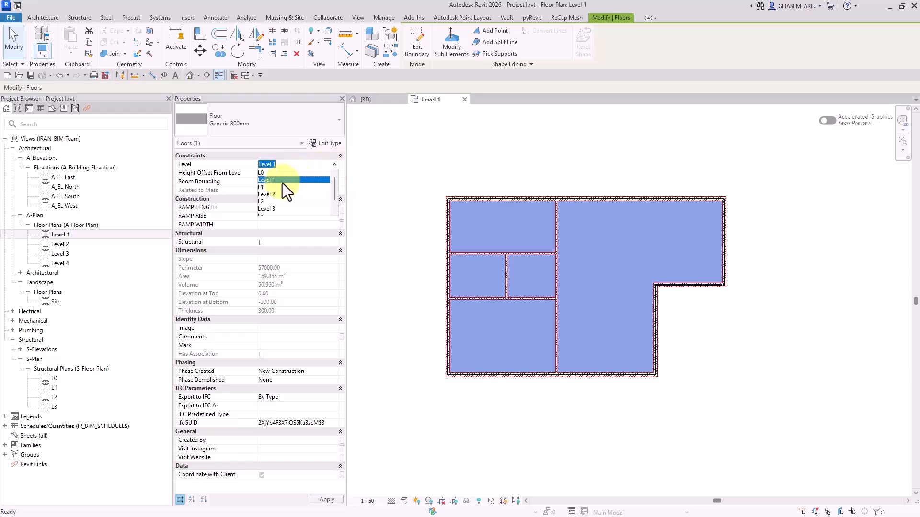
click(267, 180)
click(606, 156)
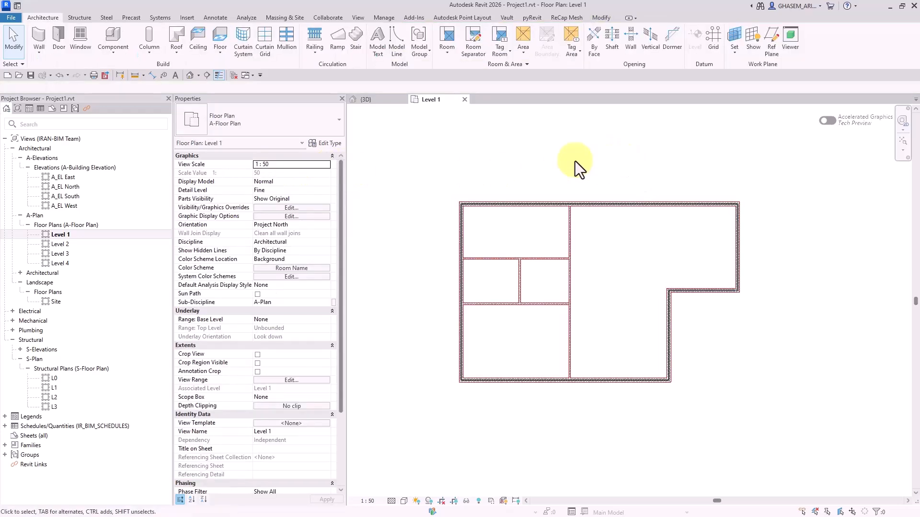
Place IR-DOOR-TYPE 1 W.D-1 doors in the vertical partition of the upper-left room and in both horizontal partitions, serving the two small rooms
key(d)
key(r)
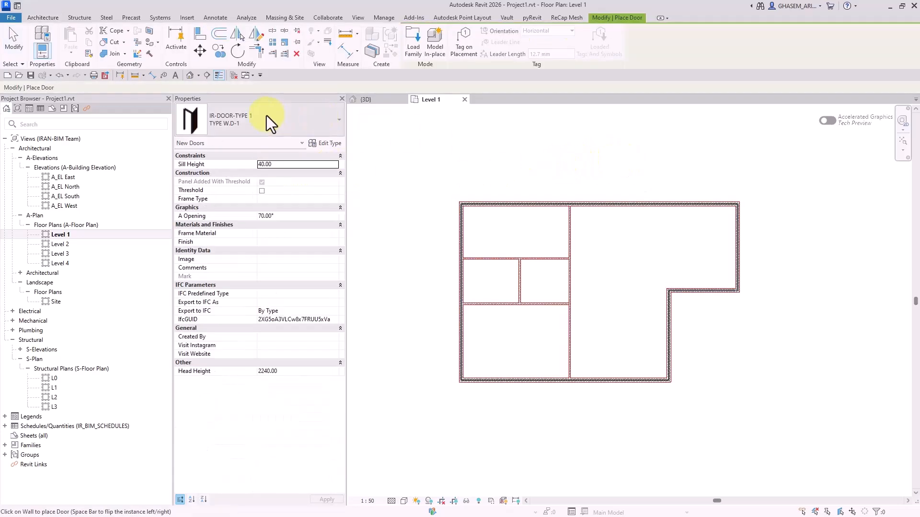
scroll(532, 262, up, 2)
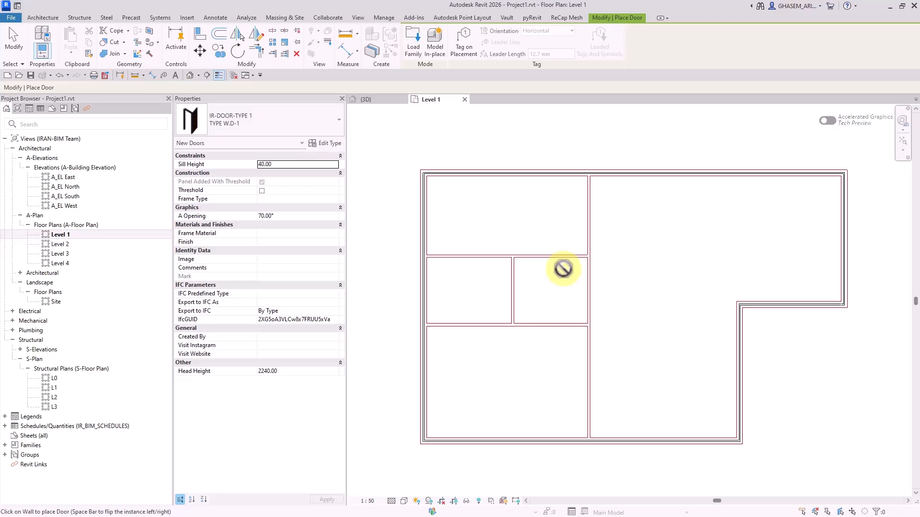
click(590, 242)
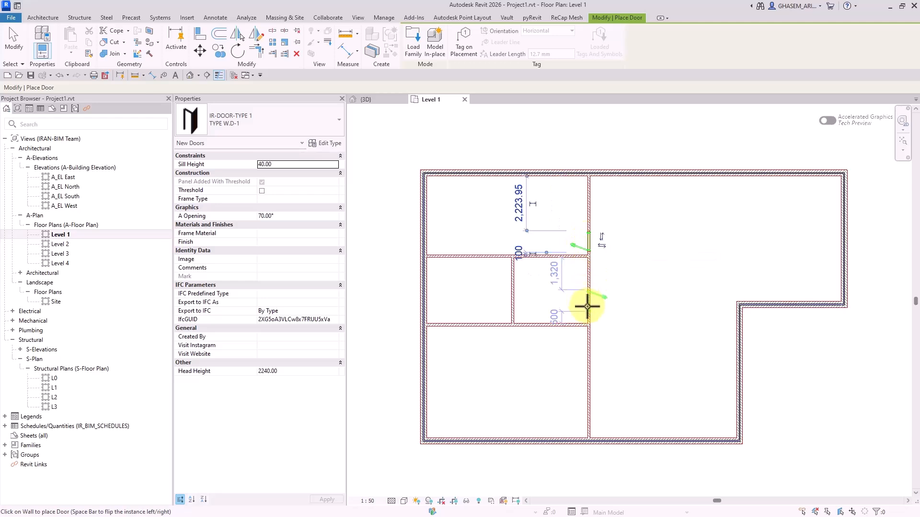
scroll(589, 311, up, 2)
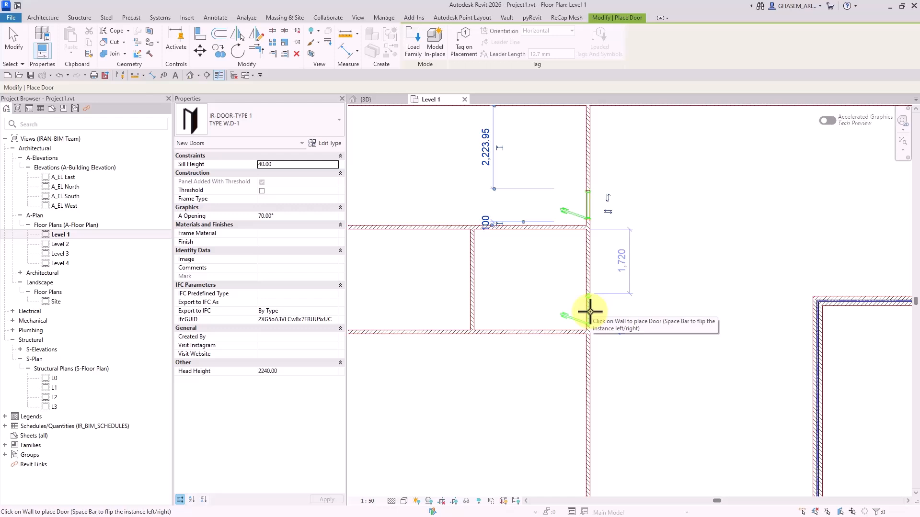
click(568, 333)
middle_drag(367, 243, 468, 257)
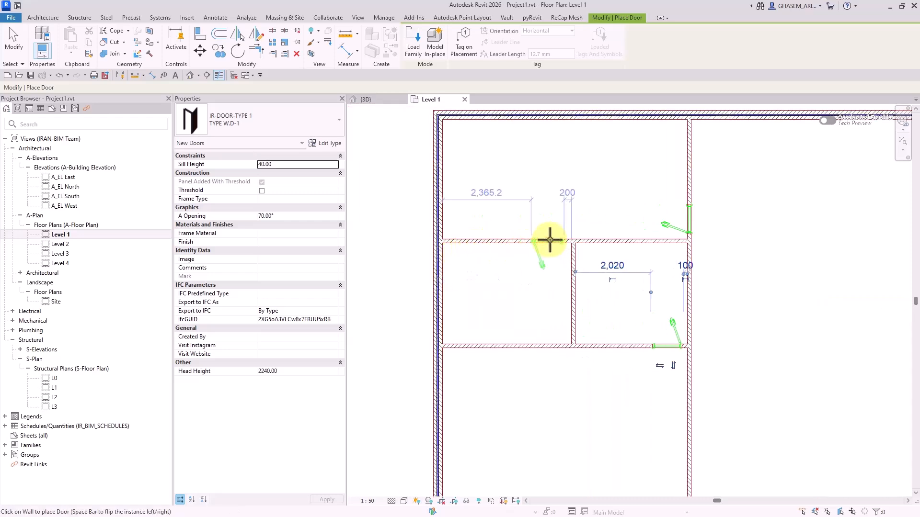
click(551, 238)
scroll(581, 253, down, 3)
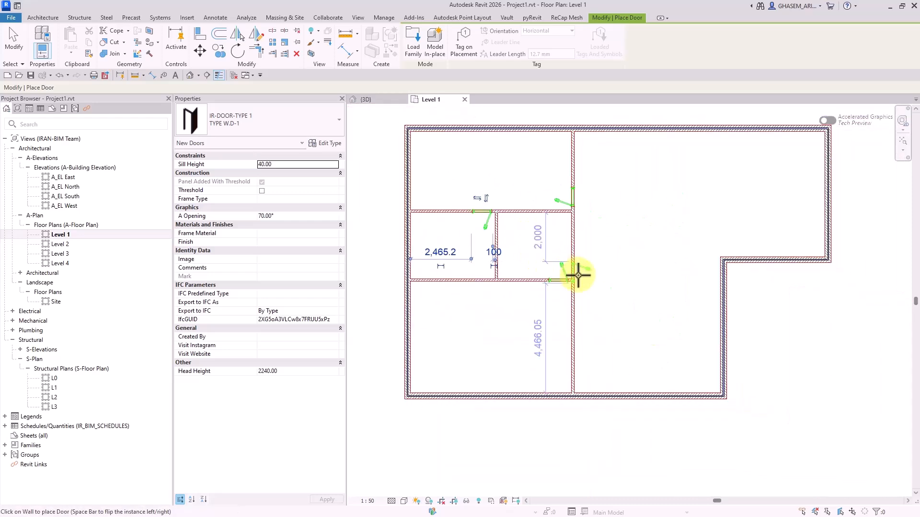
Place an IR-DOOR-TYPE 2 W.D-6 entrance door in the bottom exterior wall near its right corner
click(298, 121)
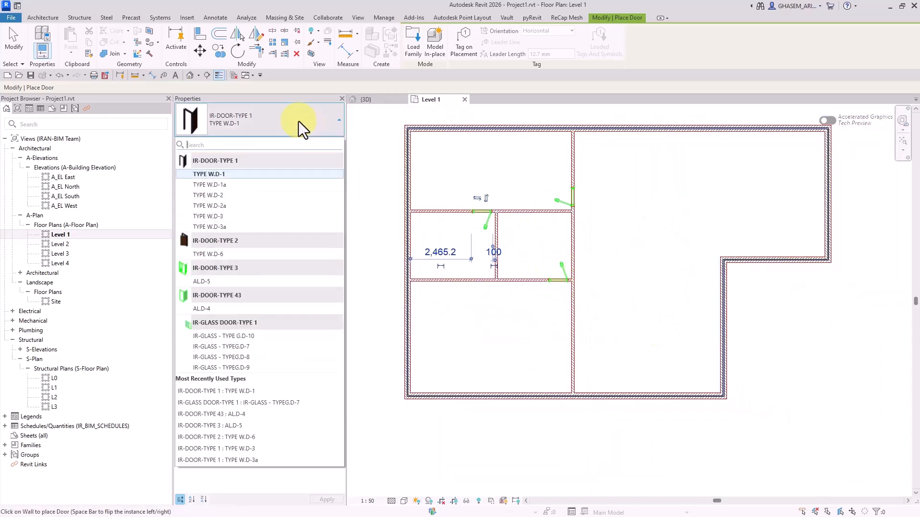
click(223, 254)
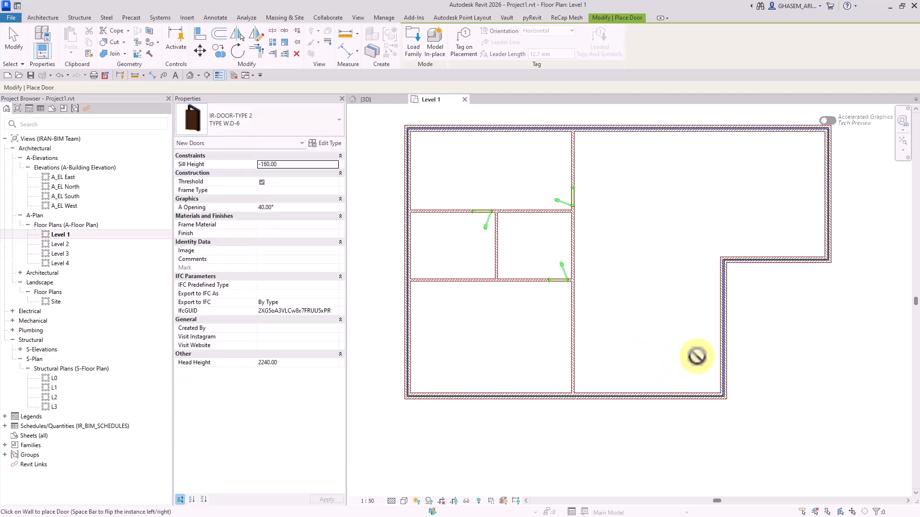
click(694, 392)
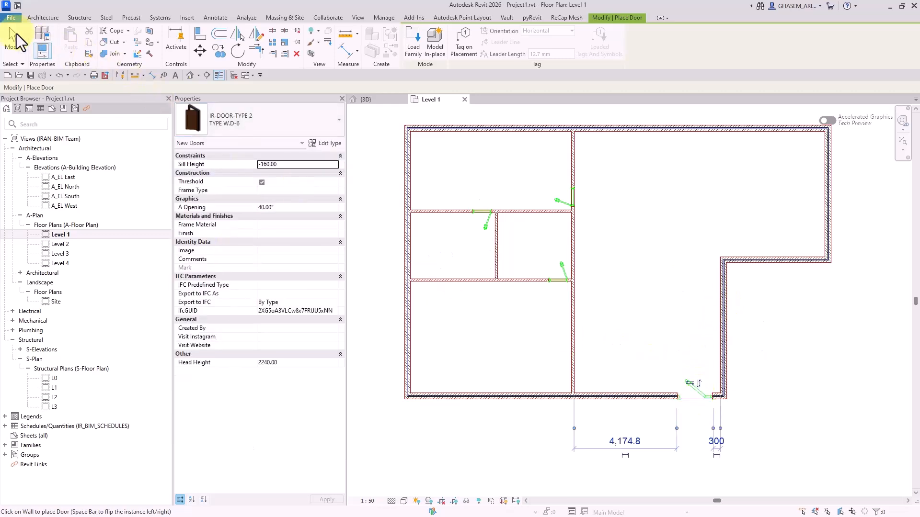
click(17, 35)
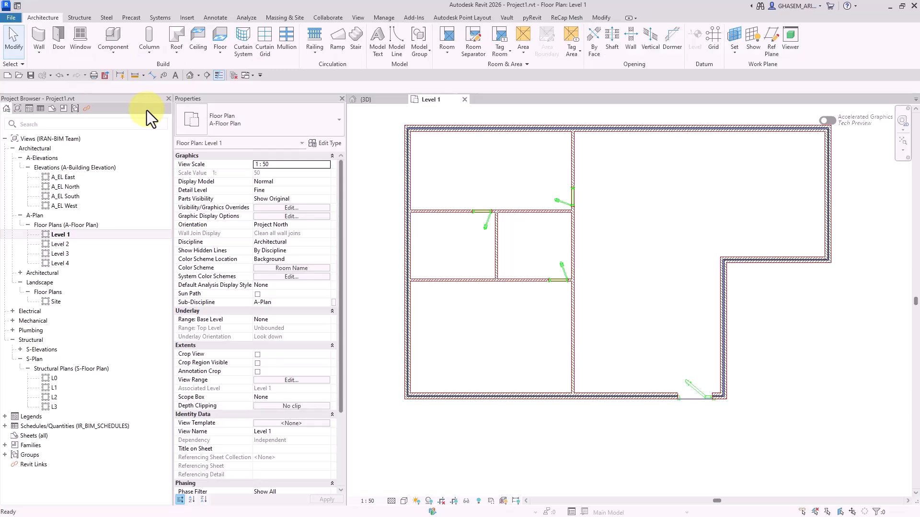
Place AL.W-11 windows in the exterior walls: two in the top, two in the left, one in the bottom and one in each right-hand wall
click(77, 35)
click(627, 128)
click(828, 194)
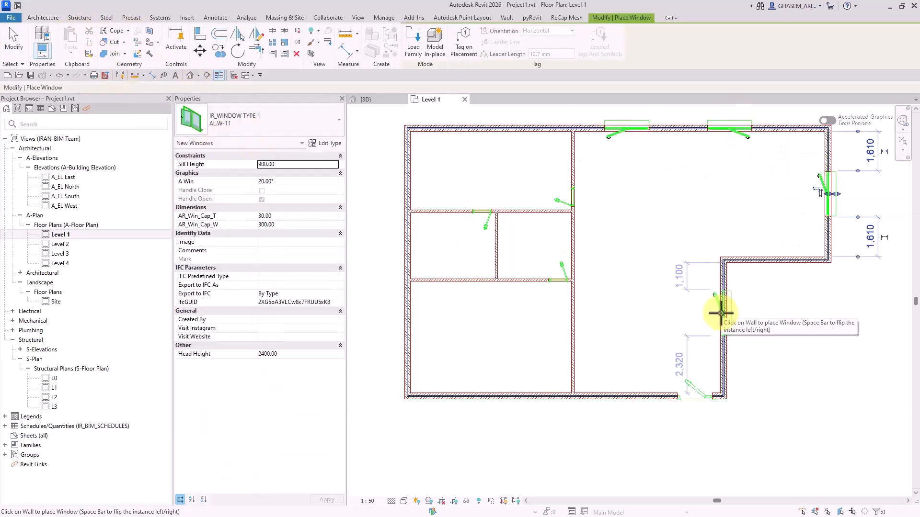
click(723, 312)
click(636, 397)
click(408, 326)
click(407, 170)
key(Escape)
scroll(594, 249, down, 2)
middle_drag(591, 254, 599, 274)
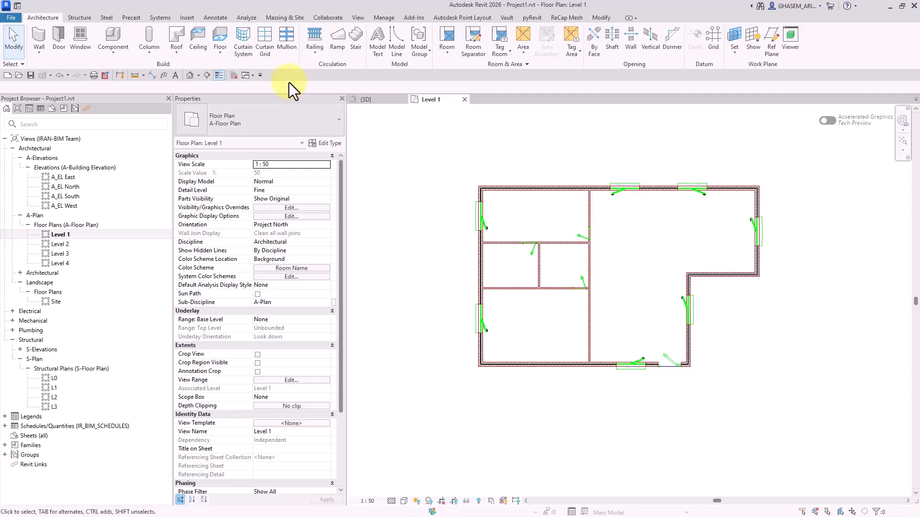
Open the default 3D view and tile it beside the Level 1 floor plan, fitting the model in both views
click(191, 75)
shift+middle_drag(541, 283, 476, 287)
click(438, 103)
key(w)
key(t)
scroll(554, 245, down, 2)
scroll(782, 320, down, 3)
middle_drag(901, 372, 810, 422)
click(548, 404)
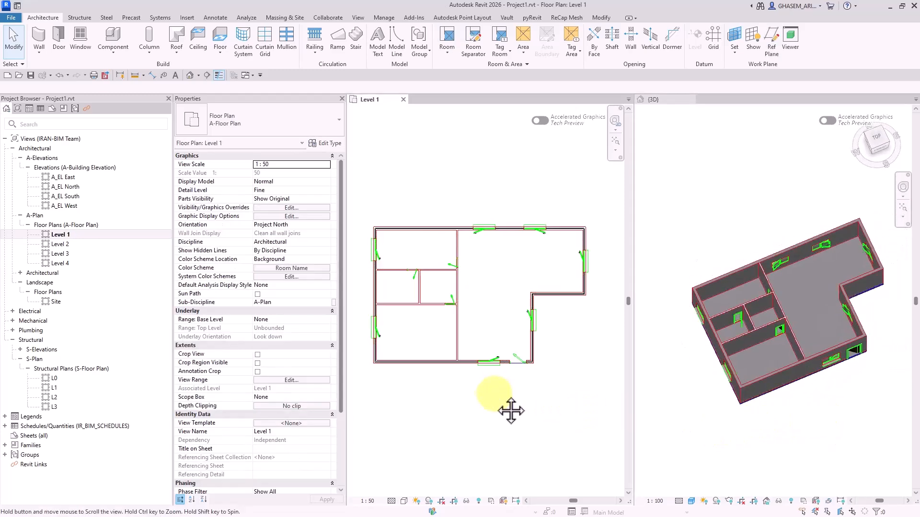
Place tagged rooms automatically in all enclosed areas of Level 1 with upper limit L1 and offset 0
click(448, 41)
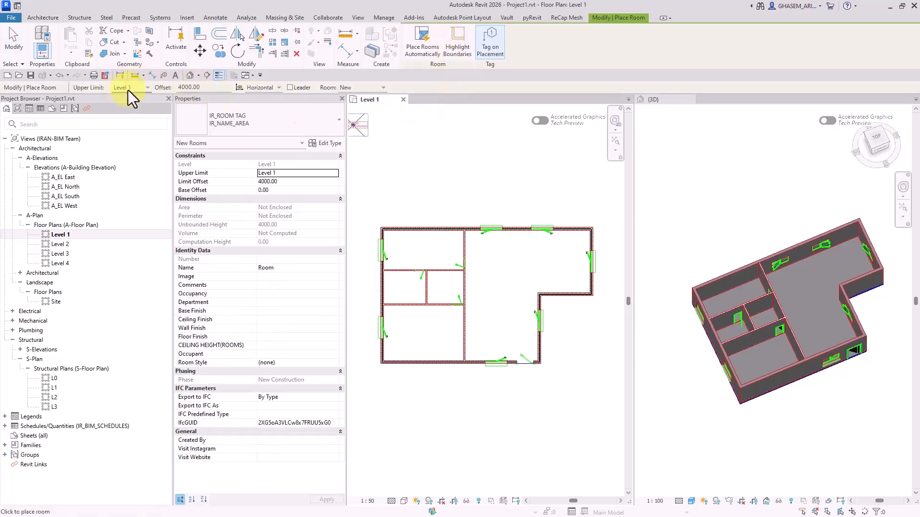
click(143, 88)
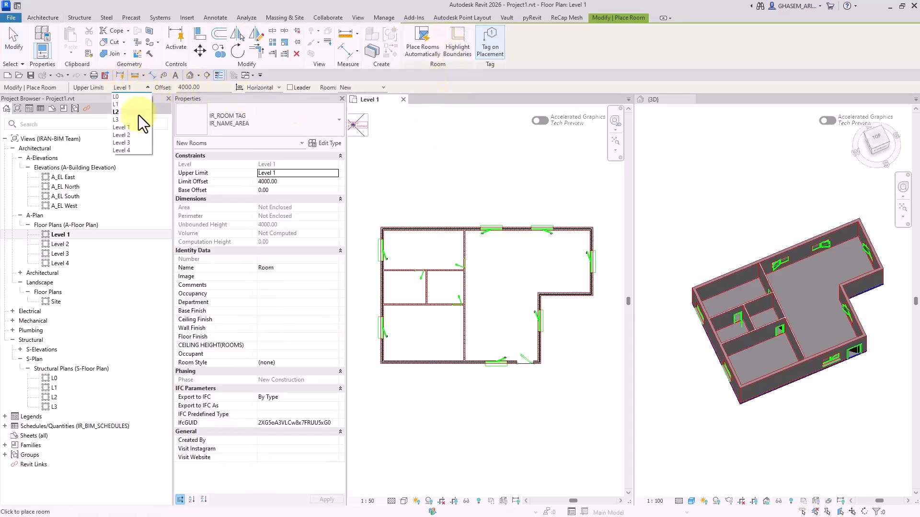
click(130, 105)
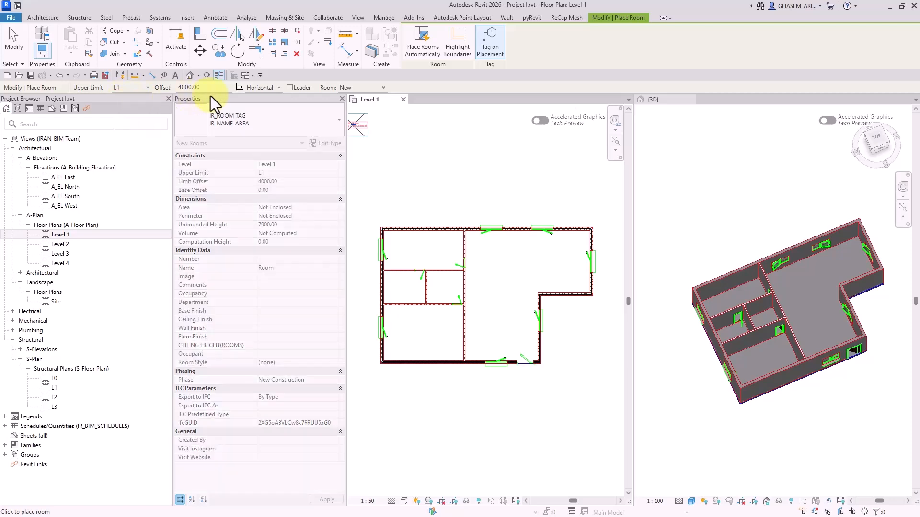
drag(210, 89, 146, 91)
text(0)
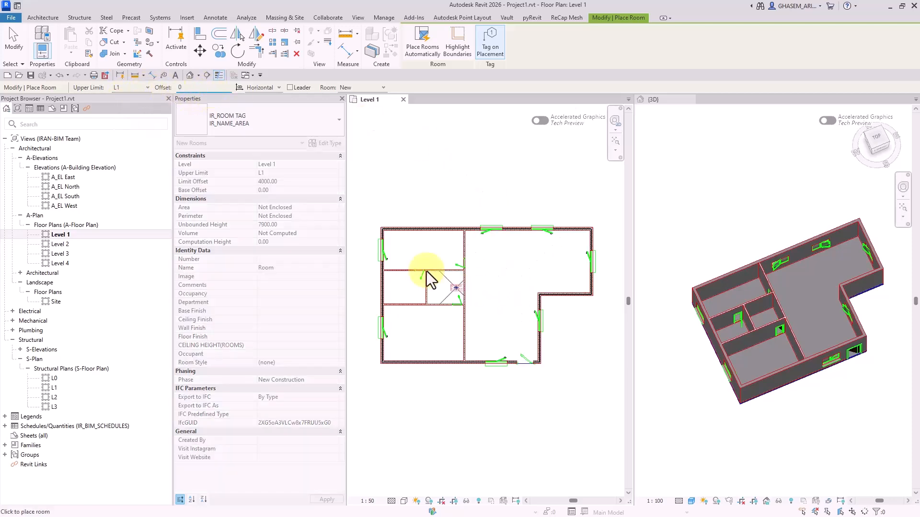
click(422, 40)
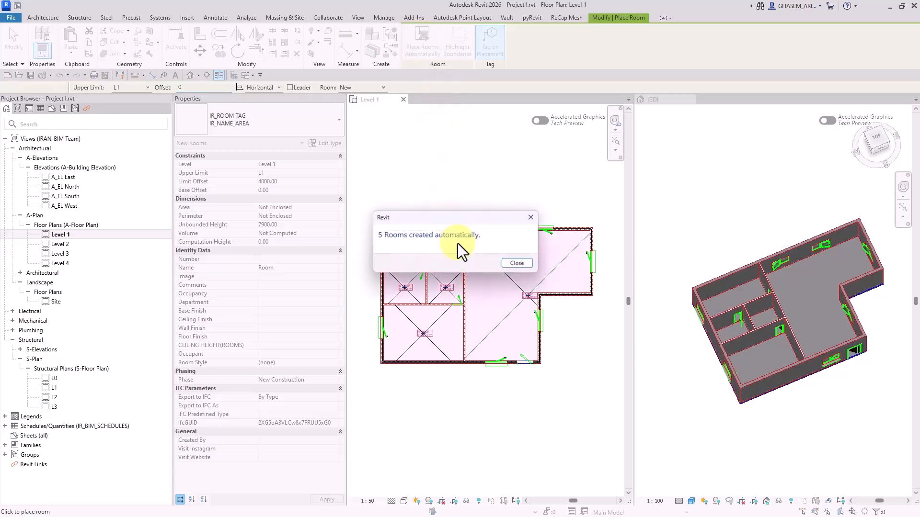
click(515, 263)
click(14, 48)
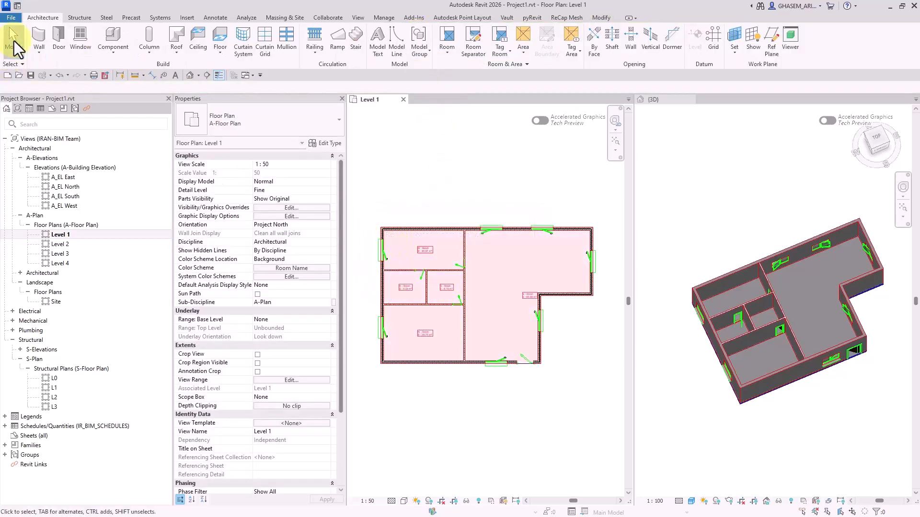
Select the whole plan, filter the selection to rooms and room tags, and narrow it to rooms only
scroll(381, 228, down, 2)
drag(361, 200, 564, 375)
click(413, 45)
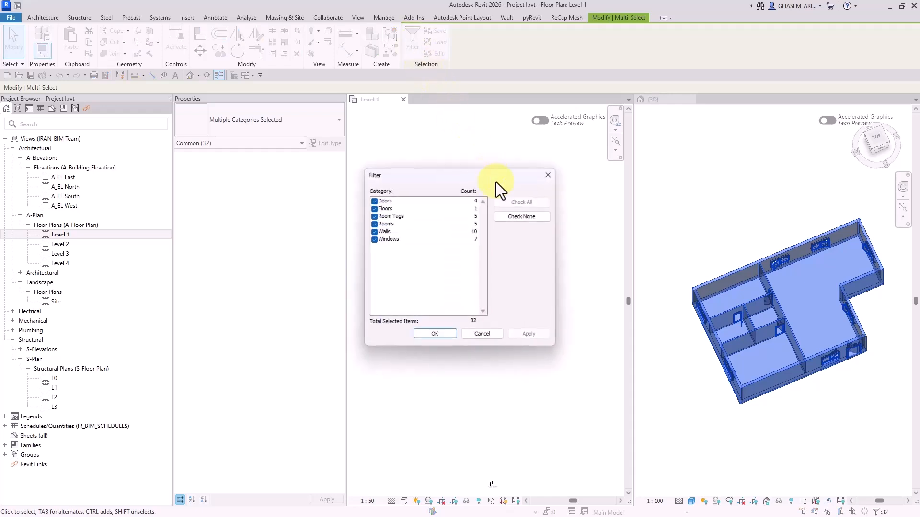
click(511, 216)
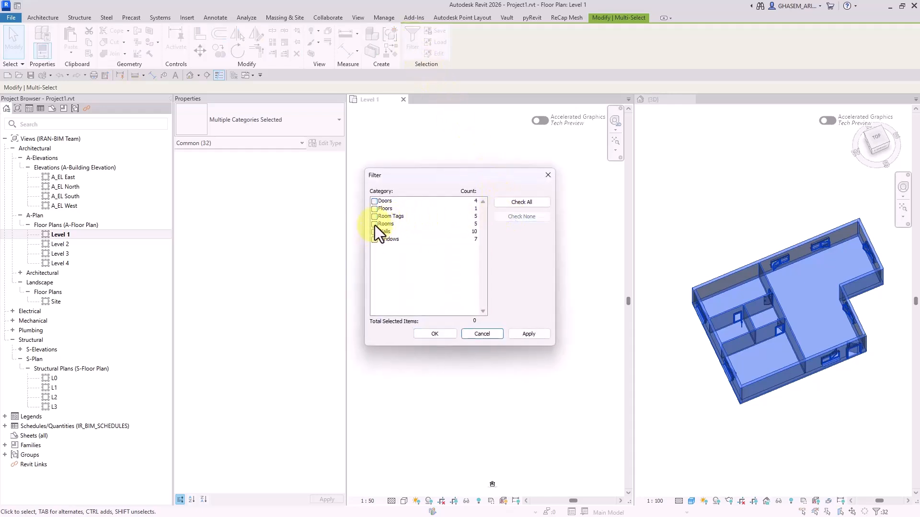
click(375, 225)
click(374, 216)
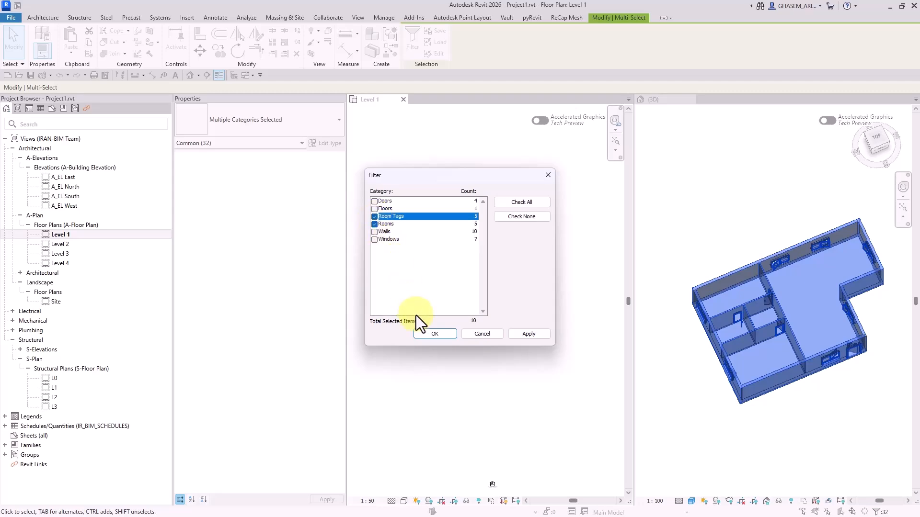
click(434, 334)
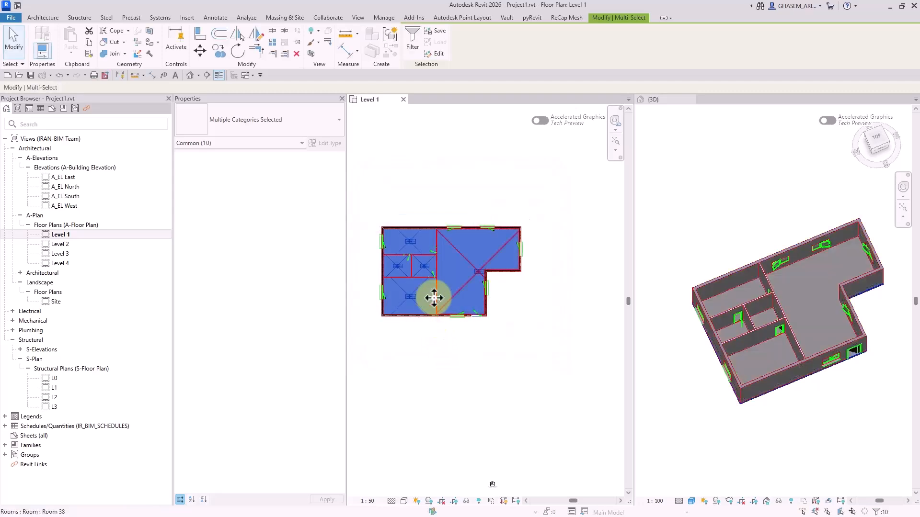
click(411, 37)
click(374, 201)
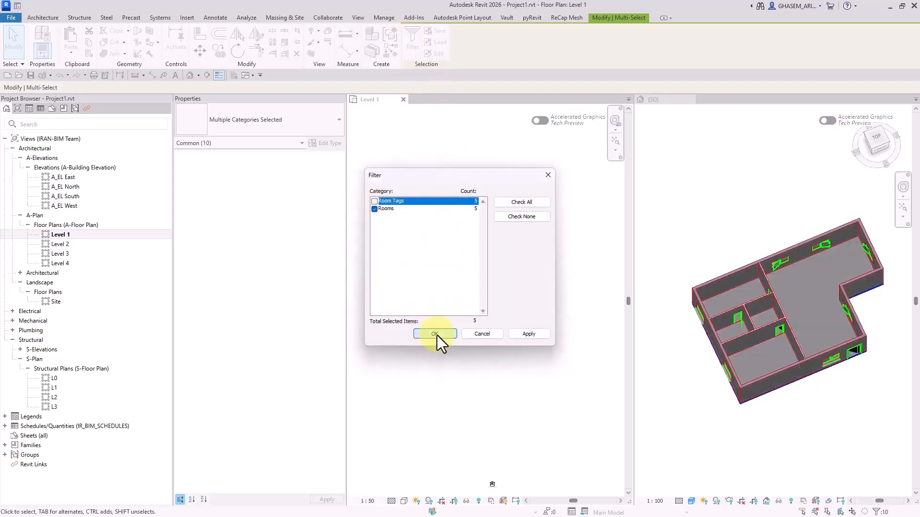
click(435, 334)
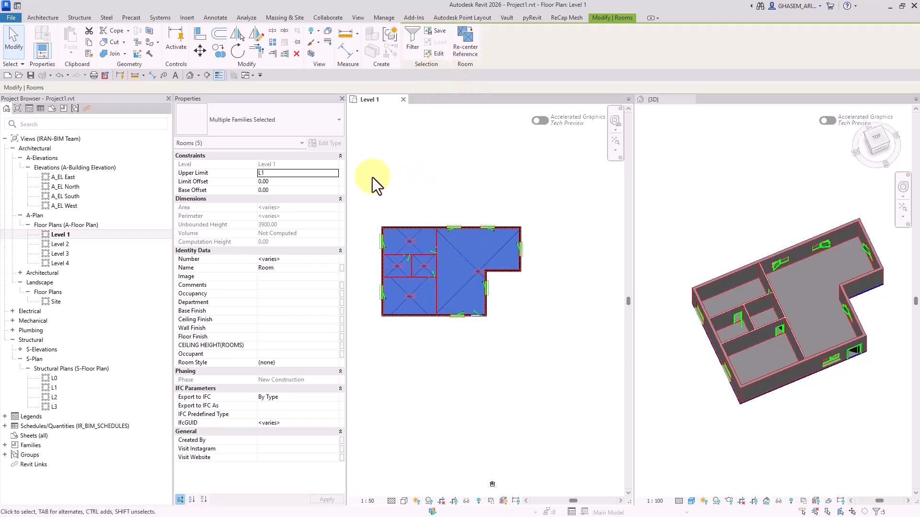
Reselect the whole plan, filter the selection to room tags only, and clear the selection
drag(360, 206, 552, 399)
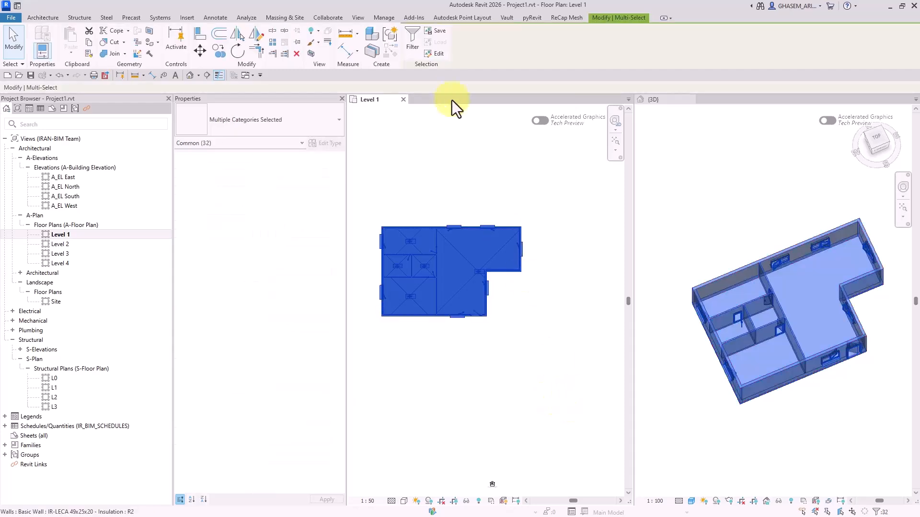
click(414, 36)
click(519, 215)
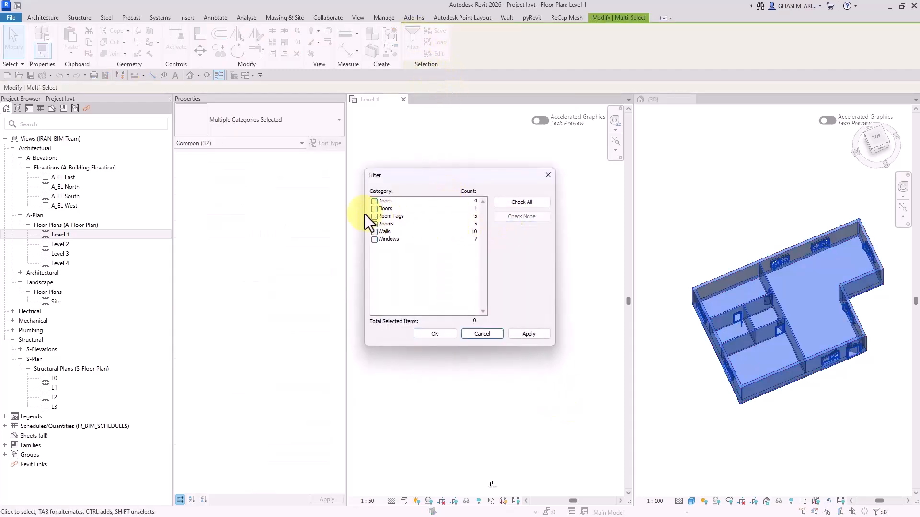
click(374, 216)
click(435, 334)
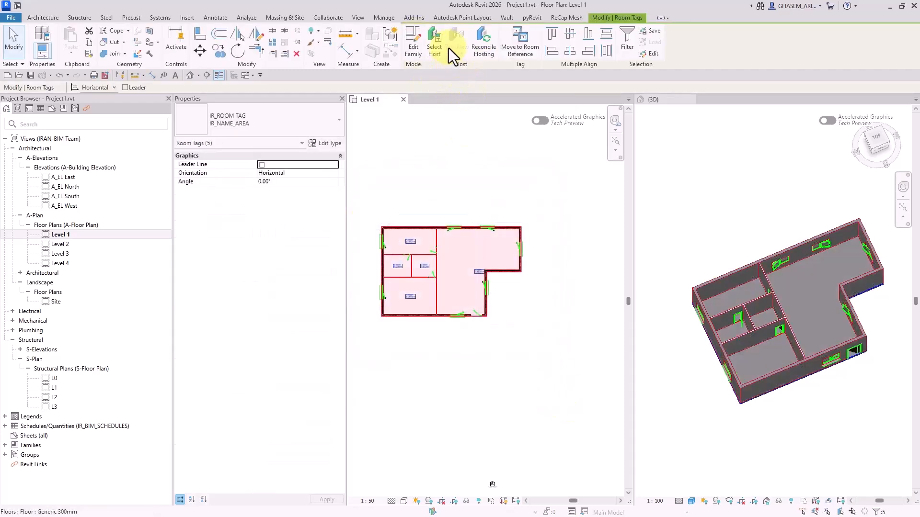
click(474, 276)
Draw a vertical room separation line from the inner corner of the L-shaped room up to the top exterior wall
scroll(473, 274, up, 3)
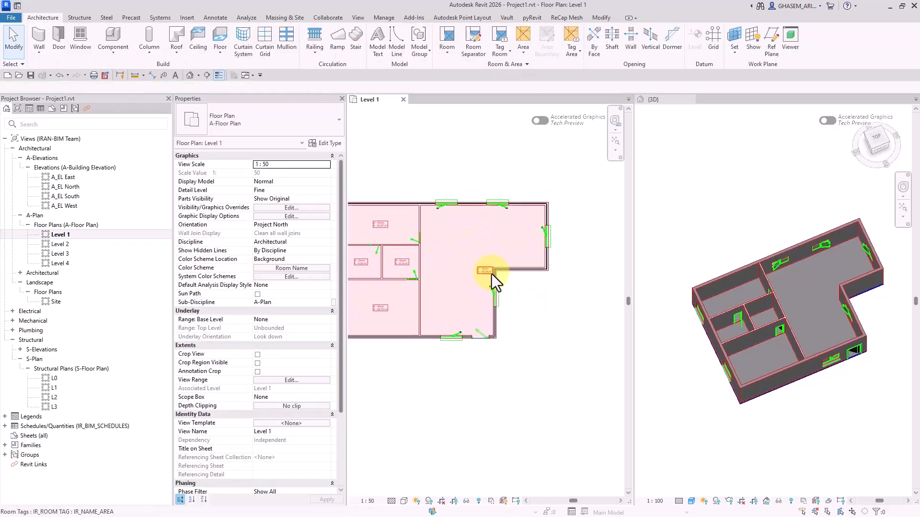
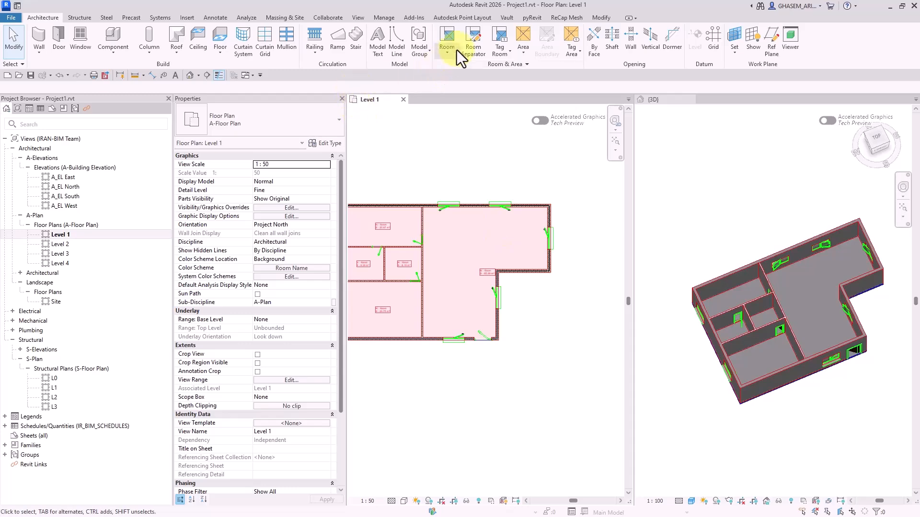
click(477, 49)
click(497, 271)
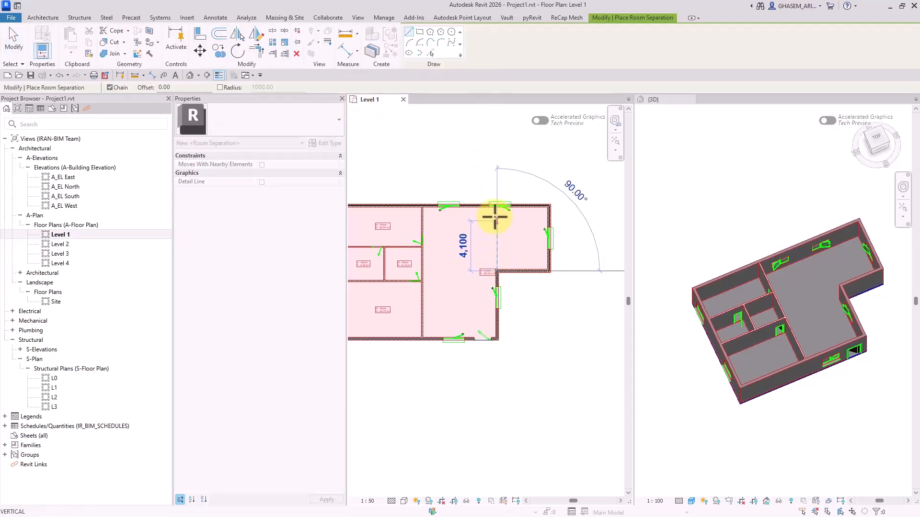
click(497, 206)
click(24, 41)
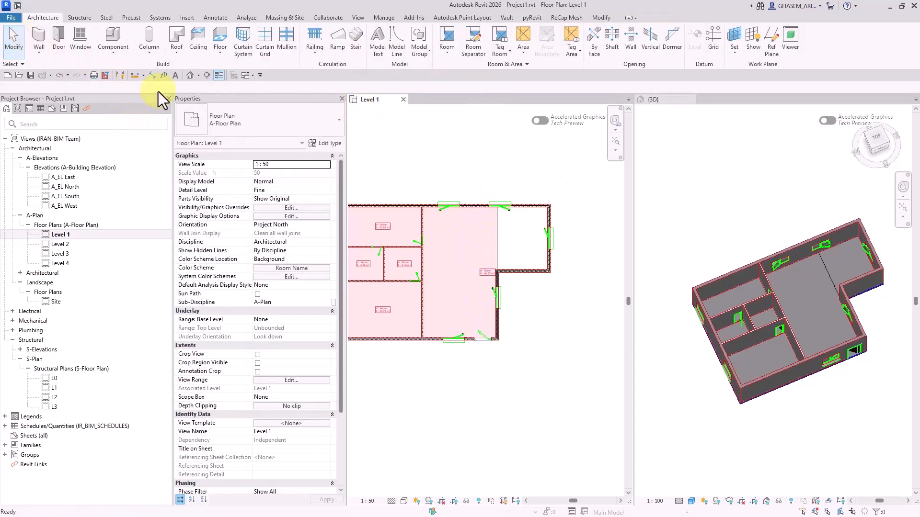
Place a tagged room in the separated right-hand area with upper limit L1 and offset 0
click(450, 36)
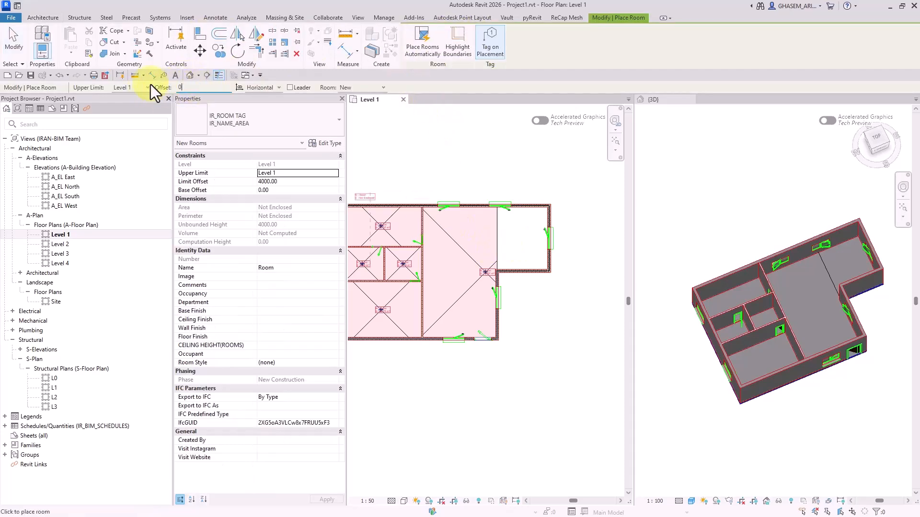
click(126, 87)
click(124, 104)
click(528, 239)
key(Escape)
scroll(527, 238, down, 3)
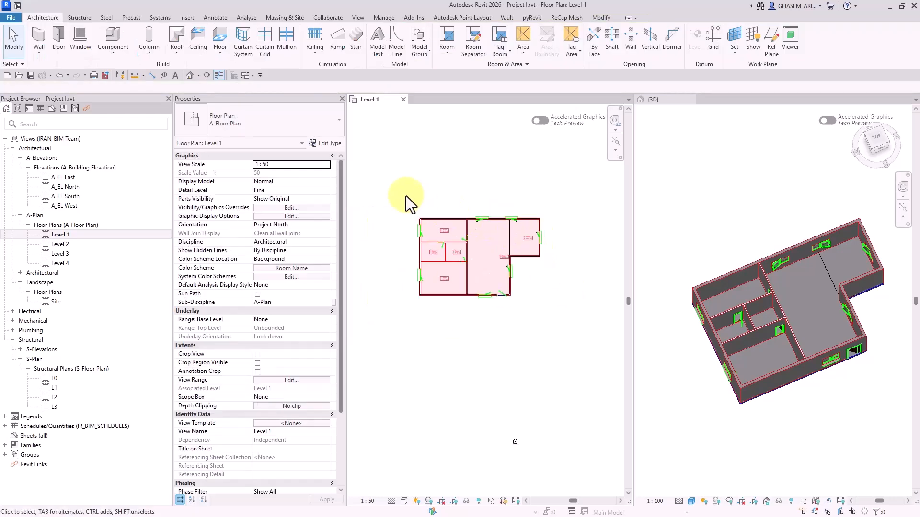
Select the whole plan, filter the selection down to its rooms, and clear the selection
drag(406, 197, 582, 347)
click(413, 38)
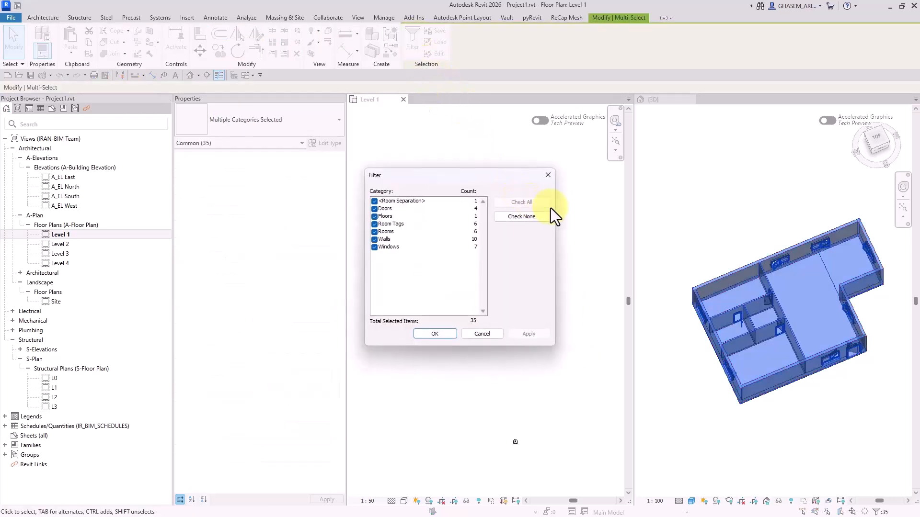
click(521, 216)
click(375, 233)
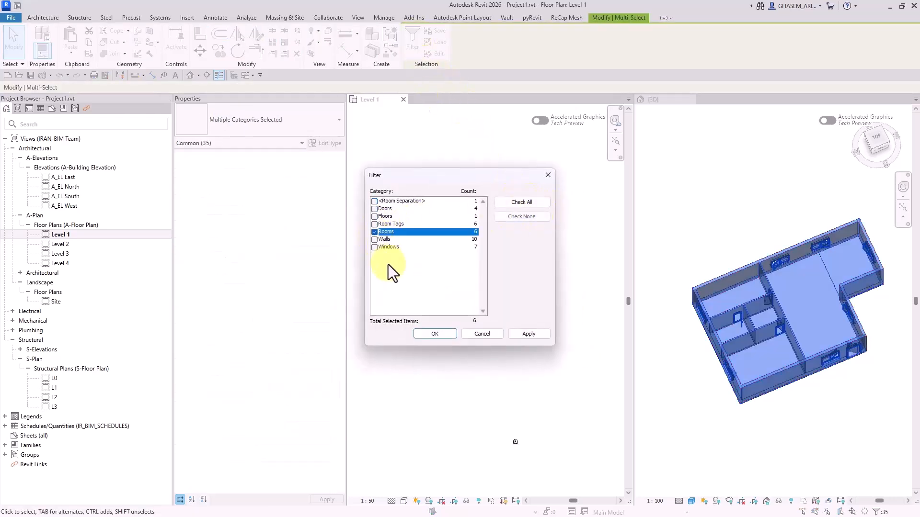
click(434, 334)
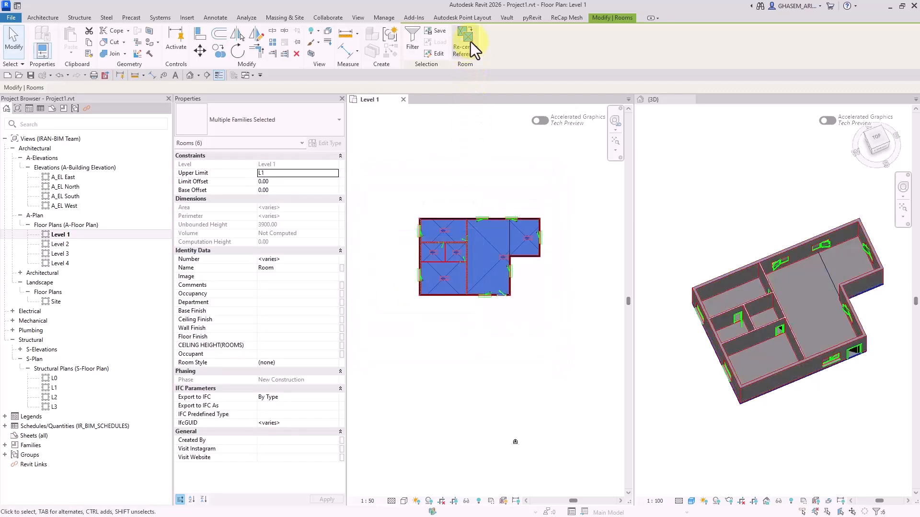
click(396, 154)
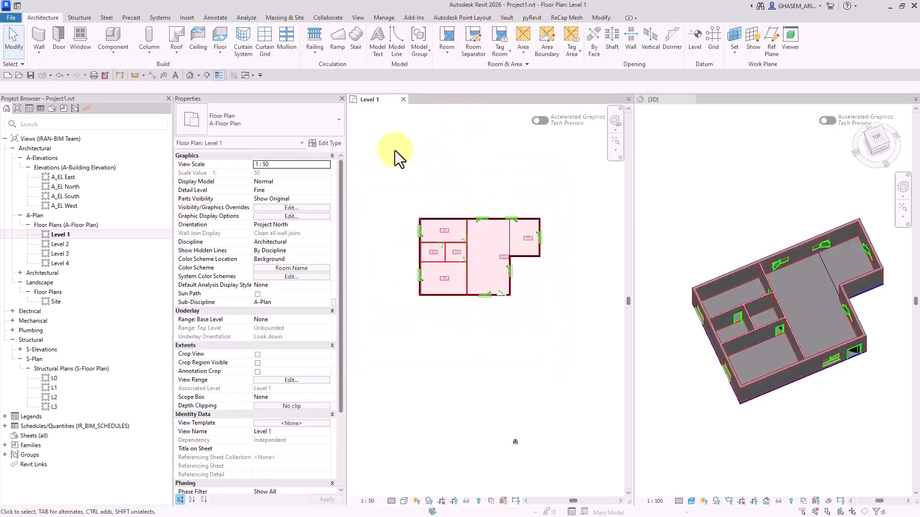
Select everything in the plan again, keep only the room tags through the filter, and deselect them
drag(397, 153, 587, 405)
click(412, 39)
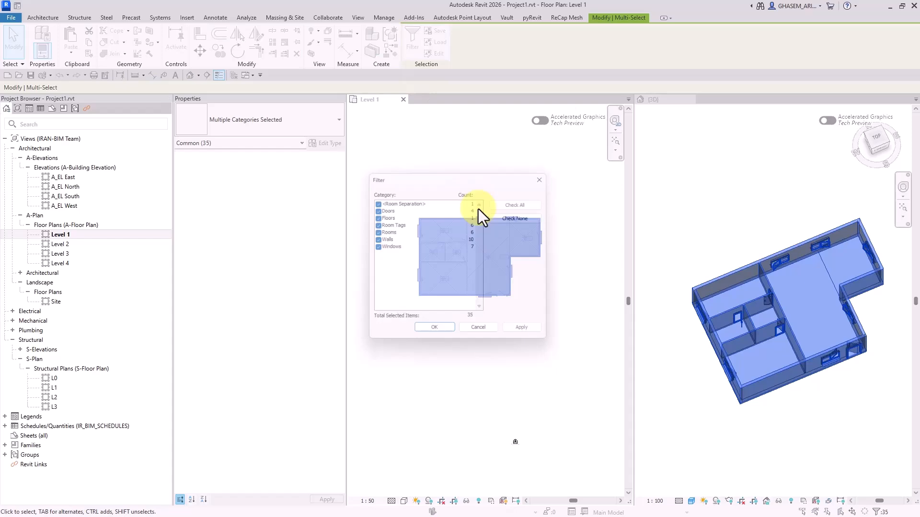
click(513, 217)
click(375, 225)
click(375, 225)
click(434, 334)
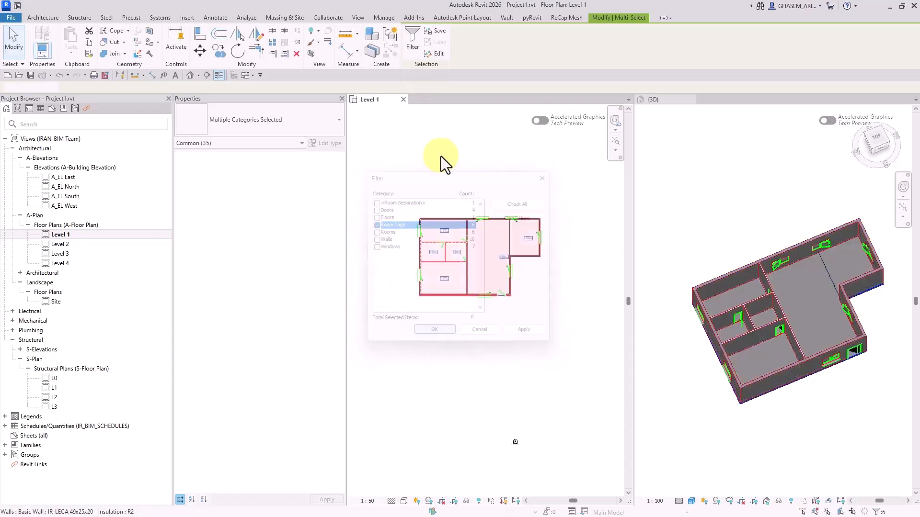
click(500, 160)
Assign the room style آشپزخانه to the room on the right side of the separation line
scroll(488, 265, up, 3)
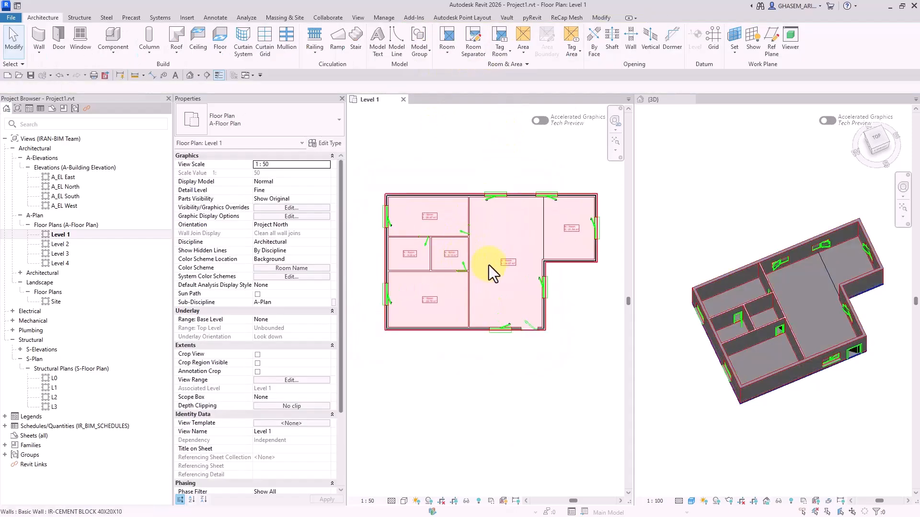
scroll(572, 234, up, 1)
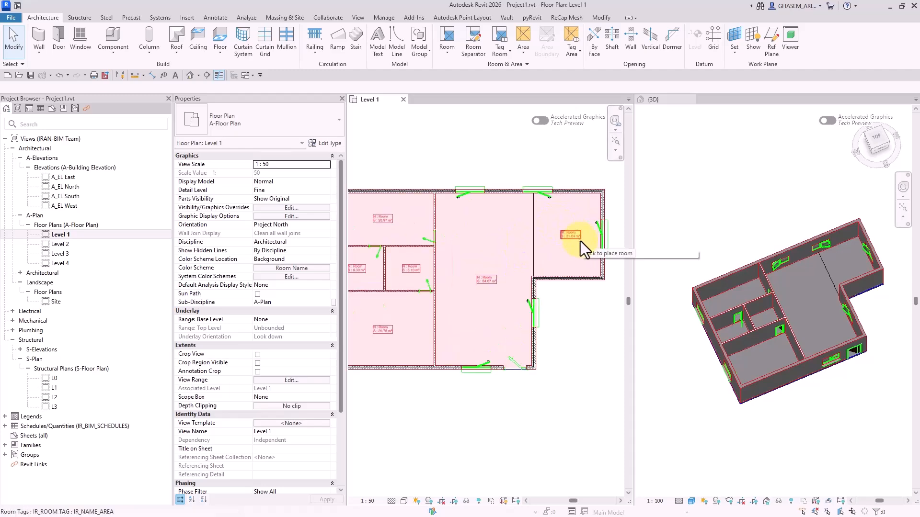
click(580, 241)
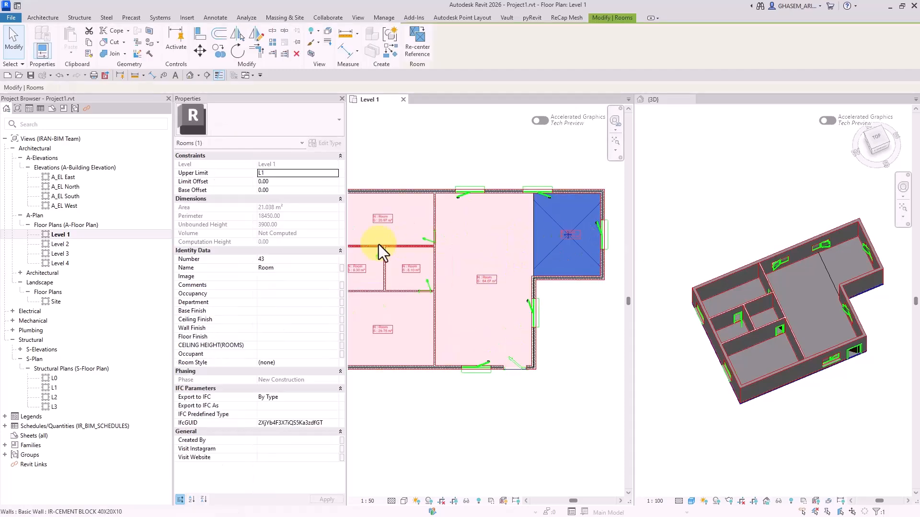
click(300, 364)
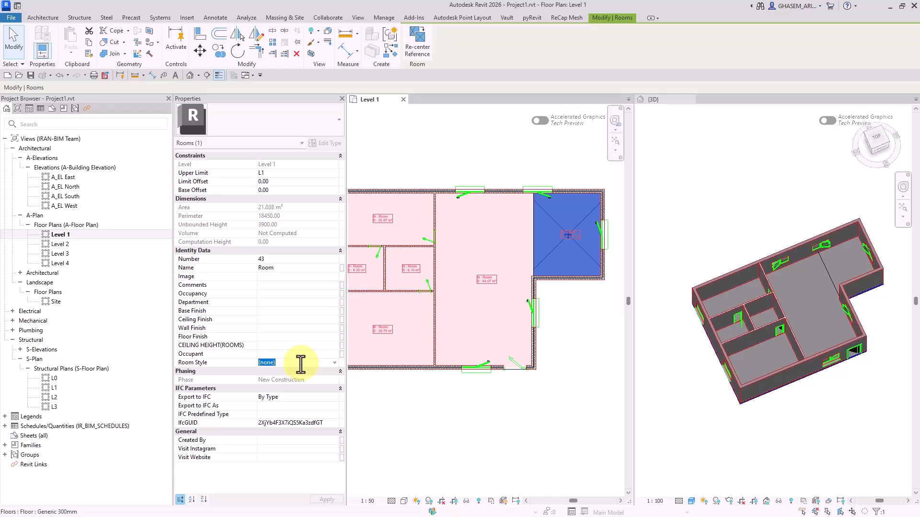
text(آ)
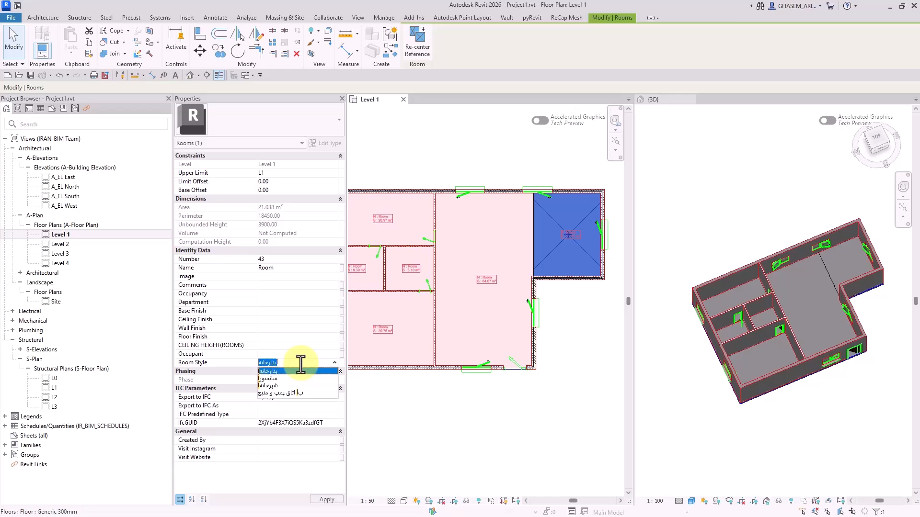
text(شپز)
click(285, 371)
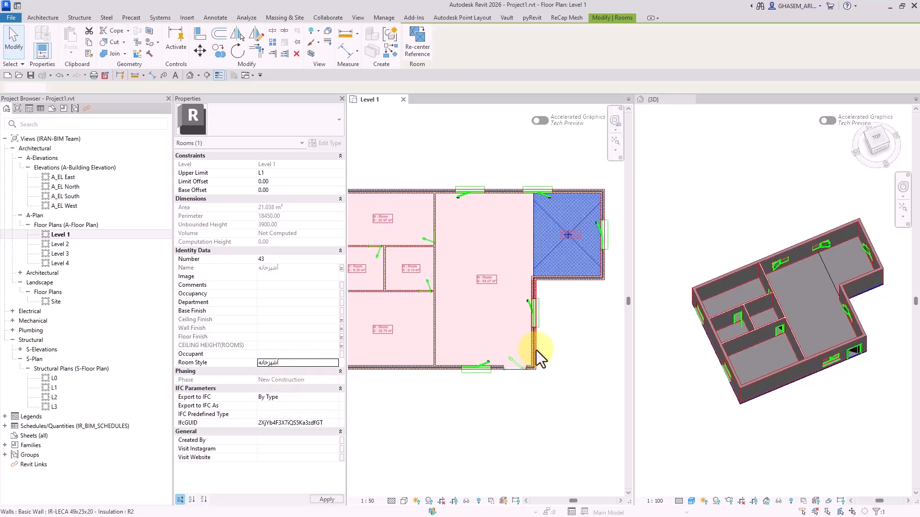
click(594, 321)
Assign the room style پذیرایی to the large central room
click(493, 288)
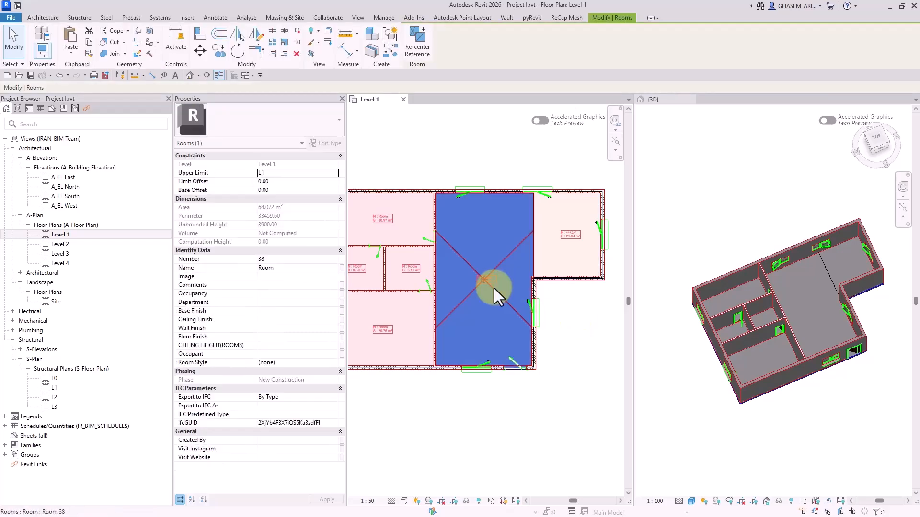
click(301, 365)
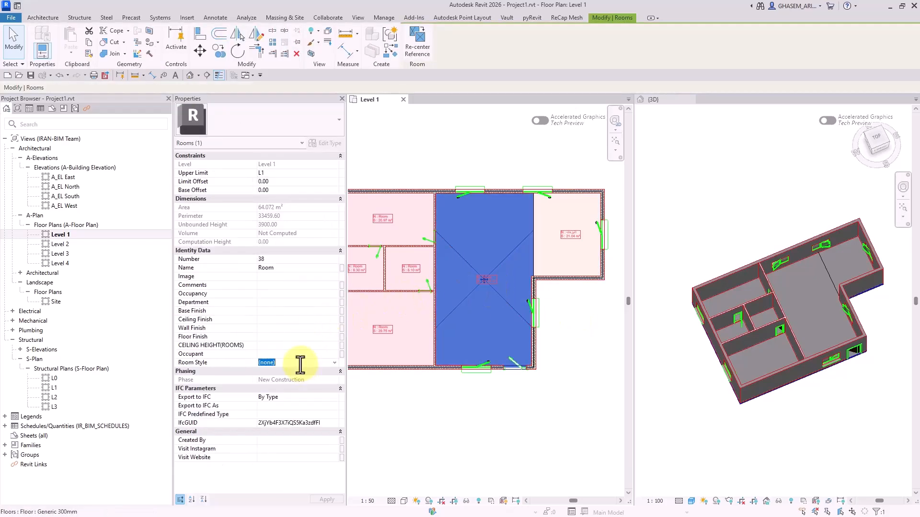
text(پذیرایی)
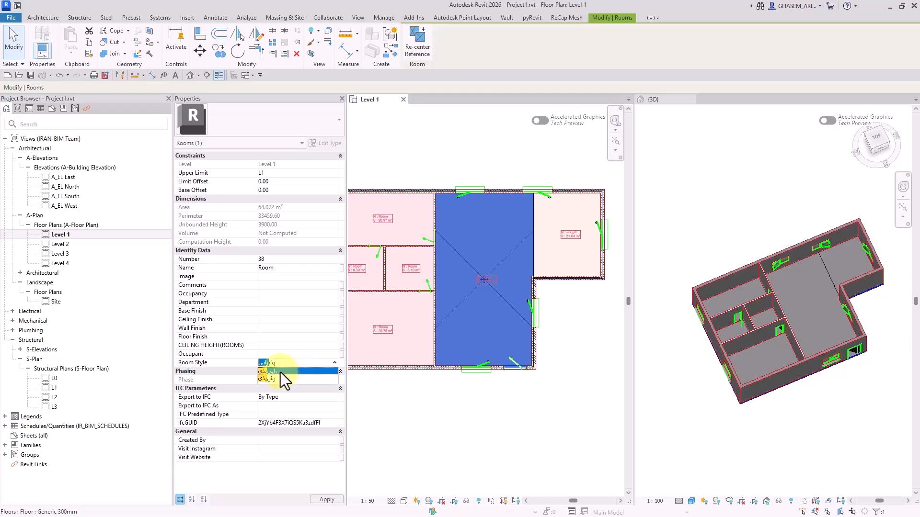
click(280, 372)
click(550, 421)
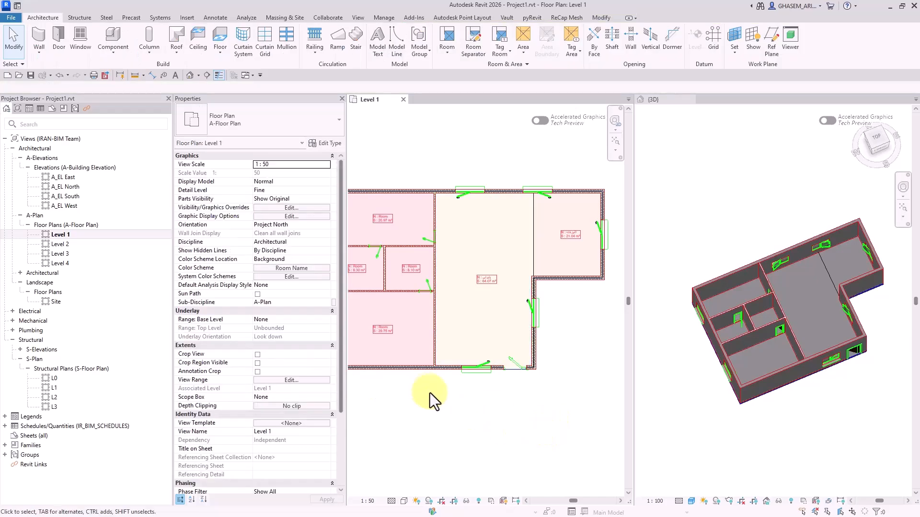
Assign the room style اتاق خواب والدین to the large lower-left room of the plan
click(398, 334)
click(303, 362)
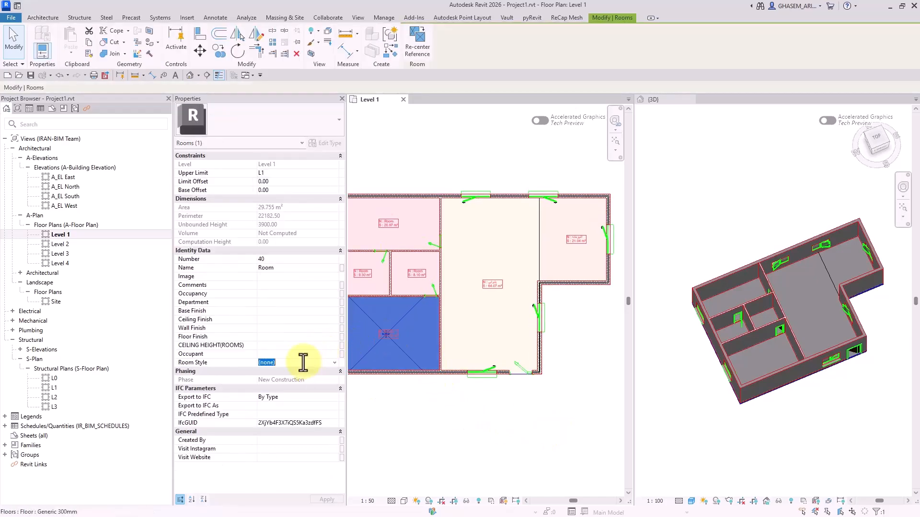
text(خواب)
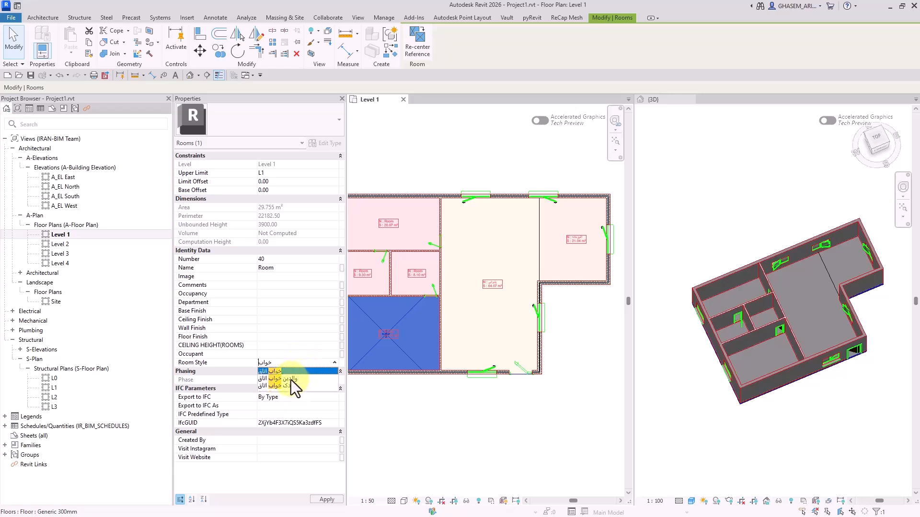
click(287, 379)
middle_drag(392, 281, 441, 327)
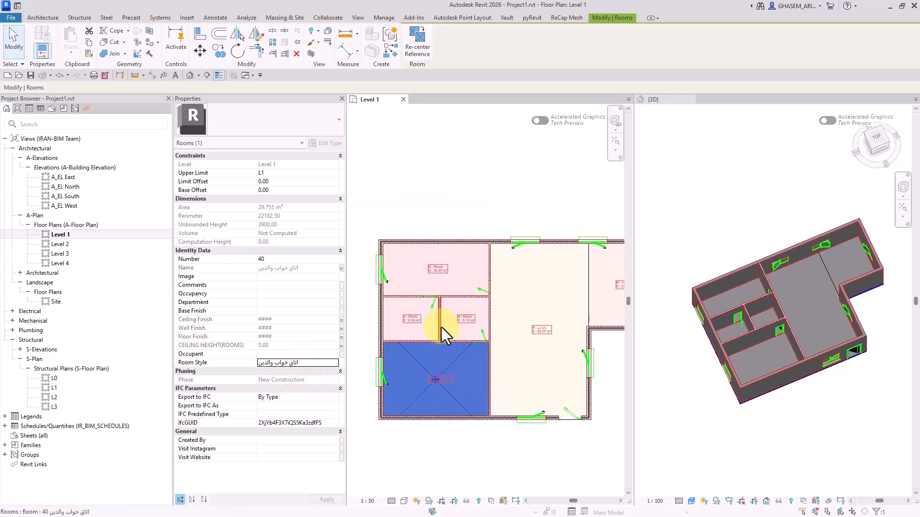
Assign the room style اتاق خواب کودک to the upper-left room of the plan
click(444, 267)
text(خواب)
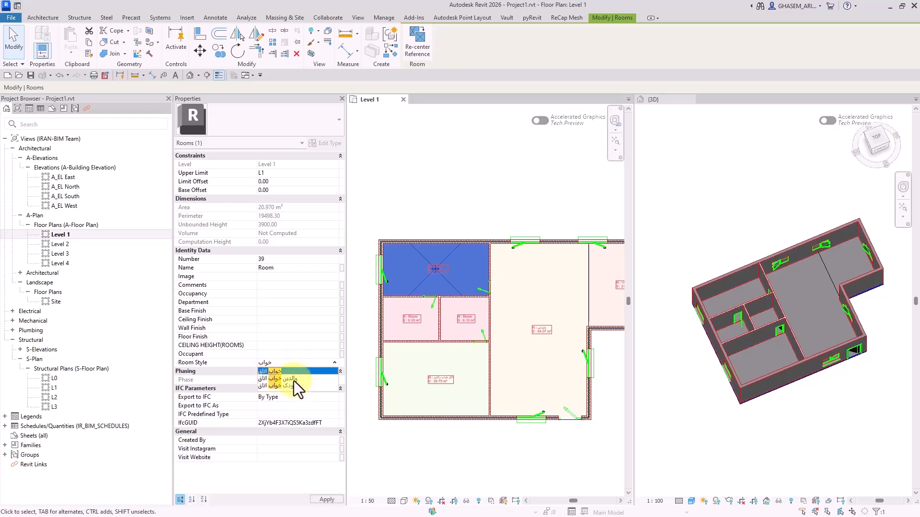
click(295, 387)
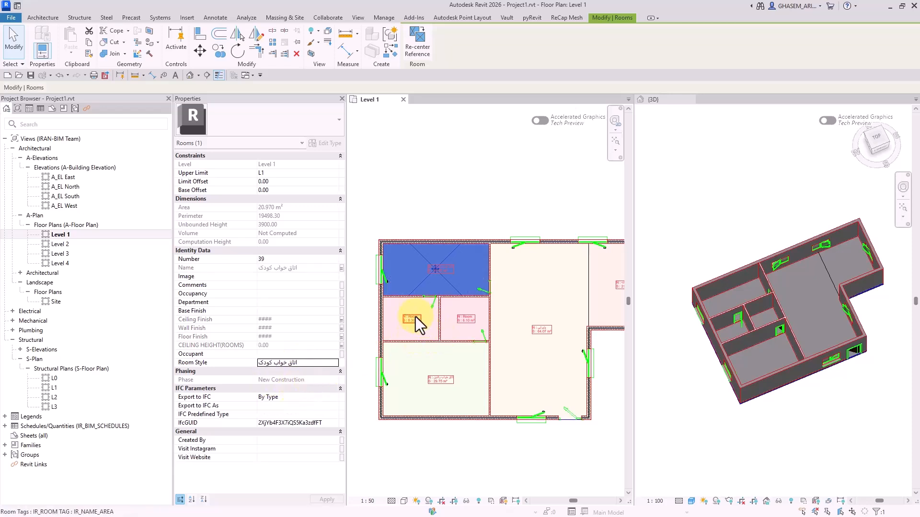
Assign the room style حمام مهمان to the left one of the two small middle rooms
click(415, 317)
click(301, 363)
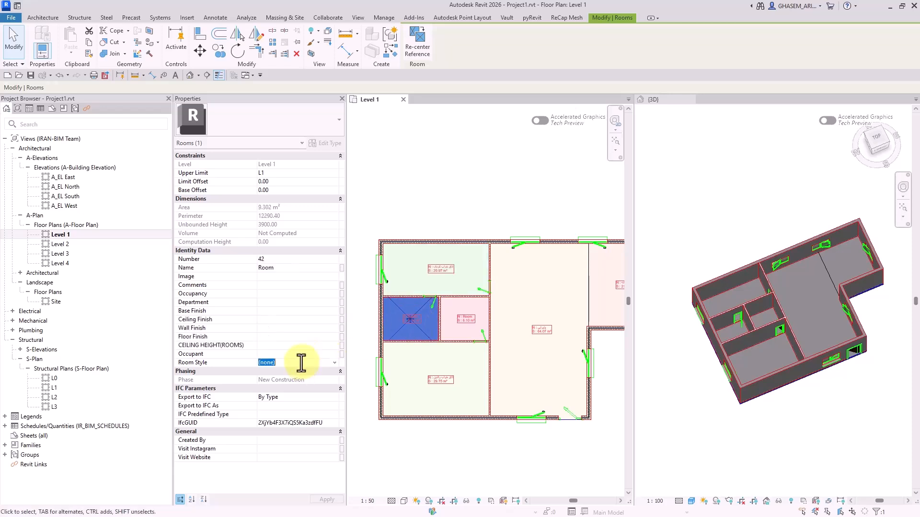
text(حمام اصلی)
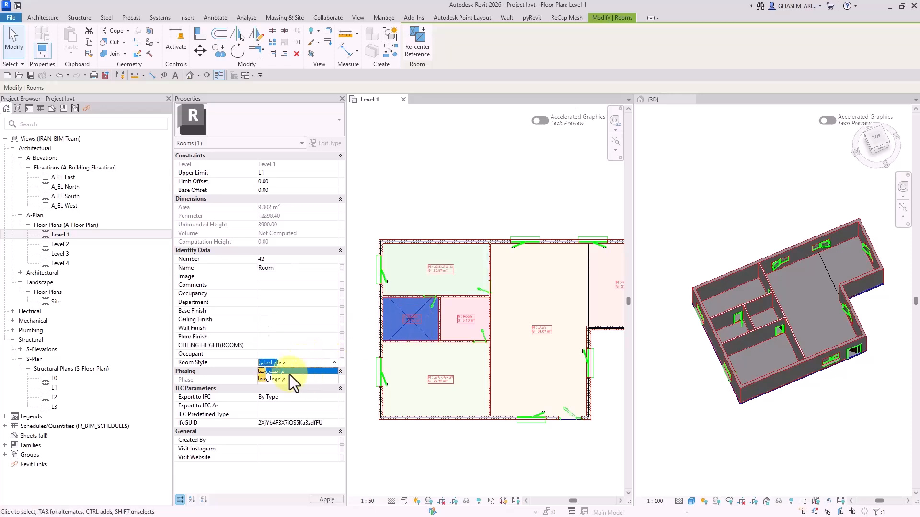
click(284, 377)
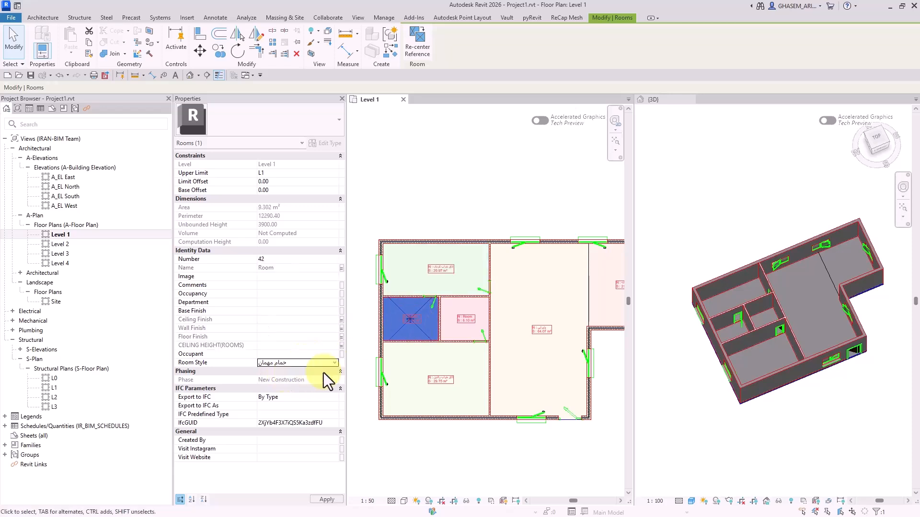
Assign the room style حمام اصلی to the right one of the two small middle rooms
click(470, 320)
click(295, 359)
text(حم)
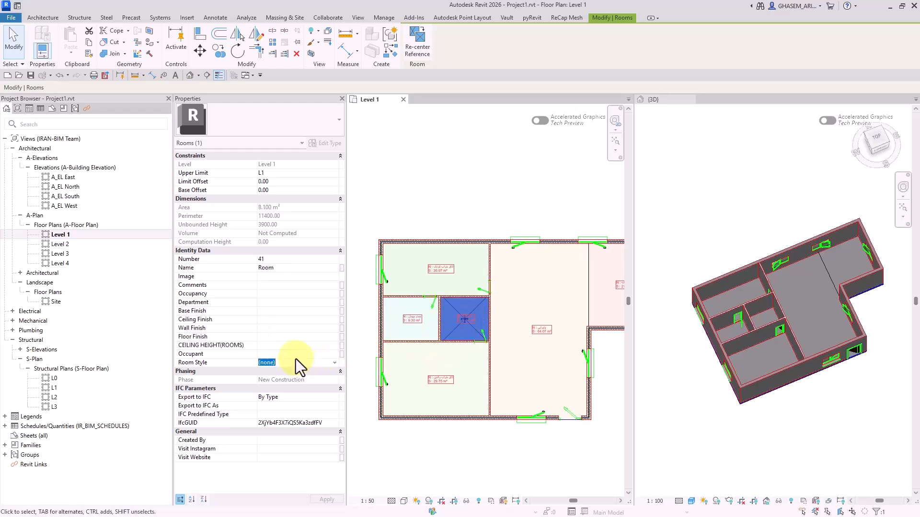
text(ام اصلی)
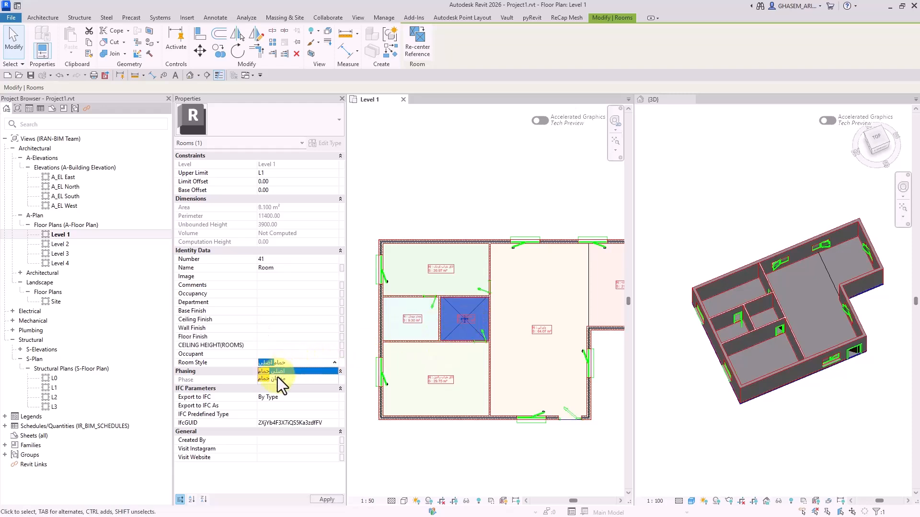
click(277, 373)
click(487, 455)
Place a Room Legend color fill legend in the empty area outside the plan's inner corner, below the kitchen
middle_drag(518, 421, 484, 415)
scroll(485, 414, down, 1)
mouse_move(551, 399)
middle_down()
mouse_move(539, 391)
mouse_move(552, 401)
middle_up()
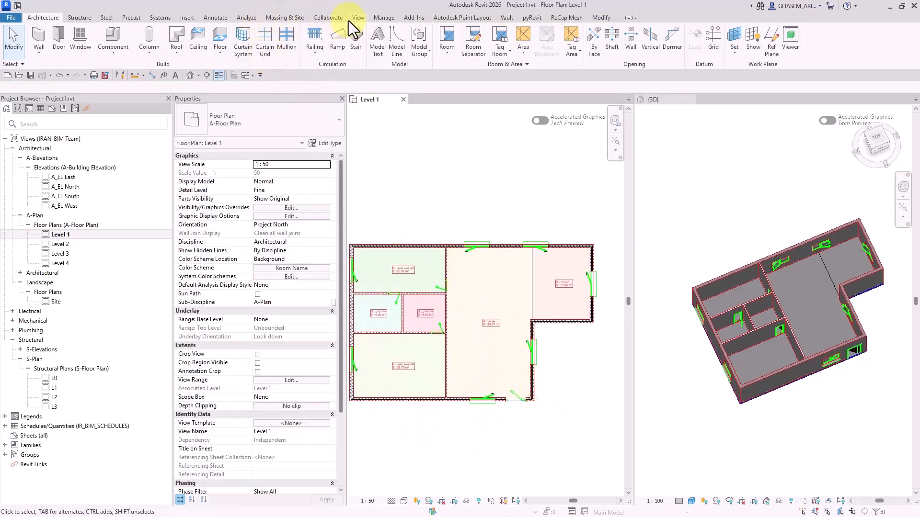
click(188, 18)
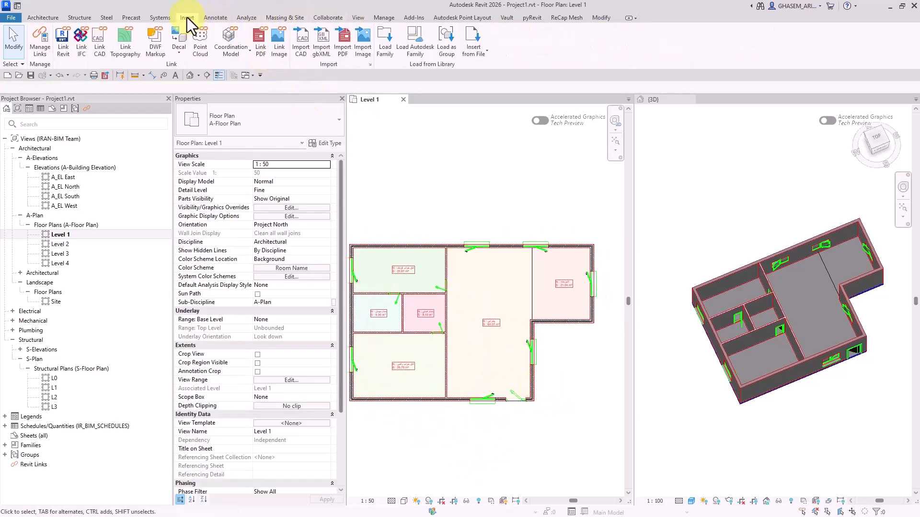
click(221, 18)
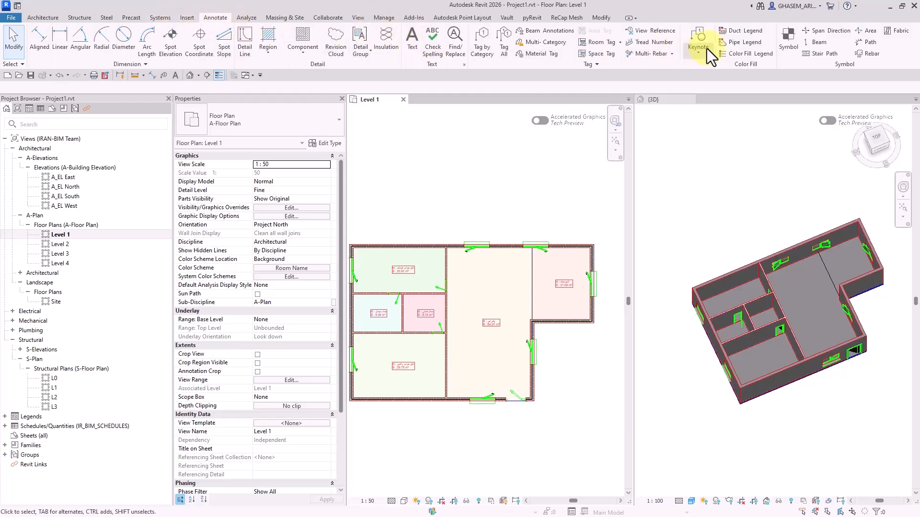
click(745, 53)
middle_drag(590, 339, 543, 267)
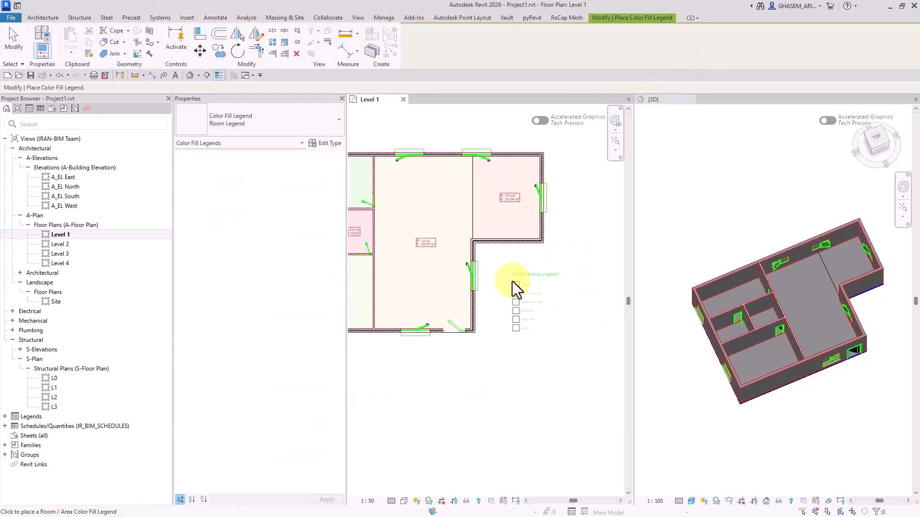
click(513, 279)
scroll(527, 296, up, 5)
scroll(553, 344, down, 5)
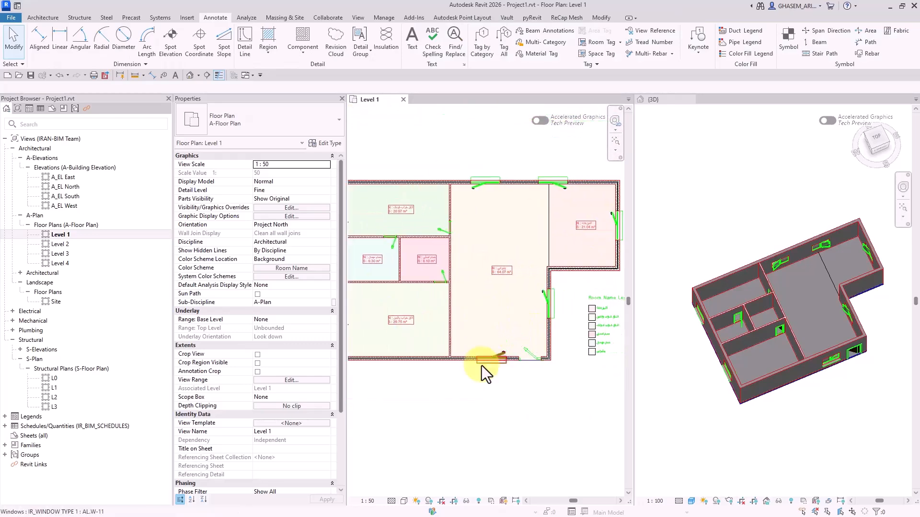
scroll(500, 351, down, 2)
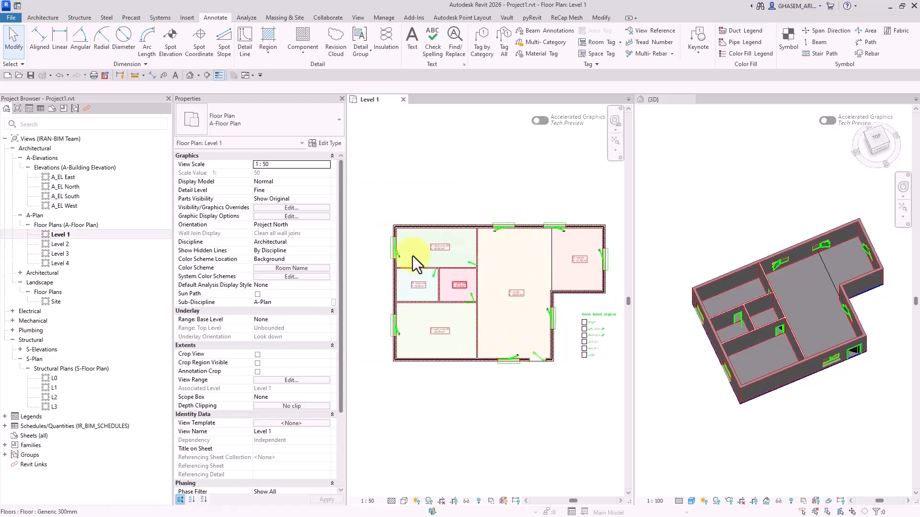
click(54, 18)
click(38, 32)
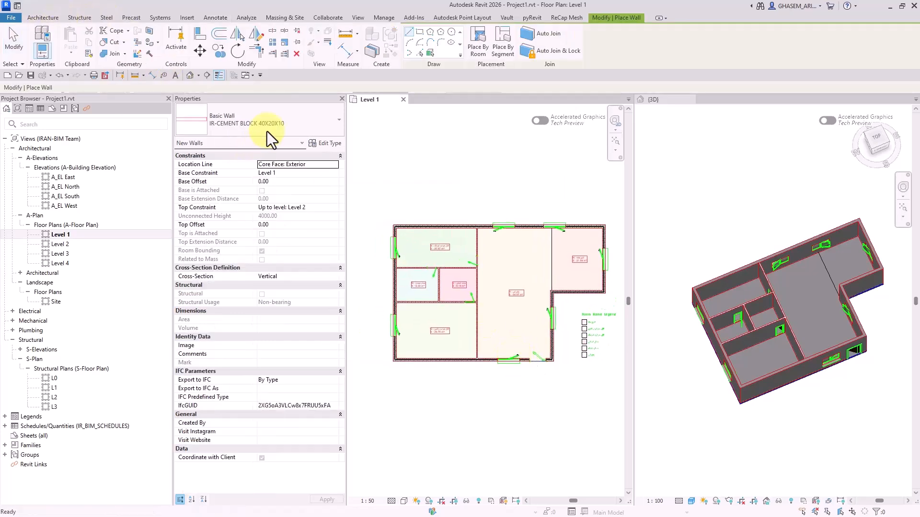
click(267, 131)
scroll(240, 215, down, 5)
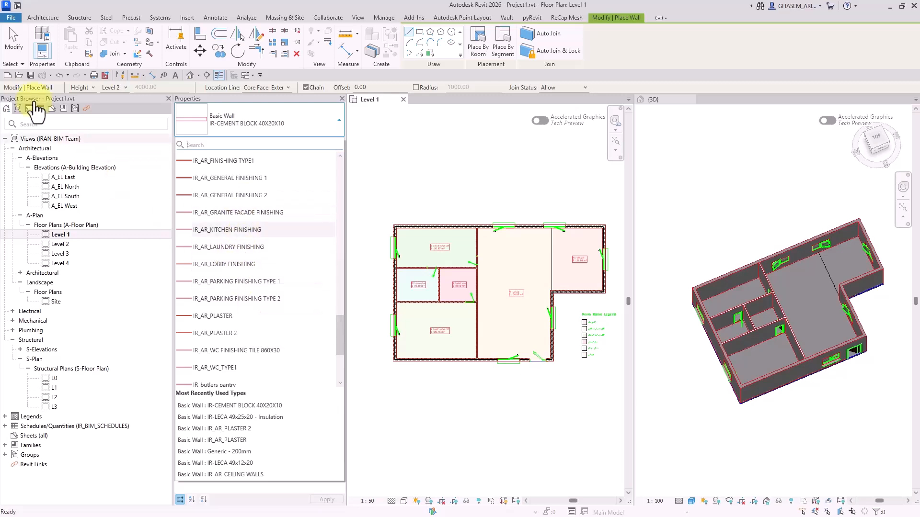
click(9, 39)
click(13, 39)
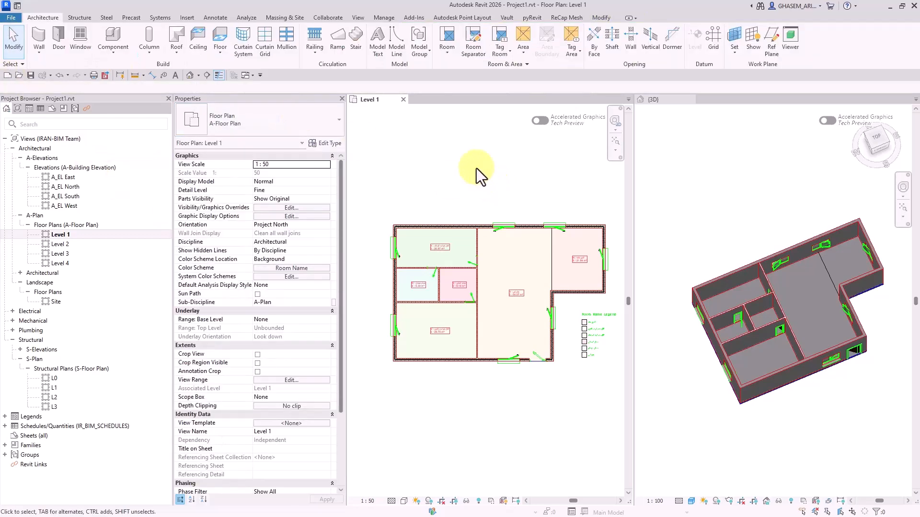
click(57, 37)
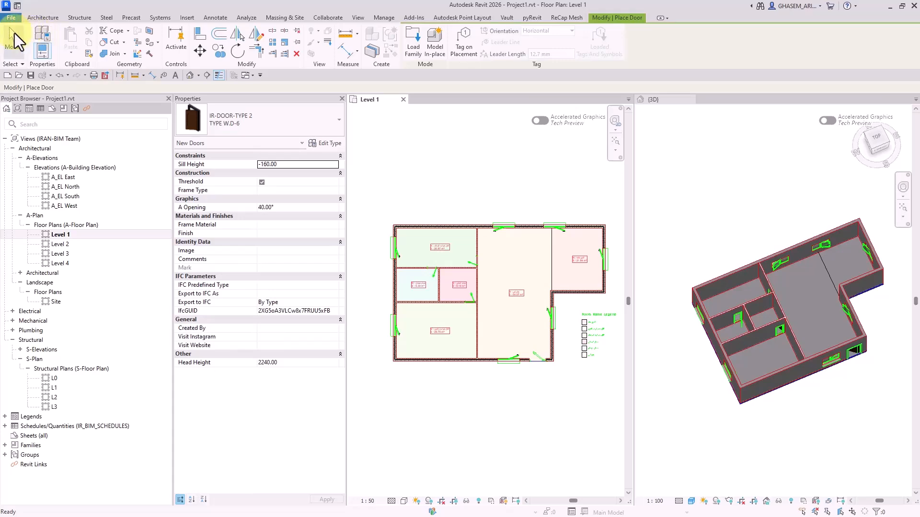
click(14, 33)
click(39, 36)
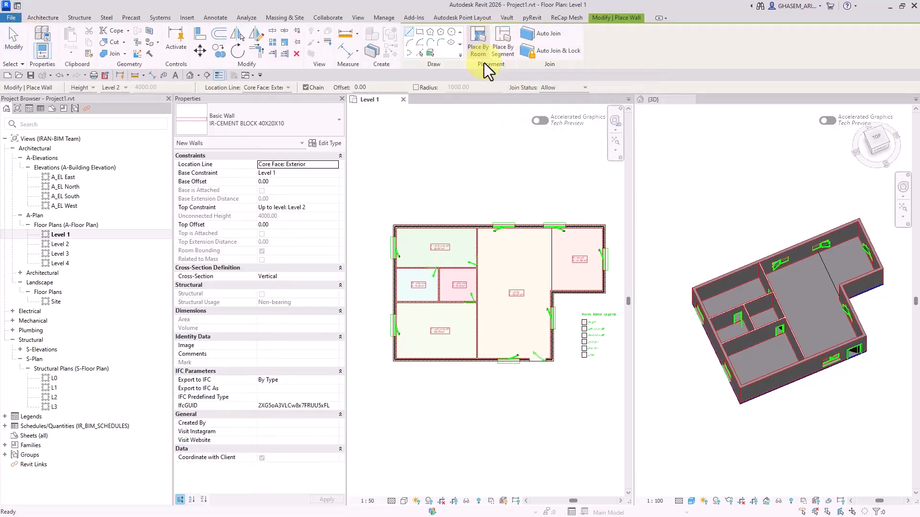
click(9, 36)
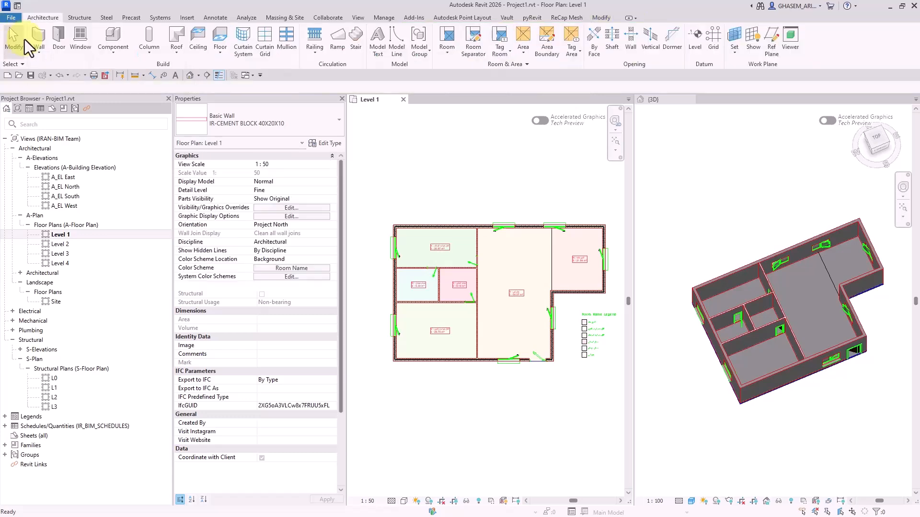
Place IR_COL_600X600 structural columns with height up to L1 inside the plan's upper-left and lower-left corners
click(144, 50)
click(153, 76)
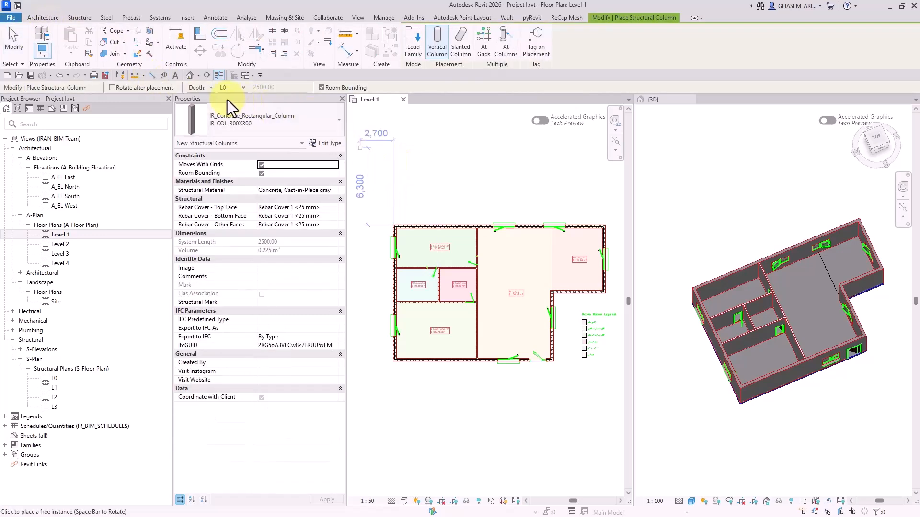
click(197, 104)
click(235, 128)
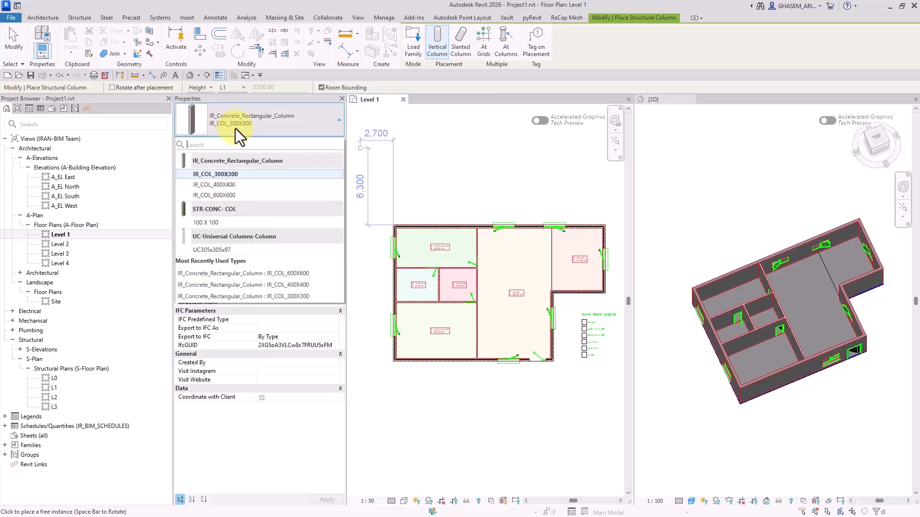
click(222, 195)
scroll(405, 250, up, 3)
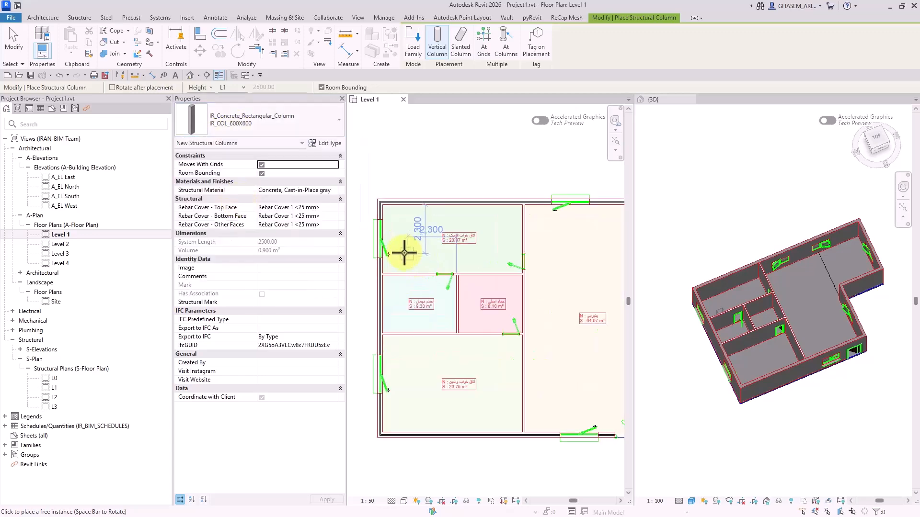
click(393, 213)
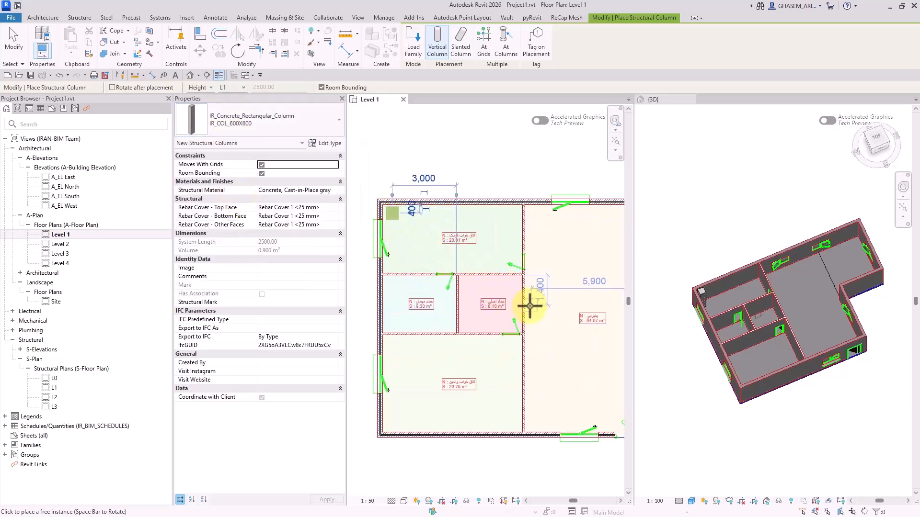
click(392, 426)
Place two more IR_COL_600X600 columns inside the kitchen's upper-right and lower-right corners
middle_drag(521, 417, 404, 357)
middle_drag(525, 240, 453, 277)
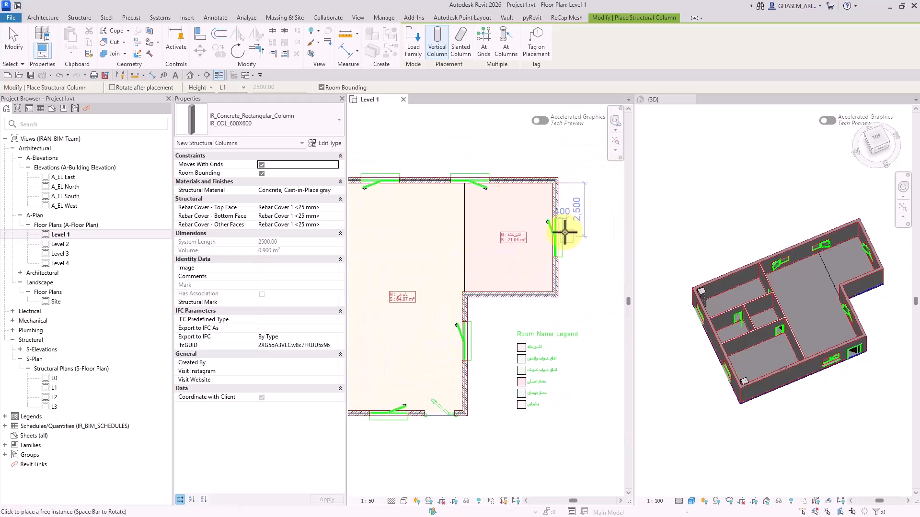
click(545, 197)
click(544, 283)
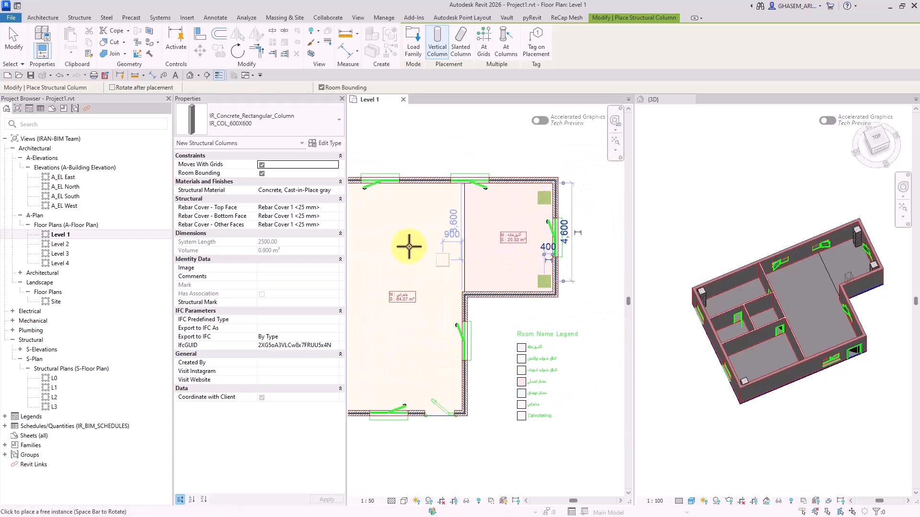
Align the plan's upper-left column with the outer faces of the two exterior walls at that corner
middle_drag(387, 245, 532, 264)
click(204, 34)
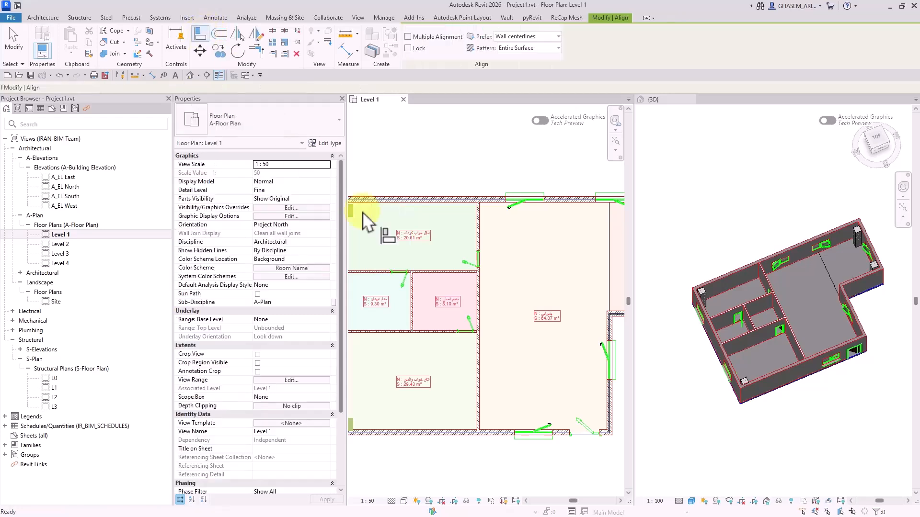
scroll(432, 230, up, 5)
click(444, 222)
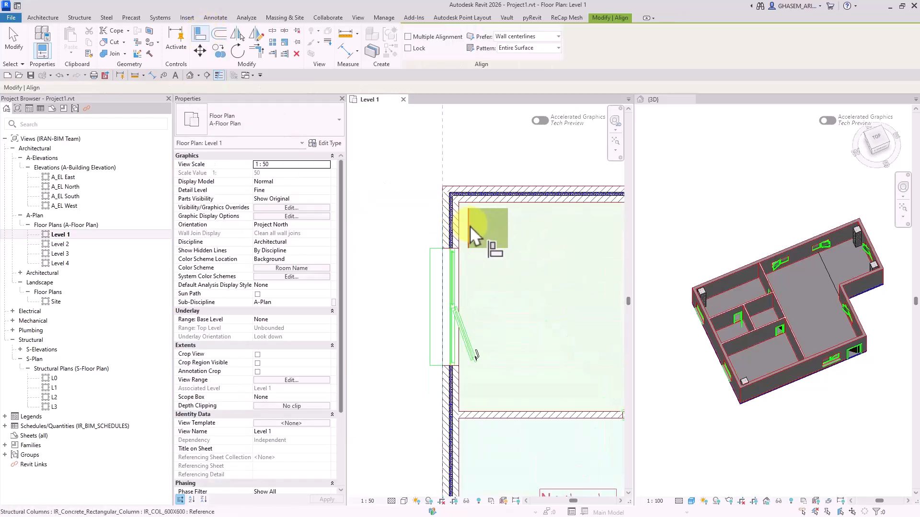
click(470, 226)
click(472, 210)
scroll(472, 211, down, 2)
Align the lower-left column of the parents' bedroom with the outer faces of its left and lower exterior walls
middle_drag(484, 324, 477, 143)
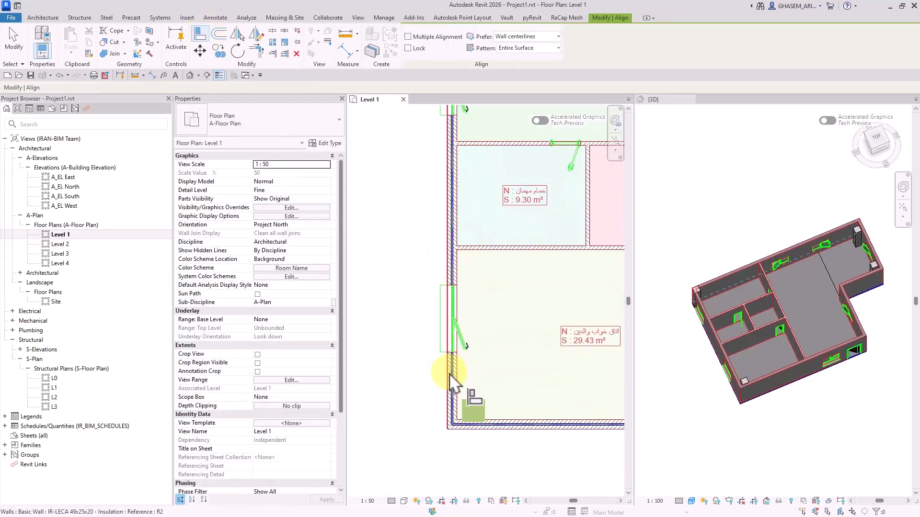
click(448, 414)
click(461, 413)
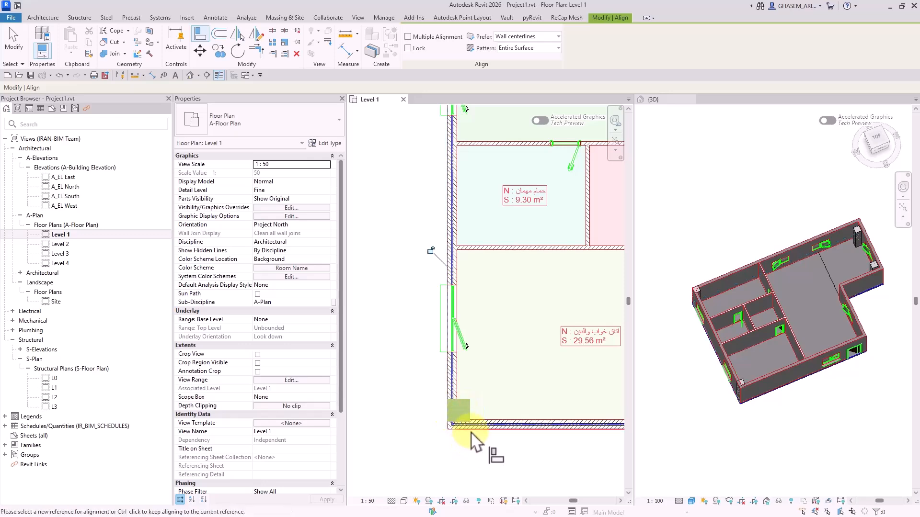
click(471, 430)
click(458, 422)
Align the kitchen's lower-right column with the outer faces of its lower and right exterior walls
scroll(460, 422, down, 2)
middle_drag(573, 417, 431, 380)
scroll(486, 382, up, 2)
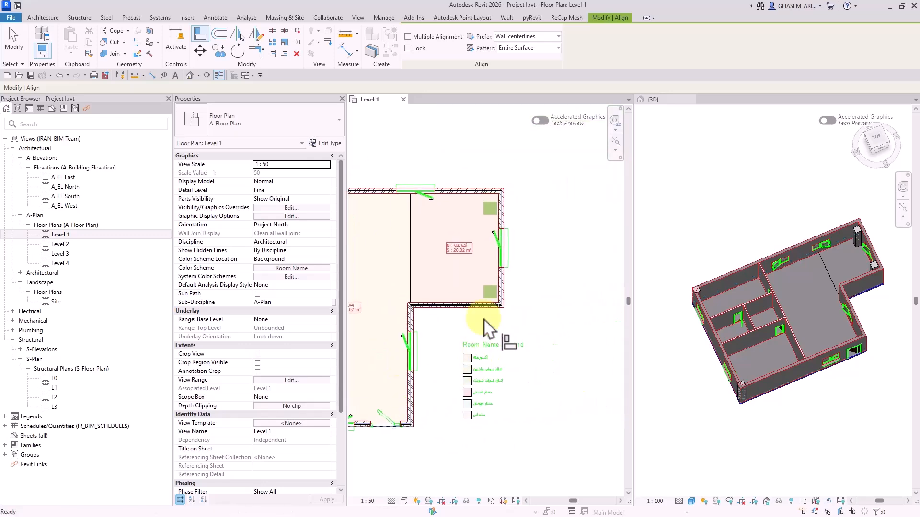
scroll(493, 316, up, 2)
click(503, 283)
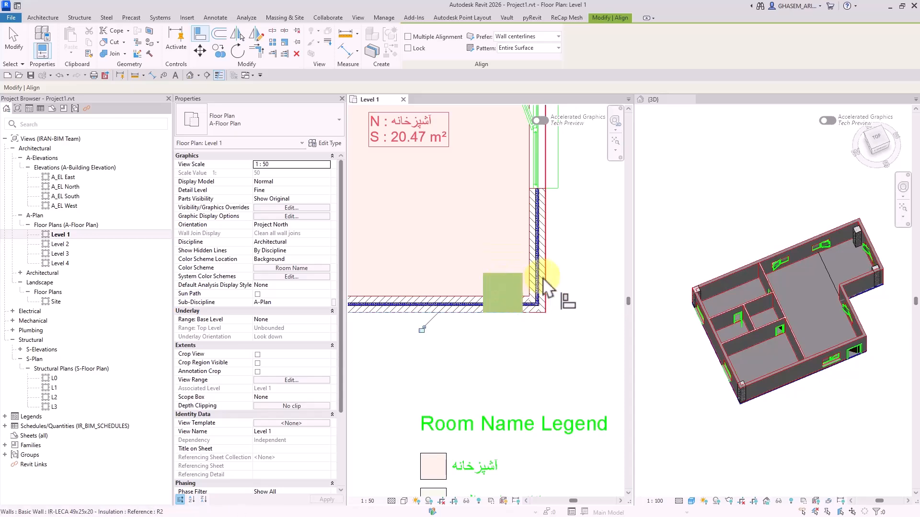
click(522, 289)
Align the kitchen's upper-right column with the outer faces of its upper and right exterior walls
scroll(523, 312, down, 3)
middle_drag(521, 143, 518, 214)
scroll(517, 214, up, 2)
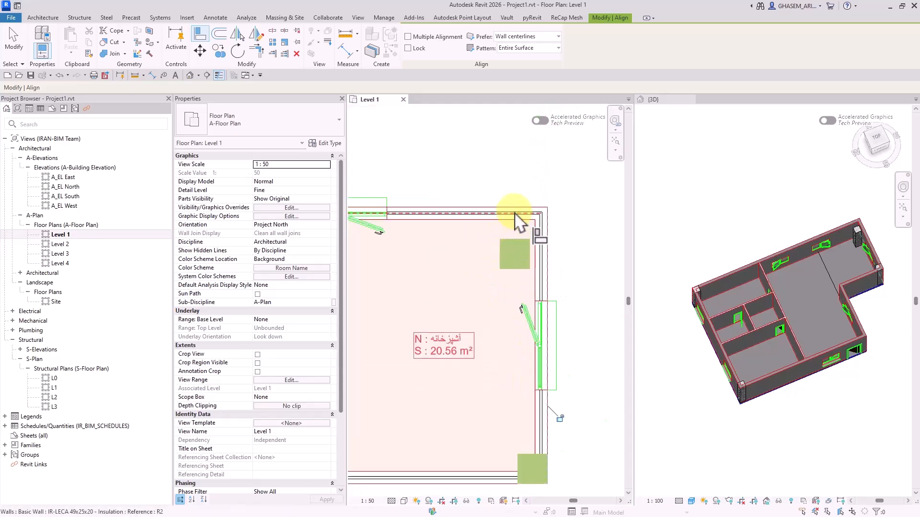
click(516, 238)
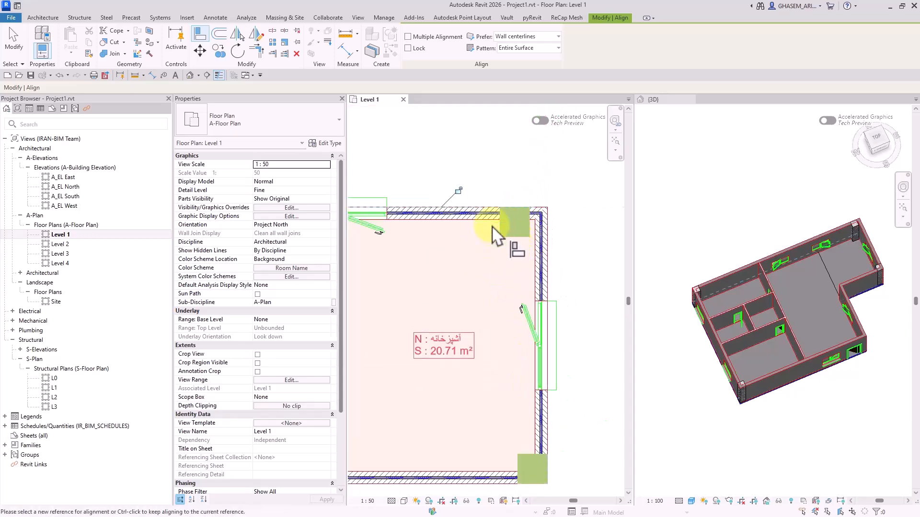
click(549, 257)
click(530, 225)
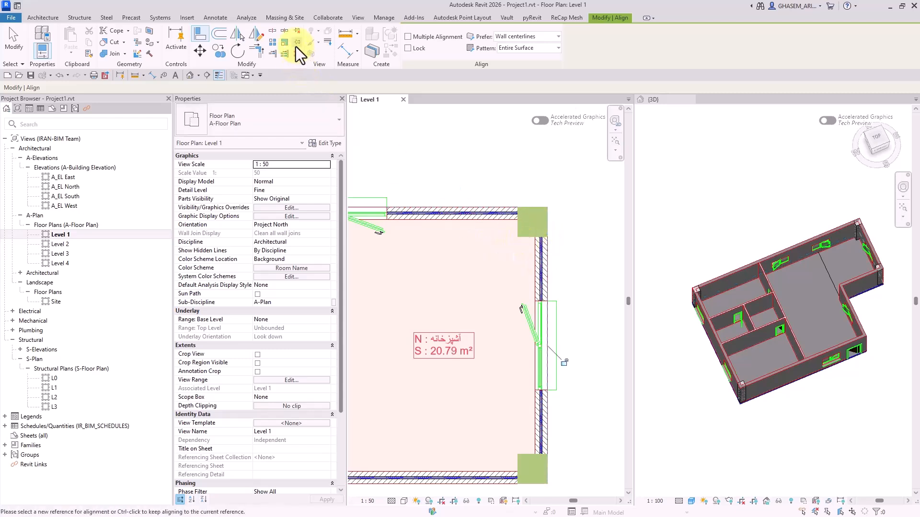
Inspect how the exterior walls meet the corner columns in the Level 1 plan, and view the model in 3D
click(272, 53)
scroll(465, 197, up, 2)
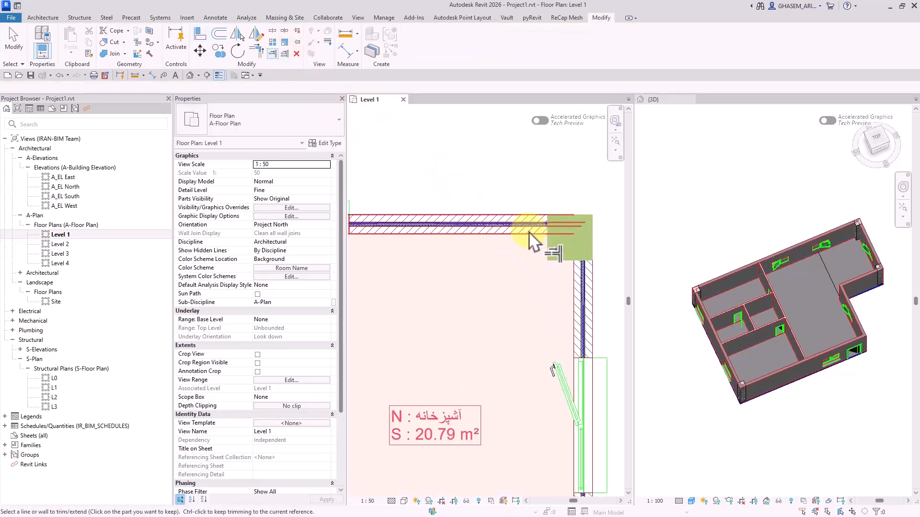
scroll(526, 238, down, 8)
scroll(527, 295, up, 6)
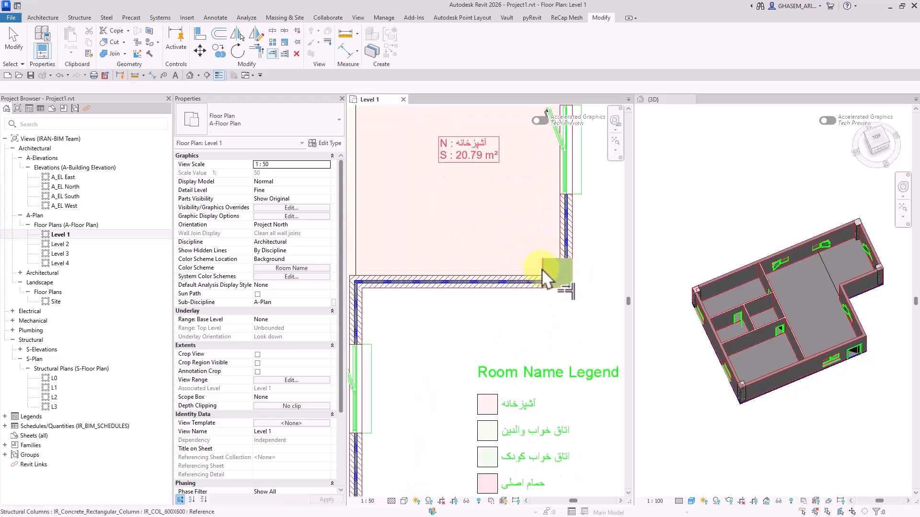
scroll(527, 249, down, 5)
scroll(447, 328, up, 5)
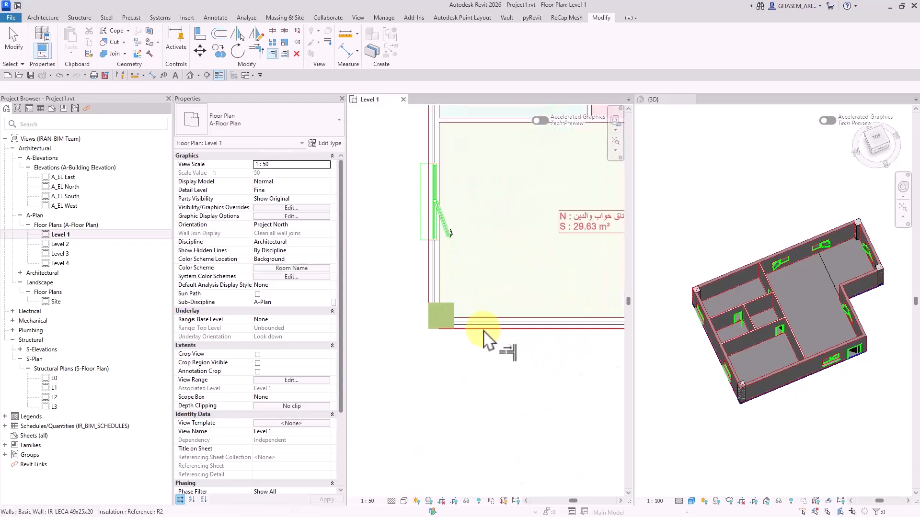
scroll(433, 311, down, 3)
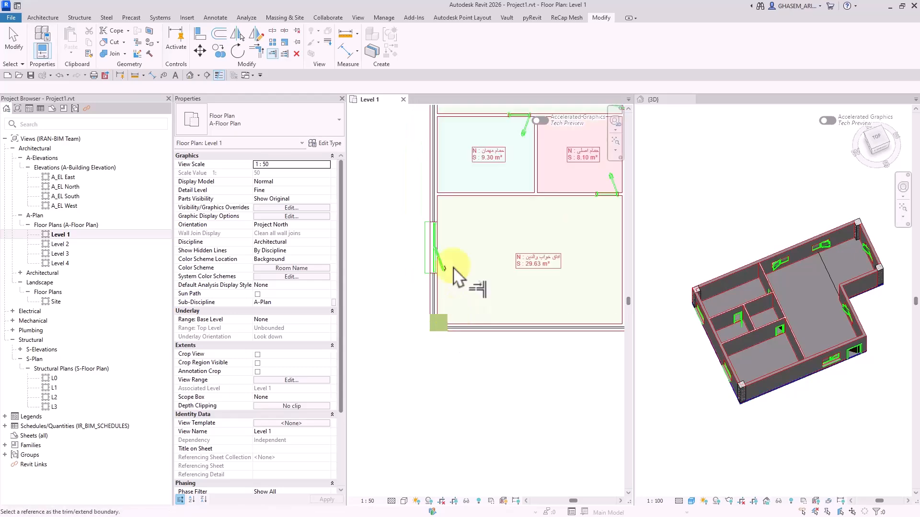
middle_drag(452, 177, 436, 383)
scroll(432, 256, up, 3)
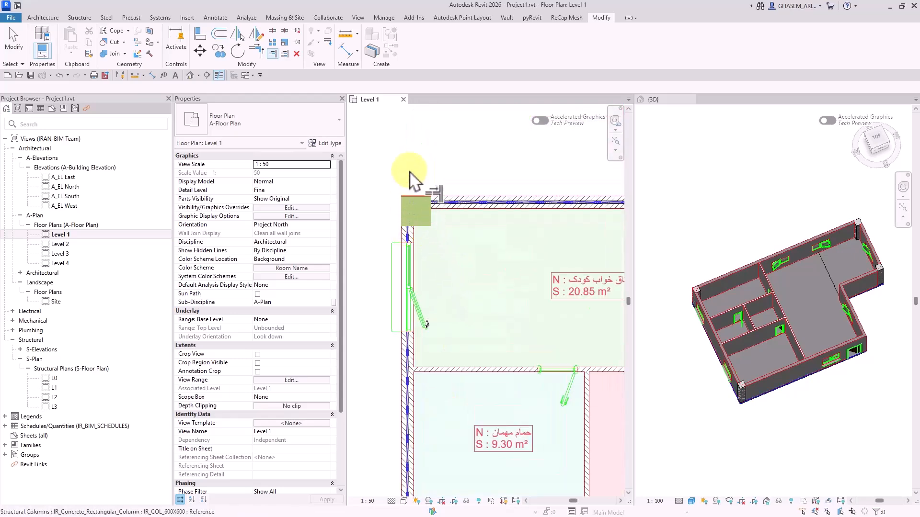
scroll(420, 206, up, 2)
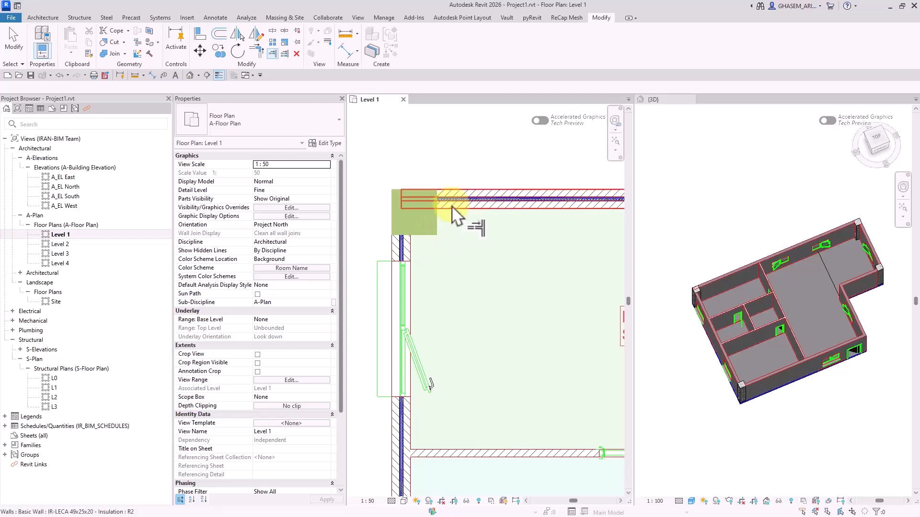
scroll(479, 178, down, 2)
middle_drag(526, 188, 528, 190)
click(817, 269)
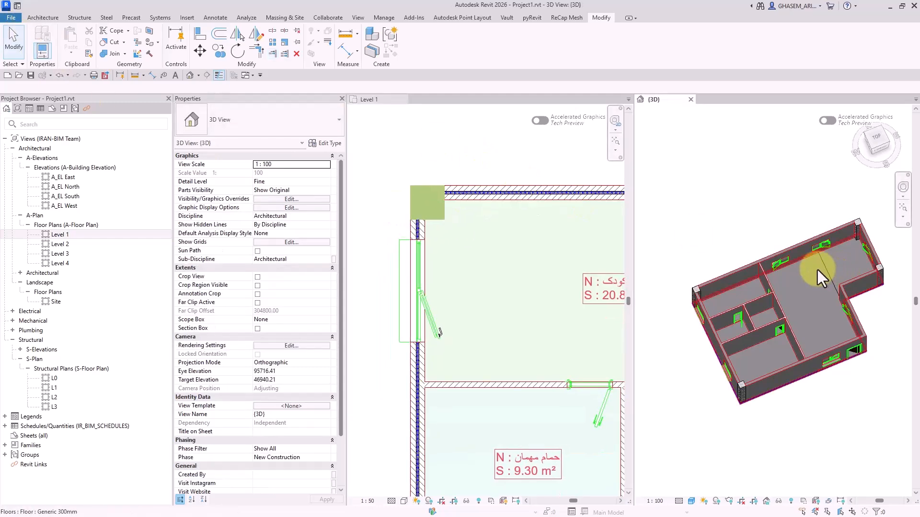
middle_drag(817, 269, 794, 307)
shift+middle_drag(794, 306, 844, 271)
shift+middle_drag(811, 299, 723, 343)
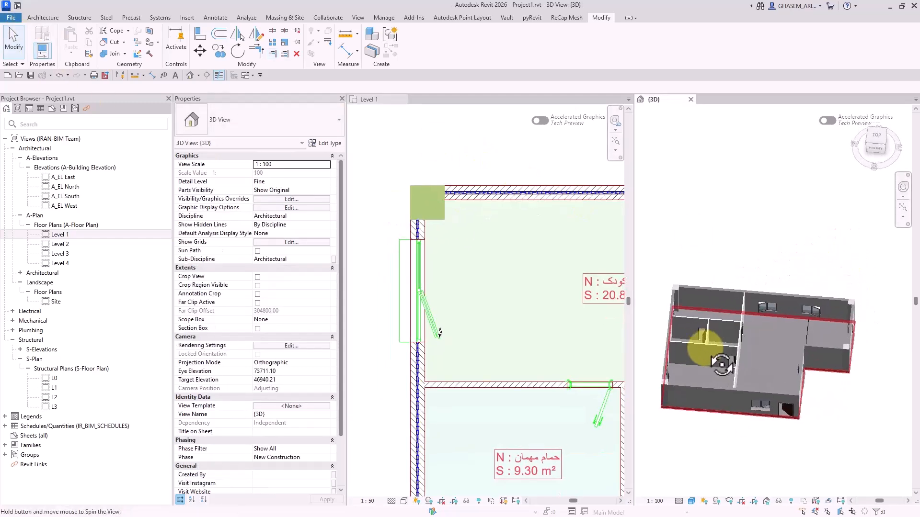
Start a new wall for the kitchen on Level 1 and filter the wall types by "kit"
click(463, 172)
scroll(427, 190, down, 3)
middle_drag(566, 222, 479, 214)
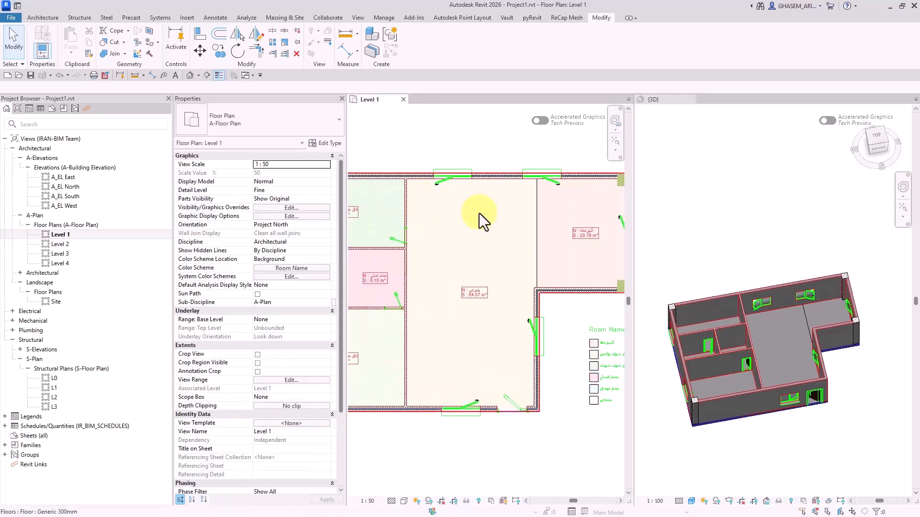
middle_drag(594, 250, 521, 256)
scroll(519, 243, up, 2)
middle_drag(480, 228, 493, 233)
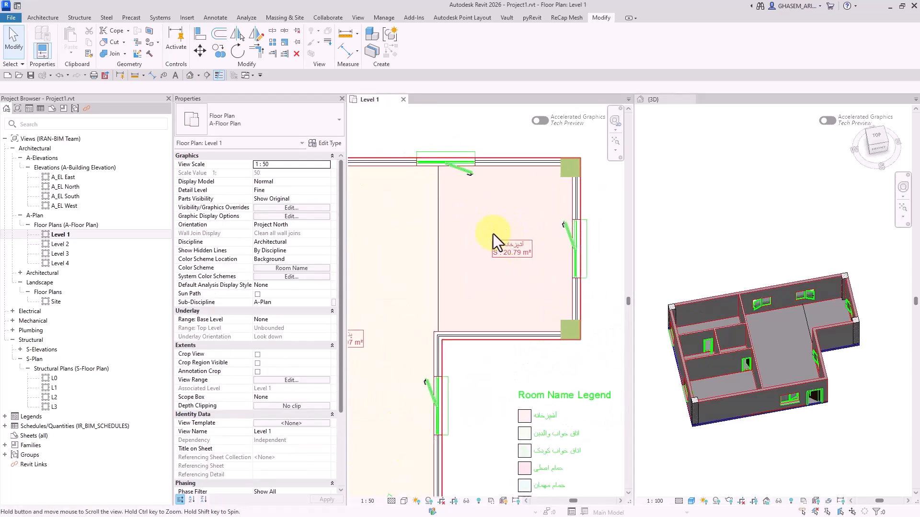
click(43, 18)
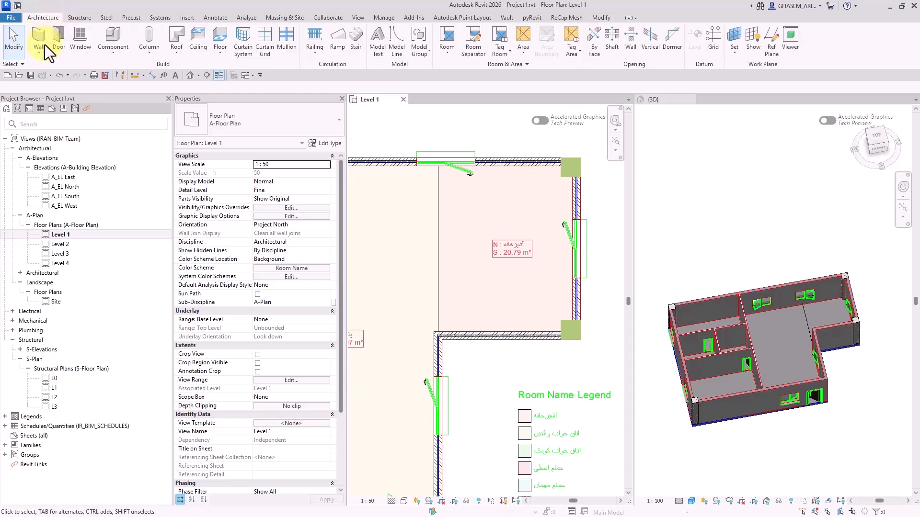
click(44, 33)
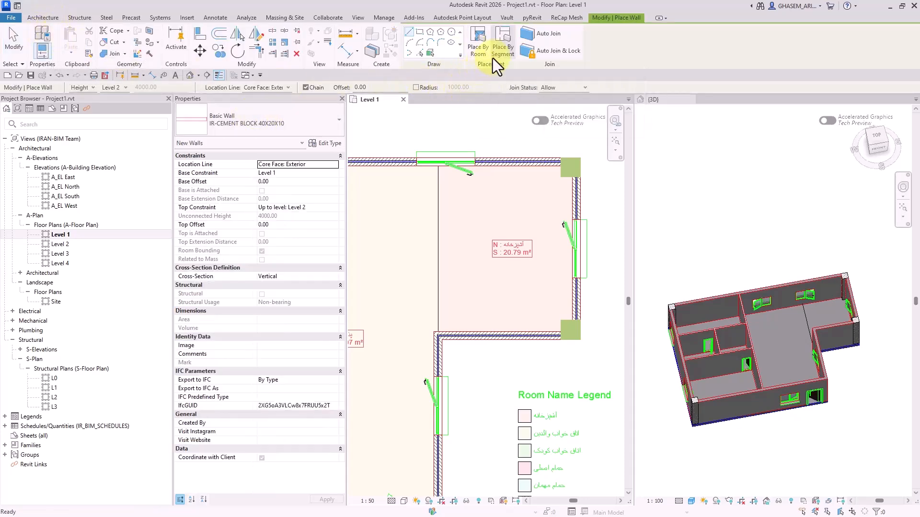
click(251, 121)
text(نهف)
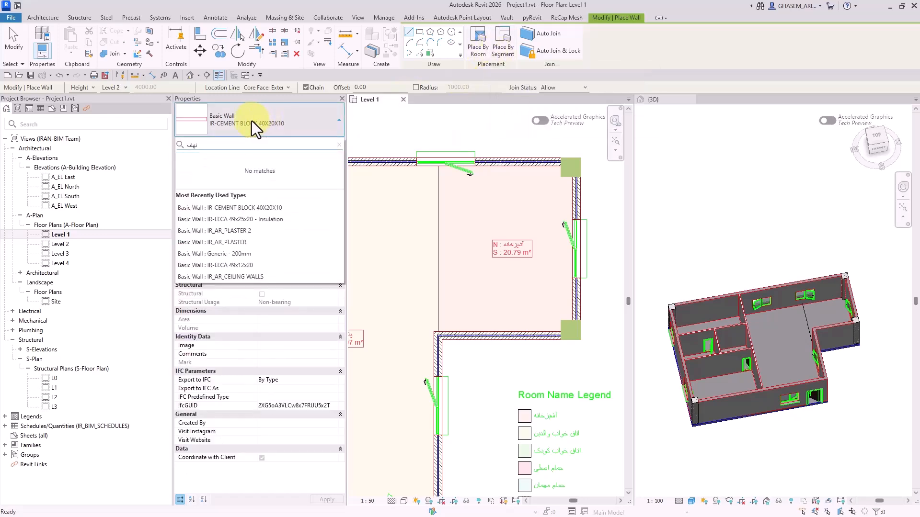
key(BackSpace)
key(BackSpace)
key(BackSpace)
key(alt+shift)
text(kit)
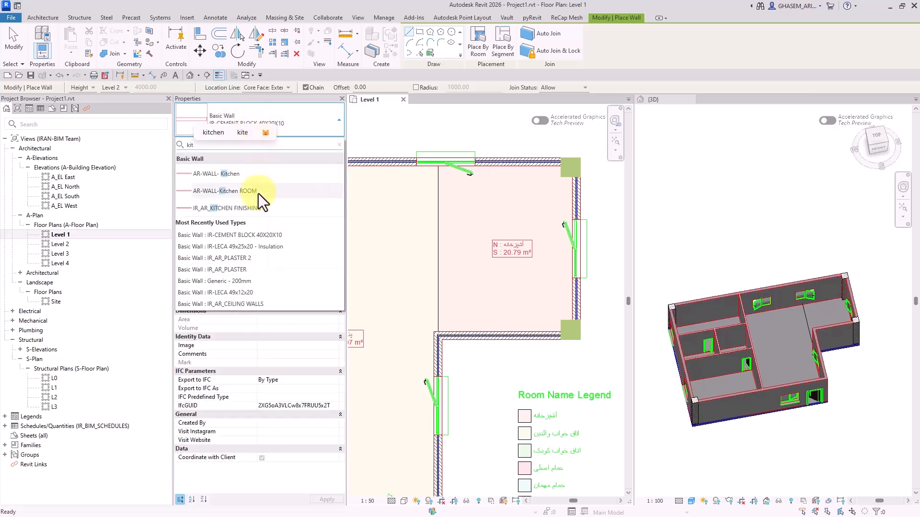
Place IR_AR_KITCHEN FINISHING walls by room along the kitchen's bounding walls and columns
click(222, 209)
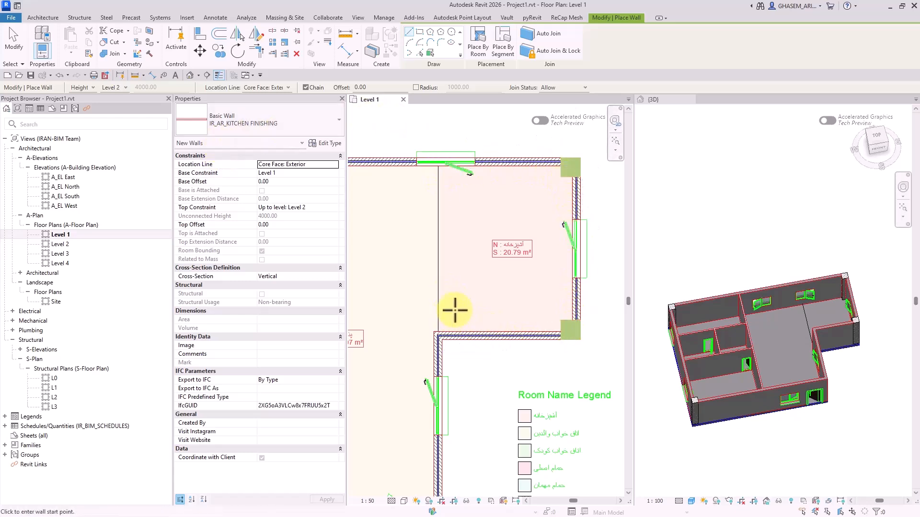
click(479, 44)
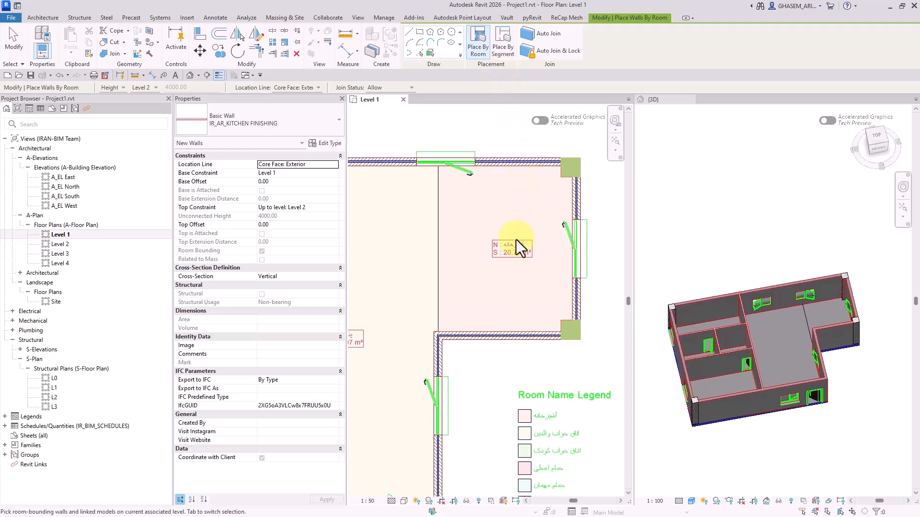
scroll(852, 287, up, 6)
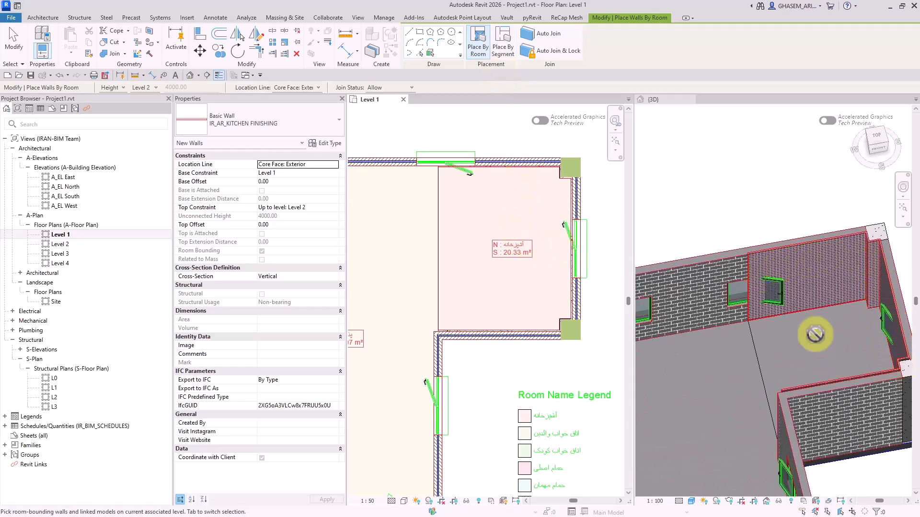
Undo the kitchen finishing walls and place IR_AR_KITCHEN FINISHING walls by room in the kitchen again with Auto Join & Lock enabled
click(57, 77)
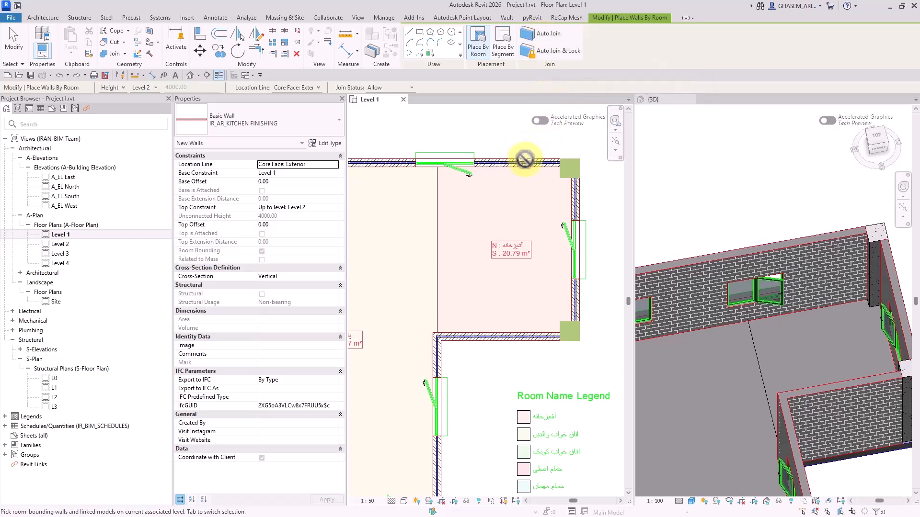
click(557, 49)
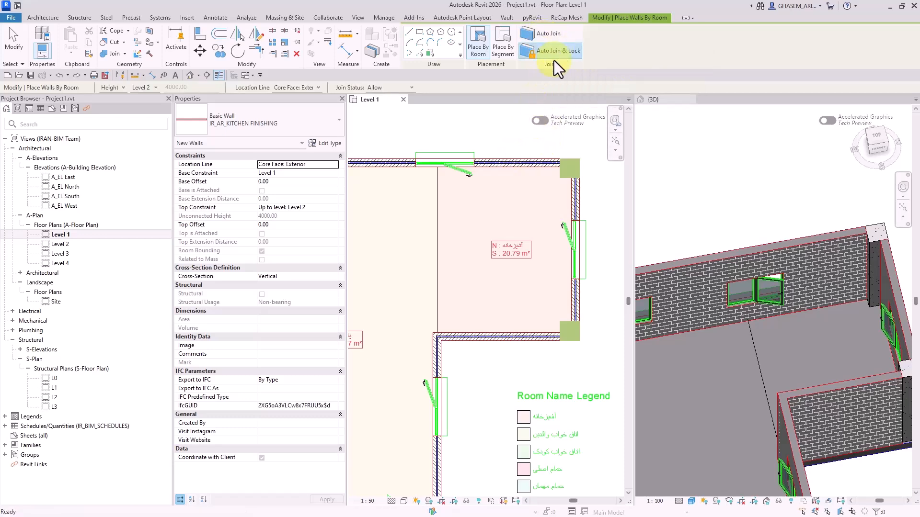
click(520, 198)
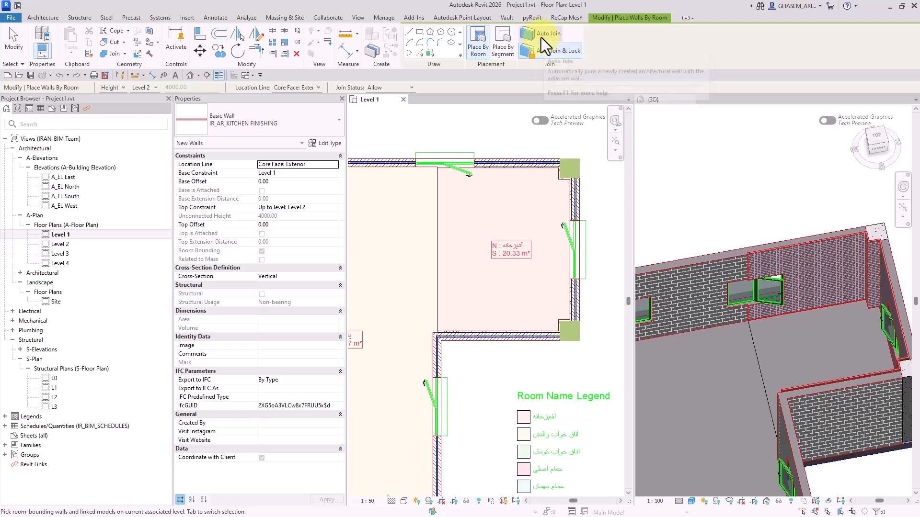
scroll(536, 181, up, 5)
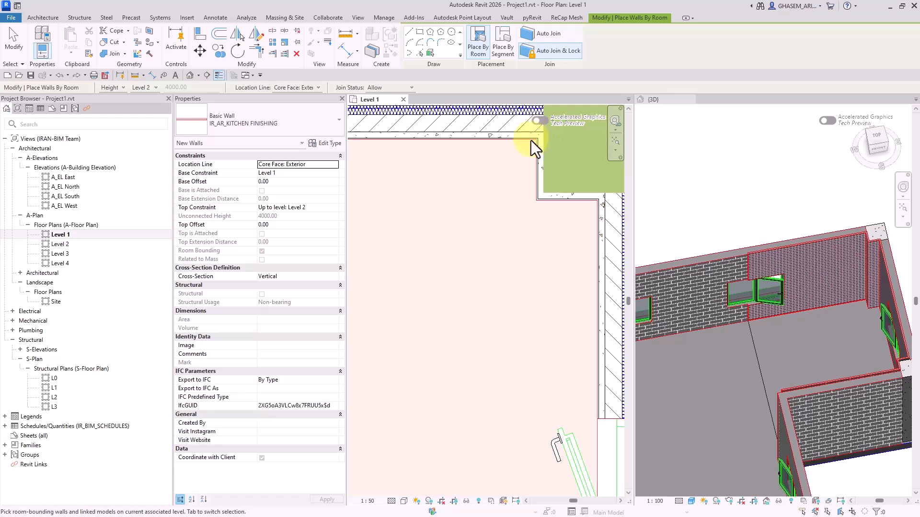
scroll(549, 133, up, 3)
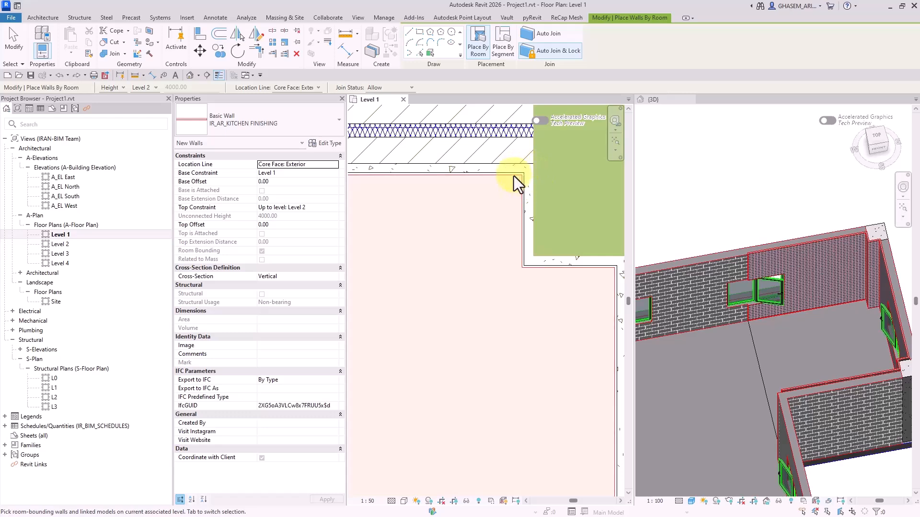
scroll(513, 176, down, 6)
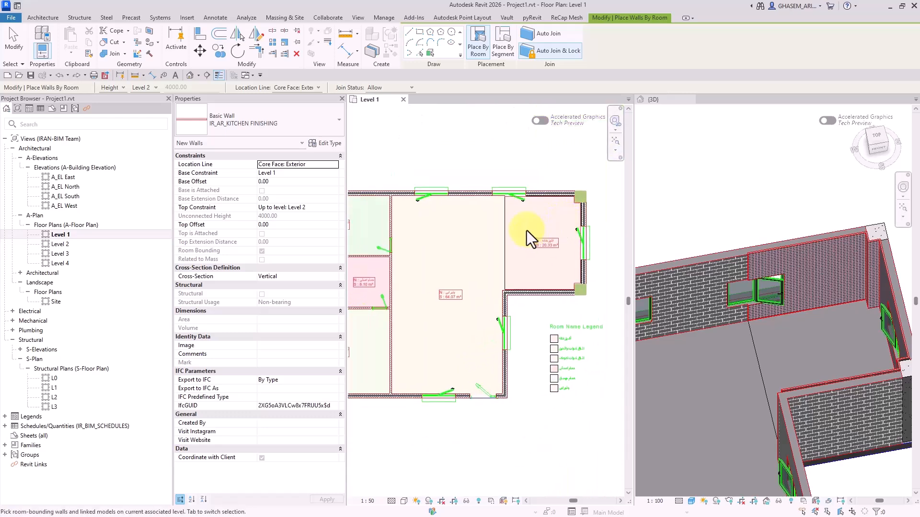
Filter the wall types by "plas" to find a plaster finish for the next room-based wall placement
middle_drag(513, 234, 539, 231)
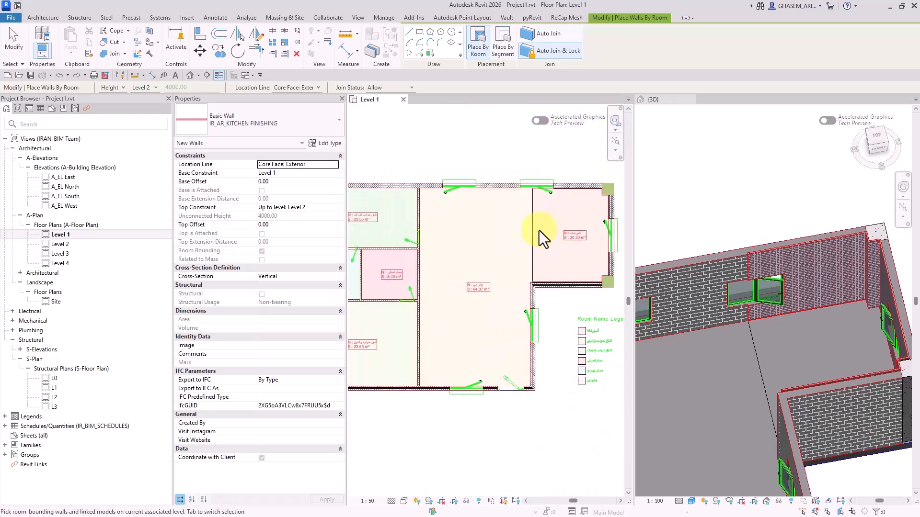
click(249, 125)
text(pla)
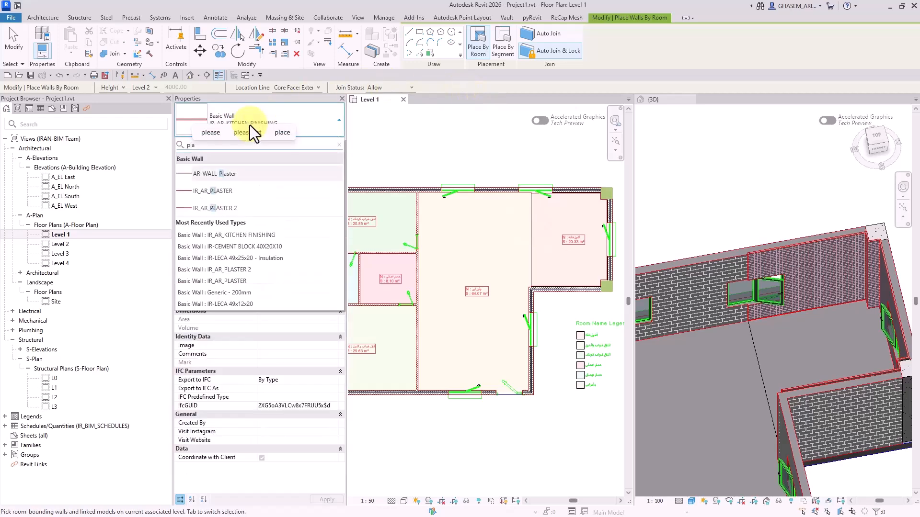
text(s)
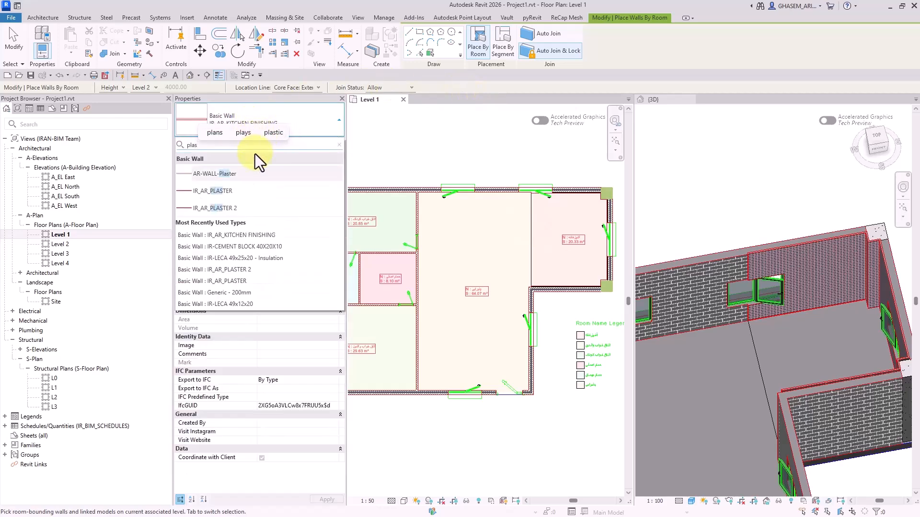
Place IR_AR_PLASTER finish walls around the large living room using Place By Room
click(218, 194)
middle_drag(473, 278, 501, 252)
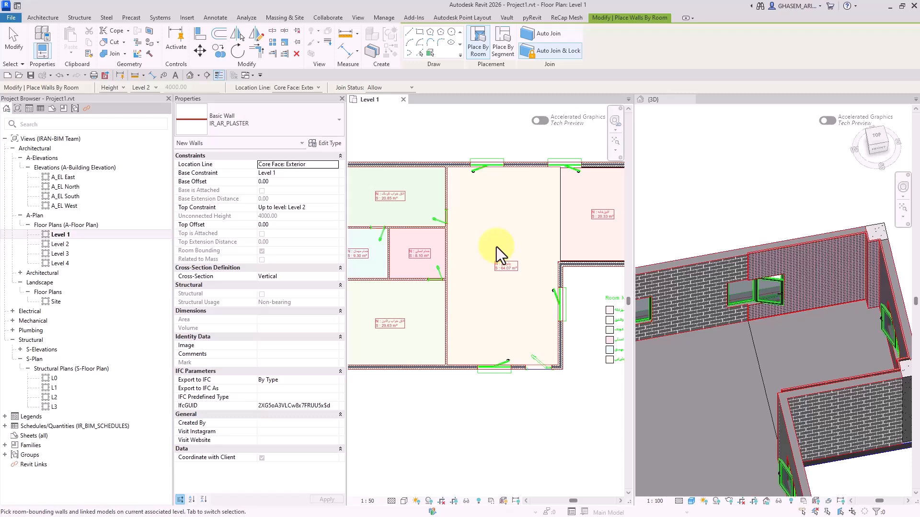
scroll(611, 258, down, 3)
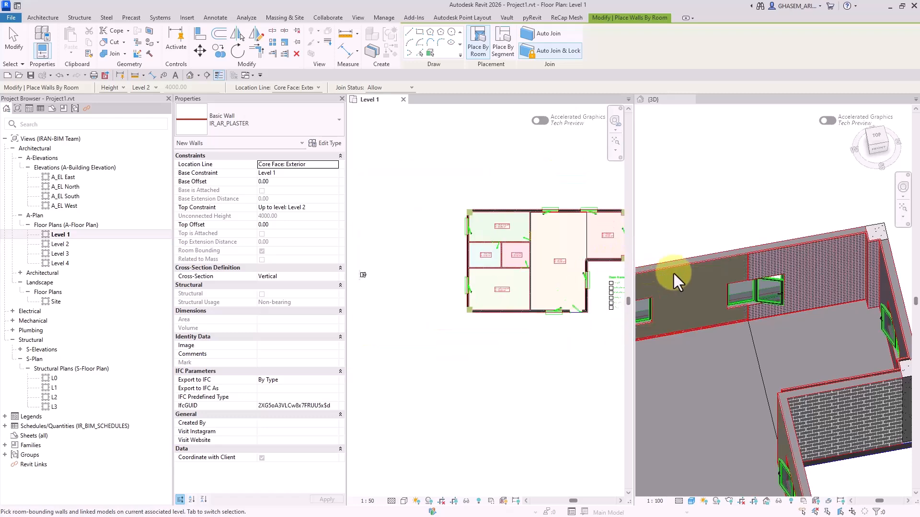
scroll(791, 265, down, 5)
scroll(725, 327, up, 3)
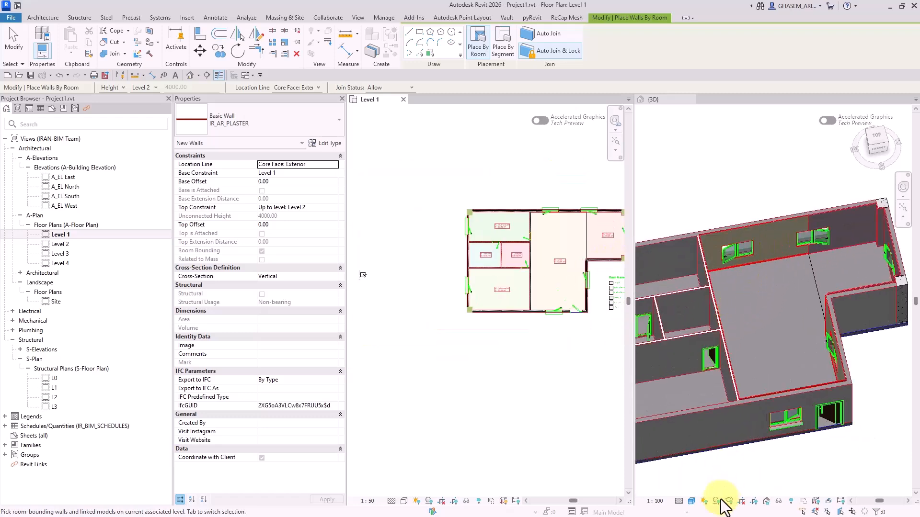
click(692, 500)
click(467, 366)
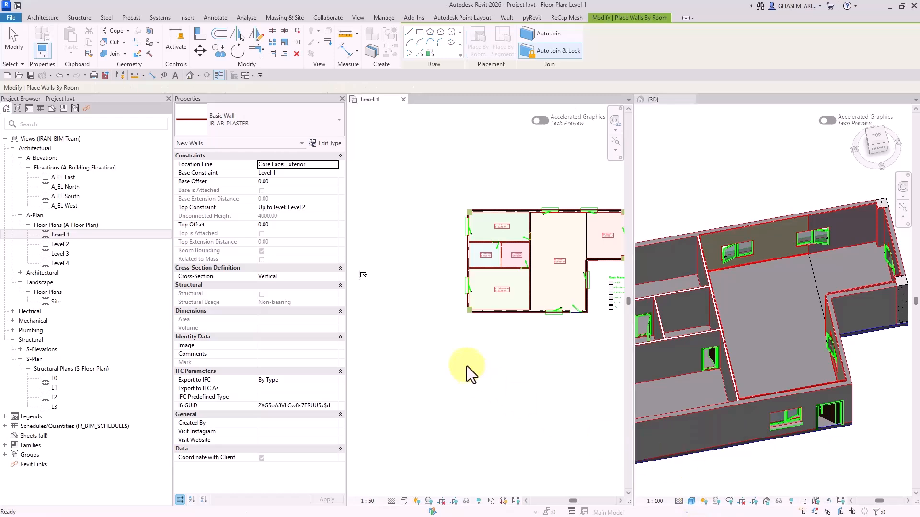
Place IR_AR_PLASTER finish walls around the child's bedroom and the parents' bedroom by room
middle_drag(520, 366, 447, 377)
scroll(446, 343, up, 3)
middle_drag(438, 330, 444, 364)
scroll(408, 231, up, 2)
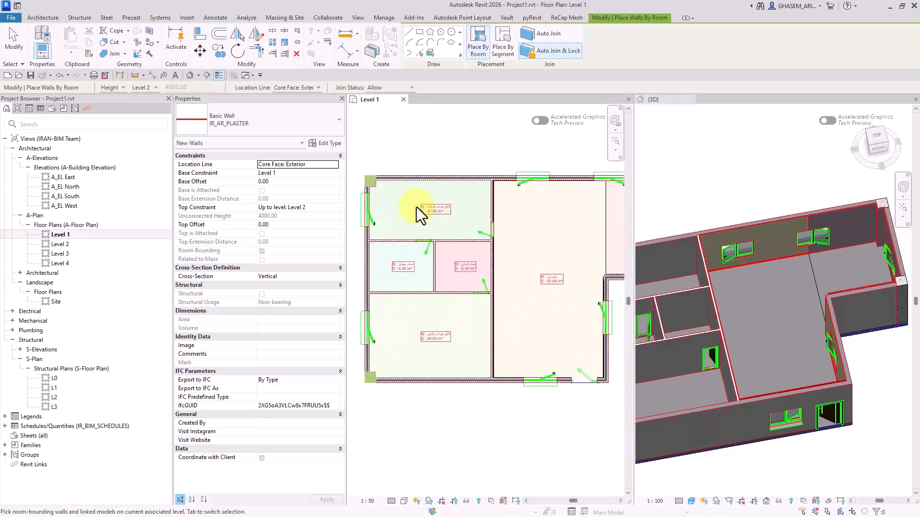
click(415, 205)
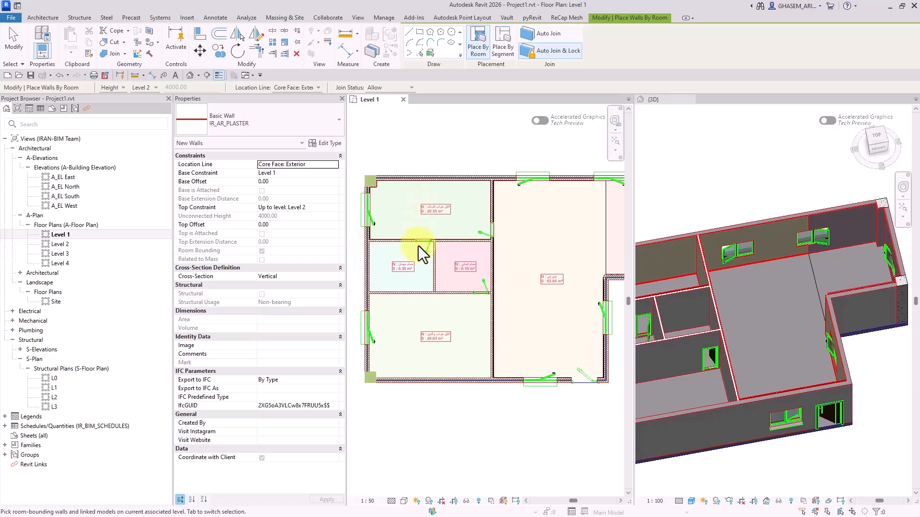
click(411, 325)
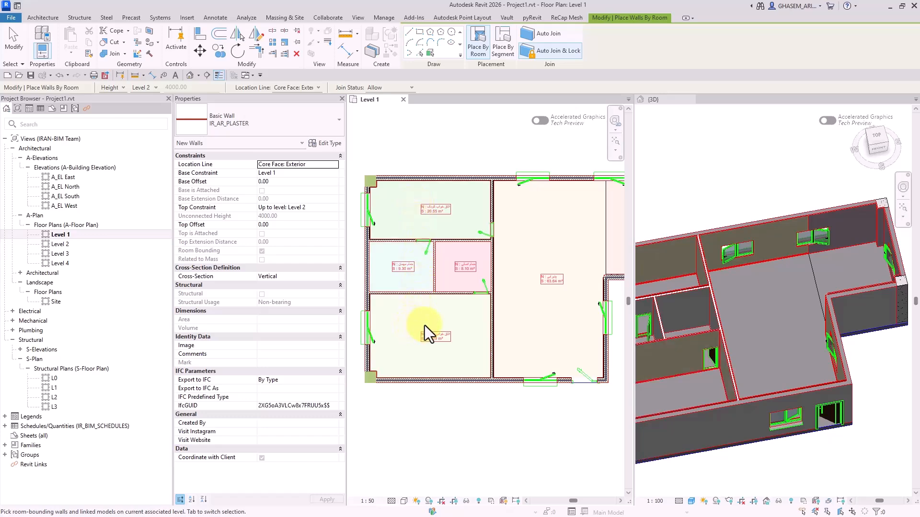
Place IR_AR_WC_TYPE1 finish walls by segment on the main bathroom's upper wall and on its partition with the guest bathroom
click(241, 130)
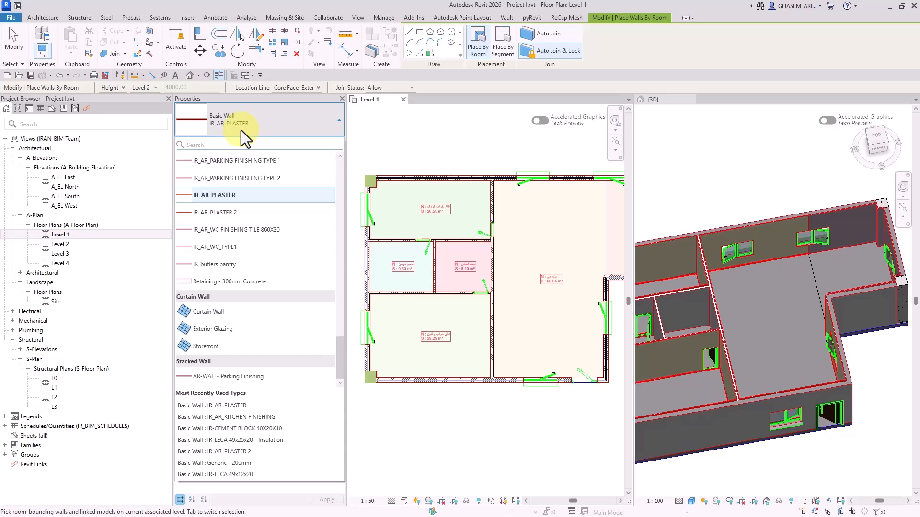
text(wc)
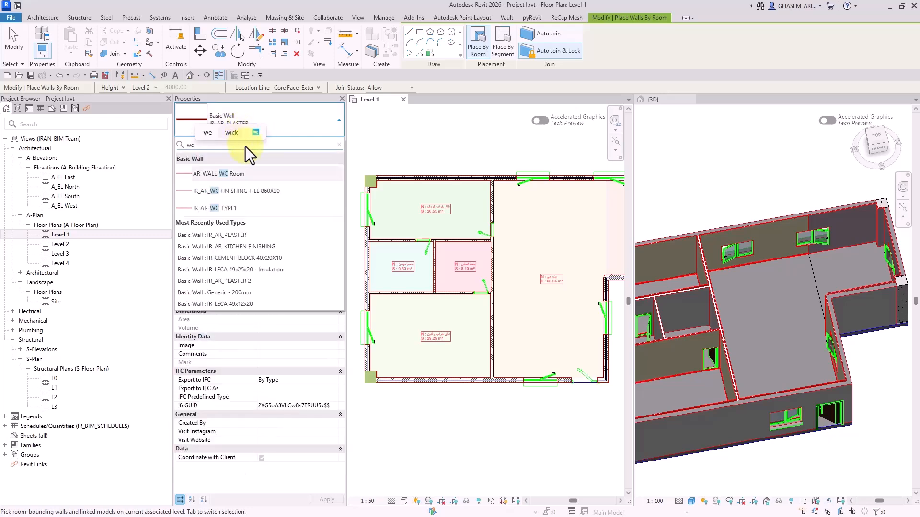
click(230, 208)
scroll(484, 242, up, 3)
middle_drag(550, 238, 525, 243)
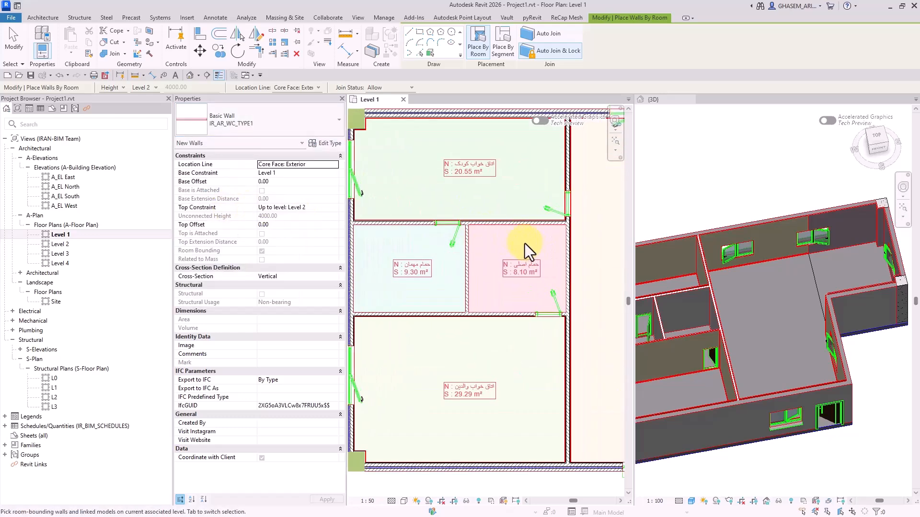
click(503, 47)
scroll(510, 232, up, 2)
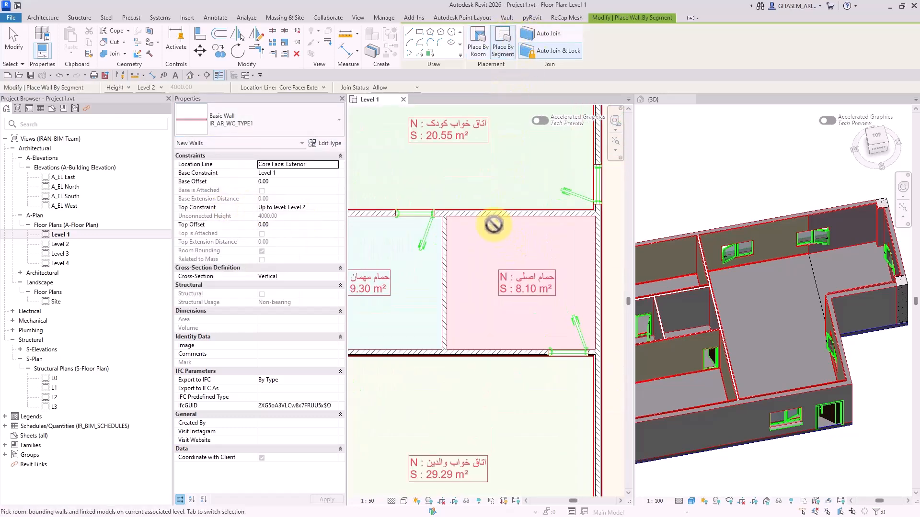
click(492, 219)
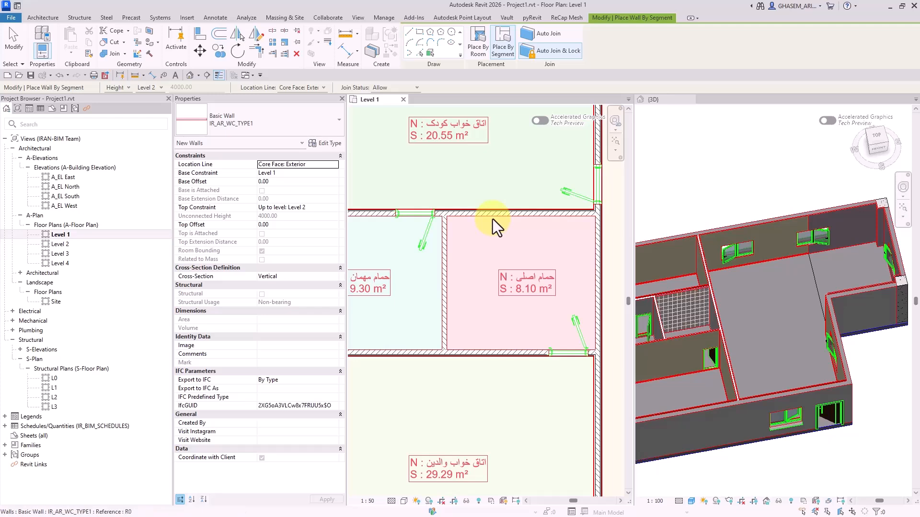
click(447, 242)
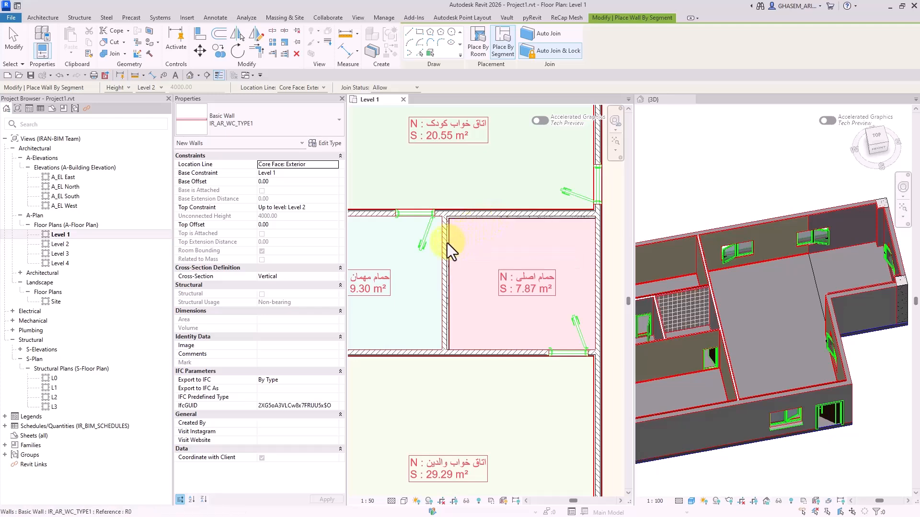
Place IR_AR_WC FINISHING TILE 860X30 finish walls by segment on the main bathroom's living-room side wall and lower wall
click(257, 130)
text(wc)
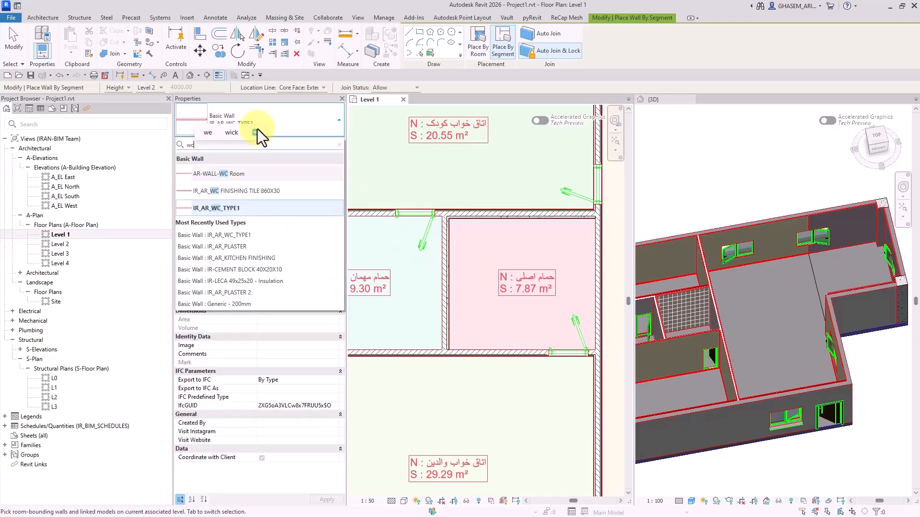
click(257, 191)
click(597, 240)
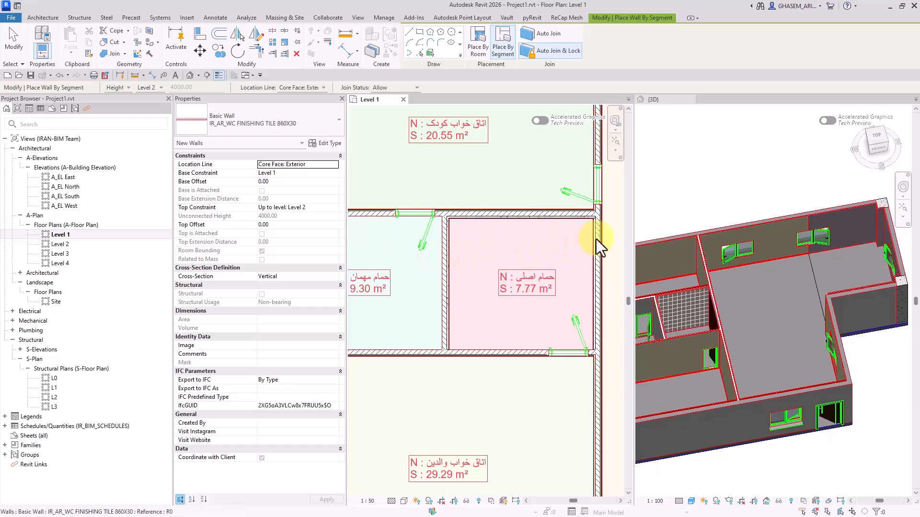
click(527, 350)
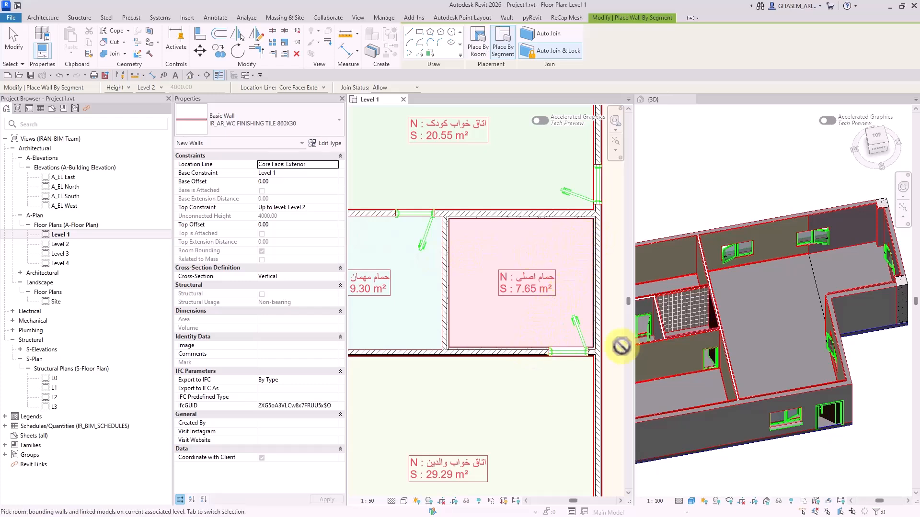
Add IR_AR_WC FINISHING TILE 860X30 finish walls by segment to the guest bathroom's upper wall and exterior wall
middle_drag(390, 259, 459, 256)
scroll(459, 256, down, 2)
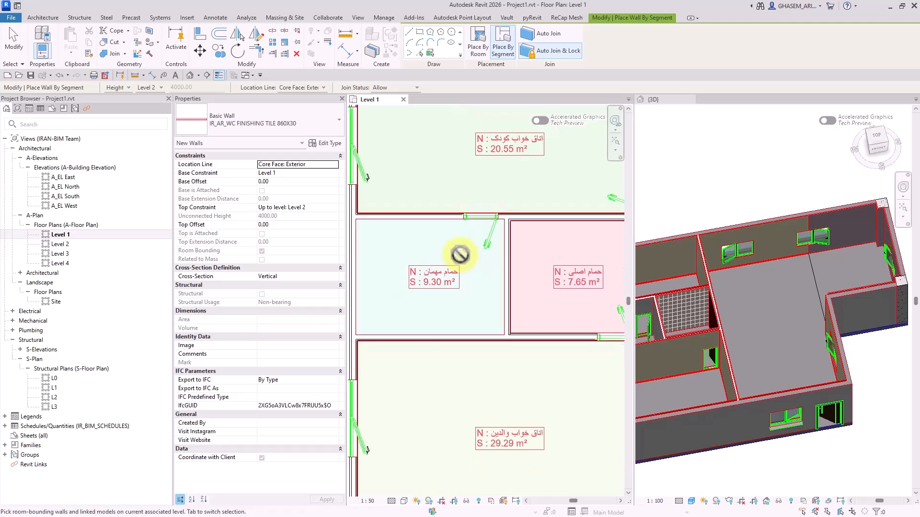
click(422, 226)
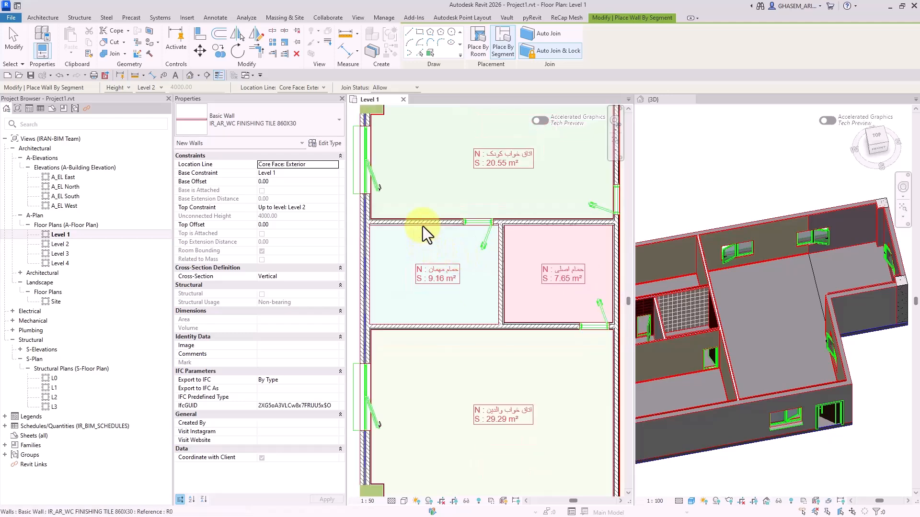
click(373, 242)
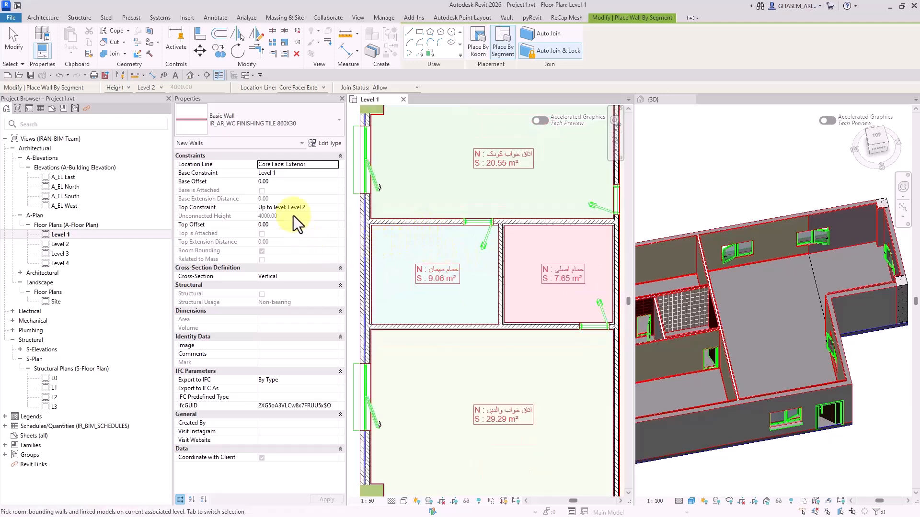
Place IR_AR_WC_TYPE1 finish walls by segment on the guest bathroom's partition and lower wall, finishing wall placement
click(267, 110)
text(wc)
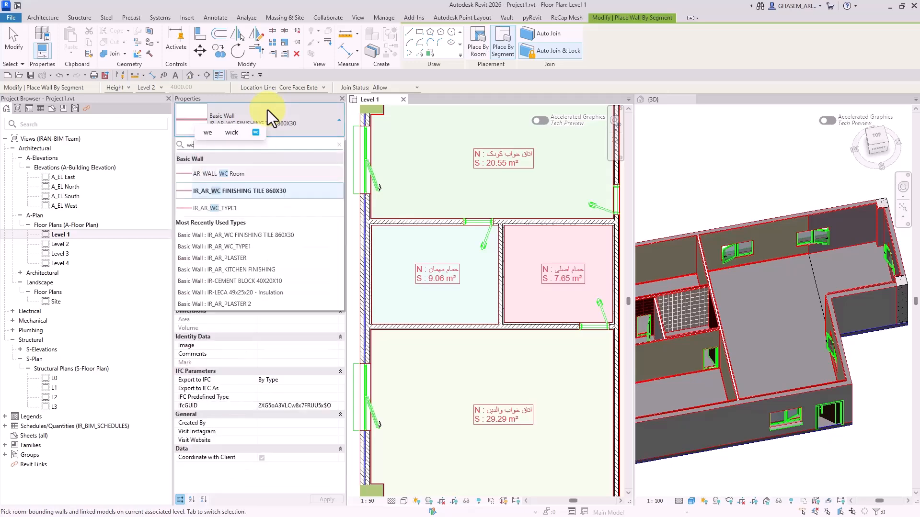
click(234, 191)
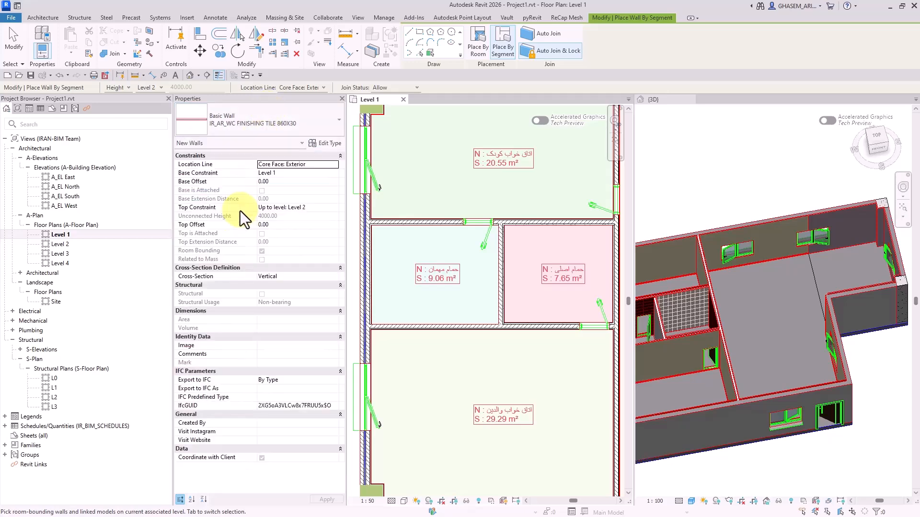
click(498, 272)
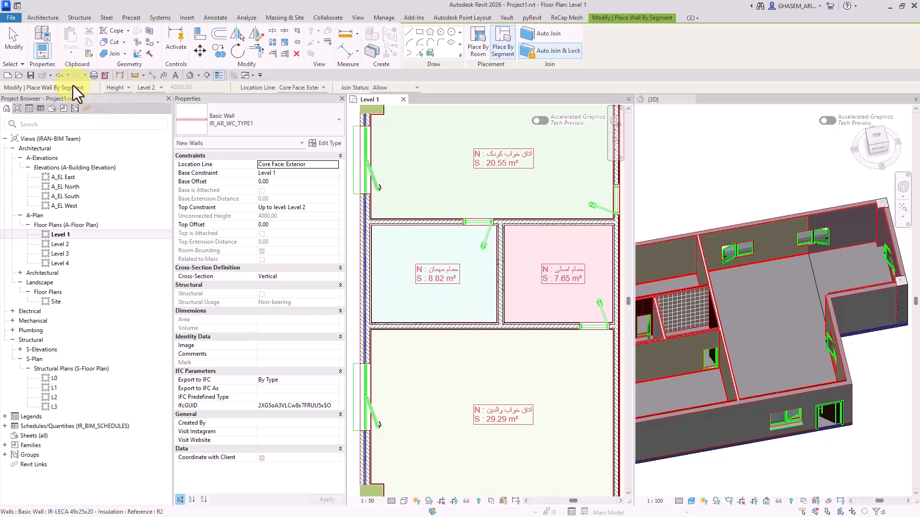
click(14, 47)
Examine the tile and plaster finishes of the two bathrooms and adjoining bedrooms in the 3D view
shift+middle_drag(827, 323, 668, 316)
middle_drag(719, 303, 675, 333)
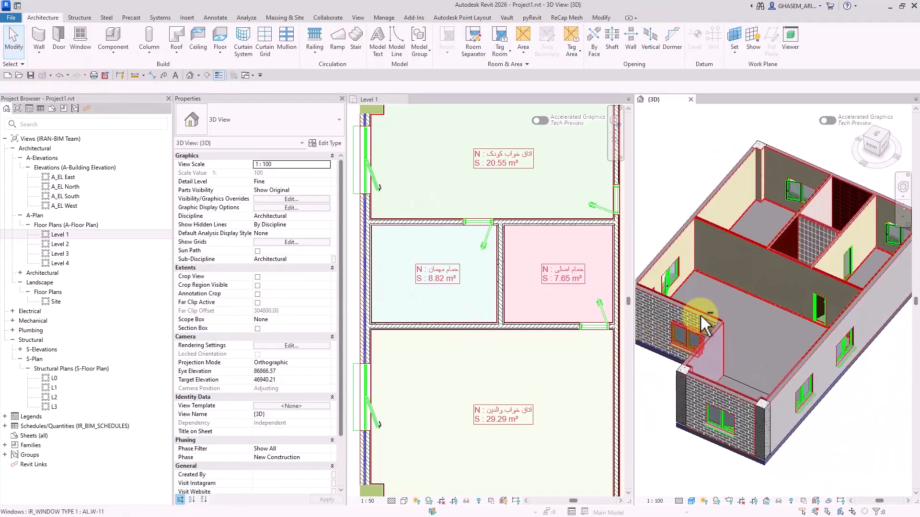
middle_drag(805, 211, 786, 279)
scroll(786, 279, up, 3)
scroll(766, 288, up, 3)
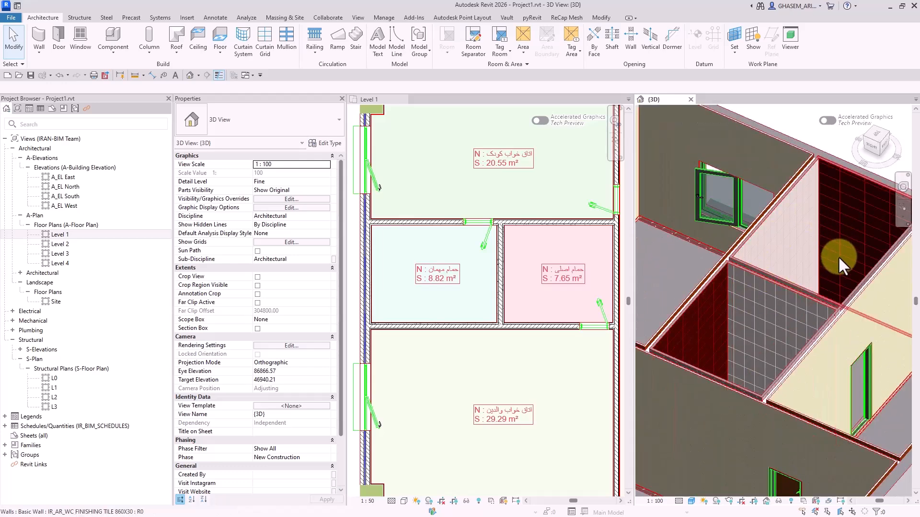
scroll(769, 262, down, 2)
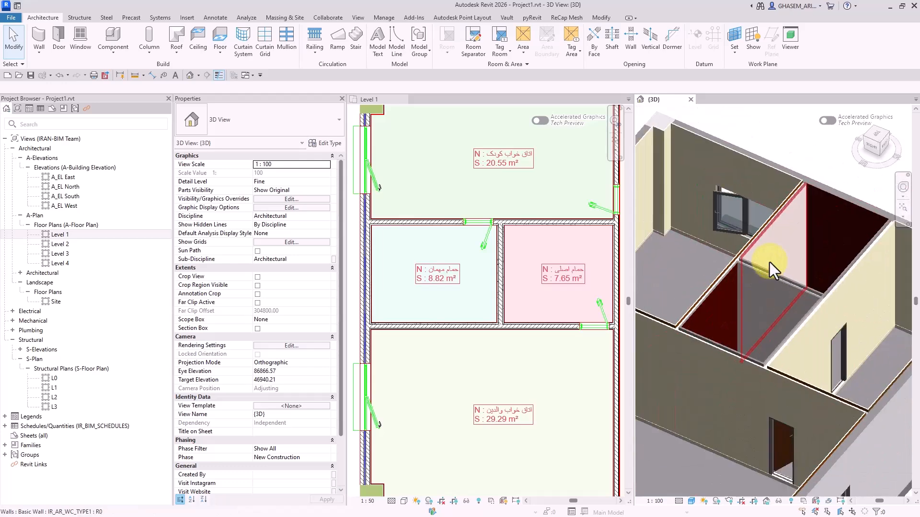
Inspect how the finish wall layers meet at the guest bathroom's exterior-wall corners in the Level 1 plan
click(462, 304)
middle_drag(420, 237, 556, 268)
scroll(442, 252, up, 4)
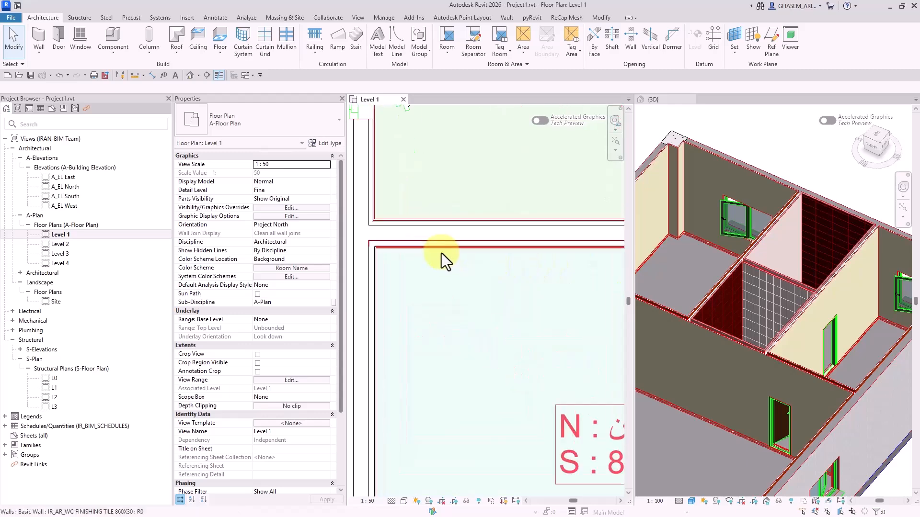
scroll(411, 235, down, 3)
middle_drag(432, 407, 429, 257)
scroll(403, 308, up, 4)
scroll(403, 307, up, 2)
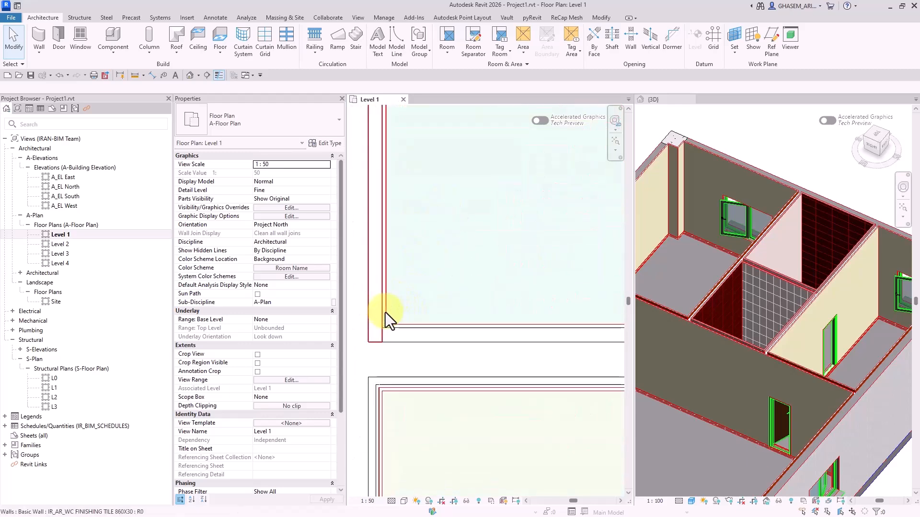
scroll(392, 309, down, 4)
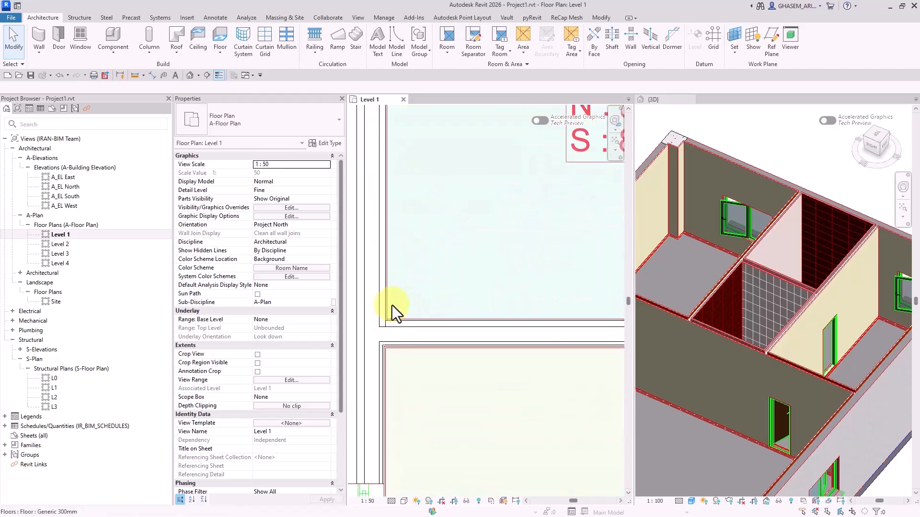
Open the layer structure of the IR_AR_WC FINISHING TILE 860X30 type from the finish along the guest bathroom's exterior wall
middle_drag(373, 252, 380, 274)
scroll(382, 272, up, 3)
click(400, 267)
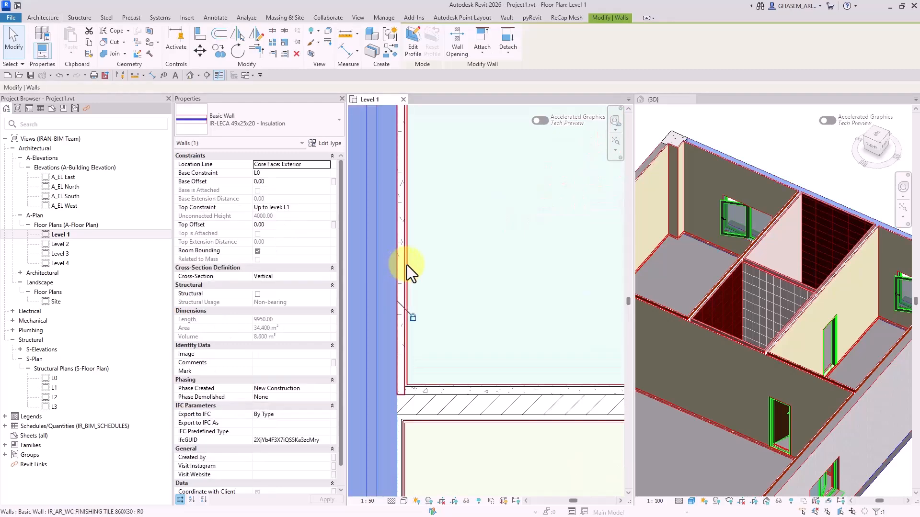
click(407, 265)
click(320, 142)
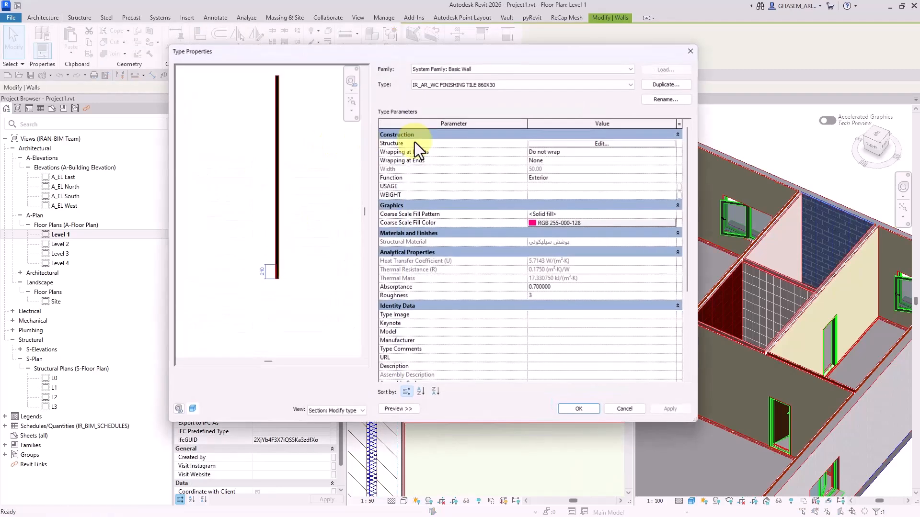
click(569, 142)
scroll(257, 292, up, 5)
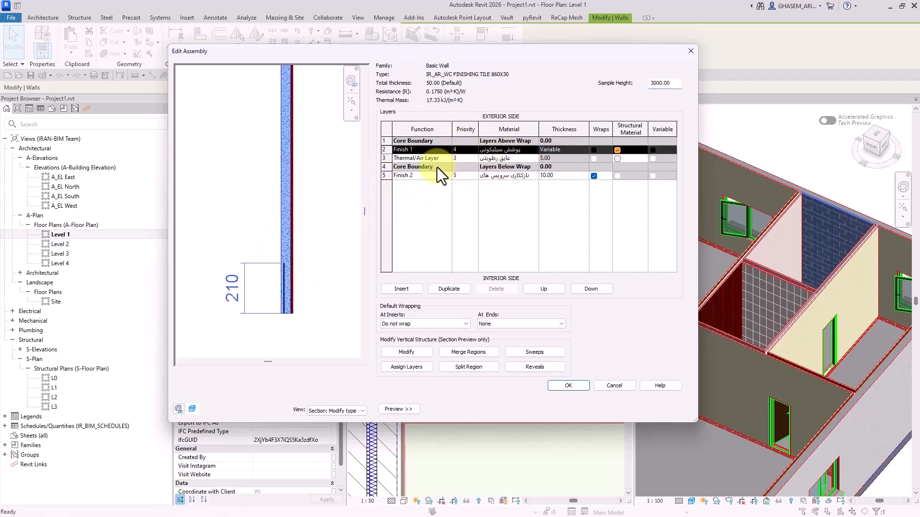
Move the Thermal/Air and Finish 1 layers of the tile wall type below the lower core boundary, outside the core
click(393, 167)
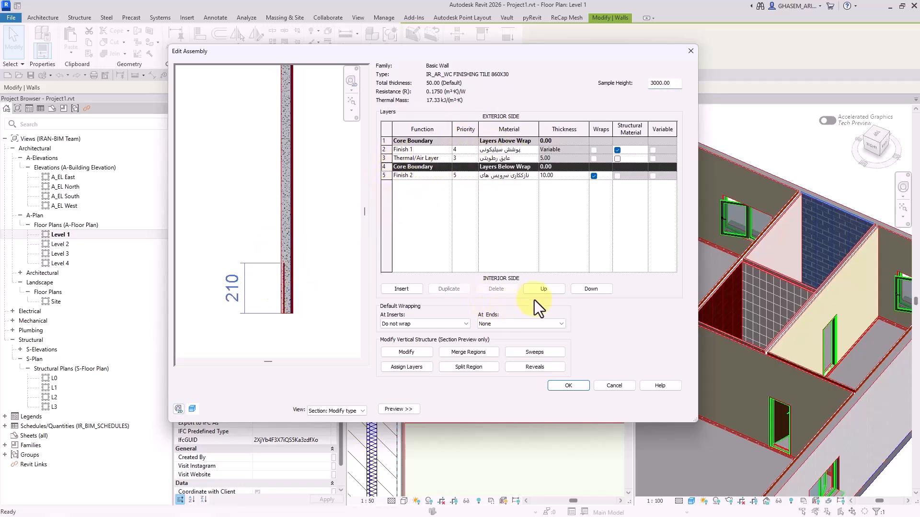
click(555, 289)
click(391, 150)
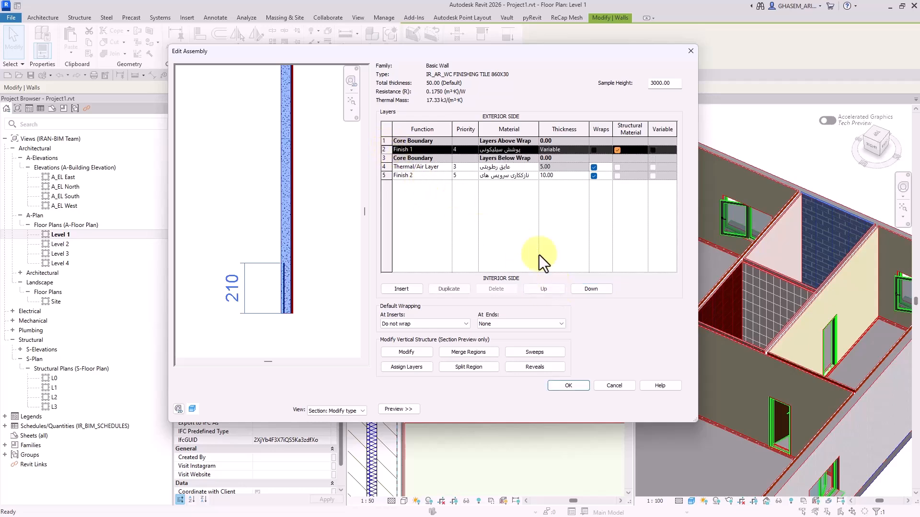
click(591, 288)
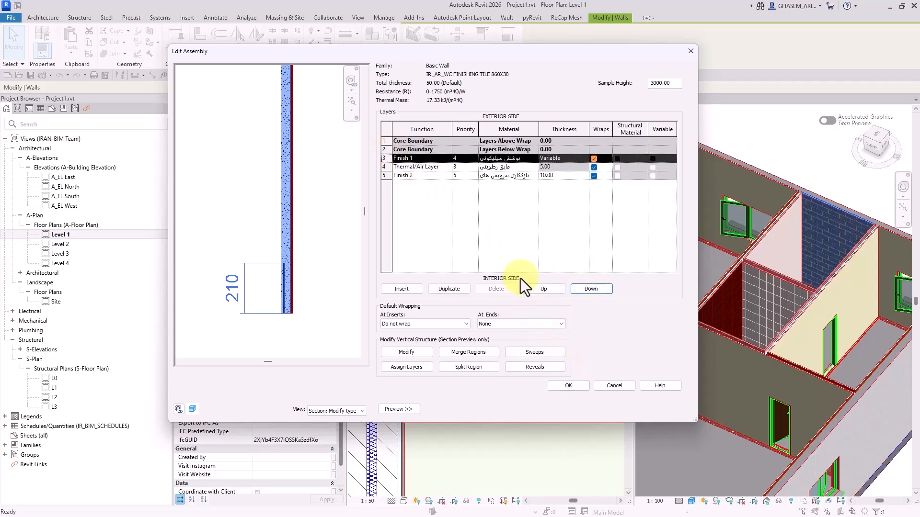
click(570, 388)
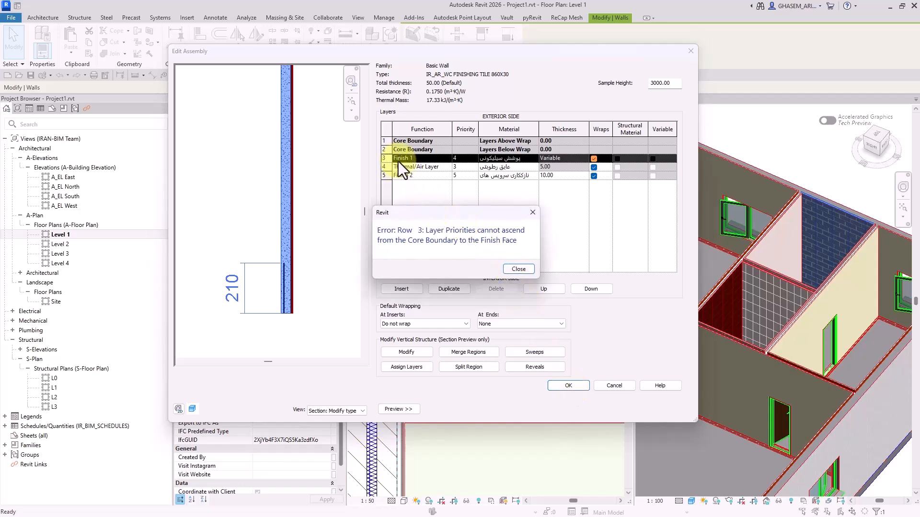
click(519, 266)
Give the tile wall type's Thermal/Air layer priority 4 and the function Finish 1, applying the type changes
scroll(290, 287, up, 2)
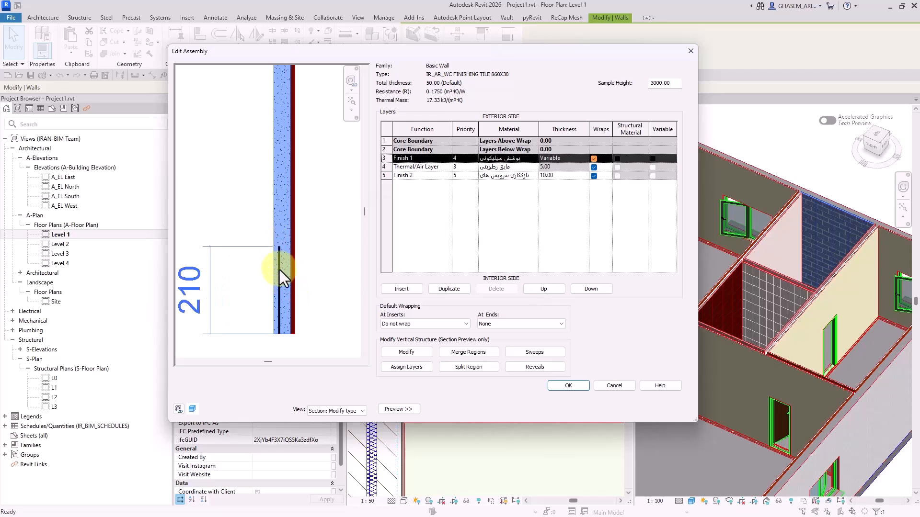
click(462, 166)
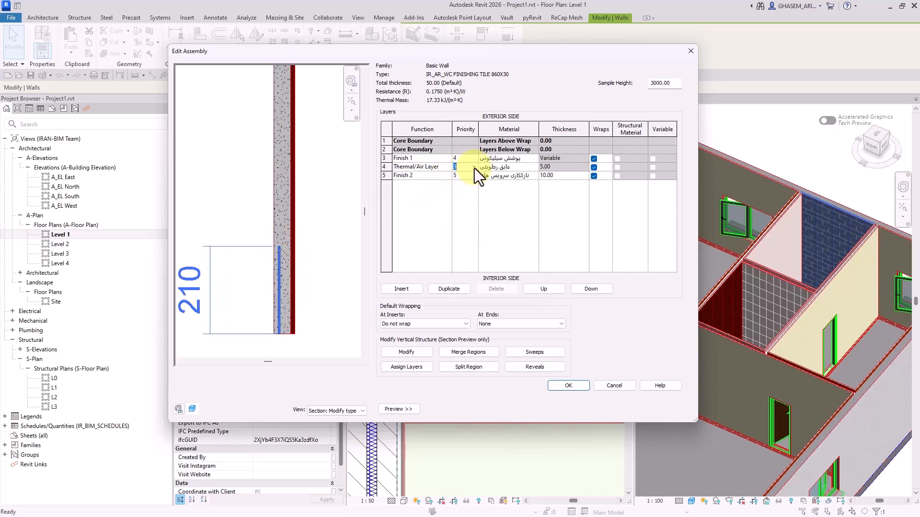
click(475, 168)
click(457, 196)
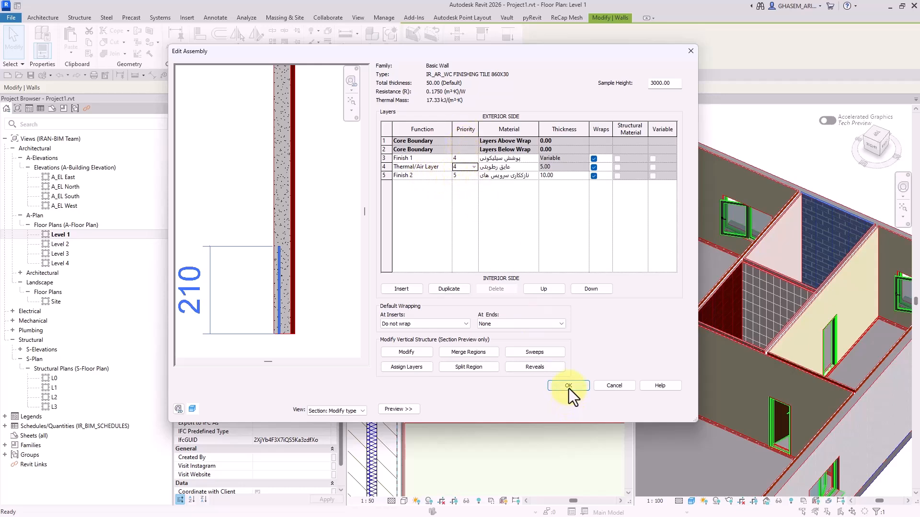
click(441, 167)
click(447, 167)
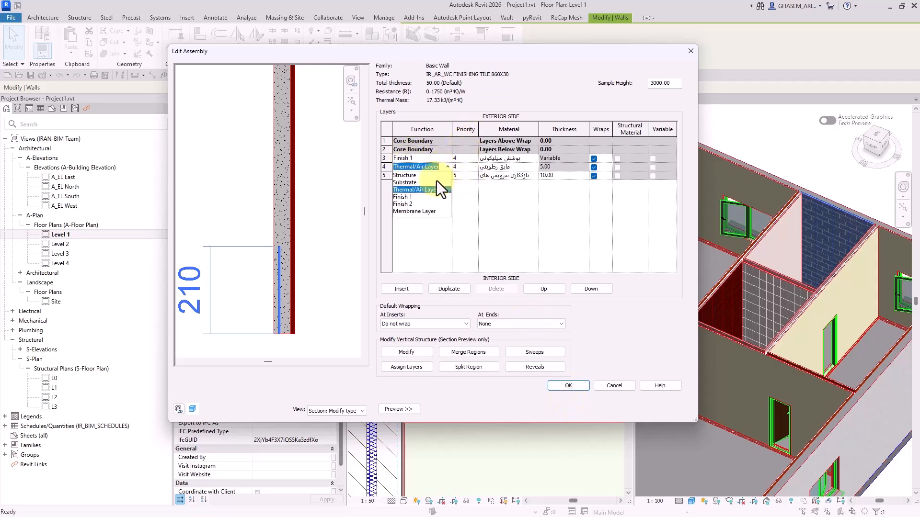
click(410, 197)
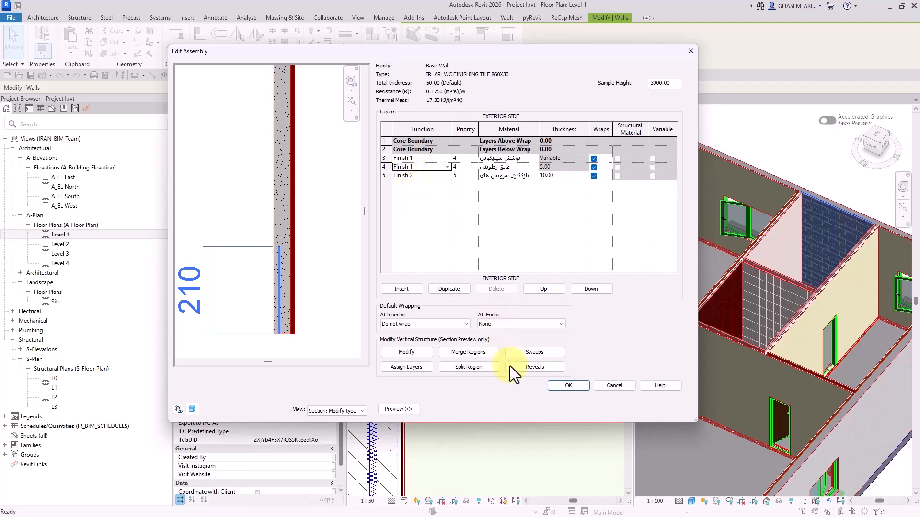
click(568, 386)
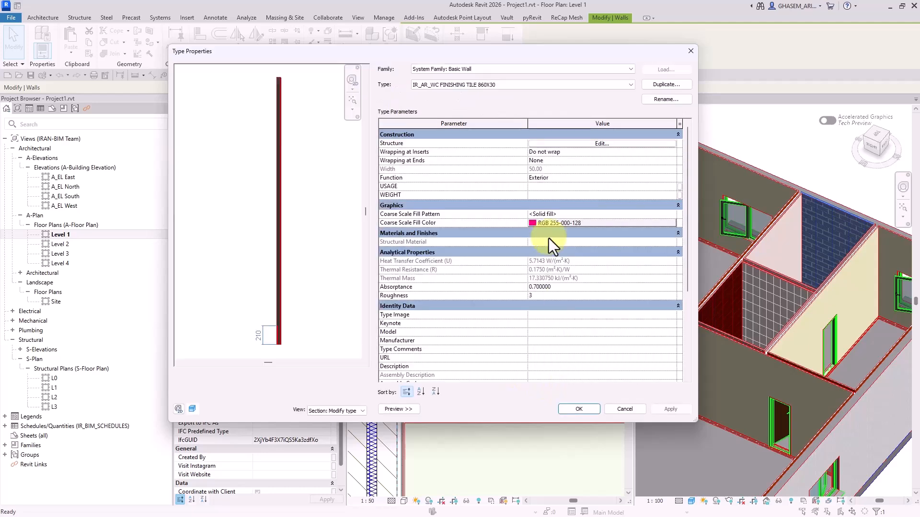
click(579, 409)
Move the Finish 1 IR_WC_CONCRETE layer of the IR_AR_WC_TYPE1 wall type below the lower core boundary and apply the change
click(441, 386)
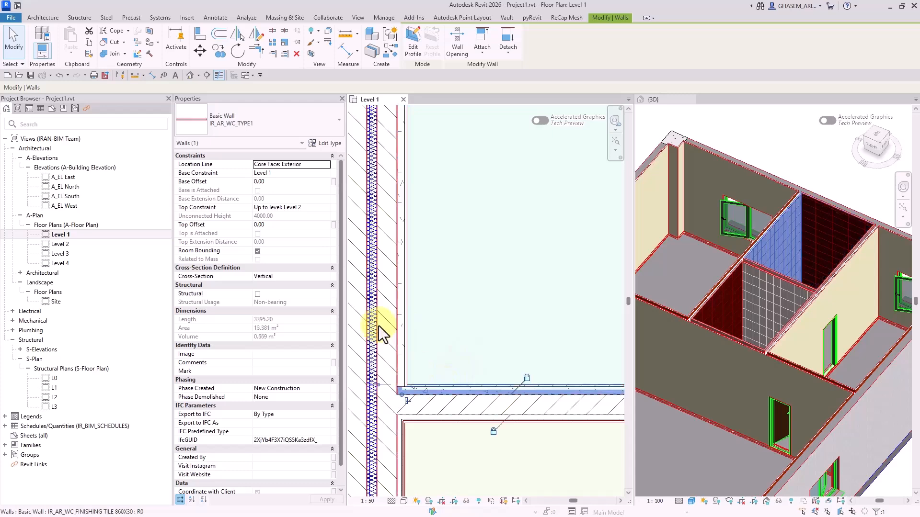
click(329, 142)
scroll(263, 275, up, 6)
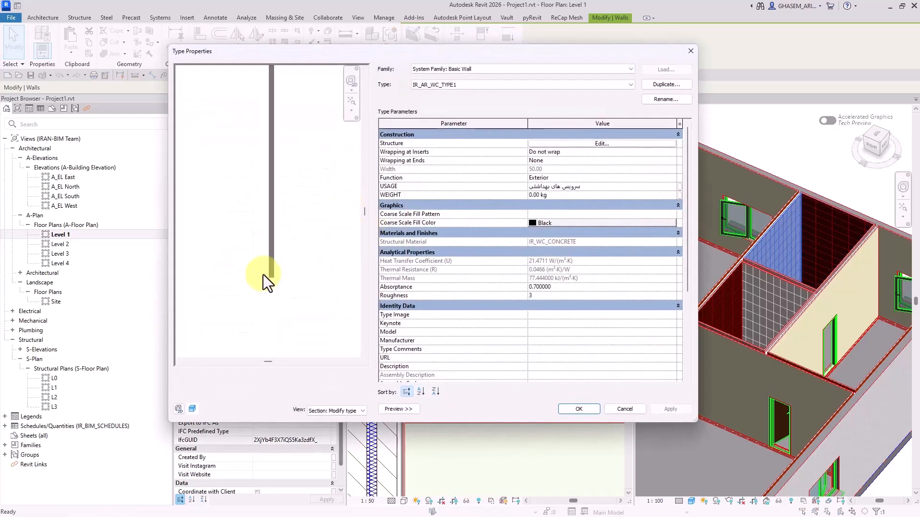
click(534, 144)
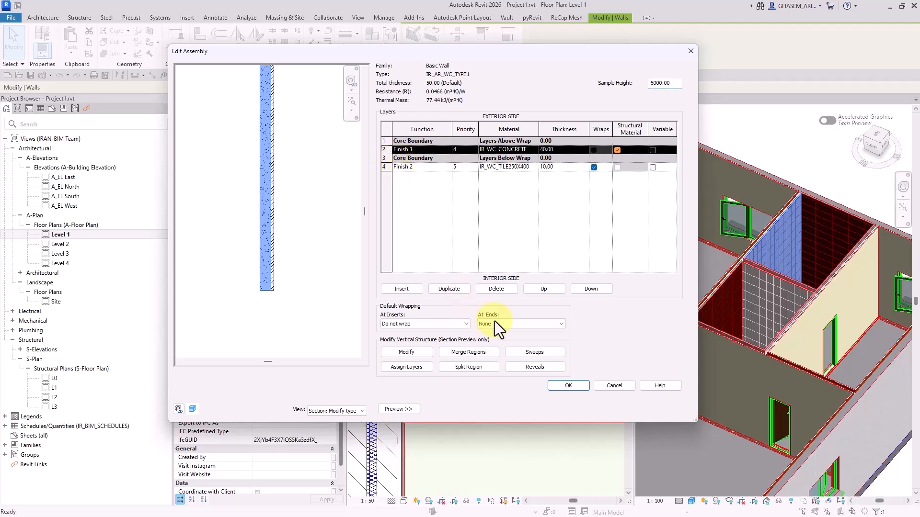
click(598, 289)
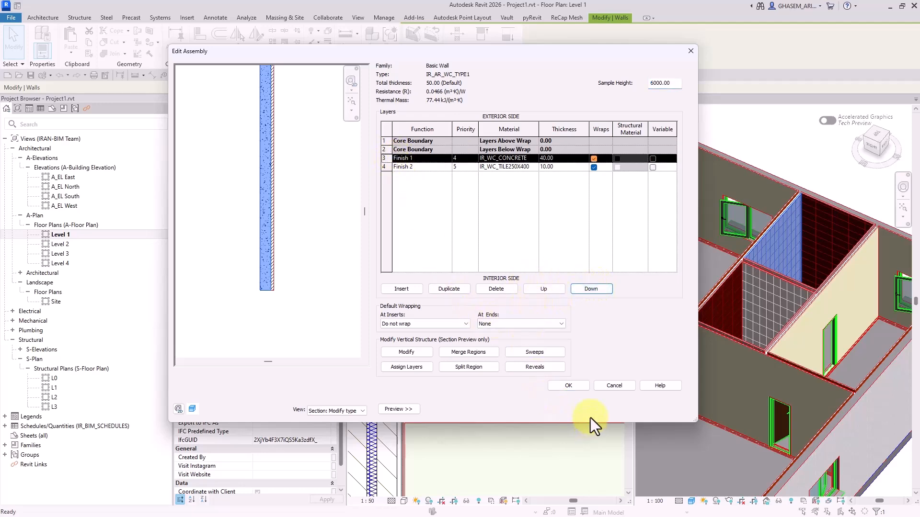
click(569, 385)
click(579, 469)
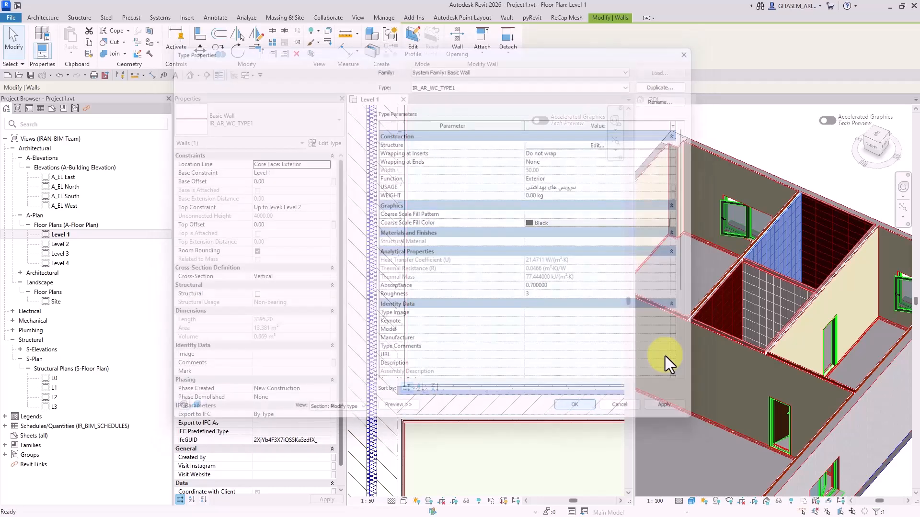
scroll(496, 335, down, 8)
key(Escape)
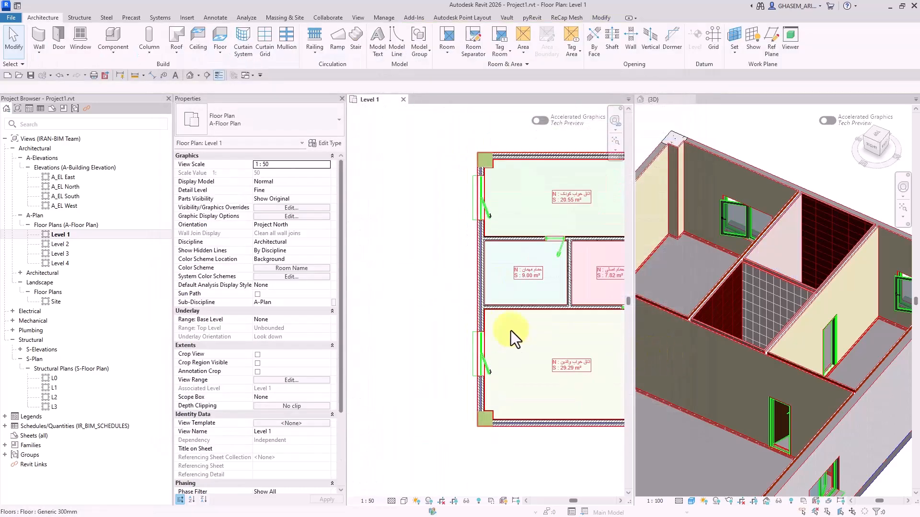
Check the position of the core boundaries in the IR_AR_PLASTER wall type's layer structure
scroll(498, 316, up, 3)
click(492, 309)
click(319, 142)
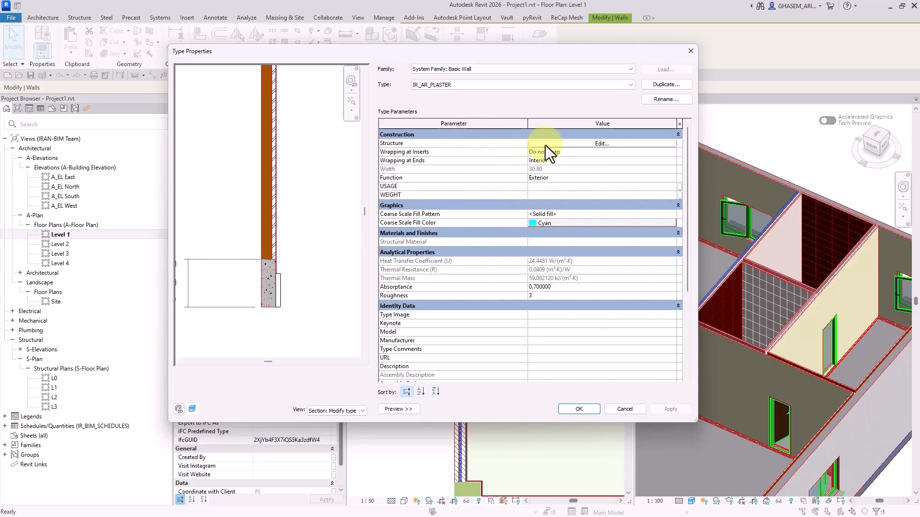
click(545, 144)
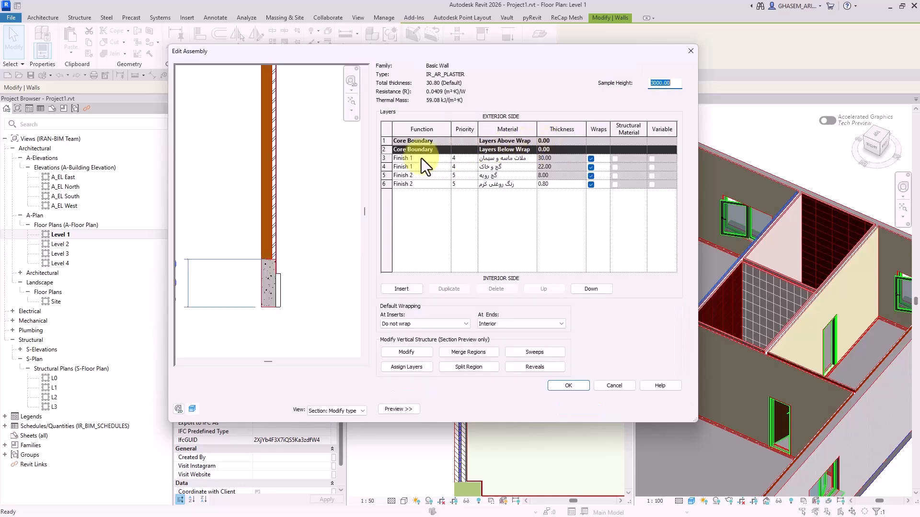
click(573, 391)
click(582, 409)
click(408, 234)
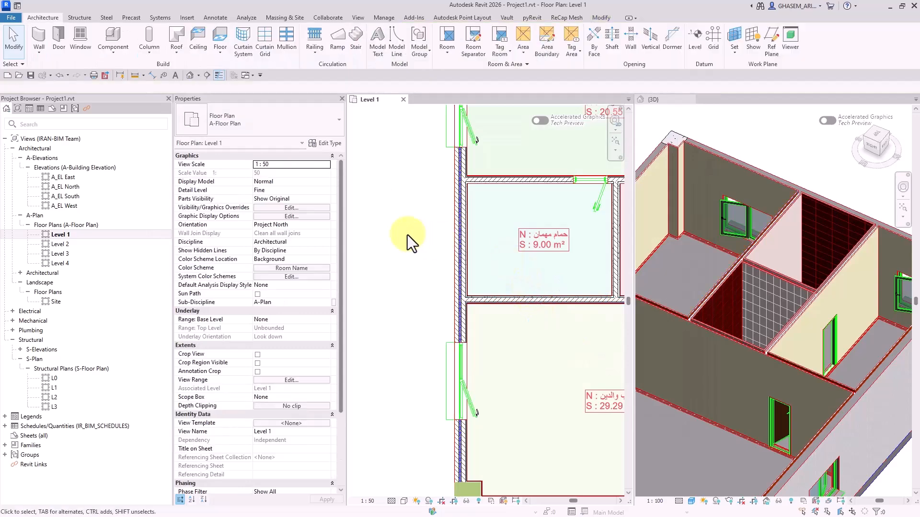
Close the Level 1 plan view and examine the finish walls of all rooms in the 3D view
scroll(751, 277, down, 5)
shift+middle_drag(797, 294, 813, 323)
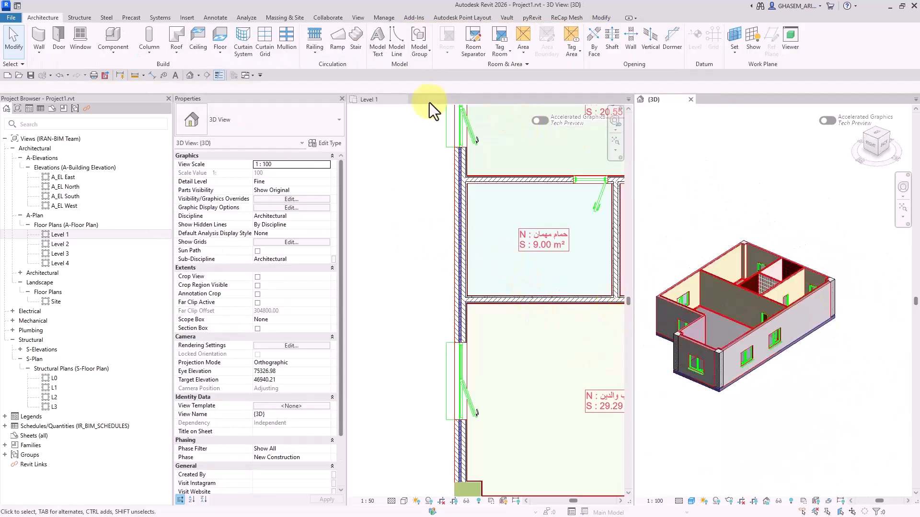
click(404, 100)
middle_drag(592, 237, 703, 255)
scroll(703, 255, up, 3)
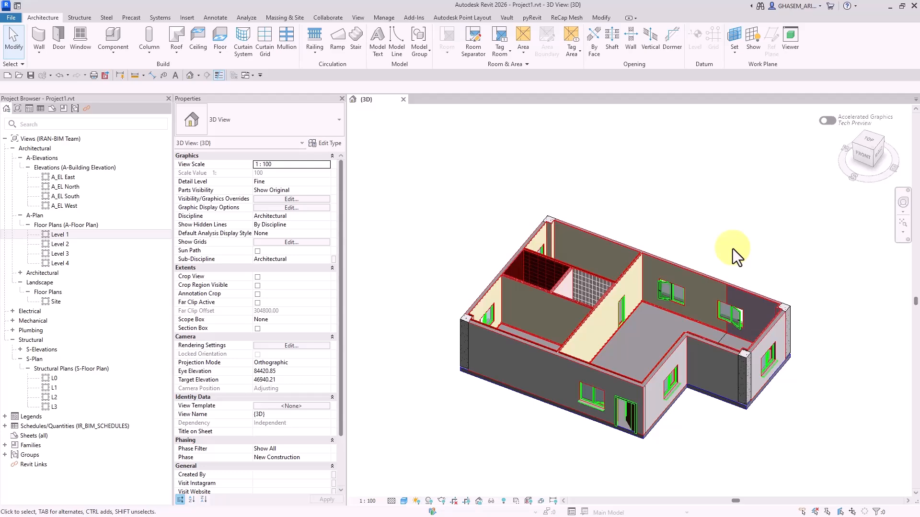
shift+middle_drag(770, 293, 668, 266)
scroll(750, 262, up, 2)
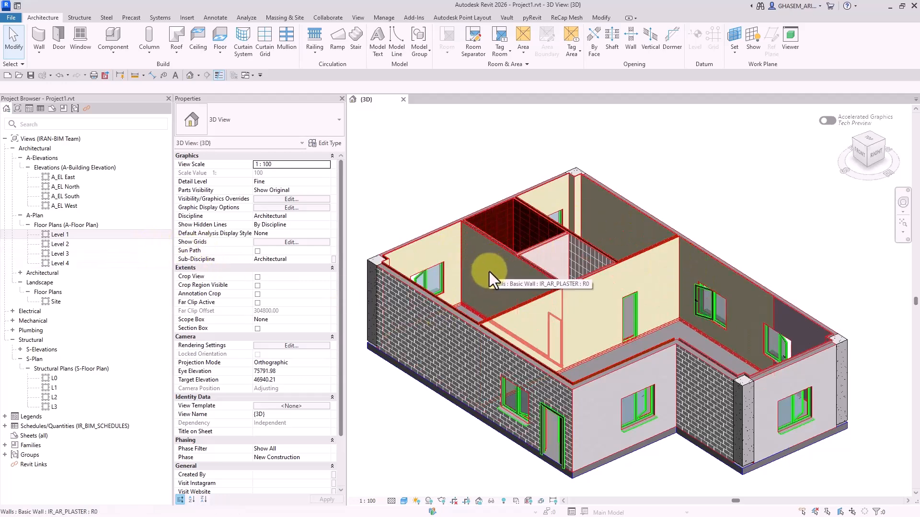
scroll(433, 254, up, 3)
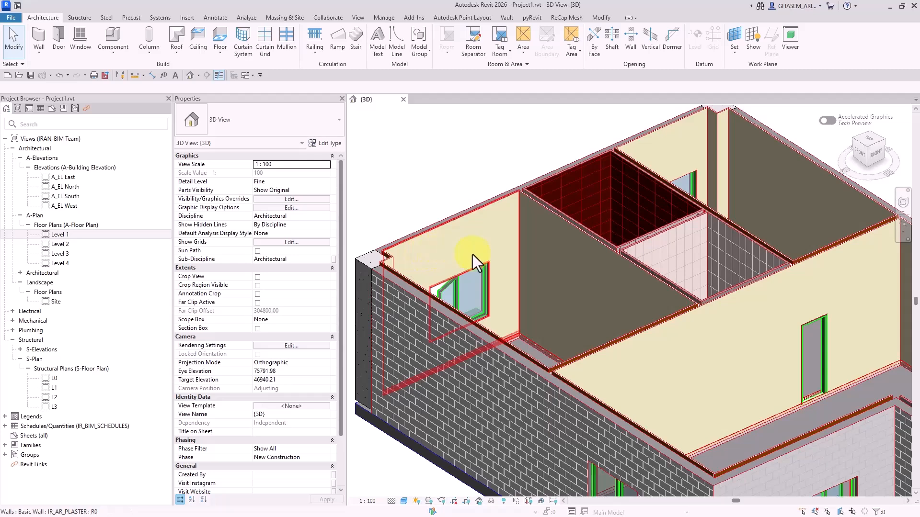
scroll(472, 255, down, 5)
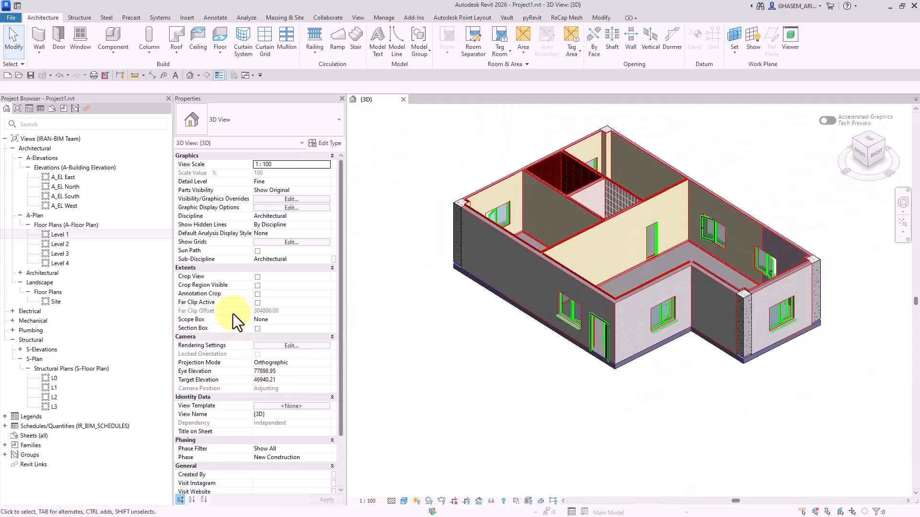
Section the 3D model through the bedrooms and bathrooms to inspect the finish walls at floor level, then turn the section box off
click(257, 329)
click(478, 305)
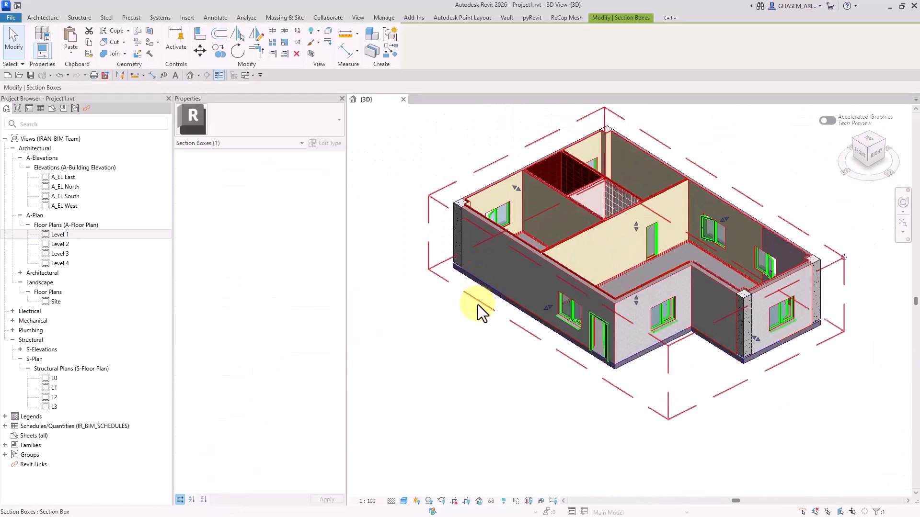
drag(742, 342, 642, 312)
scroll(657, 244, up, 6)
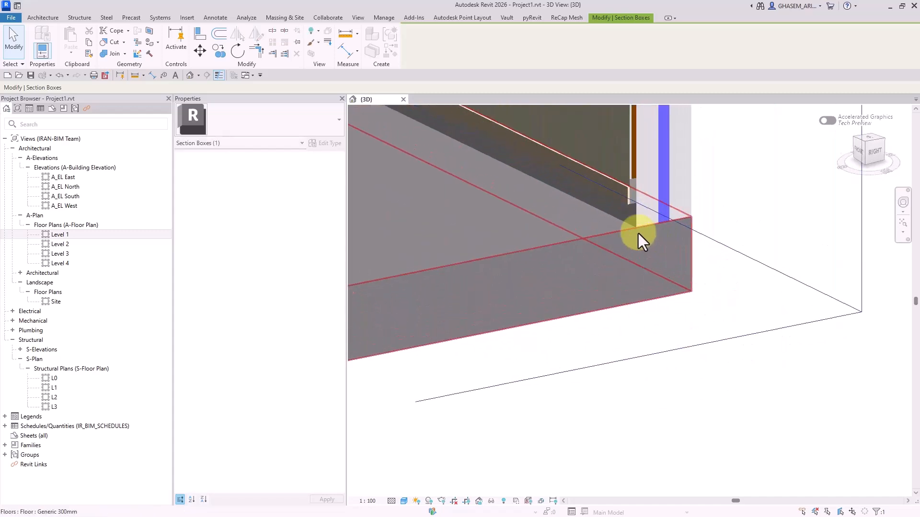
scroll(642, 244, down, 6)
click(780, 263)
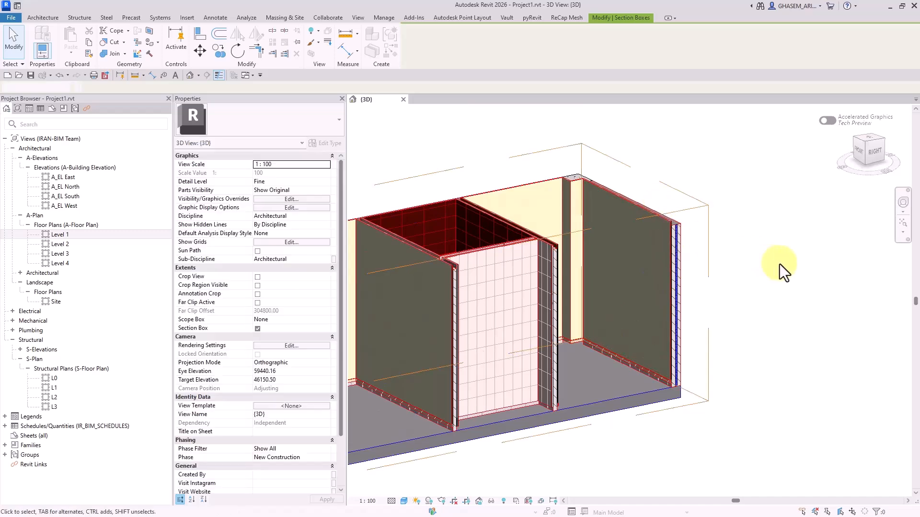
scroll(750, 246, down, 4)
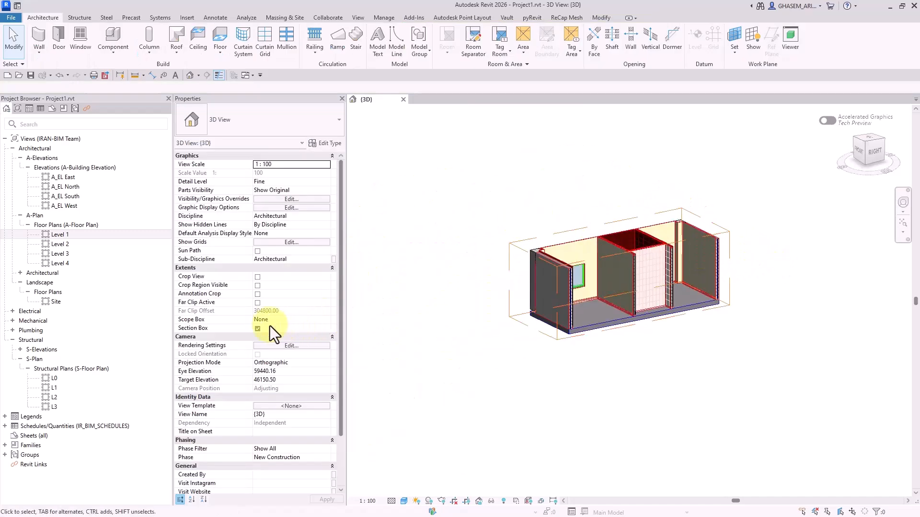
click(258, 330)
Set the top constraint of the plaster and tile finish walls in the bedrooms, bathrooms and living area to Up to level: L1
shift+middle_drag(477, 326, 515, 336)
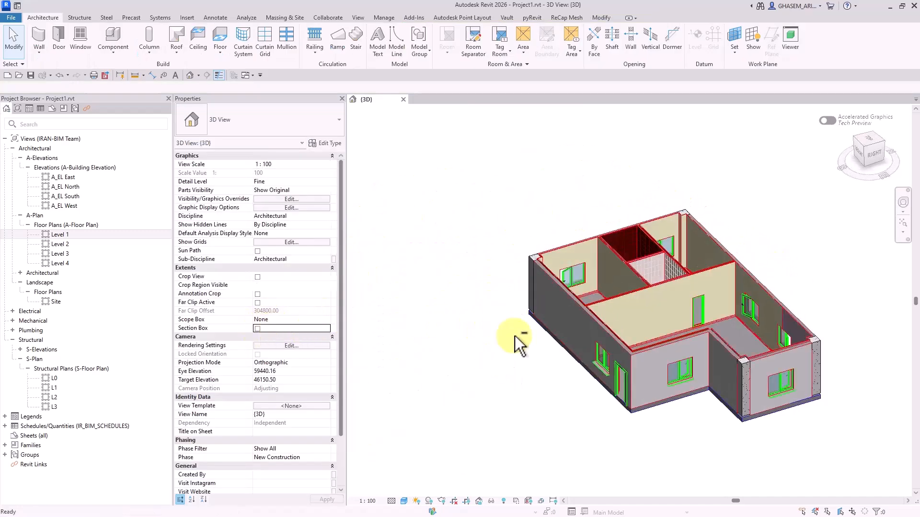
key(Tab)
click(596, 251)
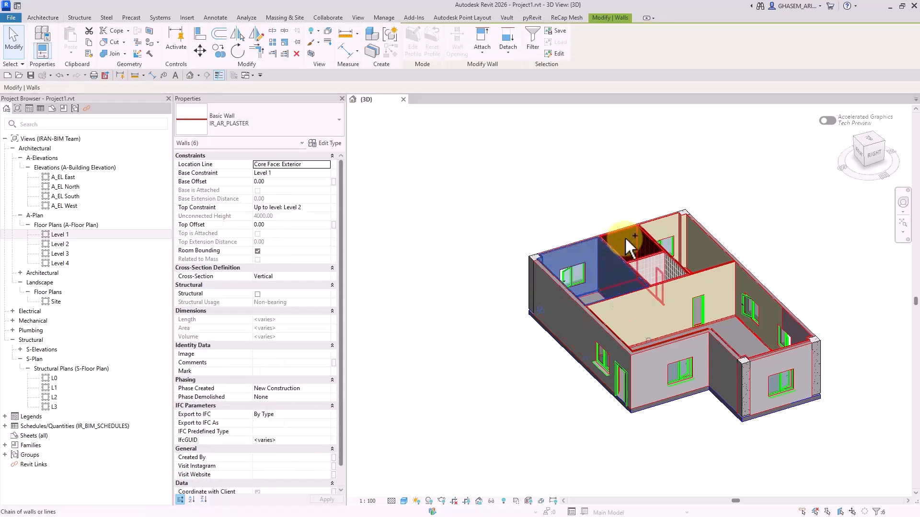
key(Tab)
ctrl+click(647, 265)
key(Tab)
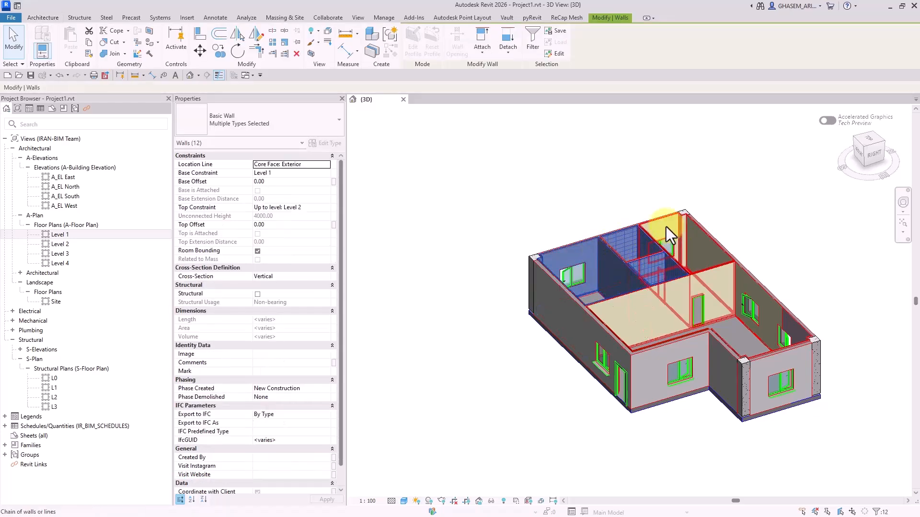
ctrl+click(666, 226)
ctrl+click(717, 284)
shift+middle_drag(667, 324, 729, 308)
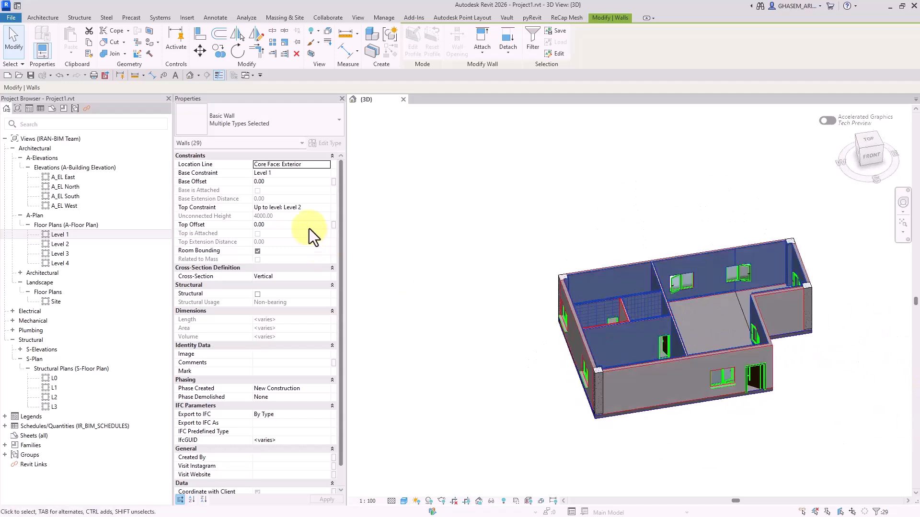
click(324, 209)
click(326, 208)
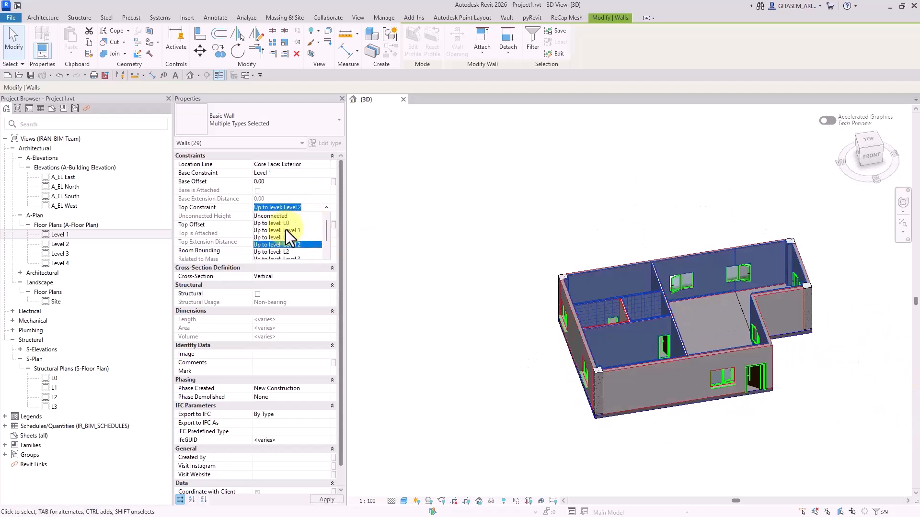
click(286, 238)
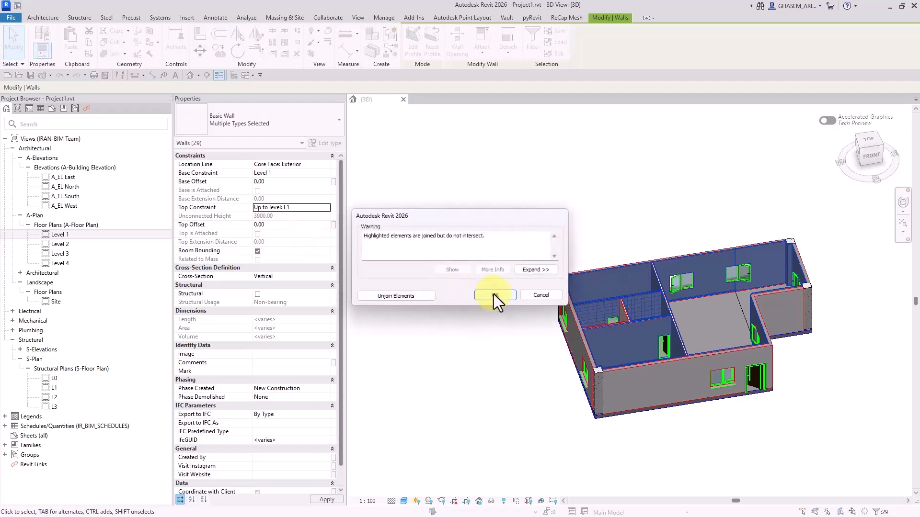
click(494, 294)
shift+middle_drag(495, 295, 721, 246)
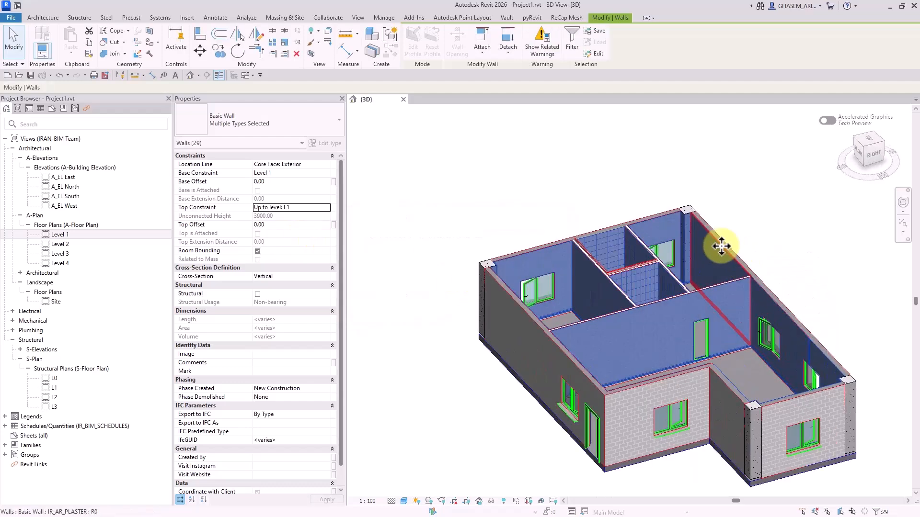
Set the top constraint of the two IR_AR_WC_TYPE1 tile walls in the bathroom to Up to level: L1
scroll(704, 226, up, 5)
shift+middle_drag(620, 250, 643, 295)
scroll(674, 294, up, 2)
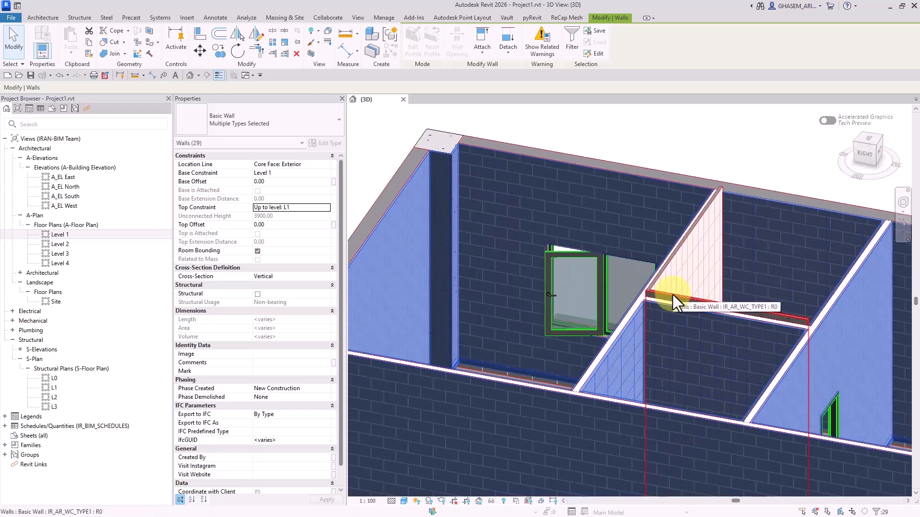
click(672, 295)
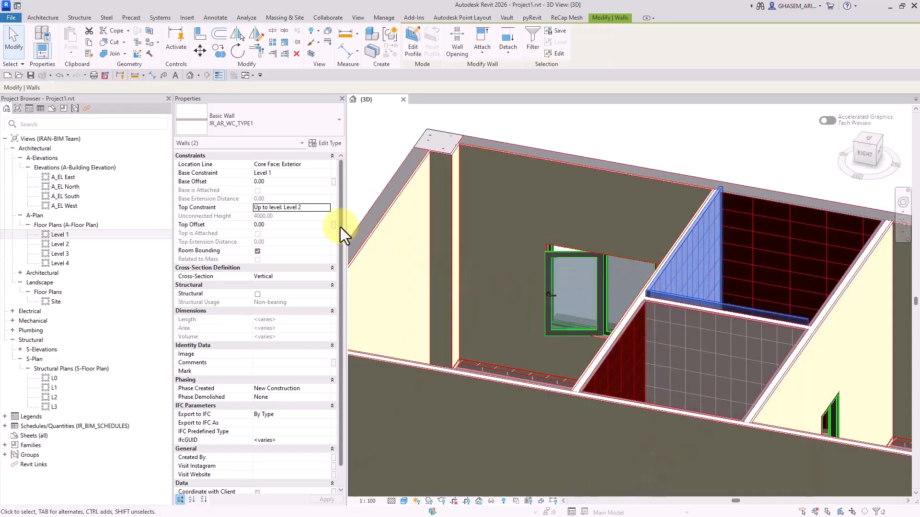
click(326, 206)
click(287, 237)
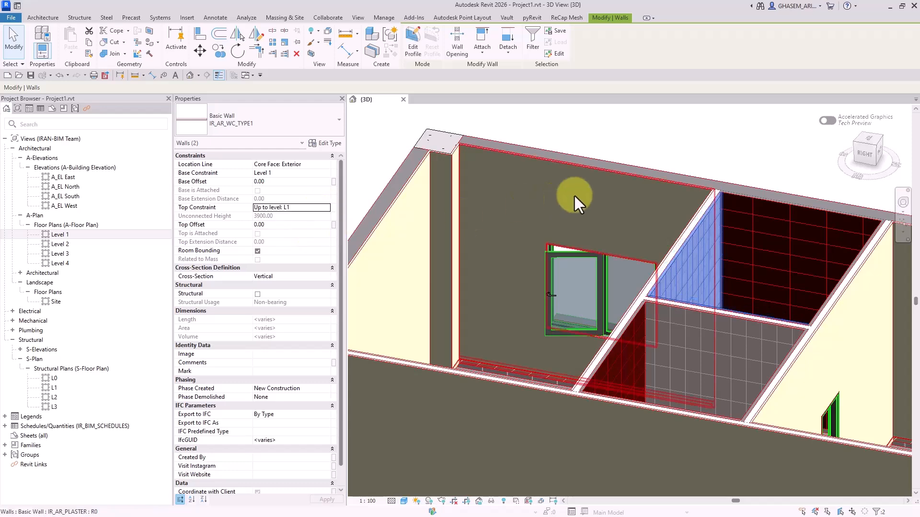
scroll(654, 156, down, 4)
click(792, 334)
shift+middle_drag(792, 335, 686, 311)
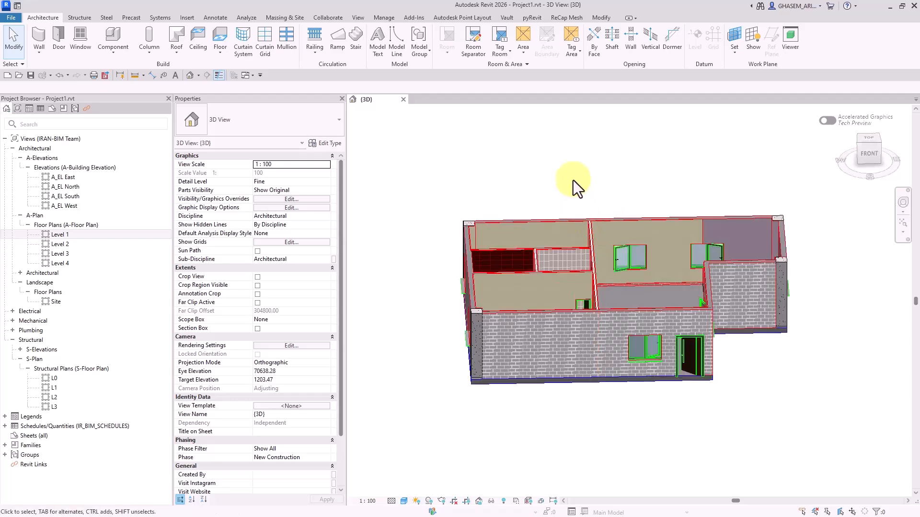
Create a global length parameter named Ceiling 600 under Dimensions and set its value to -600
scroll(633, 245, up, 2)
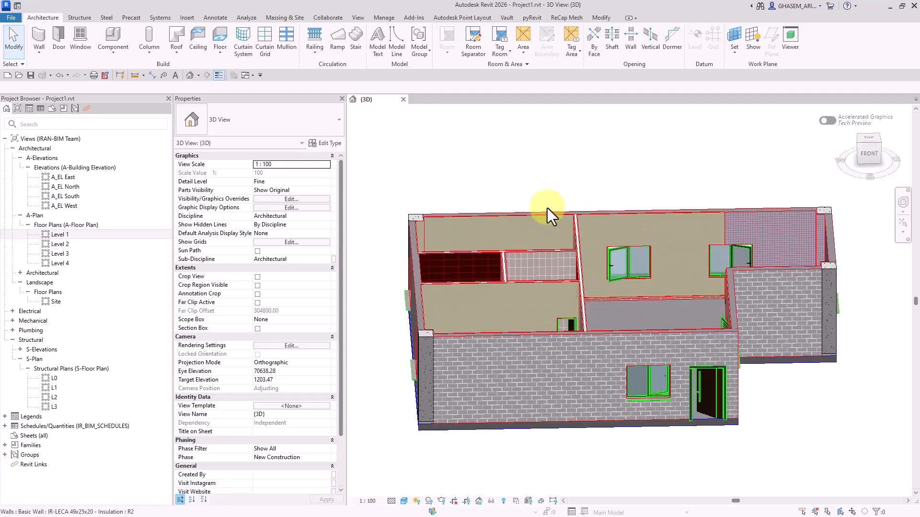
middle_drag(548, 208, 591, 229)
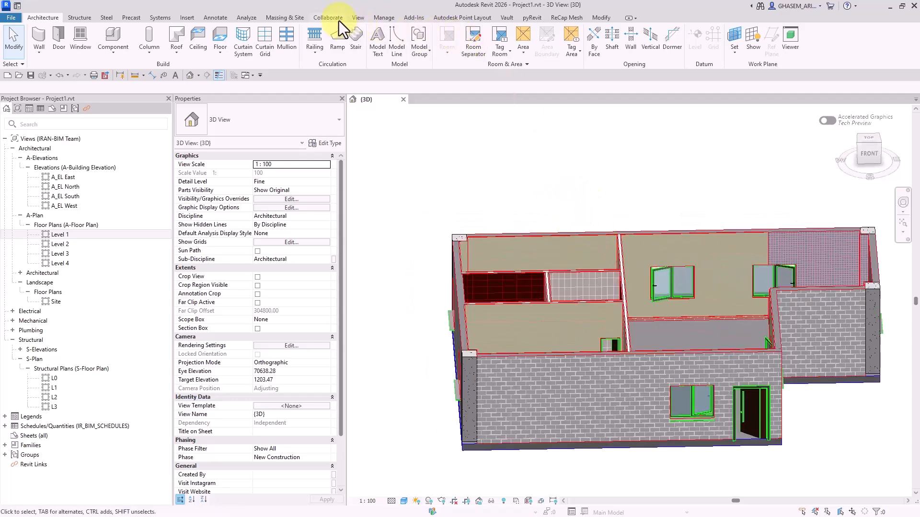
click(390, 19)
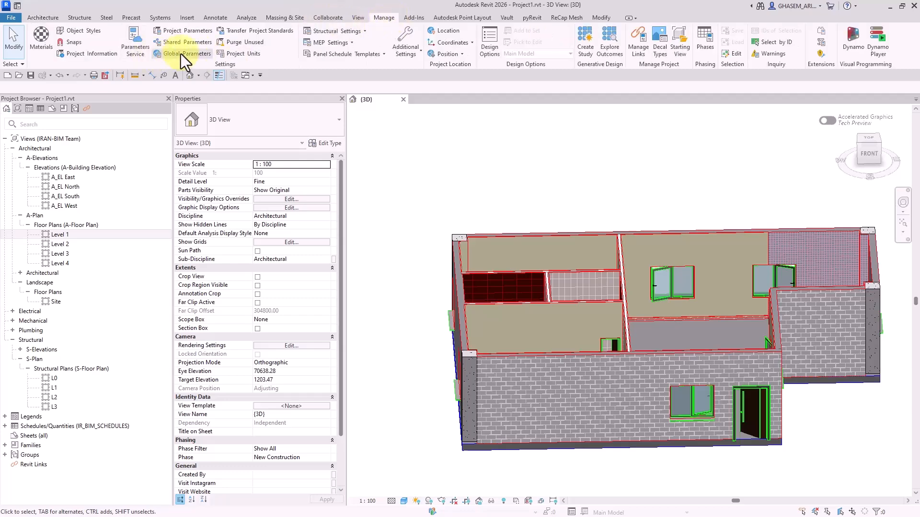
click(180, 53)
click(272, 285)
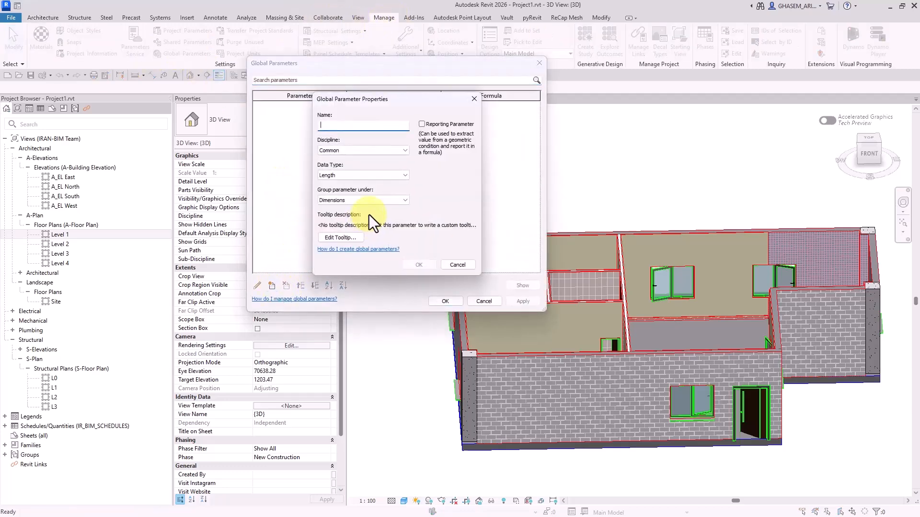
text(Ceiling)
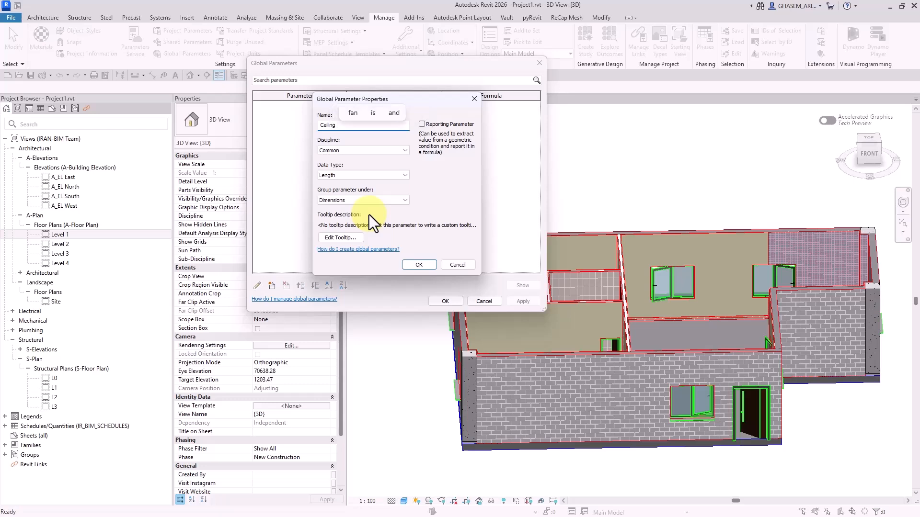
text( 600)
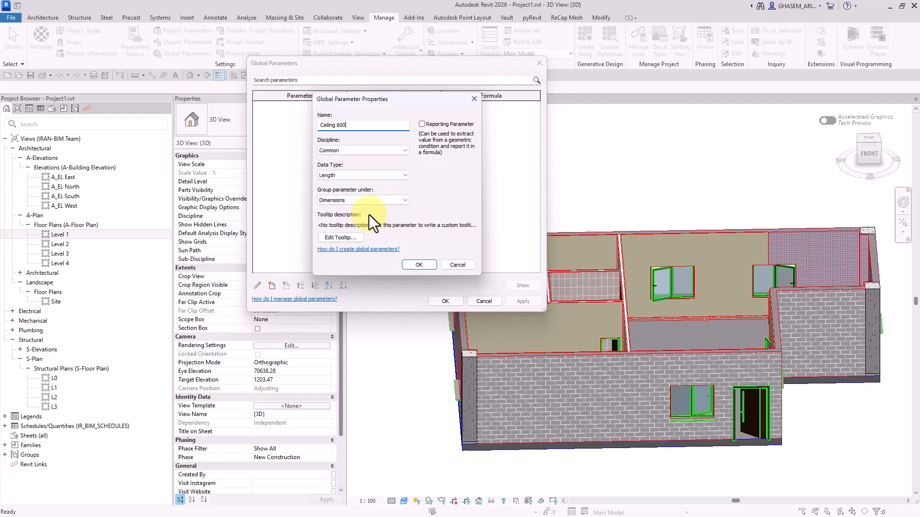
click(420, 265)
text(-)
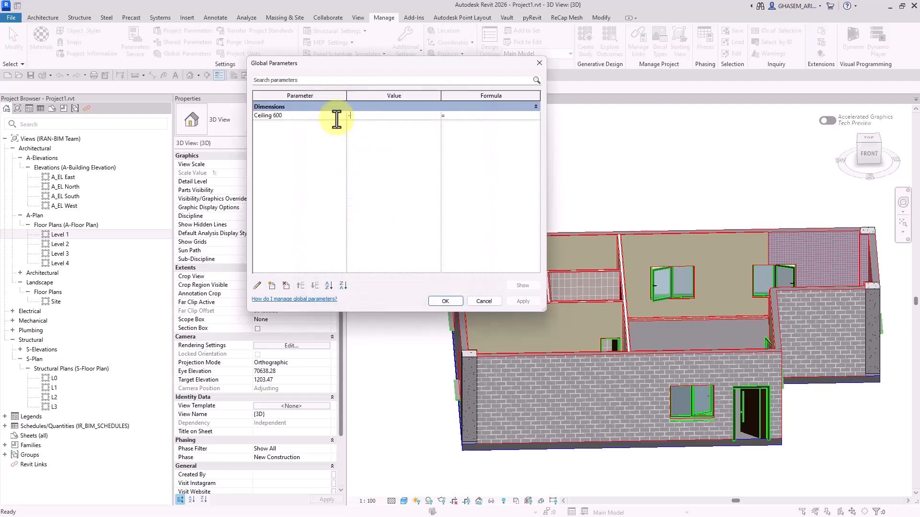
text(600)
key(Return)
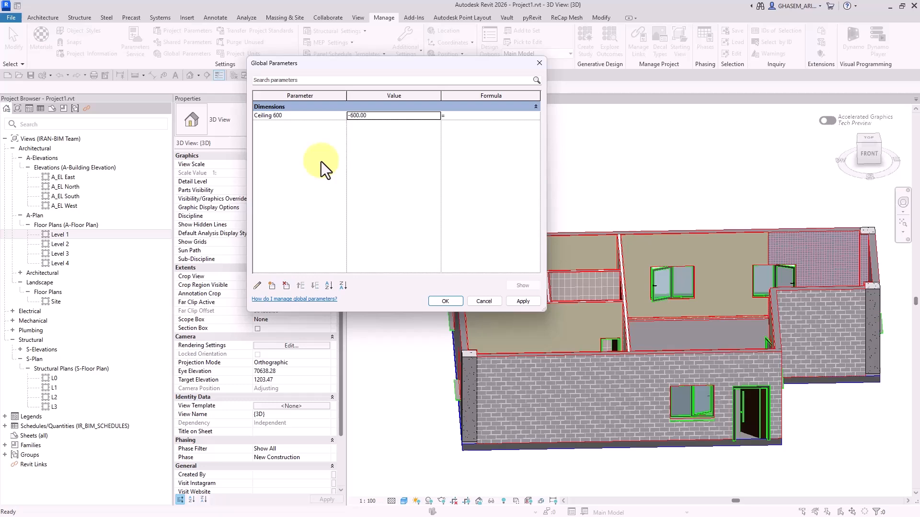
click(288, 115)
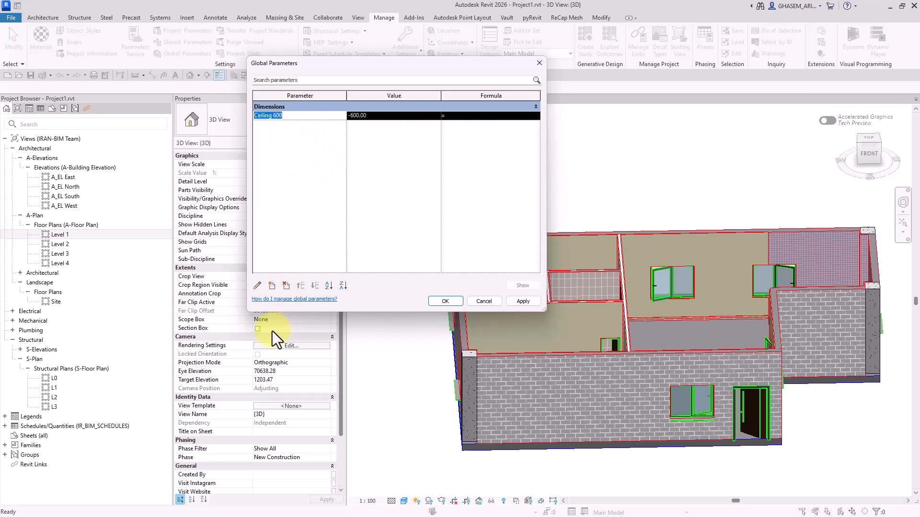
Add a second global length parameter named Ceiling 800, set its value to -800 and accept the global parameters
click(274, 286)
text(Ce)
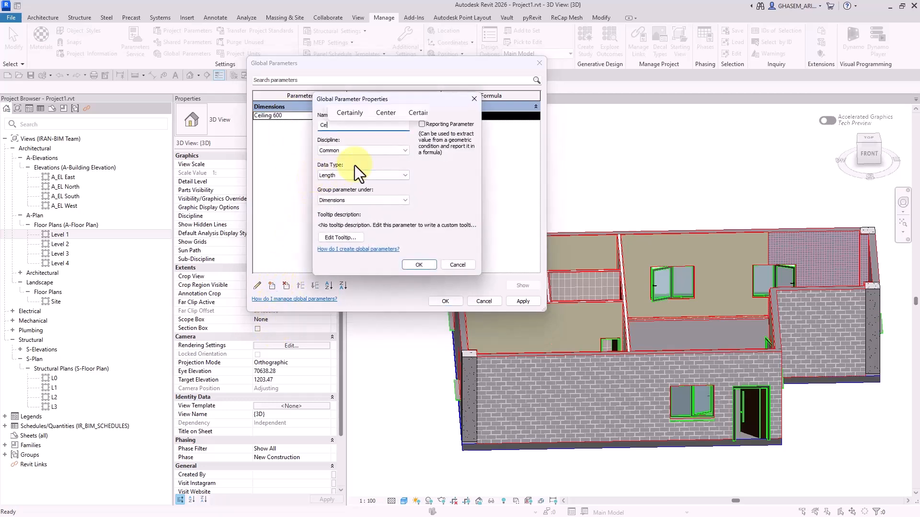
text(iling -)
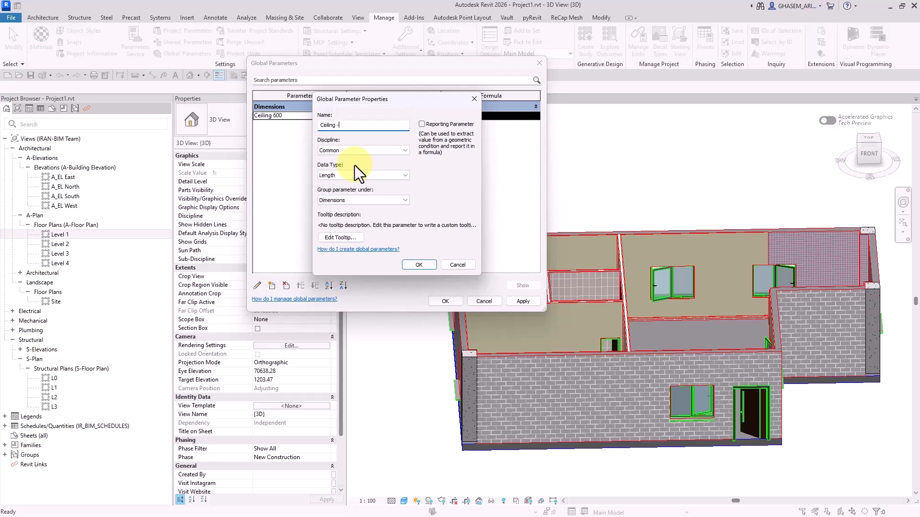
key(BackSpace)
text(800)
click(418, 265)
click(378, 126)
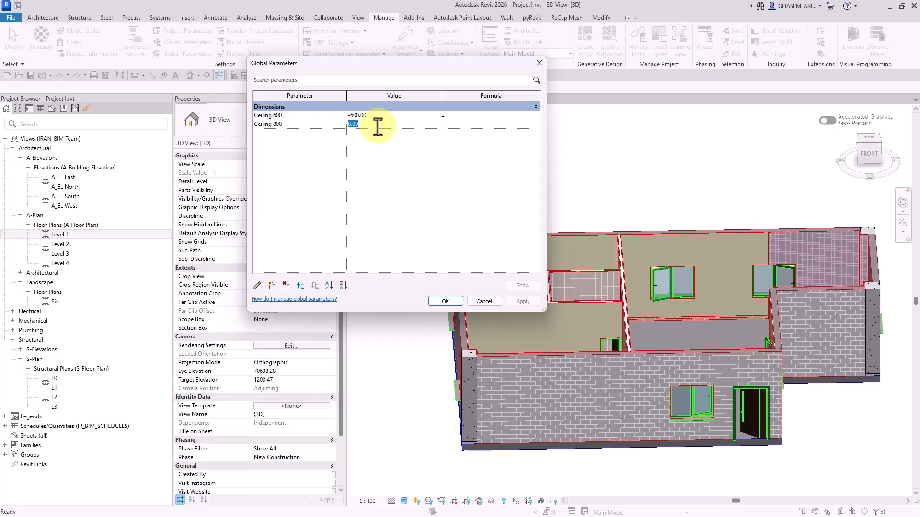
text(-800)
key(Tab)
click(445, 302)
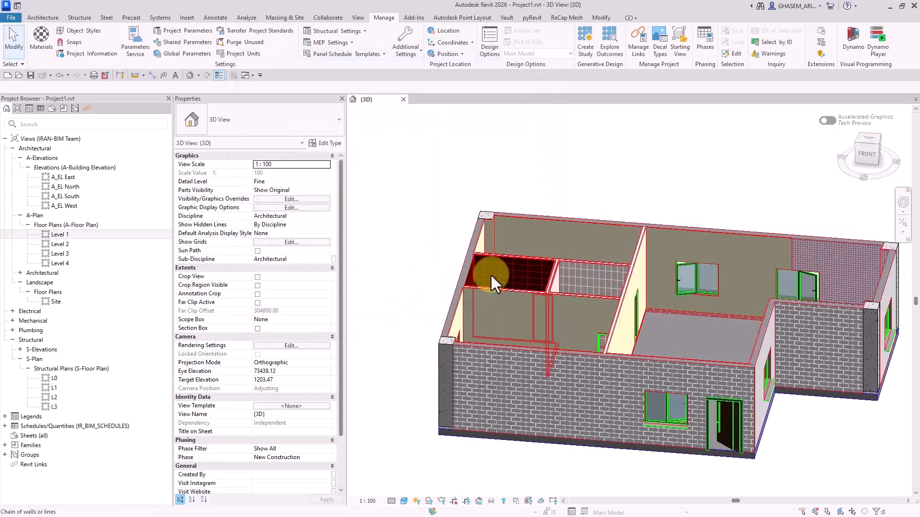
Select the finish walls around both bathrooms together and associate their Top Offset with the global parameter Ceiling 800
click(490, 275)
shift+middle_drag(649, 294, 916, 302)
scroll(532, 286, up, 2)
ctrl+click(533, 287)
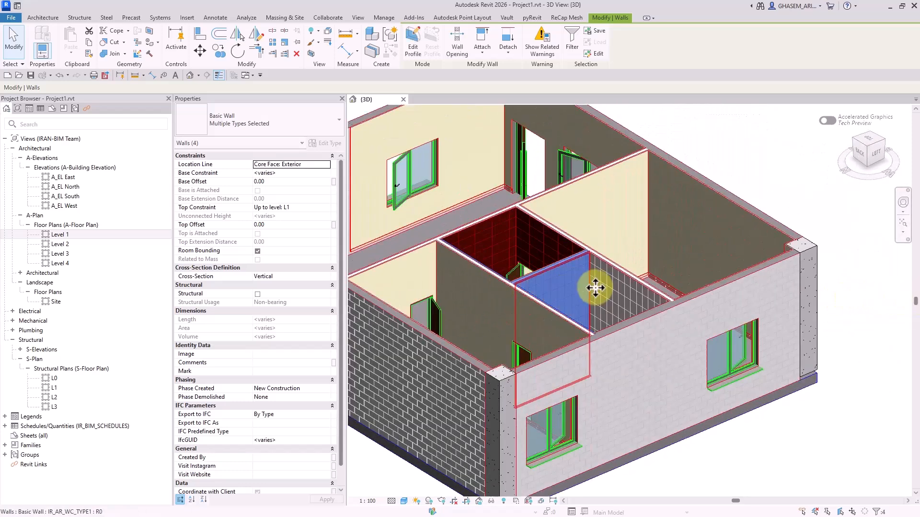
ctrl+click(605, 288)
ctrl+click(541, 249)
ctrl+click(492, 240)
shift+middle_drag(595, 287, 329, 300)
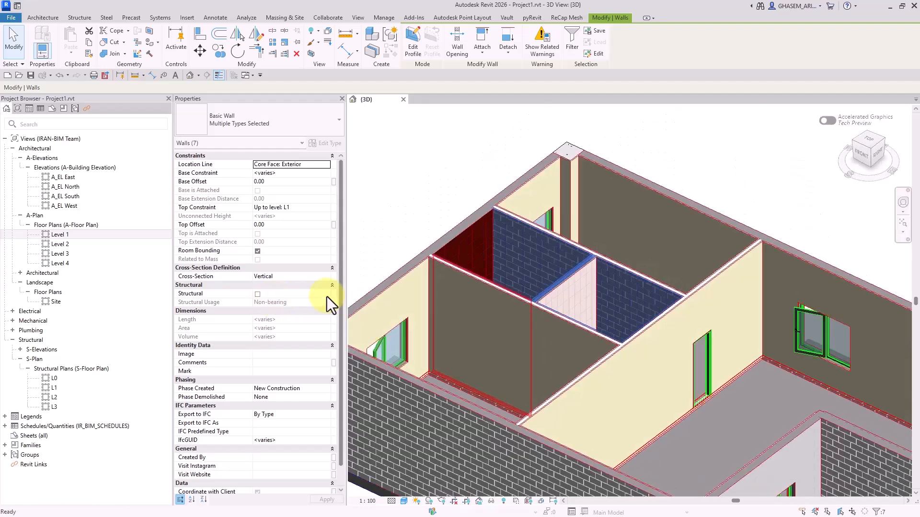
scroll(575, 341, up, 2)
ctrl+click(532, 302)
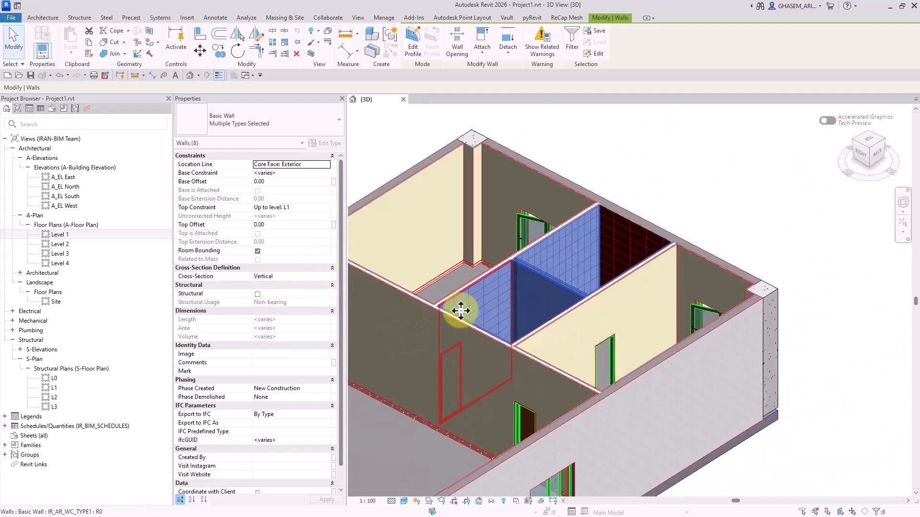
click(315, 207)
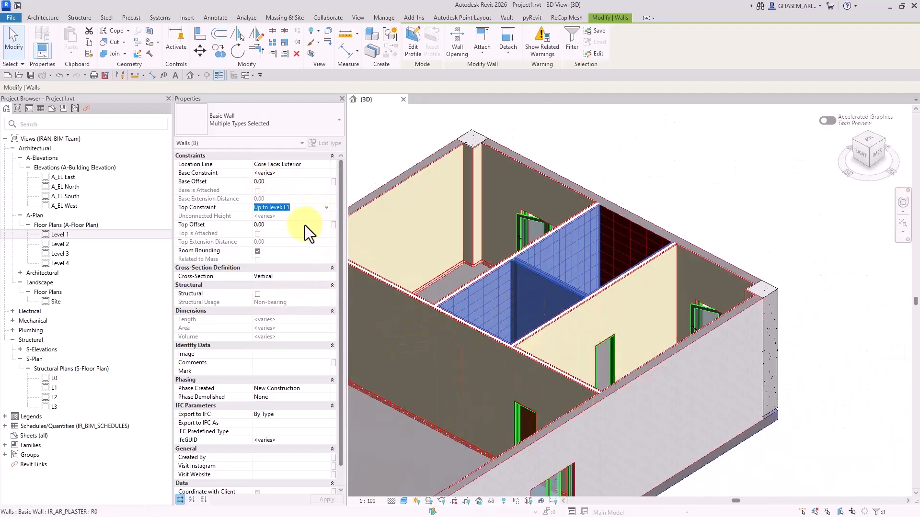
click(305, 225)
click(335, 226)
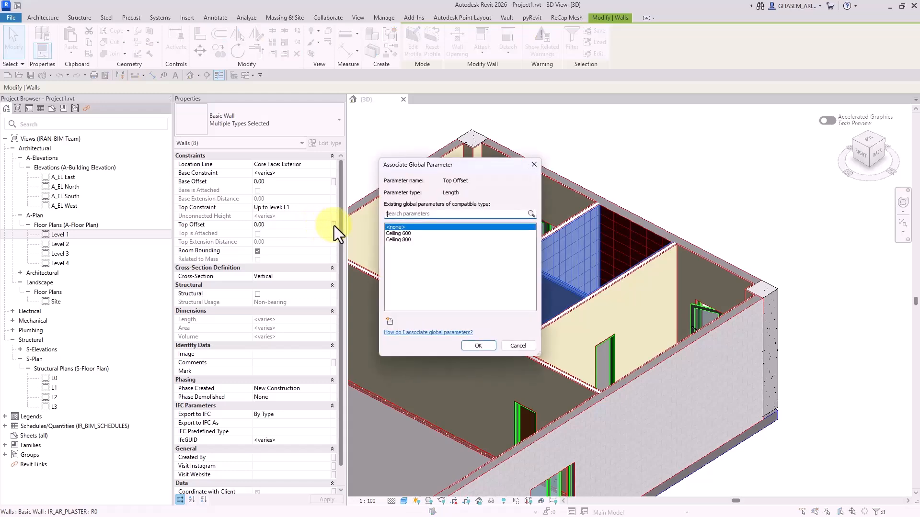
click(405, 239)
click(479, 346)
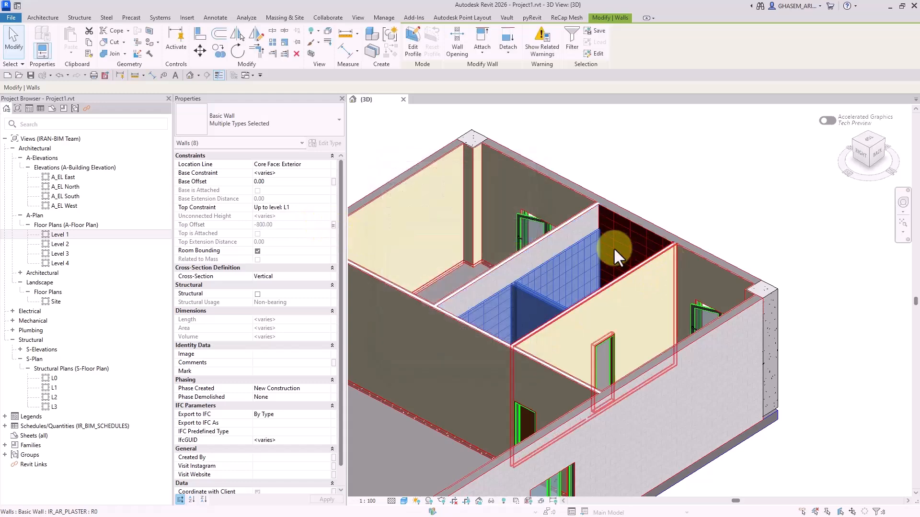
key(Escape)
Associate the Top Offset of the remaining IR_AR_WC FINISHING TILE 860X30 wall along the bathroom's exterior side with Ceiling 800
shift+middle_drag(593, 234, 659, 252)
click(545, 241)
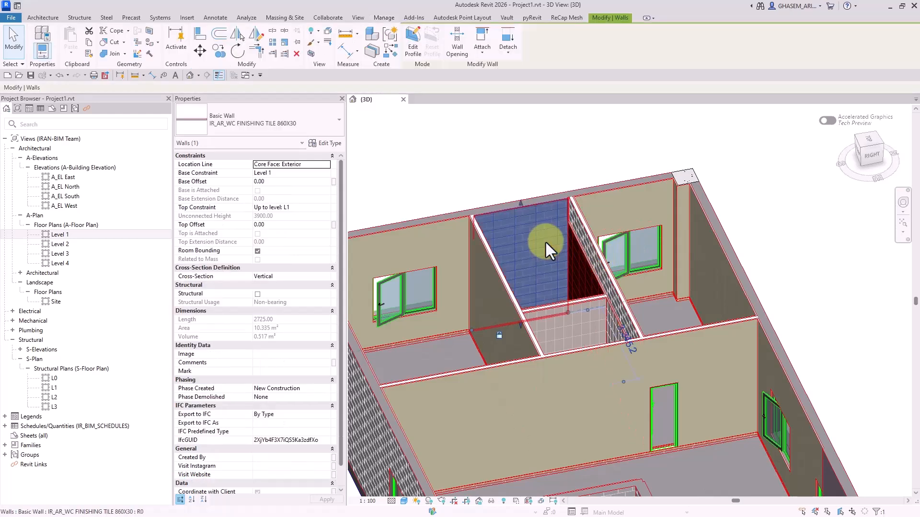
click(332, 227)
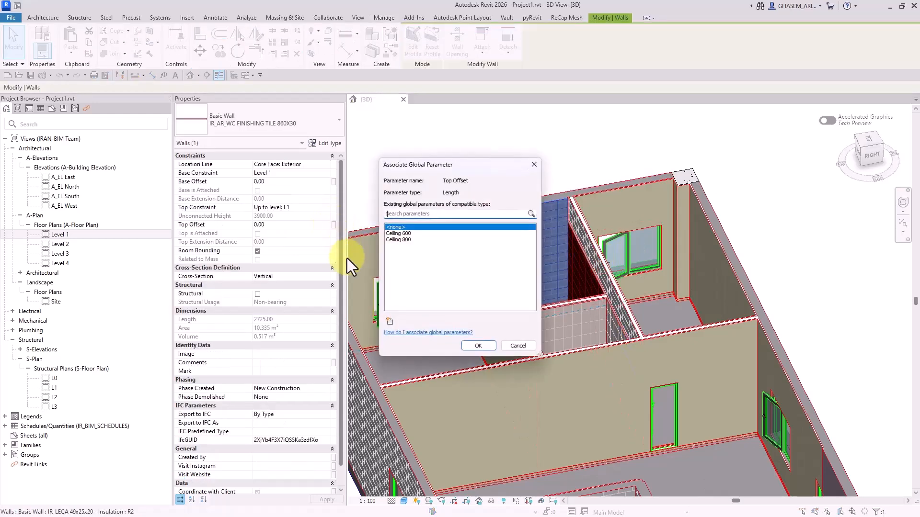
click(400, 239)
click(476, 345)
key(Escape)
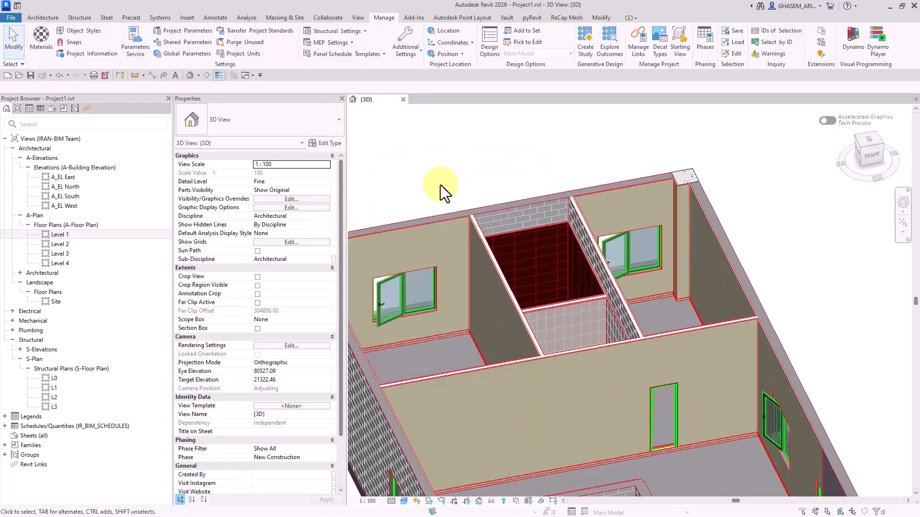
Remove the global parameter from the Top Offset of the cement block partition between the bathrooms and set the offset to 0
shift+middle_drag(441, 187, 668, 281)
scroll(562, 258, up, 8)
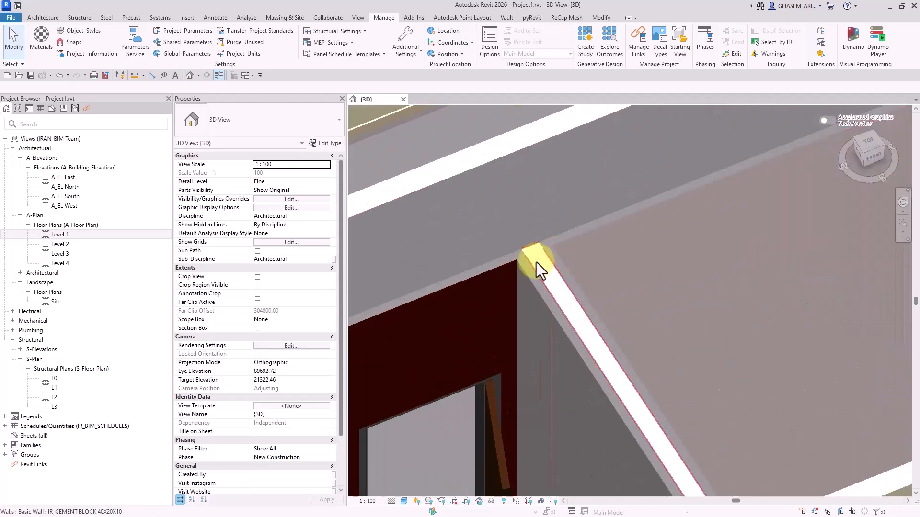
click(536, 262)
click(333, 225)
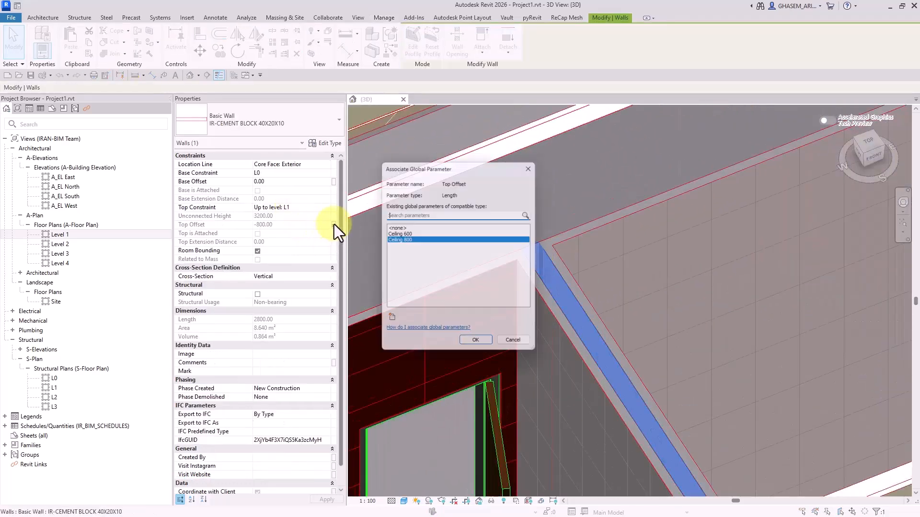
click(398, 227)
click(477, 345)
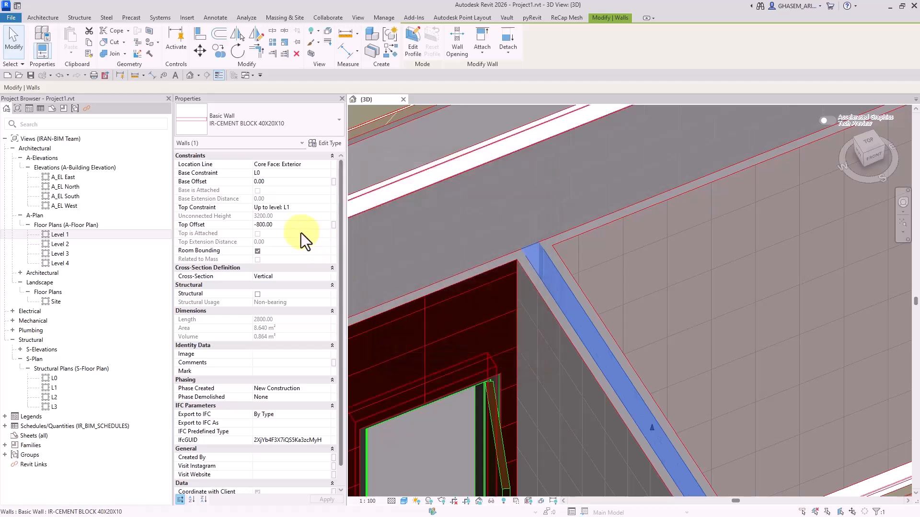
click(299, 227)
text(0)
scroll(648, 206, down, 10)
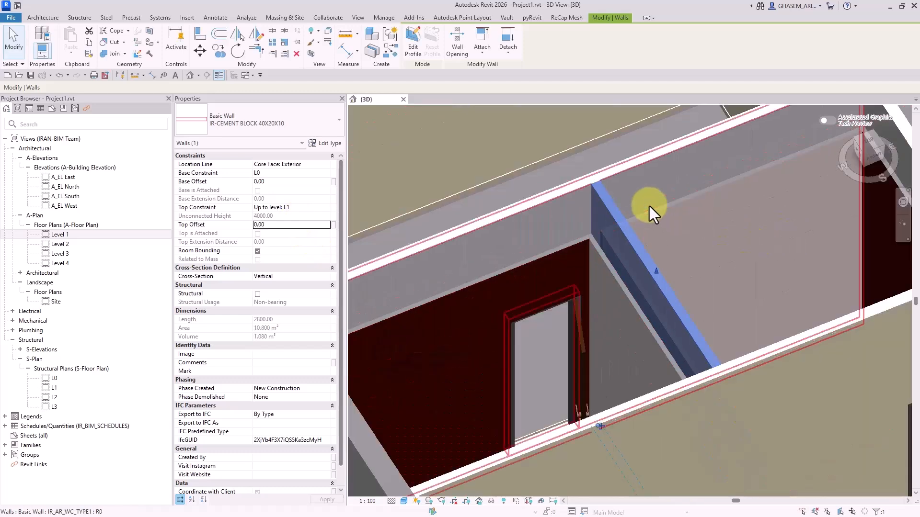
key(Escape)
Select the chains of finish walls in both bedrooms and the living area and associate their Top Offset with Ceiling 600
key(Tab)
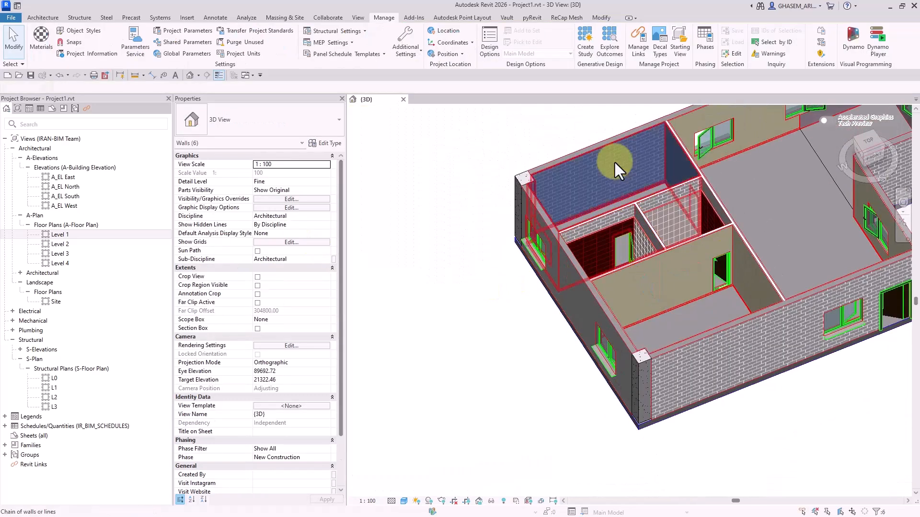
click(614, 162)
middle_drag(743, 132, 690, 194)
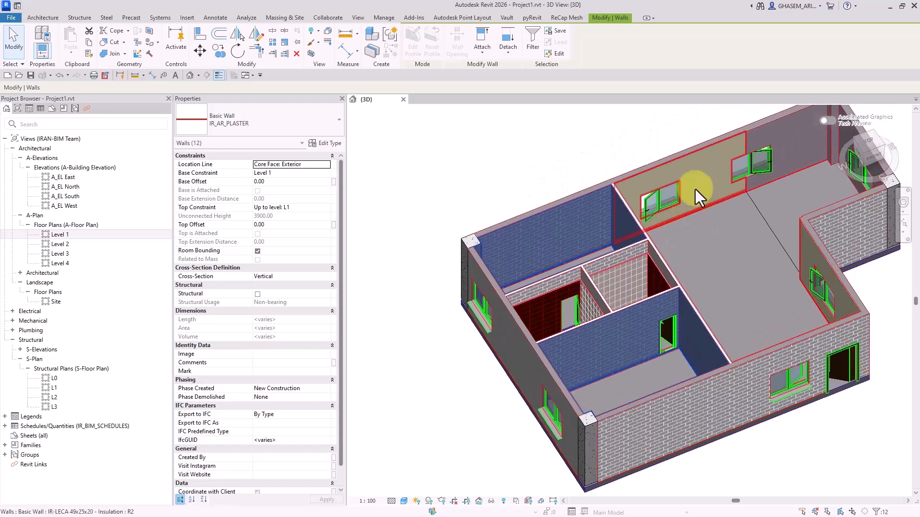
key(Tab)
ctrl+click(703, 179)
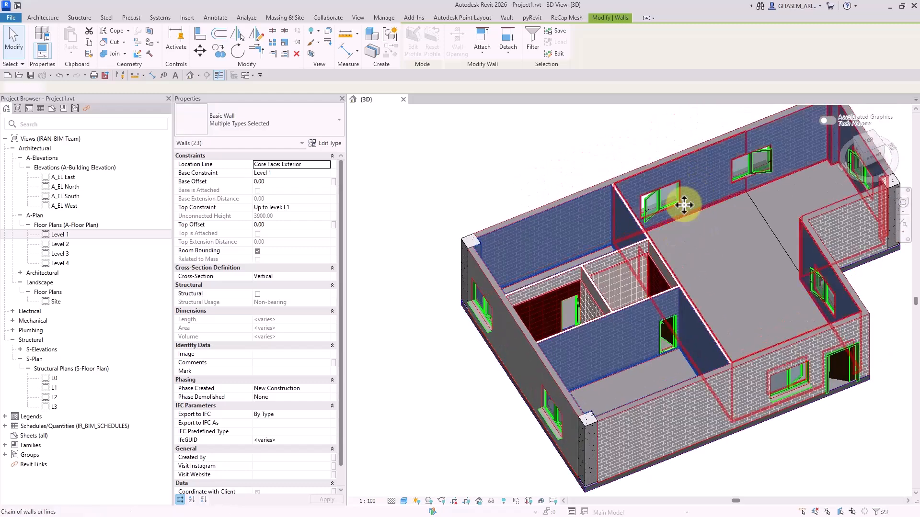
click(333, 224)
click(408, 234)
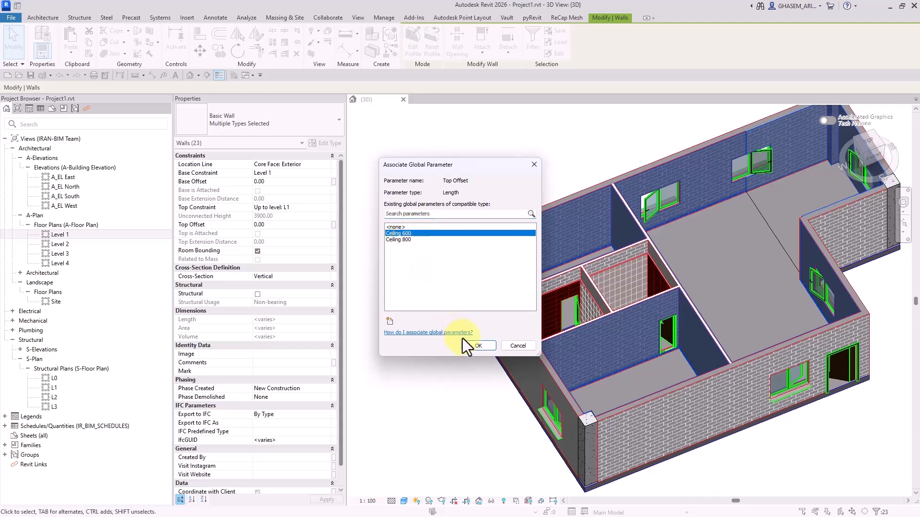
click(480, 346)
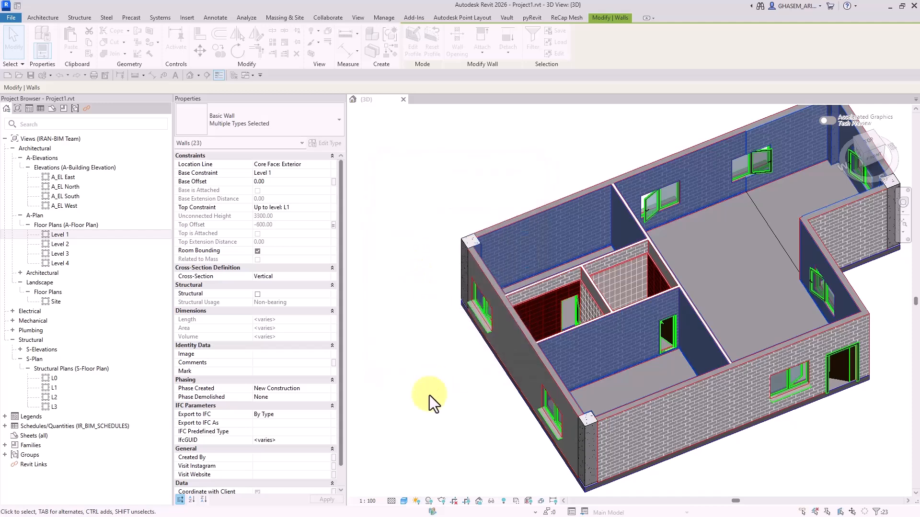
Set the value of the global parameter Ceiling 600 to -400 and apply it to the project
click(427, 407)
shift+middle_drag(428, 407, 639, 271)
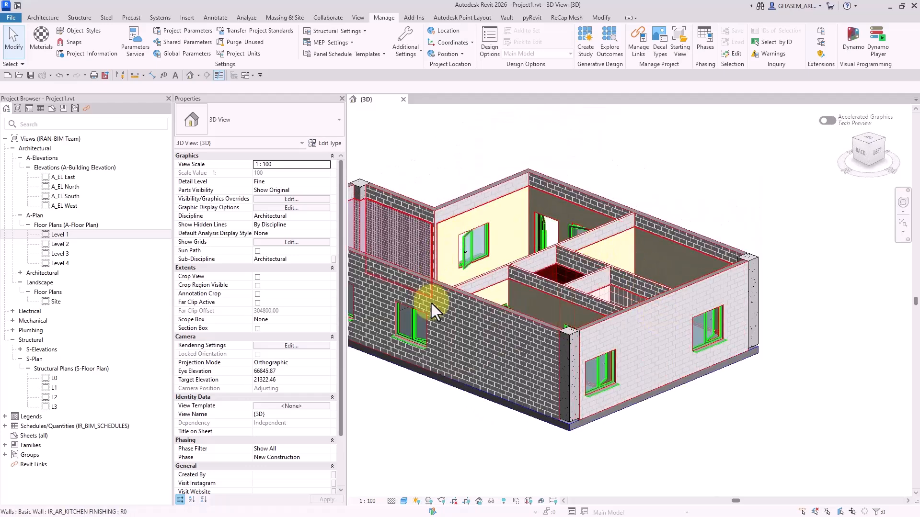
shift+middle_drag(431, 304, 542, 219)
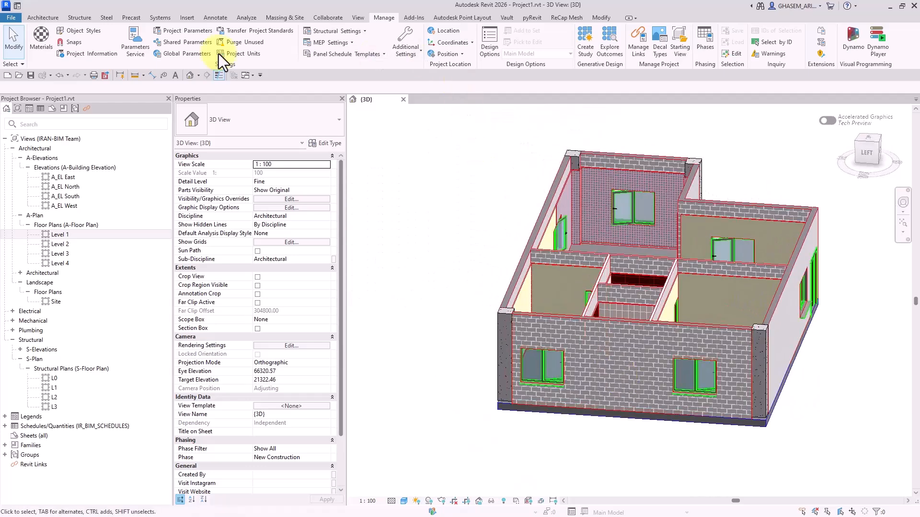
click(171, 57)
click(377, 116)
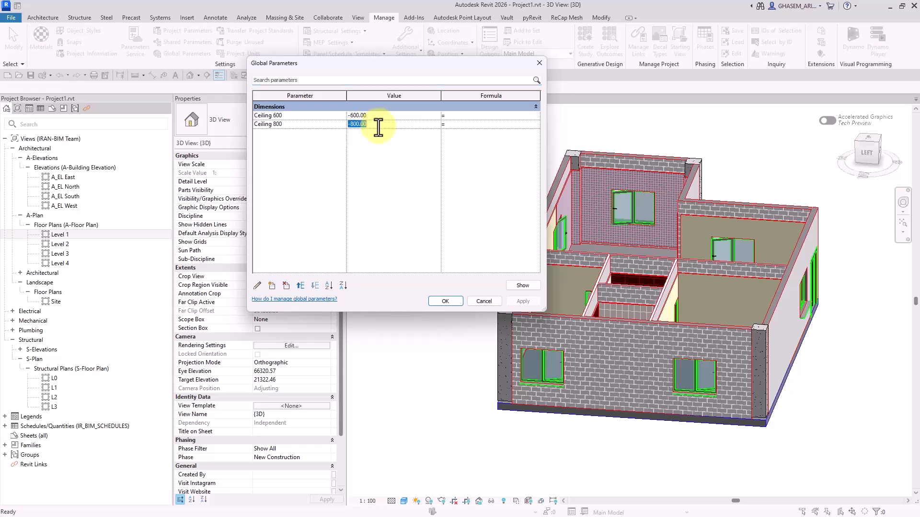
text(-400)
click(519, 301)
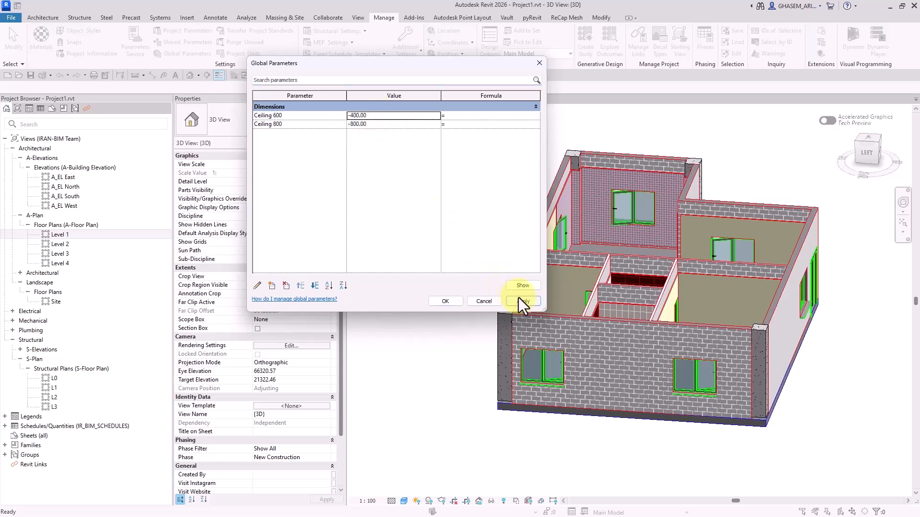
click(445, 301)
shift+middle_drag(446, 264, 613, 312)
shift+middle_drag(772, 252, 642, 304)
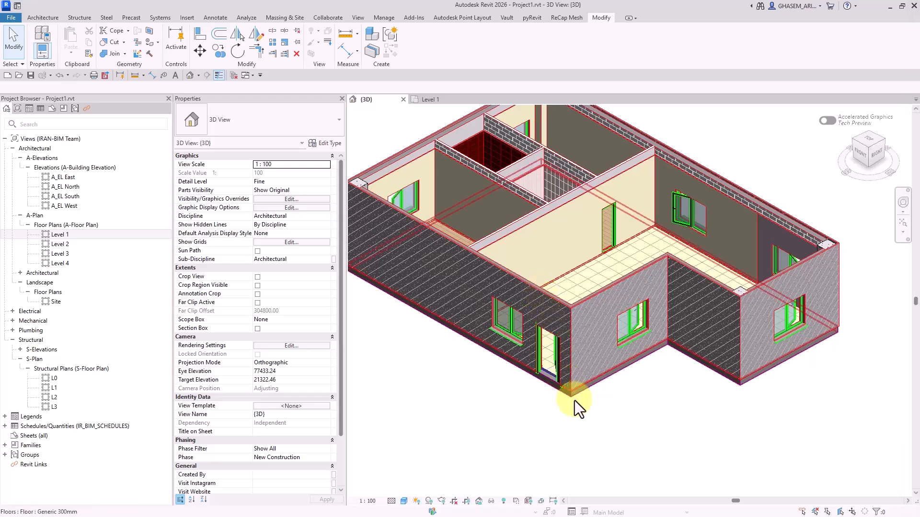
Paste the prepared list of architectural, structural, mechanical and electrical sheet numbers and names into pyRevit's Batch Sheet Maker
scroll(611, 402, down, 2)
click(533, 17)
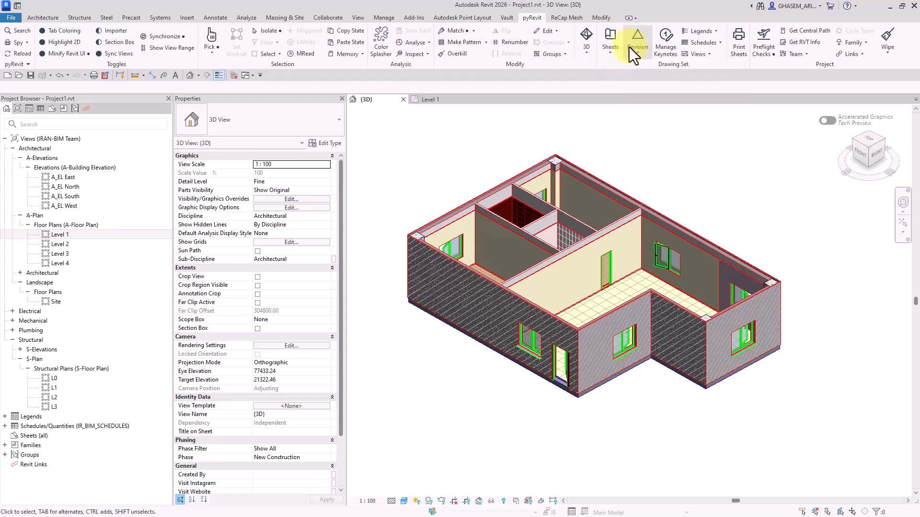
click(613, 47)
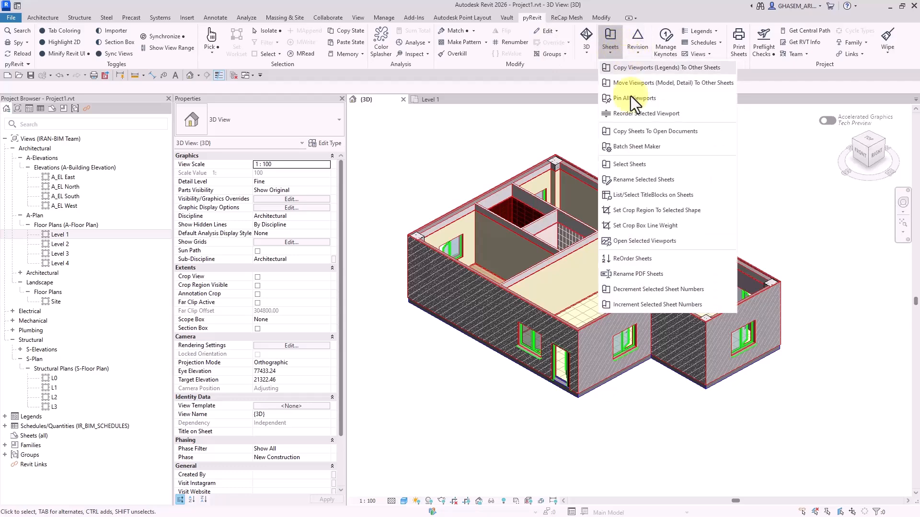
click(642, 146)
key(ctrl+v)
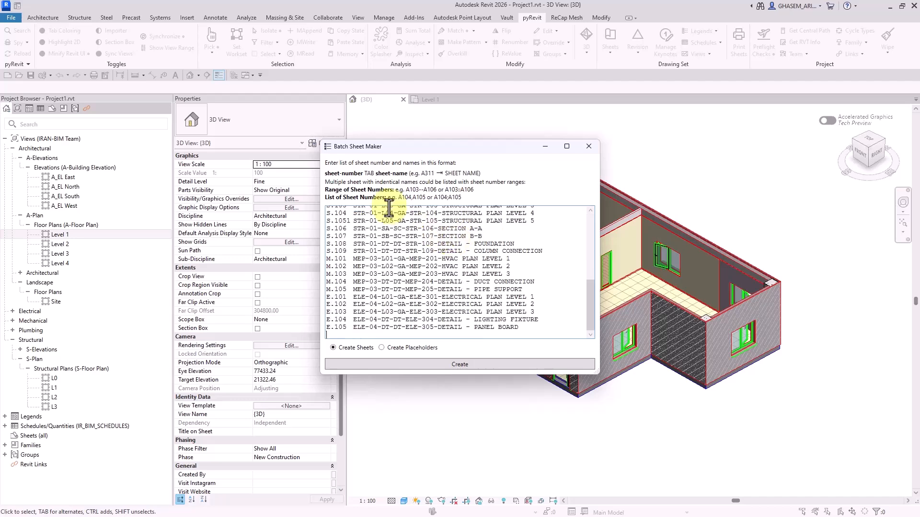
drag(321, 141, 273, 29)
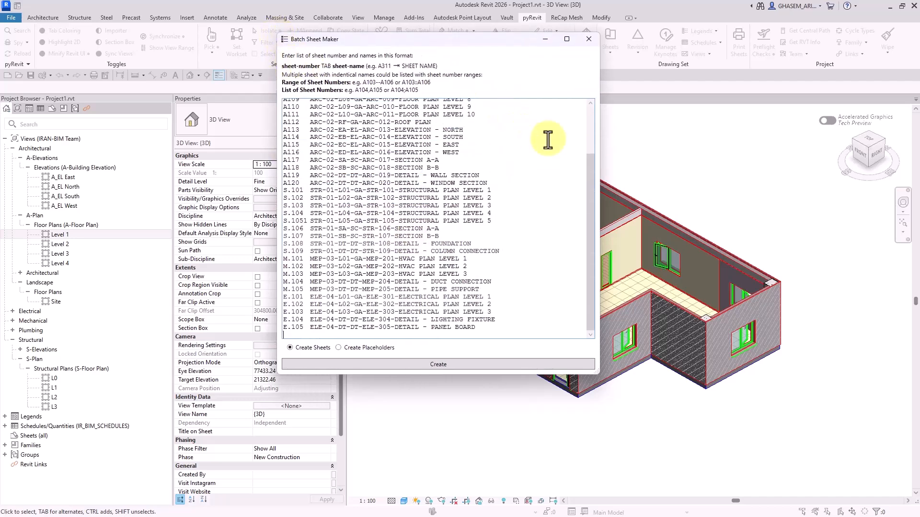
drag(592, 165, 595, 252)
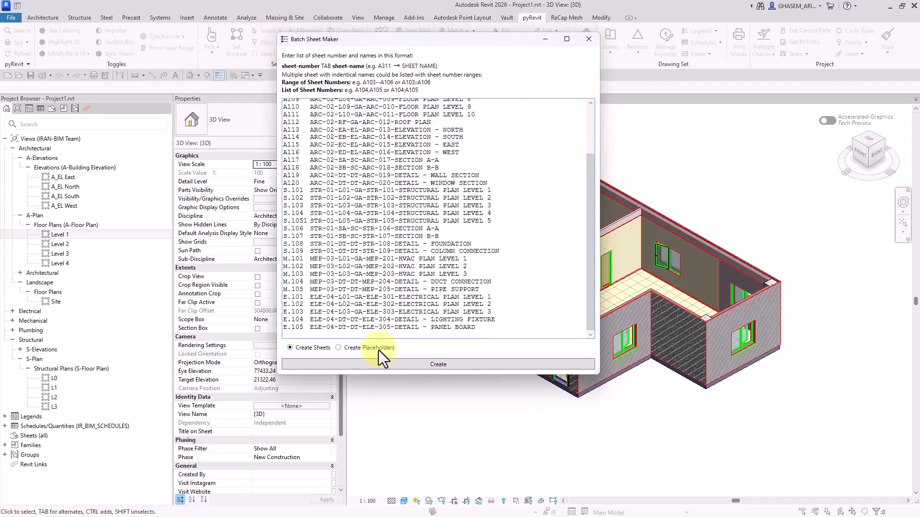
Create the listed sheets with the title block IR-SHEET A1-IRAN-BIM: A1 metric
click(442, 361)
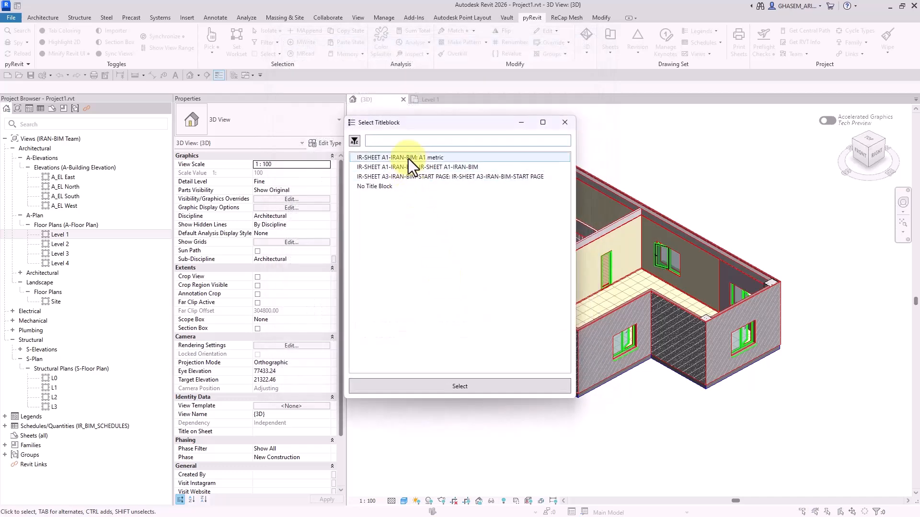
click(409, 158)
click(458, 389)
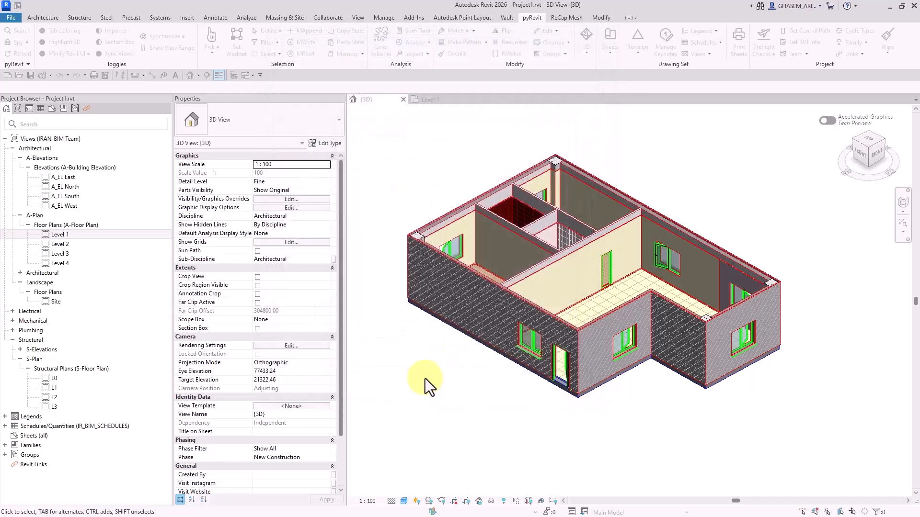
Create a new sheet collection under Sheets (all) and name it ARCHITECTURE
scroll(38, 411, down, 4)
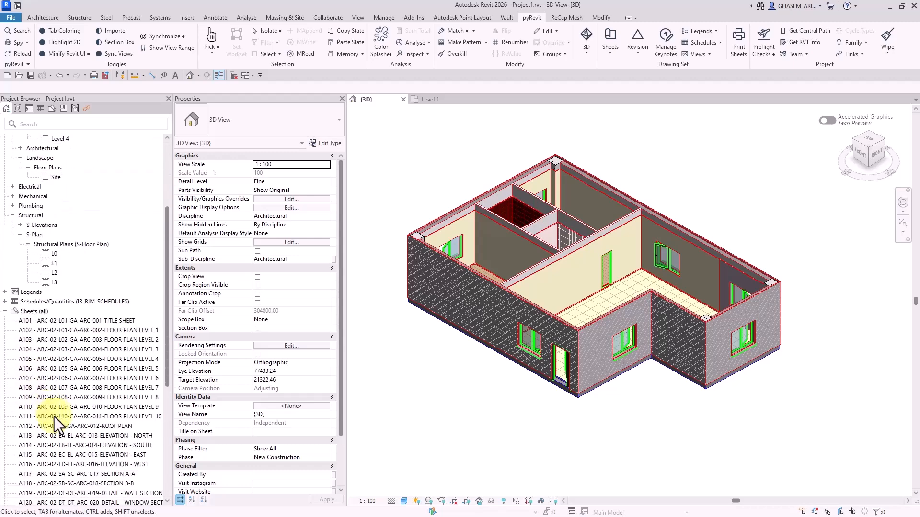
scroll(125, 343, down, 4)
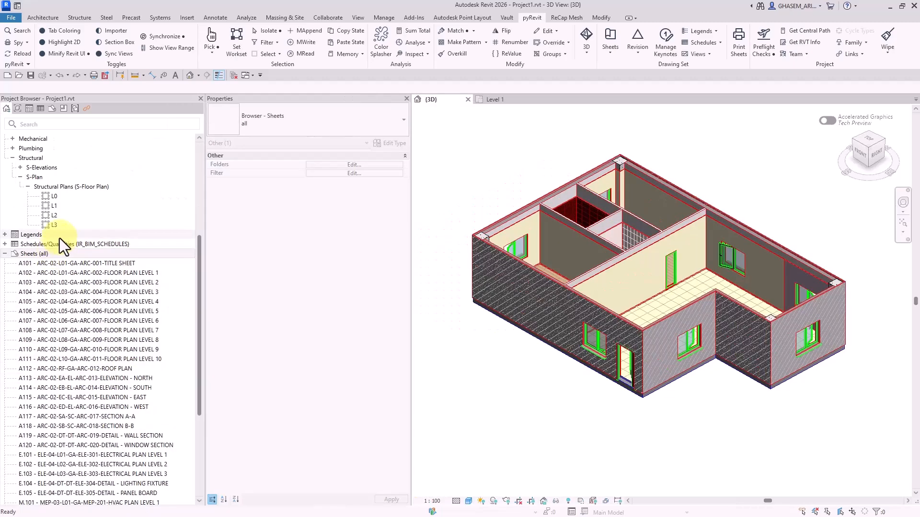
scroll(59, 249, down, 1)
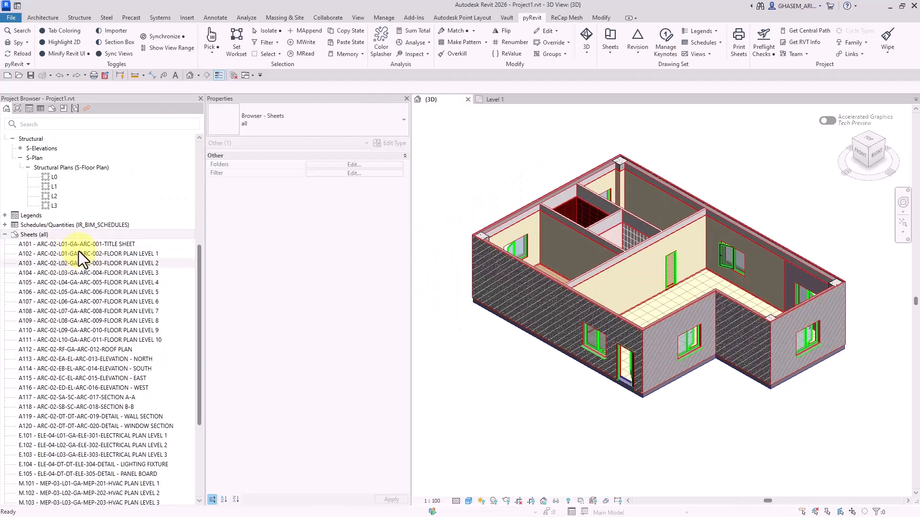
right_click(39, 236)
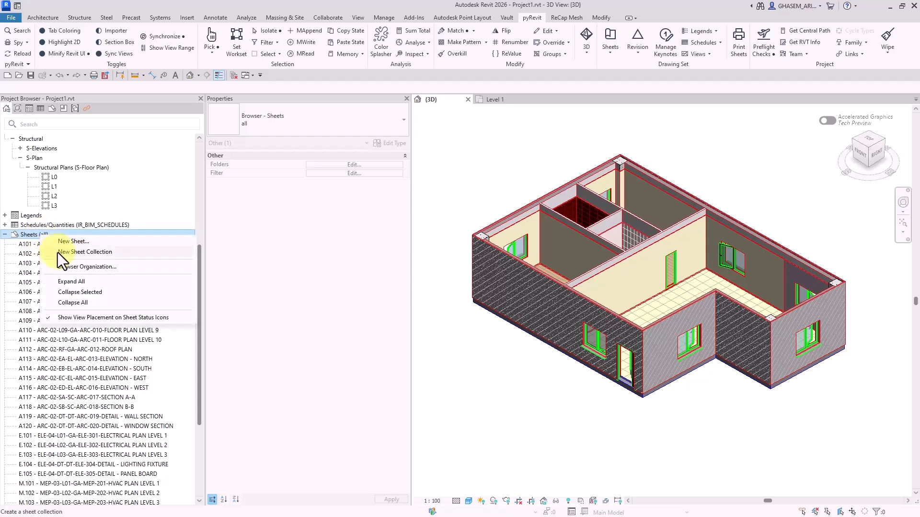
click(70, 252)
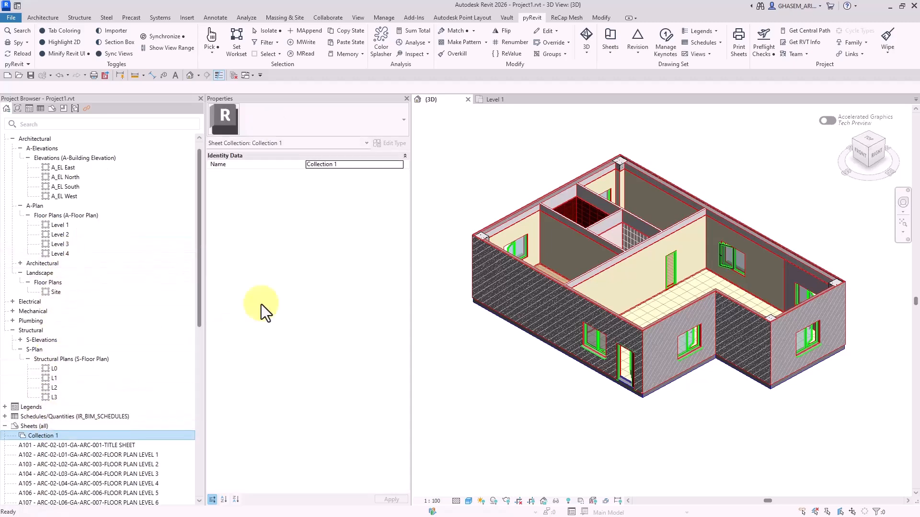
click(354, 164)
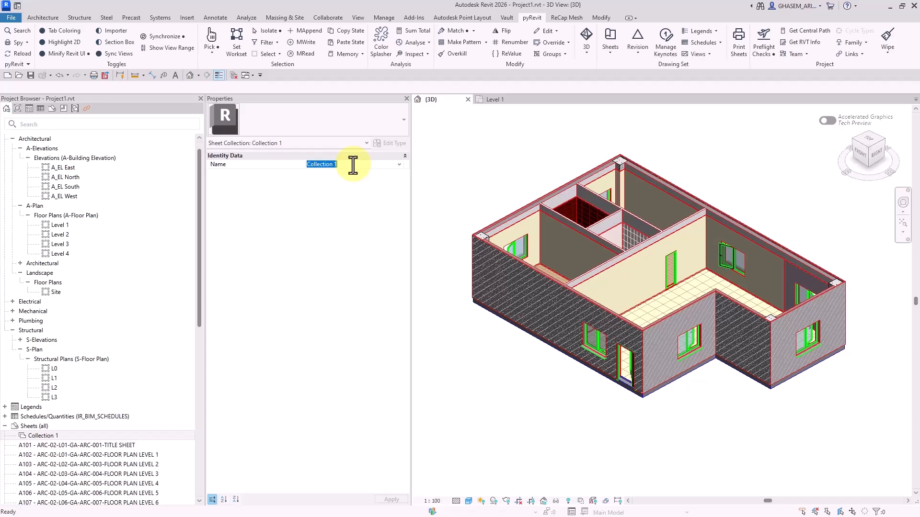
text(ARCHITECTURE)
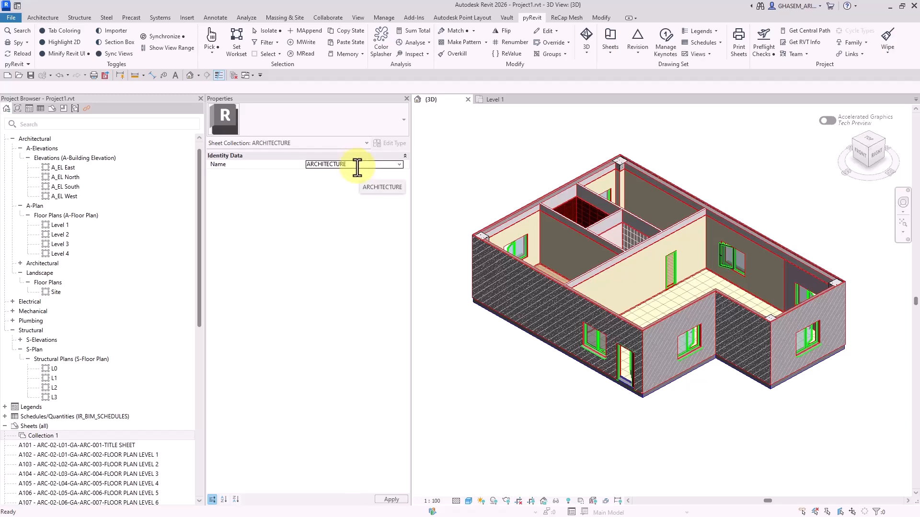
key(Return)
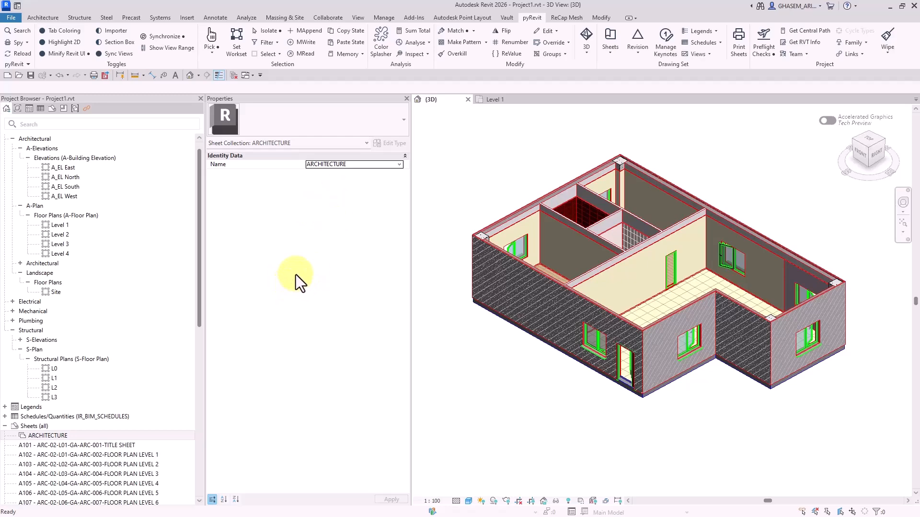
Move sheets A101 through A120 into the ARCHITECTURE sheet collection and collapse it
scroll(50, 381, down, 5)
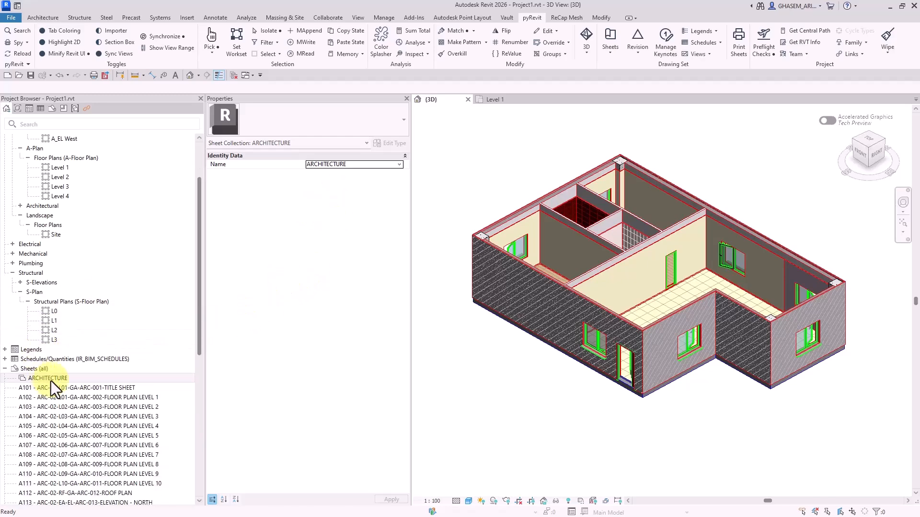
click(57, 293)
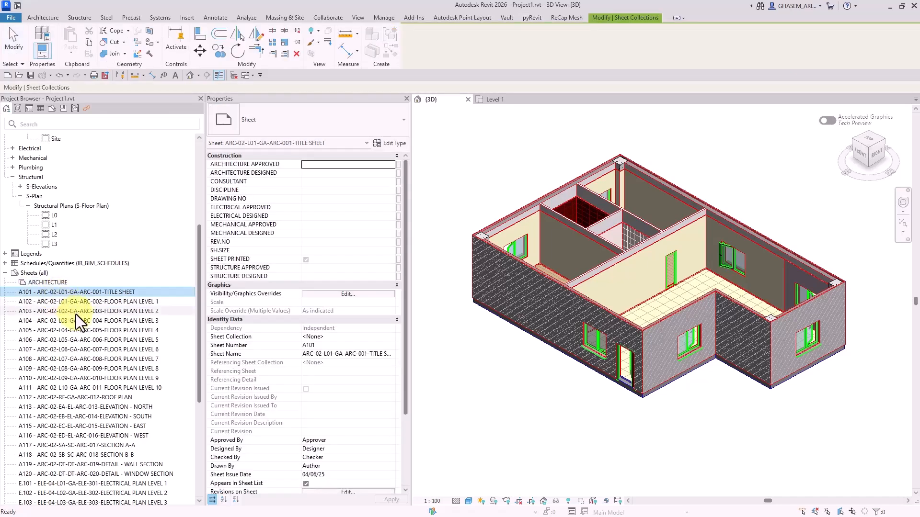
scroll(76, 314, down, 1)
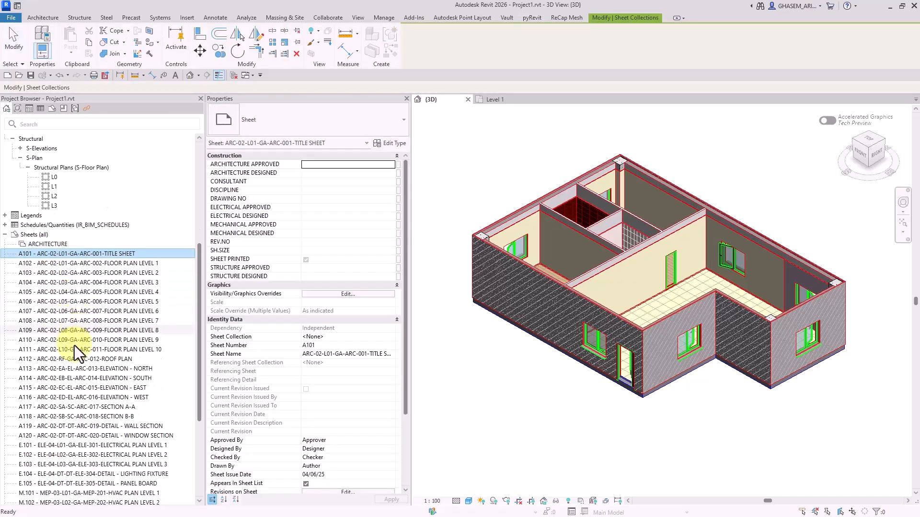
shift+click(59, 435)
drag(50, 256, 50, 245)
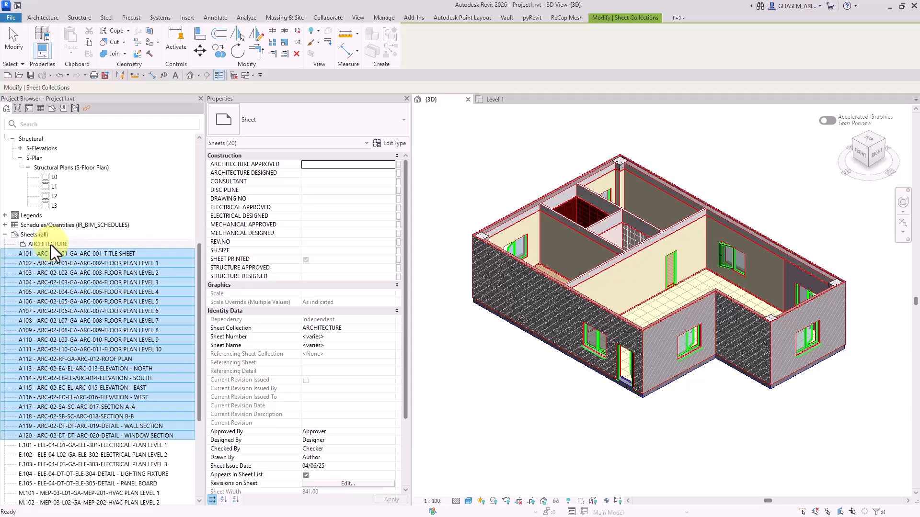
click(12, 244)
Create another sheet collection under Sheets (all) and name it STRUCTURE
click(39, 282)
right_click(39, 281)
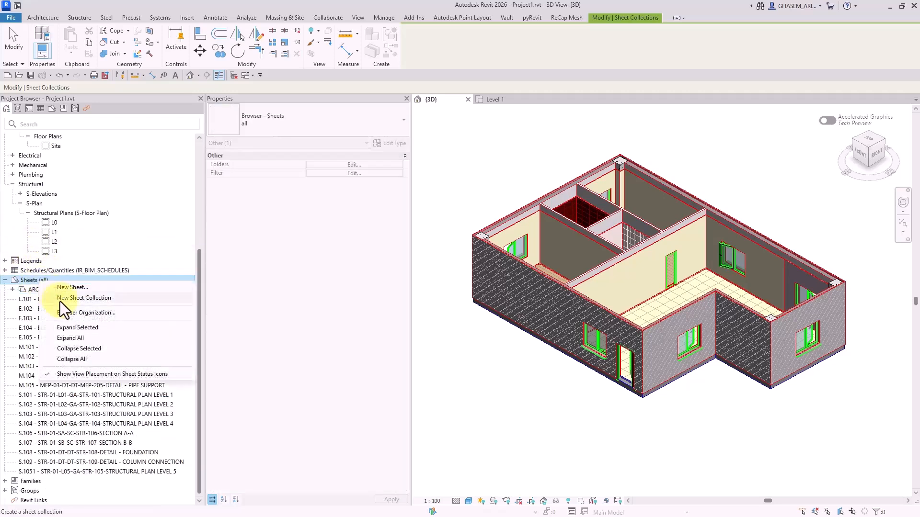
click(78, 298)
click(357, 165)
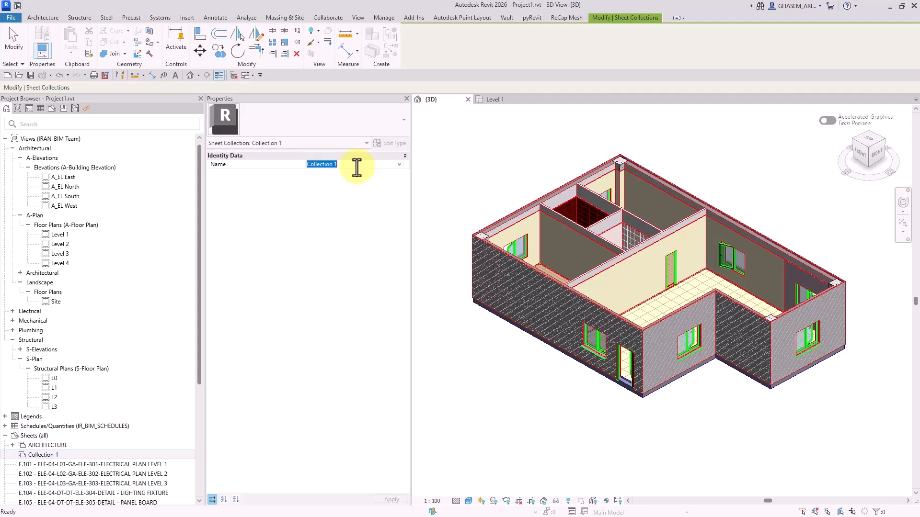
text(STRUCT)
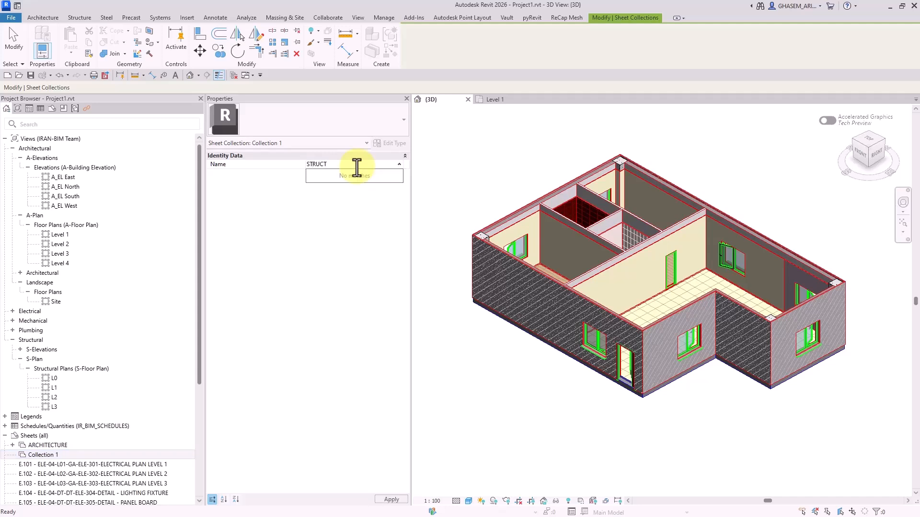
key(BackSpace)
key(BackSpace)
key(BackSpace)
key(BackSpace)
key(BackSpace)
text(STRUCTURE)
key(Return)
Set the Sheet Collection of all structural sheets, S.101 through S.1051, to STRUCTURE
scroll(96, 378, down, 5)
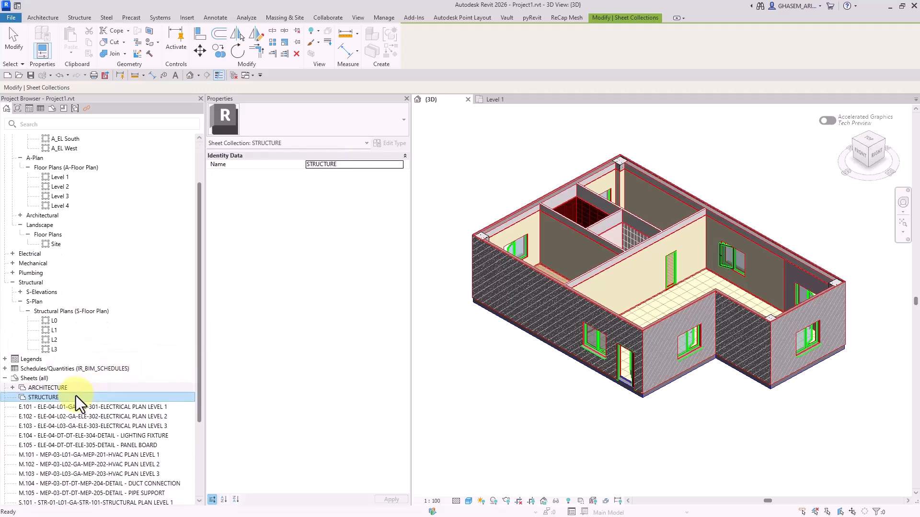
click(42, 485)
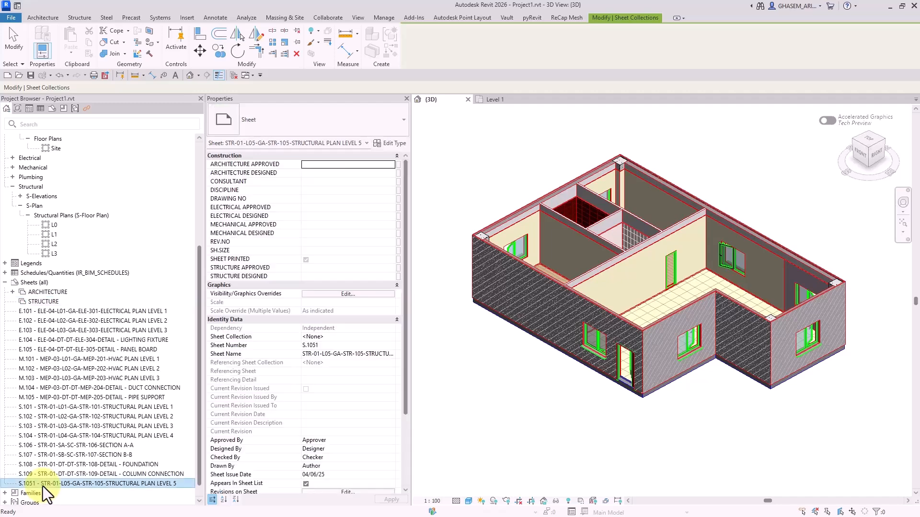
shift+click(31, 408)
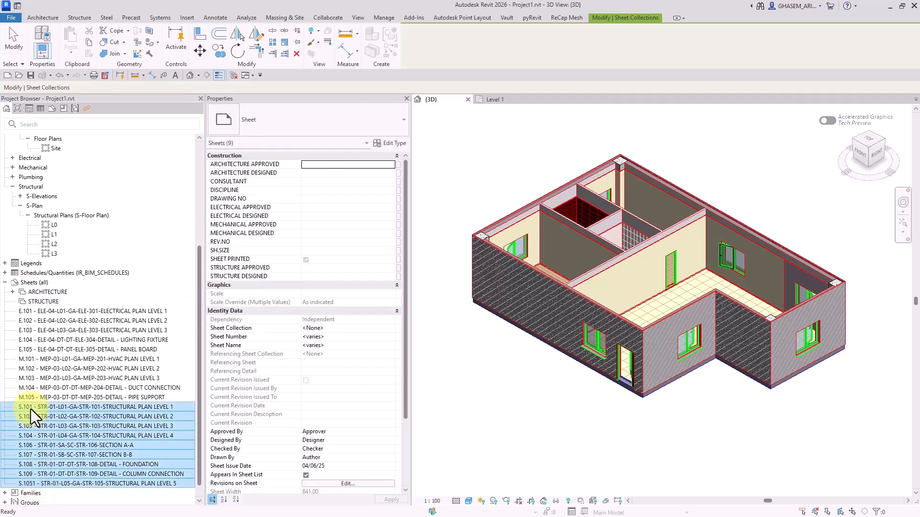
click(350, 329)
click(391, 329)
click(329, 350)
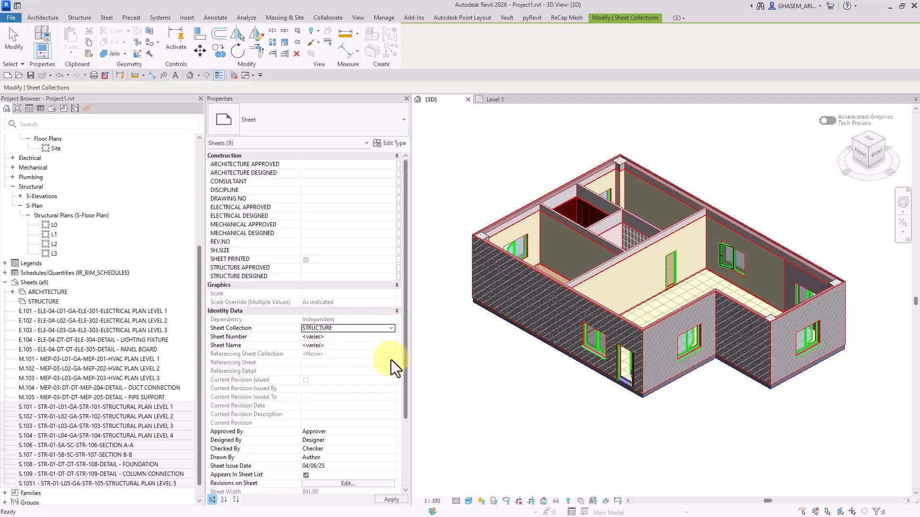
double_click(20, 301)
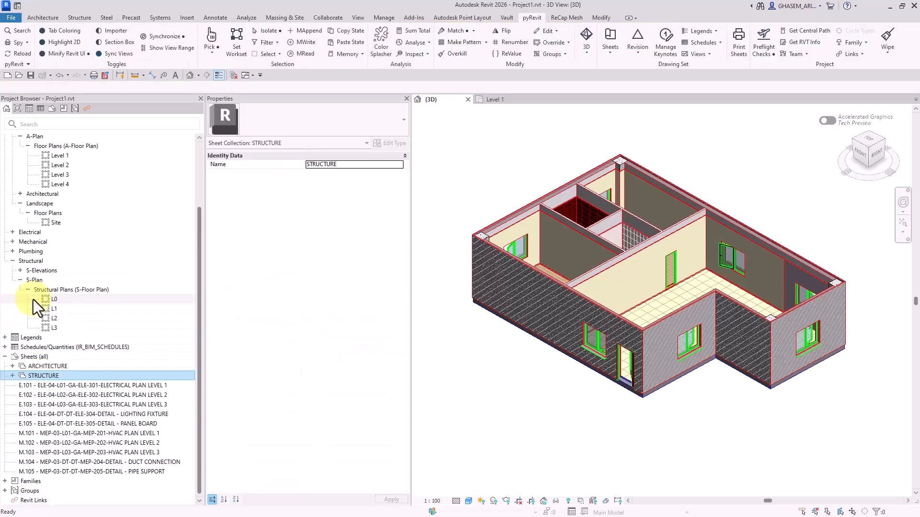
Create a new sheet collection under Sheets (all) and name it MECHANICAL
click(33, 358)
right_click(33, 358)
click(74, 377)
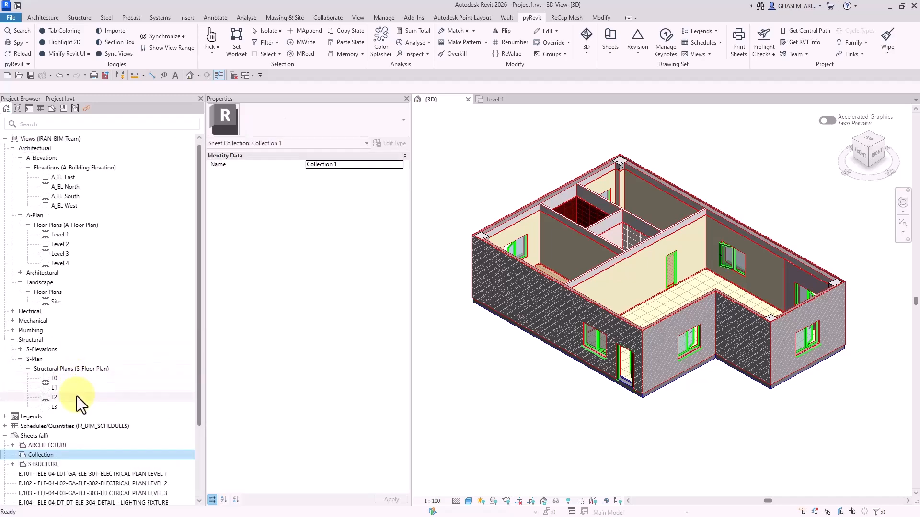
right_click(56, 455)
click(353, 166)
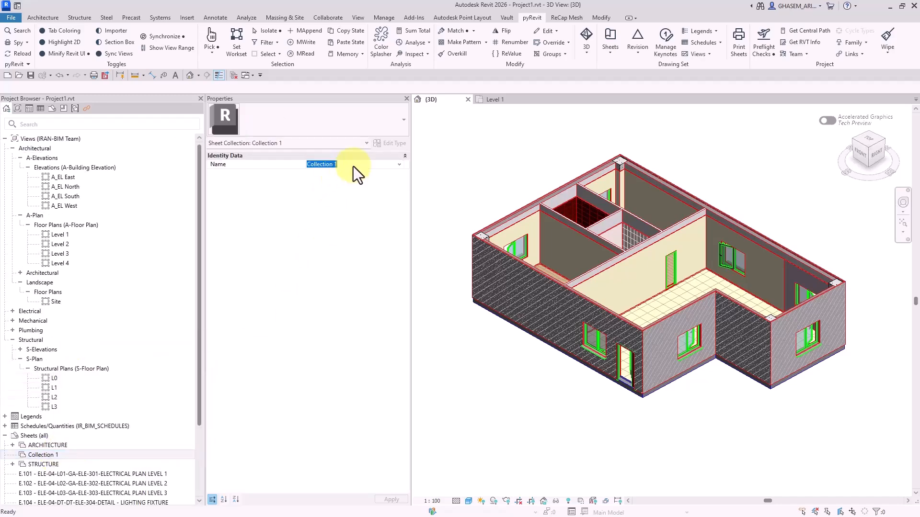
text(MECHANICAL)
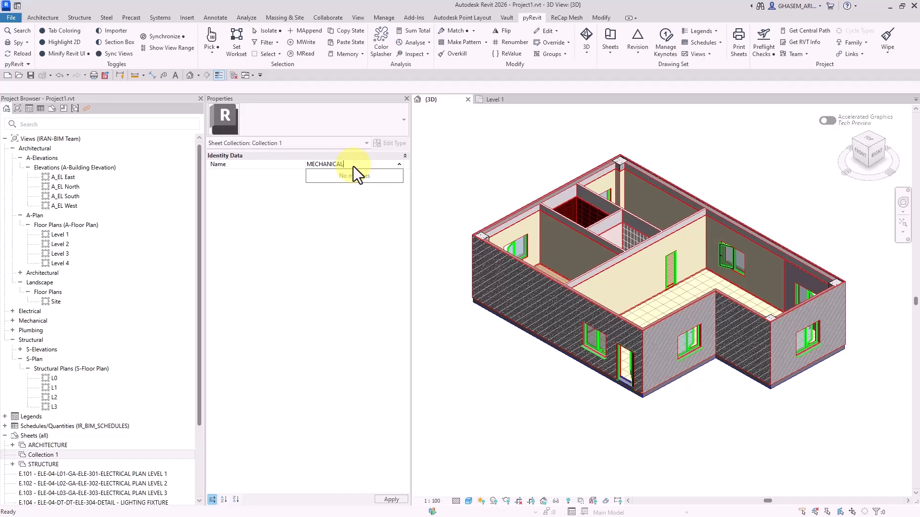
key(Return)
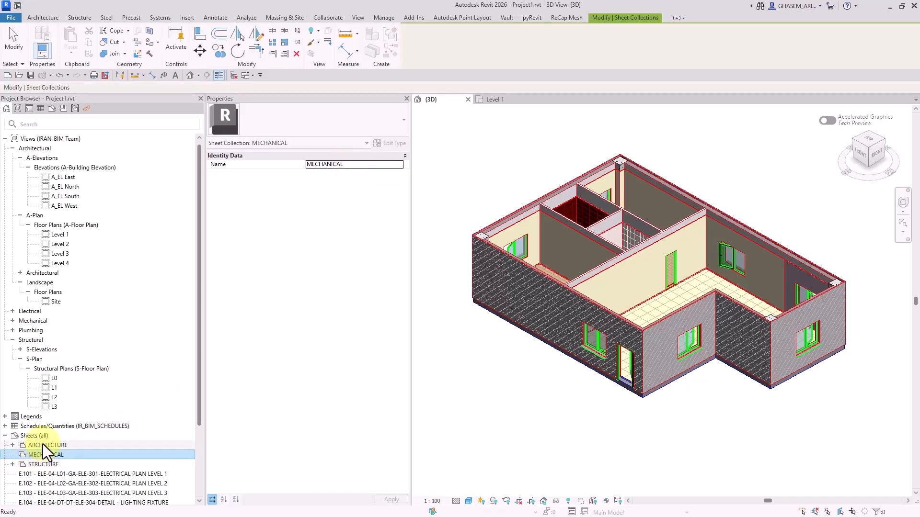
Create one more sheet collection under Sheets (all) and name it ELECTRICAL
right_click(42, 435)
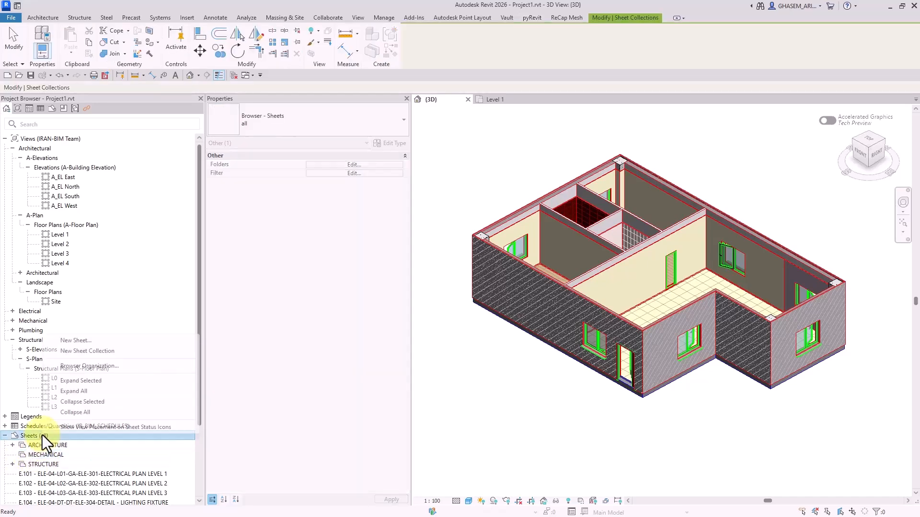
click(100, 352)
click(356, 165)
text(ELE)
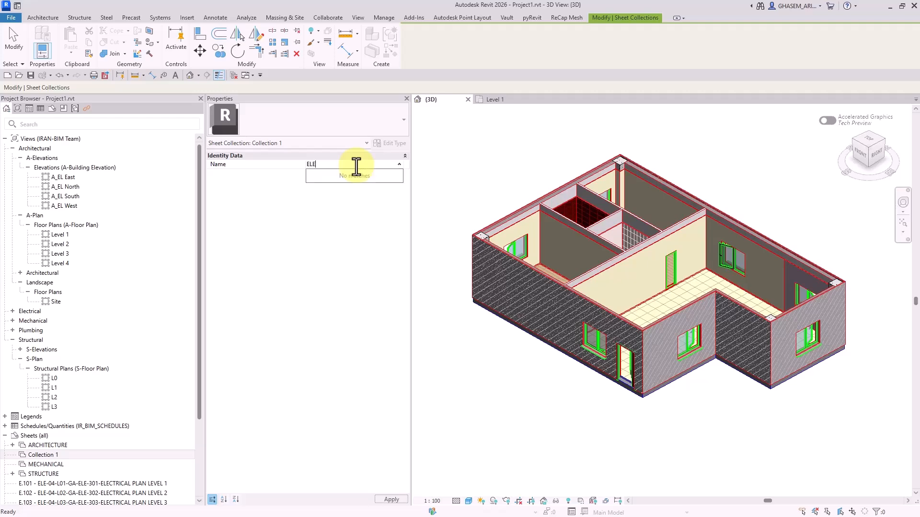
text(CTRICAL)
key(Return)
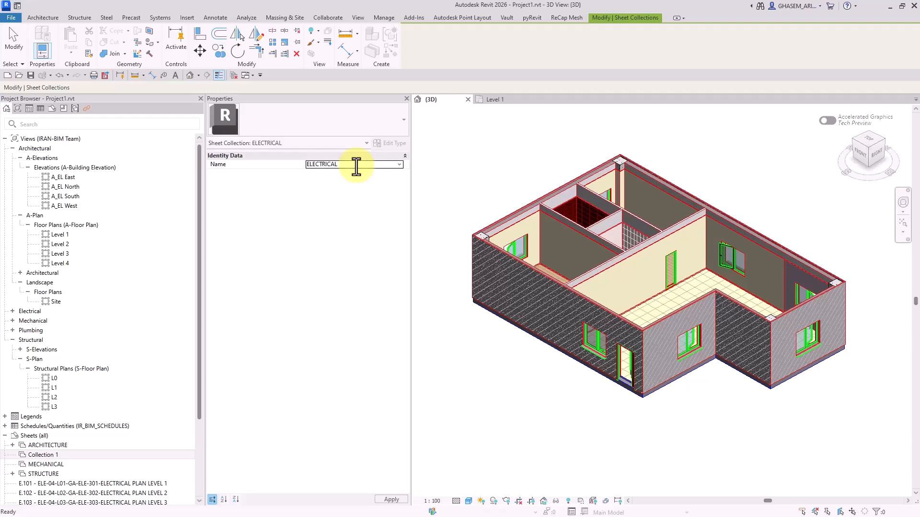
Set the Sheet Collection of electrical sheets E.101 through E.105 to ELECTRICAL and collapse that collection
scroll(44, 332, down, 3)
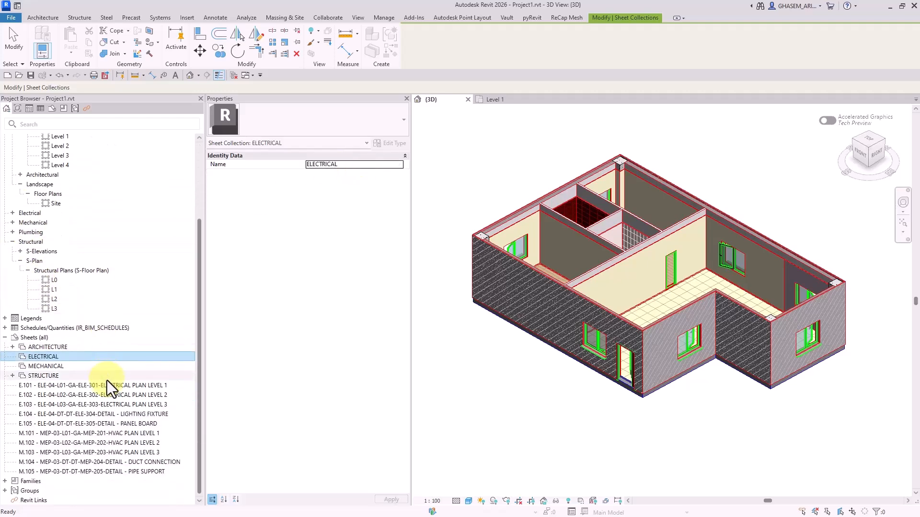
click(64, 386)
shift+click(34, 422)
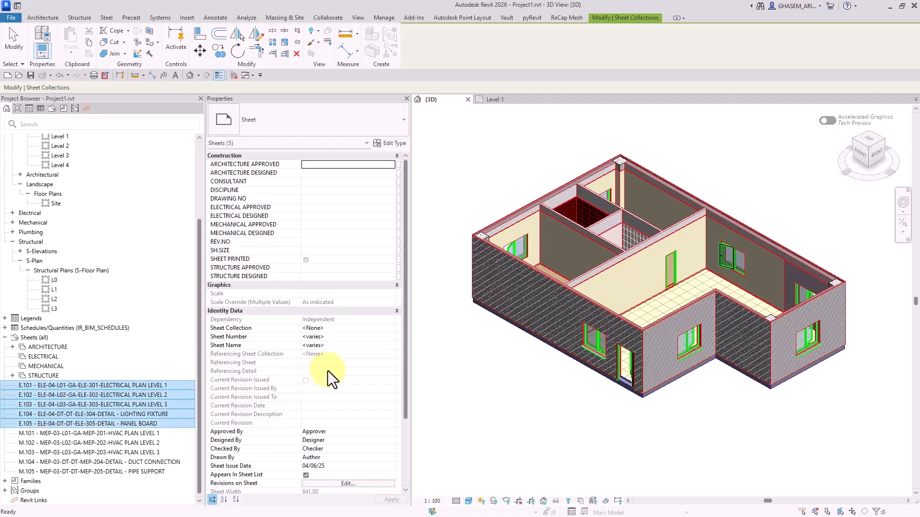
click(390, 328)
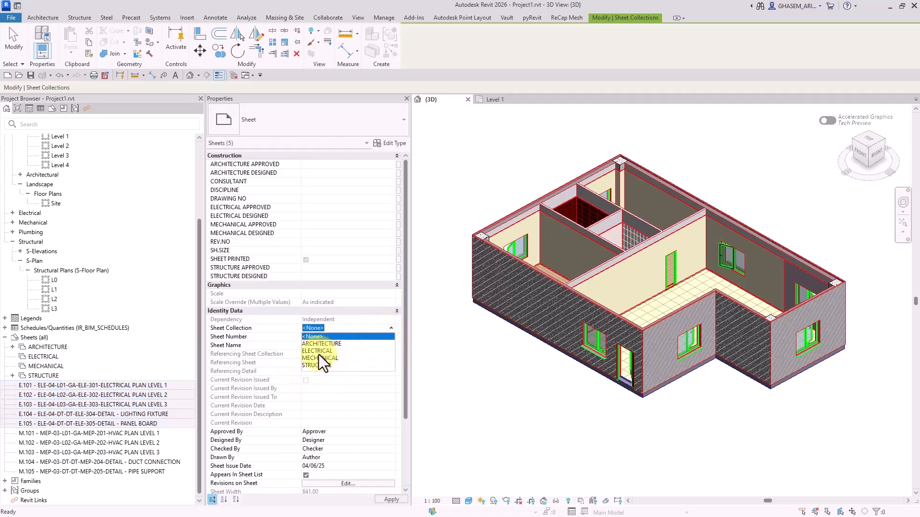
click(318, 352)
click(13, 358)
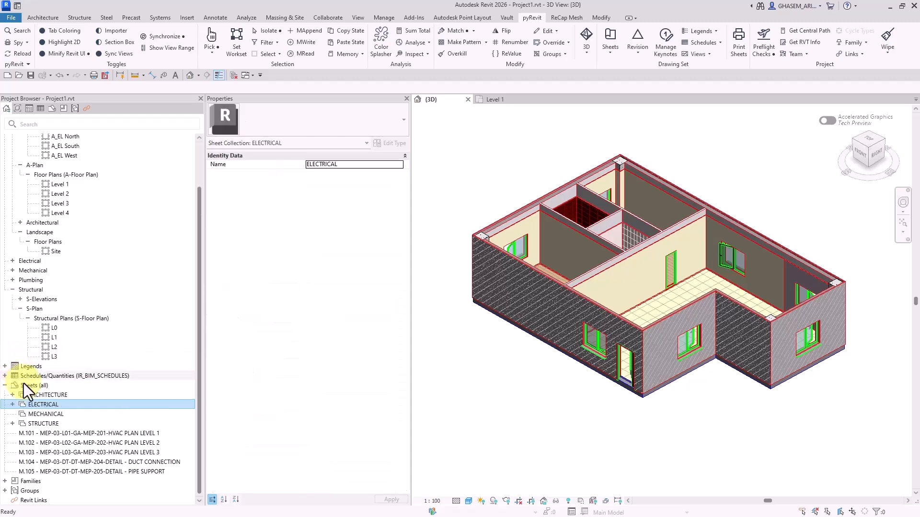
Set the Sheet Collection of mechanical sheets M.101 through M.105 to MECHANICAL, apply it and collapse the collection
click(42, 434)
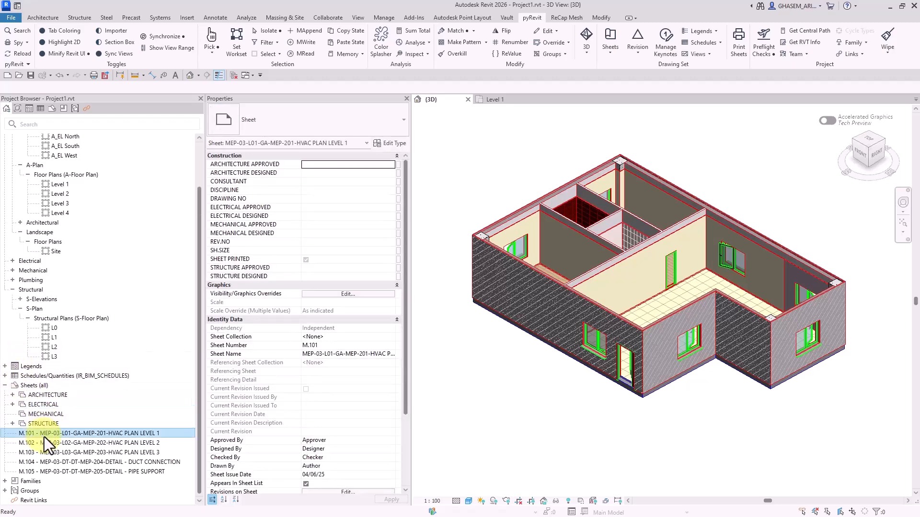
shift+click(32, 474)
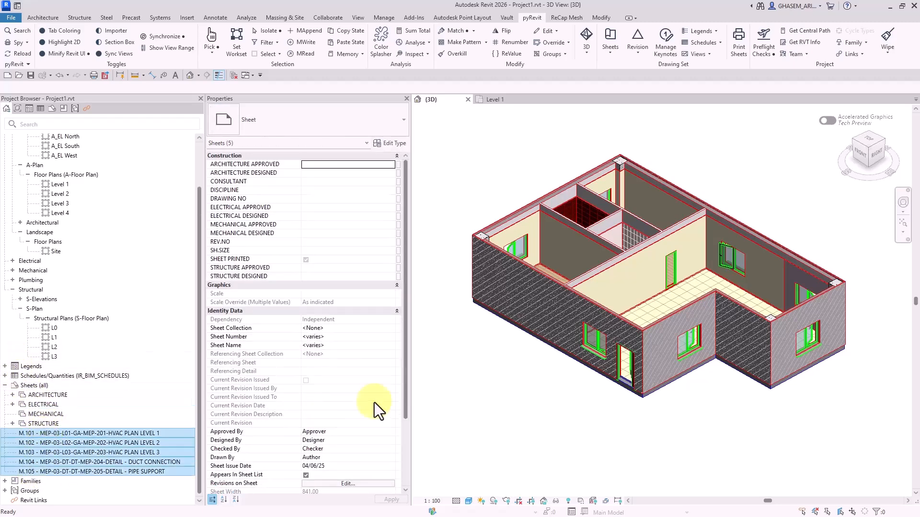
click(393, 330)
click(321, 359)
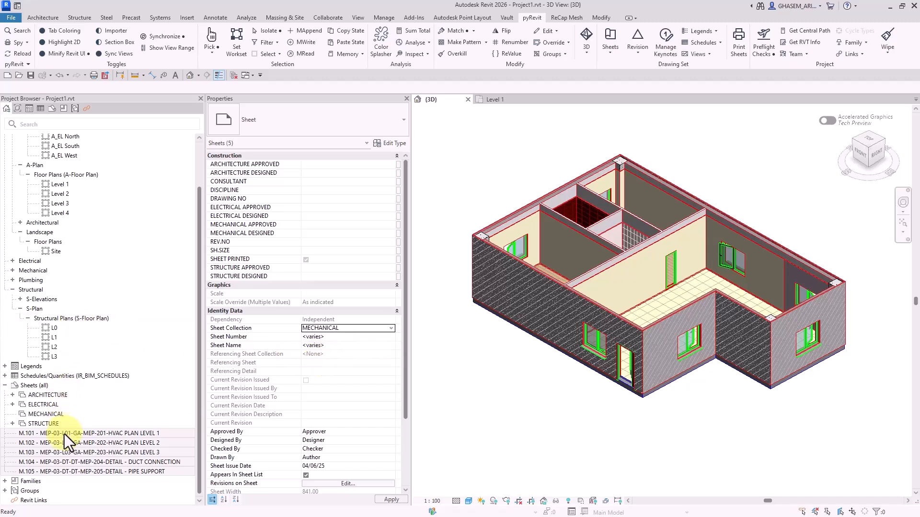
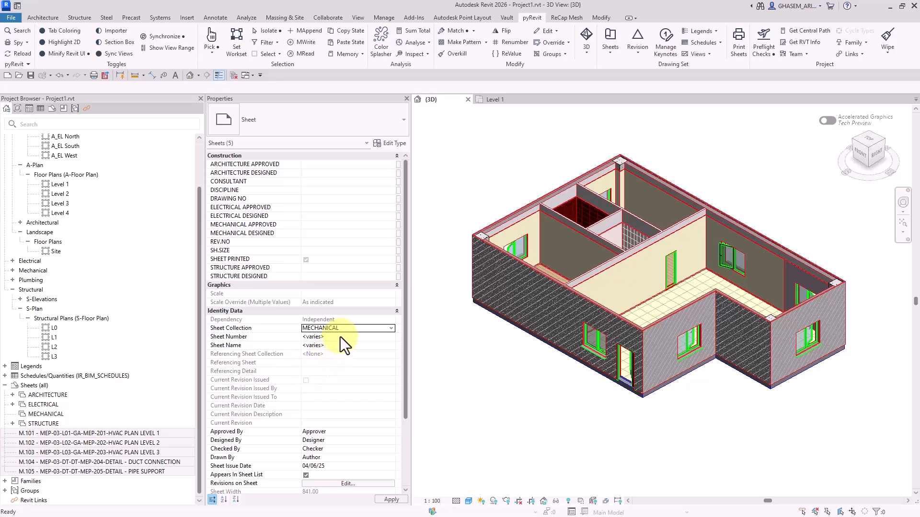
click(391, 328)
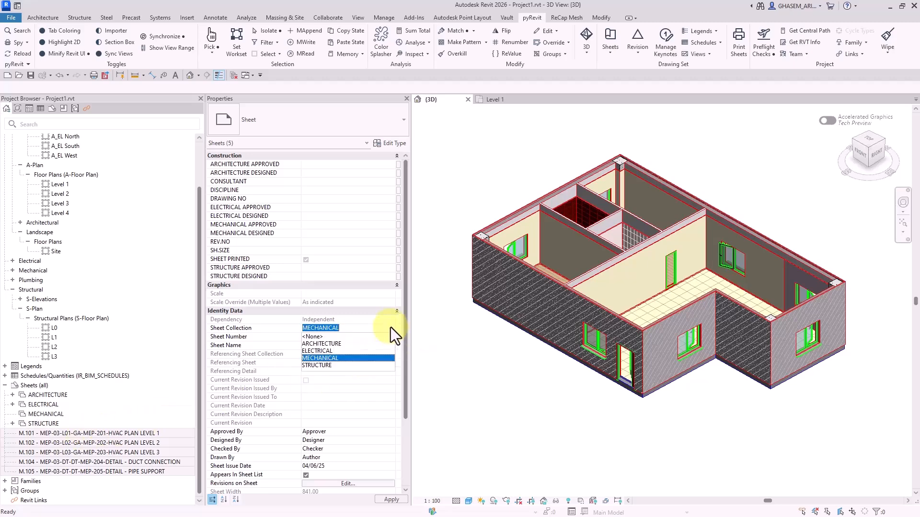
click(391, 327)
click(392, 501)
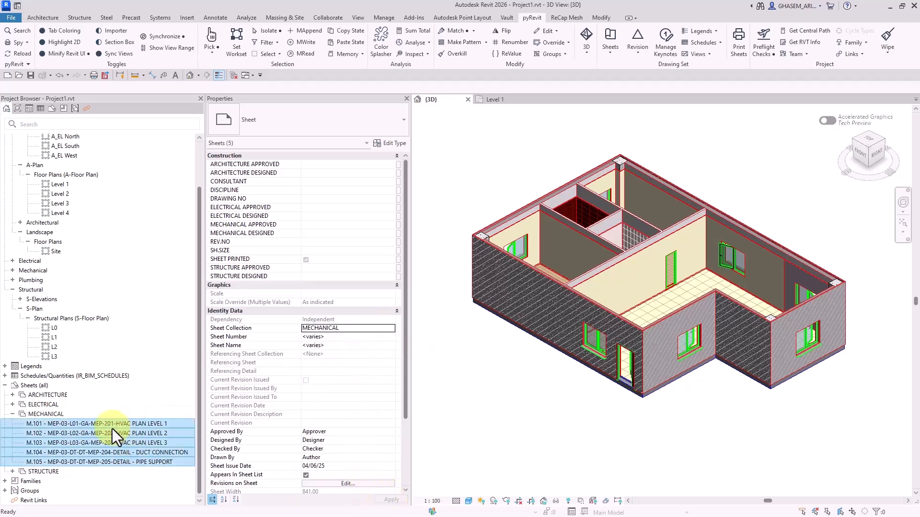
click(13, 415)
click(11, 415)
Show only sheets in the Project Browser and examine the sheet collections' properties and the sheets inside ARCHITECTURE
click(42, 443)
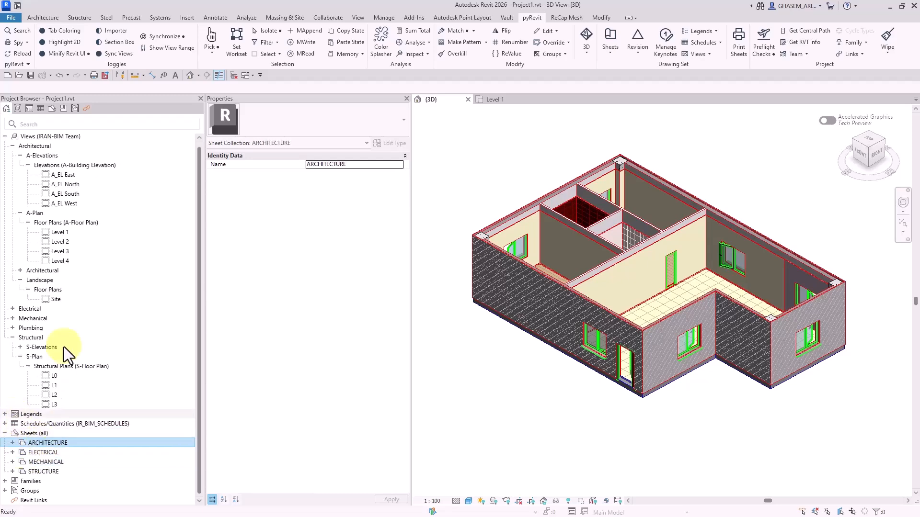
click(52, 109)
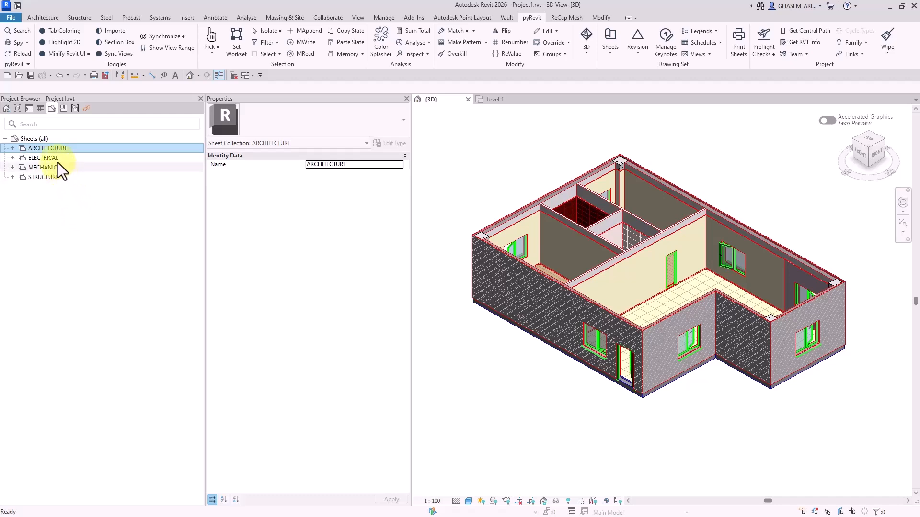
click(50, 166)
click(48, 177)
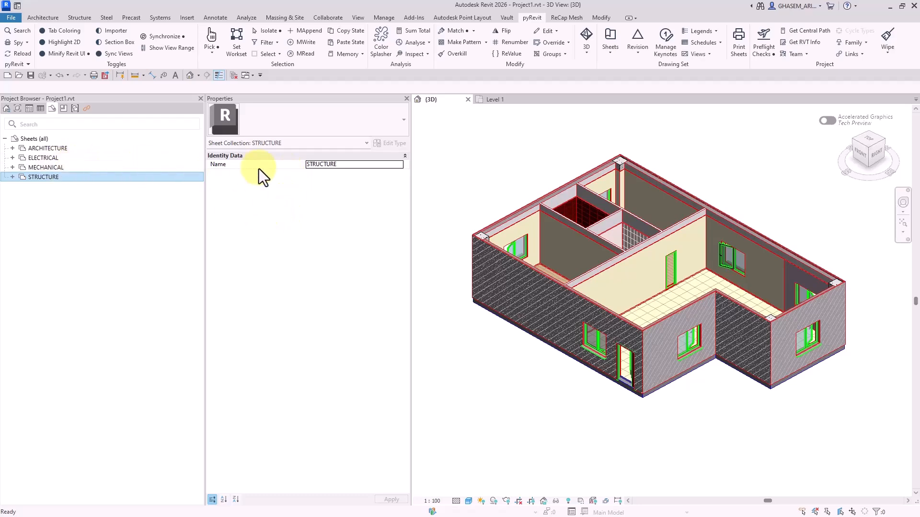
click(34, 149)
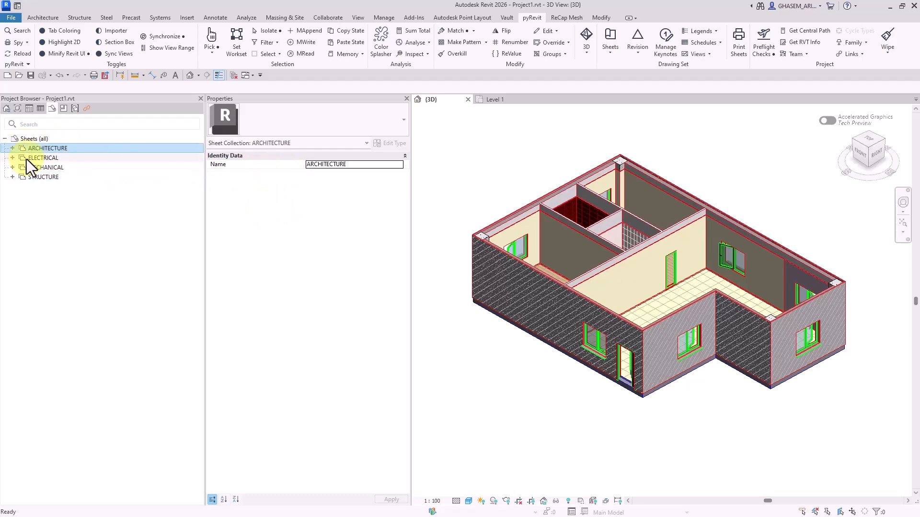
click(13, 148)
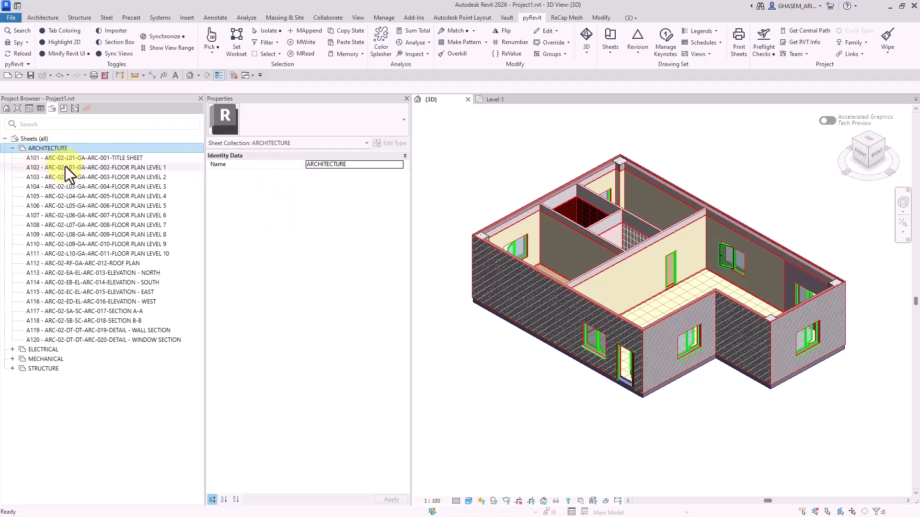
click(12, 149)
Start a new project parameter in Project Parameters and name it IS PLOT
click(358, 17)
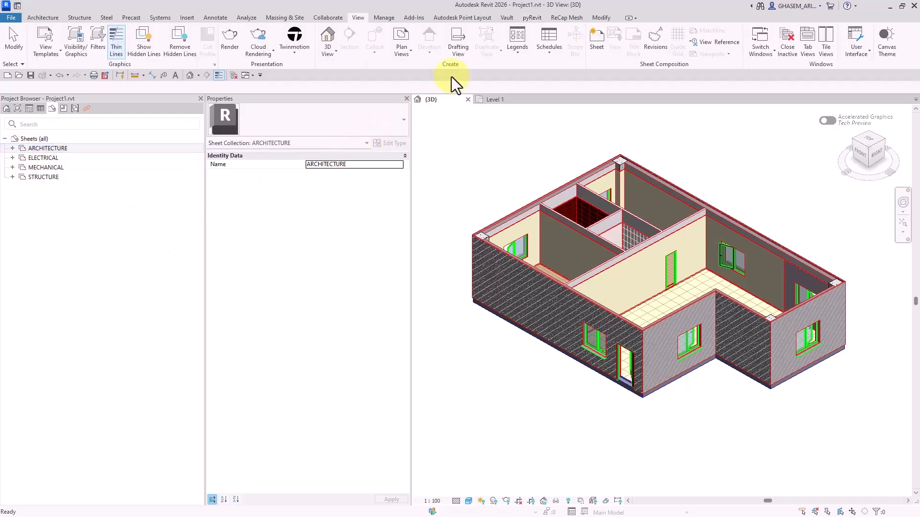
click(384, 18)
click(173, 31)
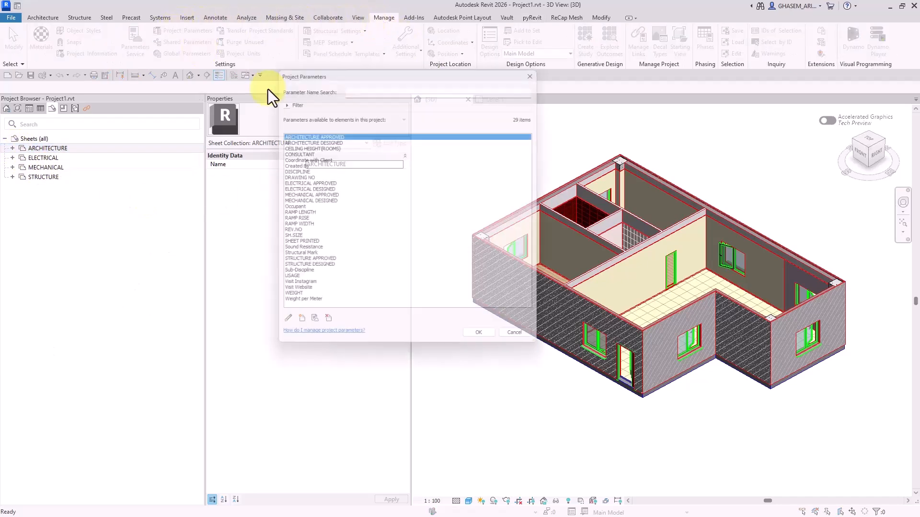
drag(371, 68, 496, 81)
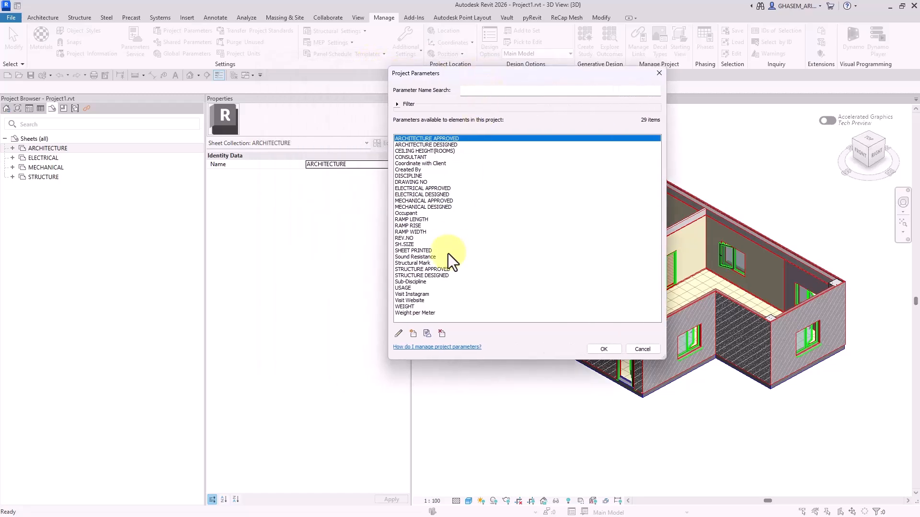
click(413, 332)
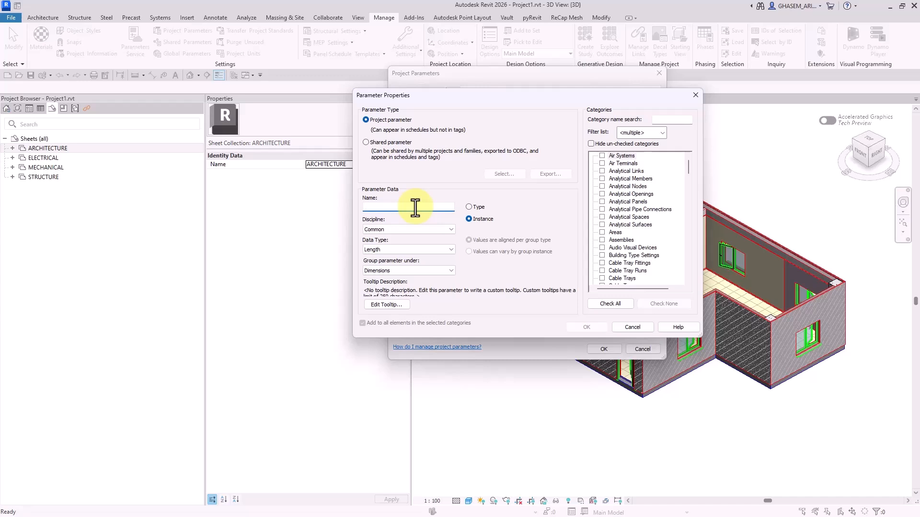
text(IS)
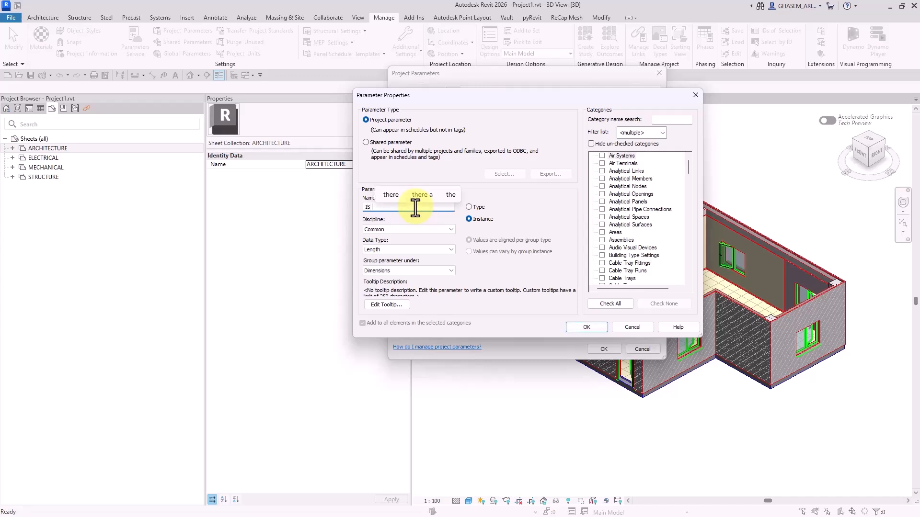
text( PLOT)
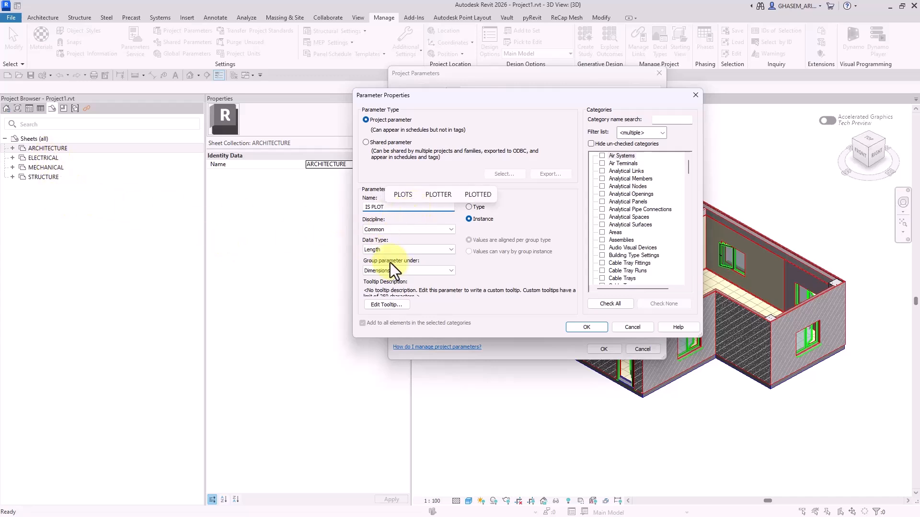
Assign the IS PLOT parameter to the Sheet Collections category
click(639, 220)
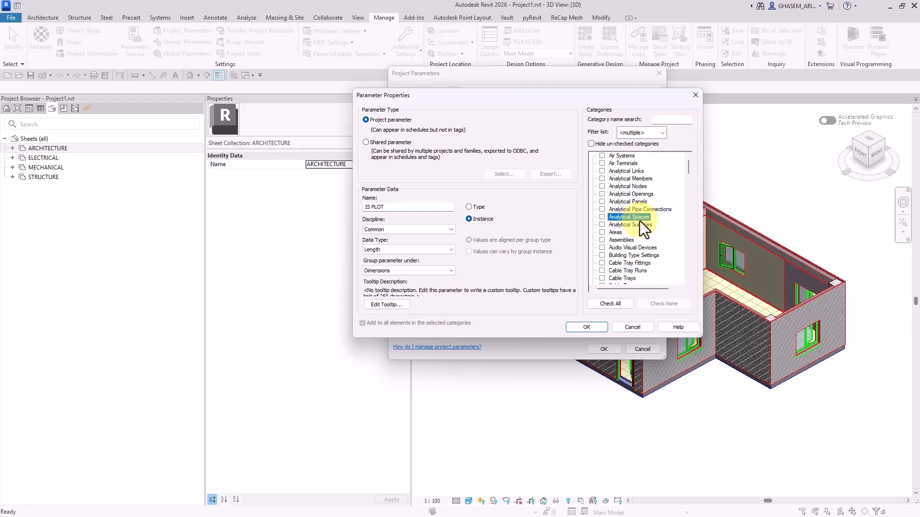
key(s)
key(s)
key(s)
scroll(641, 226, down, 2)
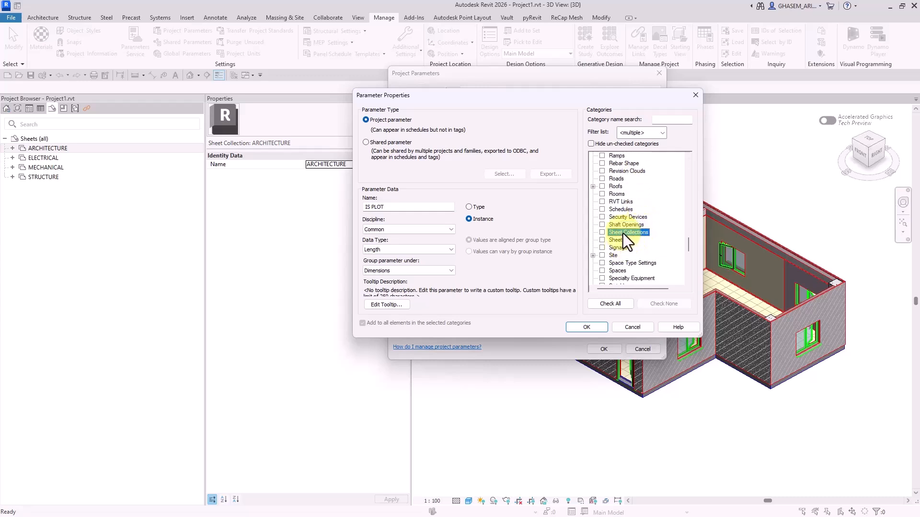
click(603, 233)
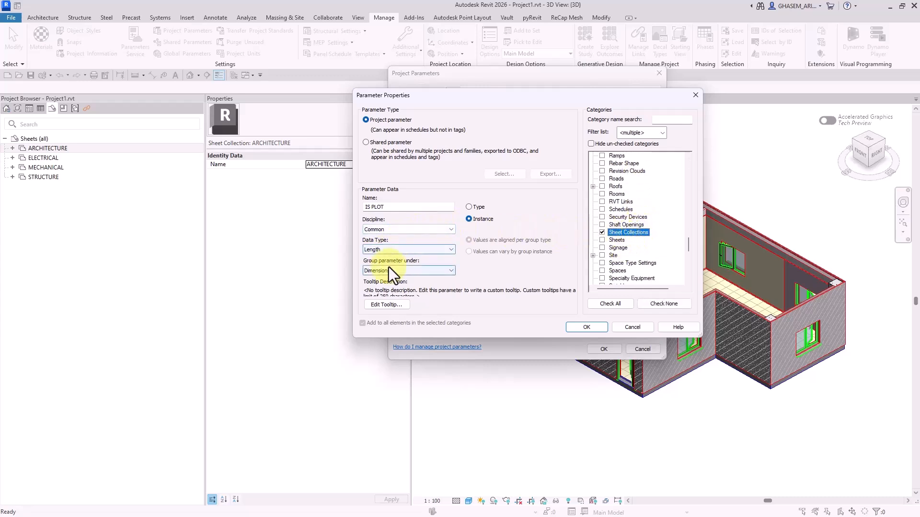
Set the IS PLOT parameter's data type to Yes/No and group it under Identity Data
click(389, 250)
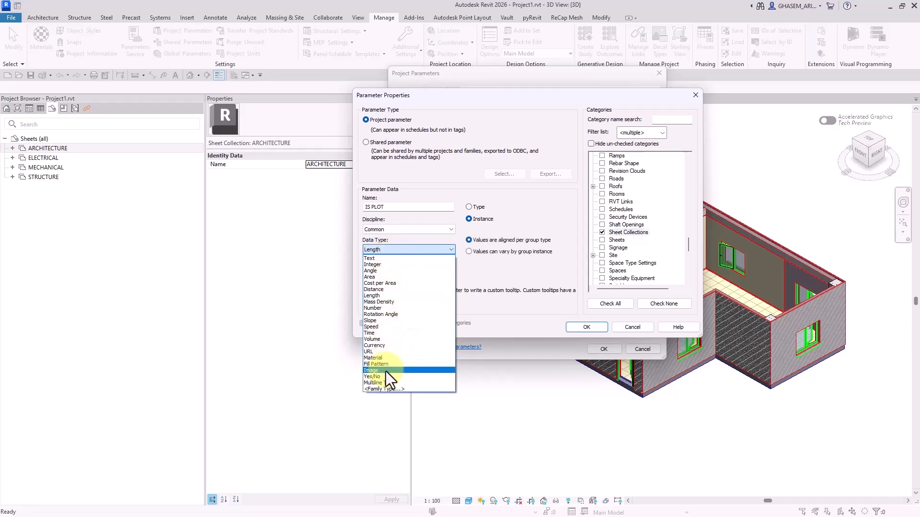
click(386, 376)
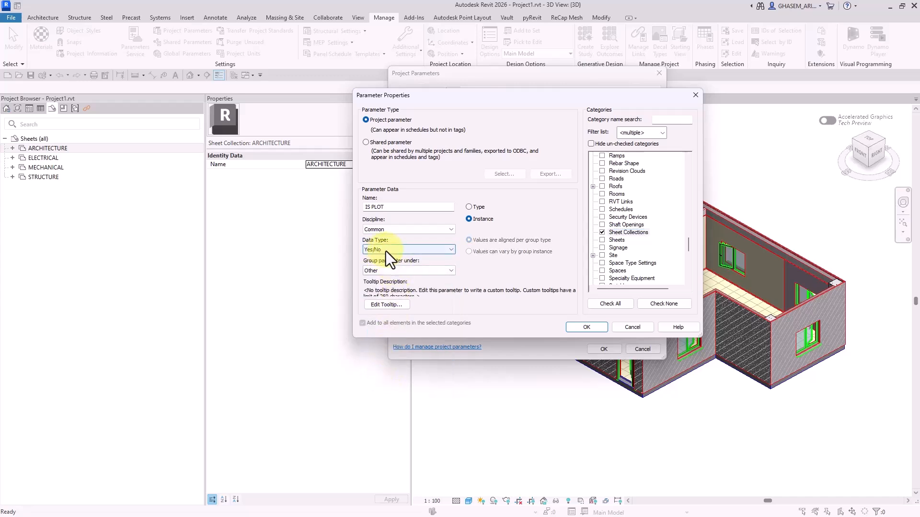
click(398, 270)
click(398, 269)
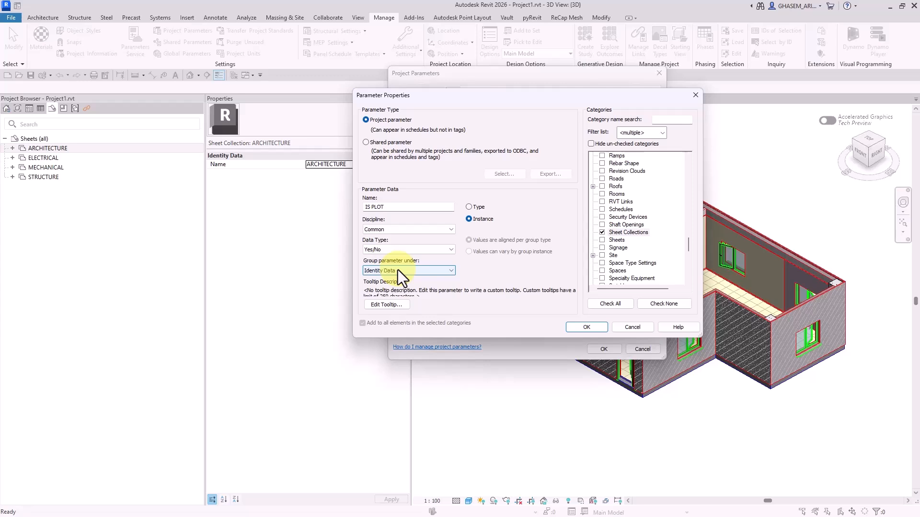
click(398, 269)
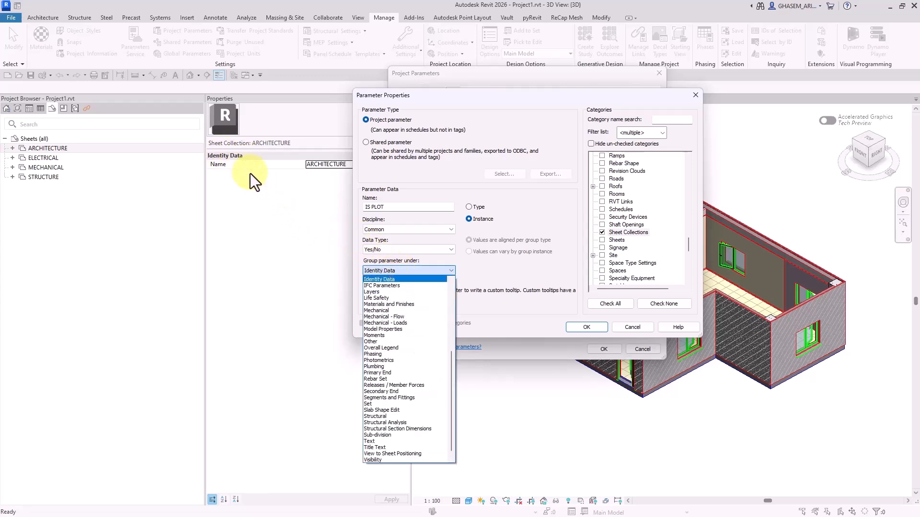
click(378, 264)
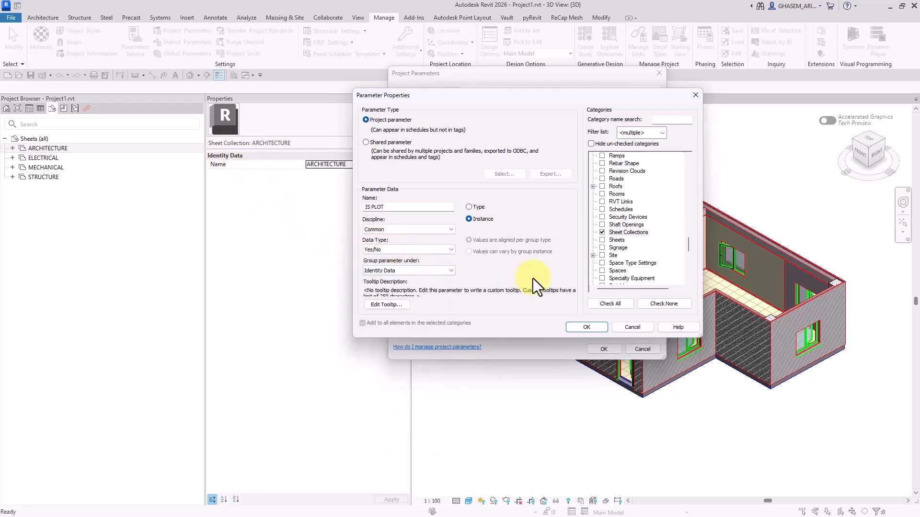
Hide un-checked categories, create the IS PLOT parameter with its value off for the selected collection, and finish editing the project parameters
click(607, 145)
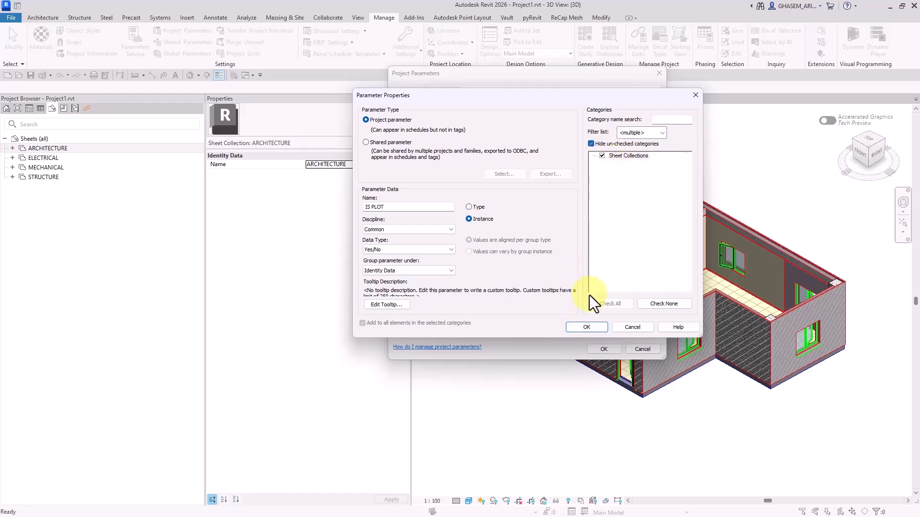
click(586, 327)
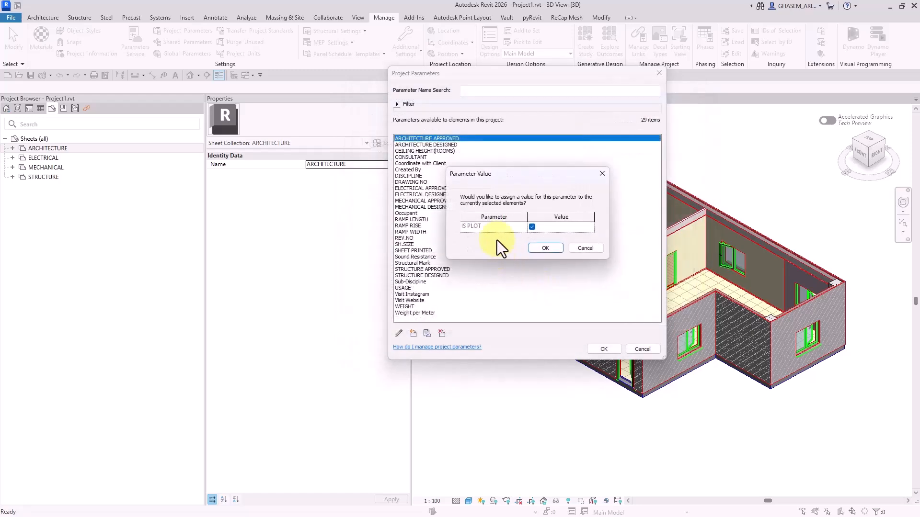
click(532, 227)
click(545, 249)
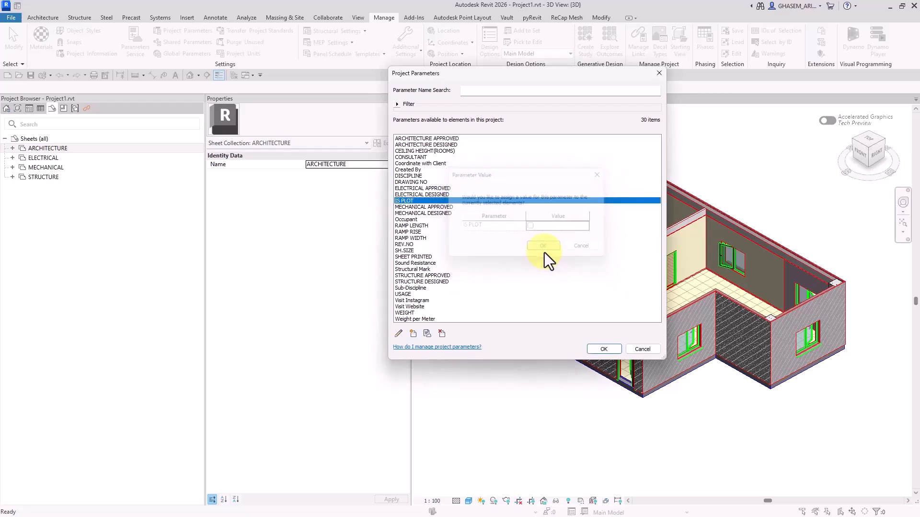
click(600, 349)
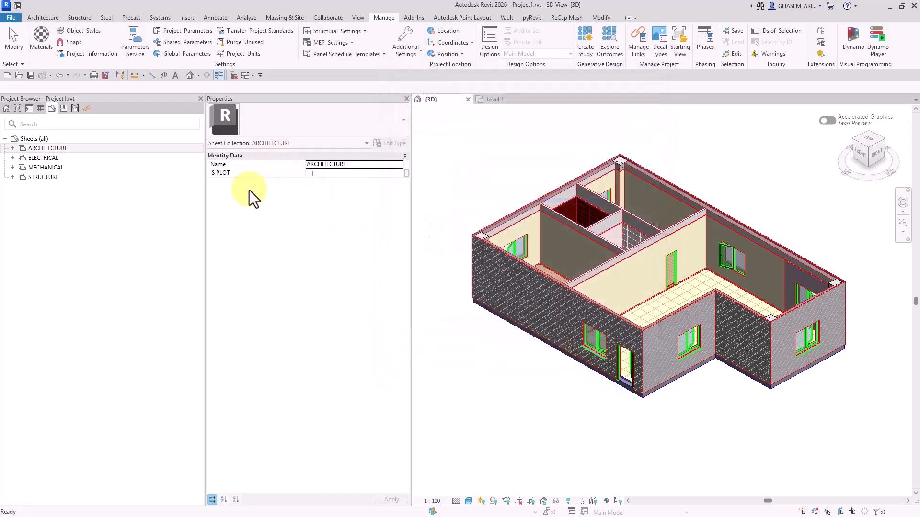
Examine the IS PLOT property on several sheets inside the ARCHITECTURE collection, starting with A101 and A107
click(12, 148)
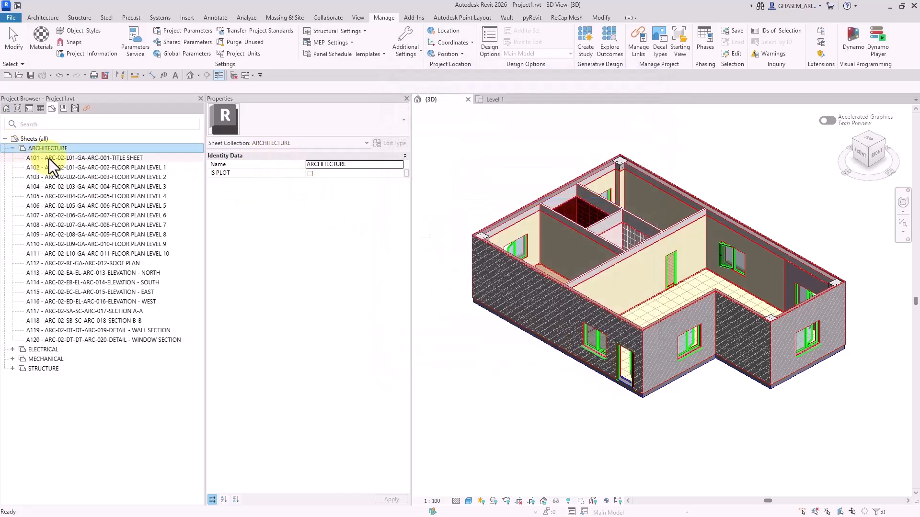
click(50, 159)
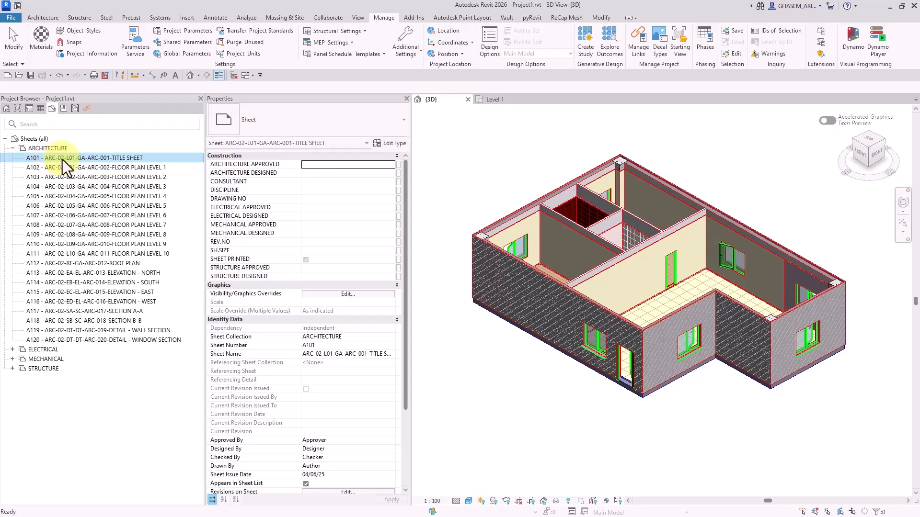
scroll(341, 292, down, 3)
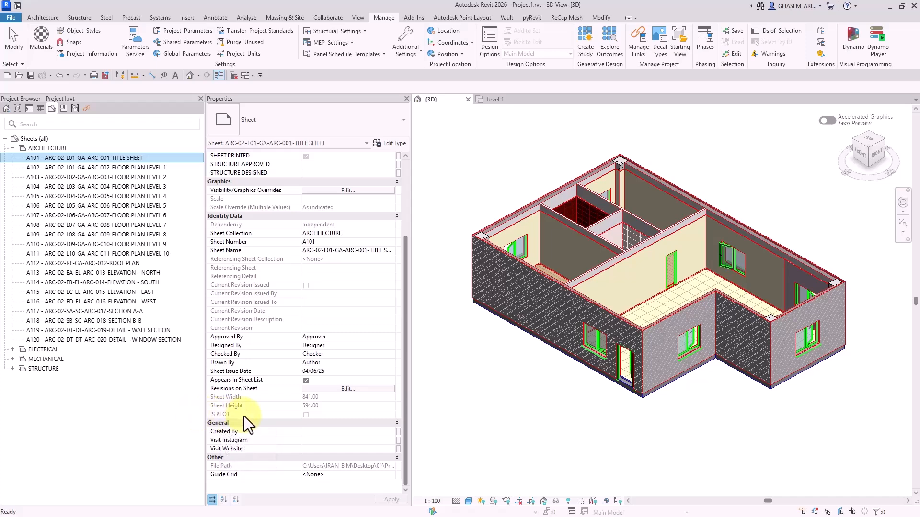
click(96, 215)
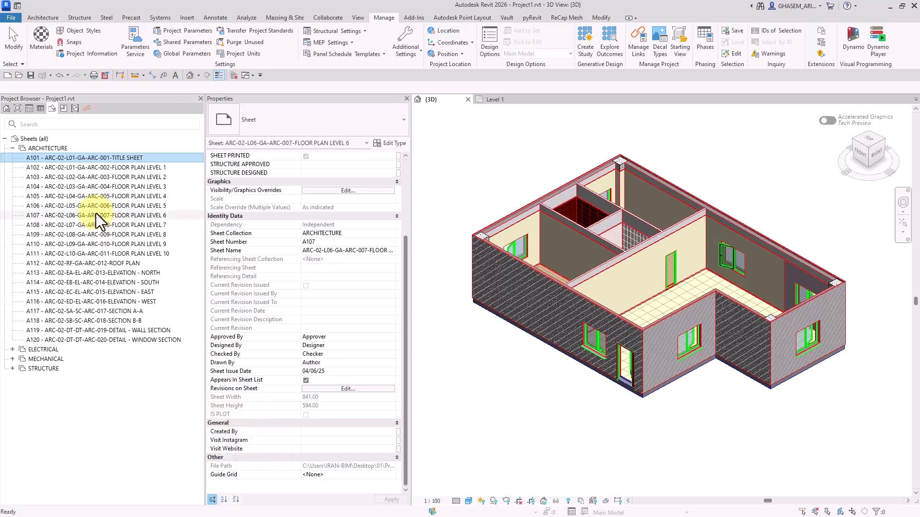
click(107, 262)
click(113, 304)
Turn on IS PLOT for the ARCHITECTURE collection, check it on sheets A110 and A114, and collapse the collection
click(56, 149)
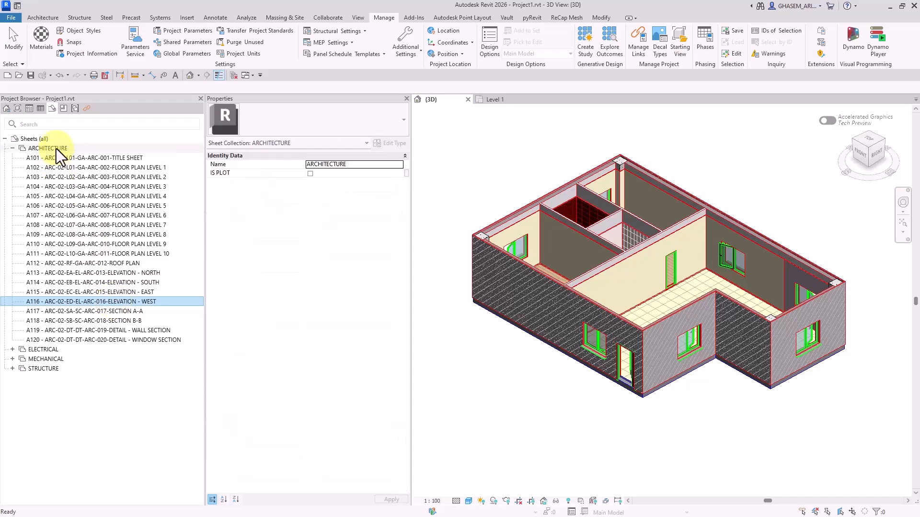
click(309, 175)
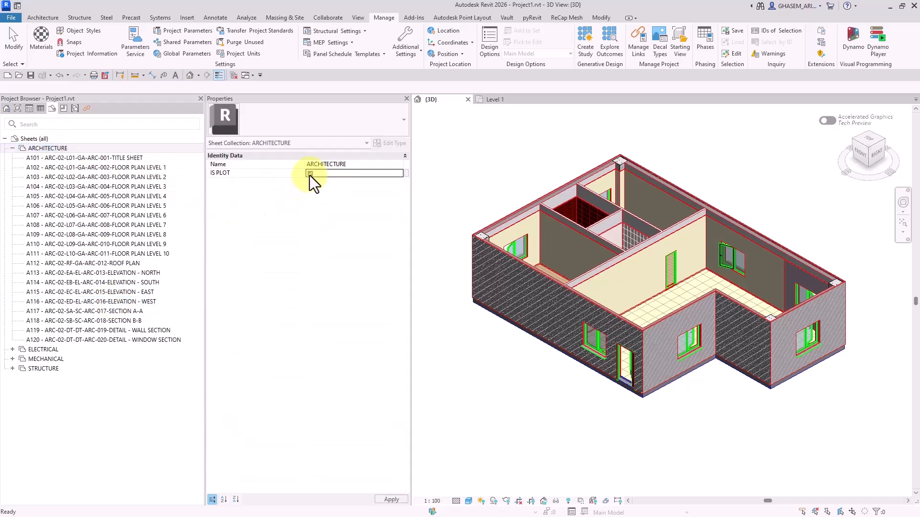
click(90, 245)
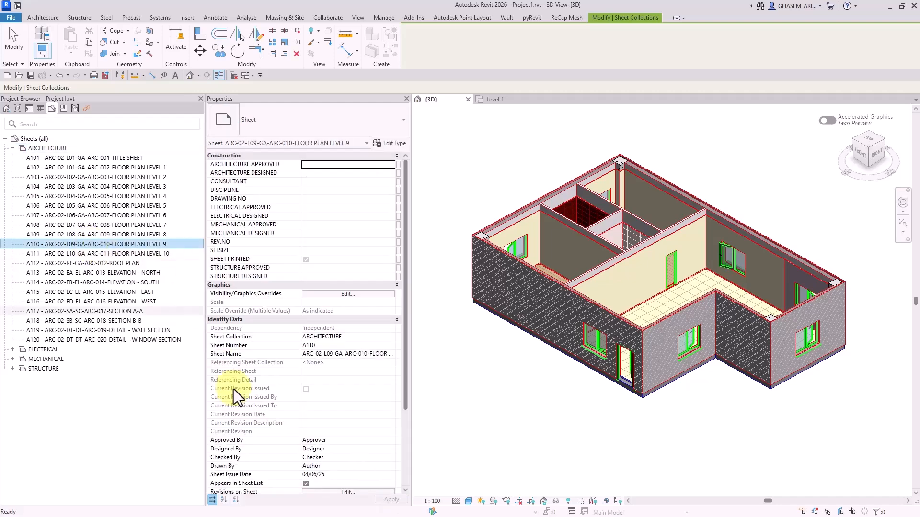
scroll(268, 417, down, 3)
click(89, 282)
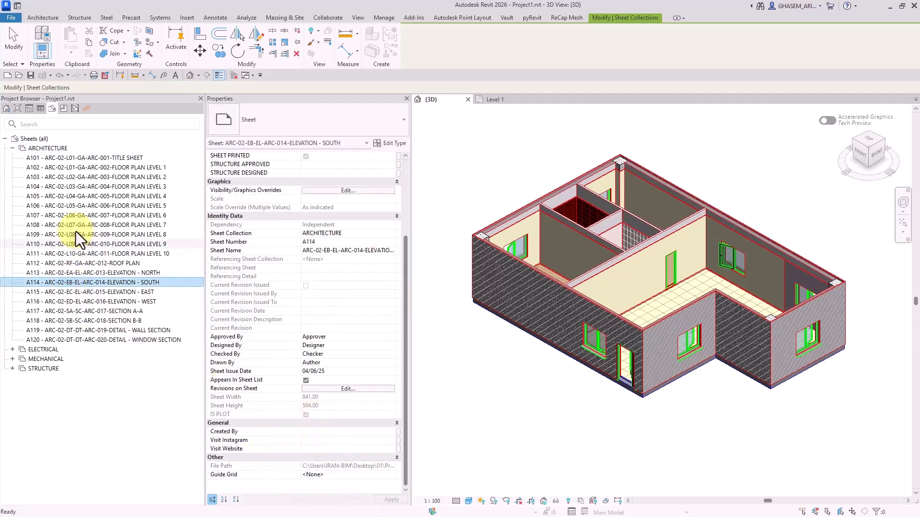
click(13, 149)
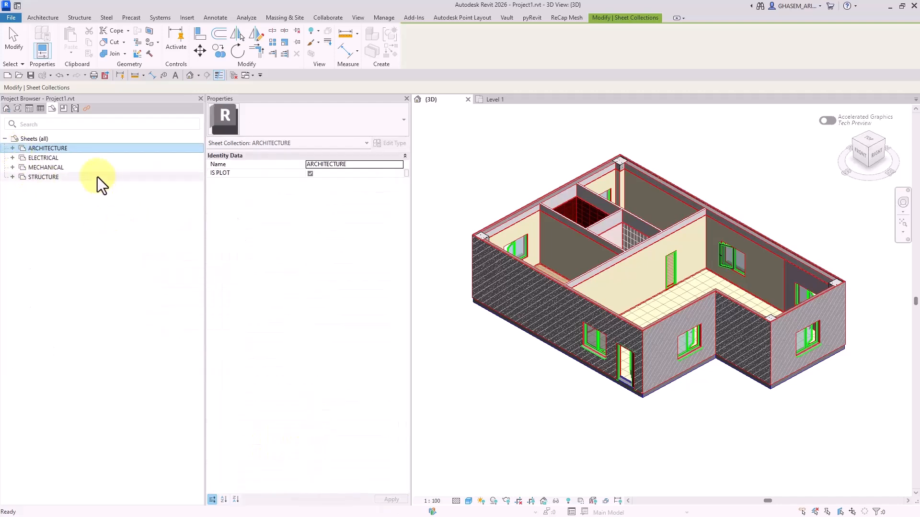
click(13, 149)
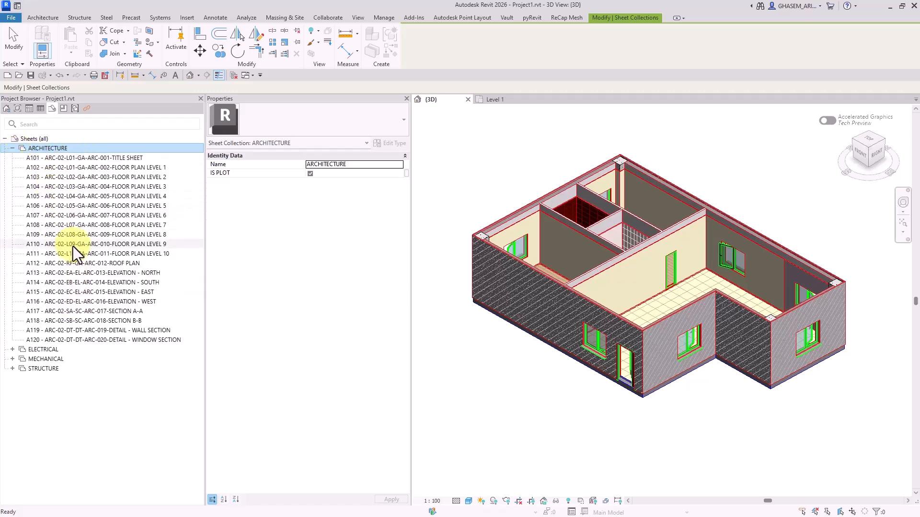
click(12, 148)
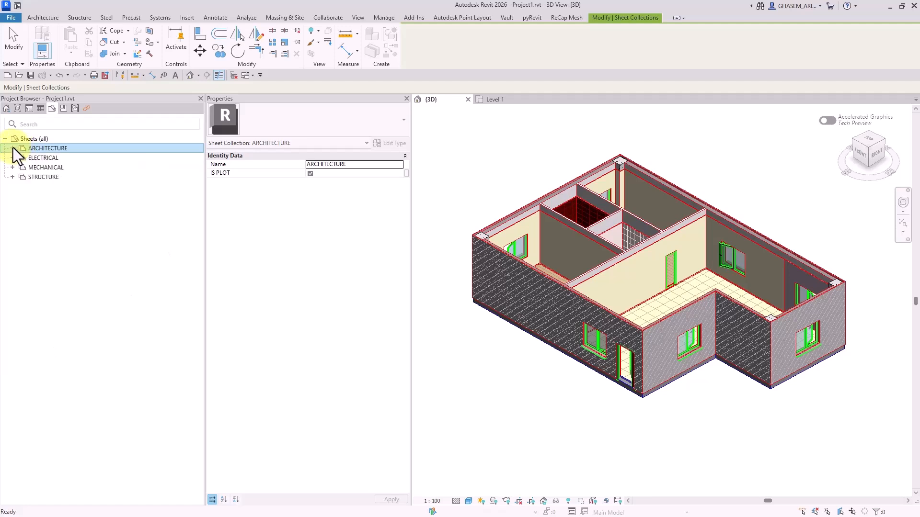
Turn IS PLOT off for the ELECTRICAL and MECHANICAL collections and on for the STRUCTURE collection
click(37, 150)
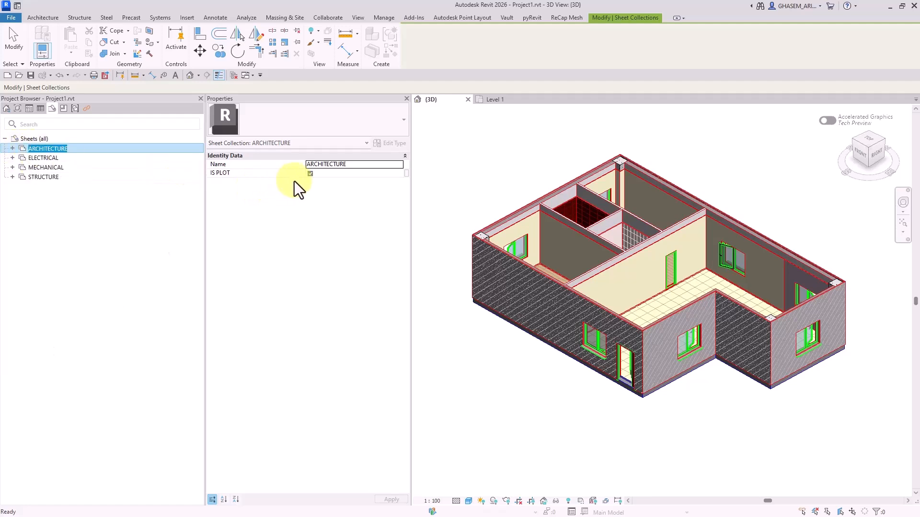
click(48, 157)
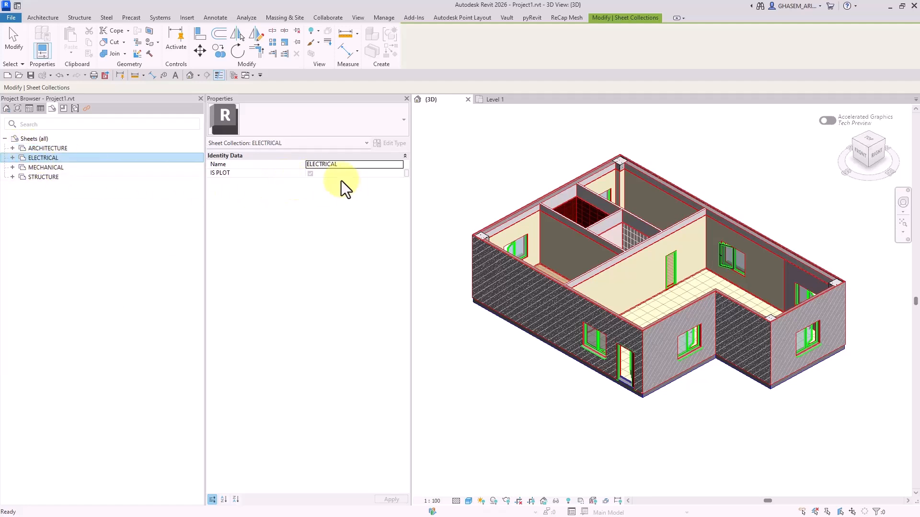
click(309, 175)
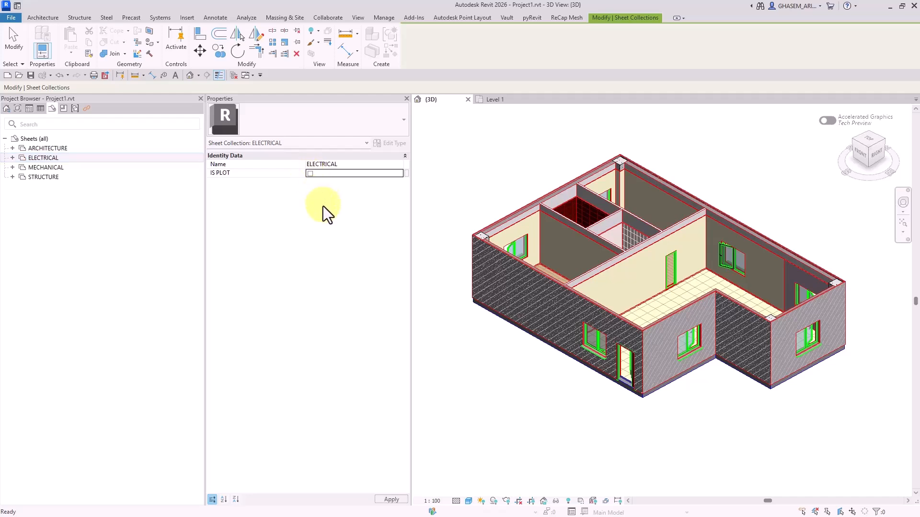
click(68, 167)
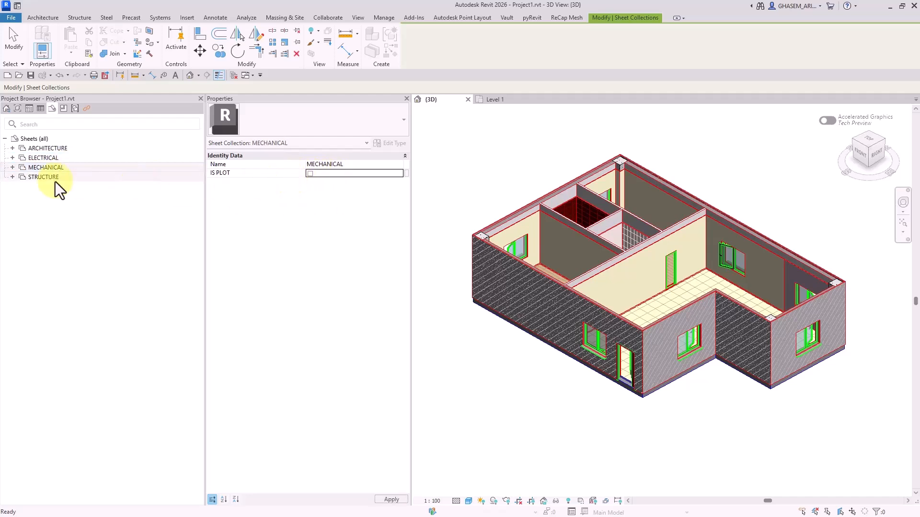
click(56, 178)
click(309, 175)
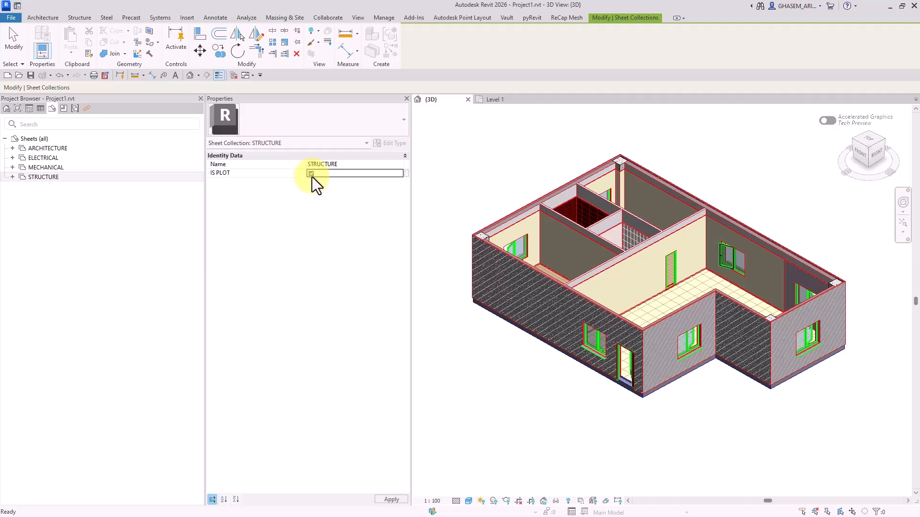
Expand the ARCHITECTURE and ELECTRICAL collections and compare the IS PLOT property of sheets A120 and E.101
click(13, 158)
click(15, 149)
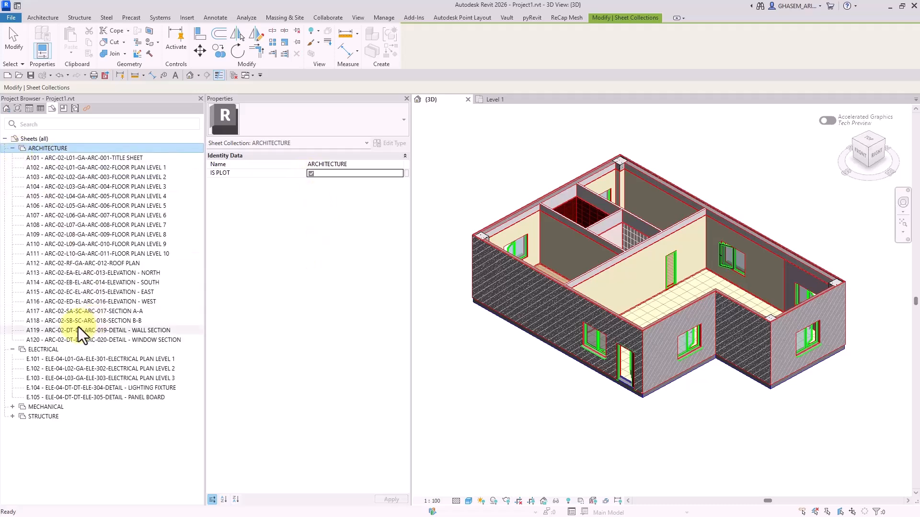
click(67, 339)
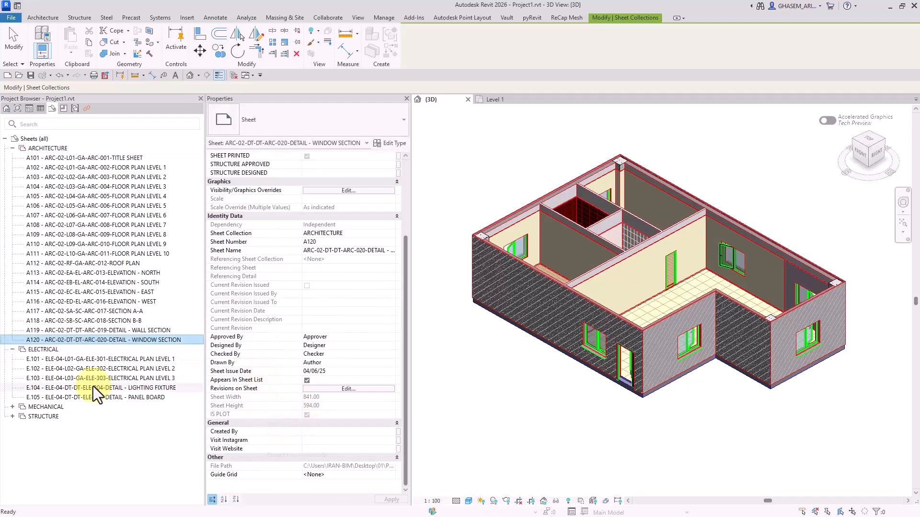
click(68, 358)
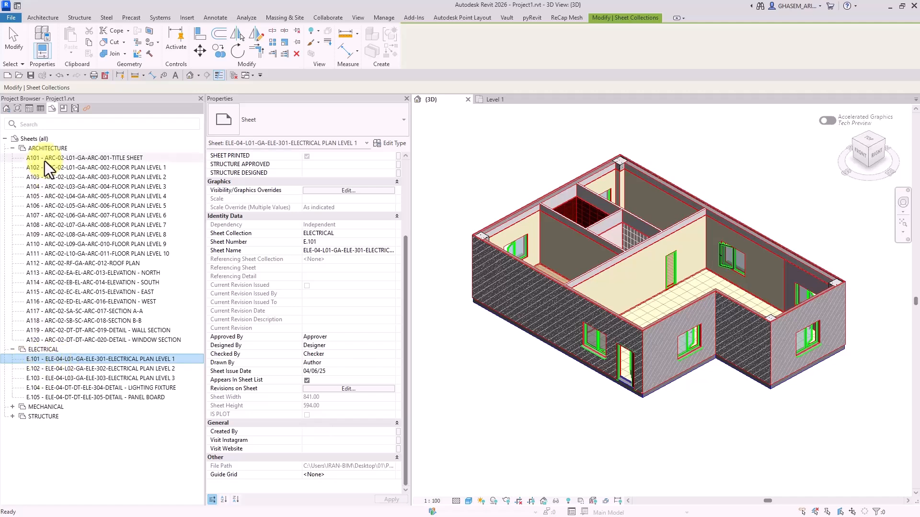
Try moving sheet E.101 into ARCHITECTURE to check its IS PLOT property, and return it to the ELECTRICAL collection
mouse_move(41, 160)
mouse_down()
mouse_move(67, 360)
mouse_move(55, 150)
mouse_up()
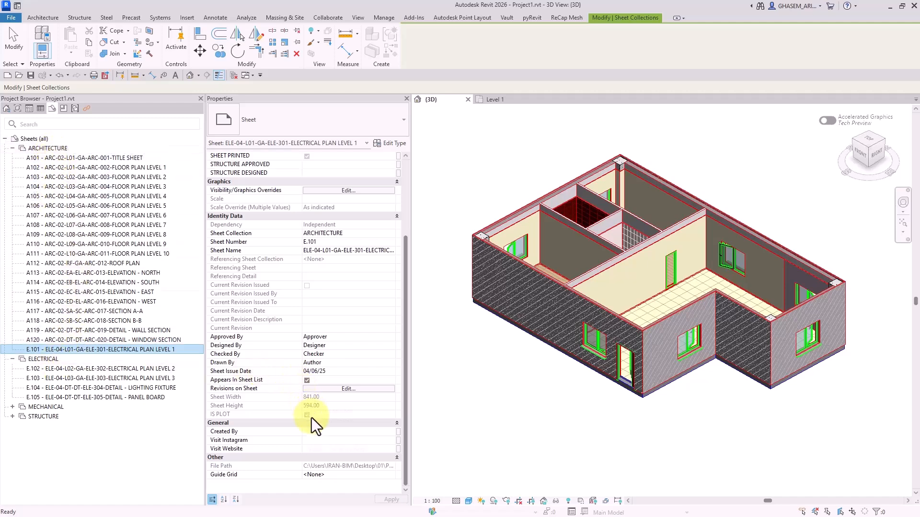
click(44, 149)
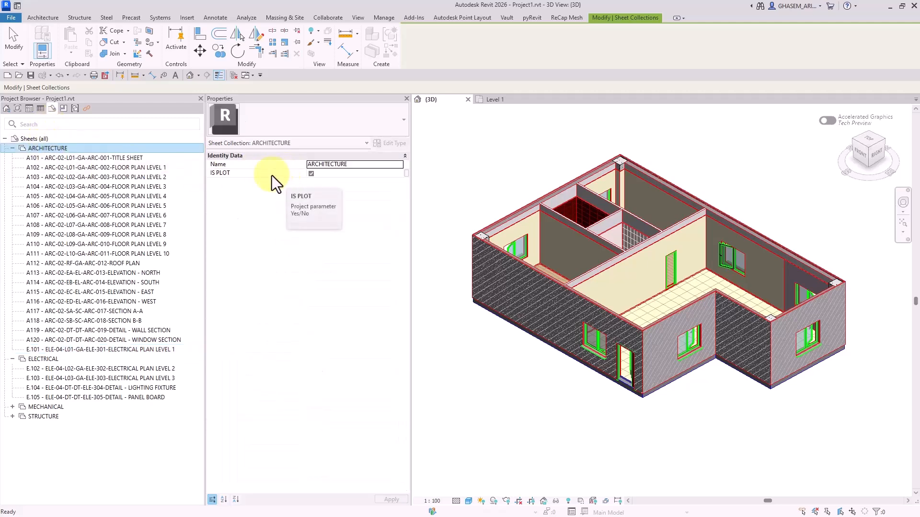
click(65, 351)
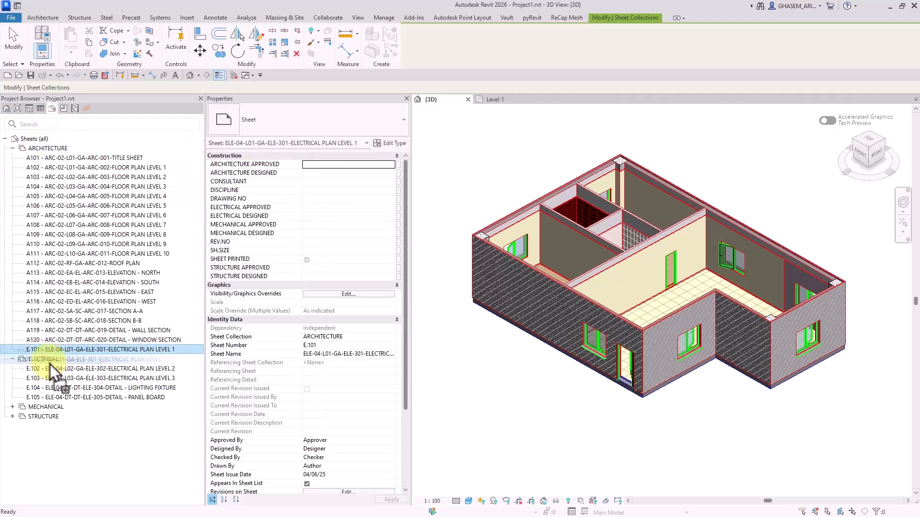
scroll(306, 454, down, 5)
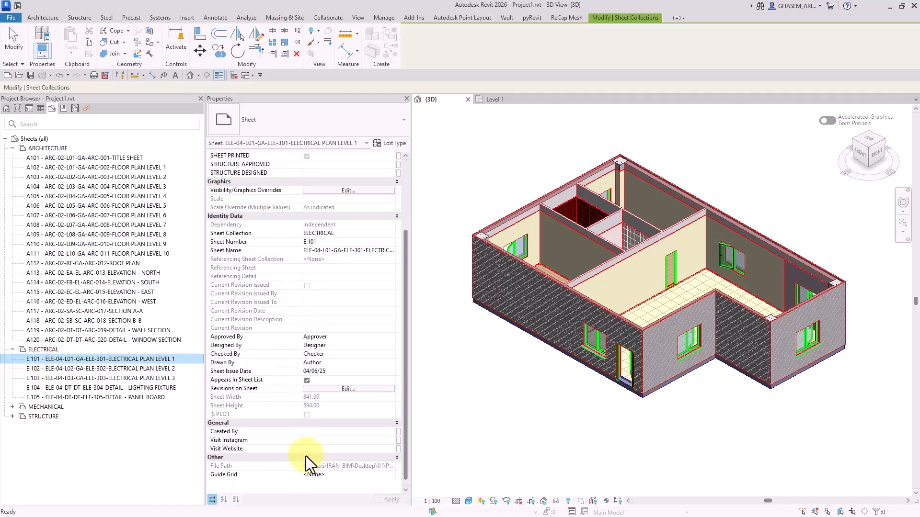
Start a new project parameter named APPROVED BY
click(502, 151)
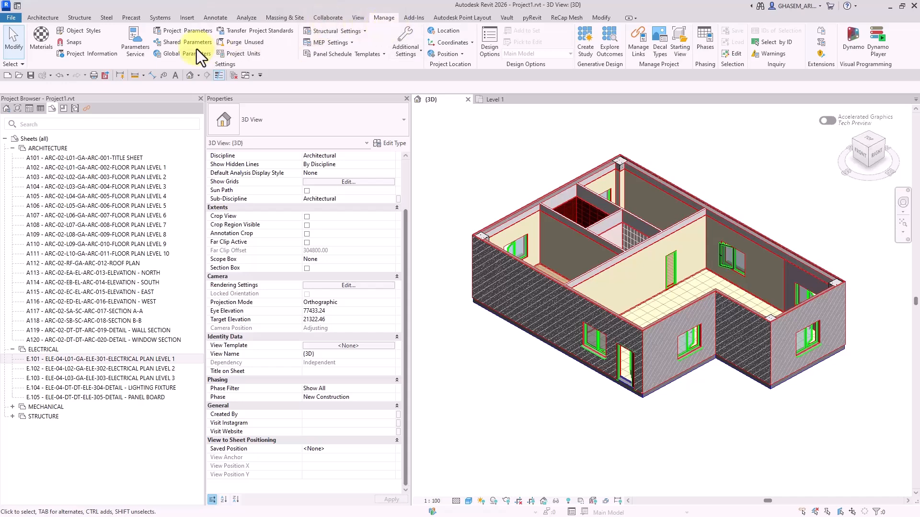
click(185, 30)
click(413, 333)
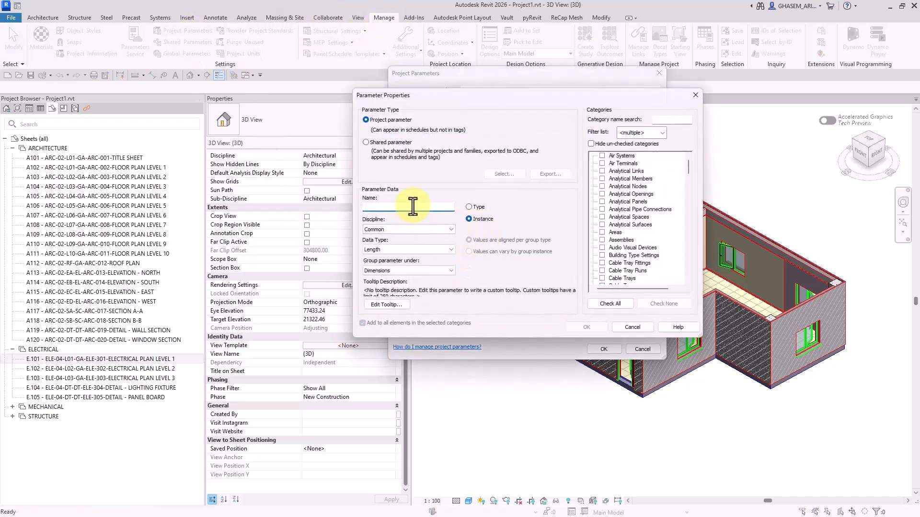
text(A)
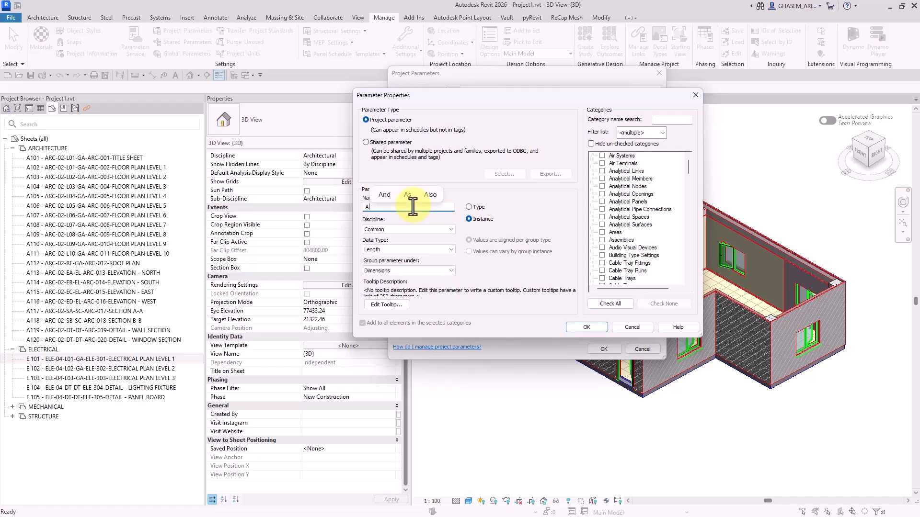
text(PPR)
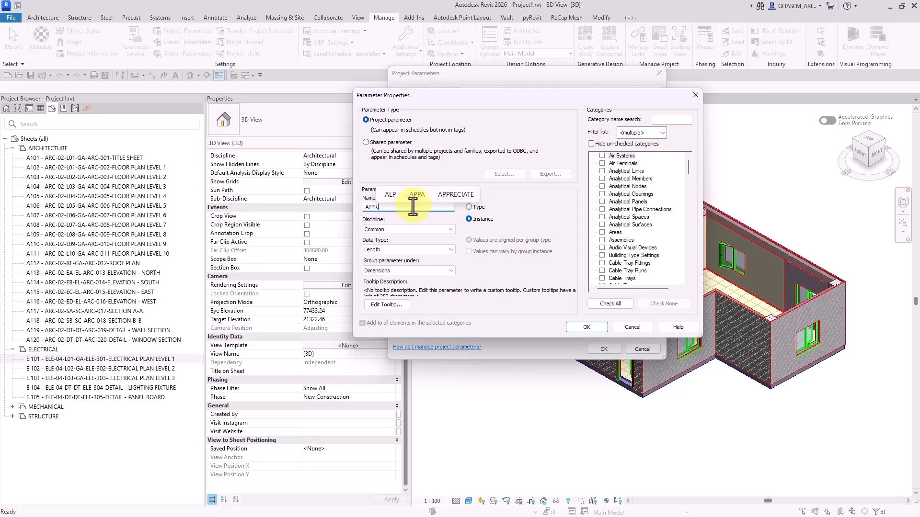
text(OVE)
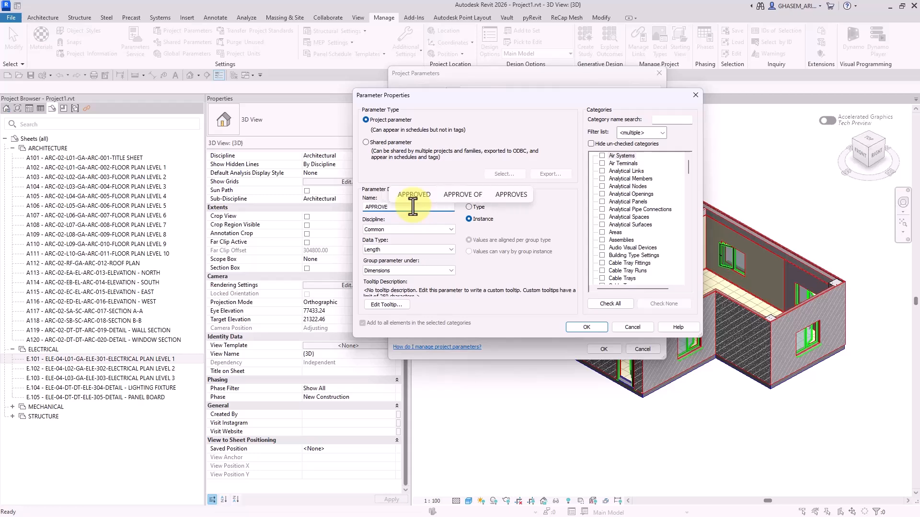
click(414, 194)
text(BY)
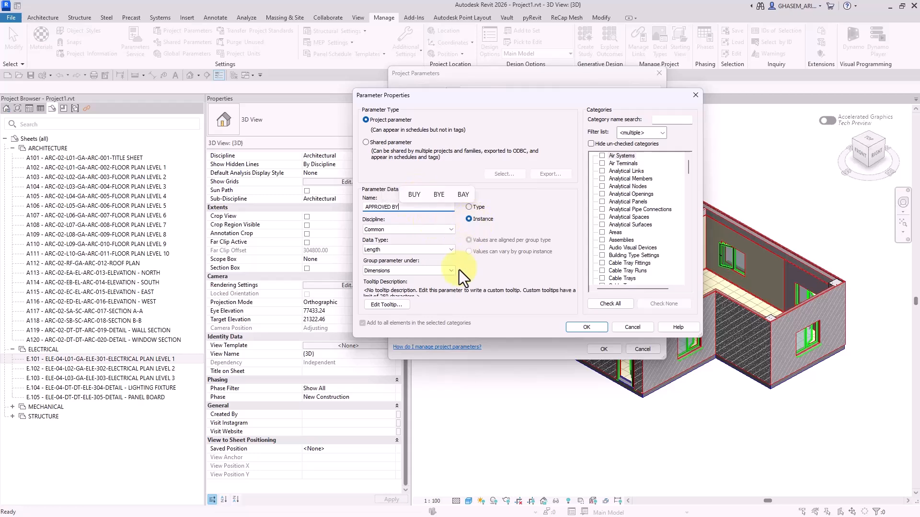
Assign the APPROVED BY parameter to the Sheet Collections category and hide the un-checked categories
click(634, 220)
text(sh)
scroll(639, 245, down, 2)
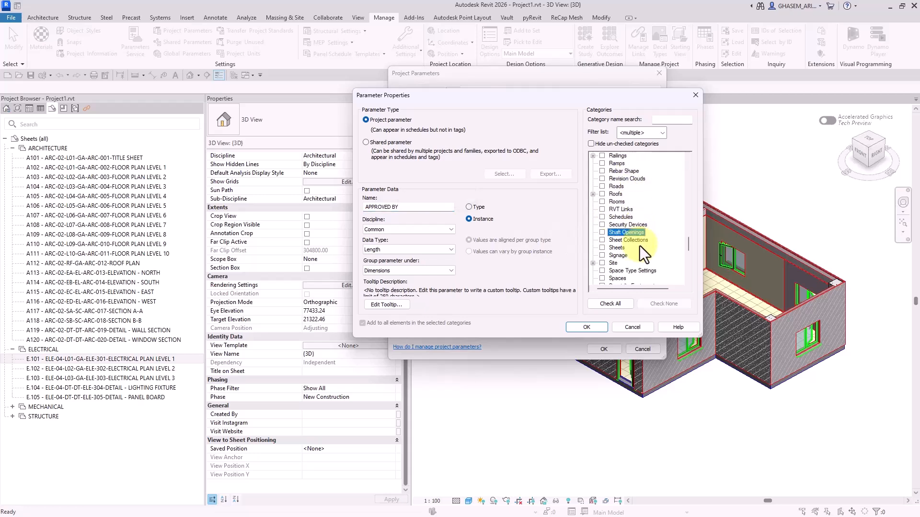
click(602, 232)
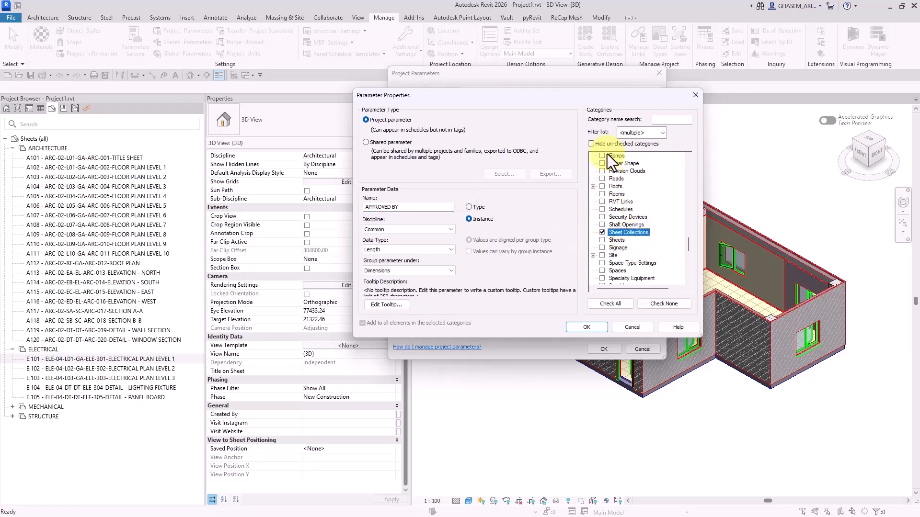
click(603, 145)
Set the APPROVED BY parameter's data type to Text, group it under Identity Data, and accept the new project parameter
click(392, 248)
click(386, 257)
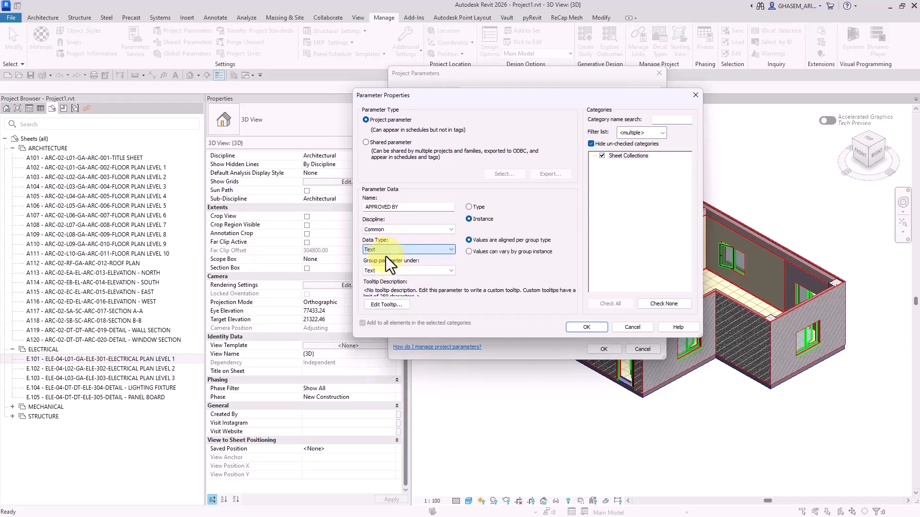
click(392, 269)
key(i)
click(391, 269)
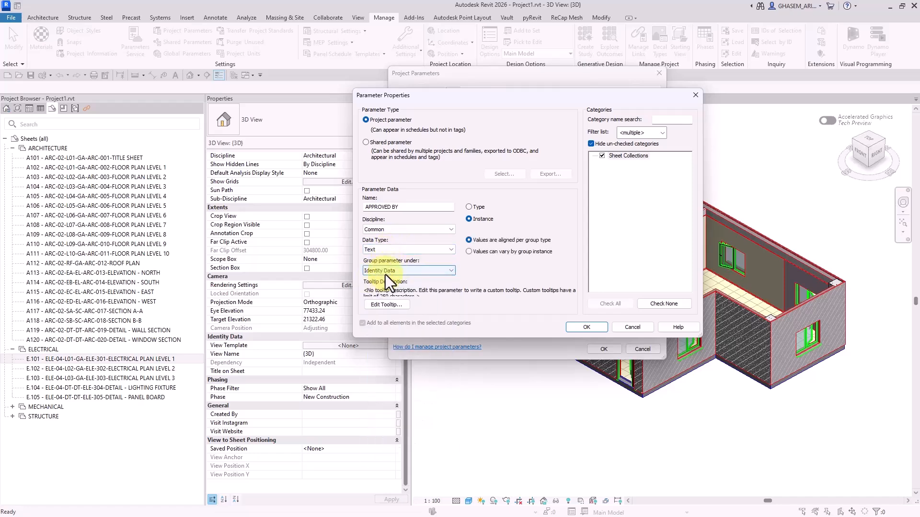
click(597, 328)
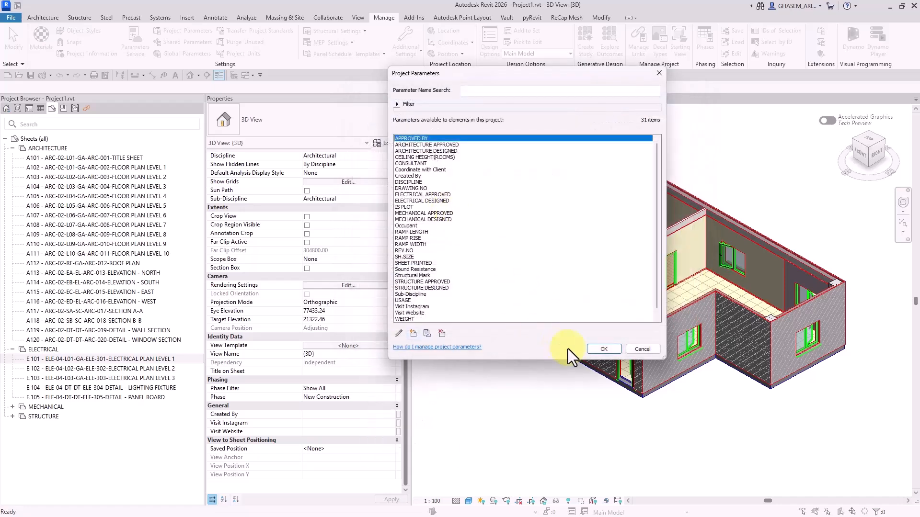
click(602, 349)
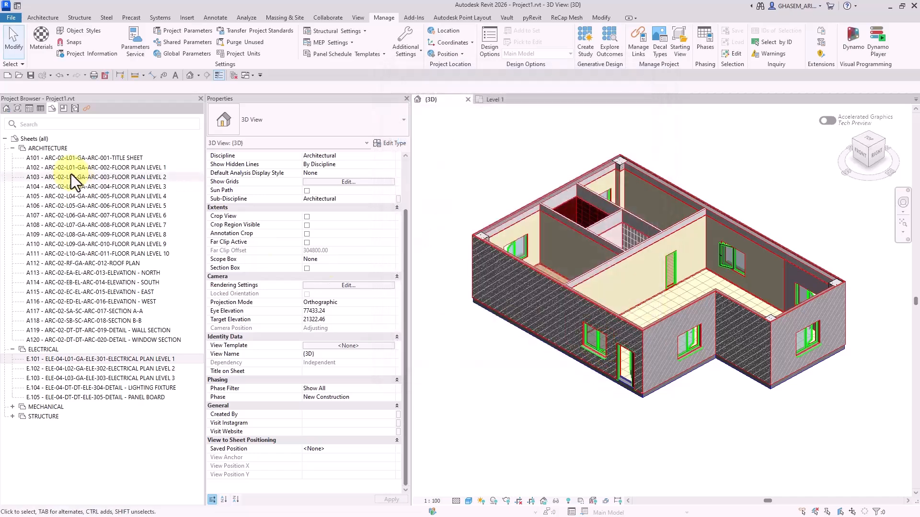
Collapse all sheet collections and set APPROVED BY to TEST-1 for the ARCHITECTURE collection
right_click(33, 138)
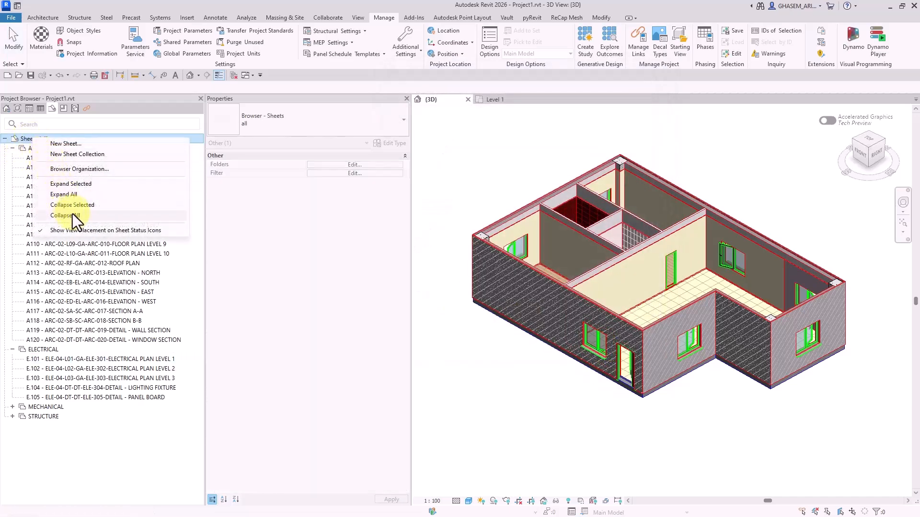
click(72, 214)
click(39, 147)
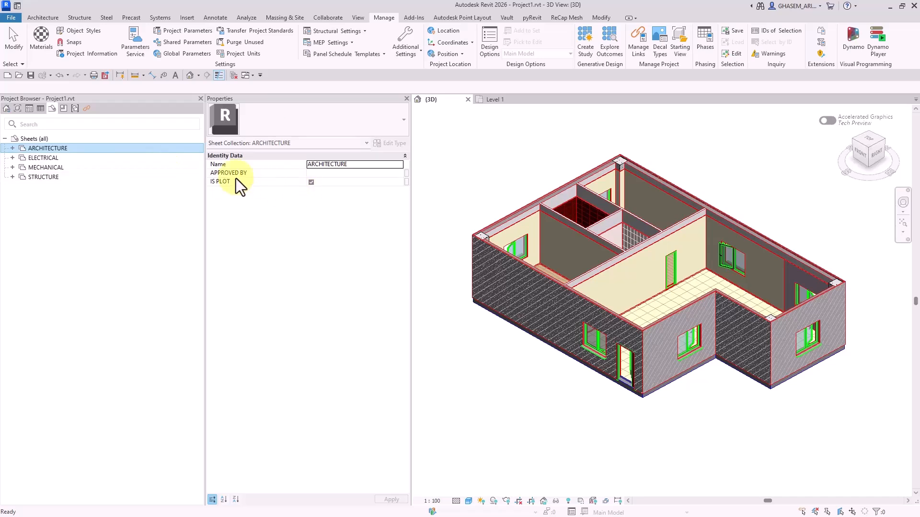
click(321, 174)
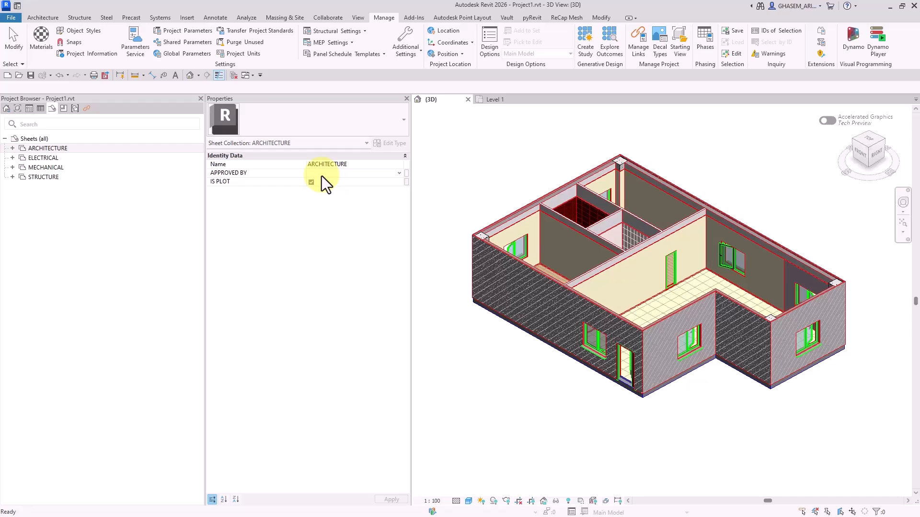
text(TEST-)
key(Return)
Set APPROVED BY to TEST-2 for the ELECTRICAL collection and TEST-3 for the MECHANICAL collection
click(48, 158)
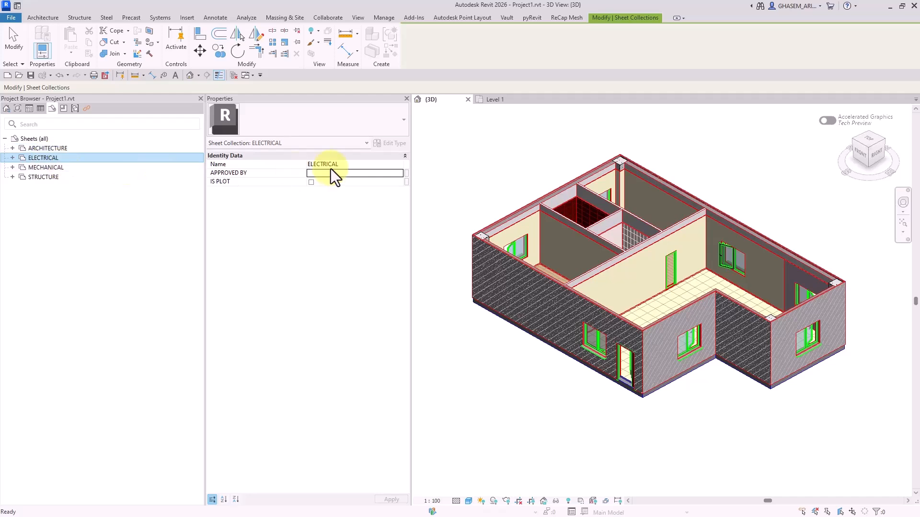
click(330, 173)
text(TEST-2)
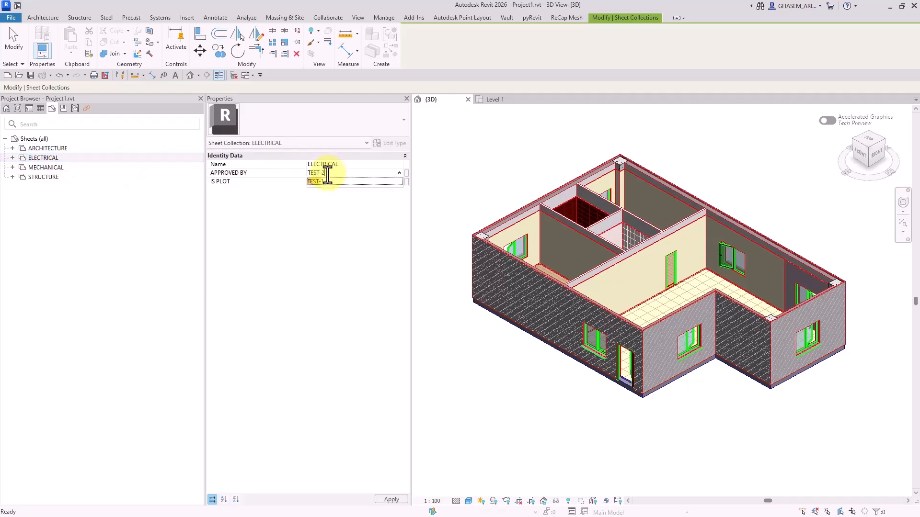
key(Return)
click(66, 167)
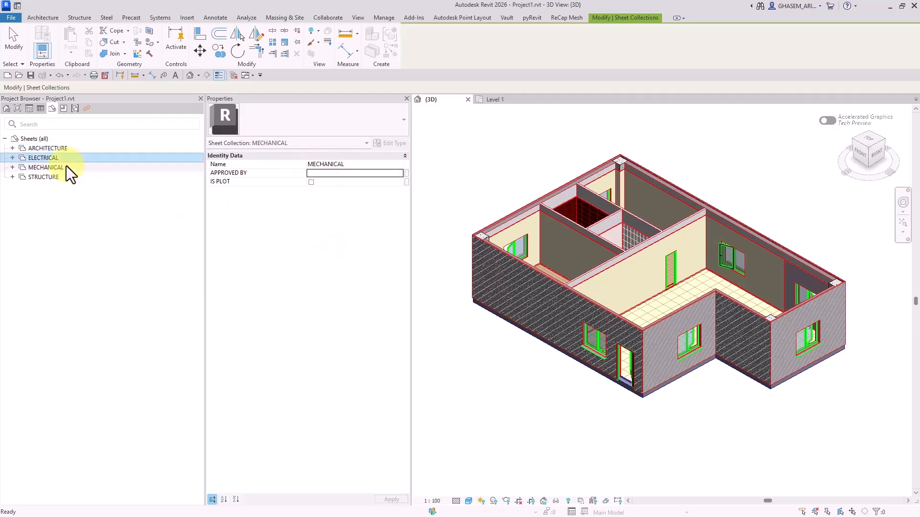
click(368, 173)
text(TEST-3)
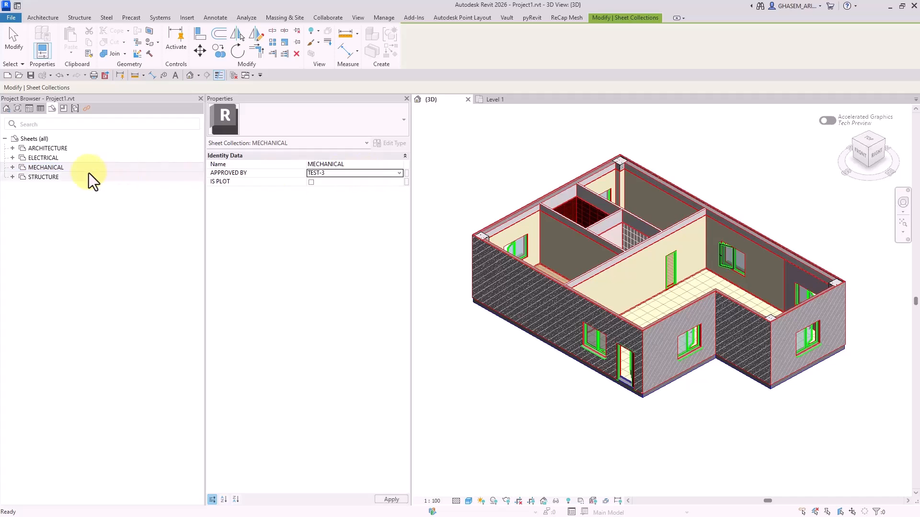
Set APPROVED BY to TEST-4 for the STRUCTURE collection and apply the change
click(140, 177)
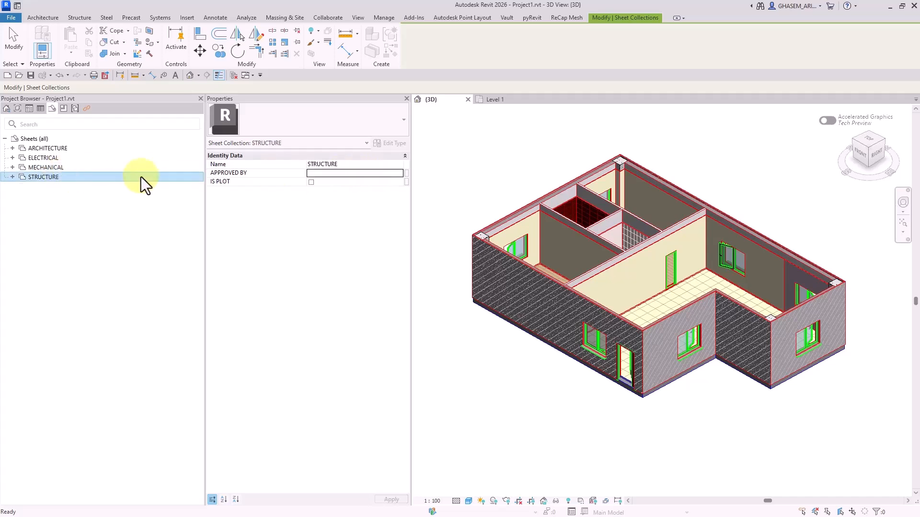
click(339, 173)
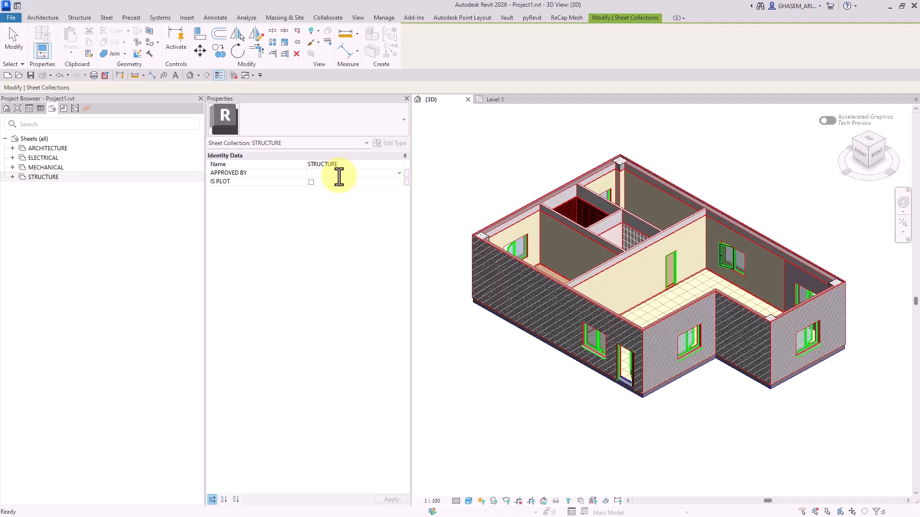
text(TEST-4)
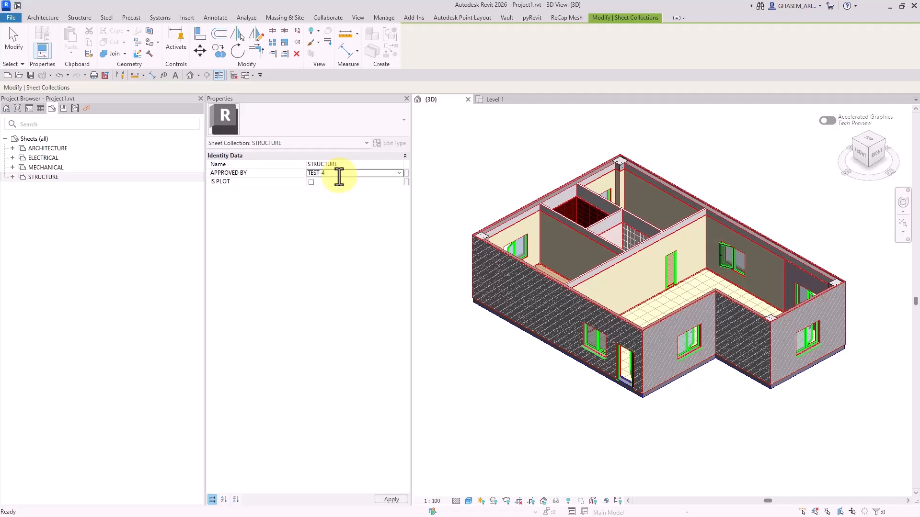
click(392, 500)
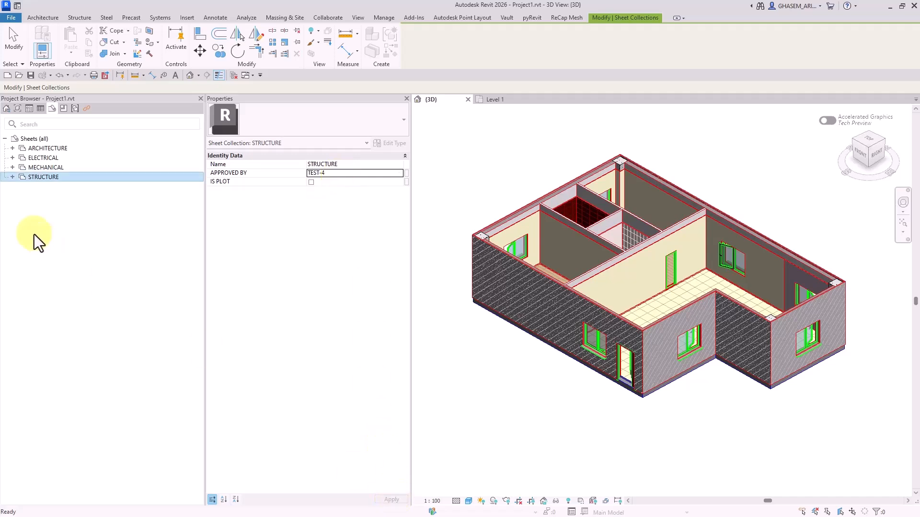
Expand the ELECTRICAL and MECHANICAL collections and compare the APPROVED BY property of sheets M.101 and E.105
click(47, 169)
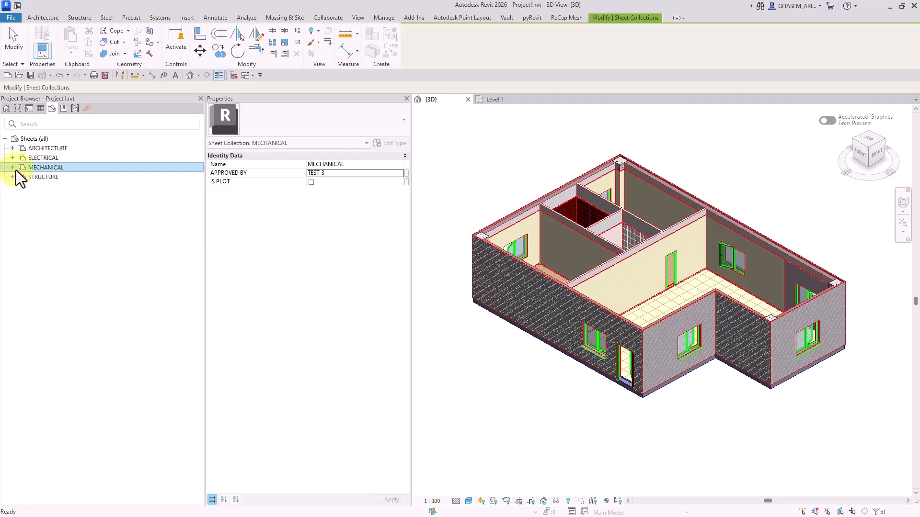
click(13, 157)
click(12, 215)
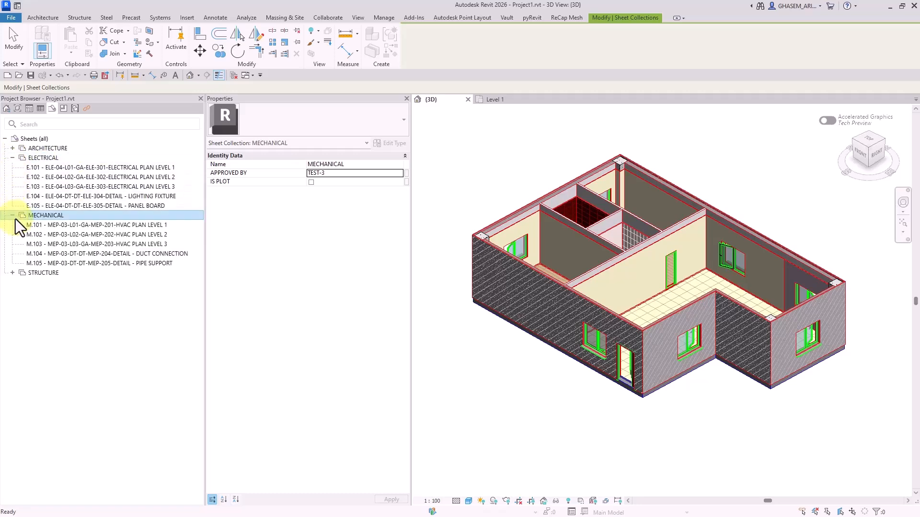
click(45, 225)
scroll(290, 334, down, 5)
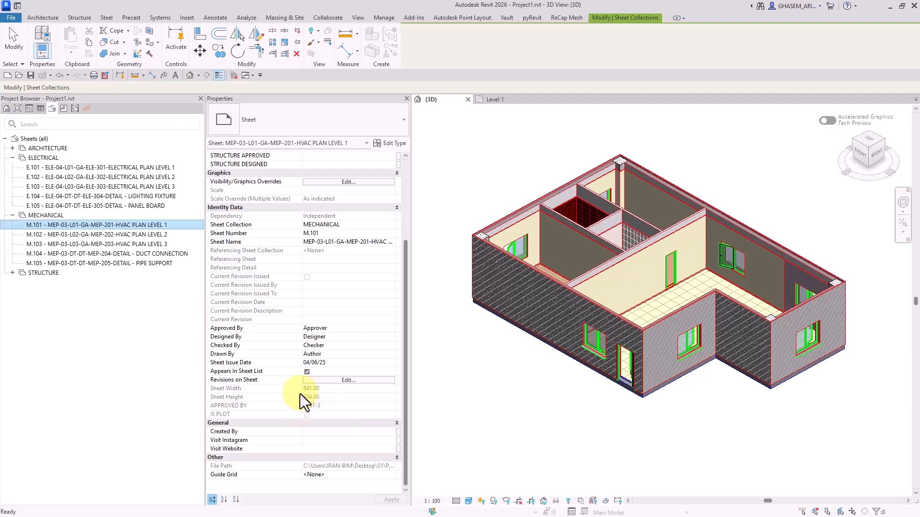
click(72, 206)
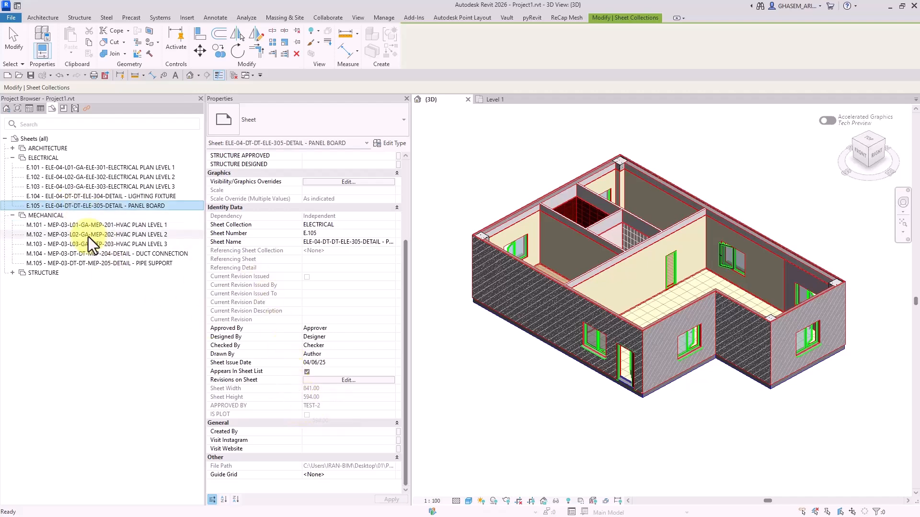
Try moving sheet M.101 into ELECTRICAL to check its APPROVED BY property, and return it to the MECHANICAL collection
click(68, 226)
drag(51, 227, 38, 162)
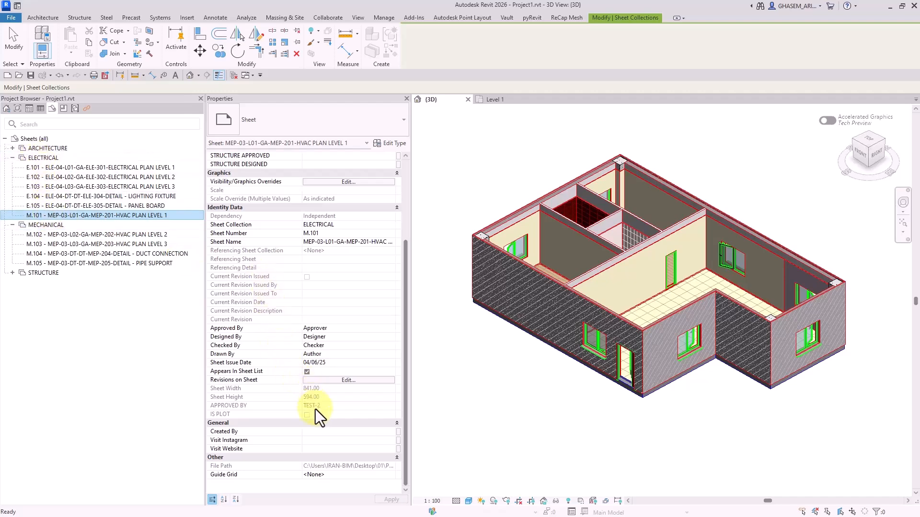
drag(64, 217, 53, 229)
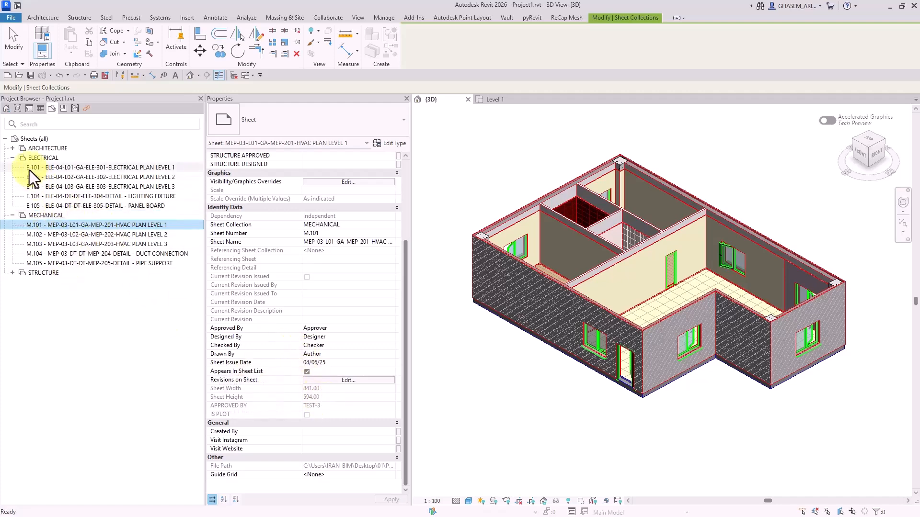
Collapse the ELECTRICAL and MECHANICAL collections and examine the properties of the ARCHITECTURE collection and its sheet A104
click(12, 157)
click(12, 168)
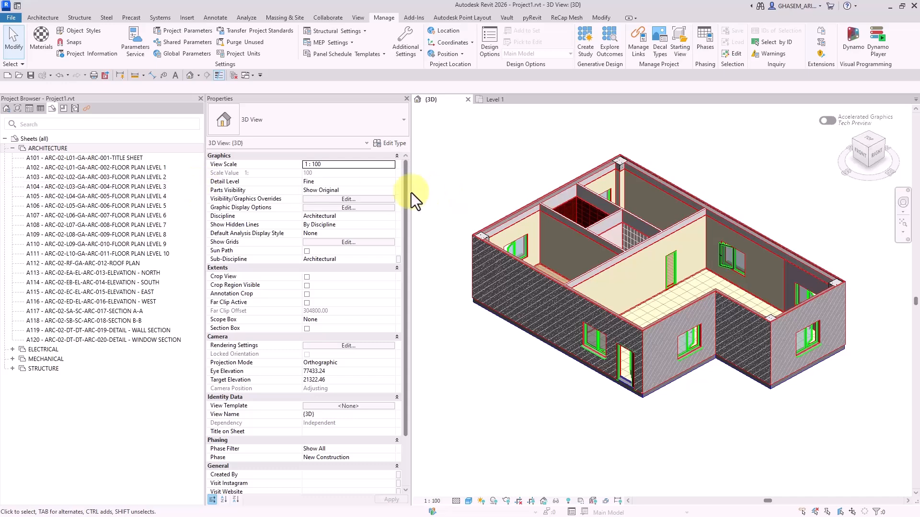
click(55, 148)
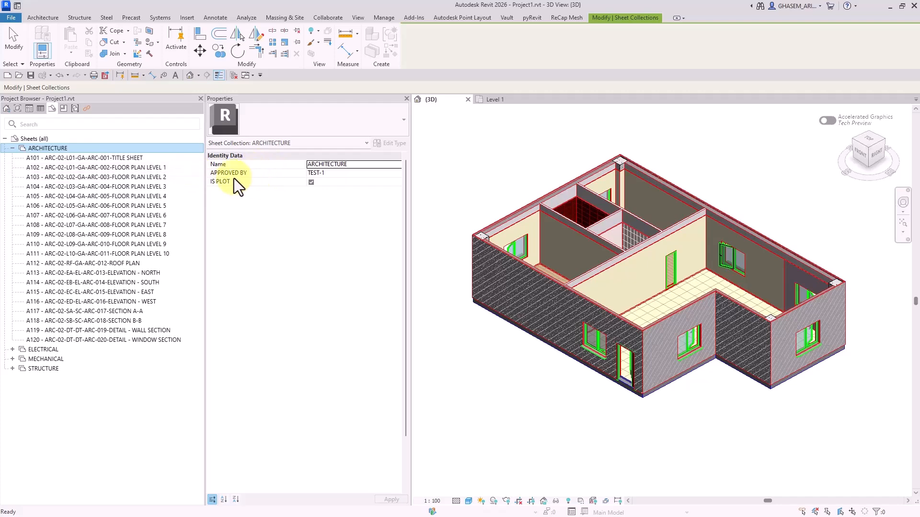
click(128, 186)
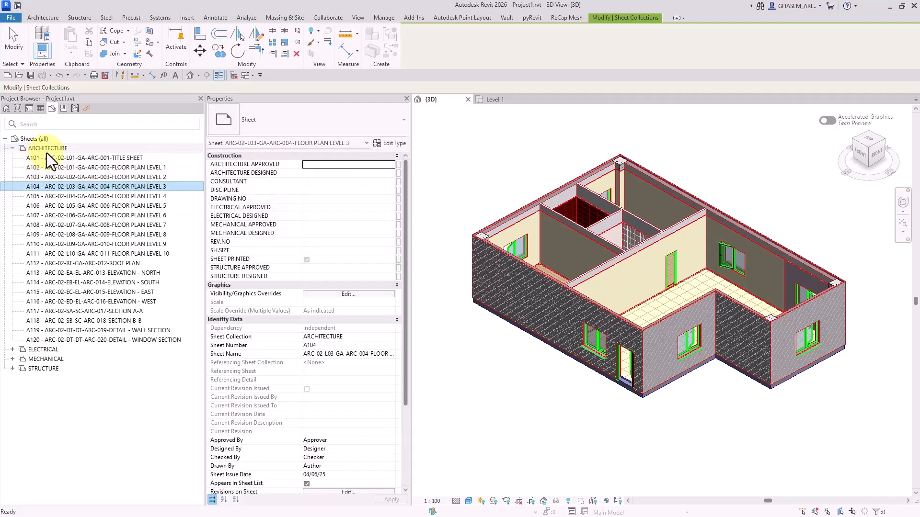
click(460, 159)
click(64, 149)
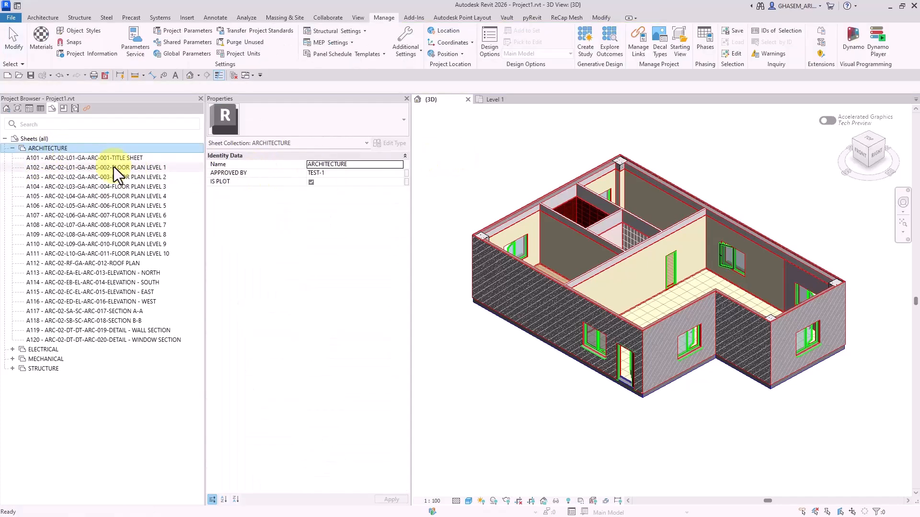
Start a new project parameter named TEST_A and assign it to the Sheet Collections and Sheets categories, hiding the unchecked ones
click(501, 141)
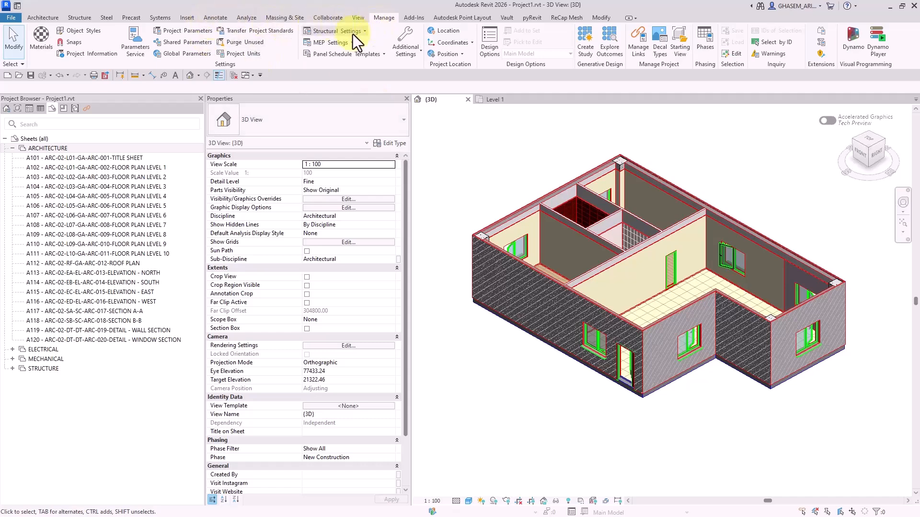
click(184, 31)
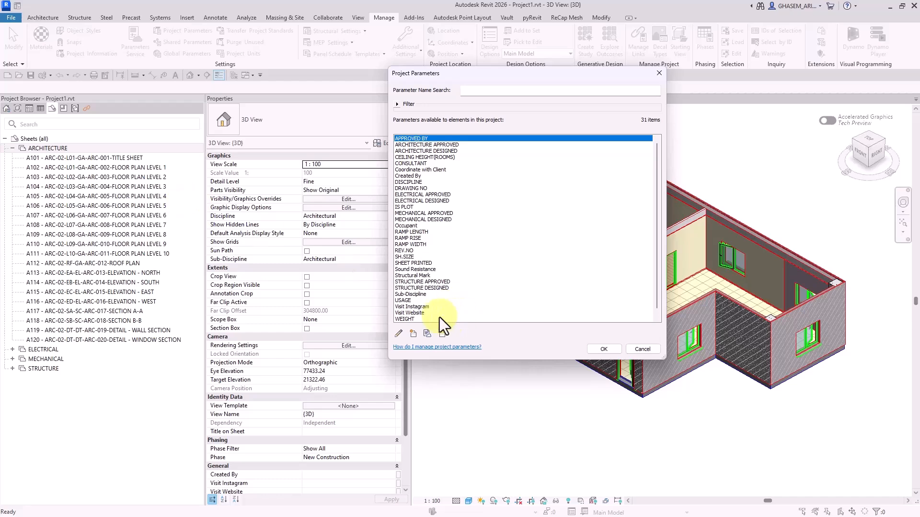
click(414, 336)
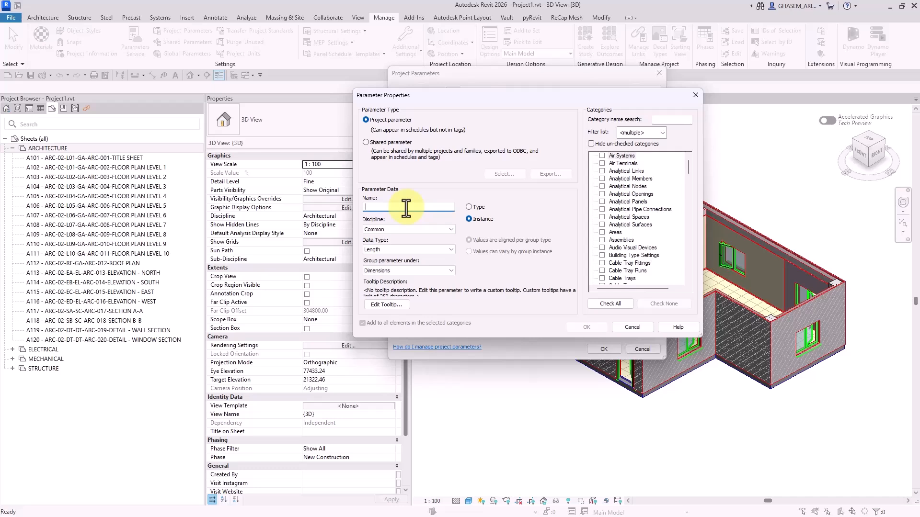
text(TEST_A)
click(621, 212)
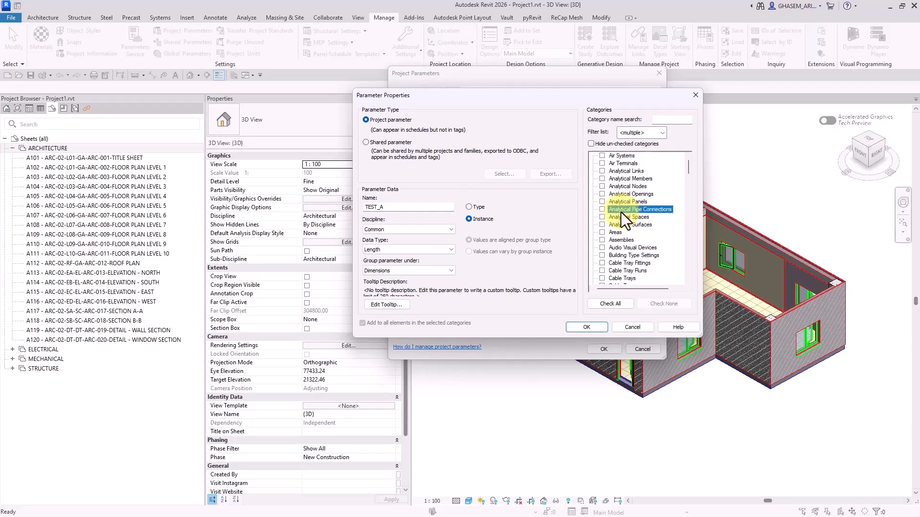
text(sh)
scroll(625, 235, down, 2)
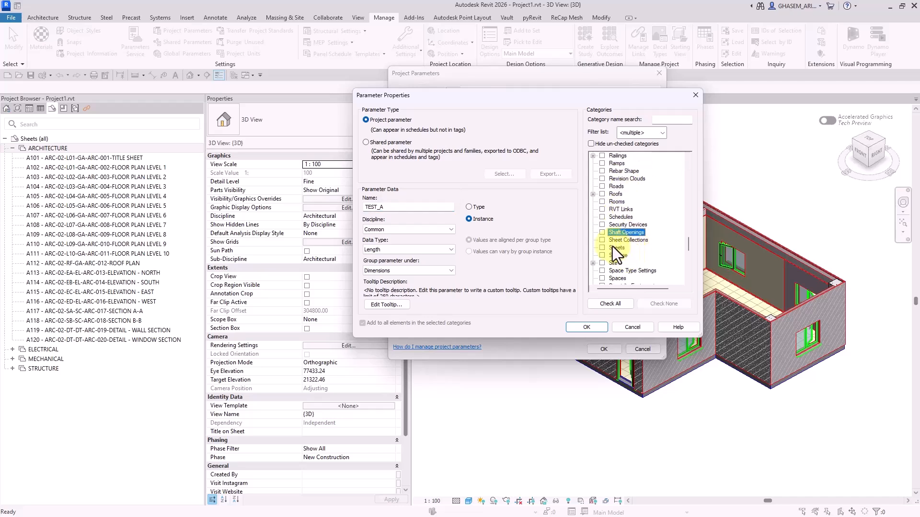
click(602, 241)
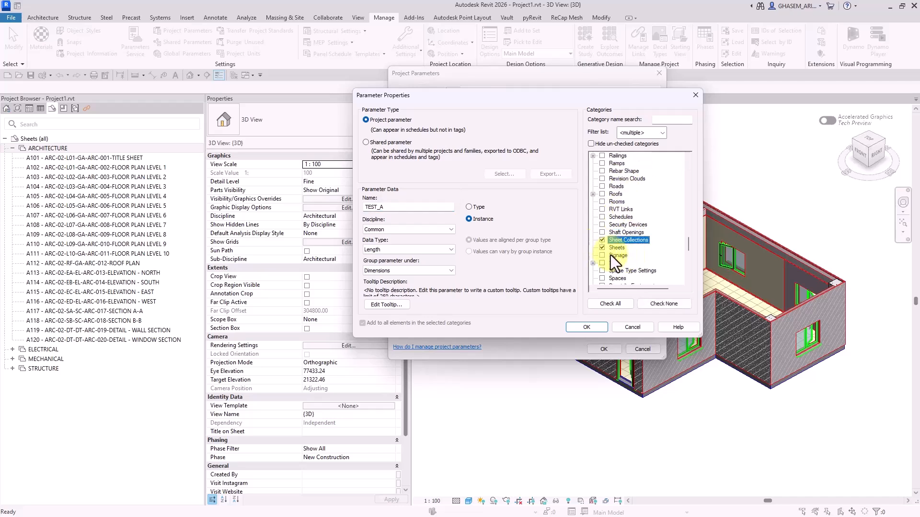
click(602, 144)
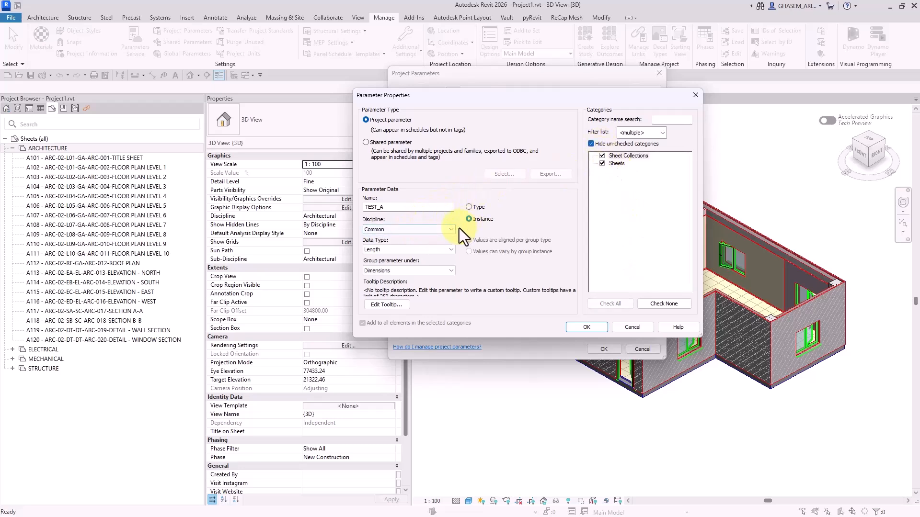
Set the data type of TEST_A to Text, group it under General, and add the parameter to the project
click(385, 249)
click(382, 257)
click(397, 271)
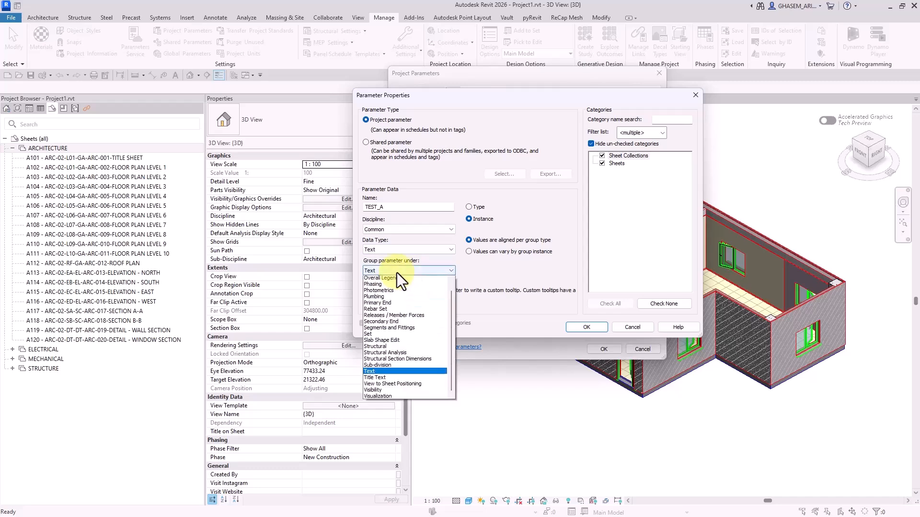
click(397, 272)
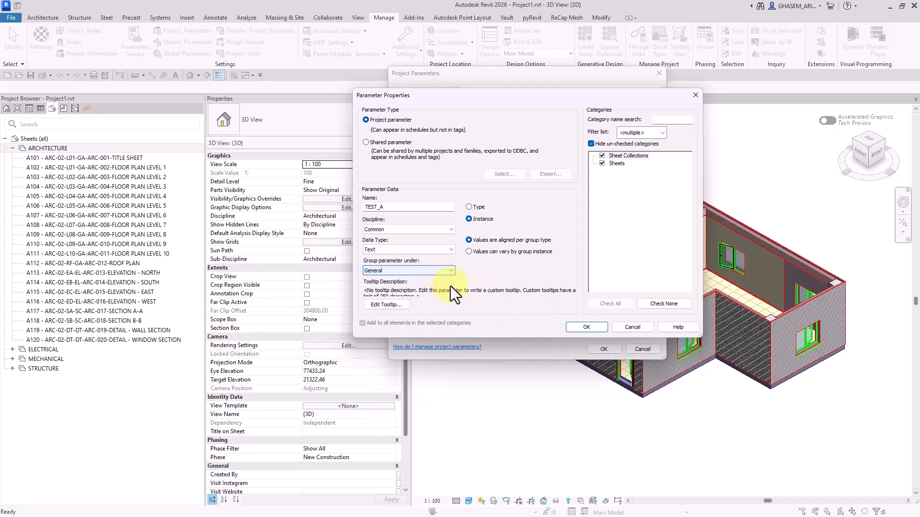
click(583, 327)
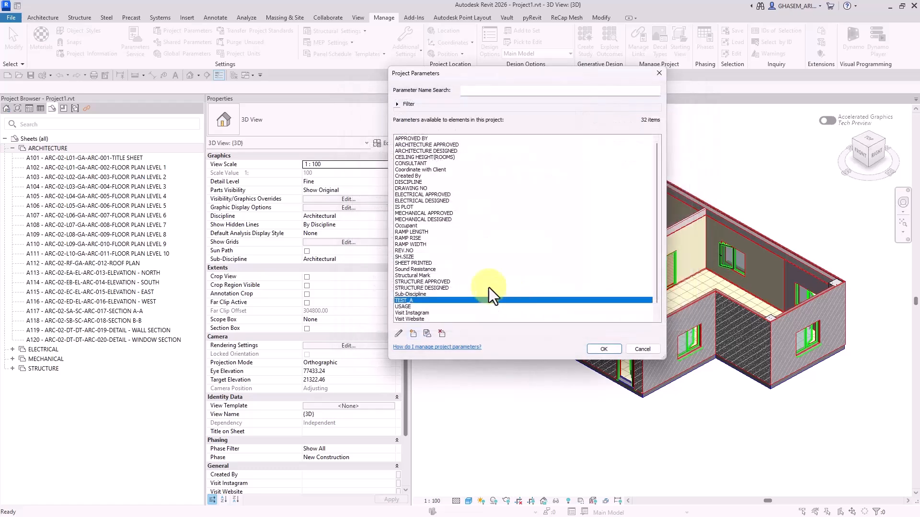
click(602, 348)
Examine the TEST_A property on the ARCHITECTURE collection and on its sheet A101
click(62, 148)
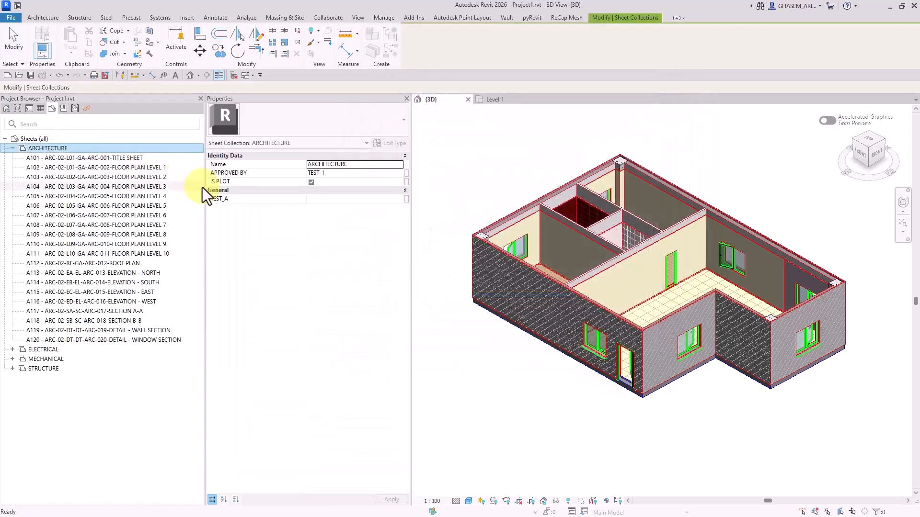
mouse_move(221, 200)
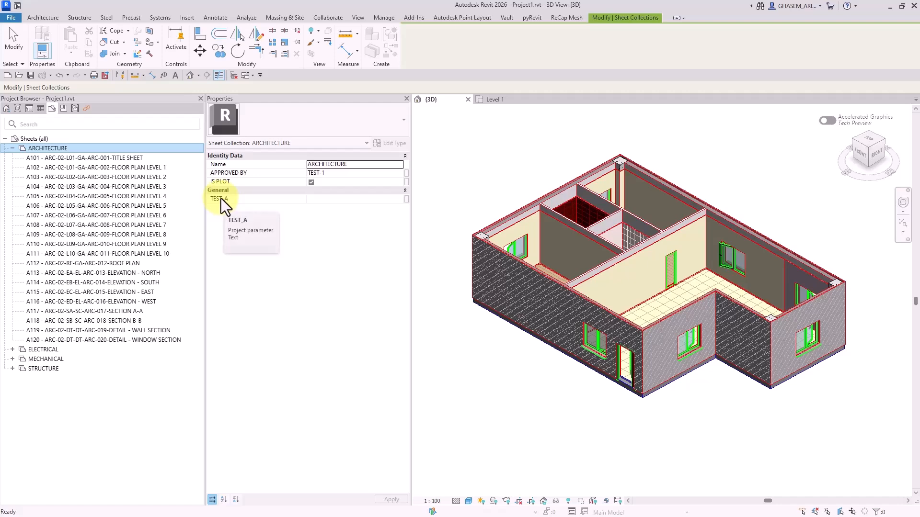
click(130, 157)
scroll(291, 251, down, 5)
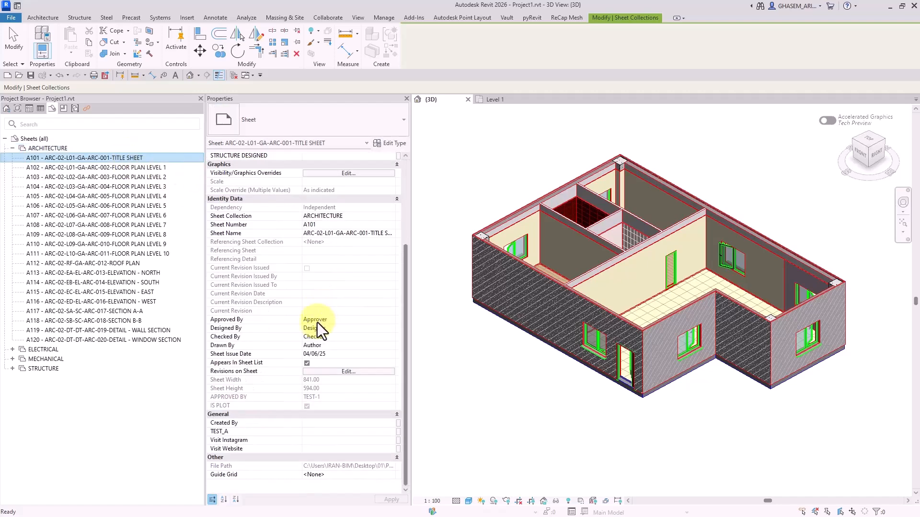
click(309, 432)
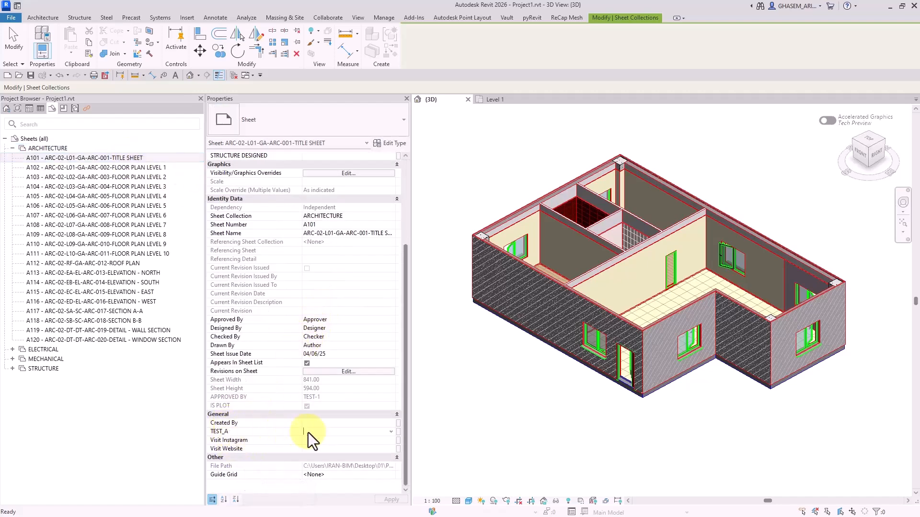
Set TEST_A to TEST REVIT 2026 for the ARCHITECTURE collection and apply the change
click(54, 148)
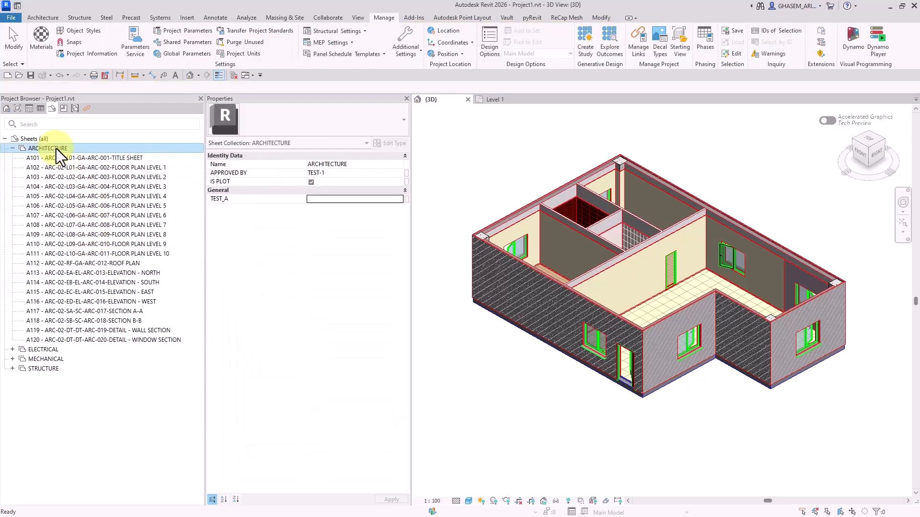
click(335, 200)
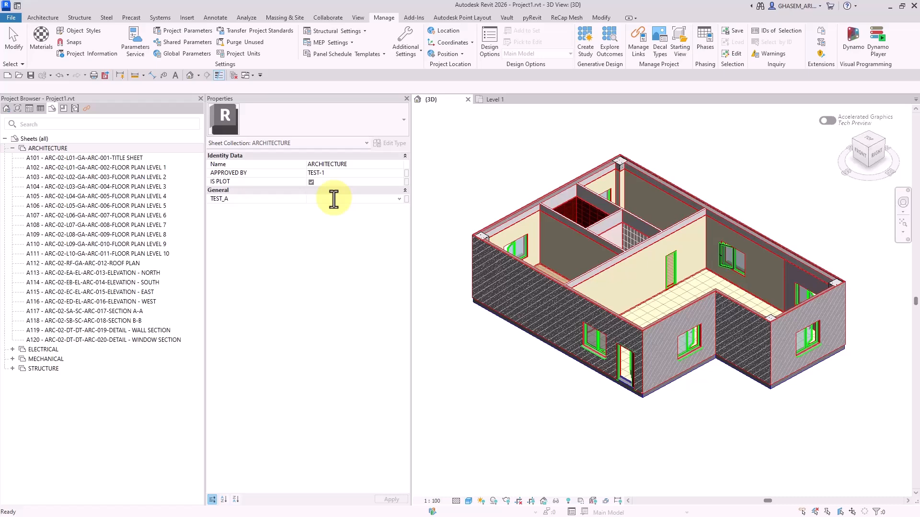
text(TEST R)
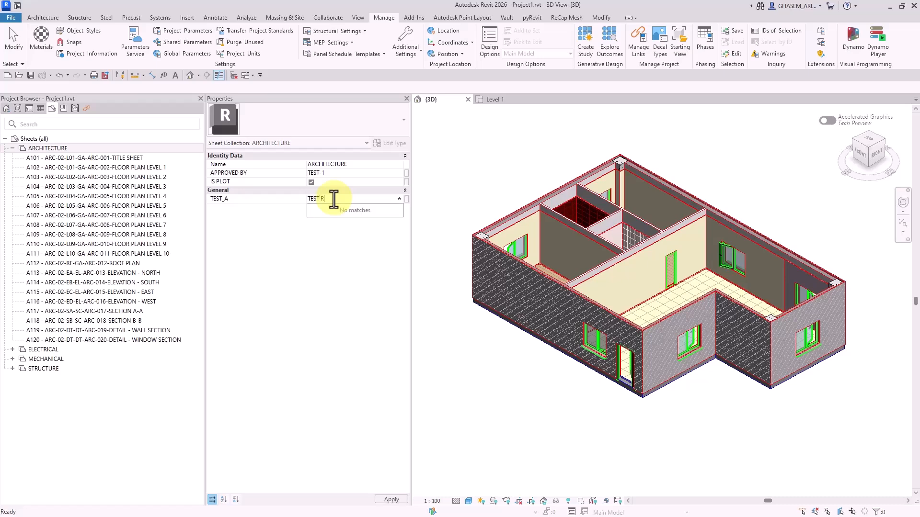
text(EVIT 2026)
key(Return)
click(402, 499)
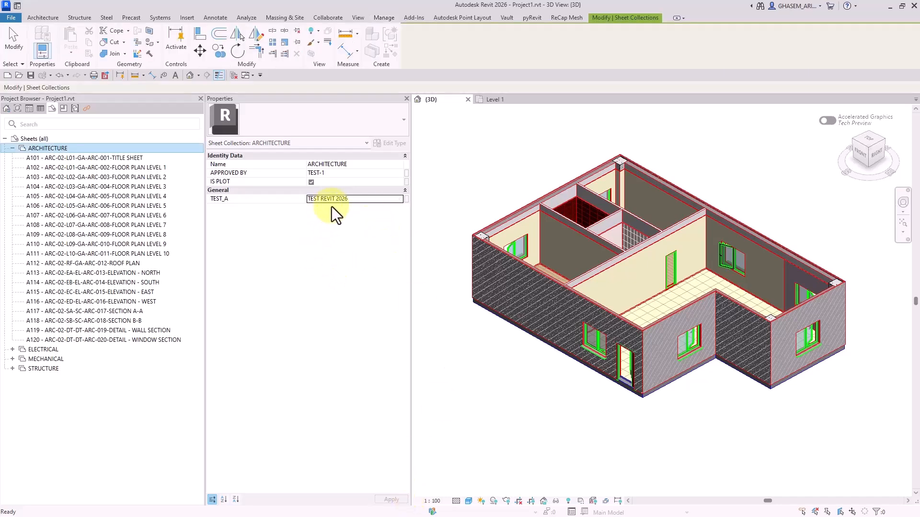
Check the TEST_A property of sheet A101 and set its value to TEST A
click(123, 158)
scroll(293, 418, down, 1)
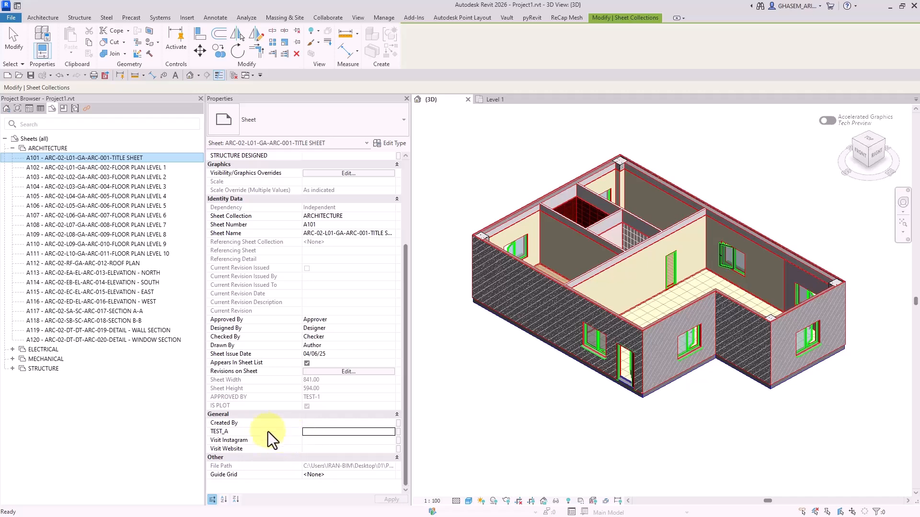
click(318, 432)
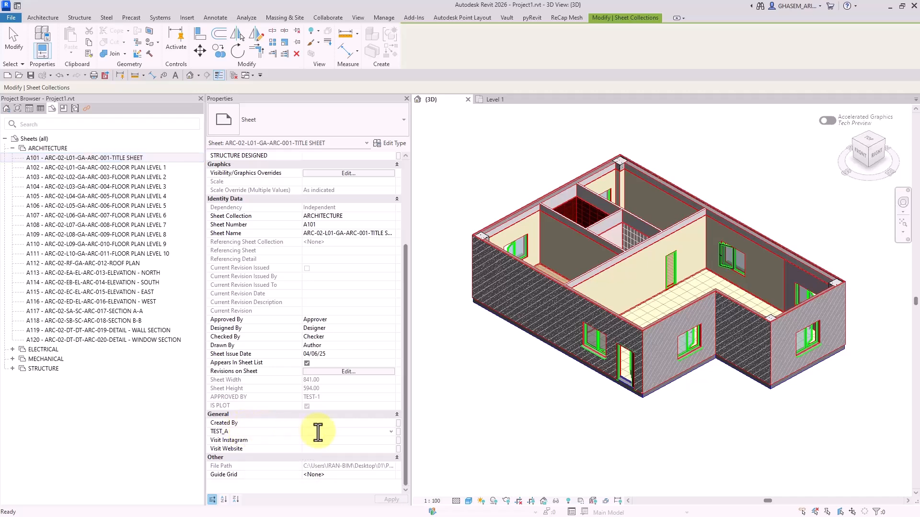
text(TEST_A)
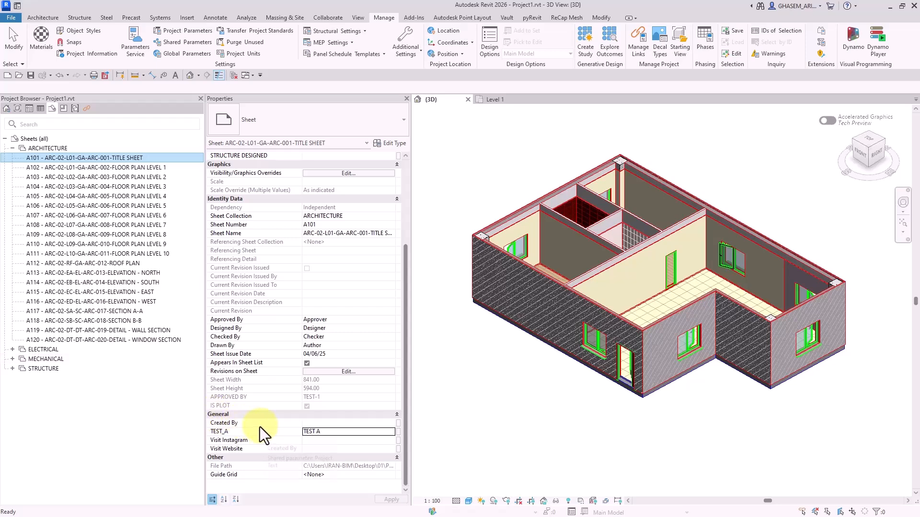
Compare the TEST_A property of the ARCHITECTURE collection with that of its sheets A105 and A111
click(51, 147)
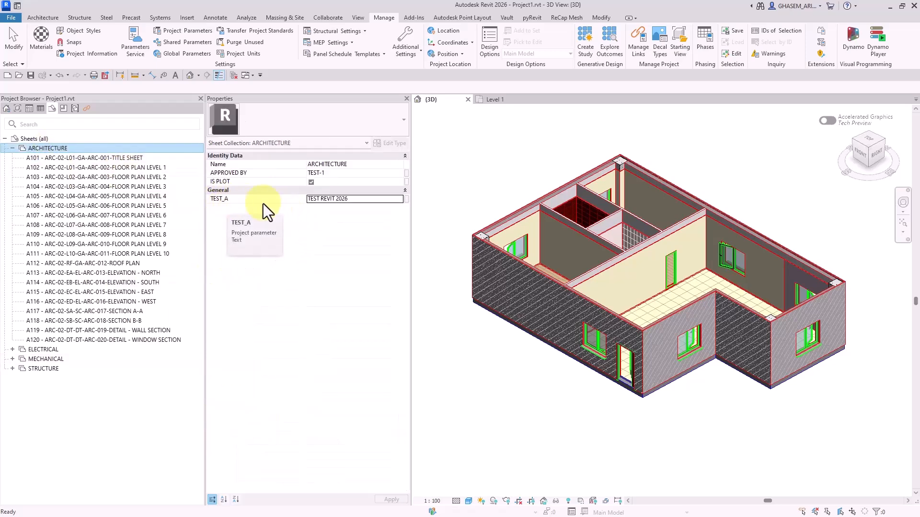
click(366, 199)
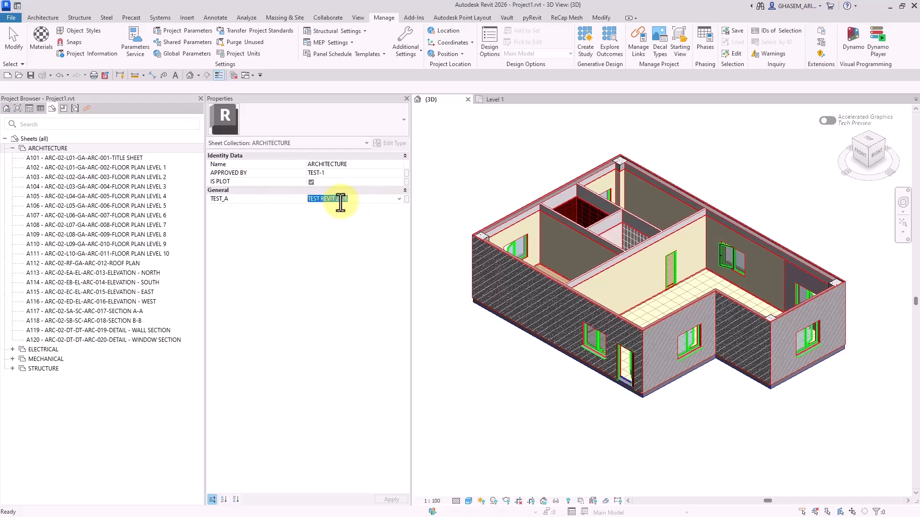
click(132, 175)
click(131, 197)
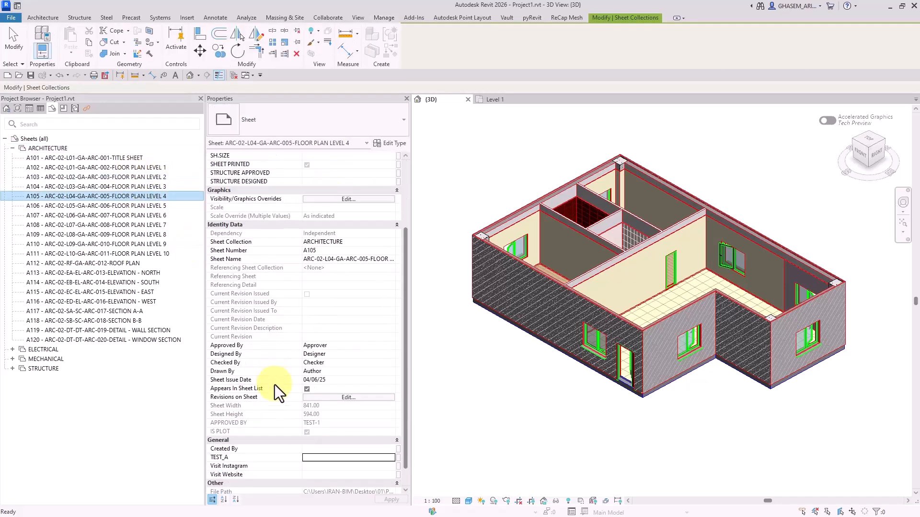
scroll(287, 426, down, 1)
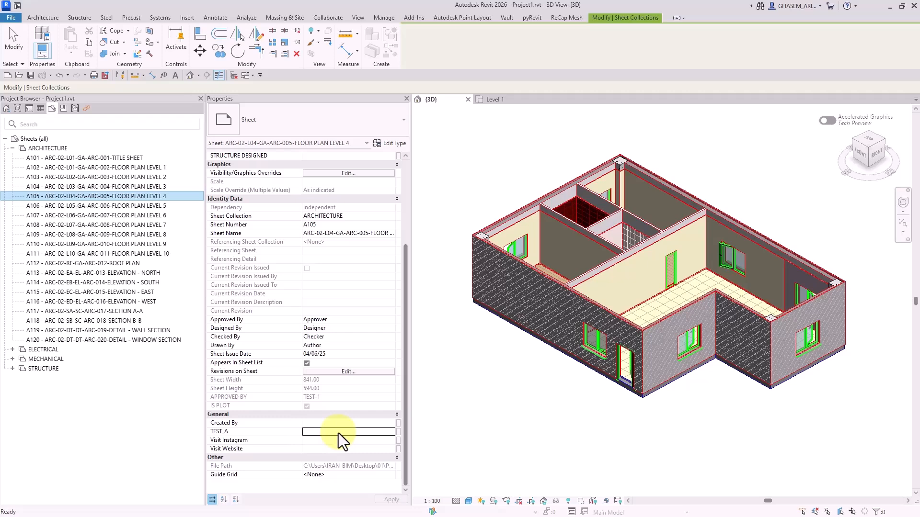
click(42, 150)
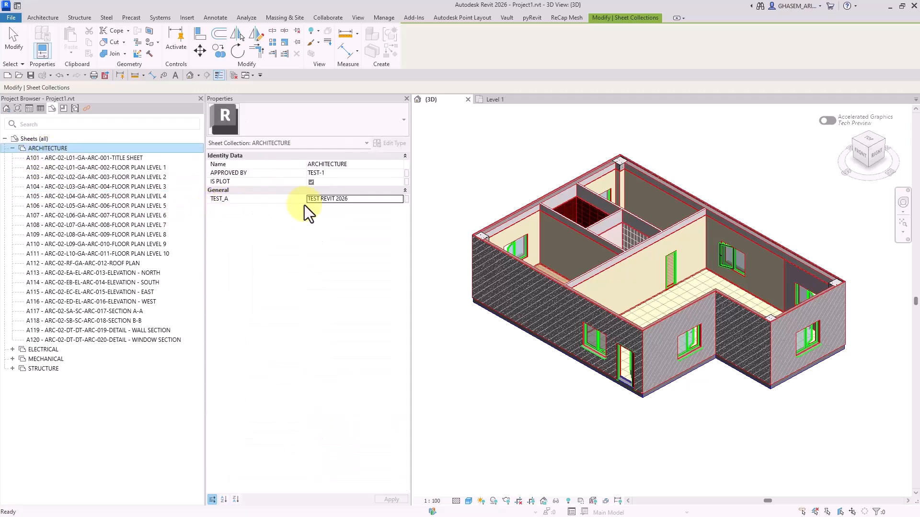
click(350, 201)
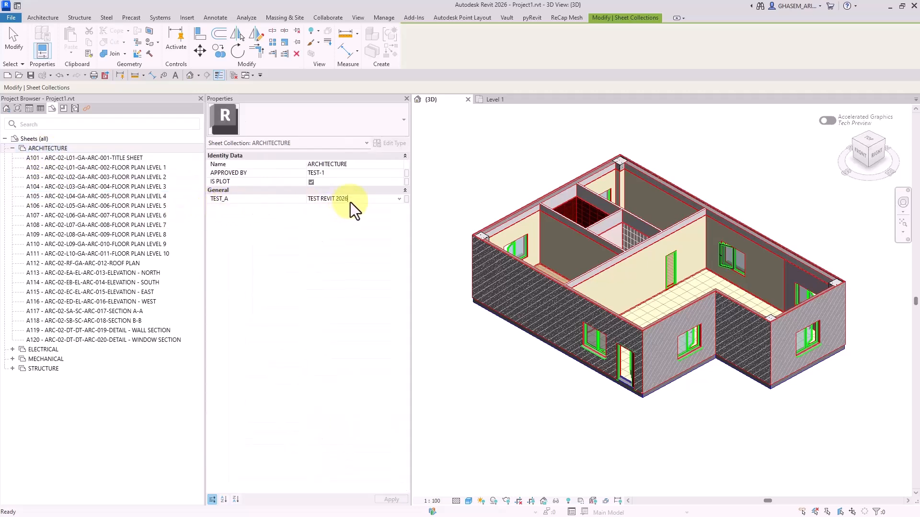
drag(350, 200, 314, 201)
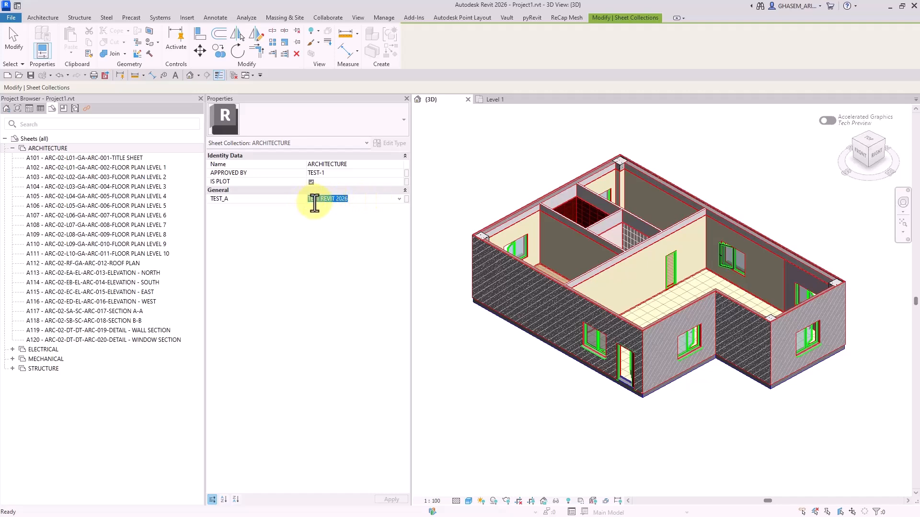
click(137, 255)
scroll(335, 369, down, 4)
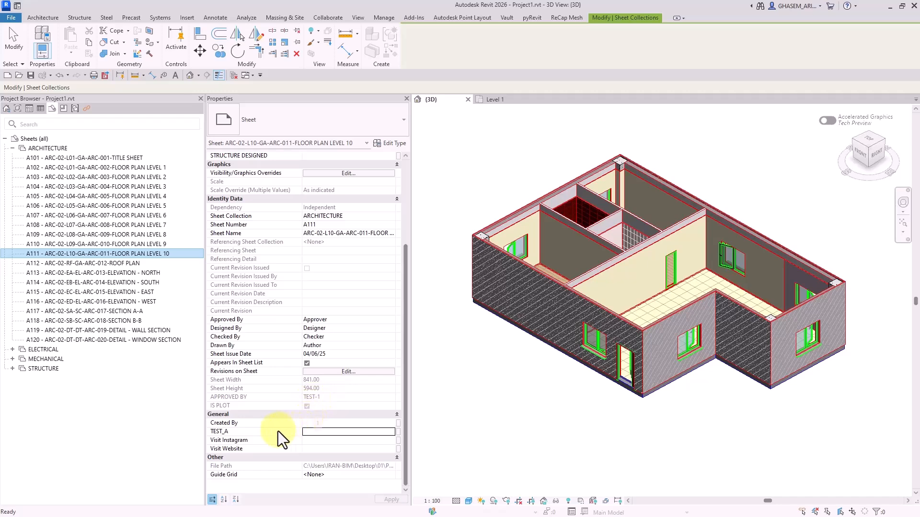
click(317, 432)
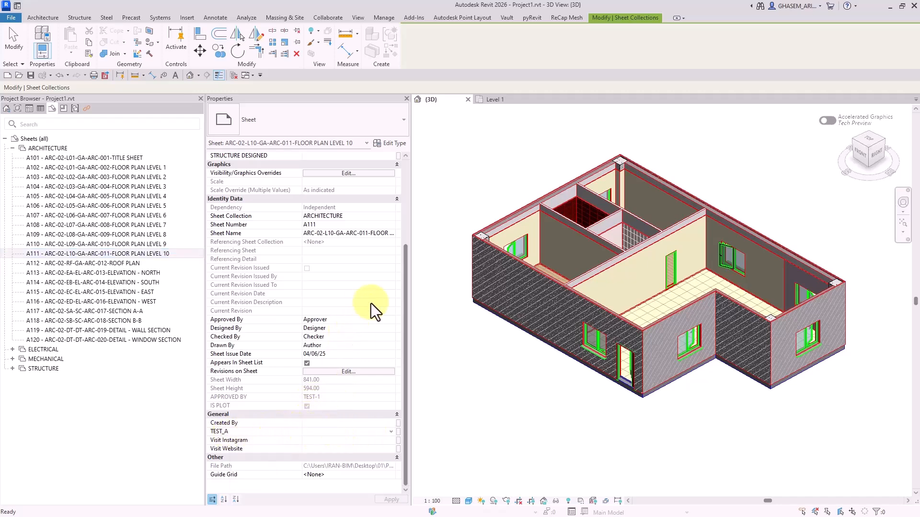
Edit the project parameter TEST_A to remove it from the Sheets category, keeping only Sheet Collections, and confirm the change
click(383, 18)
click(180, 31)
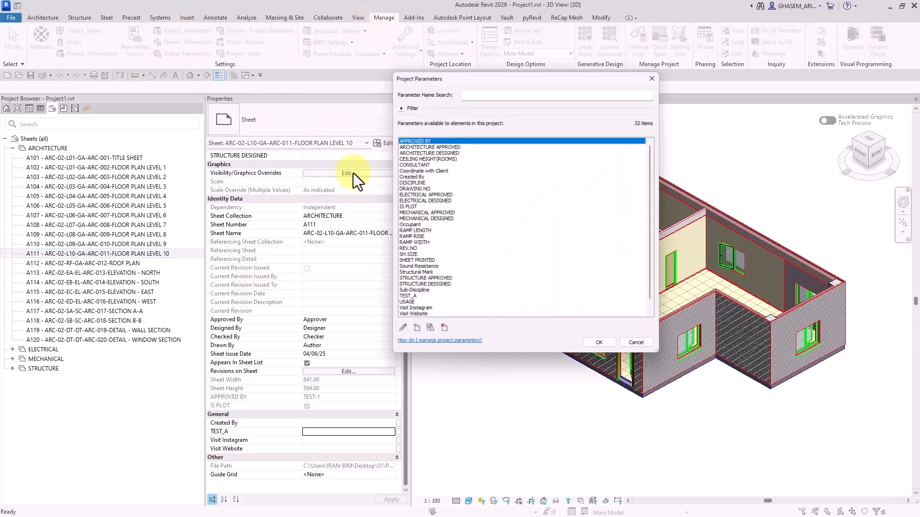
click(409, 300)
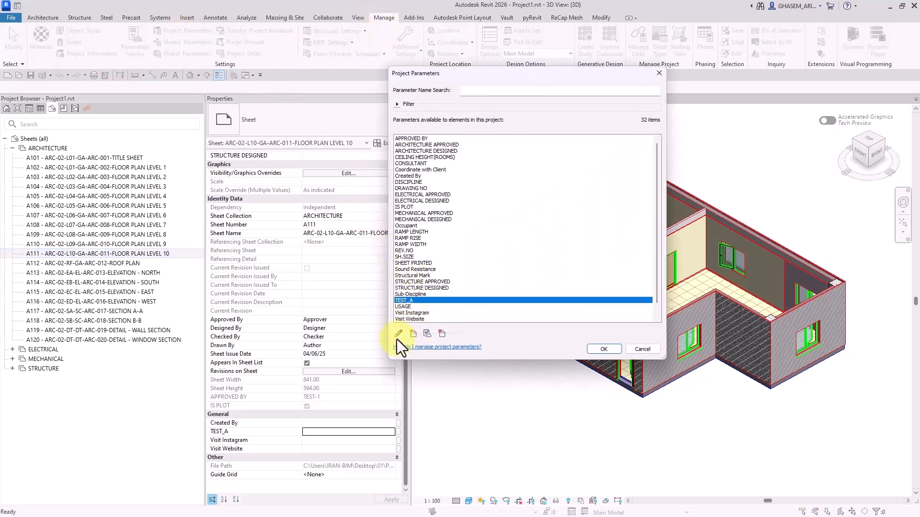
click(398, 334)
click(619, 145)
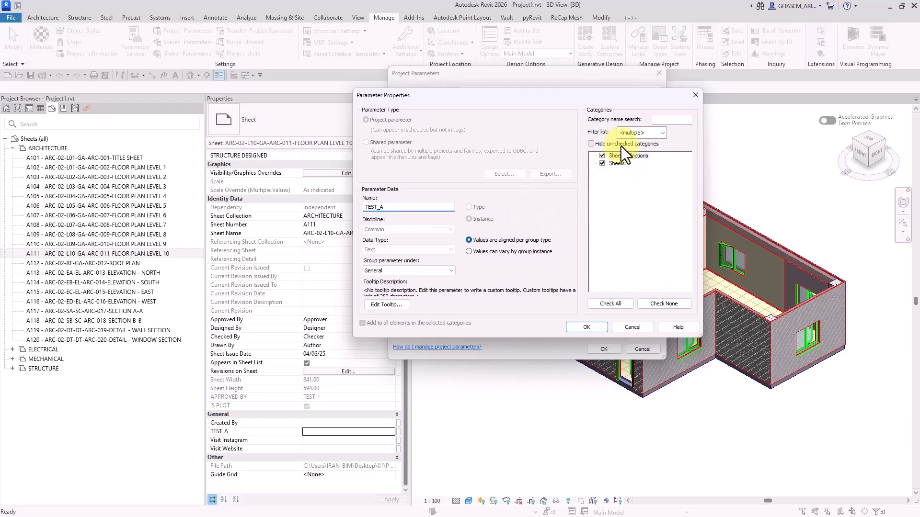
click(602, 163)
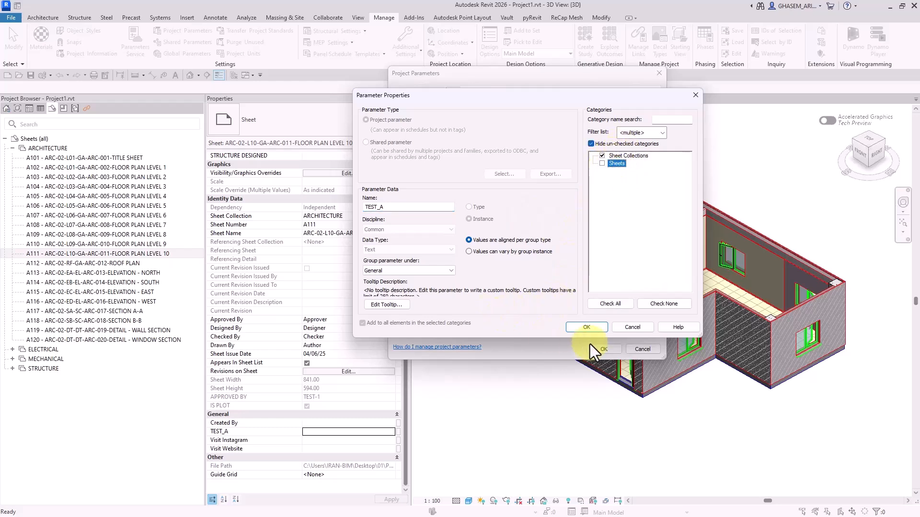
click(587, 329)
click(465, 268)
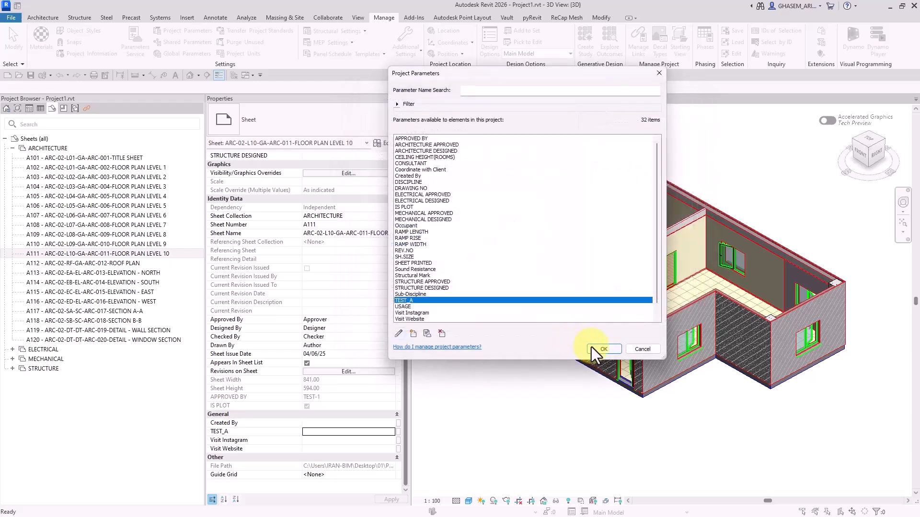
Accept the project parameter changes and compare the TEST_A property of sheet A102 with that of the ARCHITECTURE collection
click(599, 346)
click(76, 168)
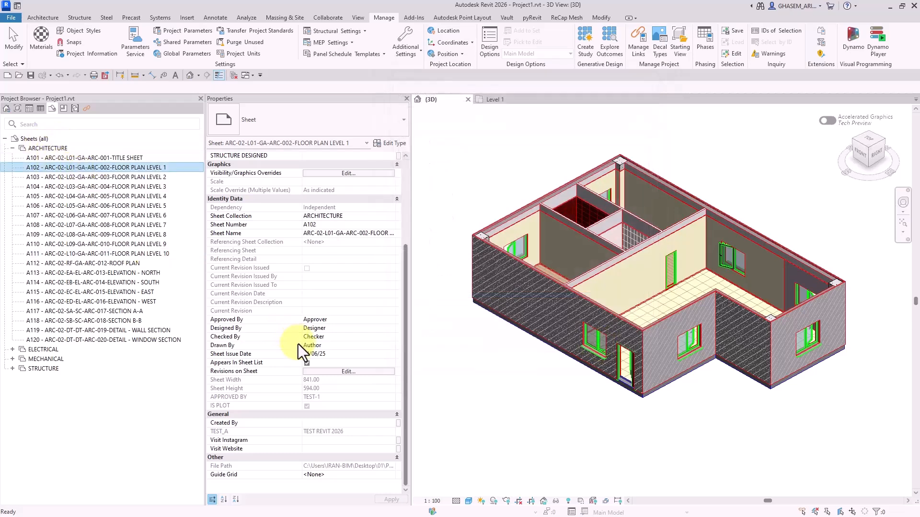
click(42, 149)
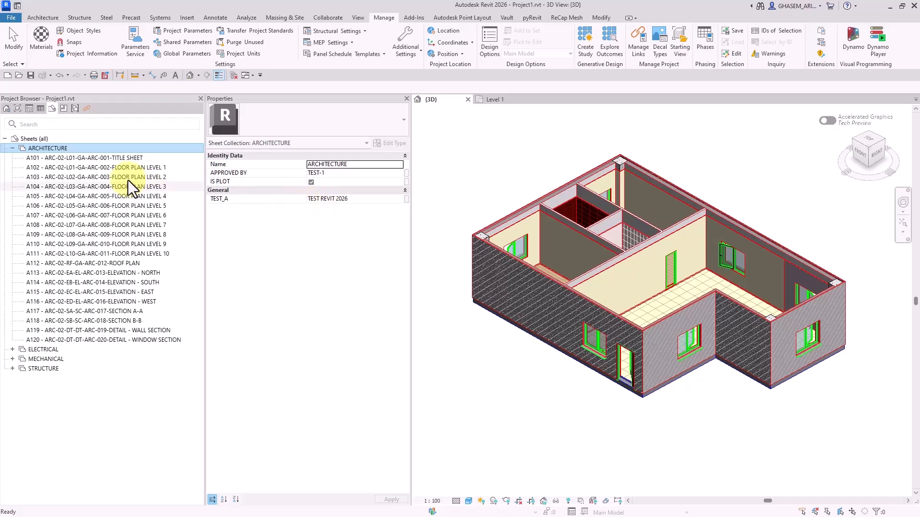
click(128, 168)
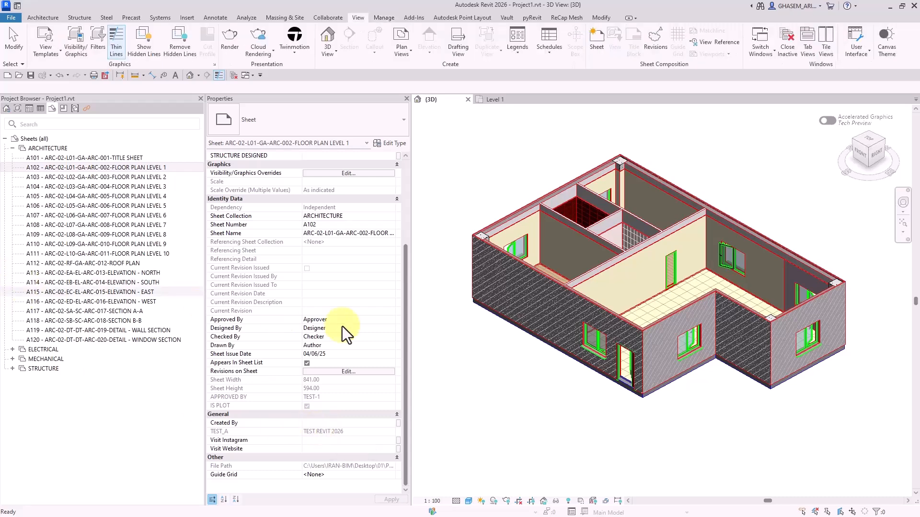
click(463, 185)
click(49, 149)
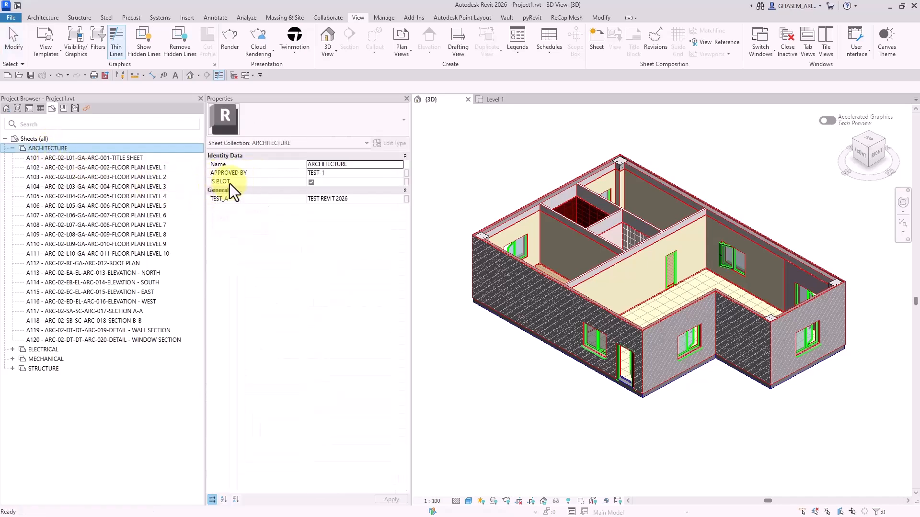
Create a new Sheet List schedule and add the Sheet Collection field to it
click(520, 52)
click(549, 50)
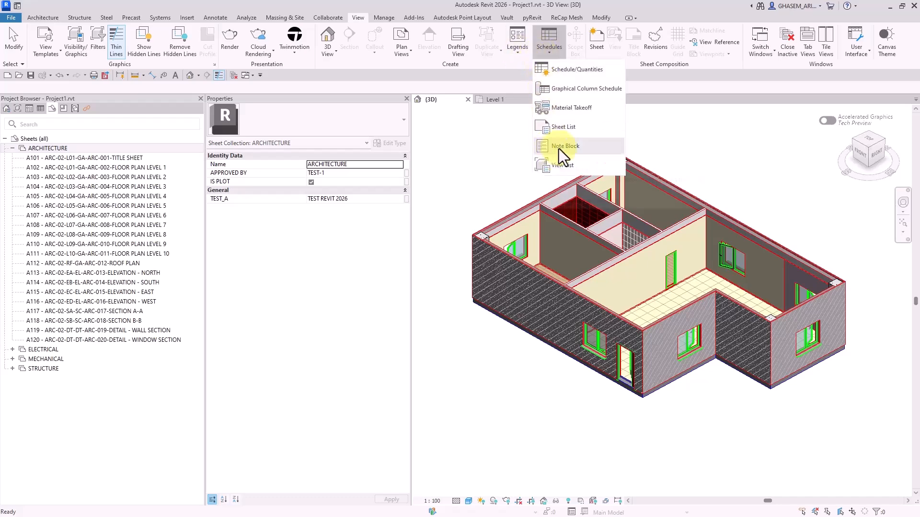
click(563, 128)
drag(449, 55, 521, 56)
click(501, 106)
text(COL)
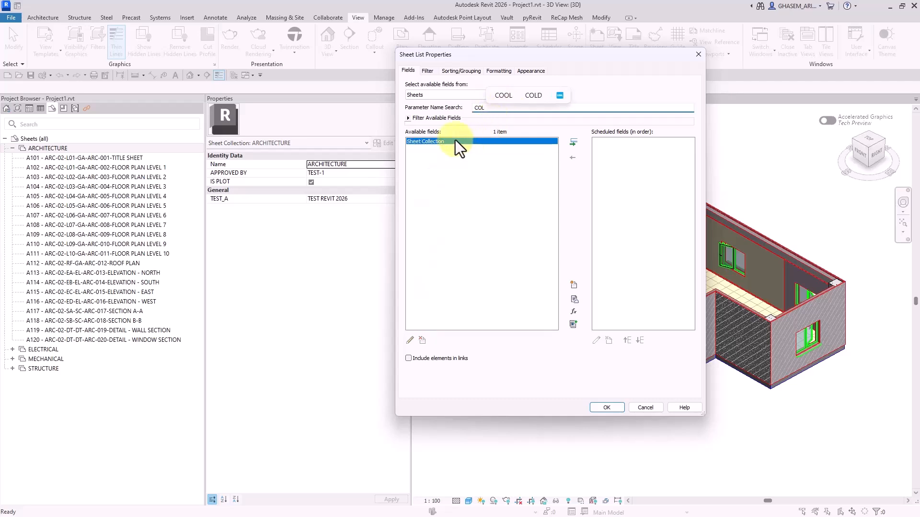
double_click(453, 140)
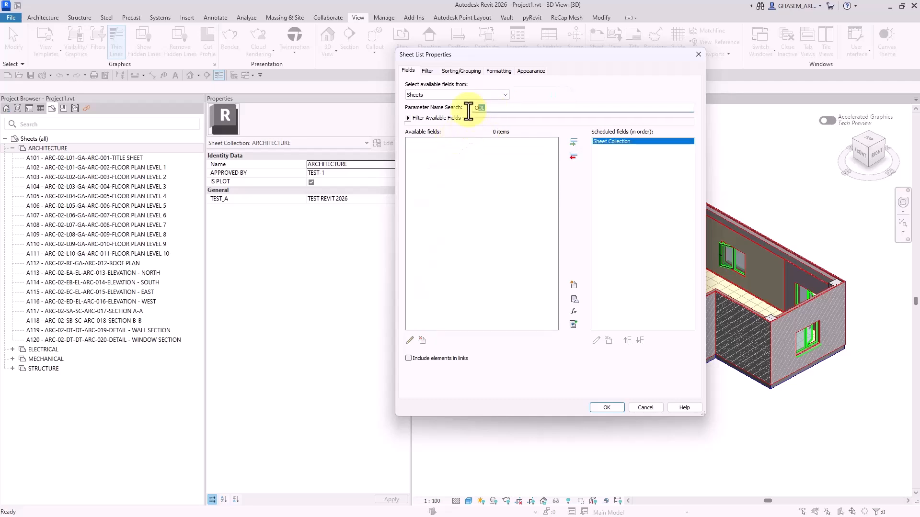
Add the APPROVED BY and SHEET PRINTED fields to the sheet list's scheduled fields
double_click(478, 108)
text(APP)
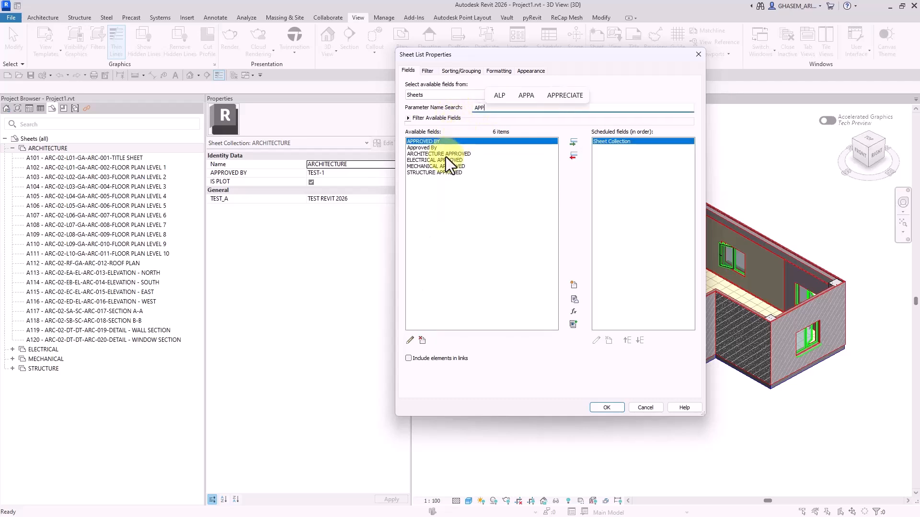
double_click(435, 142)
click(474, 111)
text(P)
double_click(477, 108)
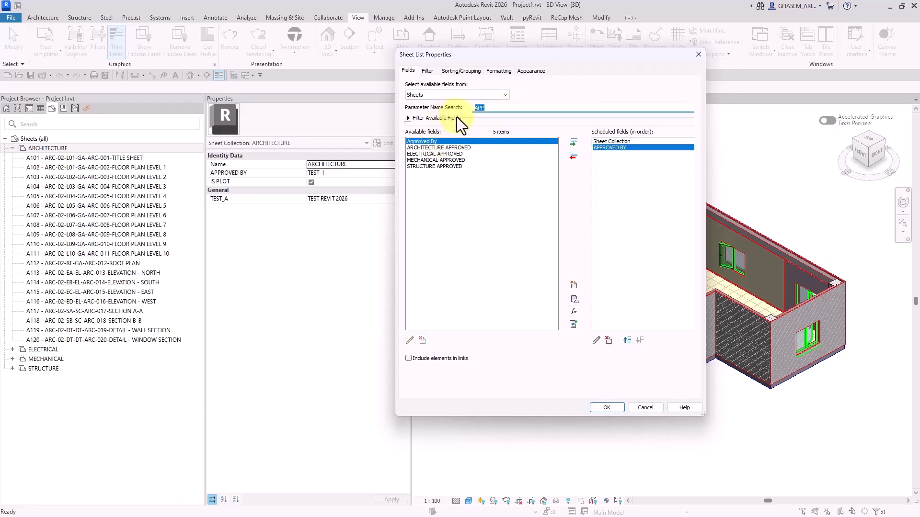
text(TE)
click(426, 174)
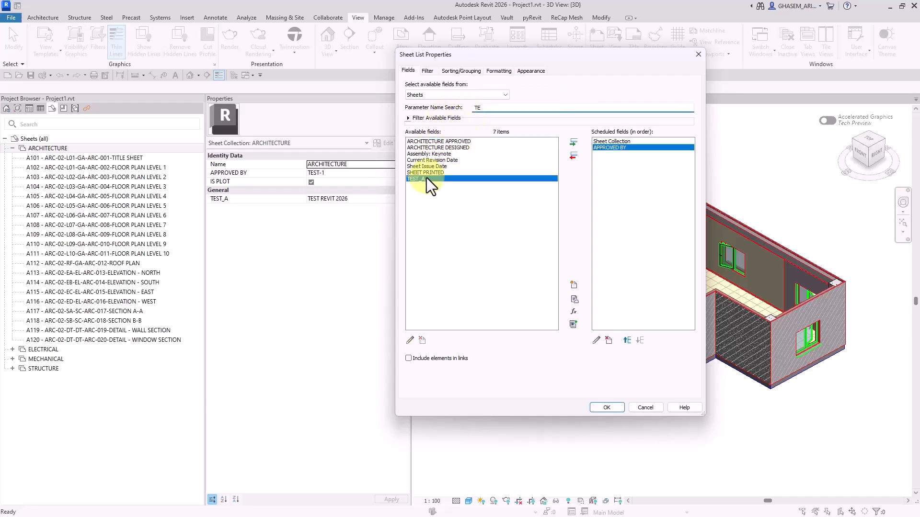
double_click(428, 174)
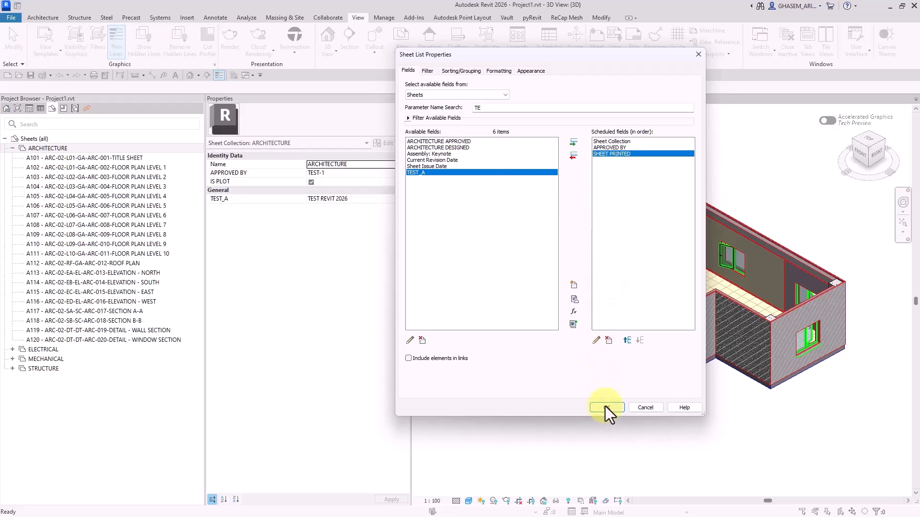
Add the IS PLOT field to the scheduled fields and generate the sheet list
drag(499, 108, 431, 109)
text(IS)
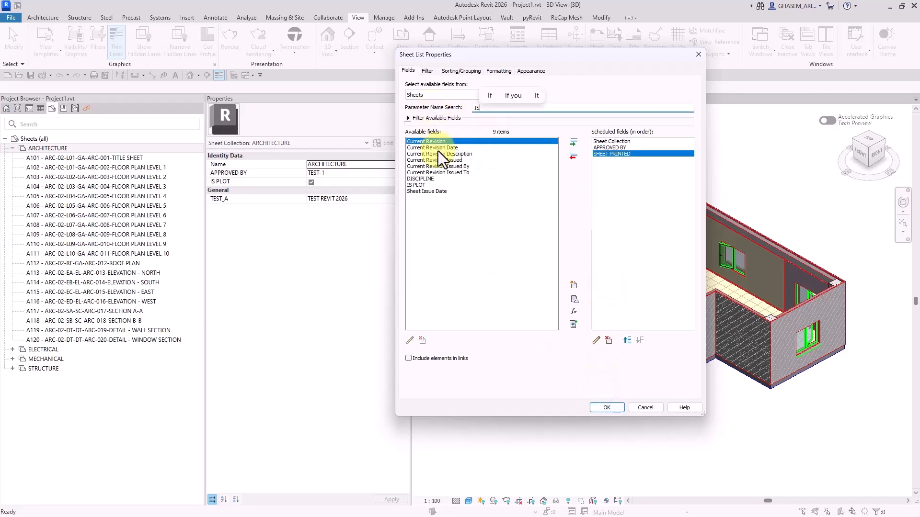
click(422, 184)
double_click(422, 185)
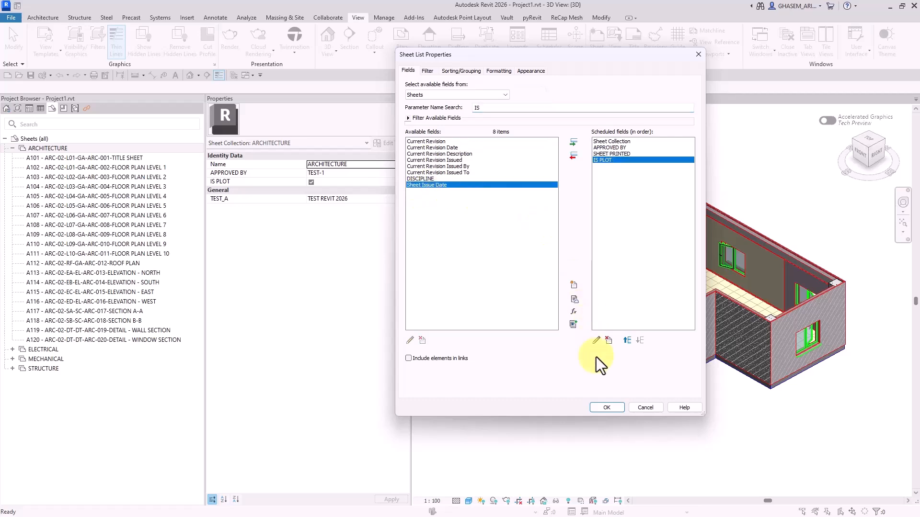
click(607, 405)
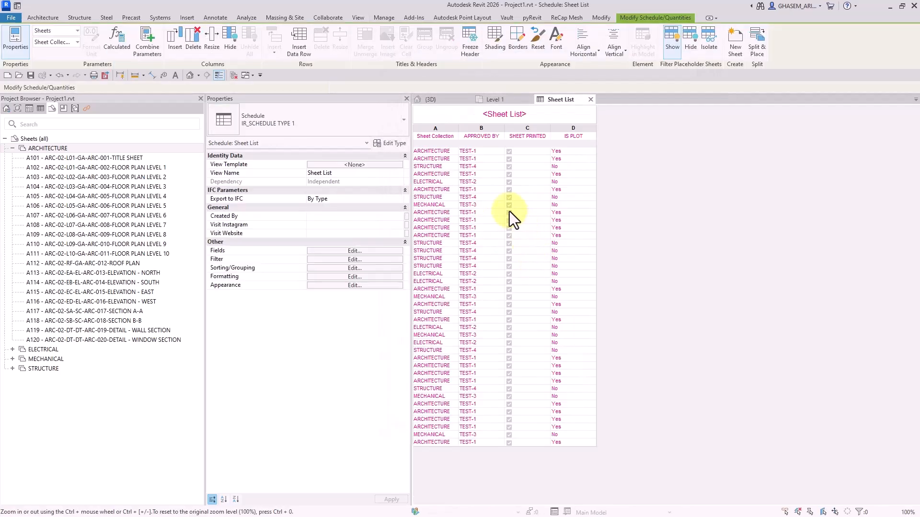
Set SHEET PRINTED to checked for the ARCHITECTURE sheet in the tenth row and check its IS PLOT cell
ctrl+scroll(464, 212, up, 3)
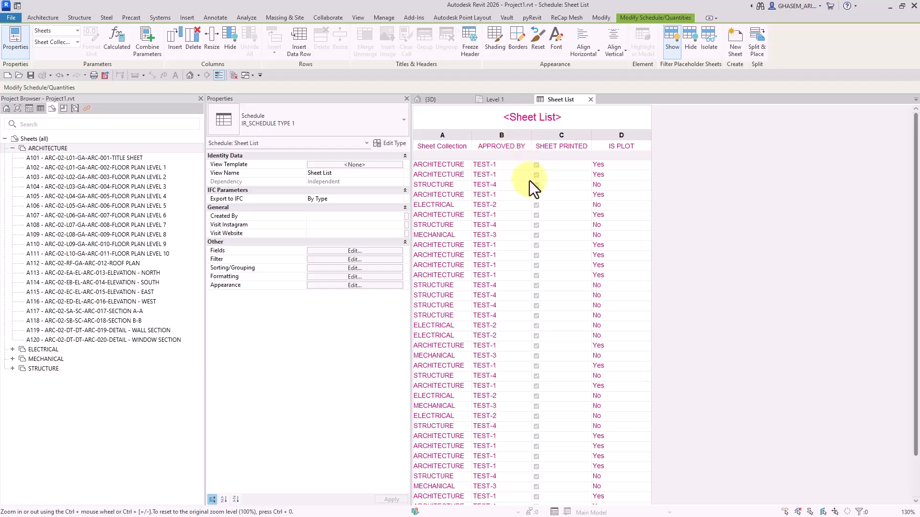
scroll(532, 187, down, 2)
click(538, 208)
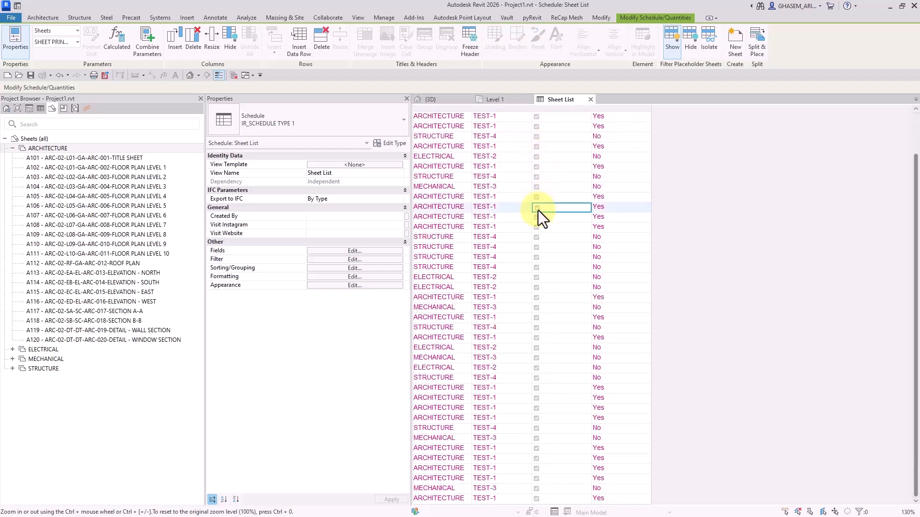
click(618, 207)
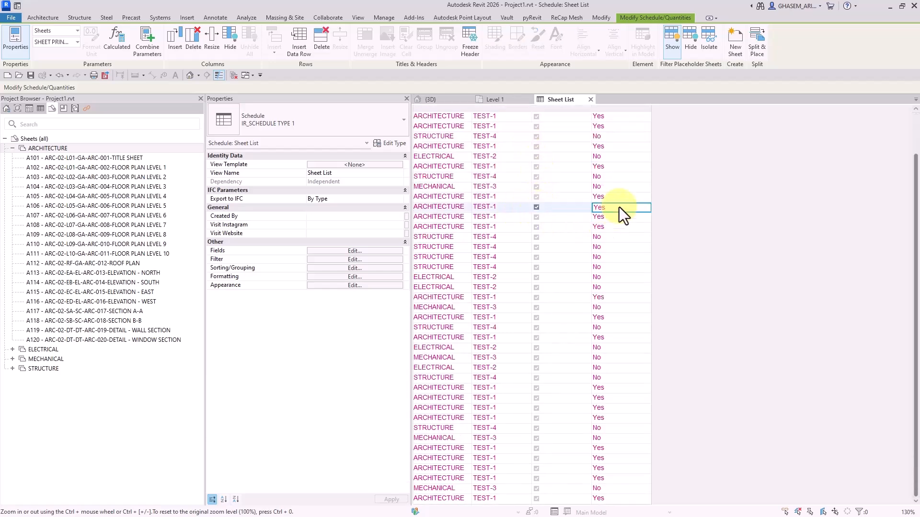
Check whether the IS PLOT cells in the first rows of the sheet list can be edited
scroll(562, 220, up, 2)
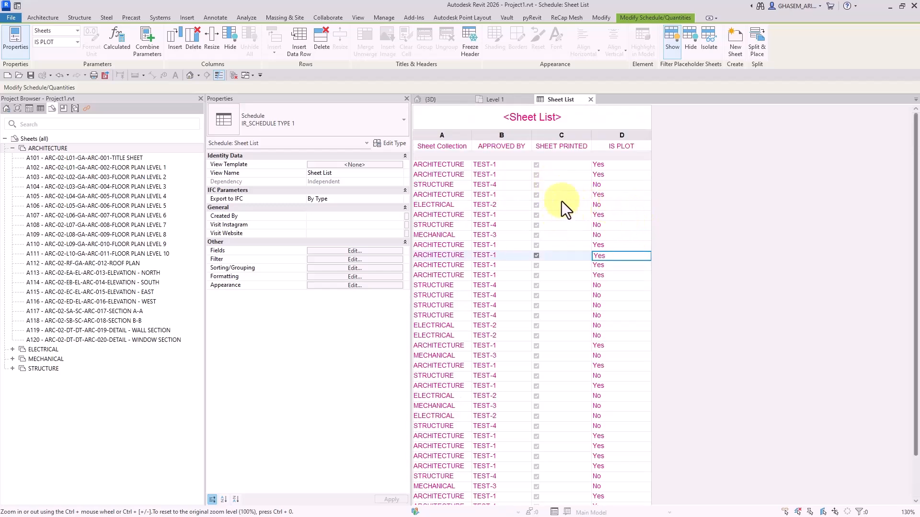
click(611, 166)
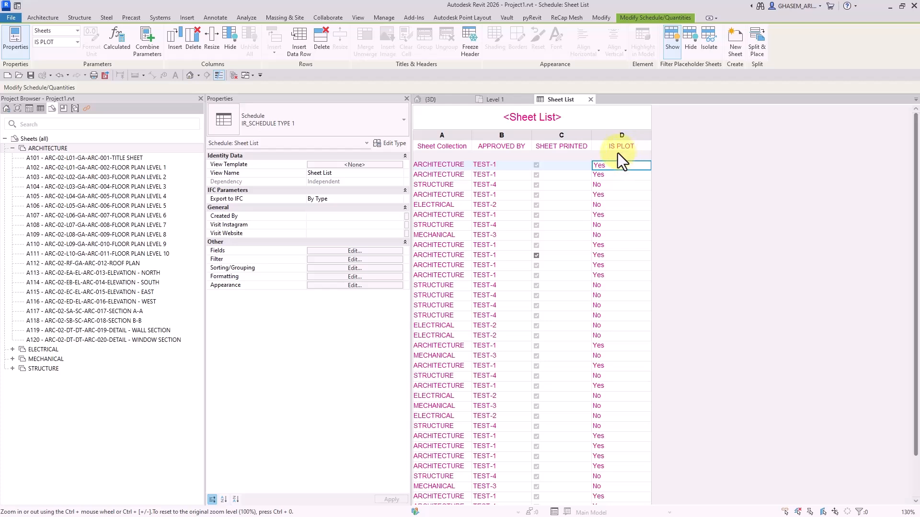
click(623, 180)
click(623, 182)
click(623, 178)
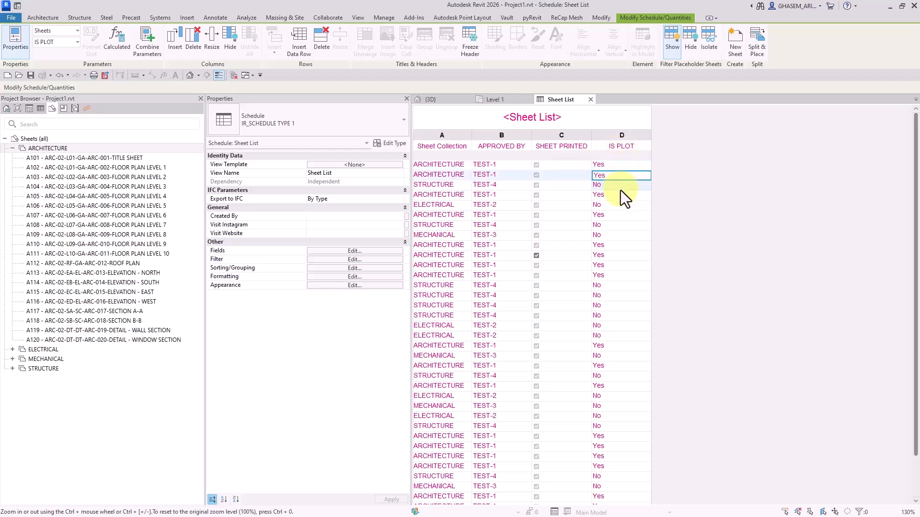
click(620, 188)
click(620, 194)
Set SHEET PRINTED to checked for the first STRUCTURE row and check that row's APPROVED BY cell
click(547, 186)
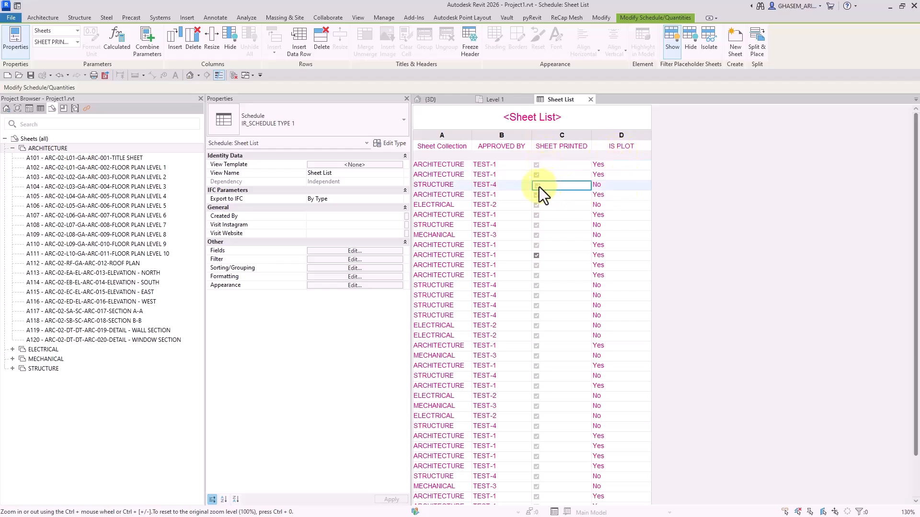
click(537, 186)
click(513, 187)
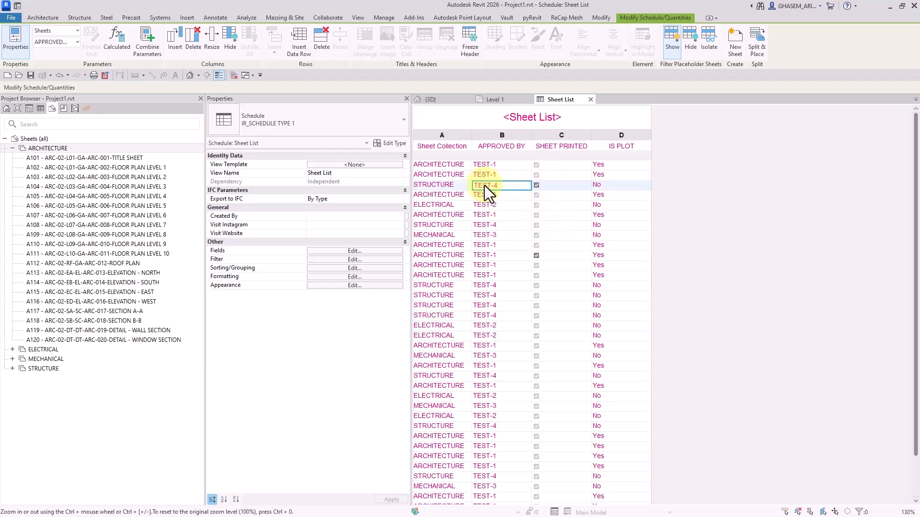
Sort the sheet list by Sheet Collection in ascending order with a blank line between groups, and review the grouped rows
click(364, 252)
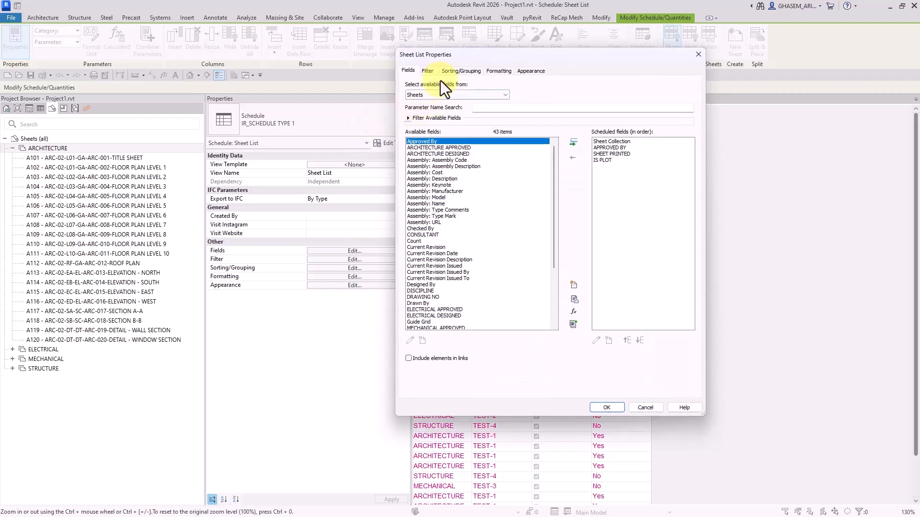
click(460, 71)
click(478, 87)
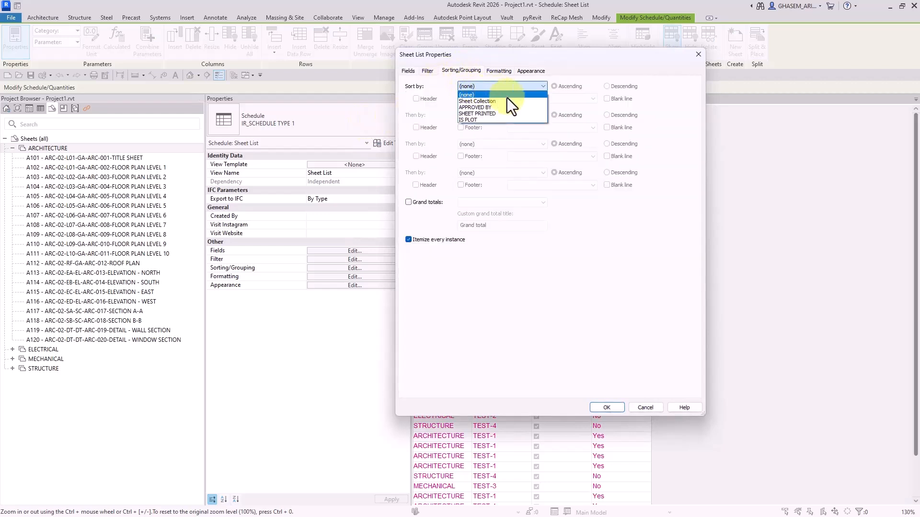
click(509, 100)
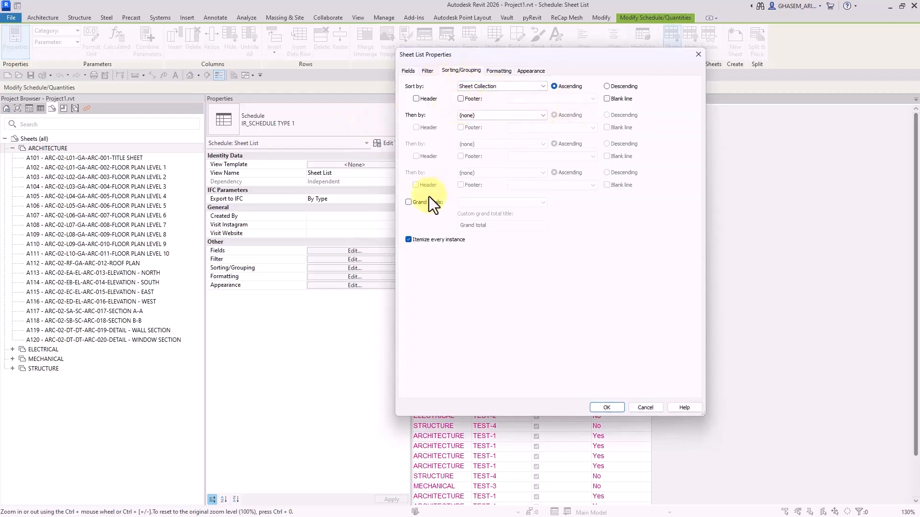
click(616, 101)
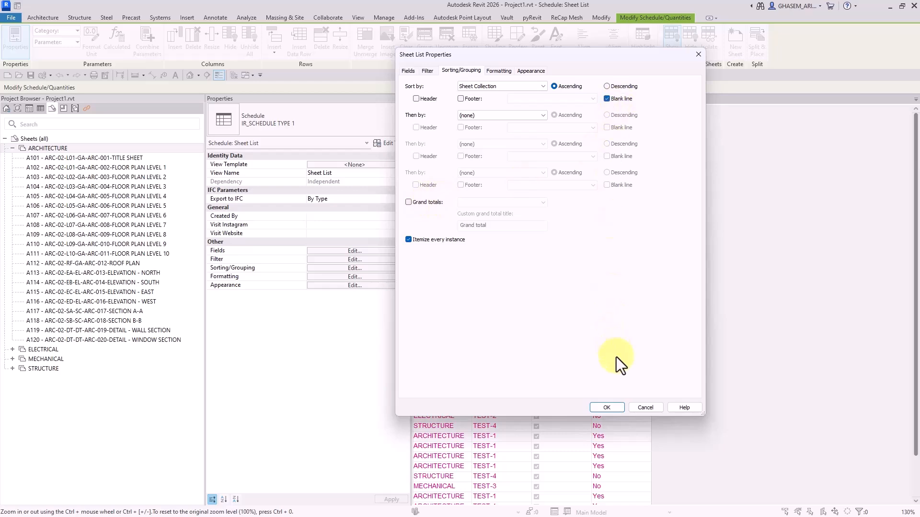
click(610, 410)
scroll(508, 237, down, 3)
scroll(503, 232, up, 3)
scroll(458, 186, down, 3)
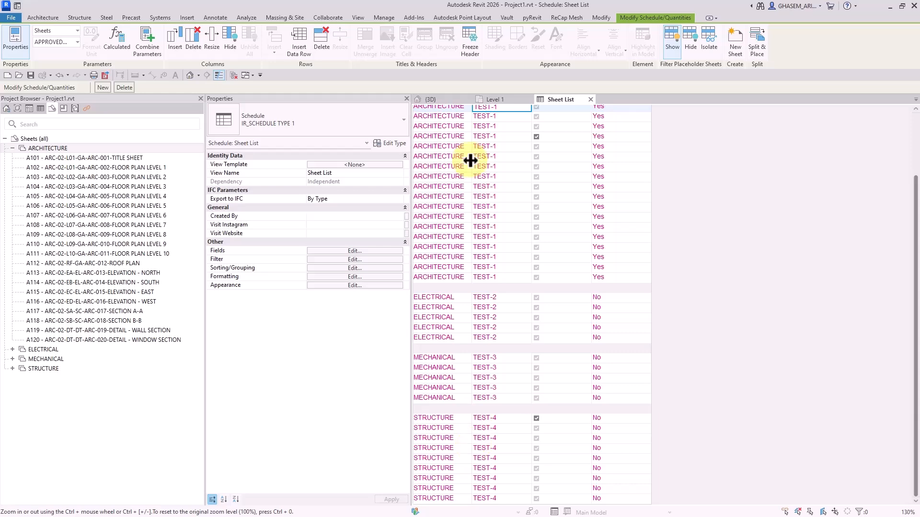
click(498, 100)
click(450, 99)
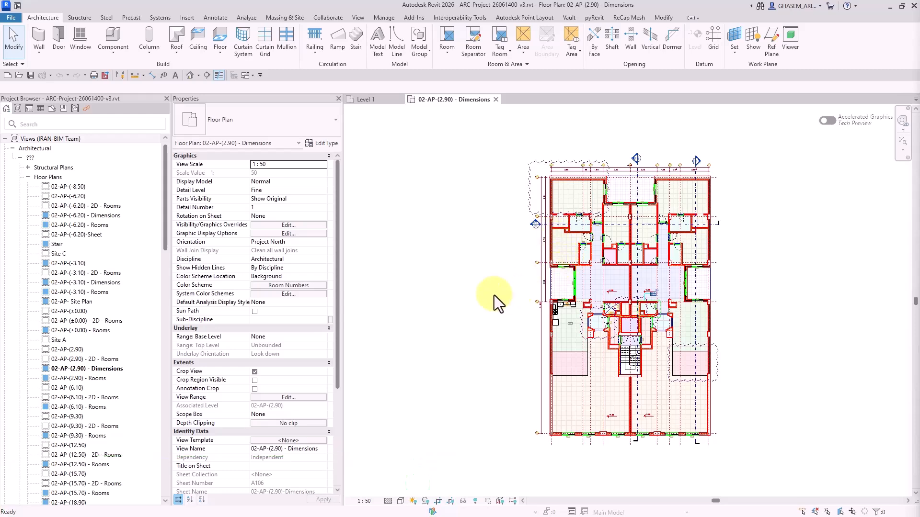
Create a new Sheet List in the apartment floor plan project and add the Sheet Number and Sheet Name fields
click(359, 18)
click(550, 50)
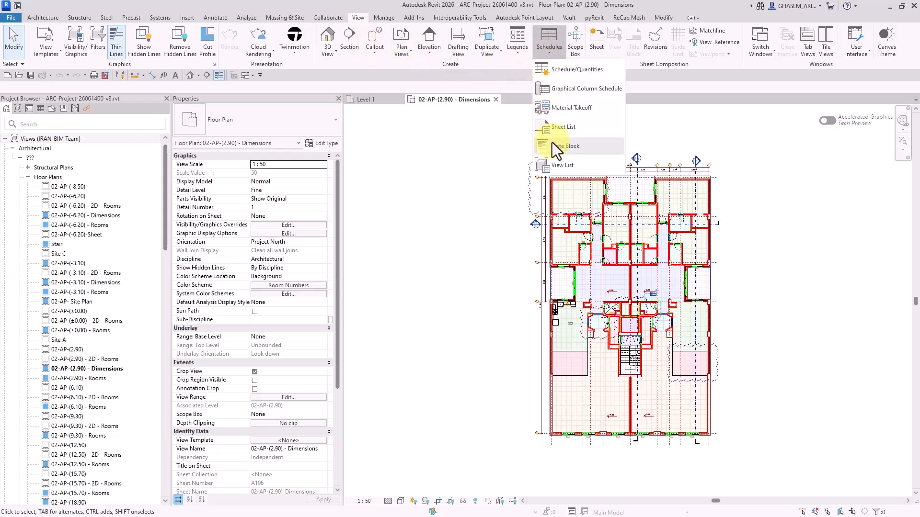
click(562, 129)
drag(294, 61, 444, 56)
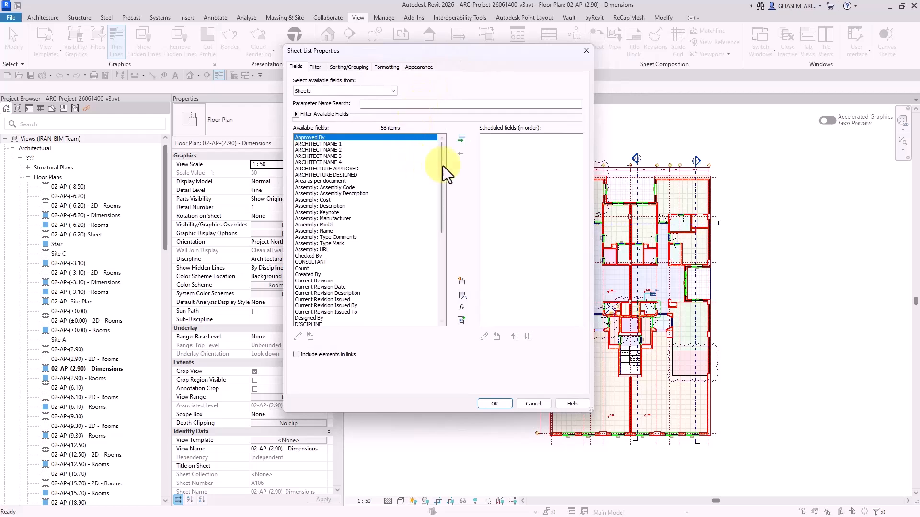
drag(442, 166, 419, 111)
scroll(352, 292, down, 10)
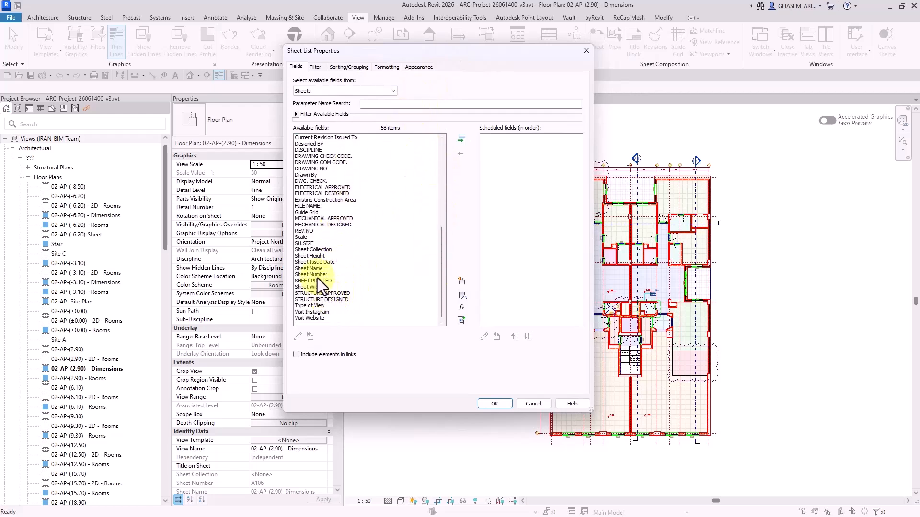
double_click(316, 274)
double_click(316, 274)
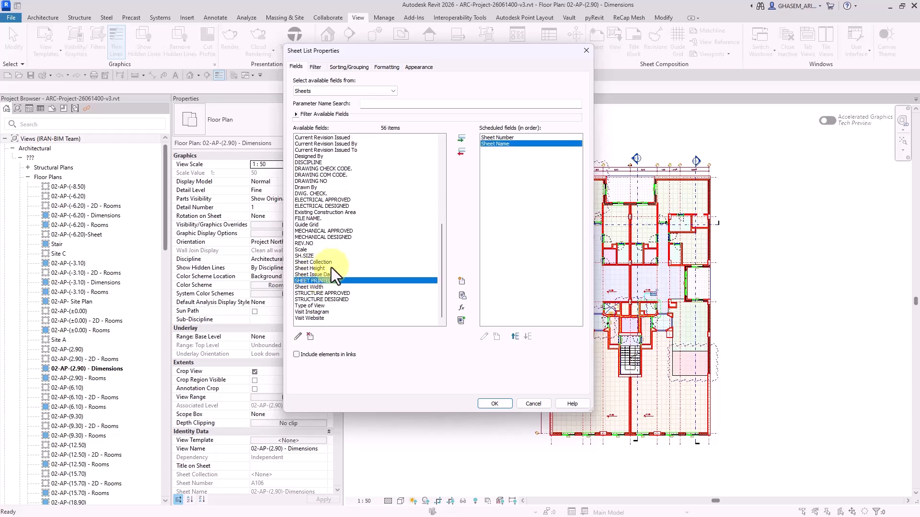
Add the Scale, Sheet Width and Sheet Height fields to the new sheet list and create the schedule
click(303, 250)
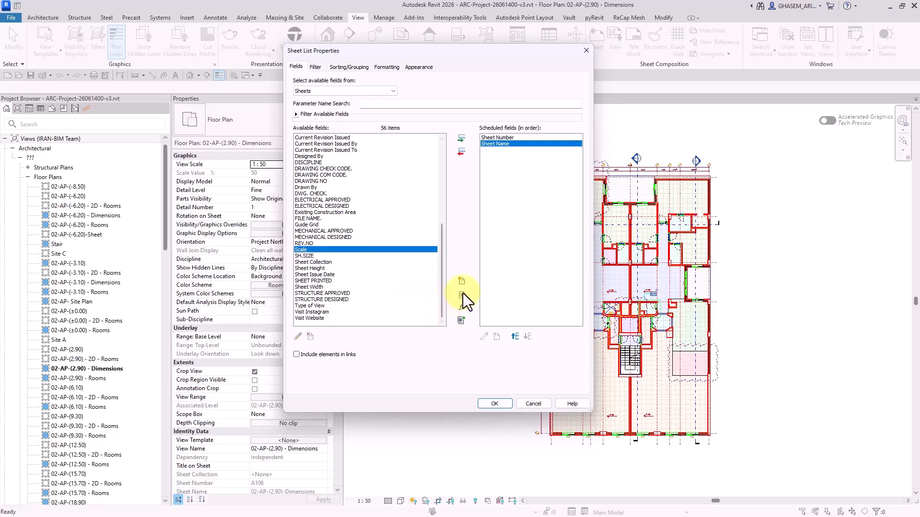
click(461, 139)
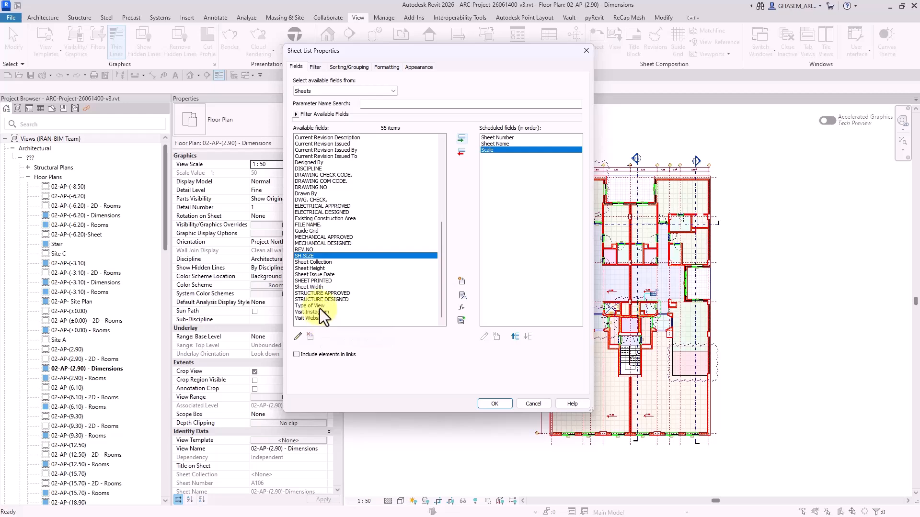
double_click(320, 288)
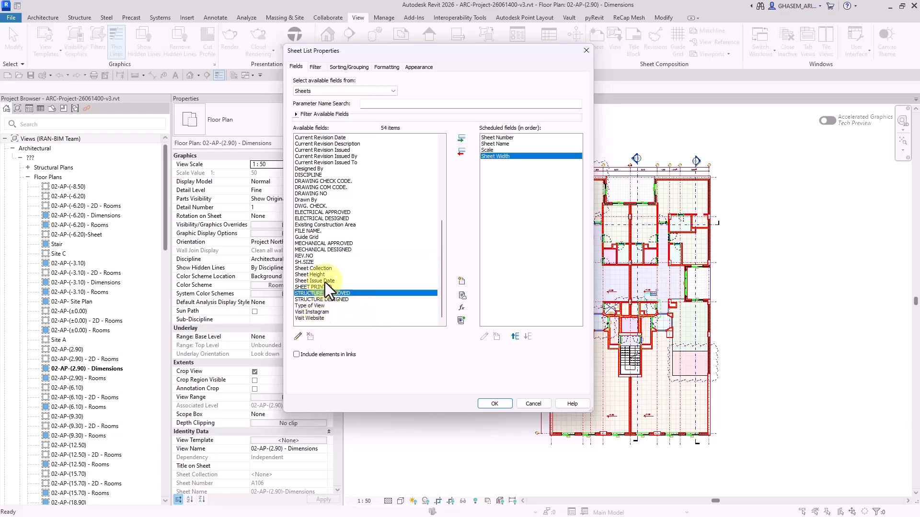
double_click(321, 275)
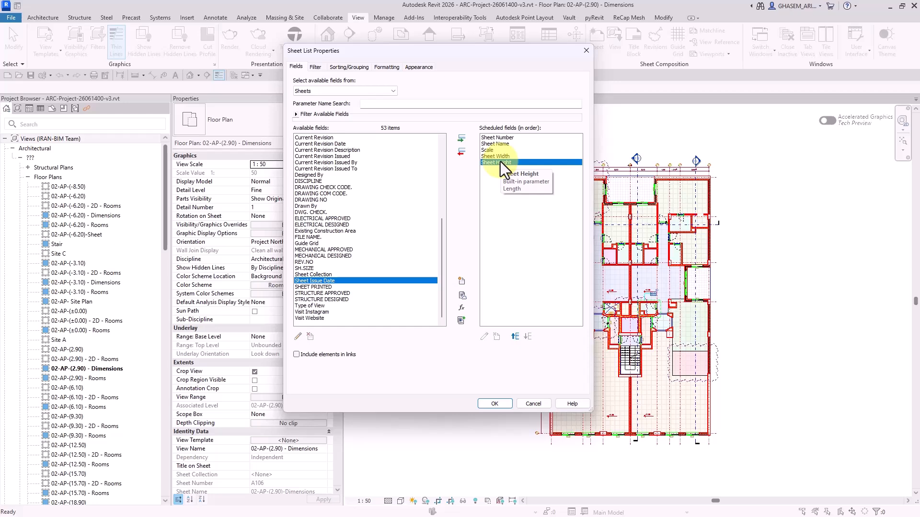
click(495, 403)
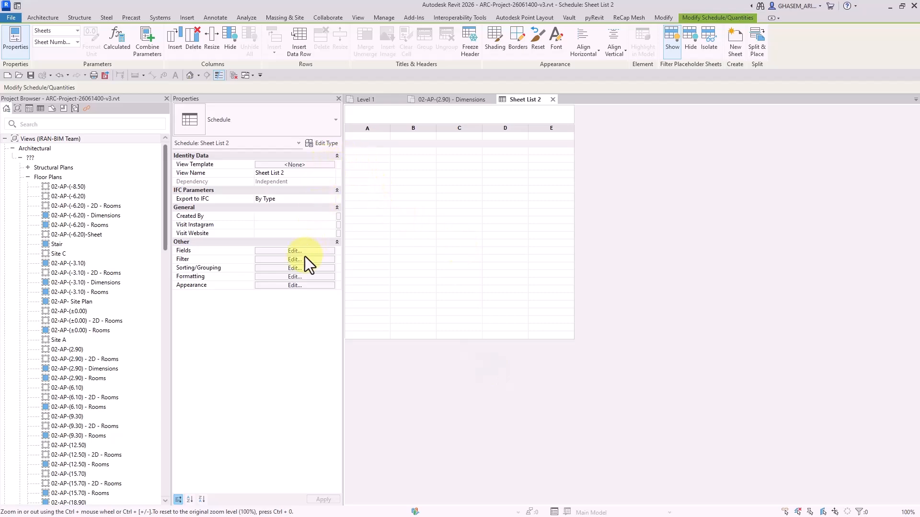
Set the sheet list's title, header and body text to 3.5mm Arial
click(290, 285)
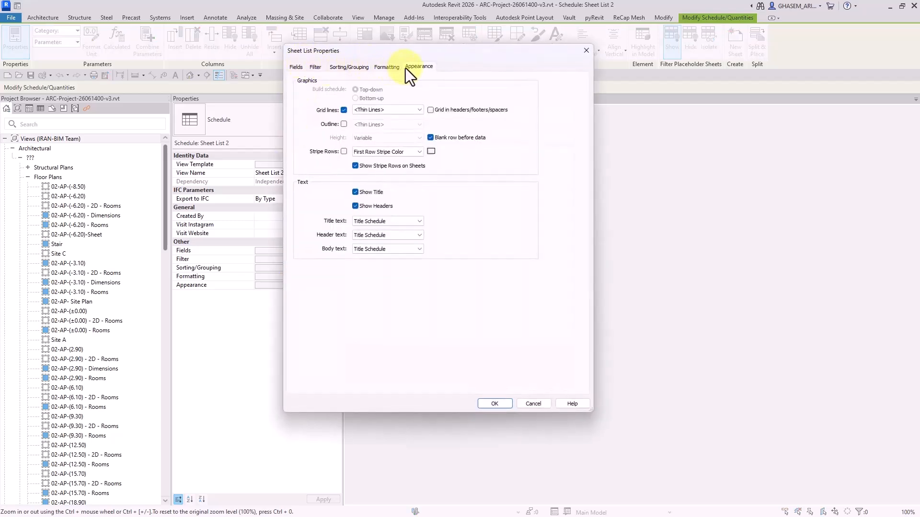
click(375, 222)
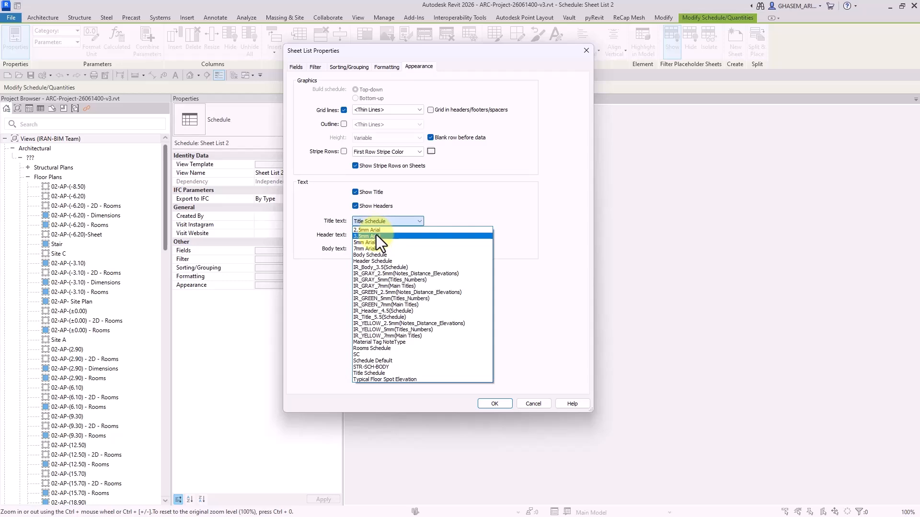
click(376, 236)
click(377, 235)
click(378, 250)
click(378, 249)
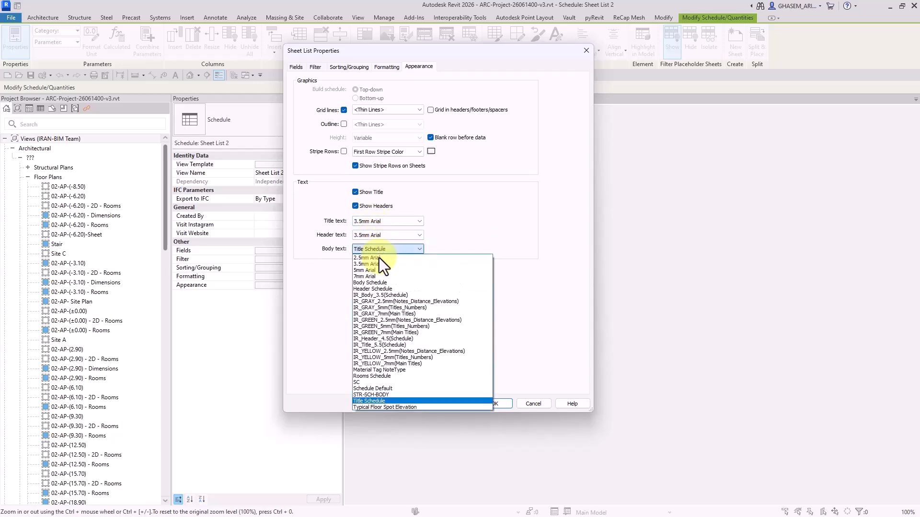
click(378, 264)
click(493, 403)
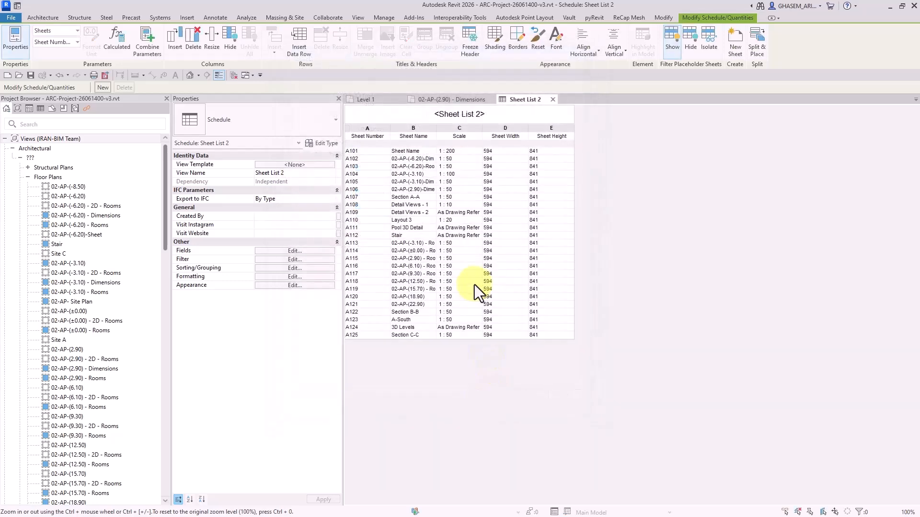
Fit the Scale column to its contents and check the sheet size cells of sheet A107
ctrl+scroll(422, 273, up, 4)
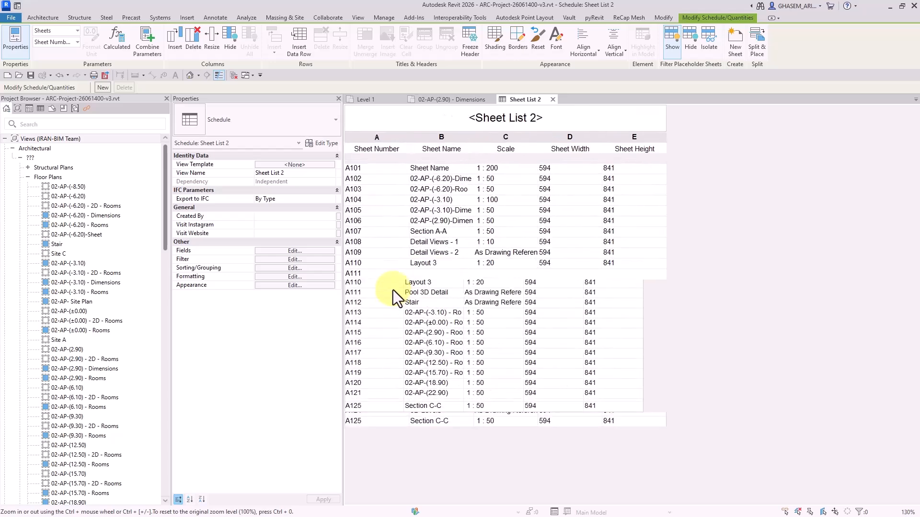
double_click(538, 145)
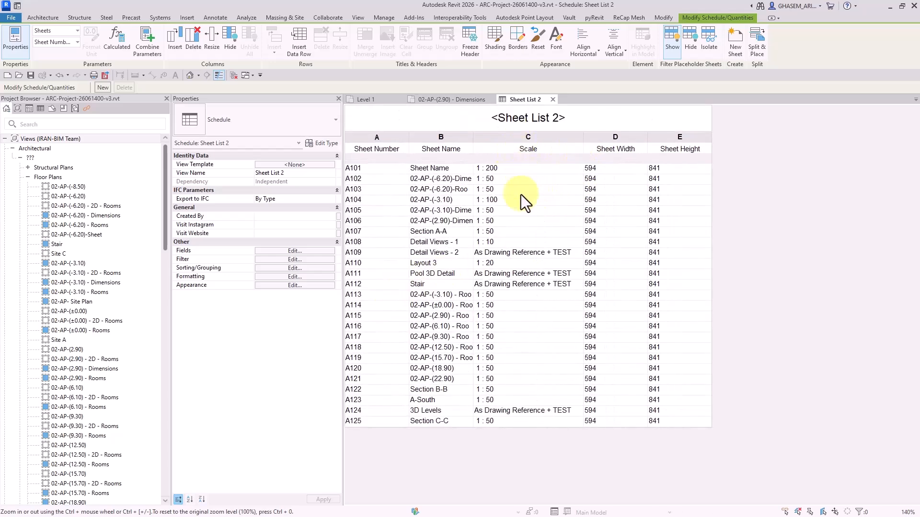
click(663, 231)
click(616, 233)
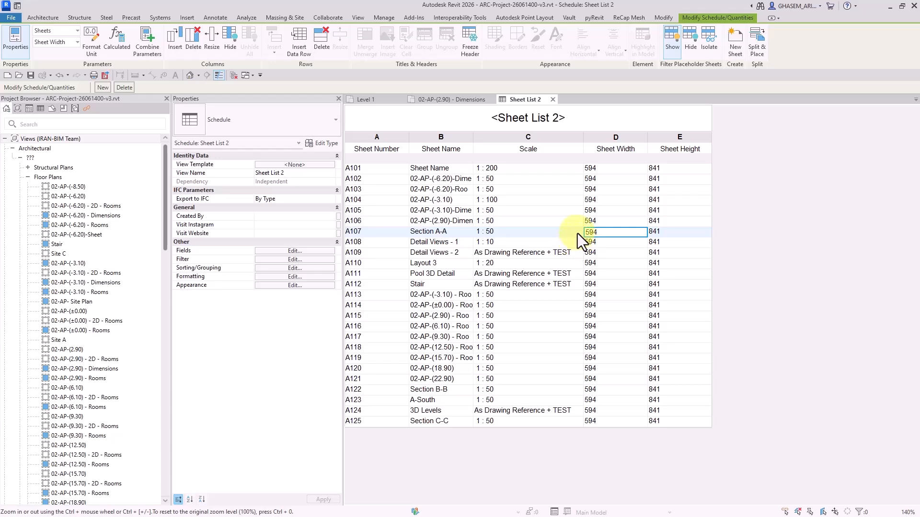
Add the Title Blocks: Family and Type field to the sheet list and move it to first place in the field order
click(308, 252)
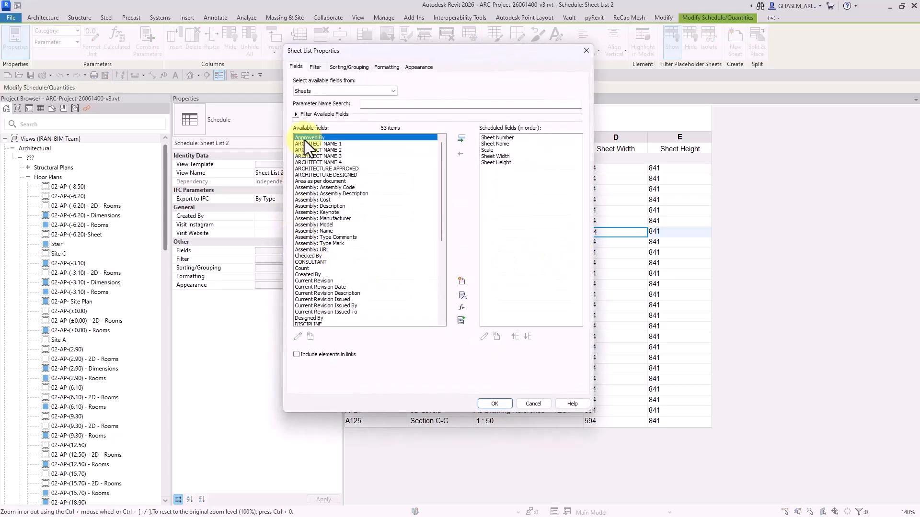
drag(351, 61, 280, 53)
click(239, 83)
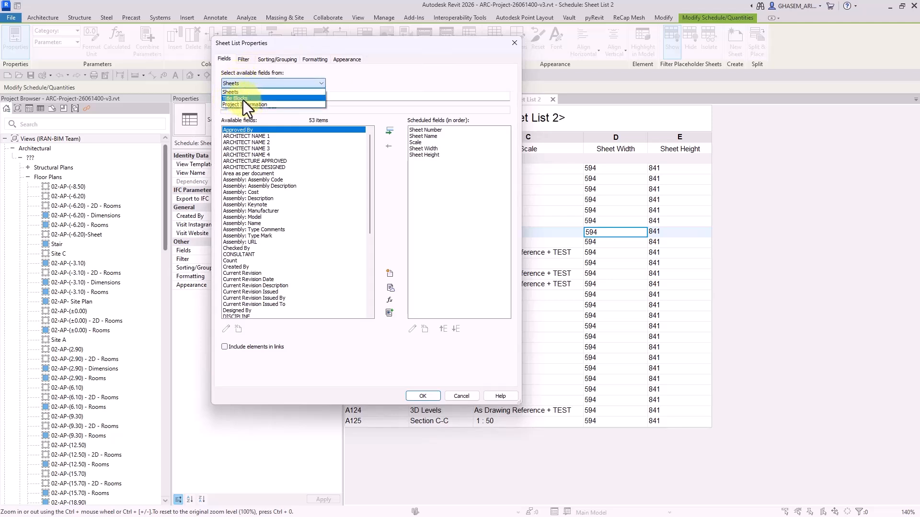
click(243, 98)
drag(320, 50, 231, 36)
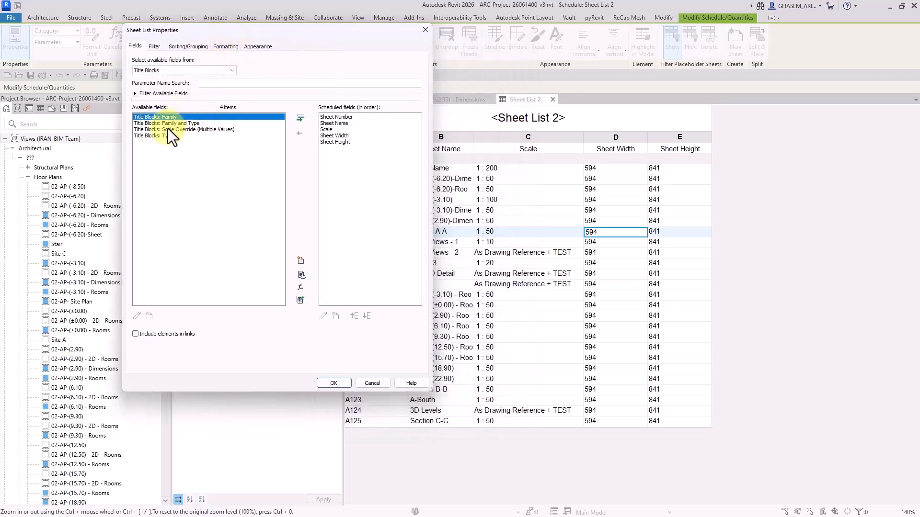
double_click(185, 124)
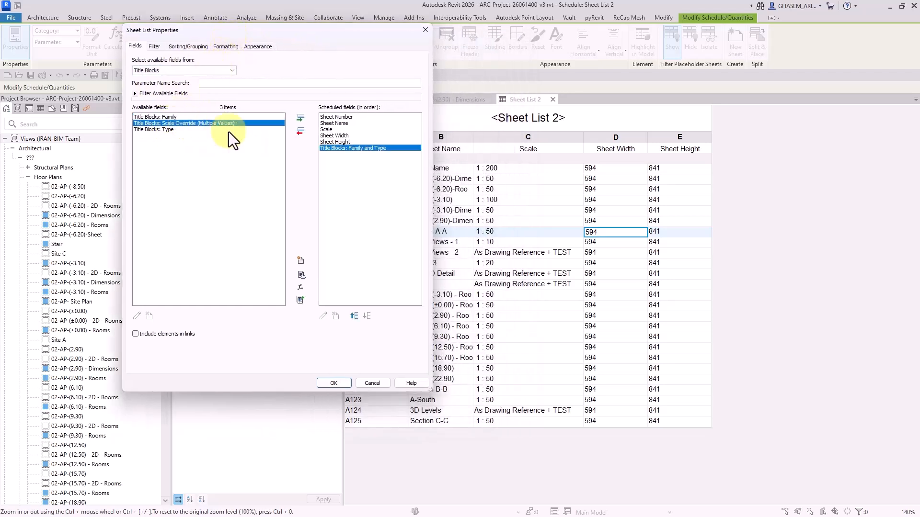
click(355, 317)
click(355, 317)
click(355, 317)
click(355, 317)
click(355, 317)
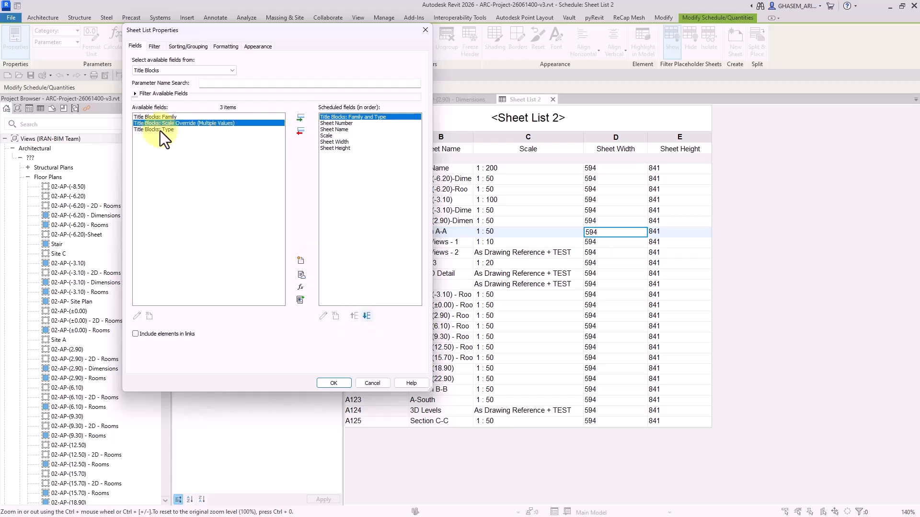
Add the Title Blocks: Scale Override (Multiple Values) field after Family and Type and apply the field changes
click(170, 130)
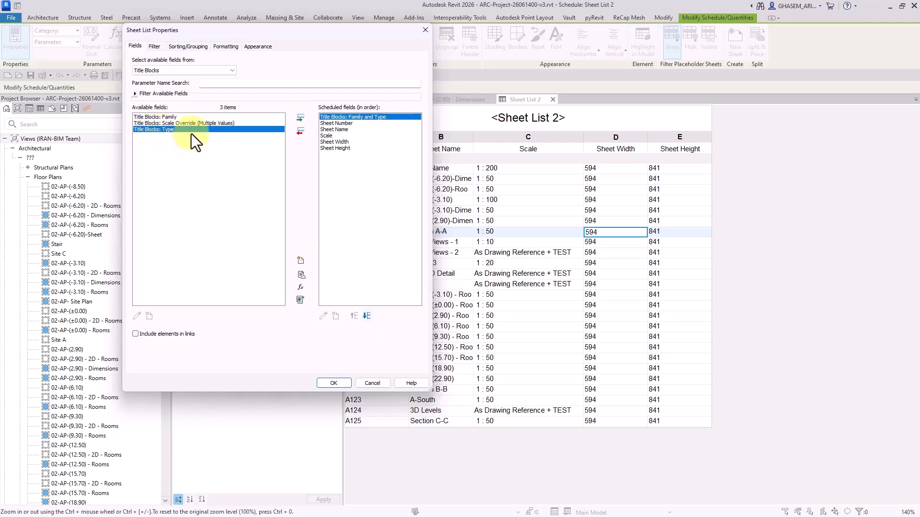
click(218, 123)
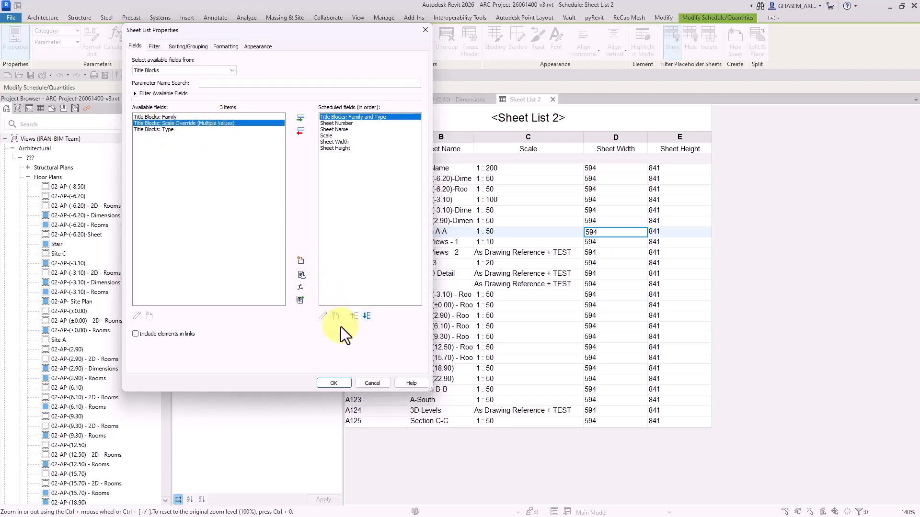
click(300, 118)
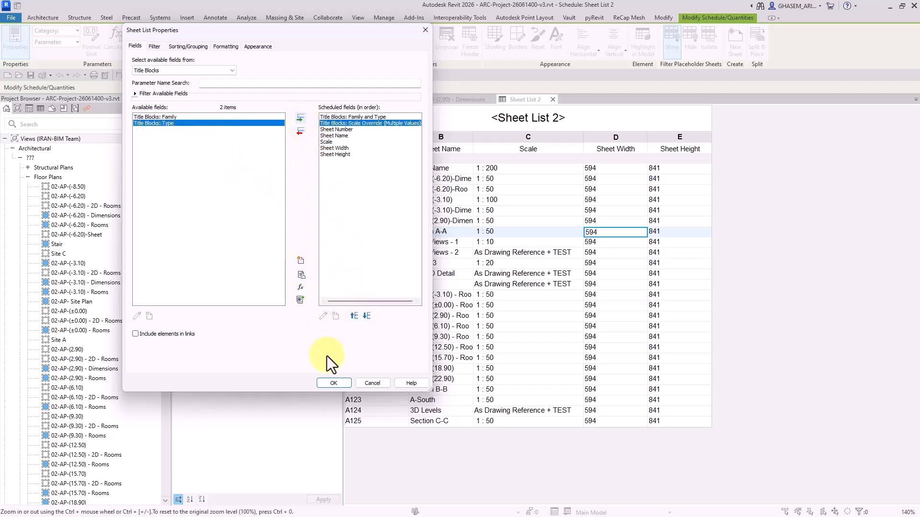
click(336, 384)
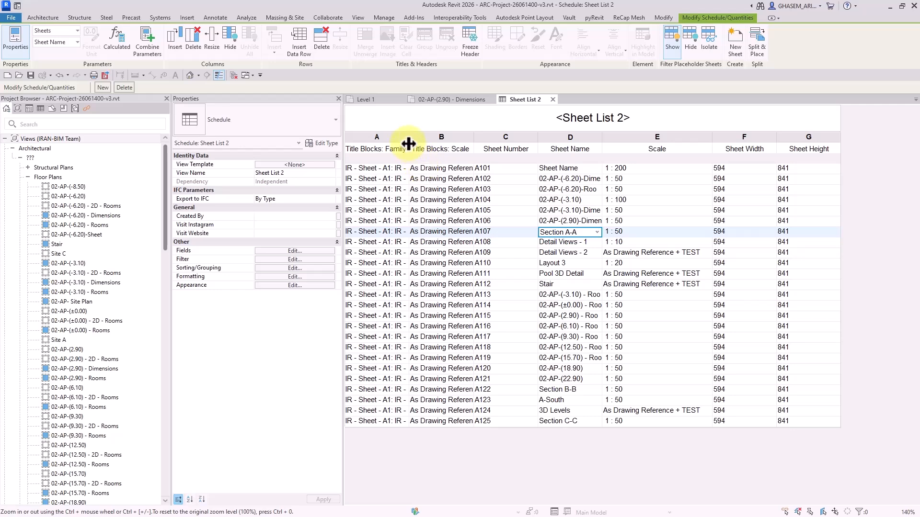
Widen the title block Family and Type and Scale Override columns until their full headings and values fit
drag(408, 143, 508, 143)
click(554, 180)
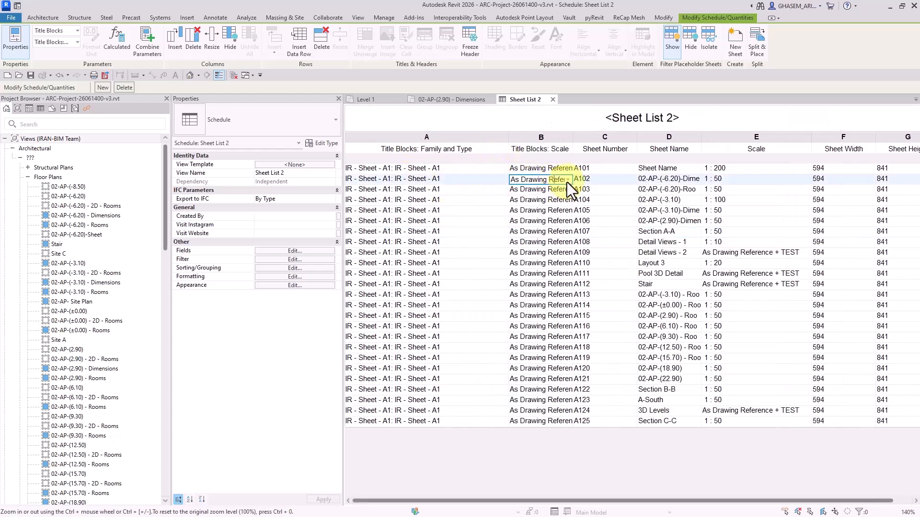
drag(509, 141, 446, 143)
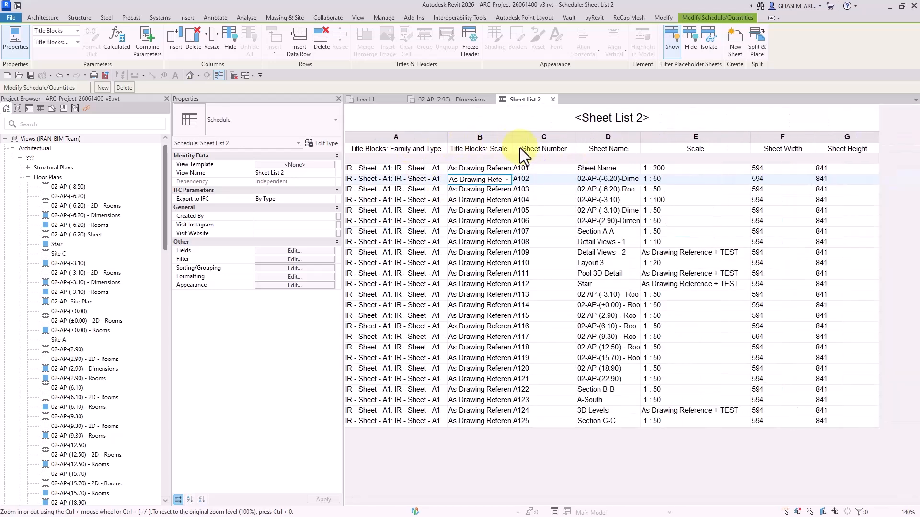
double_click(520, 144)
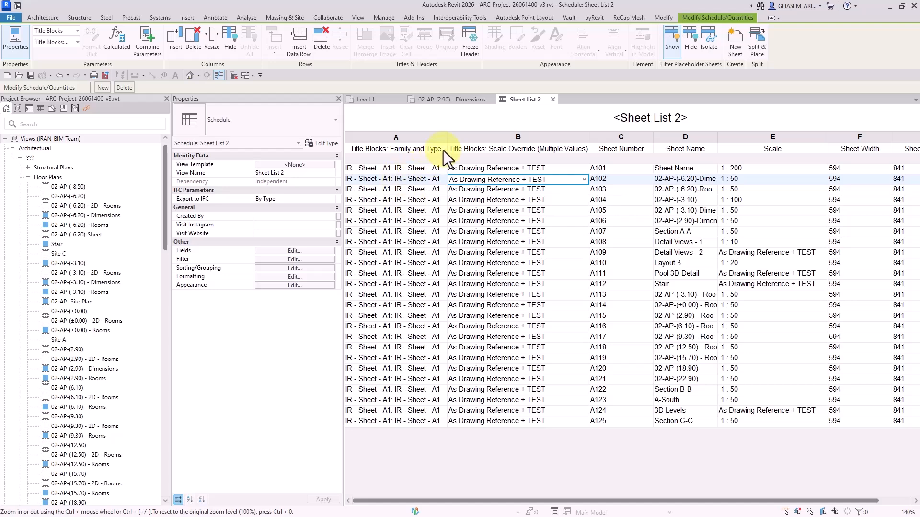
drag(445, 150, 494, 149)
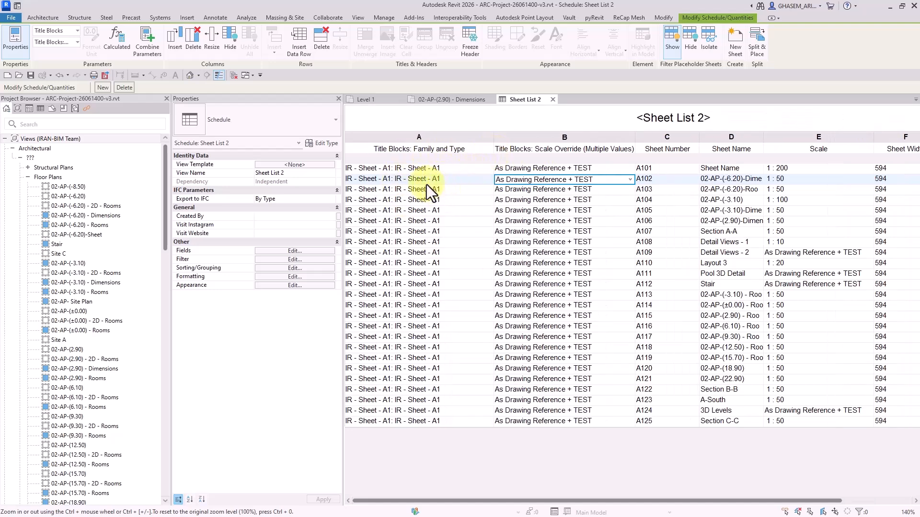
Check the title block Family and Type choices in the rows of sheets A102 and A106
click(487, 179)
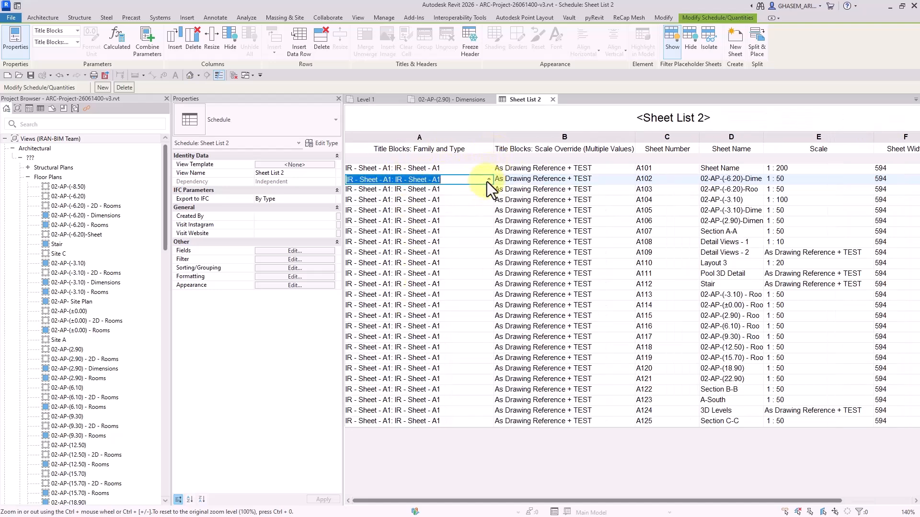
click(487, 182)
click(454, 220)
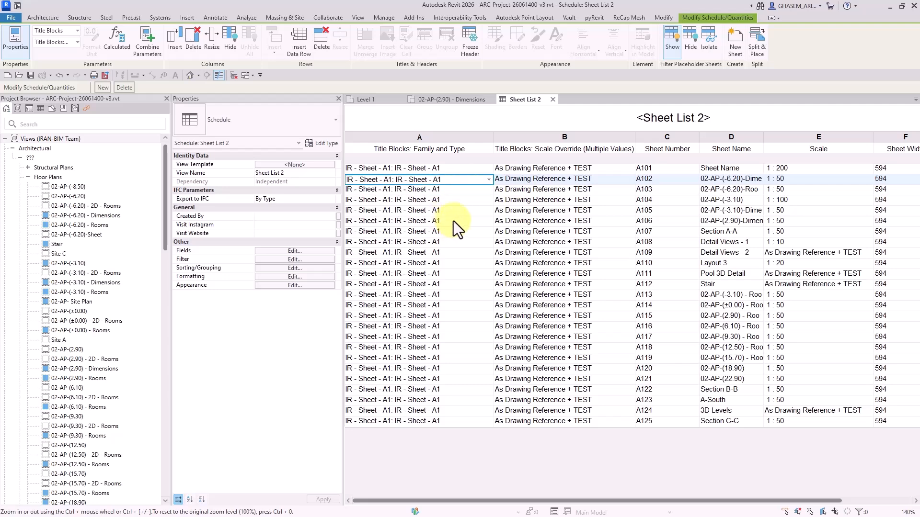
click(491, 224)
click(491, 223)
Close the inactive views and open sheet A102 of the ARCHITECTURE collection in Project1
click(248, 75)
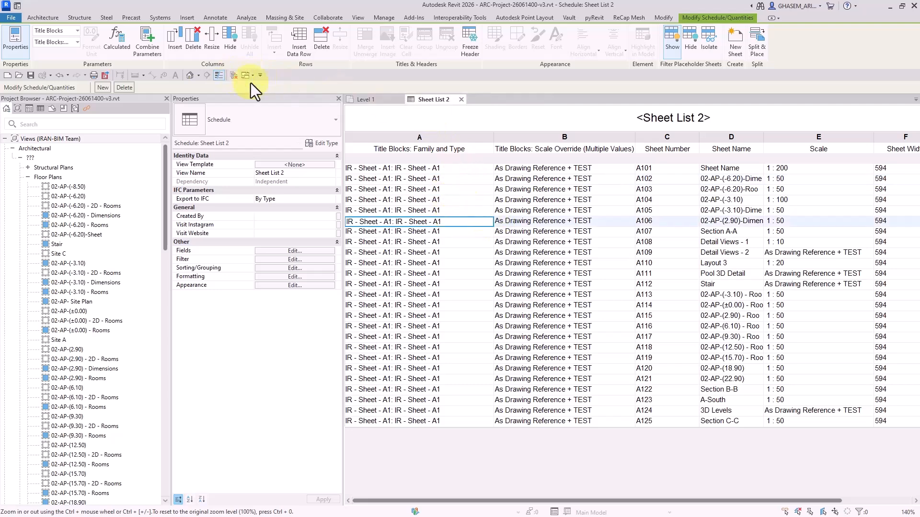
click(375, 99)
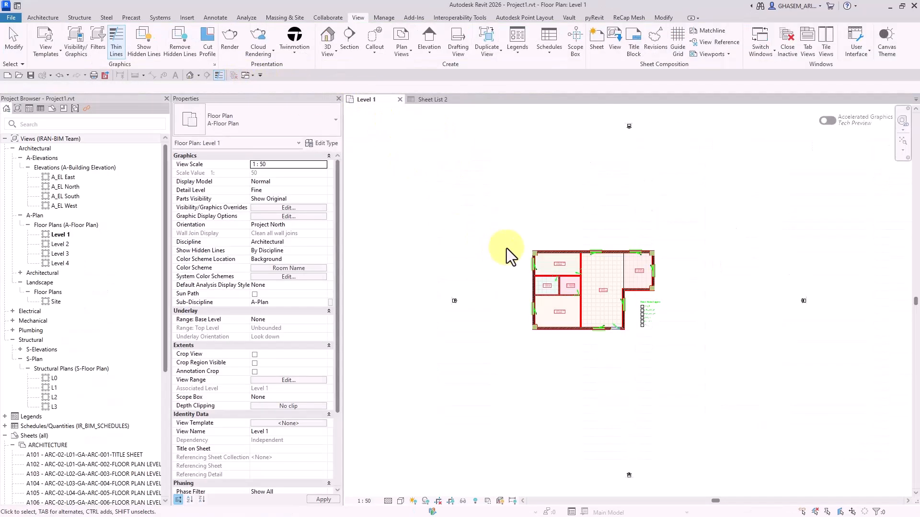
double_click(91, 468)
middle_drag(546, 296, 548, 296)
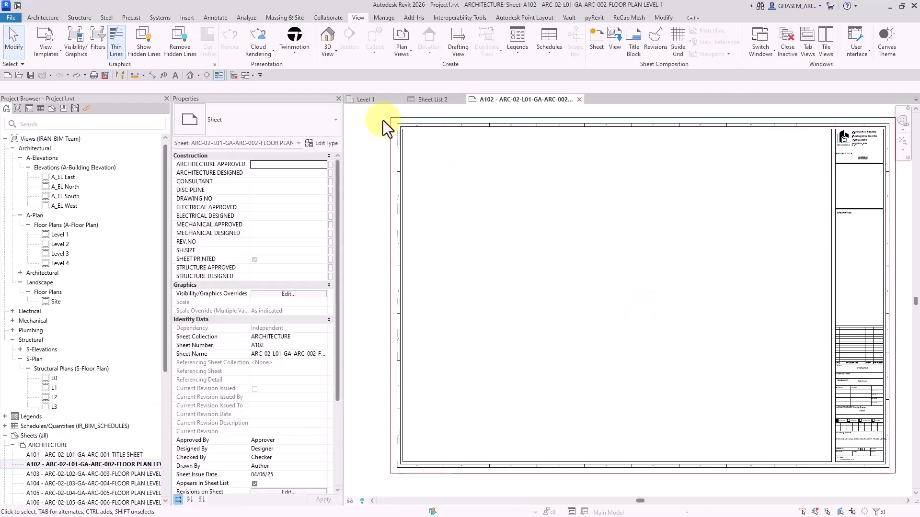
Start a new sheet list in Project1 with the fields Sheet Number, Sheet Name, Scale, Sheet Width and Sheet Height
click(538, 51)
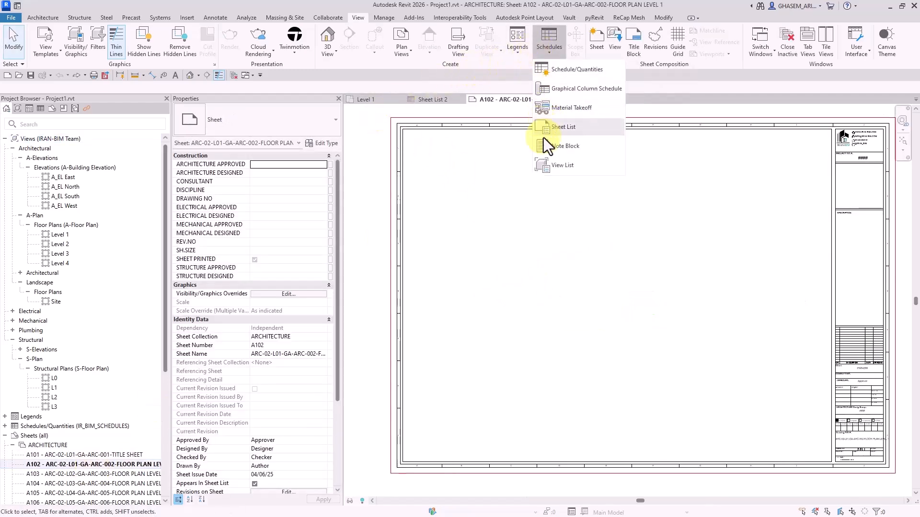
click(580, 133)
scroll(282, 151, down, 6)
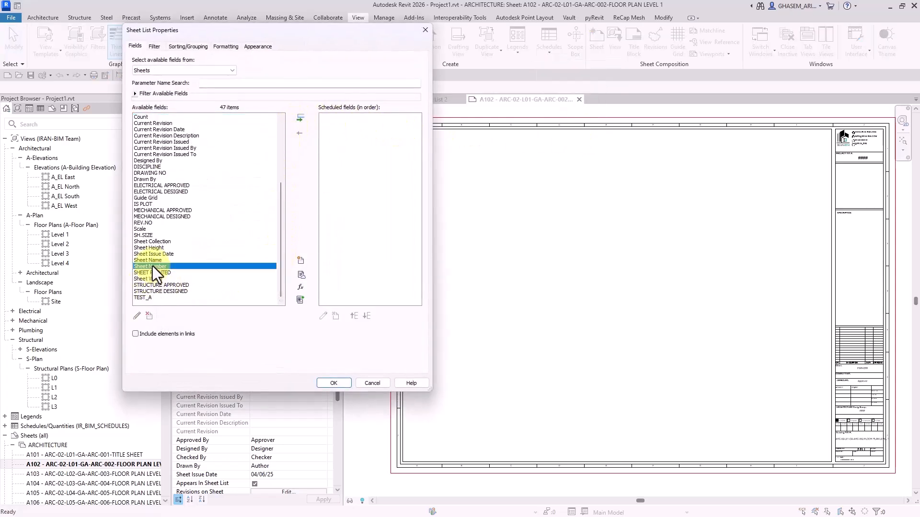
double_click(153, 265)
double_click(150, 269)
double_click(141, 240)
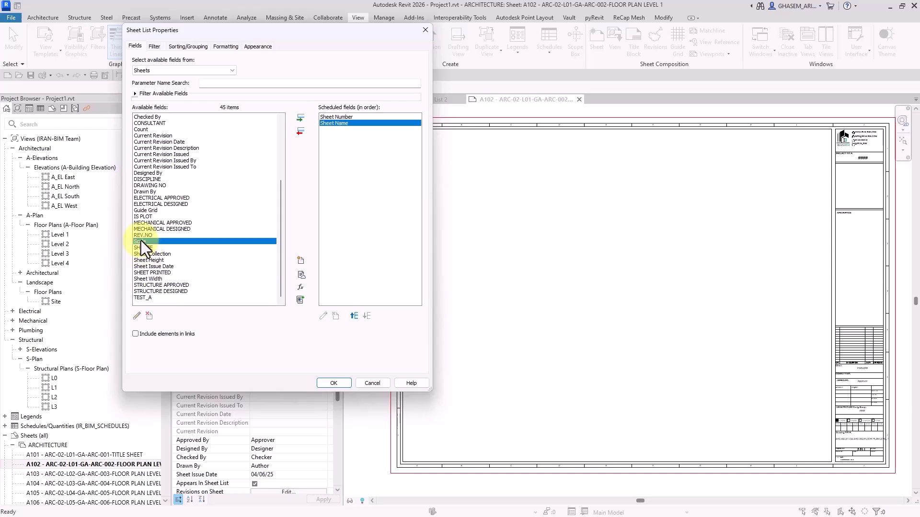
double_click(153, 279)
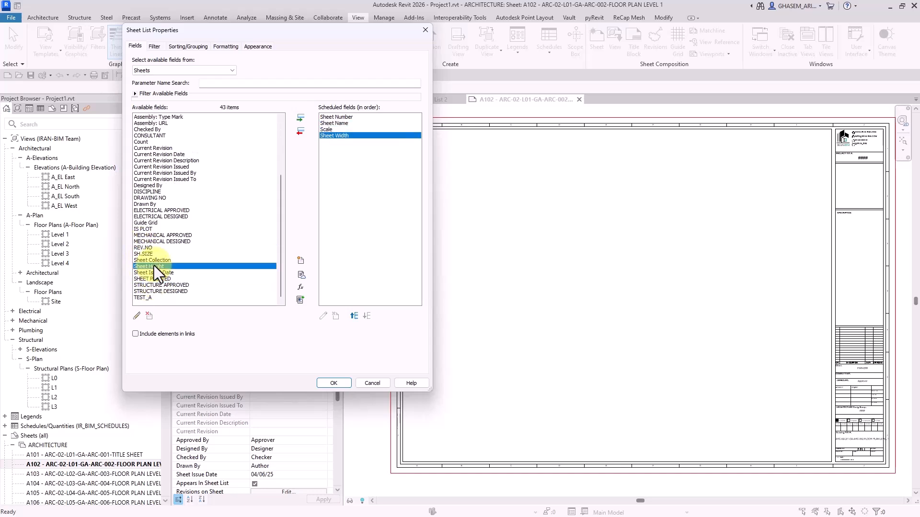
double_click(154, 266)
Add the Title Blocks fields Scale Override (Multiple Values) and Family and Type to the scheduled fields
click(194, 71)
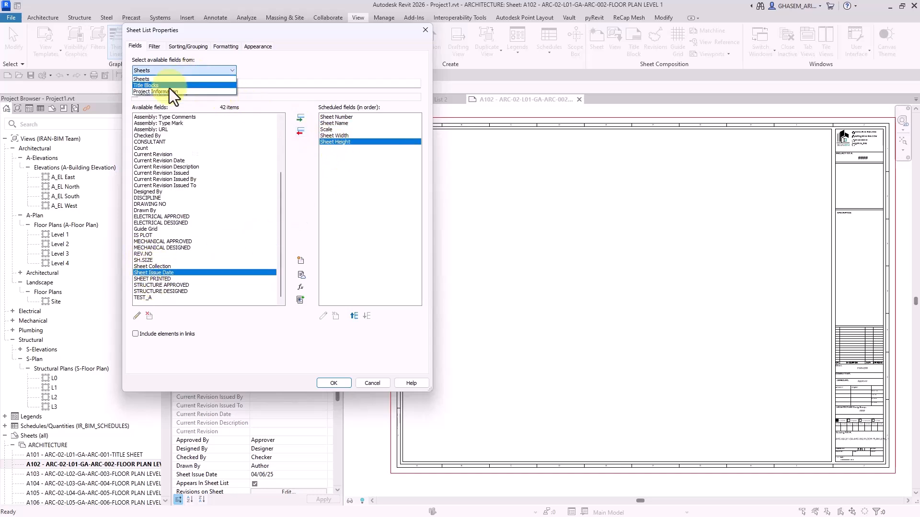
click(169, 88)
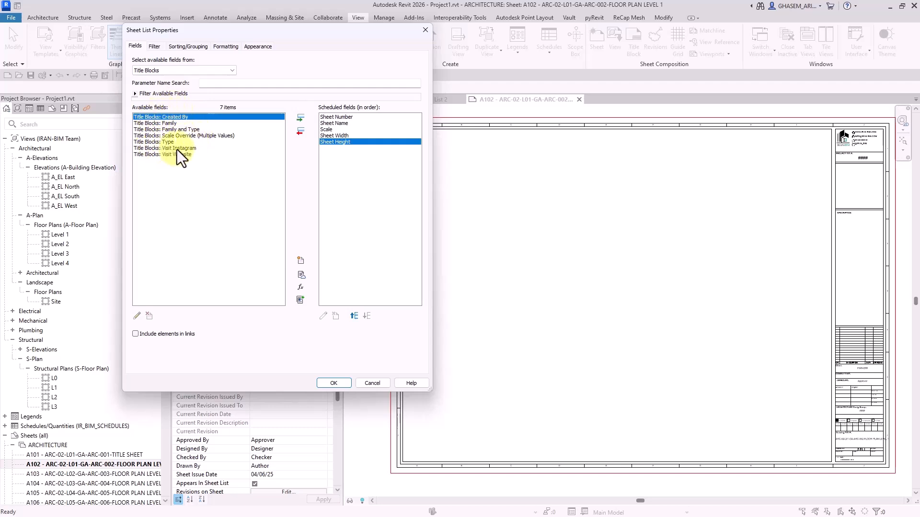
double_click(191, 135)
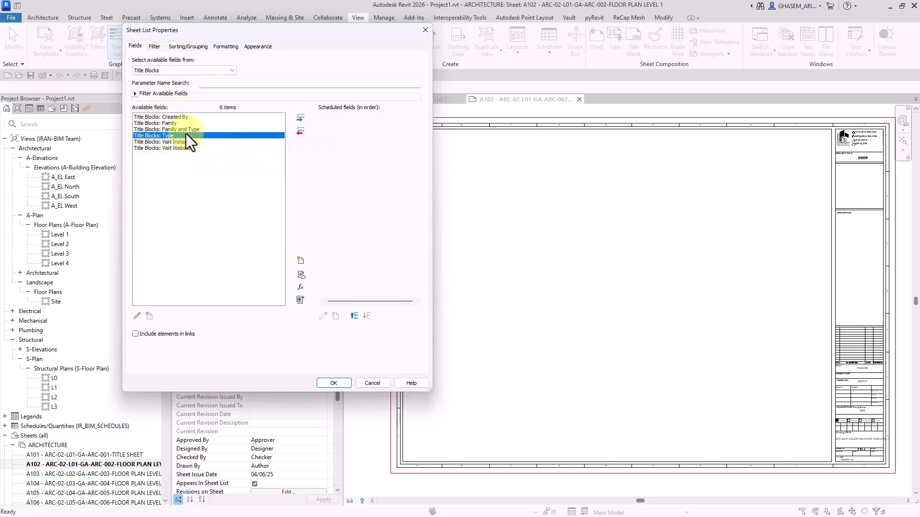
double_click(182, 130)
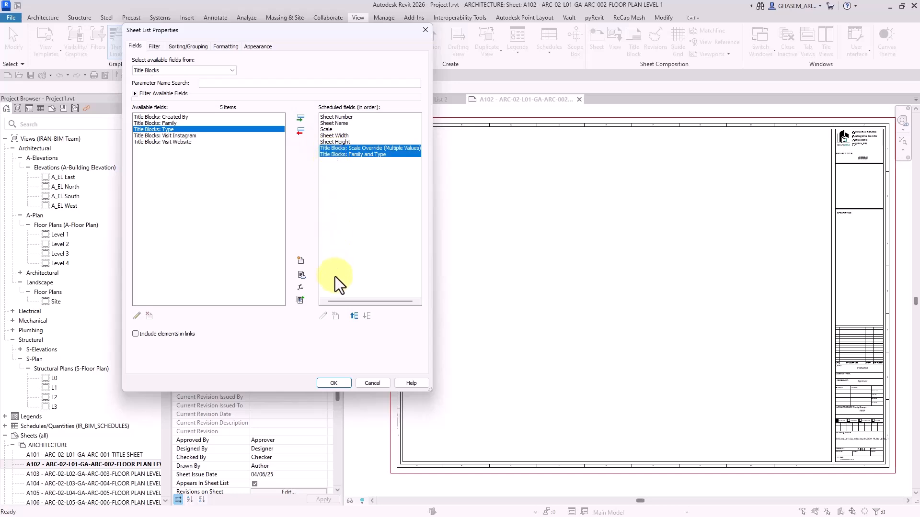
Move both title block fields ahead of Sheet Number, with Family and Type first, and create the schedule
click(357, 315)
click(357, 315)
click(357, 314)
click(357, 313)
click(358, 313)
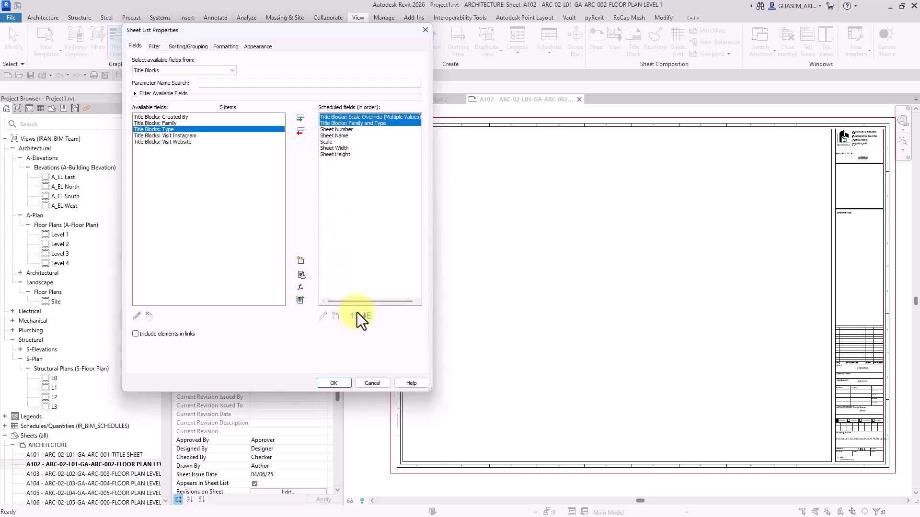
click(360, 123)
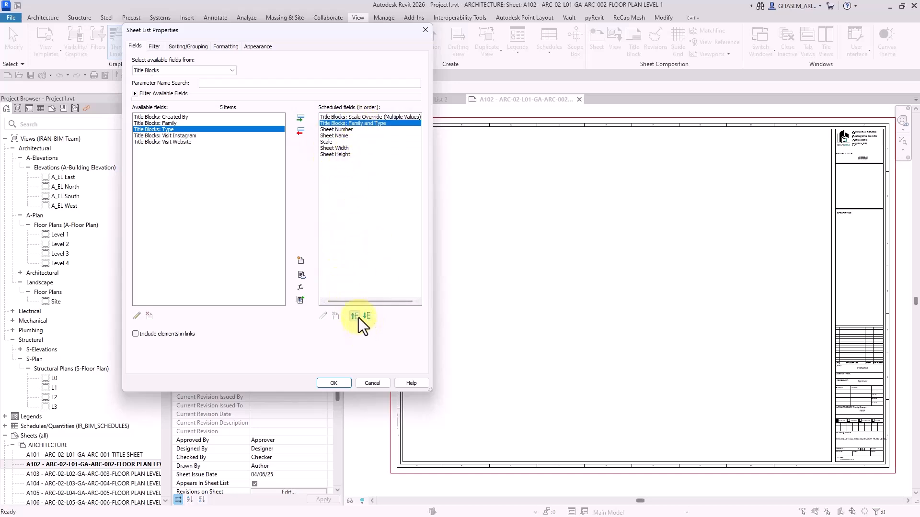
click(358, 316)
click(348, 383)
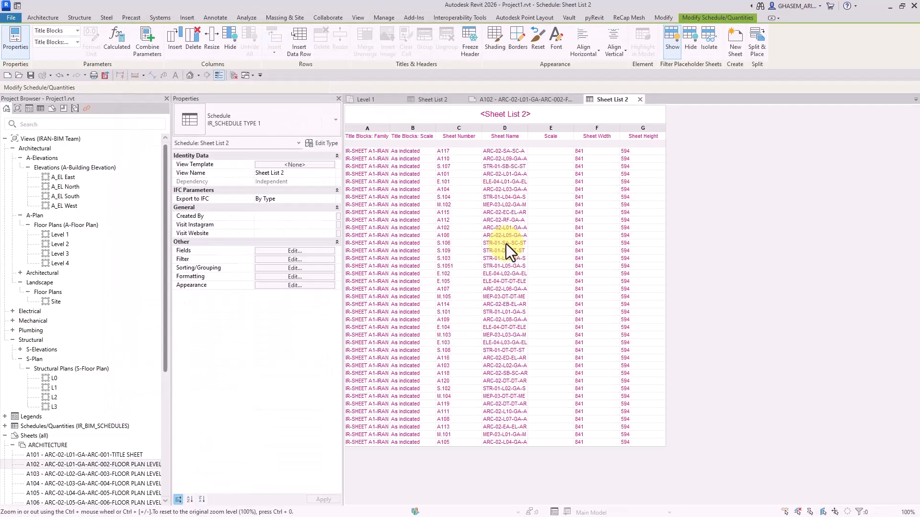
Try to close the sheet list of ARC-Project-26061400-v3.rvt without saving the changes
click(427, 100)
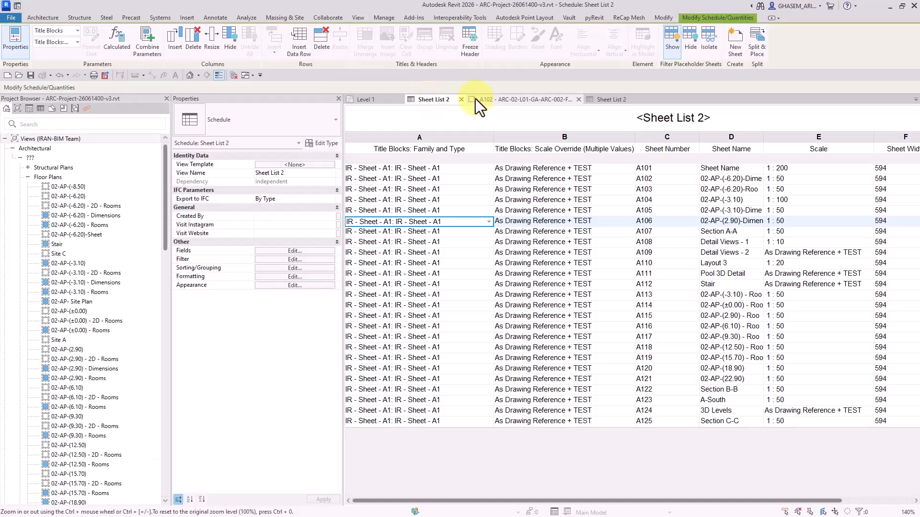
click(461, 99)
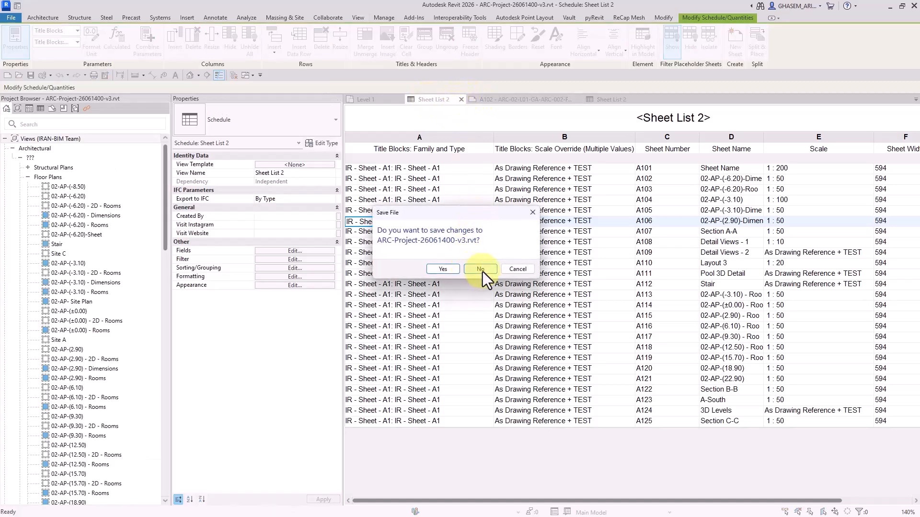
click(482, 272)
Close the Level 1 view and tile sheet A102 alongside the open sheet lists
click(526, 100)
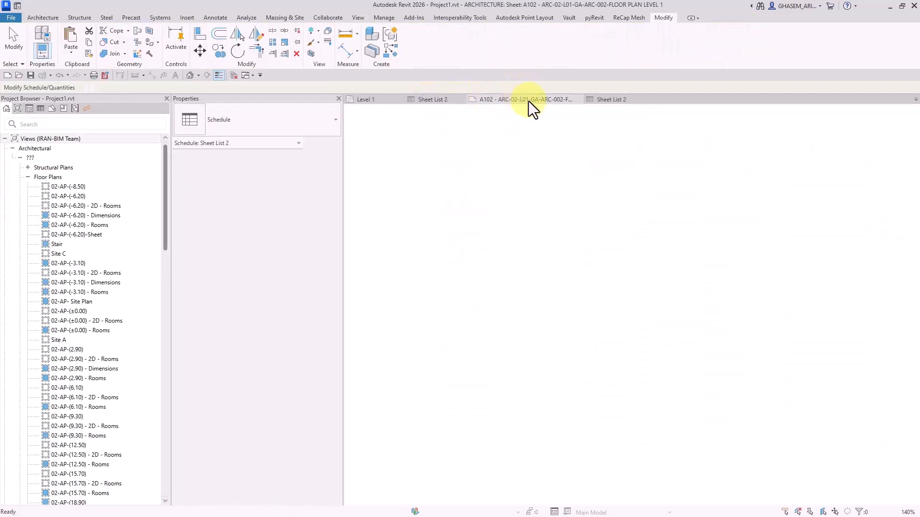
click(383, 99)
click(397, 100)
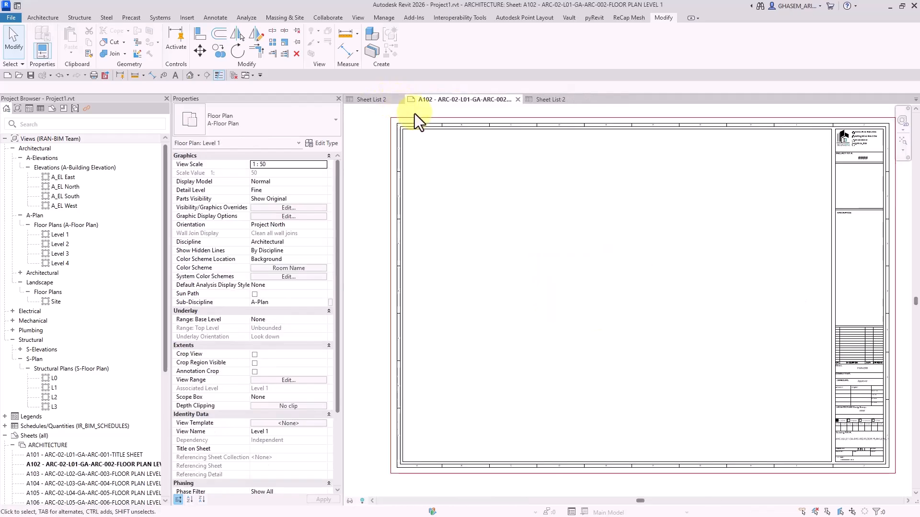
click(358, 18)
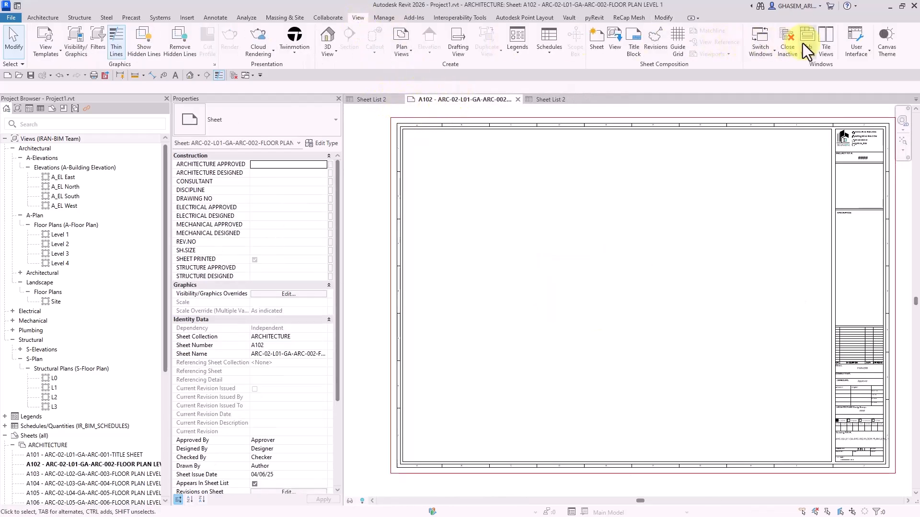
click(826, 42)
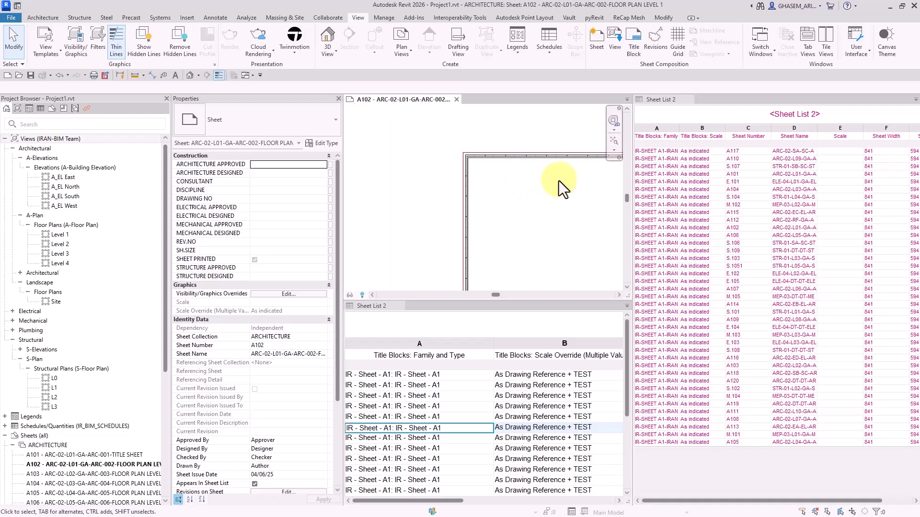
Switch the title block of sheet A117 to the IR-SHEET A1-IRAN-BIM type and back to A1 metric in the Project1 sheet list
click(658, 151)
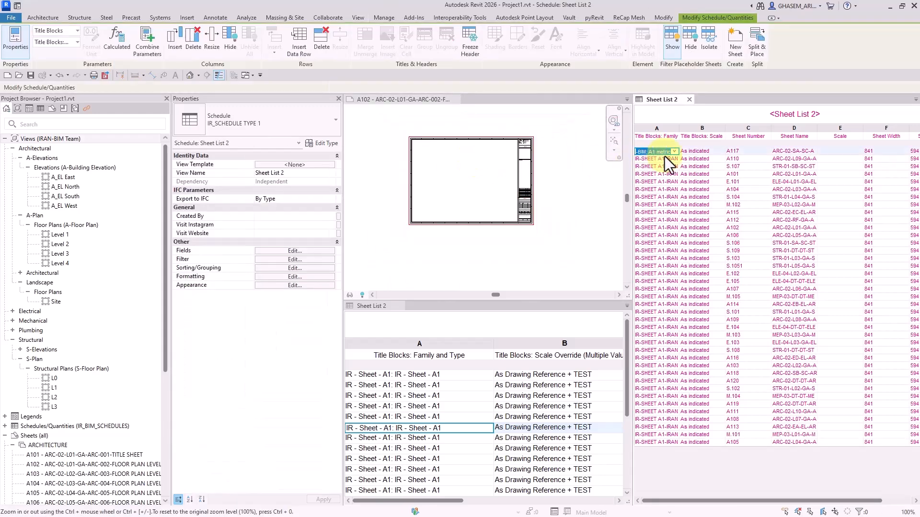
click(676, 152)
click(640, 167)
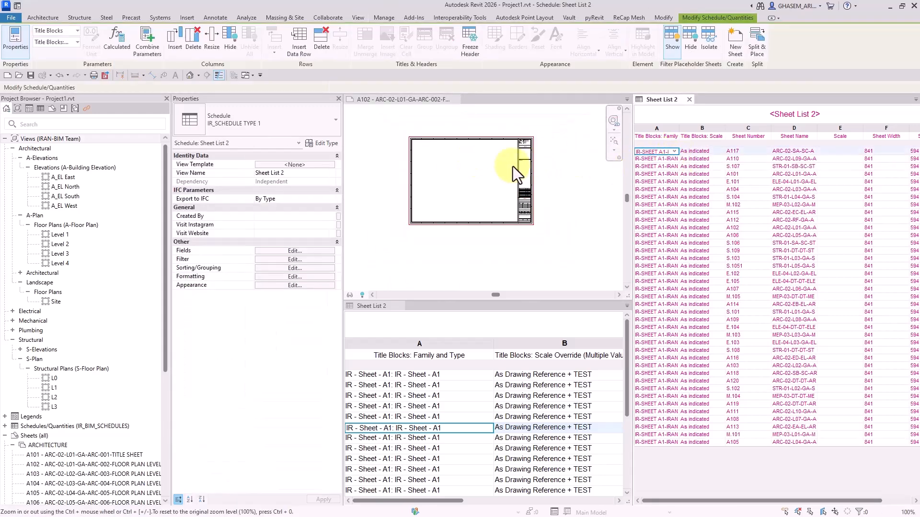
click(675, 151)
click(664, 160)
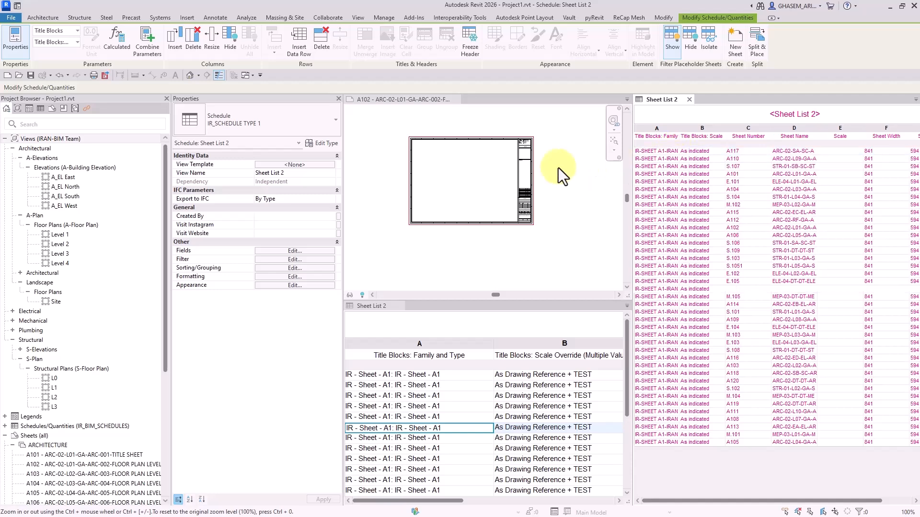
Compare the Sheet Number column with the open sheet A102 and widen the Sheet Name column of the Project1 sheet list
click(749, 136)
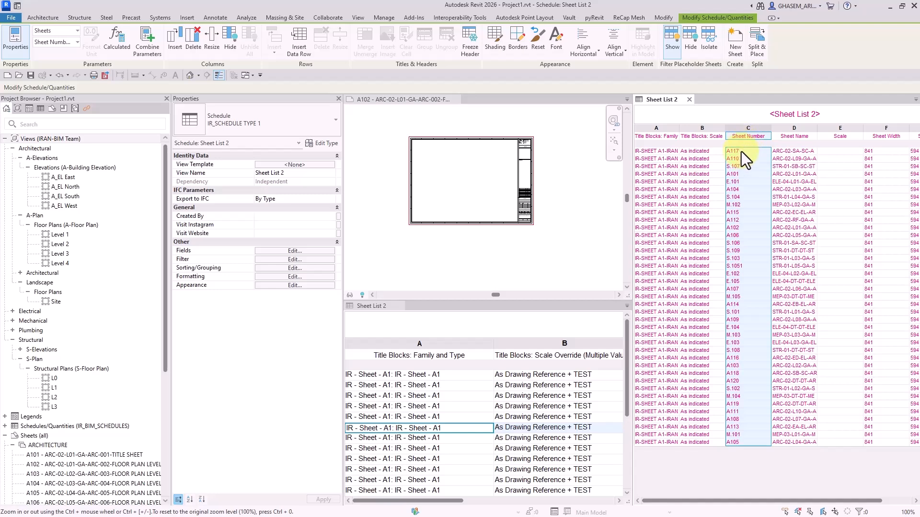
click(741, 152)
click(459, 220)
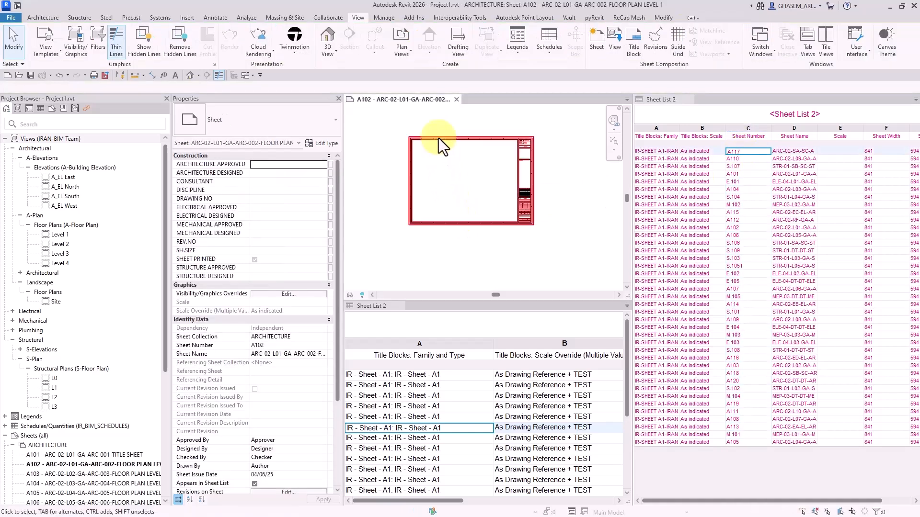
click(452, 182)
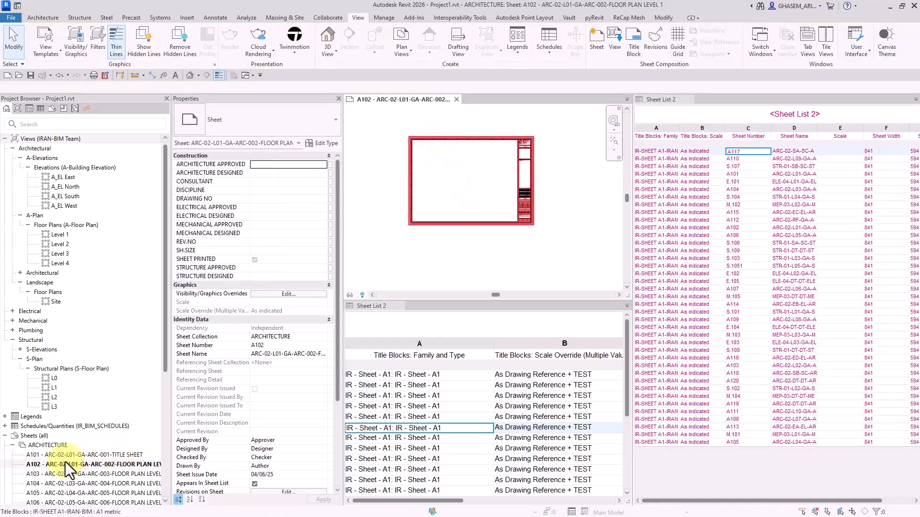
click(751, 283)
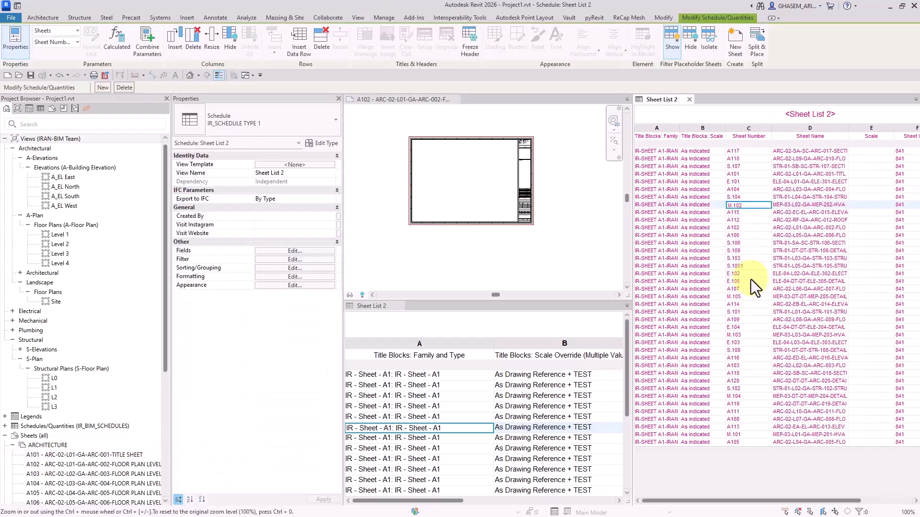
Sort the Project1 sheet list by Sheet Number in ascending order with a blank line between entries
click(318, 249)
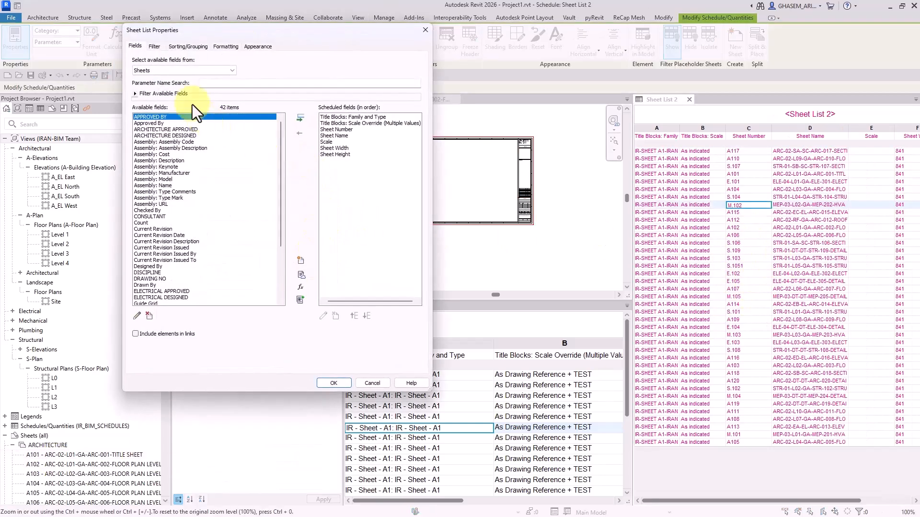
click(182, 45)
click(217, 62)
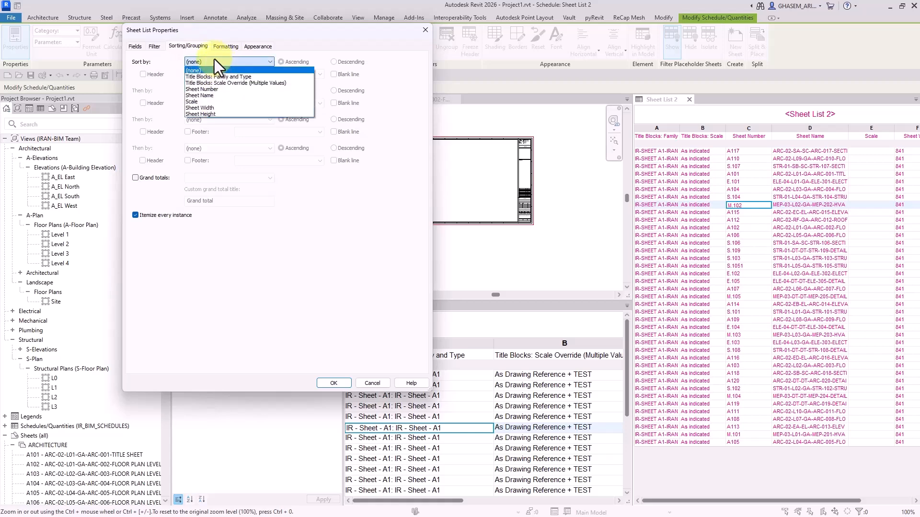
click(223, 89)
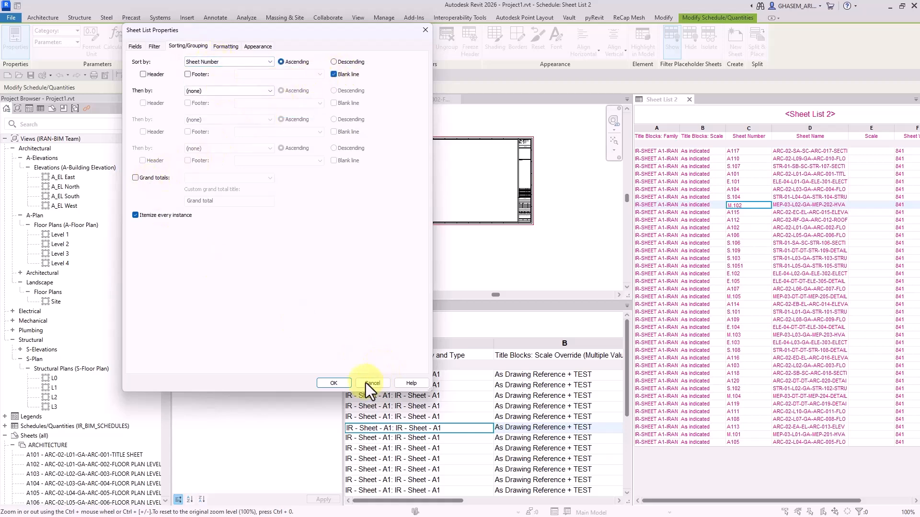
click(339, 384)
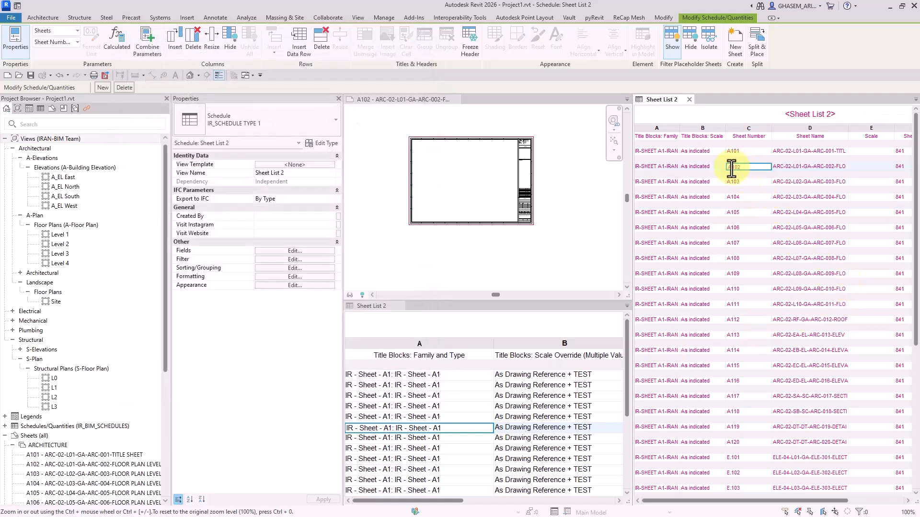
Change the title block of sheet A102 to IR-SHEET A1-IRAN-BIM and to IR-SHEET A3-IRAN-BIM-START PAGE through the schedule
click(709, 168)
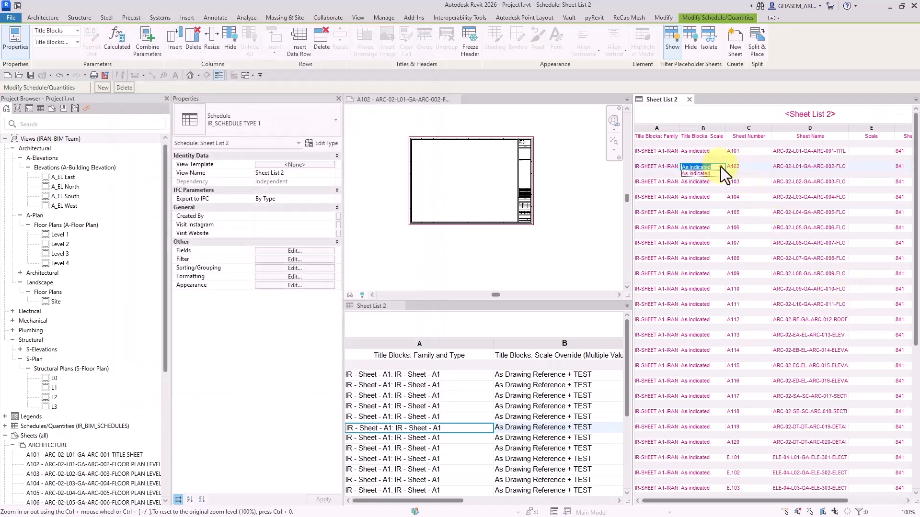
click(665, 167)
click(674, 167)
click(665, 181)
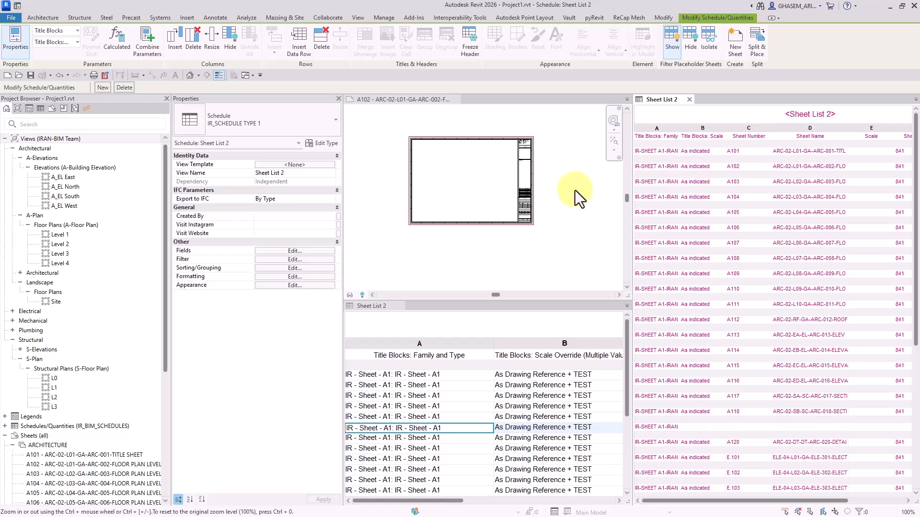
click(673, 167)
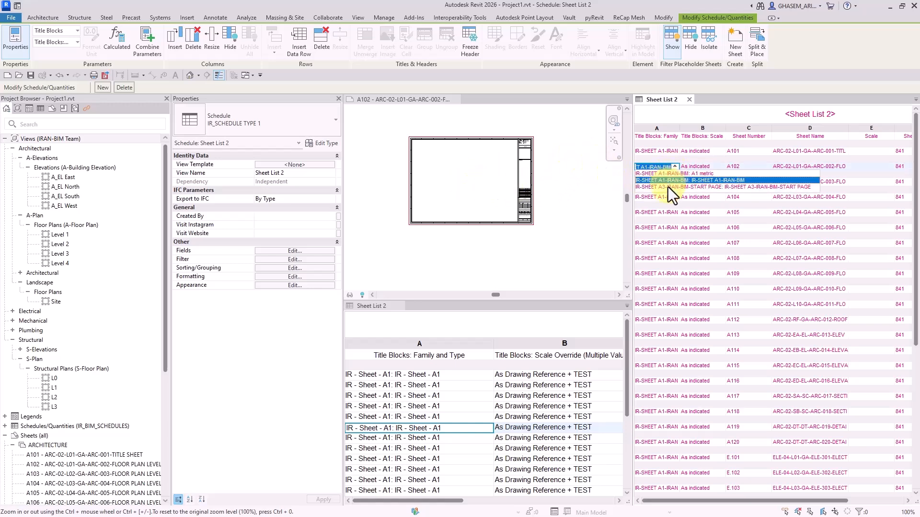
click(668, 187)
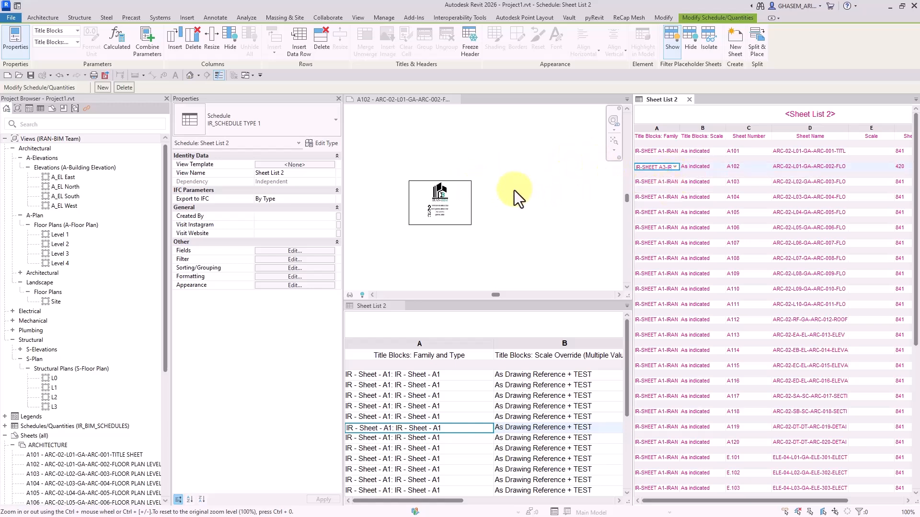
Set the title block of sheet A102 back to IR-SHEET A1-IRAN-BIM: A1 metric in the schedule
click(675, 167)
click(669, 174)
click(676, 167)
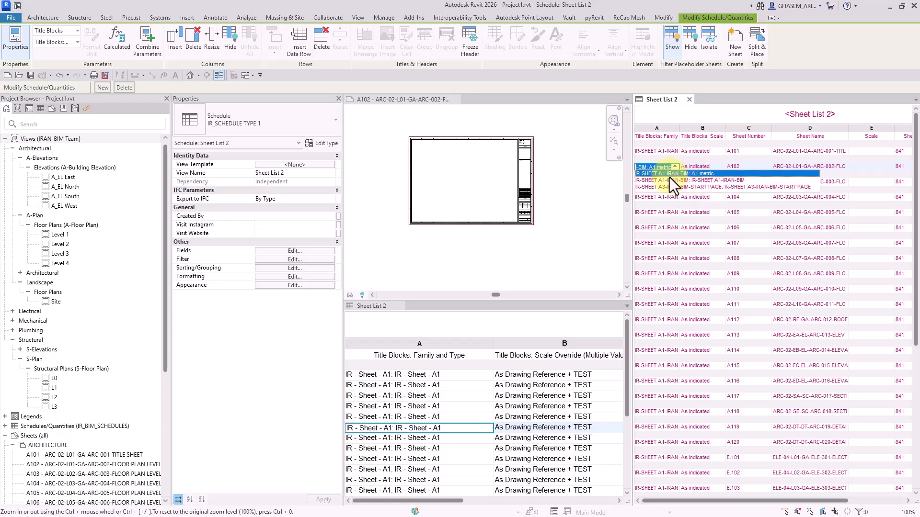
click(669, 175)
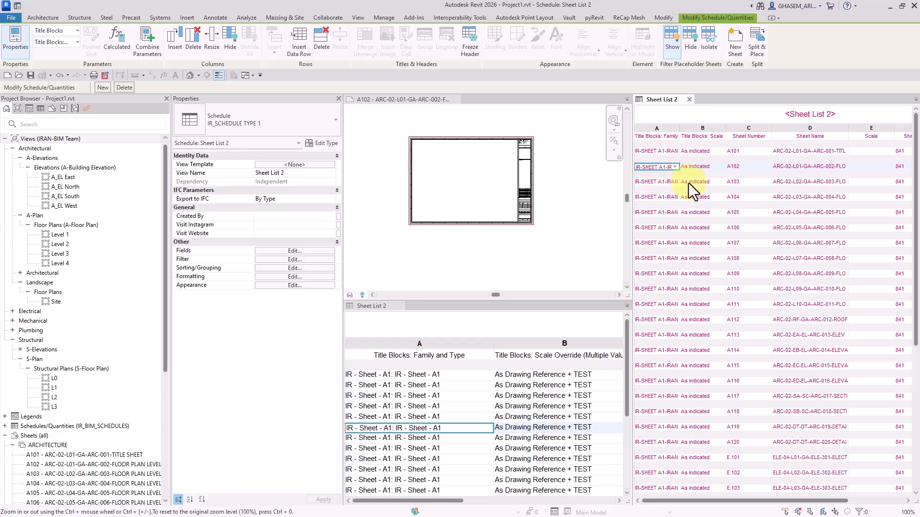
Close the Project1 sheet list and return the tiled views to tabs with sheet A102 in view
click(689, 100)
middle_drag(519, 185, 650, 248)
click(810, 41)
scroll(593, 225, up, 2)
middle_drag(593, 227, 600, 257)
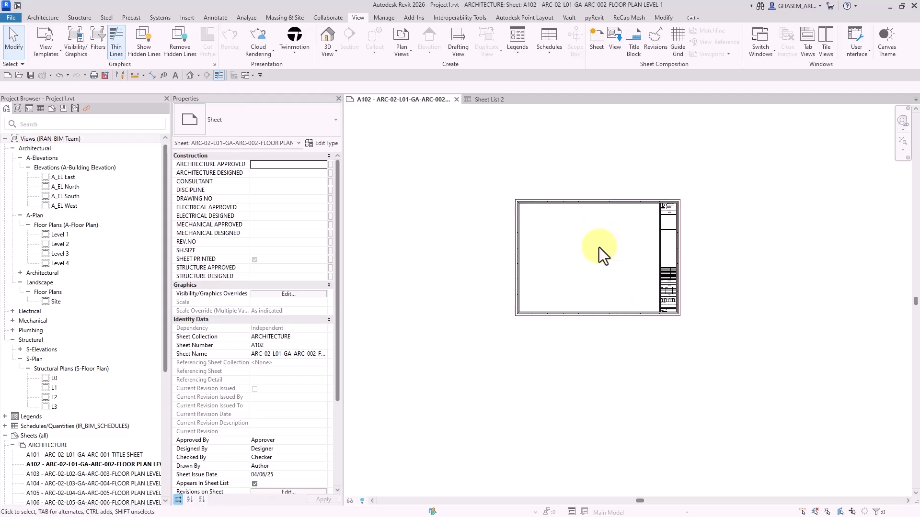
Examine the sheet width and height in sheet A102's properties and in the properties of its title block
scroll(546, 256, up, 3)
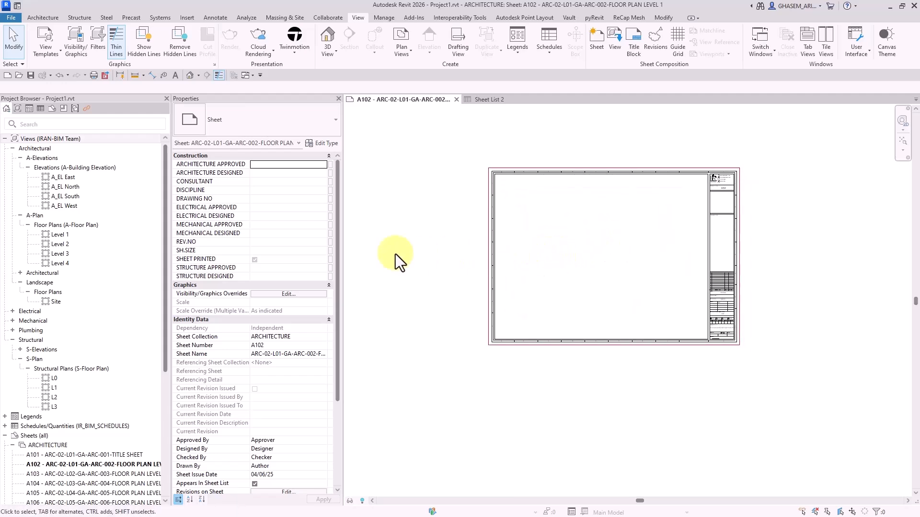
scroll(240, 231, down, 3)
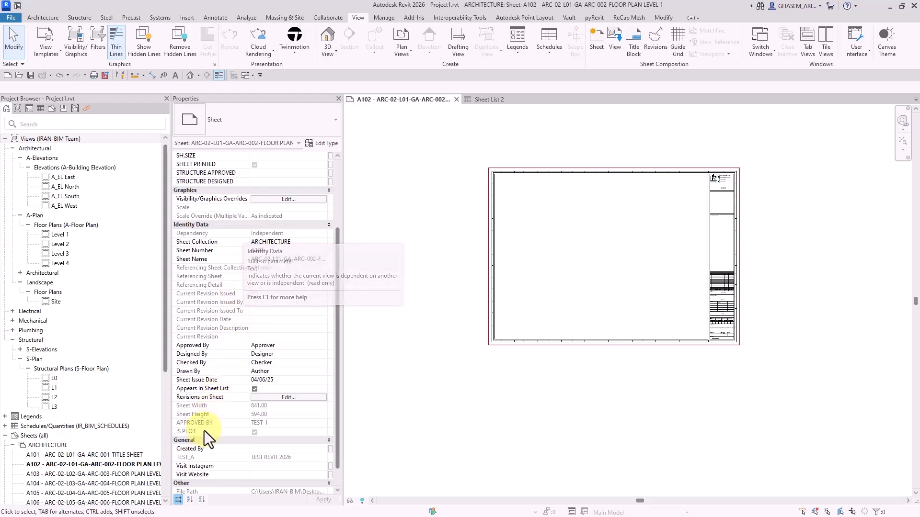
click(492, 291)
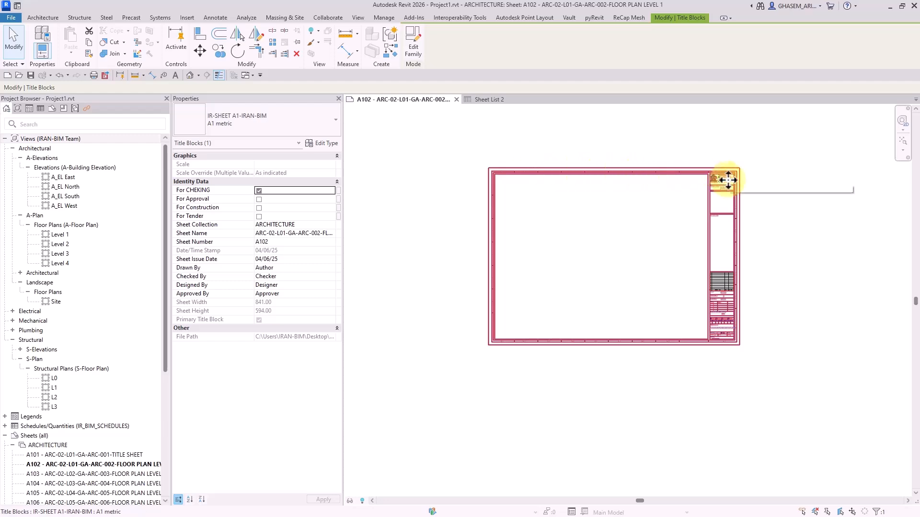
click(619, 285)
drag(686, 369, 759, 266)
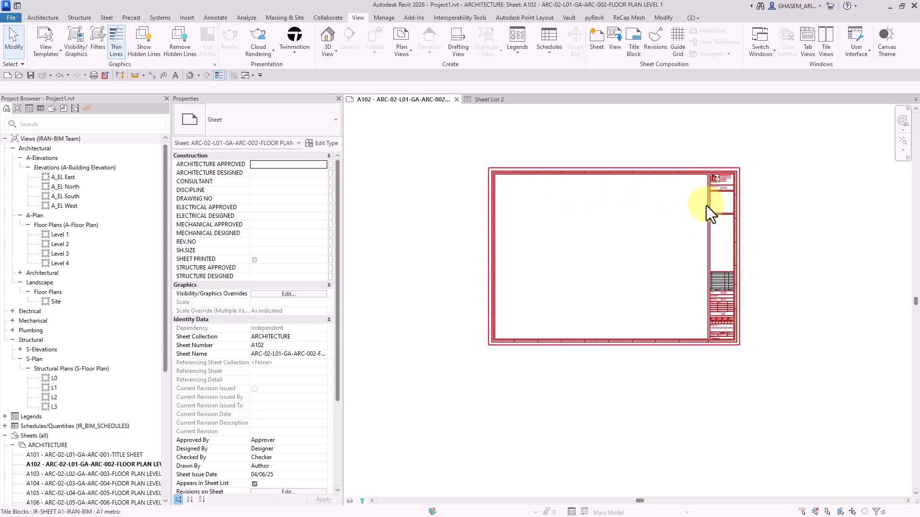
click(492, 100)
click(413, 101)
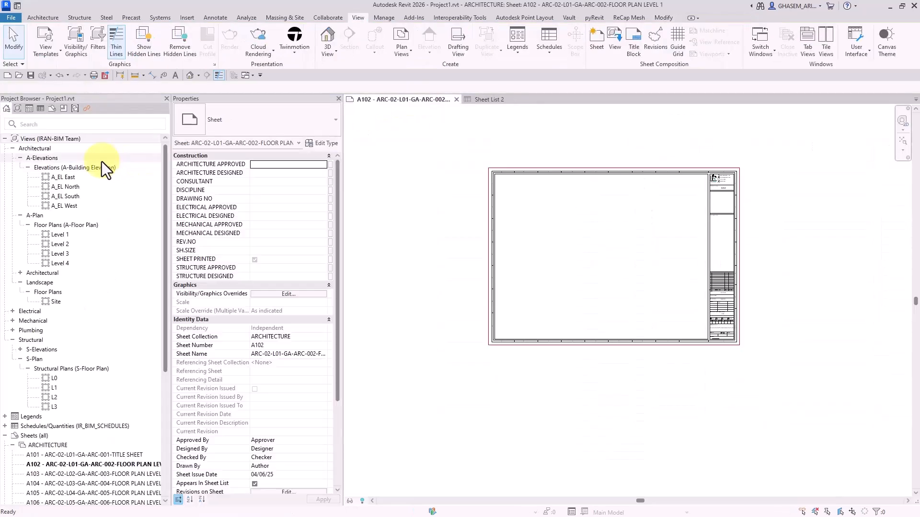
Delete the Sheet List 2 schedule from the Sheets group of Project1's schedules
click(40, 109)
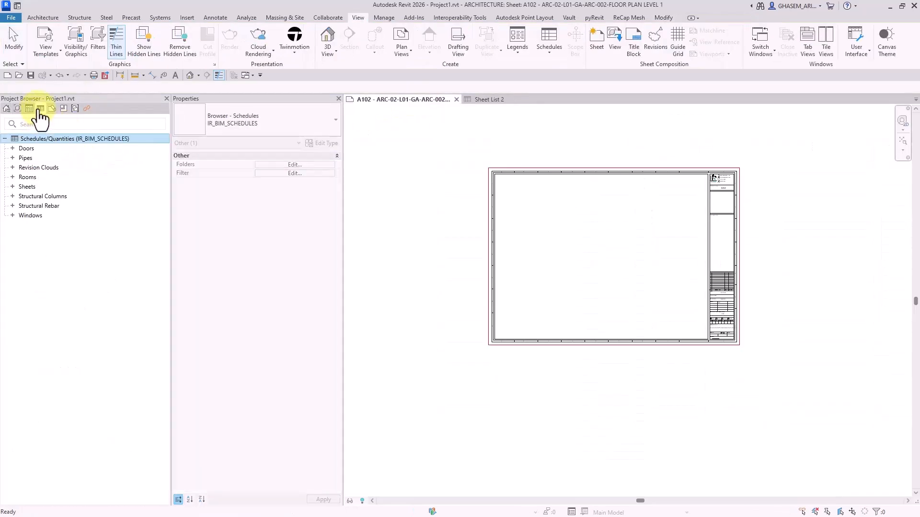
click(12, 187)
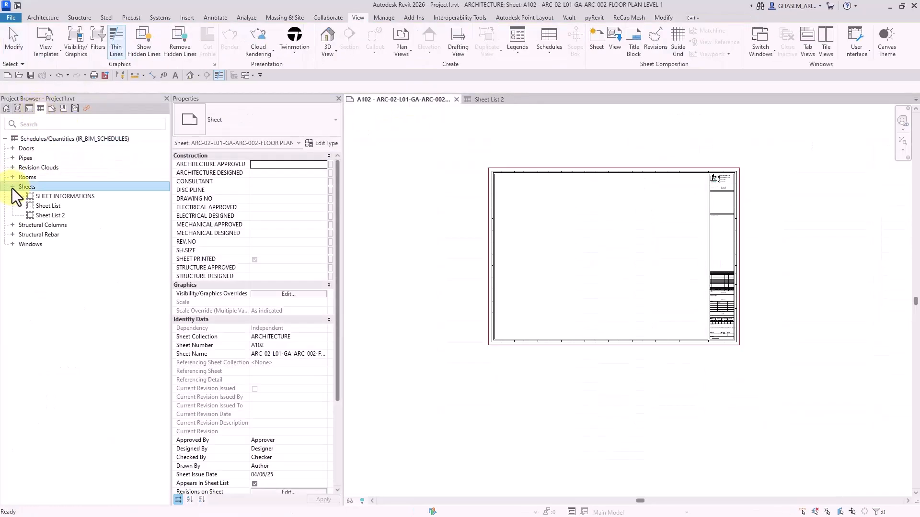
right_click(54, 218)
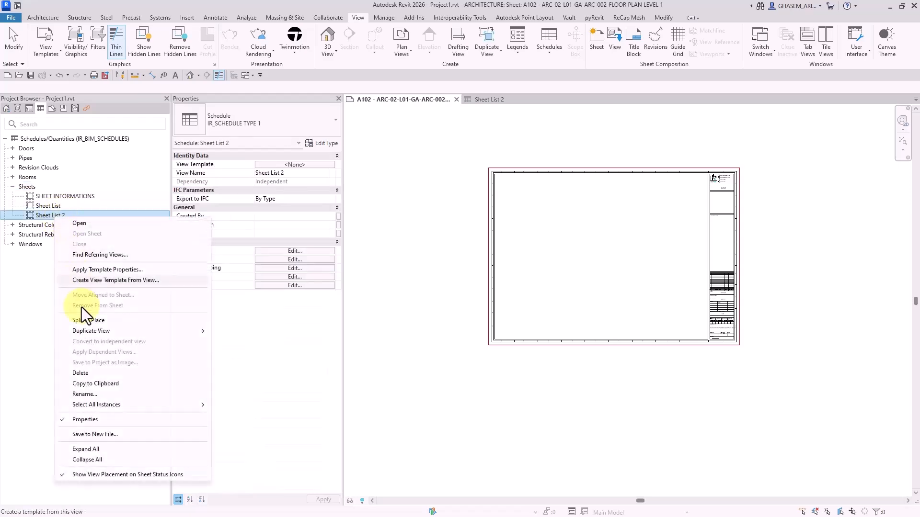
click(94, 374)
click(399, 177)
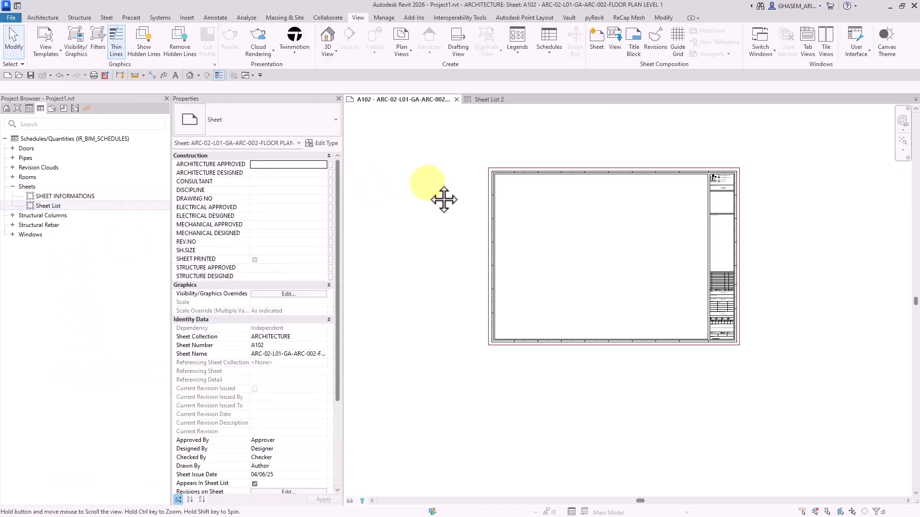
middle_drag(465, 166, 454, 167)
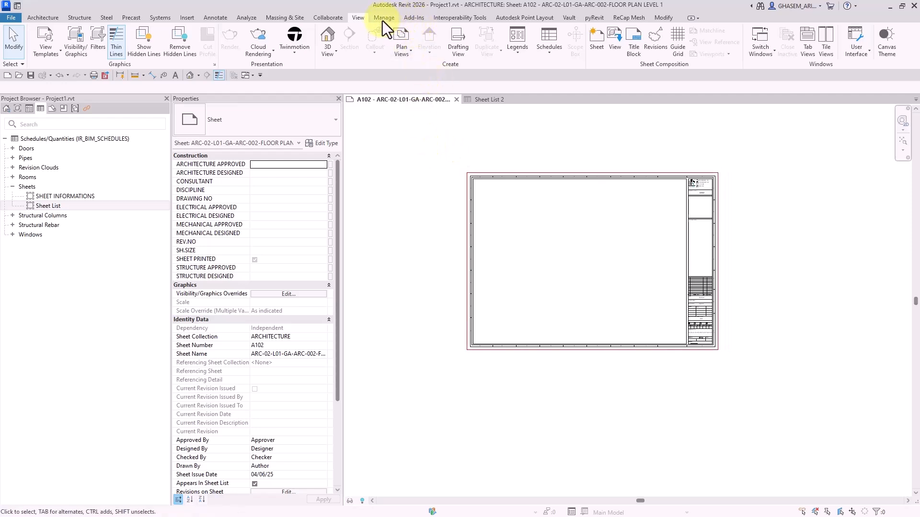
Start a new sheet list schedule in Project1 with the Sheet Number and Sheet Name fields
click(547, 50)
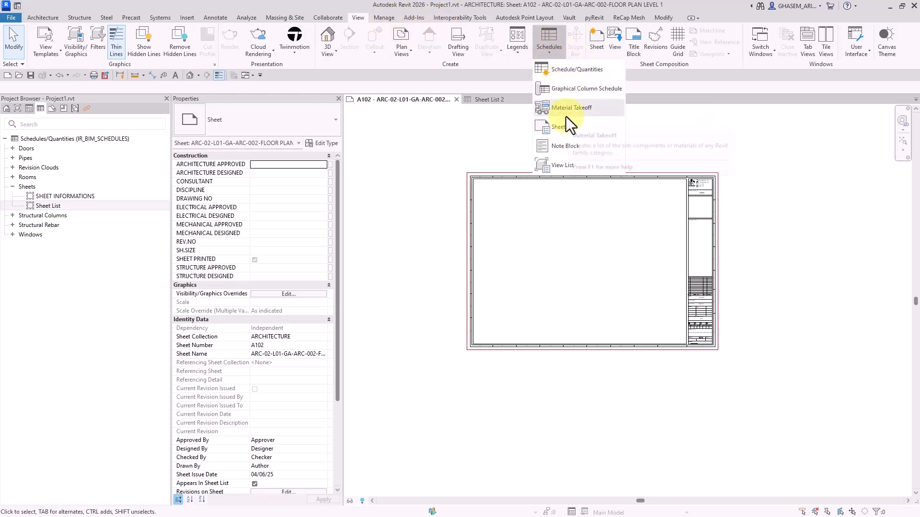
click(567, 131)
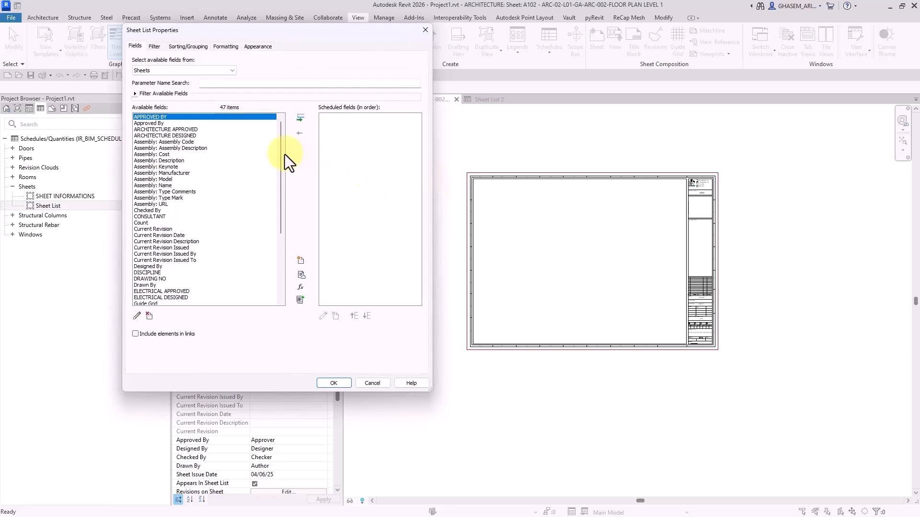
drag(282, 154, 290, 217)
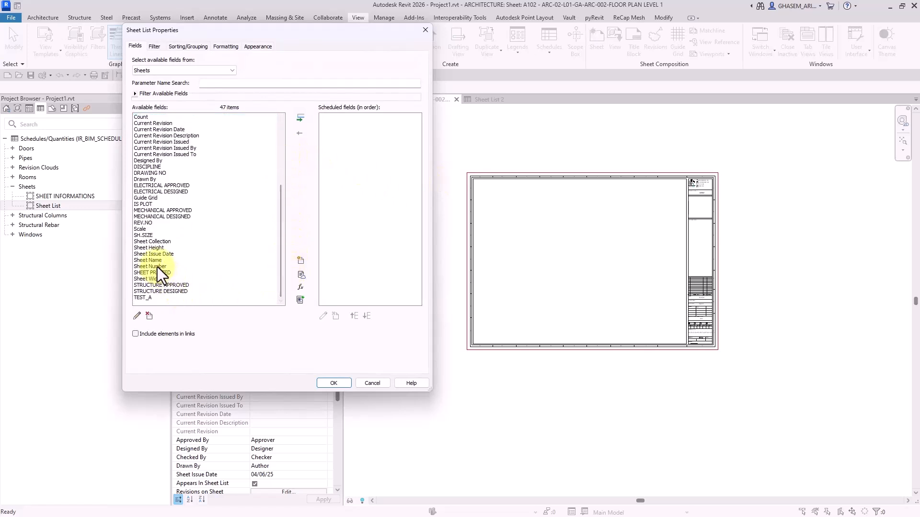
double_click(157, 266)
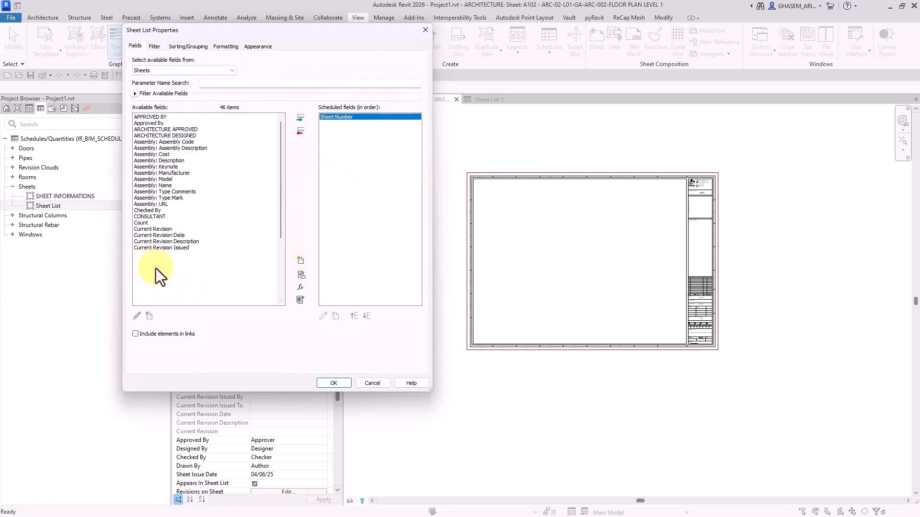
double_click(156, 269)
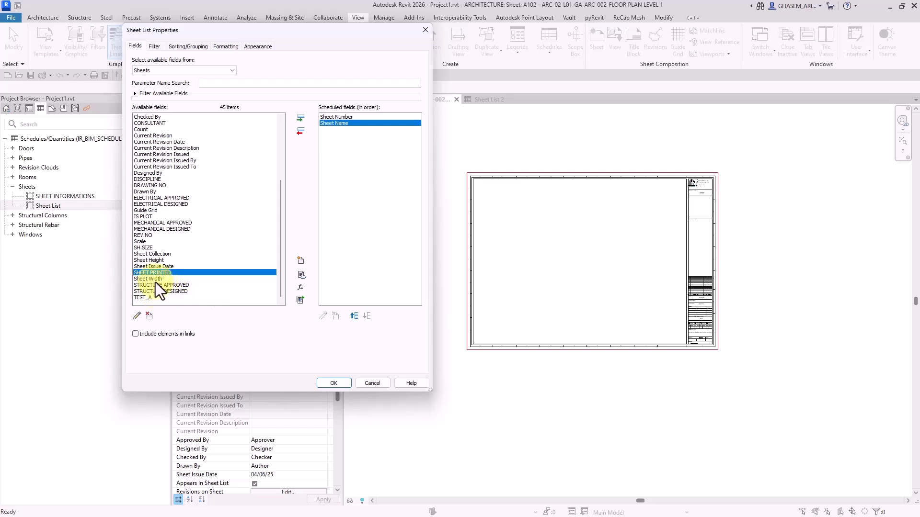
Add the Sheet Width and Sheet Height fields, leave Scale out, and create the sheet list
double_click(154, 281)
click(156, 267)
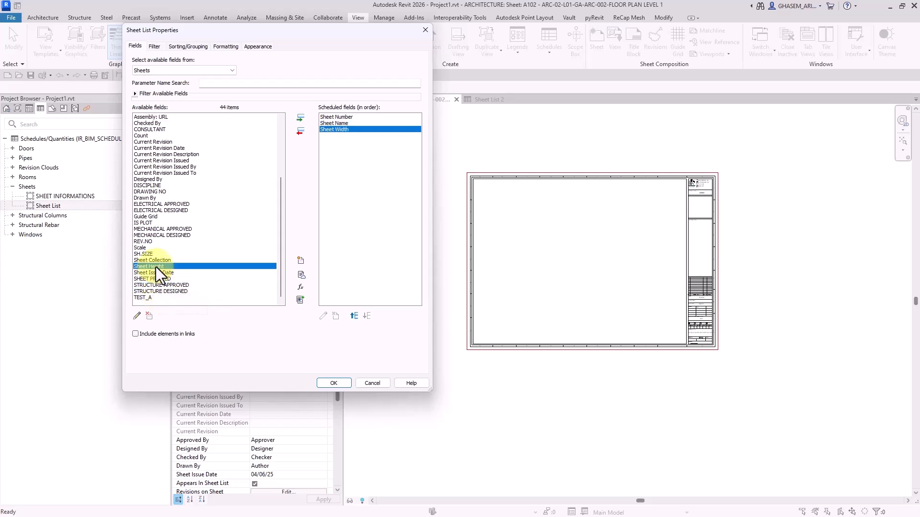
double_click(156, 267)
double_click(144, 255)
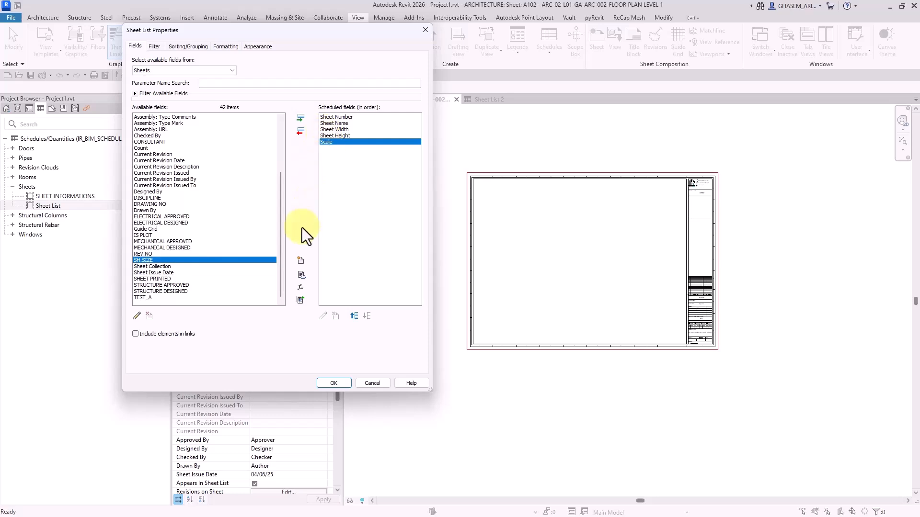
click(297, 131)
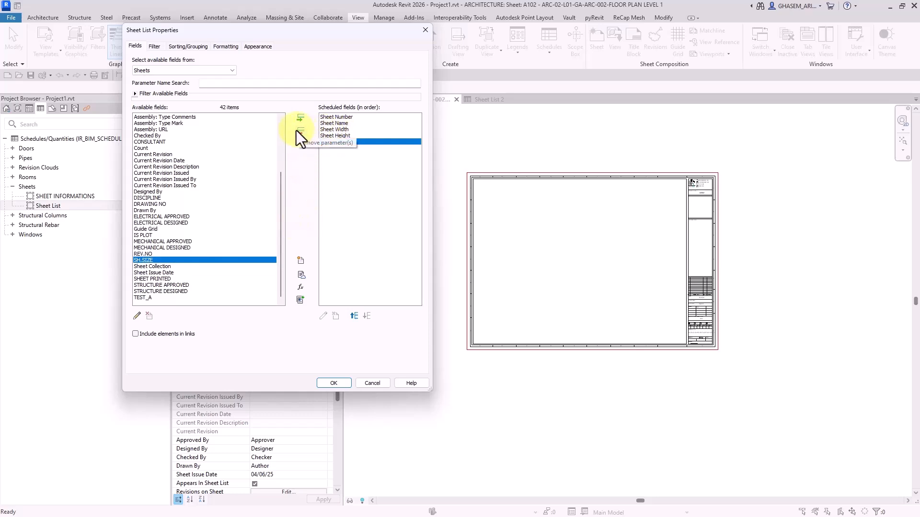
click(337, 385)
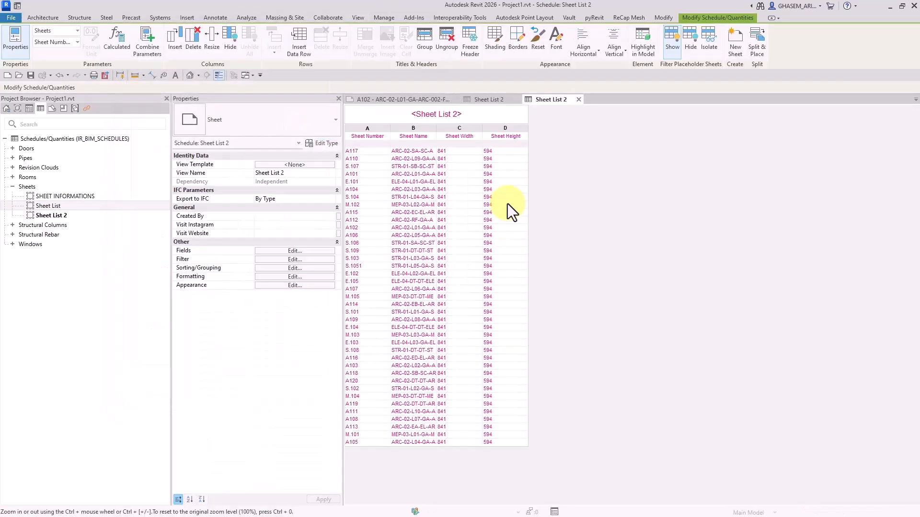
Tile the open views with sheet A102 active, alongside both sheet lists
click(409, 99)
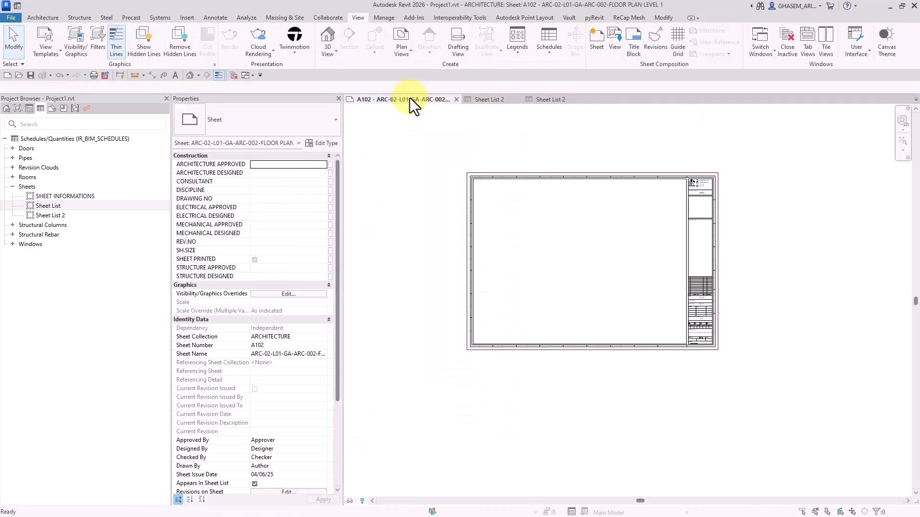
click(832, 48)
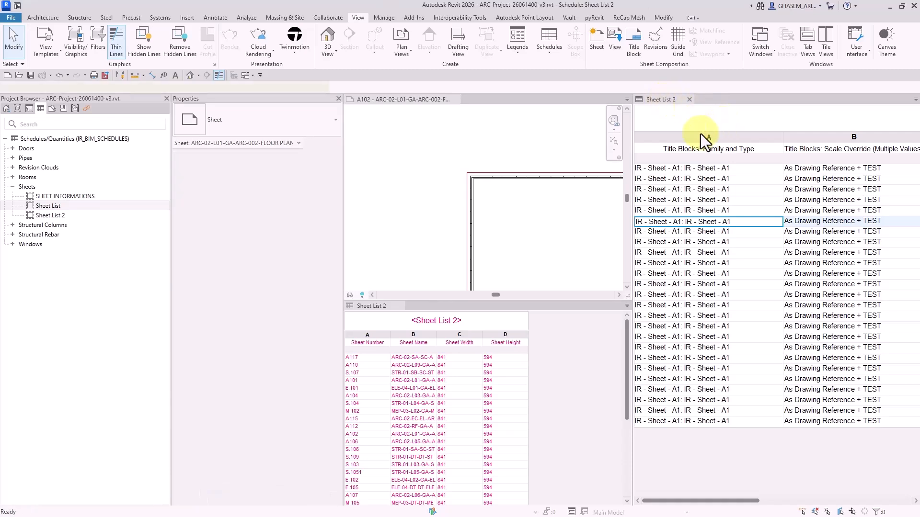
Close the Sheet List 2 schedule of ARC-Project-26061400-v3 and discard the unsaved project changes
drag(671, 99, 613, 99)
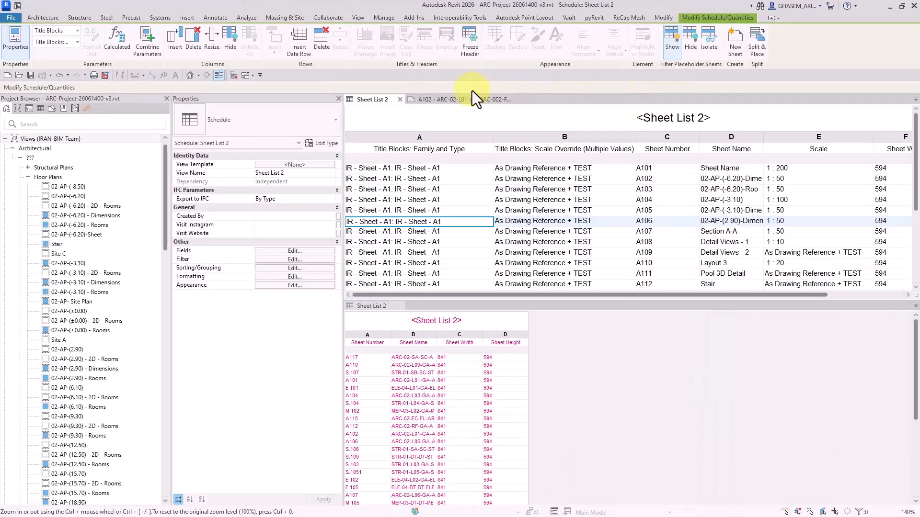
click(401, 99)
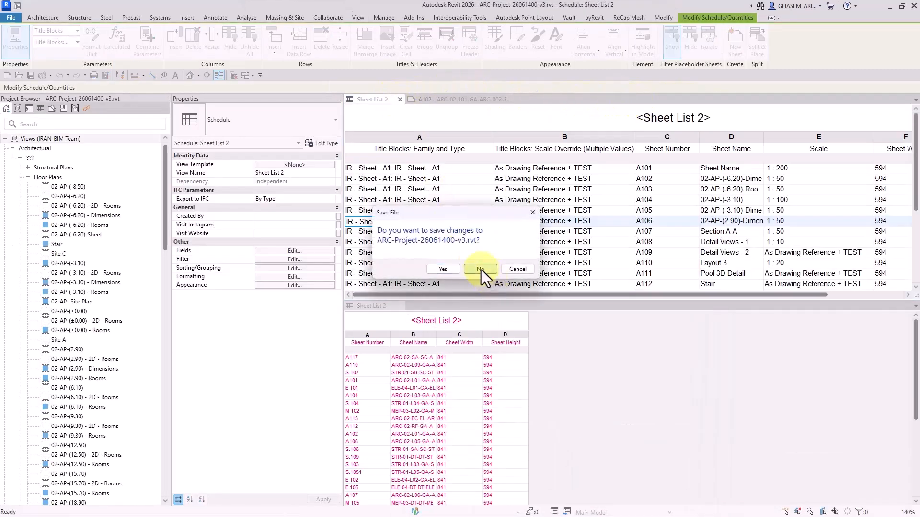
click(481, 270)
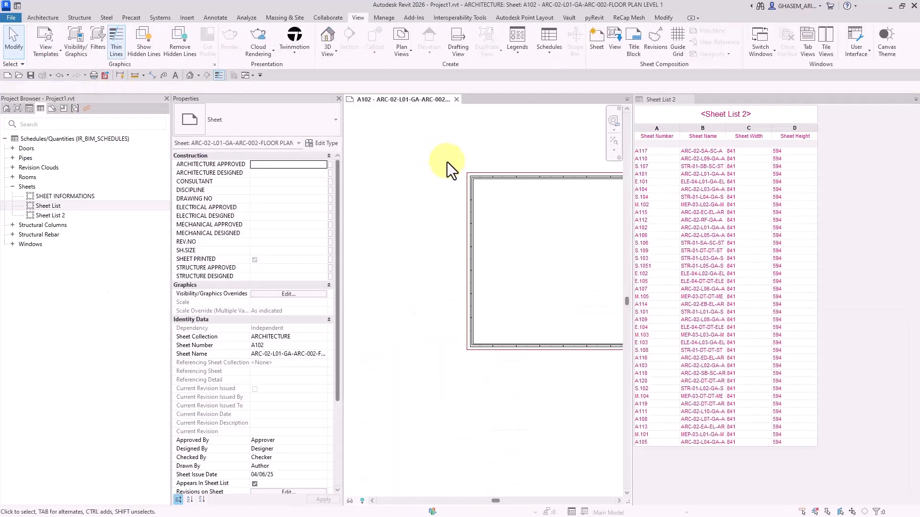
Filter the Sheet List 2 schedule of Project1 to rows whose Sheet Number equals A102
middle_drag(528, 189, 439, 193)
scroll(455, 211, down, 2)
scroll(491, 168, up, 1)
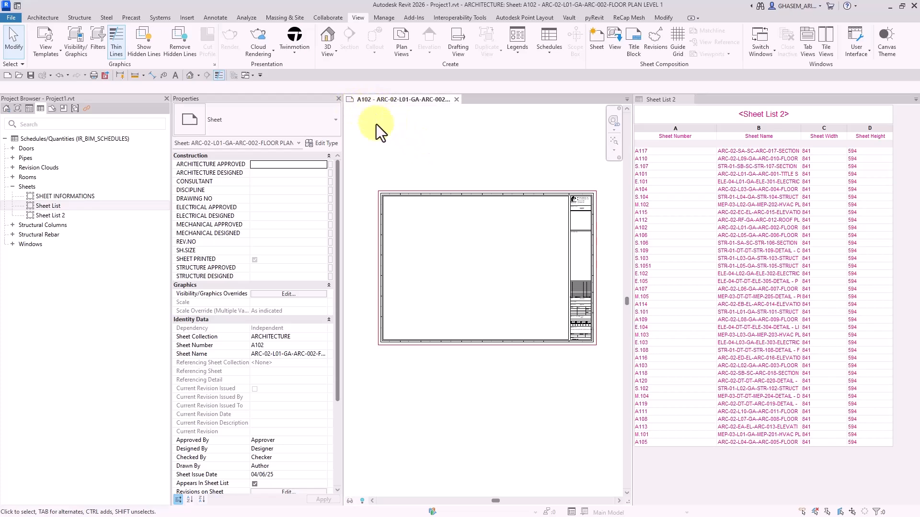
click(655, 99)
click(294, 251)
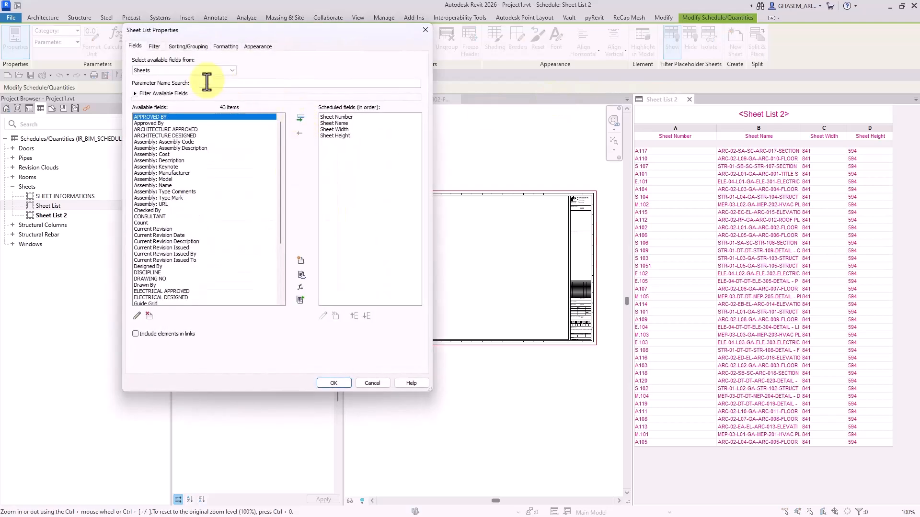
click(154, 47)
click(198, 63)
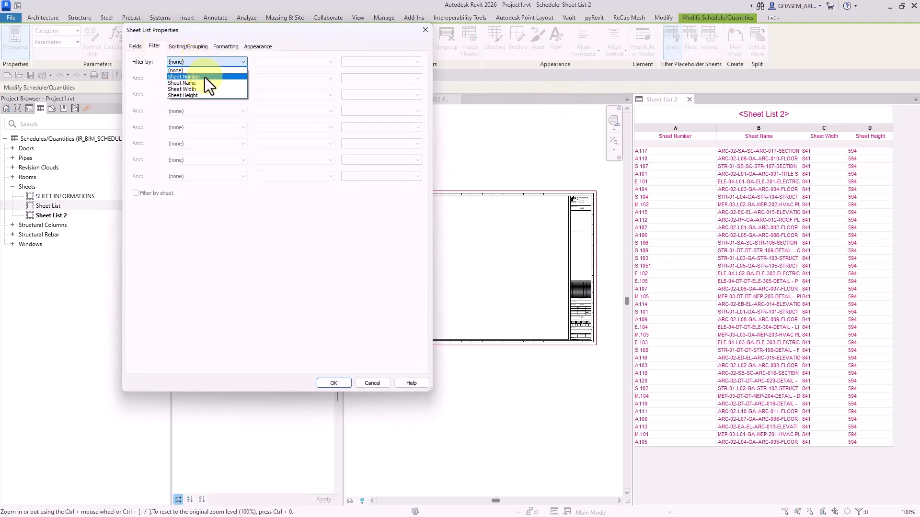
click(206, 76)
click(418, 61)
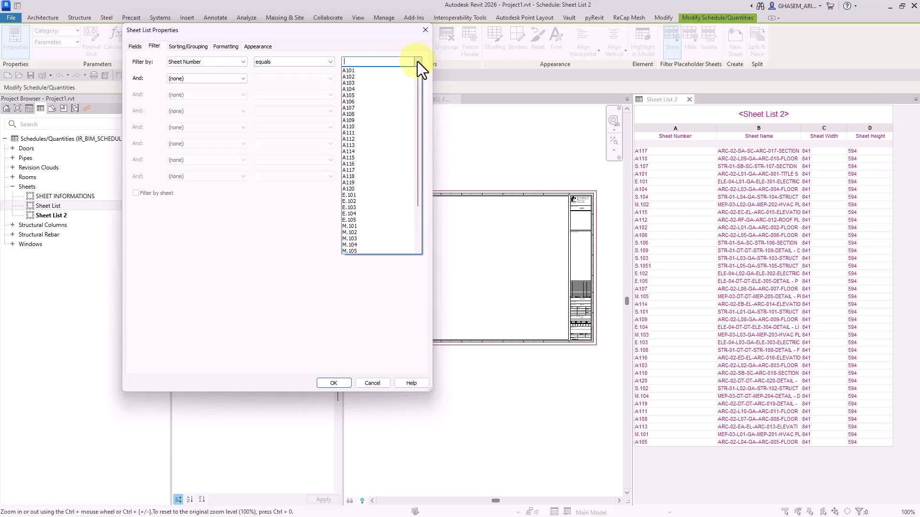
click(391, 78)
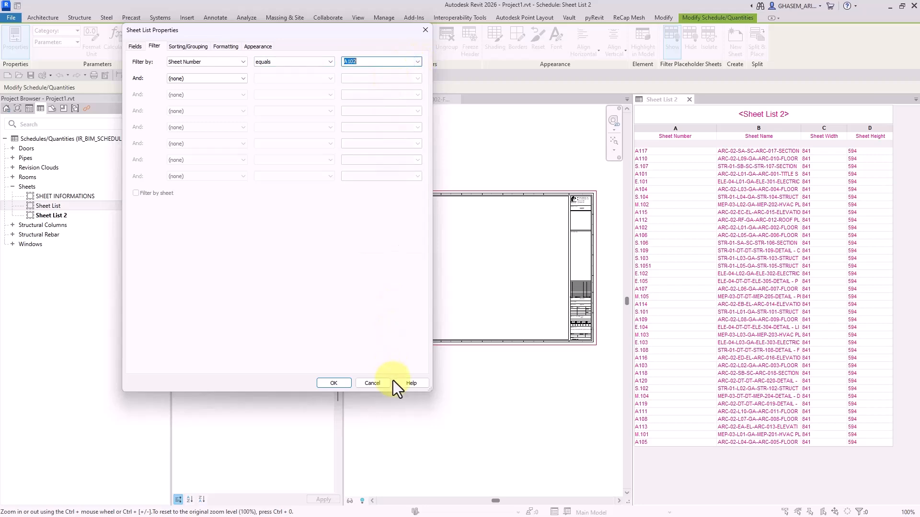
click(330, 382)
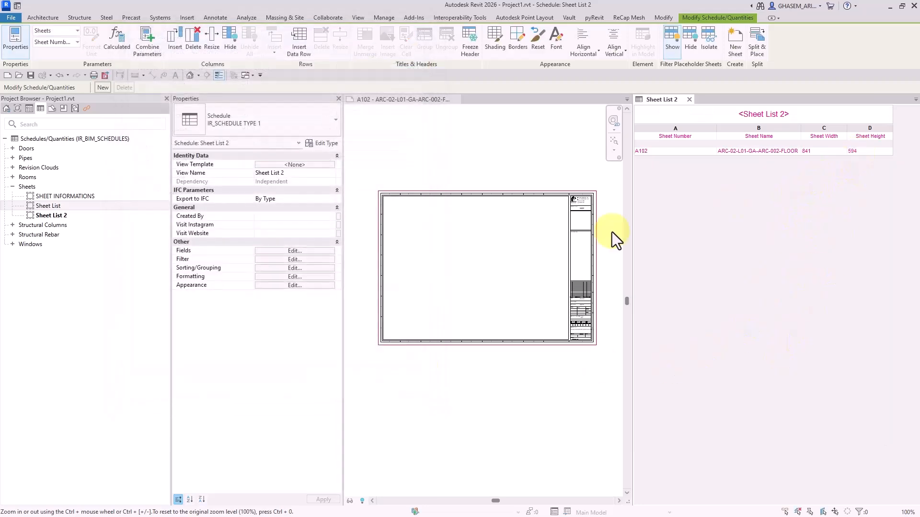
Place a second title block of type IR-SHEET A3-IRAN-BIM-START PAGE inside the existing A1 frame on sheet A102
click(483, 201)
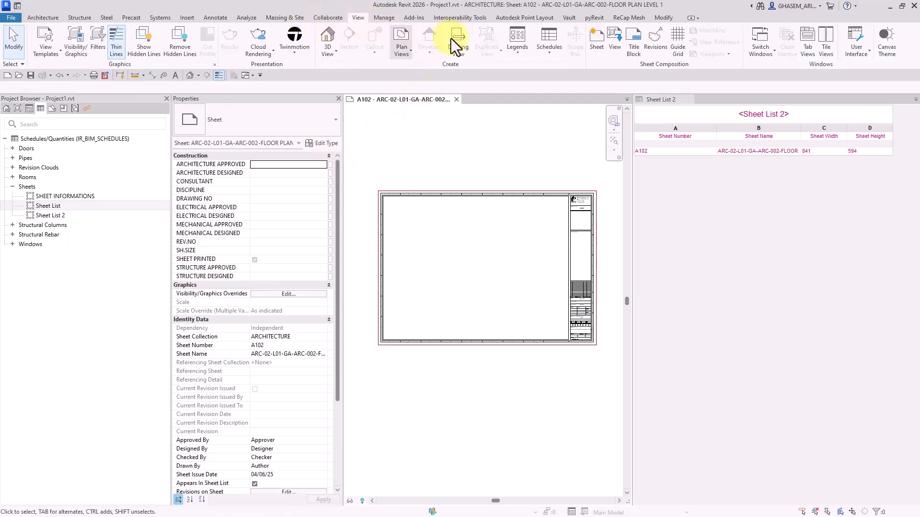
click(636, 50)
click(216, 126)
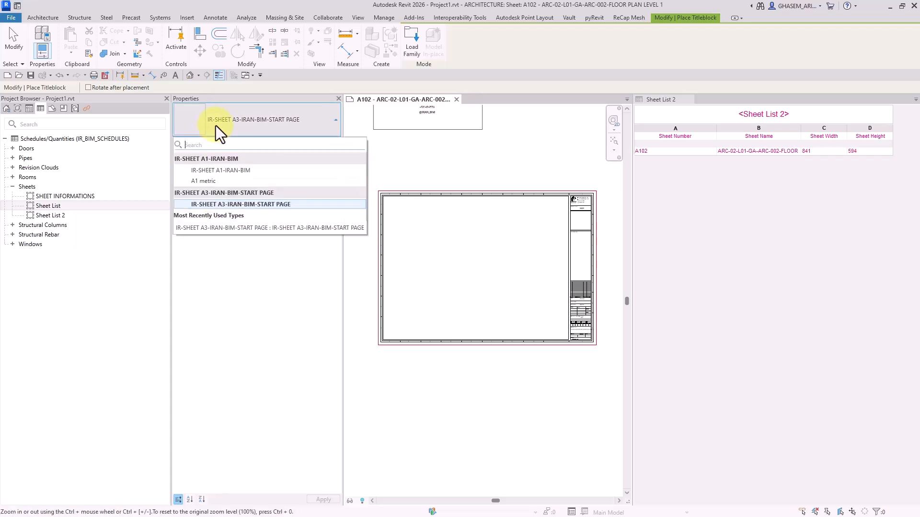
click(217, 172)
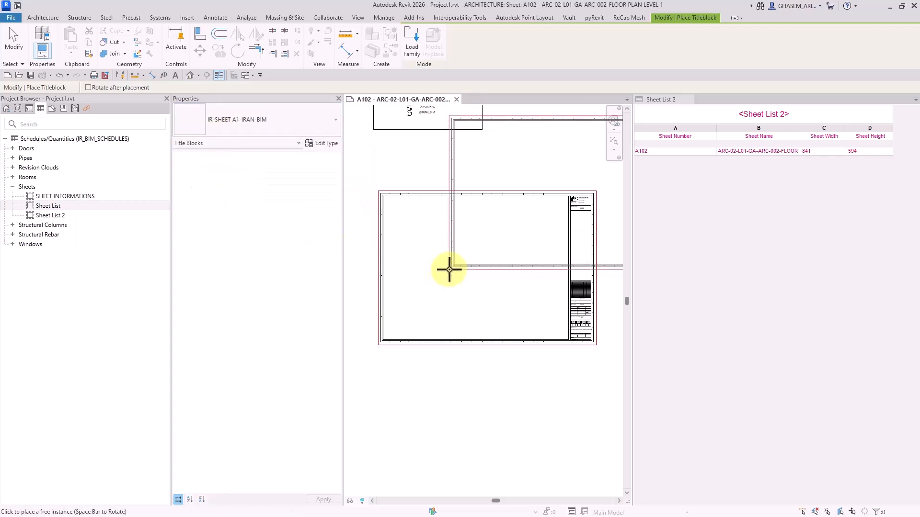
click(238, 119)
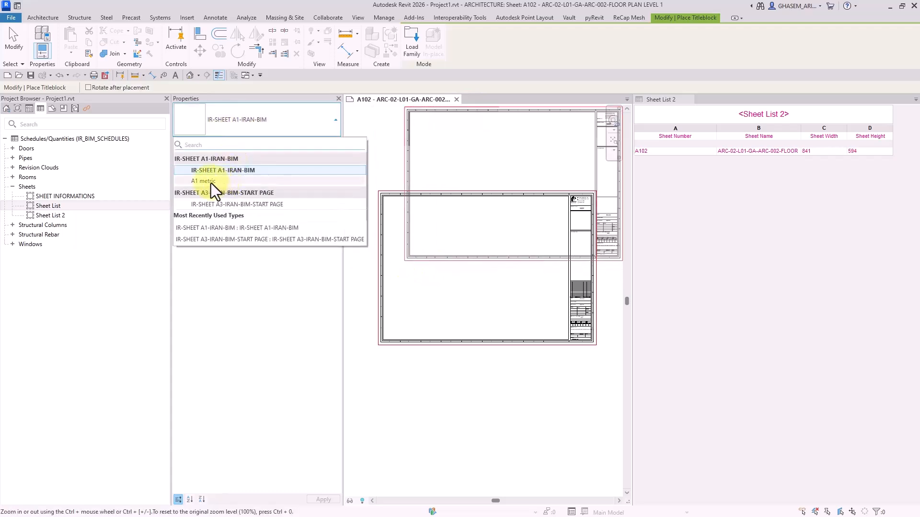
click(205, 204)
click(431, 285)
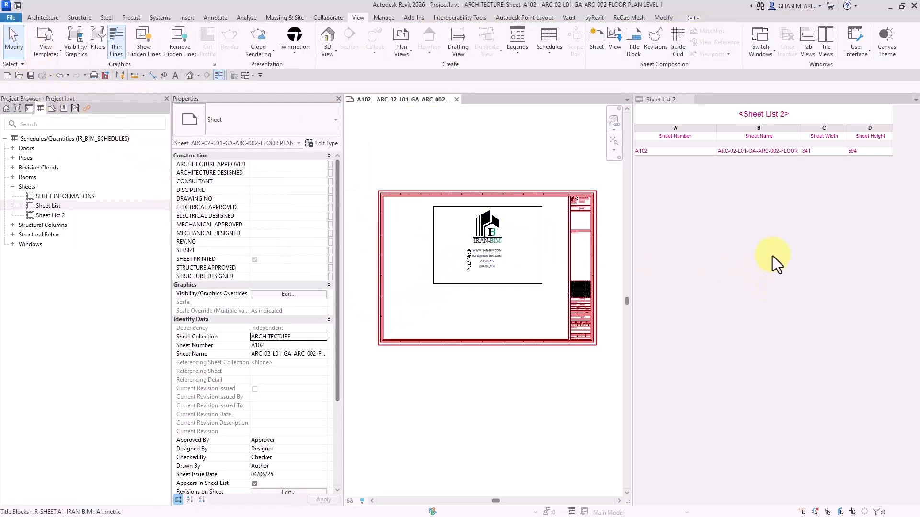
Compare both title blocks' properties on sheet A102 and make the A3 start-page block the Primary Title Block
click(415, 192)
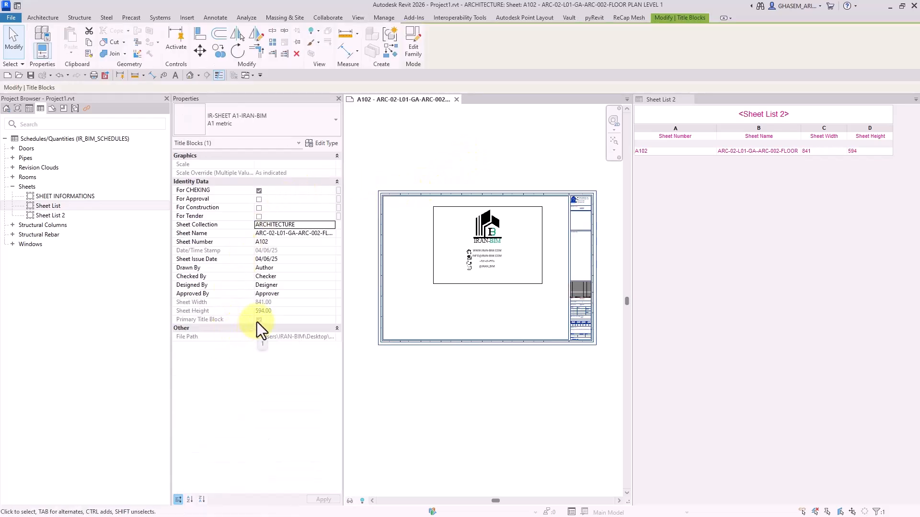
click(464, 283)
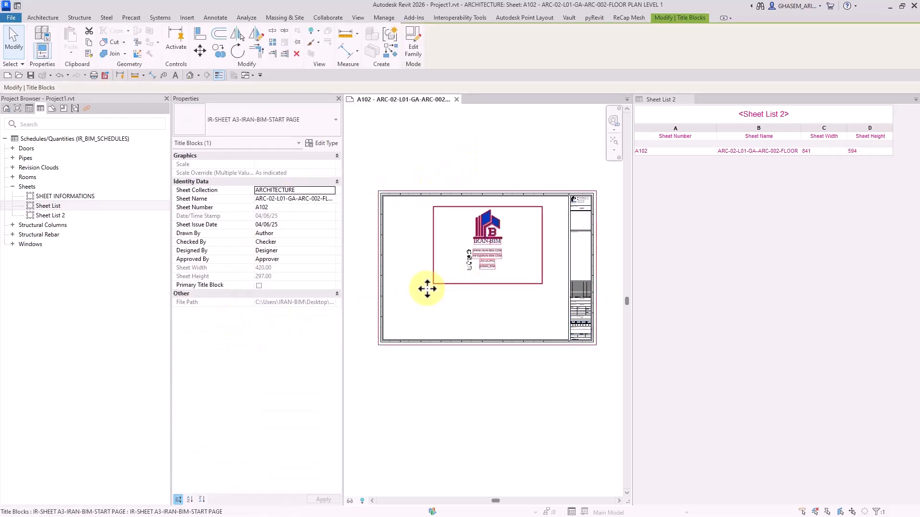
click(258, 286)
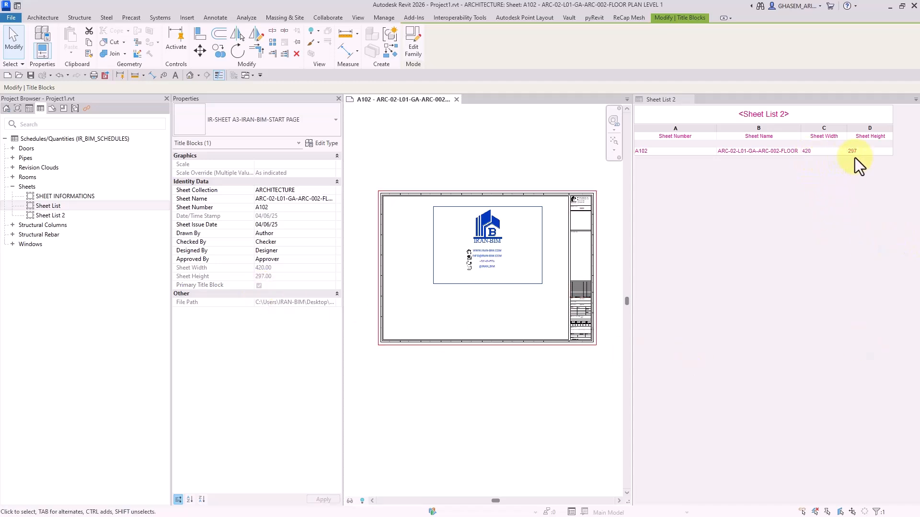
Make the A1 metric title block the Primary Title Block of sheet A102
click(410, 352)
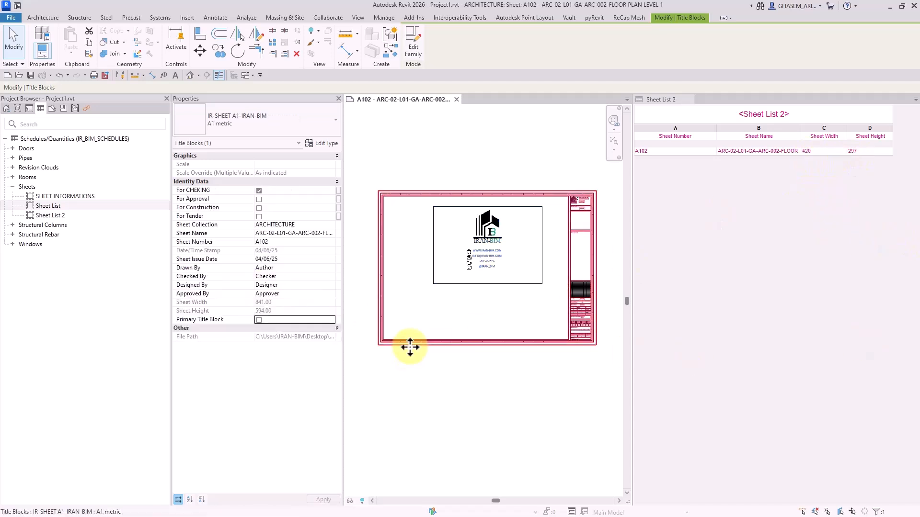
click(258, 321)
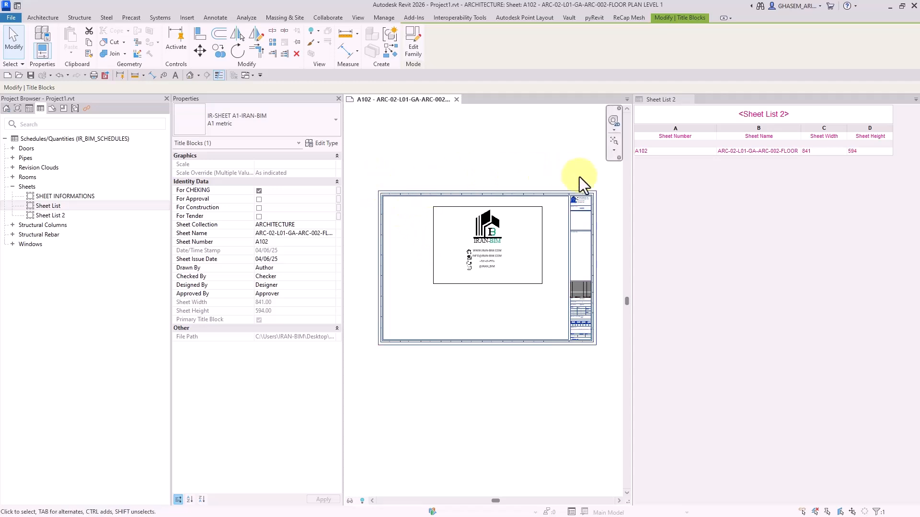
click(522, 153)
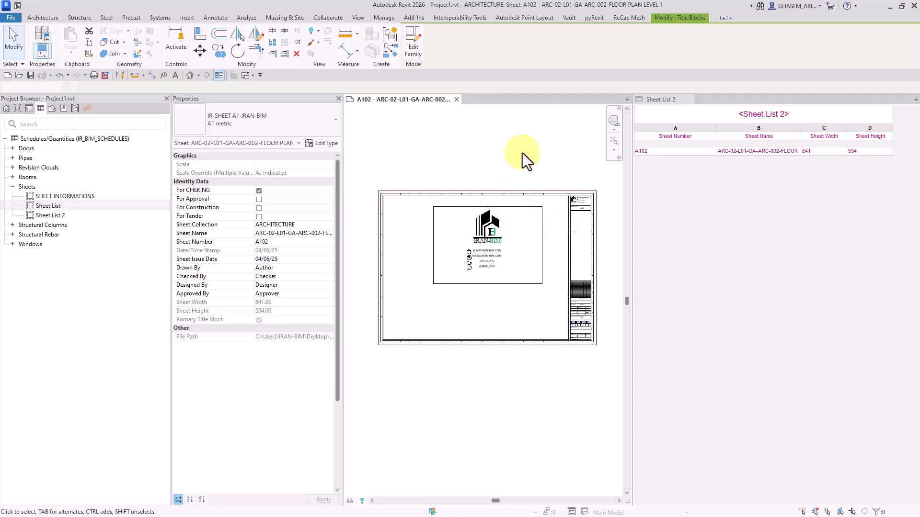
Move the A3 start-page title block slightly down and left within the A1 frame on sheet A102
drag(502, 206, 493, 224)
click(462, 391)
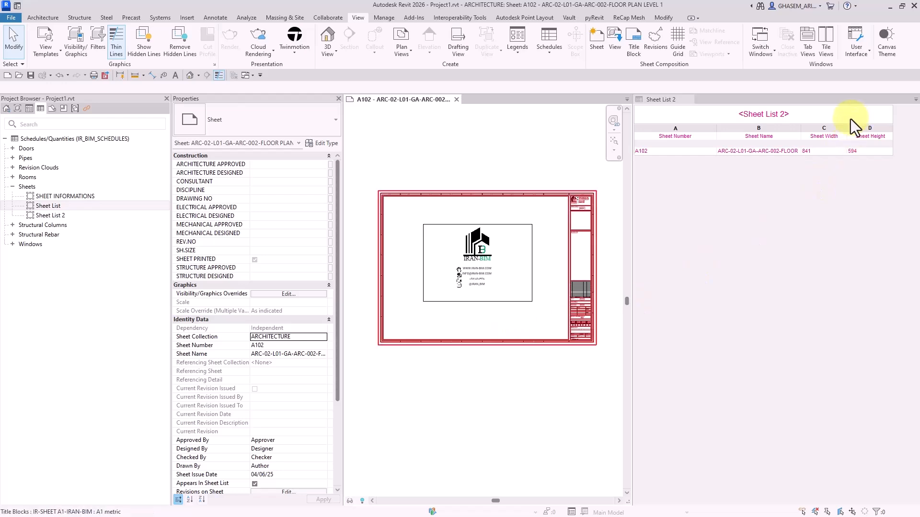
click(484, 344)
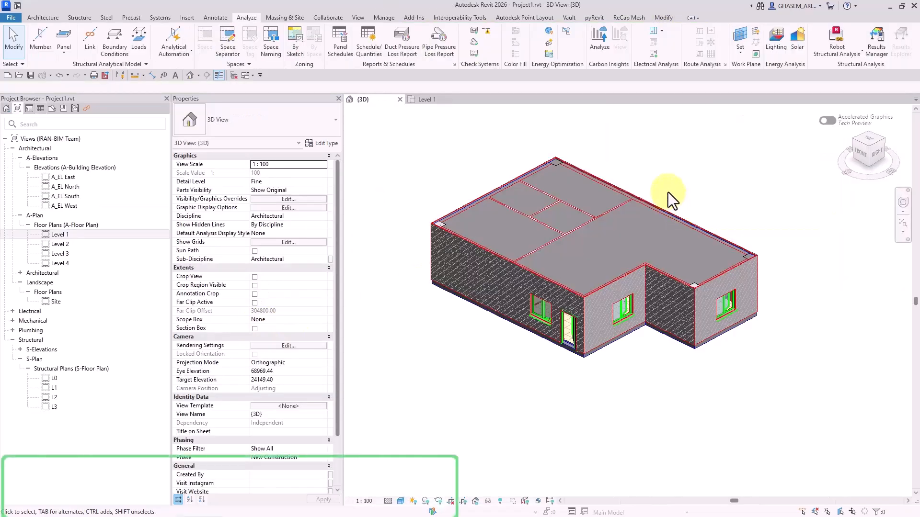
Start the Carbon Insights analysis from the 3D view and create the energy analytical model for the building
middle_drag(708, 224, 697, 235)
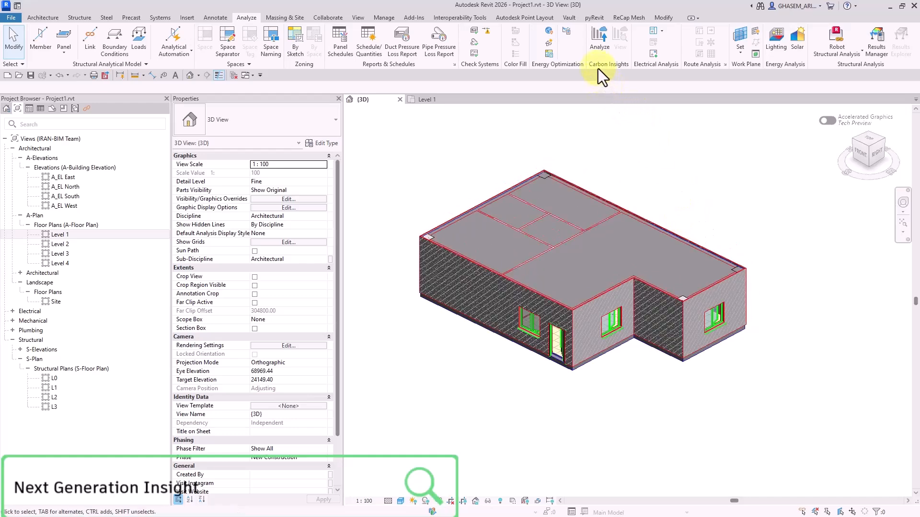
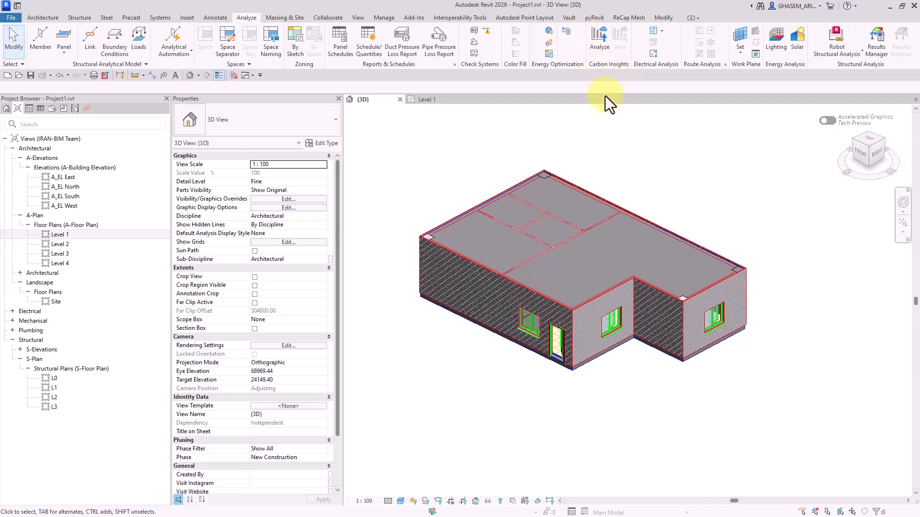
middle_drag(620, 201, 612, 208)
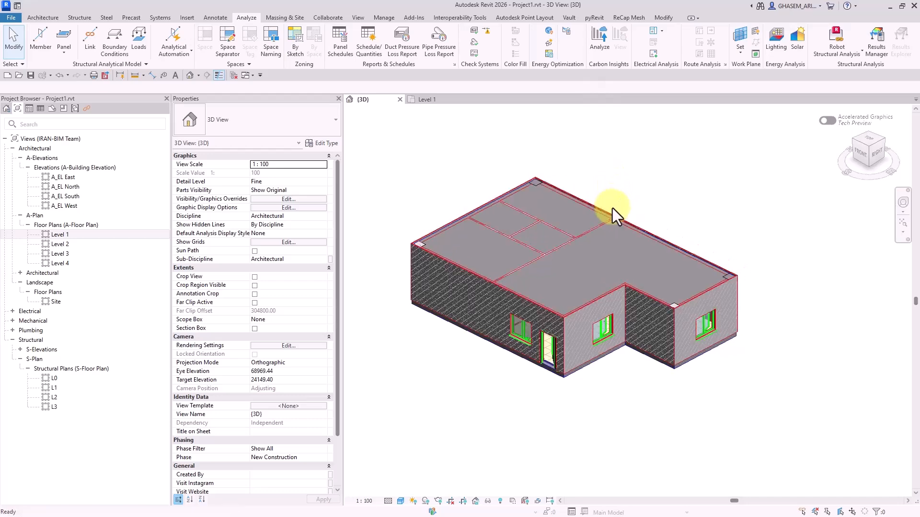
click(596, 41)
click(384, 248)
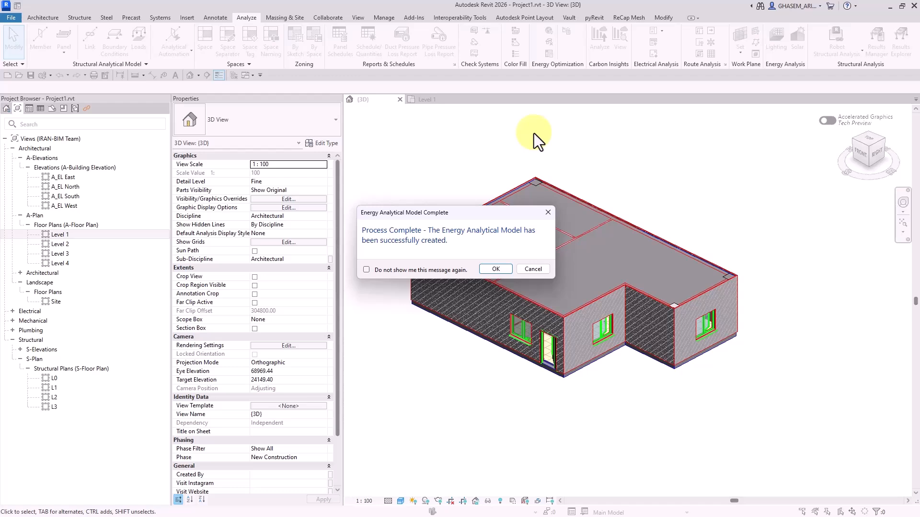
click(497, 269)
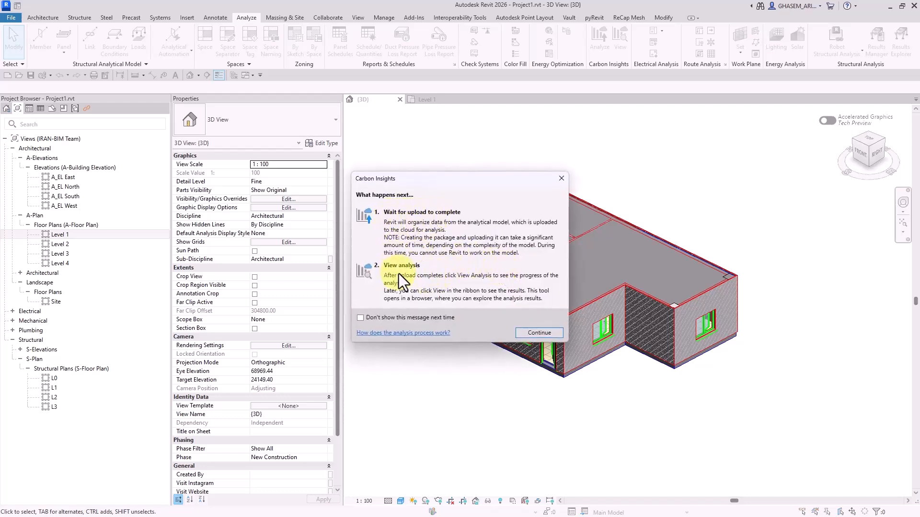
Upload the model for cloud carbon analysis and switch to Autodesk Insight in the browser to view it
click(539, 333)
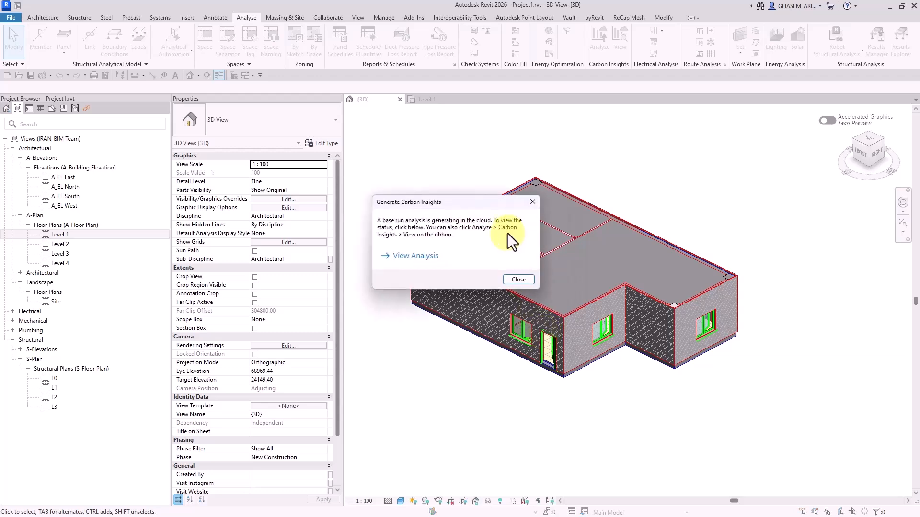
drag(422, 203, 428, 195)
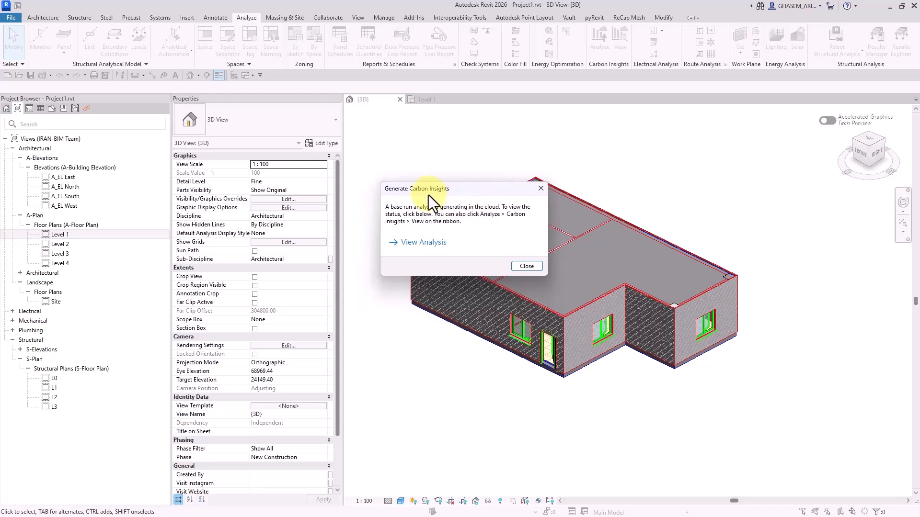
click(414, 243)
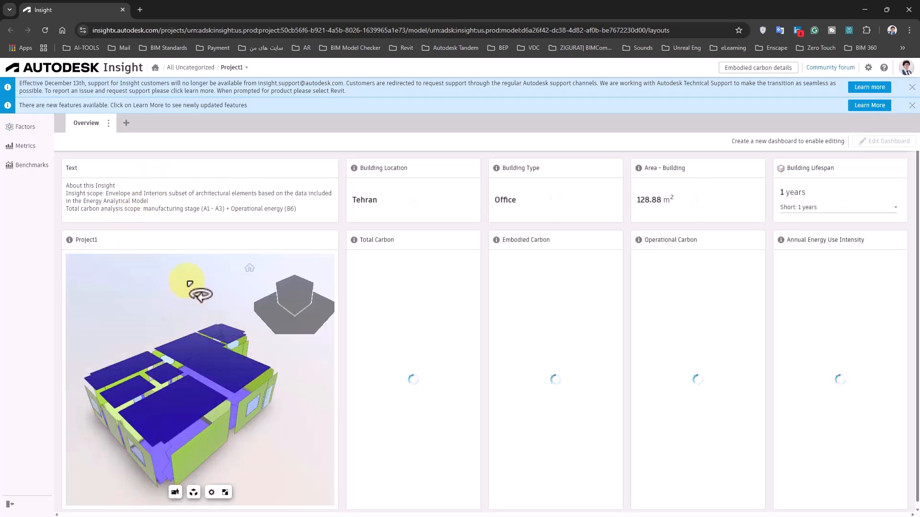
Examine the Project1 analytical model from several angles and review the Building Lifespan options on the Overview dashboard
drag(190, 284, 298, 353)
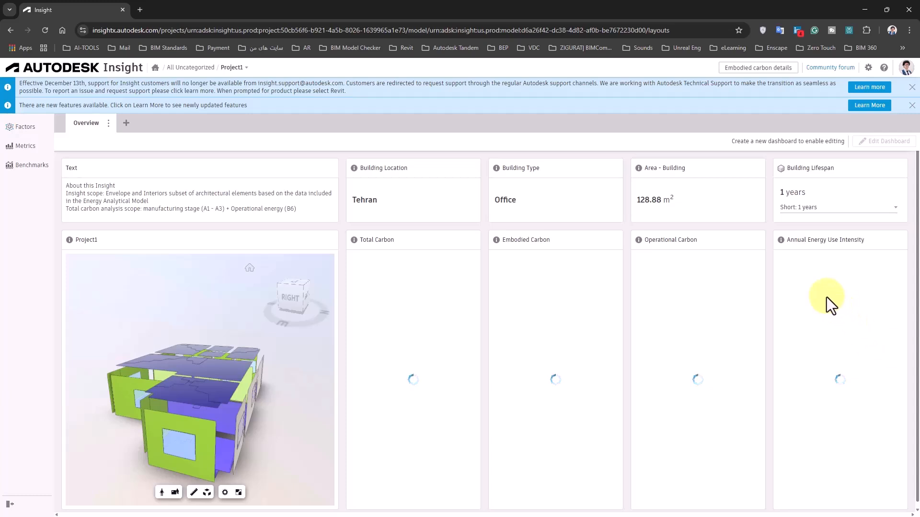
click(824, 209)
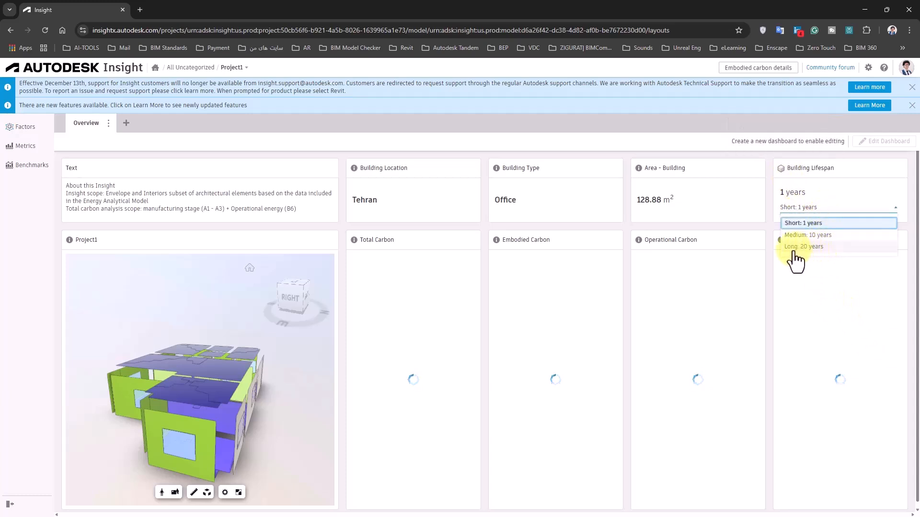
click(807, 207)
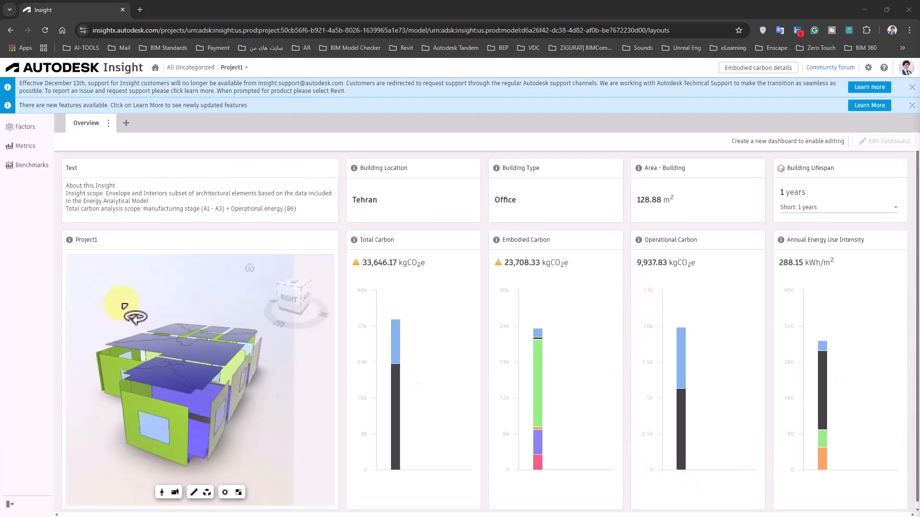
drag(199, 304, 177, 339)
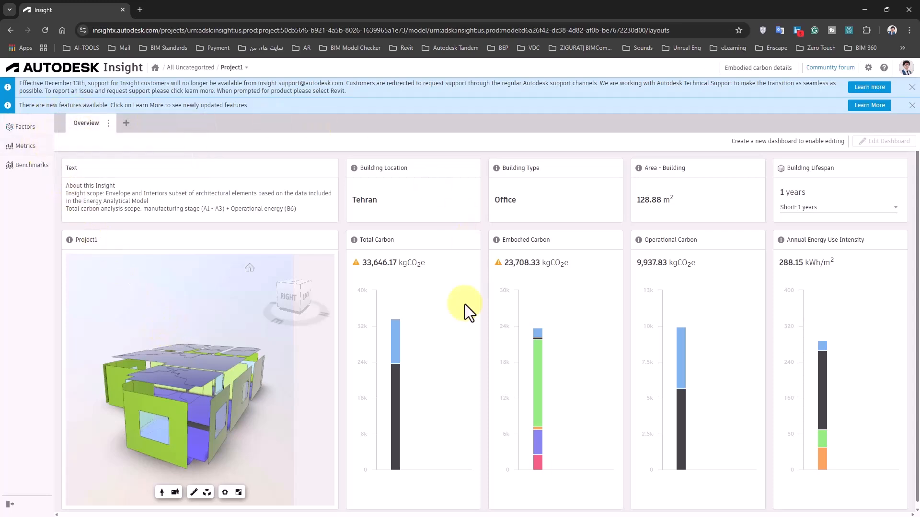
Review the analysis factors and the breakdowns of the Total Carbon, Embodied Carbon, Operational Carbon and Annual Energy Use Intensity charts
click(30, 126)
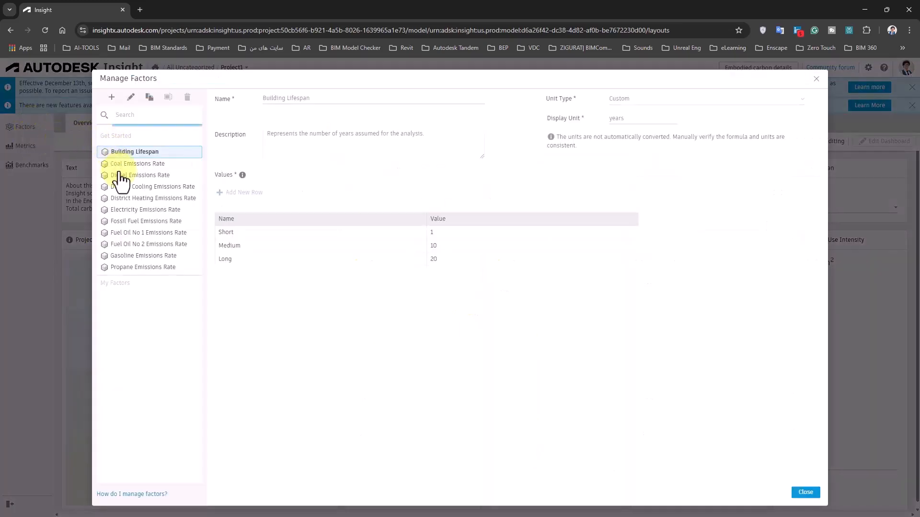
click(815, 80)
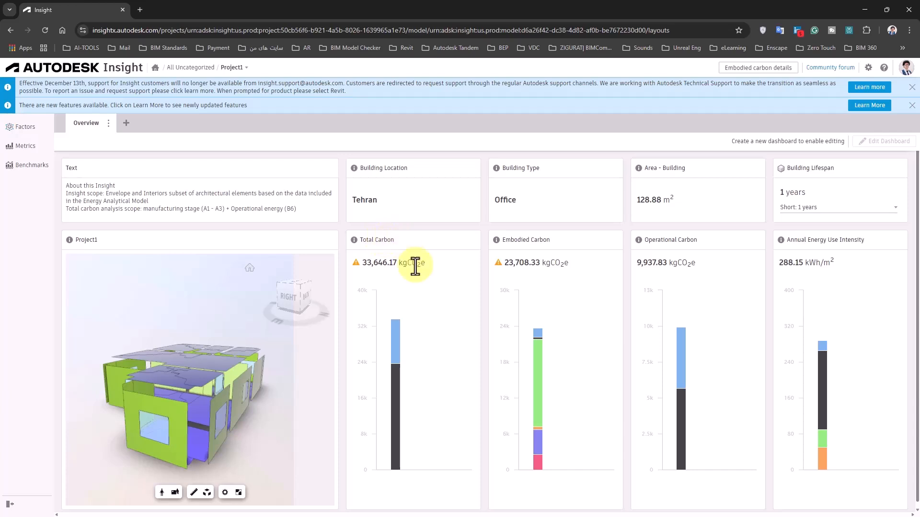
mouse_move(395, 406)
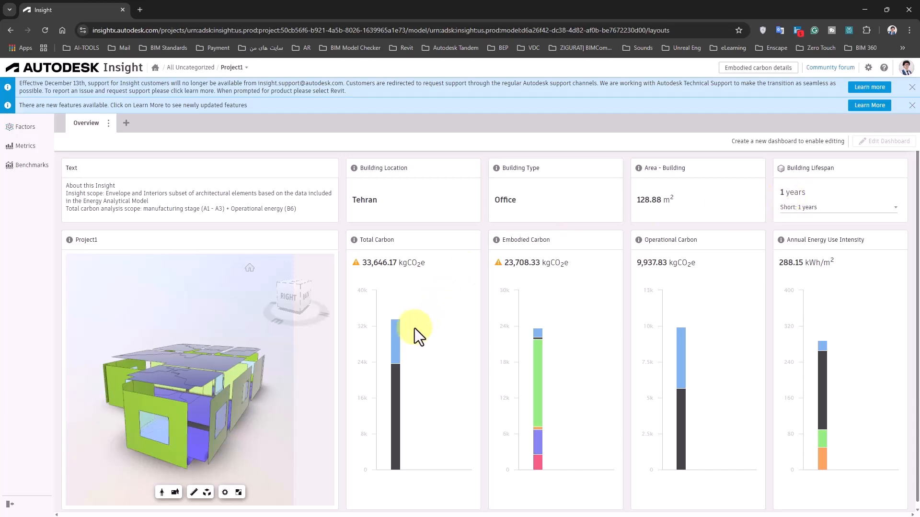
mouse_move(394, 338)
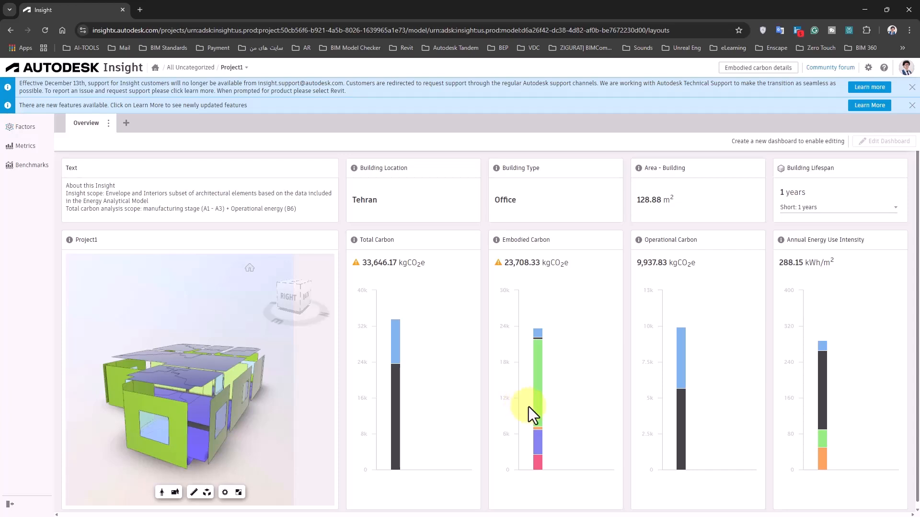
mouse_move(537, 444)
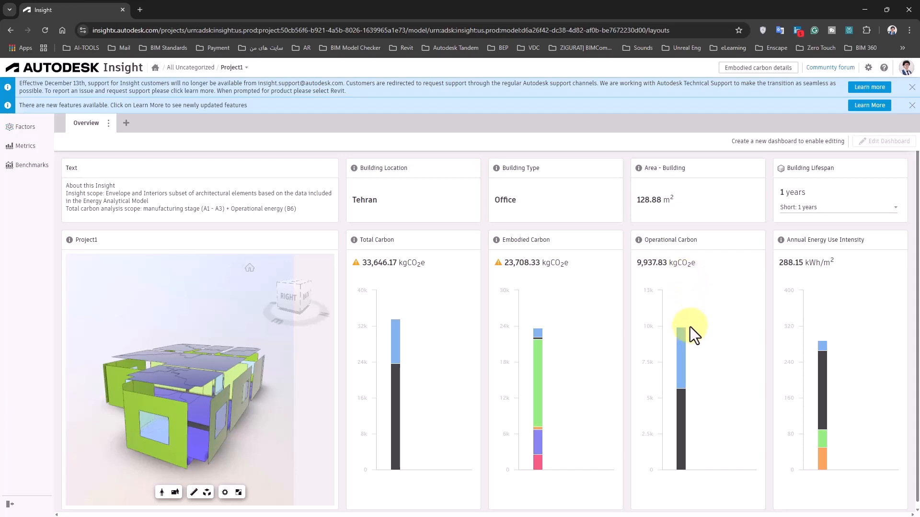
mouse_move(681, 351)
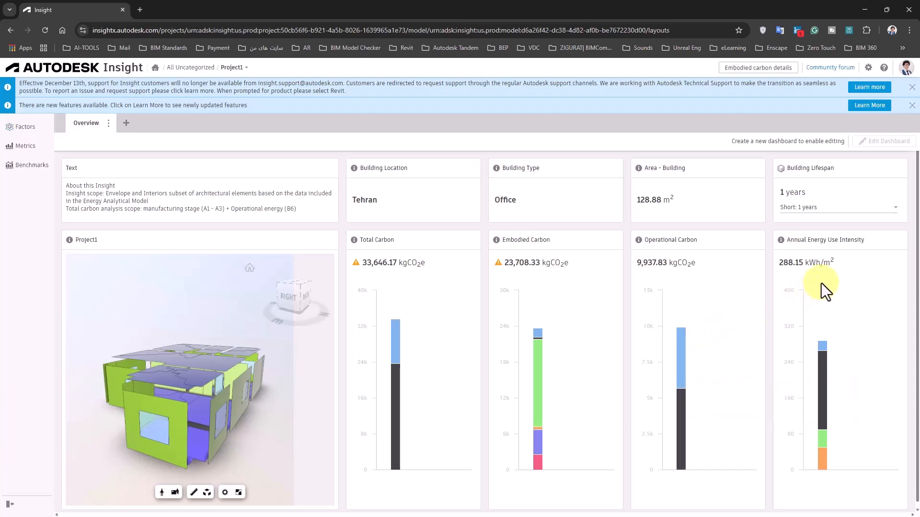
scroll(821, 281, down, 1)
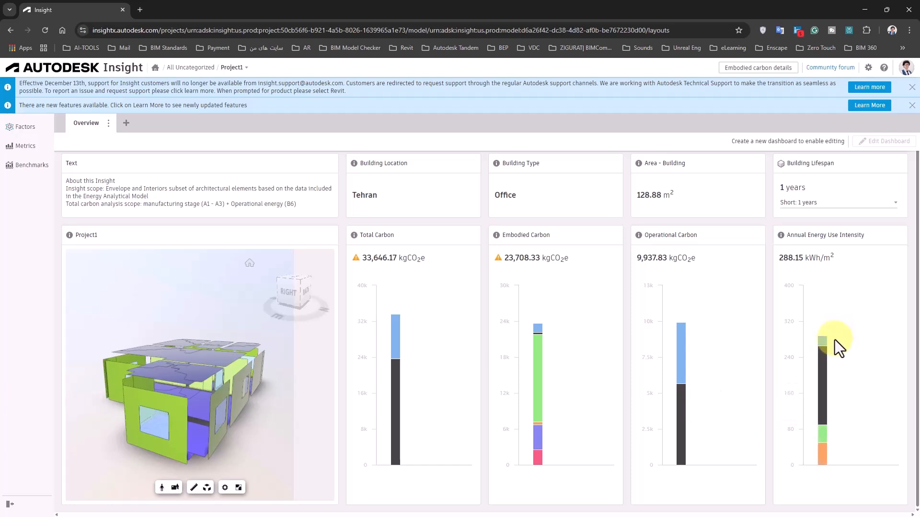
mouse_move(822, 343)
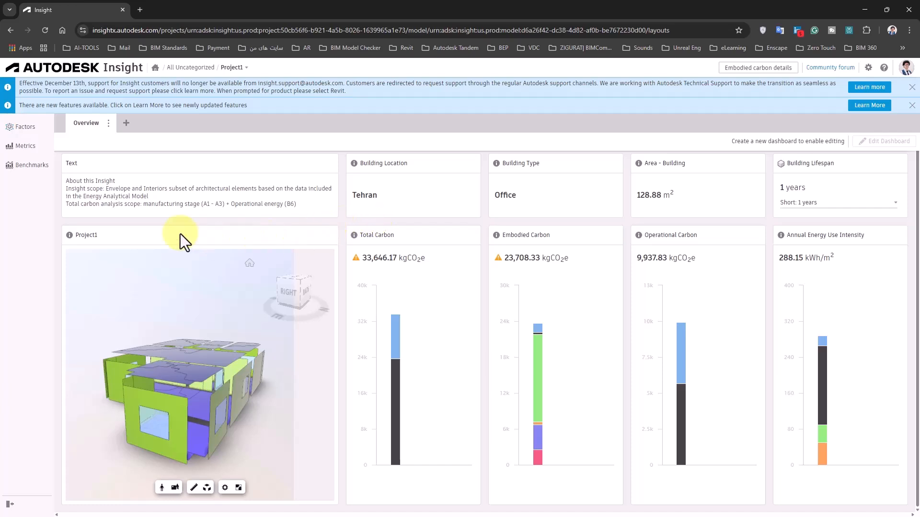
Review the Annual Energy Use Intensity metric's formula and check the project's benchmarks
click(23, 146)
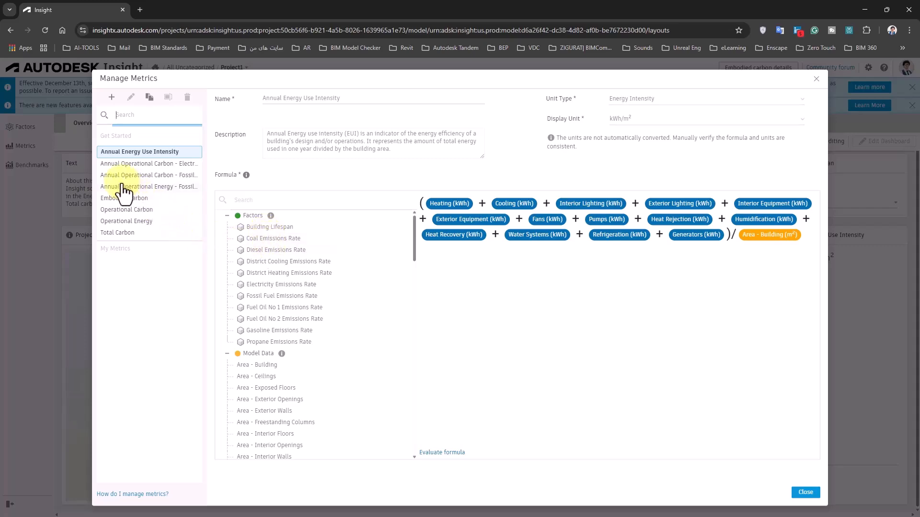
click(32, 164)
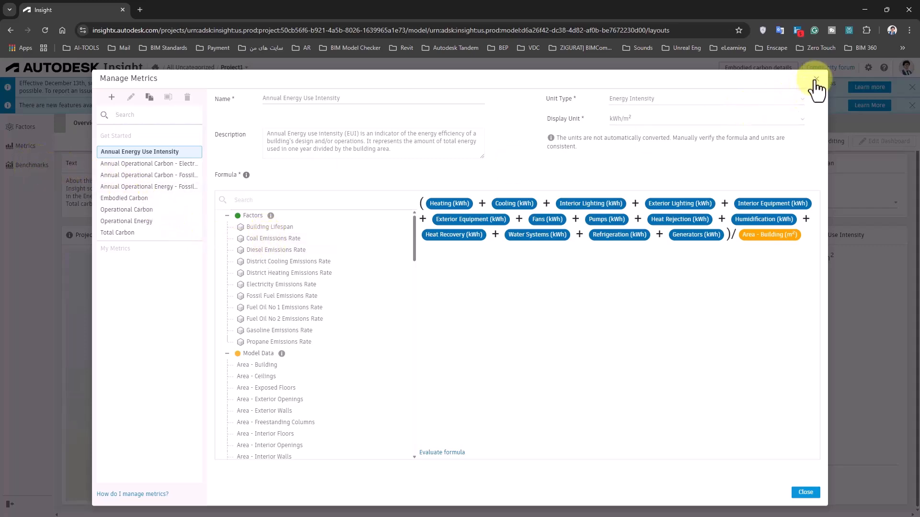
click(816, 79)
click(42, 168)
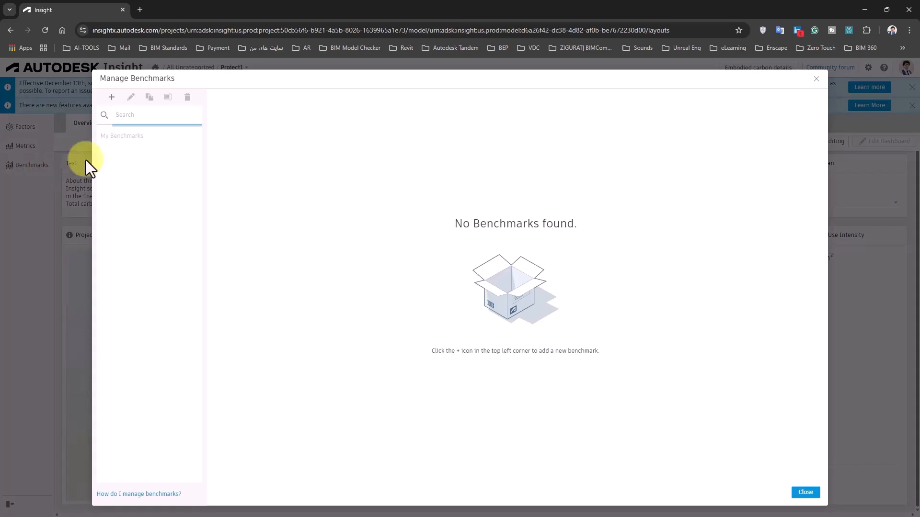
click(817, 79)
Switch back to Revit, view the Carbon Insights results in the browser again, and close the browser window
click(904, 6)
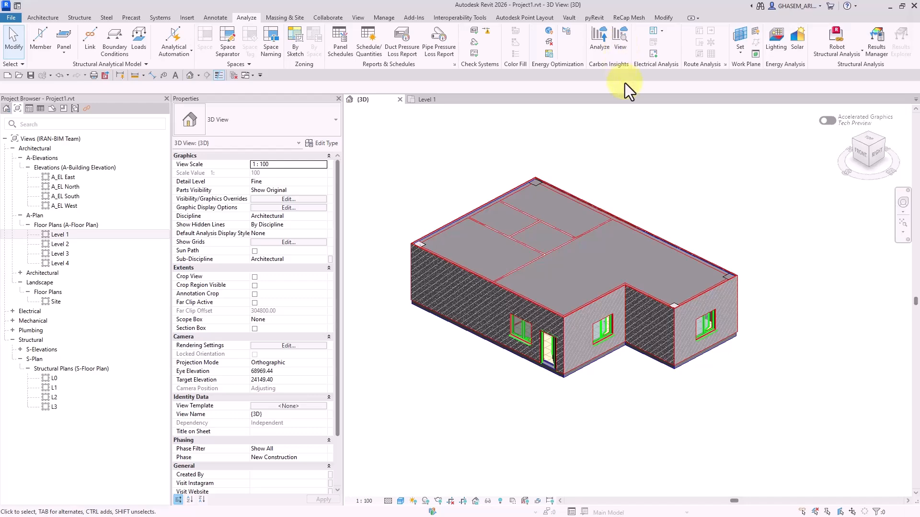
drag(919, 29, 401, 5)
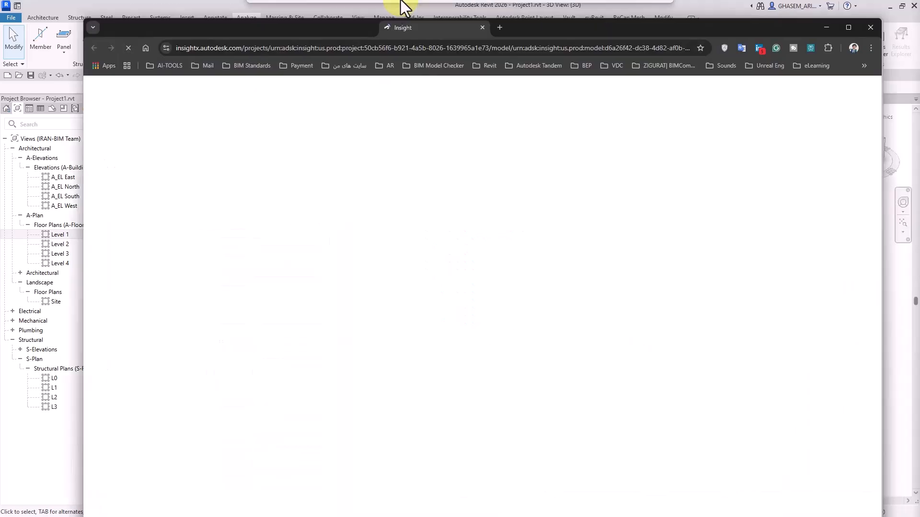
drag(316, 33, 261, 1)
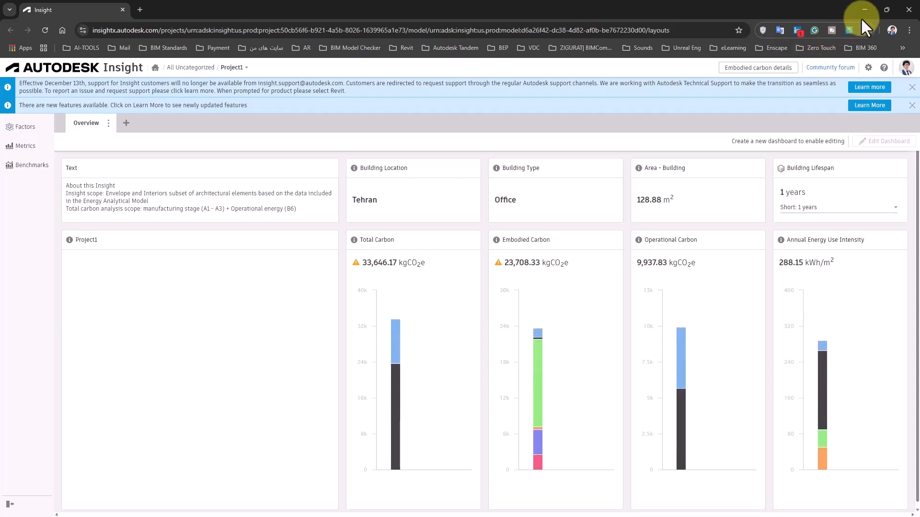
click(909, 10)
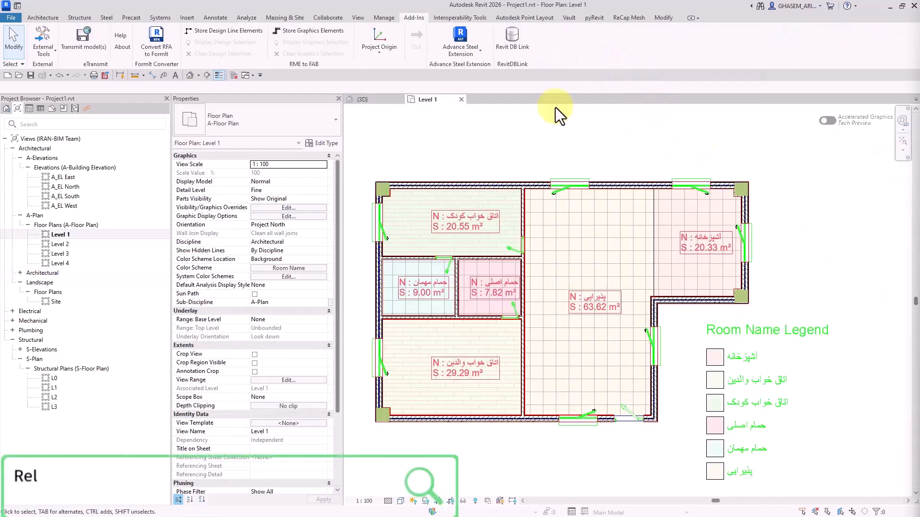
Start placing an IR-DOOR-TYPE 2 door in the Level 1 floor plan with Tag on Placement enabled and Horizontal tag orientation
click(43, 18)
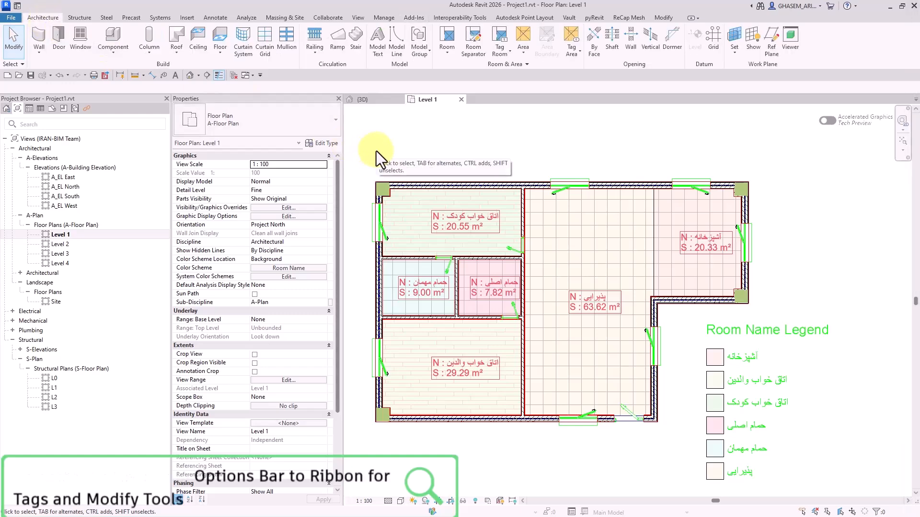
middle_drag(495, 179, 492, 161)
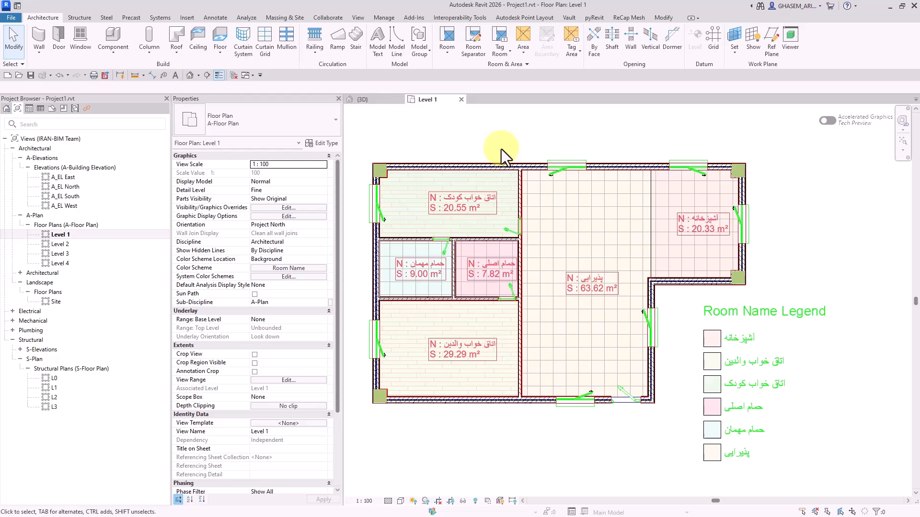
middle_drag(475, 142, 475, 142)
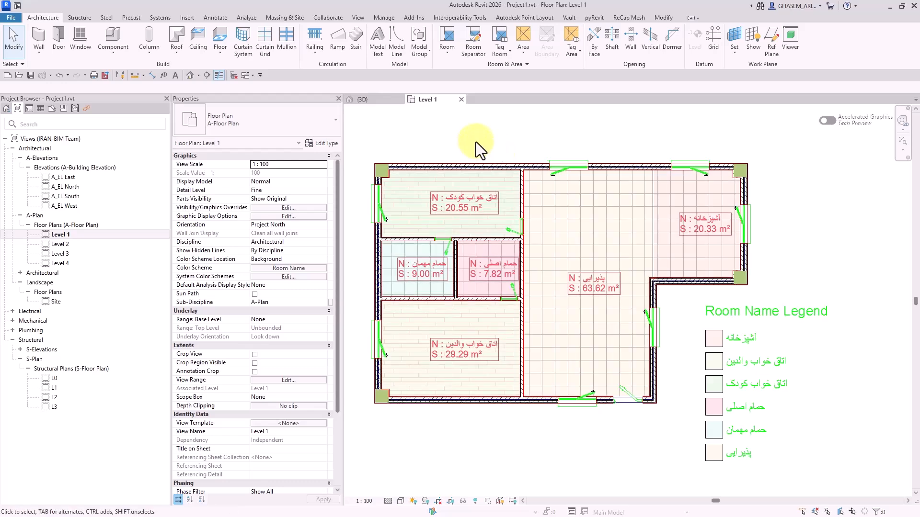
middle_drag(509, 145, 506, 144)
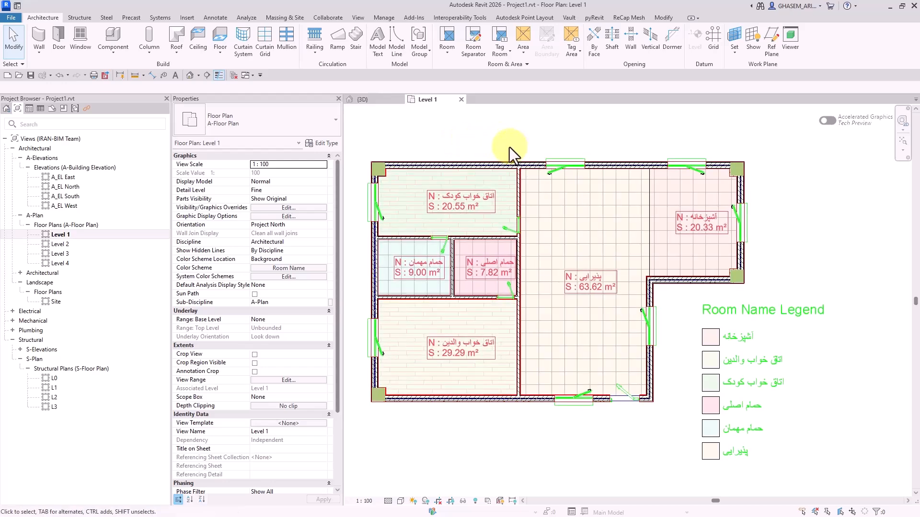
middle_drag(561, 157, 551, 158)
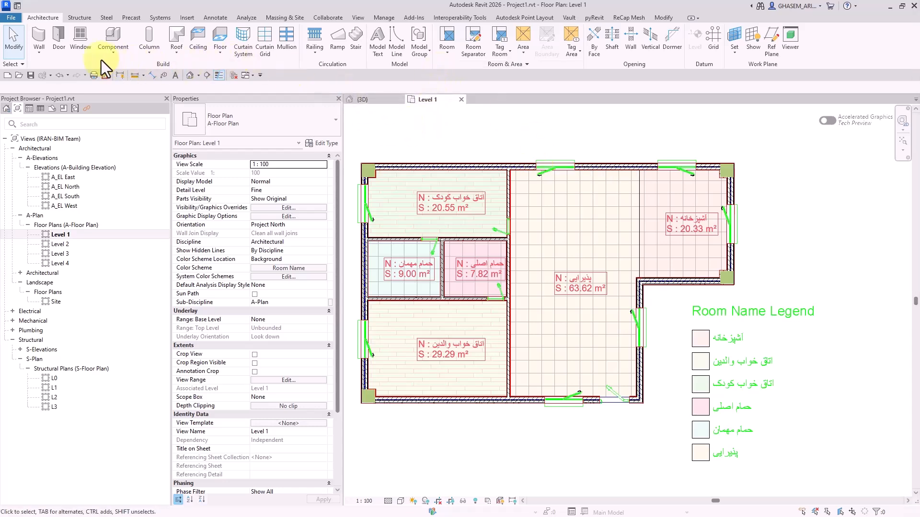
click(58, 41)
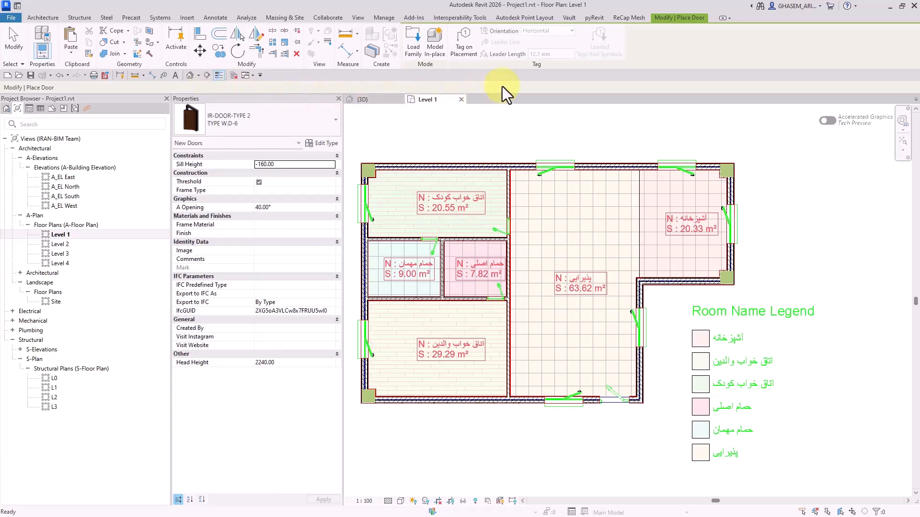
click(462, 37)
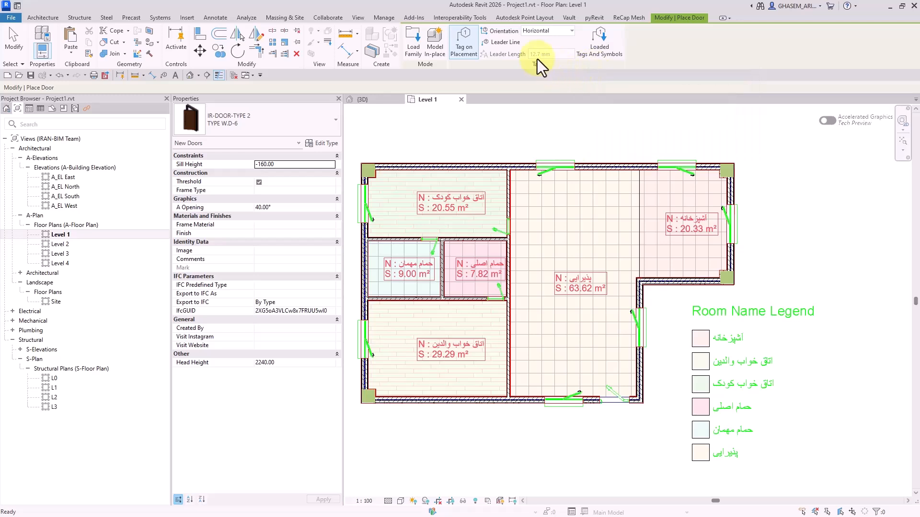
click(554, 30)
click(554, 31)
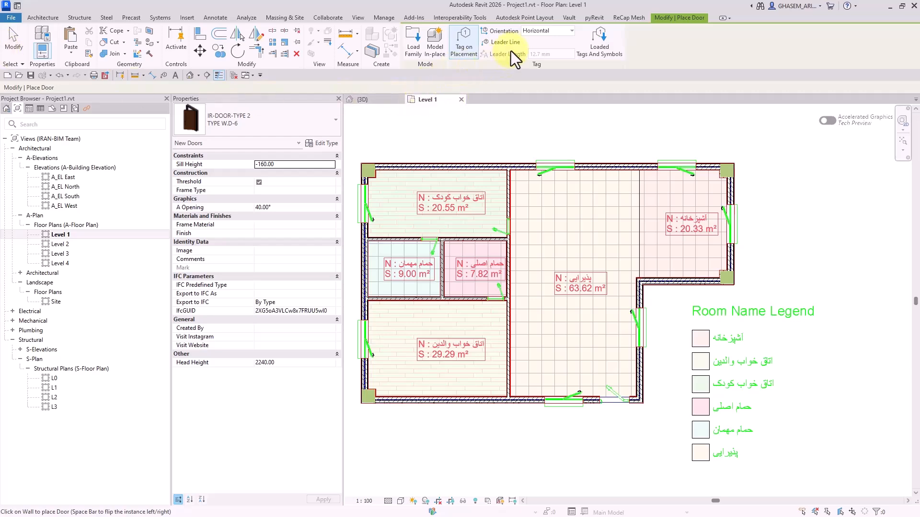
Set the door tag orientation to Vertical and enable the leader line with a leader length of 5 mm
middle_drag(599, 244, 604, 212)
scroll(642, 259, up, 1)
mouse_move(572, 291)
middle_down()
mouse_move(581, 255)
mouse_move(577, 295)
middle_up()
middle_drag(705, 273, 686, 291)
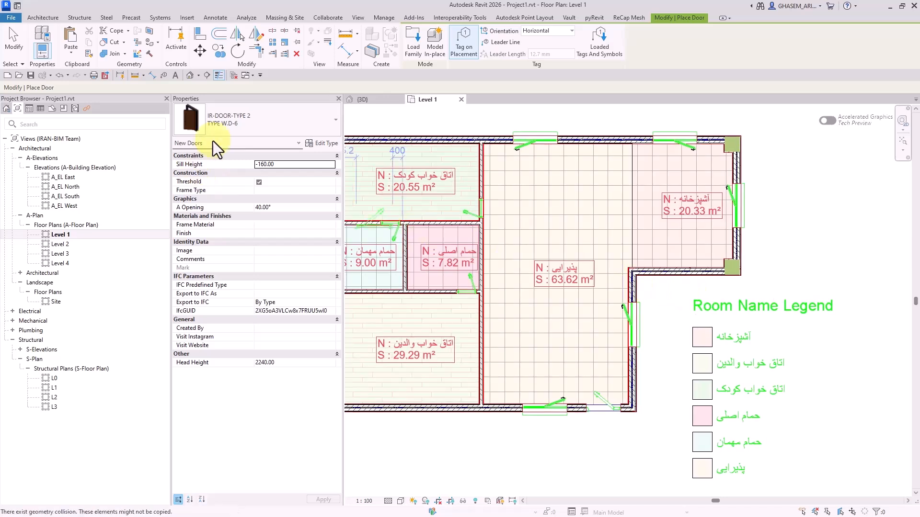
click(541, 32)
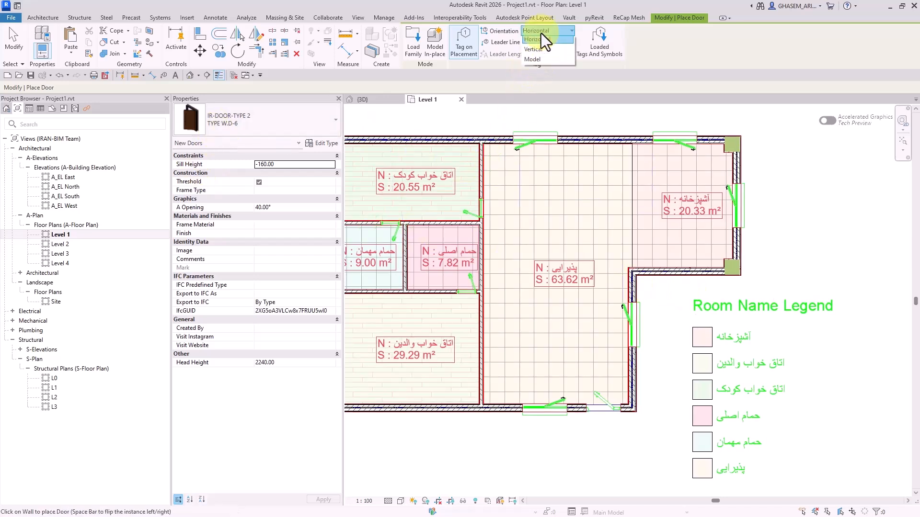
click(538, 61)
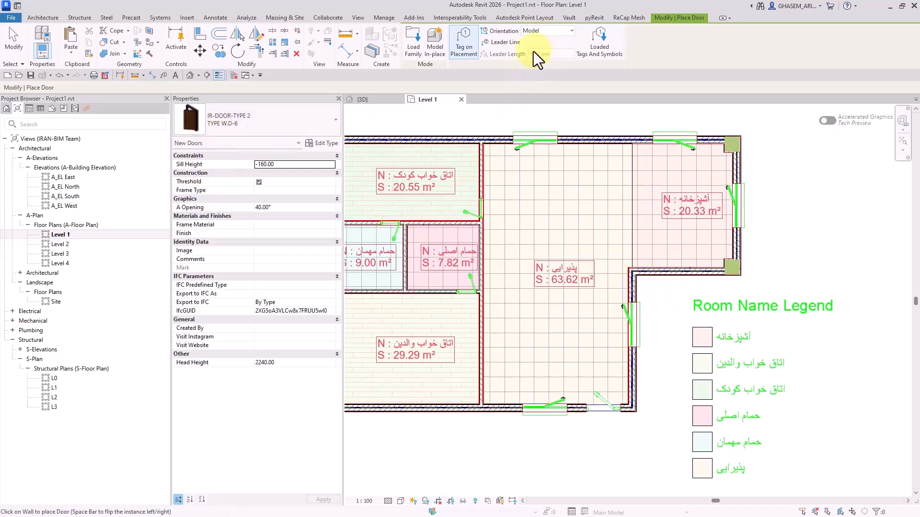
click(543, 32)
click(543, 51)
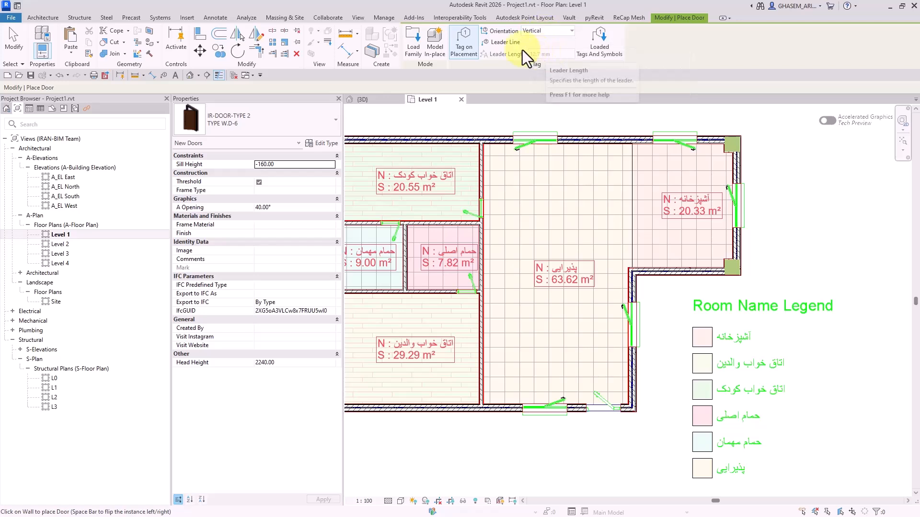
click(505, 42)
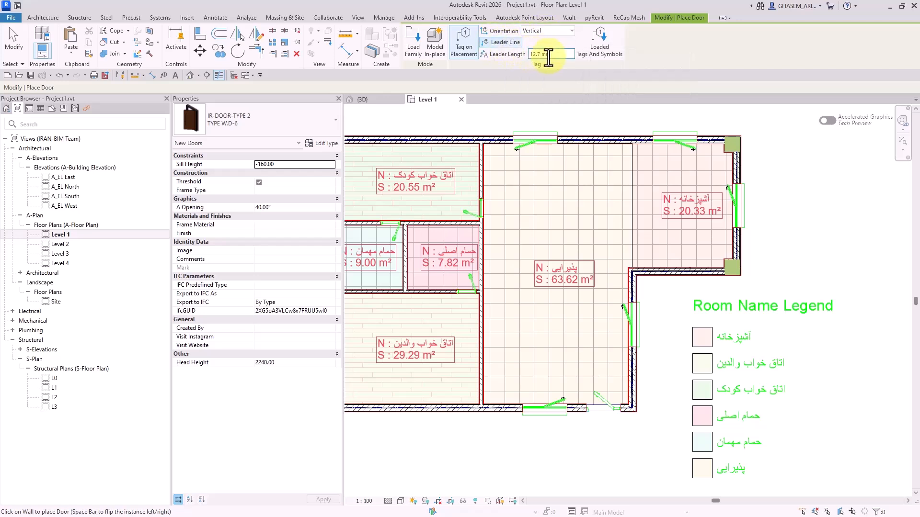
text(5)
key(Return)
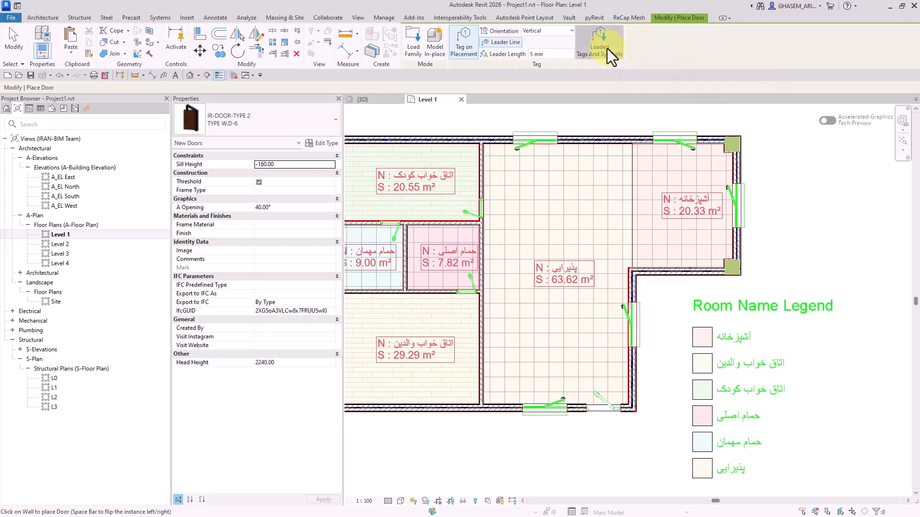
Set the loaded tag for the Doors category to IR_Door Tag : M_Door Tag
click(608, 49)
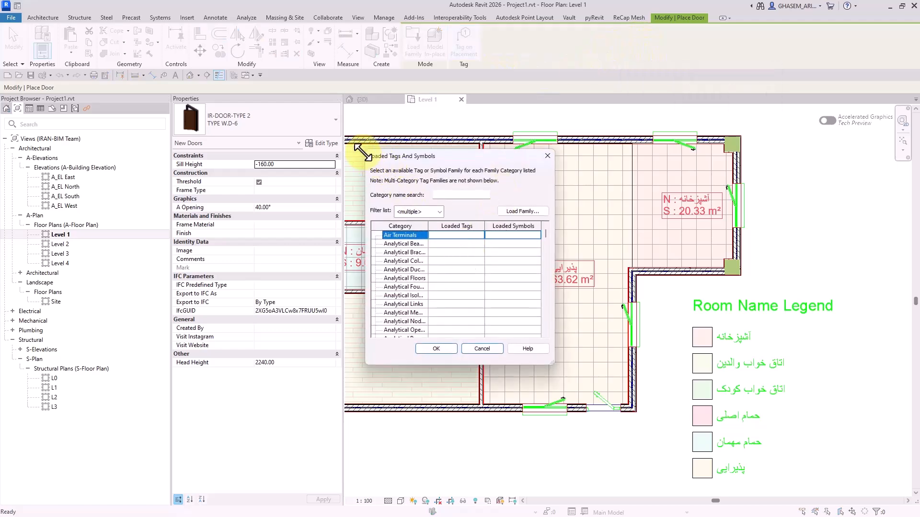
drag(365, 151, 254, 79)
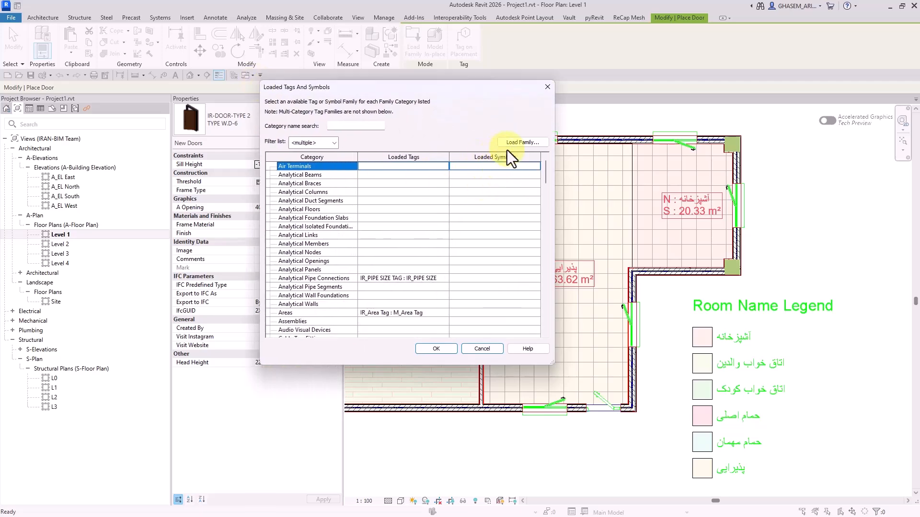
scroll(352, 292, down, 1)
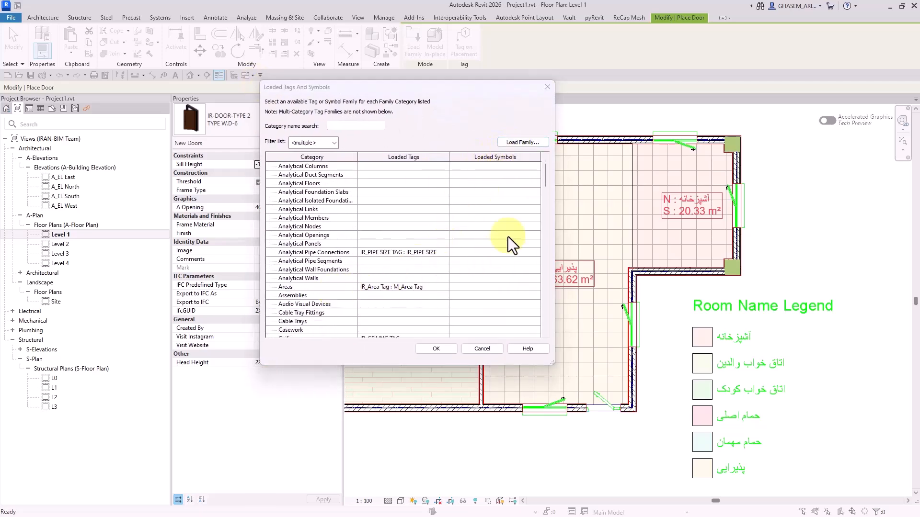
drag(544, 180, 544, 213)
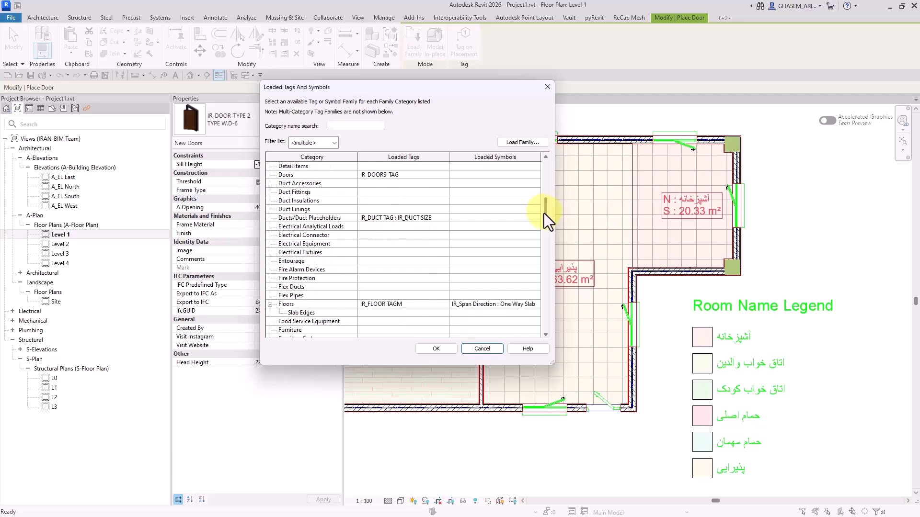
click(293, 174)
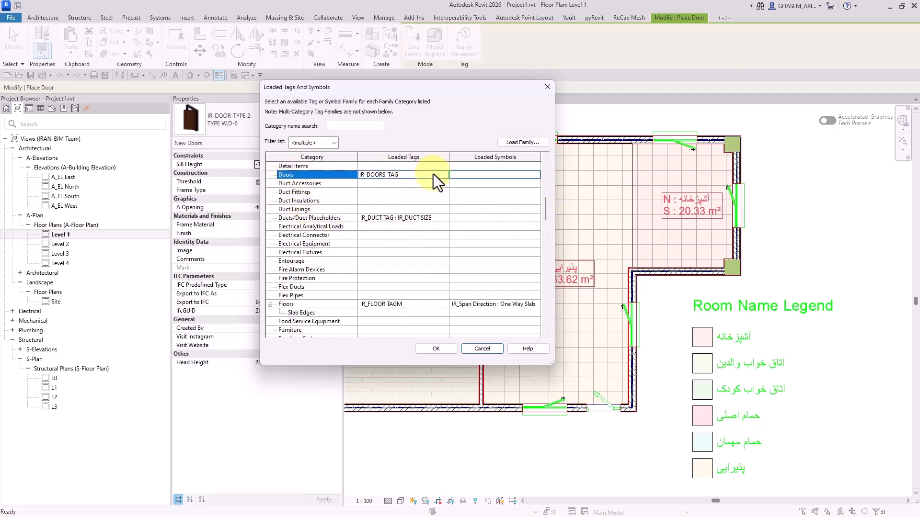
click(433, 174)
click(443, 175)
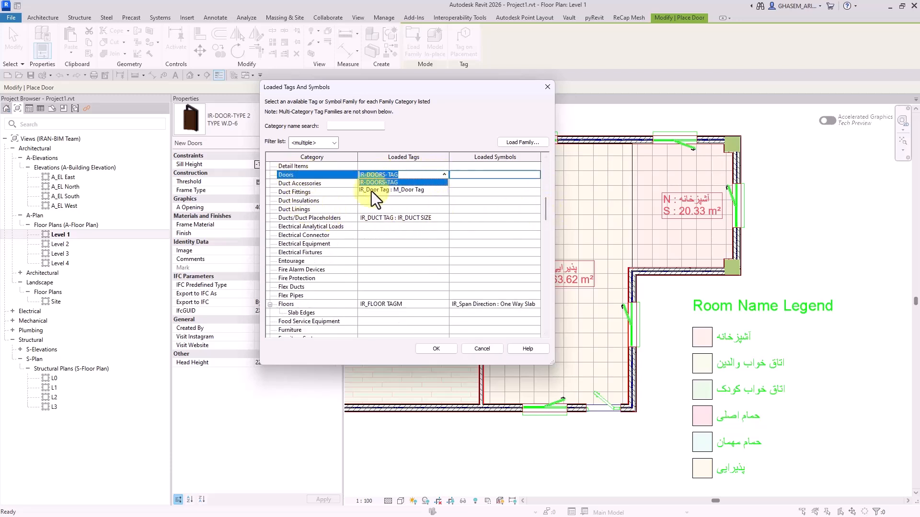
click(401, 190)
click(436, 348)
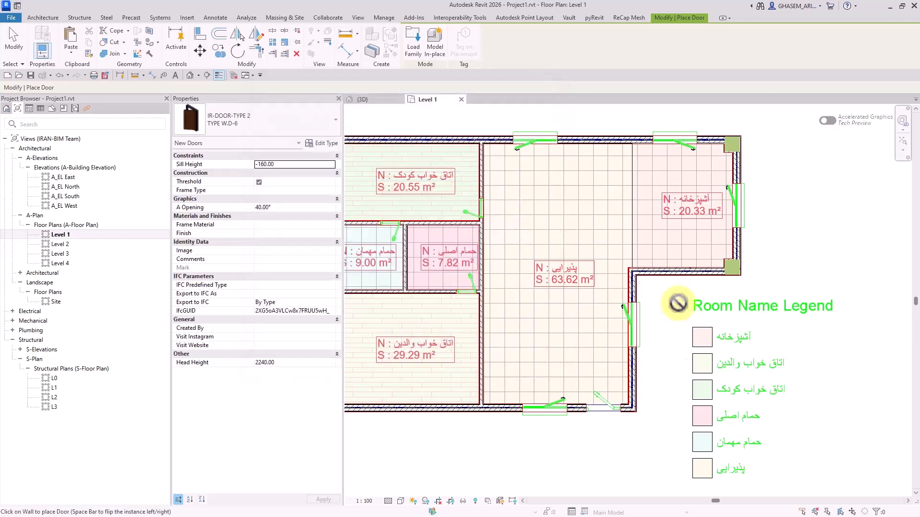
Place the tagged IR-DOOR-TYPE 2 door in the kitchen's lower exterior wall, near the inside corner, and end door placement
scroll(663, 266, up, 3)
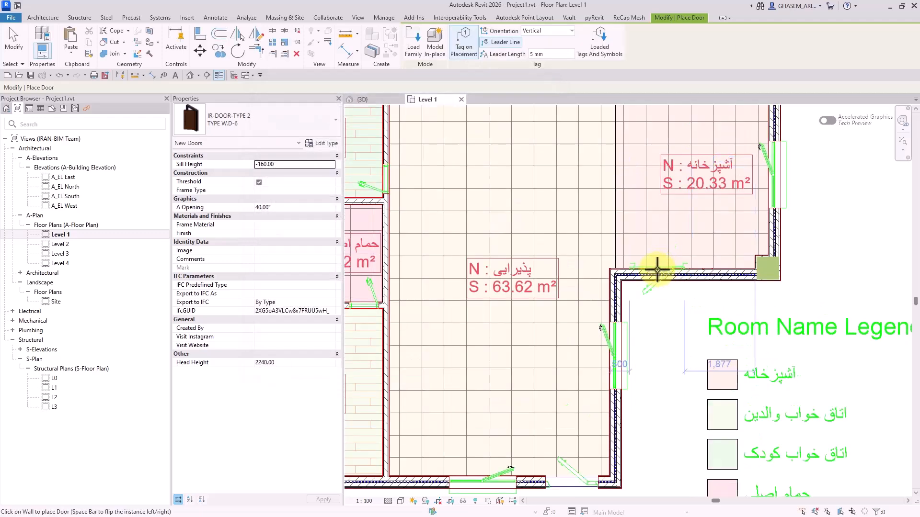
scroll(644, 270, up, 3)
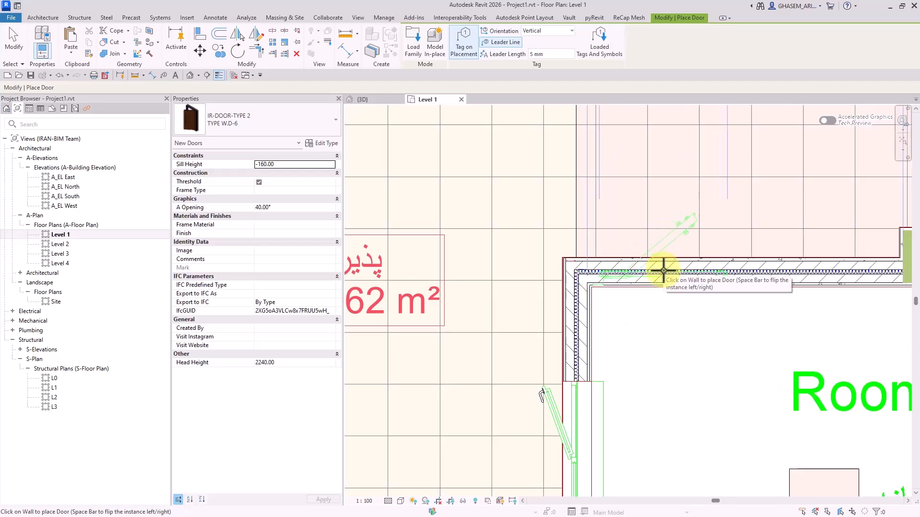
scroll(663, 270, up, 1)
click(664, 267)
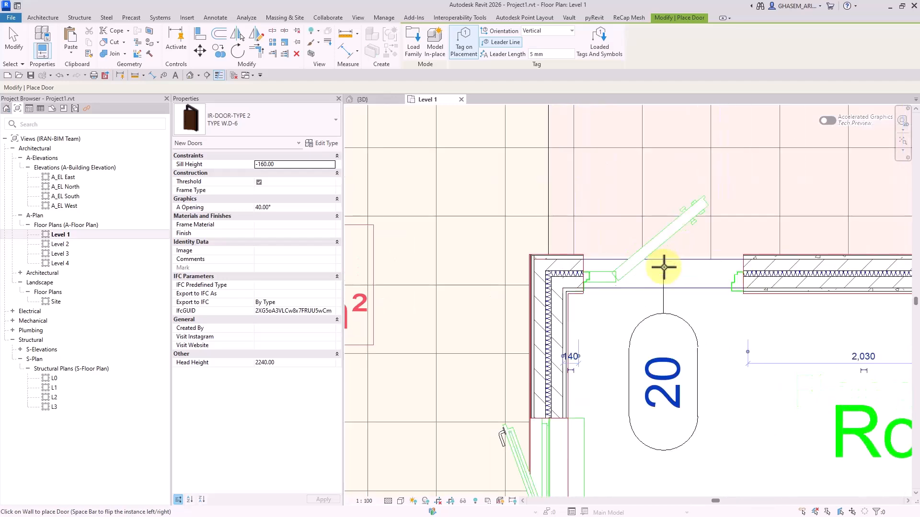
click(13, 40)
scroll(665, 304, down, 3)
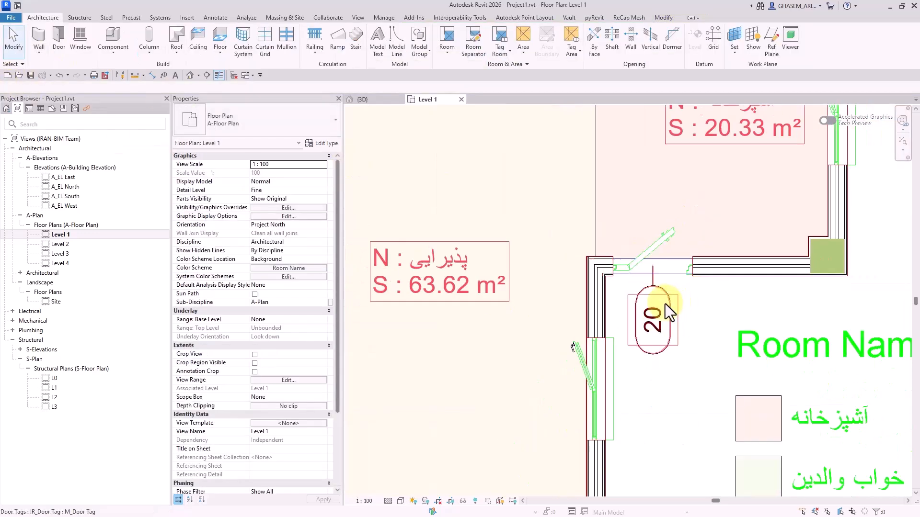
scroll(665, 304, down, 3)
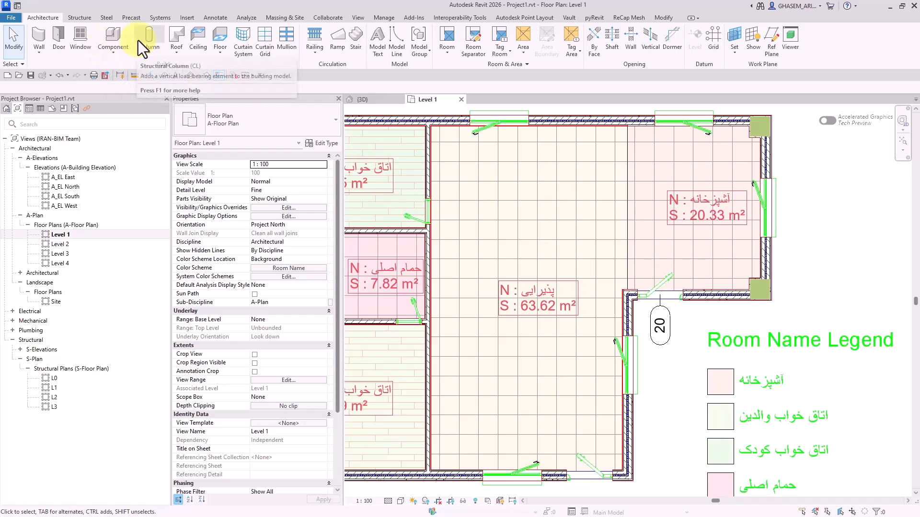
Check the tagging options offered for placing a structural column, without placing one
scroll(316, 144, down, 1)
scroll(396, 183, down, 1)
middle_drag(470, 204, 570, 232)
middle_drag(522, 200, 551, 212)
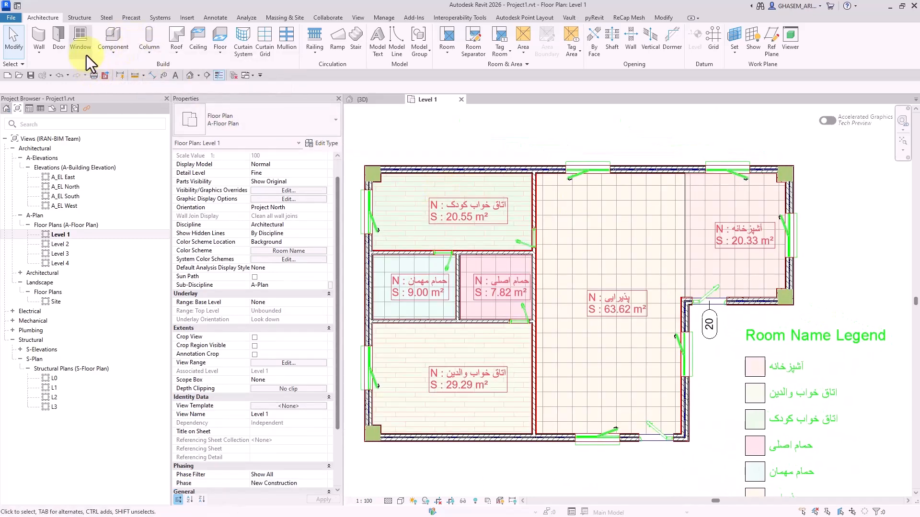
click(154, 33)
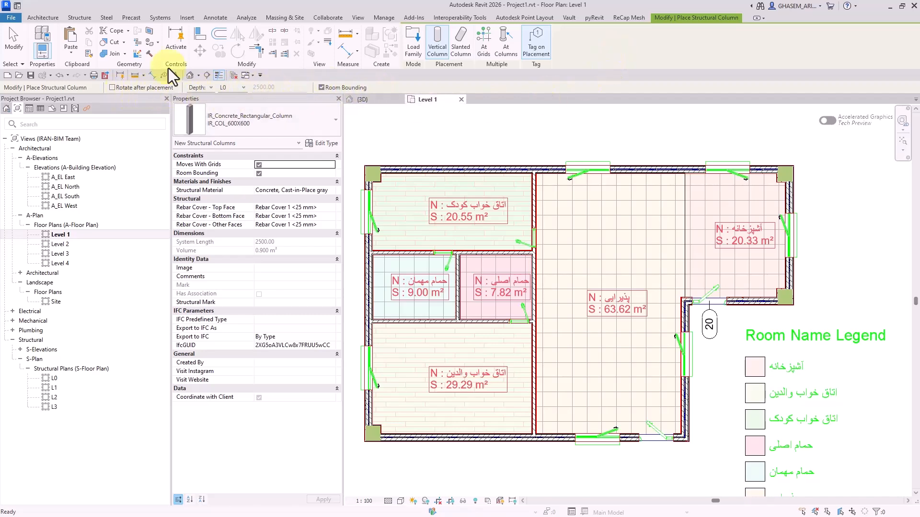
click(11, 43)
Check the tag options for placing a duct with Tag on Placement enabled, without drawing one
click(157, 19)
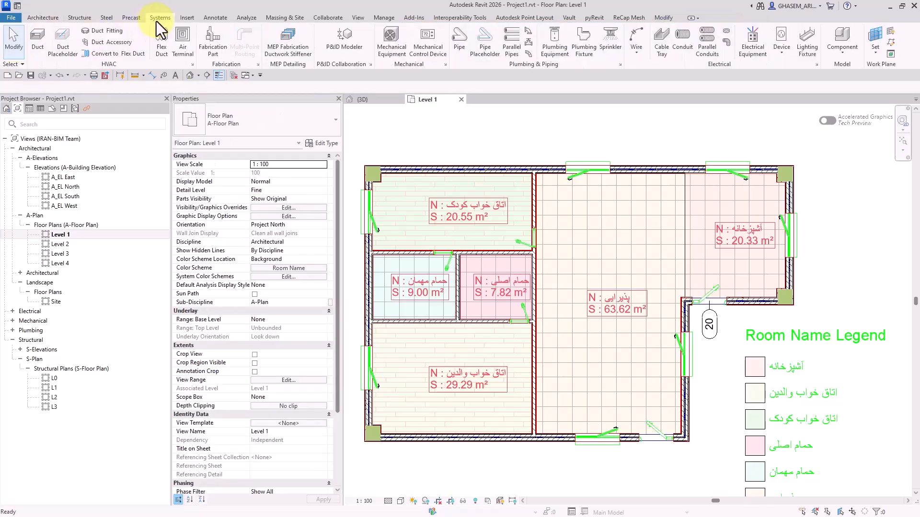
click(42, 40)
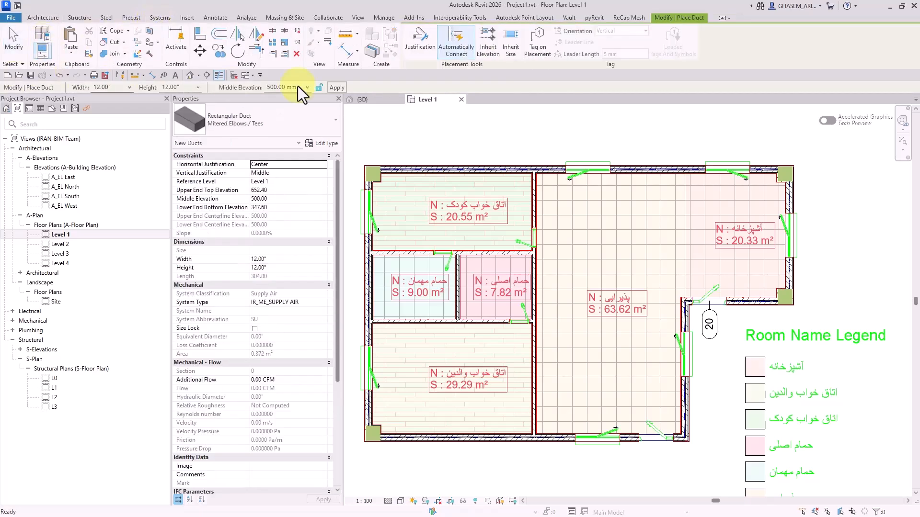
click(539, 50)
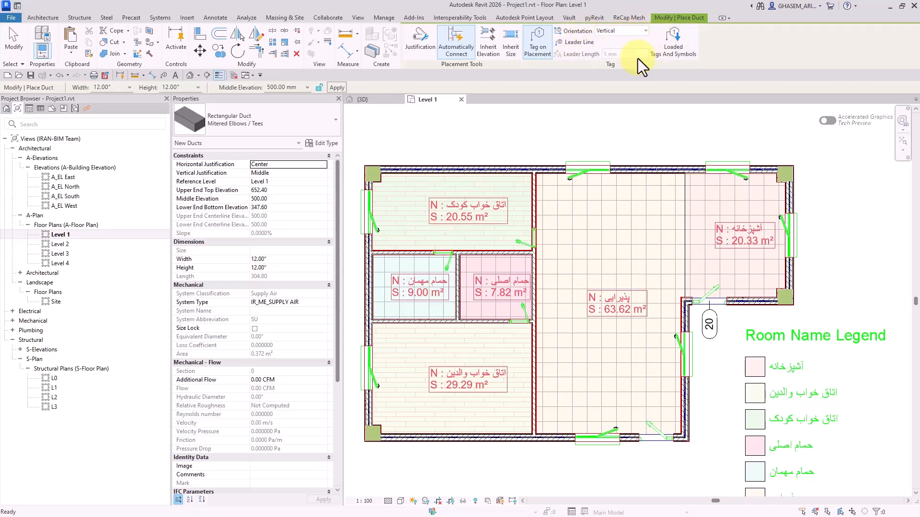
click(15, 42)
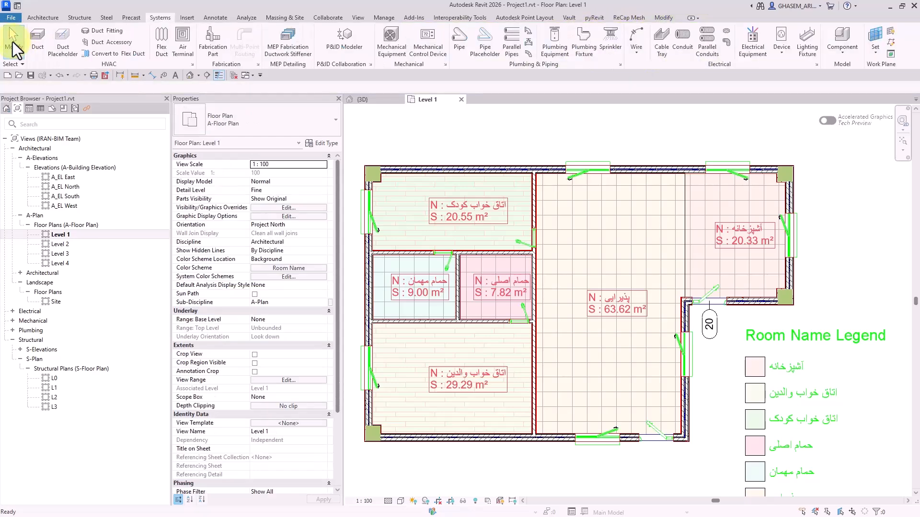
Check the tag options offered by the Pipe and Cable Tray commands, without drawing anything
click(452, 36)
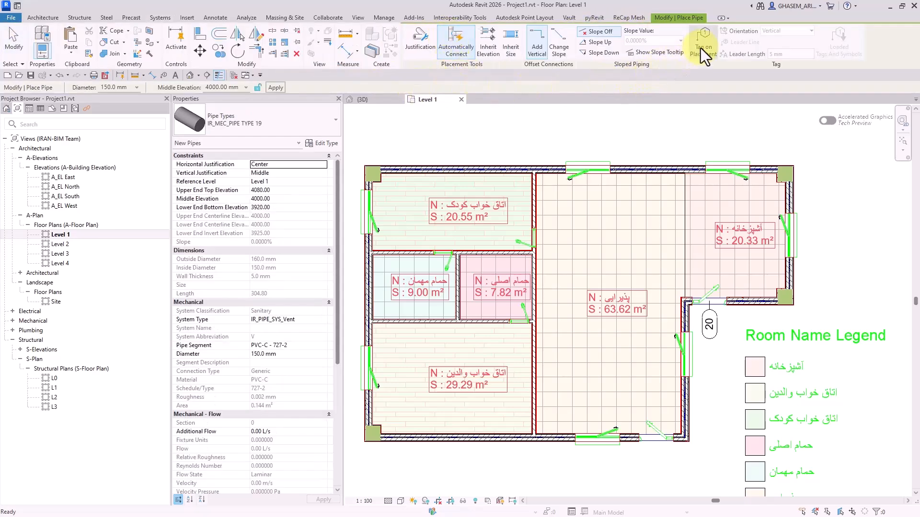
click(13, 43)
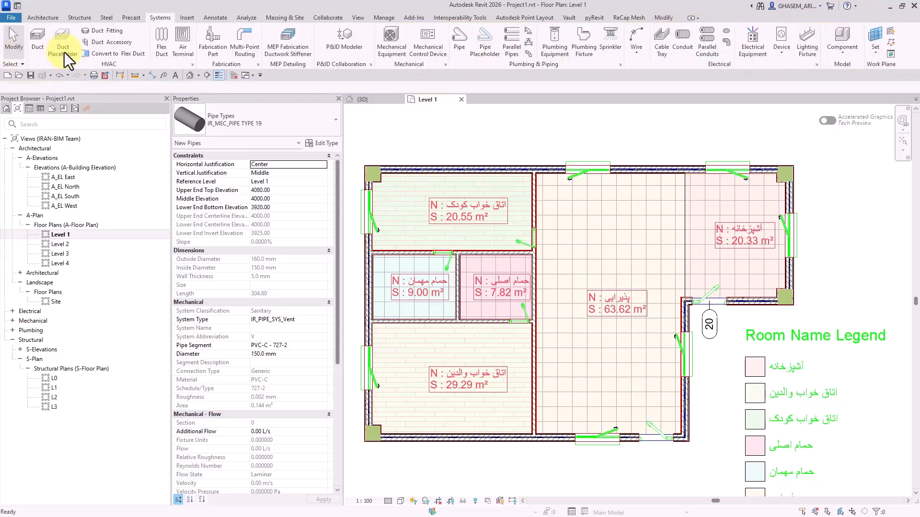
click(658, 50)
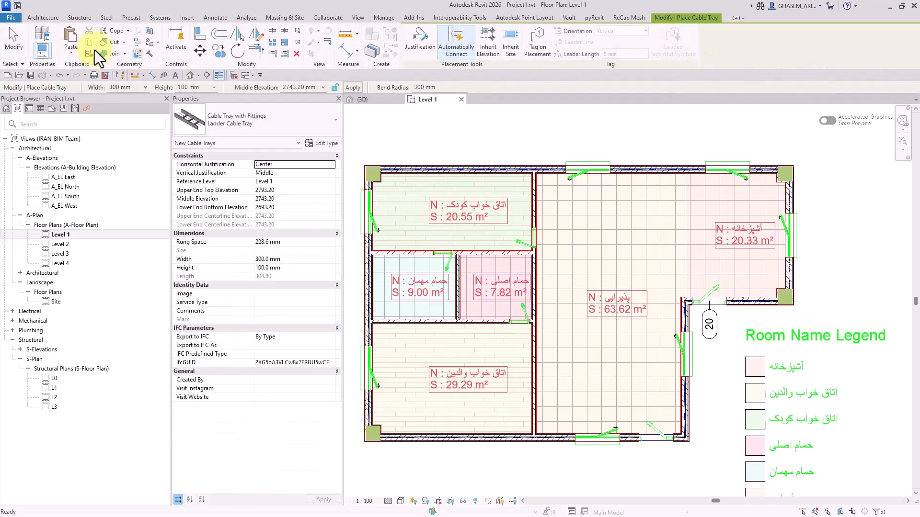
click(15, 38)
Check the placement options of the structural Wall and Beam commands for tag settings, without placing anything
click(81, 18)
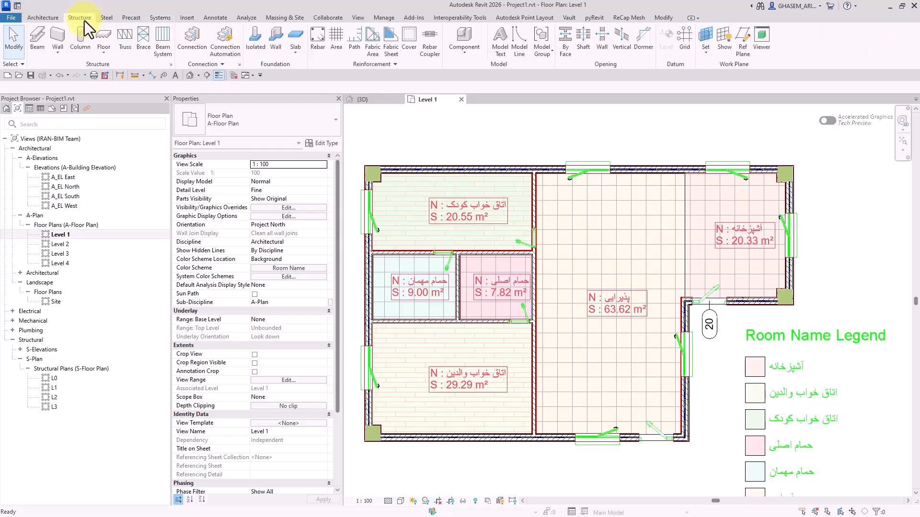
click(54, 39)
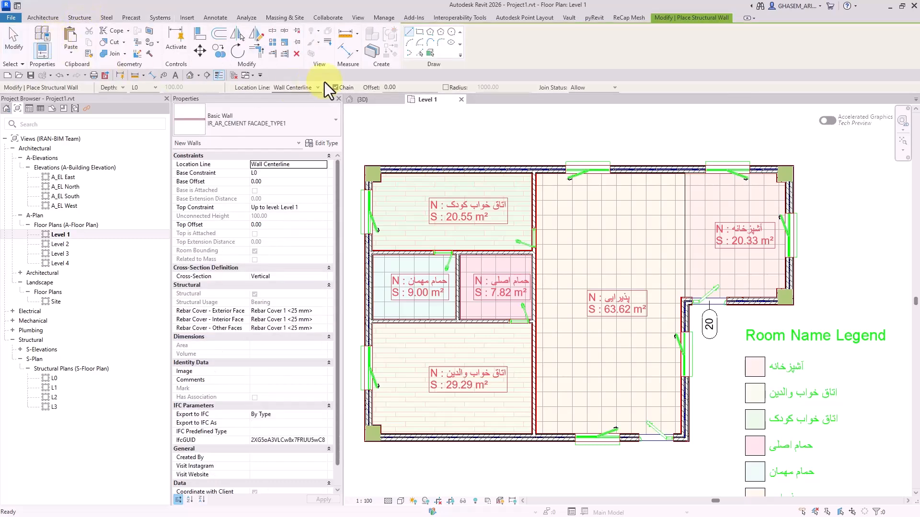
click(14, 50)
click(39, 31)
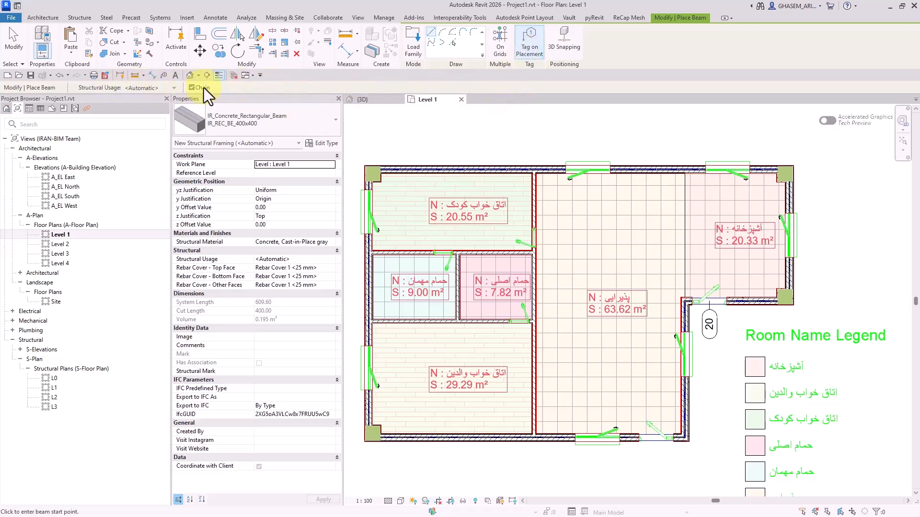
click(16, 48)
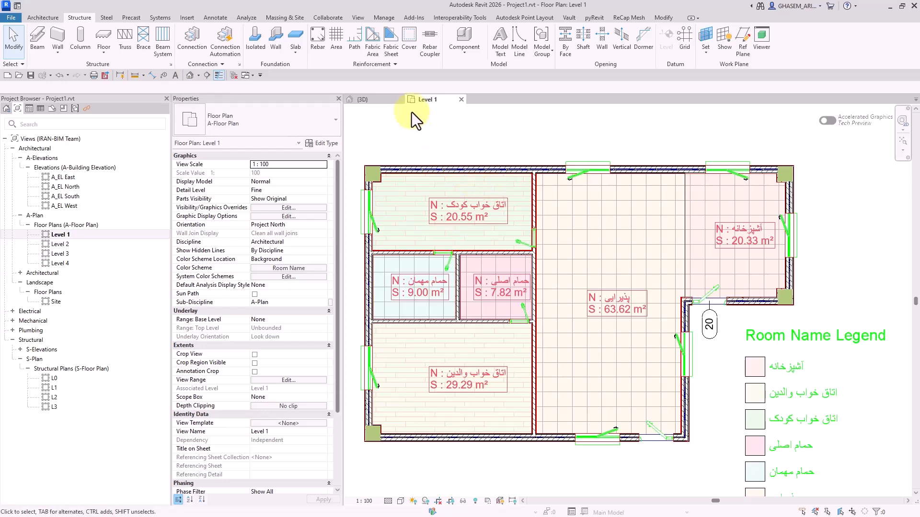
Start Tag by Category with Leader Line enabled and the leader type set to Free End
click(43, 18)
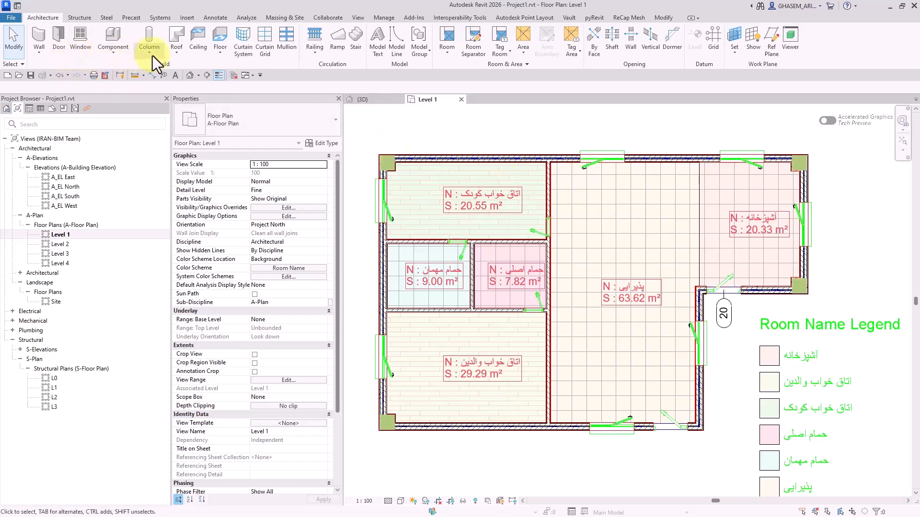
click(216, 21)
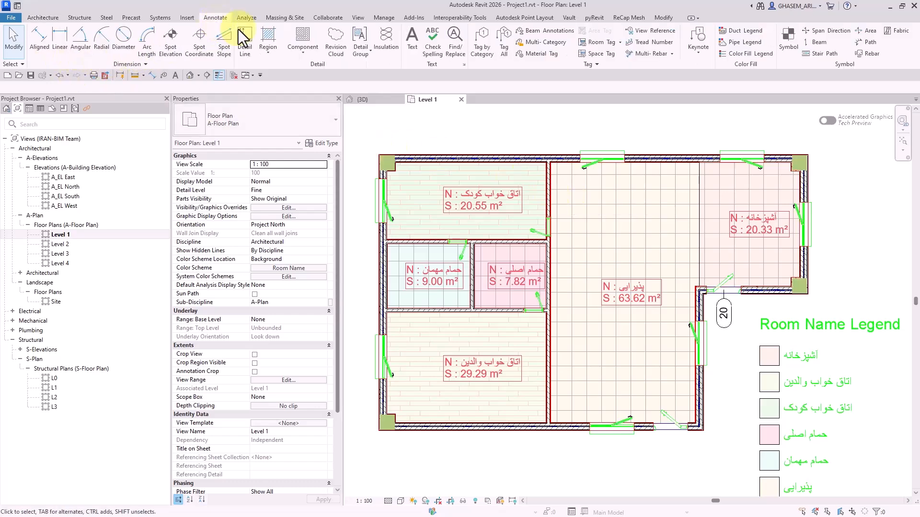
middle_drag(478, 114, 476, 118)
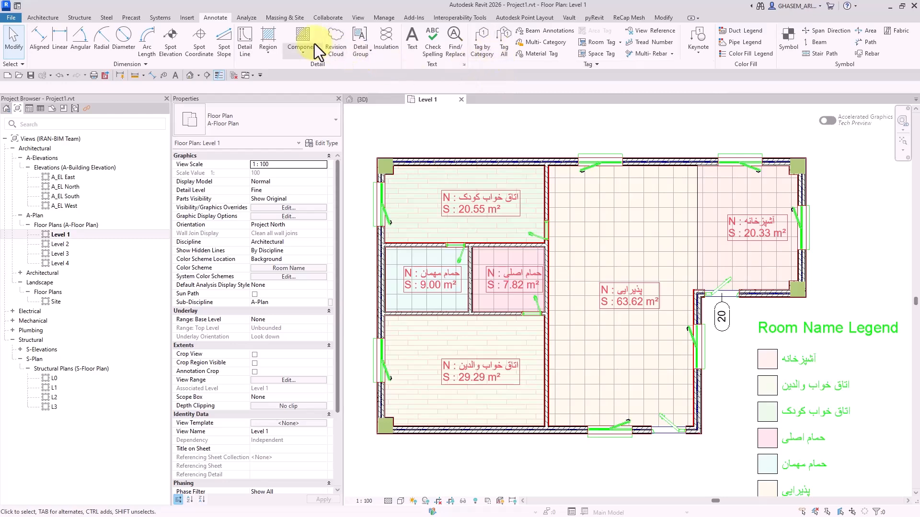
click(484, 42)
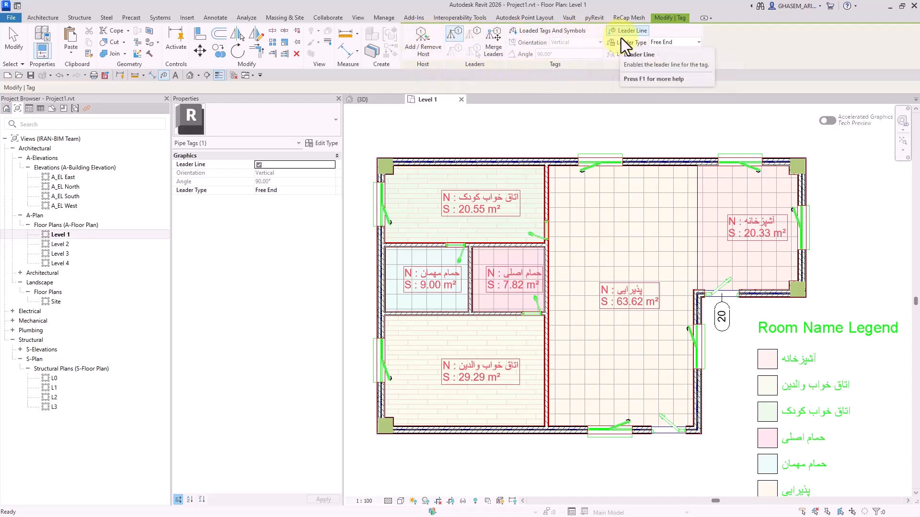
middle_drag(666, 123, 654, 143)
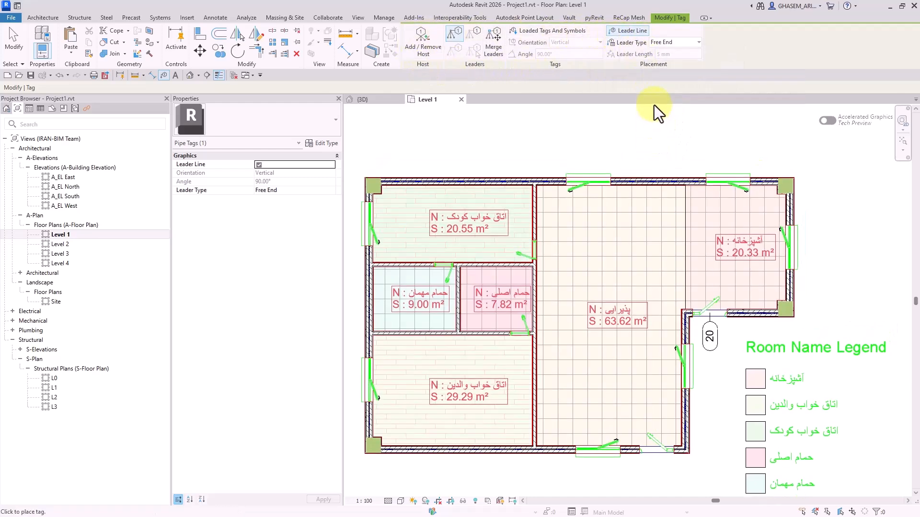
click(625, 33)
click(625, 32)
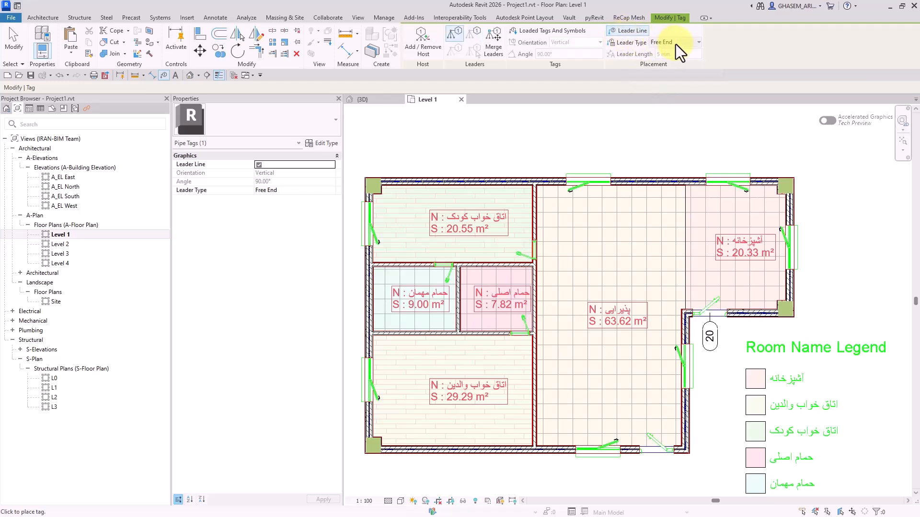
click(669, 64)
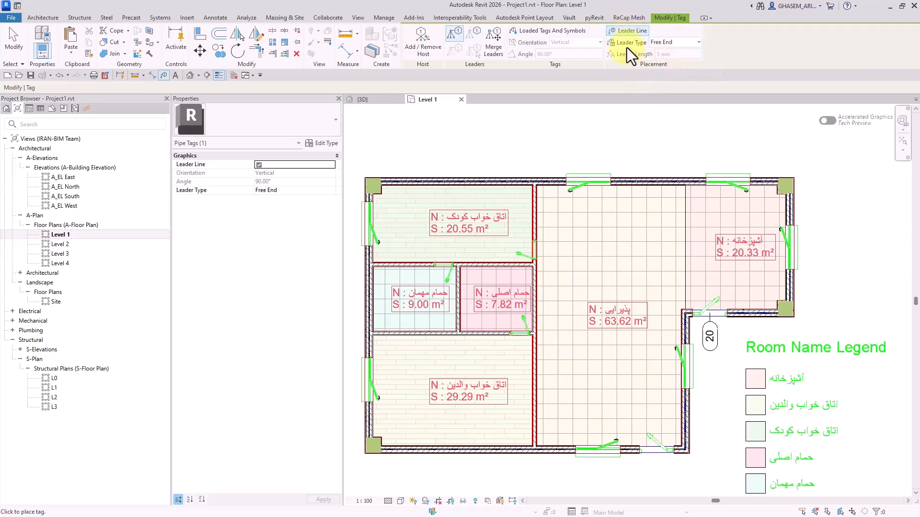
Tag the living room window in the upper exterior wall with an elbowed free-end leader above the building
scroll(588, 175, up, 2)
click(589, 182)
click(589, 137)
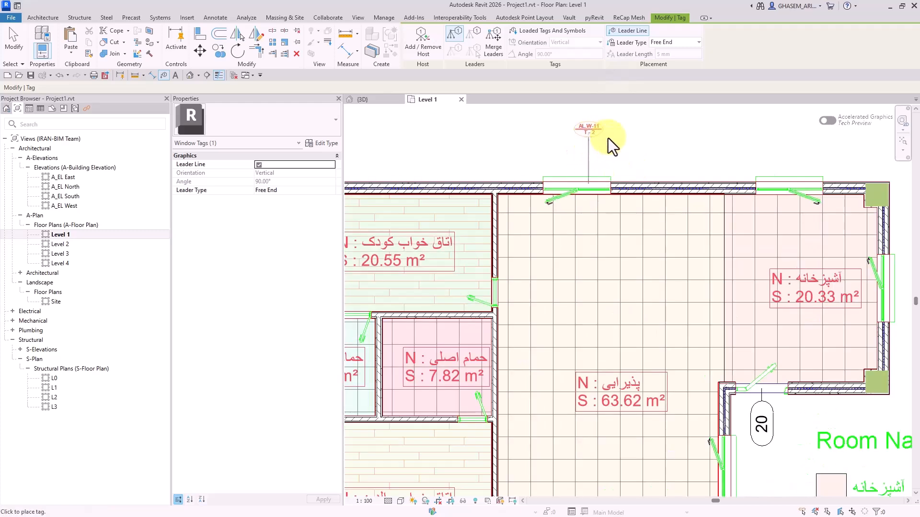
click(663, 138)
Tag the upper exterior wall of the 20.55 m² bedroom with a vertical wall tag on an elbowed free-end leader
middle_drag(466, 182, 616, 217)
click(612, 225)
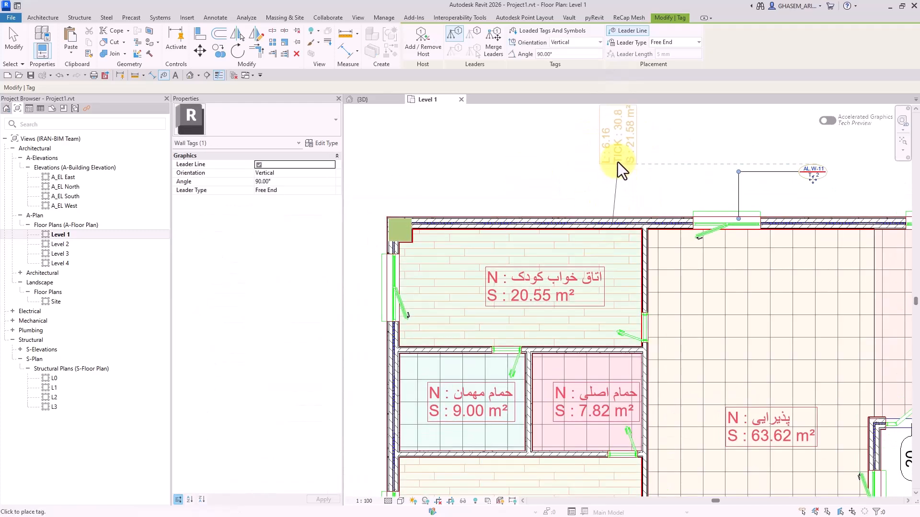
click(613, 156)
click(569, 158)
middle_drag(502, 201, 545, 197)
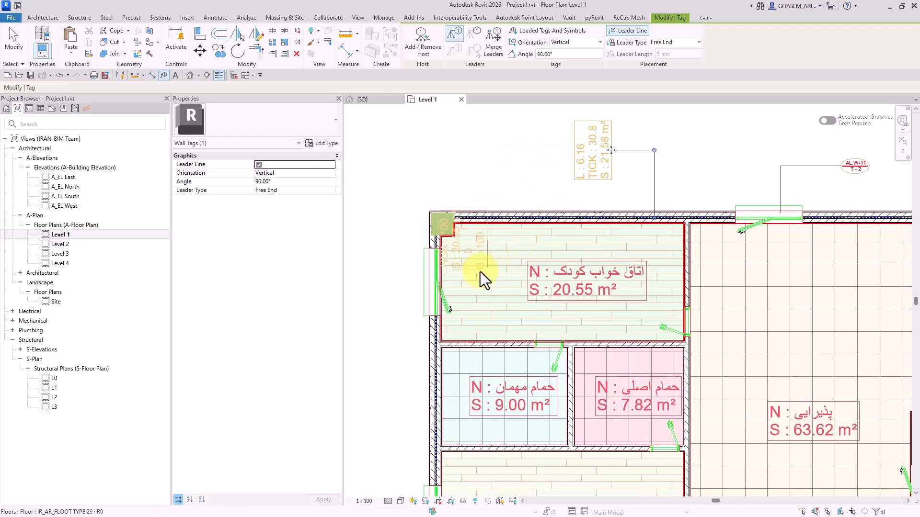
Tag the floors of the 20.55 m² and 29.29 m² bedrooms with vertical floor tags on free-end leaders outside the building
click(480, 271)
scroll(357, 324, up, 1)
middle_drag(356, 326, 443, 26)
click(643, 343)
click(643, 438)
click(484, 427)
Tag the structural column at the lower-left building corner with an elbowed free-end leader ending outside the plan
click(546, 366)
click(492, 322)
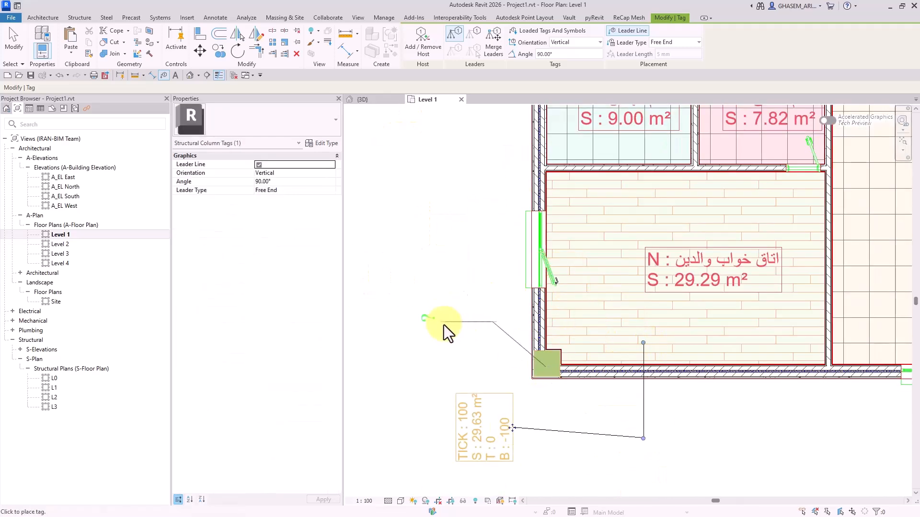
click(442, 324)
Tag the window in the 20.33 m² kitchen's right exterior wall with an elbowed free-end leader and end tagging
scroll(758, 266, down, 2)
middle_drag(850, 261, 597, 299)
middle_drag(702, 226, 677, 275)
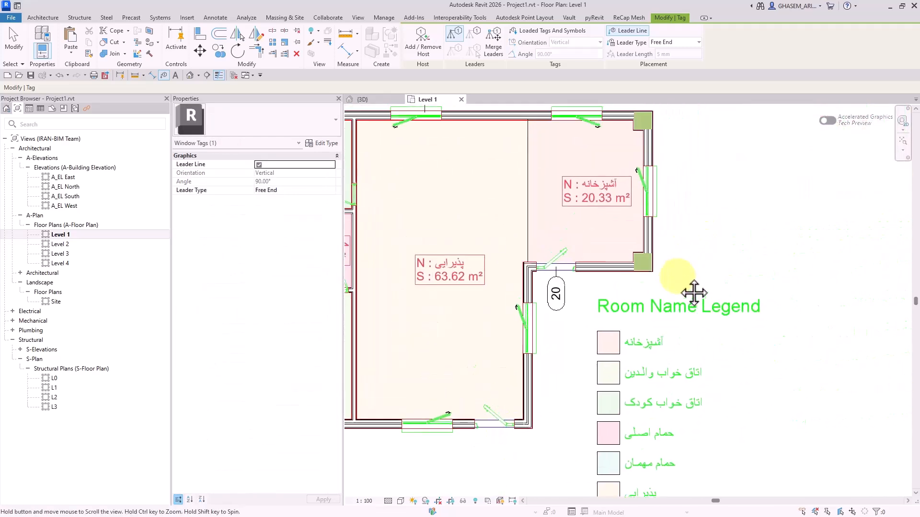
click(661, 197)
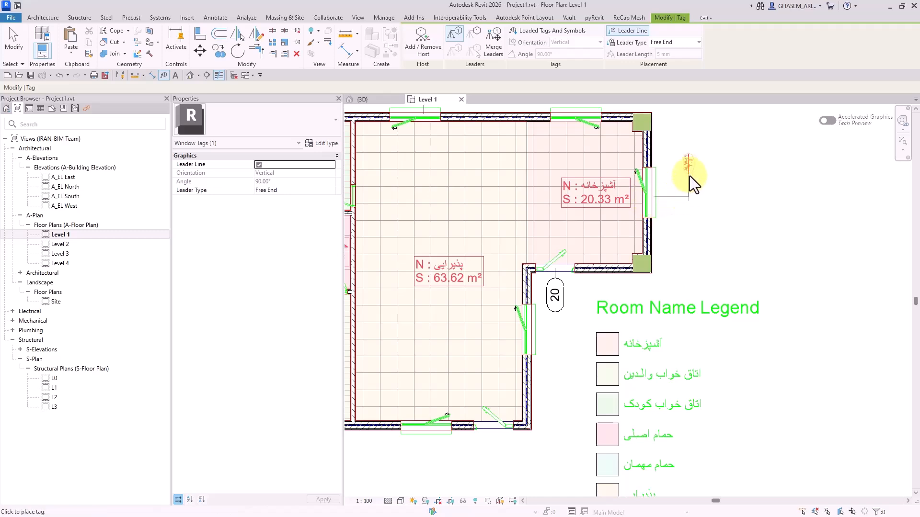
click(689, 176)
click(15, 41)
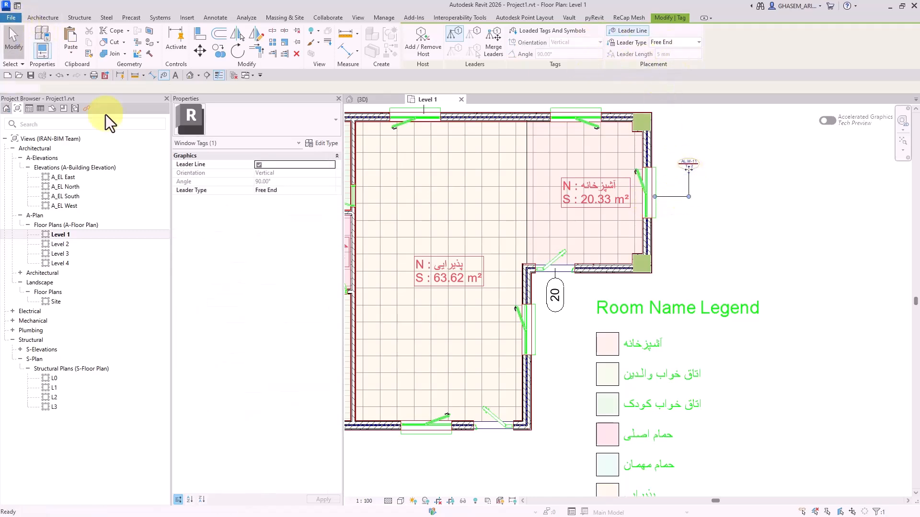
Lower the 29.29 m² bedroom's floor tag and adjust its leader elbow so the leader runs horizontally, with a right-angle bend
middle_drag(362, 411, 698, 291)
click(540, 348)
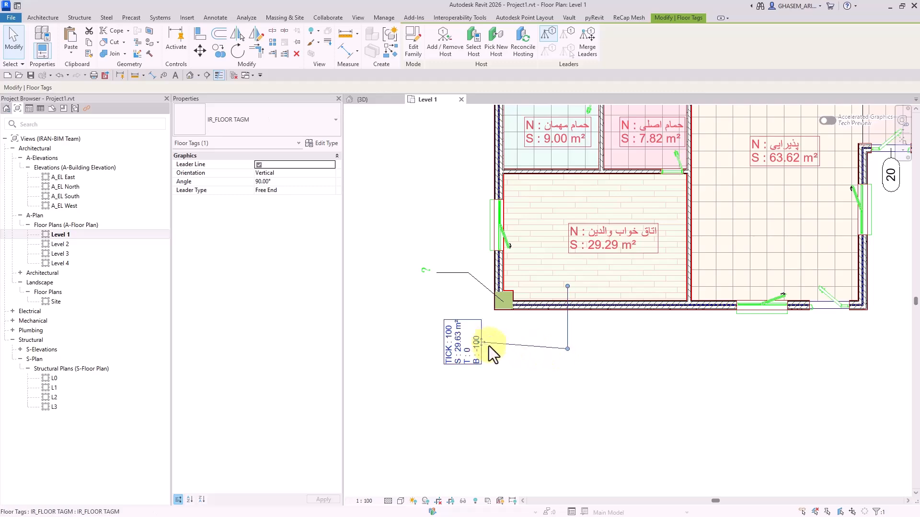
drag(486, 344, 486, 355)
drag(567, 360, 568, 353)
click(623, 366)
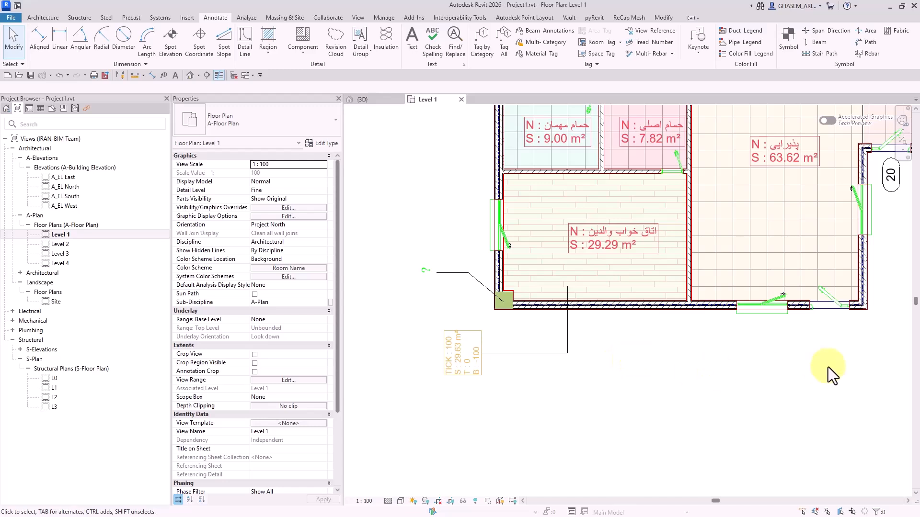
Review the tags and leaders placed around the Level 1 floor plan
click(667, 17)
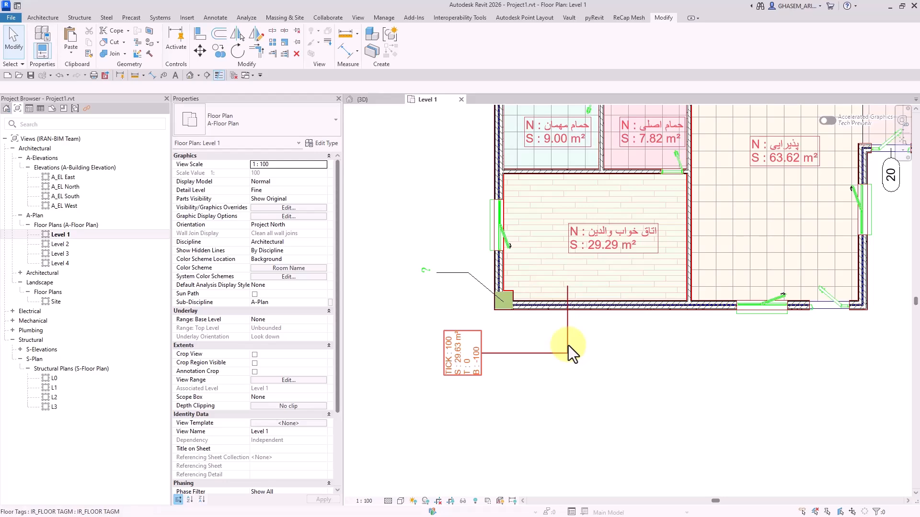
scroll(567, 369, down, 1)
scroll(568, 370, down, 1)
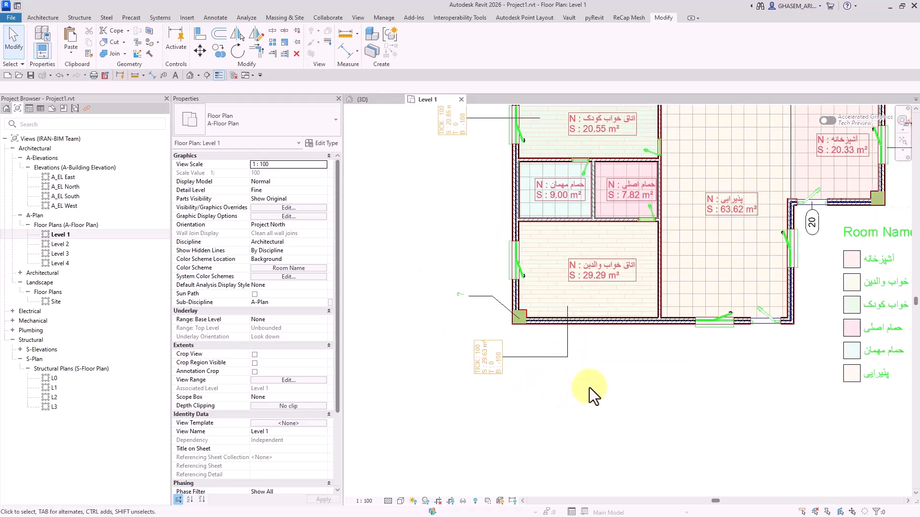
middle_drag(623, 384, 627, 397)
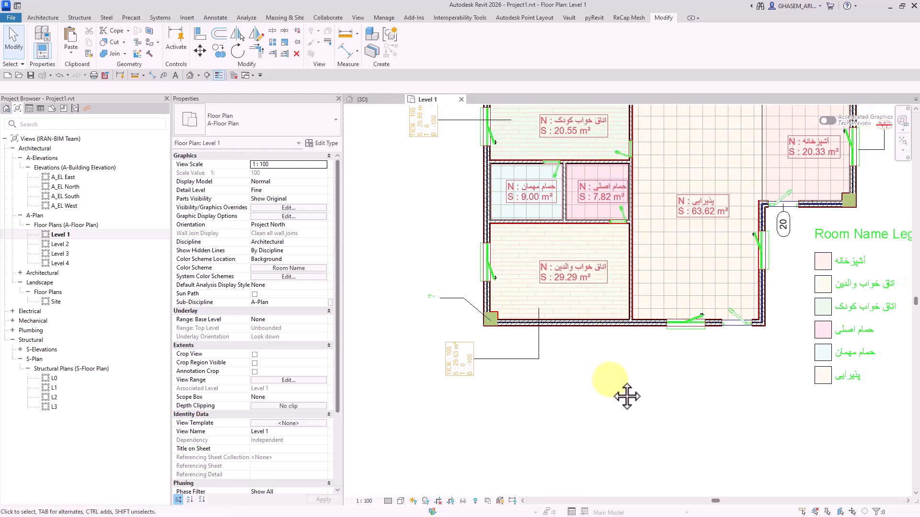
scroll(600, 390, down, 2)
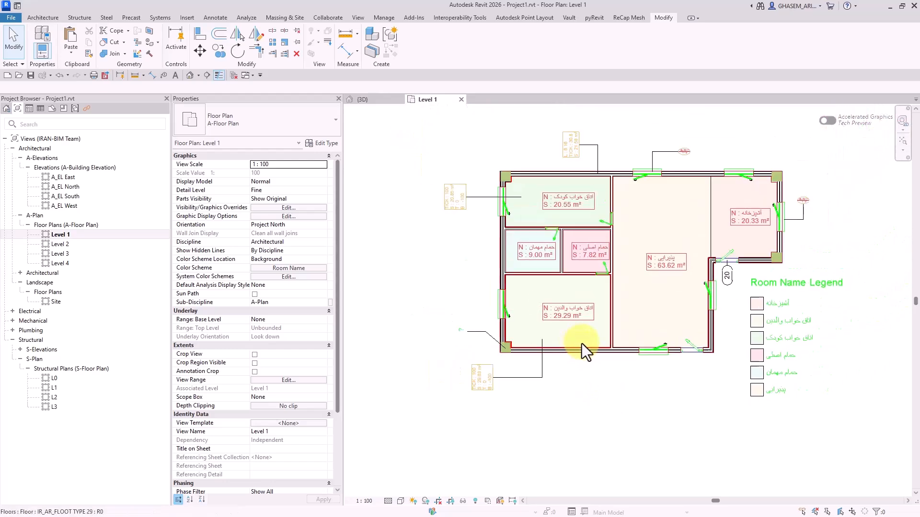
scroll(647, 331, down, 1)
middle_drag(675, 362, 661, 330)
scroll(657, 309, up, 3)
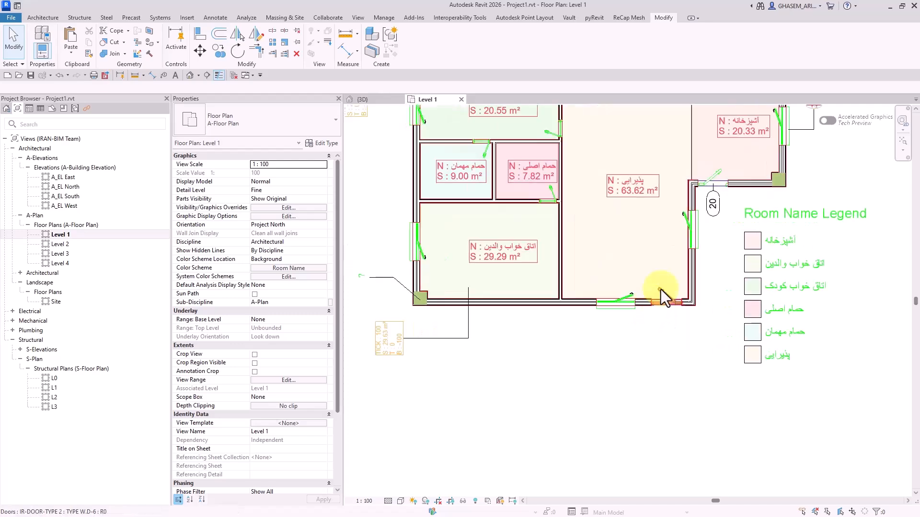
middle_drag(691, 251, 691, 294)
Place the IR_MASTER BED TYPE 1 component in the 29.29 m² bedroom, rotated so its headboard faces the left exterior wall
click(49, 19)
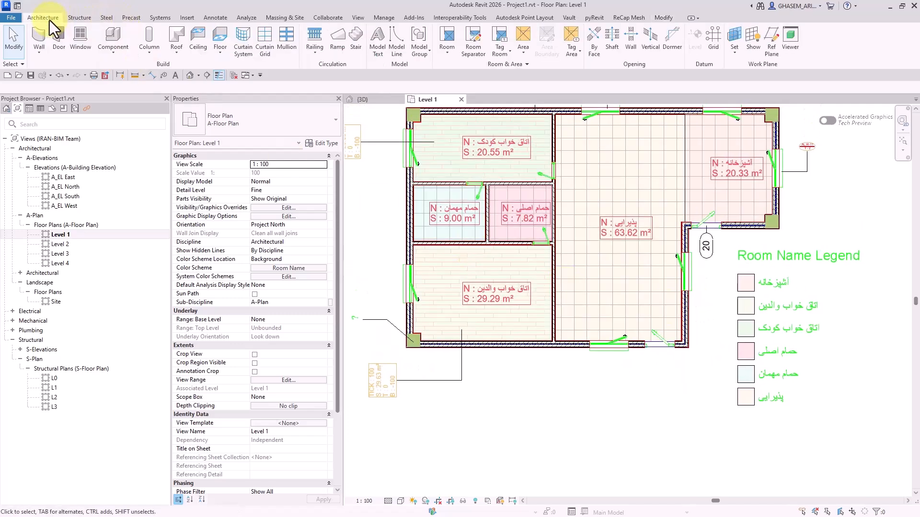
click(114, 32)
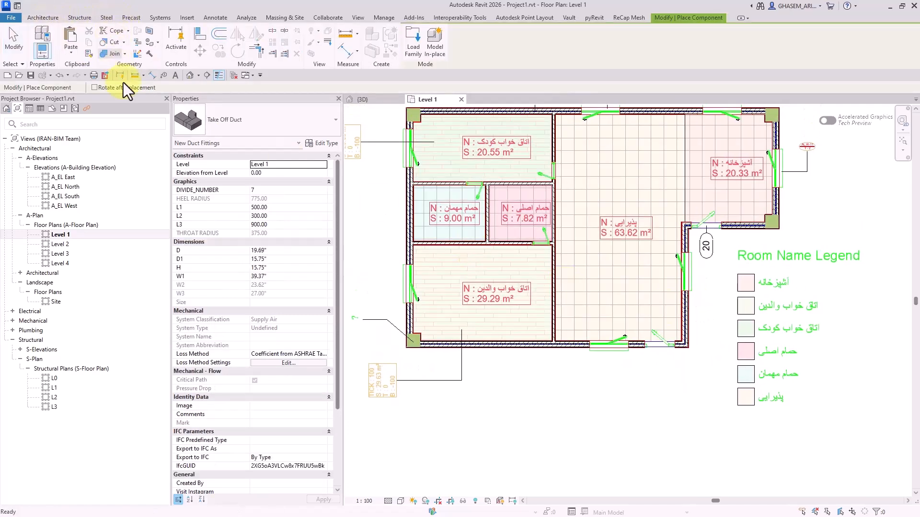
click(267, 119)
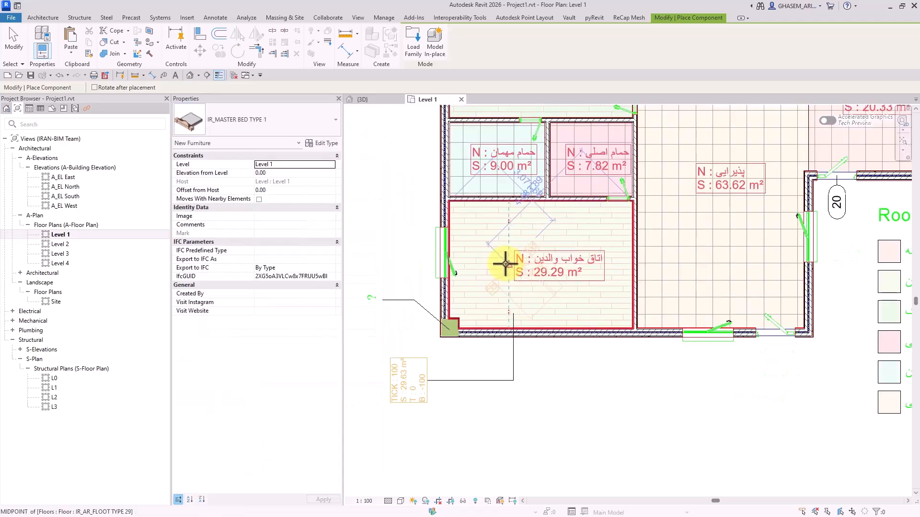
key(space)
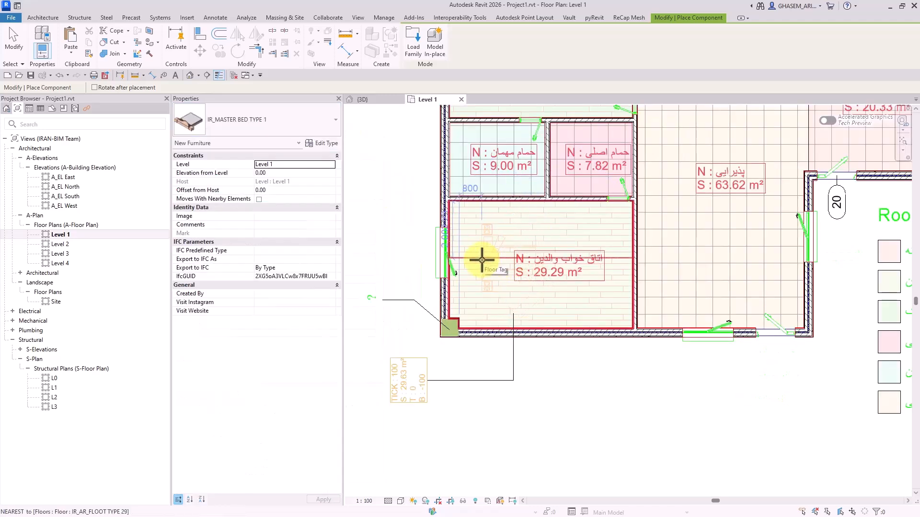
click(478, 261)
key(Escape)
key(Escape)
Move the bed to about 458 mm from the bedroom's left exterior wall, with Disjoin enabled and Constrain off
click(490, 258)
middle_drag(490, 260, 508, 270)
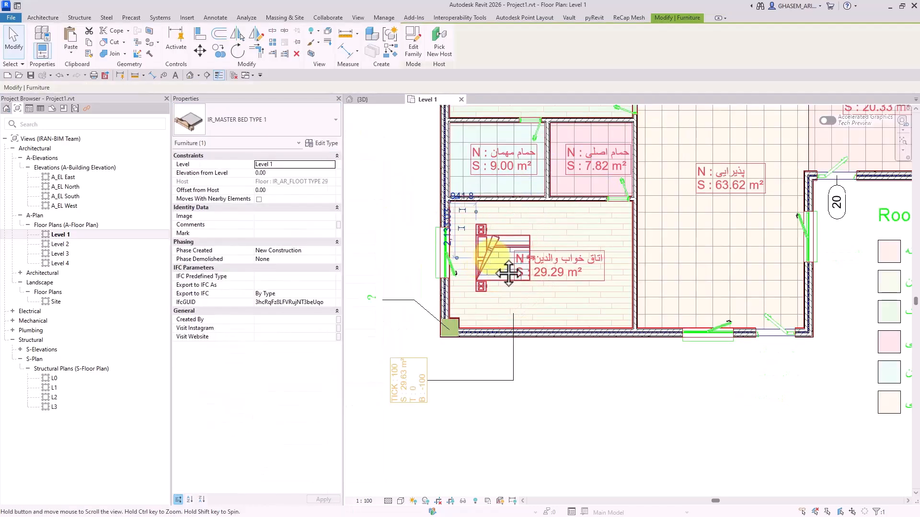
click(200, 53)
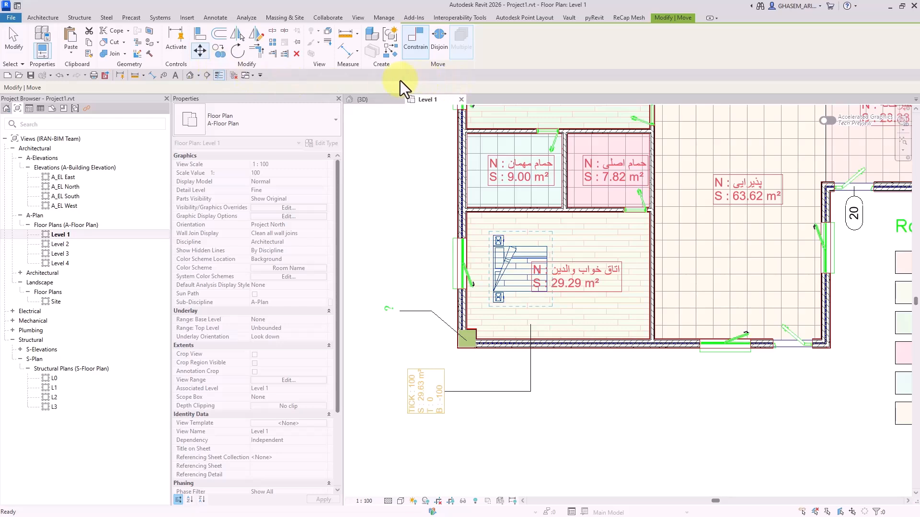
click(419, 54)
click(412, 56)
click(417, 55)
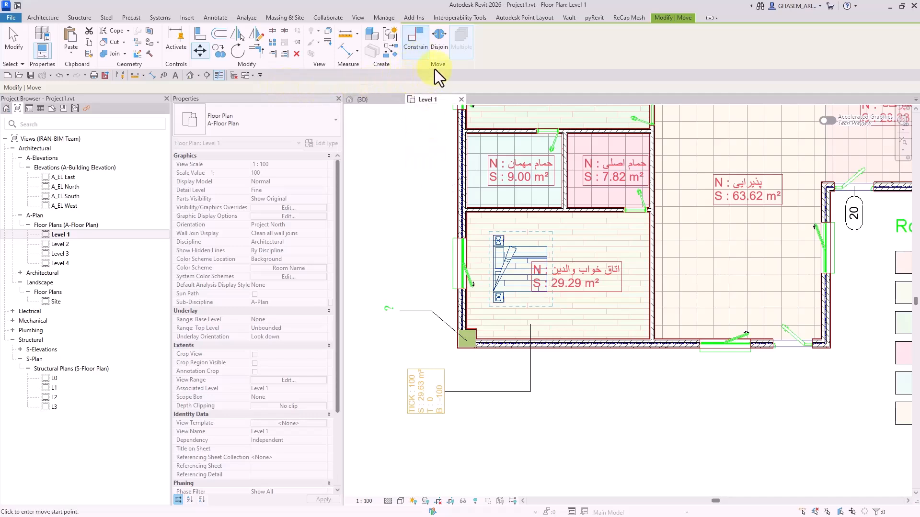
click(438, 57)
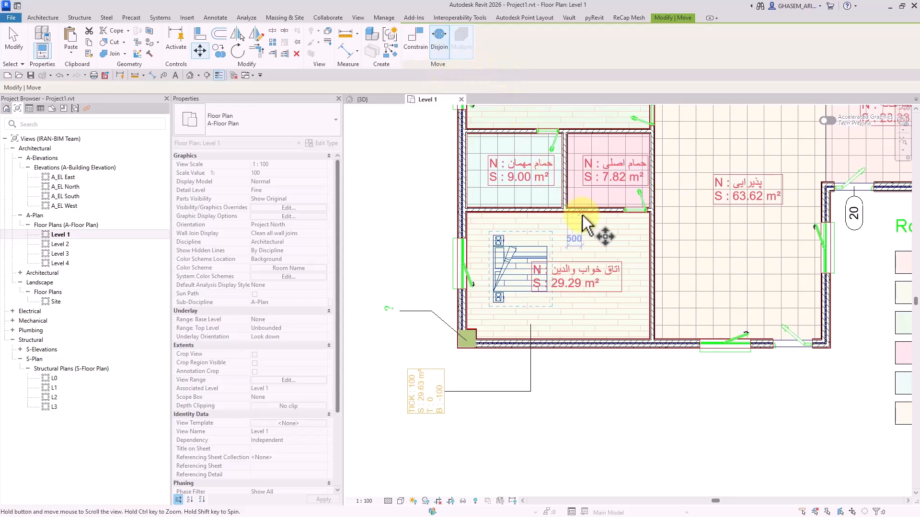
click(508, 278)
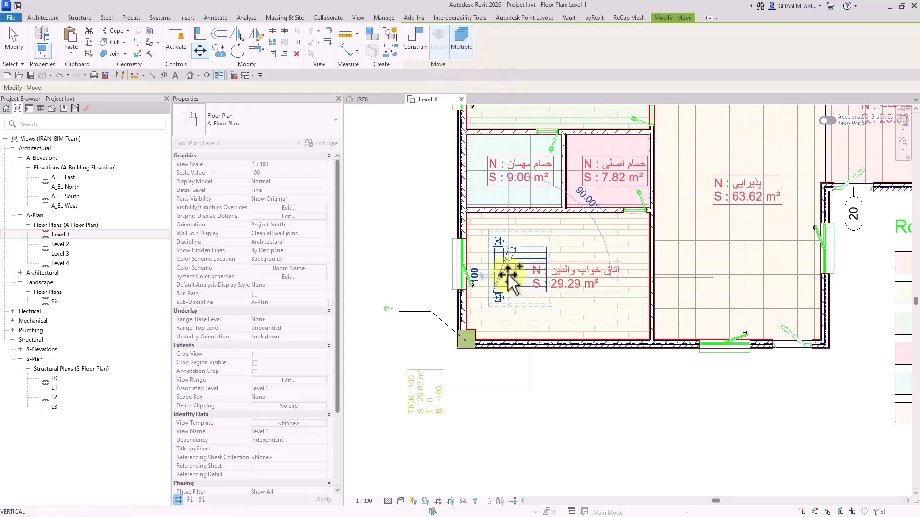
click(461, 51)
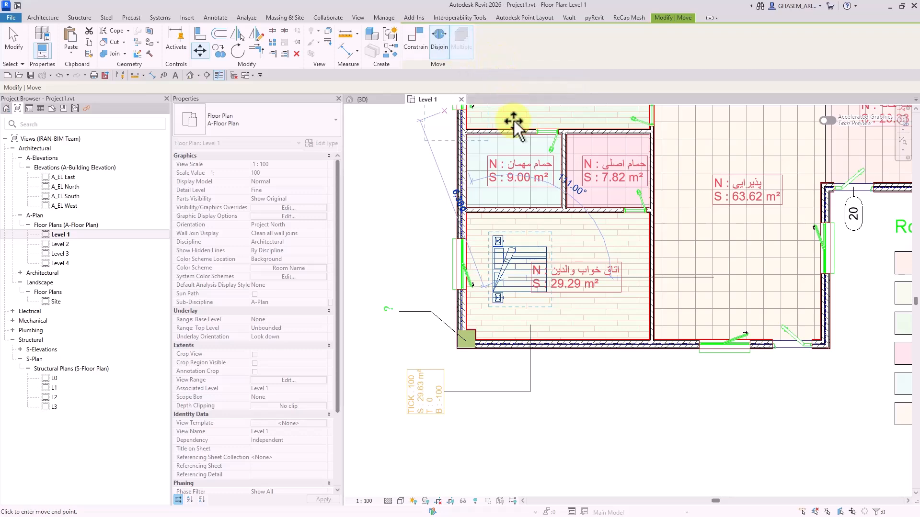
middle_drag(518, 240, 523, 288)
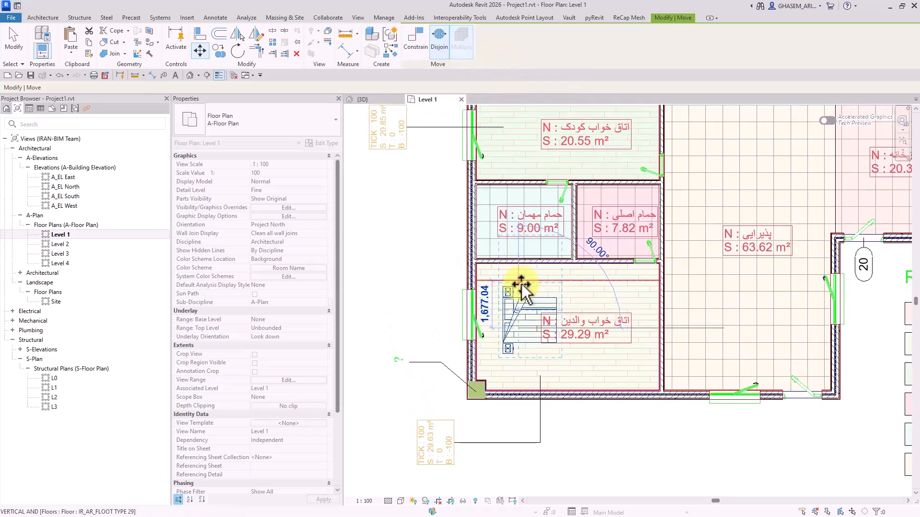
click(501, 312)
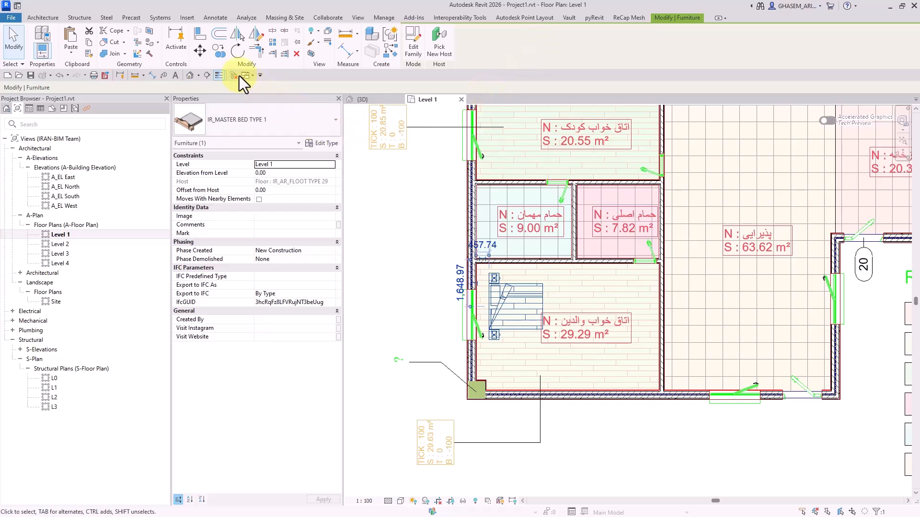
Copy the bed straight up into the 20.55 m² bedroom with the Multiple option enabled
click(218, 51)
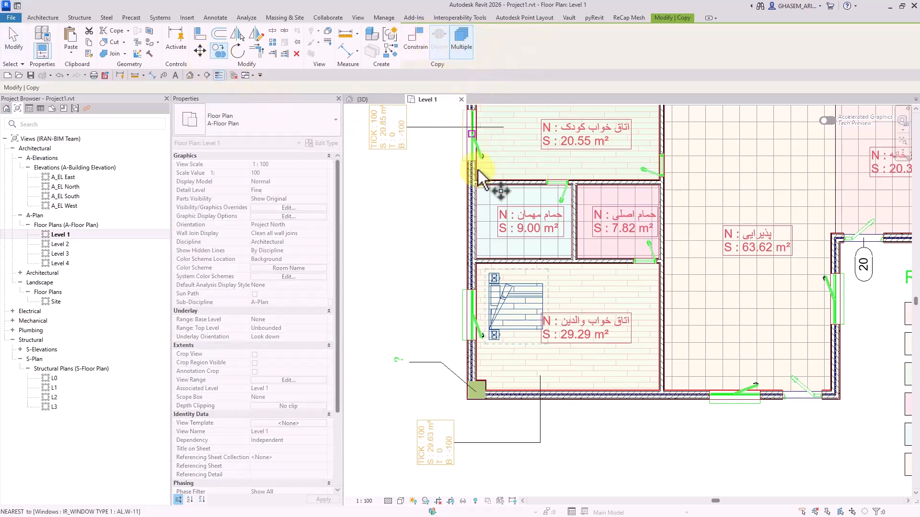
click(505, 301)
middle_drag(505, 192, 521, 273)
click(525, 222)
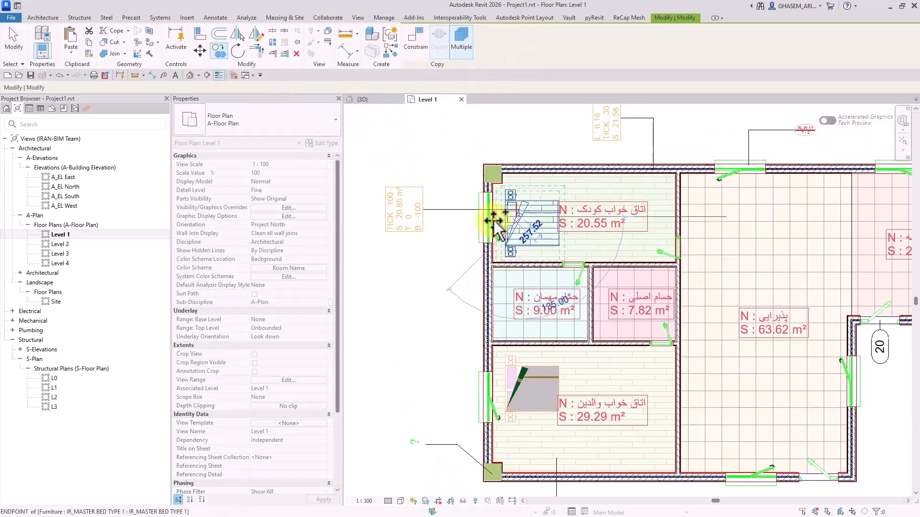
key(Escape)
click(513, 228)
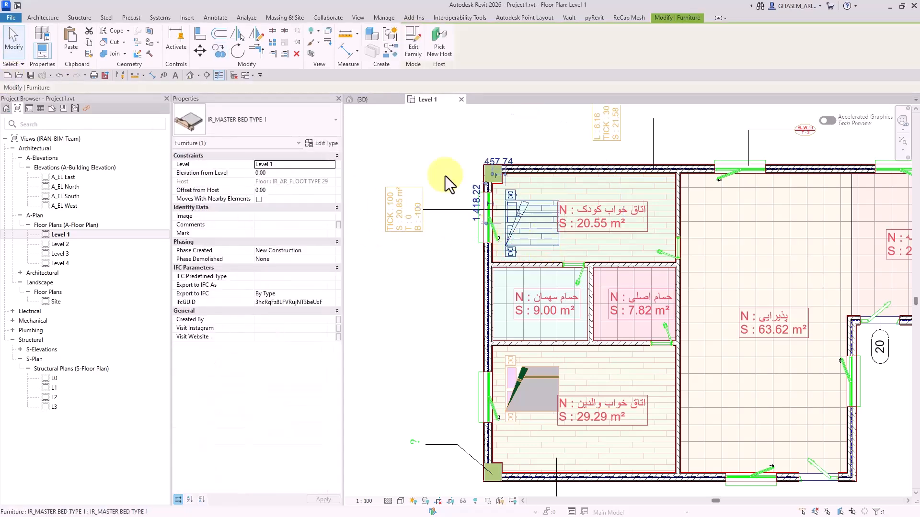
click(238, 54)
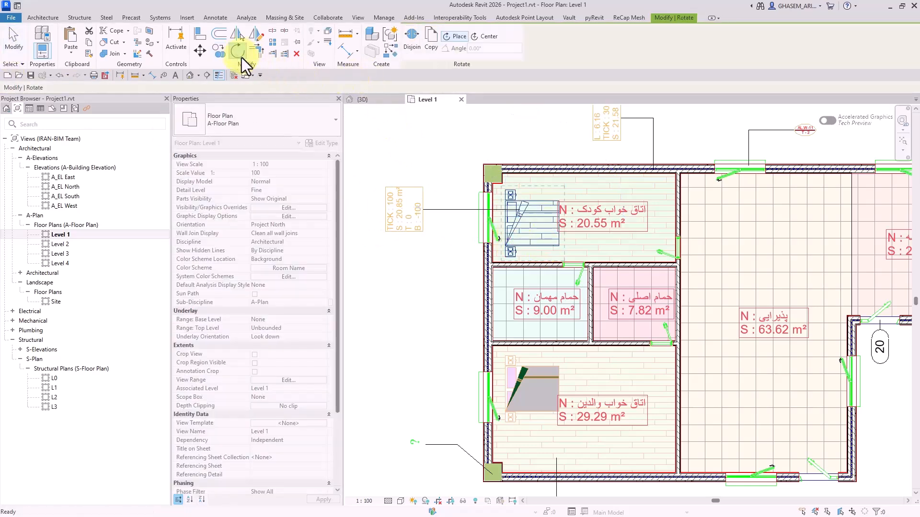
click(14, 35)
Copy the 29.29 m² bedroom's bed to the open area below the building
scroll(613, 287, down, 2)
middle_drag(614, 287, 594, 267)
middle_drag(563, 316, 562, 265)
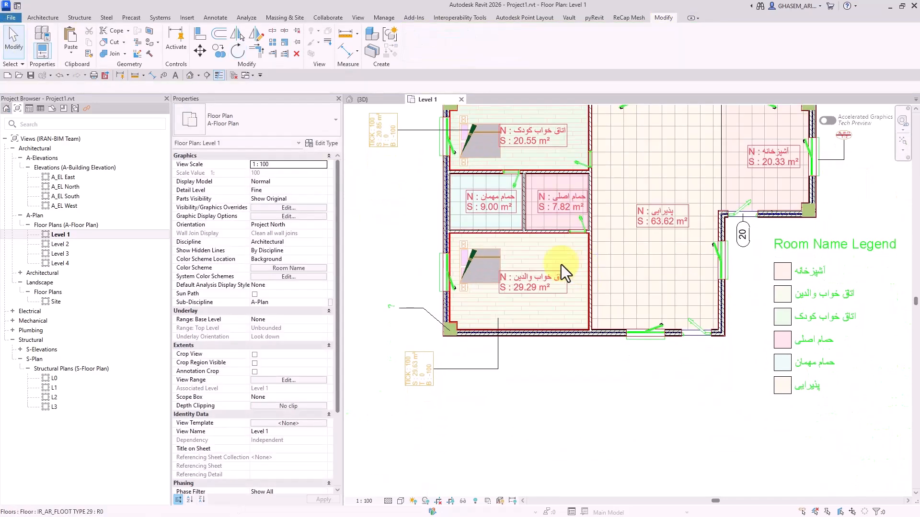
ctrl+drag(492, 265, 638, 427)
click(685, 440)
Start rotating the bed copy below the building, trying the Place option and resetting the rotation centre with the Center option
middle_drag(701, 445, 700, 342)
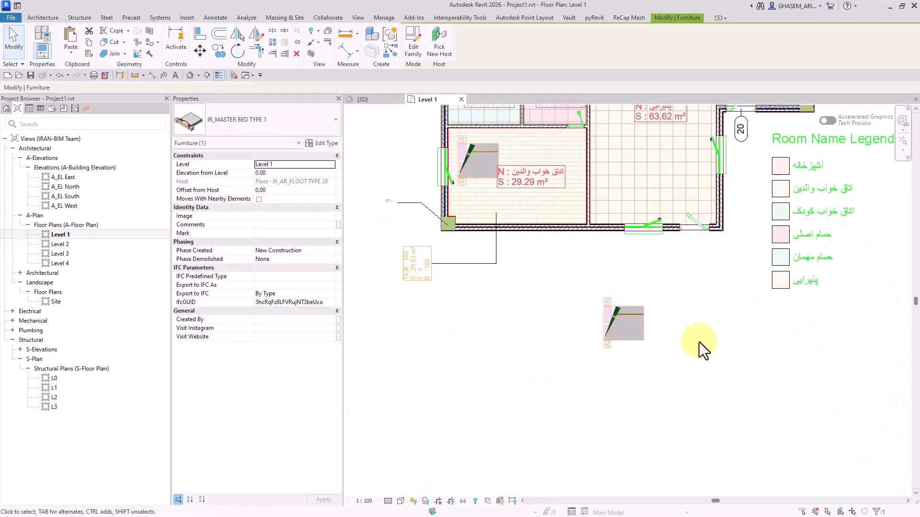
scroll(634, 333, up, 1)
click(634, 333)
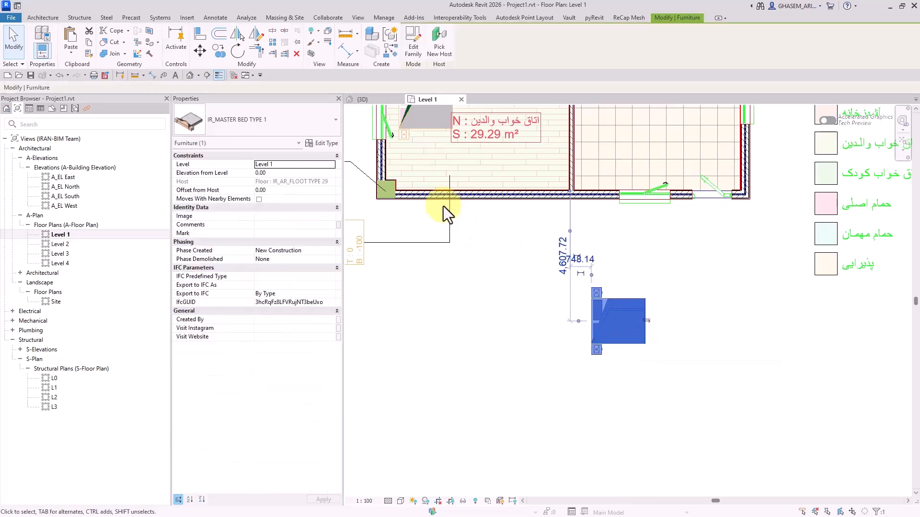
click(237, 52)
scroll(590, 352, up, 1)
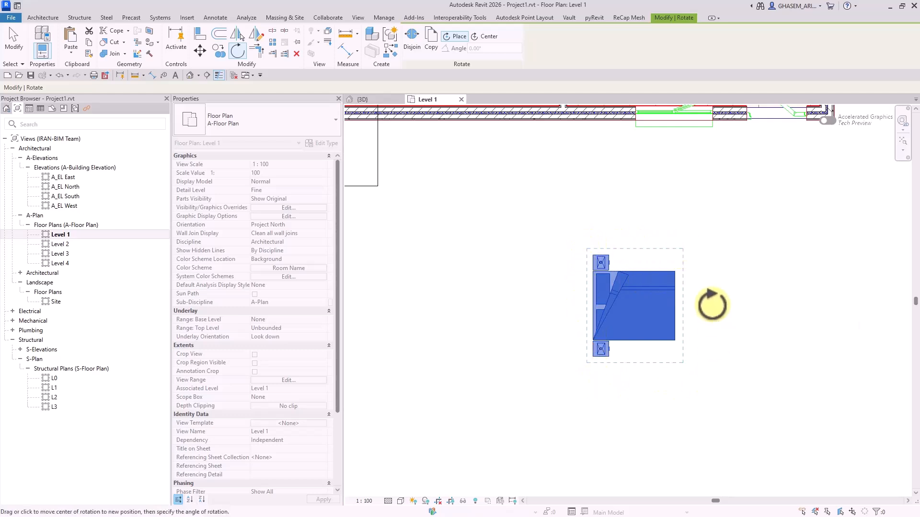
middle_drag(551, 246, 529, 237)
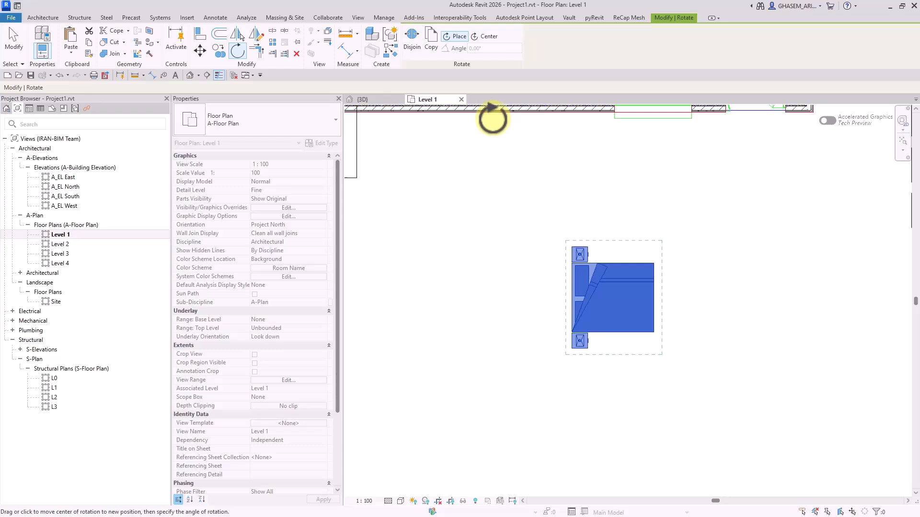
click(457, 38)
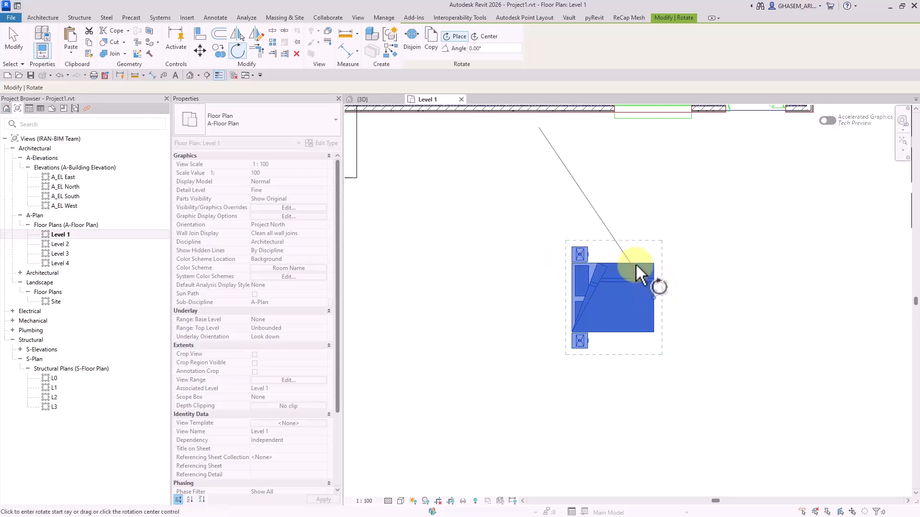
click(489, 36)
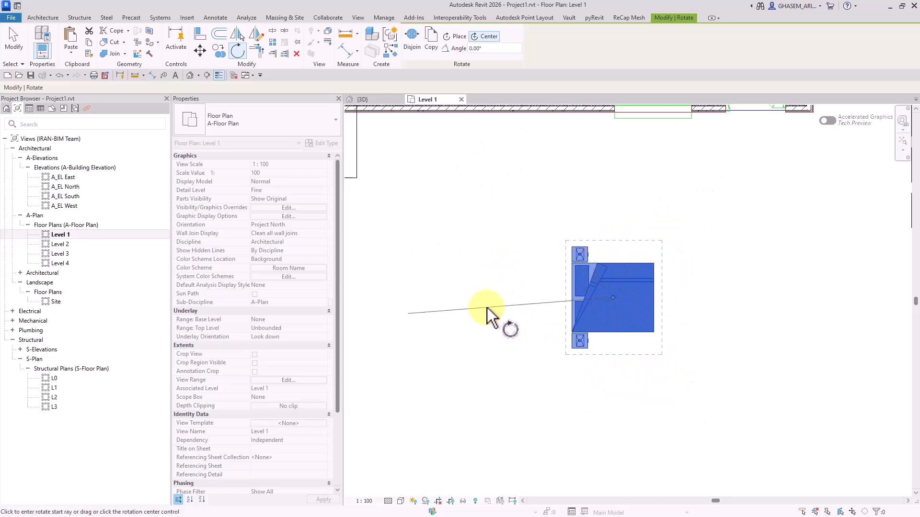
Try rotating the bed copy clockwise about its lower-right corner using the Place option, and undo the rotation
click(458, 37)
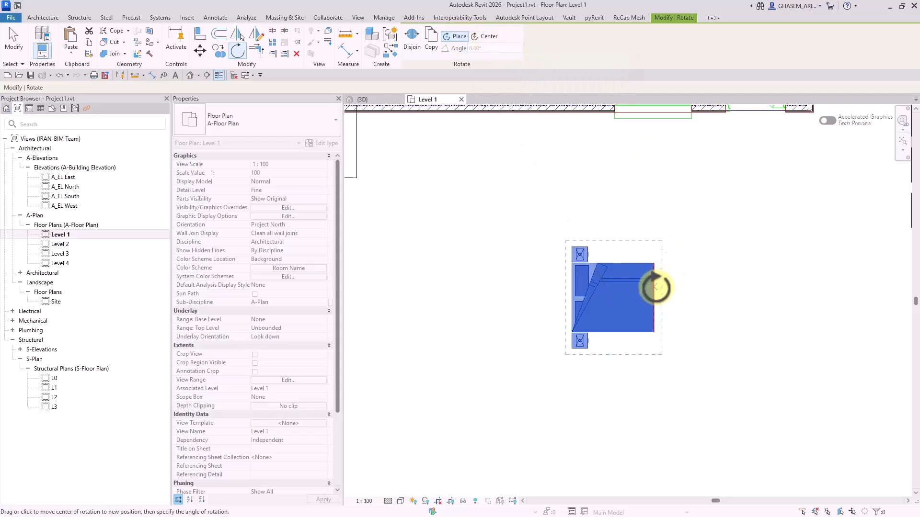
click(654, 332)
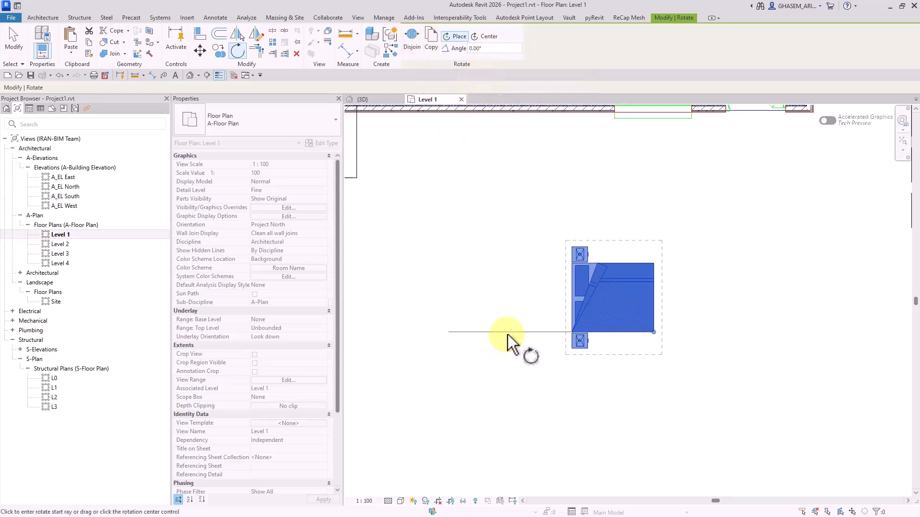
click(507, 333)
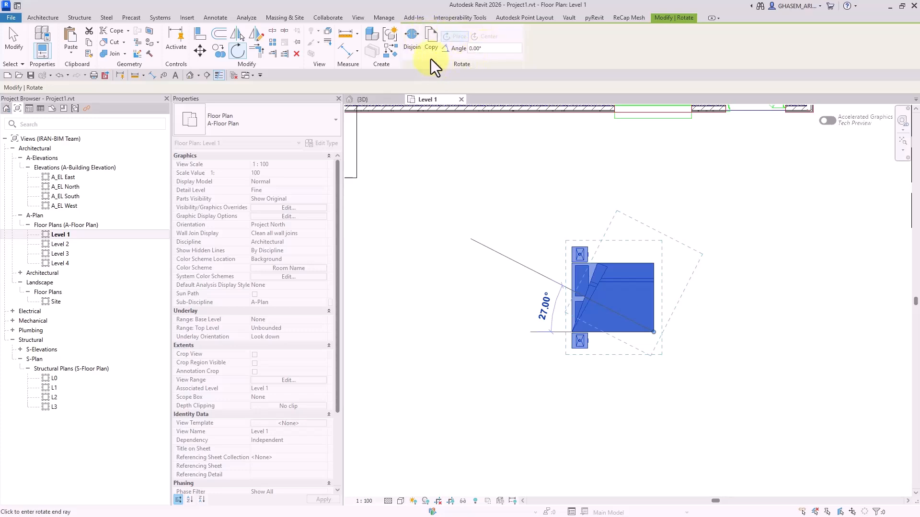
click(481, 200)
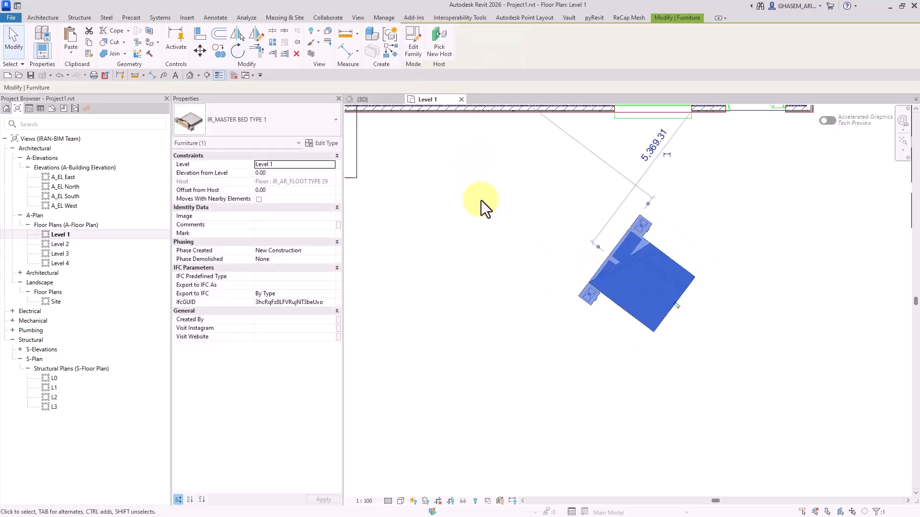
key(ctrl+z)
middle_drag(538, 250, 540, 251)
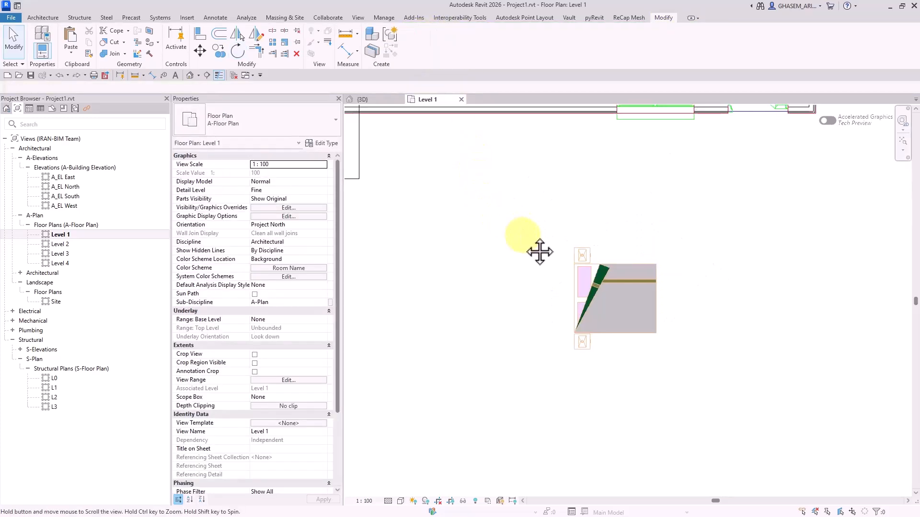
Mirror the bed copy about its own right edge with Copy enabled, and delete the mirrored bed
click(589, 280)
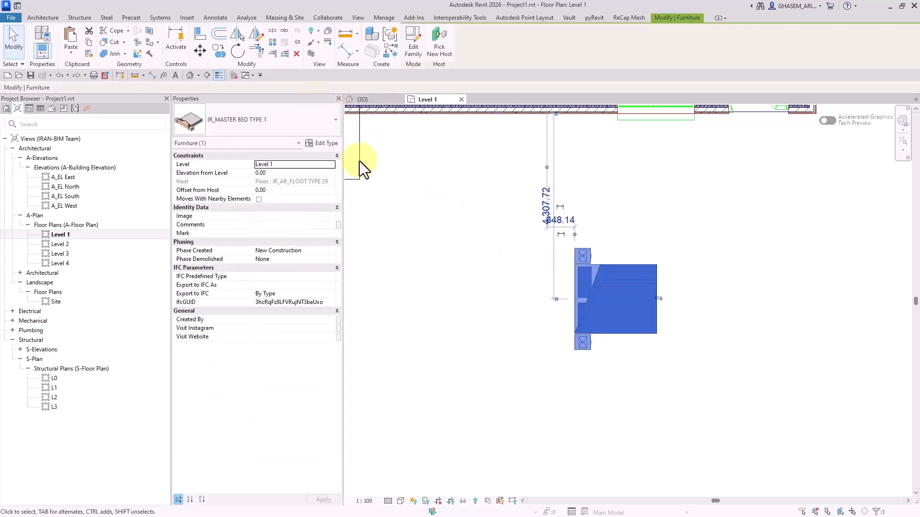
click(438, 229)
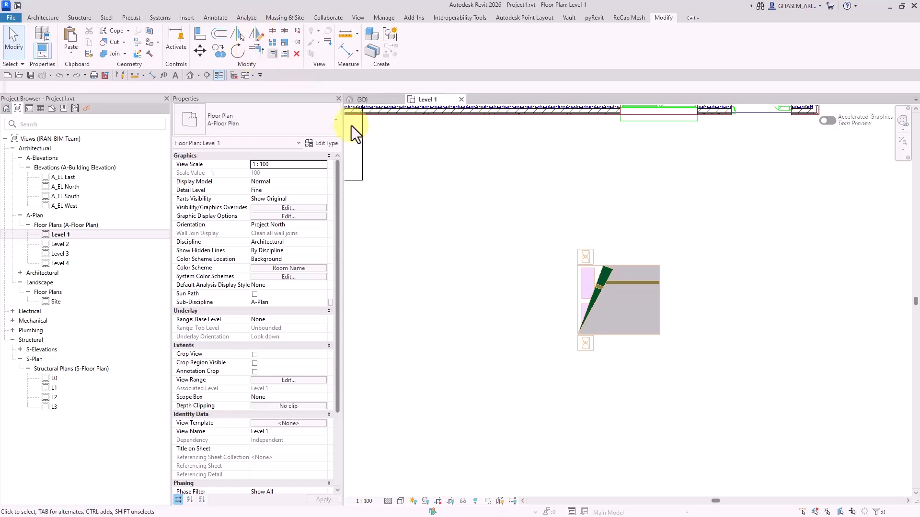
click(622, 315)
click(230, 35)
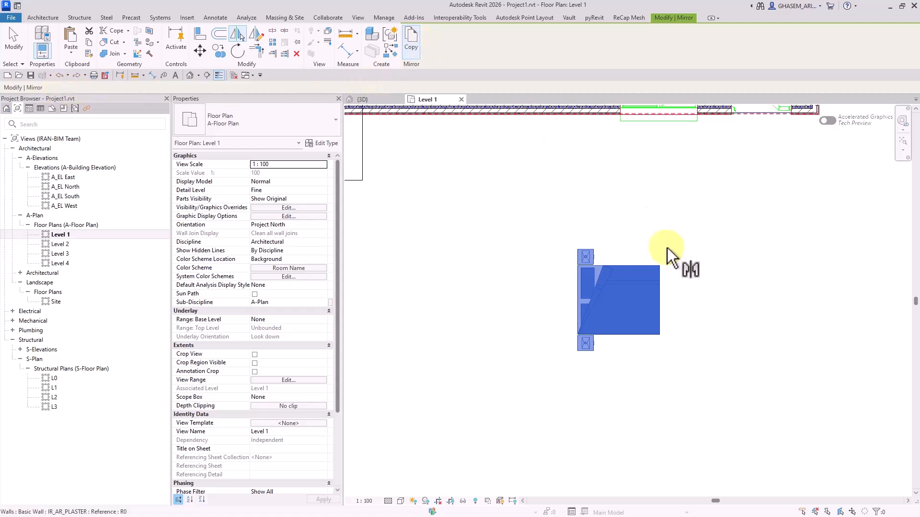
click(660, 283)
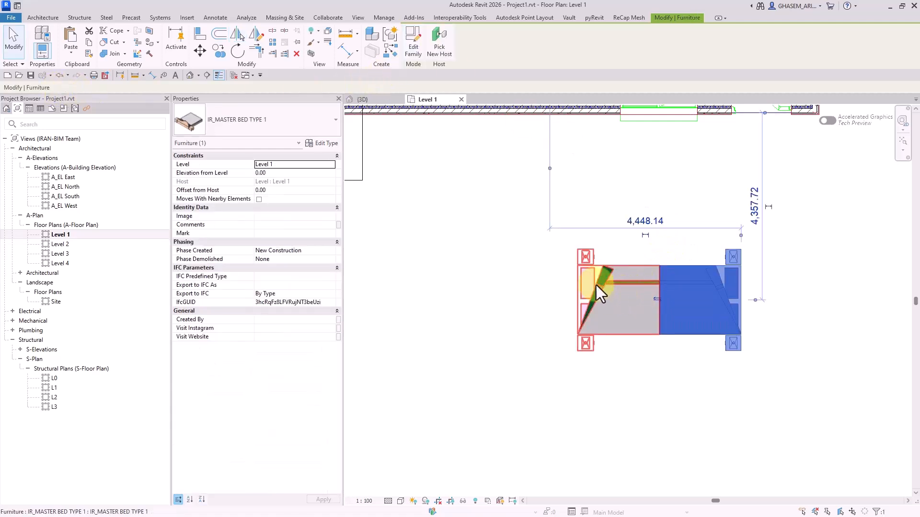
key(Delete)
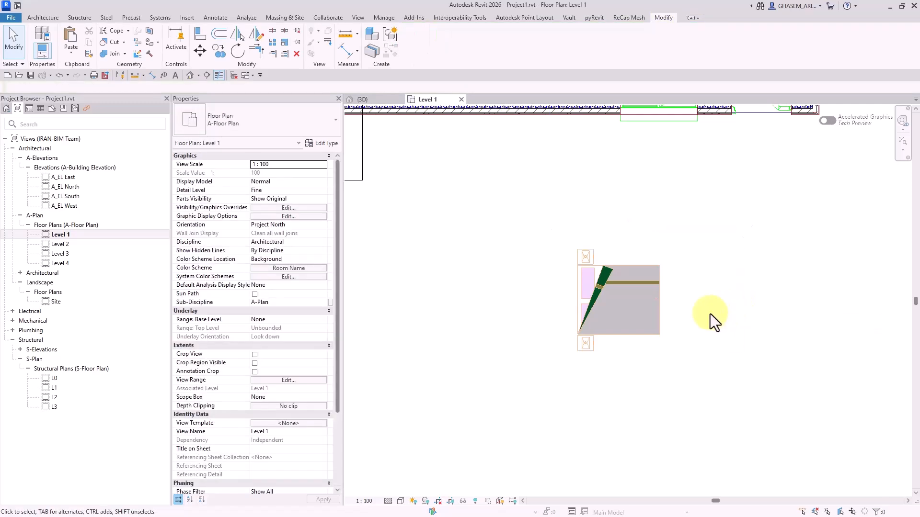
Mirror the bed copy about a vertical axis drawn just to its right, and delete the mirrored bed
click(642, 292)
click(255, 35)
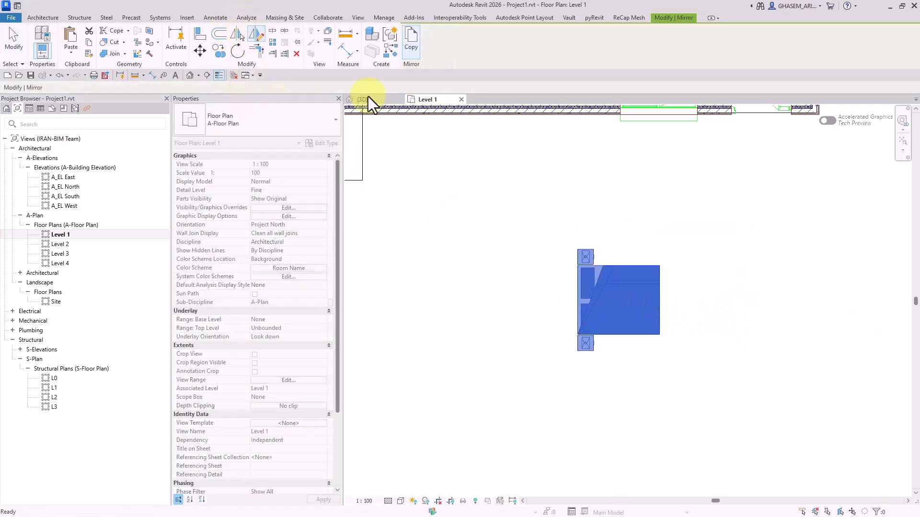
click(677, 307)
click(675, 264)
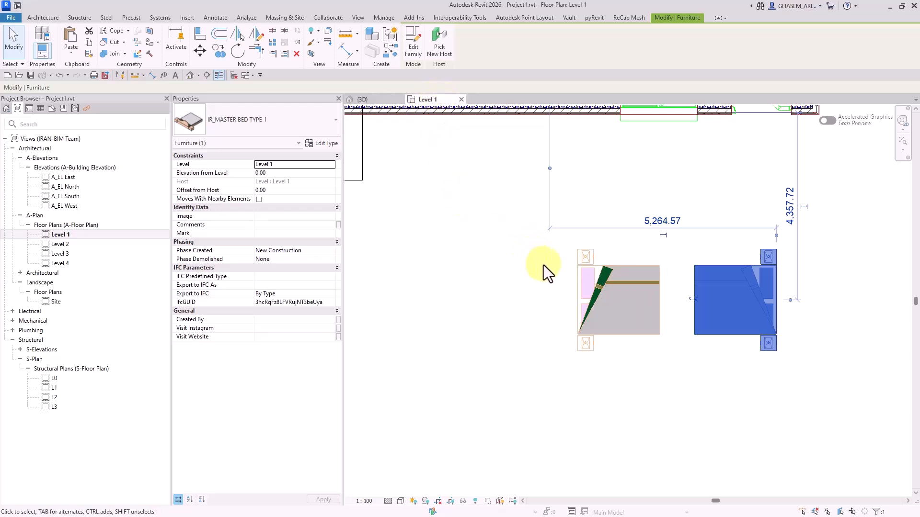
key(Delete)
Copy the building's bottom IR-LECA 49x25x20 - Insulation wall to below the bed, and delete the copy's window and door
scroll(533, 278, down, 2)
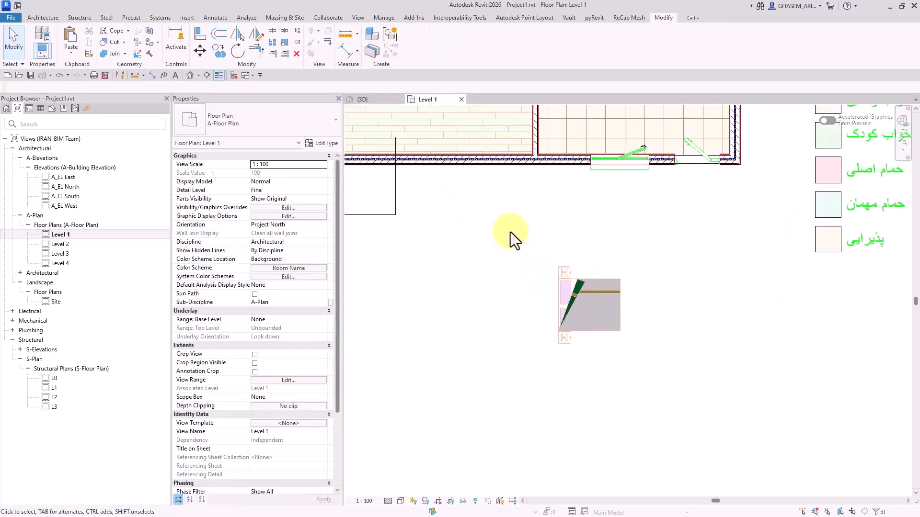
scroll(535, 162, up, 2)
click(533, 166)
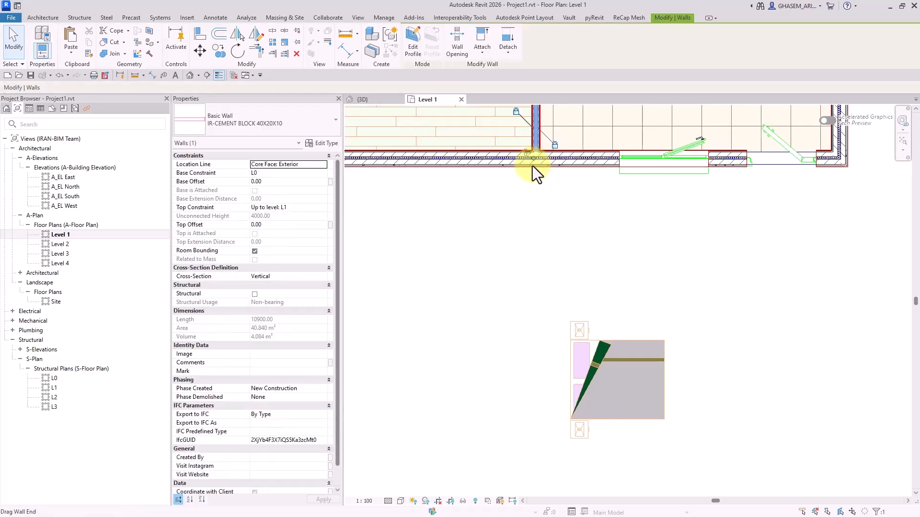
click(511, 160)
scroll(510, 160, down, 1)
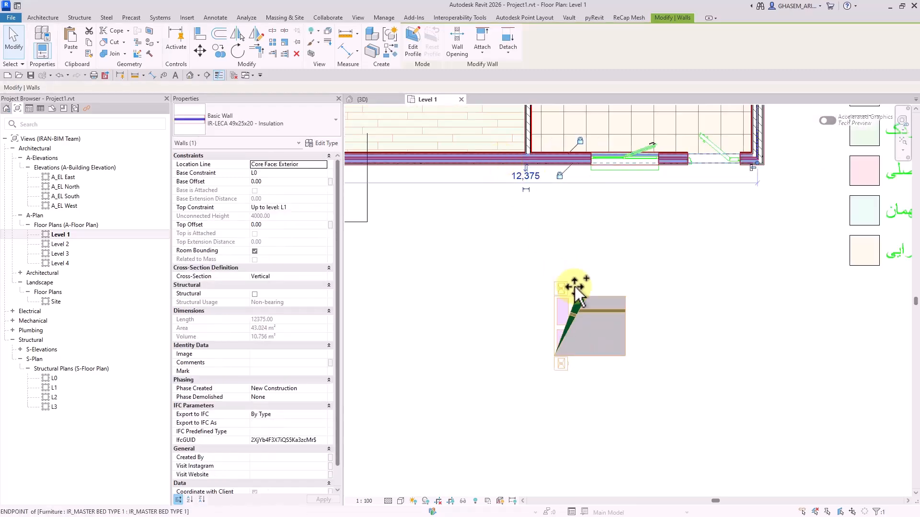
ctrl+drag(575, 288, 593, 403)
middle_drag(712, 376, 682, 313)
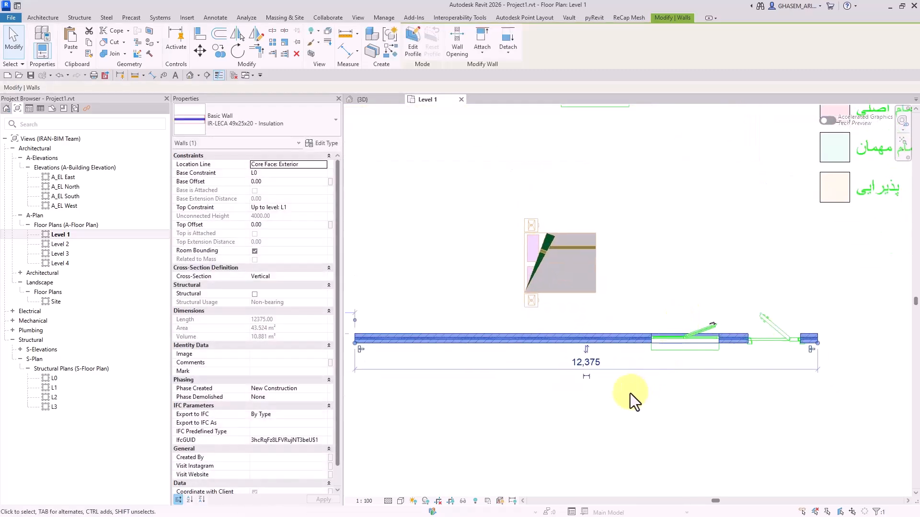
drag(631, 392, 847, 289)
key(Delete)
scroll(683, 343, down, 2)
Scale the copied wall graphically from its left end to a length of about 6587 mm
click(683, 340)
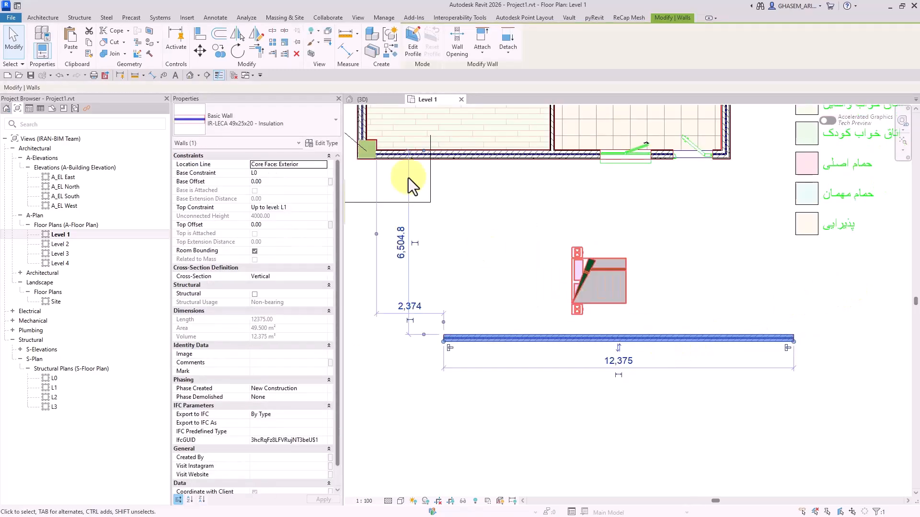
click(283, 42)
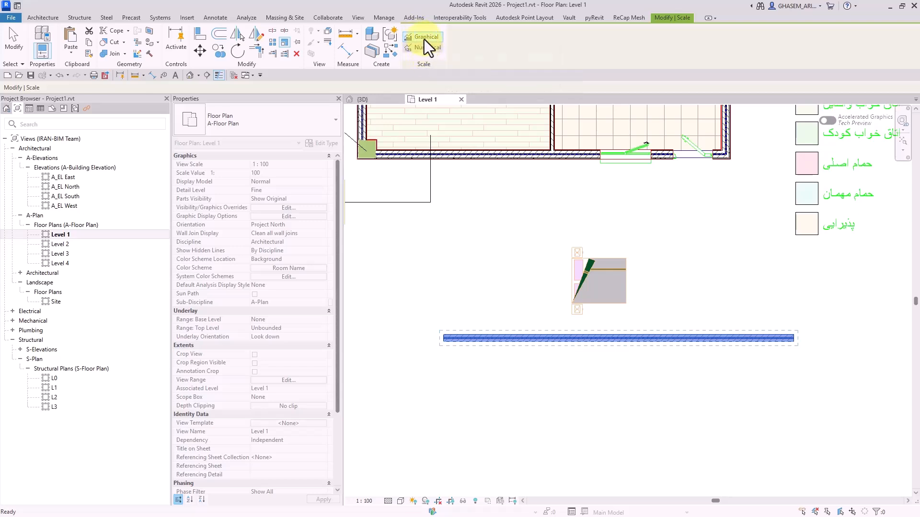
click(446, 336)
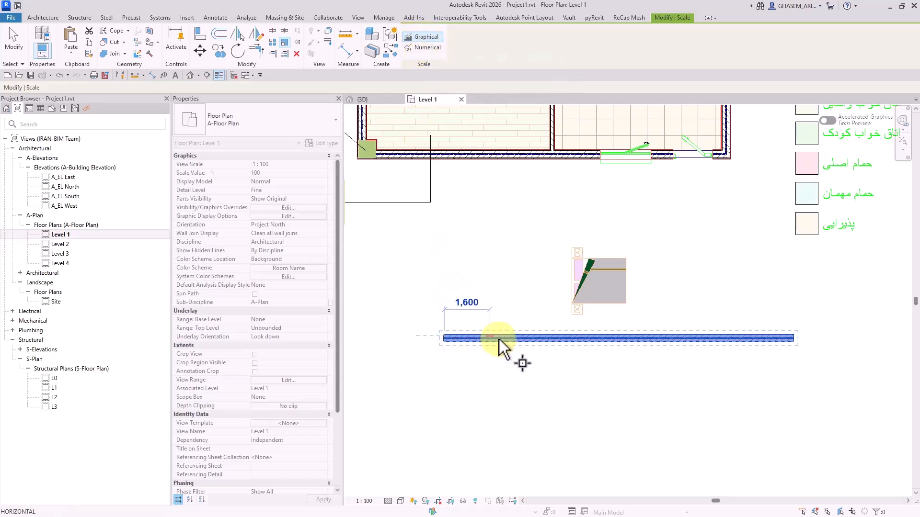
click(796, 337)
click(630, 335)
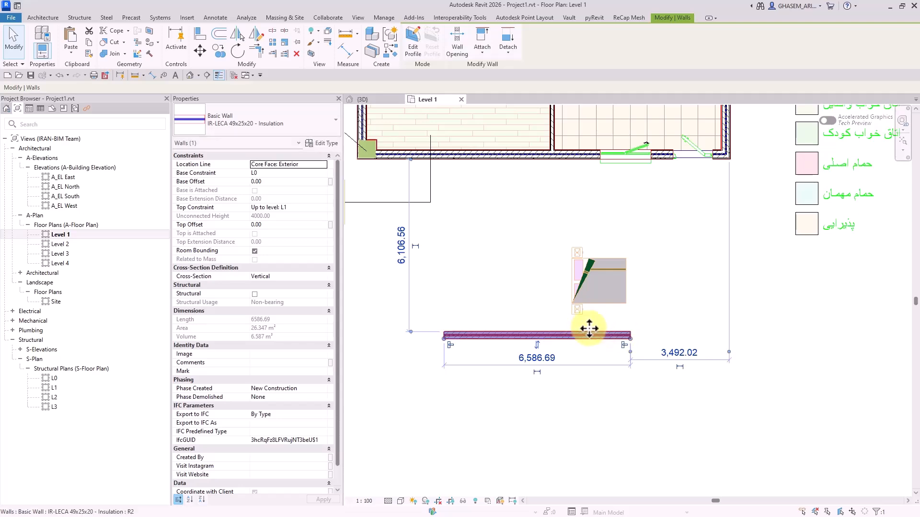
Scale the copied wall numerically by a factor of 0.5, and delete it
click(281, 42)
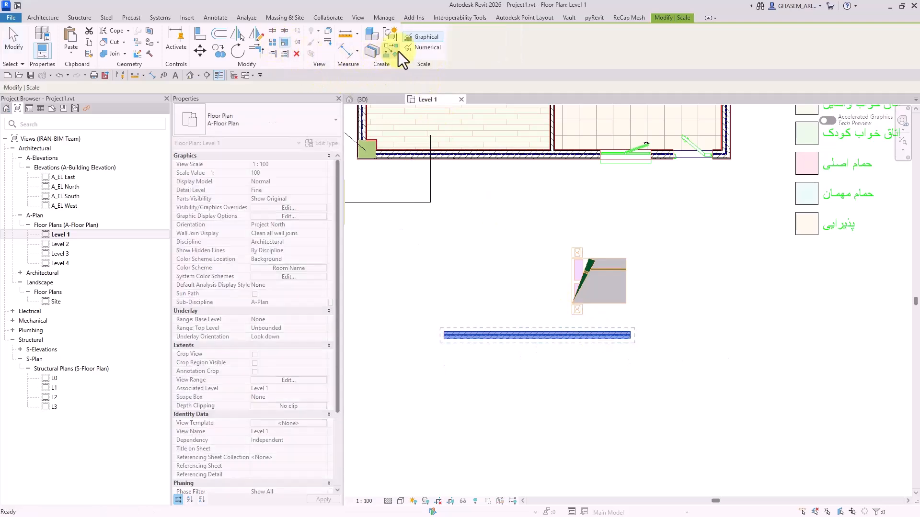
click(421, 47)
drag(493, 47, 444, 53)
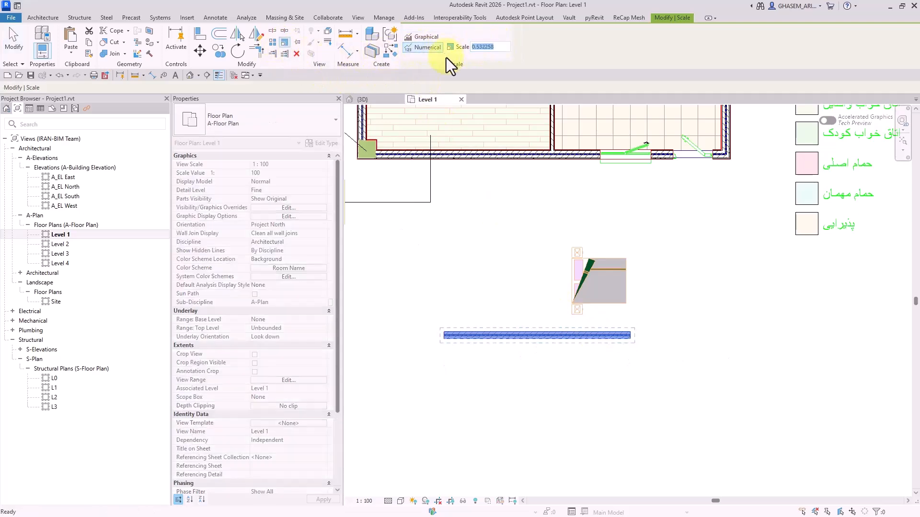
text(0.5)
click(526, 337)
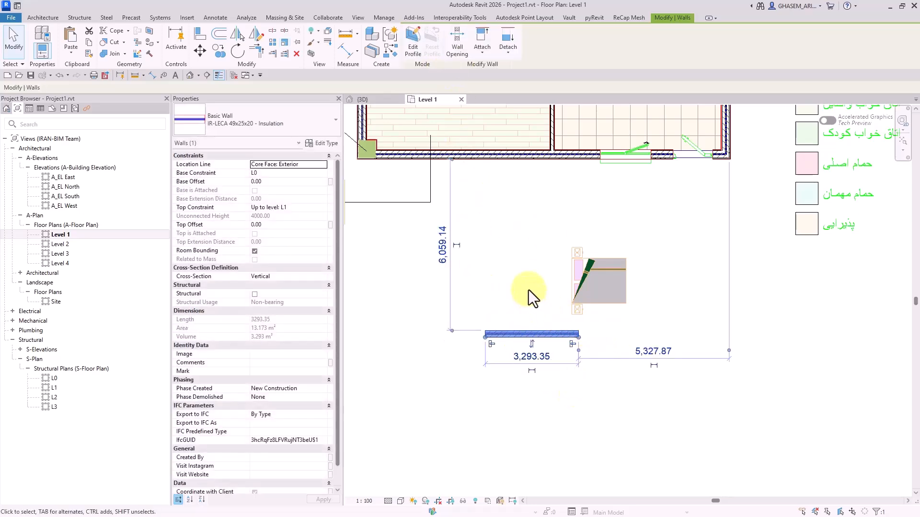
key(Delete)
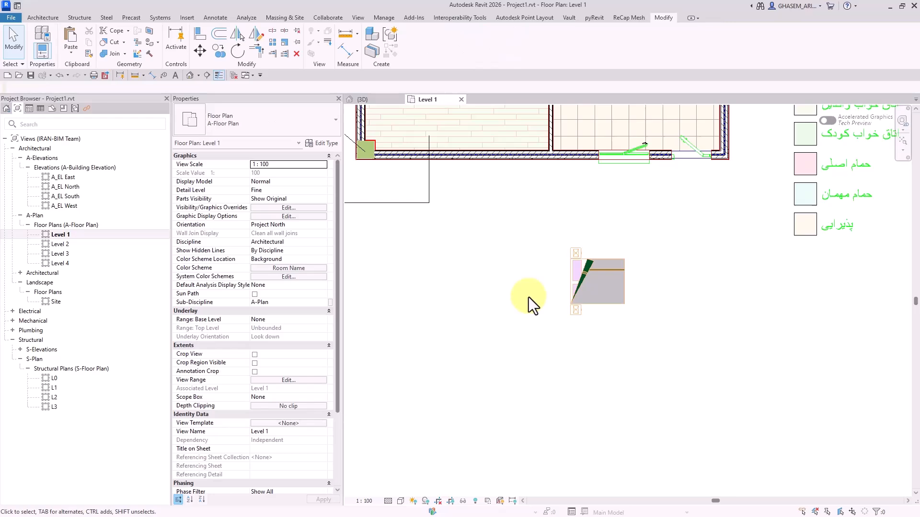
Change the bed copy below the building to the IR_CIRCLE DINING TABLE type
click(591, 307)
click(281, 130)
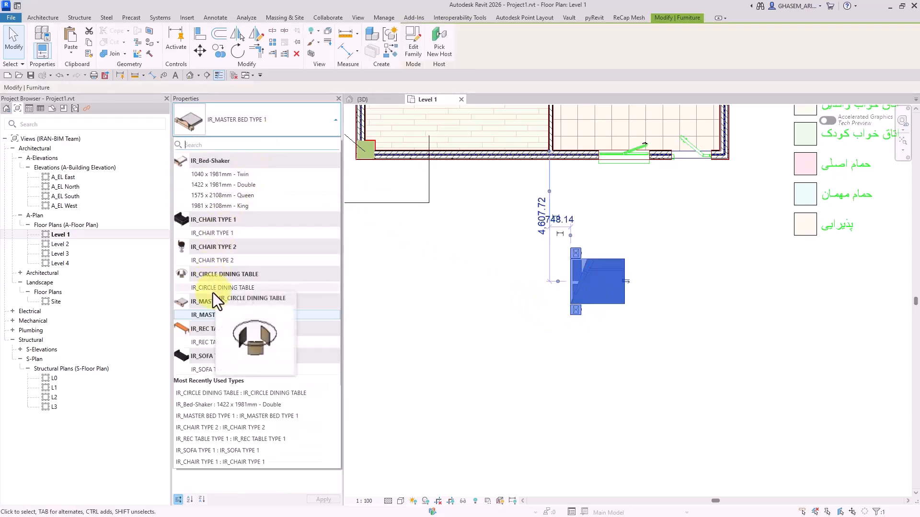
click(213, 291)
Copy the circular dining table just above itself and change the copy's type to IR_CHAIR TYPE 2
mouse_move(584, 291)
mouse_down()
mouse_move(570, 329)
mouse_move(574, 285)
mouse_up()
click(272, 123)
click(575, 336)
click(243, 112)
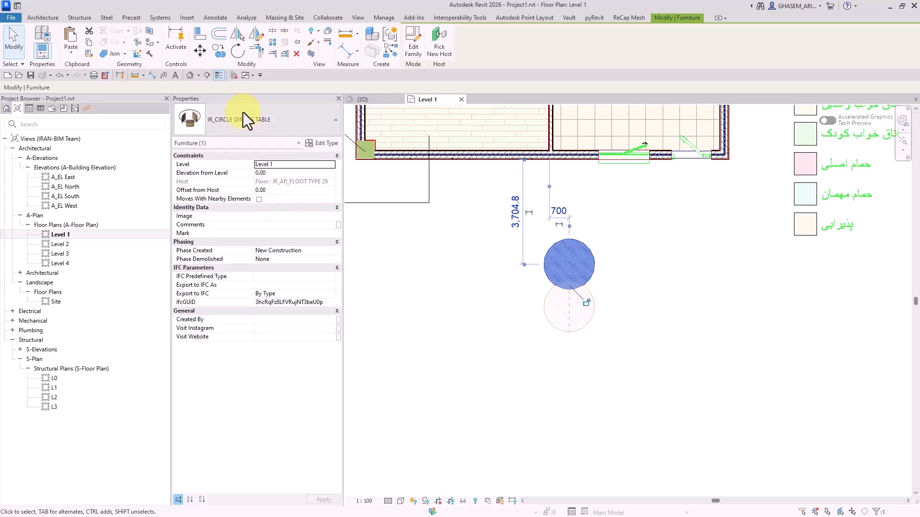
click(211, 260)
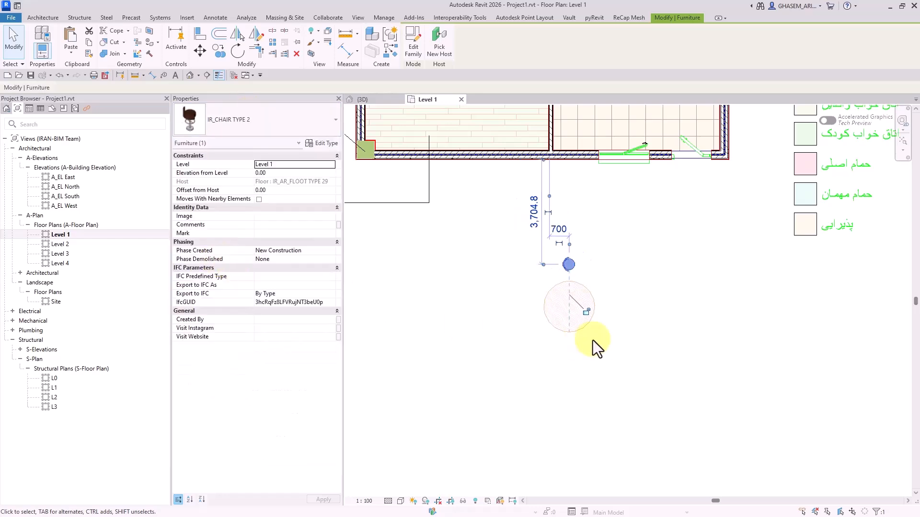
Move the chair close to the dining table's upper edge and copy both together to the right
scroll(578, 284, up, 2)
drag(566, 269, 578, 285)
scroll(602, 302, down, 2)
click(613, 299)
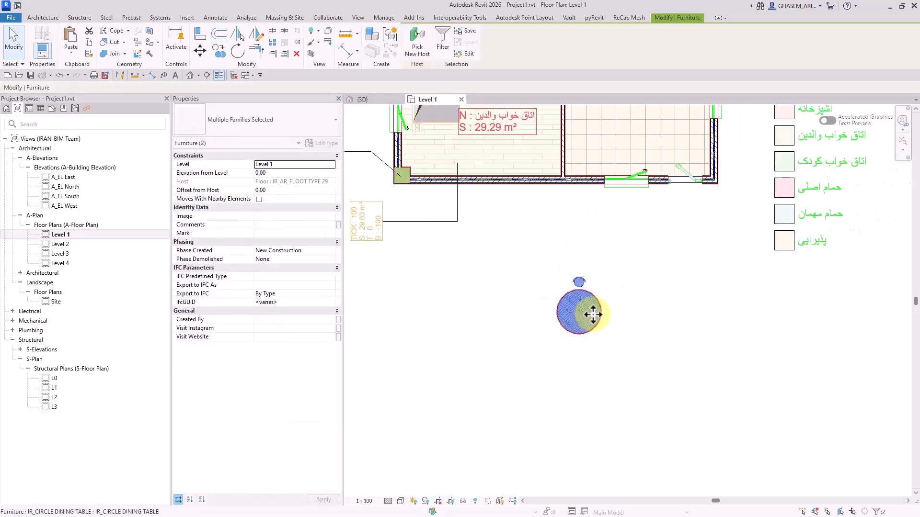
ctrl+drag(594, 316, 737, 322)
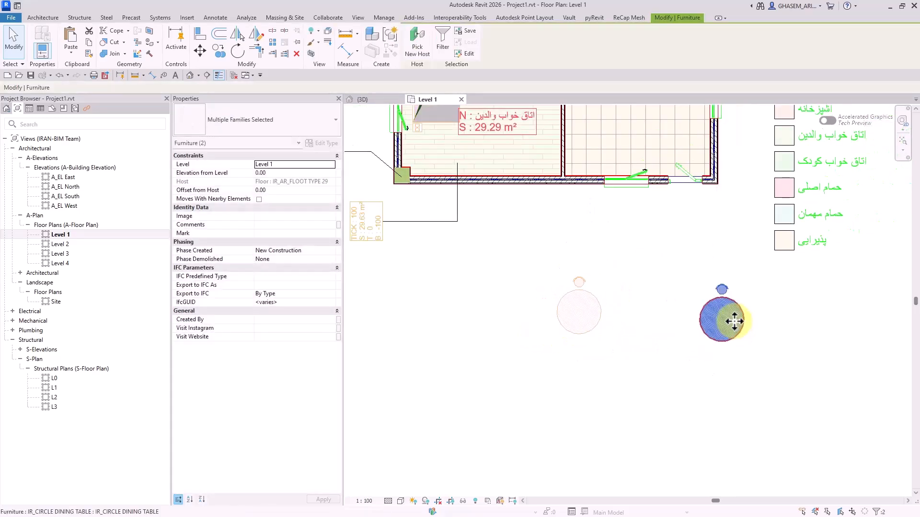
Change the copied dining table's type to IR_REC TABLE TYPE 1 and turn it so its long side runs horizontally
click(723, 319)
click(258, 123)
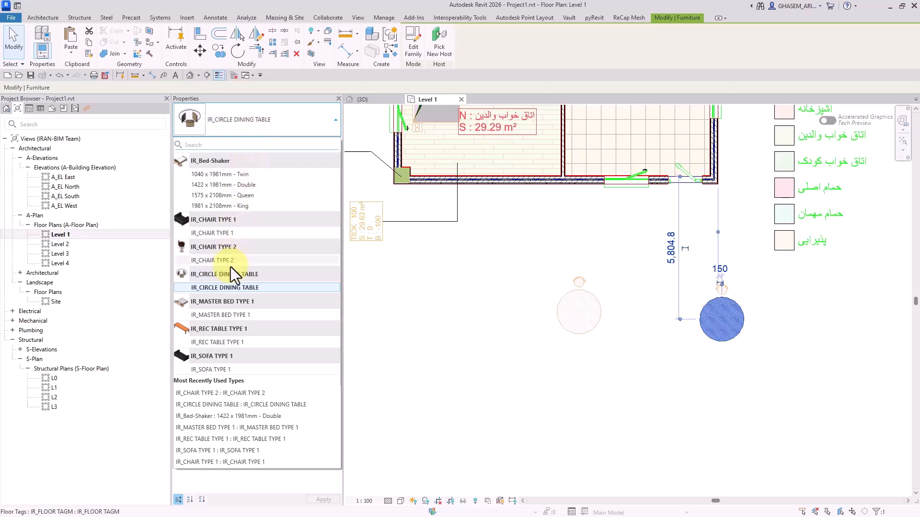
click(218, 342)
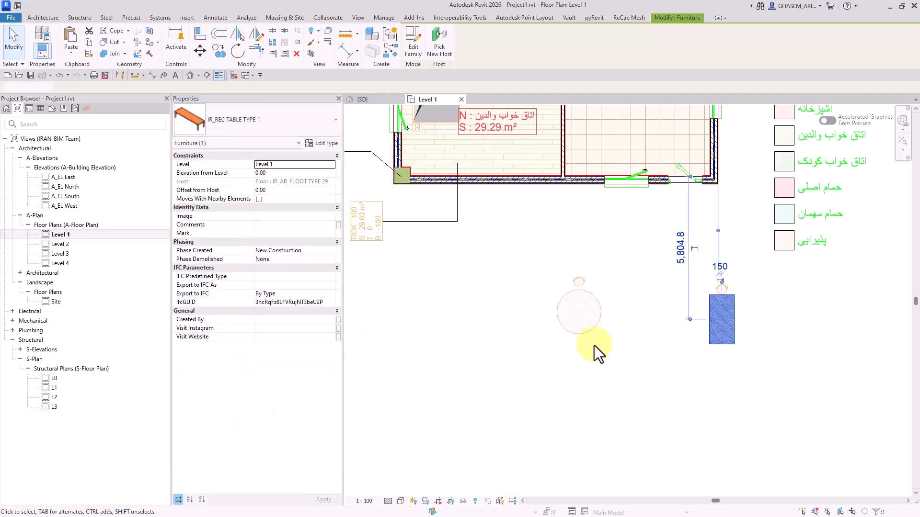
click(757, 367)
Move the copied chair close to the rectangular table's upper edge, near its left end
scroll(726, 296, up, 2)
click(717, 283)
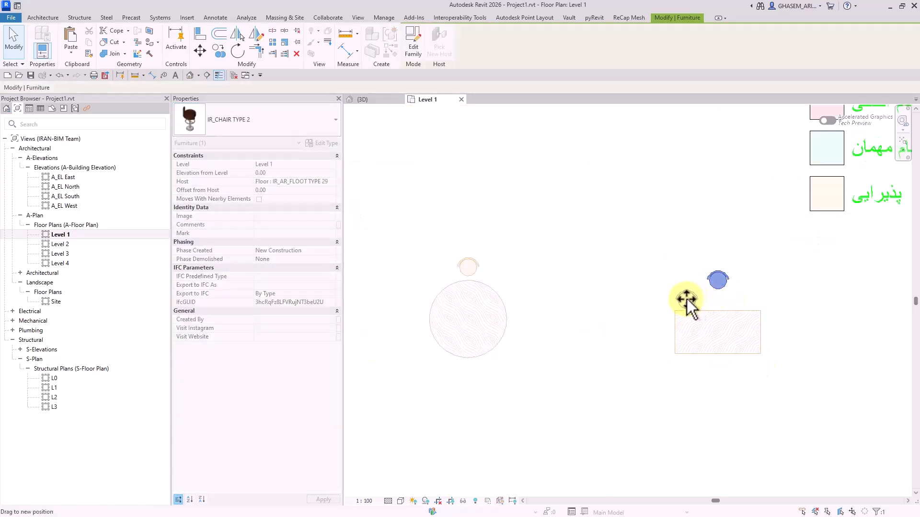
drag(688, 304, 658, 321)
click(419, 144)
Tile the Level 1 plan and 3D views side by side, with the two tables and chairs shown in both
key(w)
key(t)
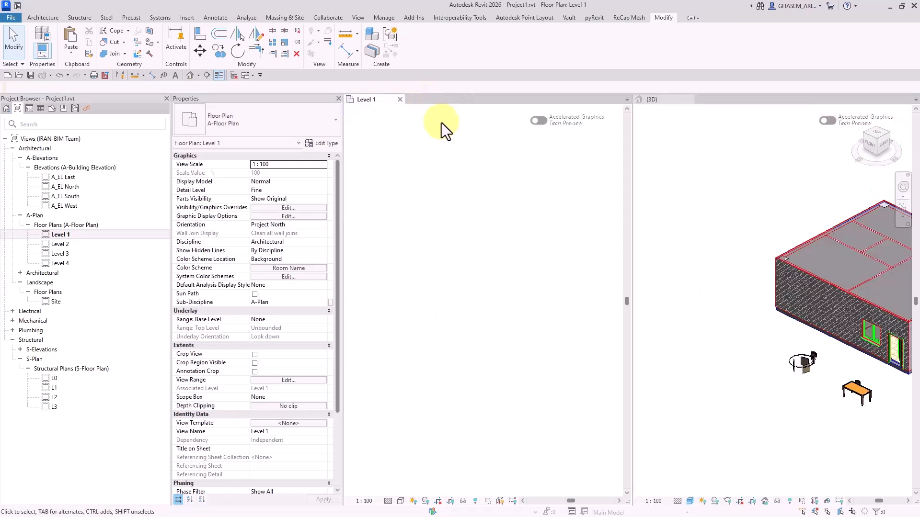
middle_drag(522, 279, 468, 269)
mouse_move(831, 388)
middle_down()
mouse_move(786, 369)
mouse_move(832, 373)
middle_up()
scroll(835, 363, up, 2)
scroll(761, 360, up, 2)
click(476, 309)
middle_drag(460, 287, 504, 271)
scroll(499, 254, down, 1)
click(483, 240)
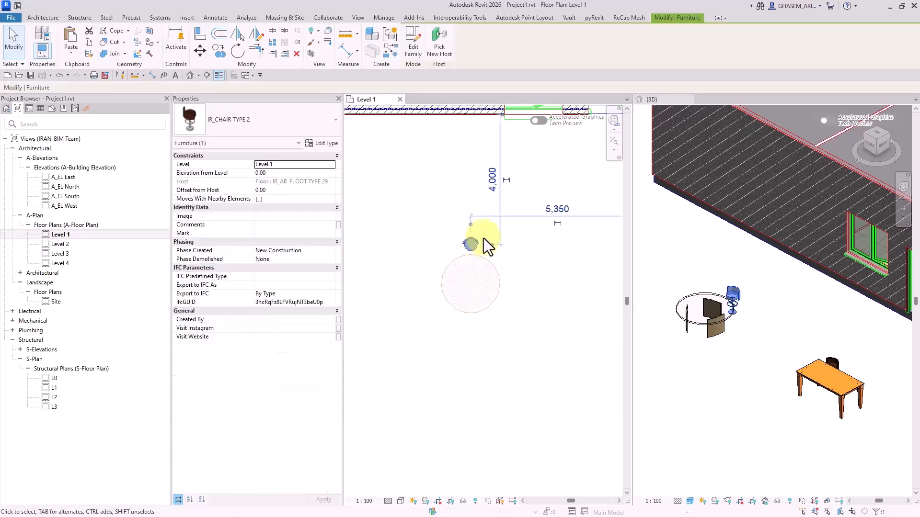
click(200, 35)
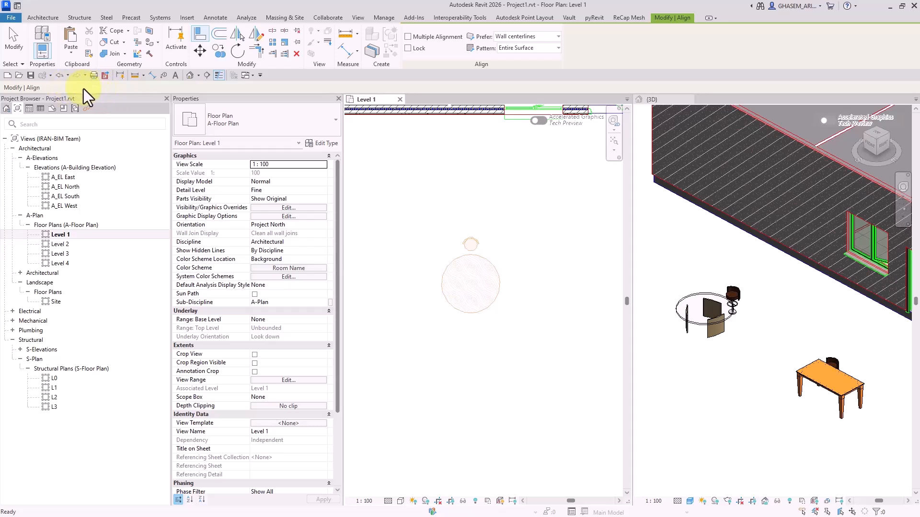
scroll(466, 281, up, 2)
click(472, 231)
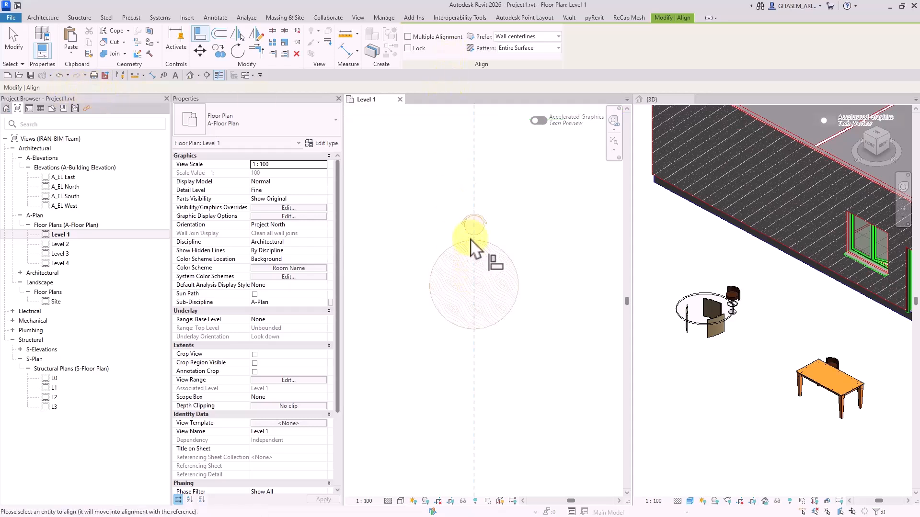
key(Escape)
Start a radial array of the round table's chair with the rotation centre placed at the table's centre
click(473, 222)
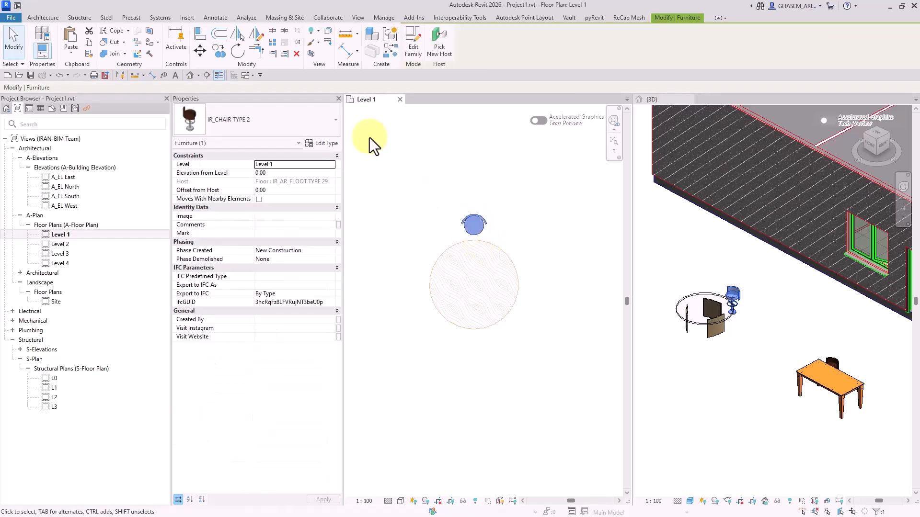
click(276, 43)
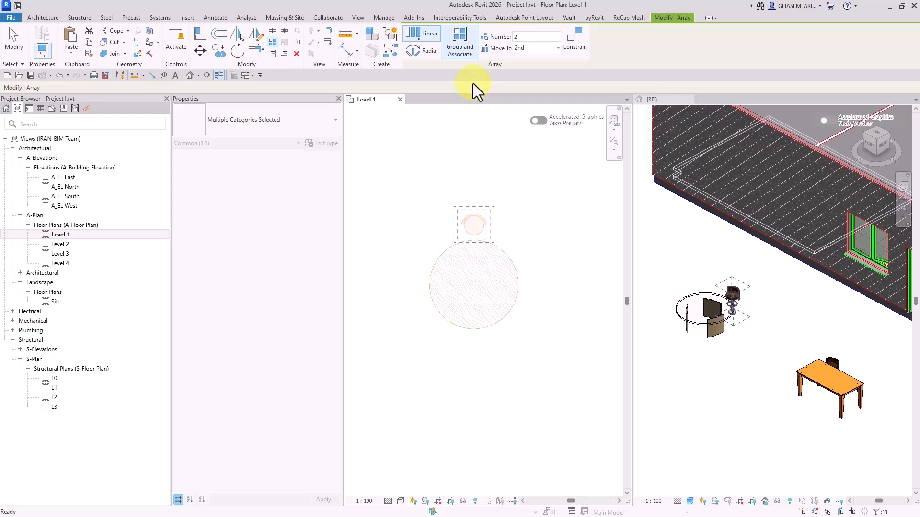
scroll(465, 192, down, 2)
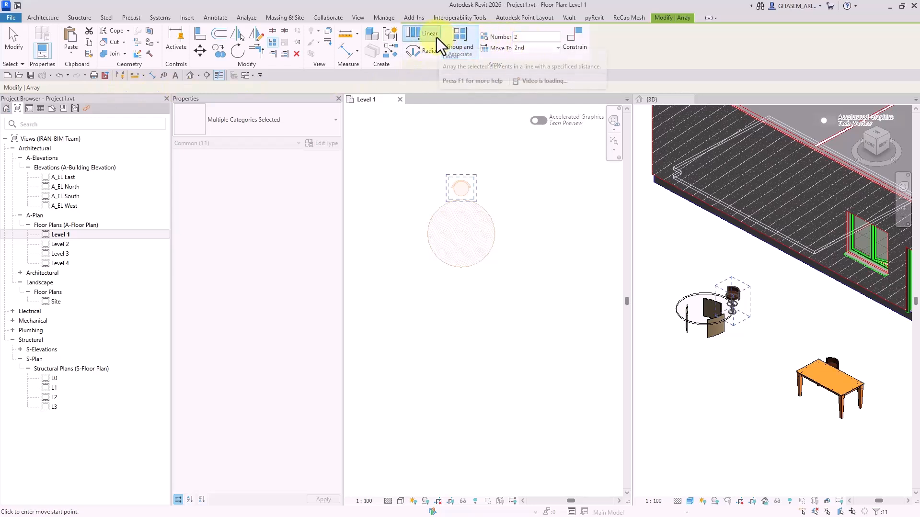
click(415, 51)
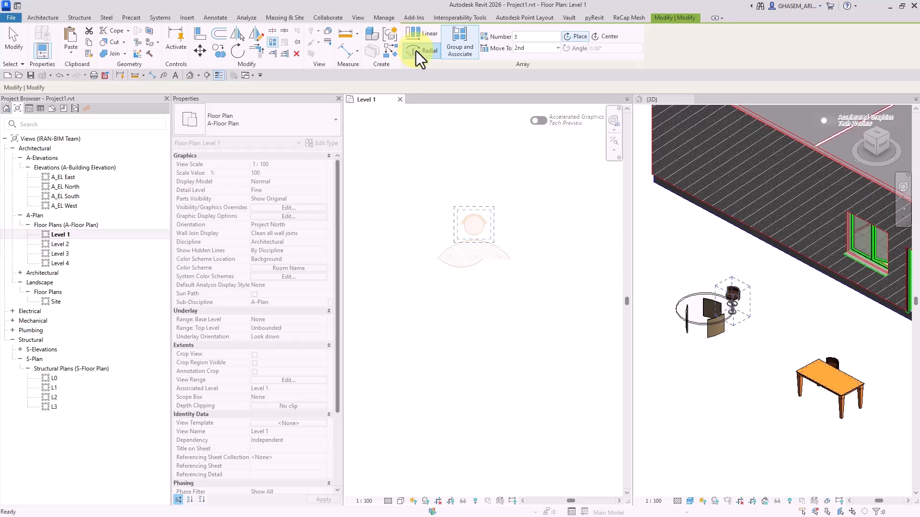
click(576, 38)
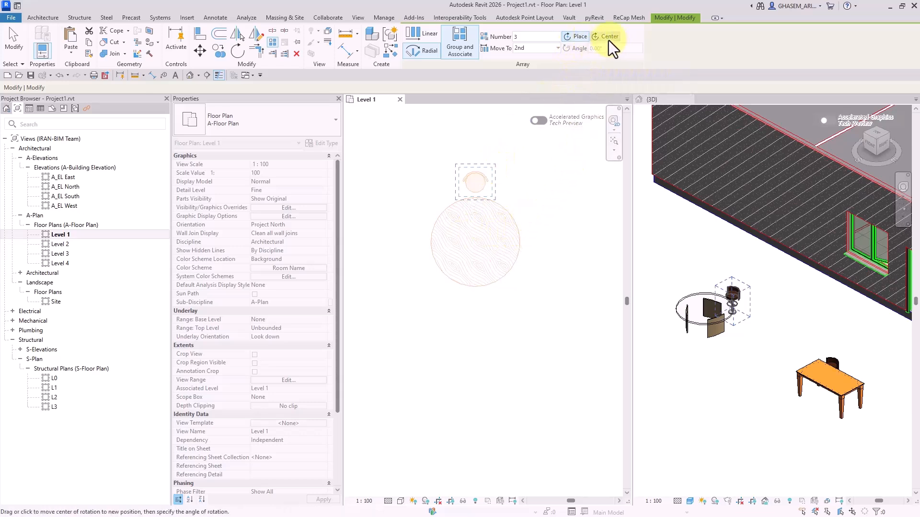
click(580, 37)
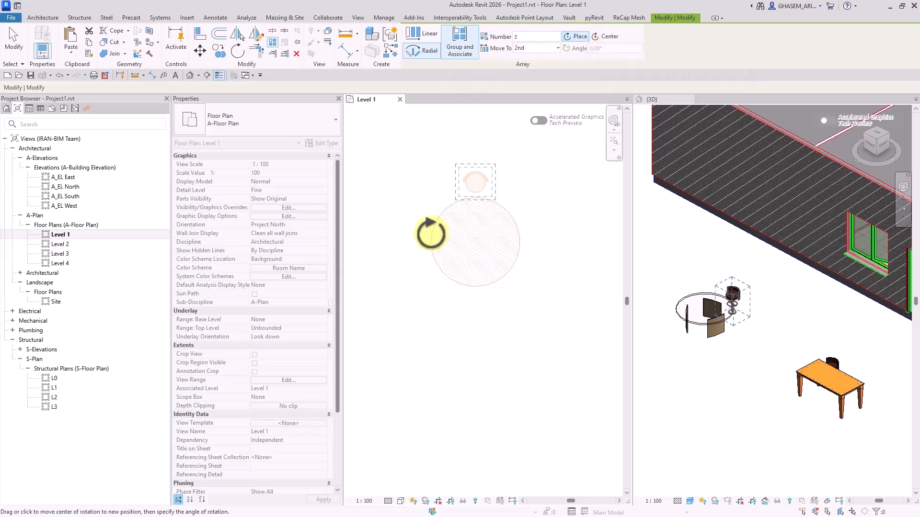
click(475, 242)
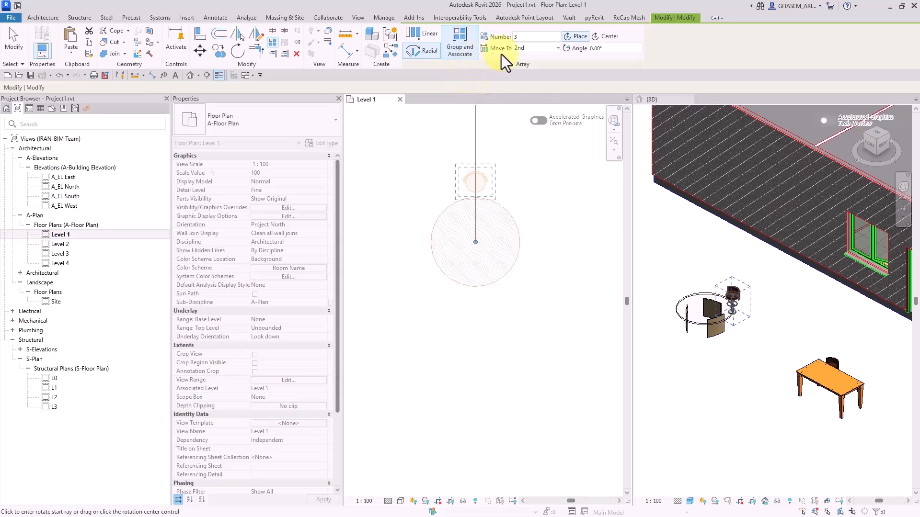
Set the array to move to Last and sweep three chairs about 115° clockwise around the round table
click(532, 48)
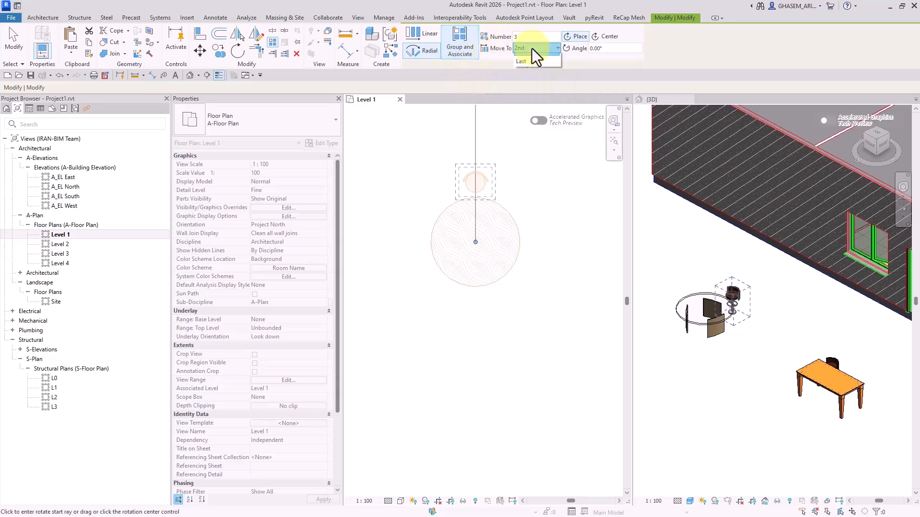
click(524, 70)
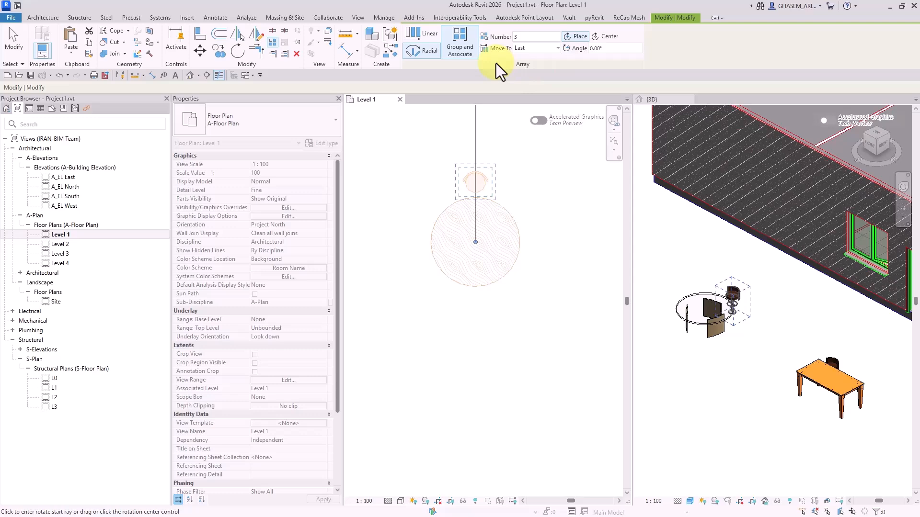
click(475, 138)
click(569, 286)
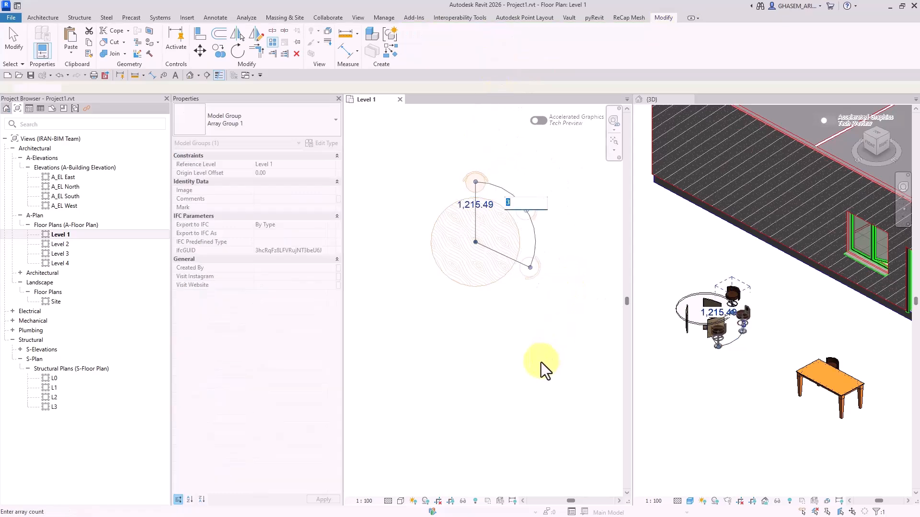
click(479, 357)
Set the chair array's total angle to 360°
click(531, 261)
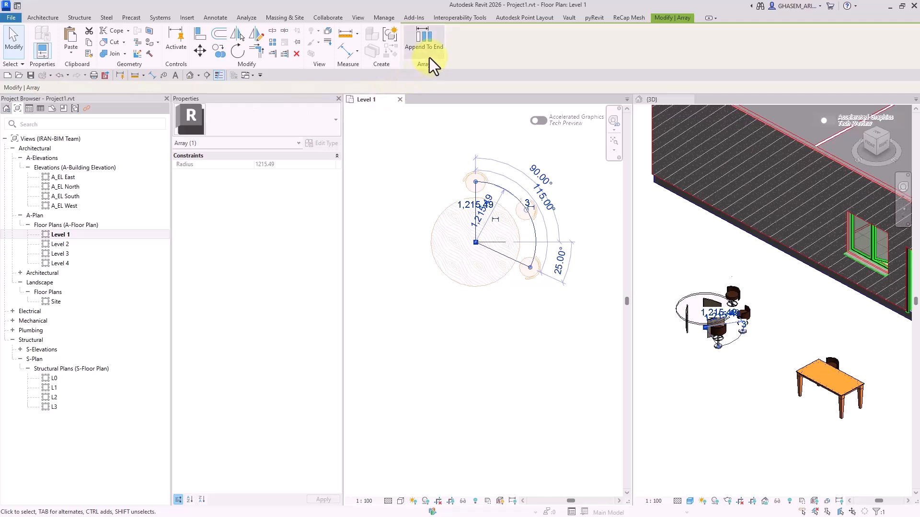
scroll(547, 202, up, 2)
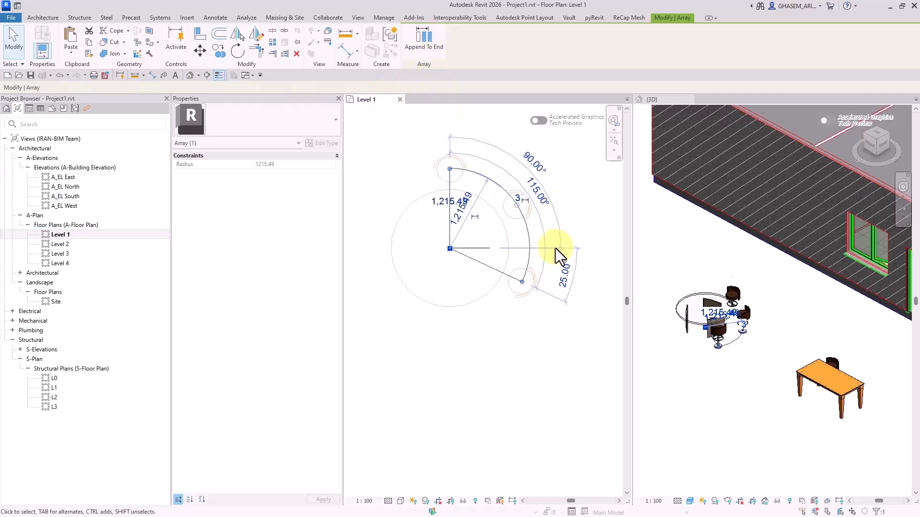
click(541, 201)
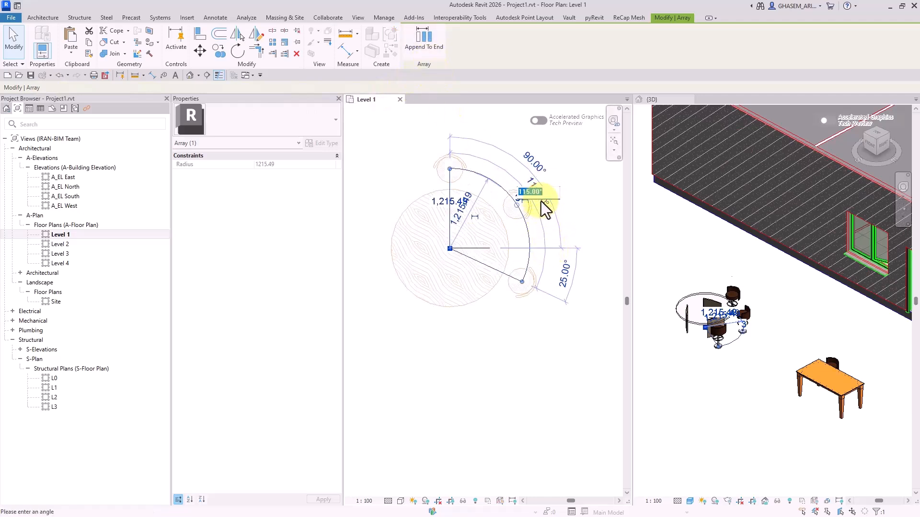
text(360)
key(Return)
Set the radial array's count to 8 chairs around the round table
click(516, 198)
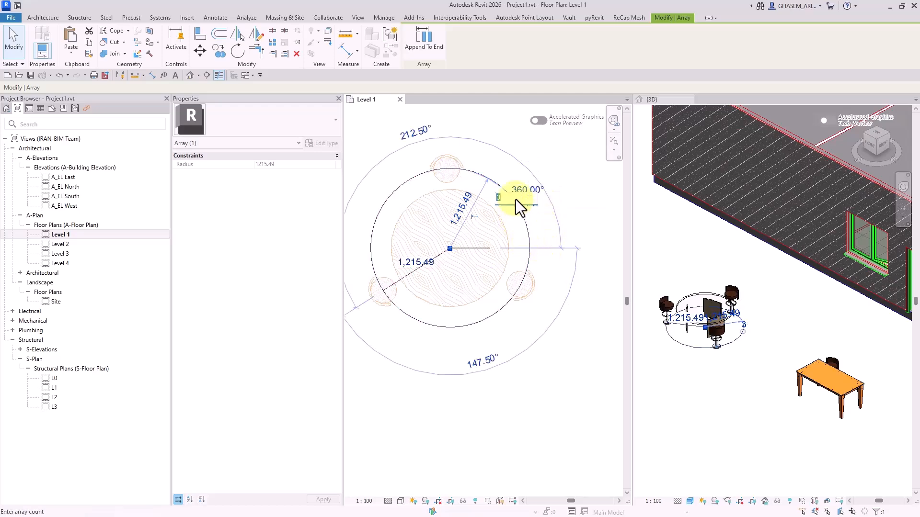
text(8)
key(Return)
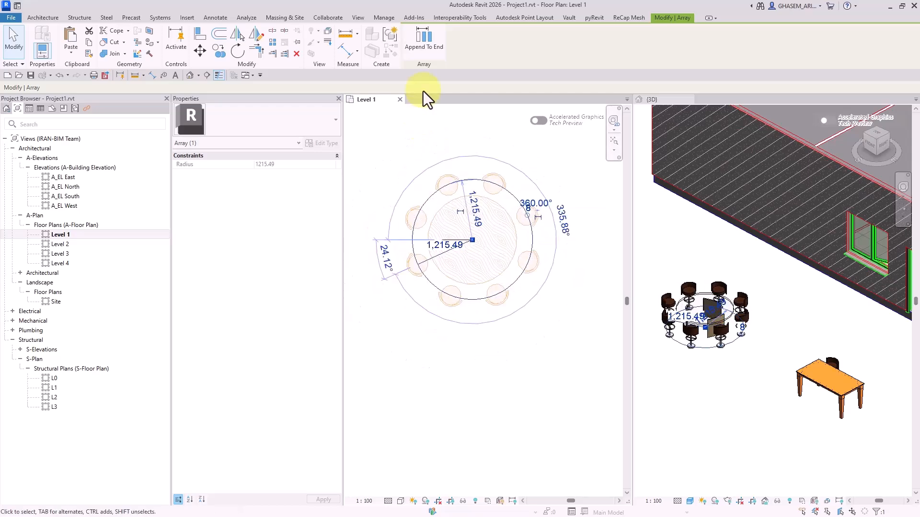
click(419, 123)
click(433, 200)
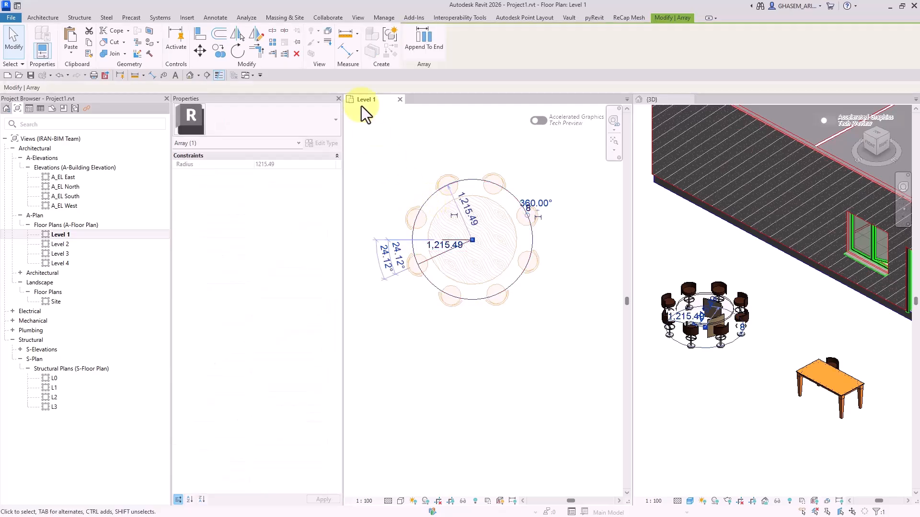
click(394, 159)
Set the Length of the IR_REC TABLE TYPE 1 type to 3000 in its type properties
scroll(399, 176, down, 2)
middle_drag(594, 207, 535, 210)
scroll(532, 210, up, 3)
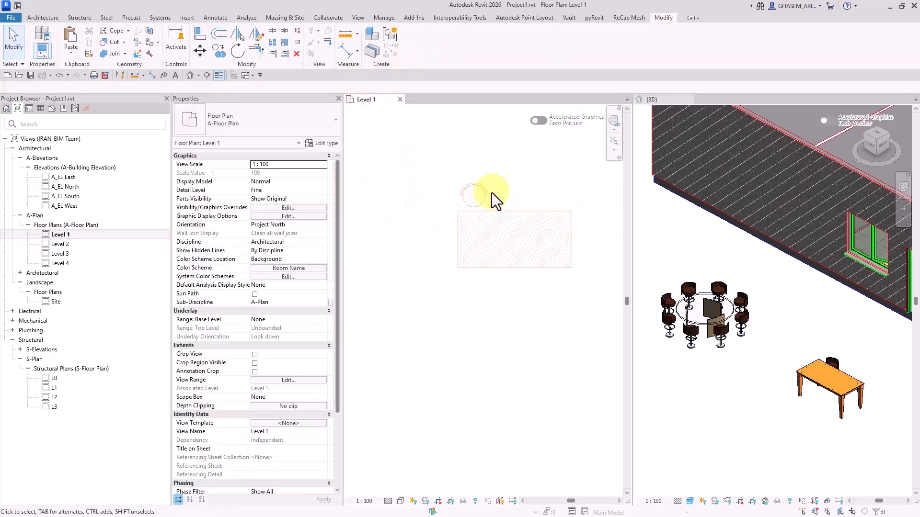
click(503, 213)
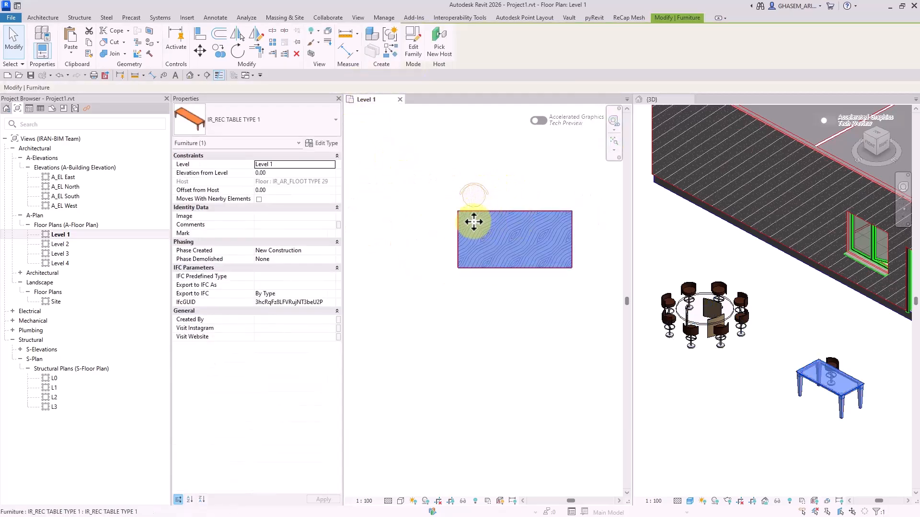
click(333, 144)
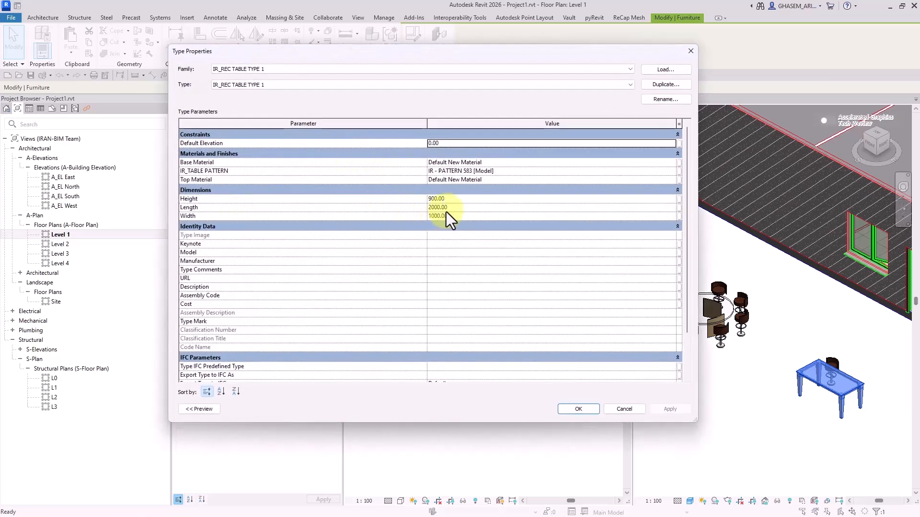
click(463, 209)
text(30)
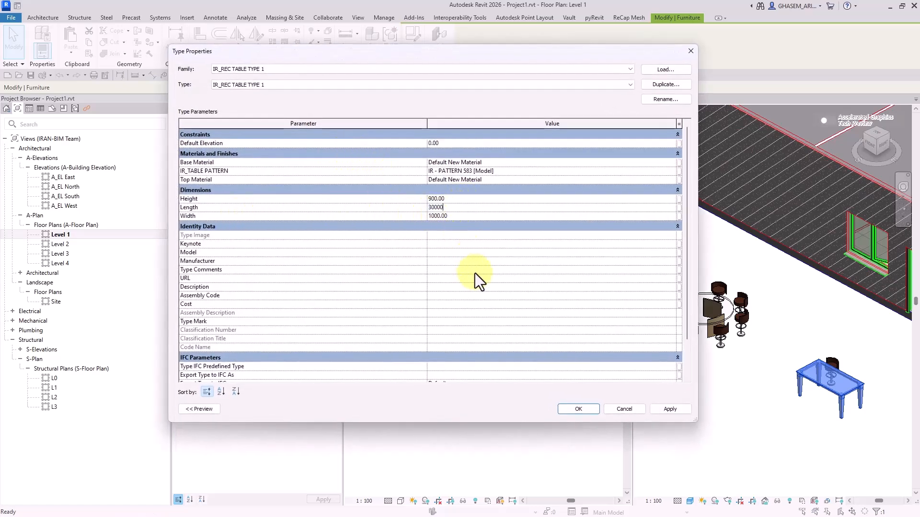
text(000)
key(BackSpace)
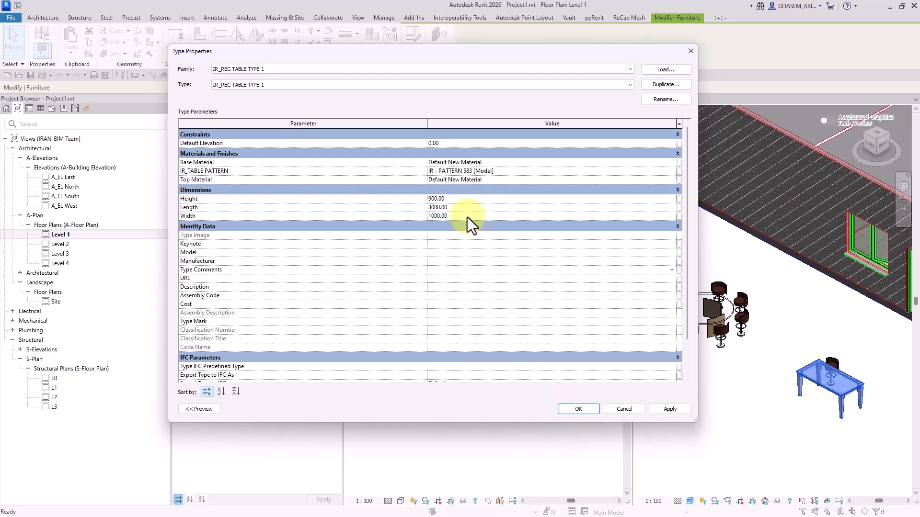
Set the rectangular table type's Width to 1400 and apply the type changes
click(454, 216)
text(1400)
click(459, 288)
click(578, 410)
click(493, 370)
Move the chair to the left end of the rectangular table's upper edge and array it linearly into 5 chairs, using Move To 2nd
click(464, 229)
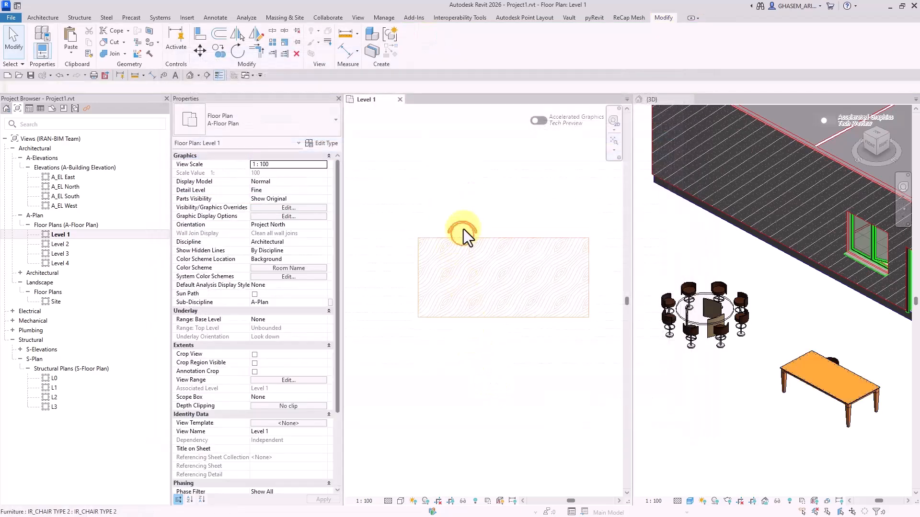
drag(464, 229, 440, 225)
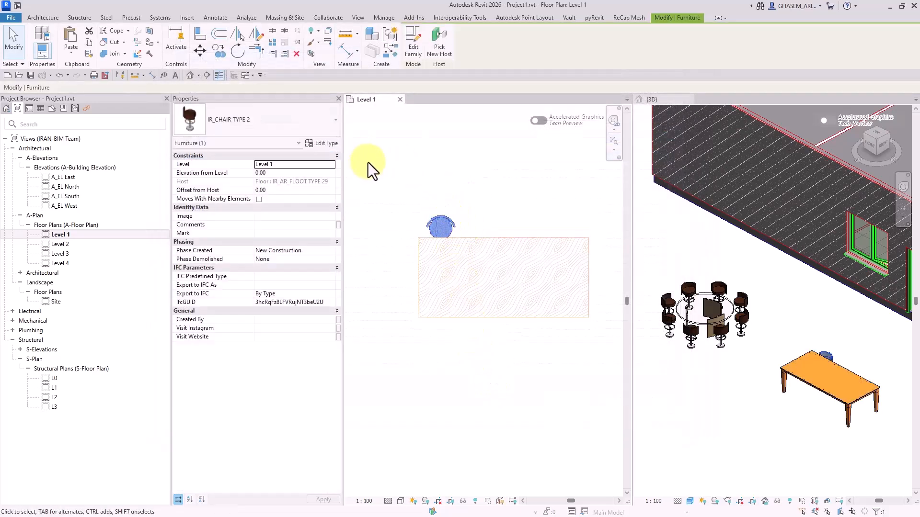
click(273, 42)
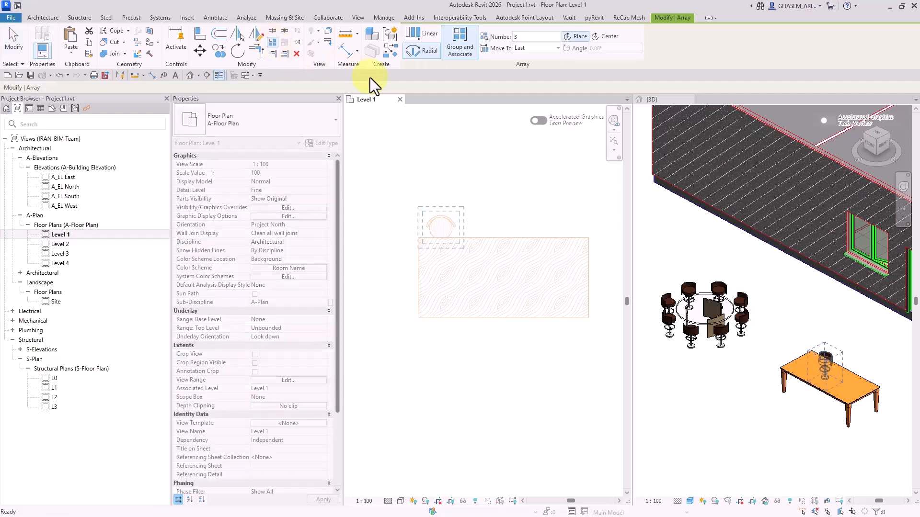
click(427, 35)
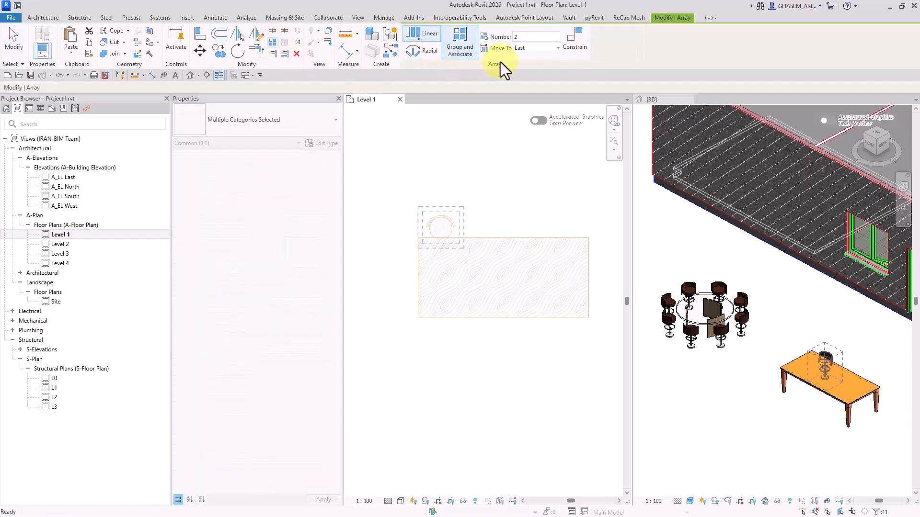
click(528, 48)
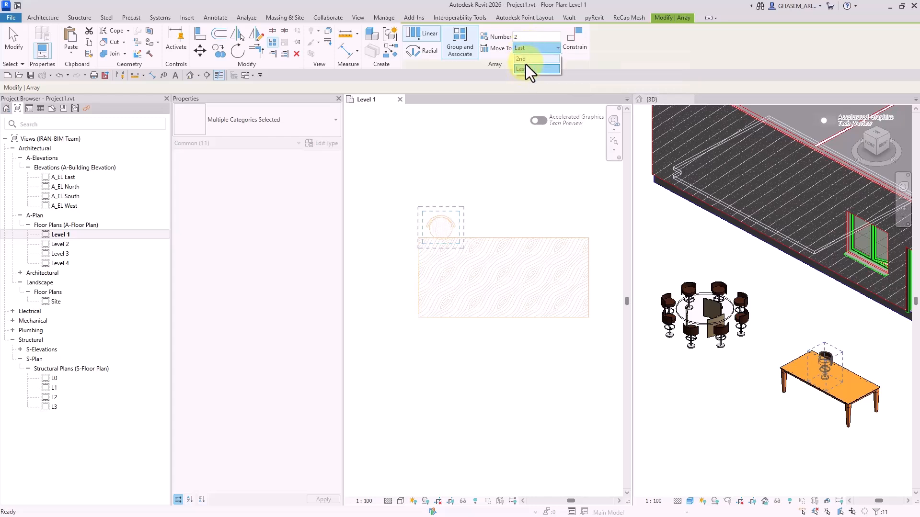
click(525, 68)
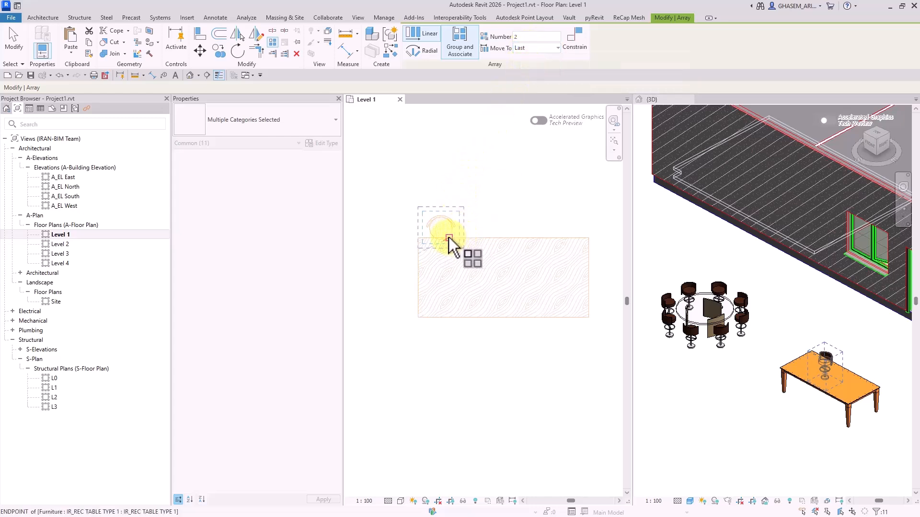
click(537, 49)
click(534, 60)
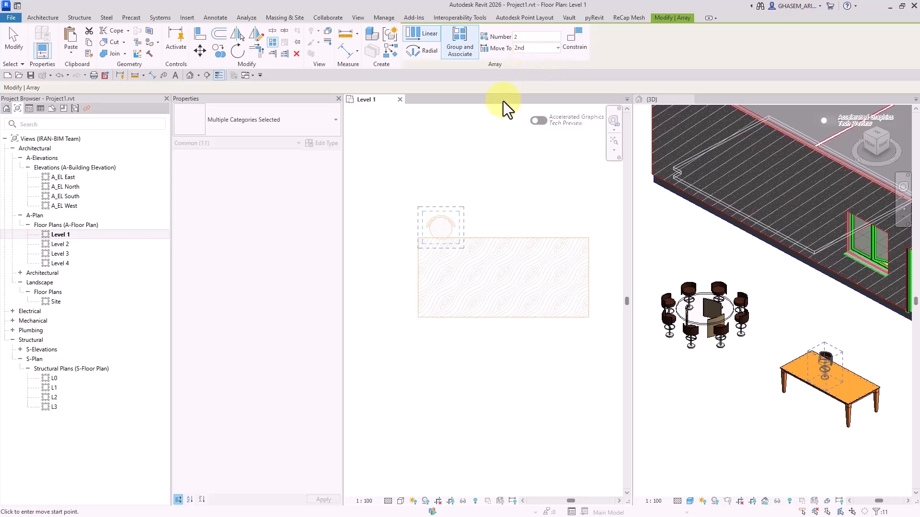
click(441, 238)
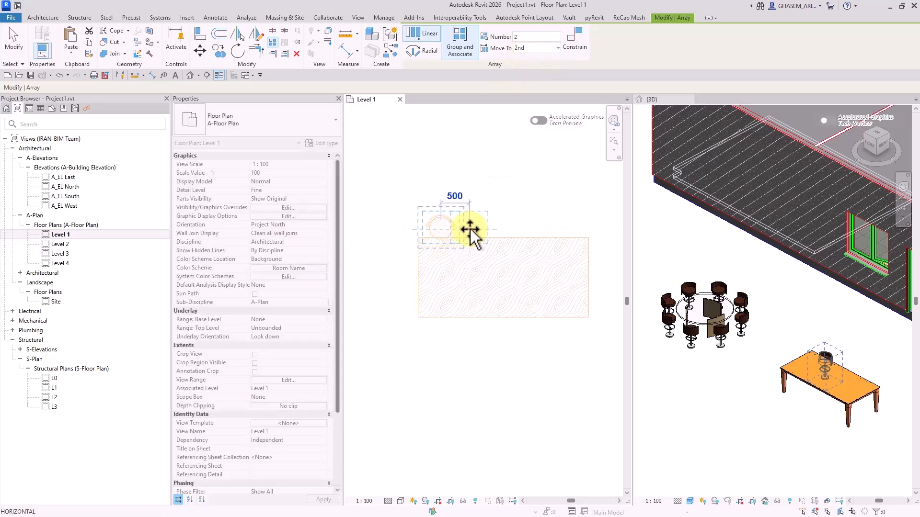
click(478, 229)
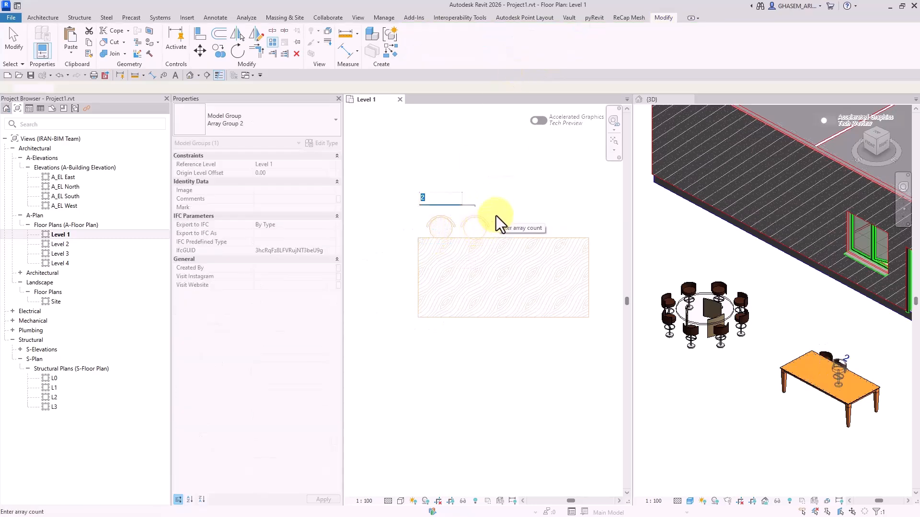
text(5)
key(Return)
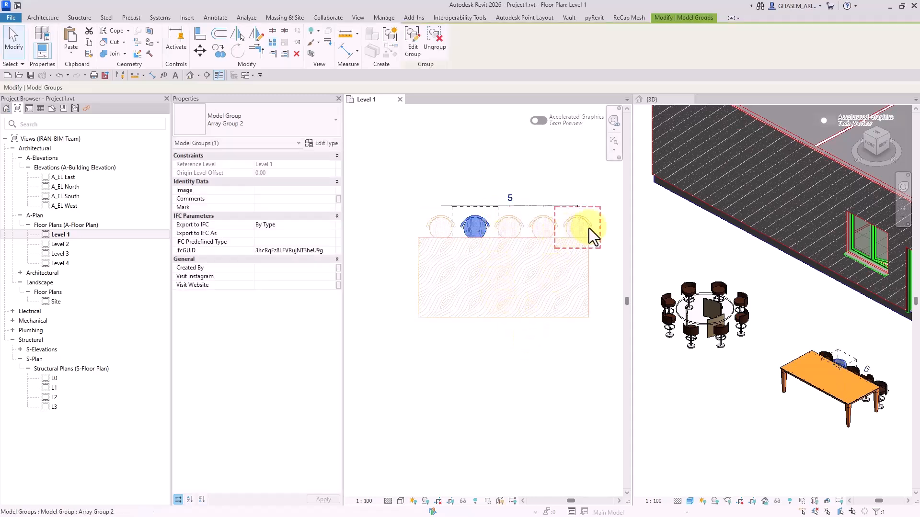
Nudge the first and last chairs of the row leftward to centre the array along the table's upper edge
click(444, 232)
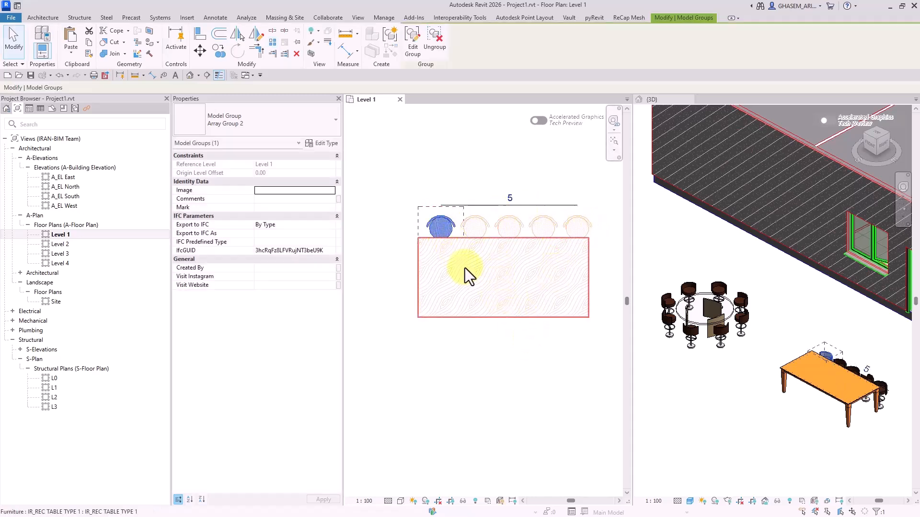
key(Left)
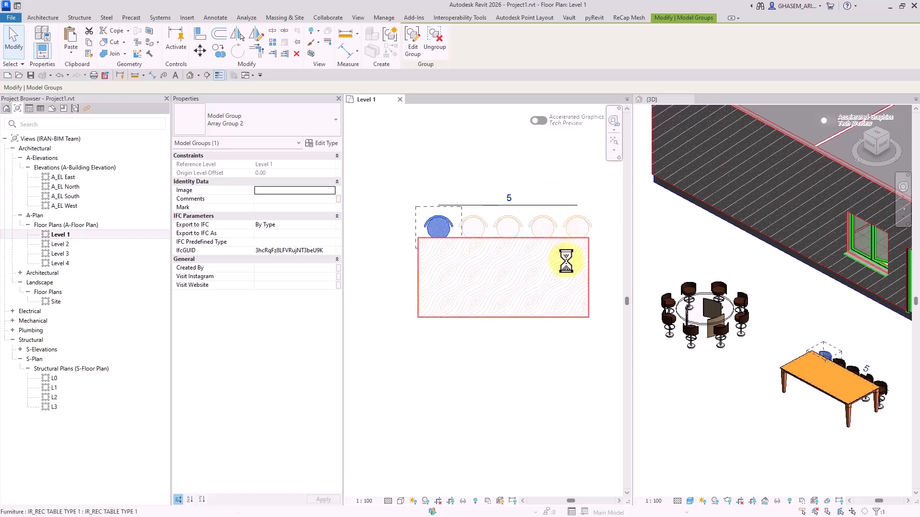
key(Left)
key(Left)
click(578, 226)
key(Left)
key(Left)
click(573, 346)
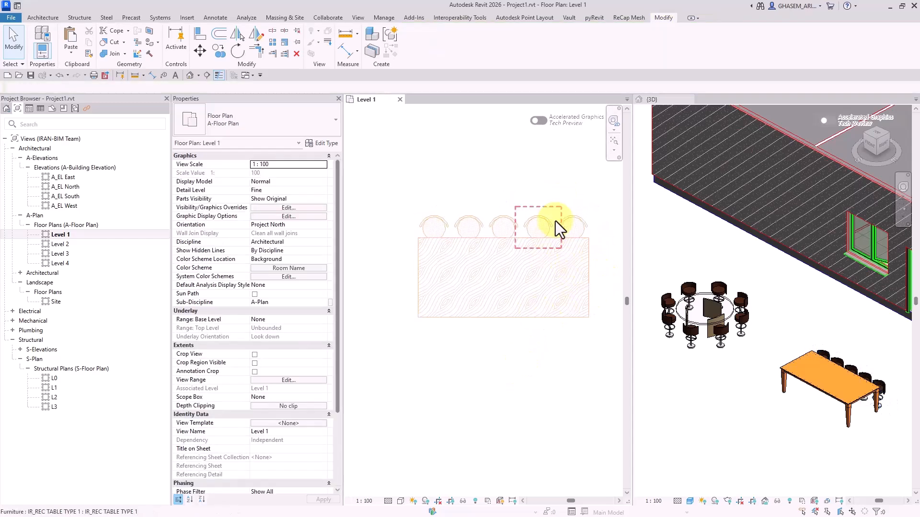
Mirror a copy of the five-chair row about the table's lengthwise centre line onto its opposite side
drag(565, 193, 423, 231)
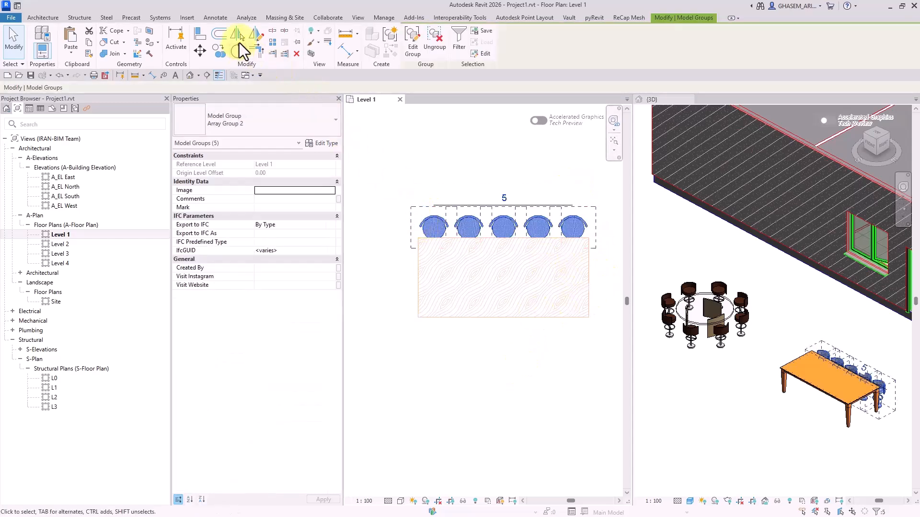
click(238, 35)
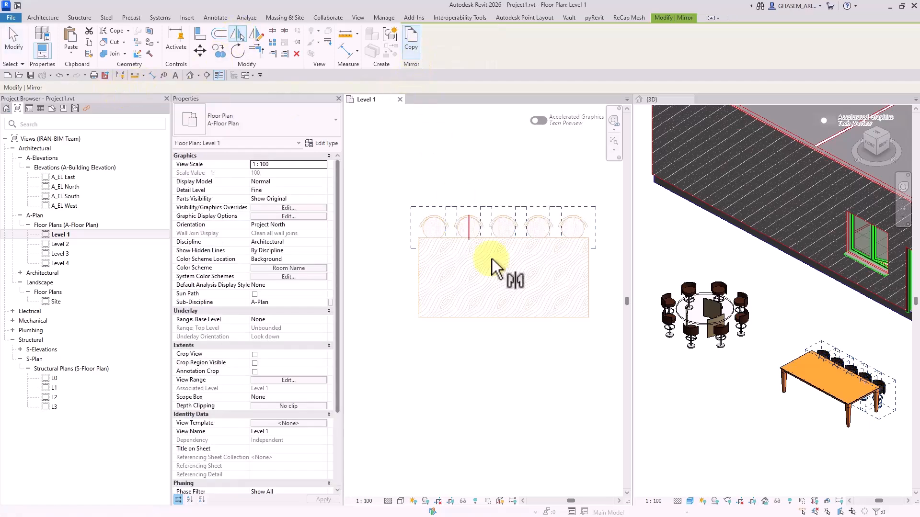
click(579, 277)
click(556, 378)
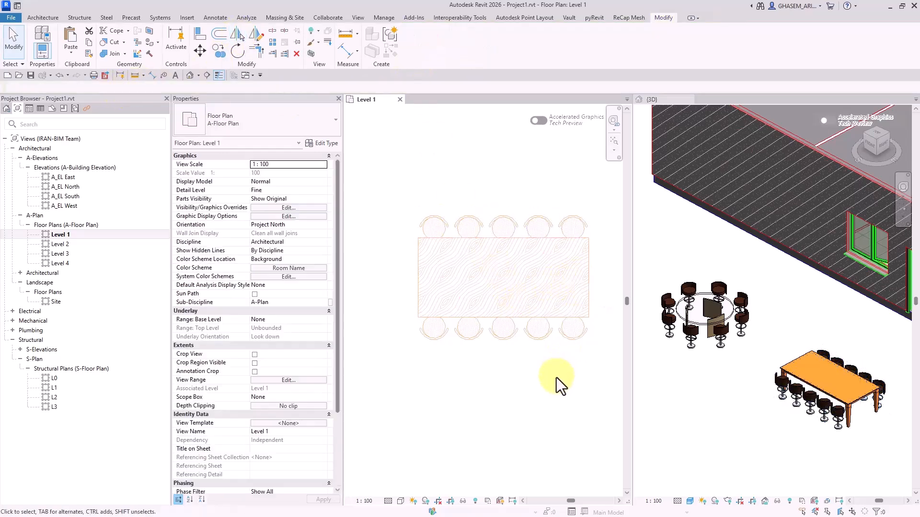
Select the upper chair row's array to check its available modification options
click(441, 215)
click(493, 209)
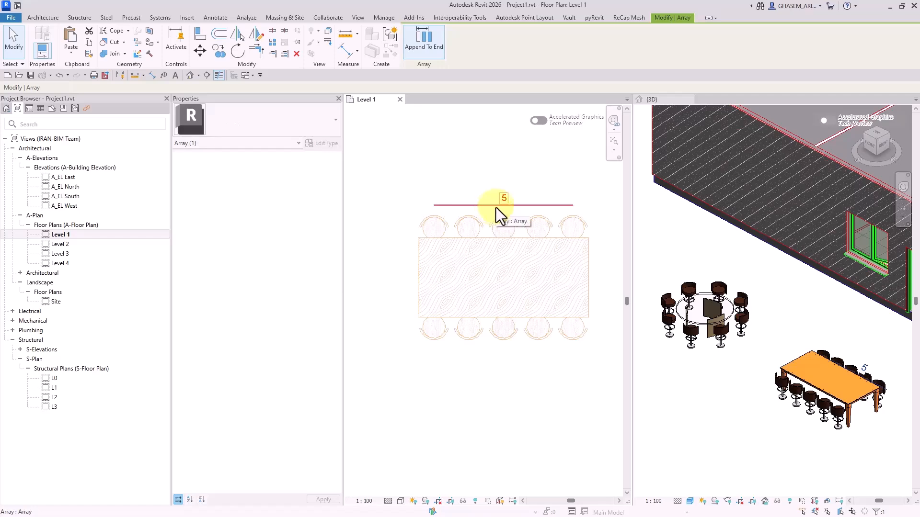
click(521, 194)
Place a furniture component in the empty area between and above the two tables and change its type to IR_CHAIR TYPE 2
scroll(522, 194, down, 2)
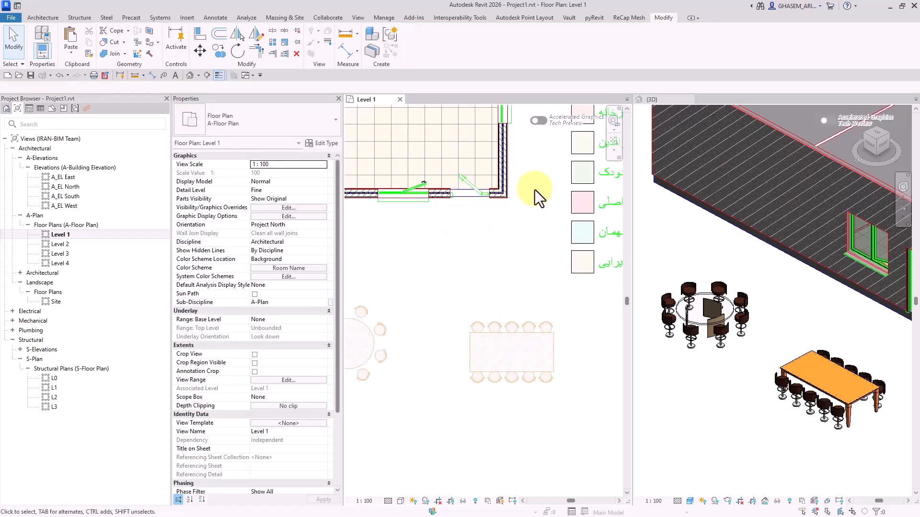
mouse_move(517, 259)
middle_down()
mouse_move(540, 281)
mouse_move(508, 293)
middle_up()
scroll(493, 285, up, 1)
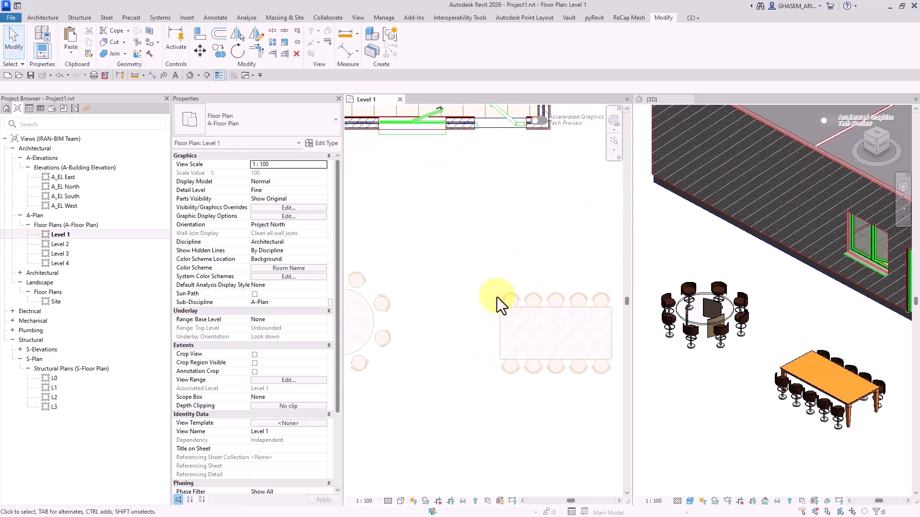
click(46, 17)
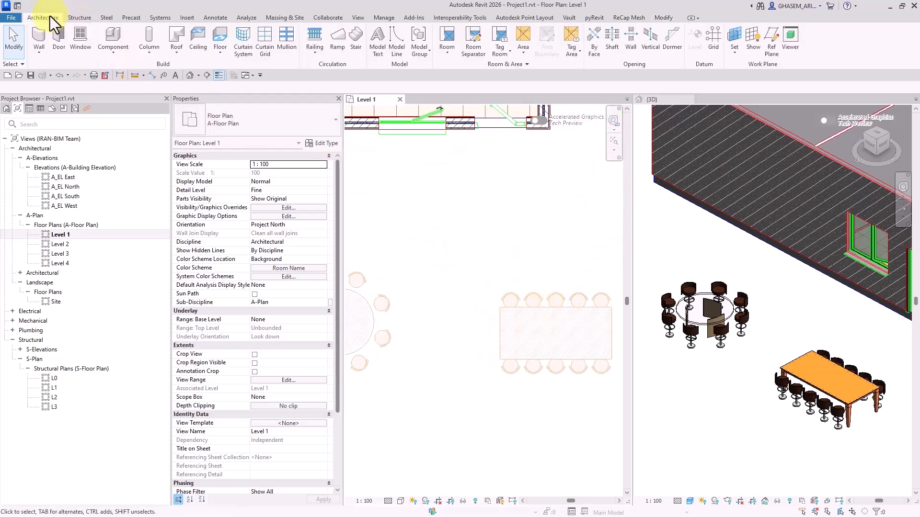
click(112, 35)
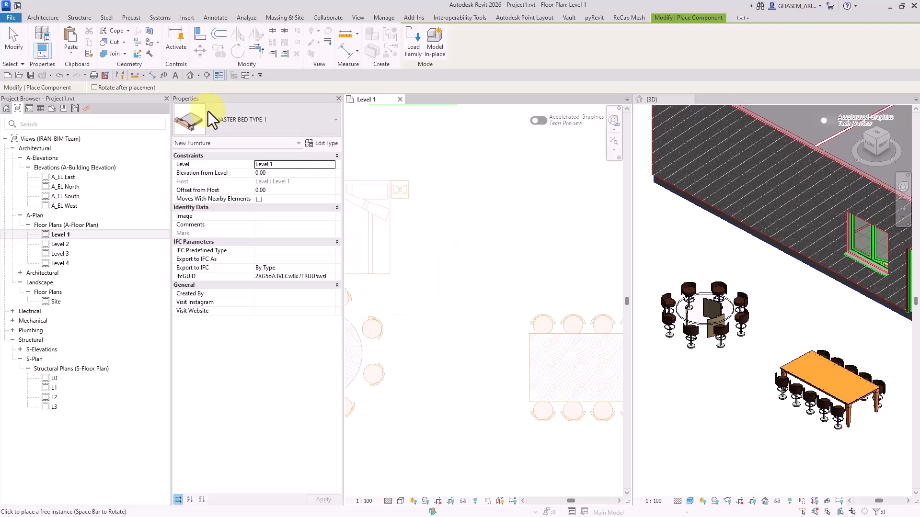
click(467, 218)
key(Escape)
key(Escape)
click(461, 231)
click(266, 136)
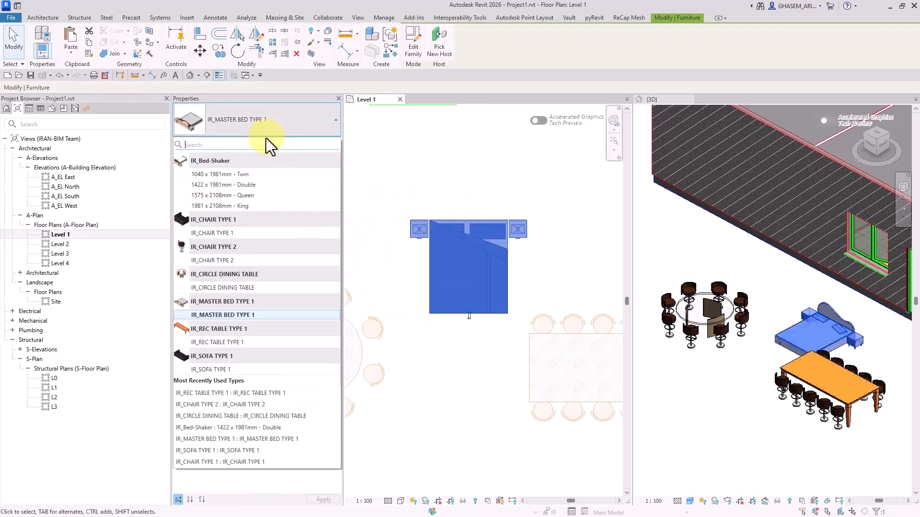
click(211, 261)
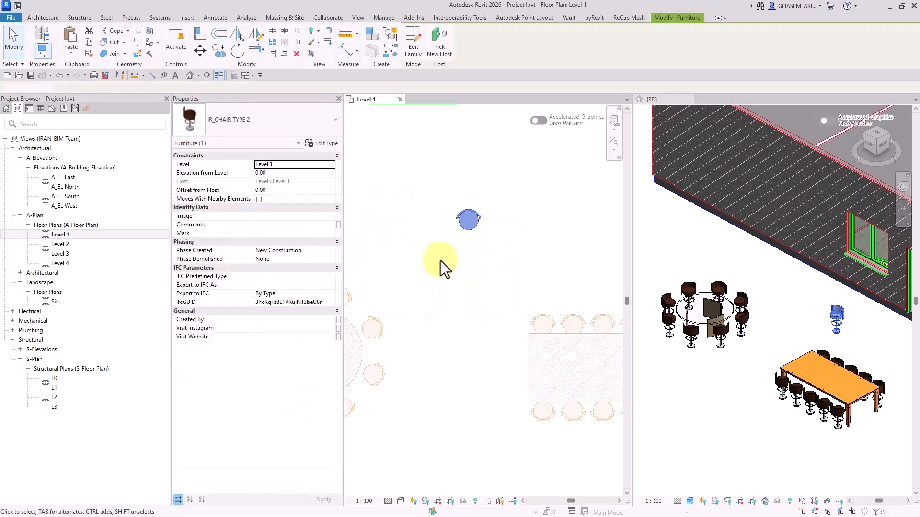
Open the placed IR_CHAIR TYPE 2 chair's family for editing and view it from above in 3D
click(405, 48)
scroll(486, 226, down, 4)
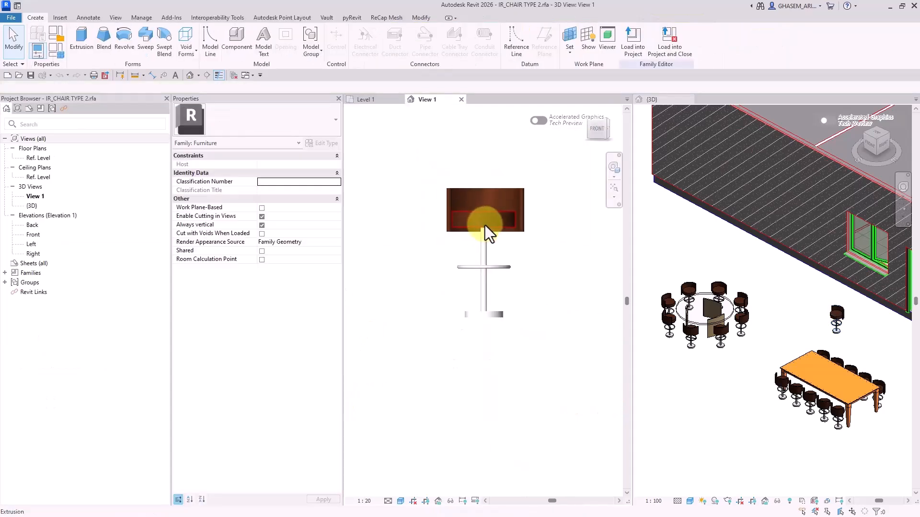
shift+middle_drag(485, 226, 546, 329)
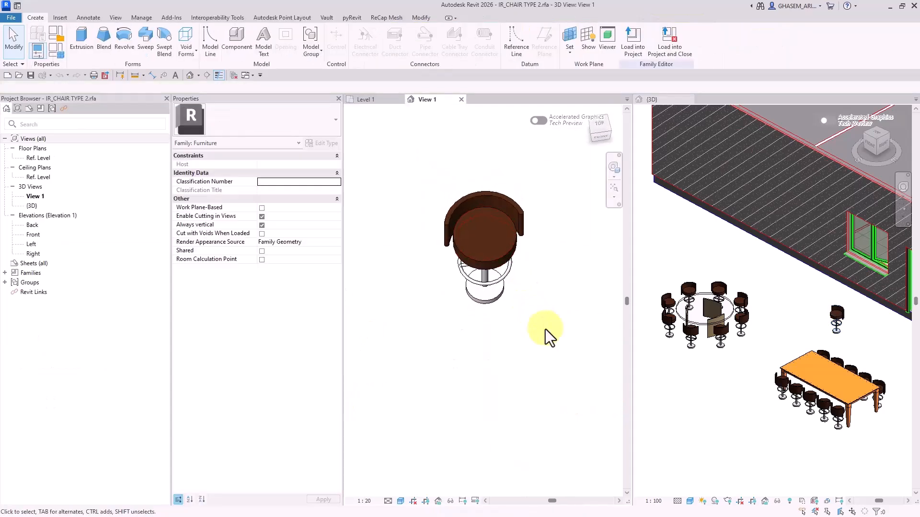
Create a new family from the metric furniture template
click(17, 6)
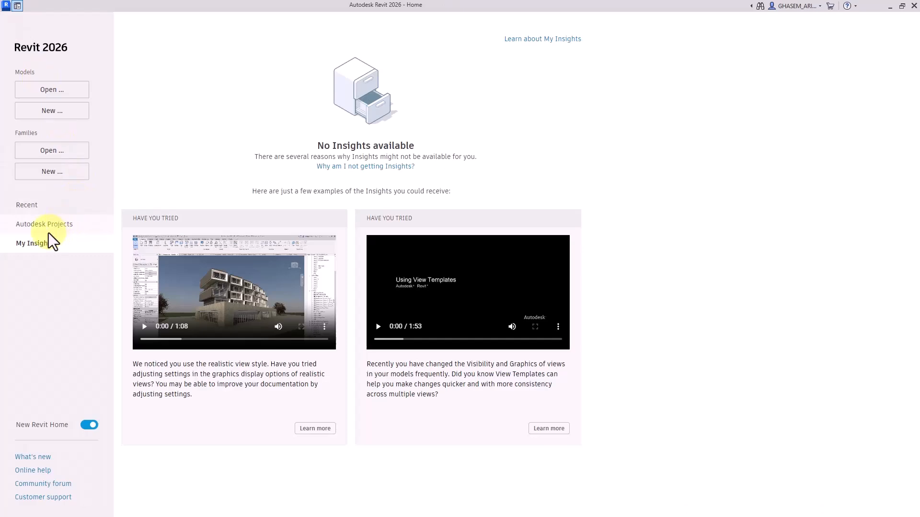
click(54, 172)
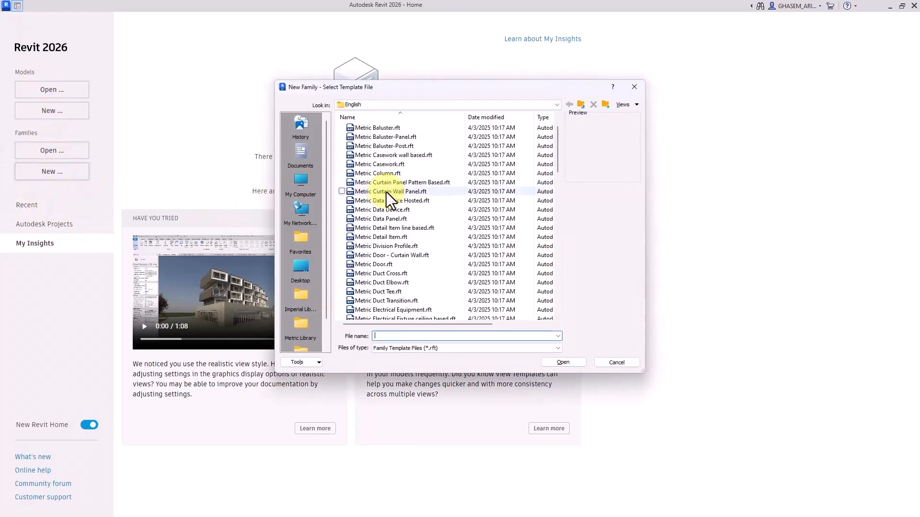
scroll(386, 201, down, 5)
click(383, 246)
click(584, 365)
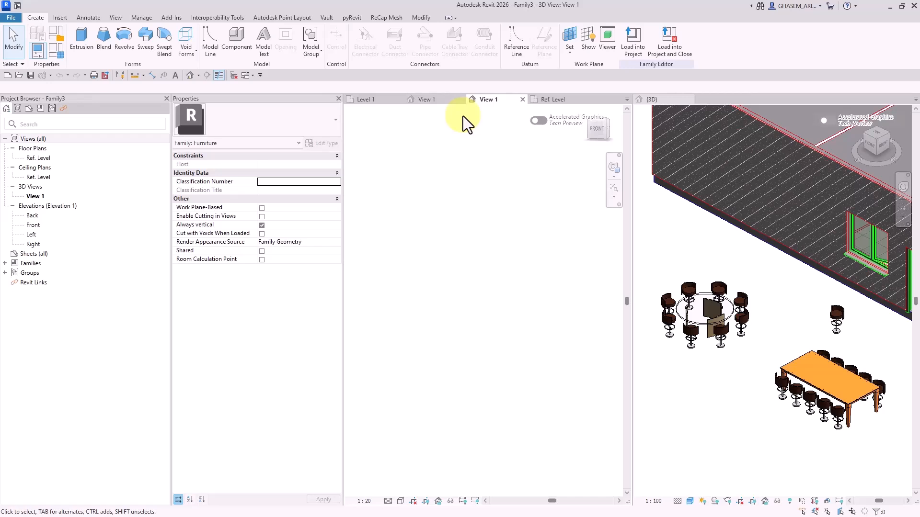
Load the IR_CHAIR TYPE 2 family into Family3, closing it without saving, and place a chair at the reference planes' intersection
click(429, 99)
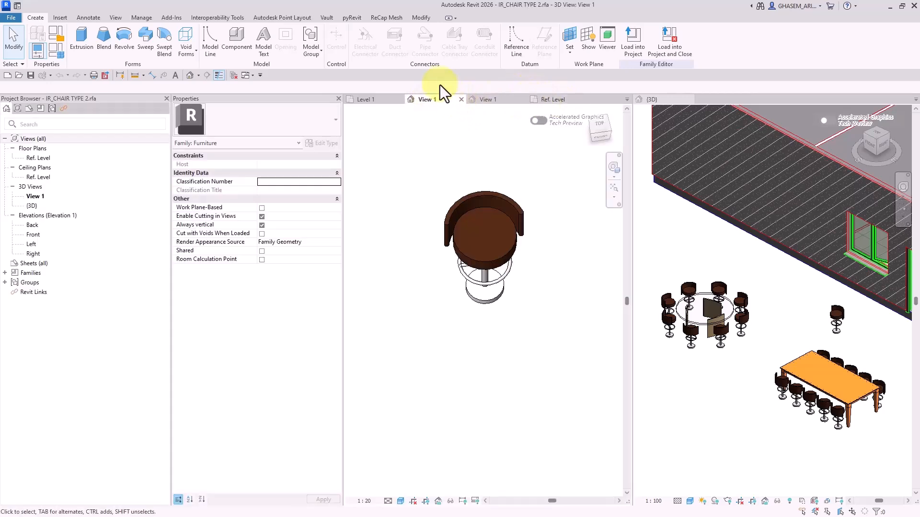
click(661, 41)
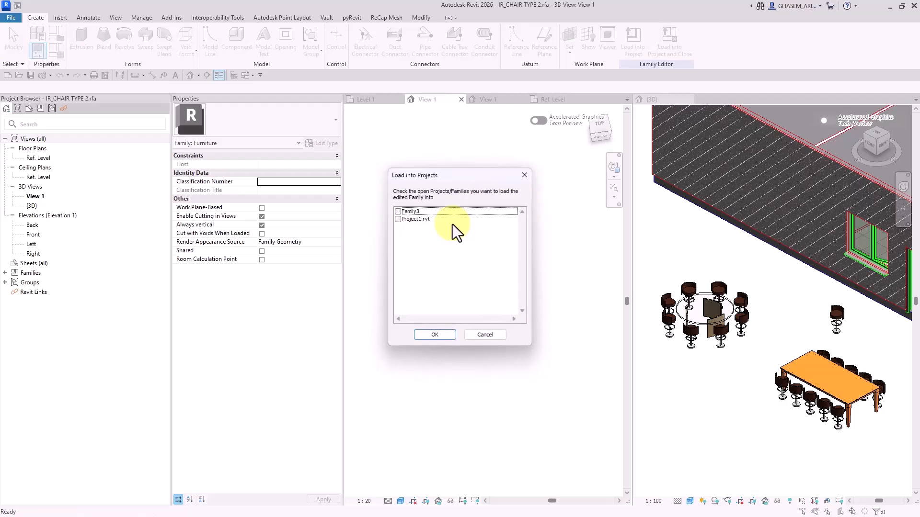
click(398, 212)
click(444, 334)
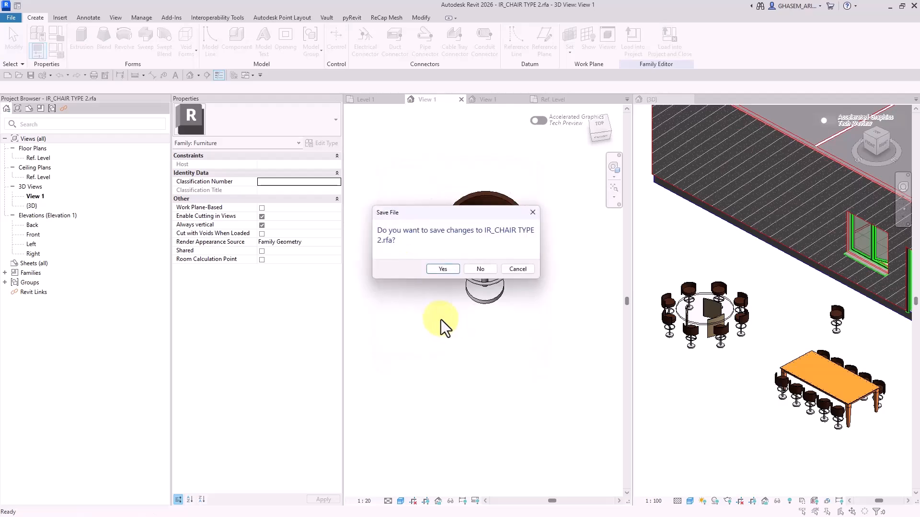
click(487, 271)
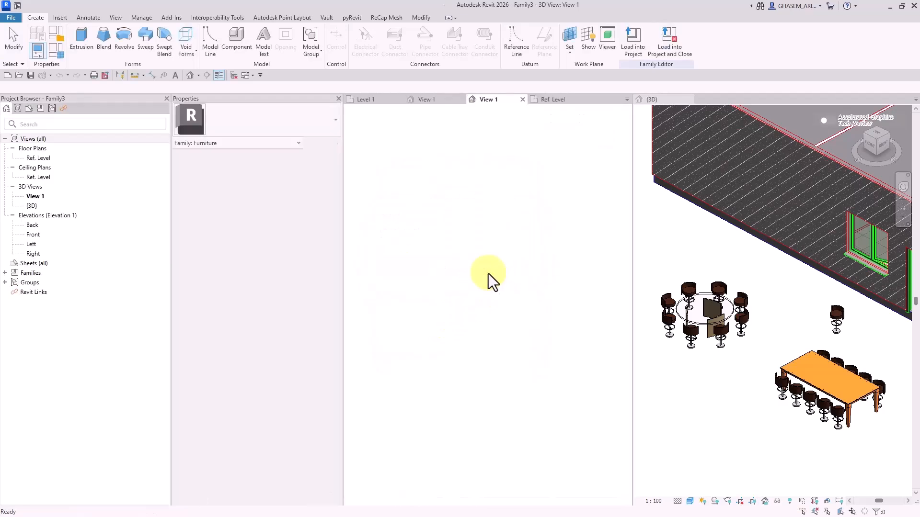
click(480, 303)
click(14, 42)
Create a grouped linear array of the chair along the horizontal reference plane with 4 items
click(477, 311)
middle_drag(475, 267, 429, 240)
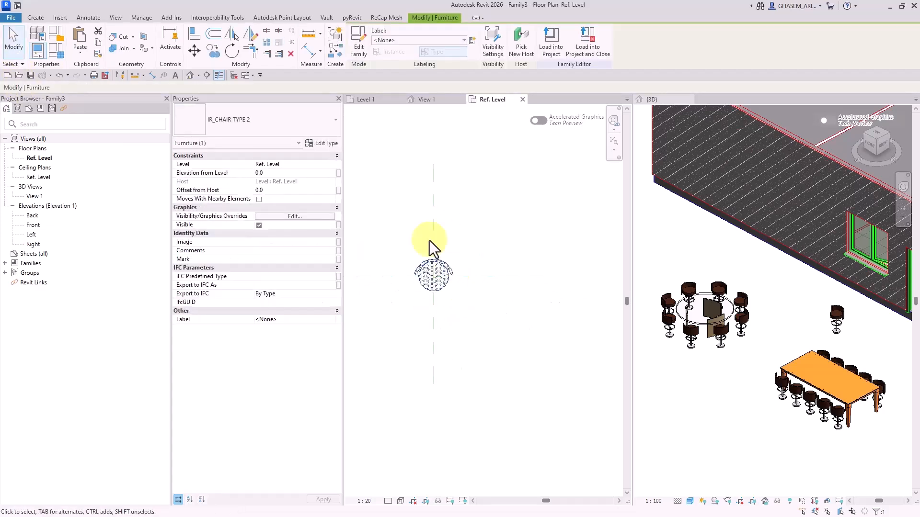
click(270, 43)
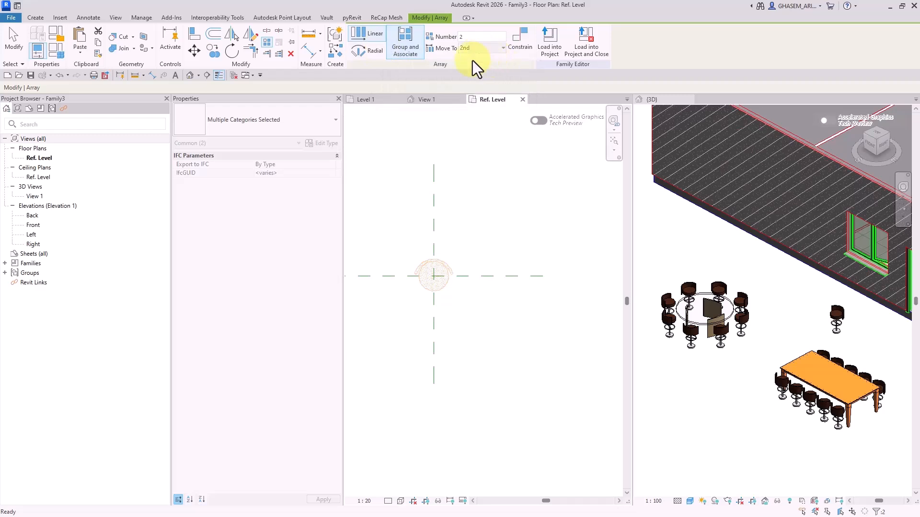
click(432, 274)
click(478, 276)
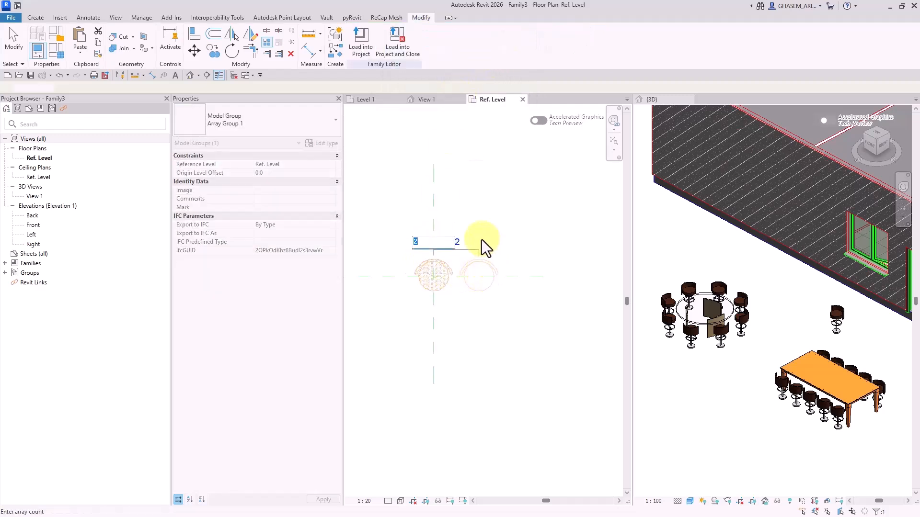
text(4)
key(Return)
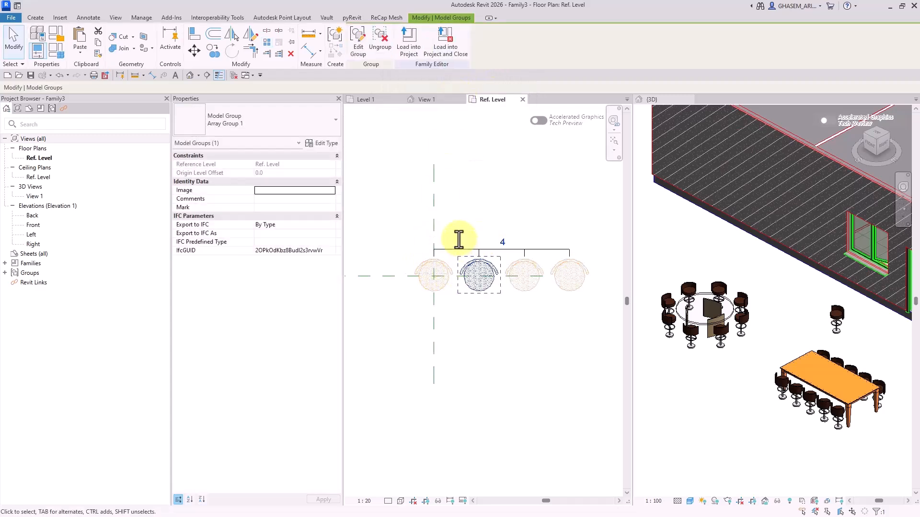
Label the chair array's count with a new instance family parameter named TEST
click(531, 224)
click(524, 263)
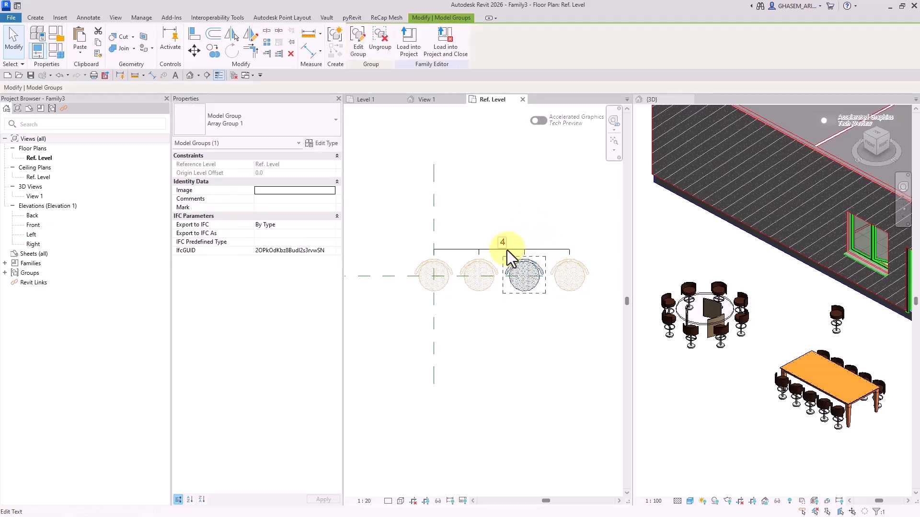
click(468, 251)
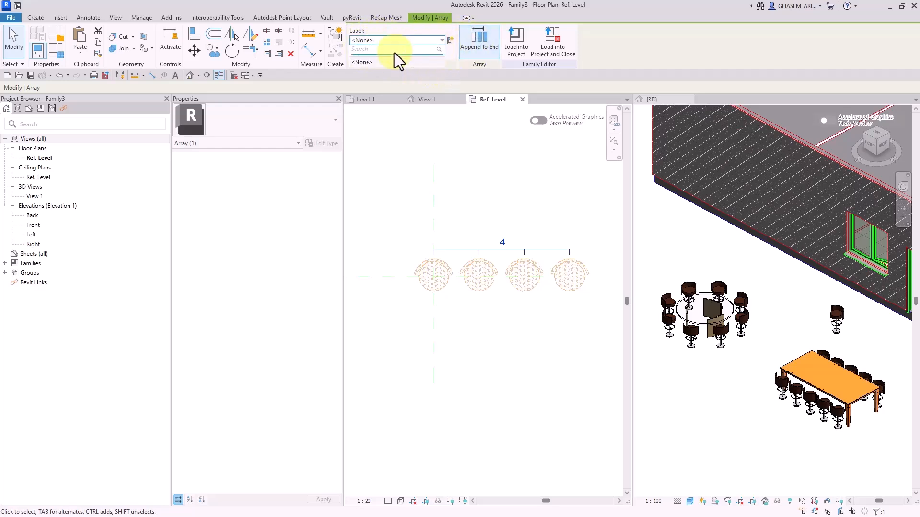
click(449, 42)
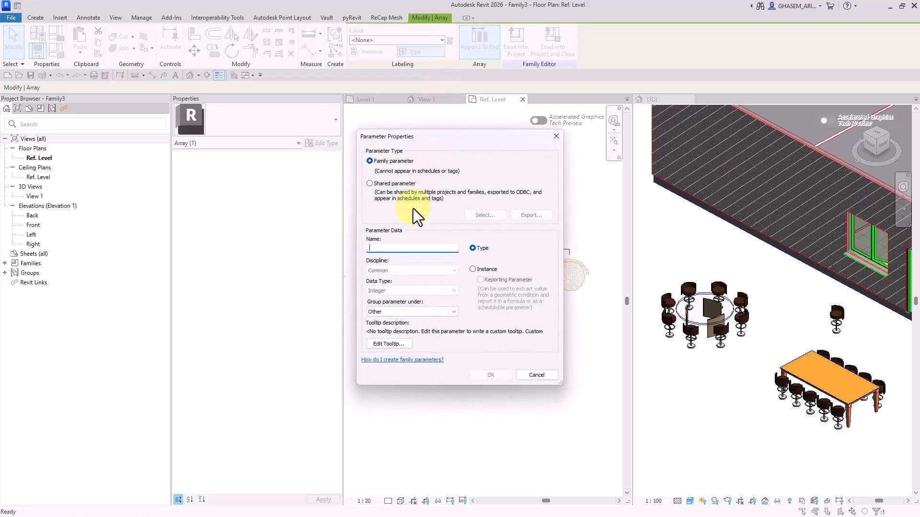
text(TEST)
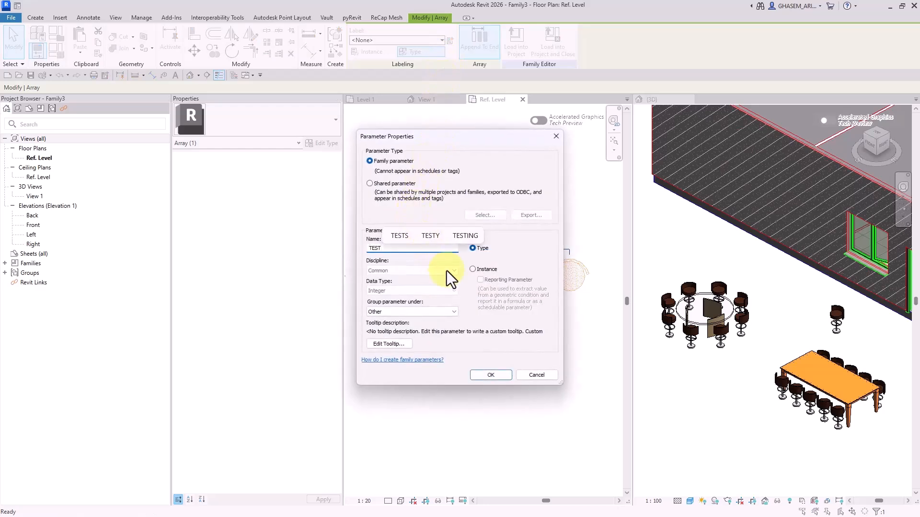
click(474, 269)
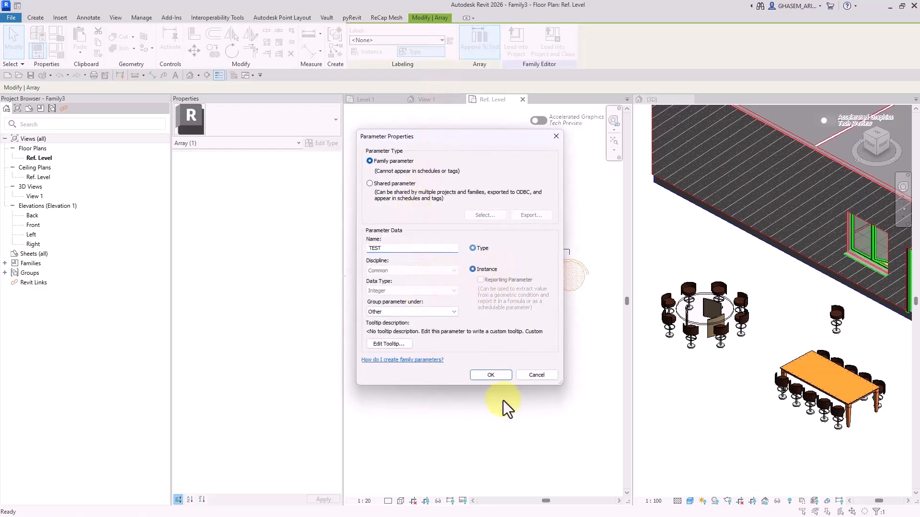
click(499, 374)
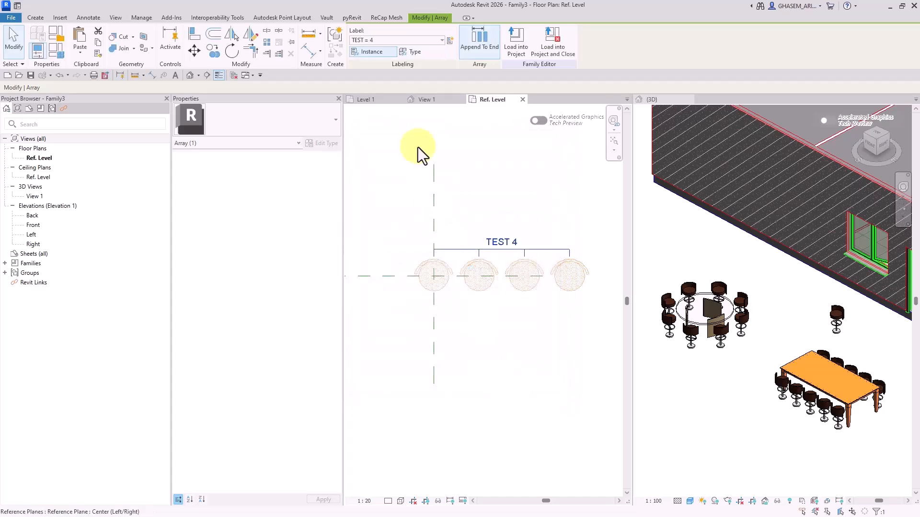
Toggle the array's TEST parameter between type and instance, leave it as an instance parameter, and deselect the array
click(418, 53)
click(367, 55)
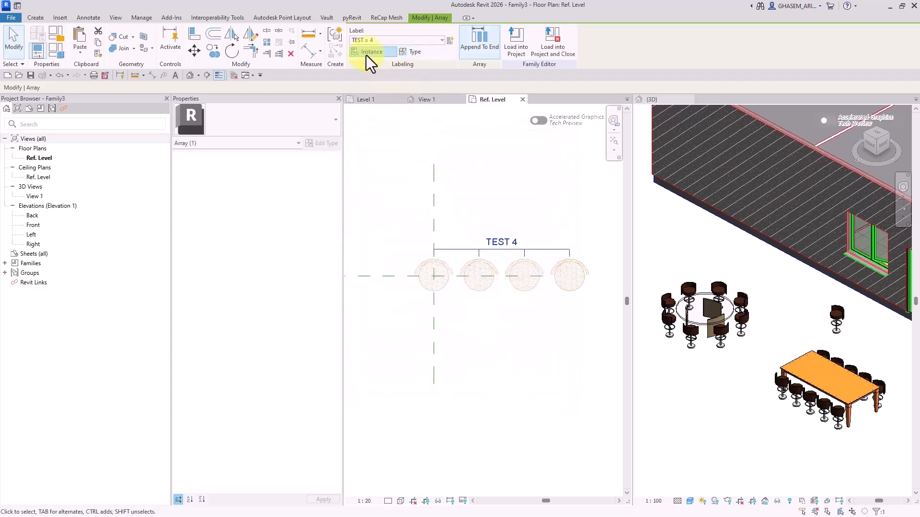
click(401, 54)
click(387, 55)
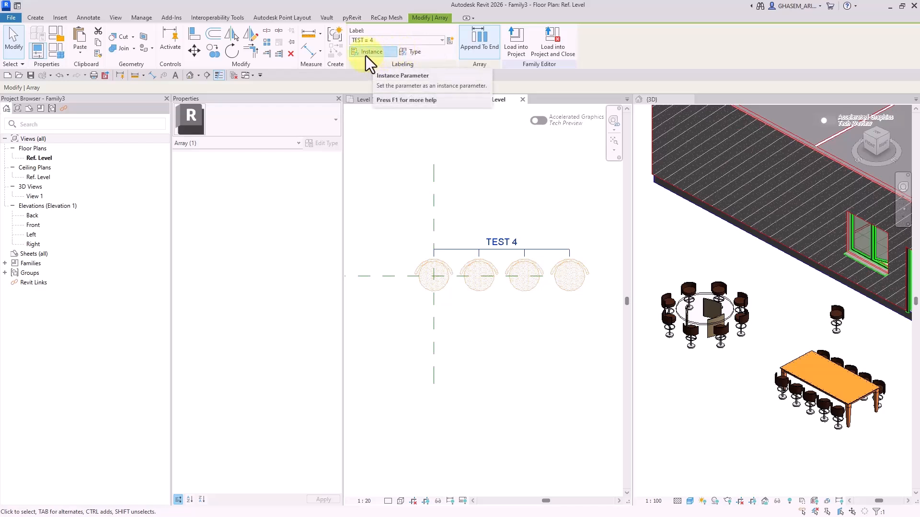
click(369, 57)
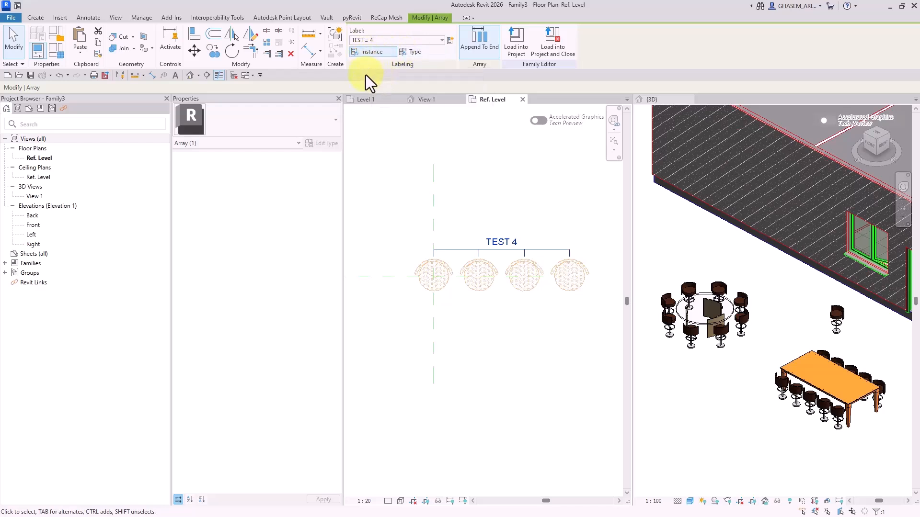
click(366, 51)
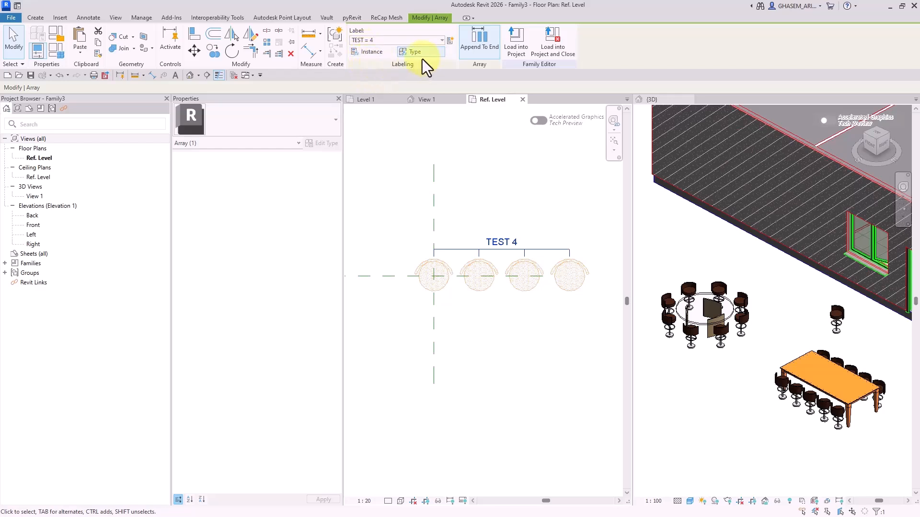
click(370, 53)
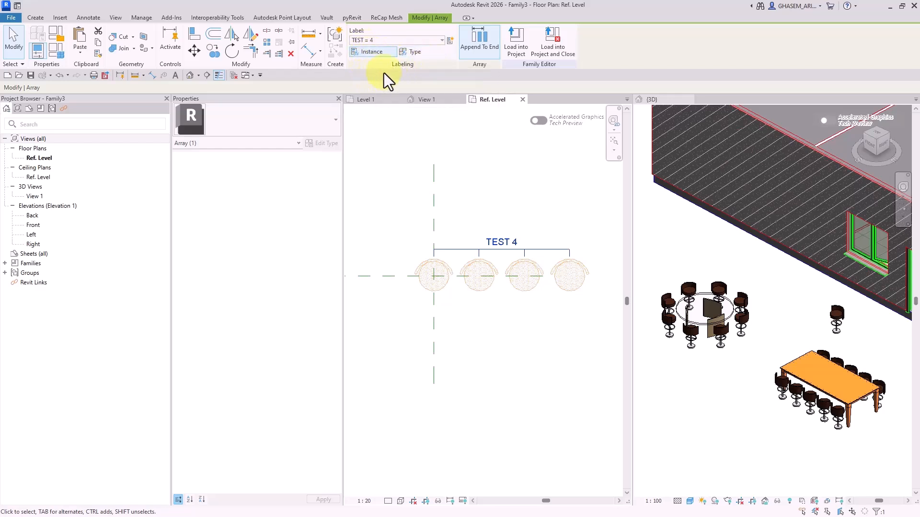
click(407, 56)
click(367, 55)
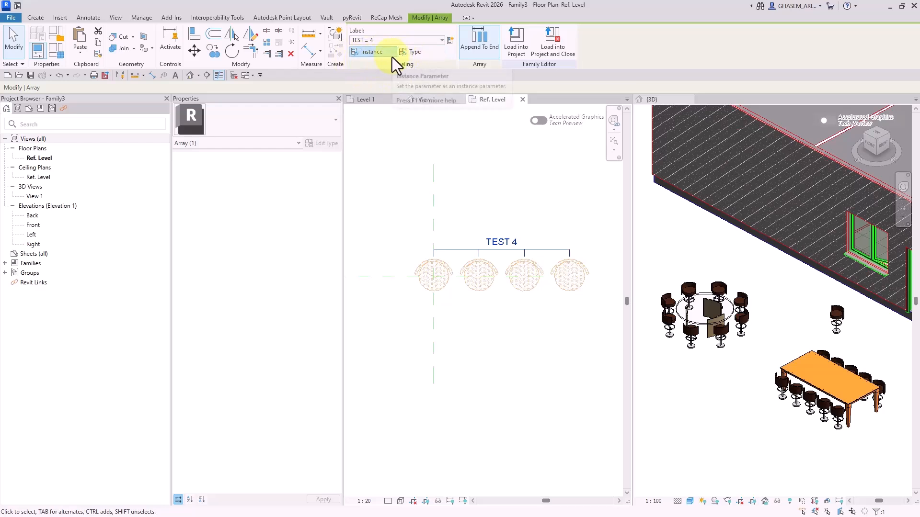
click(465, 149)
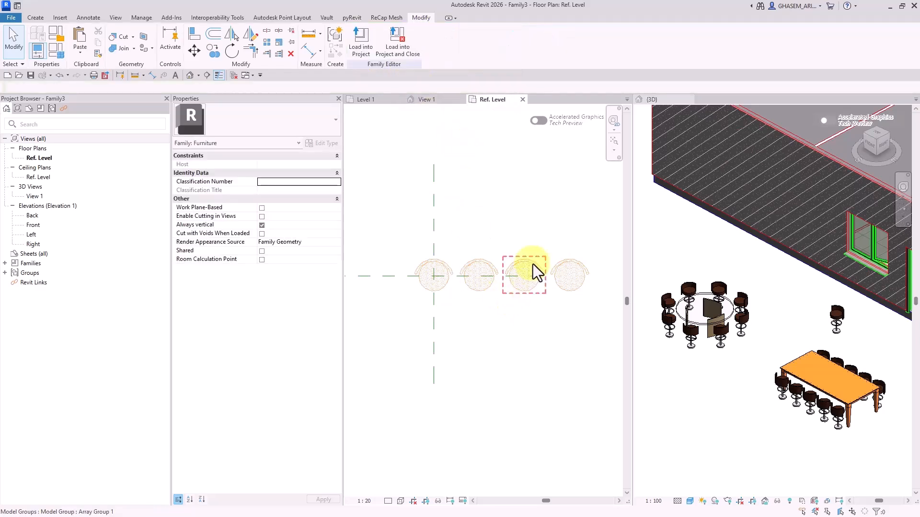
Open the array group of the last chair in the row for editing and select the chair inside it
click(561, 275)
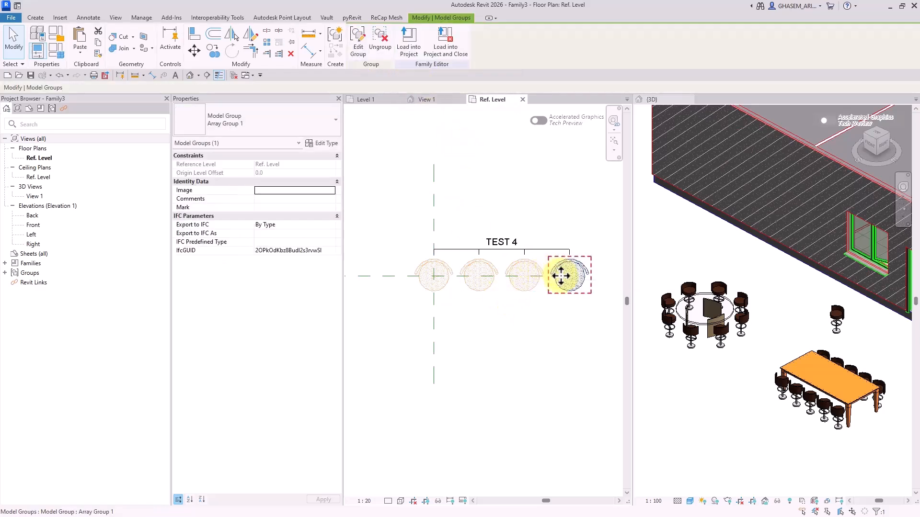
click(361, 39)
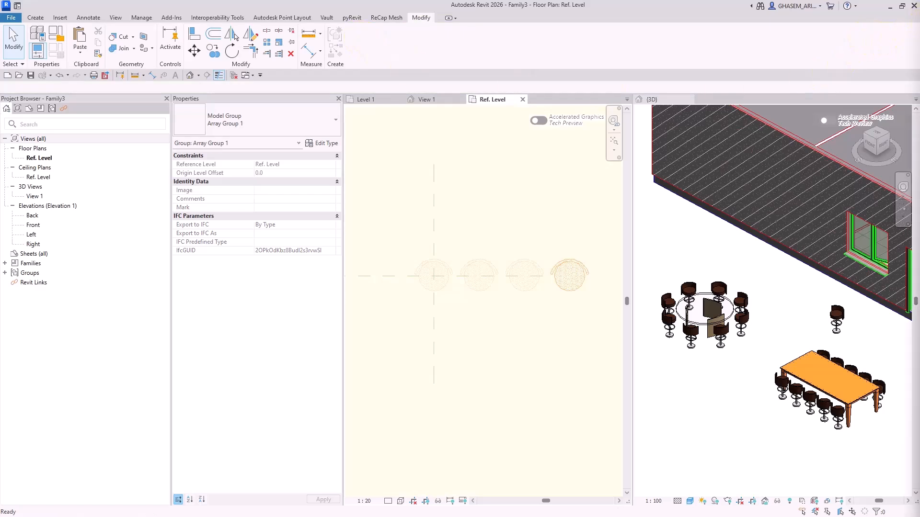
click(574, 286)
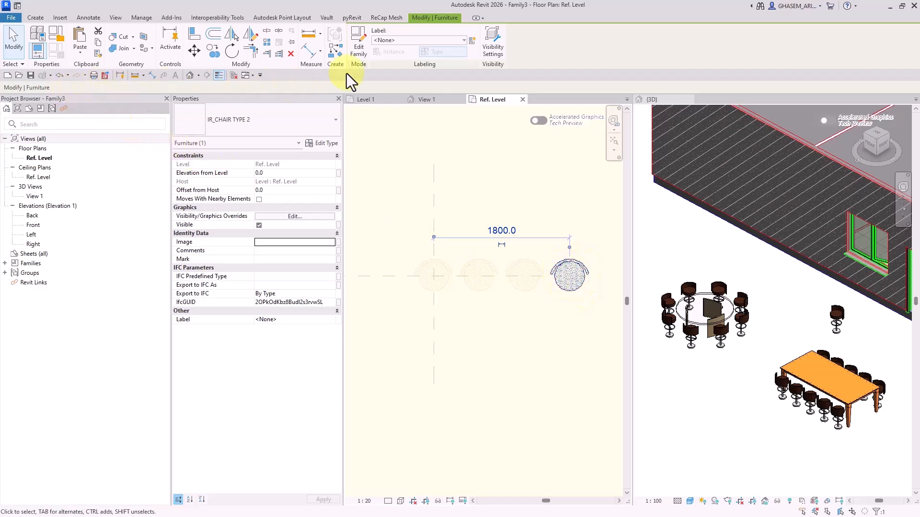
Label the chair with a new instance family parameter named CHO_ST and finish editing the group
click(407, 40)
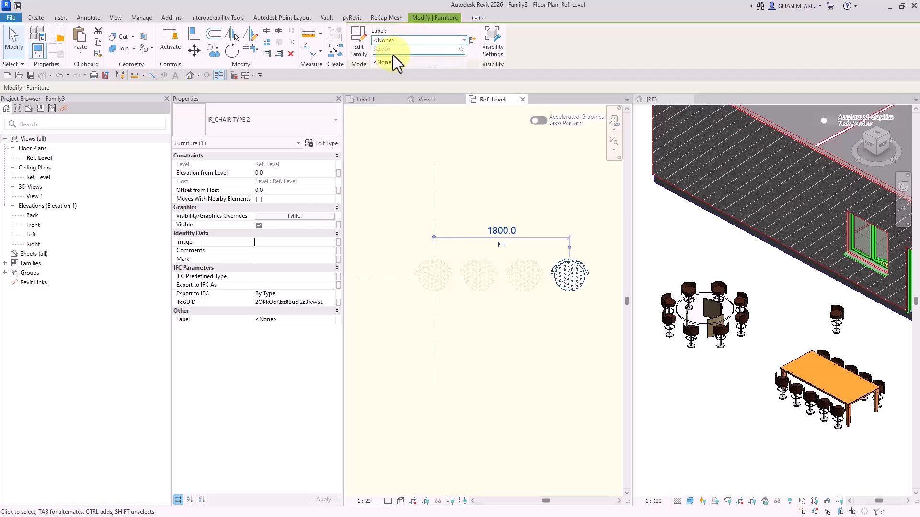
click(386, 61)
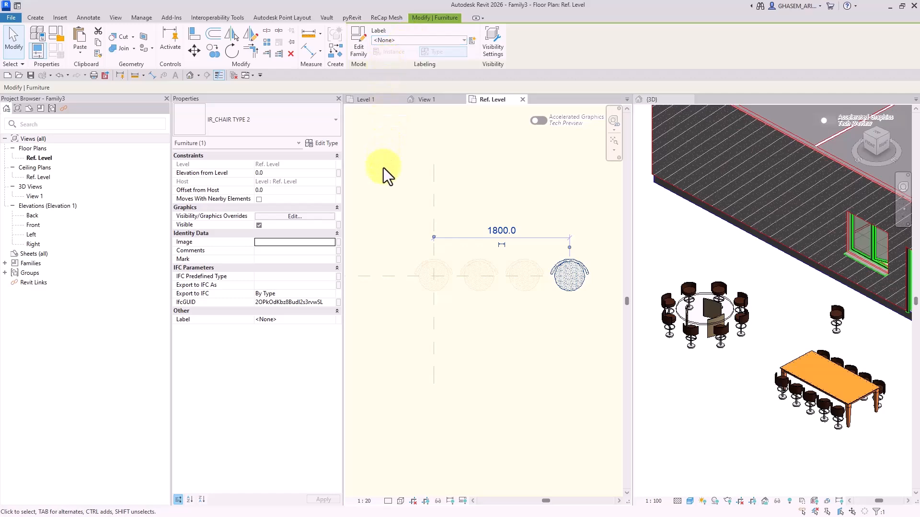
click(471, 42)
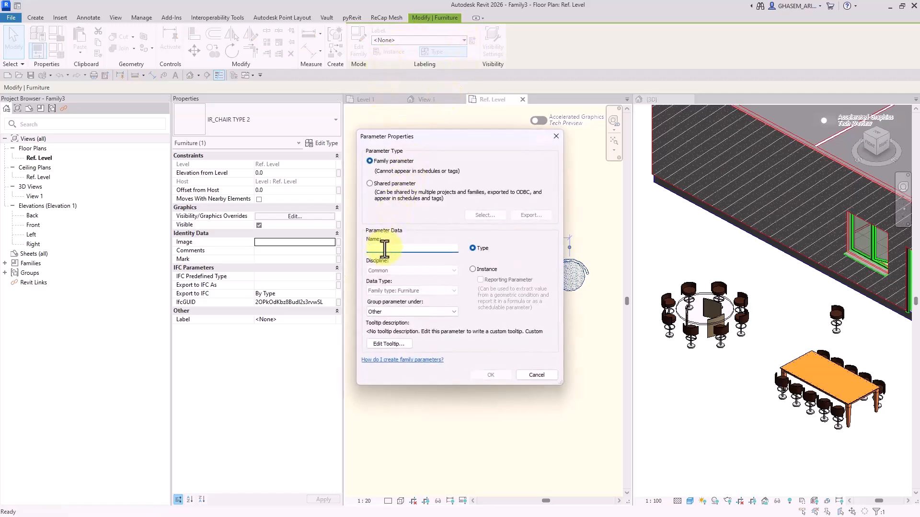
text(CHO)
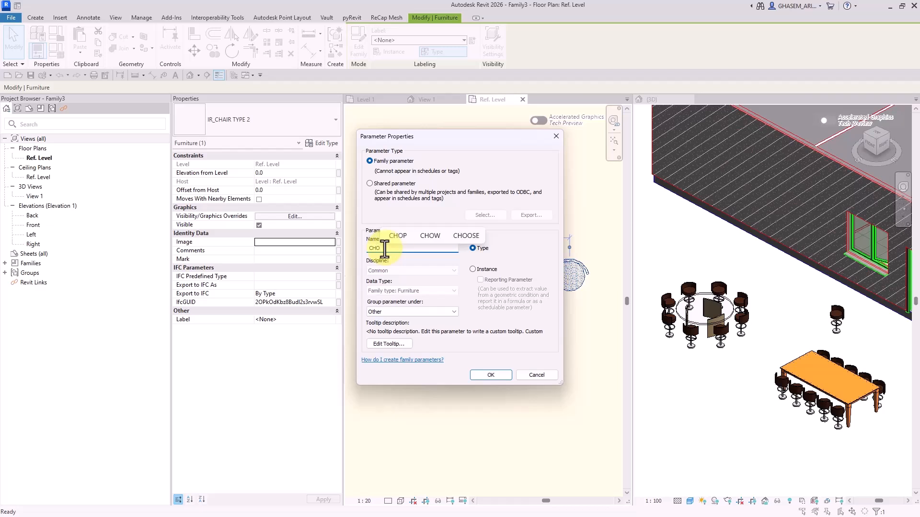
text(_)
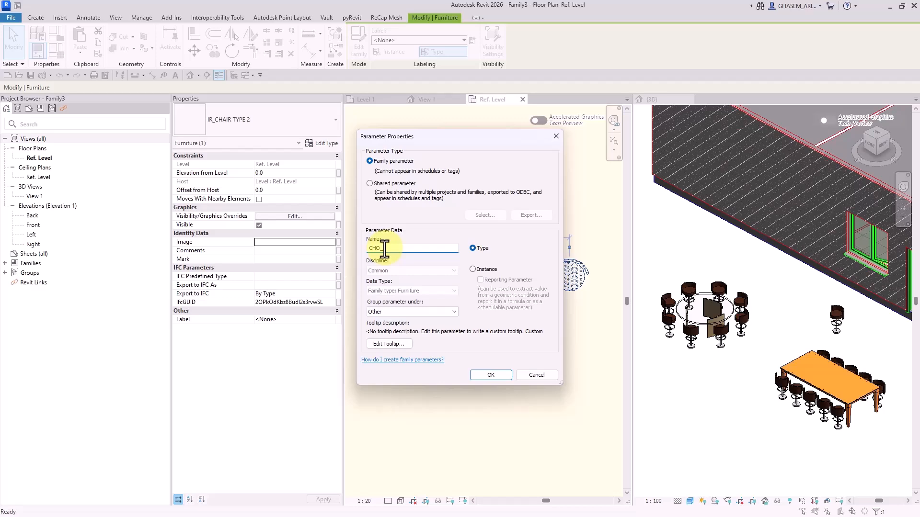
text(ST)
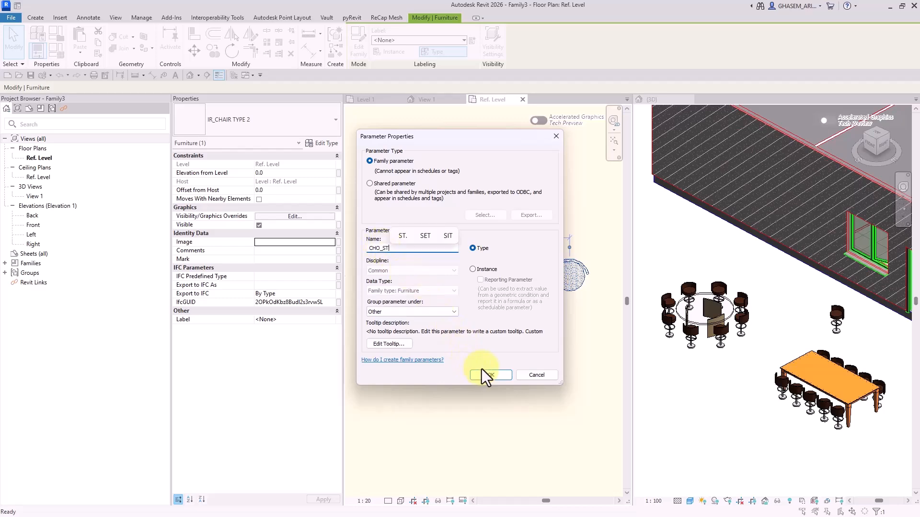
click(487, 270)
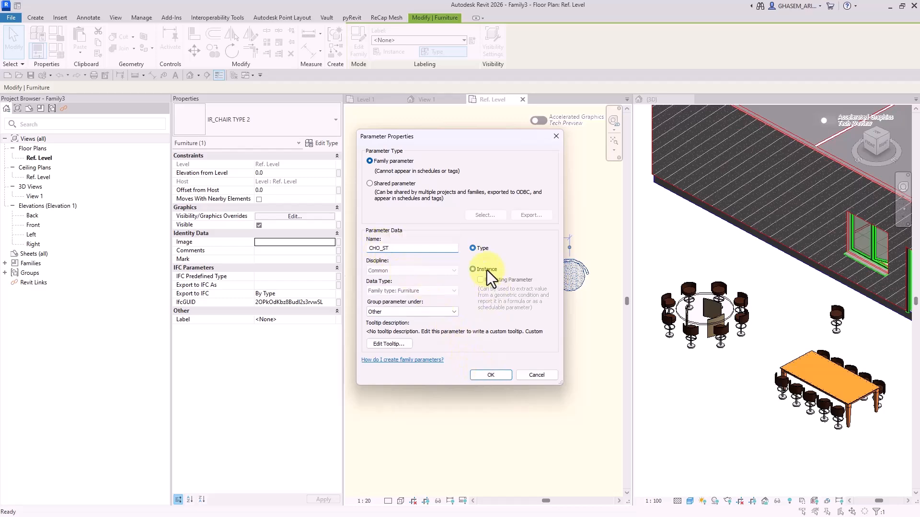
click(491, 376)
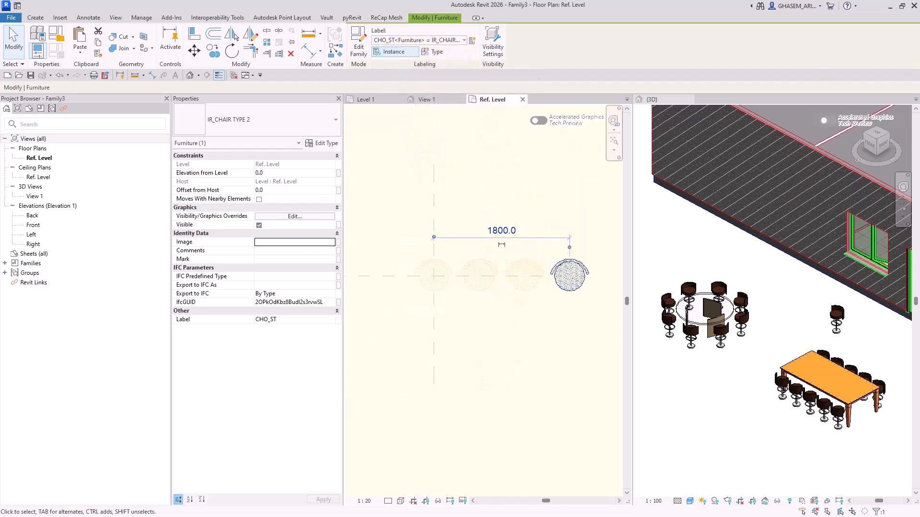
drag(918, 100, 497, 50)
click(585, 40)
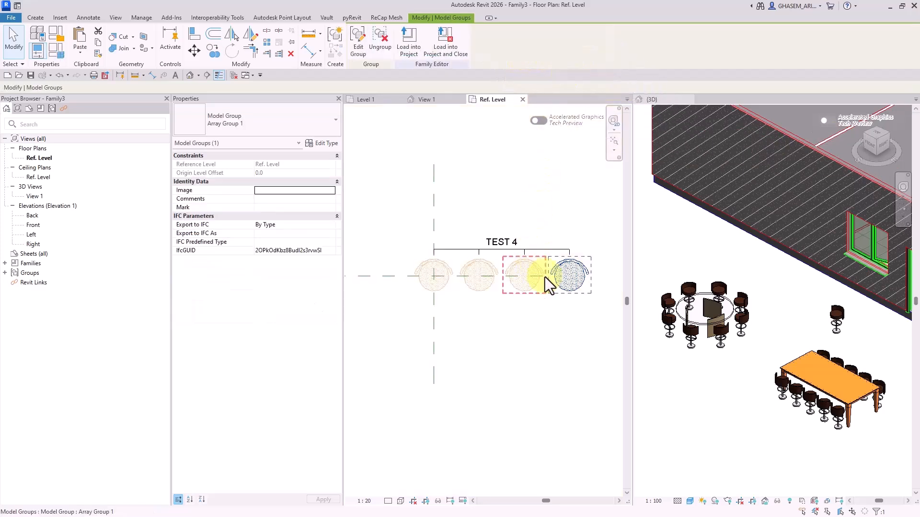
Load Family3 into Project1, dismissing the save reminder, and place one instance above the rectangular table on Level 1
click(553, 315)
click(365, 42)
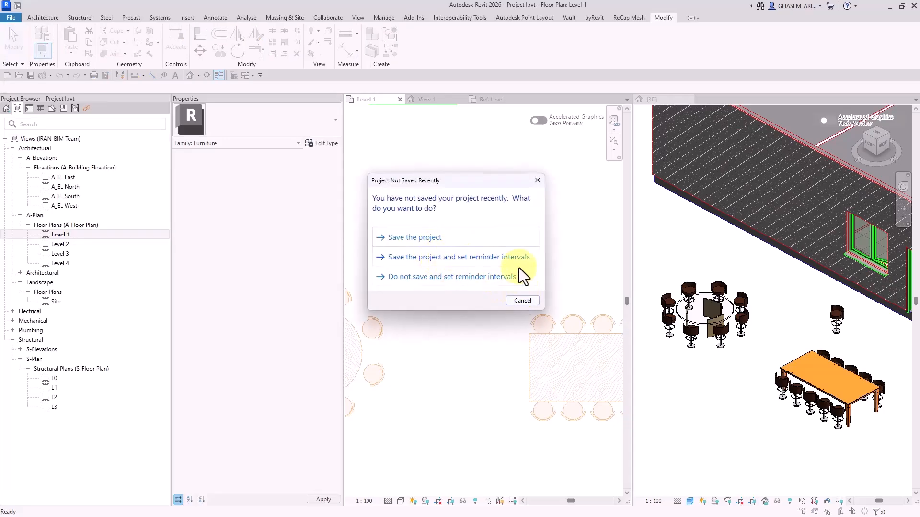
click(518, 301)
click(497, 254)
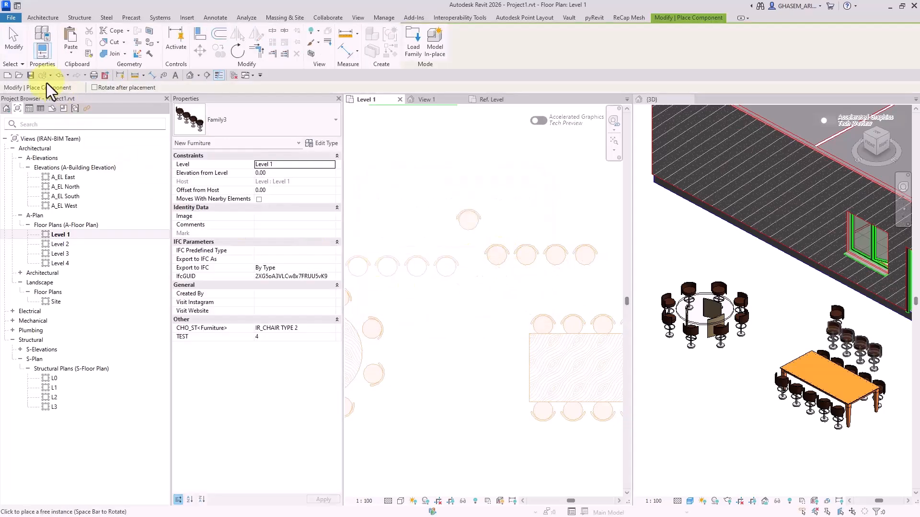
click(18, 42)
Set the placed chair row's CHO_ST parameter to IR_SOFA TYPE 1 and switch it to IR_CHAIR TYPE 1
click(527, 256)
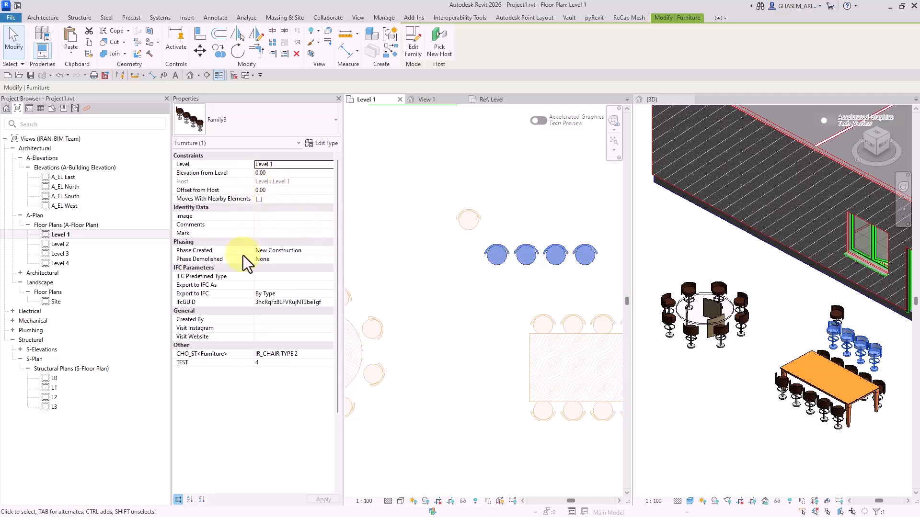
click(322, 354)
click(329, 353)
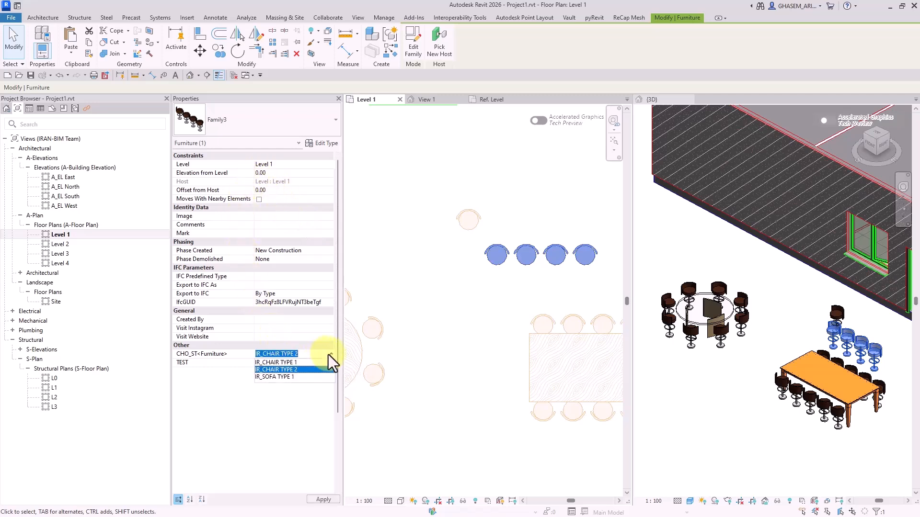
click(288, 376)
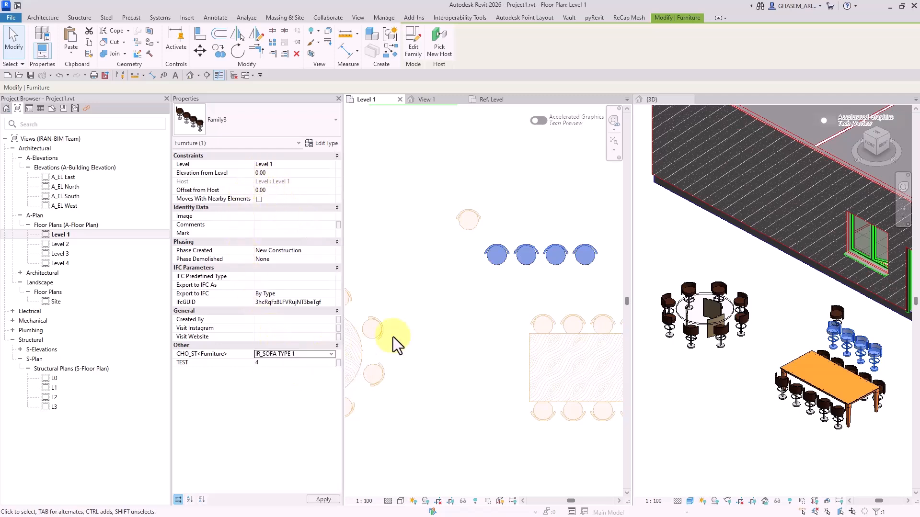
click(331, 355)
click(279, 364)
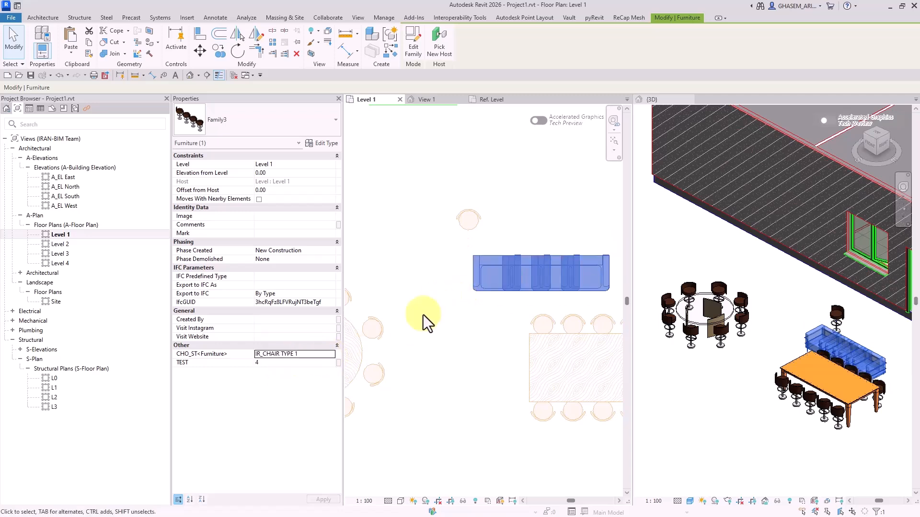
Set the placed chair row's TEST parameter to 2 and delete the row from Level 1
click(320, 363)
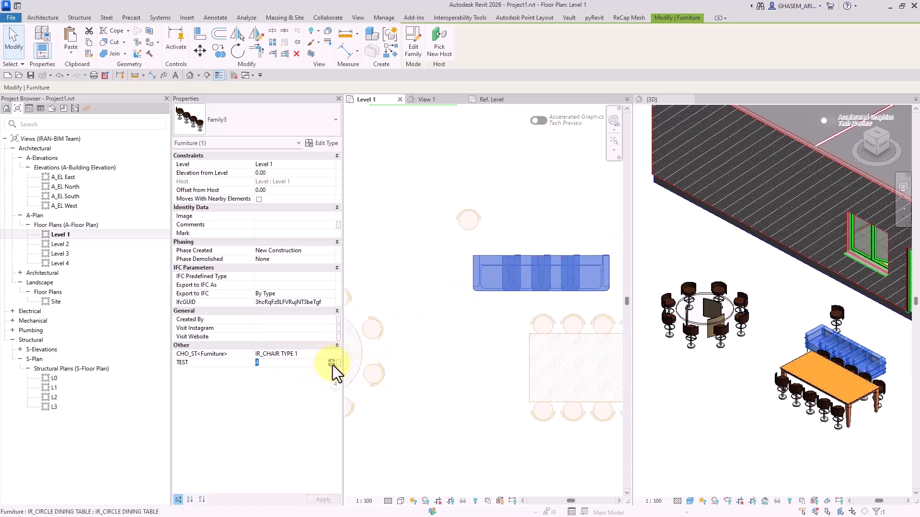
click(332, 365)
click(332, 365)
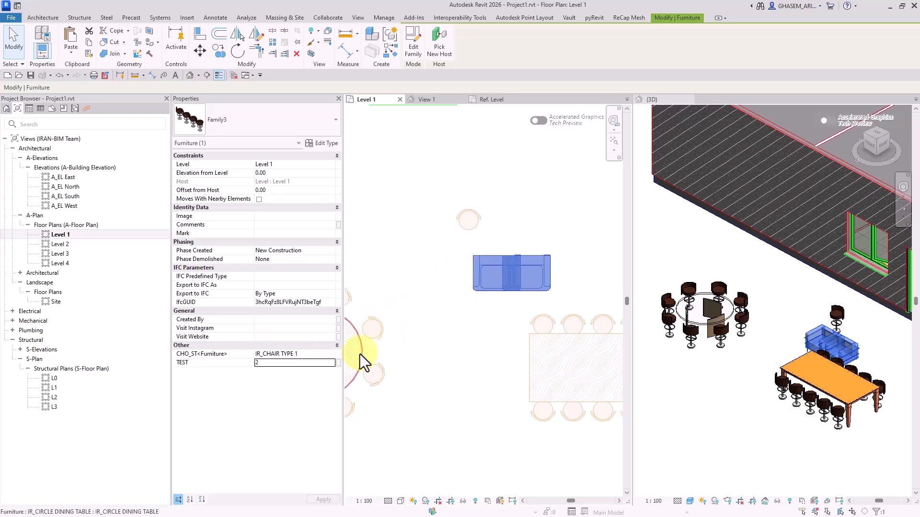
key(Delete)
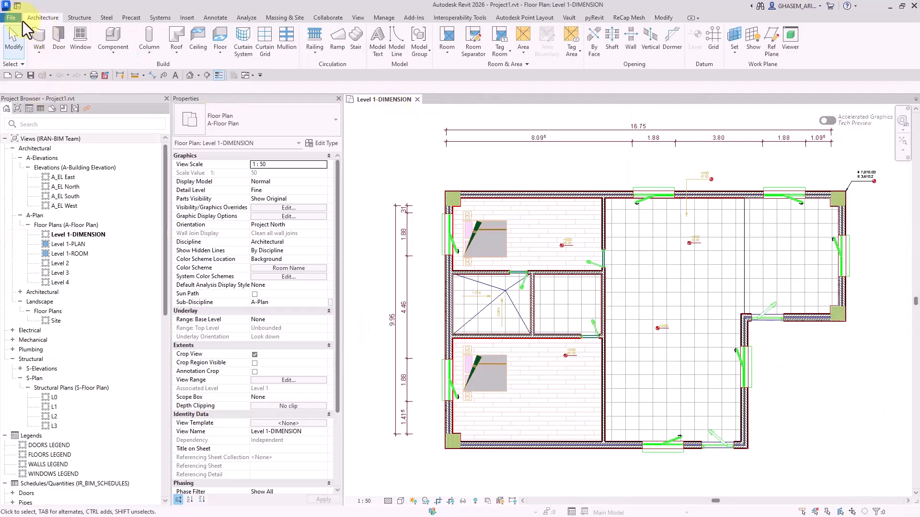
Create a new conceptual mass family from the Metric Mass.rft template
click(18, 6)
click(79, 172)
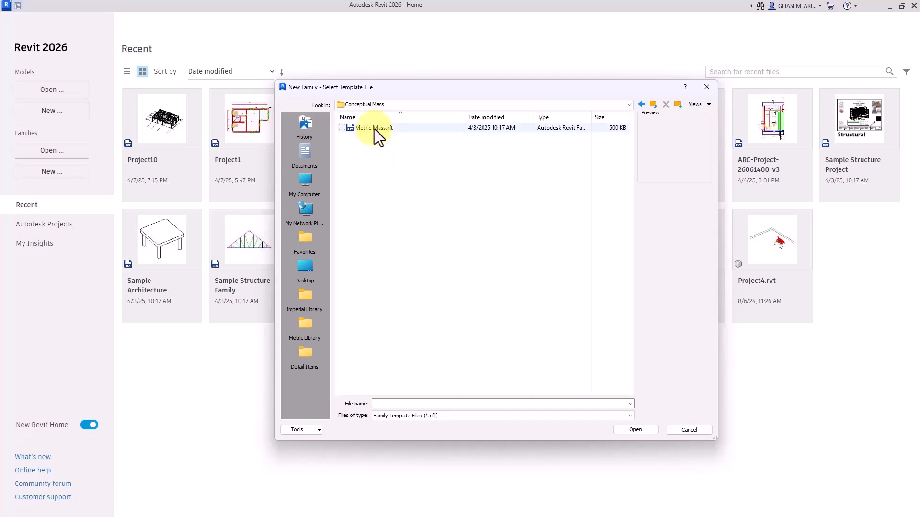
double_click(374, 129)
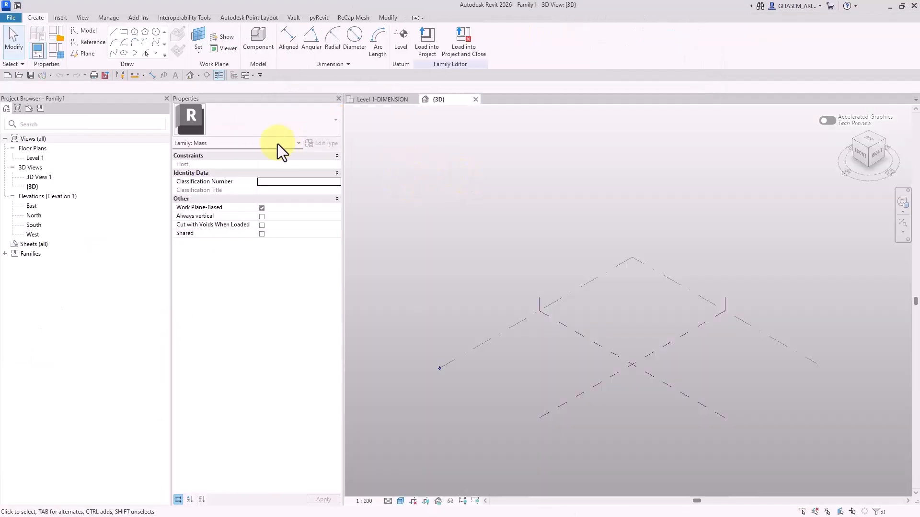
Draw a rectangle of model lines on Level 1 around the intersection of the centre reference planes
click(124, 32)
scroll(574, 388, up, 2)
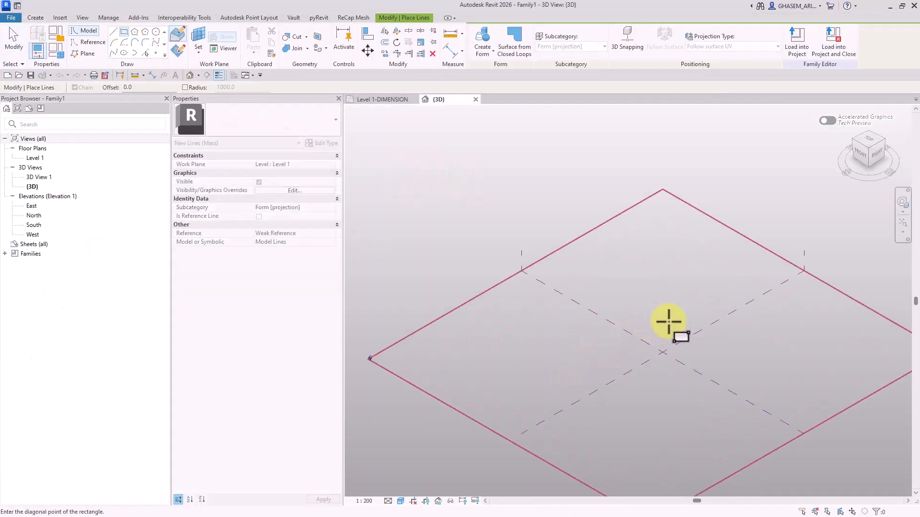
click(668, 314)
click(667, 370)
click(22, 41)
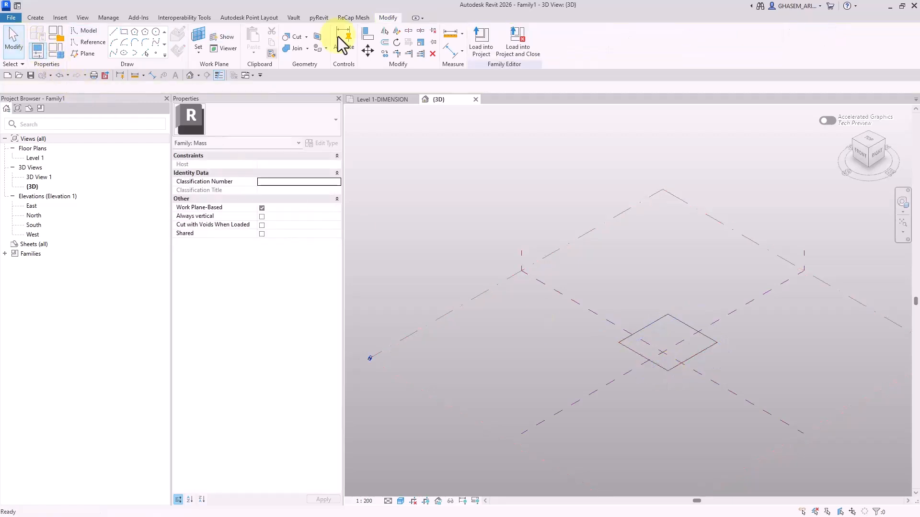
Select the whole rectangle as a chain and create a solid form from it
key(Tab)
click(625, 284)
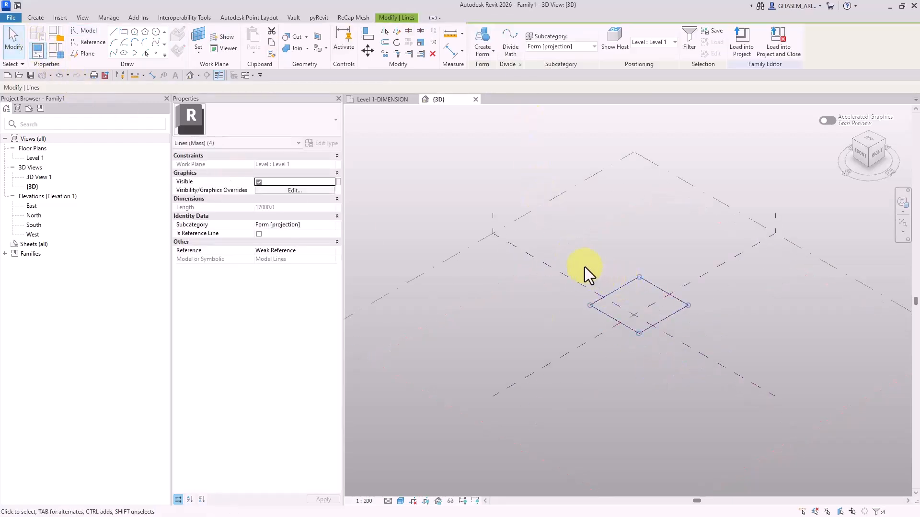
middle_drag(571, 261, 553, 243)
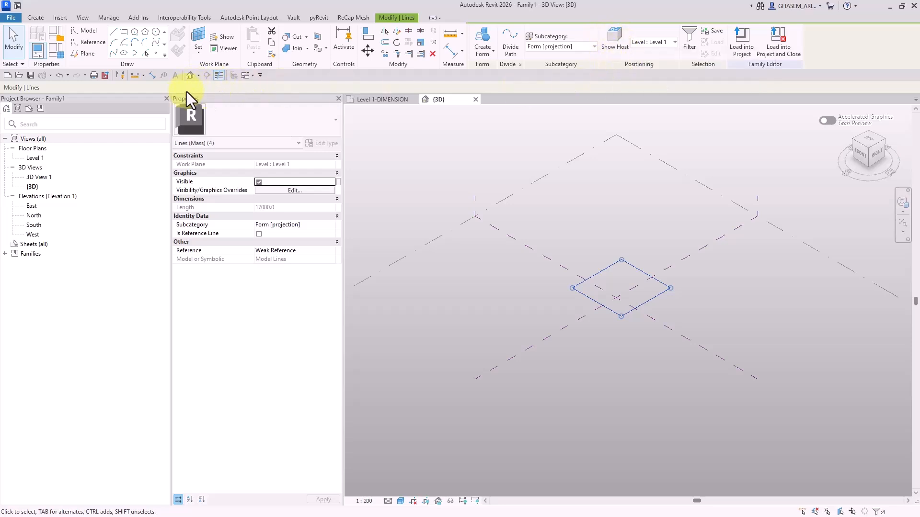
click(483, 34)
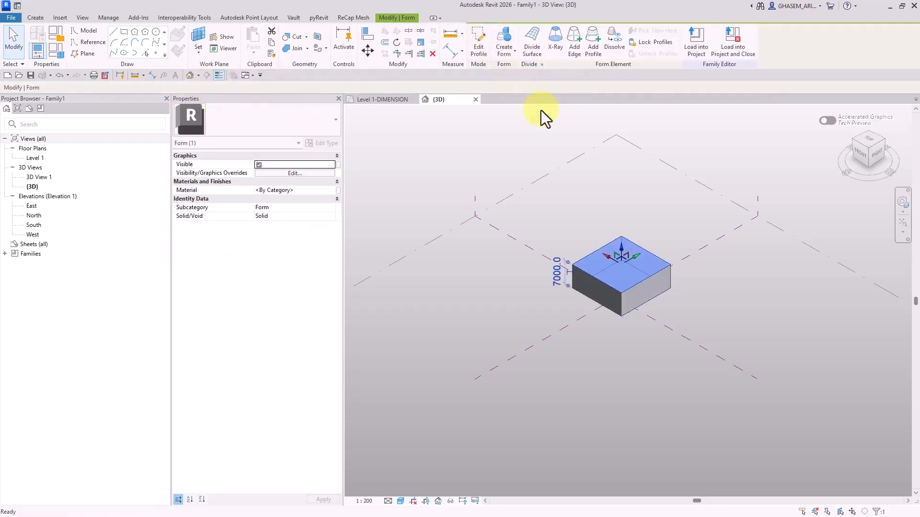
Raise the form's top face to make the box about 11619 mm high
scroll(640, 187, up, 3)
click(642, 213)
click(627, 307)
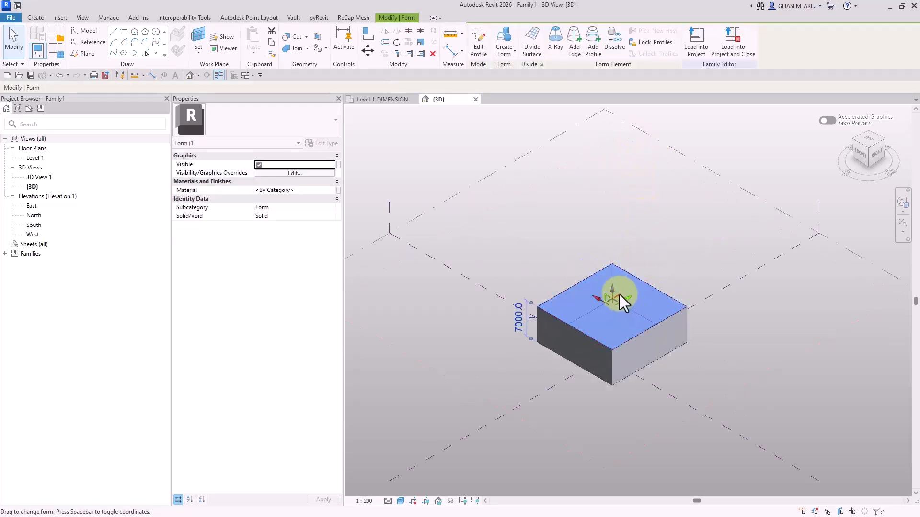
drag(612, 269, 640, 256)
middle_drag(640, 257, 628, 229)
Make the box's temporary height dimension permanent and select it to examine its label options
click(517, 273)
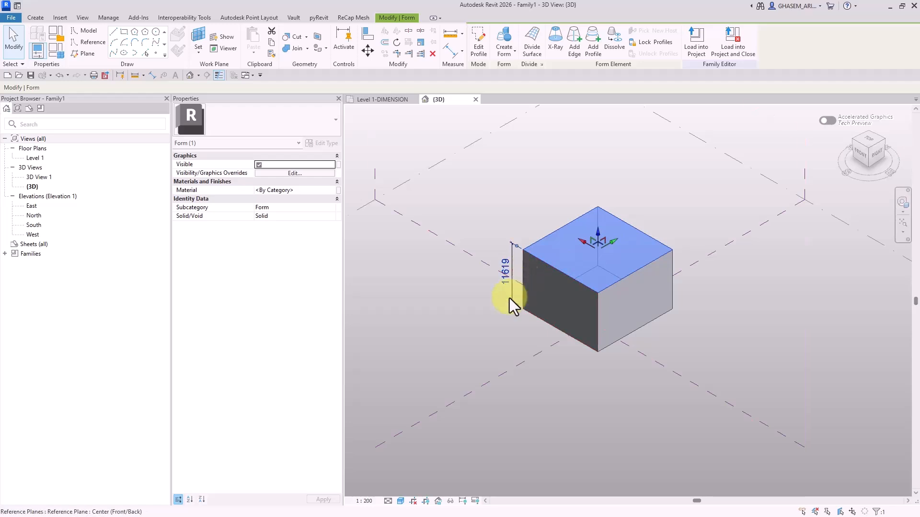
click(480, 316)
click(508, 269)
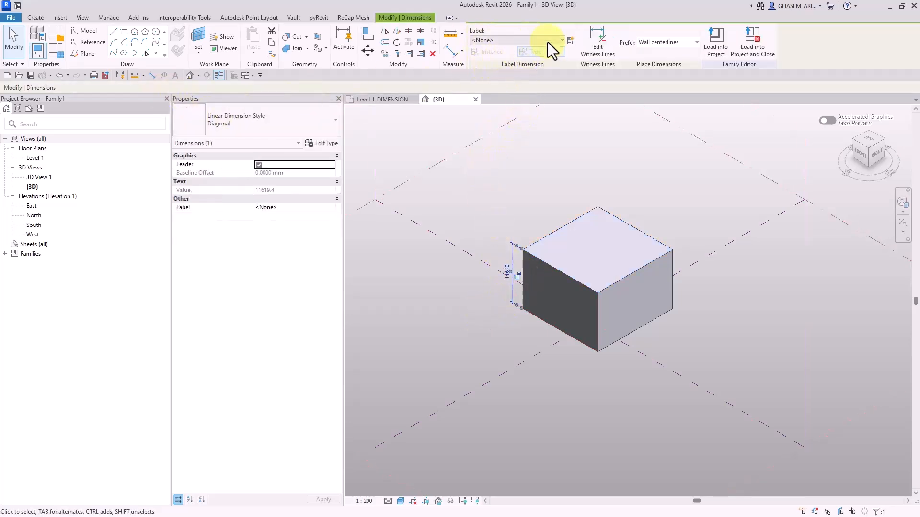
click(535, 188)
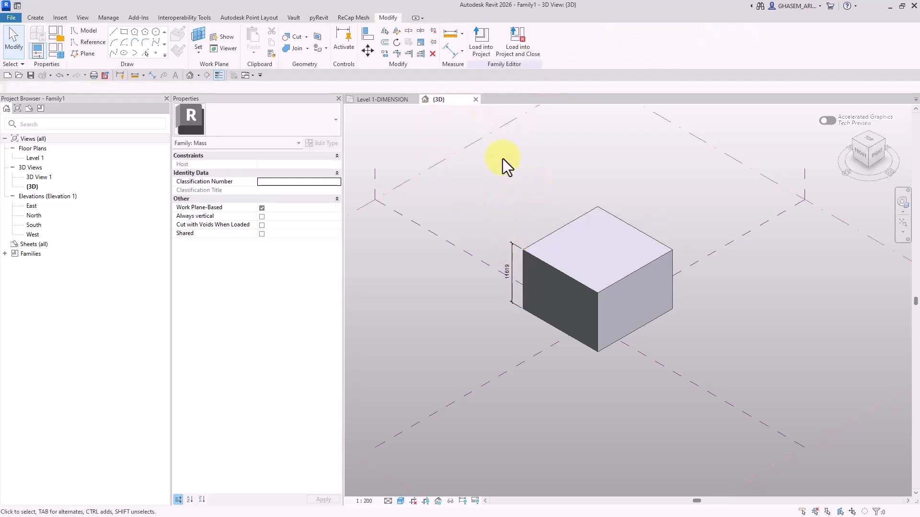
Close Family1 without saving and open the default 3D view of Project1
click(476, 99)
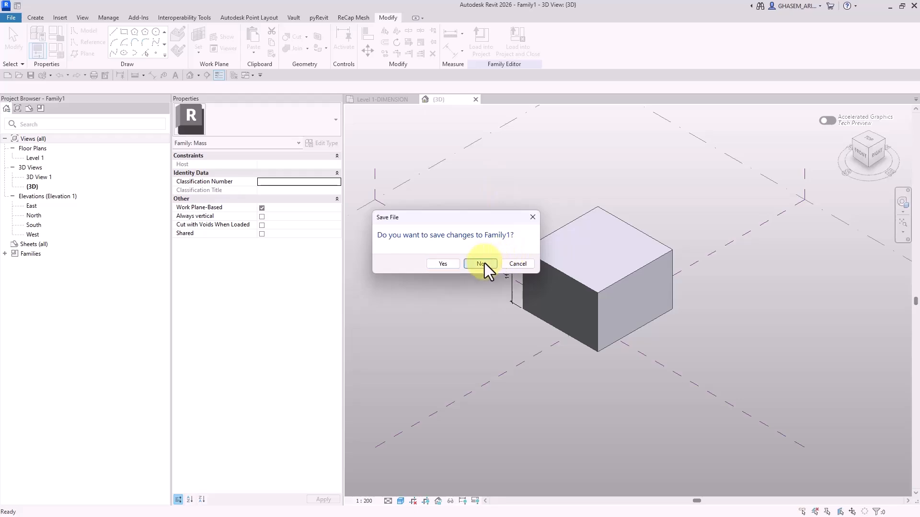
click(484, 263)
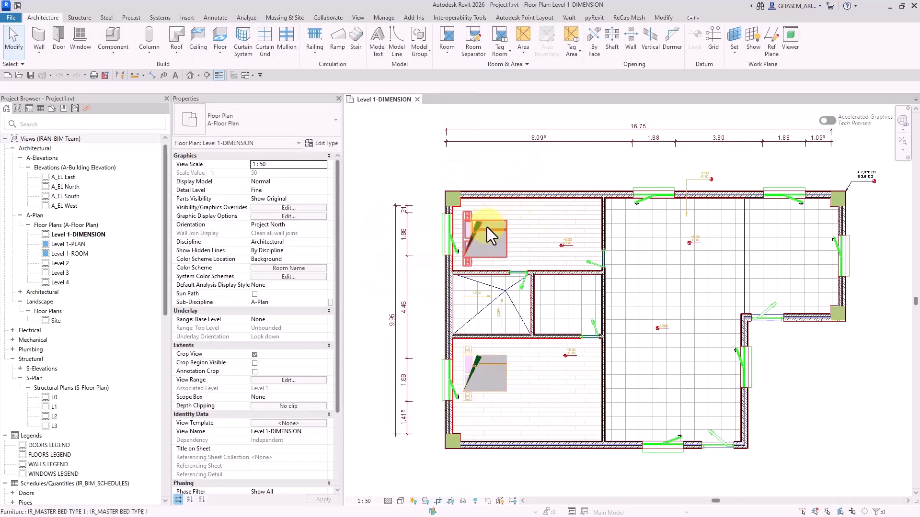
scroll(486, 227, up, 2)
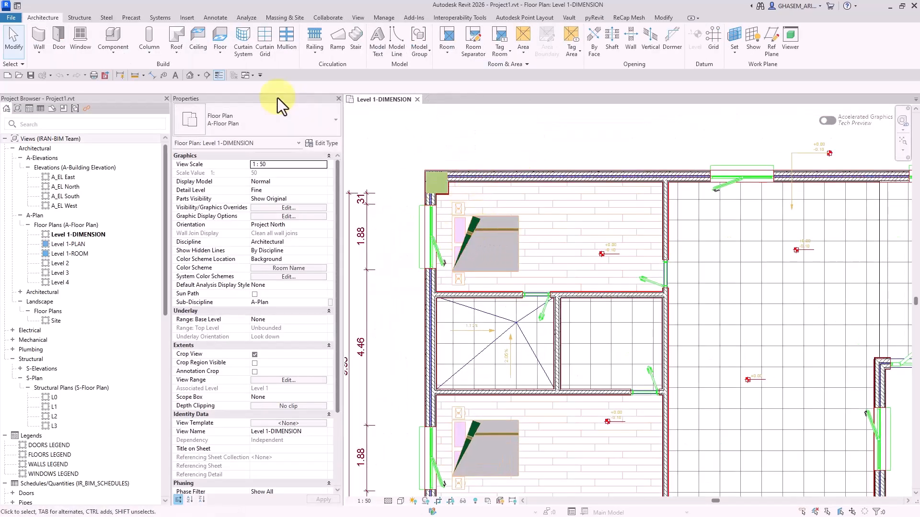
click(195, 75)
scroll(585, 283, up, 5)
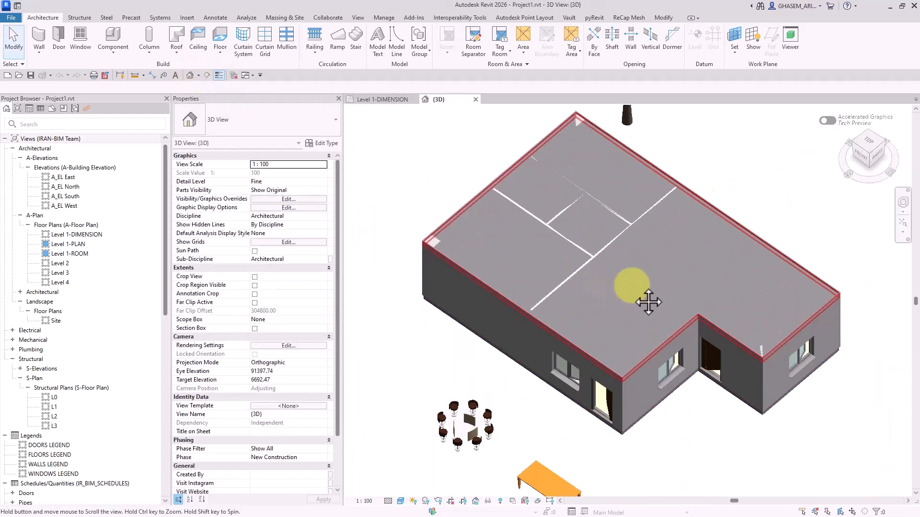
Open the Color Books for the surface pattern colour in the long exterior facade wall's view-specific graphics overrides
click(478, 286)
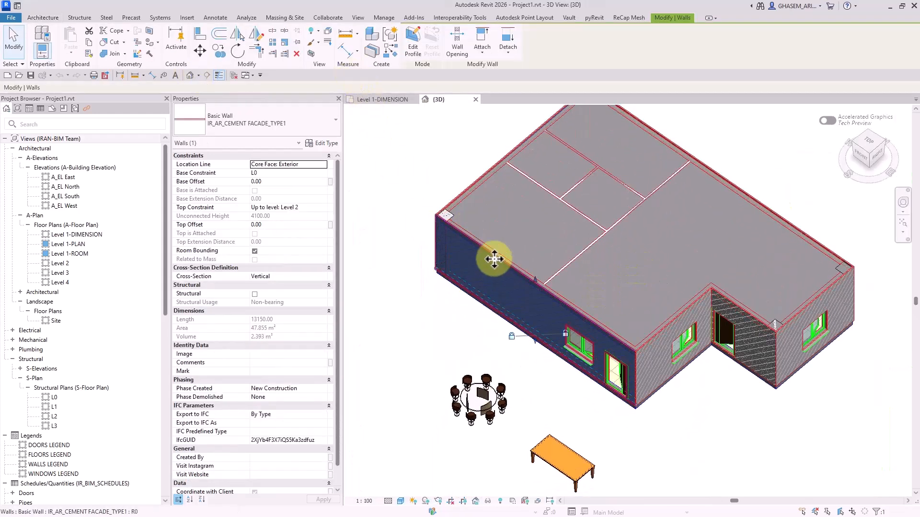
click(317, 43)
click(354, 57)
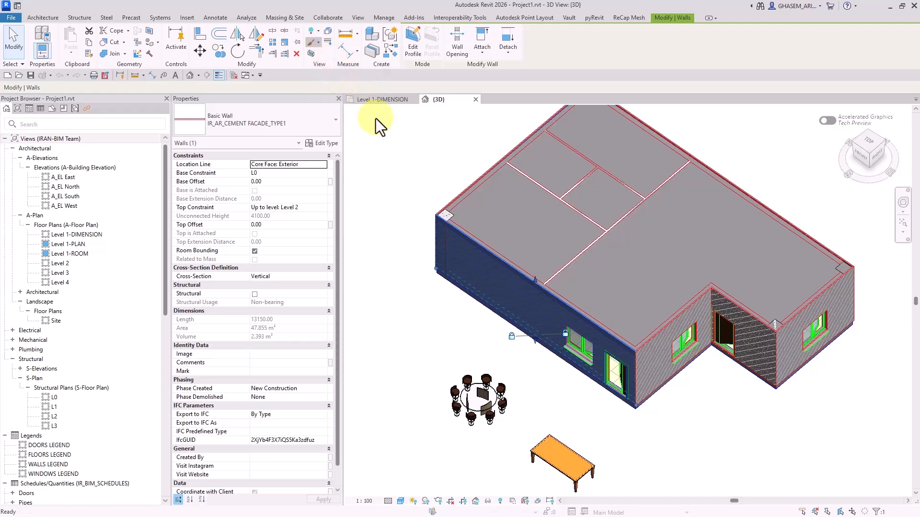
click(461, 192)
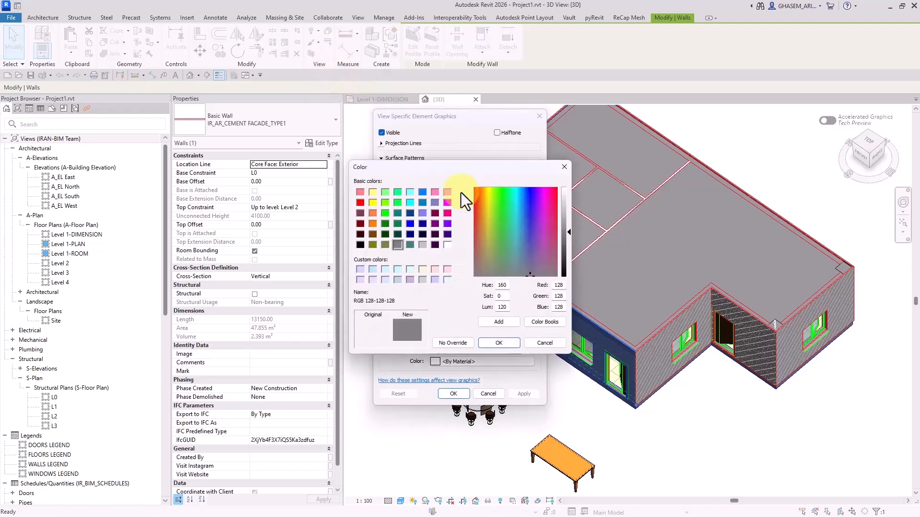
click(546, 323)
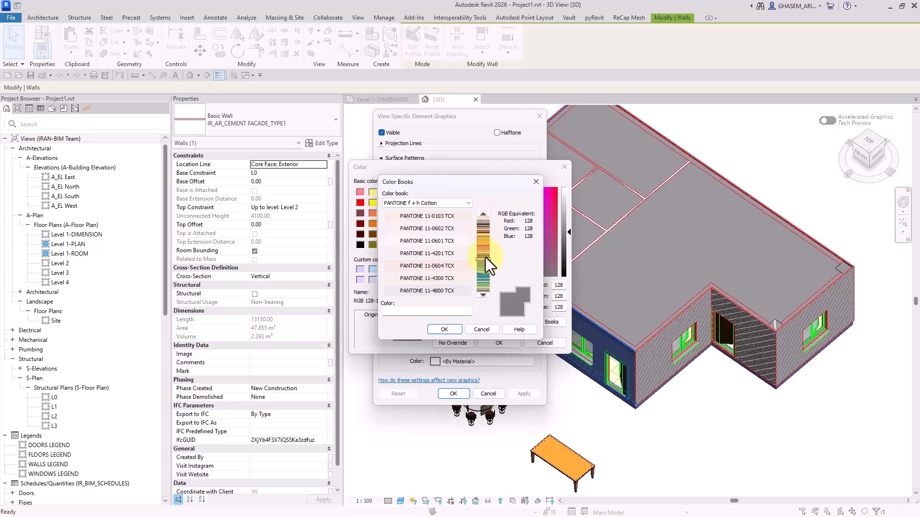
Browse the PANTONE f + h Cotton colour book, including shades such as PANTONE 15-1316 TCX and 18-1320 TCX, and cancel the wall's graphics override
mouse_move(484, 248)
mouse_down()
mouse_move(482, 289)
mouse_move(487, 232)
mouse_up()
scroll(424, 257, down, 6)
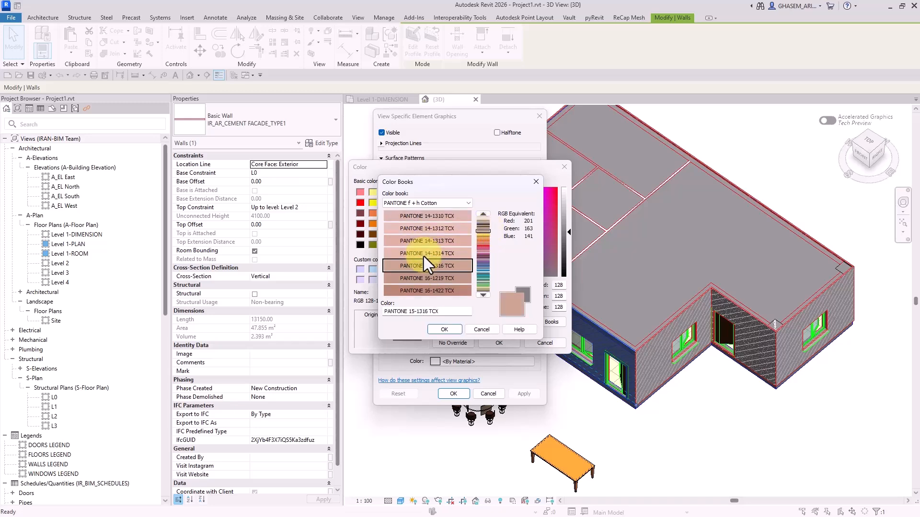
scroll(427, 262, down, 10)
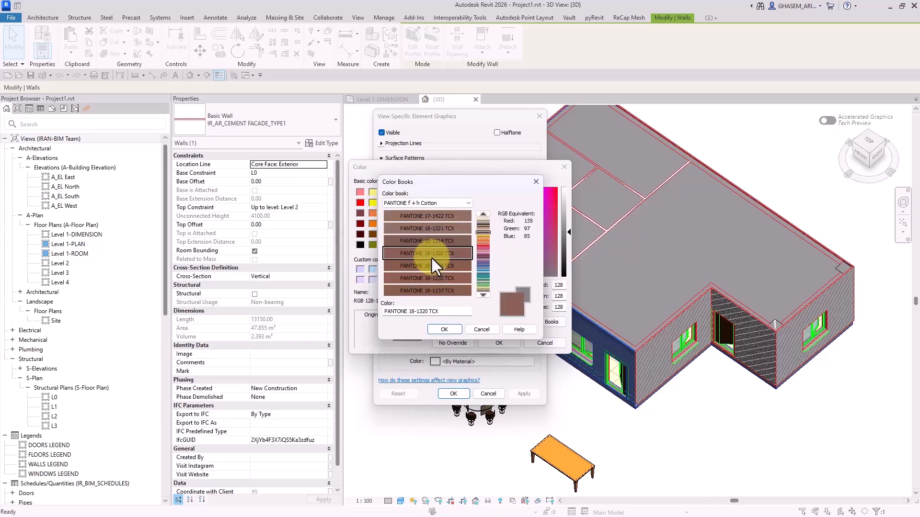
click(484, 248)
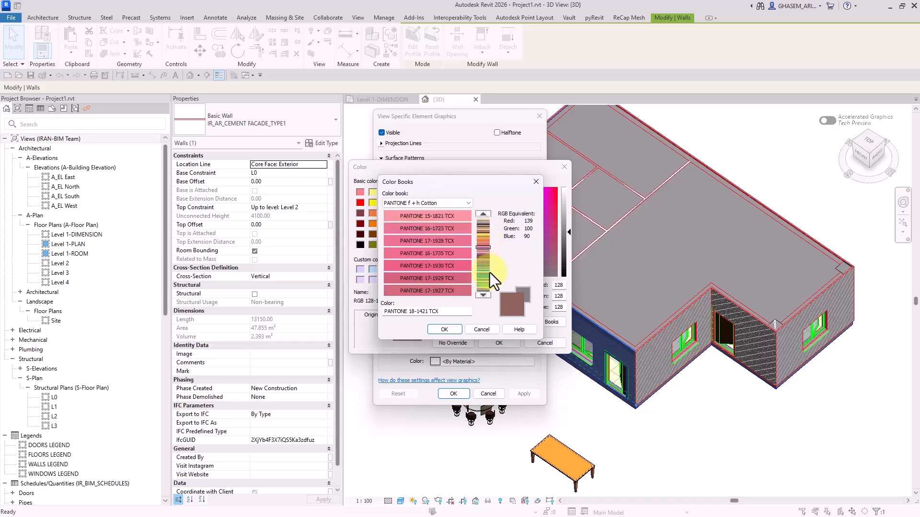
click(488, 329)
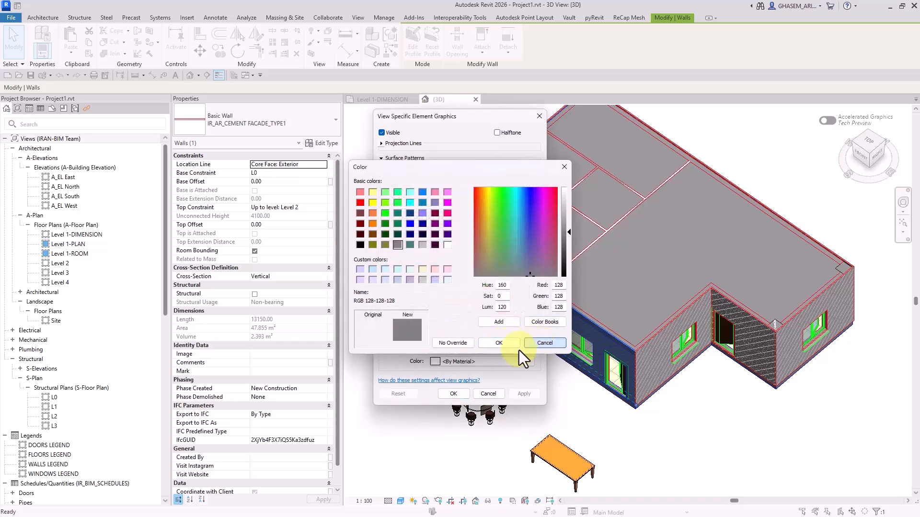
click(519, 344)
click(489, 394)
click(399, 289)
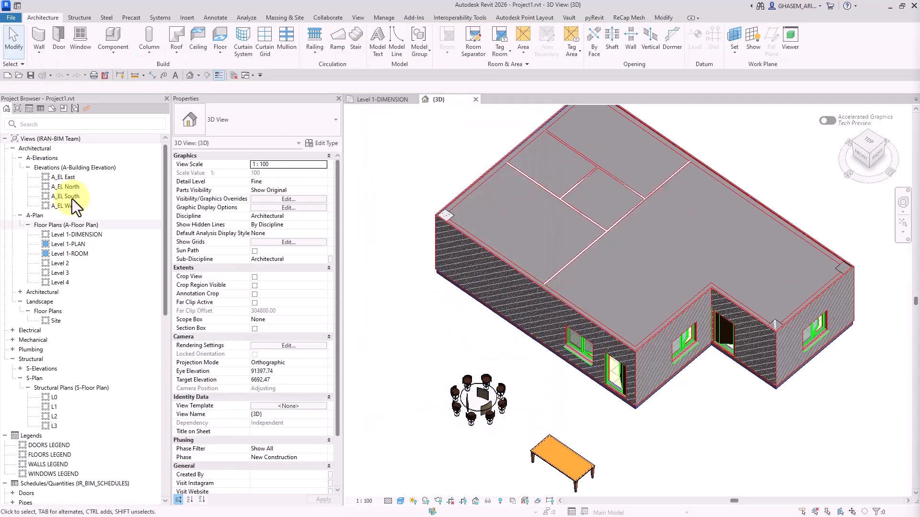
Create a new project from the Structural Analysis-DefaultMetric template
mouse_move(442, 151)
shift+middle_down()
mouse_move(403, 117)
mouse_move(491, 194)
mouse_move(514, 231)
shift+middle_up()
scroll(470, 183, down, 1)
click(7, 75)
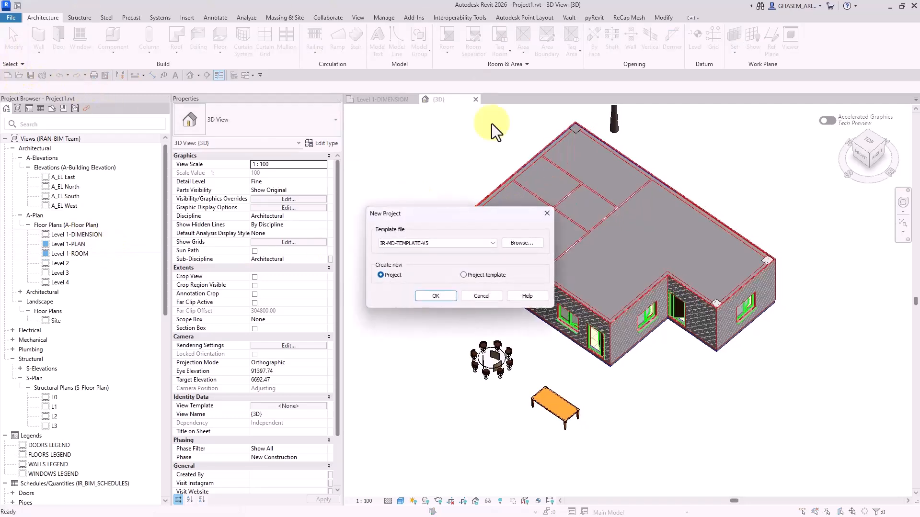
click(428, 243)
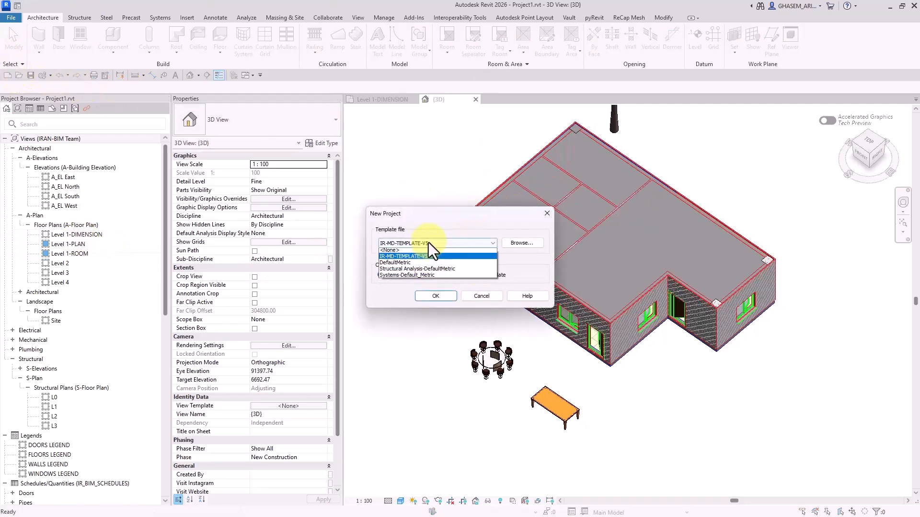
click(415, 270)
click(437, 296)
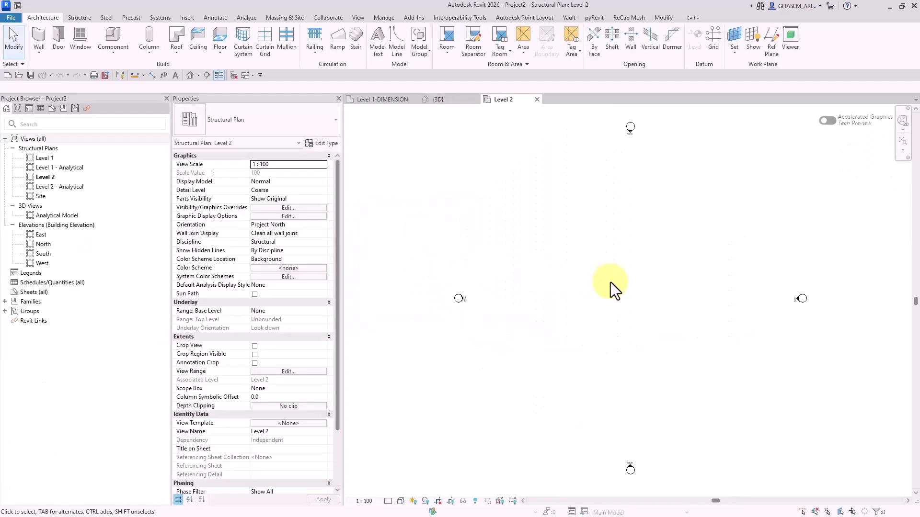
Open the Level 1 structural plan of Project2 and close the inactive views
double_click(41, 158)
click(234, 76)
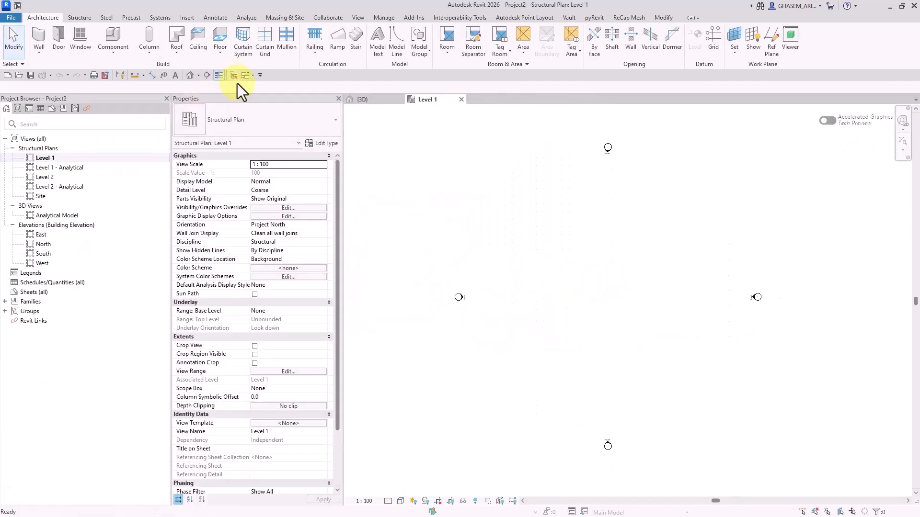
scroll(486, 222, down, 1)
middle_drag(486, 223, 456, 215)
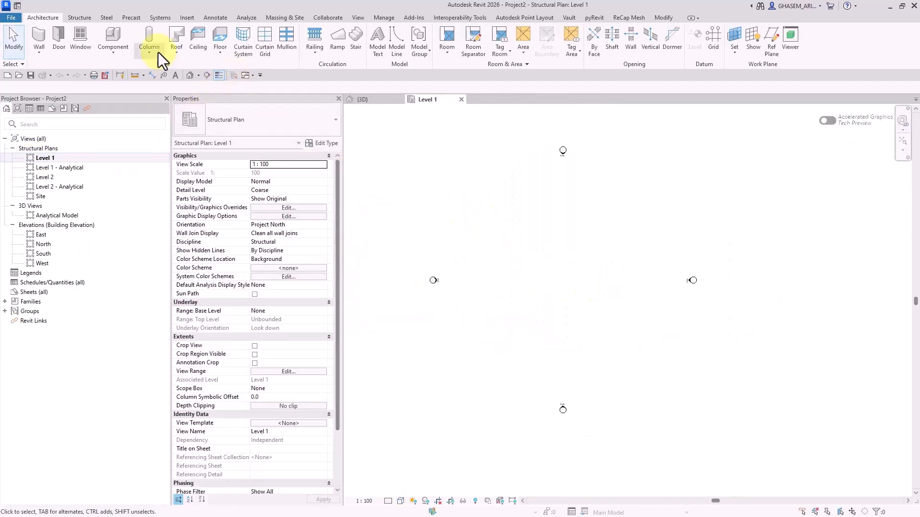
Draw a rectangle of Generic - 200mm structural walls about 13000 by 7000 mm, with their height set up to Level 2
click(78, 18)
click(58, 36)
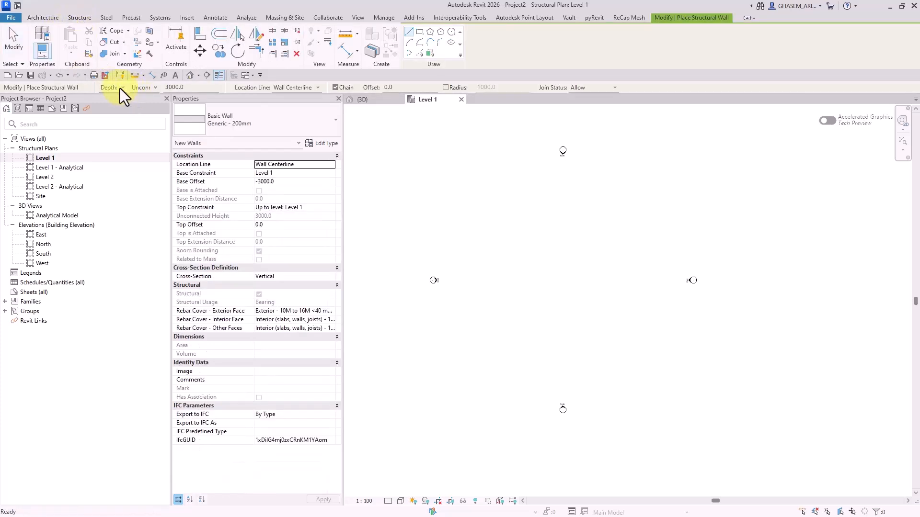
click(114, 103)
click(153, 89)
click(148, 107)
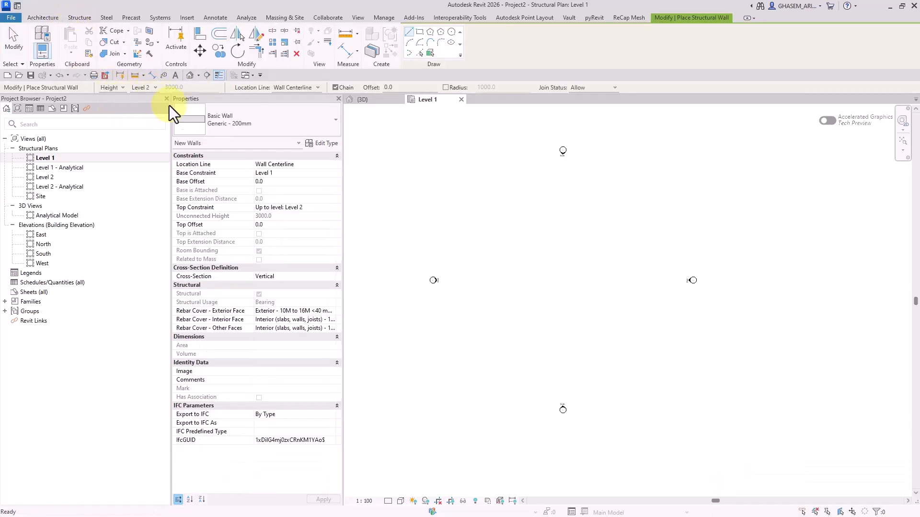
click(420, 33)
scroll(513, 257, up, 3)
click(500, 240)
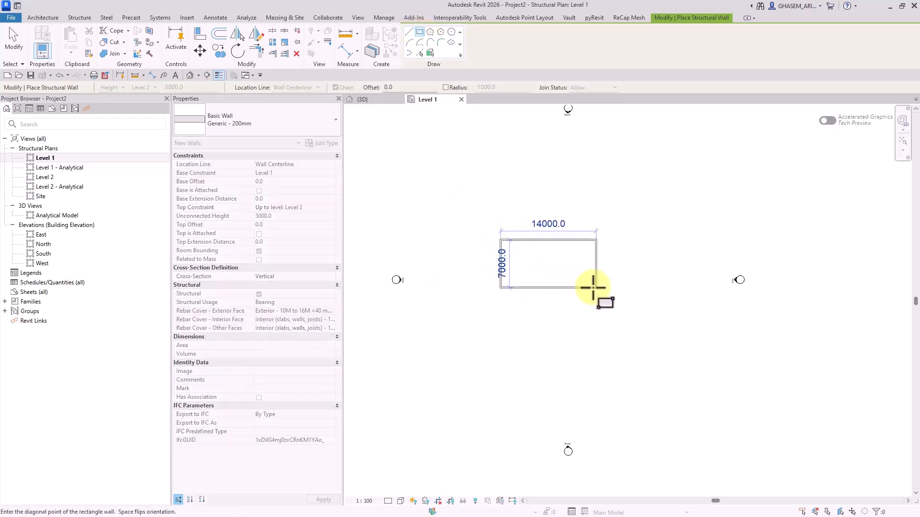
click(589, 288)
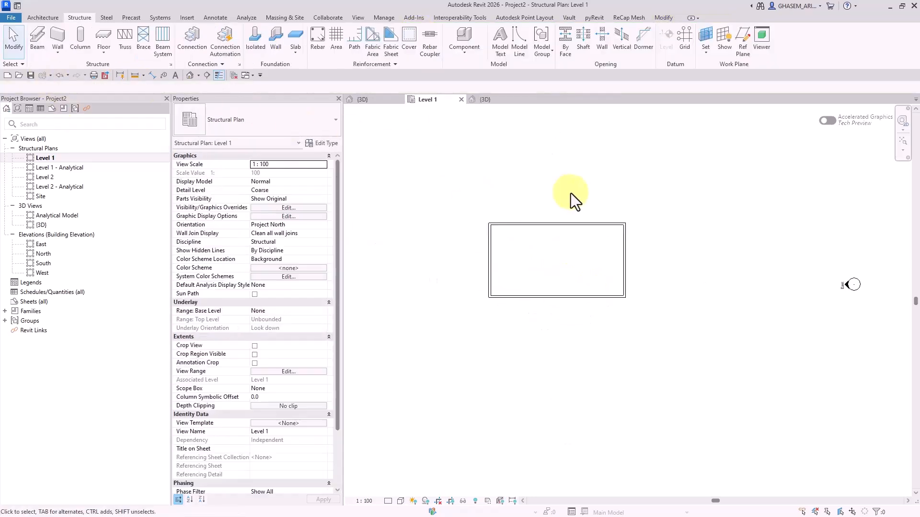
Set the north wall's top offset to 1000
click(562, 224)
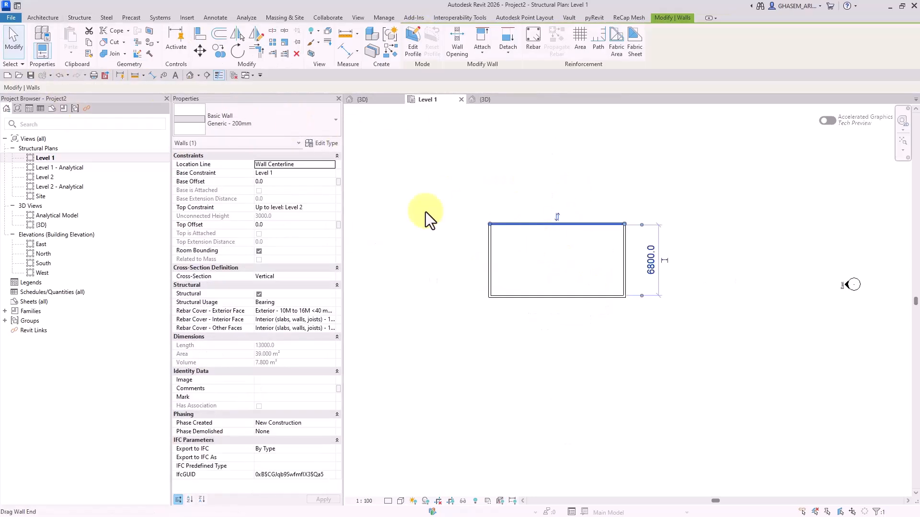
click(284, 224)
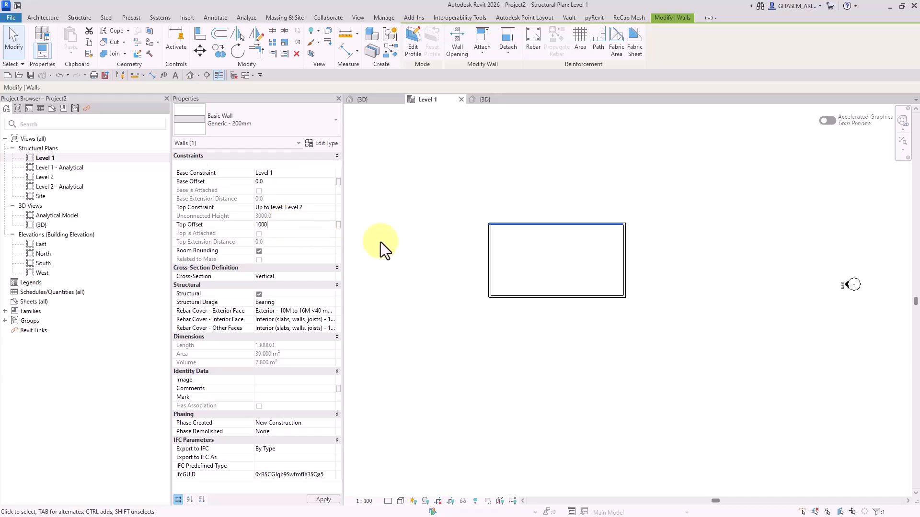
click(438, 245)
Place an automatic non-planar beam system inside the walls, with the beams parallel to the west wall and the slope defined by the walls
click(162, 37)
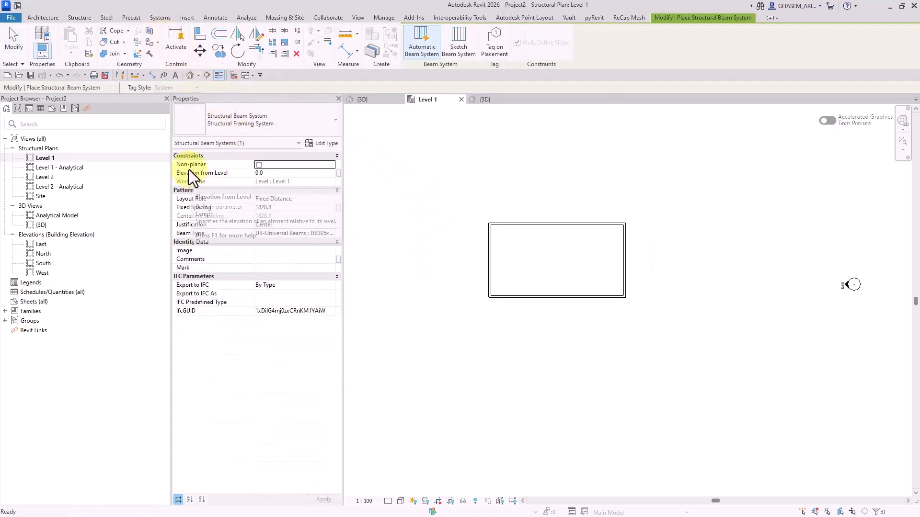
click(258, 165)
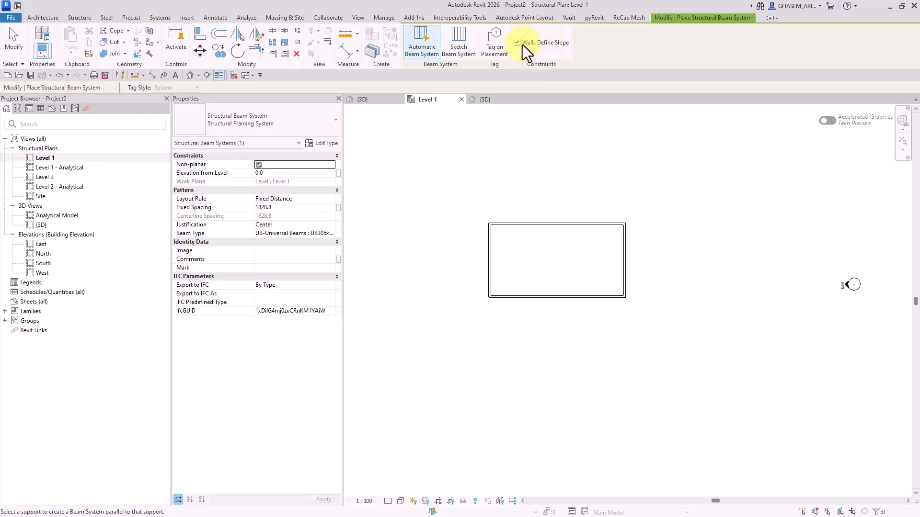
click(489, 246)
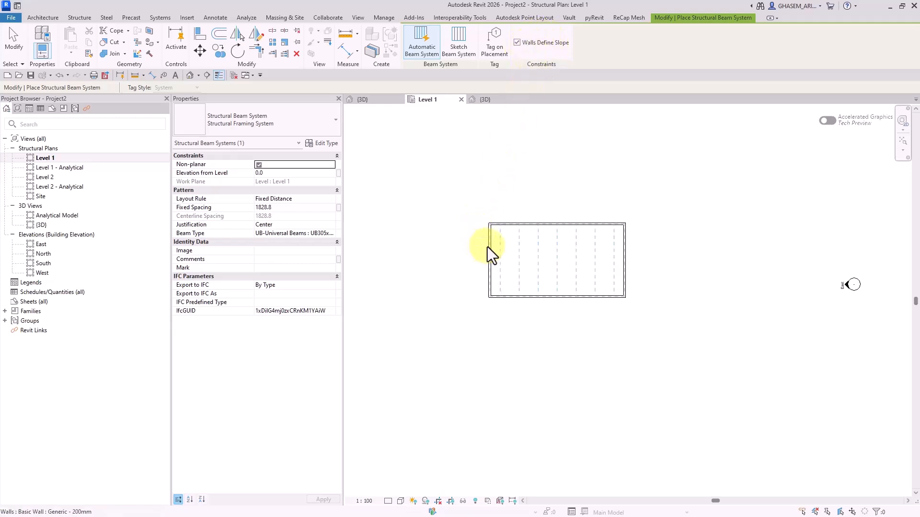
click(22, 44)
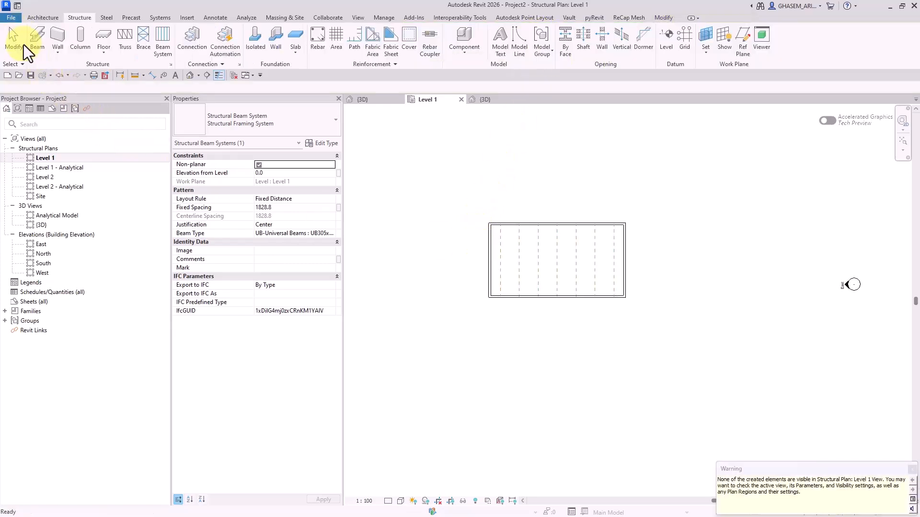
Open the default 3D view and display the walls and sloped beams in the Shaded visual style
click(190, 76)
key(s)
key(d)
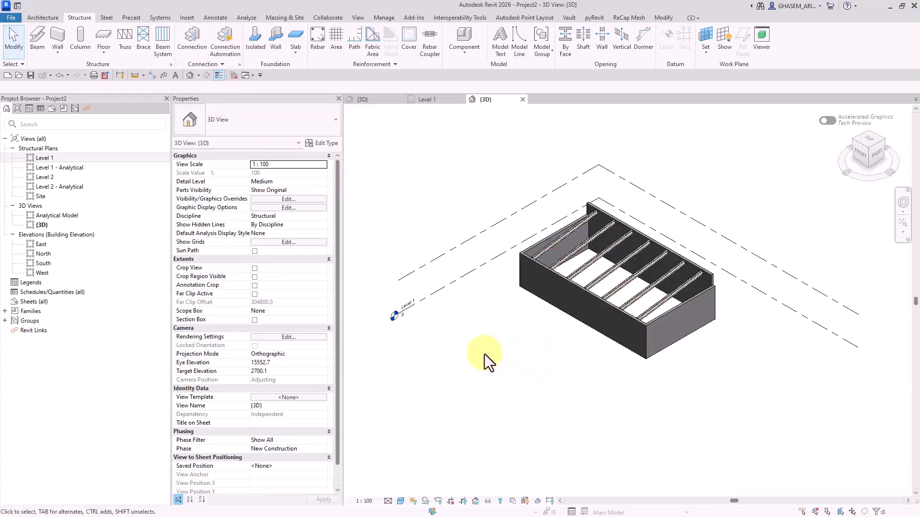
shift+middle_drag(484, 357, 717, 355)
scroll(618, 268, up, 3)
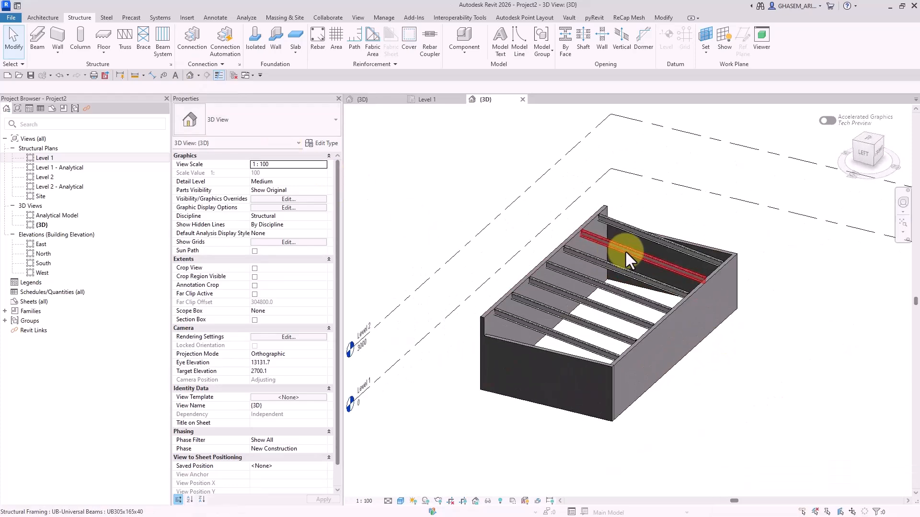
Examine the start and end level offsets of the end beam in the beam system
click(514, 317)
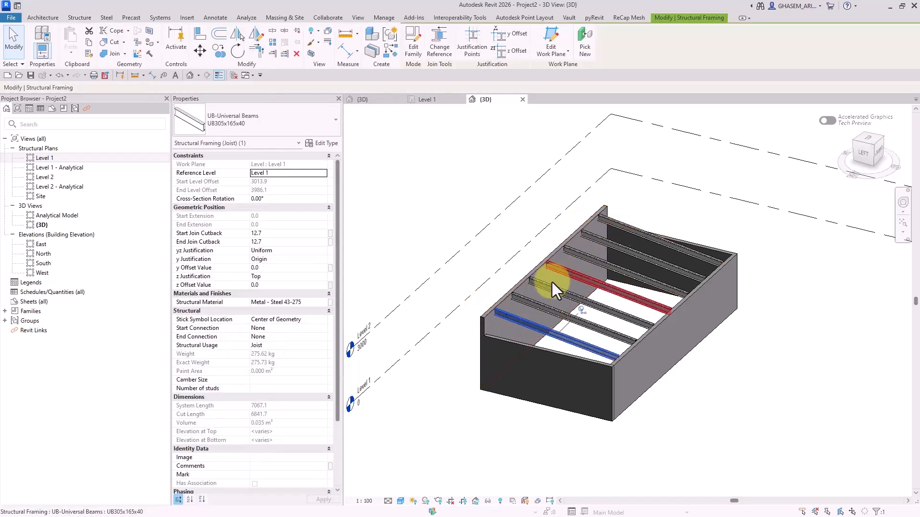
click(663, 375)
click(729, 397)
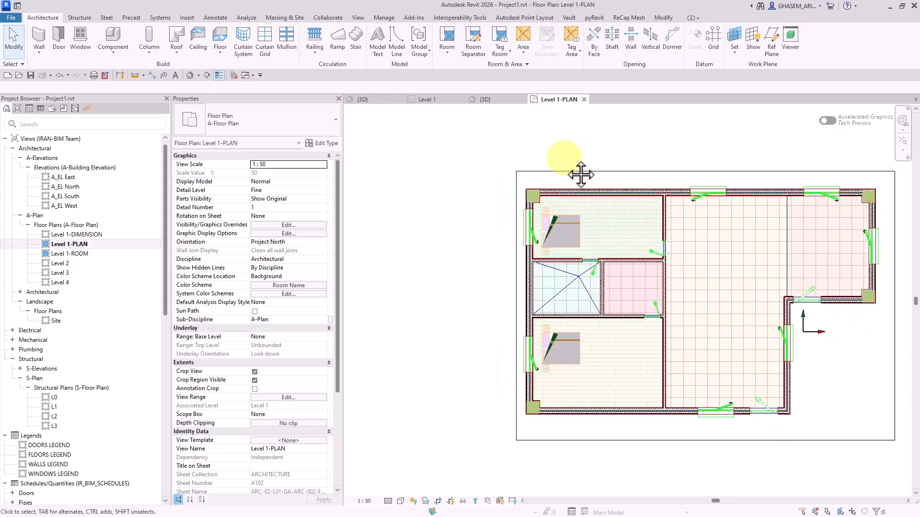
Review the list of additional project settings with Project1's Level 1-PLAN floor plan open
middle_drag(582, 174, 532, 175)
click(384, 18)
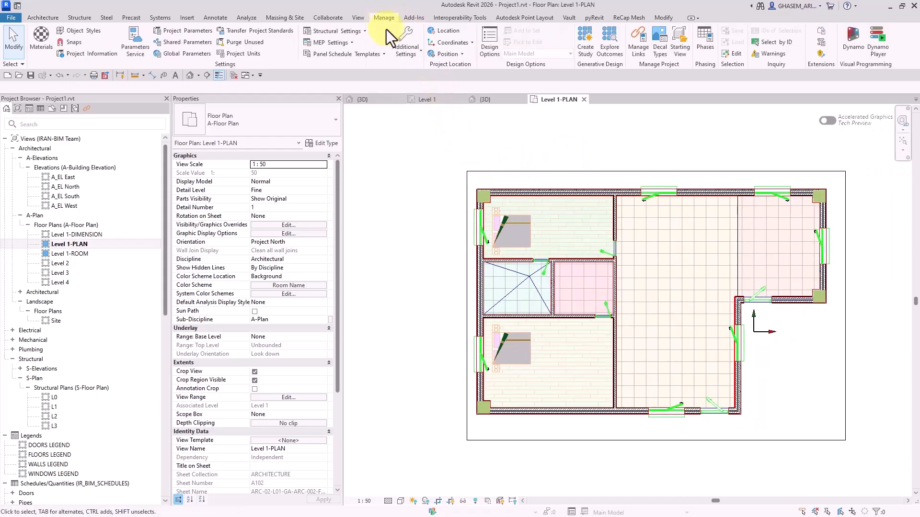
click(420, 42)
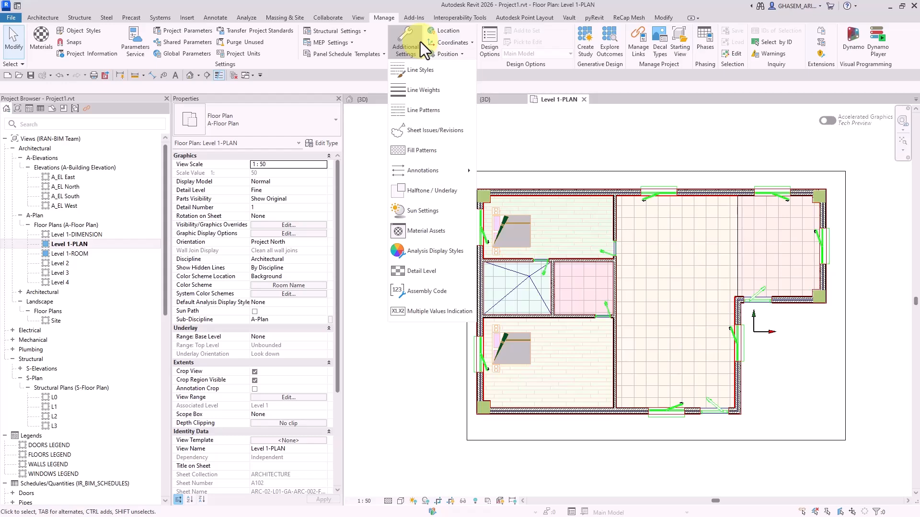
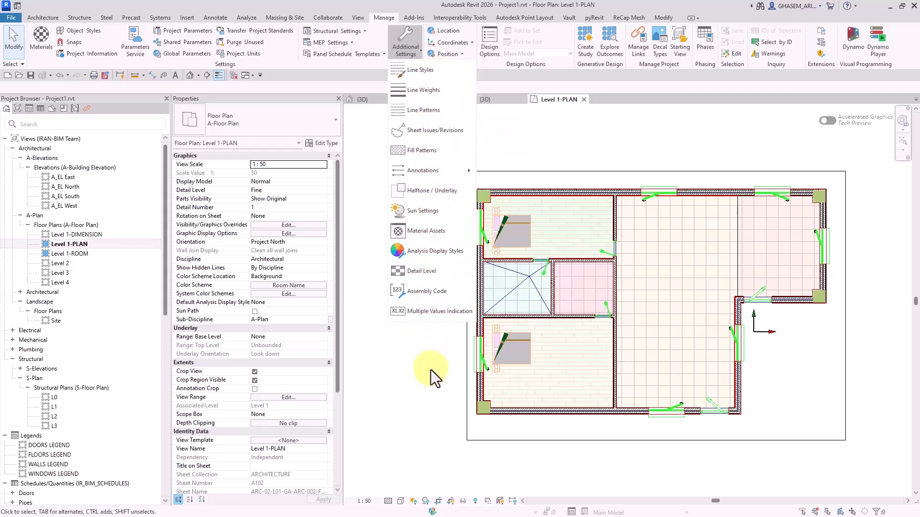
Open the type properties of the north exterior wall above the upper bedroom and bring up the Rename dialog for its type
scroll(431, 369, up, 4)
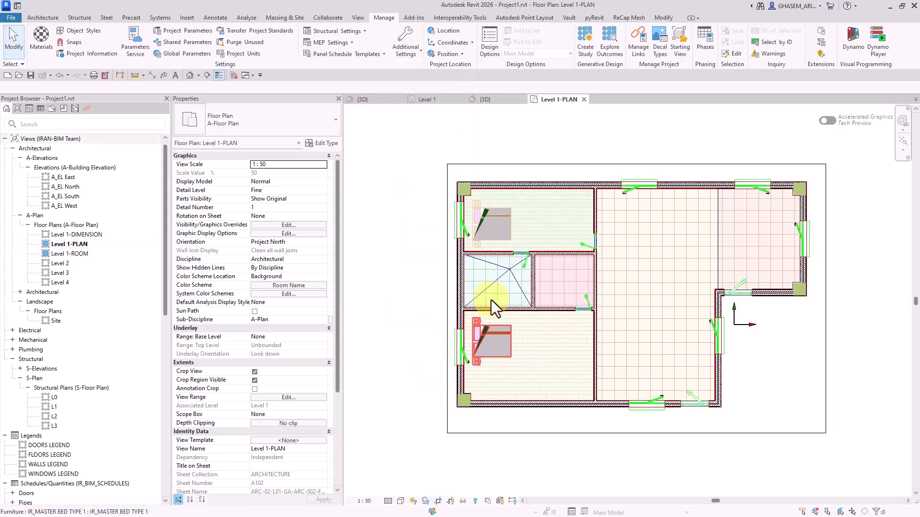
scroll(543, 235, up, 4)
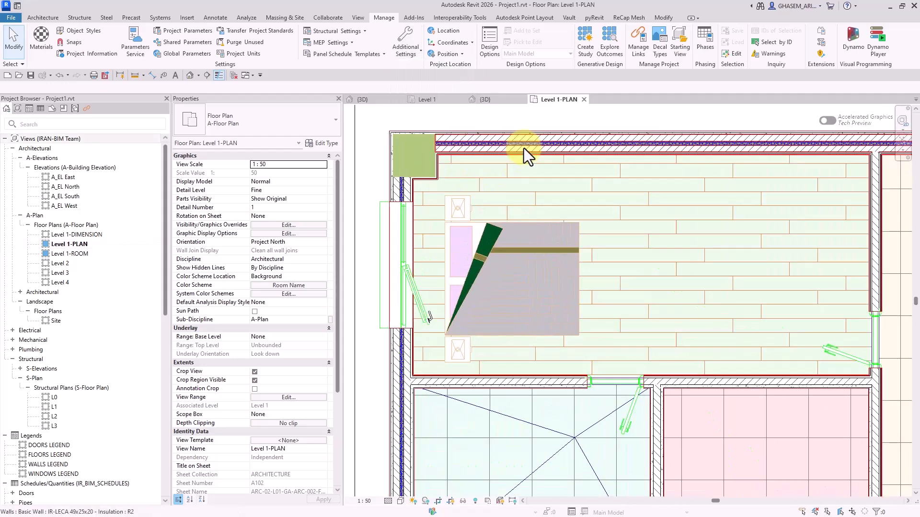
click(605, 156)
scroll(572, 177, down, 2)
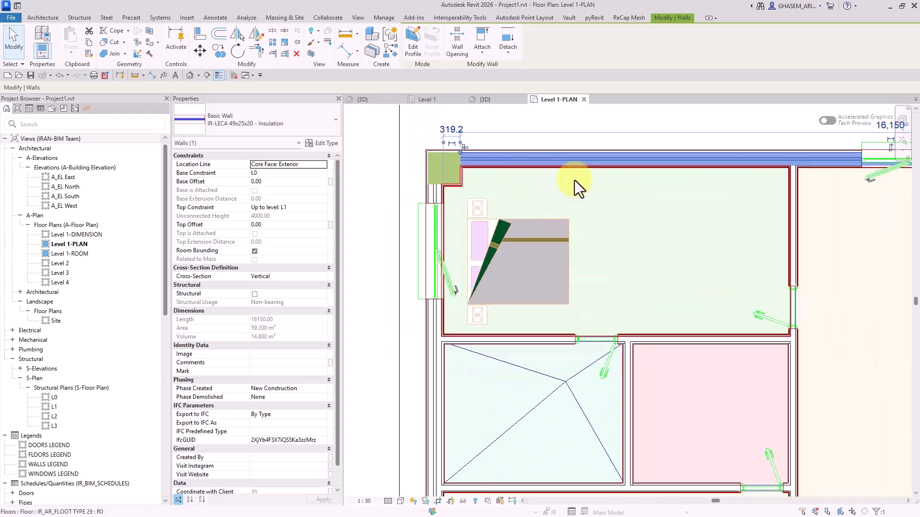
click(326, 143)
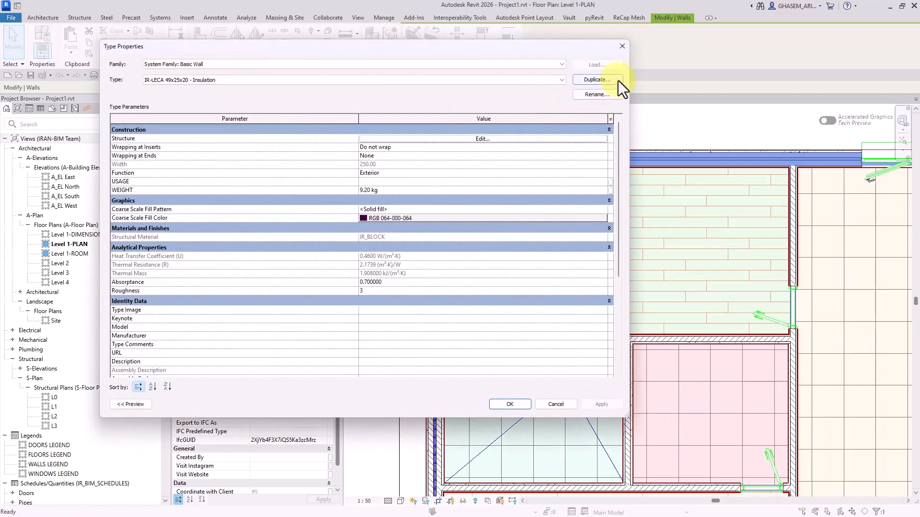
click(598, 94)
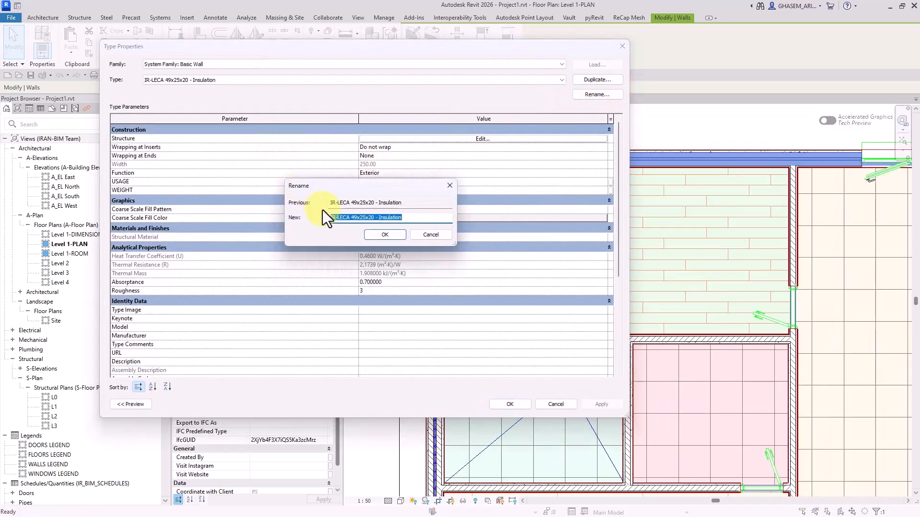
Try to resize the Rename dialog, and cancel both the renaming and the wall's type properties
drag(455, 247, 454, 288)
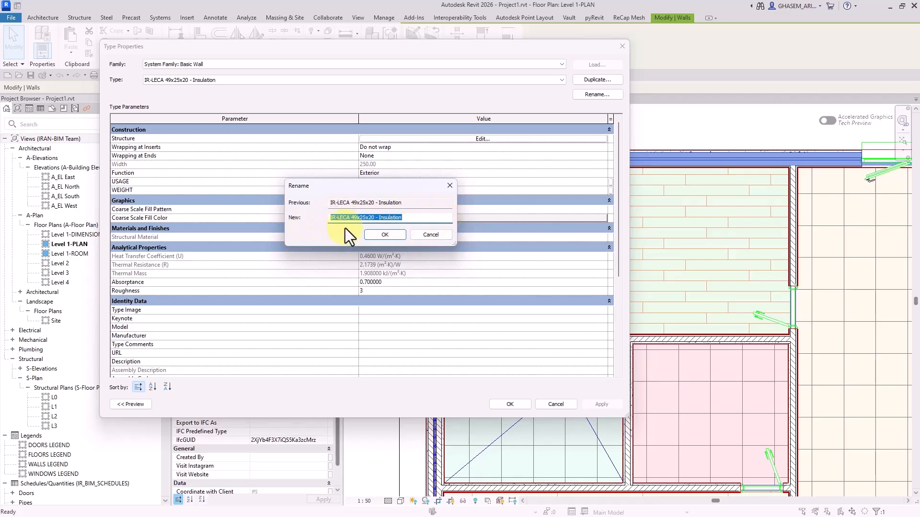
click(410, 218)
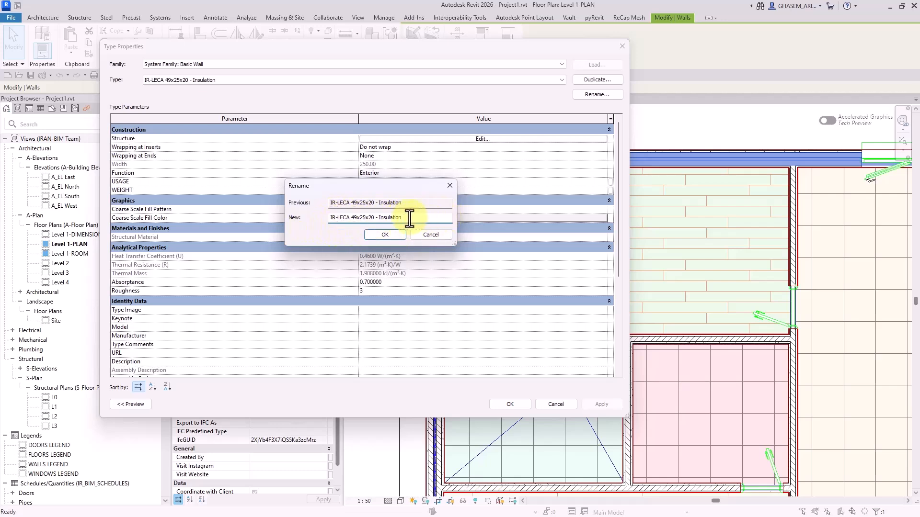
drag(410, 218, 338, 218)
drag(454, 244, 464, 267)
click(427, 235)
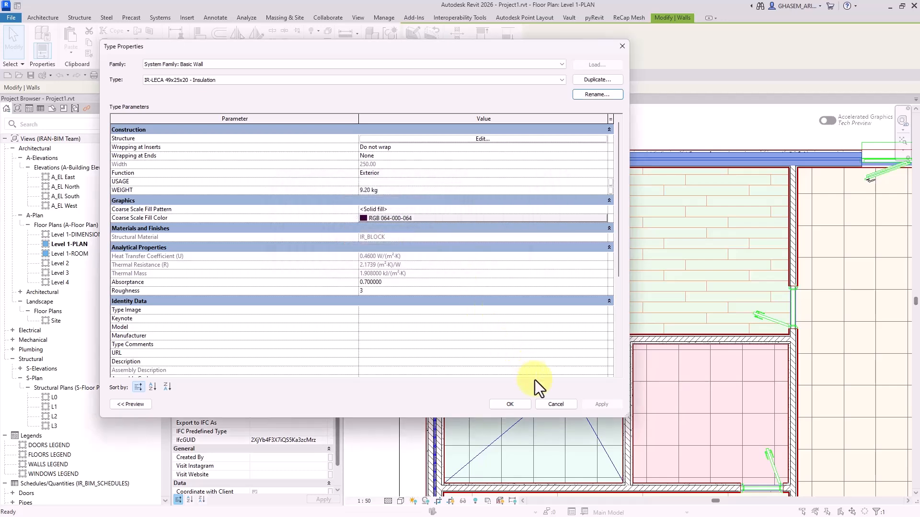
click(562, 404)
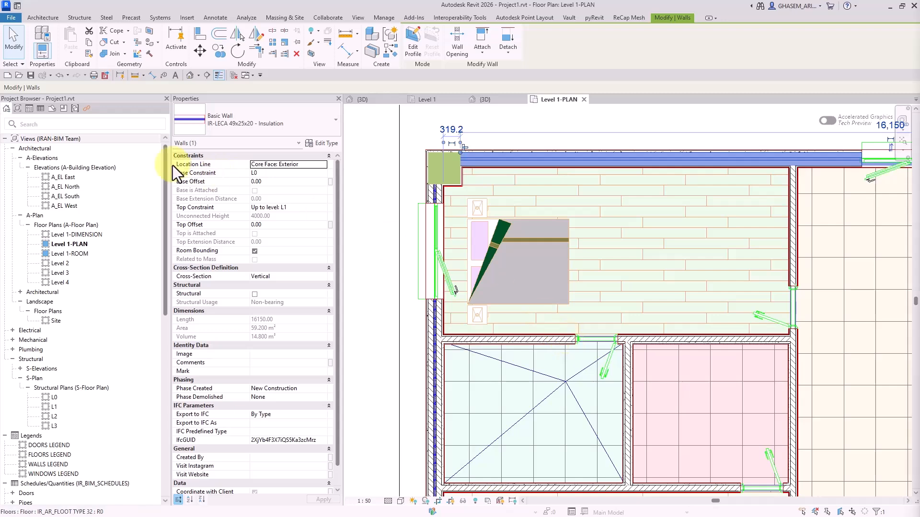
click(493, 101)
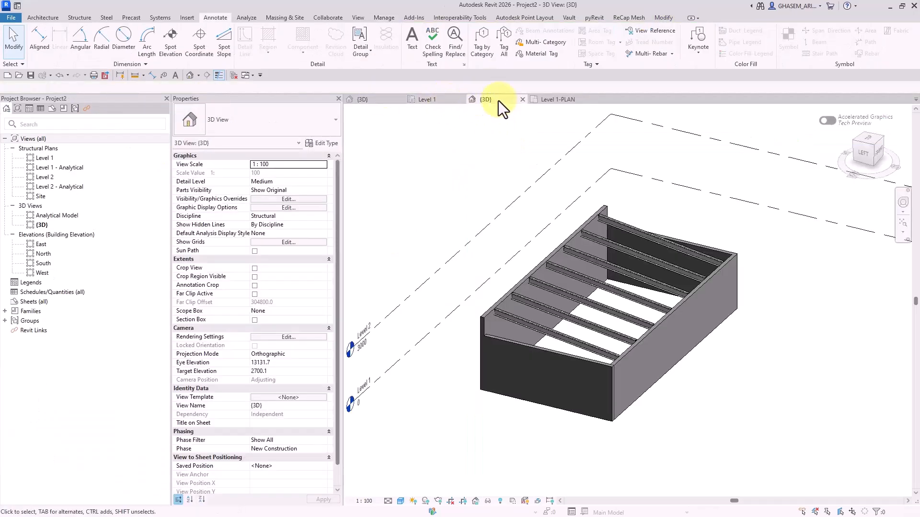
click(440, 102)
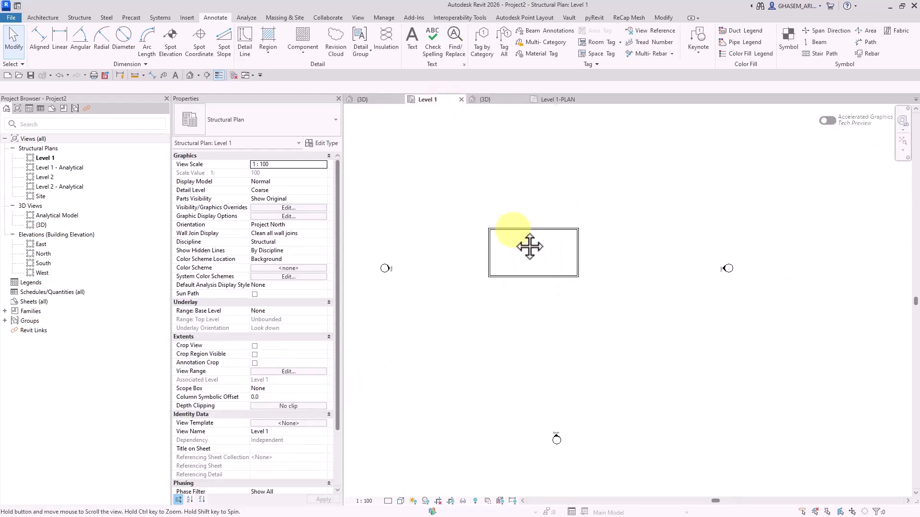
click(50, 17)
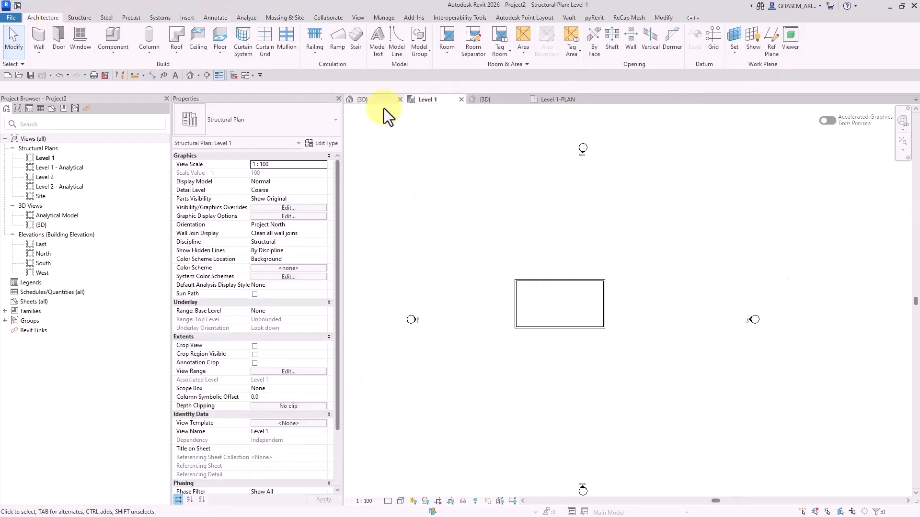
key(g)
key(r)
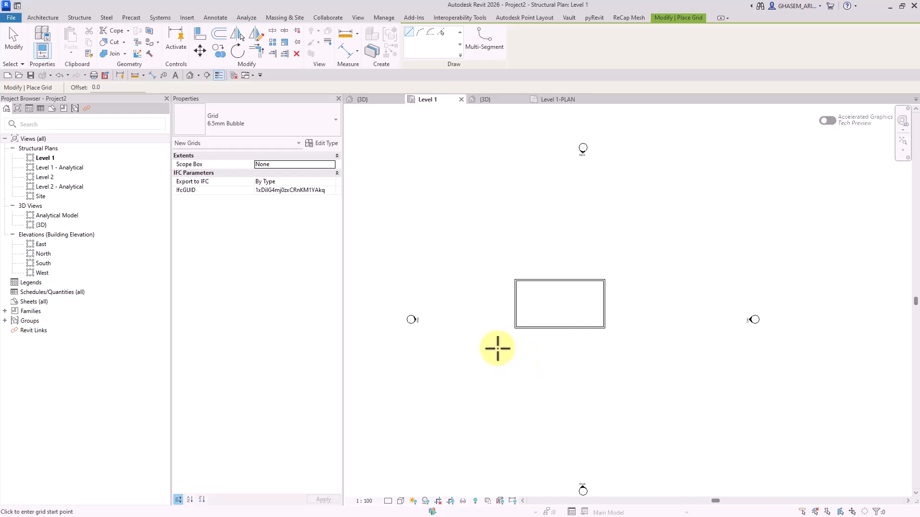
click(19, 41)
Return to Project1's Level 1-PLAN floor plan and close the inactive views
click(367, 101)
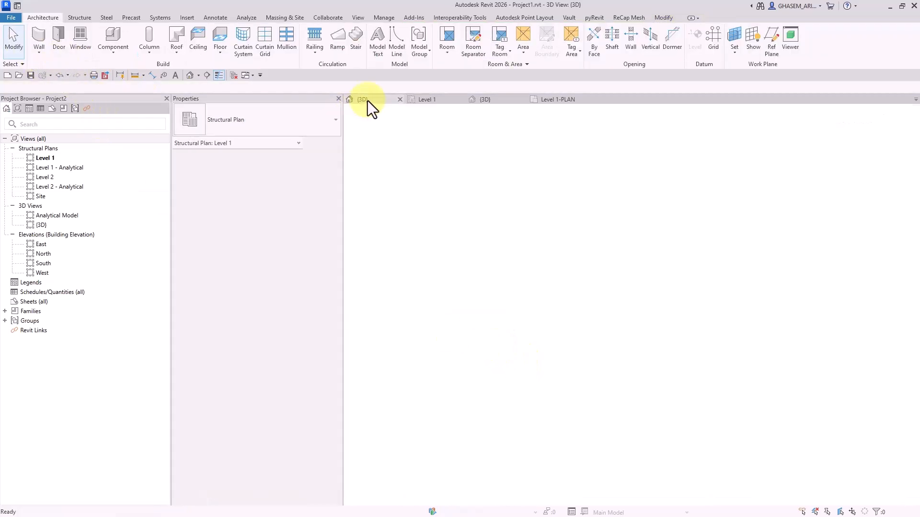
double_click(69, 244)
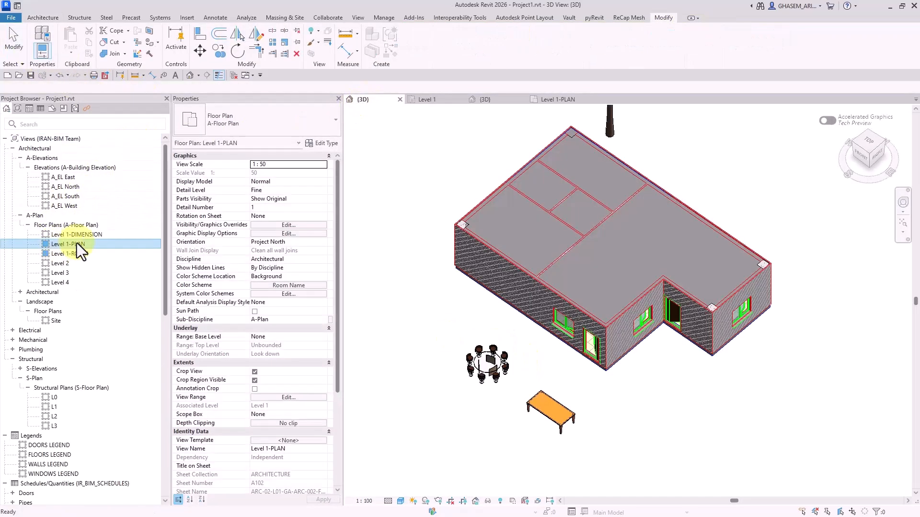
scroll(557, 269, down, 3)
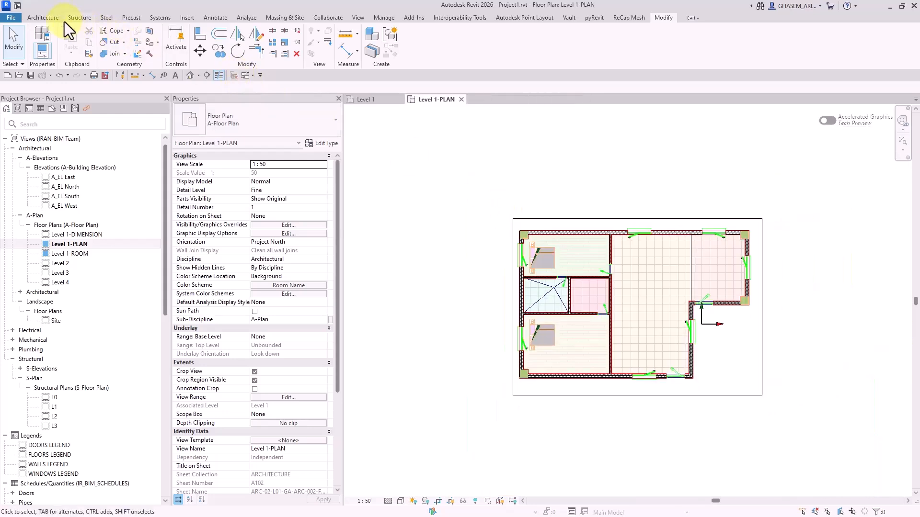
Draw a vertical grid line along the bedrooms' east wall, extending beyond both ends of the plan
click(51, 18)
click(712, 42)
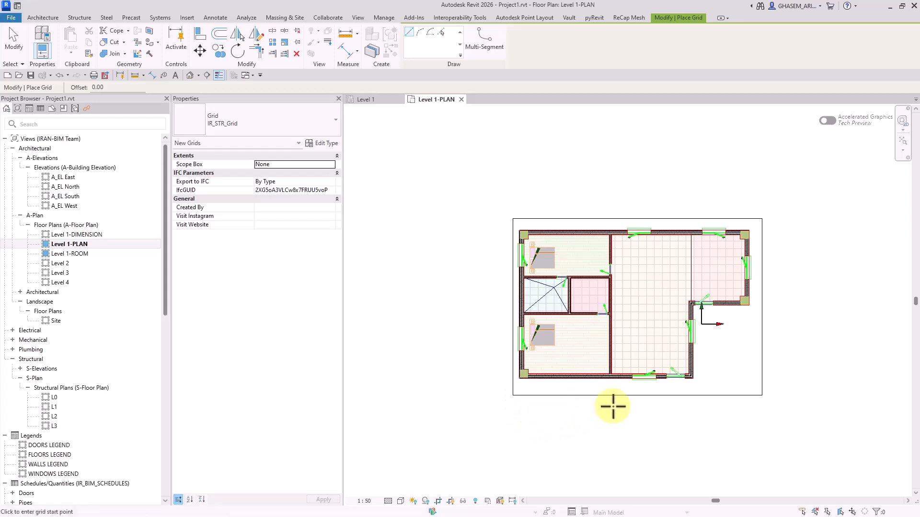
click(610, 422)
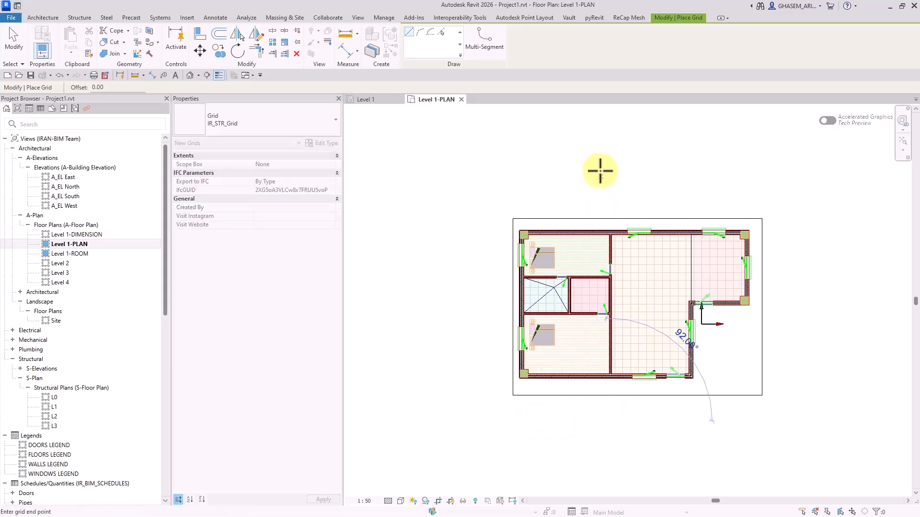
click(605, 174)
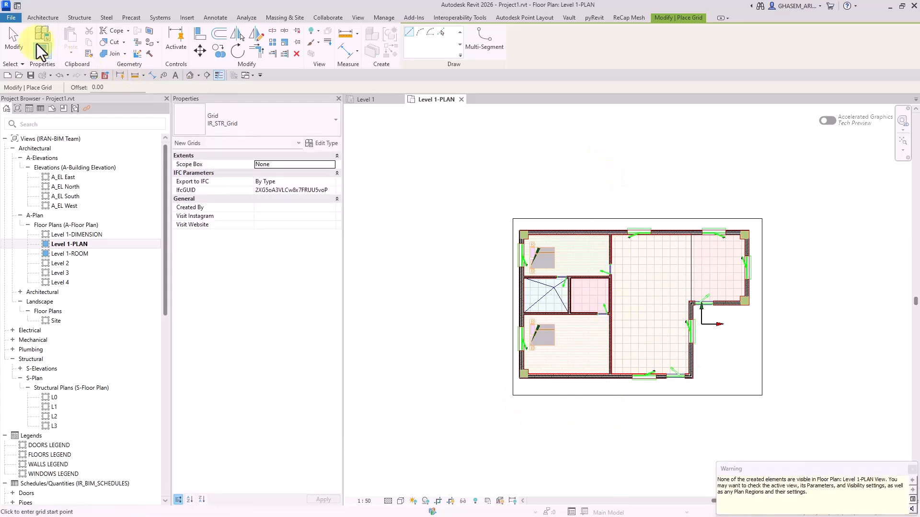
click(19, 42)
Show annotation categories in the Level 1-PLAN view, with every category hidden except Grids
click(283, 225)
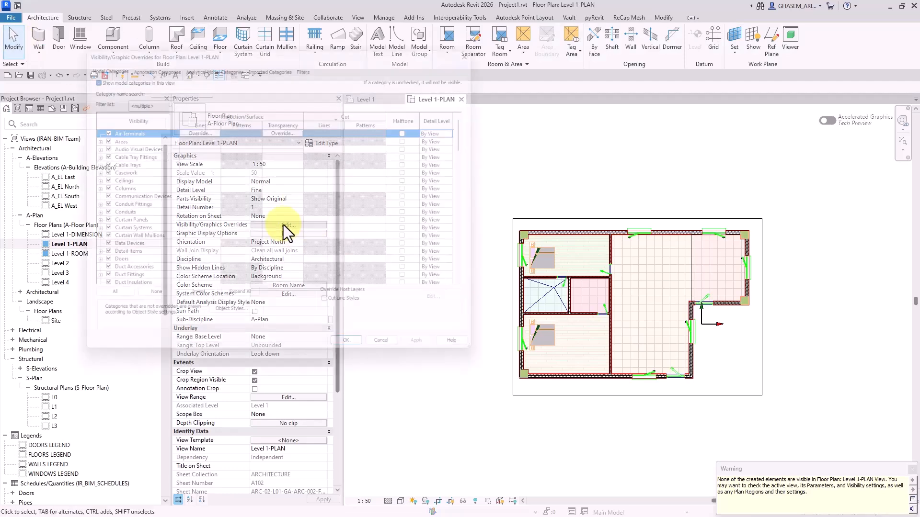
click(158, 61)
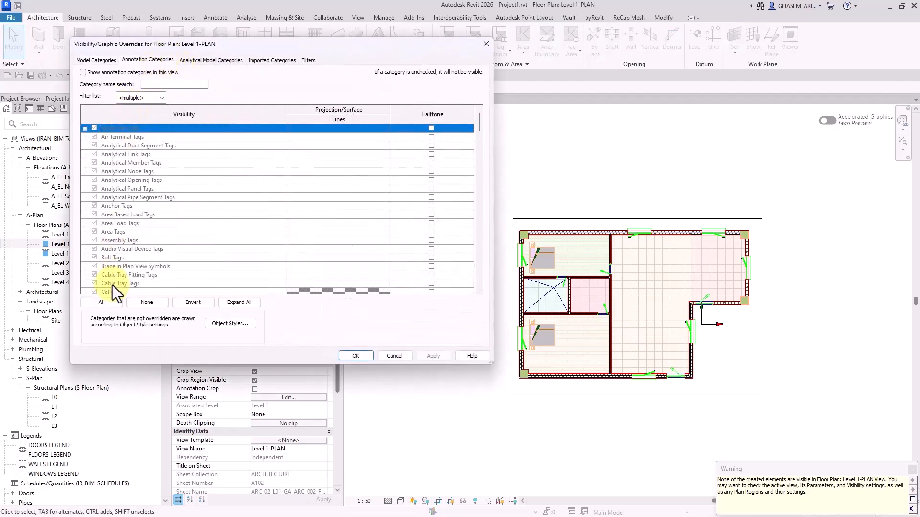
click(87, 70)
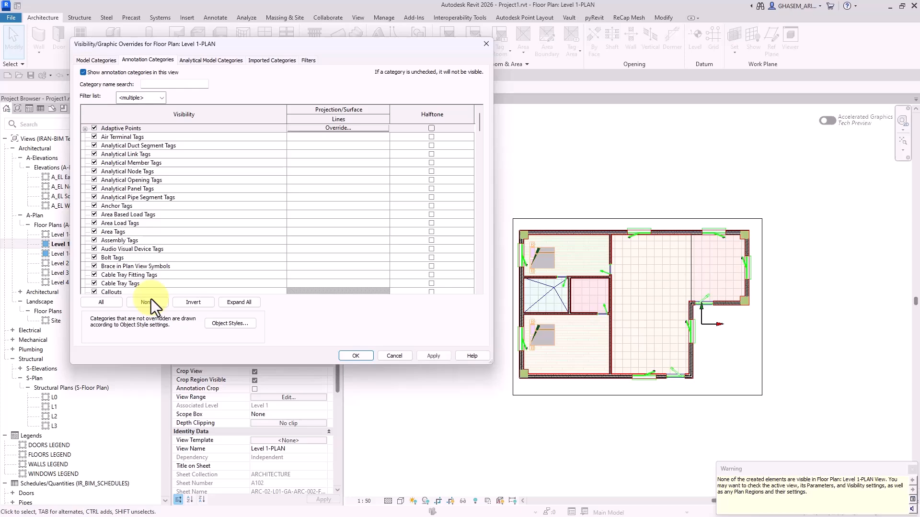
click(108, 301)
click(95, 250)
click(109, 249)
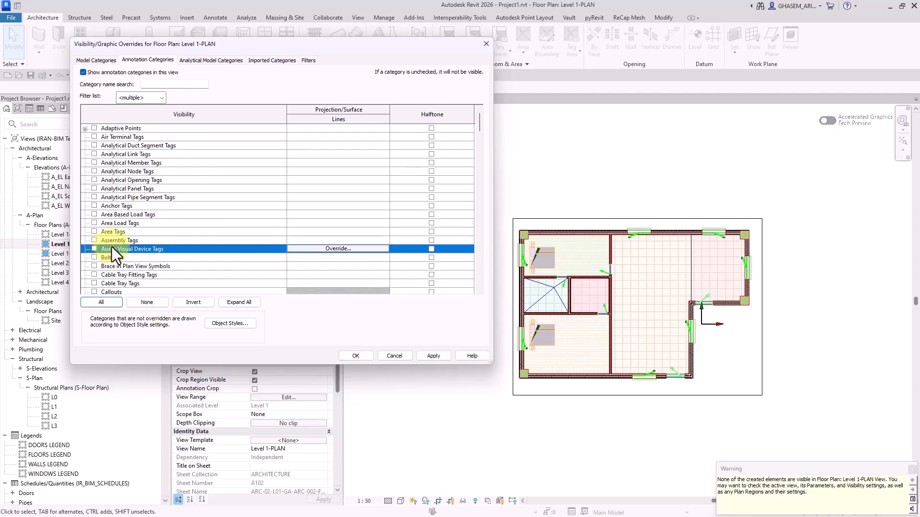
key(g)
click(94, 291)
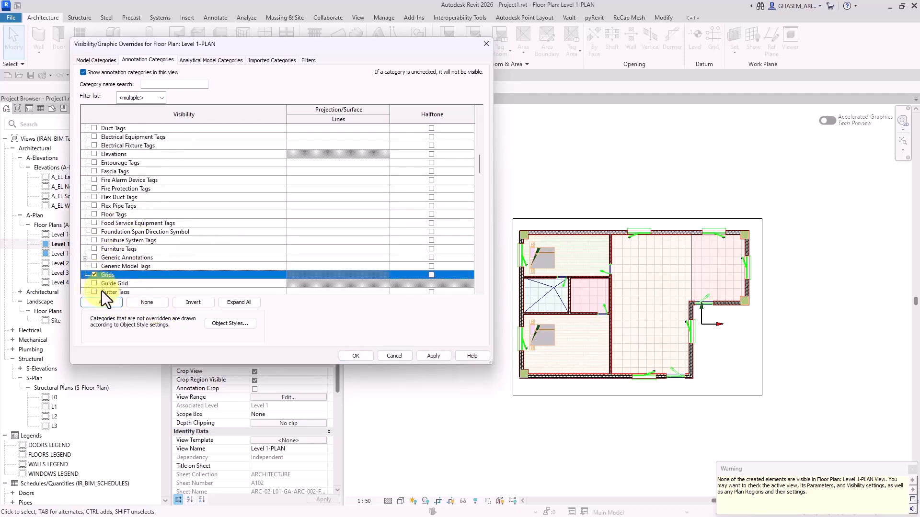
click(425, 357)
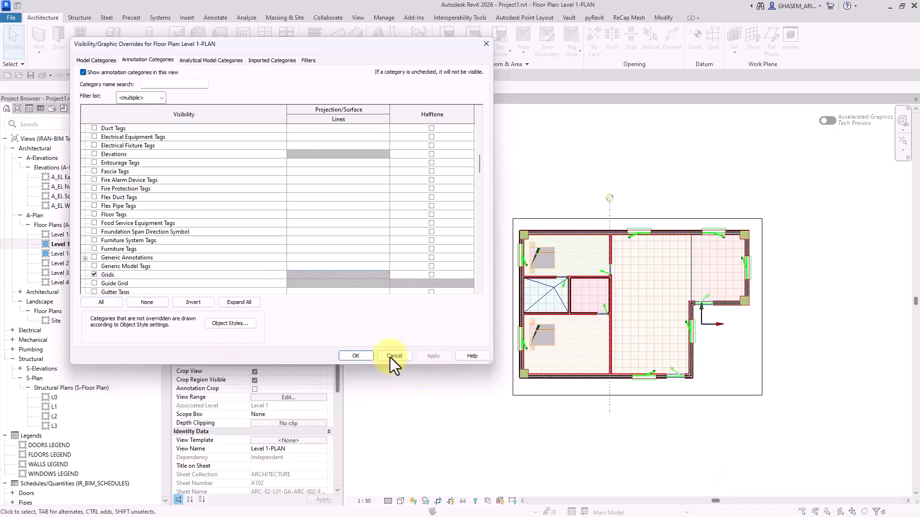
click(364, 357)
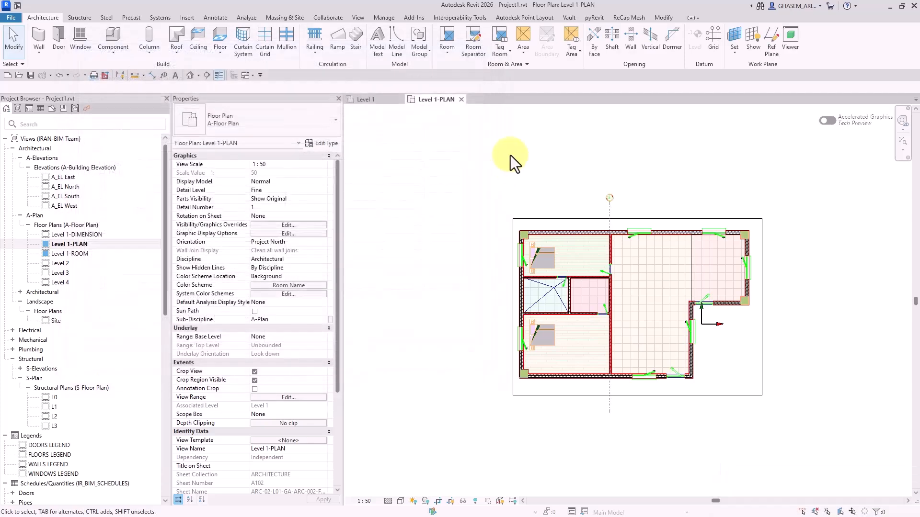
Place a framing elevation on the vertical grid beside the lower bedroom, and turn off Attach to Grid
click(360, 14)
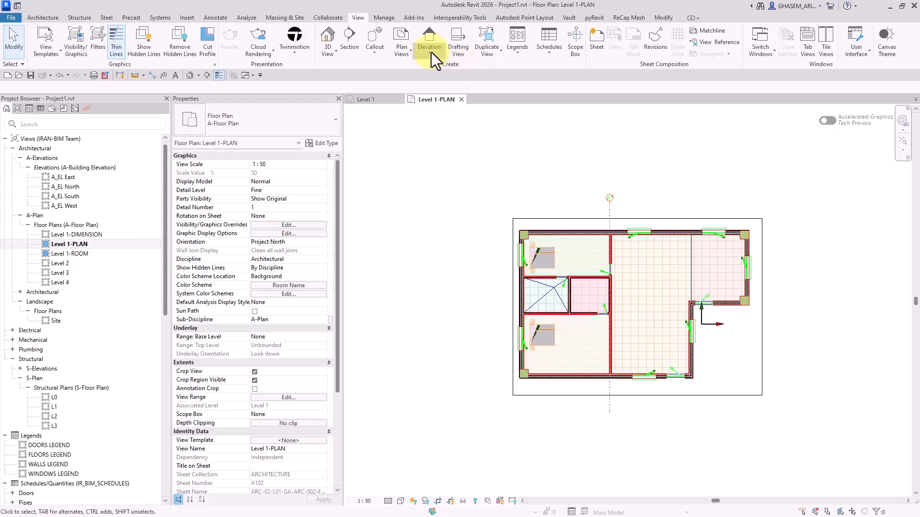
click(431, 53)
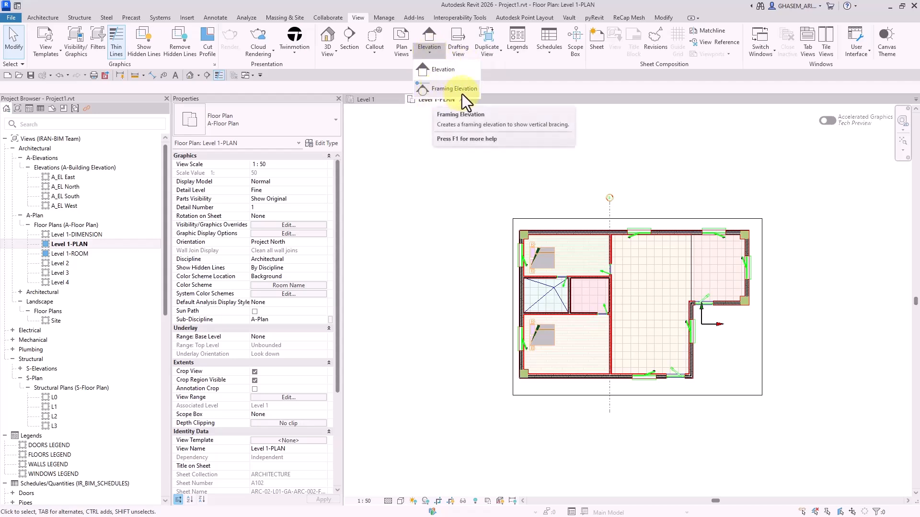
click(460, 89)
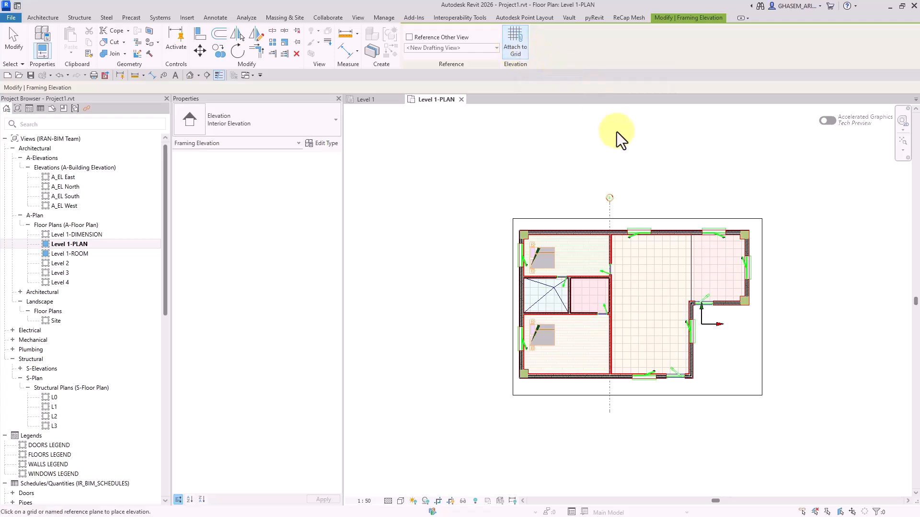
scroll(610, 257, up, 2)
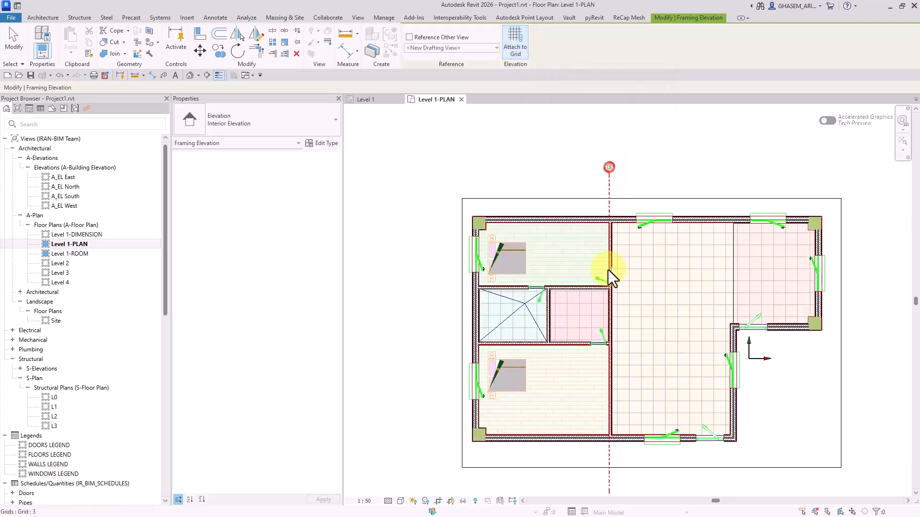
click(610, 367)
click(516, 47)
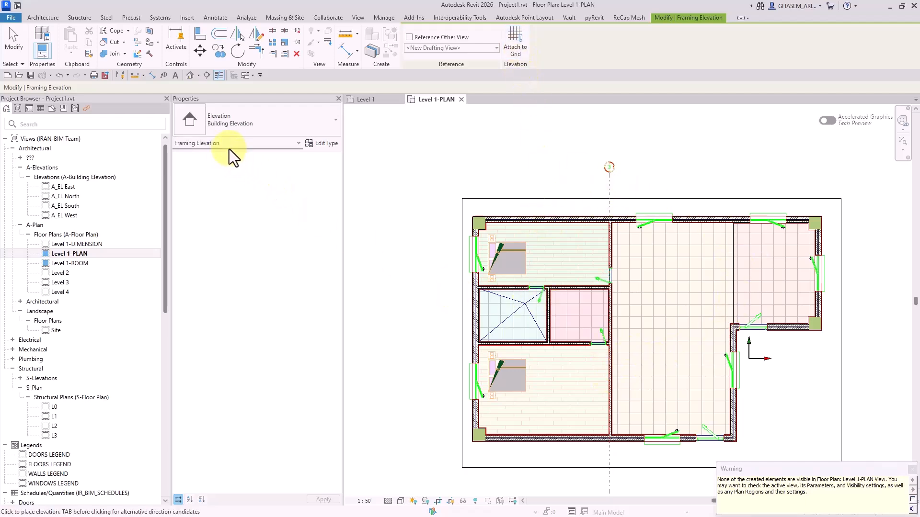
click(15, 39)
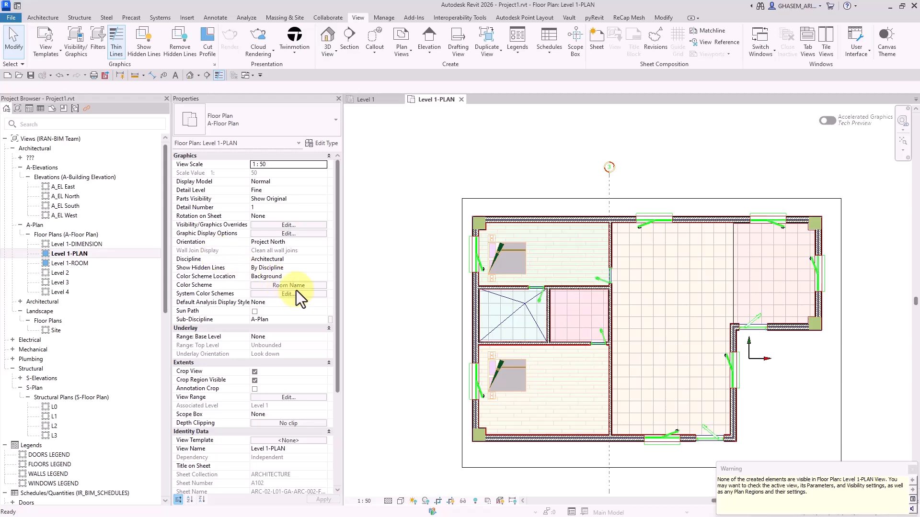
Make the Elevations annotation category visible in the Level 1-PLAN view
click(293, 226)
click(145, 60)
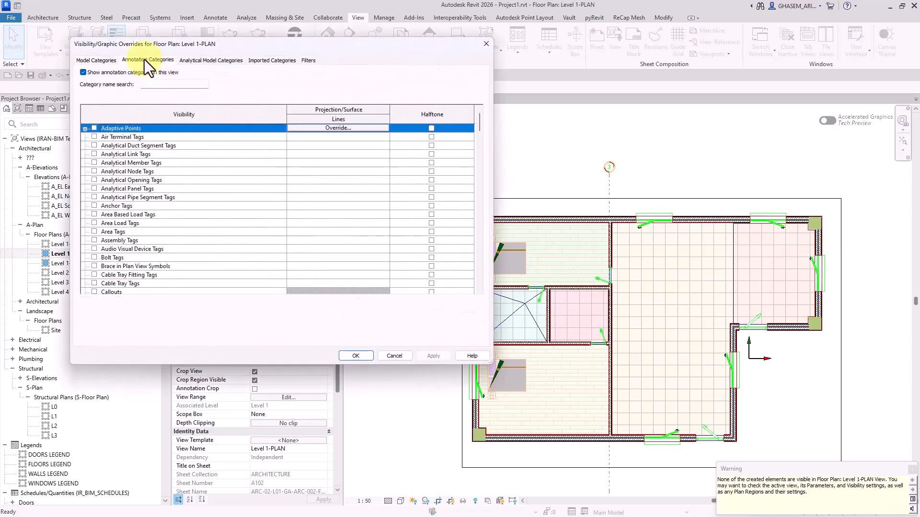
click(199, 174)
key(e)
scroll(210, 221, down, 5)
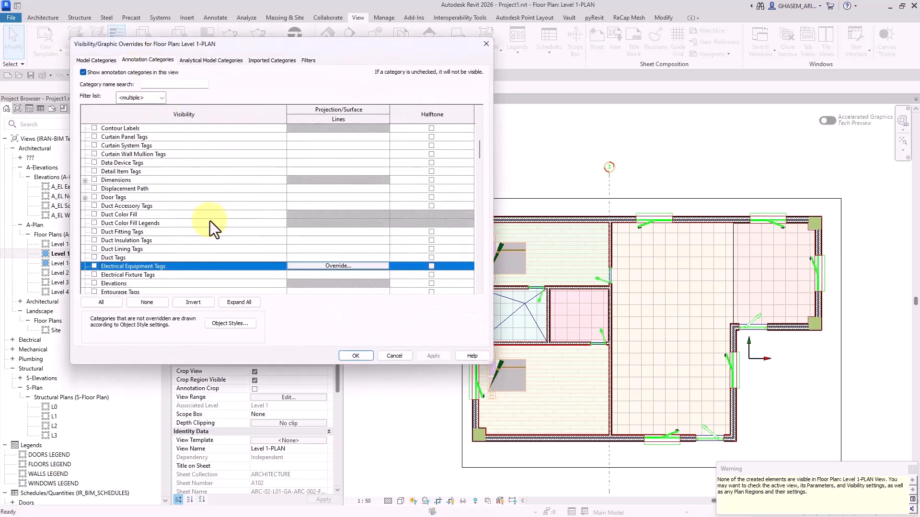
click(94, 249)
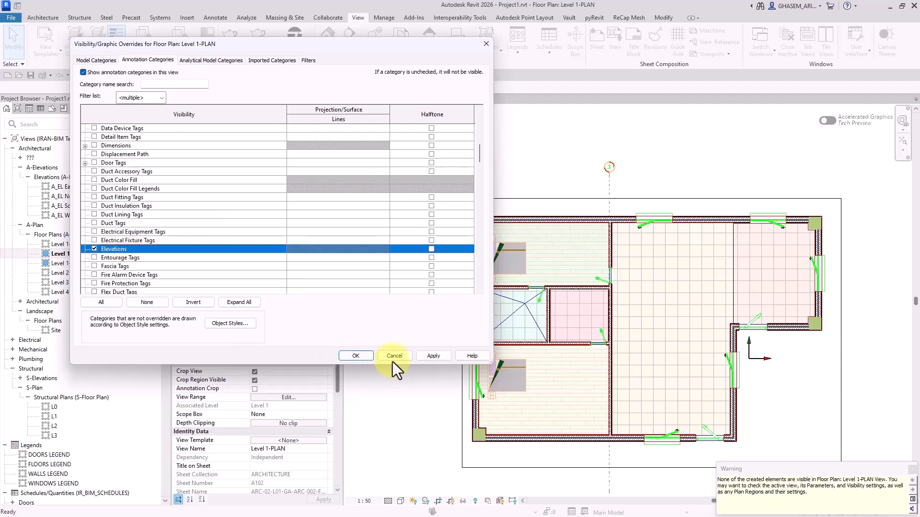
click(430, 356)
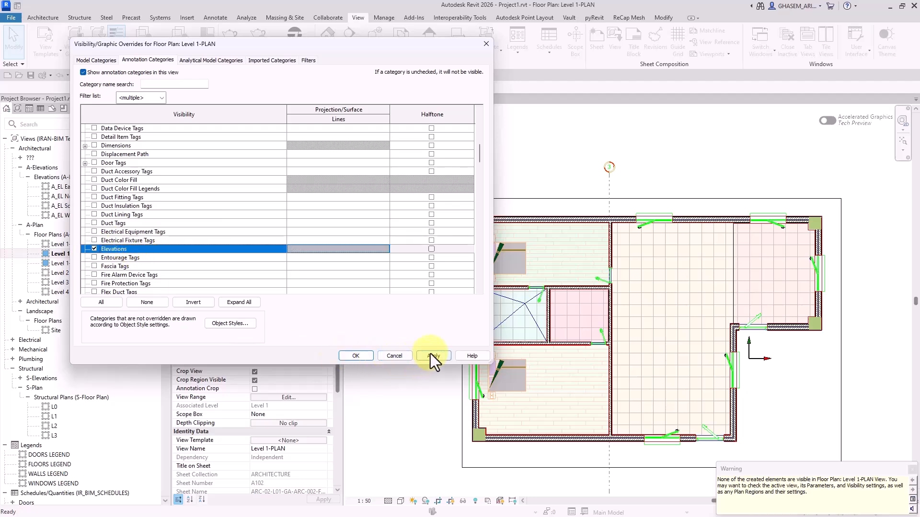
click(356, 356)
scroll(556, 157, down, 2)
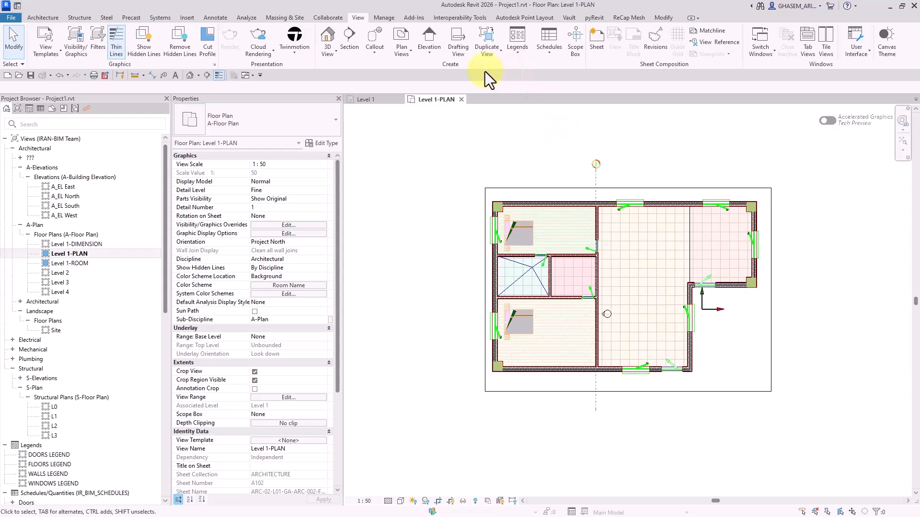
Try the Attach to Grid option of the regular Elevation command, and leave the command without placing an elevation
click(429, 37)
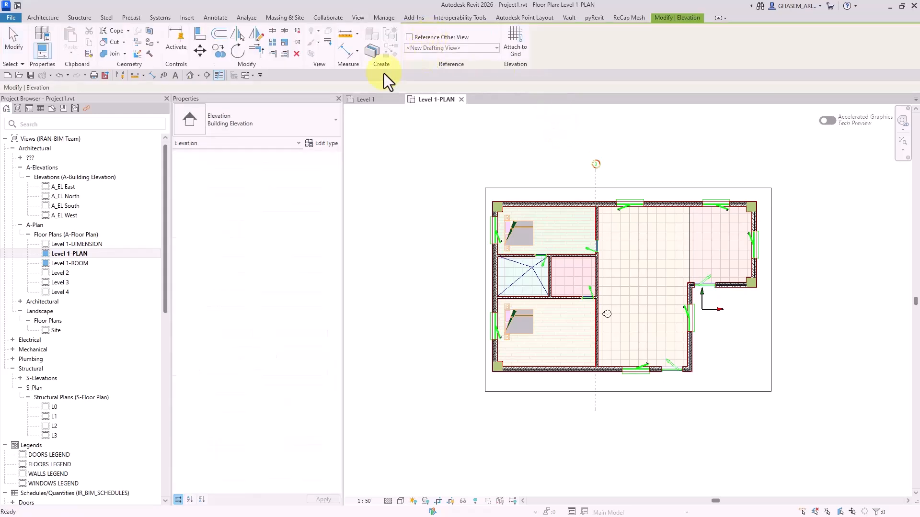
click(519, 48)
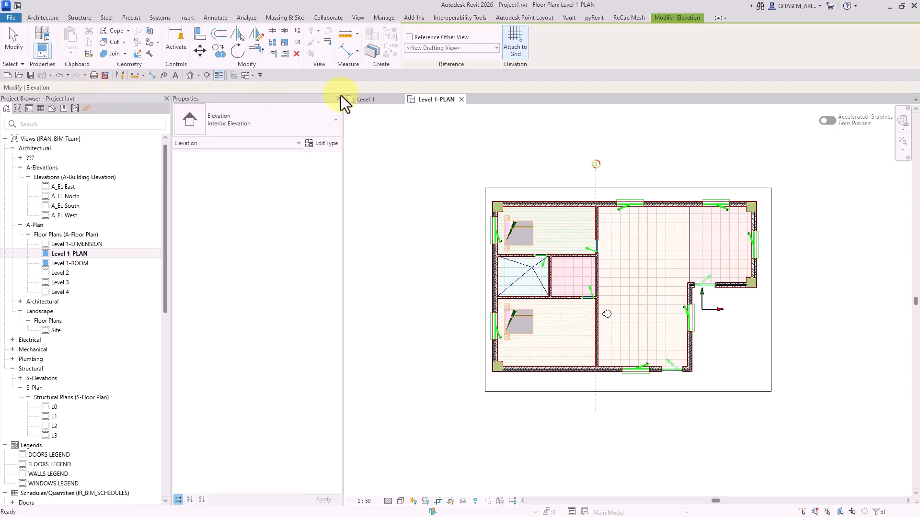
click(14, 46)
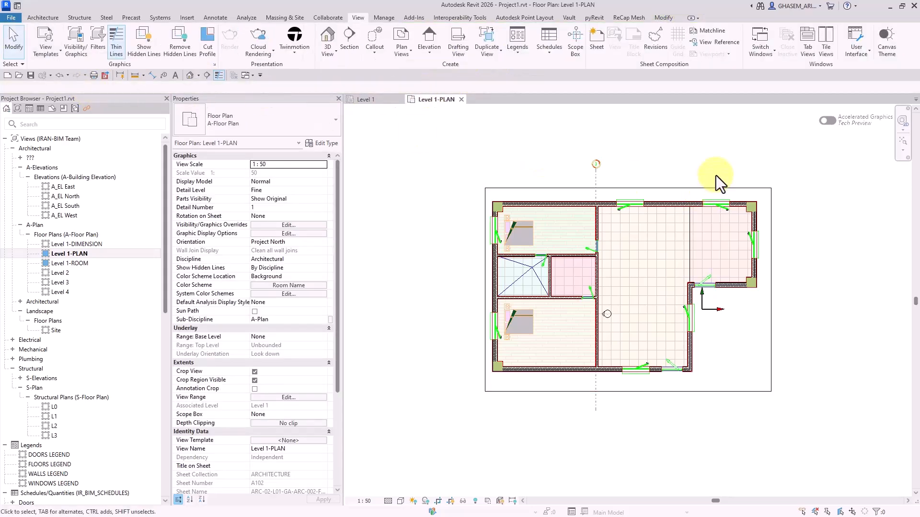
middle_drag(716, 175, 714, 177)
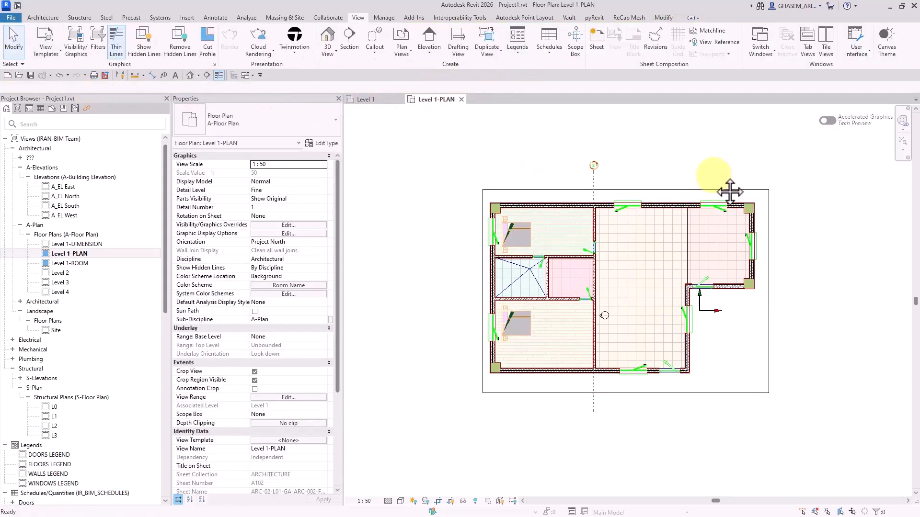
Filter the project browser to legends and open the DOORS LEGEND view
click(29, 108)
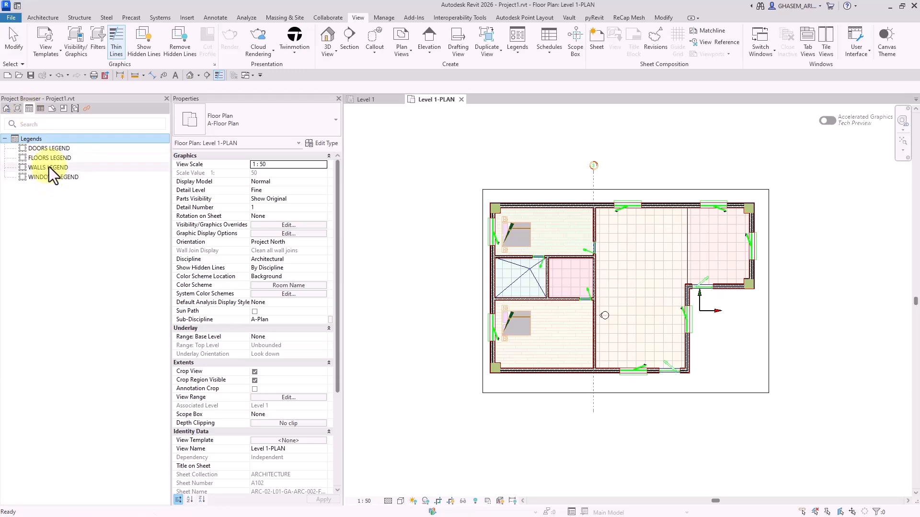
double_click(48, 151)
scroll(513, 235, down, 2)
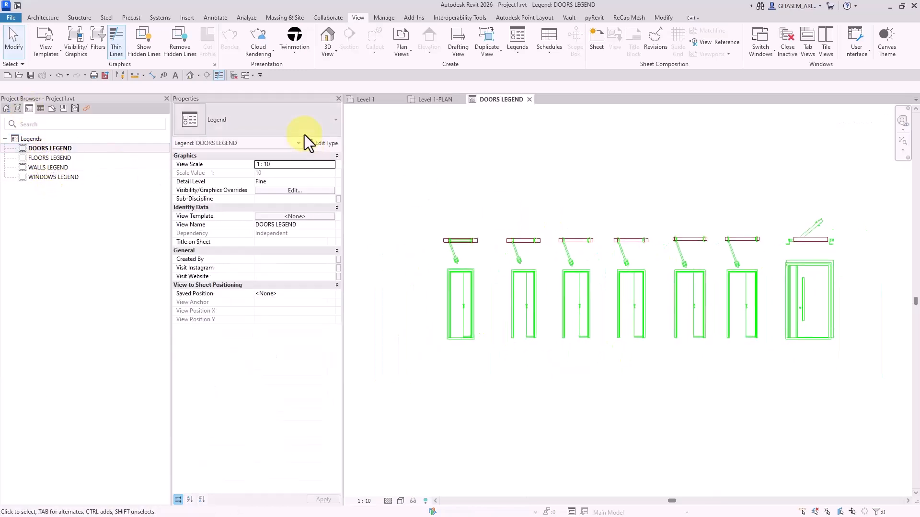
Start a legend component in DOORS LEGEND, search the component types for "door" and choose an IR-GLASS DOOR-TYPE 1 type
click(216, 17)
click(301, 53)
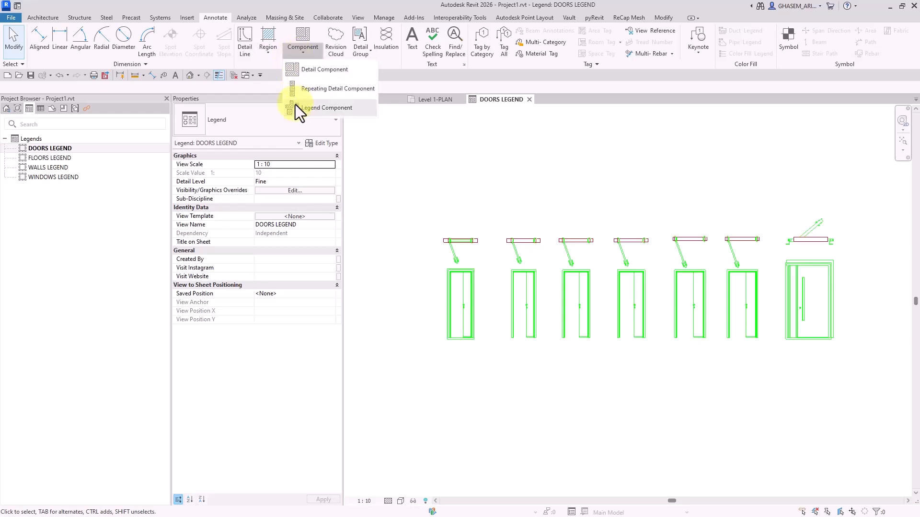
click(313, 108)
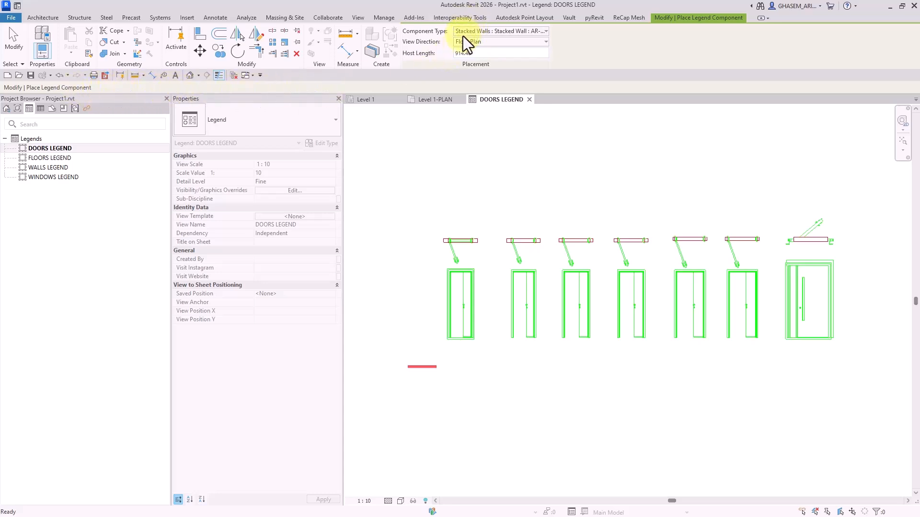
click(525, 33)
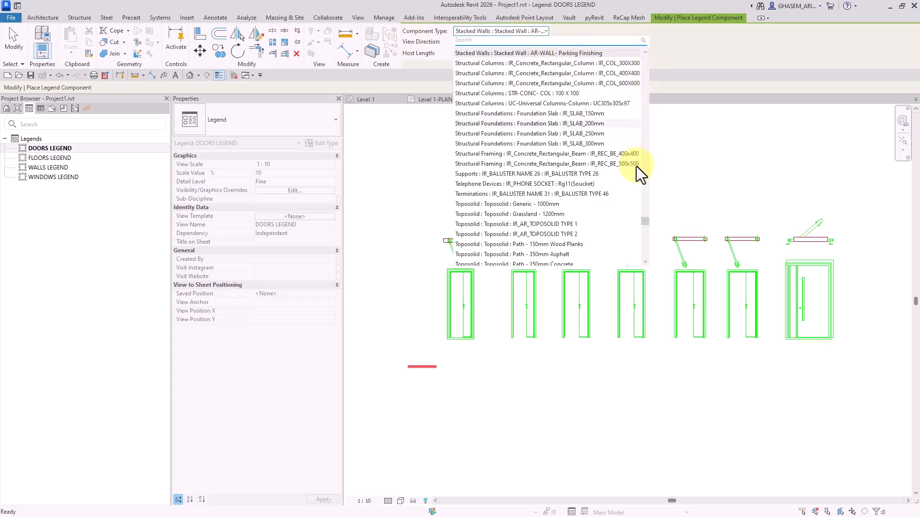
drag(645, 223, 596, 84)
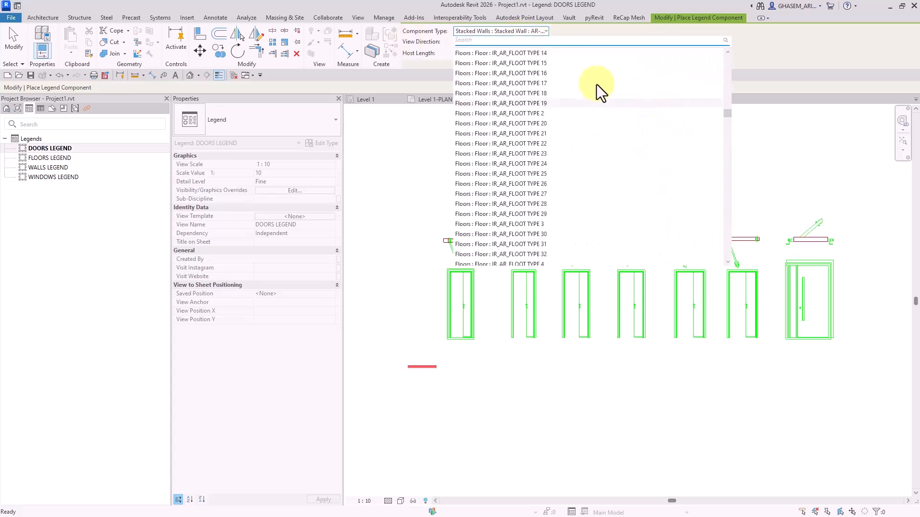
text(door)
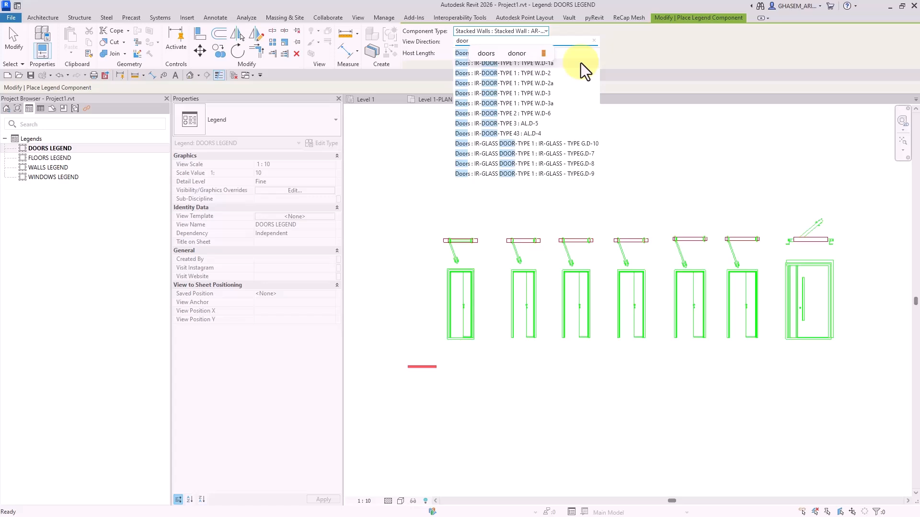
click(565, 168)
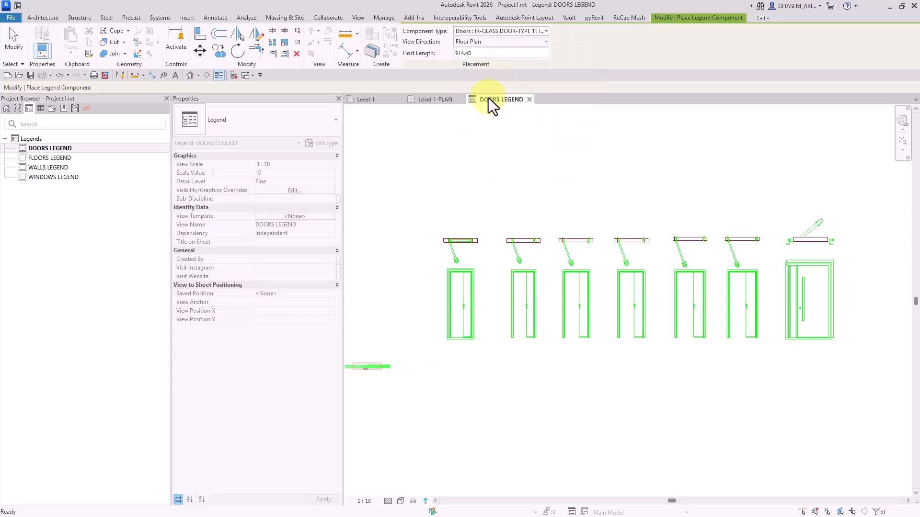
Place the glass door's floor plan view above the row of doors with a host length of 1800
click(484, 43)
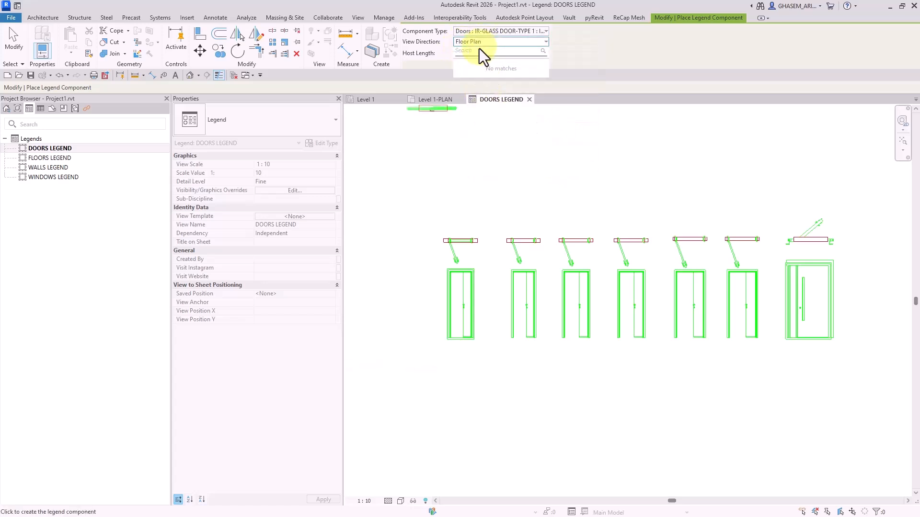
click(520, 41)
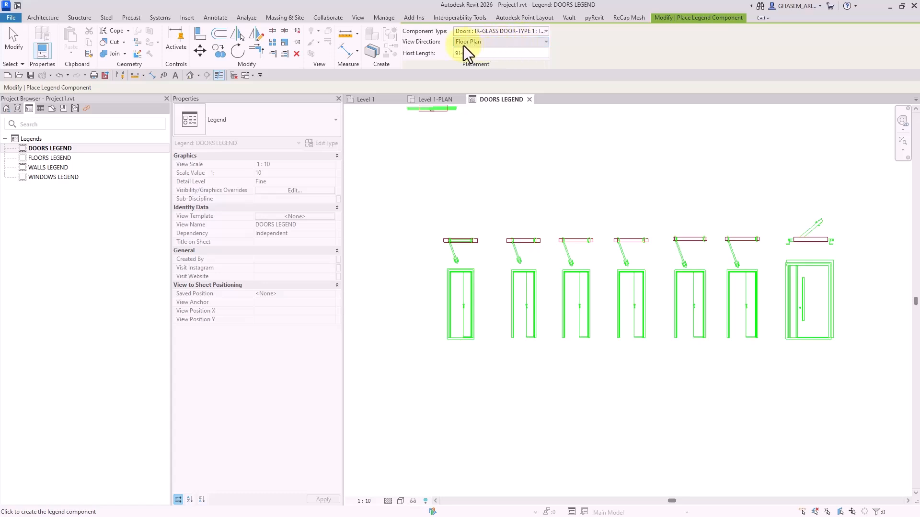
click(487, 54)
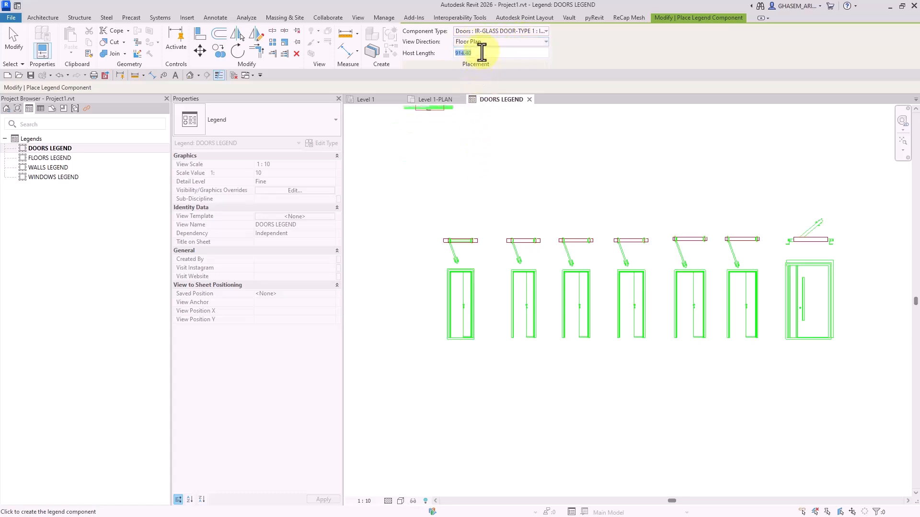
click(480, 53)
text(1800)
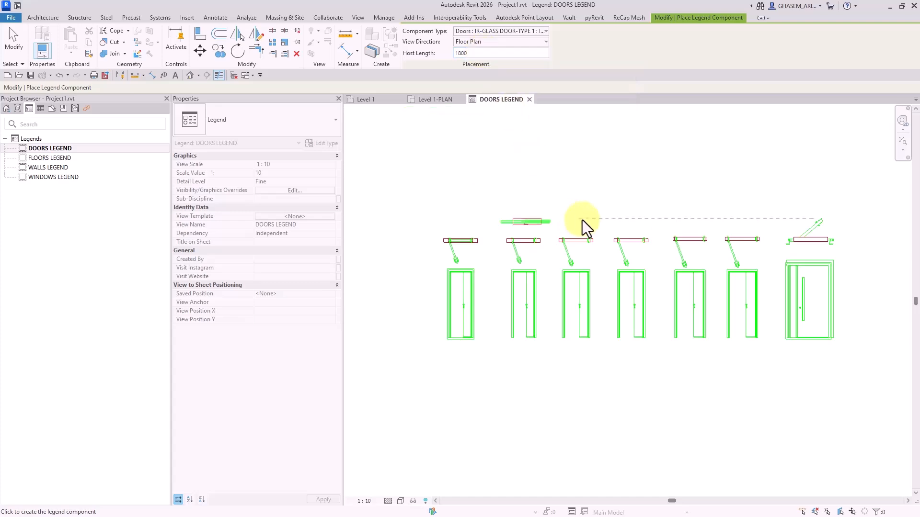
click(579, 184)
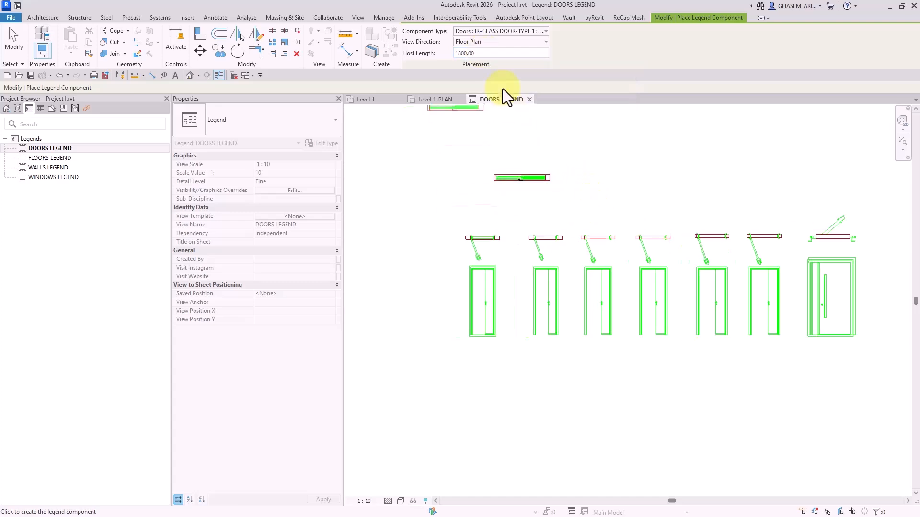
click(484, 34)
click(507, 102)
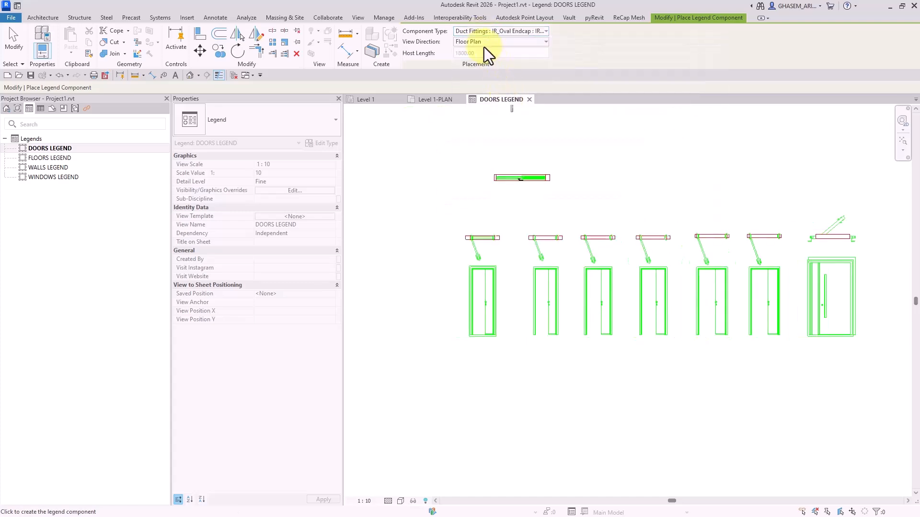
click(505, 32)
text(door)
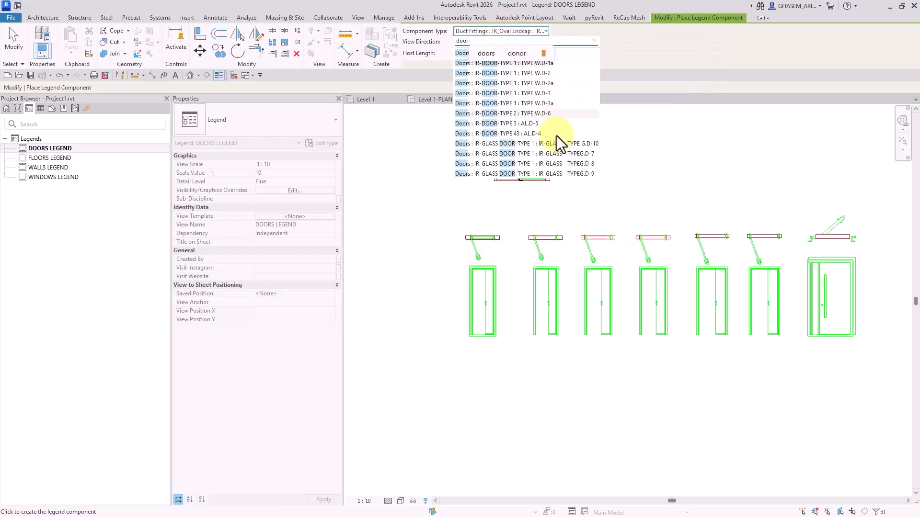
click(542, 110)
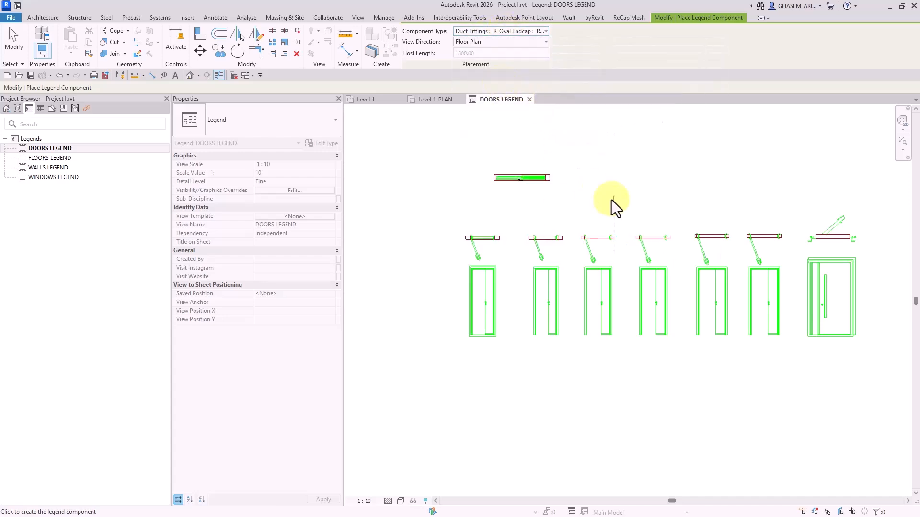
scroll(571, 174, up, 1)
scroll(571, 174, up, 2)
Search the component types for "door" and place the IR-DOOR-TYPE 3 : AL.D-5 floor plan beside the glass door with a host length of 2000
click(504, 35)
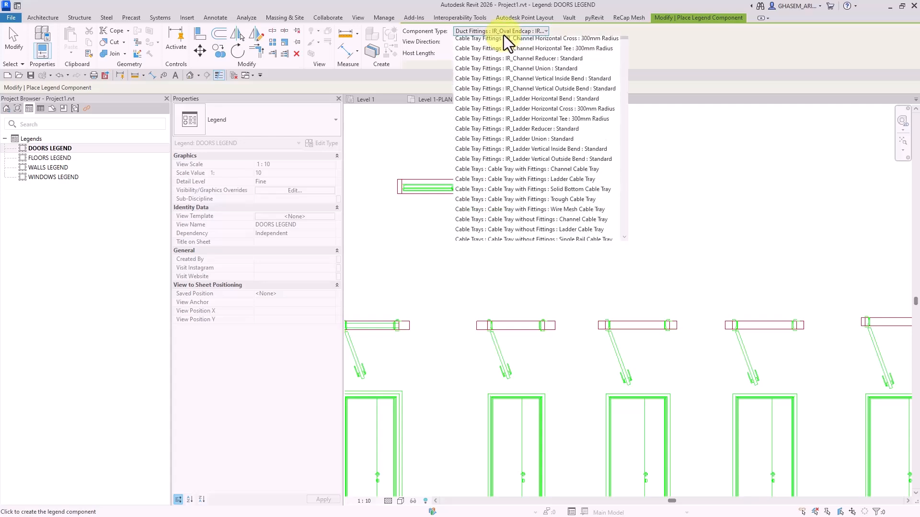
click(505, 42)
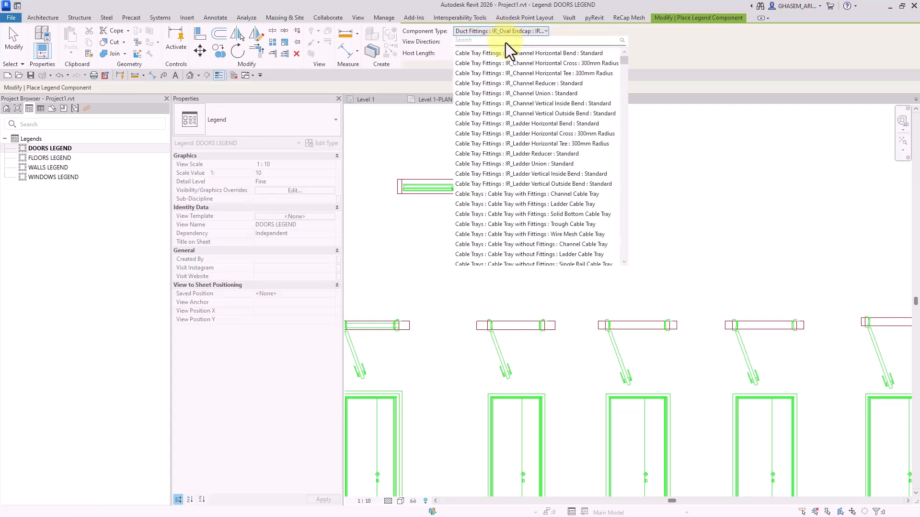
text(door)
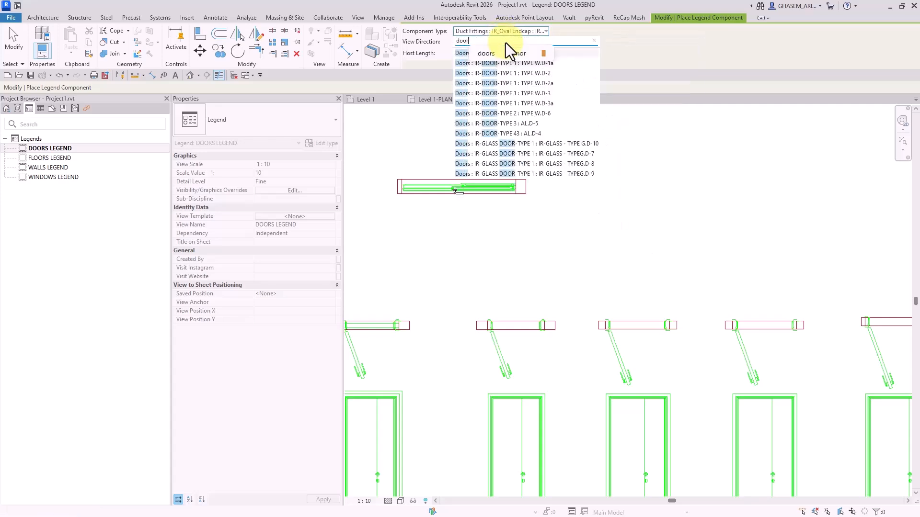
click(527, 124)
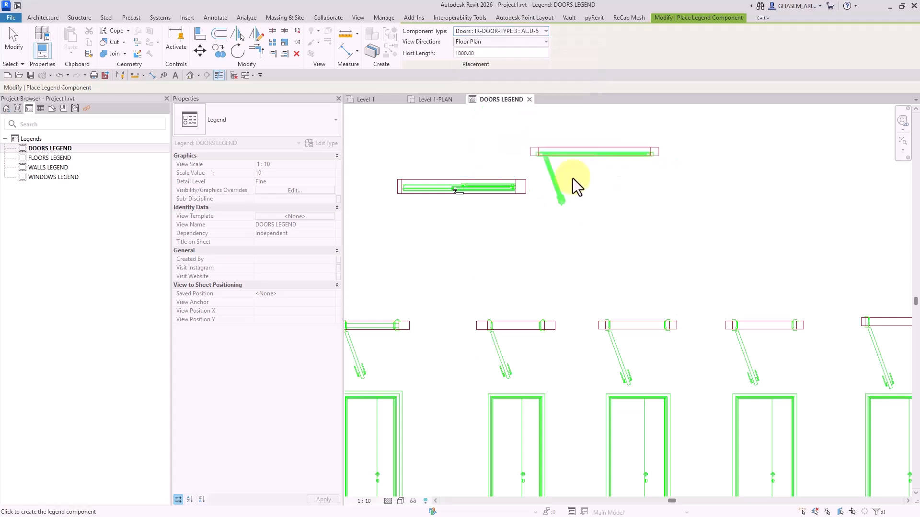
click(475, 53)
text(2000)
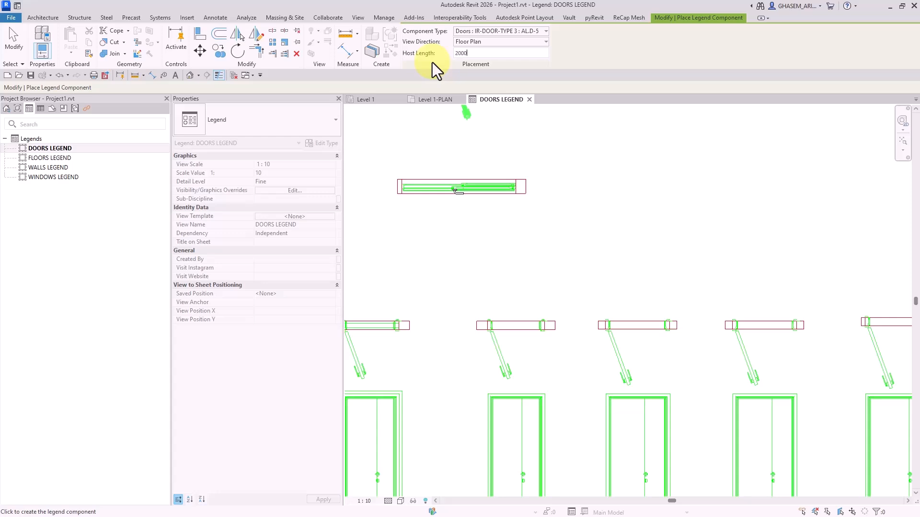
key(Return)
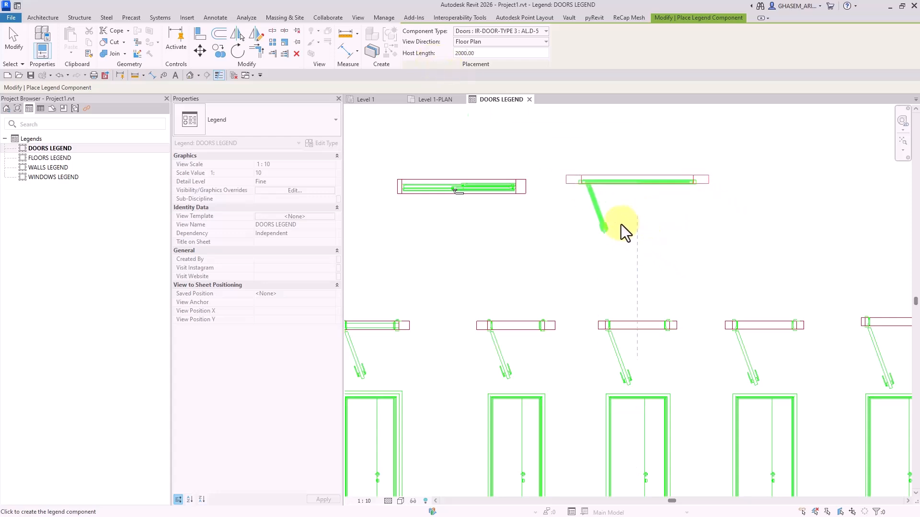
Place the Elevation : Front view of the AL.D-5 door above its plan and leave the command
click(490, 43)
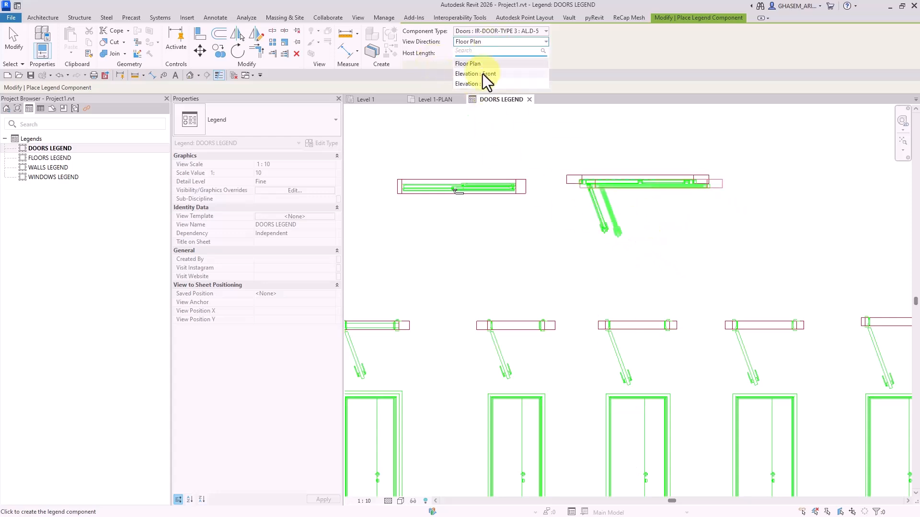
scroll(637, 246, down, 1)
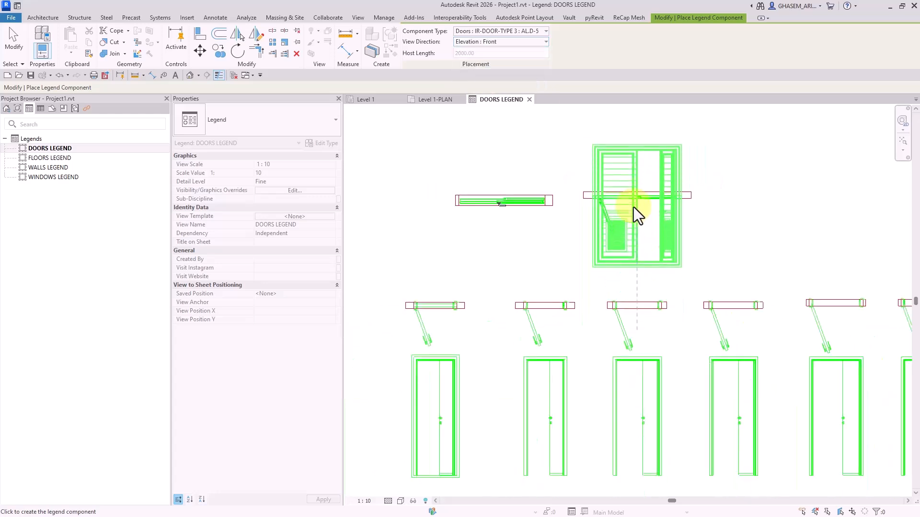
middle_drag(633, 207, 633, 261)
click(638, 164)
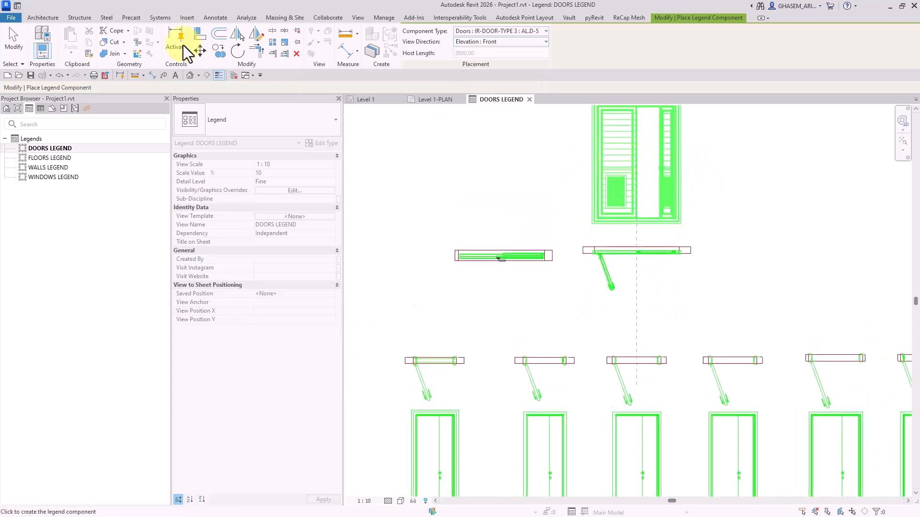
click(11, 34)
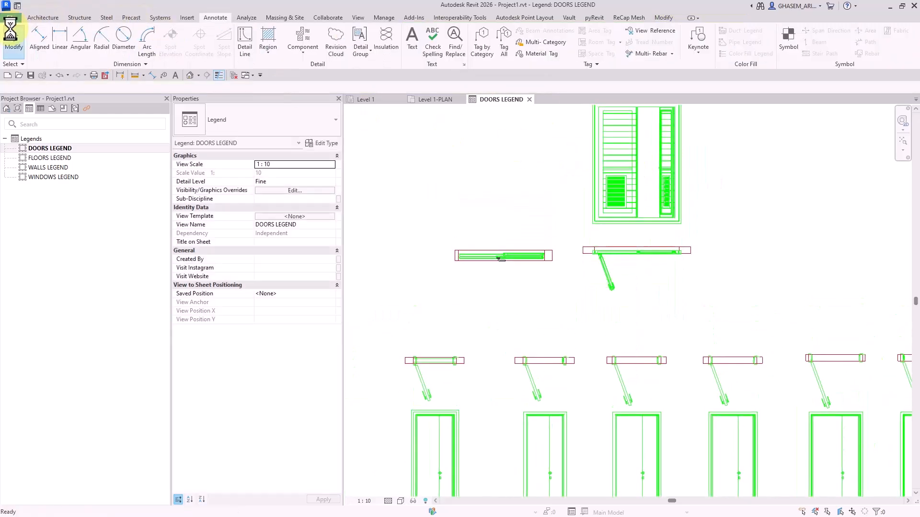
Copy the glass door's plan component upward and set the copy's view direction to Elevation : Front
click(496, 259)
ctrl+drag(496, 257, 500, 171)
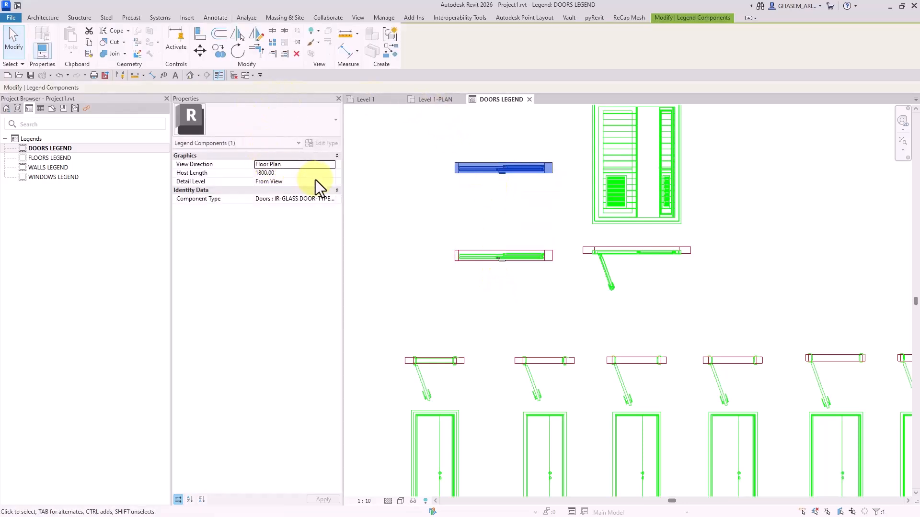
click(329, 164)
click(330, 164)
click(293, 182)
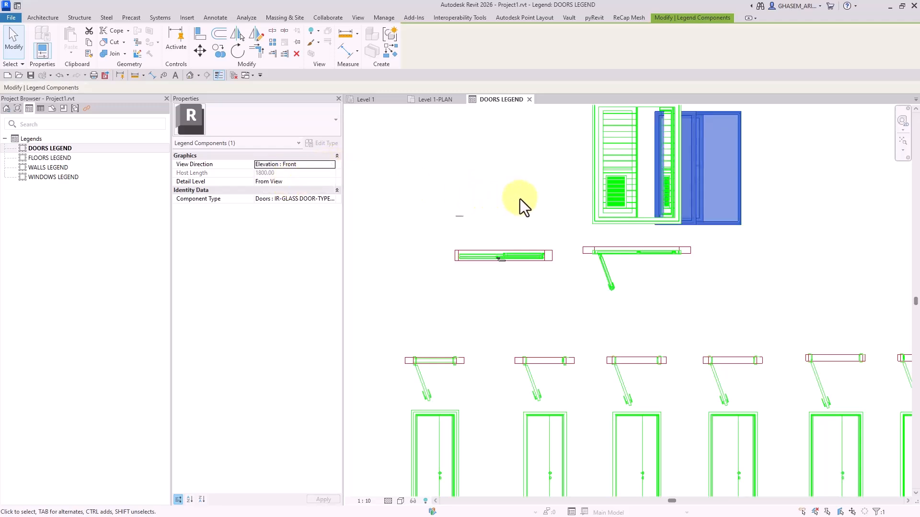
Move the glass door's front elevation above its own plan, beside the AL.D-5 elevation, and deselect it
drag(732, 221, 537, 218)
scroll(575, 257, down, 2)
click(560, 285)
middle_drag(558, 287, 598, 310)
scroll(547, 238, up, 2)
middle_drag(548, 238, 521, 202)
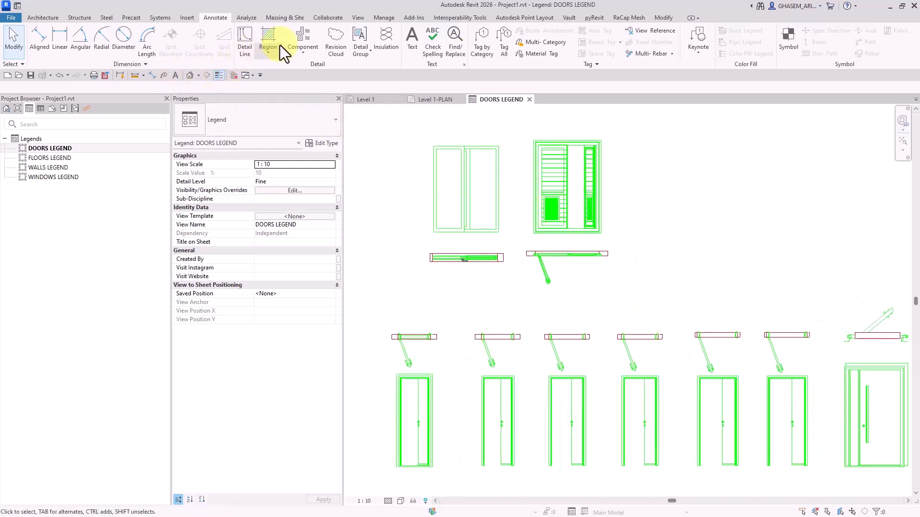
click(269, 52)
click(301, 55)
click(307, 76)
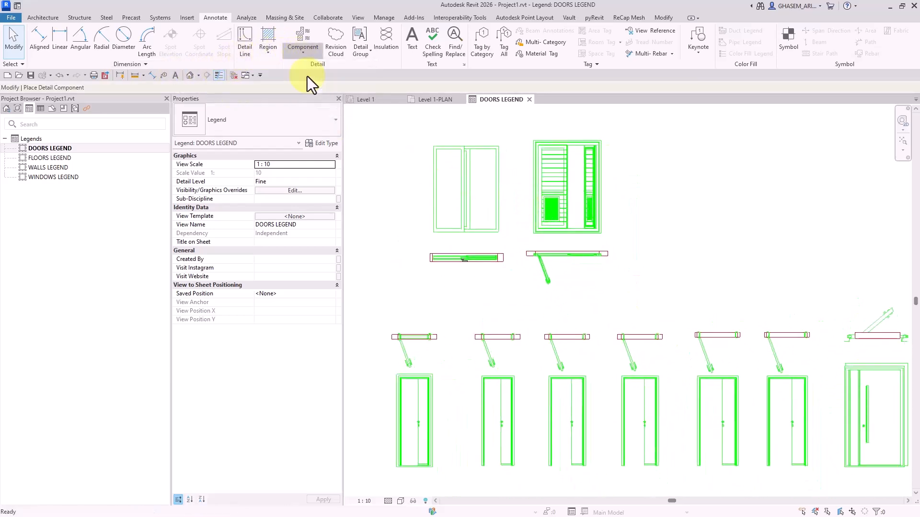
click(17, 44)
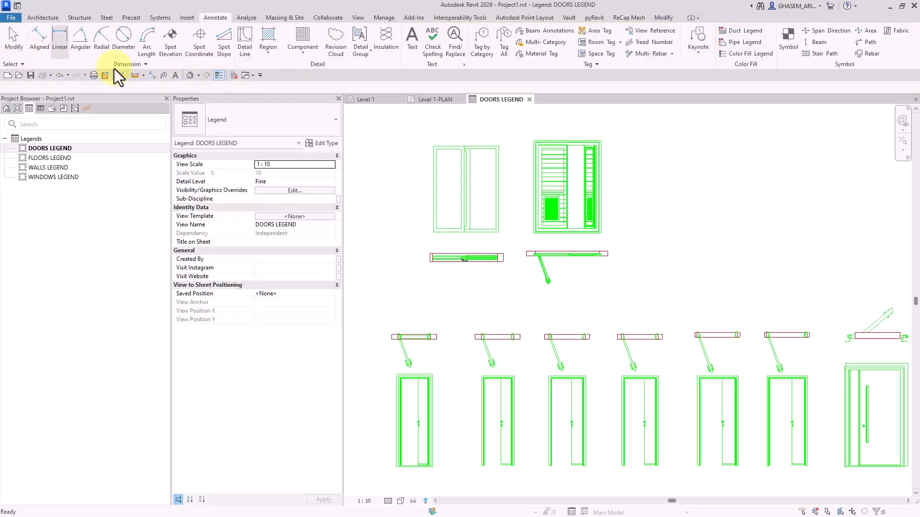
click(311, 54)
click(313, 104)
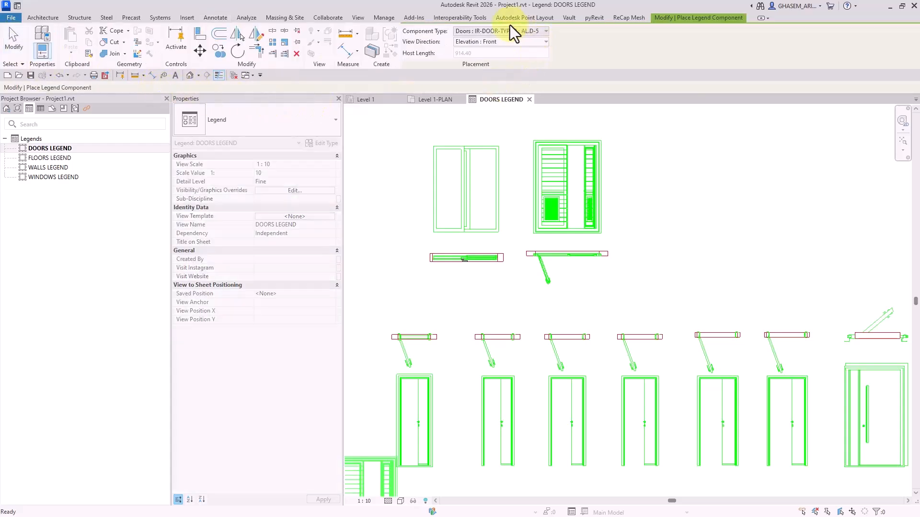
click(14, 39)
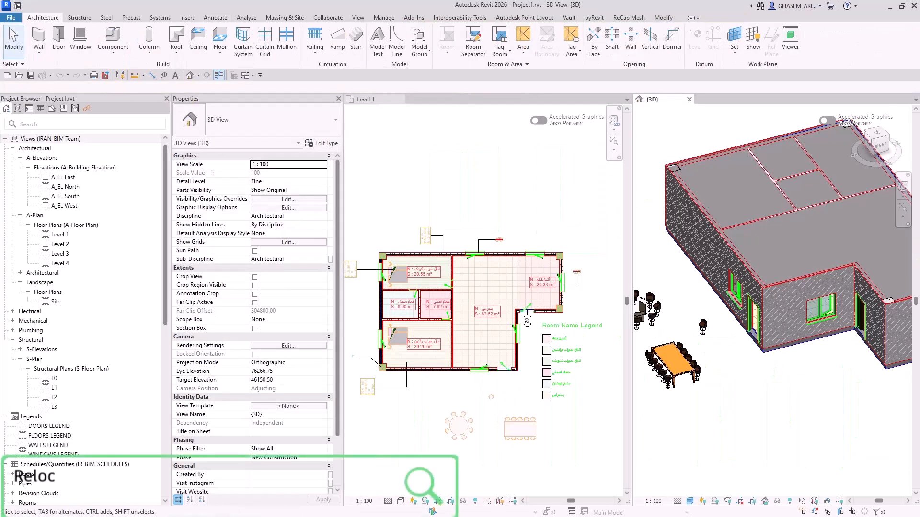
Edit the sub-elements of the Generic 300mm roof slab in the 3D view and set its back edge's elevation to 5000
shift+middle_drag(846, 427, 792, 387)
click(784, 330)
shift+middle_drag(784, 331, 796, 268)
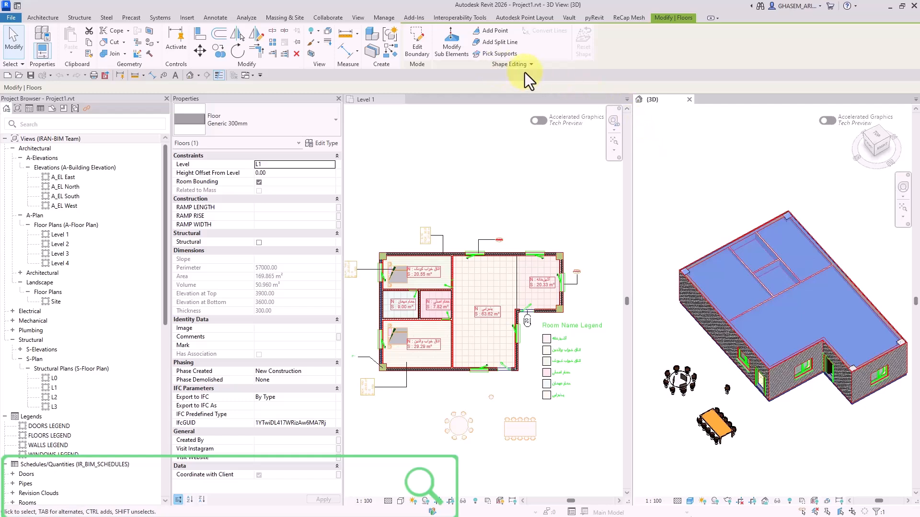
click(454, 49)
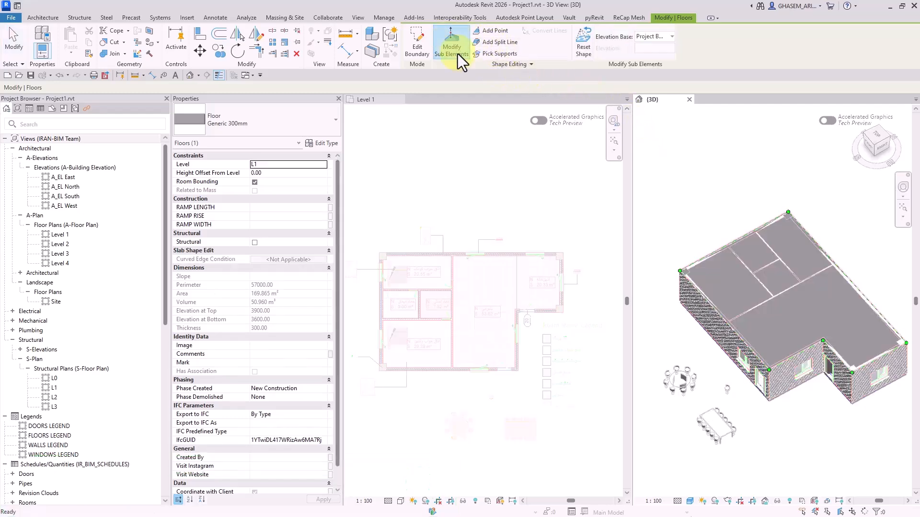
click(716, 252)
click(754, 238)
text(5000)
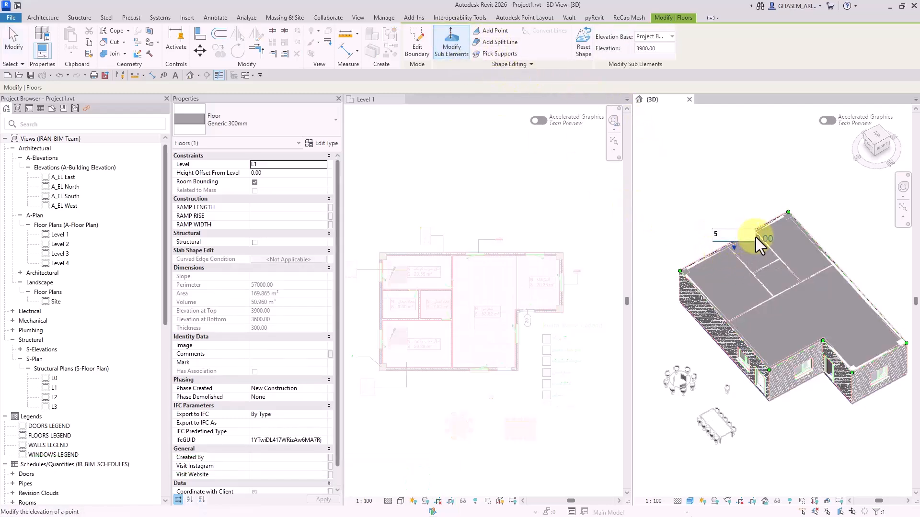
Apply the new elevation to the shape point being edited on the roof-level floor slab's back edge
key(Return)
key(Escape)
key(Escape)
shift+middle_drag(728, 198, 788, 306)
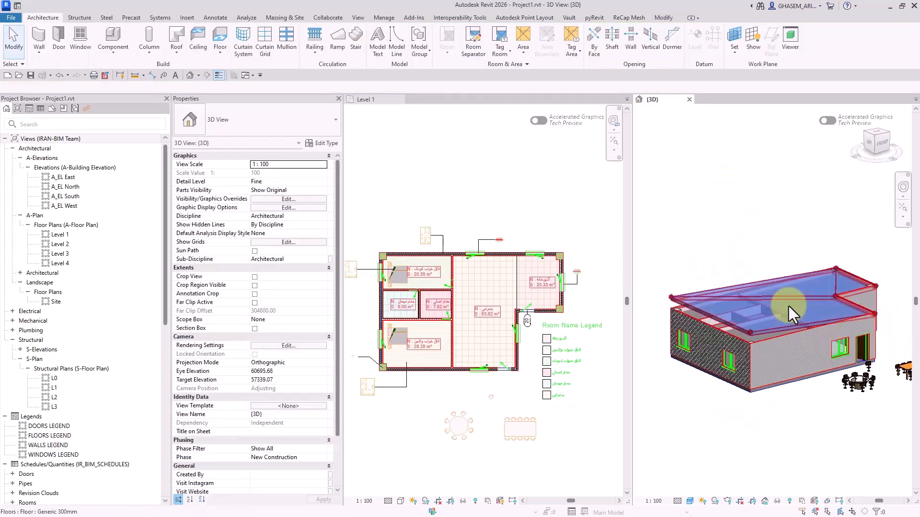
Assign the sloped floor slab on top of the building to level L2 and reset its shape
click(789, 306)
click(323, 164)
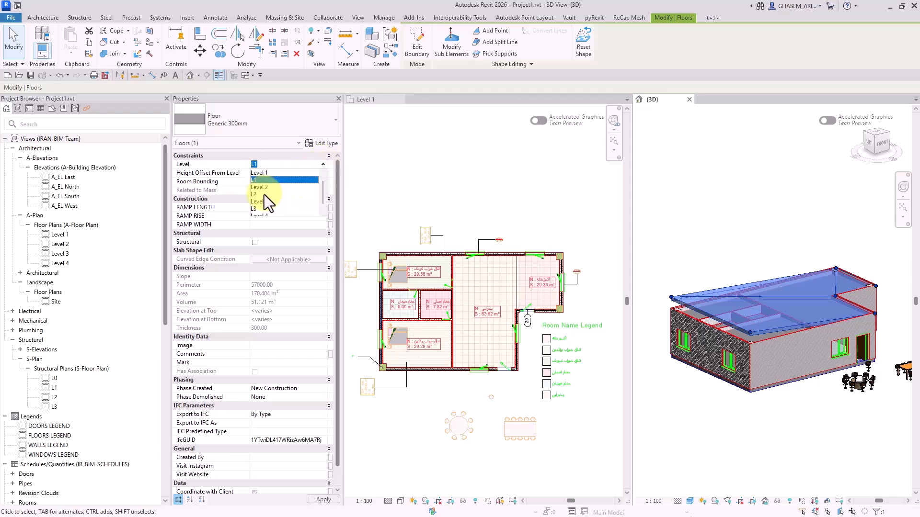
click(263, 193)
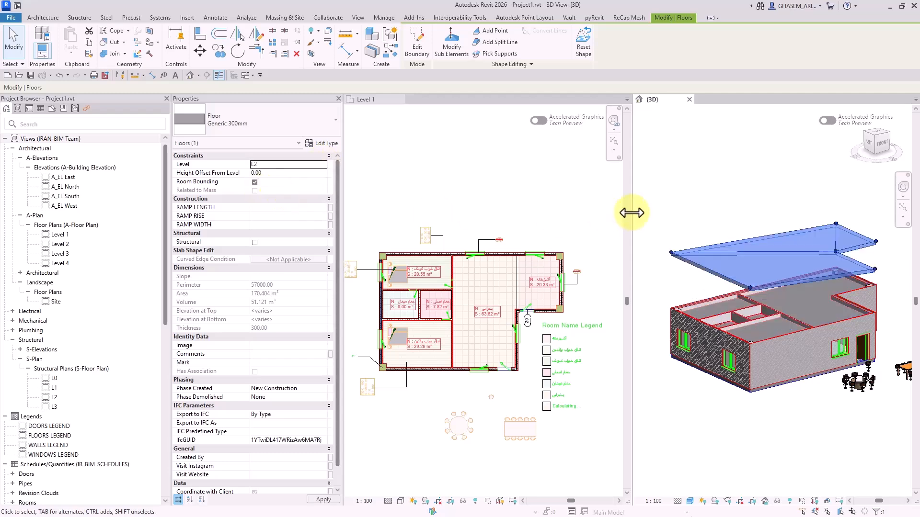
click(582, 48)
click(493, 261)
Select the long rear exterior wall and widen the 3D view so the wall and the slab above can be seen together
shift+middle_drag(750, 366, 781, 383)
scroll(708, 311, up, 3)
click(689, 297)
scroll(687, 310, down, 1)
middle_drag(687, 310, 630, 266)
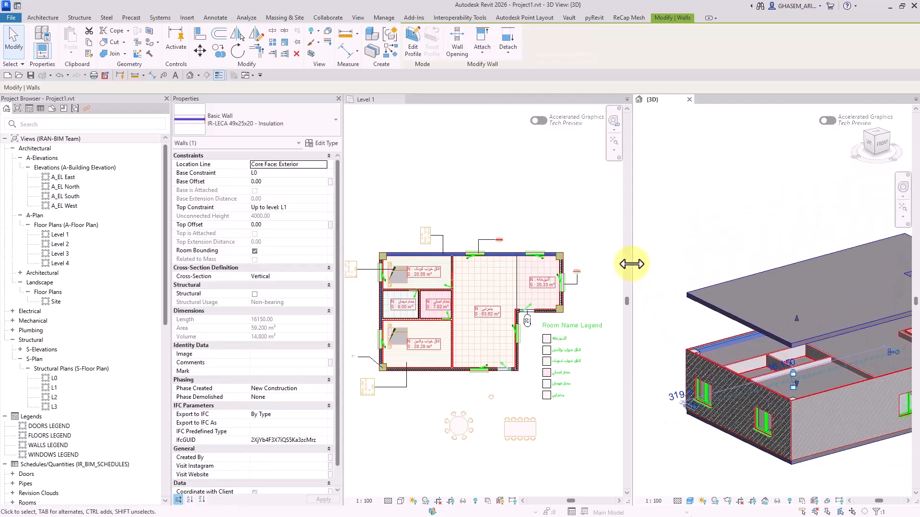
drag(631, 264, 502, 264)
shift+middle_drag(627, 322, 700, 302)
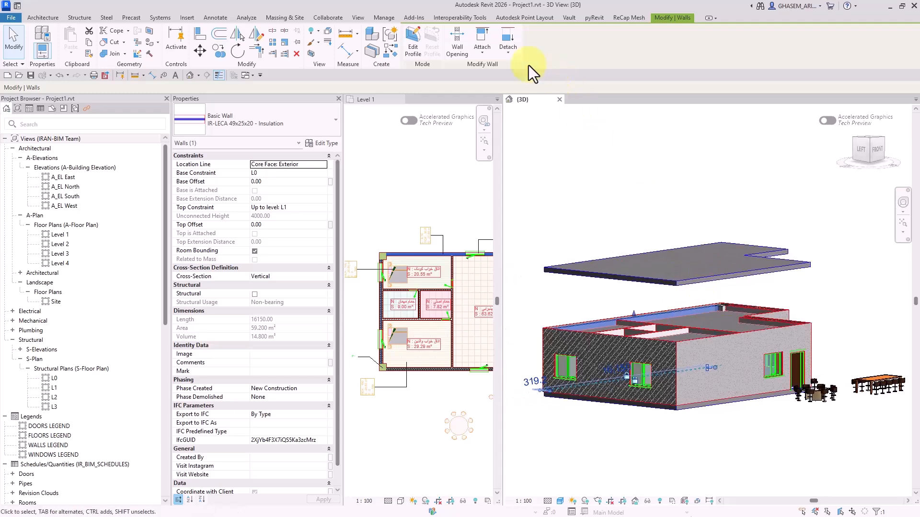
middle_drag(581, 280, 616, 264)
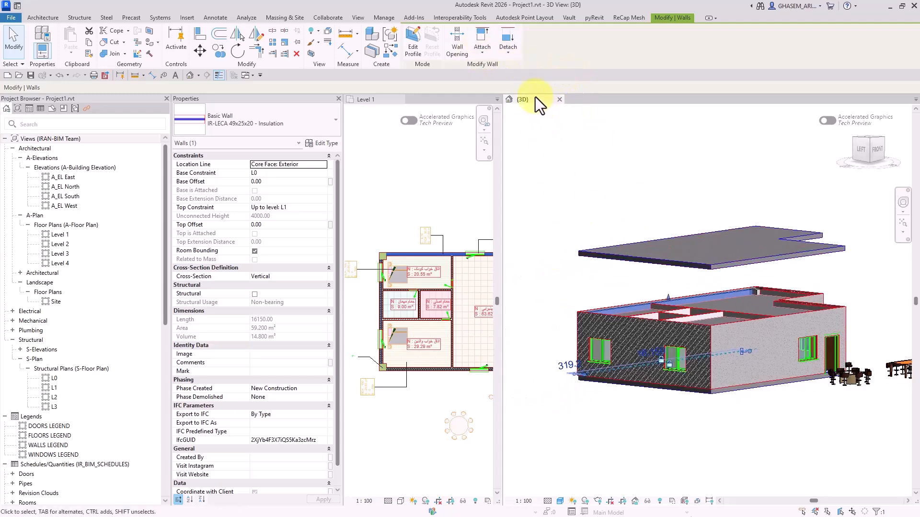
Attach the top of the selected rear exterior wall to the floor slab above it
click(482, 56)
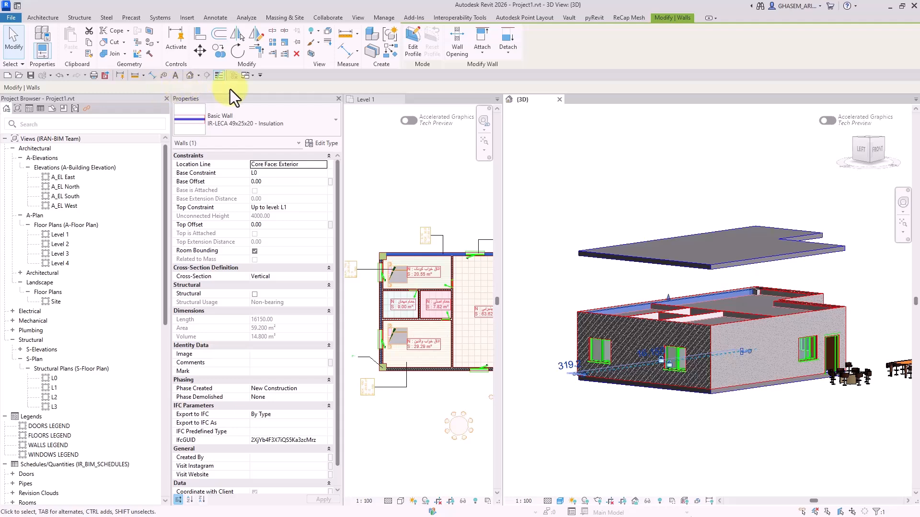
click(483, 48)
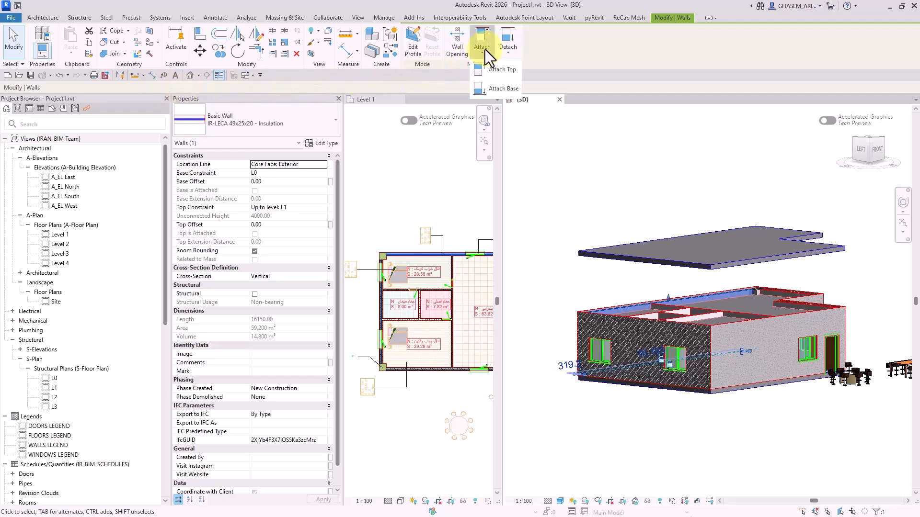
click(495, 71)
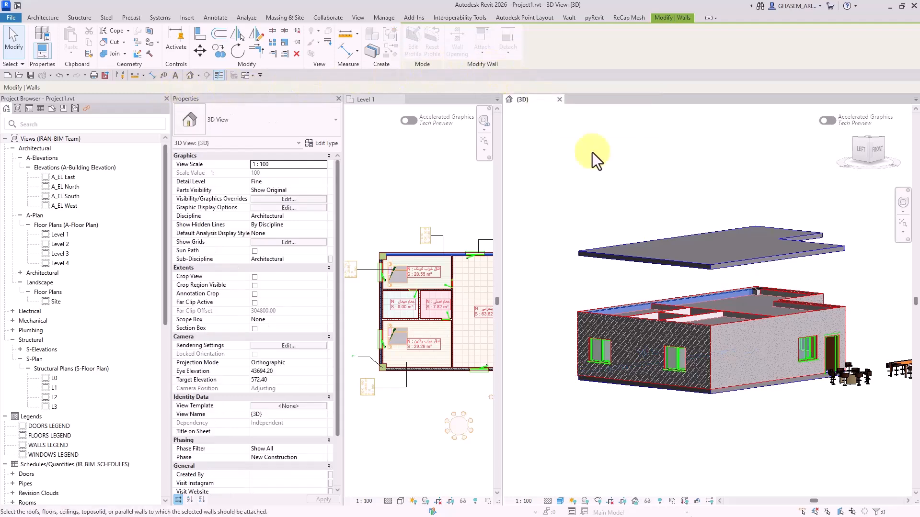
click(645, 253)
shift+middle_drag(625, 254, 677, 379)
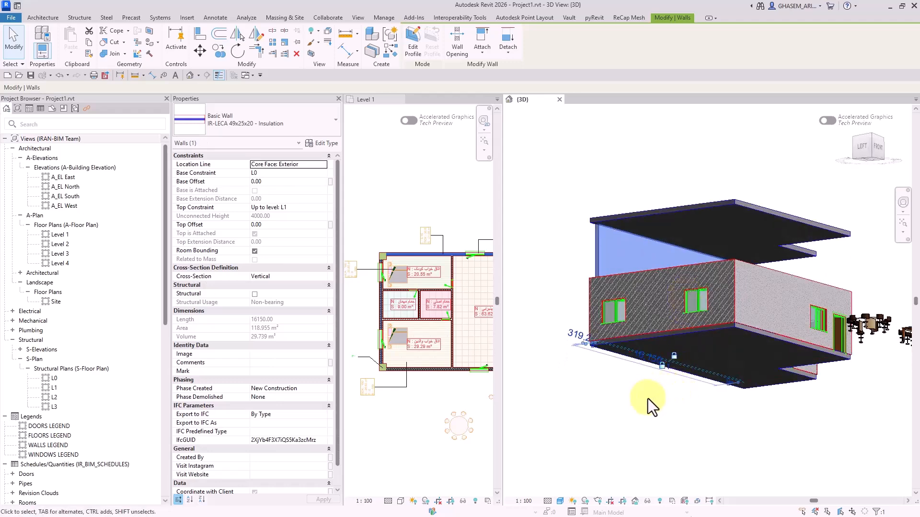
Detach the top of the rear exterior wall from the upper floor slab and clear the selection
click(479, 57)
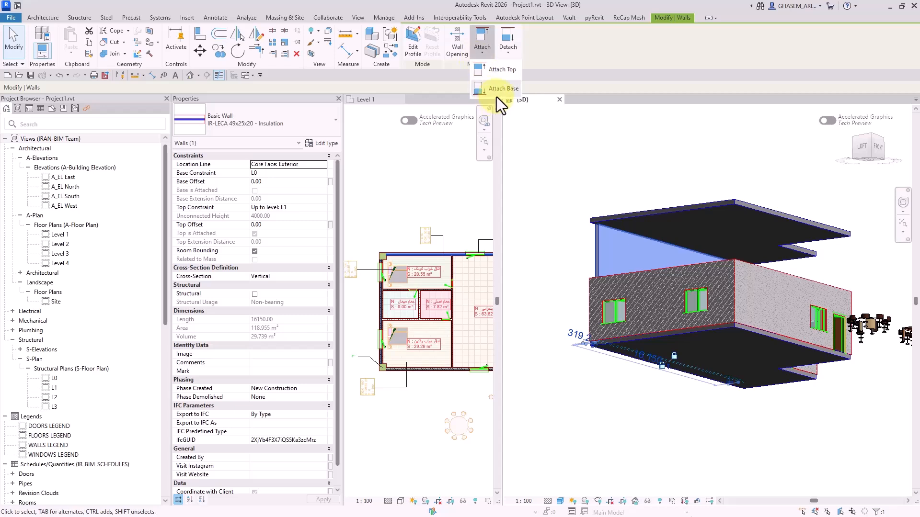
click(503, 54)
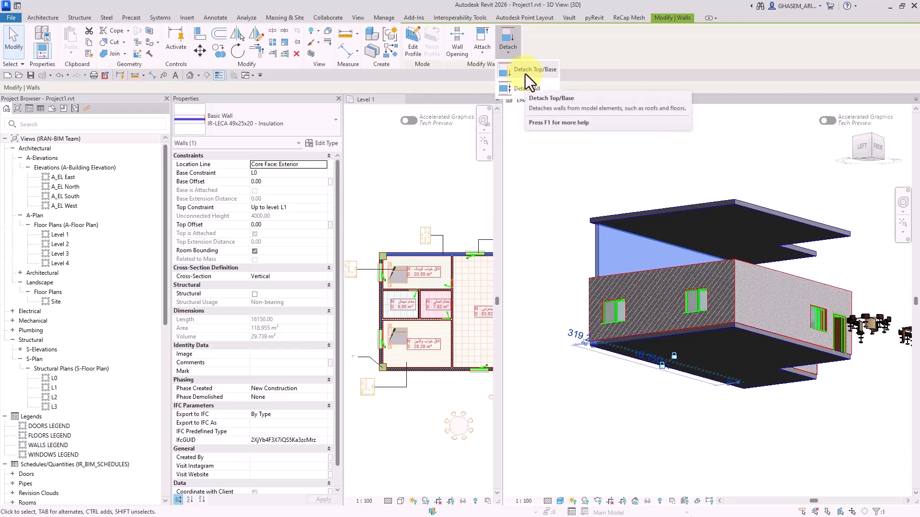
click(525, 73)
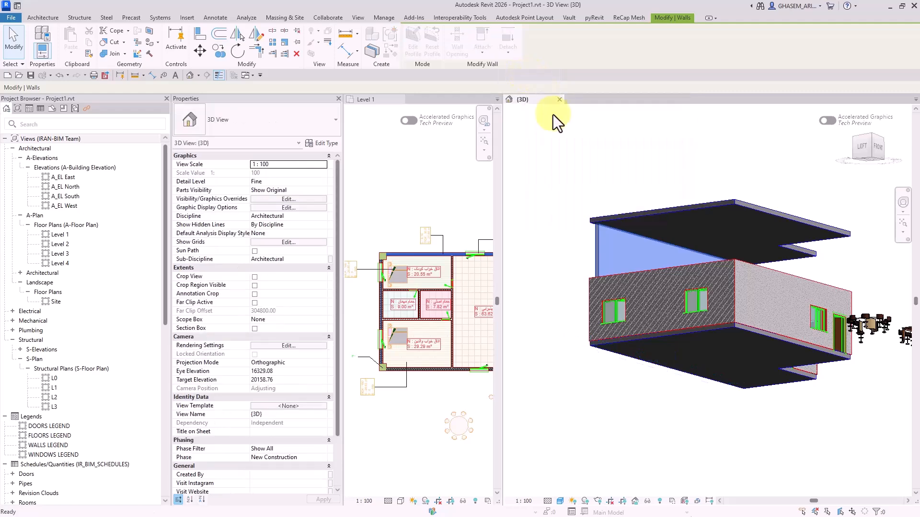
click(611, 218)
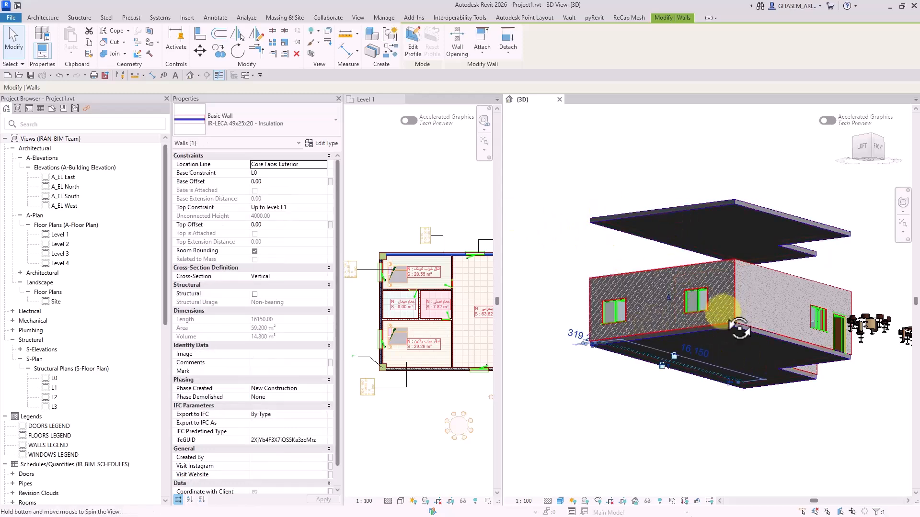
shift+middle_drag(786, 375, 670, 260)
click(502, 53)
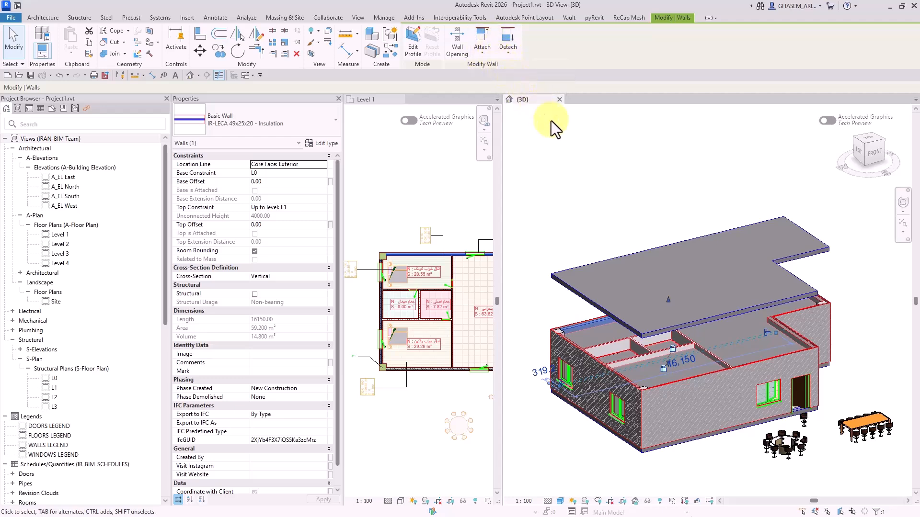
click(596, 182)
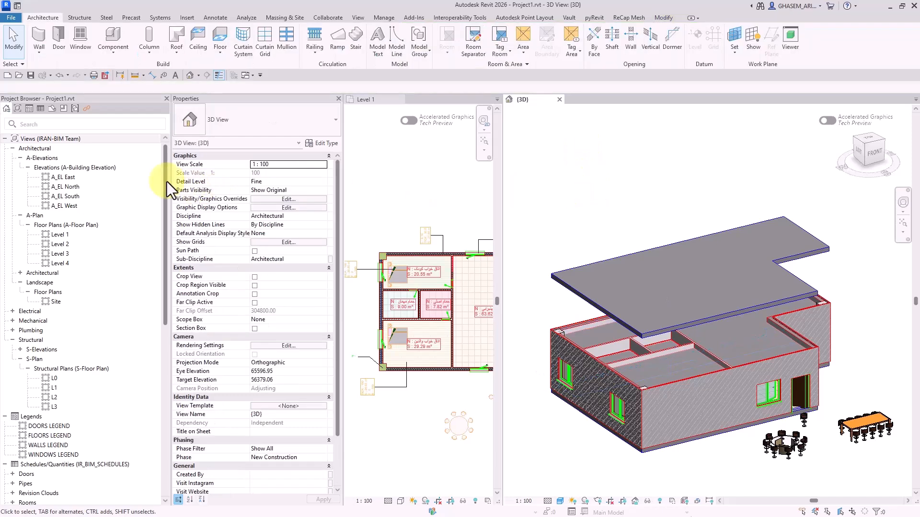
Activate the Level 1 floor plan and widen its view to show the whole plan
double_click(58, 235)
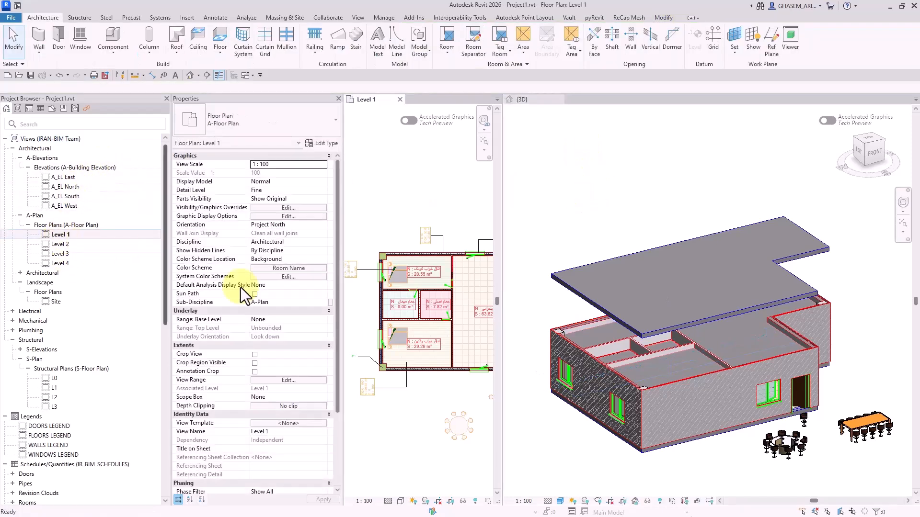
drag(501, 177, 724, 191)
scroll(599, 276, up, 6)
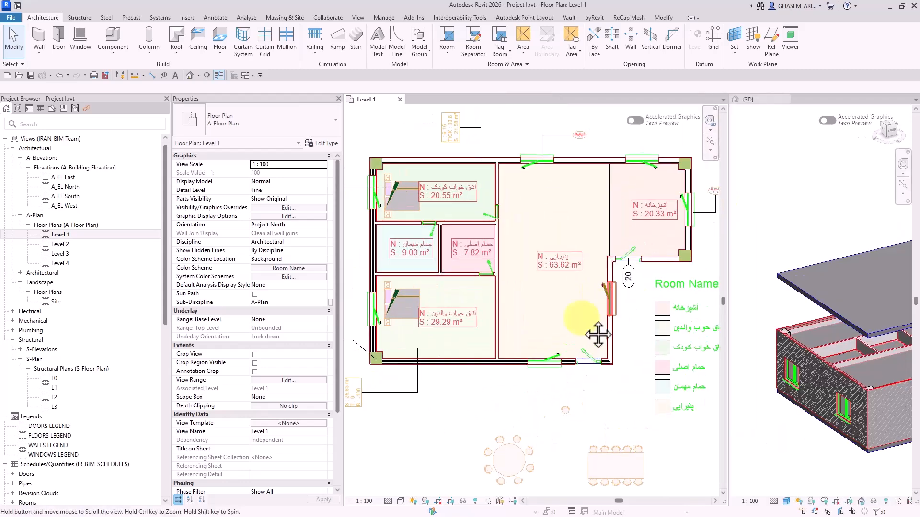
middle_drag(622, 226, 635, 231)
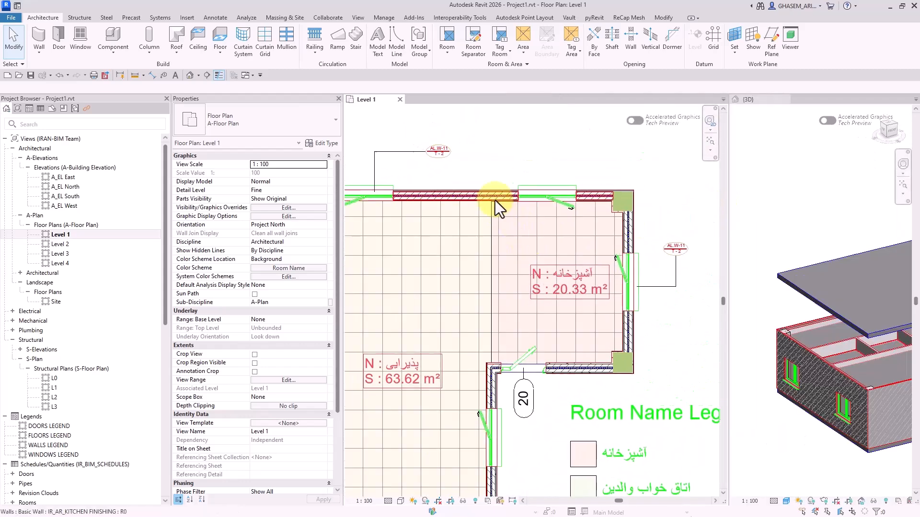
Draw an L-shaped pair of walls similar to the kitchen's upper exterior wall outside the building, with the vertical leg about 2,600 mm long
scroll(495, 197, up, 4)
click(491, 197)
scroll(493, 196, down, 3)
middle_drag(498, 196, 510, 261)
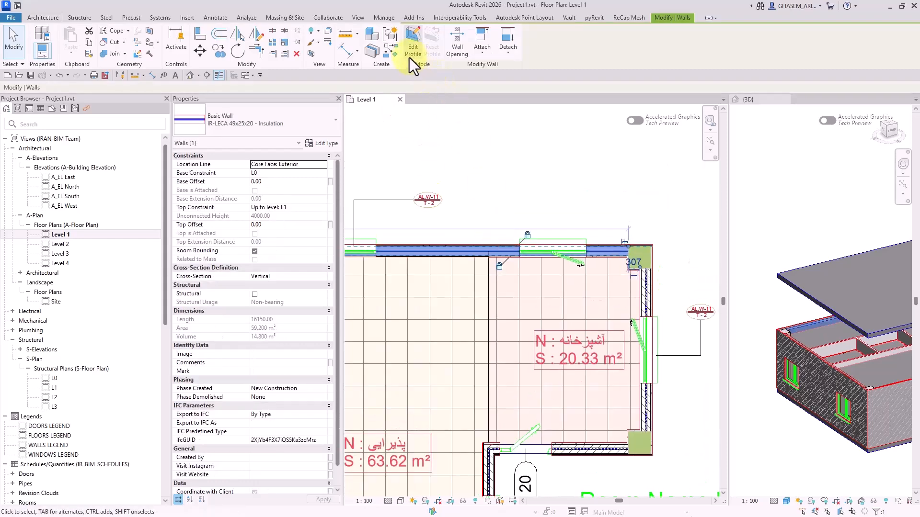
click(396, 51)
scroll(460, 149, down, 4)
middle_drag(592, 319, 536, 261)
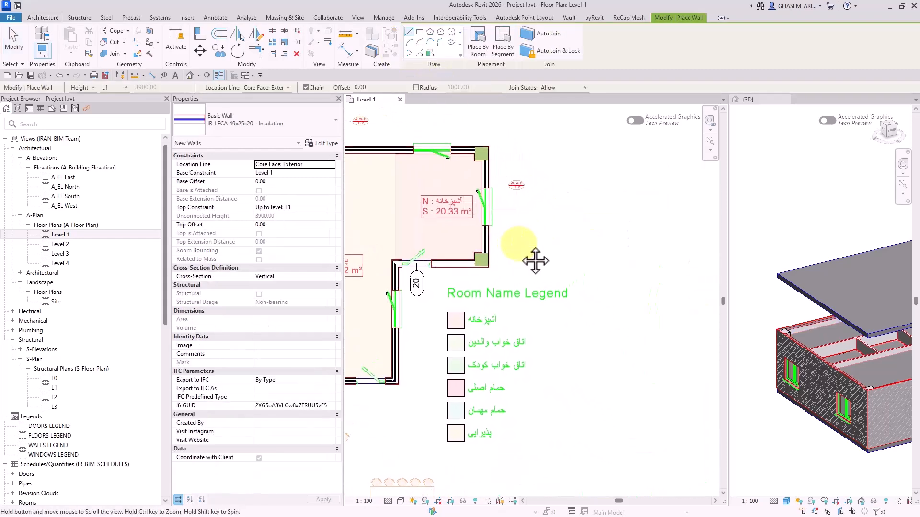
scroll(538, 245, up, 3)
mouse_move(545, 180)
middle_down()
mouse_move(562, 289)
mouse_move(667, 311)
middle_up()
middle_drag(367, 141, 446, 266)
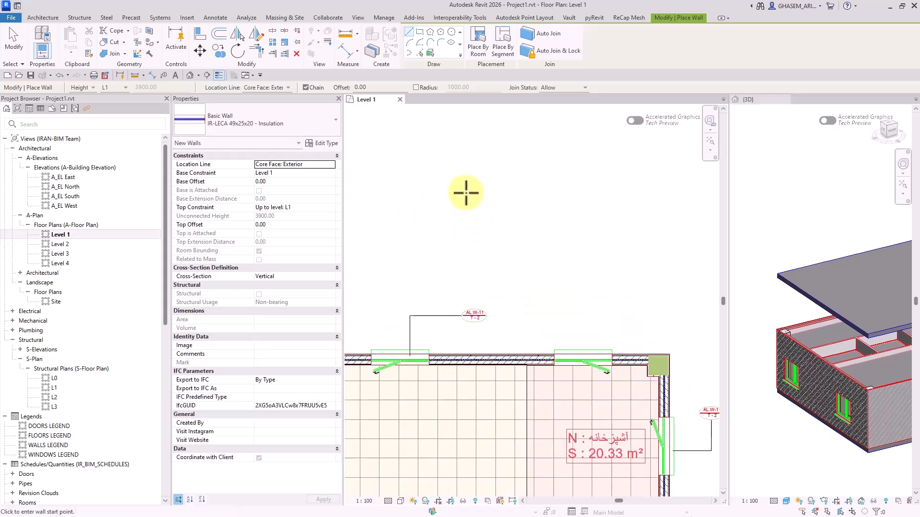
click(466, 192)
click(540, 192)
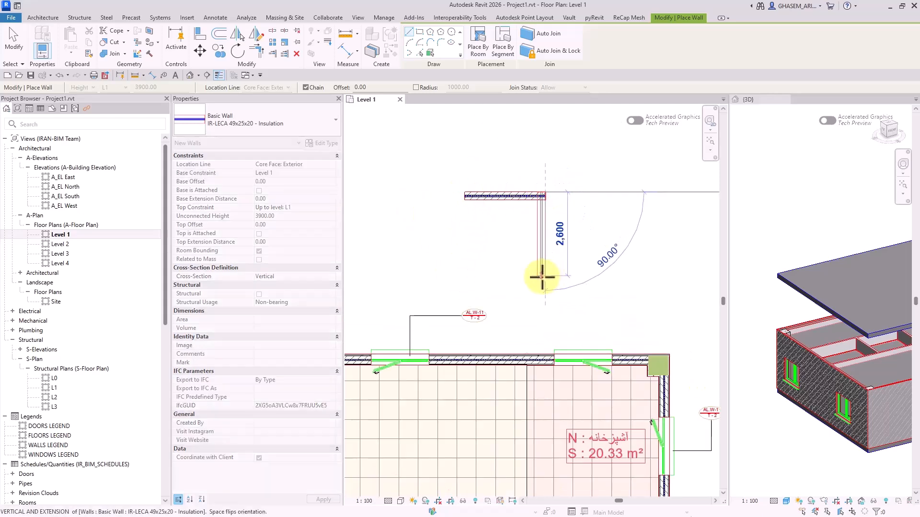
click(542, 275)
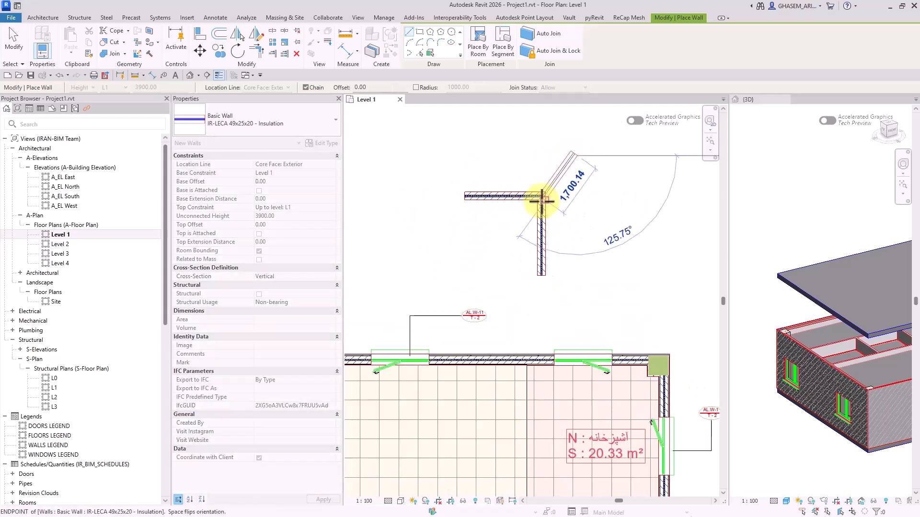
key(Escape)
key(Escape)
Select the wall join at the new L-shaped corner for editing and cycle back and forth through its join orders
scroll(554, 196, up, 4)
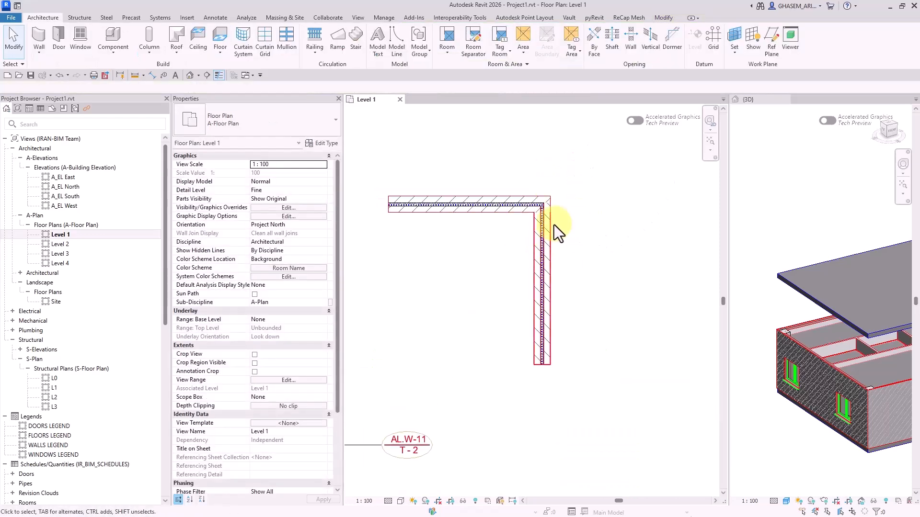
middle_drag(534, 251, 556, 273)
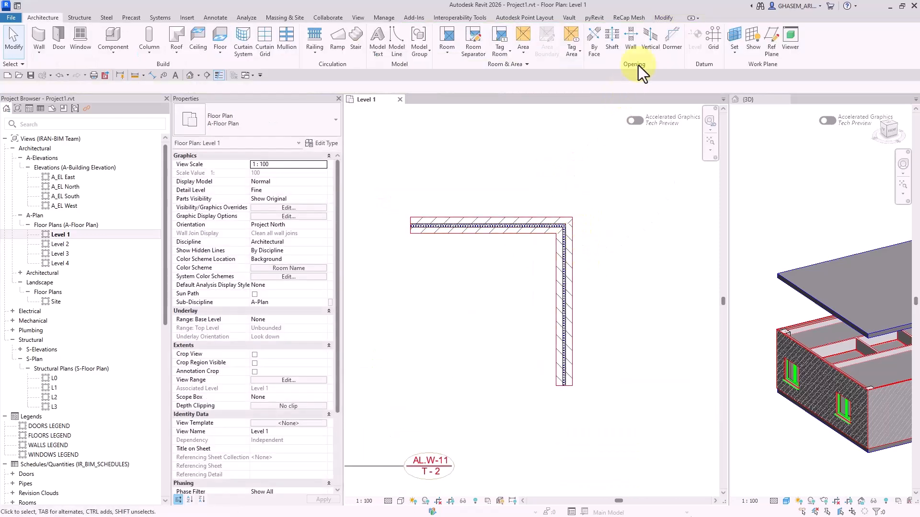
click(664, 18)
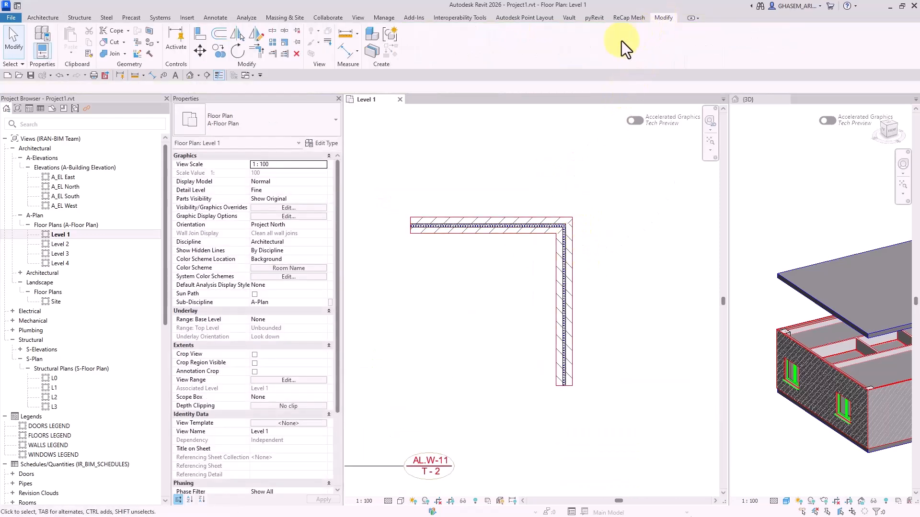
click(137, 55)
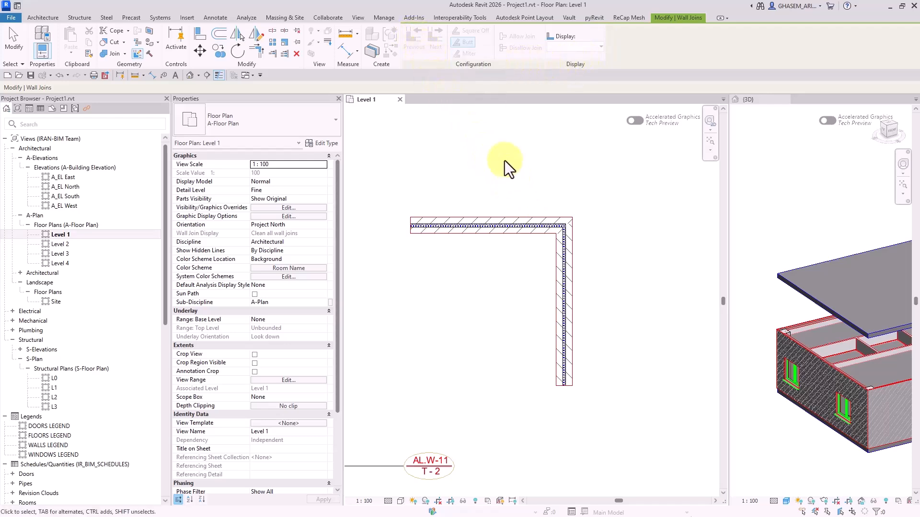
click(552, 234)
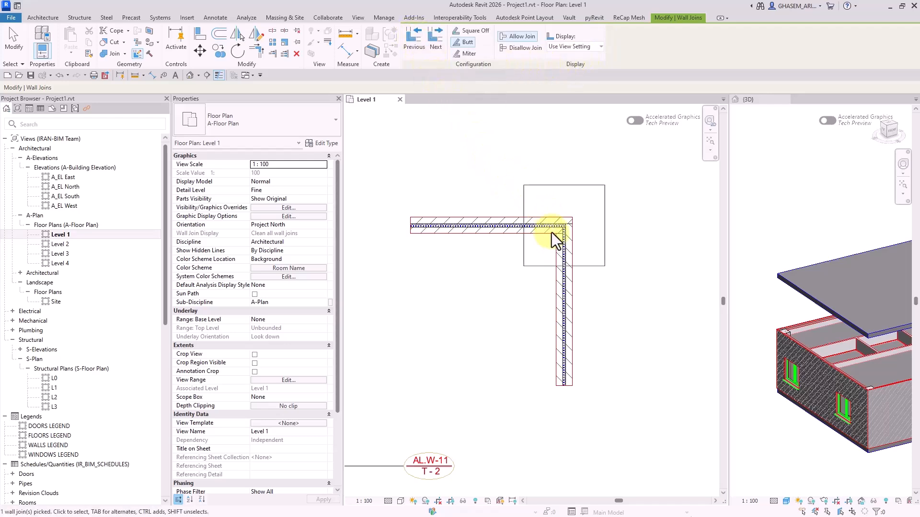
click(415, 44)
click(414, 42)
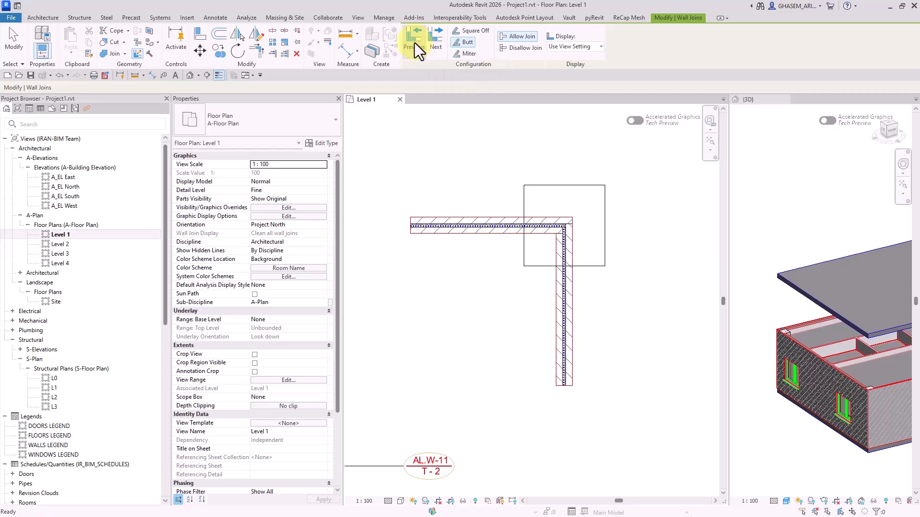
click(431, 43)
click(430, 43)
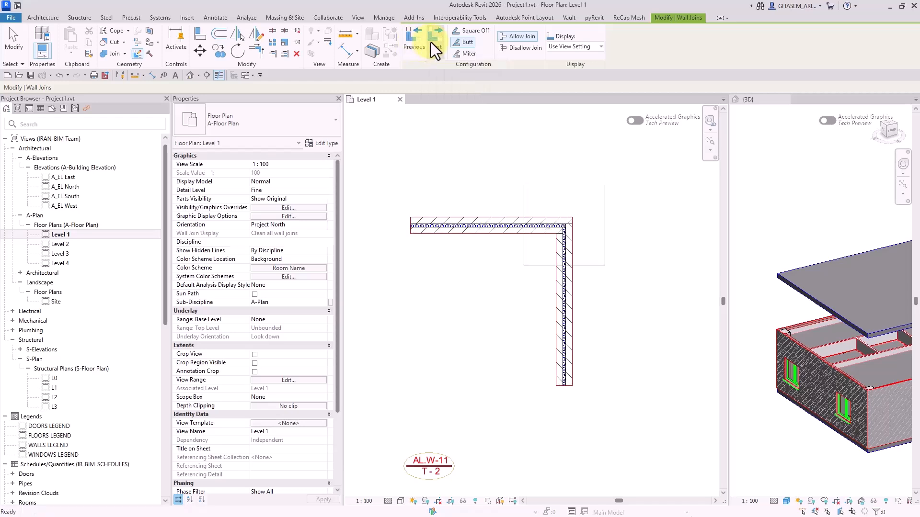
Try the Miter, Butt and Square Off configurations on the corner join, and disallow the join between the two walls
click(465, 54)
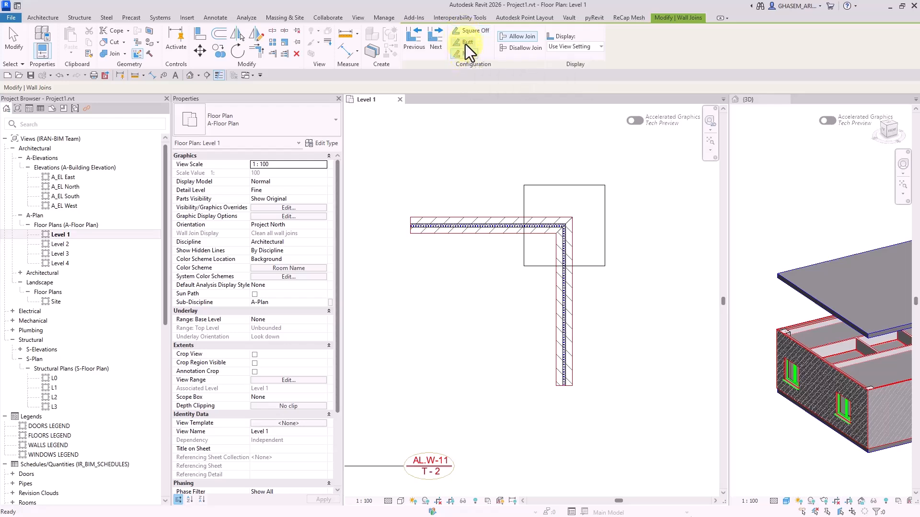
click(465, 43)
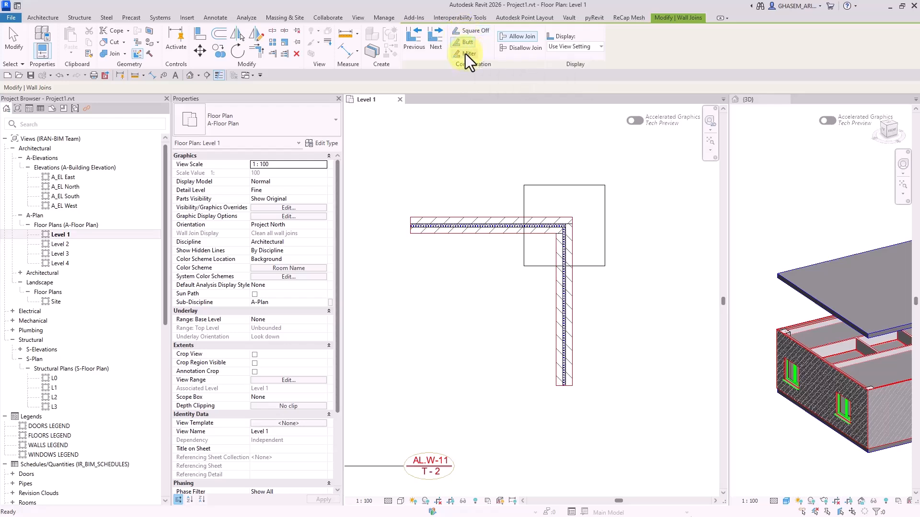
click(465, 54)
click(468, 32)
click(468, 52)
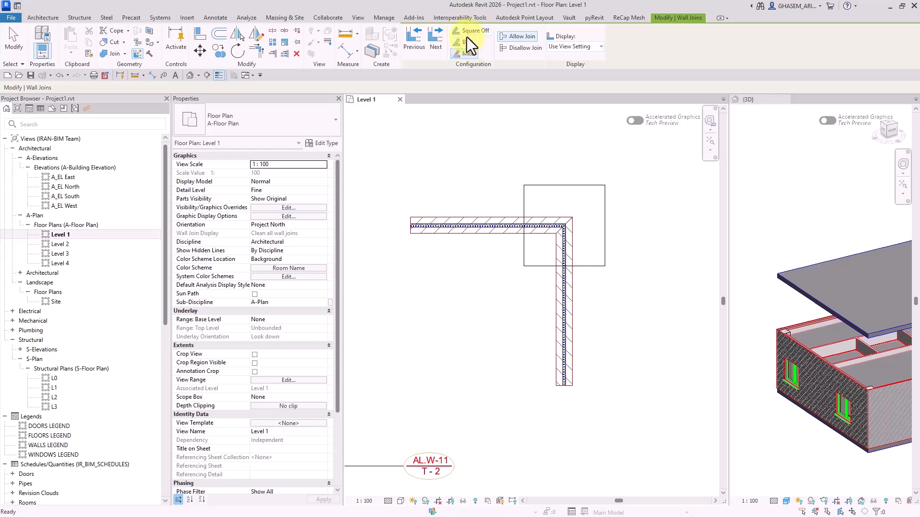
click(519, 49)
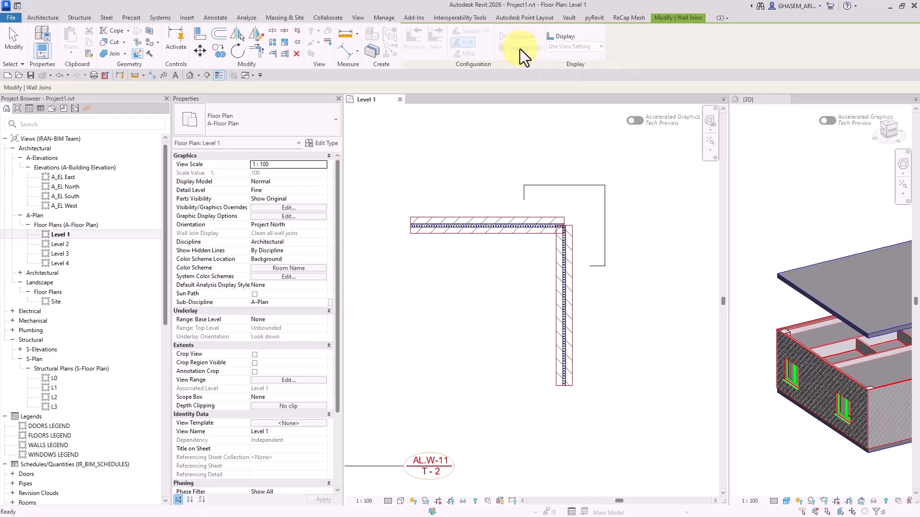
Reselect the corner's wall join and set it to Allow Join for the two walls
click(556, 235)
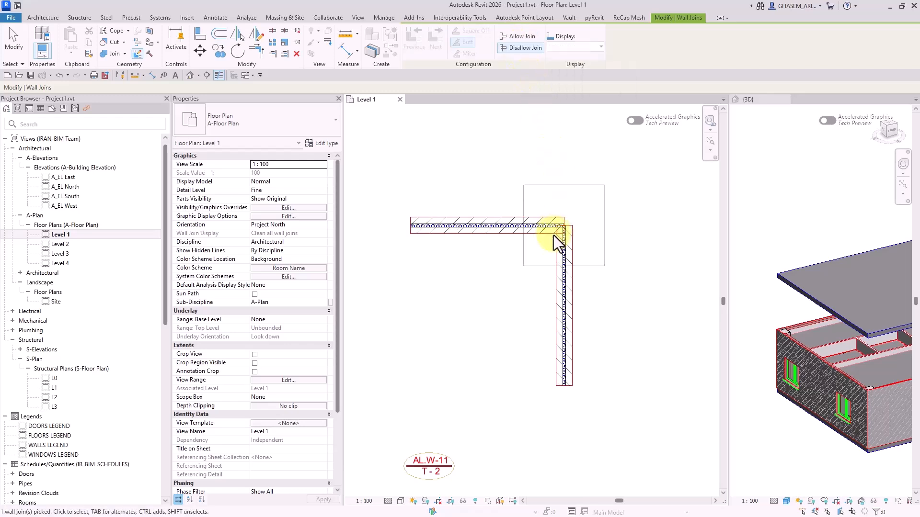
click(519, 41)
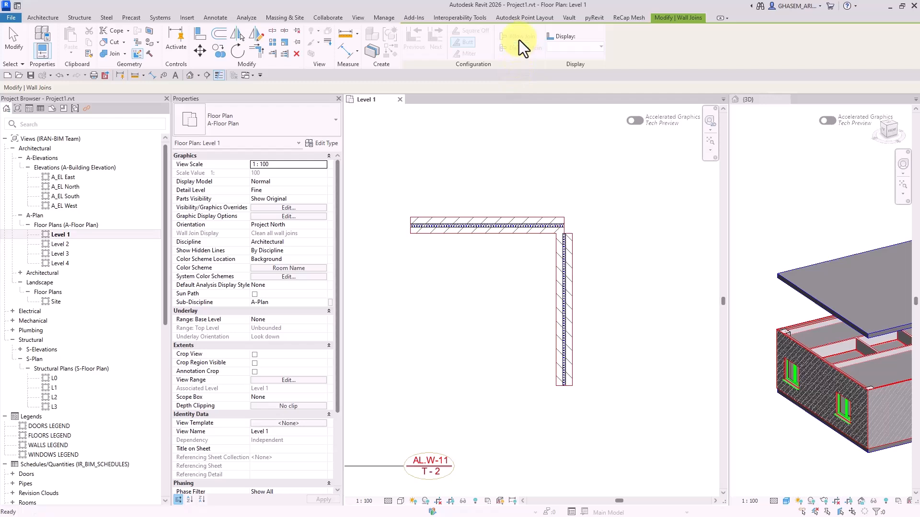
click(19, 42)
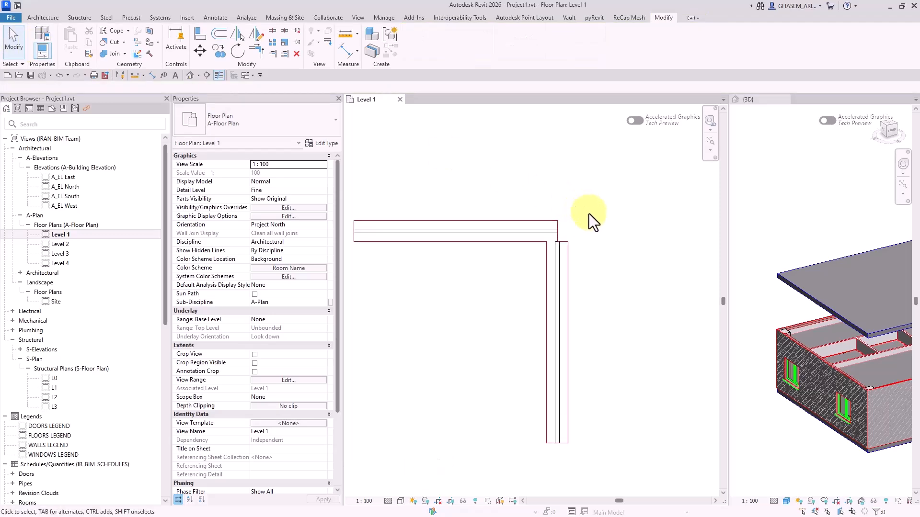
Inspect the corner ends of the two walls and allow joining at them so the walls meet in a clean corner
scroll(588, 213, up, 2)
click(544, 271)
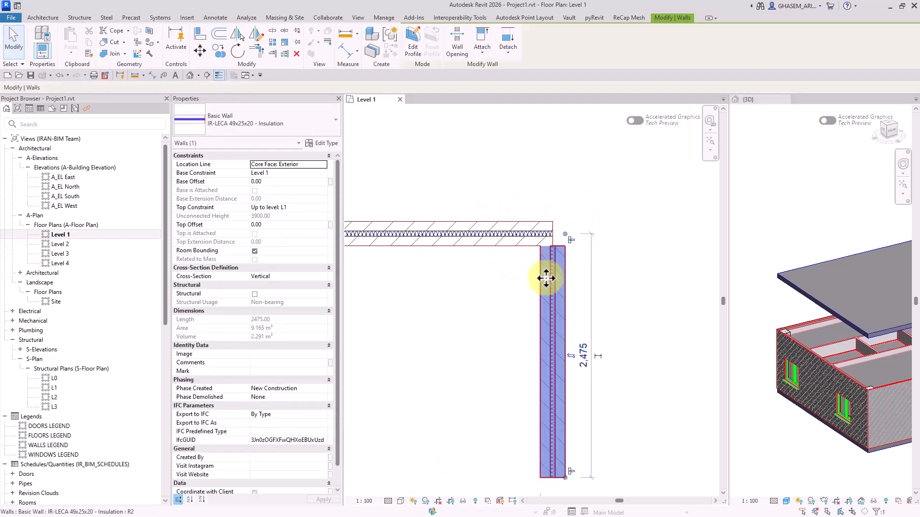
click(543, 227)
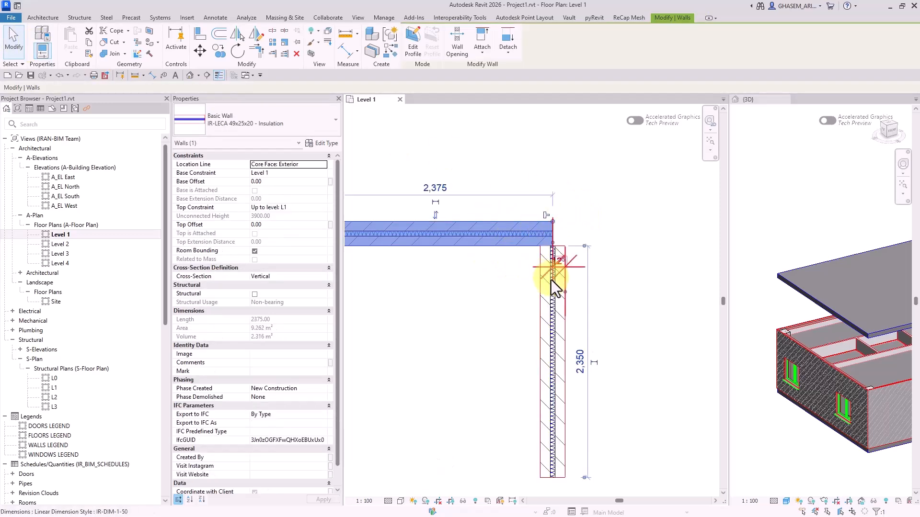
click(542, 310)
click(579, 275)
click(560, 302)
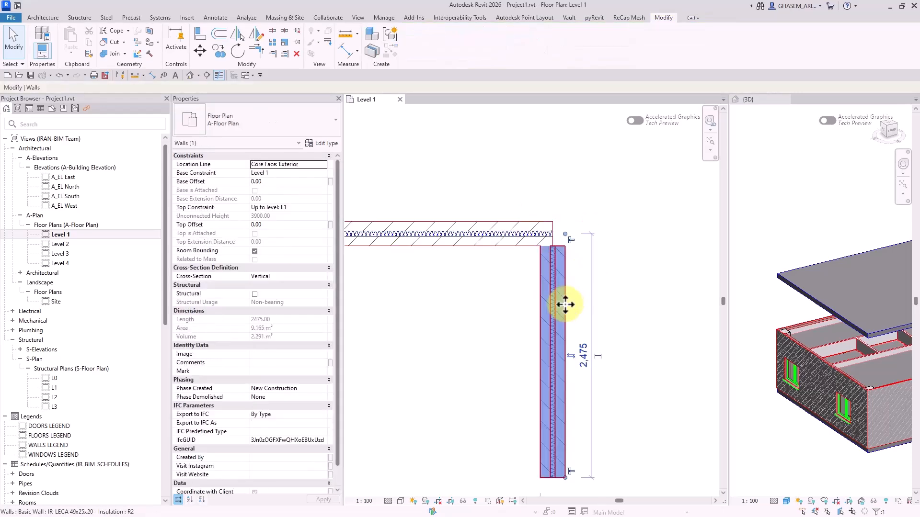
click(575, 271)
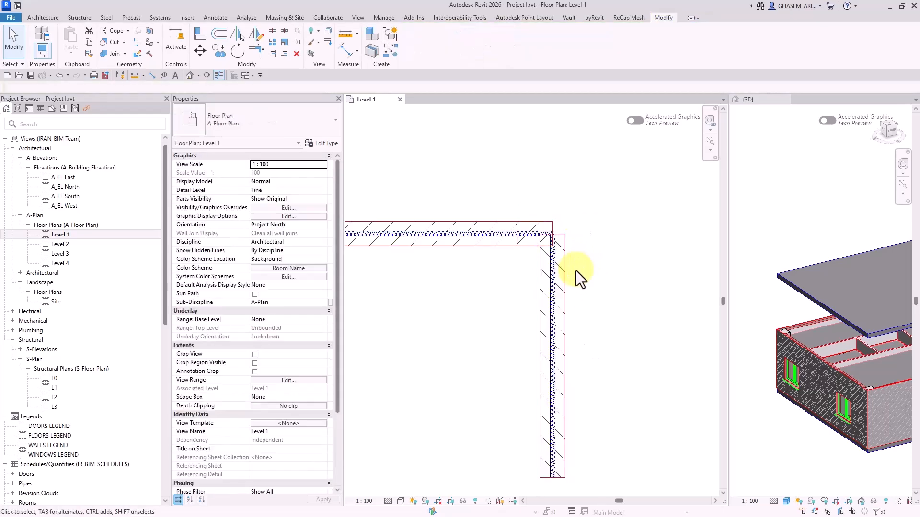
click(559, 255)
click(571, 241)
click(511, 241)
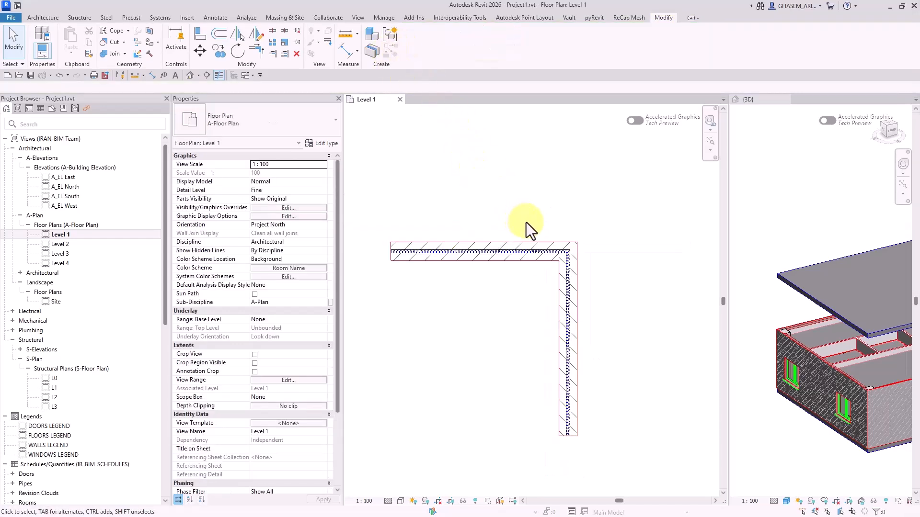
scroll(526, 230, down, 2)
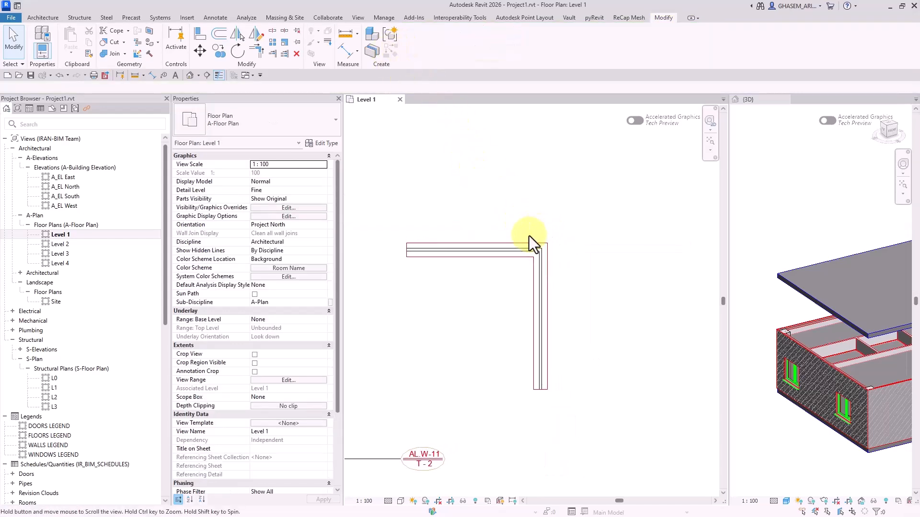
In the 3D view, place a horizontal Cornice wall sweep on the 2,600 mm leg's outer face, about 900 mm above Level 1
key(Tab)
click(501, 243)
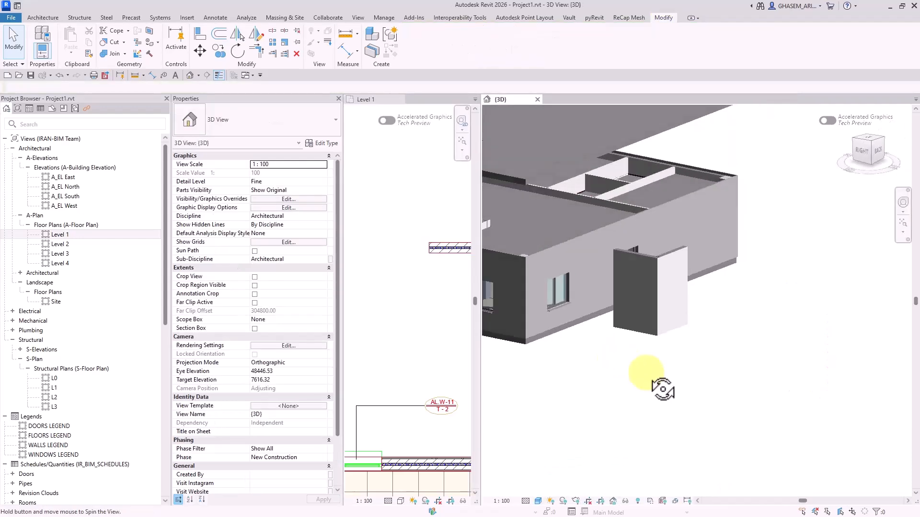
shift+middle_drag(646, 372, 642, 347)
scroll(642, 347, up, 2)
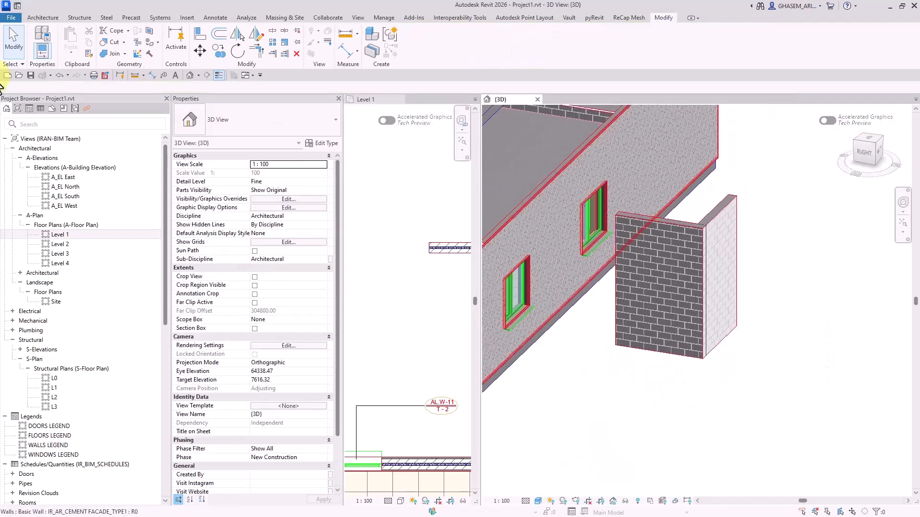
click(42, 17)
click(39, 52)
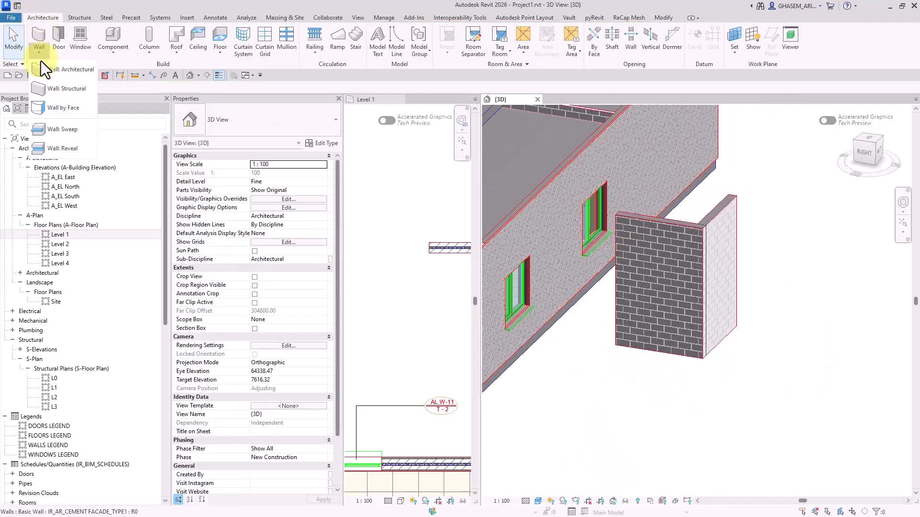
click(47, 130)
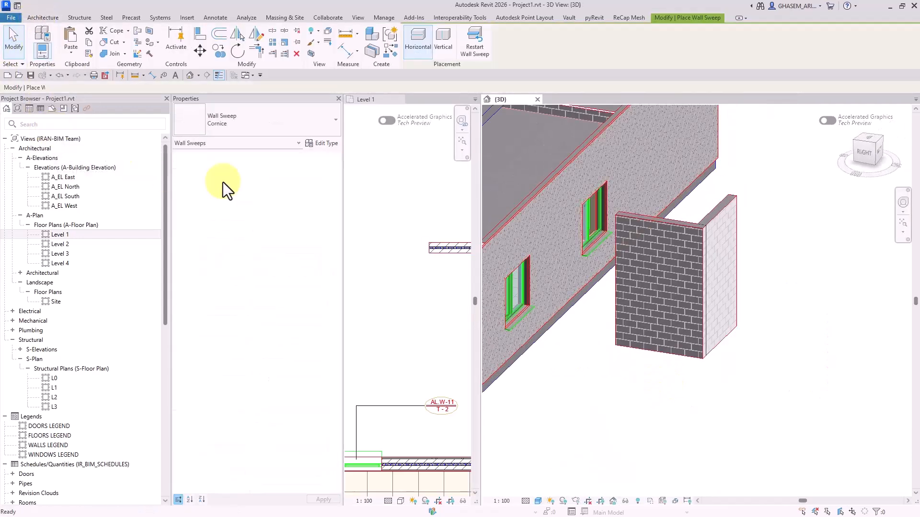
click(656, 322)
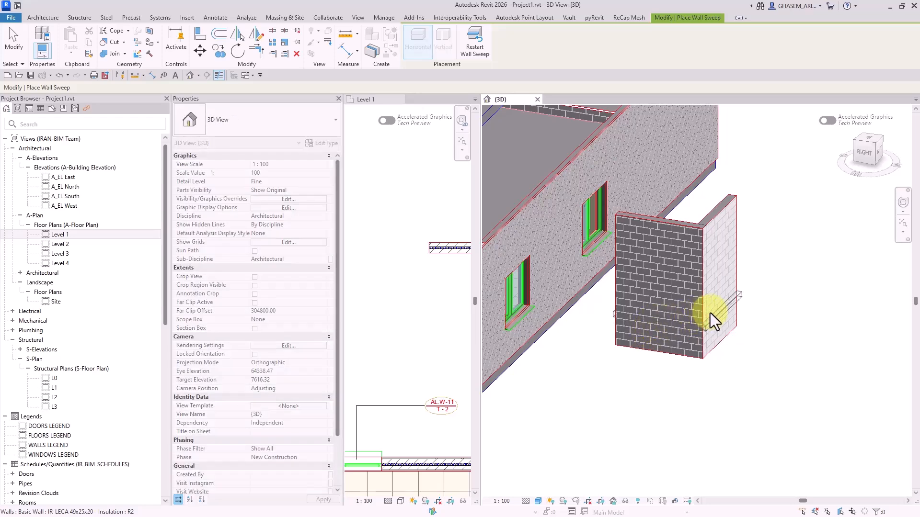
click(14, 34)
scroll(682, 366, up, 5)
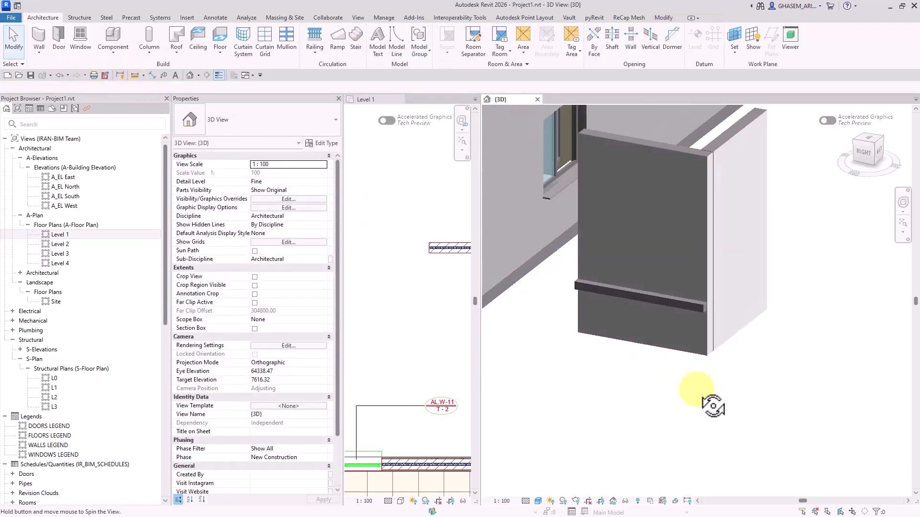
Apply a 90° return to the cornice sweep's end at the wall corner, and choose the Straight Cut return option before finishing
click(683, 297)
shift+middle_drag(688, 304, 674, 310)
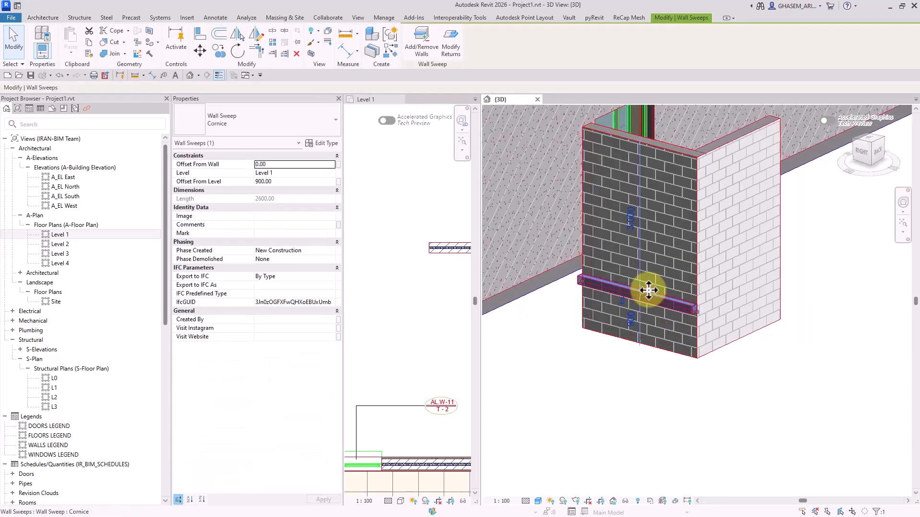
click(453, 47)
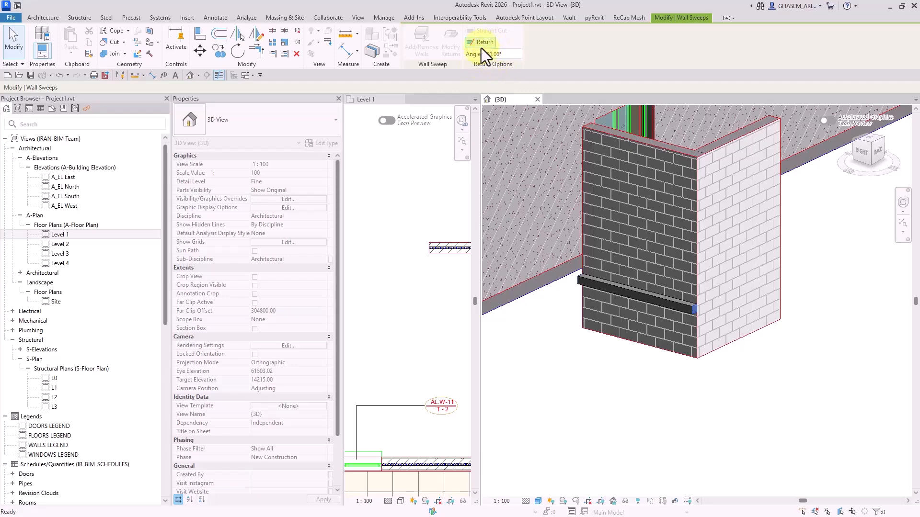
scroll(704, 254, up, 4)
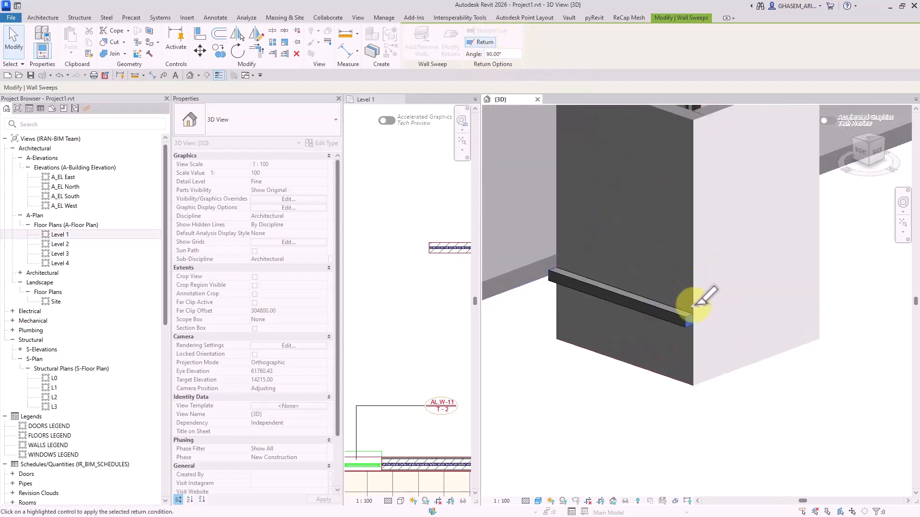
click(694, 318)
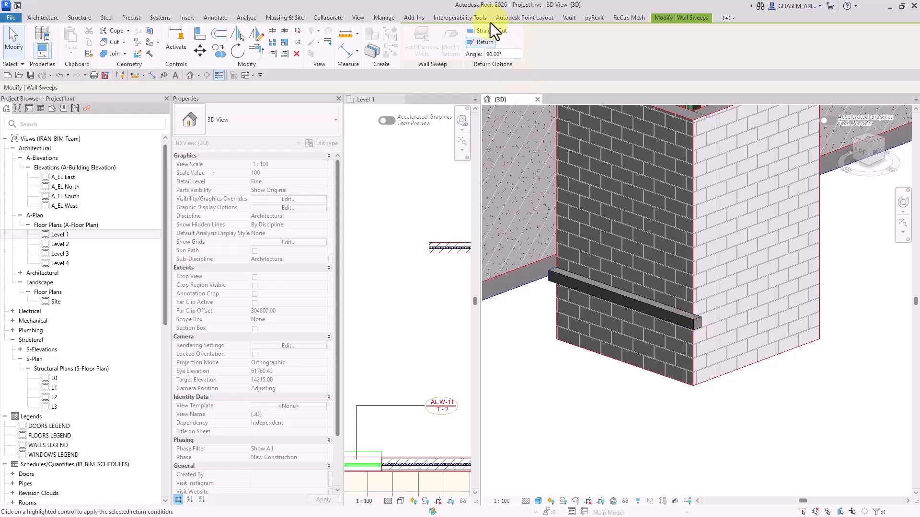
click(490, 32)
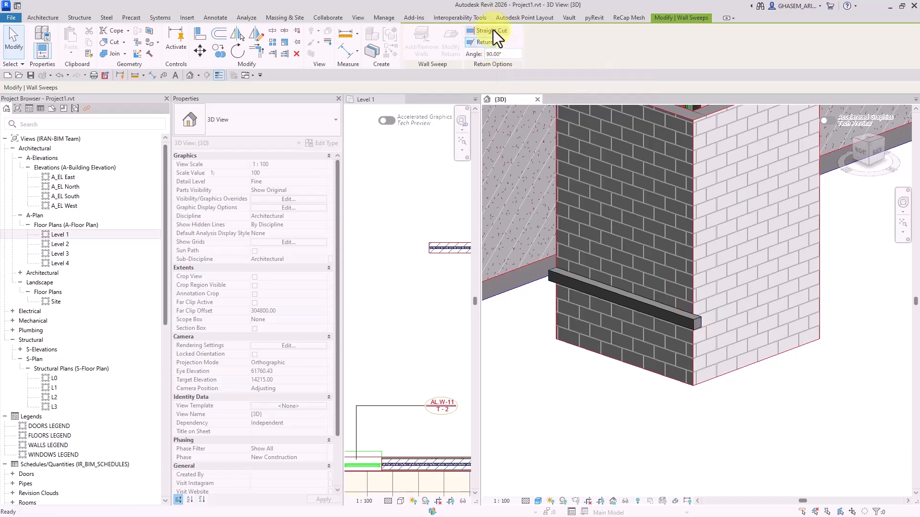
click(493, 30)
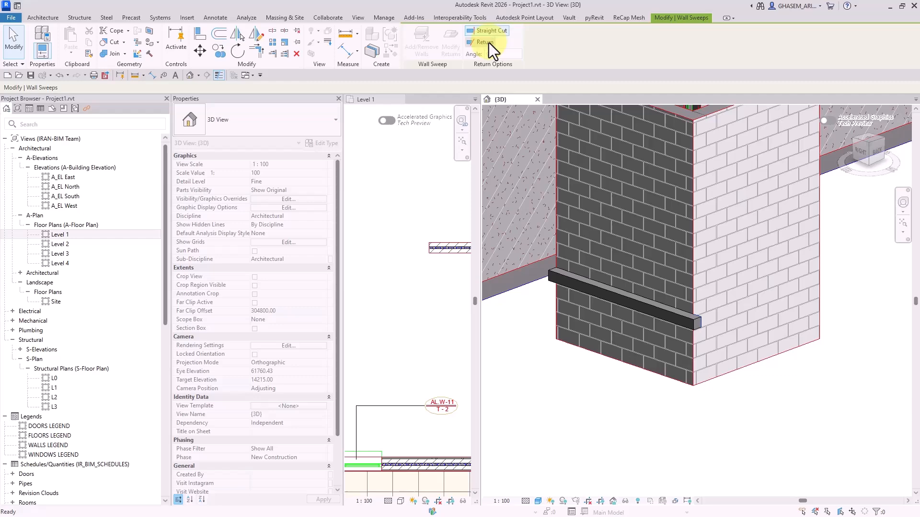
click(13, 36)
Stretch the cornice sweep's returned end around the corner so it runs a short way along the adjacent wall face
click(672, 315)
shift+middle_drag(672, 315, 687, 366)
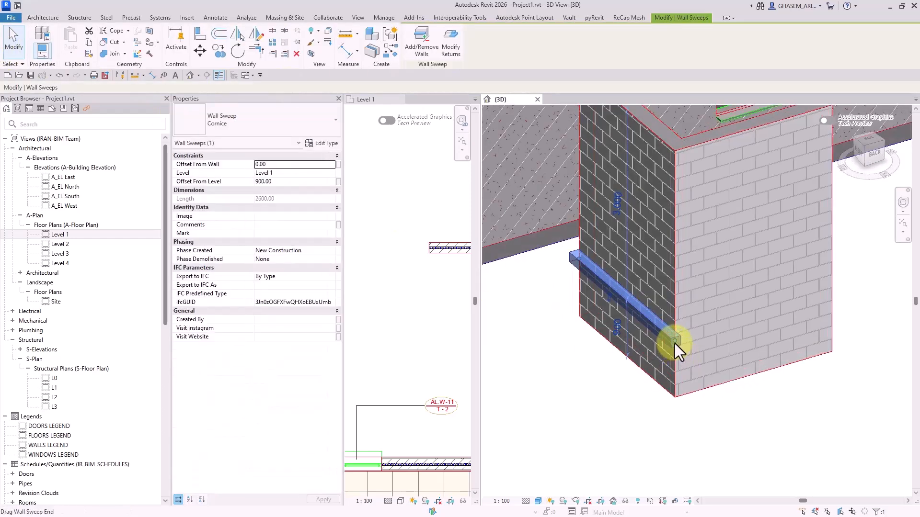
drag(675, 341, 709, 334)
shift+middle_drag(648, 403, 674, 407)
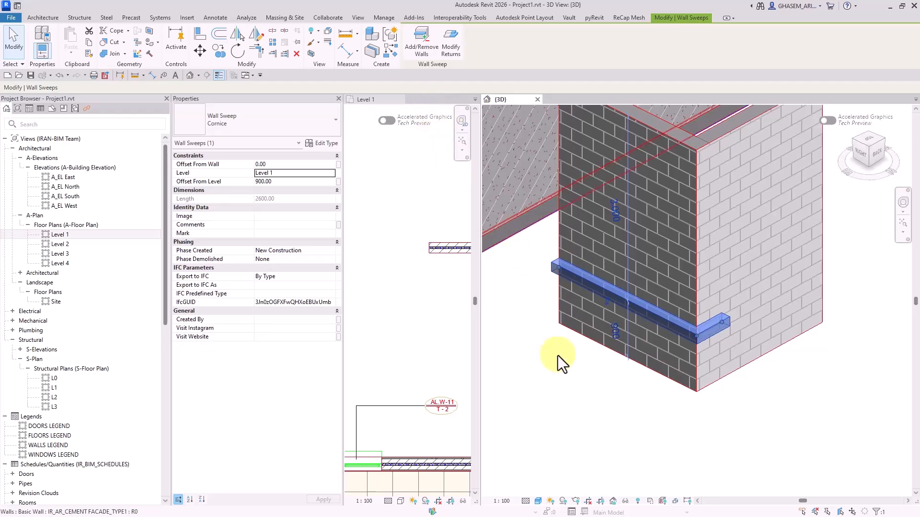
click(564, 379)
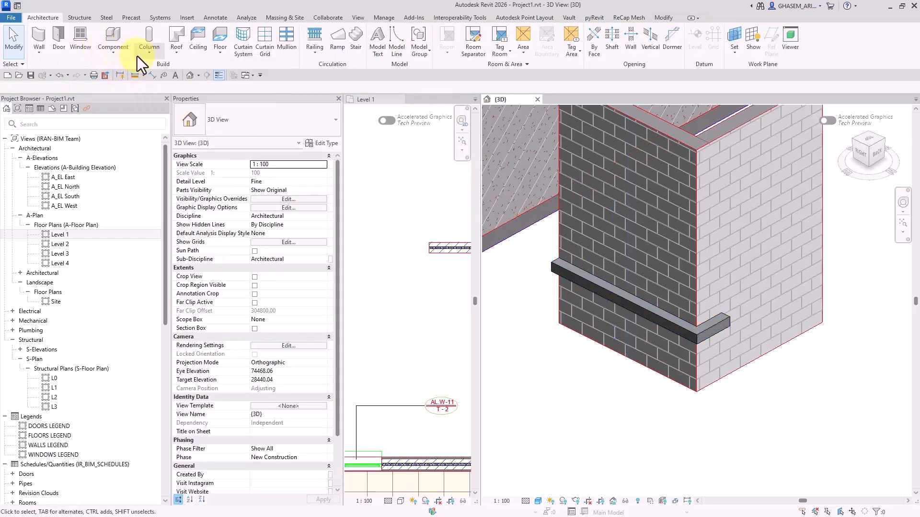
Place a horizontal wall reveal on the same wall face above the cornice, about 1,300 mm above Level 1
click(40, 51)
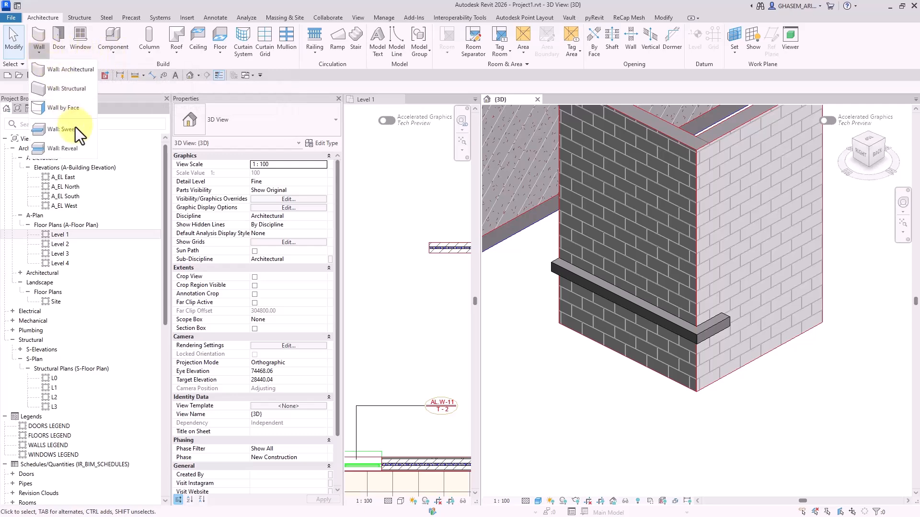
click(62, 148)
click(13, 47)
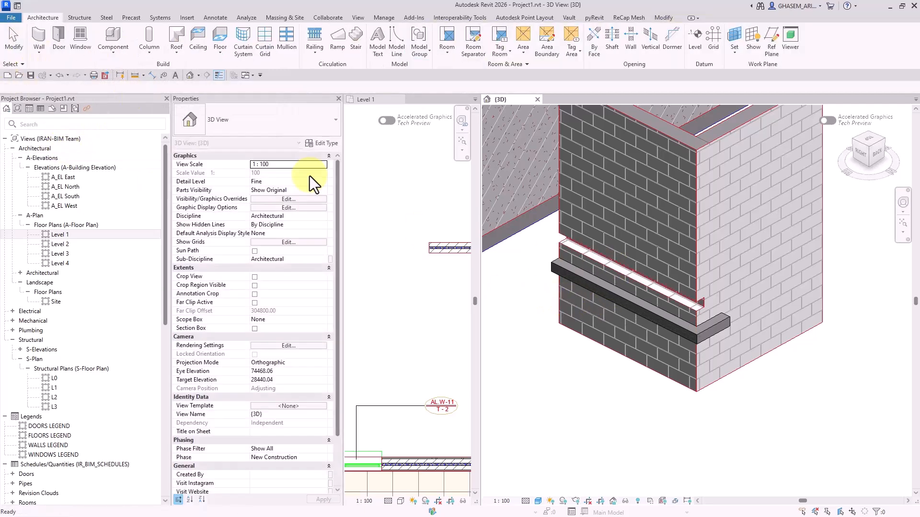
Examine the return options available for the wall reveal
click(573, 241)
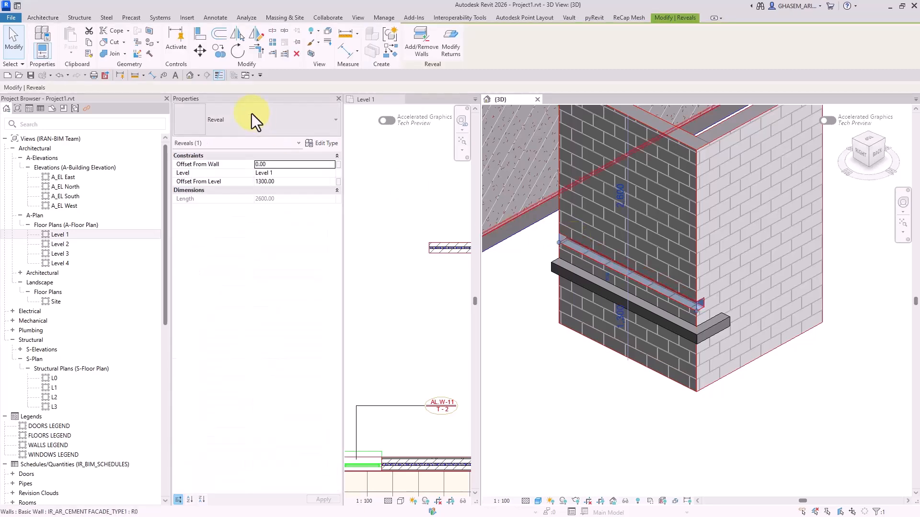
click(430, 48)
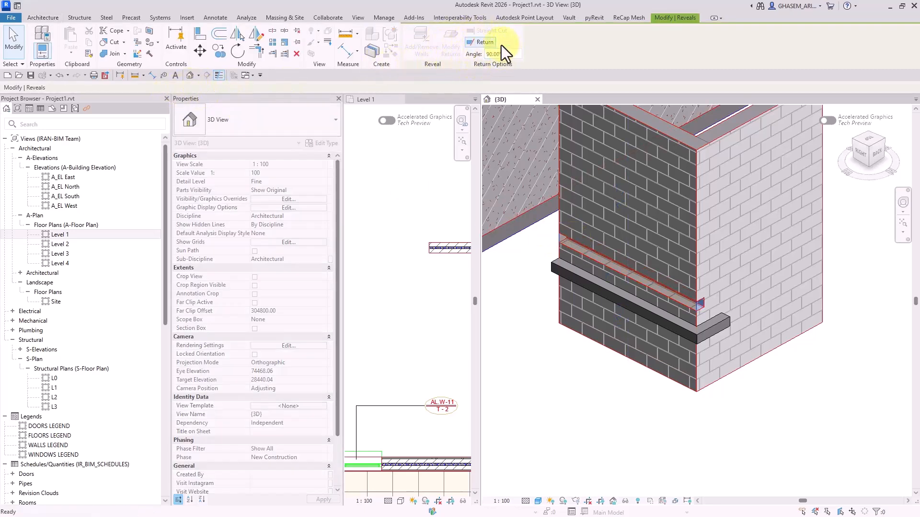
click(14, 42)
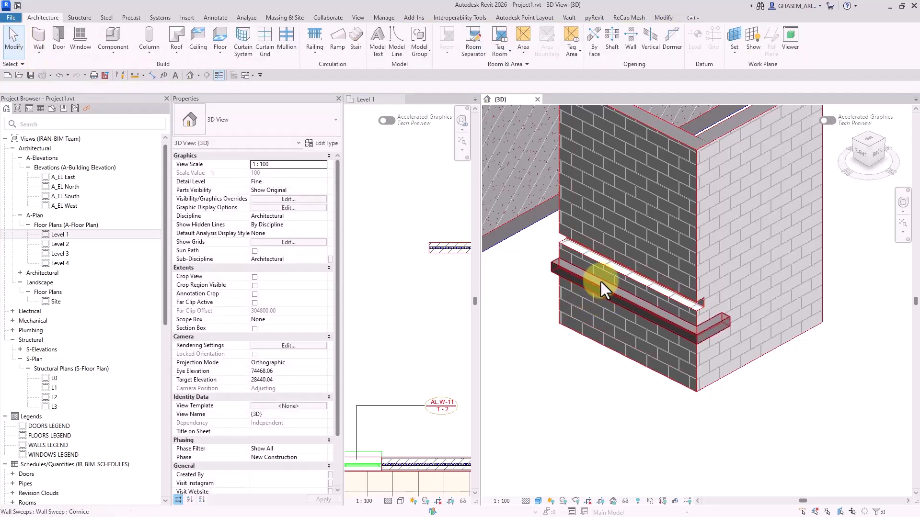
Temporarily hide the IR_CEILING TYPE 5 (Inset Height) ceiling in the 3D view and select the IR_AR_PLASTER wall inside the room
shift+middle_drag(626, 318, 694, 348)
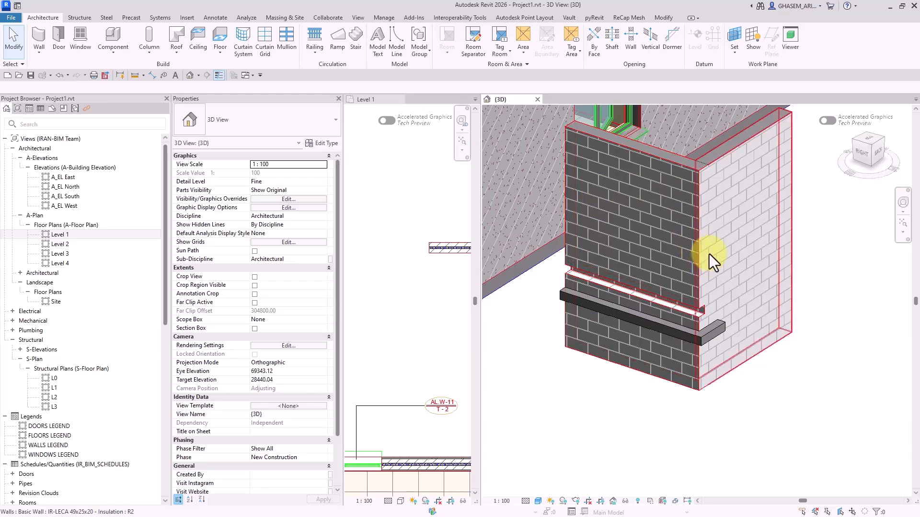
middle_drag(709, 254, 761, 290)
scroll(722, 226, down, 4)
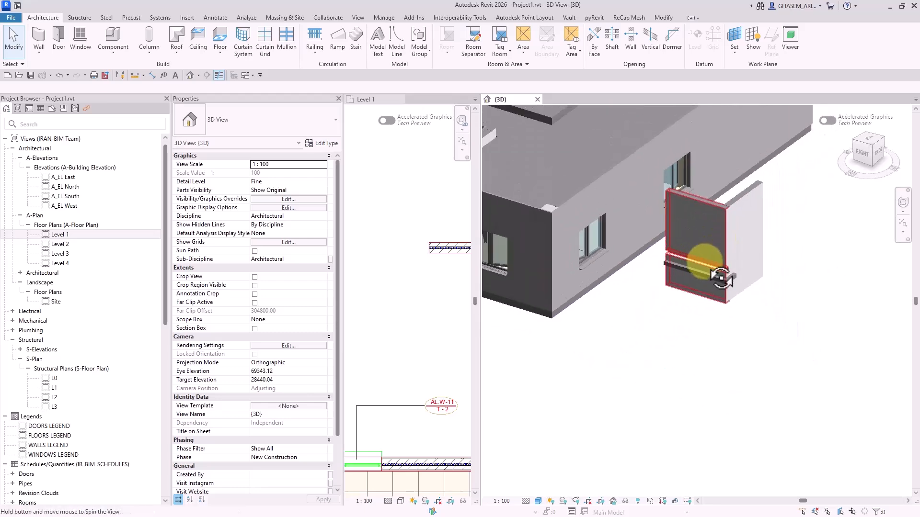
shift+middle_drag(698, 263, 794, 294)
shift+middle_drag(701, 307, 657, 368)
scroll(551, 179, up, 2)
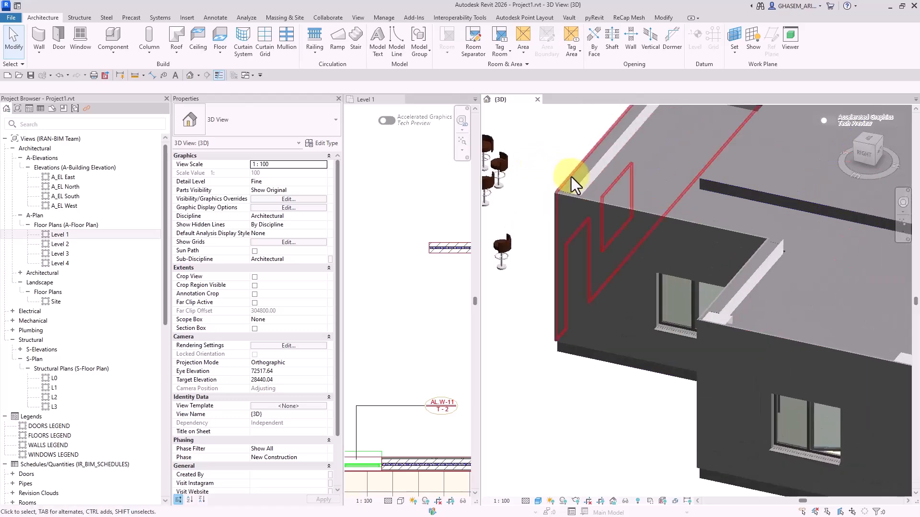
click(636, 193)
middle_drag(640, 193, 714, 238)
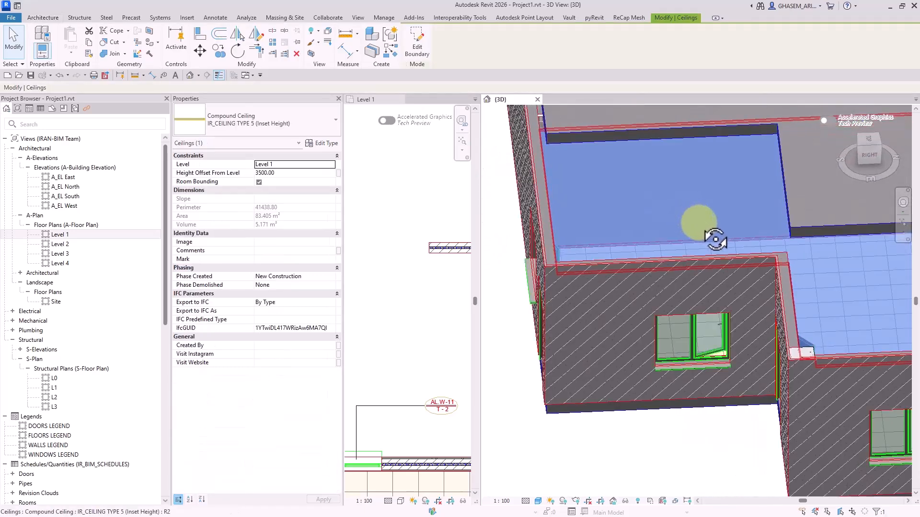
key(h)
key(h)
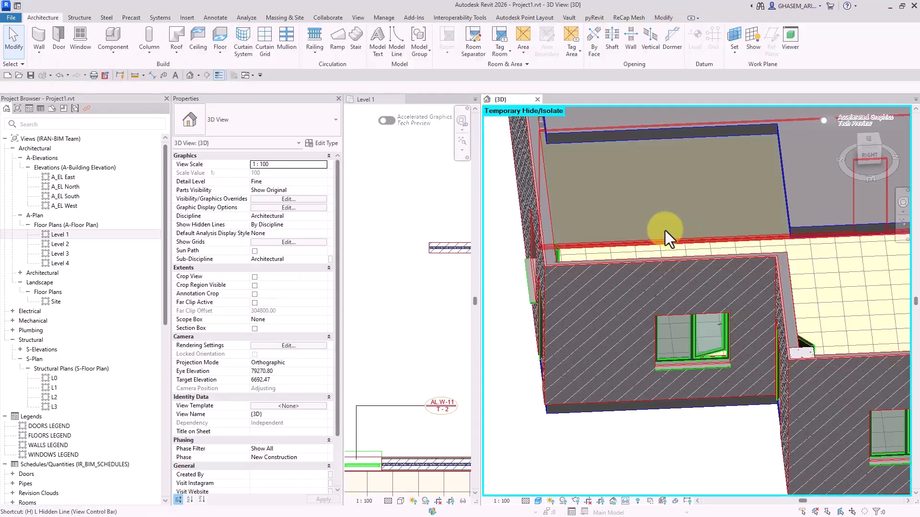
click(616, 170)
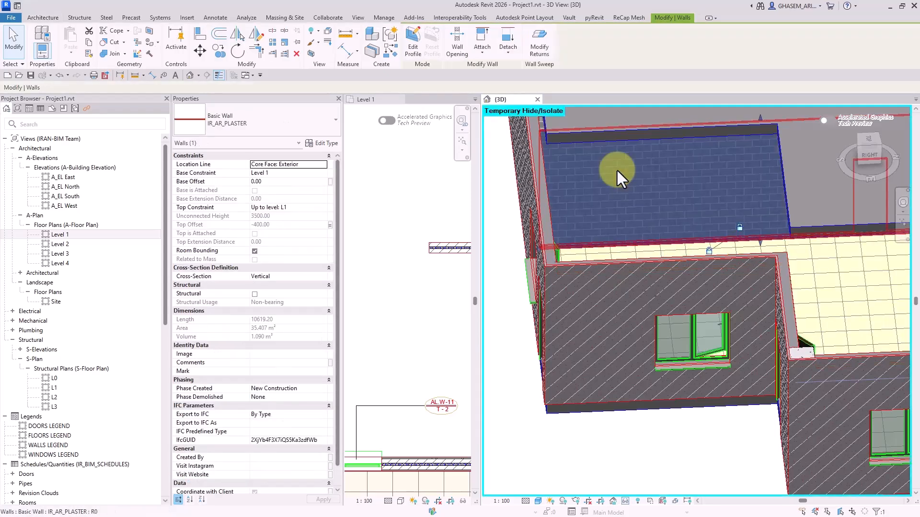
Temporarily isolate the selected IR_AR_PLASTER wall in the 3D view and clear the selection
click(626, 501)
click(639, 470)
click(617, 423)
shift+middle_drag(616, 424, 669, 306)
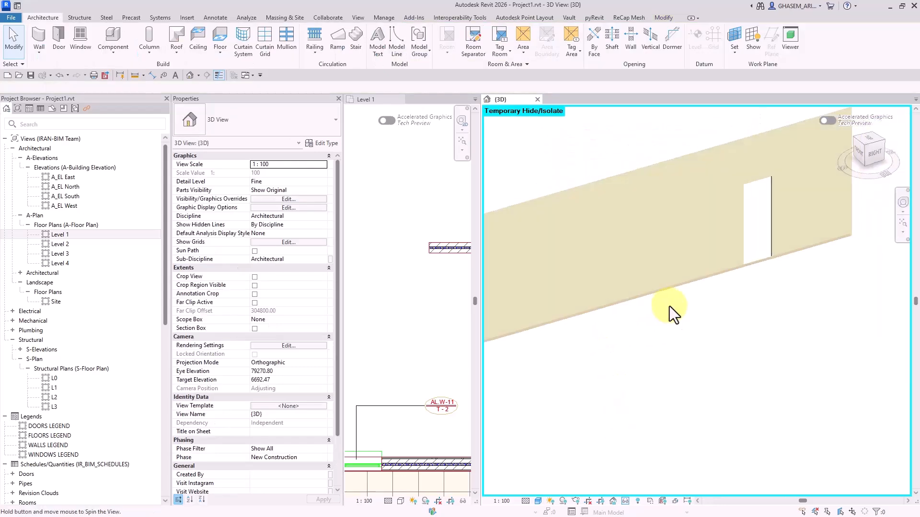
middle_drag(556, 313, 697, 274)
scroll(656, 312, up, 2)
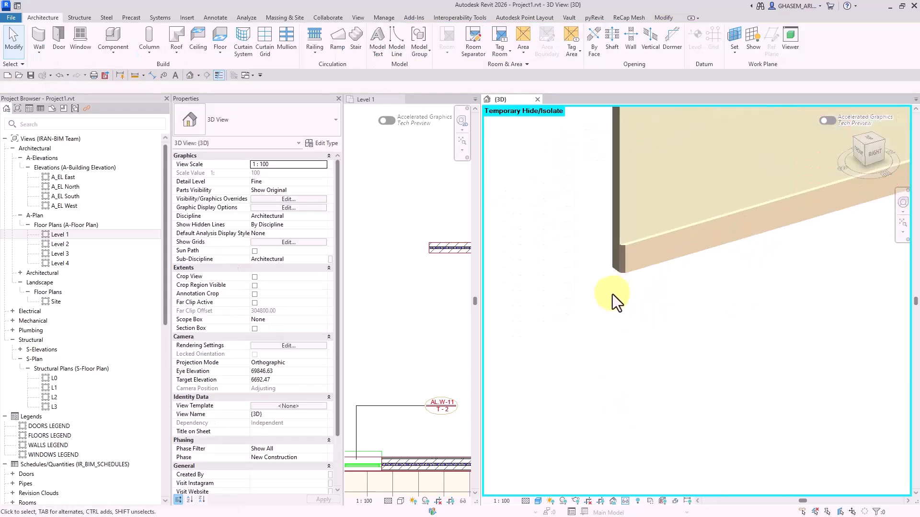
scroll(623, 283, up, 1)
Check the Modify Returns options for the base sweep built into the isolated plaster wall
click(656, 243)
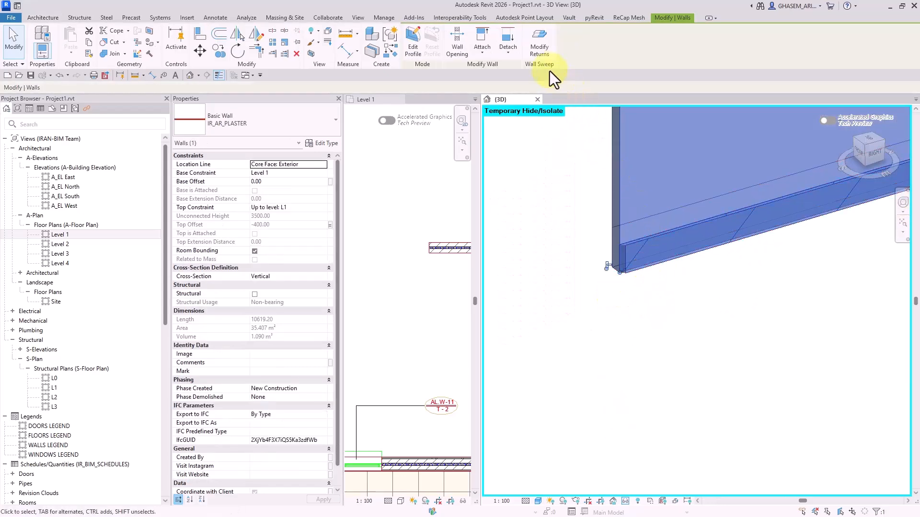
click(538, 56)
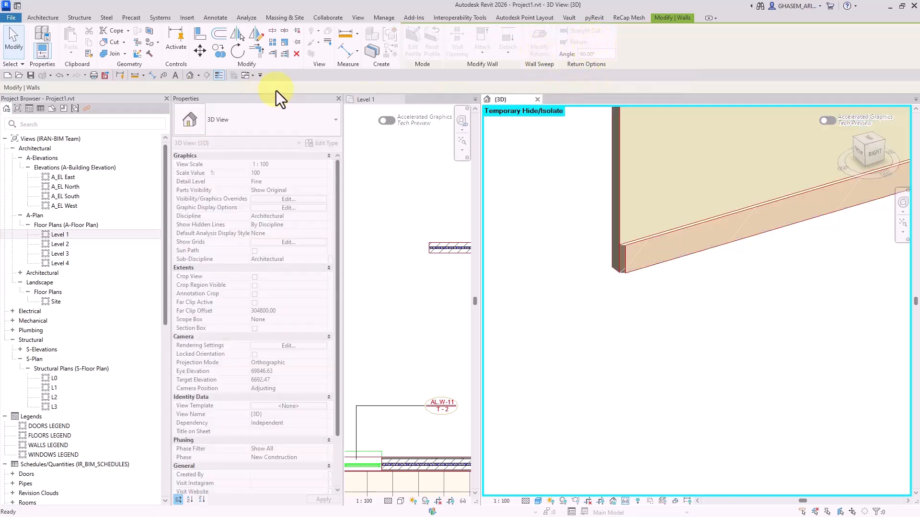
click(13, 41)
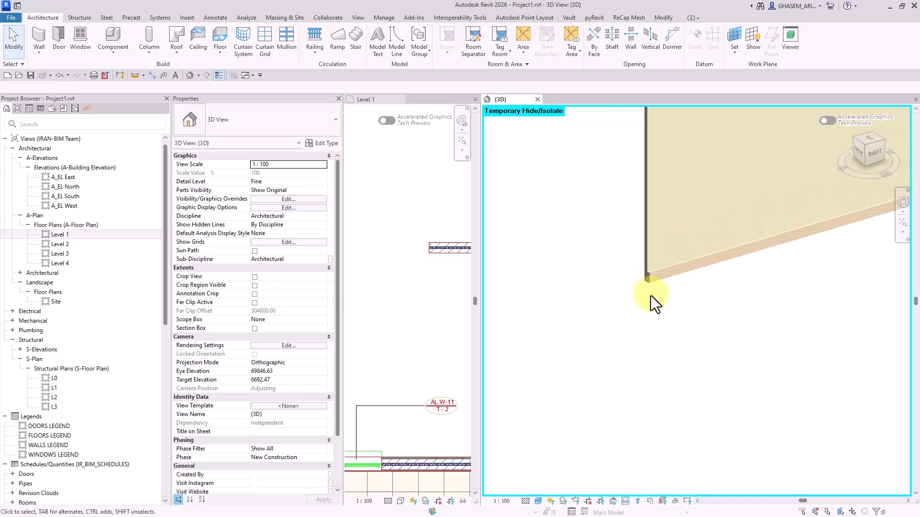
Reset the temporary hide/isolate state so the whole building is shown in the 3D view
click(625, 501)
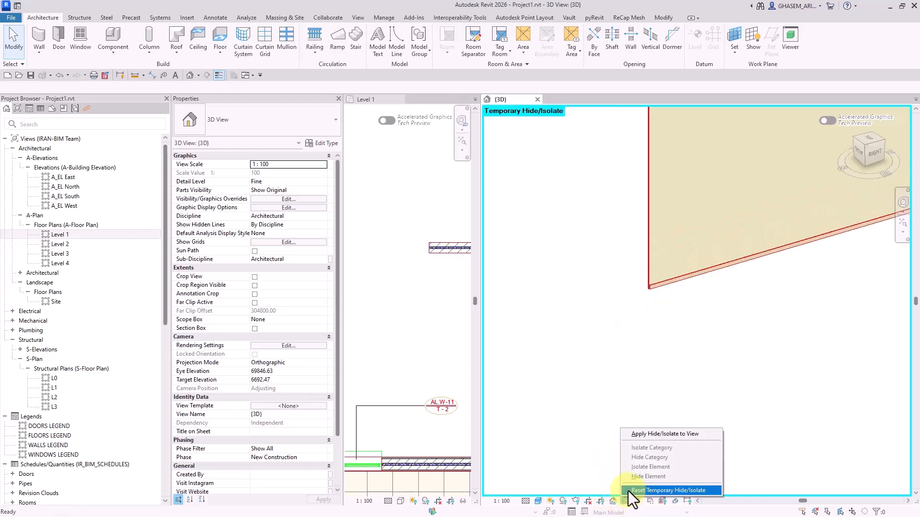
click(628, 491)
scroll(604, 356, down, 6)
shift+middle_drag(606, 344, 596, 384)
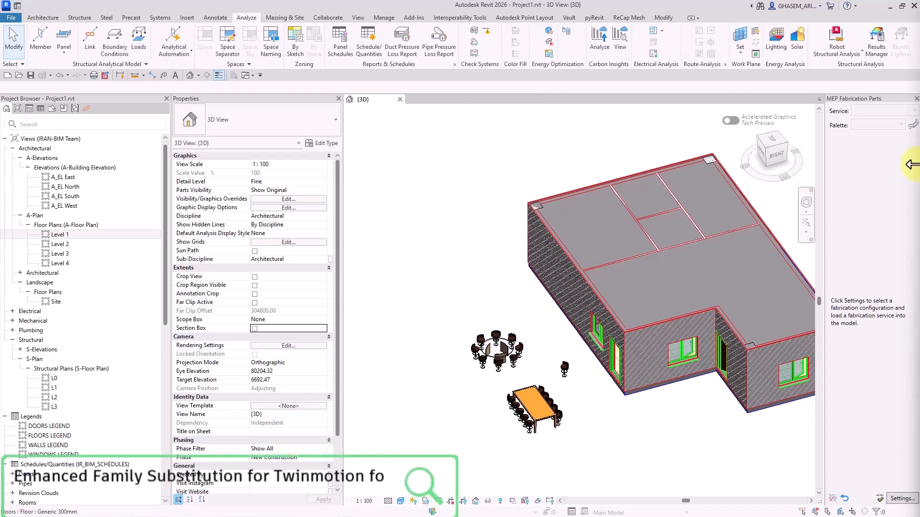
Close the MEP Fabrication Parts palette and frame the outdoor furniture and the adjacent building facade
click(914, 99)
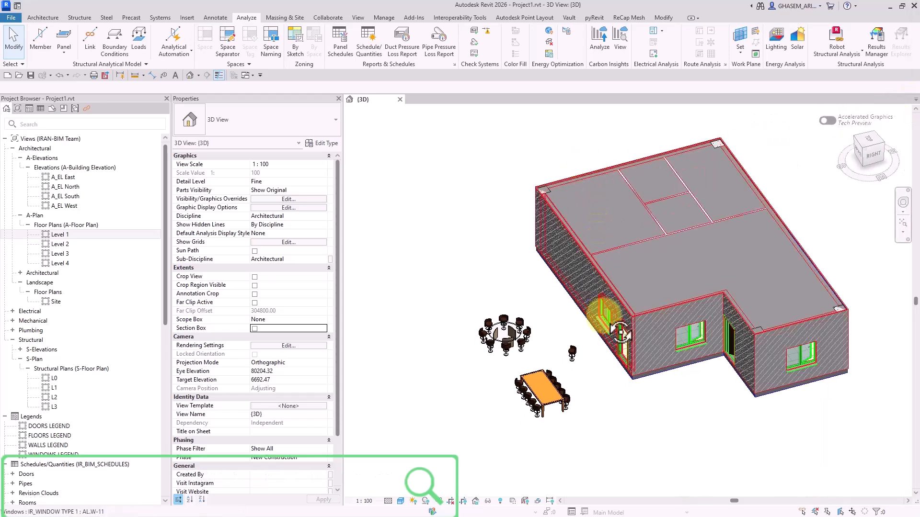
shift+middle_drag(600, 376, 650, 282)
middle_drag(567, 292, 571, 269)
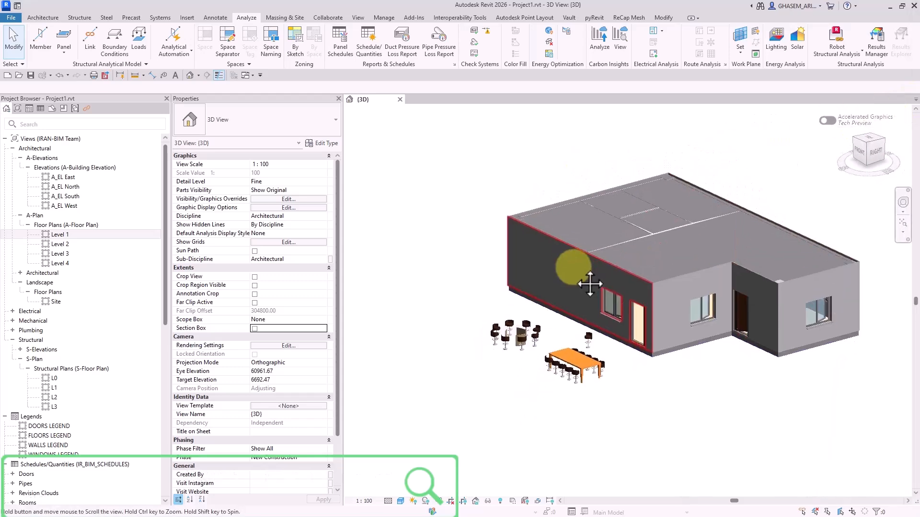
scroll(545, 326, up, 3)
middle_drag(548, 324, 554, 322)
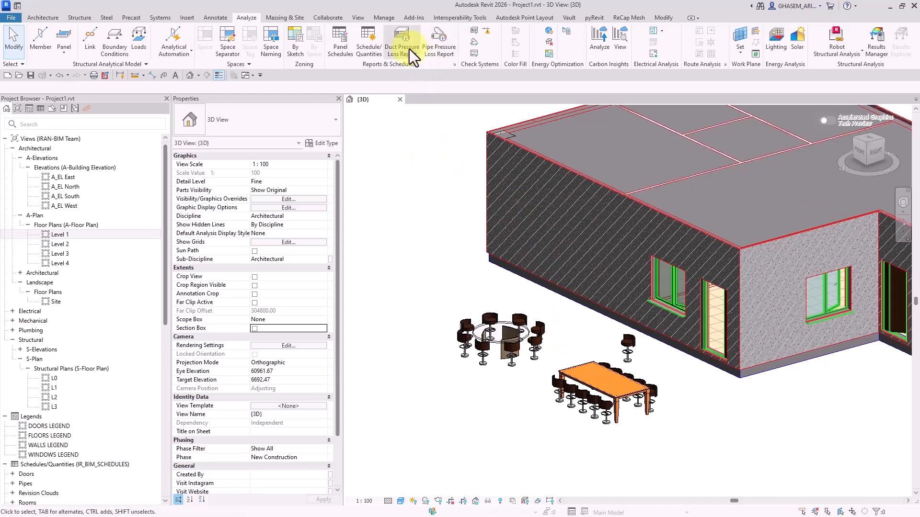
Enable Twinmotion Substitution for compatible Revit family categories in the substitution settings
click(360, 18)
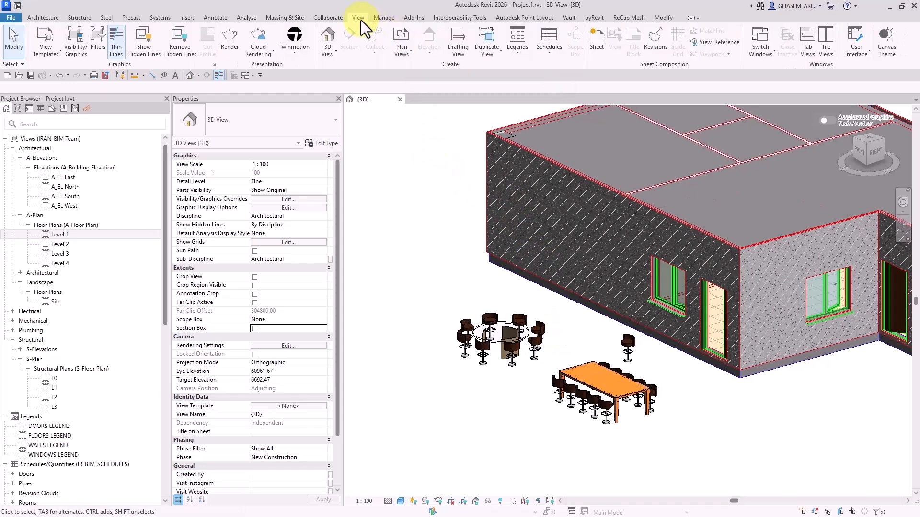
click(294, 53)
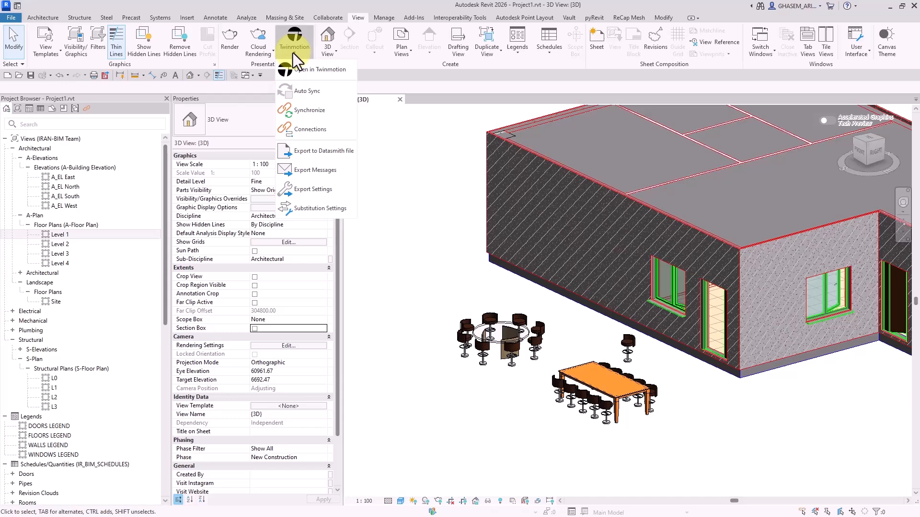
click(313, 212)
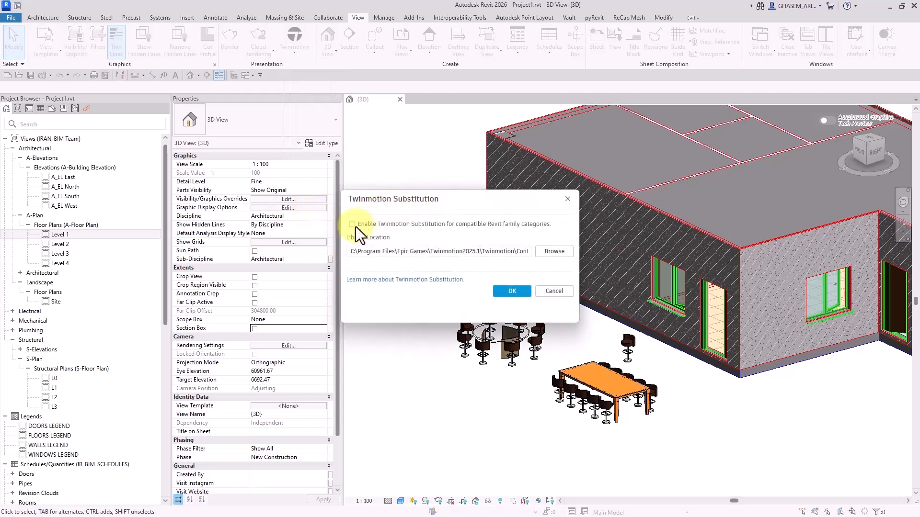
click(352, 224)
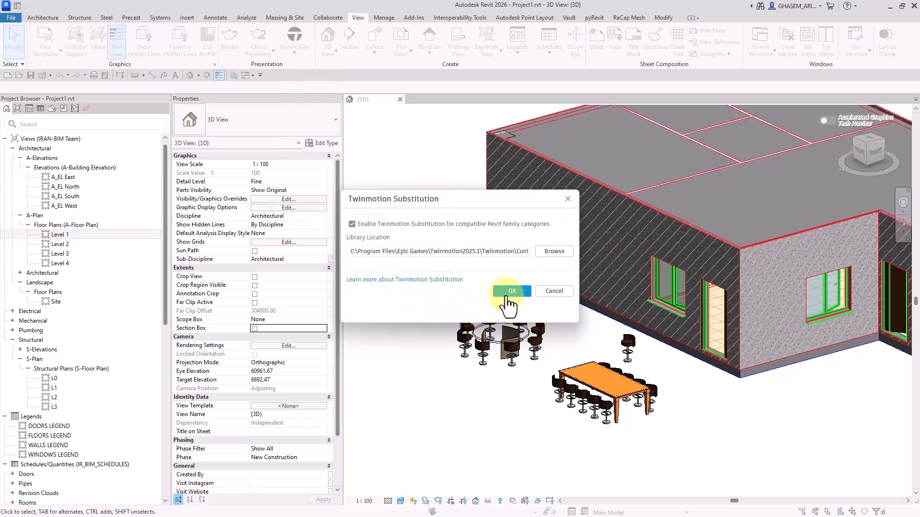
click(511, 291)
Open the Twinmotion substitution object selection for the facade window's type AL.W-11
click(671, 296)
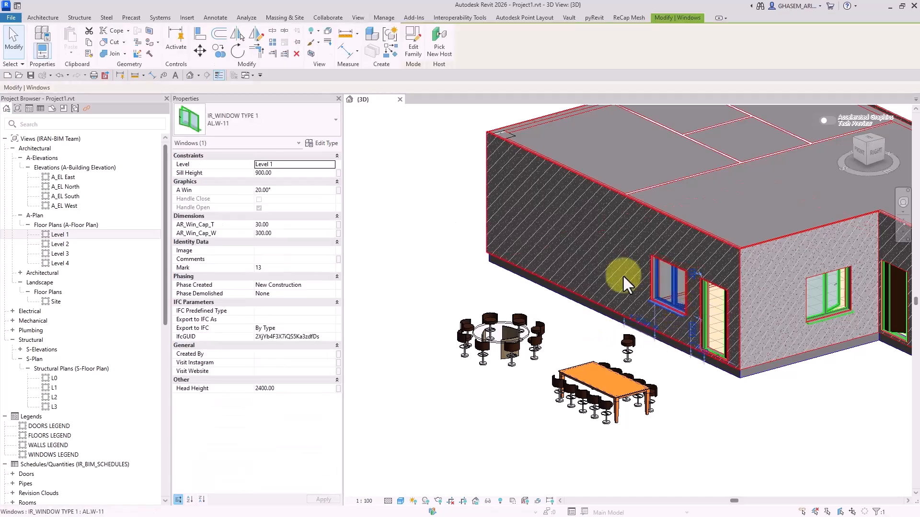
click(312, 141)
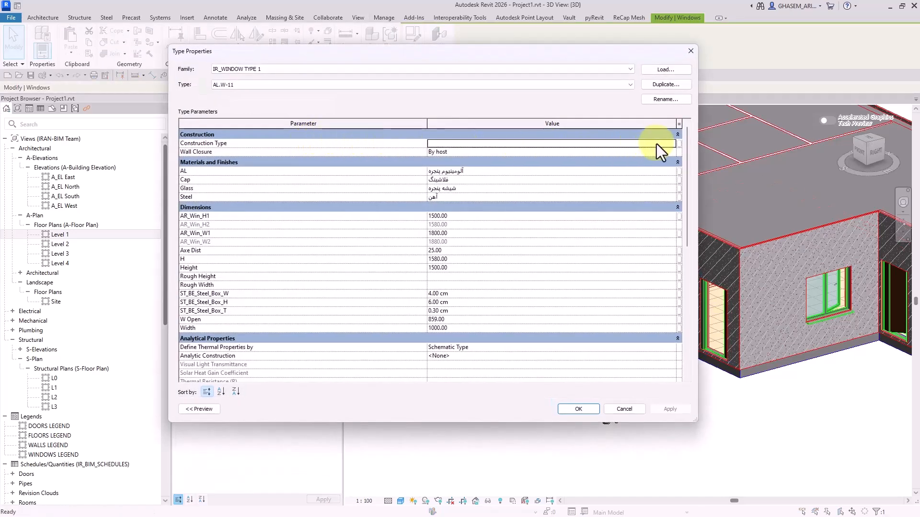
drag(689, 150, 637, 286)
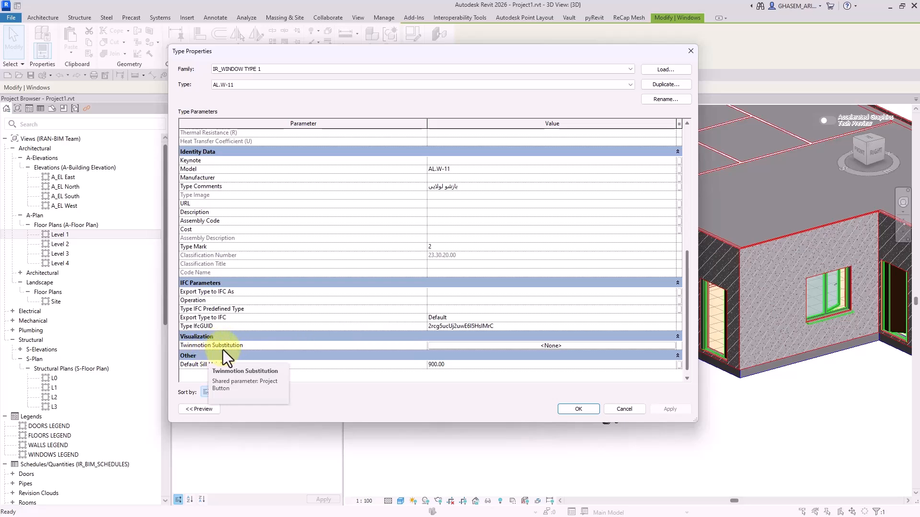
click(550, 348)
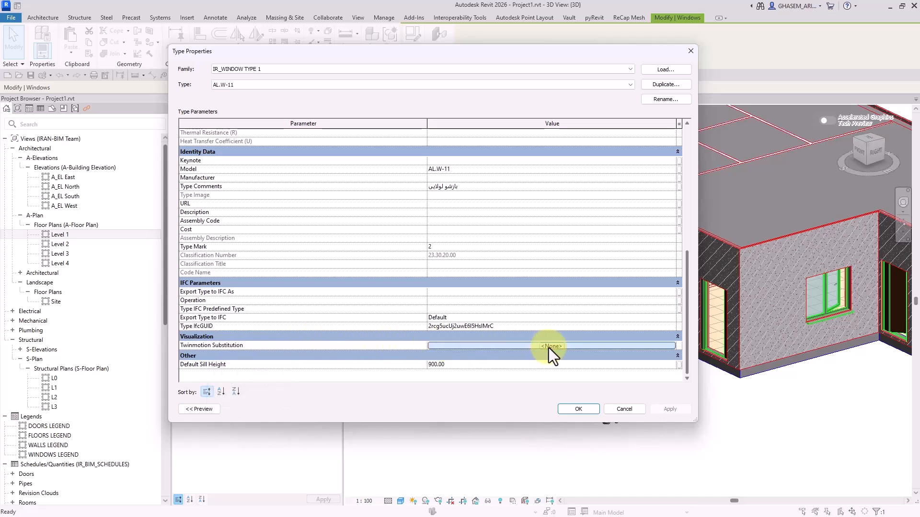
click(550, 346)
Assign Simple Rotating 07 from Objects / Doorways / Rotating_Doors as the Twinmotion substitution of window type AL.W-11
drag(397, 111, 458, 42)
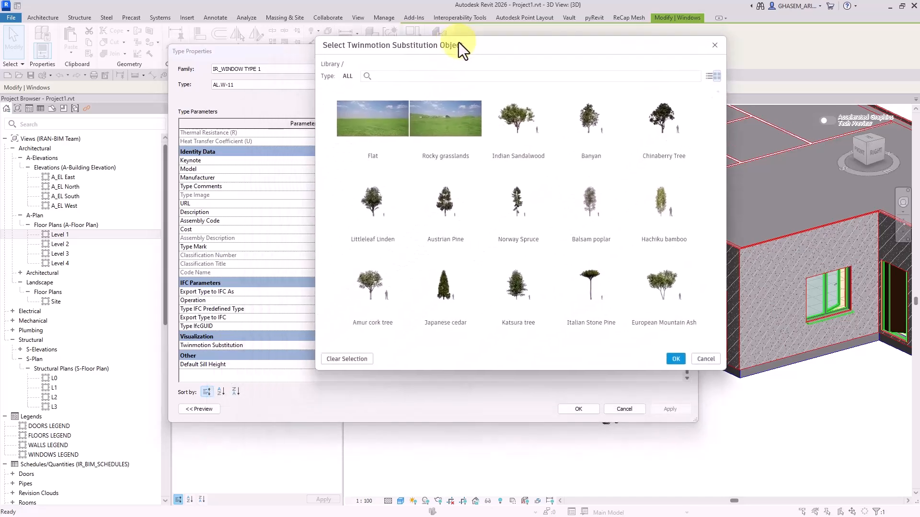
click(349, 78)
mouse_move(370, 113)
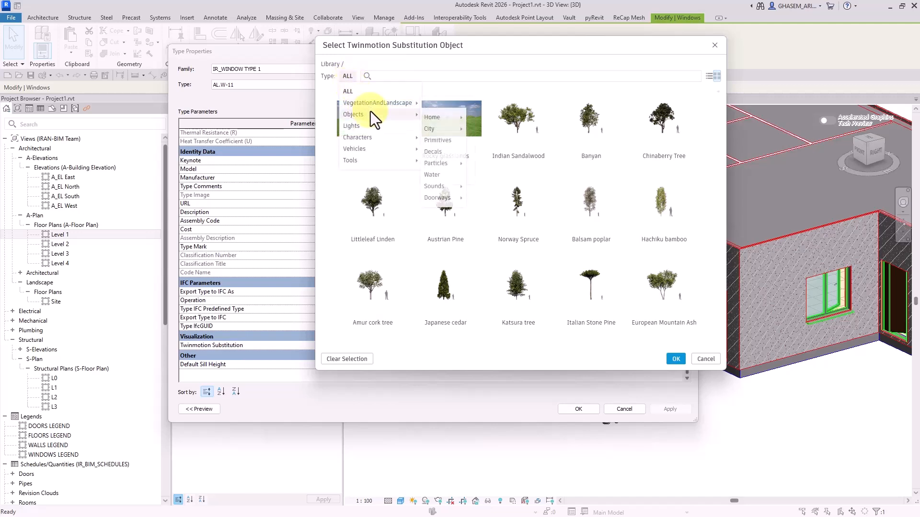
click(440, 198)
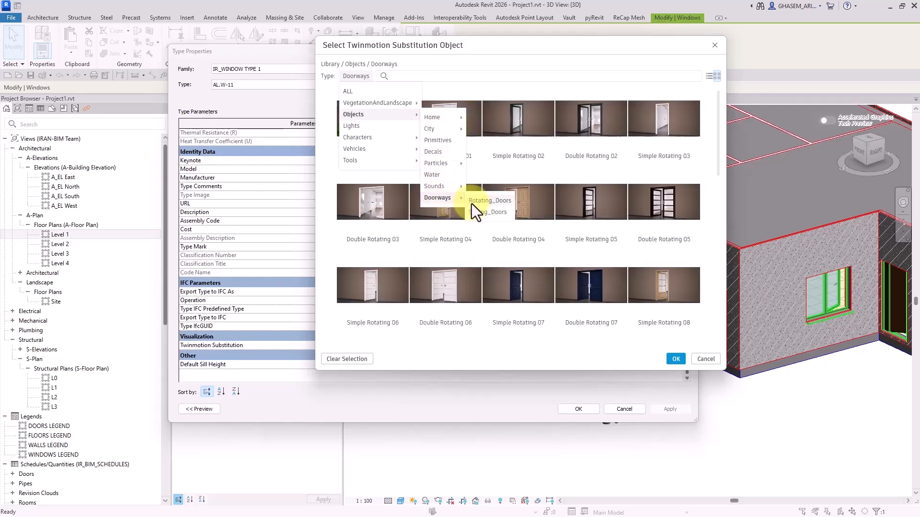
click(489, 200)
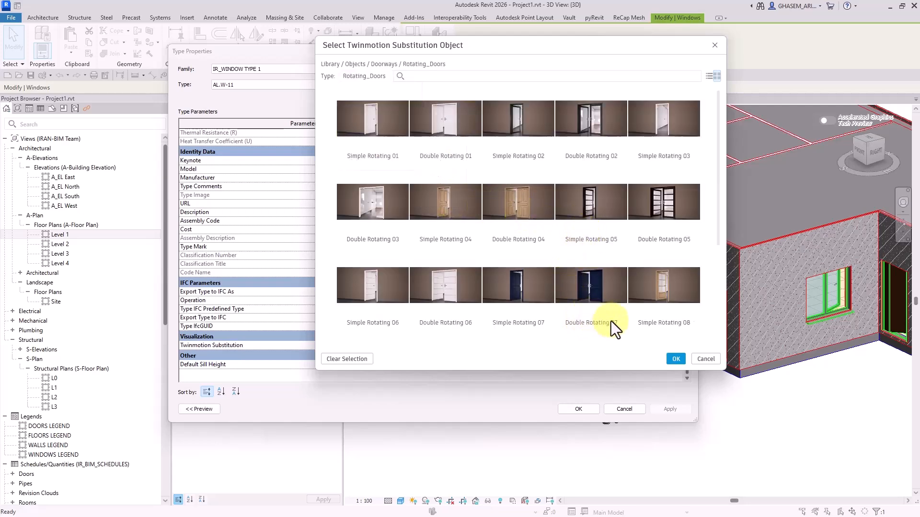
drag(607, 48, 580, 45)
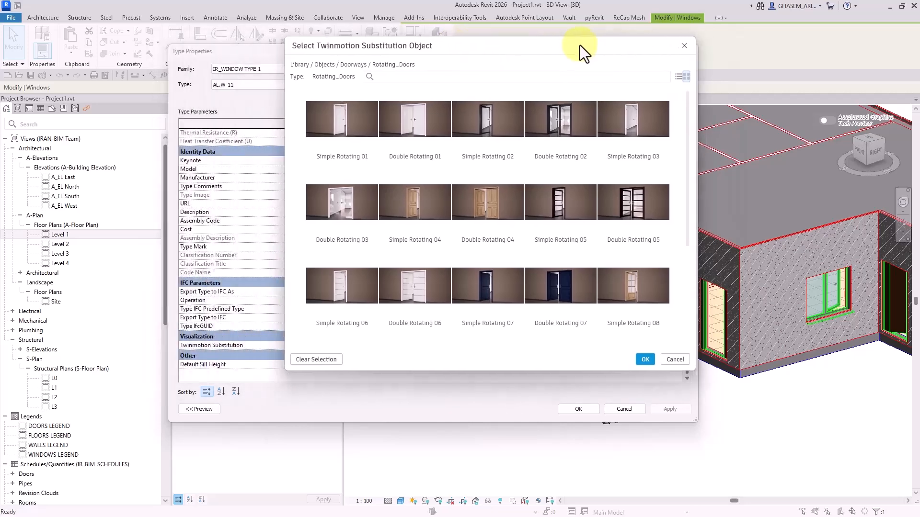
click(501, 288)
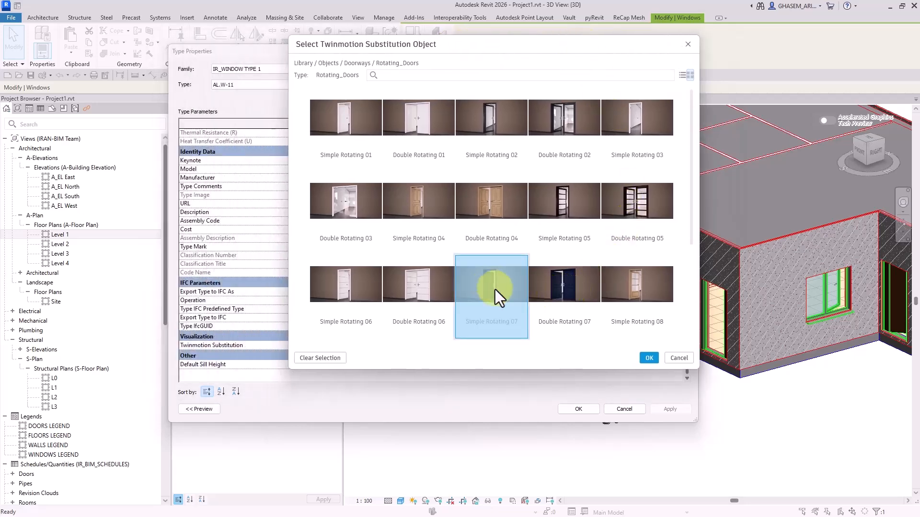
click(648, 358)
click(577, 409)
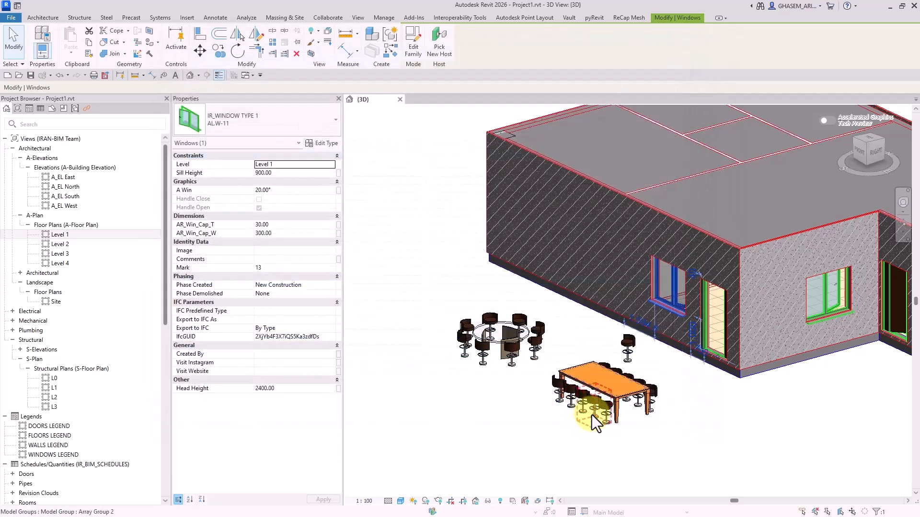
Clear the Twinmotion substitution of window type AL.W-11 in its type properties
click(332, 145)
scroll(499, 341, down, 5)
scroll(499, 340, down, 4)
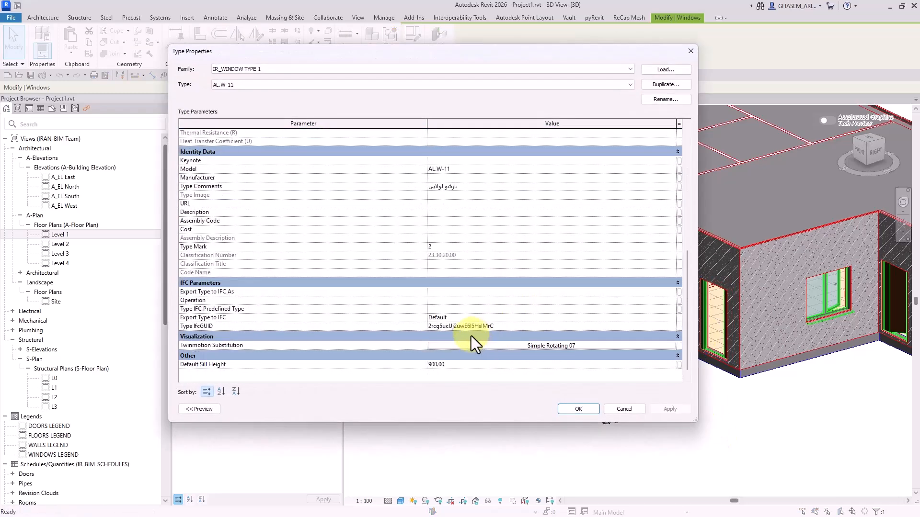
click(472, 345)
click(317, 358)
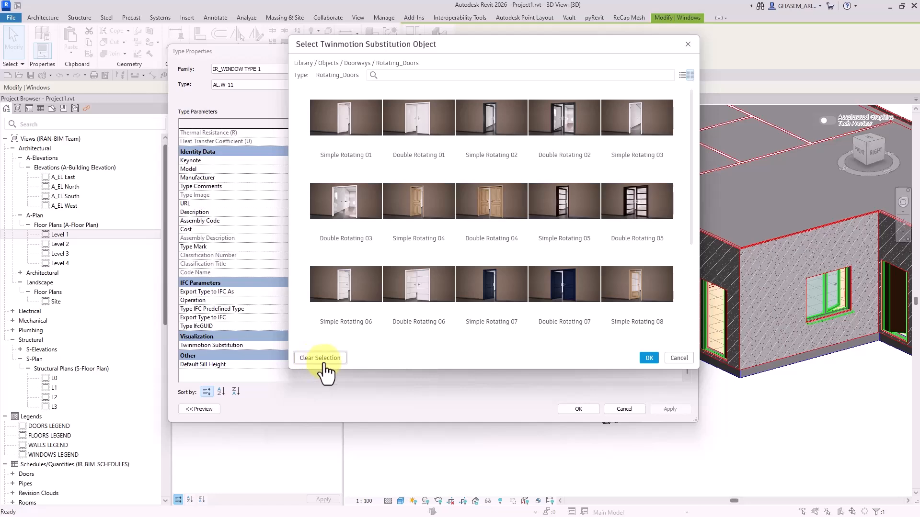
click(646, 358)
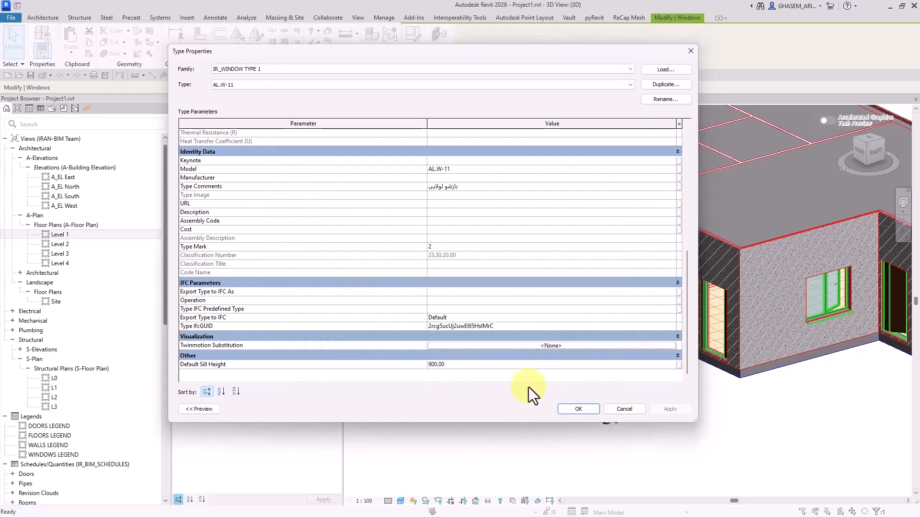
click(573, 409)
Open the Twinmotion substitution object selection for the facade door's type, IR-DOOR-TYPE 2, TYPE W.D-6
click(700, 337)
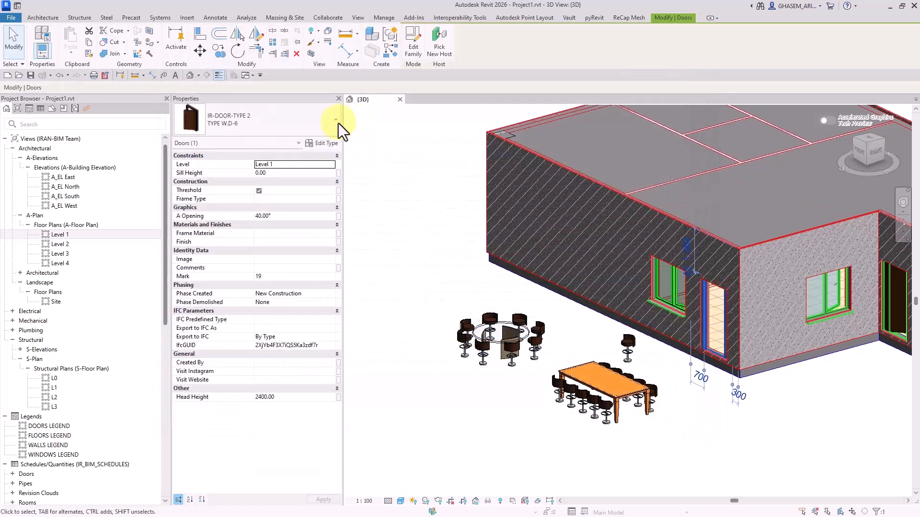
click(311, 141)
scroll(532, 302, down, 5)
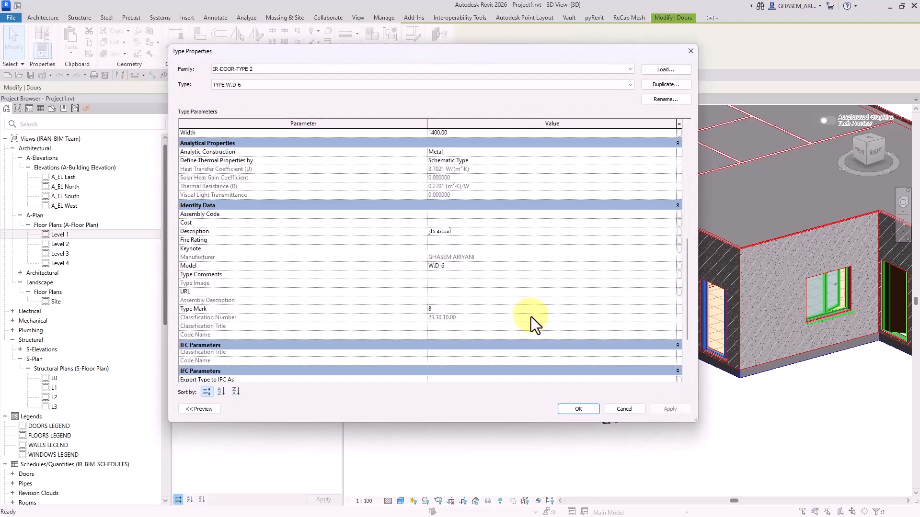
scroll(531, 317, down, 3)
click(508, 363)
click(508, 362)
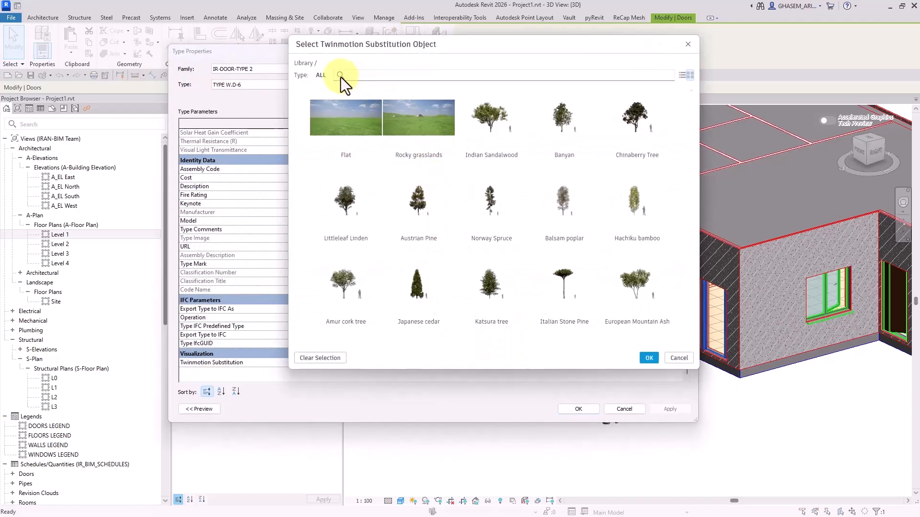
Assign Simple Rotating 07 from Objects / Doorways / Rotating_Doors as the Twinmotion substitution of door type TYPE W.D-6
click(320, 75)
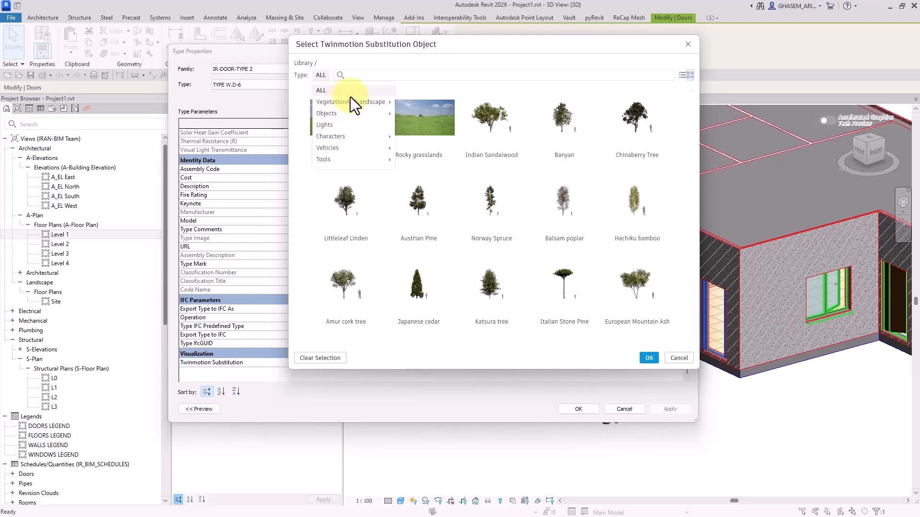
click(361, 117)
mouse_move(418, 197)
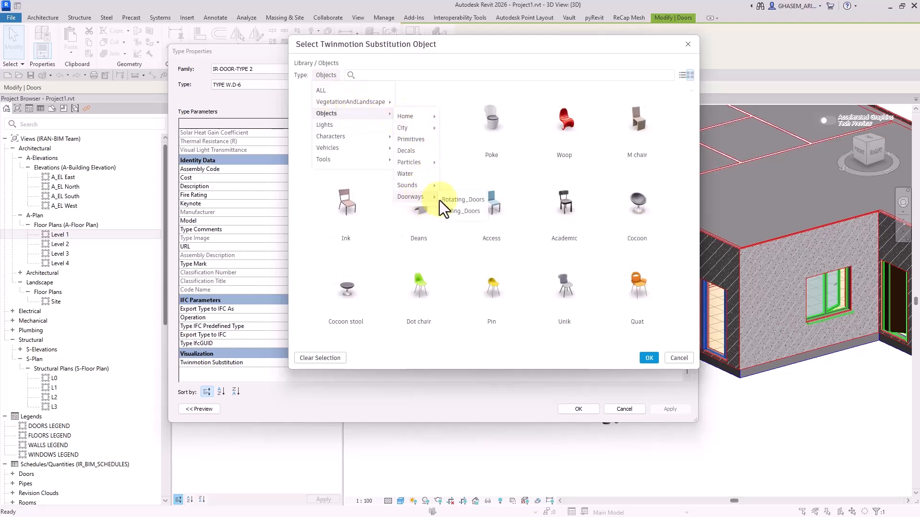
click(472, 201)
click(503, 307)
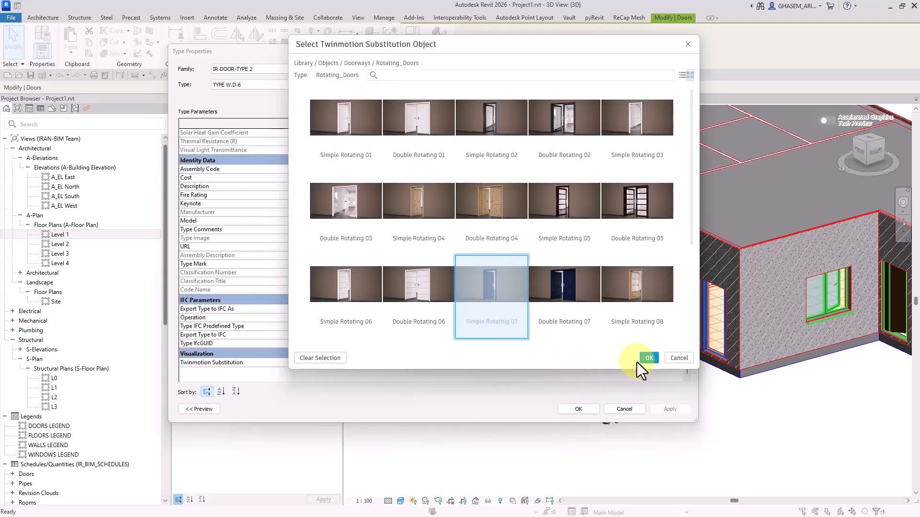
click(650, 358)
click(580, 409)
click(413, 262)
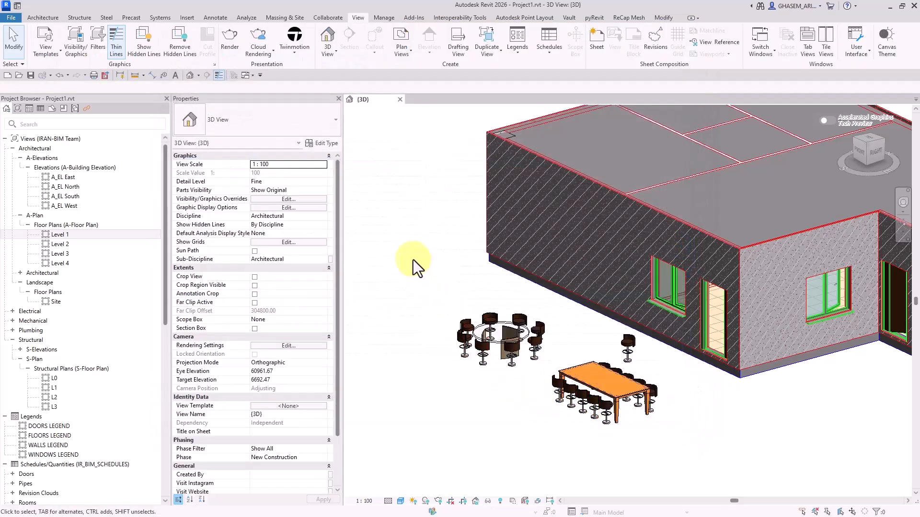
Enable the 3D view's section box and lower its upper face below the roof to cut the building open
middle_drag(427, 222, 431, 229)
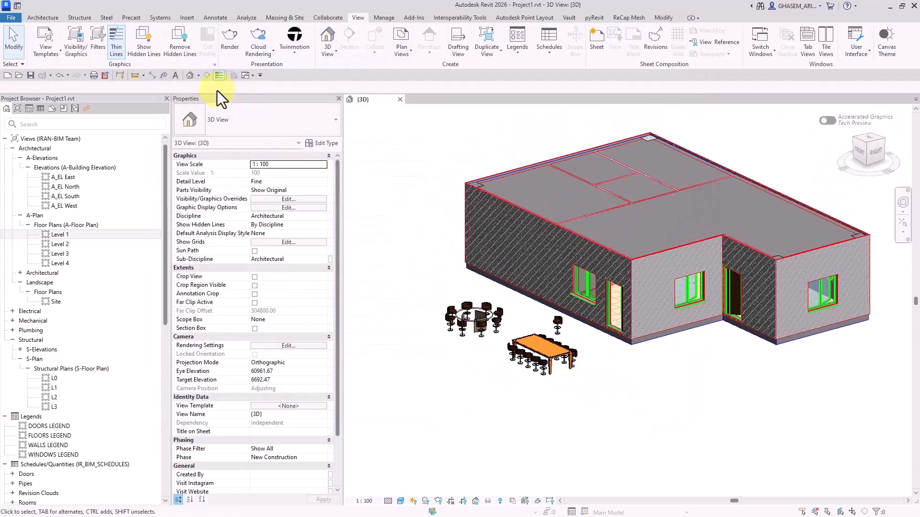
click(255, 329)
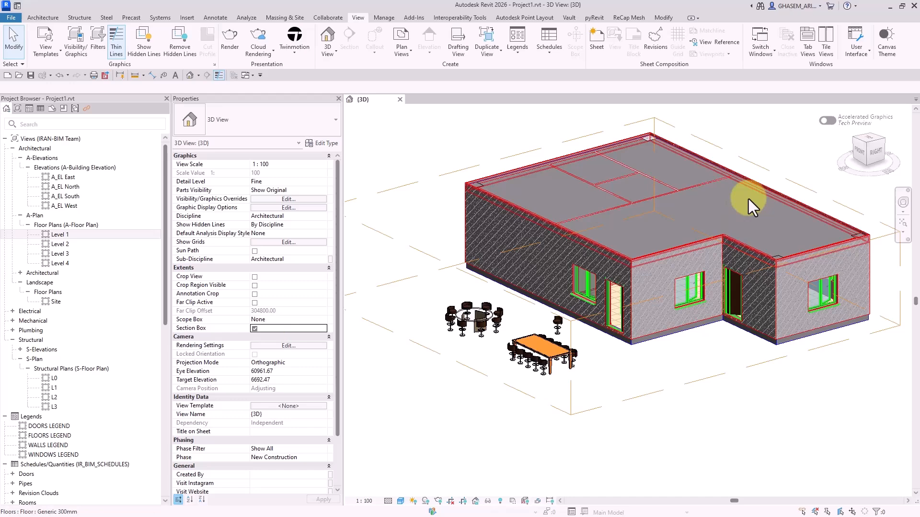
click(751, 168)
drag(609, 234, 610, 248)
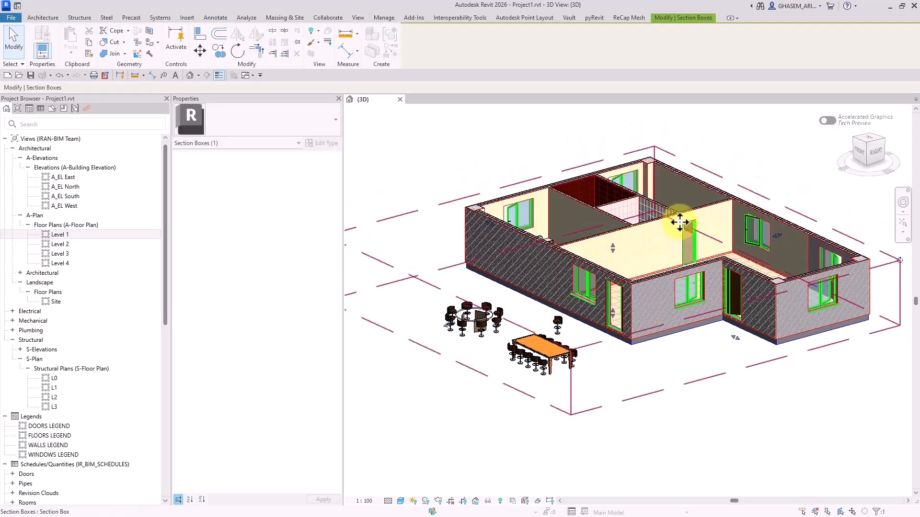
Open the Twinmotion substitution object selection for the interior door's type, IR-DOOR-TYPE 1, TYPE W.D-1
scroll(695, 240, up, 3)
click(678, 254)
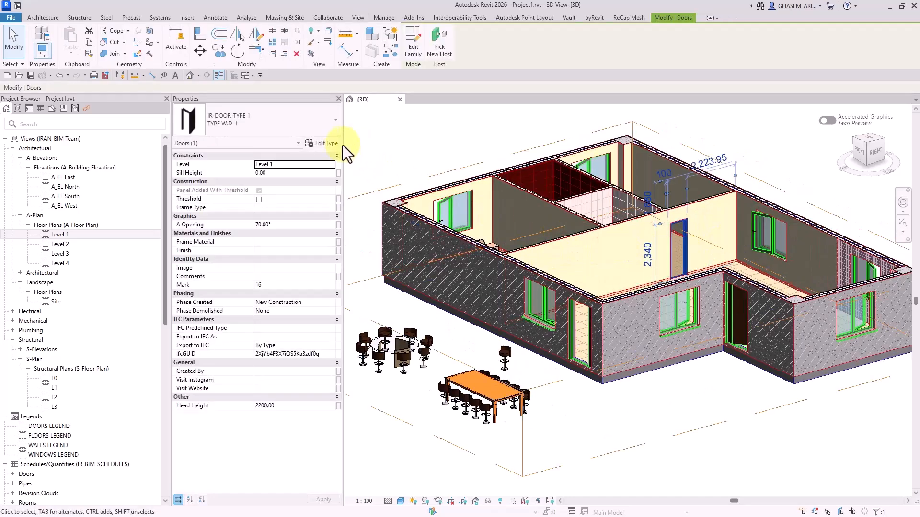
click(322, 143)
scroll(512, 326, down, 2)
click(510, 362)
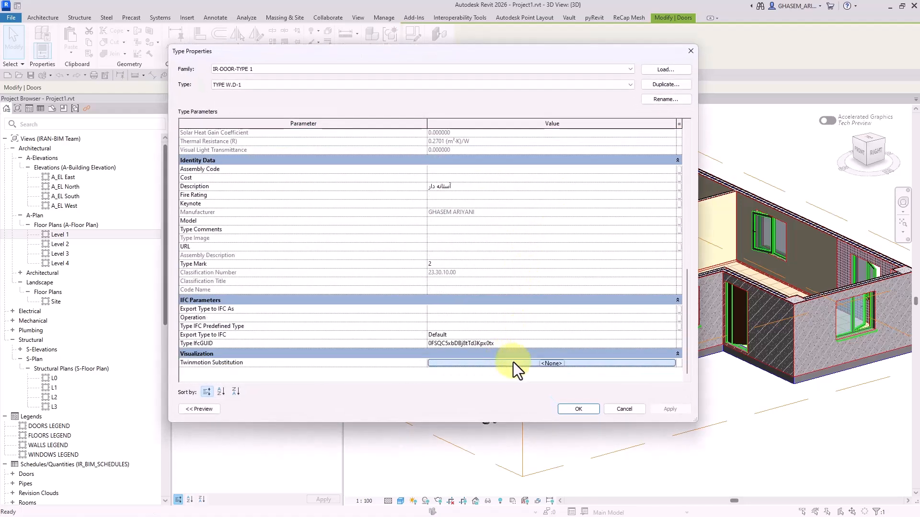
click(513, 362)
Assign Simple Rotating 04 from Objects / Doorways / Rotating_Doors as the Twinmotion substitution of door type TYPE W.D-1
click(323, 72)
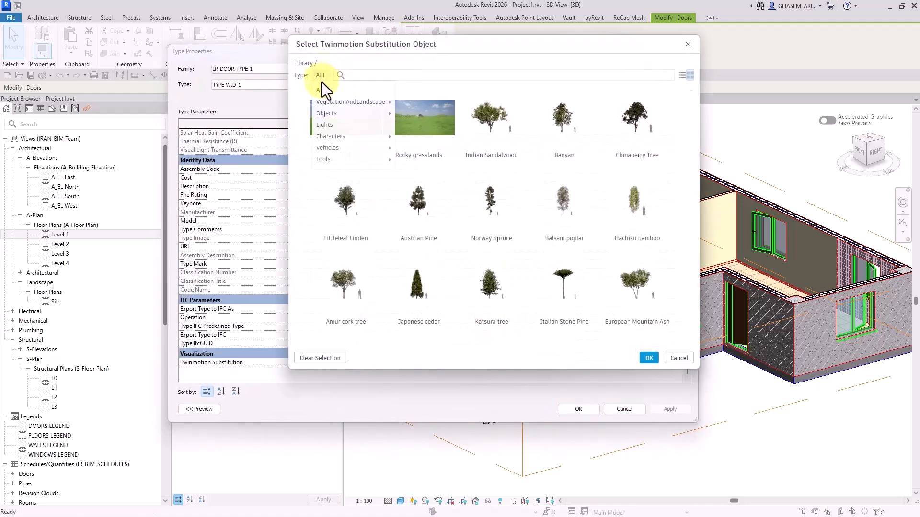
click(332, 113)
click(419, 200)
click(456, 199)
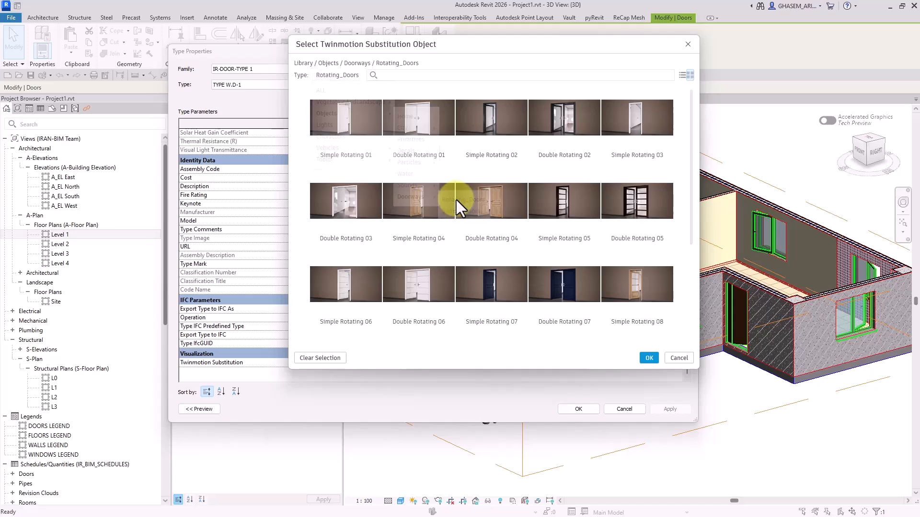
click(438, 196)
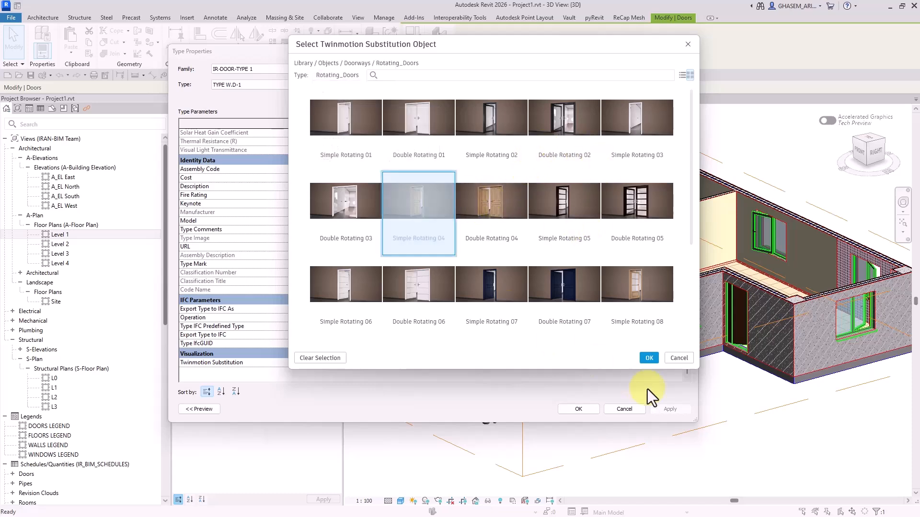
click(649, 359)
click(578, 408)
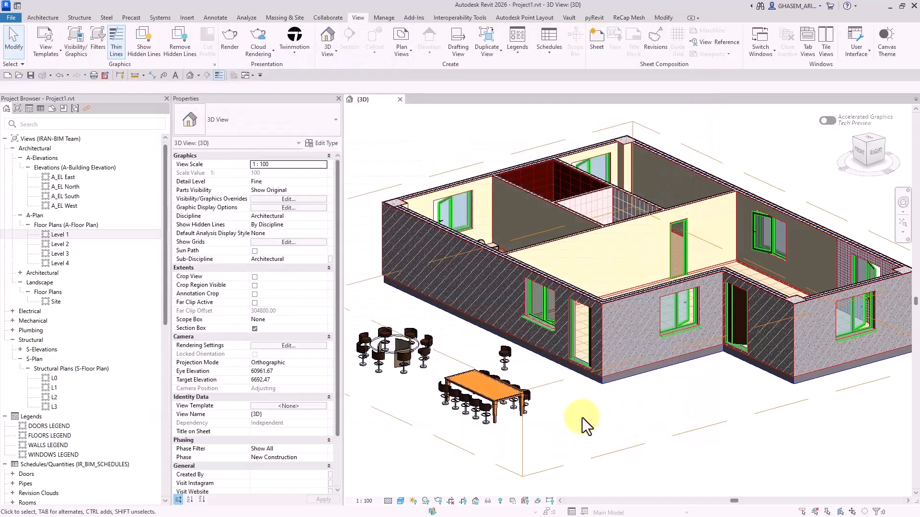
Open the Twinmotion substitution object selection for the bedroom's bed type, IR_MASTER BED TYPE 1
scroll(590, 427, up, 5)
shift+middle_drag(589, 426, 609, 373)
click(469, 190)
middle_drag(504, 220, 556, 318)
middle_drag(540, 263, 559, 294)
click(325, 143)
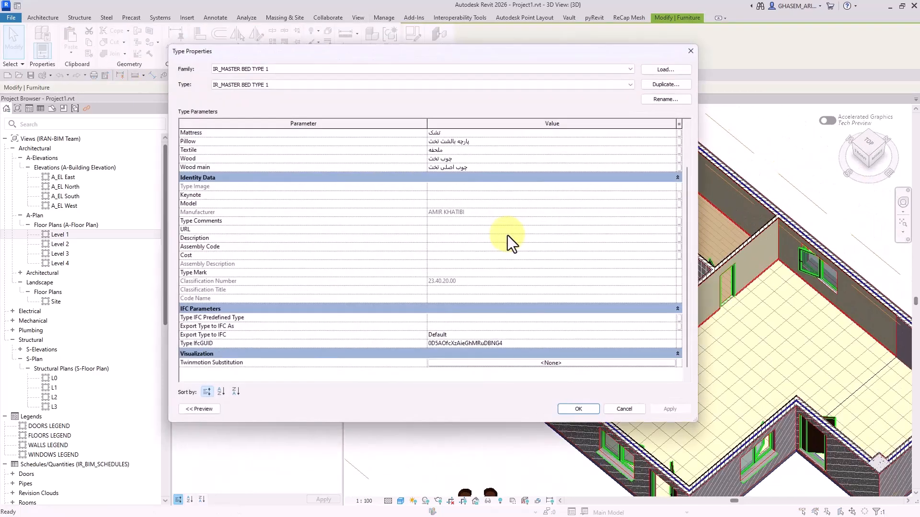
click(518, 363)
click(519, 364)
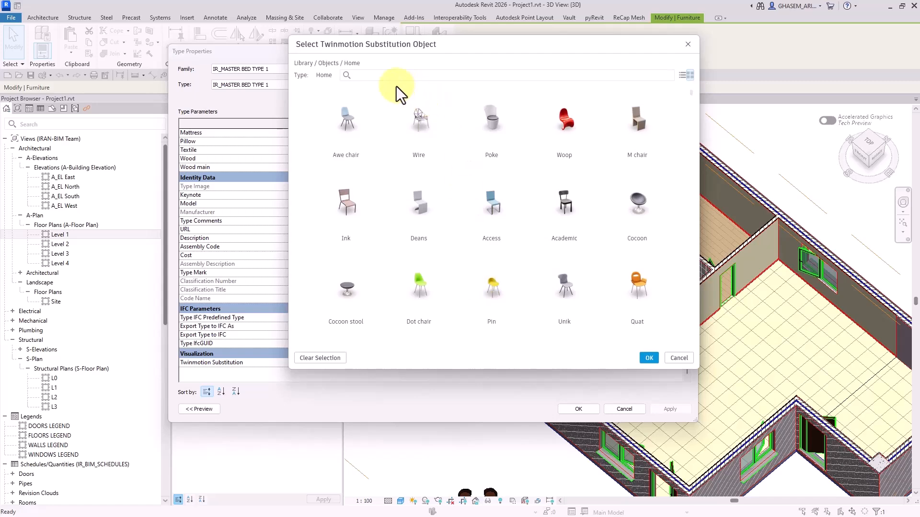
Search the Objects / Home library for "bed" and assign Fascinate bed dark as the Twinmotion substitution of IR_MASTER BED TYPE 1
click(562, 77)
text(bed)
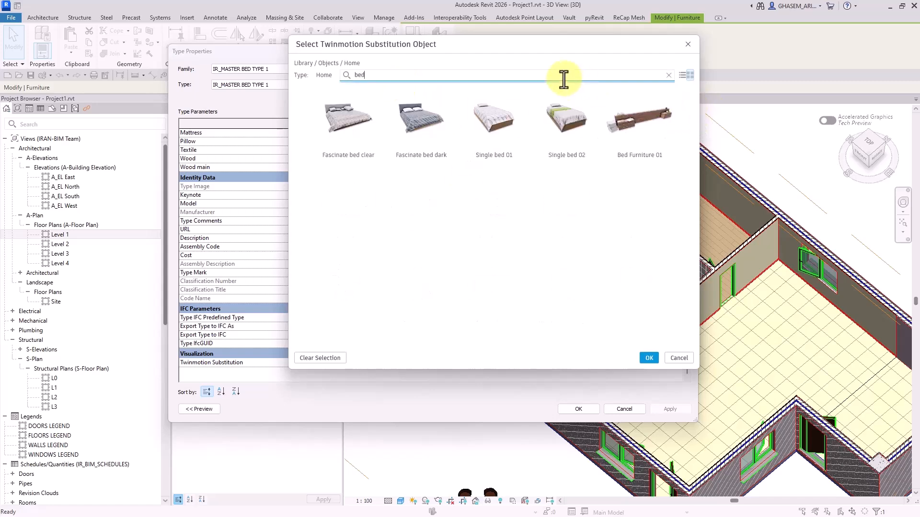
click(379, 121)
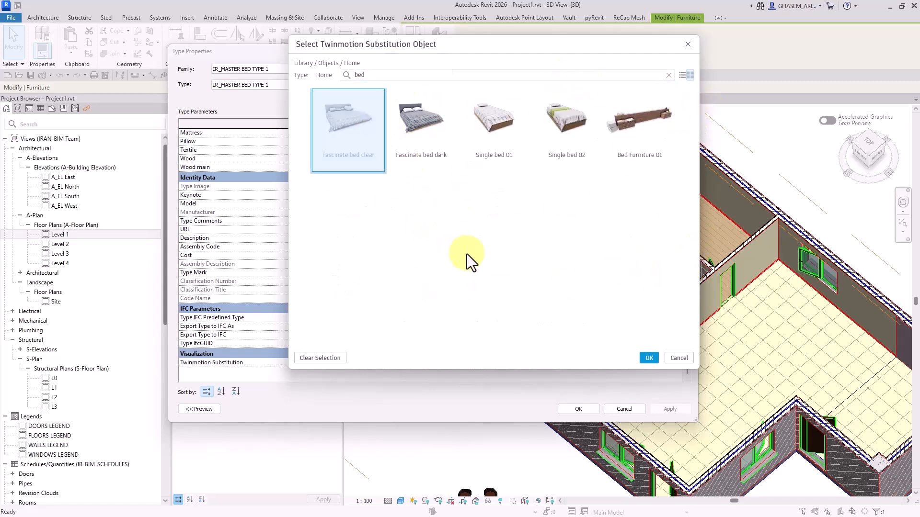
click(425, 123)
click(649, 359)
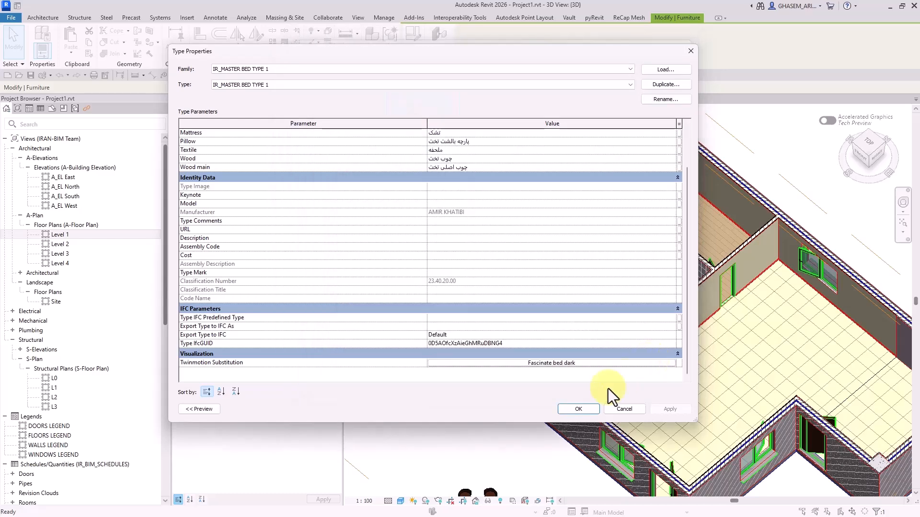
click(577, 409)
Start editing the chair group at the round dining table and select one of its chairs
scroll(508, 336, up, 3)
click(520, 281)
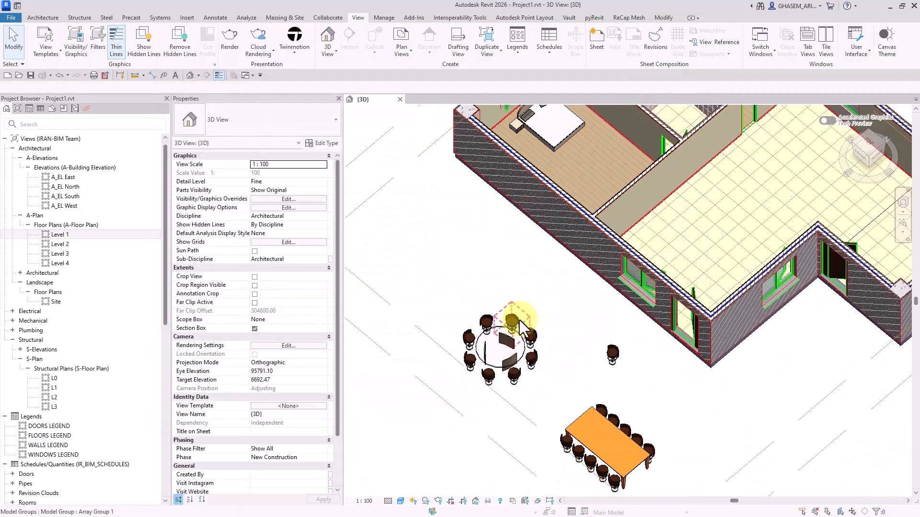
click(497, 352)
click(415, 38)
click(513, 325)
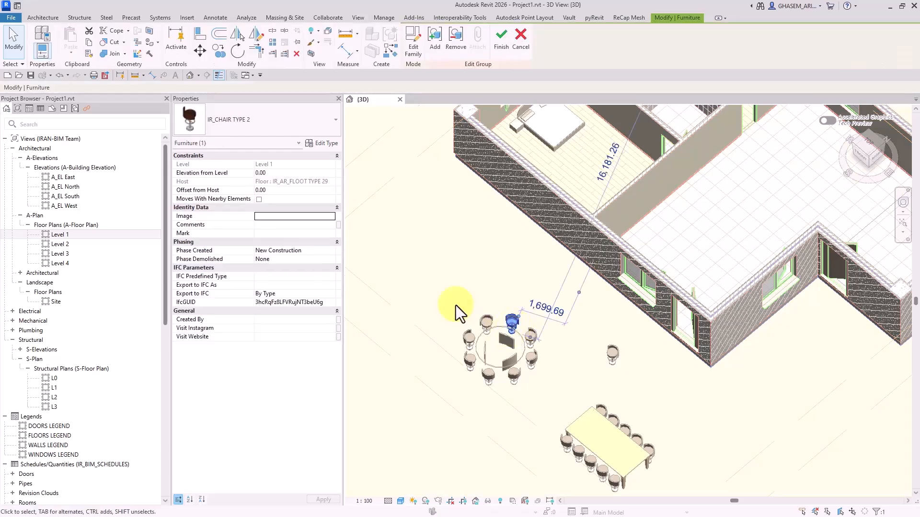
Assign Awe chair from Objects / Home as the Twinmotion substitution of IR_CHAIR TYPE 2 and finish editing the group
click(335, 143)
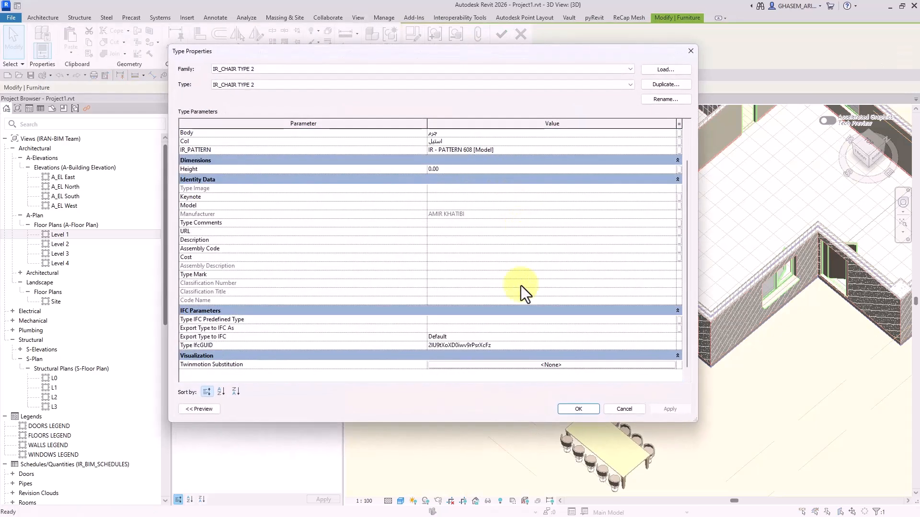
click(525, 365)
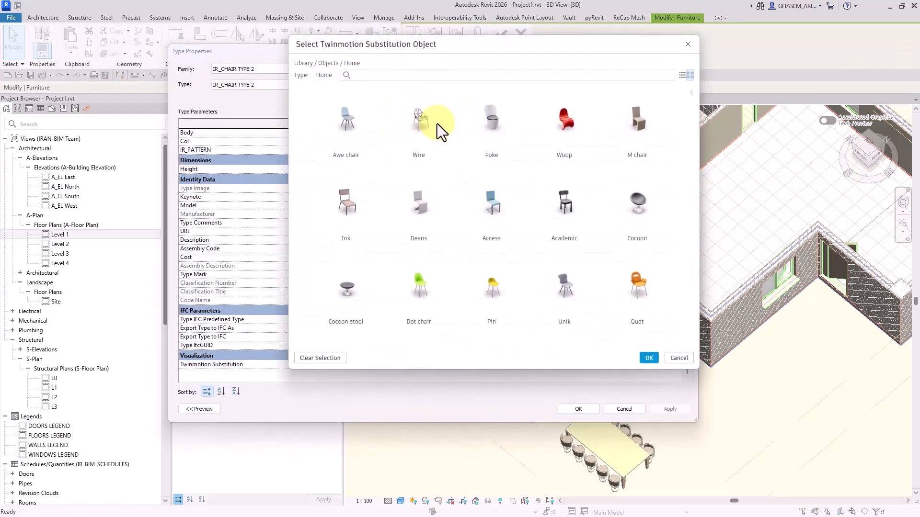
click(366, 133)
click(650, 359)
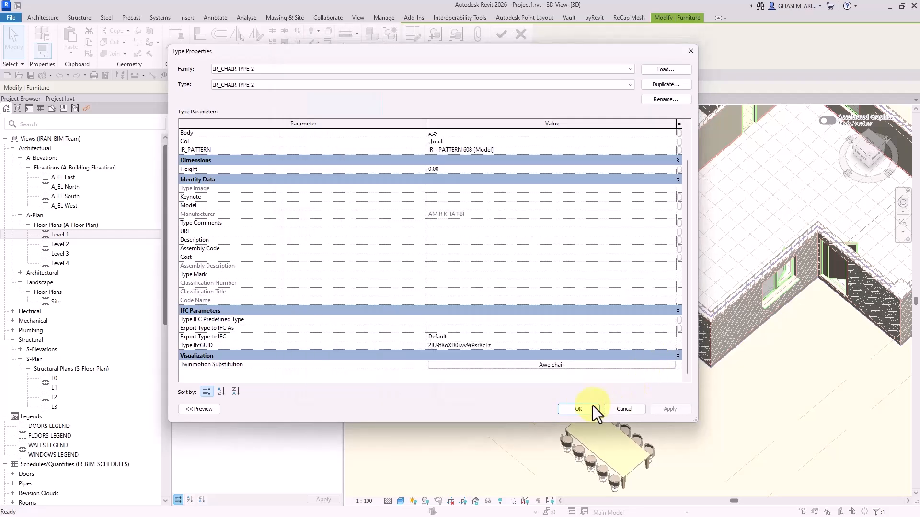
click(578, 410)
click(493, 52)
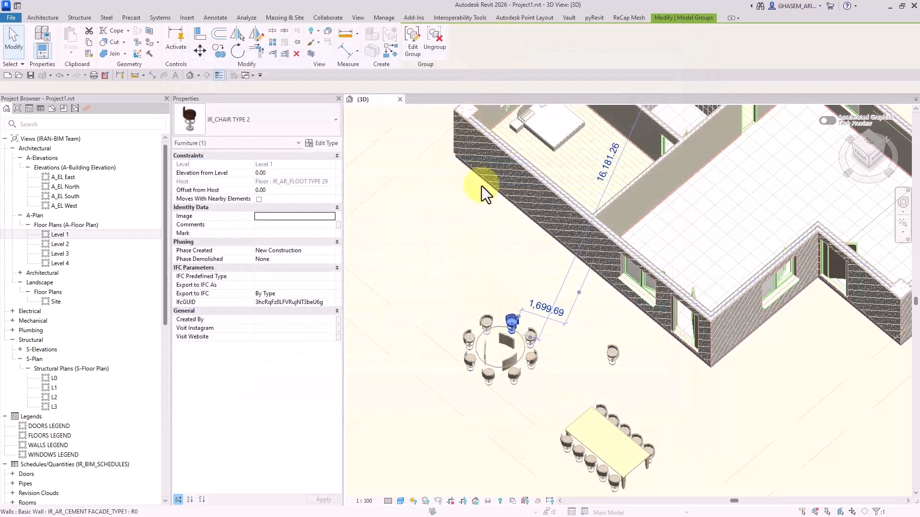
Open the Twinmotion substitution object selection for the round table's type, IR_CIRCLE DINING TABLE
click(498, 365)
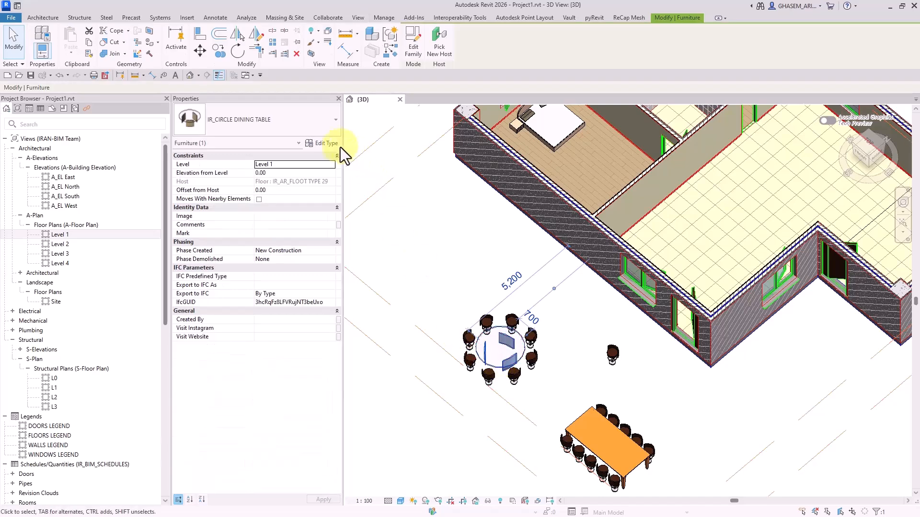
click(324, 151)
scroll(431, 268, down, 1)
click(464, 363)
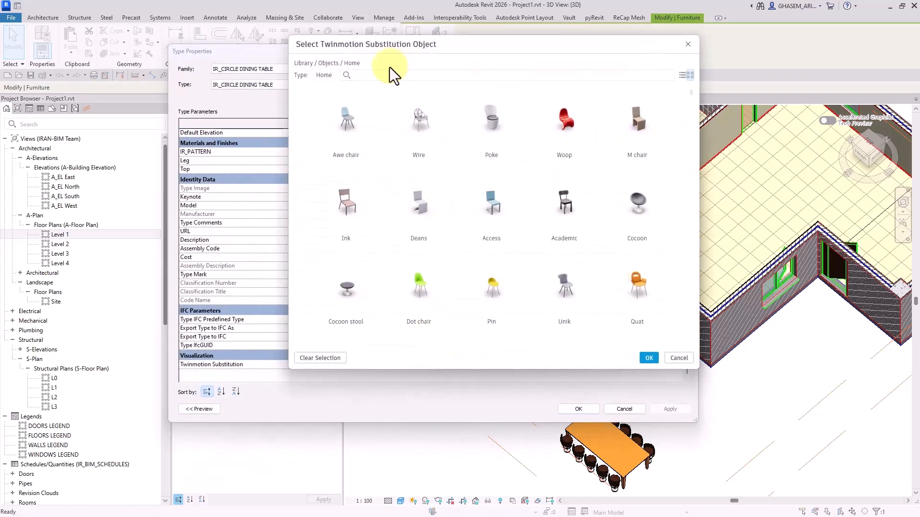
Search the Objects / Home library for "tabl" and "ta", look through the results and clear the search
click(535, 76)
text(tabl)
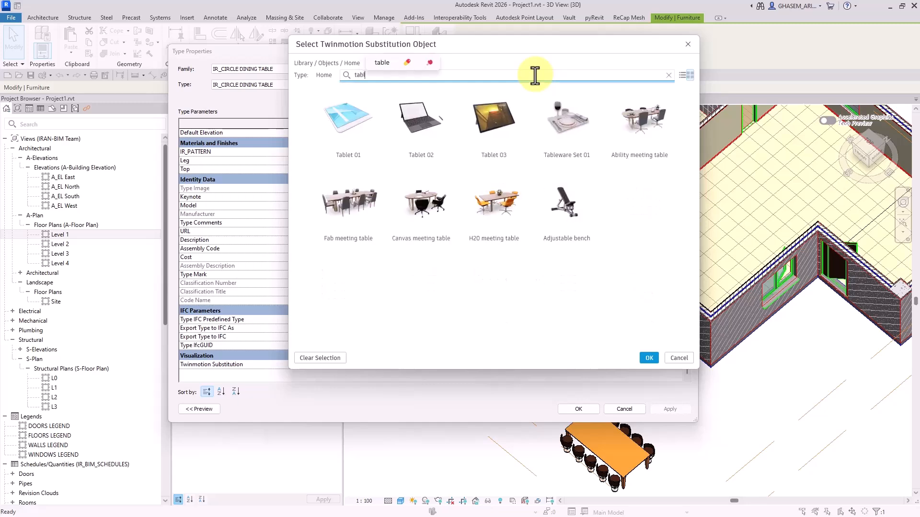
key(BackSpace)
key(BackSpace)
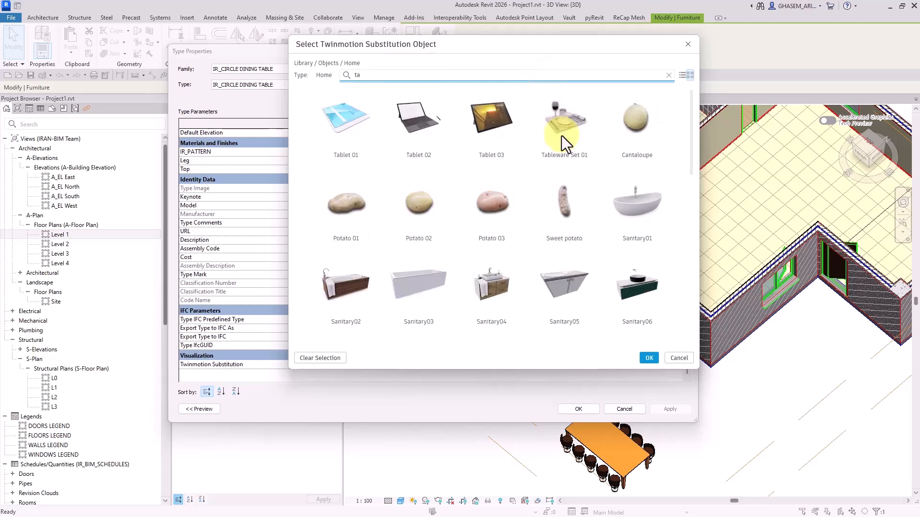
scroll(480, 212, down, 2)
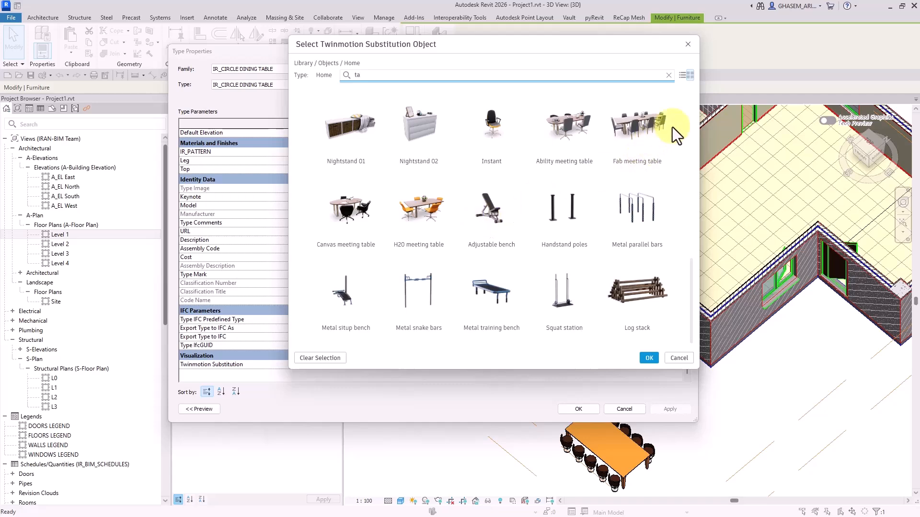
drag(692, 269, 693, 93)
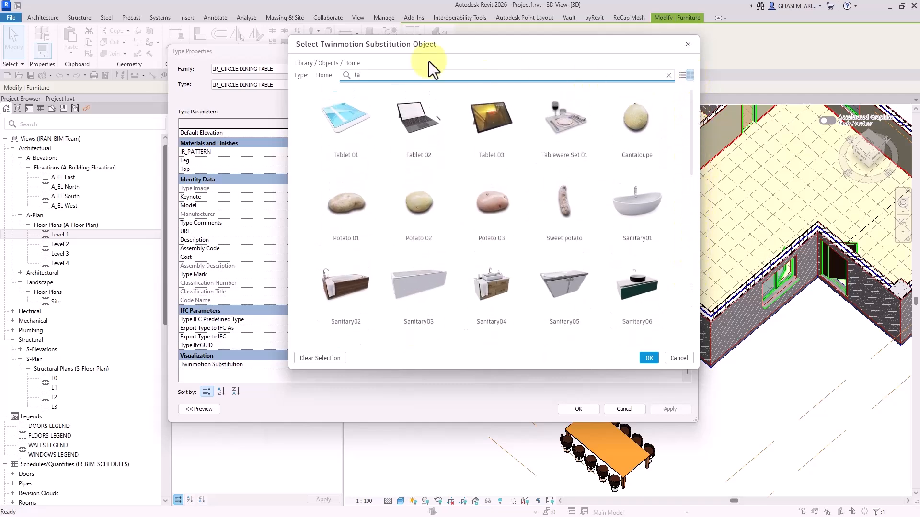
key(BackSpace)
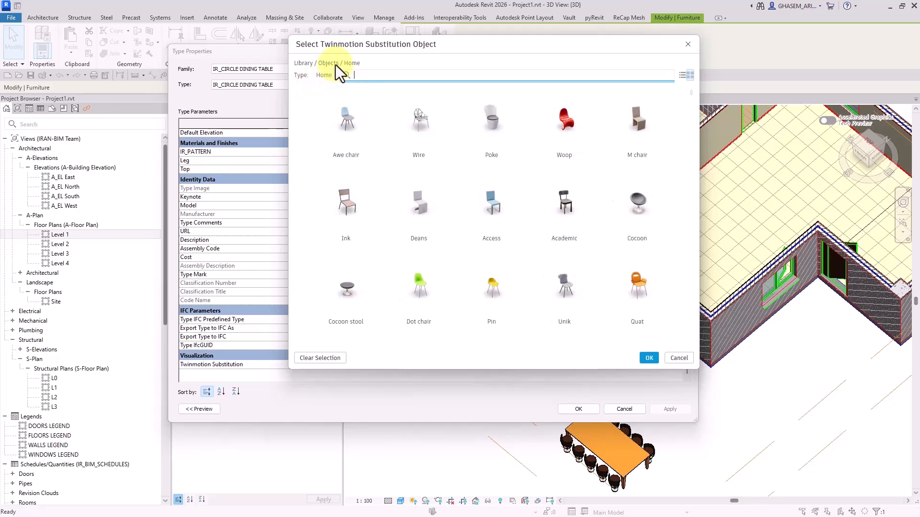
Look through the Objects / Home / Office / Tables category for a round table substitute and close the selection without choosing one
click(323, 75)
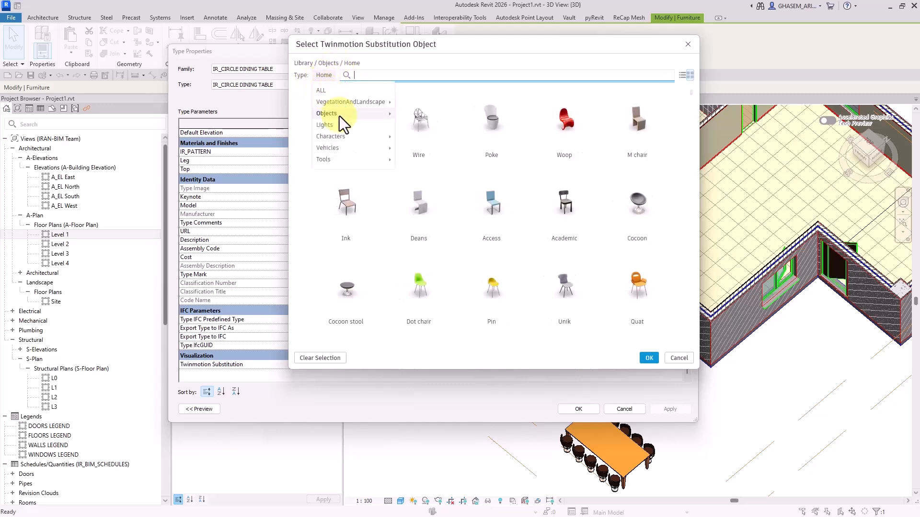
mouse_move(340, 116)
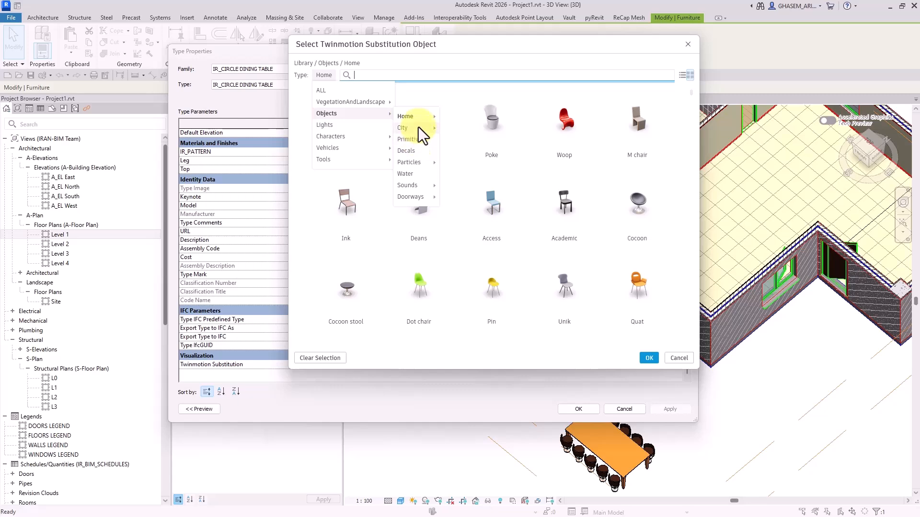
mouse_move(421, 114)
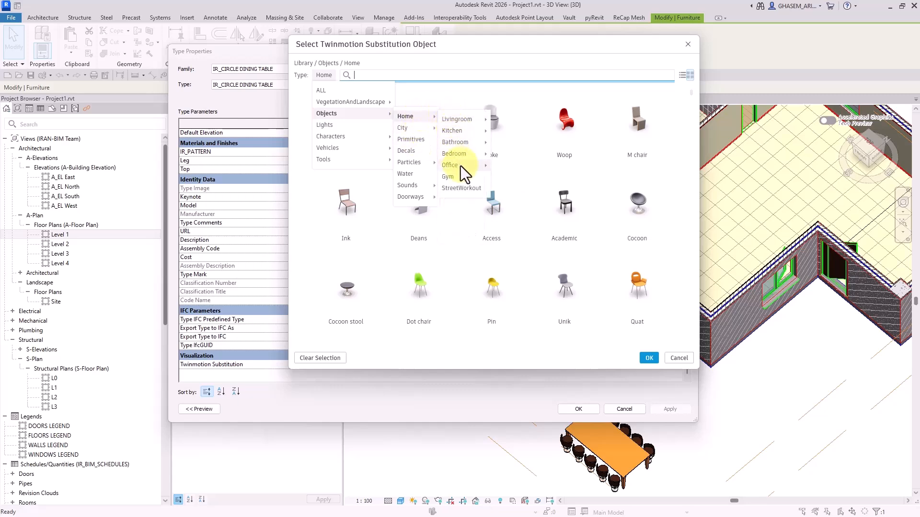
mouse_move(461, 166)
click(510, 180)
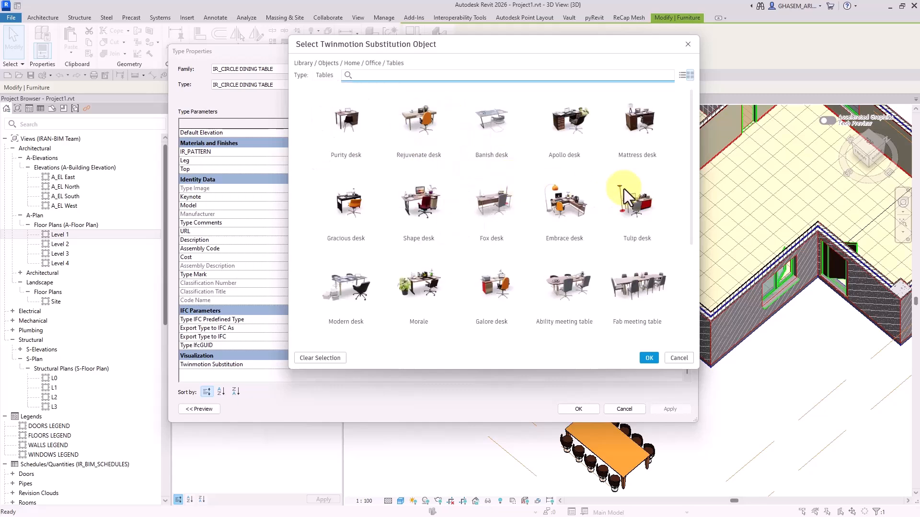
scroll(539, 206, down, 3)
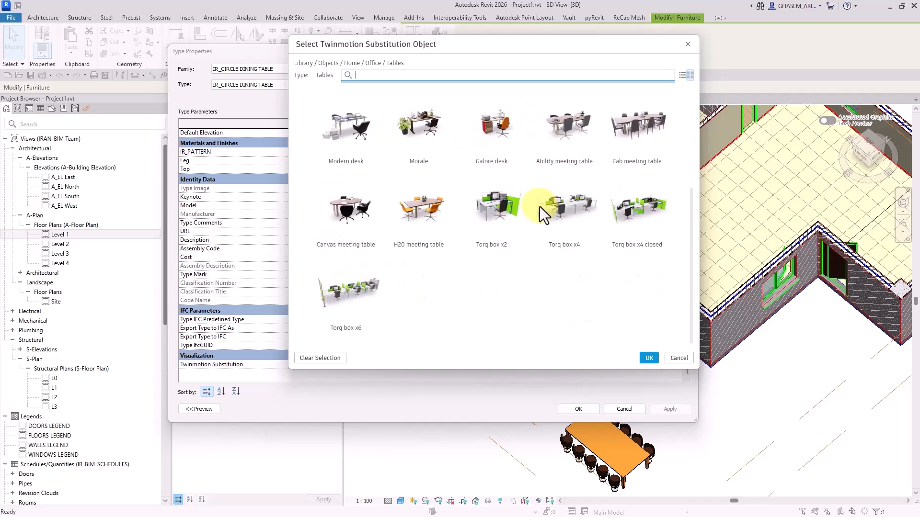
scroll(552, 237, up, 3)
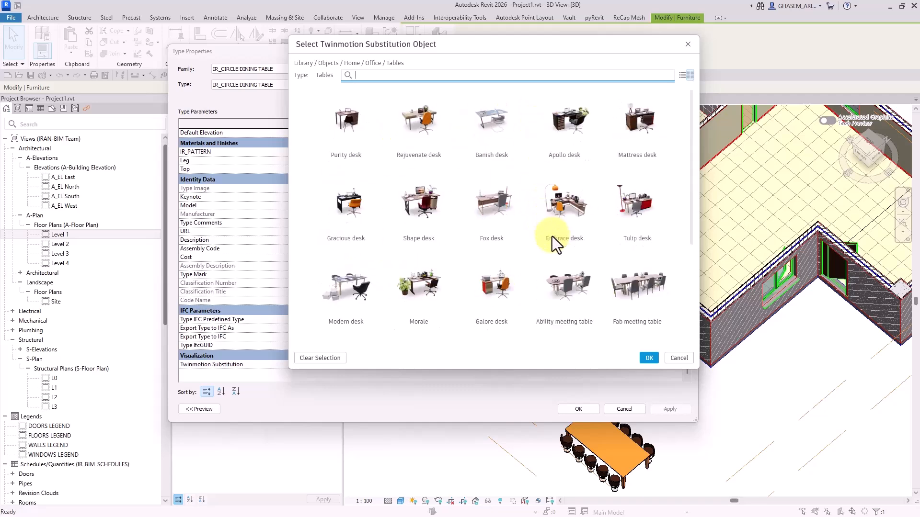
scroll(552, 237, down, 3)
scroll(502, 177, up, 3)
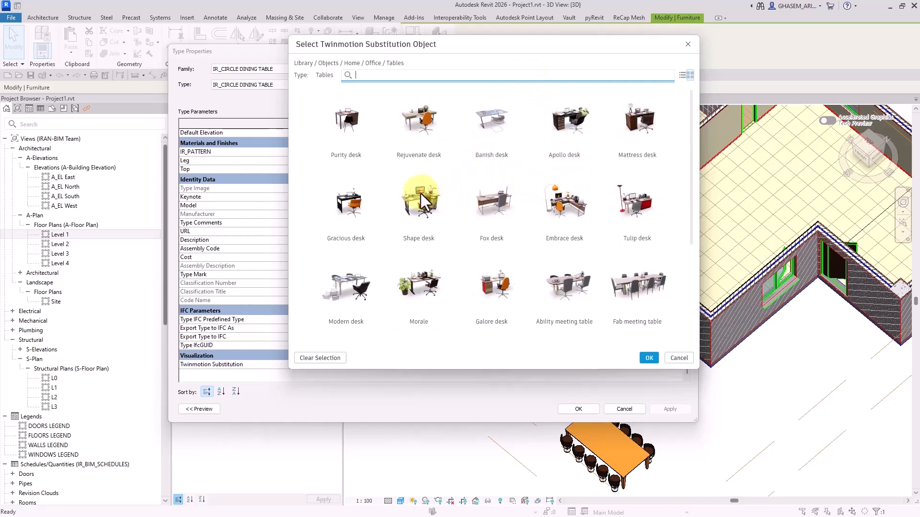
scroll(638, 232, down, 3)
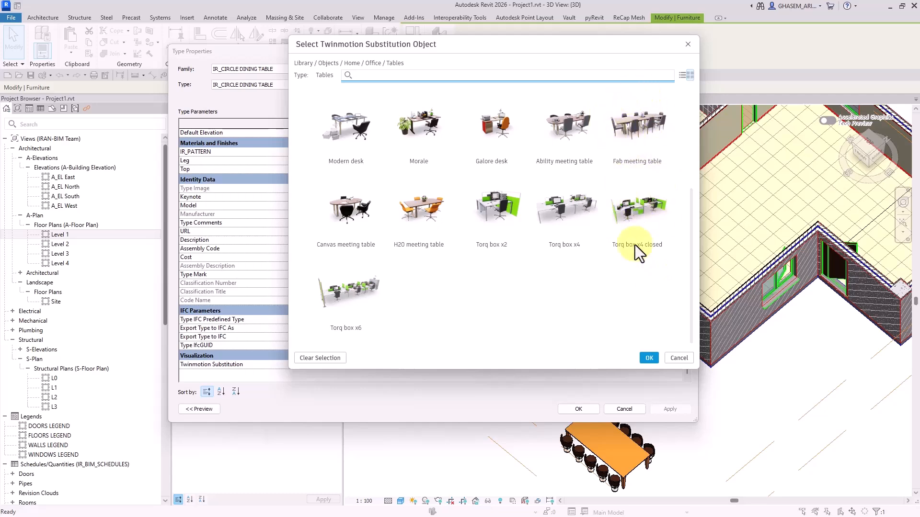
click(679, 365)
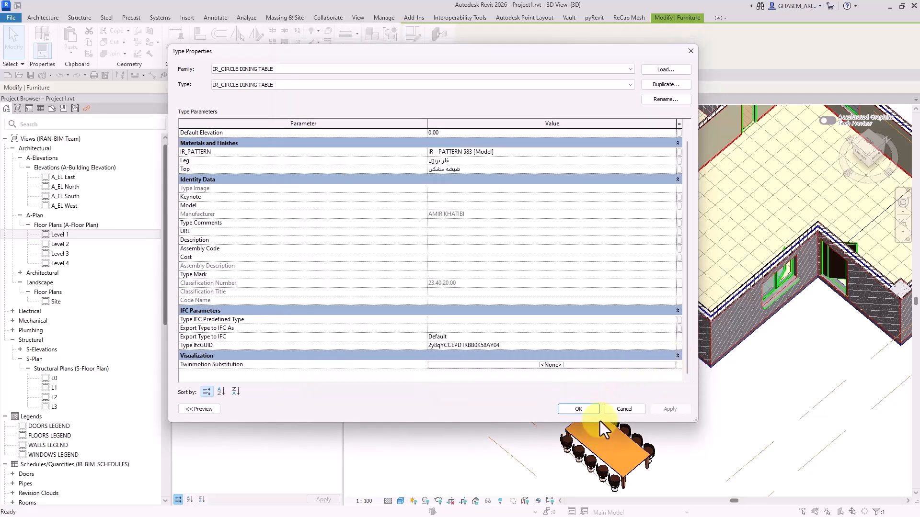
click(578, 409)
Delete all chairs around the rectangular table and the loose chair beside it
click(504, 421)
middle_drag(505, 421, 523, 366)
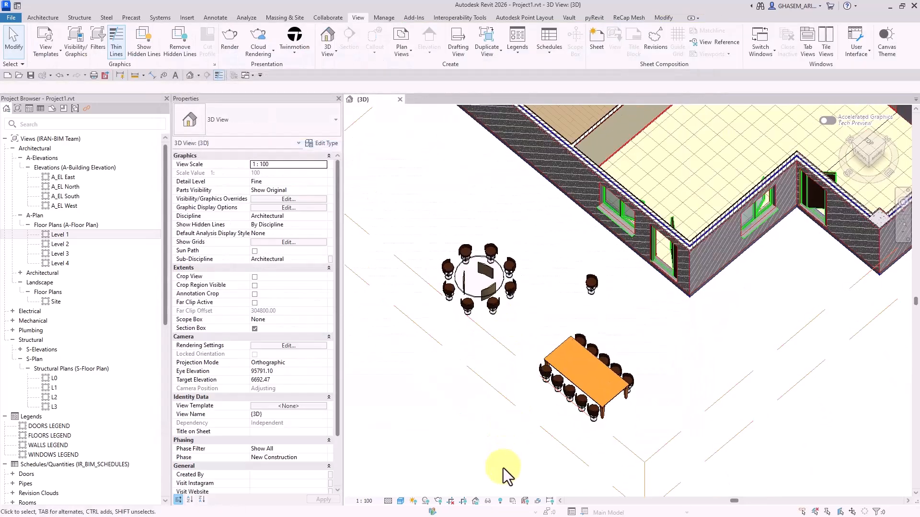
drag(503, 474, 607, 335)
click(575, 408)
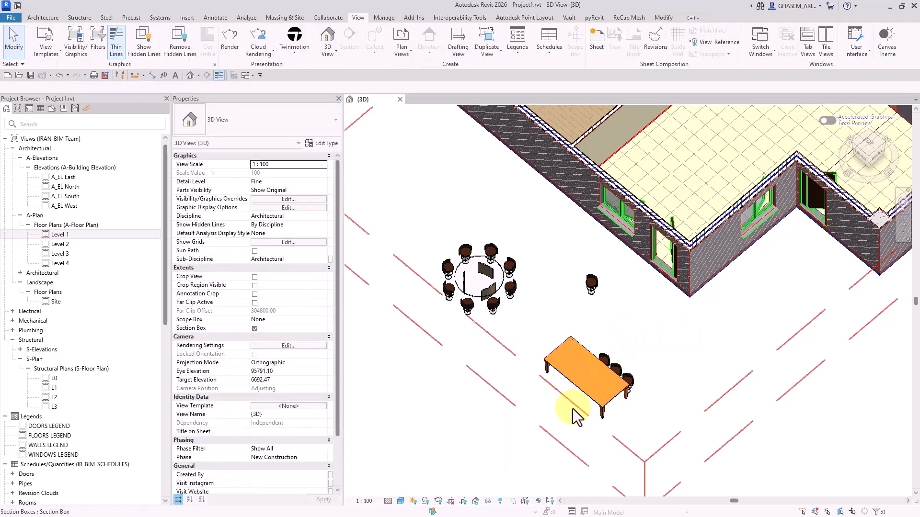
drag(557, 461, 672, 351)
key(Delete)
click(591, 278)
key(Delete)
Open the Twinmotion substitution object selection for the rectangular table's type, IR_REC TABLE TYPE 1
click(585, 374)
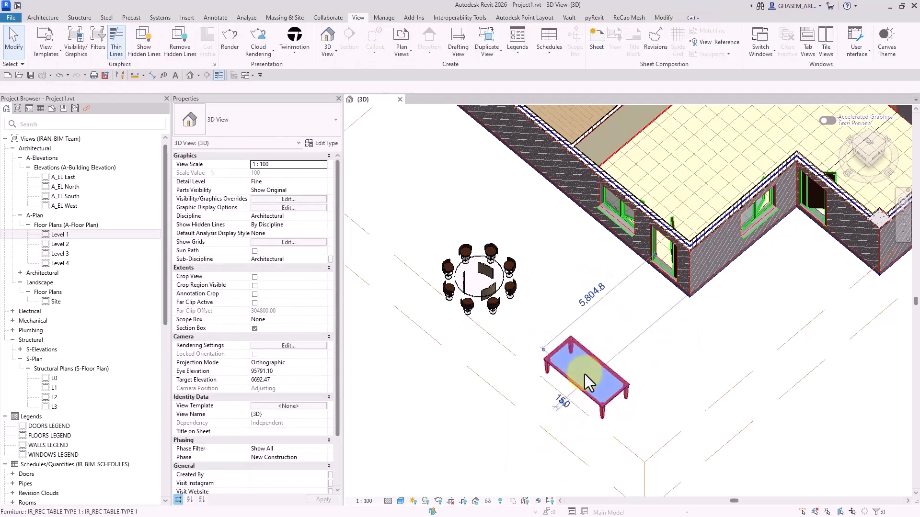
click(326, 149)
scroll(494, 336, down, 5)
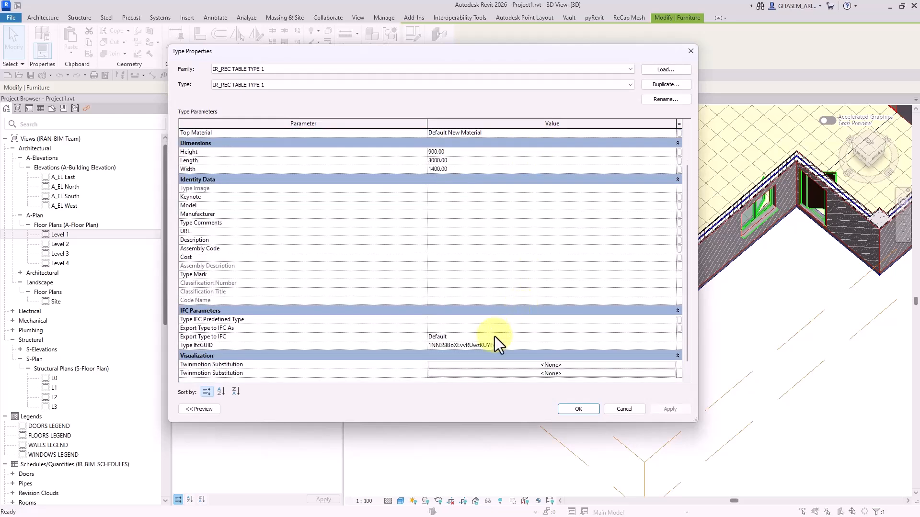
click(496, 365)
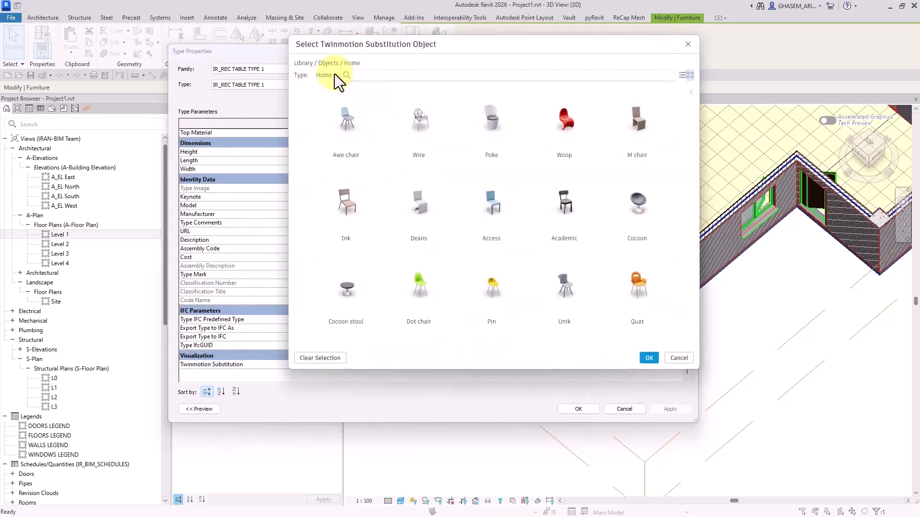
Assign Fab meeting table from Objects / Home / Office / Tables as the rectangular table type's Twinmotion substitution and accept the type properties
click(326, 74)
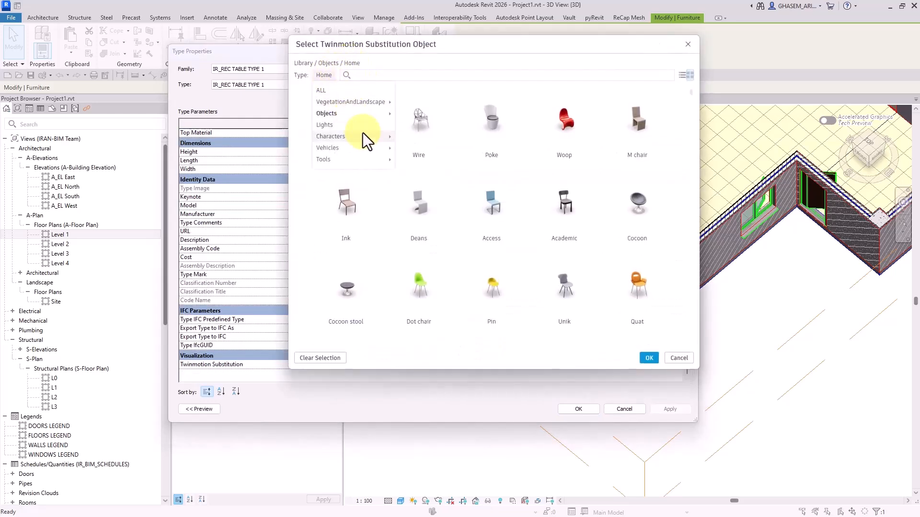
click(366, 114)
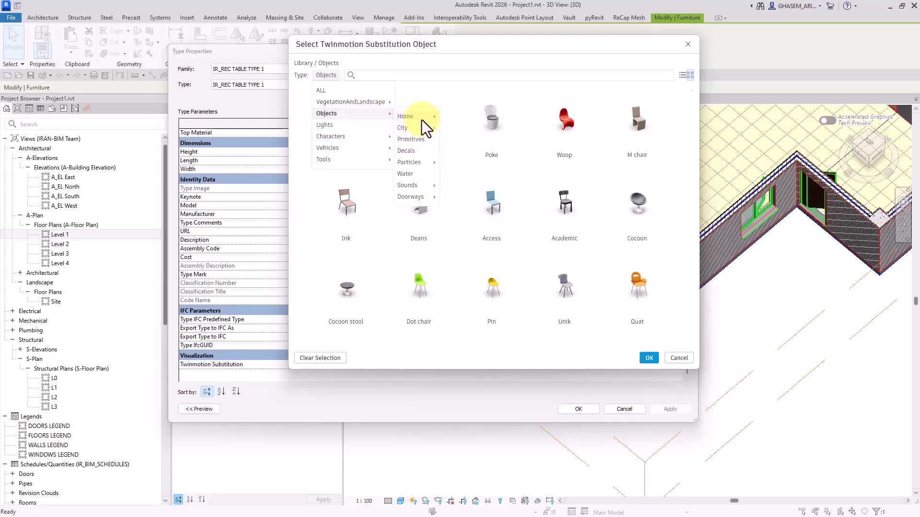
click(420, 117)
mouse_move(459, 166)
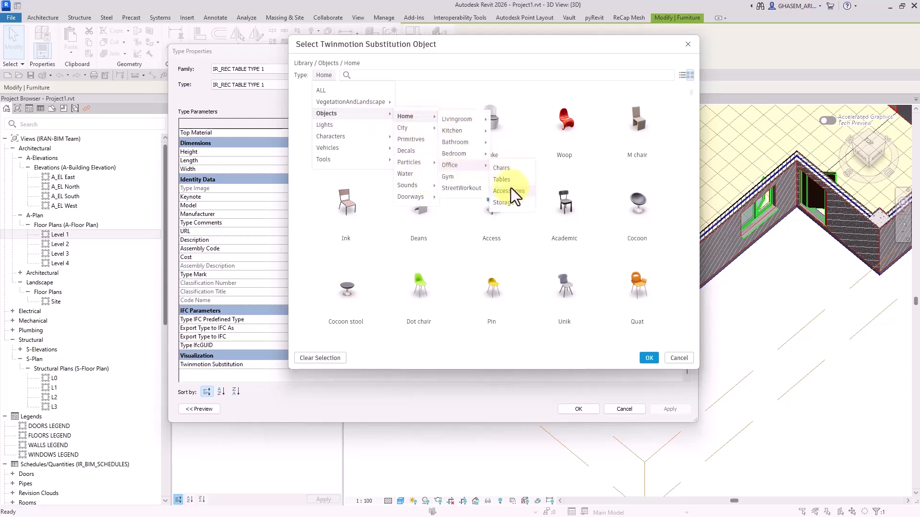
click(502, 179)
scroll(596, 297, down, 3)
click(634, 123)
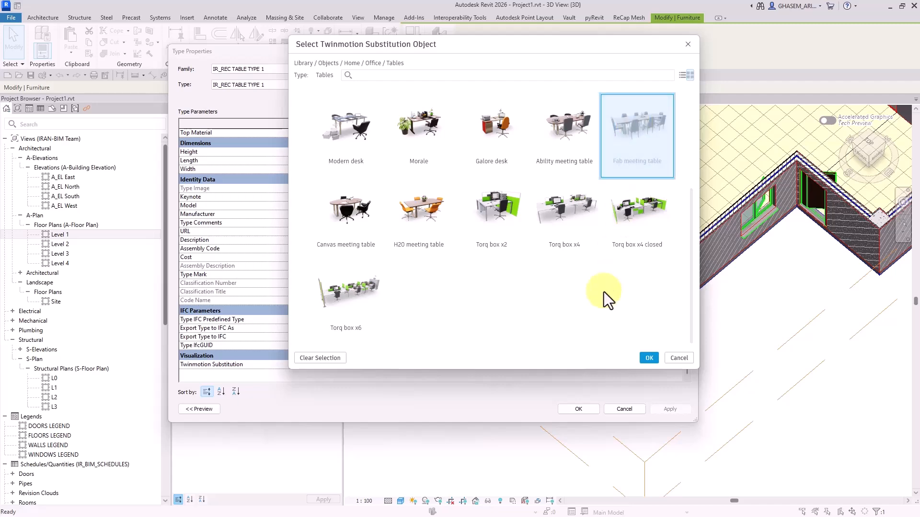
click(648, 358)
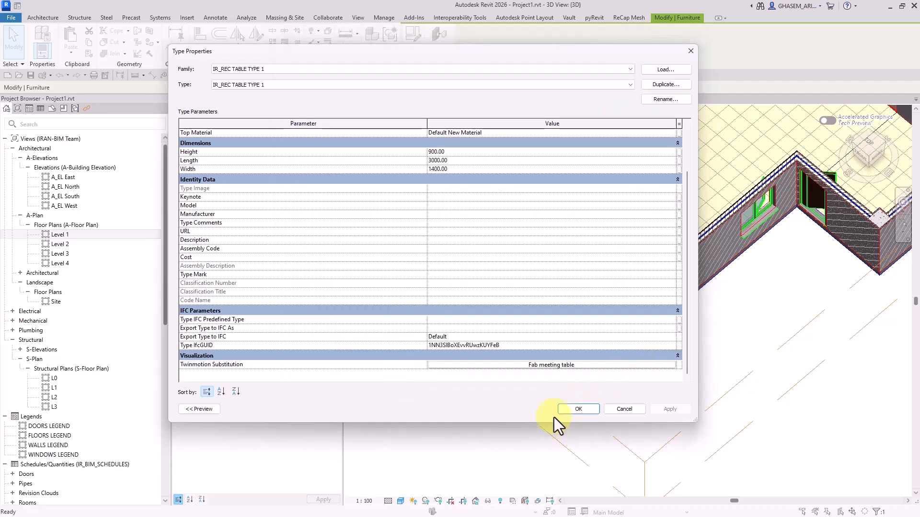
click(570, 410)
click(485, 418)
Turn off the section box of the 3D view
scroll(463, 343, down, 4)
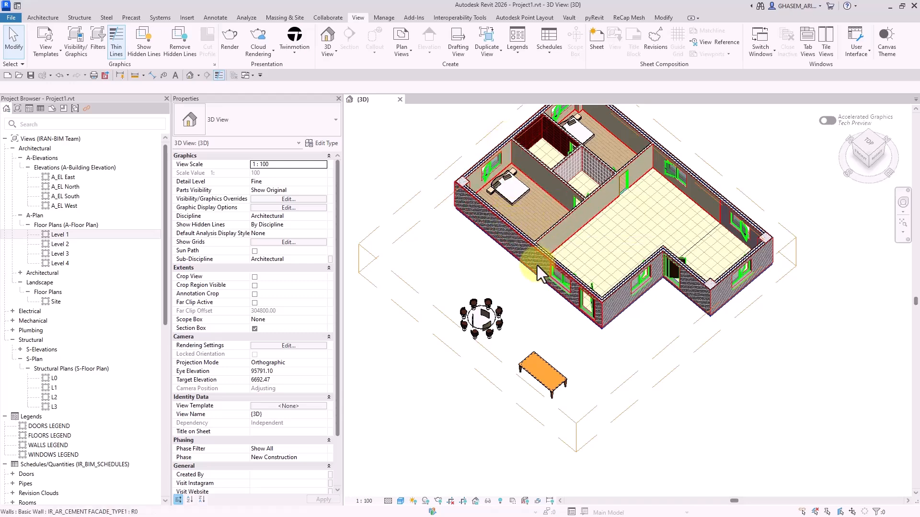
mouse_move(427, 220)
shift+middle_down()
mouse_move(448, 231)
mouse_move(433, 218)
shift+middle_up()
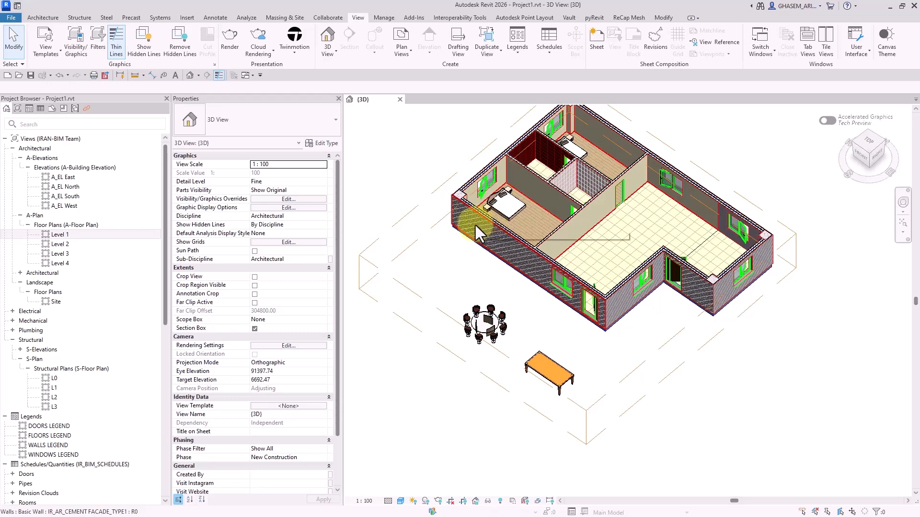
click(254, 329)
scroll(523, 295, down, 2)
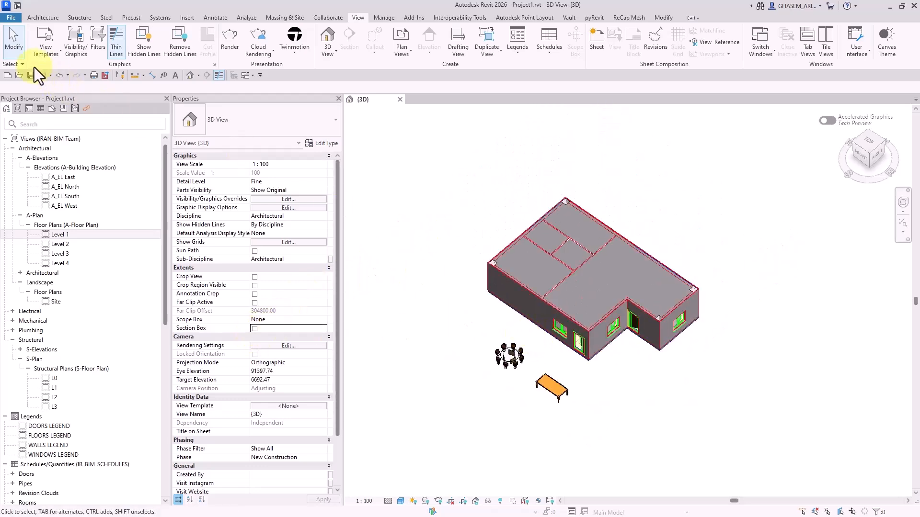
Open the model in Twinmotion through Direct Link as a new project with Enable Substitution turned on
click(288, 55)
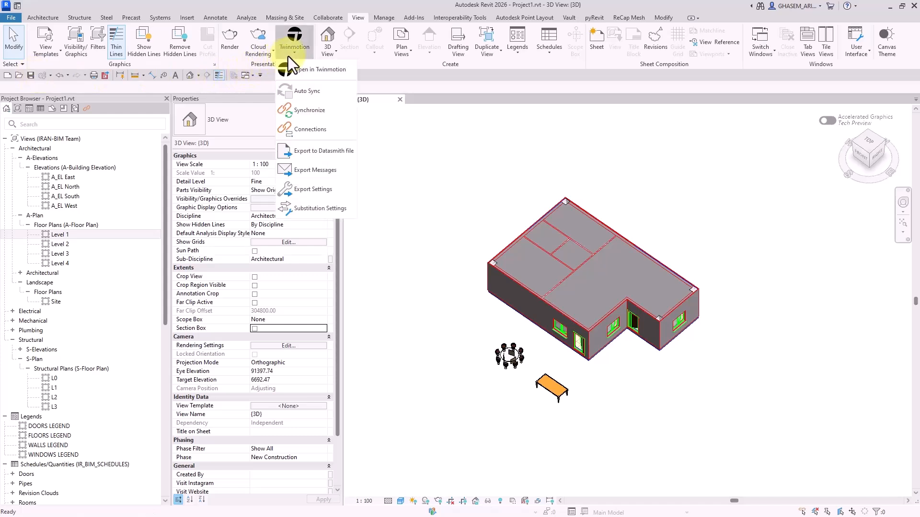
click(299, 70)
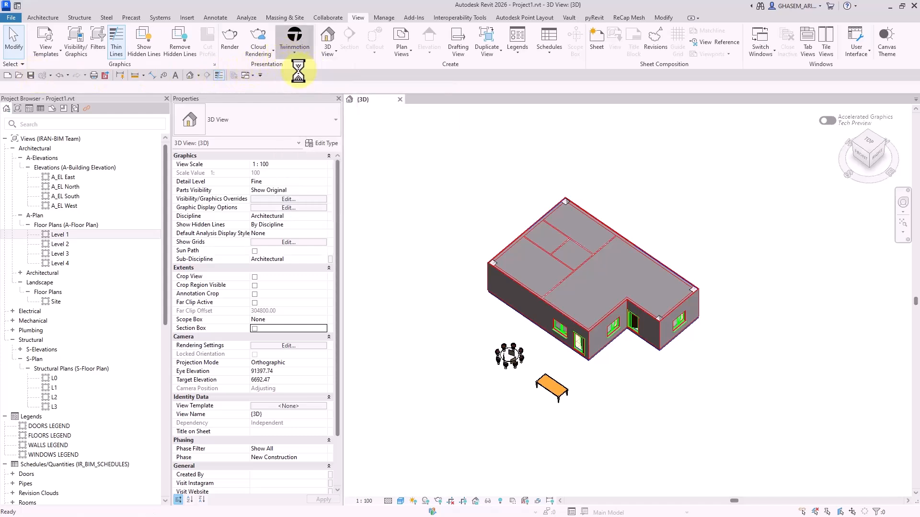
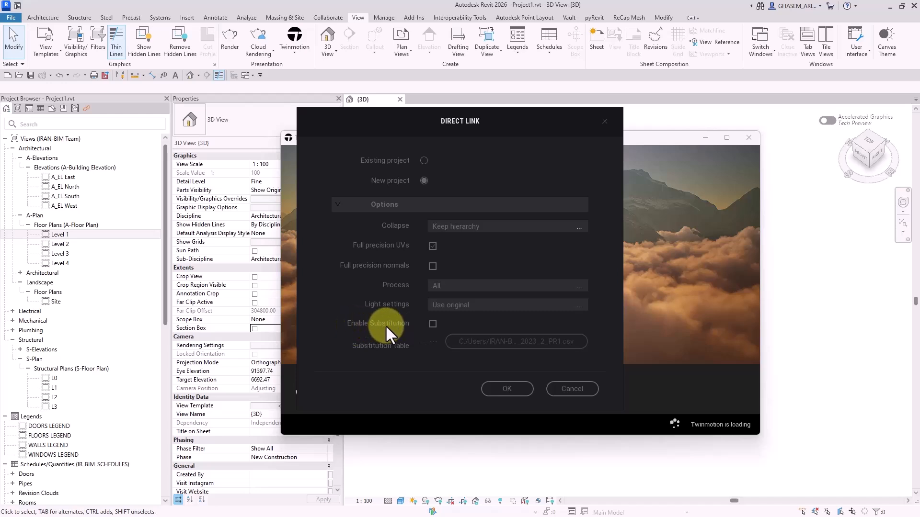
click(433, 324)
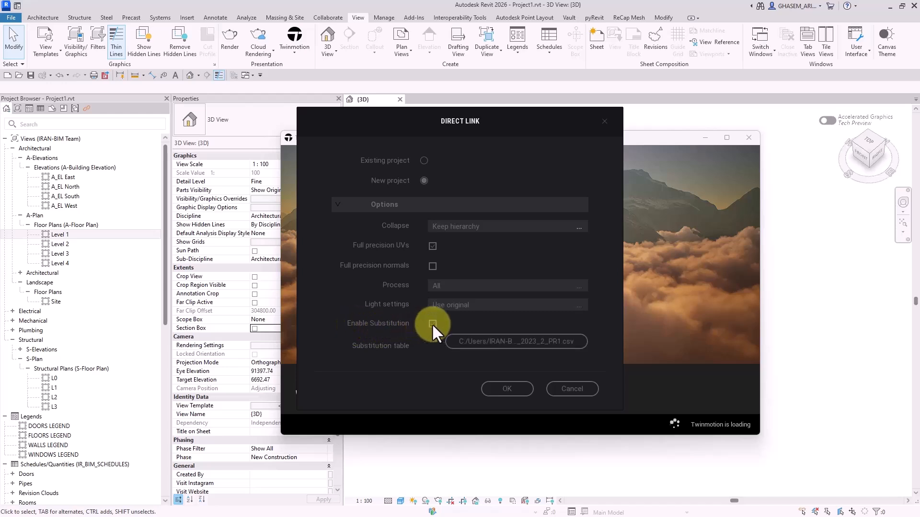
click(499, 393)
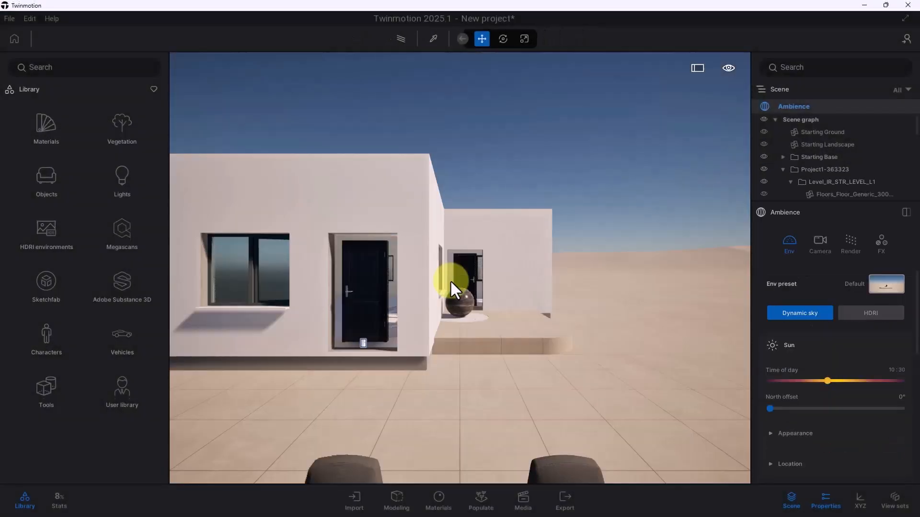
Inspect the substituted tables, chairs, window and door outside the building, and select the door beside the window
scroll(580, 244, down, 2)
right_drag(580, 243, 228, 322)
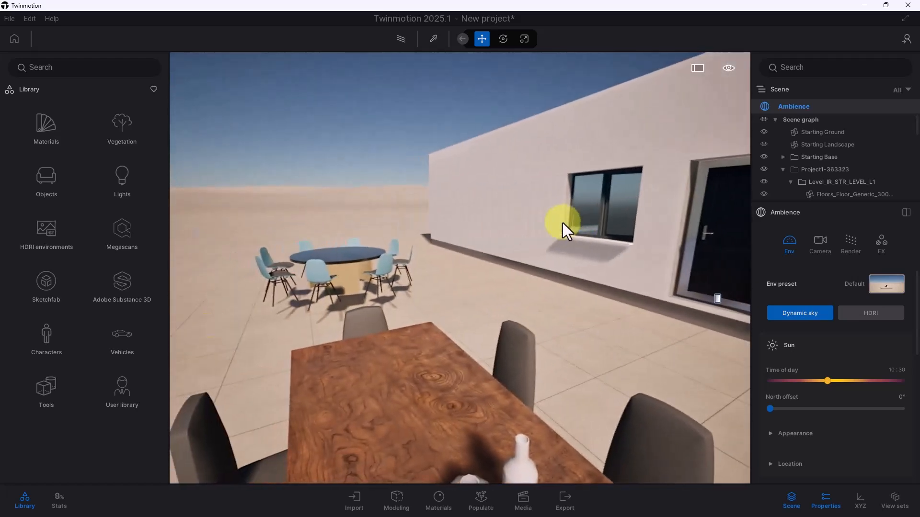
scroll(560, 225, down, 4)
right_drag(533, 309, 677, 304)
key(w)
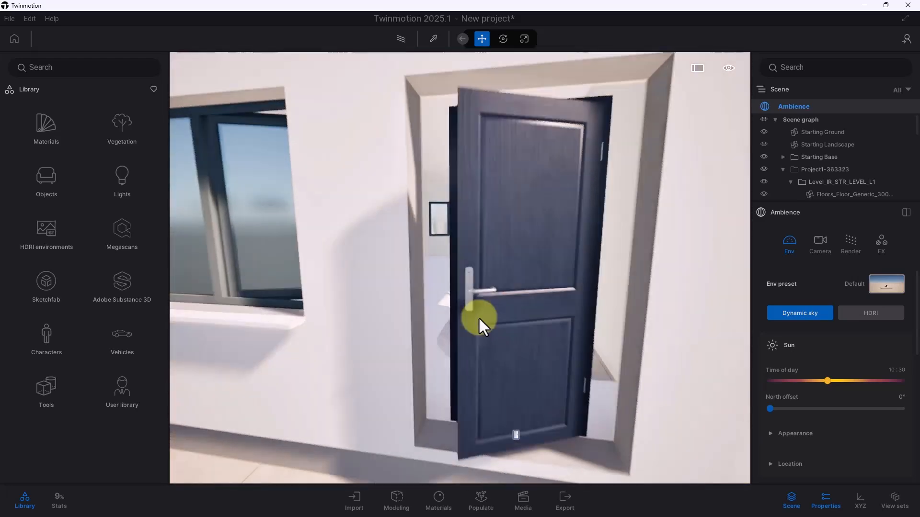
right_drag(479, 318, 419, 246)
key(s)
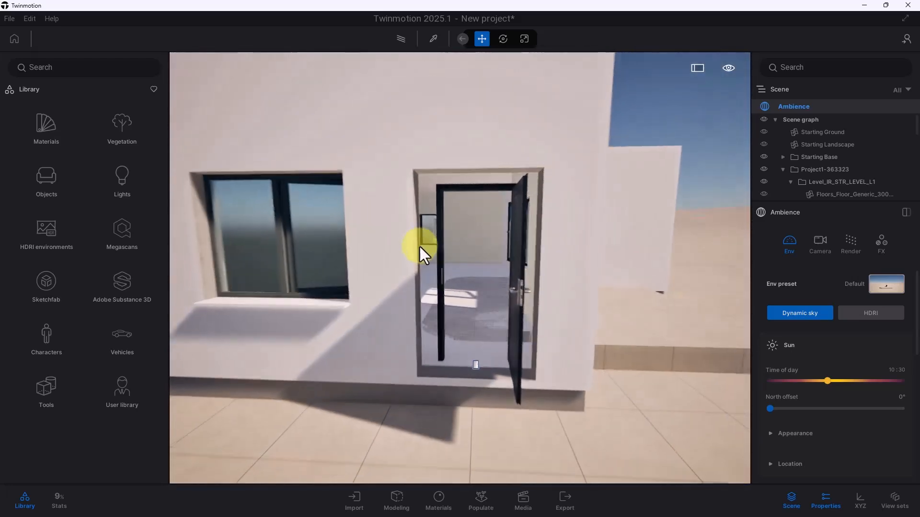
click(437, 237)
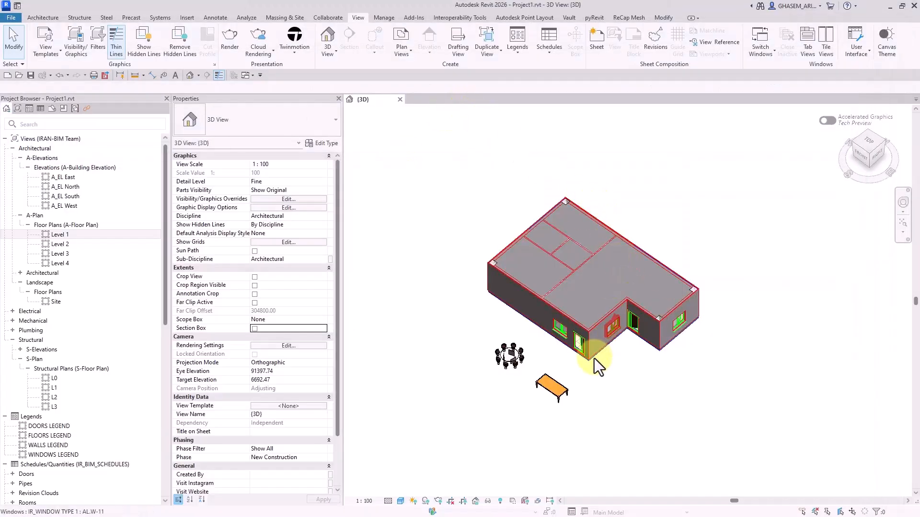
Switch back to Revit and check the AR_DR_H1 height in the type properties of the same exterior door
scroll(620, 340, up, 4)
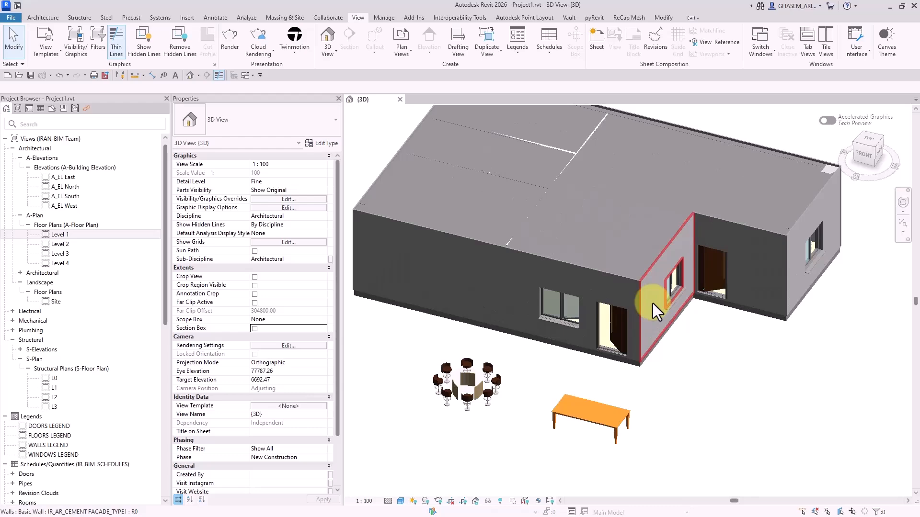
click(614, 312)
click(319, 146)
scroll(266, 250, down, 3)
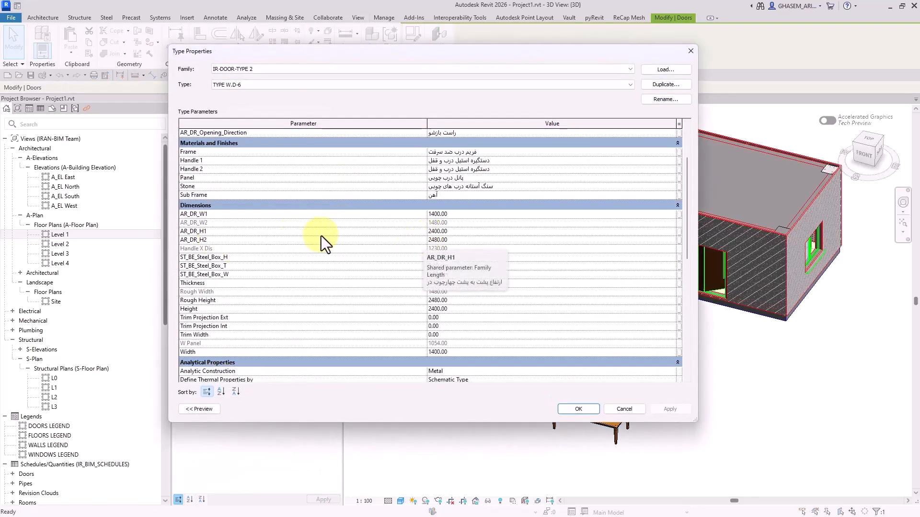
click(449, 231)
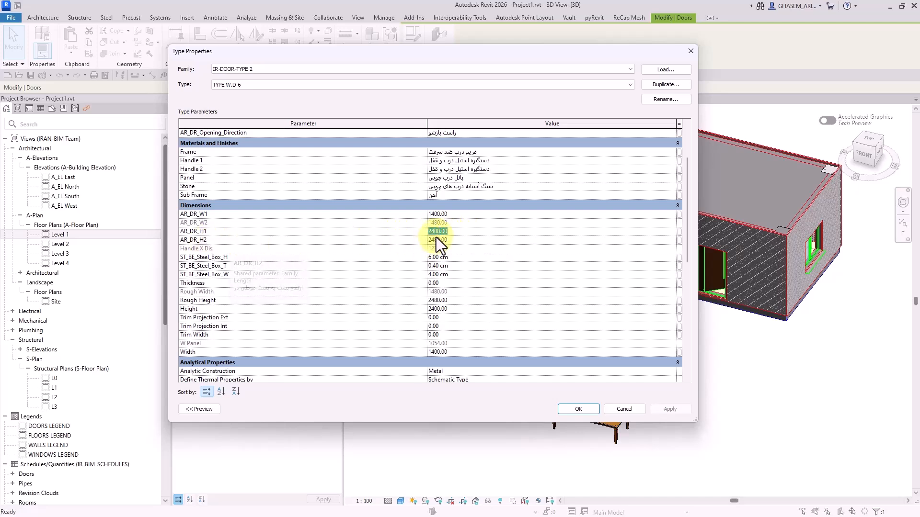
click(690, 51)
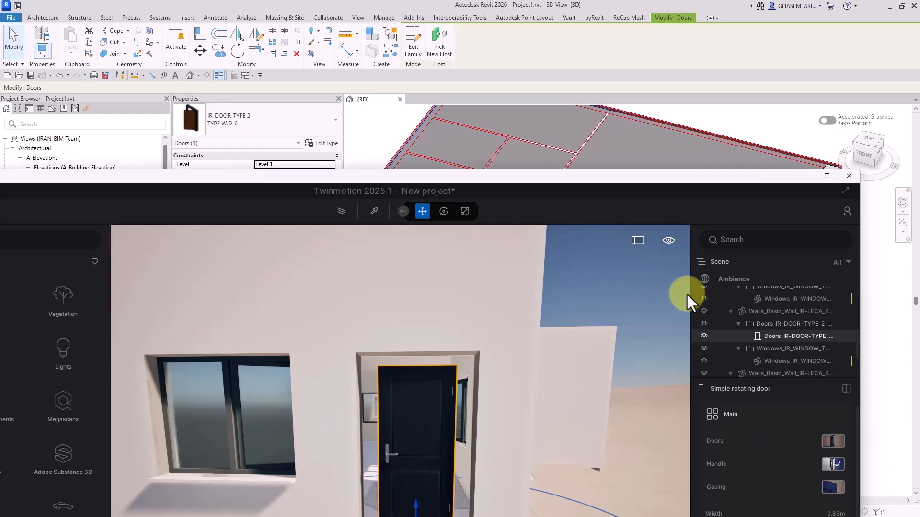
Switch to Twinmotion and resize the door beside the window to 1.40 m wide and 2.20 m high
double_click(657, 179)
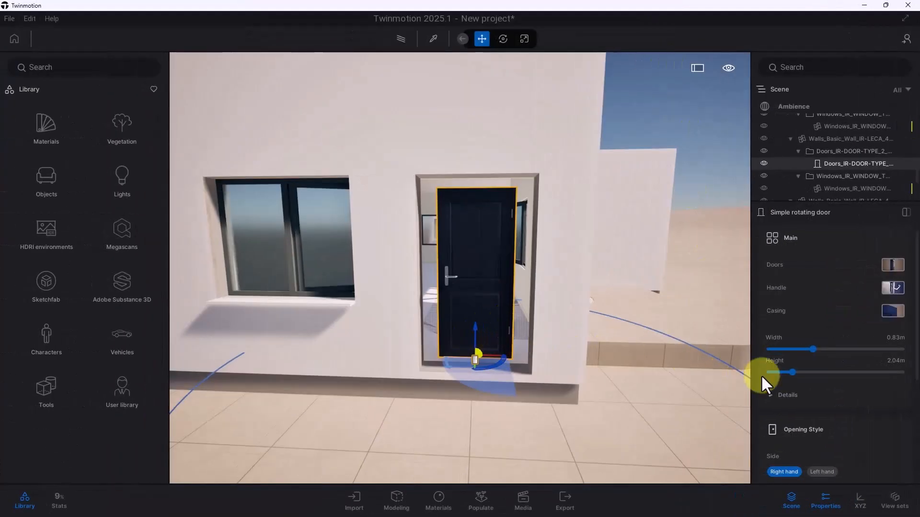
click(896, 338)
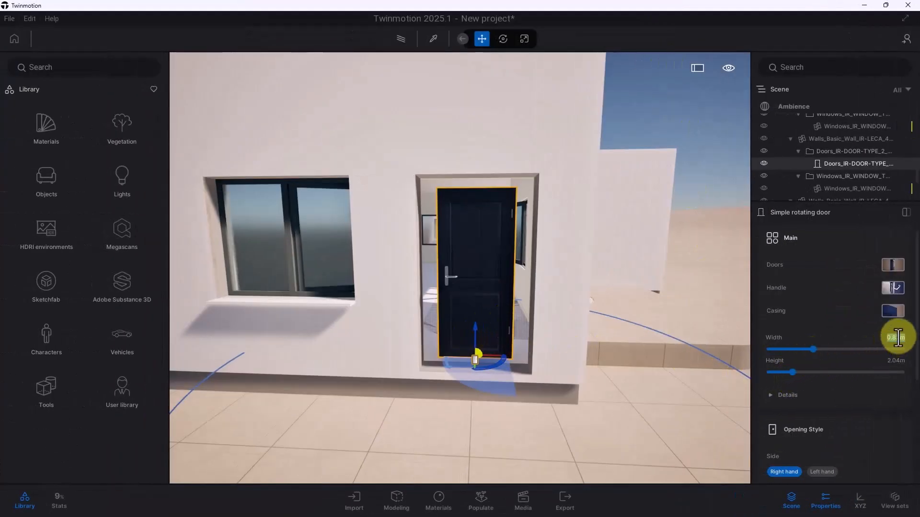
text(1.4)
key(Return)
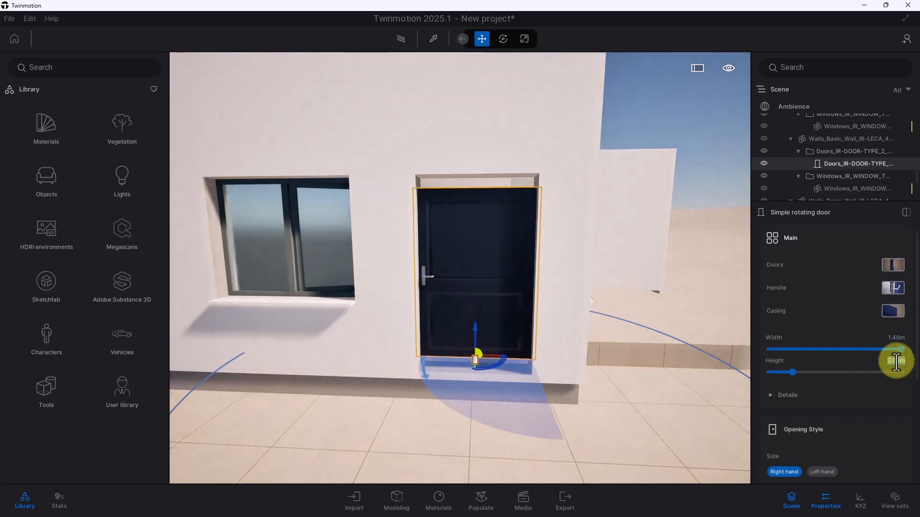
click(896, 363)
text(2.4)
key(Return)
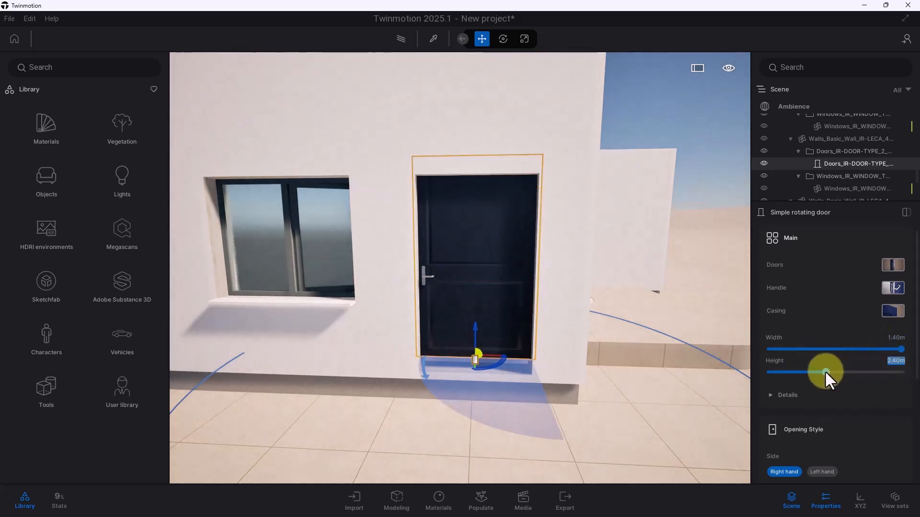
drag(825, 373, 807, 371)
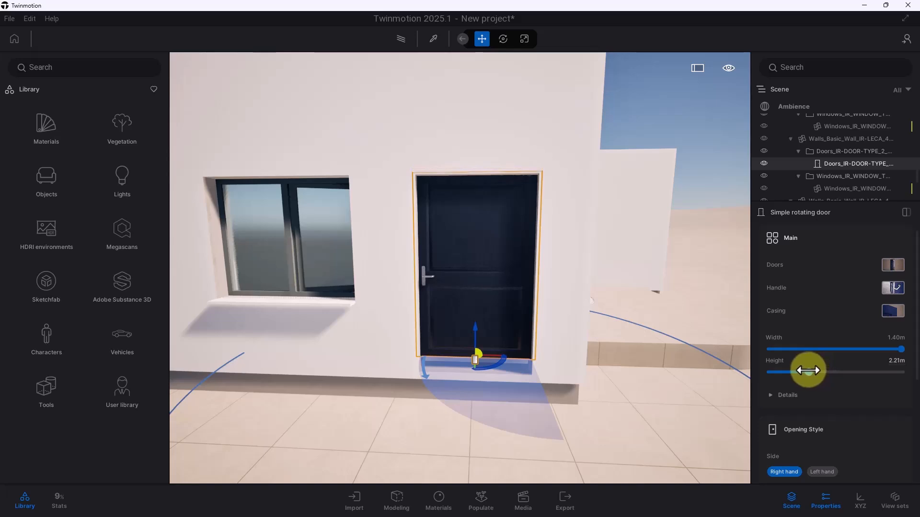
click(664, 422)
Resize the other exterior door, behind the stone sphere, to 1.40 m wide and 2.20 m high
middle_drag(599, 336, 463, 349)
click(218, 289)
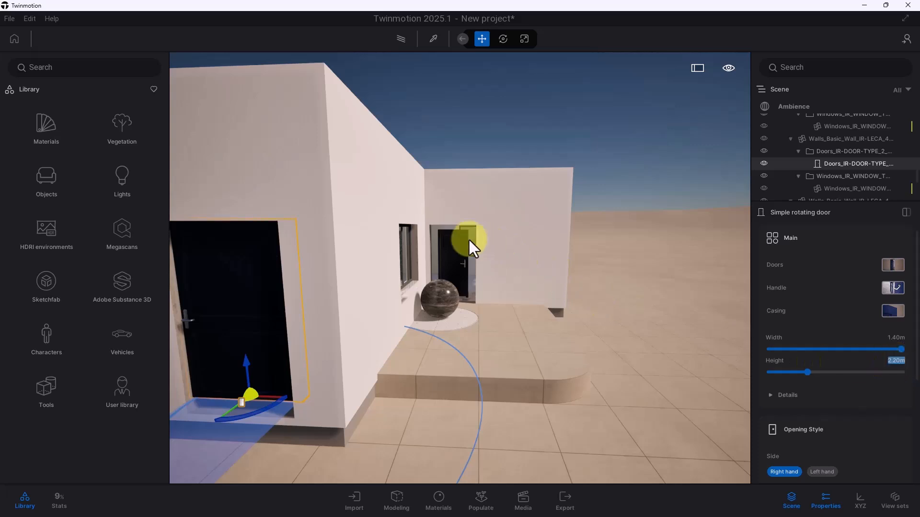
click(445, 254)
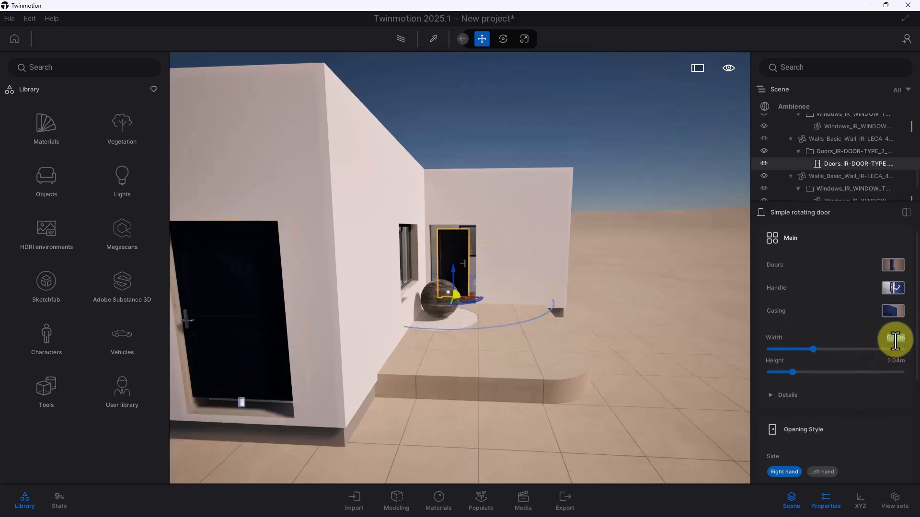
click(898, 362)
key(Return)
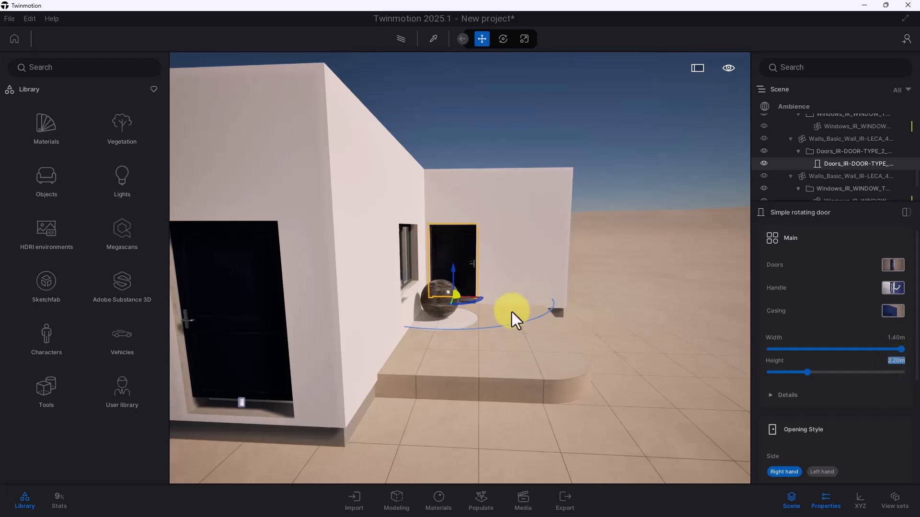
Inspect the resized exterior doors, the bed and window inside the bedroom, and the tables and chairs outside the building
right_drag(458, 358, 231, 368)
scroll(231, 368, up, 5)
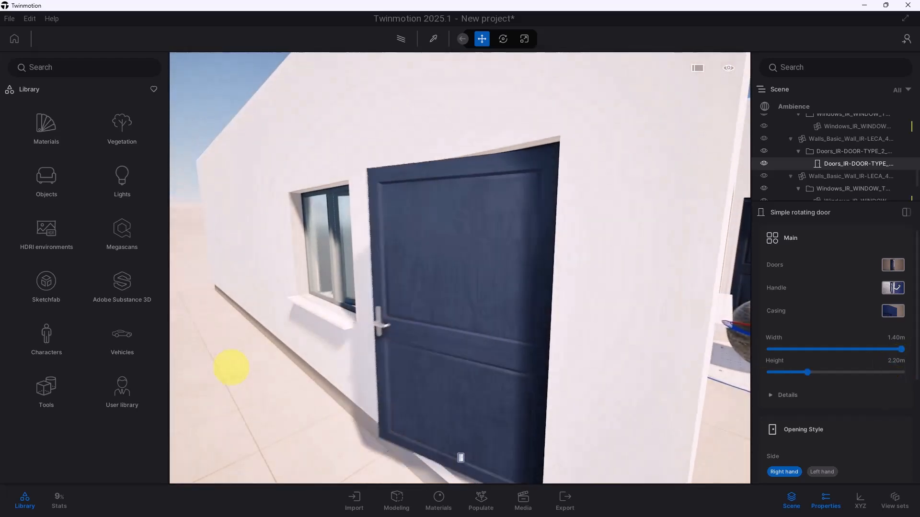
scroll(231, 368, down, 6)
middle_drag(232, 368, 239, 370)
right_drag(239, 370, 330, 412)
key(w)
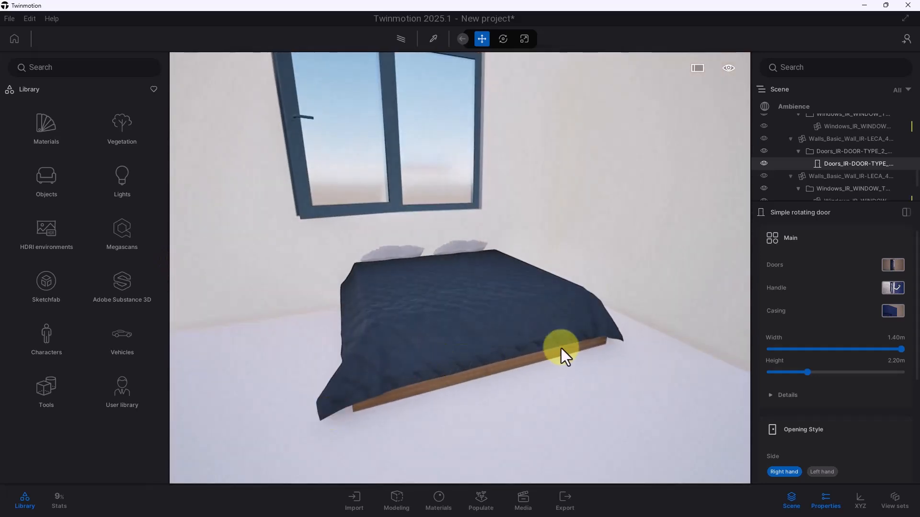
scroll(559, 330, down, 10)
middle_drag(562, 322, 598, 363)
right_drag(597, 362, 782, 482)
key(w)
right_drag(393, 241, 753, 302)
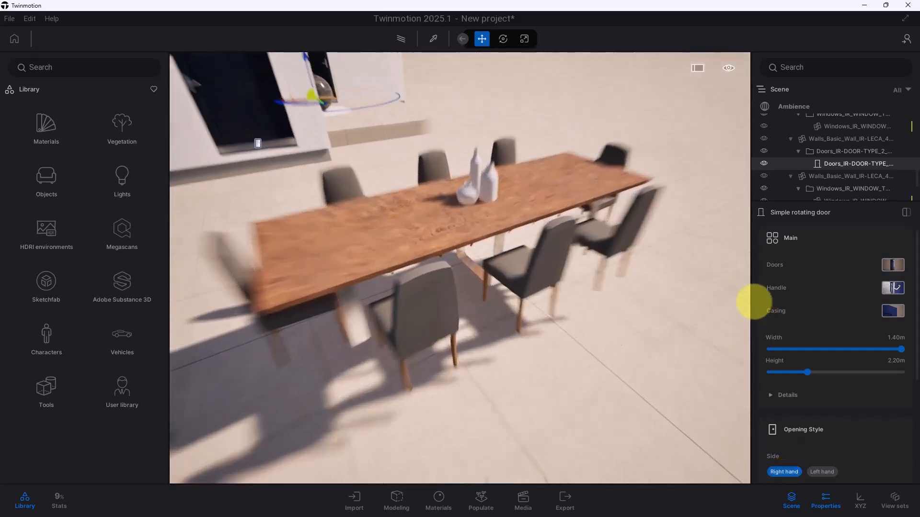
scroll(376, 260, up, 5)
scroll(368, 261, down, 4)
mouse_move(368, 262)
right_down()
mouse_move(158, 140)
mouse_move(369, 253)
right_up()
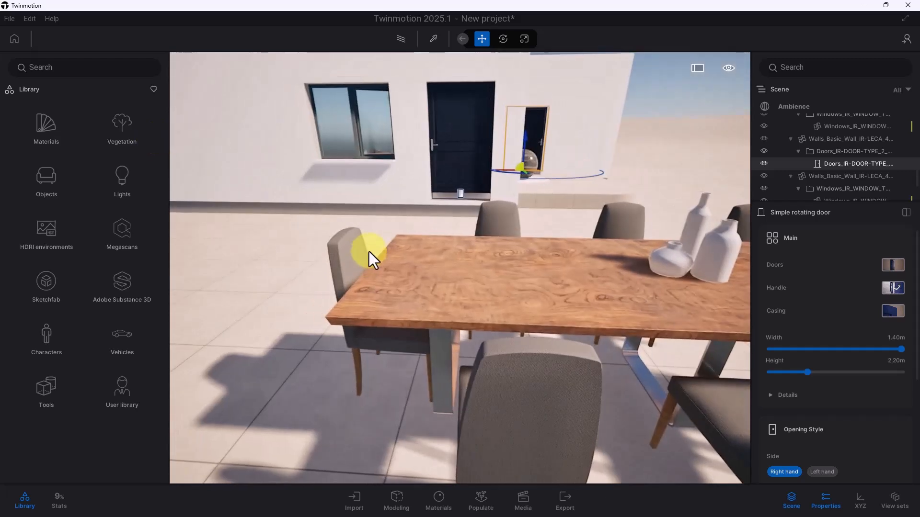
scroll(413, 255, down, 8)
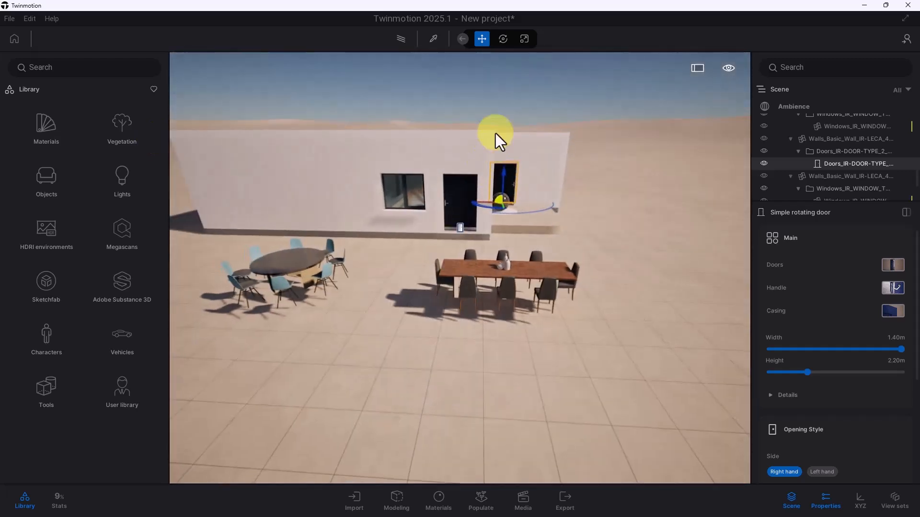
Switch back to Revit and open the architectural Level 1 floor plan
click(507, 54)
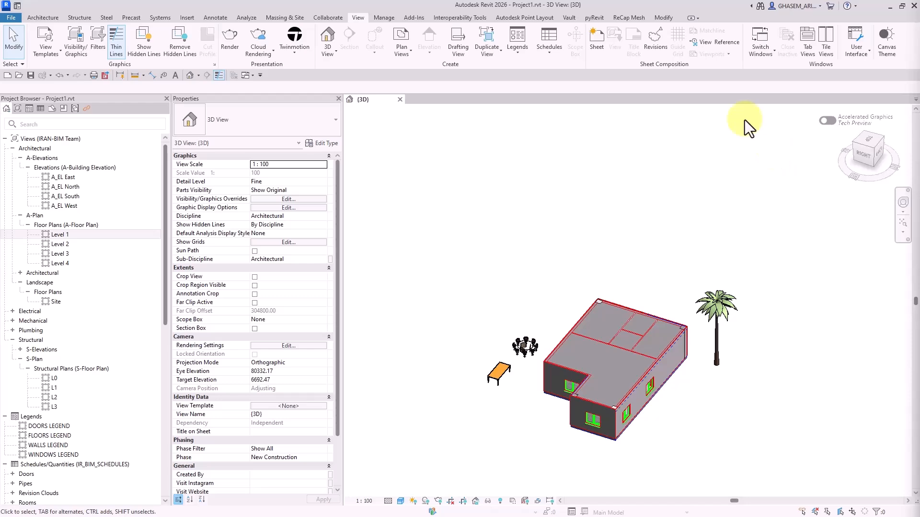
middle_drag(557, 239, 559, 220)
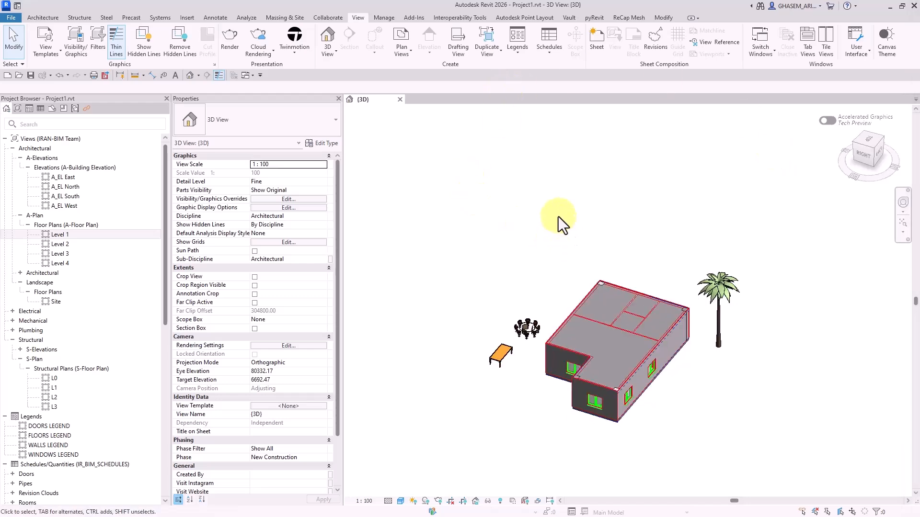
double_click(65, 234)
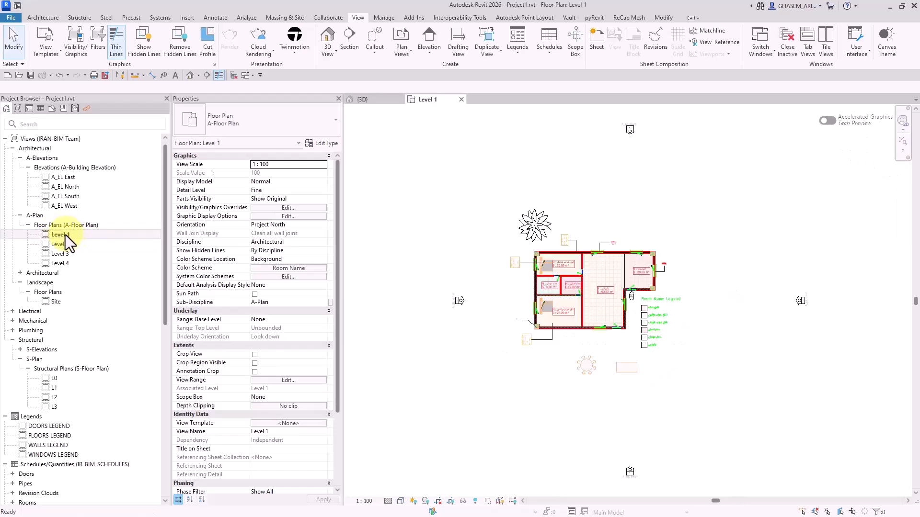
Show and enable the crop region of the Level 1 plan and tighten its edges around the building
mouse_move(500, 385)
middle_down()
mouse_move(497, 374)
mouse_move(491, 392)
middle_up()
scroll(491, 392, down, 2)
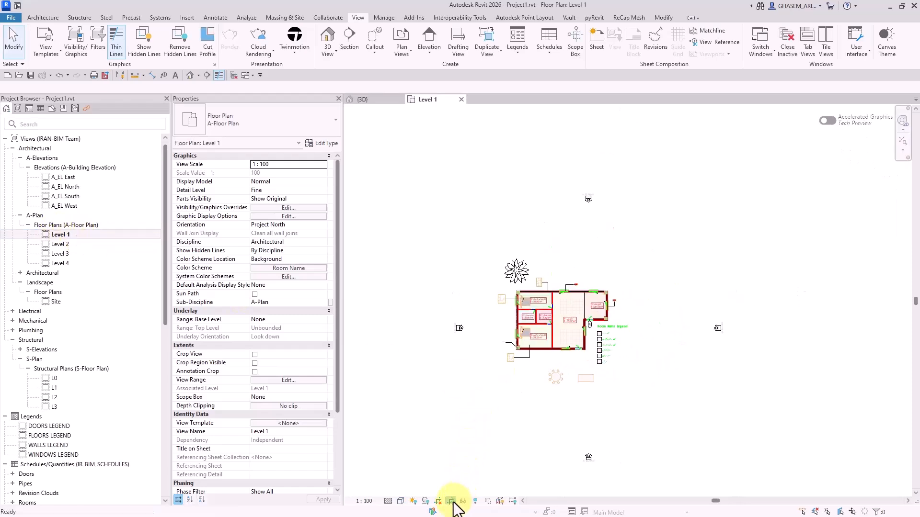
click(451, 502)
click(438, 501)
scroll(513, 267, down, 1)
scroll(515, 268, down, 1)
click(539, 200)
drag(566, 205, 560, 278)
drag(670, 345, 580, 343)
drag(518, 412, 514, 310)
click(645, 309)
click(903, 140)
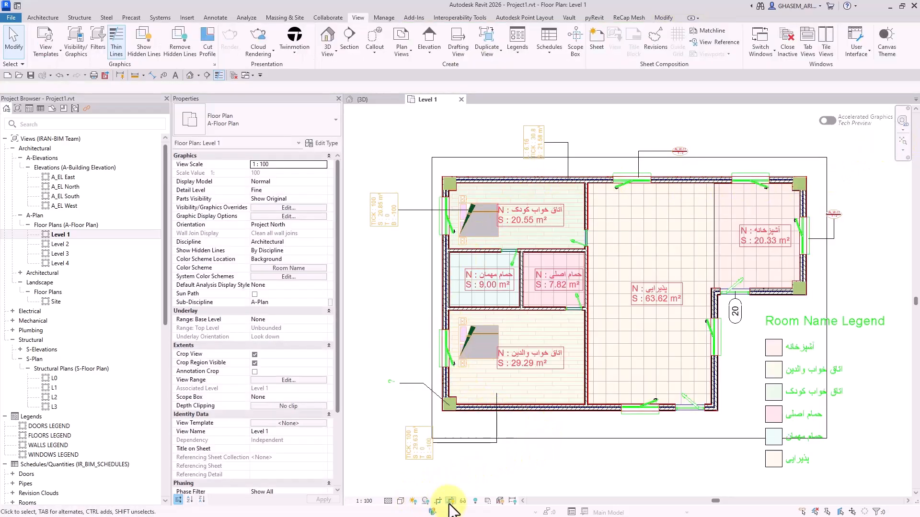
Move the floor tag below the lower bedroom to the right so it sits inside the crop region's left edge
scroll(482, 455, down, 2)
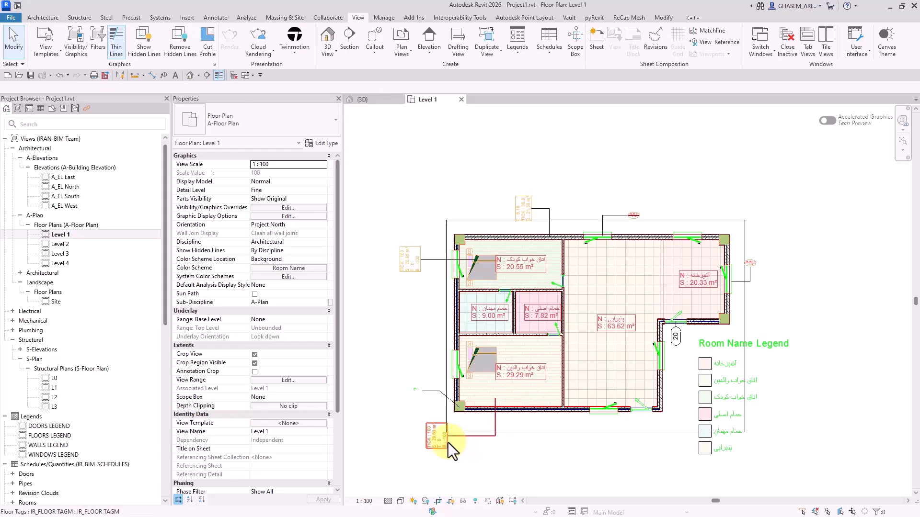
drag(497, 427, 542, 427)
click(422, 357)
scroll(429, 340, down, 2)
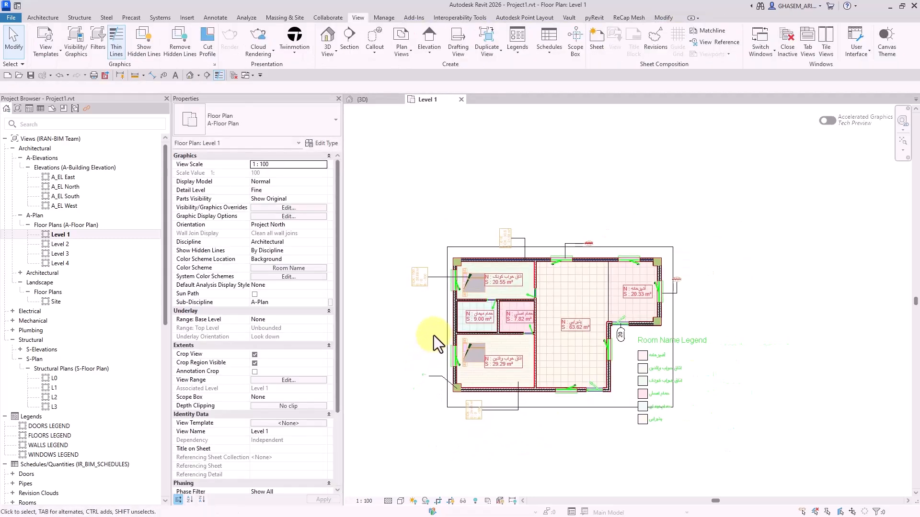
Duplicate the Level 1 floor plan view with detailing
right_click(67, 235)
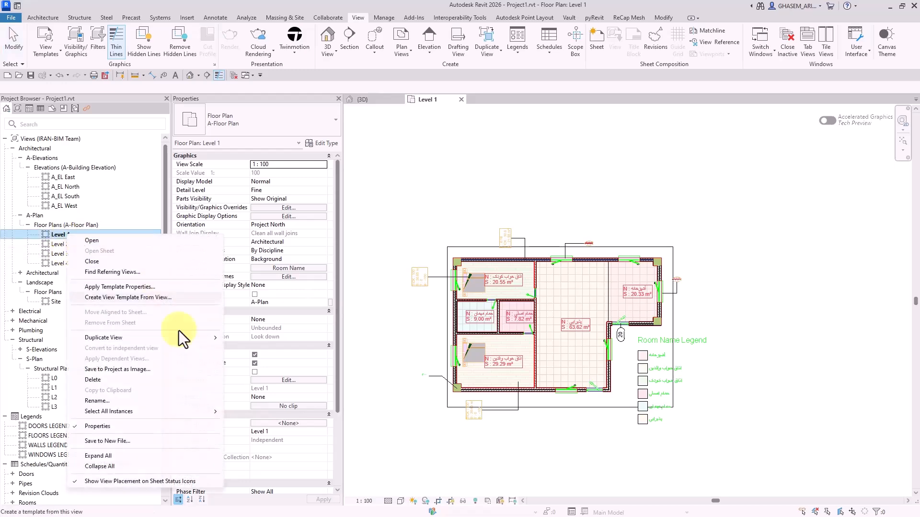
mouse_move(187, 340)
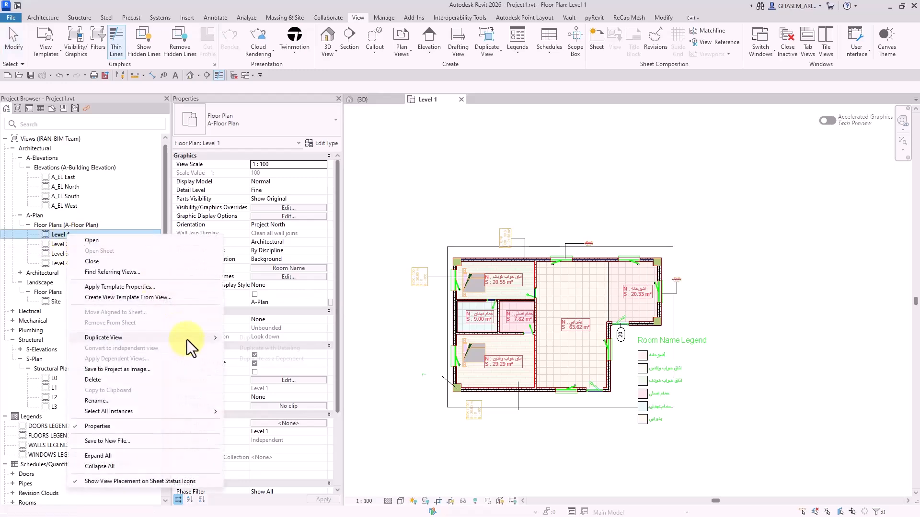
click(265, 348)
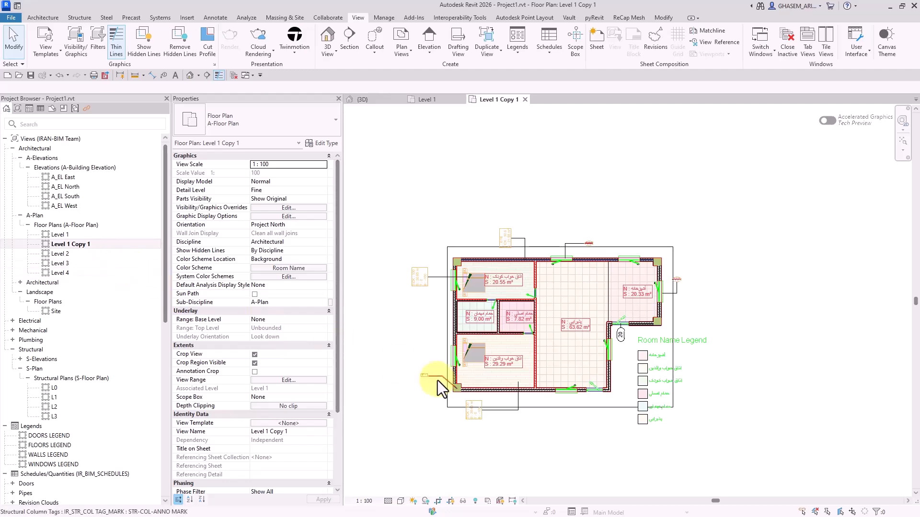
scroll(445, 379, down, 2)
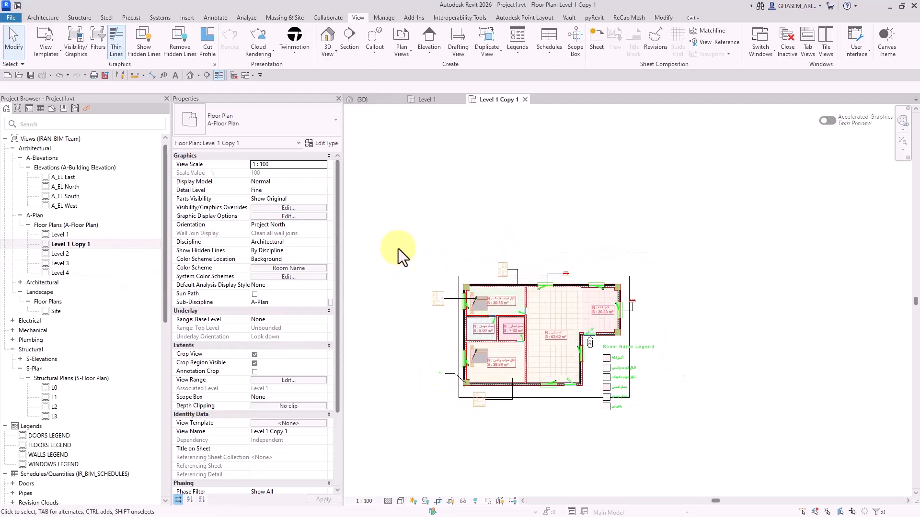
Hide all annotation categories in the duplicated Level 1 view through its visibility and graphics overrides
click(305, 209)
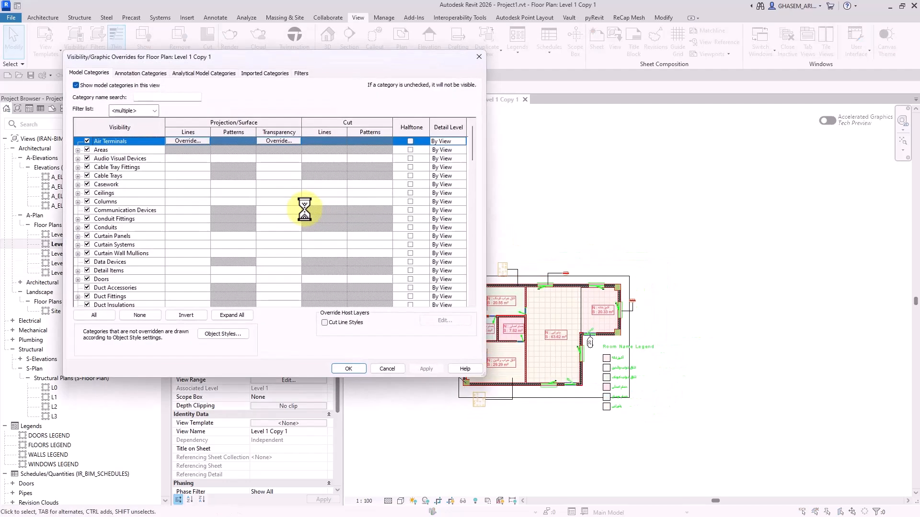
click(141, 75)
click(111, 88)
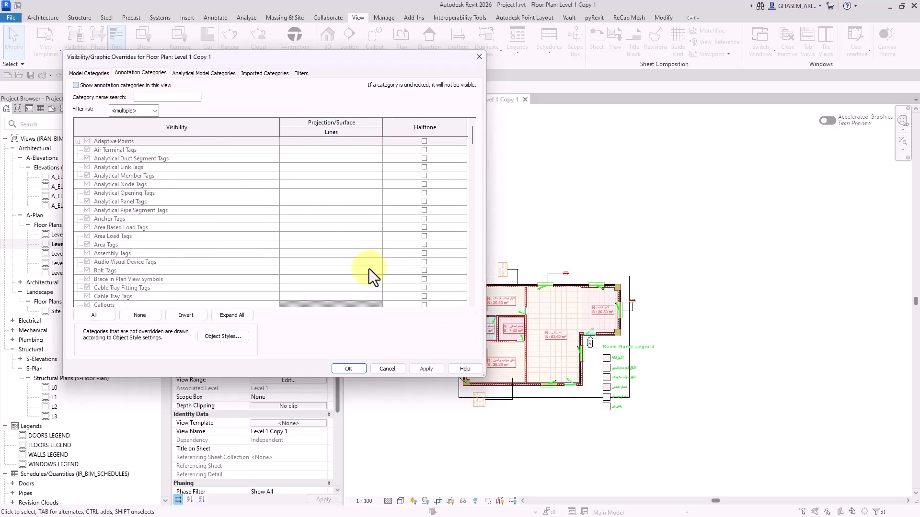
click(430, 369)
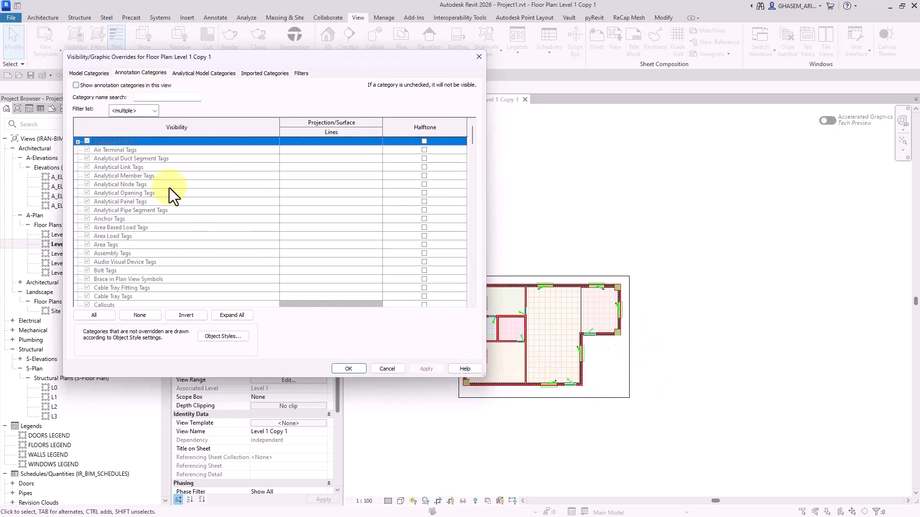
Filter the model categories by "room" and hide the Rooms category in the duplicated view
click(90, 75)
click(164, 98)
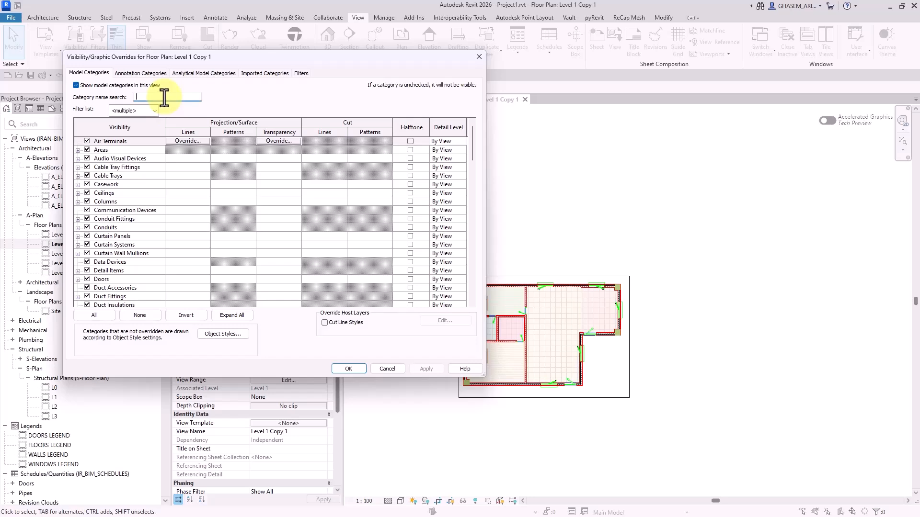
text(room)
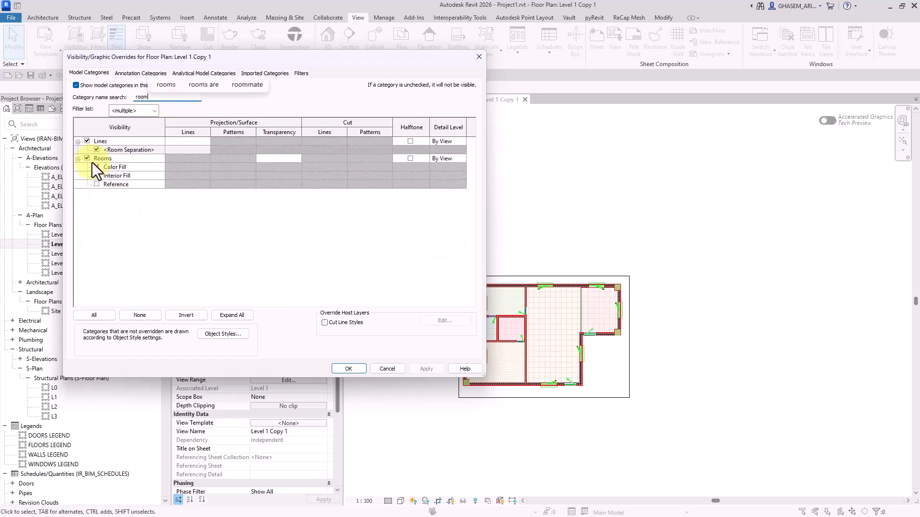
click(88, 158)
click(422, 369)
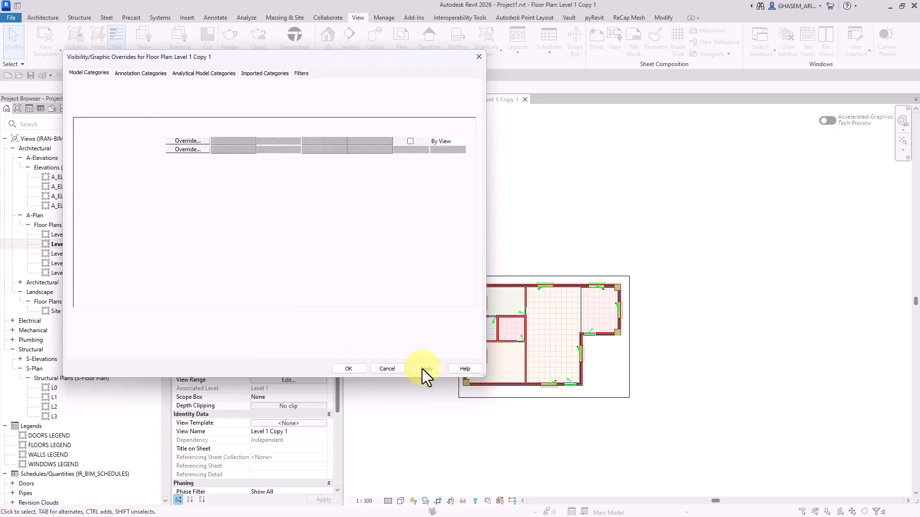
click(361, 367)
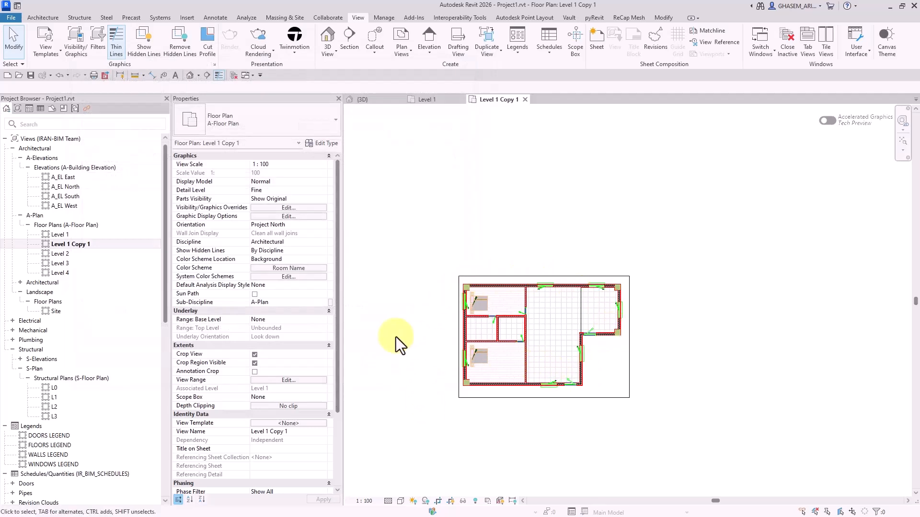
Rename the duplicated floor plan view to "Level 1-PLAN"
click(73, 247)
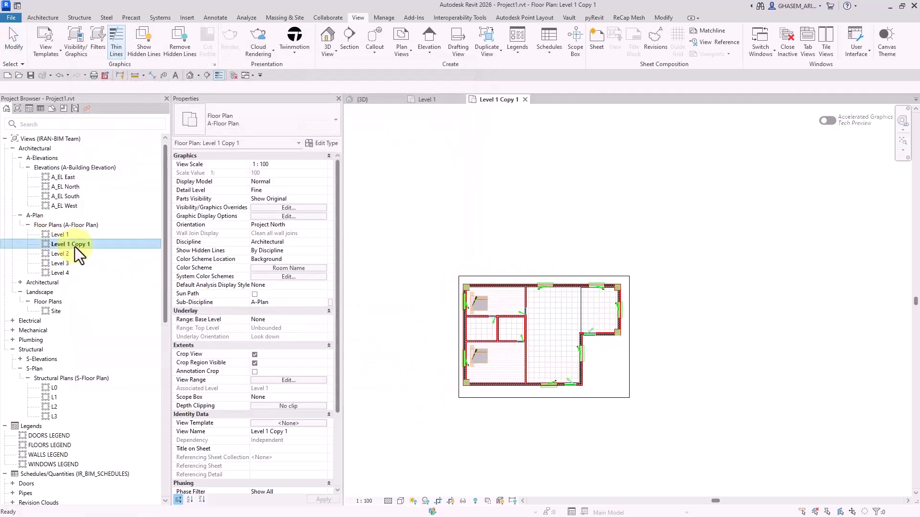
click(75, 246)
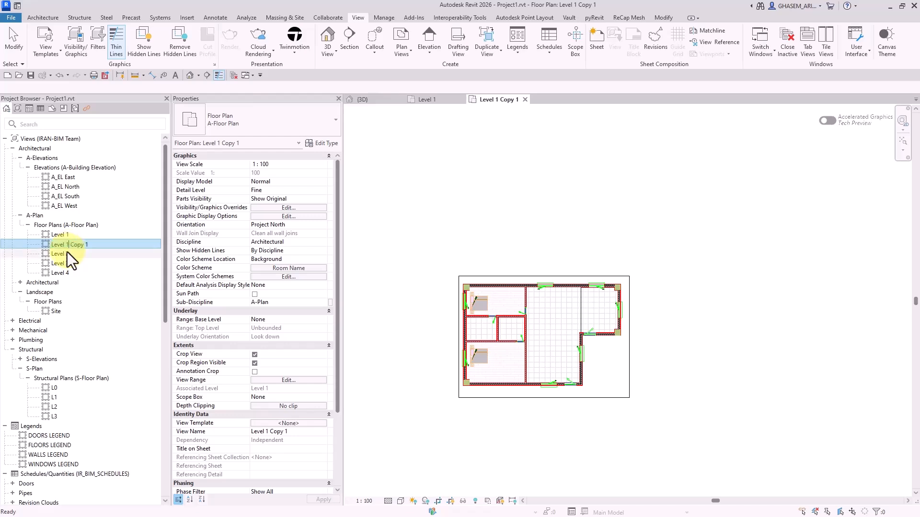
drag(69, 245, 109, 246)
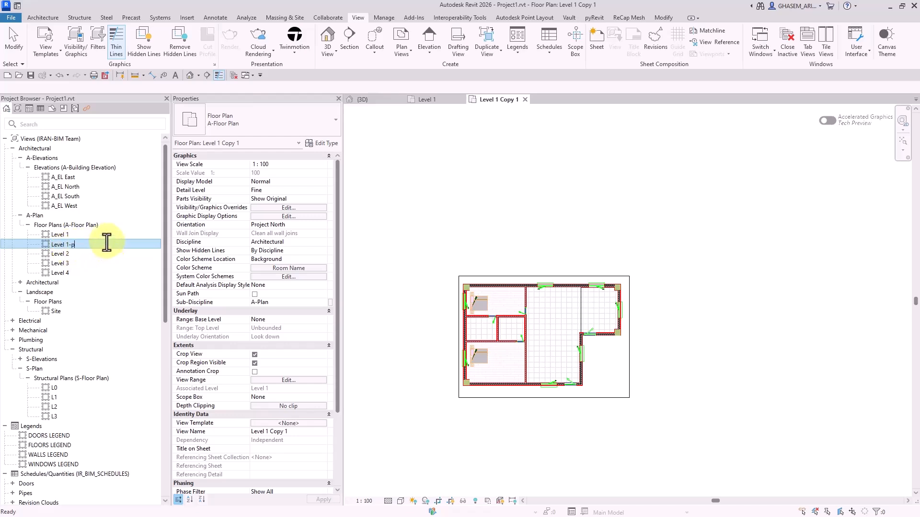
key(Return)
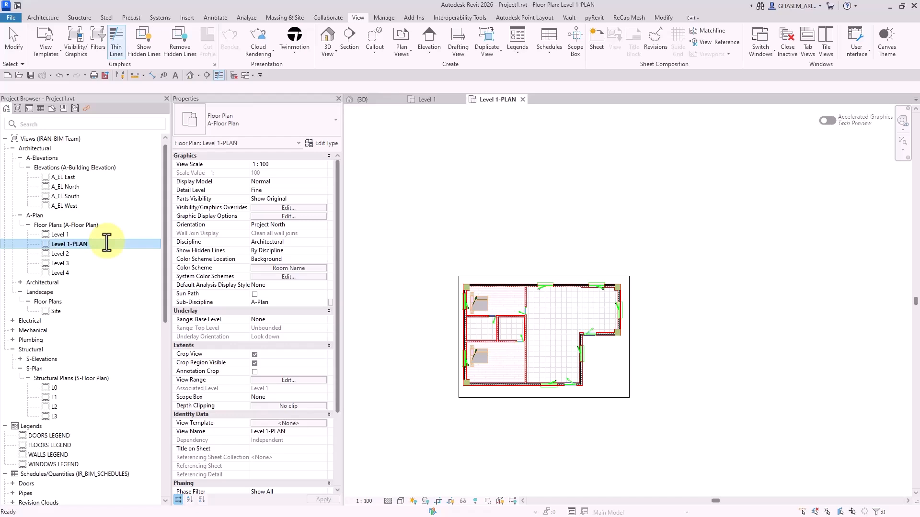
Rename the original Level 1 floor plan view to "Level 1-ROOM" without renaming the corresponding level and views
click(77, 235)
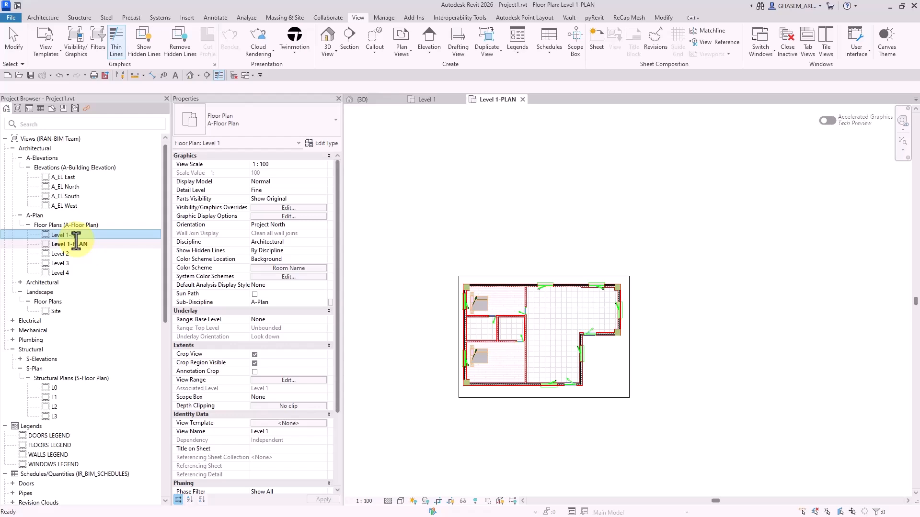
key(Return)
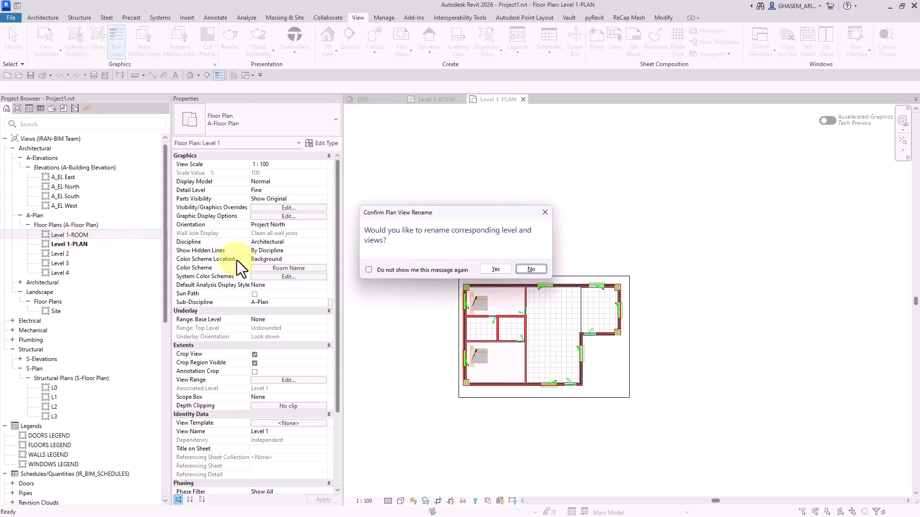
click(531, 269)
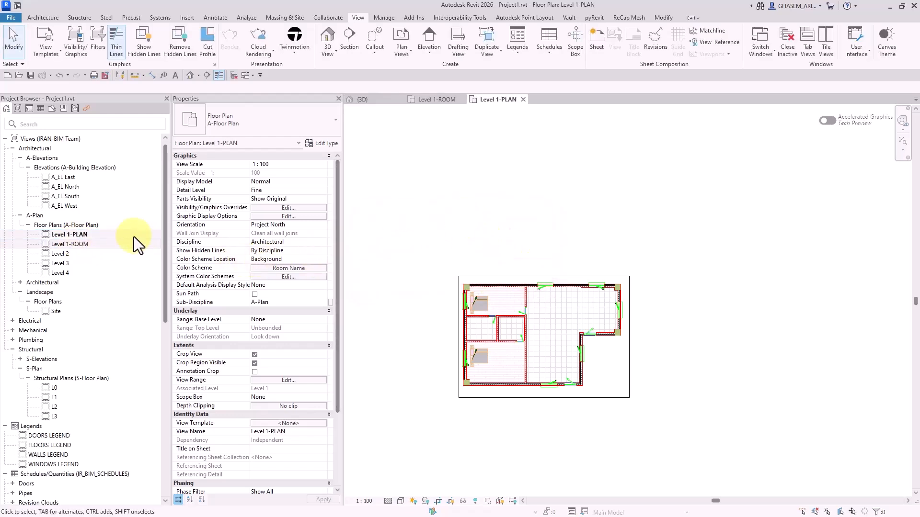
double_click(84, 243)
double_click(78, 233)
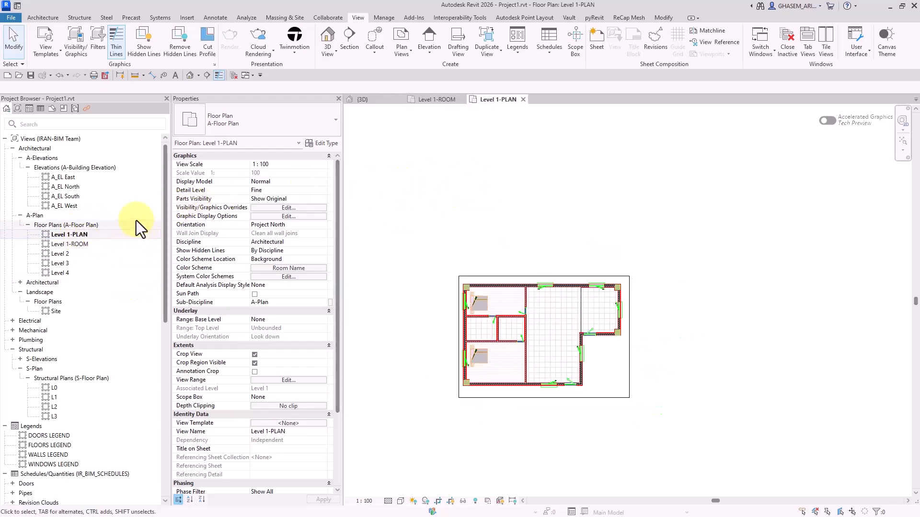
Open sheet A102 for floor plan level 1 and delete the IRAN-BIM logo and contact block from its drawing area
click(52, 108)
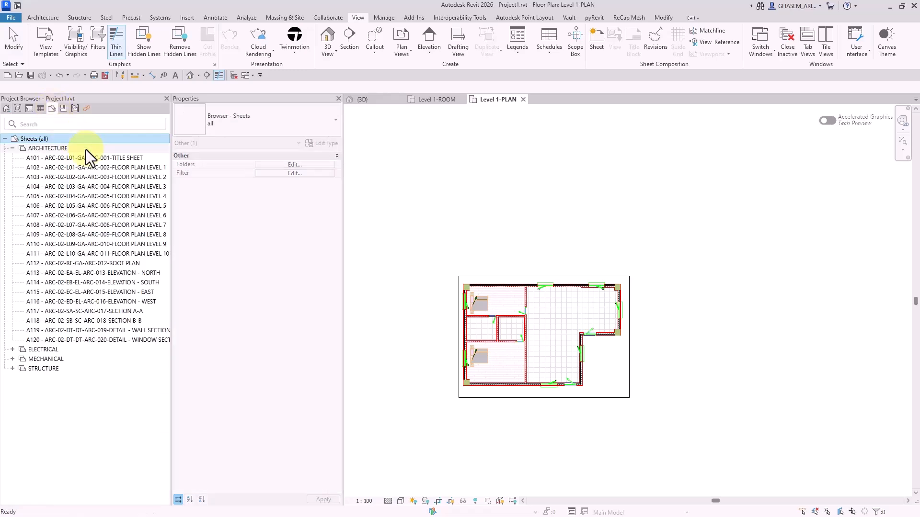
double_click(115, 167)
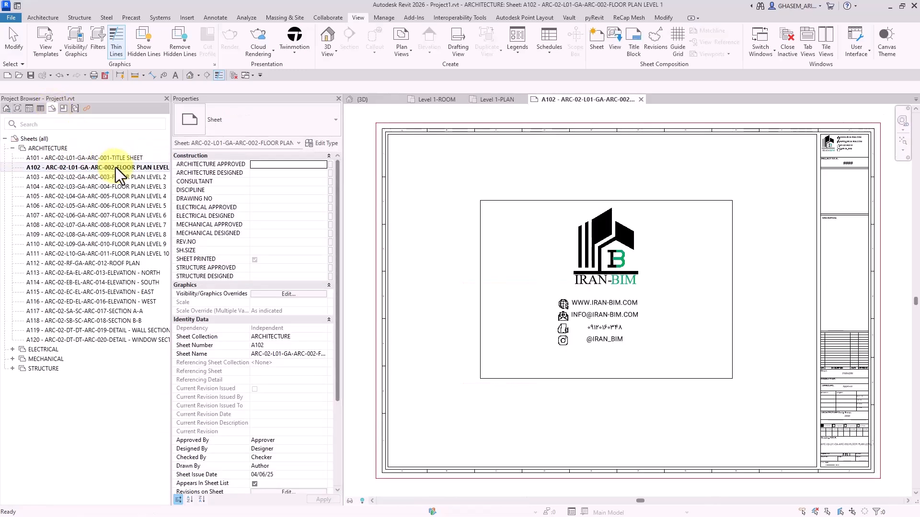
click(530, 200)
key(Delete)
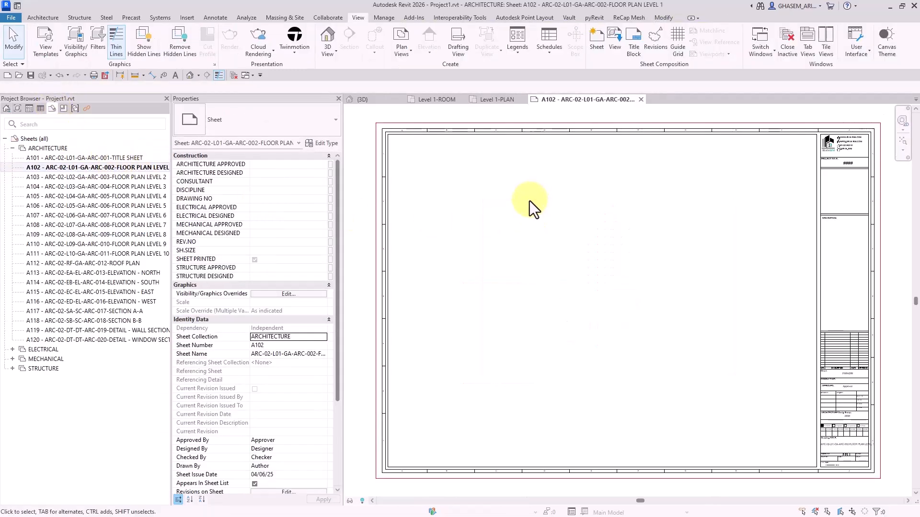
Place the Level 1-PLAN floor plan view on sheet A102
click(17, 109)
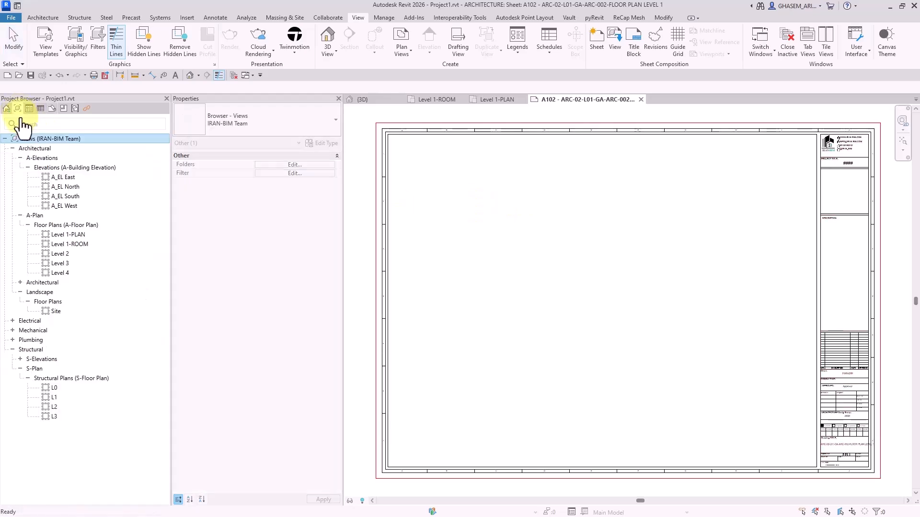
drag(71, 235, 559, 265)
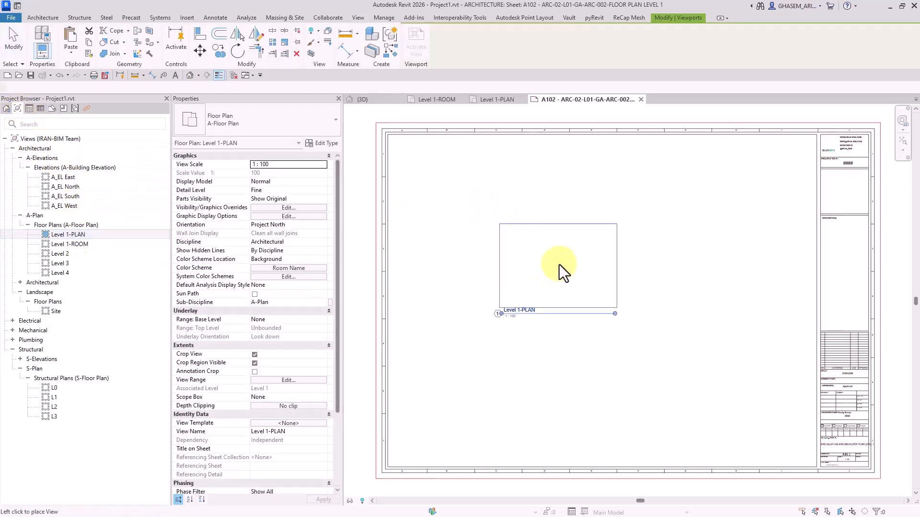
click(537, 237)
scroll(573, 263, down, 1)
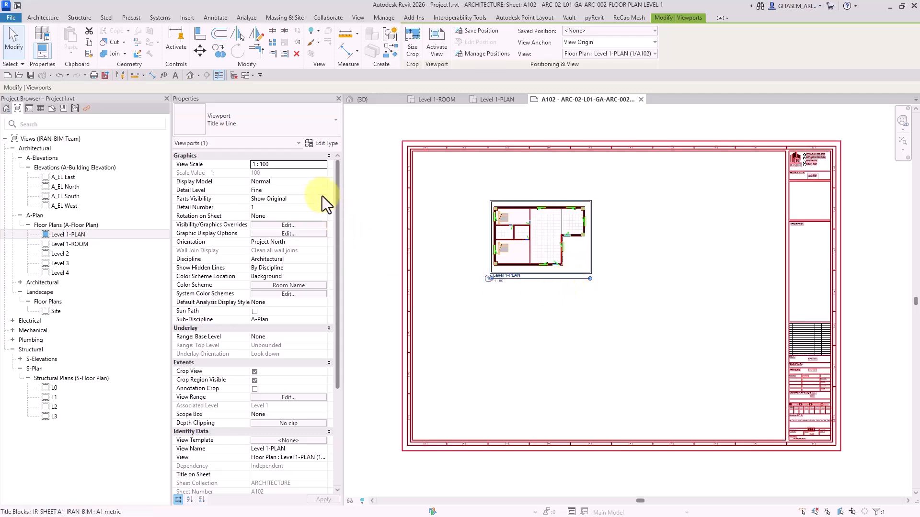
Set the Level 1-PLAN viewport's view scale to 1 : 50 and move it closer to the middle of sheet A102
click(321, 166)
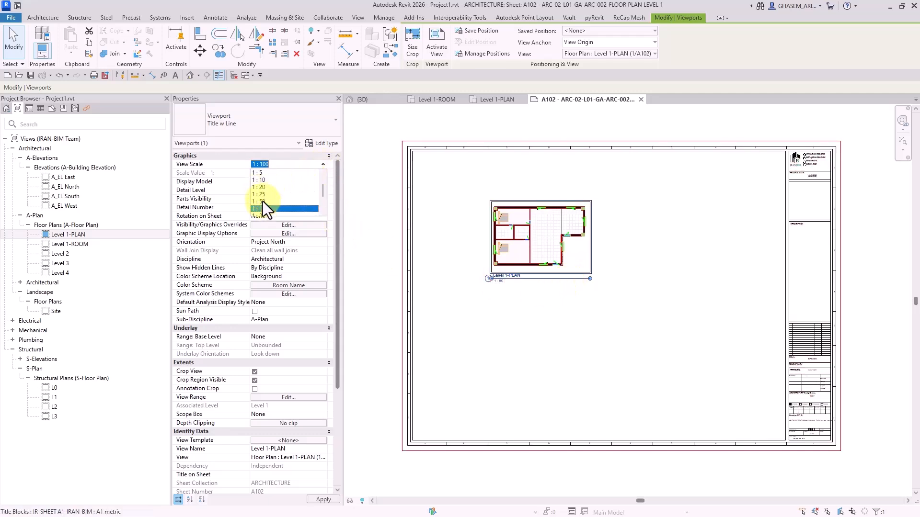
click(263, 201)
scroll(617, 266, down, 2)
drag(564, 282, 565, 332)
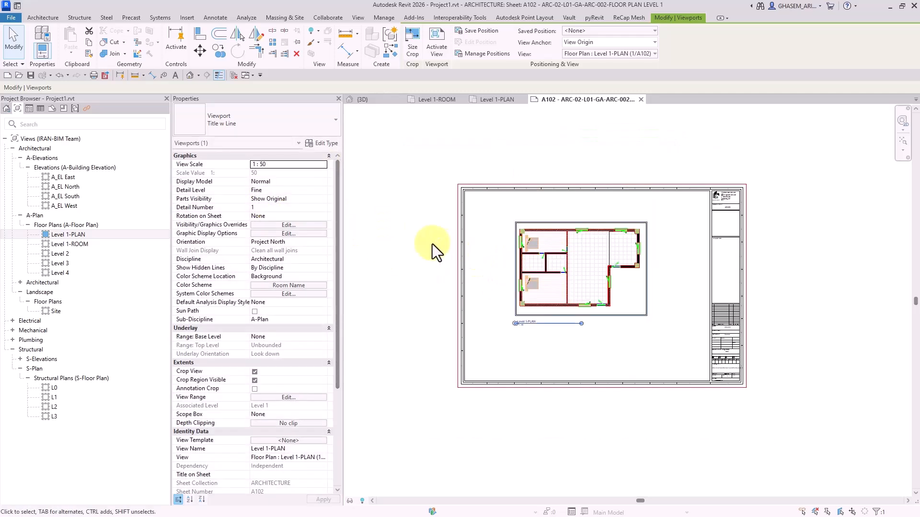
click(433, 239)
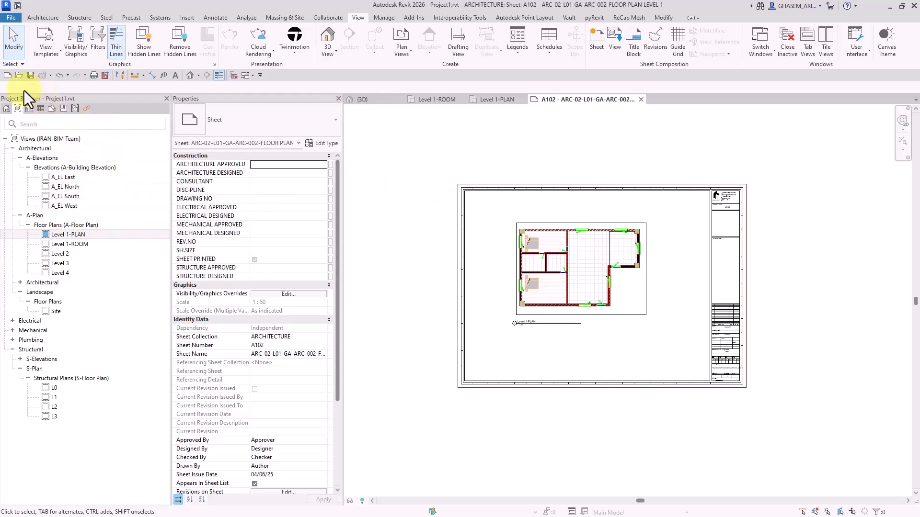
Place the Level 1-ROOM floor plan view on sheet A103 at a view scale of 1 : 50
click(6, 109)
scroll(104, 412, down, 6)
scroll(58, 433, down, 2)
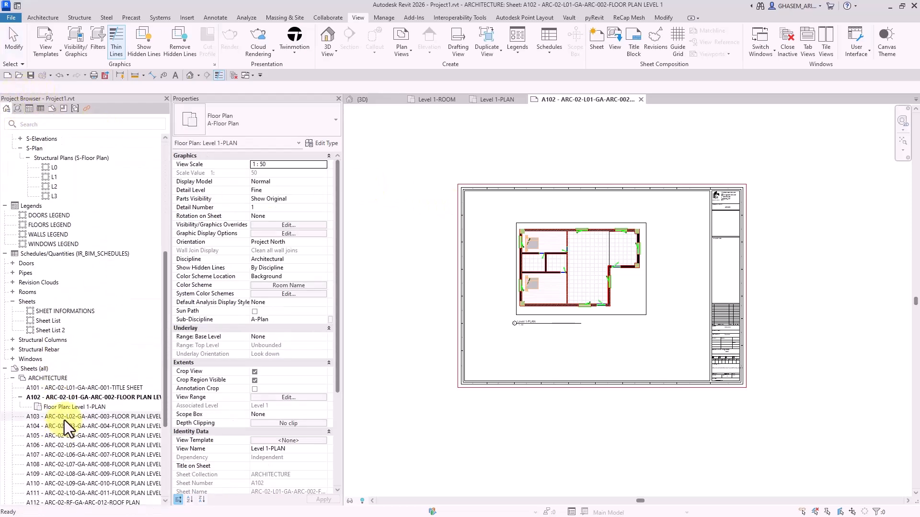
double_click(67, 417)
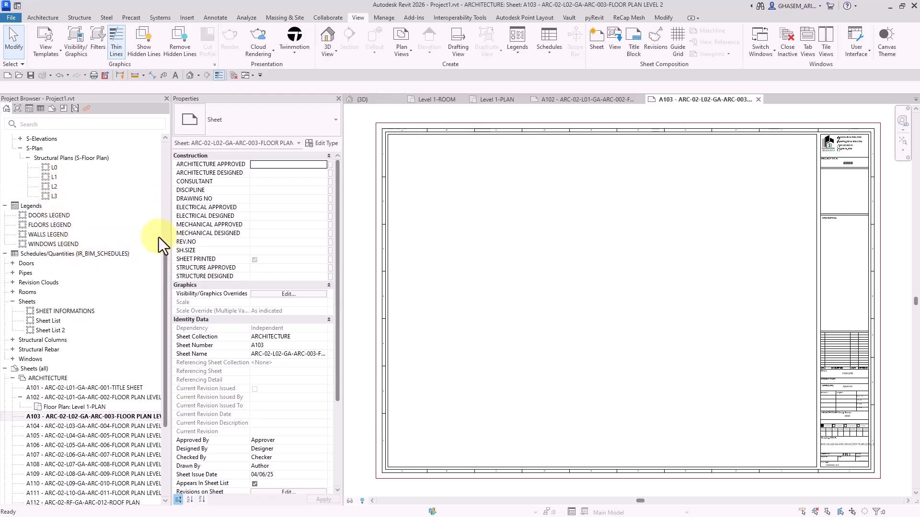
scroll(57, 239, up, 3)
scroll(53, 220, up, 5)
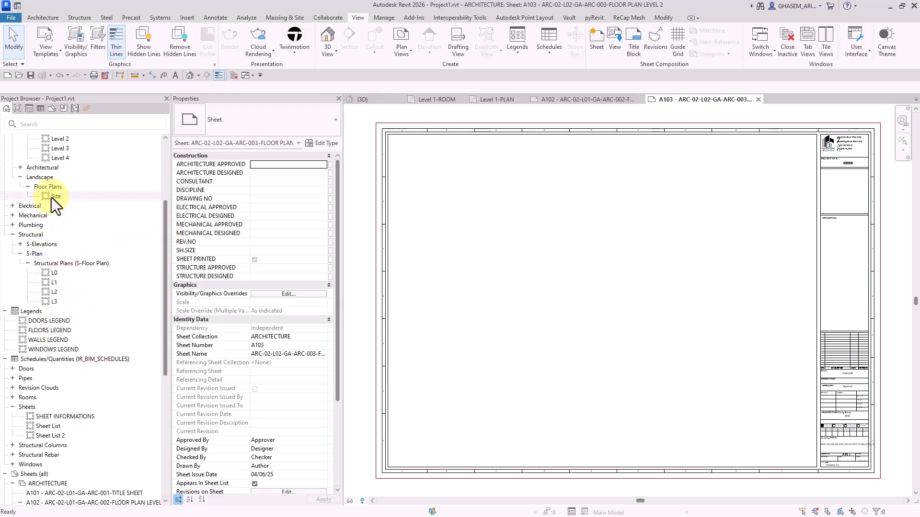
click(73, 198)
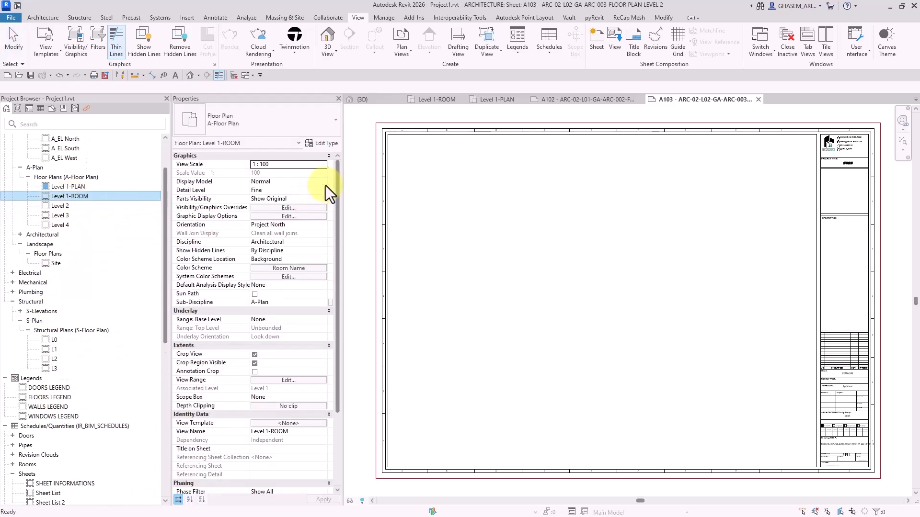
click(324, 164)
click(259, 200)
drag(72, 196, 613, 283)
scroll(556, 349, down, 2)
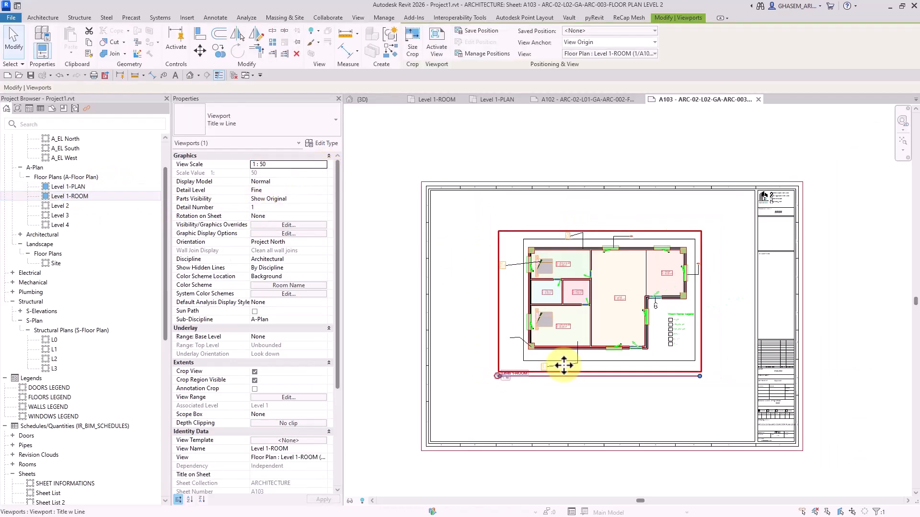
click(385, 229)
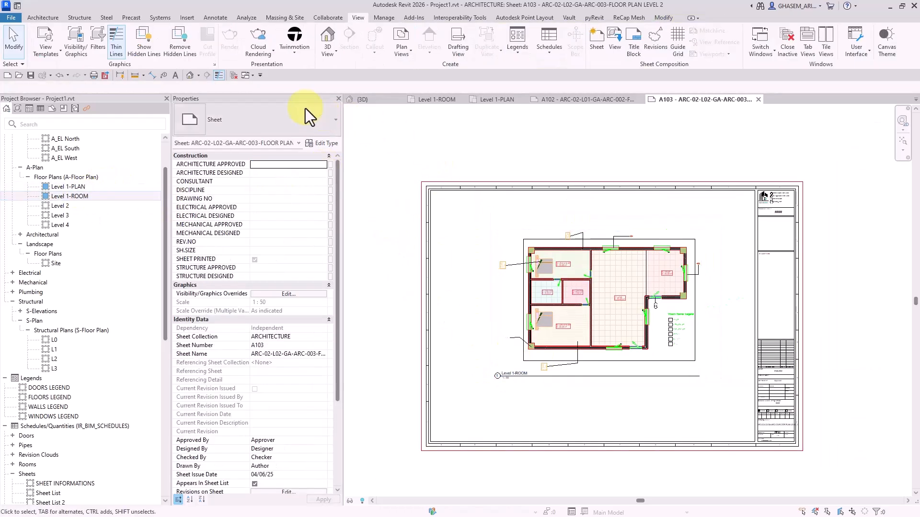
Close all inactive views and reopen sheet A102 alongside sheet A103
click(234, 77)
scroll(58, 395, down, 10)
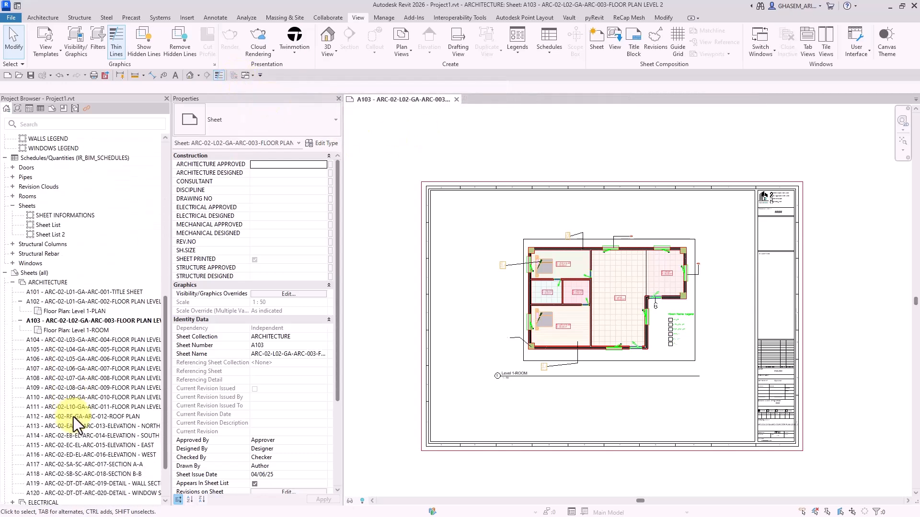
click(85, 289)
double_click(83, 283)
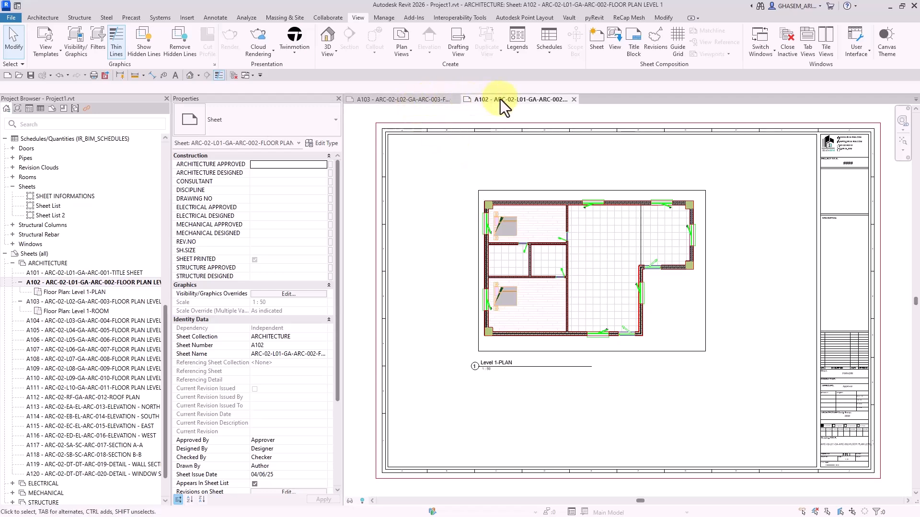
Tile sheets A102 and A103 side by side and fit both drawings within their windows
key(w)
key(t)
scroll(498, 182, down, 3)
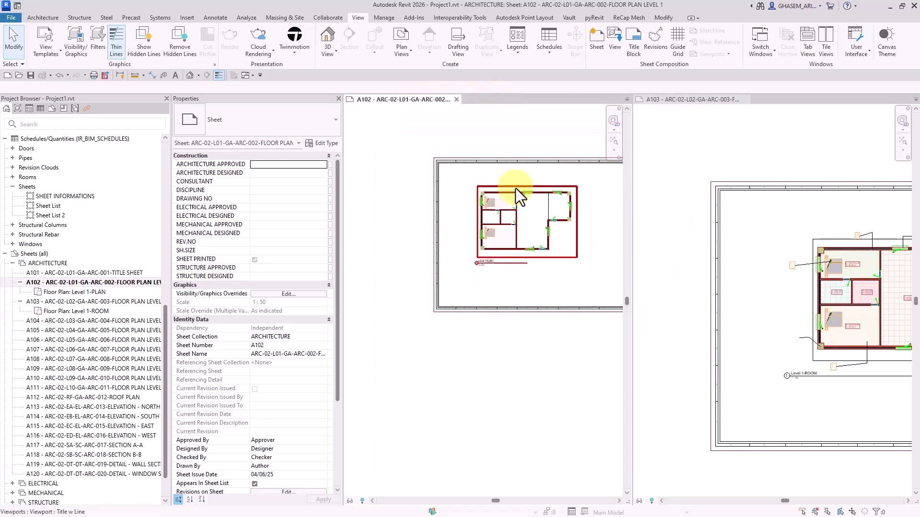
scroll(705, 197, down, 4)
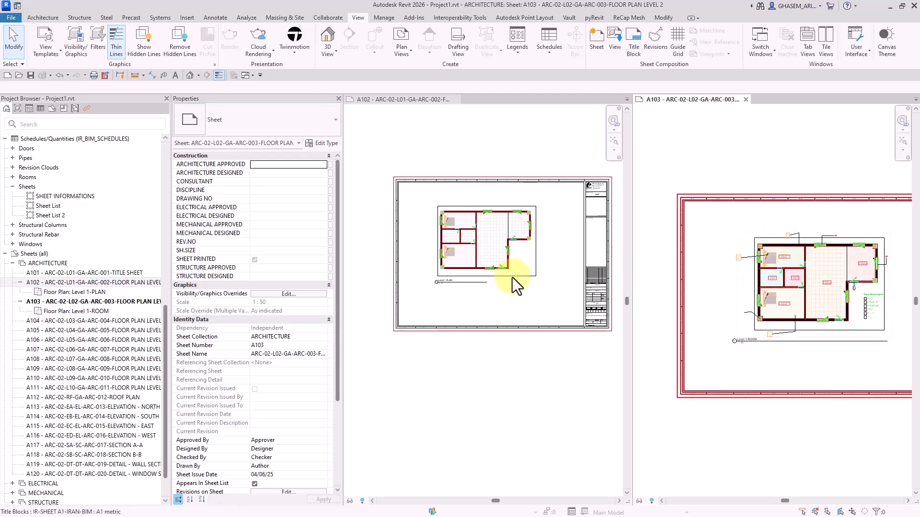
middle_drag(513, 280, 520, 336)
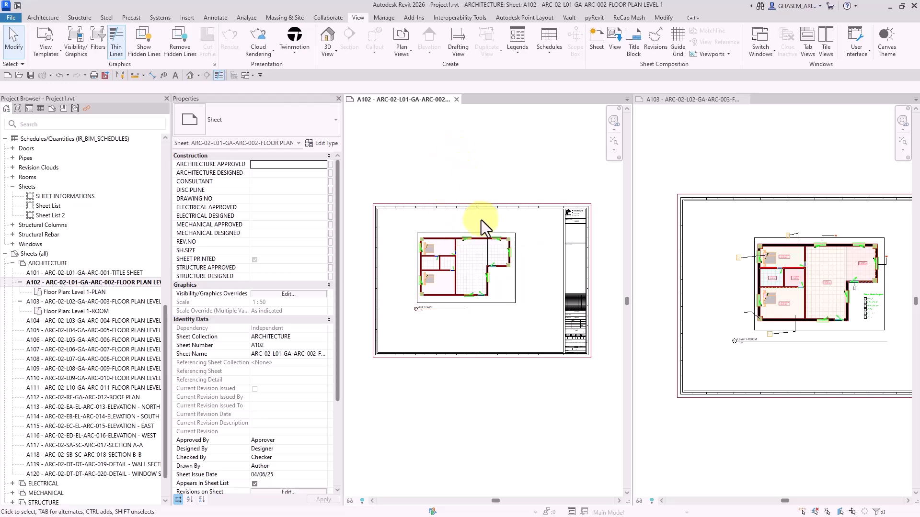
Move the Level 1-PLAN viewport a little to the right on sheet A102
click(461, 263)
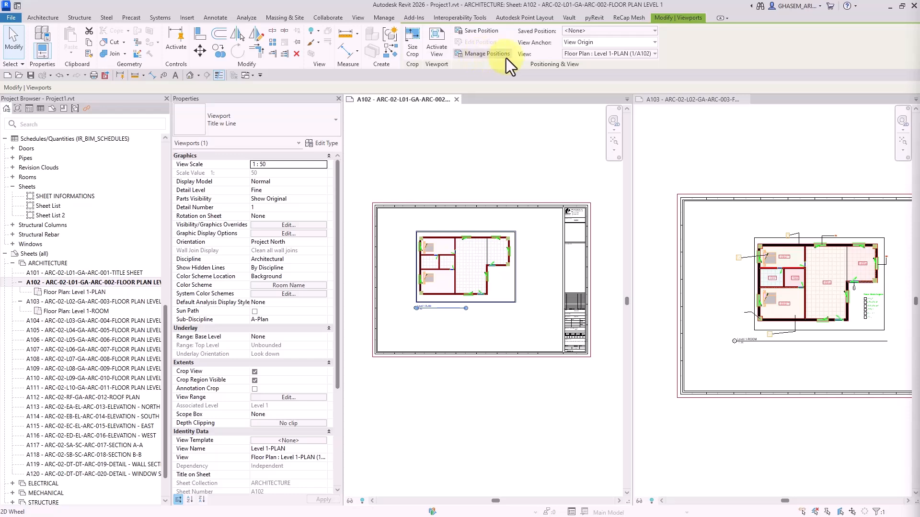
middle_drag(503, 154, 511, 146)
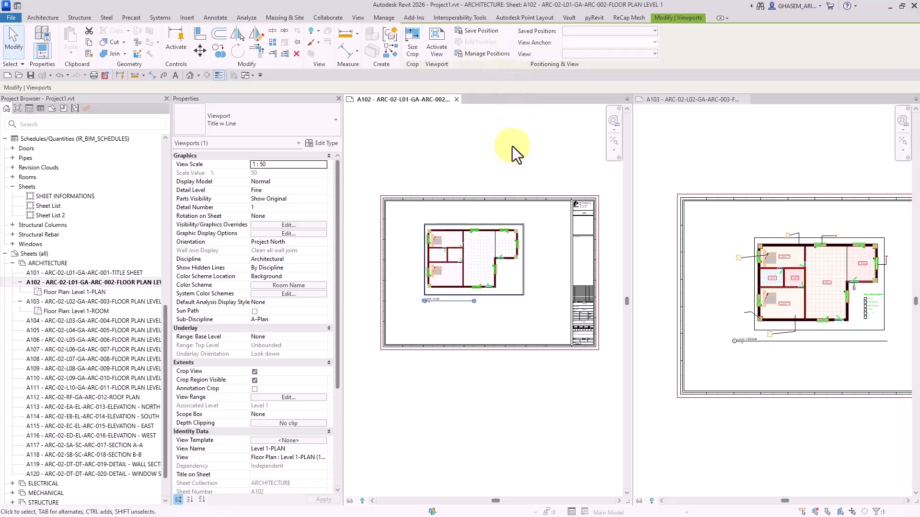
click(512, 146)
drag(455, 260, 478, 260)
Move the Level 1-ROOM viewport upward on sheet A103 so it crosses the title block's upper border
scroll(719, 254, down, 2)
middle_drag(772, 274, 756, 268)
click(754, 267)
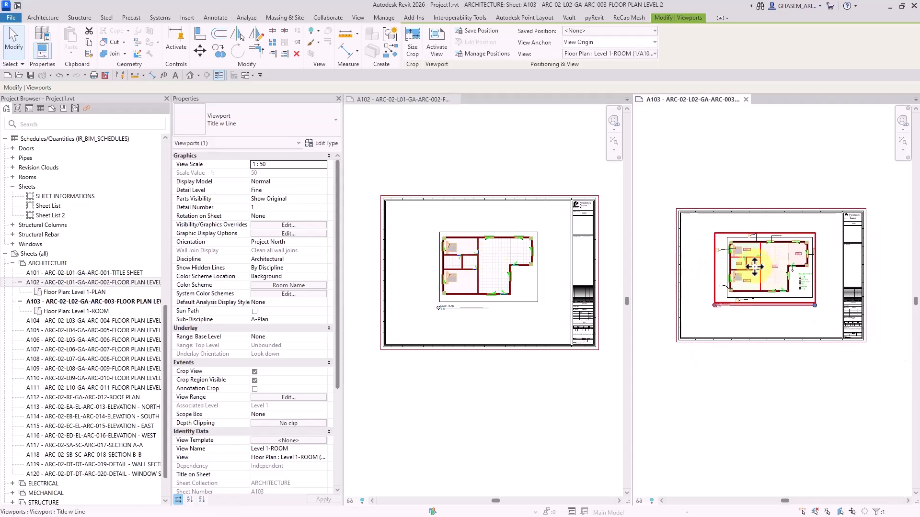
drag(759, 262, 751, 200)
click(656, 316)
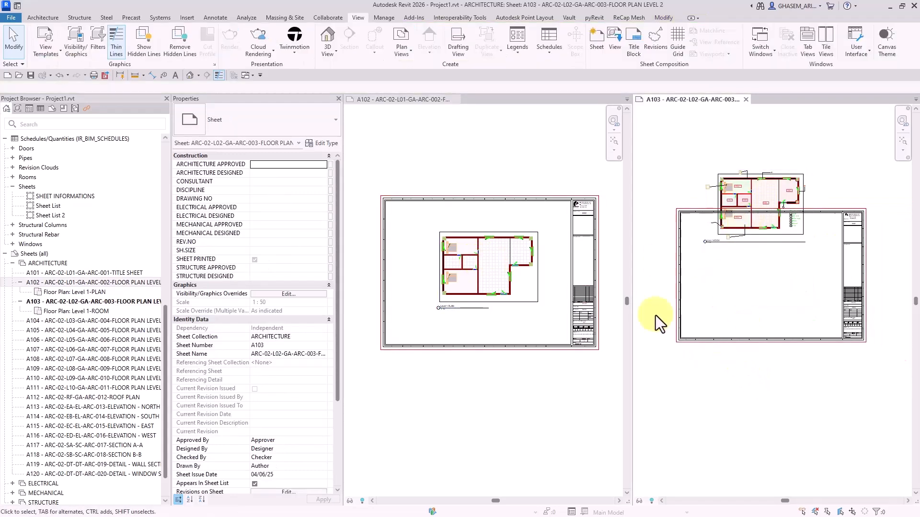
Select the Level 1-PLAN viewport on sheet A102 and examine the Save Position command's description
click(513, 174)
click(464, 253)
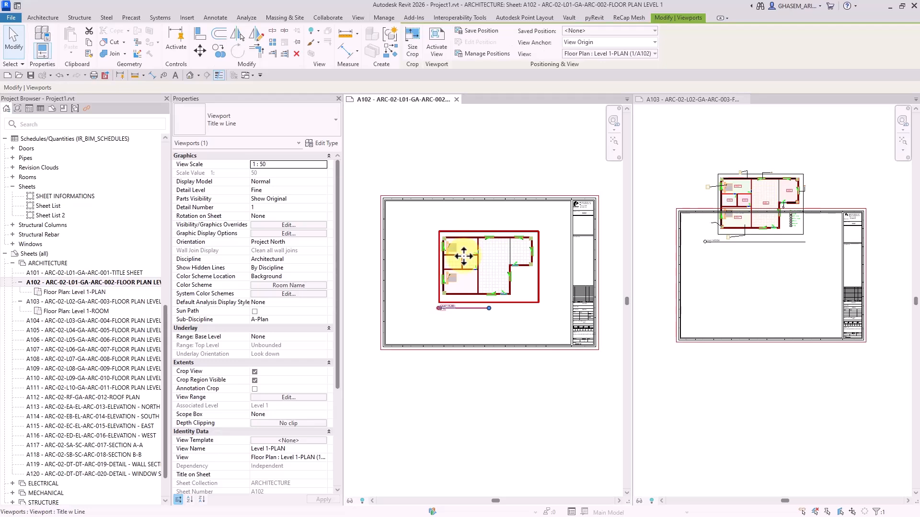
drag(468, 259, 478, 260)
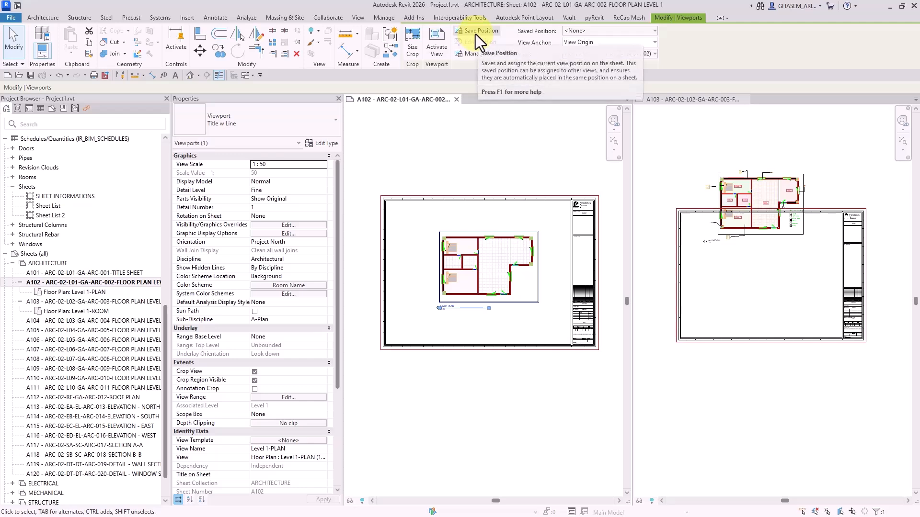
click(505, 161)
Reset the title block positions on sheet A102
scroll(505, 161, down, 2)
click(513, 185)
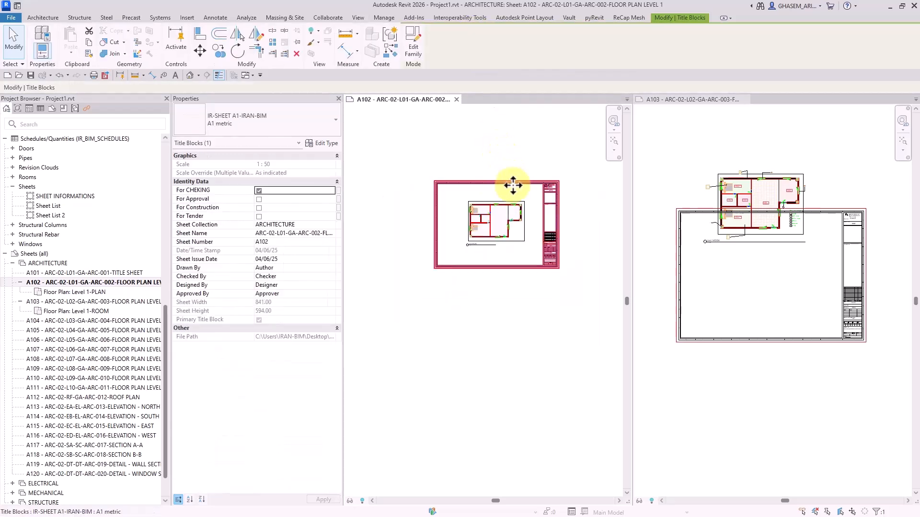
right_click(522, 185)
click(493, 127)
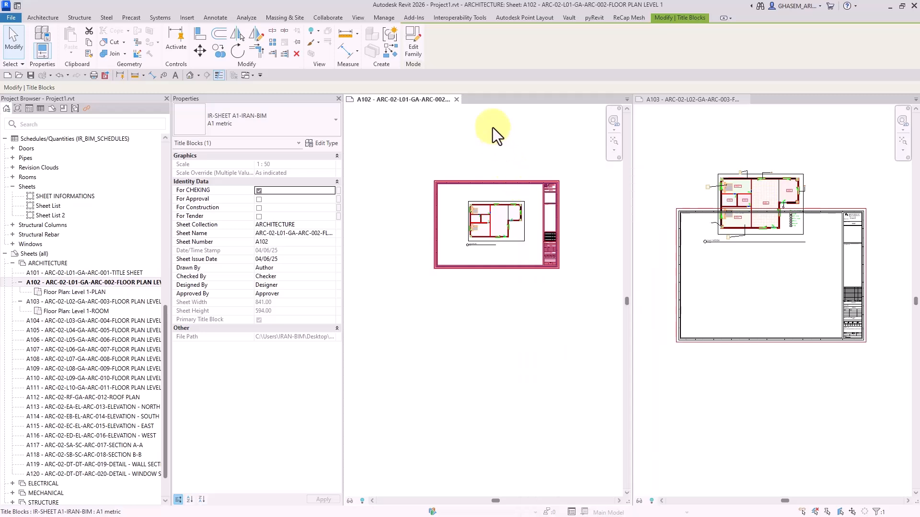
right_click(492, 128)
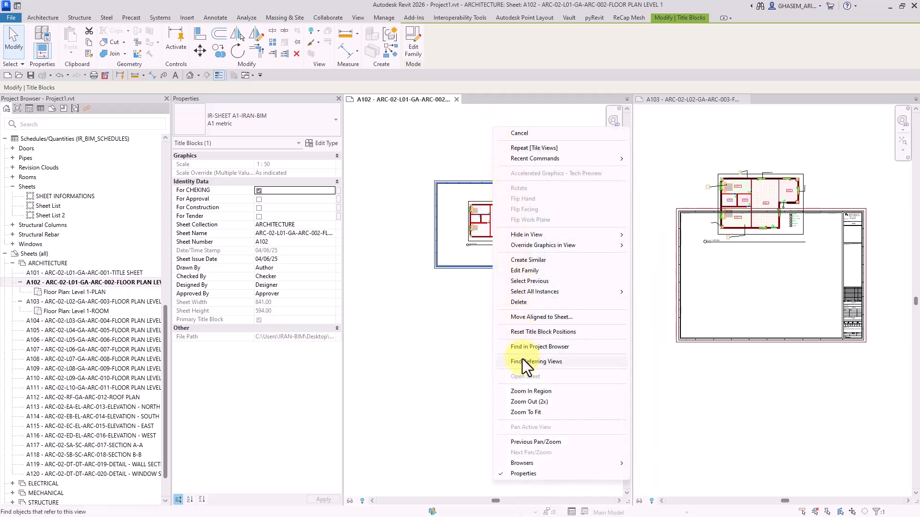
click(564, 334)
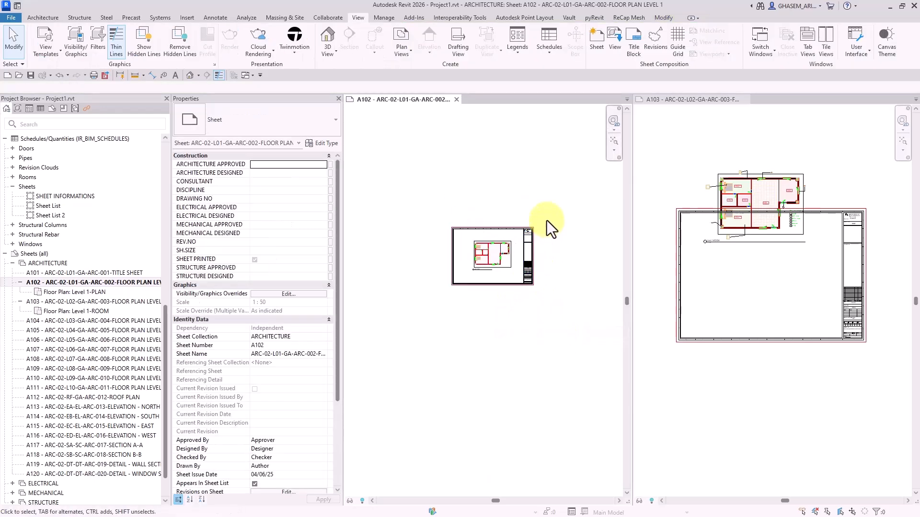
Move the title block and the Level 1-PLAN viewport apart on sheet A102
drag(527, 268, 420, 218)
click(565, 220)
click(525, 268)
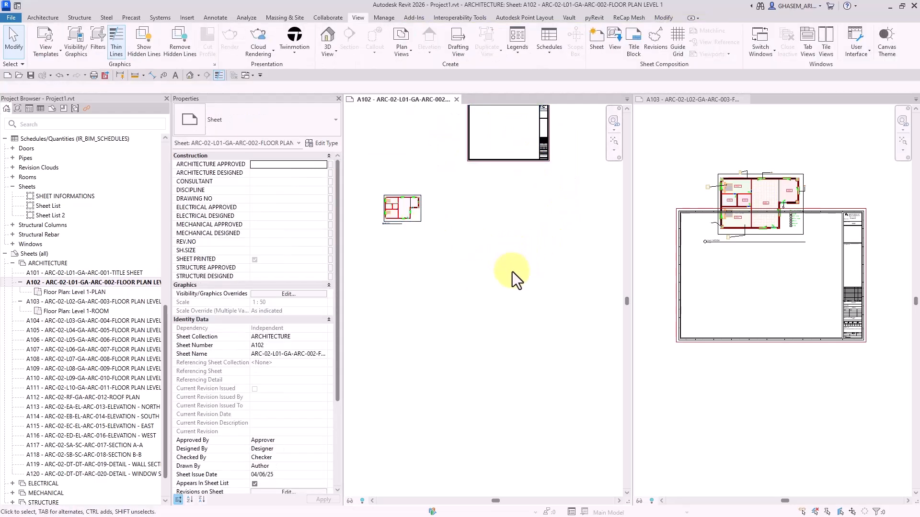
Reset the title block's position on sheet A102 after it was moved away
click(542, 161)
right_click(575, 173)
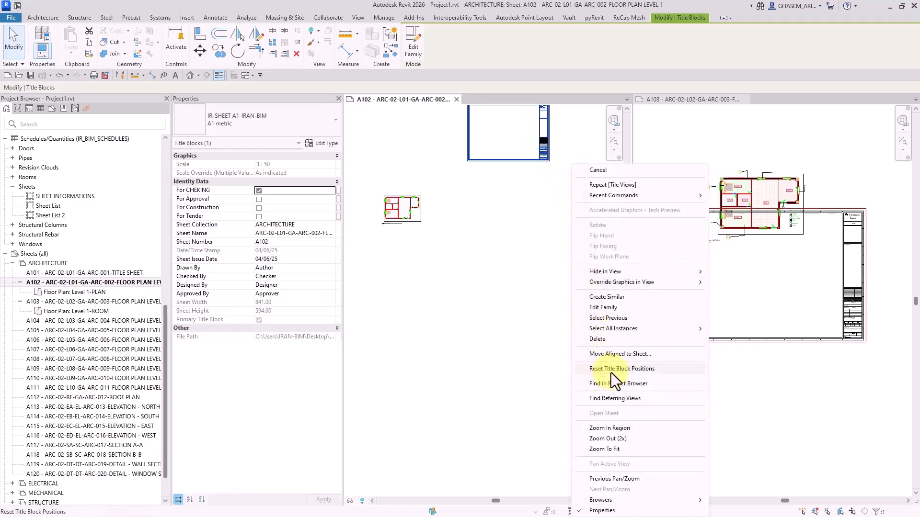
click(649, 372)
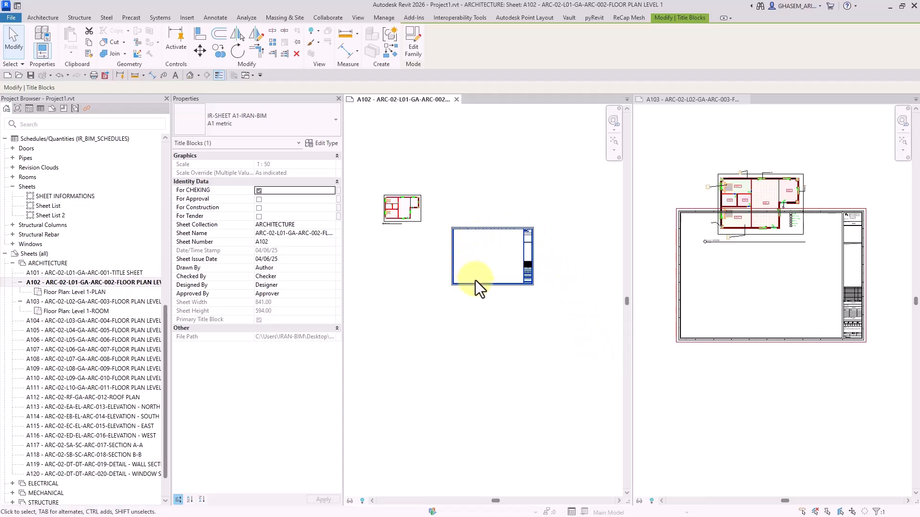
click(408, 277)
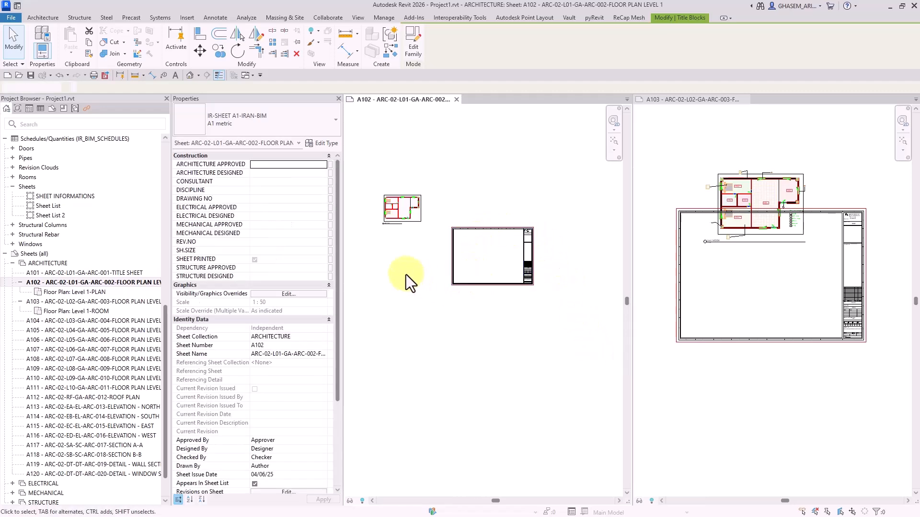
Set View Position X and View Position Y of the Level 1-PLAN viewport on sheet A102 to 0
click(400, 211)
scroll(263, 326, down, 6)
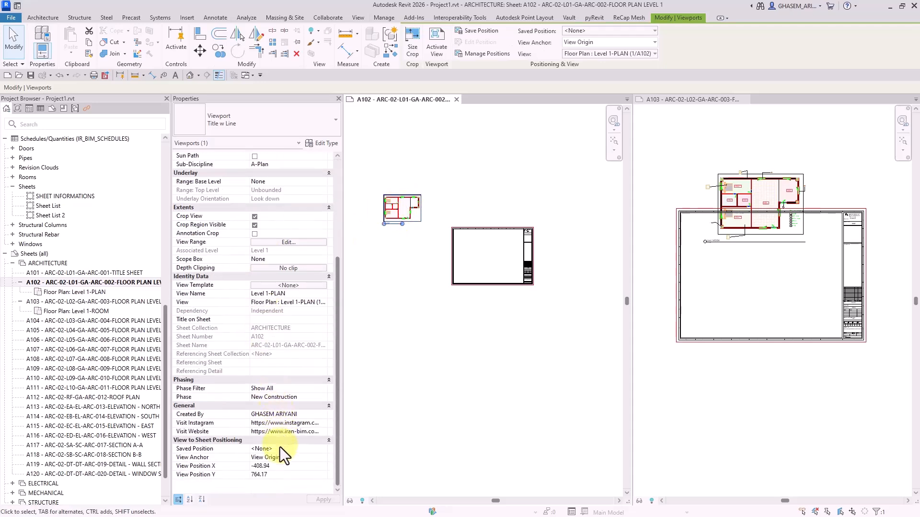
click(278, 465)
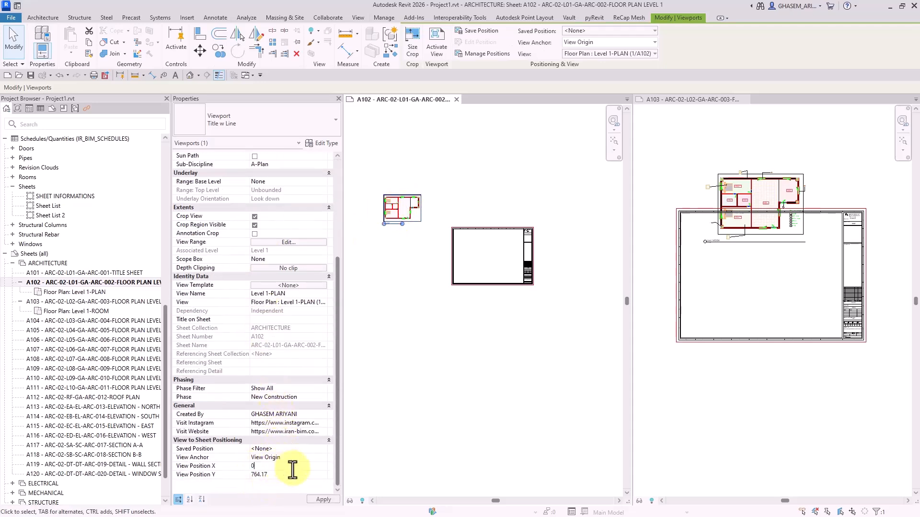
text(0)
key(Tab)
text(0)
key(Return)
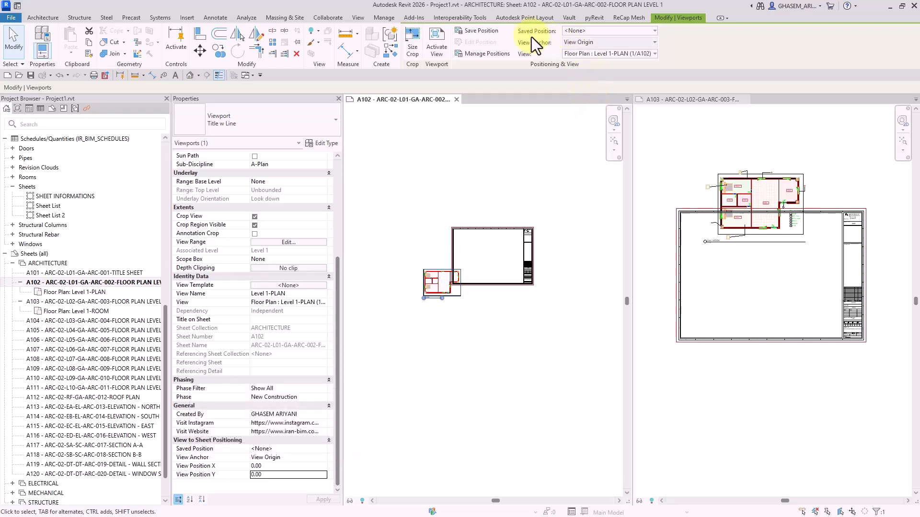
Check the View Anchor setting of the Level 1-PLAN viewport on sheet A102
click(599, 44)
click(600, 42)
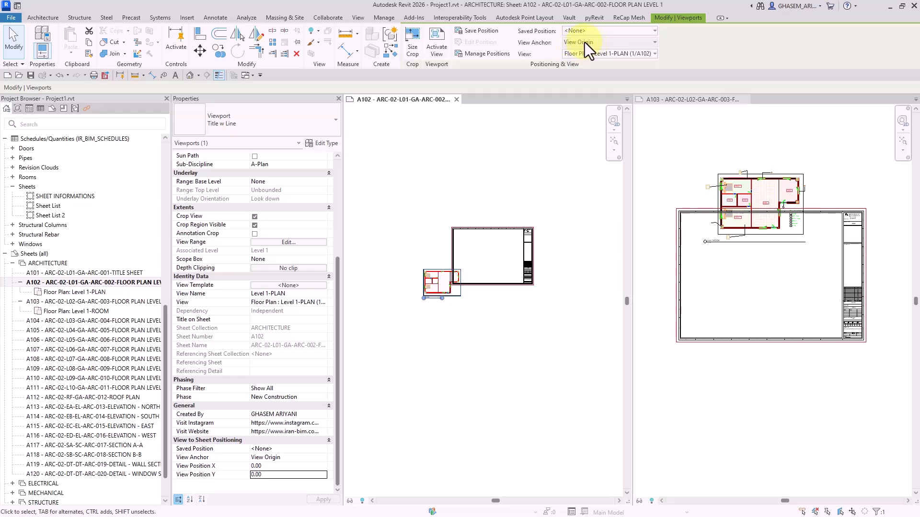
key(Escape)
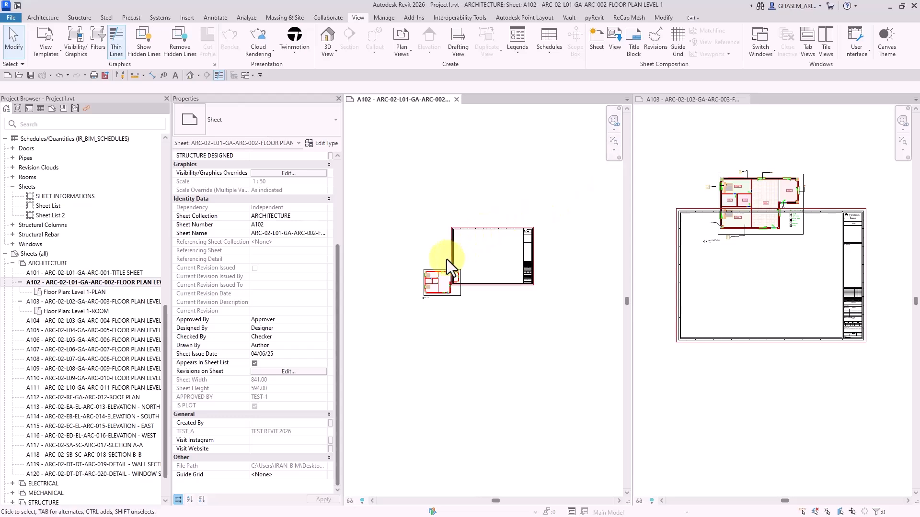
click(433, 274)
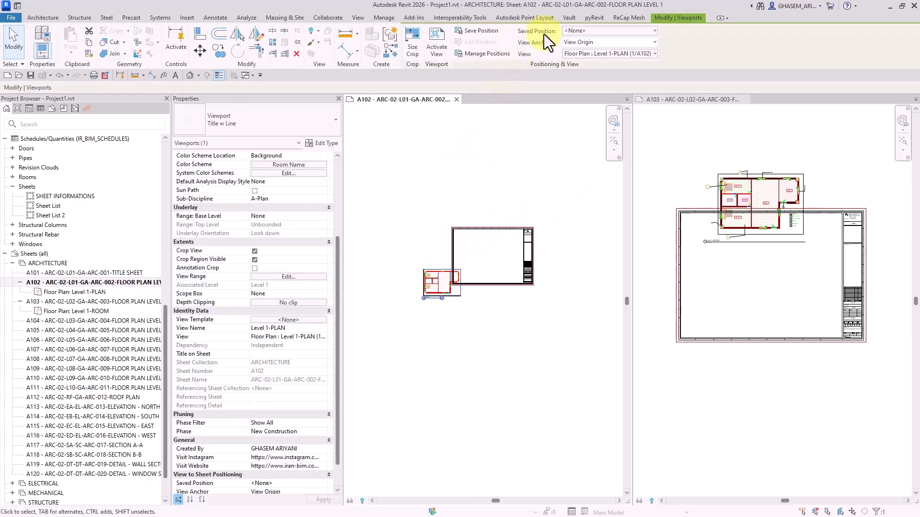
click(484, 154)
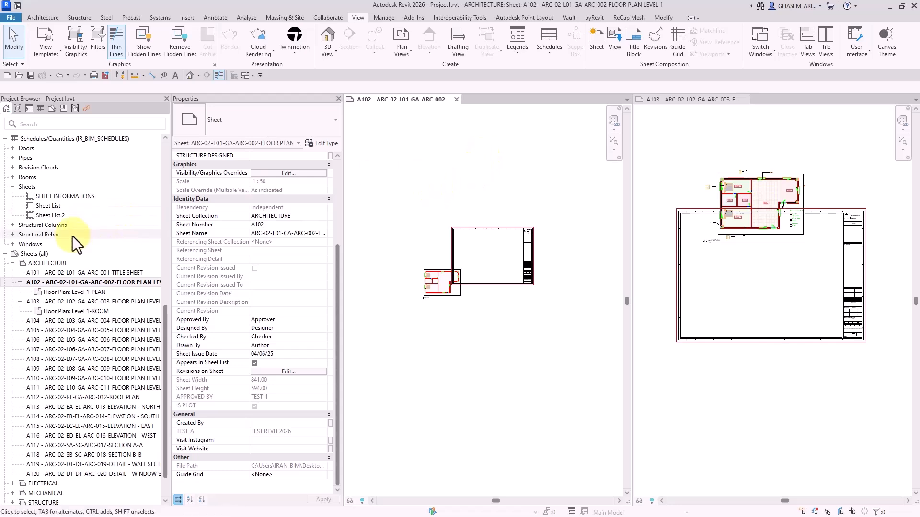
Open the Level 1-PLAN floor plan and its Visibility/Graphics Overrides
scroll(73, 237, up, 3)
scroll(72, 229, up, 7)
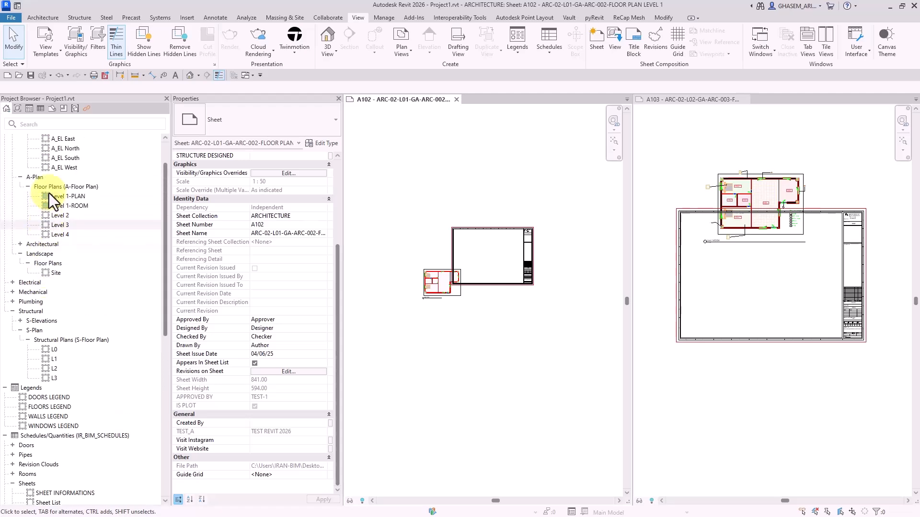
double_click(63, 196)
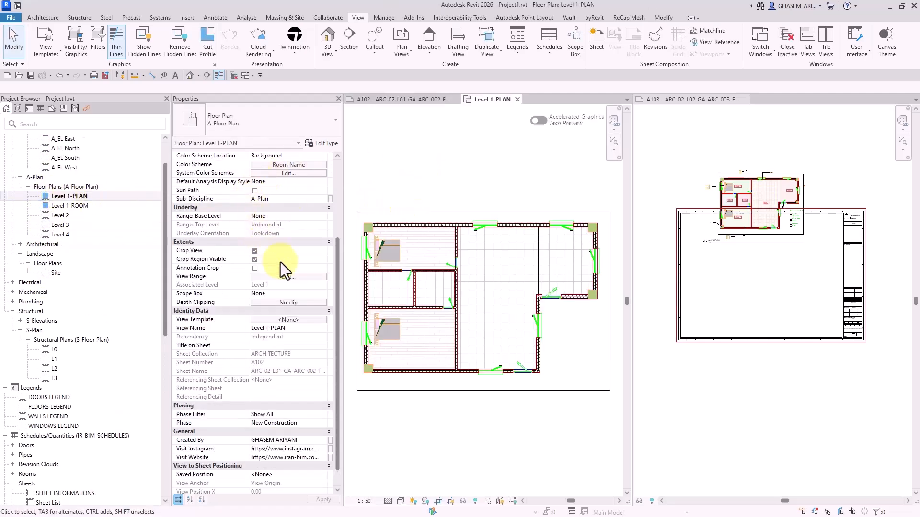
scroll(260, 286, up, 5)
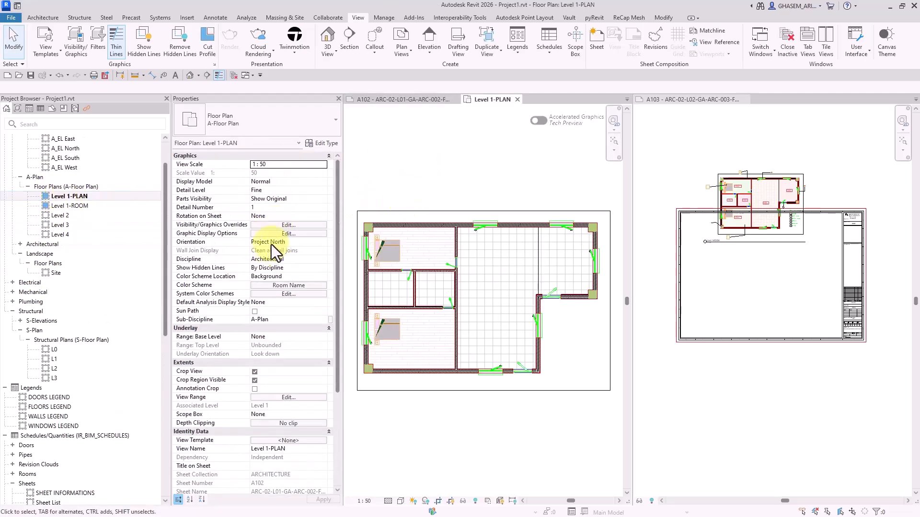
click(281, 225)
Turn on the Internal Origin subcategory of Site in the Level 1-PLAN visibility overrides
click(108, 160)
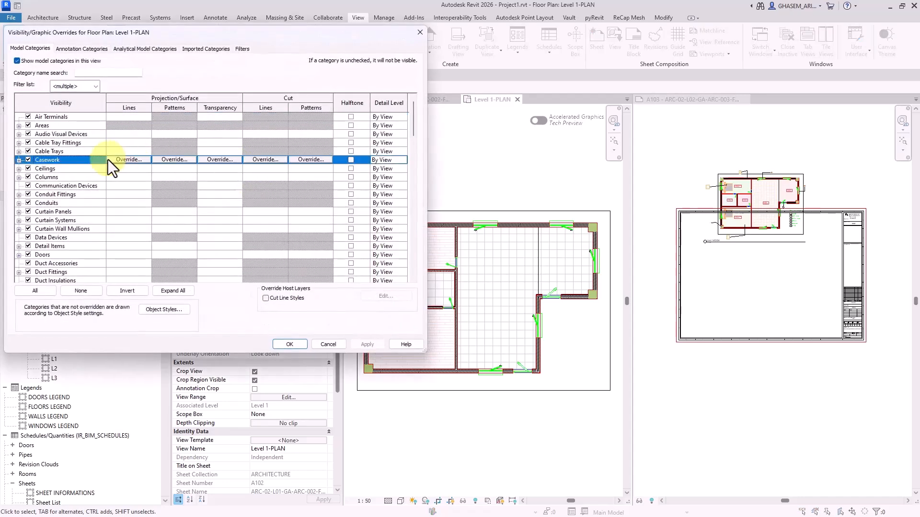
key(s)
key(s)
key(s)
key(s)
scroll(51, 283, down, 1)
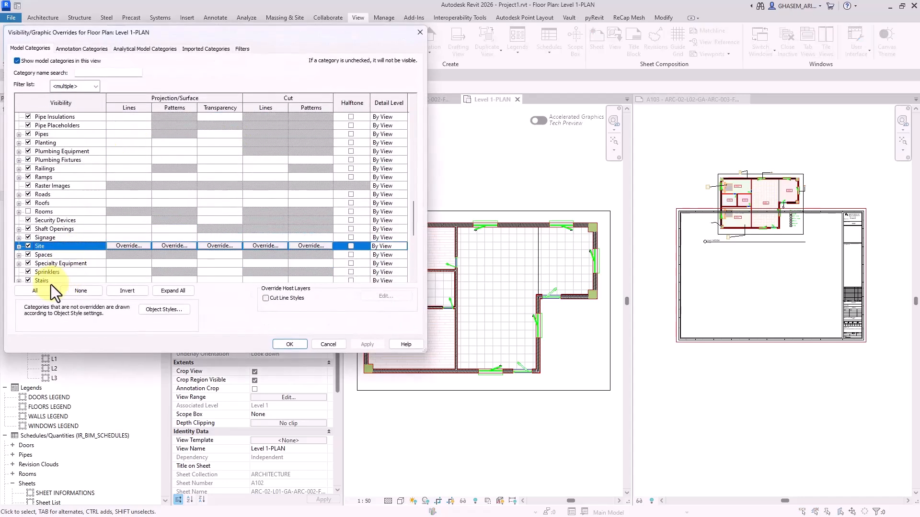
click(19, 247)
click(38, 212)
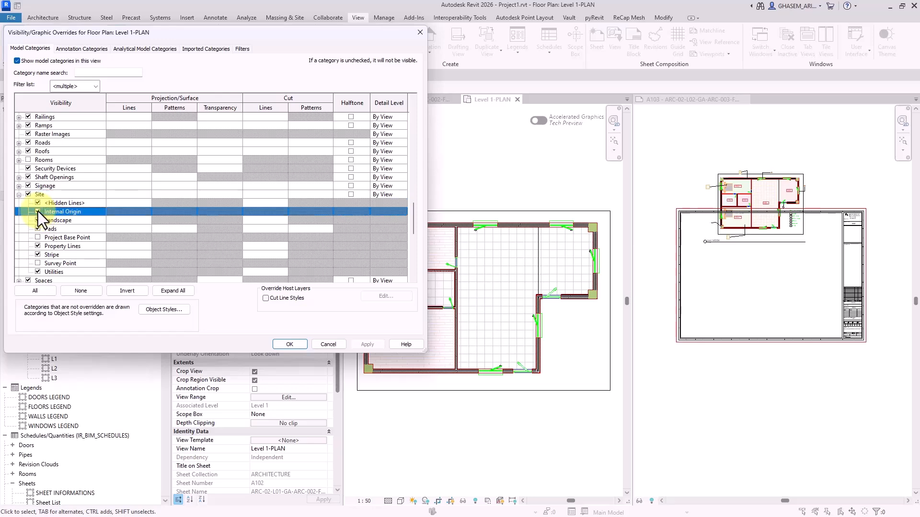
click(364, 344)
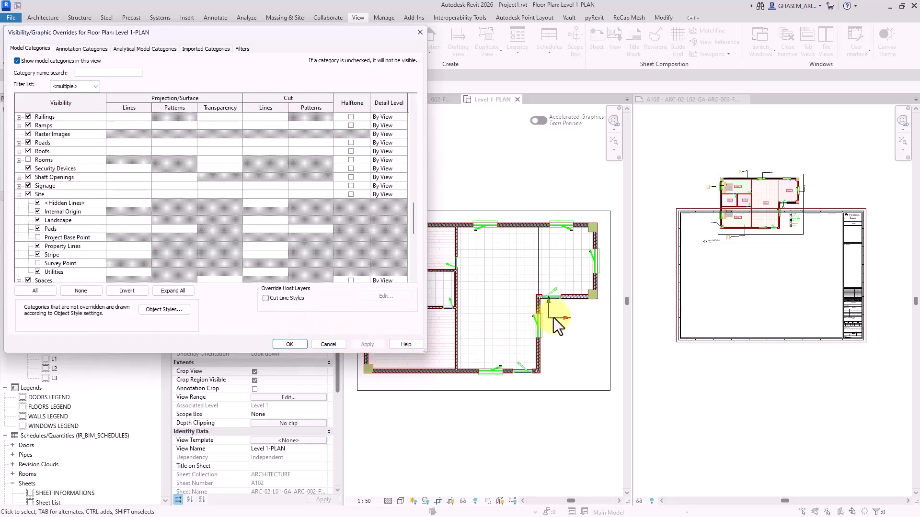
click(297, 344)
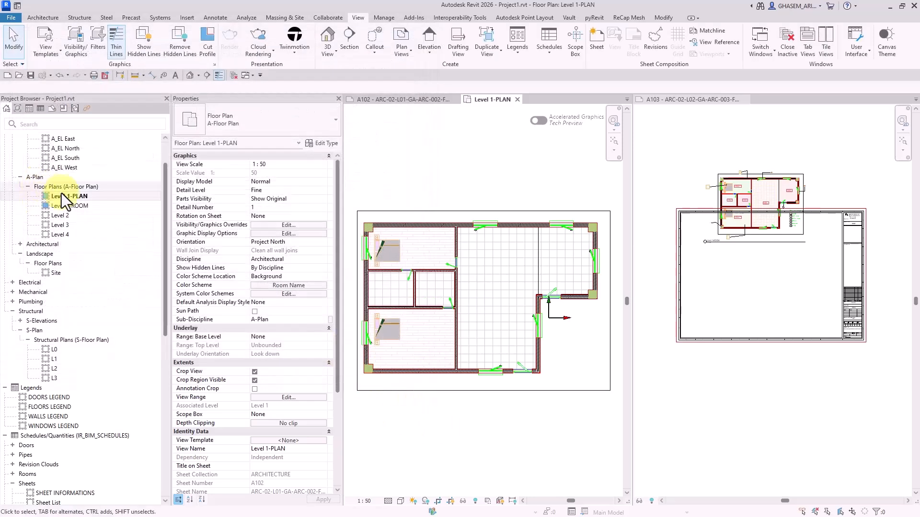
Turn on the Site category's Internal Origin in the Level 1-ROOM floor plan, and close both floor plan views
double_click(76, 205)
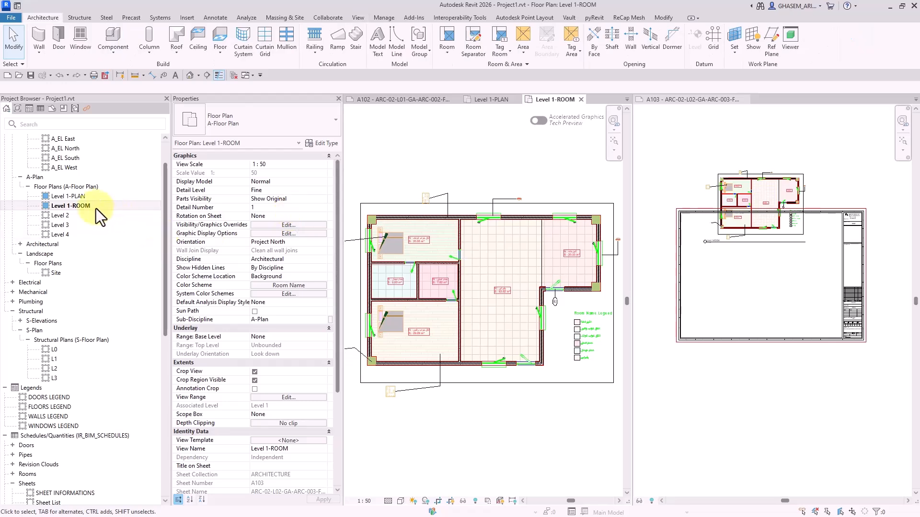
double_click(94, 208)
click(308, 227)
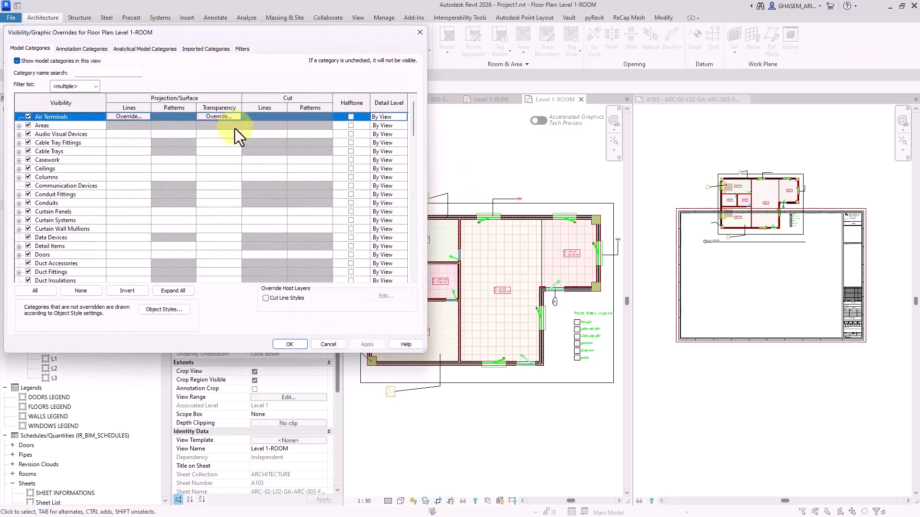
click(92, 150)
key(s)
key(i)
scroll(76, 178, down, 2)
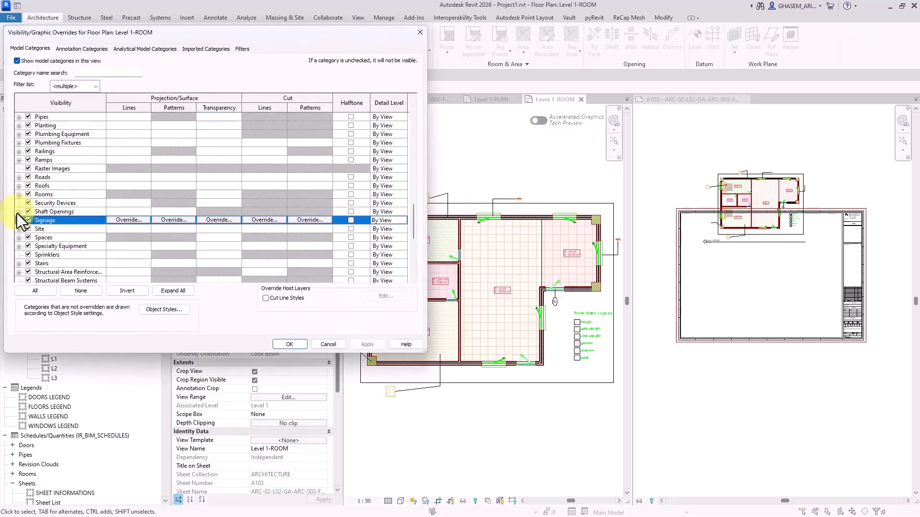
click(40, 230)
click(19, 229)
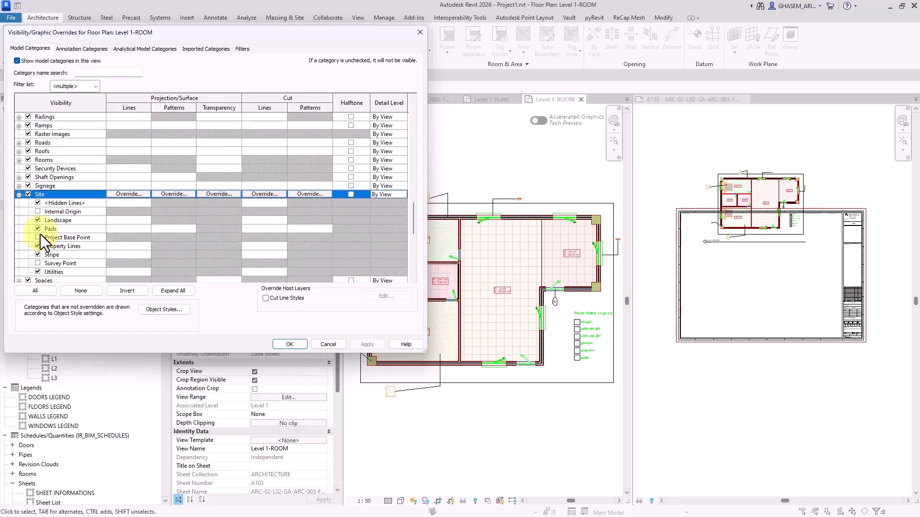
click(38, 212)
click(367, 343)
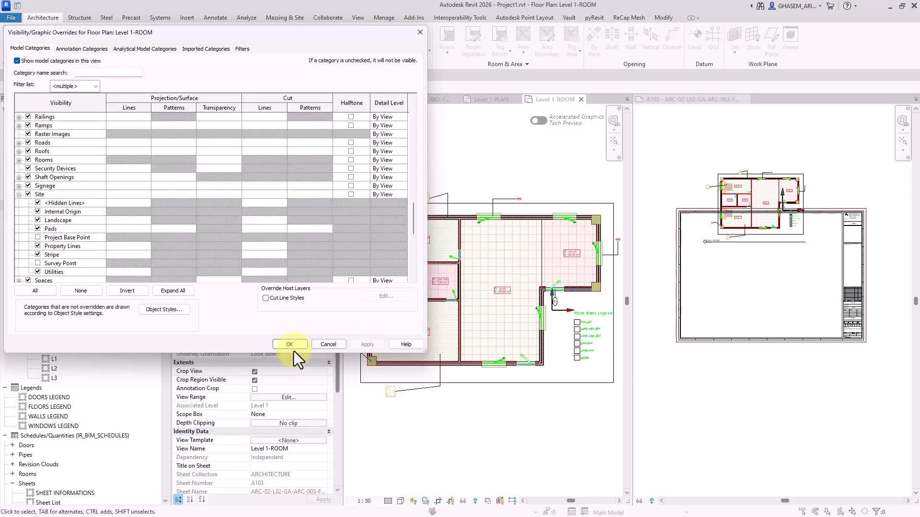
click(289, 345)
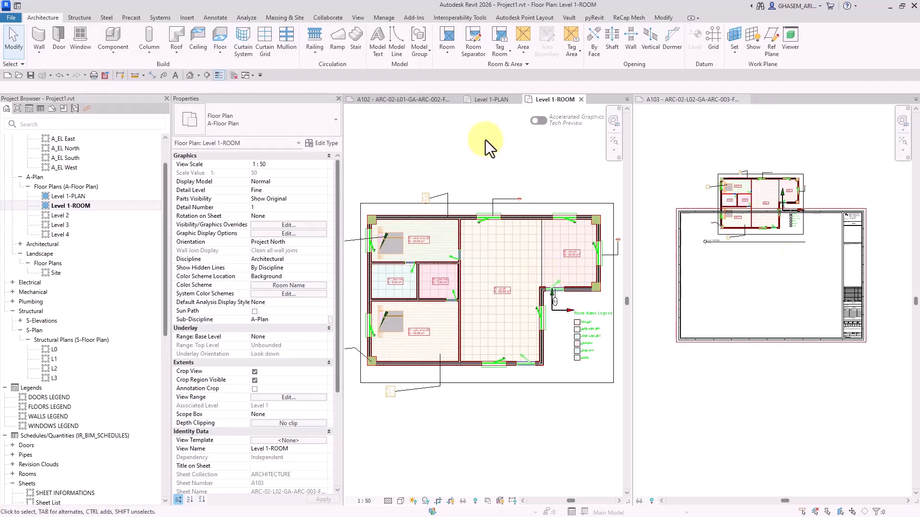
click(580, 99)
click(518, 100)
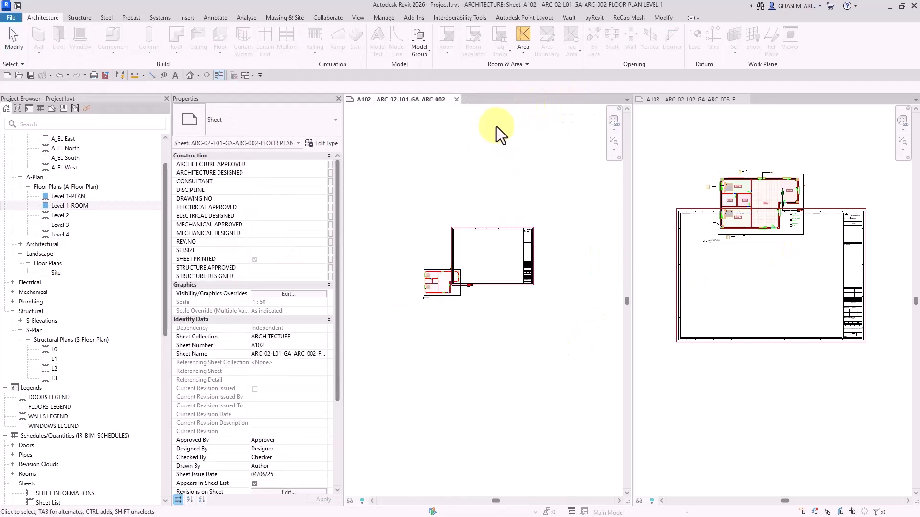
Examine the Level 1-PLAN viewport's positioning values and its internal origin relative to the title block corner on sheet A102
scroll(485, 326, up, 3)
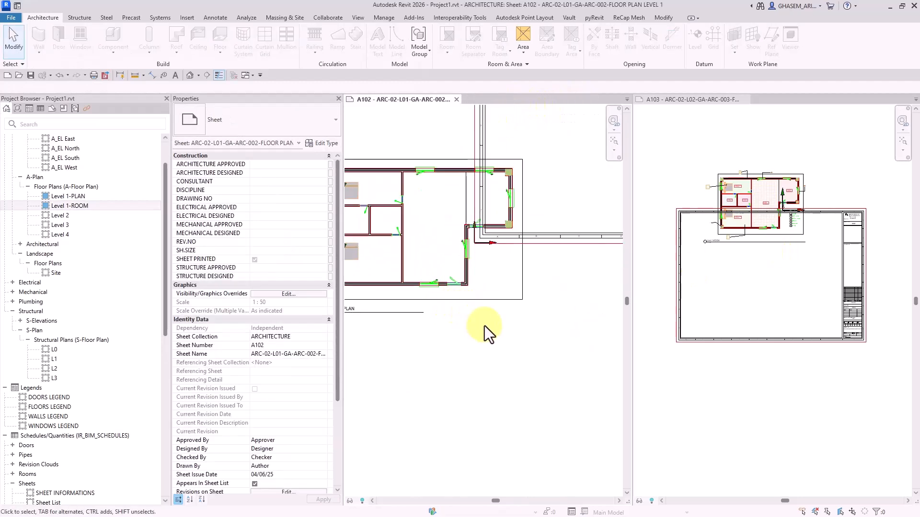
click(441, 249)
scroll(259, 441, down, 5)
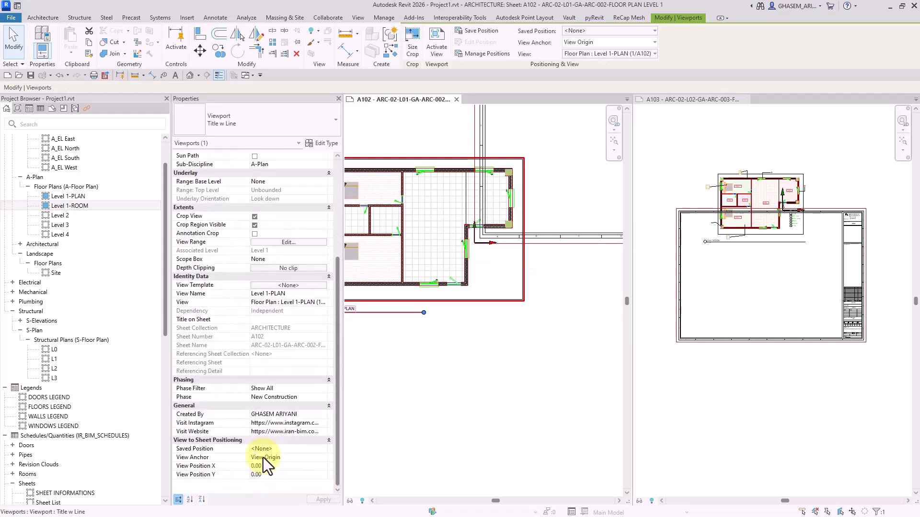
scroll(461, 250, up, 2)
scroll(479, 244, up, 3)
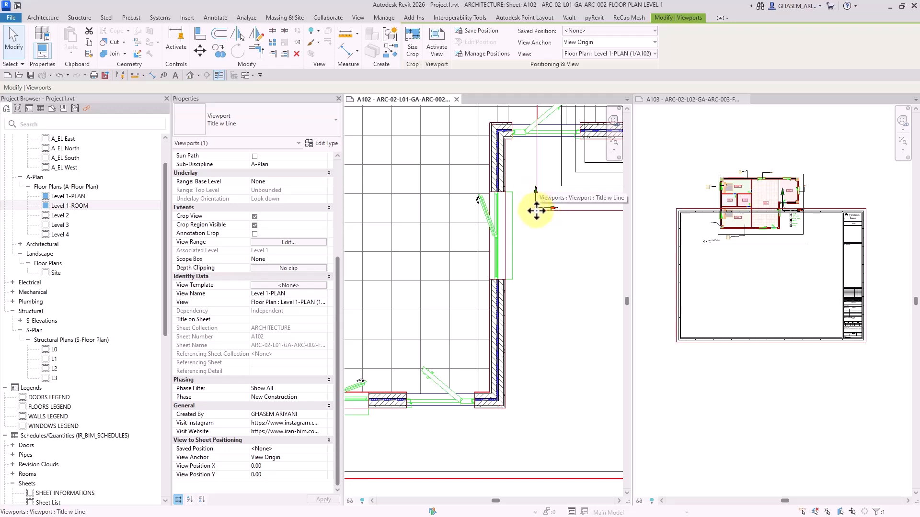
scroll(510, 235, down, 3)
scroll(511, 235, up, 5)
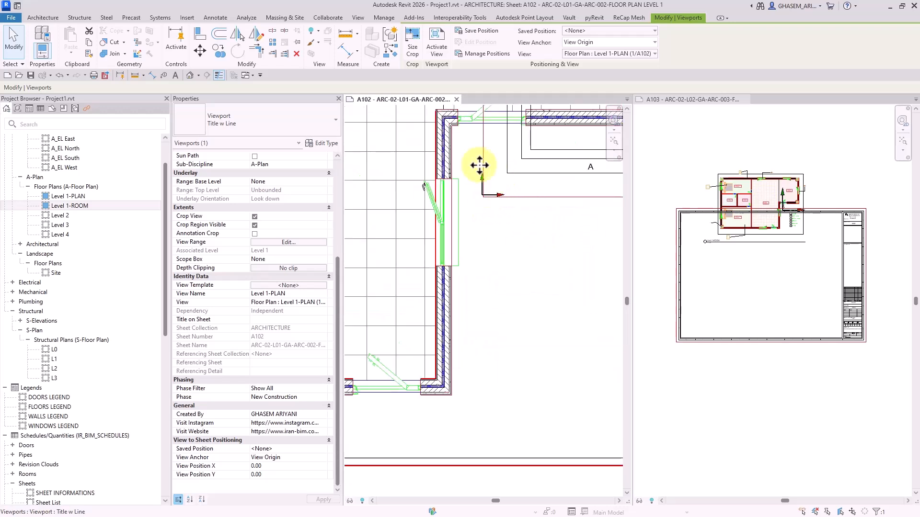
scroll(499, 253, down, 3)
scroll(499, 254, down, 6)
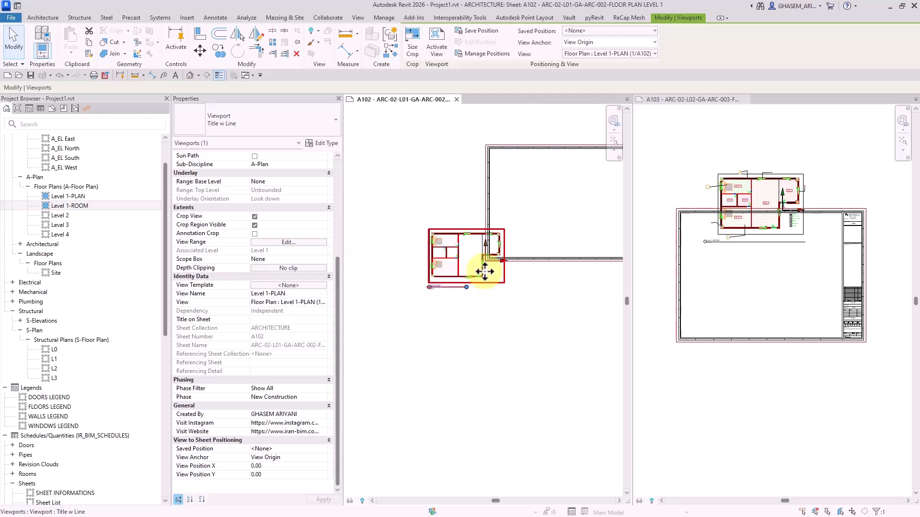
click(465, 181)
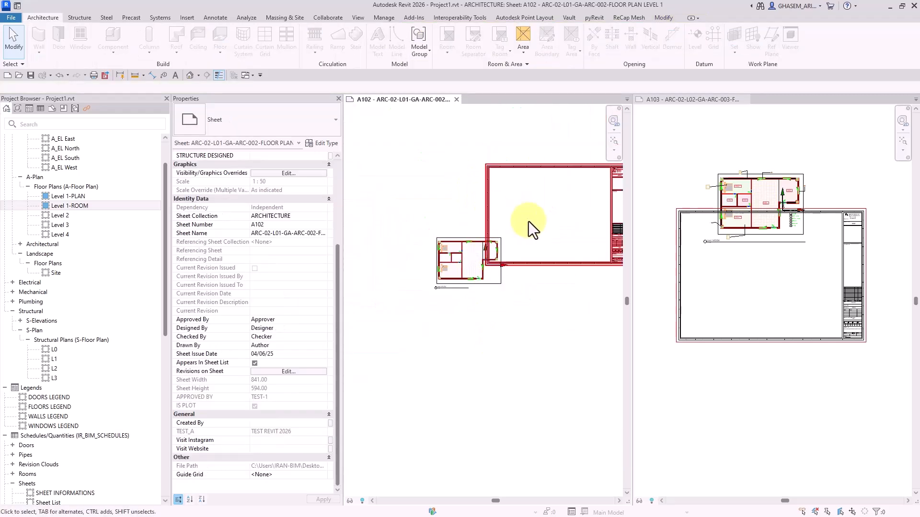
middle_drag(528, 222, 521, 219)
Set the View Anchor of the Level 1-PLAN viewport on sheet A102 to Center
click(463, 264)
scroll(238, 357, down, 2)
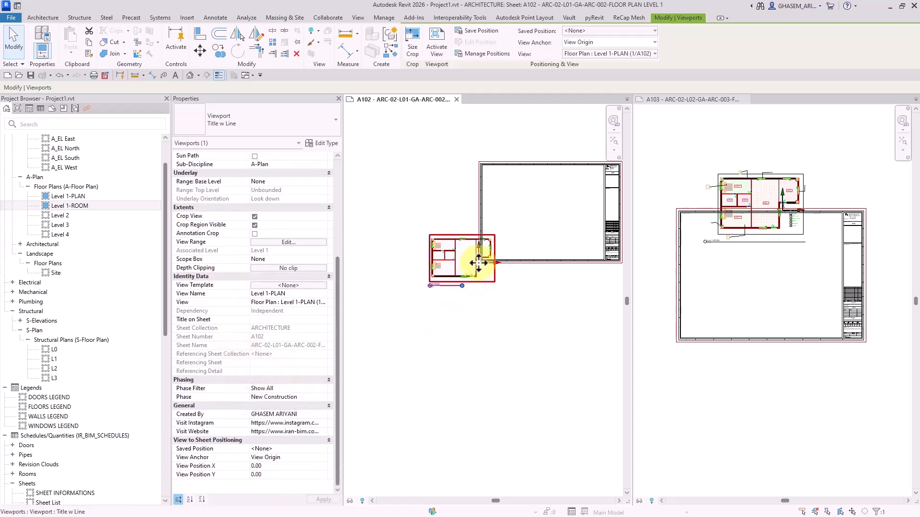
scroll(478, 263, up, 1)
scroll(481, 263, down, 1)
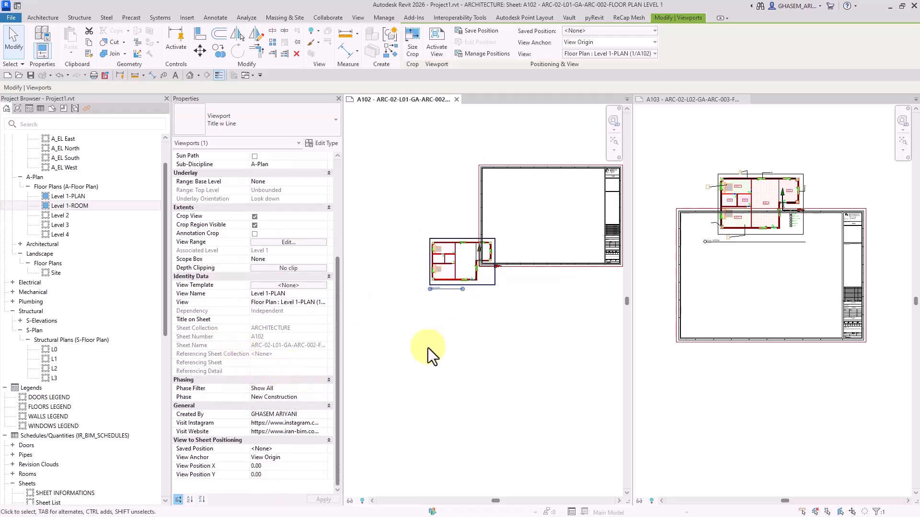
click(642, 42)
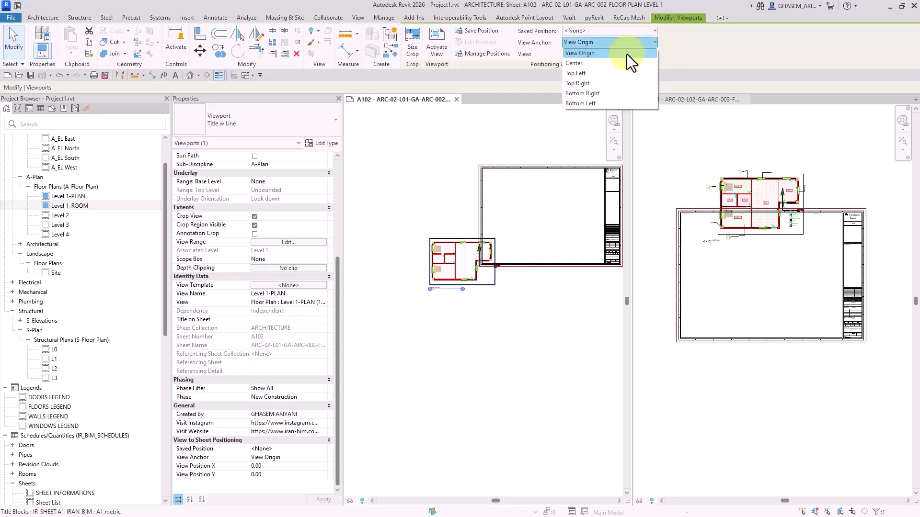
click(604, 63)
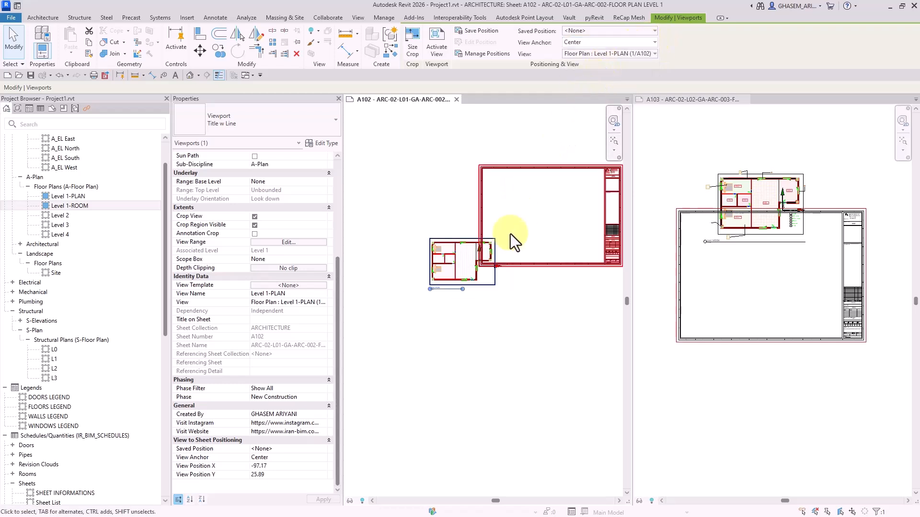
Set View Position X and Y of the center-anchored Level 1-PLAN viewport on sheet A102 to 0
click(283, 464)
click(277, 476)
text(0)
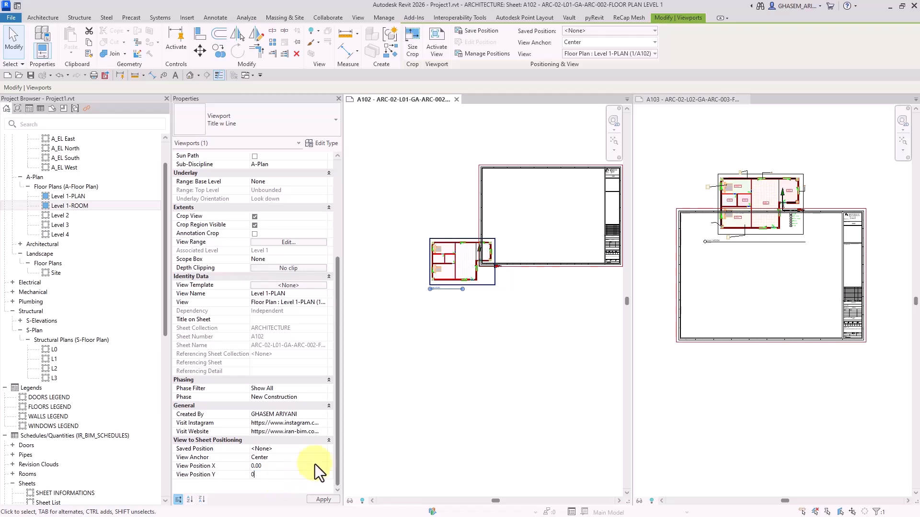
Set the Level 1-PLAN viewport's View Anchor to Top Left with View Position X and Y at 0
click(603, 44)
click(588, 73)
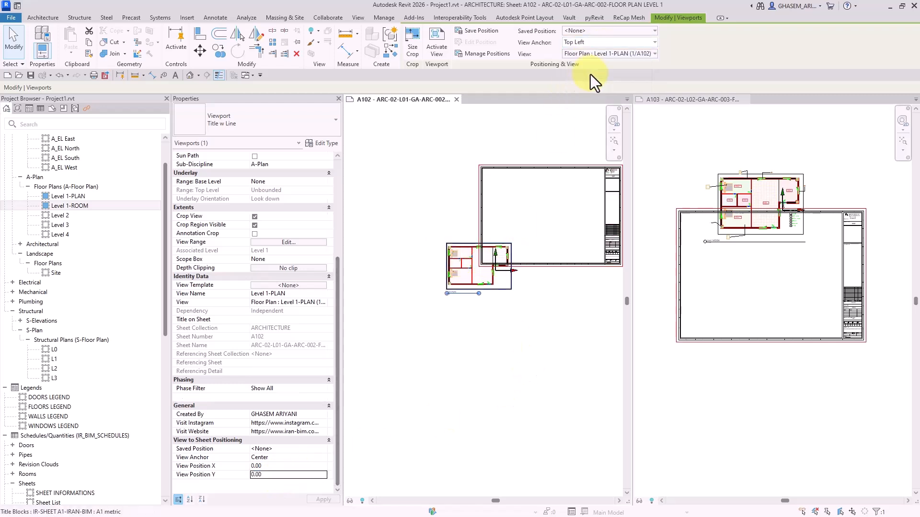
click(277, 475)
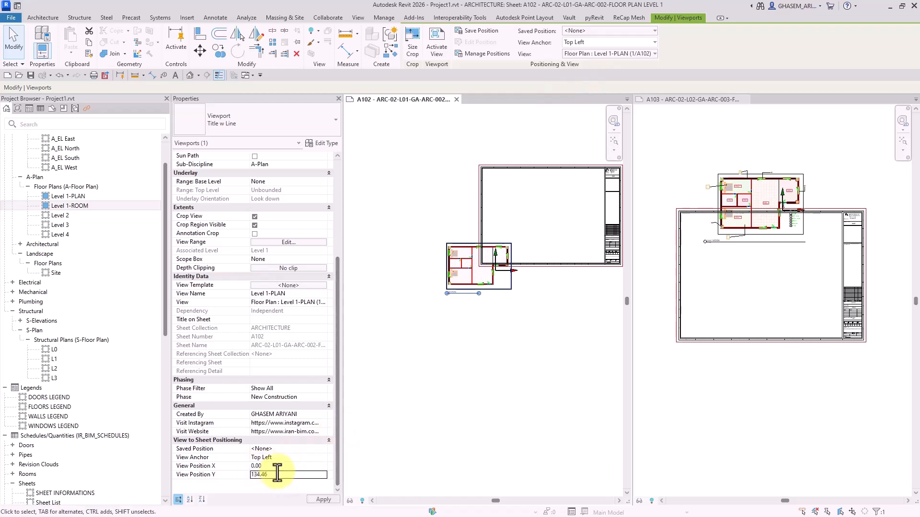
text(0)
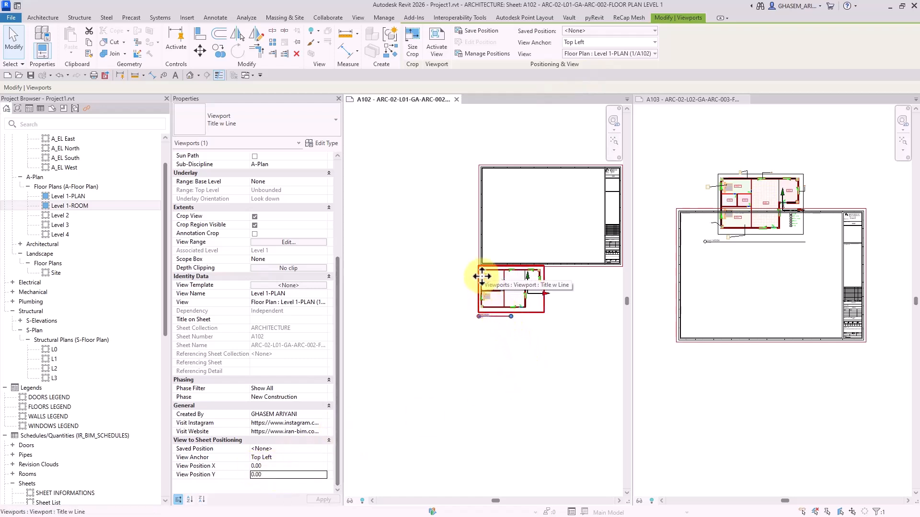
scroll(482, 274, up, 4)
scroll(472, 270, down, 4)
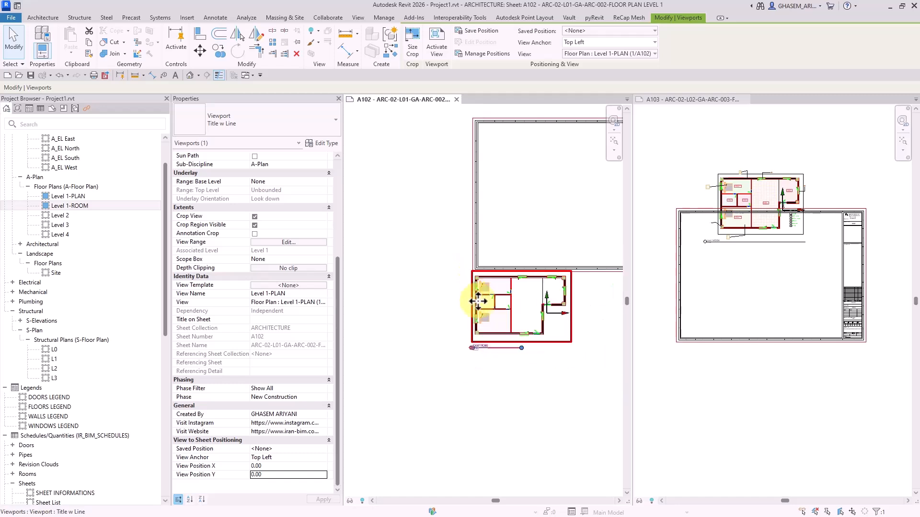
Change the Level 1-PLAN viewport's View Anchor to Bottom Left and set its View Position Y to 0
click(594, 43)
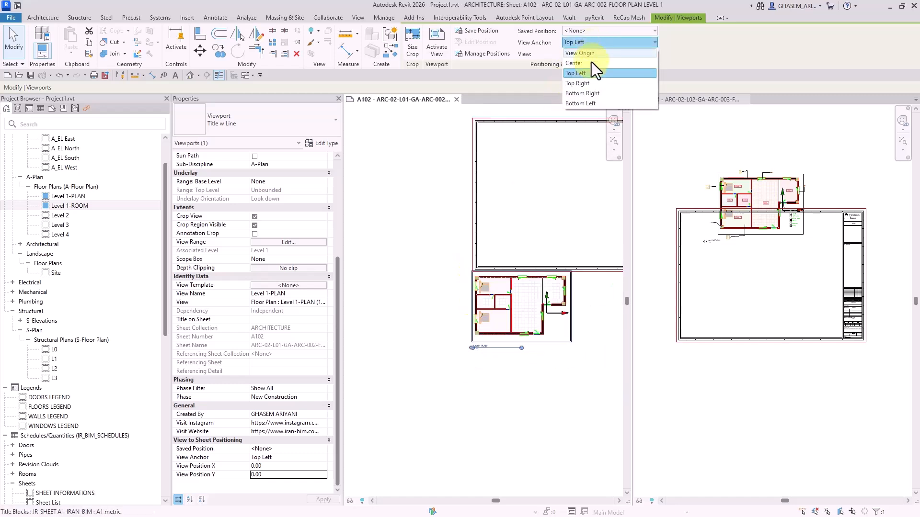
click(591, 103)
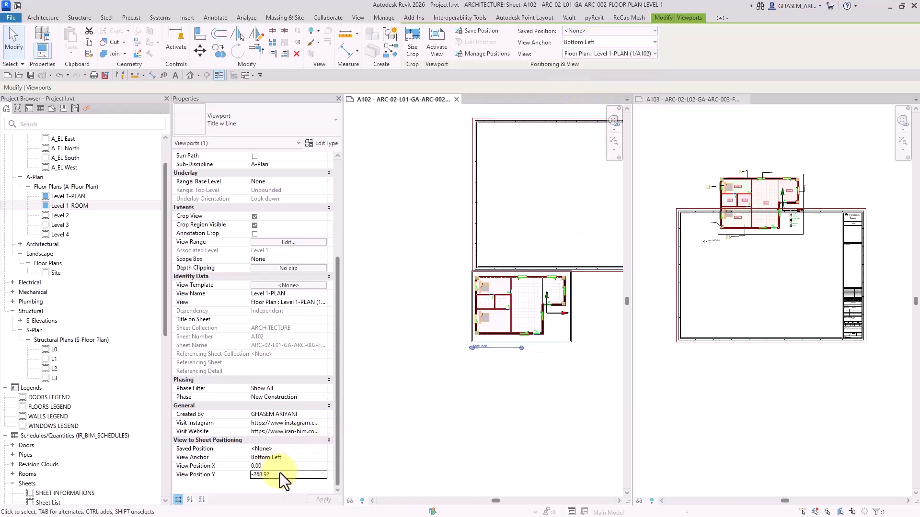
text(0)
key(Return)
Change the Level 1-PLAN viewport's View Anchor to Bottom Right and set its View Position X to 0
click(585, 50)
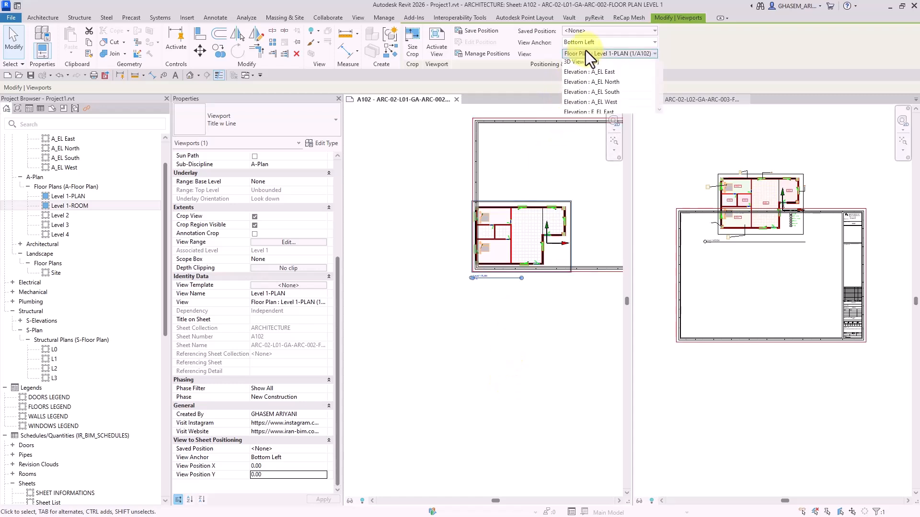
click(587, 45)
click(587, 45)
click(588, 45)
click(587, 45)
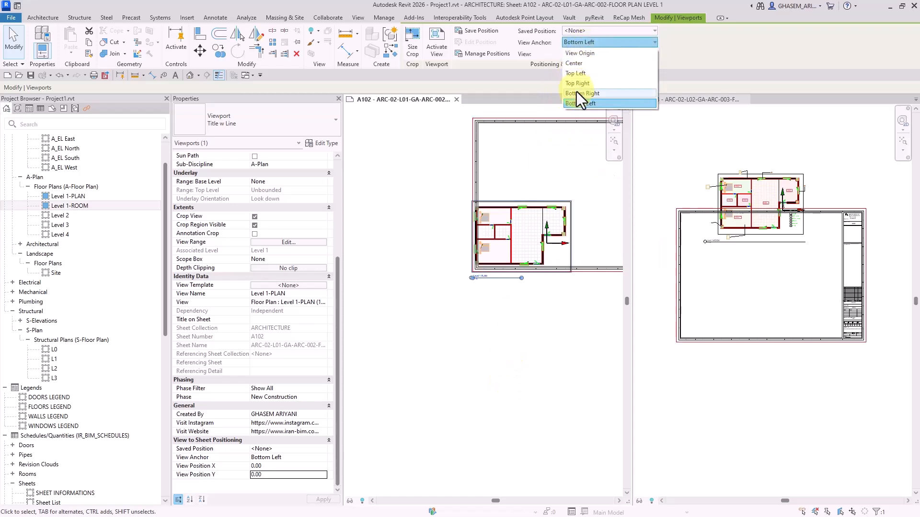
click(581, 93)
click(285, 474)
text(0)
key(Return)
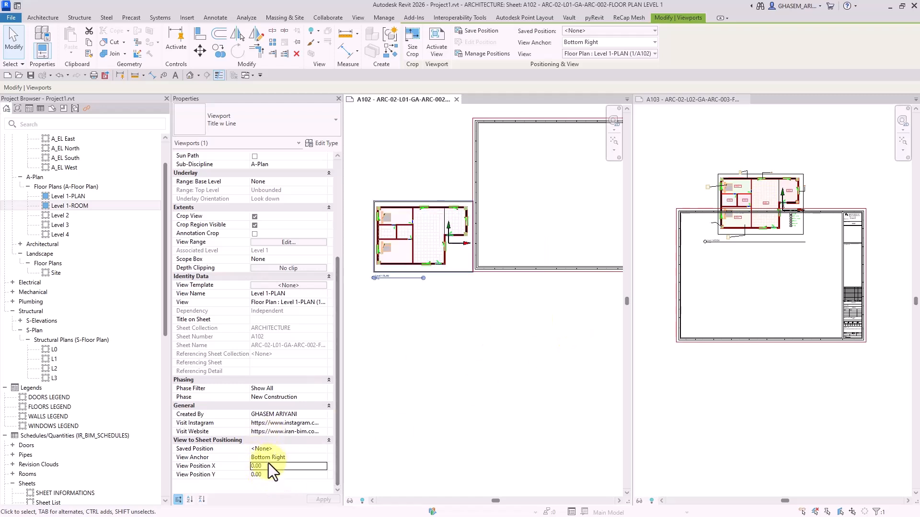
Return the Level 1-PLAN viewport's View Anchor to Top Left and set View Position X and Y to 0
click(591, 44)
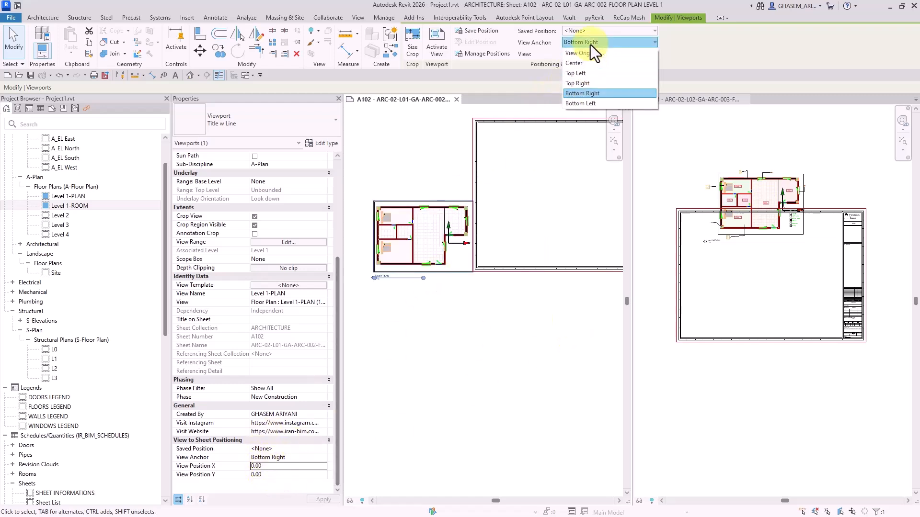
click(585, 74)
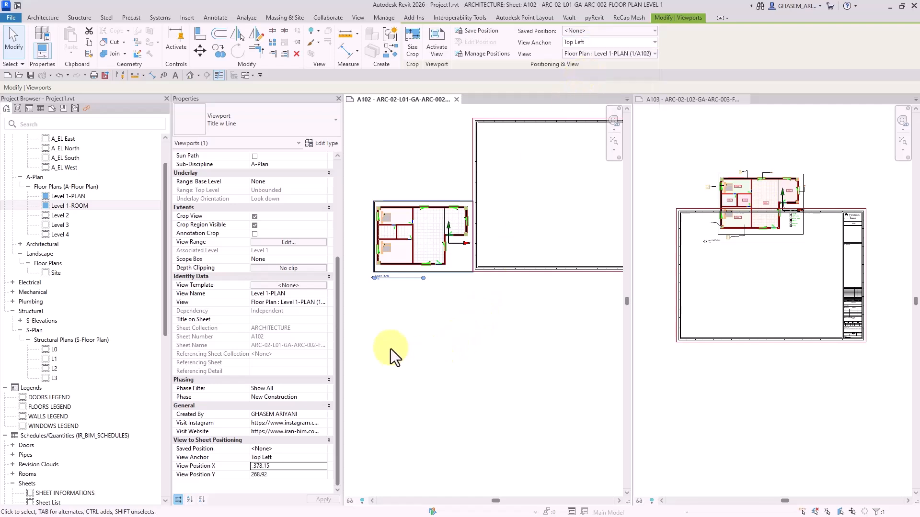
click(275, 469)
text(0)
click(275, 474)
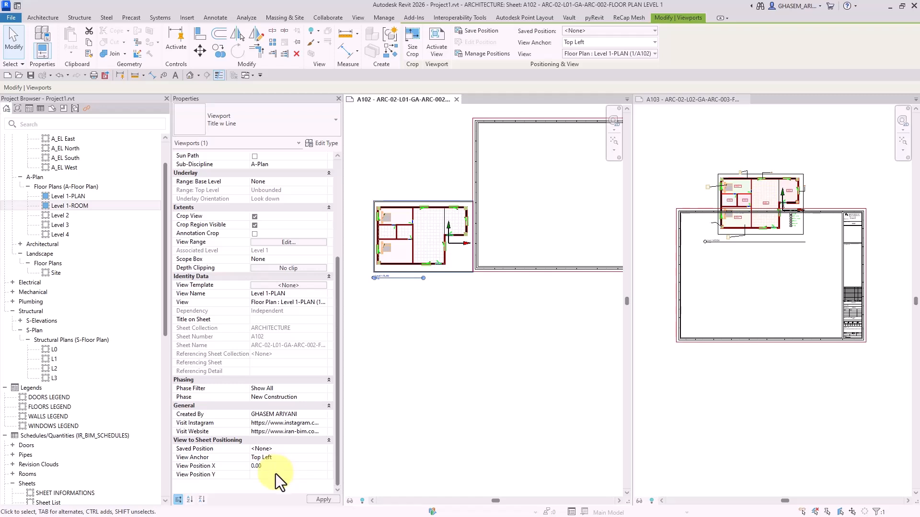
text(0)
key(Return)
Move the Level 1-PLAN viewport onto the sheet with View Position Y 500 and X 100
double_click(281, 474)
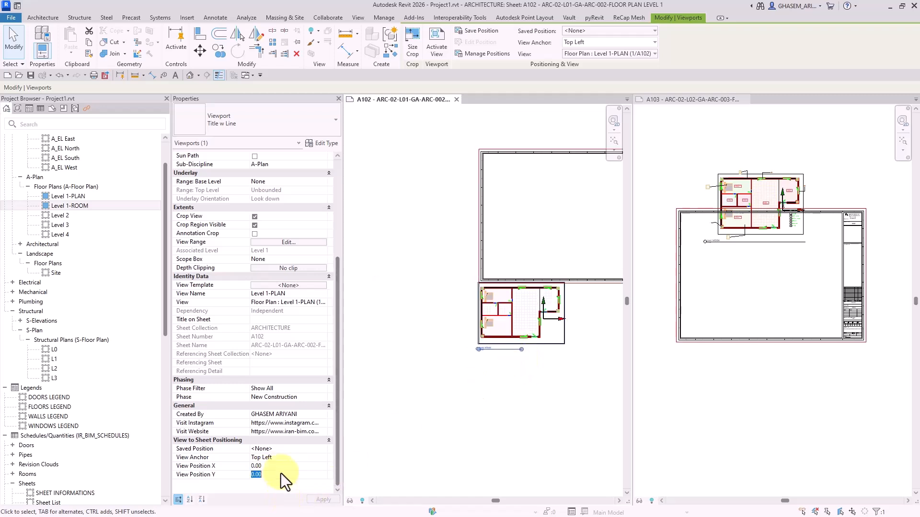
text(500)
key(Return)
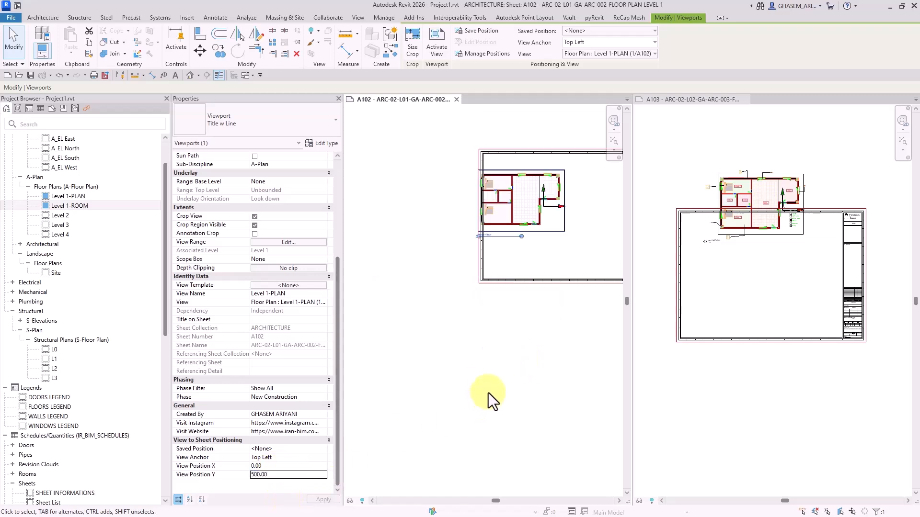
click(274, 466)
text(100)
key(Return)
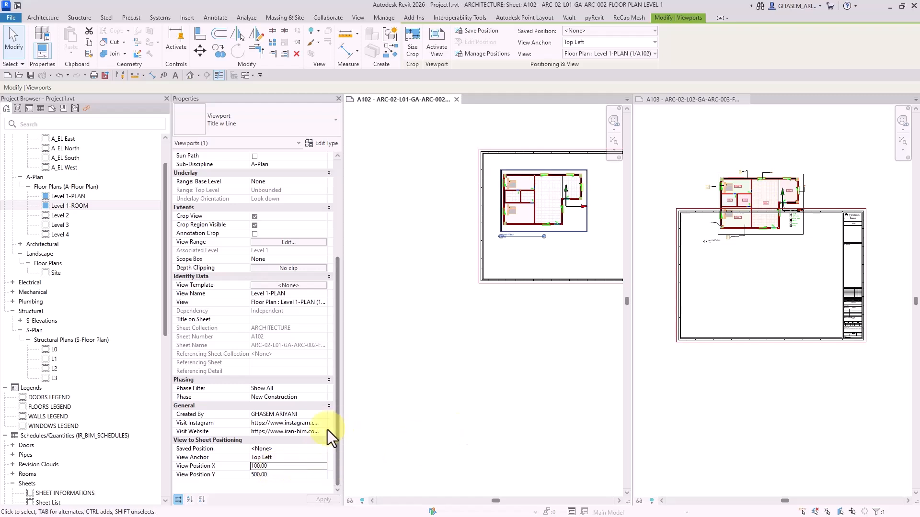
Try View Position Y 600 for the Level 1-PLAN viewport, and settle on Y 550 and X 50
double_click(276, 476)
text(600)
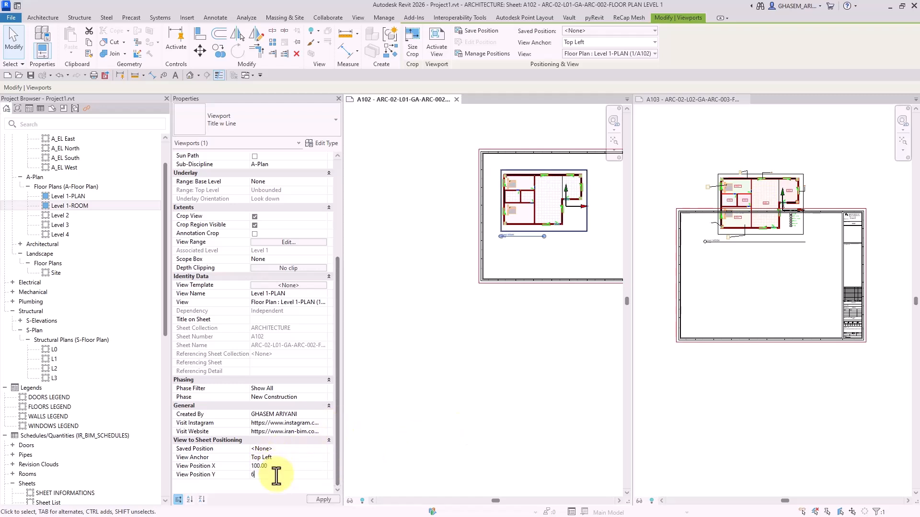
key(Return)
double_click(278, 475)
text(550)
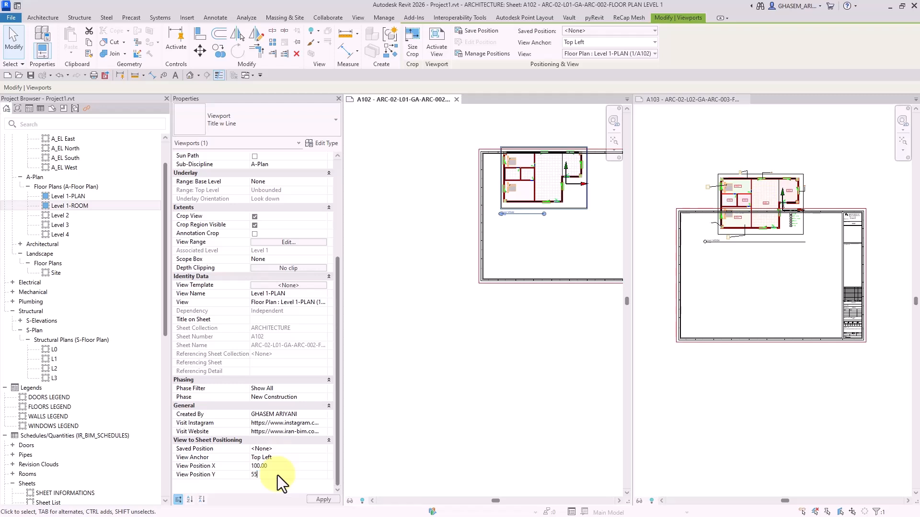
key(Return)
double_click(287, 466)
text(50)
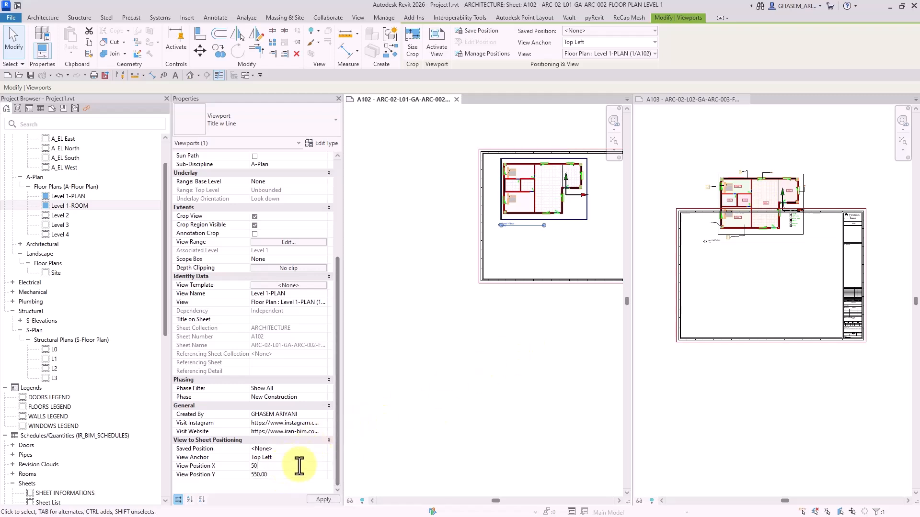
key(Return)
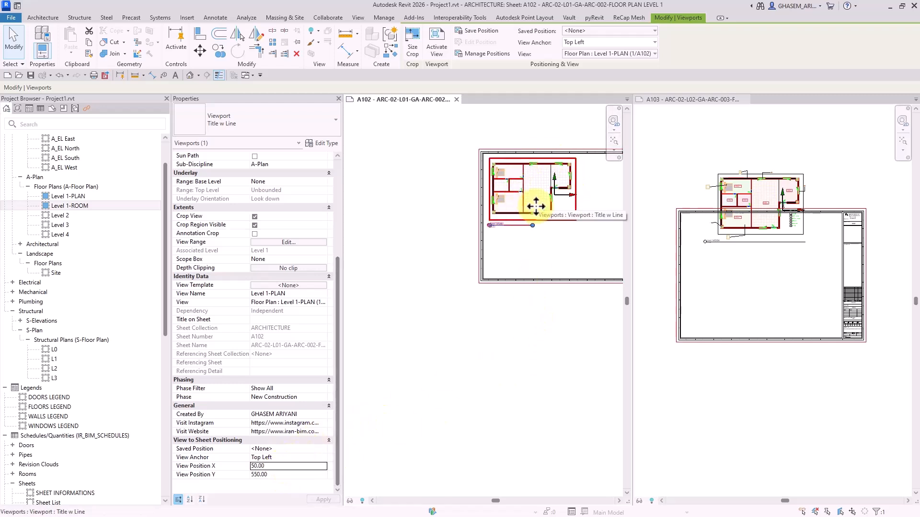
Save the Level 1-PLAN viewport's placement on sheet A102 as a view position named FLOOR PLANS
middle_drag(524, 207, 529, 245)
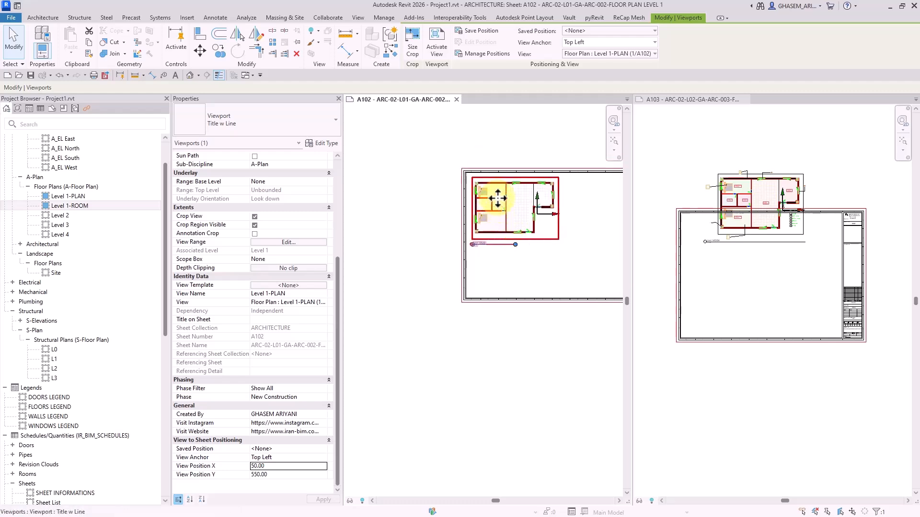
click(472, 160)
click(499, 205)
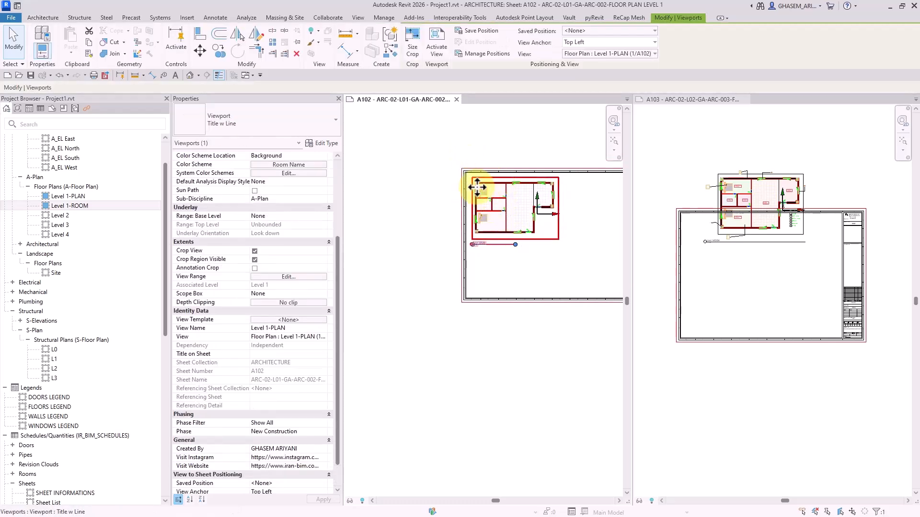
click(479, 32)
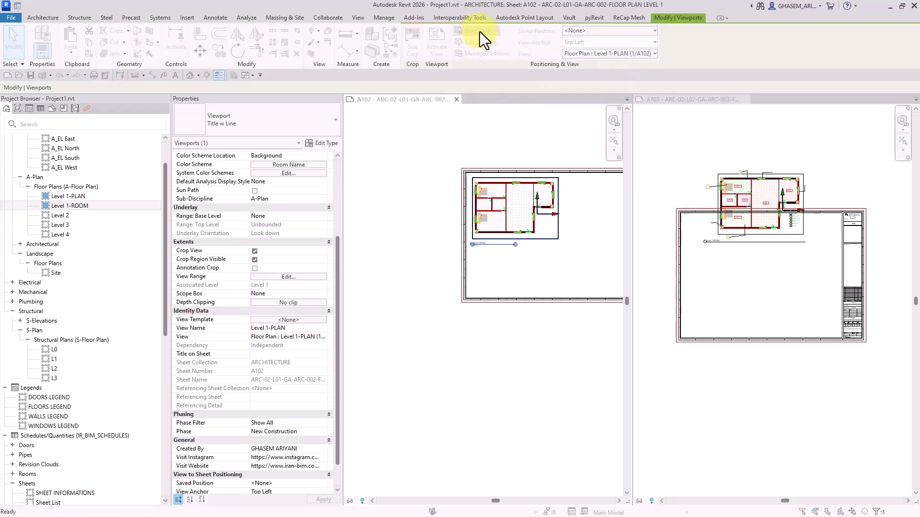
text(FL)
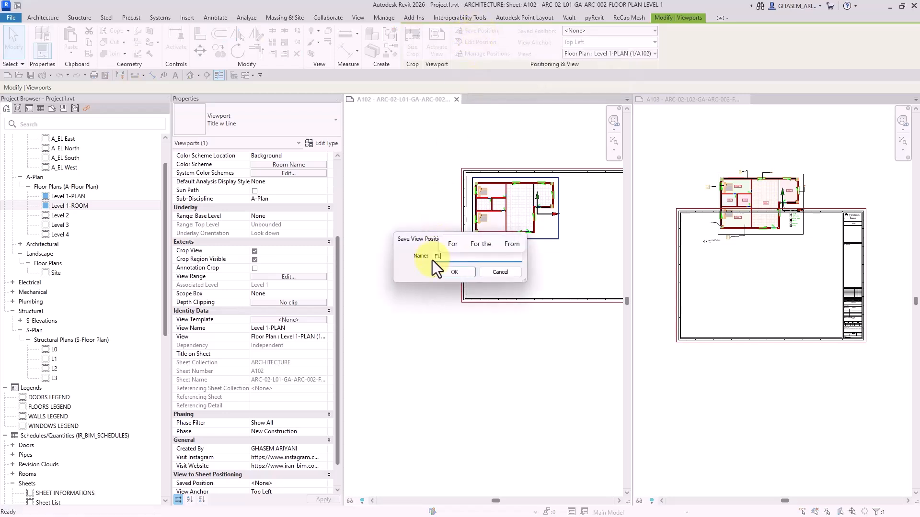
text(OOR PLAN)
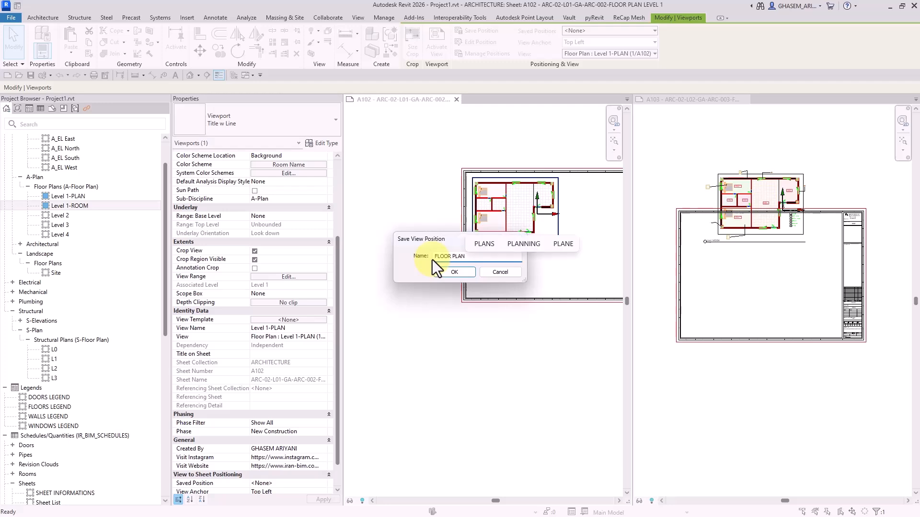
text(S)
click(453, 274)
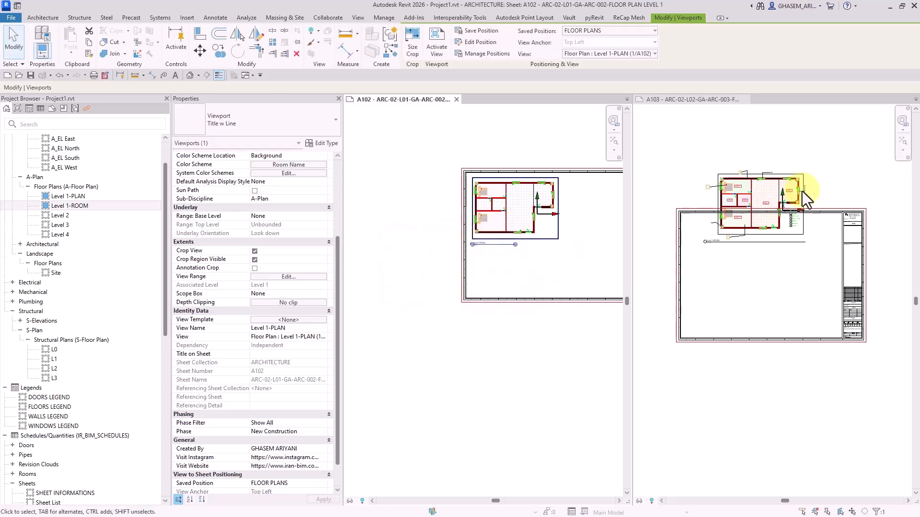
Apply the saved position FLOOR PLANS to the Level 1-ROOM viewport on sheet A103
click(762, 143)
scroll(732, 139, down, 2)
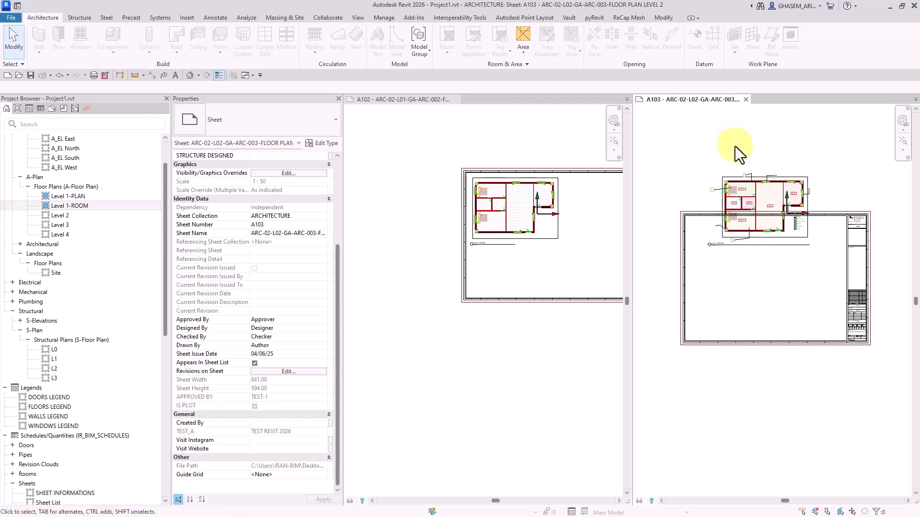
click(744, 168)
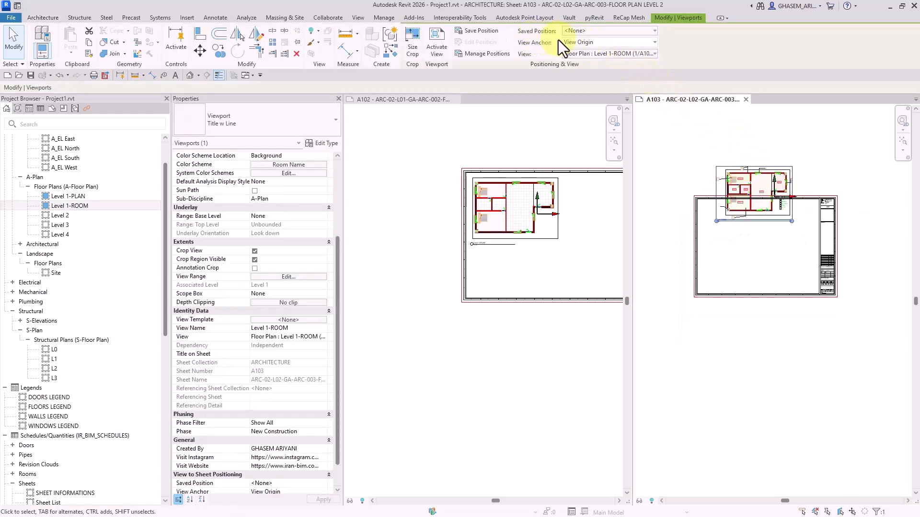
click(602, 31)
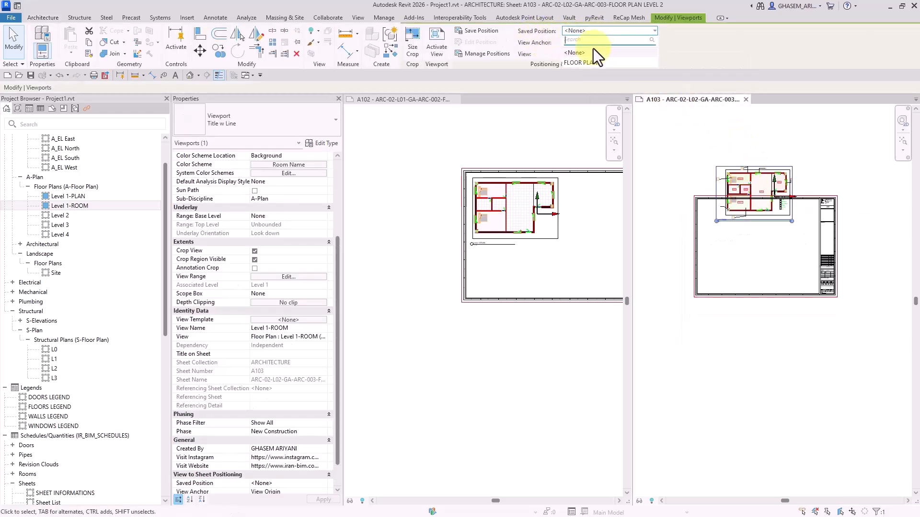
click(585, 63)
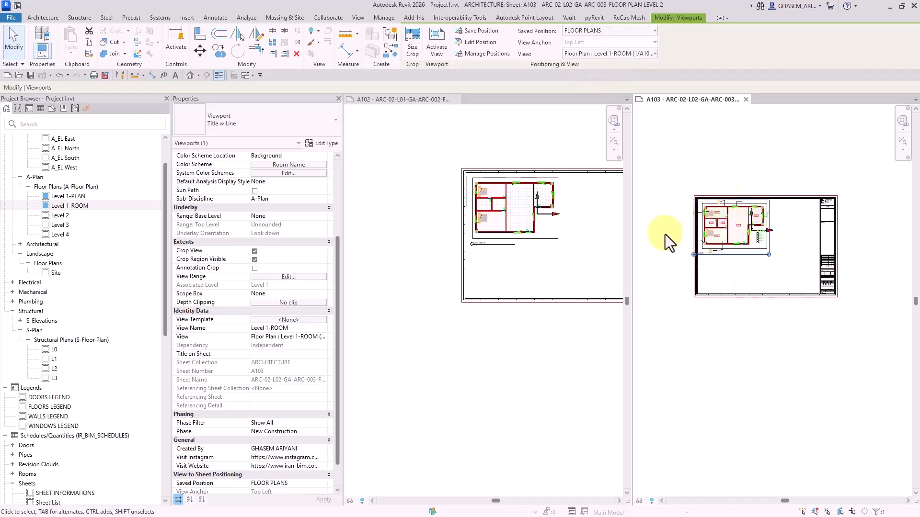
click(676, 154)
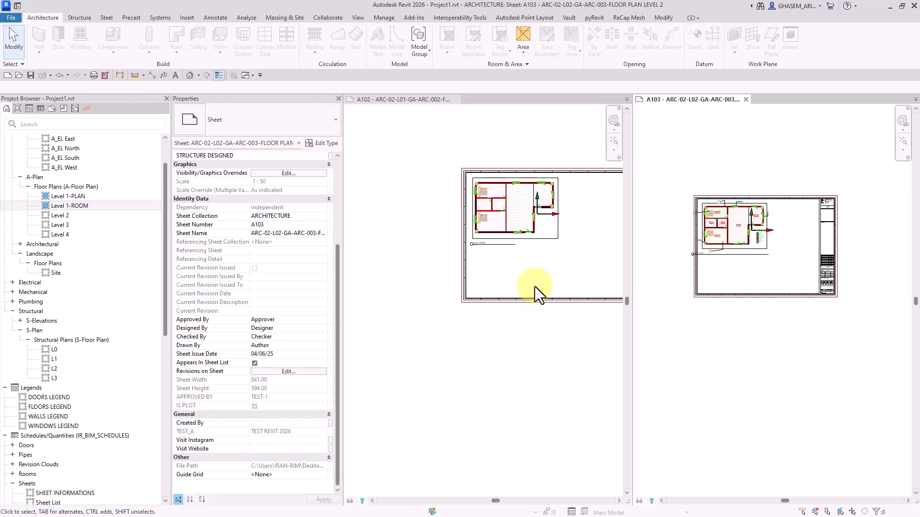
Look at the edit mode of the FLOOR PLANS position from the Level 1-PLAN viewport on sheet A102, and cancel it
middle_drag(530, 287, 506, 312)
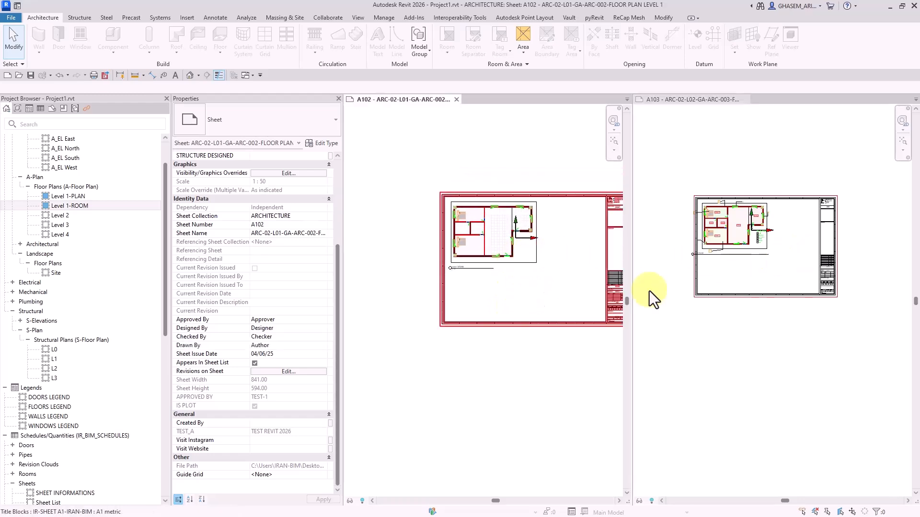
click(485, 243)
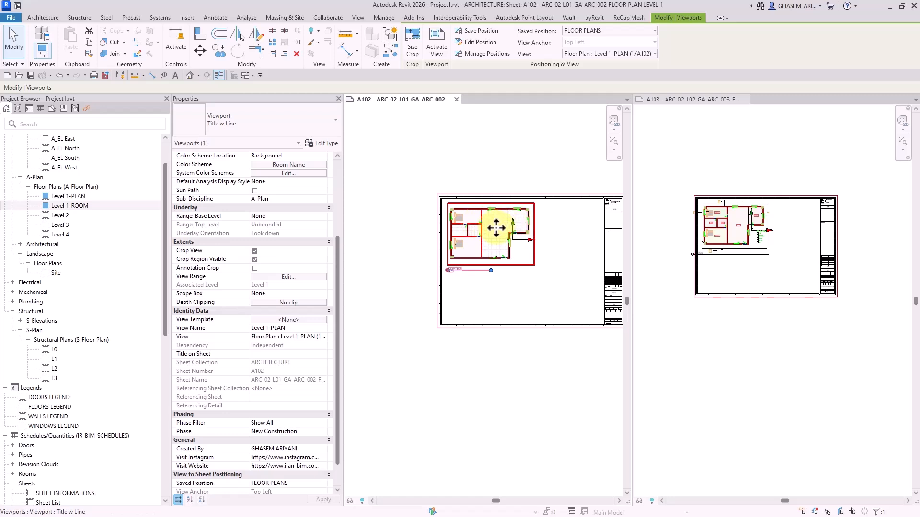
click(478, 45)
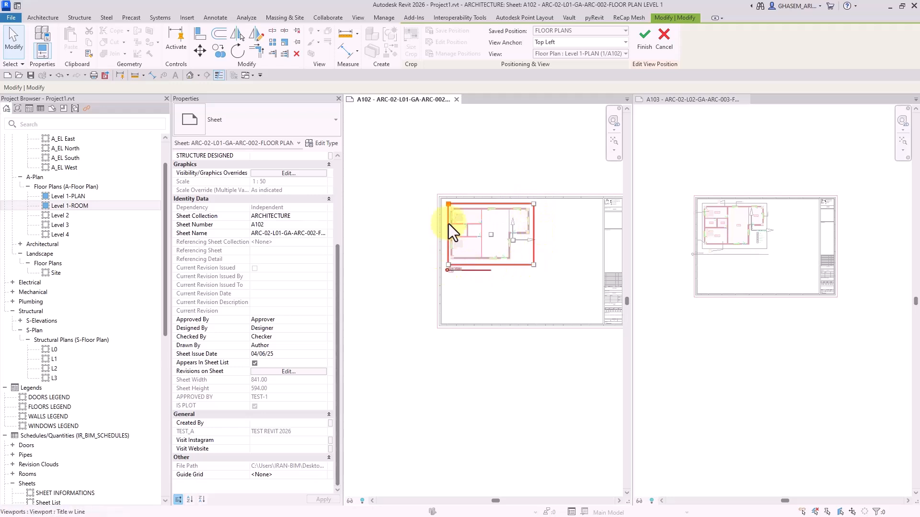
click(664, 34)
View the Level 1-PLAN floor plan and its crop region on its own, and close that view again
double_click(83, 198)
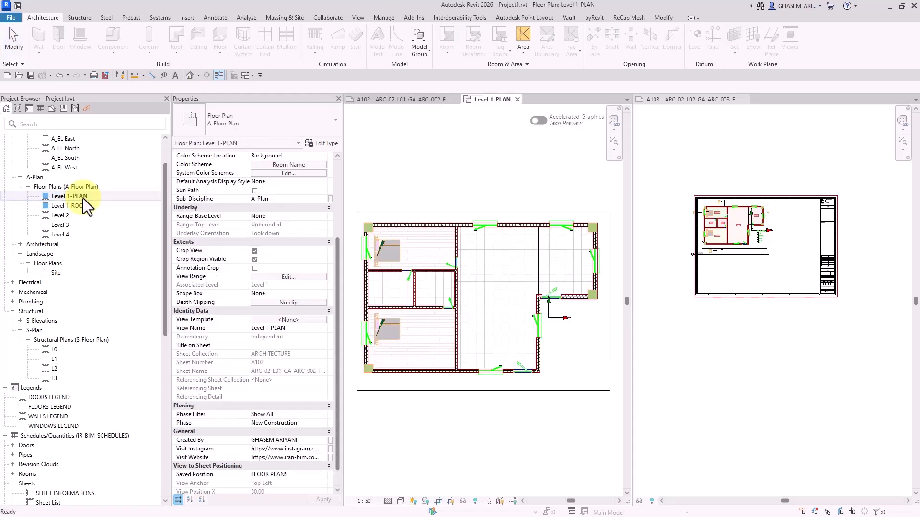
middle_drag(459, 210, 466, 210)
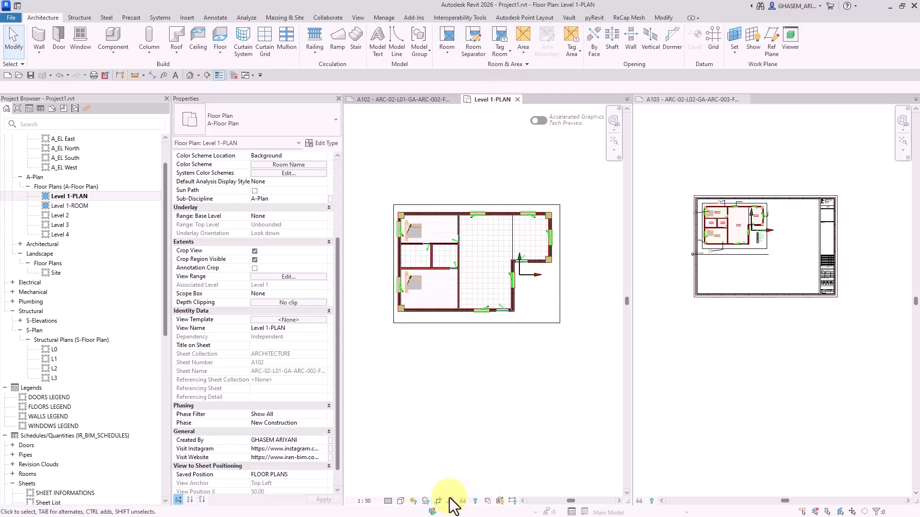
click(517, 99)
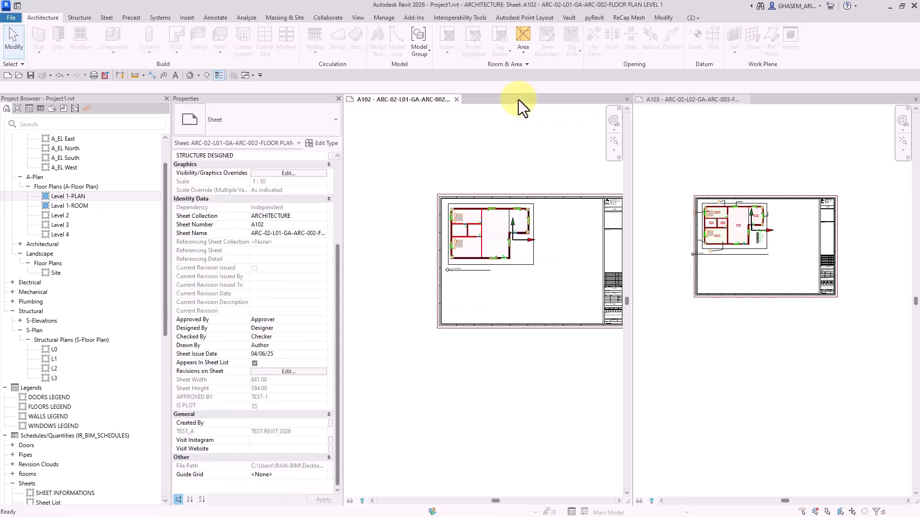
Open the FLOOR PLANS position of the Level 1-PLAN viewport on sheet A102 for editing, and try the Top Right anchor before returning to Top Left
scroll(458, 177, up, 5)
click(468, 251)
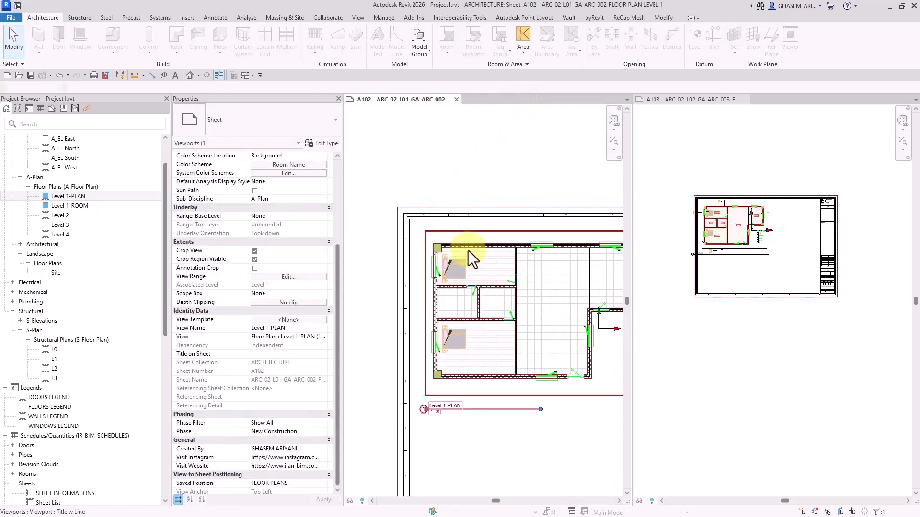
click(469, 42)
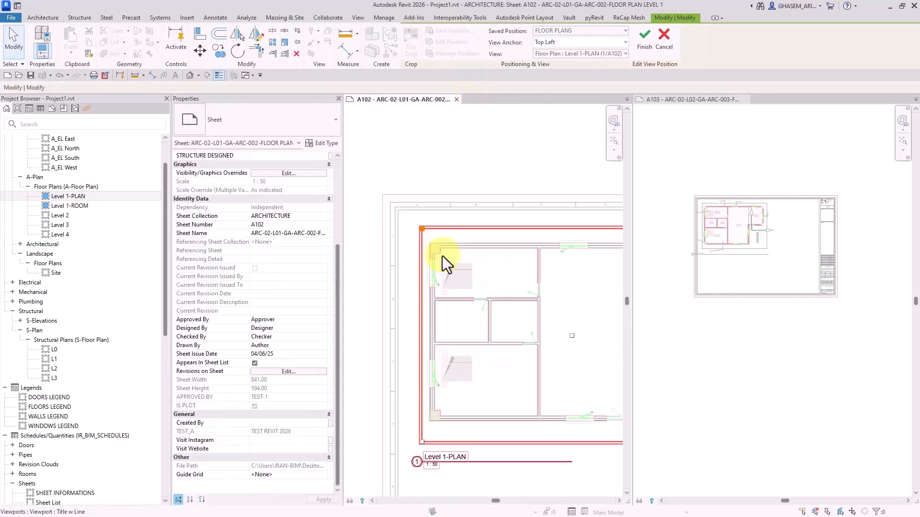
click(416, 223)
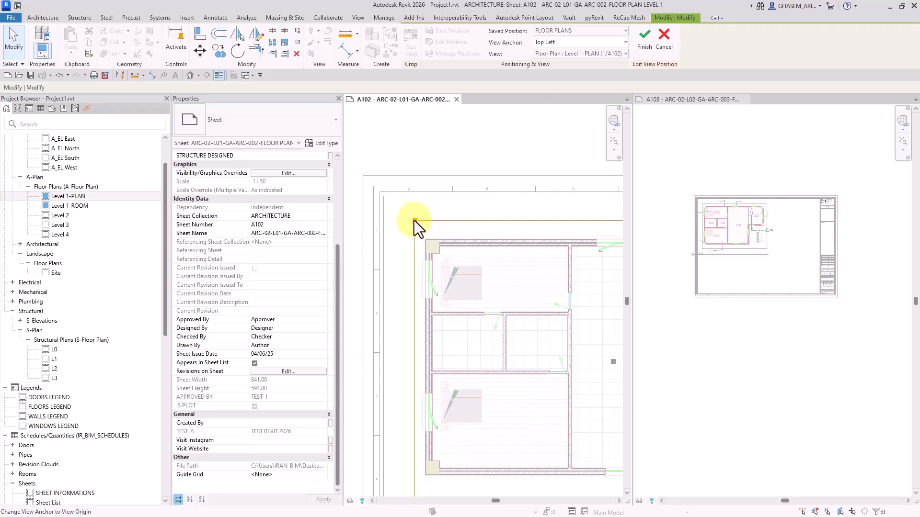
scroll(414, 220, down, 4)
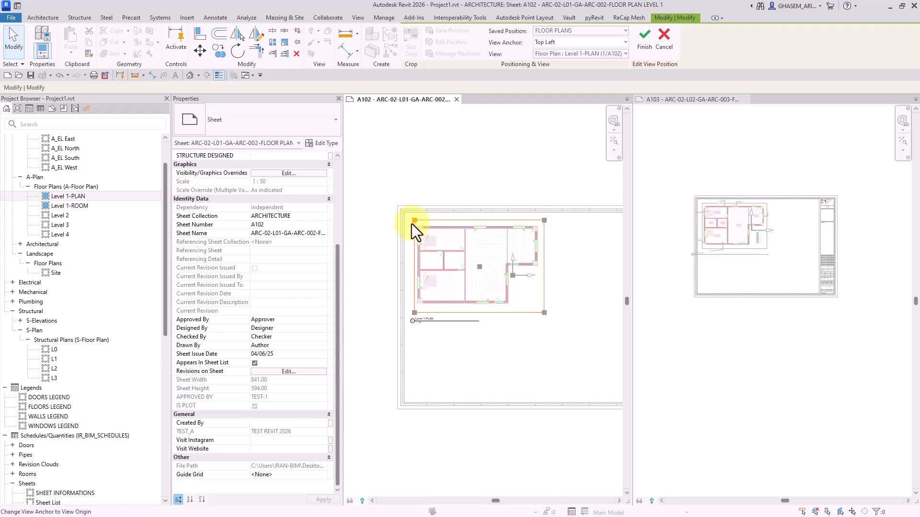
click(563, 42)
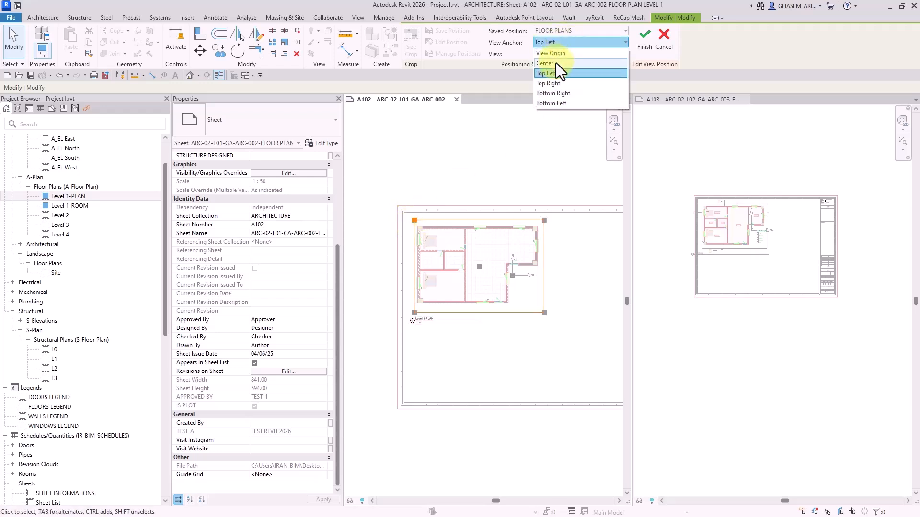
click(554, 85)
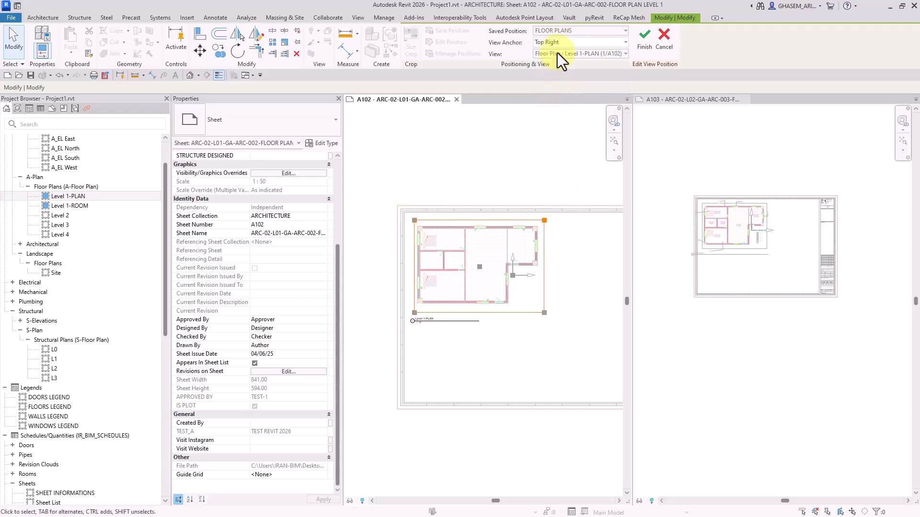
click(559, 44)
click(553, 73)
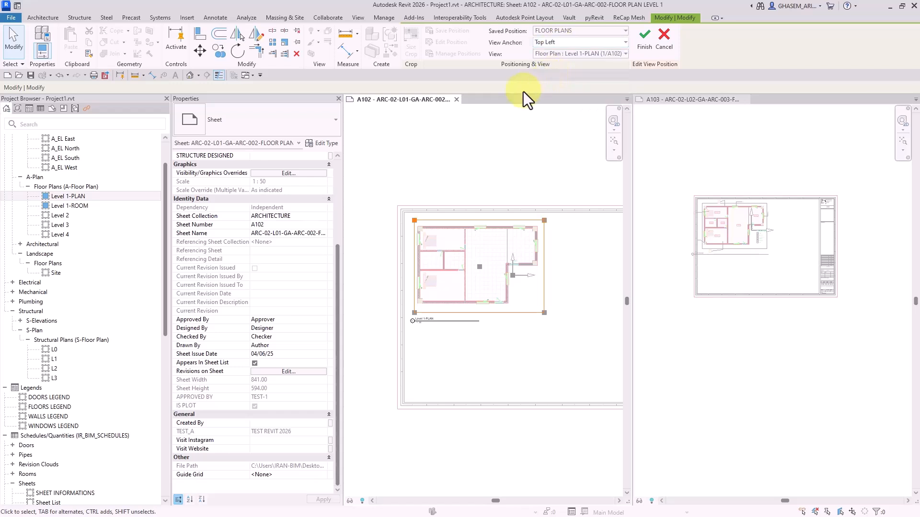
Set the FLOOR PLANS anchor to Center, move the viewport down to about View Position Y 403, and update all views assigned to this position
click(479, 269)
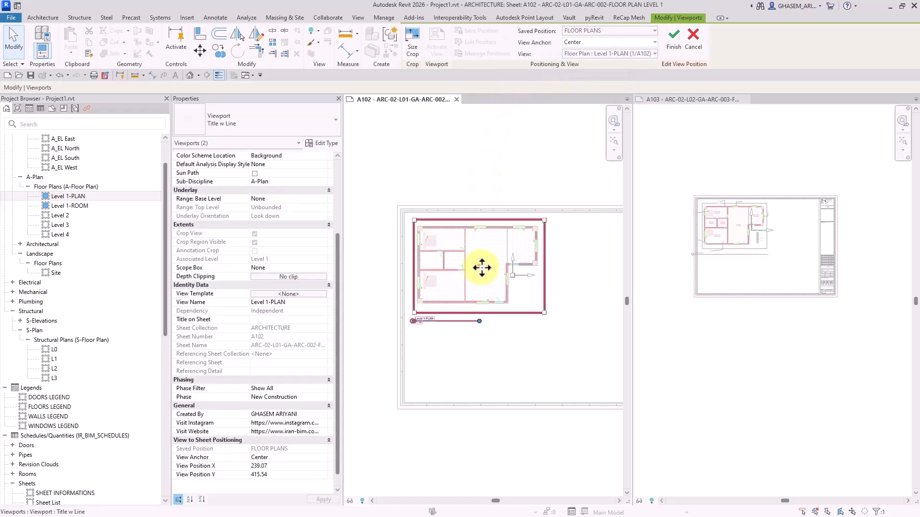
mouse_move(489, 266)
mouse_down()
mouse_move(525, 252)
mouse_move(514, 249)
mouse_move(505, 262)
mouse_move(500, 253)
mouse_up()
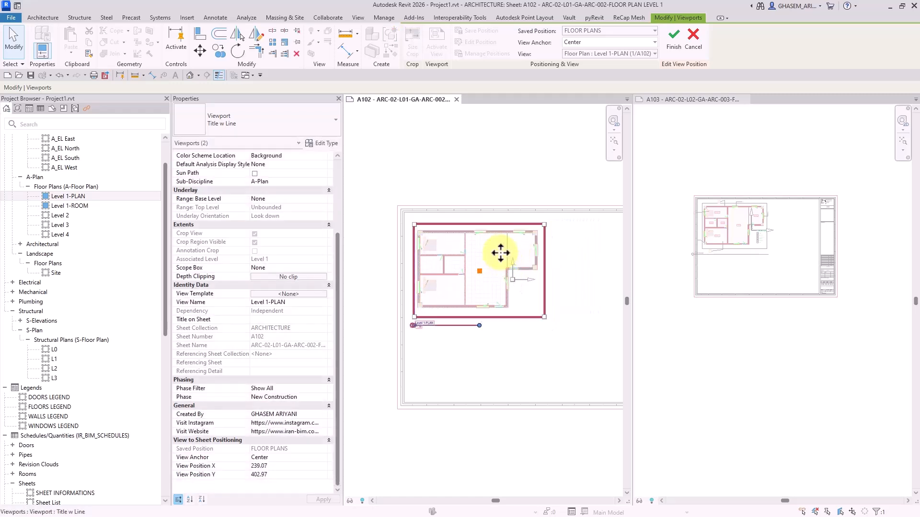
click(674, 42)
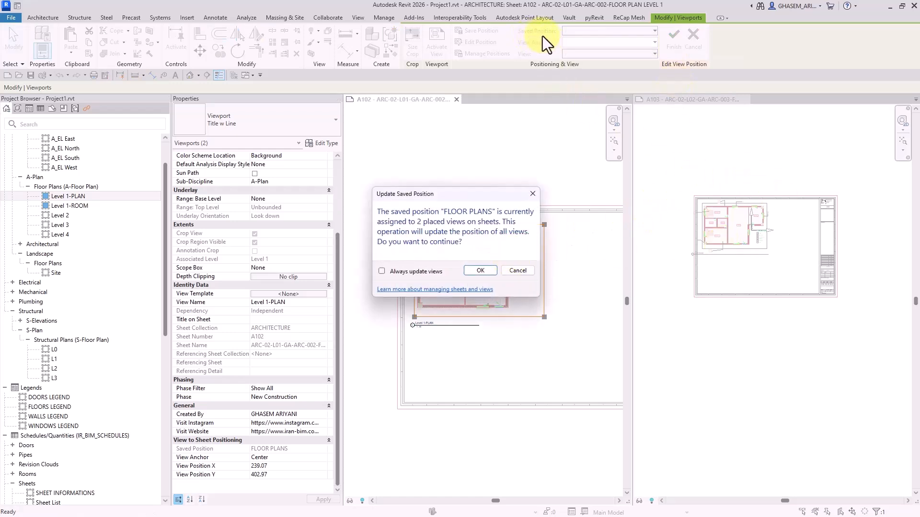
click(477, 271)
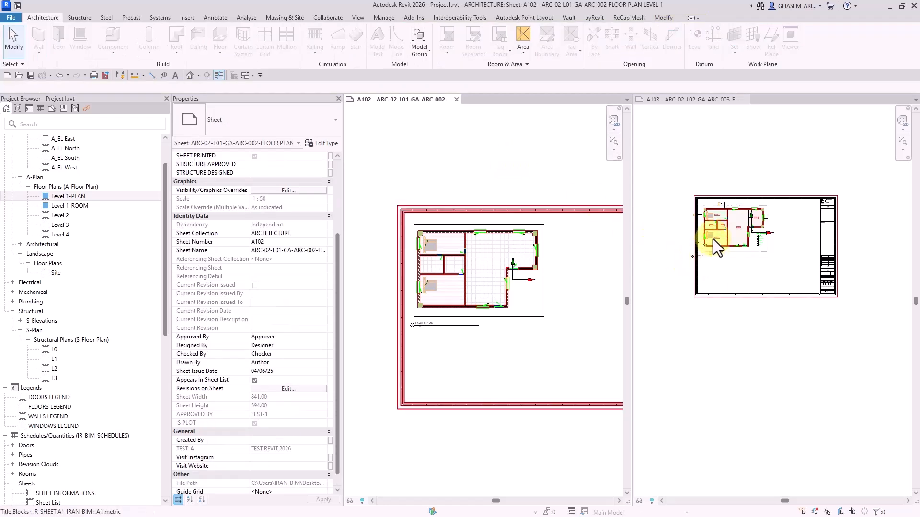
Activate the Level 1-ROOM view on sheet A103 and move the floor tag beside the upper-left room to above the plan
scroll(712, 239, up, 5)
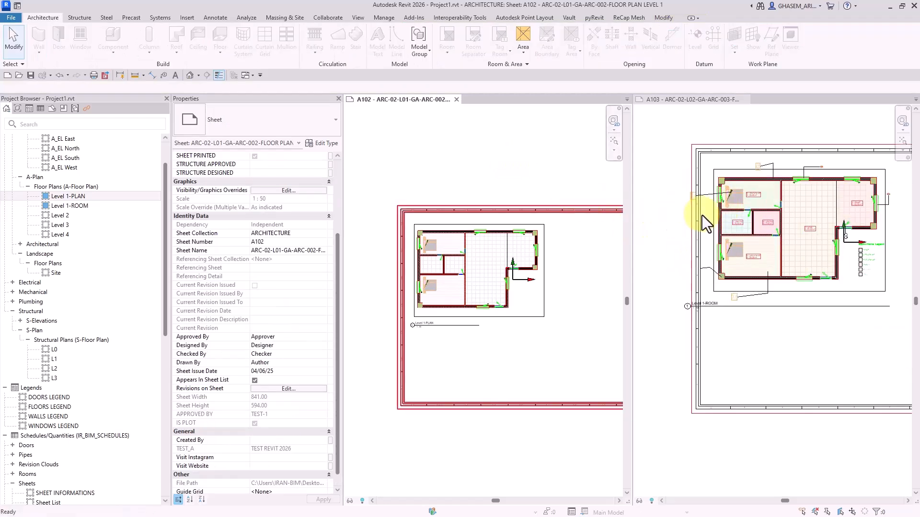
scroll(733, 200, up, 1)
click(702, 197)
scroll(700, 197, up, 3)
click(680, 195)
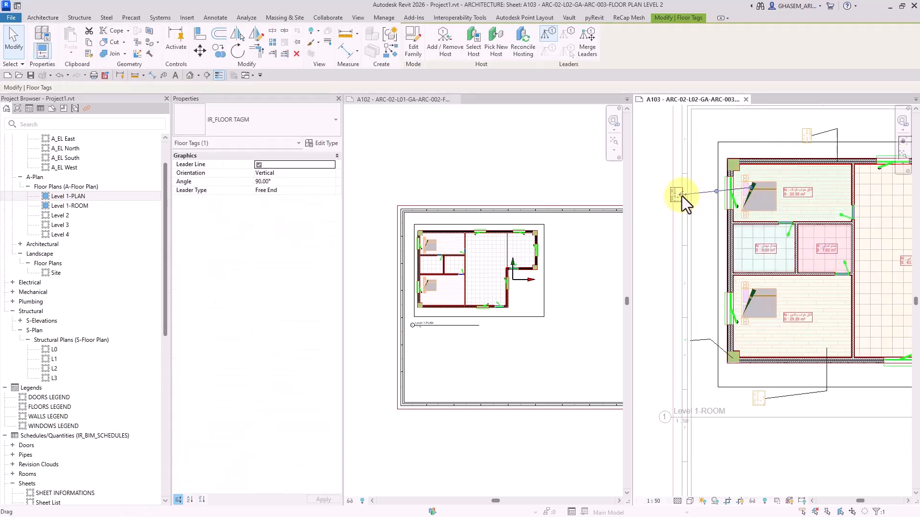
drag(754, 148, 755, 148)
middle_drag(724, 326, 714, 258)
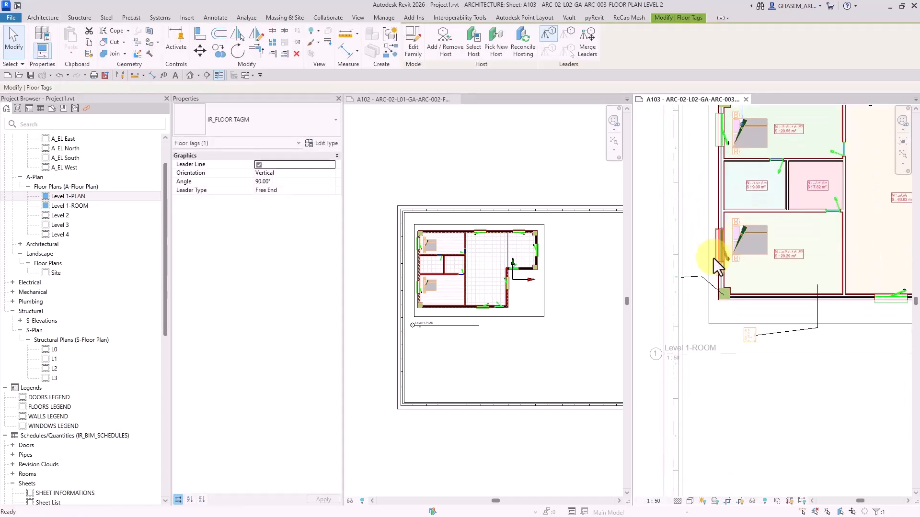
Move the structural column tag of the lower-left column to just below that column, near the crop corner
scroll(723, 330, down, 1)
scroll(700, 288, up, 1)
drag(695, 290, 715, 334)
scroll(718, 347, down, 2)
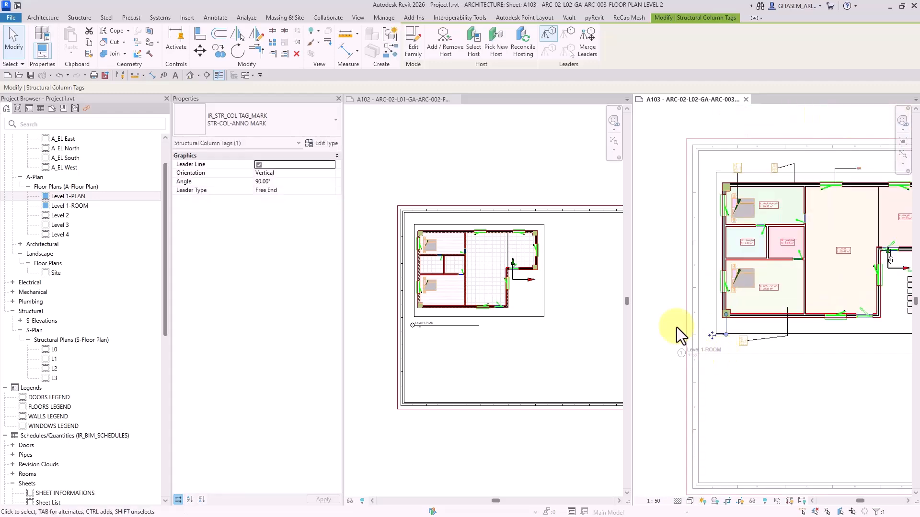
Deactivate the Level 1-ROOM view on sheet A103 and shift its view title to the right, under the viewport's left edge
click(675, 323)
right_click(668, 196)
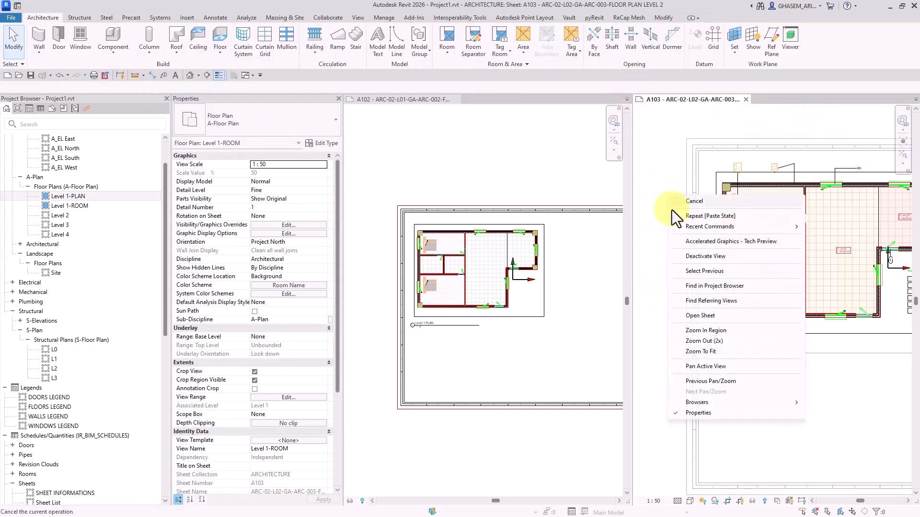
click(697, 260)
drag(717, 355, 753, 355)
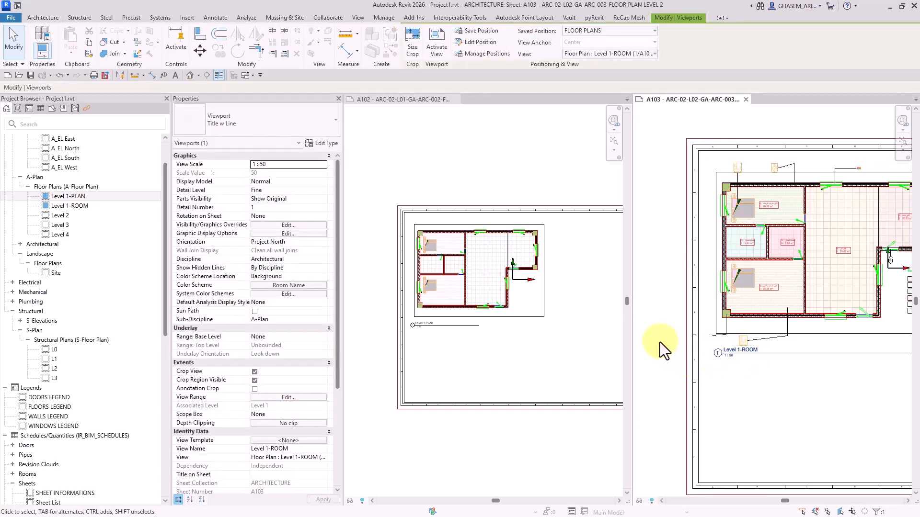
click(659, 342)
scroll(657, 335, down, 2)
Examine the Level 1-PLAN viewport on sheet A102 and the explanation of its View Anchor setting
click(548, 312)
scroll(551, 302, down, 1)
middle_drag(552, 292, 510, 274)
scroll(522, 263, down, 1)
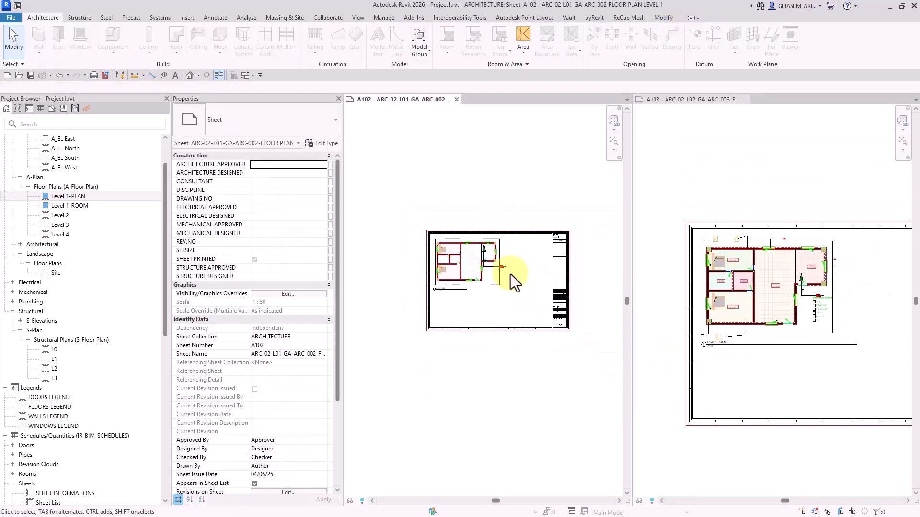
middle_drag(545, 196, 538, 216)
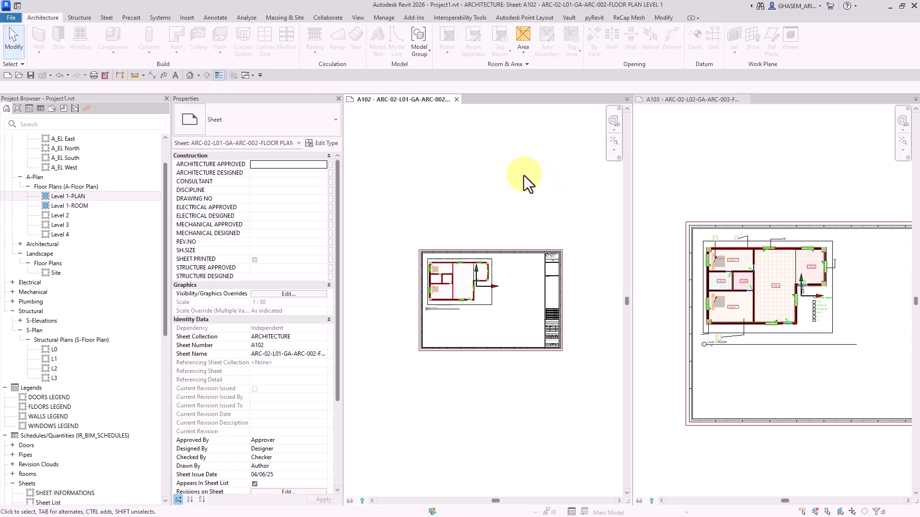
scroll(499, 234, up, 2)
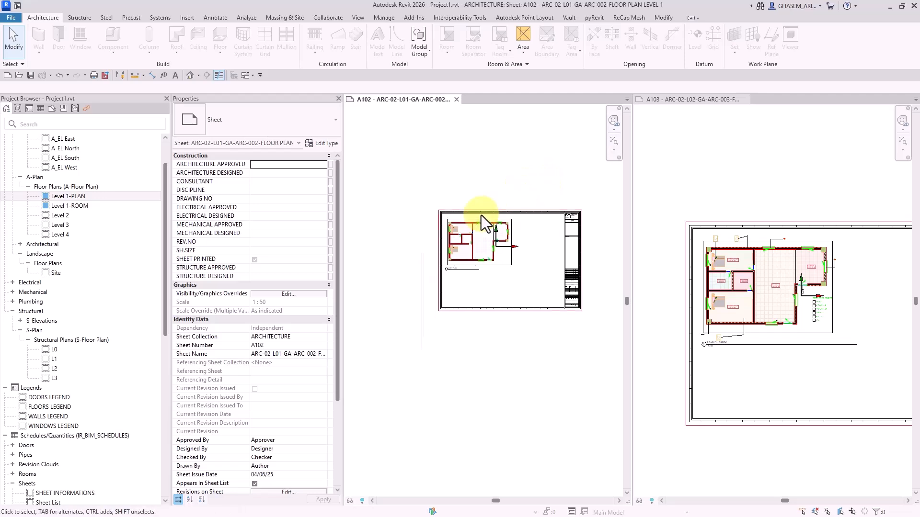
middle_drag(501, 178, 485, 188)
click(448, 261)
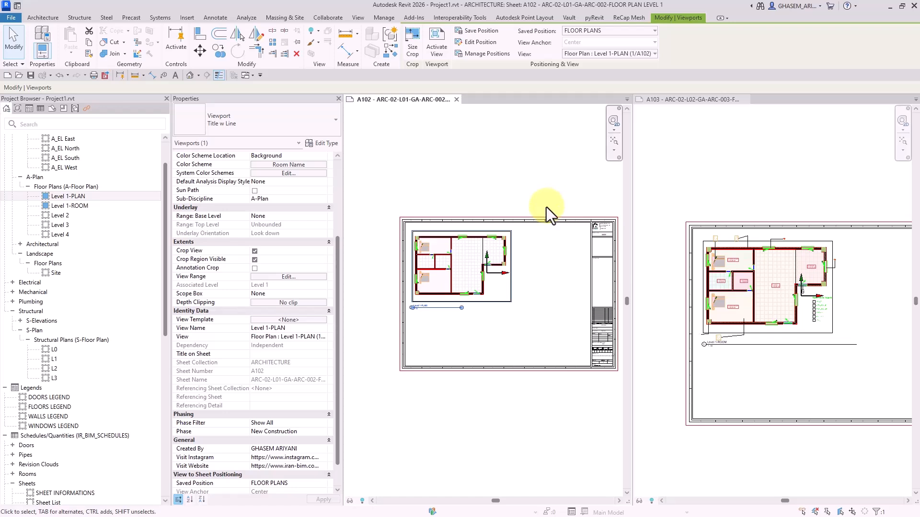
middle_drag(559, 141, 559, 164)
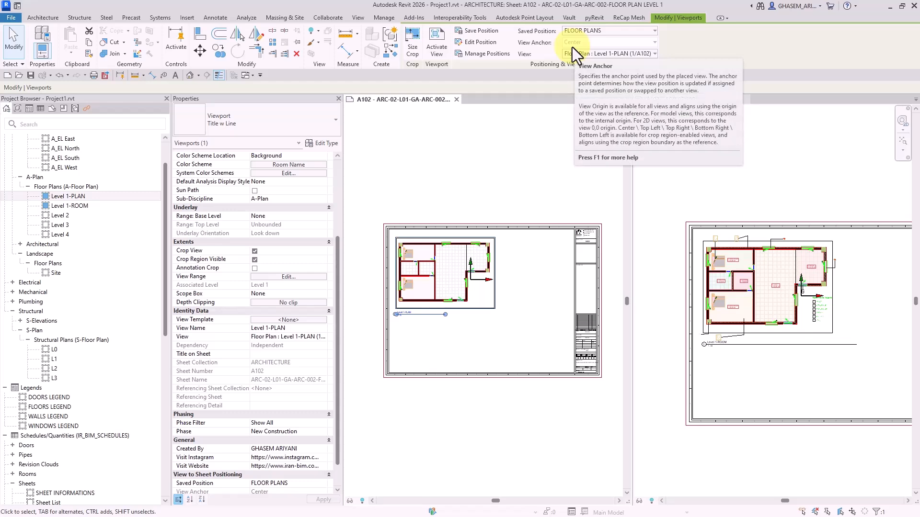
key(Escape)
Edit the FLOOR PLANS position from the Level 1-PLAN viewport, try the Top Left and Bottom Left anchors, and finish with Top Right
click(423, 259)
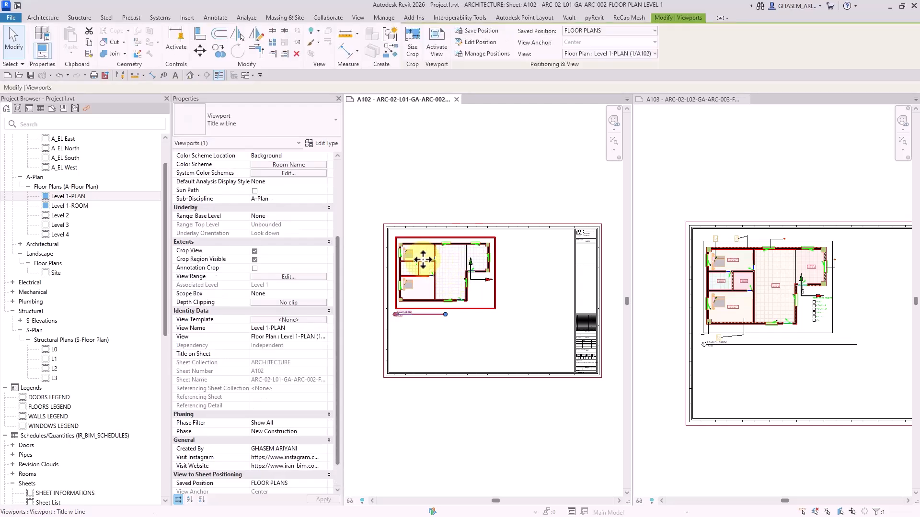
click(471, 43)
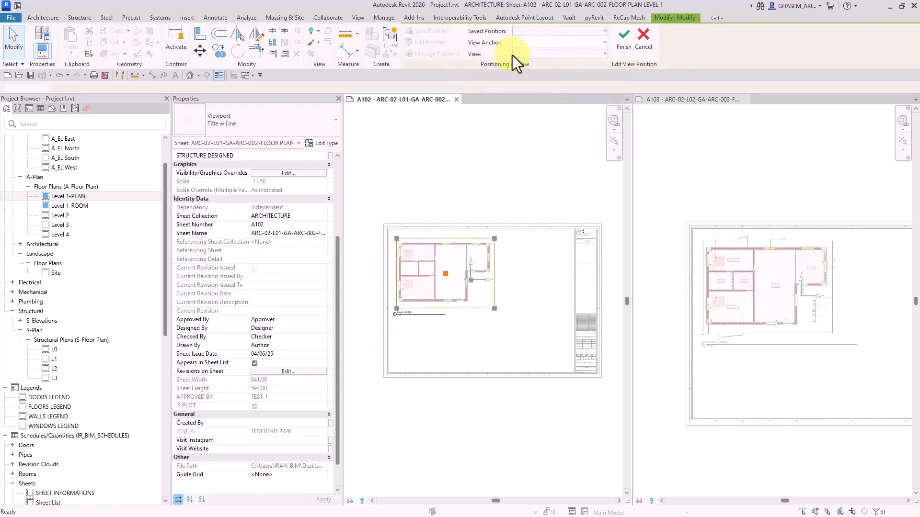
click(396, 239)
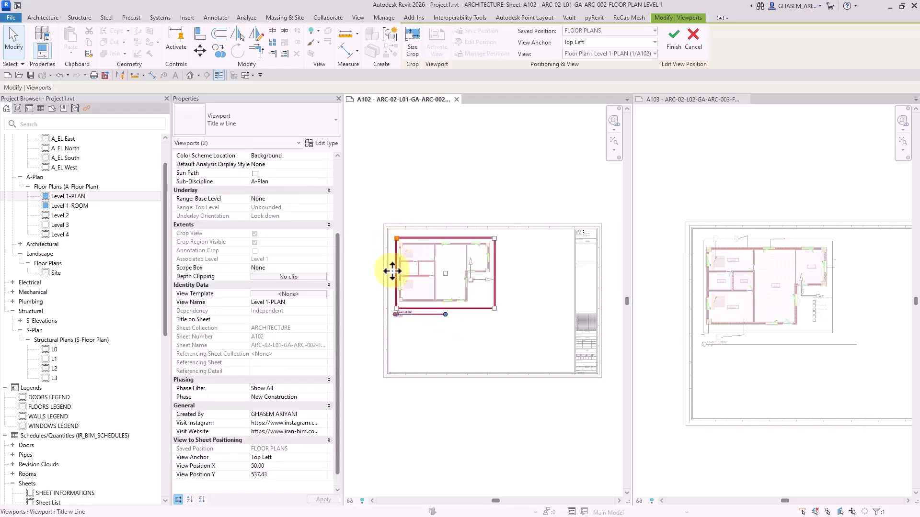
click(395, 309)
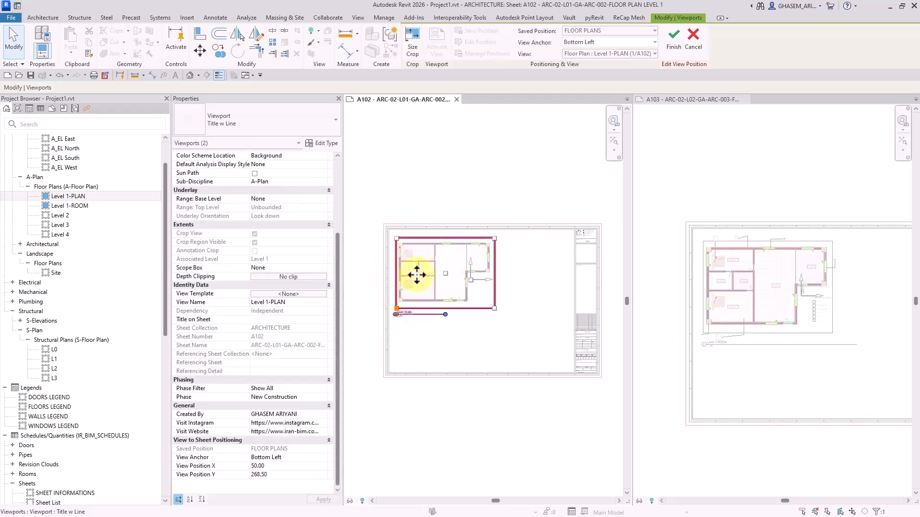
click(494, 237)
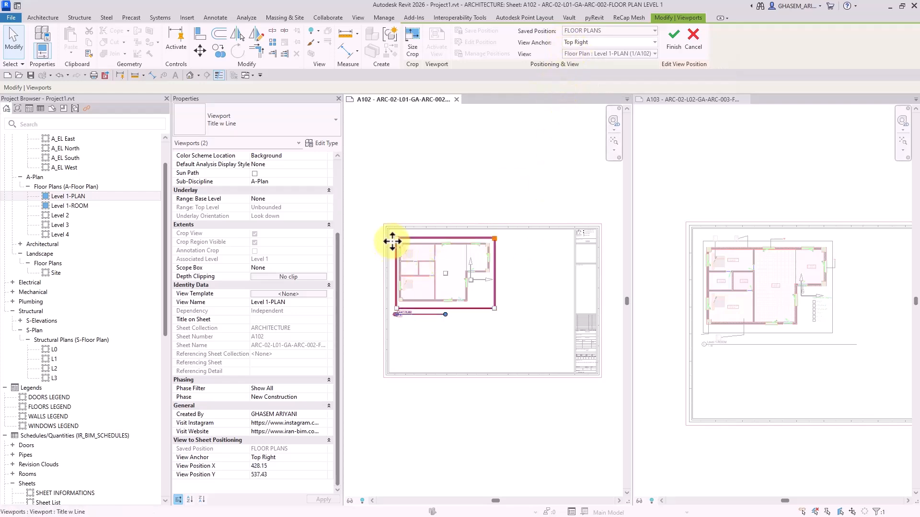
click(674, 38)
Open the architecture sheet A104, ARC-02-L03-GA-ARC-004-FLOOR PLAN LEVEL 3, and show the whole sheet
scroll(59, 374, down, 1)
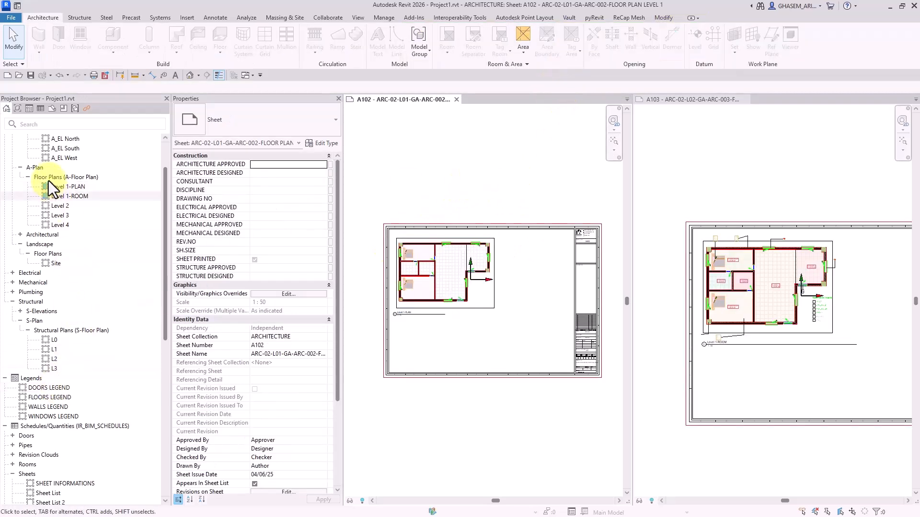
click(52, 108)
click(72, 225)
double_click(73, 206)
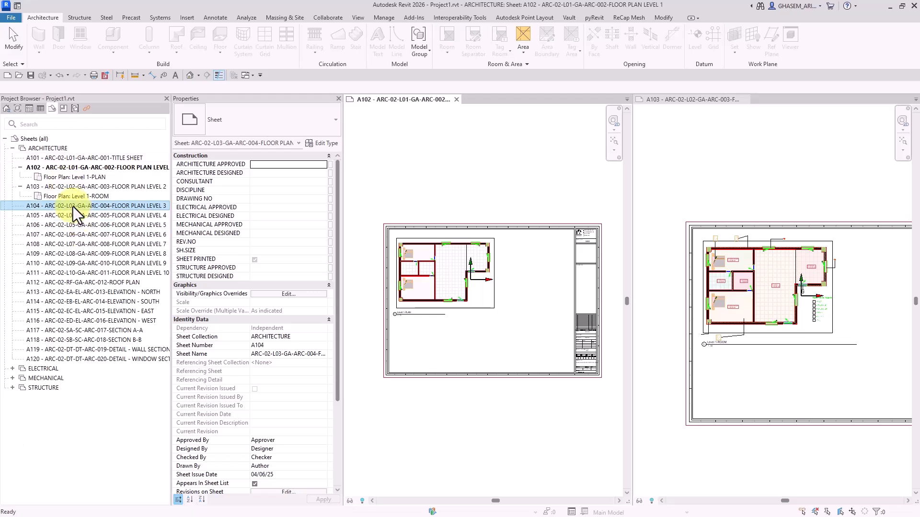
scroll(461, 224, down, 5)
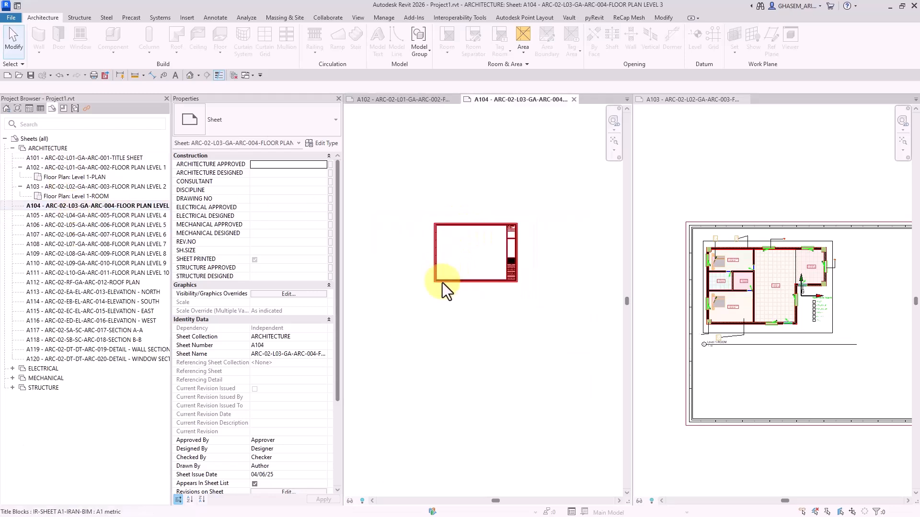
Move sheet A104's title block up and away from its original position, and restore it with Reset Title Block Positions
drag(441, 283, 483, 161)
click(459, 185)
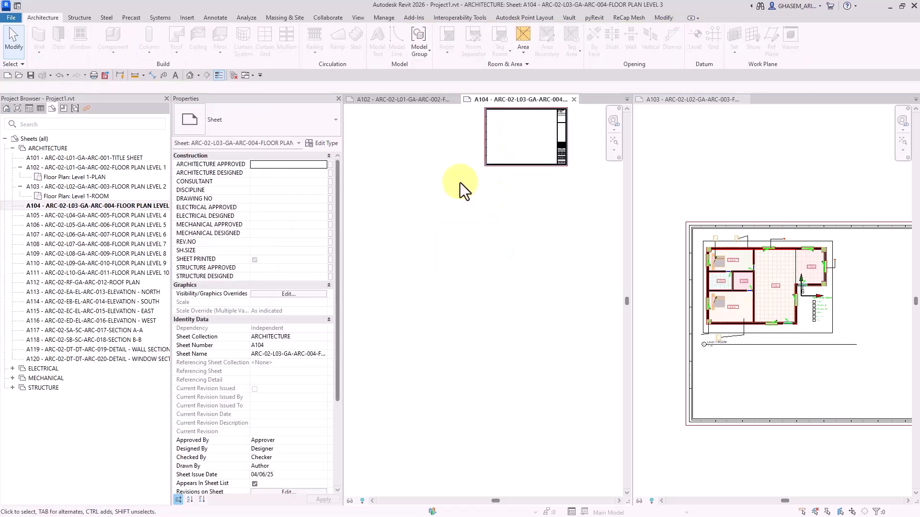
right_click(406, 146)
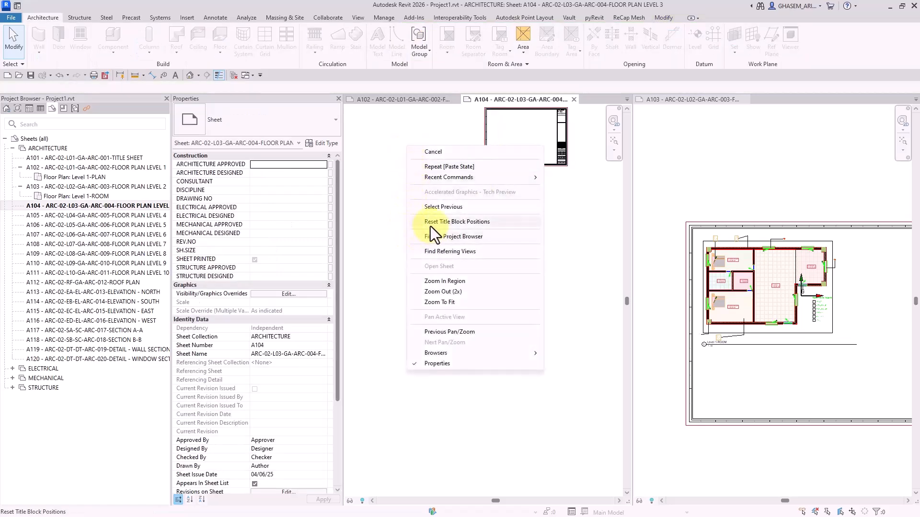
click(447, 223)
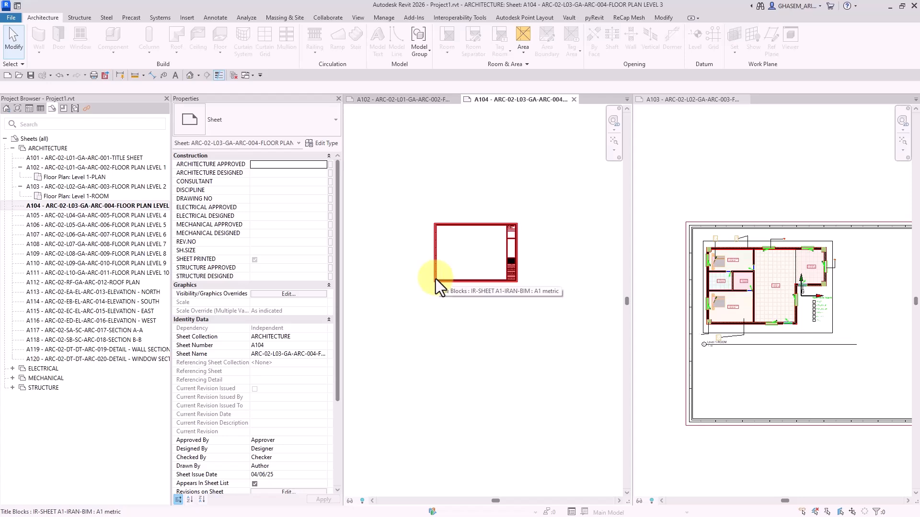
Displace the title block on A104 again and reset title block positions for all sheets from A104 through A120 at once
drag(436, 279, 528, 189)
click(472, 208)
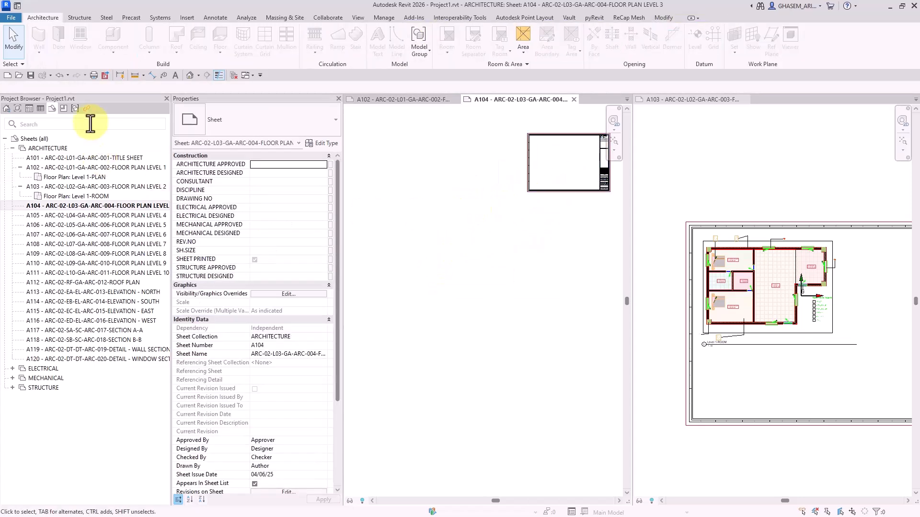
shift+click(69, 358)
right_click(86, 206)
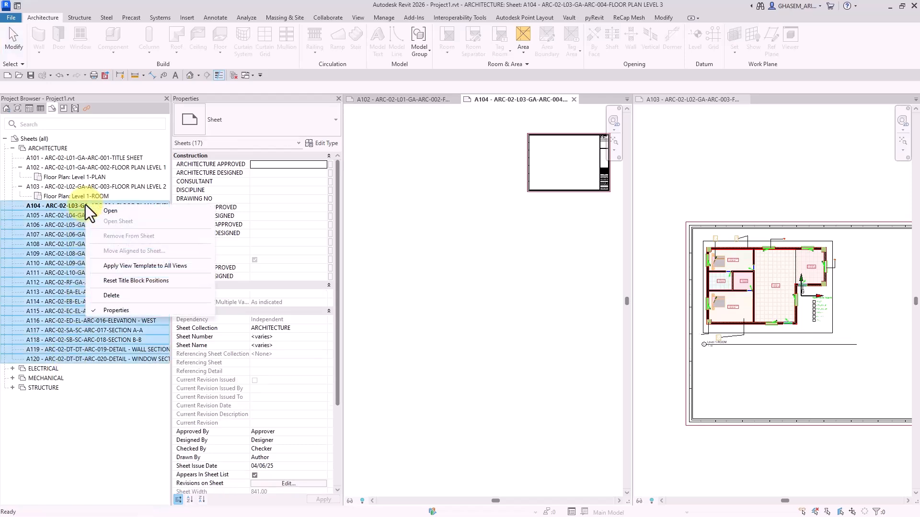
click(120, 282)
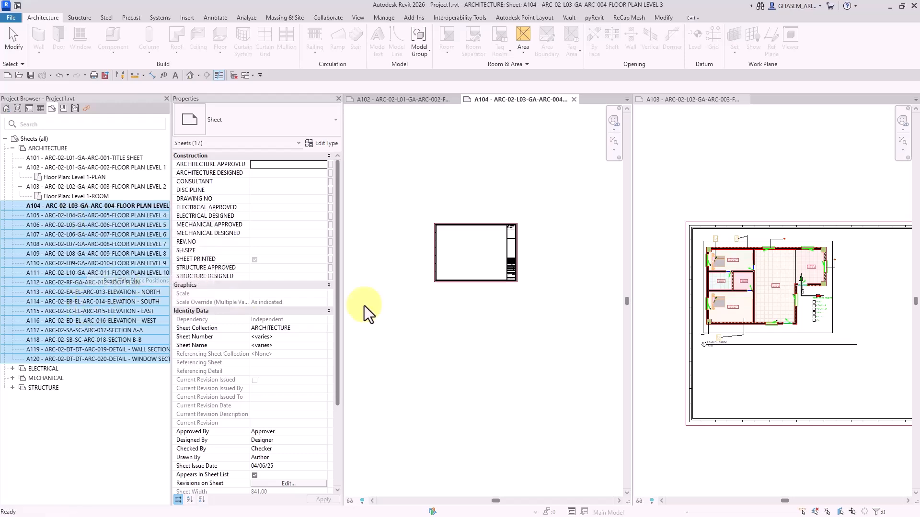
Select only sheet A104 in the sheet list and reset its title block position
click(128, 206)
right_click(127, 207)
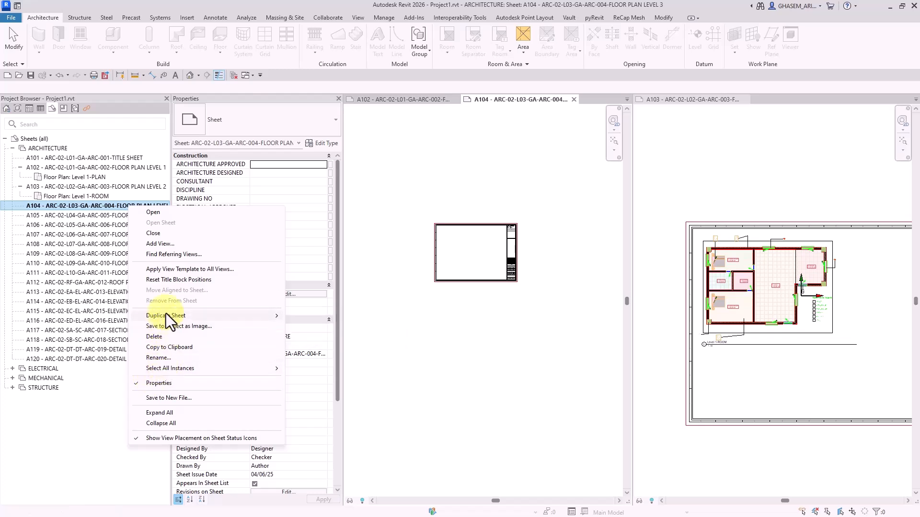
click(169, 281)
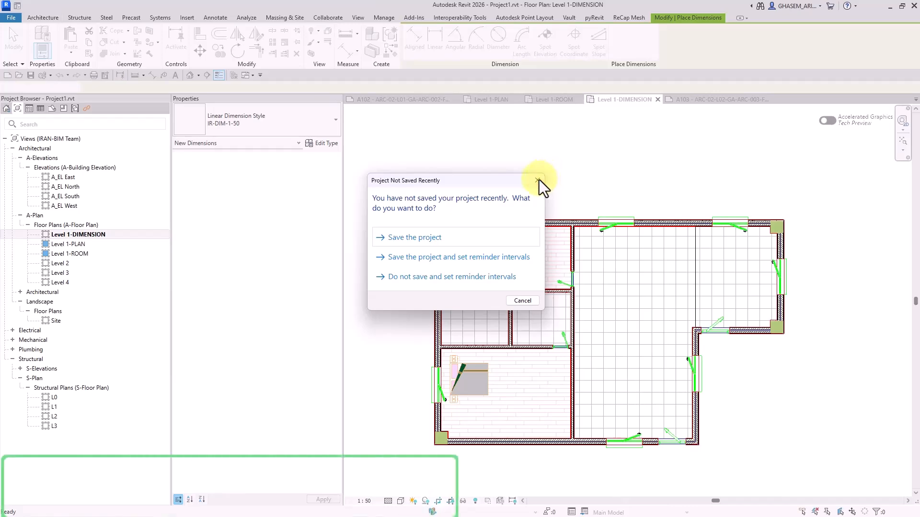
Dismiss the save reminder in Level 1-DIMENSION and start an Aligned dimension that prefers Wall faces
click(536, 176)
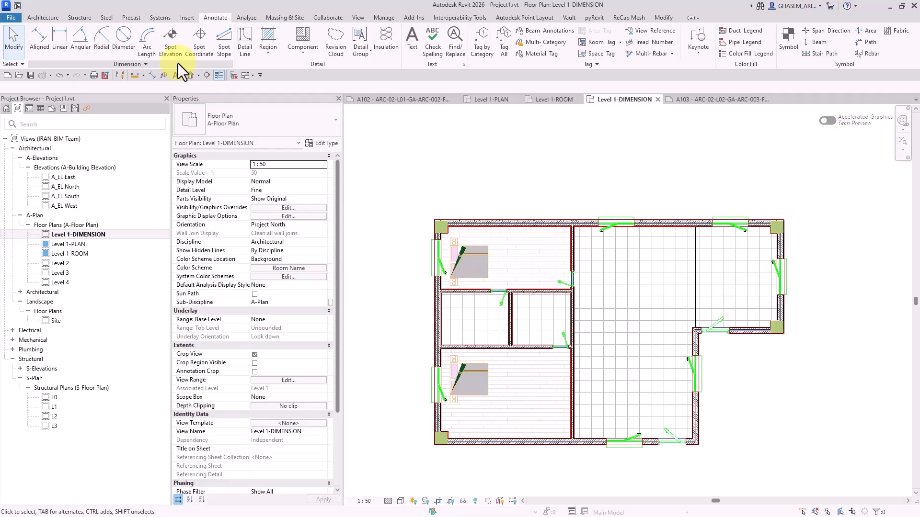
click(37, 45)
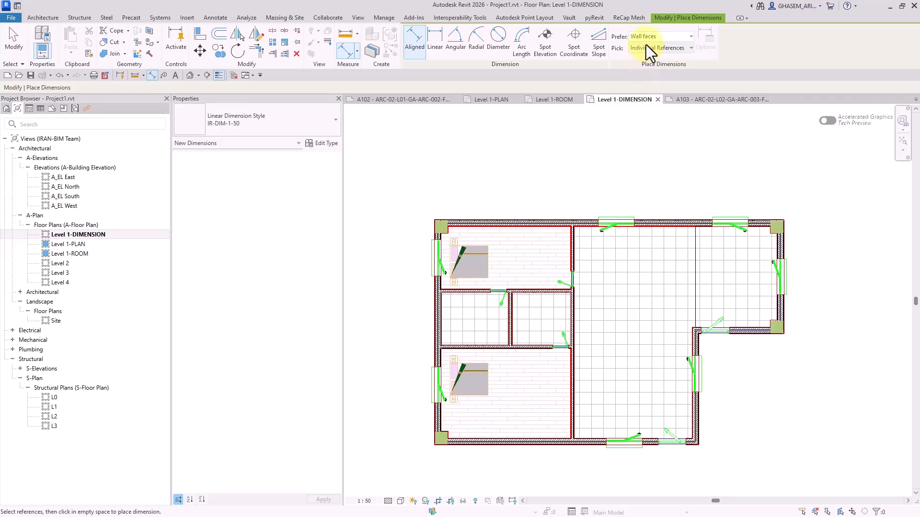
click(657, 37)
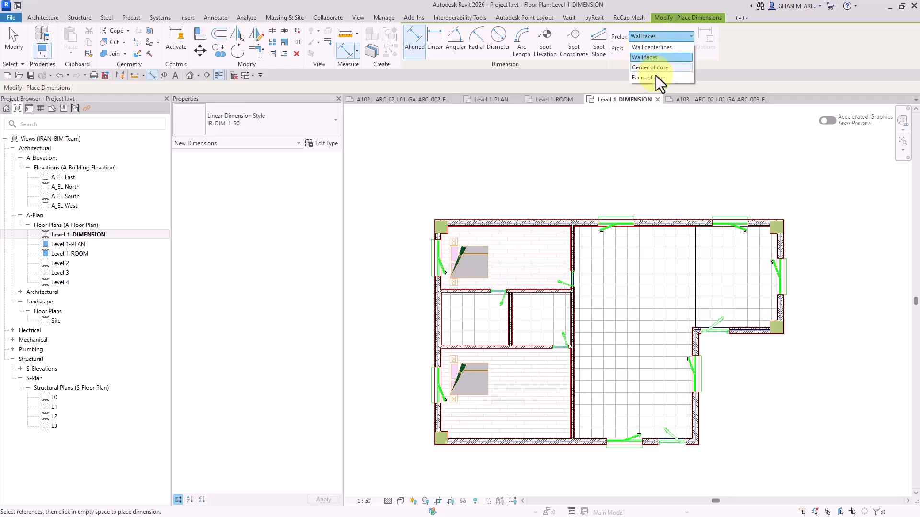
click(656, 40)
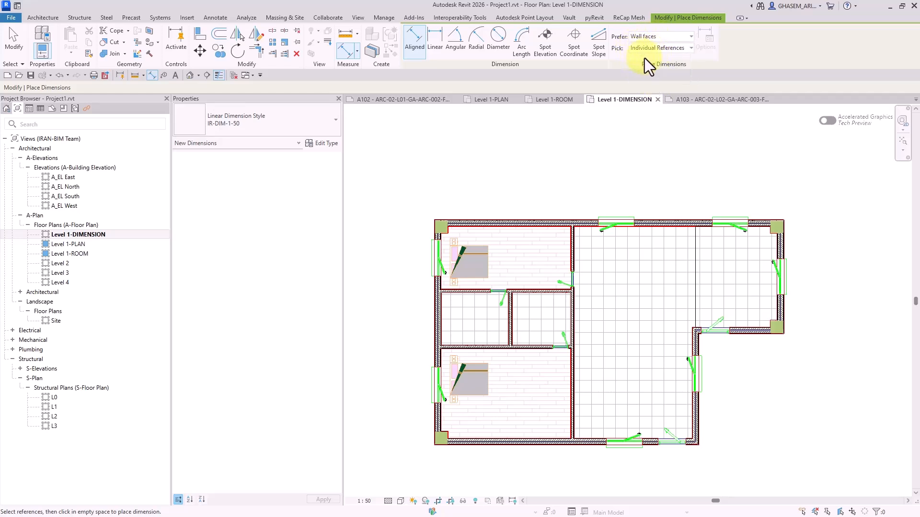
click(653, 47)
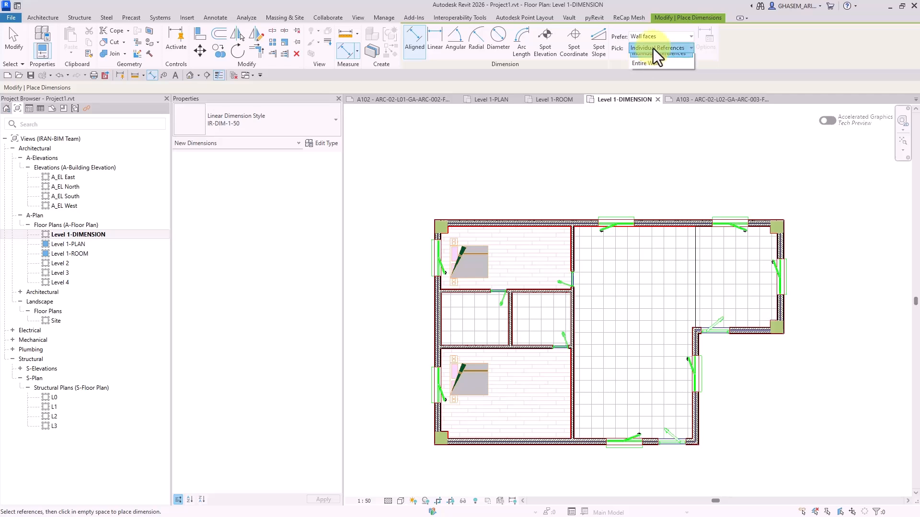
click(655, 68)
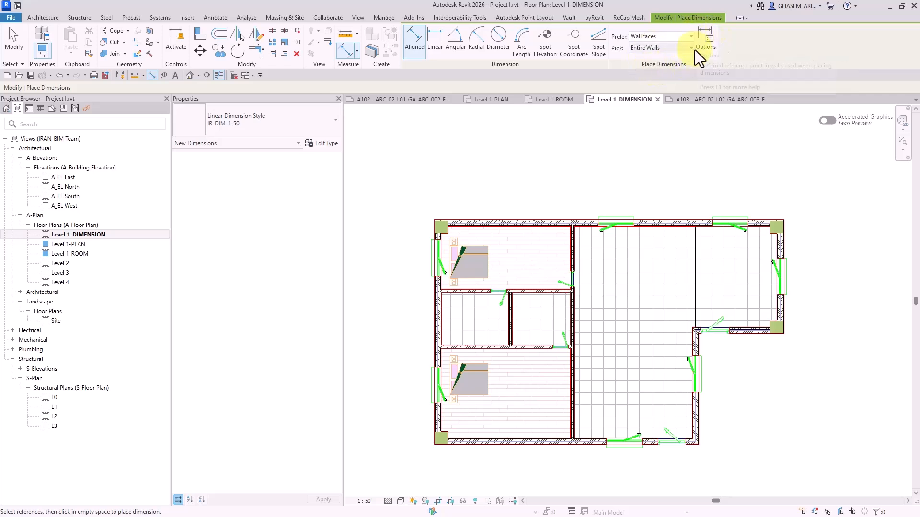
click(709, 39)
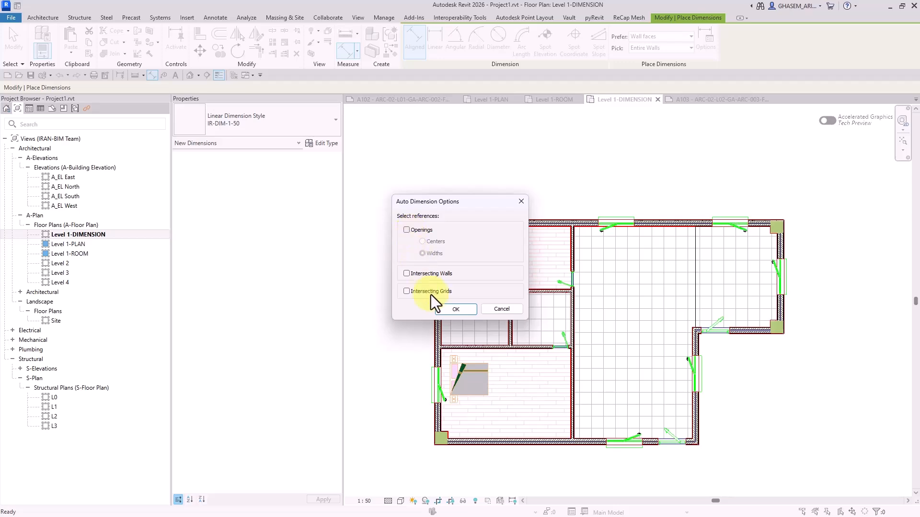
click(462, 306)
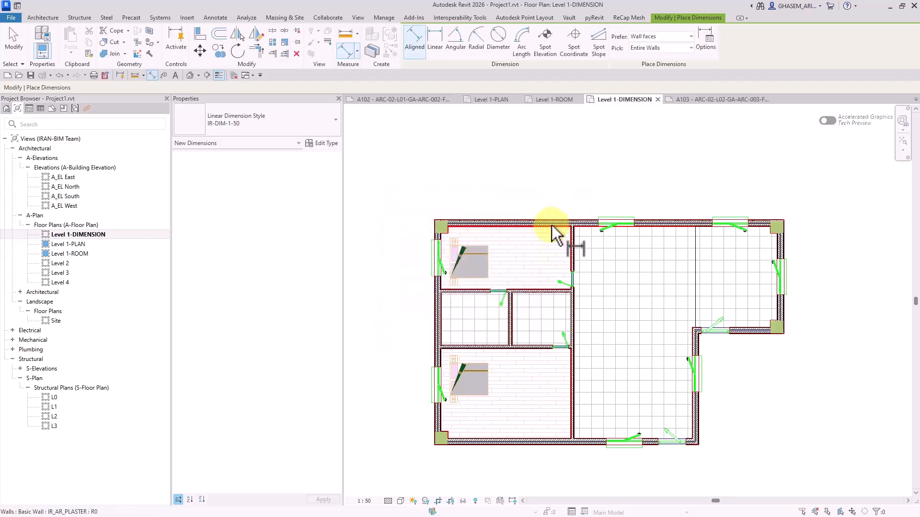
scroll(552, 226, up, 3)
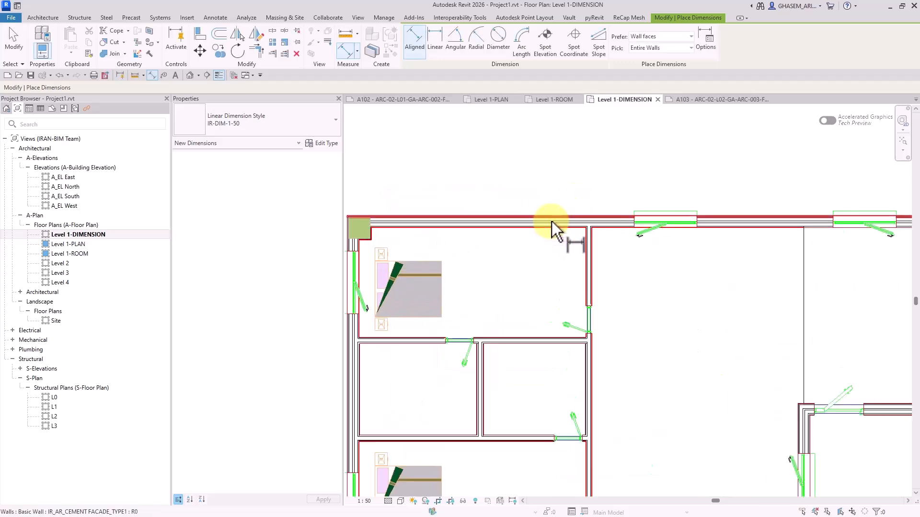
right_click(562, 169)
click(569, 174)
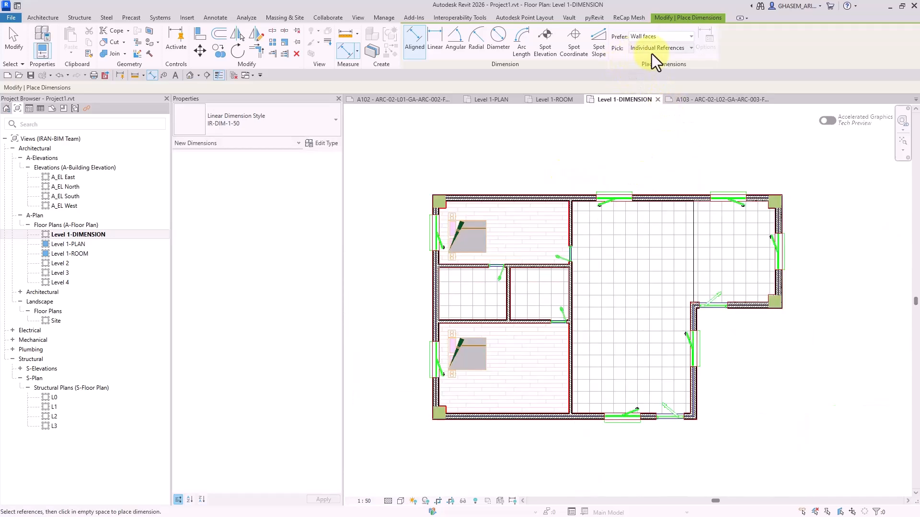
Set Aligned dimensioning to pick Entire Walls without openings, intersecting walls or grids, and place an overall dimension above the plan's upper exterior wall
click(652, 52)
click(646, 69)
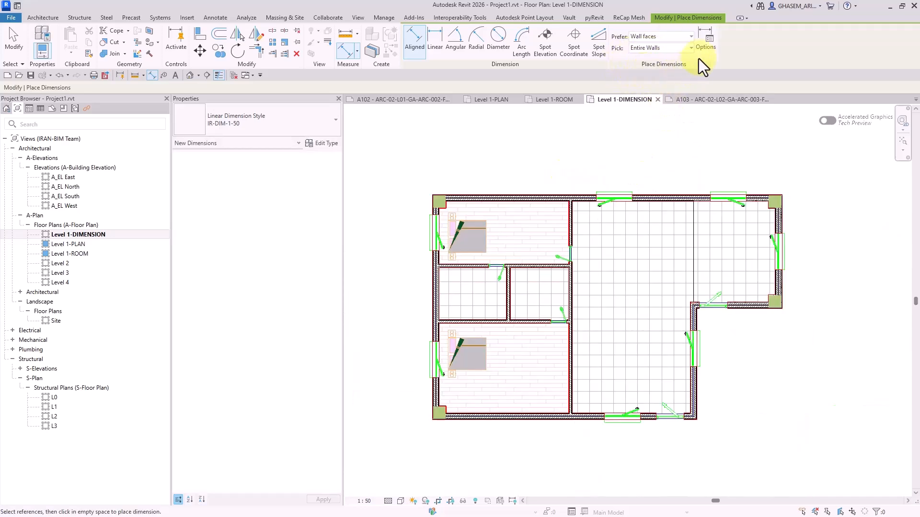
click(705, 44)
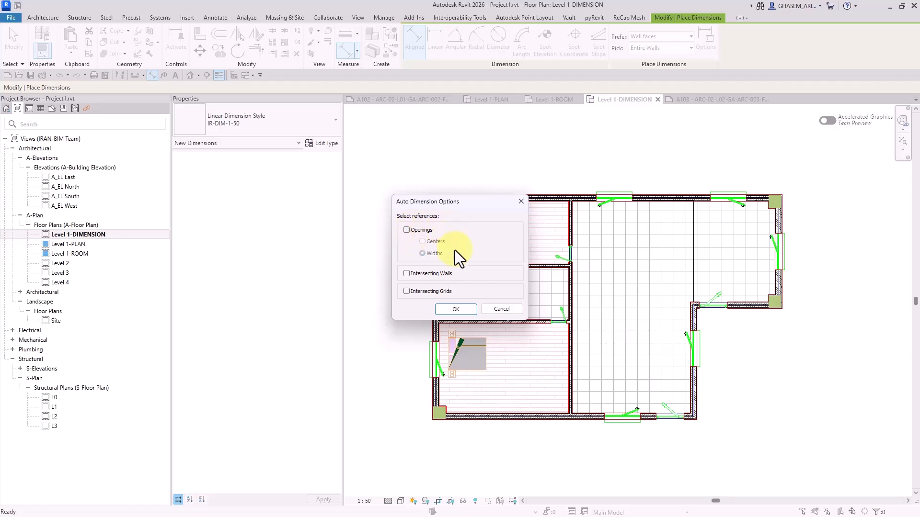
click(456, 309)
scroll(558, 222, up, 3)
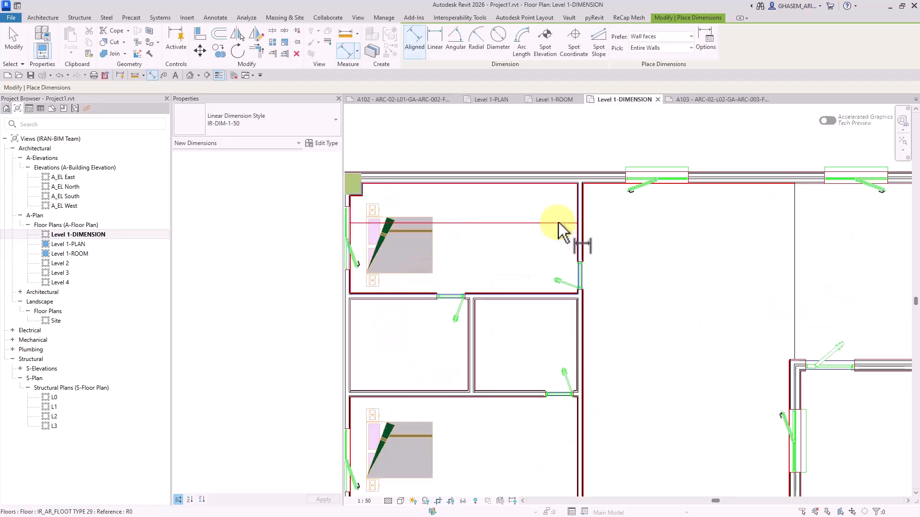
click(568, 178)
scroll(567, 180, down, 1)
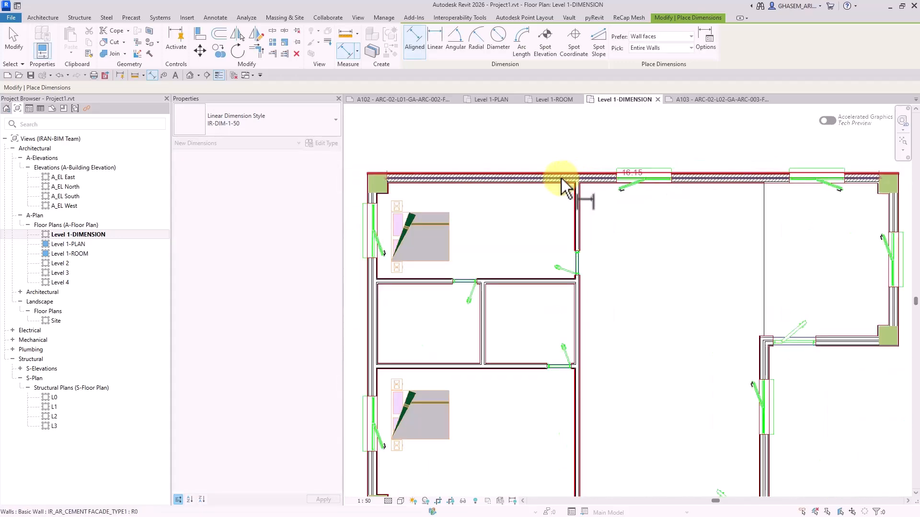
middle_drag(392, 155, 400, 155)
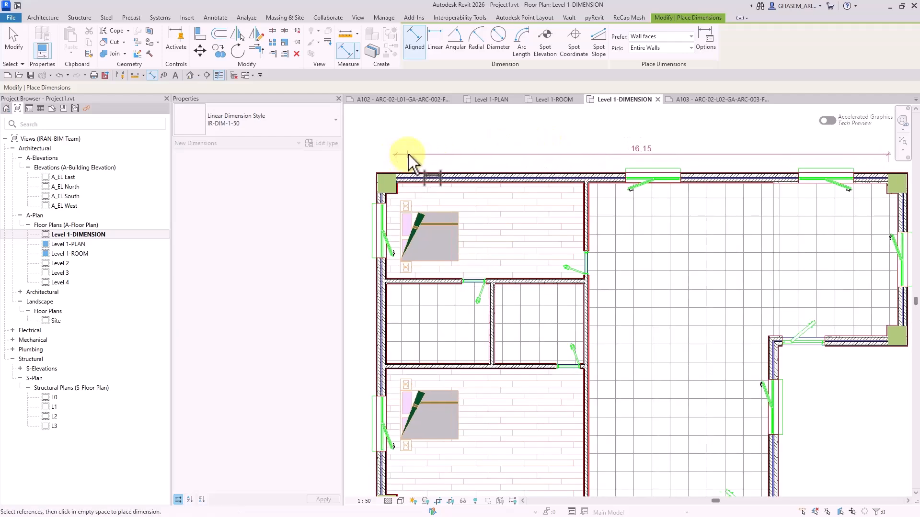
click(407, 151)
scroll(422, 201, down, 1)
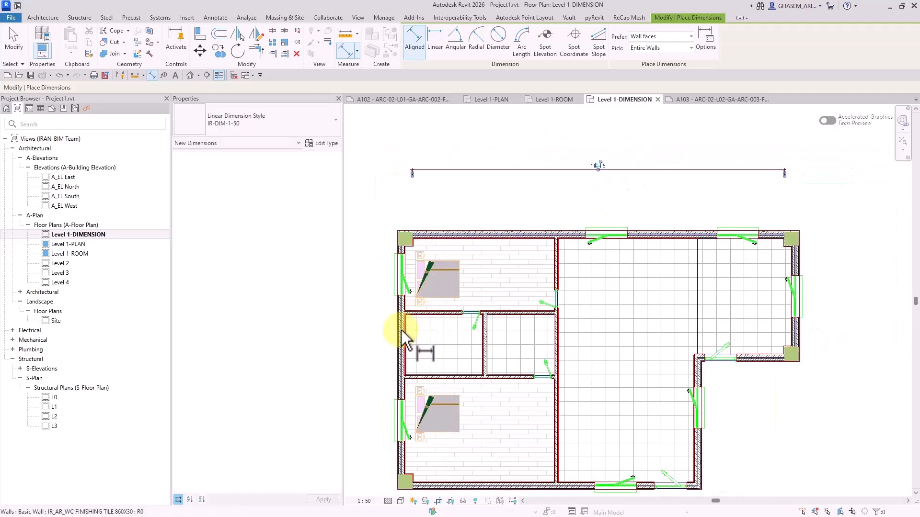
Place an overall dimension along the outside of the plan's left exterior wall
scroll(403, 331, up, 2)
click(404, 328)
scroll(405, 327, down, 2)
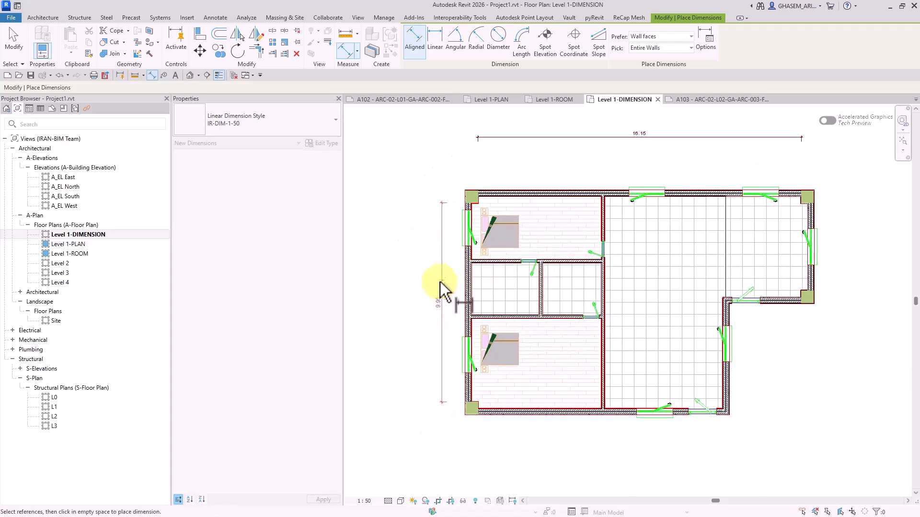
Include opening Widths in the auto dimension options and place a chain for the upper exterior wall between the wall and its overall dimension
click(705, 44)
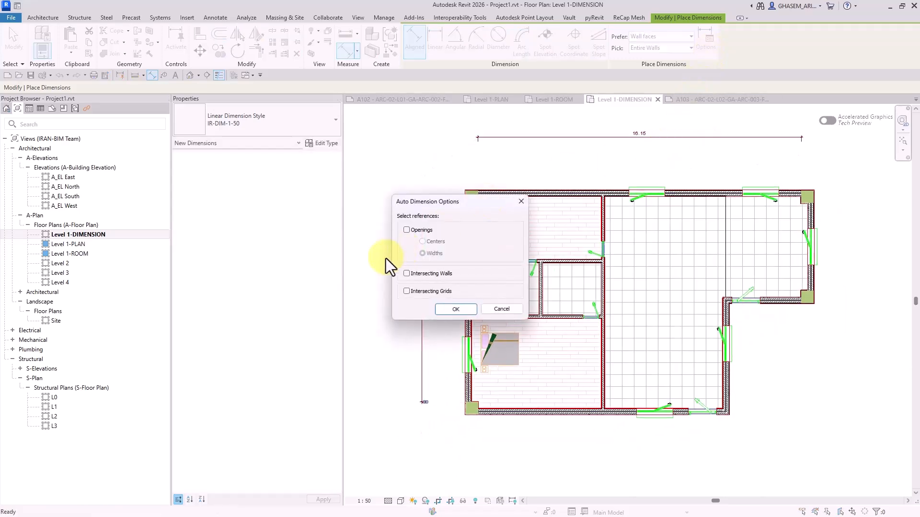
click(454, 309)
scroll(559, 192, up, 4)
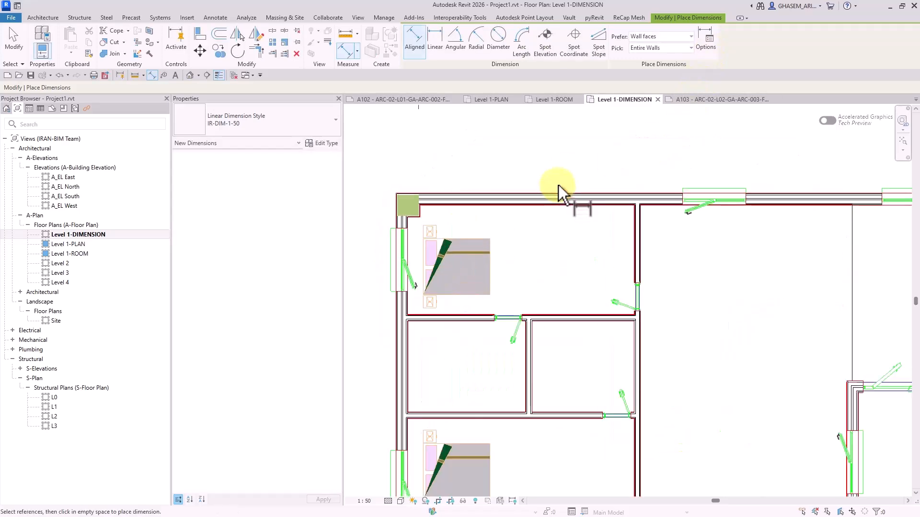
scroll(557, 197, down, 3)
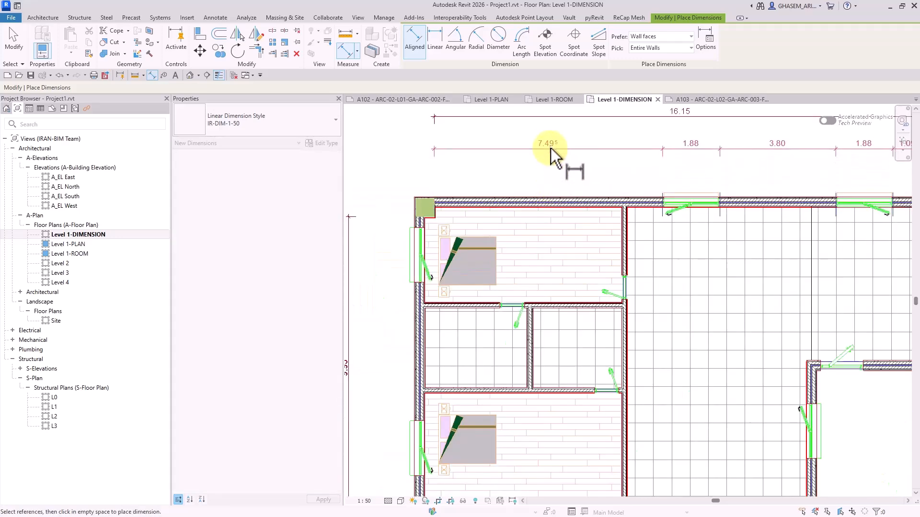
click(552, 134)
Add an opening-width dimension chain for the left exterior wall, between the wall and its overall dimension
middle_drag(394, 309, 540, 261)
scroll(544, 261, up, 4)
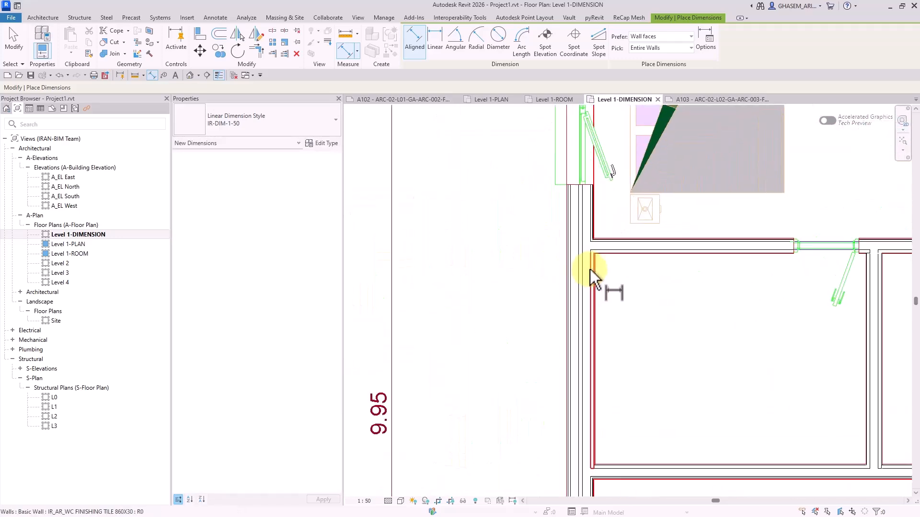
click(581, 280)
scroll(579, 280, down, 3)
click(511, 294)
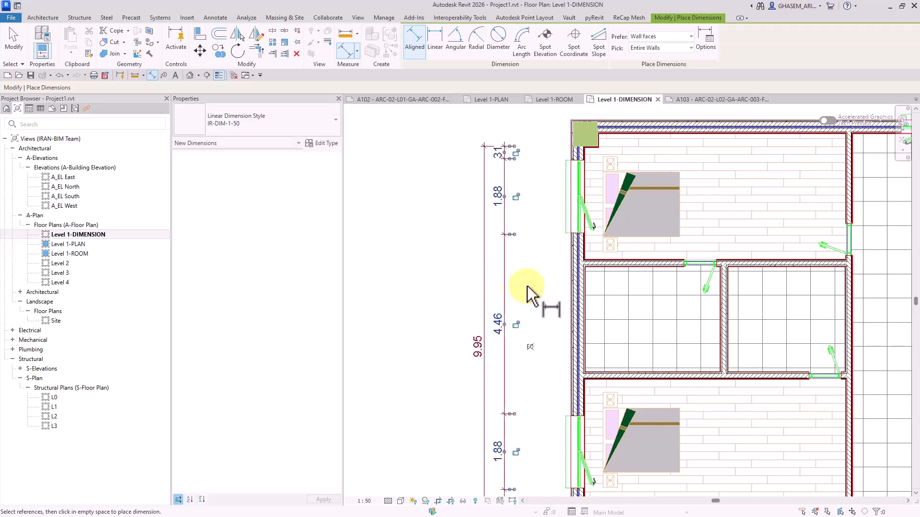
Compare the placement options of the Linear, Angular, Radial and Diameter dimension tools
scroll(528, 286, down, 3)
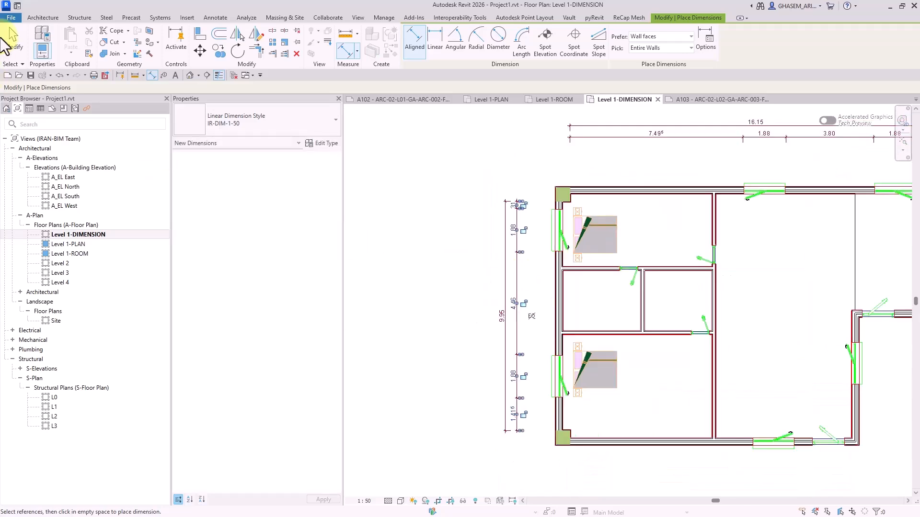
click(435, 44)
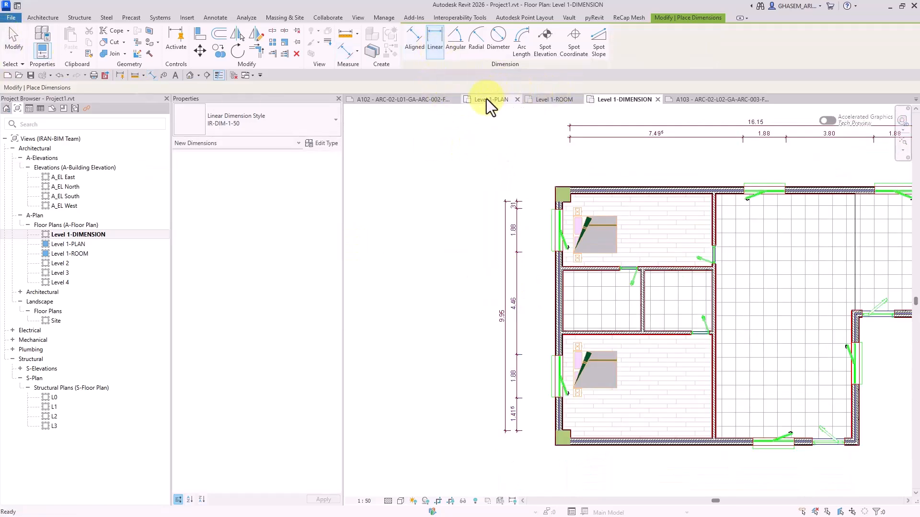
click(455, 43)
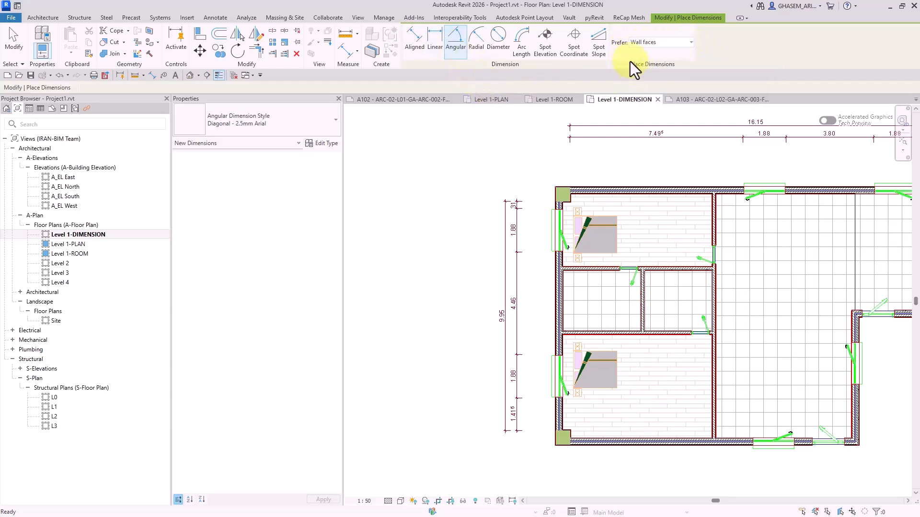
click(476, 48)
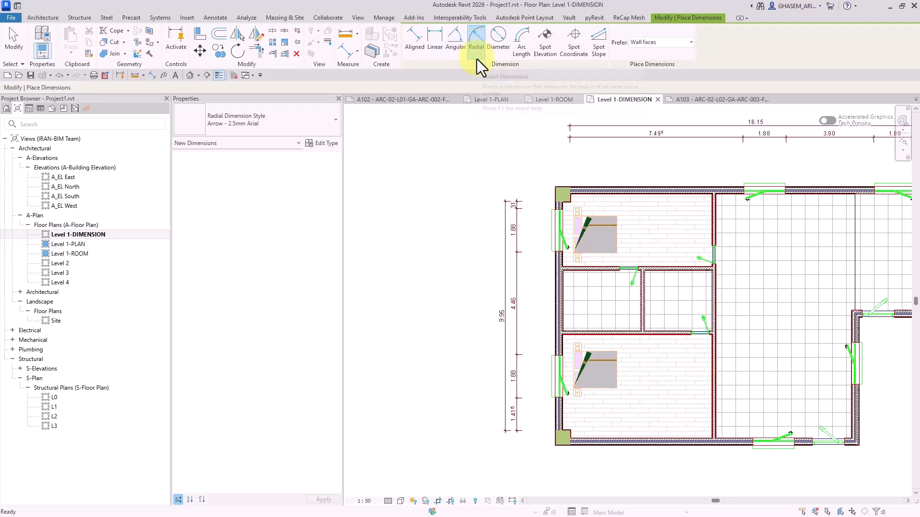
click(499, 47)
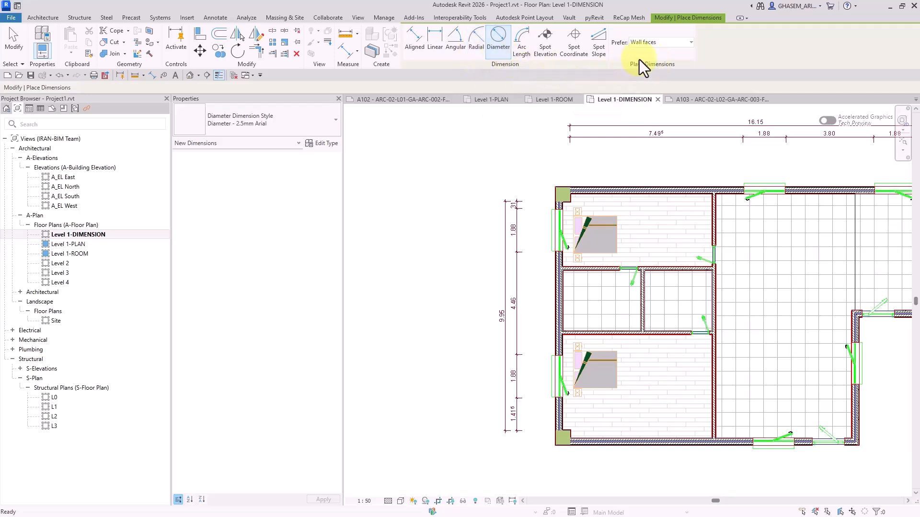
Start the Spot Elevation tool, try its display elevation options, and set it to Top & Bottom Elevations
click(523, 51)
click(544, 50)
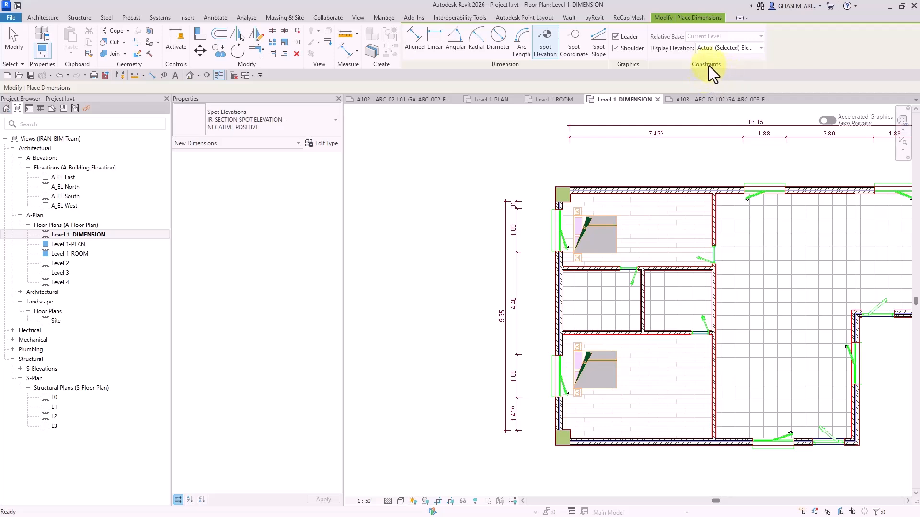
click(719, 48)
click(720, 70)
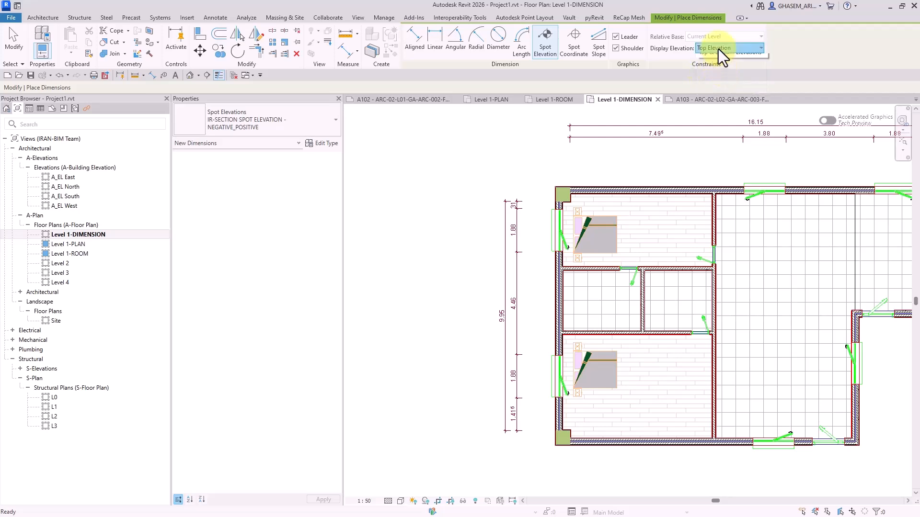
click(718, 48)
click(718, 79)
click(715, 48)
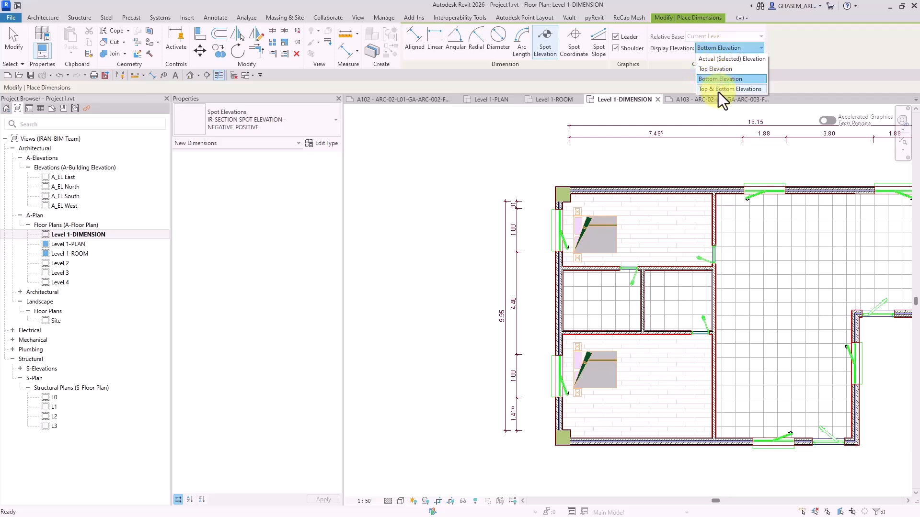
click(723, 90)
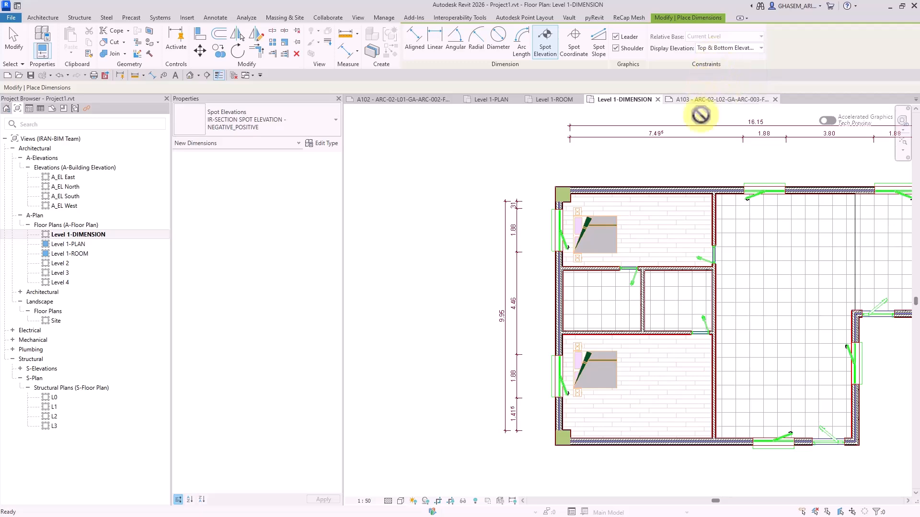
Place an IR-SPOT ELEVATION - NEGATIVE_POSITIVE spot elevation on the large tiled room's floor, near the upper exterior wall
scroll(766, 230, up, 2)
scroll(748, 222, up, 4)
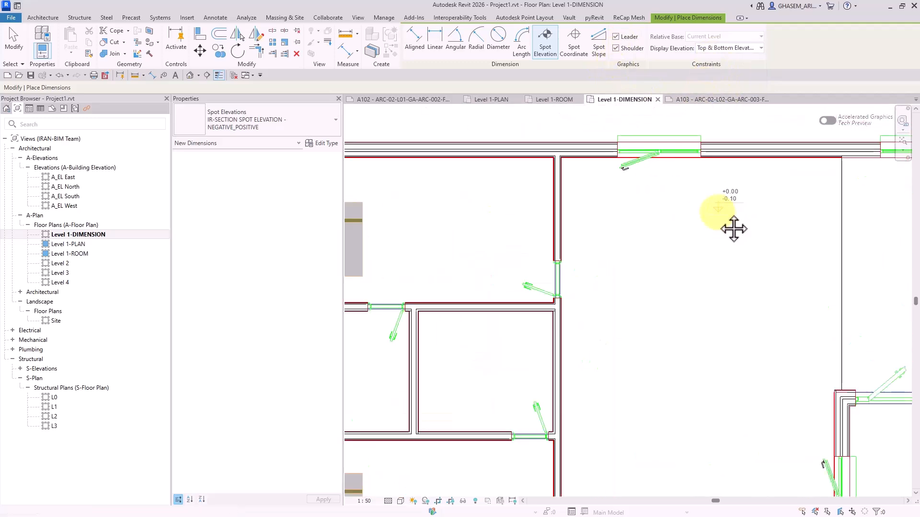
click(235, 120)
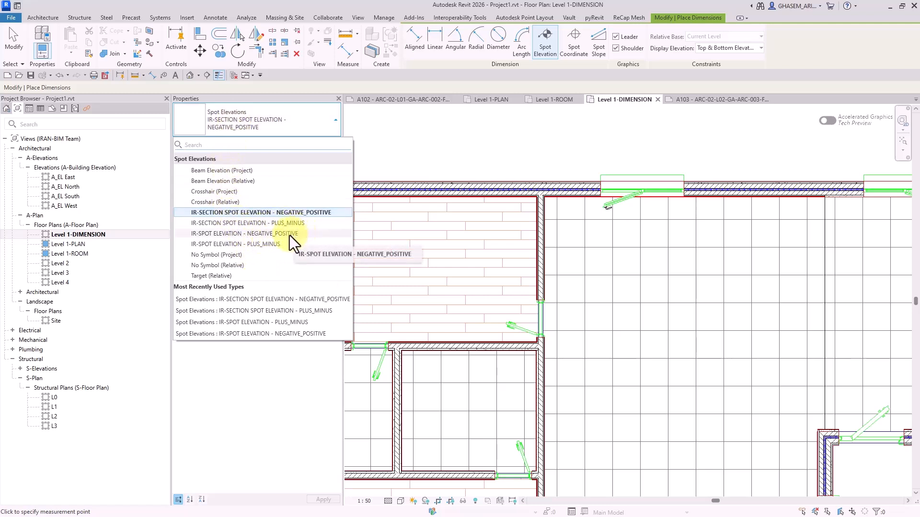
click(305, 236)
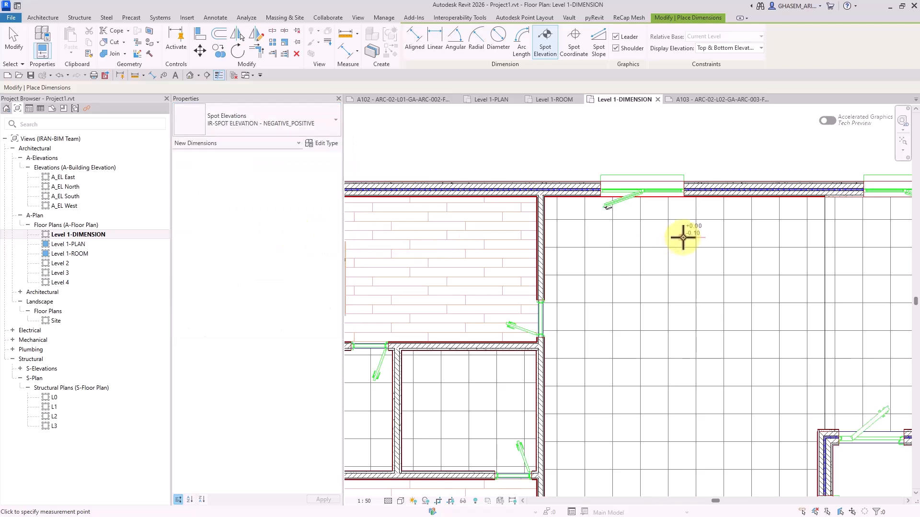
click(708, 230)
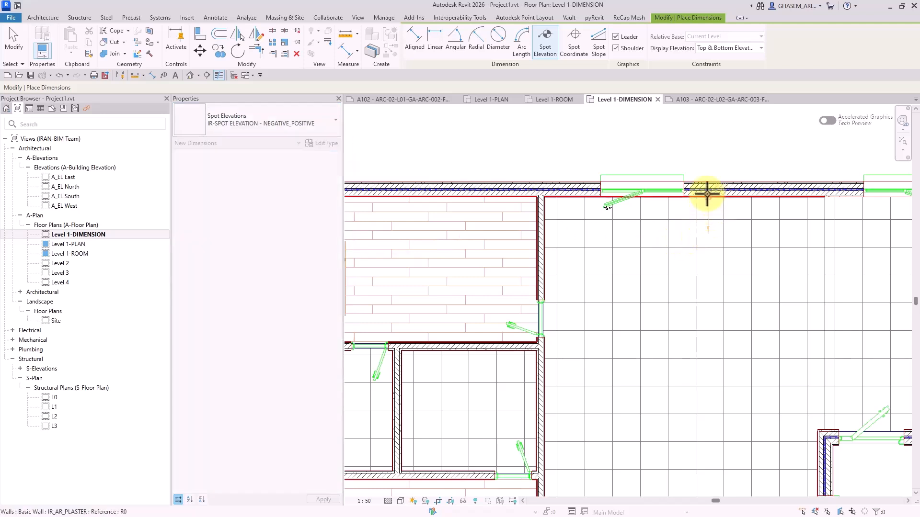
Finish the leadered spot elevation outside the north wall and place leaderless top-and-bottom spot elevations in the large tiled room and both bedrooms
click(757, 158)
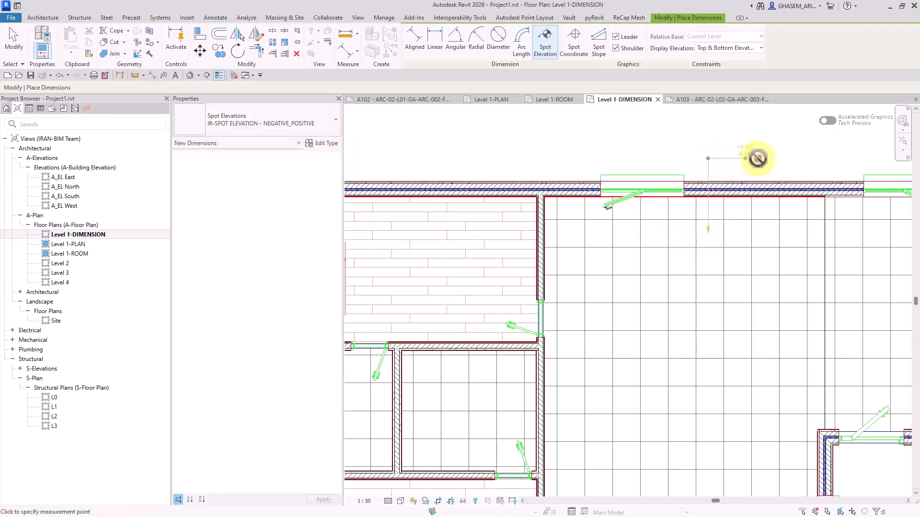
click(616, 37)
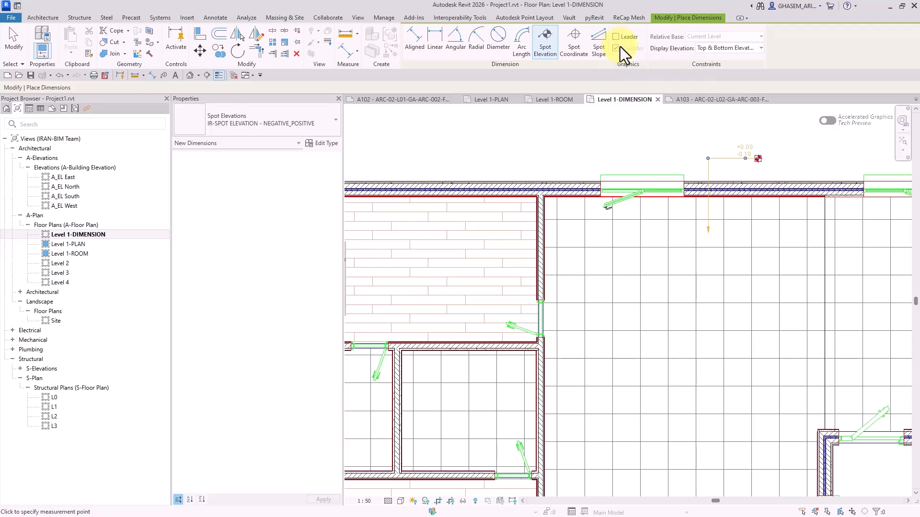
click(713, 286)
middle_drag(465, 299, 512, 249)
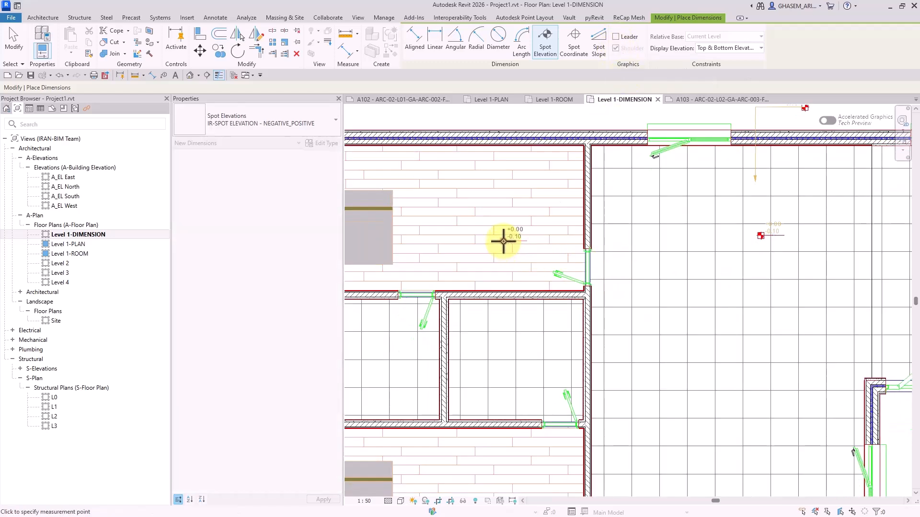
middle_drag(508, 348, 518, 207)
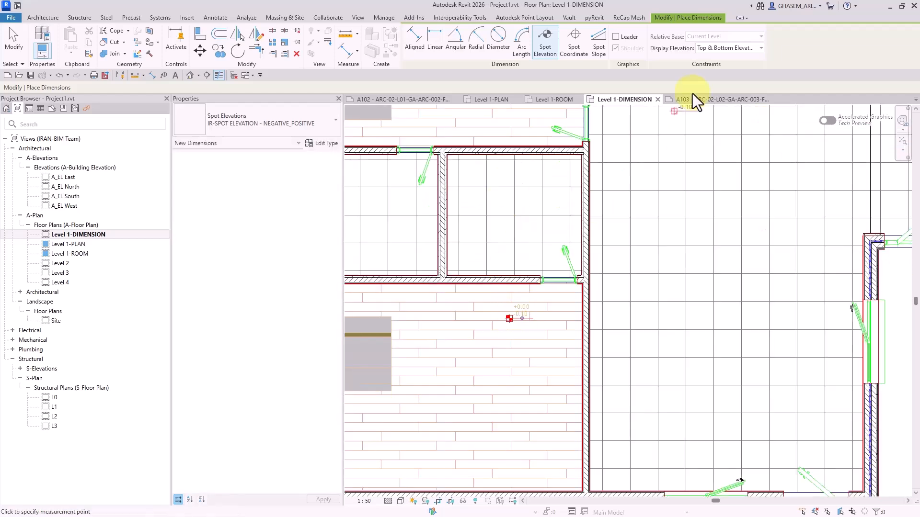
Place a leaderless spot elevation displaying the Actual (Selected) Elevation in the middle of the large tiled room
click(730, 48)
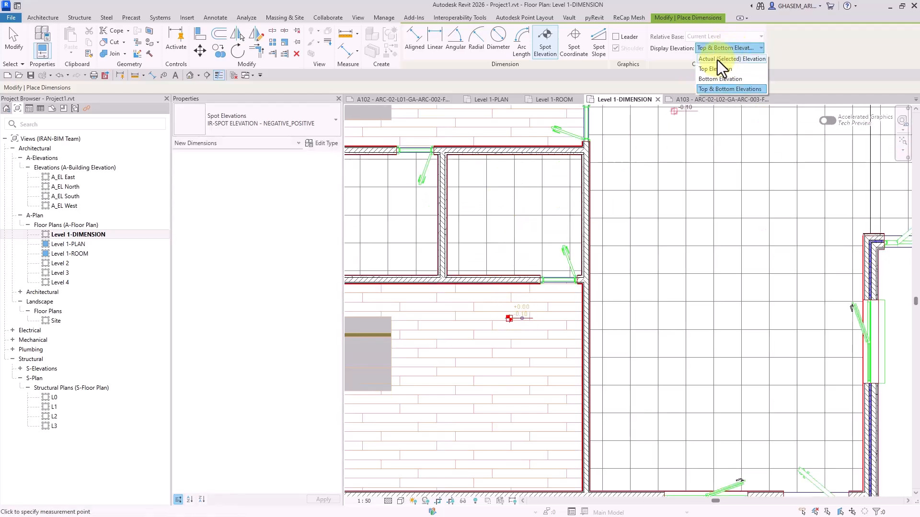
click(717, 59)
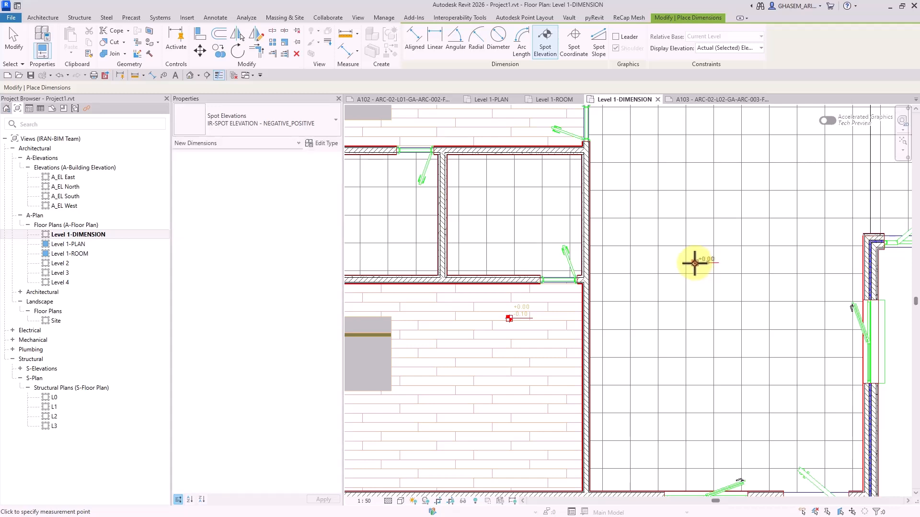
click(695, 263)
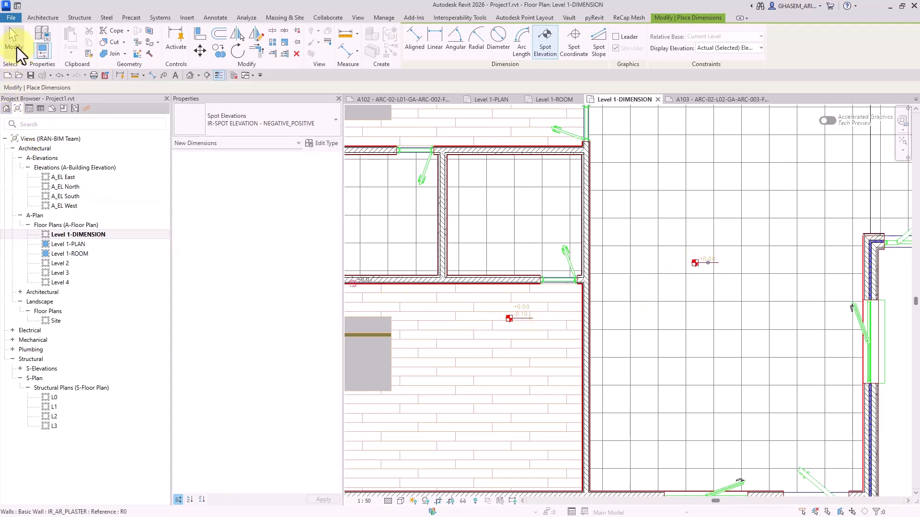
Place a Horizontal spot coordinate with leader and shoulder at the building's outer north-east corner
click(573, 48)
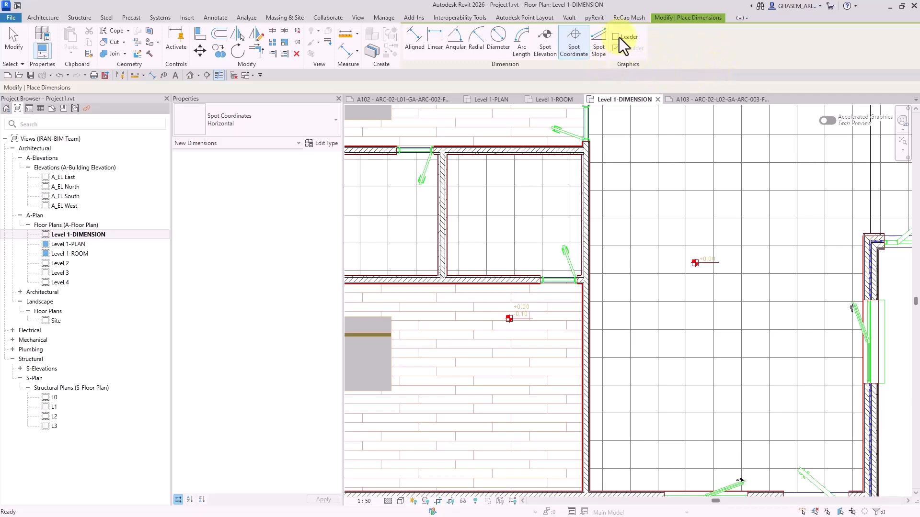
scroll(652, 145, down, 3)
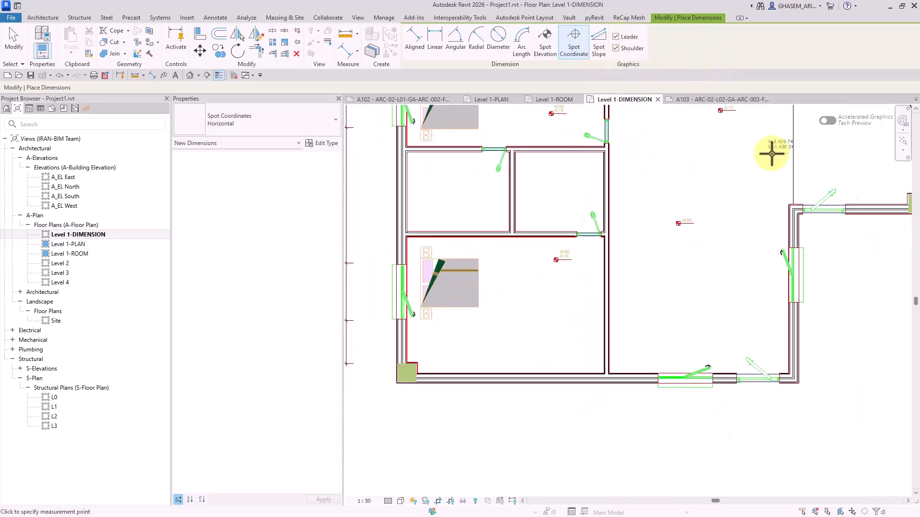
middle_drag(886, 146, 658, 284)
scroll(671, 206, up, 2)
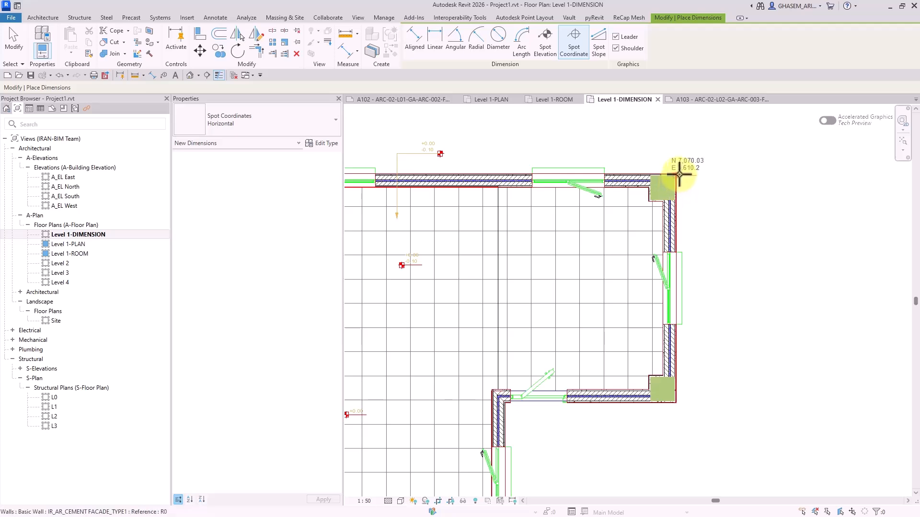
click(677, 174)
click(686, 157)
click(726, 157)
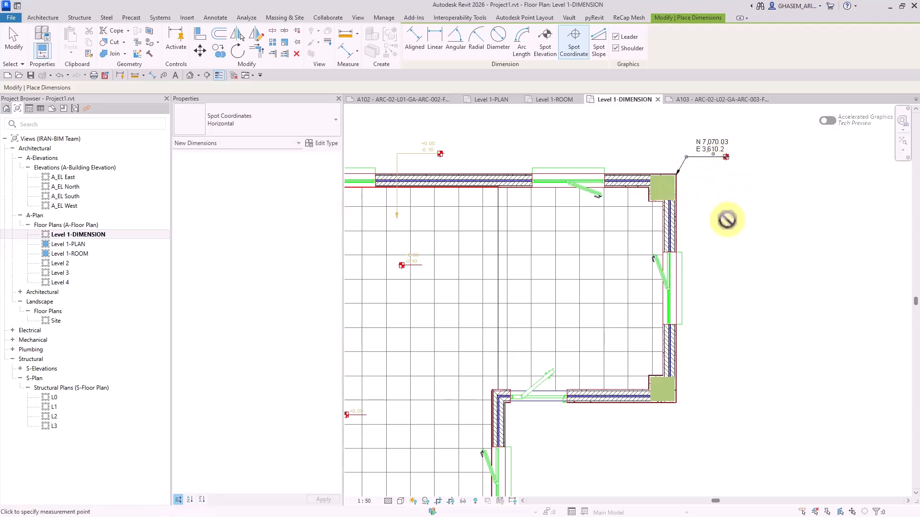
click(599, 51)
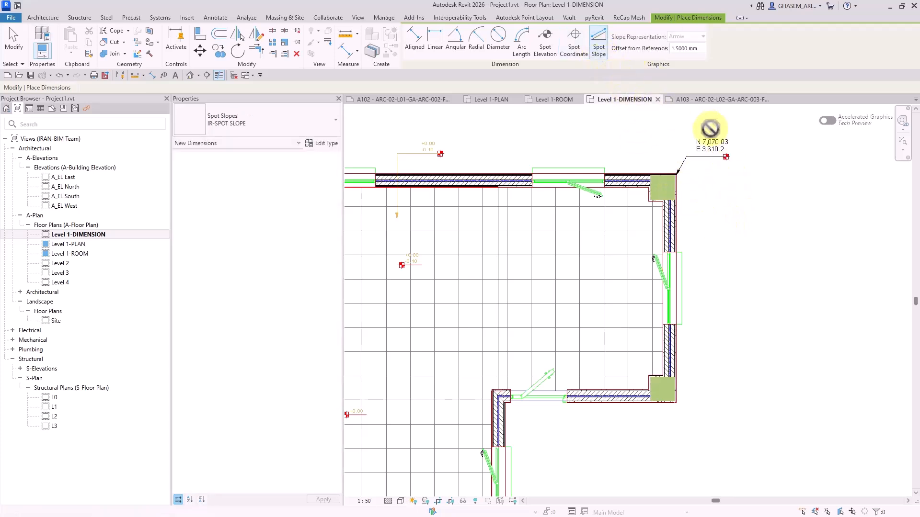
scroll(704, 137, down, 2)
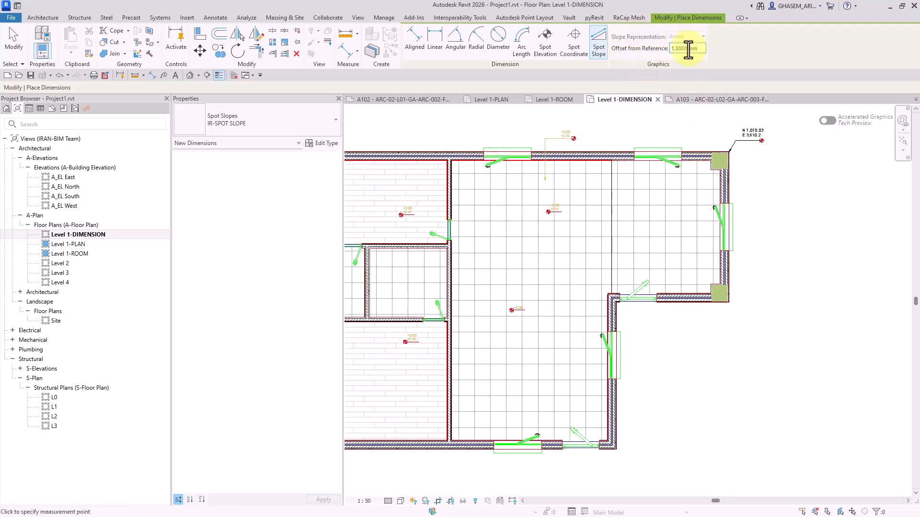
scroll(550, 248, up, 3)
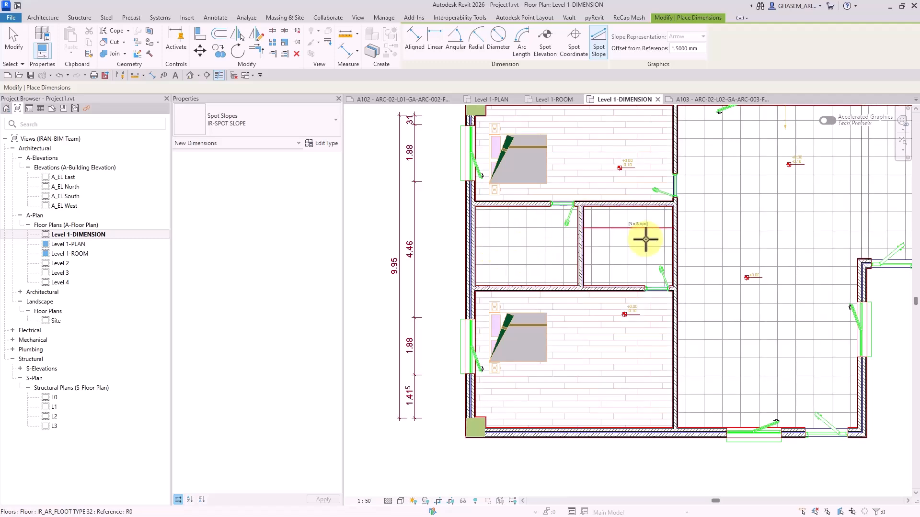
click(13, 46)
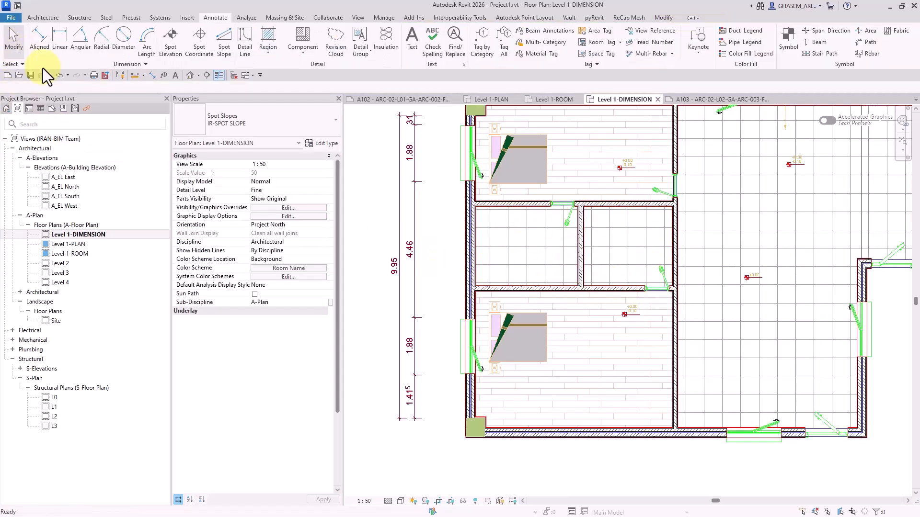
Add a shape-editing point offset -40 from the surface to the west tiled room's floor, keeping the floor overlap
click(513, 249)
click(495, 29)
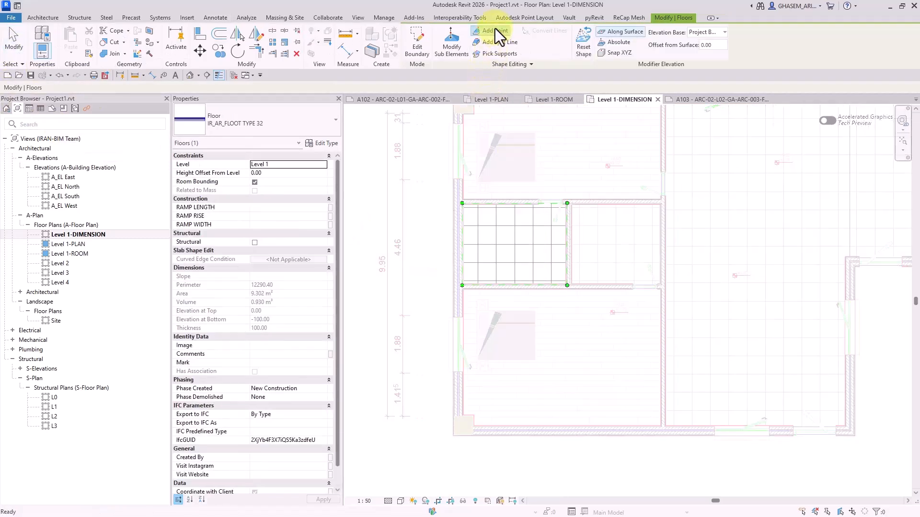
click(713, 45)
text(-40)
key(Return)
scroll(530, 241, up, 2)
scroll(530, 241, up, 1)
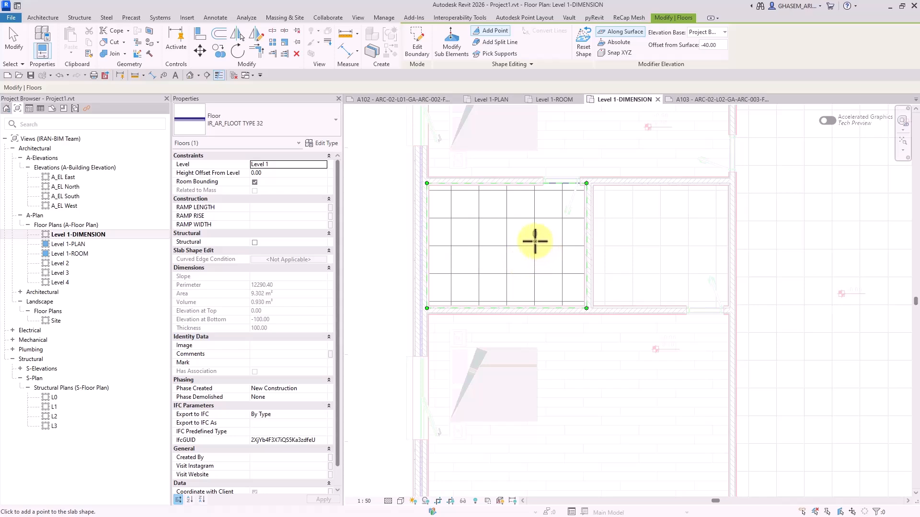
click(534, 217)
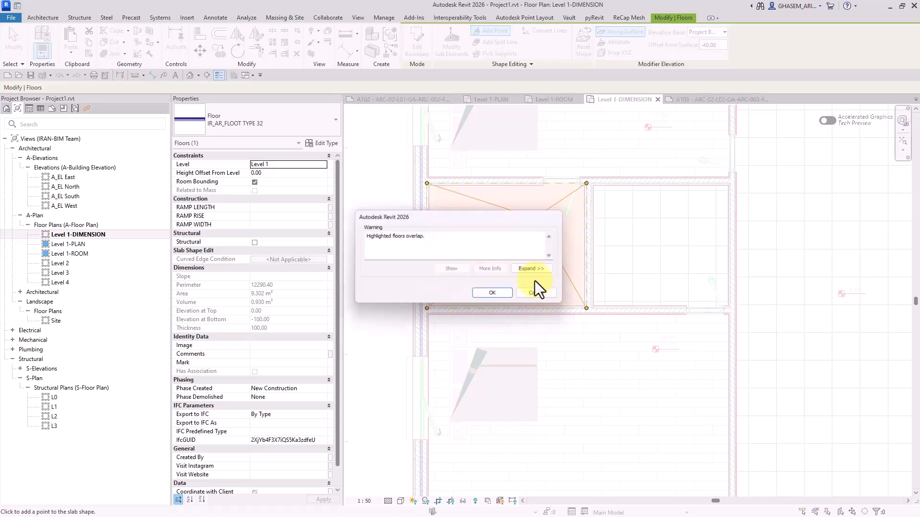
click(494, 295)
click(11, 40)
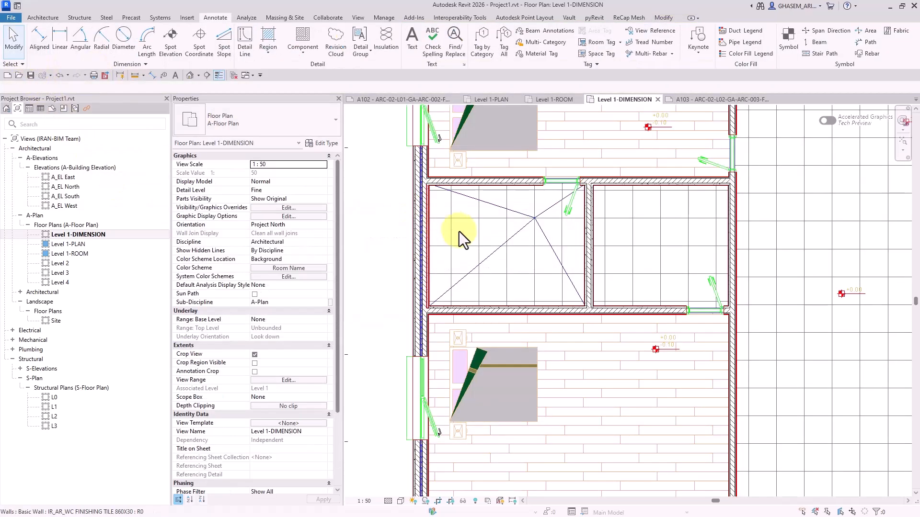
Open the layer structure of the west tiled room's floor type for editing
click(459, 232)
click(314, 143)
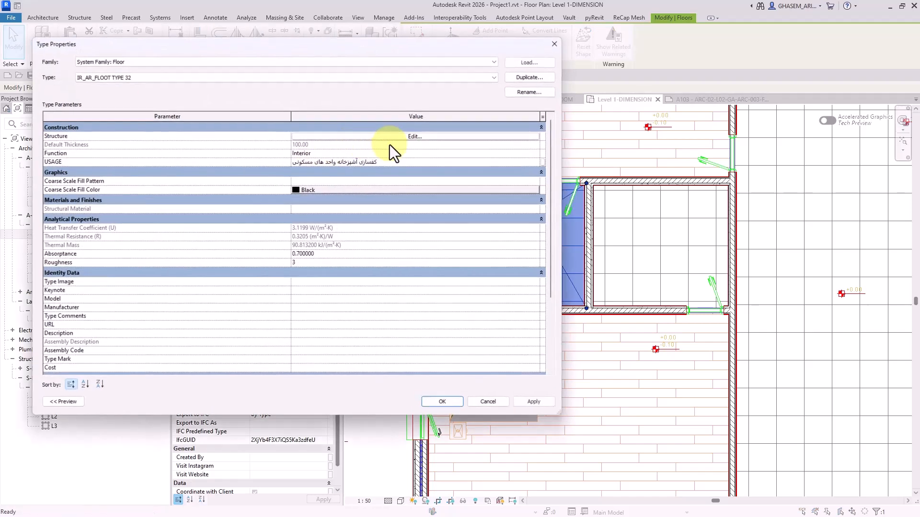
click(415, 136)
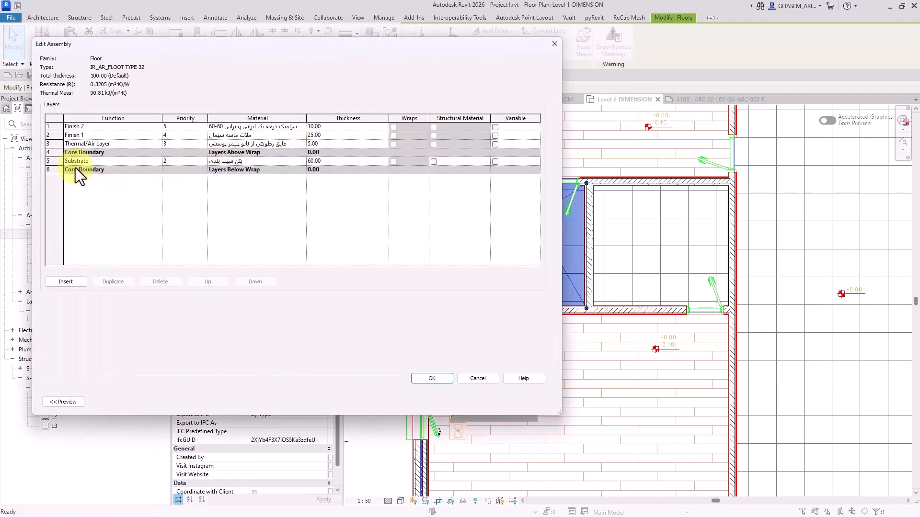
click(64, 152)
click(222, 282)
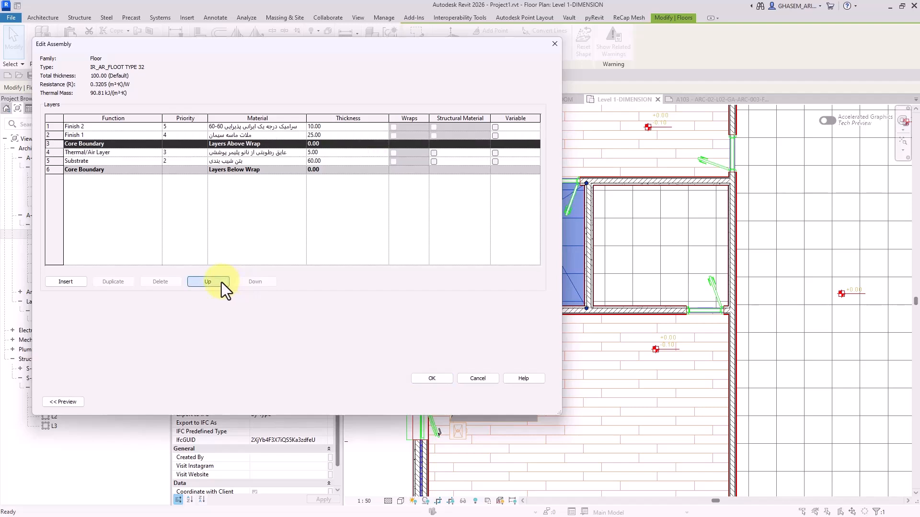
click(254, 282)
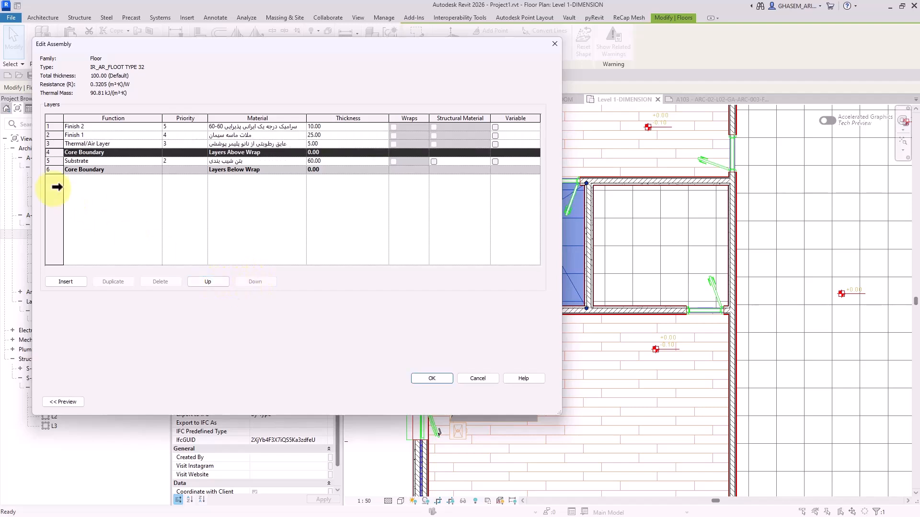
Move the Substrate layer above the upper core boundary, make its thickness variable, and apply the floor type changes
click(55, 161)
click(221, 281)
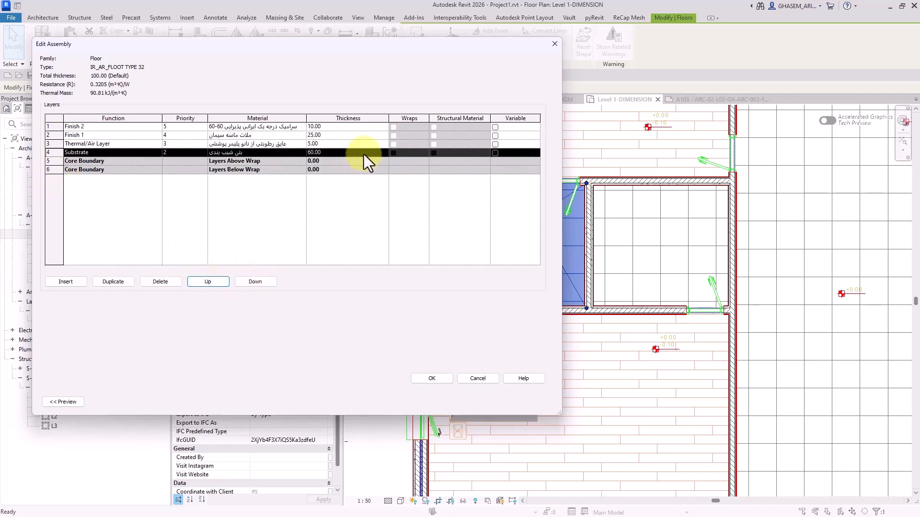
click(495, 153)
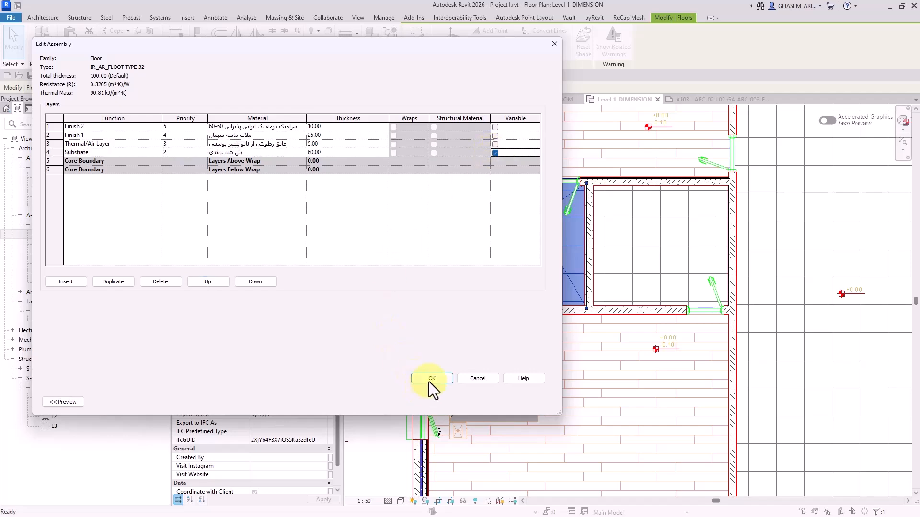
click(431, 378)
click(438, 399)
Place two spot slopes on the west tiled room's floor, one on its west facet and one on its south facet
scroll(576, 255, up, 2)
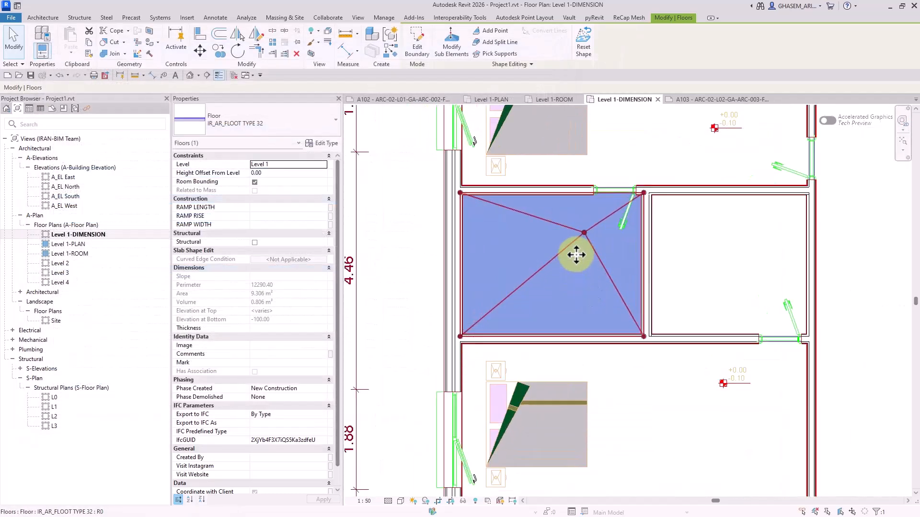
scroll(540, 262, down, 1)
middle_drag(540, 263, 576, 264)
click(462, 245)
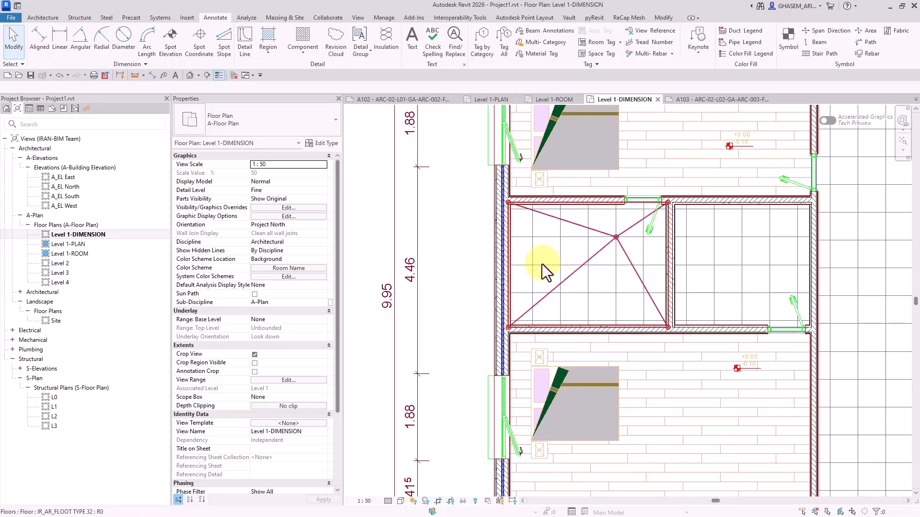
click(219, 48)
scroll(616, 233, up, 2)
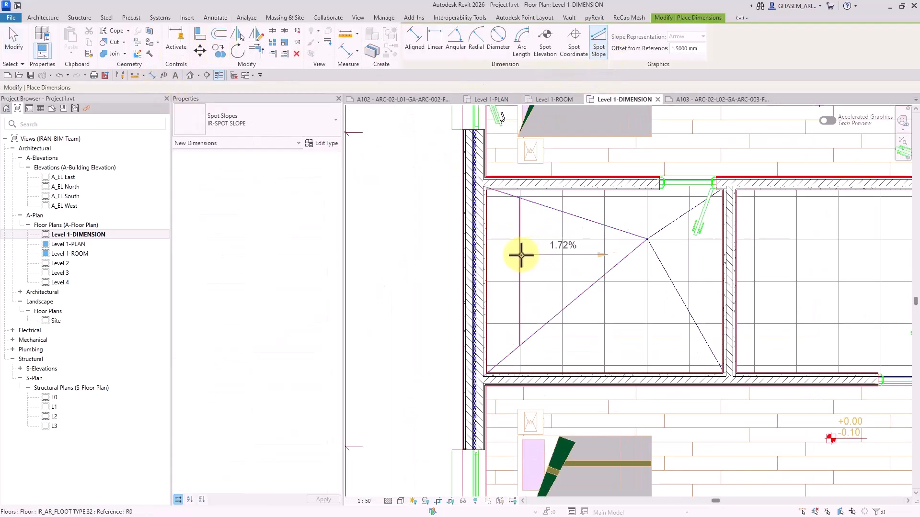
click(518, 255)
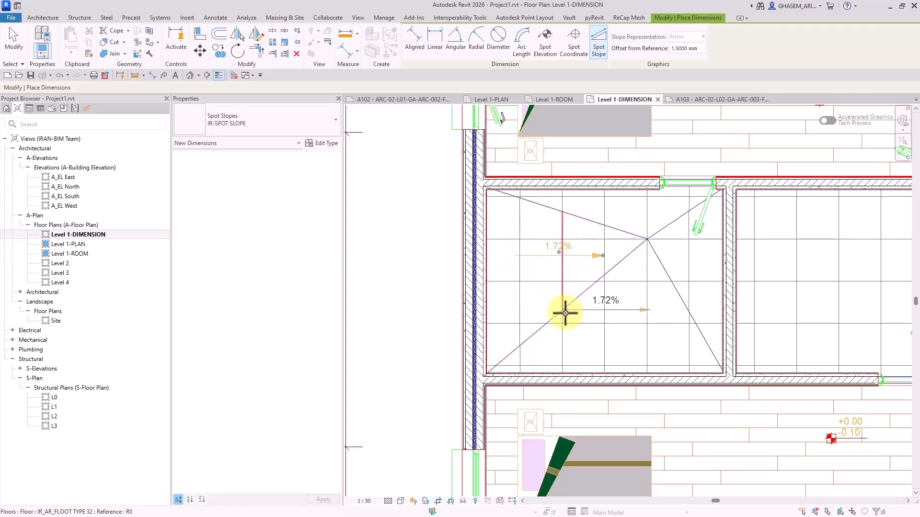
click(638, 350)
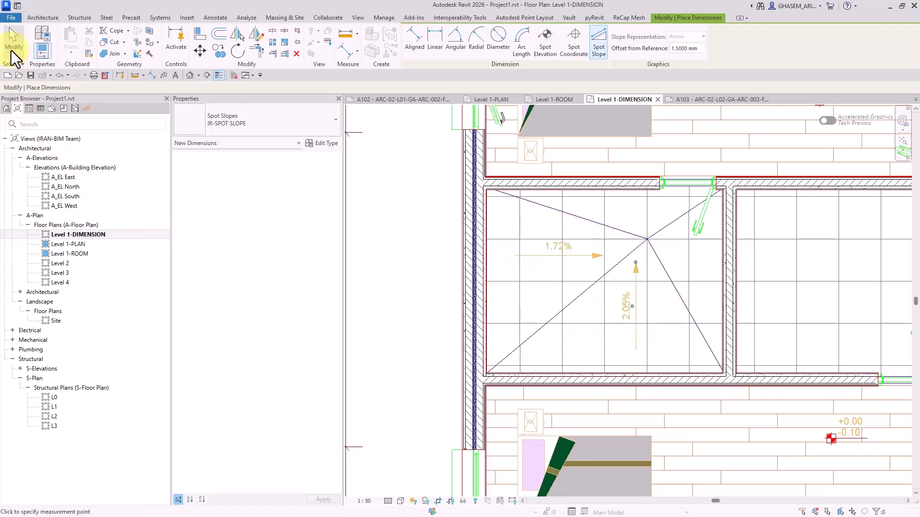
click(10, 50)
Open the A_EL South building elevation view
scroll(618, 230, down, 5)
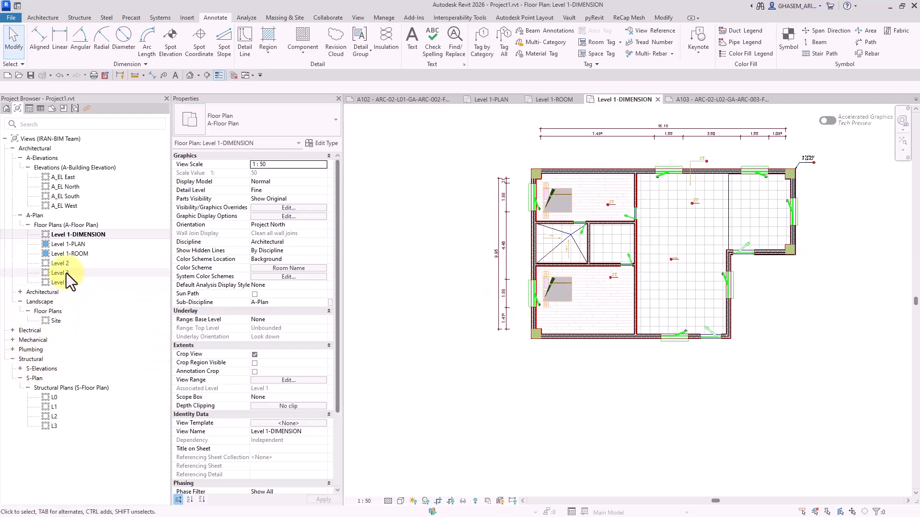
click(65, 197)
double_click(65, 197)
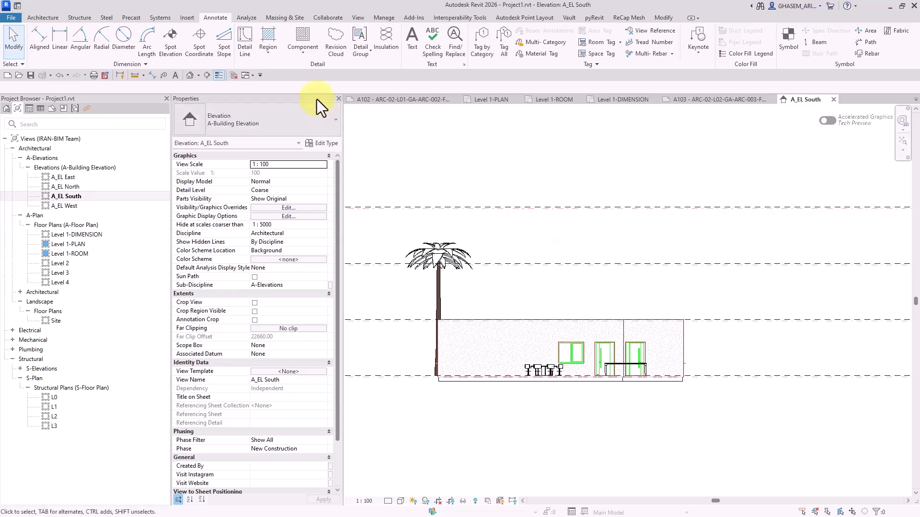
Preview spot slopes in the south elevation, comparing the Triangle and Arrow slope representations around the palm tree without placing one
click(225, 51)
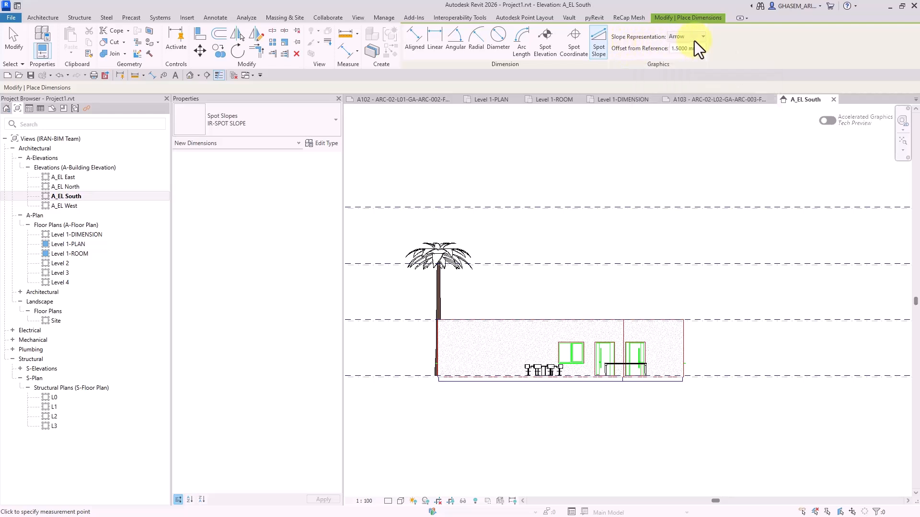
click(690, 58)
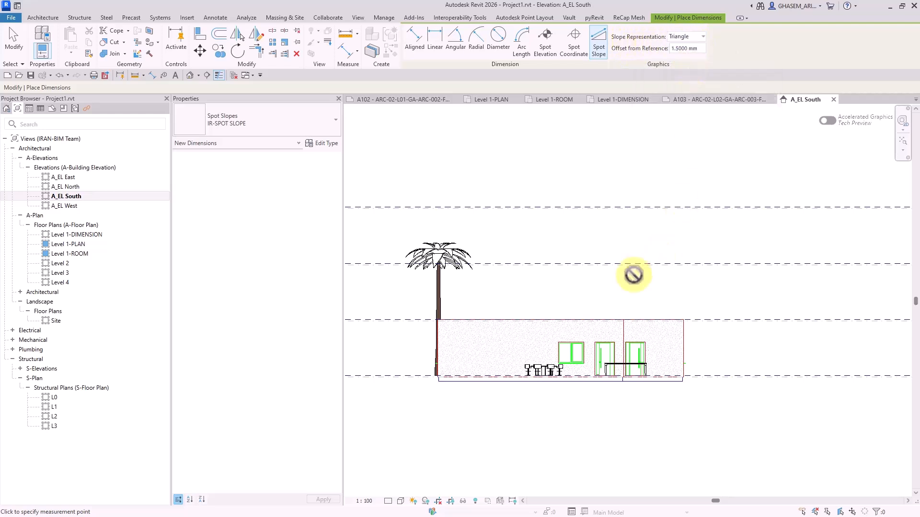
scroll(626, 318, up, 2)
middle_drag(510, 297, 667, 304)
scroll(470, 199, up, 5)
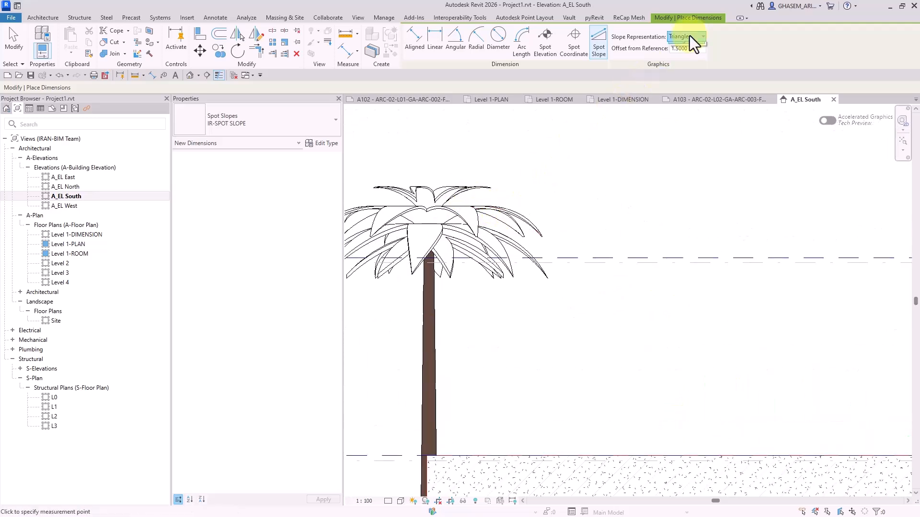
click(682, 48)
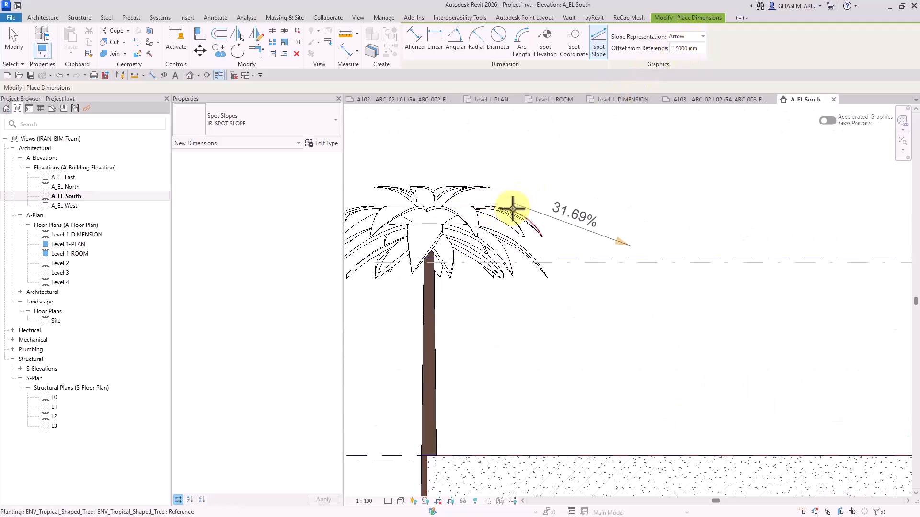
click(19, 40)
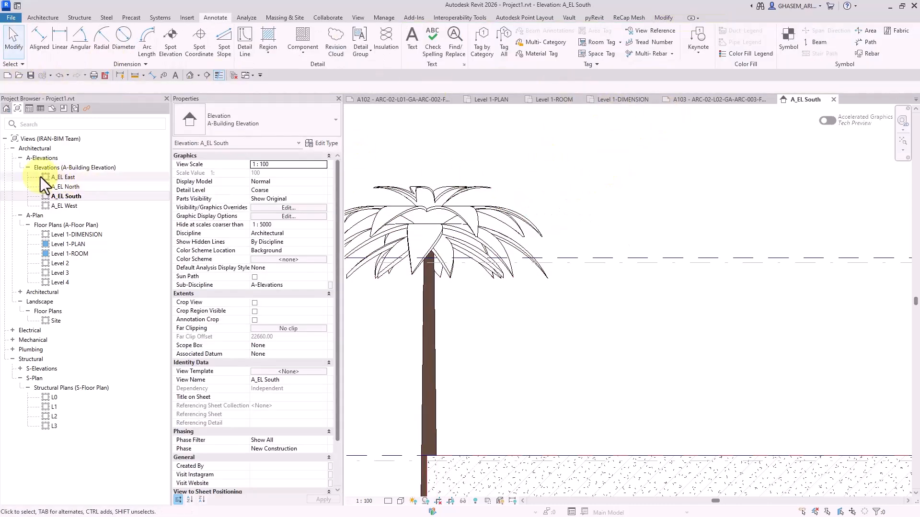
Open the Level 1-PLAN view and check the Spot Slope tool's slope representation option there
double_click(71, 244)
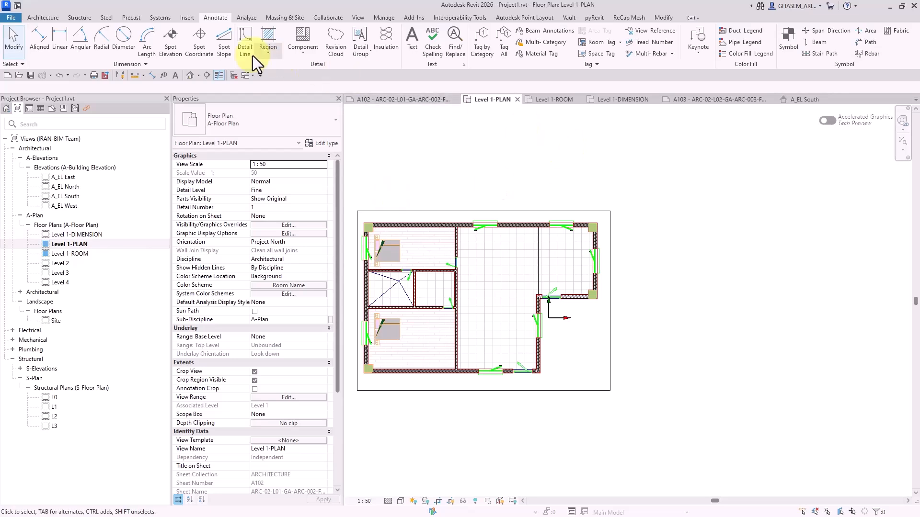
click(226, 48)
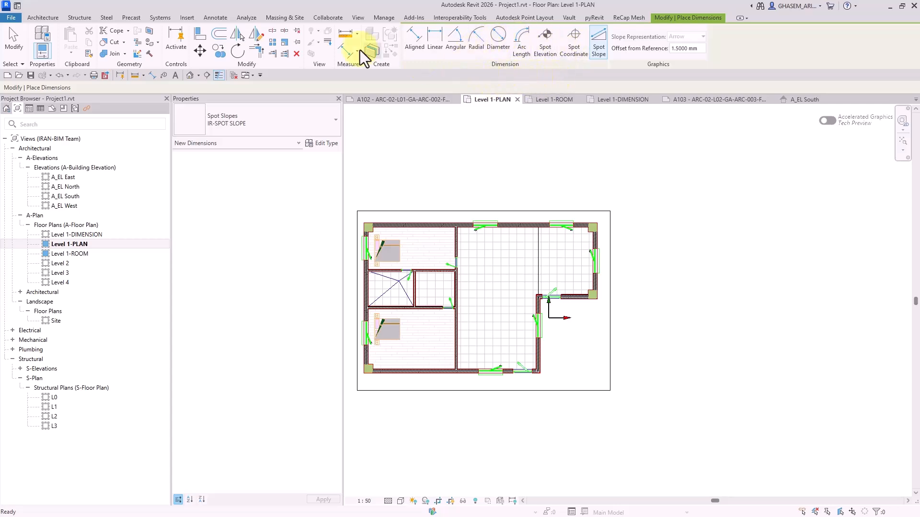
click(18, 47)
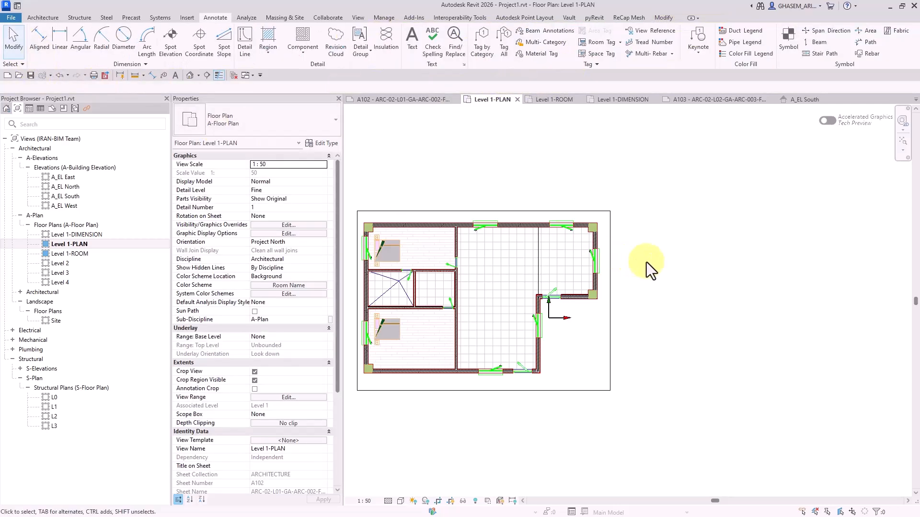
Return to the Level 1-DIMENSION plan, inspect the options of the segmented dimension string above the building, and close the inactive views
key(ctrl+Tab)
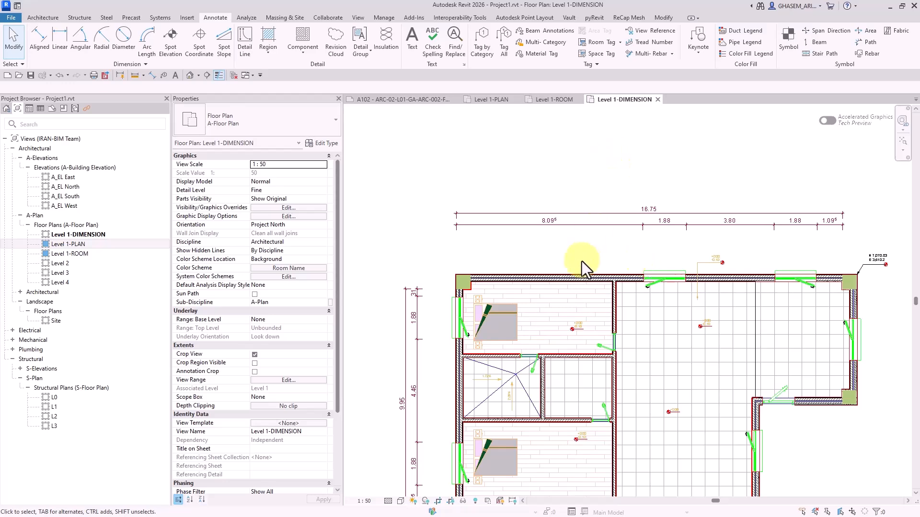
click(587, 228)
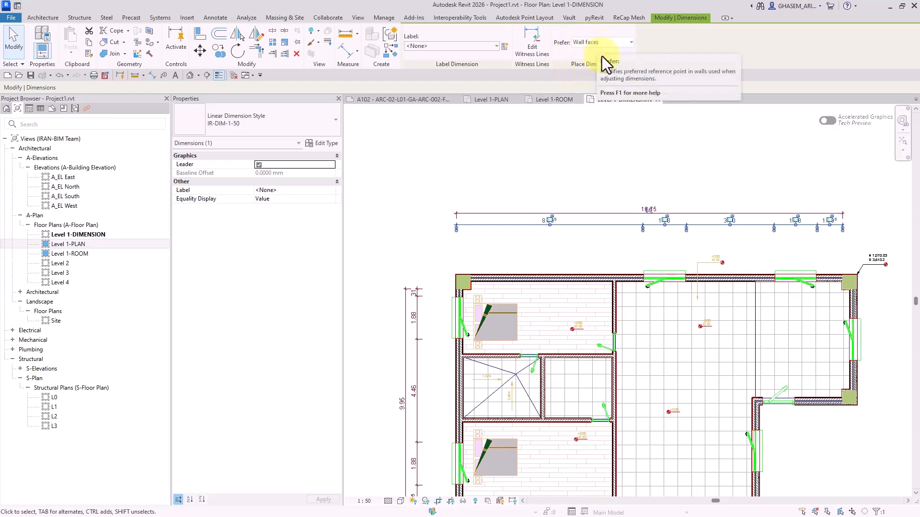
click(491, 130)
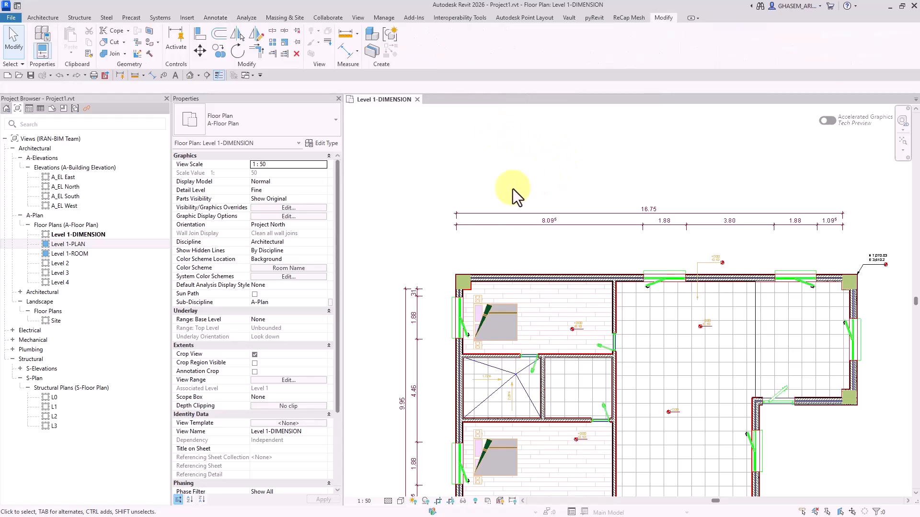
Open the family of the window in the west wall near the northwest corner for editing
middle_drag(604, 210, 594, 181)
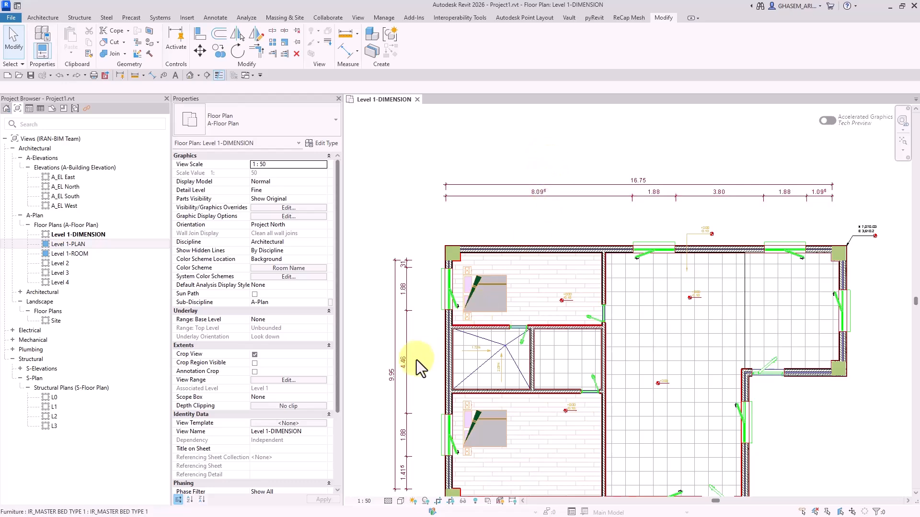
scroll(424, 337, up, 3)
click(467, 227)
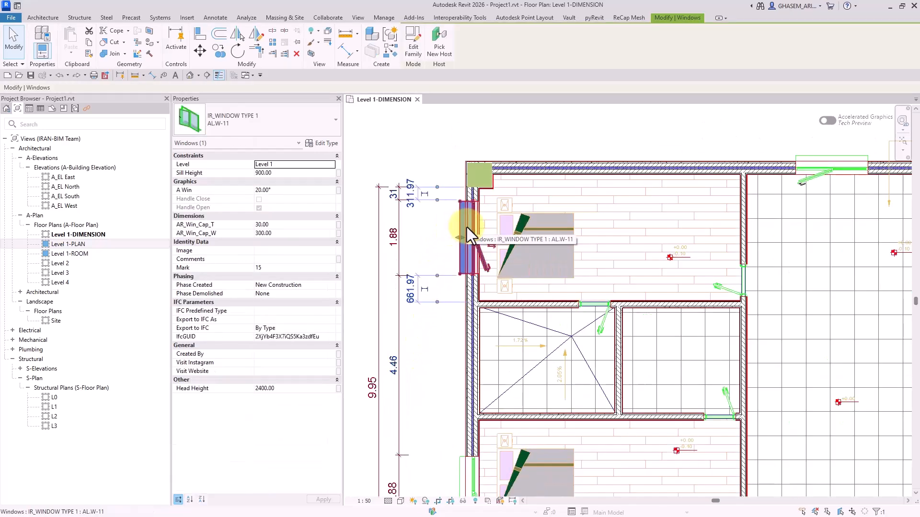
click(421, 42)
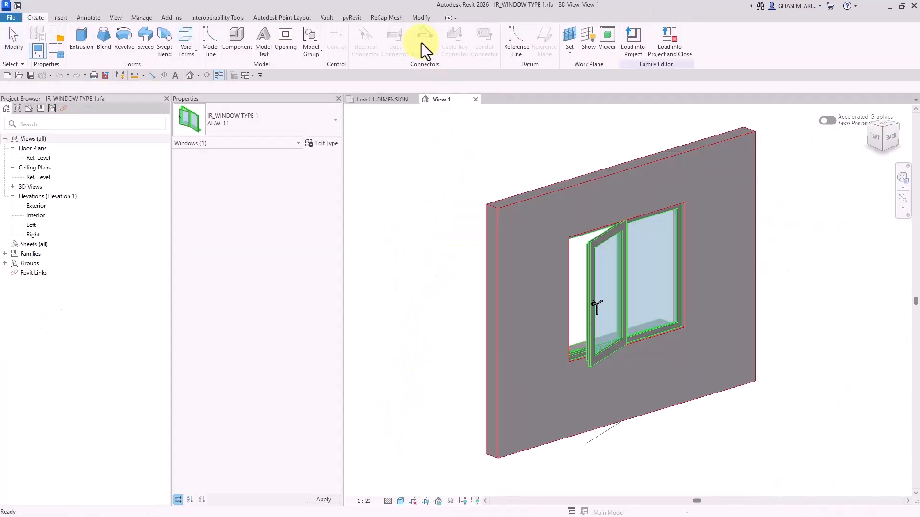
Open the window family's Ref. Level floor plan and set its view scale to 1:20
double_click(48, 158)
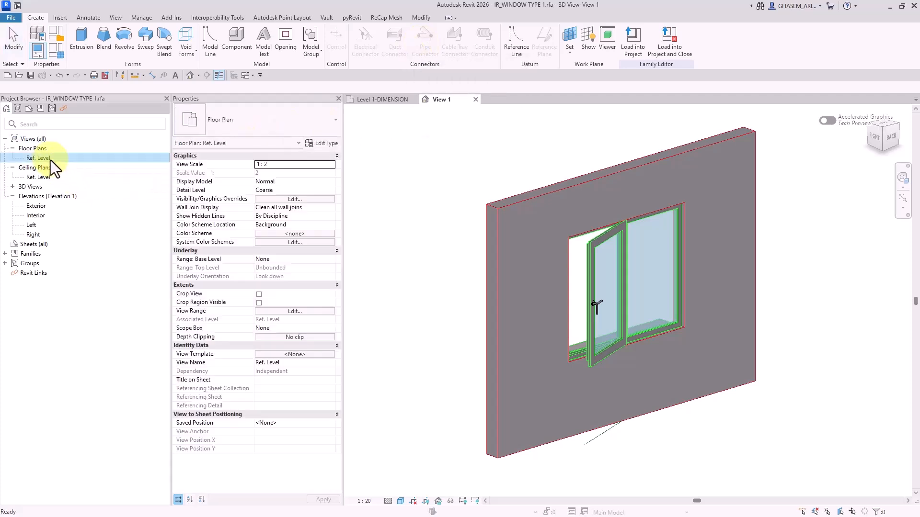
click(364, 501)
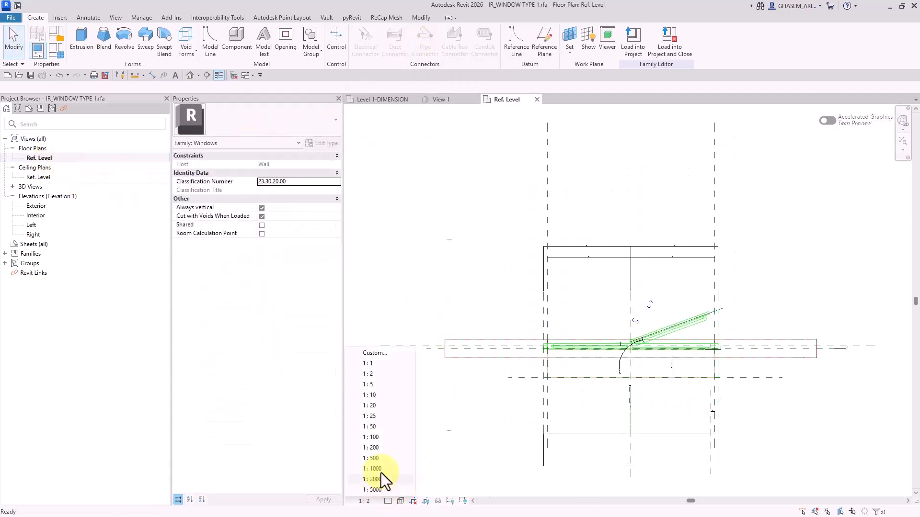
click(380, 405)
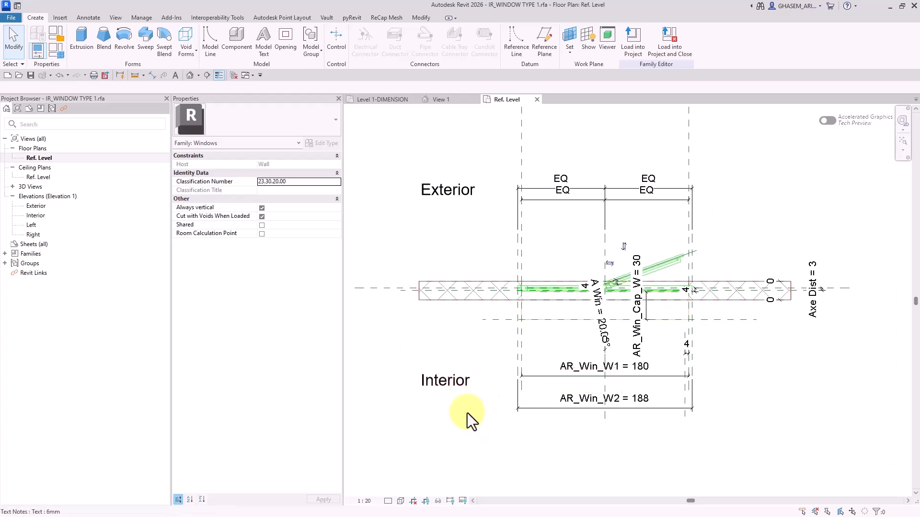
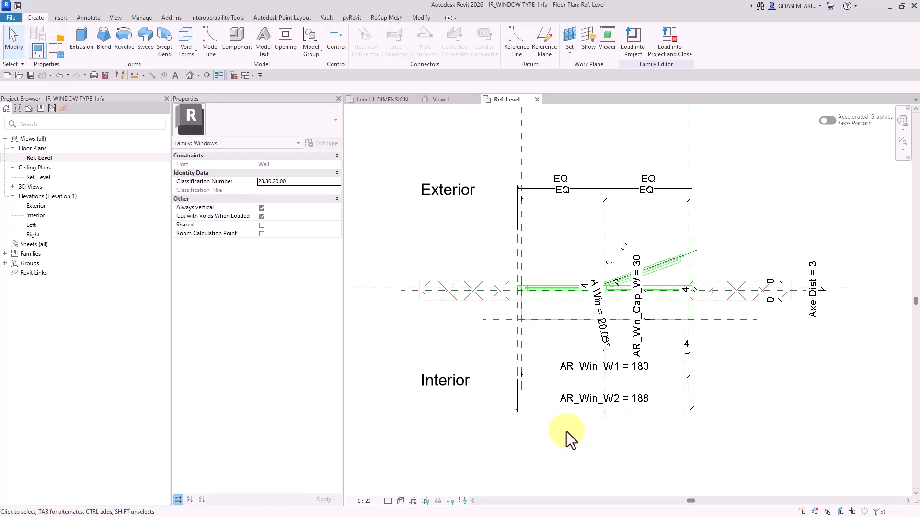
Show the dimensions related to AR_Win_W2 in the plan, and check the Axe Dist dimension for related ones
middle_drag(566, 432, 574, 448)
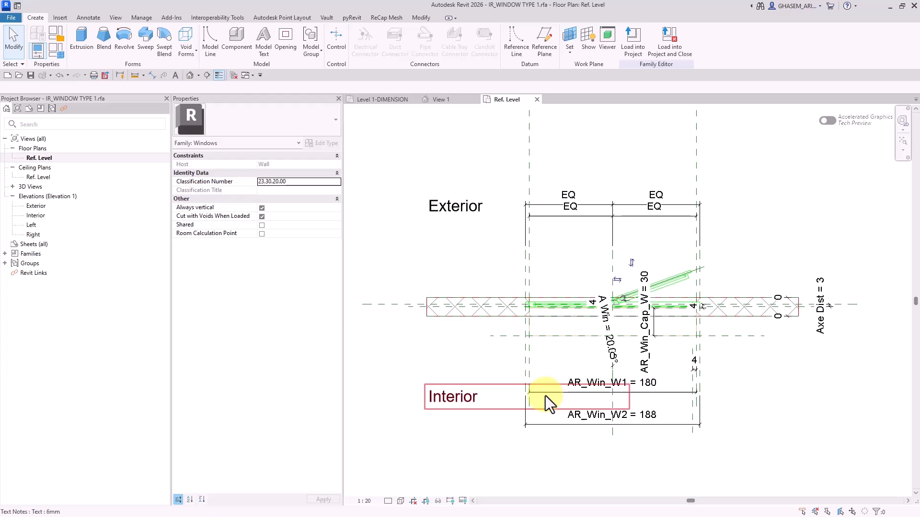
click(545, 424)
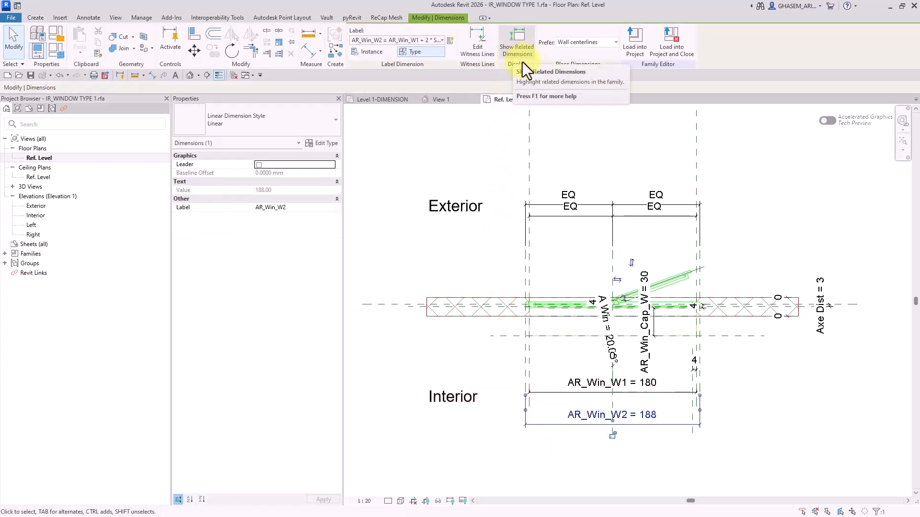
click(518, 48)
click(521, 47)
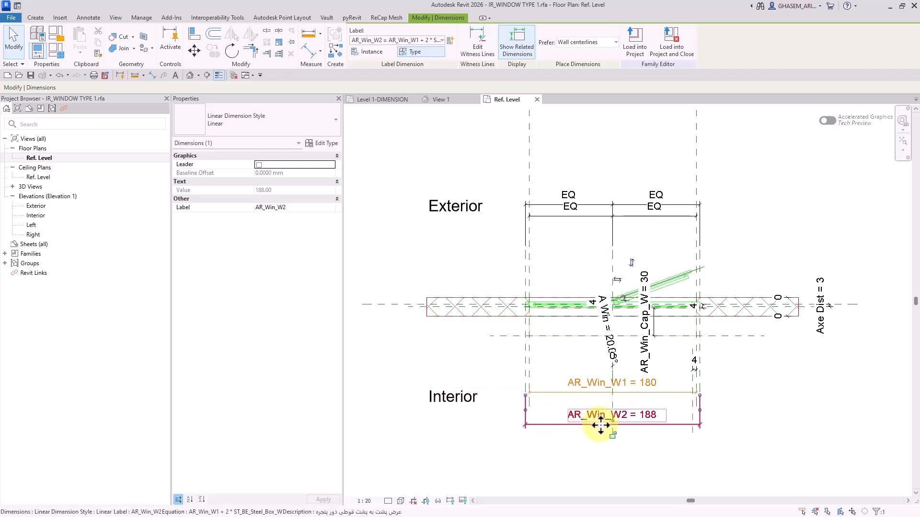
click(783, 383)
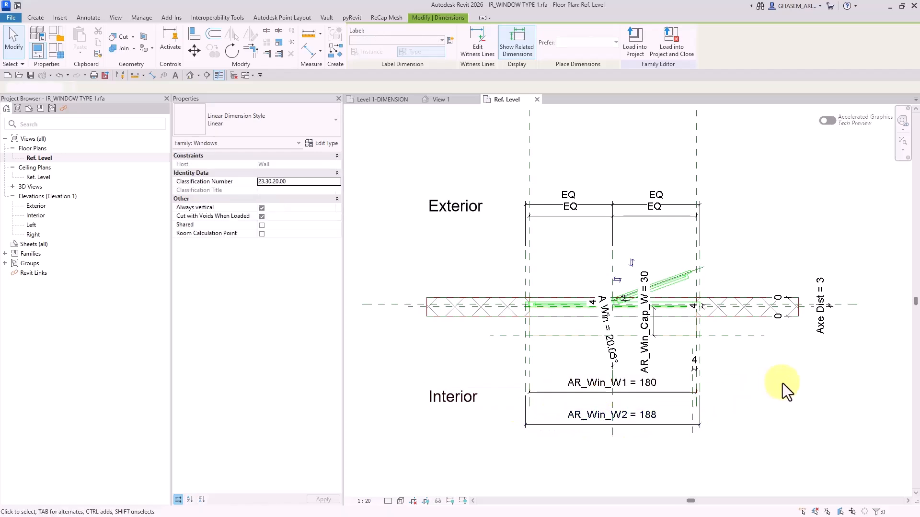
click(821, 349)
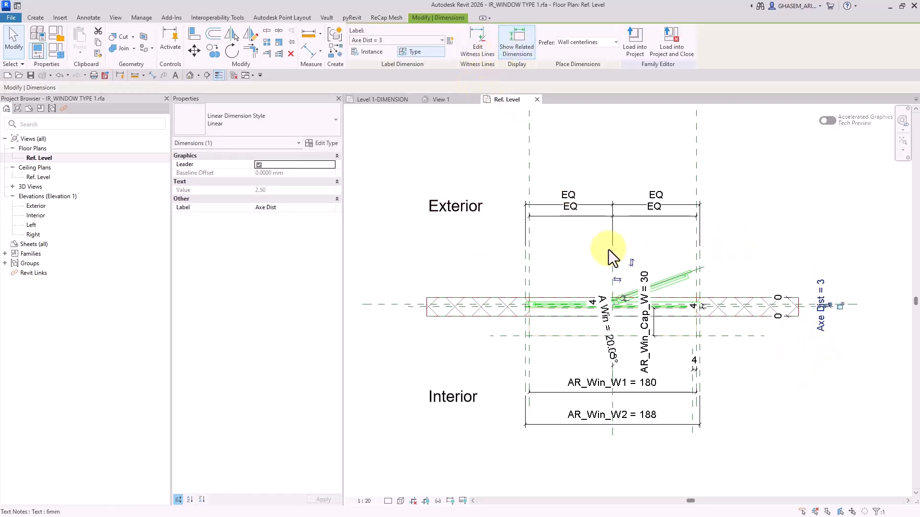
click(452, 237)
Open the family's Exterior elevation and show the dimensions related to AR_Win_H1
double_click(34, 207)
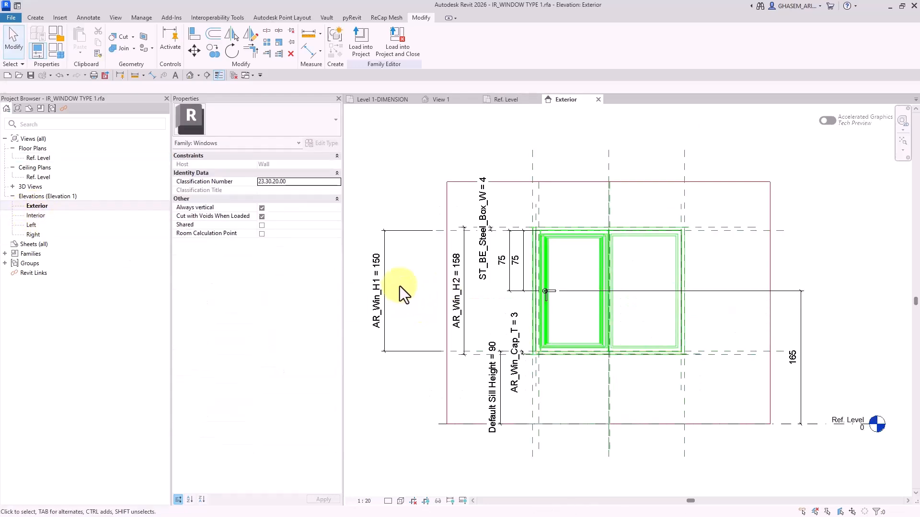
click(385, 258)
click(513, 47)
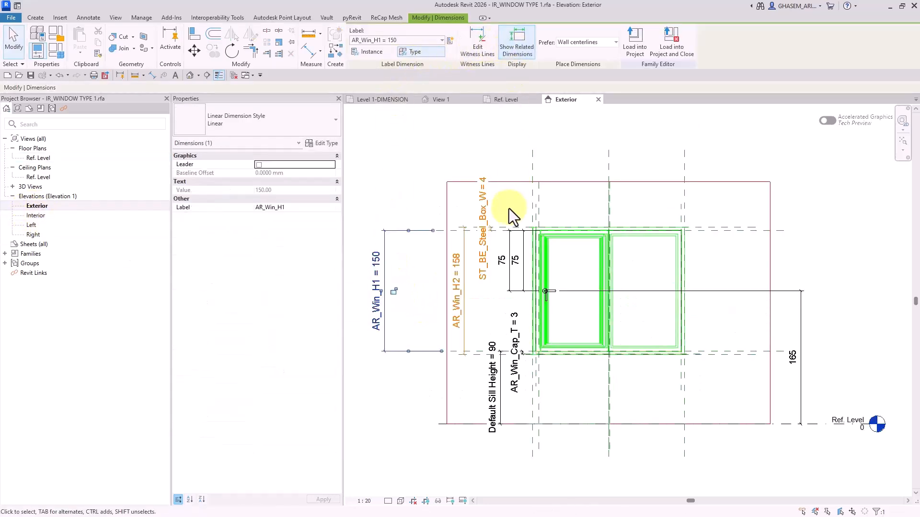
Check the Default Sill Height, AR_Win_Cap_T and AR_Win_H2 dimensions in the elevation for related dimensions
click(494, 393)
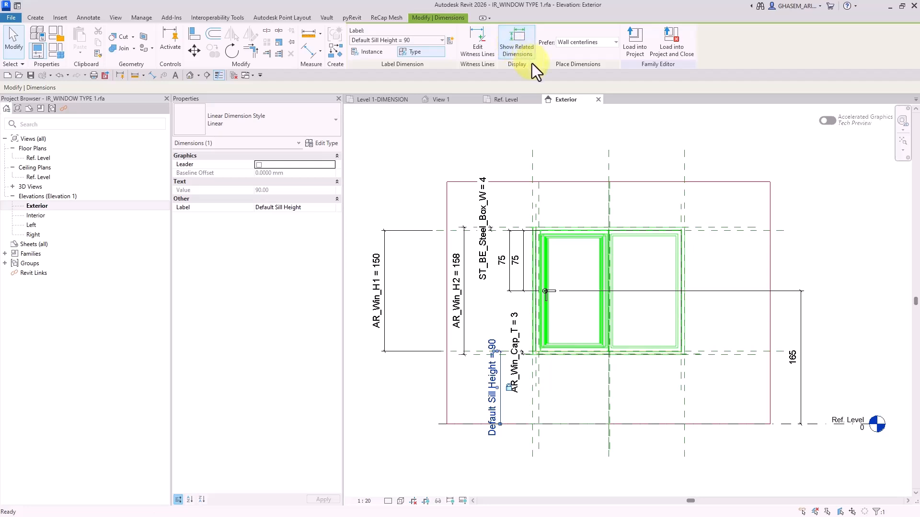
click(513, 324)
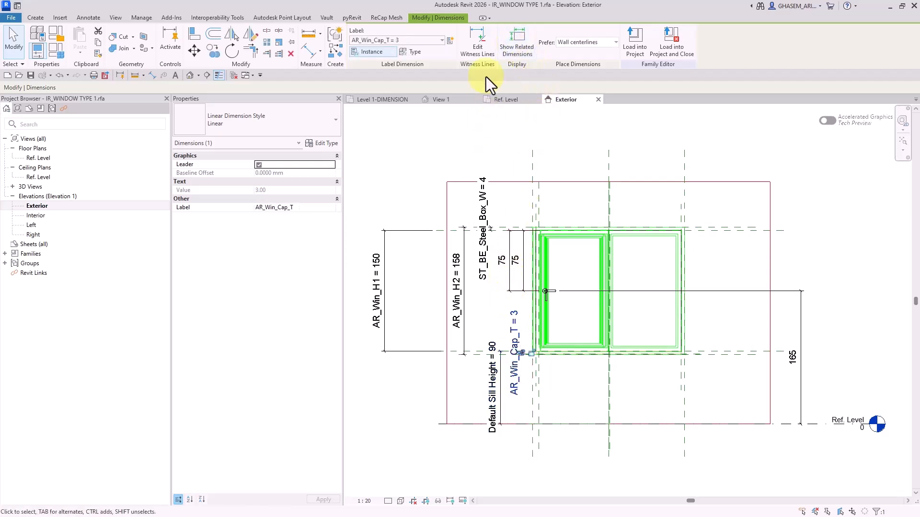
click(513, 44)
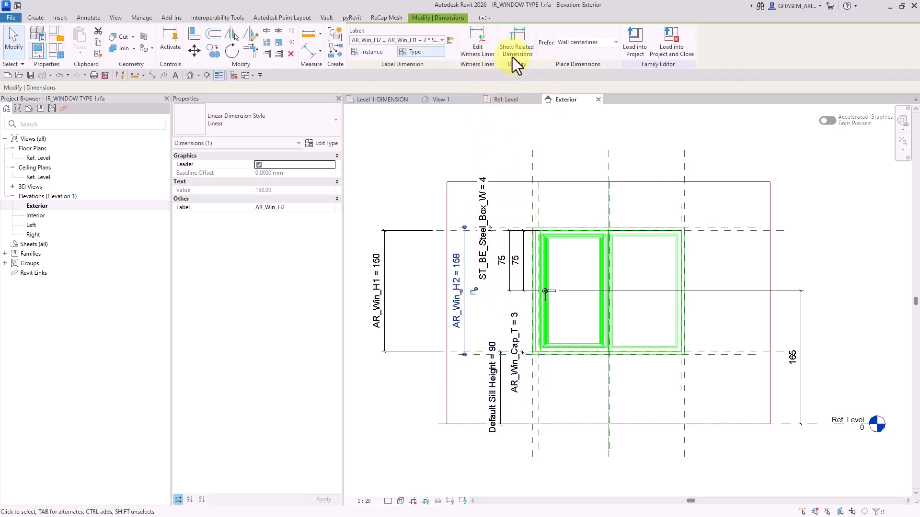
Show the dimensions related to ST_BE_Steel_Box_W in the Exterior elevation, and clear the selection
click(492, 199)
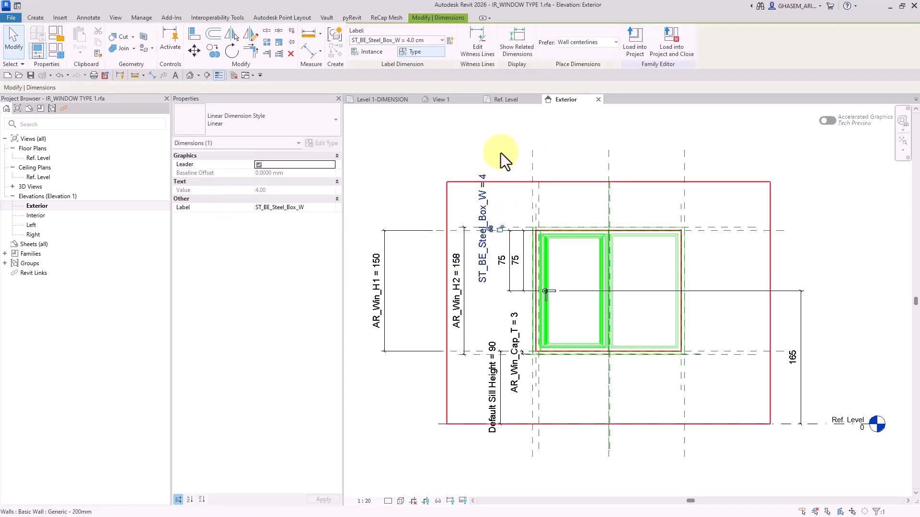
click(516, 41)
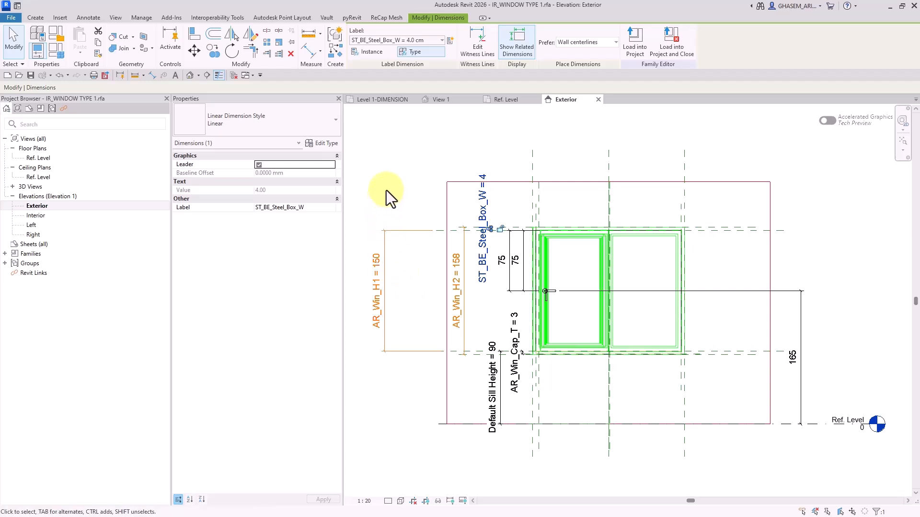
click(516, 44)
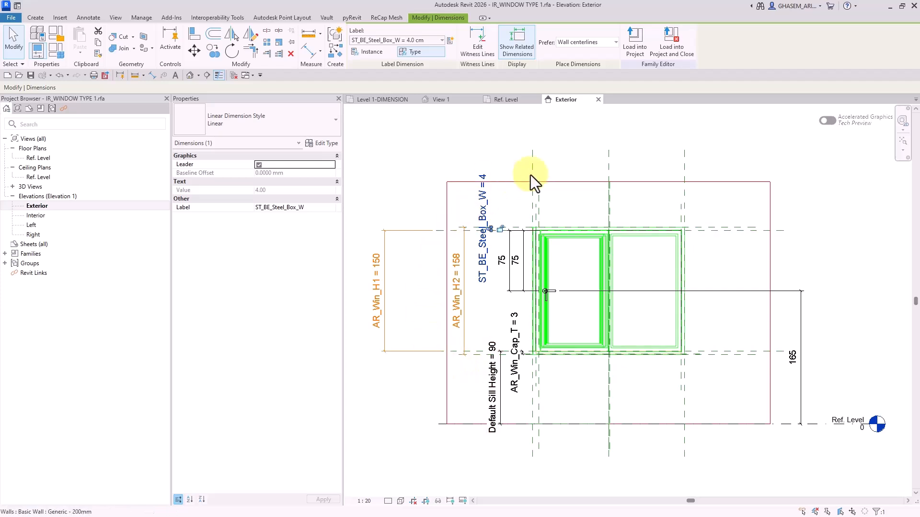
click(818, 324)
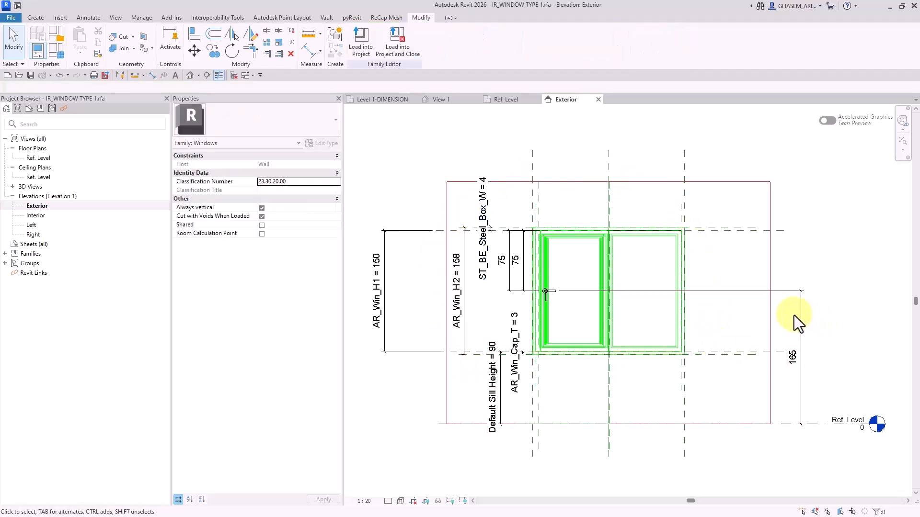
Inspect the unlabelled 165 dimension and the ST_BE_Steel_Box_W dimension, and open the Family Types parameters of the window family
click(801, 316)
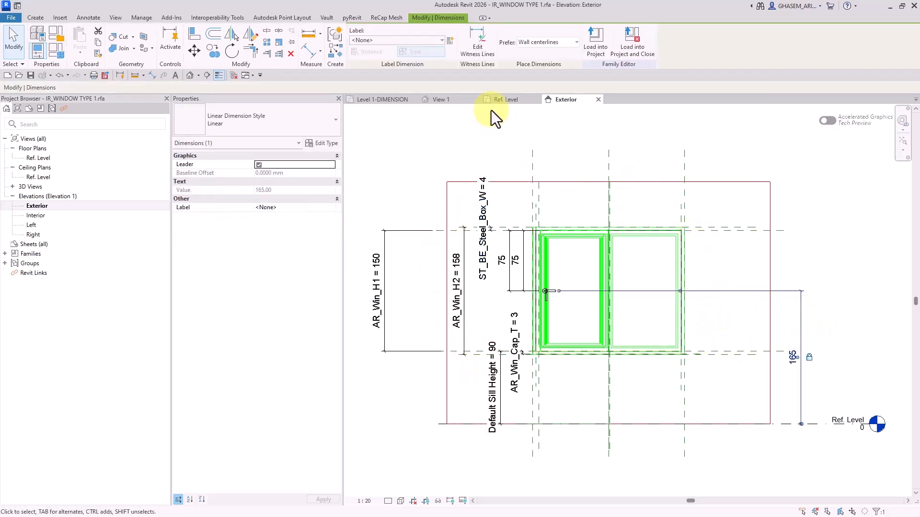
click(623, 140)
click(482, 197)
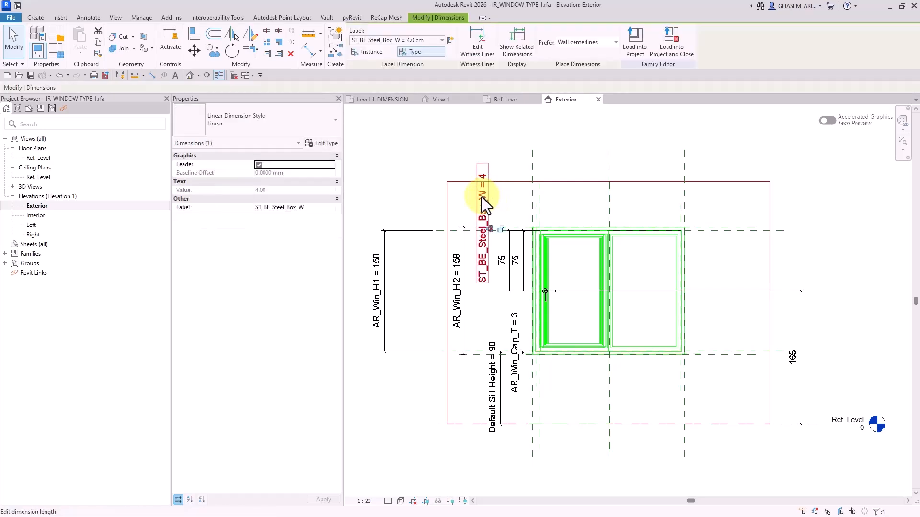
click(421, 185)
click(61, 51)
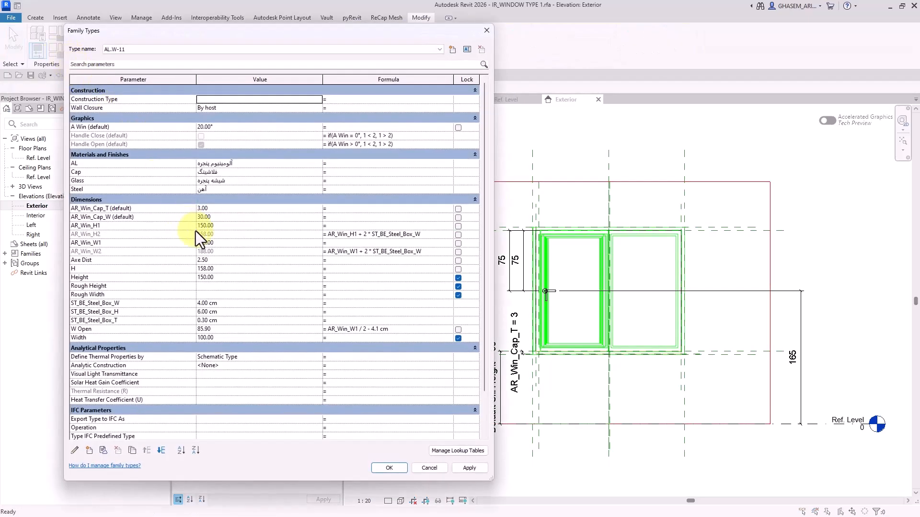
Close the family types and create a new project from the Structural Analysis-DefaultMetric template
click(389, 467)
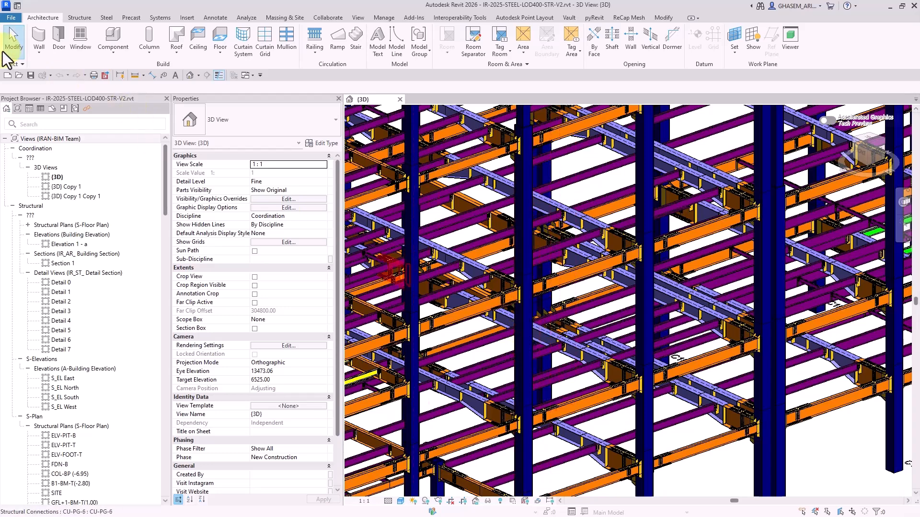
click(8, 75)
click(462, 244)
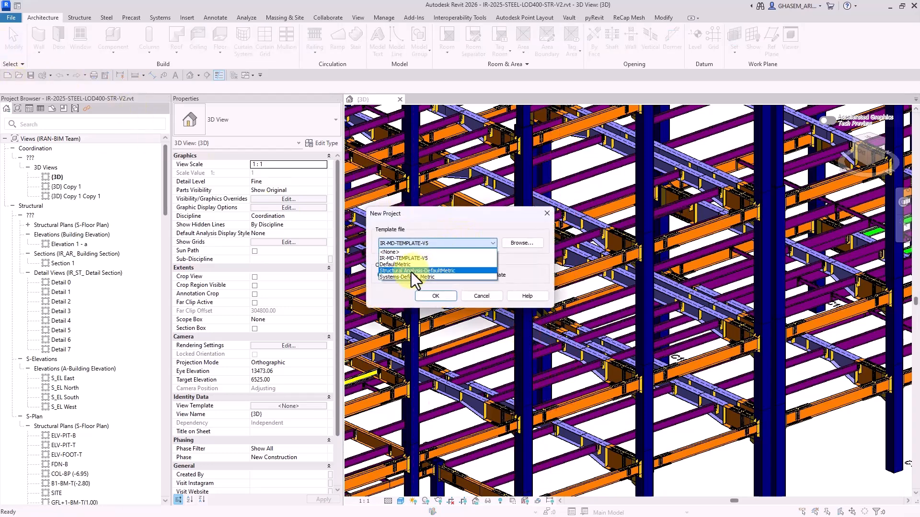
click(410, 271)
click(435, 296)
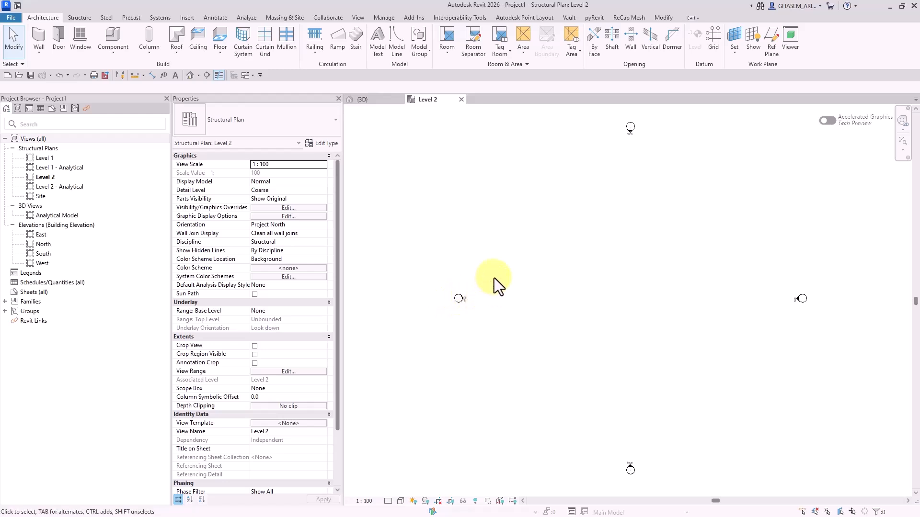
Create a second project from the Structural Analysis-Default.rte template in the English-Imperial folder
click(7, 75)
click(521, 243)
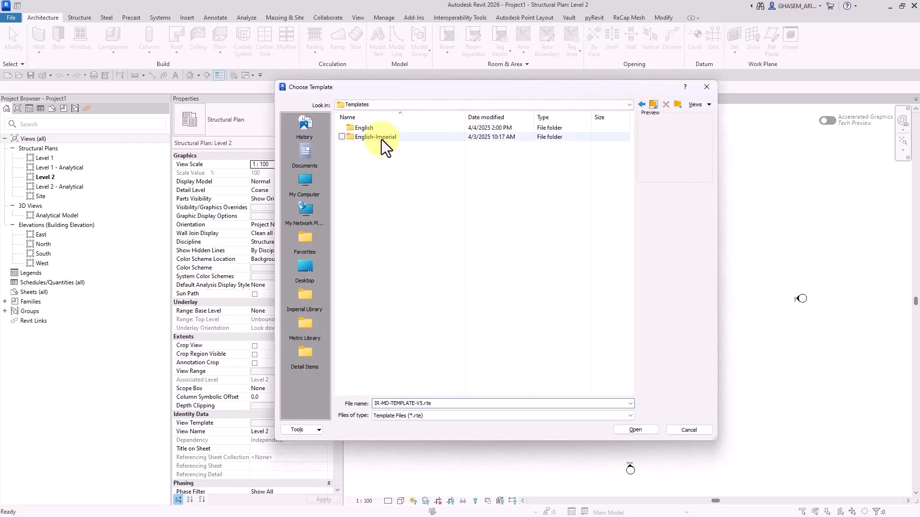
double_click(381, 139)
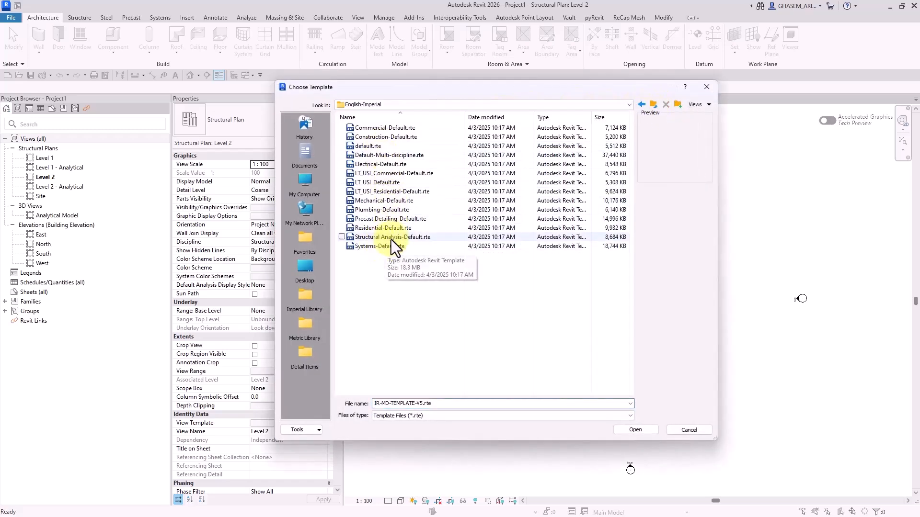
click(404, 237)
click(637, 430)
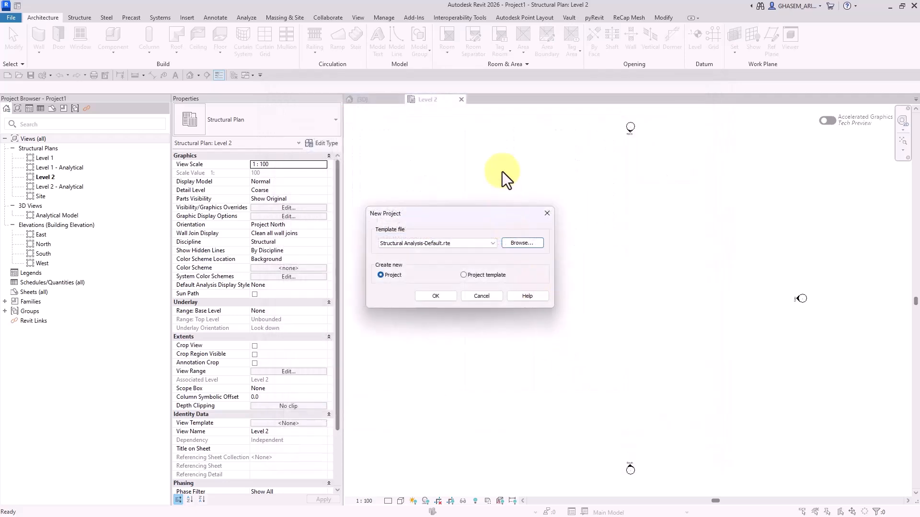
click(436, 296)
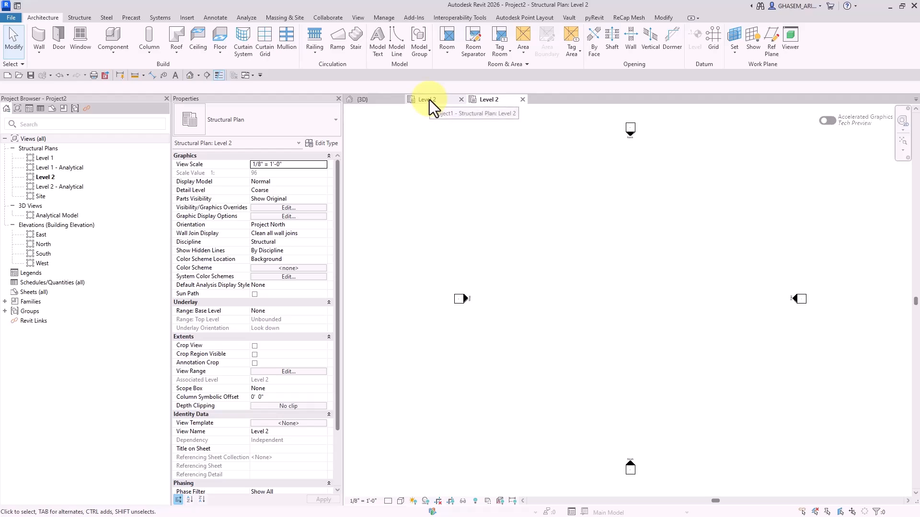
Tile the open views and close the 3D view of IR-2025-STEEL-LOD400-STR-V2.rvt
click(430, 99)
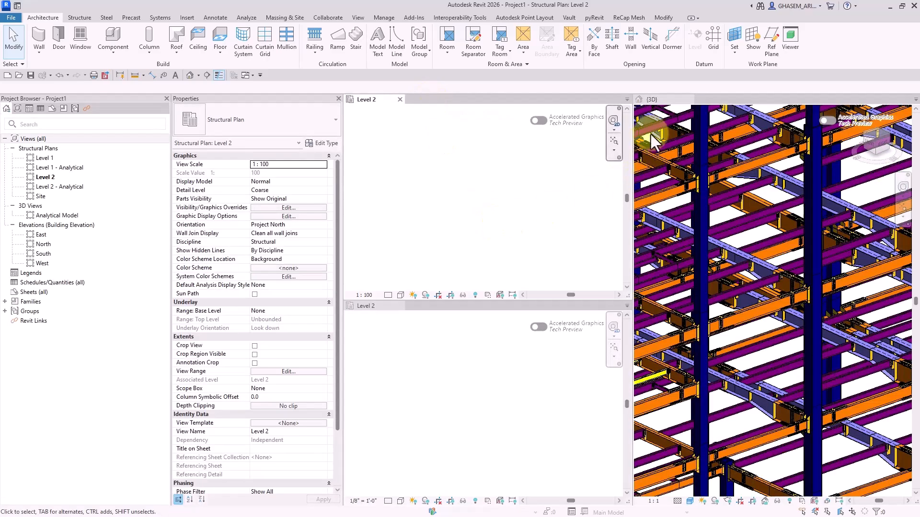
click(654, 100)
drag(690, 112, 468, 139)
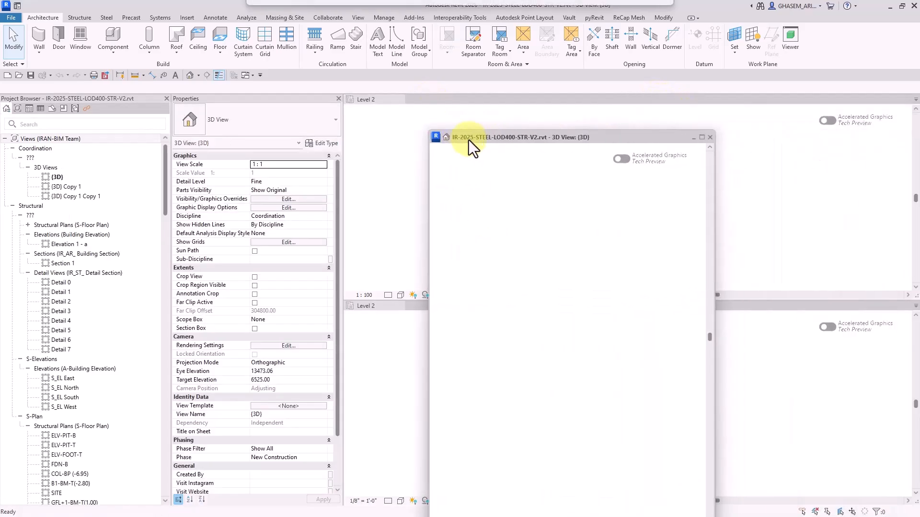
click(708, 137)
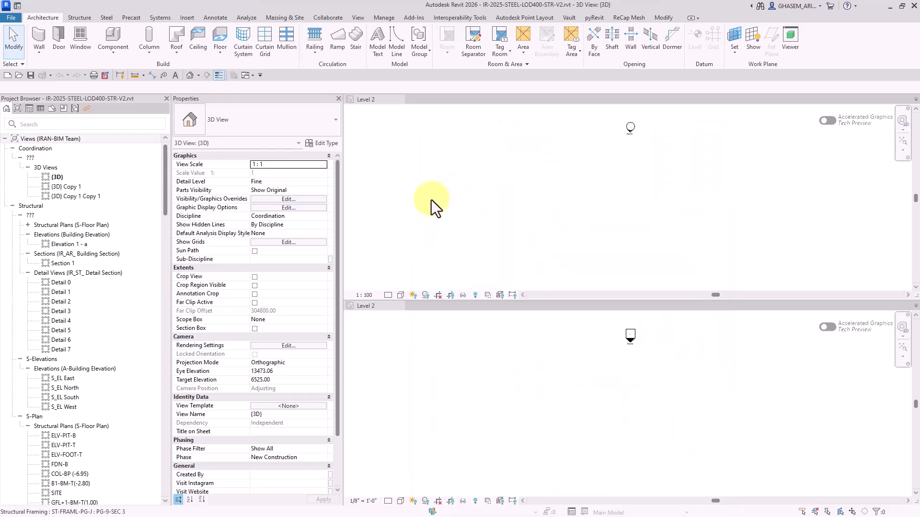
Arrange the Level 2 plans of Project1 and Project2 side by side, each fitted to its view
click(411, 169)
middle_drag(511, 219, 526, 271)
scroll(504, 261, down, 3)
scroll(520, 266, up, 1)
click(614, 141)
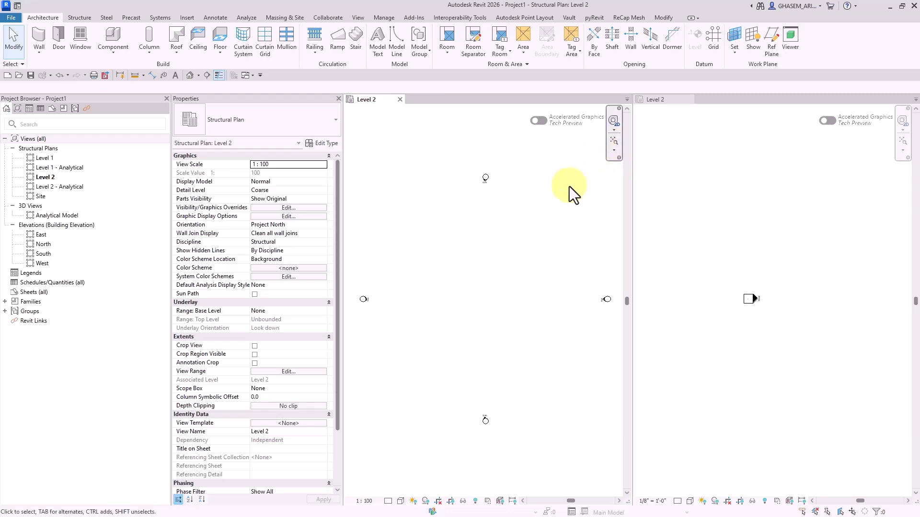
click(812, 215)
click(902, 142)
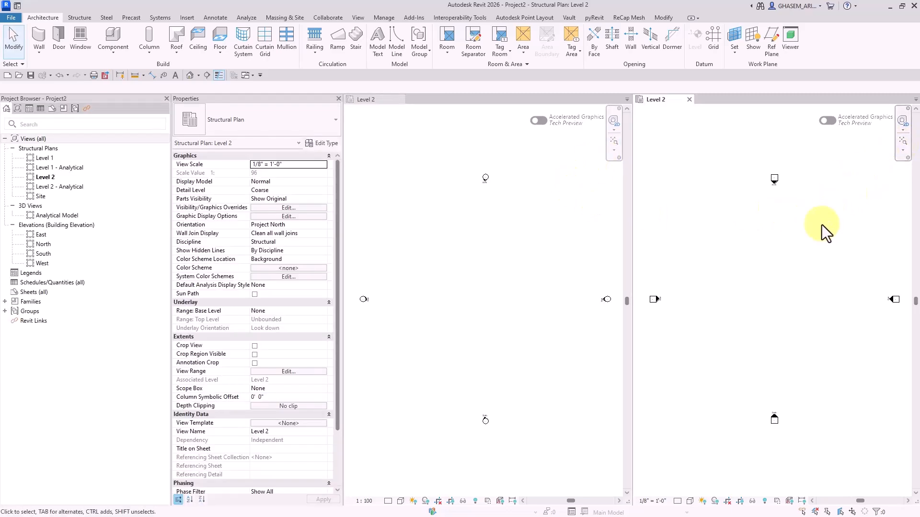
click(538, 248)
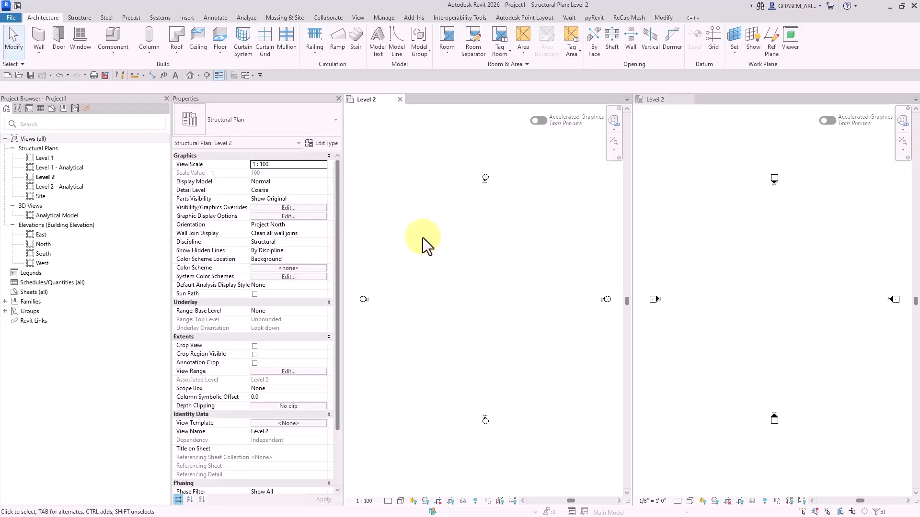
middle_drag(437, 250, 438, 246)
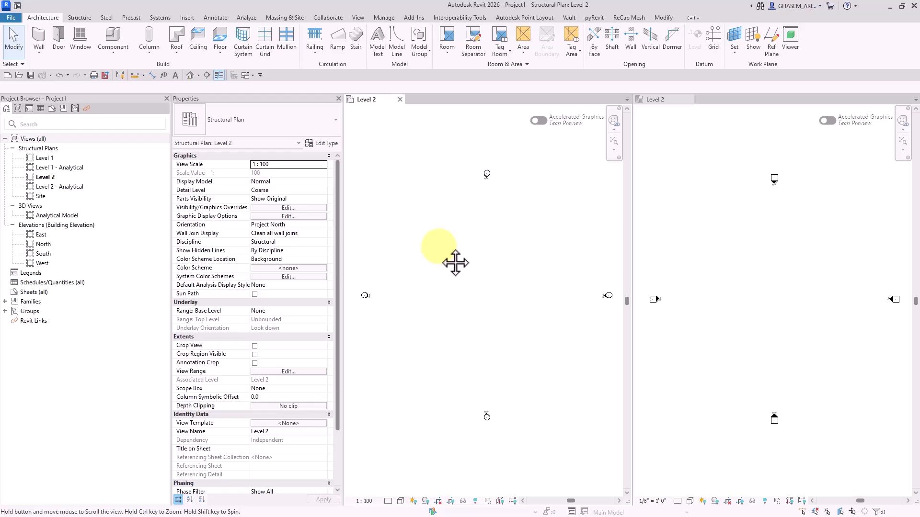
Place three UC305x305x97 structural columns in a horizontal row on Project1's Level 1 plan, with height up to Level 2
double_click(42, 159)
click(79, 18)
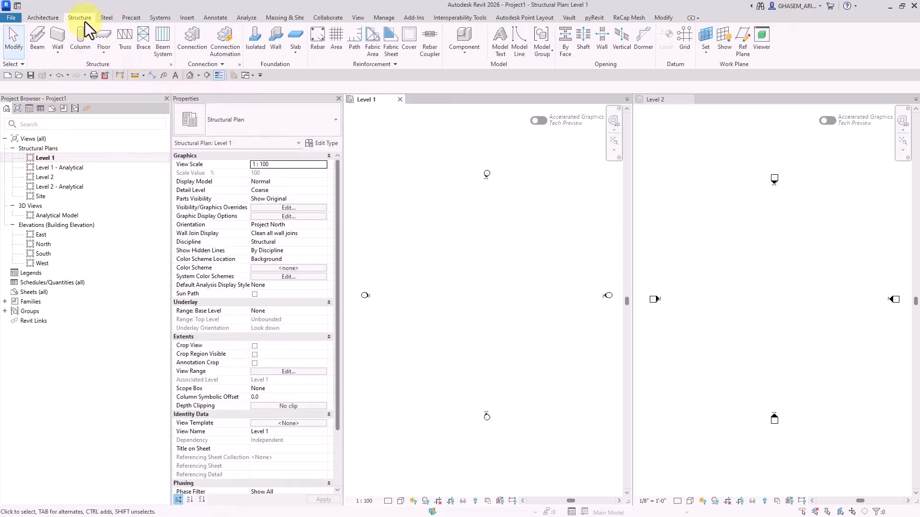
click(81, 34)
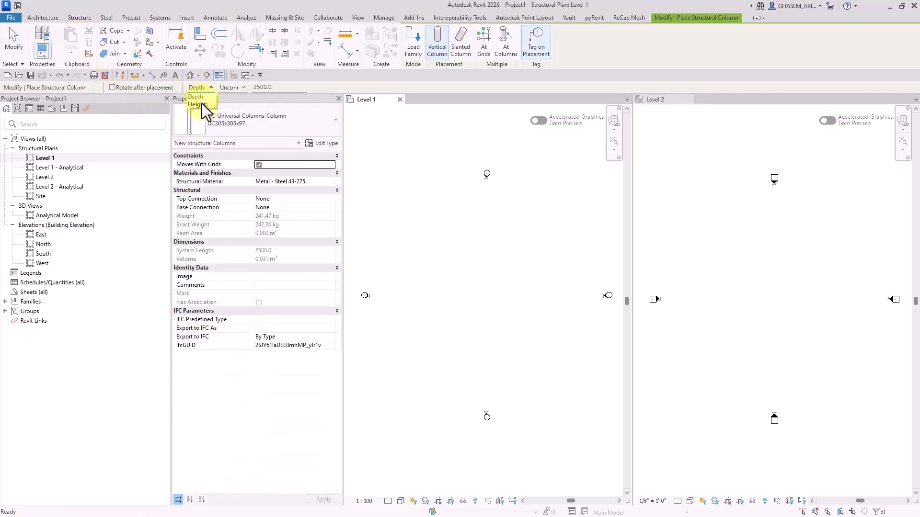
click(238, 90)
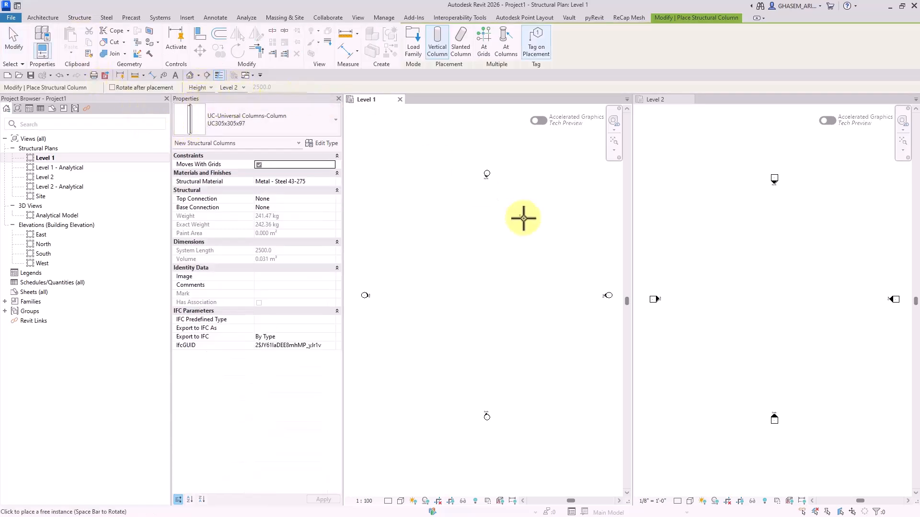
scroll(484, 253, up, 4)
click(500, 253)
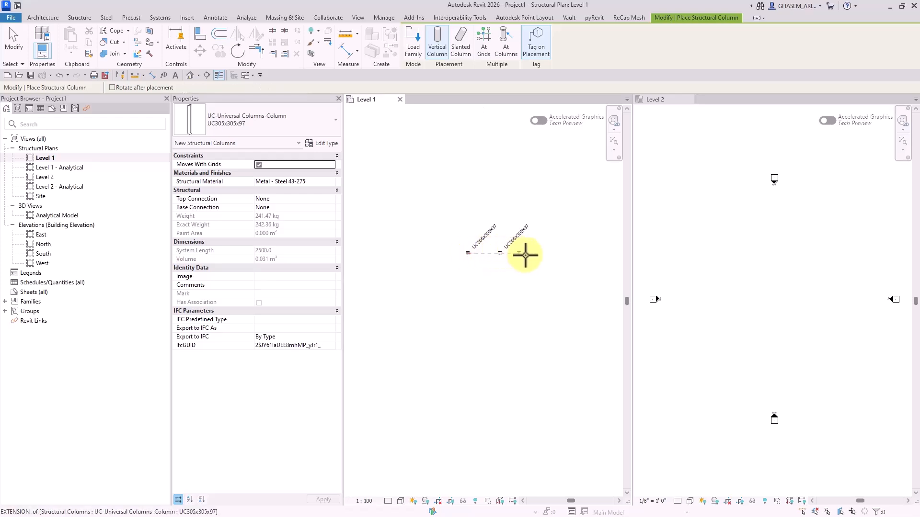
click(549, 253)
Turn off tagging on placement and delete the three column tags in the Level 1 plan
click(536, 45)
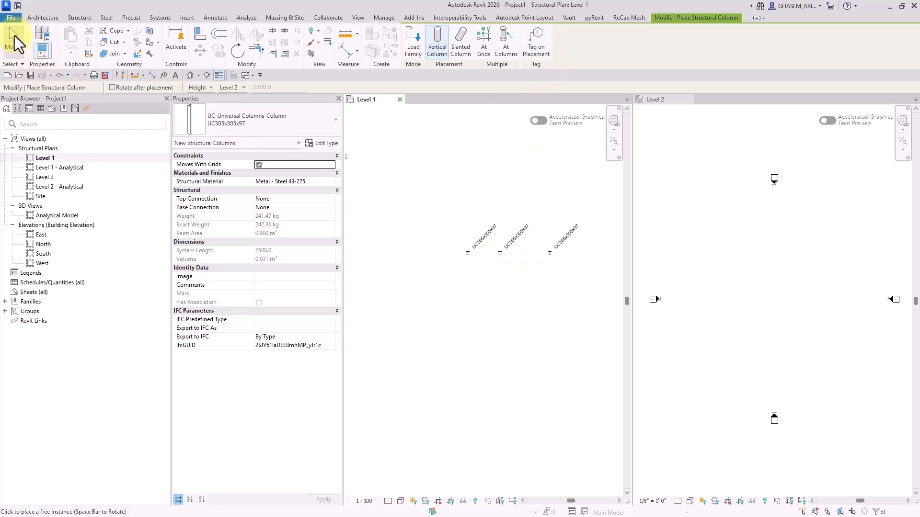
click(13, 41)
drag(610, 205, 481, 233)
key(Delete)
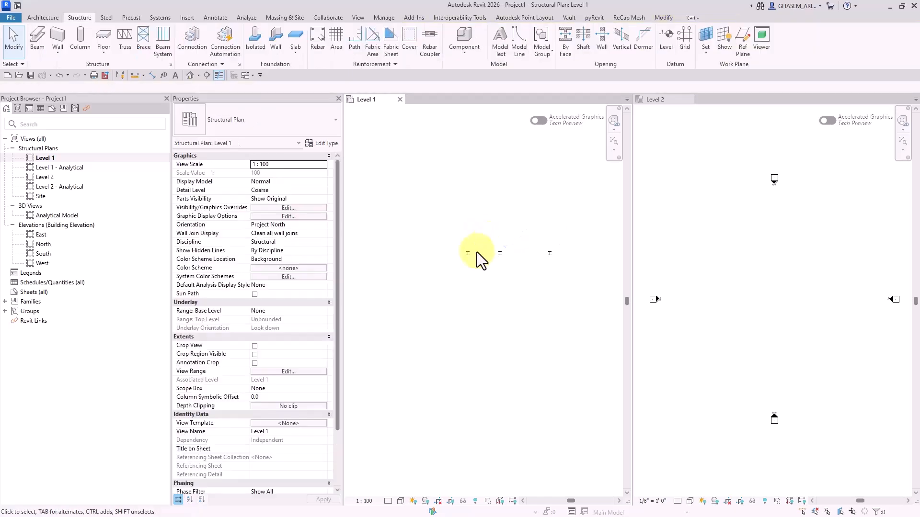
Open Project1's default 3D view, hide the Levels category, and frame the columns
click(193, 76)
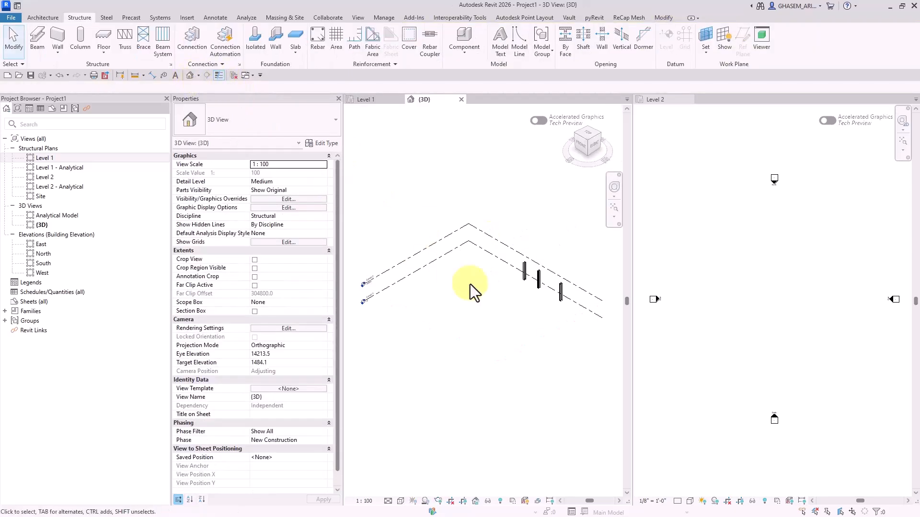
click(502, 256)
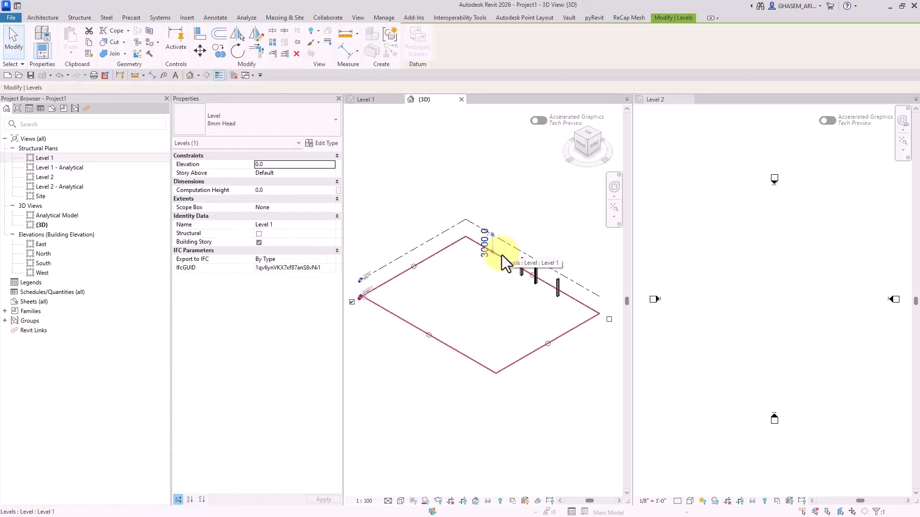
key(v)
key(h)
key(z)
key(e)
shift+middle_drag(584, 246, 468, 317)
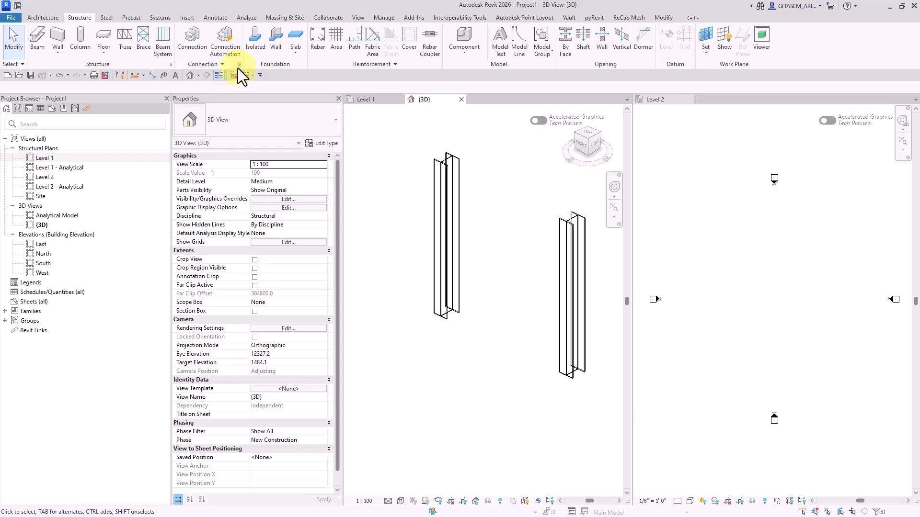
Load the Base plate connection into Project1 through the structural connection settings
click(104, 19)
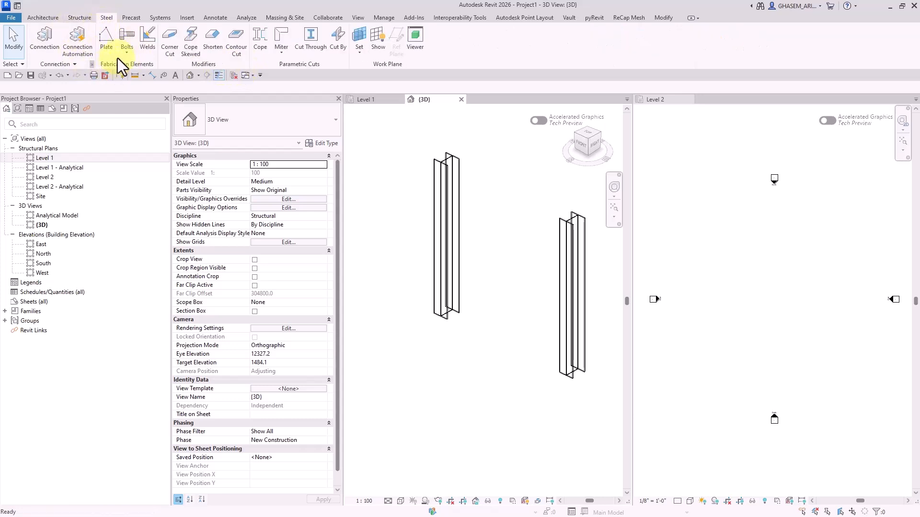
click(107, 38)
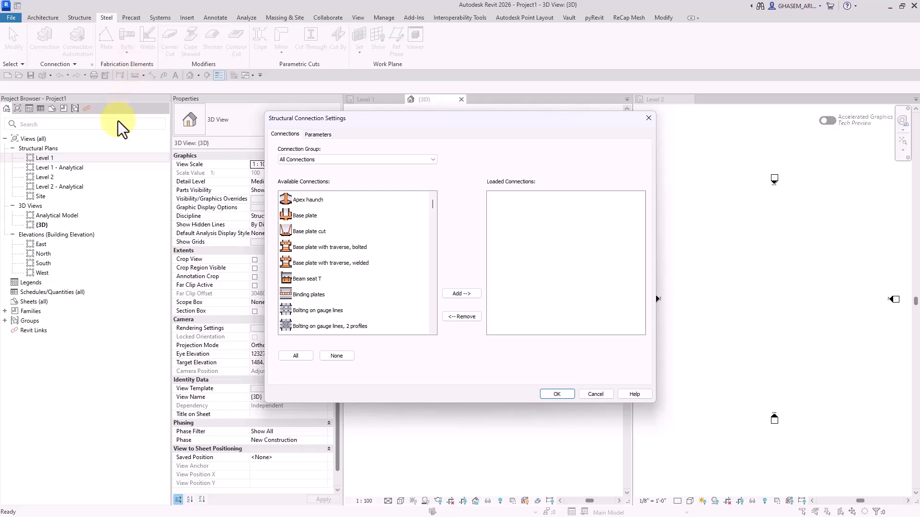
double_click(307, 216)
click(546, 391)
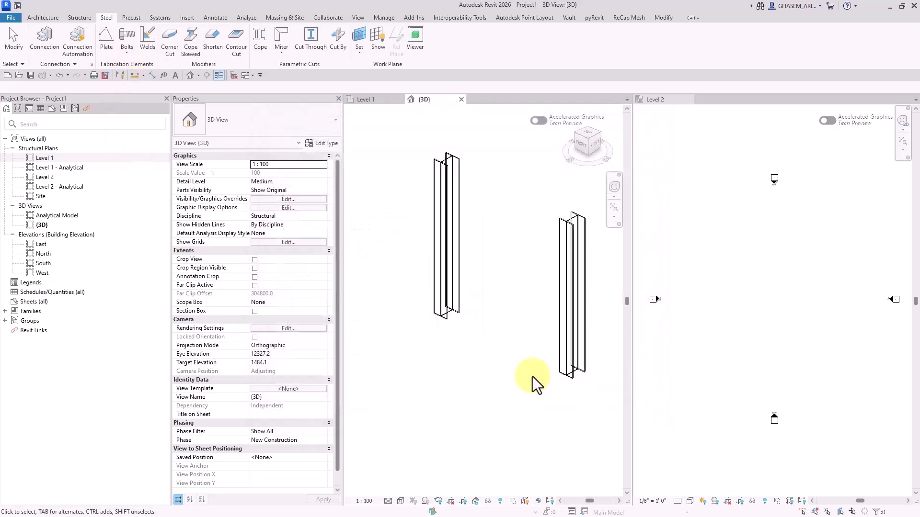
Place a Base plate structural connection on one of the UC305x305x97 columns in the 3D view
click(44, 38)
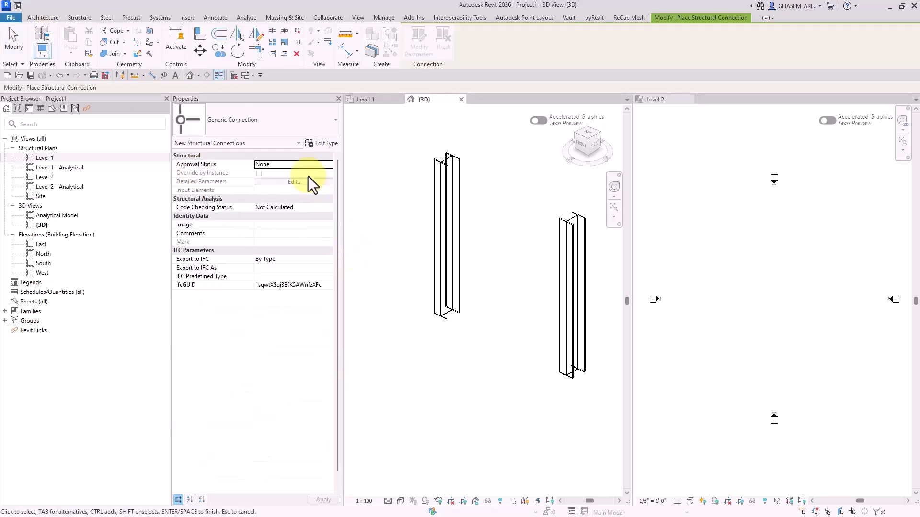
click(284, 126)
click(211, 171)
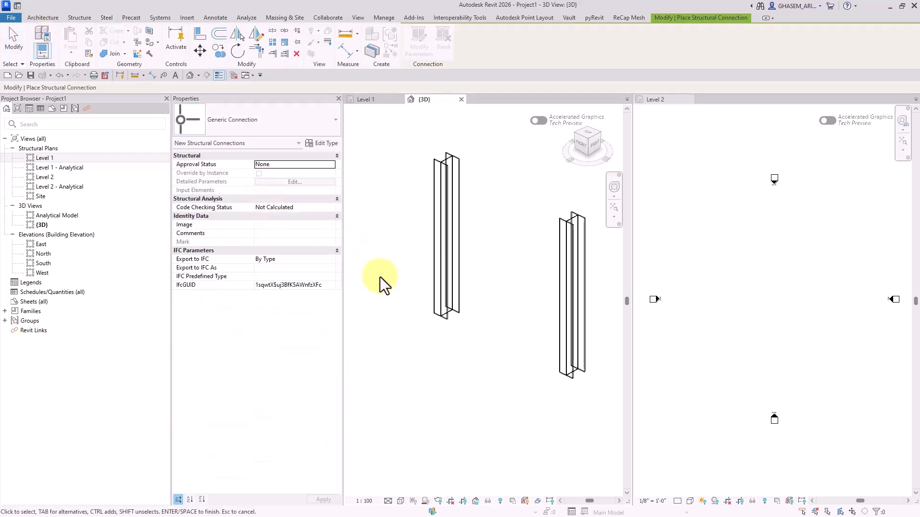
click(454, 309)
key(Return)
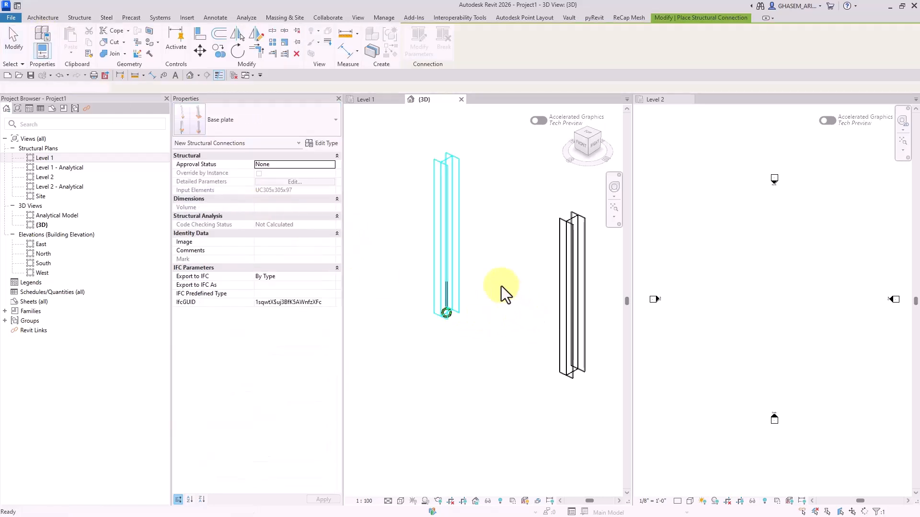
Set the 3D view to Fine detail level with a shaded visual style to display the base plate
click(504, 338)
click(387, 500)
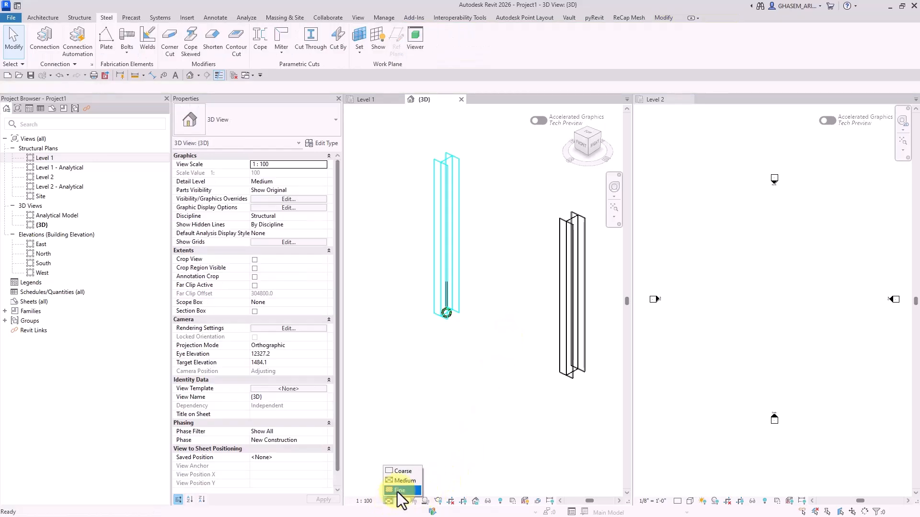
click(398, 491)
scroll(435, 332, up, 3)
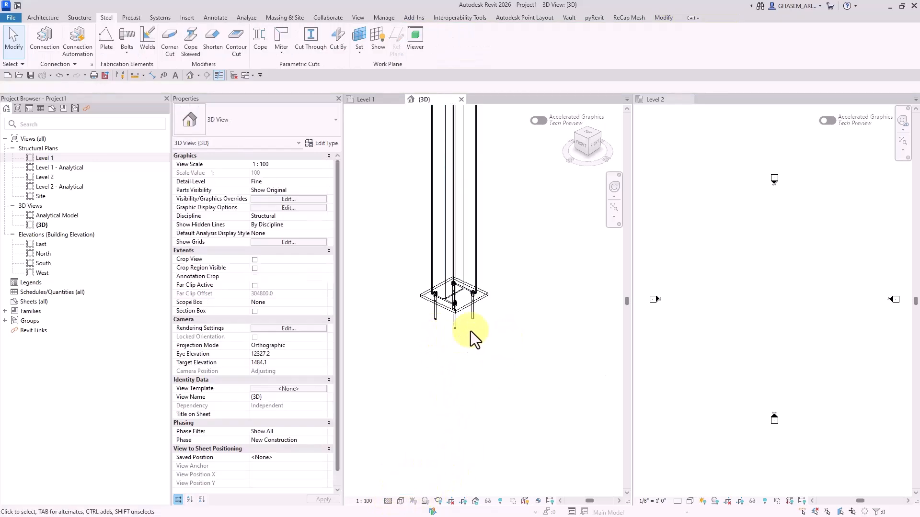
click(488, 298)
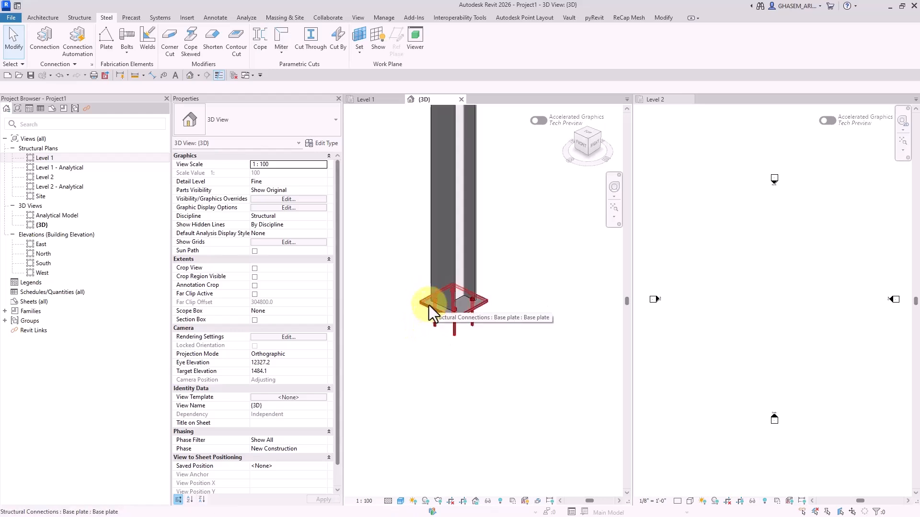
Inspect the base plate's structural material in the Material Browser, and close it with the material kept
click(427, 305)
click(331, 163)
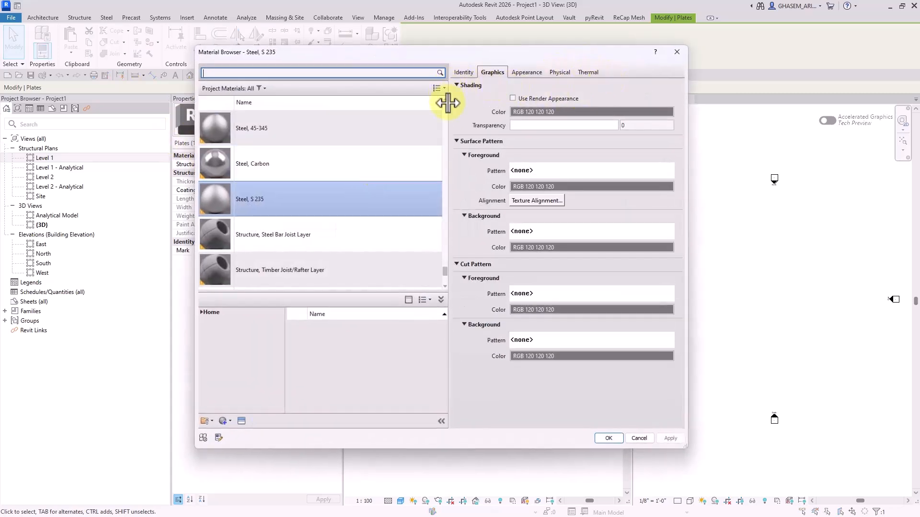
drag(448, 99, 380, 114)
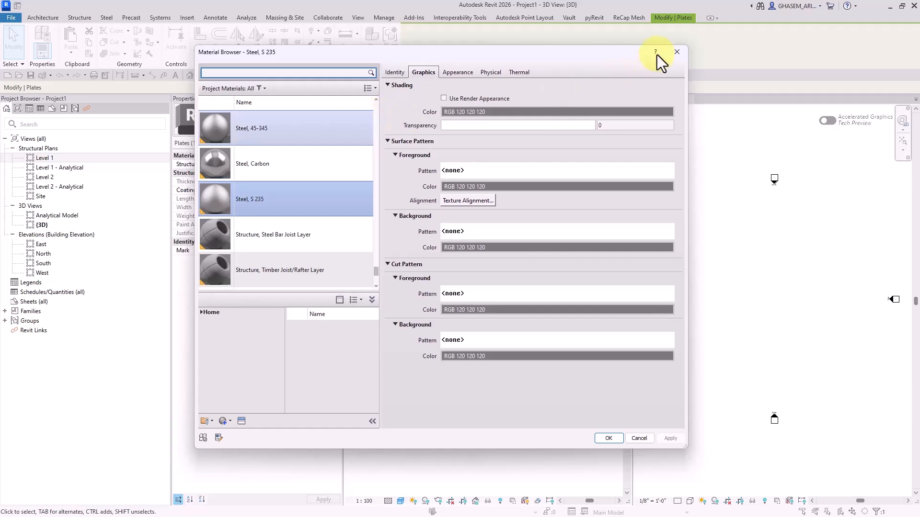
click(607, 437)
click(523, 393)
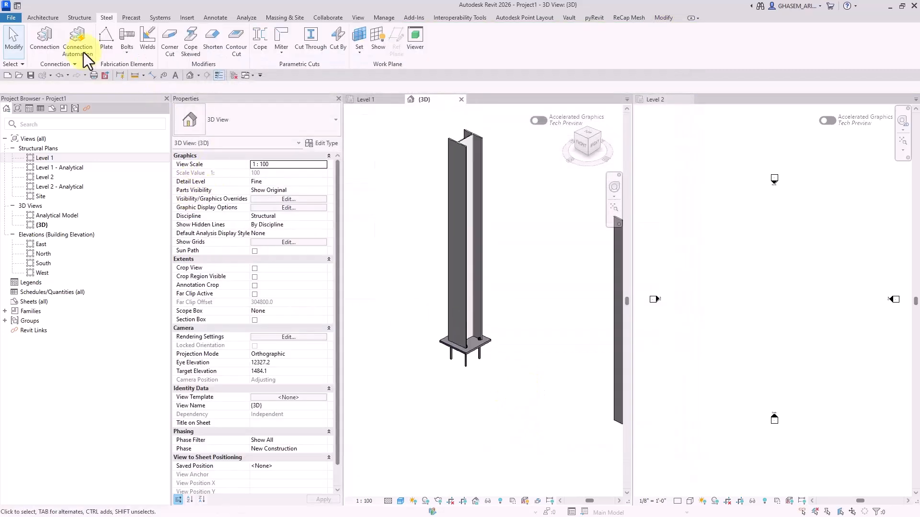
Begin a steel plate in Project1 and pick the flange face of the column with the base plate as its work plane
click(106, 38)
click(490, 44)
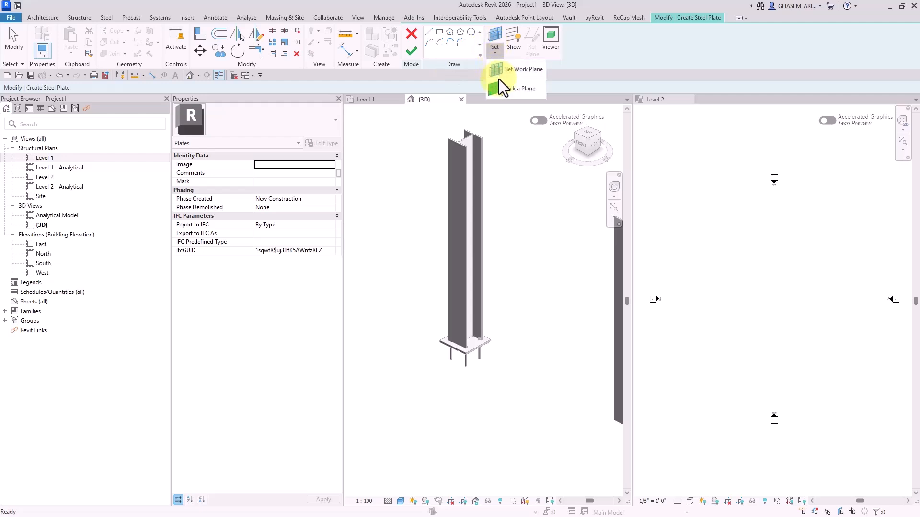
click(504, 71)
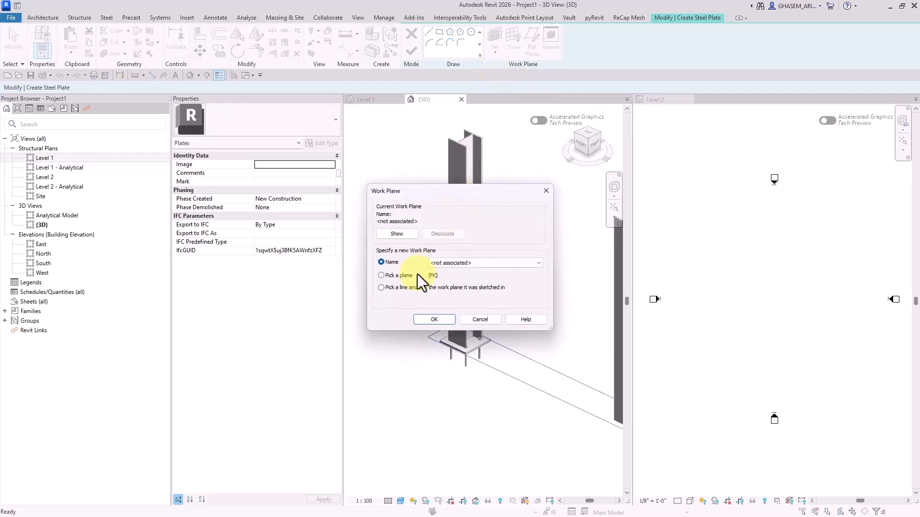
click(487, 318)
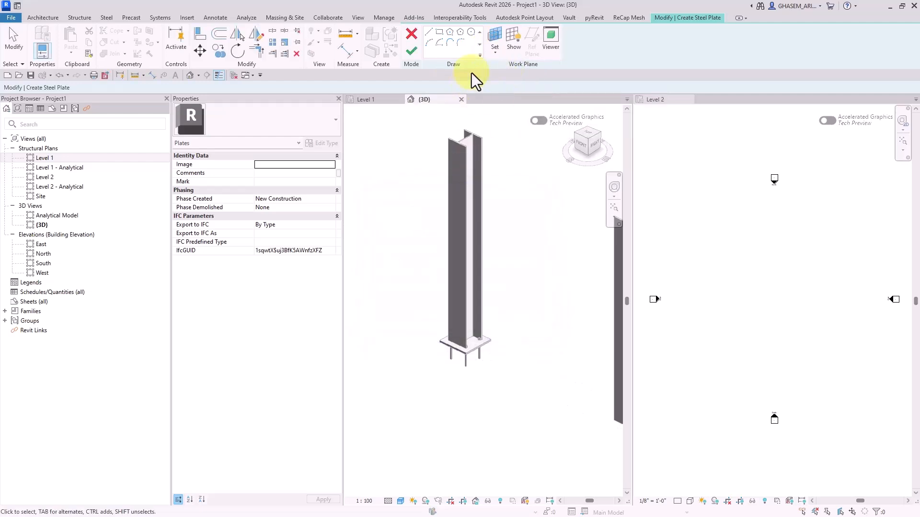
click(494, 43)
click(506, 89)
click(461, 174)
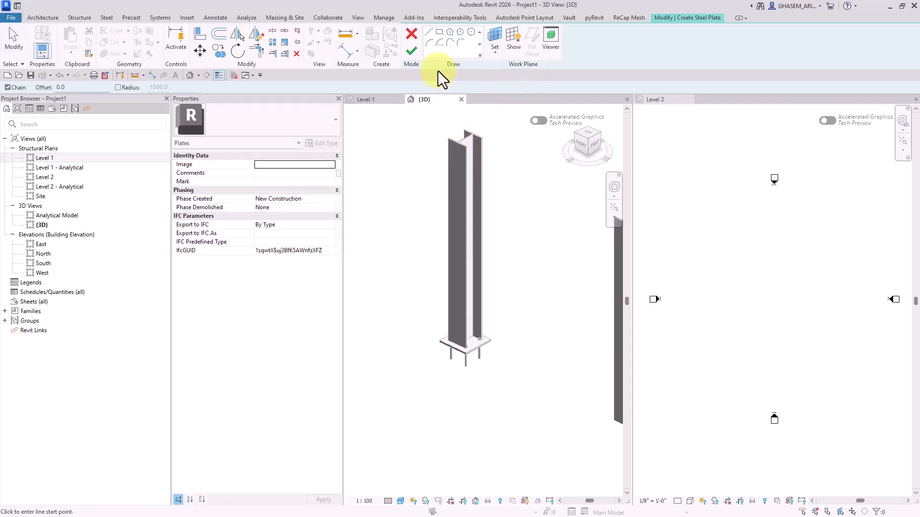
Sketch a rectangular plate about 305 mm wide and 953 mm high on the column flange and finish the plate
click(439, 31)
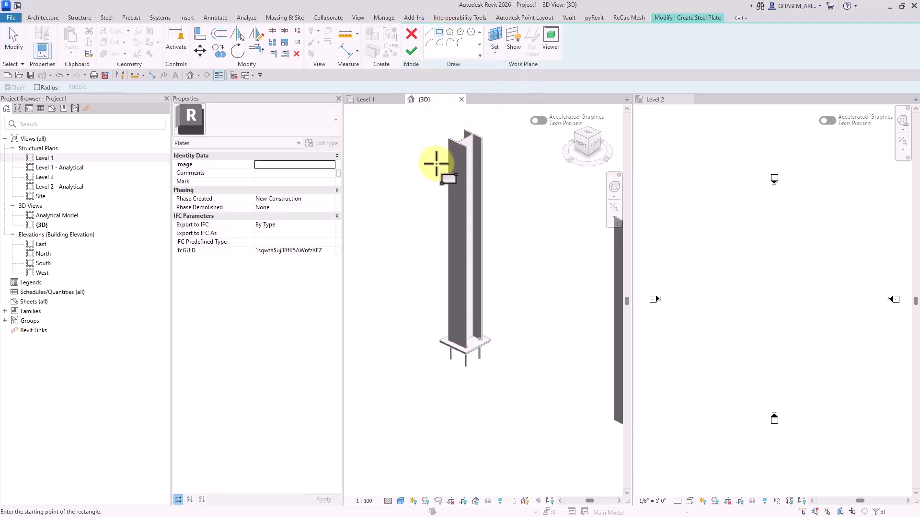
click(448, 191)
click(465, 263)
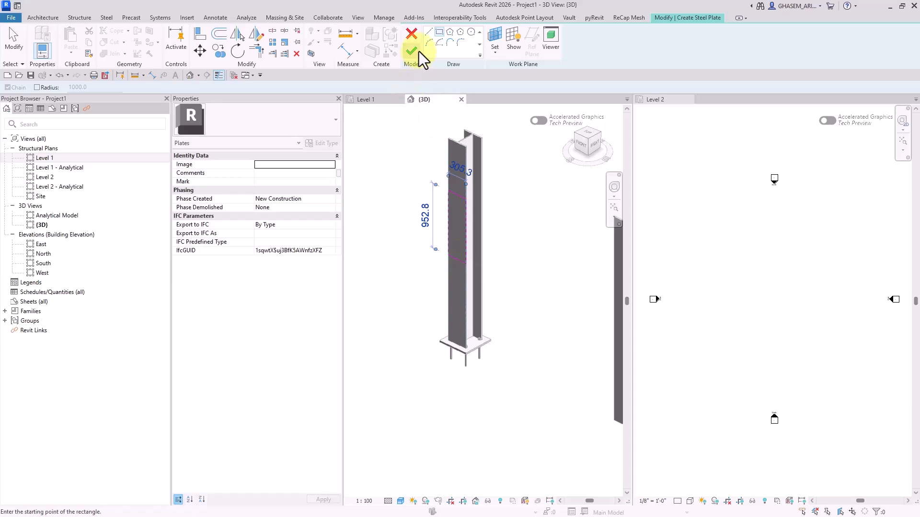
click(412, 51)
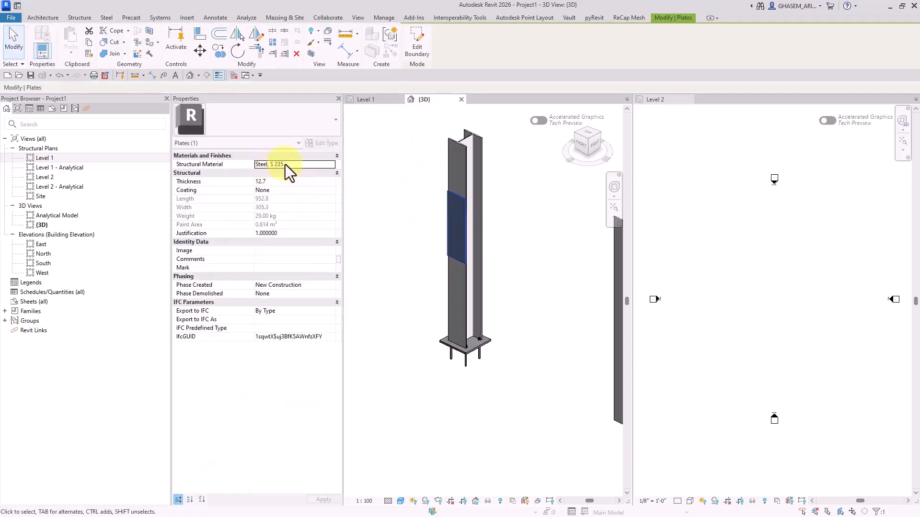
click(379, 211)
Switch to Project2 and open its Level 1 structural plan
click(665, 248)
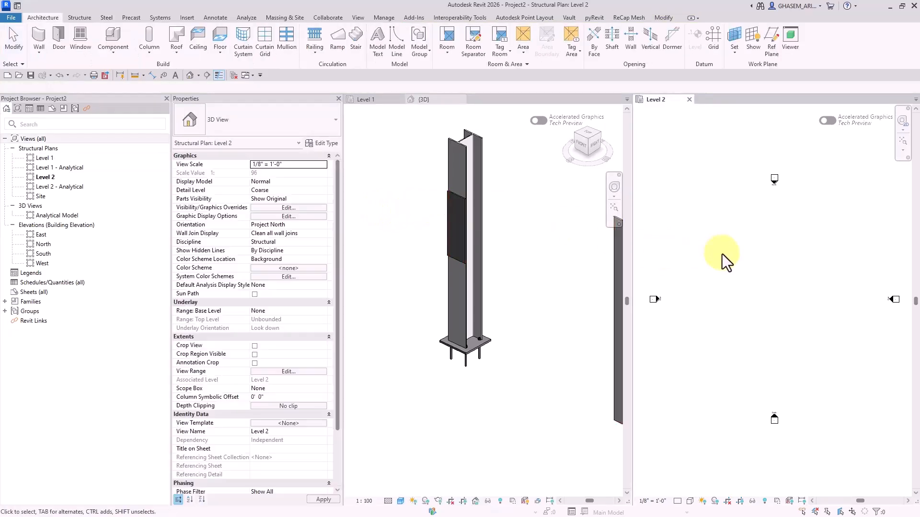
scroll(725, 258, down, 2)
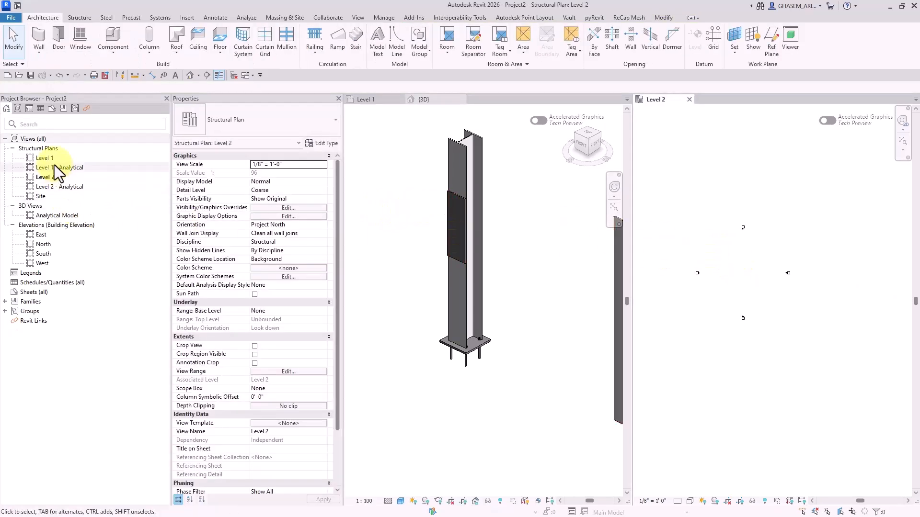
click(45, 158)
double_click(48, 159)
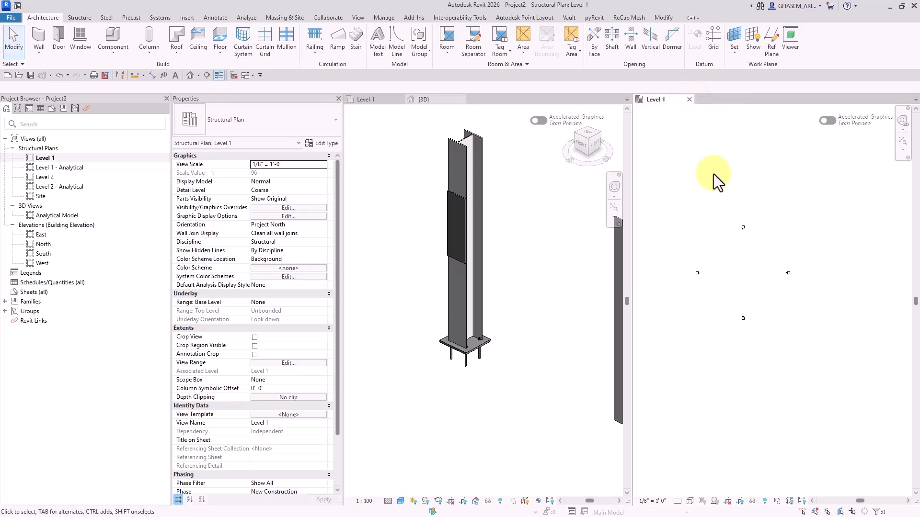
Place two vertical W10X49 structural columns up to Level 2 between the elevation markers of Project2's Level 1 plan
click(150, 35)
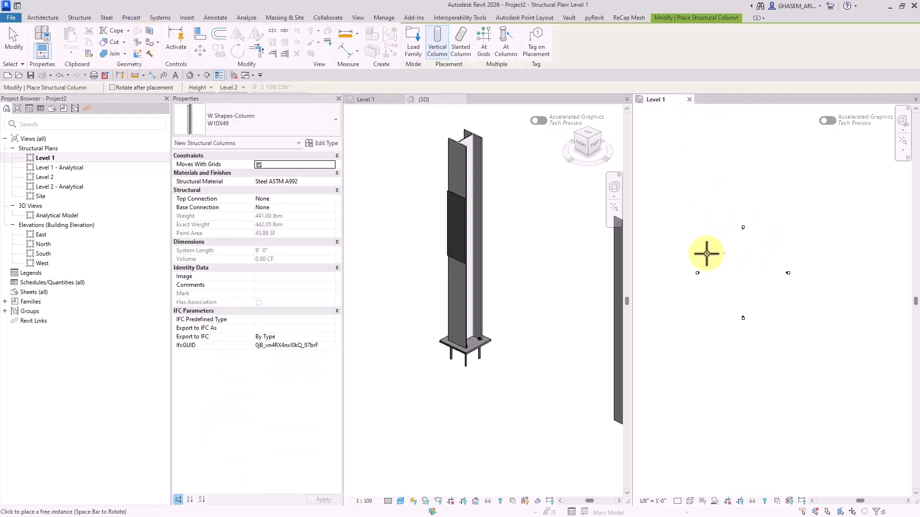
scroll(719, 268, up, 4)
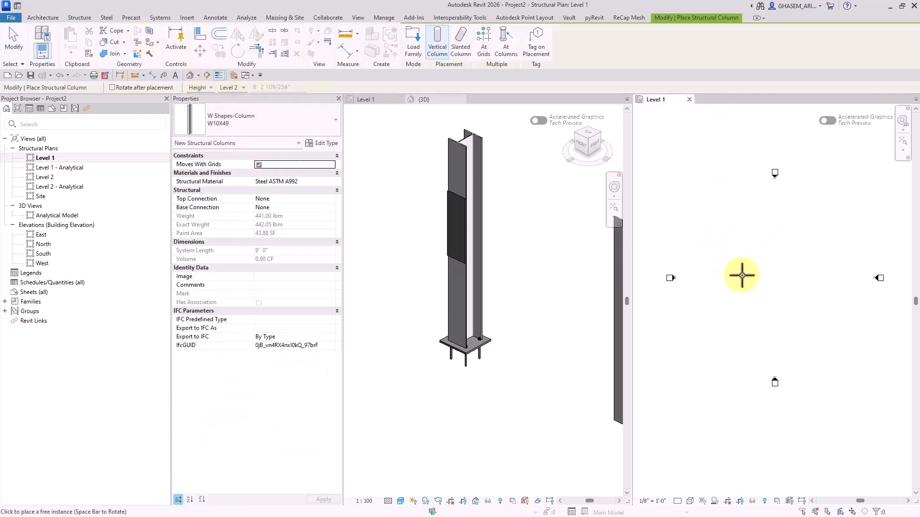
key(Escape)
key(Escape)
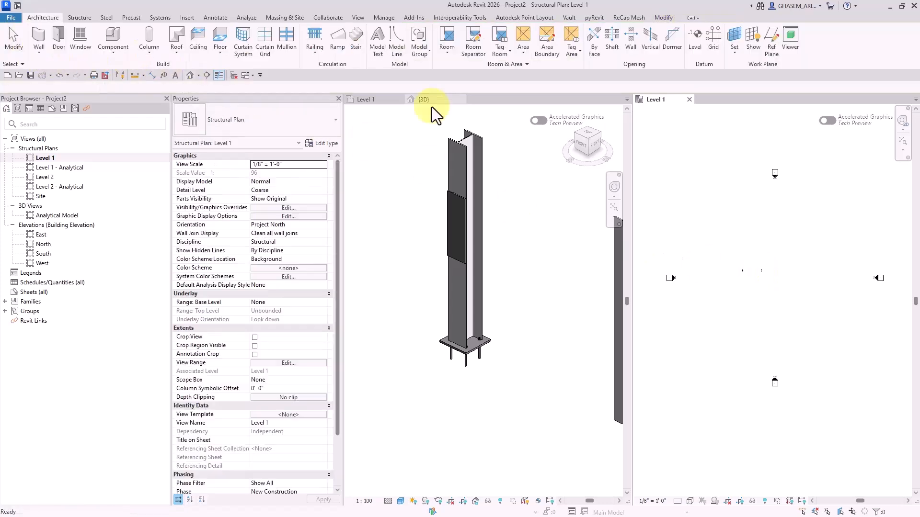
Open Project2's default 3D view and hide the level lines to isolate the columns
click(187, 76)
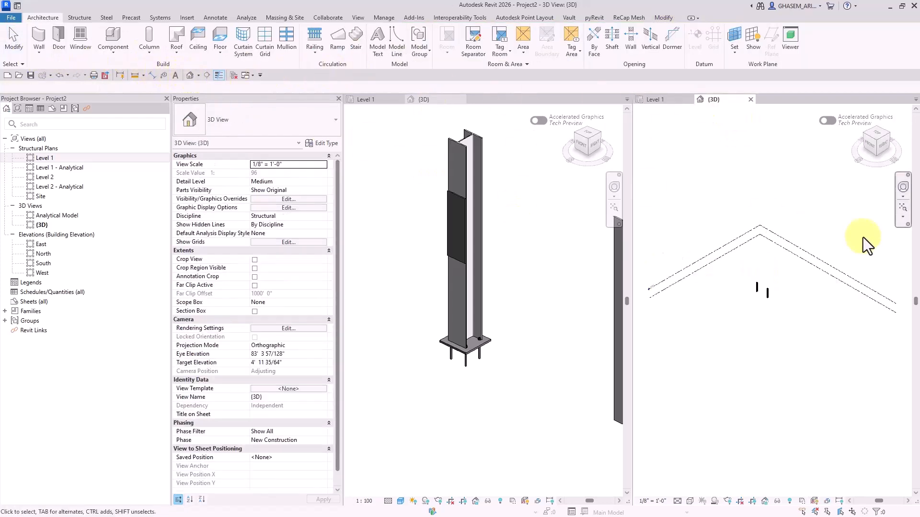
click(735, 237)
key(v)
key(h)
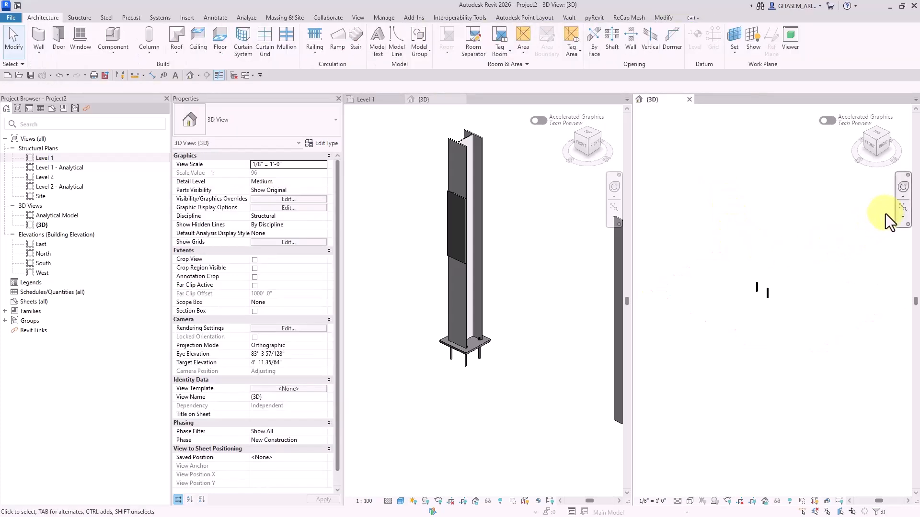
click(902, 209)
scroll(714, 317, up, 4)
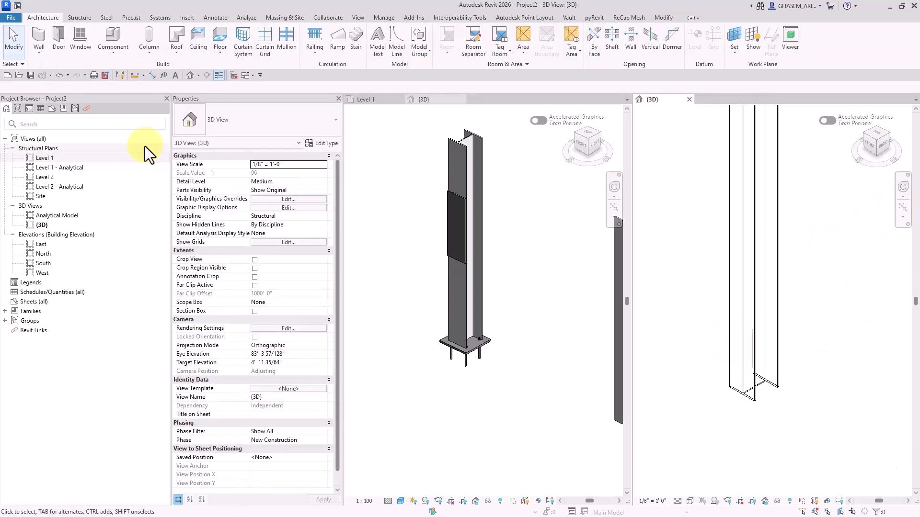
Load the Base plate connection into Project2 through the structural connection settings
click(107, 18)
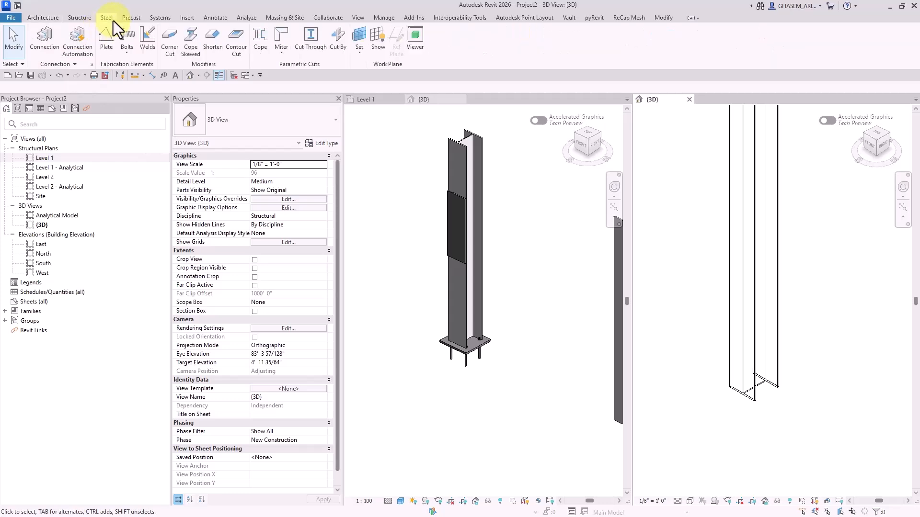
click(93, 66)
double_click(309, 220)
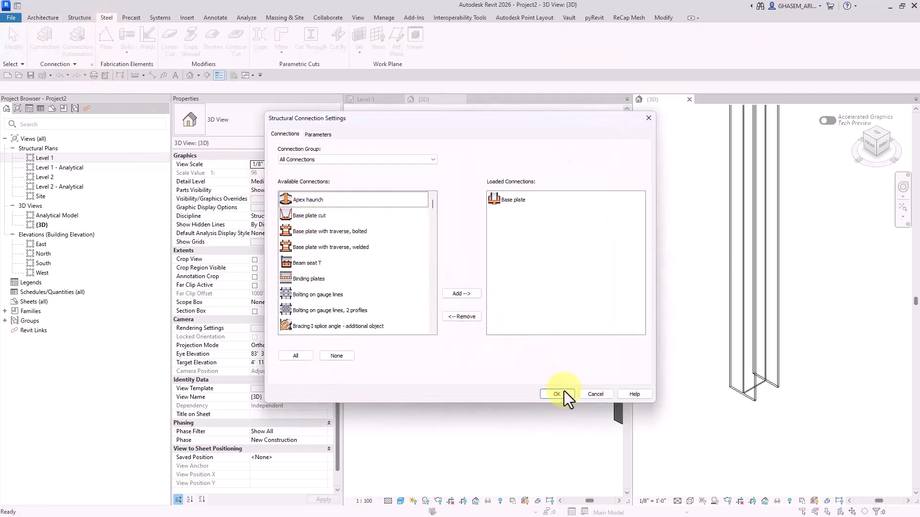
click(556, 393)
Place a Base plate structural connection on one of the W10X49 columns in Project2's 3D view
click(44, 38)
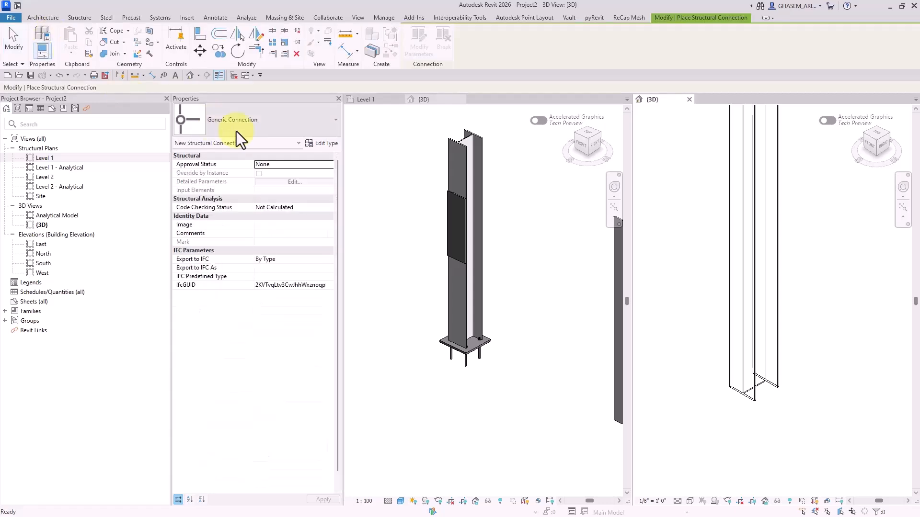
click(239, 125)
click(215, 171)
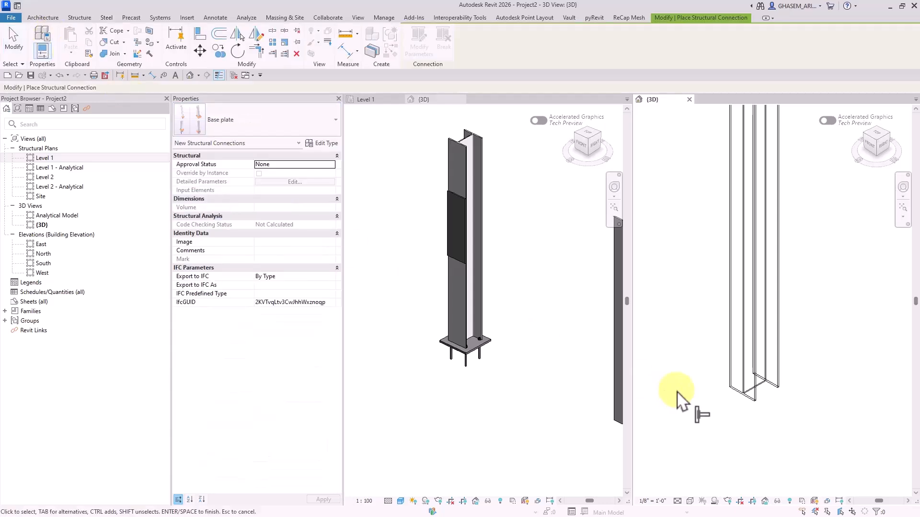
click(740, 386)
click(680, 372)
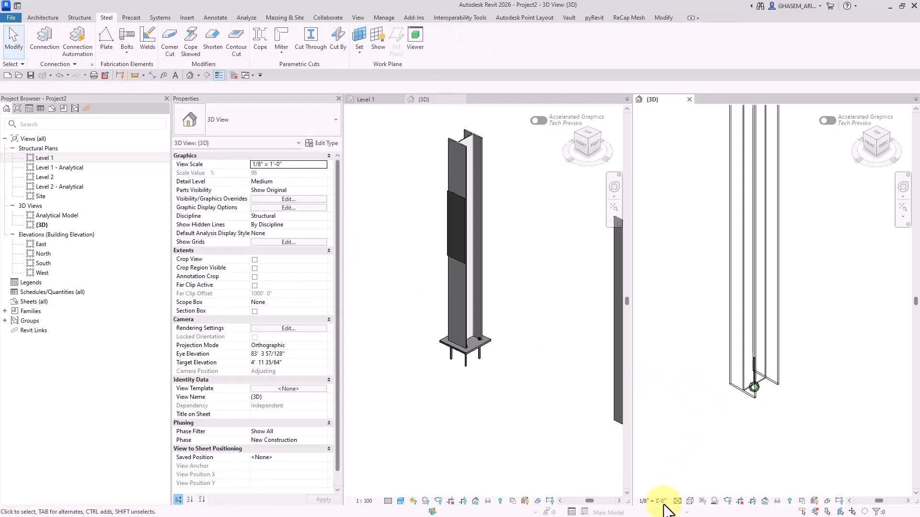
Set Project2's 3D view to Fine detail level and check the base plate's structural material
click(677, 500)
click(686, 491)
middle_drag(708, 459, 711, 390)
scroll(711, 390, down, 1)
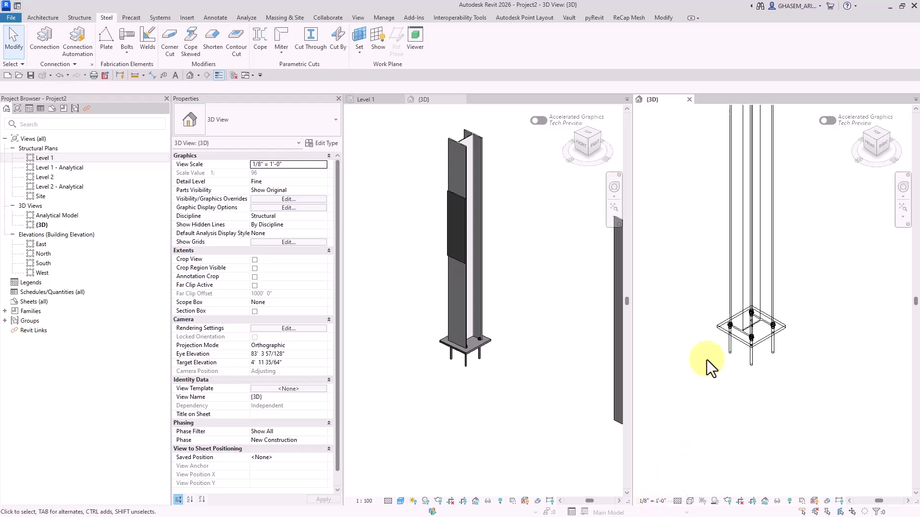
click(720, 326)
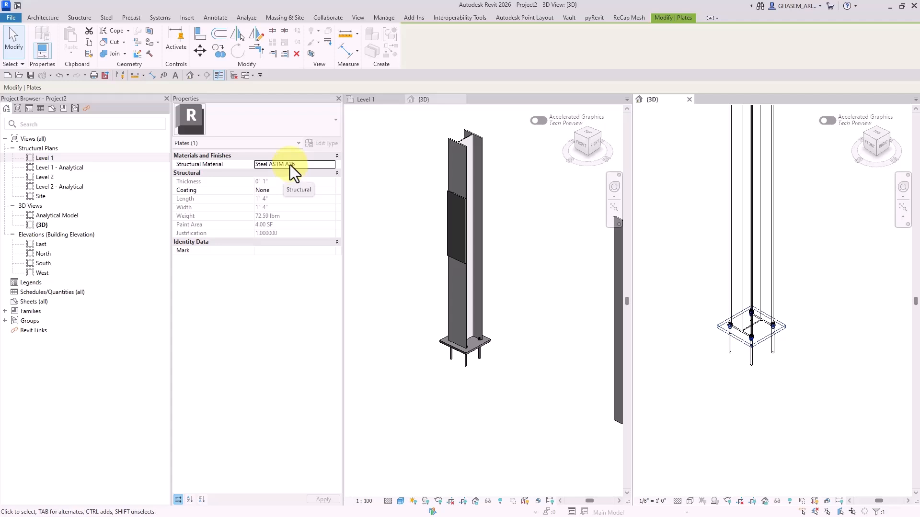
click(694, 258)
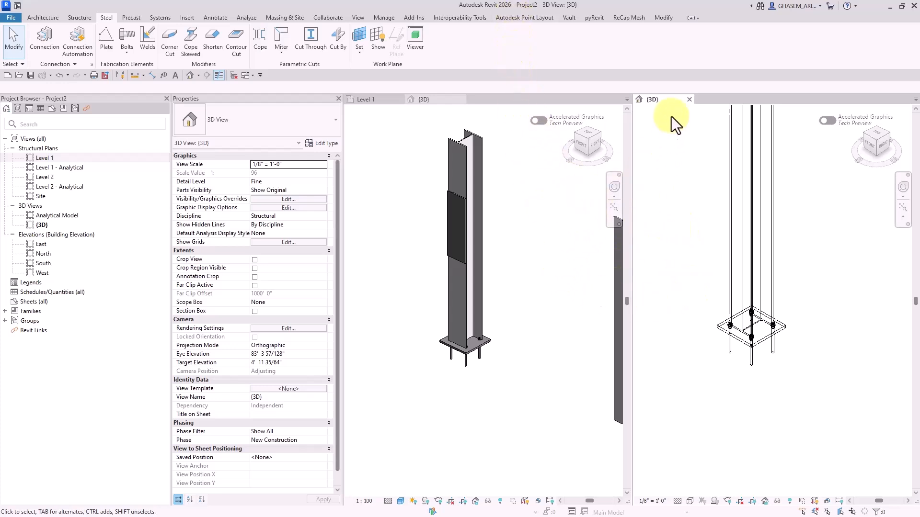
Close Project2 without saving its changes and return to Project1's 3D view
click(688, 100)
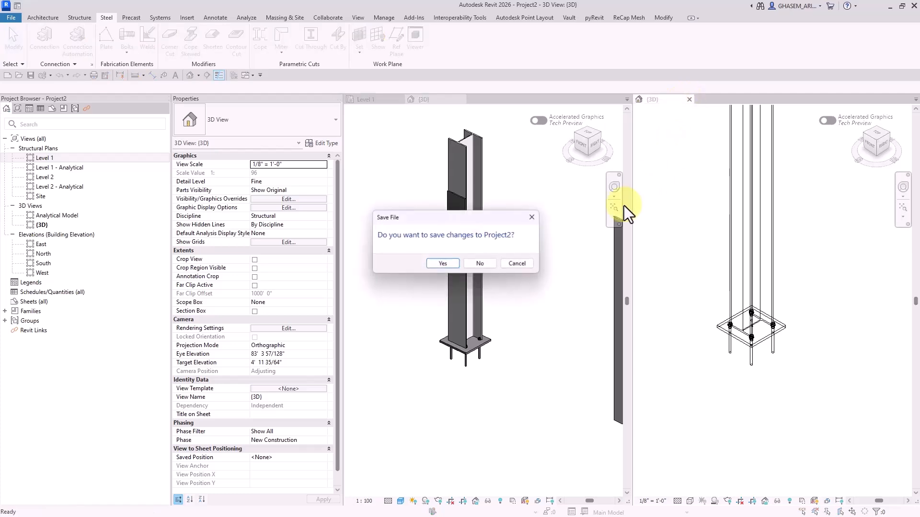
click(479, 265)
middle_drag(542, 278, 596, 334)
scroll(581, 304, up, 2)
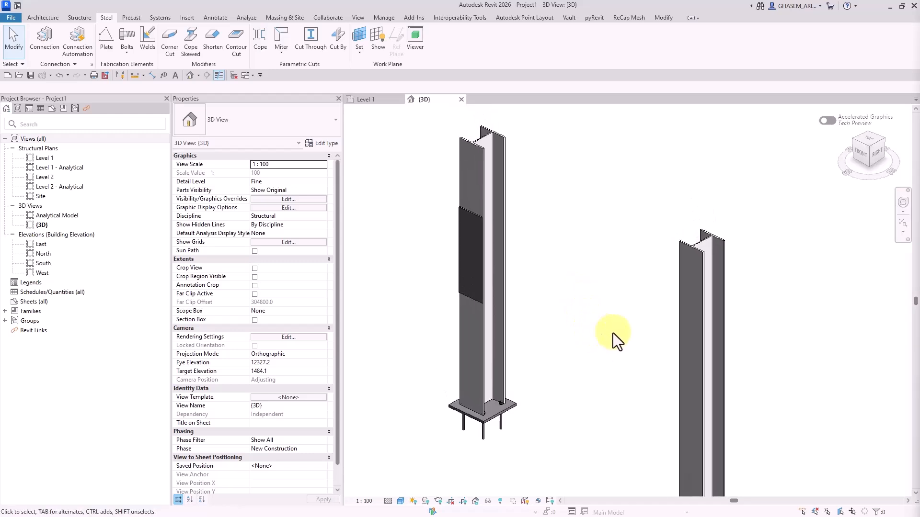
Select the base plate in Project1 and check its structural material
middle_drag(551, 397, 608, 342)
scroll(608, 343, up, 2)
click(464, 366)
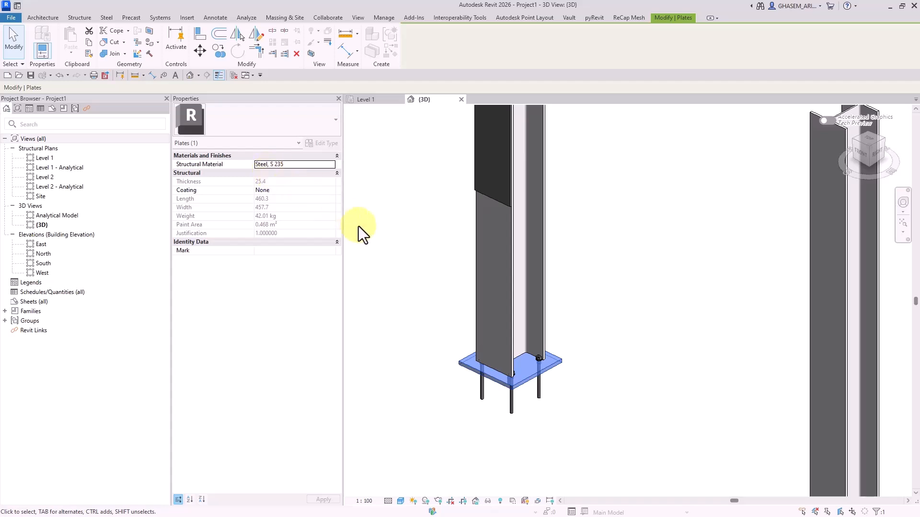
click(411, 281)
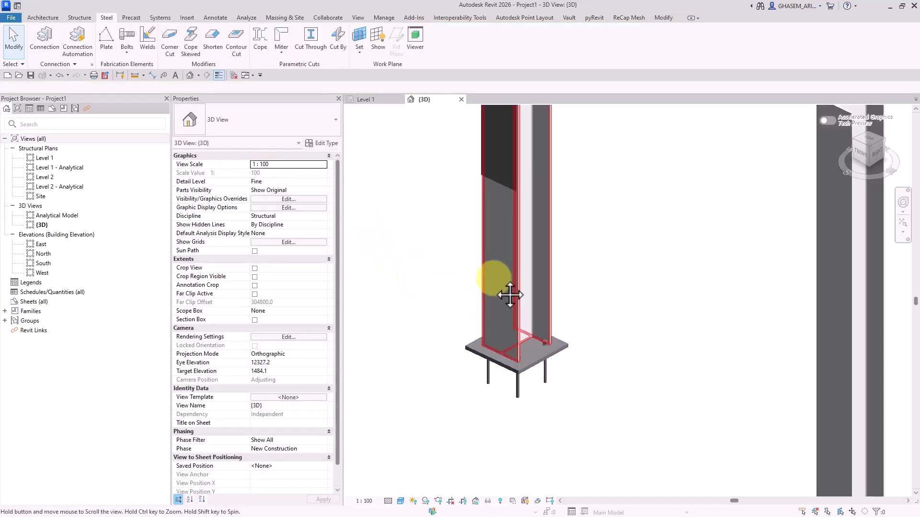
Compare the properties of the whole Base plate connection with those of its individual plate
scroll(505, 294, down, 2)
click(531, 341)
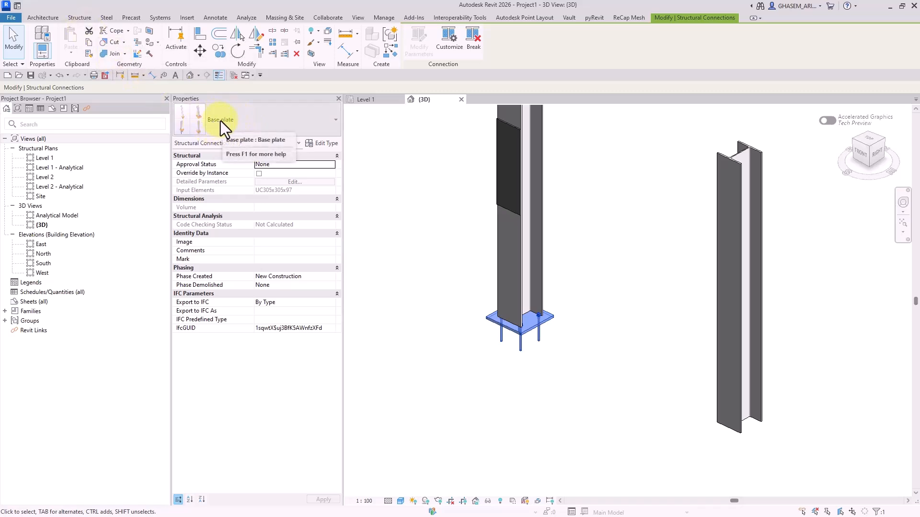
scroll(498, 300, up, 2)
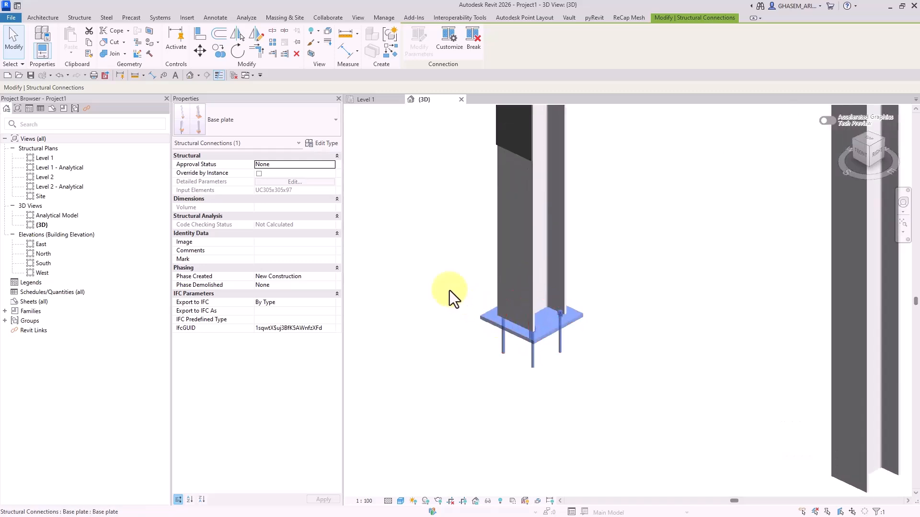
click(485, 314)
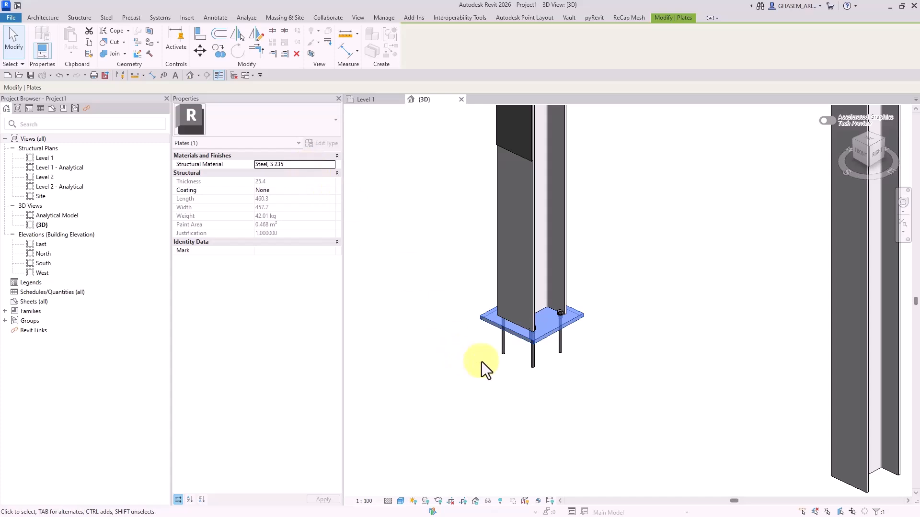
click(496, 316)
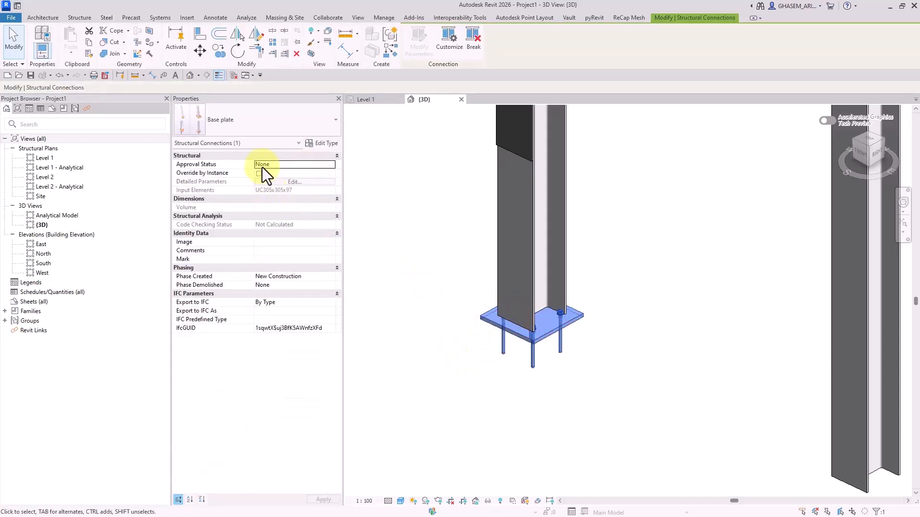
click(480, 322)
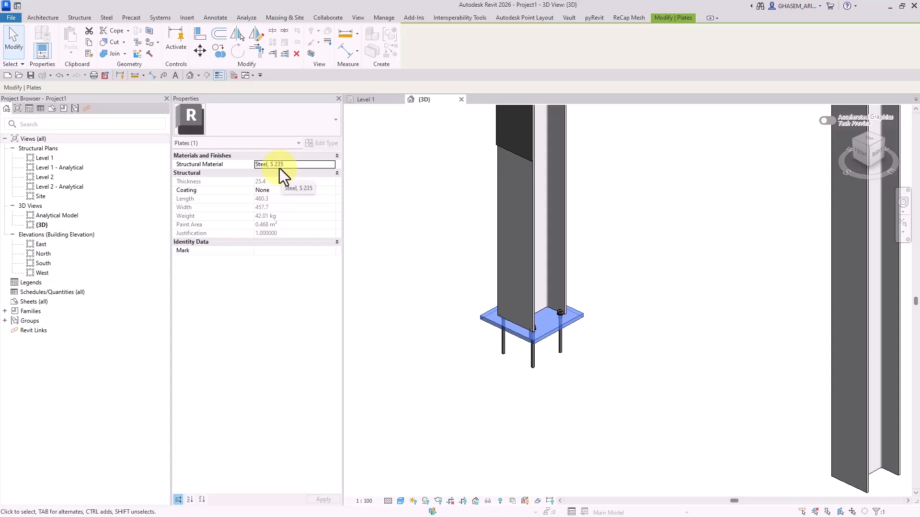
click(590, 318)
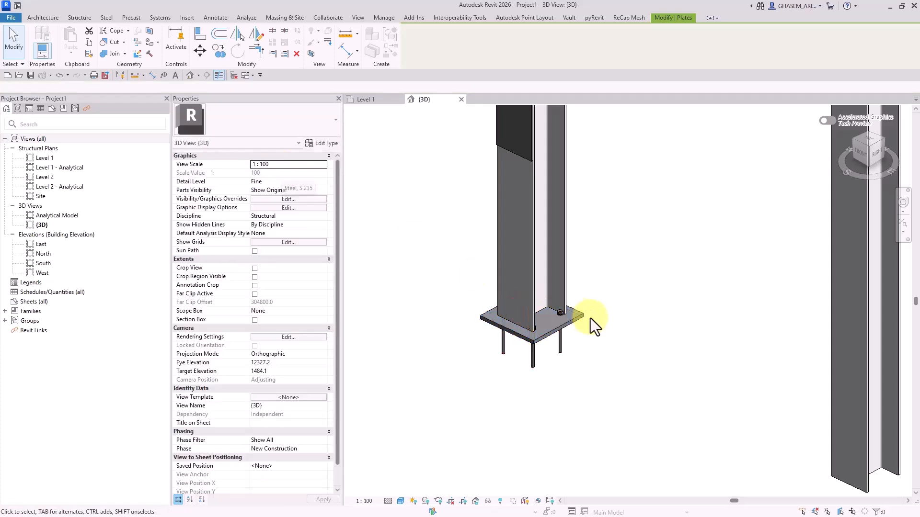
Select the separate plate on the column flange and check its structural material
click(551, 272)
middle_drag(496, 134, 505, 203)
click(504, 201)
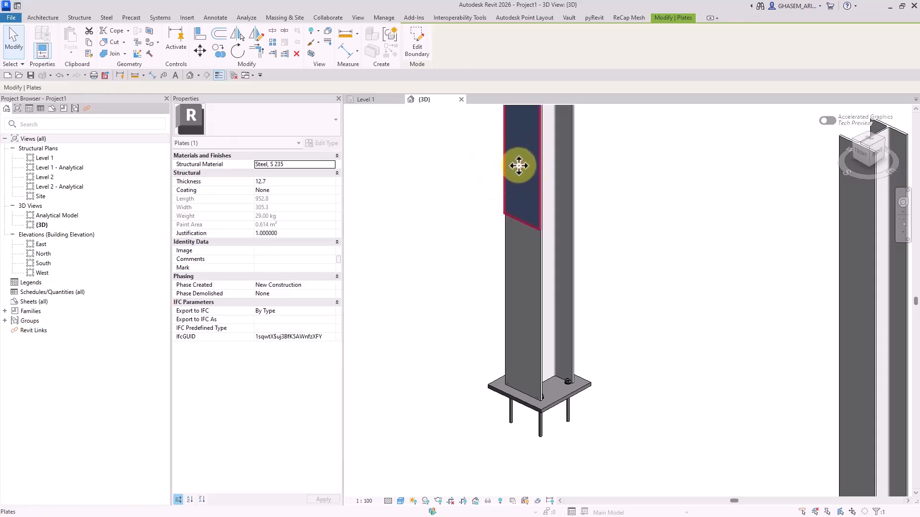
middle_drag(468, 352, 506, 360)
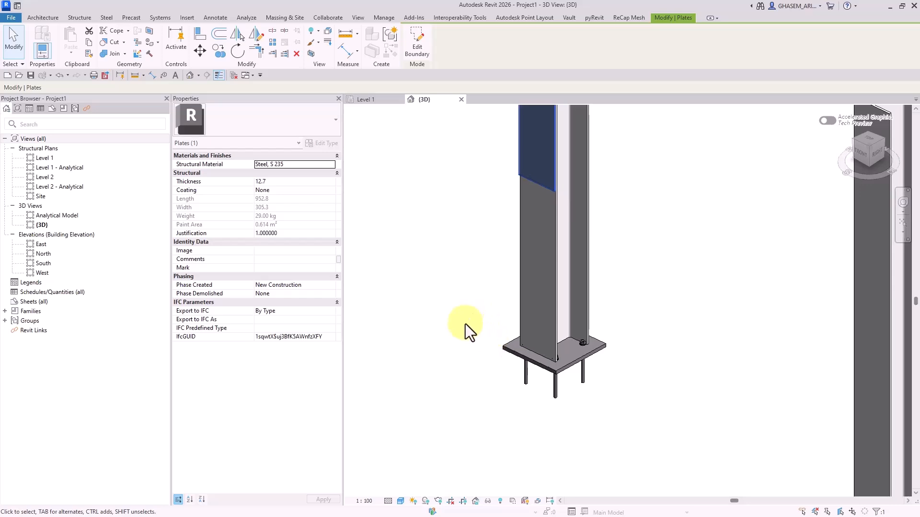
click(485, 363)
click(504, 347)
click(505, 347)
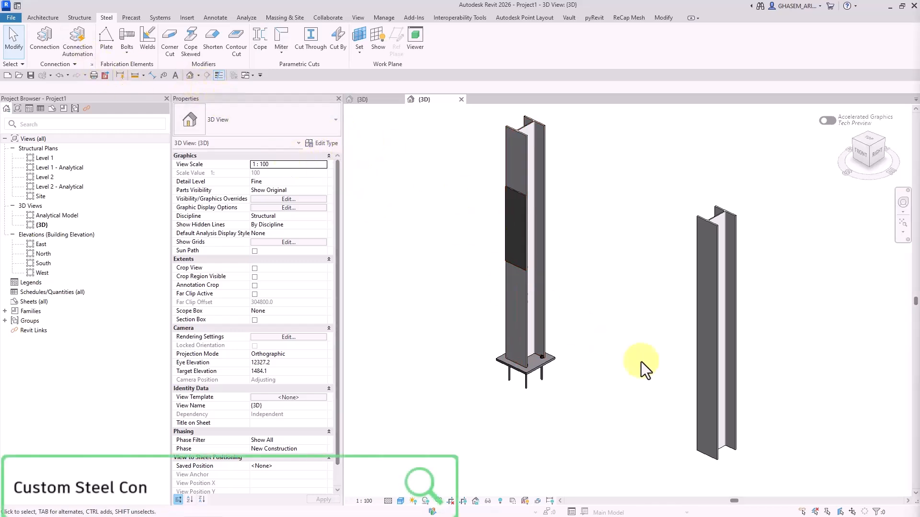
Switch to the 3D view of IR-2025-STEEL-LOD400-STR-V2 and select the three beam connections around one column
click(382, 101)
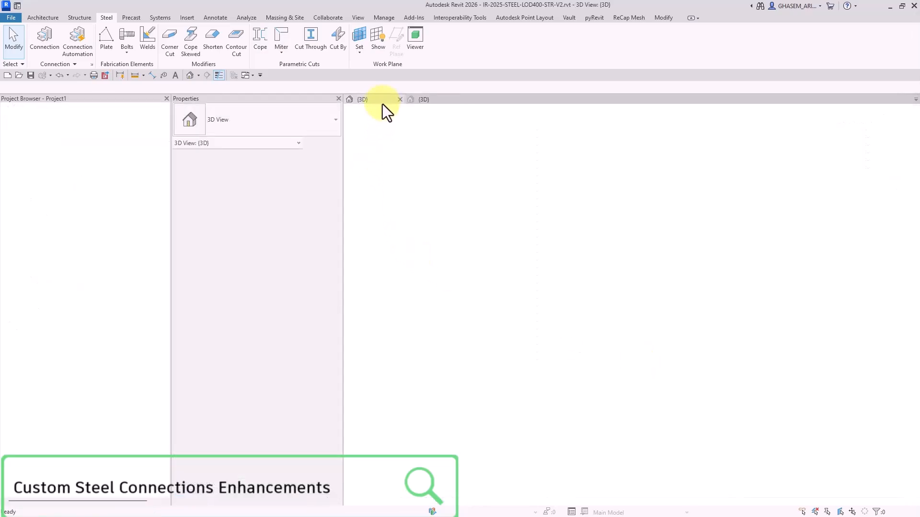
middle_drag(656, 281, 698, 287)
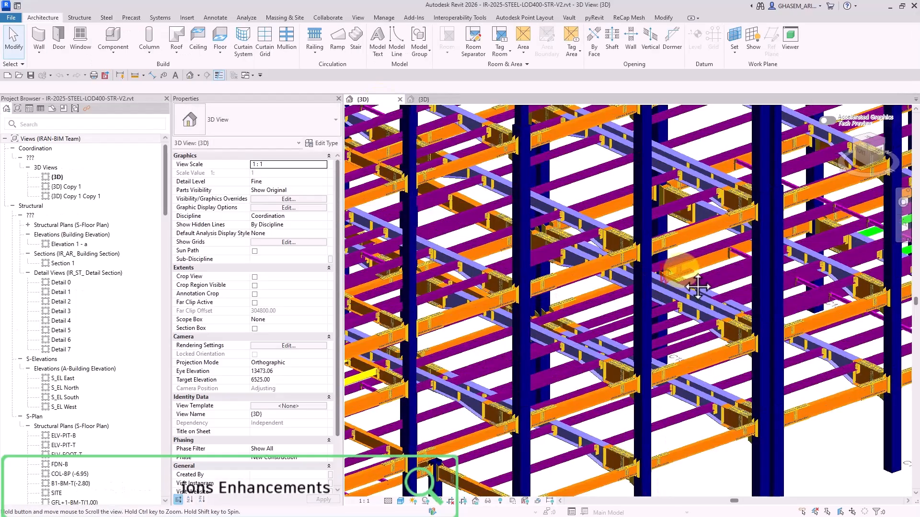
scroll(660, 243, up, 3)
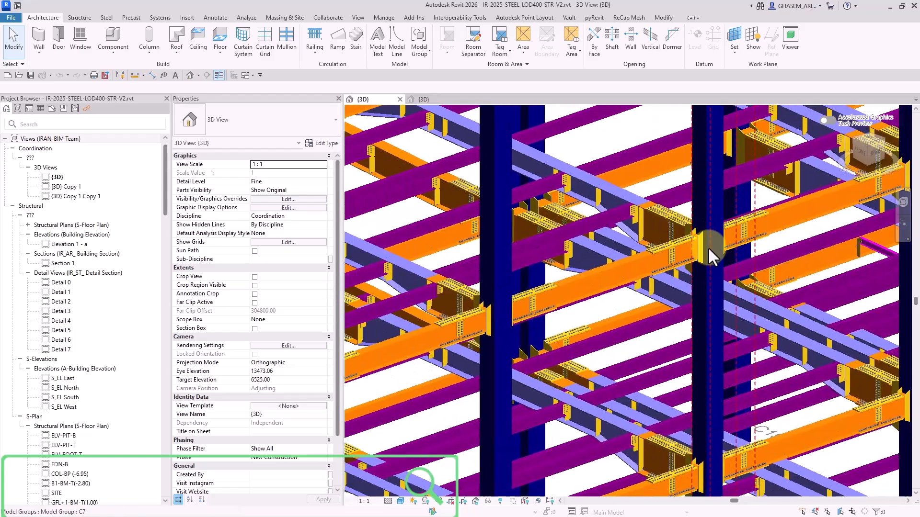
scroll(708, 247, up, 2)
click(635, 210)
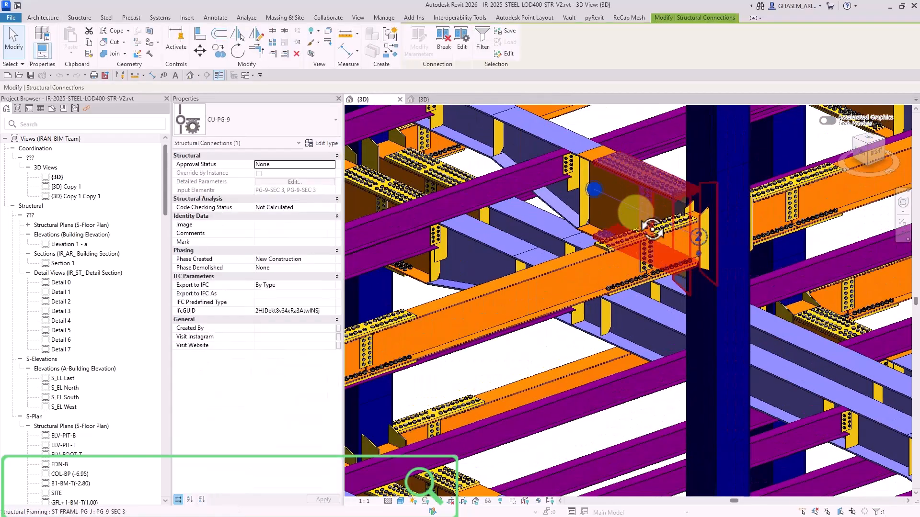
shift+middle_drag(652, 229, 588, 237)
ctrl+click(485, 177)
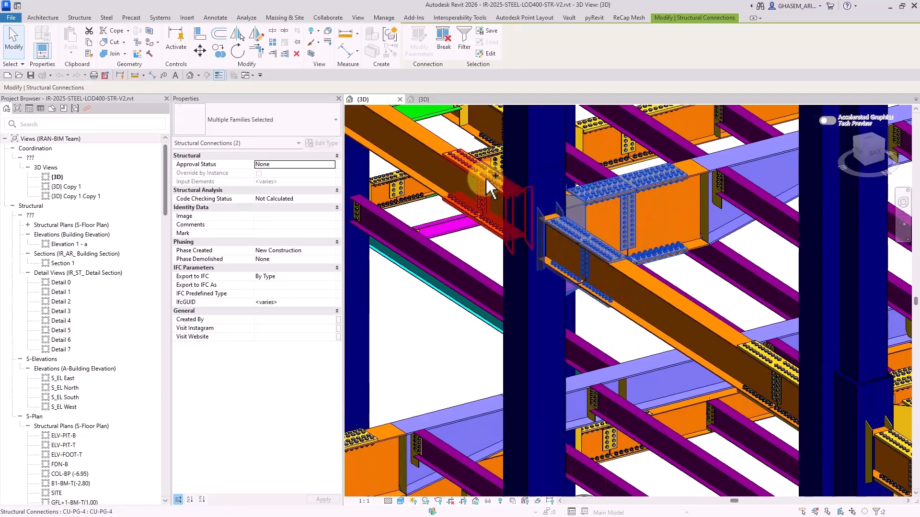
ctrl+click(485, 177)
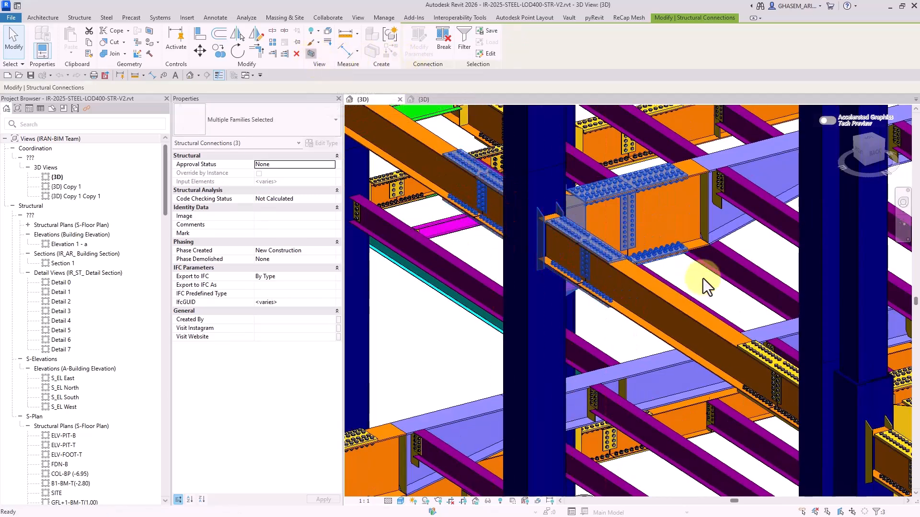
Isolate the selected connections in a section box and extend the box along the deep beam to include the first cross-beam
key(b)
key(x)
scroll(710, 431, down, 3)
click(772, 353)
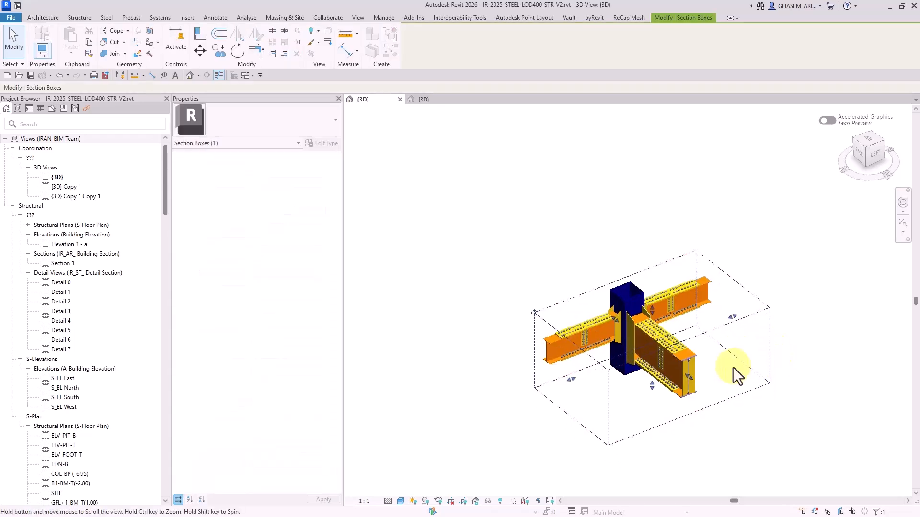
scroll(733, 367, up, 1)
drag(681, 380, 715, 372)
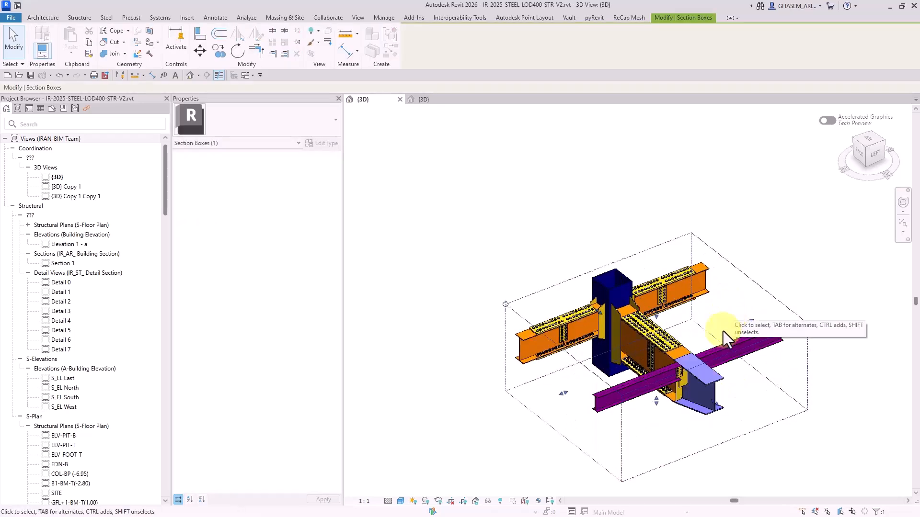
shift+middle_drag(663, 403, 601, 433)
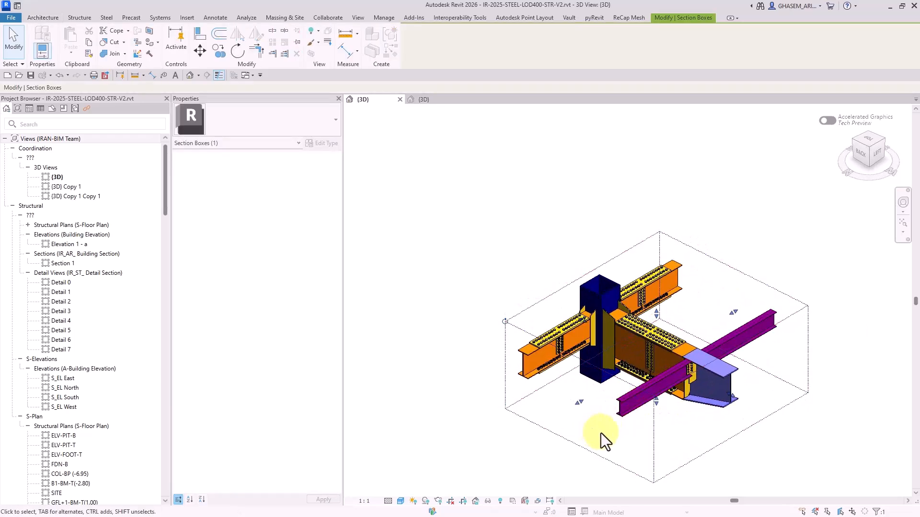
click(564, 460)
scroll(573, 347, up, 1)
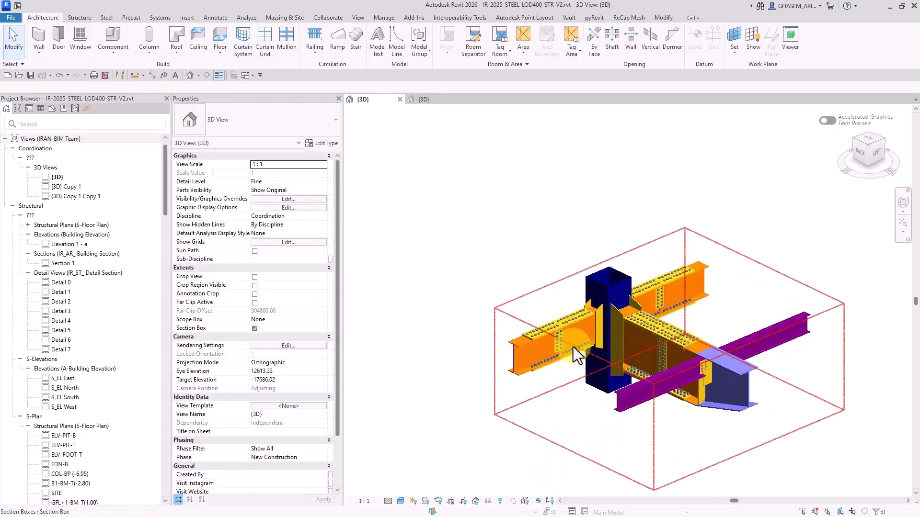
scroll(573, 347, up, 1)
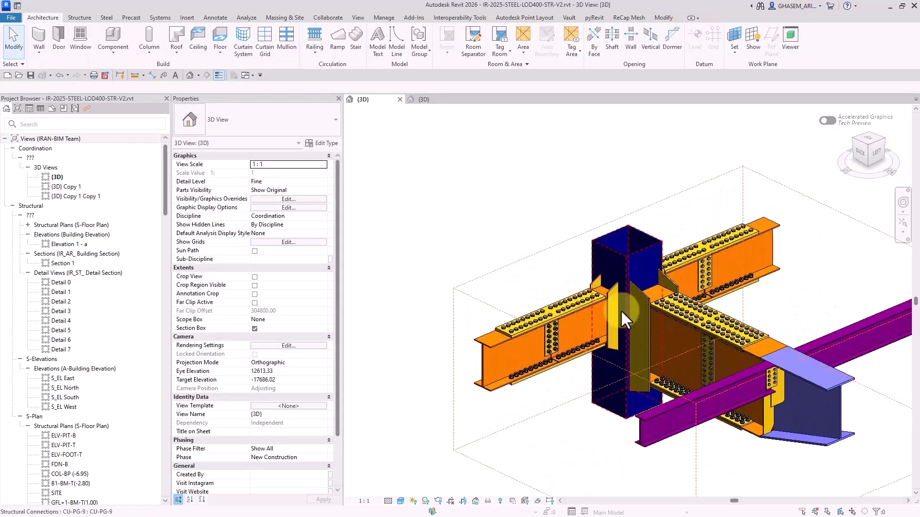
Open the CU-PG-4 custom connection for editing and check the properties of the stiffener plate beside the column
click(570, 307)
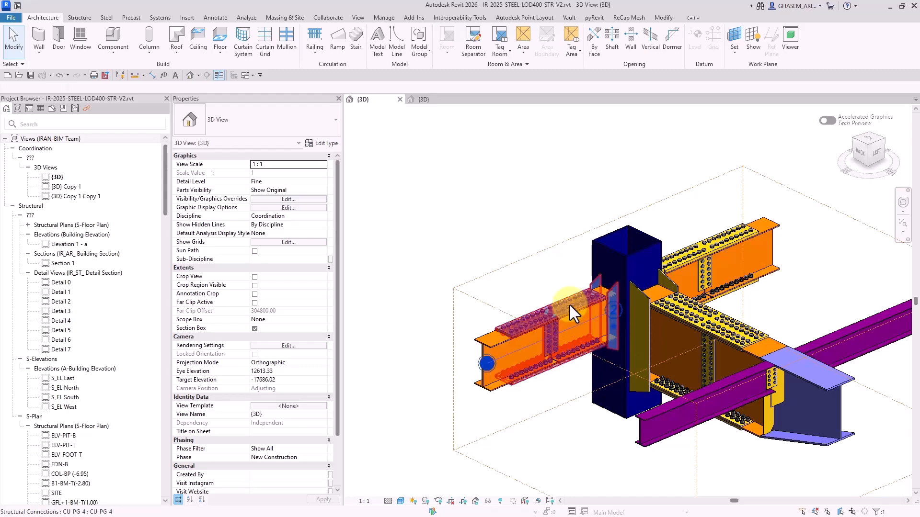
scroll(570, 305, up, 2)
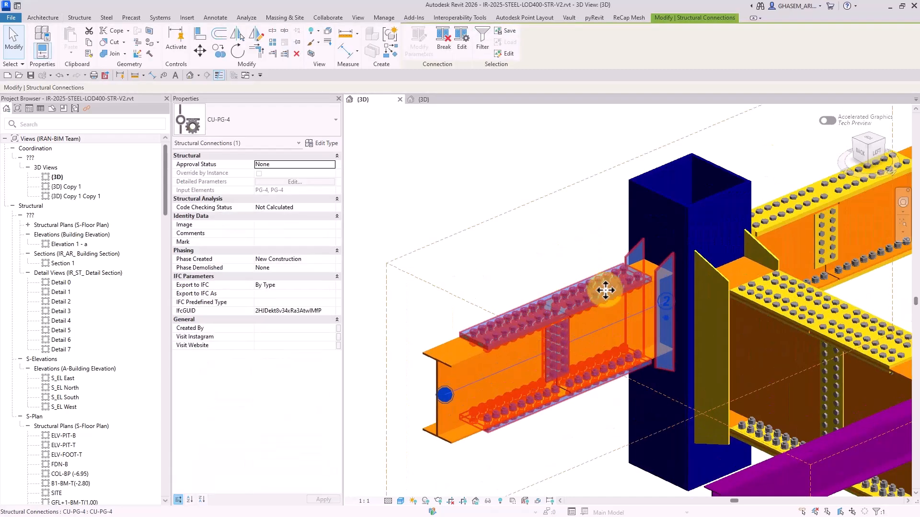
click(465, 50)
click(630, 264)
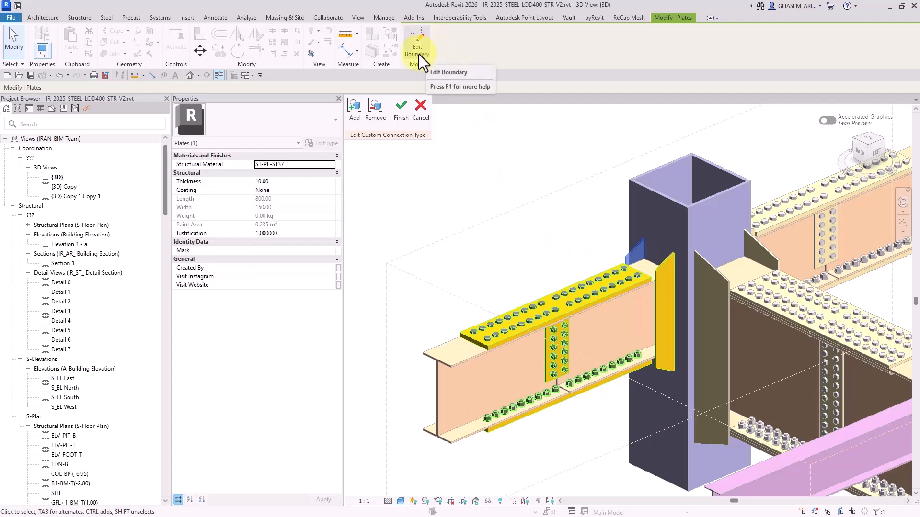
click(515, 193)
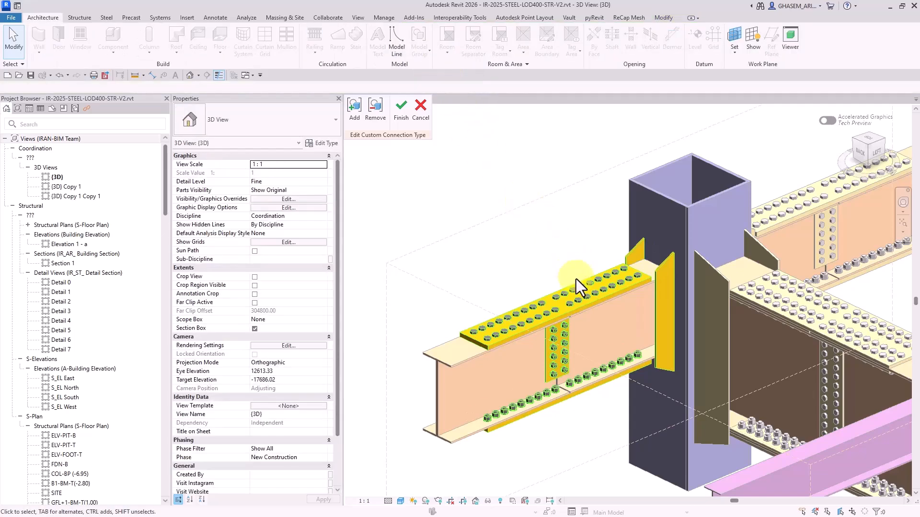
Inspect the Splice Joint parameters inside CU-PG-4 and leave the connection editing without changes
click(576, 281)
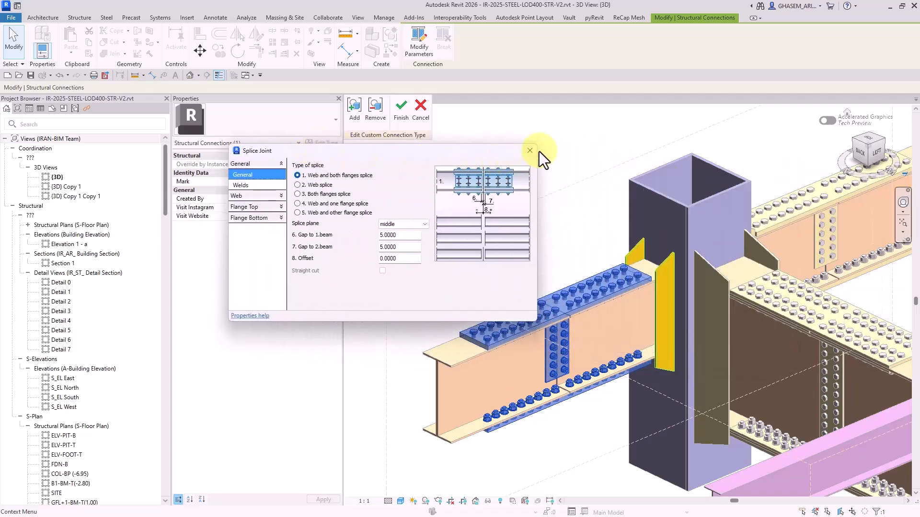
click(530, 151)
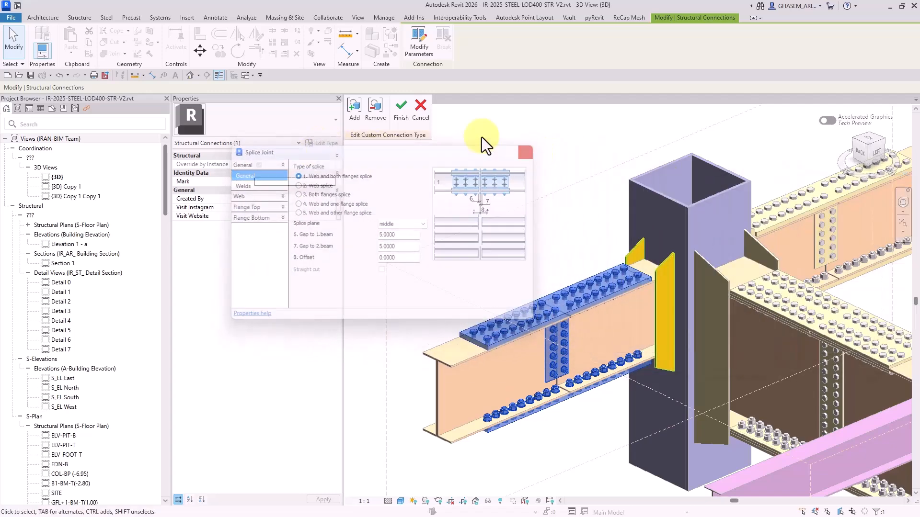
click(421, 109)
middle_drag(659, 290, 598, 239)
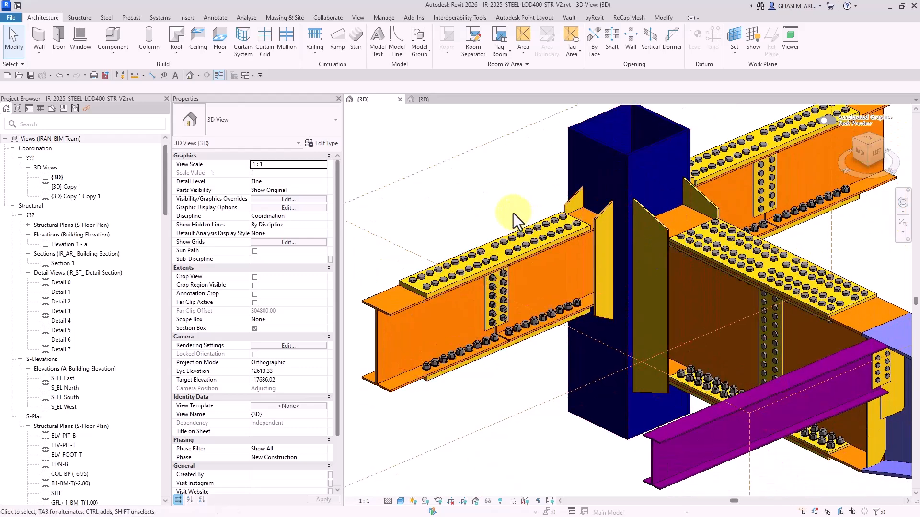
Select the CU-PG-4 connection again and browse the available connection types without changing its type
click(553, 245)
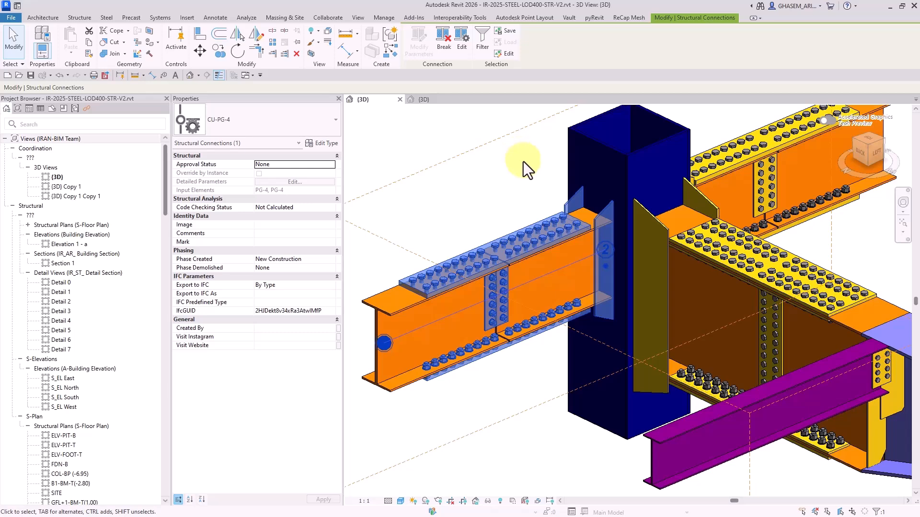
click(517, 178)
click(555, 239)
click(306, 135)
drag(336, 260, 329, 186)
click(482, 195)
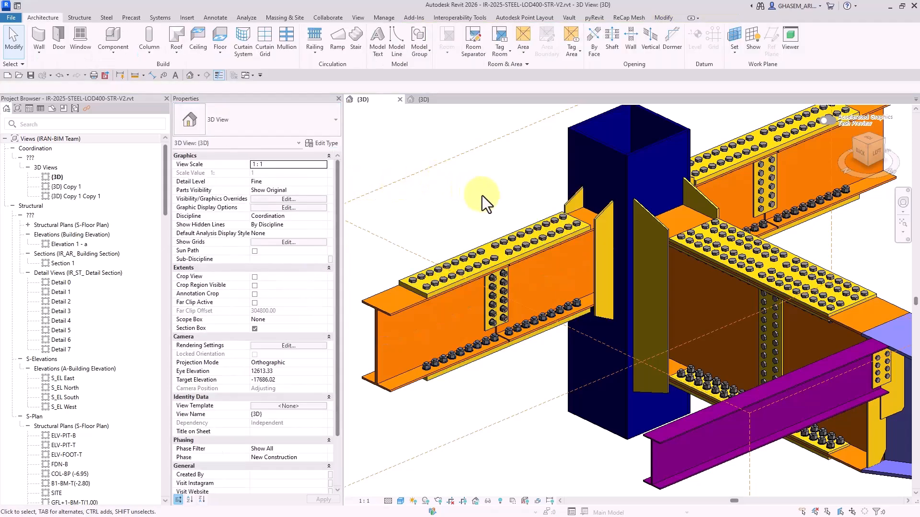
Extend the section box to include the second cross-beam and open its CU - J 1 - PG 9 connection for editing
scroll(741, 324, down, 4)
shift+middle_drag(740, 324, 756, 270)
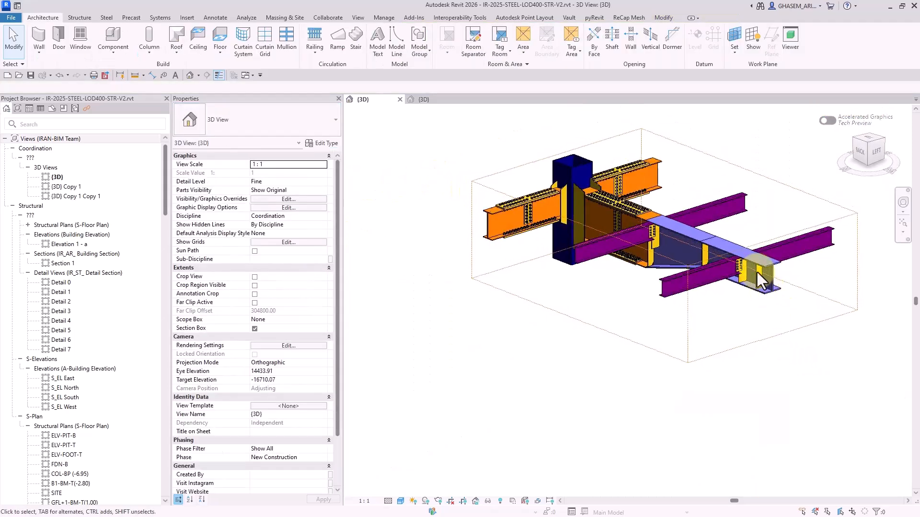
scroll(757, 272, up, 4)
click(723, 268)
scroll(723, 269, up, 2)
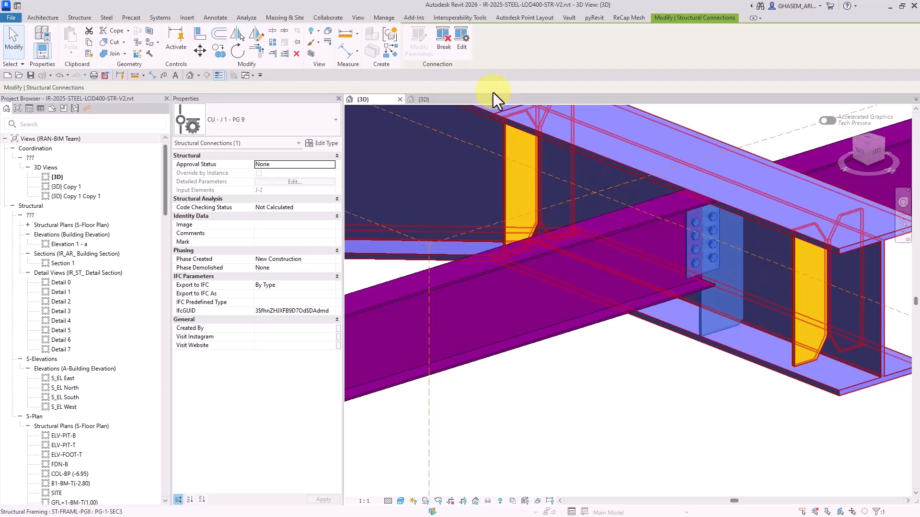
click(463, 43)
Check the properties and pattern boundary of the connection's bolt group, leaving the pattern unchanged
click(698, 256)
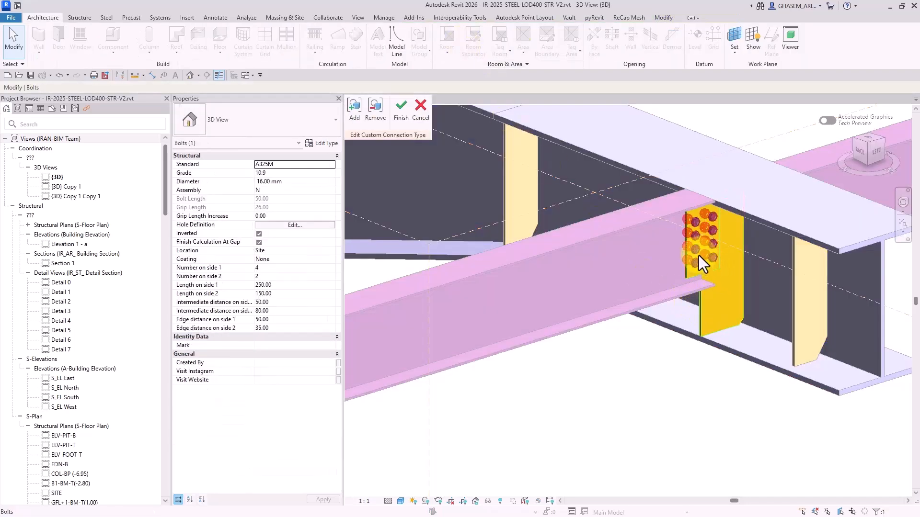
scroll(699, 255, up, 3)
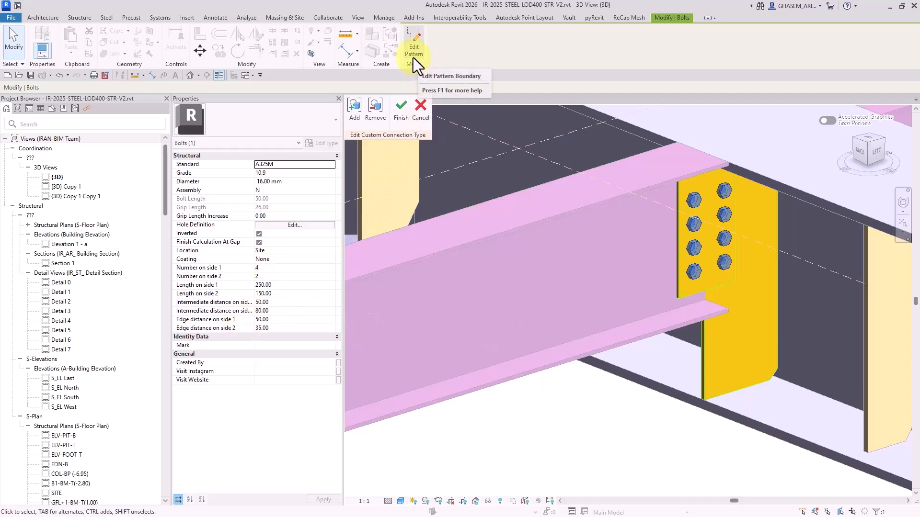
click(415, 43)
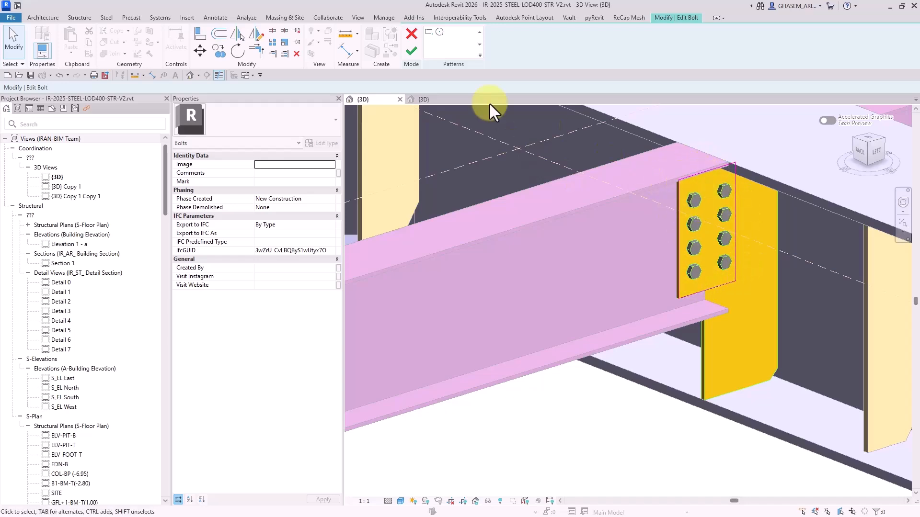
click(408, 47)
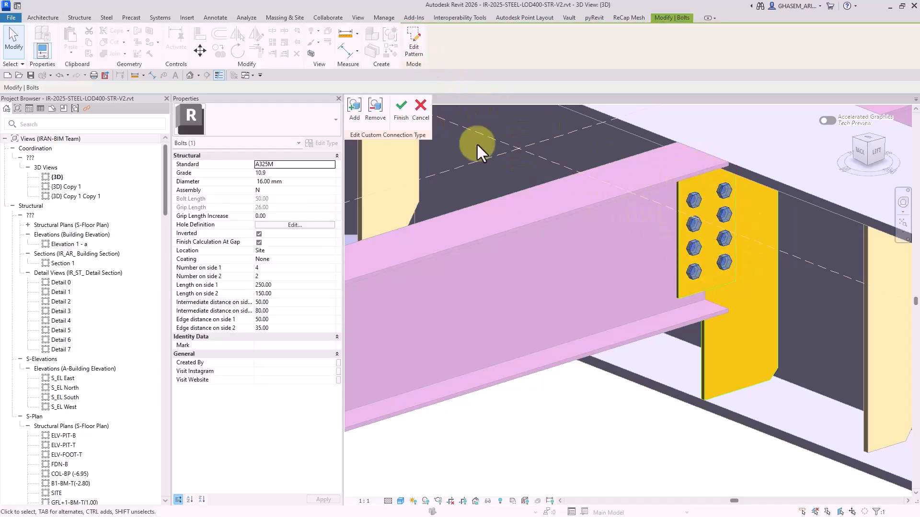
Inspect the boundary sketch of the small bolted plate on the beam web without modifying it
click(682, 291)
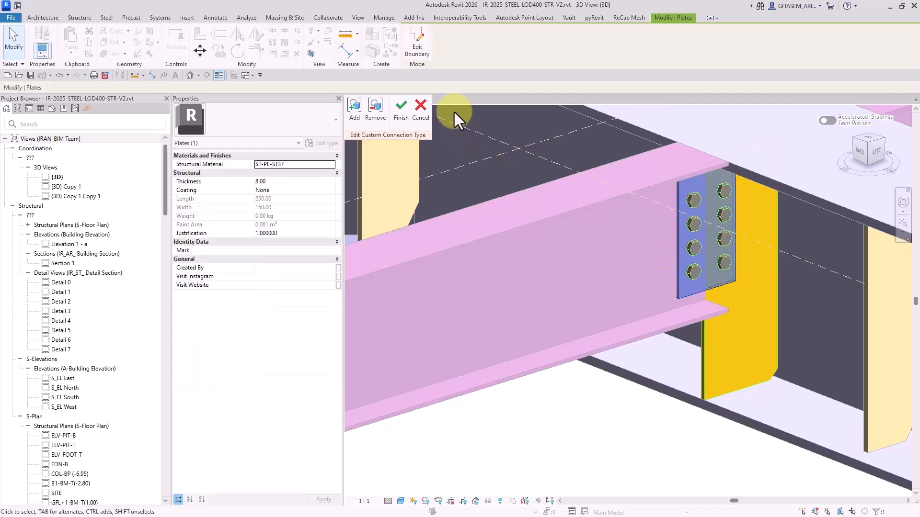
click(418, 41)
click(413, 54)
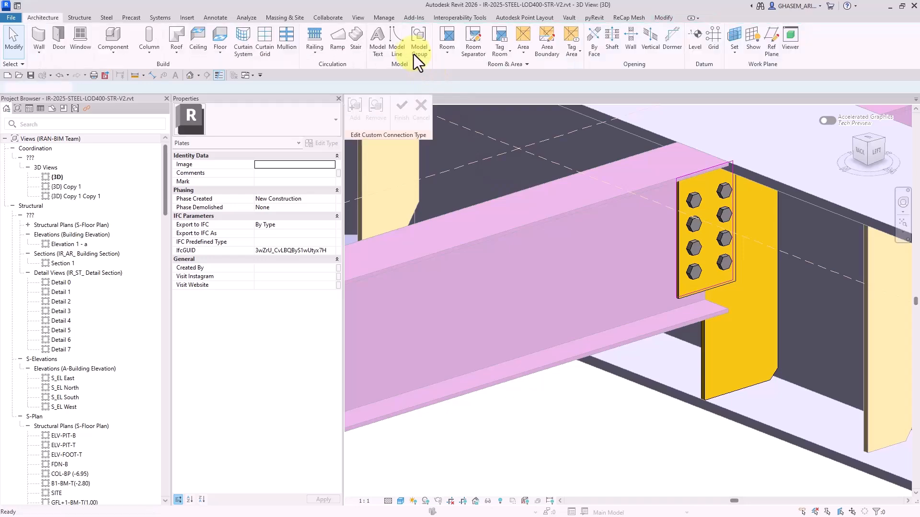
Inspect the boundary sketch of the tall plate on the girder web and exit connection editing without updating the type's instances
click(739, 304)
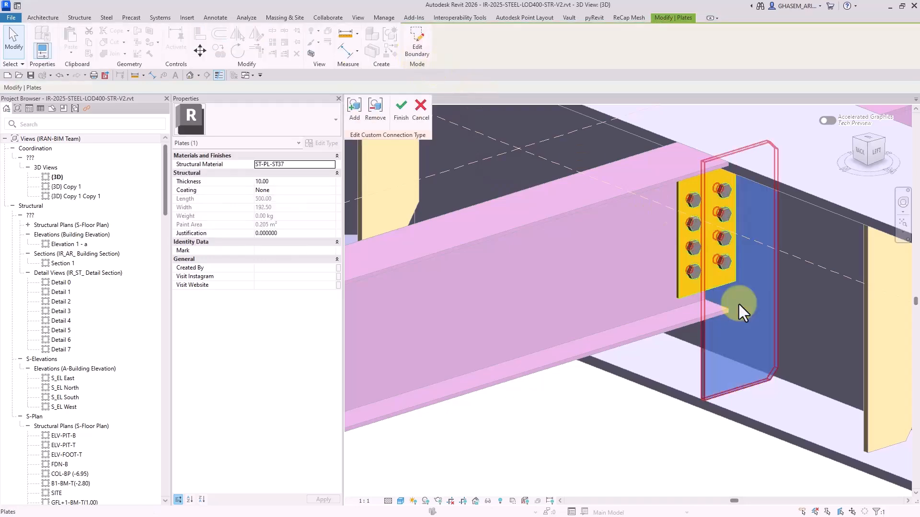
click(417, 43)
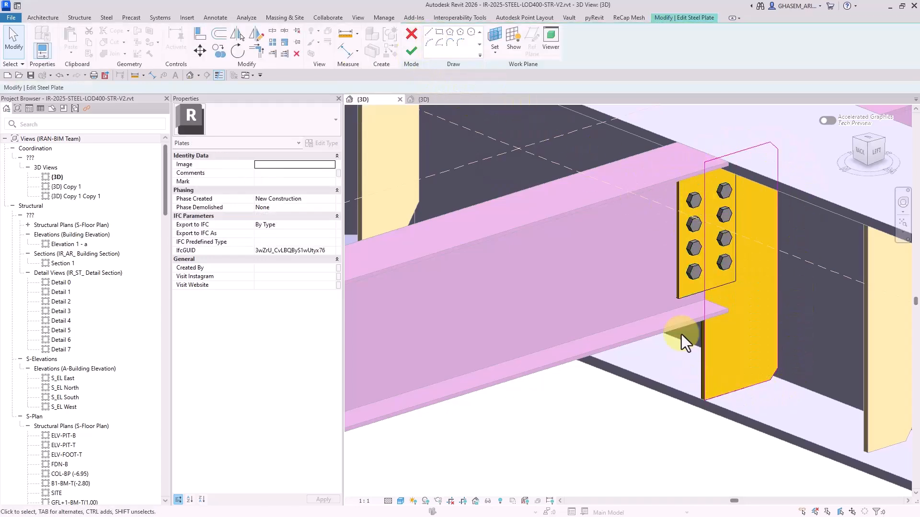
click(413, 49)
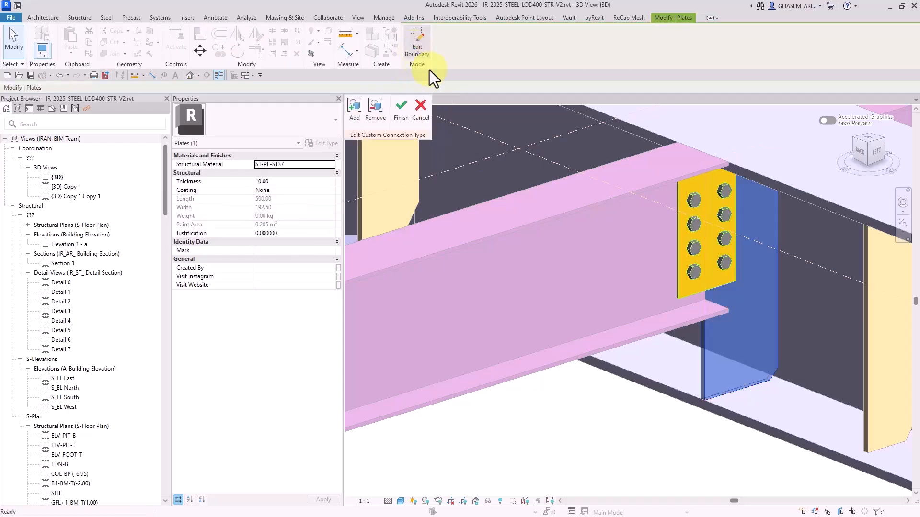
click(629, 467)
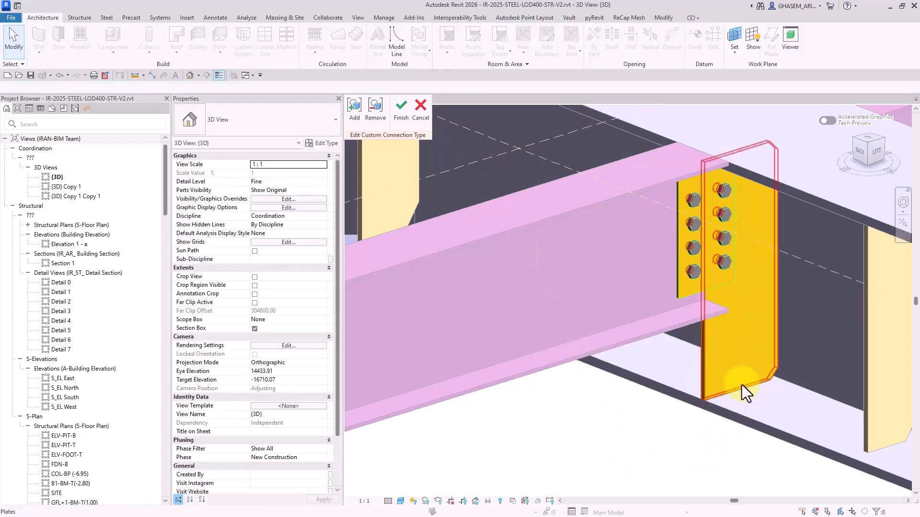
click(402, 109)
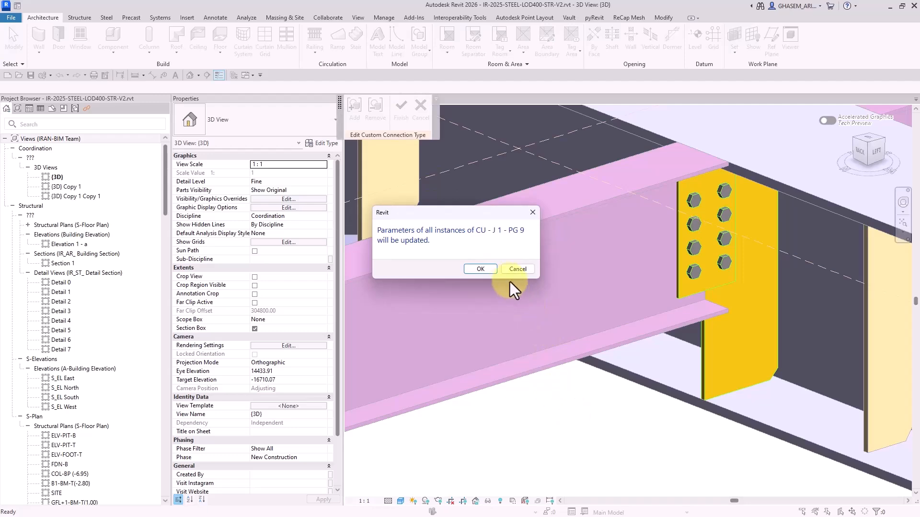
click(522, 271)
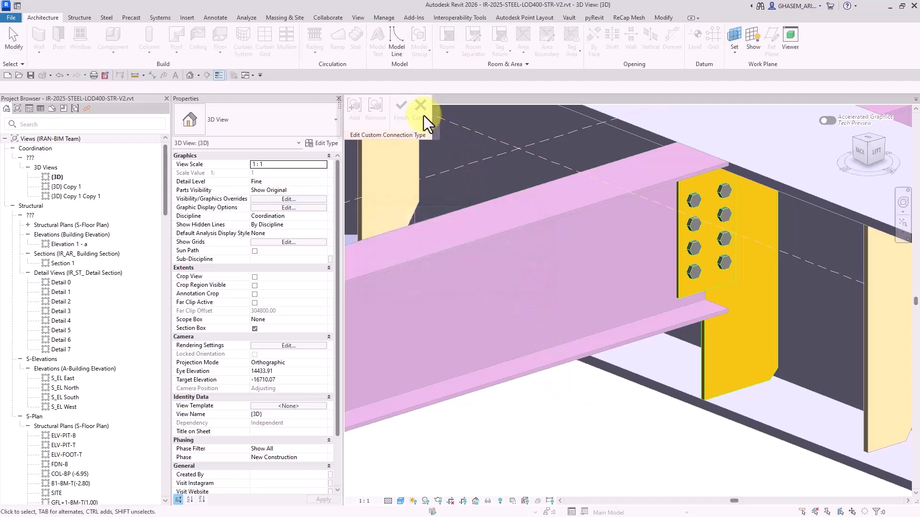
scroll(768, 340, up, 3)
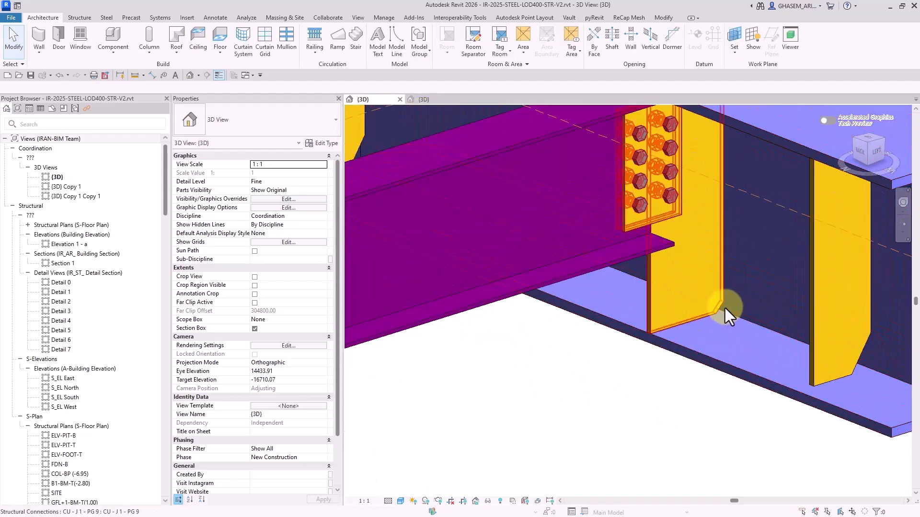
Open the CU - J 1 - PG 9 connection for editing again and check the properties of the tall plate's lower corner cut
click(106, 17)
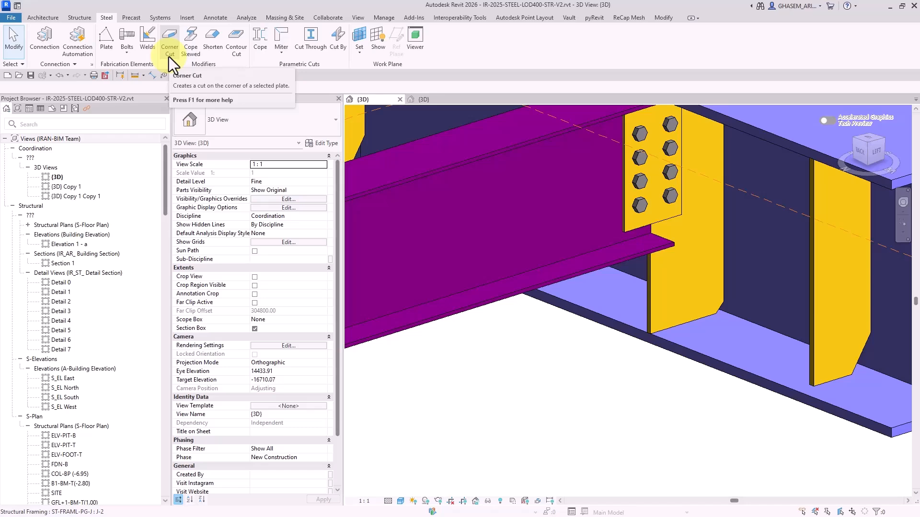
click(688, 244)
click(463, 50)
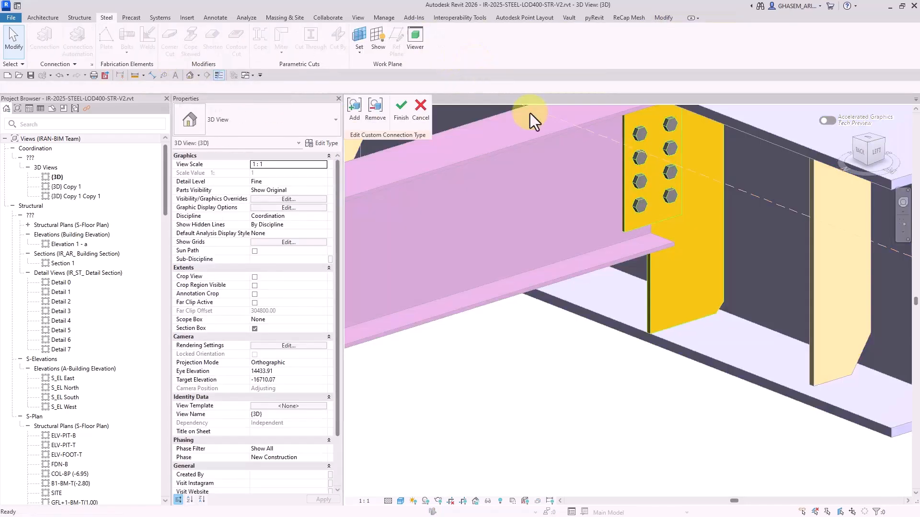
click(709, 269)
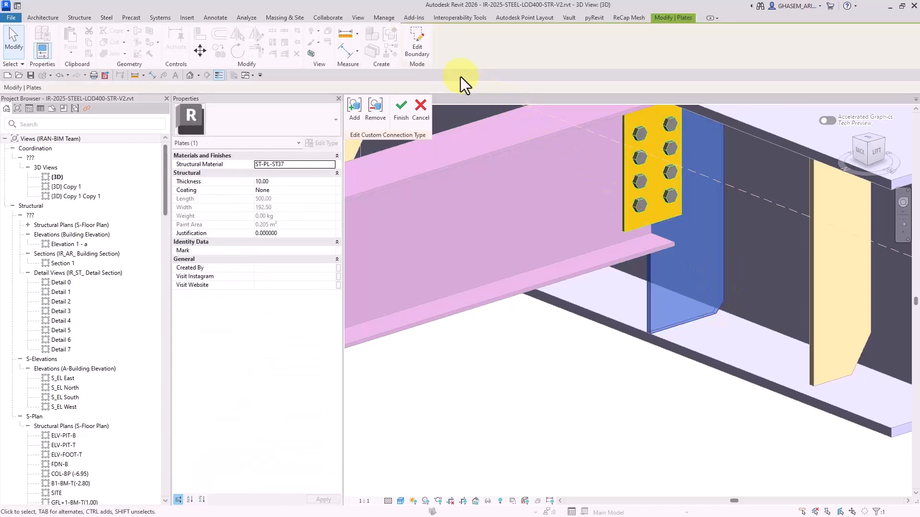
click(694, 386)
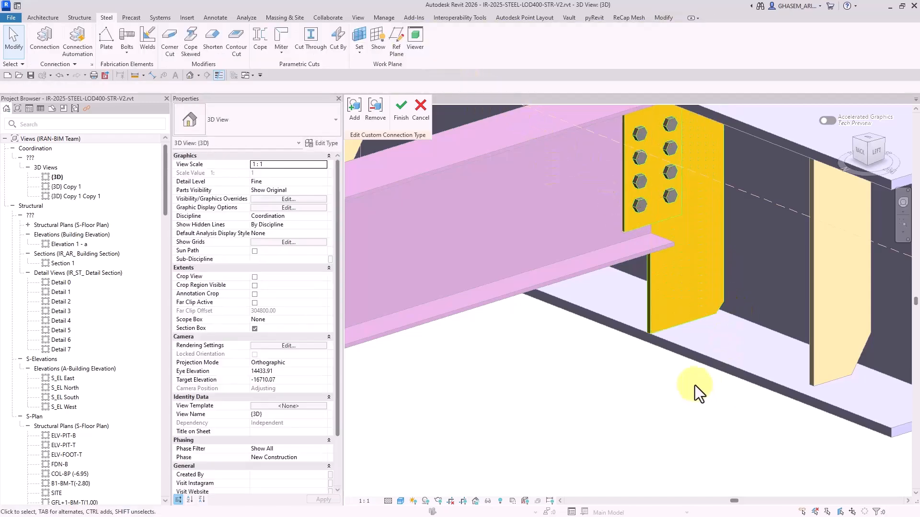
click(751, 285)
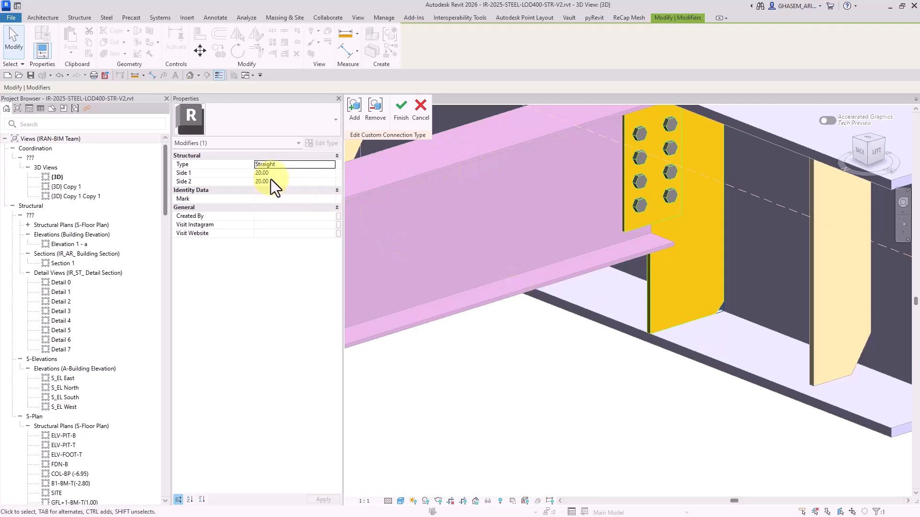
Compare the tall plate's boundary sketch with its cut corner, leaving the sketch and the connection unmodified
click(663, 277)
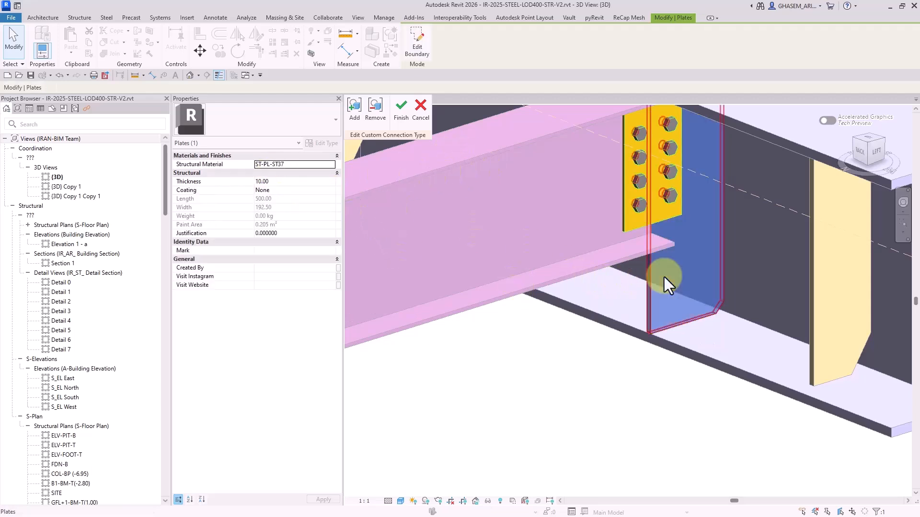
click(418, 43)
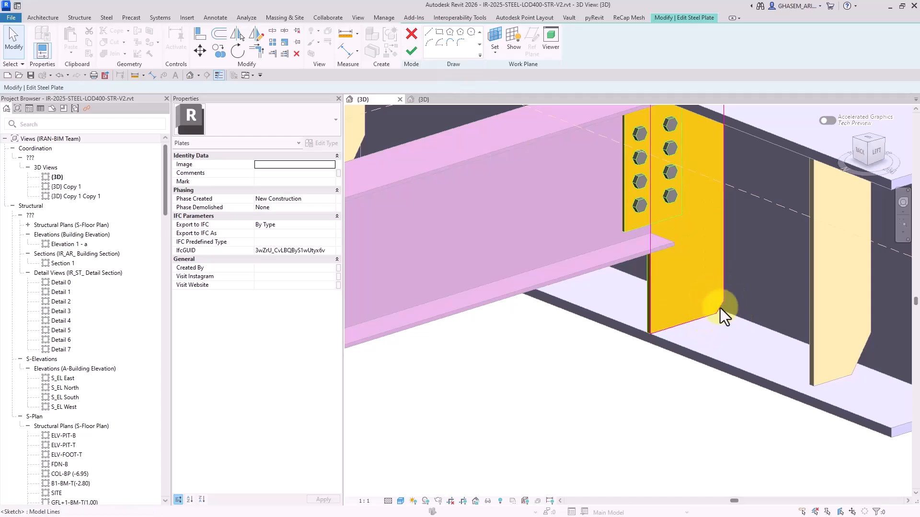
click(412, 40)
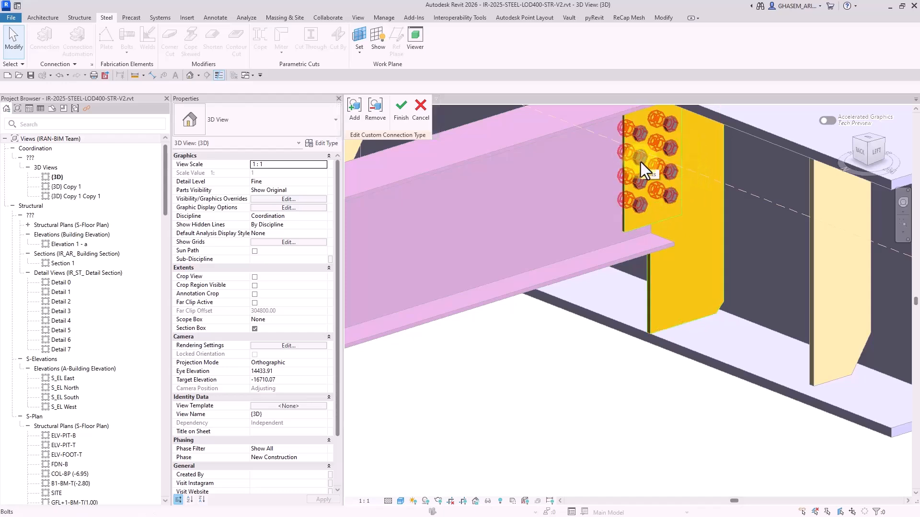
click(430, 122)
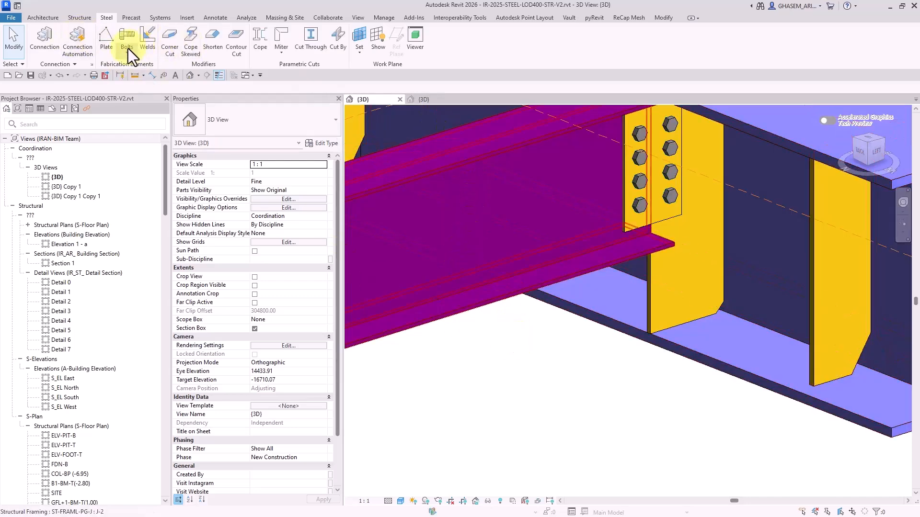
Review the available bolt, anchor, hole and stud elements, and examine the bolts inside the CU - J 1 - PG 9 connection without changing them
click(127, 49)
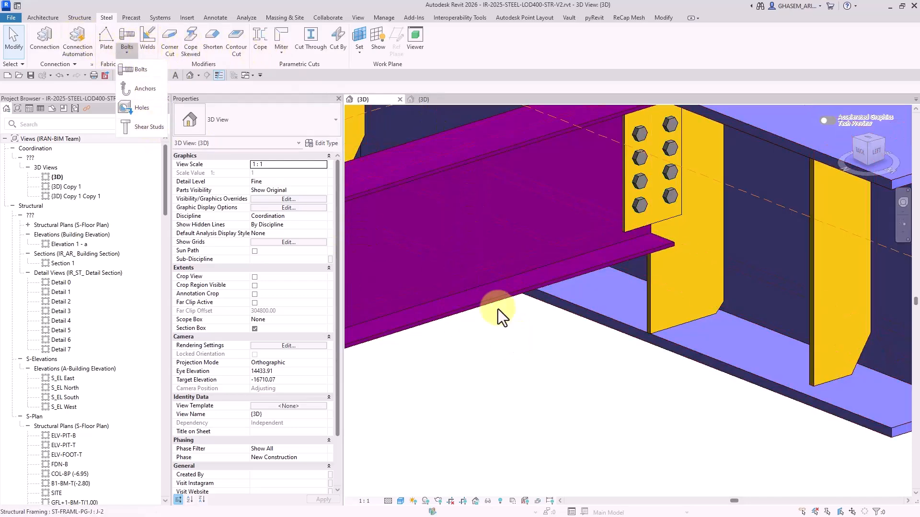
click(662, 214)
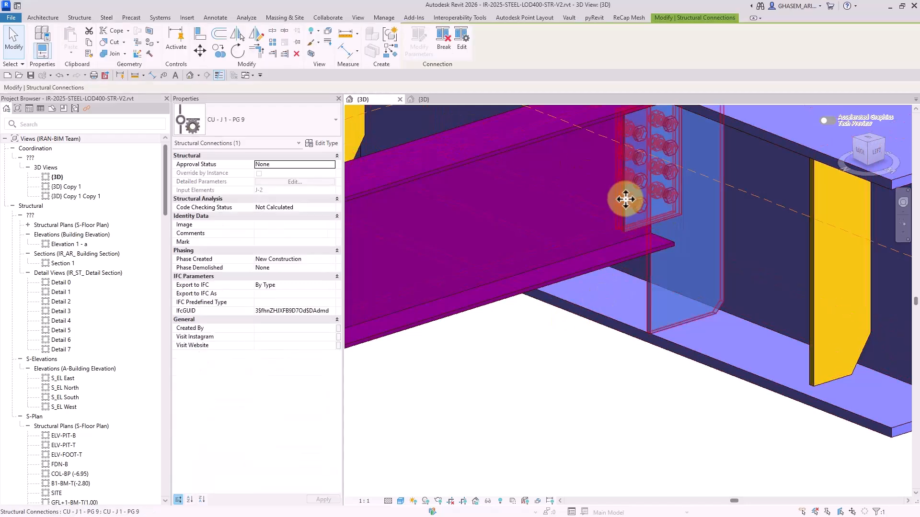
click(464, 50)
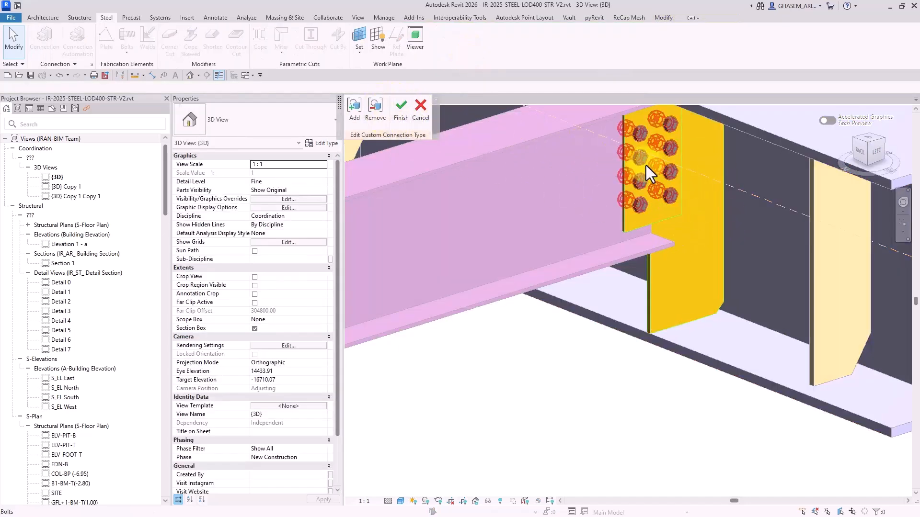
click(424, 112)
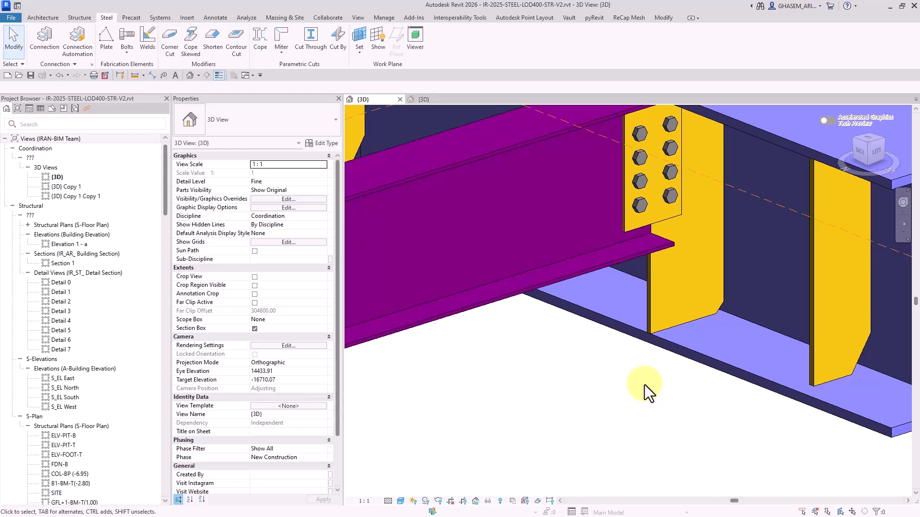
Open the CU-PG-4 beam splice connection beside the column for editing and dock the floating connection editing tools with the steel tools
scroll(648, 342, down, 6)
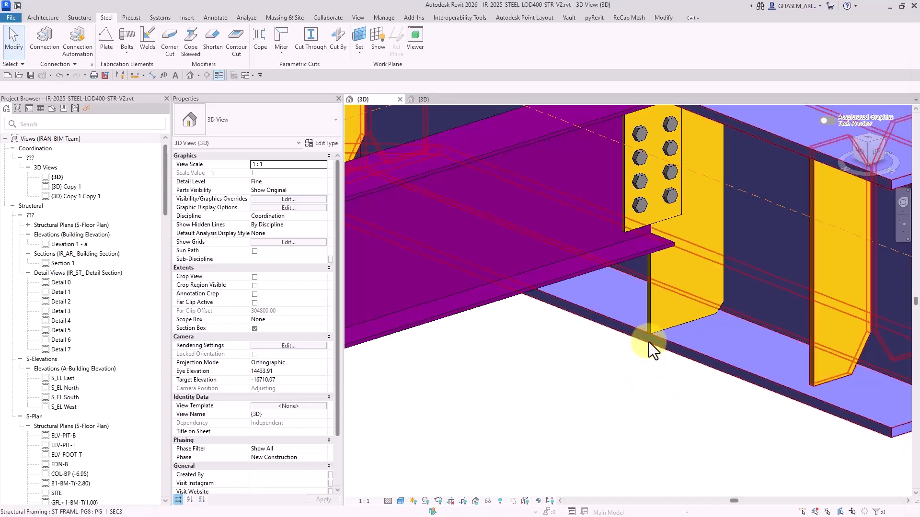
mouse_move(702, 359)
middle_down()
mouse_move(587, 322)
mouse_move(715, 334)
middle_up()
middle_drag(494, 313, 543, 334)
scroll(481, 223, up, 2)
click(514, 215)
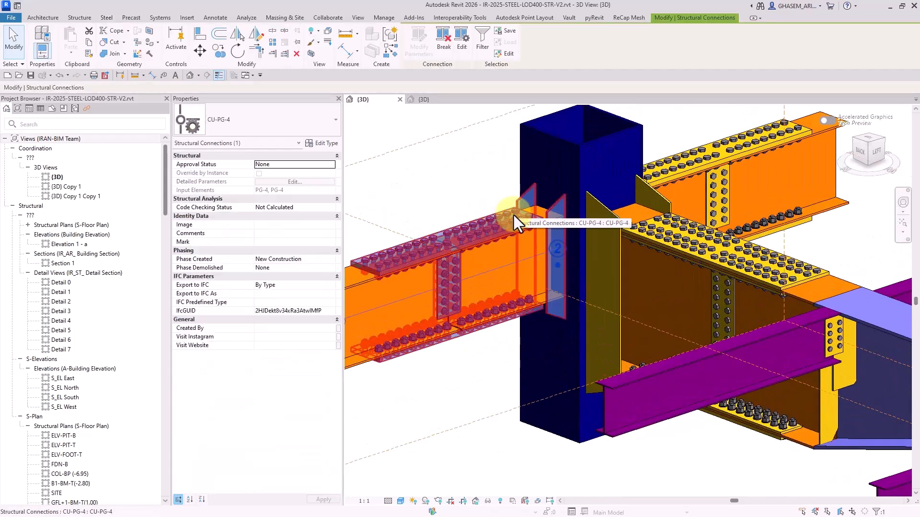
scroll(513, 215, up, 2)
middle_drag(514, 215, 579, 213)
scroll(547, 211, down, 1)
middle_drag(596, 268, 600, 258)
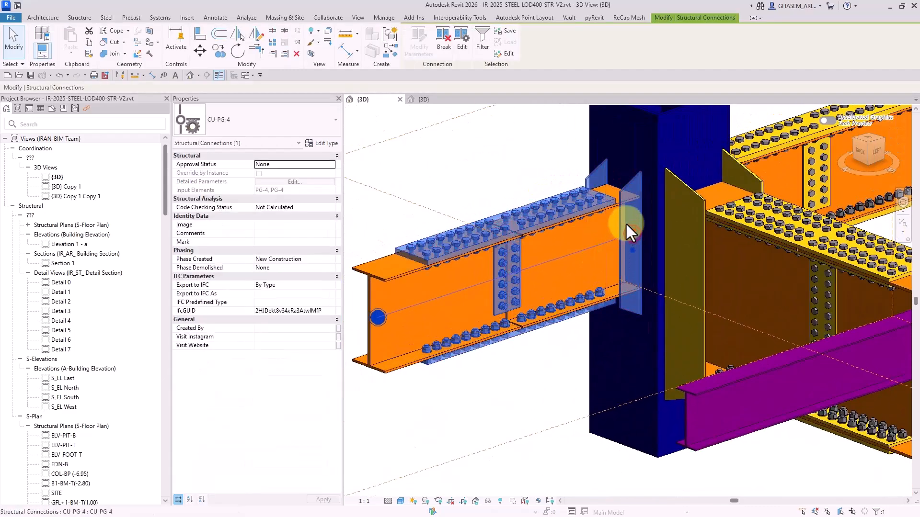
click(630, 223)
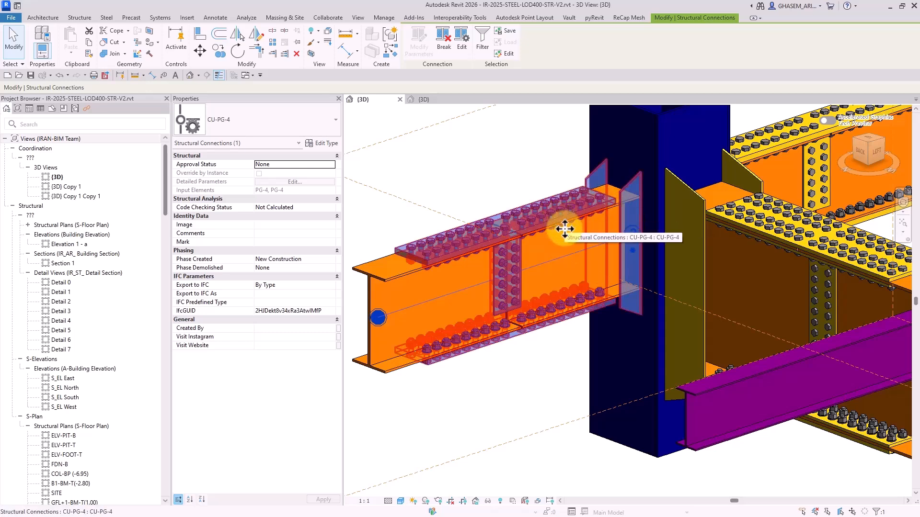
click(460, 42)
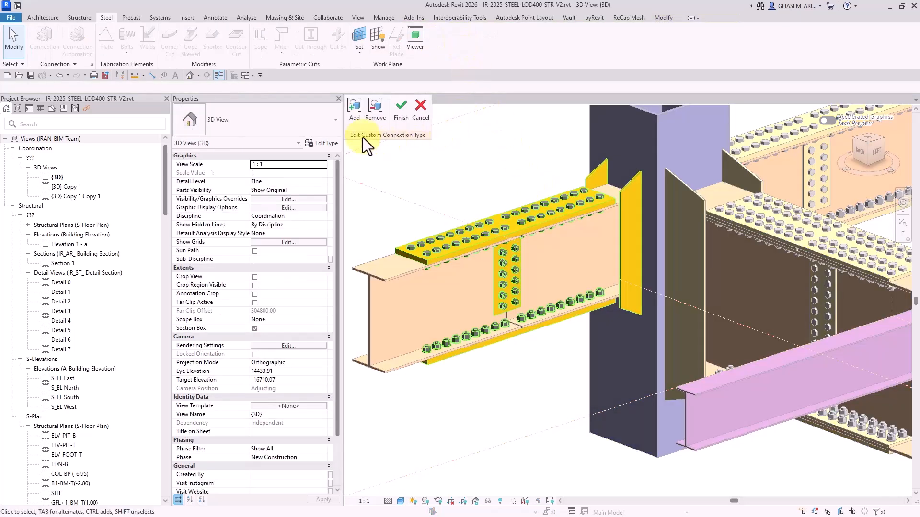
drag(386, 122, 426, 56)
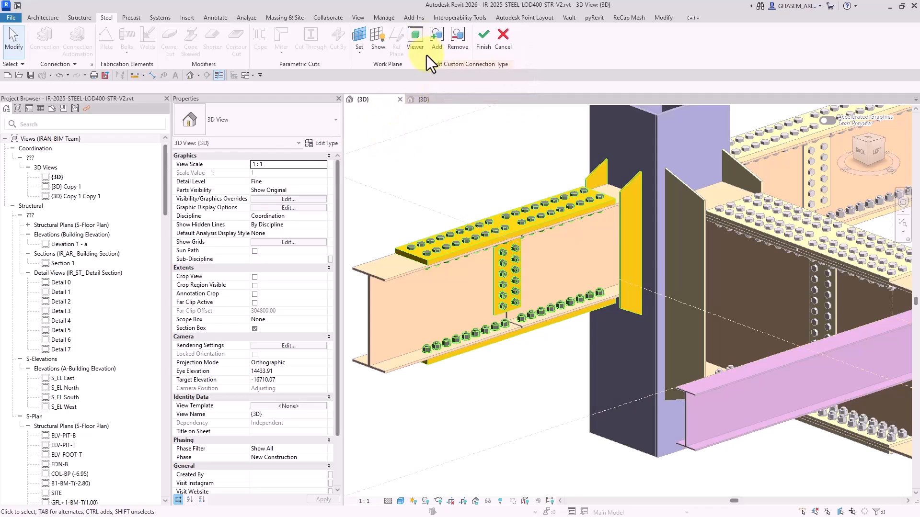
Remove the tall vertical plate at the column from the CU-PG-4 connection and update all instances of the type
click(453, 47)
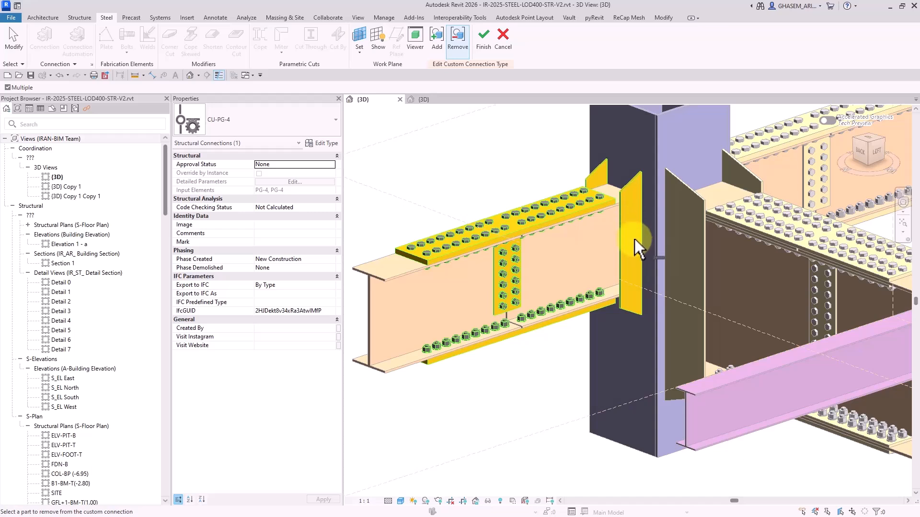
click(485, 42)
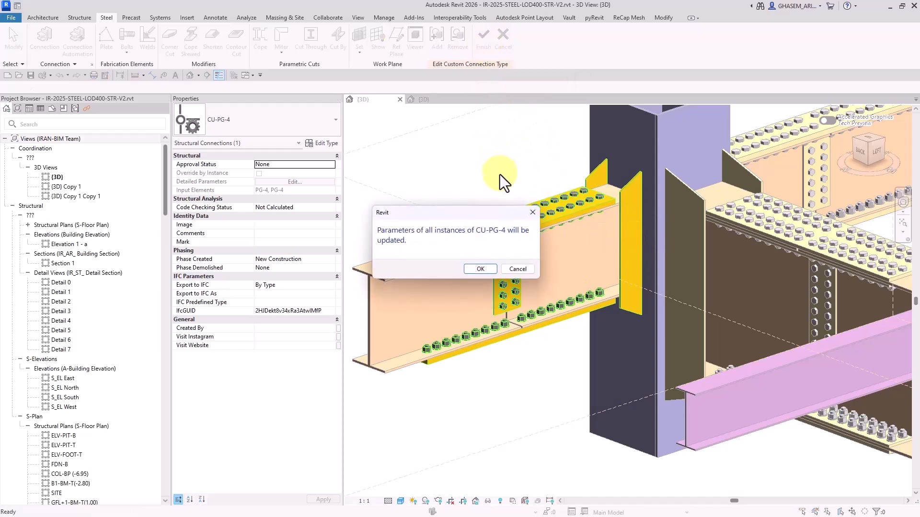
click(481, 269)
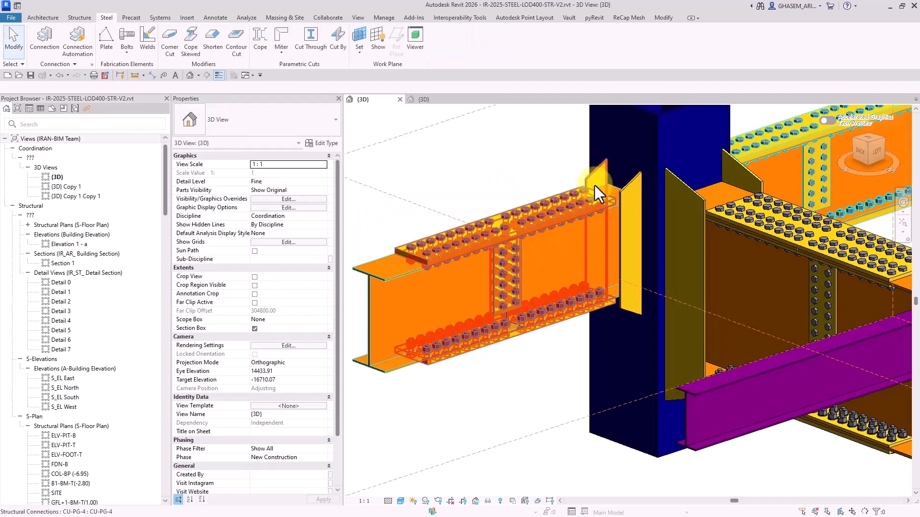
Select the tall plate at the column separately from the CU-PG-4 connection to check its properties, and view the running background processes
click(624, 210)
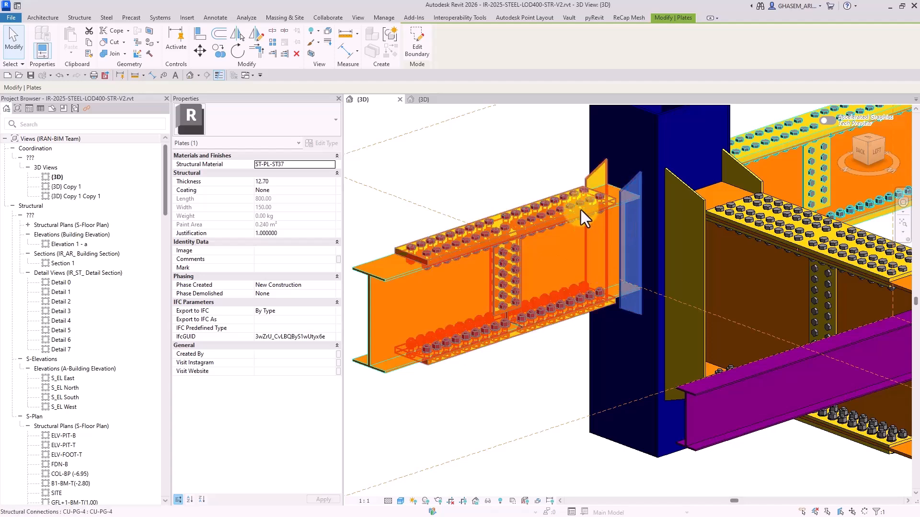
click(577, 372)
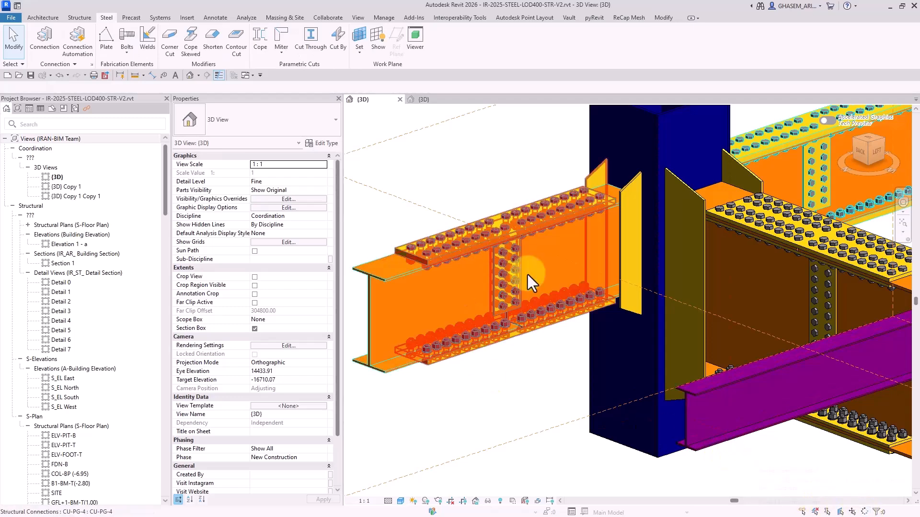
click(865, 511)
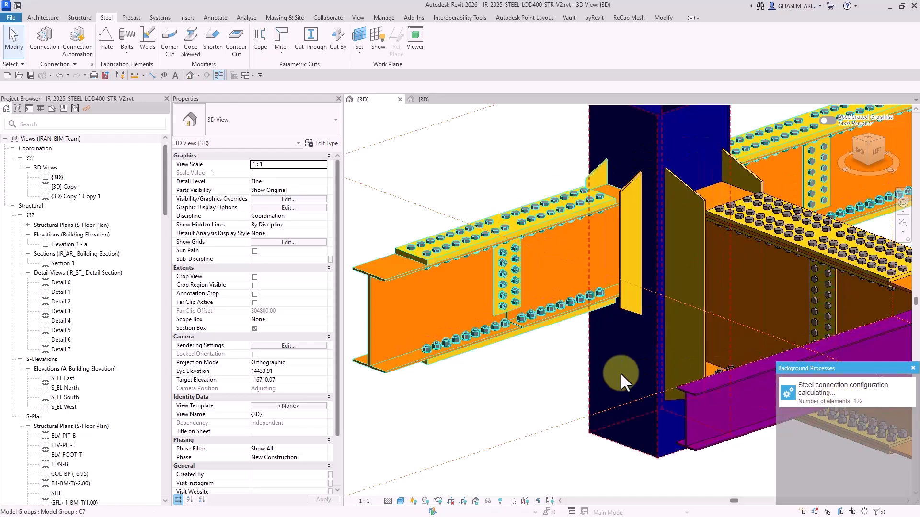
click(634, 192)
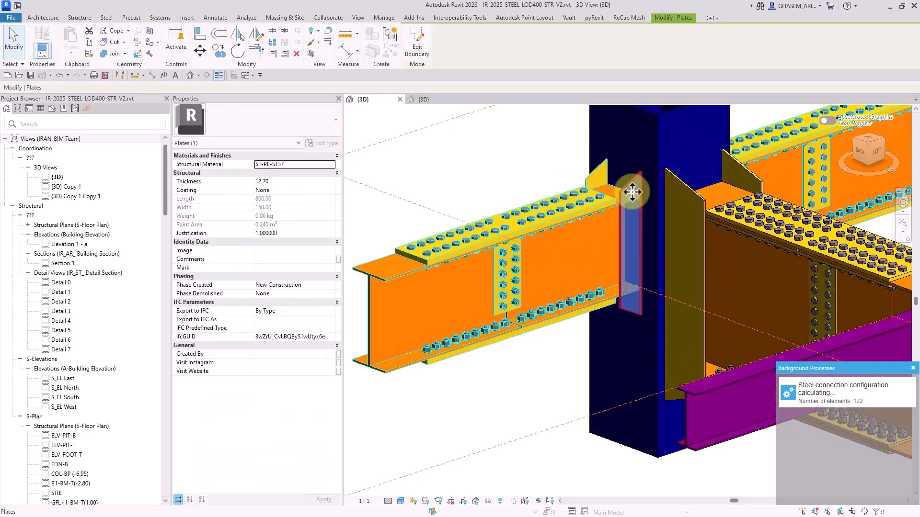
click(530, 176)
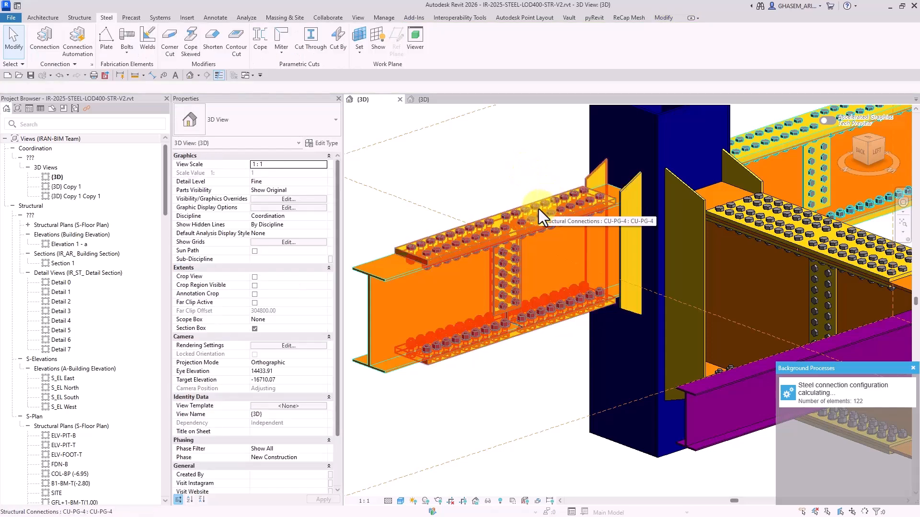
click(628, 194)
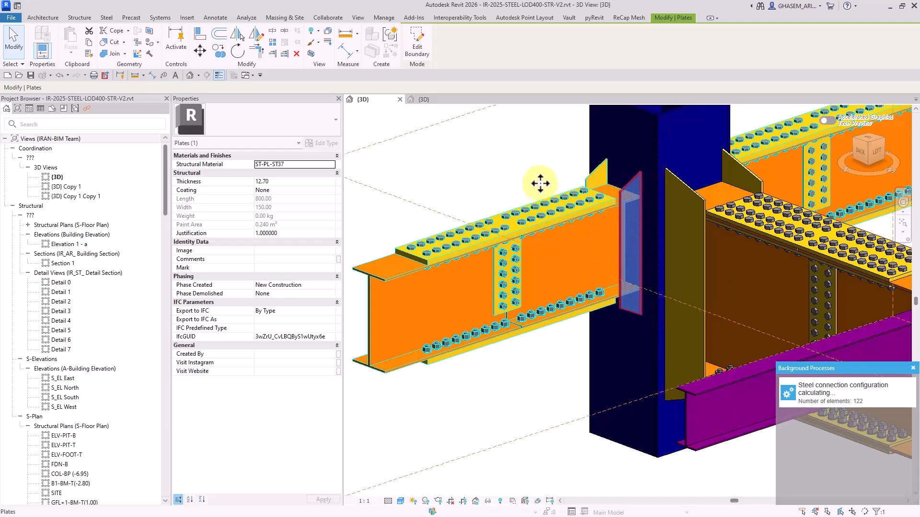
Select the CU - J 1 - PG 9 connection at the purple joist to check its properties, and clear the selection
key(Escape)
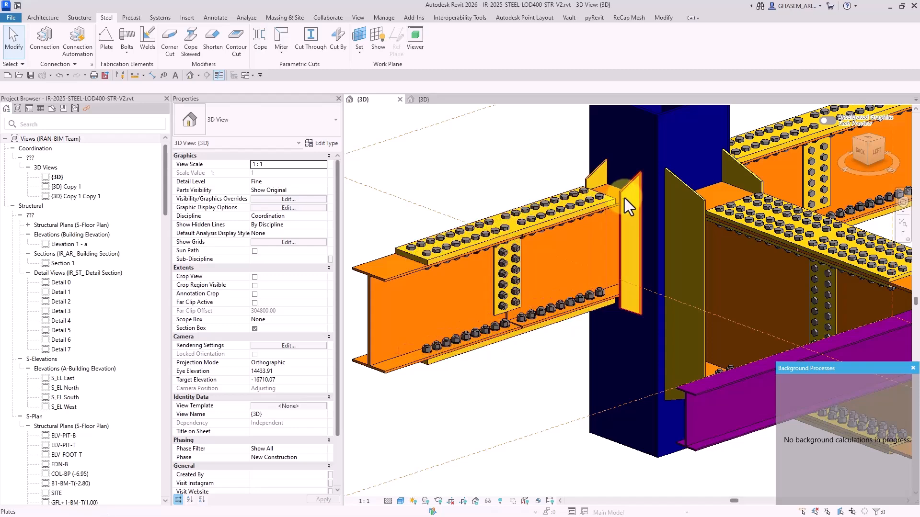
shift+middle_drag(600, 268, 677, 263)
scroll(671, 273, up, 3)
click(708, 249)
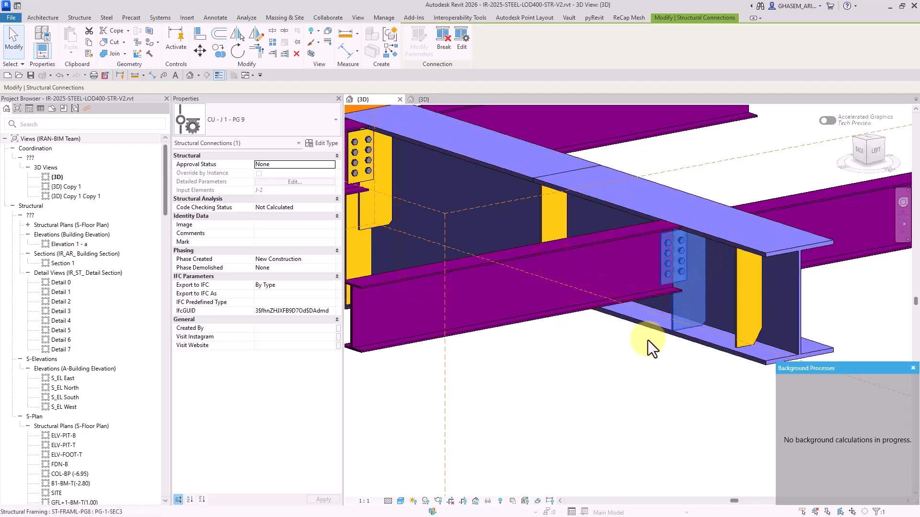
key(Escape)
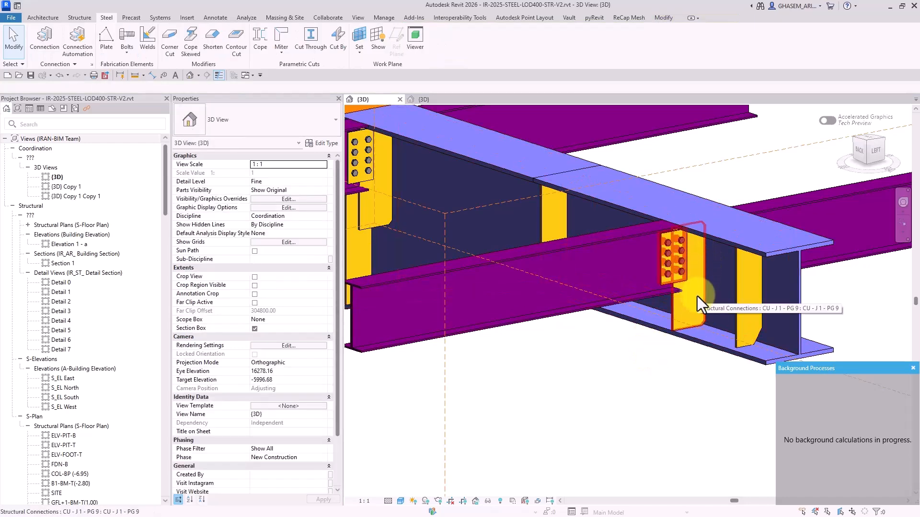
Undo the finished editing and the plate removal from the CU-PG-4 custom connection
scroll(659, 291, down, 2)
middle_drag(659, 292, 705, 305)
scroll(704, 304, down, 2)
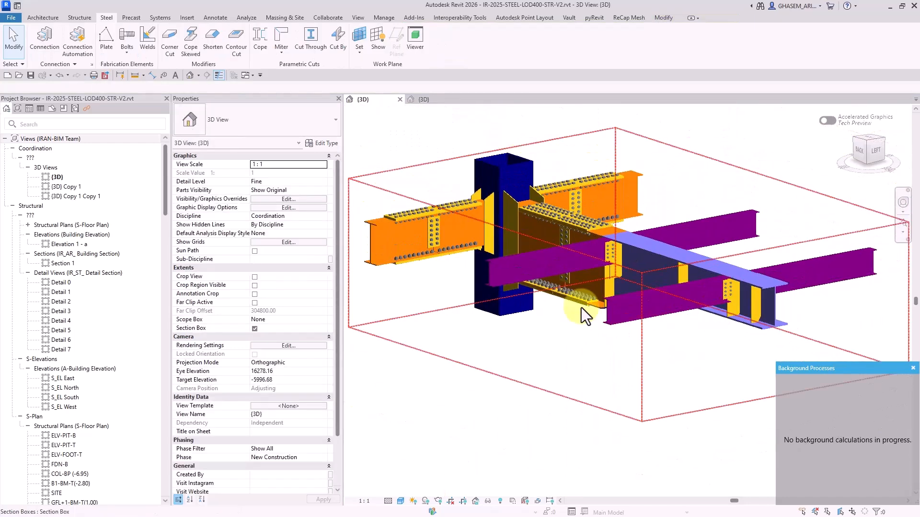
middle_drag(478, 231, 536, 243)
scroll(536, 243, up, 2)
click(68, 76)
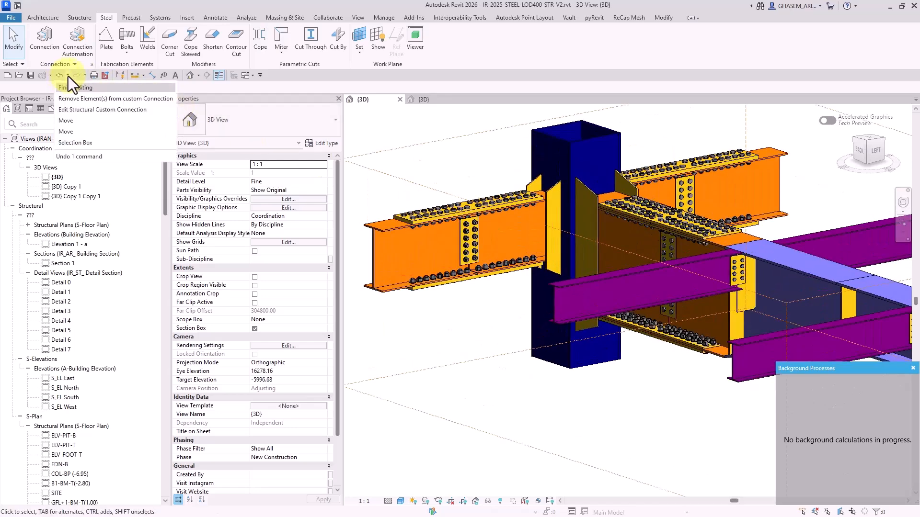
click(73, 99)
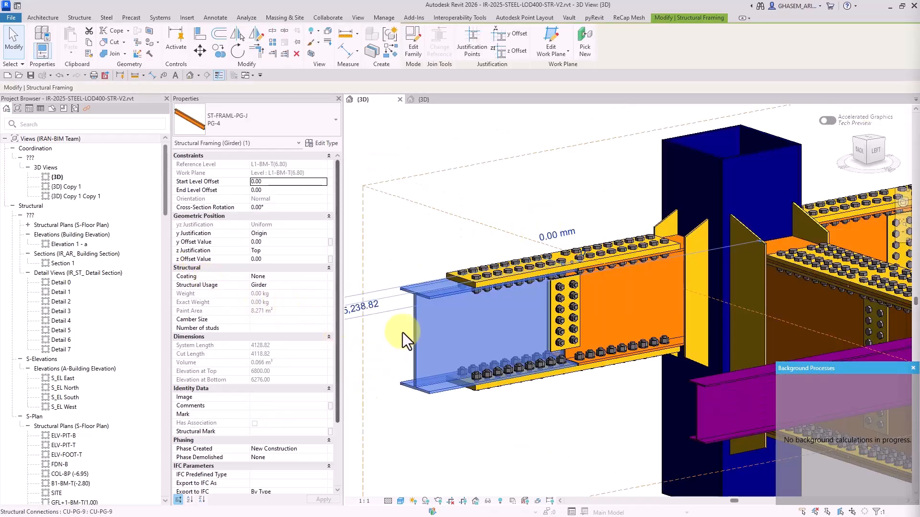
Select the CU-PG-4 splice connection on the orange girder and open its custom connection type for editing
click(517, 202)
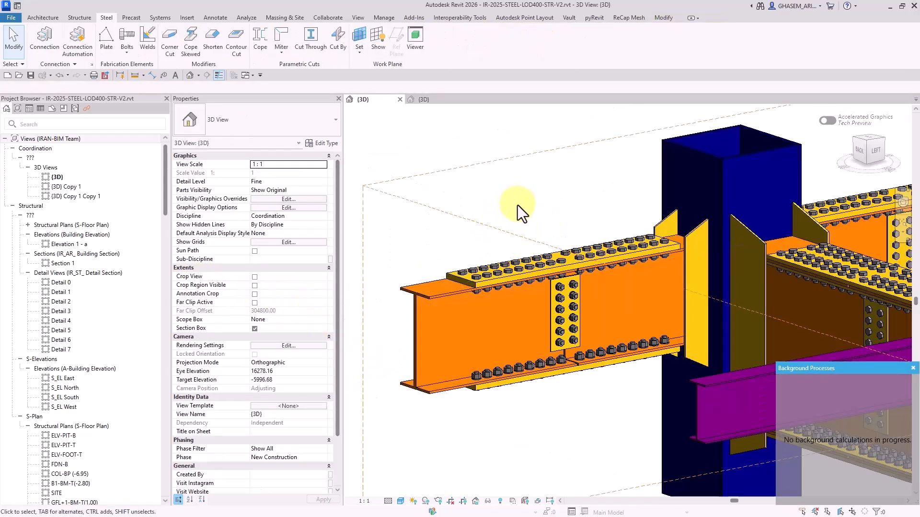
middle_drag(517, 205, 504, 260)
scroll(503, 266, up, 2)
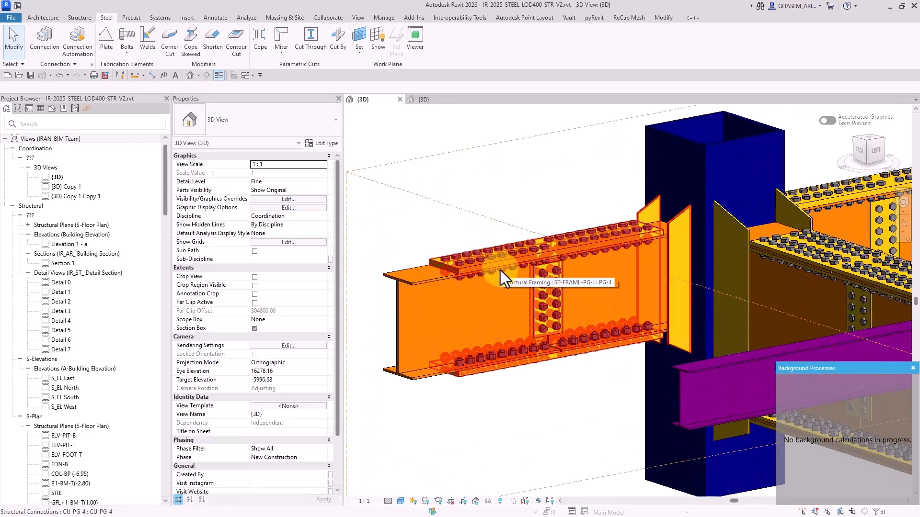
click(537, 291)
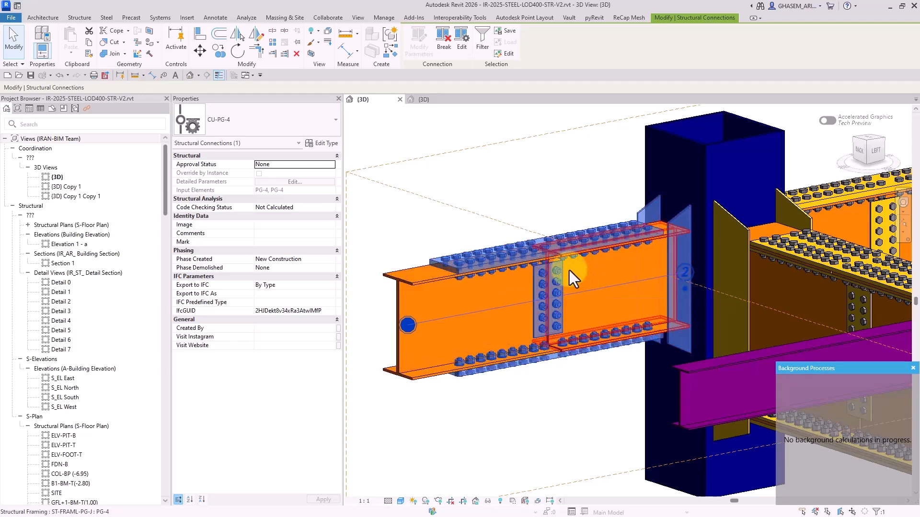
click(463, 48)
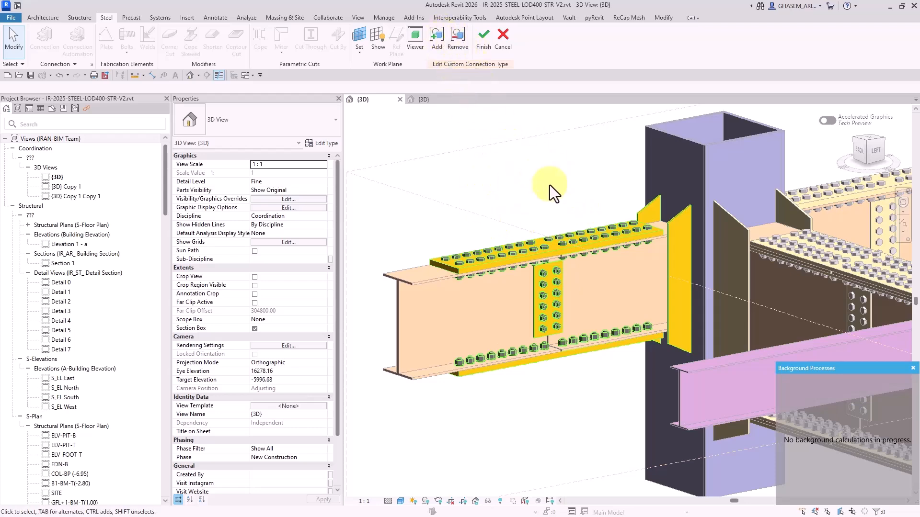
Review the splice joint's top flange bolt and bolt column parameters and the rear column plate's properties, and cancel the connection editing
click(584, 236)
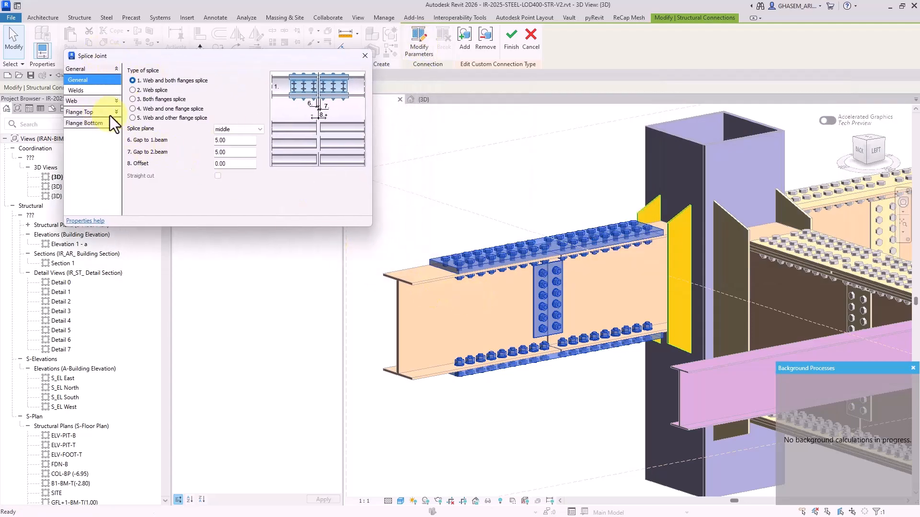
click(88, 114)
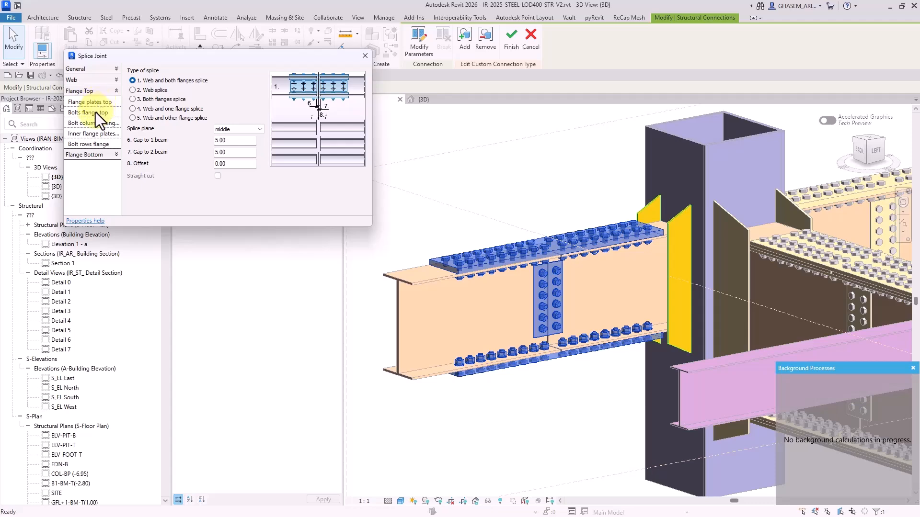
click(96, 112)
click(113, 123)
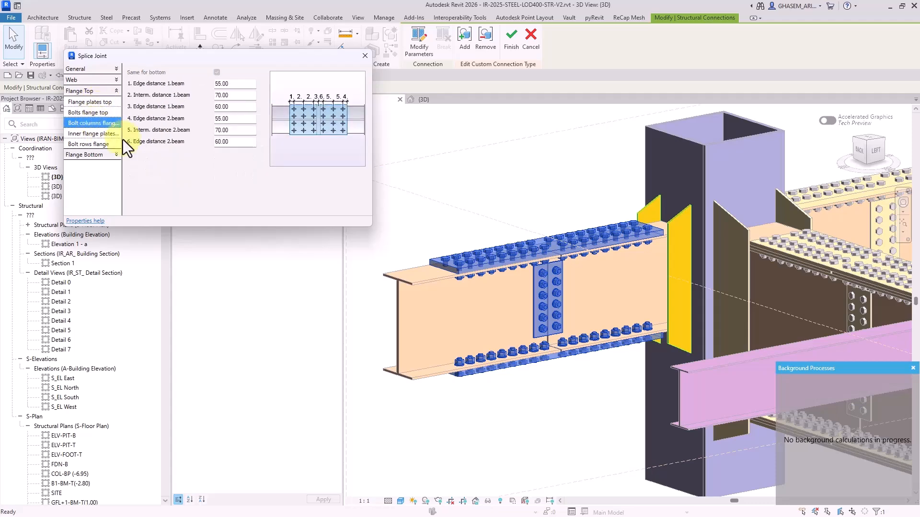
click(364, 56)
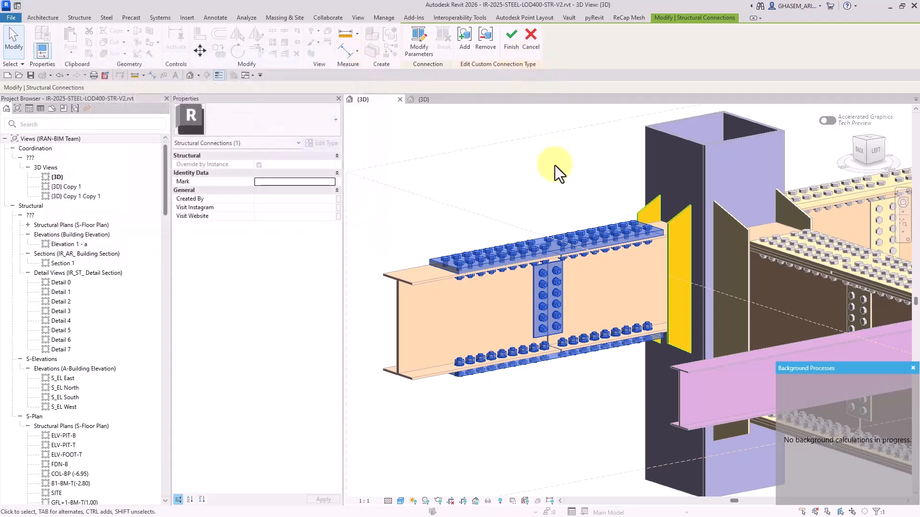
click(637, 210)
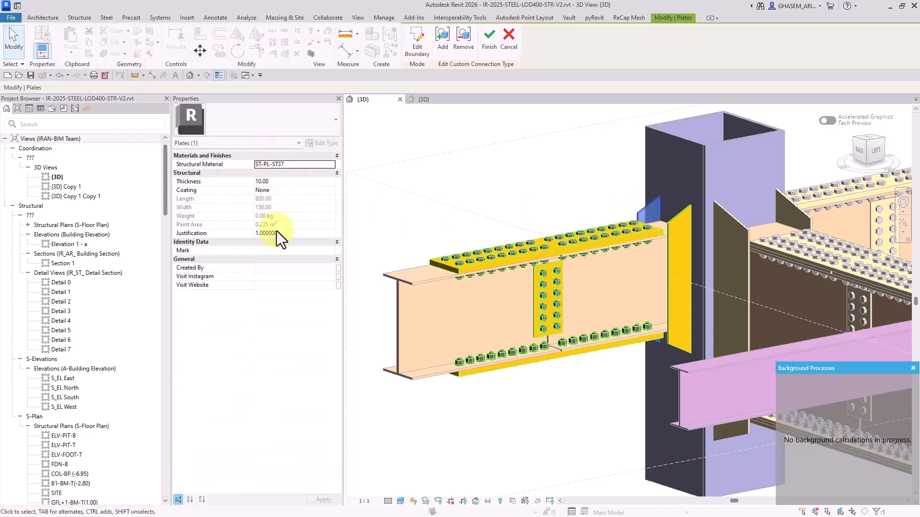
click(510, 40)
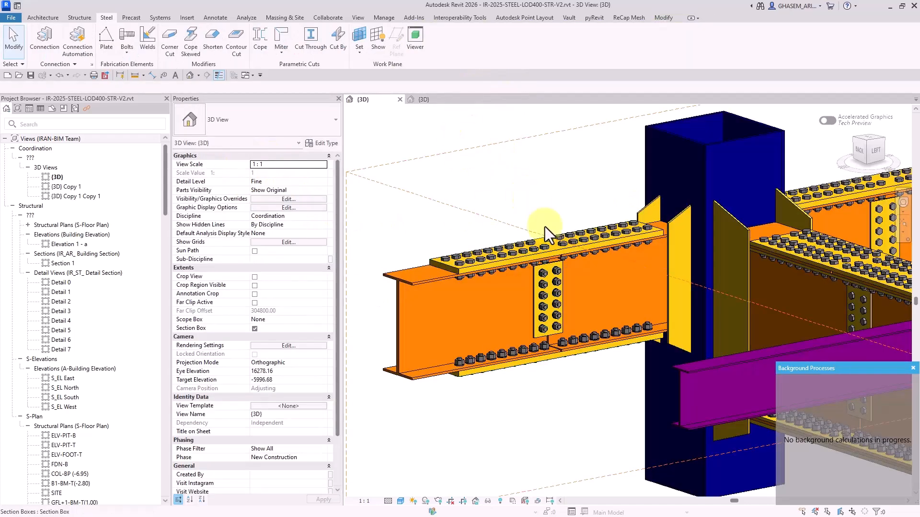
Open the CU - J 1 - PG 9 connection for editing, and check its bolts' properties and hole definition
middle_drag(814, 355, 534, 211)
middle_drag(670, 281, 518, 245)
middle_drag(702, 268, 560, 252)
click(668, 249)
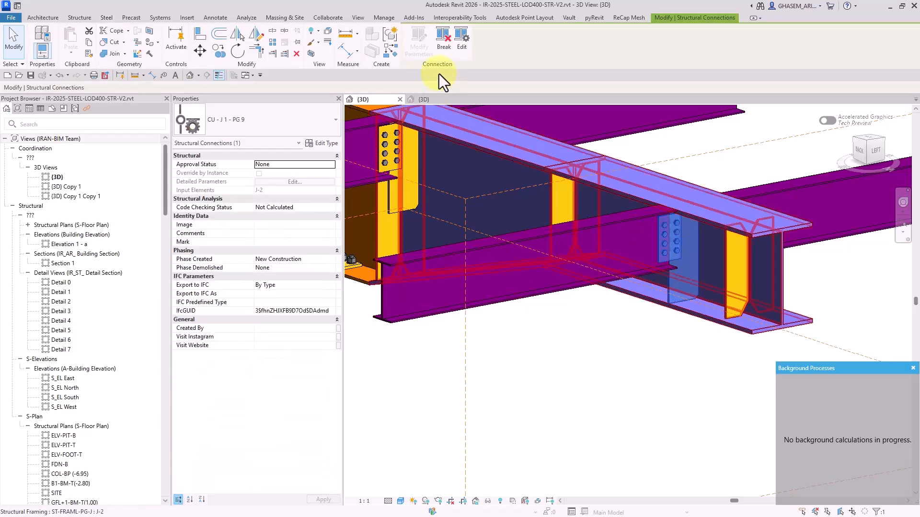
click(461, 47)
click(676, 244)
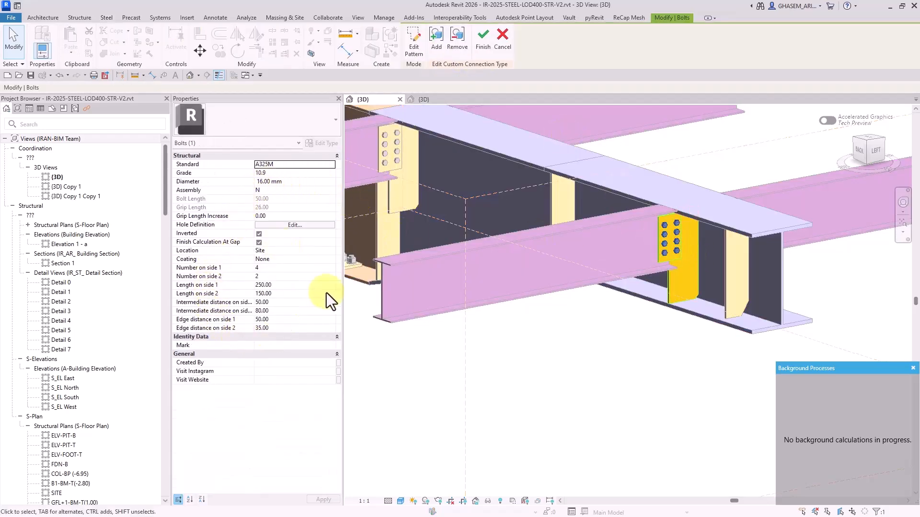
click(295, 226)
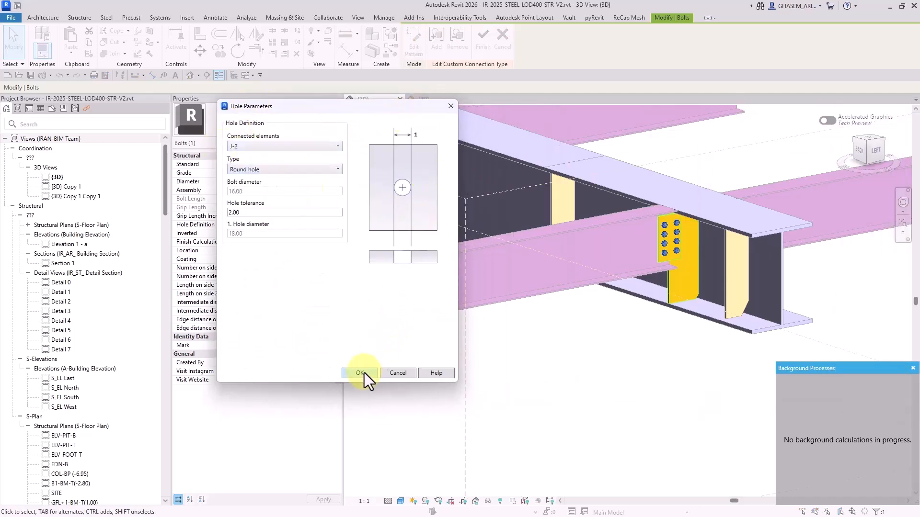
click(363, 374)
click(687, 280)
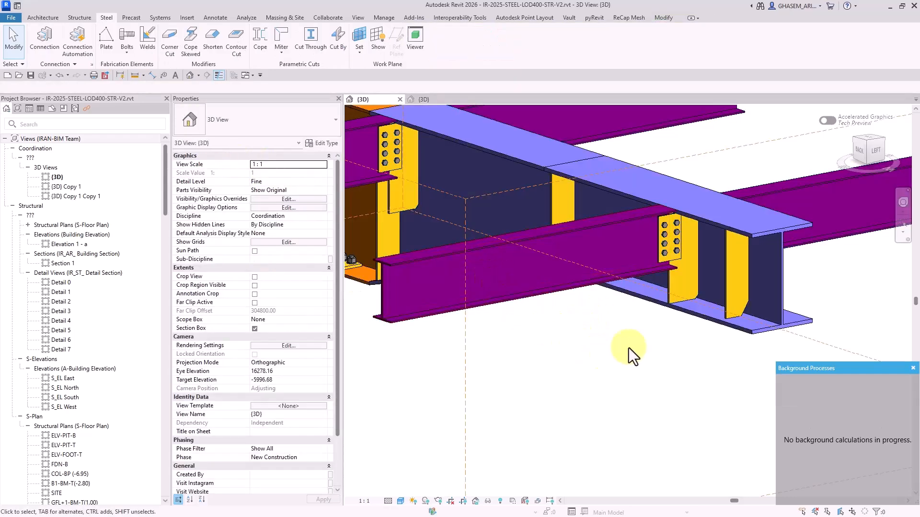
Reopen the CU - J 1 - PG 9 connection to examine its plate and bolts from above, and cancel the editing
scroll(629, 348, down, 3)
click(676, 280)
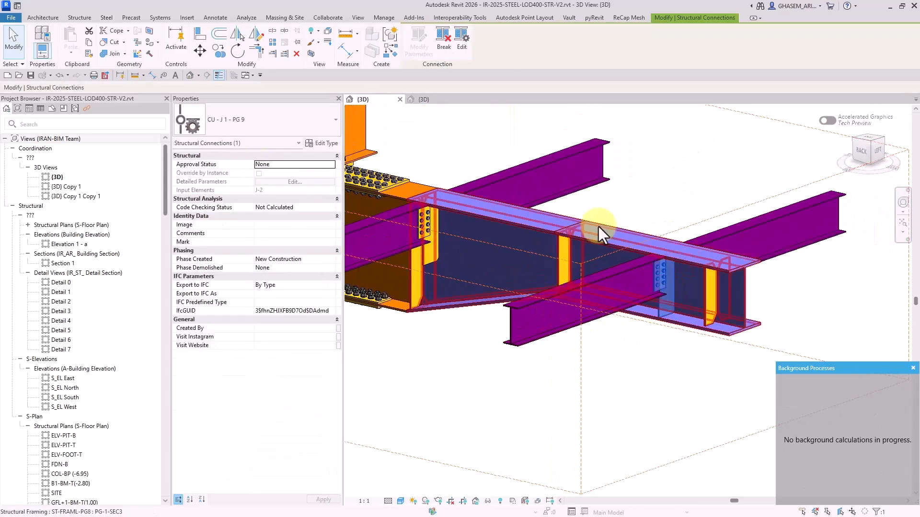
click(453, 51)
click(683, 255)
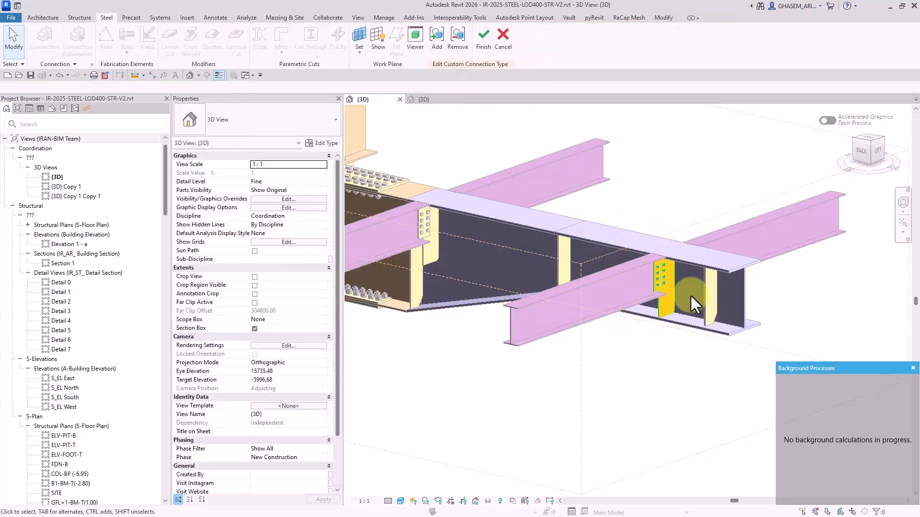
shift+middle_drag(690, 294, 709, 349)
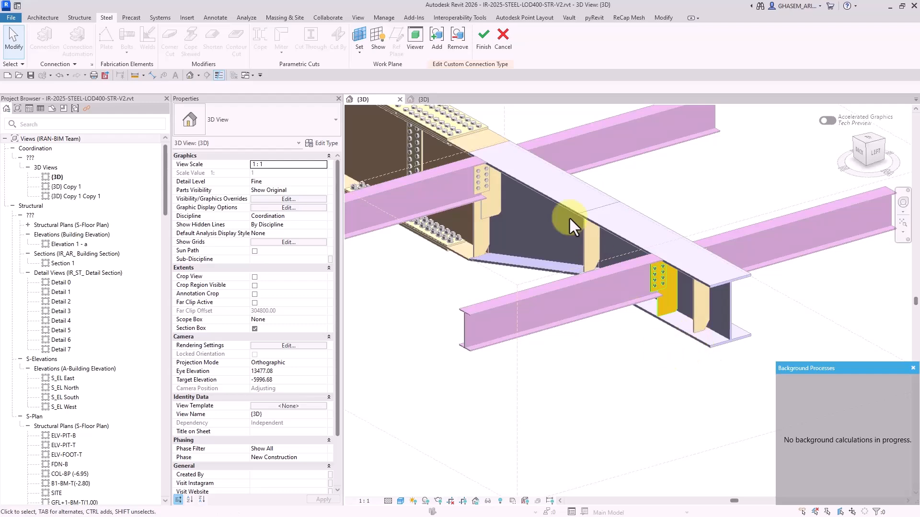
click(498, 43)
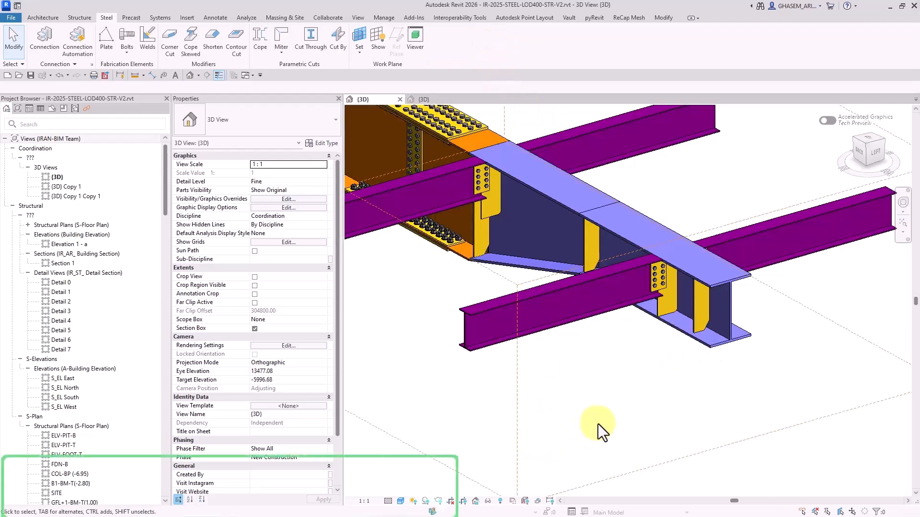
Extend the 3D view's section box outward along the beams to show longer portions of the orange girder and purple joists
scroll(604, 407, down, 3)
middle_drag(610, 392, 734, 350)
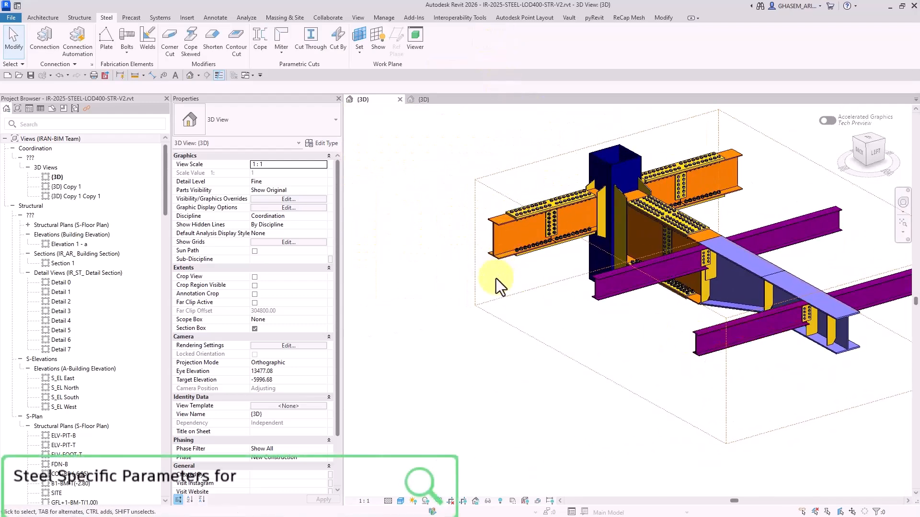
click(498, 323)
drag(598, 312, 532, 361)
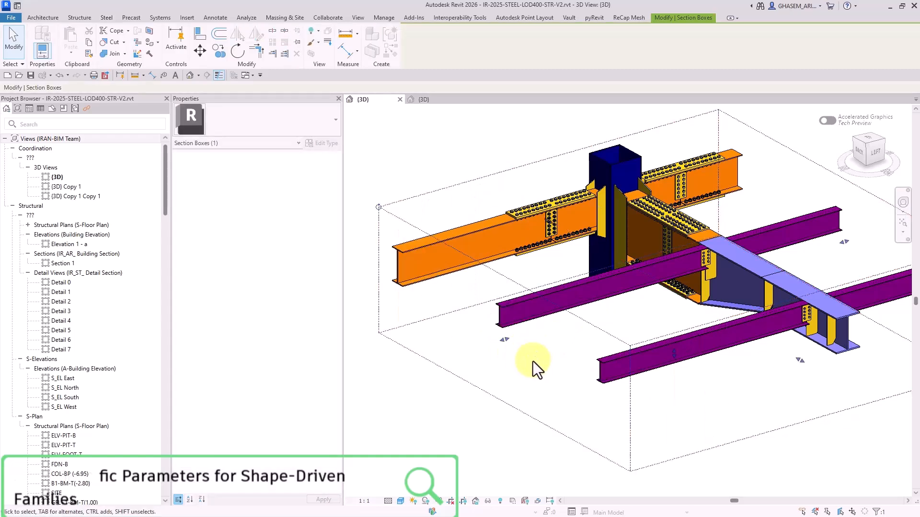
click(542, 366)
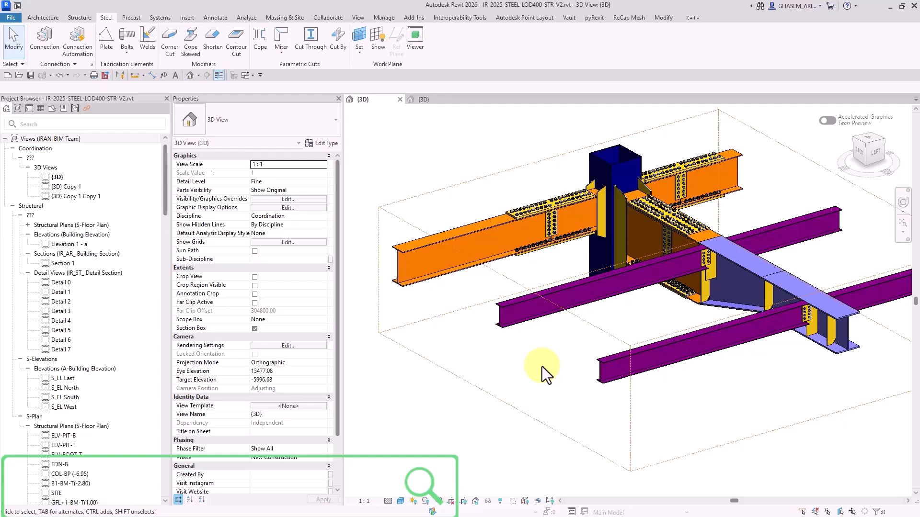
Check the properties of the PG-4 girder, and open the type properties of the J-2 joist in front of it
click(470, 234)
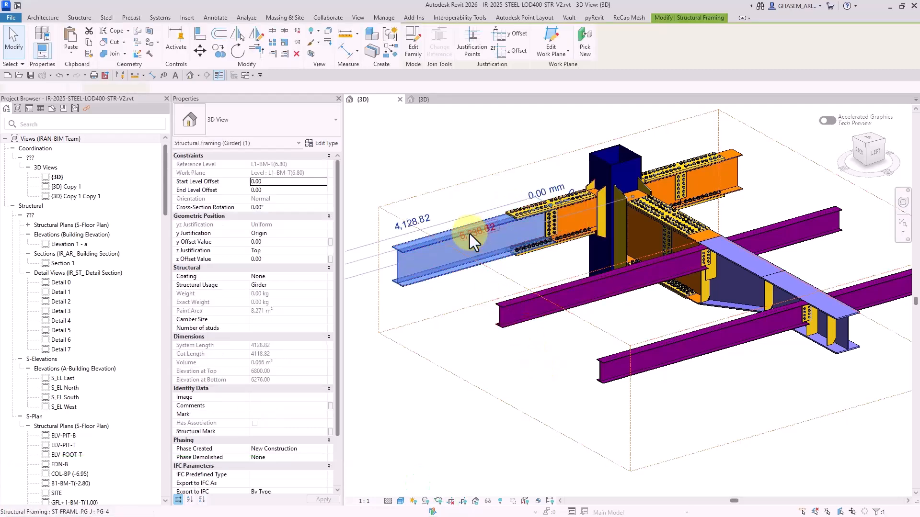
click(427, 168)
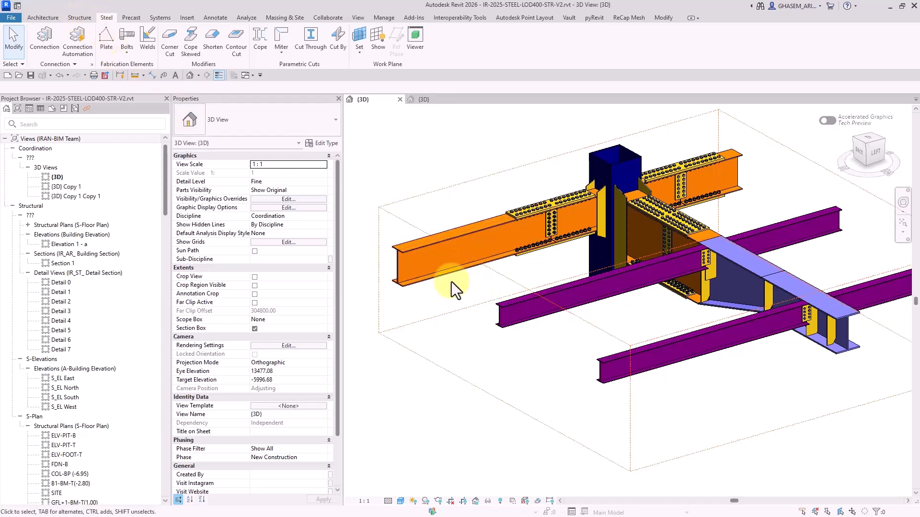
click(520, 301)
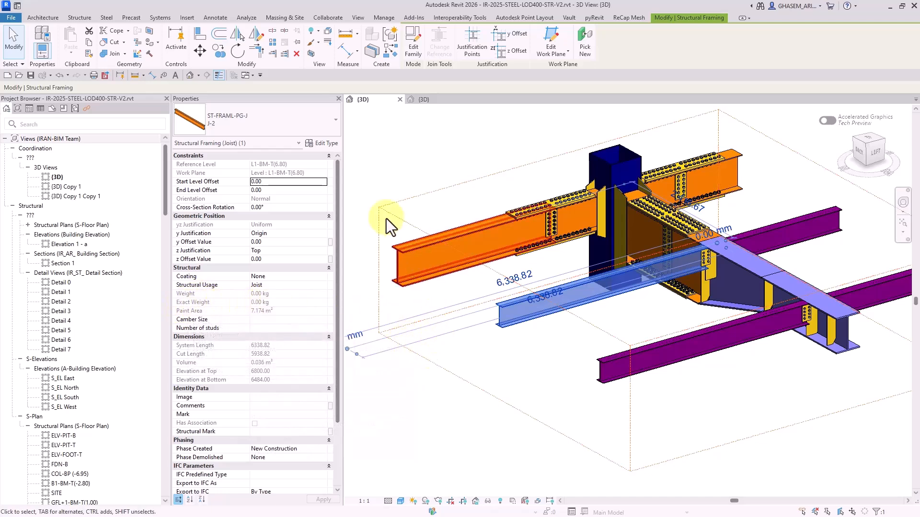
click(327, 143)
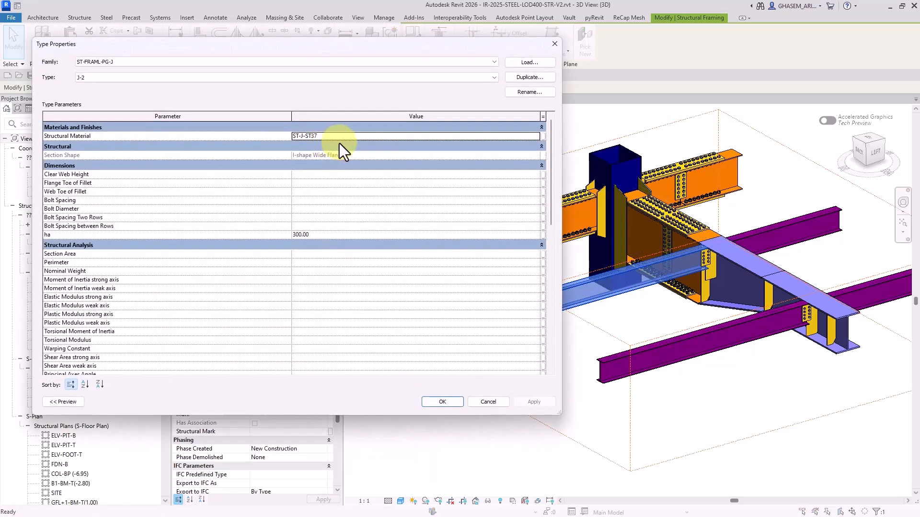
Open the J-2 joist's structural material ST-J-ST37, start adding a physical asset to it, and enlarge the asset browser
click(536, 136)
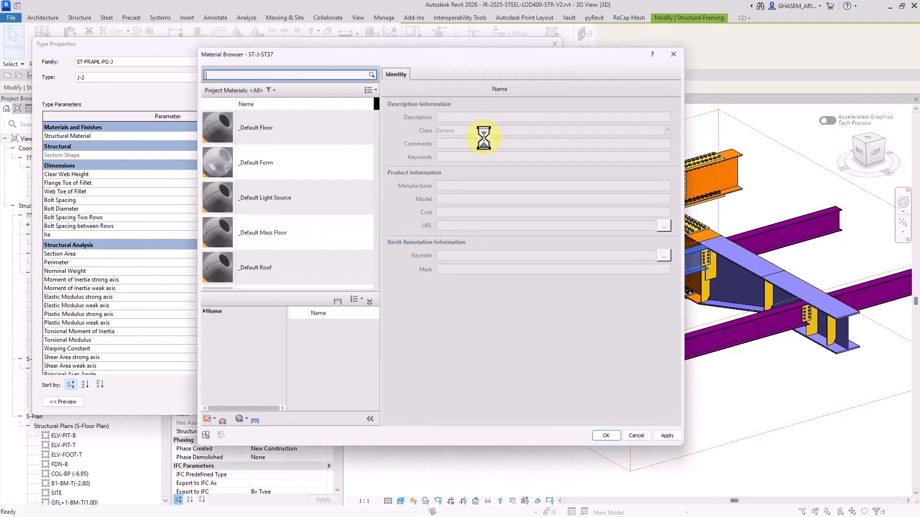
click(481, 73)
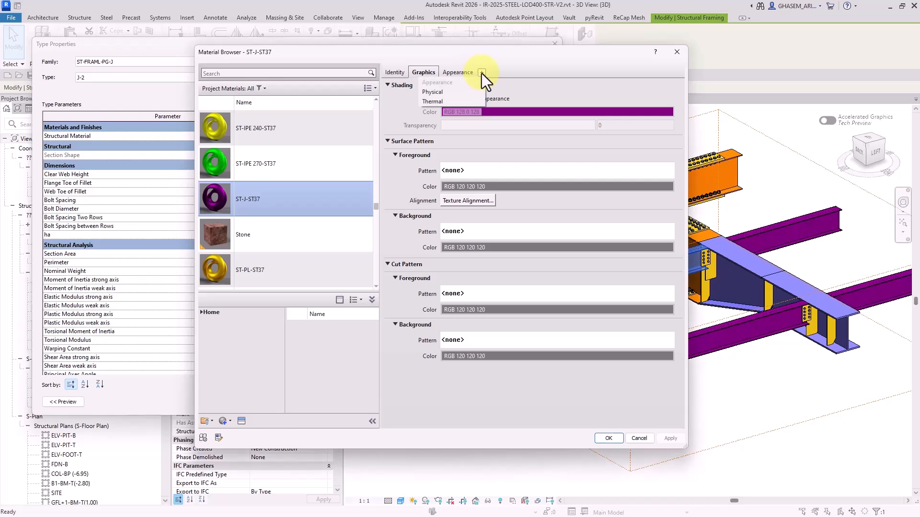
click(438, 93)
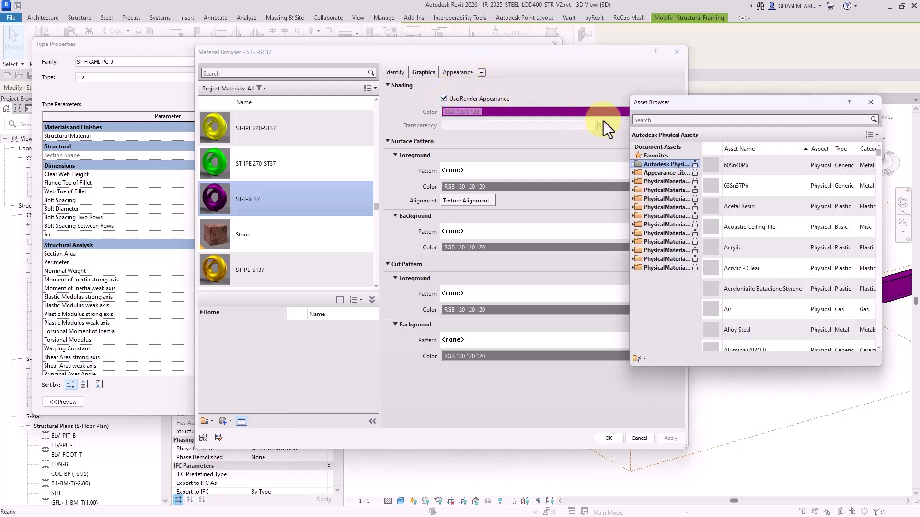
drag(645, 102, 504, 66)
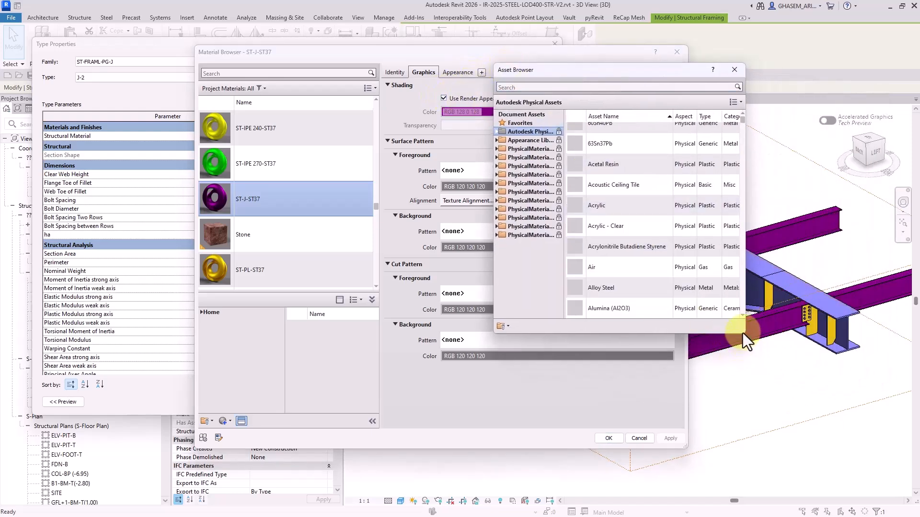
drag(743, 333, 769, 415)
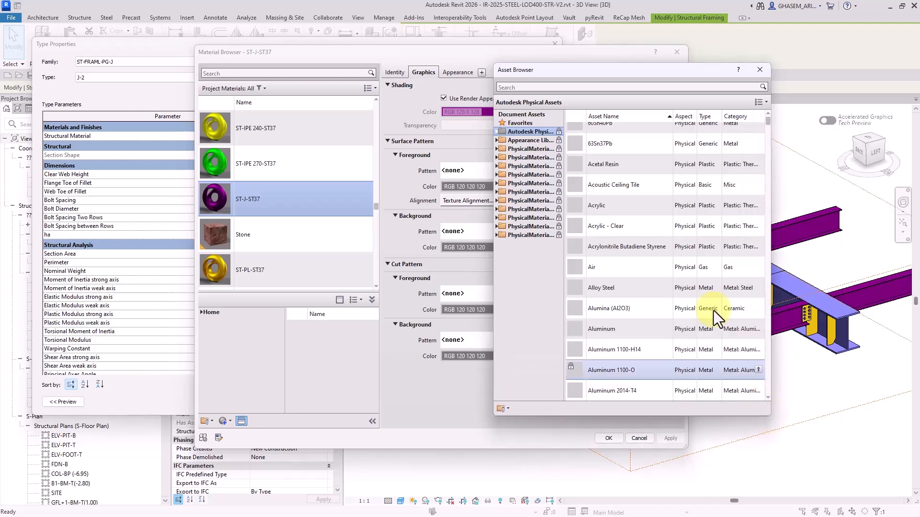
Search the physical assets for ST 37, add the German steel asset St37-2/215 to the joist's material, and accept the material and type changes
click(588, 88)
text(ST 37)
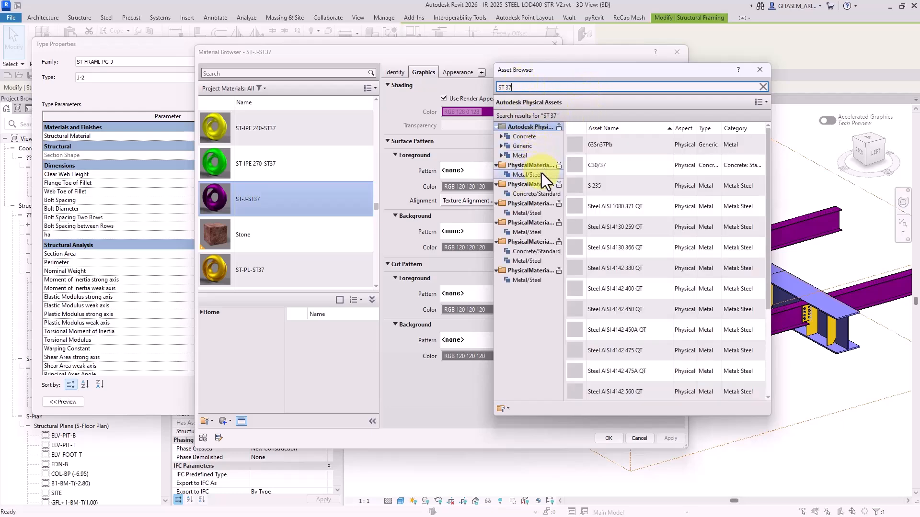
click(541, 174)
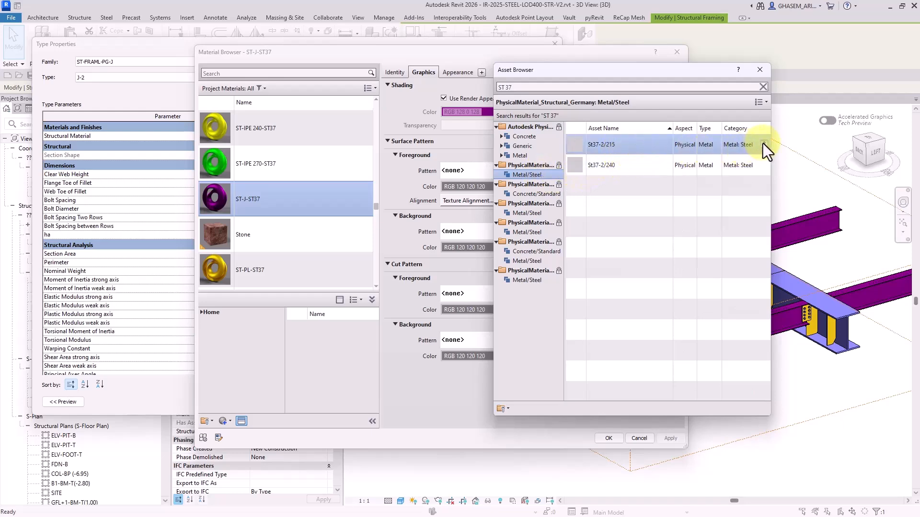
click(763, 144)
click(760, 69)
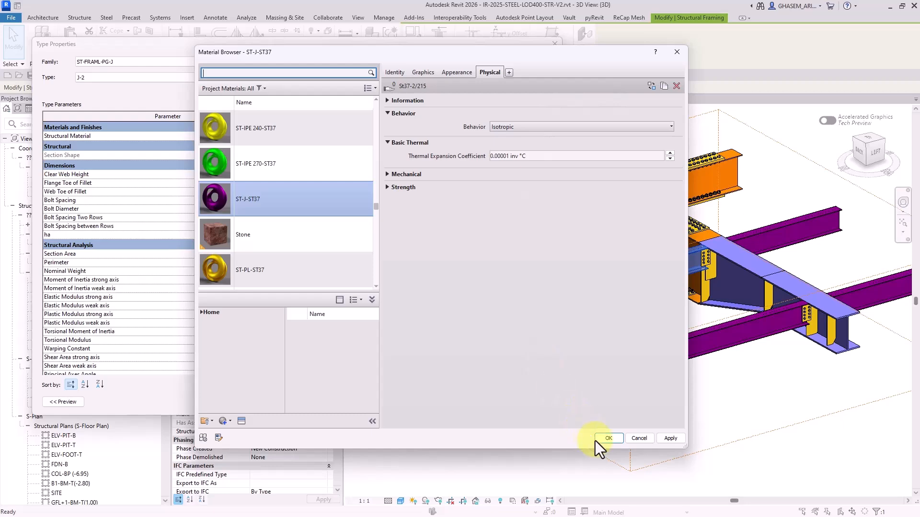
click(608, 439)
click(441, 402)
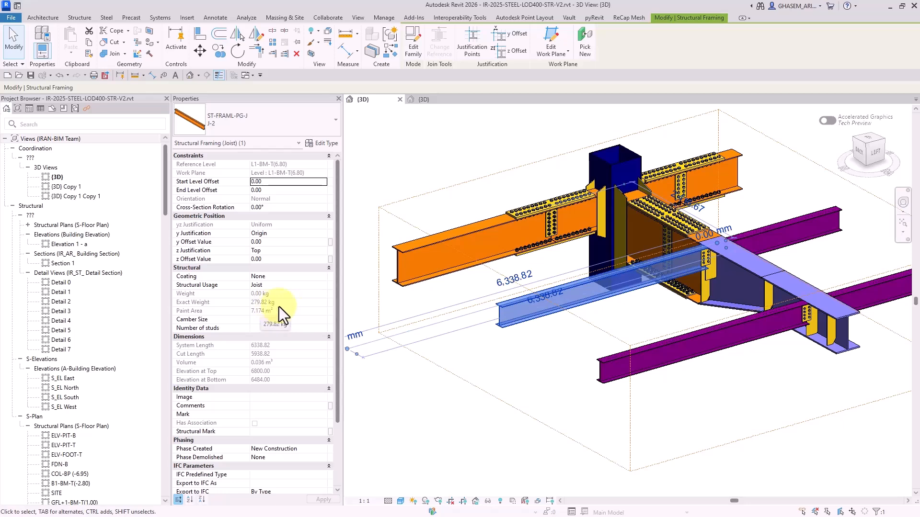
Reopen the J-2 joist's structural material, copy the physical asset's name from its information, and close the material and type properties
click(484, 243)
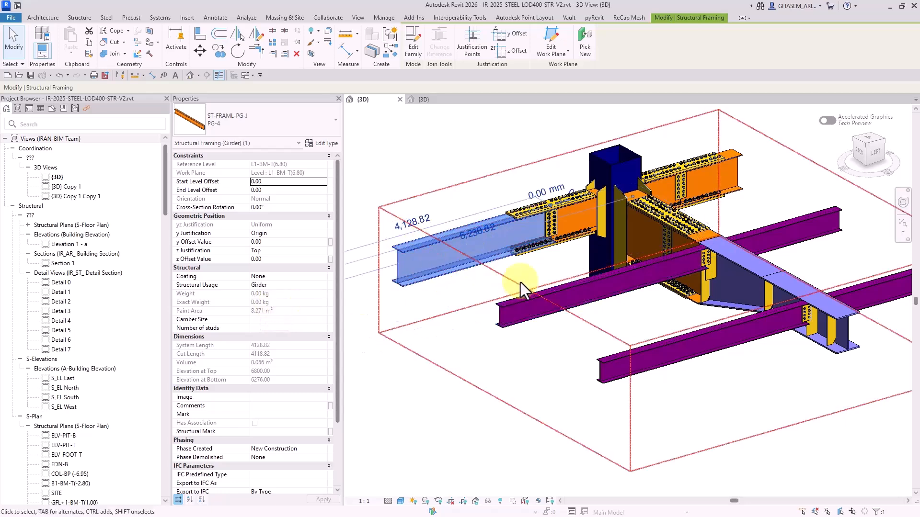
click(559, 294)
click(321, 143)
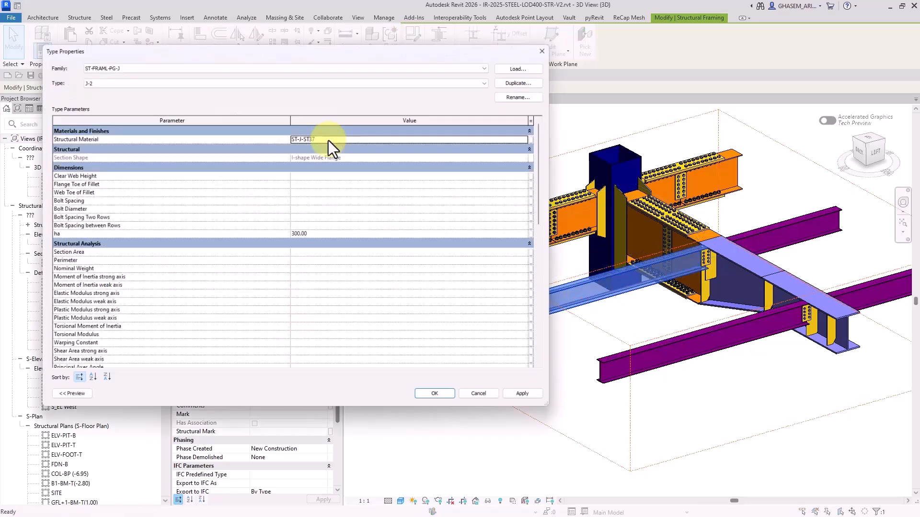
click(535, 136)
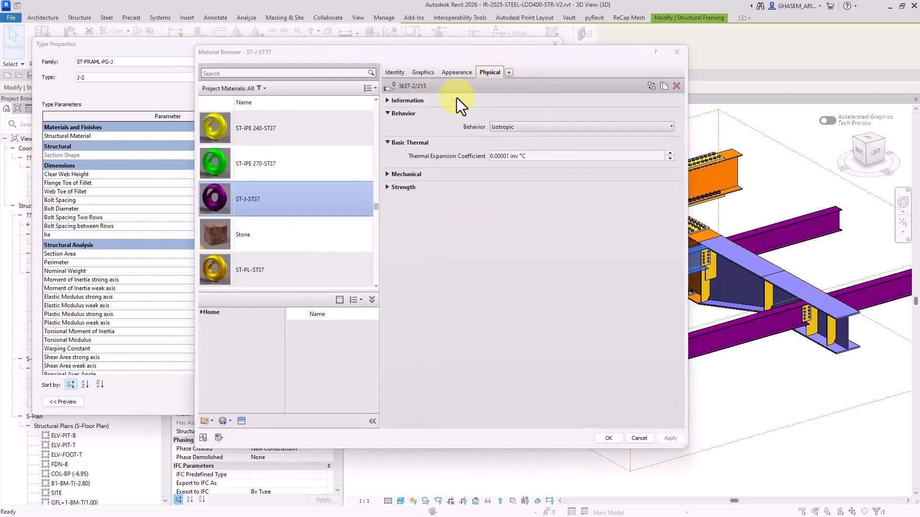
click(387, 100)
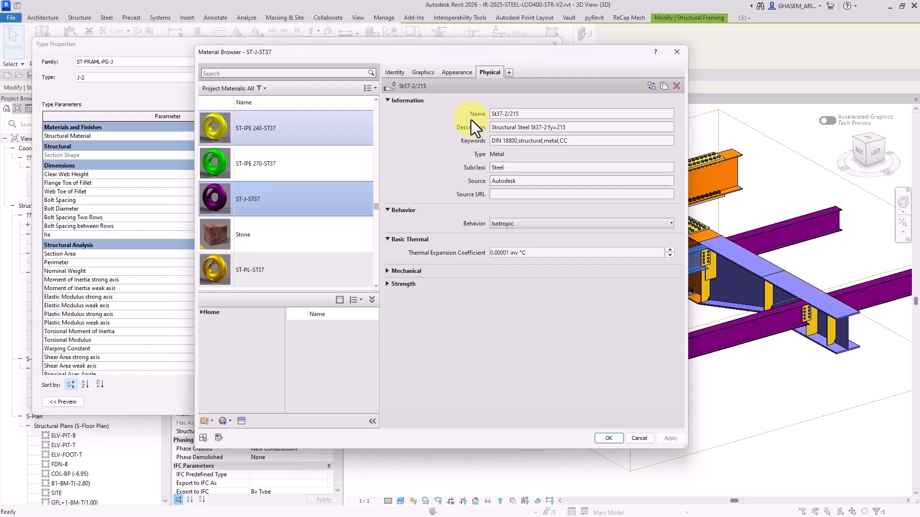
click(533, 115)
drag(534, 115, 468, 116)
key(ctrl+c)
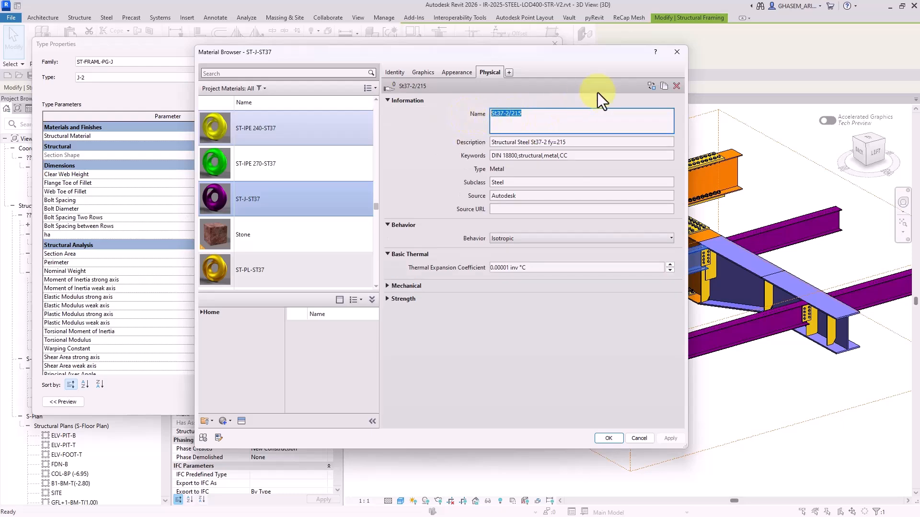
click(676, 52)
click(554, 44)
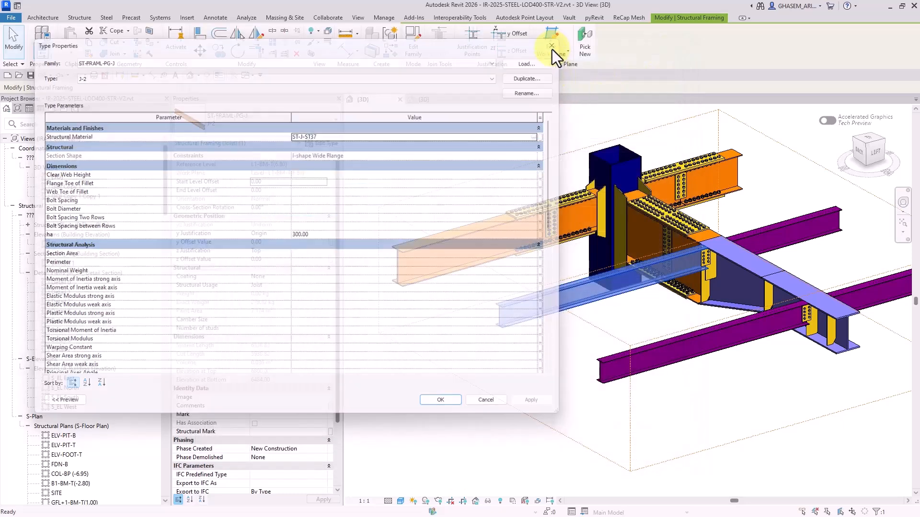
Open the PG-4 girder's structural material ST-FRA-ST37 from its type properties and start adding a physical asset to it
click(485, 233)
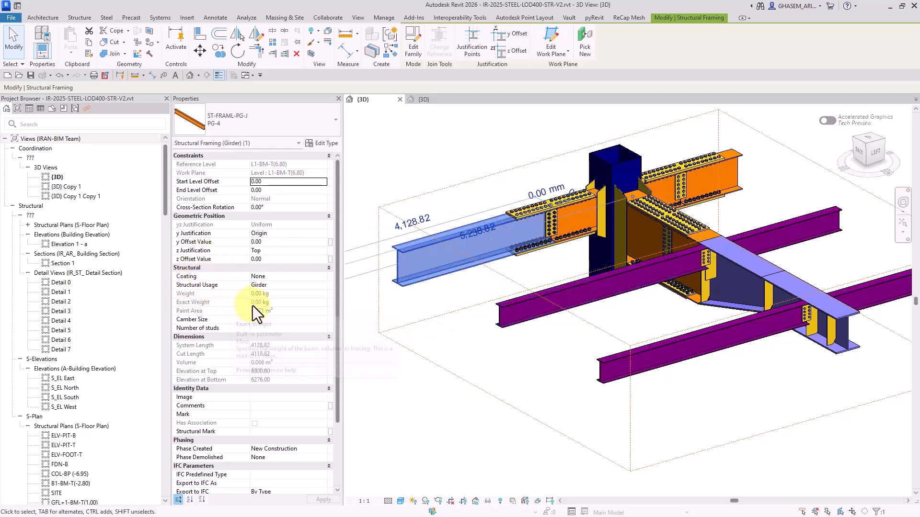
click(320, 143)
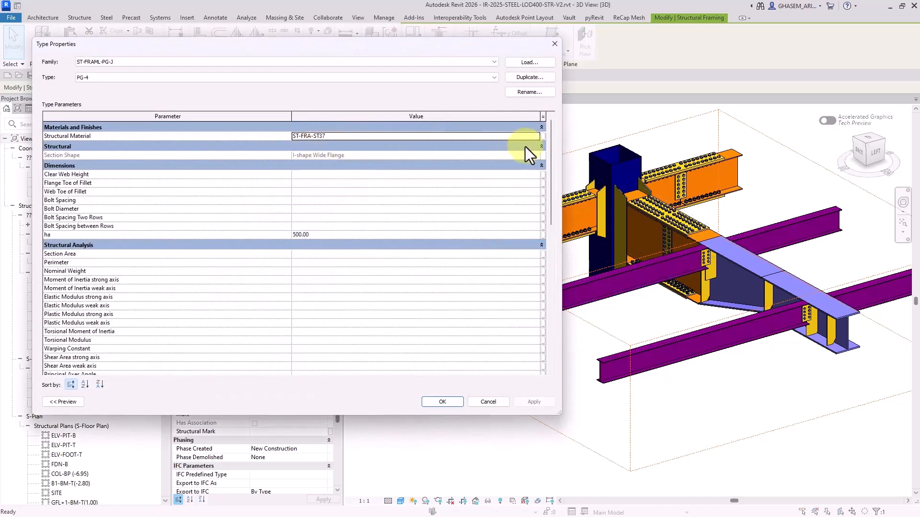
click(538, 136)
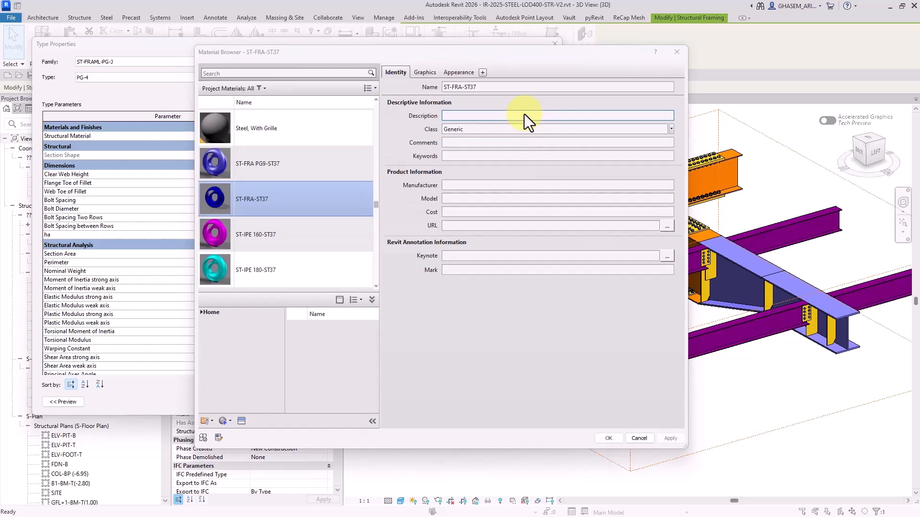
click(483, 72)
click(456, 92)
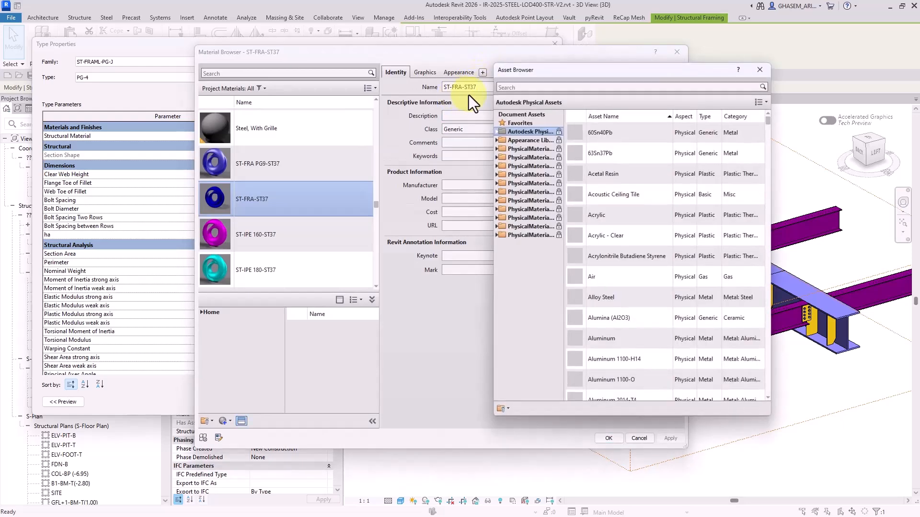
Find the St37-2/215 asset using the copied name, add it to the girder's material, and accept the material and type changes
click(564, 86)
key(ctrl+v)
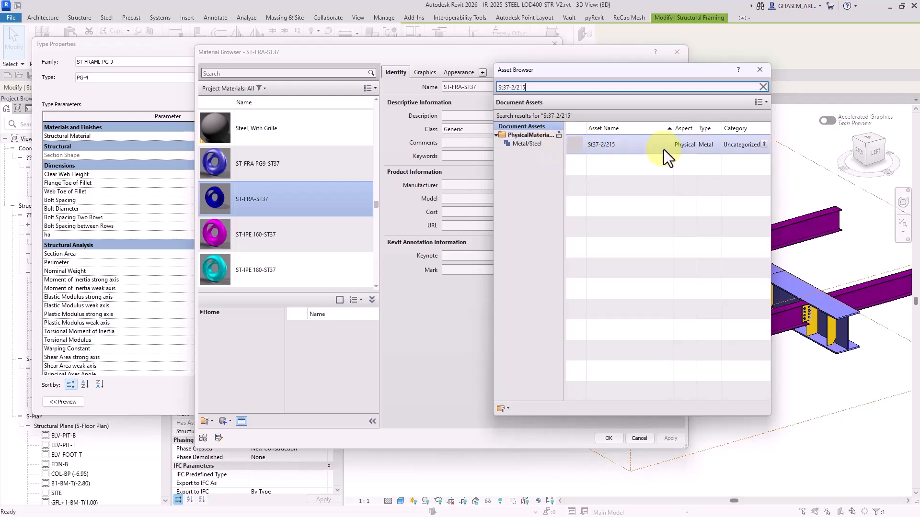
click(764, 144)
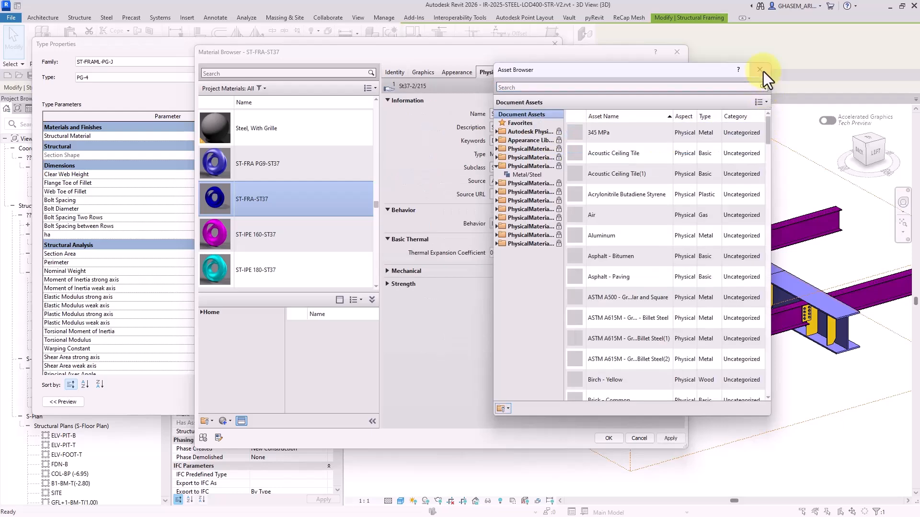
click(760, 70)
click(608, 438)
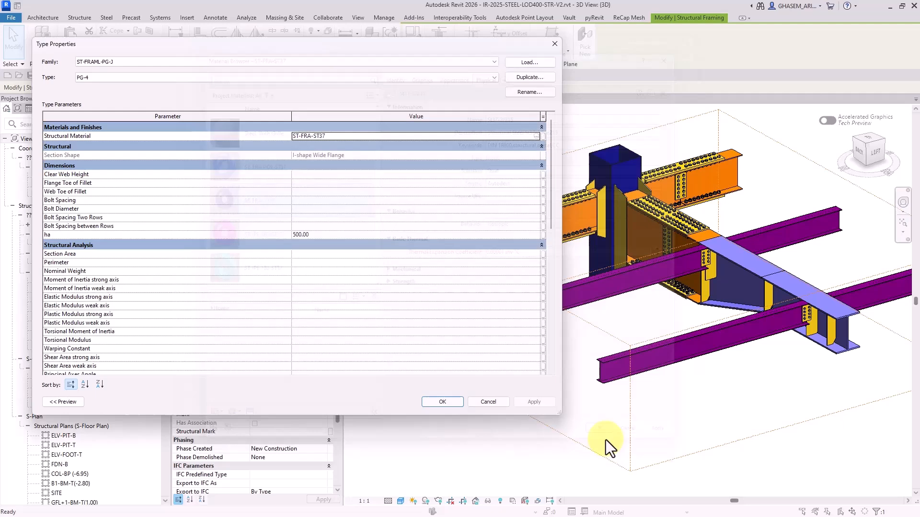
click(448, 403)
click(457, 407)
click(457, 269)
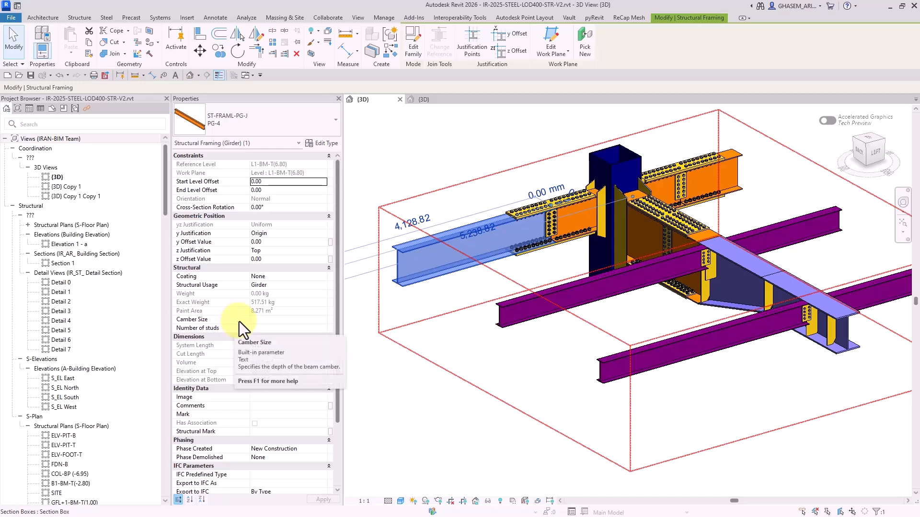
Examine the PG-4 girder's weight, paint area, length and volume properties, along with its bolted splice and the column beside it
scroll(421, 257, up, 5)
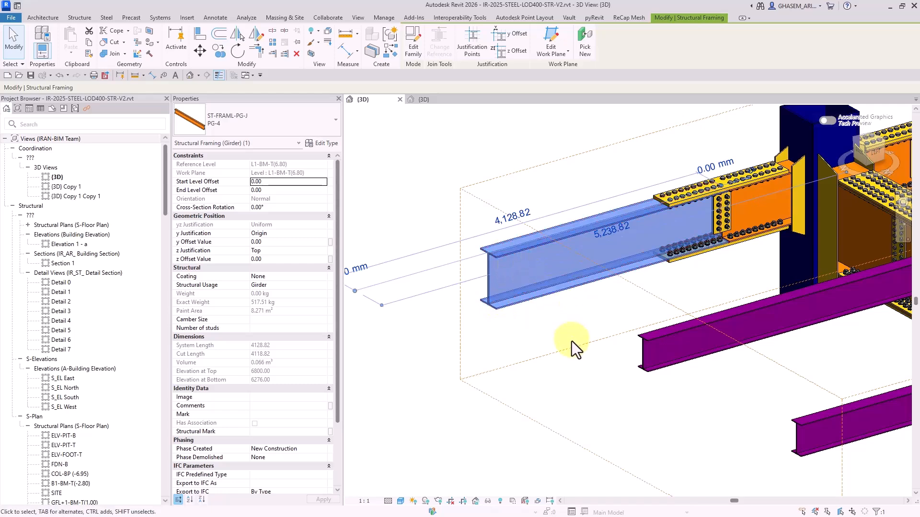
scroll(302, 311, down, 3)
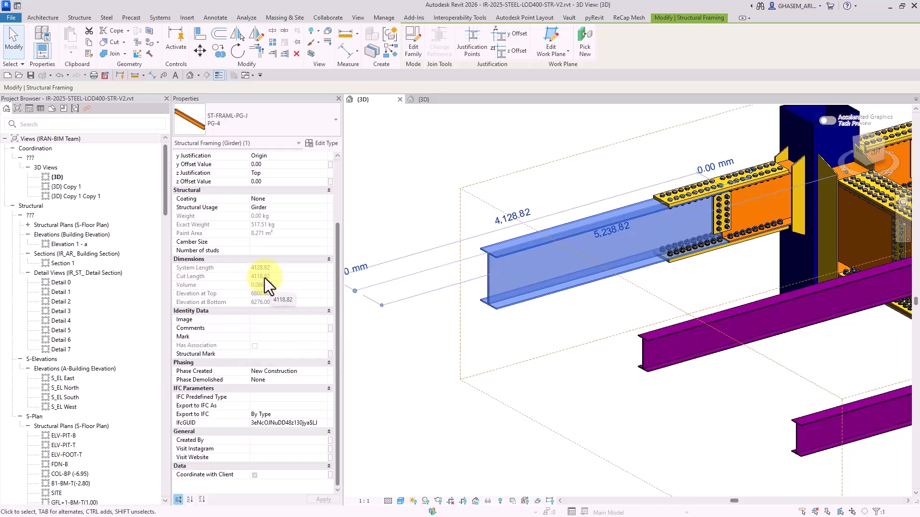
scroll(629, 256, up, 2)
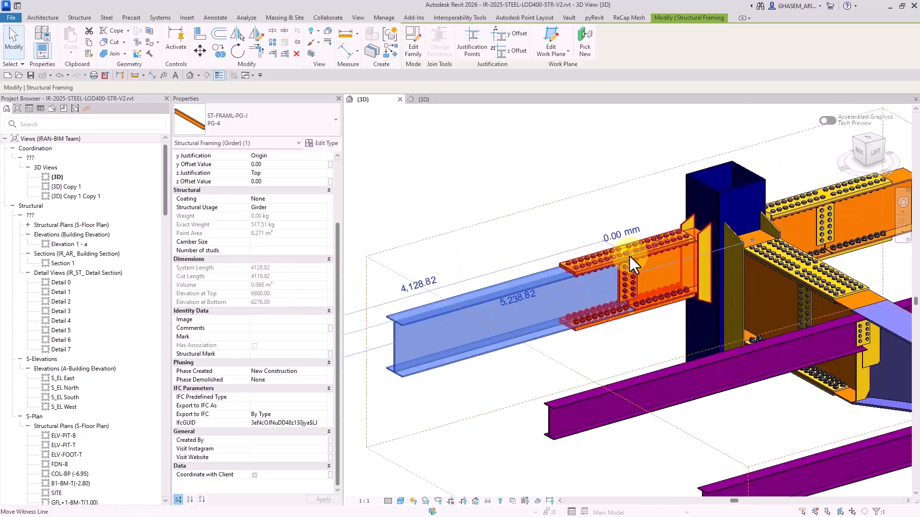
scroll(718, 189, up, 2)
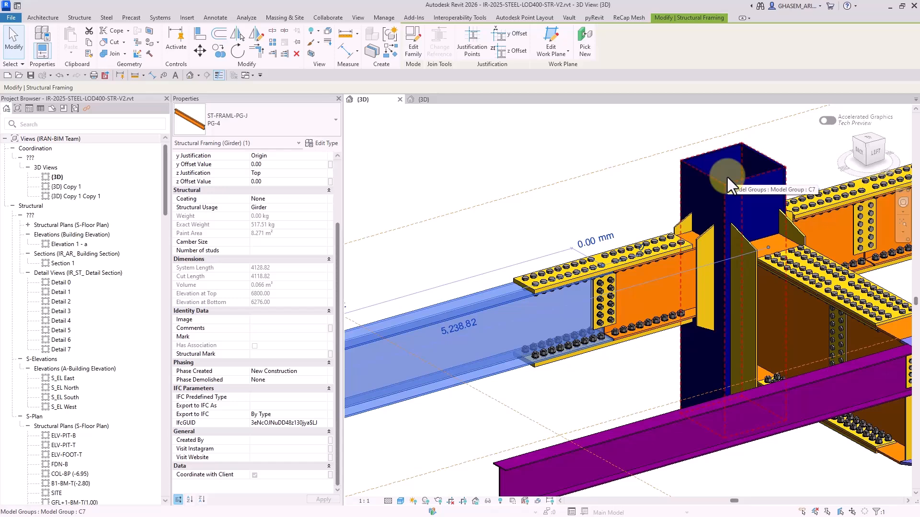
middle_drag(714, 212, 704, 250)
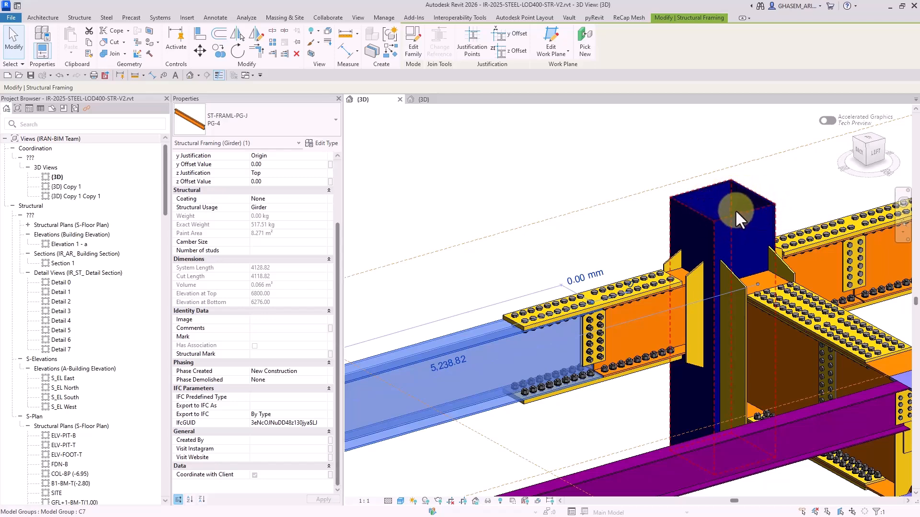
scroll(736, 211, down, 1)
middle_drag(659, 261, 752, 236)
scroll(577, 311, up, 1)
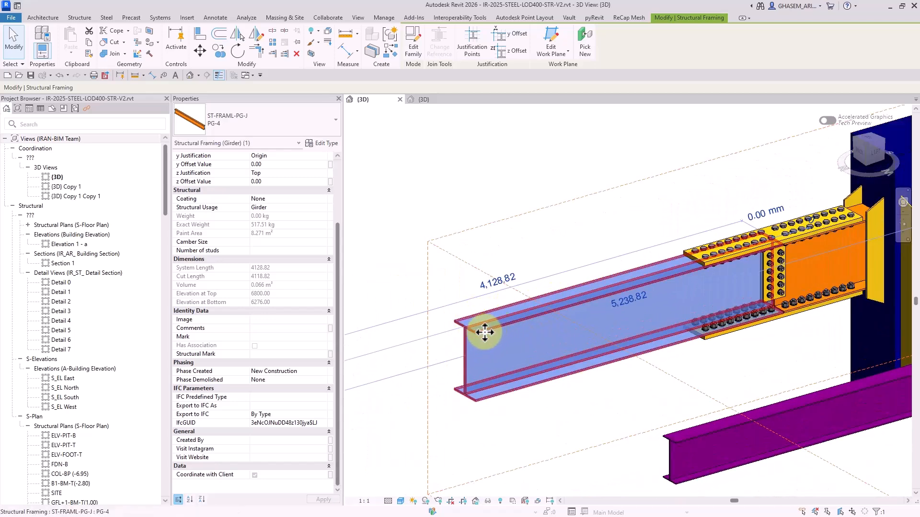
middle_drag(897, 163, 704, 288)
scroll(705, 287, up, 1)
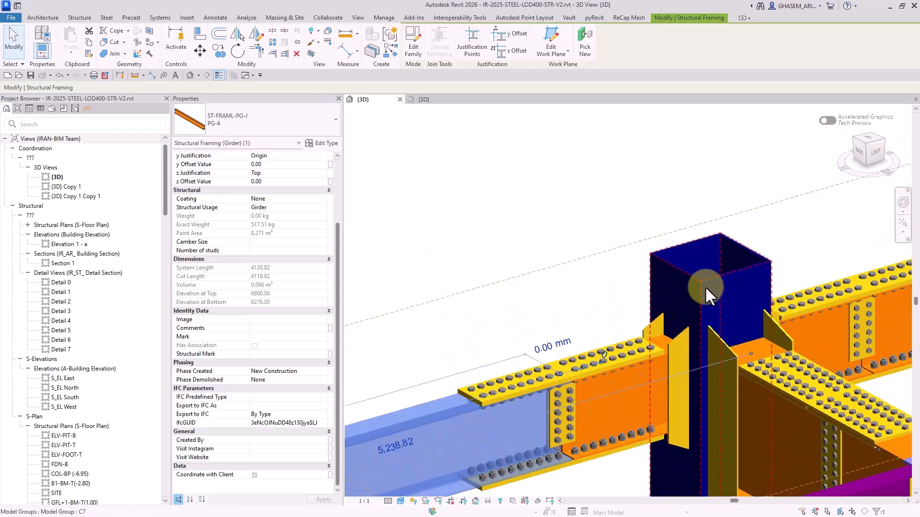
scroll(705, 286, up, 1)
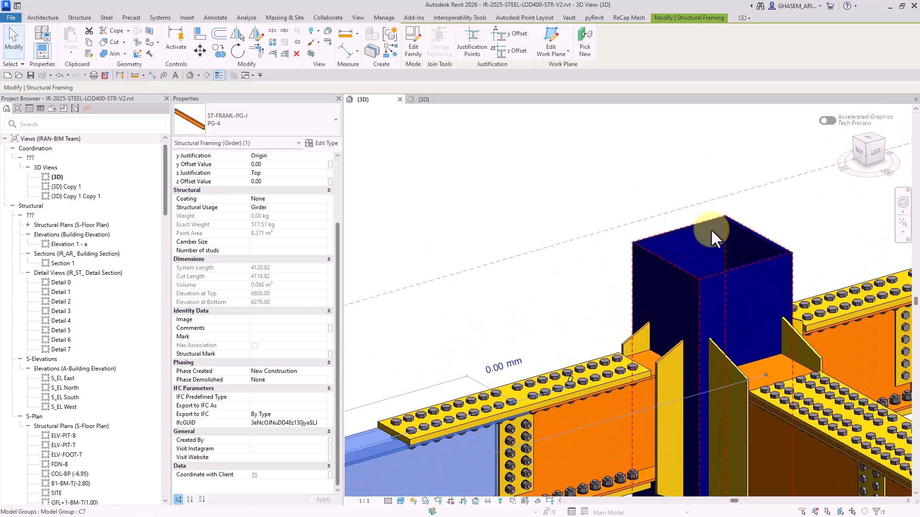
scroll(697, 268, down, 4)
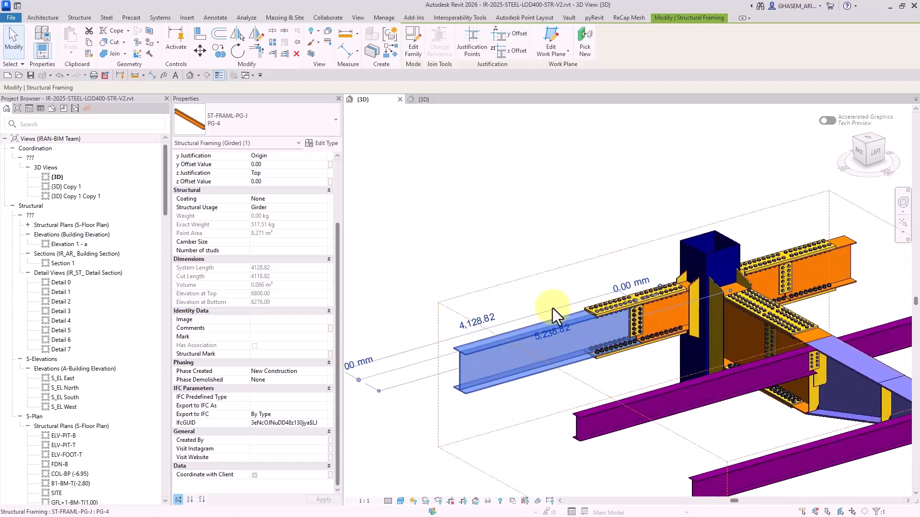
scroll(482, 287, up, 4)
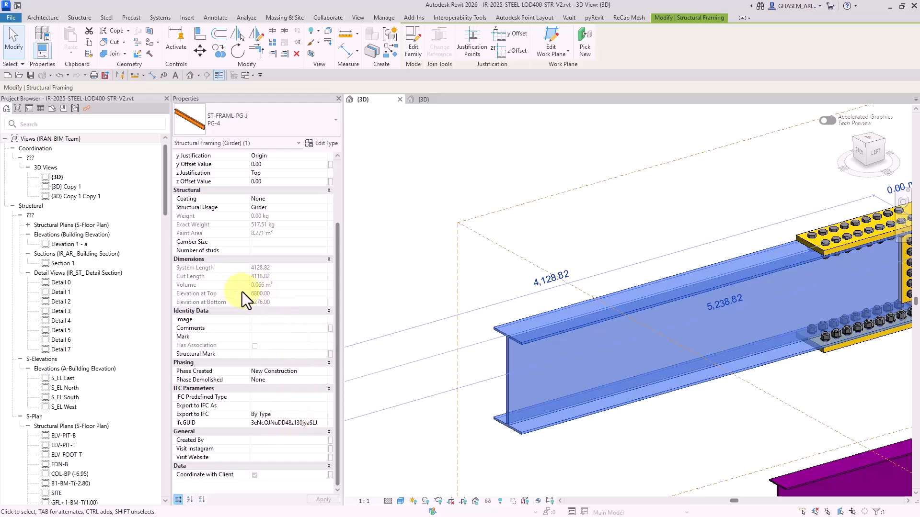
Switch to the 3D view of Project1 and dismiss the save reminder without saving
click(439, 232)
click(430, 102)
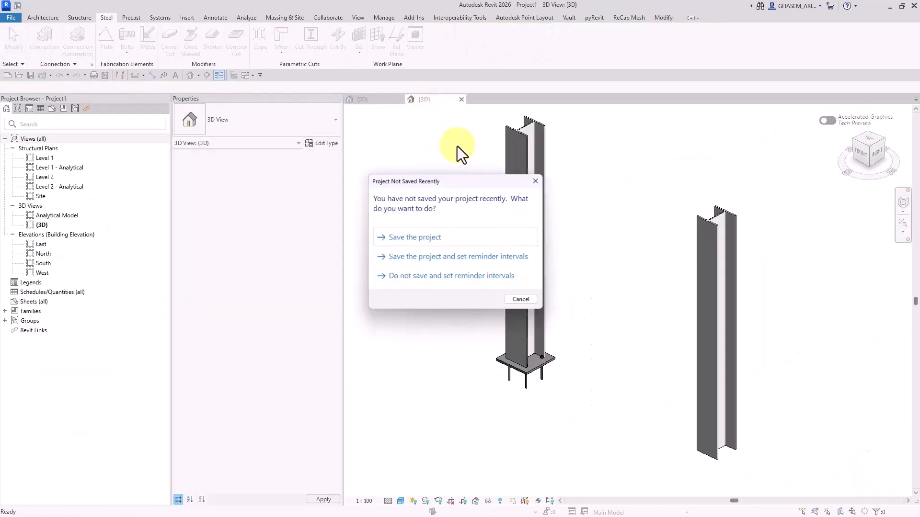
click(538, 180)
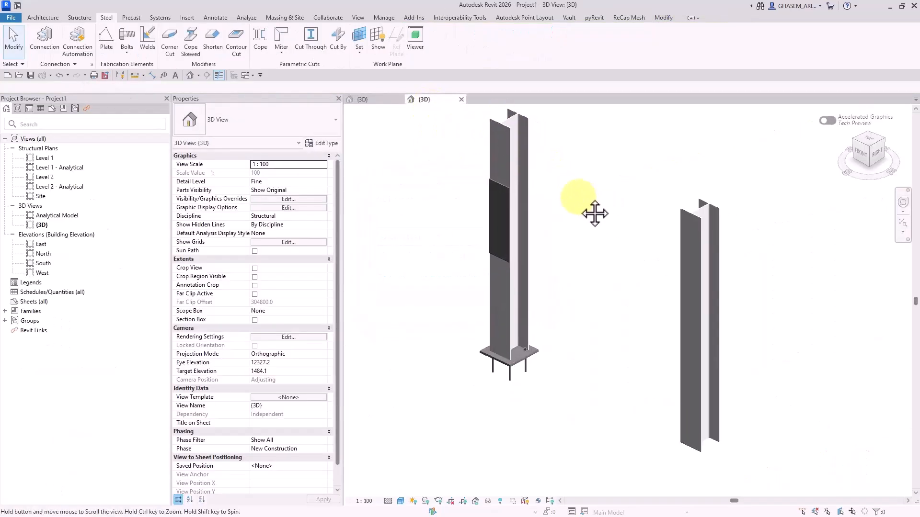
Examine the weight, exact weight and paint area of the middle column without a base plate
click(667, 238)
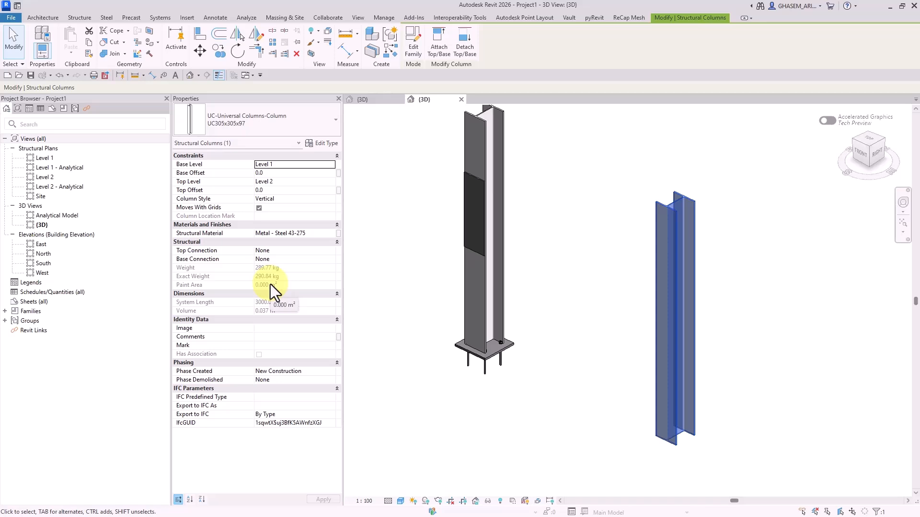
middle_drag(456, 271, 455, 265)
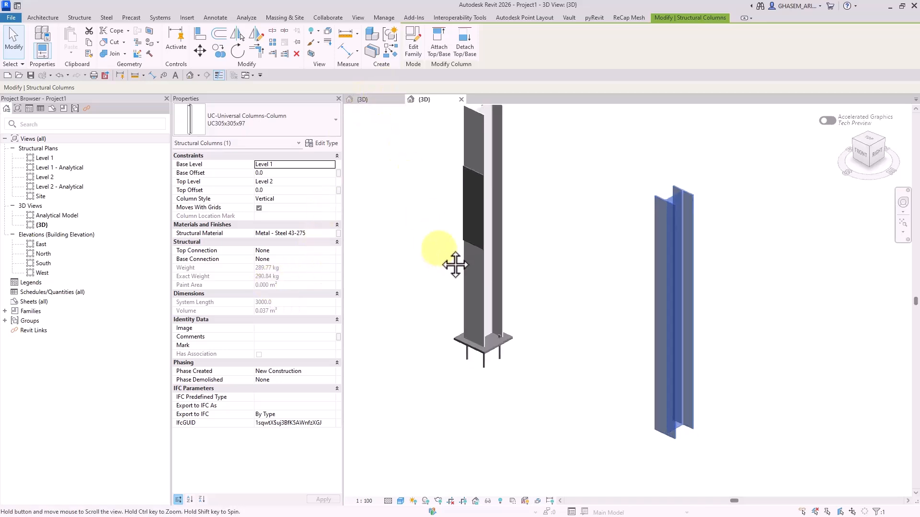
middle_drag(643, 364, 620, 361)
scroll(586, 340, down, 1)
middle_drag(576, 292, 570, 297)
scroll(582, 309, down, 2)
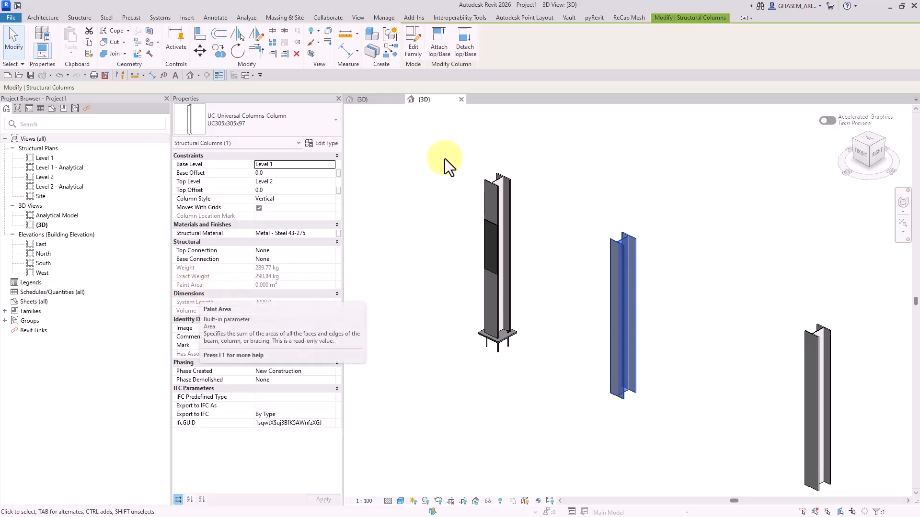
Open the UC-Universal Columns-Column family for editing and review its available section shapes and family type parameters
click(415, 40)
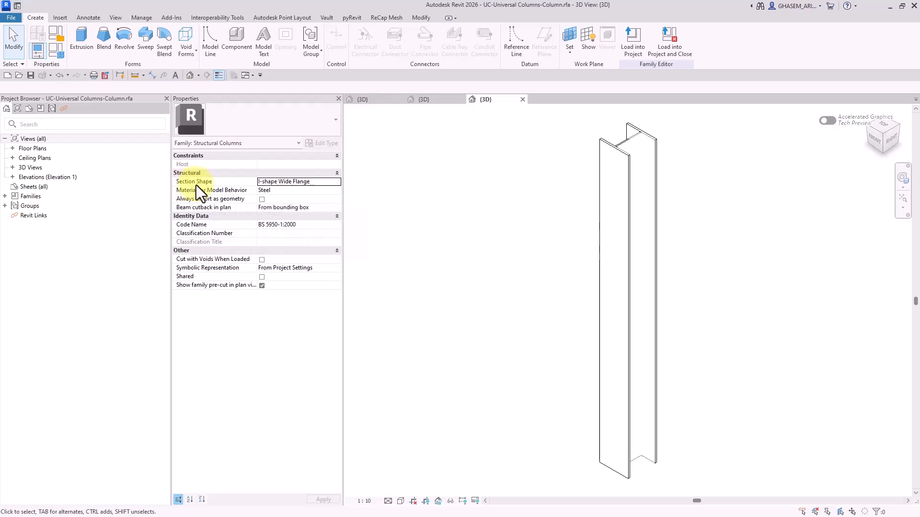
click(338, 180)
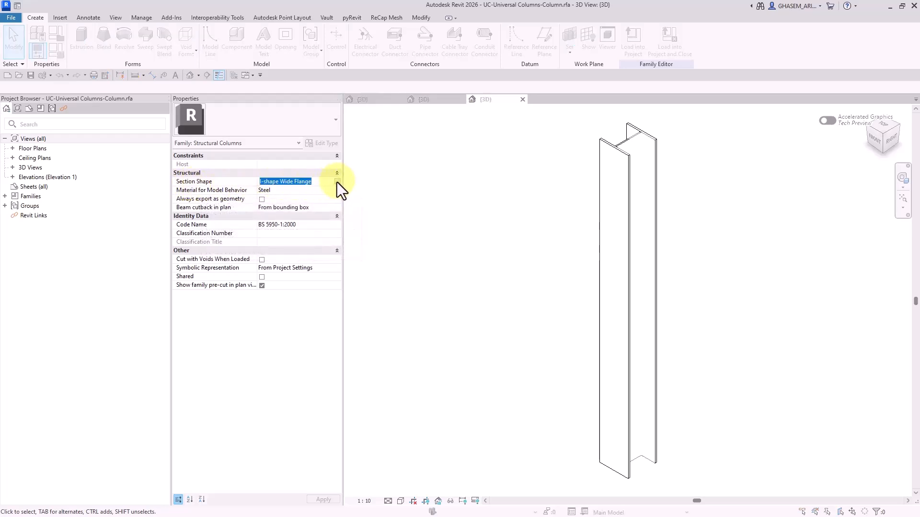
click(337, 182)
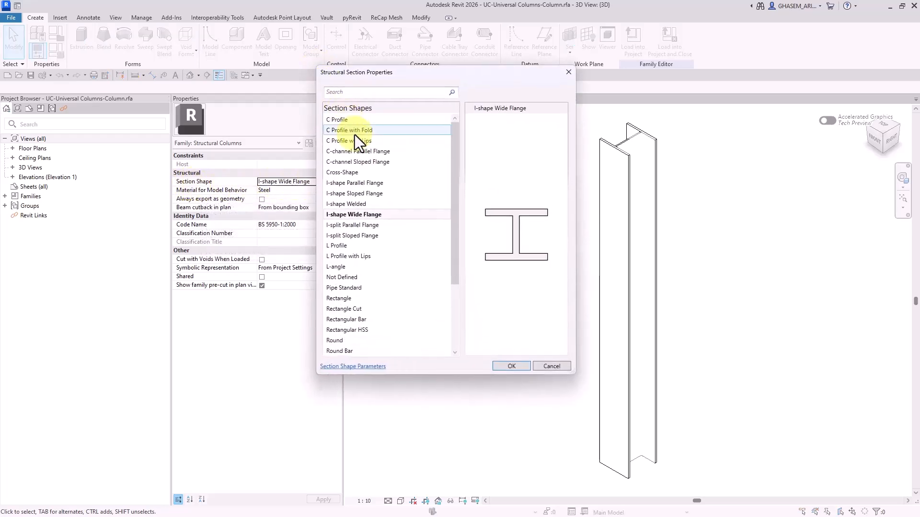
click(563, 368)
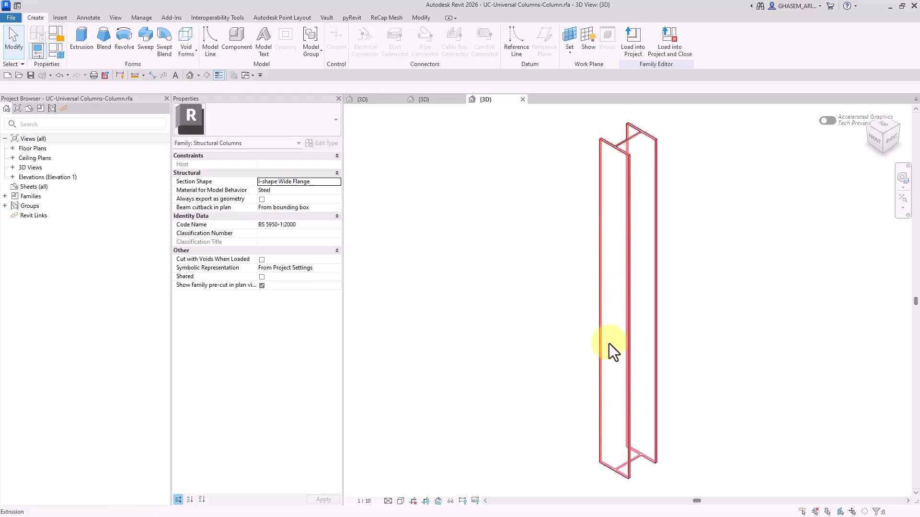
click(60, 50)
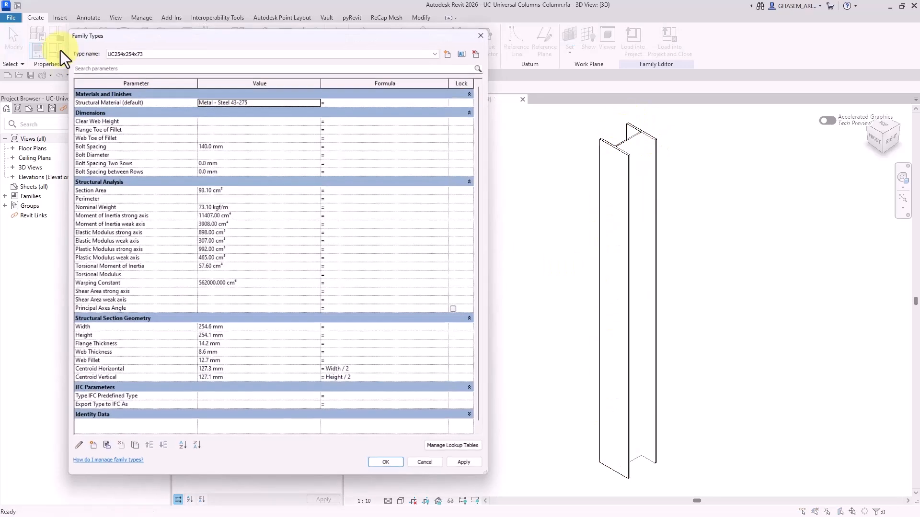
click(202, 198)
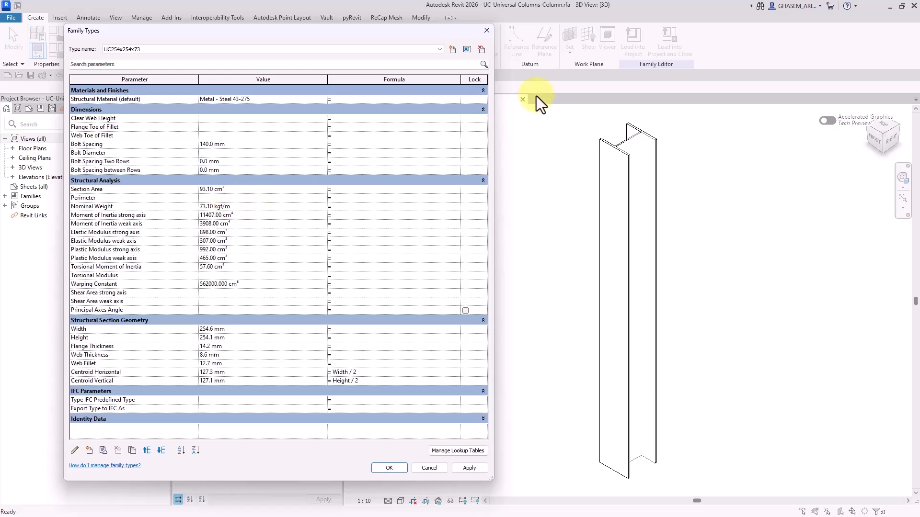
click(487, 31)
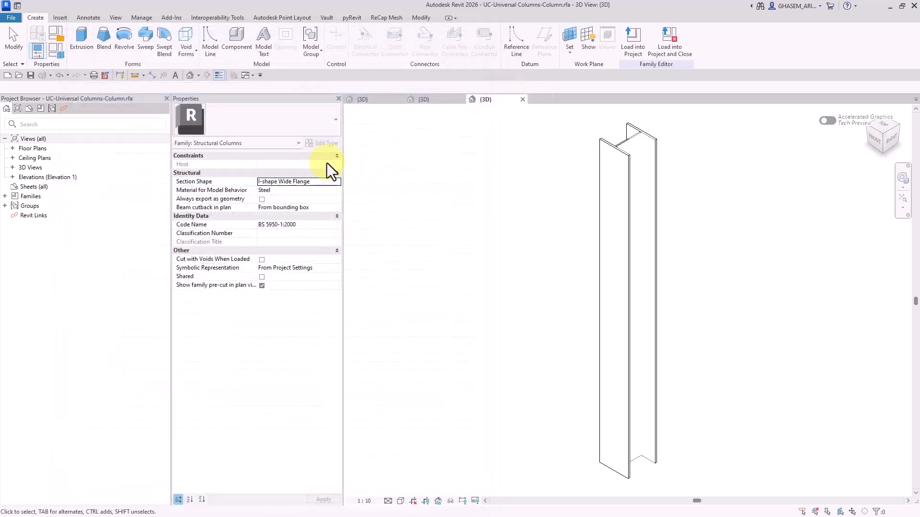
Set the column family's section shape to Not Defined
click(338, 183)
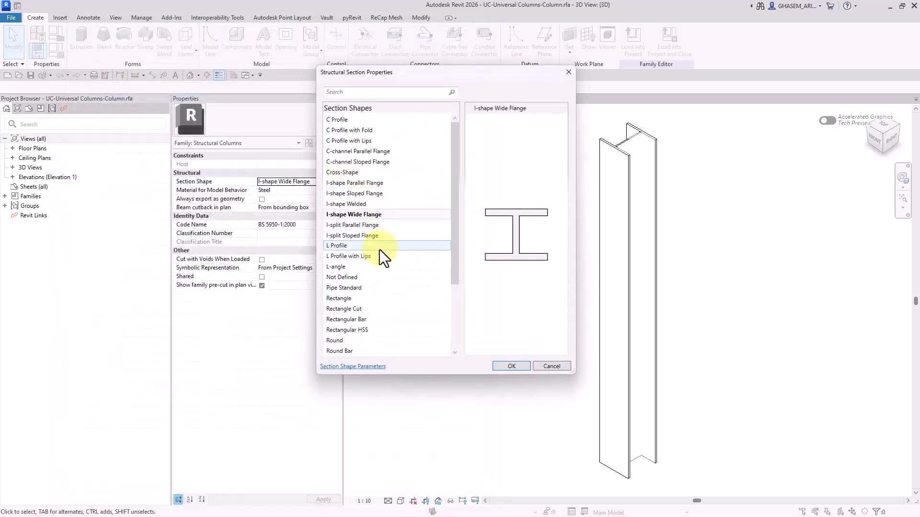
click(366, 278)
click(512, 366)
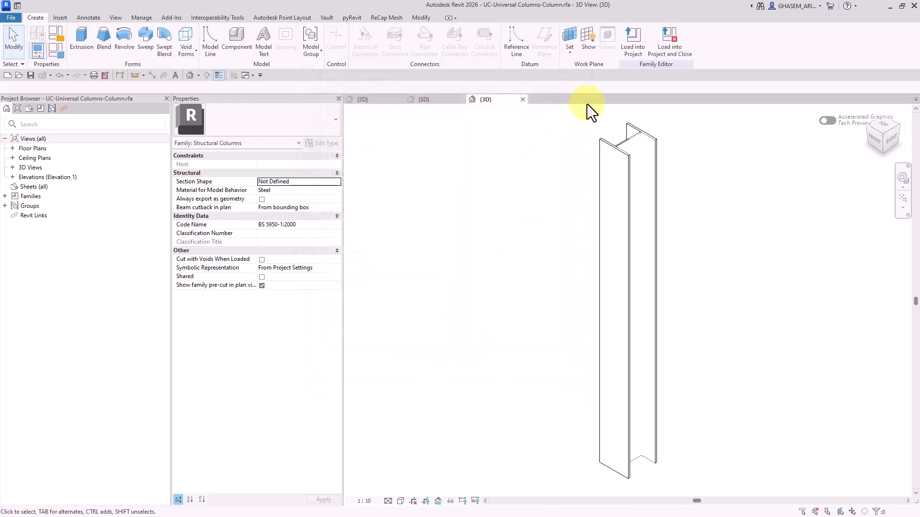
Load the edited column family into Project1 only, overwriting the existing version
click(633, 41)
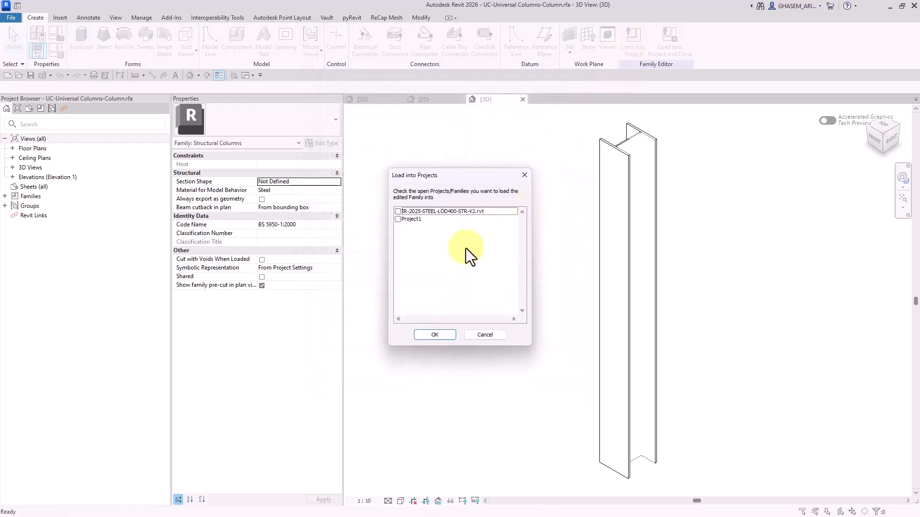
click(398, 220)
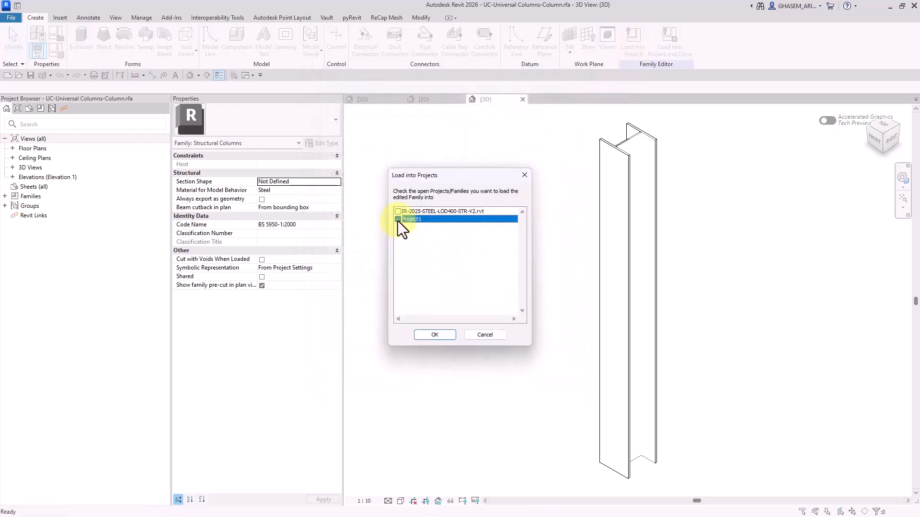
click(446, 333)
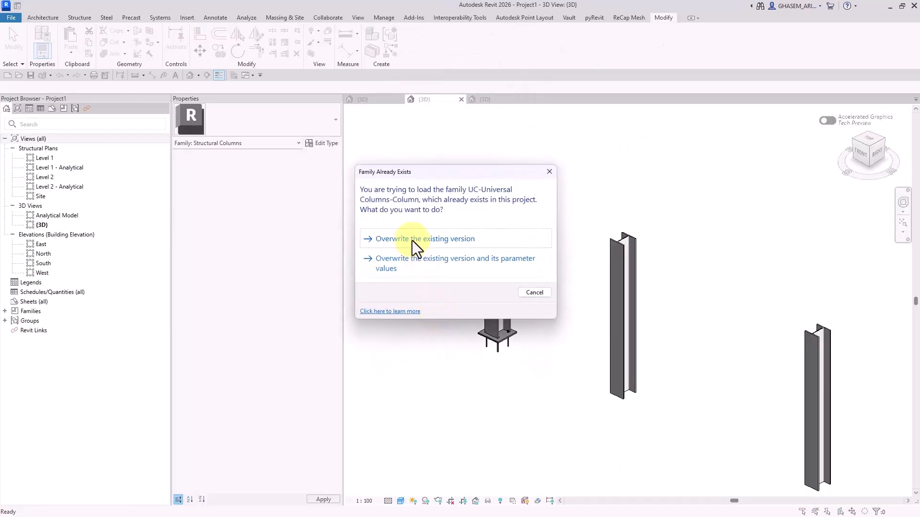
click(415, 237)
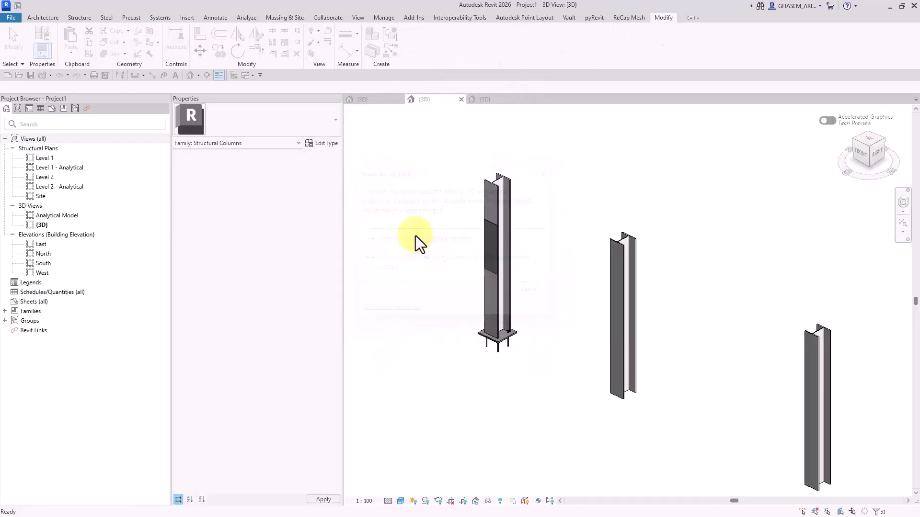
Check the weight and paint area of the column with the base plate, and review its family's section shape and type parameters
click(491, 197)
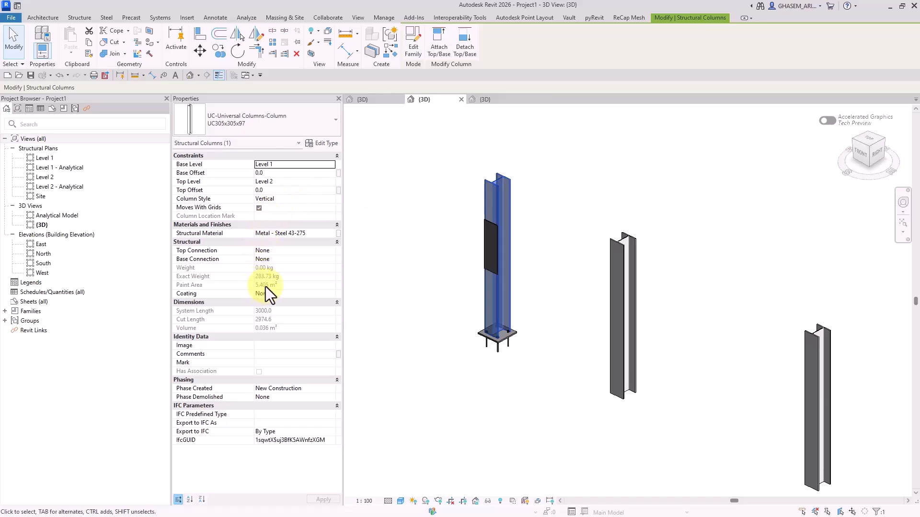
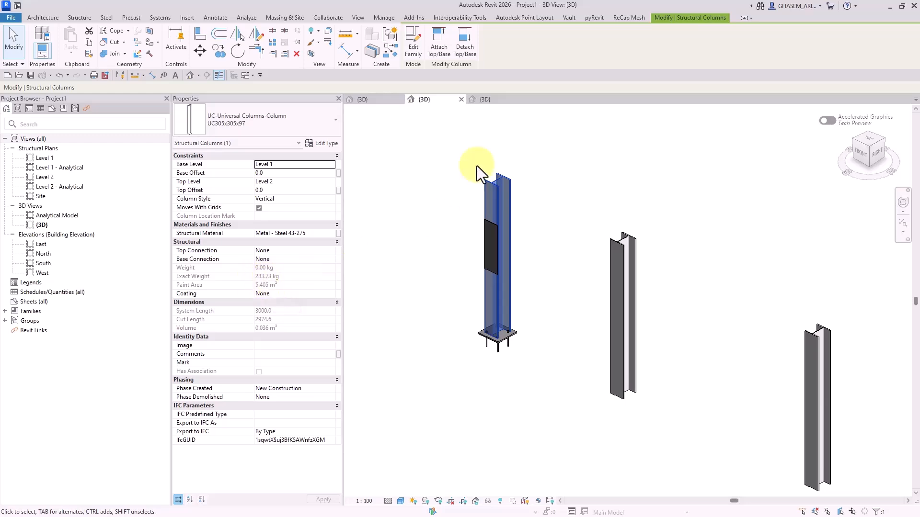
click(413, 43)
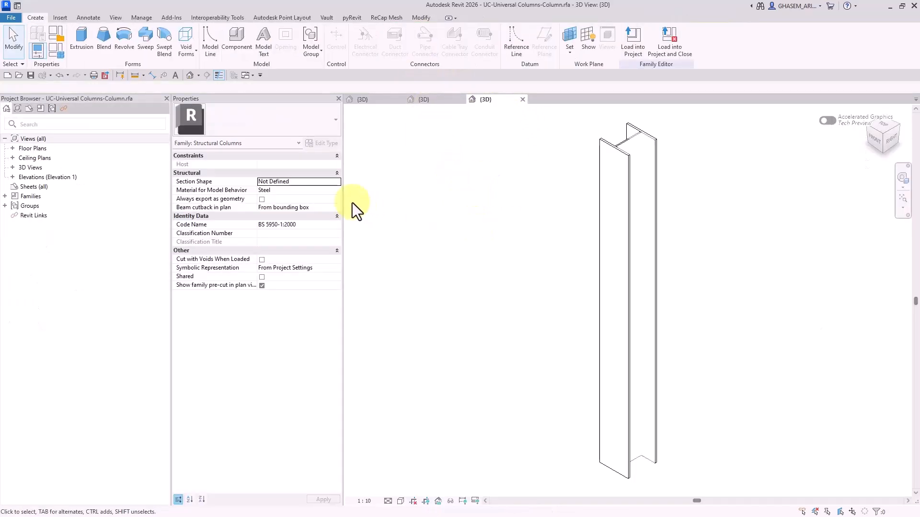
click(338, 183)
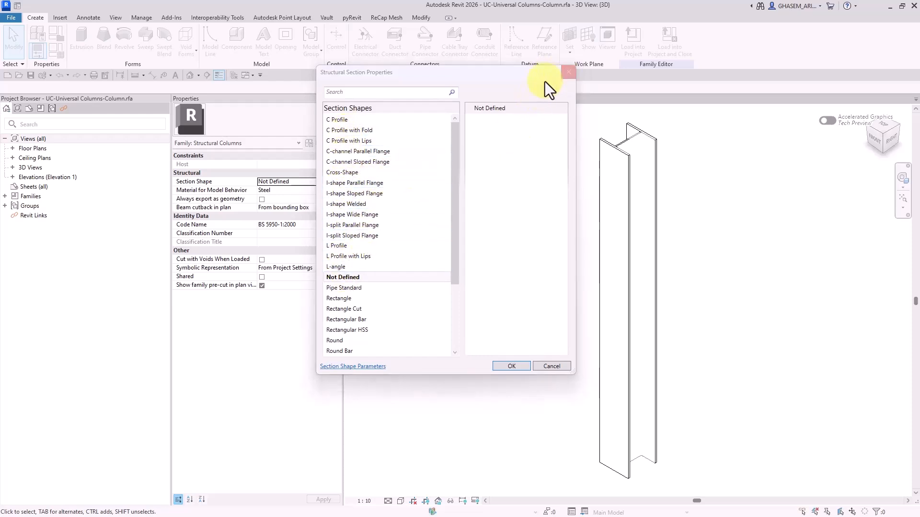
click(569, 71)
click(62, 49)
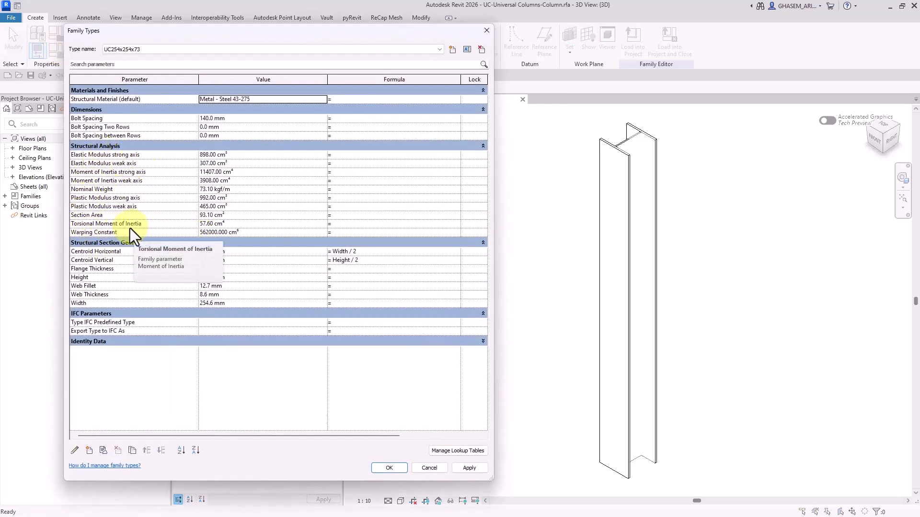
click(391, 464)
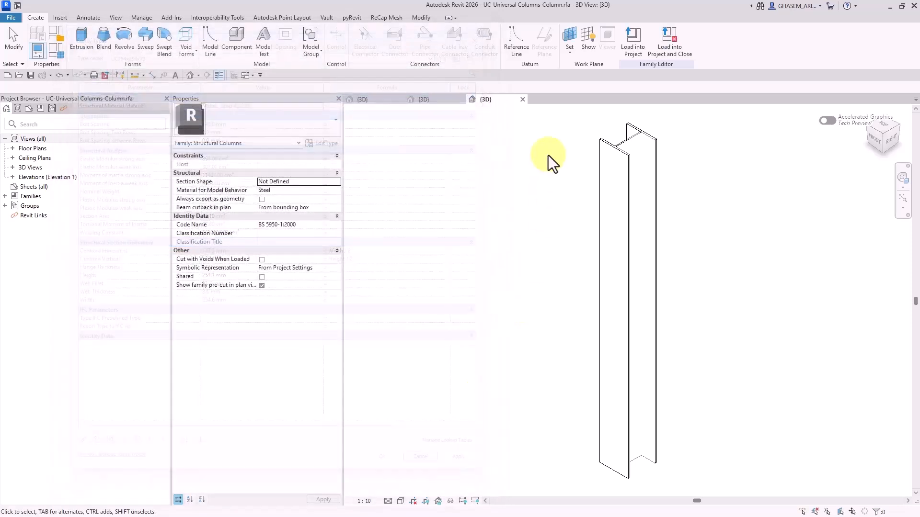
Close the column family and compare the weight and paint area of the Project1 columns with and without a base plate
click(522, 99)
click(482, 267)
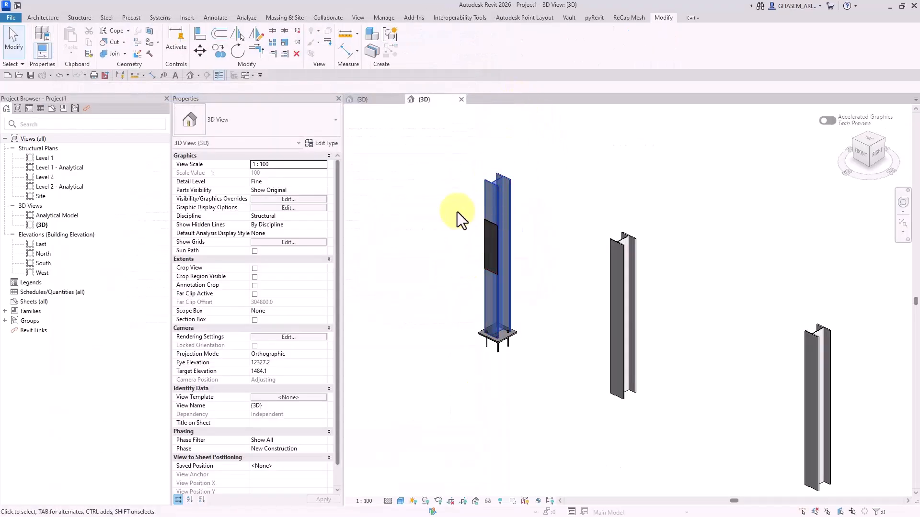
click(614, 270)
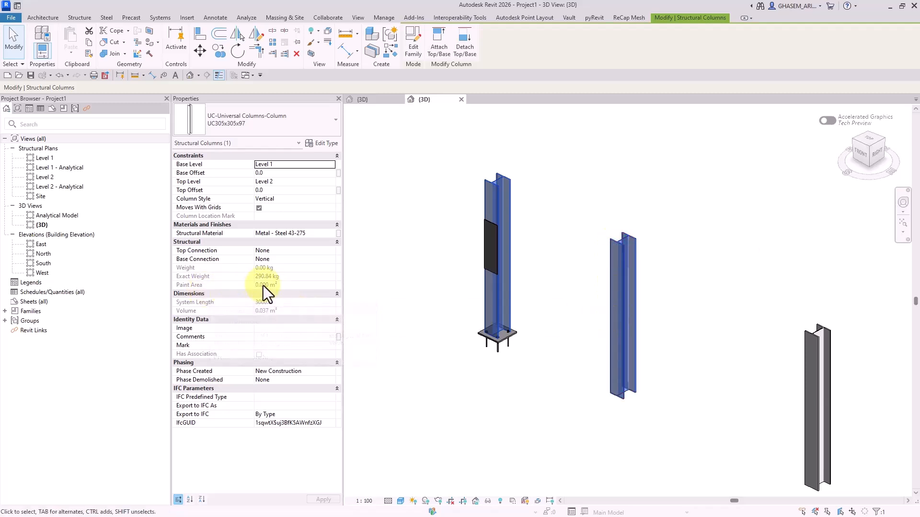
click(576, 279)
middle_drag(534, 251, 498, 235)
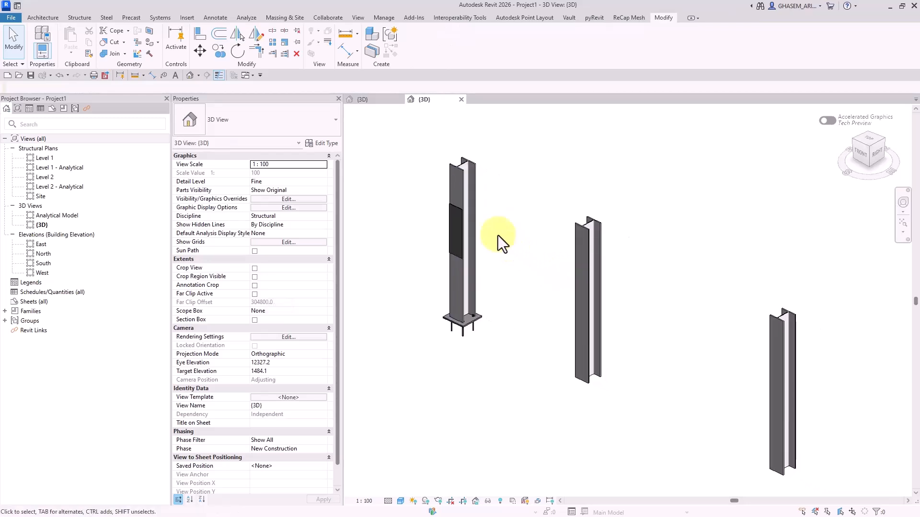
Reopen the middle column's family for editing and load it into Project1 again
click(577, 243)
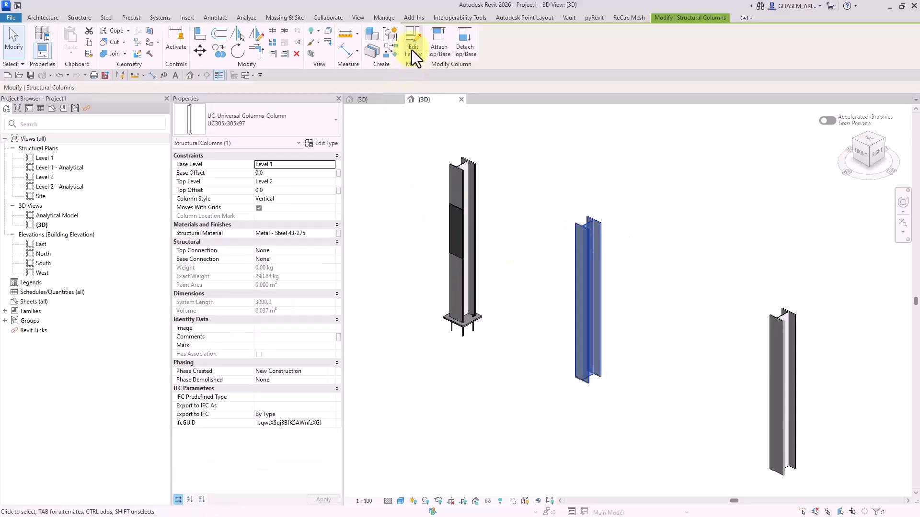
click(413, 41)
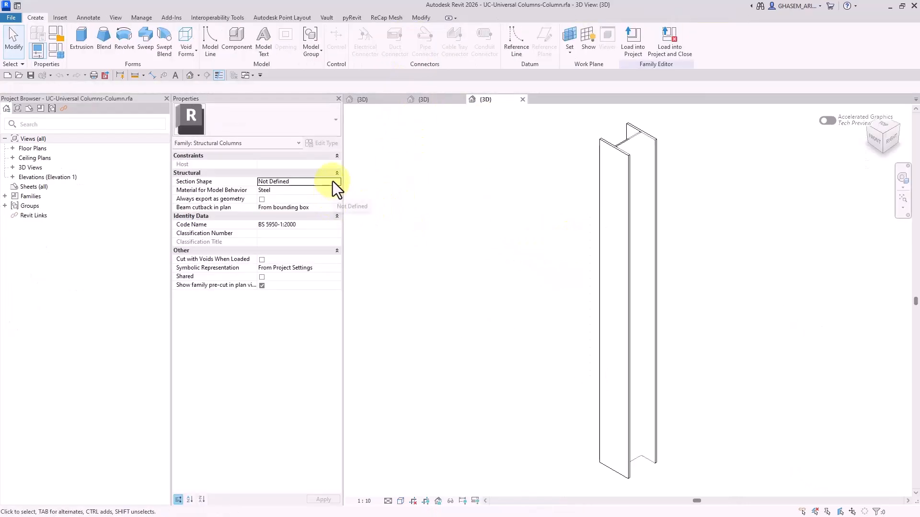
click(632, 44)
click(435, 335)
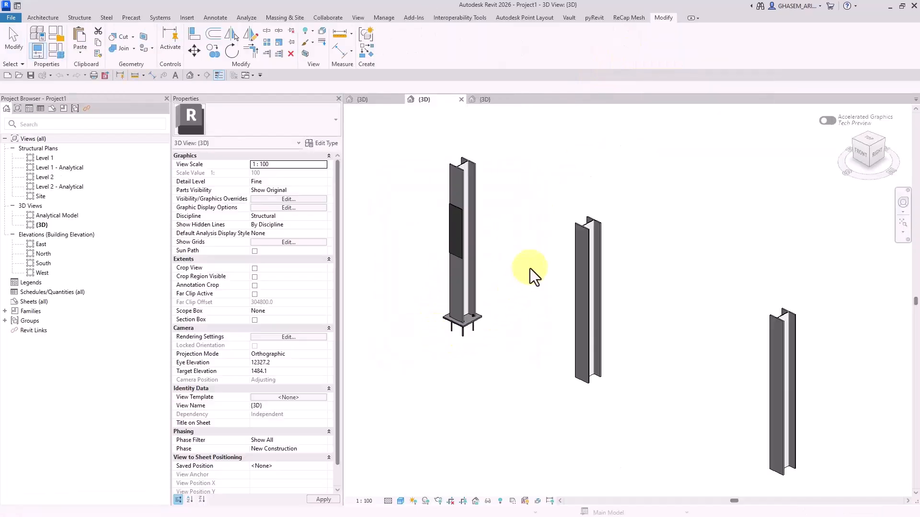
Inspect the structural properties of the base-plated column and the middle column in Project1
click(454, 185)
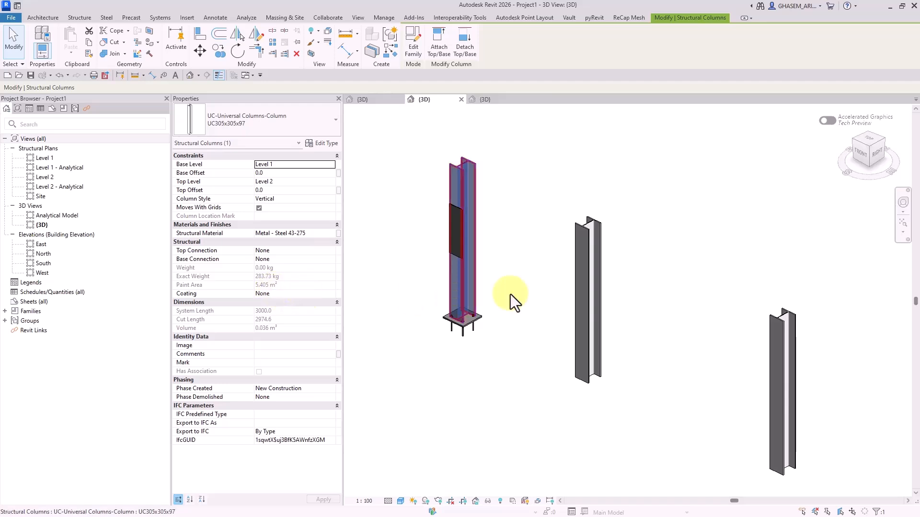
click(593, 263)
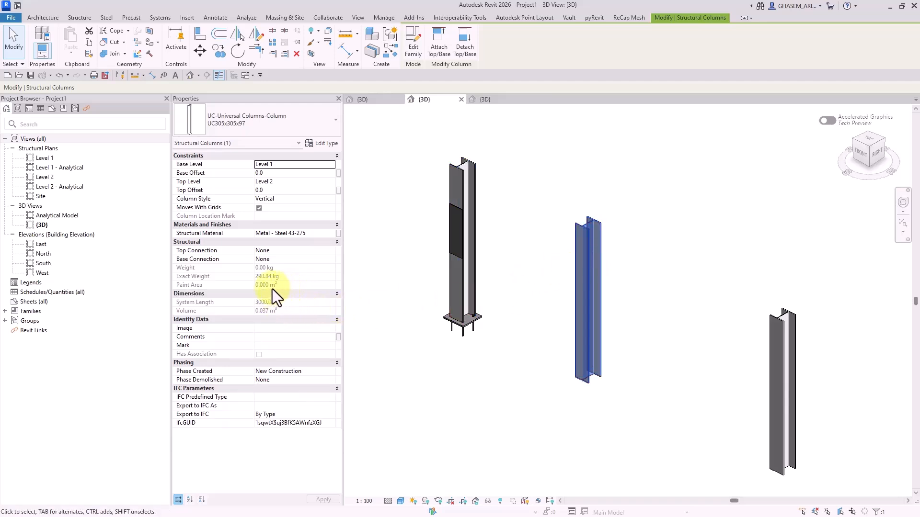
click(564, 361)
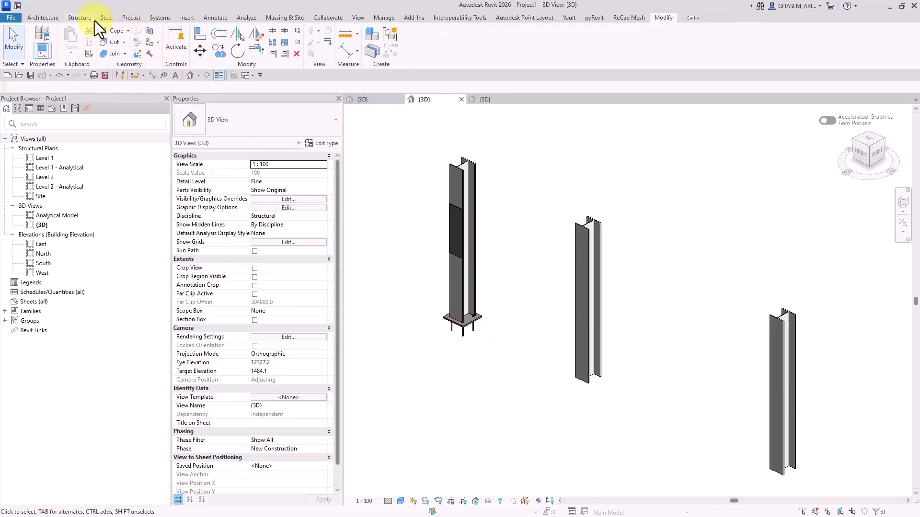
Place a Base plate structural connection on the middle column and check the column's weight, paint area and coating properties
click(107, 18)
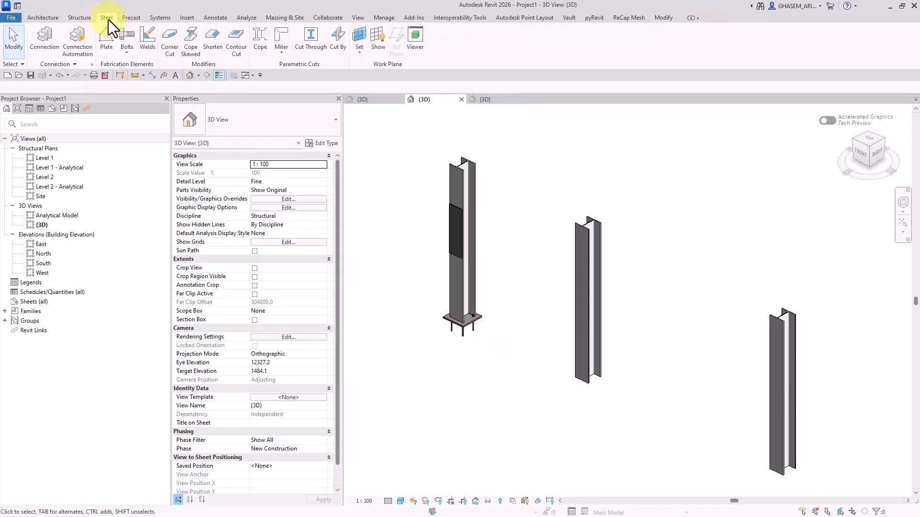
click(42, 38)
click(591, 377)
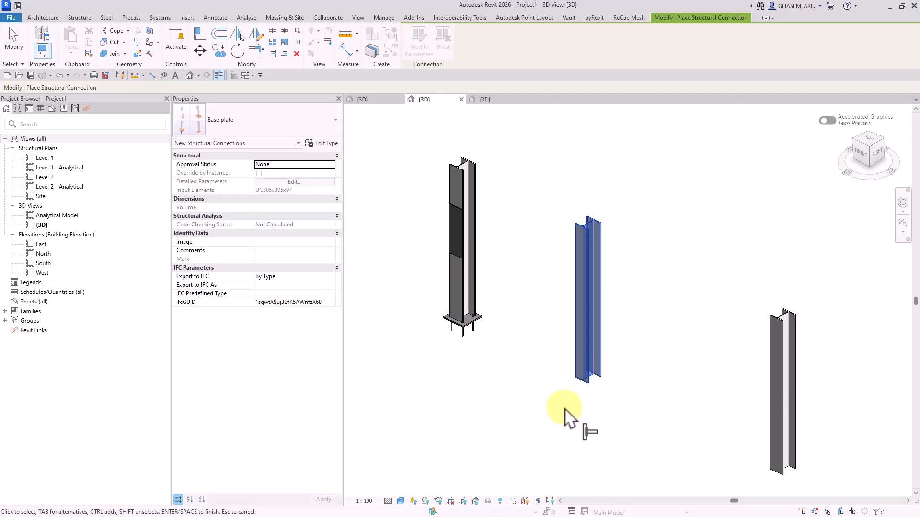
key(Return)
key(Escape)
click(579, 322)
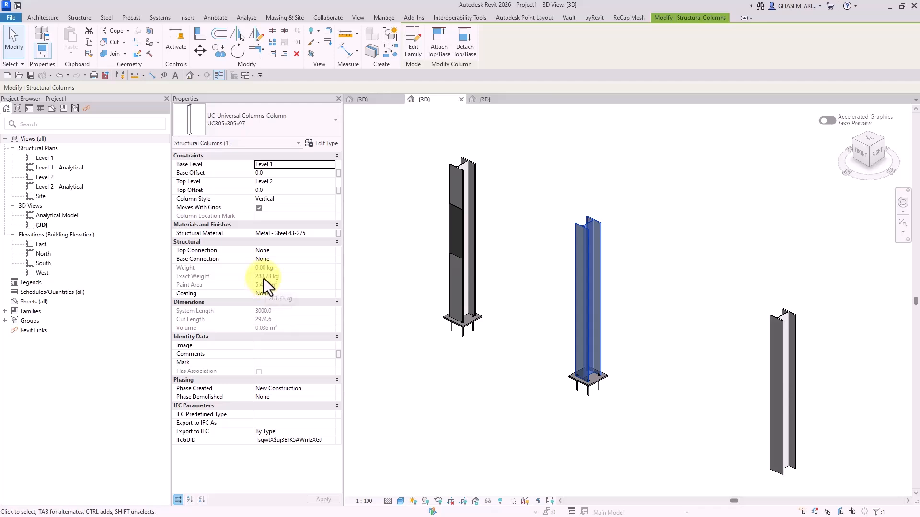
click(486, 352)
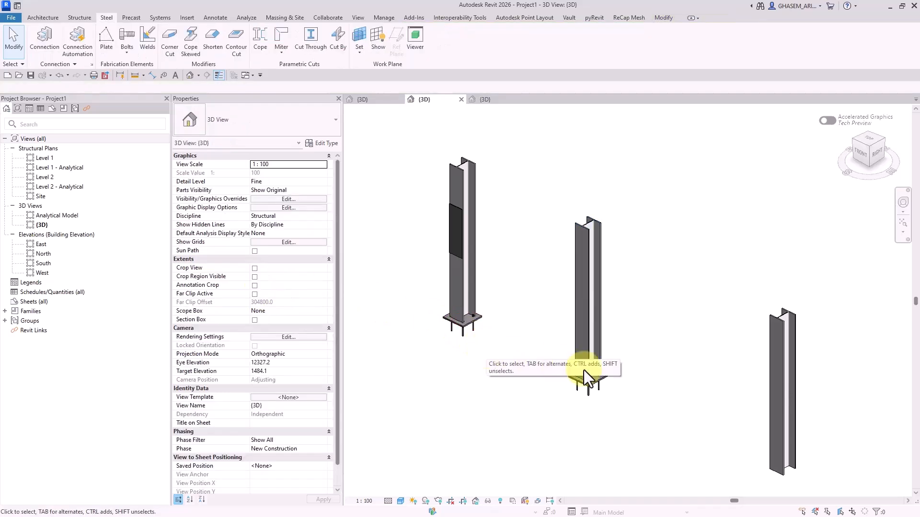
Set the detail level to Coarse and place chained UB305x165x40 beams across the tops of the three columns
scroll(583, 370, down, 2)
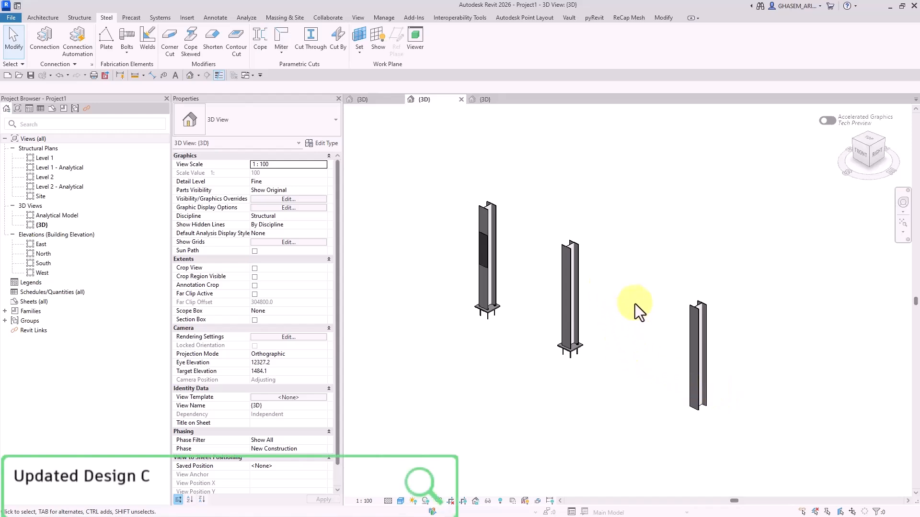
middle_drag(667, 310, 631, 300)
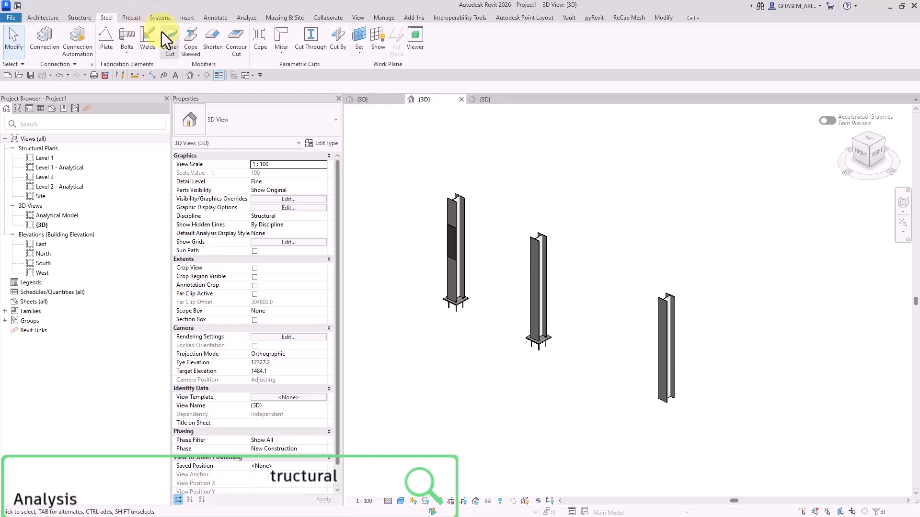
click(75, 16)
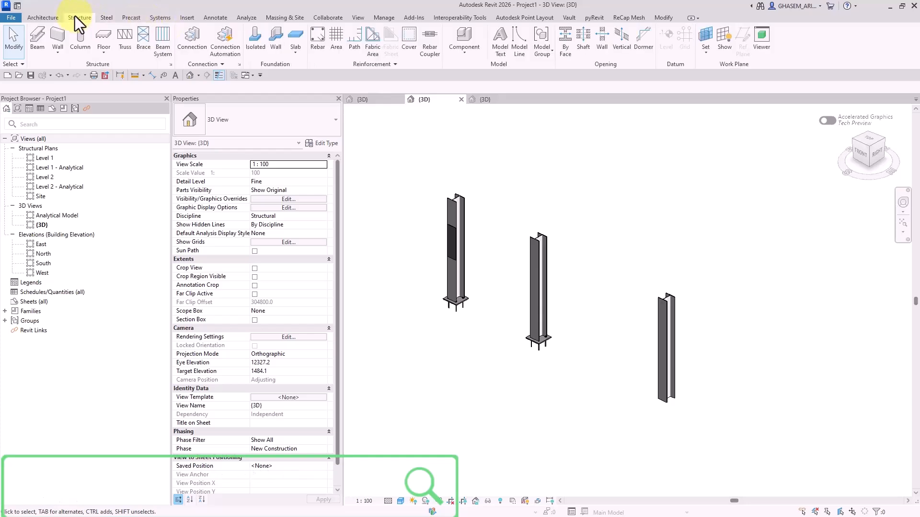
click(33, 42)
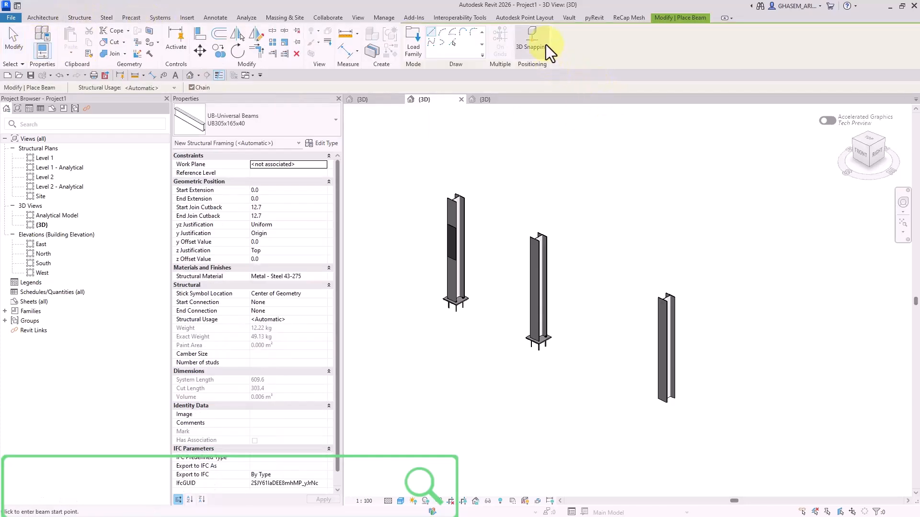
scroll(450, 208, up, 2)
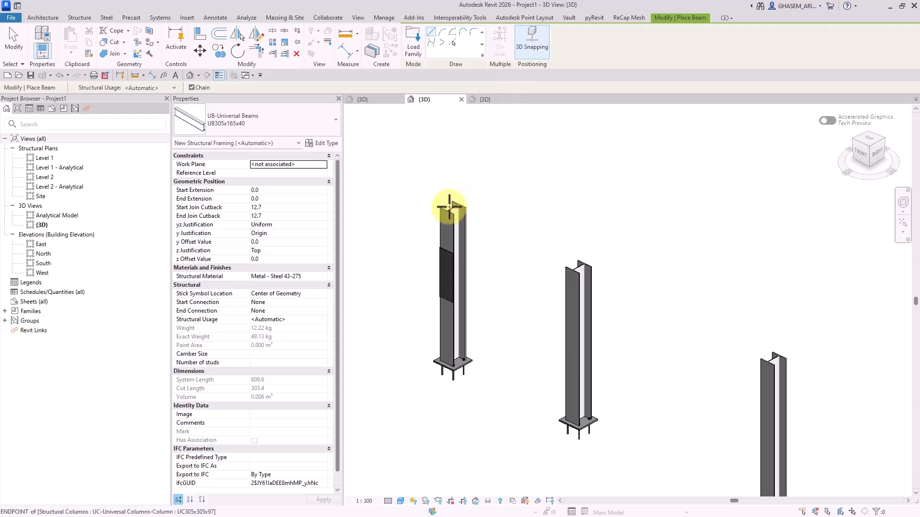
click(388, 501)
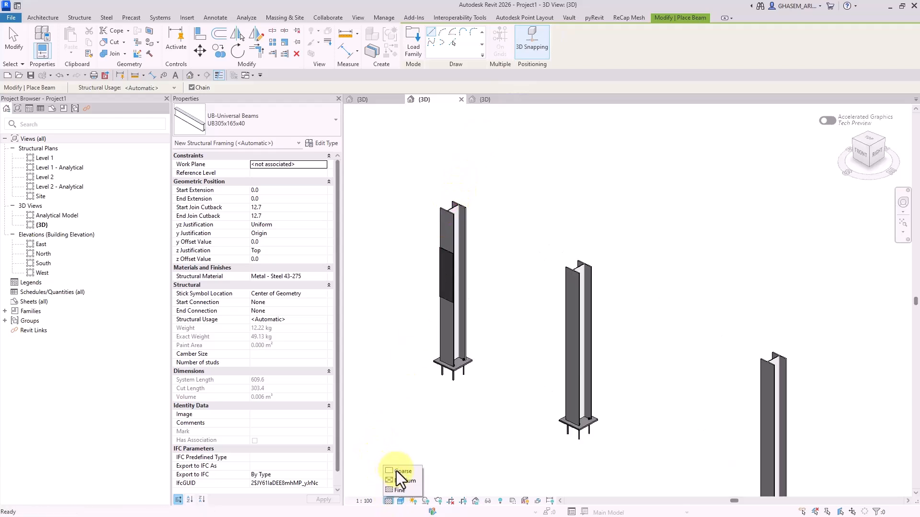
click(399, 472)
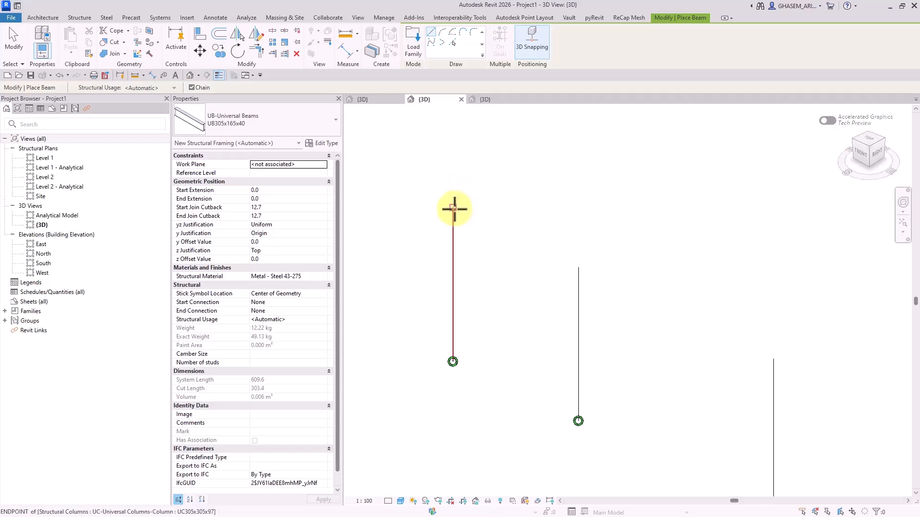
click(453, 208)
click(581, 267)
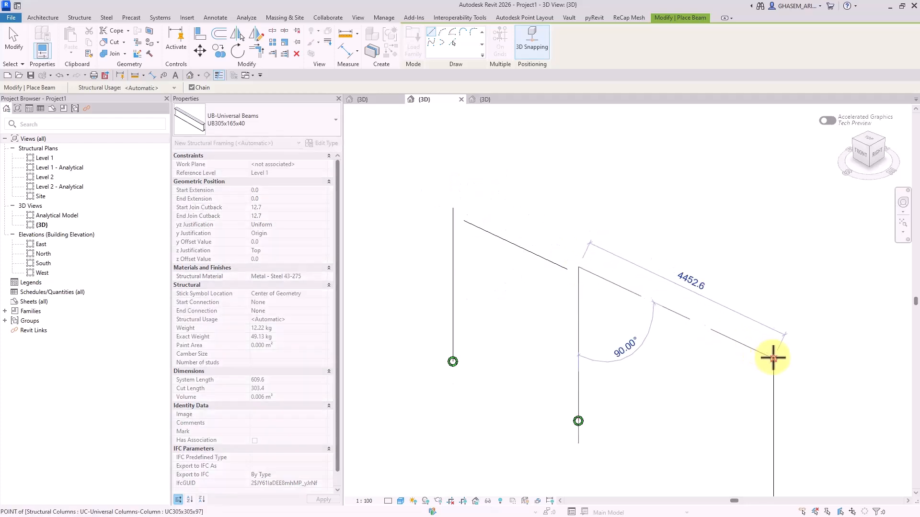
click(773, 359)
click(13, 45)
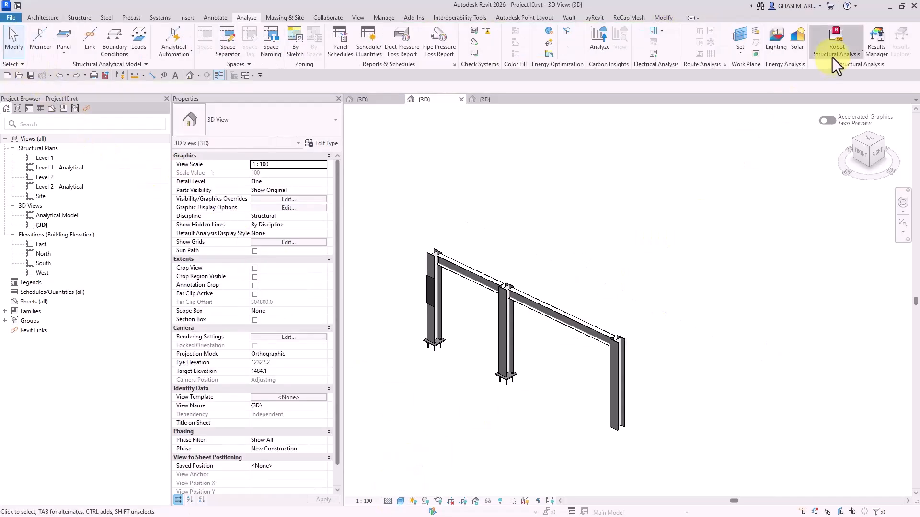
Generate the analytical model of all columns, beams and base plates with Physical to Analytical for Buildings
click(832, 57)
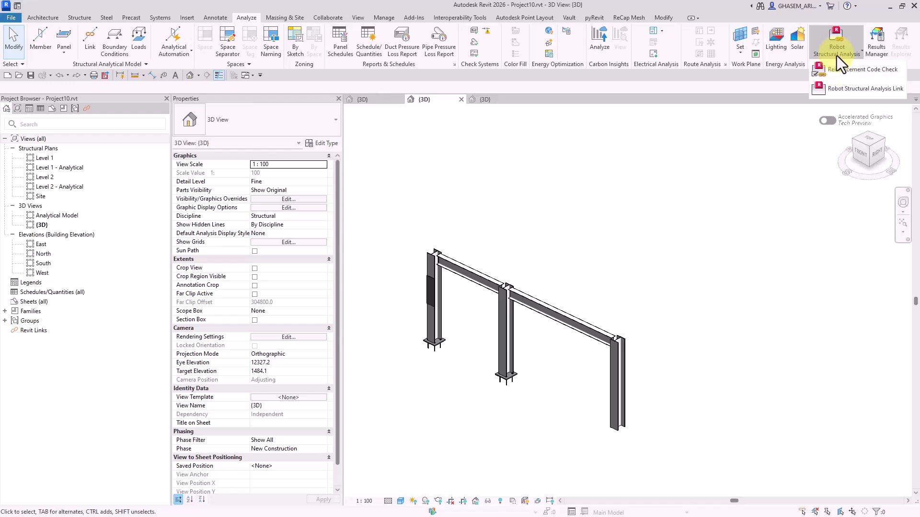
click(814, 89)
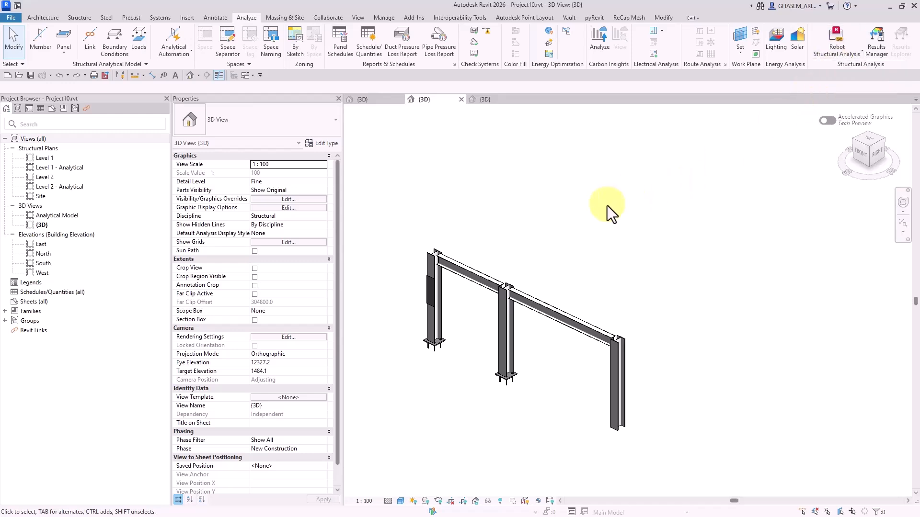
click(176, 53)
click(192, 111)
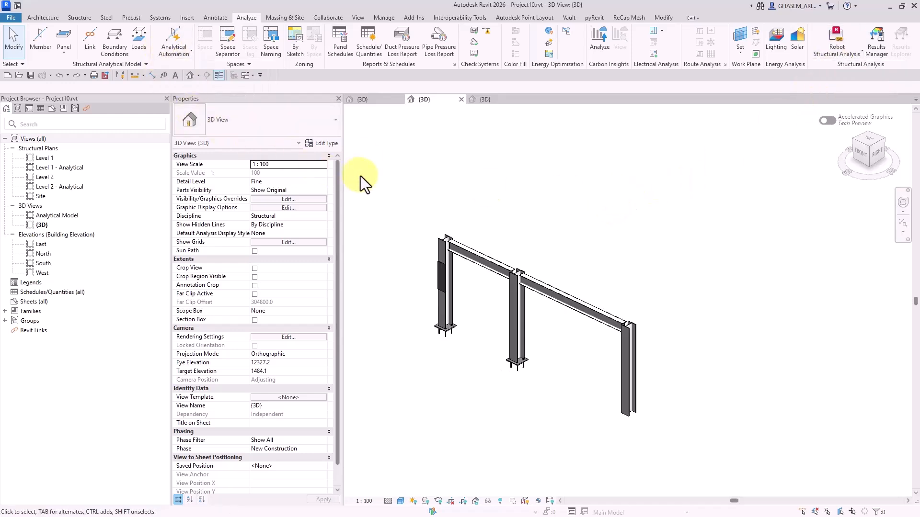
drag(919, 211, 164, 70)
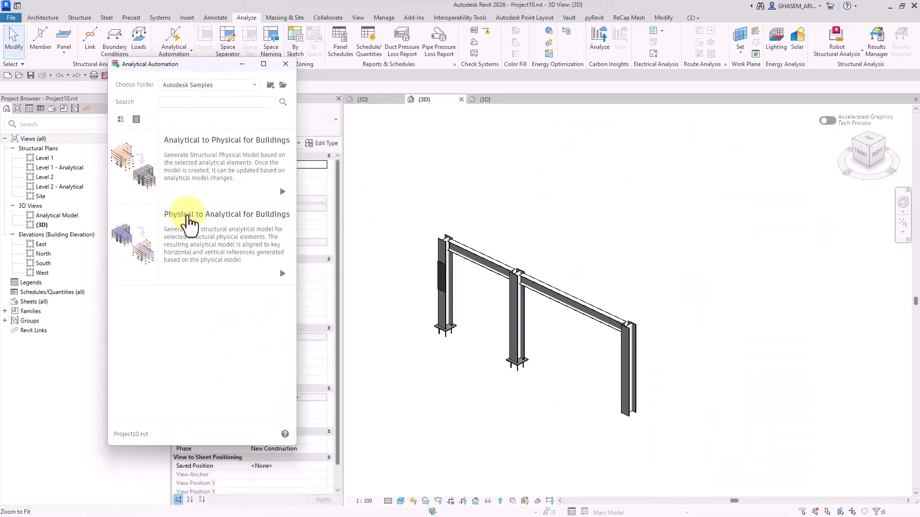
click(182, 214)
click(273, 199)
drag(403, 184, 644, 424)
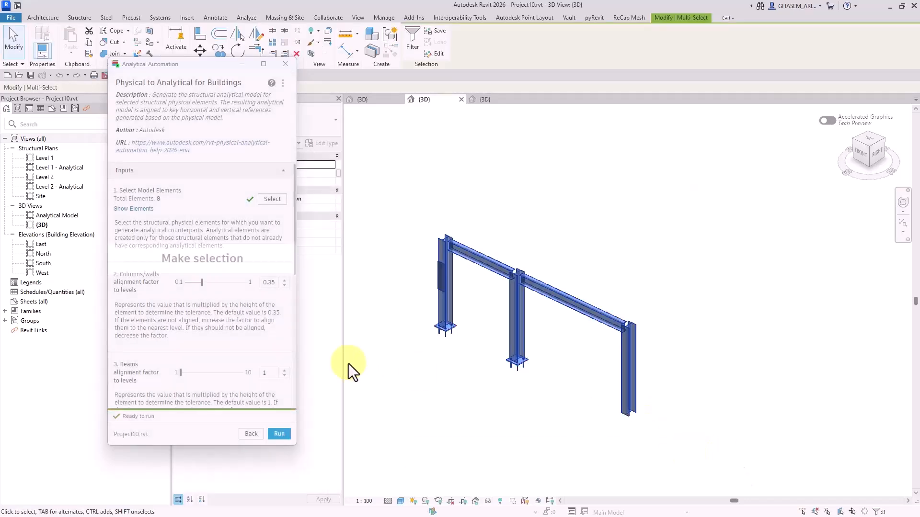
click(279, 434)
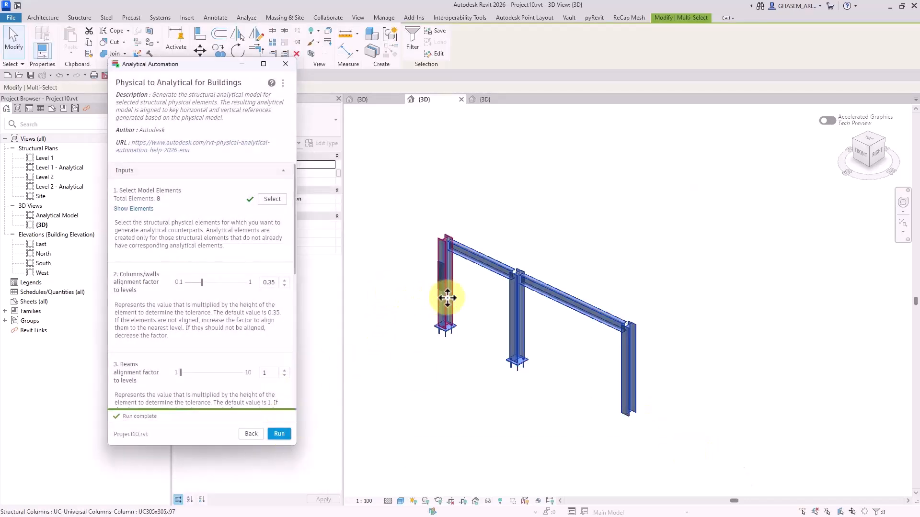
click(285, 64)
Turn off thin line display and check the analytical members along the frame
click(451, 290)
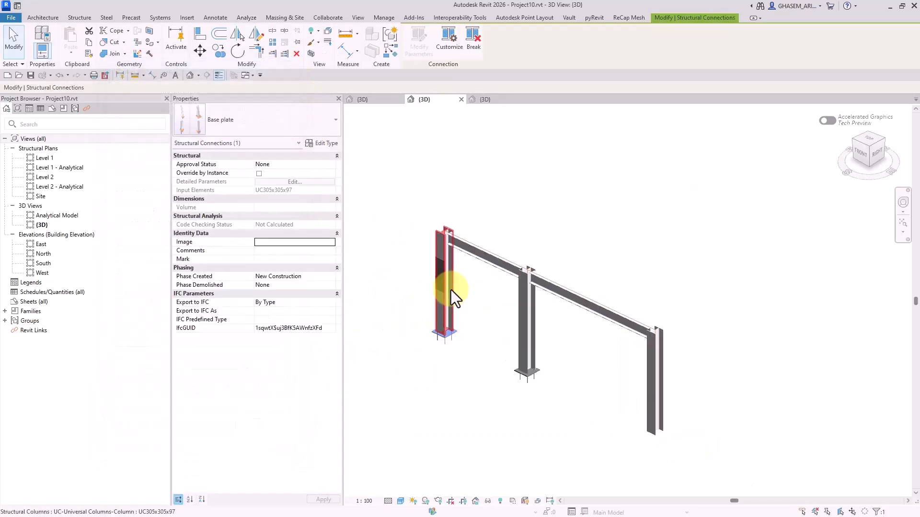
scroll(481, 289, up, 3)
click(482, 289)
click(219, 75)
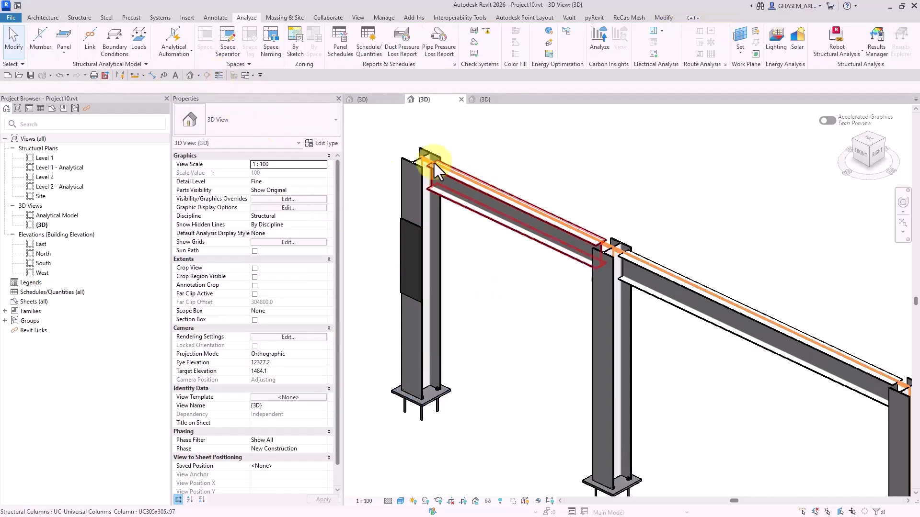
scroll(481, 280, down, 4)
Send the model to Robot Structural Analysis by direct integration, skip the events report and dismiss the tip there
click(836, 51)
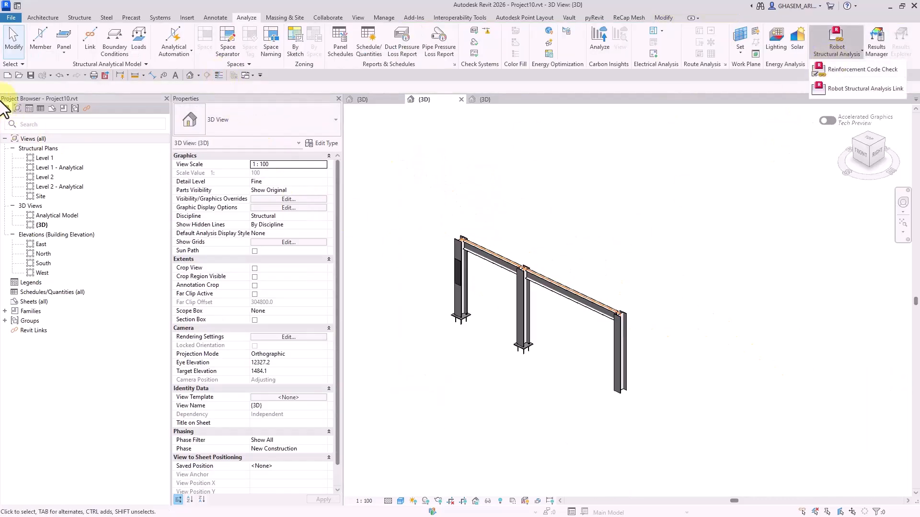
click(829, 55)
click(848, 88)
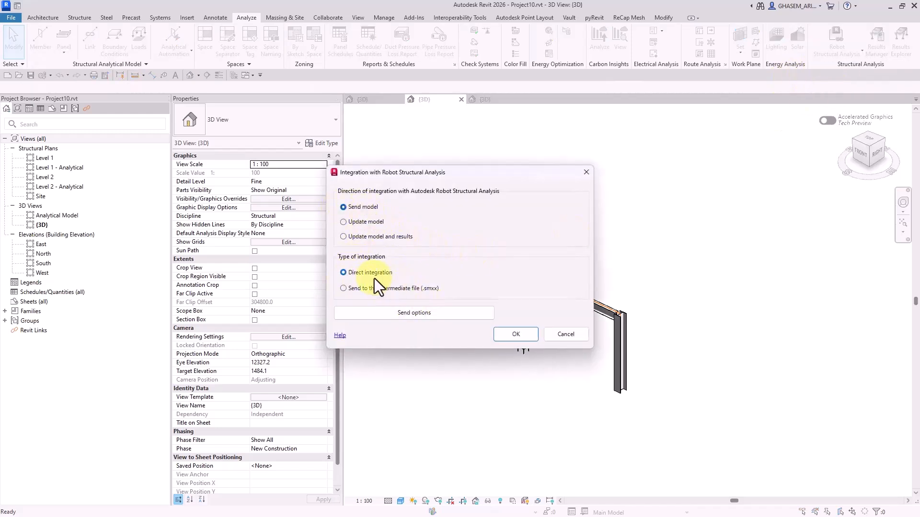
click(520, 333)
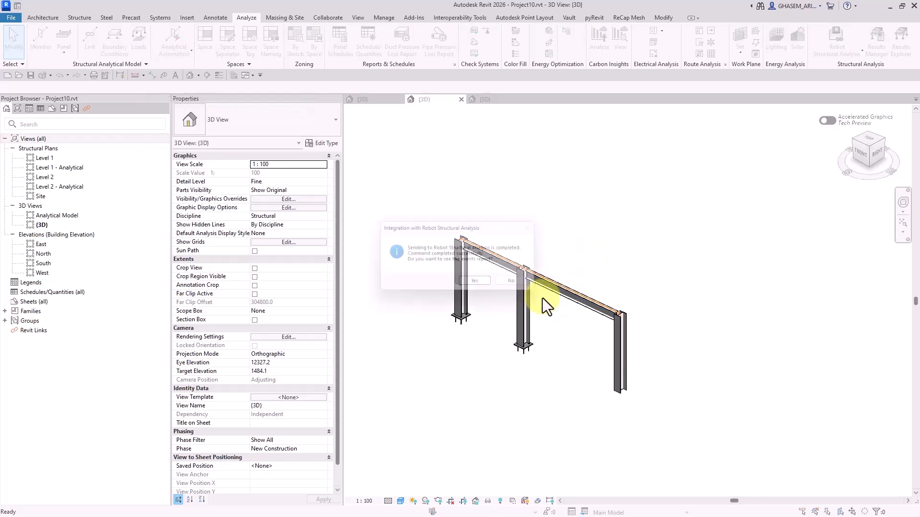
click(518, 284)
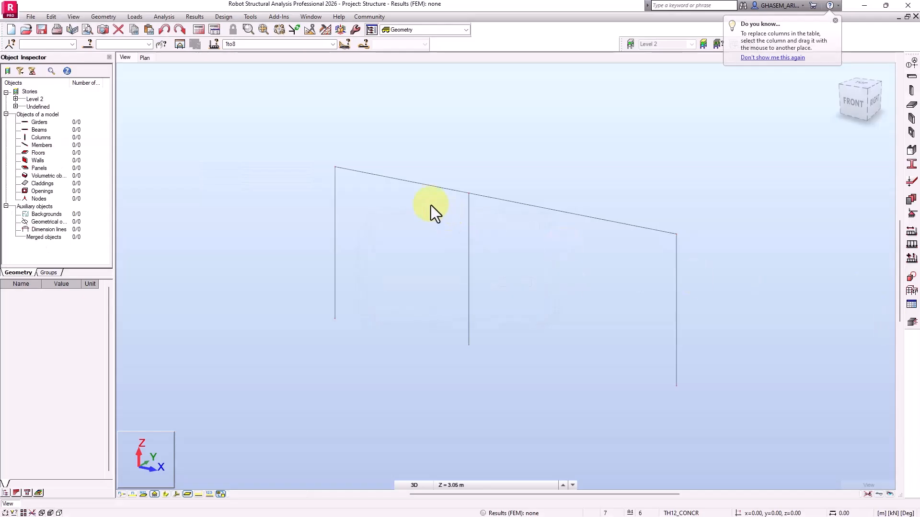
click(835, 21)
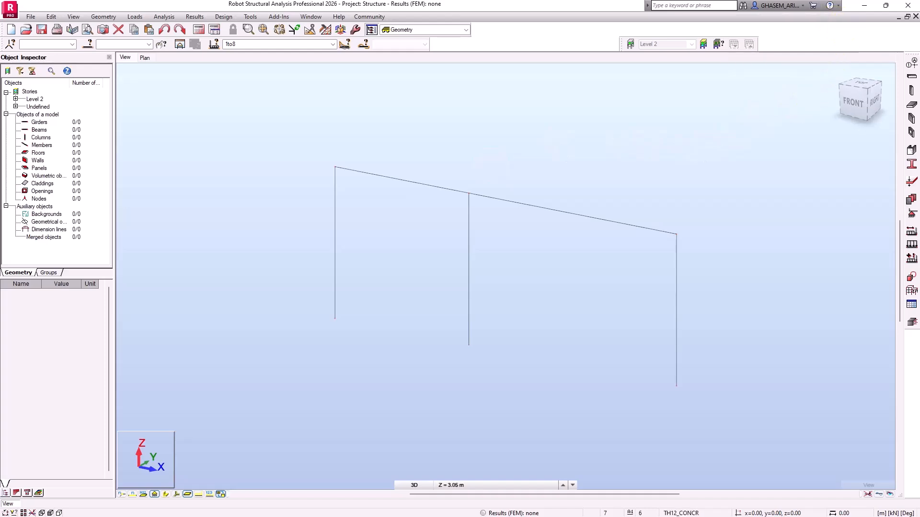
Switch to Paint to examine the list of steel design, seismic analysis and load combination codes, then minimize it
mouse_move(919, 63)
mouse_down()
mouse_move(526, 58)
mouse_move(455, 40)
mouse_move(441, 1)
mouse_up()
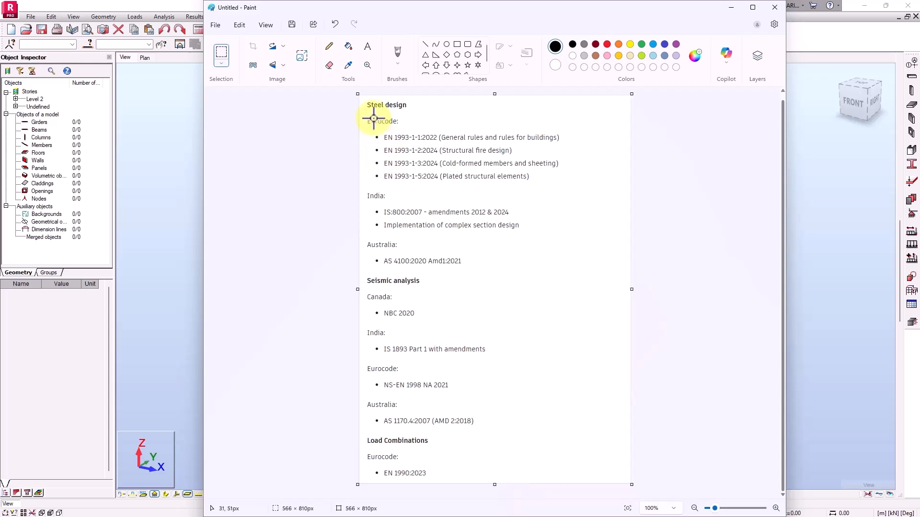
drag(364, 101, 597, 483)
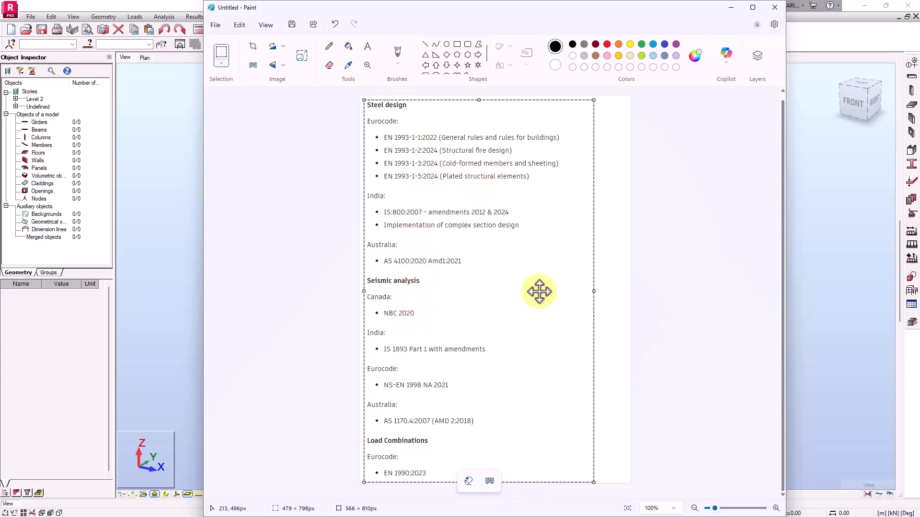
click(734, 101)
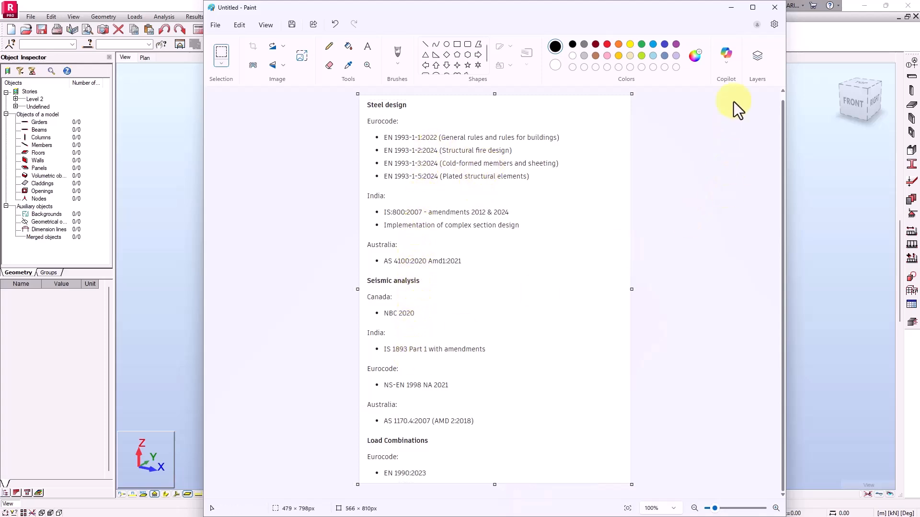
click(736, 10)
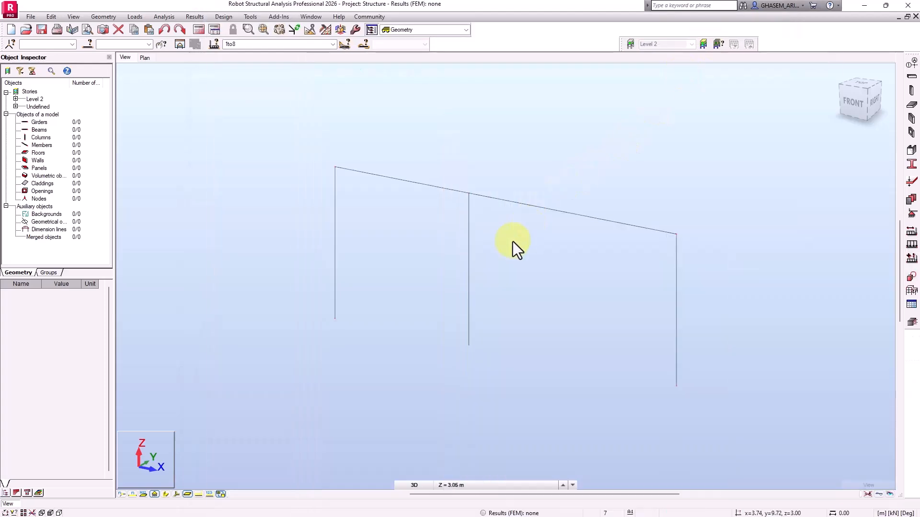
Display the section shapes of the frame's bars and switch to the steel Connections layout
click(166, 494)
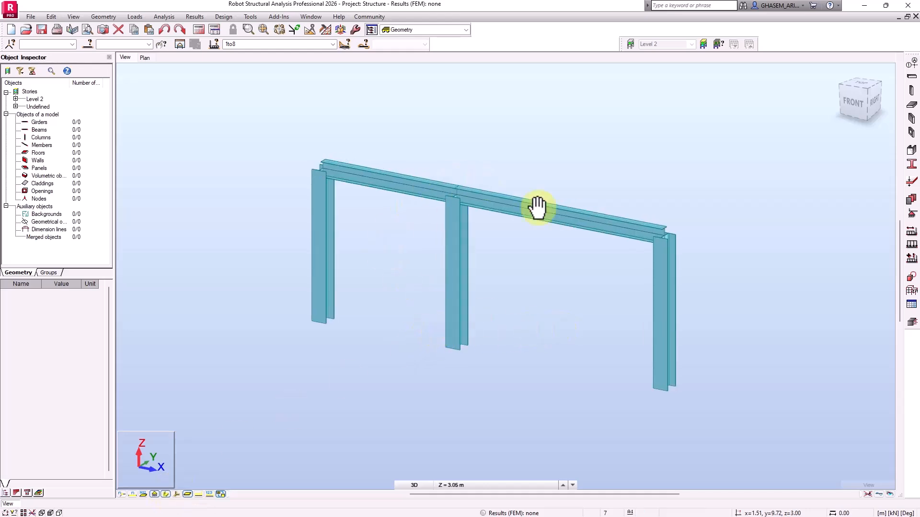
middle_drag(620, 311, 612, 308)
click(398, 28)
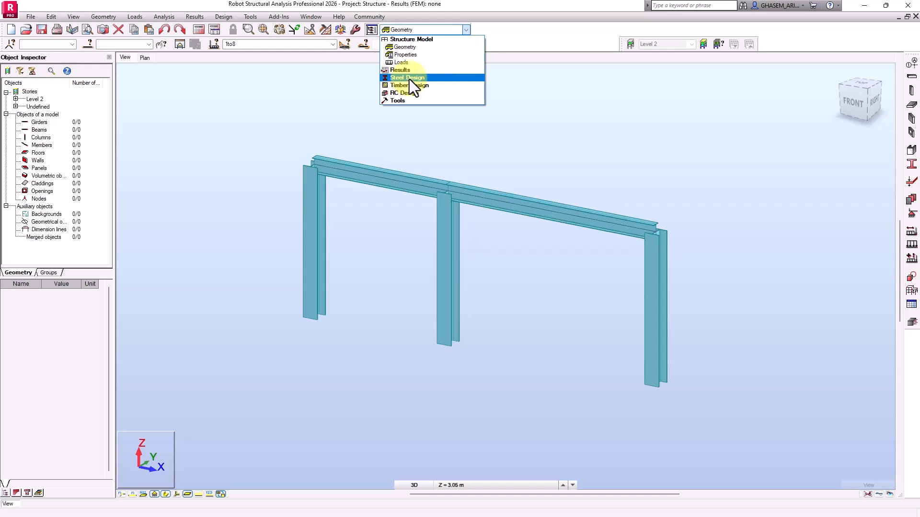
mouse_move(409, 79)
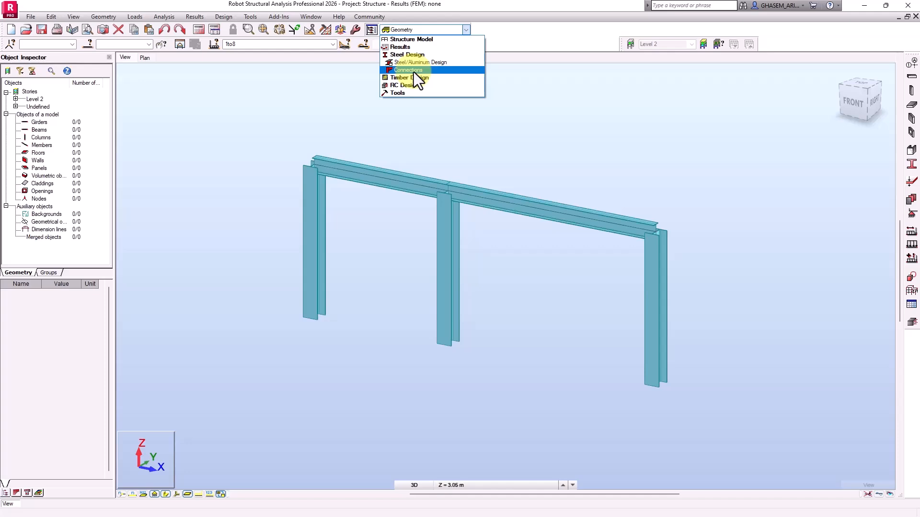
click(413, 72)
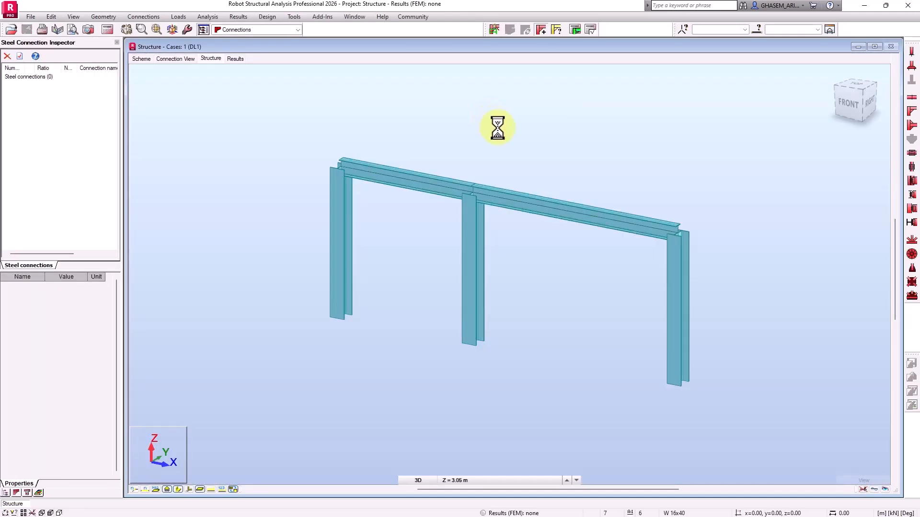
Define a Fixed column base connection for Column 3 after checking its weld settings, and view the connection and structure
drag(723, 200, 631, 269)
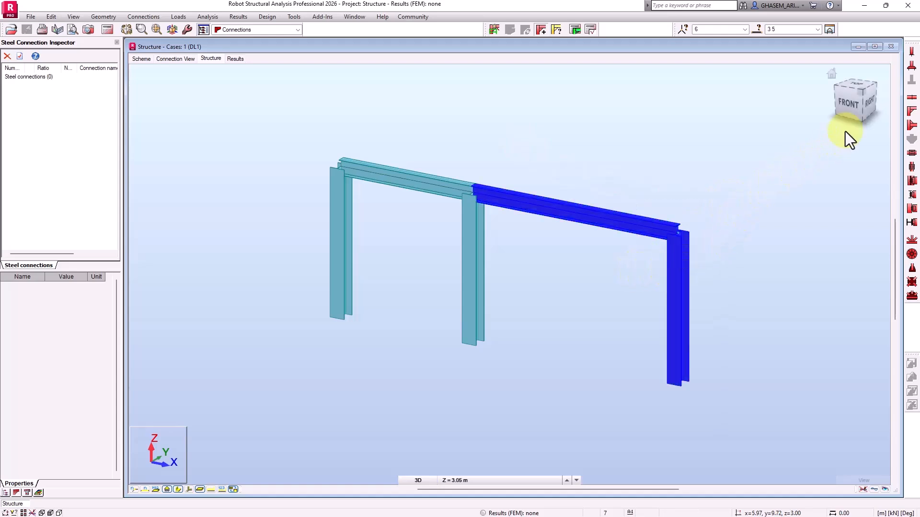
click(708, 388)
drag(724, 363, 626, 406)
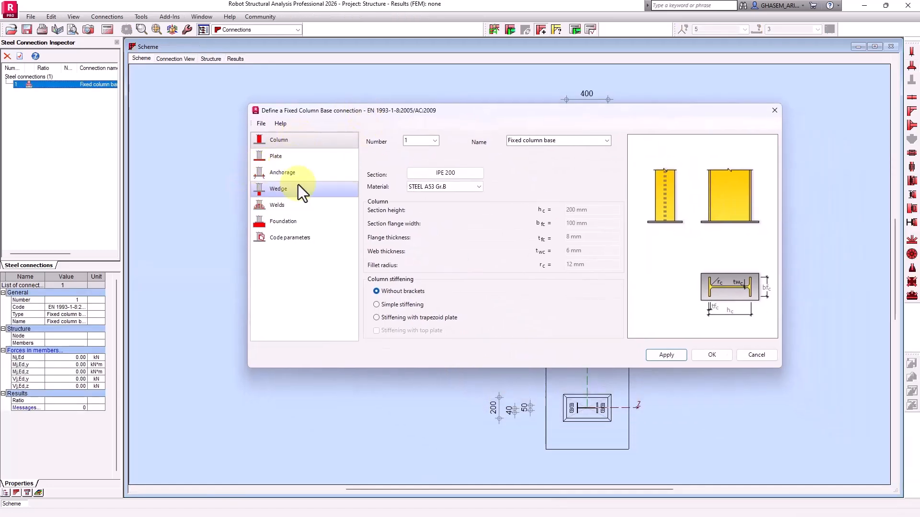
click(284, 205)
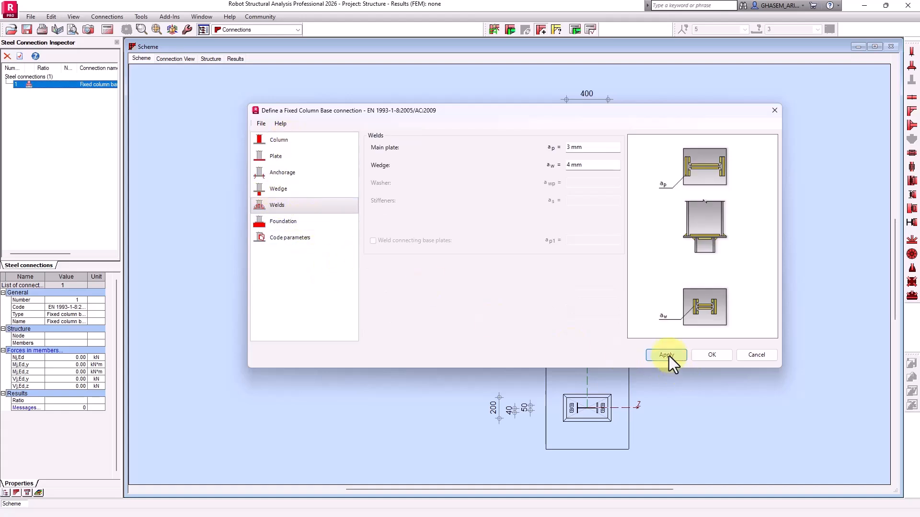
click(709, 354)
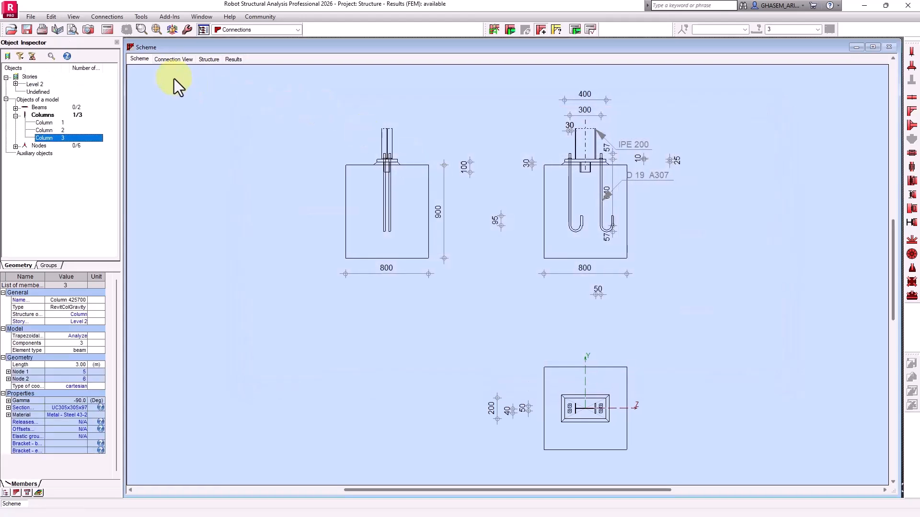
click(171, 60)
click(209, 60)
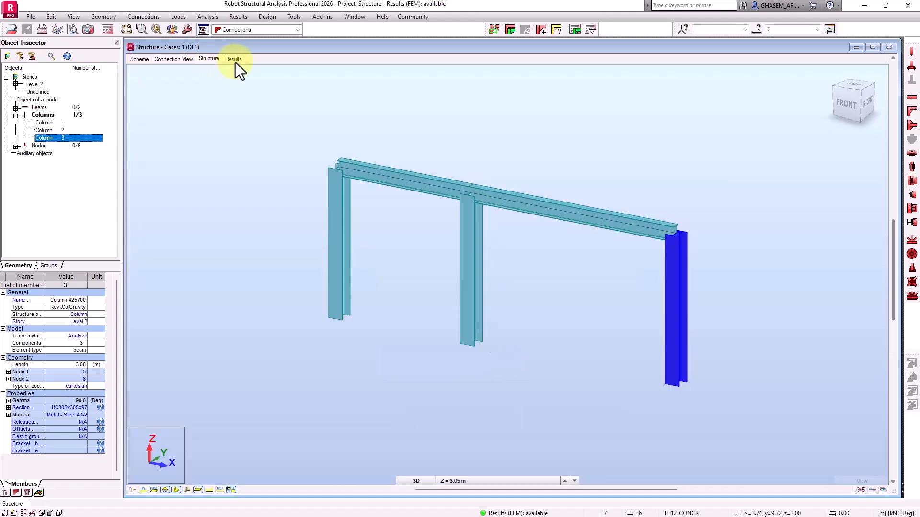
Check the frame selection in the Structure view, clear it, and close Robot Structural Analysis without saving the changes
click(234, 60)
click(209, 60)
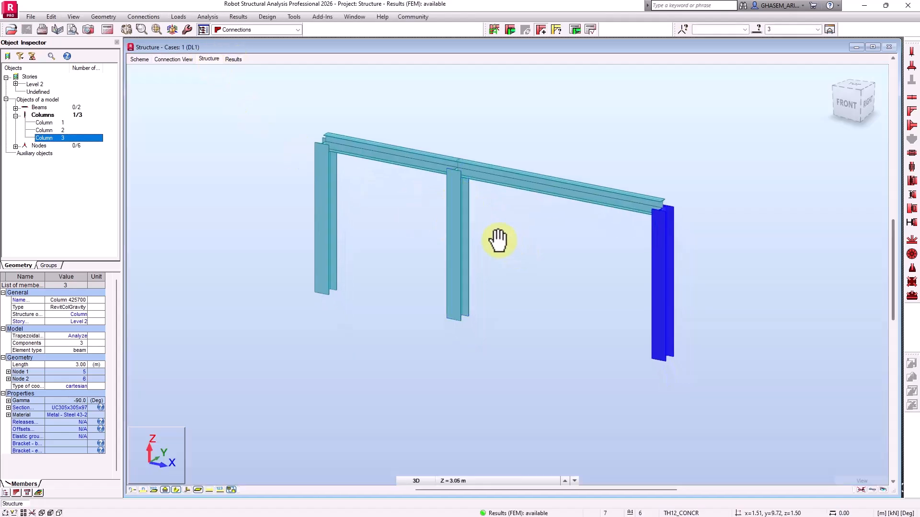
click(427, 164)
drag(392, 185, 304, 118)
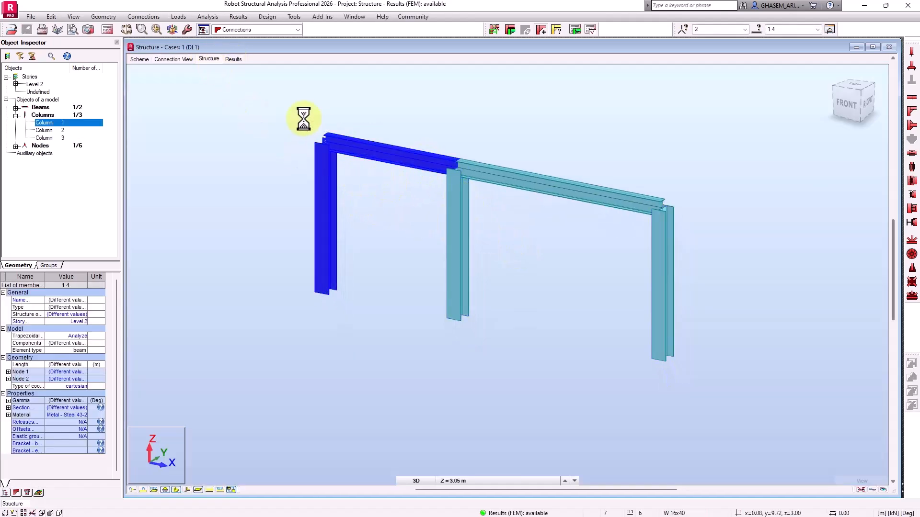
click(800, 146)
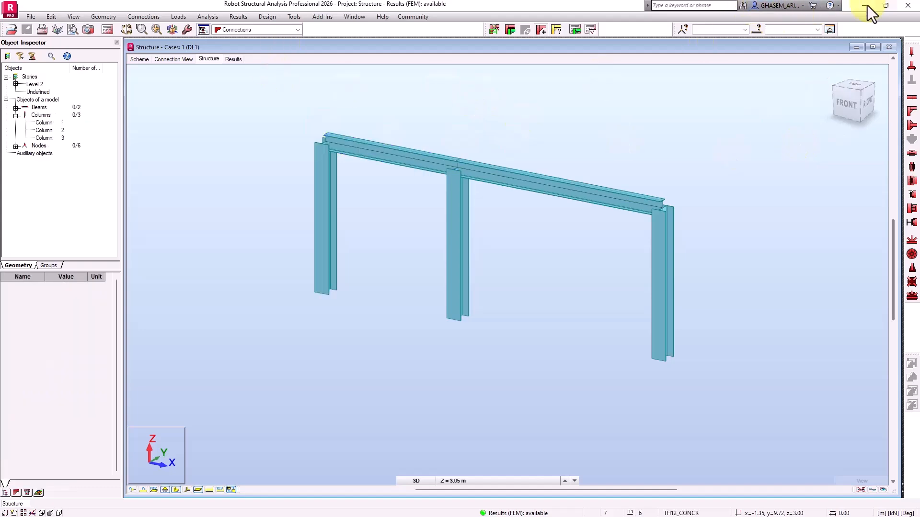
click(907, 5)
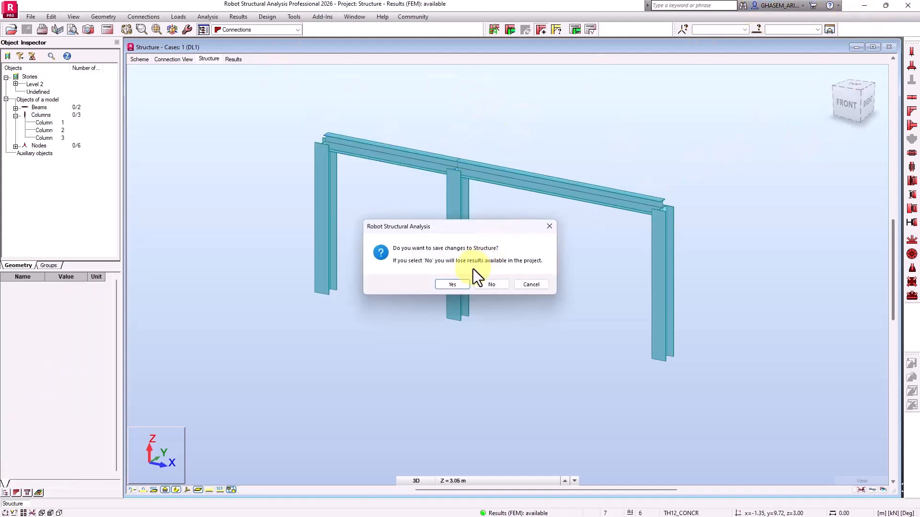
click(491, 284)
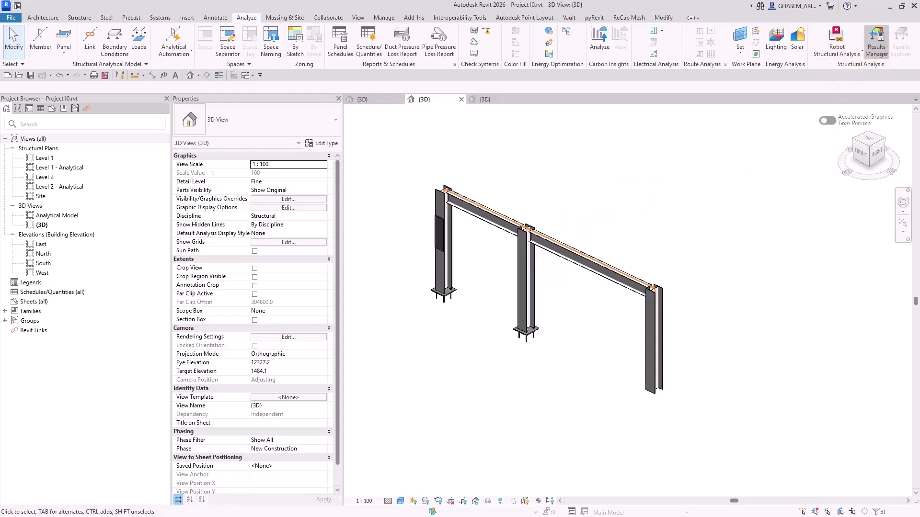
Look through the results packages of Project10 in the Results Manager and close it
click(877, 41)
drag(73, 90, 197, 55)
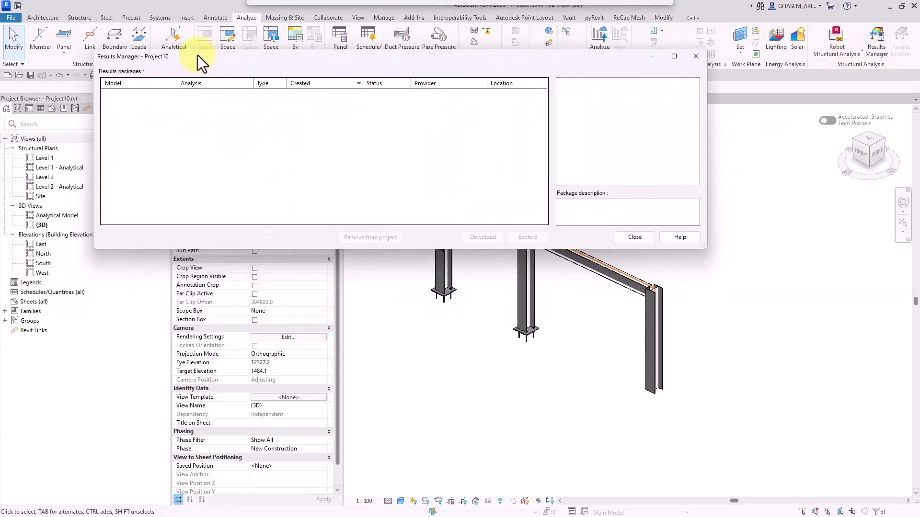
click(621, 234)
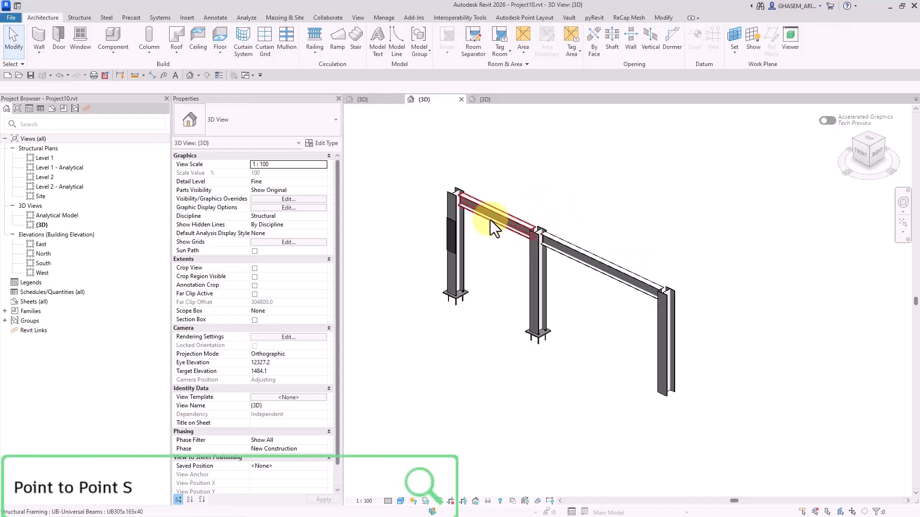
Delete the entire steel frame with its columns, beams and base plates from the 3D view
scroll(490, 220, up, 2)
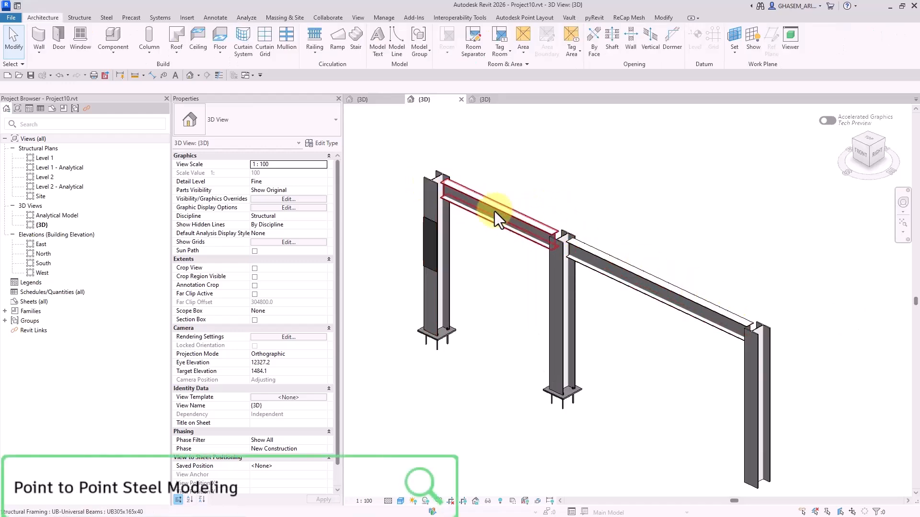
scroll(661, 280, up, 1)
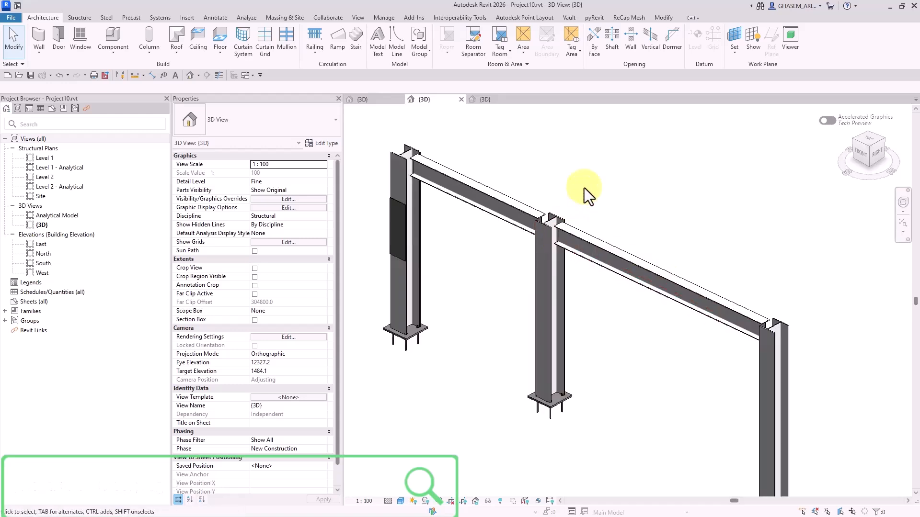
scroll(586, 192, down, 4)
drag(447, 152, 726, 392)
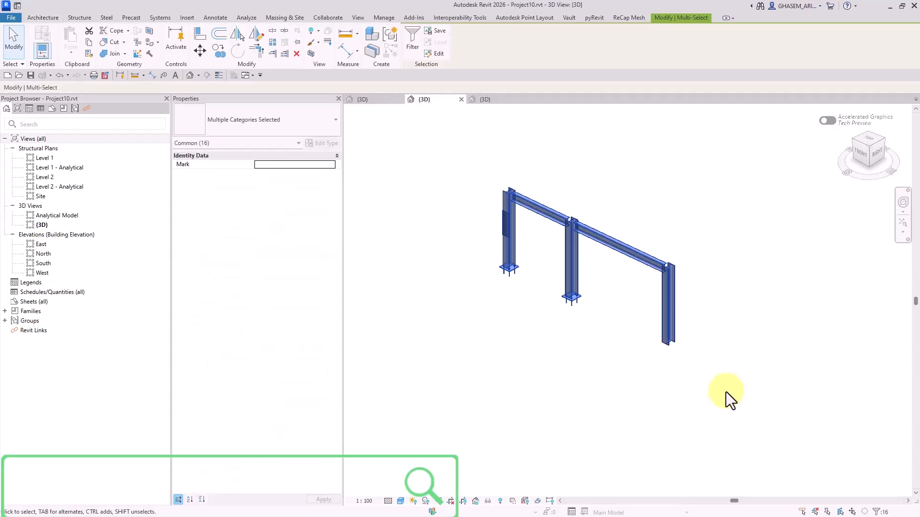
key(Delete)
Open the Level 1 structural plan and draw vertical grid line 1
double_click(51, 161)
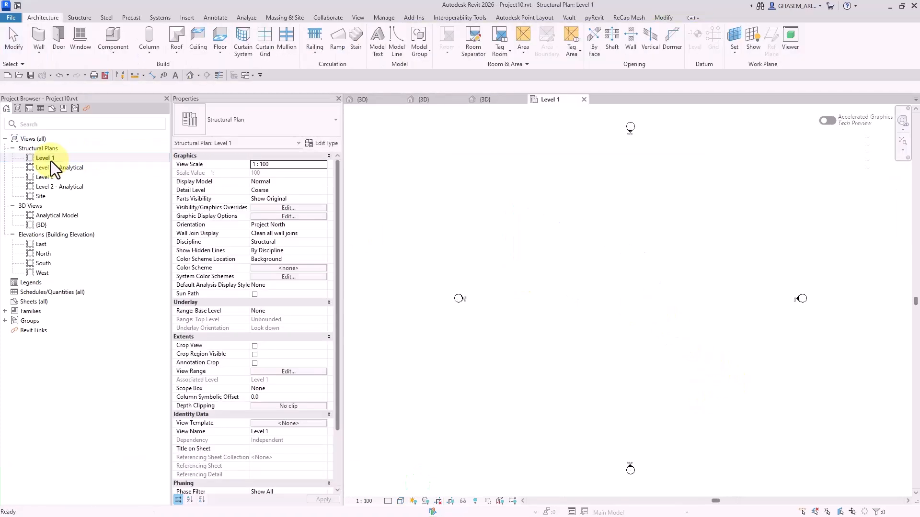
click(712, 36)
click(542, 370)
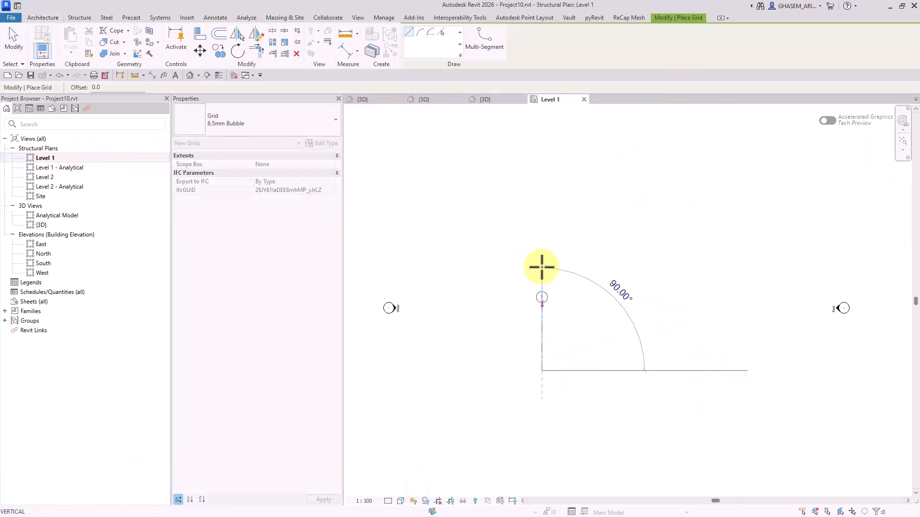
click(542, 190)
key(Escape)
key(Escape)
Copy the vertical grid line to create grids 2, 3 and 4, with grid 4 about 7095 mm from grid 3
ctrl+drag(540, 220, 597, 218)
ctrl+drag(598, 218, 571, 245)
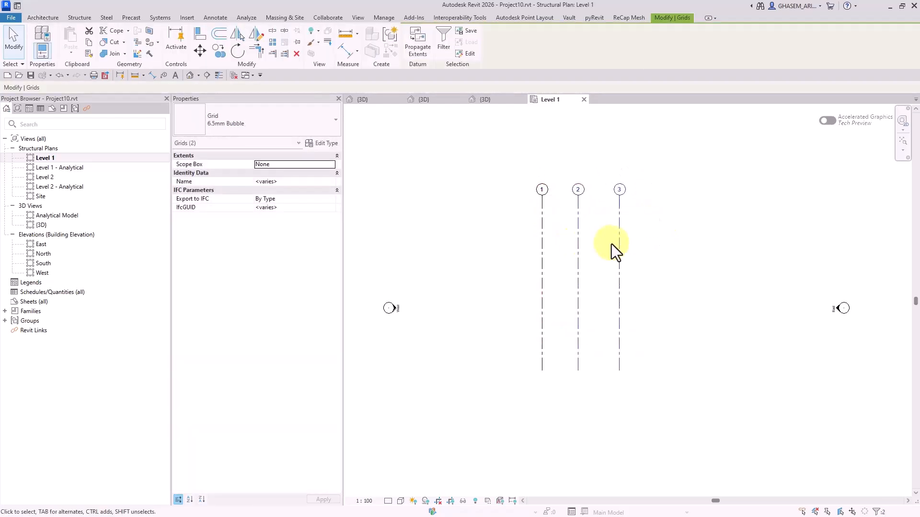
click(613, 251)
click(621, 235)
ctrl+drag(638, 235, 682, 232)
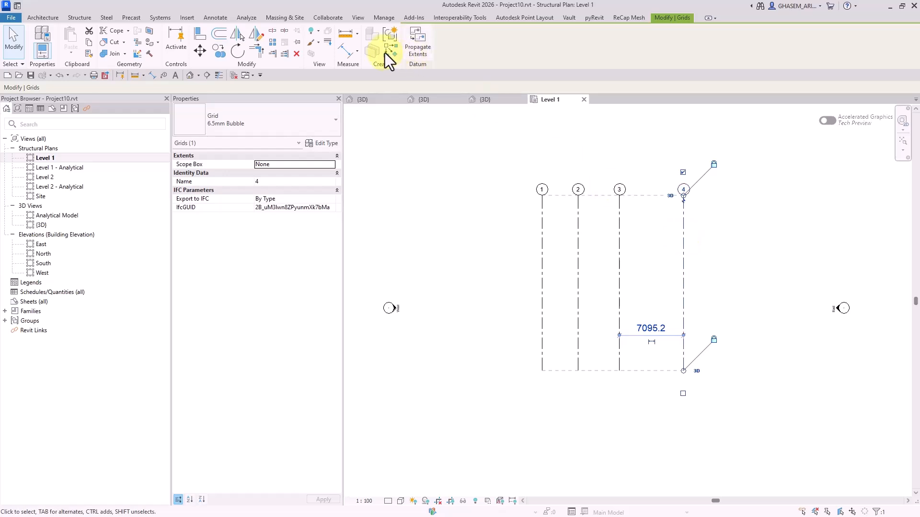
Draw a horizontal grid line across grids 1 to 4, set its angle to 0° and name it A
click(389, 50)
scroll(690, 207, up, 1)
click(488, 199)
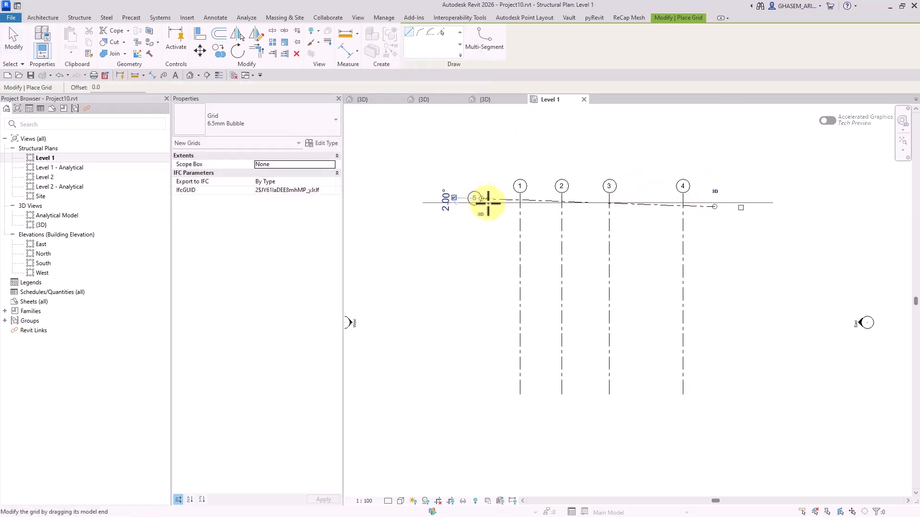
click(448, 200)
text(0)
key(Return)
scroll(459, 197, up, 2)
click(485, 203)
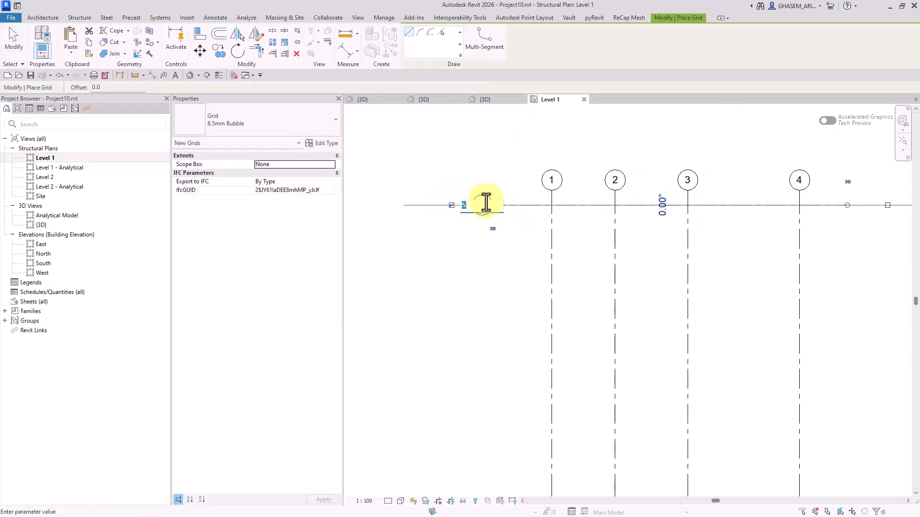
key(Return)
key(Escape)
key(Escape)
Copy grid A downward to create grids B, C and D
click(524, 206)
scroll(525, 205, down, 2)
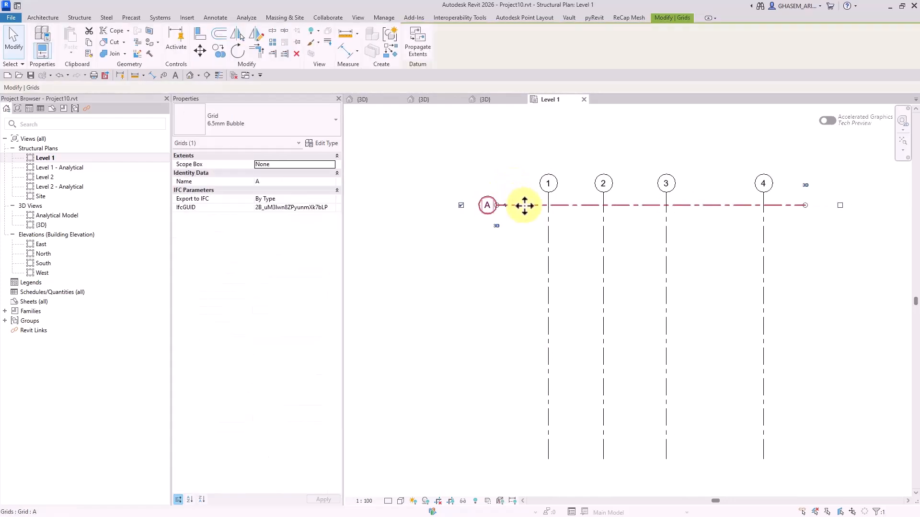
ctrl+drag(524, 205, 513, 320)
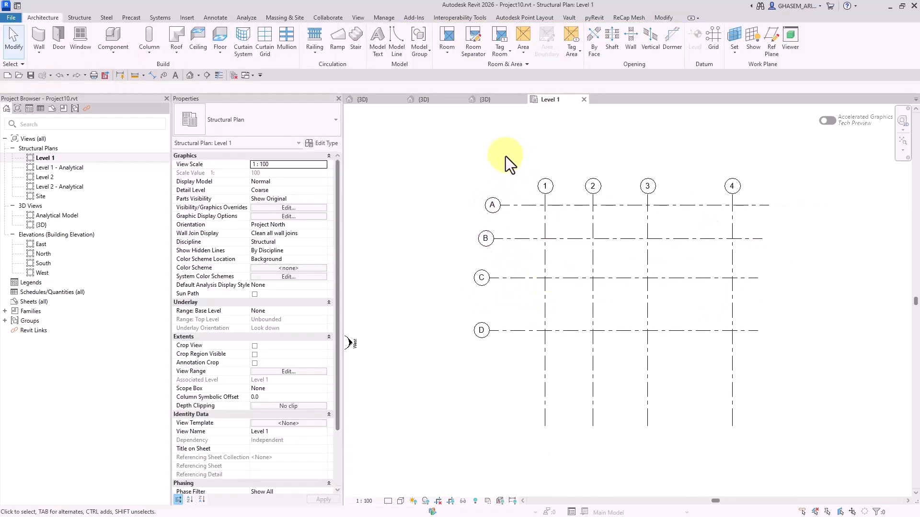
Place UC356x368x129 structural columns at all intersections of grids 1–4 and A–D, up to Level 2
scroll(545, 233, down, 2)
middle_drag(545, 232, 544, 243)
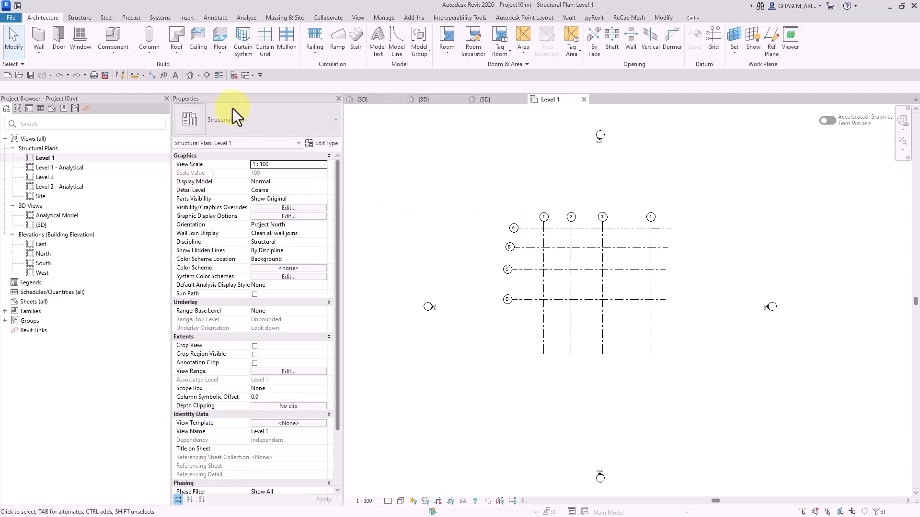
click(79, 18)
click(81, 33)
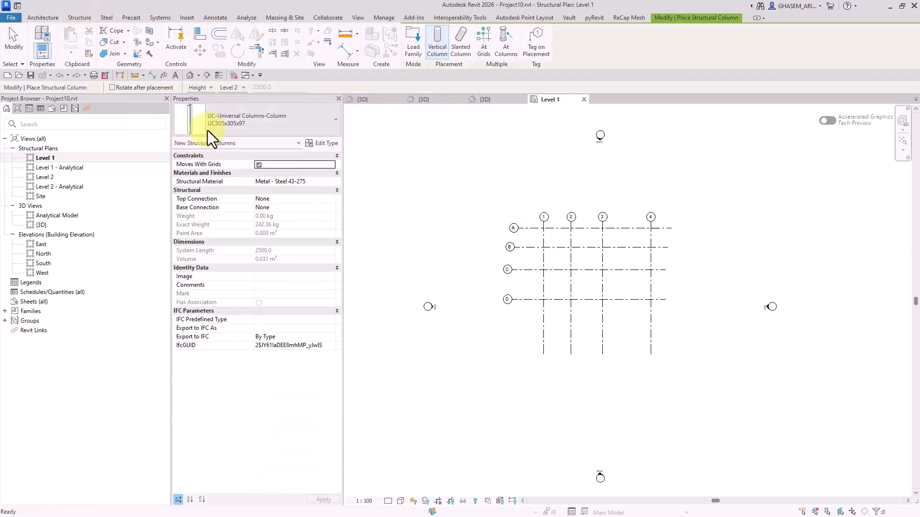
click(219, 121)
click(219, 254)
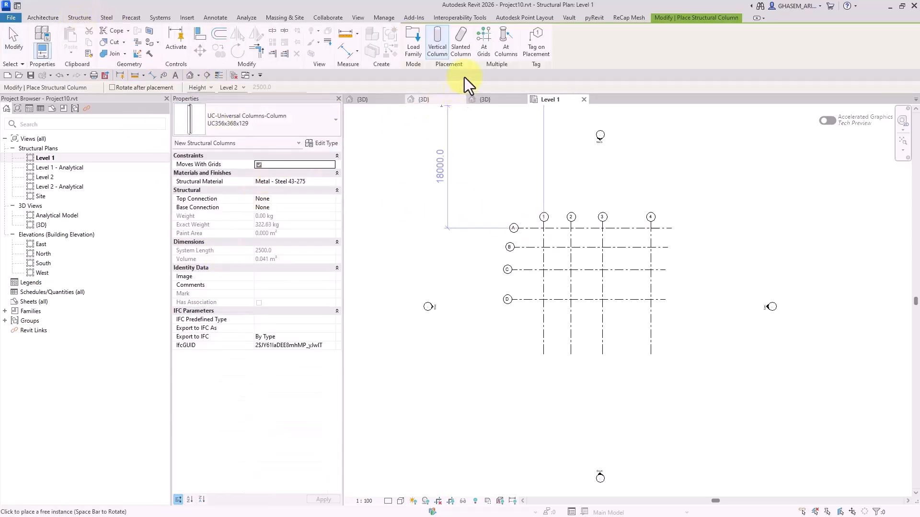
click(481, 42)
click(445, 51)
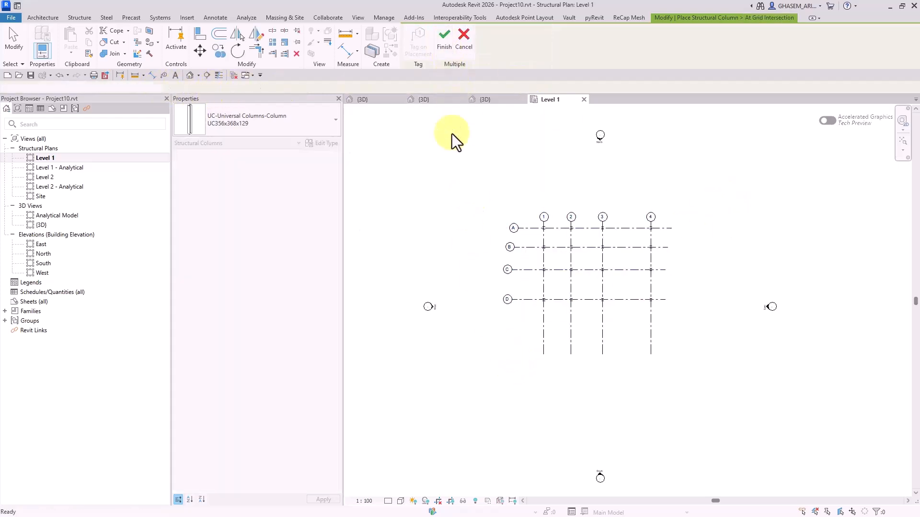
click(17, 43)
Open the Level 2 structural plan and close the inactive views and the UC-Universal Columns-Column family
double_click(46, 177)
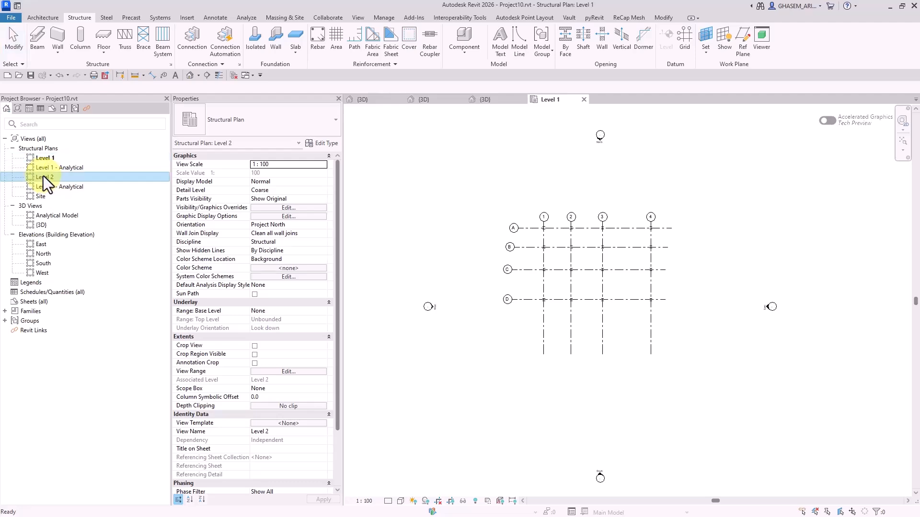
click(233, 75)
click(439, 102)
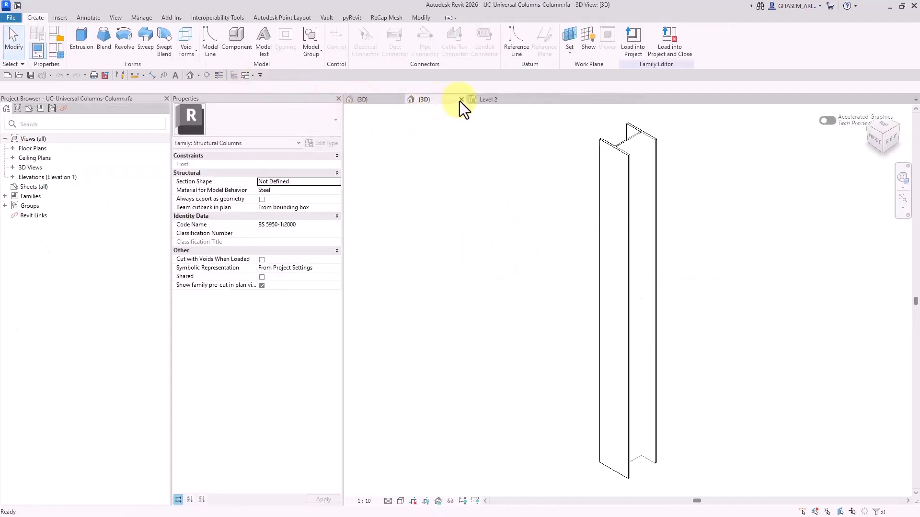
click(460, 99)
click(474, 270)
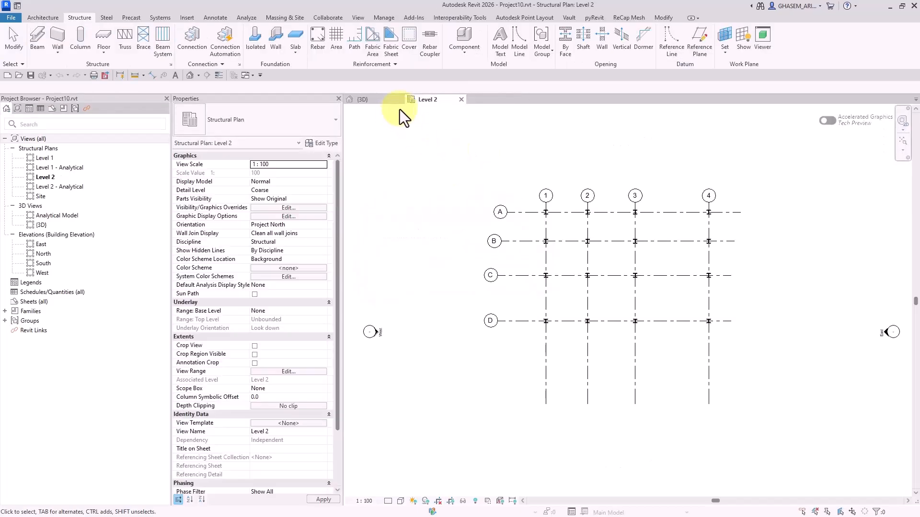
Open Project10's default 3D view, then detach the IR-2025-STEEL-LOD400-STR-V2 3D view and close it
click(190, 75)
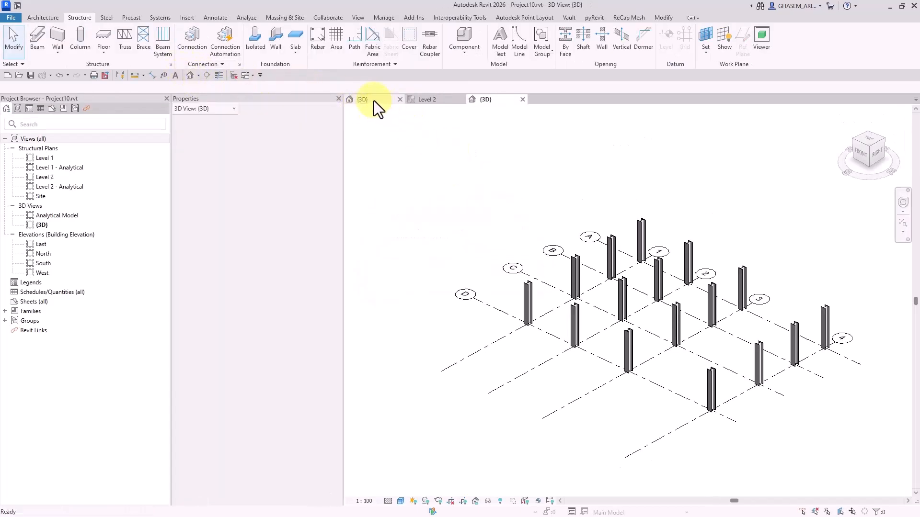
click(373, 100)
click(536, 181)
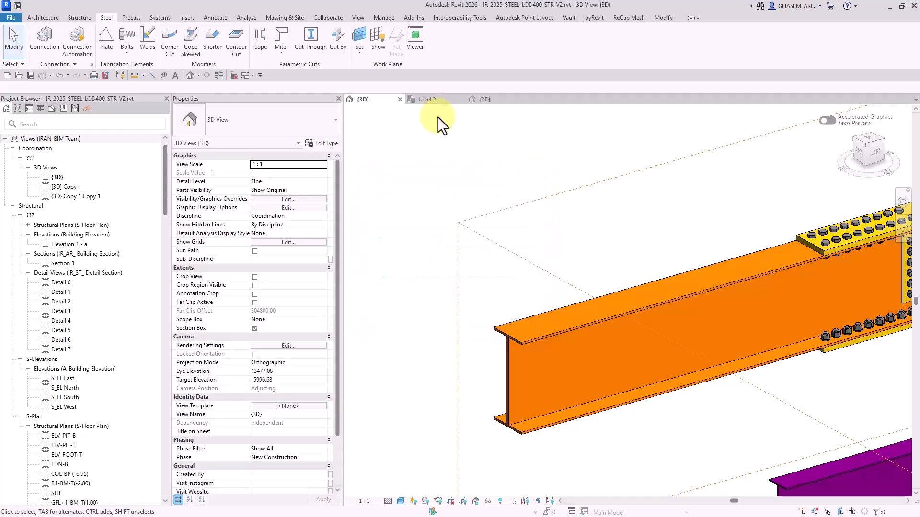
drag(374, 100, 446, 185)
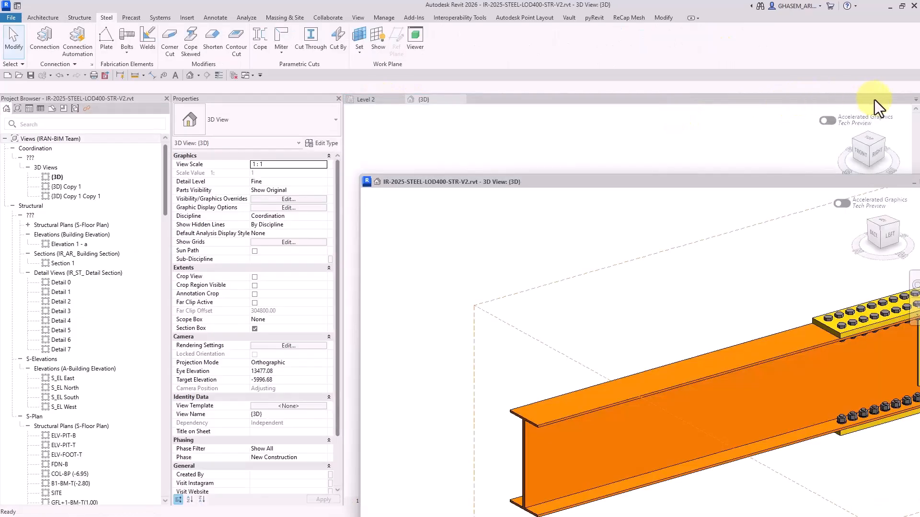
drag(532, 182, 349, 180)
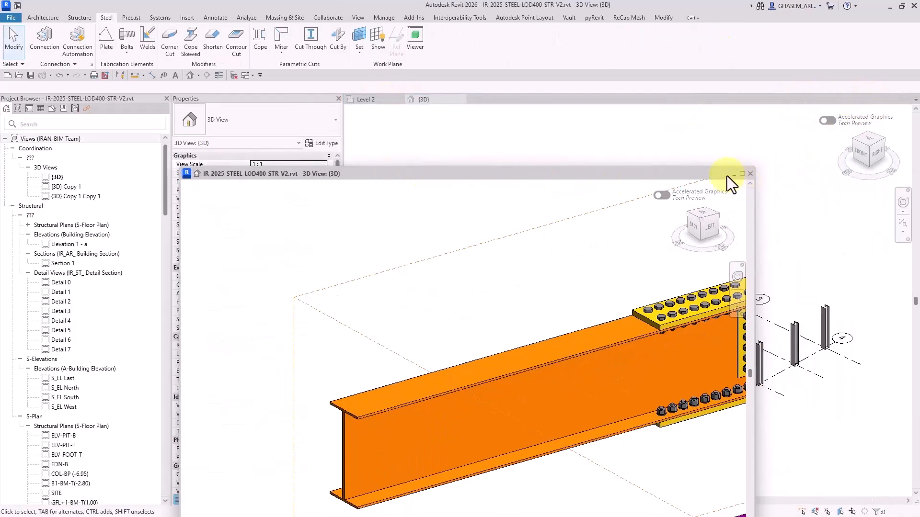
click(749, 174)
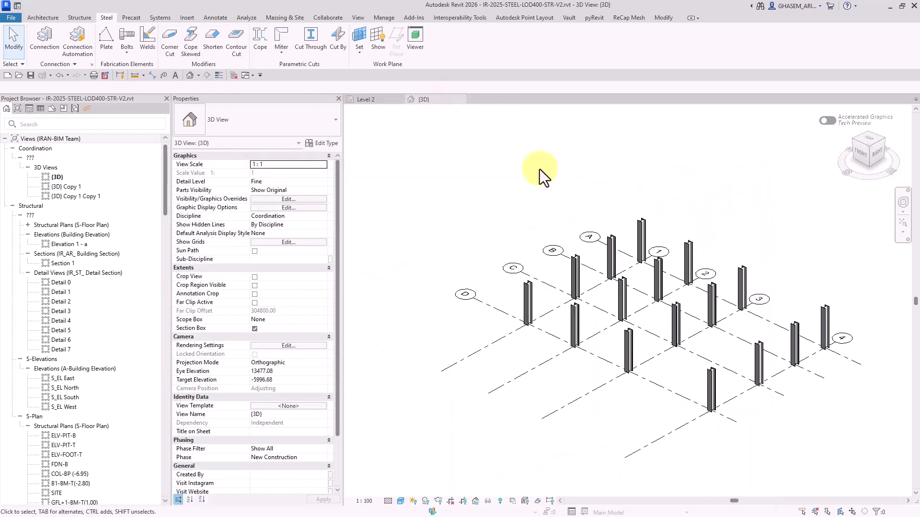
Tile the Level 2 plan beside the 3D view, framing the grids and columns in both
click(380, 101)
key(w)
key(t)
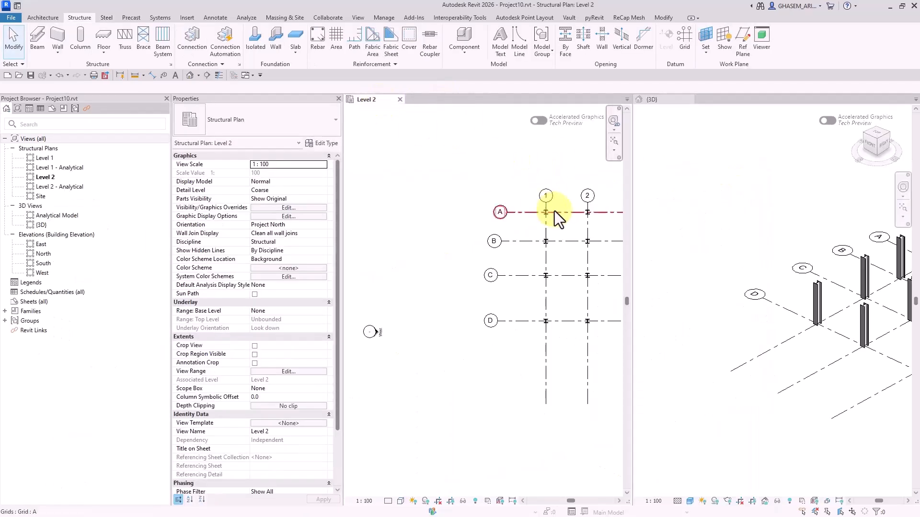
scroll(560, 201, down, 2)
middle_drag(566, 182, 479, 198)
click(732, 211)
scroll(715, 232, down, 2)
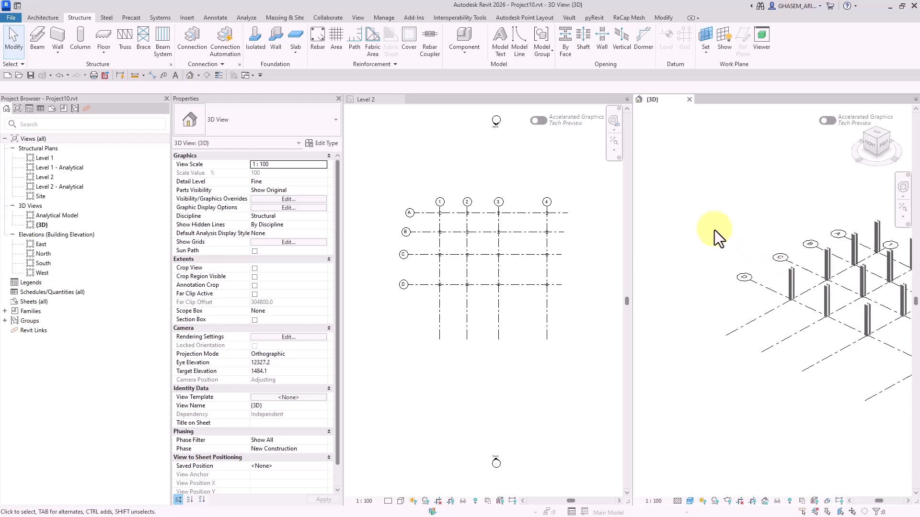
middle_drag(772, 234, 737, 236)
shift+middle_drag(749, 305, 751, 286)
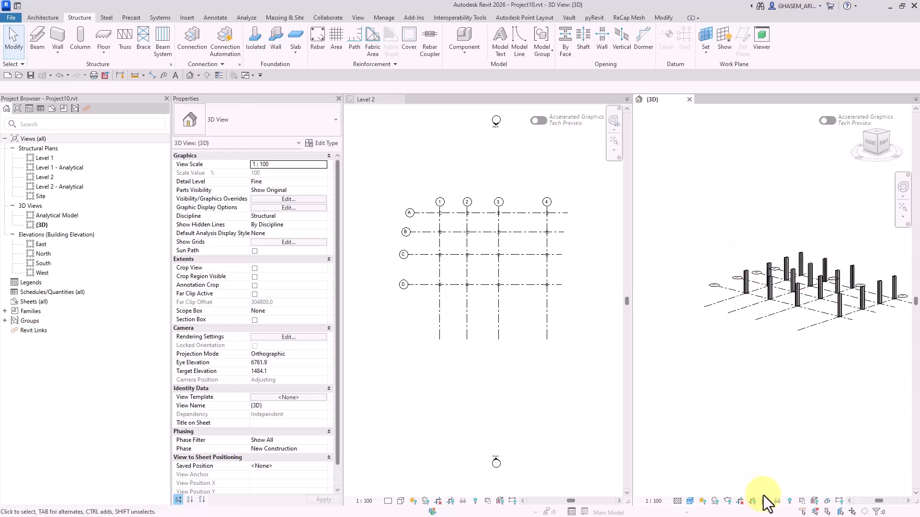
Reveal the hidden elements in the 3D view, raise the elevation of Level 2, and turn the reveal mode off again
click(790, 501)
click(660, 284)
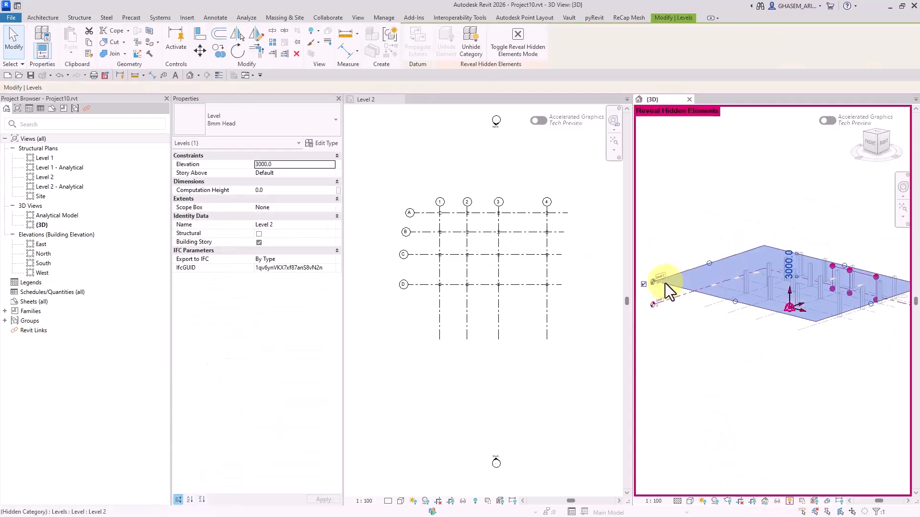
click(659, 284)
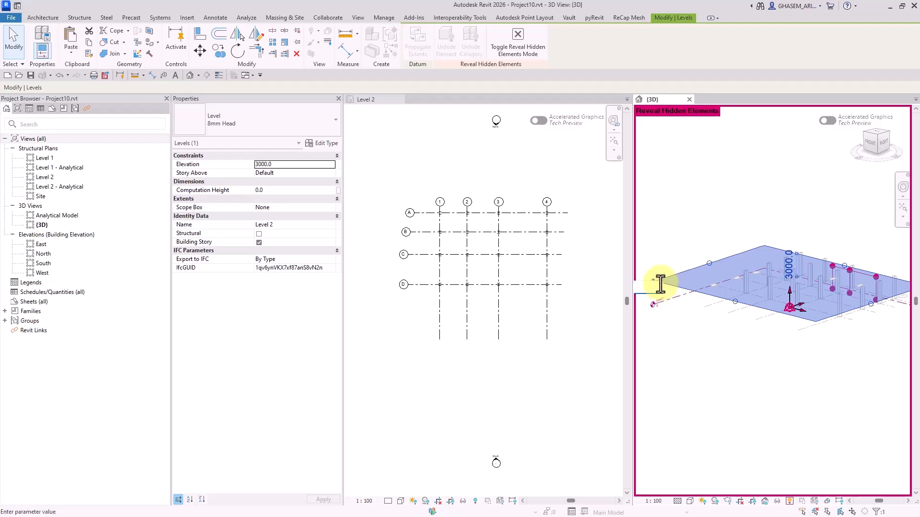
click(700, 205)
click(743, 406)
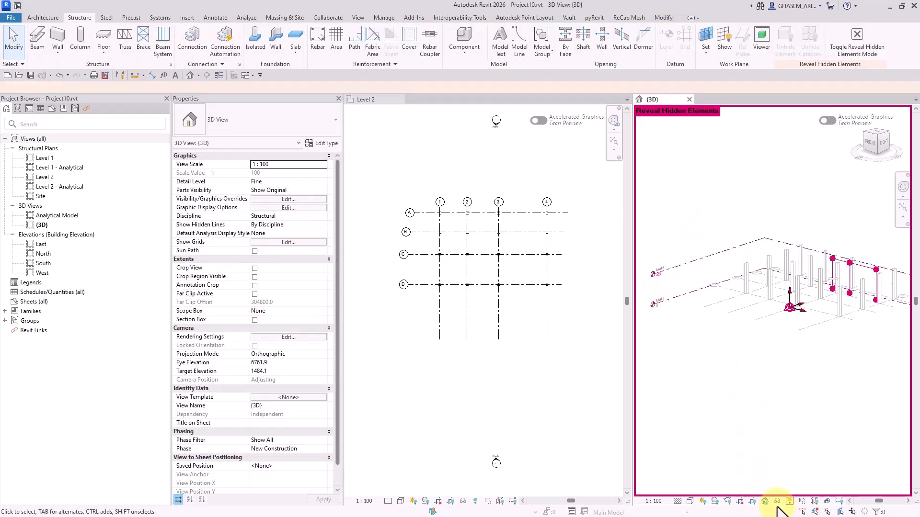
click(789, 502)
Place UB406x178x60 universal beams along all grid lines 1–4 and A–D between the columns in the Level 2 plan
shift+middle_drag(784, 376, 805, 371)
scroll(800, 355, up, 1)
click(510, 350)
middle_drag(500, 296, 490, 325)
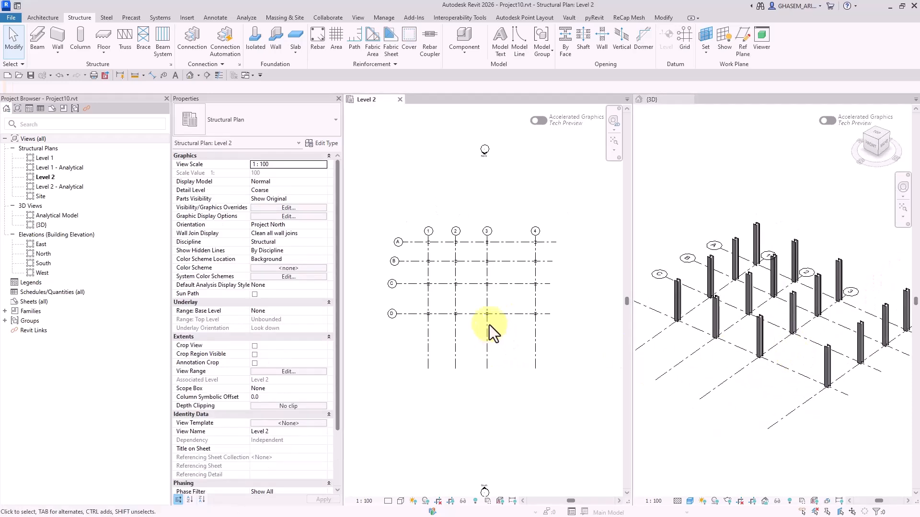
scroll(490, 317, up, 1)
click(38, 38)
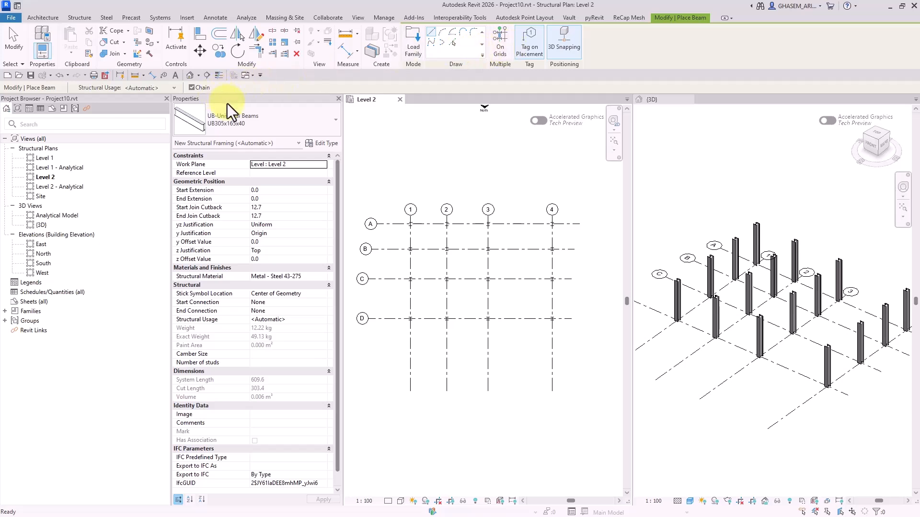
click(259, 113)
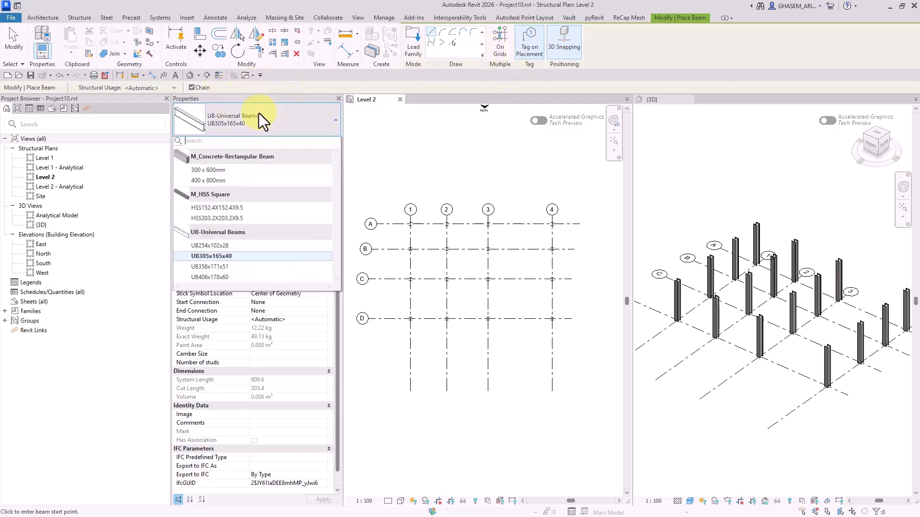
click(210, 283)
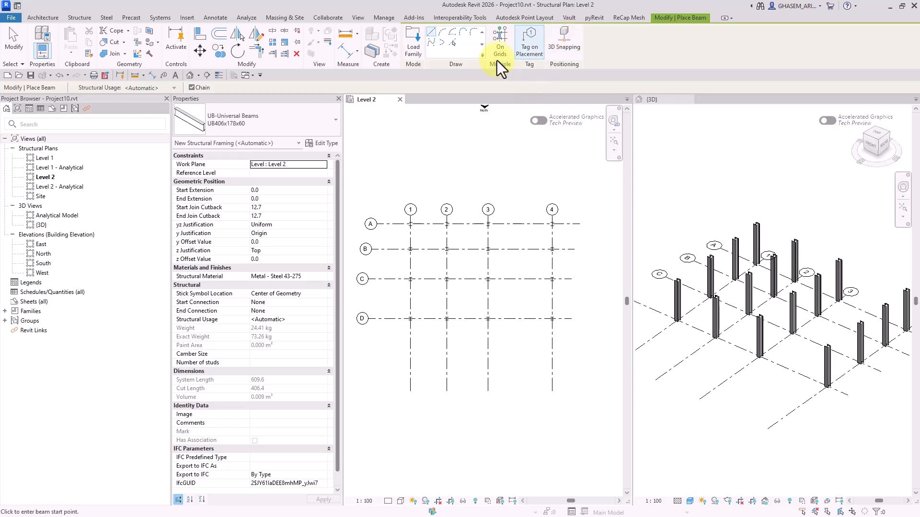
click(501, 48)
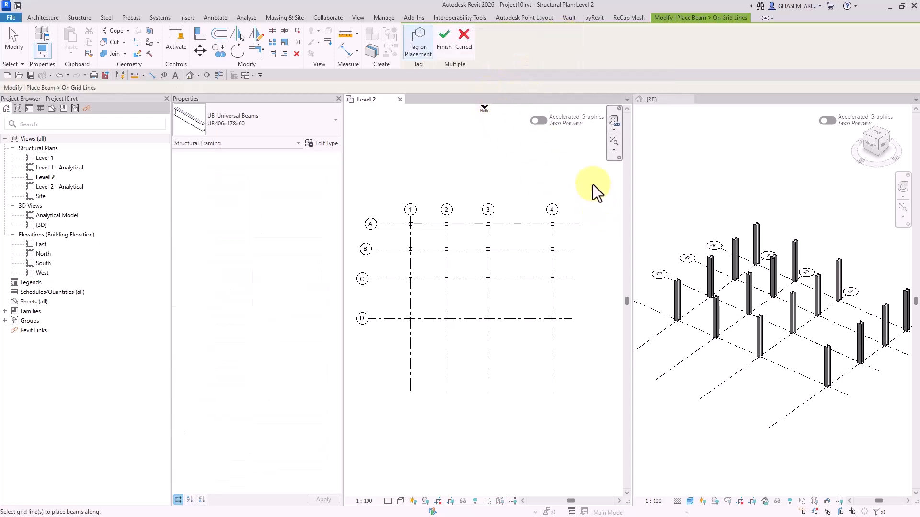
drag(593, 185, 359, 439)
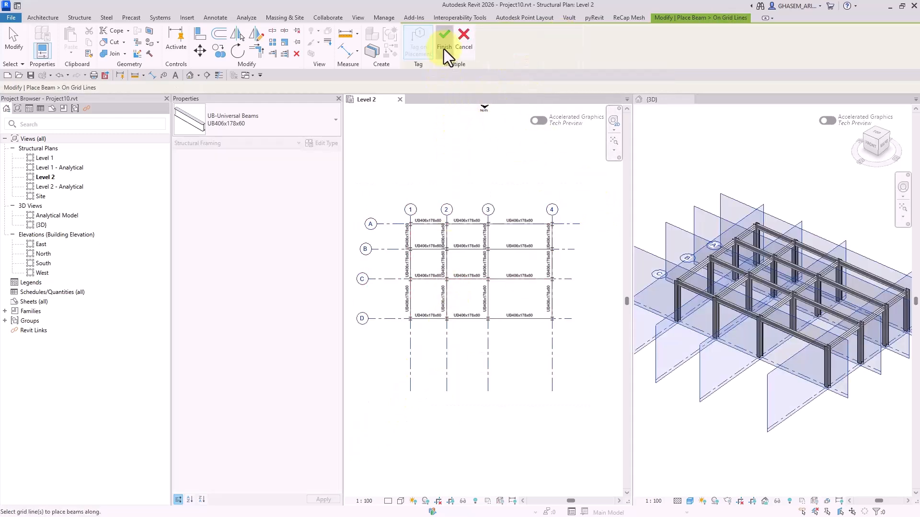
click(444, 48)
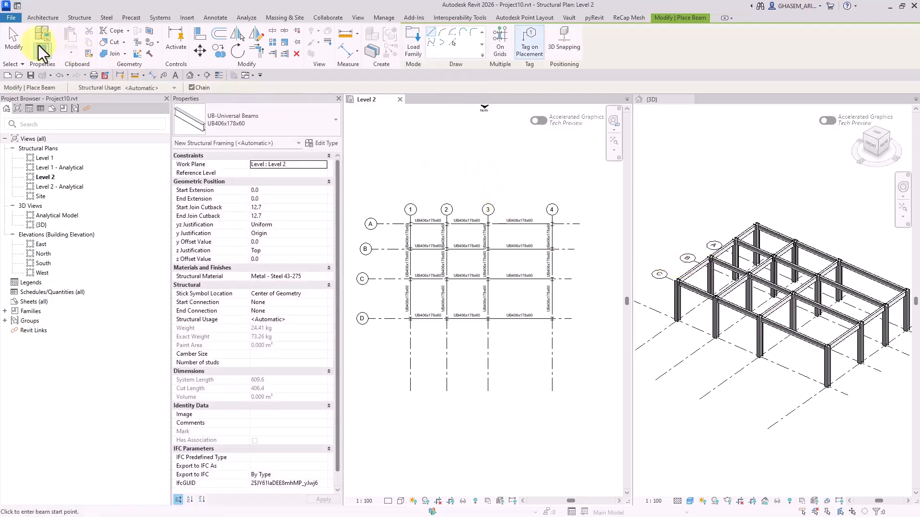
Start an automatic beam system on Level 2, using the Fixed Distance layout rule with a fixed spacing of 1000
key(Escape)
key(Escape)
scroll(383, 225, up, 3)
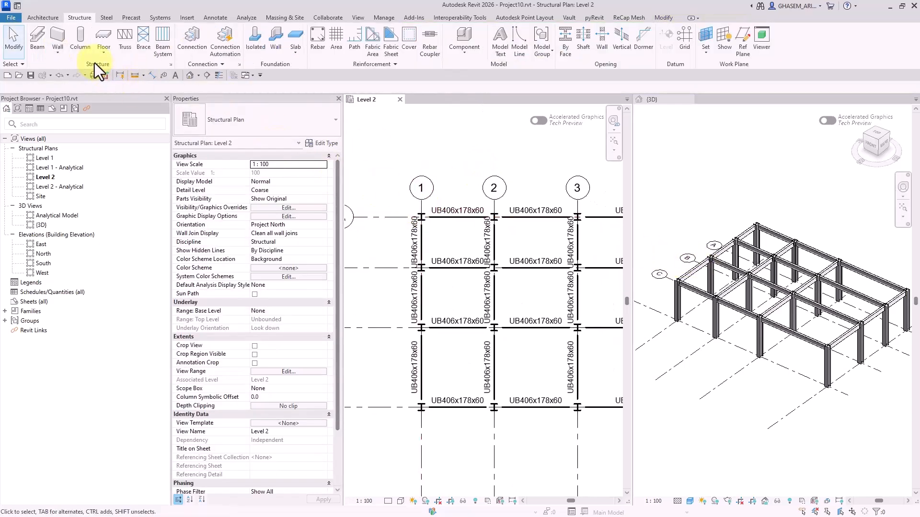
click(160, 39)
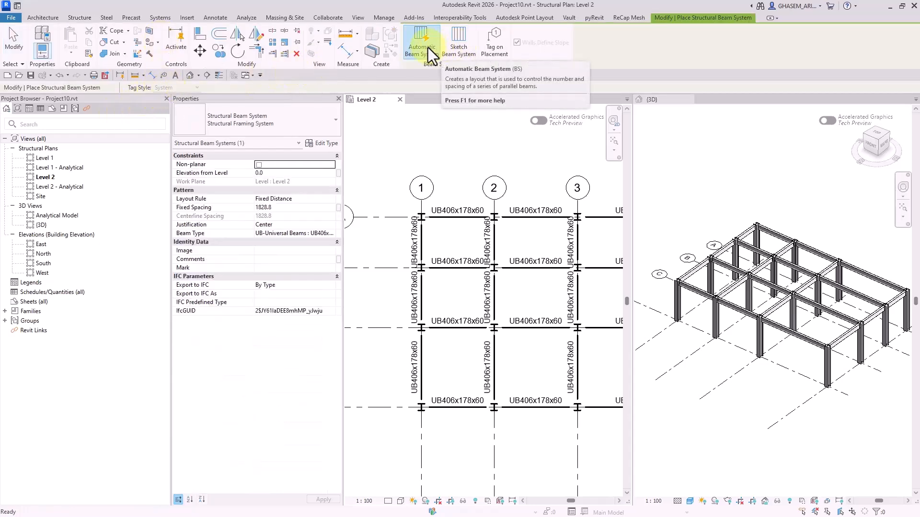
scroll(503, 147, down, 1)
middle_drag(506, 160, 492, 152)
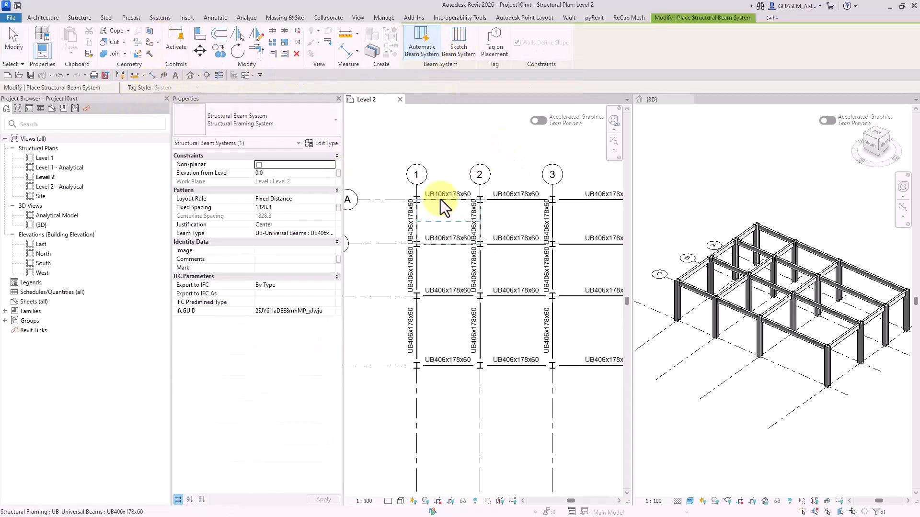
click(326, 201)
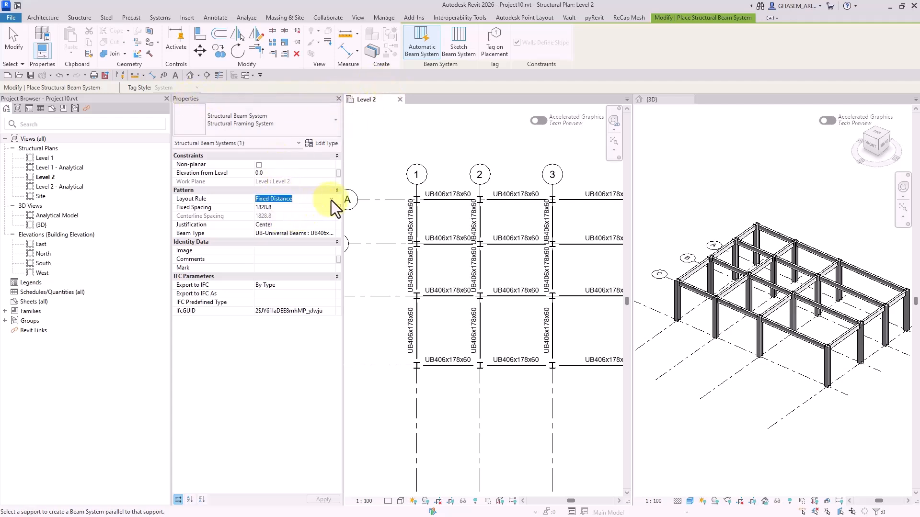
click(295, 210)
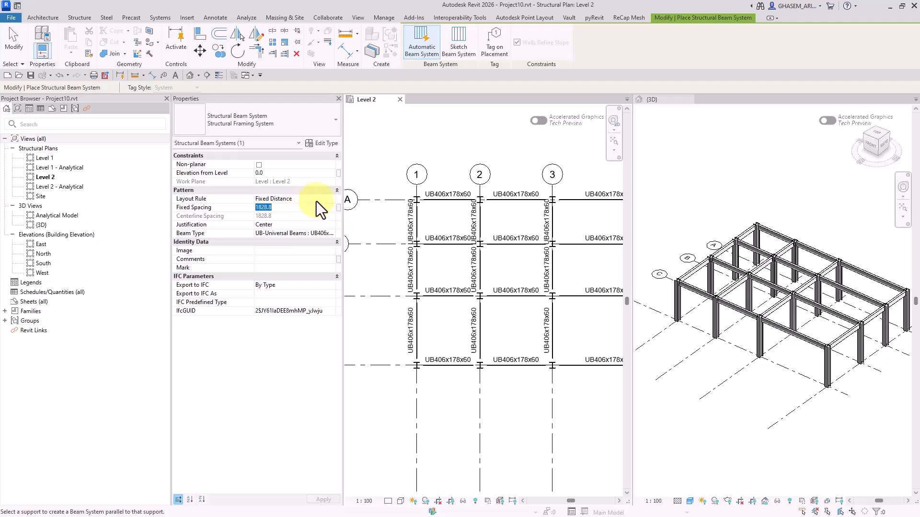
click(328, 201)
click(330, 199)
click(281, 217)
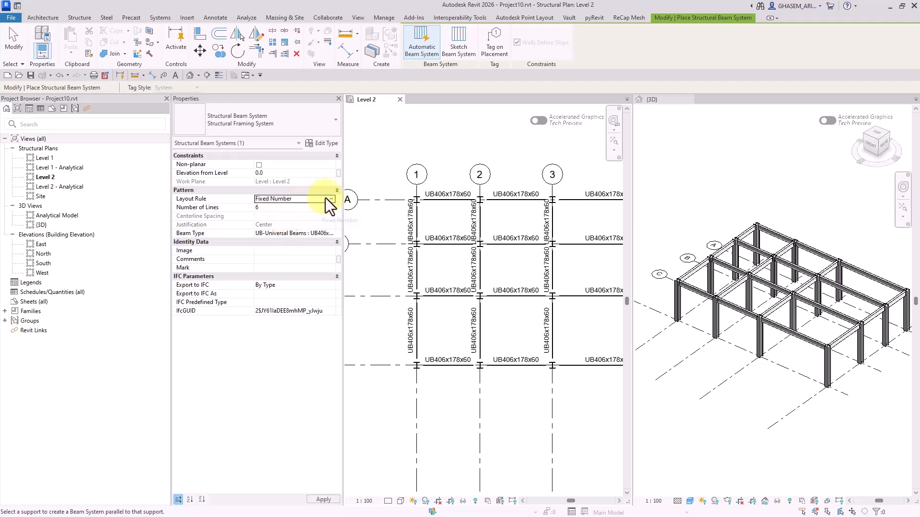
click(328, 199)
click(275, 207)
text(1000.0)
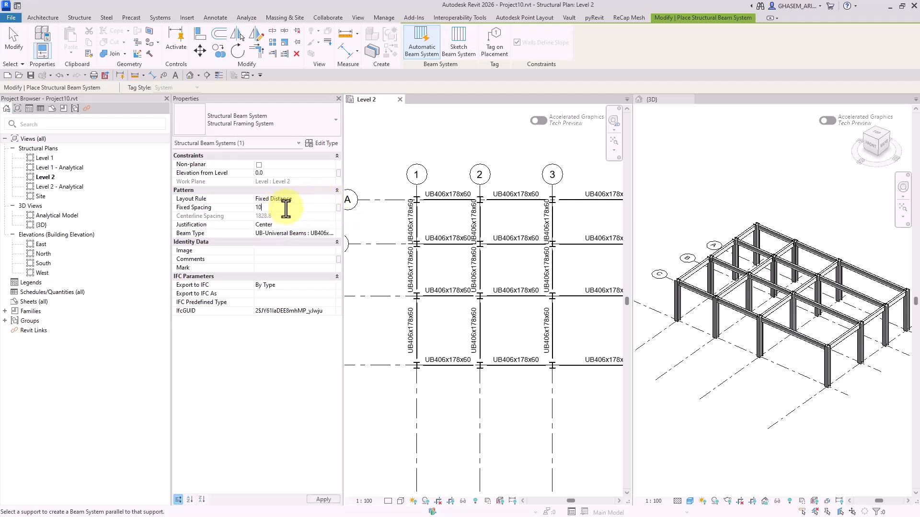
Place beam systems in the three bays between grids A and B, alternating the beam direction from bay to bay
click(417, 225)
click(503, 203)
middle_drag(623, 227, 567, 228)
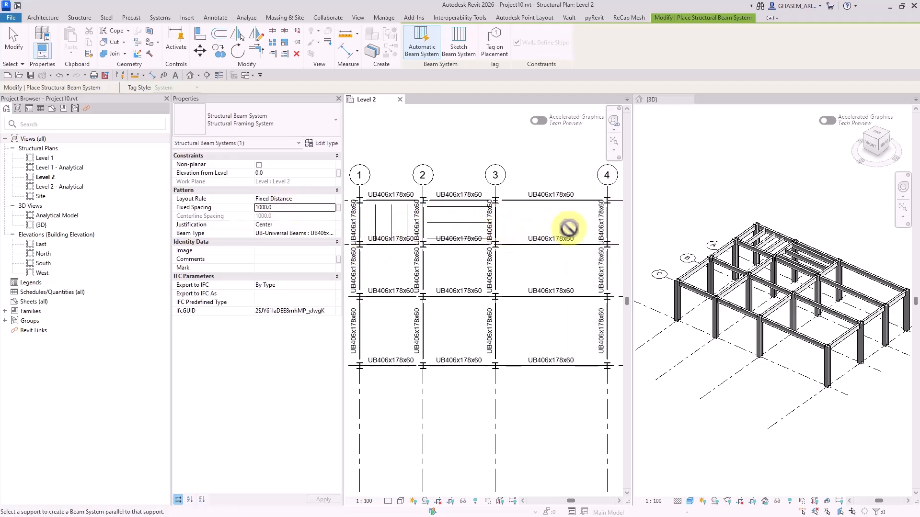
click(606, 227)
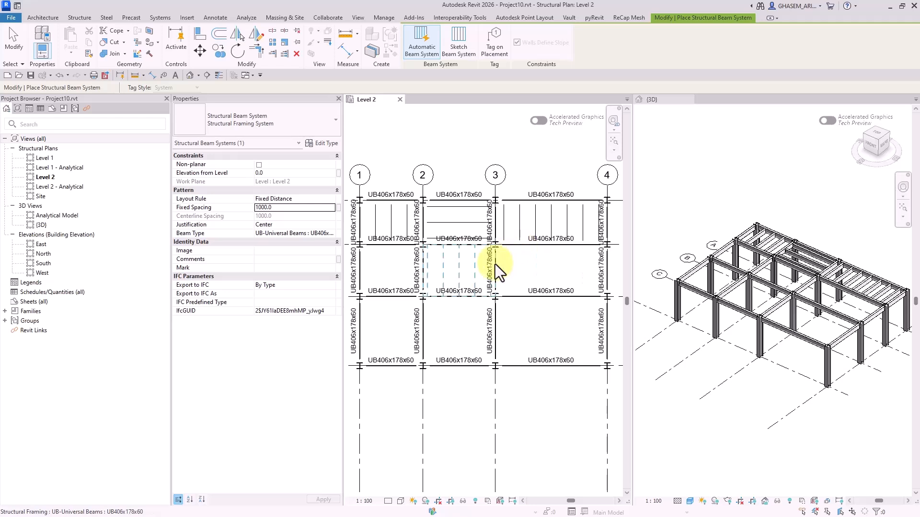
Fill the six bays between grids B and D with beam systems in alternating directions and finish the command
click(513, 248)
click(497, 313)
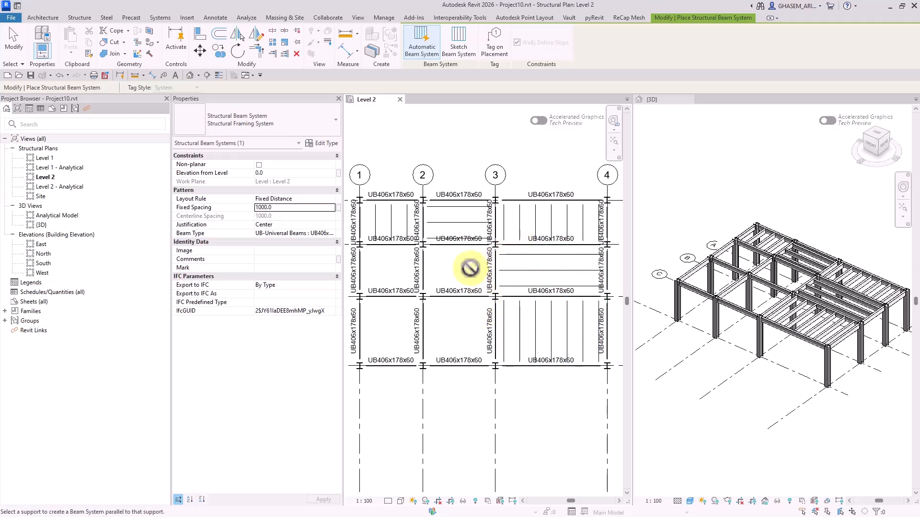
click(426, 262)
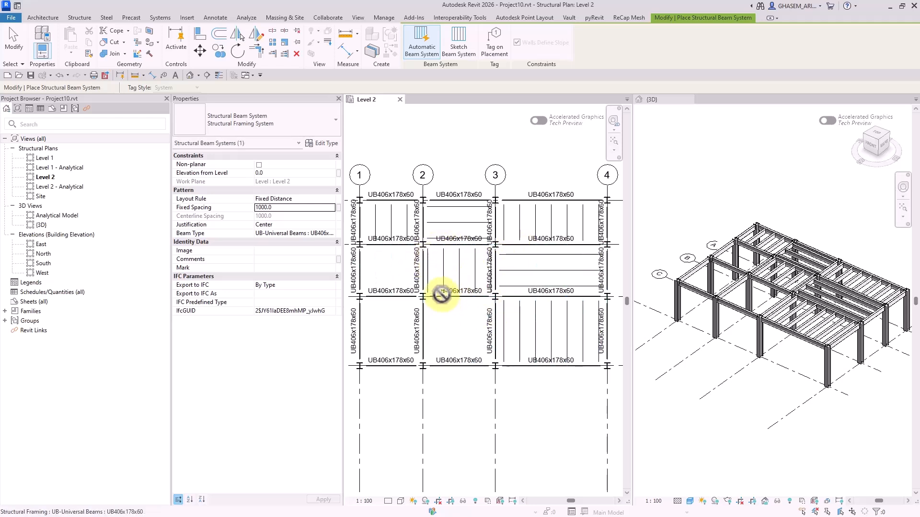
click(438, 300)
middle_drag(361, 266, 402, 275)
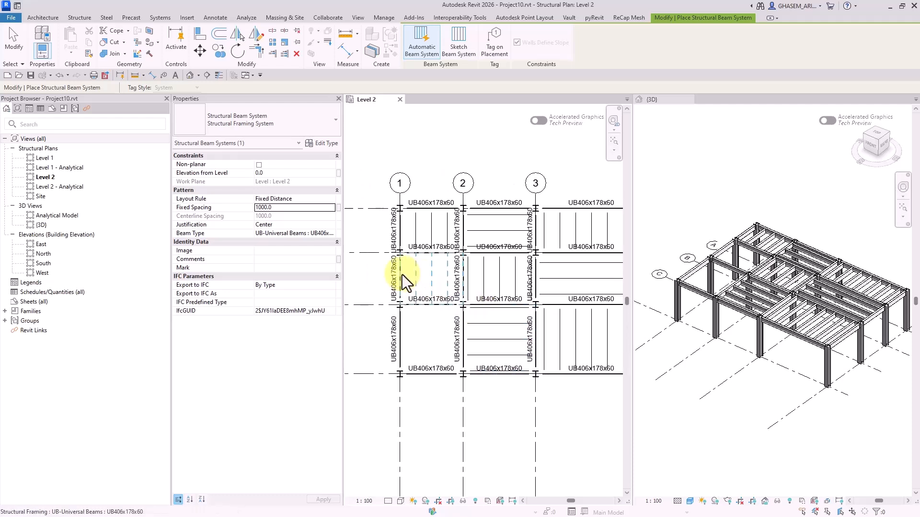
click(420, 303)
click(420, 304)
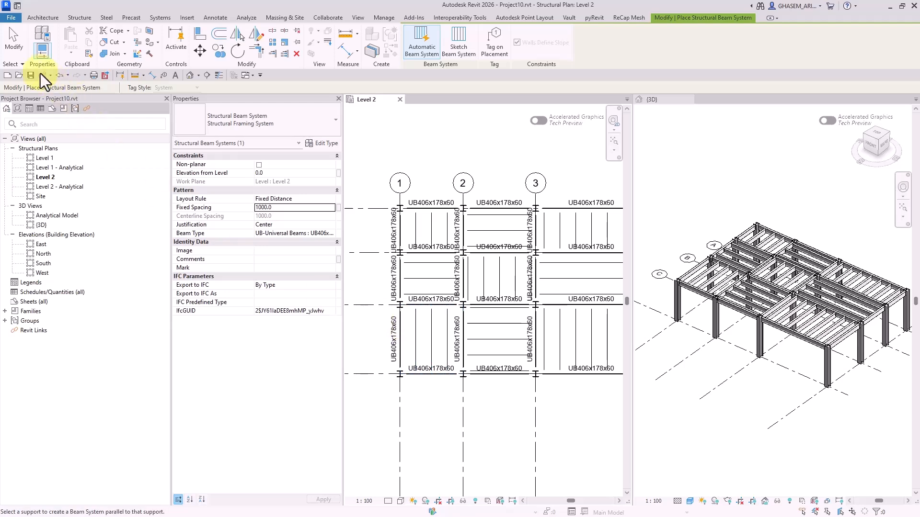
click(13, 39)
Make the 3D view active and close the Level 2 plan view
click(662, 188)
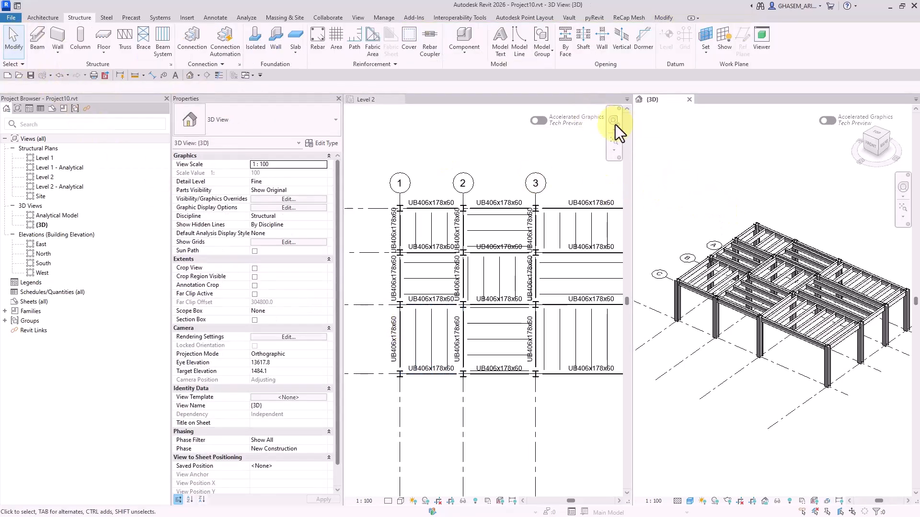
click(399, 100)
scroll(468, 255, up, 6)
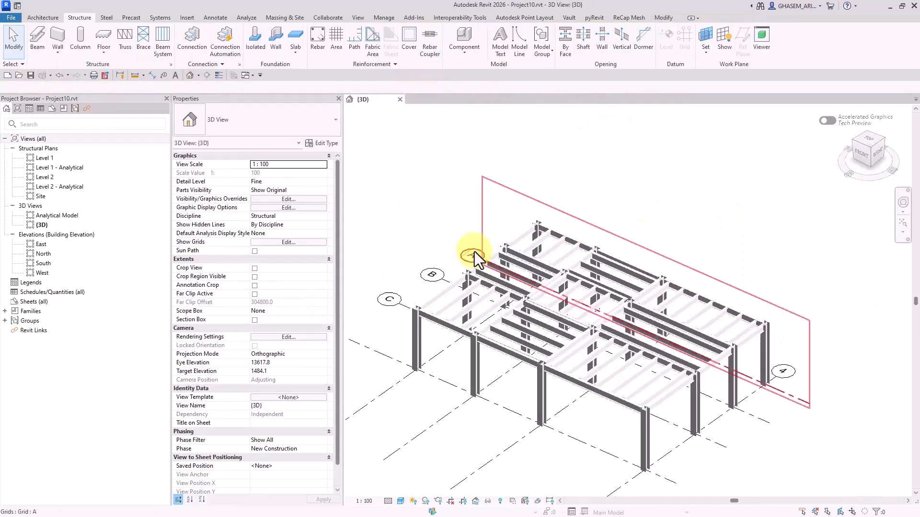
scroll(750, 129, down, 5)
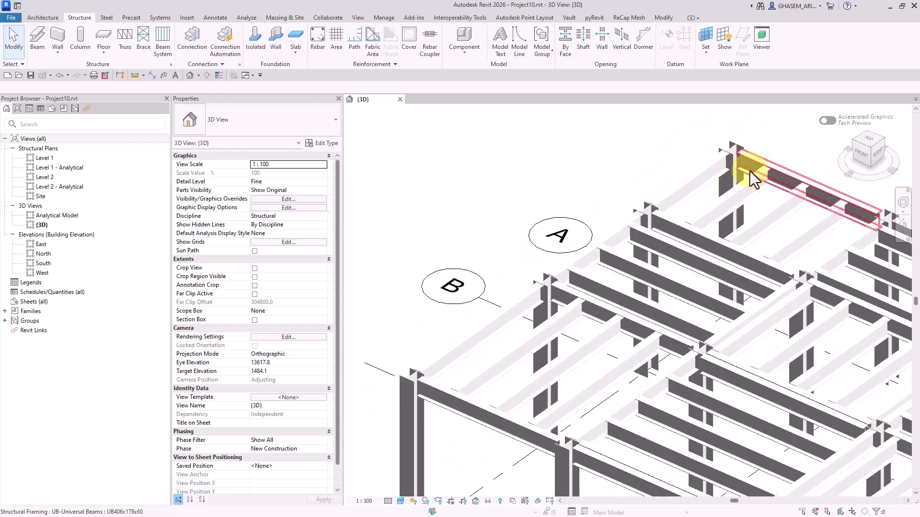
Select all beam systems in the entire project and change their beam type to UB-Universal Beams : UB254x102x28
click(755, 155)
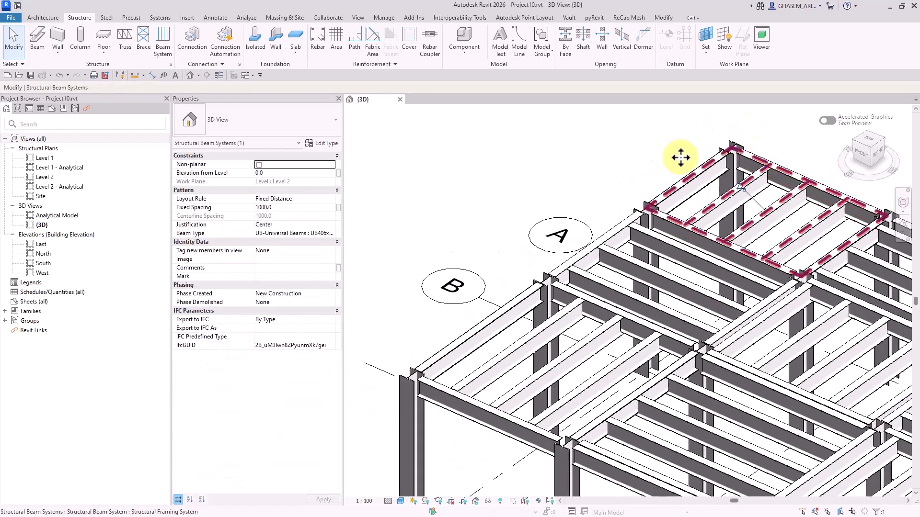
right_click(555, 133)
mouse_move(634, 242)
click(711, 246)
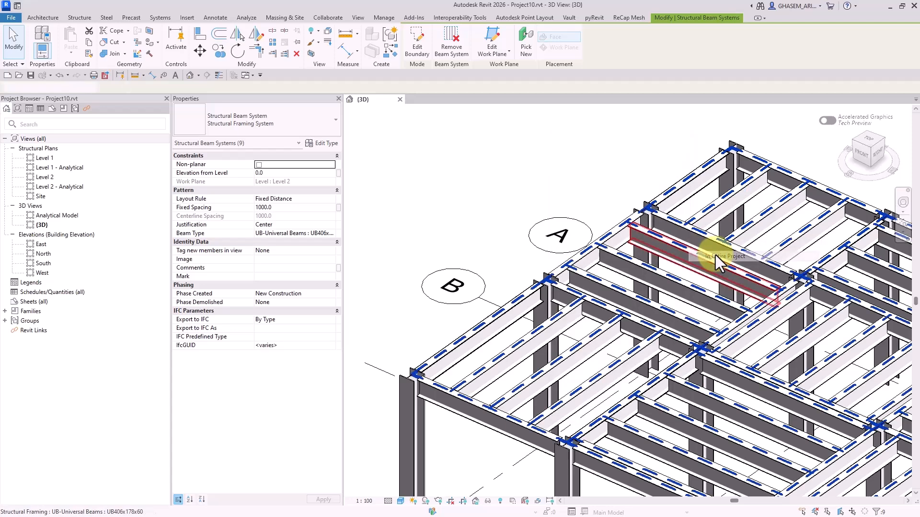
click(331, 235)
click(331, 233)
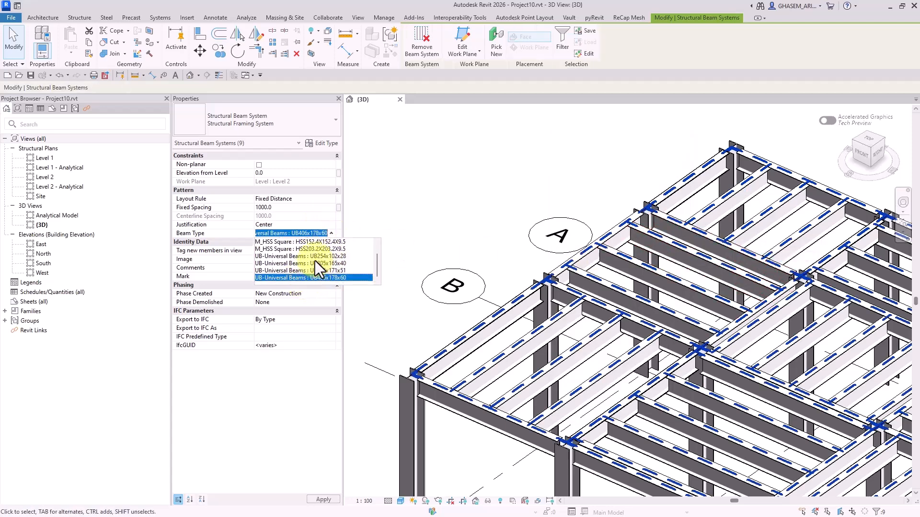
click(315, 259)
click(516, 213)
scroll(547, 243, up, 6)
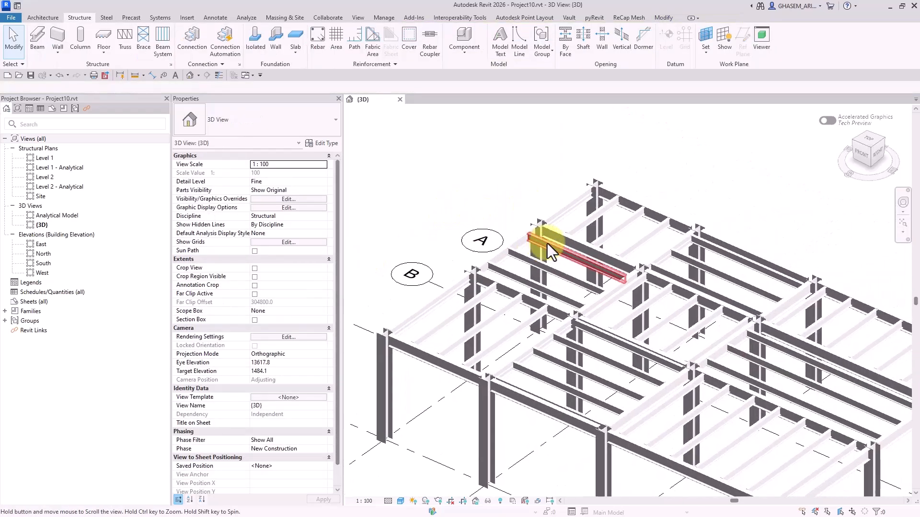
scroll(571, 174, down, 8)
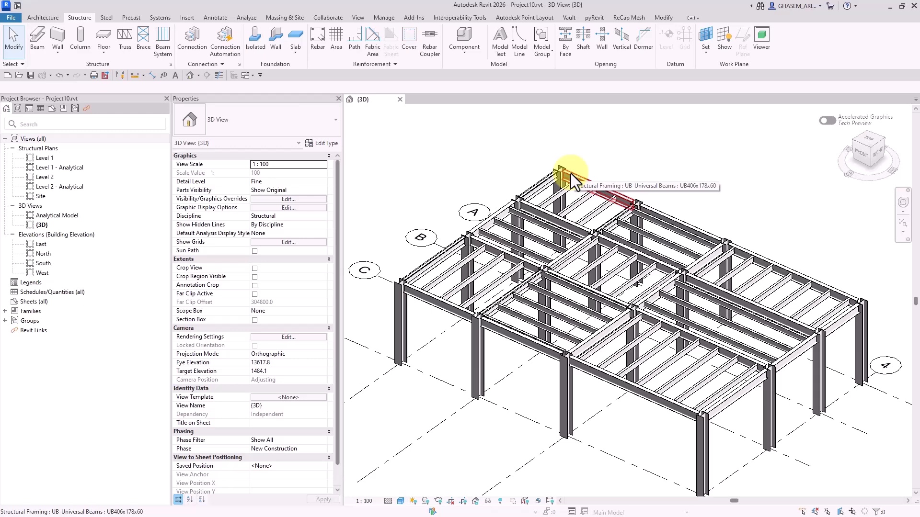
Examine how both ends of the girder on grid A between grids 1 and 2 meet their columns
scroll(571, 173, up, 5)
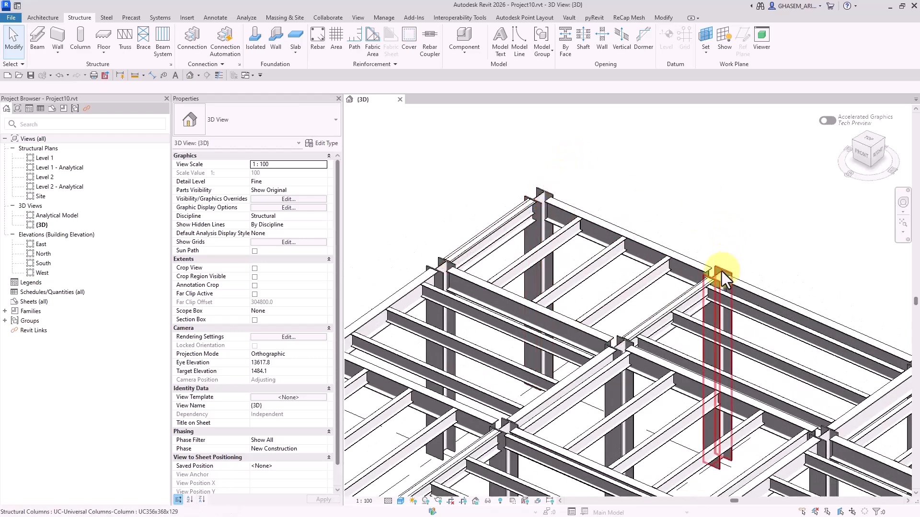
click(621, 229)
scroll(527, 200, up, 4)
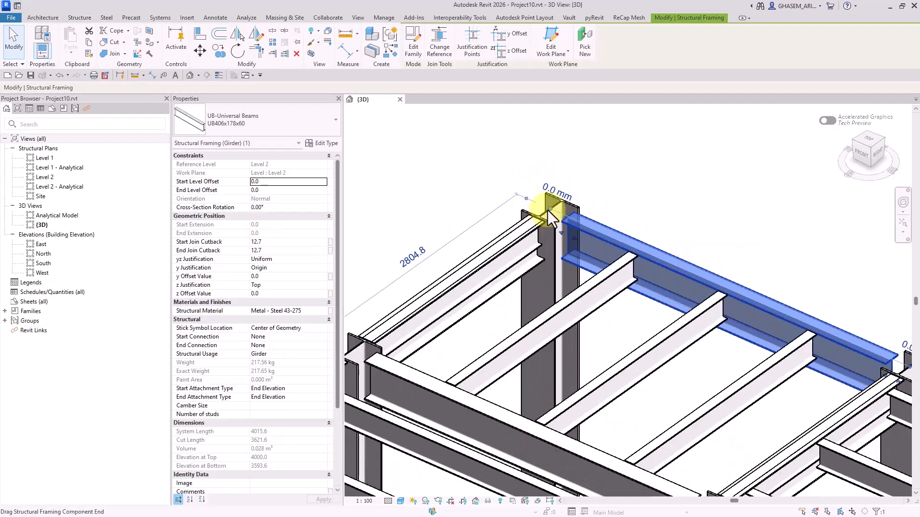
scroll(548, 211, down, 3)
middle_drag(667, 227, 606, 184)
scroll(723, 275, up, 1)
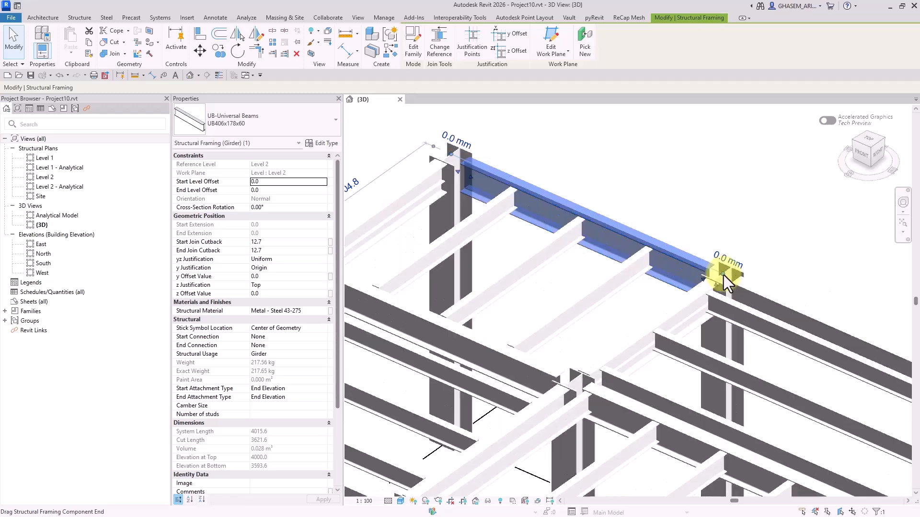
scroll(724, 275, up, 2)
Open the family of the column at A-2, check its beam cutback in plan setting, and close it without saving
click(747, 264)
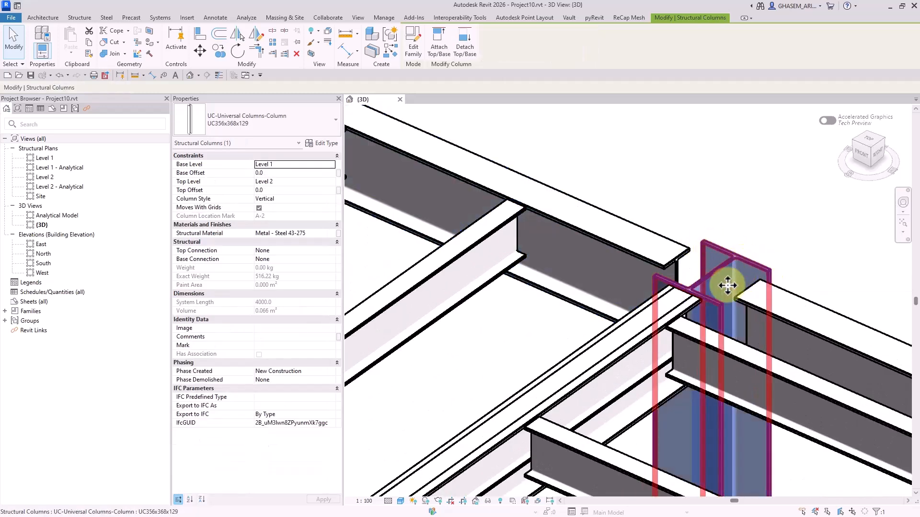
click(414, 48)
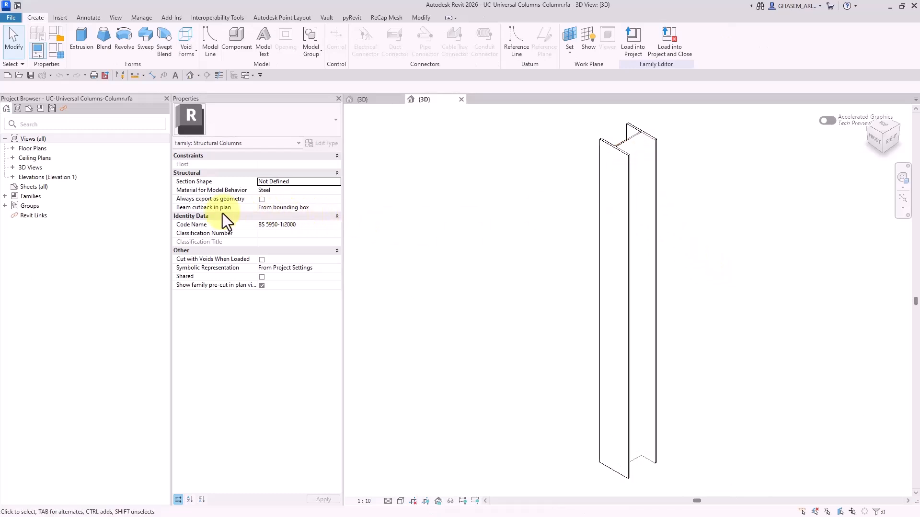
mouse_move(201, 212)
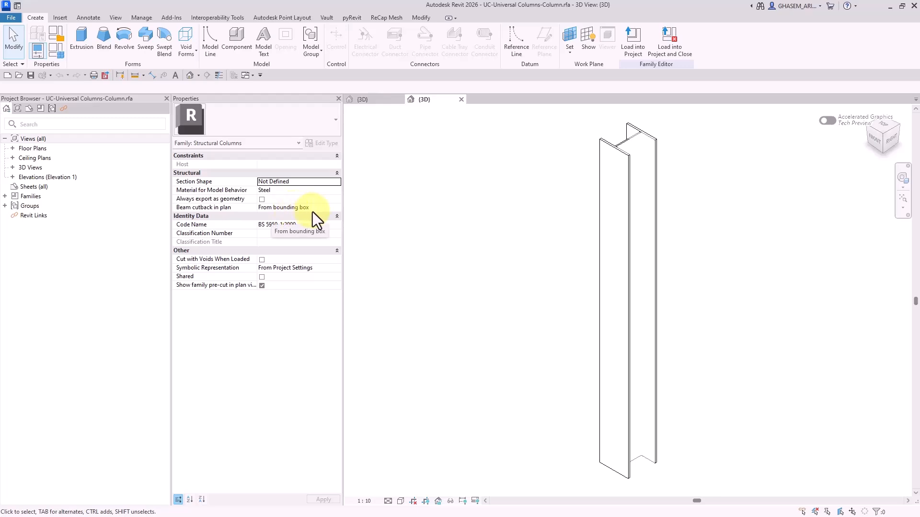
click(461, 100)
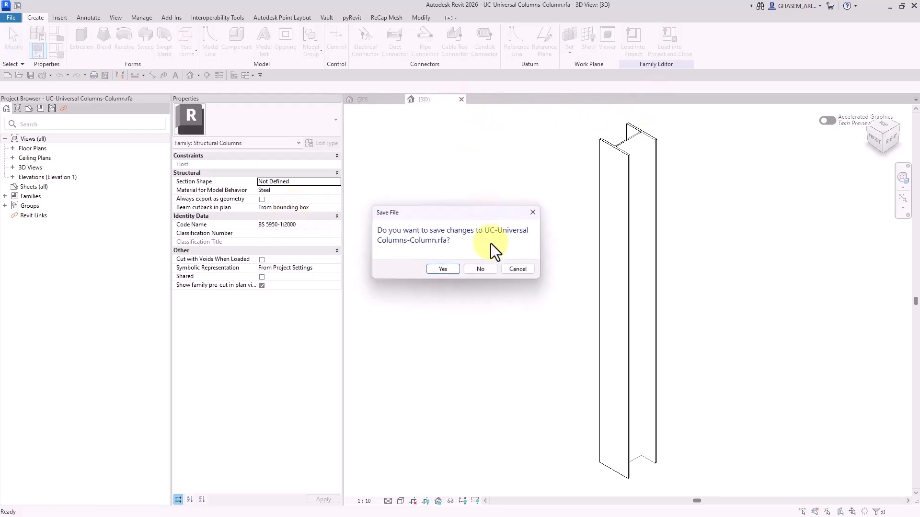
click(480, 268)
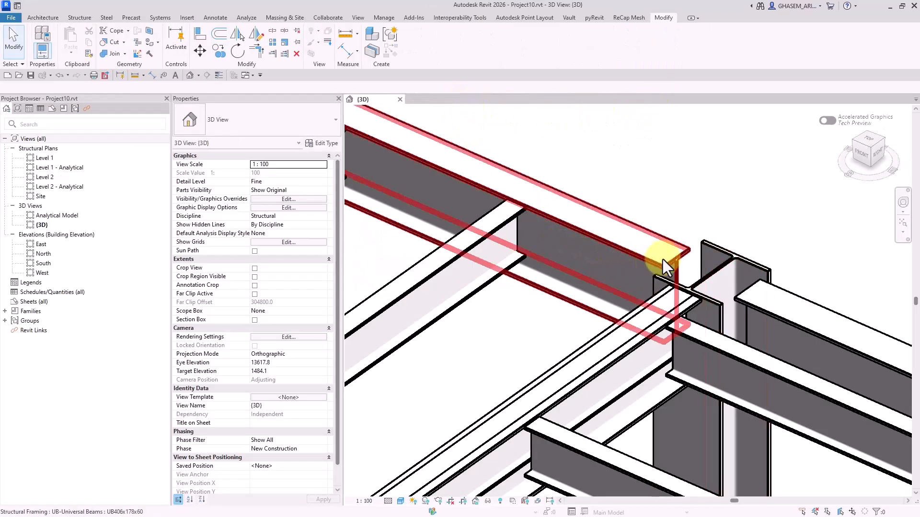
Try changing the join reference of the grid A girder at its grid 1 column, and undo the change
scroll(651, 239, up, 3)
scroll(641, 223, down, 4)
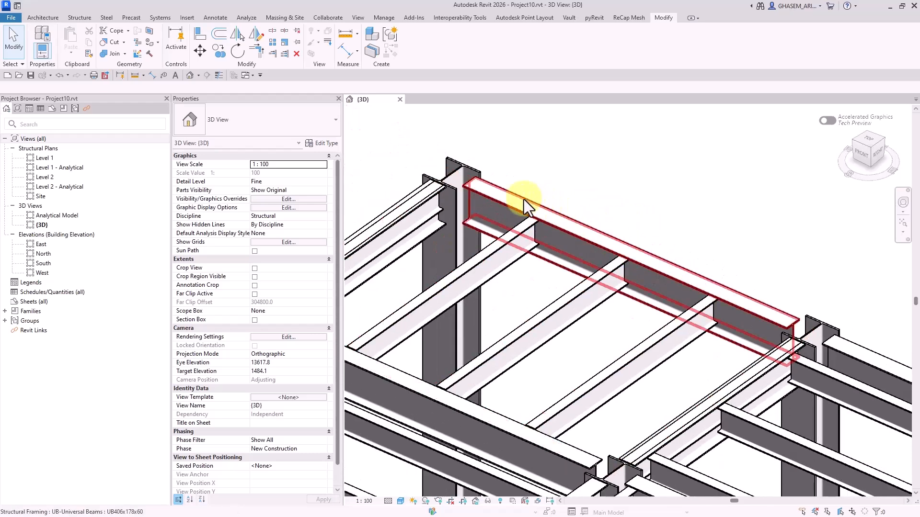
click(523, 200)
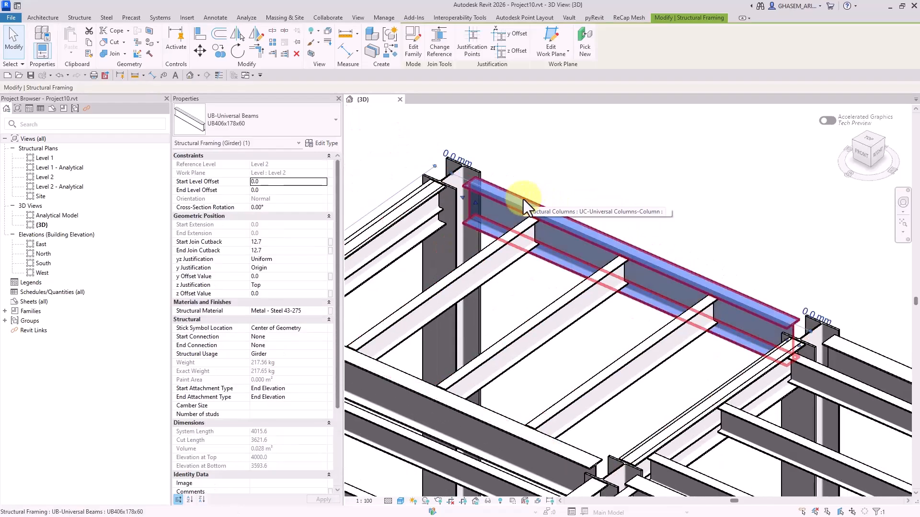
click(440, 48)
click(459, 176)
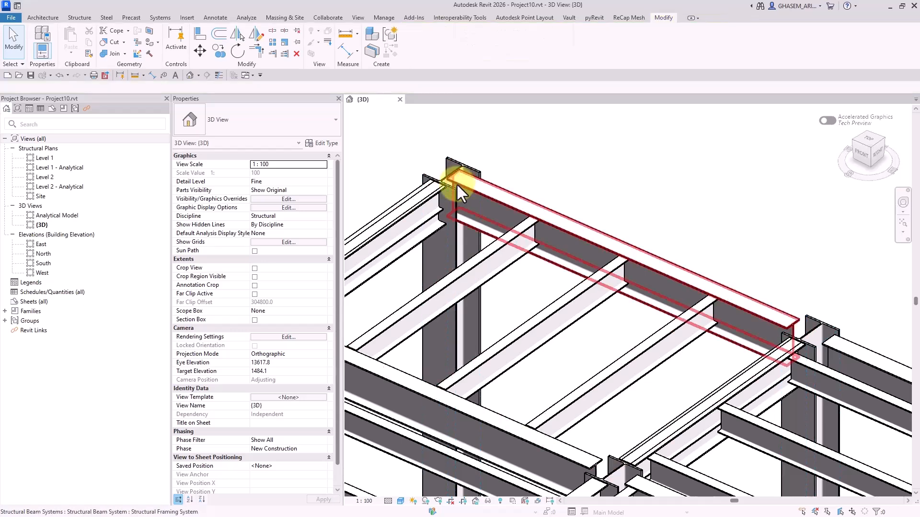
click(488, 183)
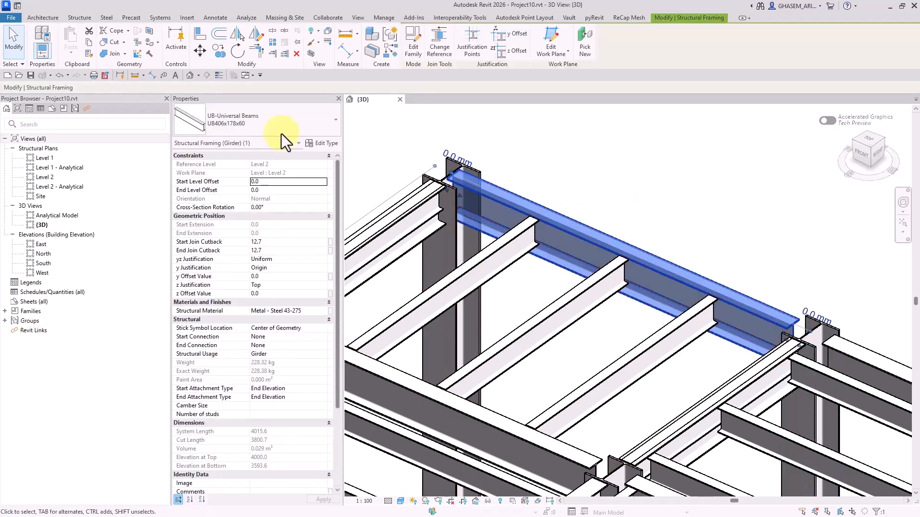
click(53, 74)
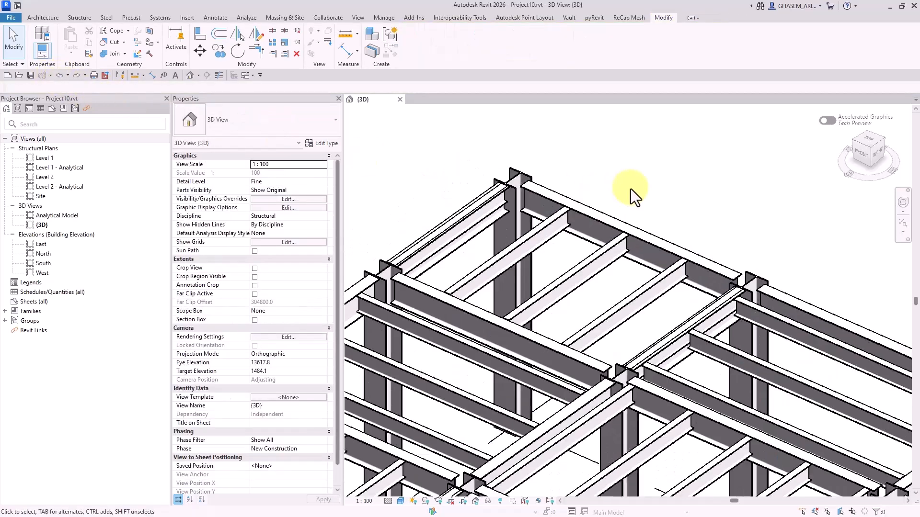
scroll(630, 183, down, 2)
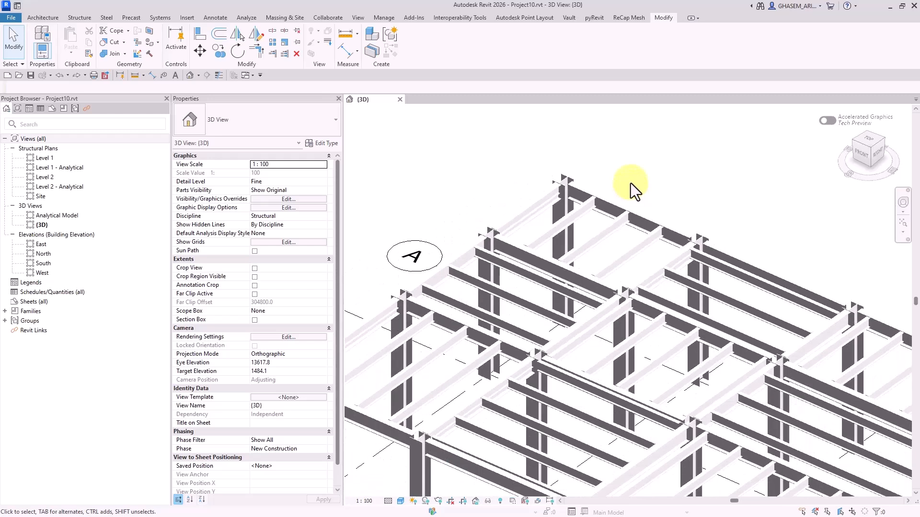
Disable automatic shortening of steel elements during auto-join in the structural settings and accept the change
middle_drag(677, 203, 661, 182)
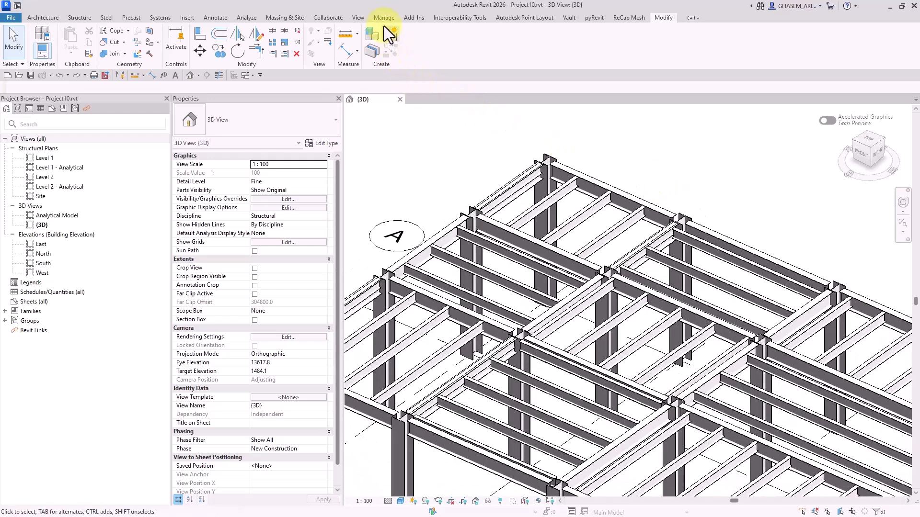
click(79, 18)
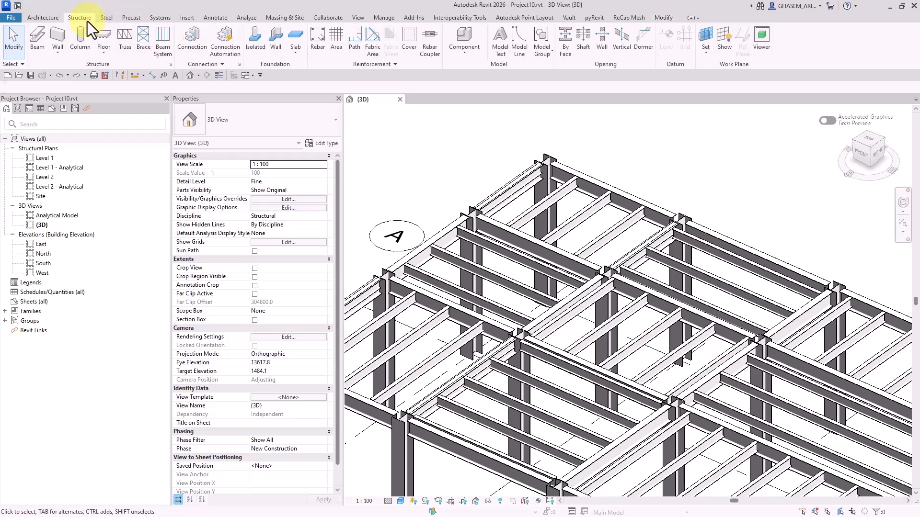
click(170, 66)
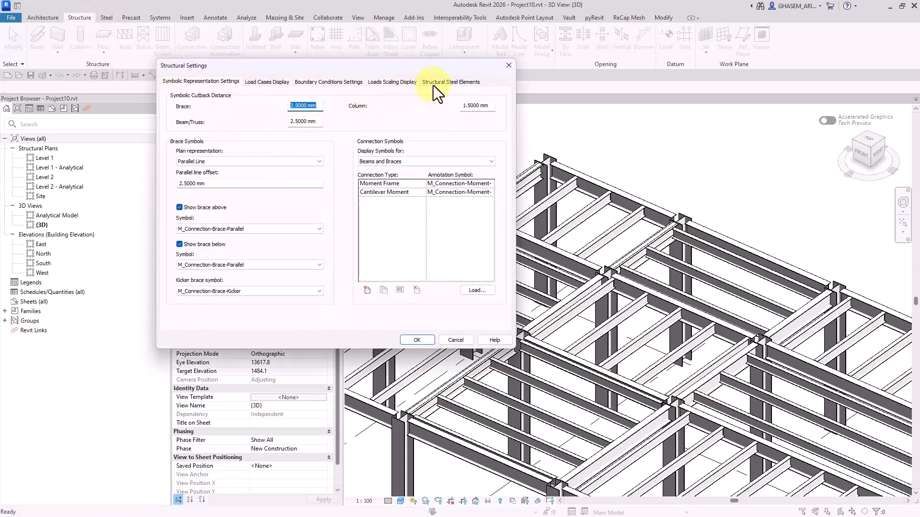
click(437, 84)
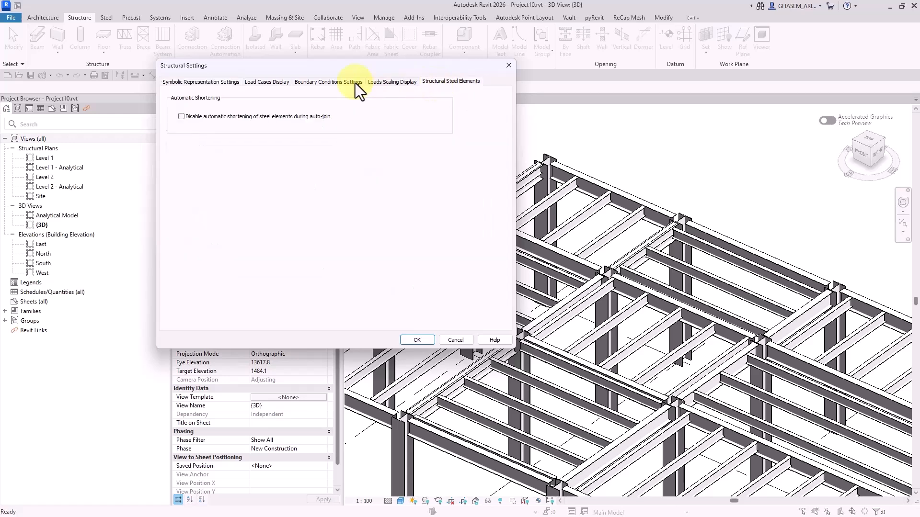
click(200, 116)
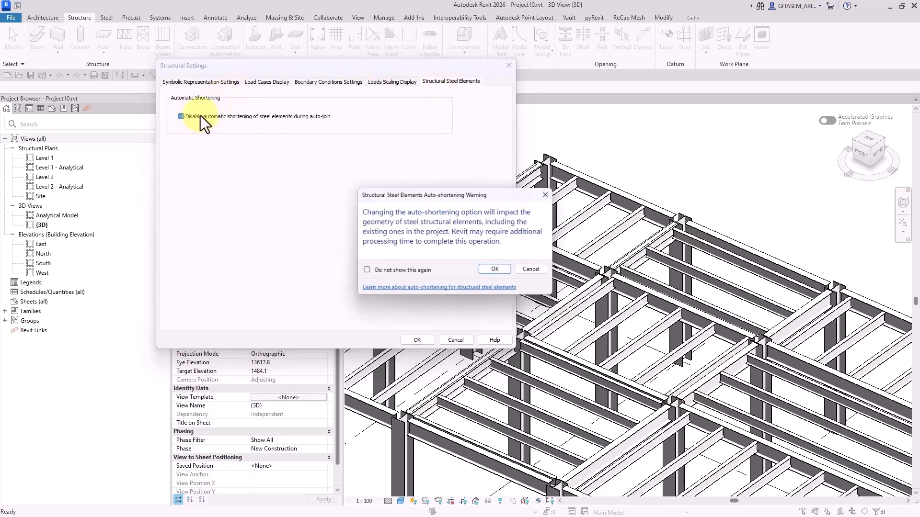
click(488, 271)
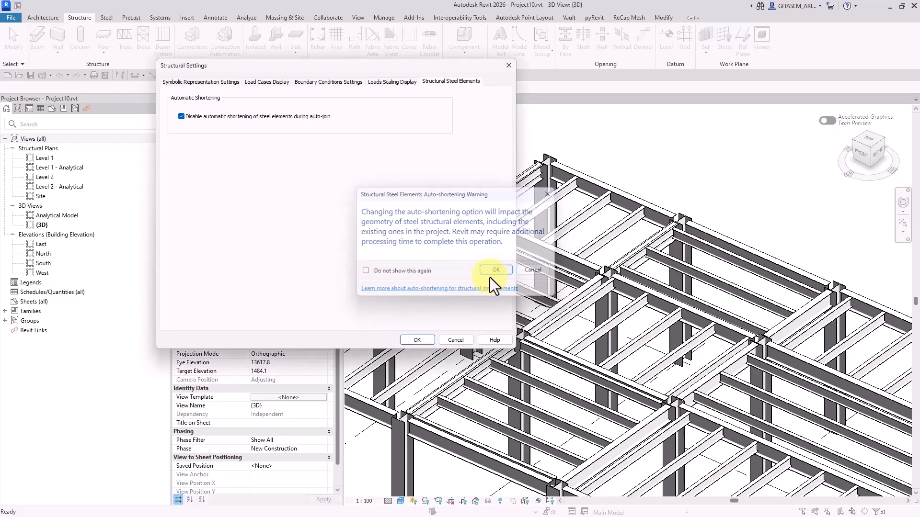
click(418, 340)
Examine how the girders and secondary beams meet the columns and each other across the frame around grids A, B and C
scroll(536, 172, up, 5)
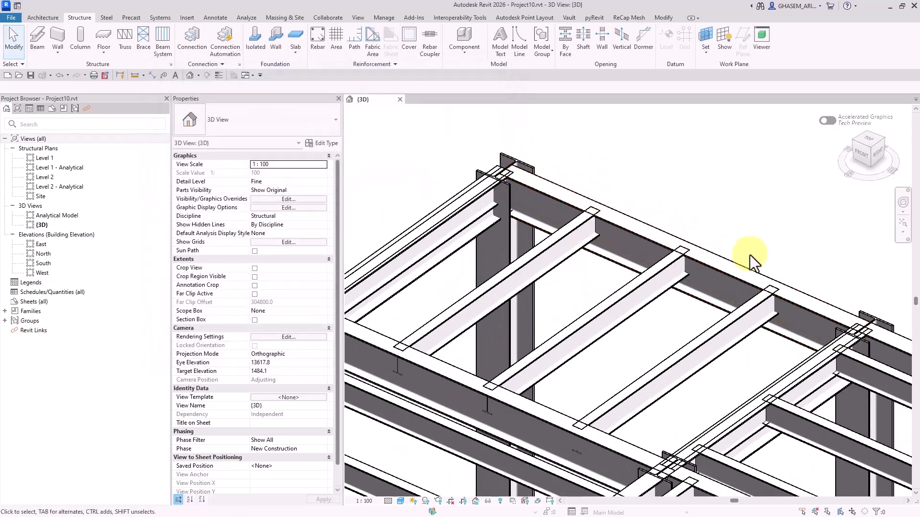
middle_drag(750, 255, 666, 198)
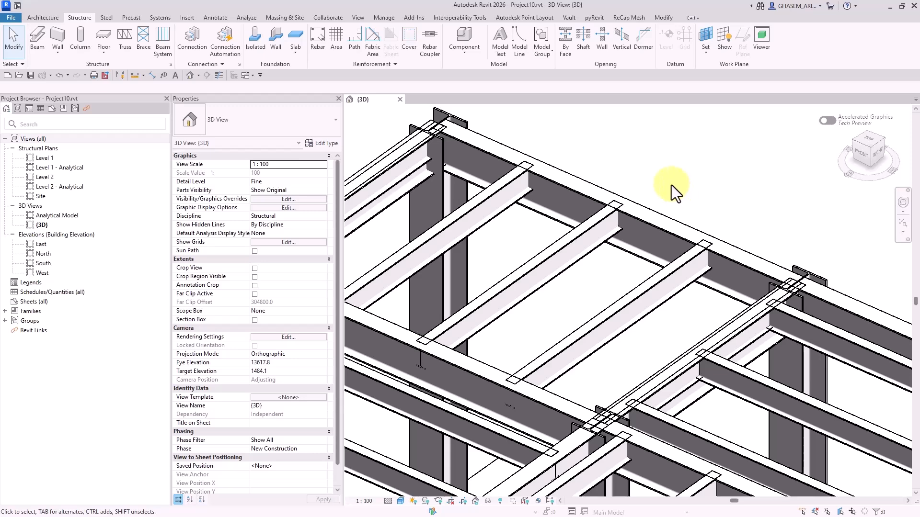
scroll(647, 249, down, 2)
mouse_move(727, 223)
middle_down()
mouse_move(743, 223)
mouse_move(739, 186)
middle_up()
middle_drag(798, 223, 728, 158)
middle_drag(378, 239, 695, 179)
scroll(563, 204, up, 2)
scroll(507, 226, down, 3)
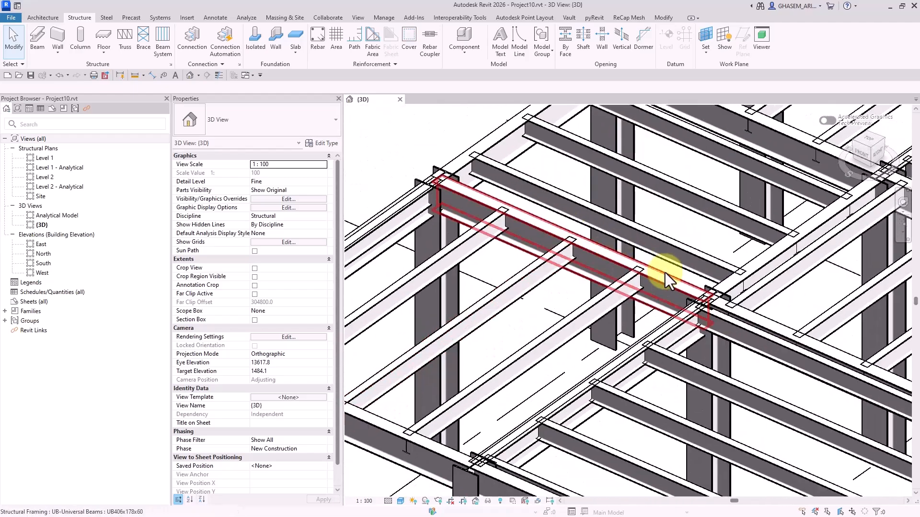
scroll(712, 297, down, 1)
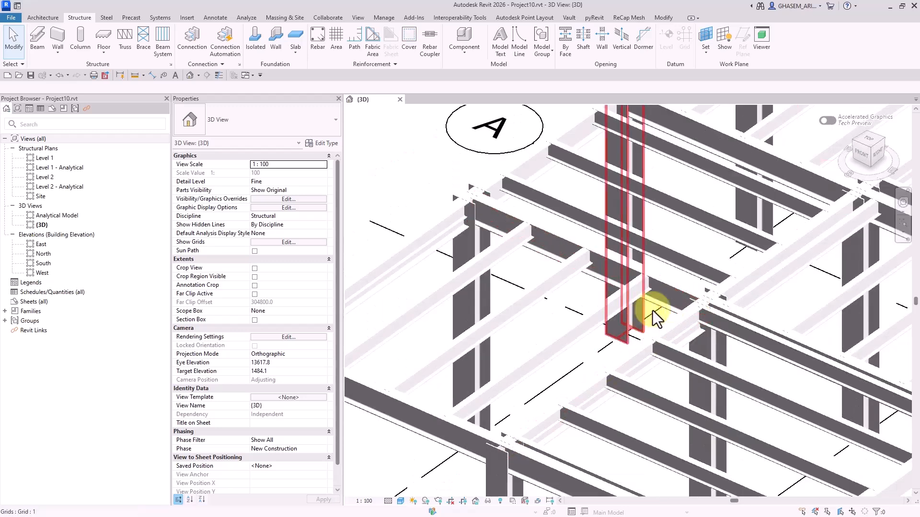
middle_drag(652, 310, 720, 276)
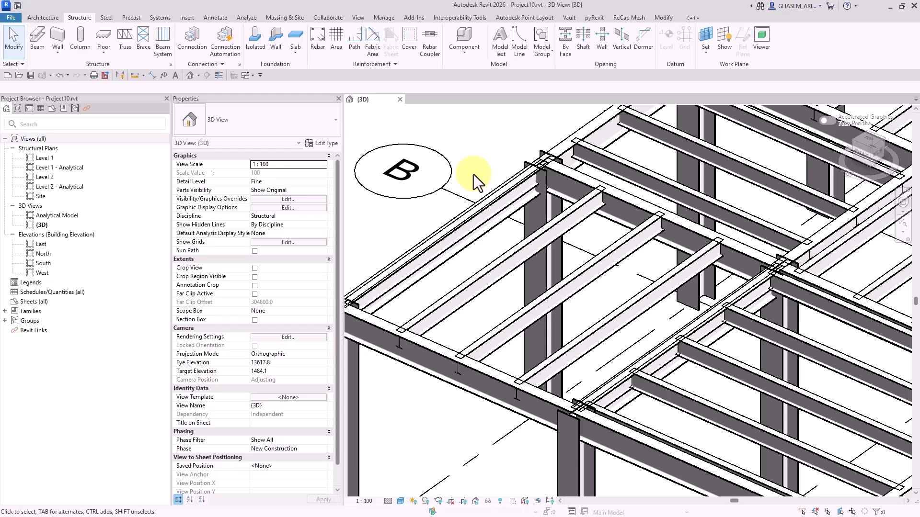
scroll(476, 239, down, 3)
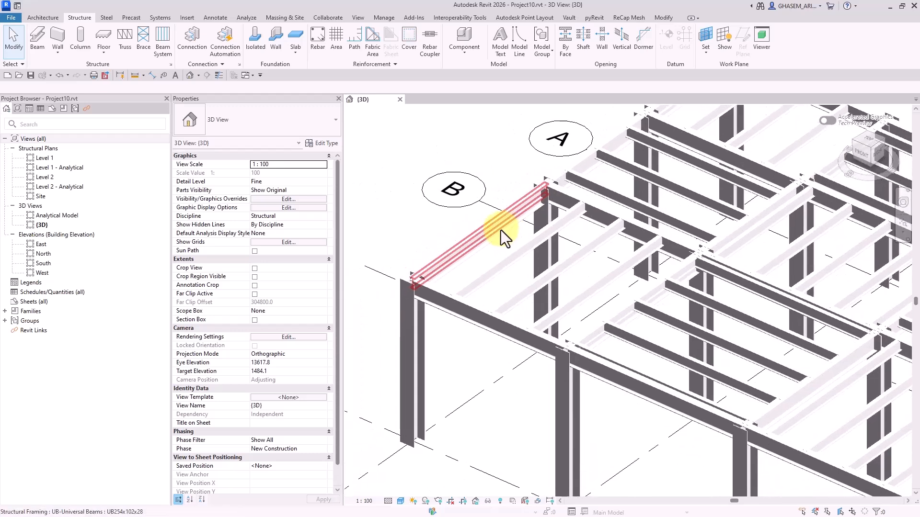
scroll(528, 258, down, 2)
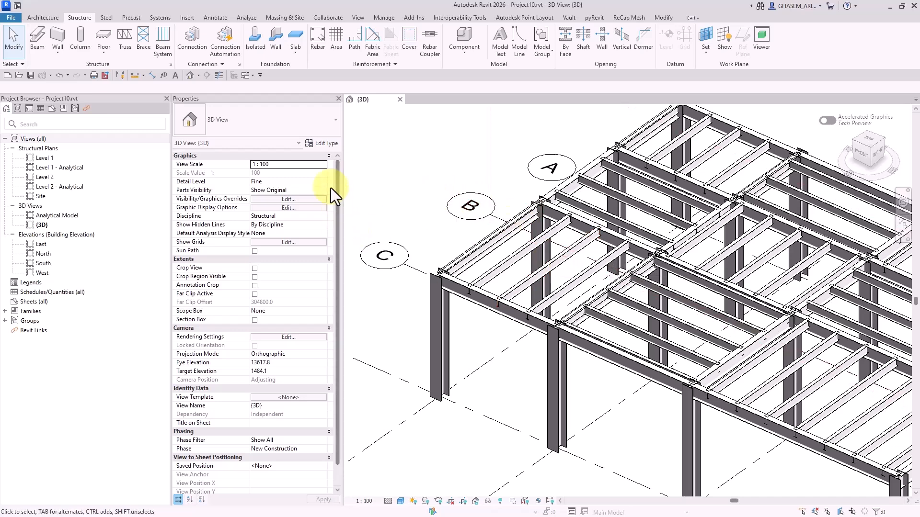
Turn automatic shortening of steel elements during auto-join back on in the structural settings
click(169, 64)
click(435, 82)
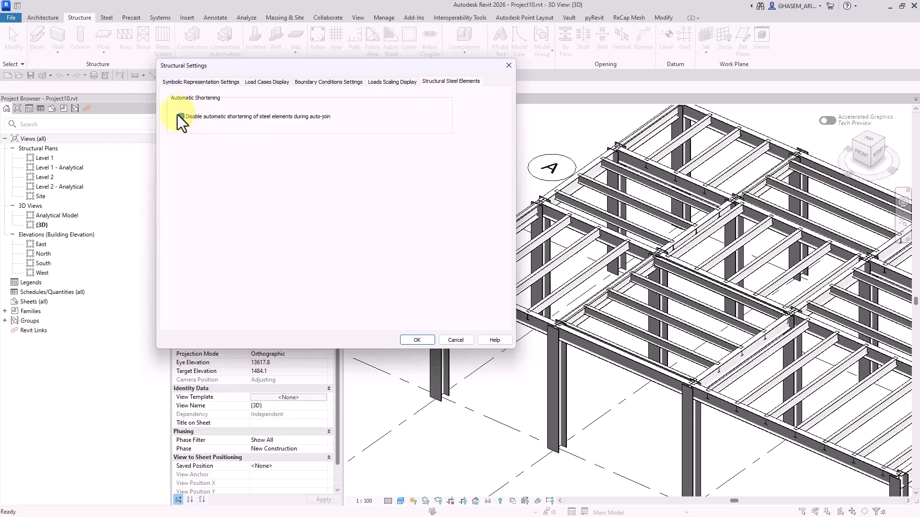
click(181, 116)
click(496, 270)
click(416, 339)
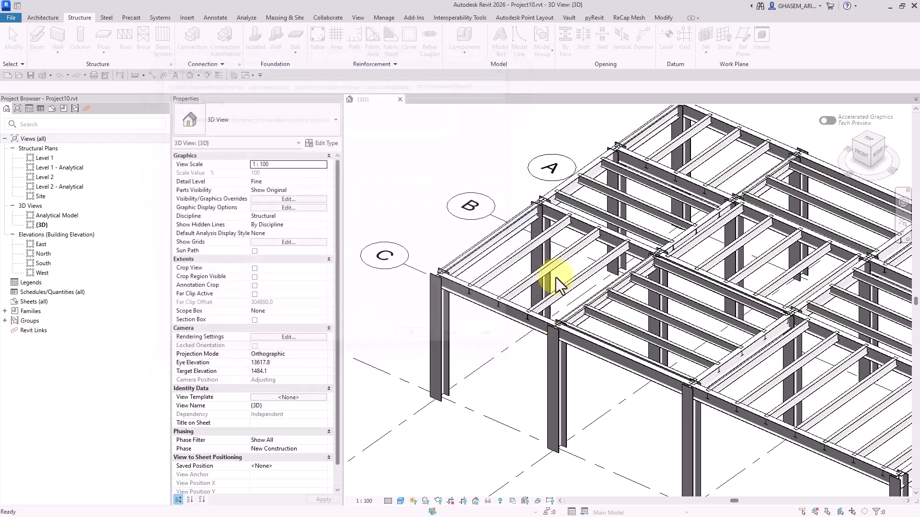
Open the Level 1 structural plan and go to the North elevation from its elevation marker
scroll(392, 224, down, 2)
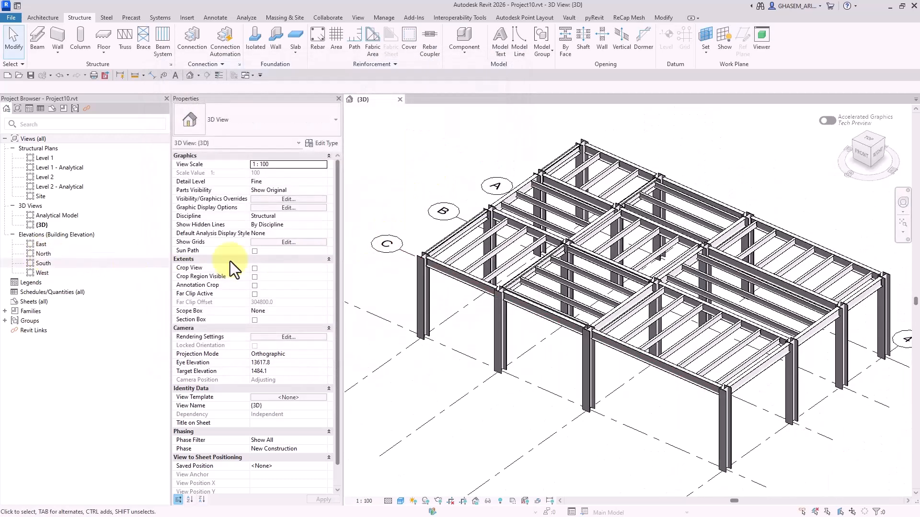
double_click(48, 158)
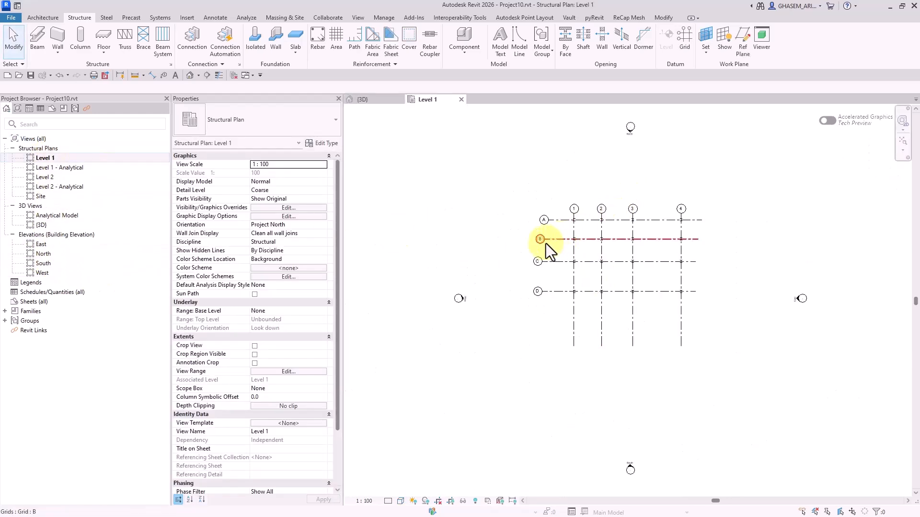
click(630, 130)
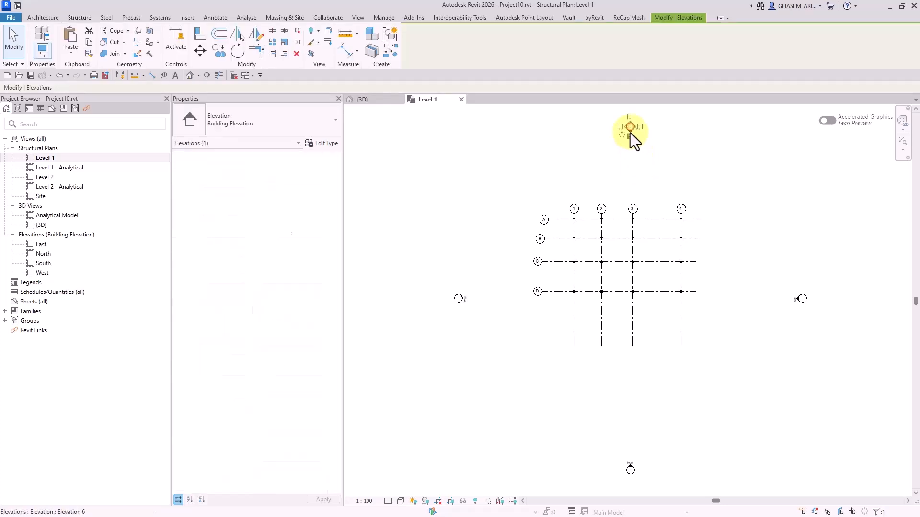
click(646, 153)
double_click(634, 138)
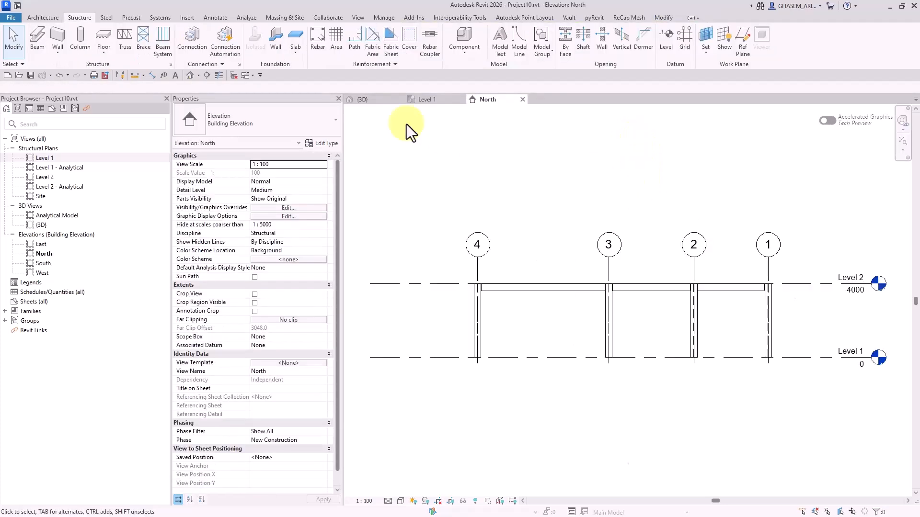
Start the Brace command on the Grid : B work plane with the M_HSS Square HSS152.4X152.4X9.5 type
click(143, 48)
click(478, 265)
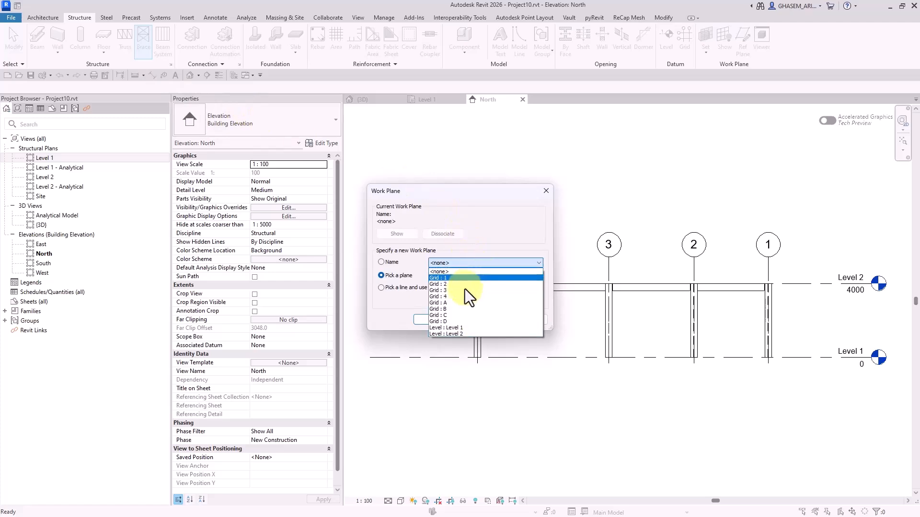
click(458, 309)
click(443, 318)
click(252, 123)
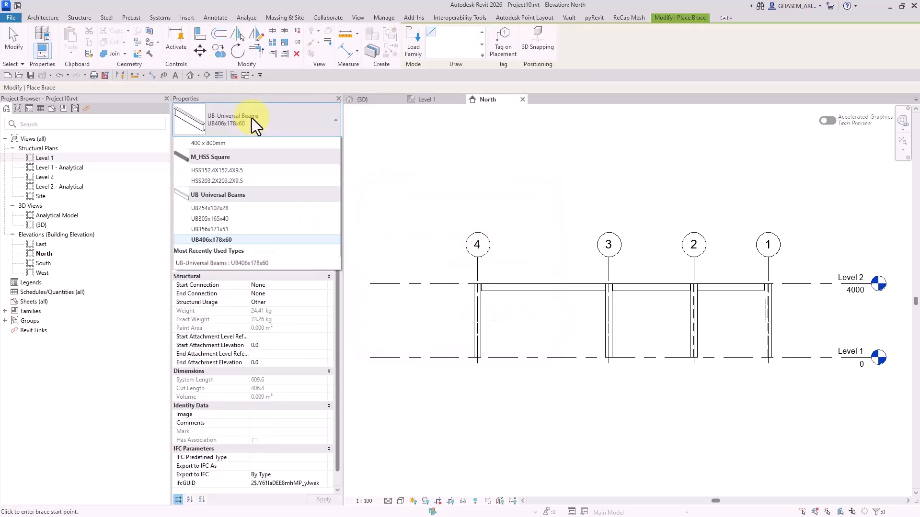
scroll(249, 129, up, 1)
click(225, 211)
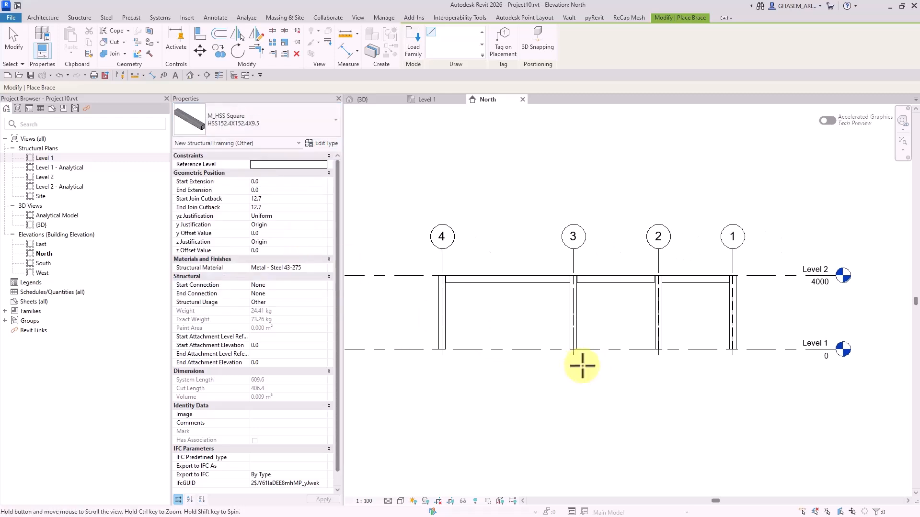
Place two braces from the mid-height of the grid 4 and grid 3 columns up to the midpoint of the beam between them
scroll(583, 366, up, 3)
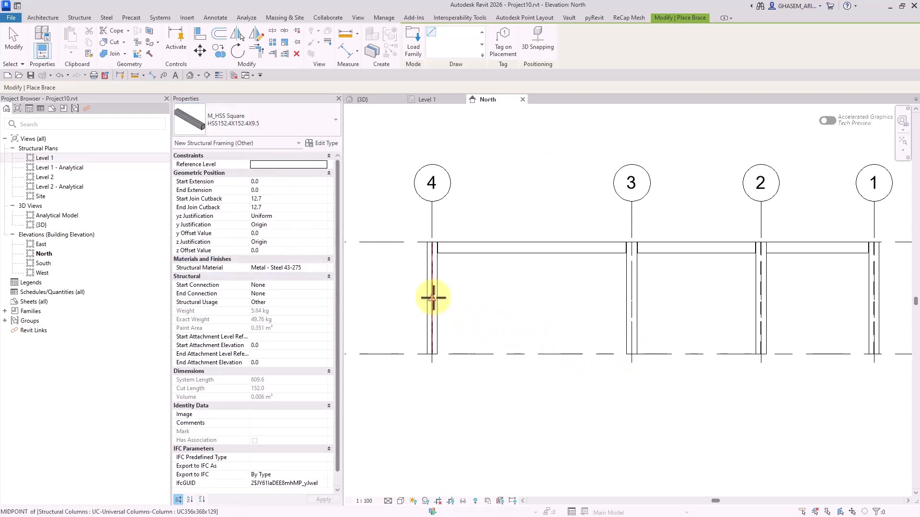
click(434, 298)
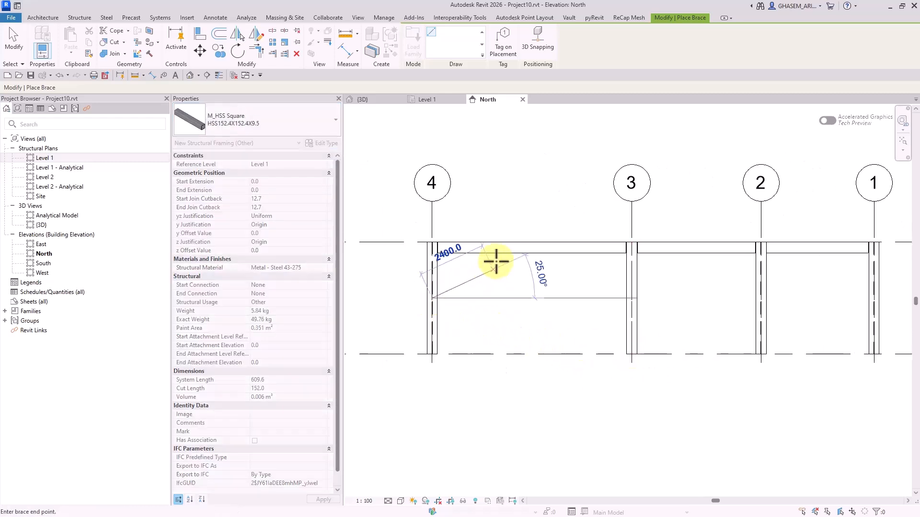
click(524, 252)
scroll(455, 283, up, 2)
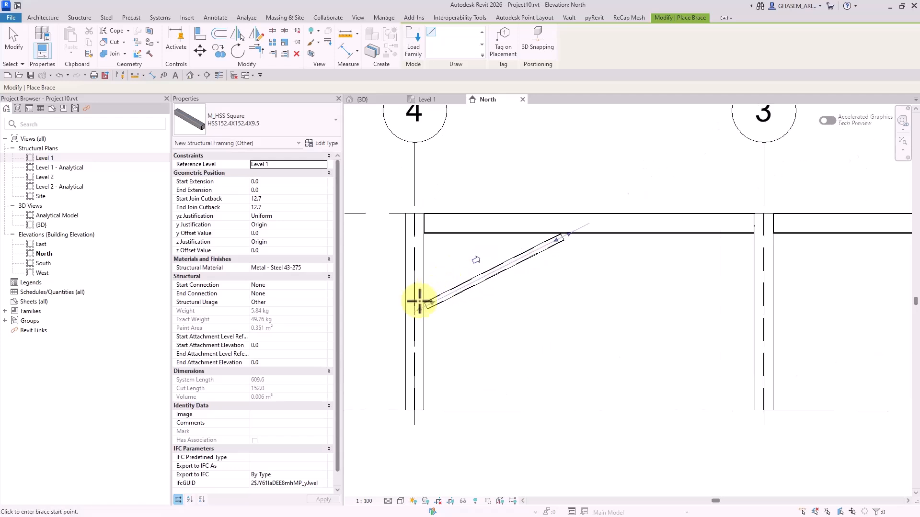
click(763, 320)
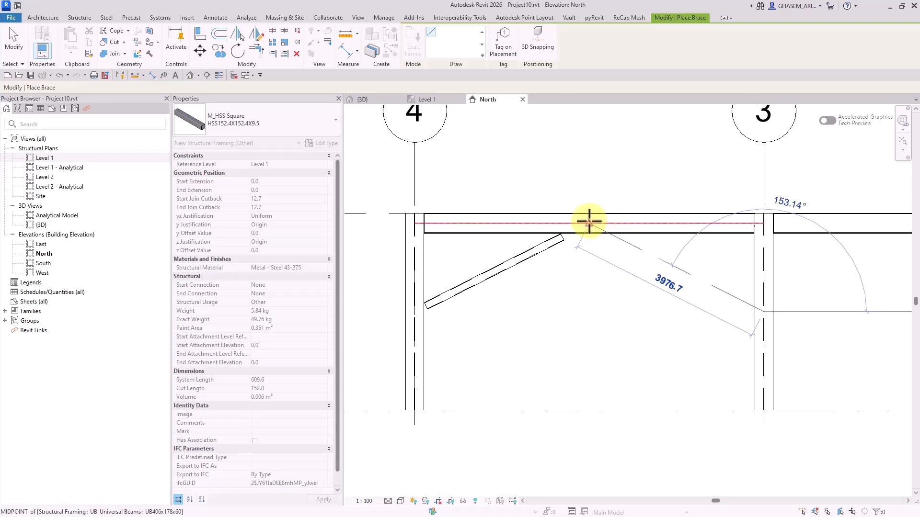
click(591, 222)
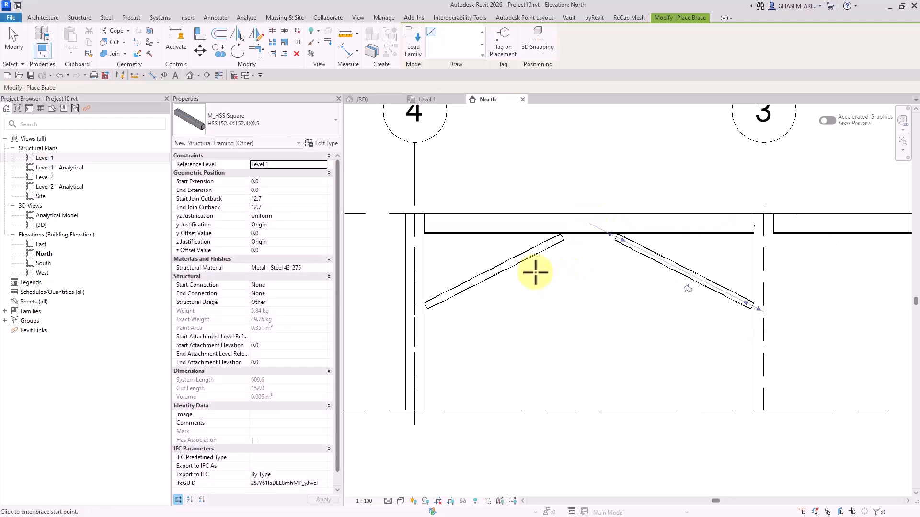
click(14, 48)
Set the structural steel options to disable automatic shortening during auto-join for the braced frame and accept the change
middle_drag(584, 296, 619, 289)
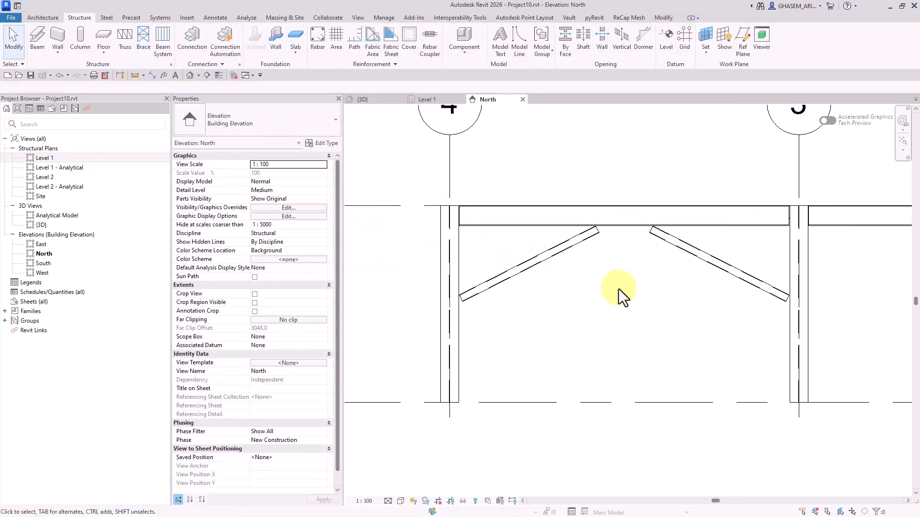
click(171, 64)
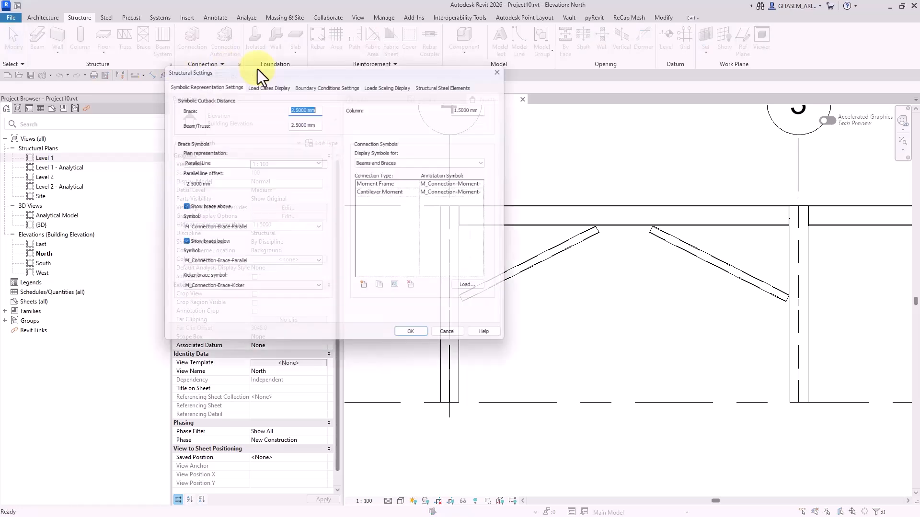
click(438, 82)
click(182, 117)
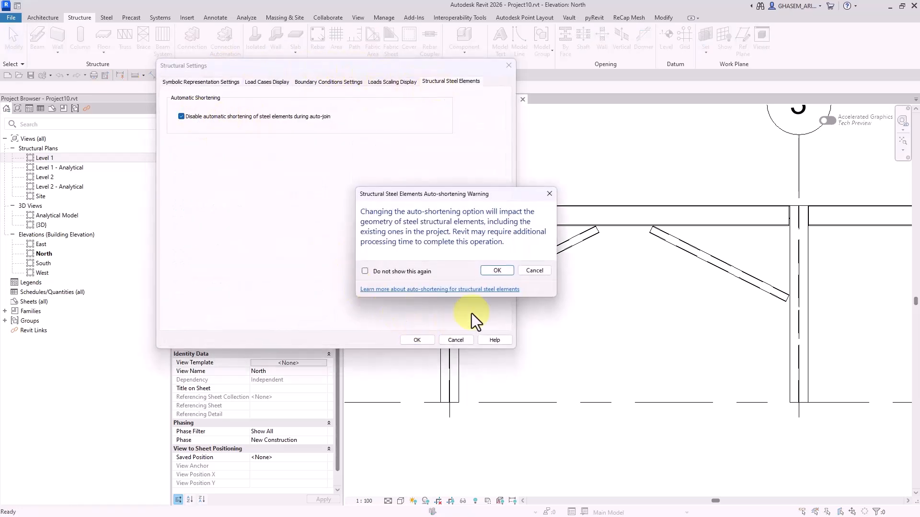
click(492, 273)
click(418, 339)
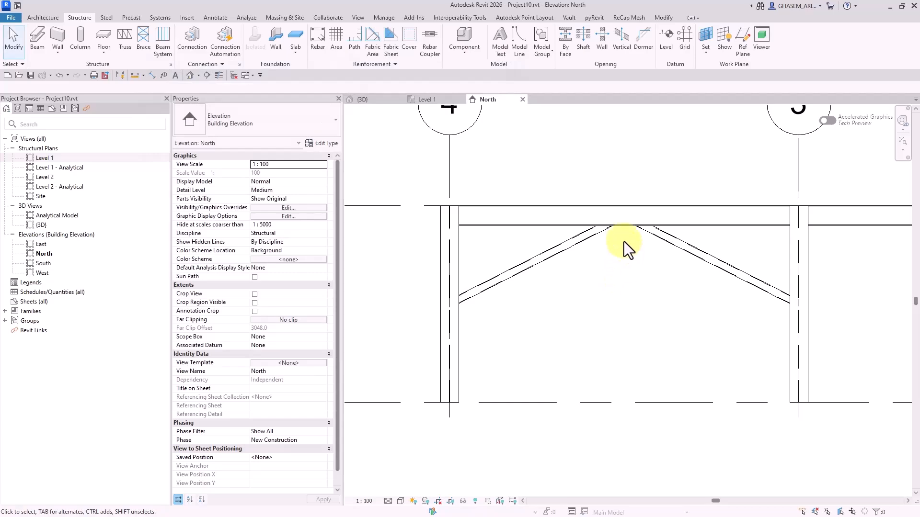
Switch to the 3D view and examine the two new braces within the frame
click(190, 75)
scroll(577, 303, up, 8)
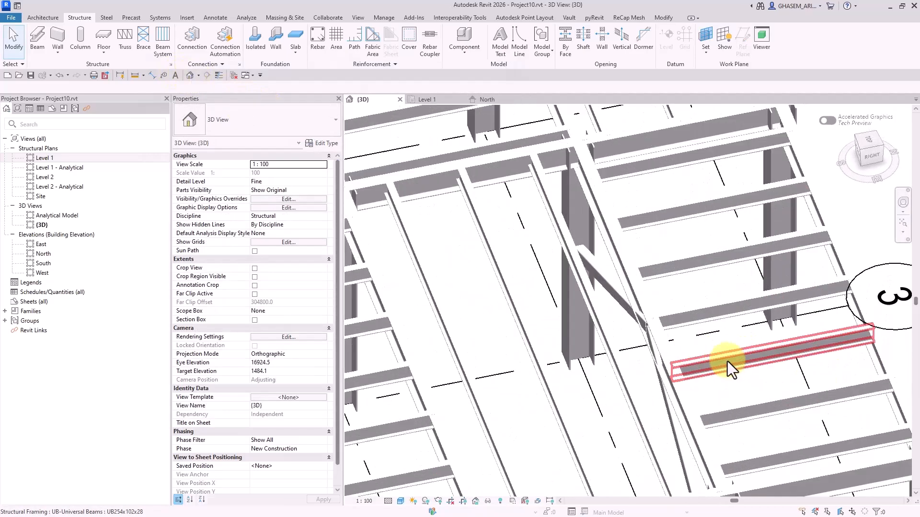
shift+middle_drag(728, 361, 623, 313)
scroll(718, 155, down, 6)
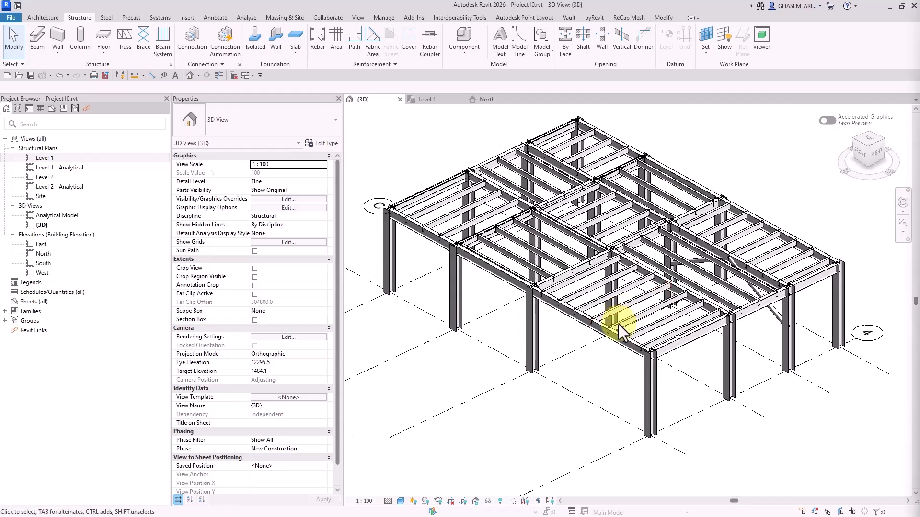
Inspect the extension, weight and length properties of the UB406x178x60 edge girder at the grid C corner column
scroll(421, 228, up, 5)
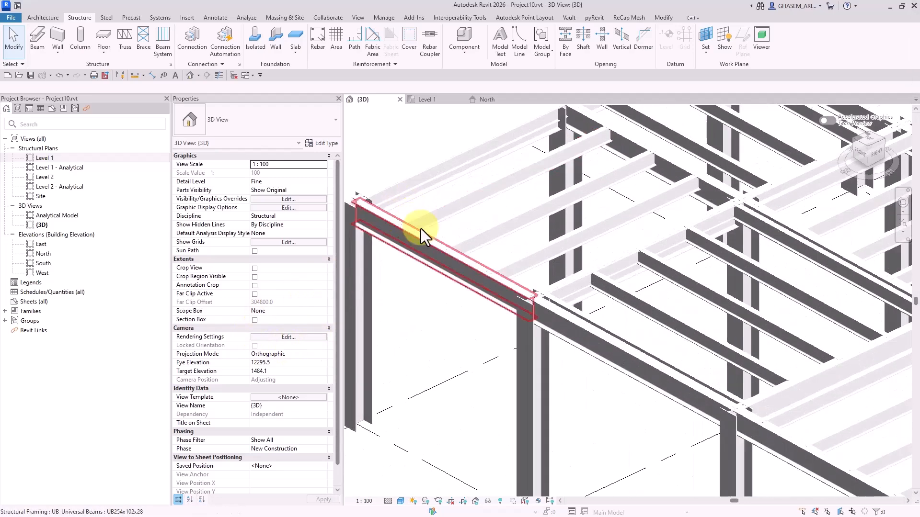
scroll(421, 229, down, 3)
click(409, 256)
scroll(530, 221, up, 2)
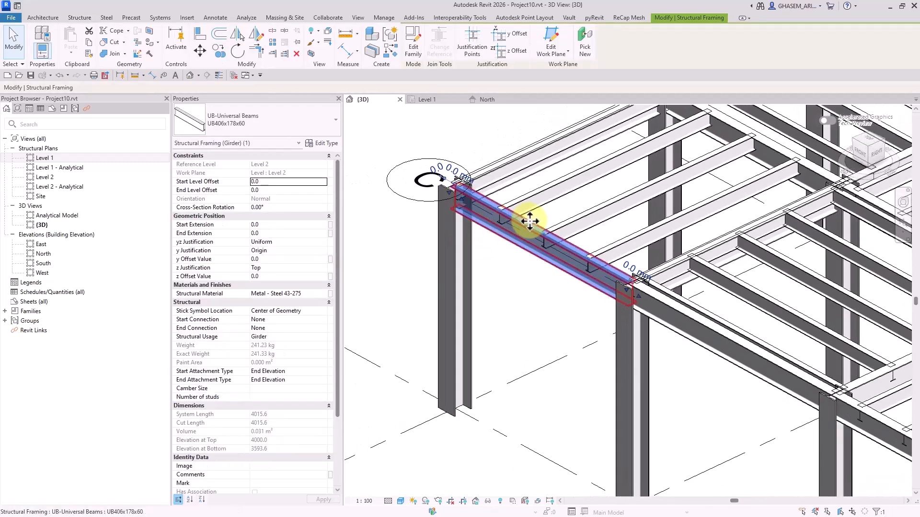
scroll(272, 259, down, 3)
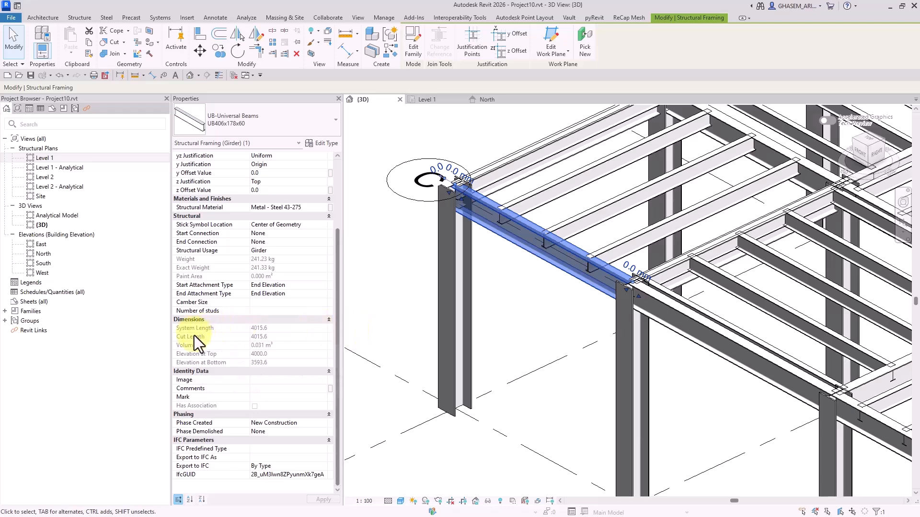
scroll(479, 258, up, 3)
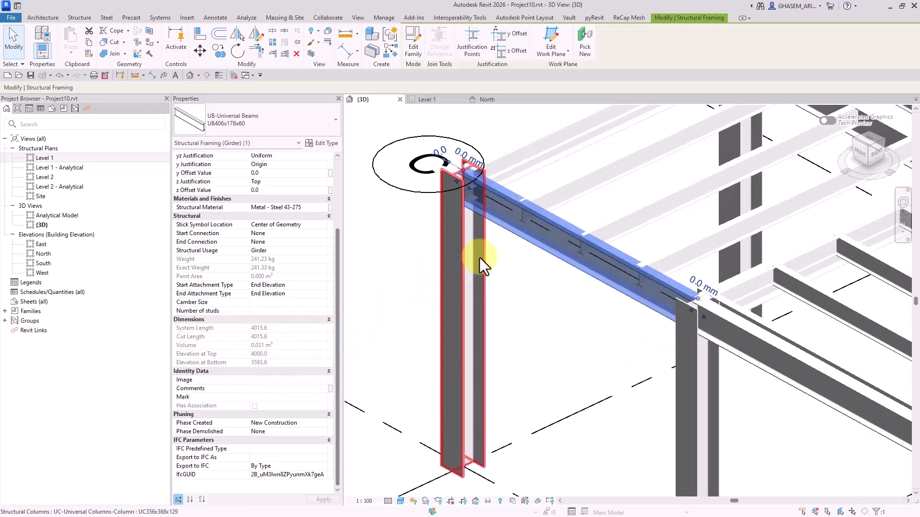
mouse_move(203, 330)
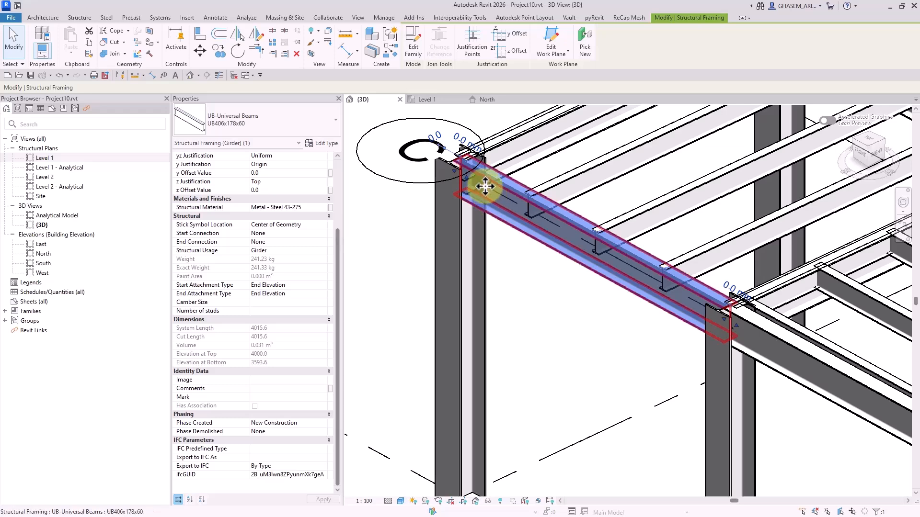
key(Escape)
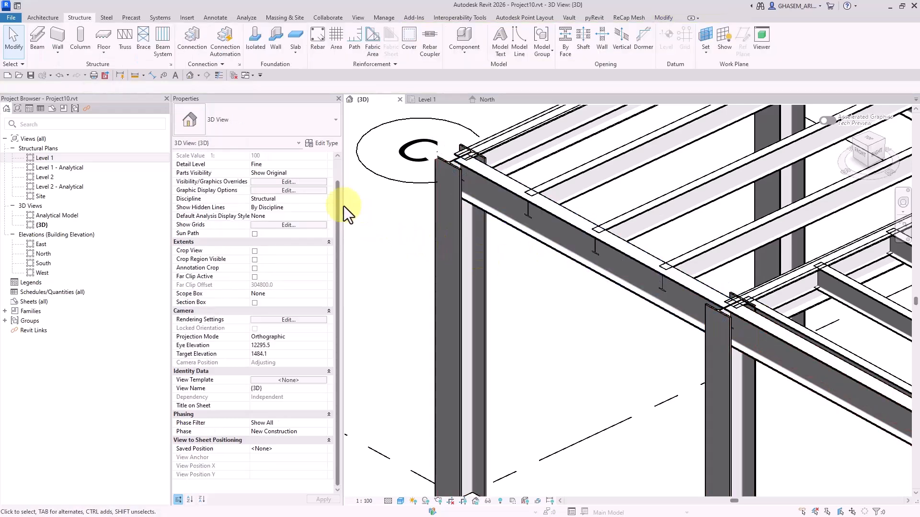
click(505, 216)
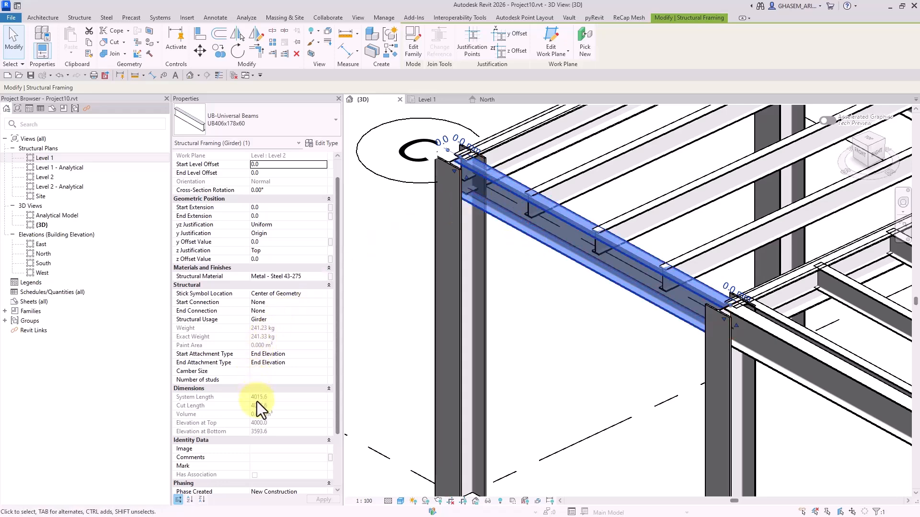
key(Escape)
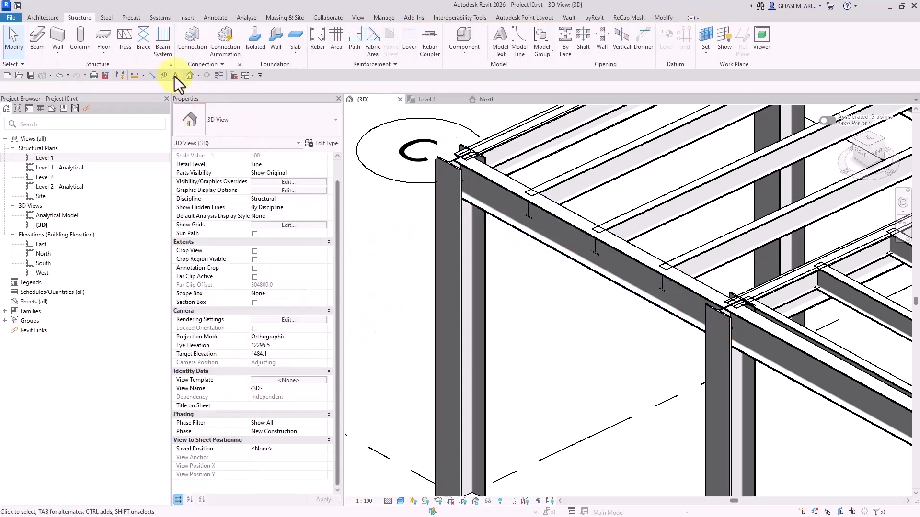
Re-enable automatic shortening of steel elements during auto-join in the structural settings and accept the geometry change
click(170, 64)
click(451, 81)
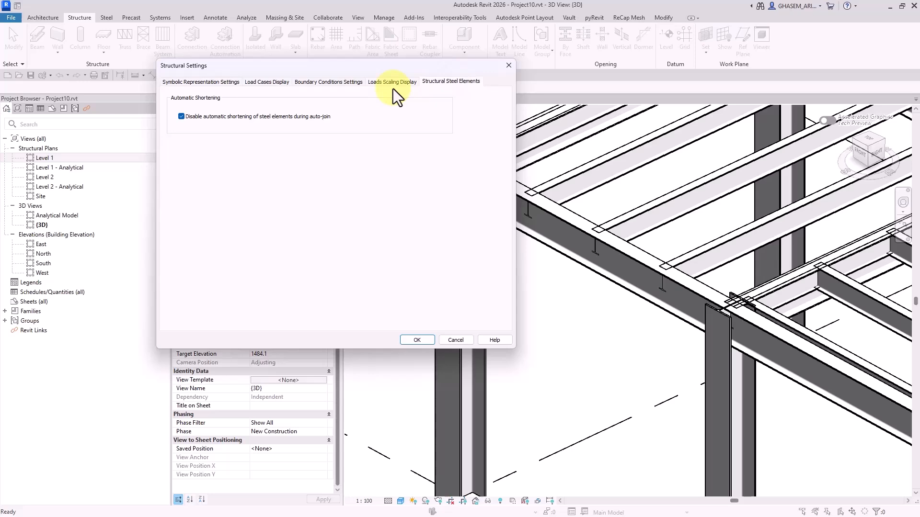
click(182, 116)
click(495, 271)
click(416, 339)
Check the edge girder's start and end join cutbacks, weight, system length and cut length
click(522, 238)
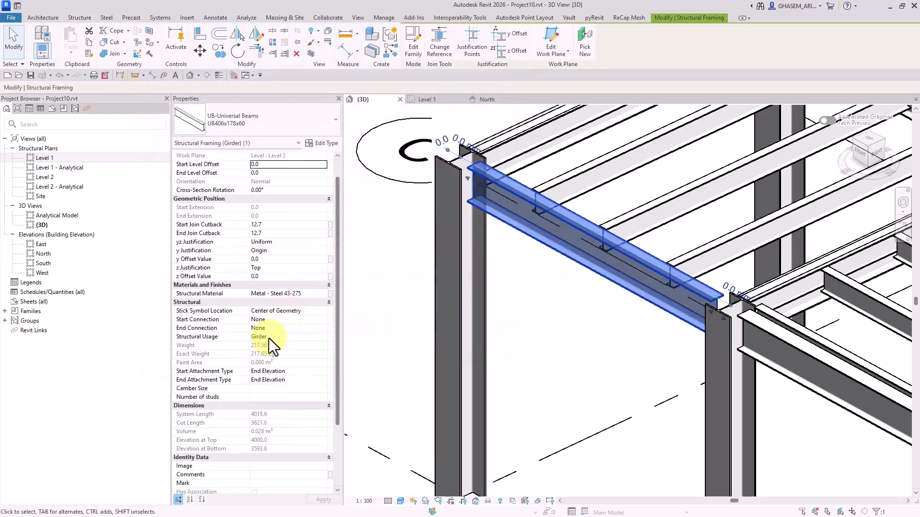
scroll(484, 206, down, 2)
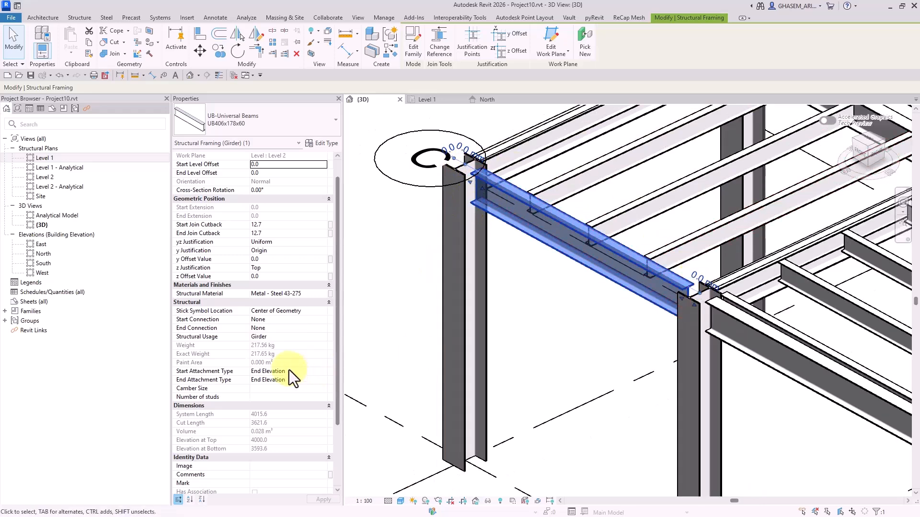
scroll(237, 421, down, 1)
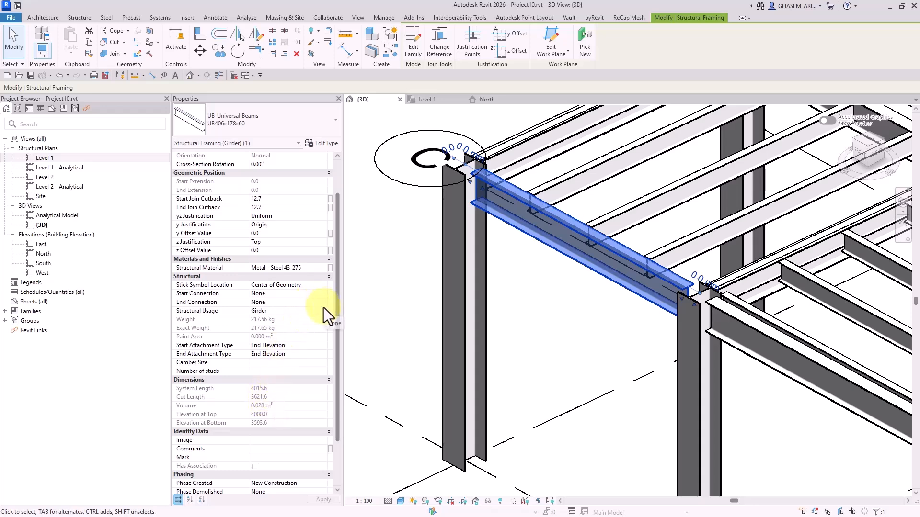
scroll(323, 308, up, 2)
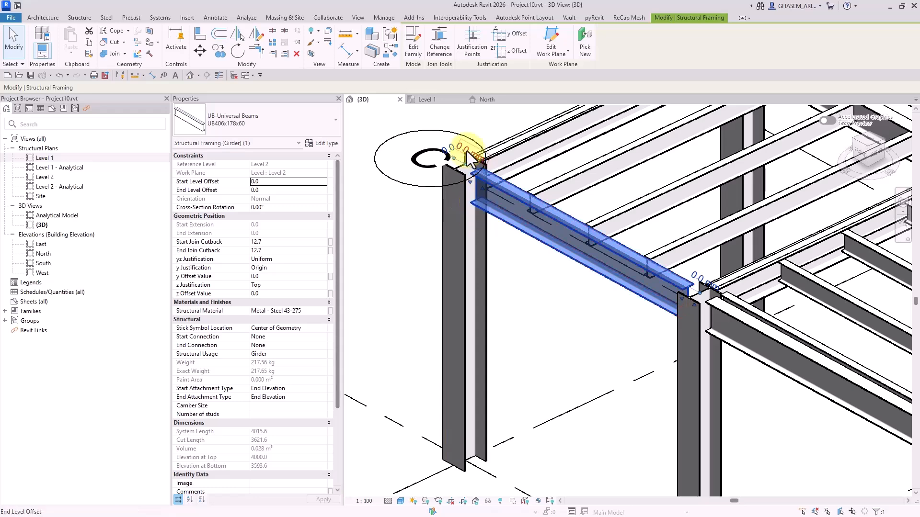
middle_drag(469, 152, 535, 178)
click(429, 249)
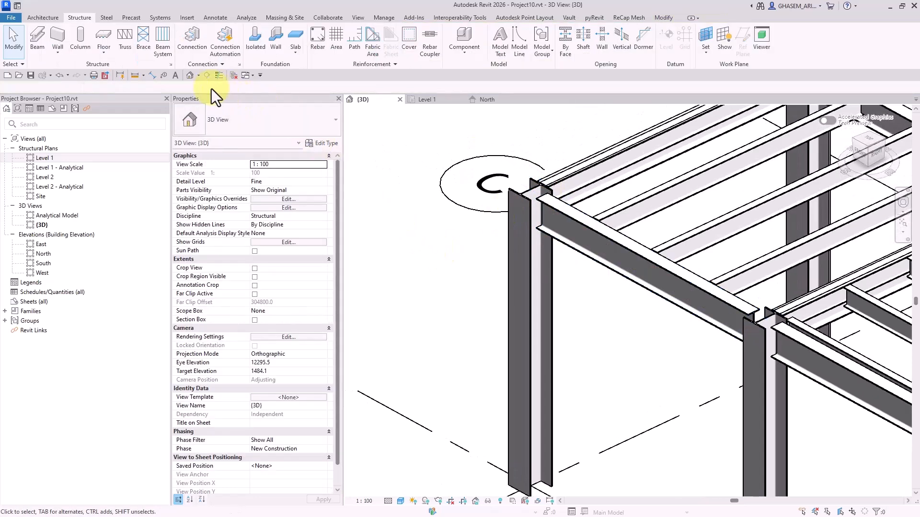
Disable automatic shortening of steel elements during auto-join and check the edge girder's geometric position properties
click(239, 63)
click(455, 81)
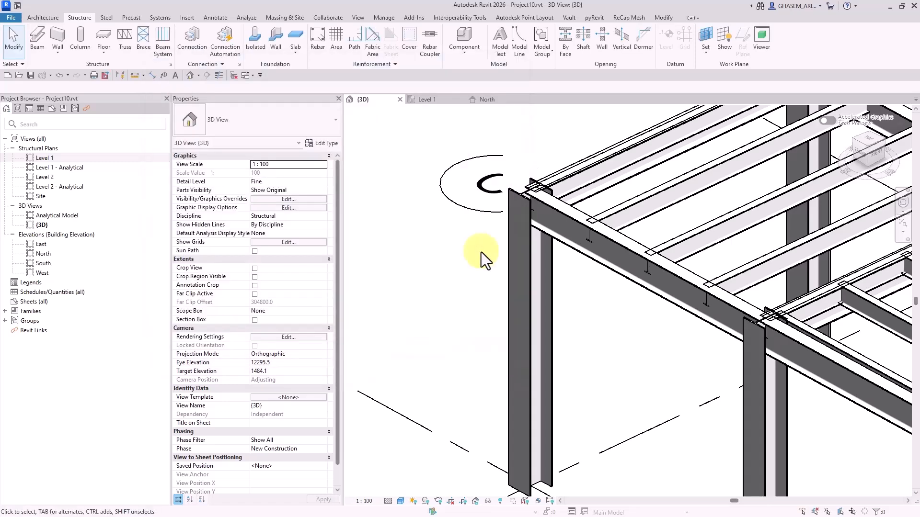
click(637, 281)
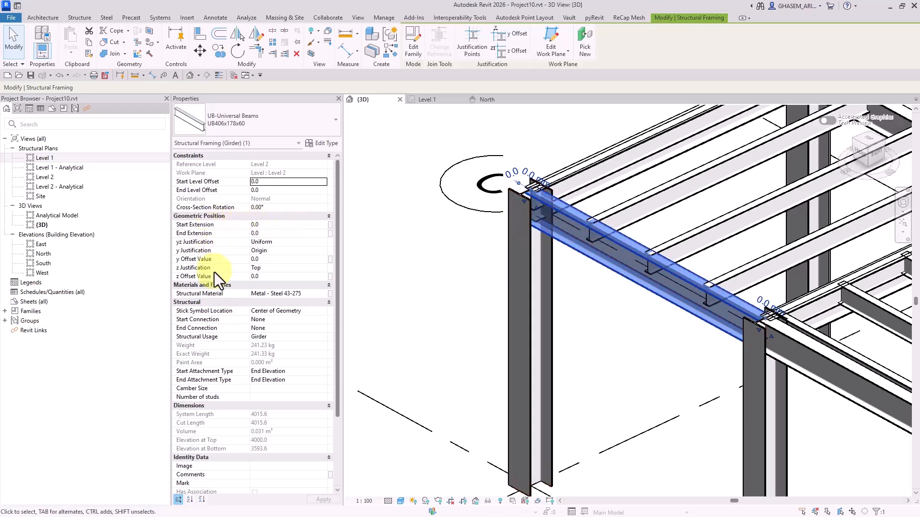
click(378, 177)
Turn automatic shortening of steel elements back on in the structural settings and accept the change
click(171, 64)
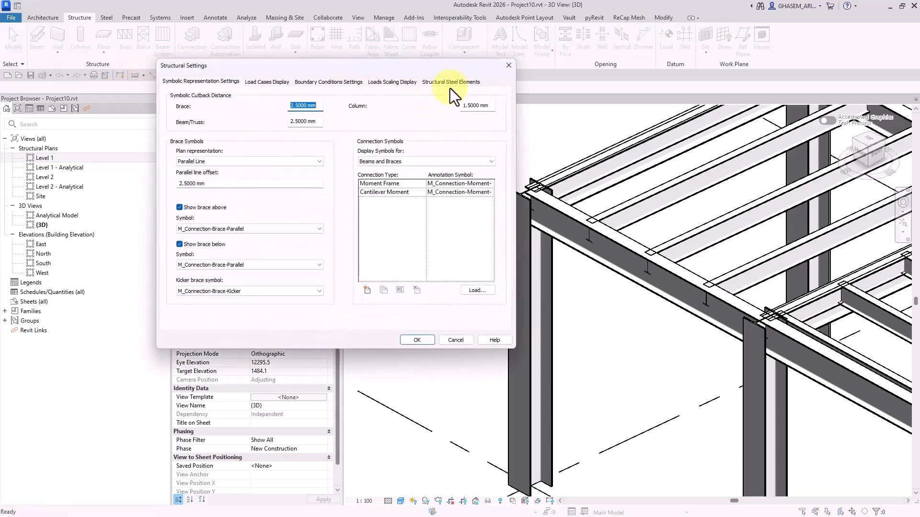
click(451, 81)
click(202, 116)
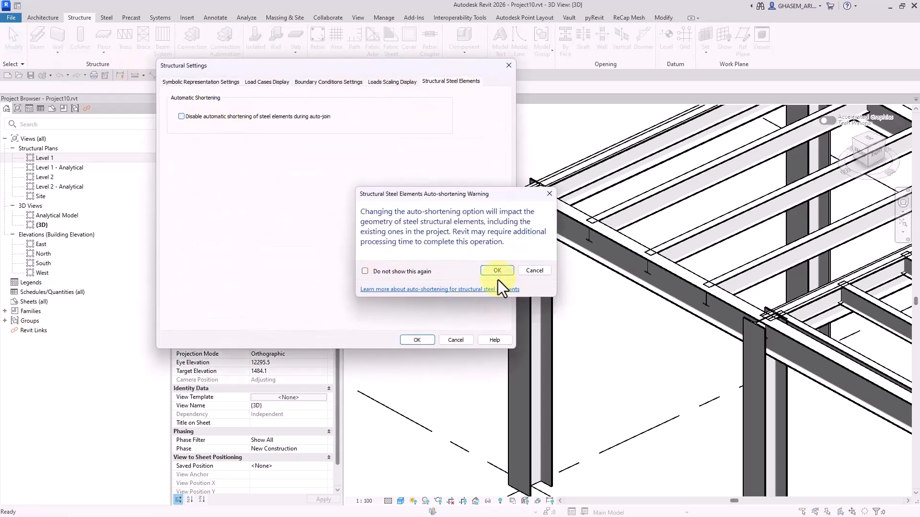
click(498, 274)
click(421, 341)
Set the Start Join Cutback of the UB406x178x60 edge girder to 500
click(544, 229)
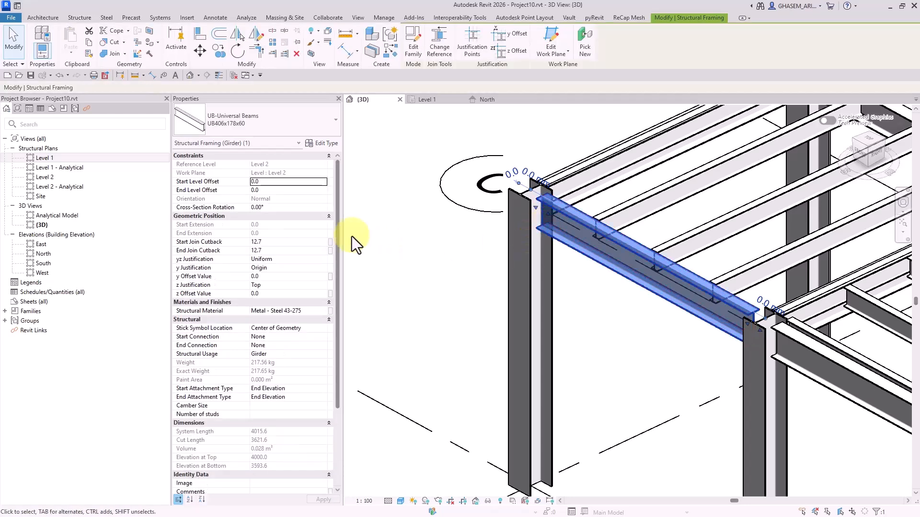
click(284, 243)
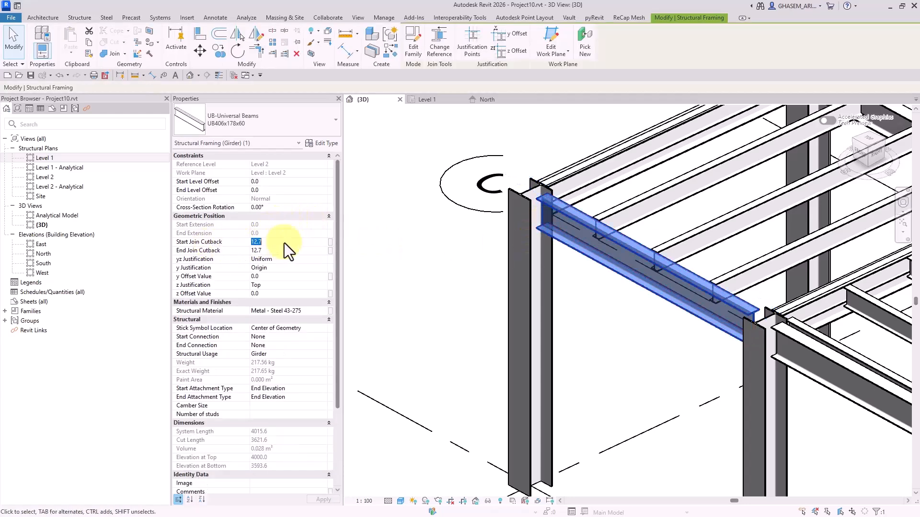
text(500)
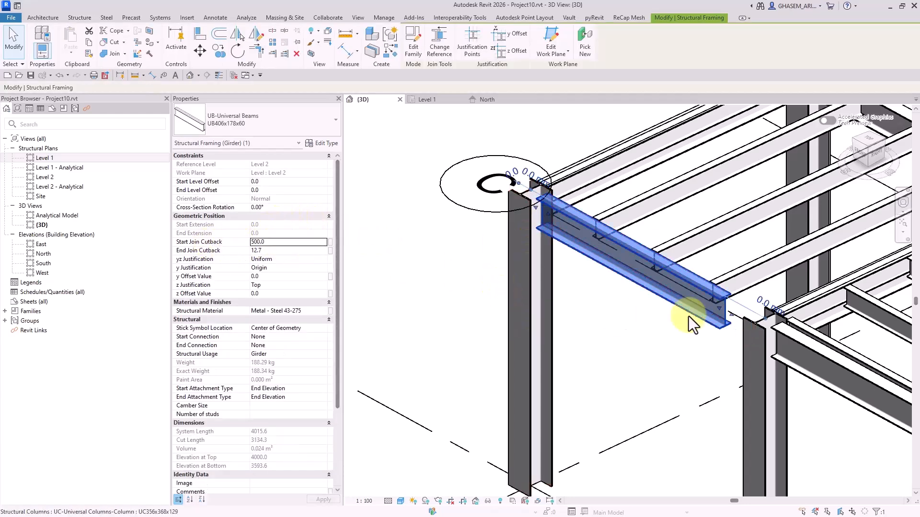
click(422, 288)
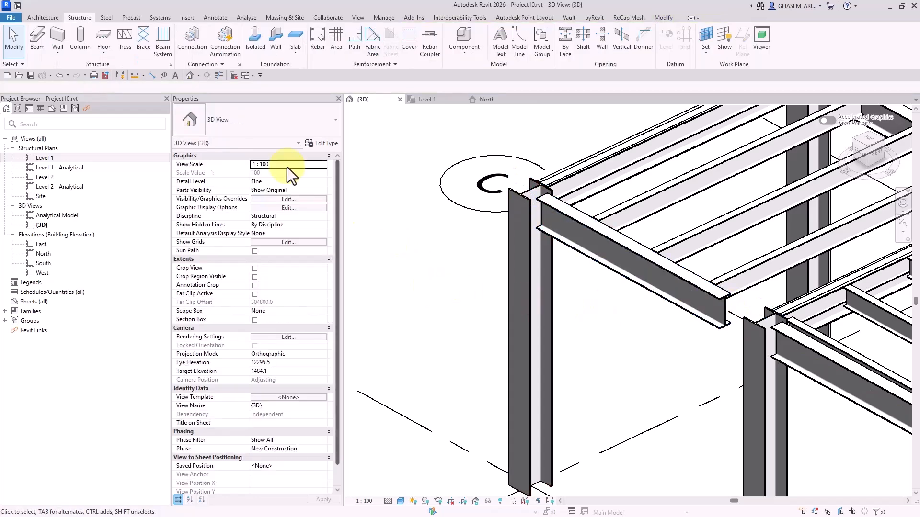
Disable automatic shortening of steel elements during auto-join again in the structural settings and accept the change
click(169, 64)
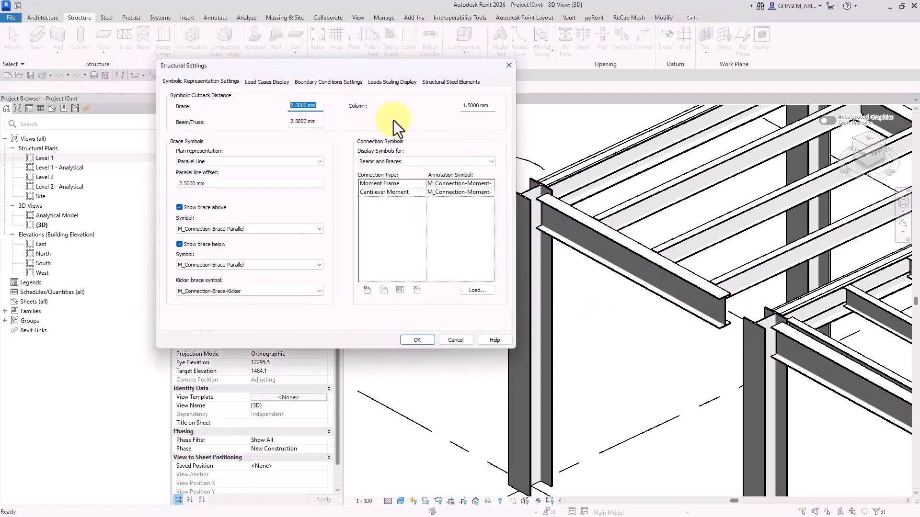
click(434, 83)
click(210, 117)
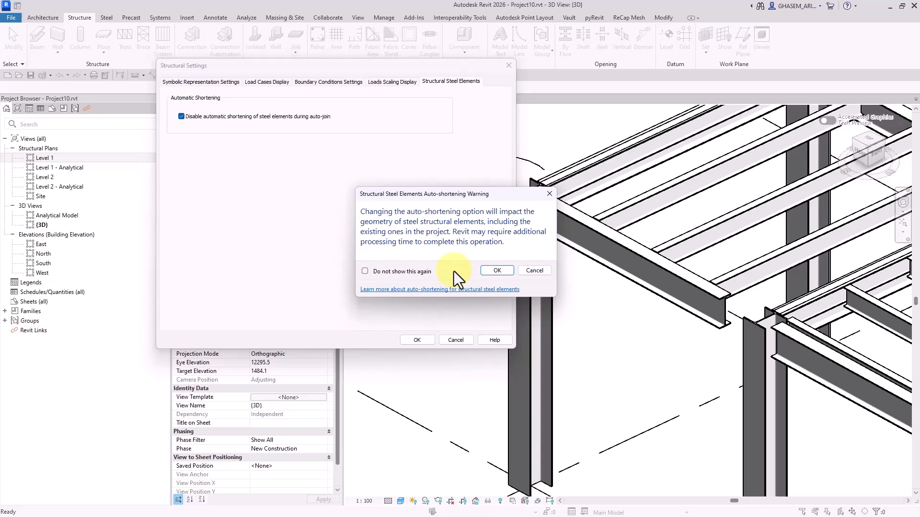
click(495, 271)
click(417, 340)
Review the edge girder's start and end extensions and its exact weight with automatic shortening disabled
click(752, 325)
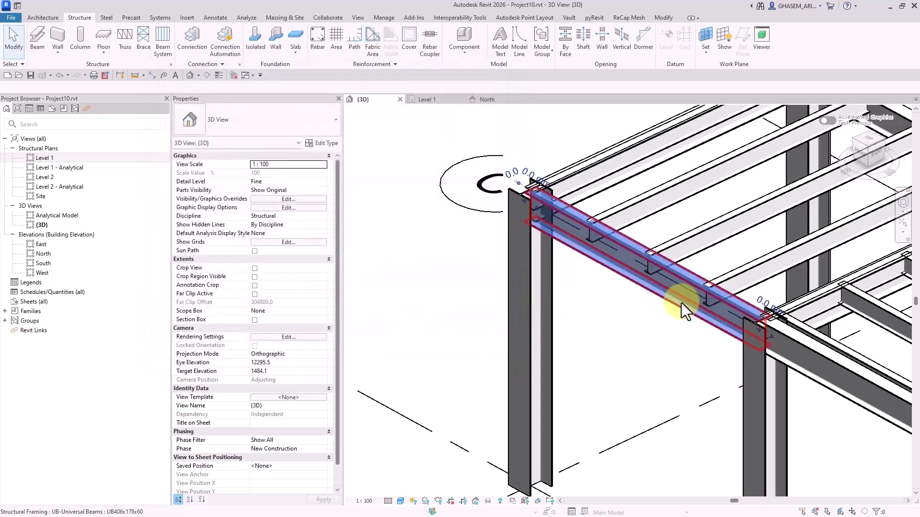
click(681, 303)
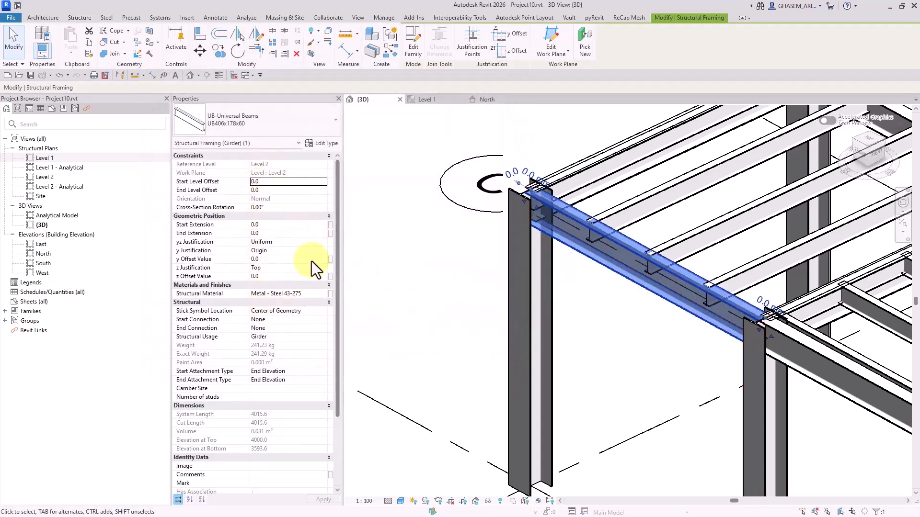
shift+middle_drag(393, 274, 413, 278)
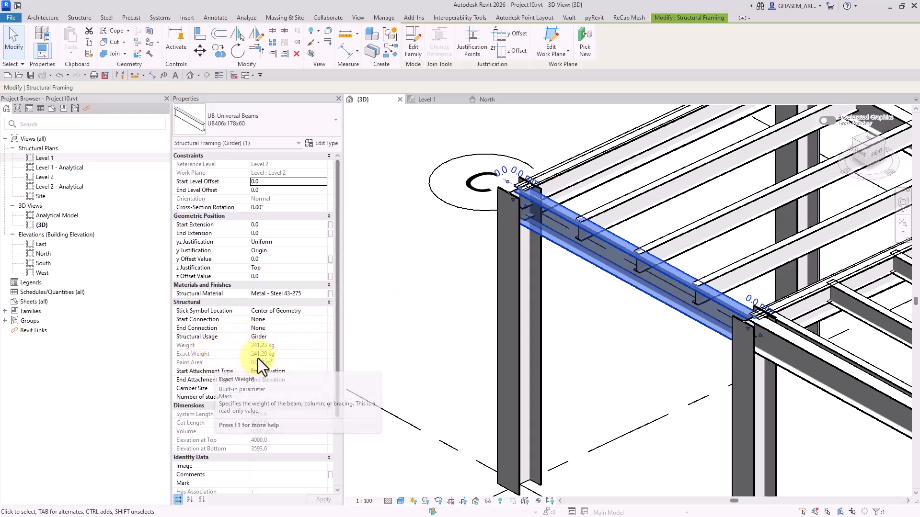
click(427, 295)
Clear the option that disables automatic shortening of steel elements during auto-join and accept the change
click(171, 64)
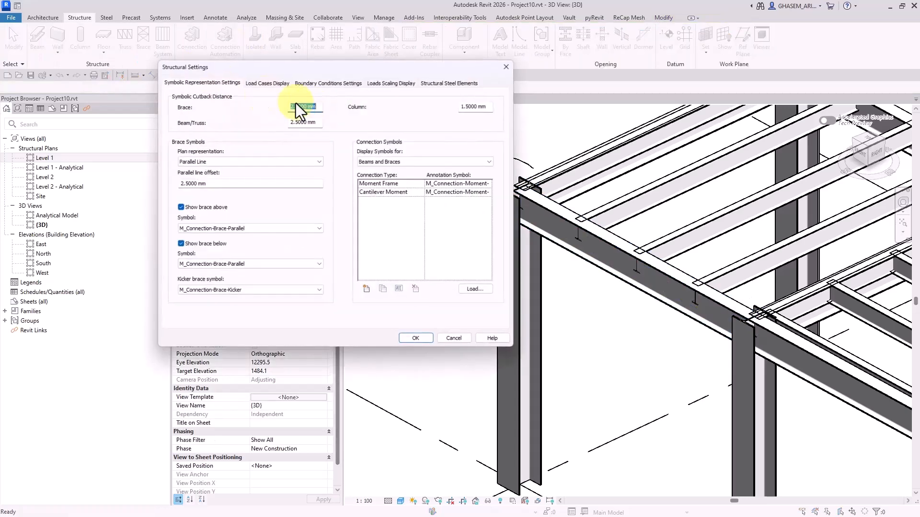
click(451, 81)
click(181, 116)
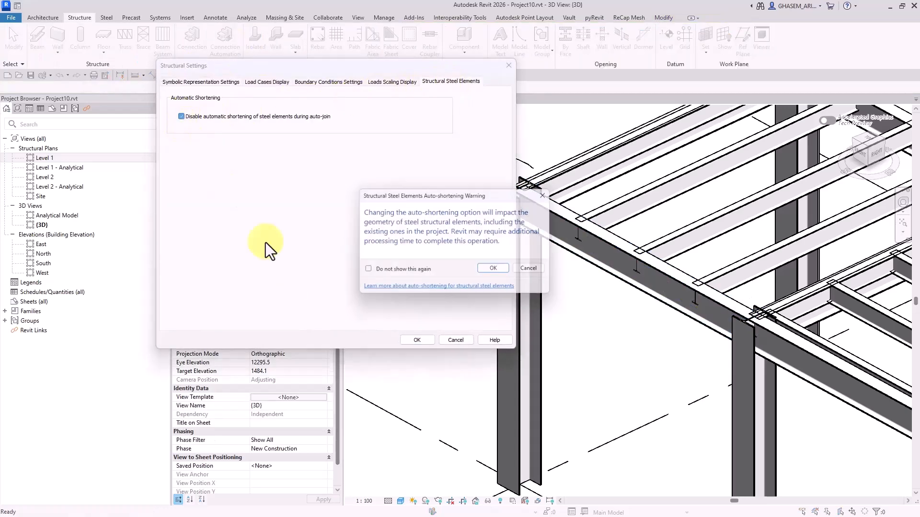
click(493, 268)
click(416, 339)
Set both the Start Join Cutback and End Join Cutback of the UB406x178x60 edge girder to 10
click(559, 240)
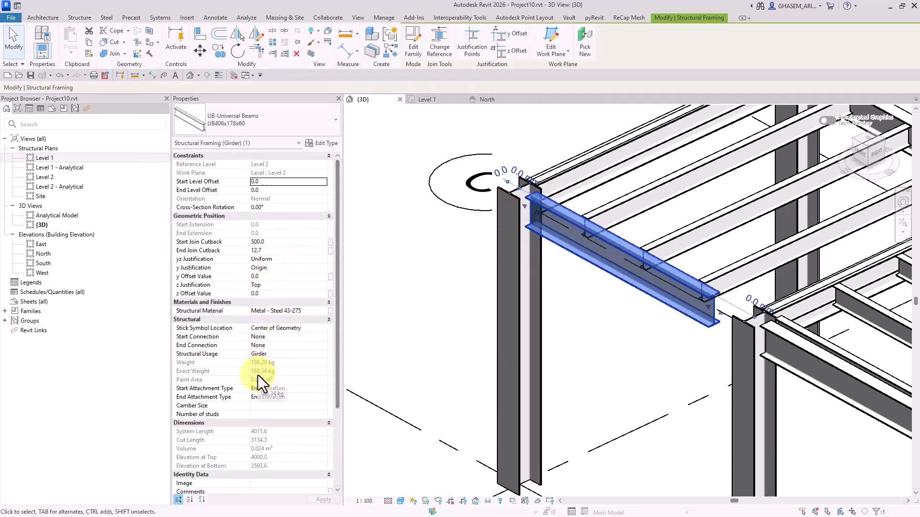
click(266, 243)
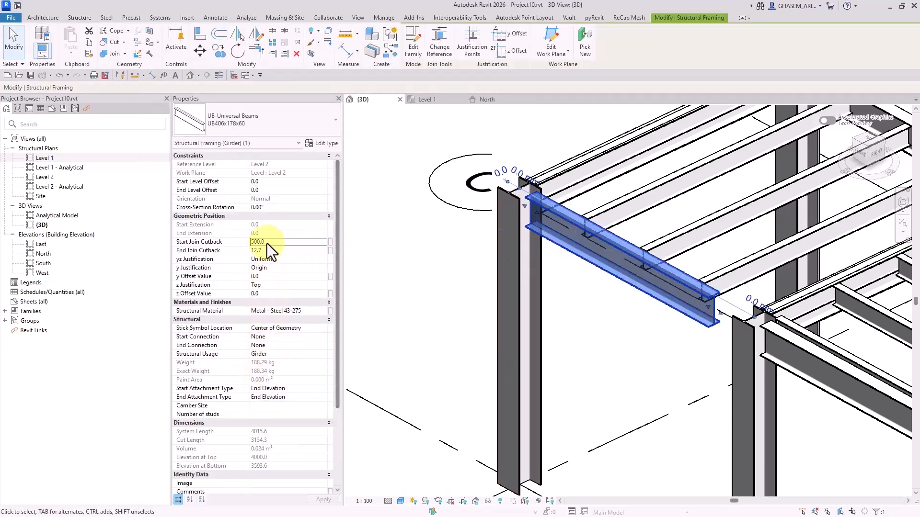
double_click(267, 243)
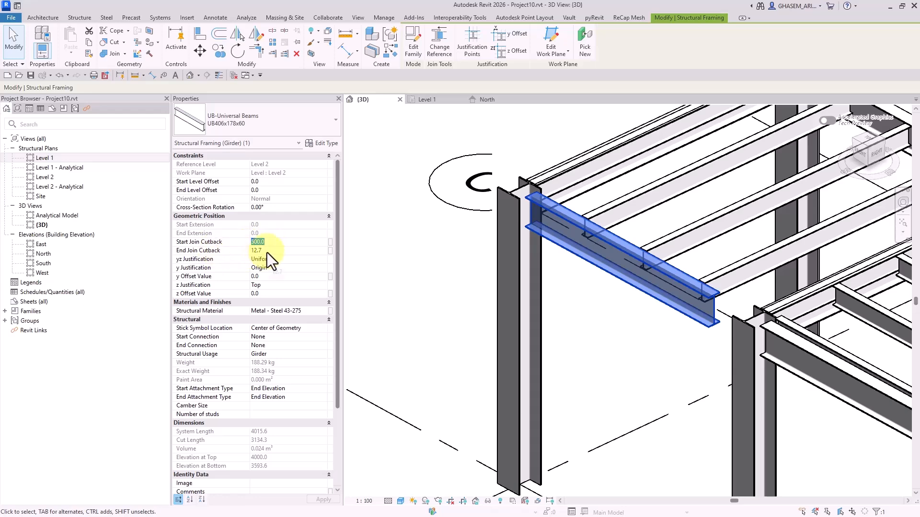
text(10)
key(Tab)
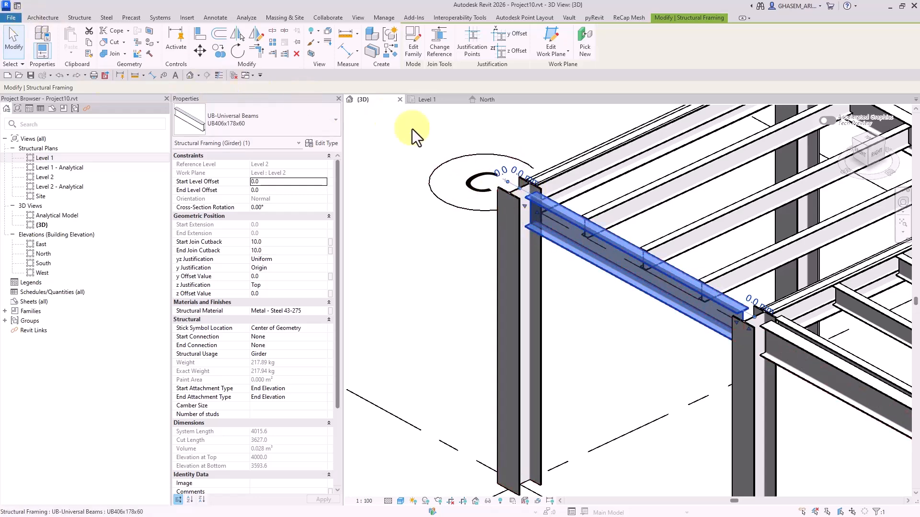
Disable automatic shortening of steel elements during auto-join, accept the change, and inspect the UB406x178x60 edge girder's extensions and weight
click(411, 246)
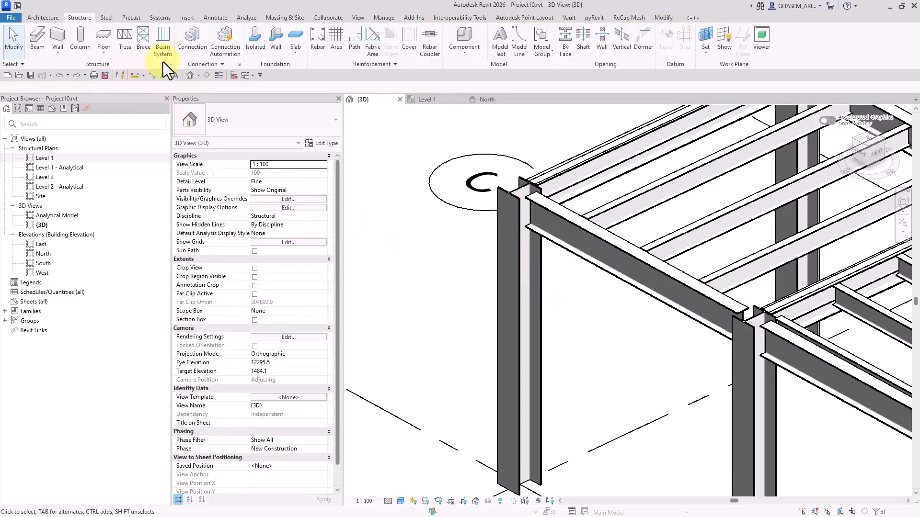
click(240, 64)
click(442, 81)
click(220, 116)
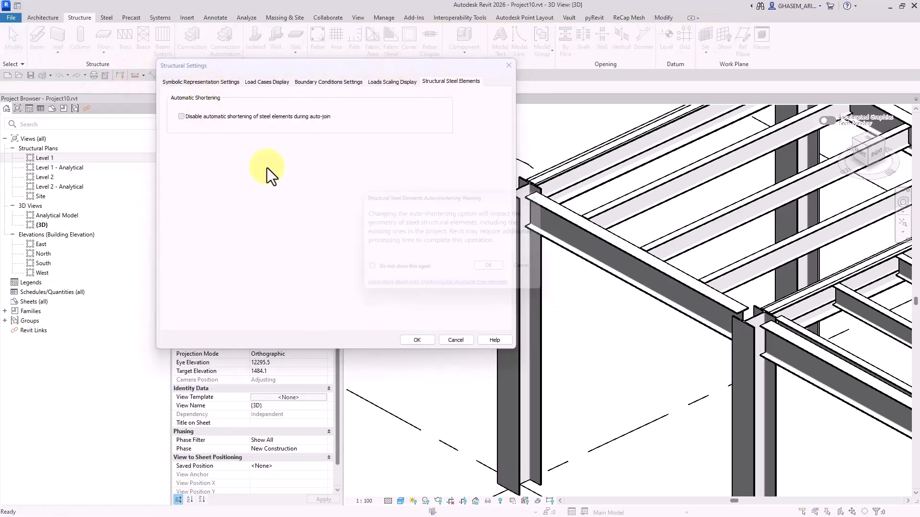
click(490, 270)
click(423, 340)
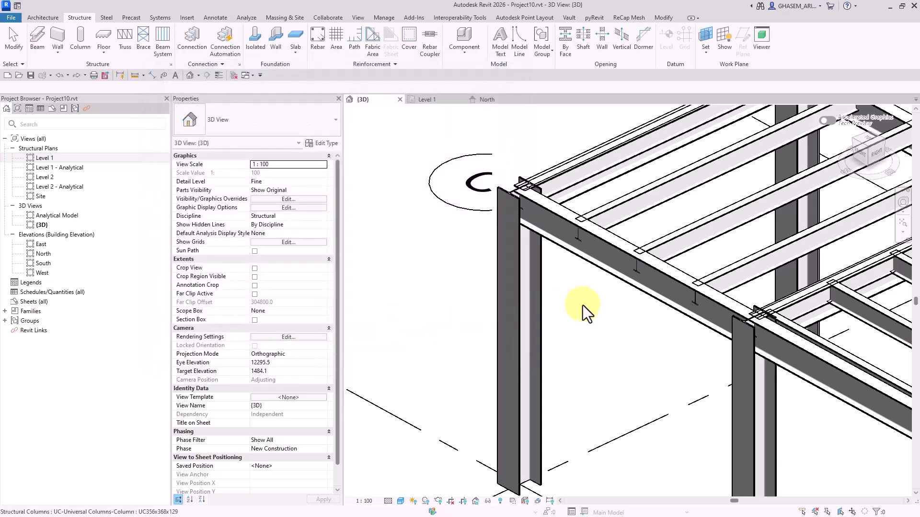
click(588, 261)
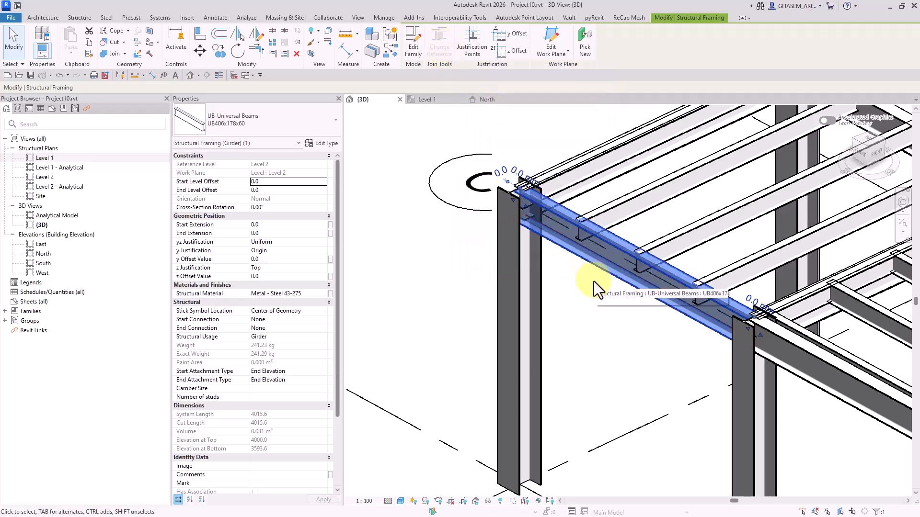
scroll(481, 257, down, 2)
click(401, 261)
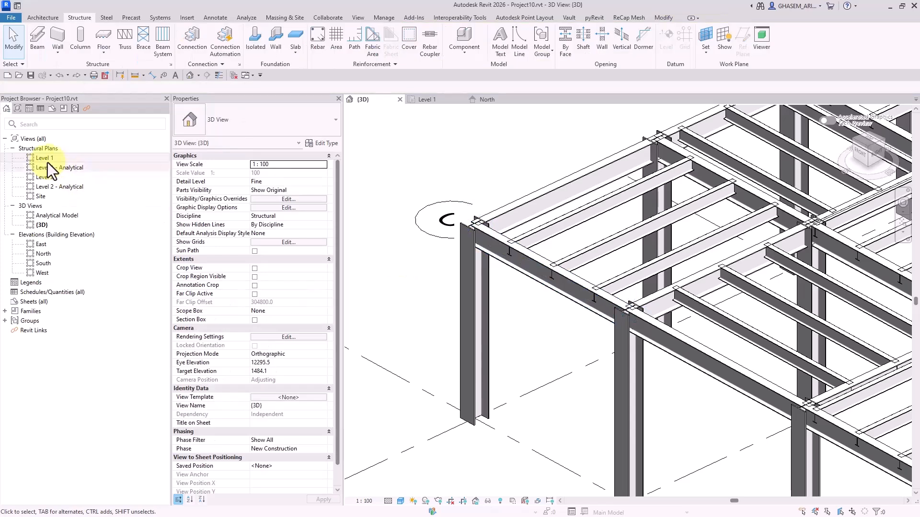
In the Level 1 plan, copy vertical grid line 1 a short distance to its left, outside the frame
double_click(47, 162)
scroll(526, 302, up, 3)
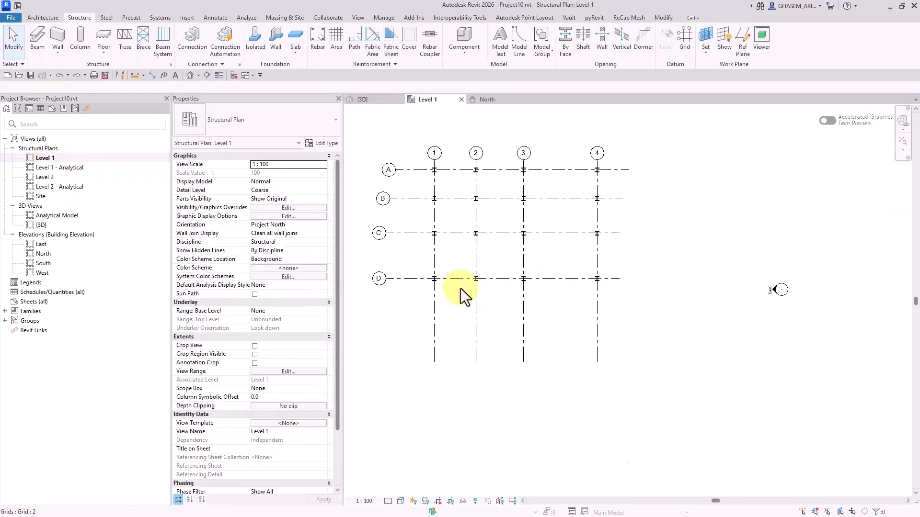
click(492, 306)
ctrl+drag(494, 305, 482, 305)
scroll(507, 213, up, 2)
click(507, 215)
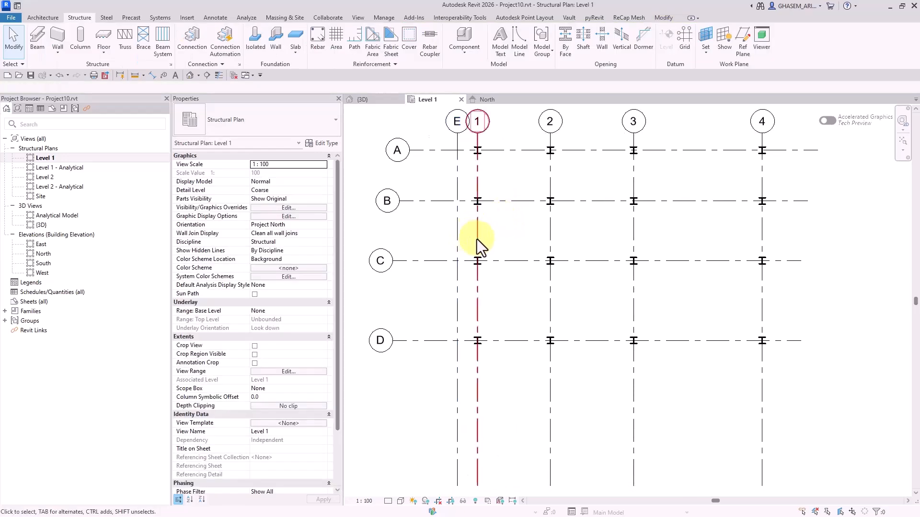
Copy horizontal grid line B about 1605 mm down, placing the copy between grids B and C
click(503, 200)
ctrl+drag(504, 200, 504, 231)
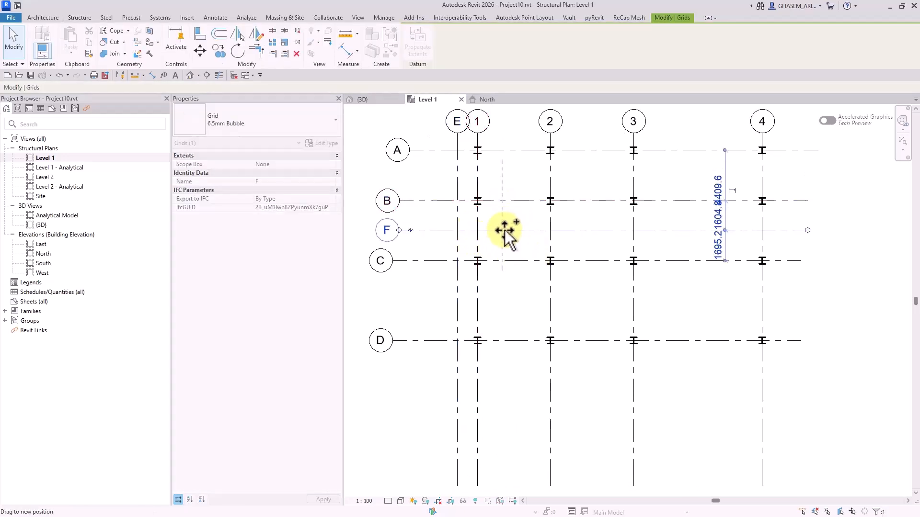
click(511, 242)
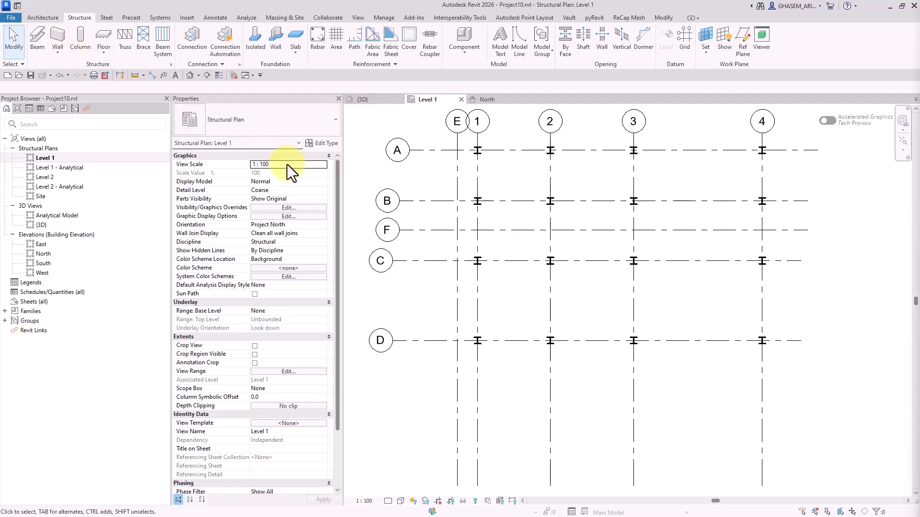
Move vertical grid E across the plan to about 1194 mm right of grid 4
scroll(522, 249, down, 2)
scroll(503, 271, up, 1)
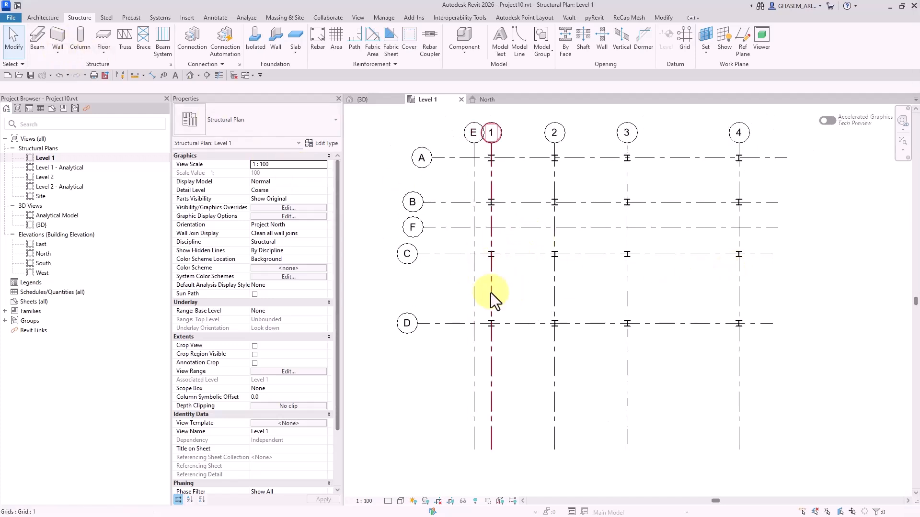
drag(475, 289, 757, 280)
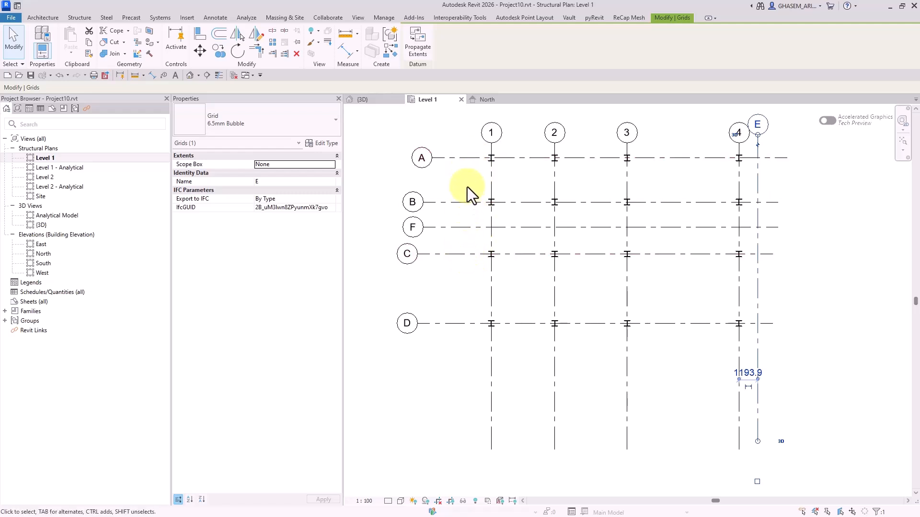
Rename the horizontal grid F between grids B and C as B'
click(471, 227)
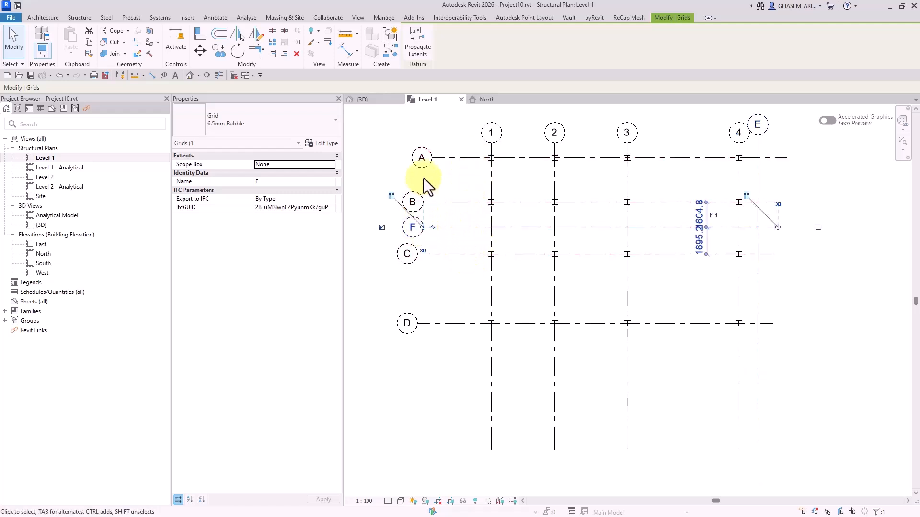
click(412, 226)
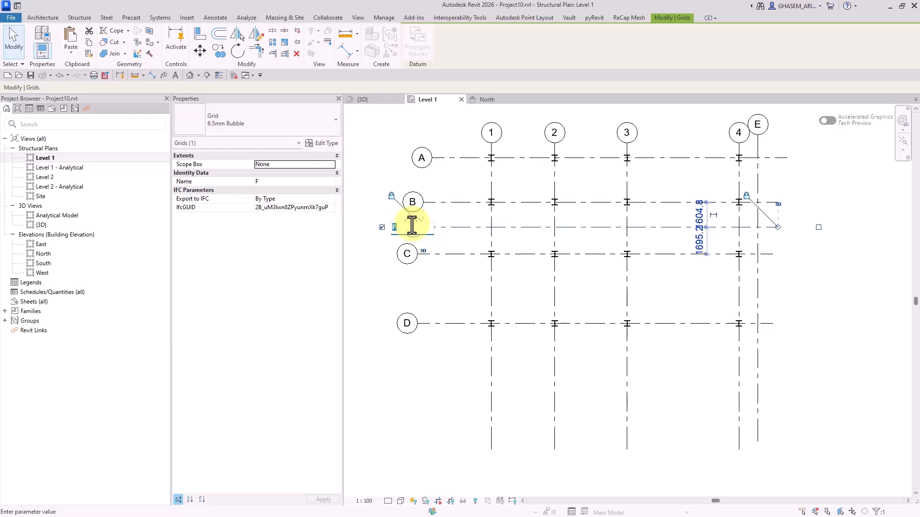
text(B')
key(Return)
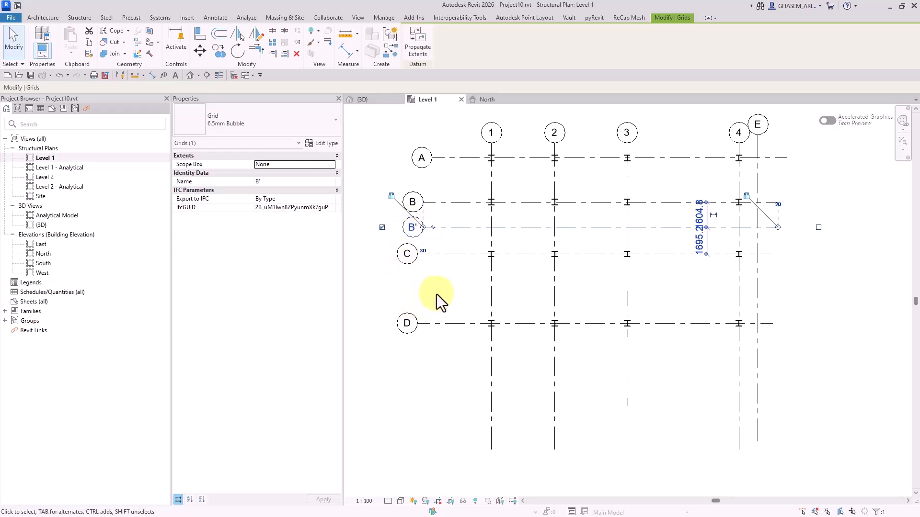
Rename the vertical grid E beside grid 4 as 4.1
click(759, 127)
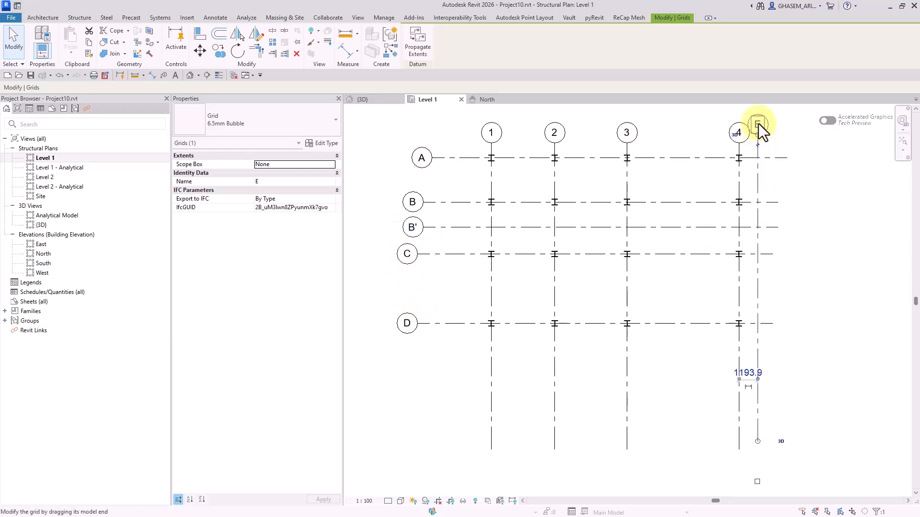
click(758, 125)
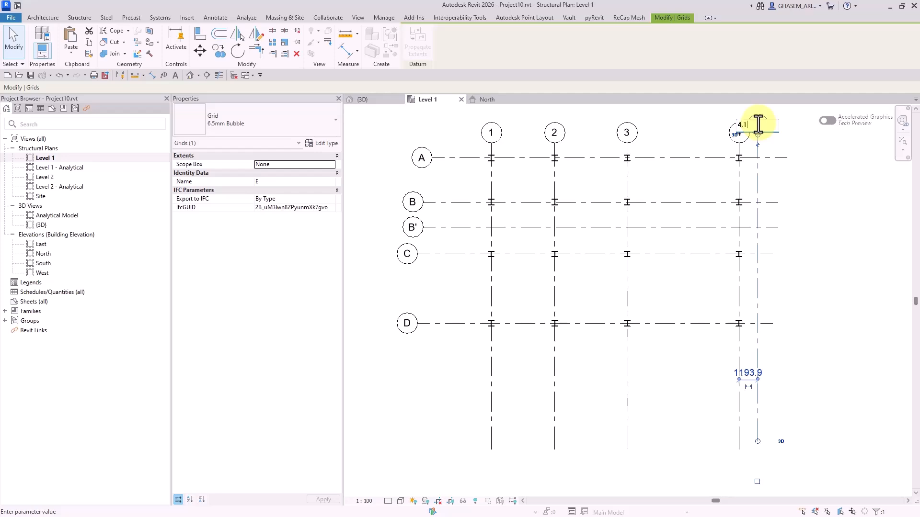
click(790, 211)
scroll(790, 223, up, 2)
click(790, 223)
scroll(740, 229, up, 1)
scroll(741, 229, down, 3)
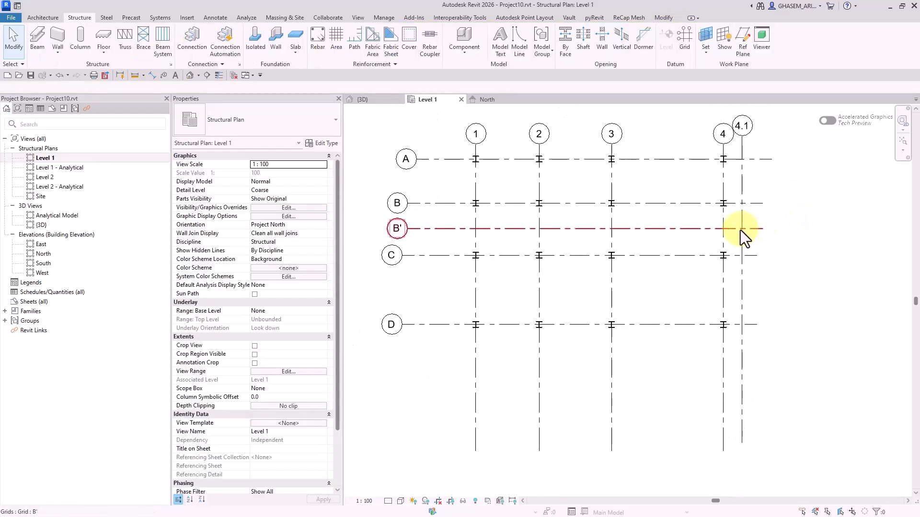
mouse_move(740, 230)
mouse_down()
mouse_move(737, 290)
mouse_move(735, 217)
mouse_up()
click(790, 269)
key(ctrl+z)
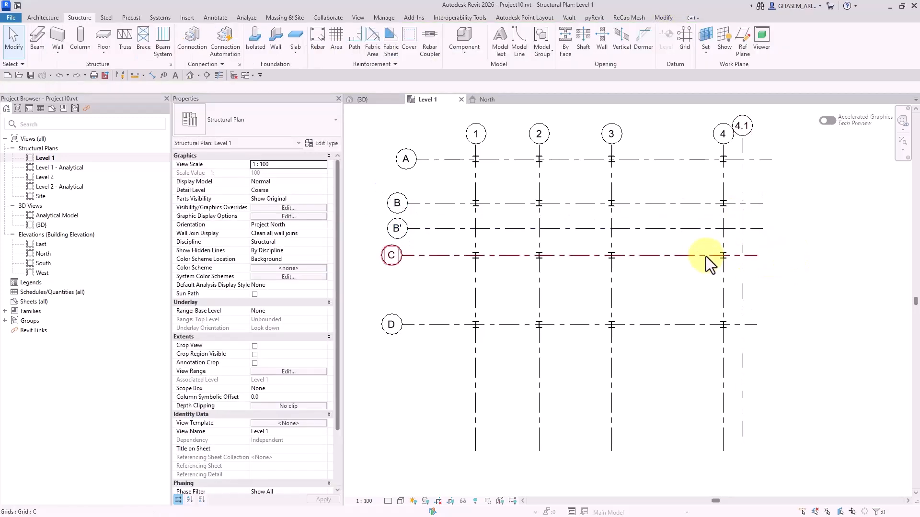
click(706, 257)
click(778, 267)
scroll(761, 228, up, 3)
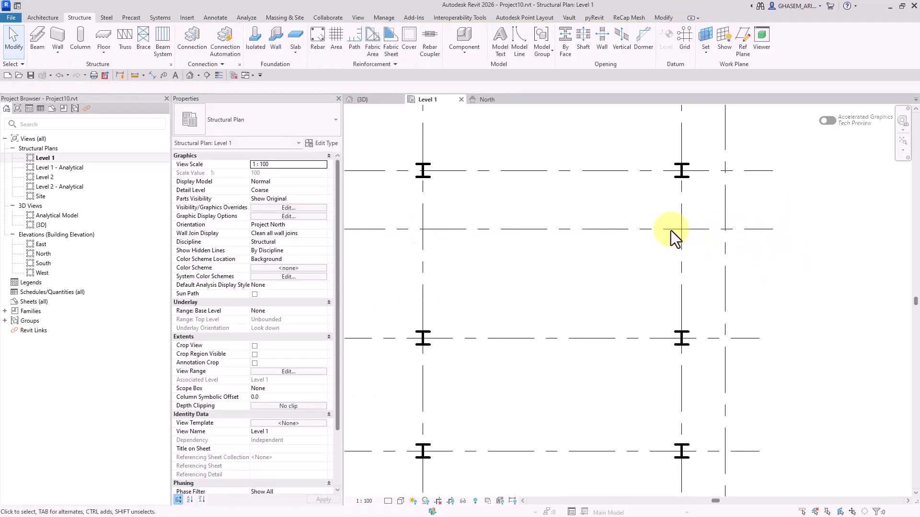
drag(670, 230, 675, 252)
click(749, 303)
Set up a slanted UC356x368x129 structural column with its first point at Level 1, offset 0, and its second point at Level 2
scroll(730, 274, up, 1)
middle_drag(727, 270, 733, 286)
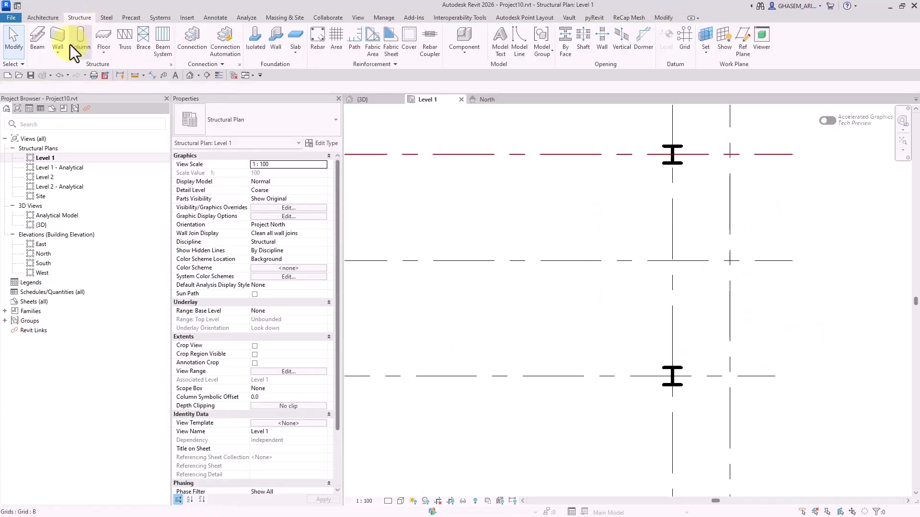
click(80, 48)
click(460, 46)
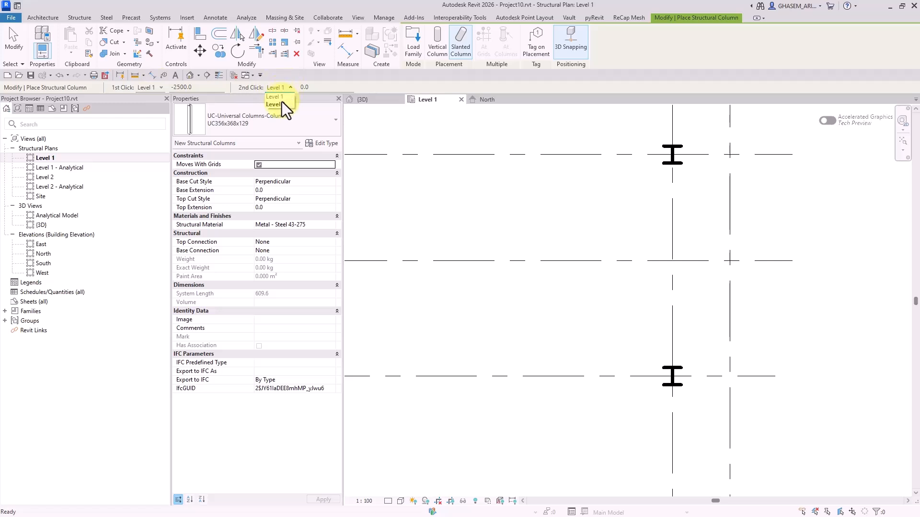
click(282, 102)
drag(211, 87, 141, 88)
text(0)
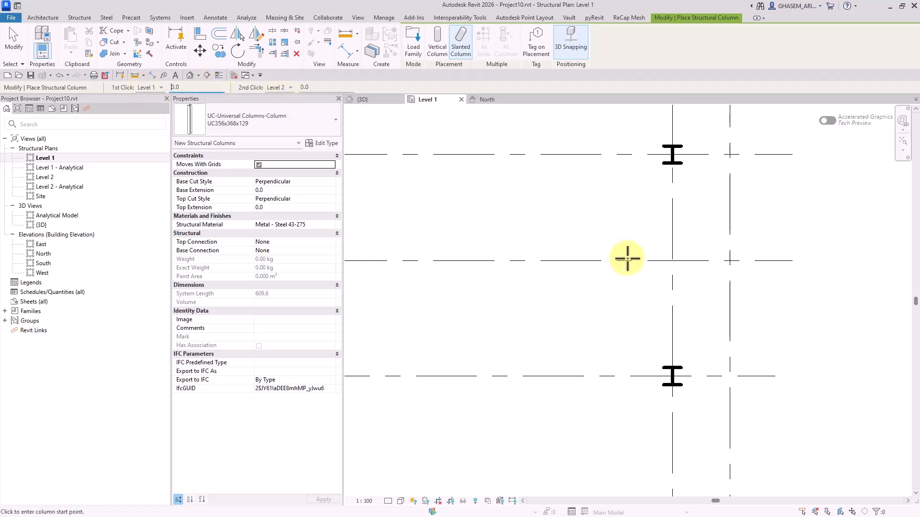
Place the slanted column from the intersection of grids B' and 4 to the intersection of grids B' and 4.1
click(672, 261)
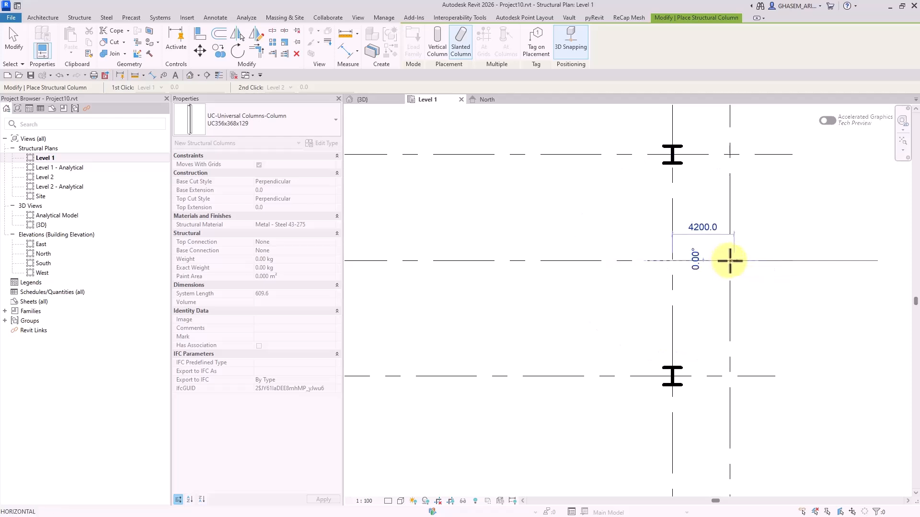
scroll(730, 260, up, 2)
click(730, 261)
key(Escape)
key(Escape)
scroll(676, 290, down, 2)
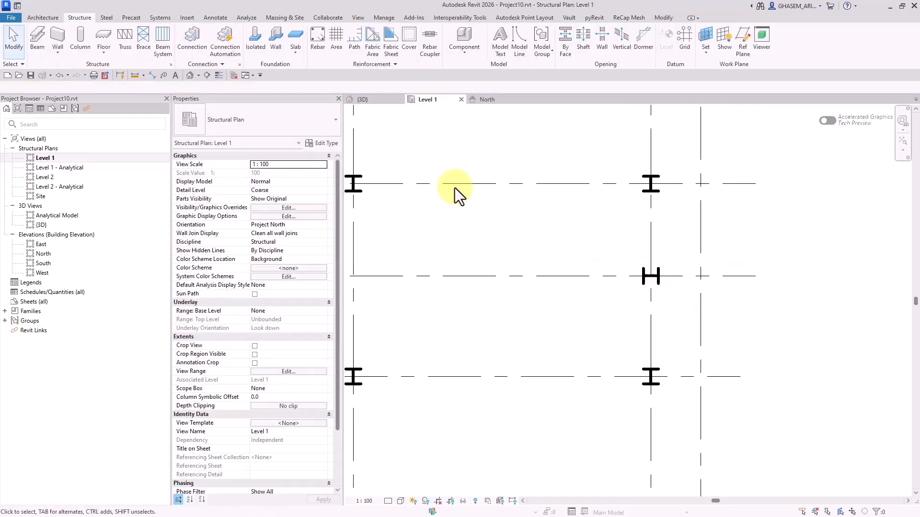
Open the 3D view and inspect the slanted column at the frame's outer edge on grid 4
click(192, 75)
middle_drag(631, 289, 503, 227)
scroll(536, 268, down, 3)
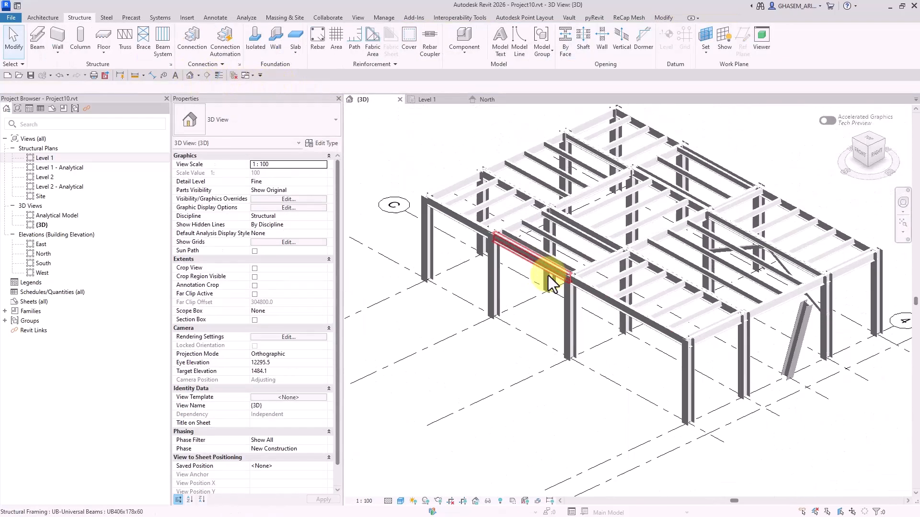
shift+middle_drag(587, 312, 676, 343)
scroll(694, 260, up, 2)
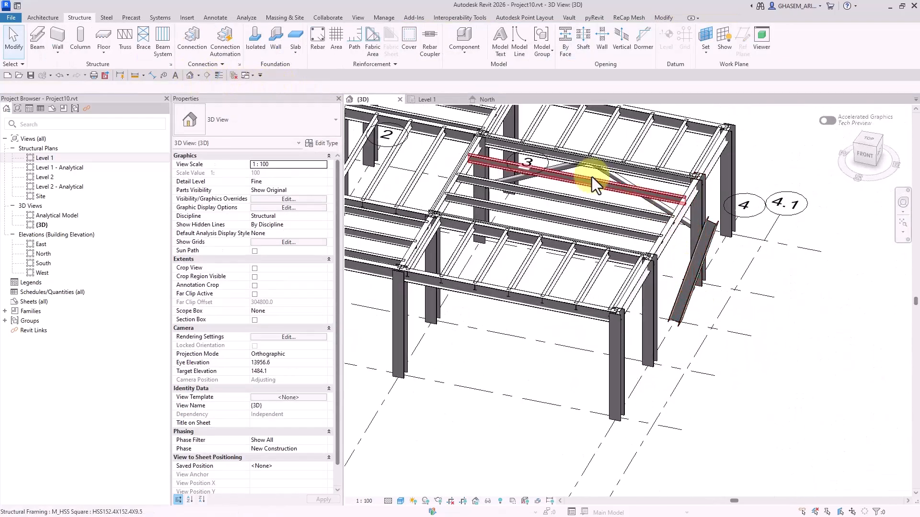
Keep only the Level 2 plan and the 3D view open, tiled side by side
click(523, 99)
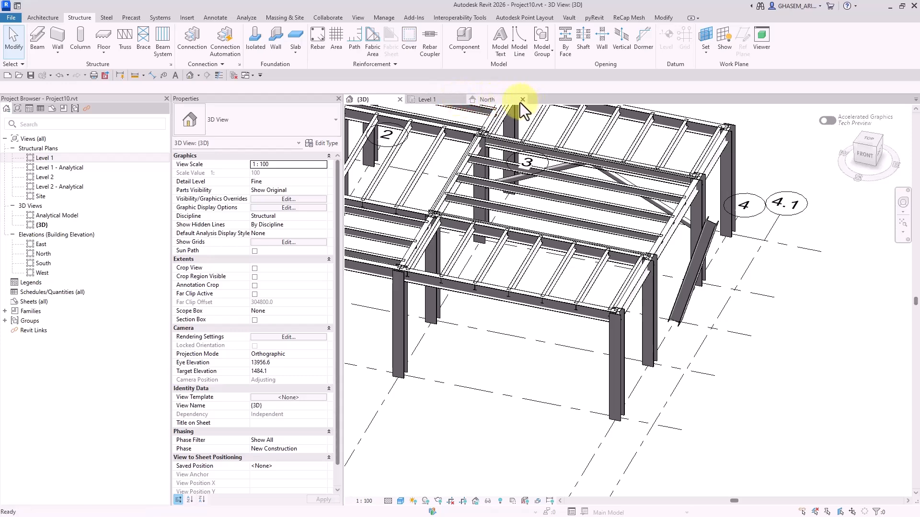
click(441, 98)
click(461, 99)
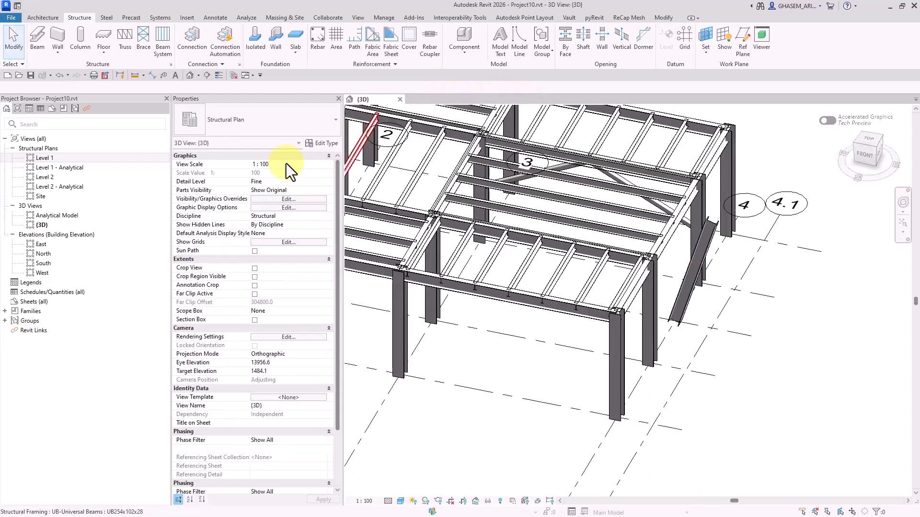
click(48, 177)
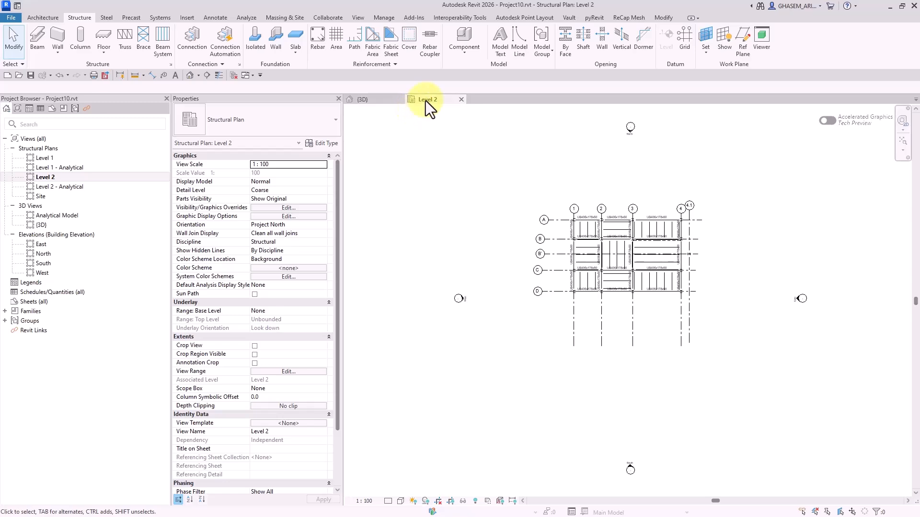
key(w)
key(t)
middle_drag(493, 241, 374, 246)
middle_drag(503, 260, 453, 260)
Set the Level 2 plan's Column Symbolic Offset to 1200 to shift the slanted column's symbol
scroll(528, 258, up, 2)
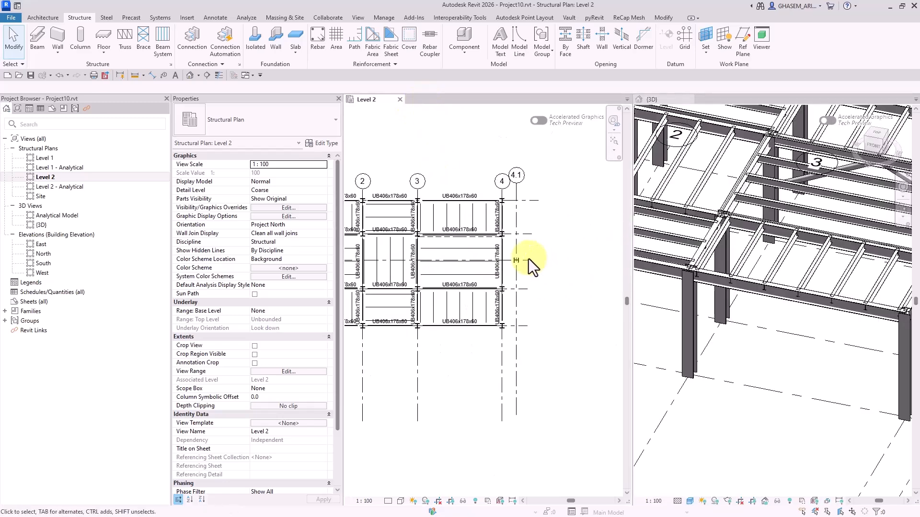
scroll(528, 259, up, 3)
scroll(785, 302, down, 4)
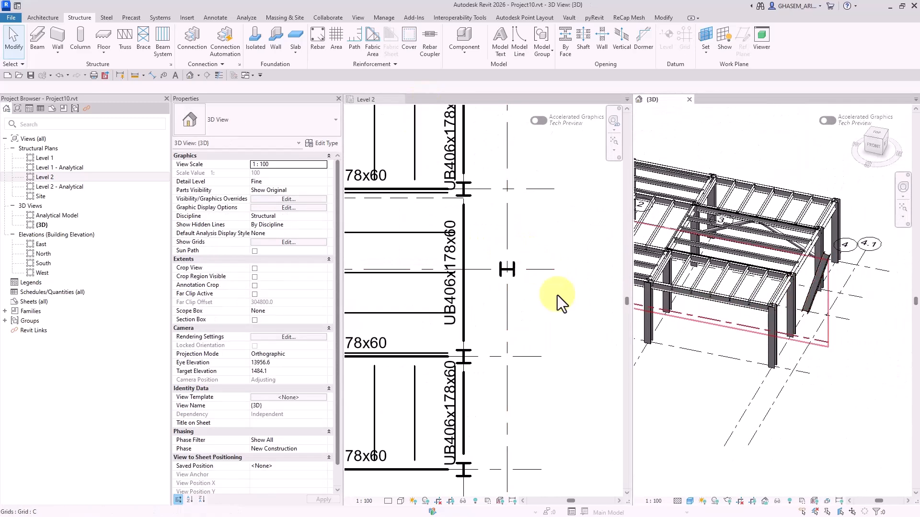
scroll(522, 287, up, 3)
middle_click(522, 295)
middle_click(522, 295)
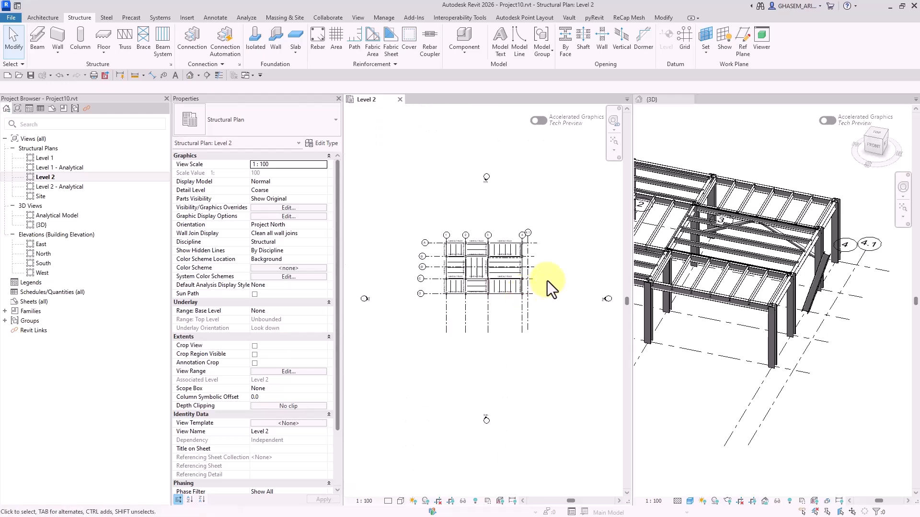
scroll(547, 281, up, 10)
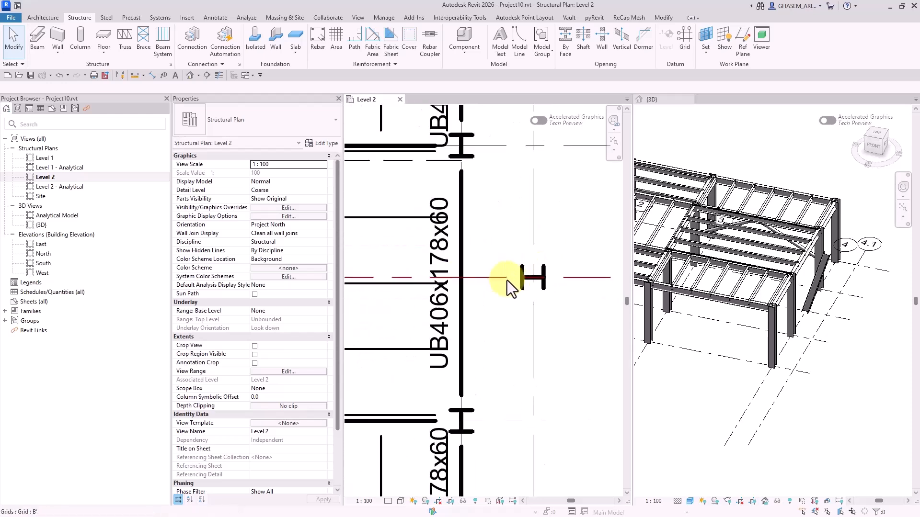
middle_drag(507, 281, 517, 312)
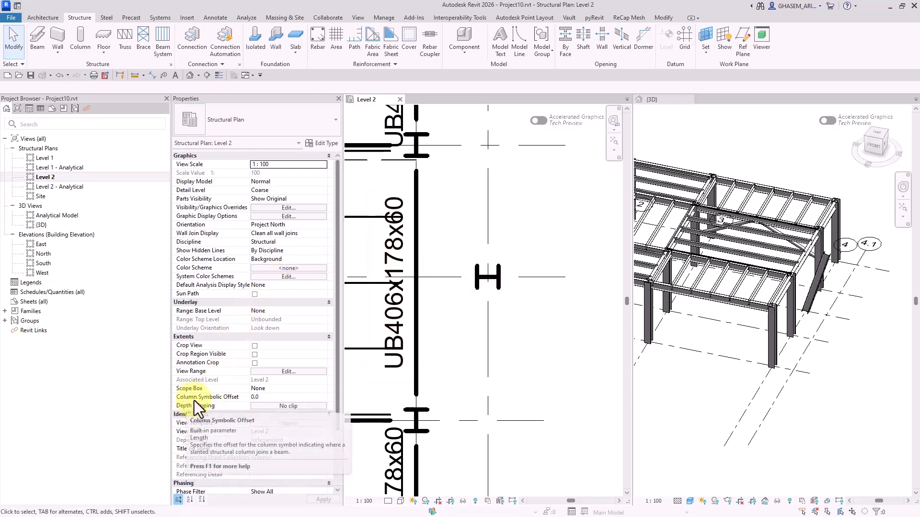
click(275, 397)
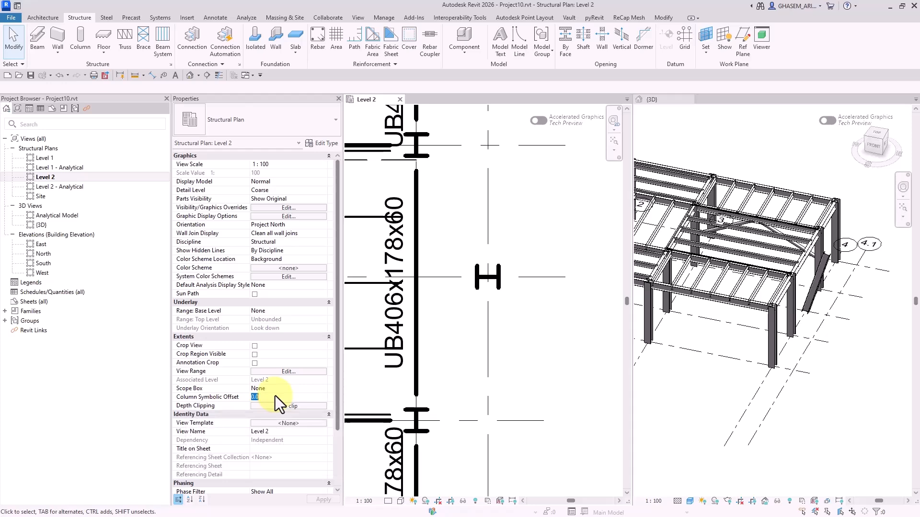
text(1200)
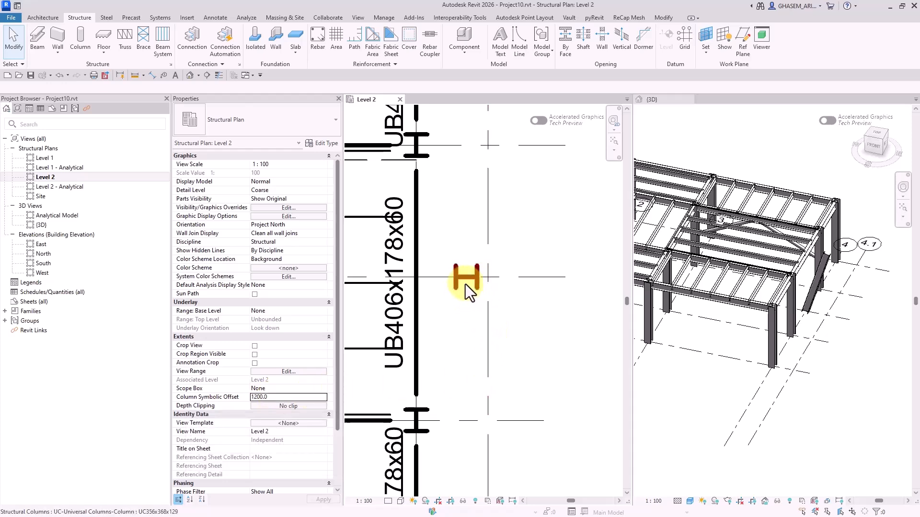
scroll(466, 282, down, 4)
scroll(474, 289, up, 2)
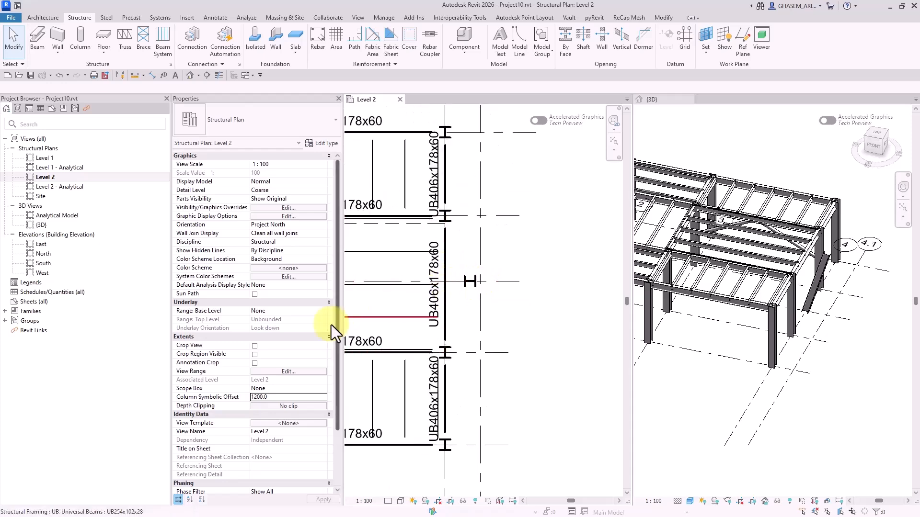
Try a Column Symbolic Offset of 2000 in the Level 2 plan and reset it to 0
click(285, 401)
text(2000)
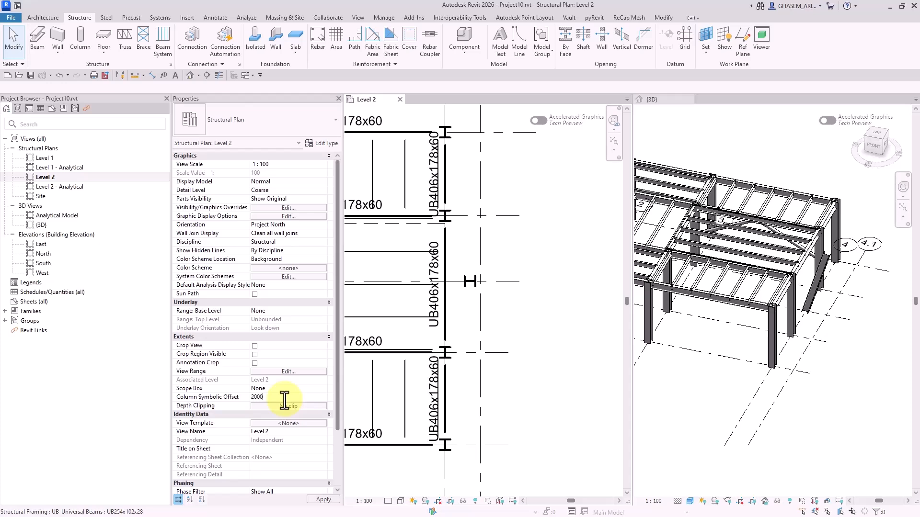
click(297, 400)
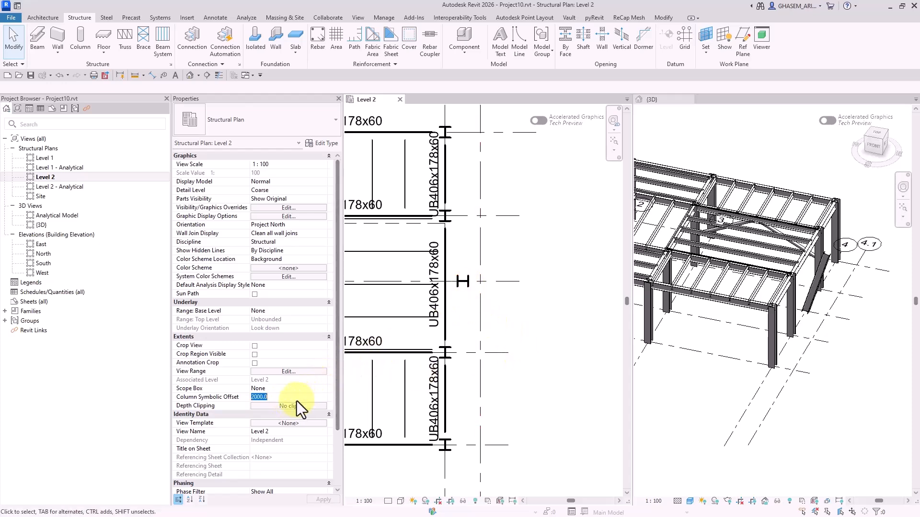
text(0)
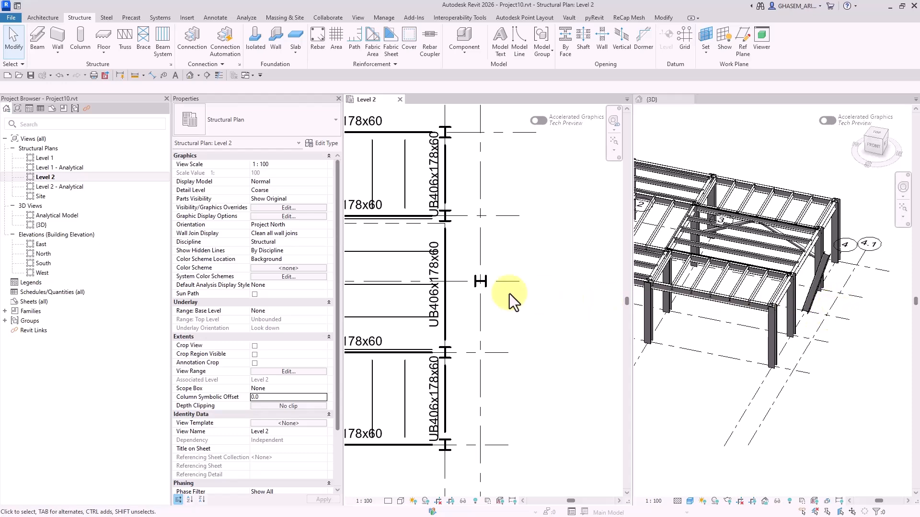
Set the Level 2 plan's detail level to Fine
scroll(482, 283, up, 3)
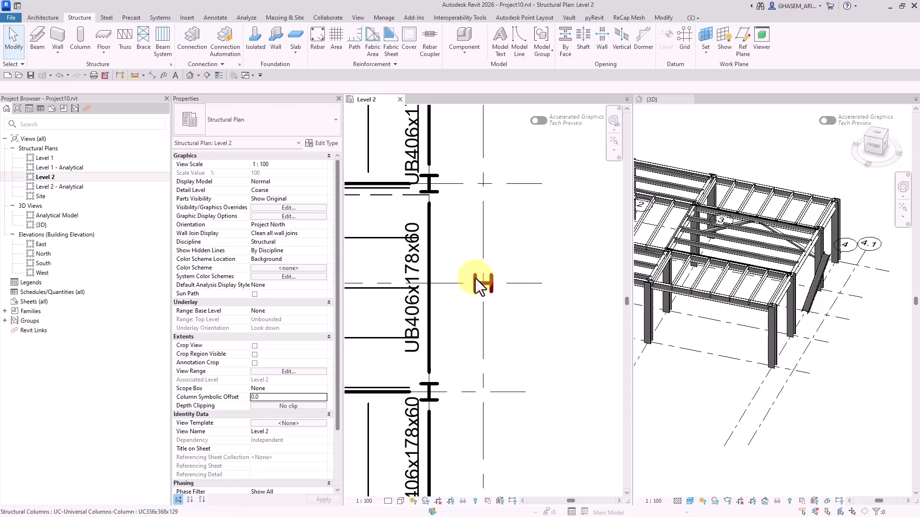
click(388, 500)
click(398, 490)
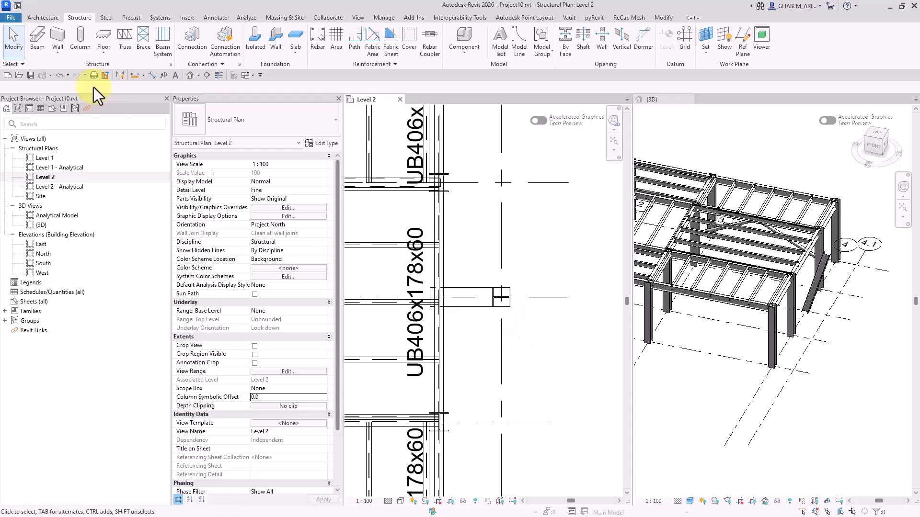
Place an HSS152.4X152.4X9.5 beam about 3700 mm long on grid B' at Level 2, crossing the top of the slanted column
click(41, 36)
click(501, 297)
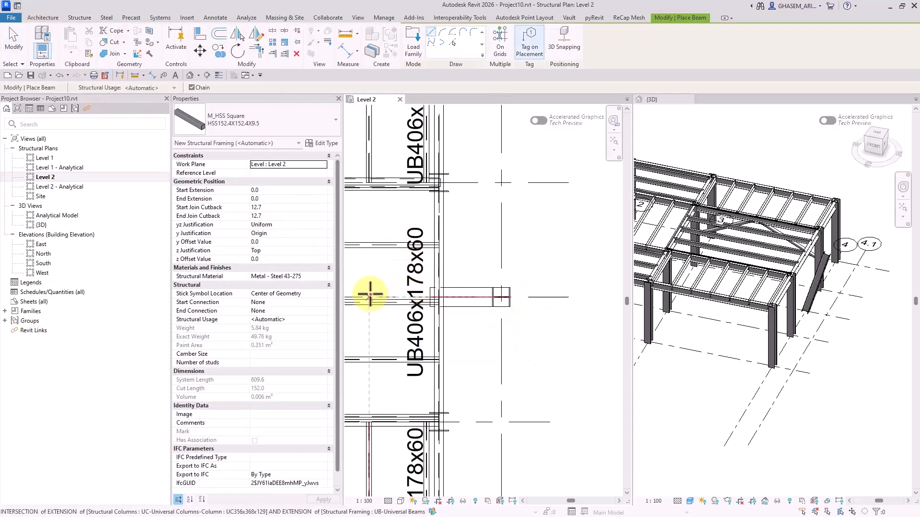
click(369, 296)
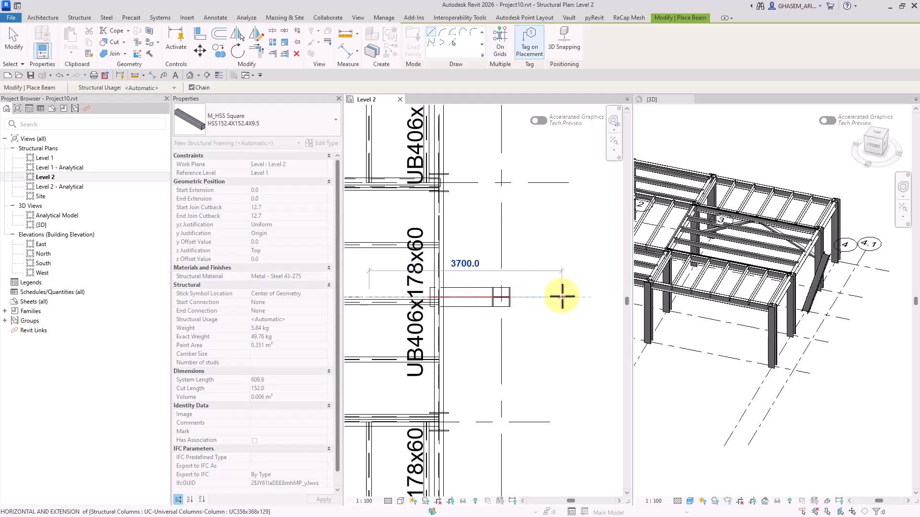
click(562, 297)
click(22, 37)
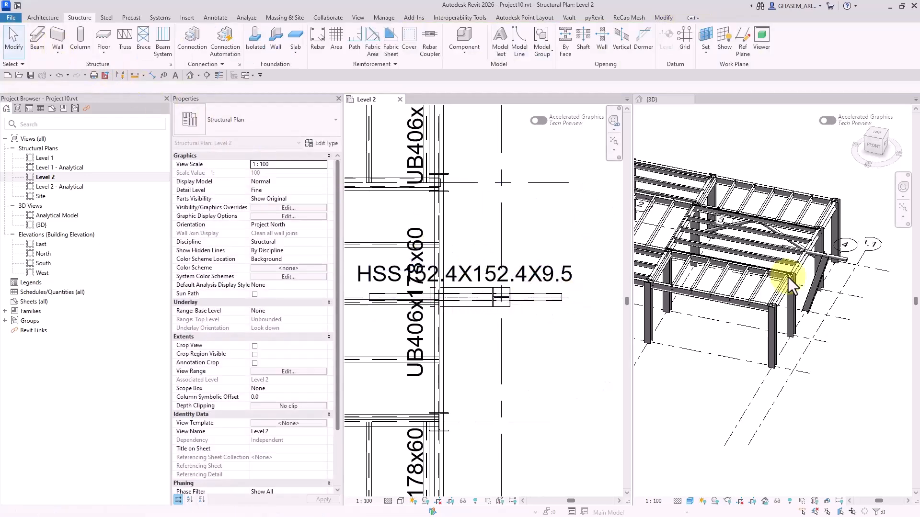
Change the new beam over the slanted column to type UB406x178x60
click(837, 255)
click(289, 114)
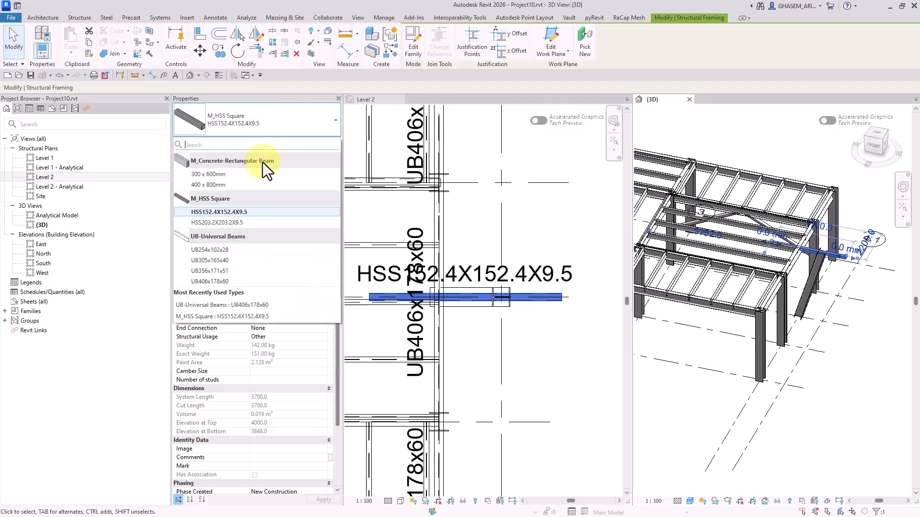
click(222, 280)
click(846, 355)
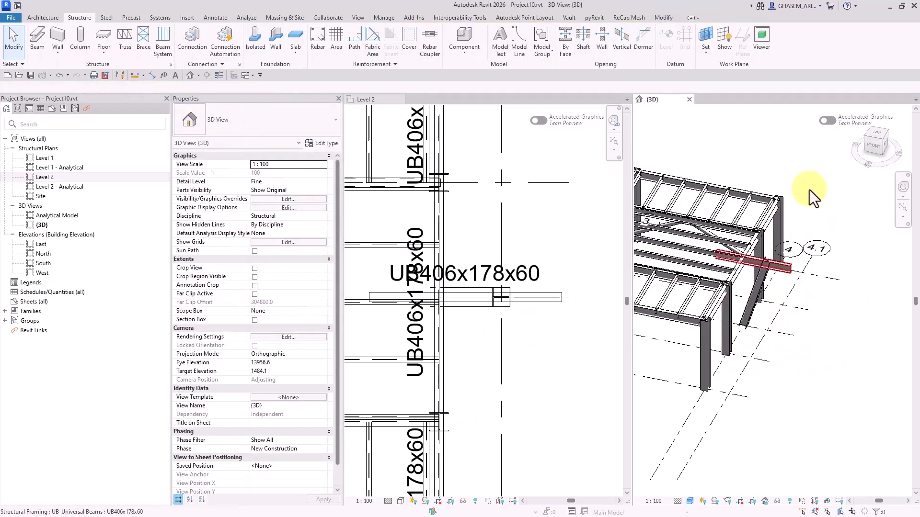
Turn off the structural setting that disables automatic shortening of steel elements during auto-join, and accept the change
click(873, 147)
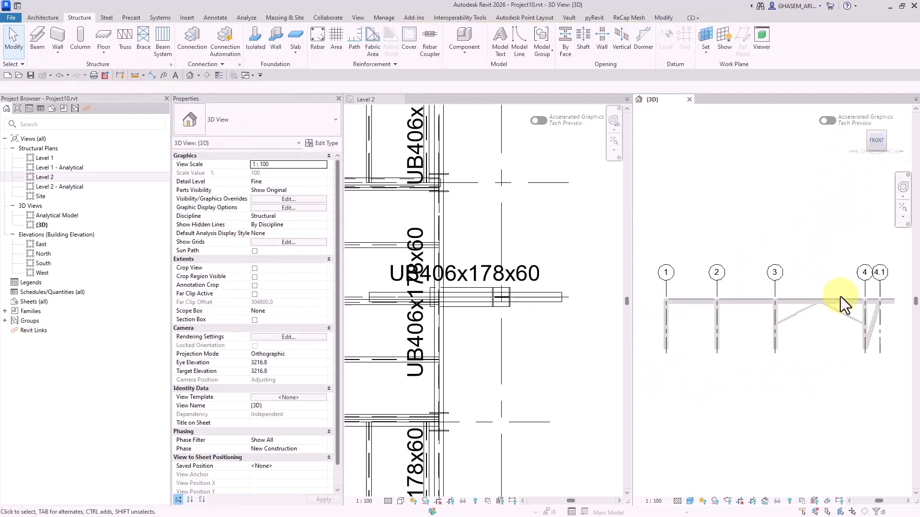
scroll(844, 302, up, 6)
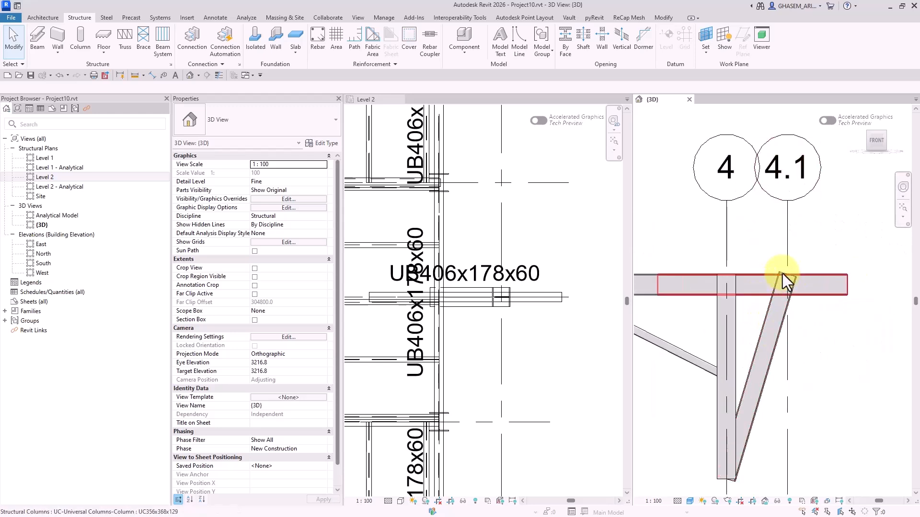
middle_drag(795, 287, 786, 271)
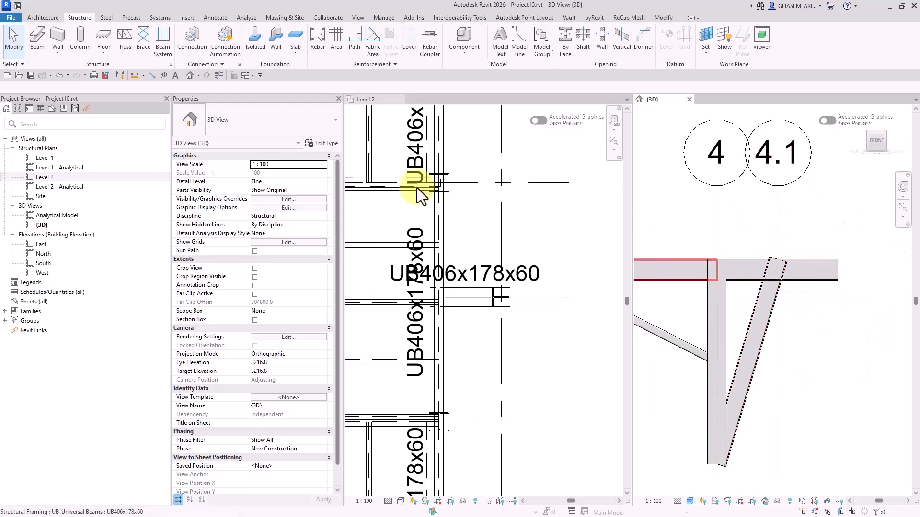
click(171, 64)
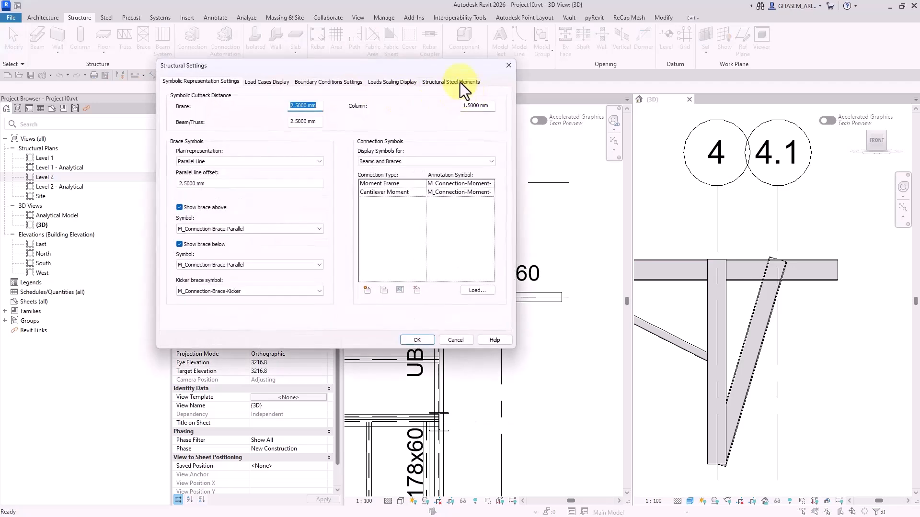
click(459, 82)
click(235, 118)
click(495, 269)
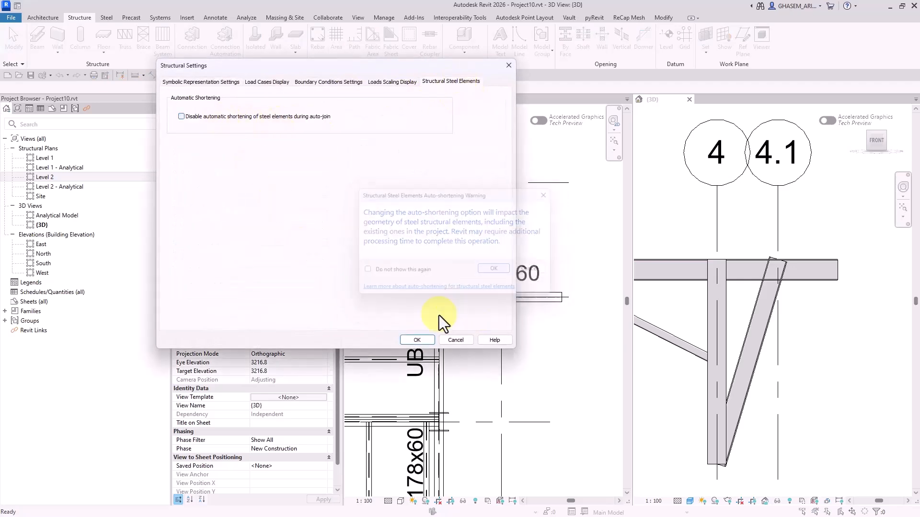
click(411, 340)
Set the slanted column's top attachment justification to Minimum Intersection
scroll(791, 300, up, 2)
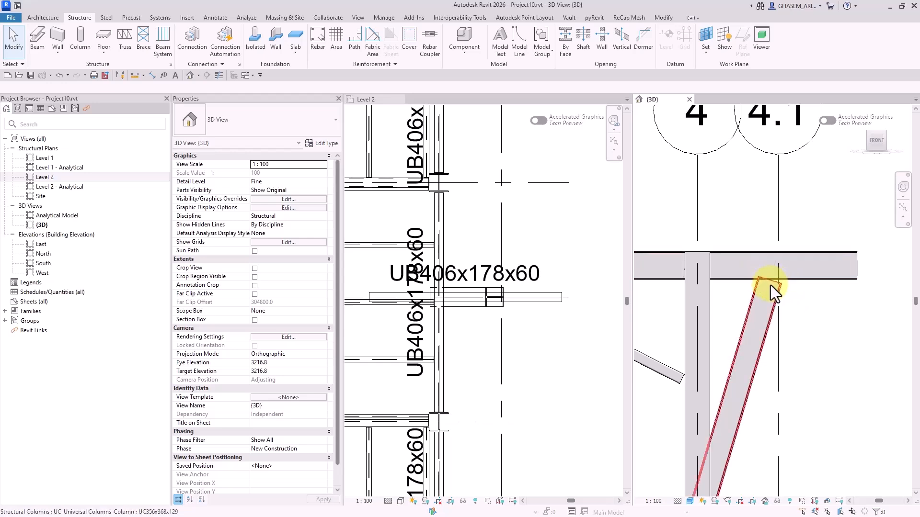
click(771, 286)
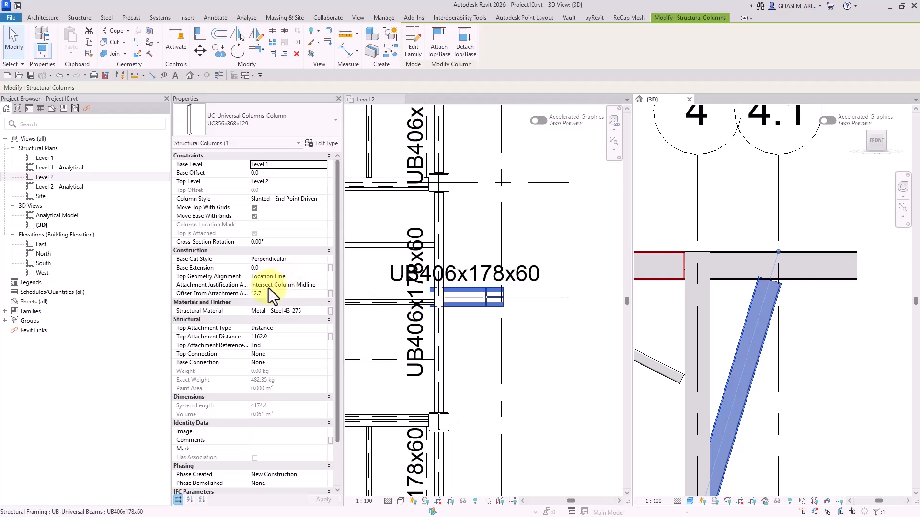
click(323, 289)
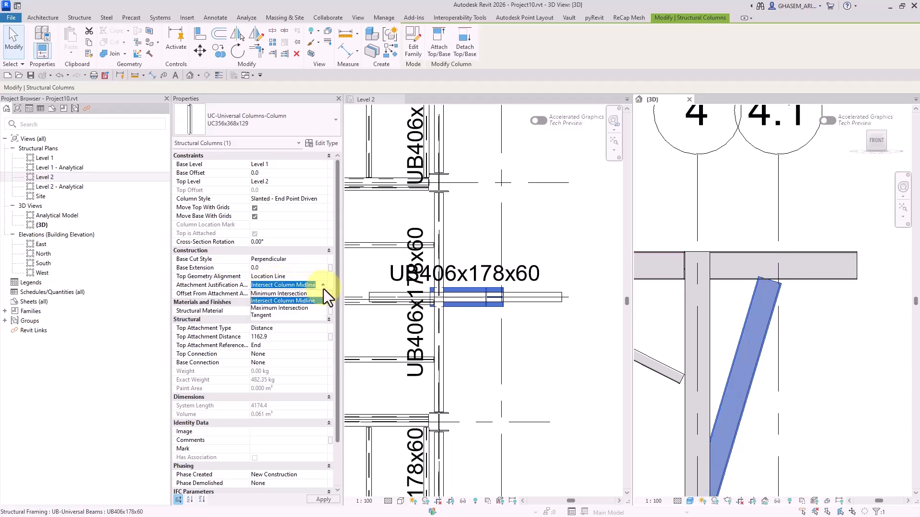
click(292, 295)
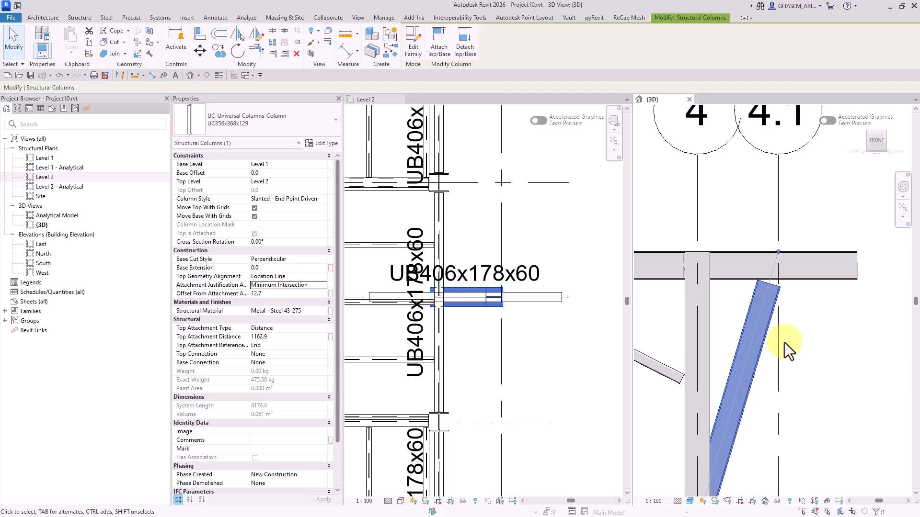
Set the slanted column's attachment justification to Tangent with an offset from attachment of 10
click(324, 285)
click(274, 317)
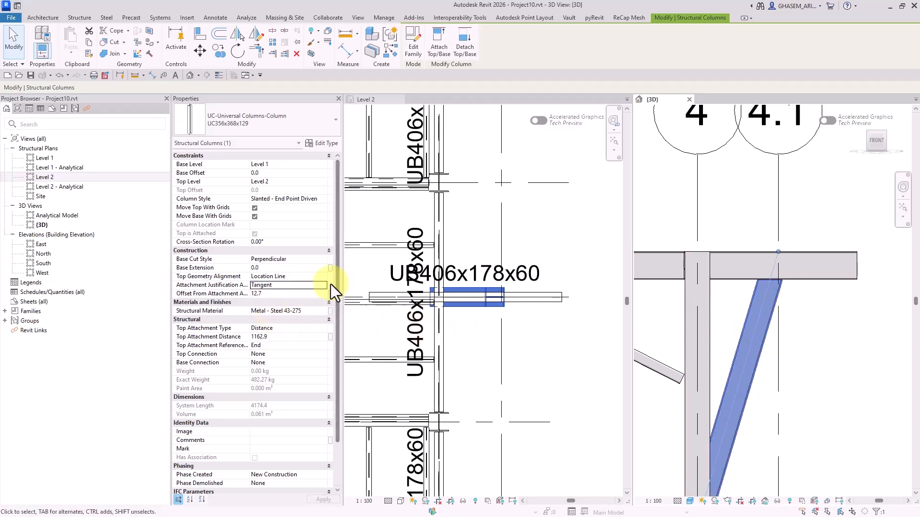
text(10)
scroll(766, 293, up, 5)
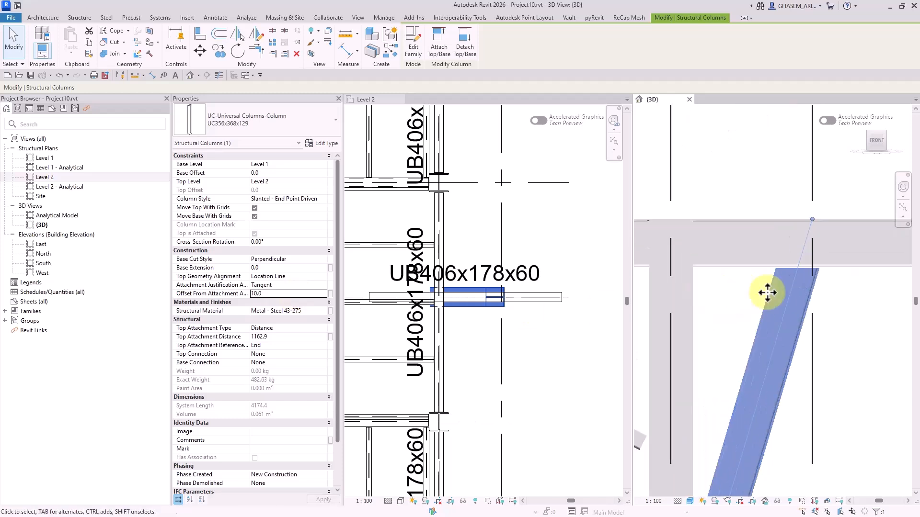
Try Maximum Intersection and Intersect Column Midline as the slanted column's attachment justification
click(328, 285)
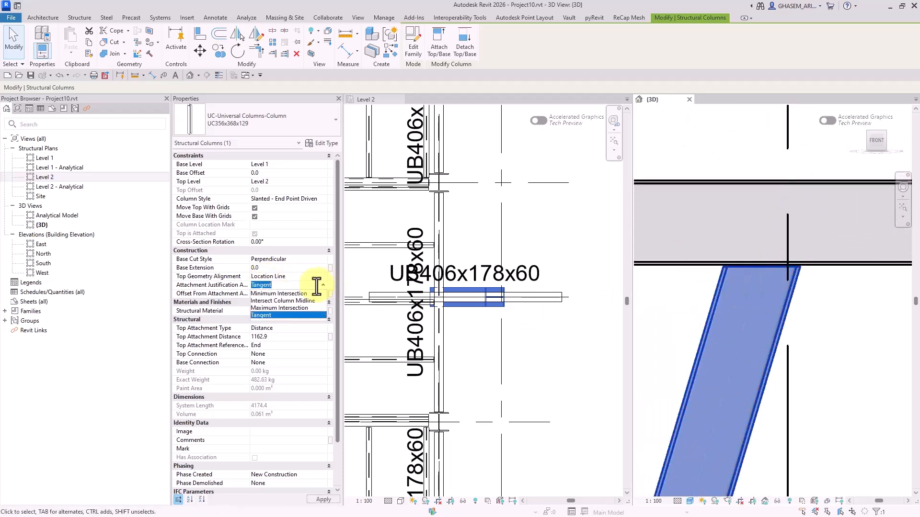
click(277, 310)
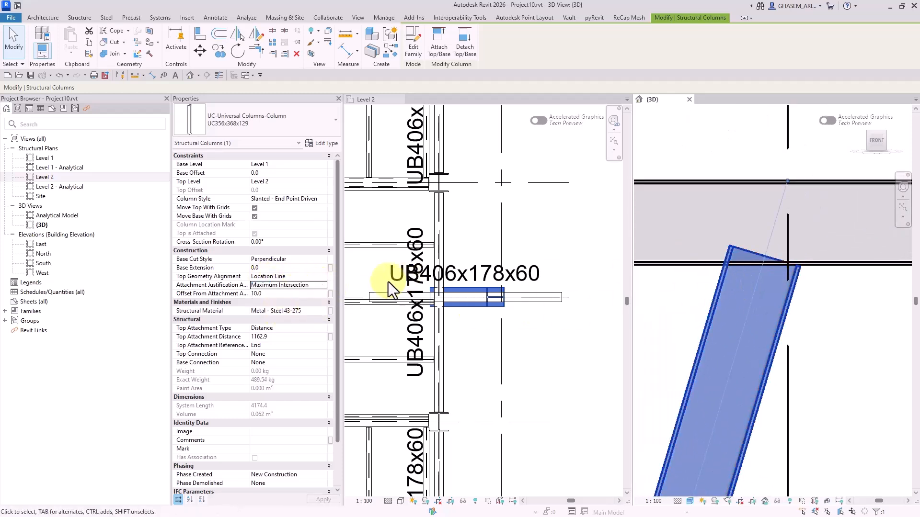
click(321, 285)
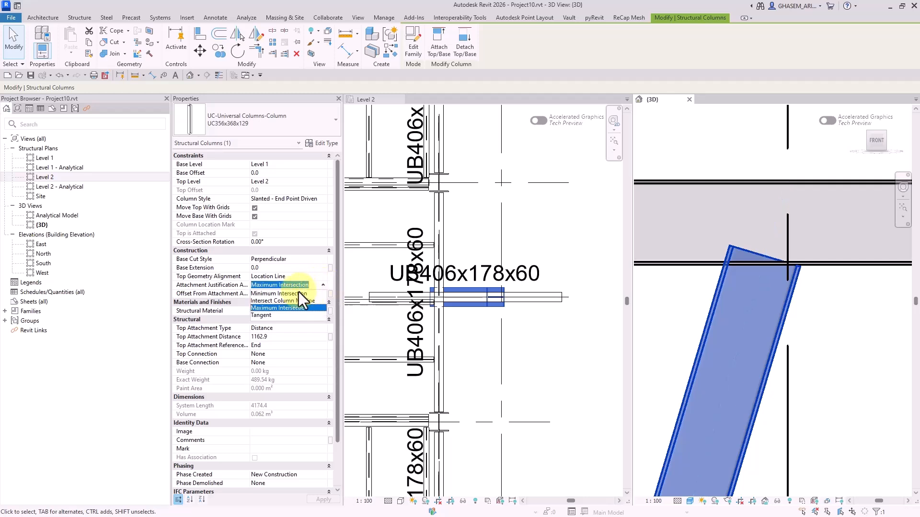
click(273, 303)
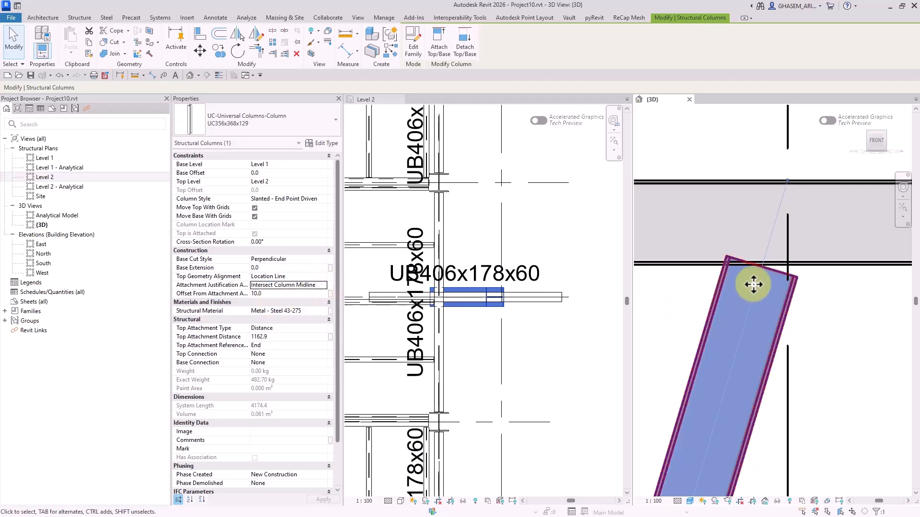
Switch the slanted column's attachment justification to Minimum Intersection with an offset from attachment of 0
click(323, 284)
click(277, 293)
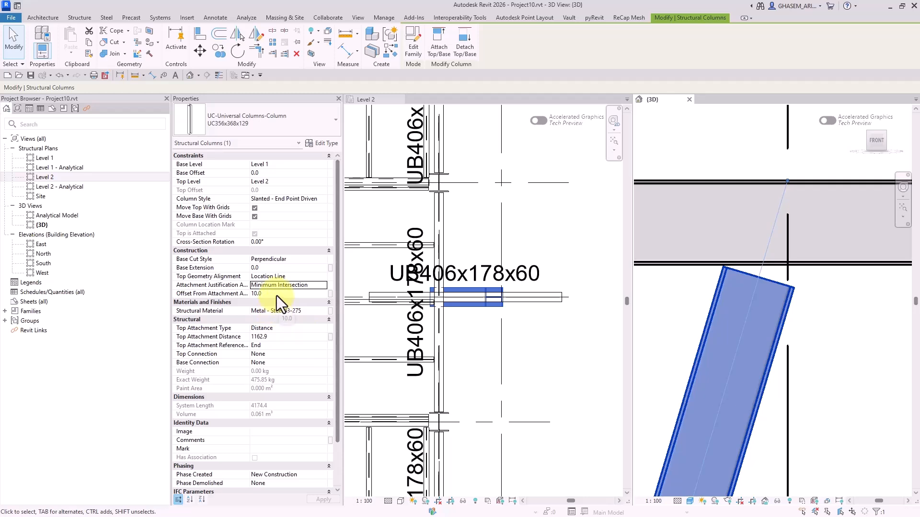
click(277, 293)
text(0)
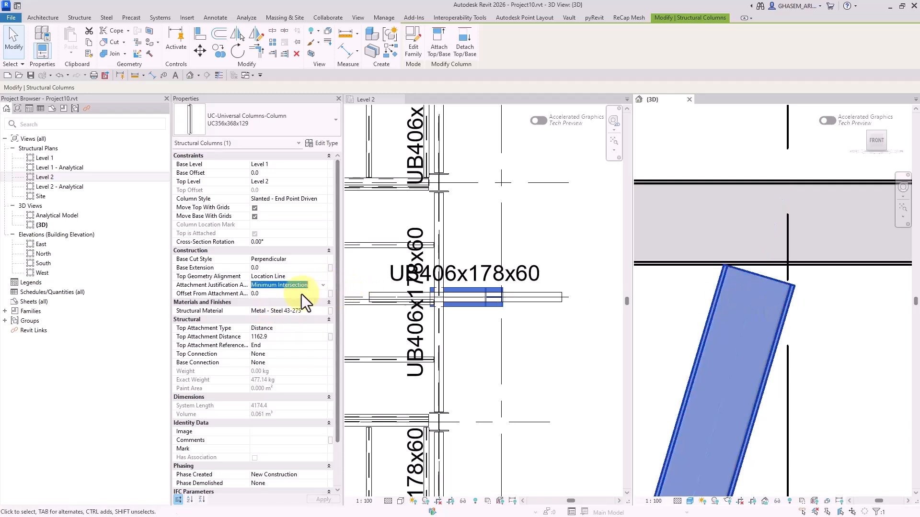
Set the slanted column's attachment justification to Tangent with an offset from attachment of 10
click(323, 285)
click(266, 316)
click(274, 294)
text(10)
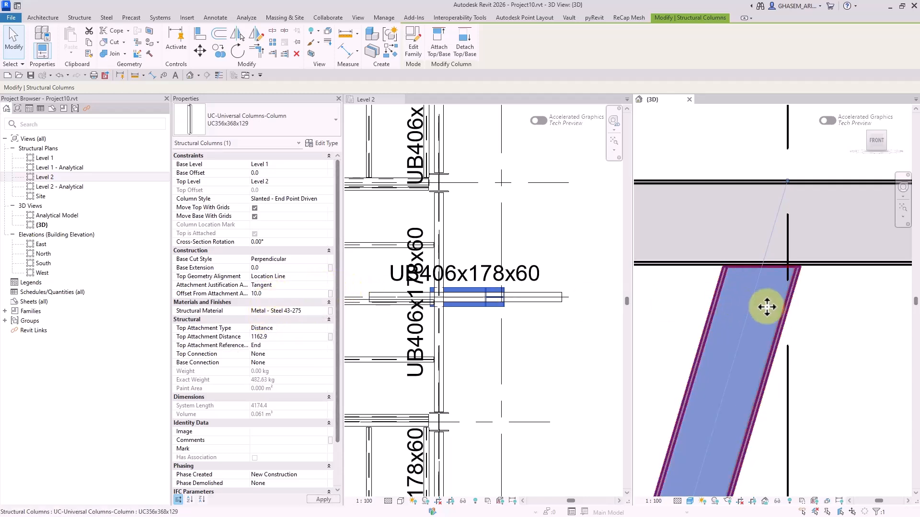
scroll(781, 281, down, 2)
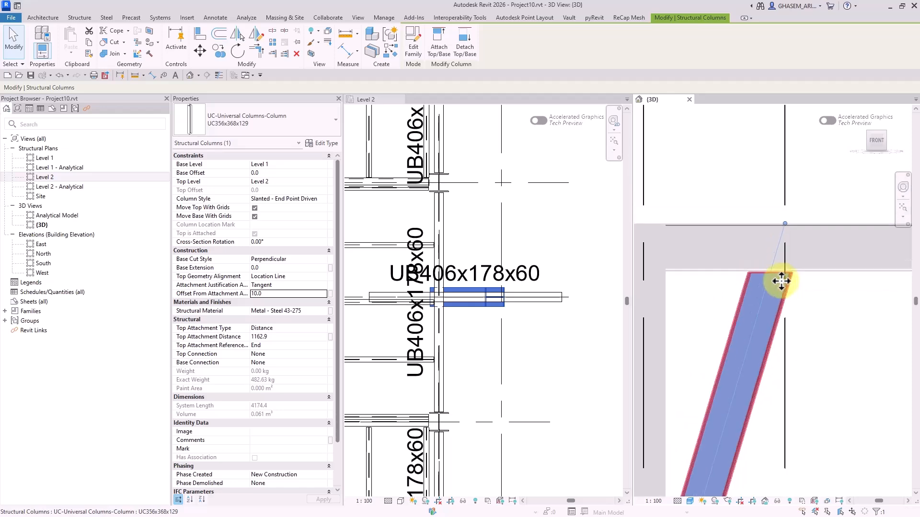
scroll(781, 281, down, 3)
click(804, 318)
Select the UB406x178x60 girder spanning between two columns at the frame's outer edge, and enlarge the 3D view
mouse_move(827, 317)
shift+middle_down()
mouse_move(807, 354)
mouse_move(817, 346)
mouse_move(815, 361)
mouse_move(840, 315)
shift+middle_up()
scroll(821, 345, down, 2)
scroll(840, 314, down, 3)
scroll(728, 354, up, 3)
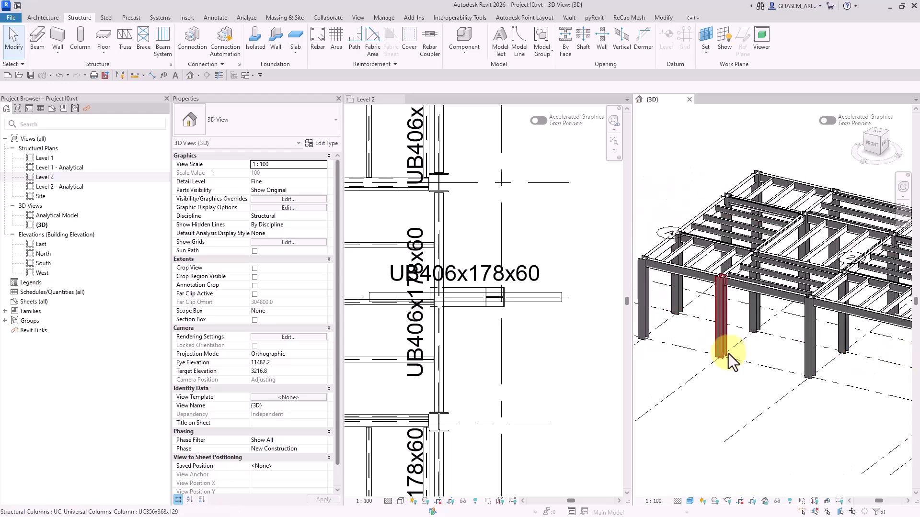
shift+middle_drag(729, 353, 768, 366)
scroll(763, 313, up, 3)
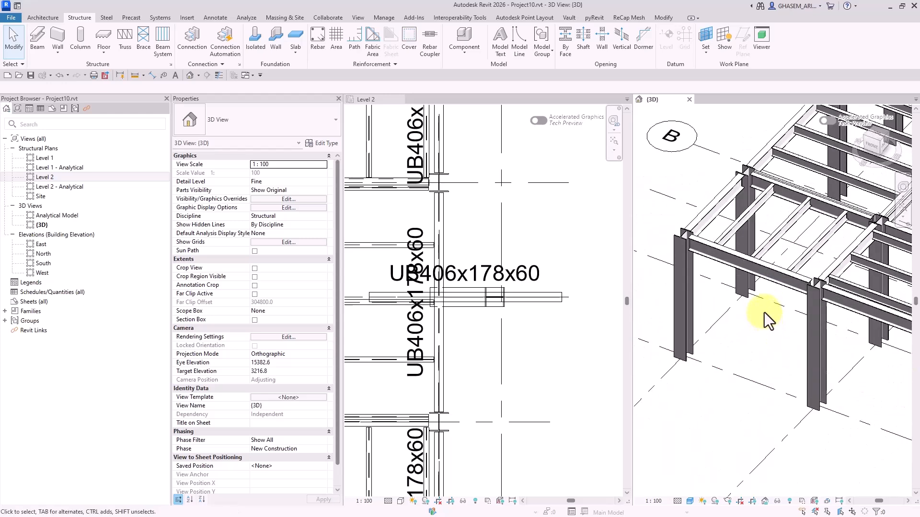
scroll(764, 312, up, 3)
click(720, 264)
right_click(721, 265)
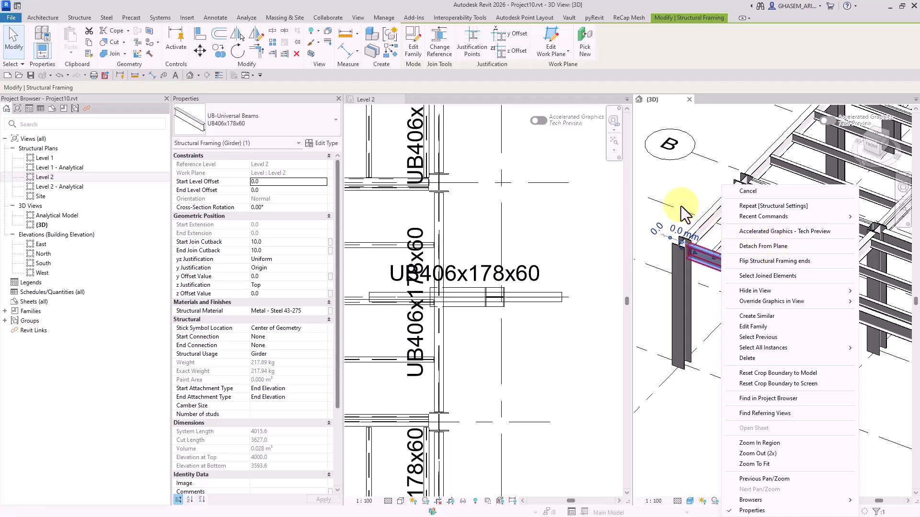
click(644, 157)
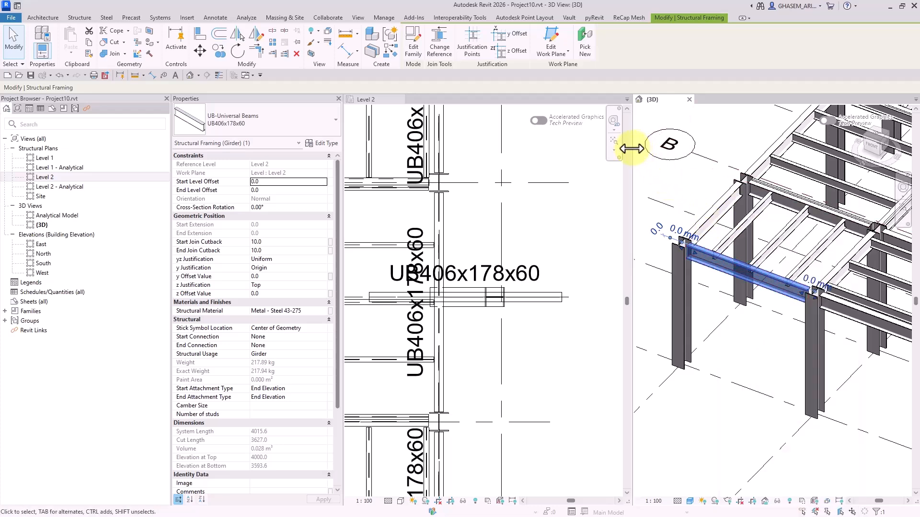
drag(633, 148, 481, 156)
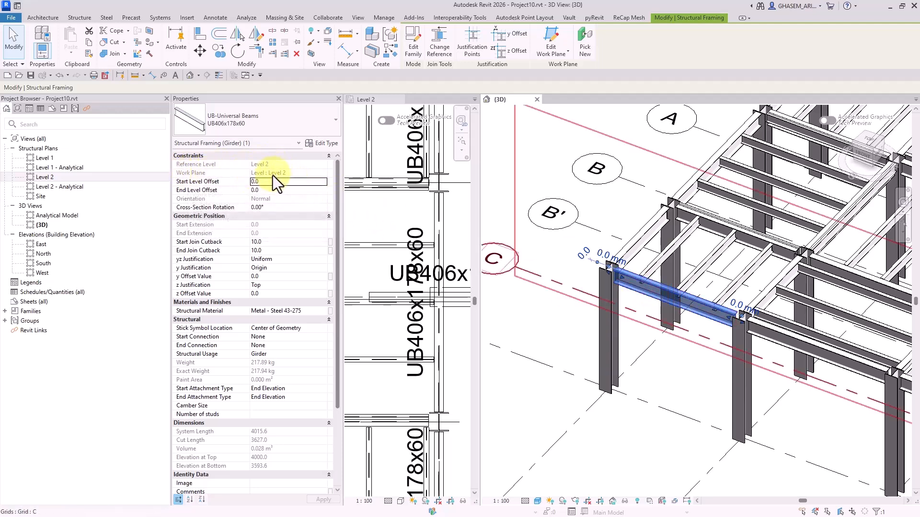
Detach the edge girder from its plane and reassign its work plane to Level : Level 2
right_click(650, 293)
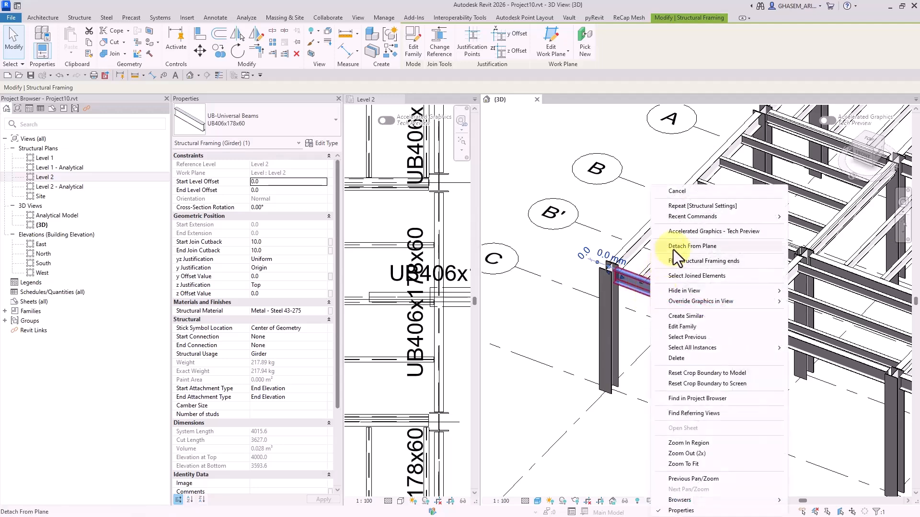
click(708, 248)
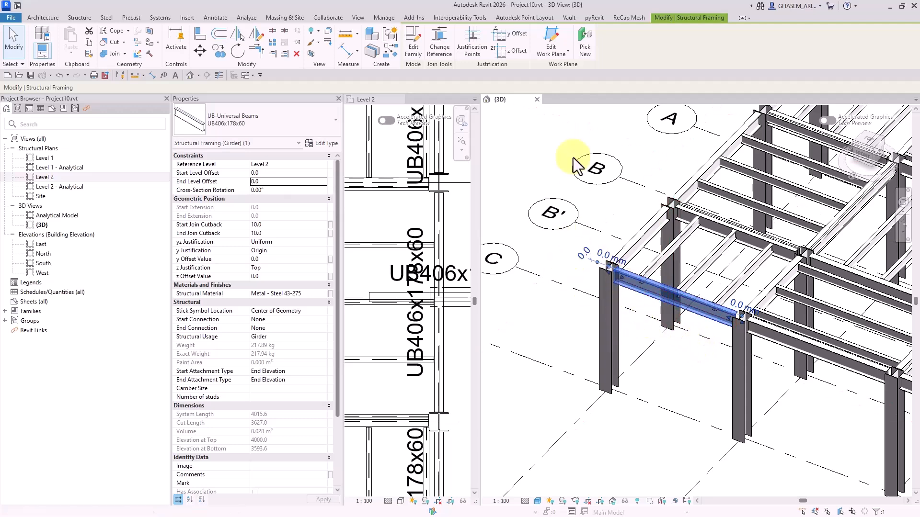
click(551, 39)
click(480, 261)
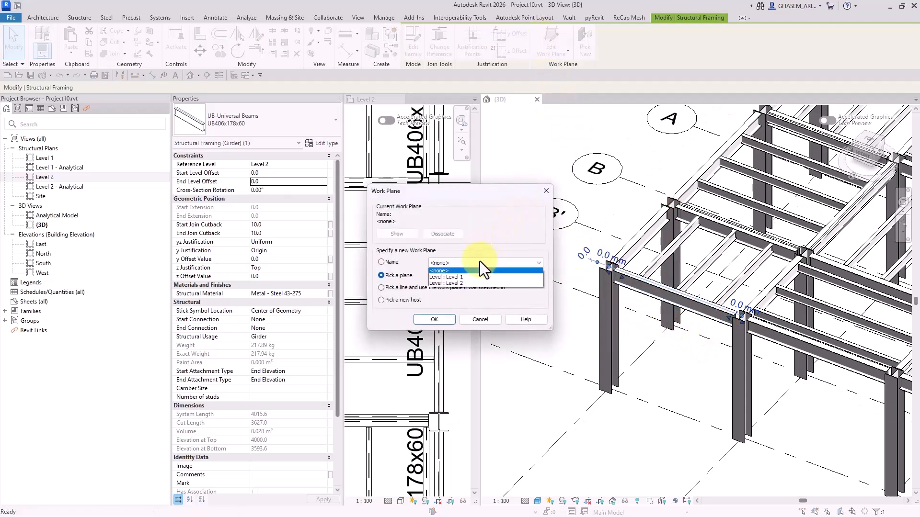
click(477, 280)
click(449, 318)
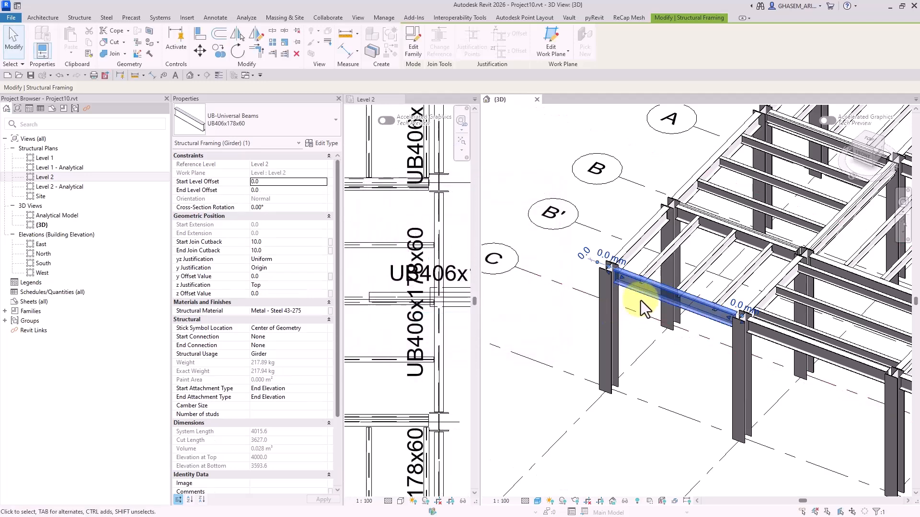
Flip the structural framing ends of the edge girder and check its direction in the Level 2 plan
right_click(660, 291)
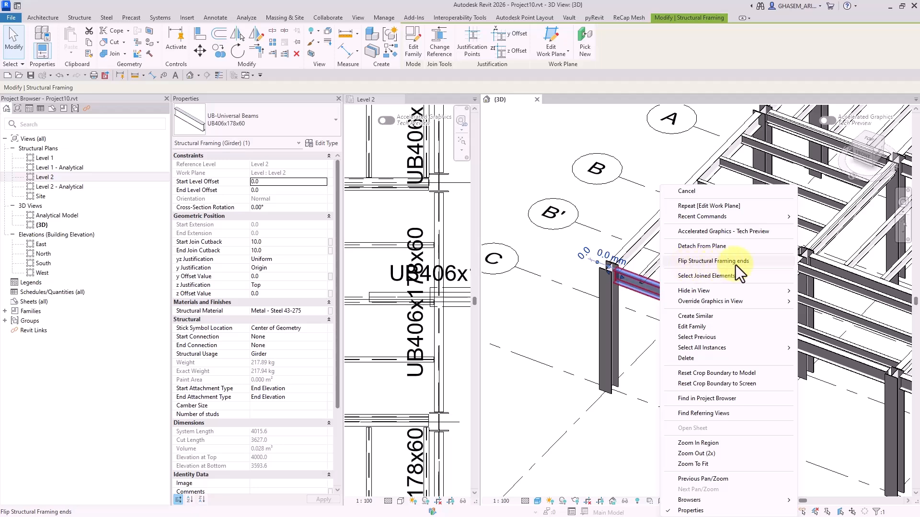
click(463, 240)
scroll(441, 255, down, 5)
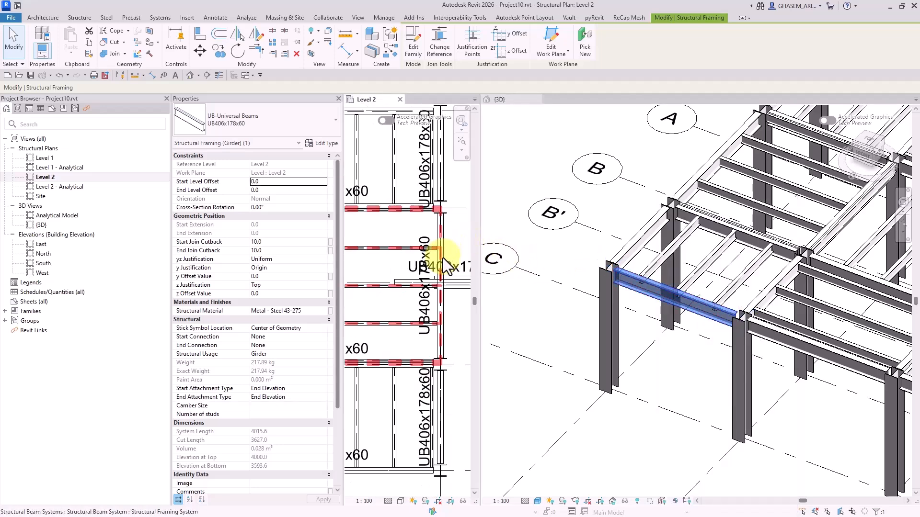
scroll(419, 349, up, 4)
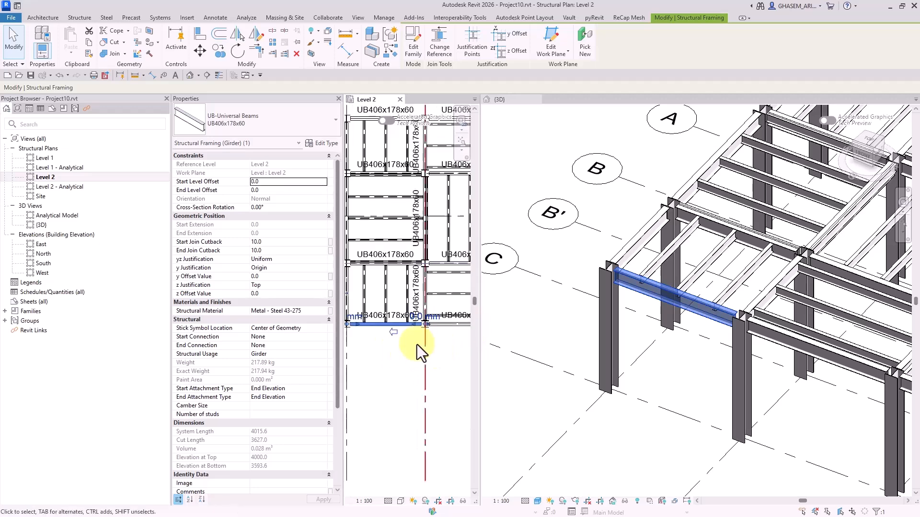
right_click(652, 296)
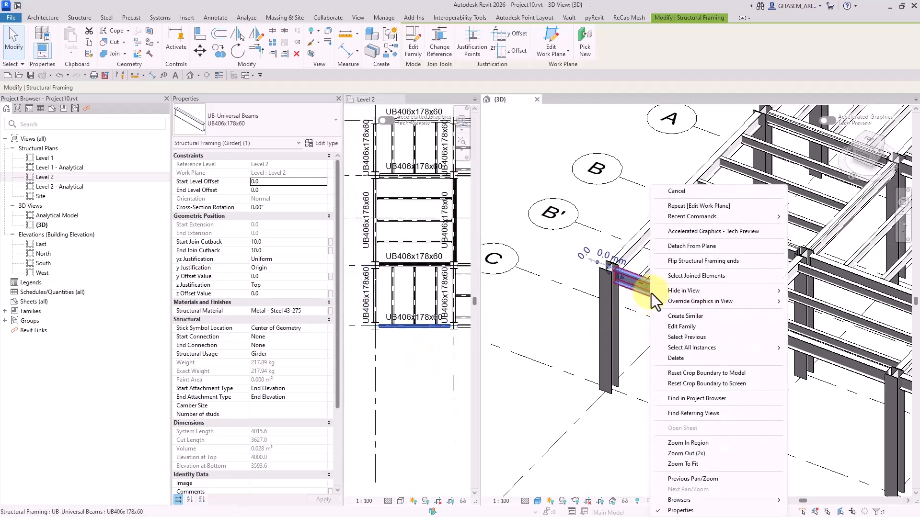
click(687, 261)
click(421, 347)
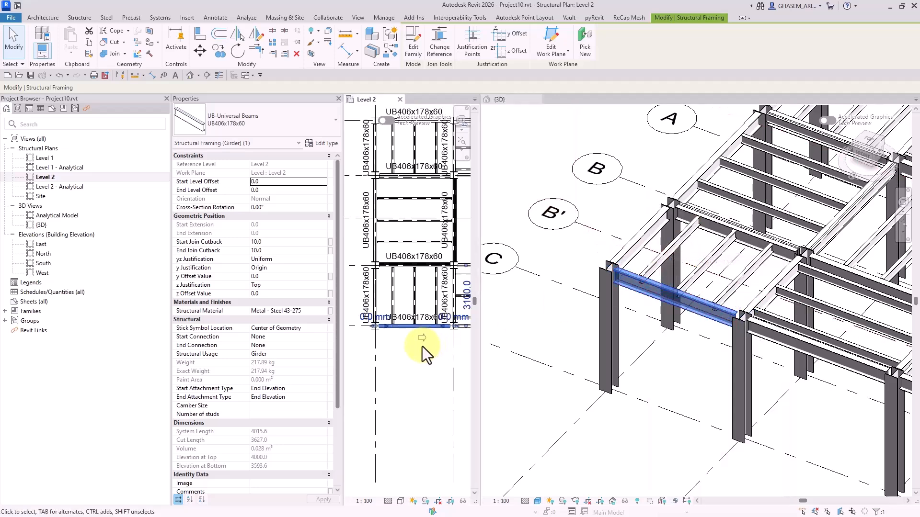
Select the elements joined to the edge girder, and reselect the girder alone
right_click(653, 300)
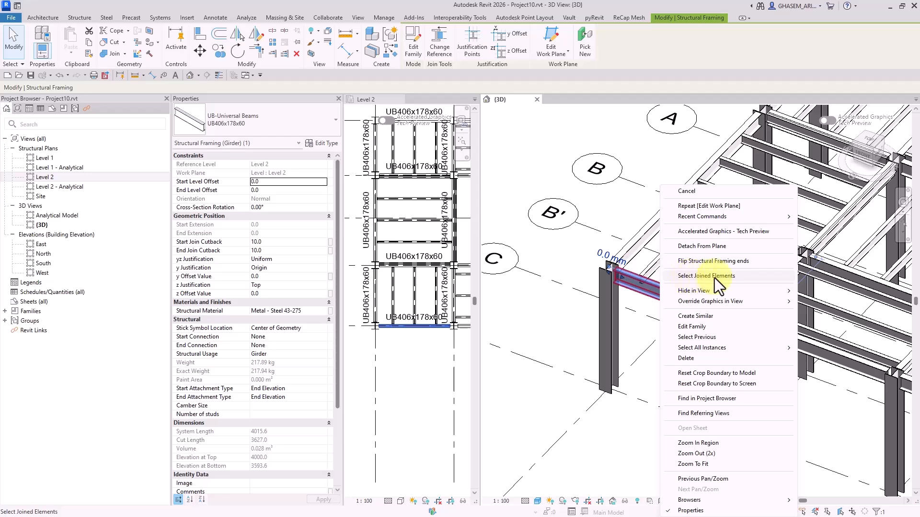
click(714, 277)
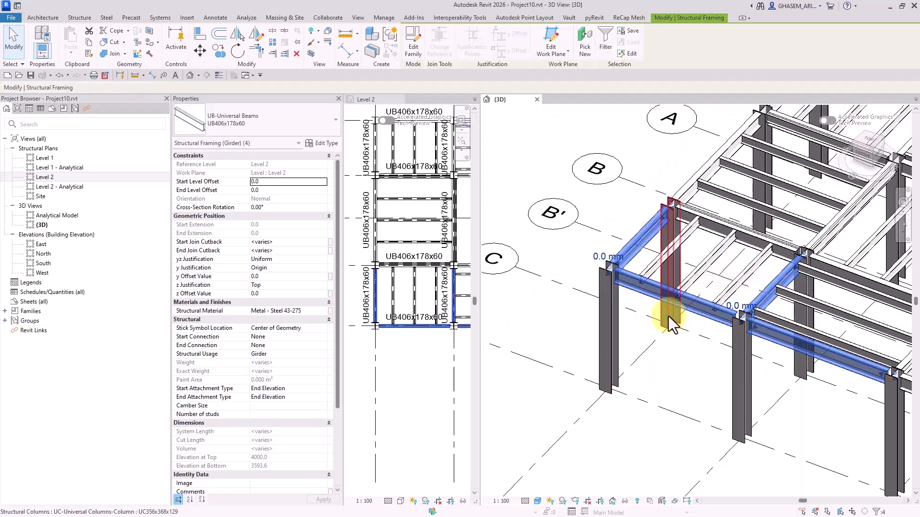
click(645, 293)
right_click(645, 293)
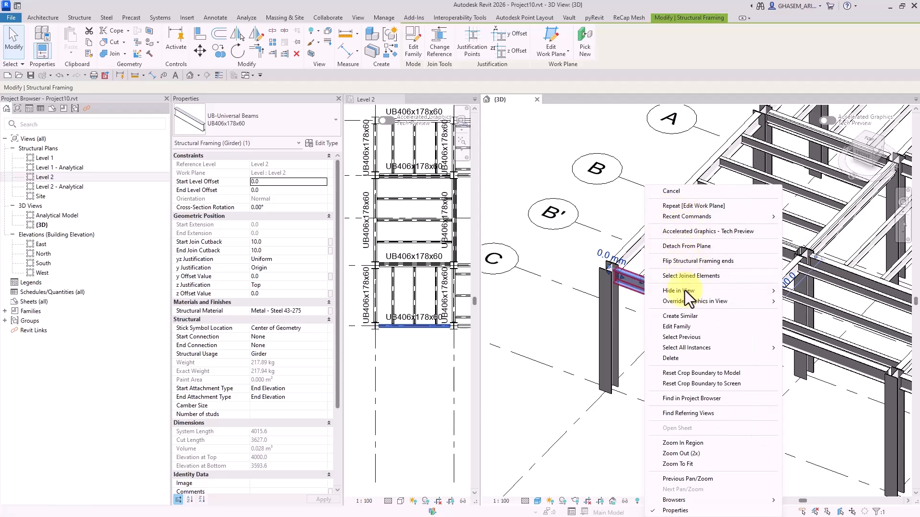
click(547, 199)
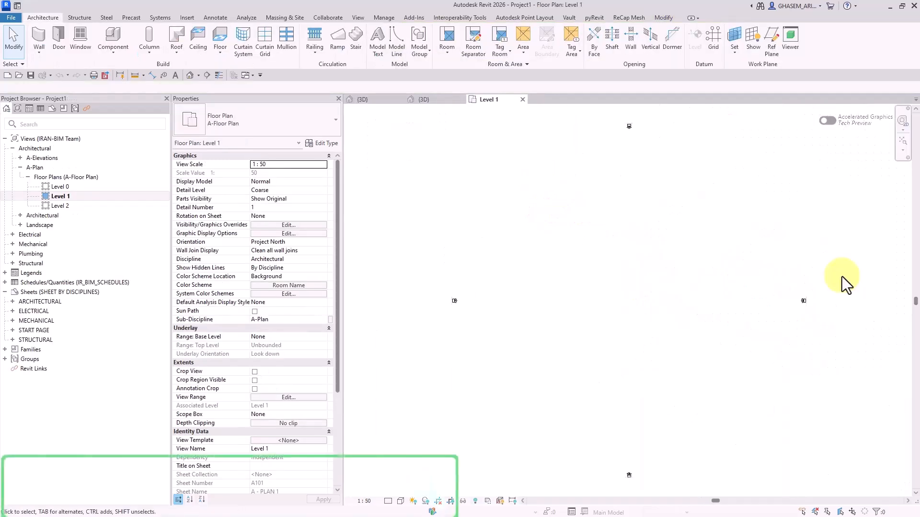
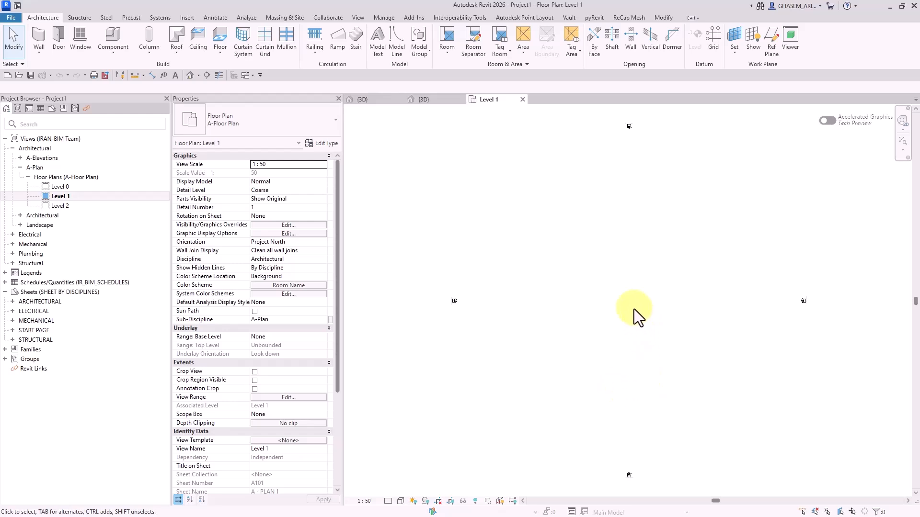
Place one vertical IR_COL_600X600 concrete column in the Level 1 plan with its height up to Level 2
middle_drag(643, 297, 596, 285)
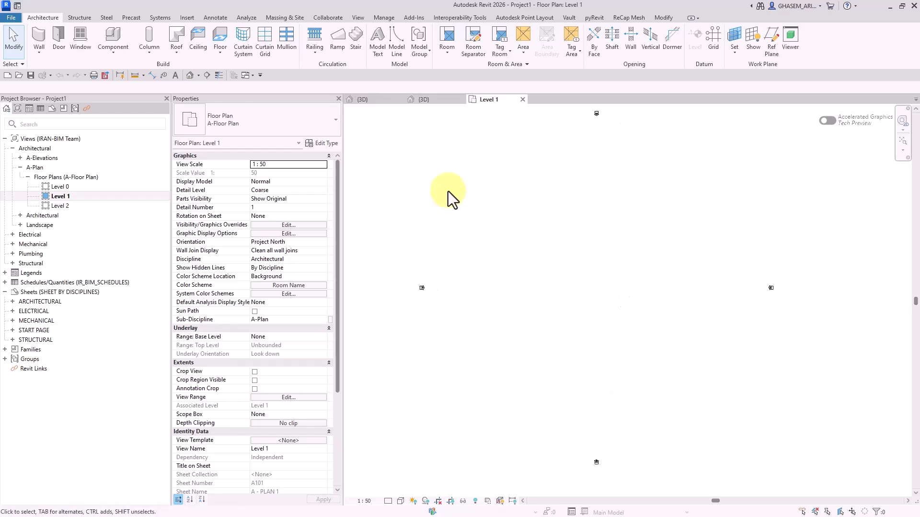
click(148, 39)
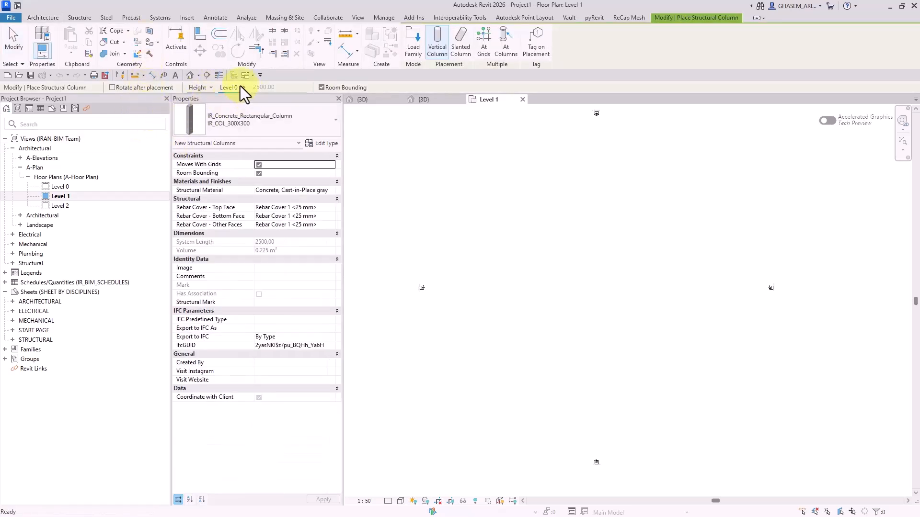
click(228, 112)
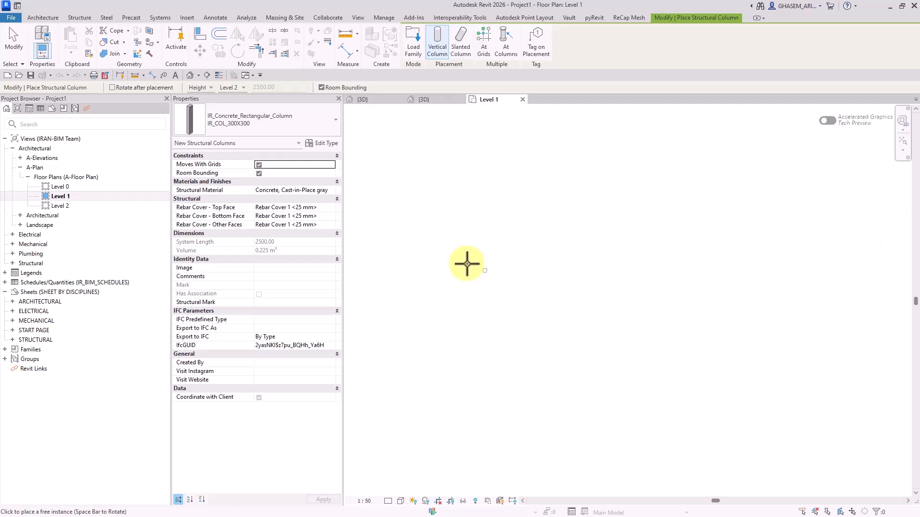
click(249, 127)
click(220, 196)
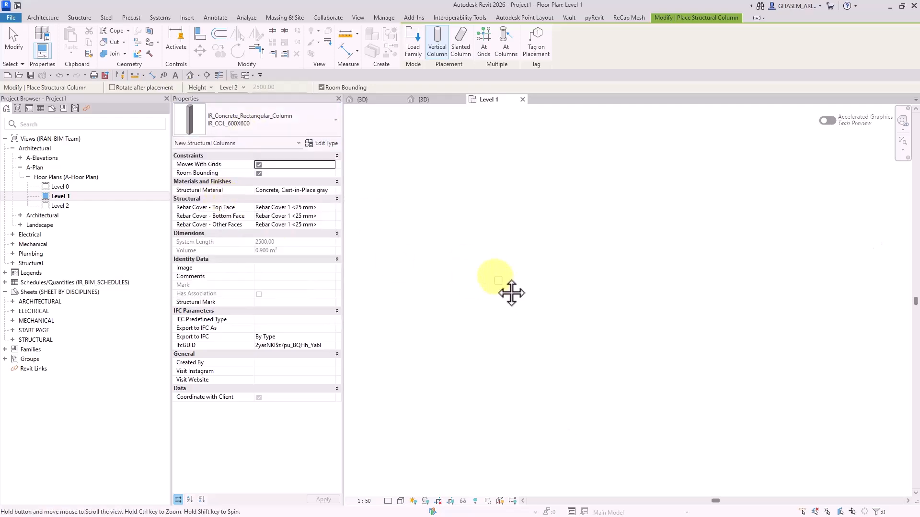
click(540, 268)
click(14, 41)
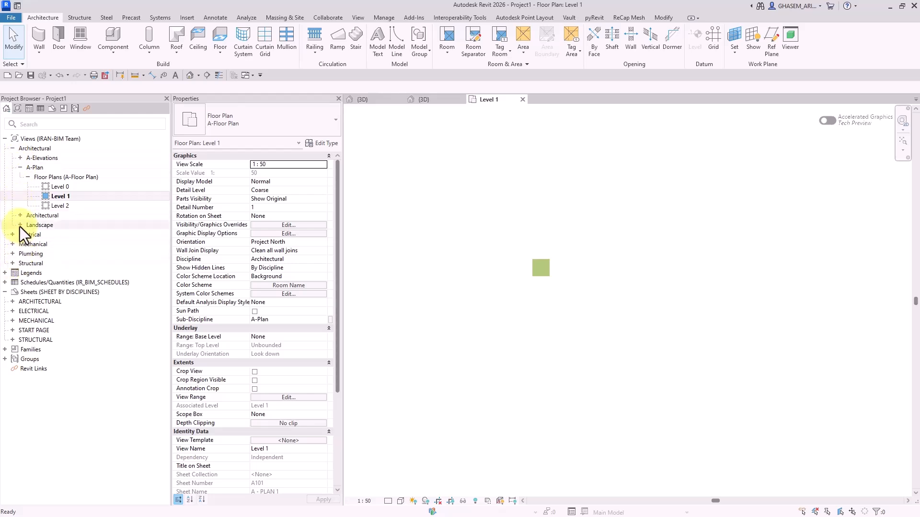
Open the A_EL South building elevation
click(20, 157)
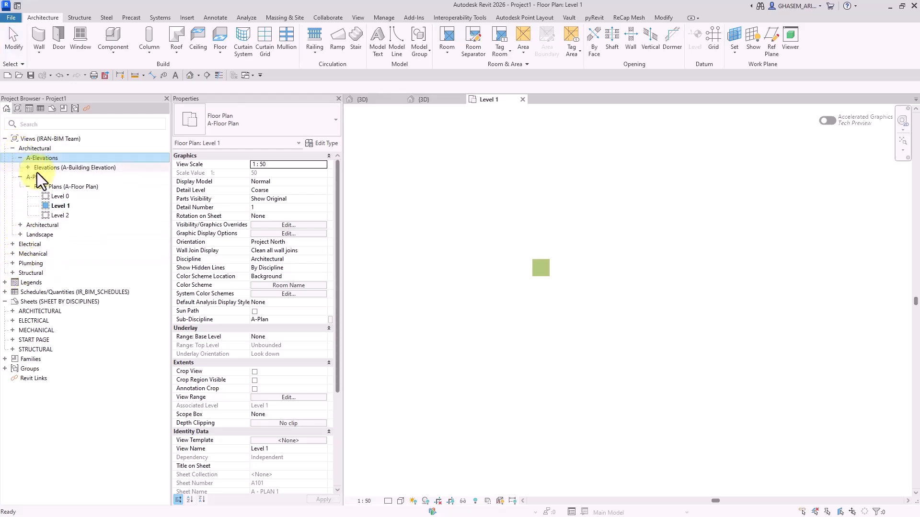
double_click(38, 168)
double_click(67, 194)
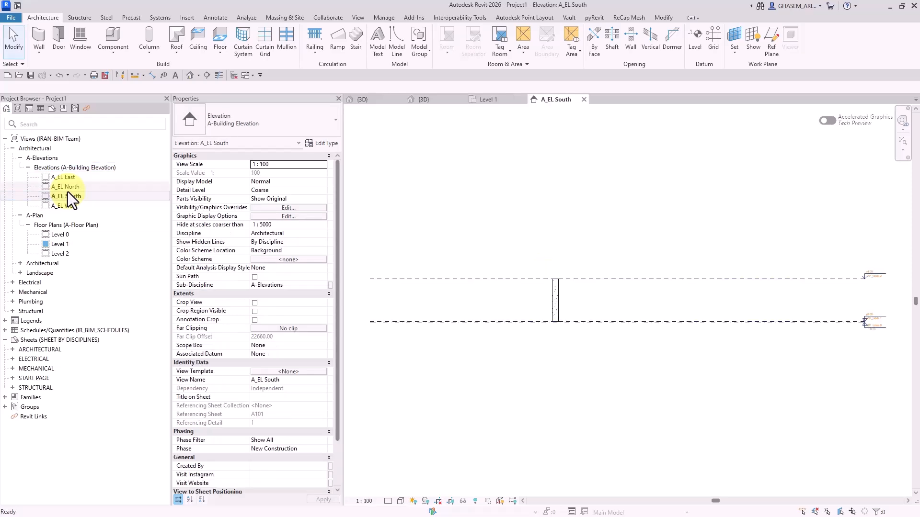
Draw an IR_STR_LEVEL level 4,000 above Level 2, with plan view creation on and S-Floor Plan among the view types
key(l)
key(l)
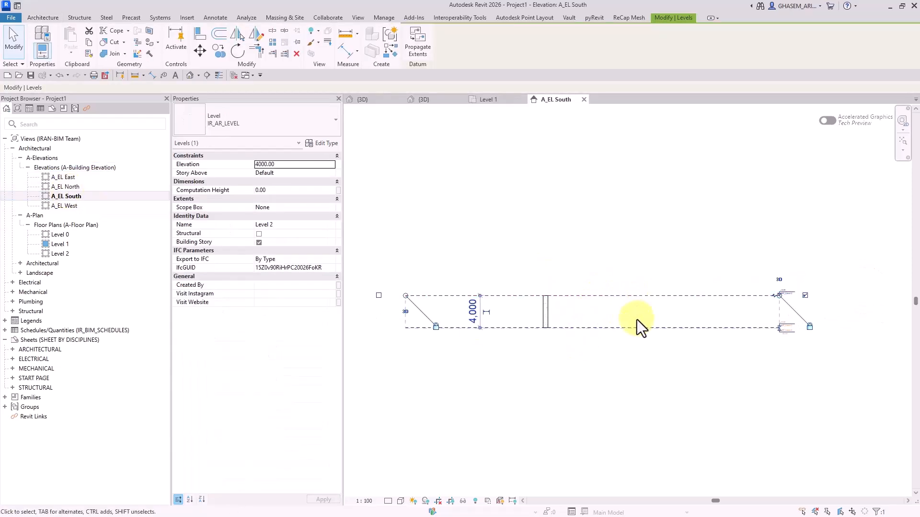
click(280, 111)
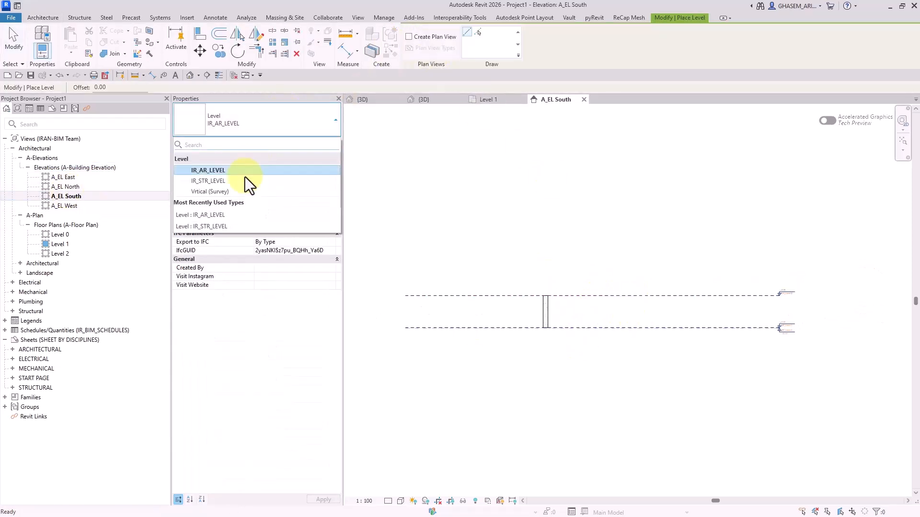
click(221, 183)
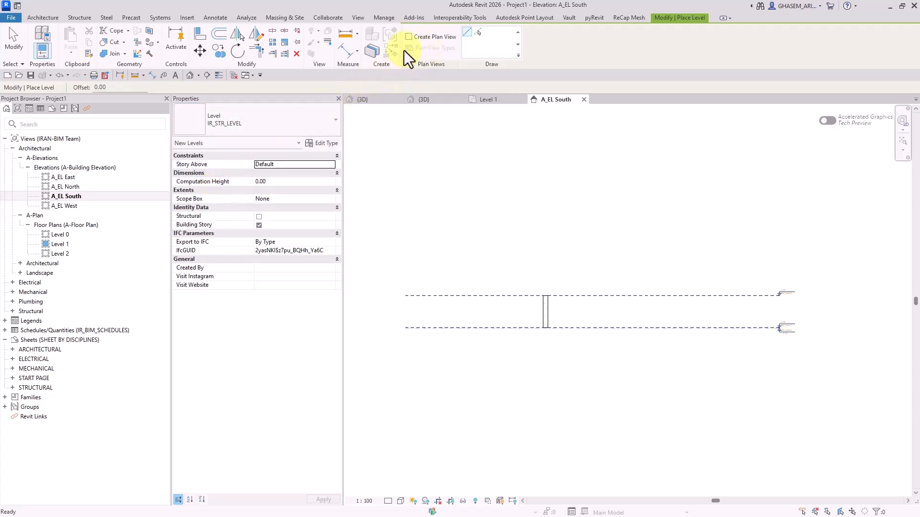
click(409, 37)
click(424, 49)
click(400, 256)
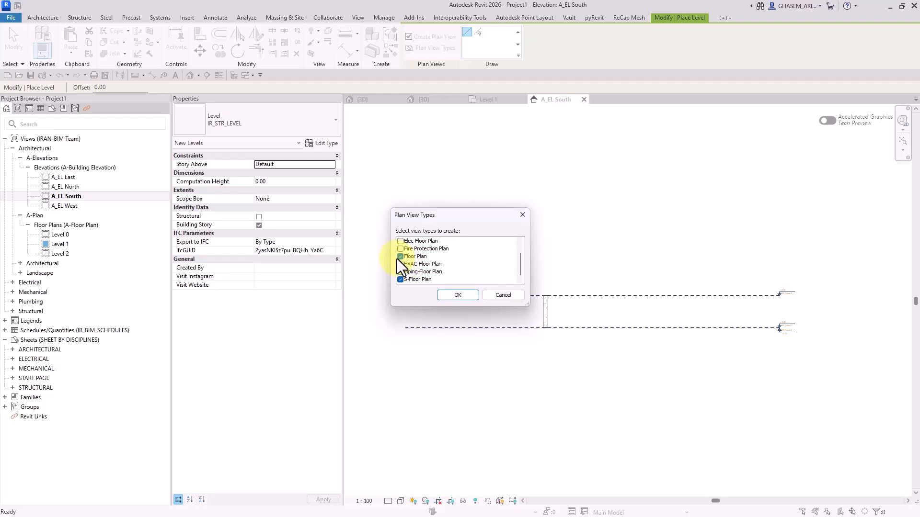
click(399, 257)
click(458, 295)
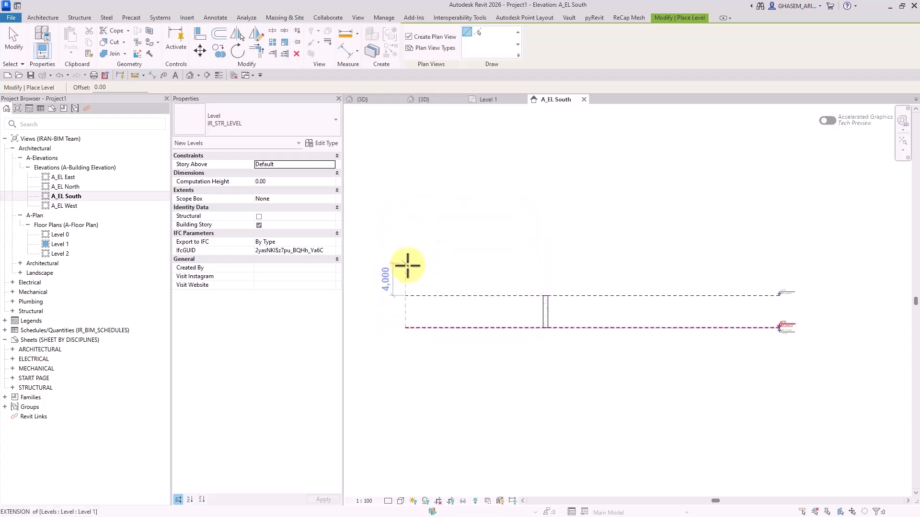
key(Escape)
key(Escape)
Set the Base Level of the concrete column in the A_EL South elevation to Level 0
scroll(553, 305, up, 3)
click(535, 288)
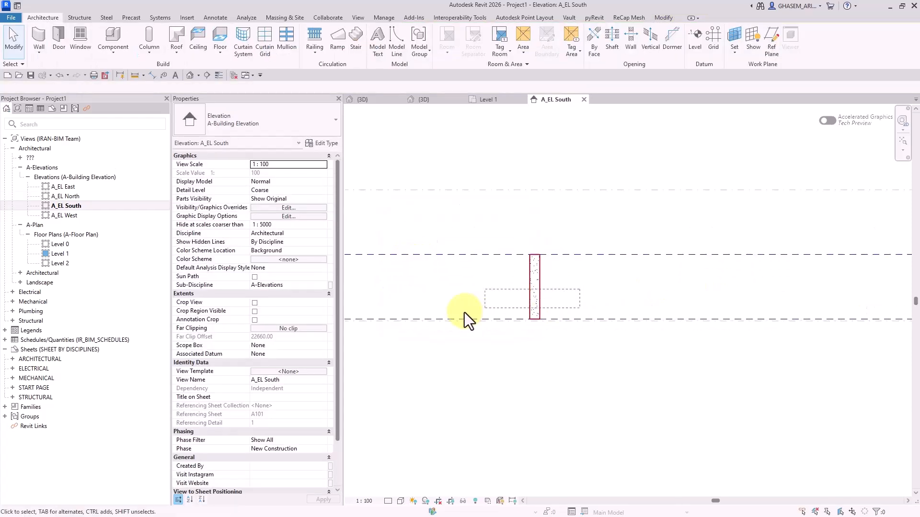
click(330, 165)
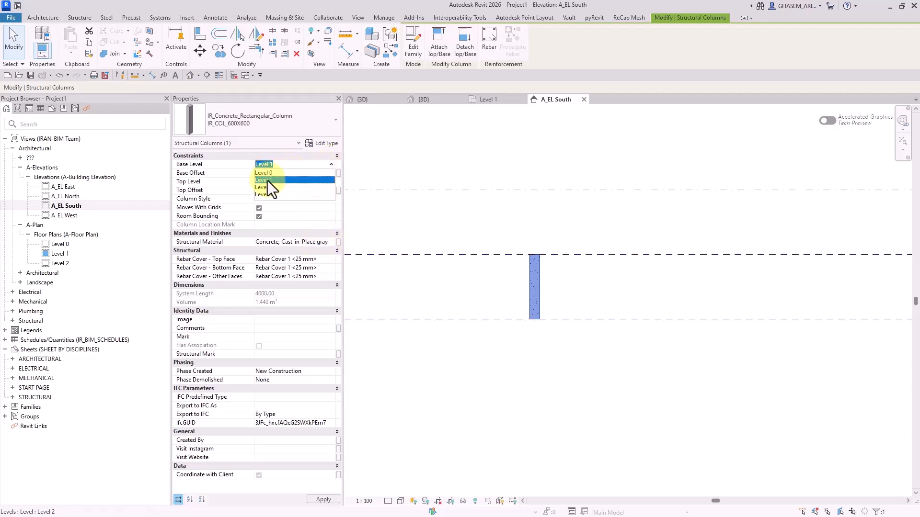
click(267, 180)
scroll(551, 331, down, 1)
middle_drag(554, 335, 507, 334)
click(579, 298)
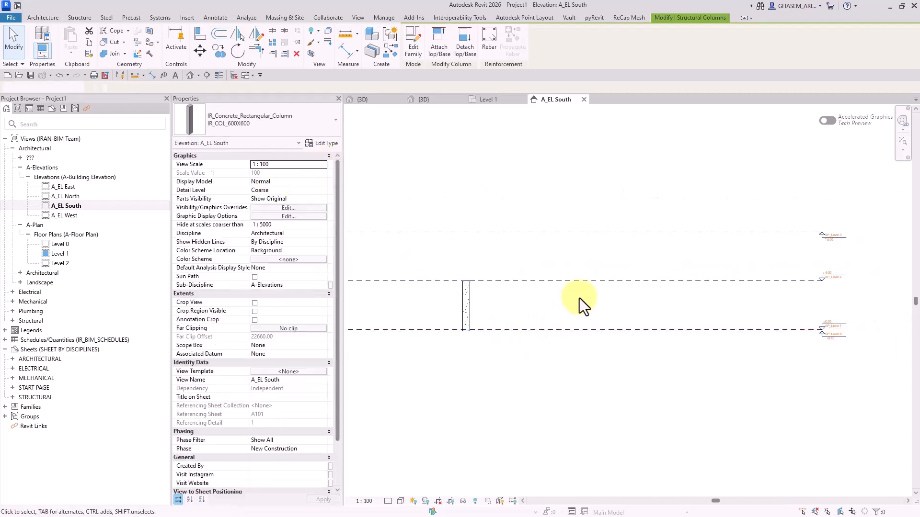
Delete the Level 1 datum and change the Level 2 datum to the IR_STR_LEVEL type
click(630, 329)
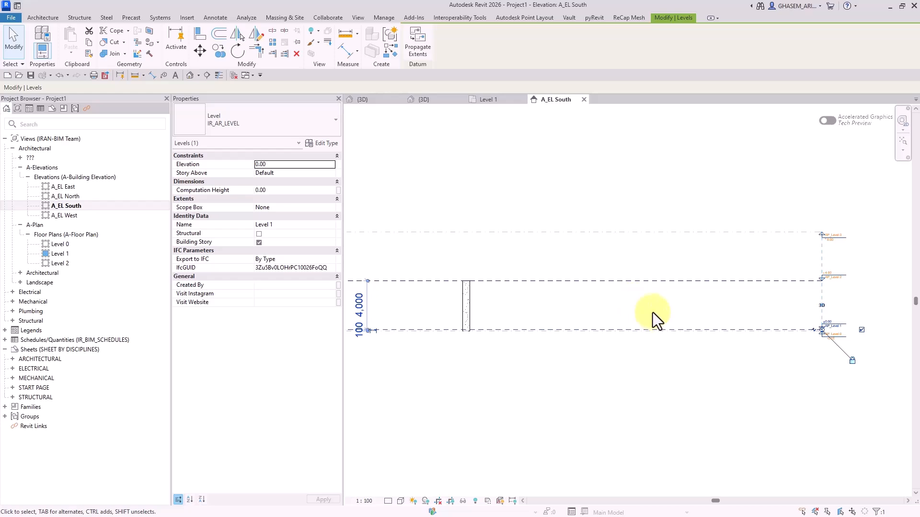
key(Delete)
click(496, 295)
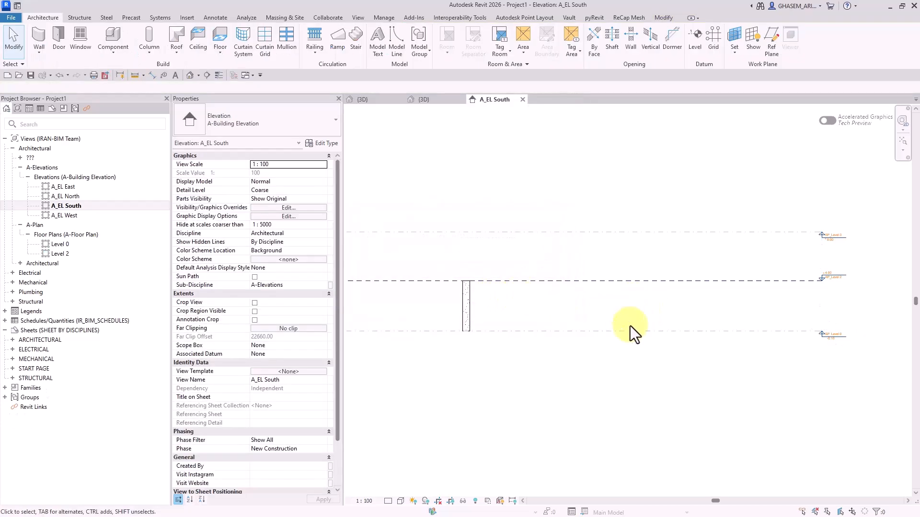
click(618, 280)
click(254, 110)
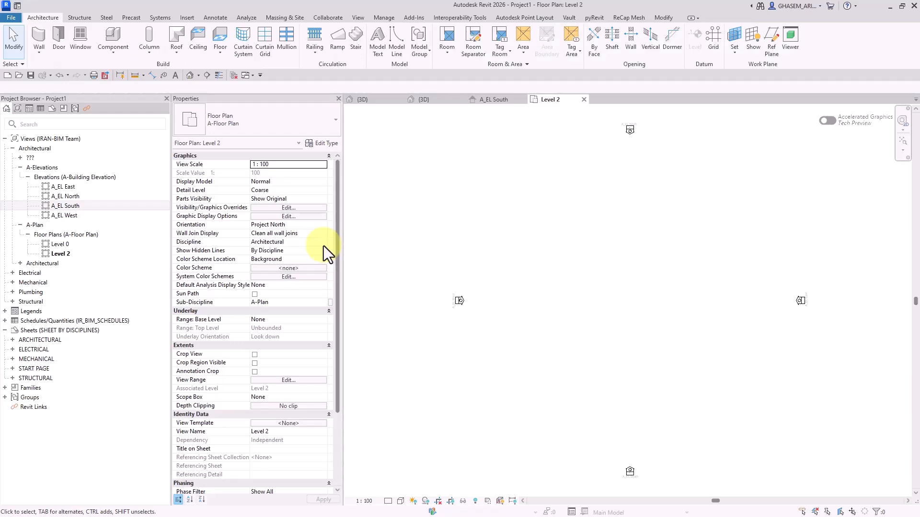
Set the Level 2 floor plan's Discipline to Structural and its Sub-Discipline to S-Plan
click(317, 242)
click(323, 242)
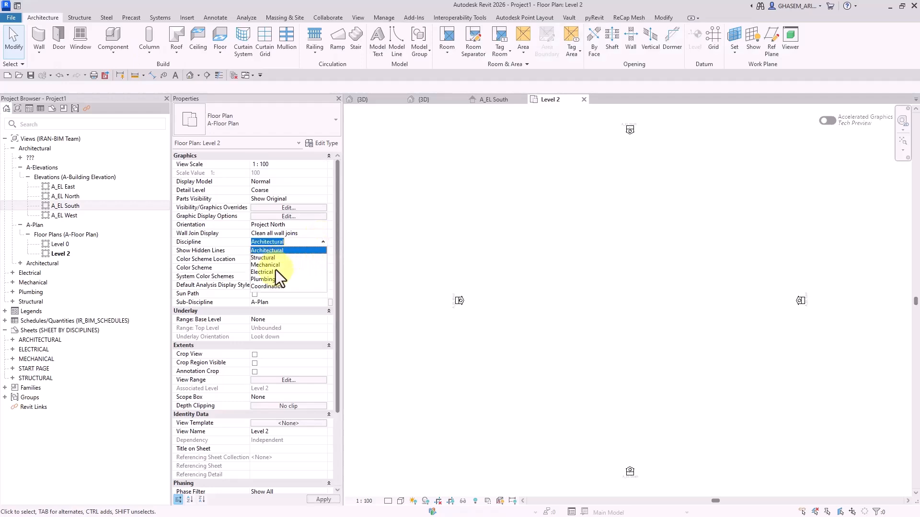
click(268, 258)
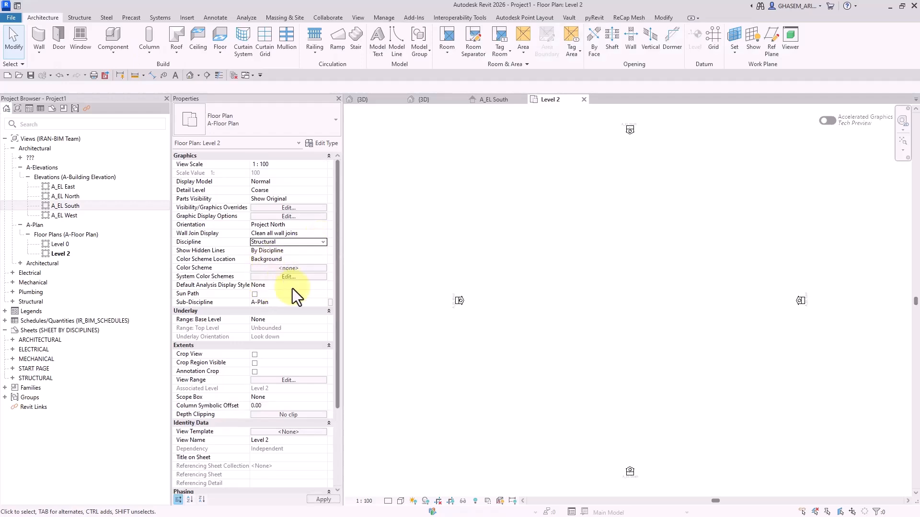
click(318, 304)
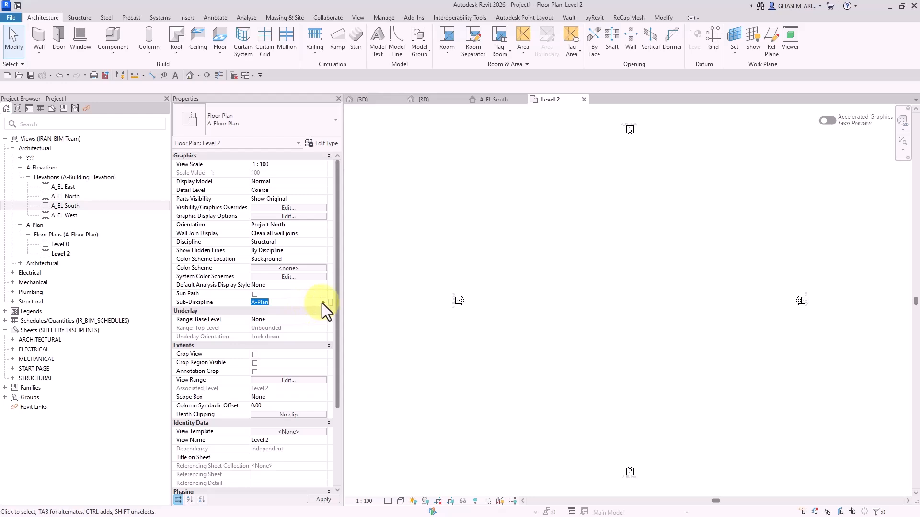
click(322, 302)
click(263, 342)
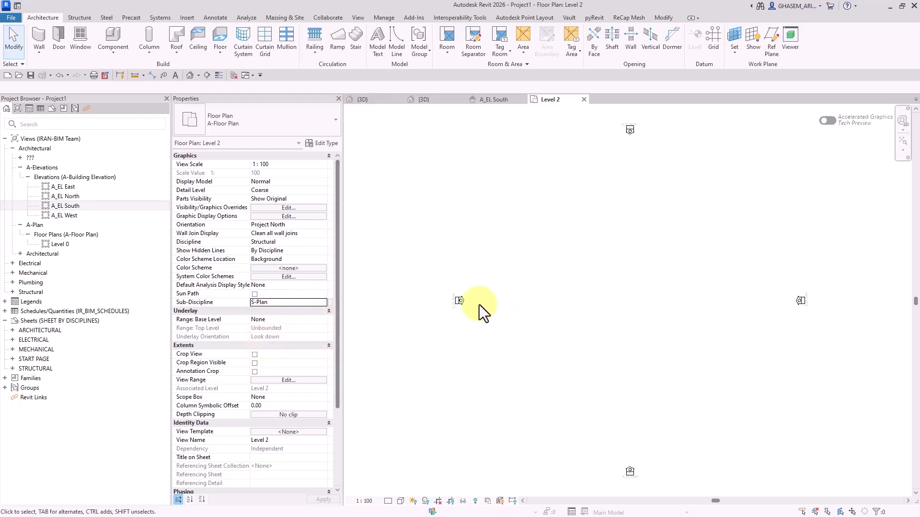
Open the Level 3 structural plan from the South elevation and set its Sub-Discipline to S-Plan and Discipline to Structural
click(503, 100)
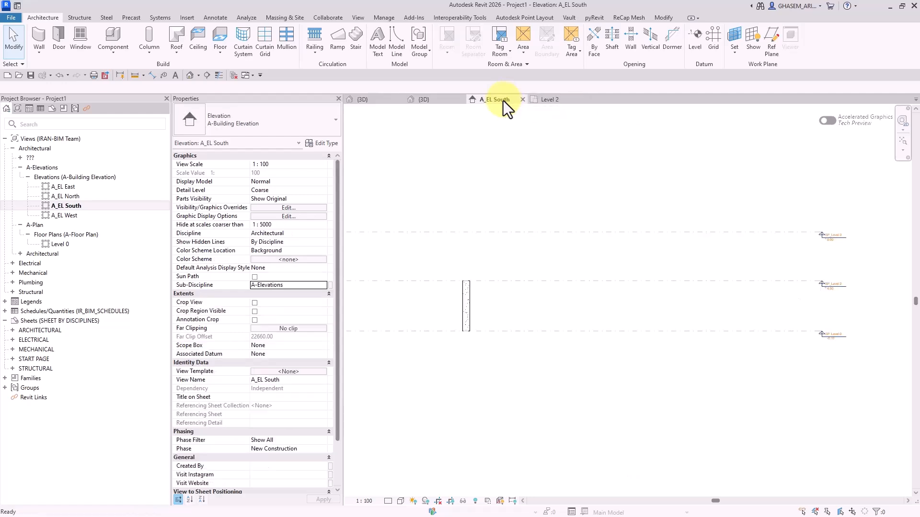
double_click(824, 237)
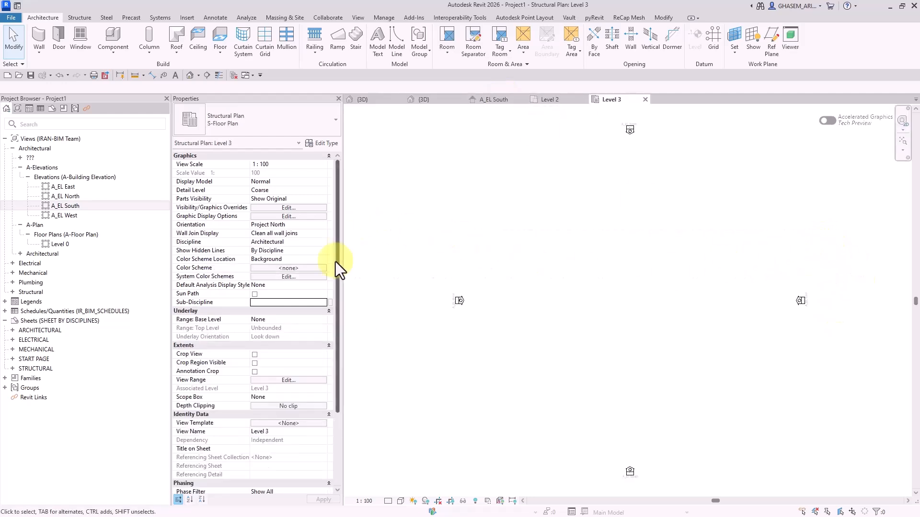
click(326, 302)
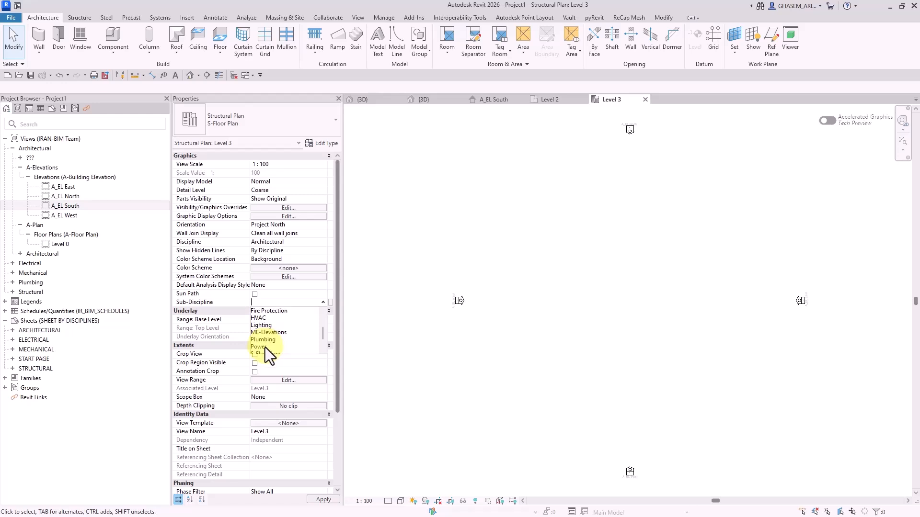
scroll(265, 348, down, 1)
click(259, 340)
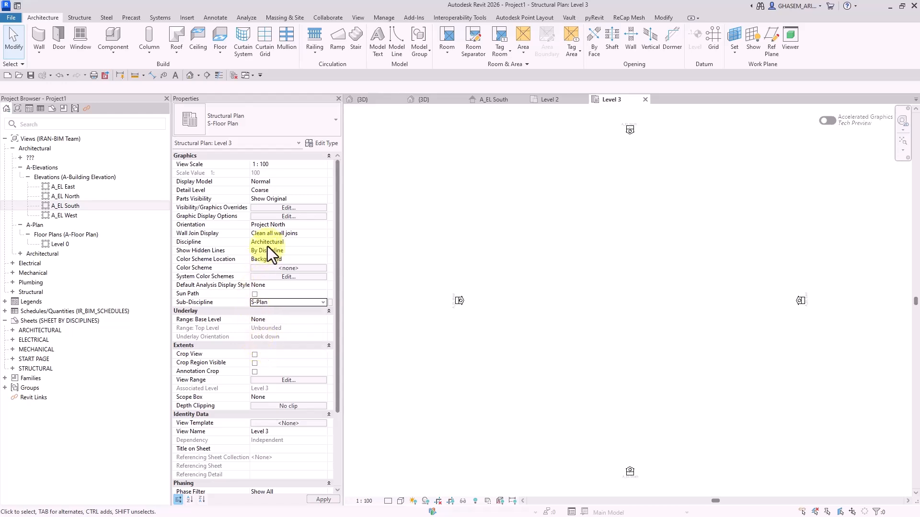
click(324, 242)
click(324, 242)
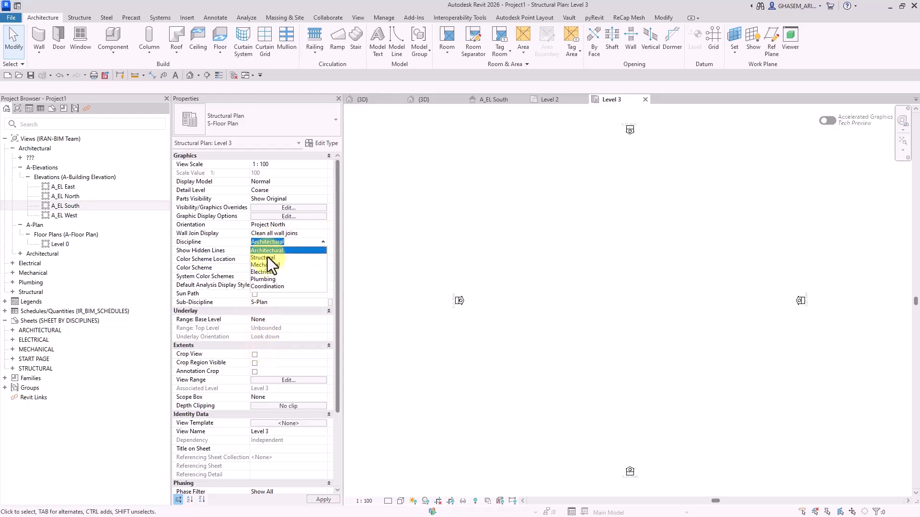
click(263, 257)
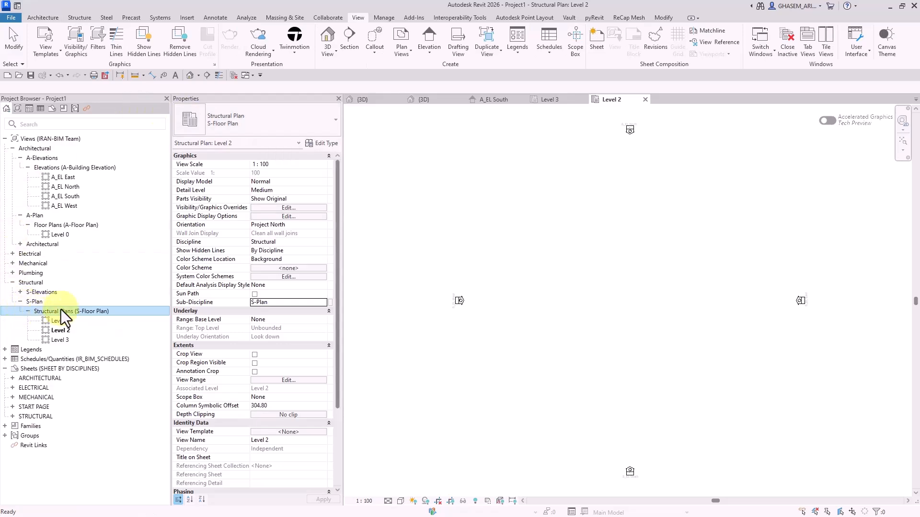
Rename the Level 0 structural plan to Level 1, renaming the corresponding level and views as well
click(487, 306)
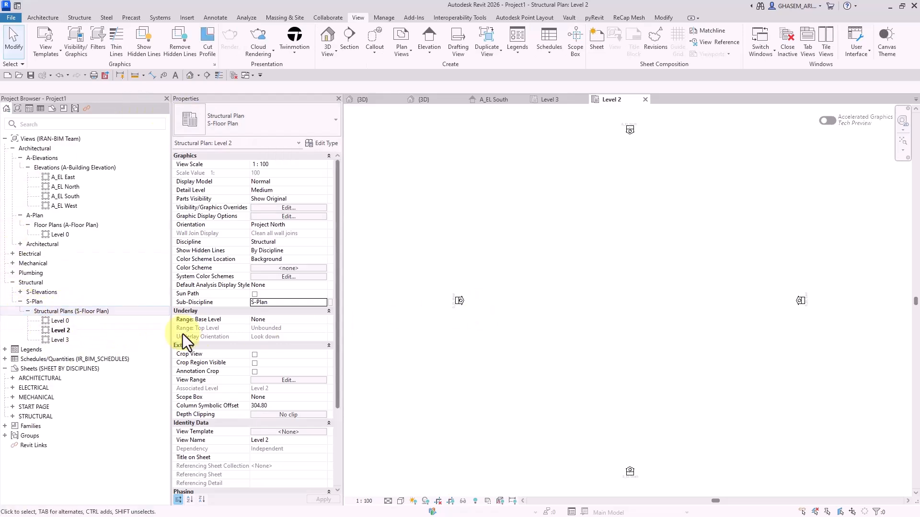
click(67, 322)
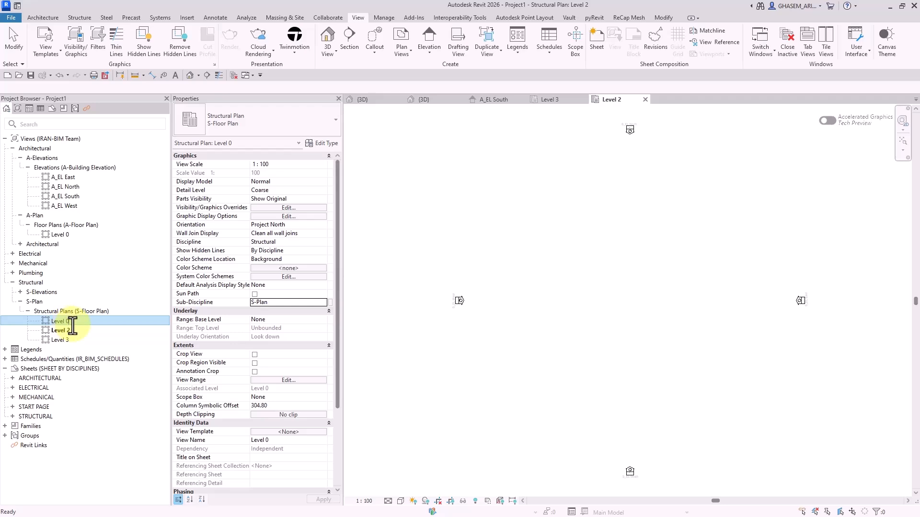
text(1)
key(Return)
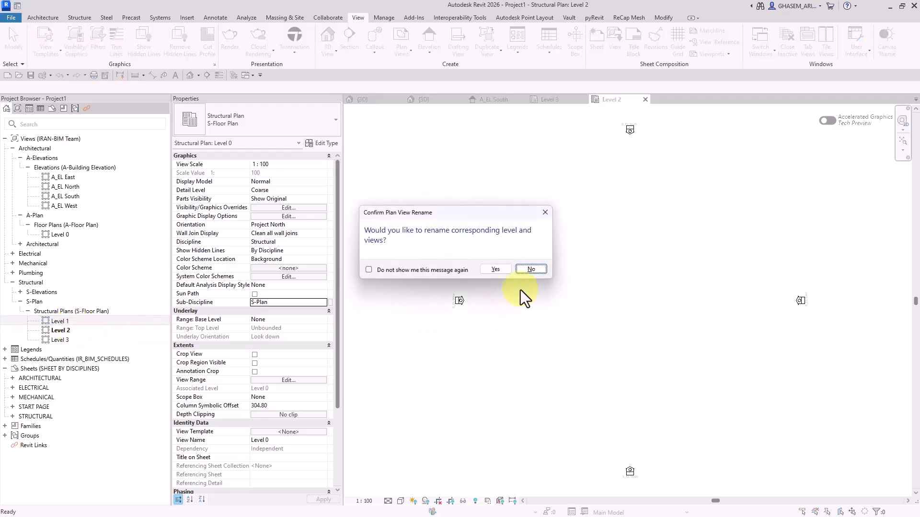
click(496, 269)
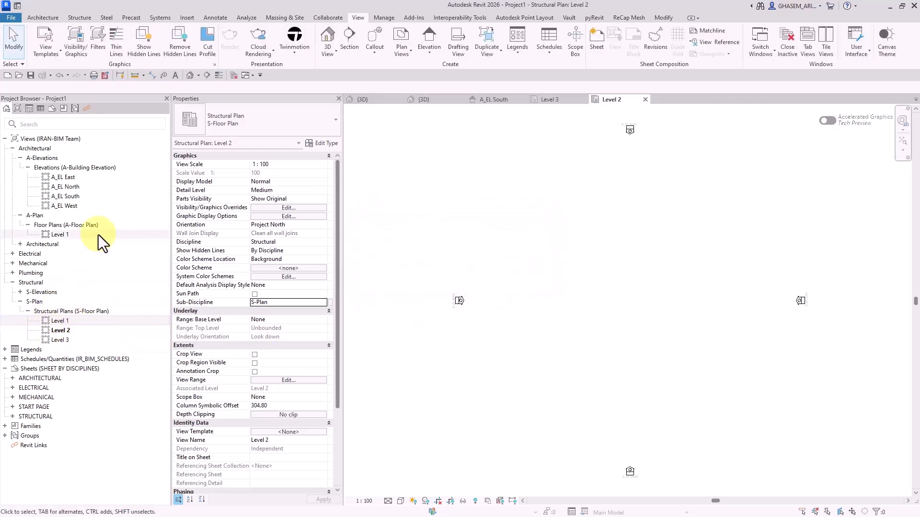
Open the S_EL North elevation from the structural S-Elevations views
click(20, 293)
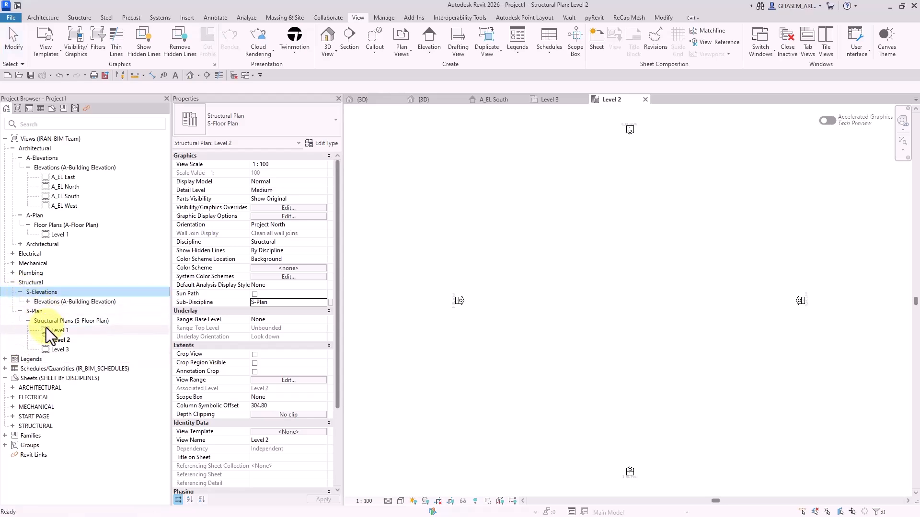
click(28, 301)
double_click(64, 320)
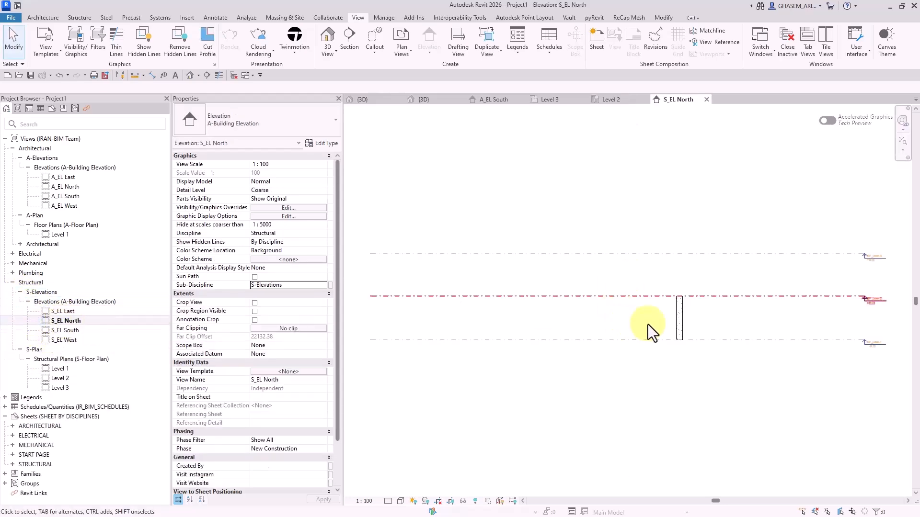
Copy the concrete column and paste the duplicate aligned to the picked Level 1 datum
click(569, 293)
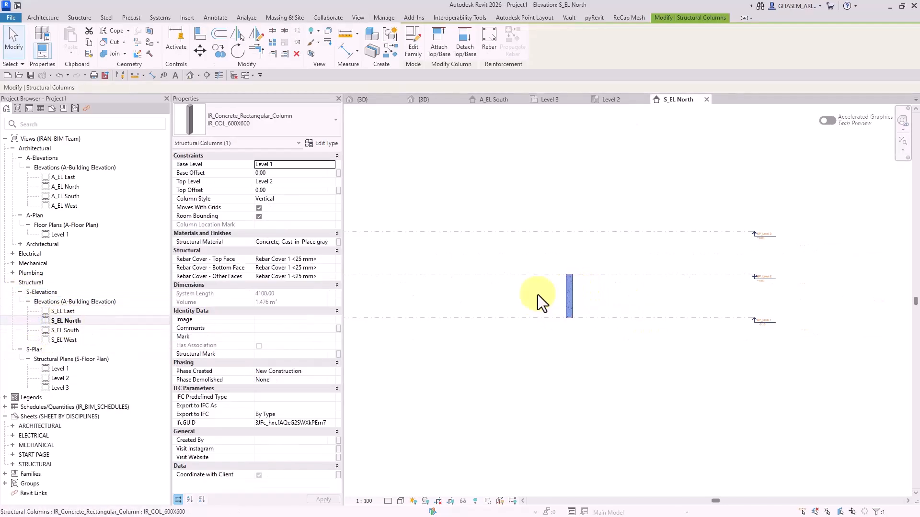
click(89, 44)
click(72, 53)
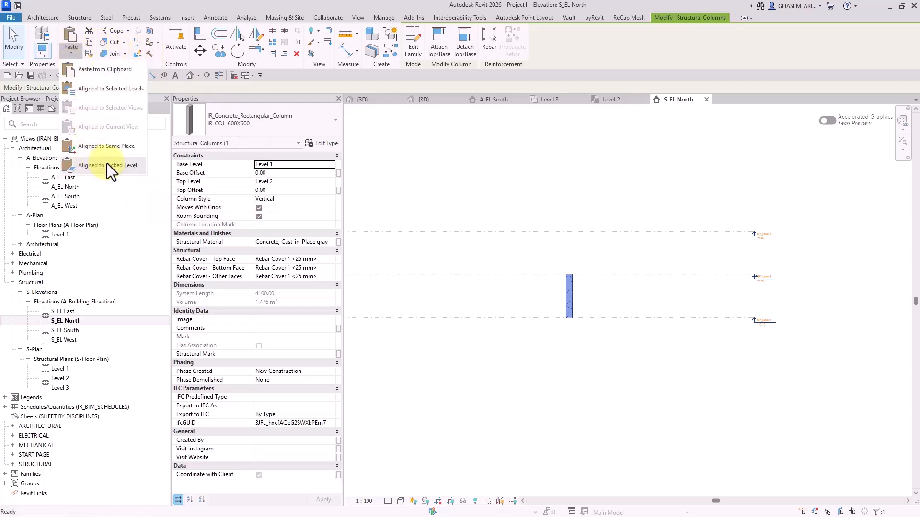
click(107, 165)
click(554, 316)
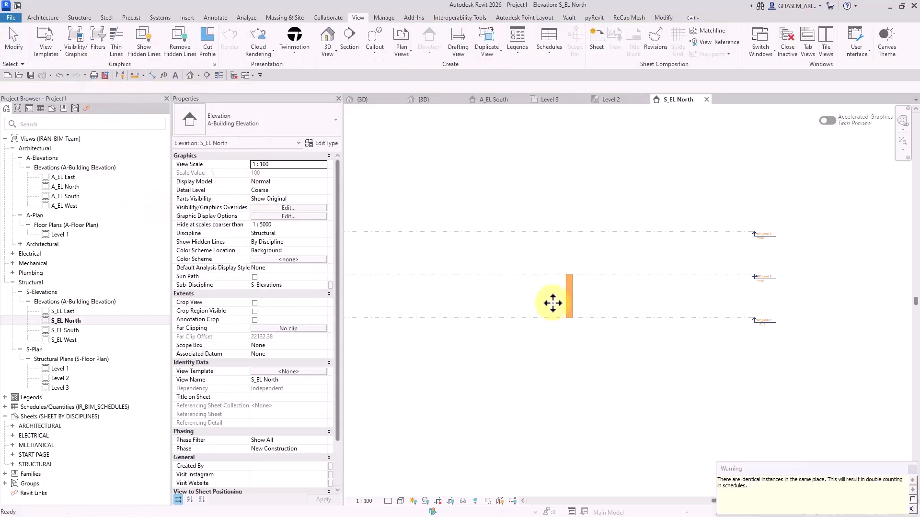
Set the pasted column's Base Level to Level 2 and its Top Level to Level 3
click(330, 166)
click(292, 182)
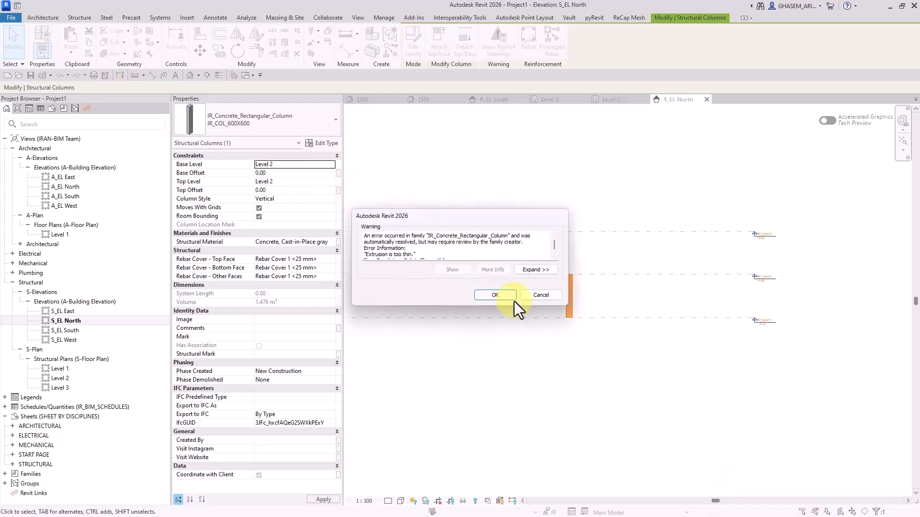
click(495, 295)
click(332, 183)
click(331, 183)
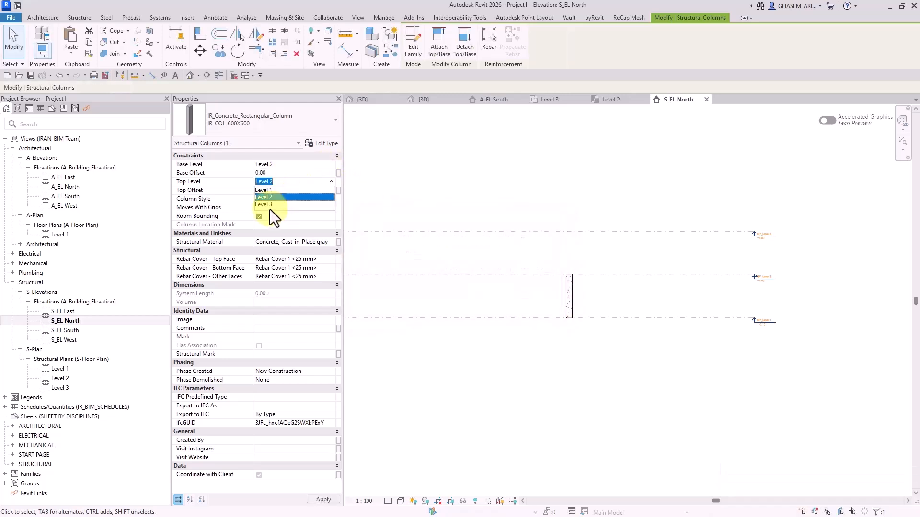
click(270, 209)
Change the upper column to type IR_COL_400X400 and set that type's CO_DEPTH and CO_WIDTH to 50 cm
click(254, 125)
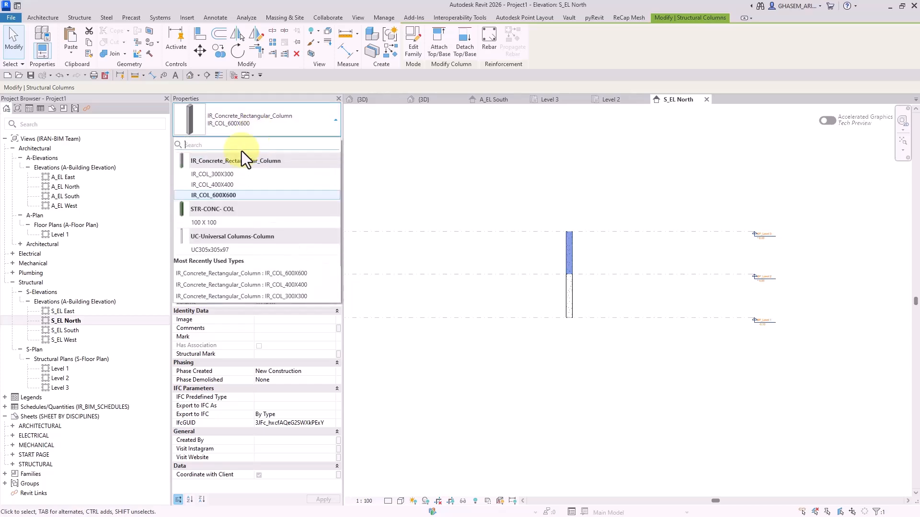
click(226, 185)
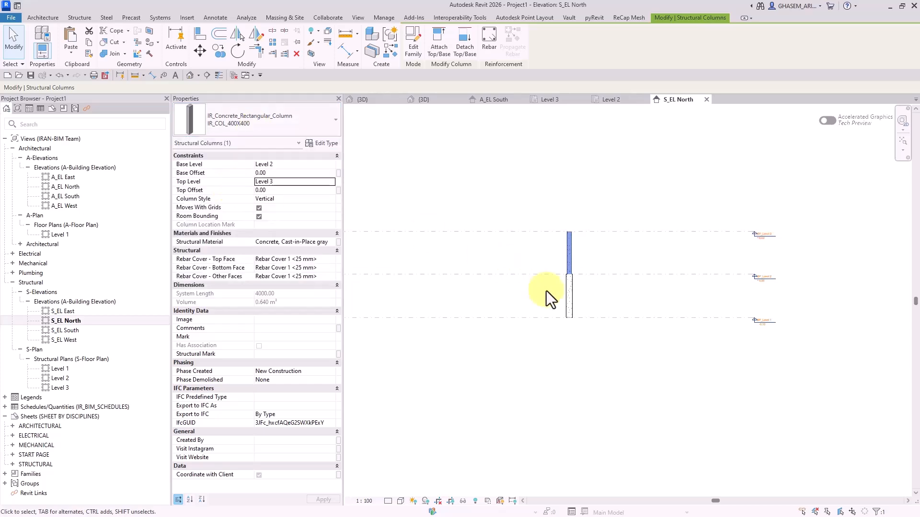
click(328, 143)
click(326, 341)
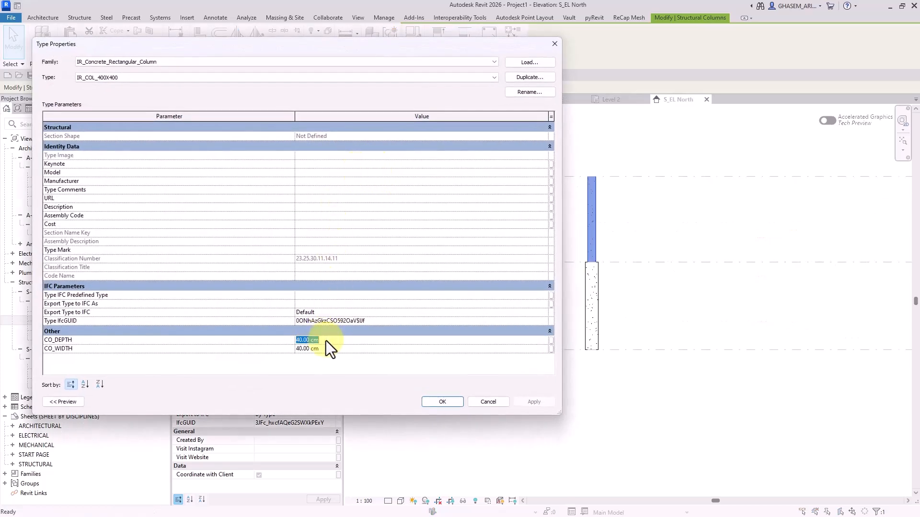
text(50)
key(Tab)
text(50)
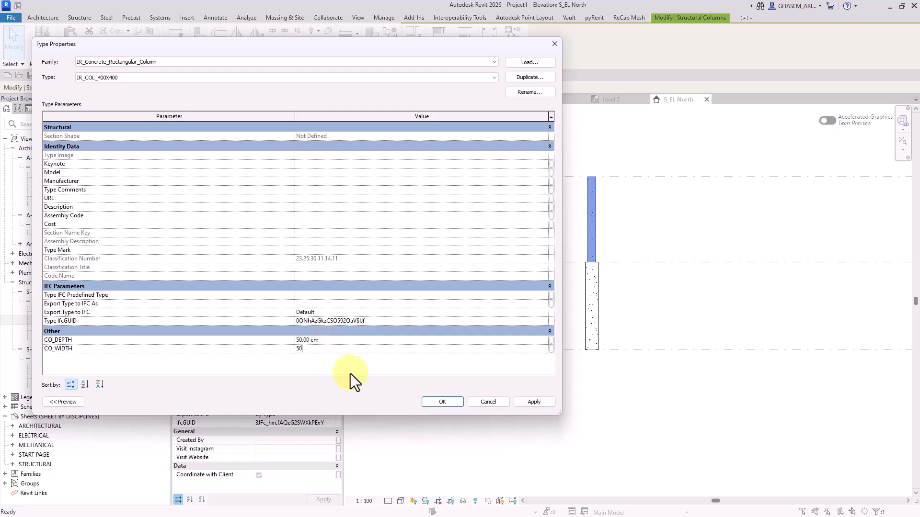
click(439, 401)
click(491, 418)
Open the Elec - Level 2 floor plan from the Level 2 marker in the elevation
scroll(583, 255, up, 4)
scroll(533, 252, down, 4)
middle_drag(622, 280, 537, 243)
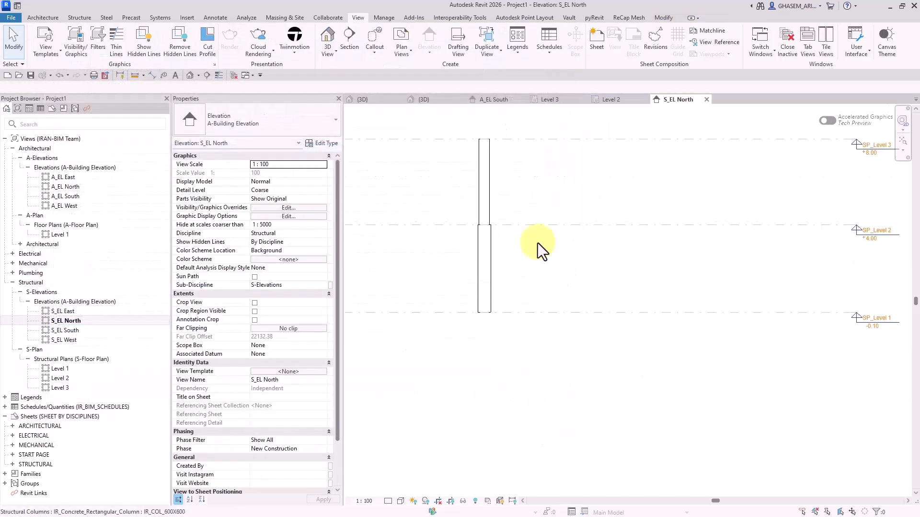
double_click(777, 249)
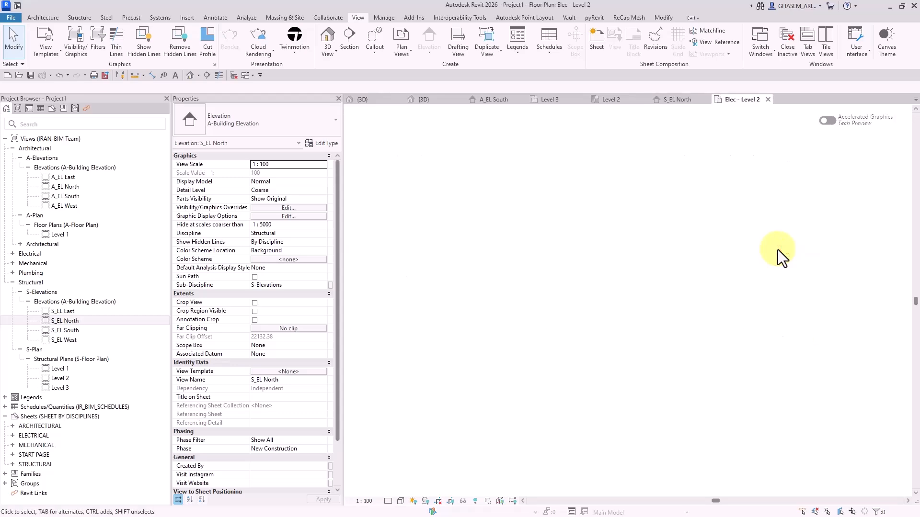
middle_drag(549, 275, 484, 273)
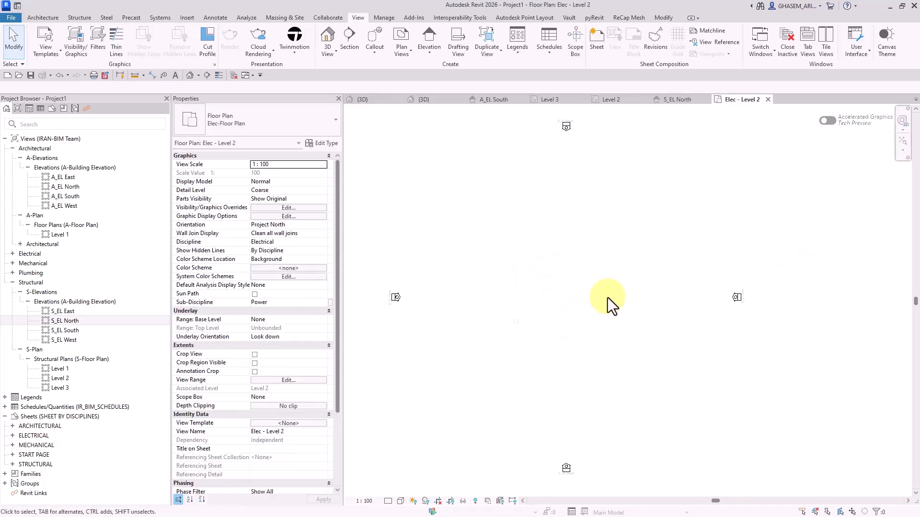
scroll(525, 333, up, 5)
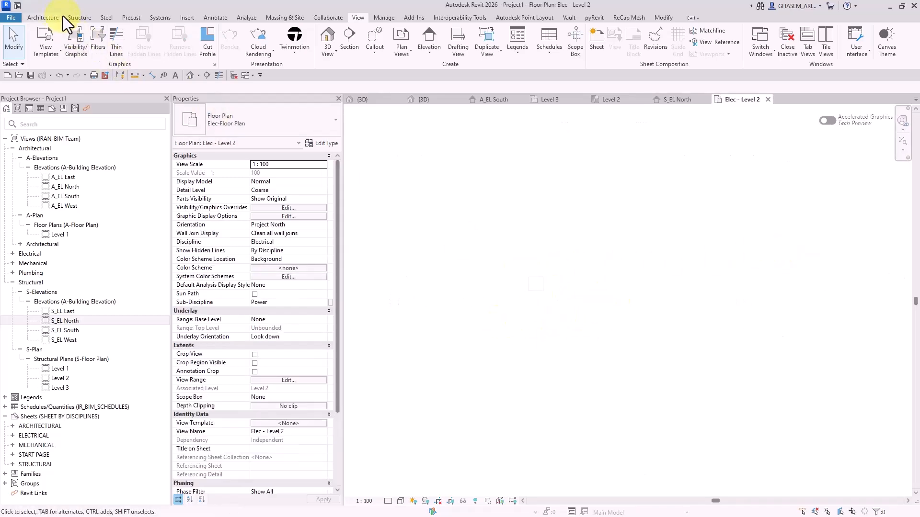
Create a rectangular Generic 300mm floor around the column in the Elec - Level 2 plan
click(75, 18)
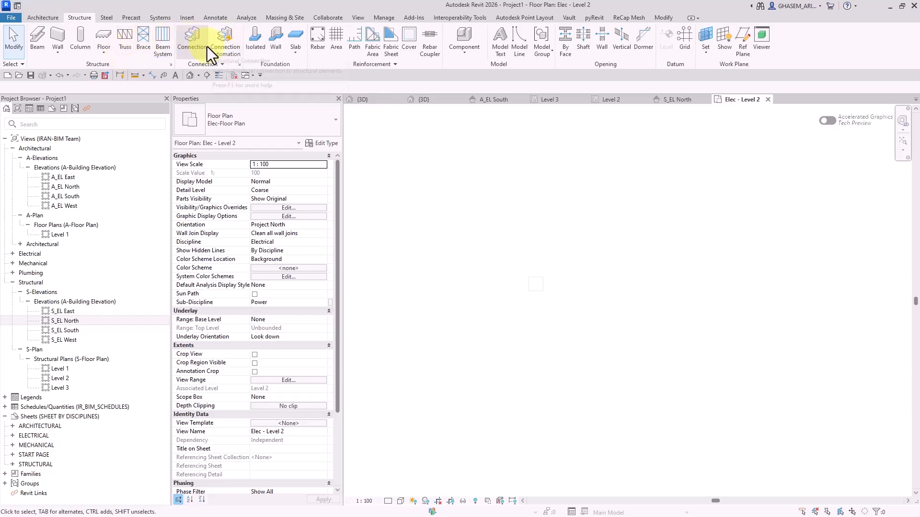
click(111, 38)
click(254, 116)
scroll(249, 211, up, 5)
scroll(246, 211, up, 2)
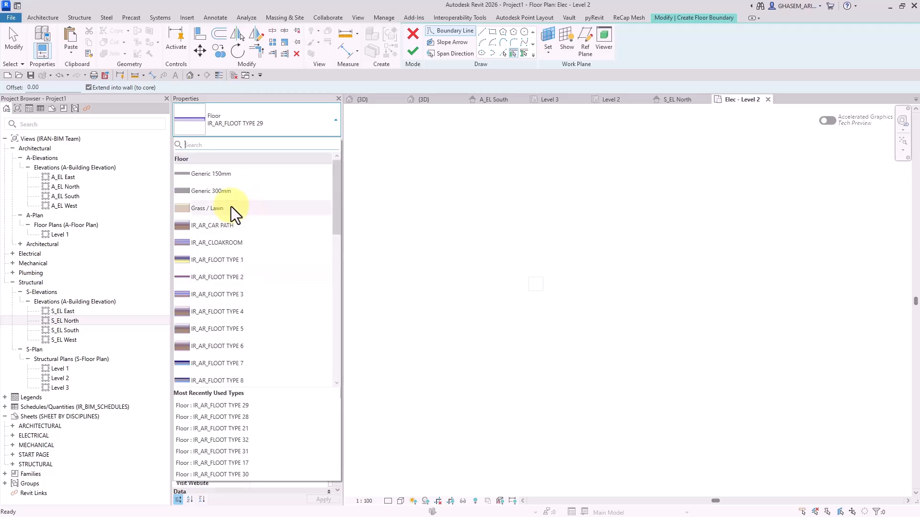
click(217, 192)
click(493, 31)
click(478, 242)
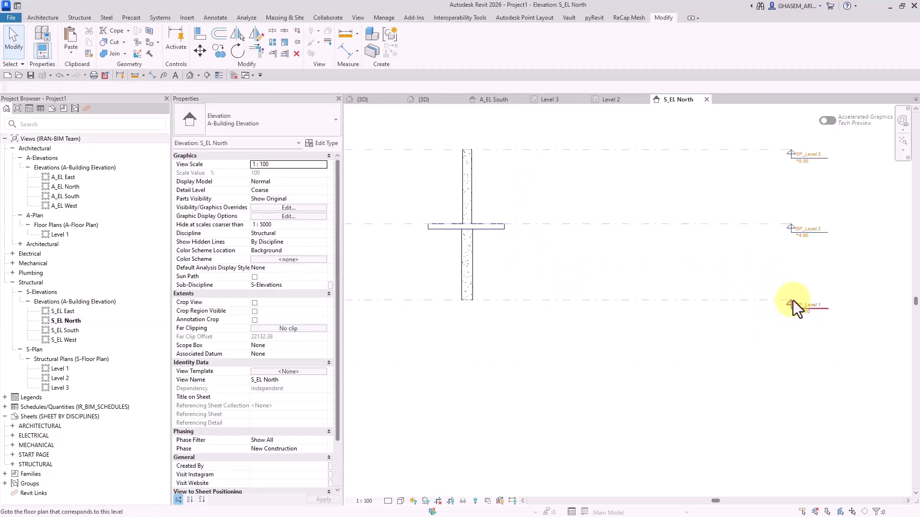
Open the Level 1 floor plan from its marker in the elevation and set the view scale to 1 : 20
double_click(793, 303)
scroll(571, 311, up, 10)
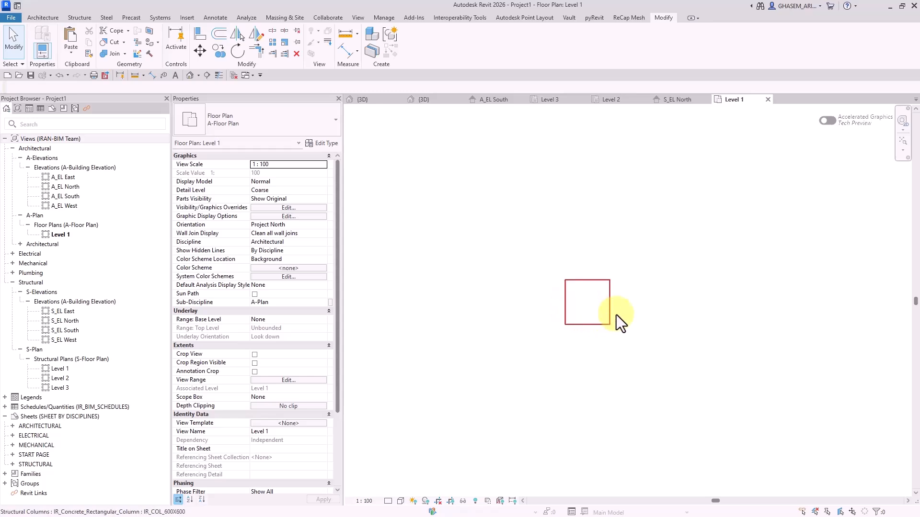
click(364, 501)
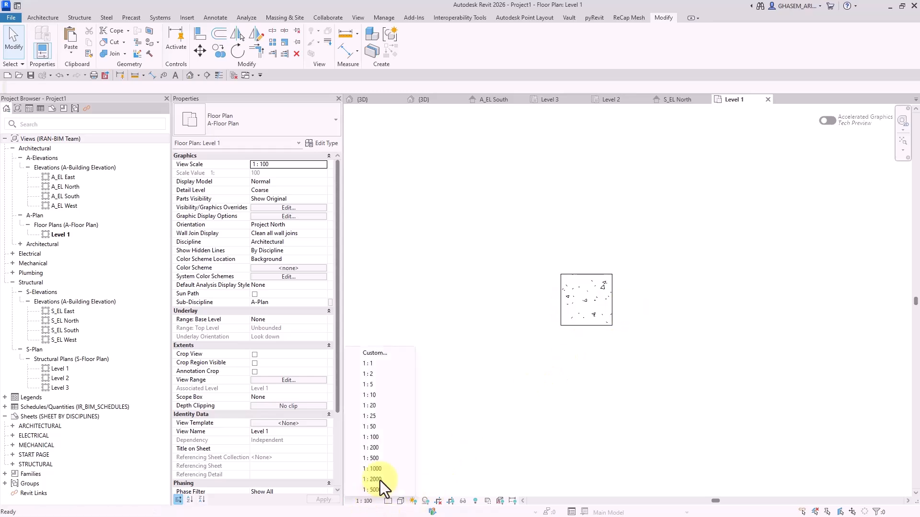
click(388, 406)
Start placing rebar in the 600x600 column with straight shape M_00 and bar type Ø20_AII
click(651, 304)
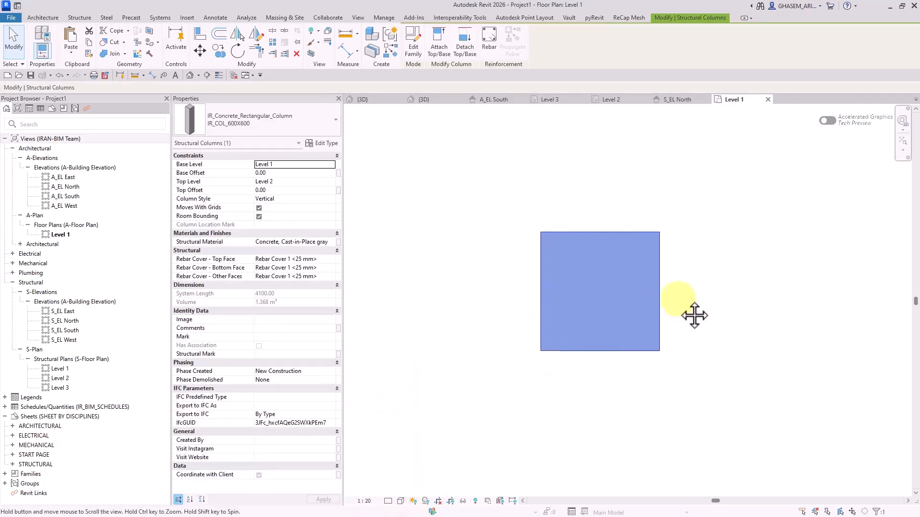
click(485, 36)
click(480, 284)
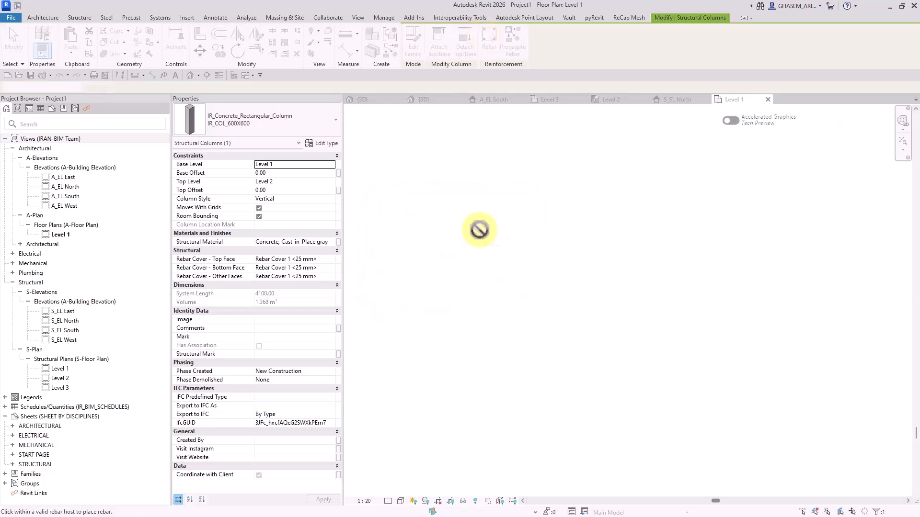
scroll(913, 438, up, 15)
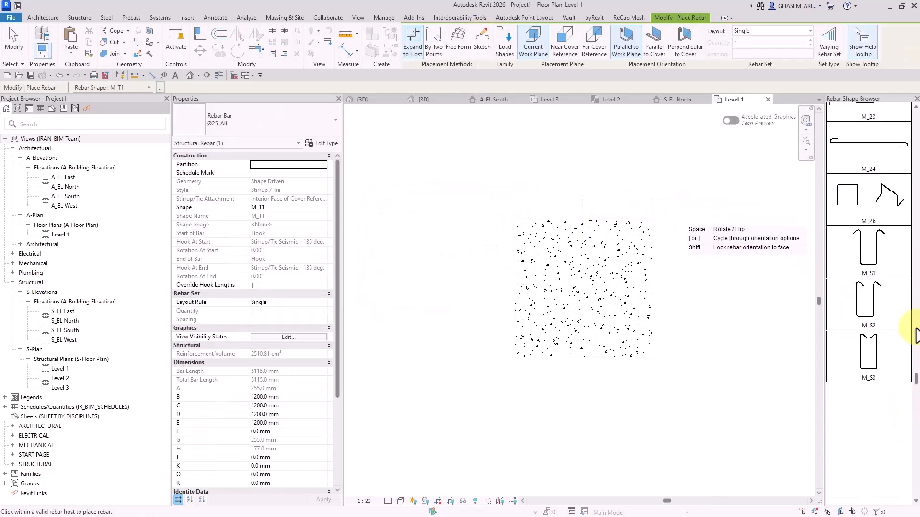
click(881, 137)
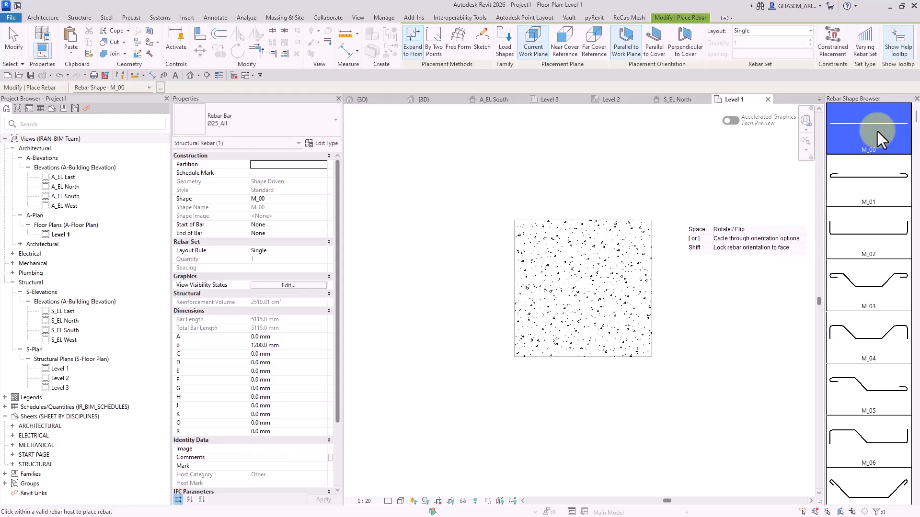
click(234, 126)
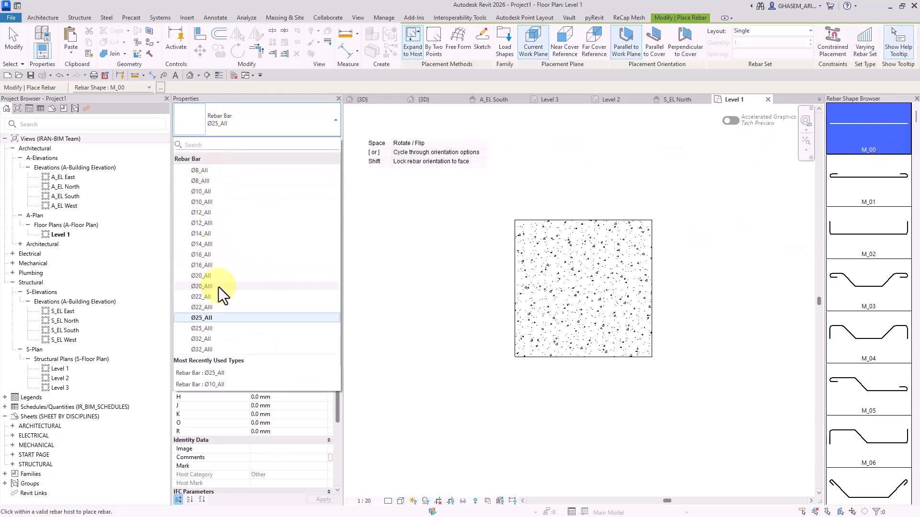
click(211, 276)
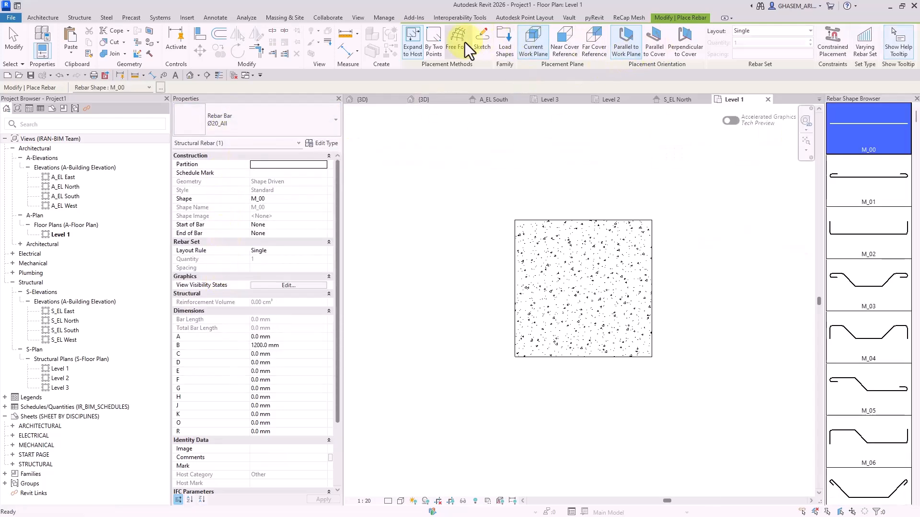
Set rebar placement to By Two Points, perpendicular to the segment, with a Fixed Number layout of 5 bars
click(436, 46)
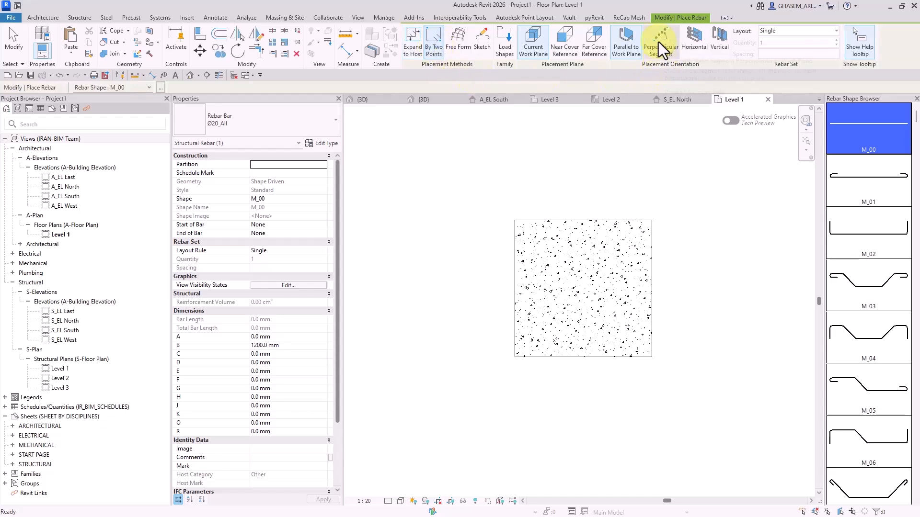
click(661, 49)
click(787, 30)
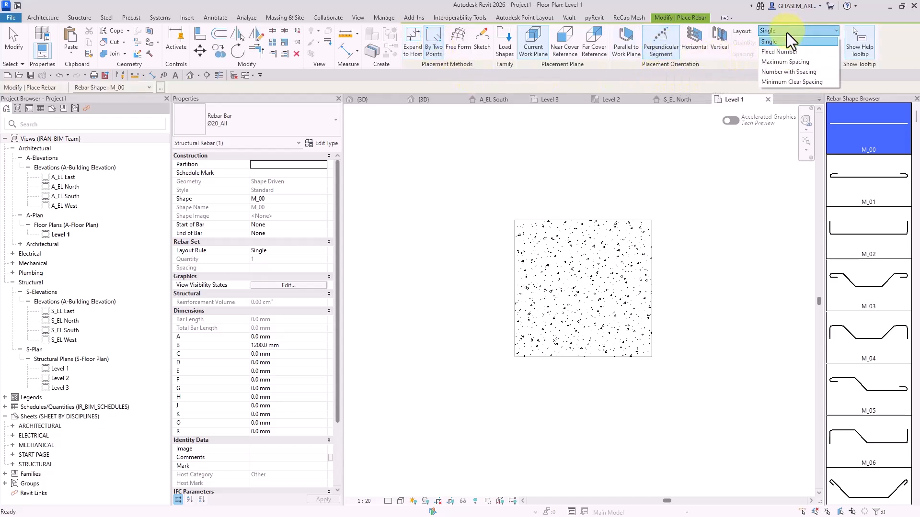
click(784, 51)
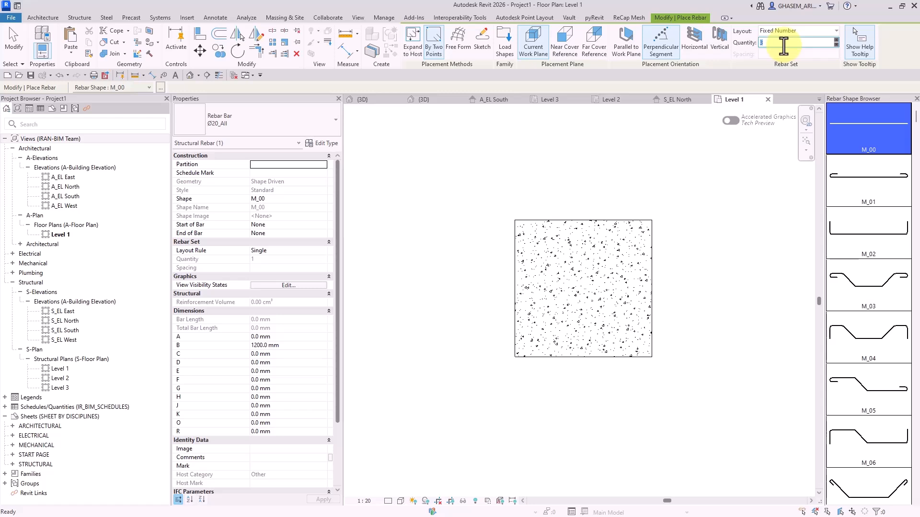
text(5)
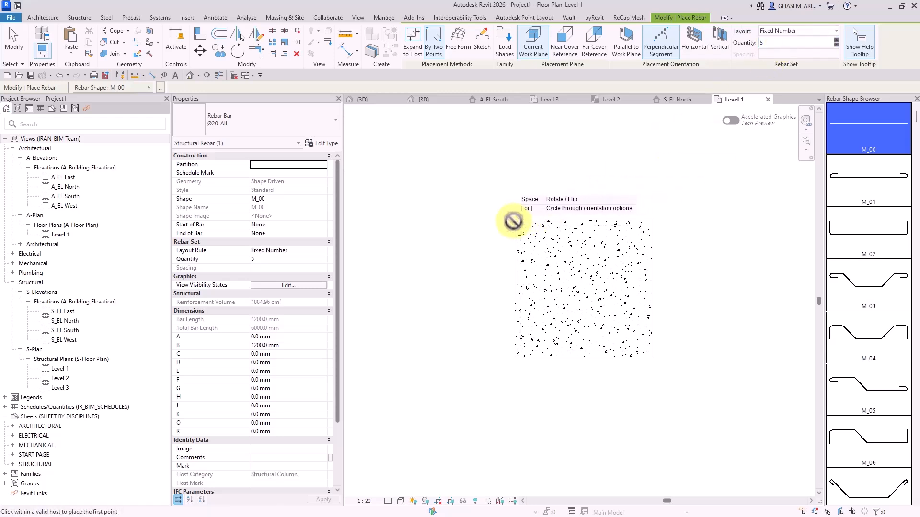
Place the longitudinal bar sets just inside all four faces of the column section, corner to corner
click(643, 221)
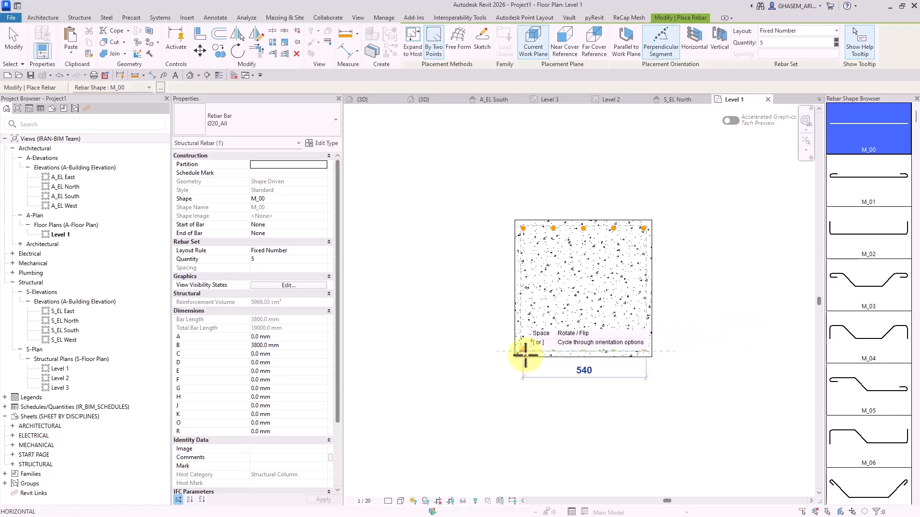
click(519, 353)
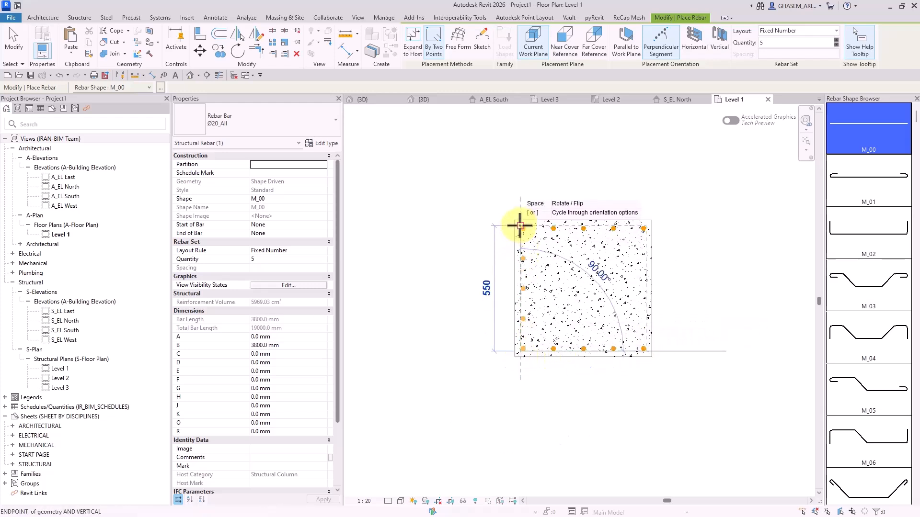
click(518, 226)
click(646, 225)
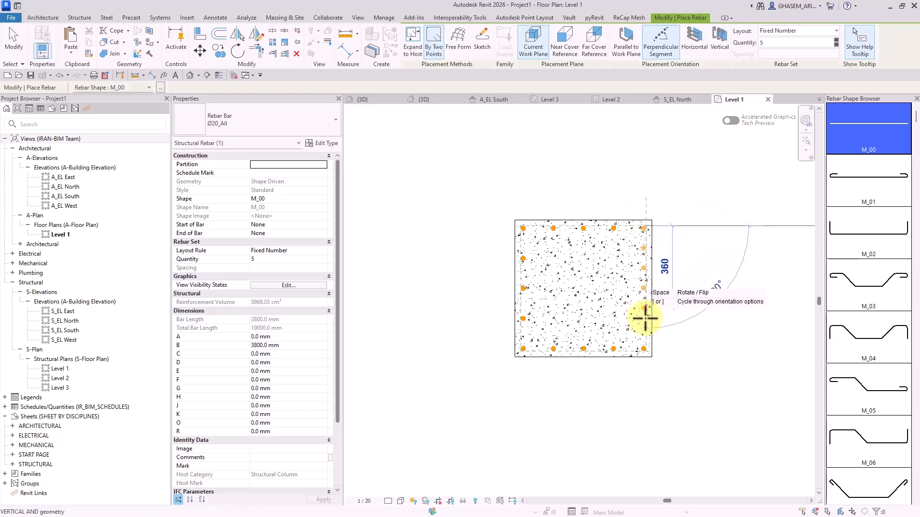
click(646, 351)
key(Escape)
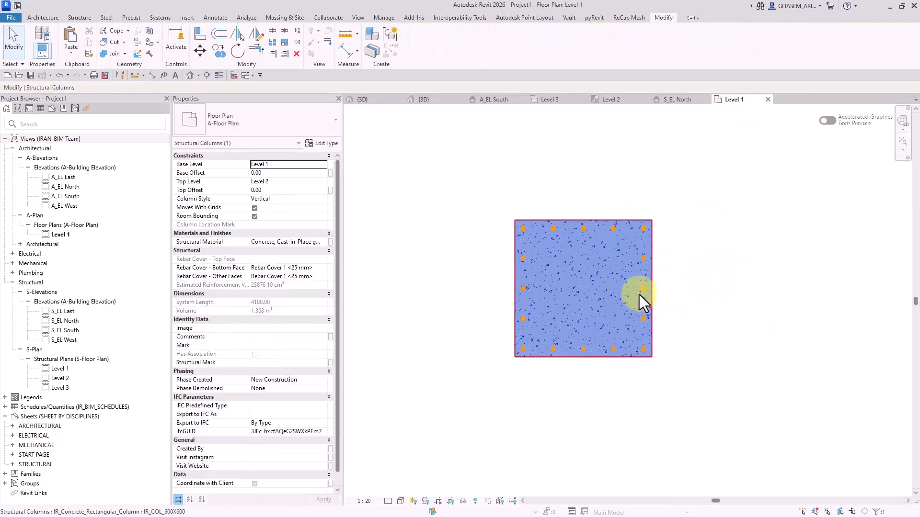
Exclude the first and last bars from the two vertical side rebar sets so the corner bars are not duplicated
click(642, 288)
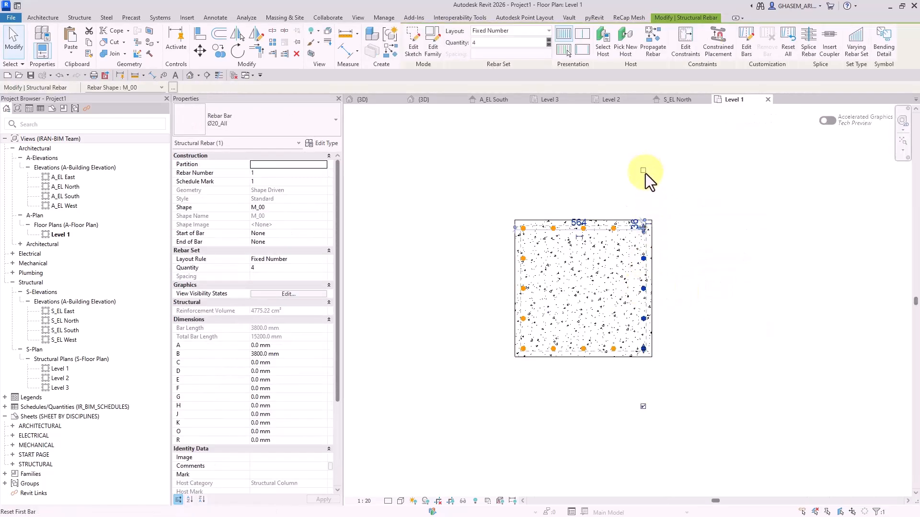
click(643, 407)
click(687, 369)
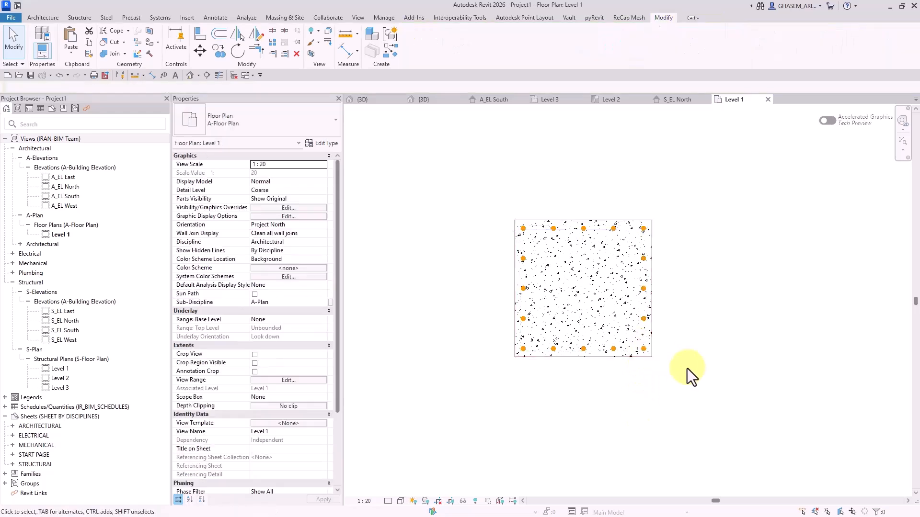
click(527, 290)
click(523, 170)
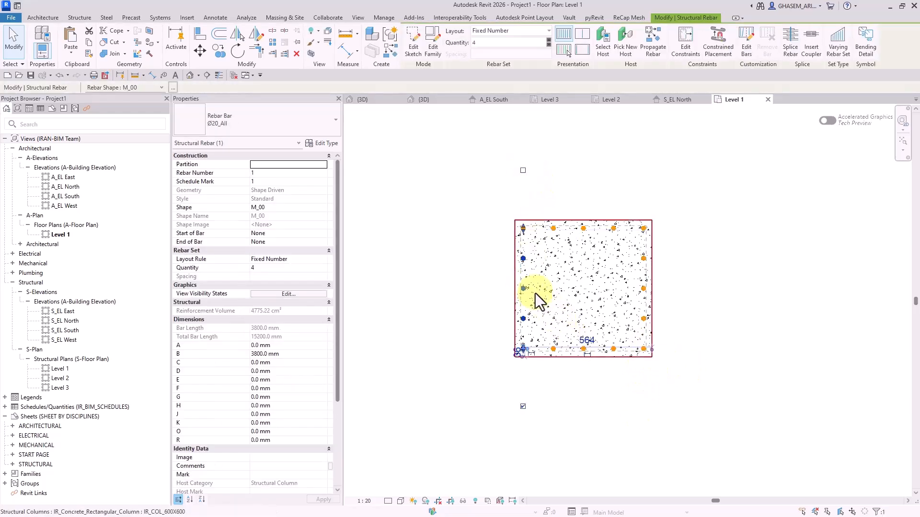
click(523, 406)
click(541, 411)
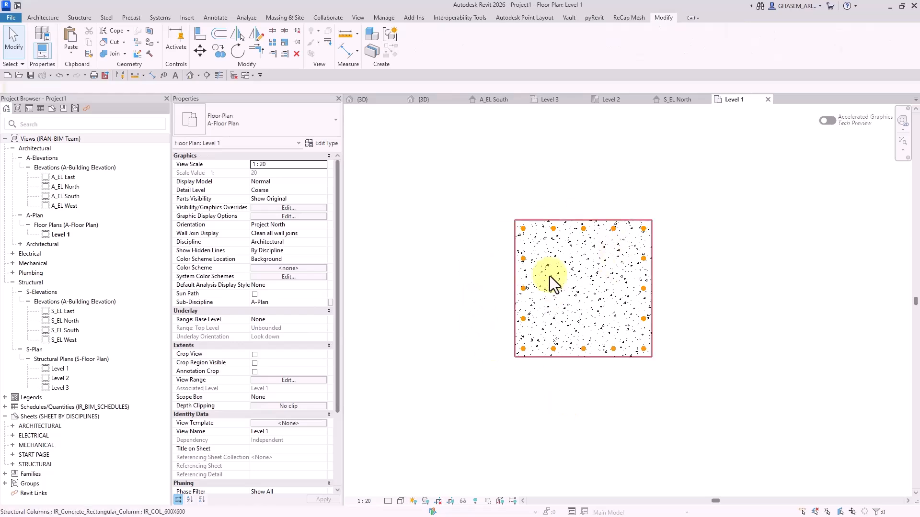
Start placing stirrups in the column with closed tie shape M_T1 and bar type Ø12_AII
click(541, 237)
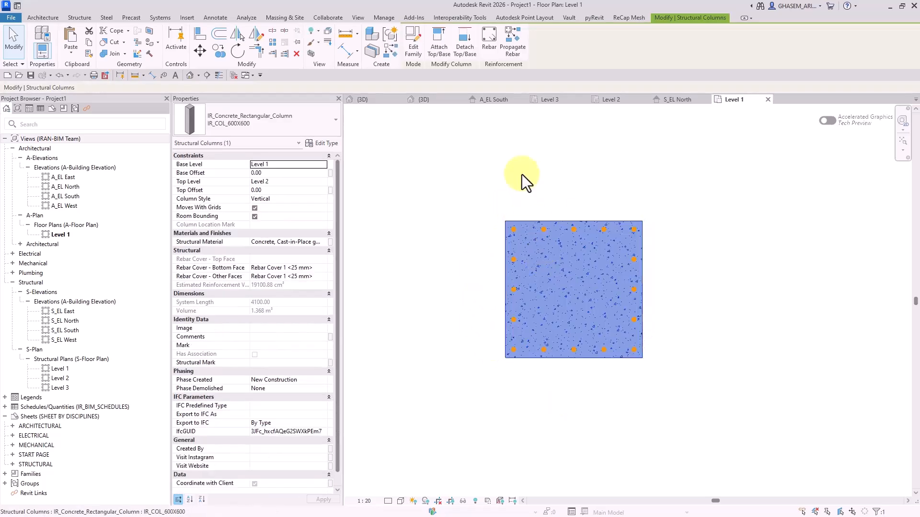
click(487, 48)
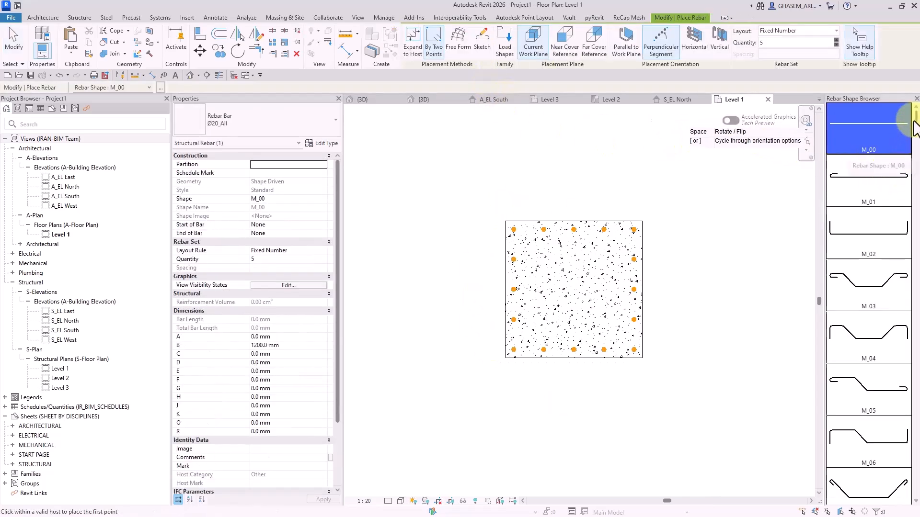
drag(914, 117, 903, 425)
click(872, 422)
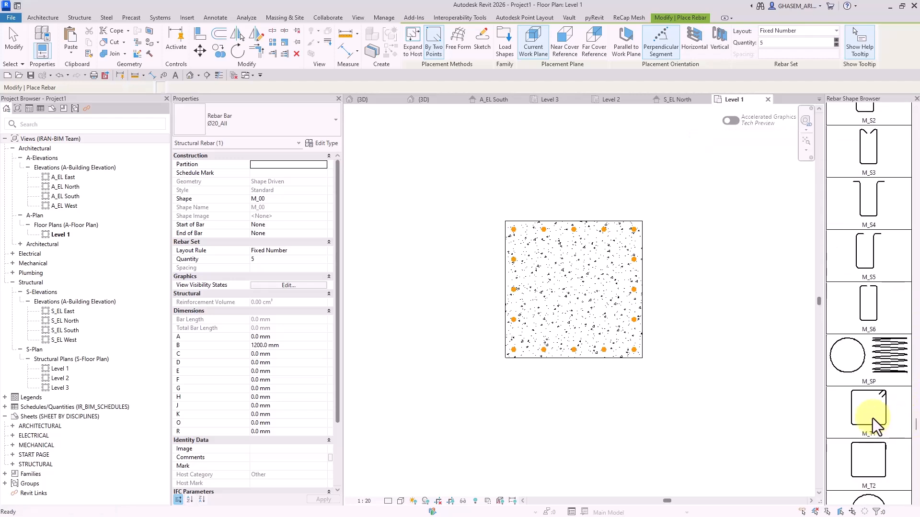
click(264, 129)
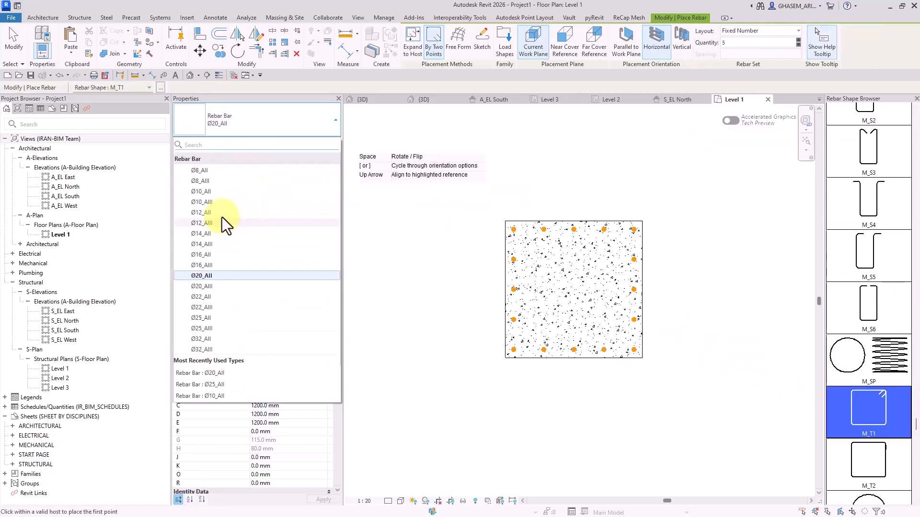
click(222, 222)
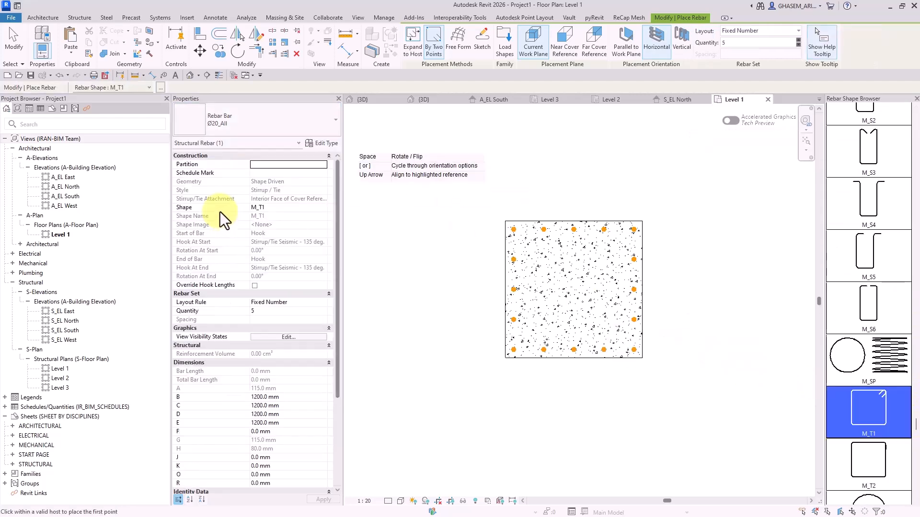
Set stirrup placement to Expand to Host with a Maximum Spacing layout of 150 mm
click(415, 50)
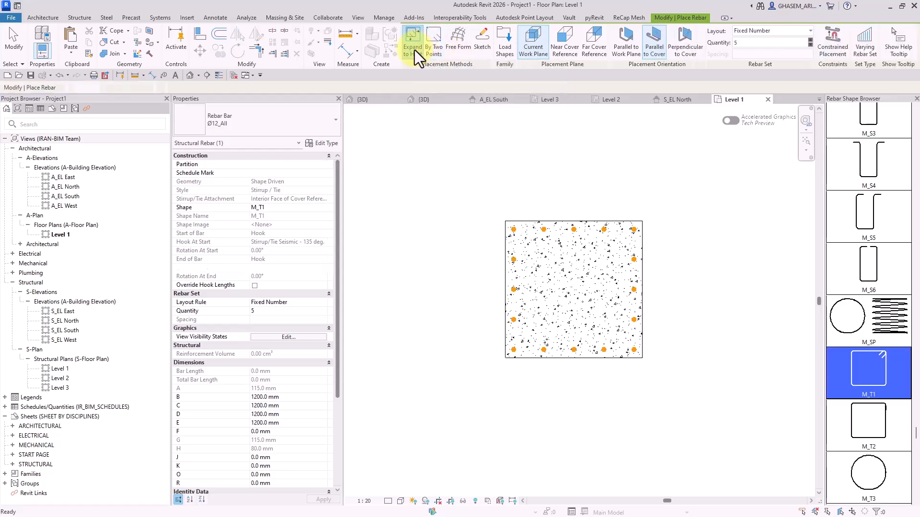
click(769, 32)
click(767, 51)
click(765, 57)
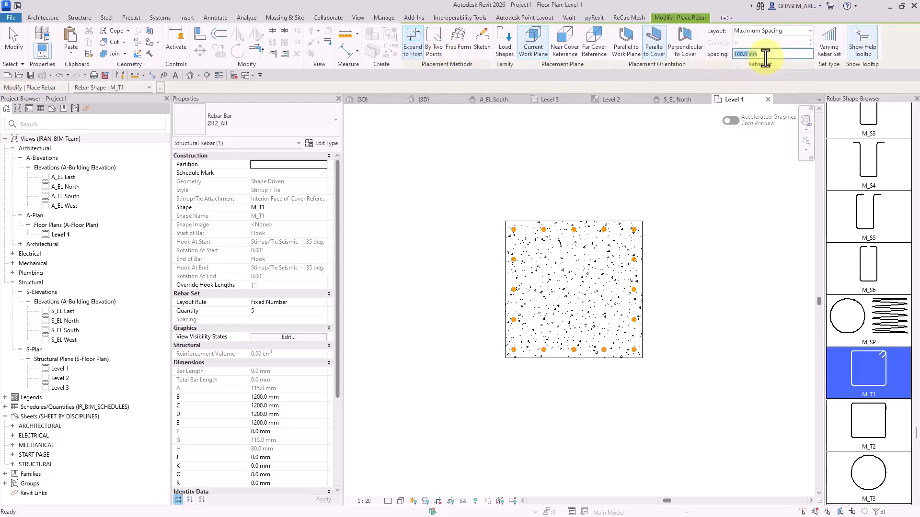
text(200)
drag(765, 58, 714, 54)
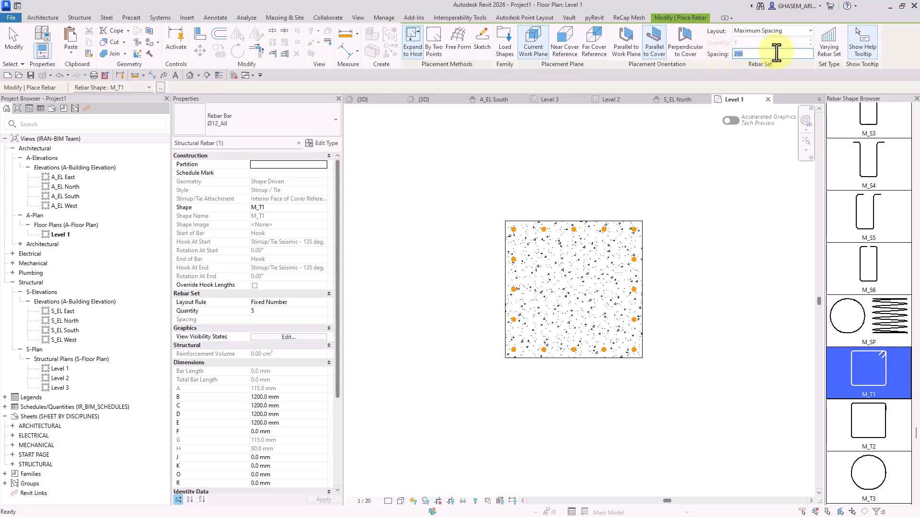
text(150)
key(Return)
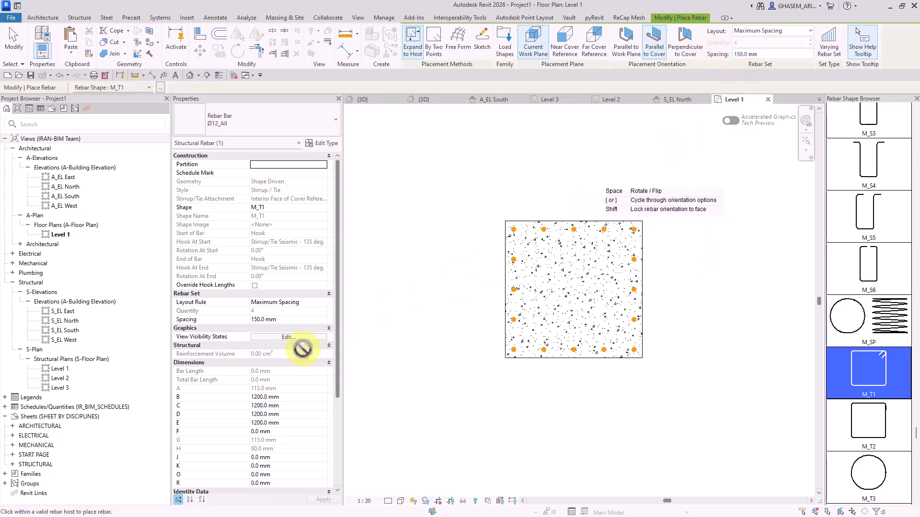
View the S_EL South elevation, return to the Level 1 floor plan from its level marker and select the reinforced column
double_click(61, 378)
click(65, 330)
double_click(62, 332)
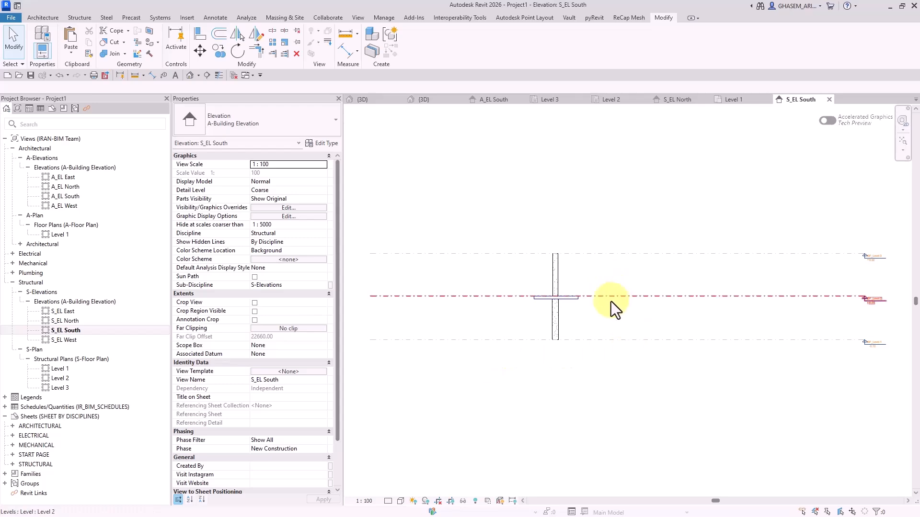
double_click(829, 339)
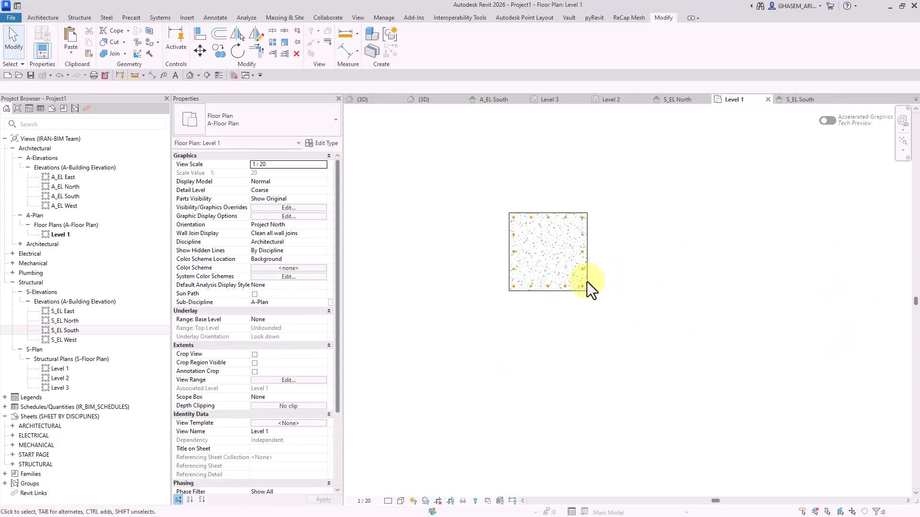
click(579, 309)
middle_drag(579, 309, 577, 286)
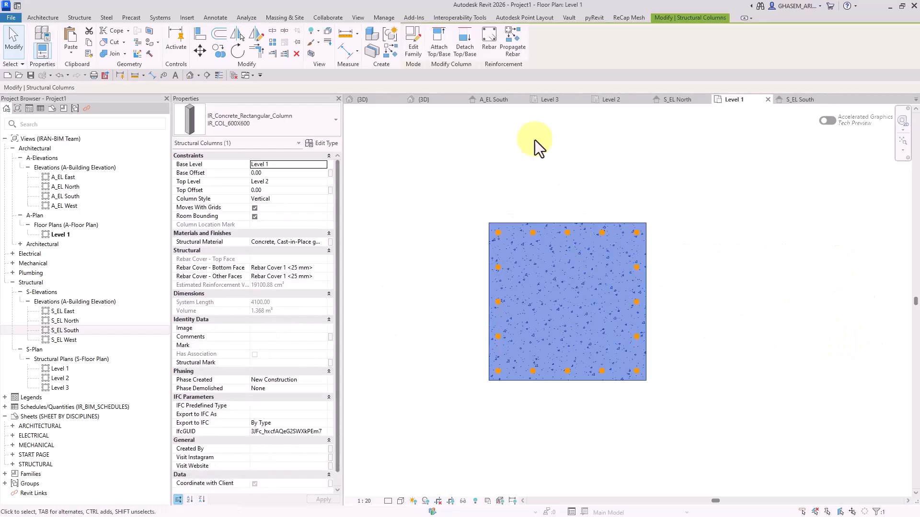
Try stirrup placement in the column plan with the placement plane set to Current Work Plane, and leave the rebar command
click(490, 38)
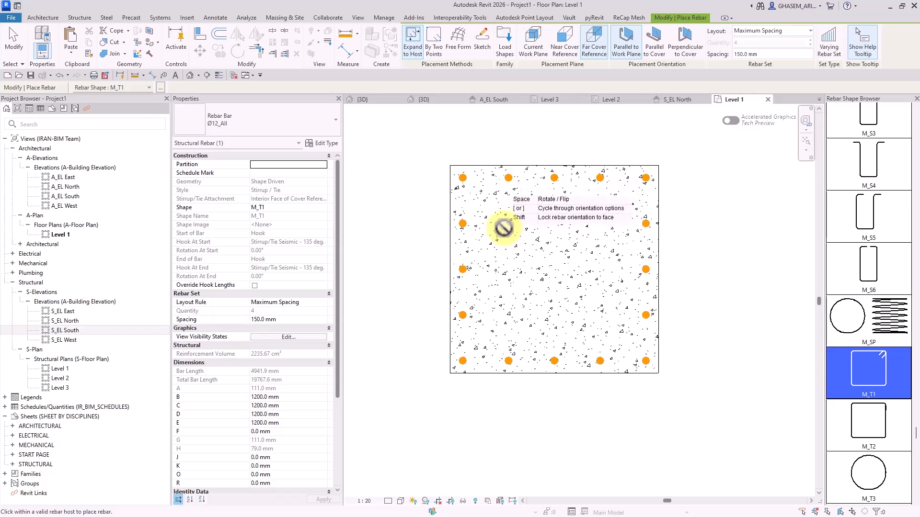
click(564, 44)
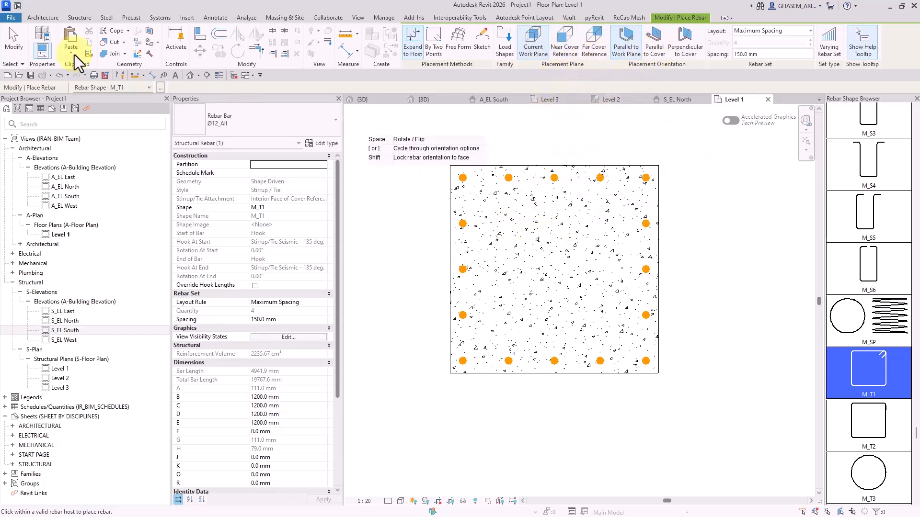
click(16, 42)
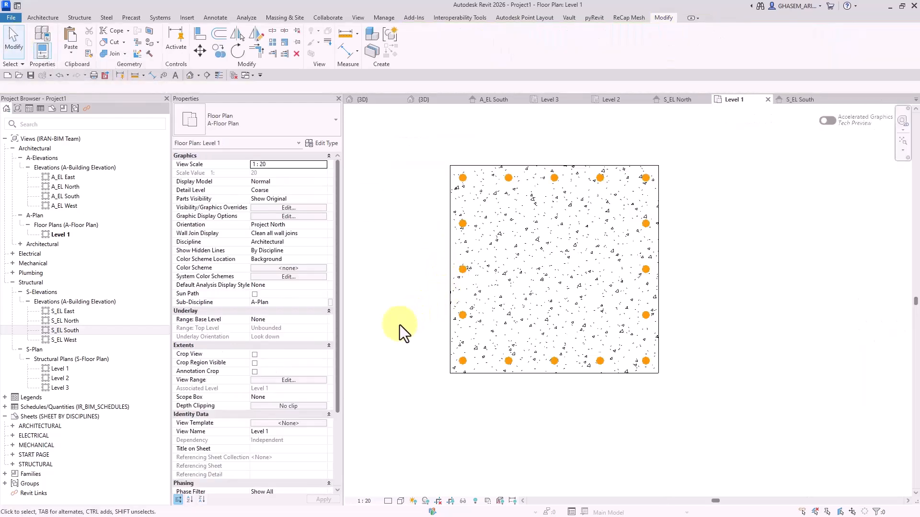
Check the view range settings of the Level 1 floor plan
scroll(399, 325, down, 2)
scroll(289, 381, down, 3)
scroll(302, 328, down, 1)
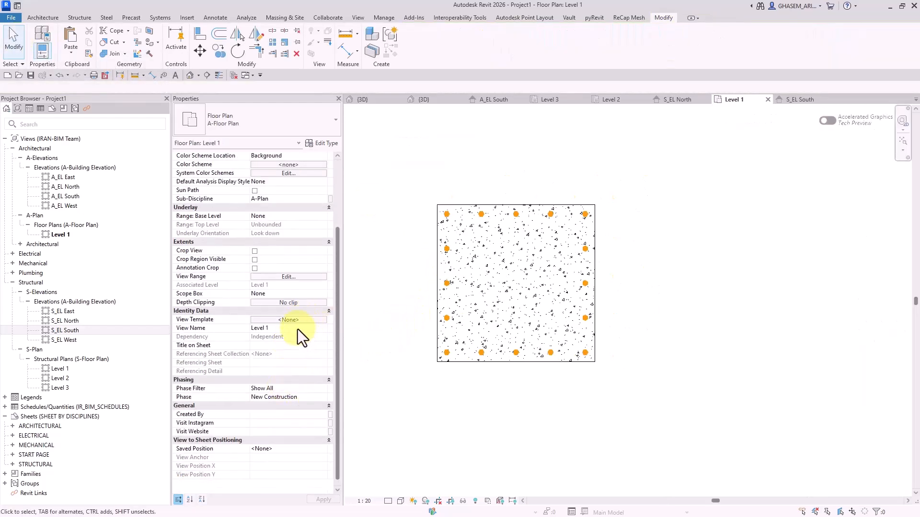
click(285, 276)
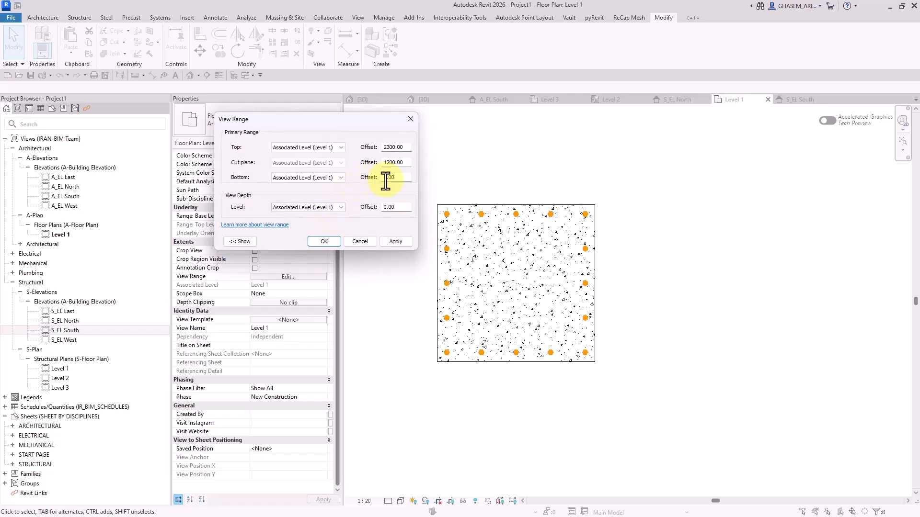
click(324, 242)
Draw an IR_ST_ Detail Section horizontally through the column in the Level 1 plan and open its view
scroll(661, 180, down, 2)
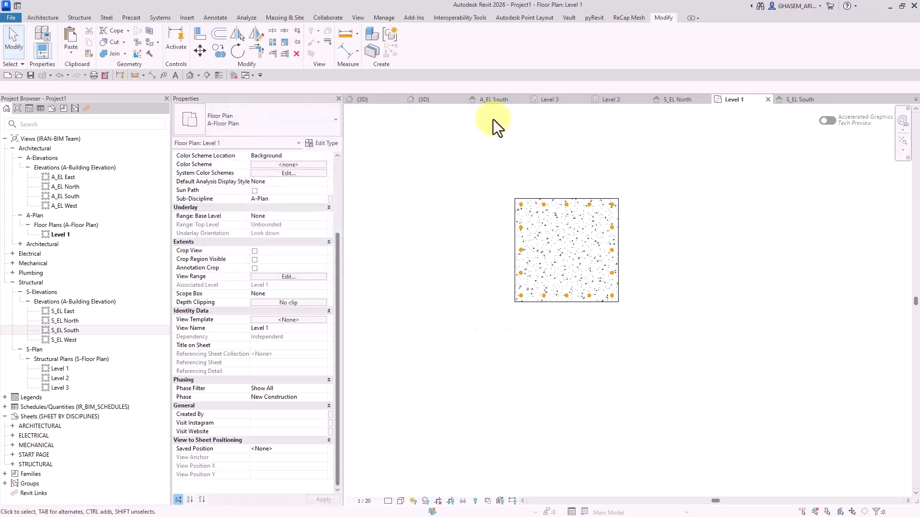
click(207, 75)
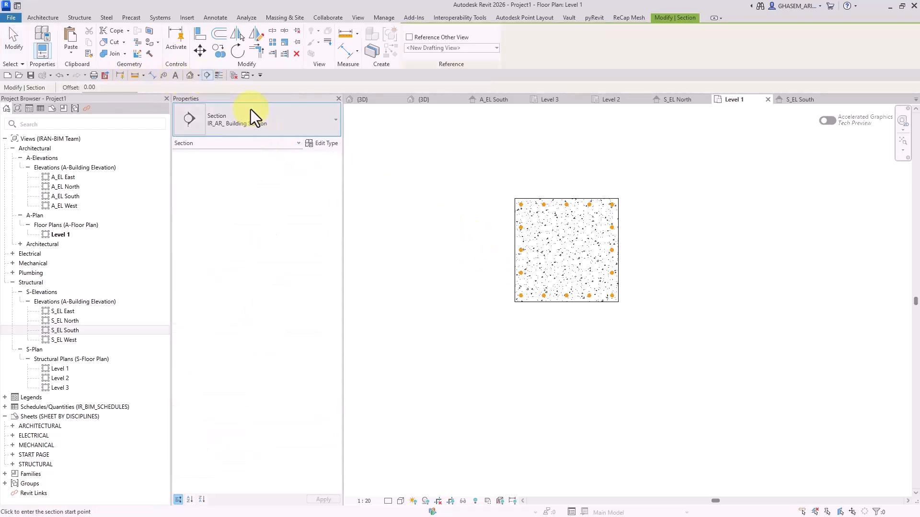
click(251, 111)
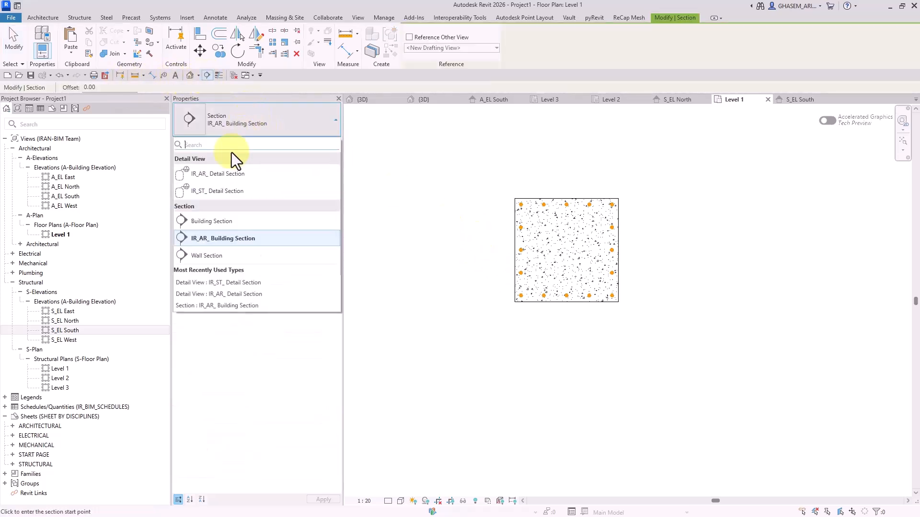
click(211, 192)
click(452, 260)
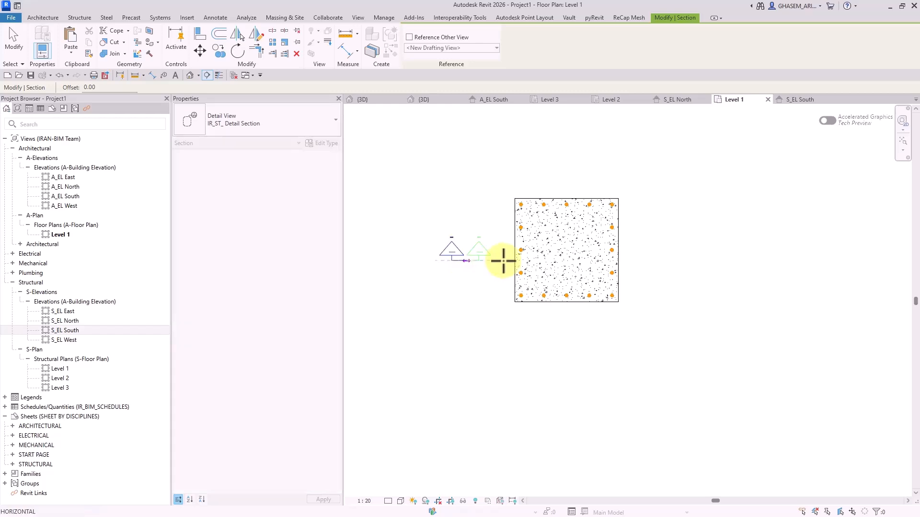
click(687, 259)
key(Escape)
key(Escape)
double_click(452, 250)
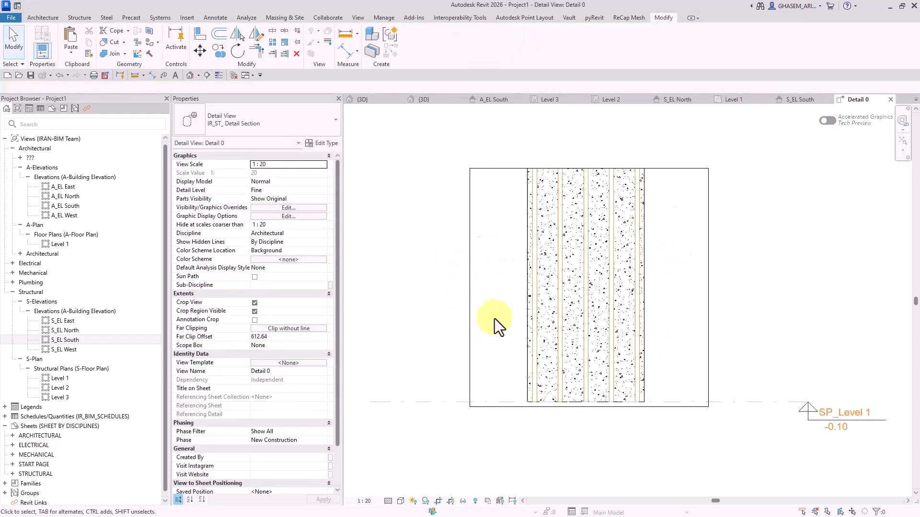
Extend the detail view's crop region above and below so it shows the column's full height
click(614, 281)
scroll(583, 274, down, 3)
drag(571, 266, 573, 145)
scroll(575, 245, down, 3)
drag(574, 279, 575, 365)
middle_drag(613, 265, 608, 326)
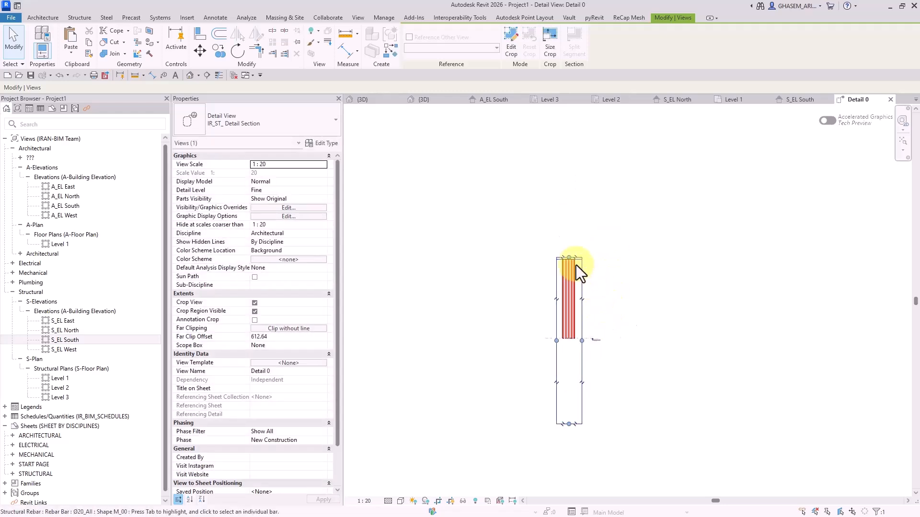
drag(570, 259, 571, 159)
key(Escape)
Place the M_T1 stirrup set in the lower column on the current work plane, oriented Perpendicular to Cover
scroll(574, 301, up, 2)
scroll(573, 300, up, 3)
middle_drag(591, 315, 608, 291)
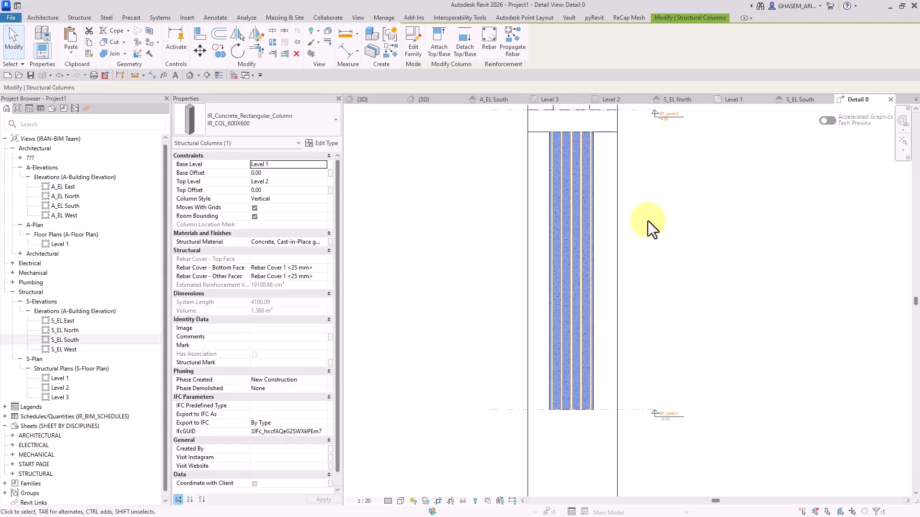
click(489, 43)
middle_drag(574, 317, 569, 265)
click(659, 52)
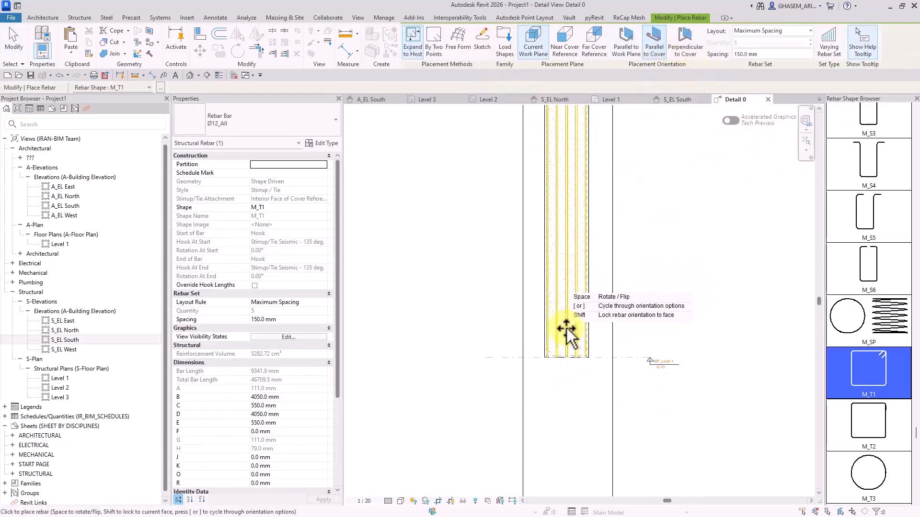
click(683, 50)
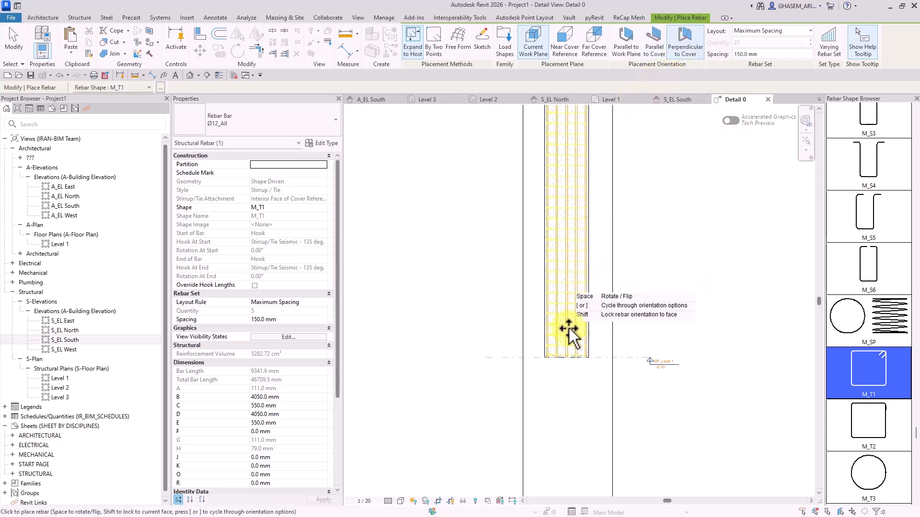
scroll(569, 329, up, 2)
scroll(565, 430, down, 2)
middle_drag(620, 274, 620, 329)
click(5, 48)
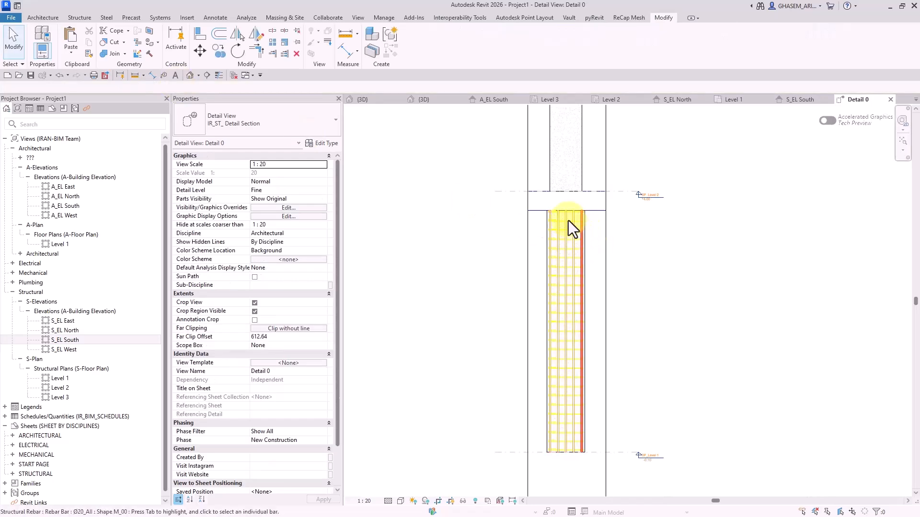
Select a longitudinal bar set in the lower column and open its M_00 rebar shape family for editing
mouse_move(587, 233)
middle_down()
mouse_move(587, 264)
mouse_move(598, 272)
middle_up()
scroll(590, 254, up, 2)
scroll(591, 261, up, 2)
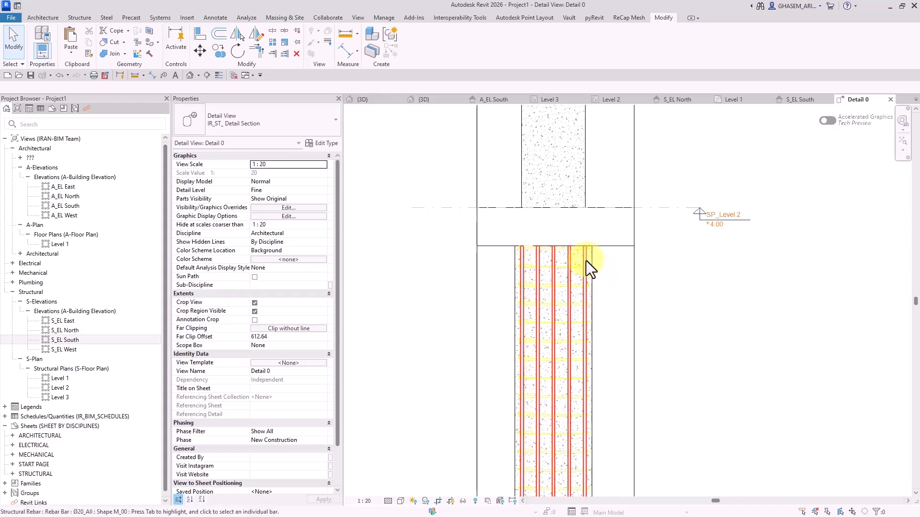
click(586, 261)
scroll(597, 262, down, 3)
scroll(603, 279, down, 1)
middle_drag(589, 273, 588, 205)
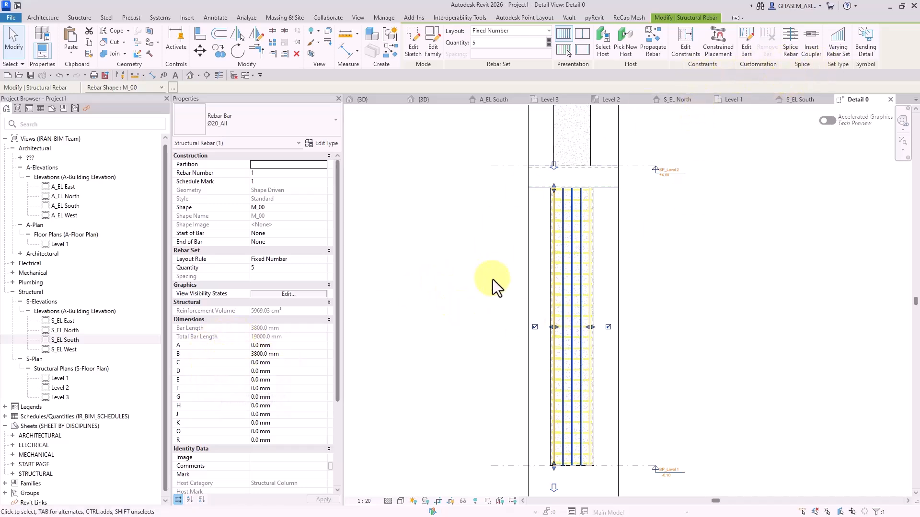
click(434, 42)
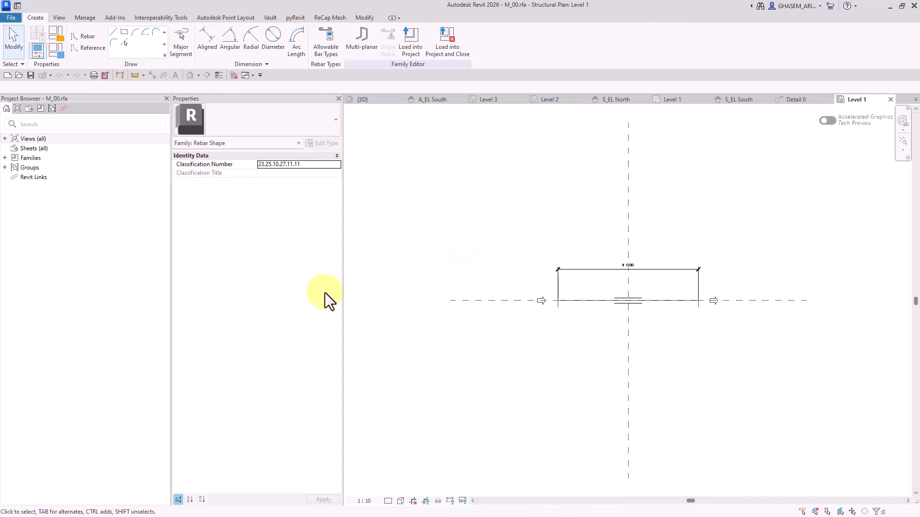
Assign label A to the length dimension of the straight bar shape
scroll(616, 281, up, 3)
click(597, 254)
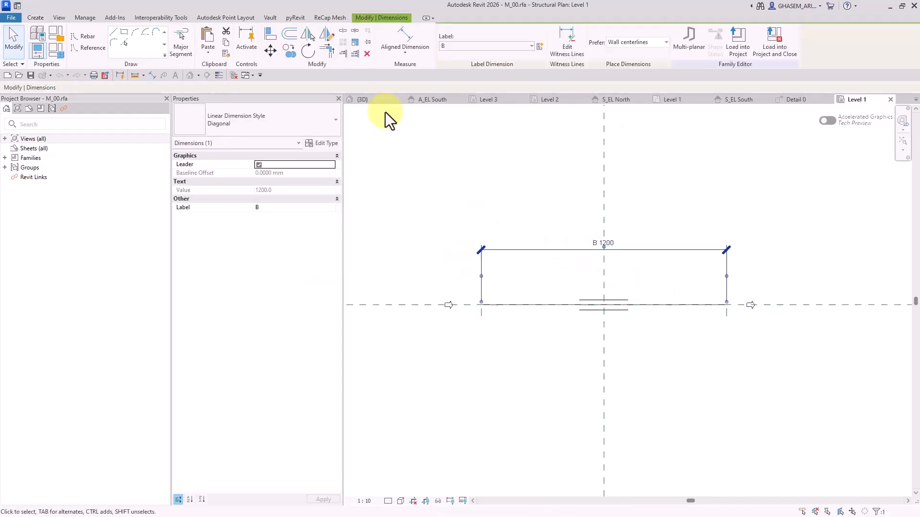
click(456, 47)
click(448, 86)
click(493, 166)
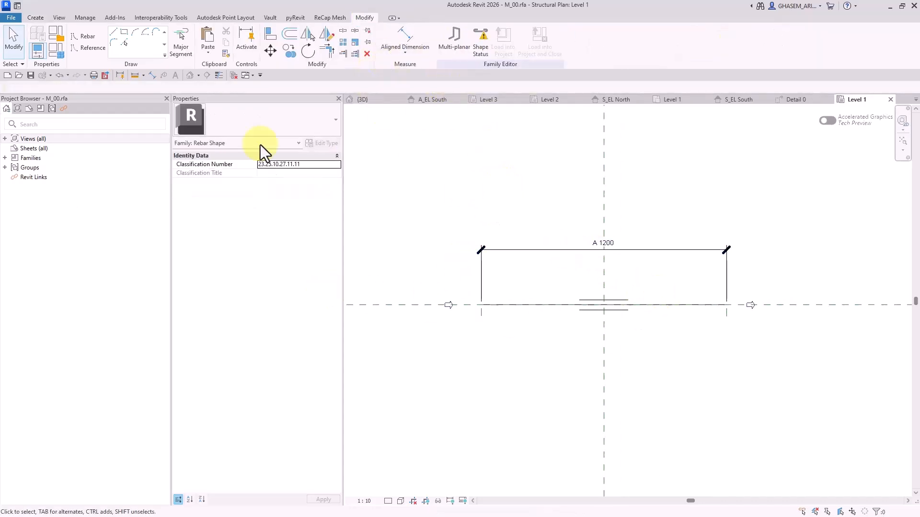
Set the rebar shape parameters to A = 1200 and B = 0
click(61, 55)
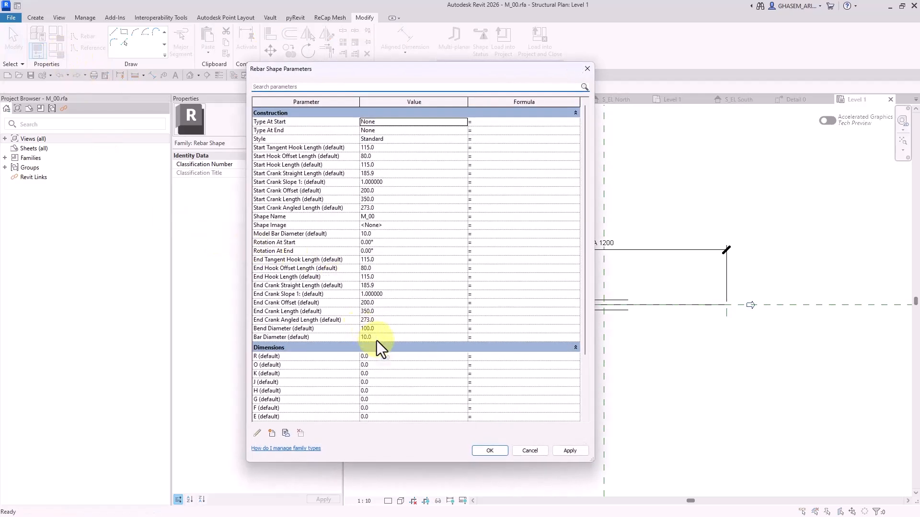
scroll(375, 349, down, 3)
click(382, 380)
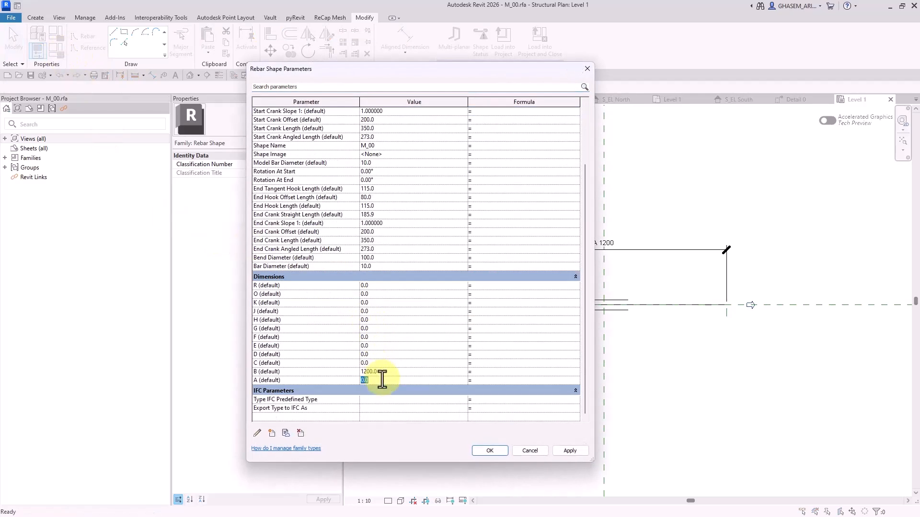
text(1200)
click(384, 373)
text(0)
click(397, 355)
click(493, 452)
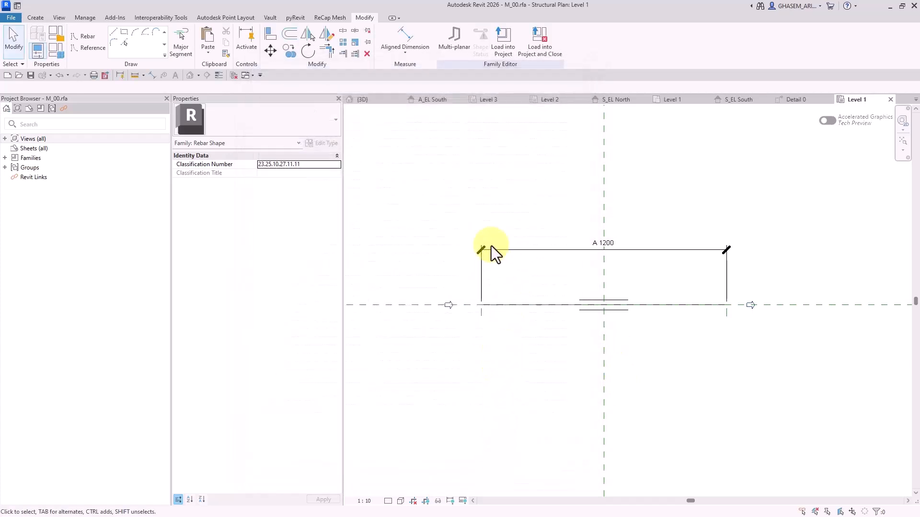
Load the edited M_00 shape into the project and close the family without saving its file
click(539, 37)
click(429, 334)
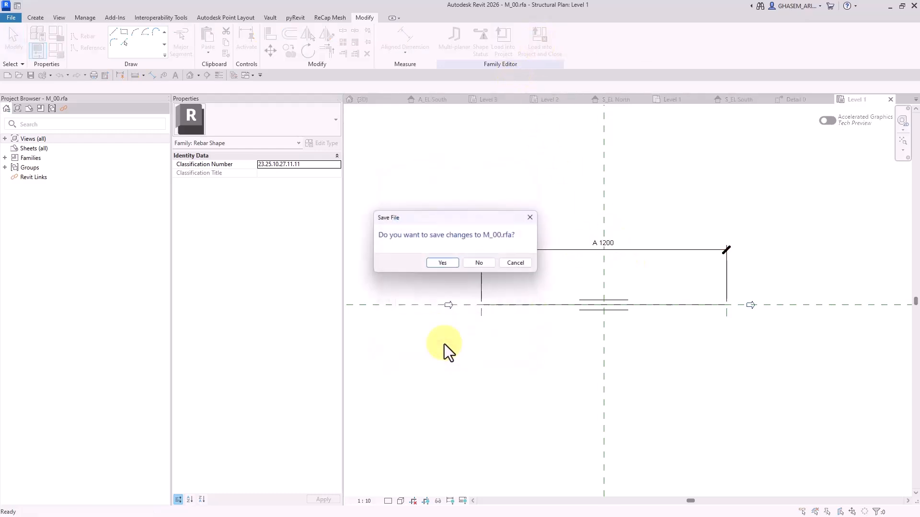
click(491, 264)
click(475, 238)
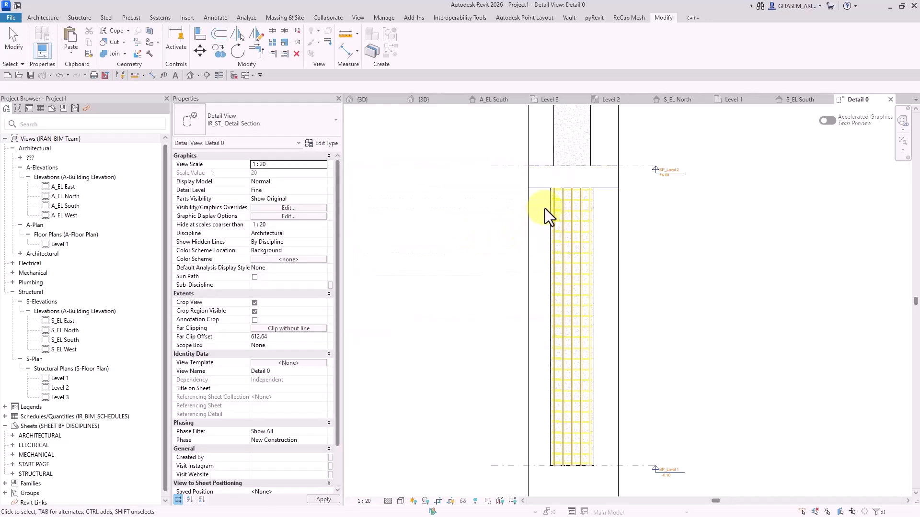
Inspect the dimension parameters of a longitudinal bar set in the column
scroll(551, 204, up, 2)
click(556, 206)
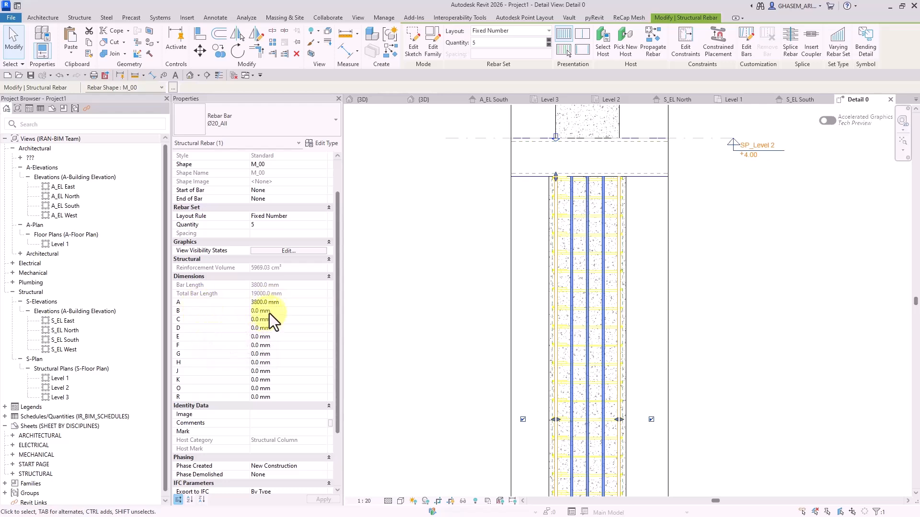
click(431, 296)
Open the stirrups' M_T1 rebar shape family for editing and examine its dimension labels
click(614, 215)
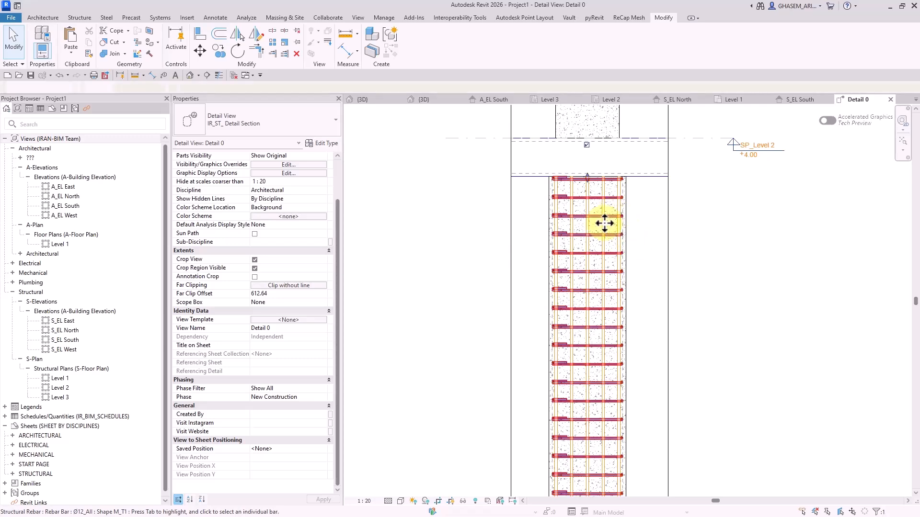
click(420, 56)
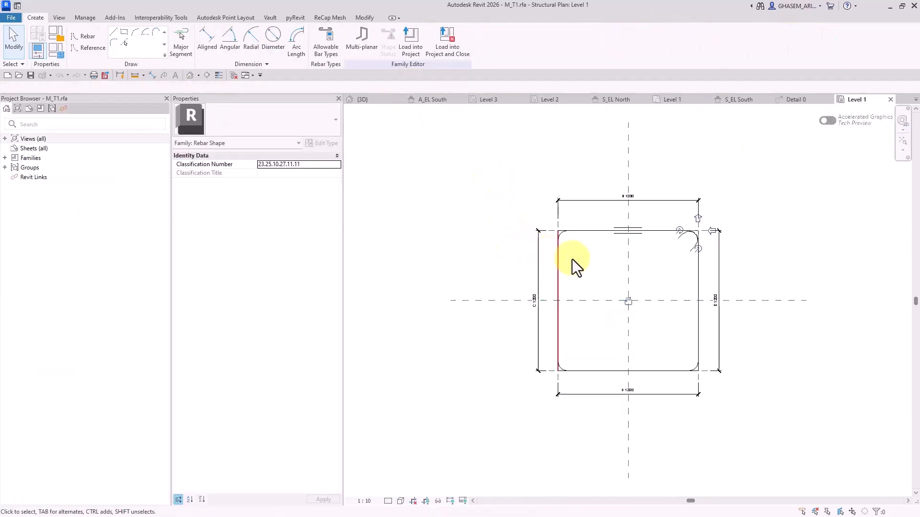
middle_drag(597, 235, 595, 229)
scroll(596, 229, up, 2)
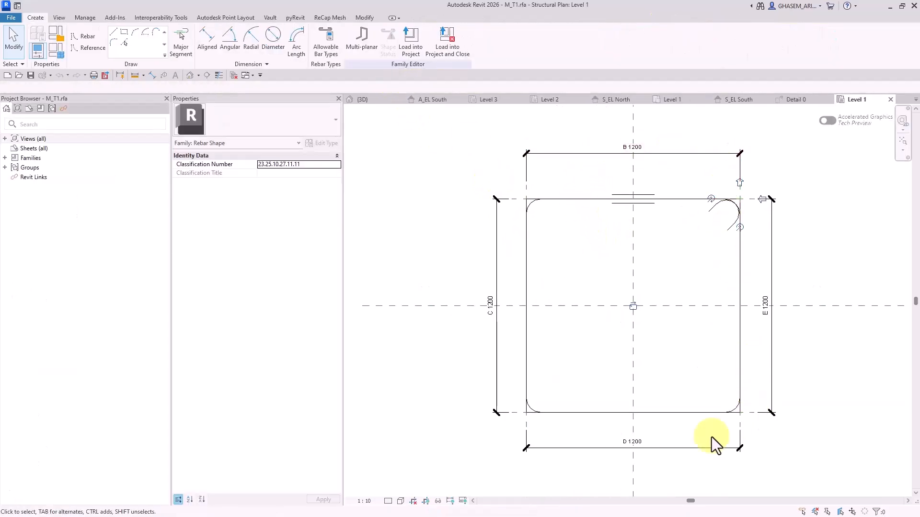
scroll(562, 306, down, 3)
scroll(593, 237, up, 2)
click(572, 250)
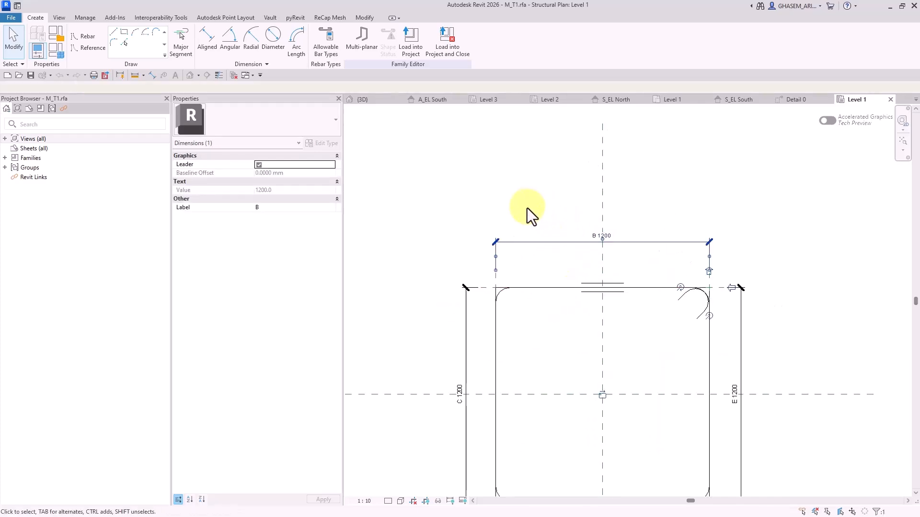
key(Escape)
In the rebar shape parameters, move the Start Hook Length formula from dimension A to dimension F
click(56, 49)
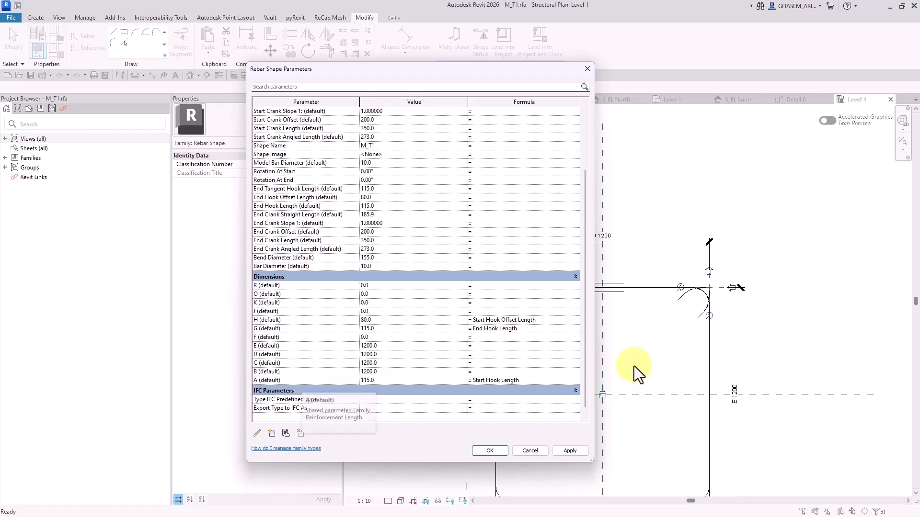
click(257, 379)
click(264, 363)
click(265, 354)
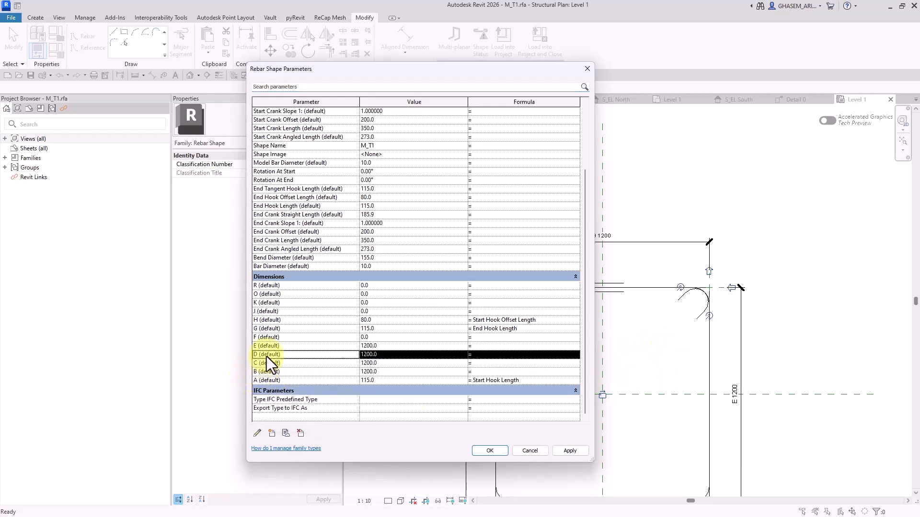
click(533, 384)
key(ctrl+c)
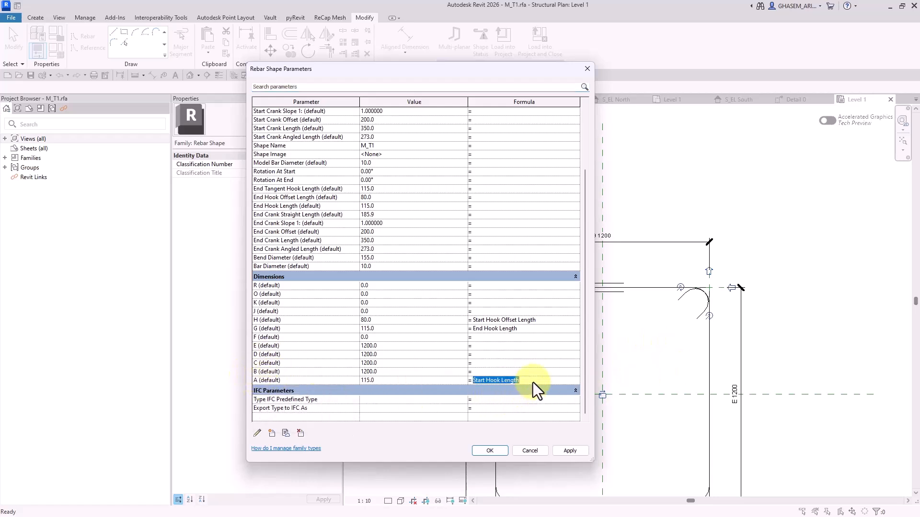
key(Delete)
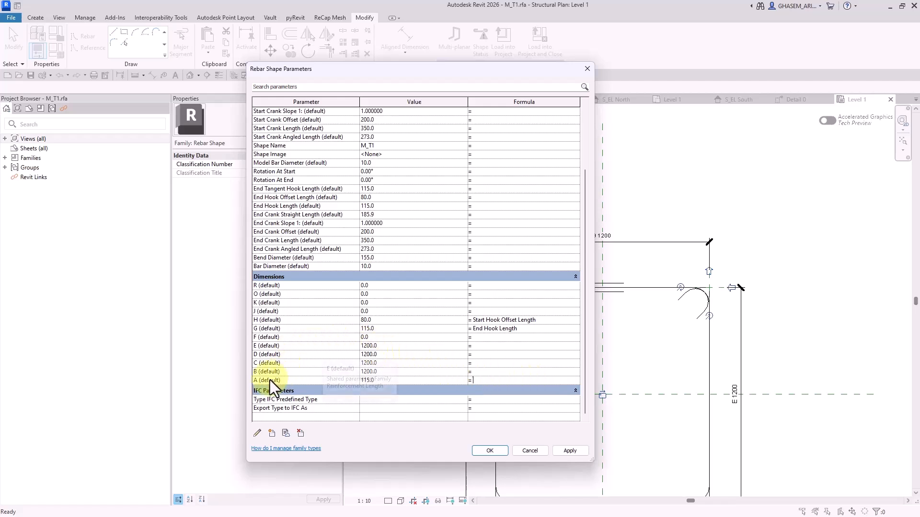
click(482, 339)
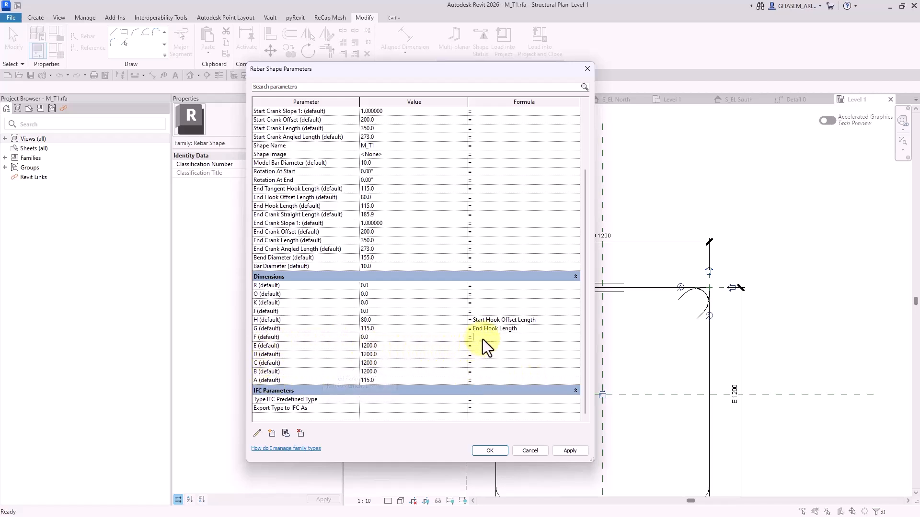
key(ctrl+v)
click(499, 362)
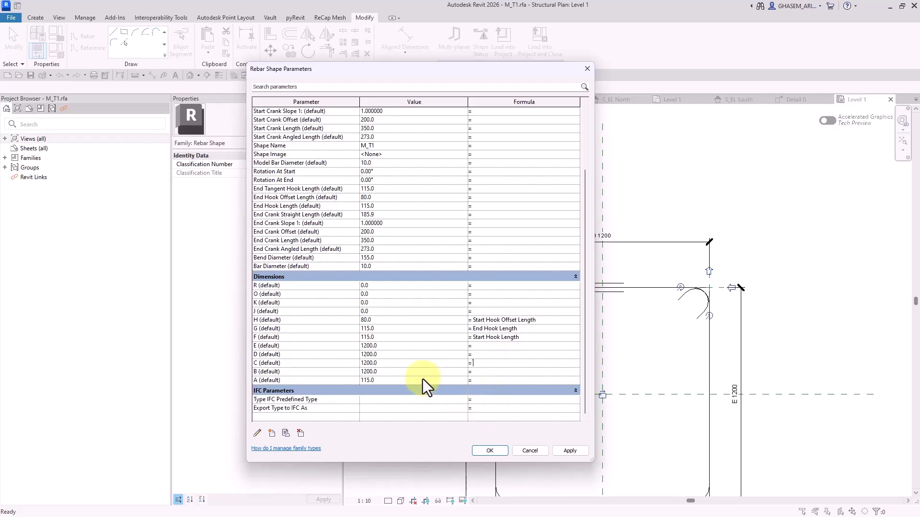
click(506, 453)
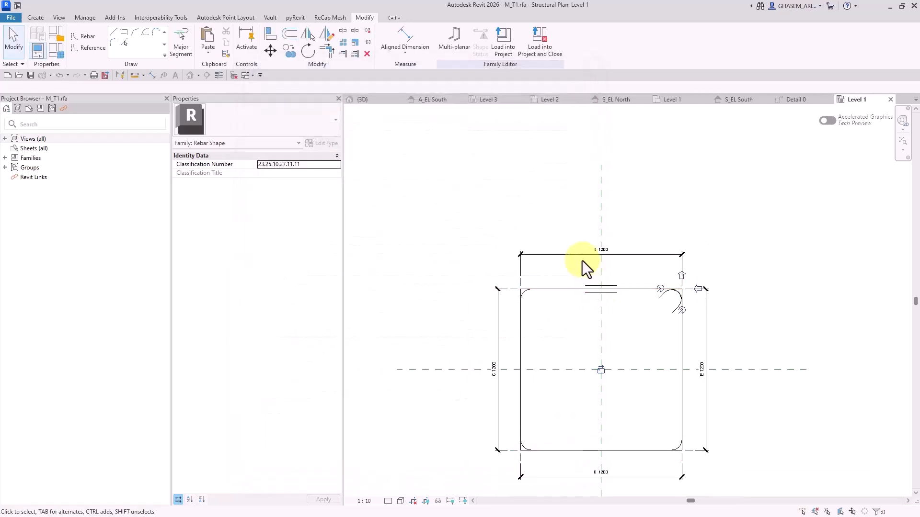
Label the stirrup shape's upper horizontal dimension A and its right-hand vertical dimension B
click(581, 259)
click(461, 46)
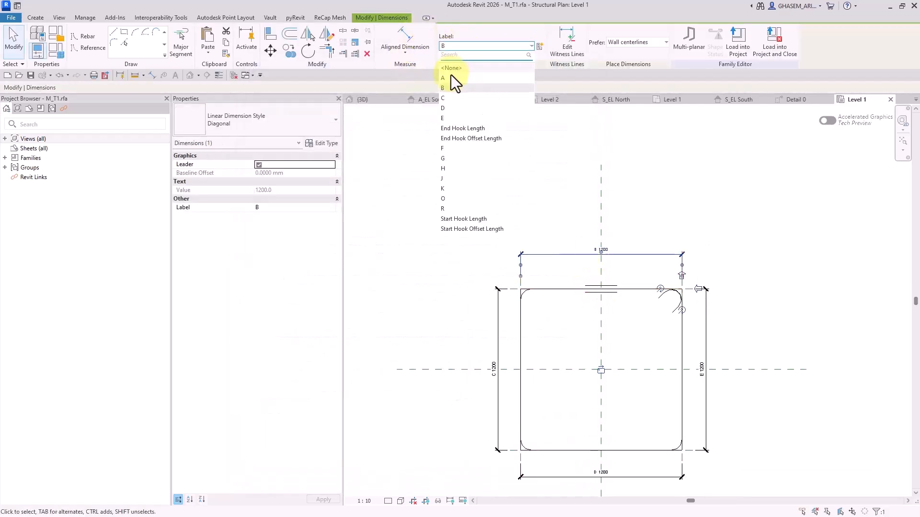
click(450, 76)
click(709, 324)
click(488, 48)
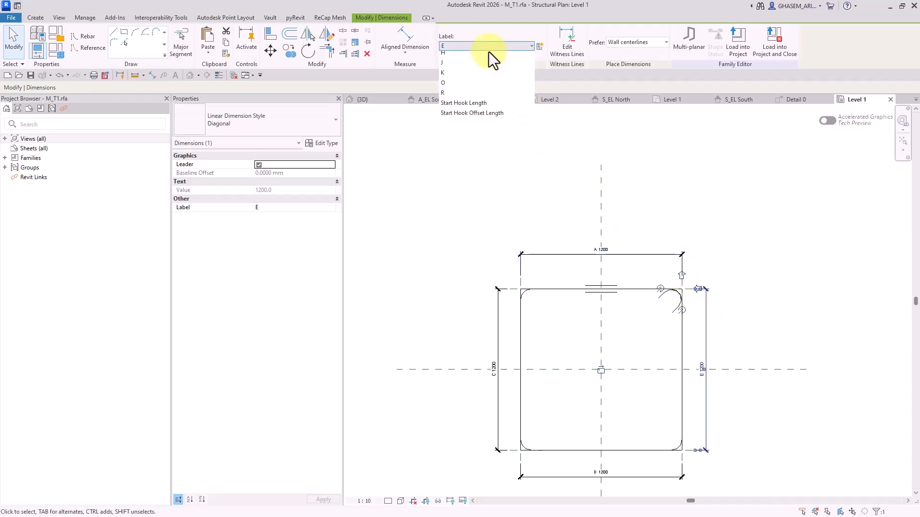
click(450, 86)
Label the stirrup shape's lower horizontal dimension C and its left-hand vertical dimension D
click(655, 478)
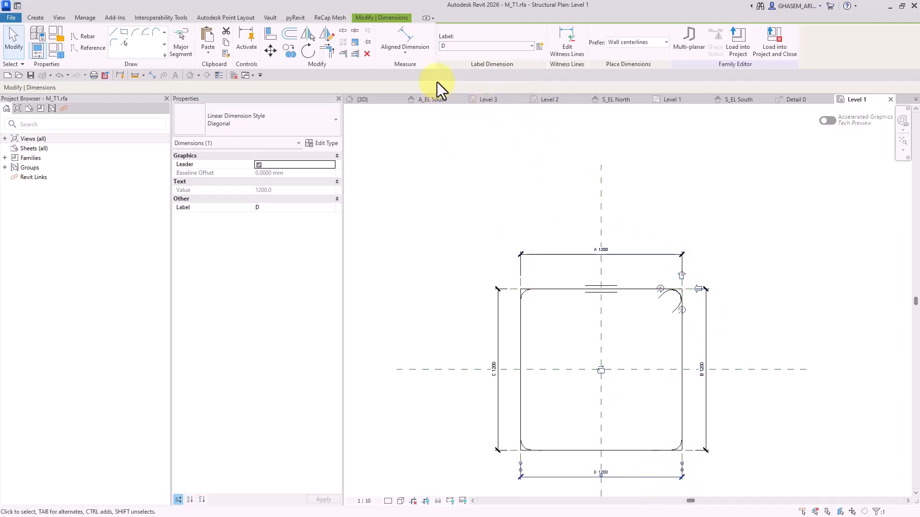
click(469, 46)
click(446, 99)
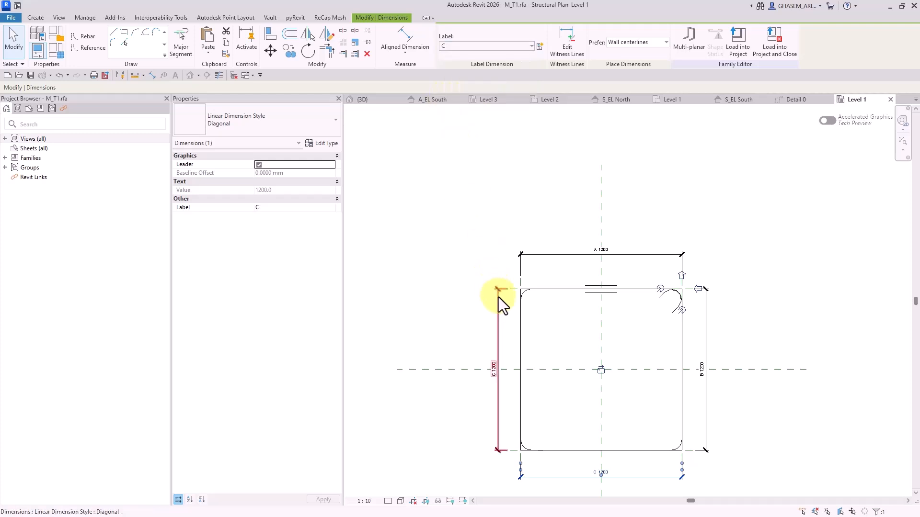
click(498, 297)
click(487, 47)
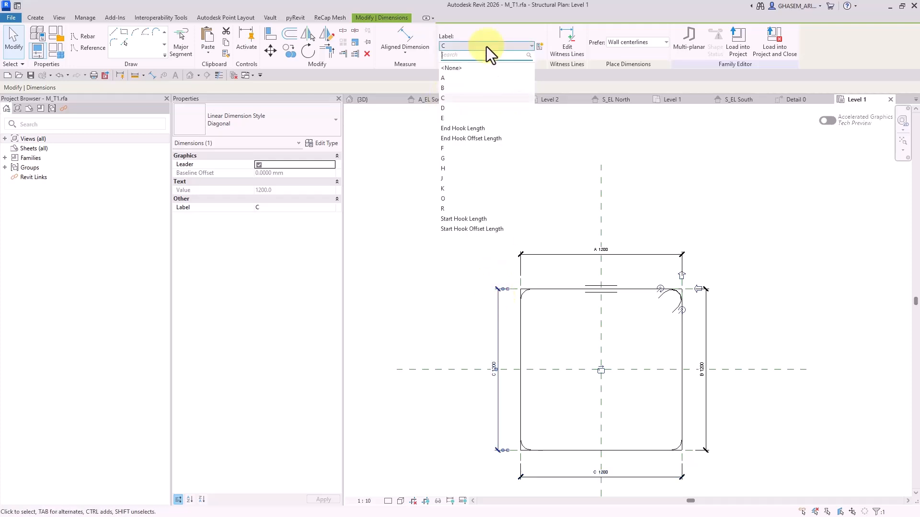
click(445, 109)
click(452, 190)
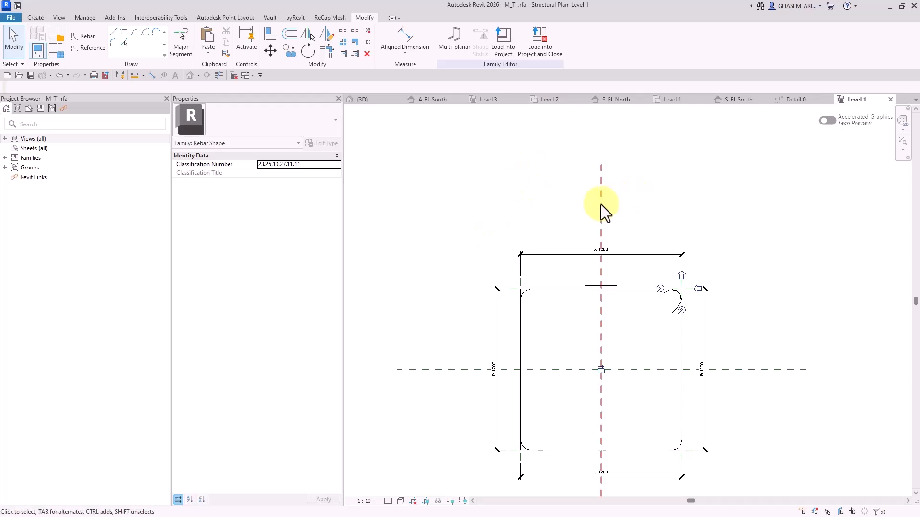
Load the edited M_T1 shape into the project and close the family without saving its file
middle_drag(601, 205, 576, 163)
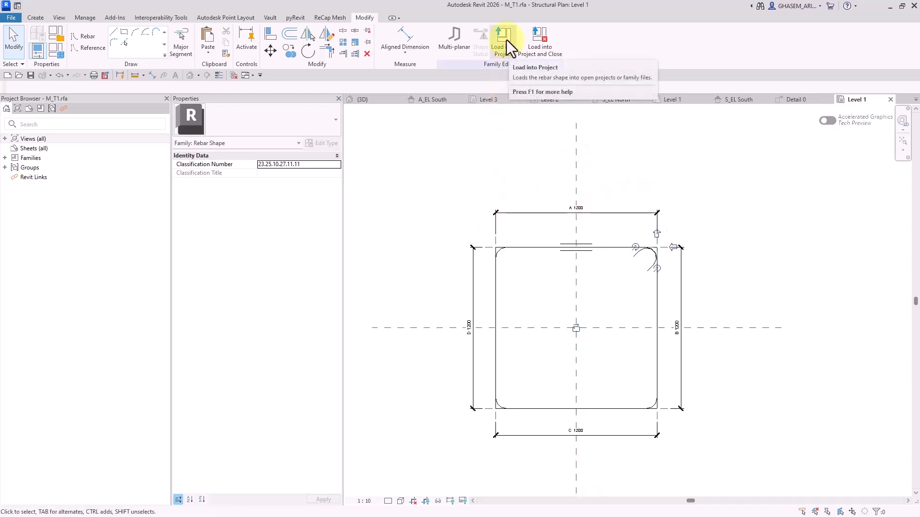
click(537, 39)
click(435, 334)
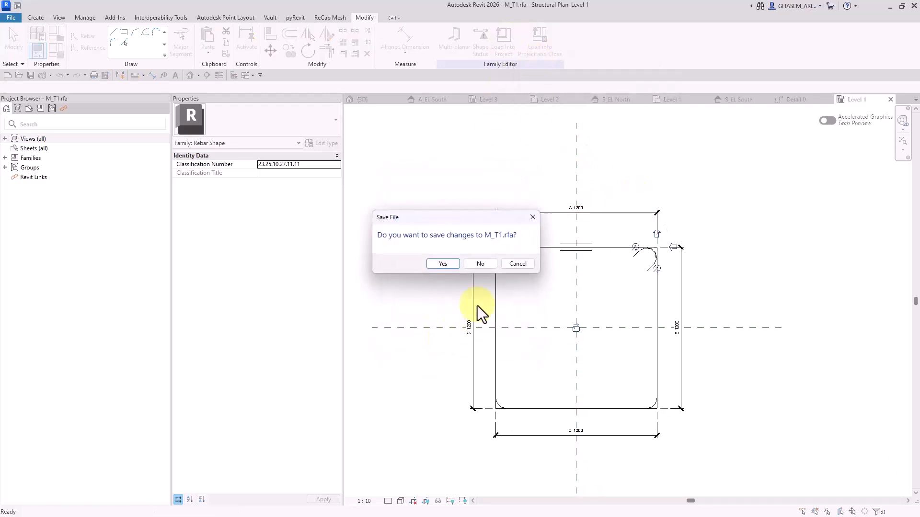
click(479, 264)
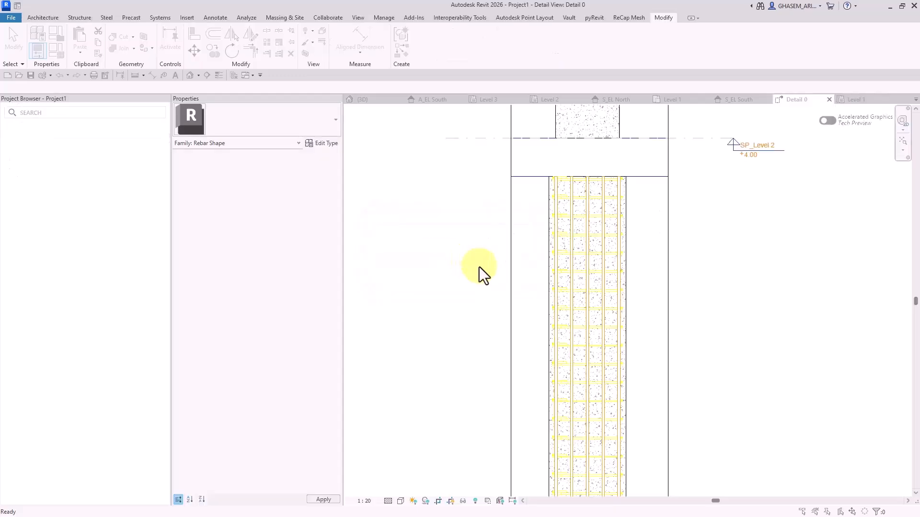
click(465, 230)
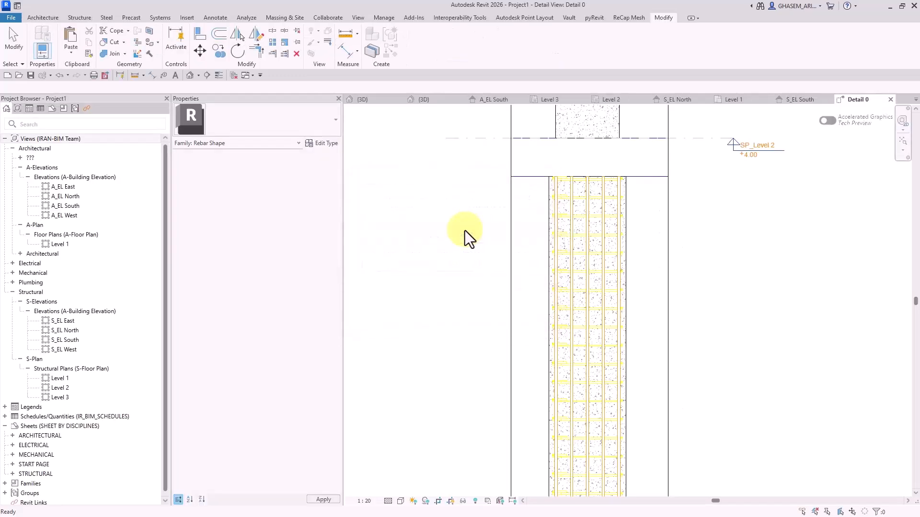
Inspect the dimension parameters of the stirrup set in the lower column
click(592, 221)
click(643, 223)
scroll(581, 214, up, 3)
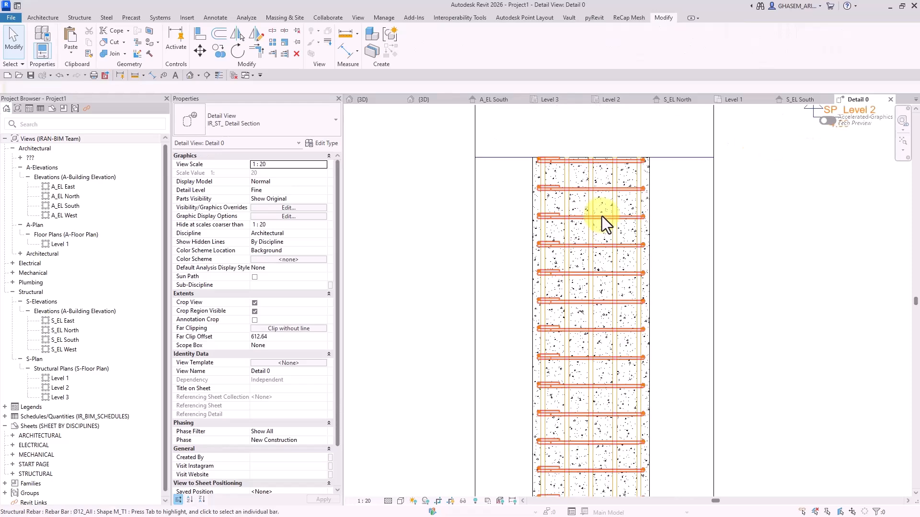
click(602, 217)
scroll(259, 295, down, 3)
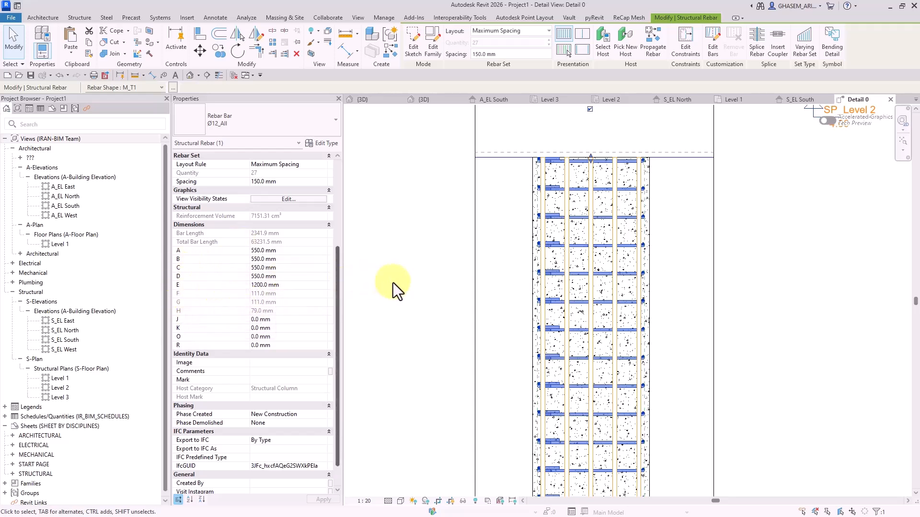
click(415, 261)
Examine the dimension parameters of the outer longitudinal bar set and its extent along the lower column
scroll(517, 252, down, 3)
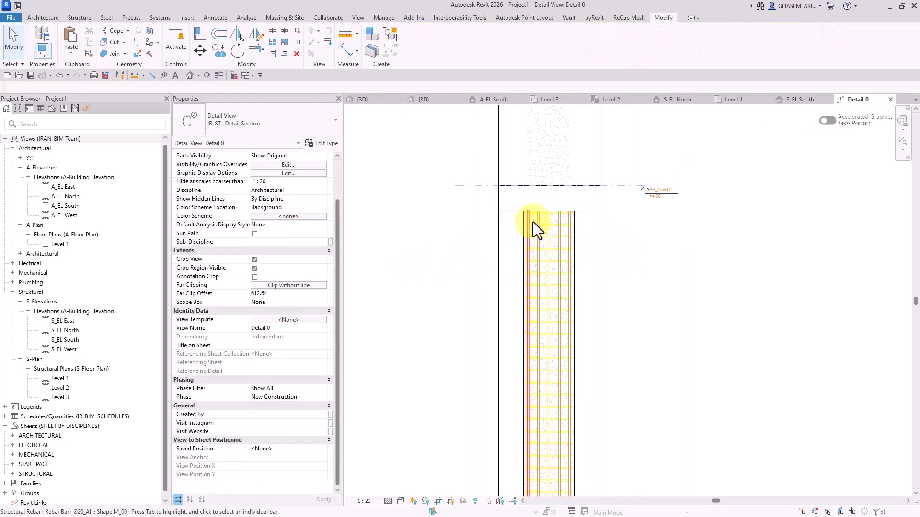
scroll(524, 219, up, 2)
click(519, 215)
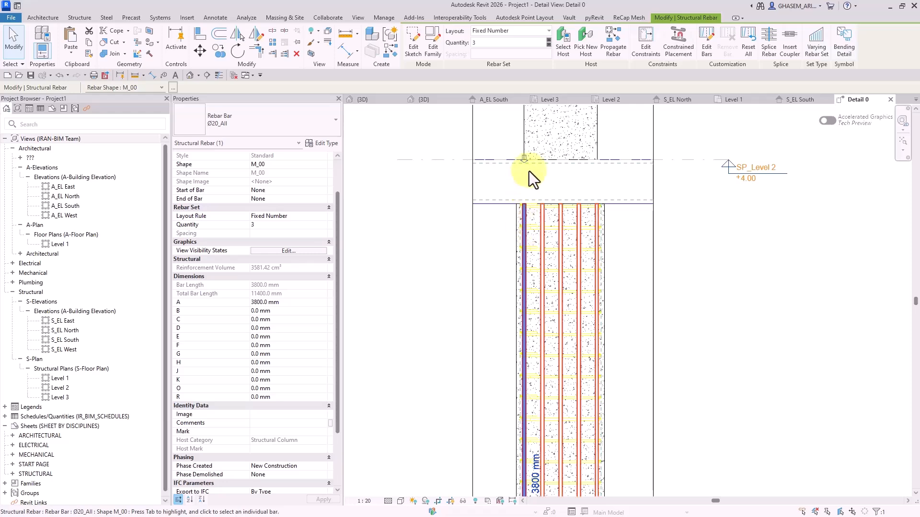
scroll(521, 164, down, 1)
middle_drag(521, 164, 551, 237)
scroll(541, 232, down, 2)
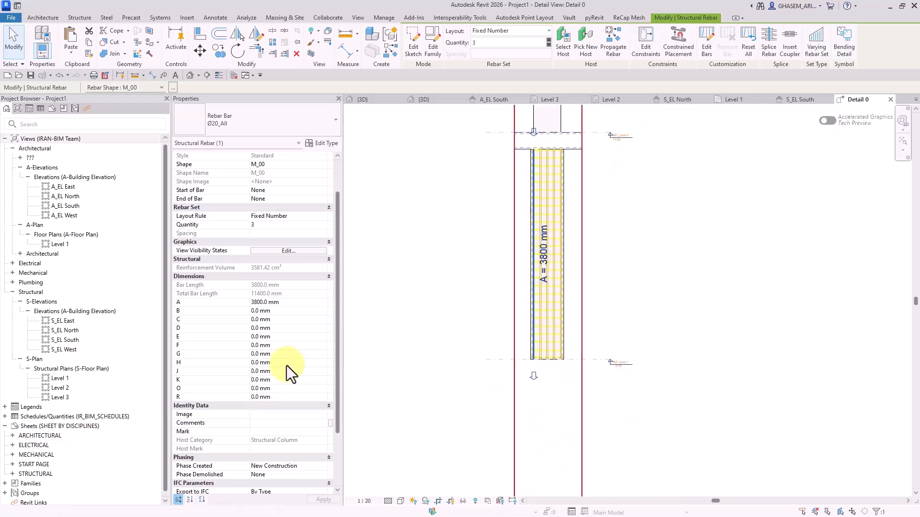
scroll(278, 379, down, 3)
scroll(276, 336, up, 4)
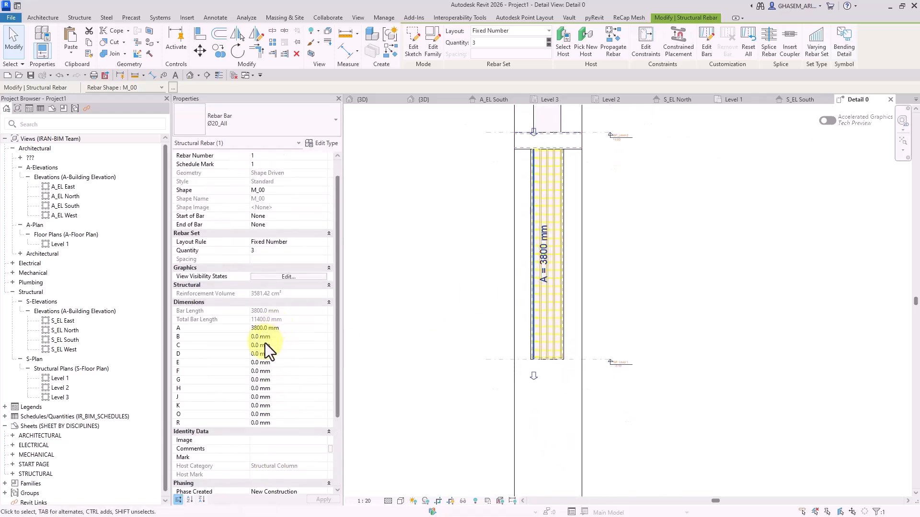
click(297, 329)
middle_drag(618, 260, 618, 282)
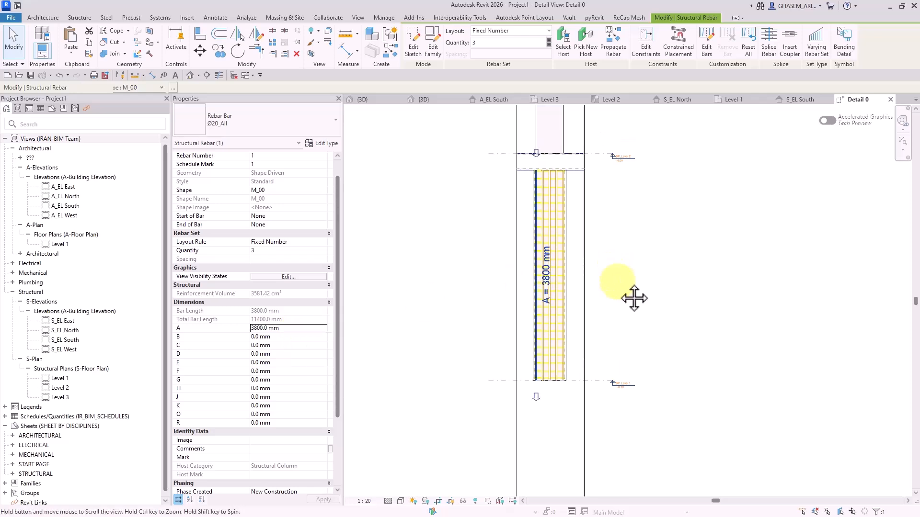
scroll(620, 168, up, 3)
scroll(619, 177, down, 2)
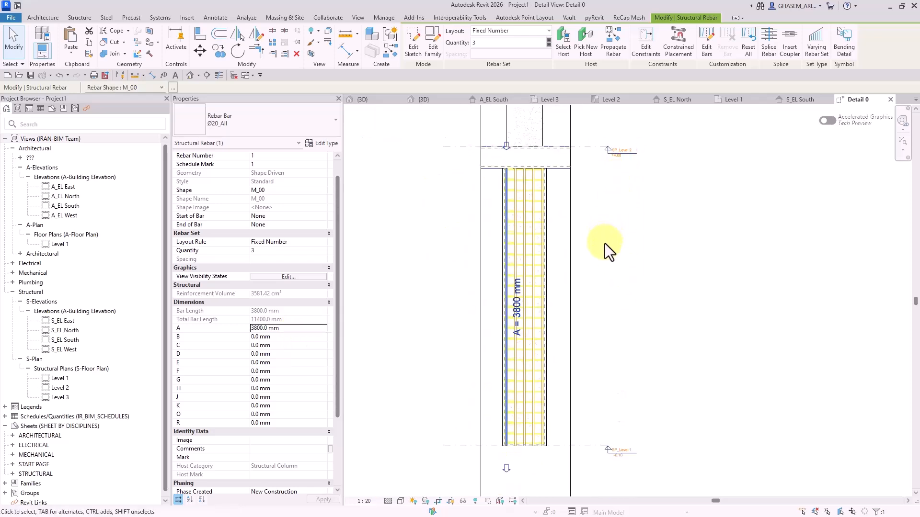
Set the elevation of Level 1 to 0
click(604, 358)
click(575, 446)
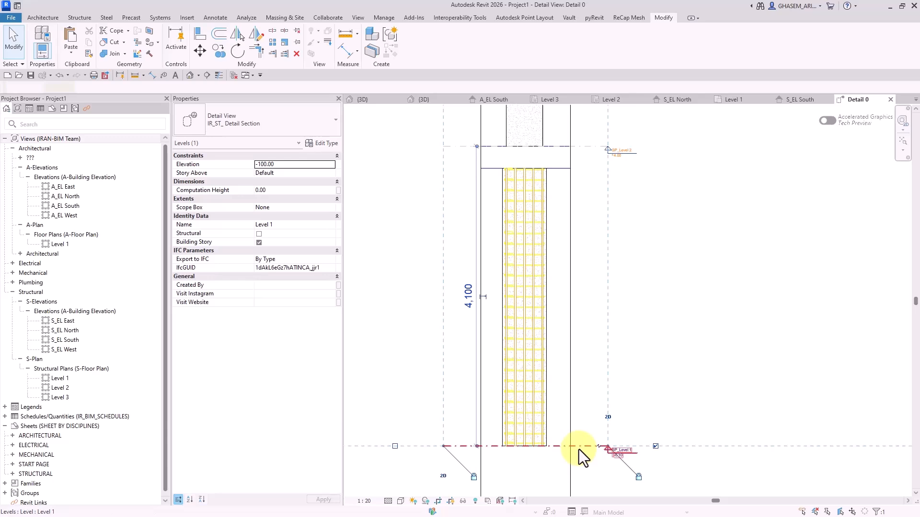
click(617, 460)
text(0)
click(686, 344)
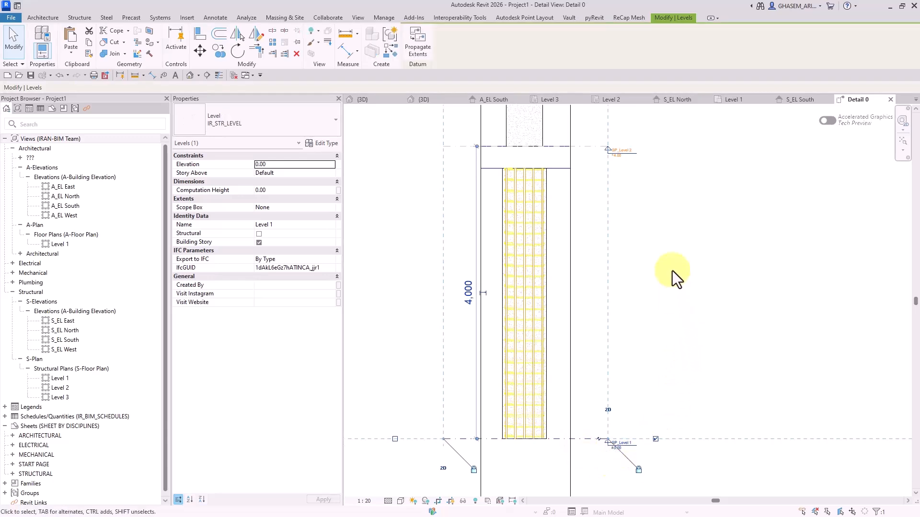
Try setting dimension A of the column's five-bar longitudinal set to 5200 mm
click(511, 213)
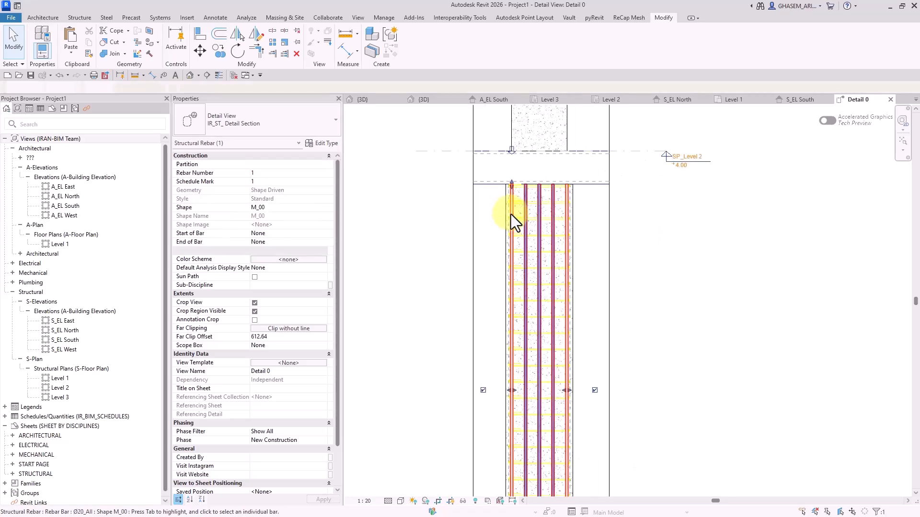
click(291, 345)
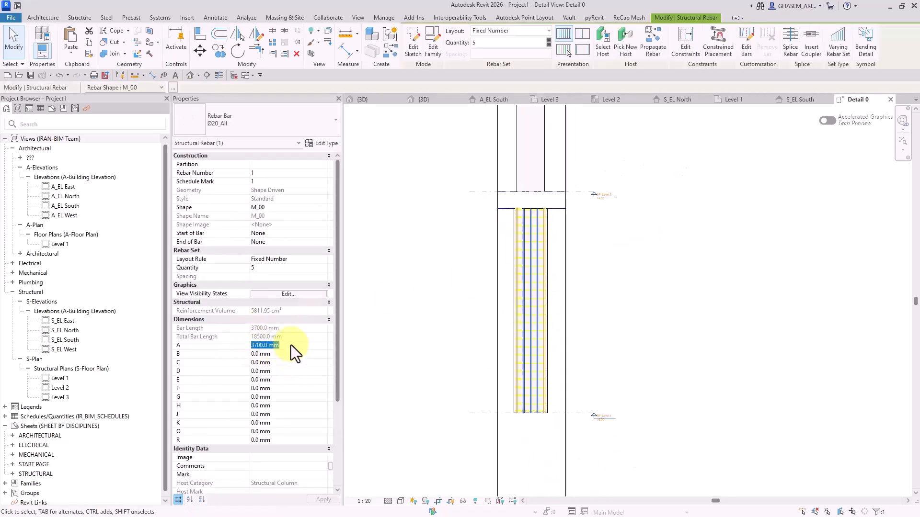
text(5200)
scroll(555, 334, down, 2)
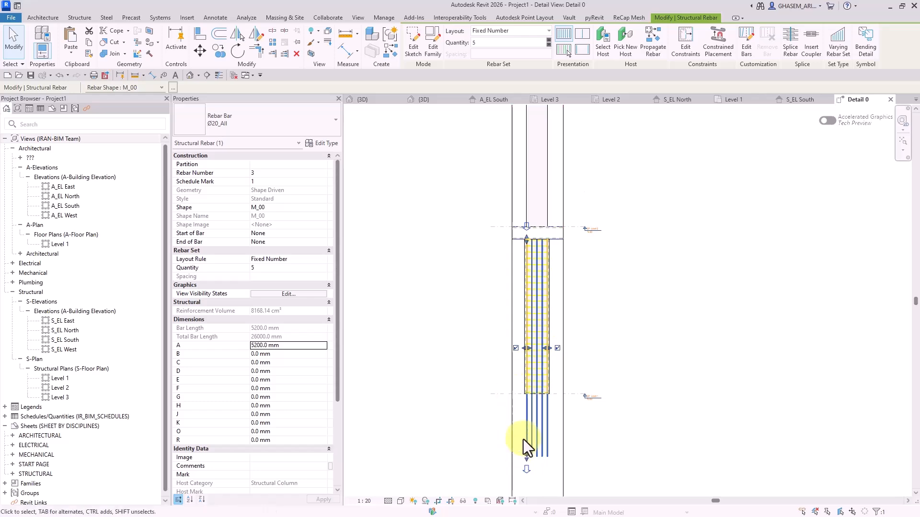
click(565, 371)
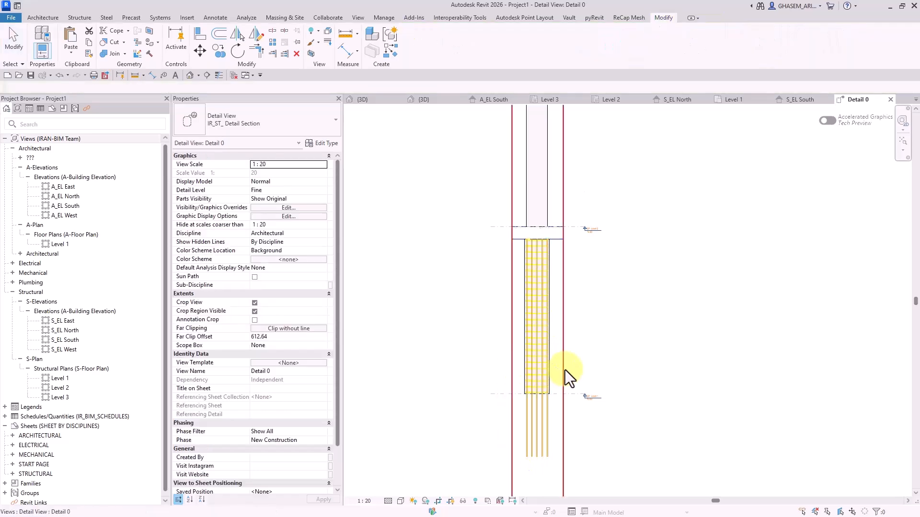
Set the end of the column's five-bar longitudinal set to Crank
scroll(519, 361, up, 4)
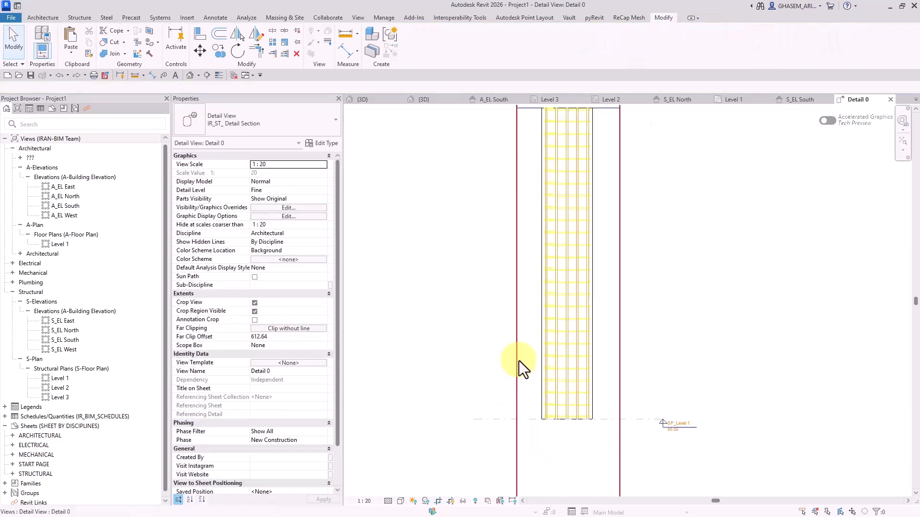
click(559, 348)
scroll(560, 348, down, 2)
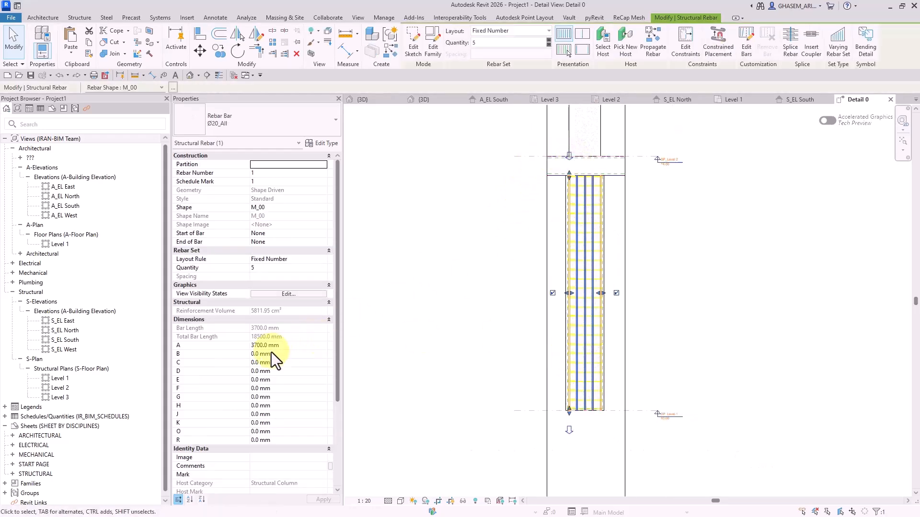
click(320, 242)
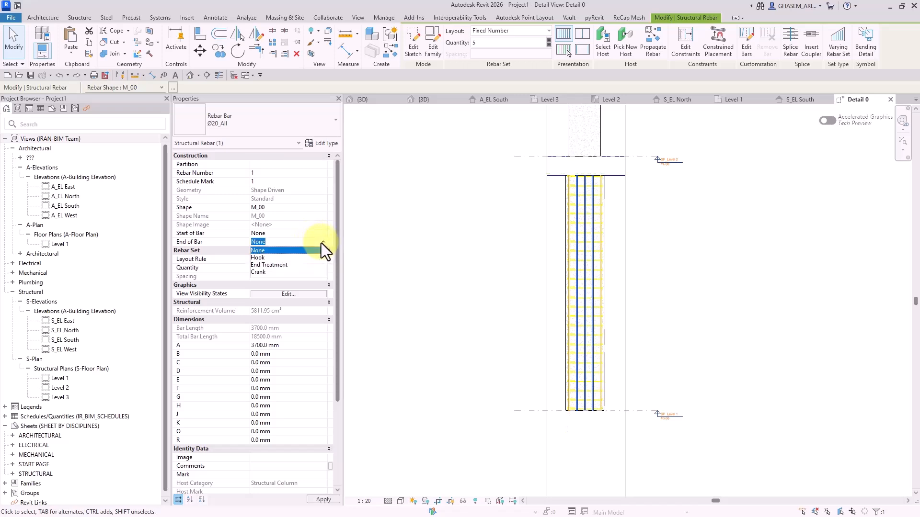
click(267, 272)
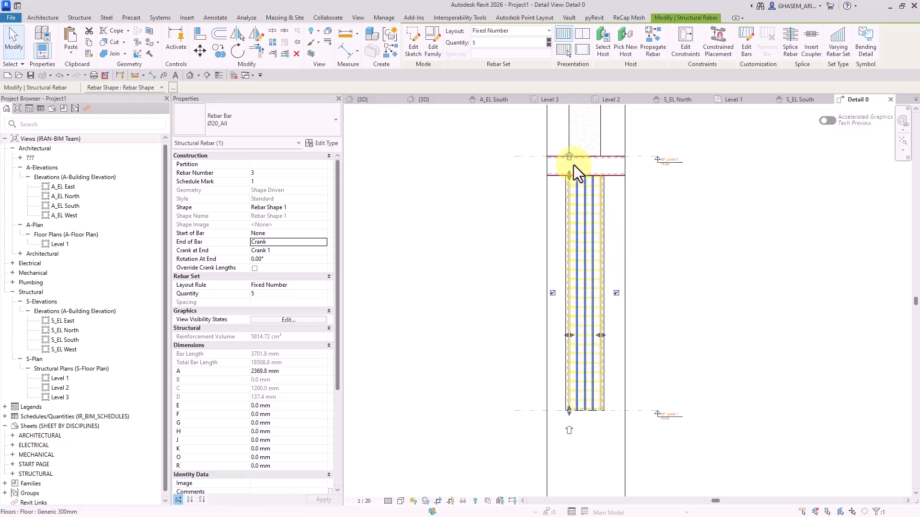
Set the five-bar longitudinal set's end to None and its dimension A to 5200 mm
click(314, 250)
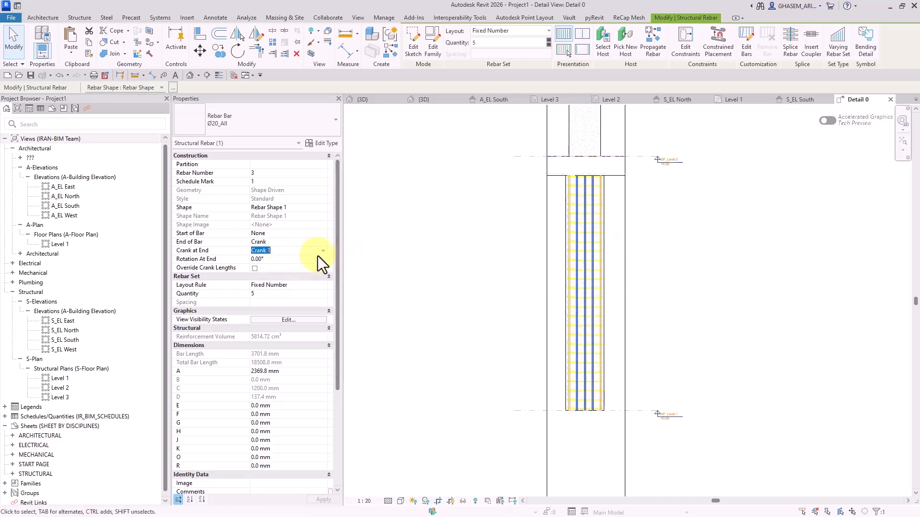
click(323, 251)
click(259, 260)
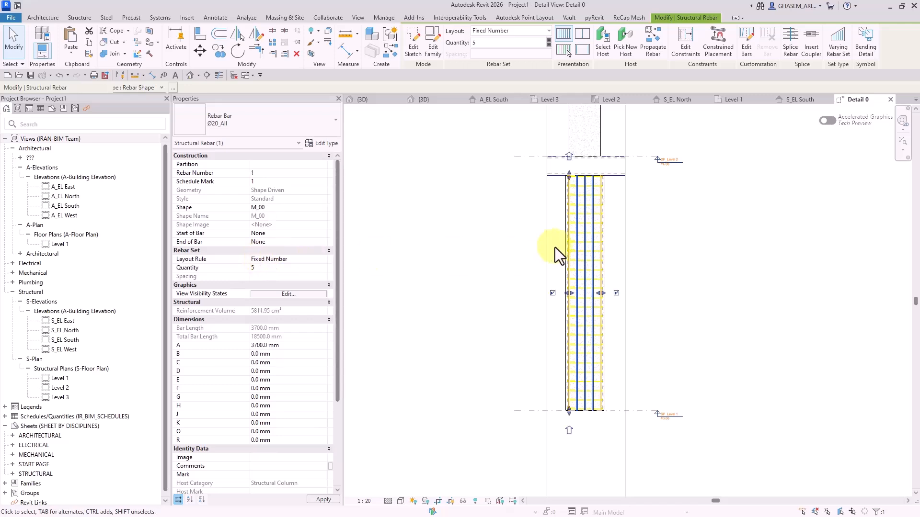
click(295, 348)
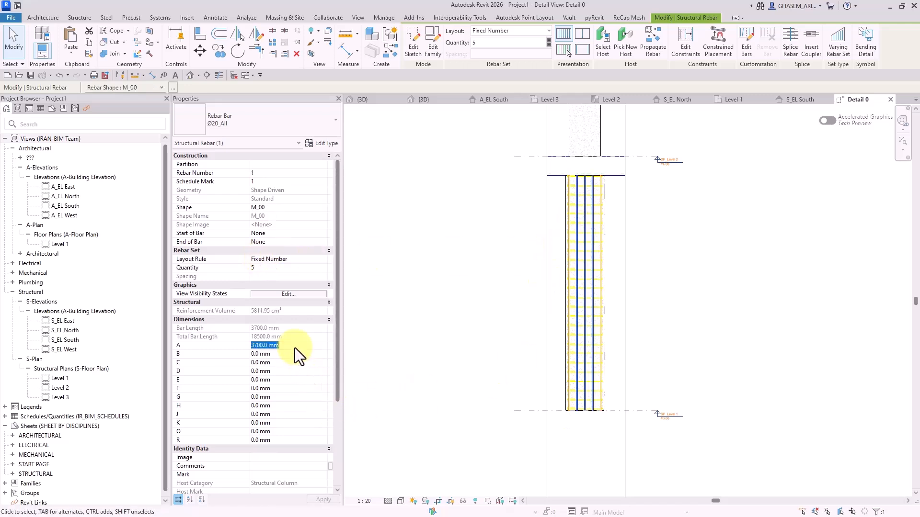
text(5200)
middle_drag(608, 212, 609, 297)
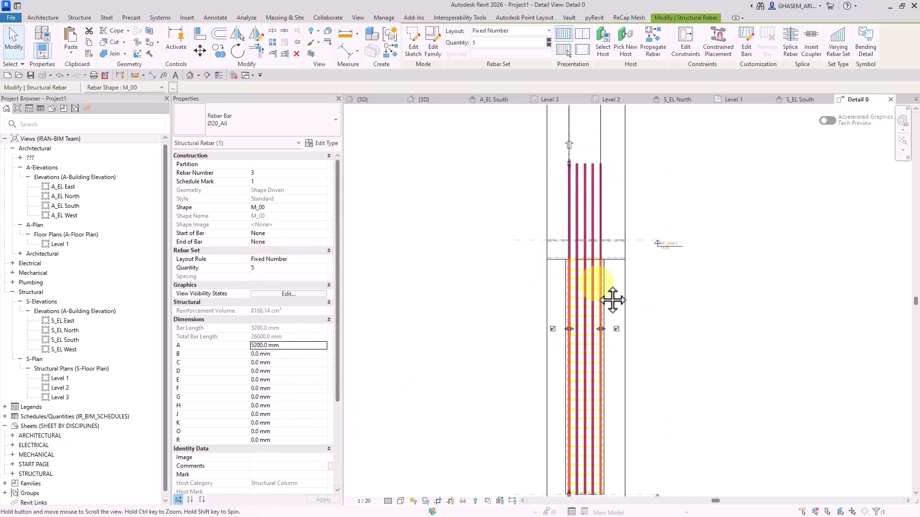
scroll(610, 265, up, 2)
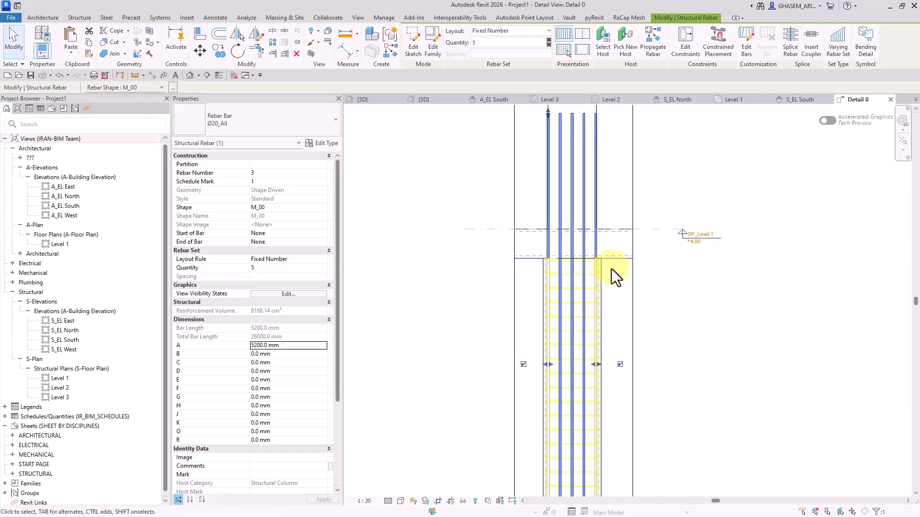
click(619, 274)
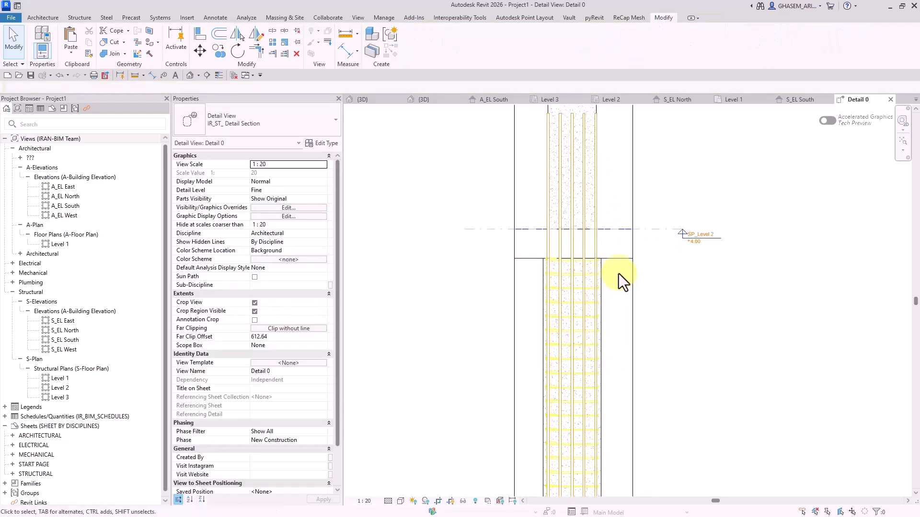
Set the end of the three-bar set on the column's left face to Crank and flip its direction so the end faces upward
click(553, 273)
scroll(554, 271, down, 2)
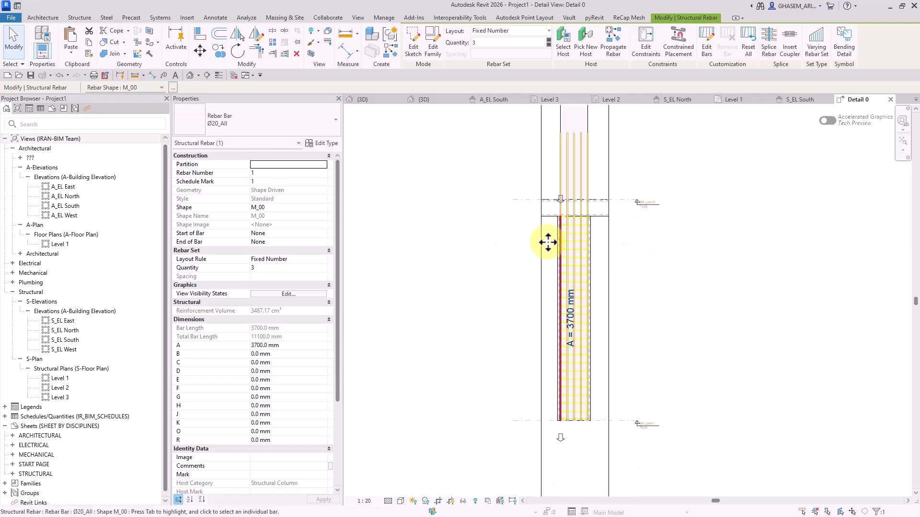
click(317, 242)
click(324, 242)
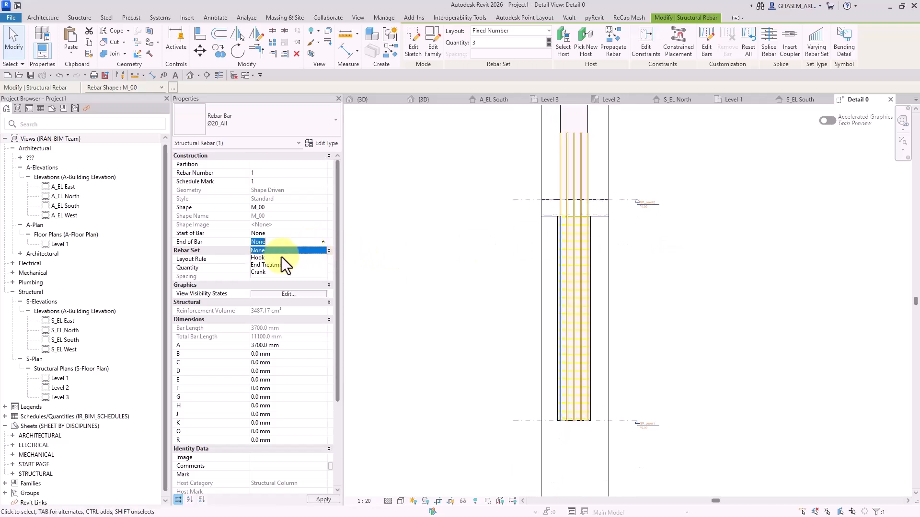
click(259, 272)
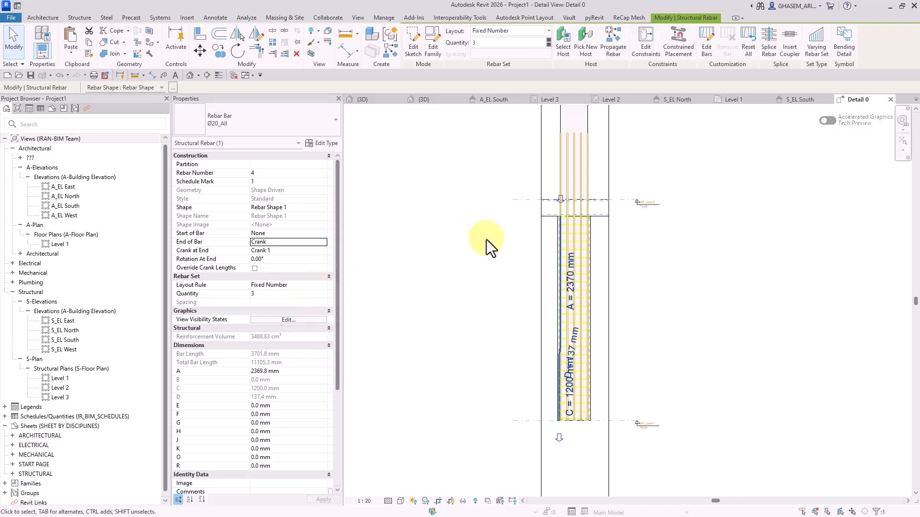
key(space)
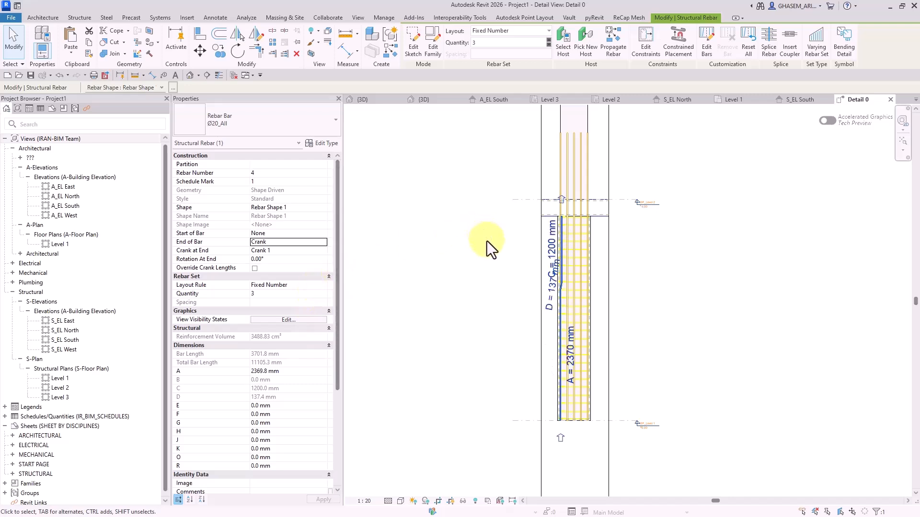
Set the left three-bar set's end to None and its dimension A to 5200 mm
click(323, 245)
click(287, 251)
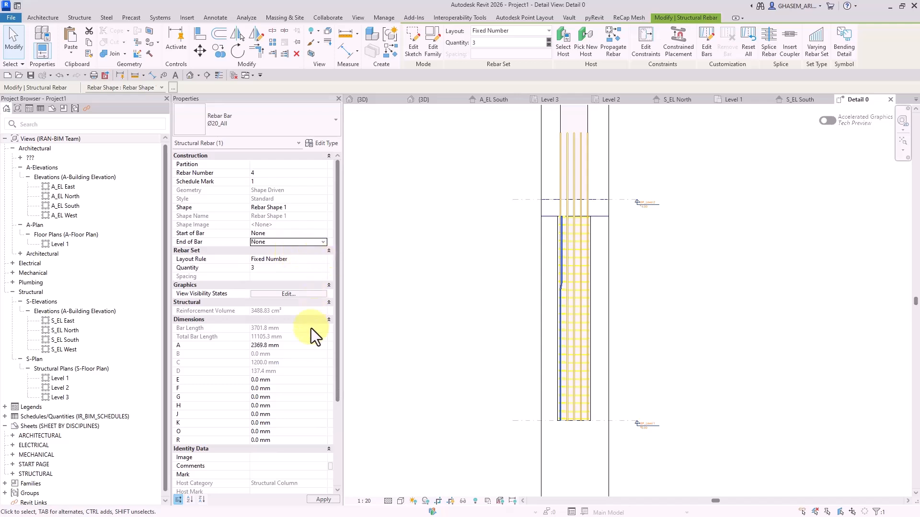
click(294, 346)
text(5200)
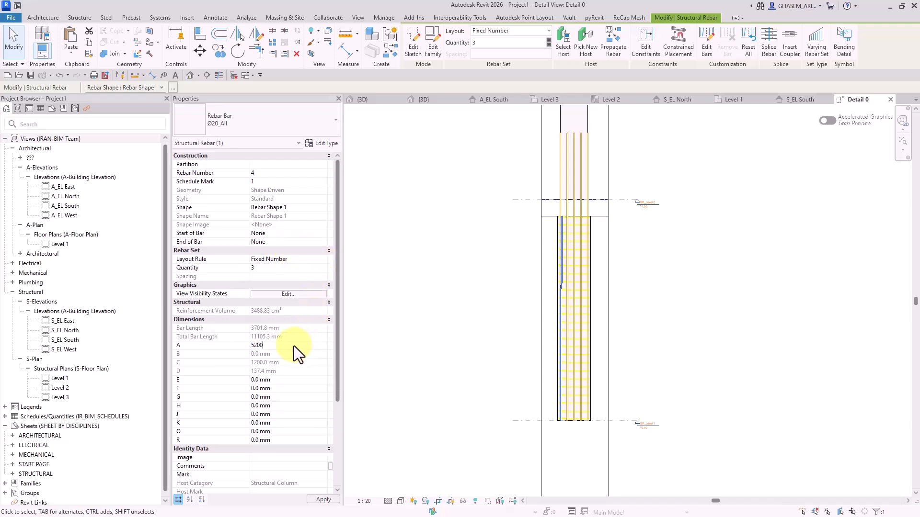
key(Return)
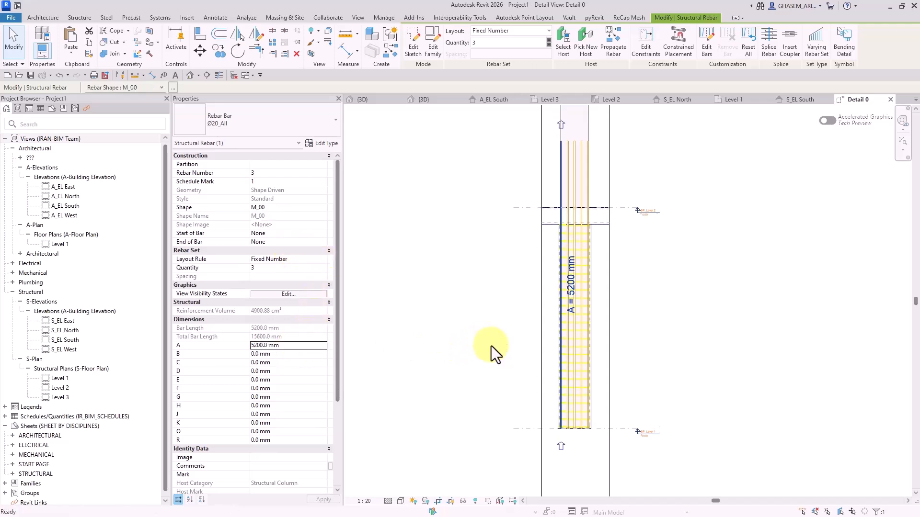
key(Escape)
Temporarily hide the extended five-bar set and the left three-bar set in the detail view
scroll(602, 229, up, 4)
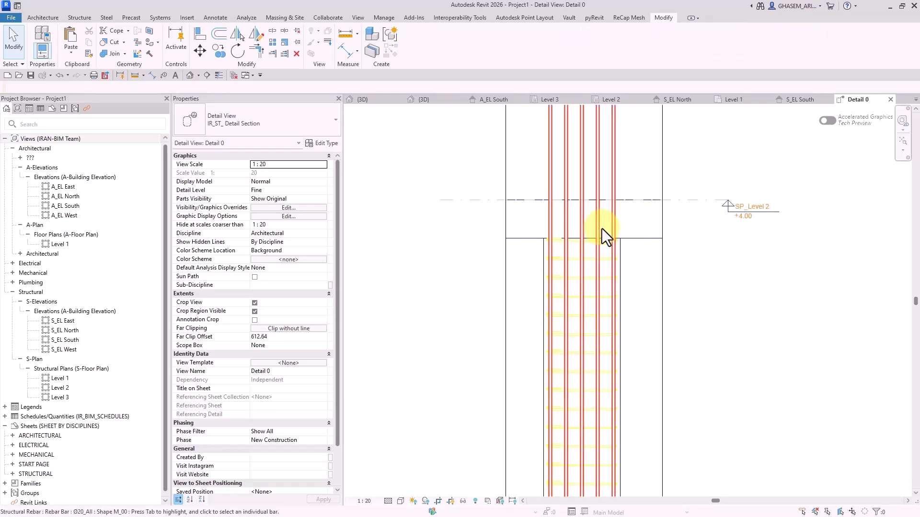
click(620, 264)
scroll(531, 189, down, 3)
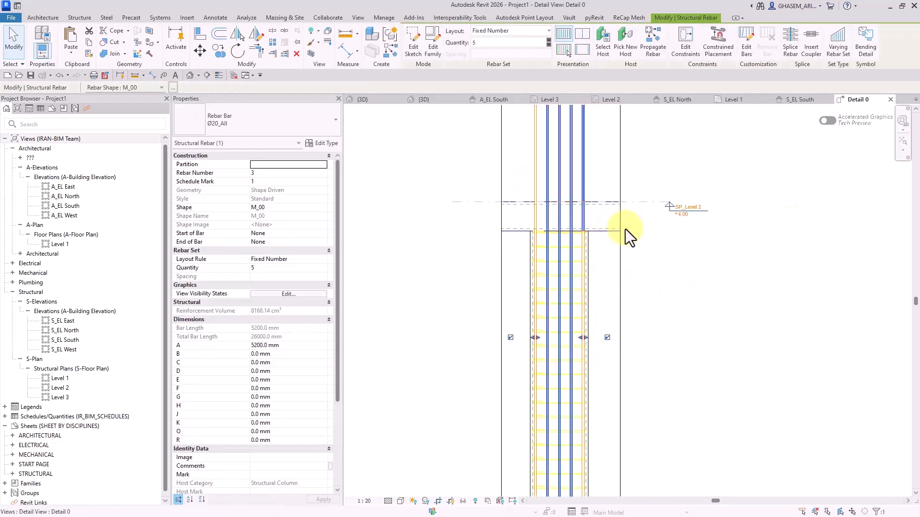
middle_drag(612, 224, 617, 234)
key(h)
key(h)
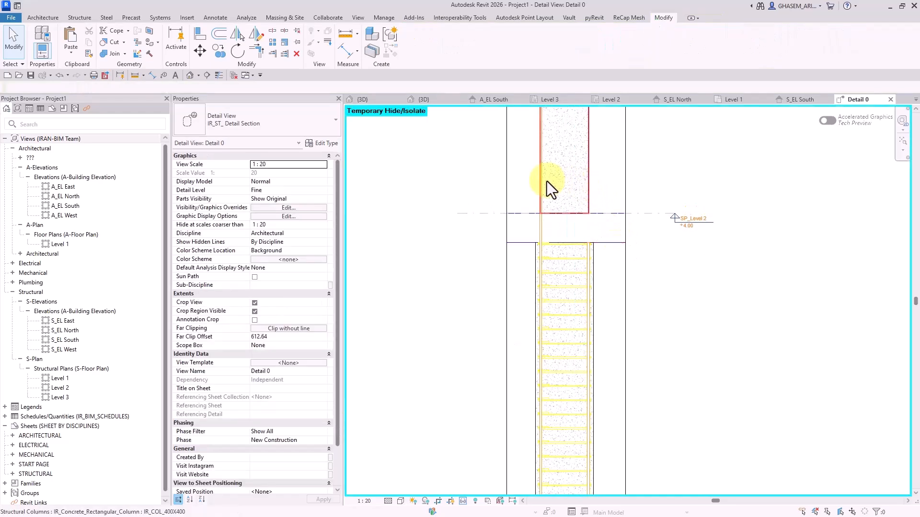
click(541, 236)
click(674, 294)
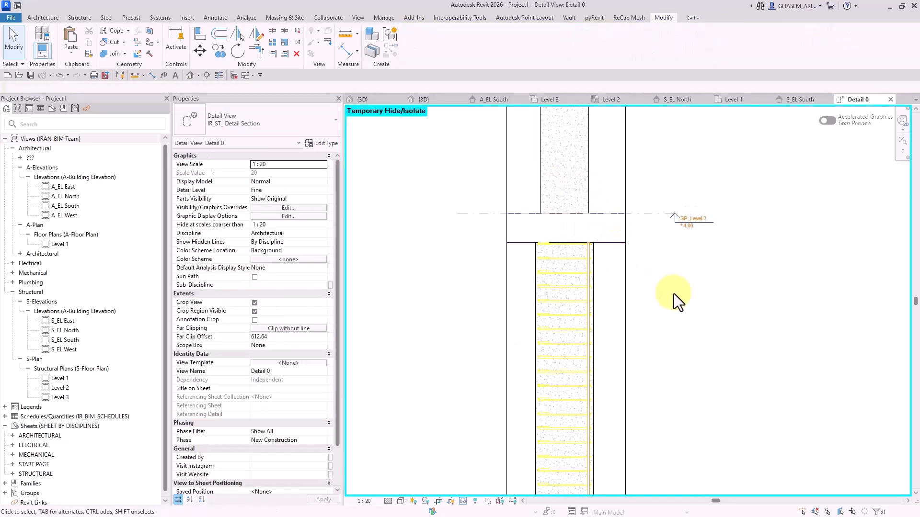
Set the end of the three-bar set on the column's right face to Crank and flip its direction so the end faces upward
scroll(592, 259, up, 3)
click(582, 251)
scroll(597, 261, down, 5)
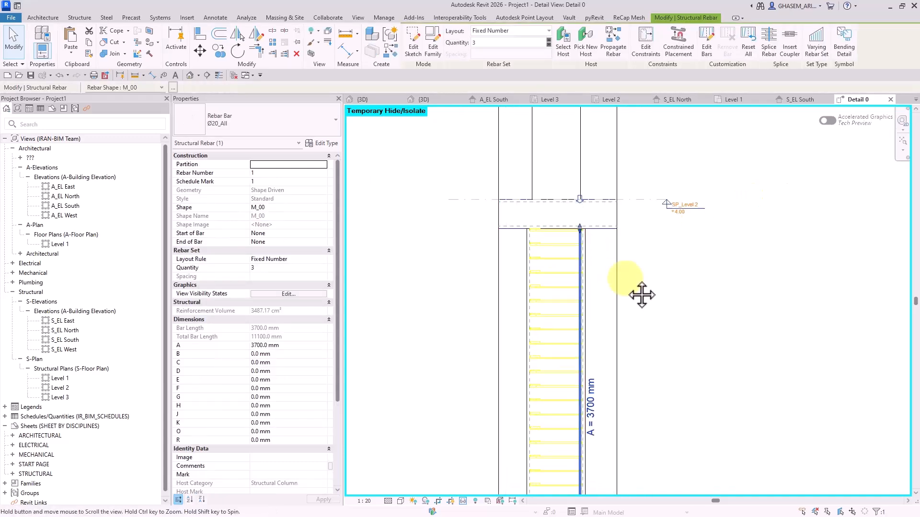
click(323, 241)
click(263, 274)
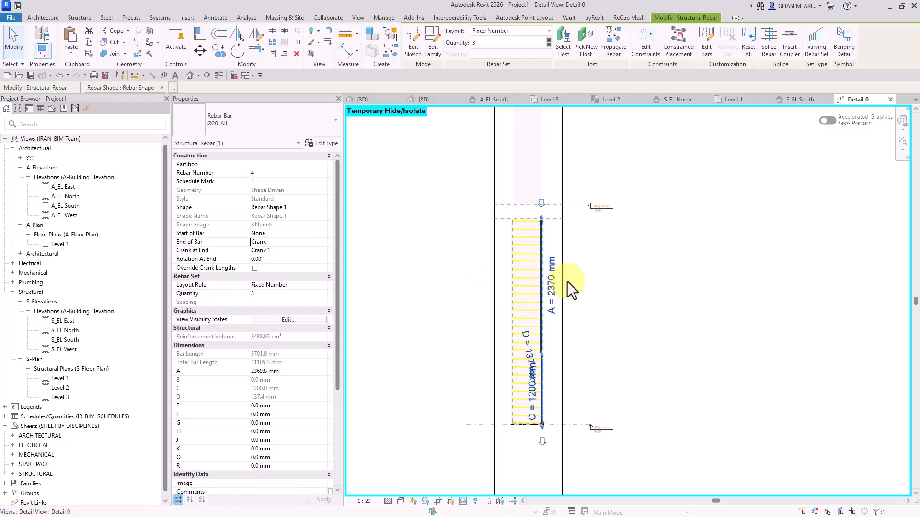
Set the right three-bar set's end to None and its dimension A to 5200 mm
click(321, 251)
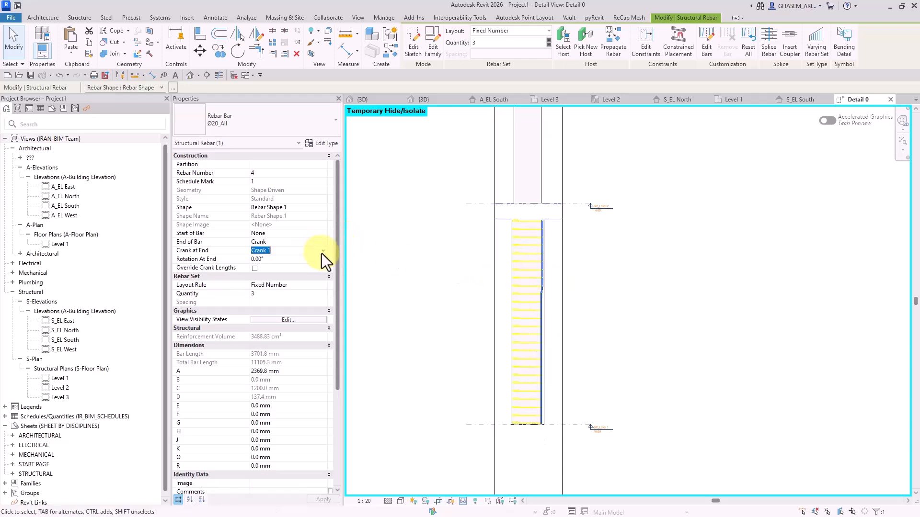
click(323, 251)
click(269, 262)
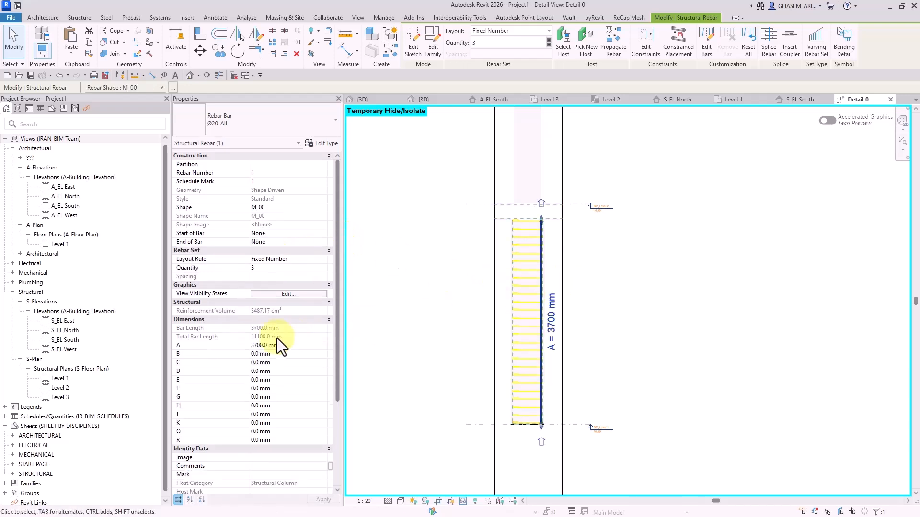
click(285, 349)
text(5200)
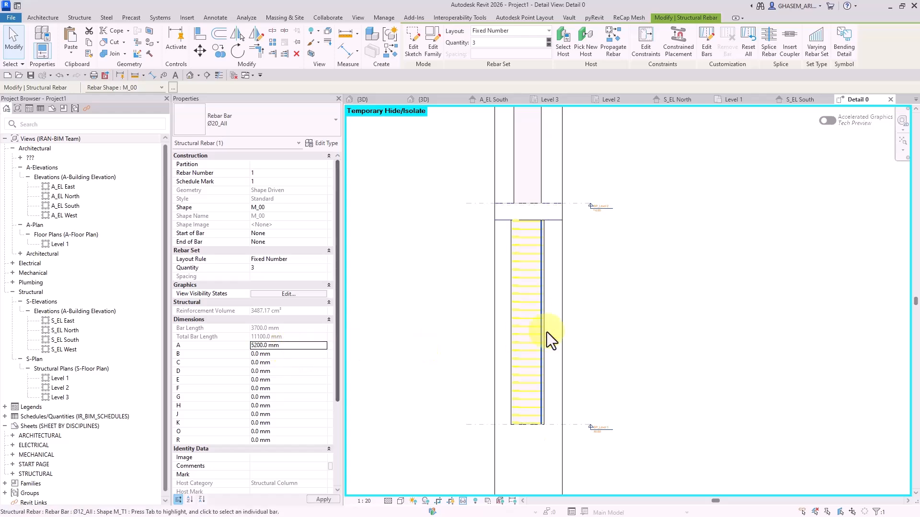
click(635, 330)
middle_drag(467, 325, 499, 329)
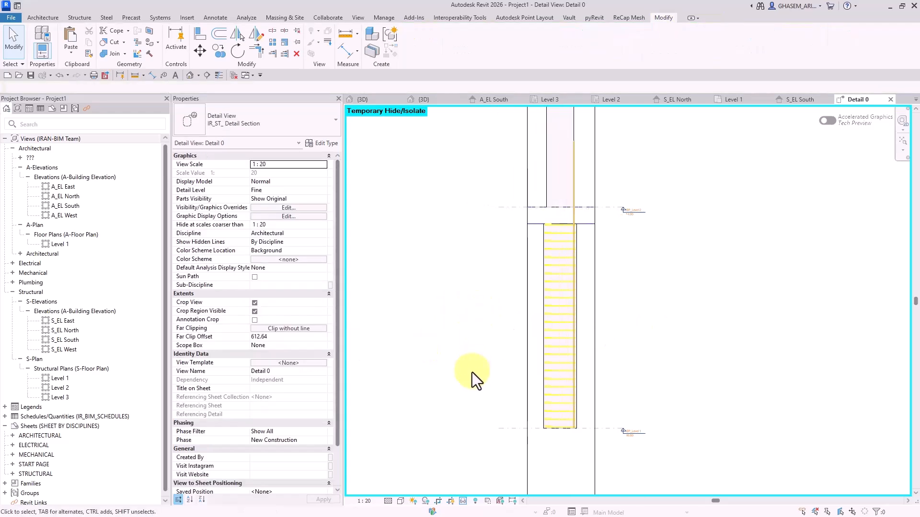
Open the default 3D view and temporarily hide the lower concrete column to expose its reinforcement
click(187, 76)
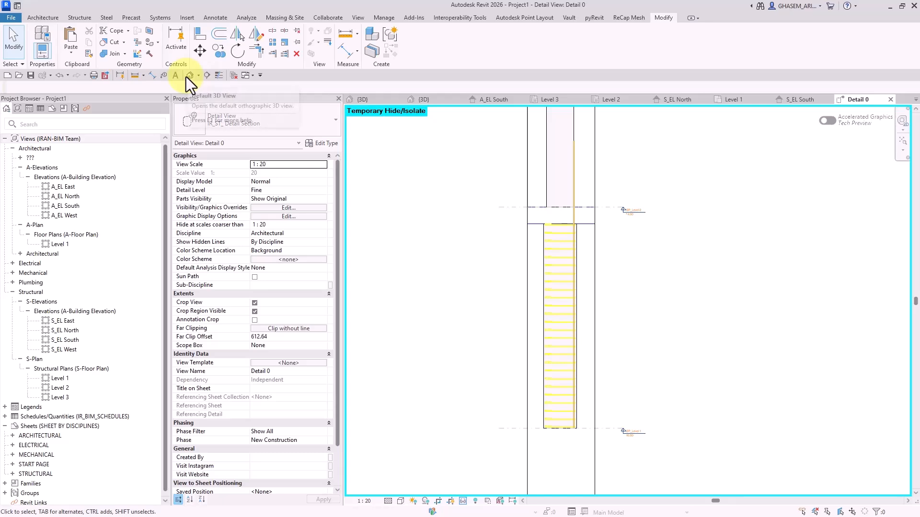
scroll(662, 296, up, 4)
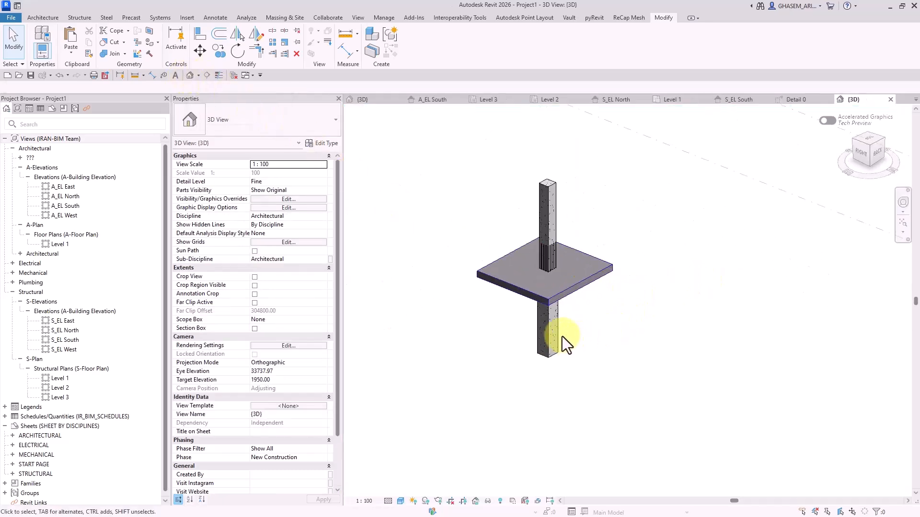
click(558, 336)
key(h)
key(h)
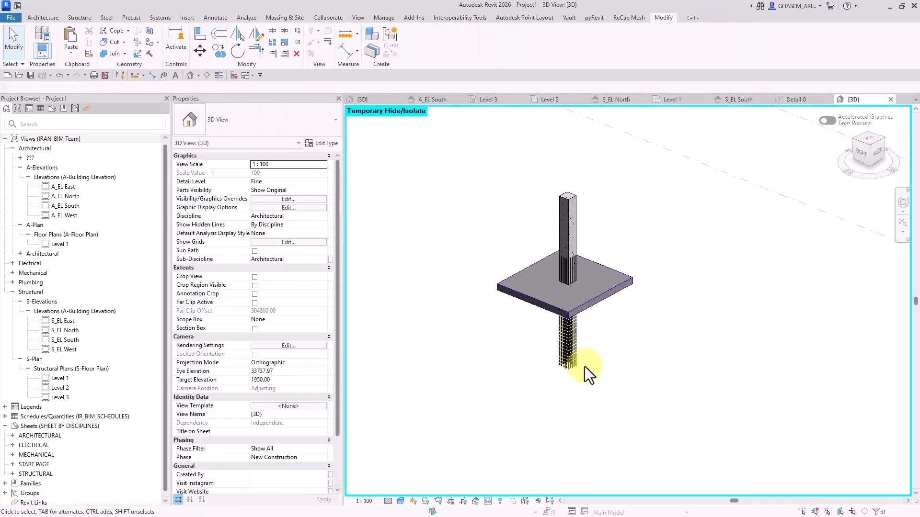
Set the end of the remaining short five-bar set below the floor to Crank and flip its direction so the end faces upward
shift+middle_drag(583, 369, 805, 342)
scroll(769, 380, up, 4)
click(712, 360)
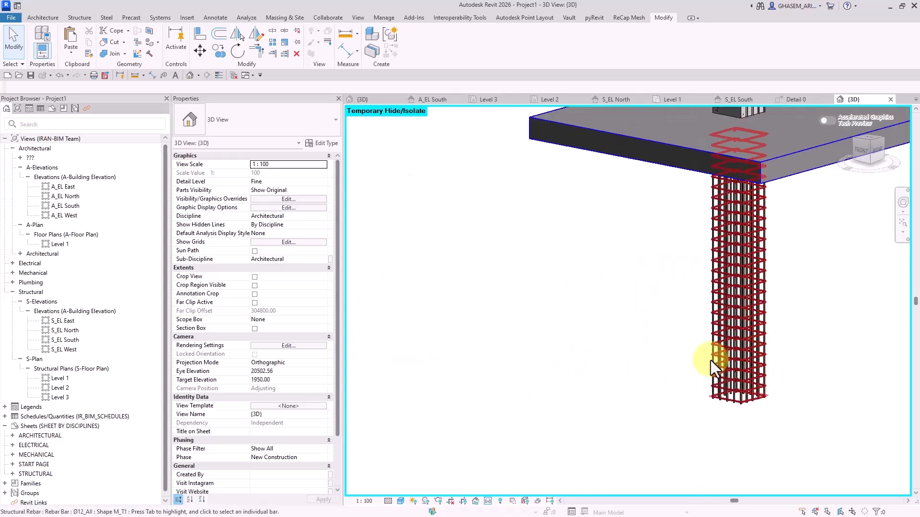
shift+middle_drag(714, 359, 849, 295)
click(809, 274)
middle_drag(802, 272, 769, 369)
click(666, 213)
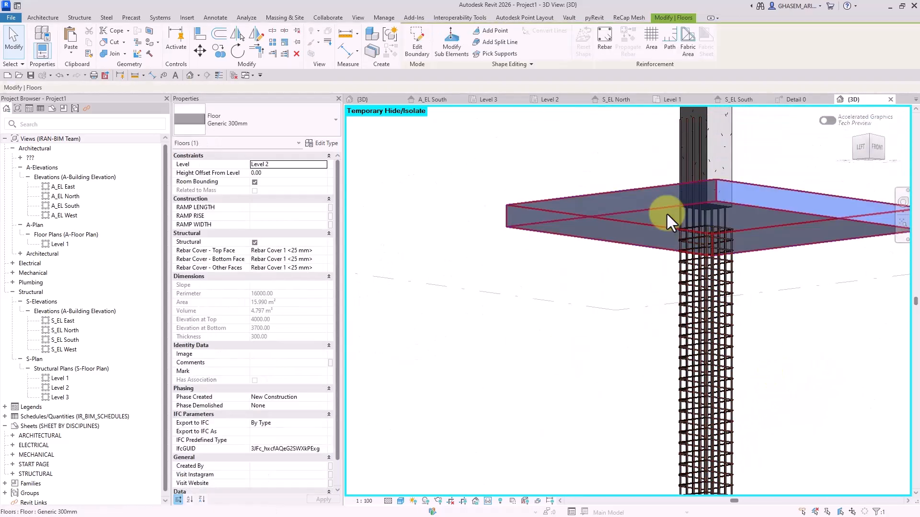
click(762, 267)
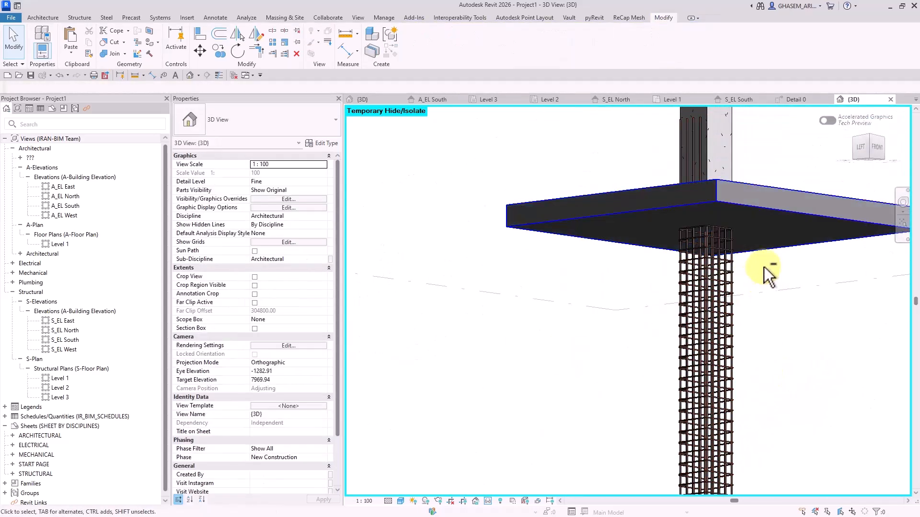
scroll(733, 234, up, 4)
click(732, 232)
scroll(725, 217, down, 5)
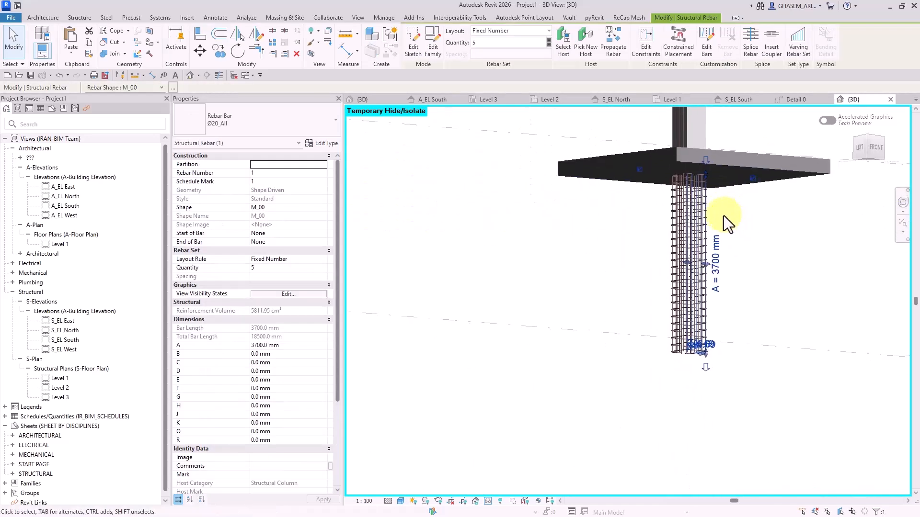
click(323, 242)
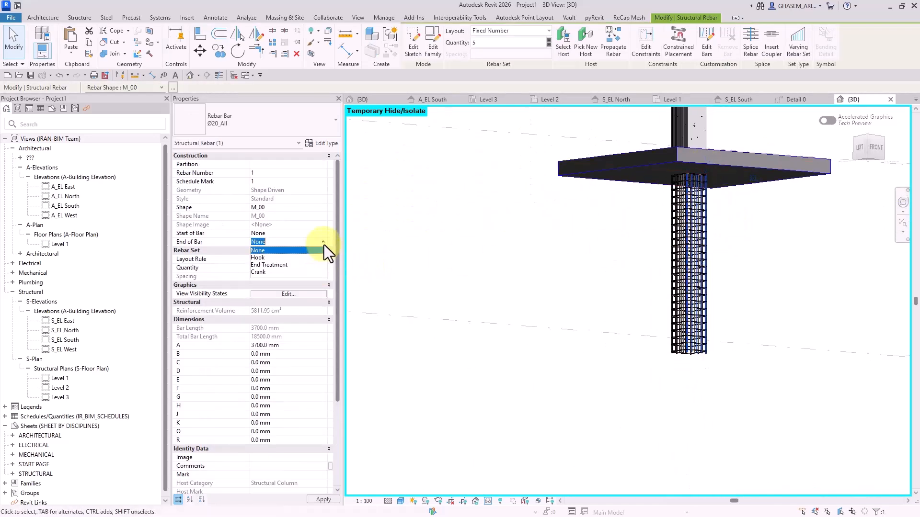
click(259, 272)
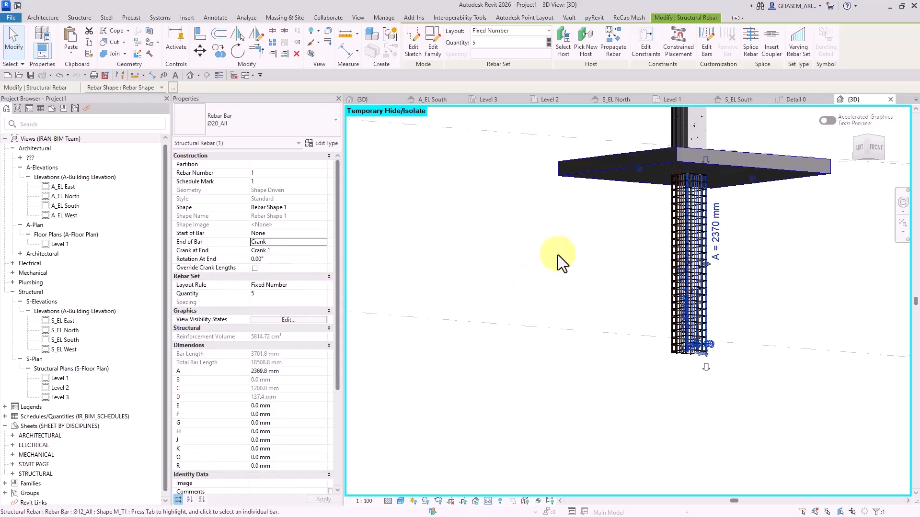
click(704, 158)
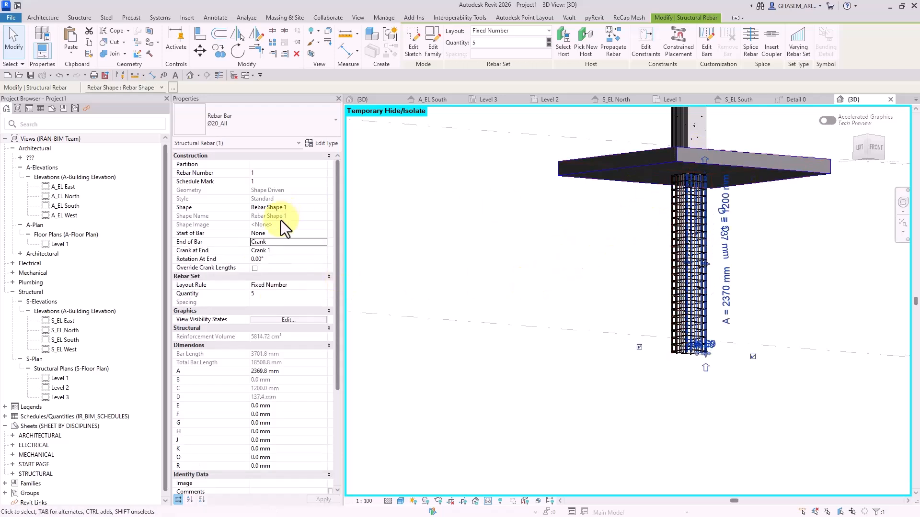
Set the remaining five-bar set's end to None and its dimension A to 5200 mm
click(321, 245)
click(278, 261)
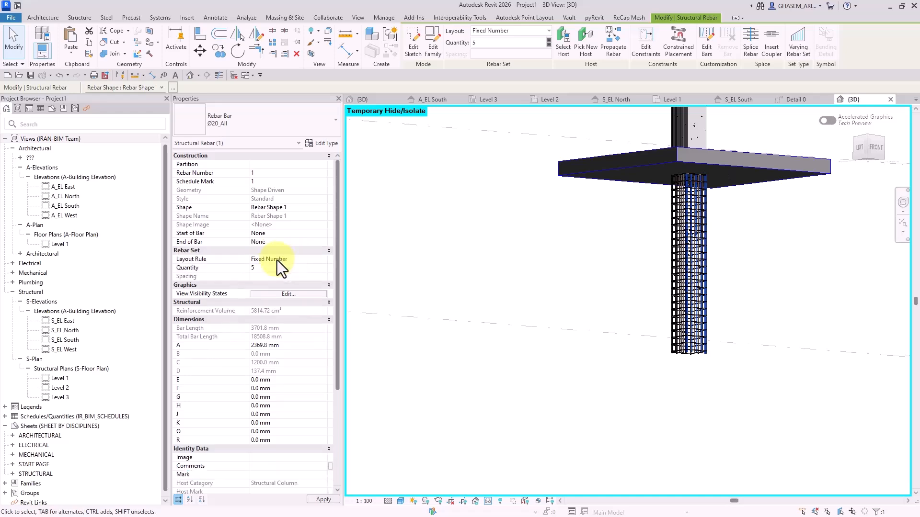
click(278, 345)
double_click(293, 345)
text(5200)
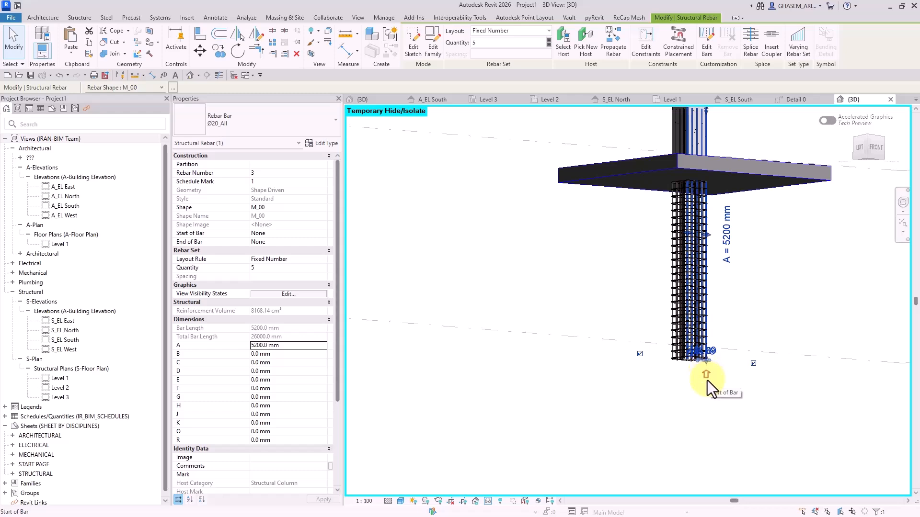
Close the 3D view and restore all temporarily hidden elements in the Detail 0 view
click(648, 406)
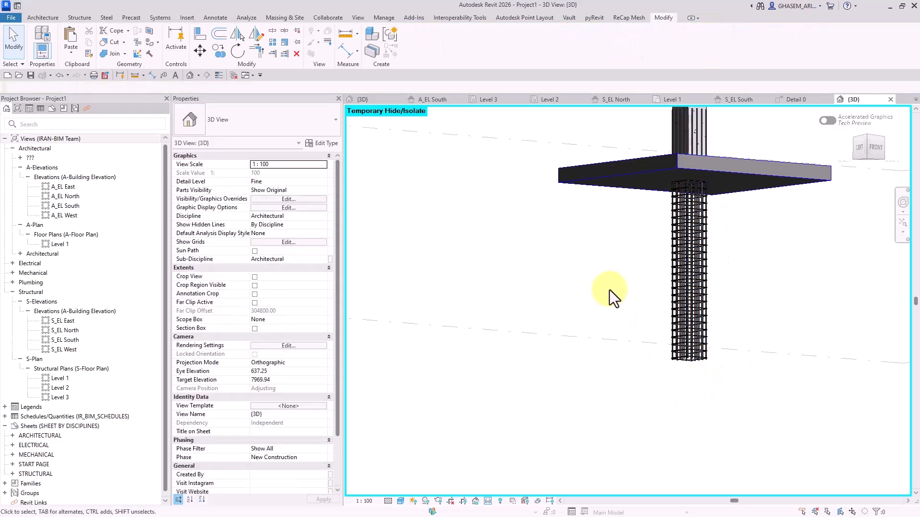
click(889, 99)
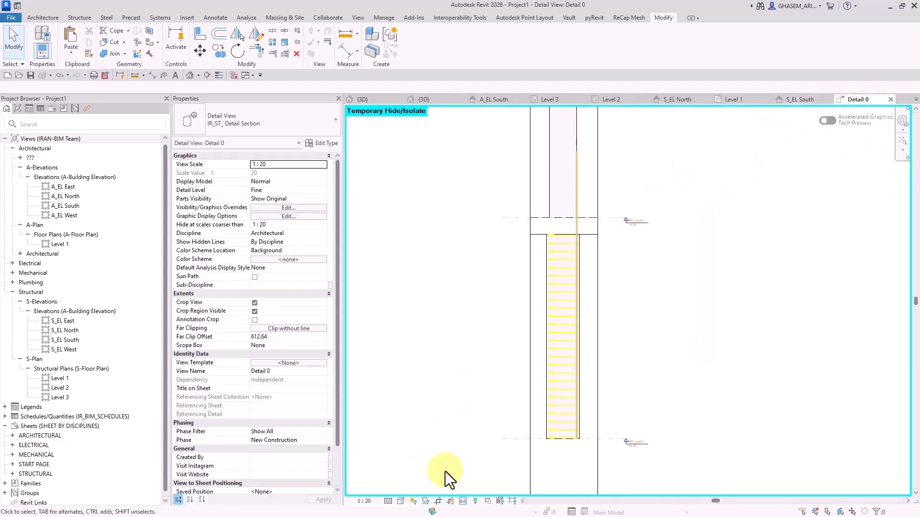
click(462, 501)
click(467, 491)
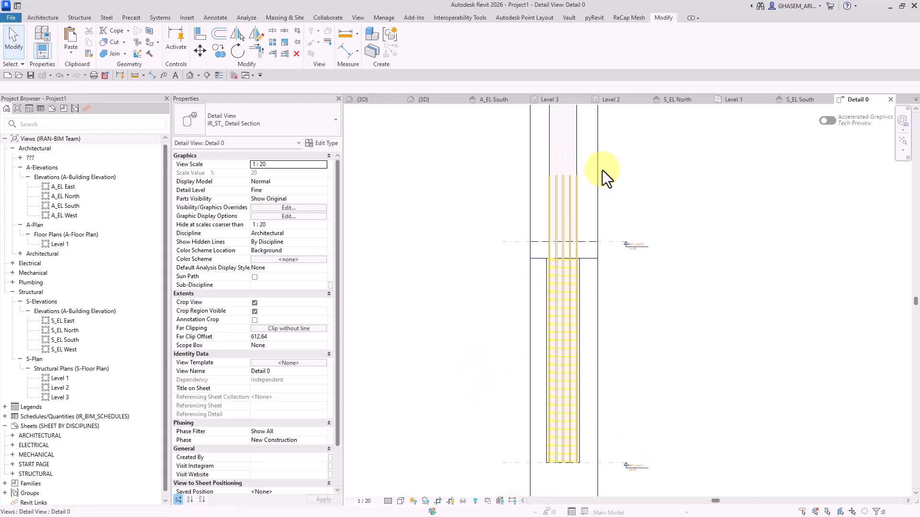
Temporarily hide the longitudinal bars between the column's two outer bar lines in the detail view
scroll(602, 171, up, 3)
click(587, 208)
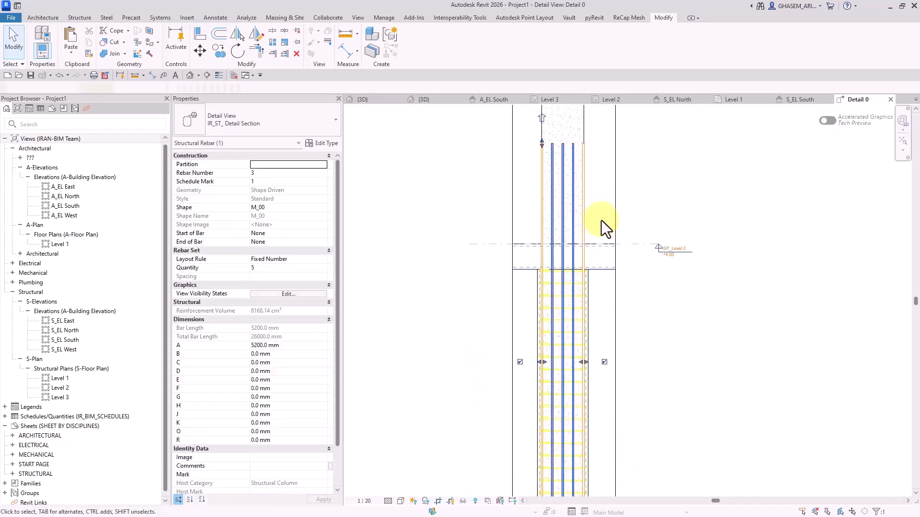
click(608, 212)
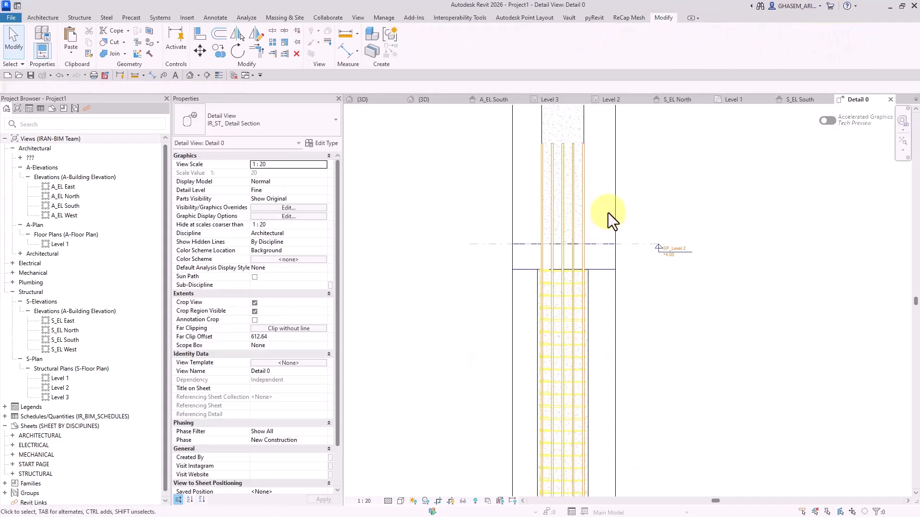
click(578, 203)
key(h)
key(h)
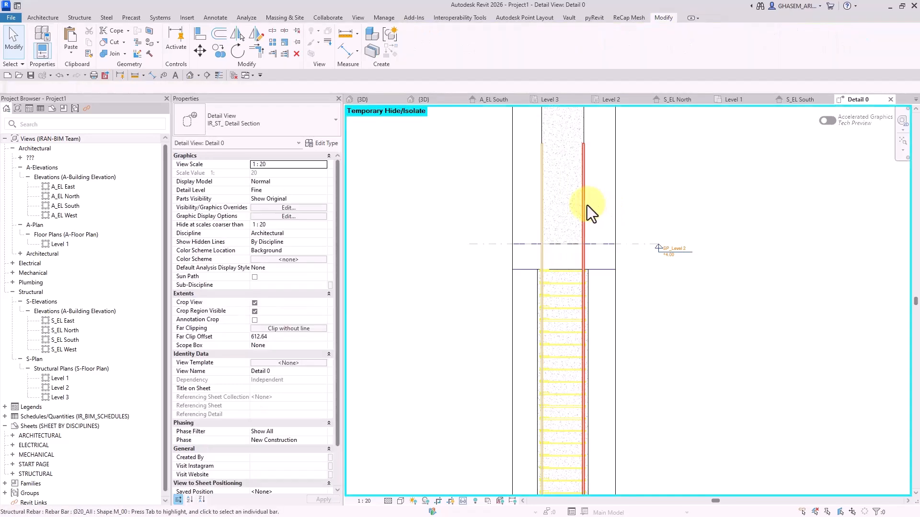
Set the right three-bar set's end of bar to Crank with a rotation at end of 180°
click(586, 205)
scroll(601, 202, down, 1)
scroll(600, 189, down, 1)
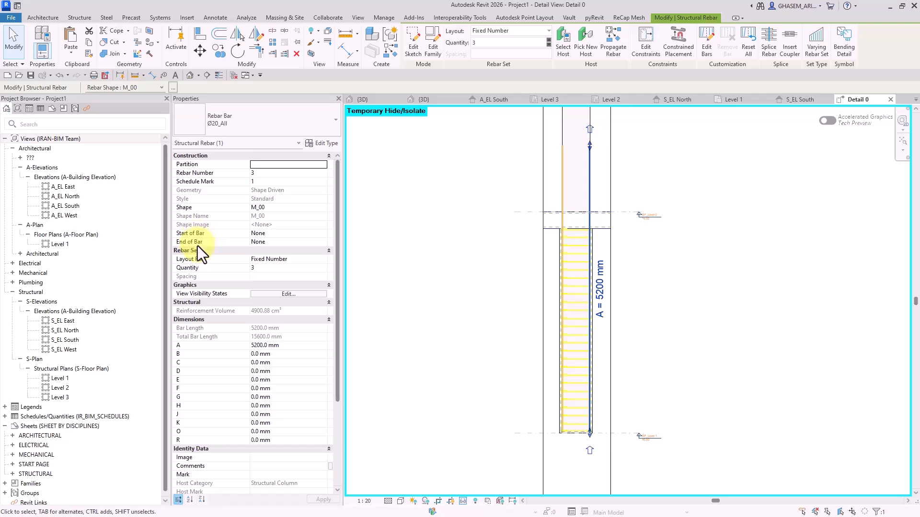
click(324, 242)
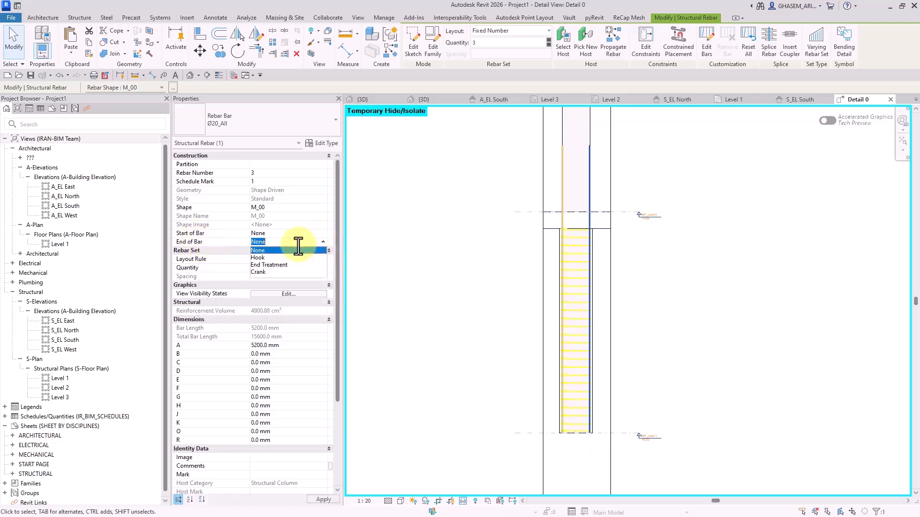
click(264, 273)
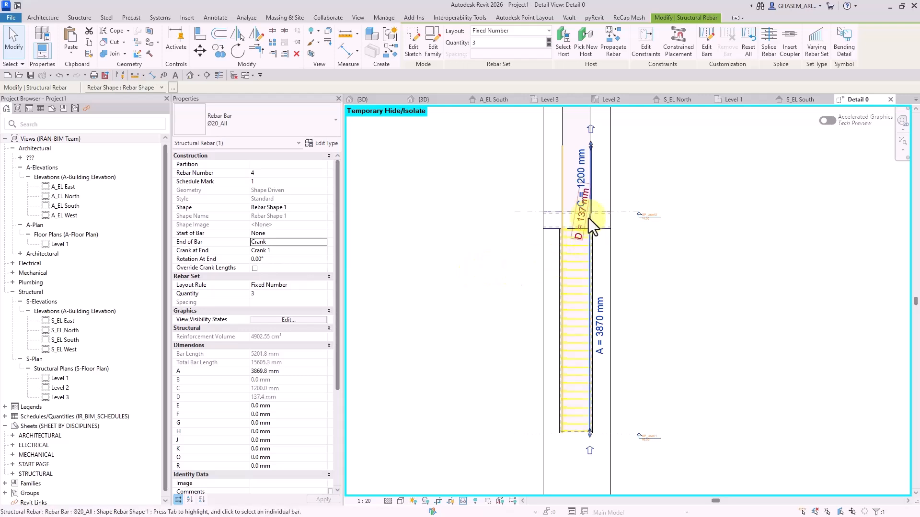
scroll(593, 210, up, 2)
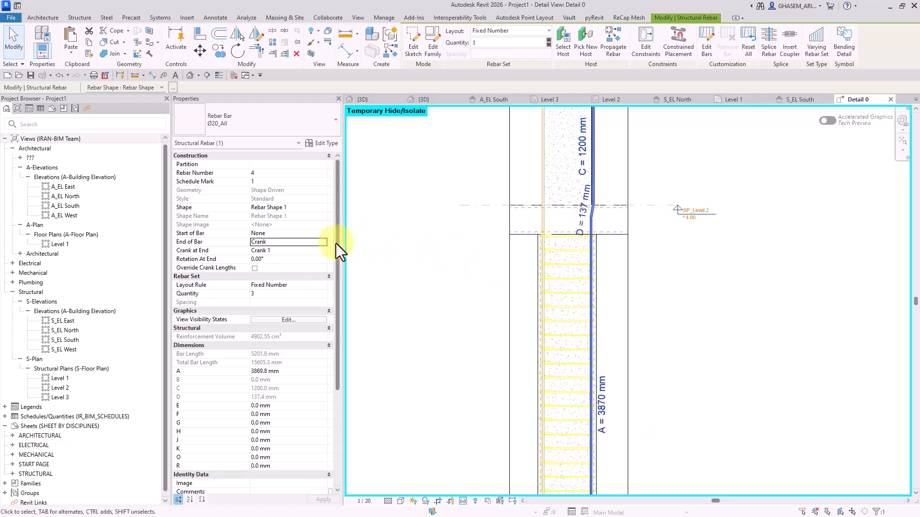
click(277, 261)
text(180)
key(Return)
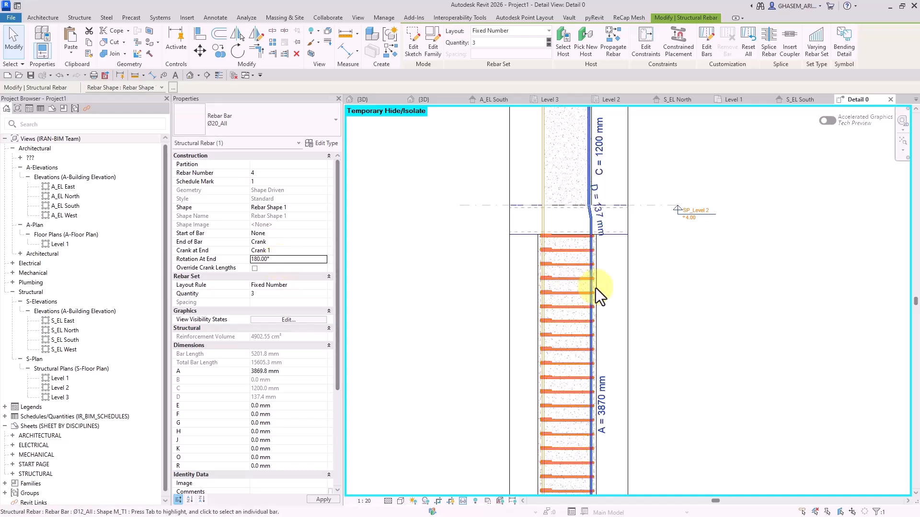
Add an aligned dimension for the floor's thickness between its bottom and top faces, beside the cranked bar
scroll(597, 214, up, 4)
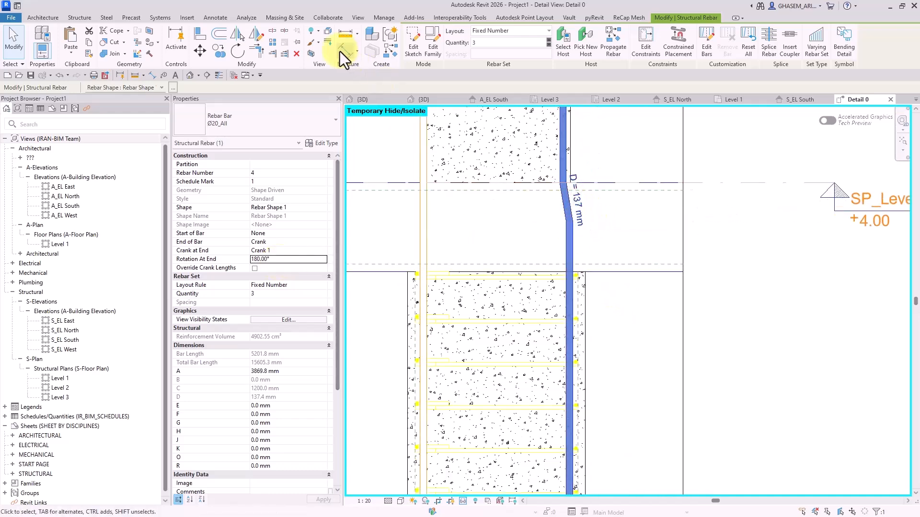
click(354, 52)
click(619, 272)
click(627, 183)
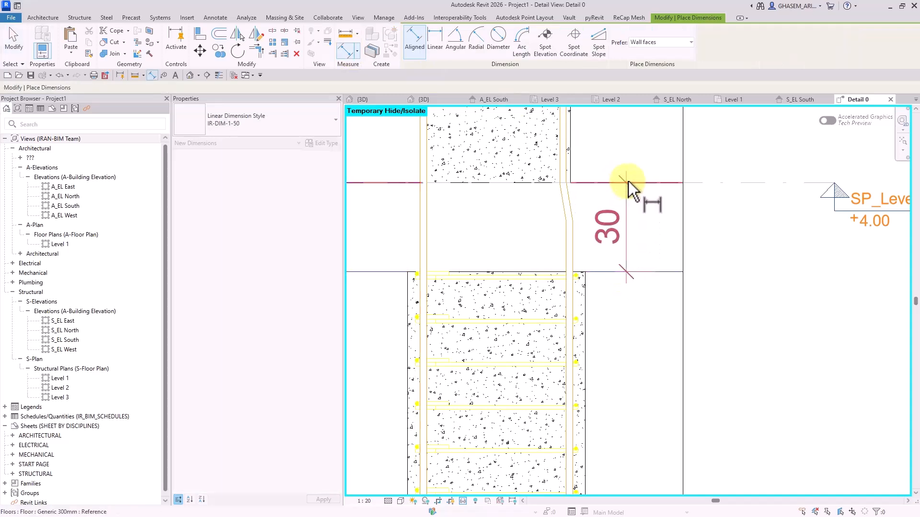
click(653, 160)
click(13, 44)
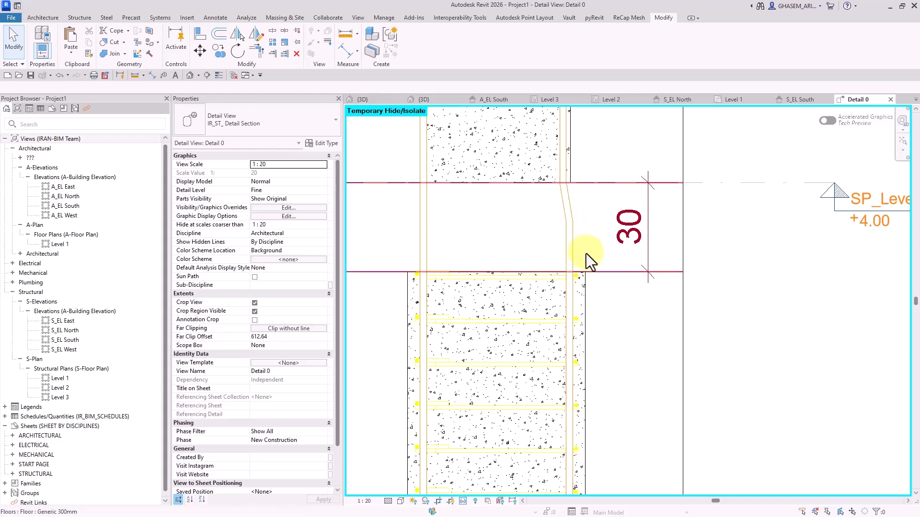
Open the type properties of the Crank 1 rebar crank under the Structural Rebar families
scroll(585, 253, down, 3)
middle_drag(589, 257, 603, 255)
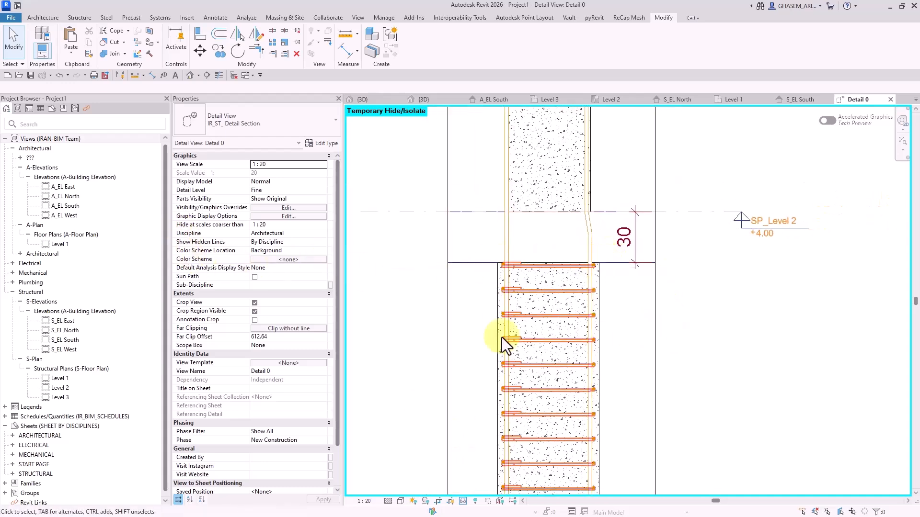
scroll(110, 254, down, 2)
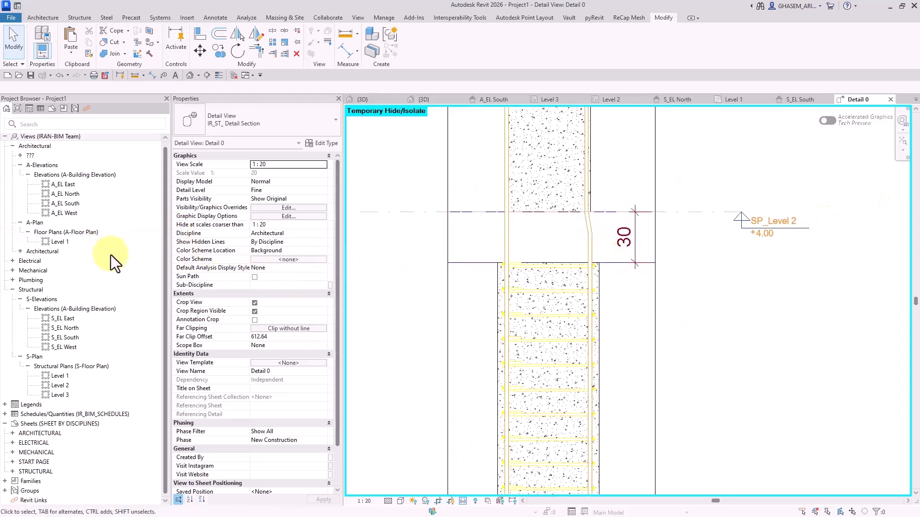
click(64, 109)
scroll(70, 326, down, 8)
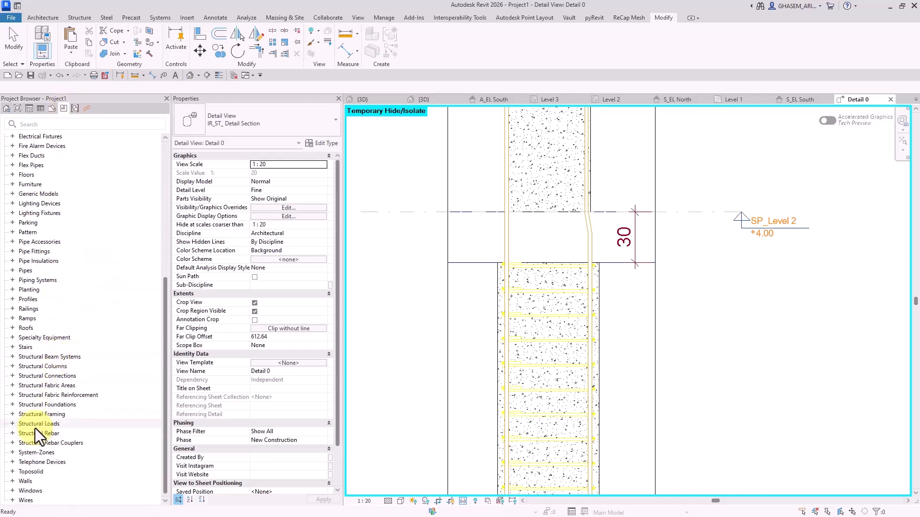
click(39, 433)
click(12, 433)
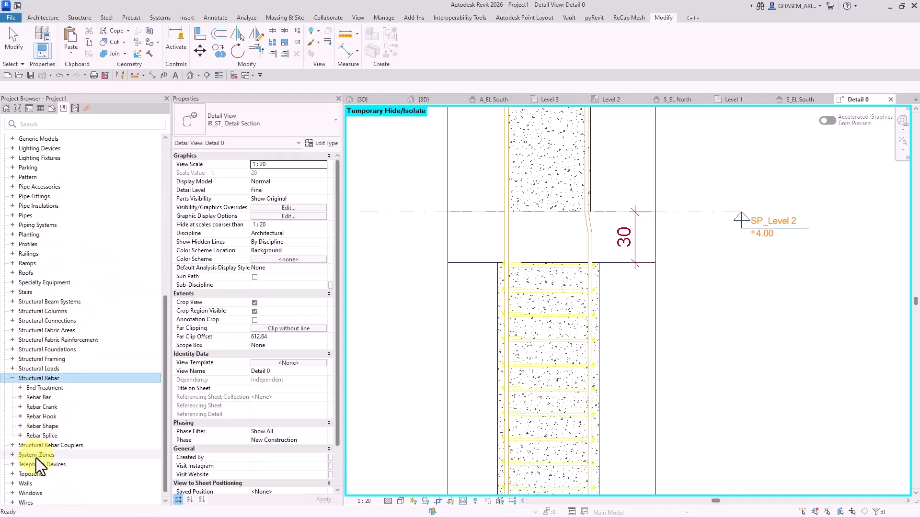
click(32, 408)
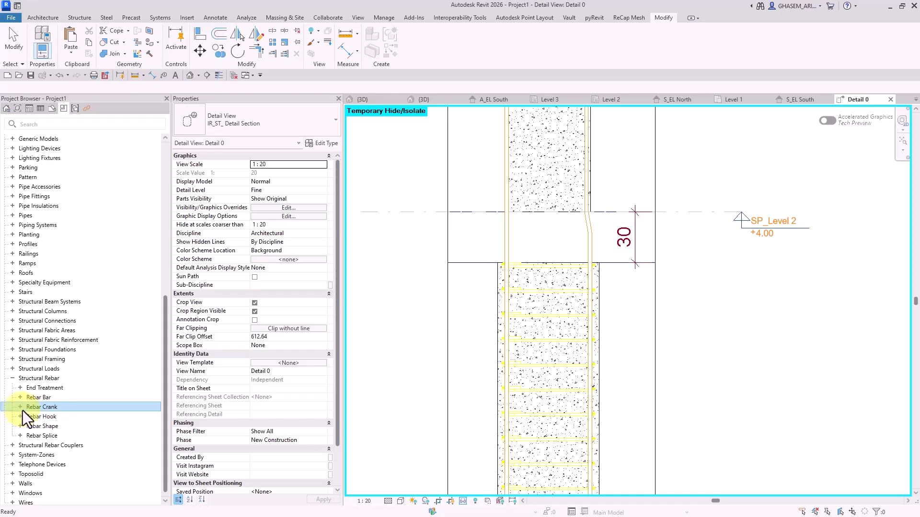
click(20, 407)
double_click(41, 417)
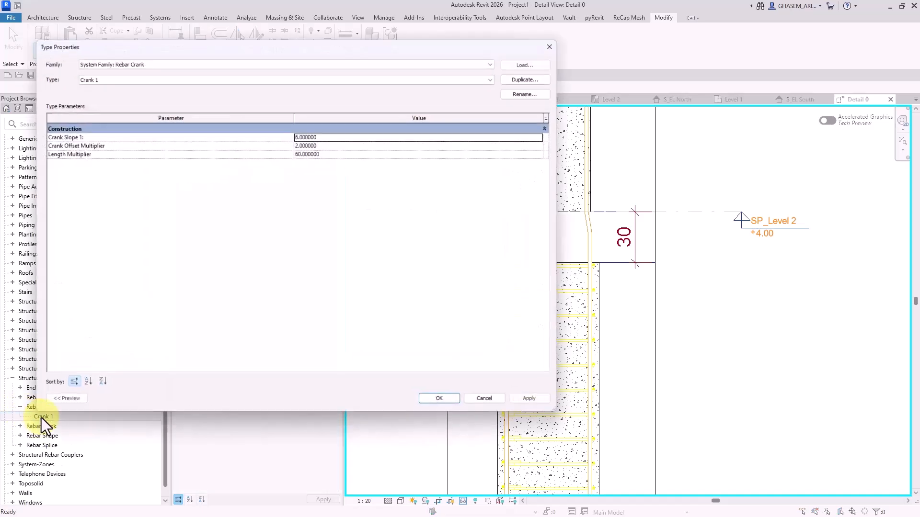
Duplicate the Crank 1 type as a new rebar crank type named TEST and accept its type properties
click(541, 78)
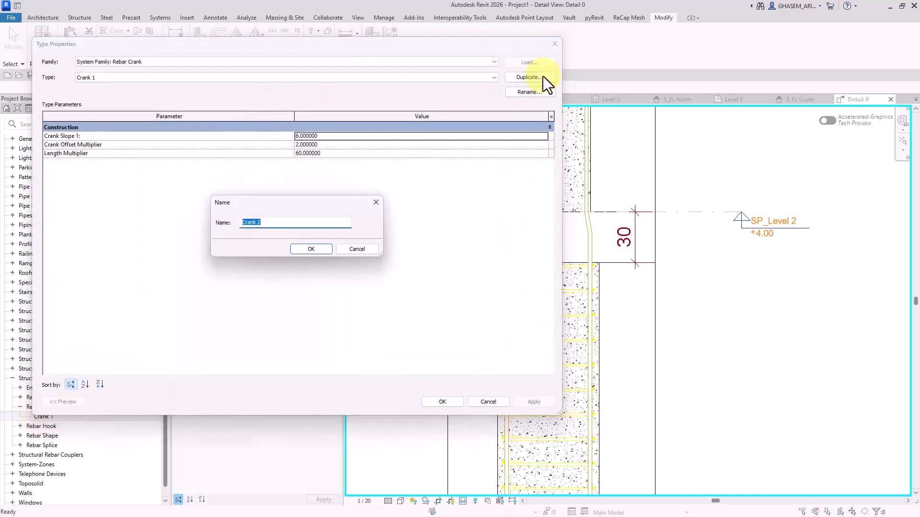
text(TEST)
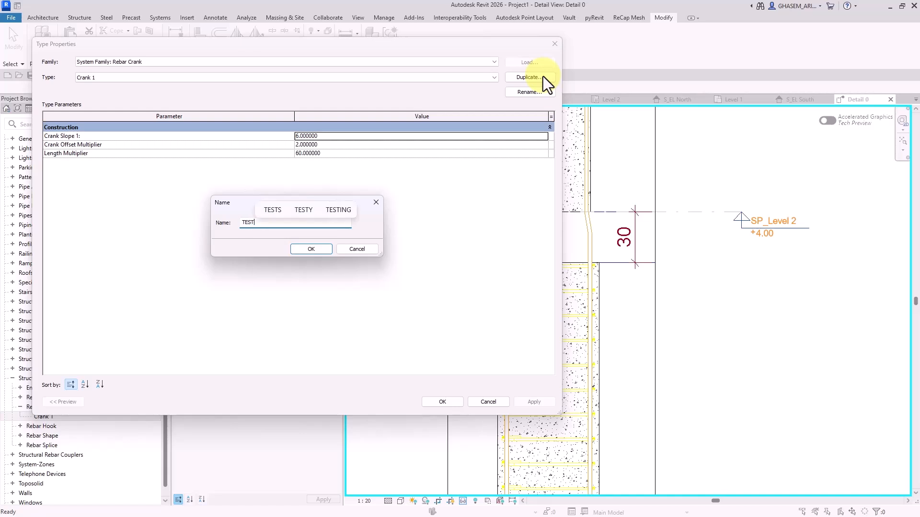
key(Return)
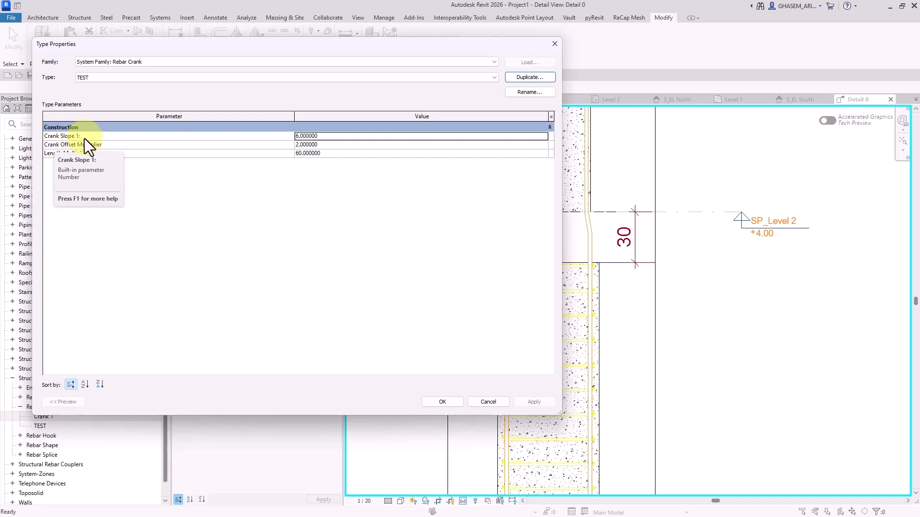
click(309, 139)
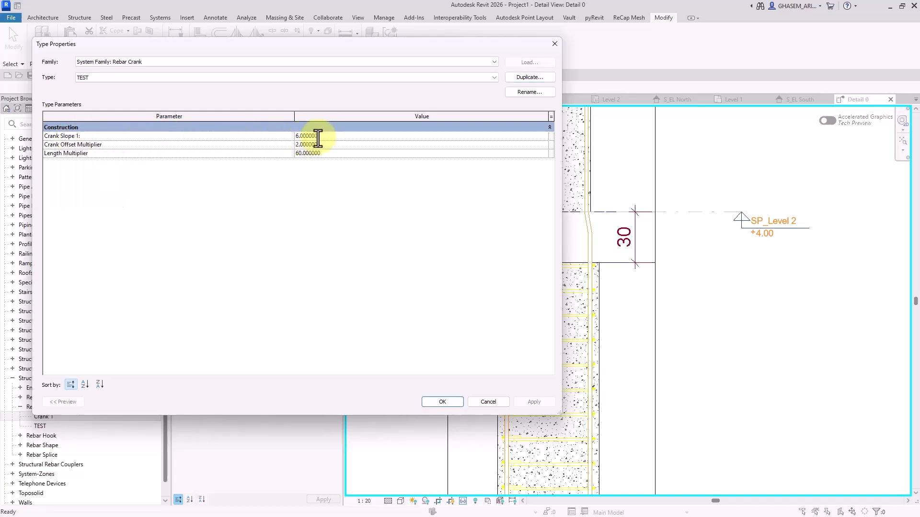
drag(318, 138, 285, 140)
click(148, 147)
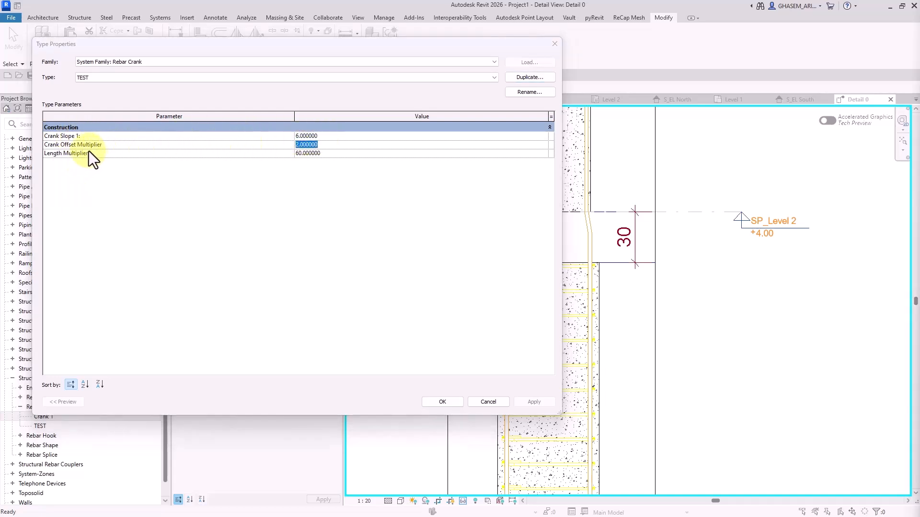
click(298, 148)
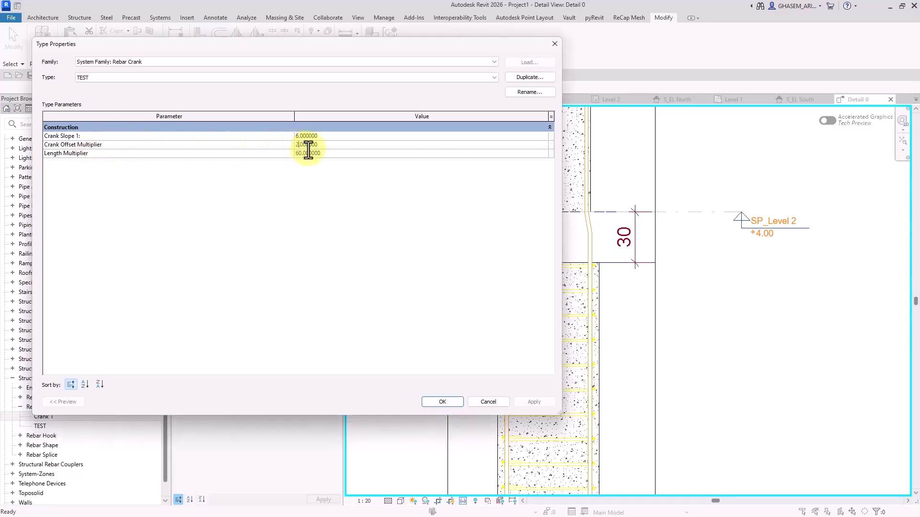
click(442, 401)
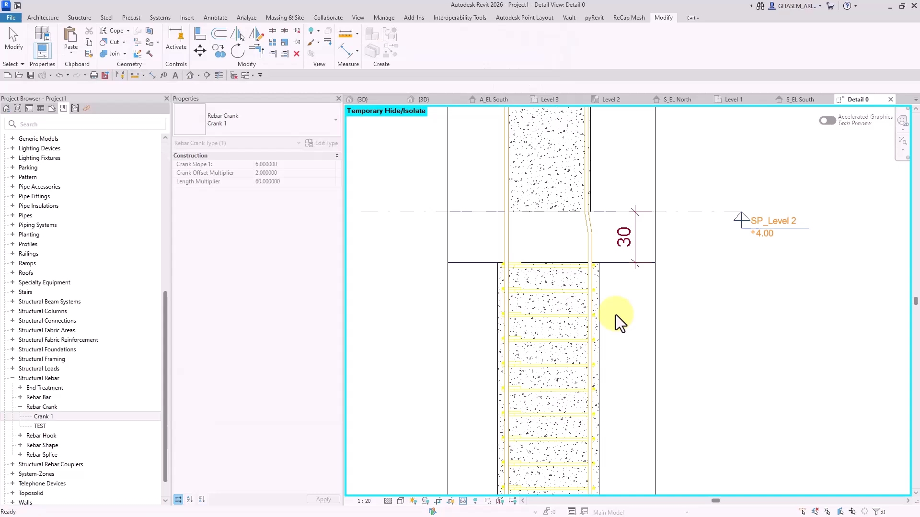
Examine the crank lengths and model bar diameter of the column bar's Ø20_AII type, and the TEST crank's multipliers
click(586, 234)
click(327, 145)
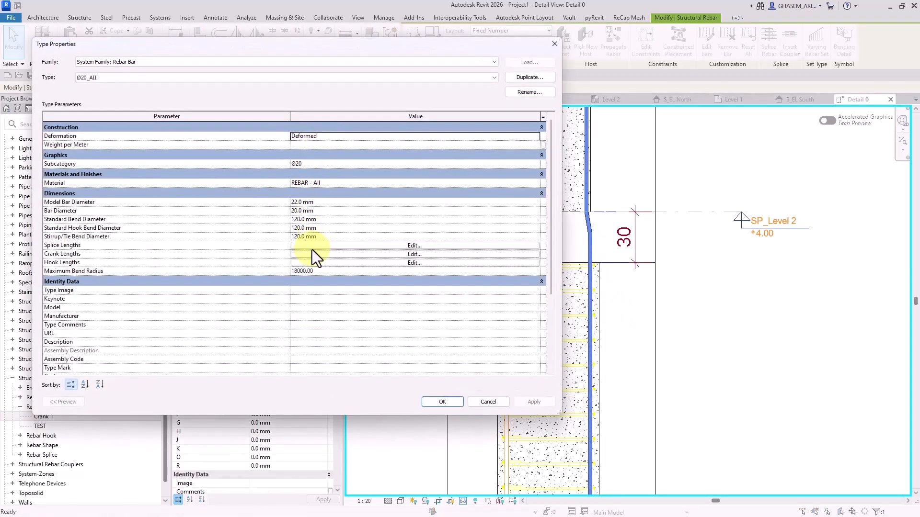
click(317, 254)
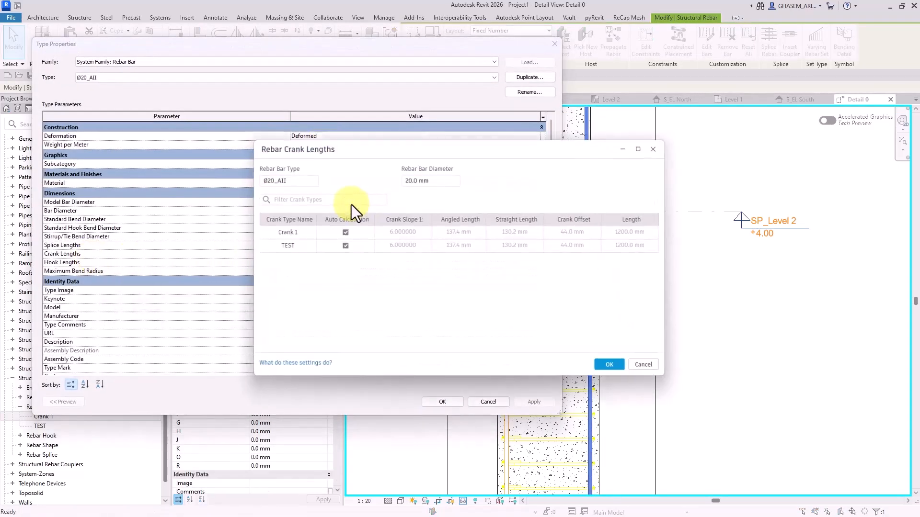
mouse_move(378, 152)
mouse_down()
mouse_move(372, 141)
mouse_move(280, 134)
mouse_up()
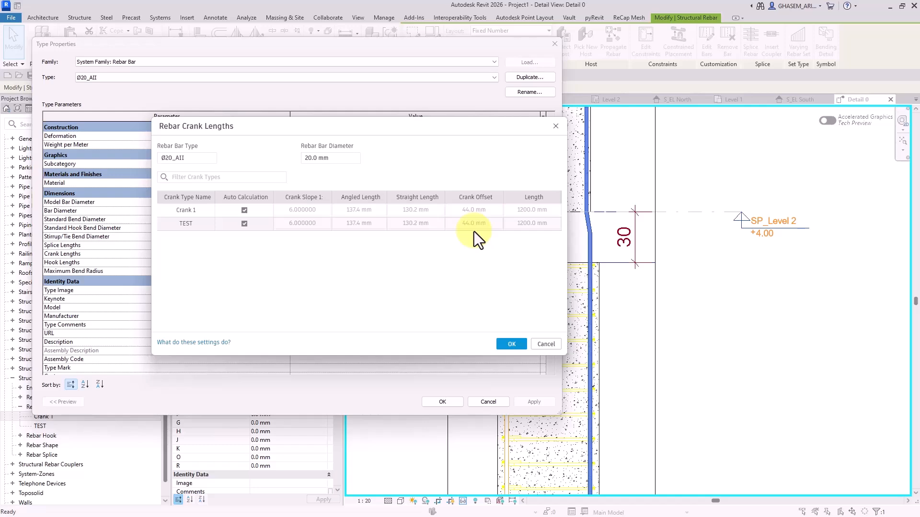
click(514, 346)
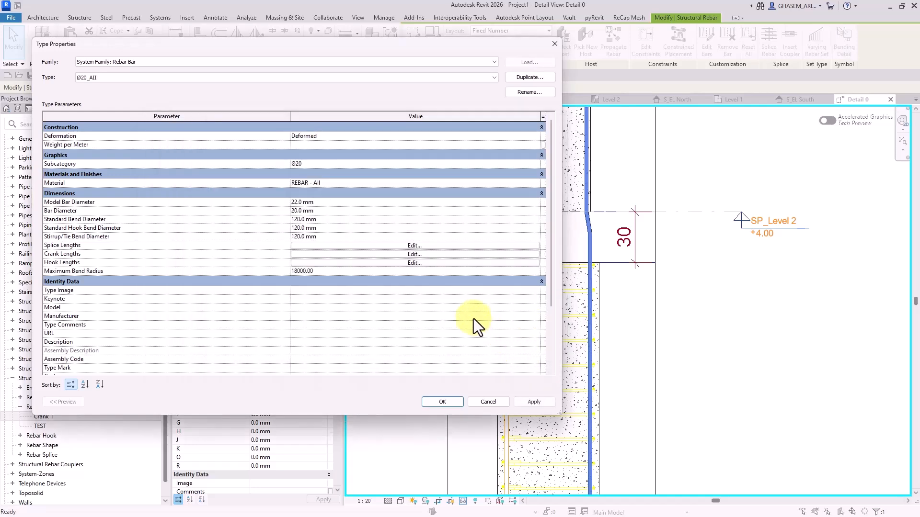
click(336, 202)
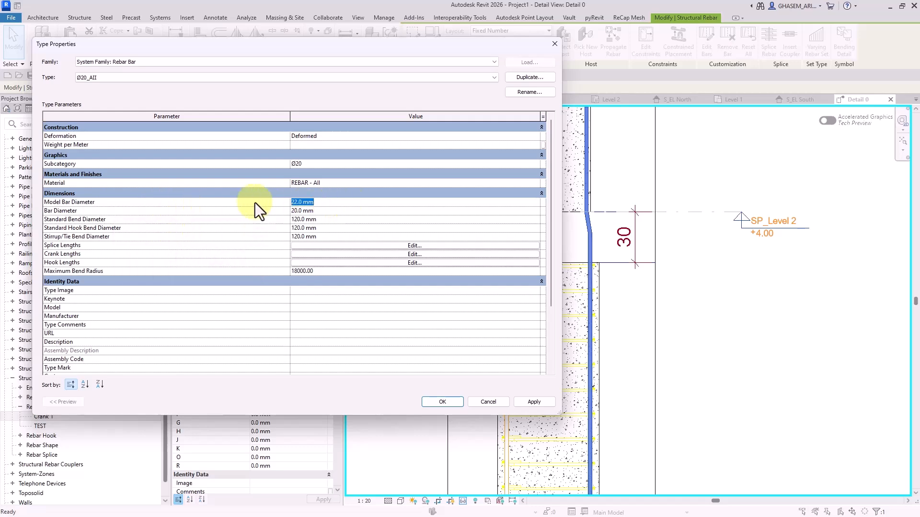
click(412, 253)
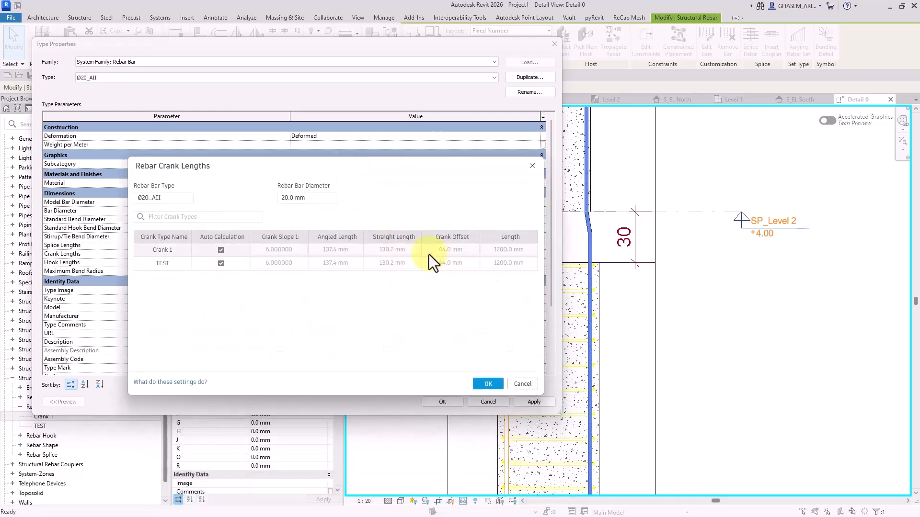
click(523, 383)
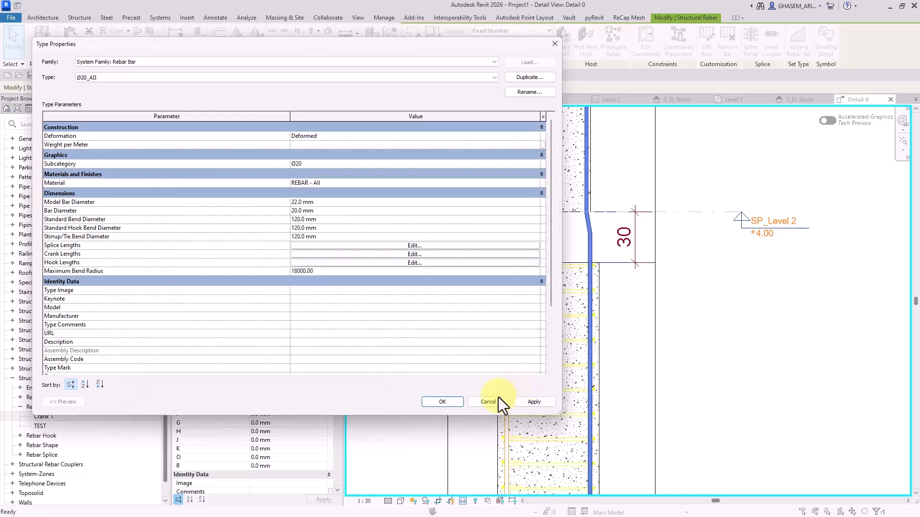
click(453, 401)
double_click(44, 426)
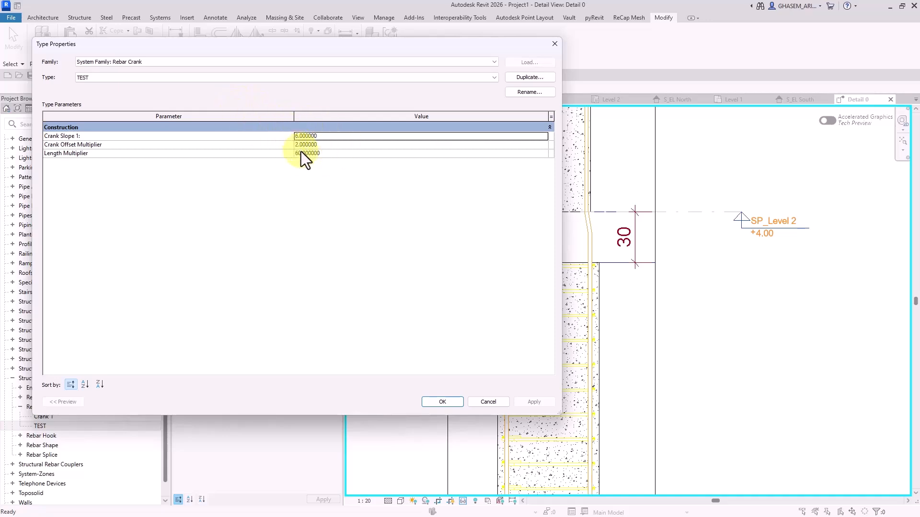
click(443, 401)
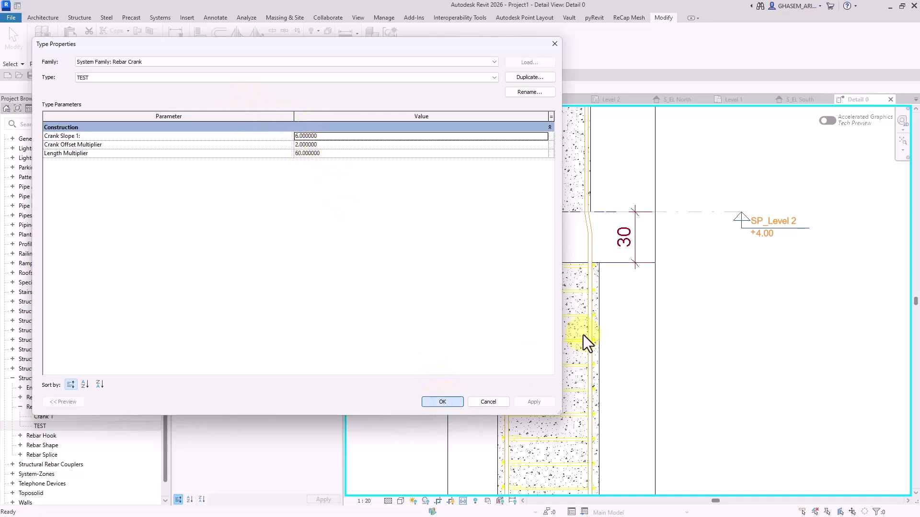
double_click(591, 231)
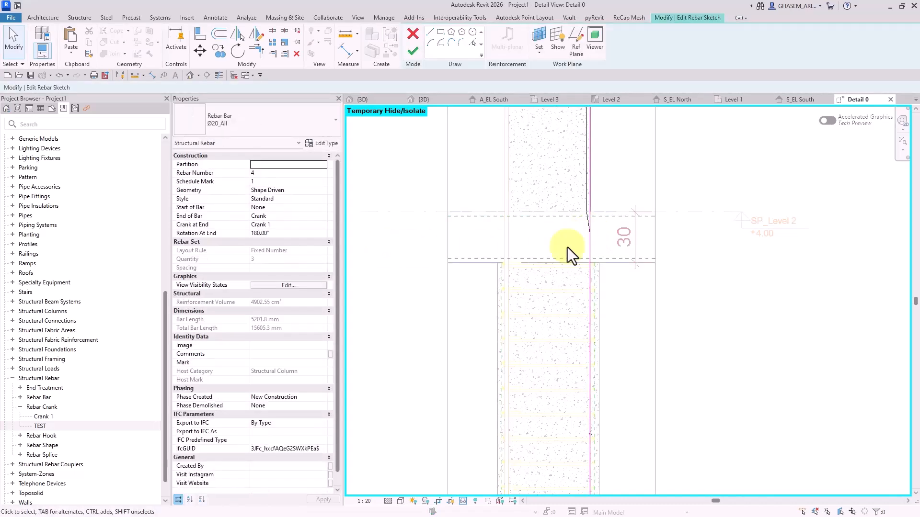
click(412, 51)
click(612, 181)
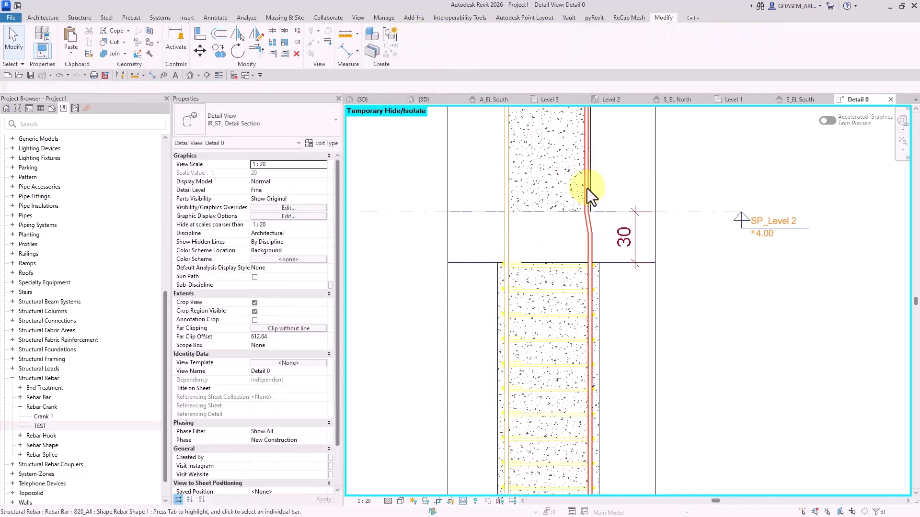
Assign the TEST crank type to the end of the cranked column bar at Level 2
click(588, 188)
click(321, 250)
click(323, 251)
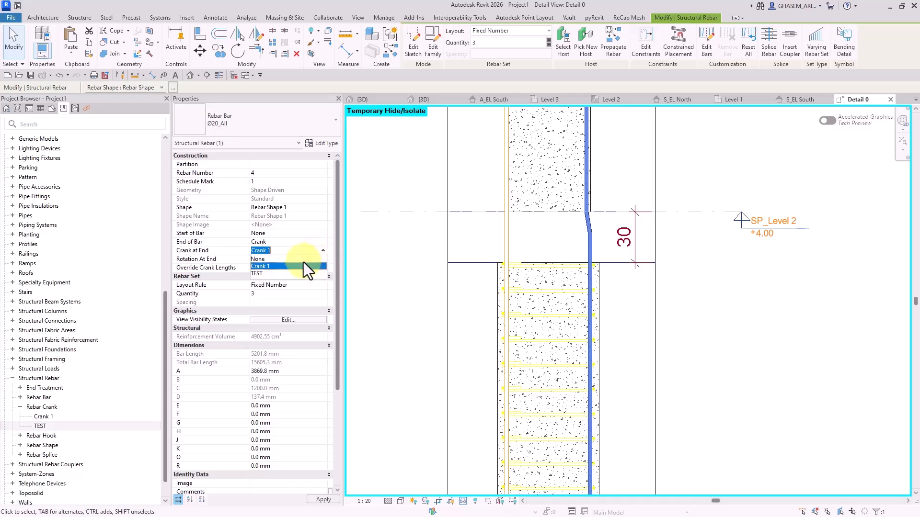
click(269, 274)
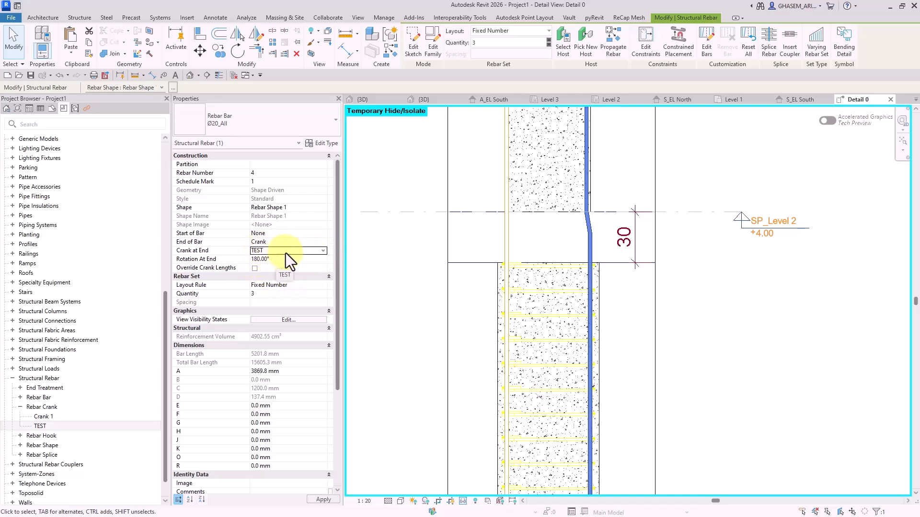
scroll(667, 304, up, 3)
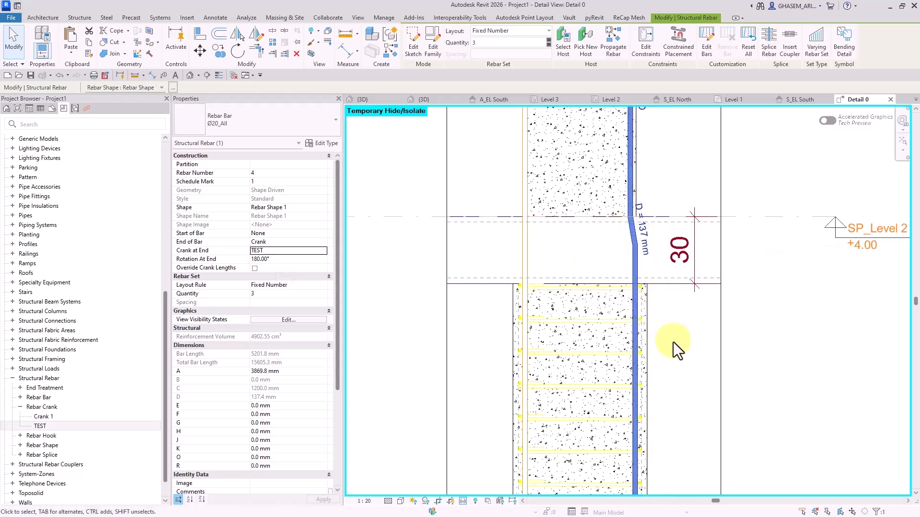
middle_drag(650, 288, 717, 328)
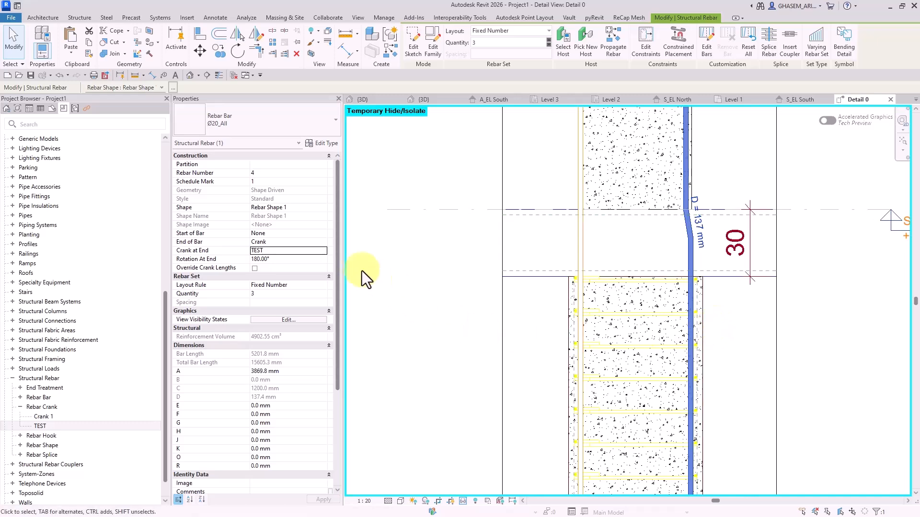
Turn off automatic calculation for the TEST crank in the crank lengths of the Ø20_AII bar type
click(322, 144)
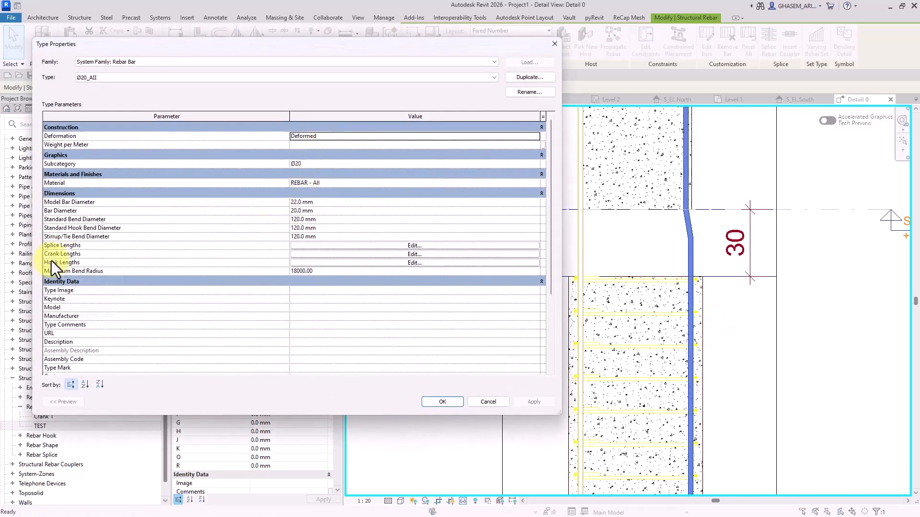
click(298, 254)
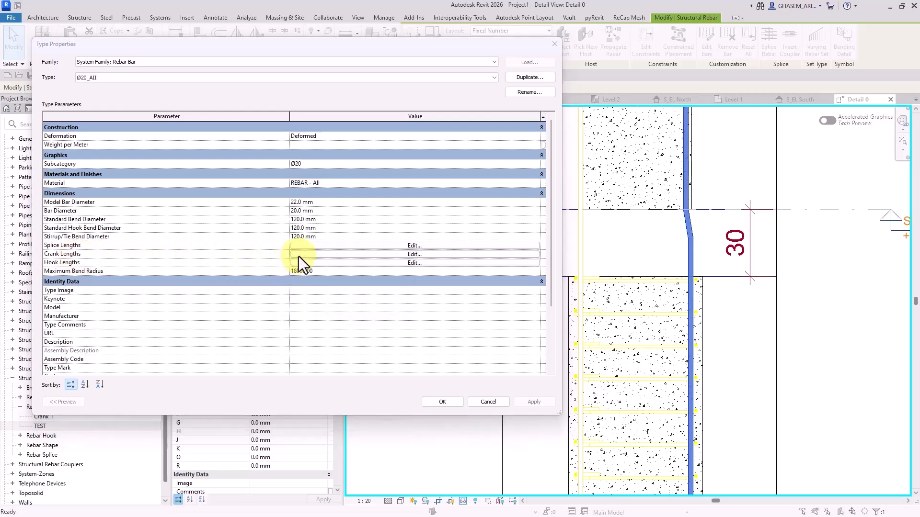
drag(249, 152, 191, 100)
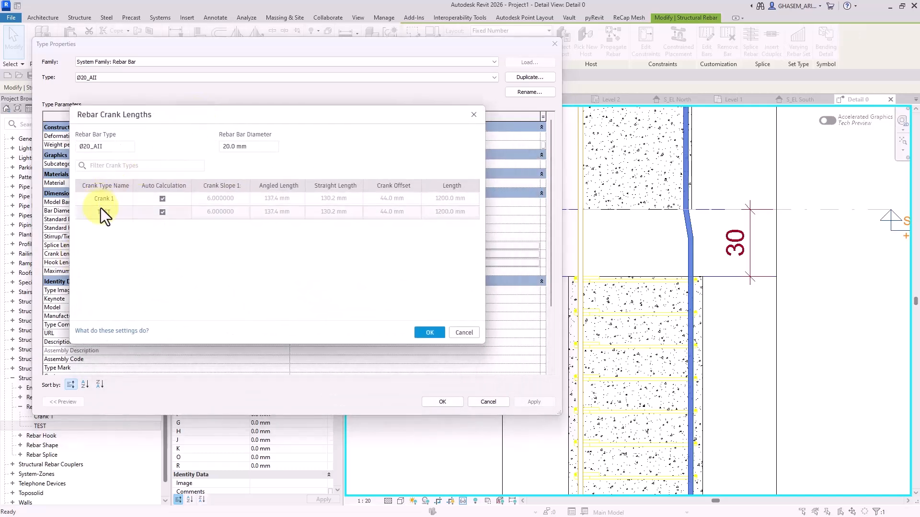
click(162, 212)
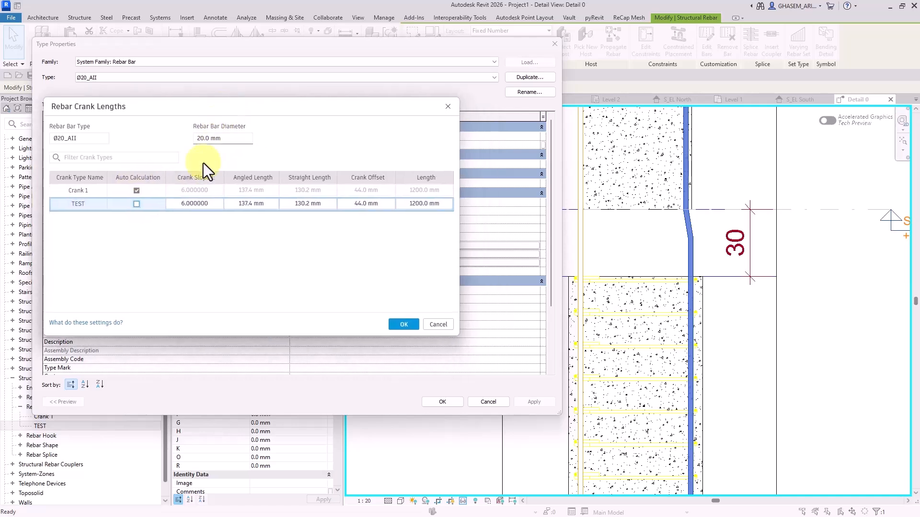
click(192, 204)
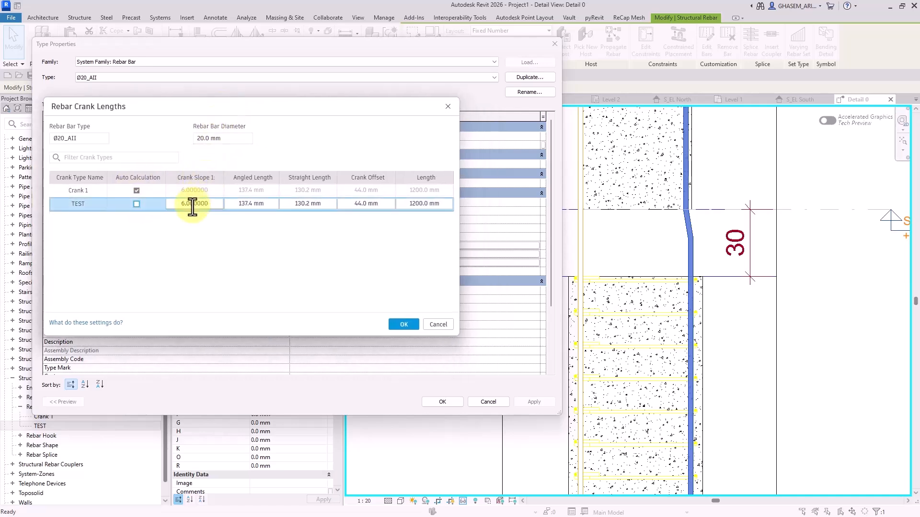
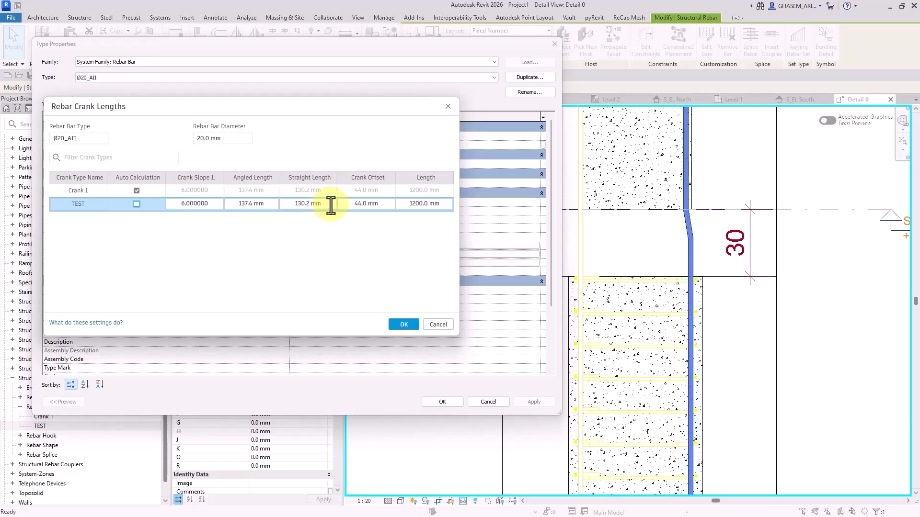
Set the TEST crank's straight length to 300 mm and apply the changes to the Ø20_AII bar type
drag(332, 205, 284, 206)
text(300)
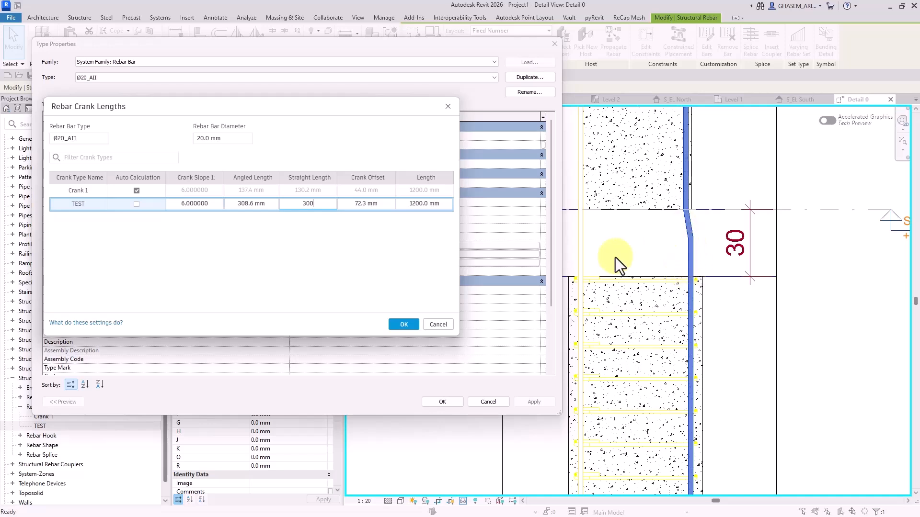
click(405, 324)
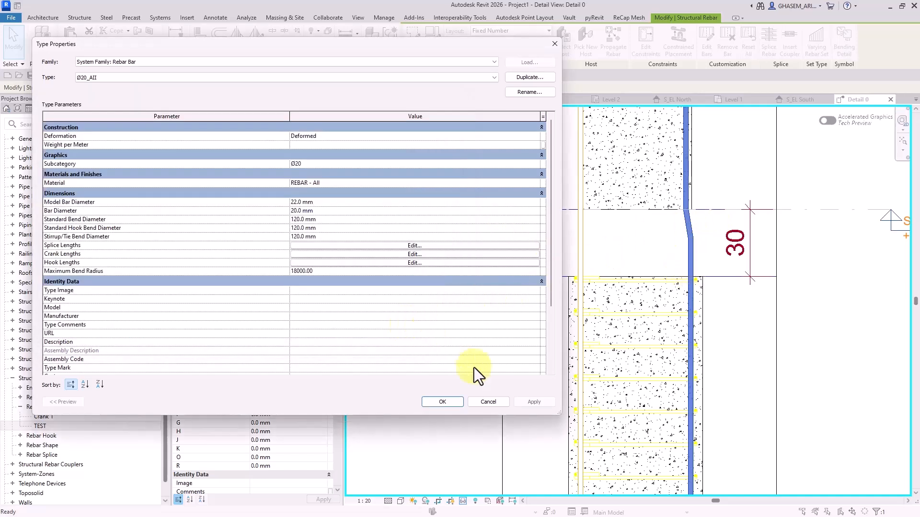
click(544, 405)
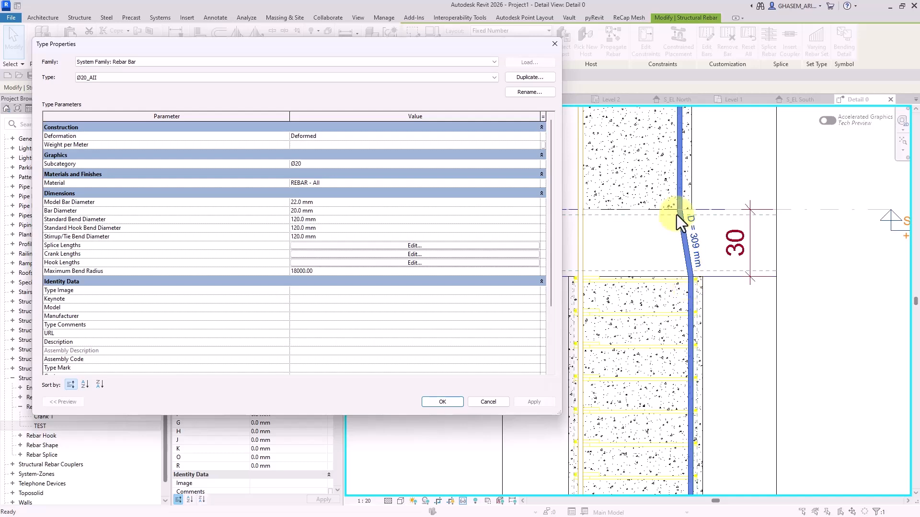
click(441, 401)
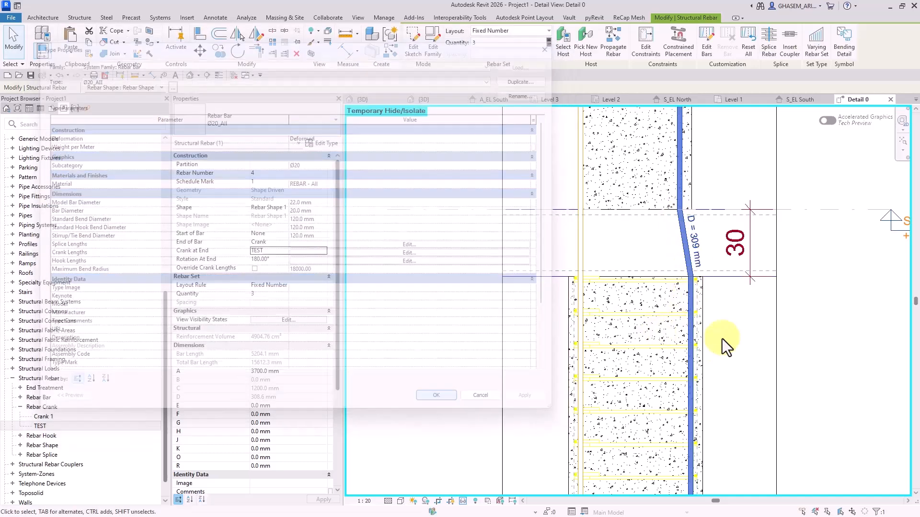
Start editing the cranked bar's constraints and constrain its lower bend to the underside of the floor at Level 2 with zero offset
scroll(690, 259, up, 2)
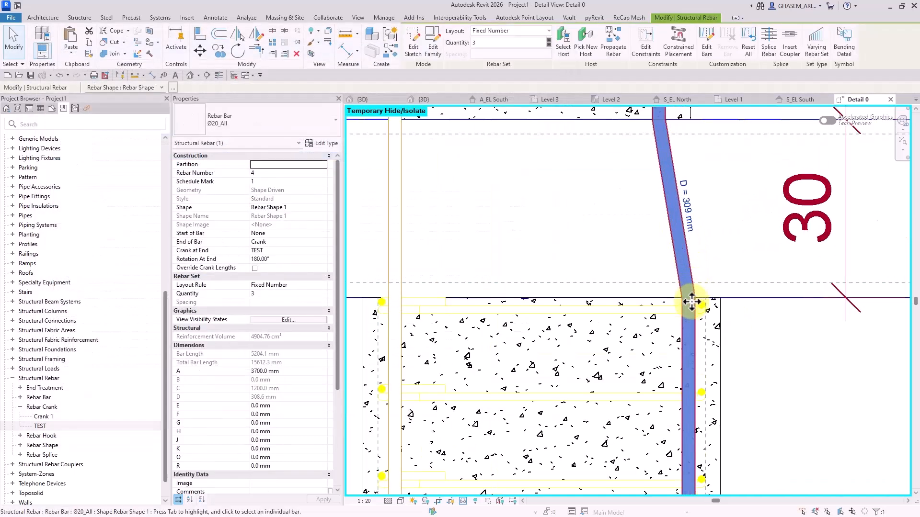
scroll(690, 269, down, 1)
scroll(688, 271, down, 2)
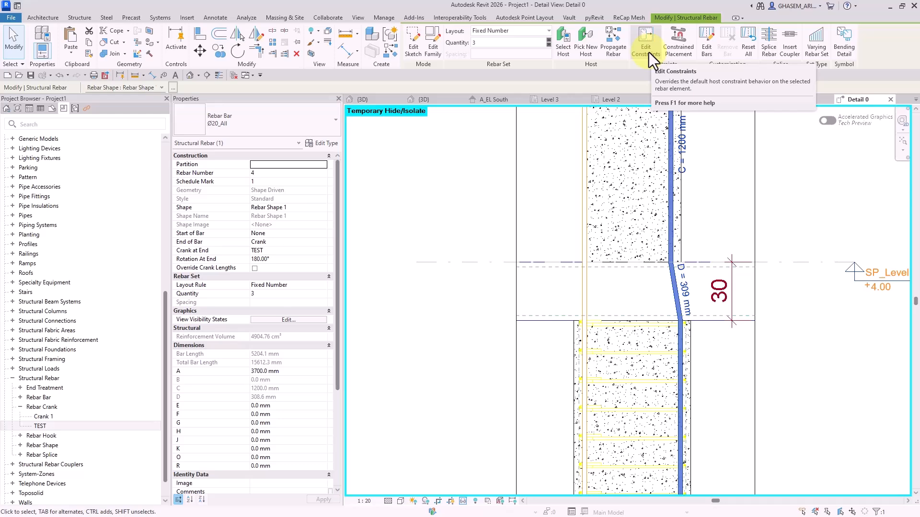
middle_drag(671, 123, 619, 275)
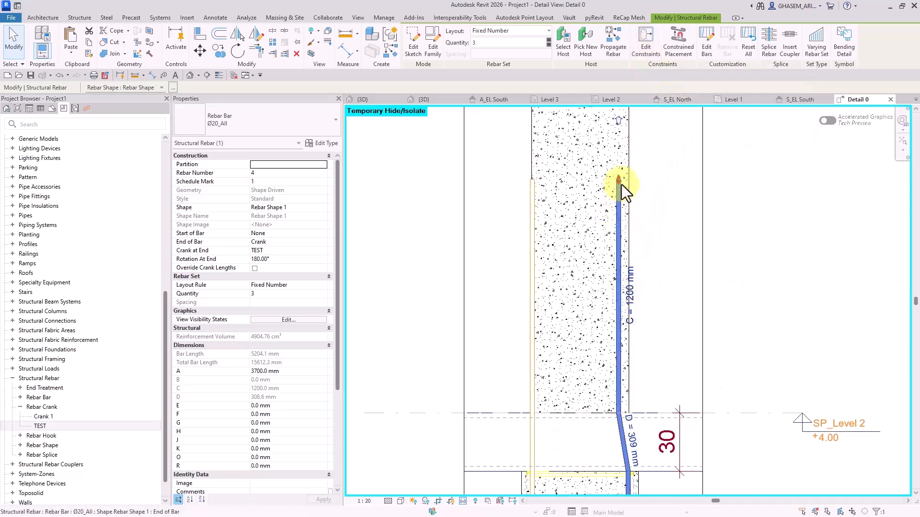
middle_drag(678, 290, 681, 167)
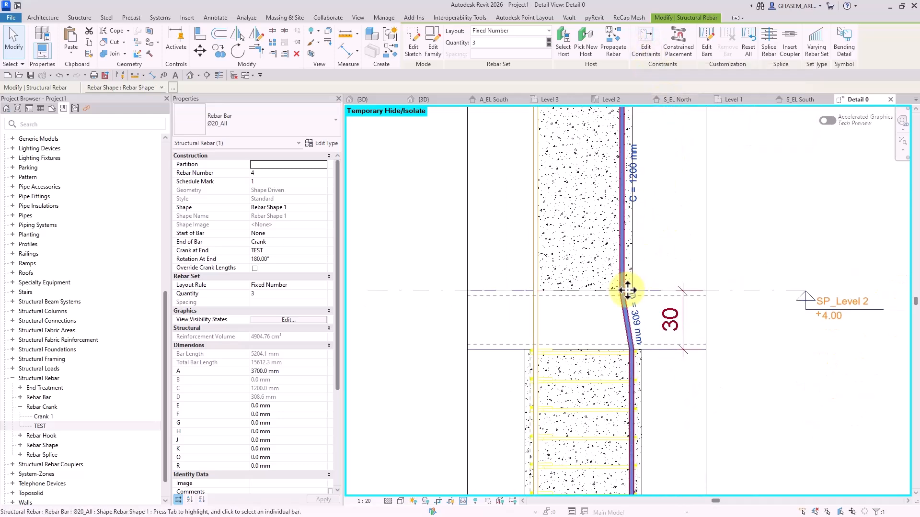
scroll(634, 354, down, 1)
middle_drag(638, 281, 632, 301)
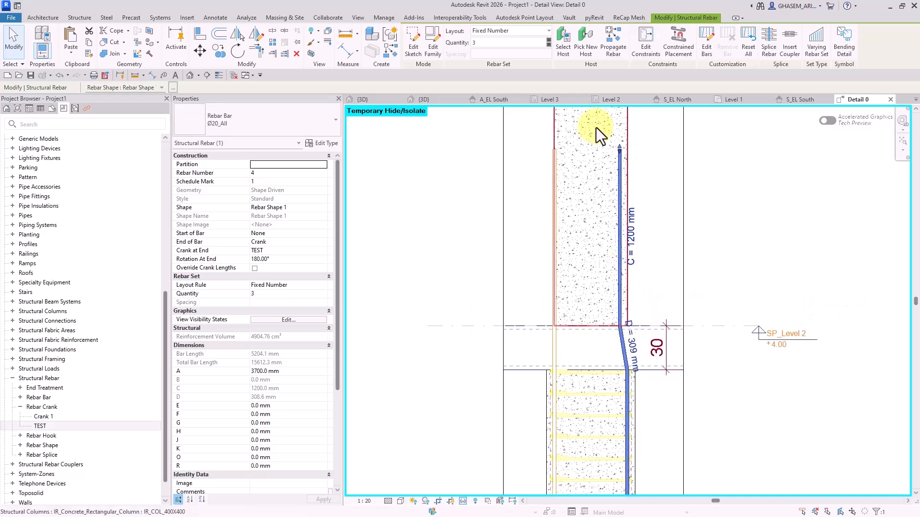
click(646, 45)
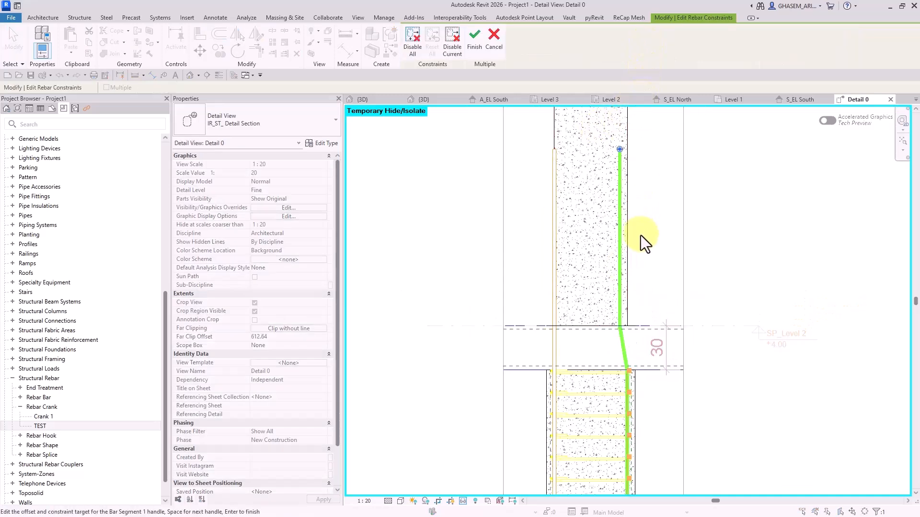
scroll(624, 295, up, 4)
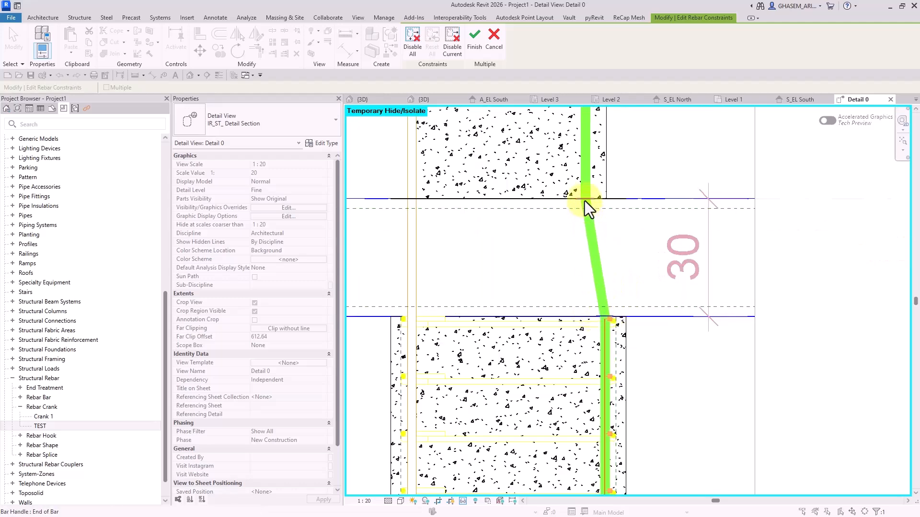
click(596, 315)
click(656, 320)
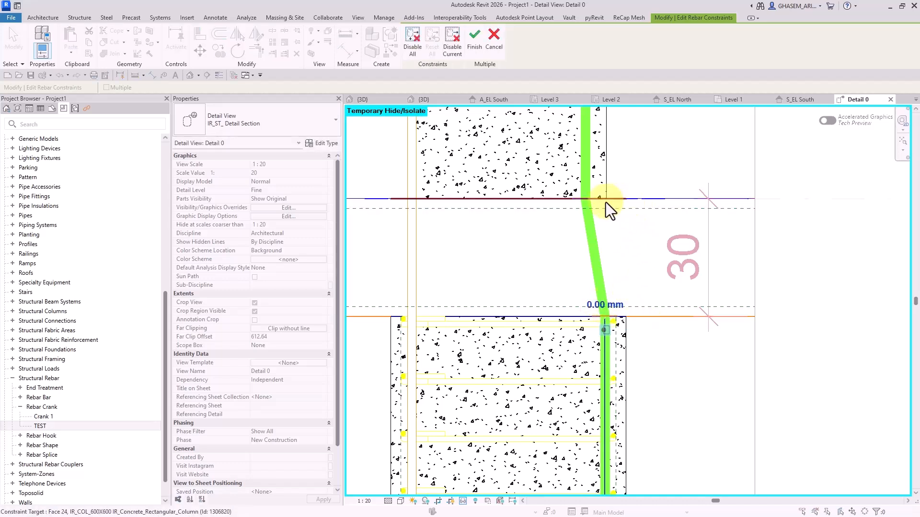
Constrain the cranked bar's upper bend at Level 2 and its end 1200 mm above that level, and finish the constraints
click(662, 199)
click(591, 200)
scroll(627, 241, down, 2)
scroll(642, 230, down, 3)
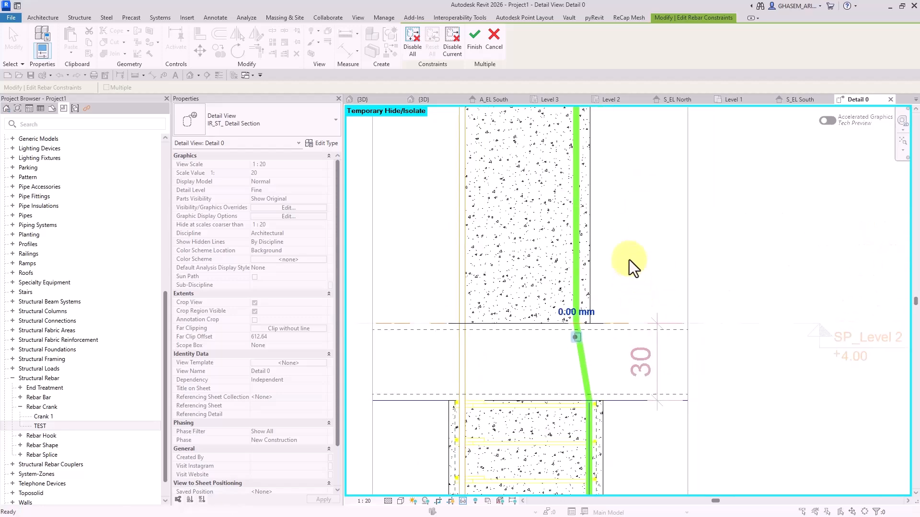
click(618, 300)
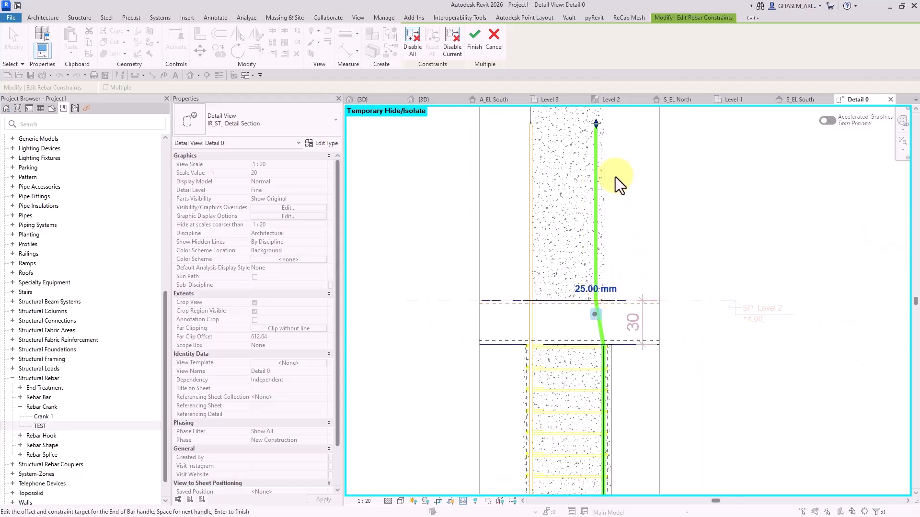
click(588, 124)
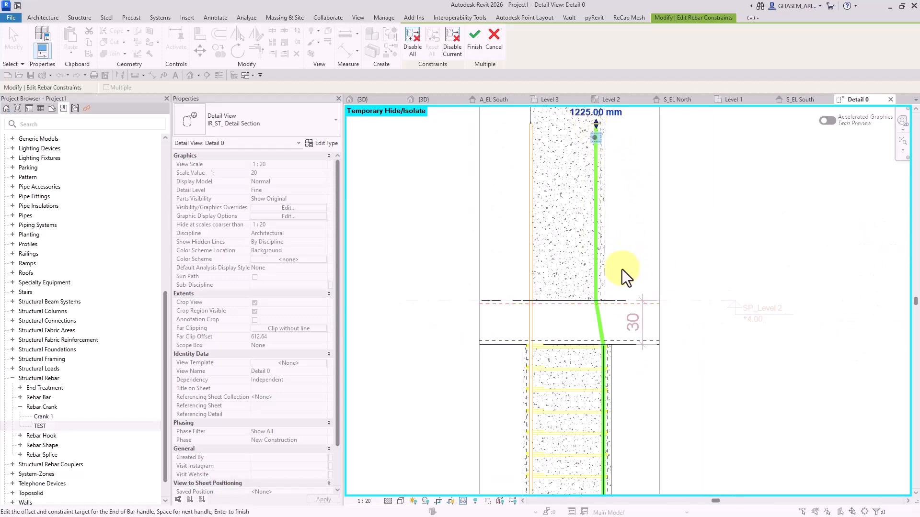
click(620, 301)
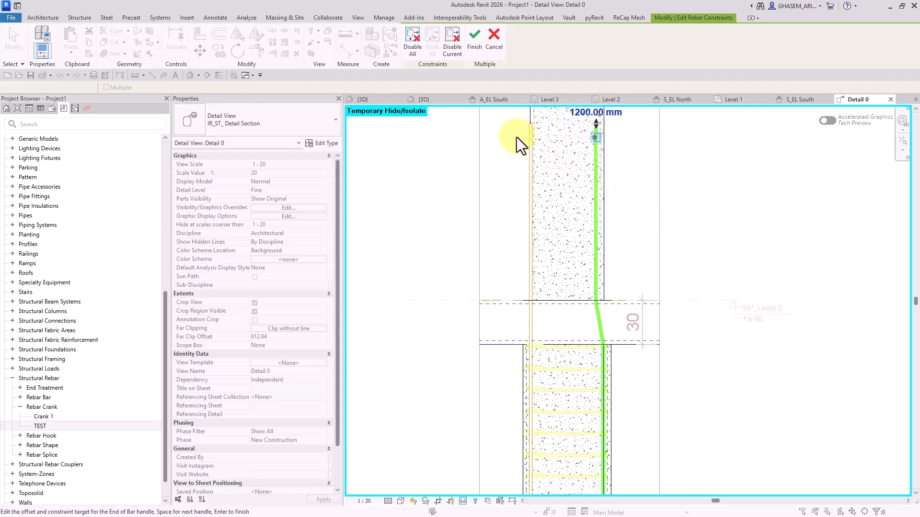
click(474, 37)
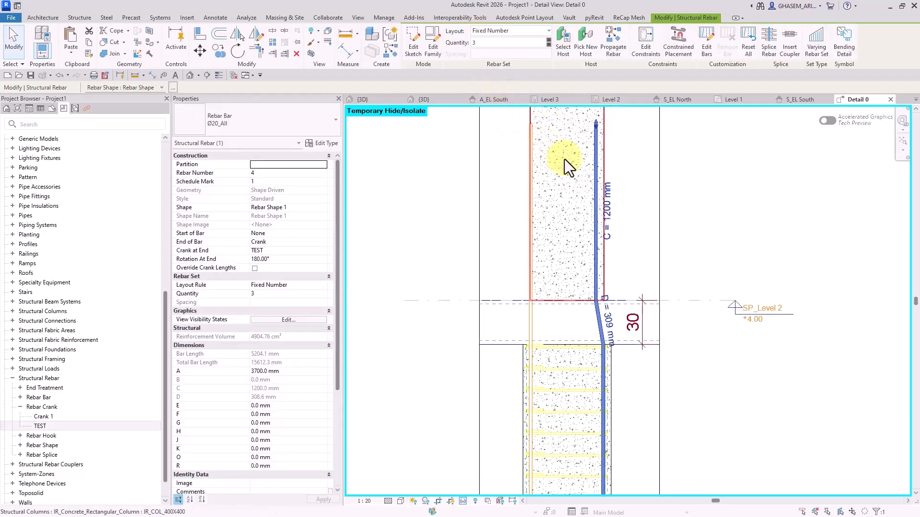
Set the end of the straight Ø20_AII bar on the column's left side to Crank
click(640, 264)
middle_drag(638, 260, 646, 224)
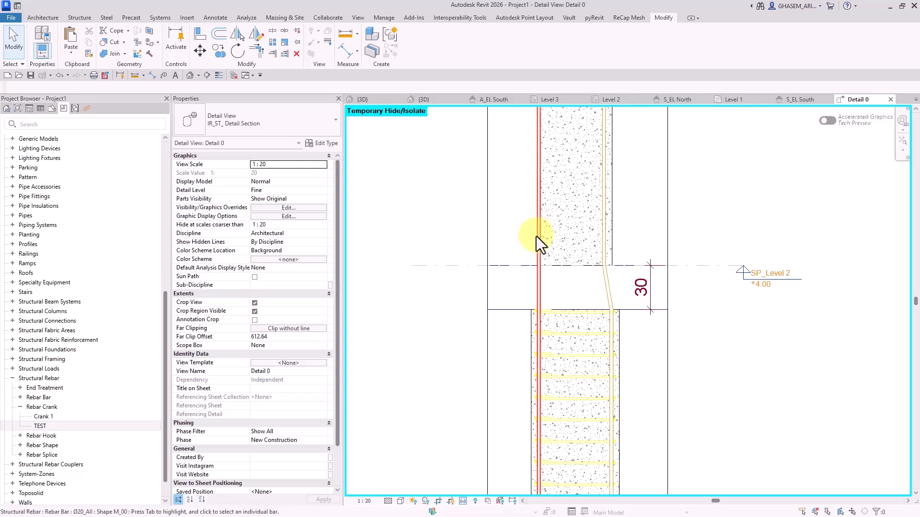
click(538, 236)
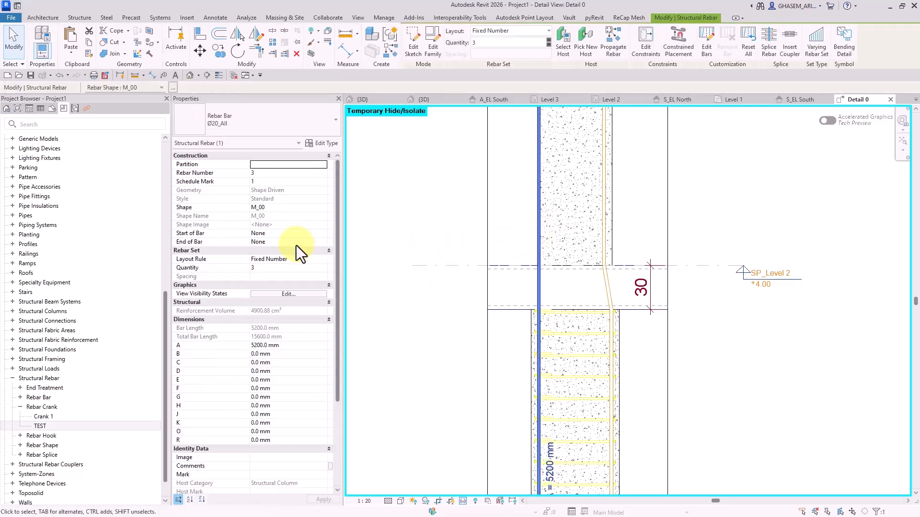
click(324, 243)
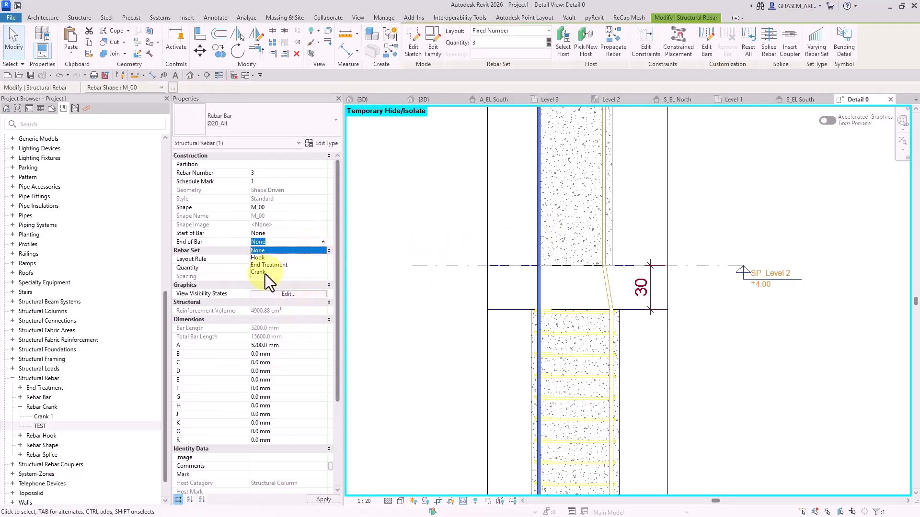
click(315, 250)
scroll(431, 245, down, 3)
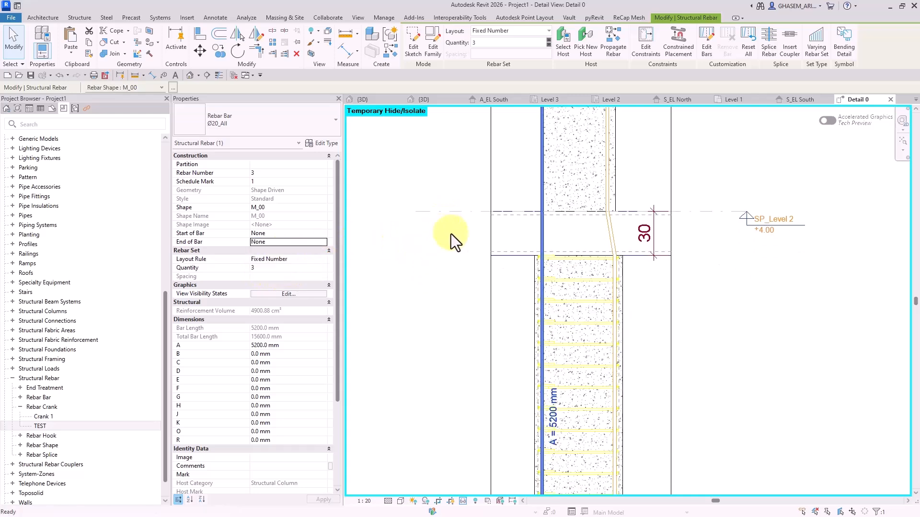
click(320, 243)
click(322, 242)
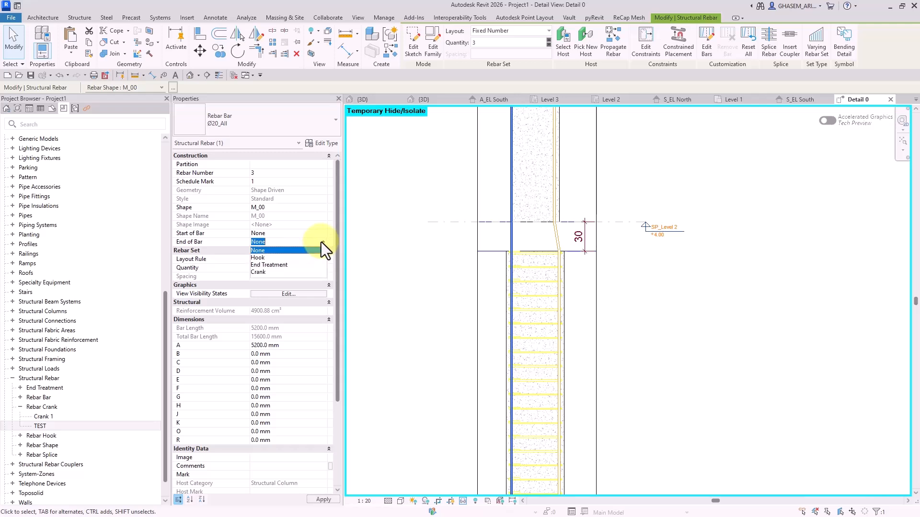
click(266, 273)
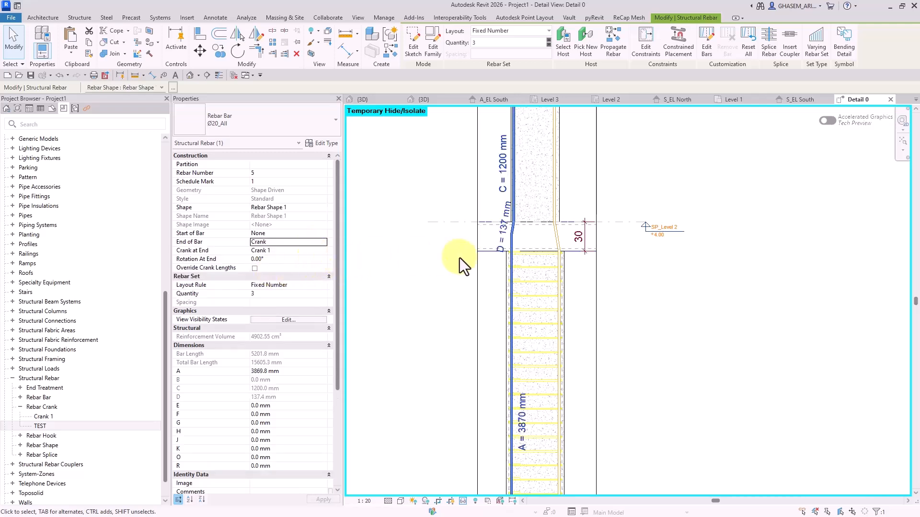
Assign the TEST crank type to the end of the column's left-hand bar
click(326, 254)
click(271, 274)
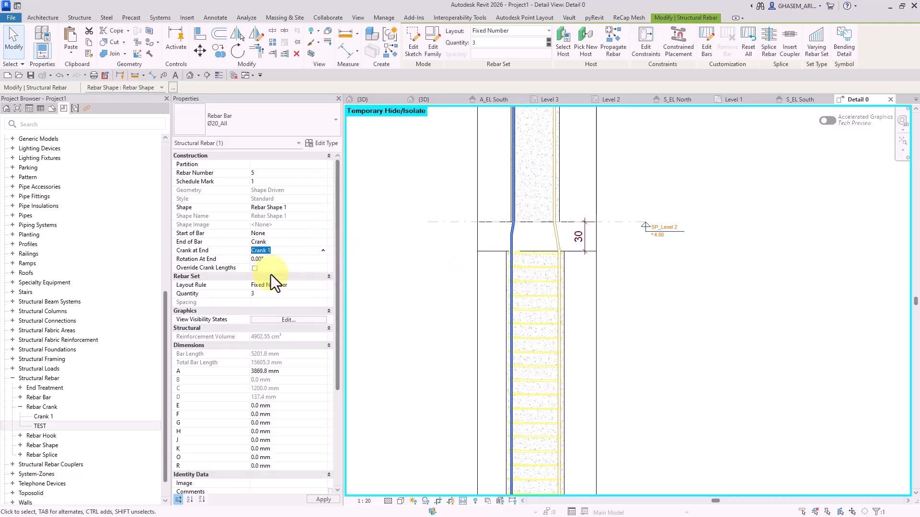
scroll(517, 232, up, 2)
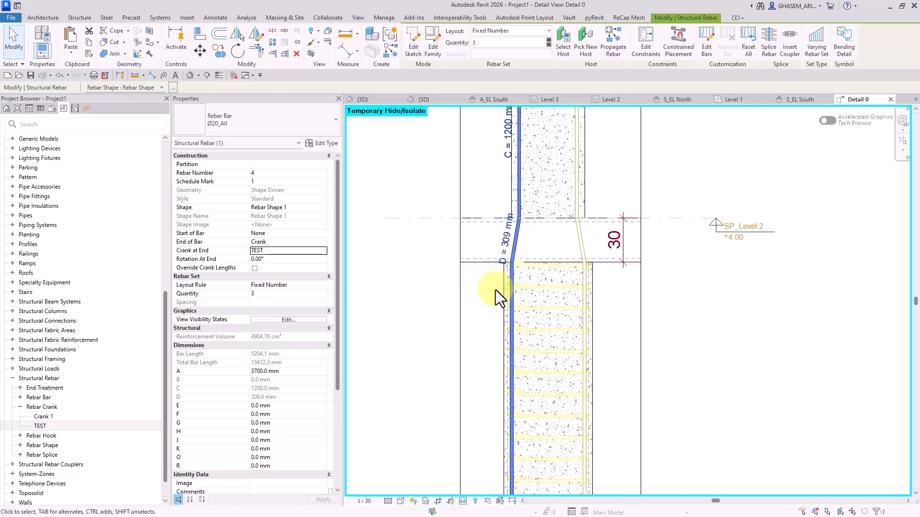
scroll(522, 246, down, 2)
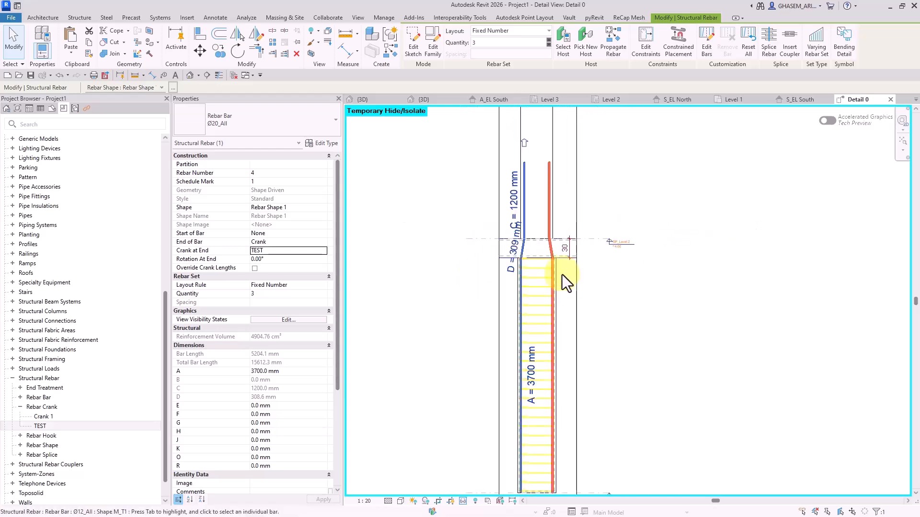
Open the left-hand cranked bar's sketch to inspect it, and finish the sketch
middle_drag(577, 283, 546, 274)
scroll(521, 233, down, 1)
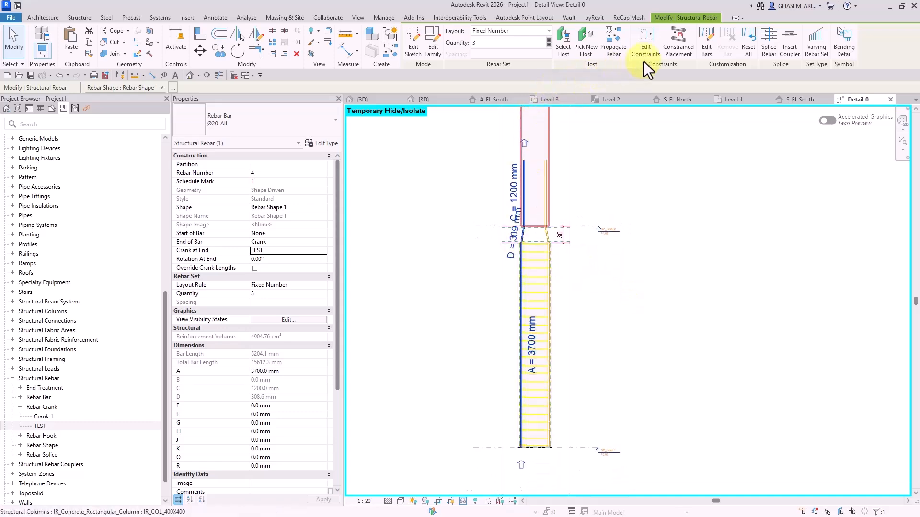
click(413, 42)
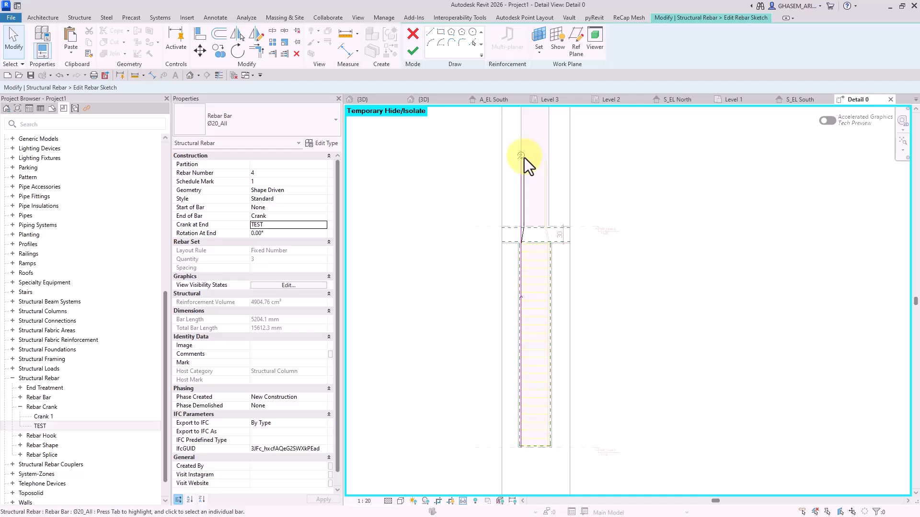
click(417, 53)
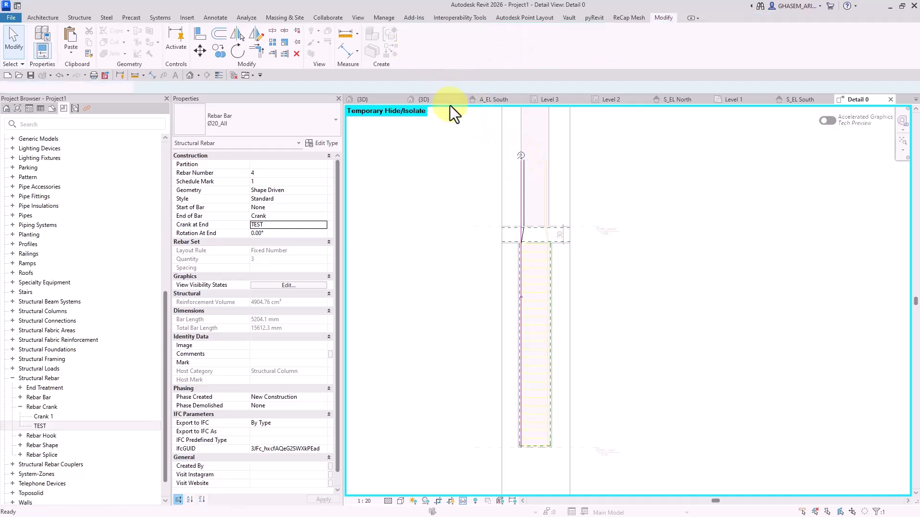
Draw a vertical detail section through the column in the Level 1 plan, matching the existing horizontal section's type
click(646, 203)
scroll(647, 204, down, 2)
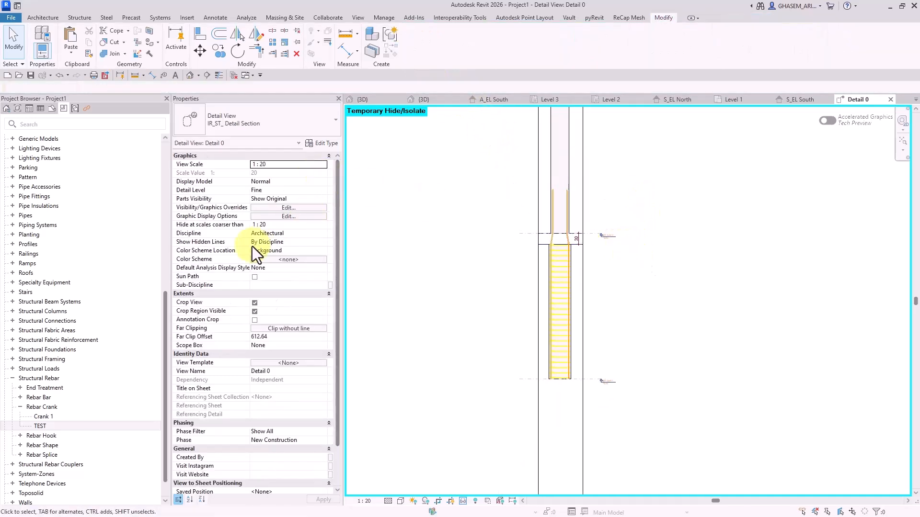
scroll(493, 277, down, 1)
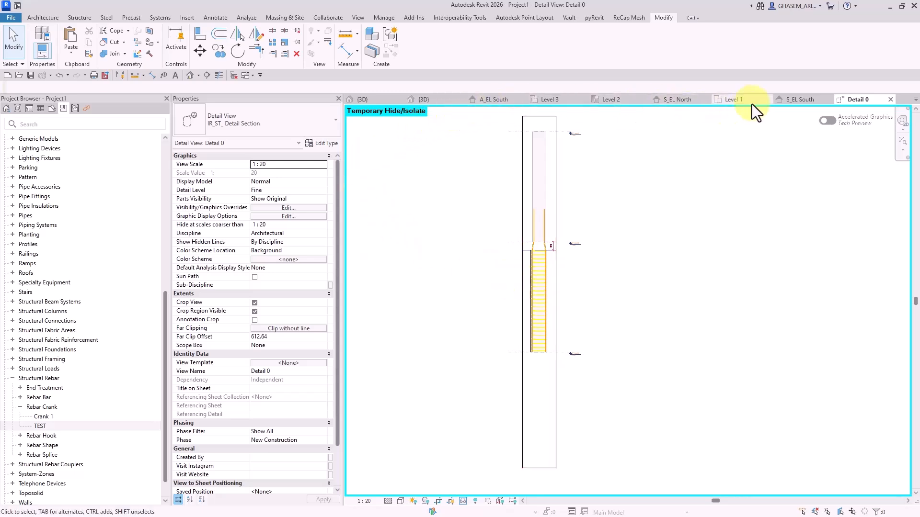
click(734, 99)
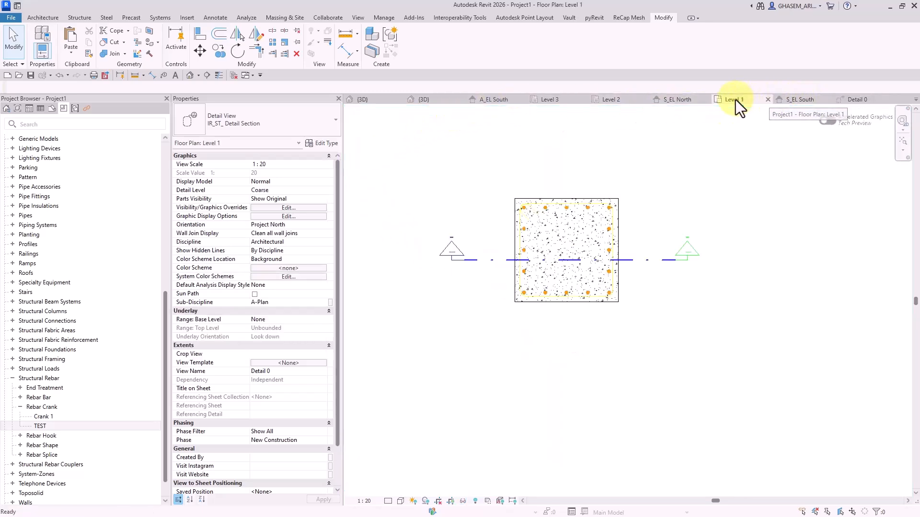
click(636, 264)
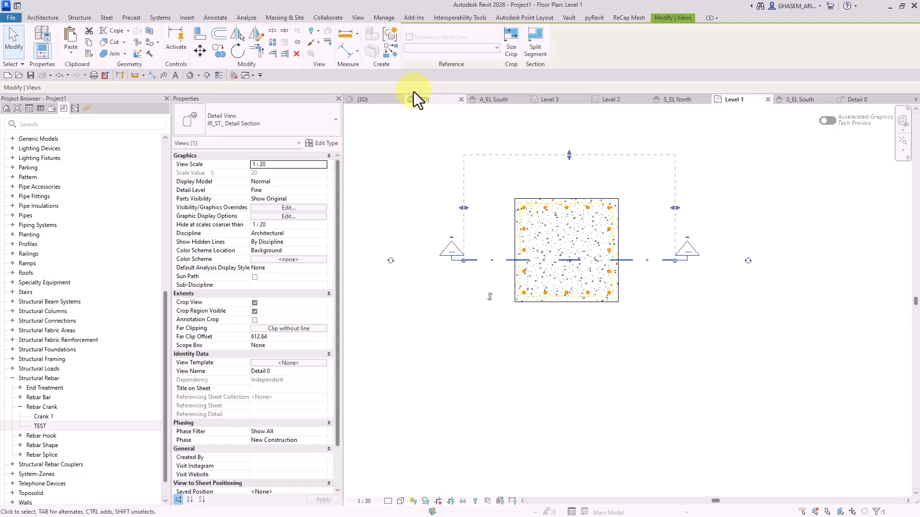
click(386, 51)
click(563, 156)
click(563, 378)
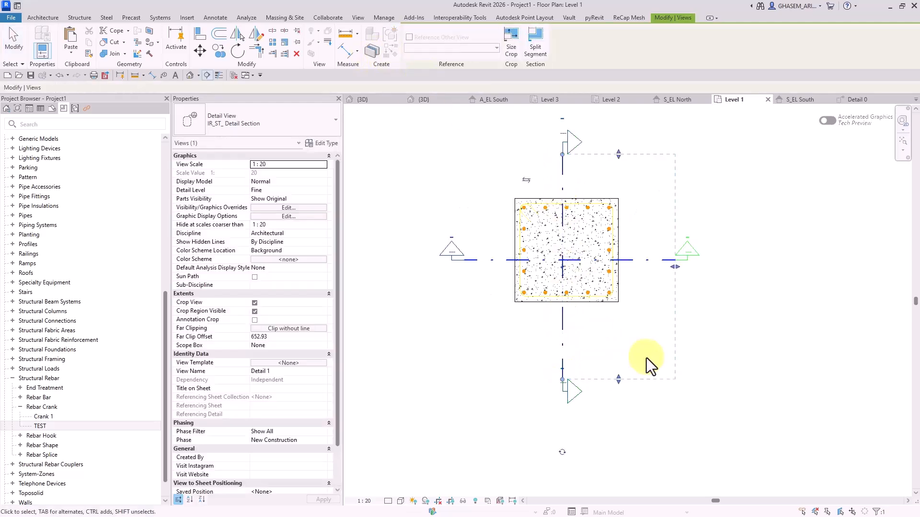
key(Escape)
key(Escape)
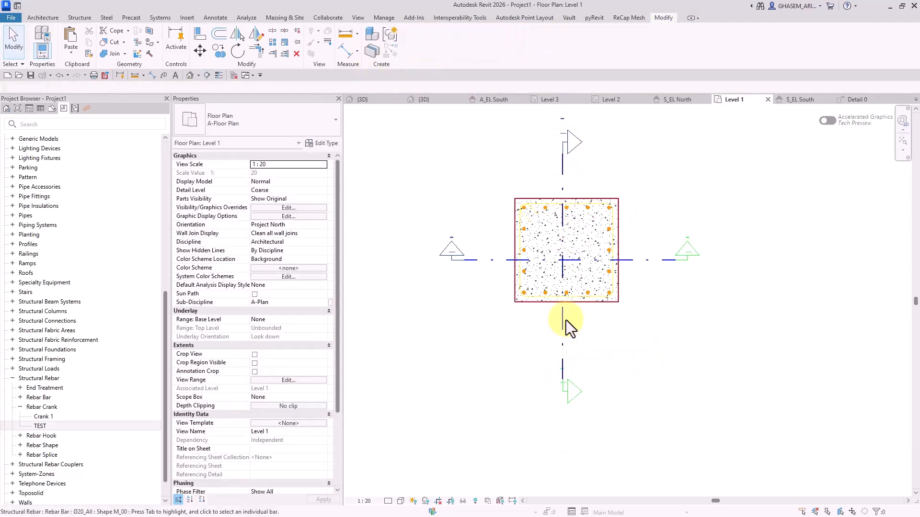
Open the new vertical section's view and extend its crop region up and down to include both column storeys and the Level 2 floor
double_click(572, 150)
click(654, 228)
scroll(622, 301, down, 2)
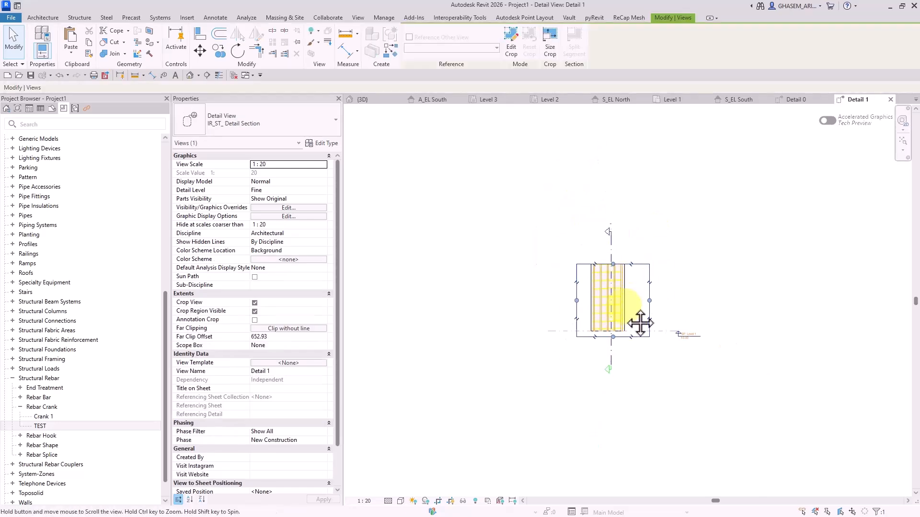
middle_drag(622, 304, 602, 391)
drag(592, 350, 592, 169)
scroll(617, 313, down, 2)
middle_drag(633, 381, 624, 287)
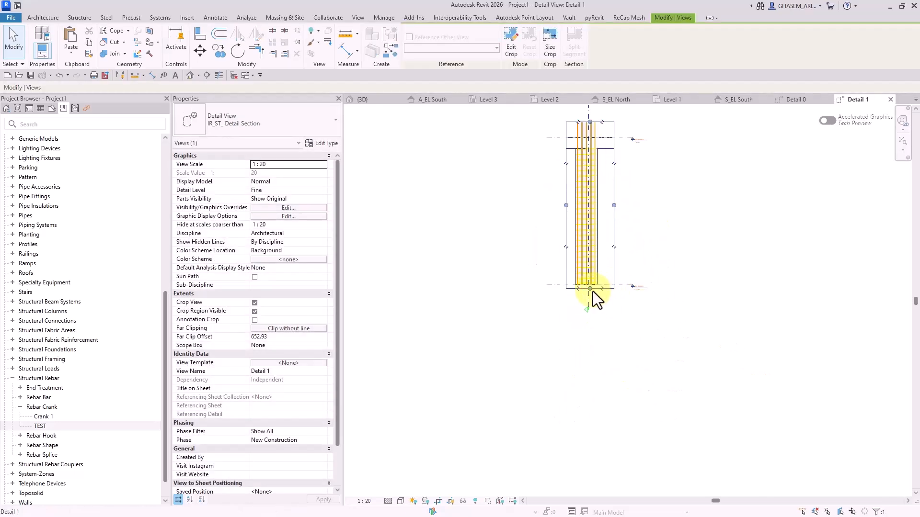
drag(591, 291, 591, 400)
middle_drag(636, 177, 637, 302)
scroll(640, 220, up, 3)
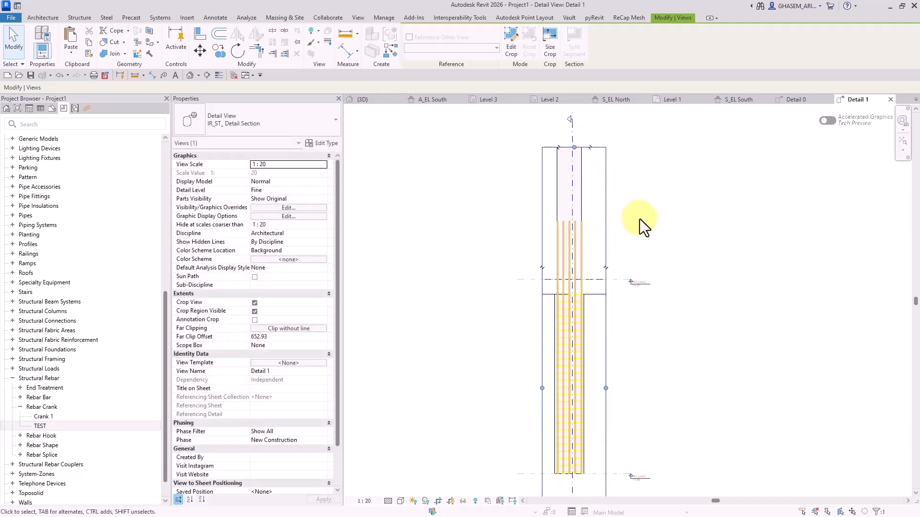
click(639, 220)
Temporarily hide the three middle bars of the column in the Detail 1 section
scroll(581, 243, up, 2)
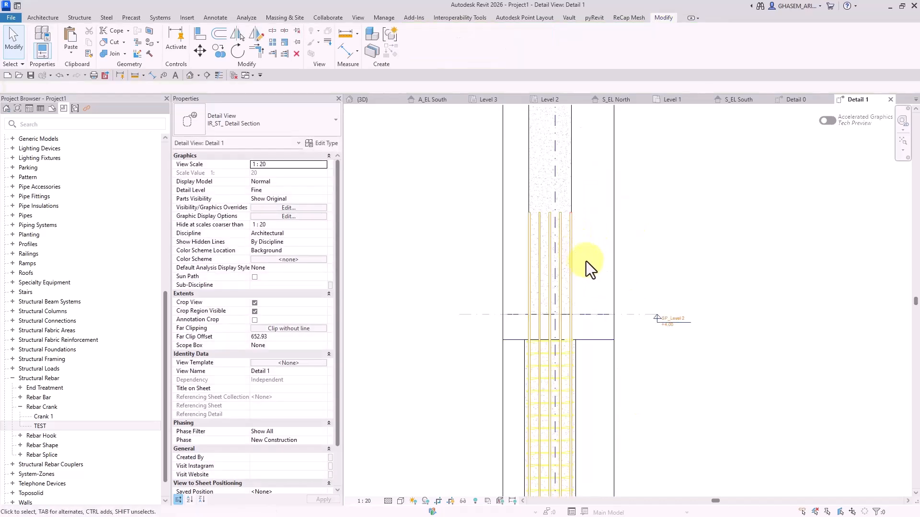
click(561, 243)
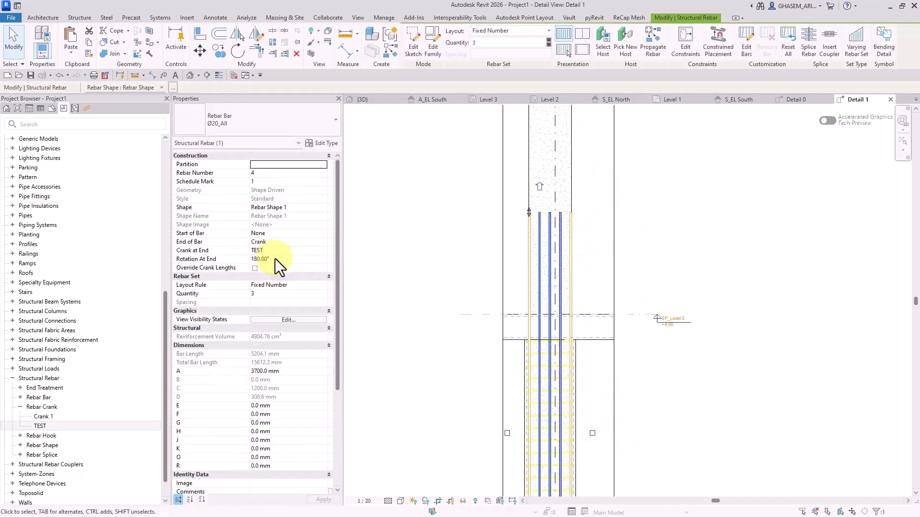
key(h)
key(h)
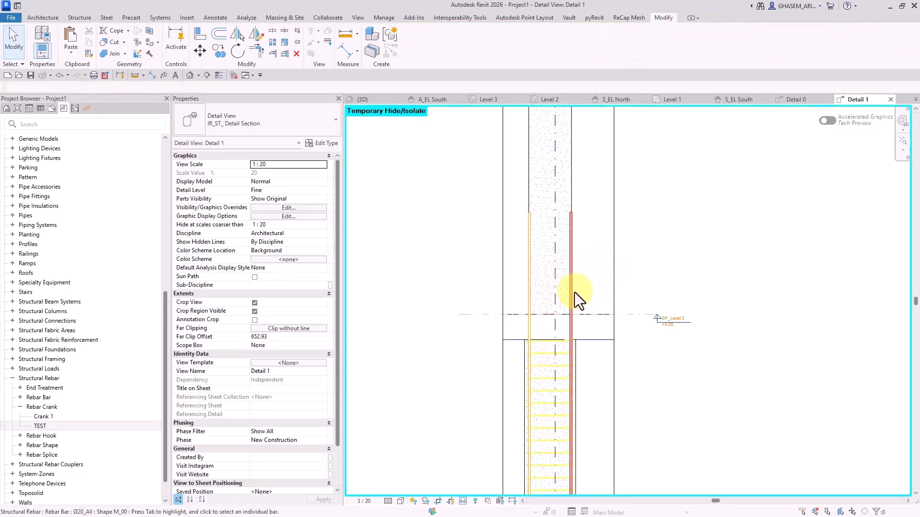
Set the start of the straight five-bar Ø20_All set on the column's right side to Crank with the TEST type
click(574, 292)
middle_drag(592, 301, 605, 243)
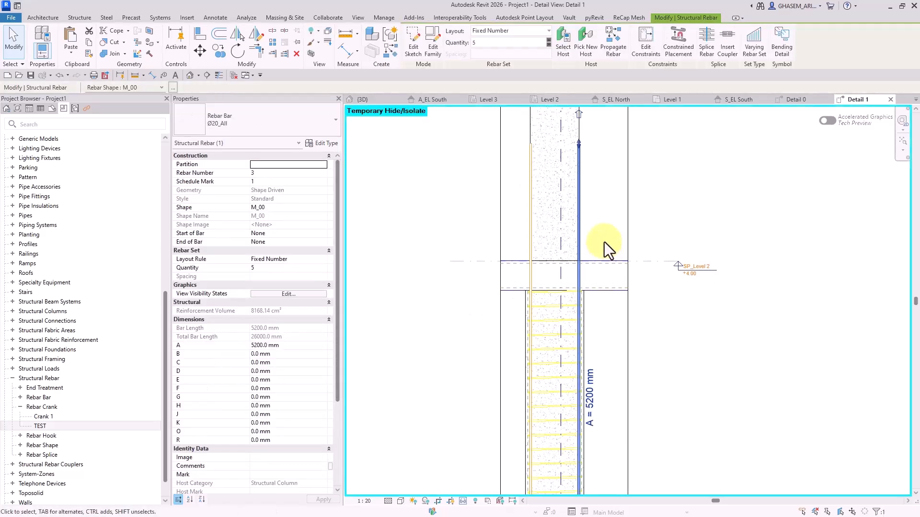
click(322, 233)
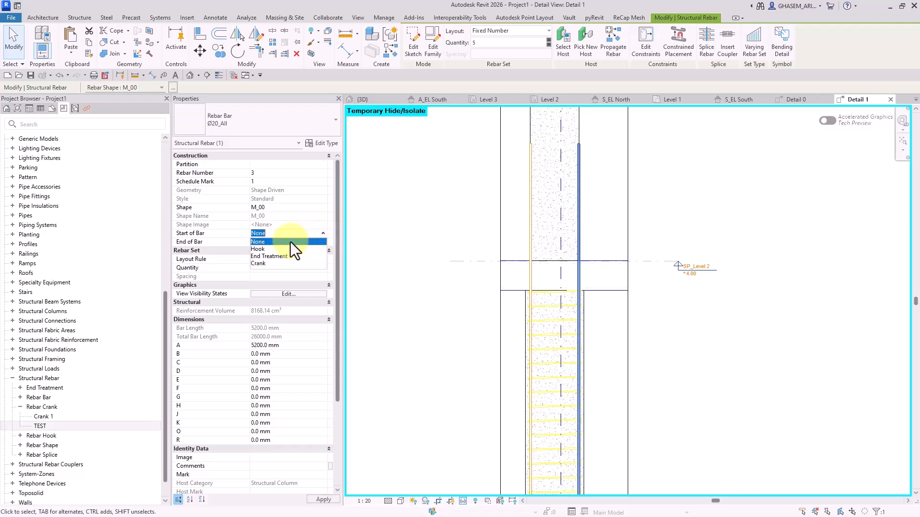
click(262, 264)
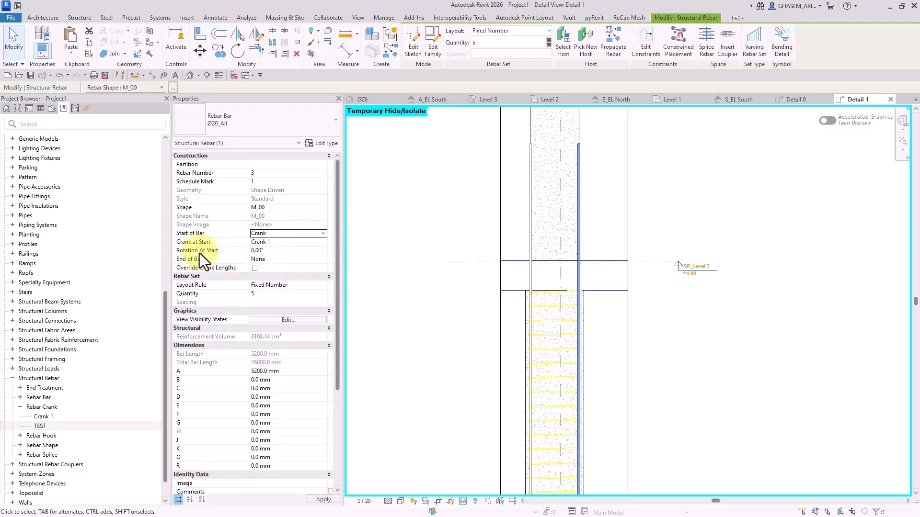
click(323, 242)
click(266, 262)
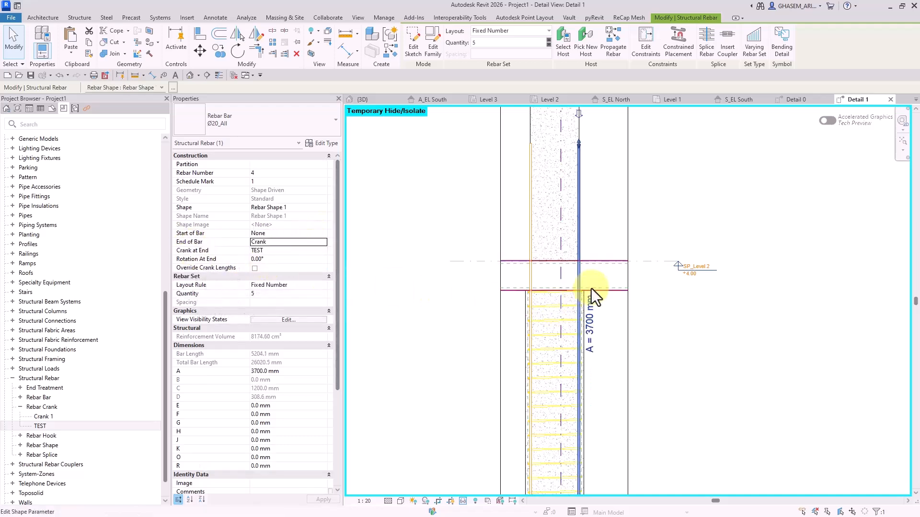
Flip the right-hand cranked bar set so its bend sits within the Level 2 floor depth
middle_drag(581, 383, 581, 221)
scroll(607, 290, down, 2)
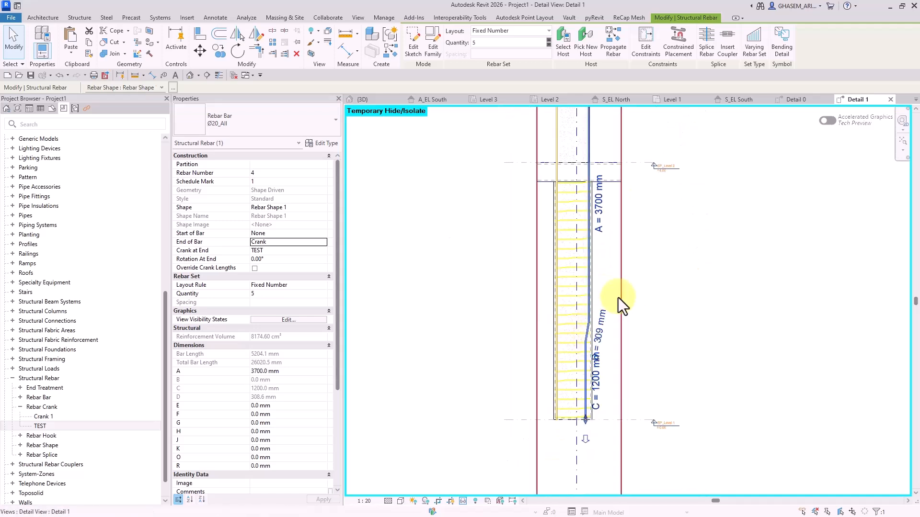
middle_drag(618, 297, 619, 339)
key(space)
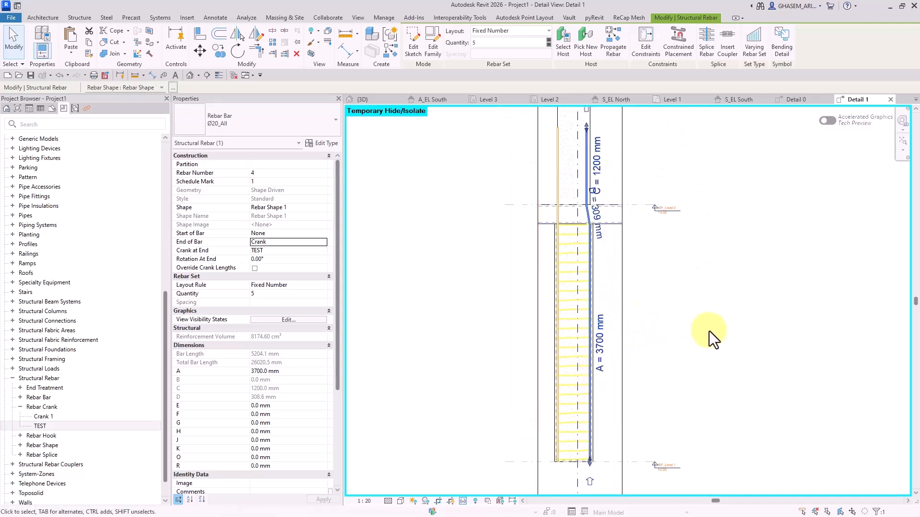
Apply the TEST crank to the column's left-hand straight bar set, bending it inward across the Level 2 floor
click(558, 200)
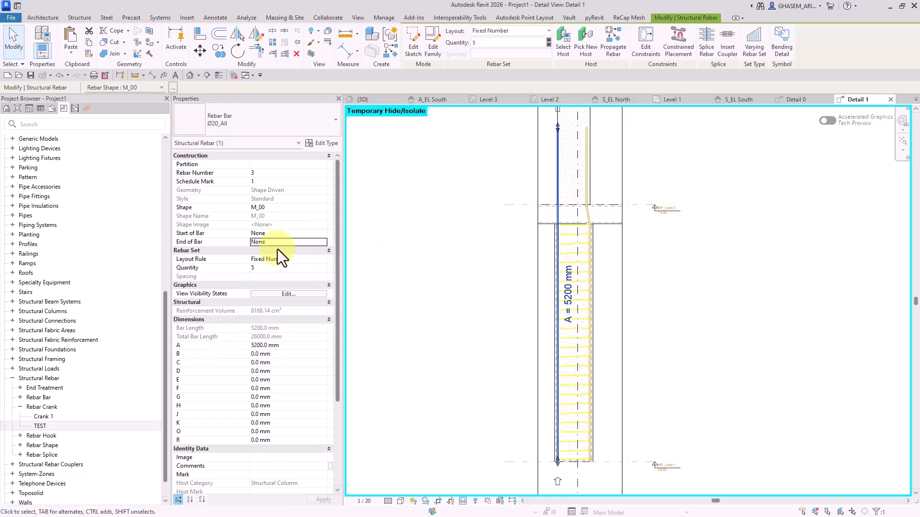
click(324, 234)
click(257, 263)
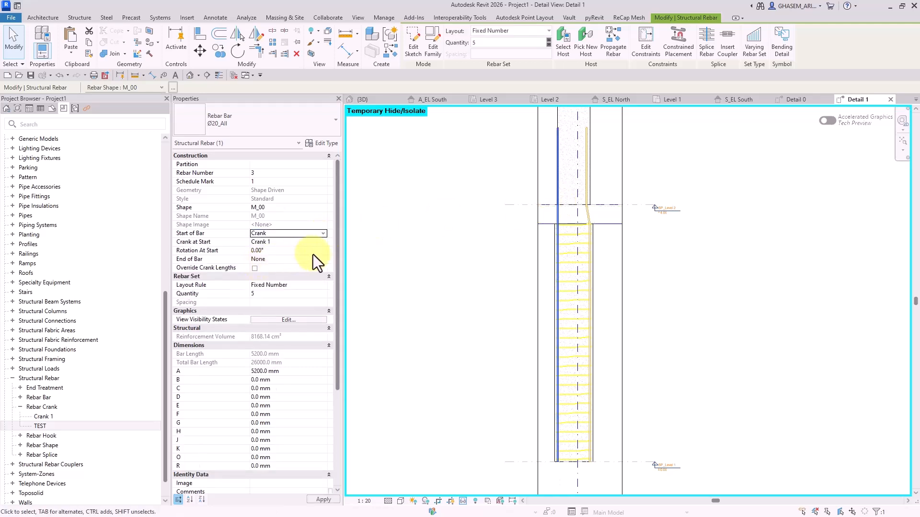
click(439, 276)
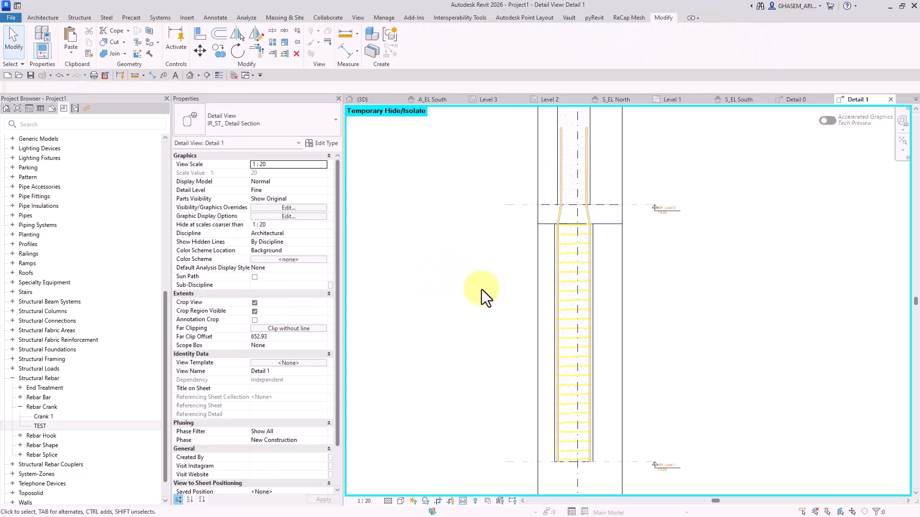
click(563, 197)
middle_drag(515, 212, 513, 243)
click(482, 245)
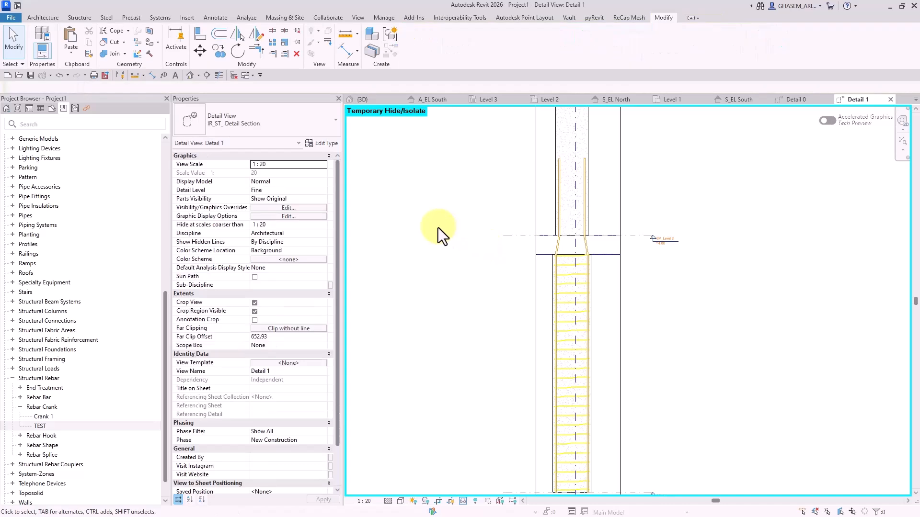
Open the 3D view, temporarily hide the floor and upper column, and examine the cranked reinforcement cage
click(186, 74)
shift+middle_drag(651, 325, 661, 370)
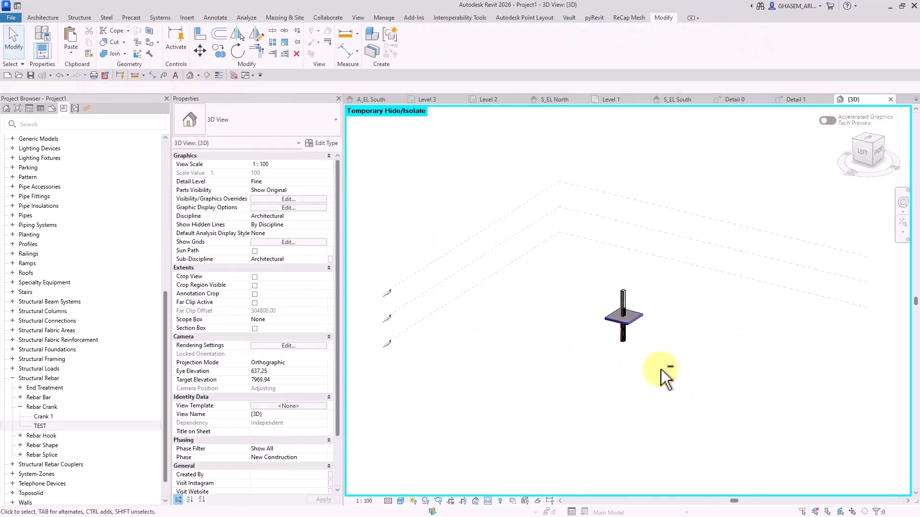
scroll(646, 348, up, 5)
click(613, 249)
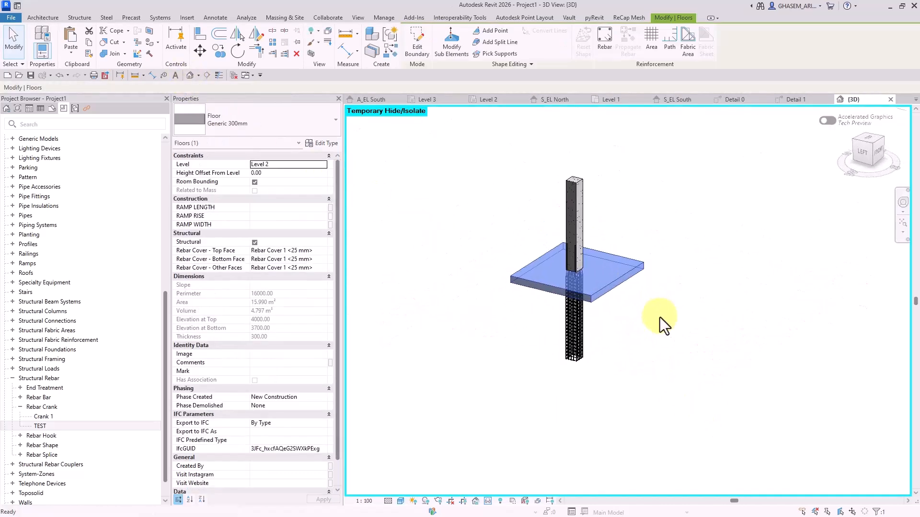
key(h)
key(h)
click(585, 211)
key(h)
key(h)
scroll(583, 273, up, 4)
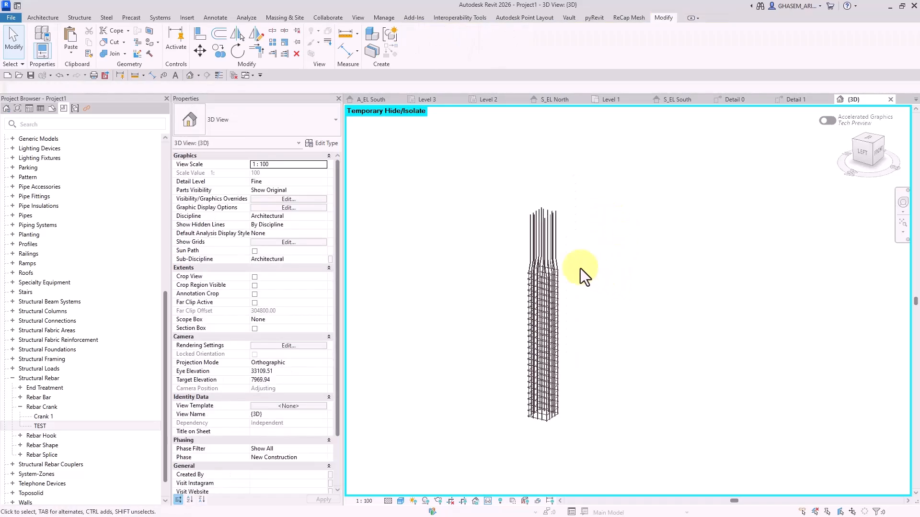
middle_drag(649, 256, 653, 278)
scroll(681, 248, down, 2)
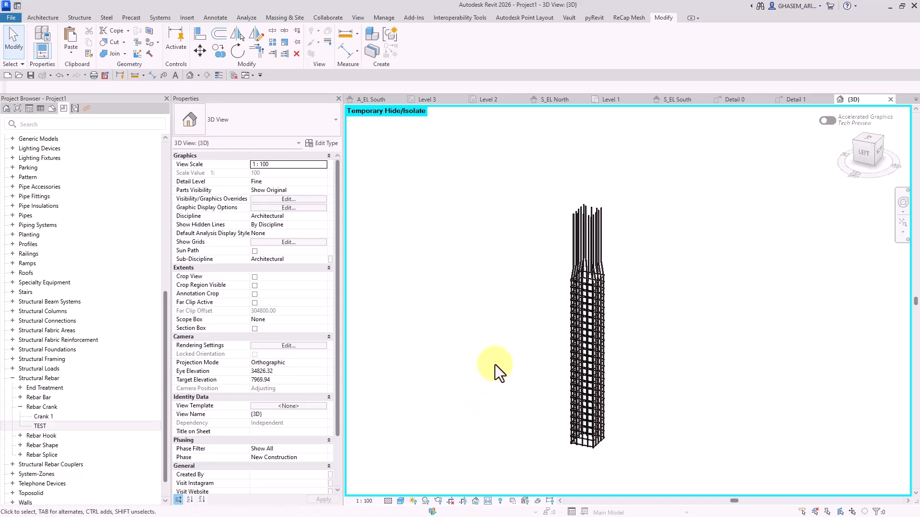
Reset the temporary hiding in the 3D view and examine where the bars meet the upper column's faces above the floor
key(h)
key(r)
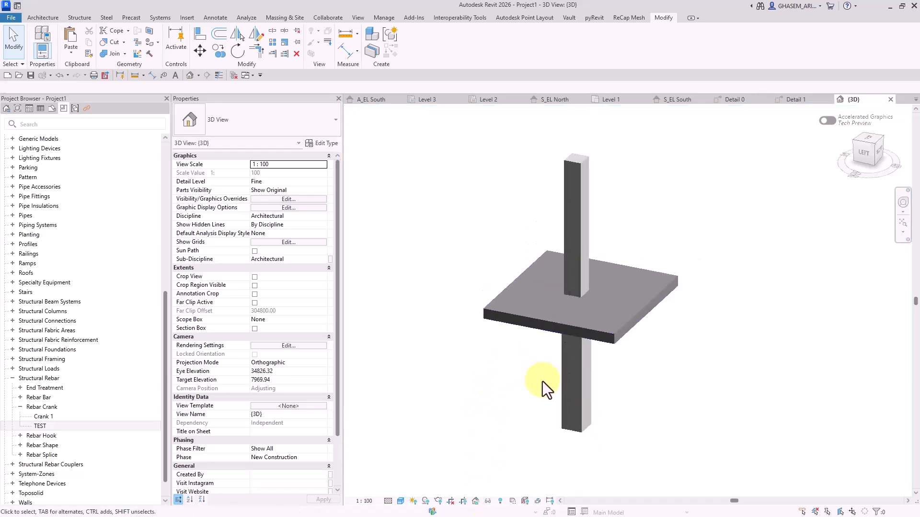
scroll(543, 381, up, 5)
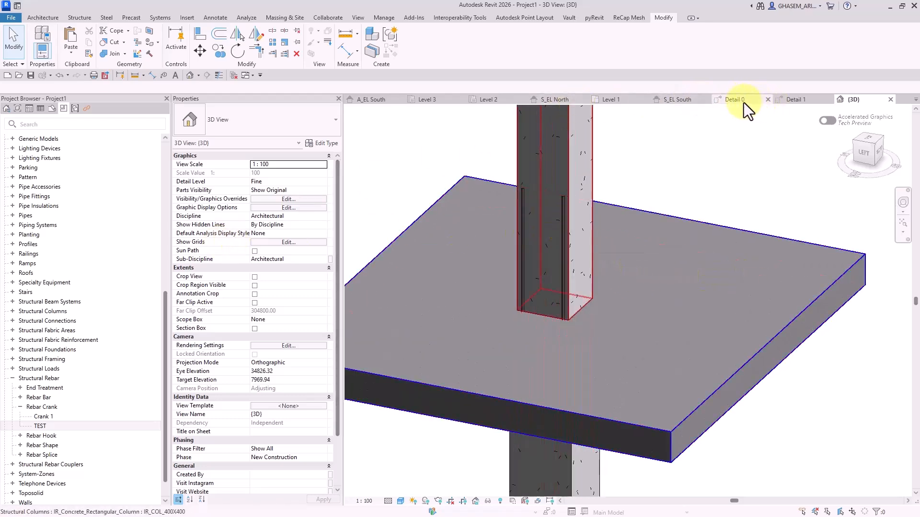
scroll(635, 177, down, 5)
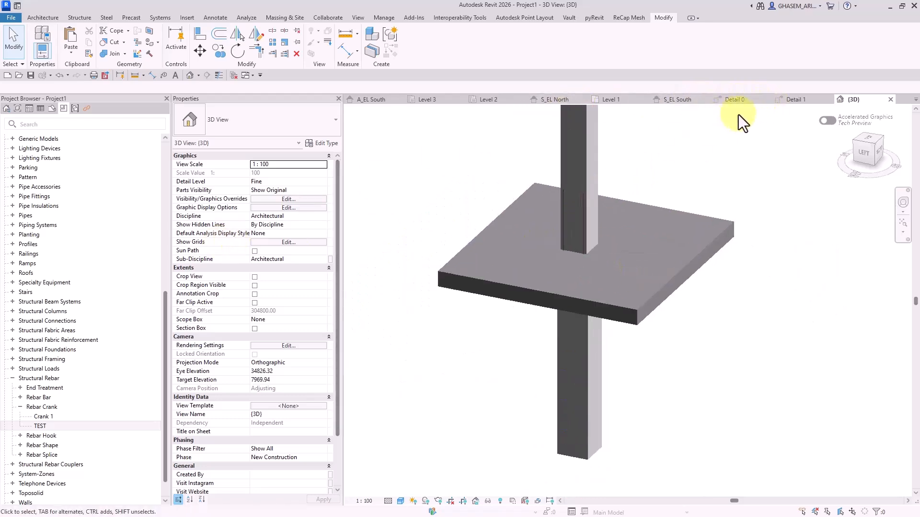
Open the Elec - Level 2 floor plan, set its detail level to Fine, and examine the bar positions around the upper column
click(668, 102)
double_click(828, 290)
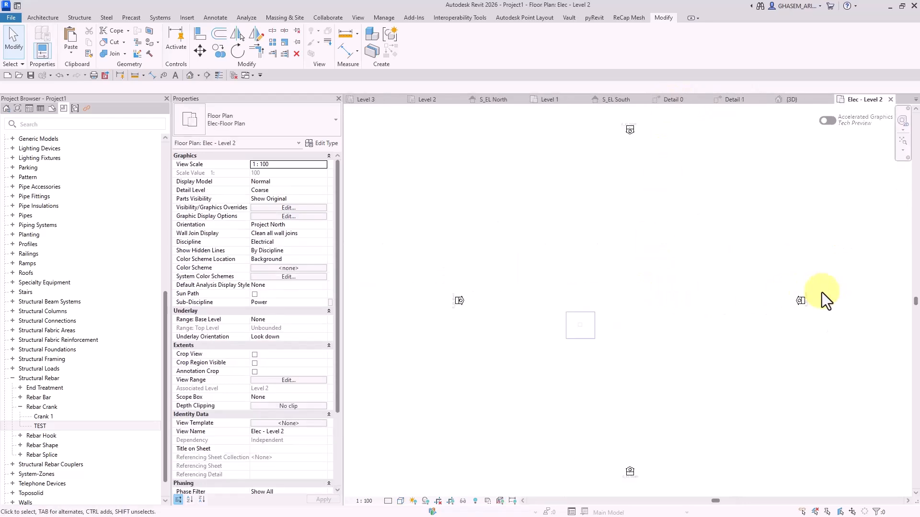
scroll(680, 346, up, 6)
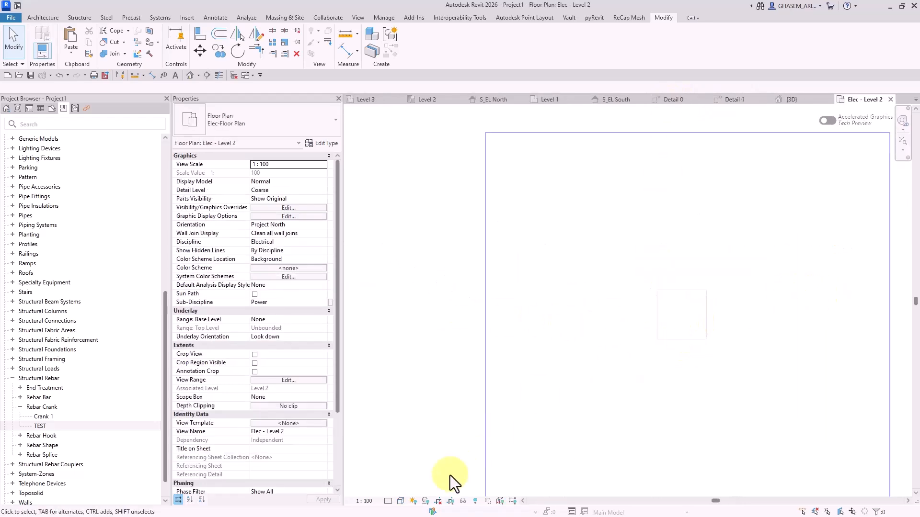
click(388, 501)
click(398, 489)
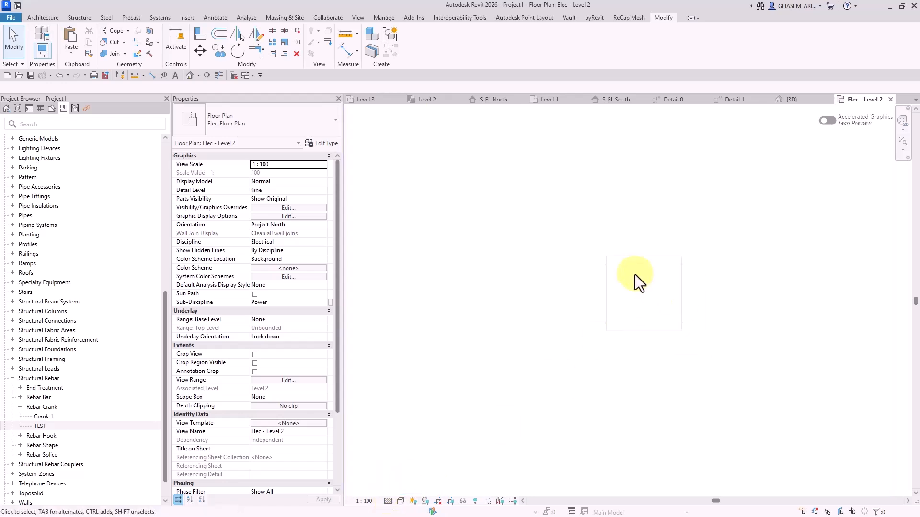
scroll(634, 275, up, 2)
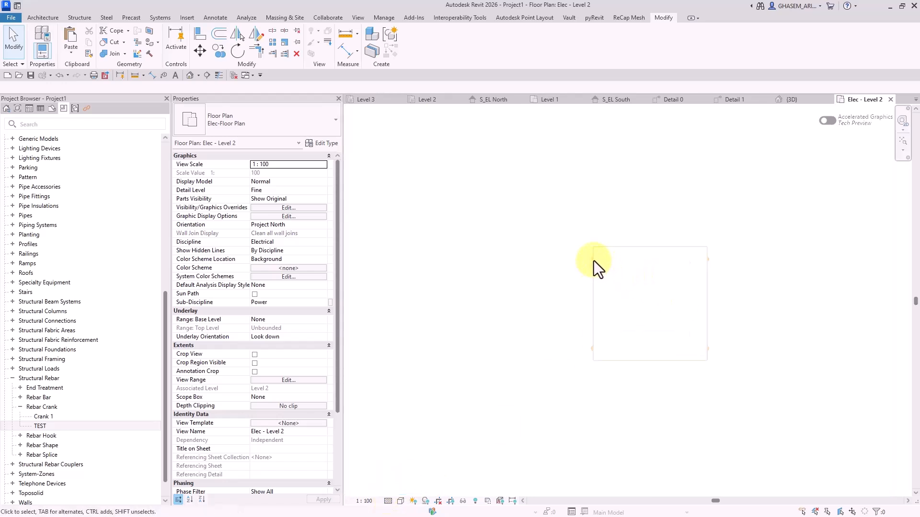
scroll(593, 263, down, 5)
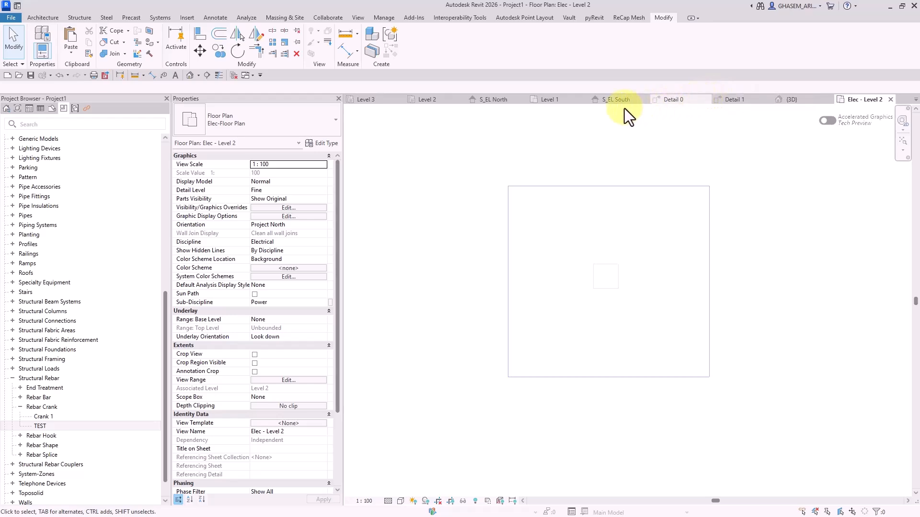
In the Level 1 plan, edit the individual bars of the column's upper row and rotate its right corner bar diagonally inward about its own axis
click(556, 100)
scroll(519, 206, up, 2)
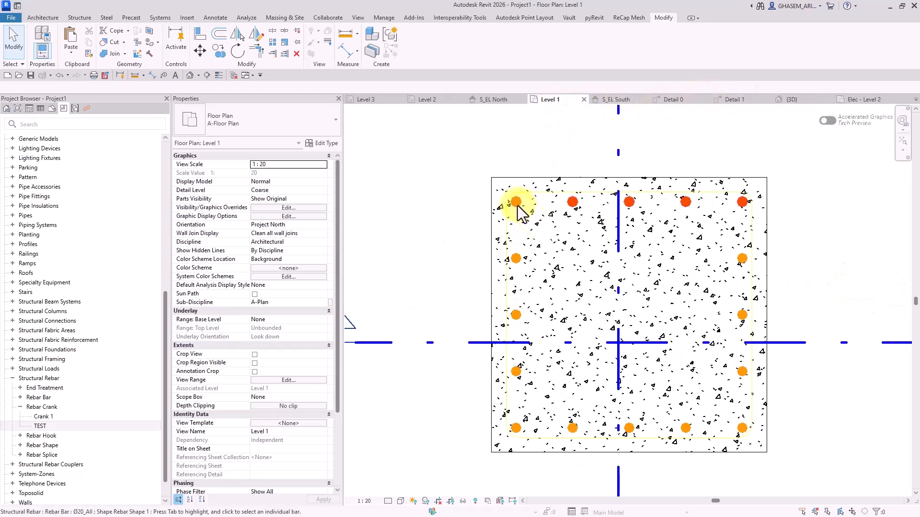
click(518, 205)
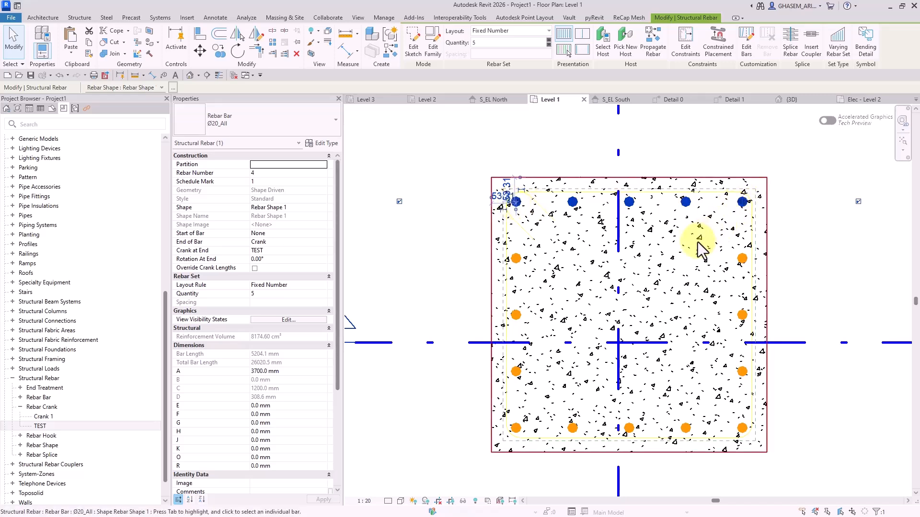
scroll(654, 257, down, 2)
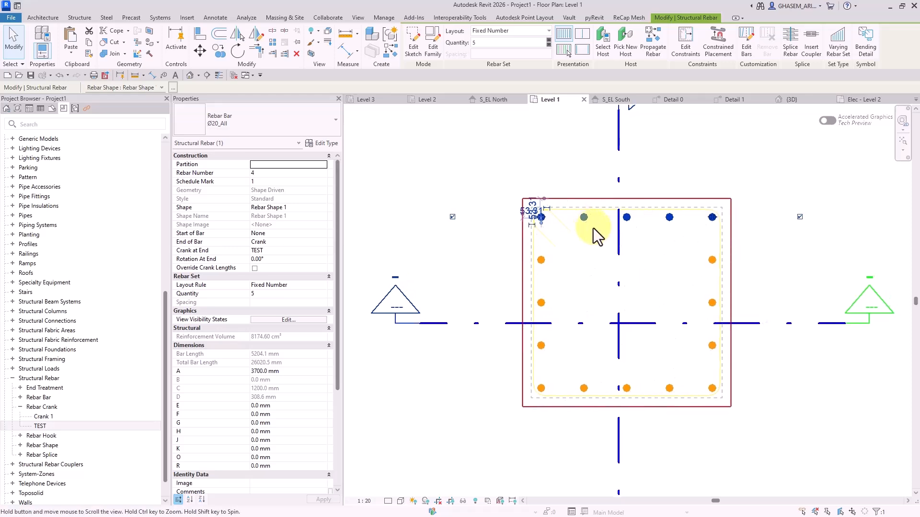
scroll(593, 228, up, 2)
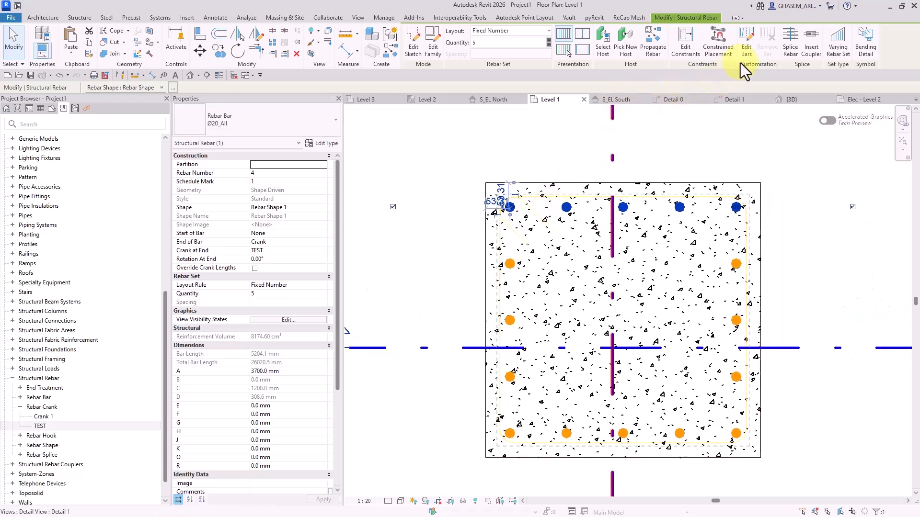
click(744, 51)
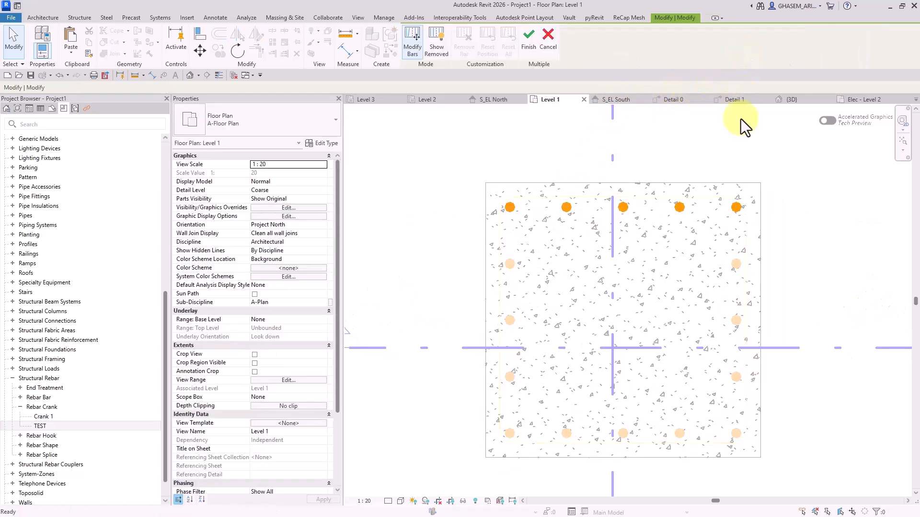
click(733, 211)
click(236, 48)
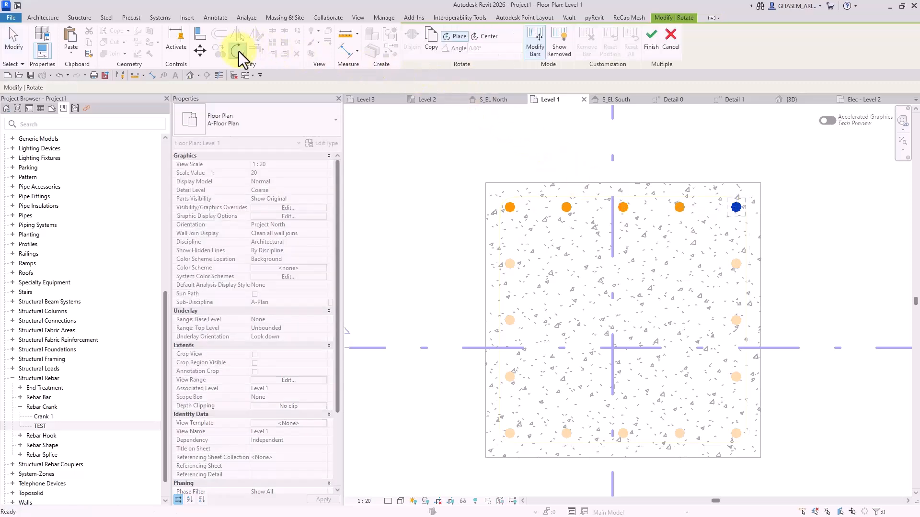
scroll(630, 221, up, 2)
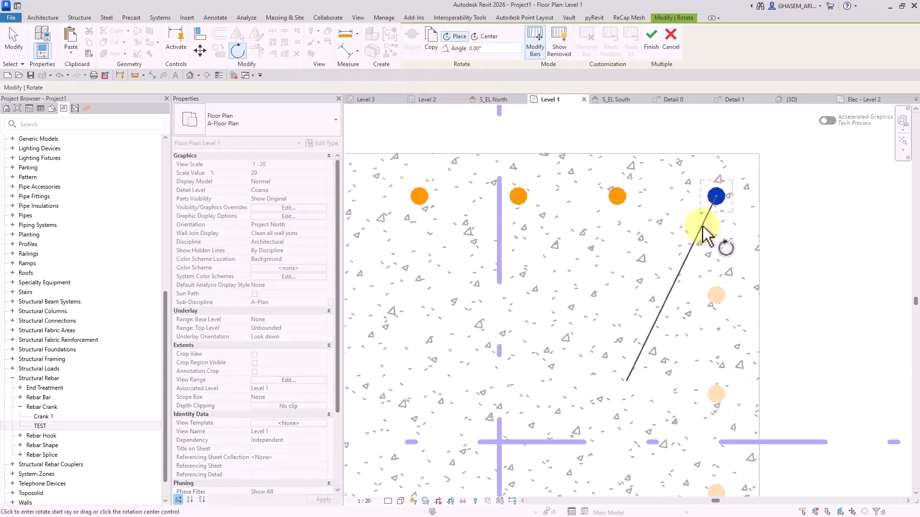
click(717, 274)
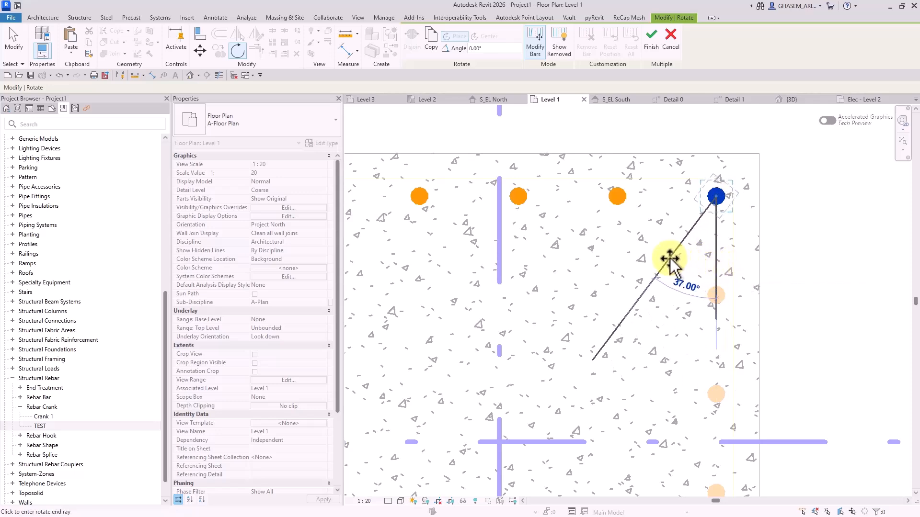
click(661, 252)
scroll(669, 255, down, 2)
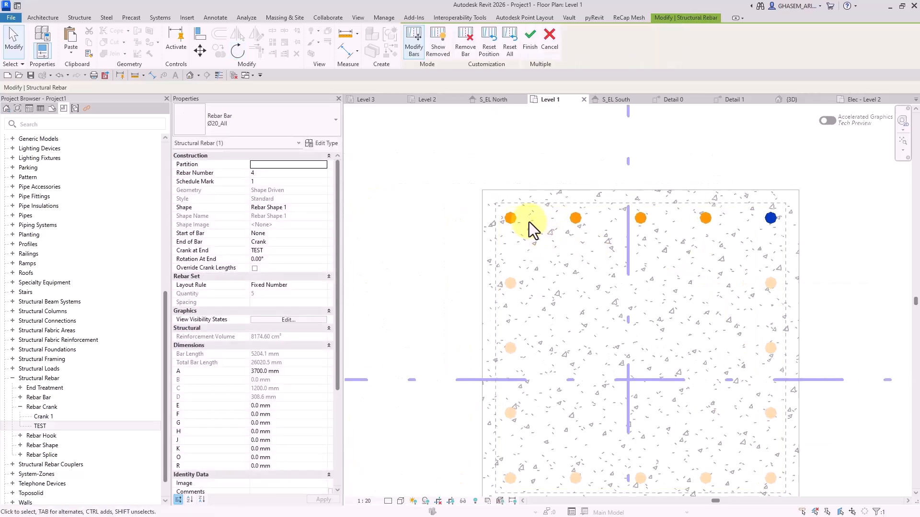
Rotate the upper row's left corner bar diagonally toward the column's centre and finish editing that bar set
click(510, 218)
click(247, 48)
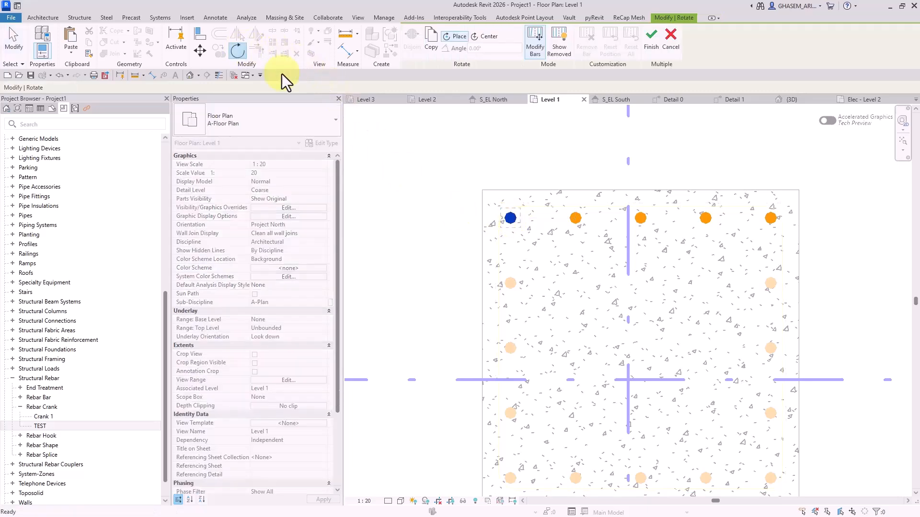
click(513, 266)
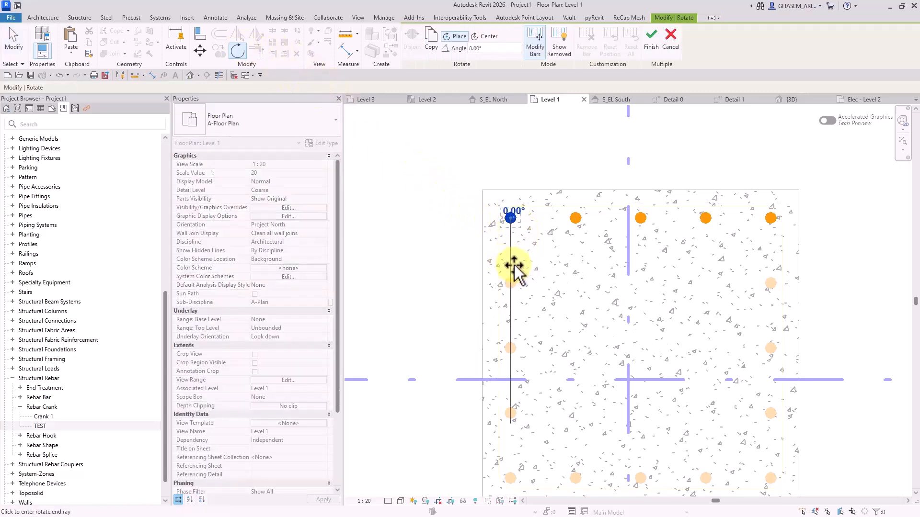
click(550, 262)
scroll(550, 264, down, 3)
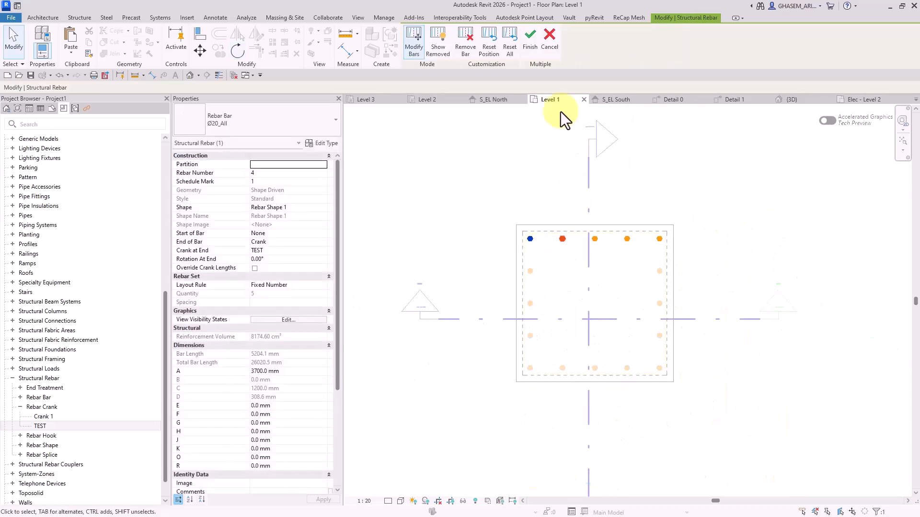
click(530, 42)
Edit the individual bars of the column's lower row and rotate its right corner bar inward by about 40° about its own axis
click(657, 369)
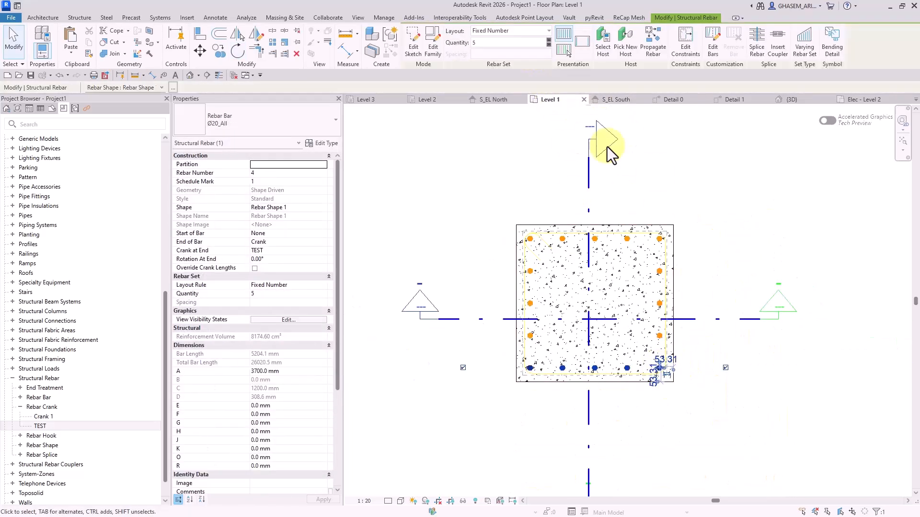
click(745, 45)
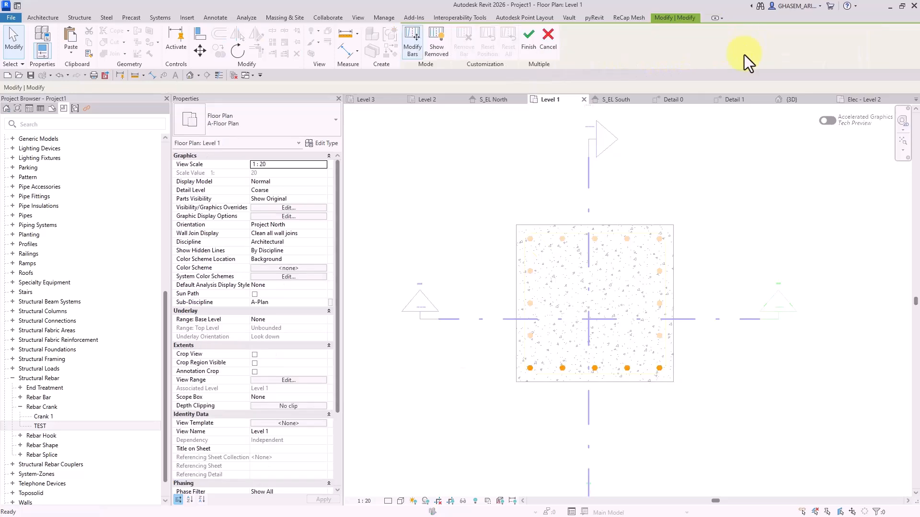
scroll(677, 283, up, 4)
middle_drag(697, 354, 668, 429)
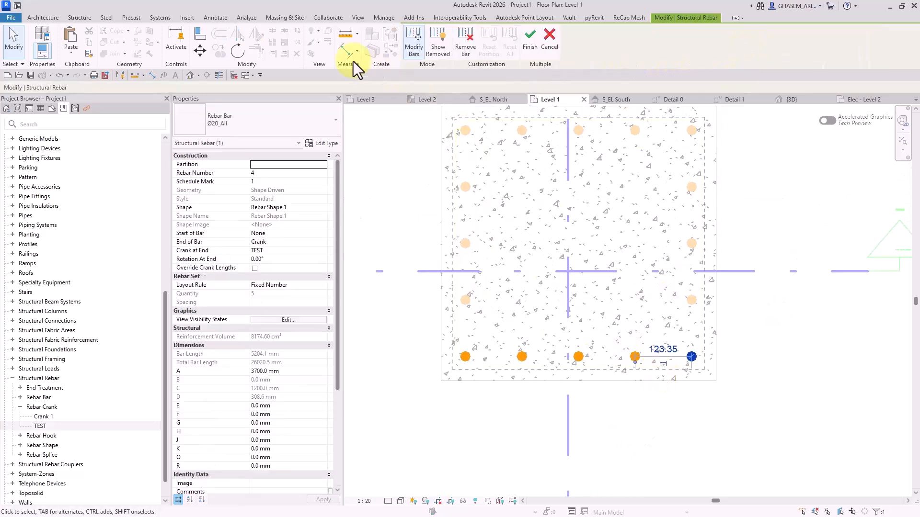
click(238, 50)
scroll(727, 355, up, 2)
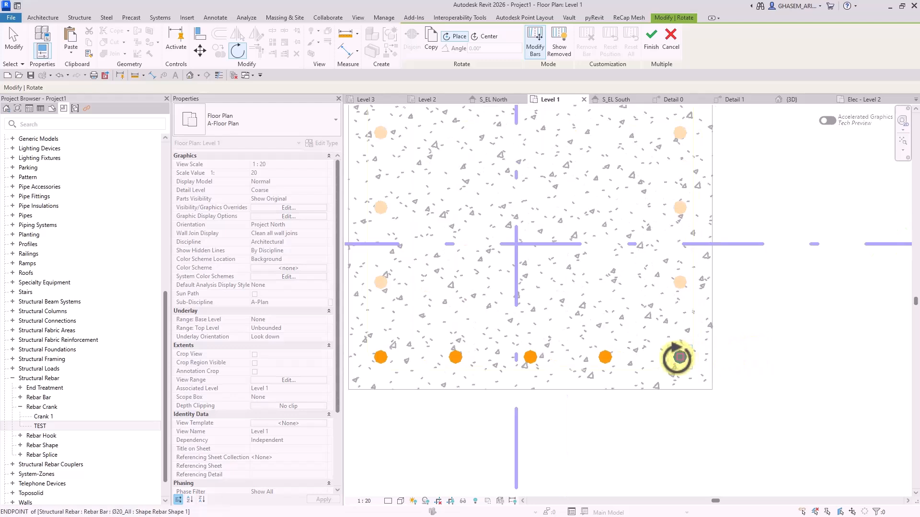
click(679, 357)
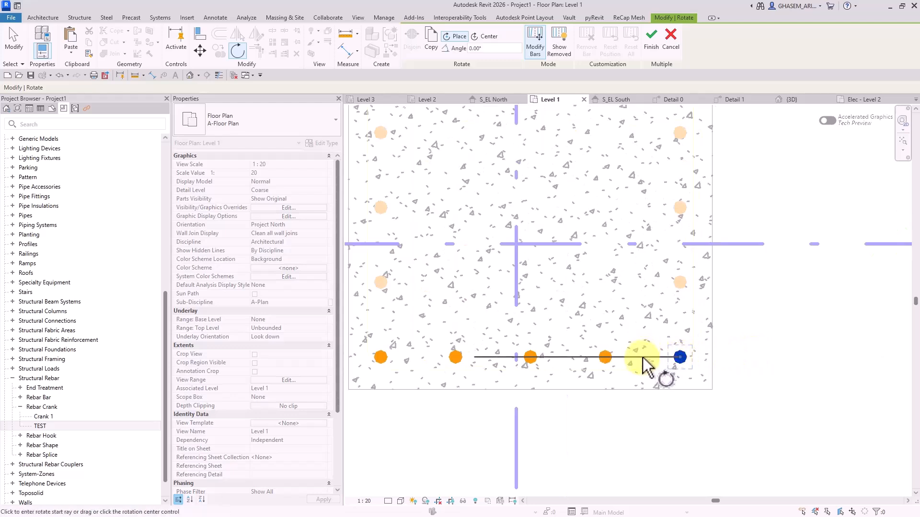
click(643, 367)
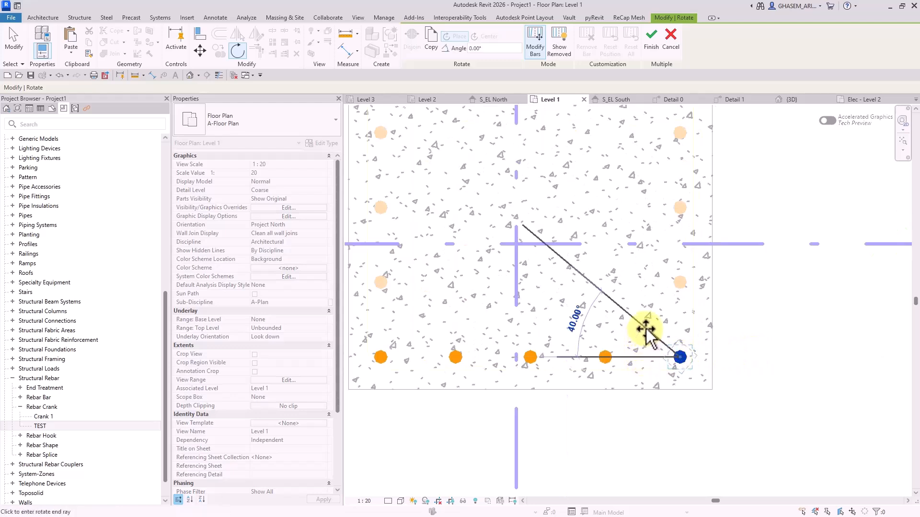
click(647, 327)
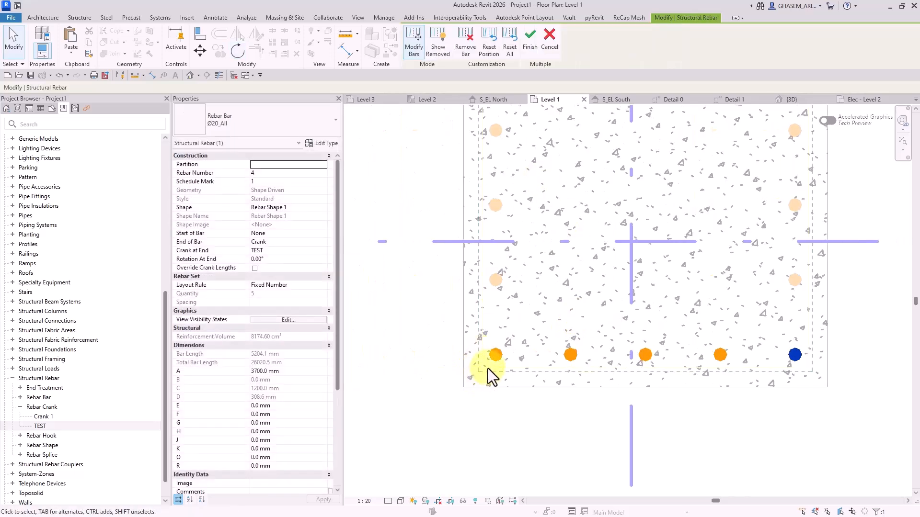
Rotate the lower row's left corner bar diagonally toward the column's centre and finish editing that bar set
click(493, 357)
click(238, 60)
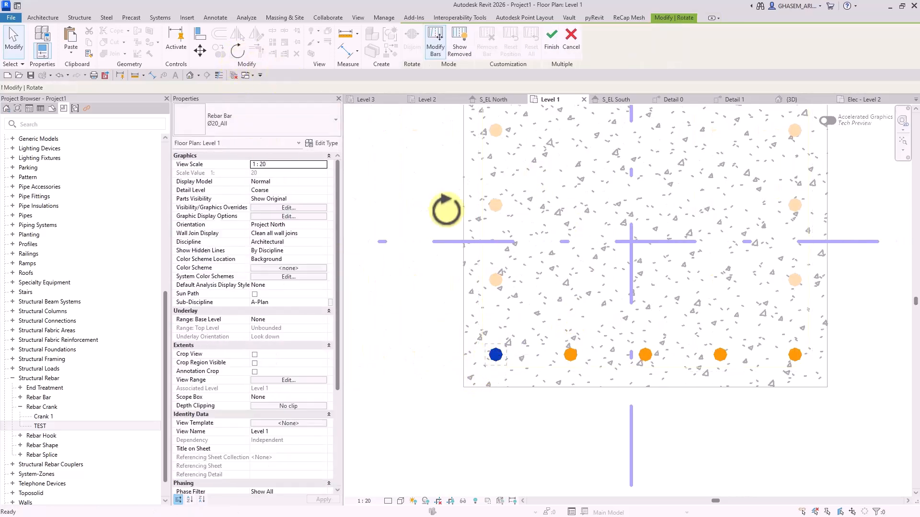
scroll(505, 340, up, 1)
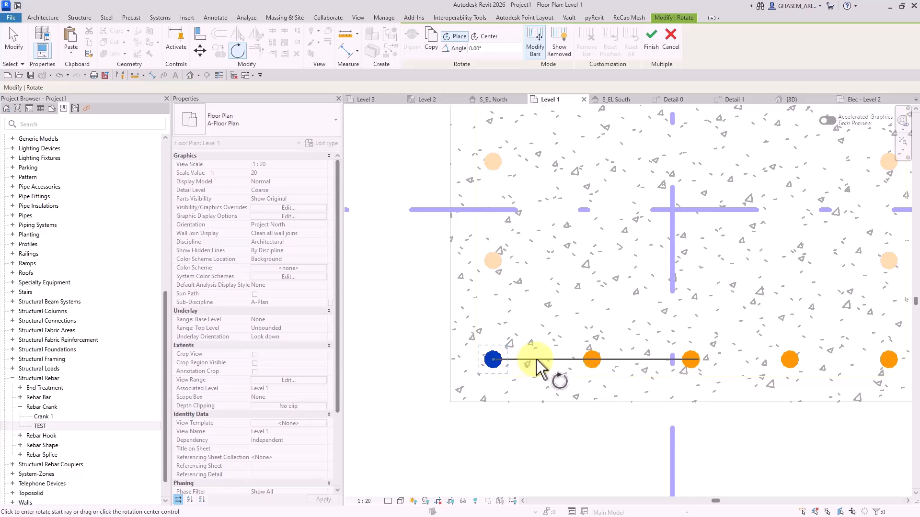
click(540, 317)
scroll(527, 312, down, 2)
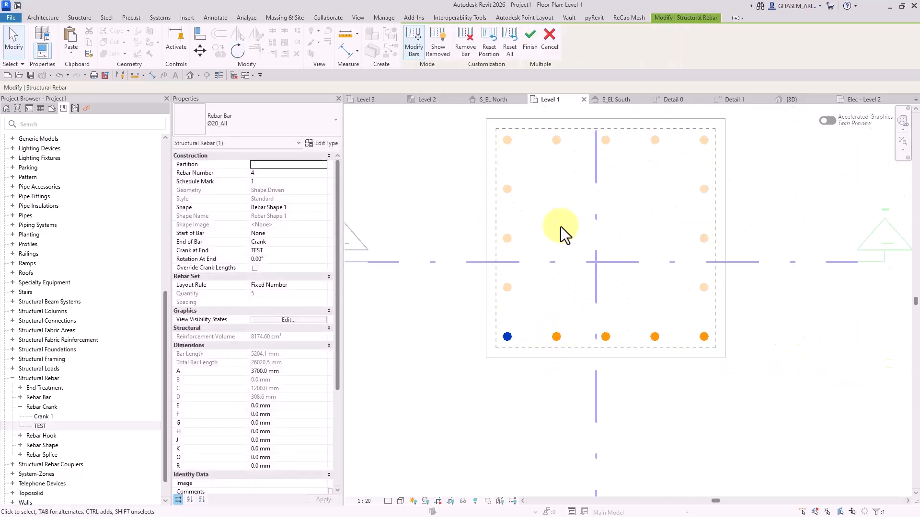
click(530, 41)
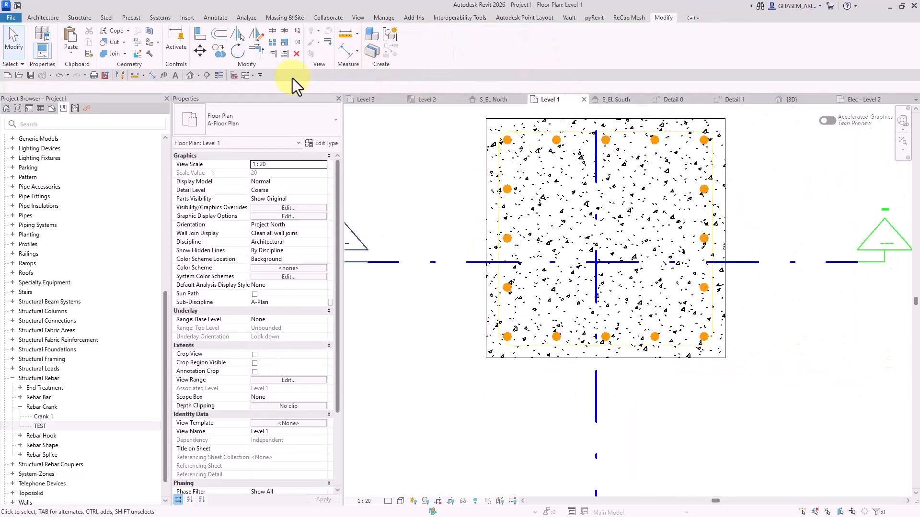
Open the 3D view and temporarily hide the floor slab around the column joint
click(190, 75)
scroll(600, 240, up, 5)
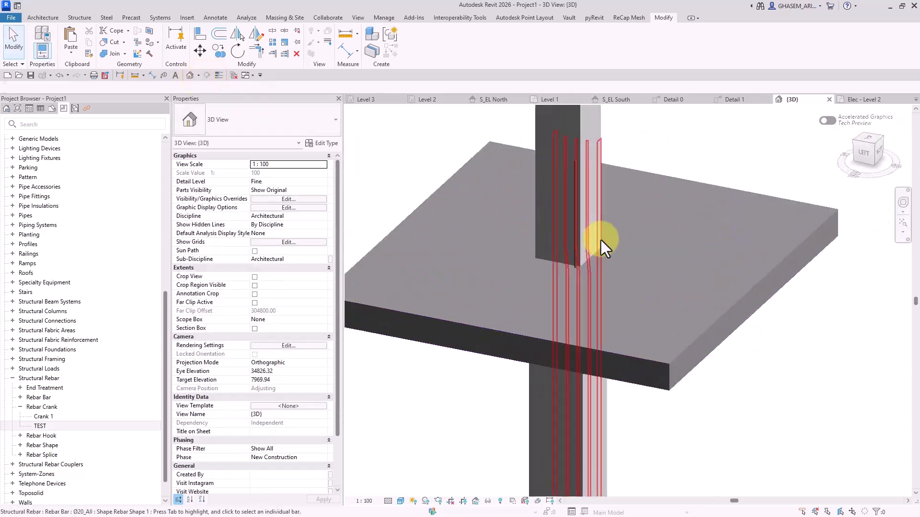
scroll(551, 263, down, 2)
shift+middle_drag(570, 298, 599, 314)
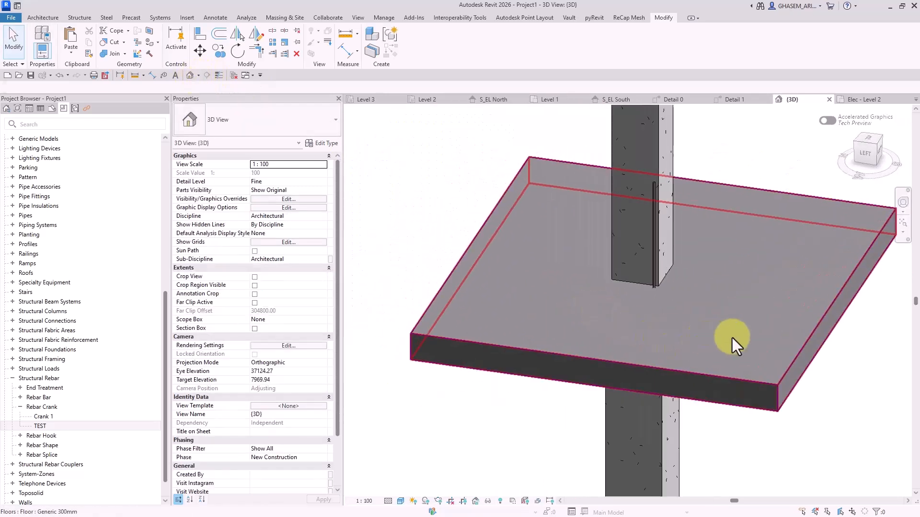
click(732, 337)
middle_drag(761, 337, 718, 301)
key(h)
key(h)
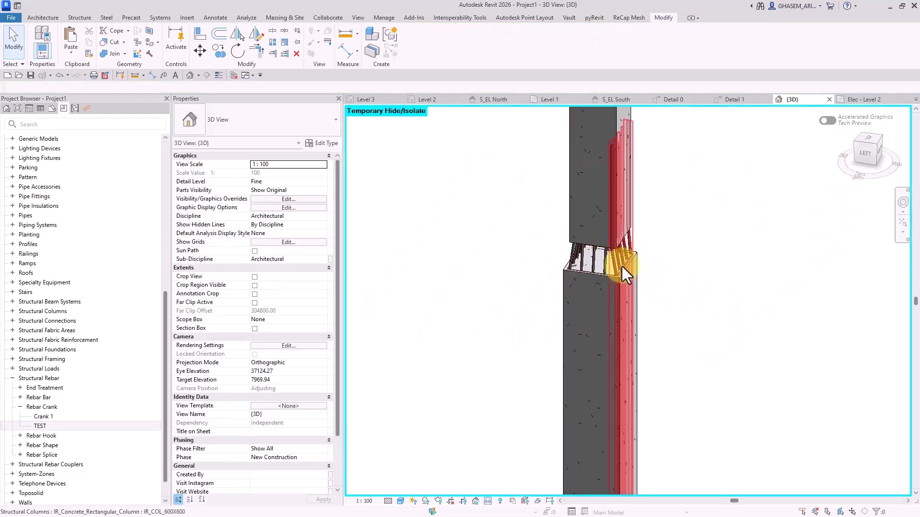
Examine the corner bars' cranks between the lower and upper columns from several angles, including directly from above
click(615, 261)
shift+middle_drag(704, 339, 808, 401)
click(667, 290)
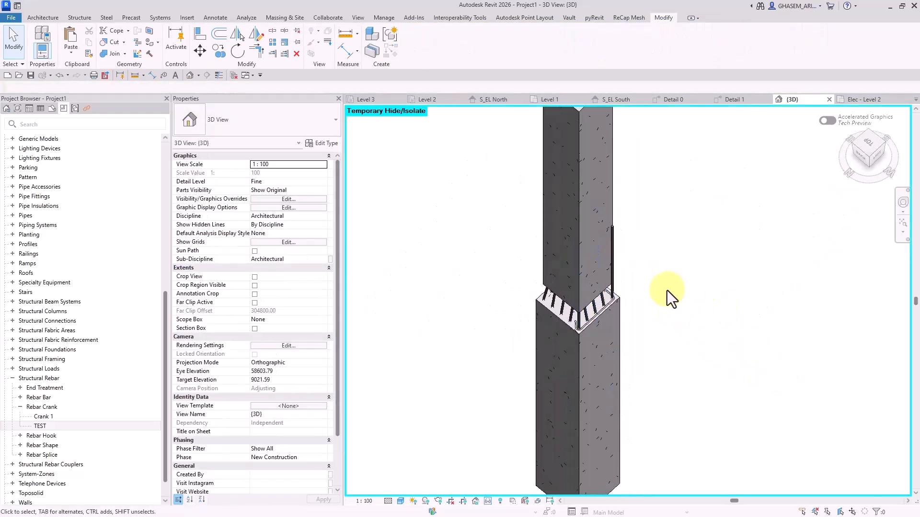
shift+middle_drag(667, 291, 635, 383)
scroll(625, 361, up, 2)
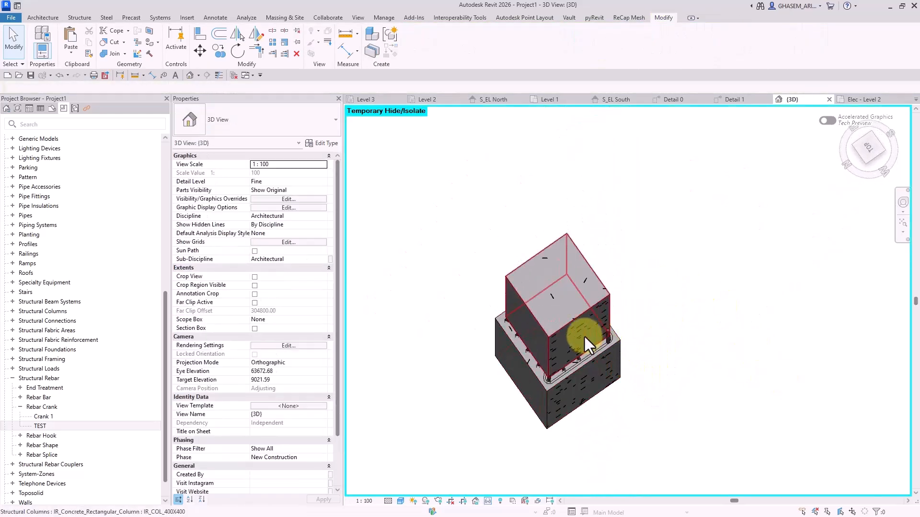
click(608, 341)
shift+middle_drag(654, 344, 674, 411)
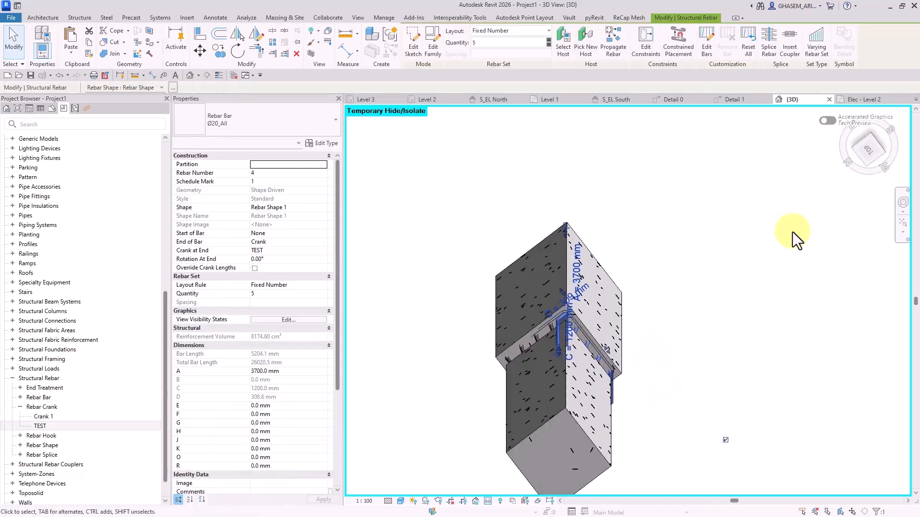
click(869, 150)
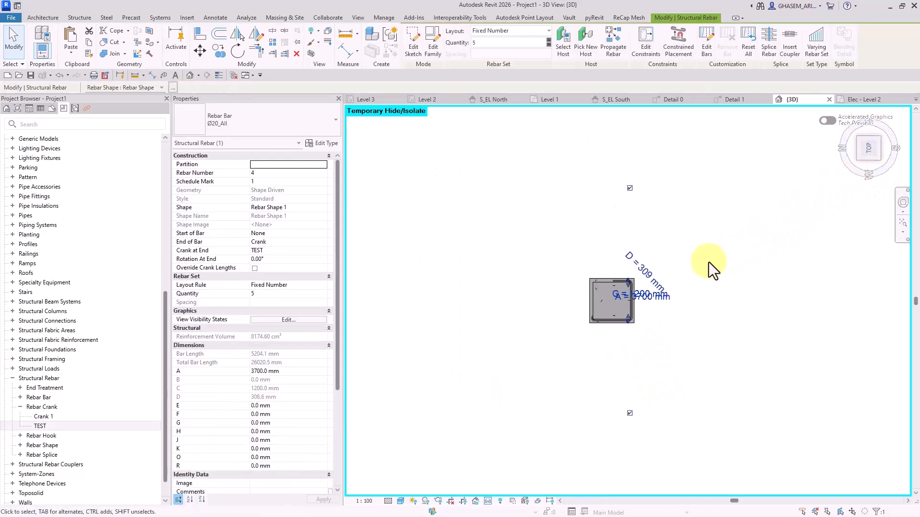
scroll(708, 264, up, 3)
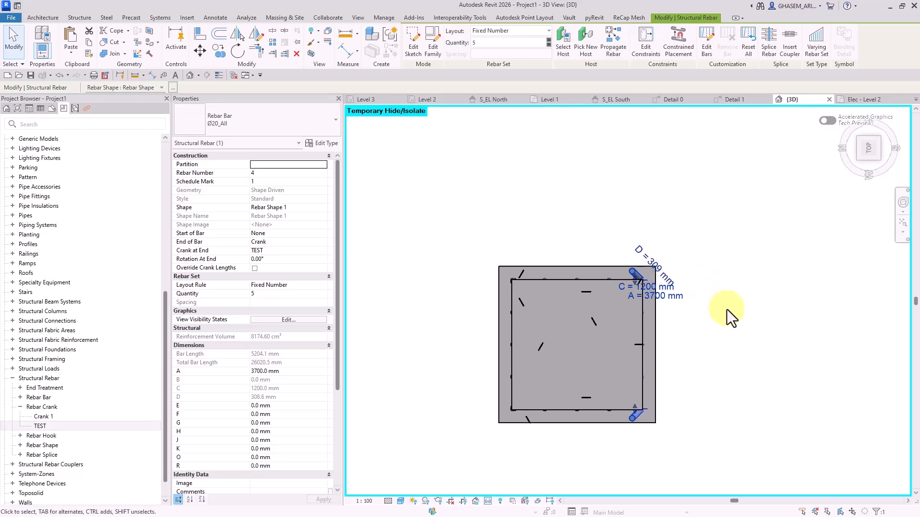
click(603, 329)
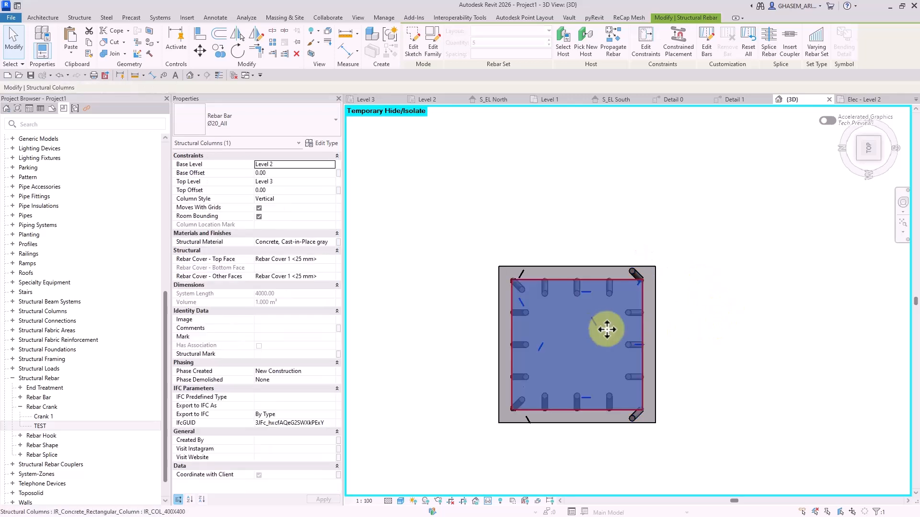
Edit the individual bars of the column's right-hand row as seen from above, and reset the position of its upper corner bar
click(631, 268)
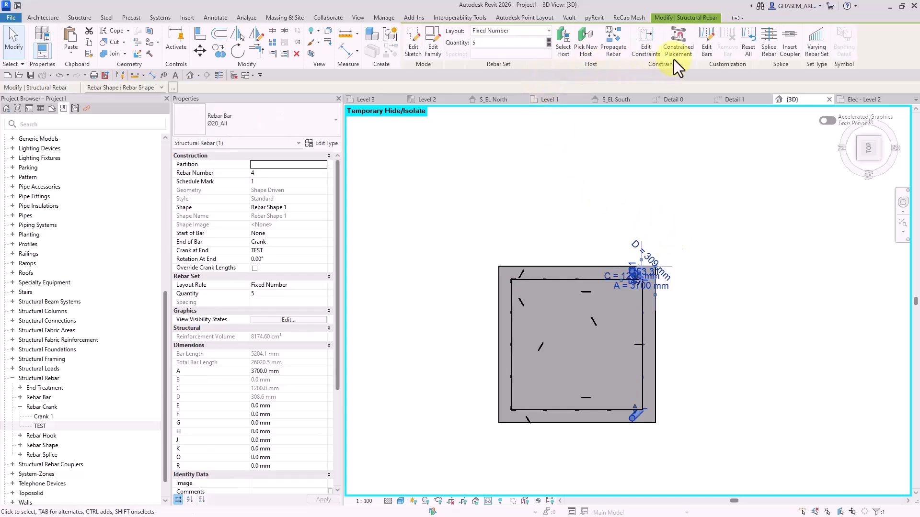
click(706, 39)
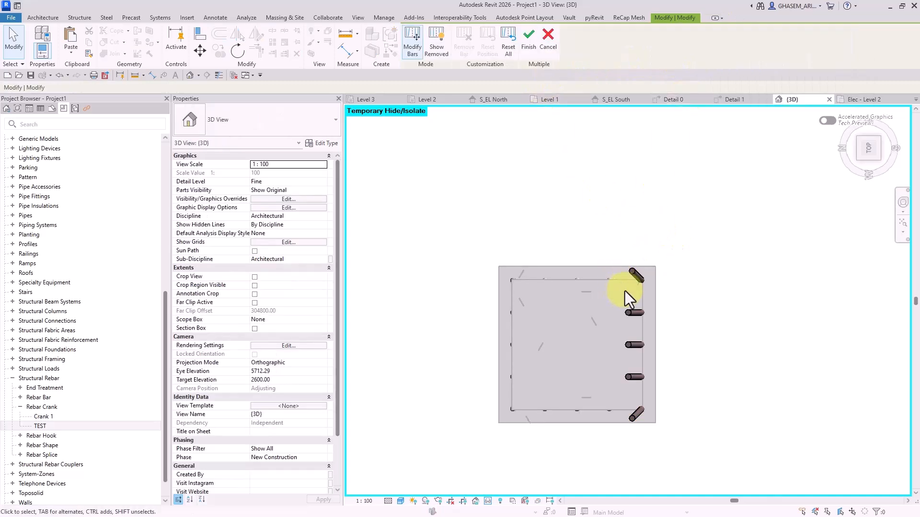
click(635, 279)
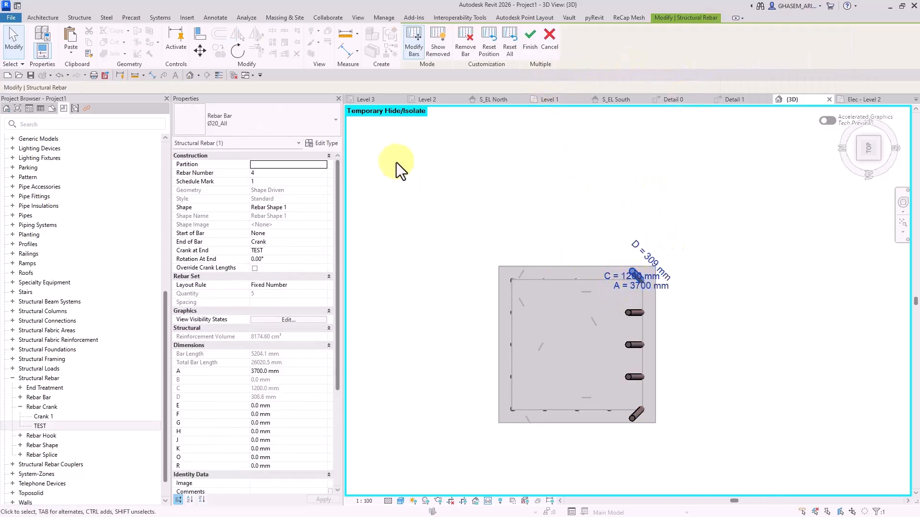
click(487, 56)
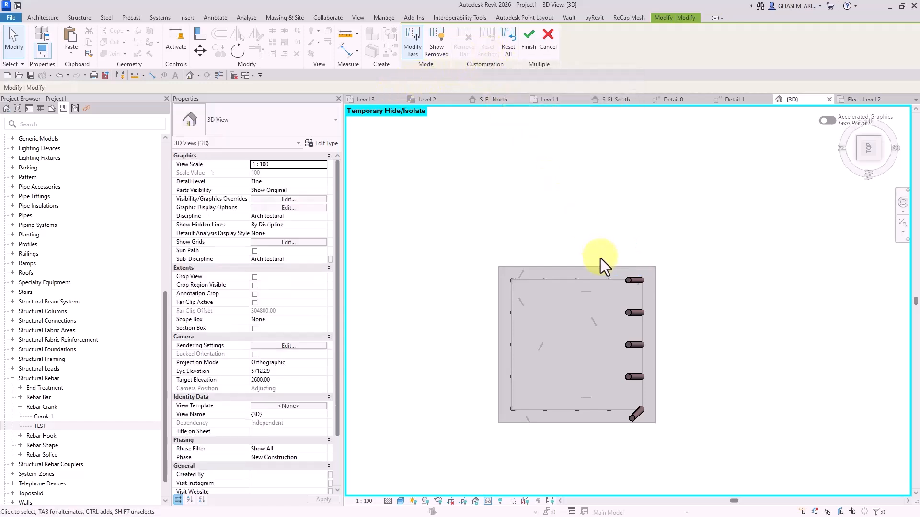
Rotate the right-hand row's upper corner bar about 46° diagonally inward about its own axis
click(630, 286)
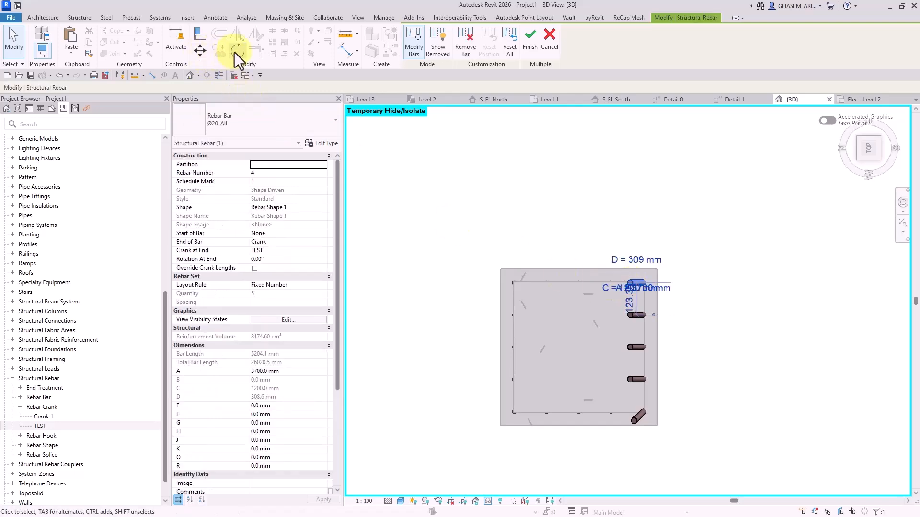
click(236, 53)
scroll(633, 284, up, 2)
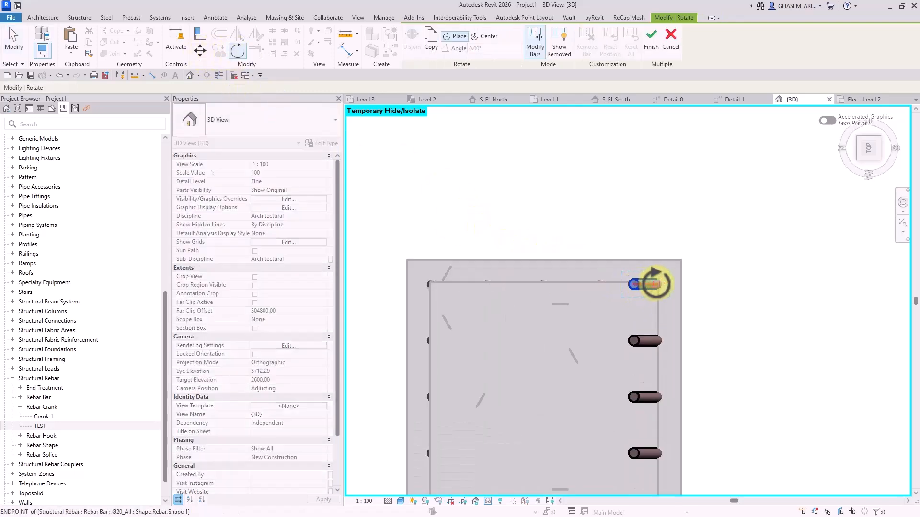
click(565, 281)
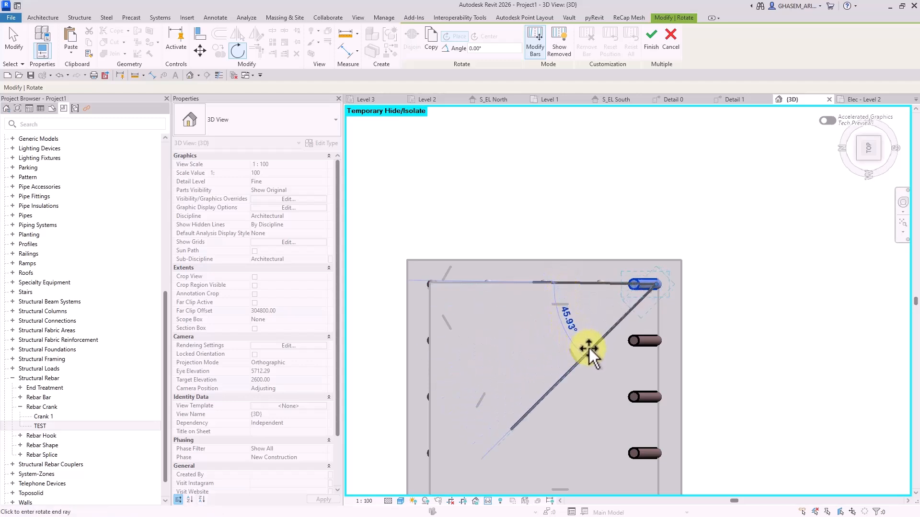
click(591, 349)
middle_drag(619, 342, 674, 227)
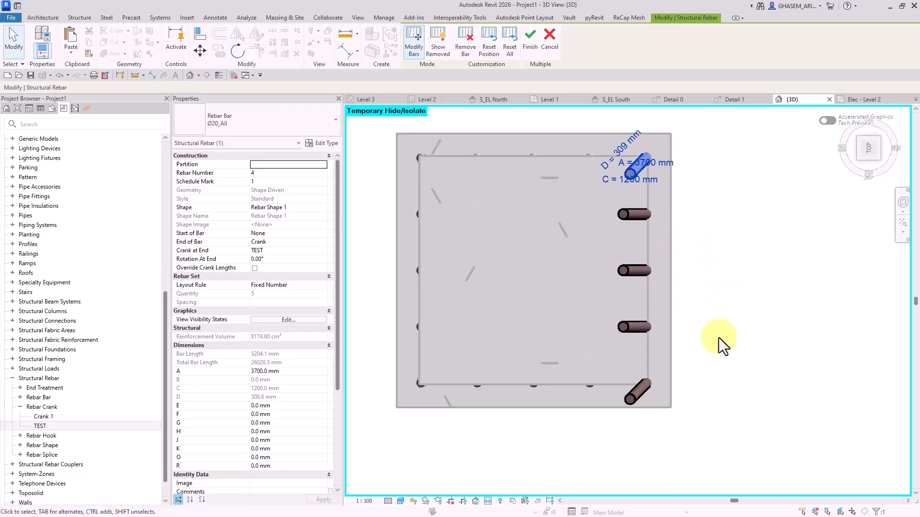
Reset the right-hand row's lower corner bar, rotate it 45° diagonally inward, and finish editing the bar set
click(636, 395)
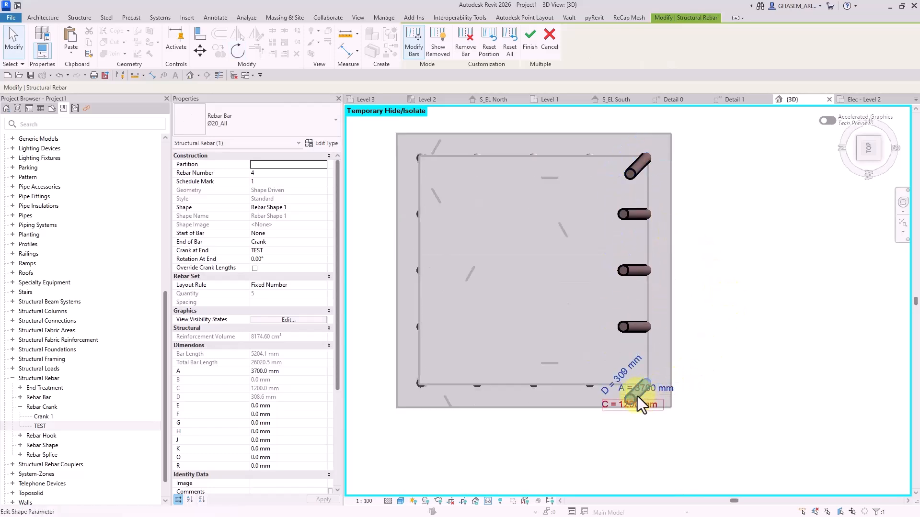
click(489, 53)
click(632, 387)
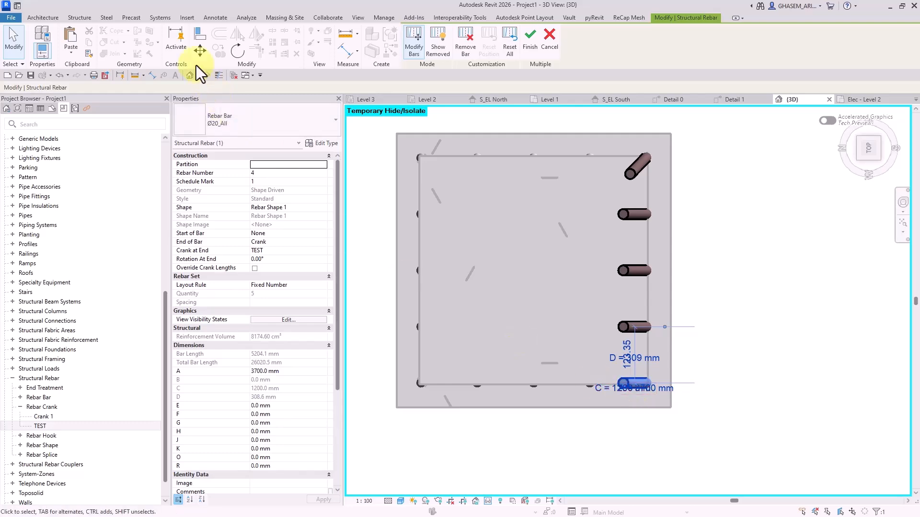
click(237, 50)
scroll(684, 401, up, 4)
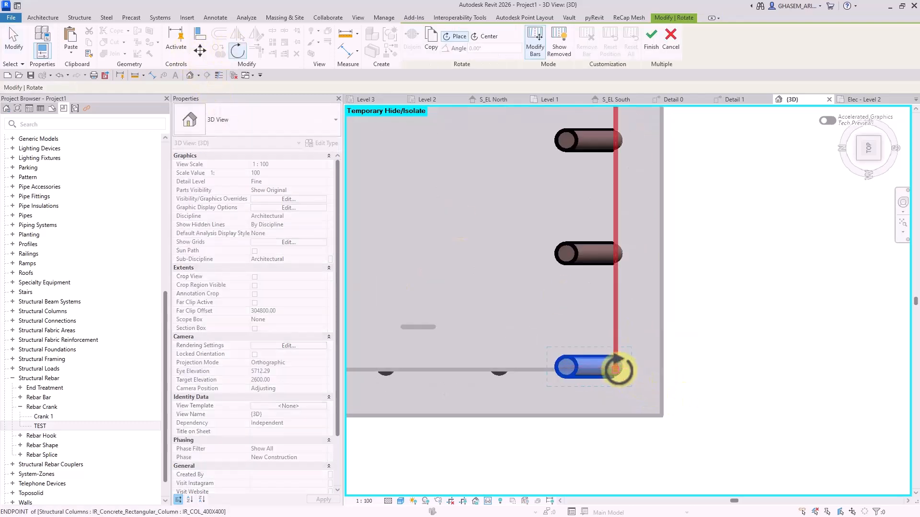
click(563, 365)
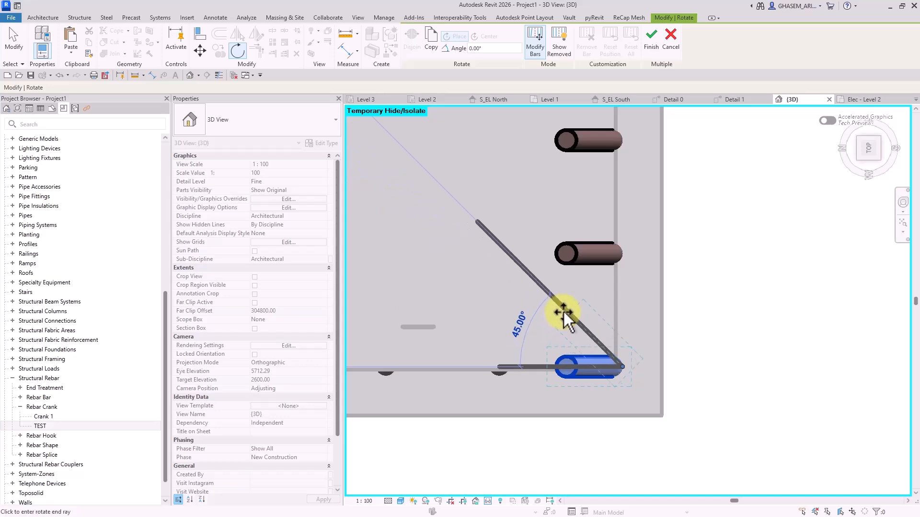
click(563, 309)
scroll(567, 343, down, 3)
click(711, 339)
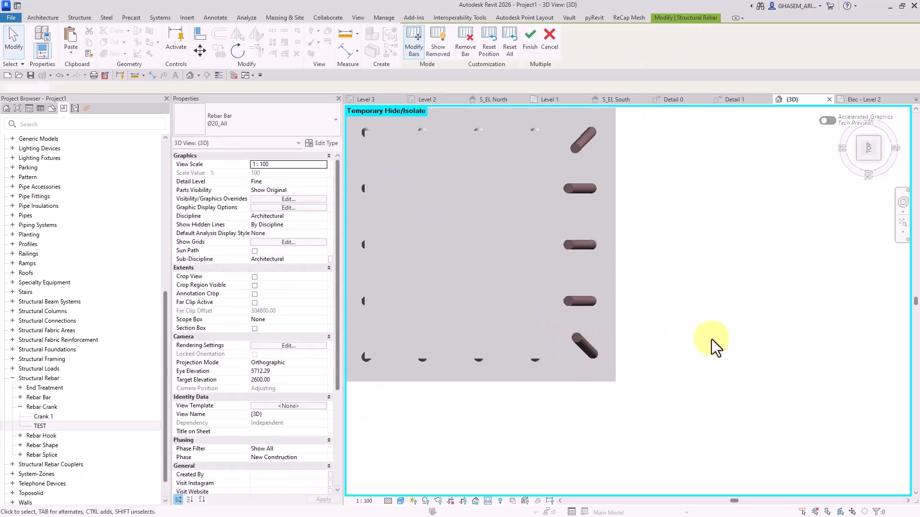
click(533, 36)
Propagate the reinforcement of the lower IR_COL_600X600 column to the smaller column above it
scroll(727, 335, down, 4)
shift+middle_drag(720, 397, 525, 450)
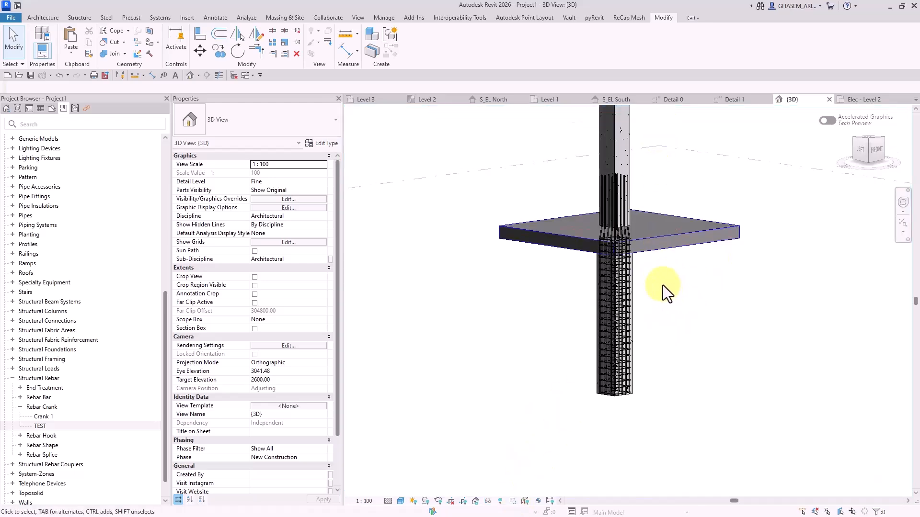
scroll(663, 286, up, 2)
click(628, 256)
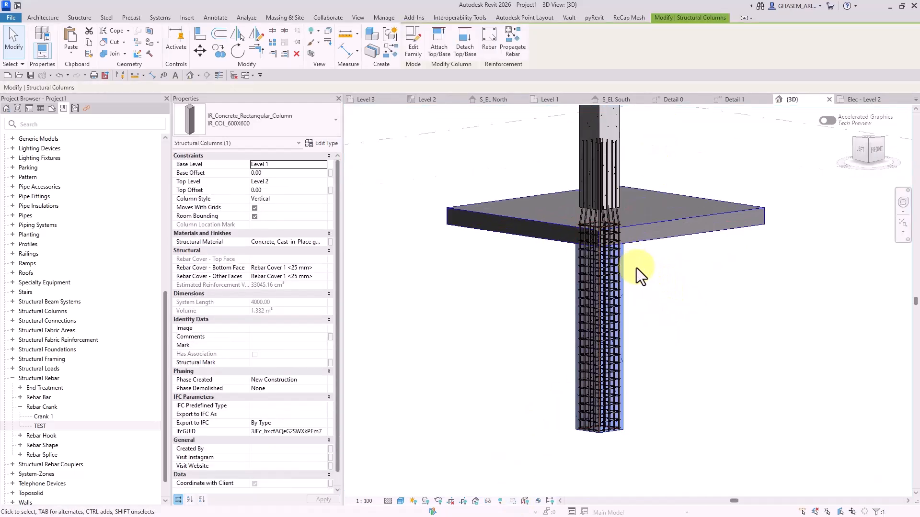
scroll(637, 268, down, 1)
click(512, 42)
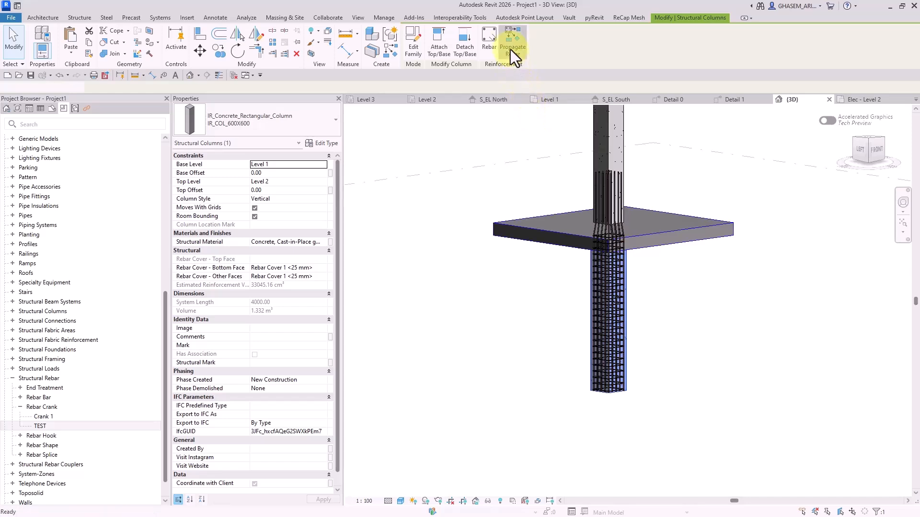
click(621, 116)
shift+middle_drag(521, 151, 640, 243)
click(461, 44)
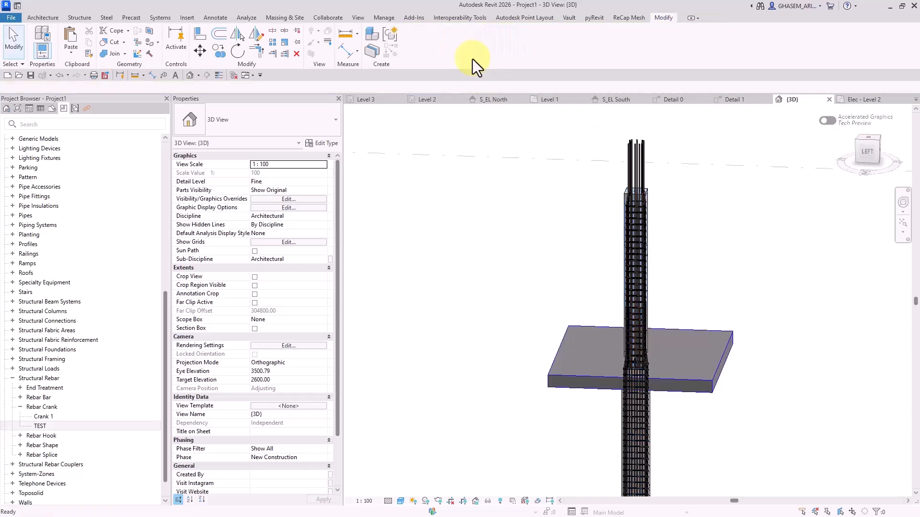
Select the upper column's four vertical bar sets and set their End of Bar to None
shift+middle_drag(740, 237, 657, 280)
scroll(657, 282, up, 2)
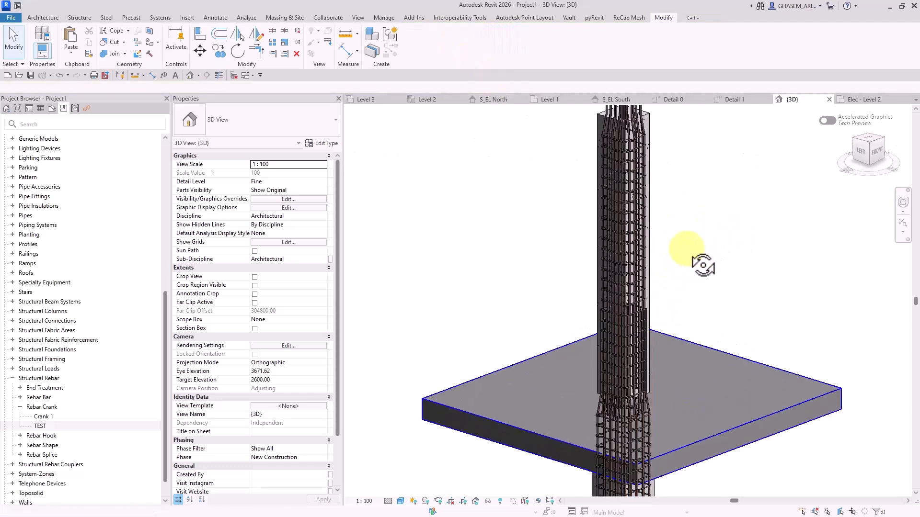
shift+middle_drag(687, 248, 666, 346)
drag(677, 134, 564, 162)
scroll(580, 199, down, 2)
click(321, 242)
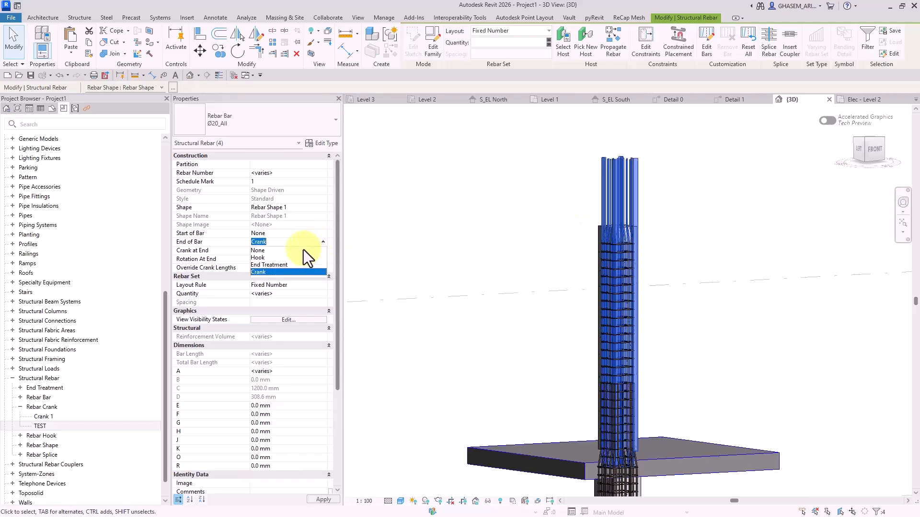
click(277, 249)
click(514, 238)
Look at the whole column from directly above and switch the 3D view to perspective projection
shift+middle_drag(516, 236, 688, 307)
middle_drag(688, 307, 643, 219)
scroll(643, 220, down, 4)
shift+middle_drag(679, 245, 631, 224)
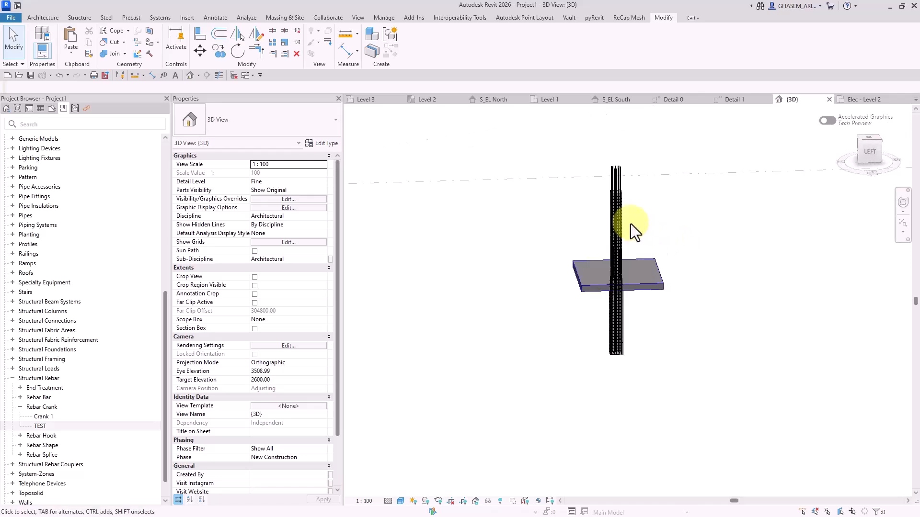
click(872, 138)
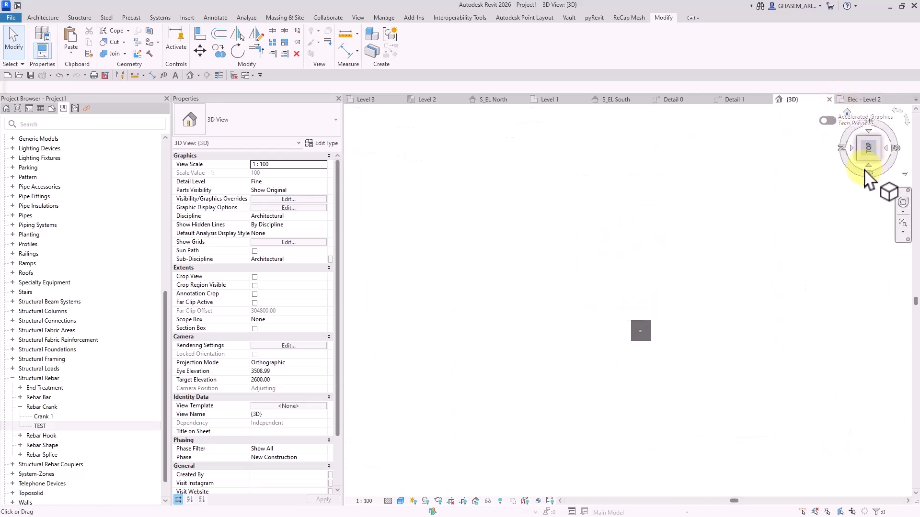
right_click(866, 155)
click(845, 195)
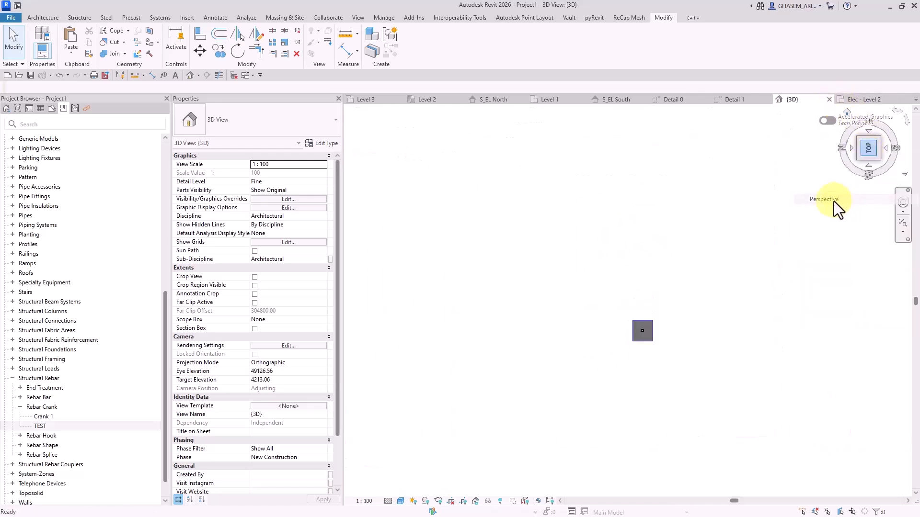
Hide the Levels category in the perspective 3D view
shift+middle_drag(834, 208, 611, 252)
click(614, 242)
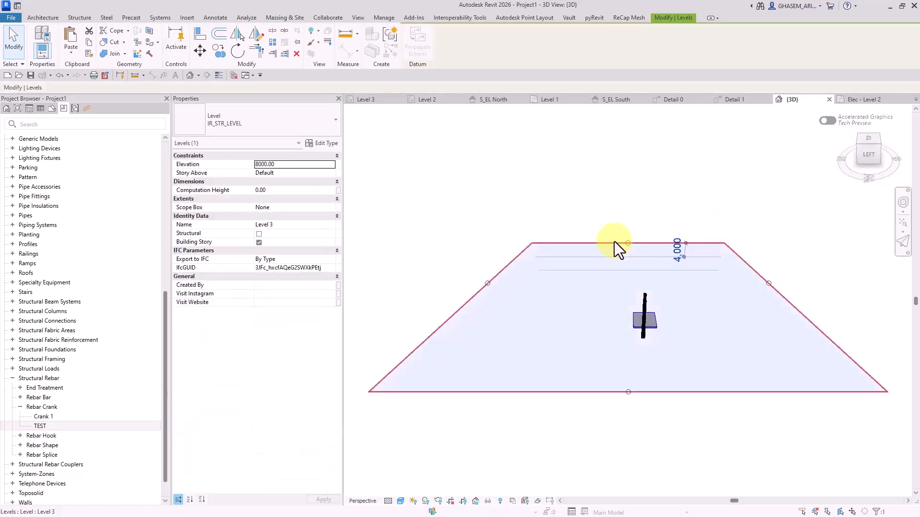
key(v)
key(h)
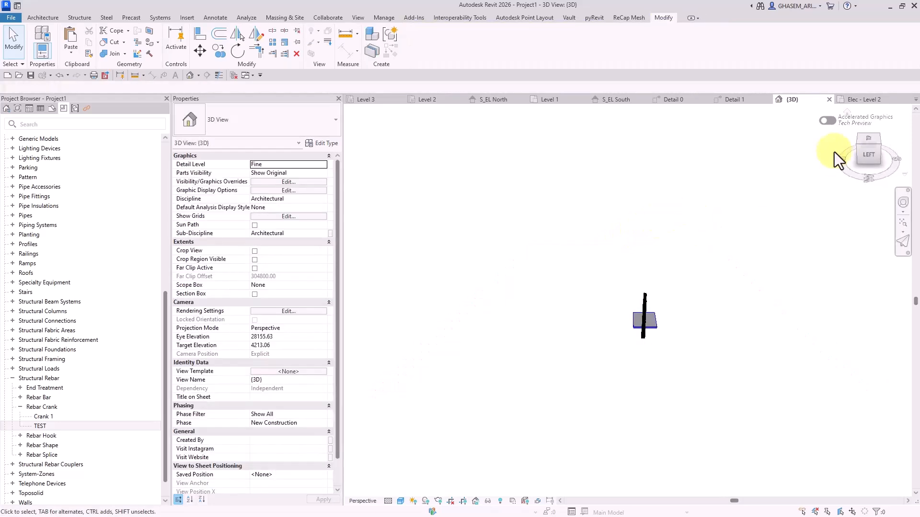
Look into the column's reinforcement cage from directly above and fly down and back up through it to examine the bars and ties
click(869, 140)
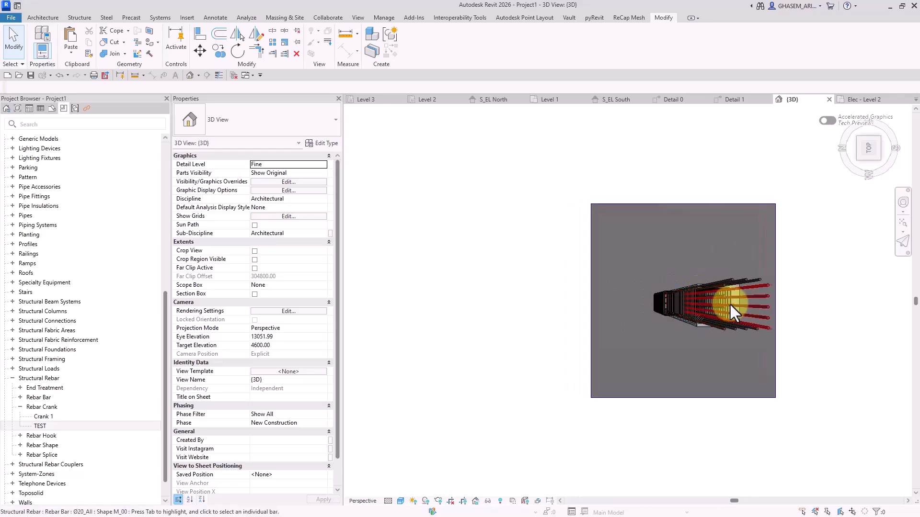
scroll(629, 314, up, 6)
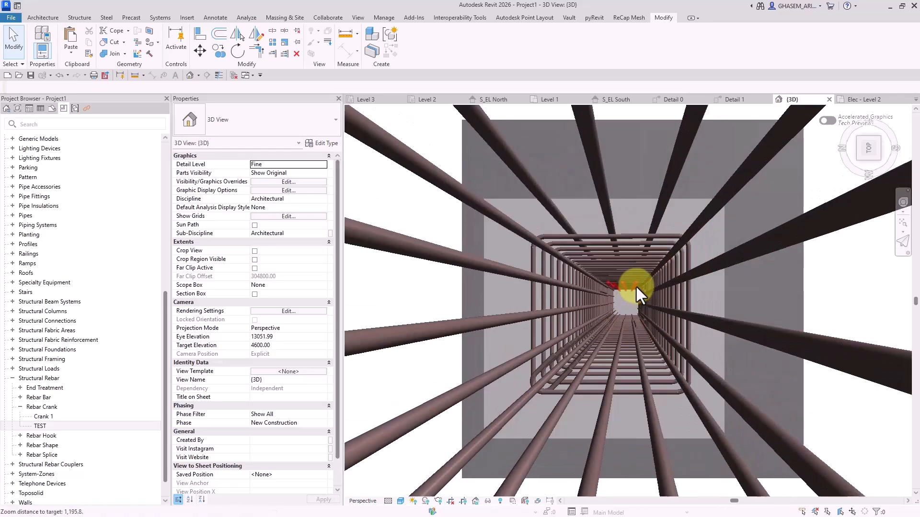
scroll(747, 243, down, 2)
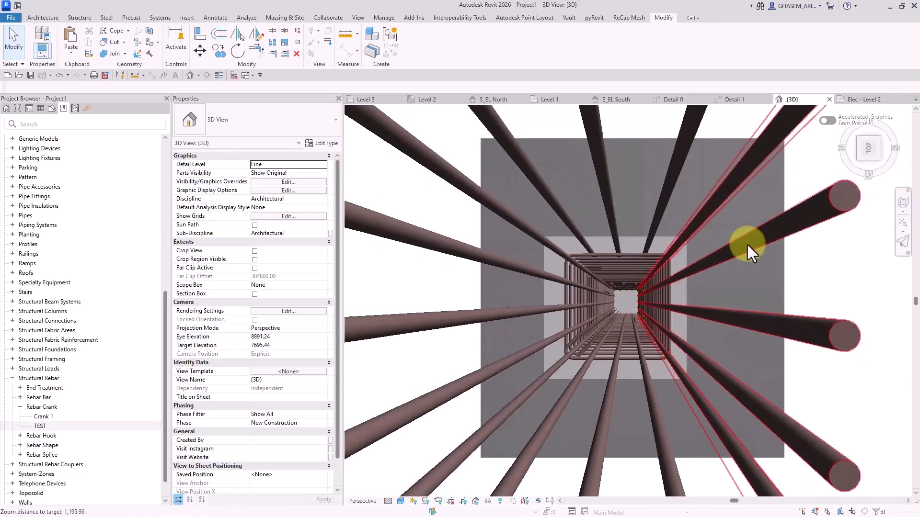
click(902, 242)
key(w)
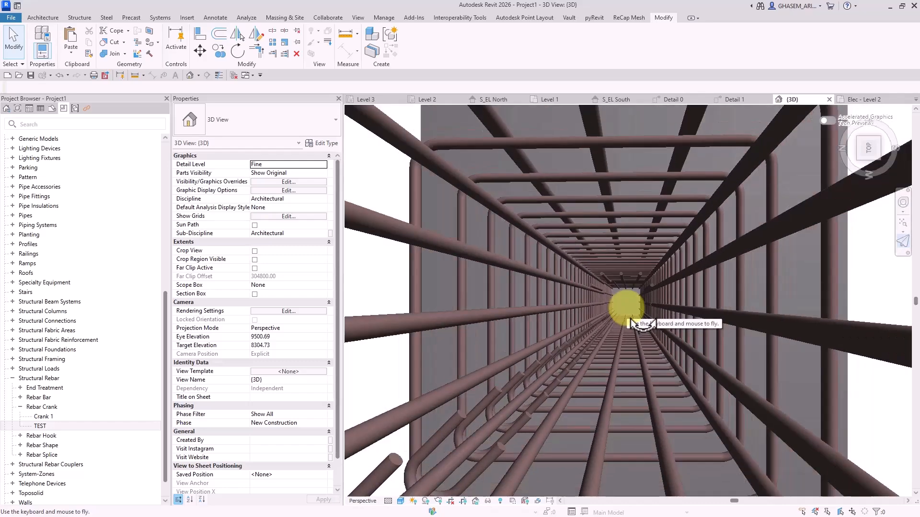
key(w)
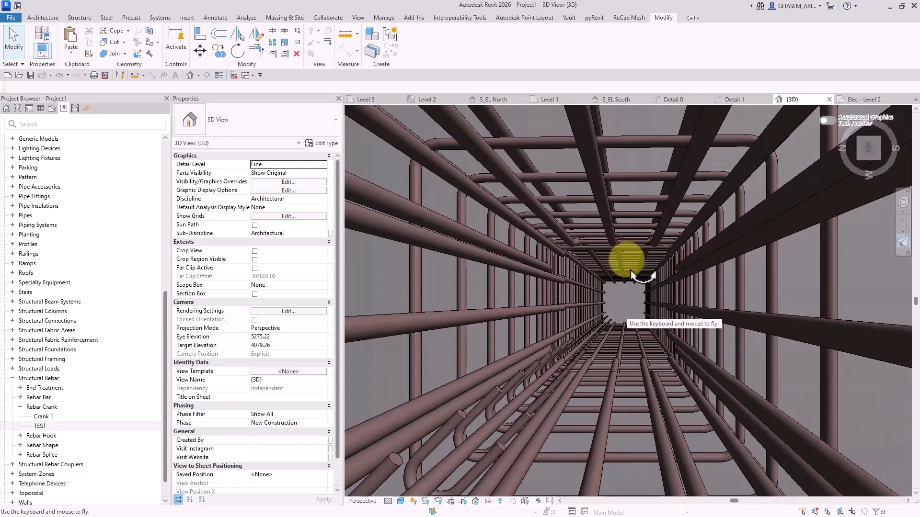
key(s)
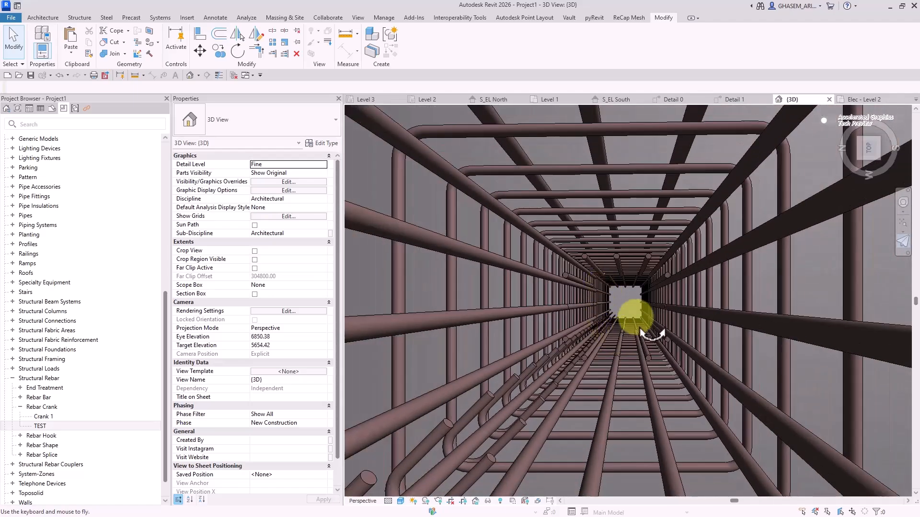
key(s)
key(w)
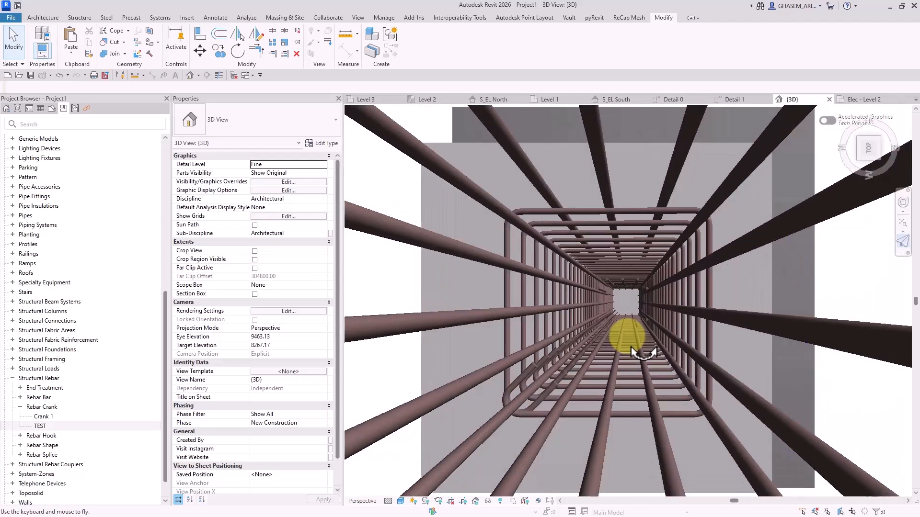
key(s)
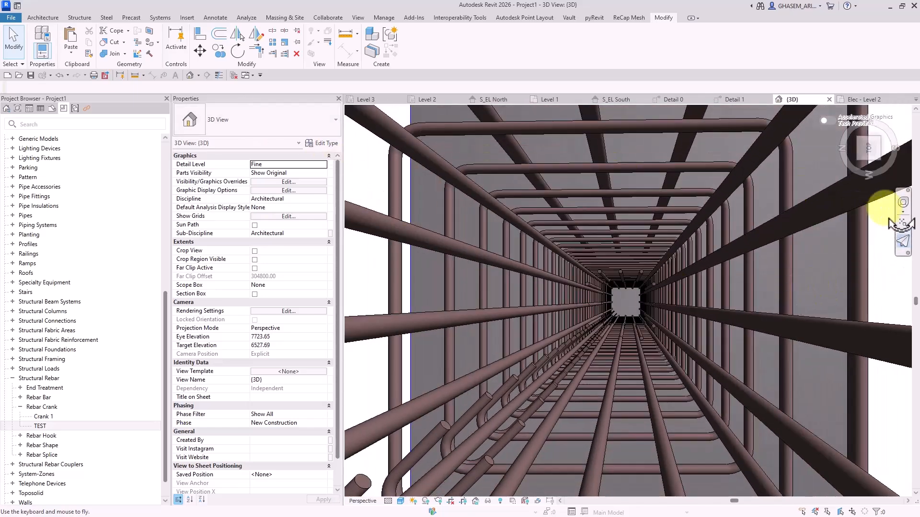
Set the SteeringWheels walk tool's Speed Factor to 1.6 in the navigation options
right_click(860, 152)
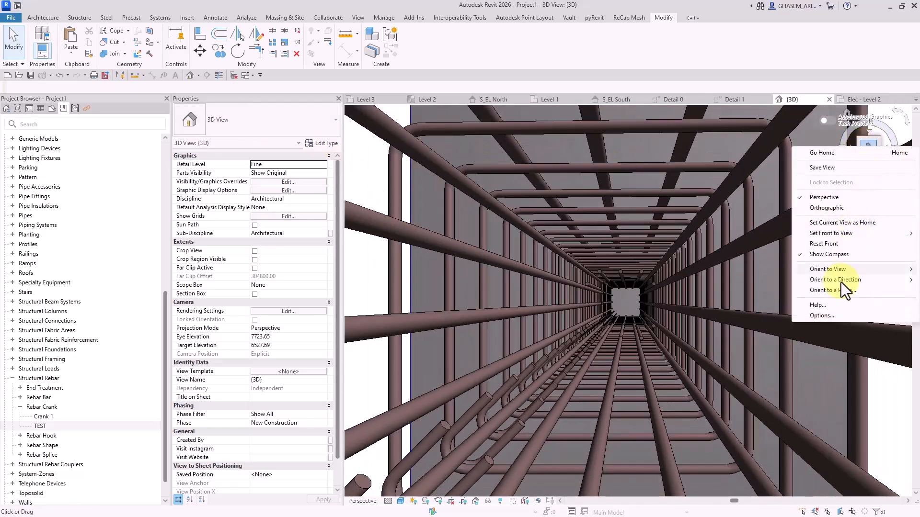
click(826, 315)
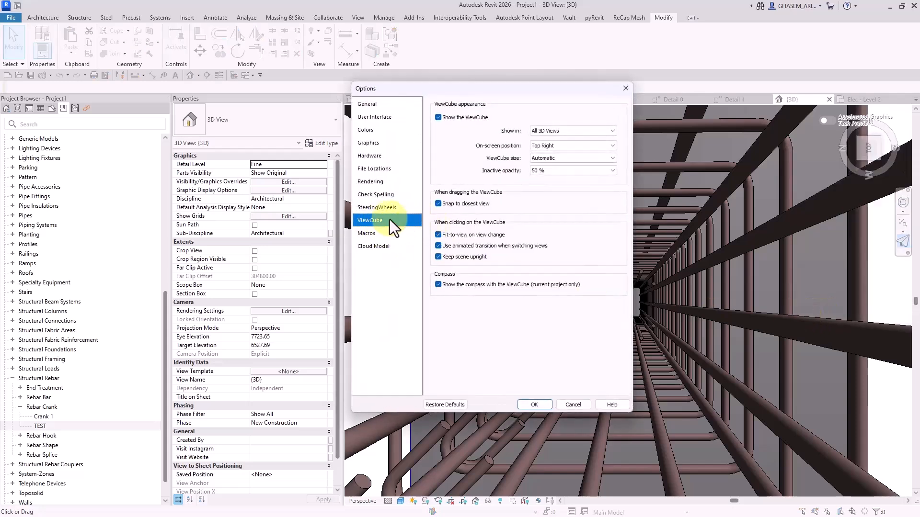
click(375, 208)
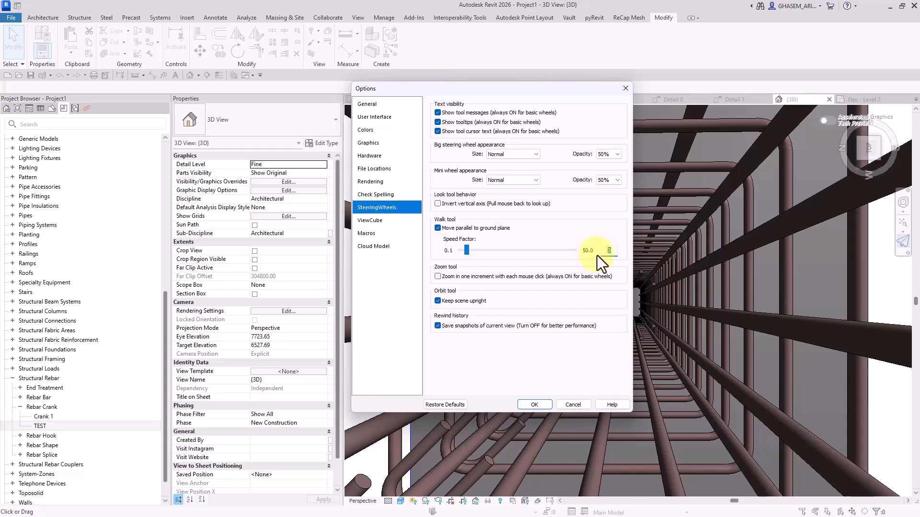
click(613, 251)
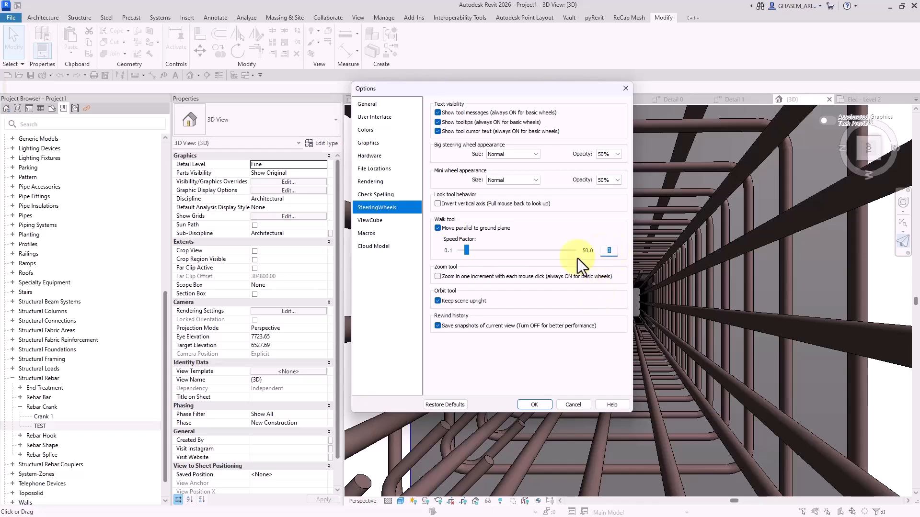
drag(462, 252, 463, 250)
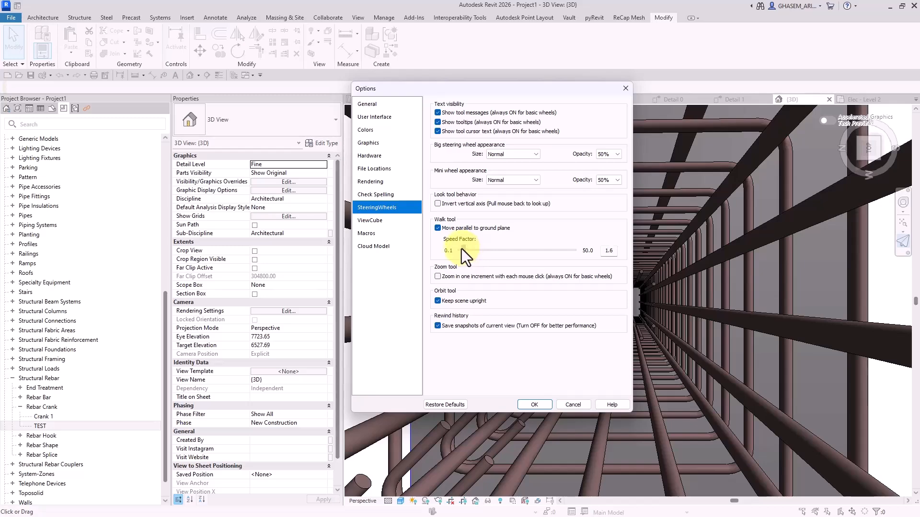
click(536, 406)
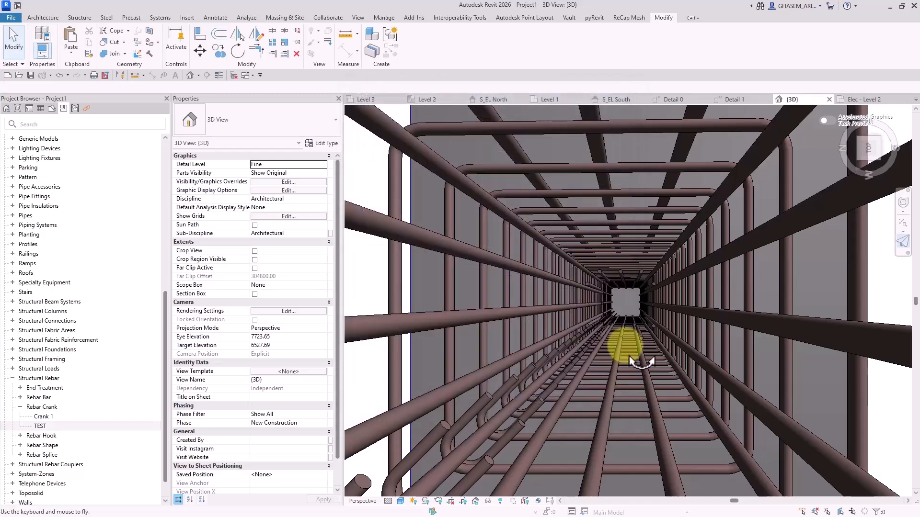
Fly slowly down through the reinforcement cage to examine the bars and ties around the column lap, and leave fly mode
key(w)
key(w)
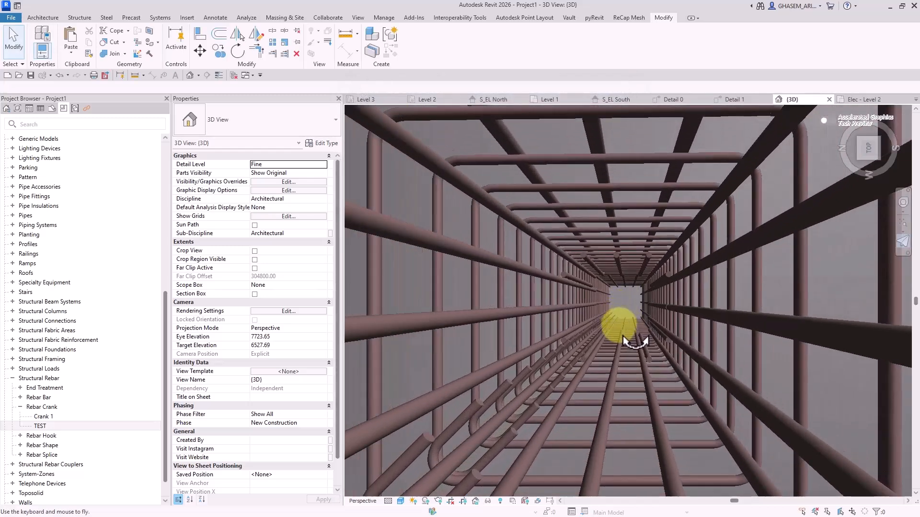
key(w)
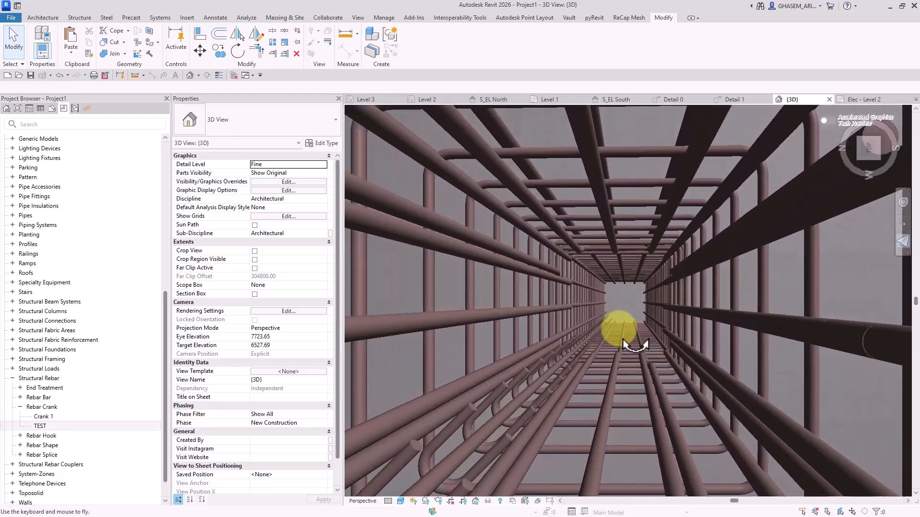
key(w)
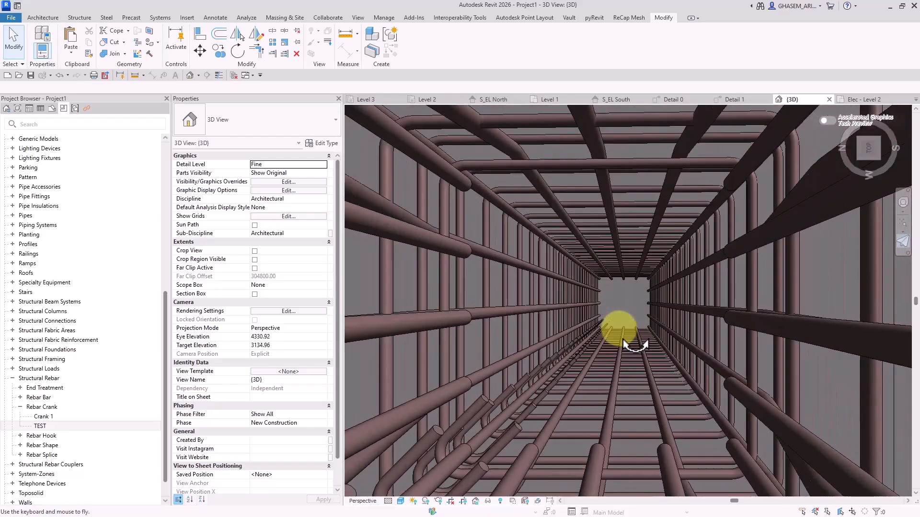
click(21, 40)
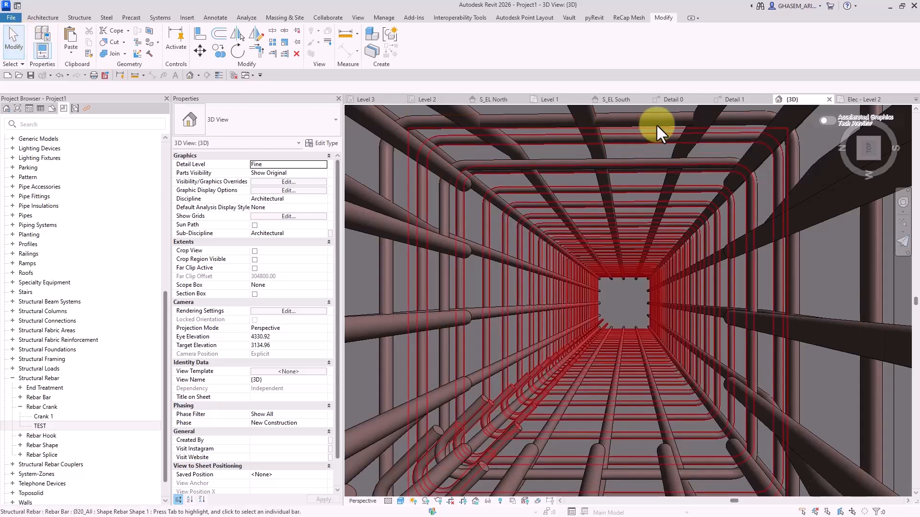
Open the Detail 1 view and stretch its crop region upward past the upper column
click(721, 99)
scroll(698, 230, down, 4)
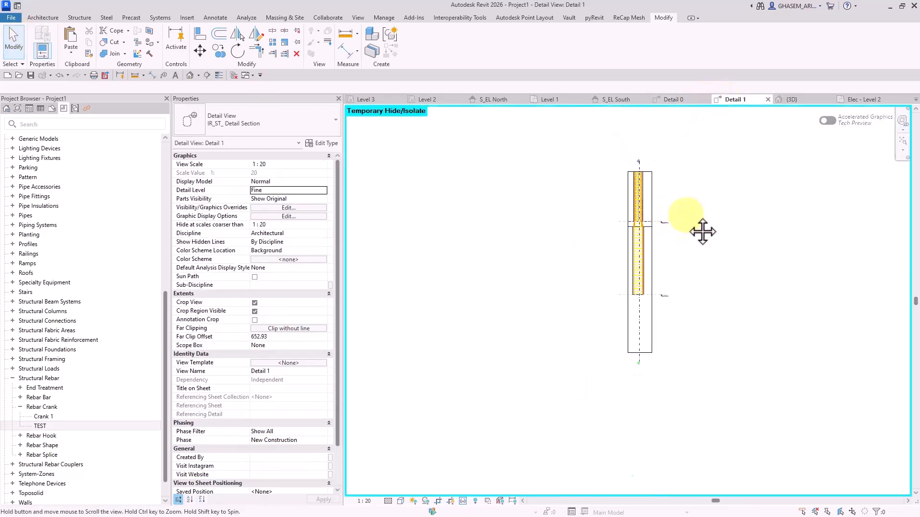
click(636, 182)
drag(628, 130, 628, 130)
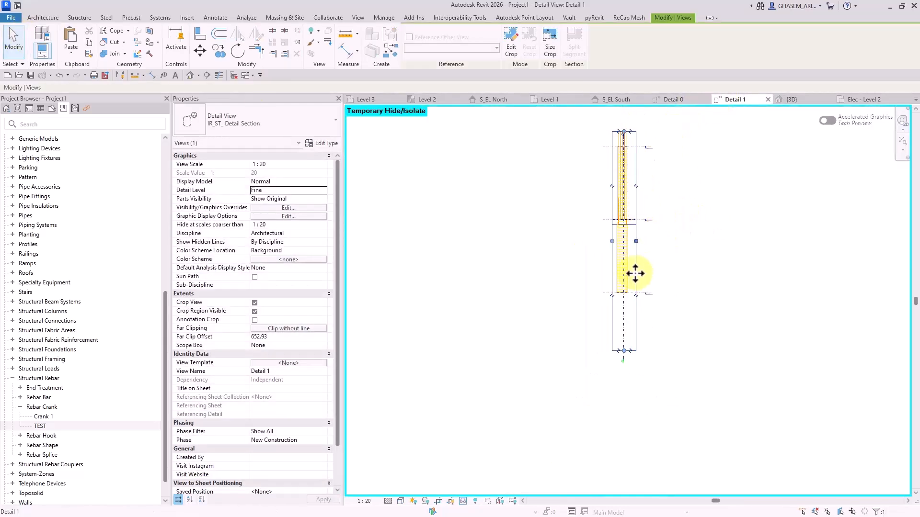
middle_drag(621, 185, 611, 234)
click(612, 163)
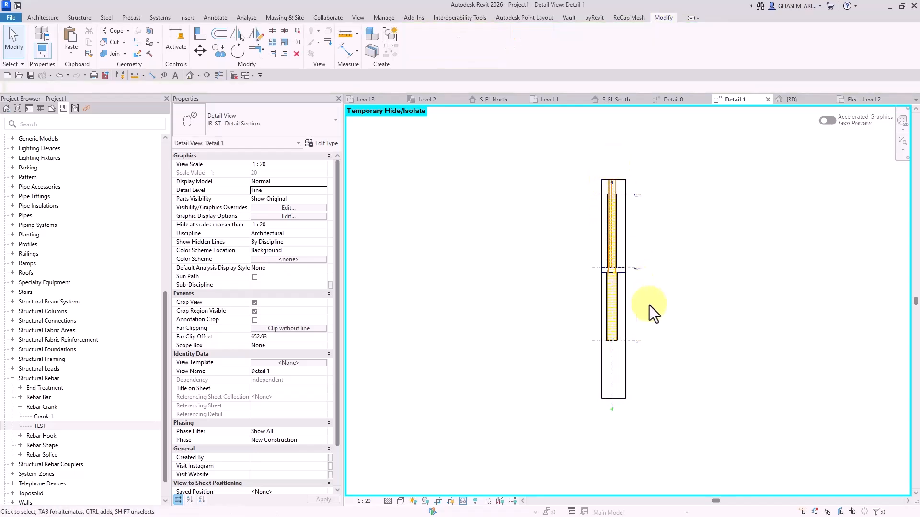
Raise the crop region's lower edge to just below the lower column and its upper edge well above the projecting bars
click(614, 398)
drag(614, 398, 613, 350)
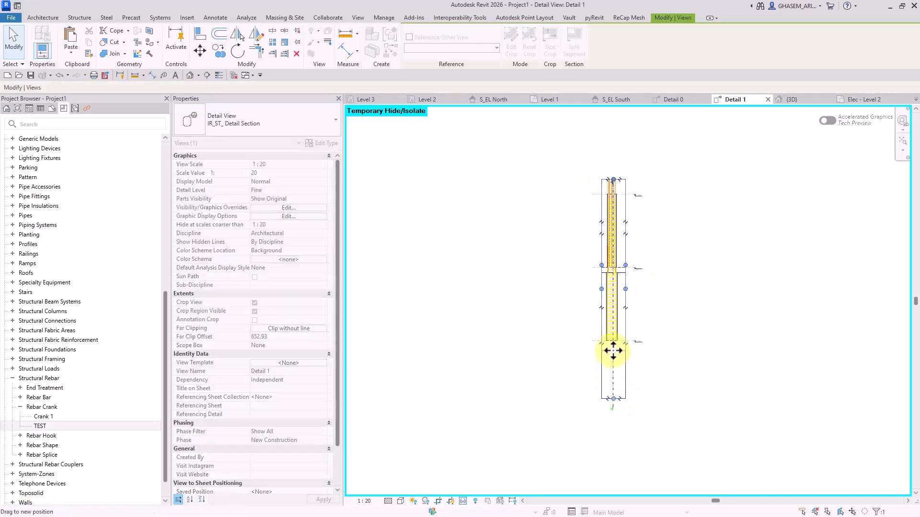
click(614, 166)
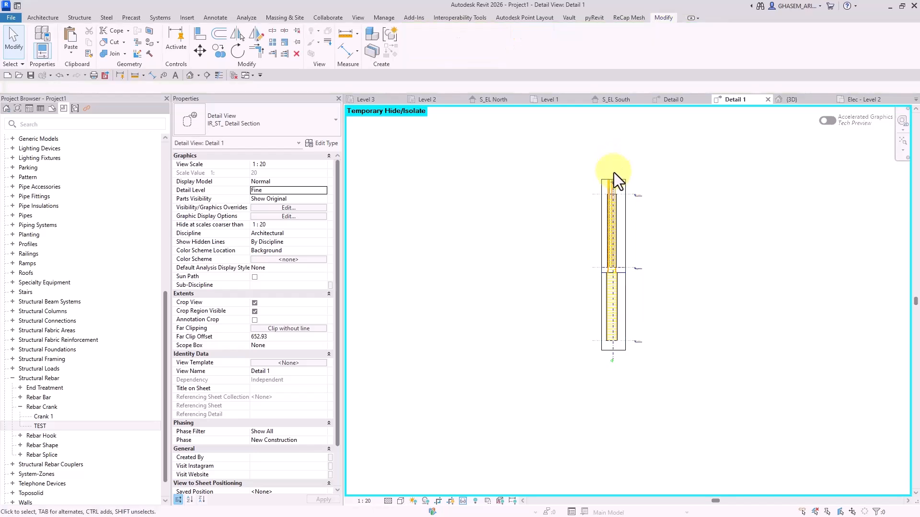
scroll(623, 185, up, 3)
click(624, 186)
drag(613, 185, 616, 149)
click(680, 224)
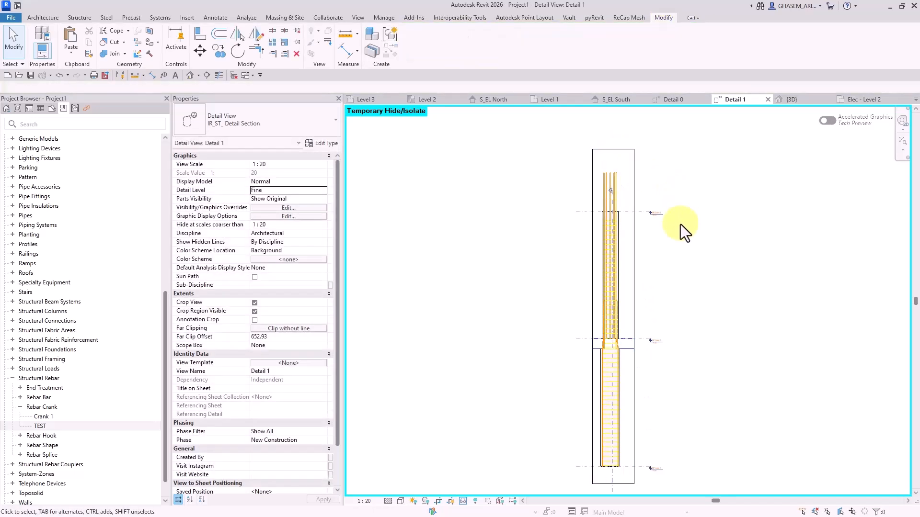
Place a realistic bending detail of the cranked Ø20 bar set beside the column, aligned to the bar
scroll(668, 254, up, 2)
middle_drag(644, 433, 626, 326)
scroll(567, 300, up, 4)
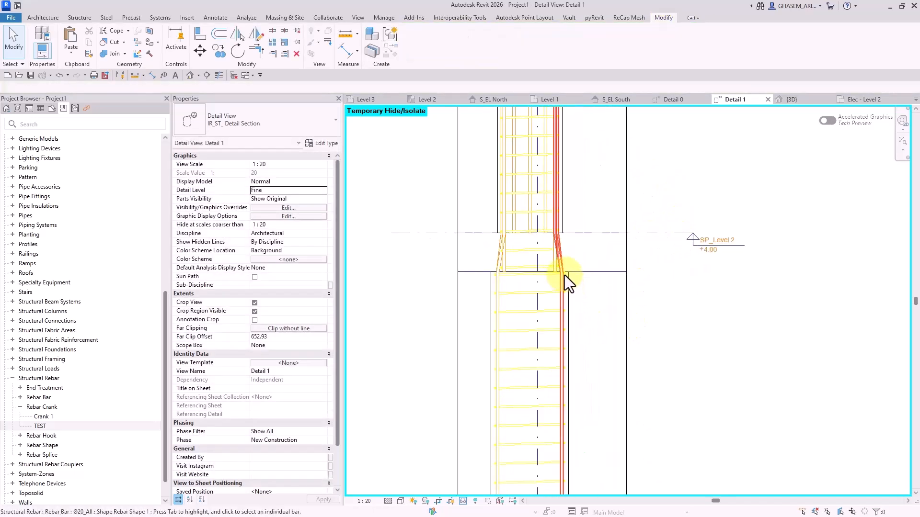
key(Tab)
click(564, 262)
middle_drag(585, 297, 602, 355)
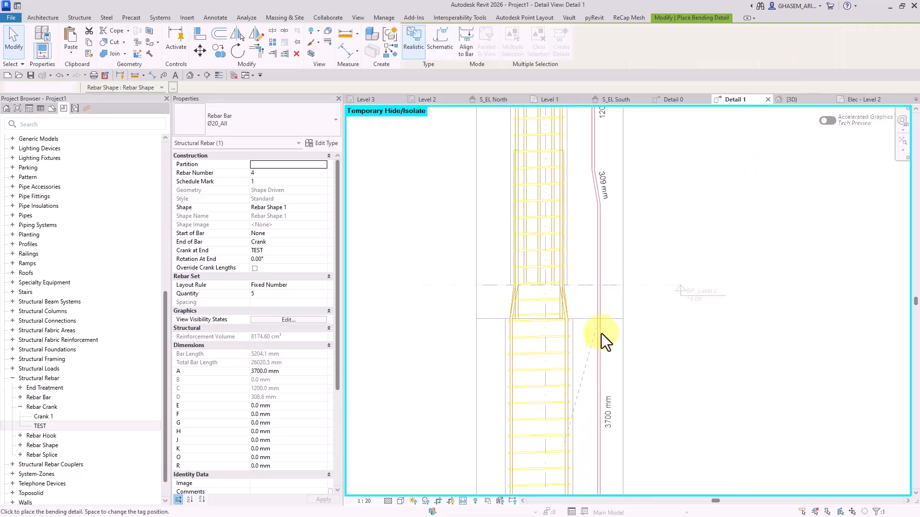
click(465, 50)
middle_drag(622, 376, 596, 301)
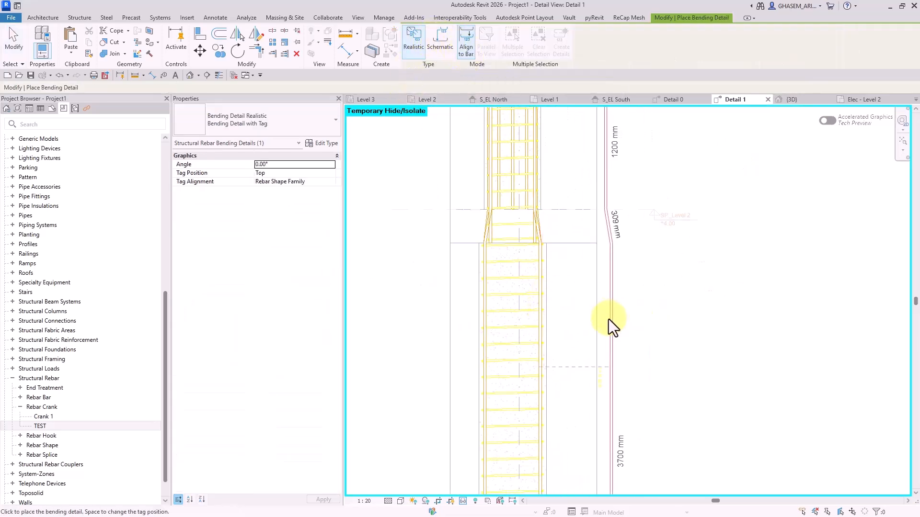
click(536, 186)
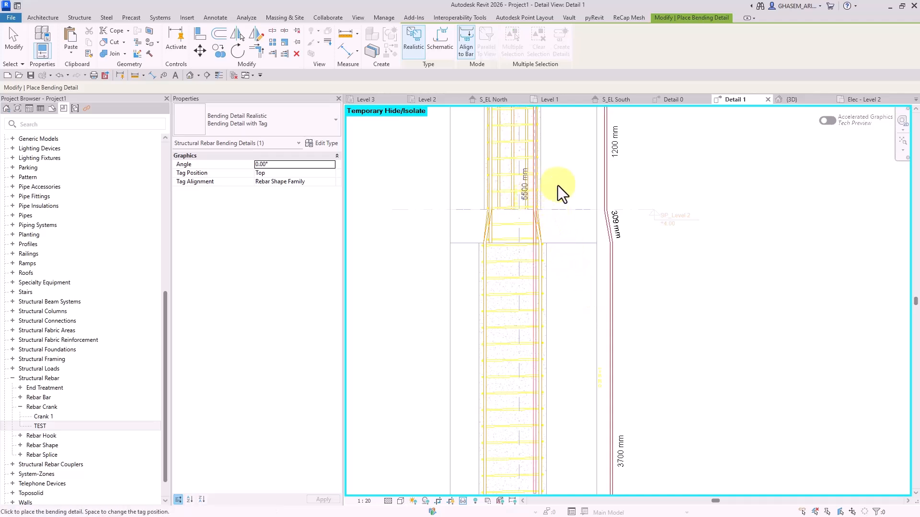
middle_drag(627, 191, 570, 298)
key(Escape)
key(Escape)
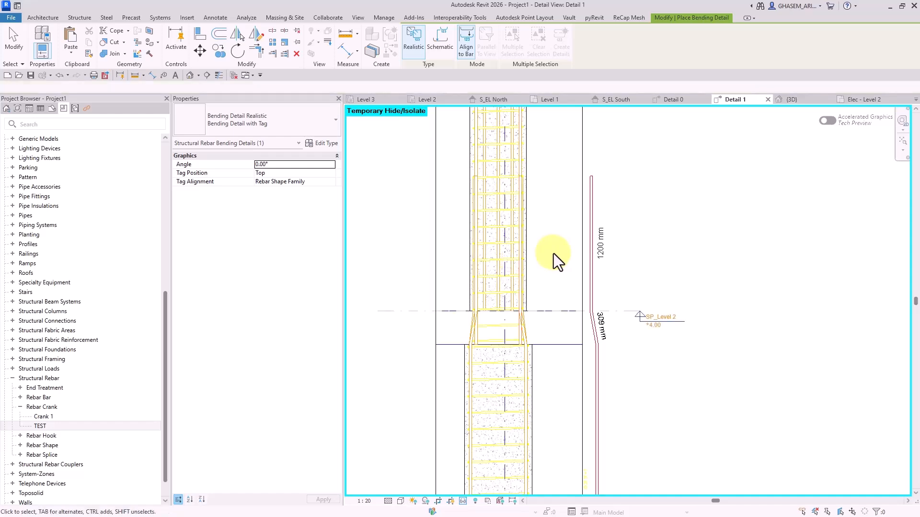
Place a realistic bending detail of the upper column's three-bar straight Ø20 set beside the column, aligned to the bar
click(510, 252)
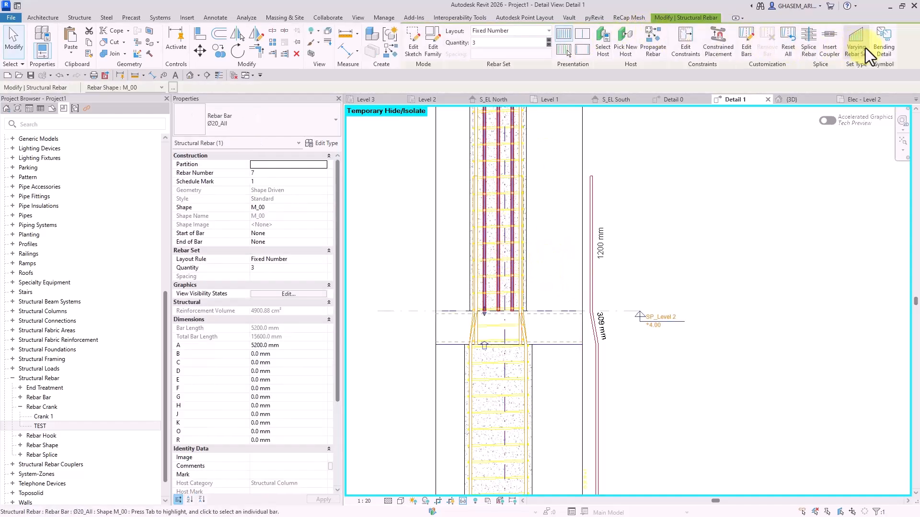
click(879, 47)
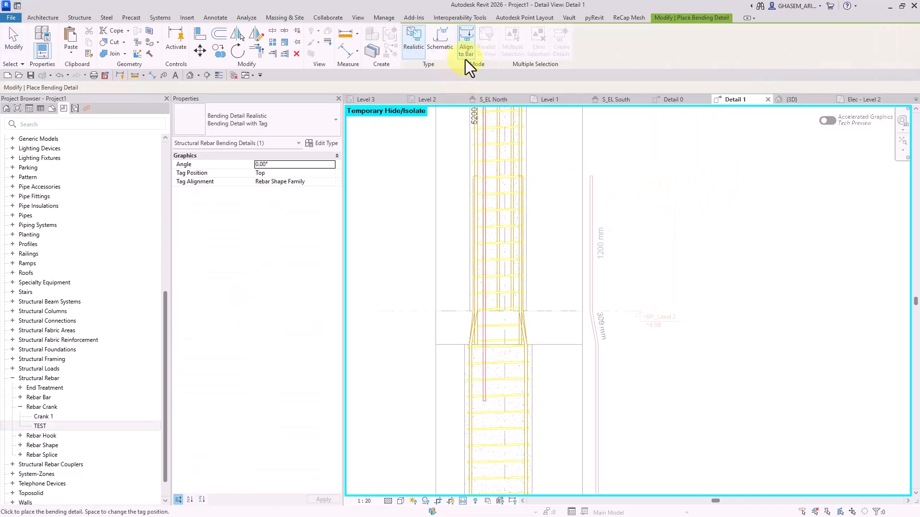
middle_drag(612, 166, 590, 263)
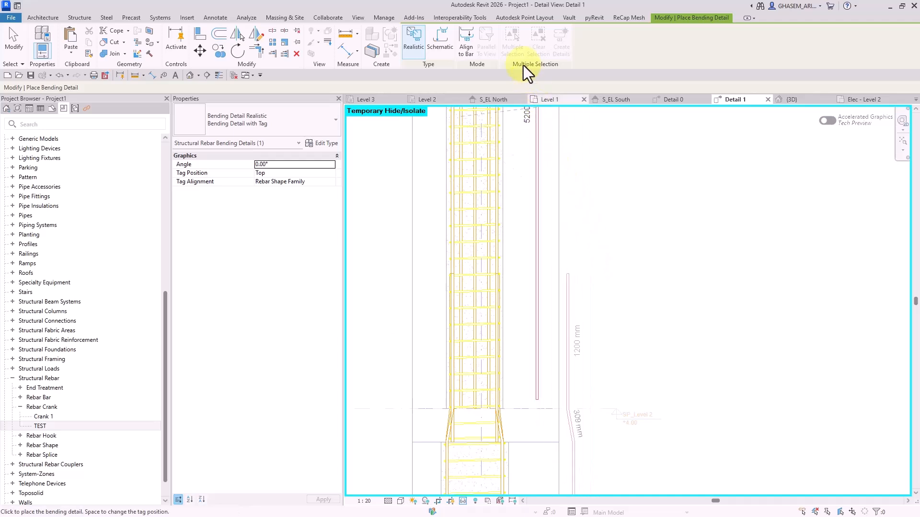
click(467, 35)
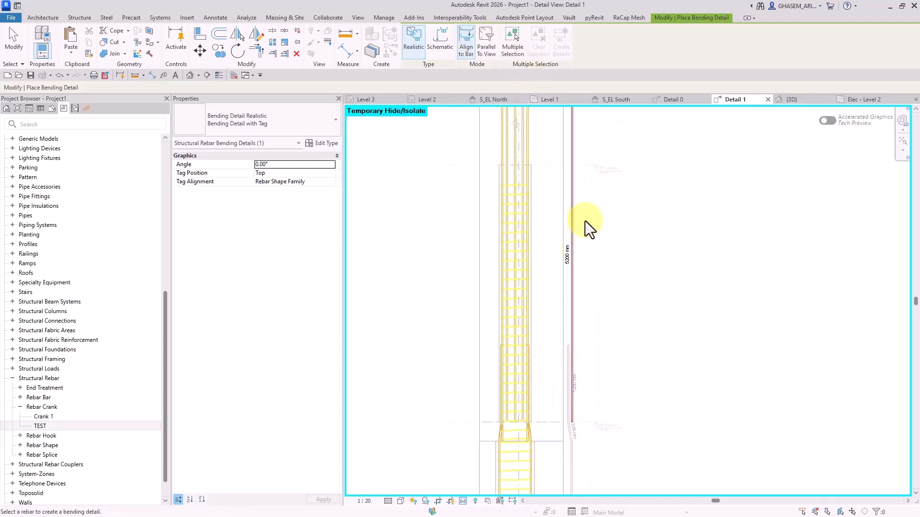
Place bending details of the ties, the upper column's above the column and the lower column's below its base
click(518, 193)
middle_drag(526, 175, 551, 321)
click(534, 211)
middle_drag(571, 414, 544, 335)
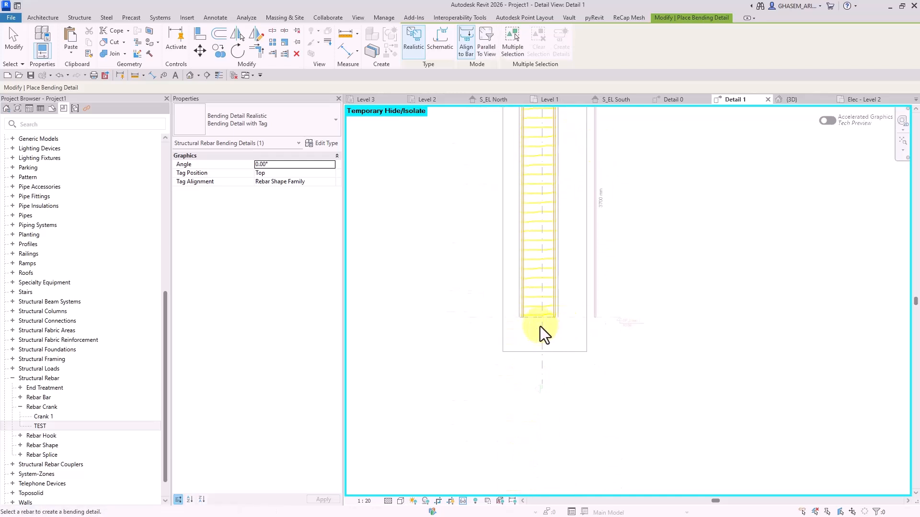
click(535, 318)
click(537, 360)
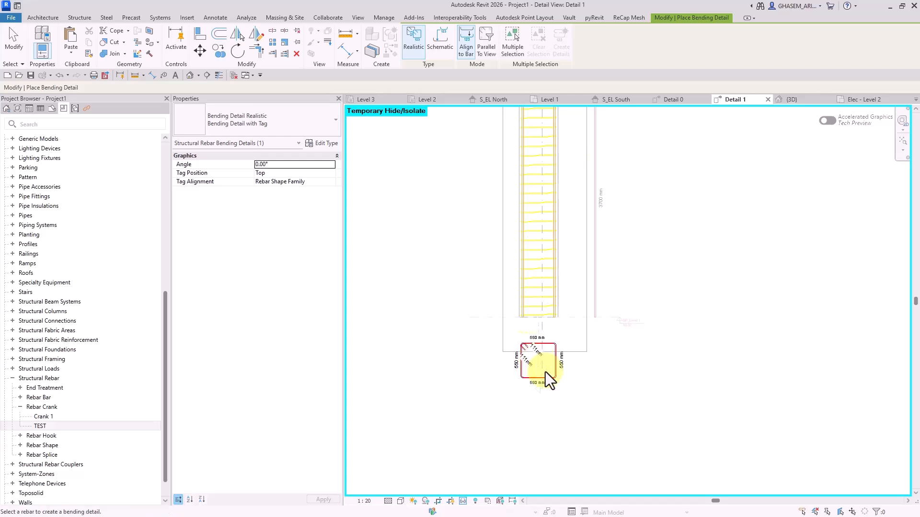
key(Escape)
Look over the two columns in Detail 1 with their bar and tie bending details
scroll(619, 371, down, 2)
middle_drag(619, 256, 620, 370)
scroll(620, 370, up, 2)
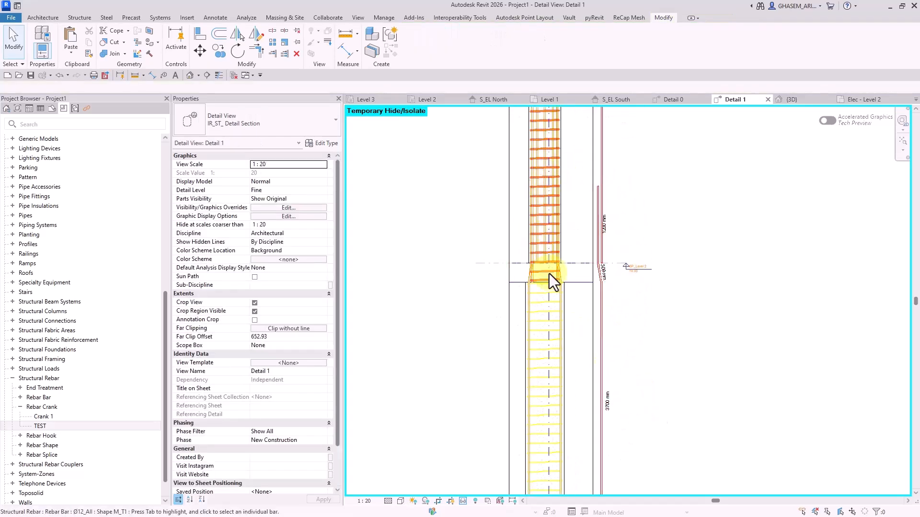
scroll(610, 211, down, 3)
scroll(605, 292, up, 1)
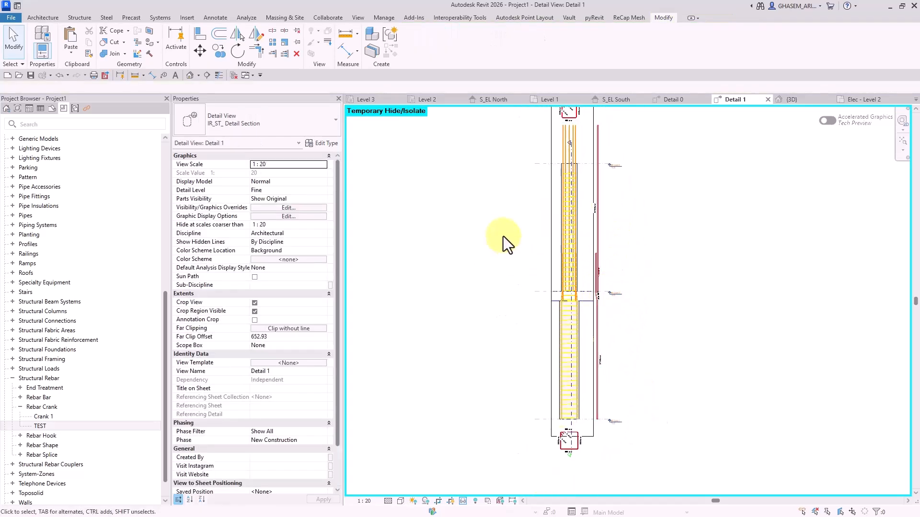
click(364, 19)
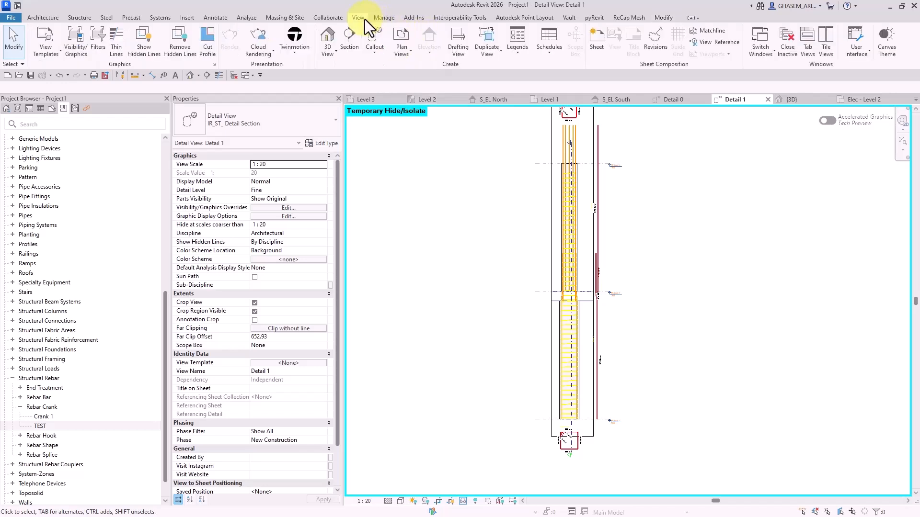
scroll(475, 362, down, 2)
scroll(499, 353, up, 1)
scroll(447, 256, up, 1)
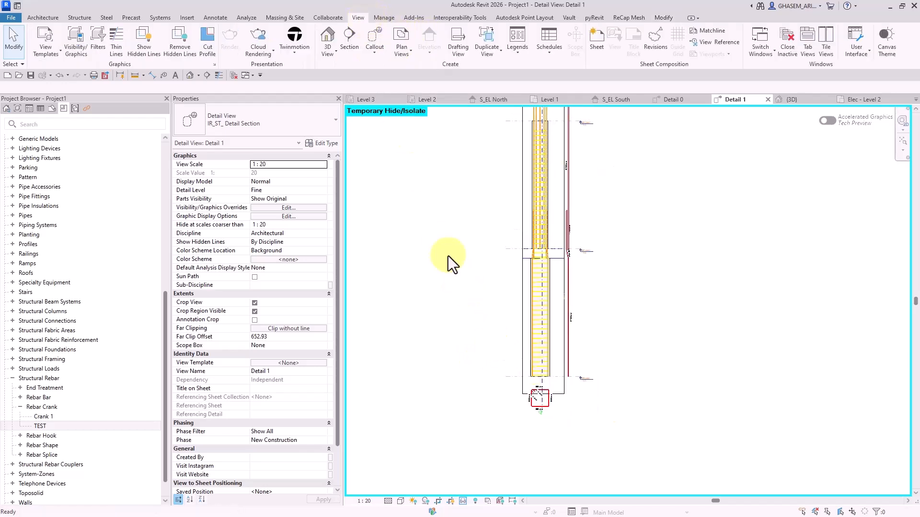
In the Left orientation of the {3D} view, select the lower column's reinforcement, filtered to Structural Rebar only
click(191, 75)
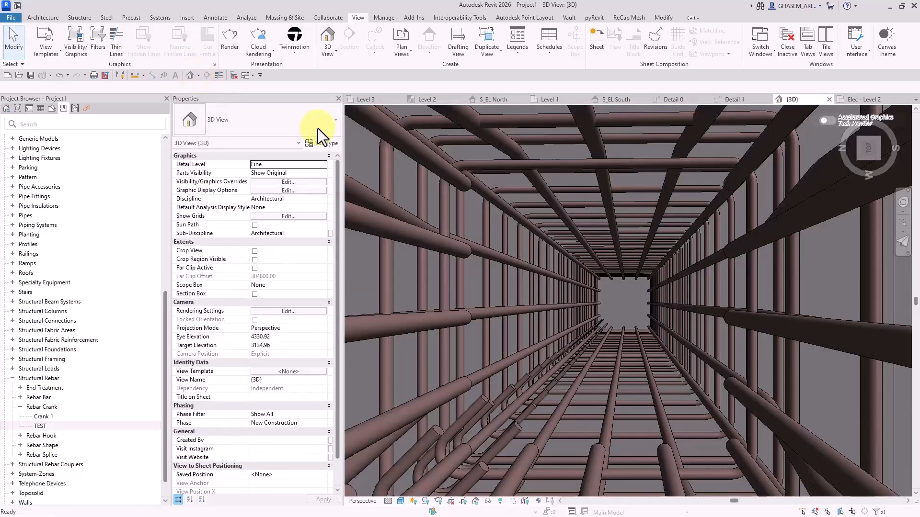
scroll(633, 230, down, 5)
shift+middle_drag(636, 262, 697, 191)
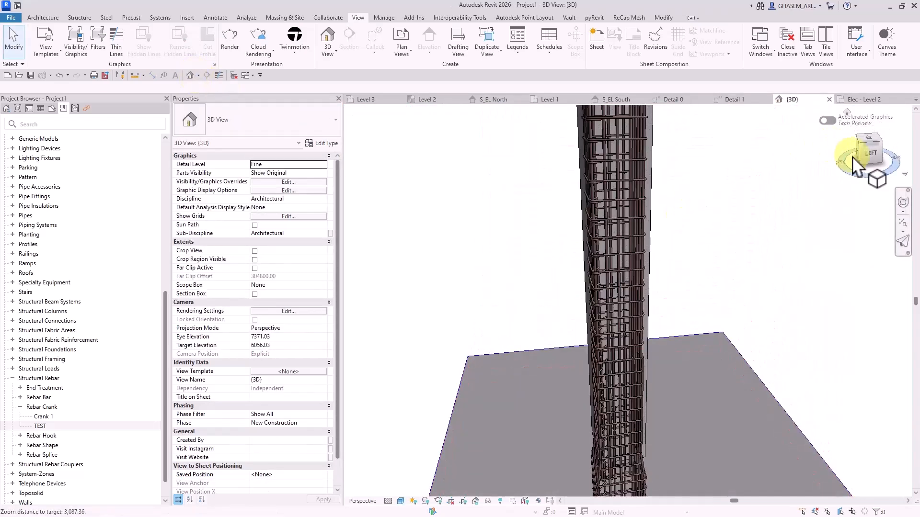
click(869, 156)
middle_drag(644, 336, 615, 348)
scroll(638, 243, down, 2)
drag(537, 450, 657, 205)
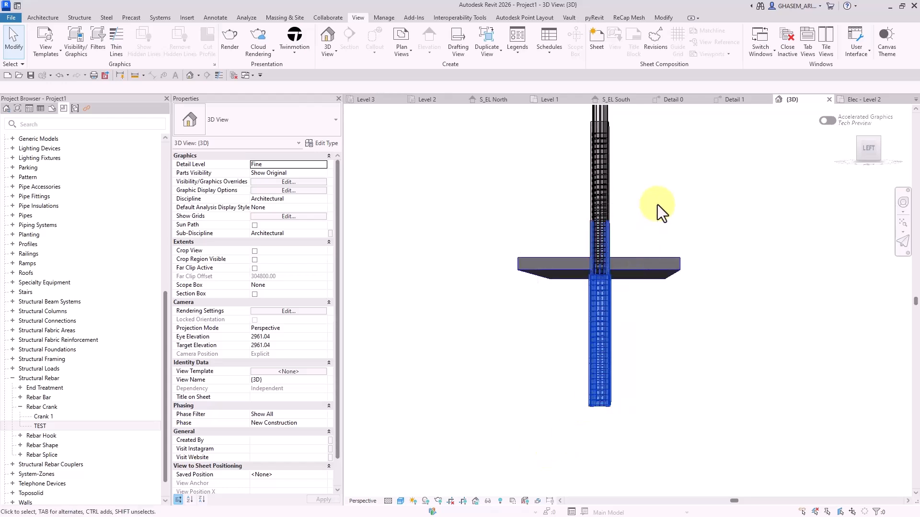
click(415, 34)
click(521, 217)
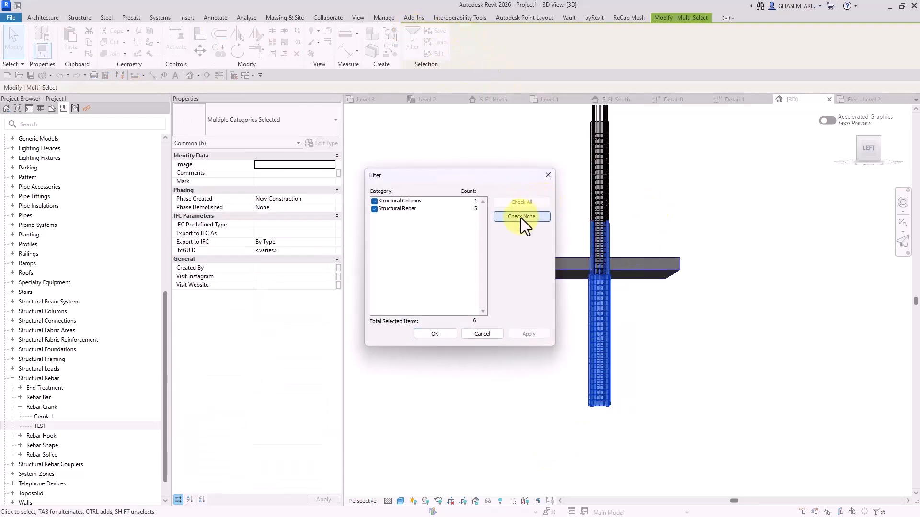
click(374, 208)
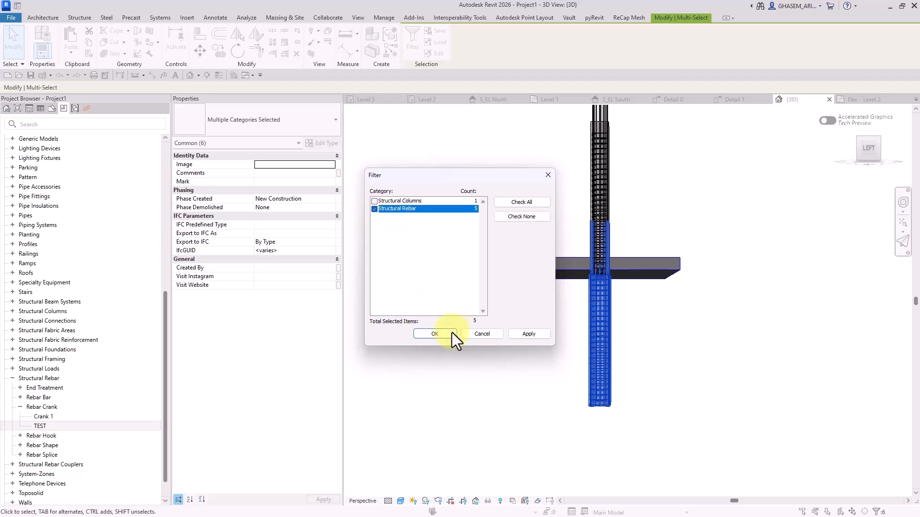
click(451, 334)
Set the Partition of the lower column's rebar to C-01
click(273, 164)
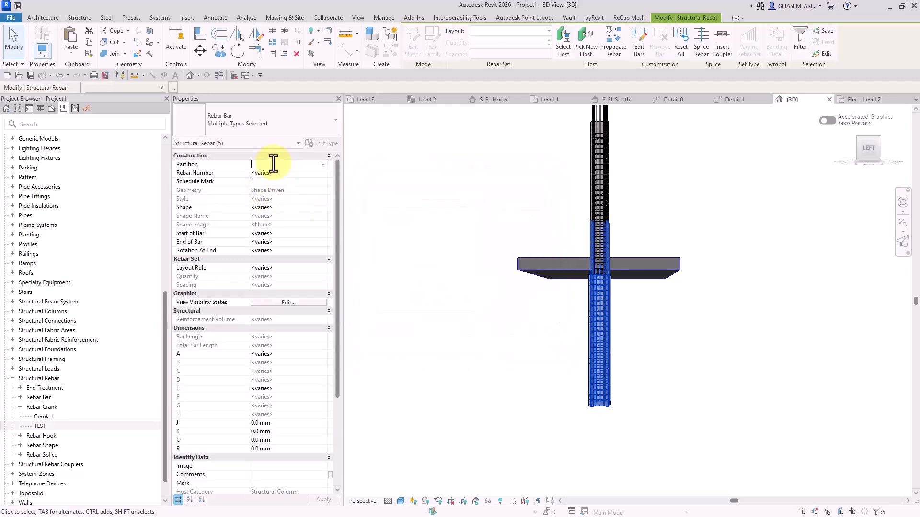
text(C-013)
key(Return)
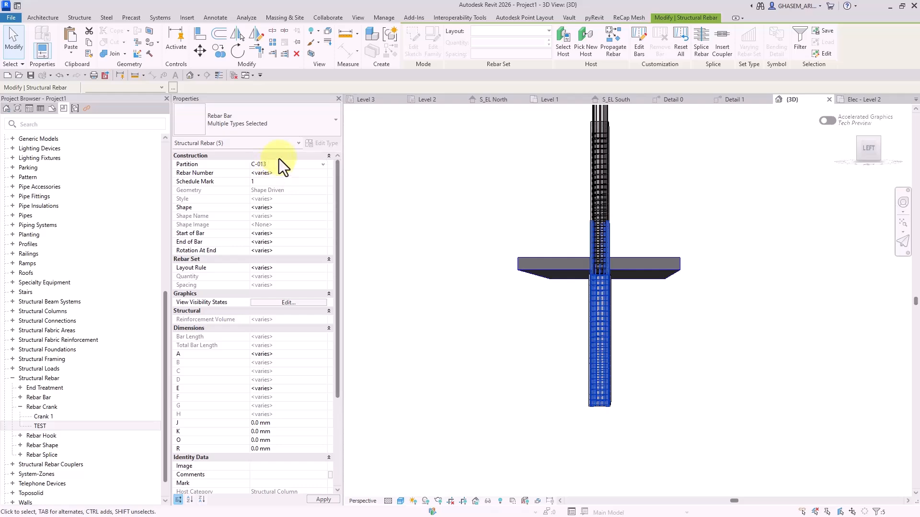
key(BackSpace)
Select the upper column's reinforcement and set the Partition of its structural rebar to C-02
middle_drag(556, 163, 555, 263)
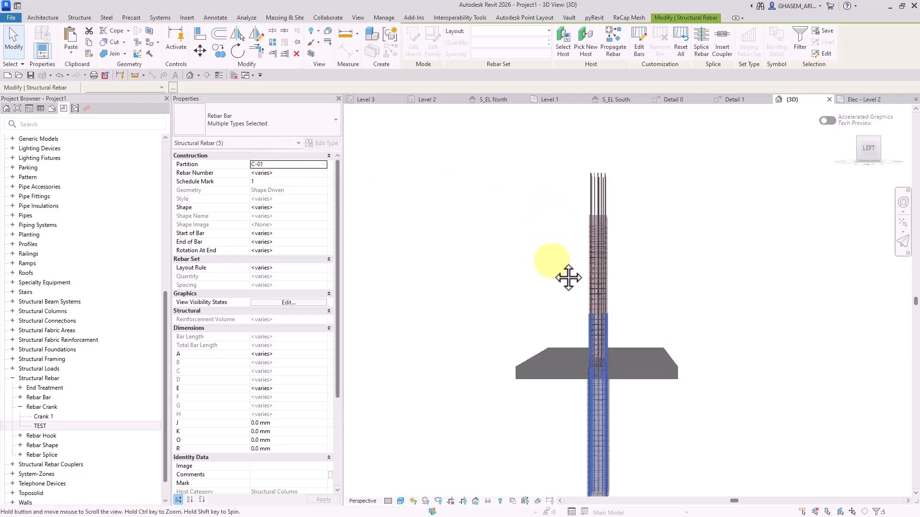
click(545, 148)
drag(552, 133, 640, 389)
click(271, 143)
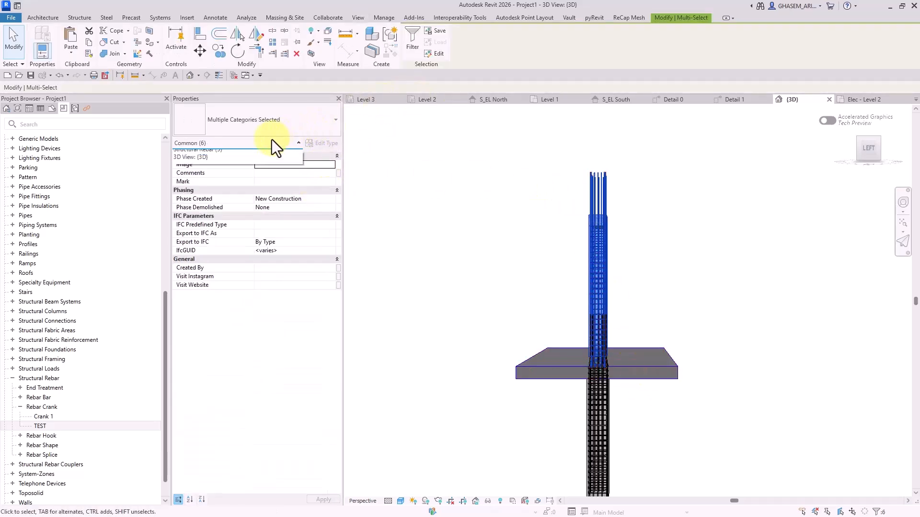
click(217, 171)
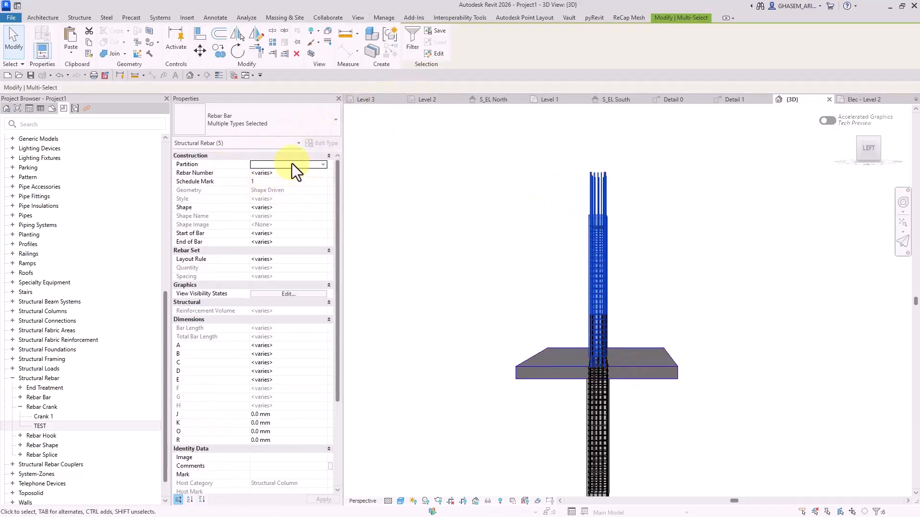
text(C-02)
click(431, 226)
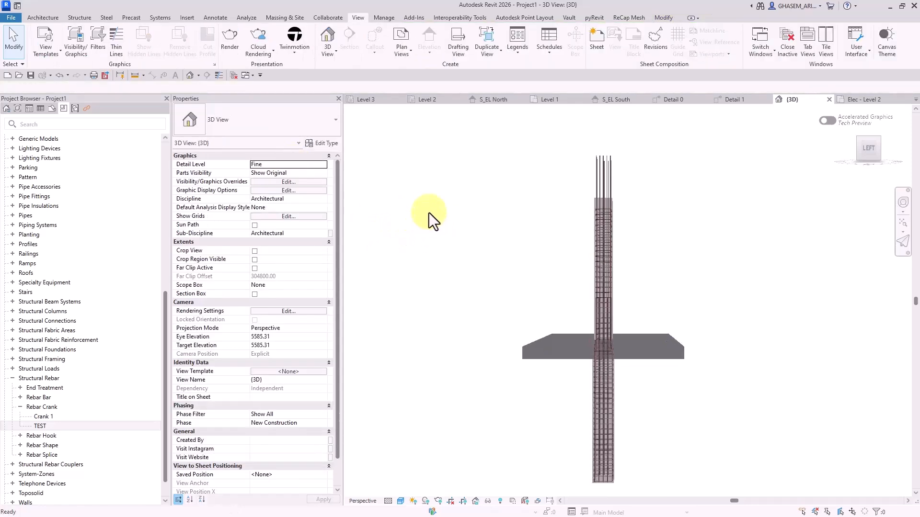
Check the Reinforcement Numbers settings for the rebar numbering of partitions C-01 and C-02
click(80, 18)
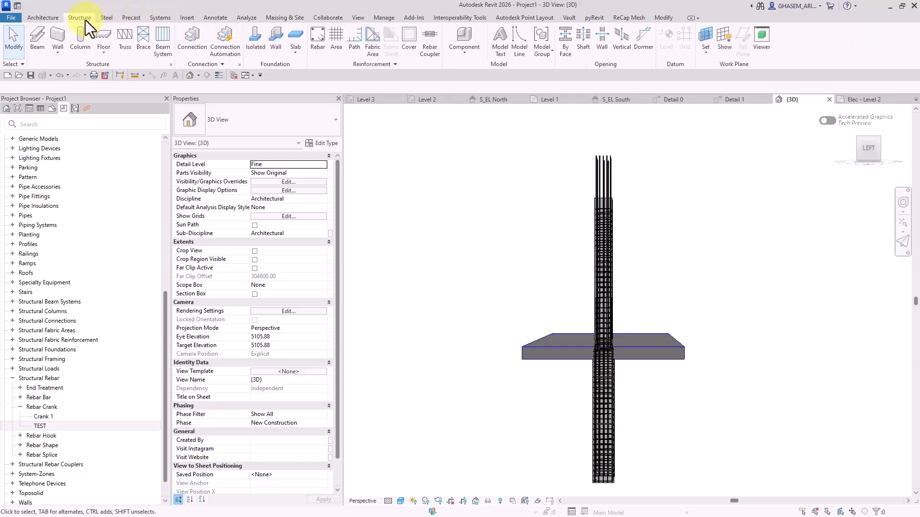
click(333, 64)
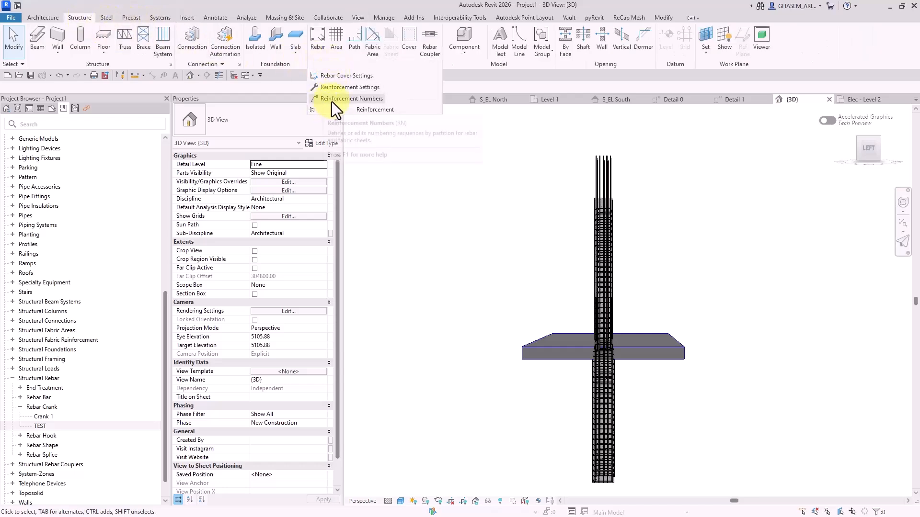
click(340, 99)
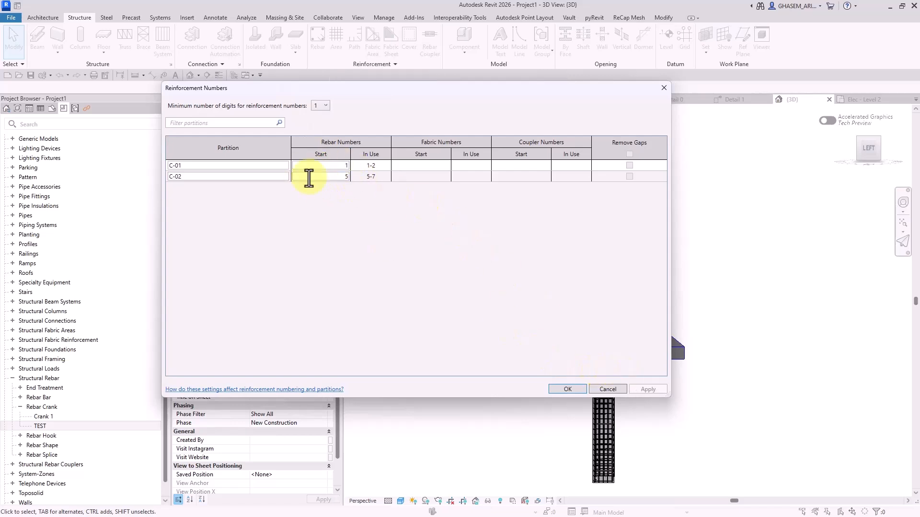
click(234, 165)
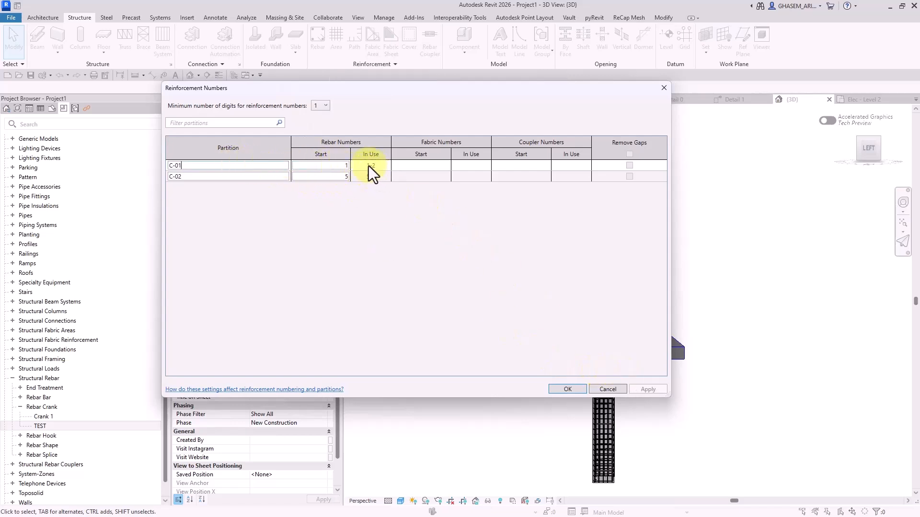
click(569, 390)
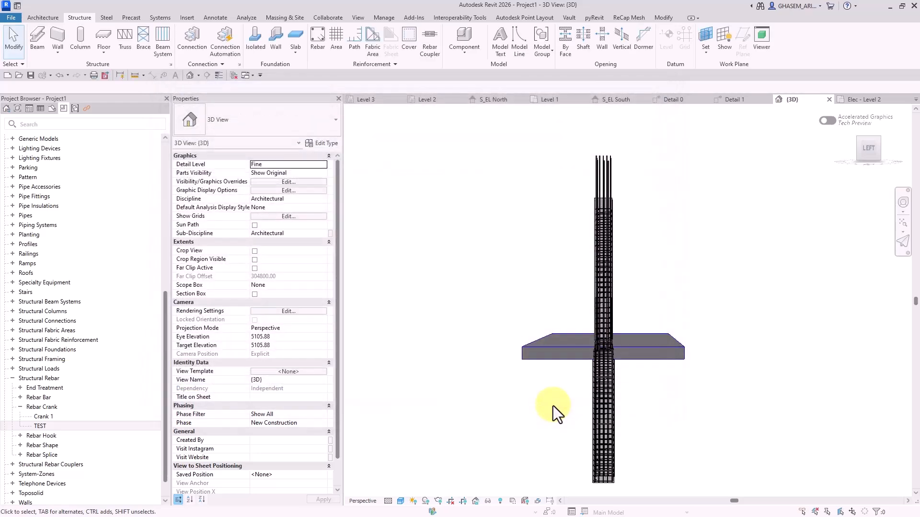
Start a new building component schedule for the Structural Rebar category in the New Construction phase
click(358, 18)
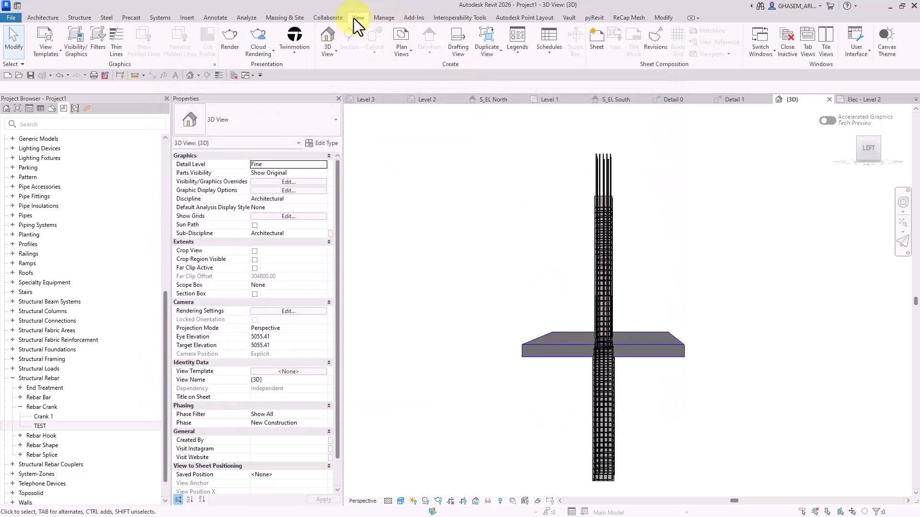
click(557, 58)
click(563, 67)
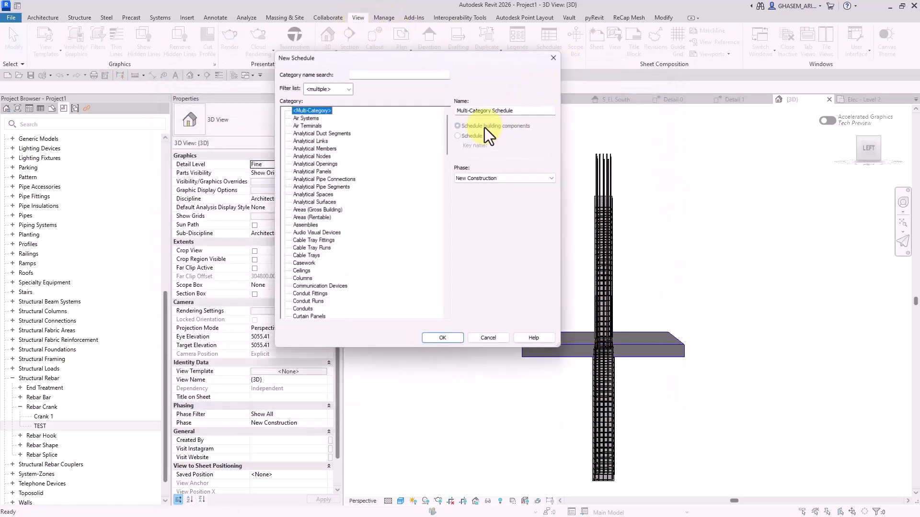
click(393, 74)
text(reb)
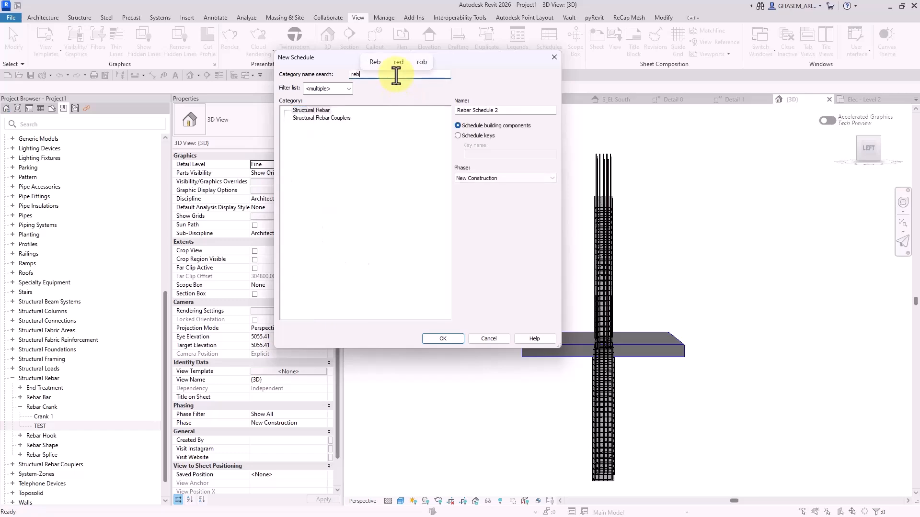
double_click(327, 110)
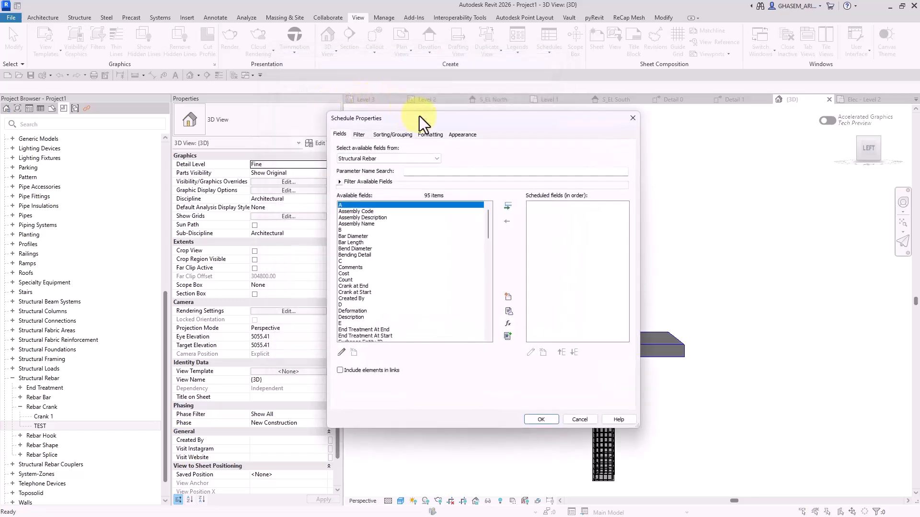
Add the Type and Bar Diameter fields to the rebar schedule
drag(421, 58, 374, 56)
click(364, 113)
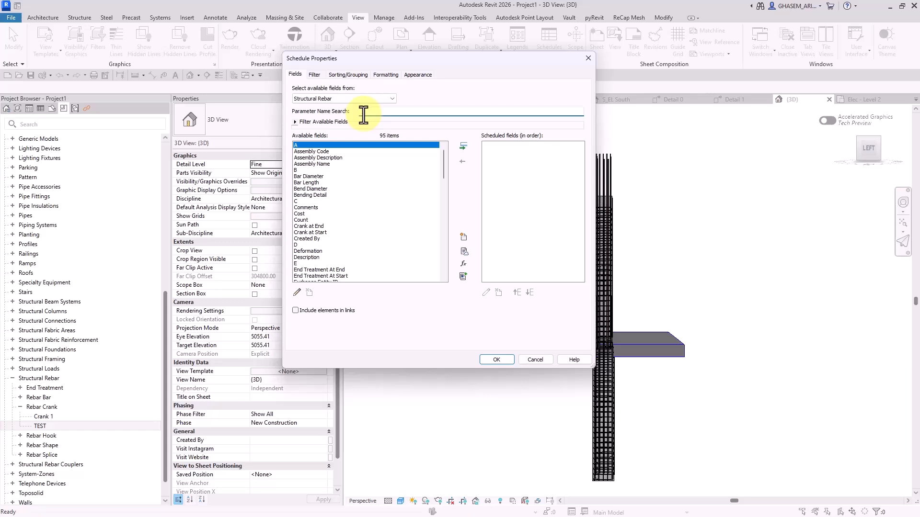
text(ty)
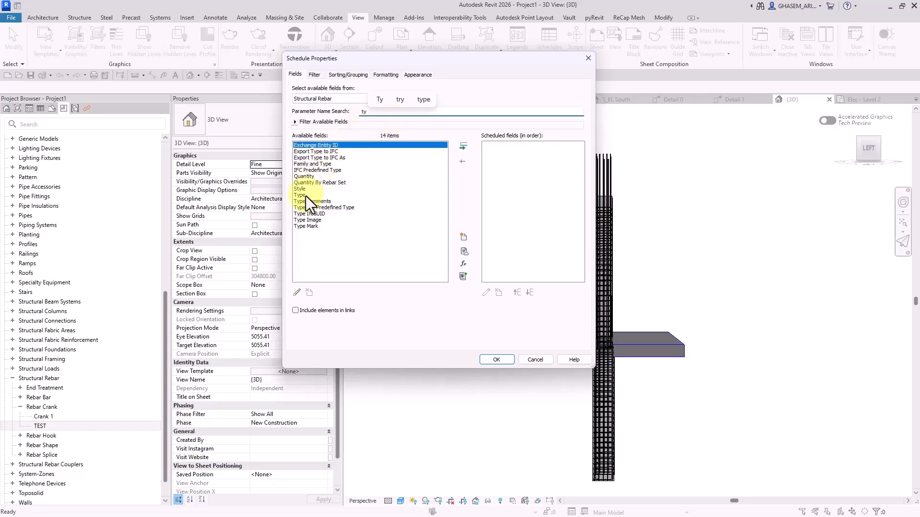
double_click(305, 196)
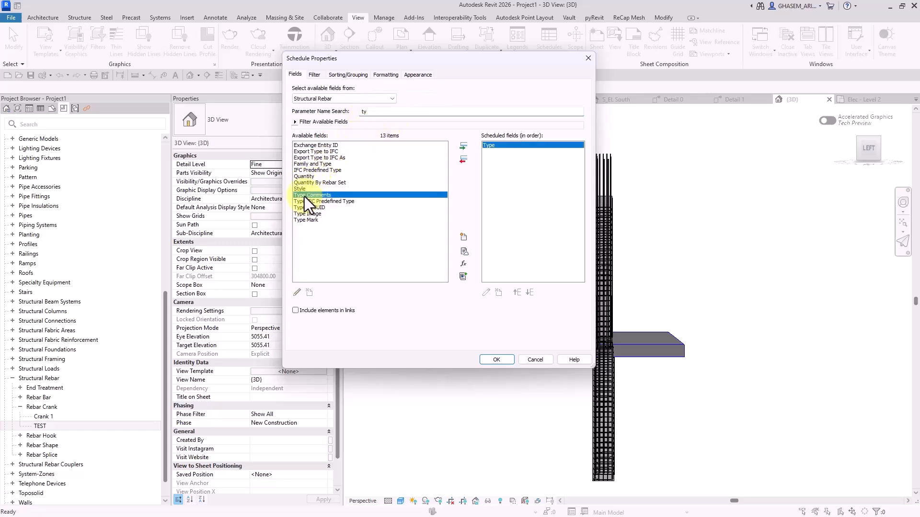
double_click(382, 110)
text(di)
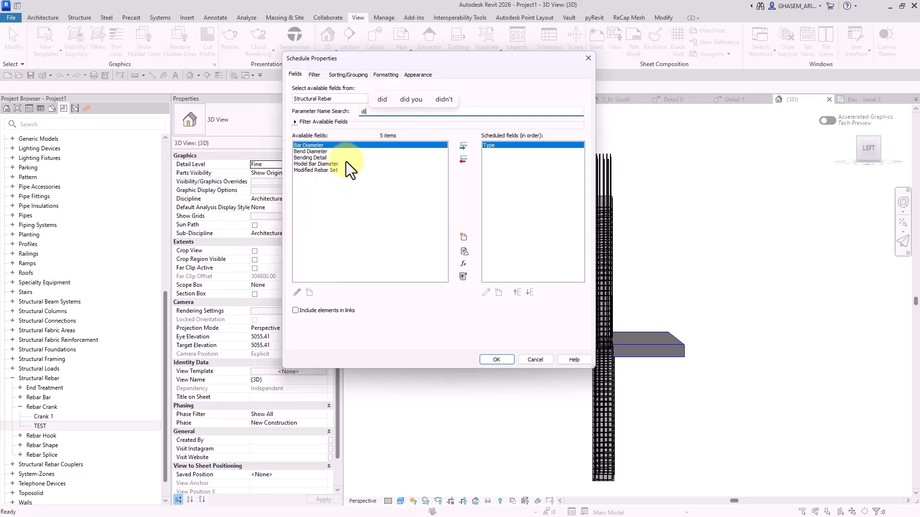
double_click(320, 146)
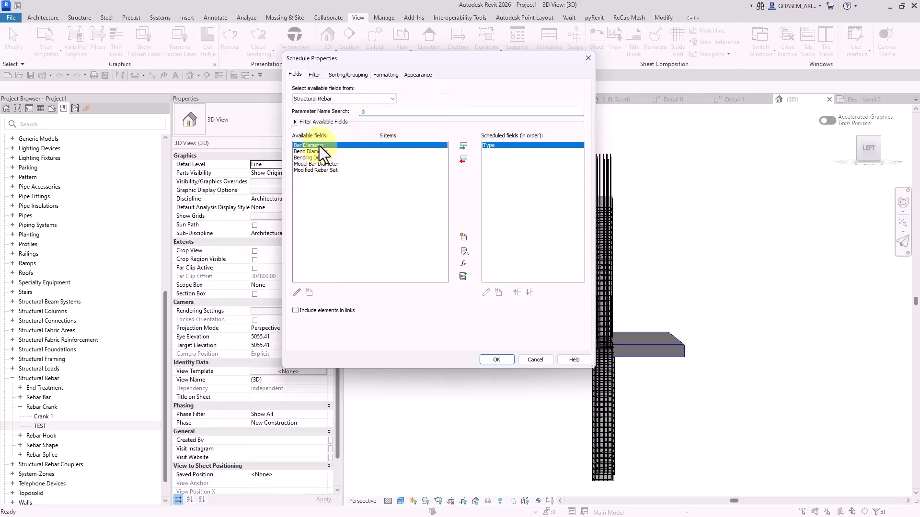
Add the bar dimension fields A, B, C and D to the scheduled fields, after Bar Diameter
double_click(383, 111)
text(a)
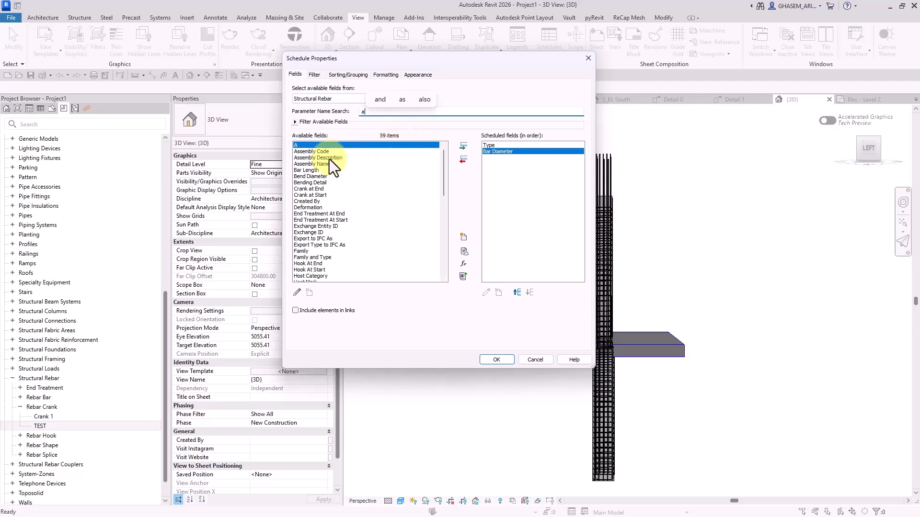
click(463, 147)
double_click(384, 111)
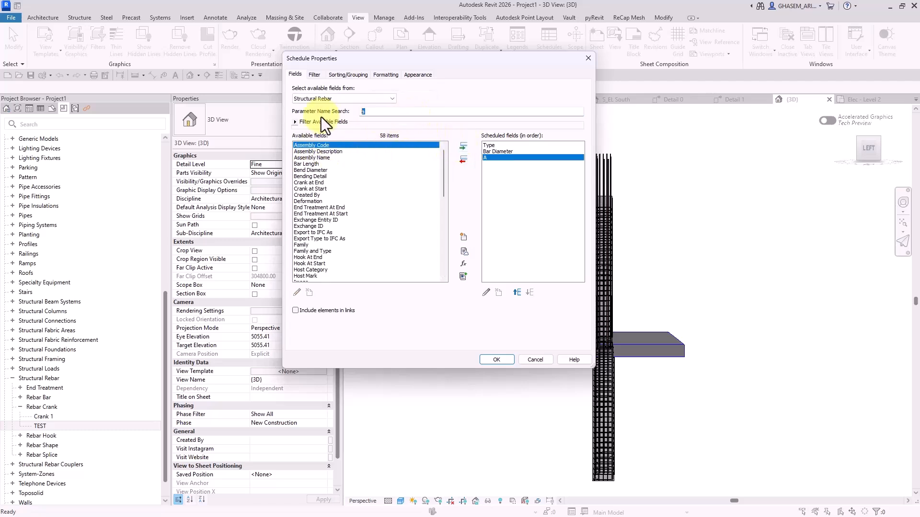
text(b)
double_click(320, 164)
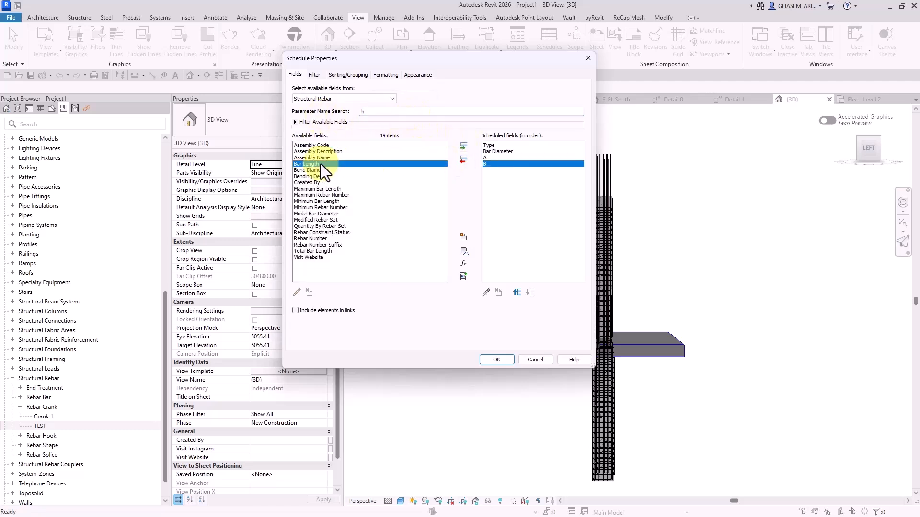
double_click(389, 111)
text(c)
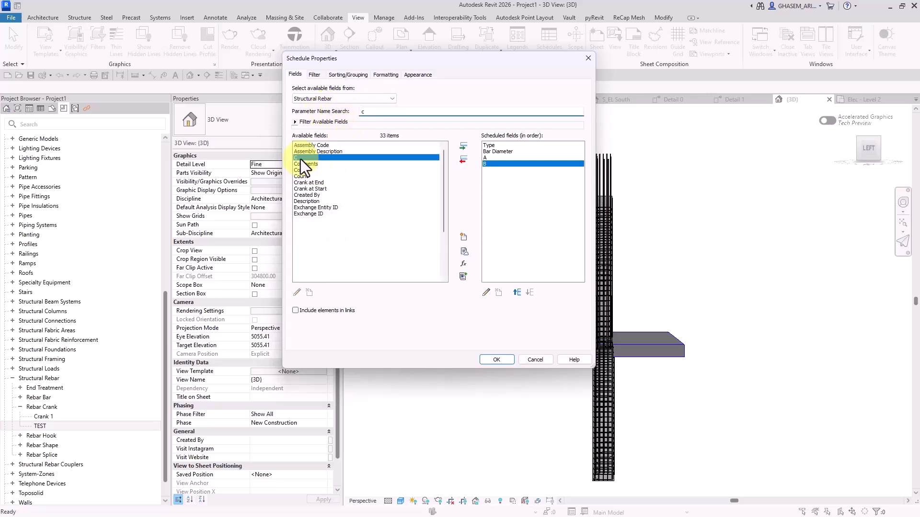
double_click(300, 158)
double_click(375, 111)
text(d)
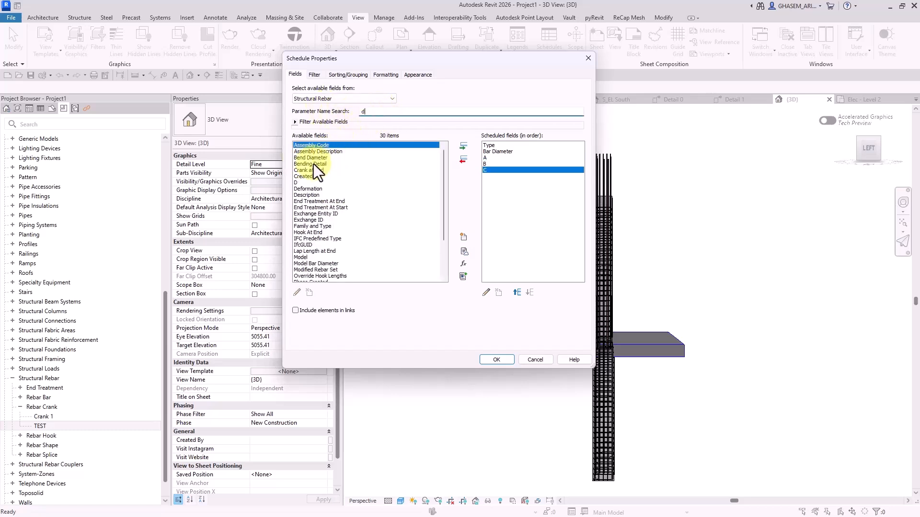
double_click(300, 182)
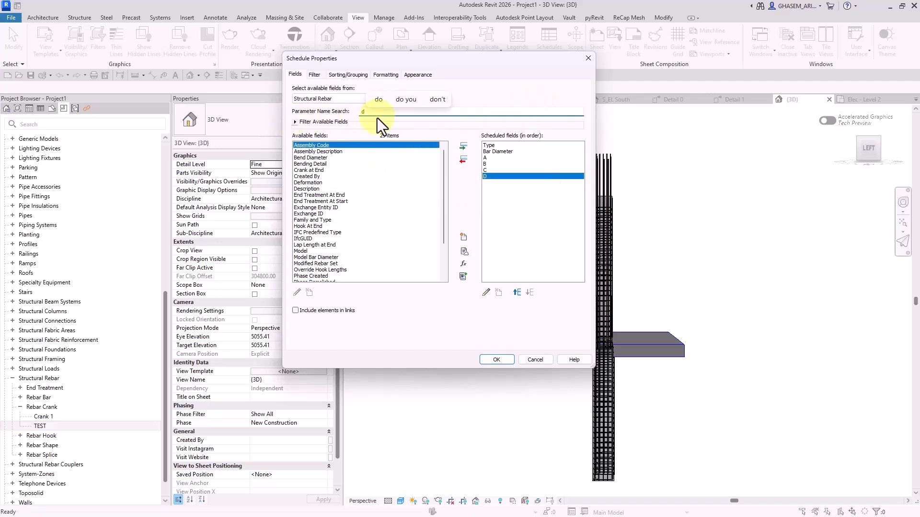
Add the Bending Detail field after D and create the rebar schedule
key(BackSpace)
text(be)
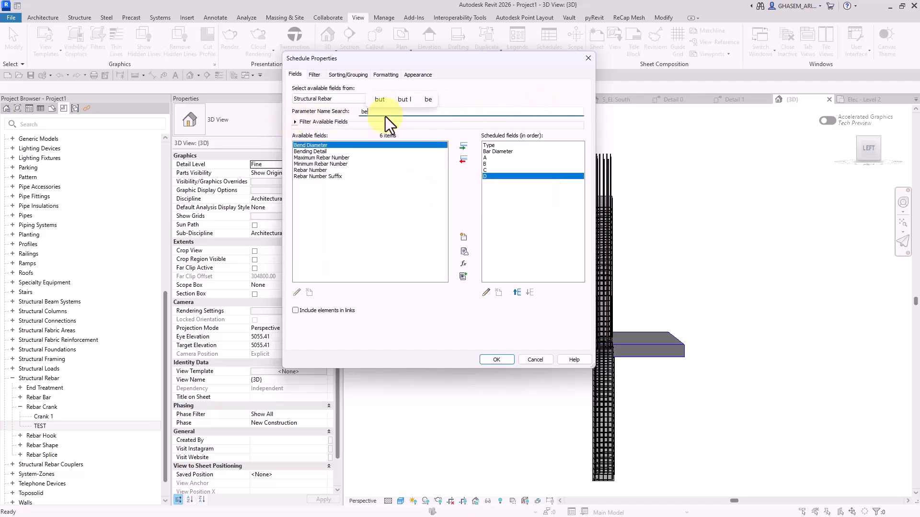
double_click(324, 152)
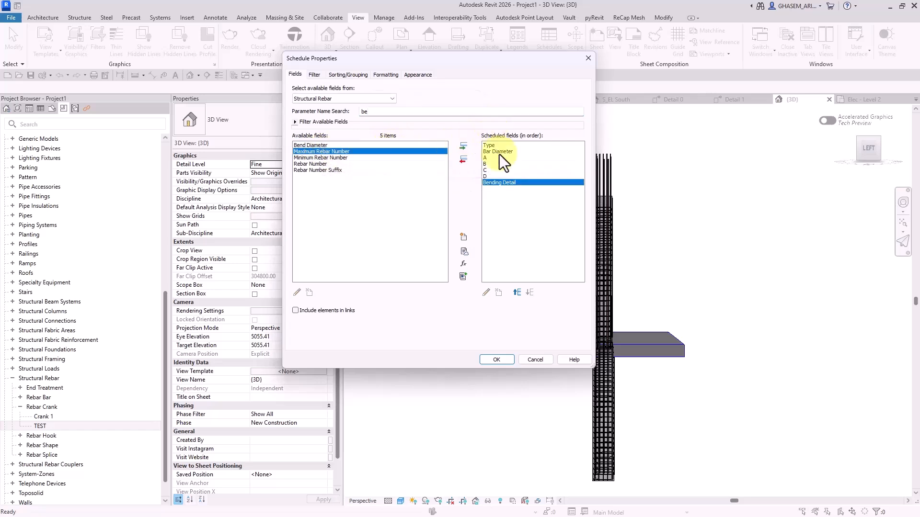
click(502, 362)
Sort the rebar schedule by Type in ascending order with a blank line between groups, and turn on grand totals
ctrl+scroll(452, 195, up, 5)
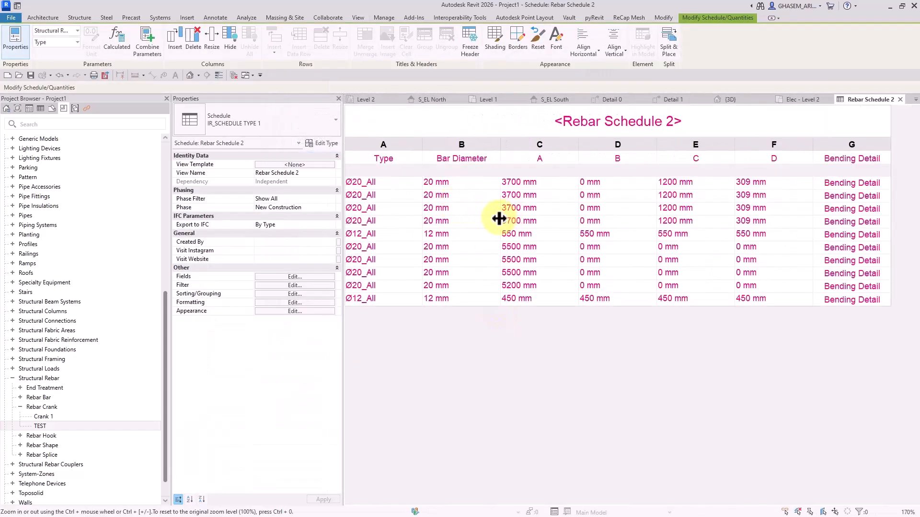
click(320, 278)
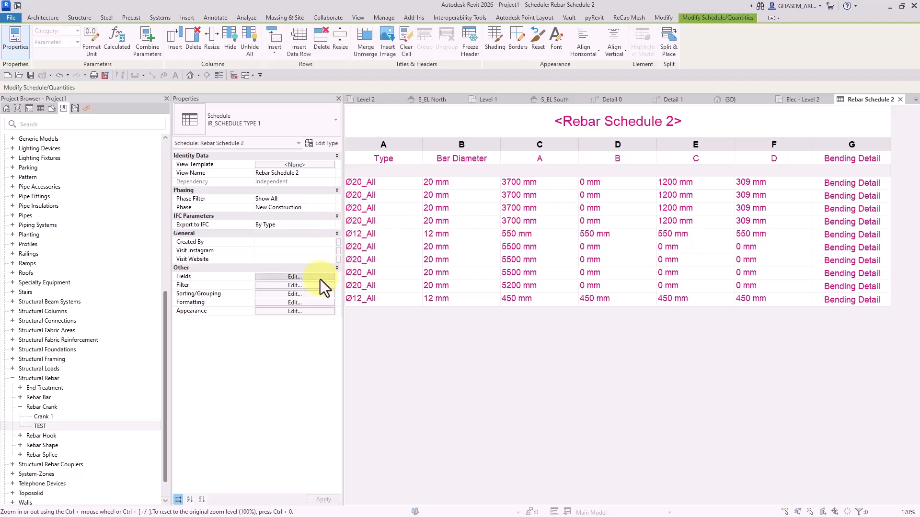
click(338, 76)
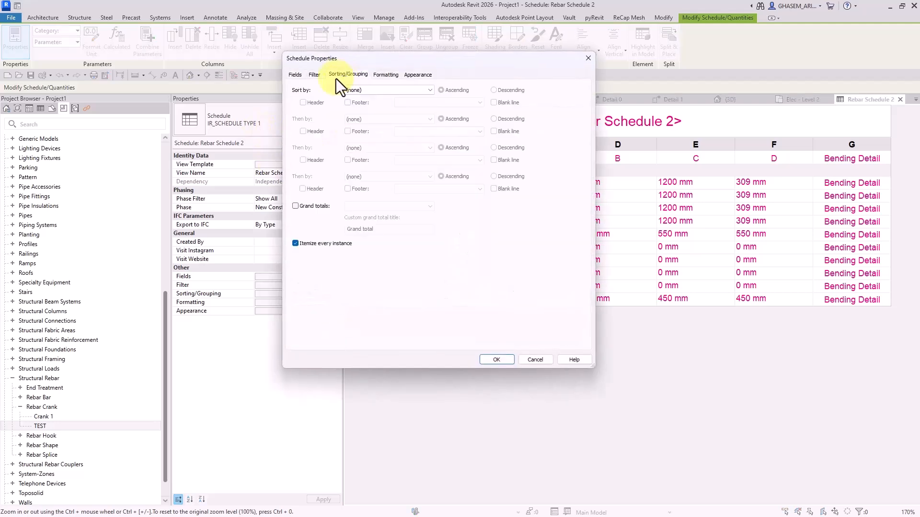
click(366, 89)
click(375, 109)
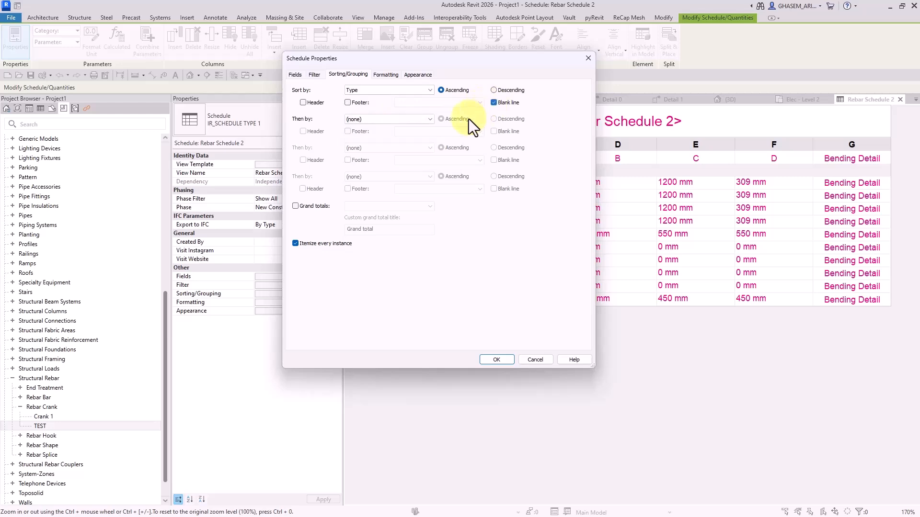
click(296, 206)
click(497, 359)
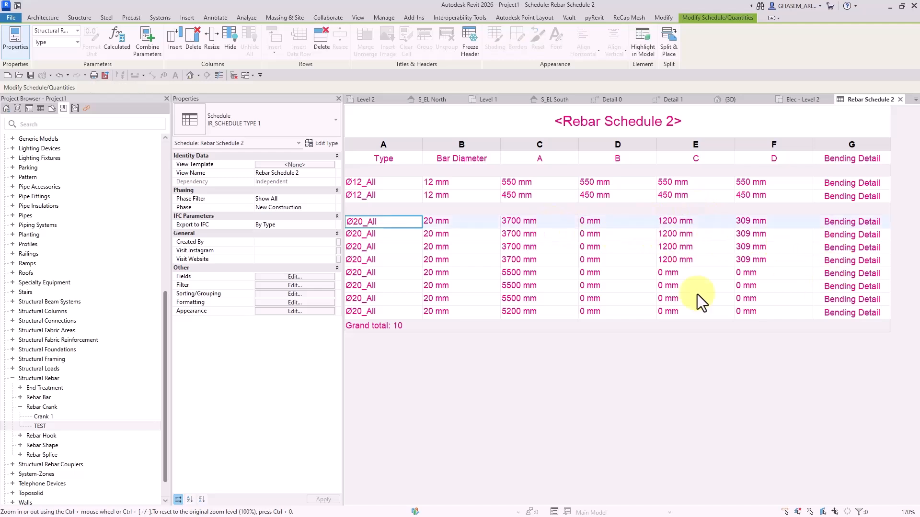
Open the structural sheet S106 - STR - SECTION A
click(52, 109)
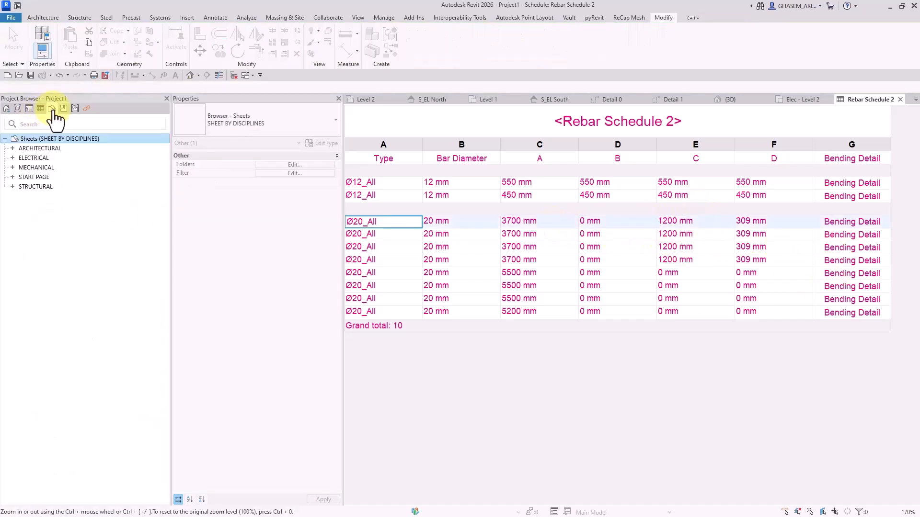
click(11, 187)
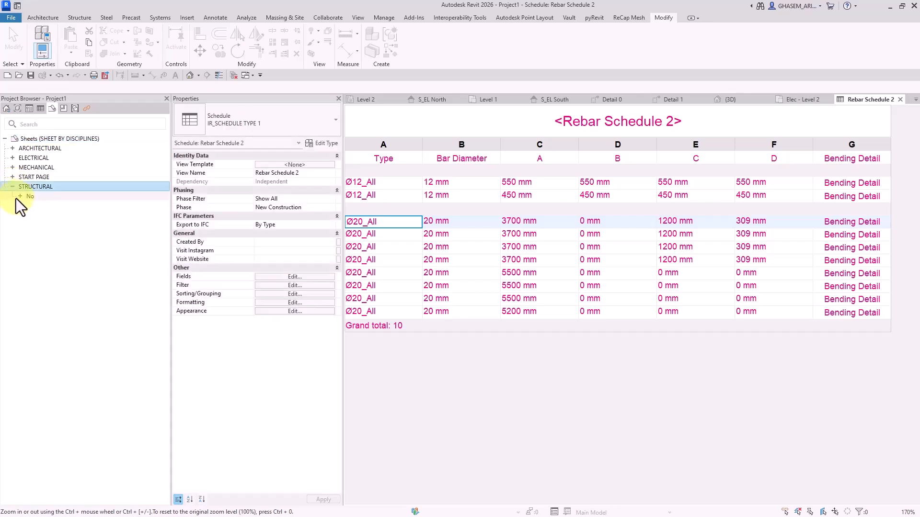
click(19, 197)
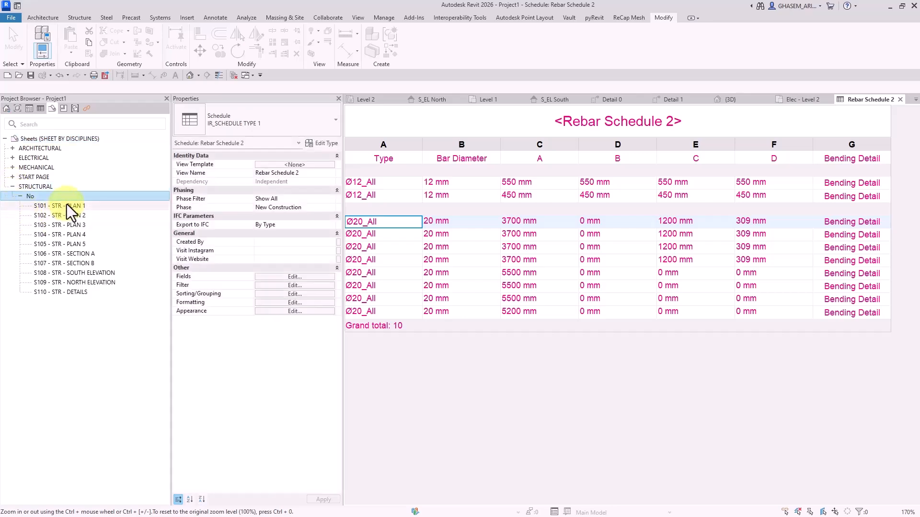
click(67, 206)
double_click(88, 255)
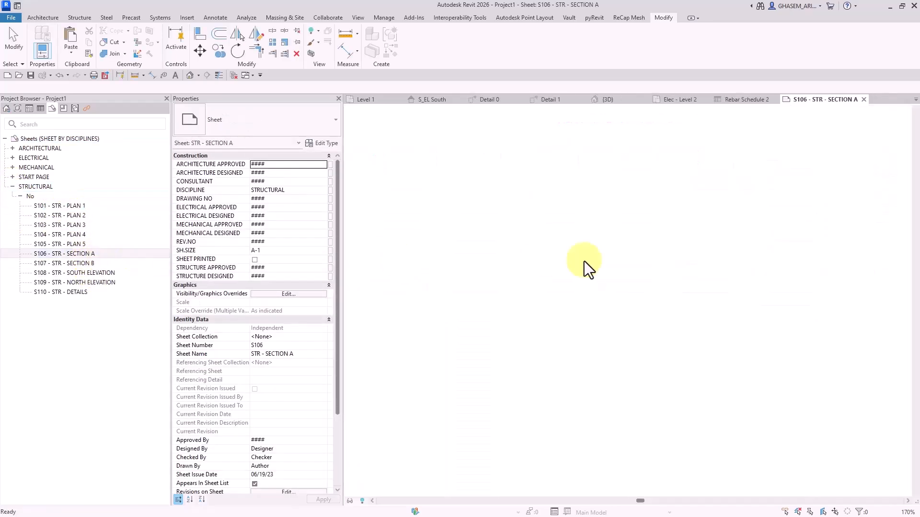
Place Rebar Schedule 2 in the upper-left corner of sheet S106 - STR - SECTION A
click(735, 98)
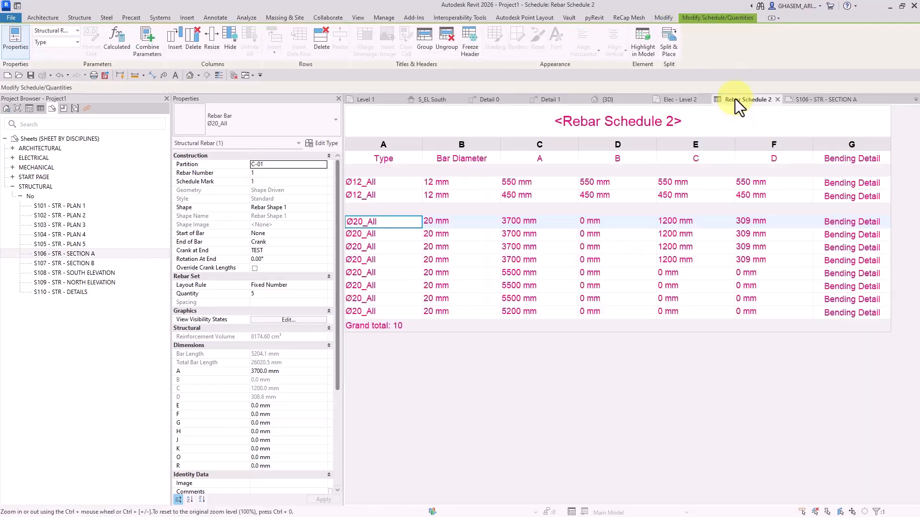
click(62, 108)
click(40, 108)
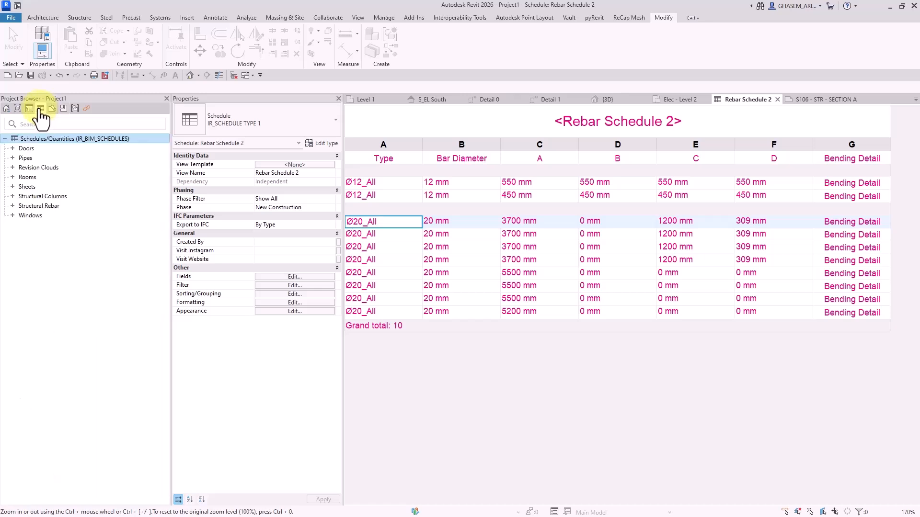
click(28, 108)
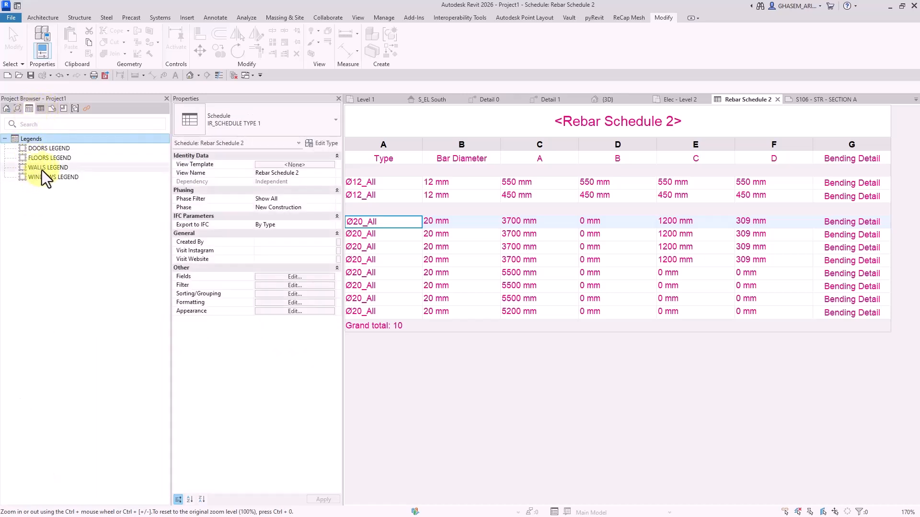
click(40, 109)
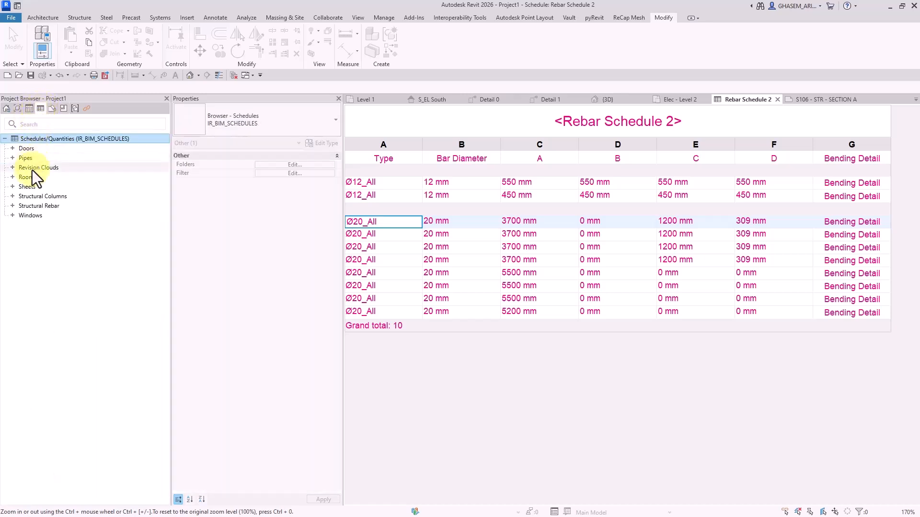
click(12, 206)
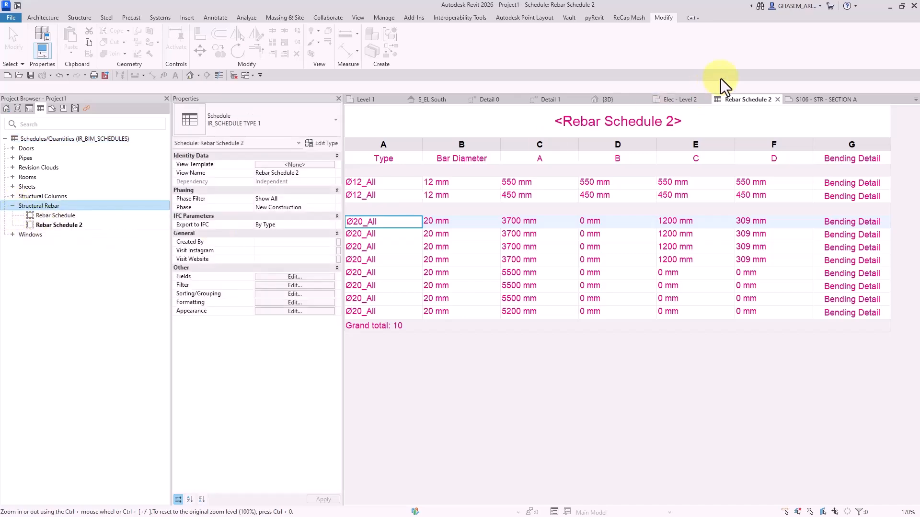
click(827, 101)
drag(70, 228, 596, 249)
click(525, 199)
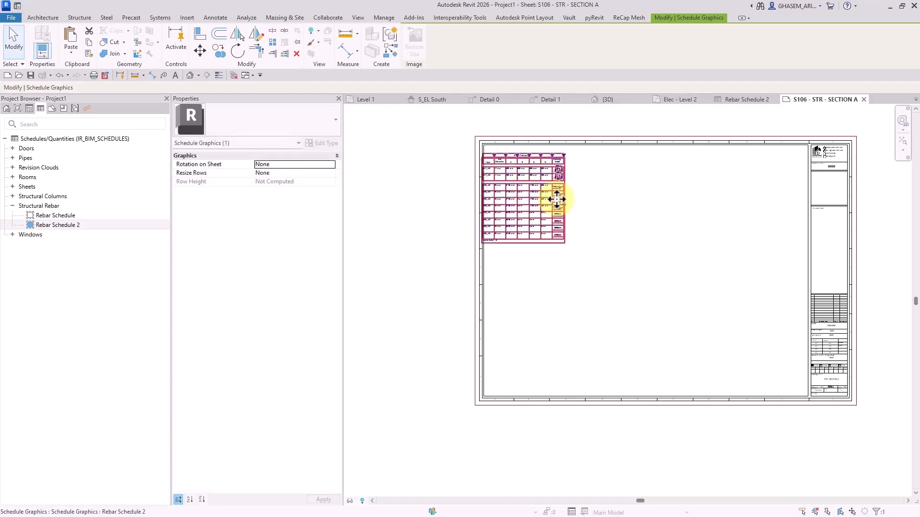
Shift the placed rebar schedule slightly inward from the sheet border and examine its bending detail column
drag(532, 180, 541, 180)
click(676, 201)
scroll(565, 194, up, 5)
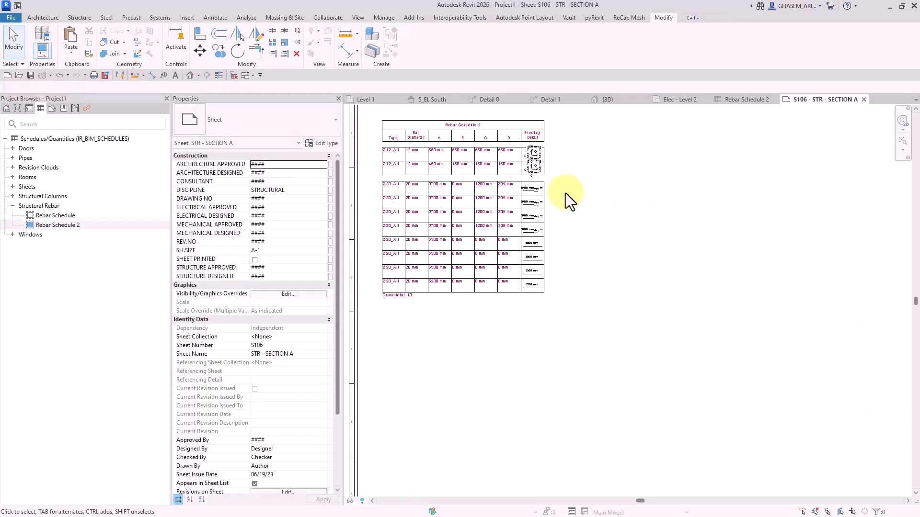
scroll(539, 220, down, 3)
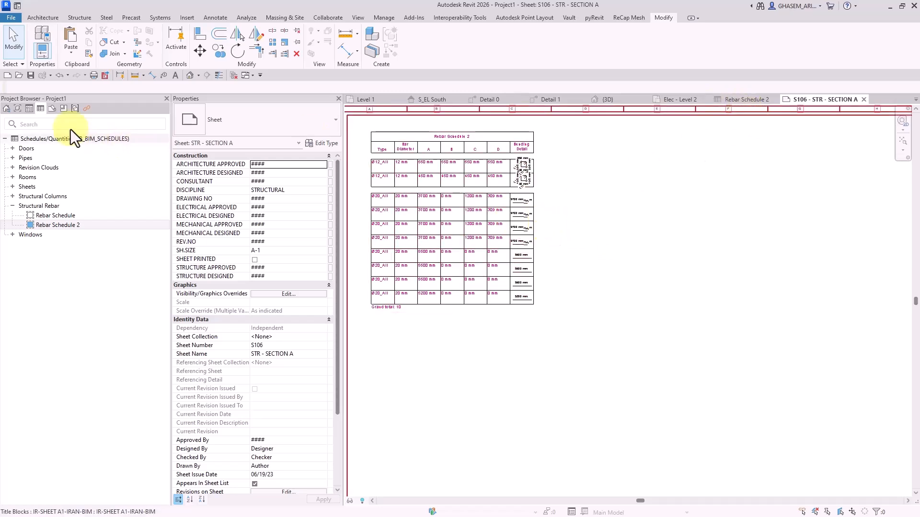
Place the Detail 0 detail view on sheet S106 beside the rebar schedule
click(18, 108)
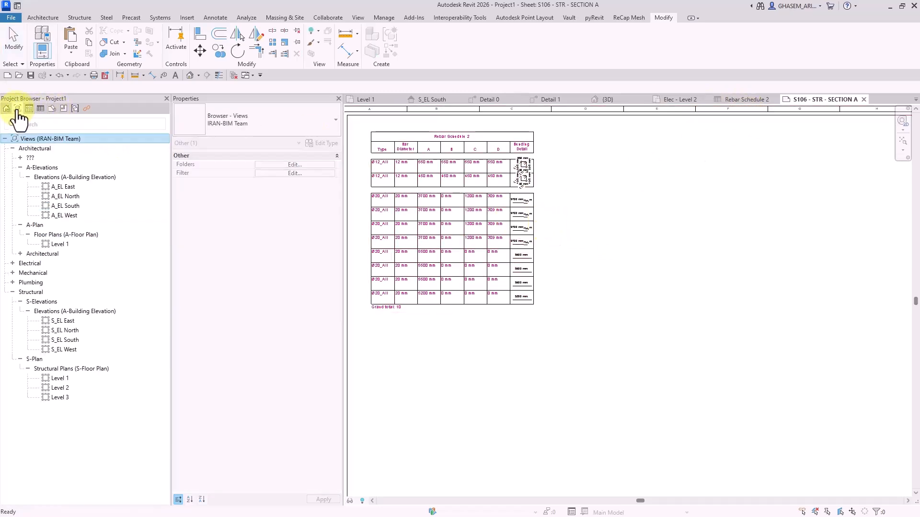
click(20, 158)
click(28, 168)
drag(48, 180, 623, 267)
scroll(624, 272, down, 2)
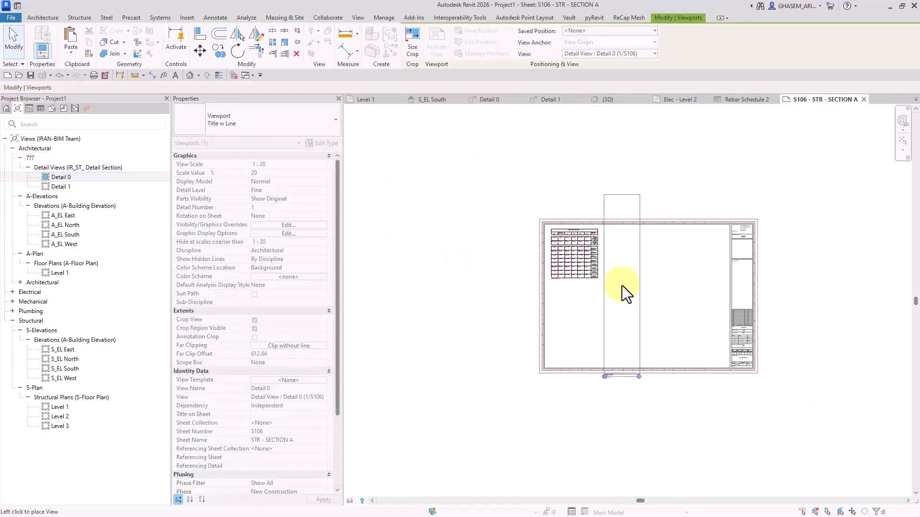
click(622, 285)
Activate the Detail 0 viewport and adjust the lower and upper edges of its crop region to fit the column
double_click(627, 340)
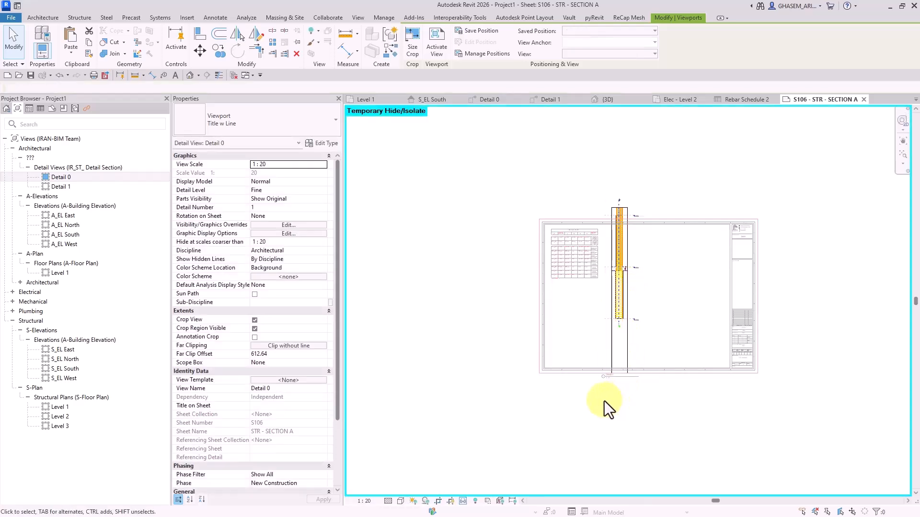
click(624, 372)
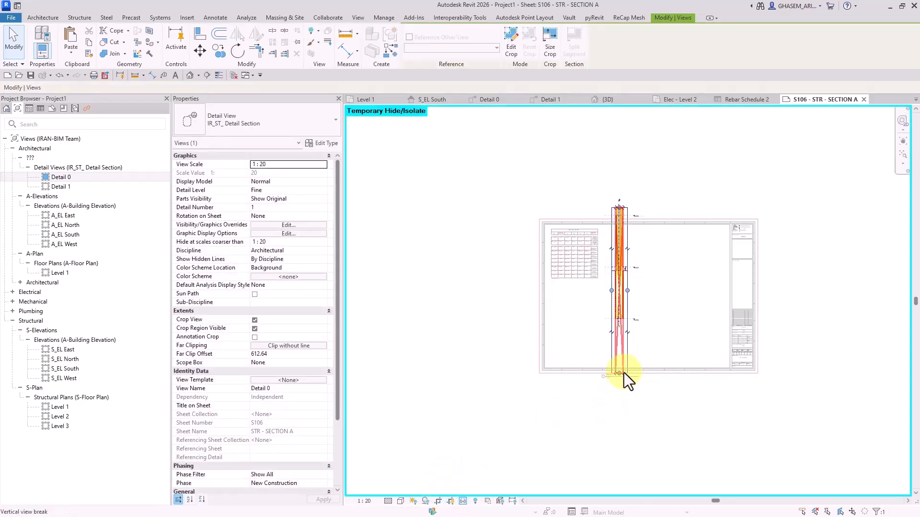
scroll(619, 375, up, 2)
drag(616, 285, 617, 284)
middle_drag(661, 230, 662, 307)
drag(620, 162, 619, 144)
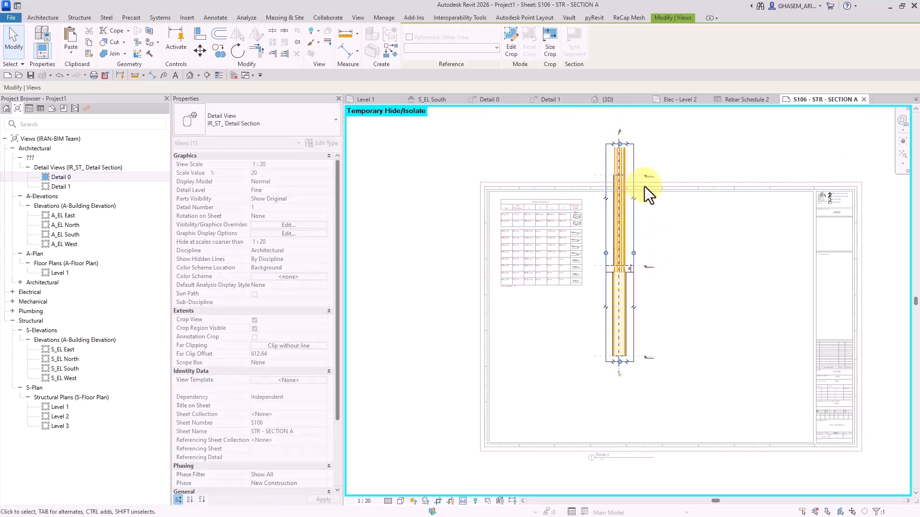
click(646, 320)
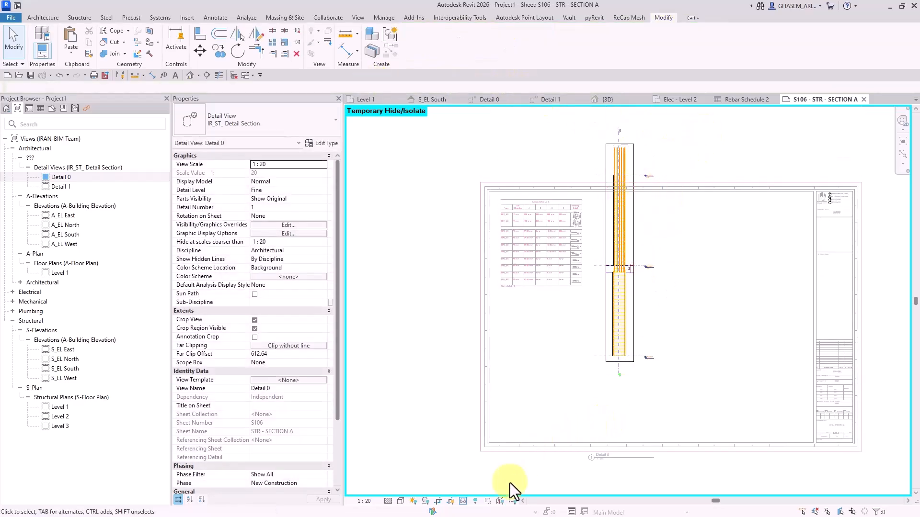
Hide the crop region of Detail 0 and deactivate the view
click(462, 501)
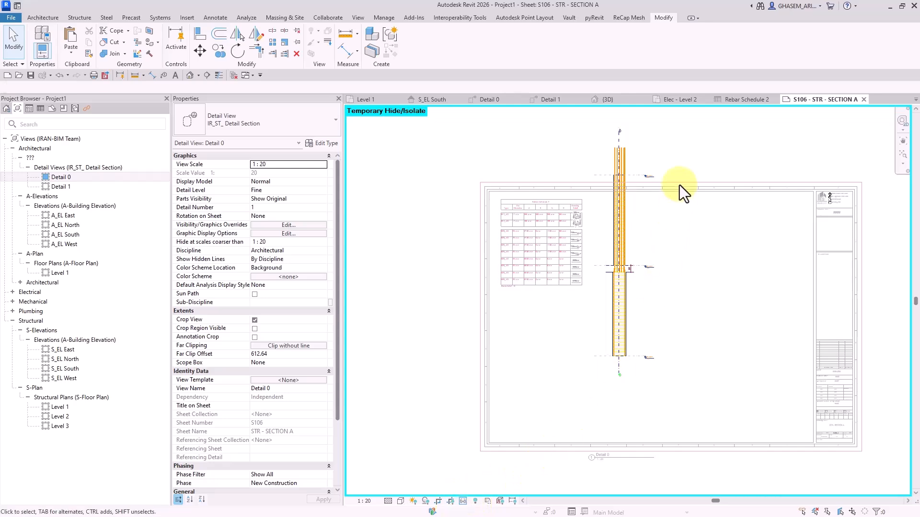
right_click(679, 185)
click(717, 245)
Move the Detail 0 viewport inside the sheet frame and put its view title directly below the column
click(623, 223)
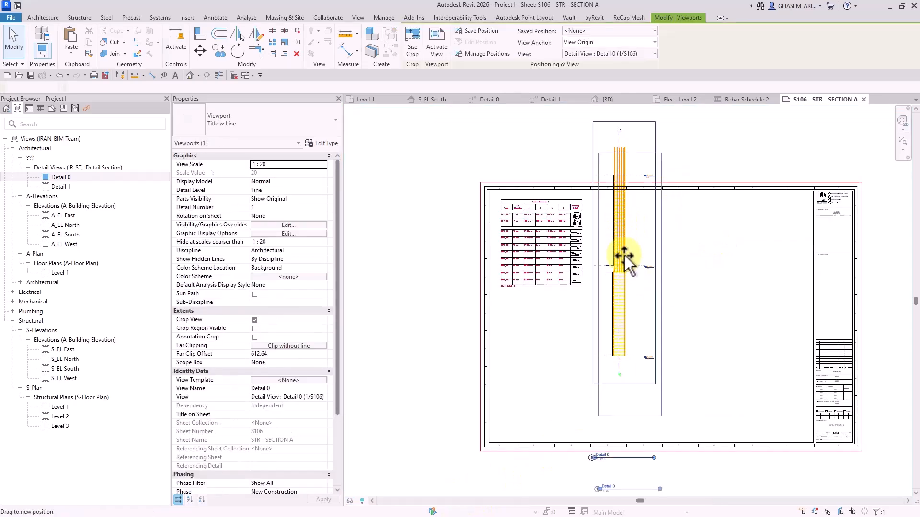
scroll(673, 438, down, 2)
click(674, 439)
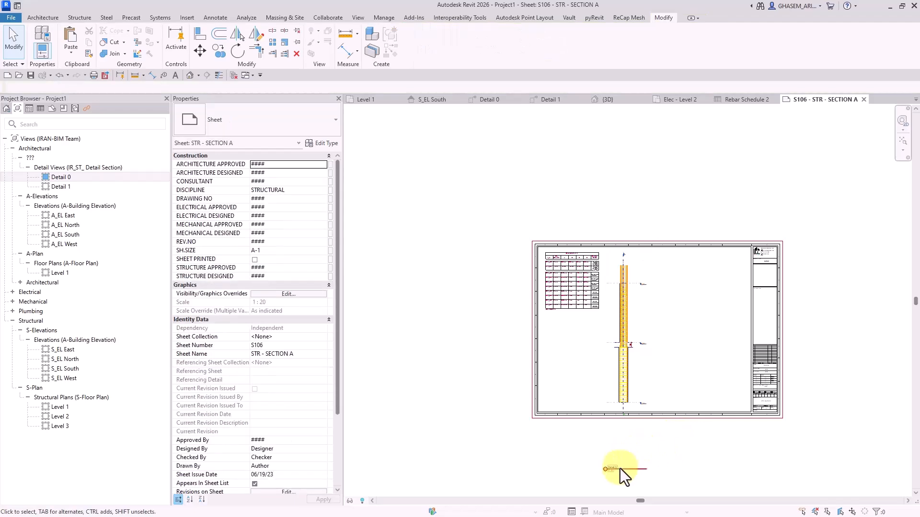
drag(622, 469, 626, 409)
click(645, 454)
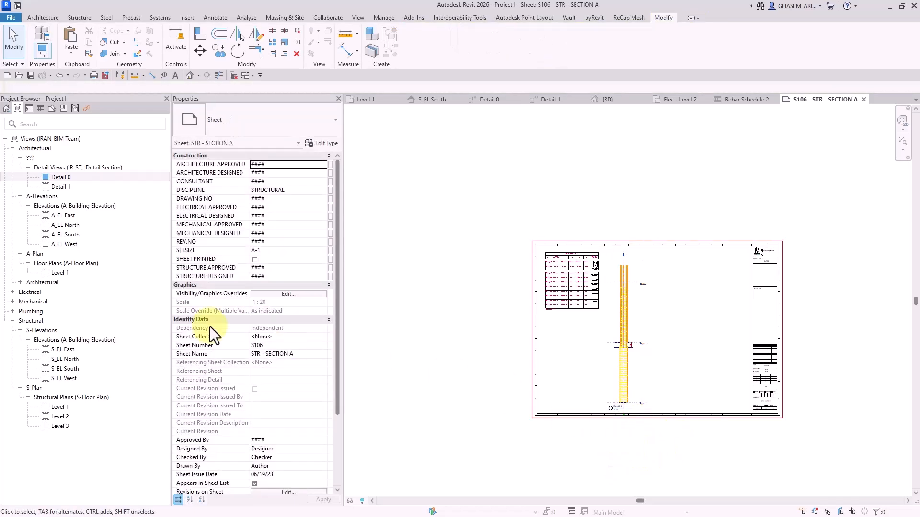
Place the Detail 1 detail view on sheet S106 to the right of Detail 0
click(61, 187)
drag(704, 334, 691, 336)
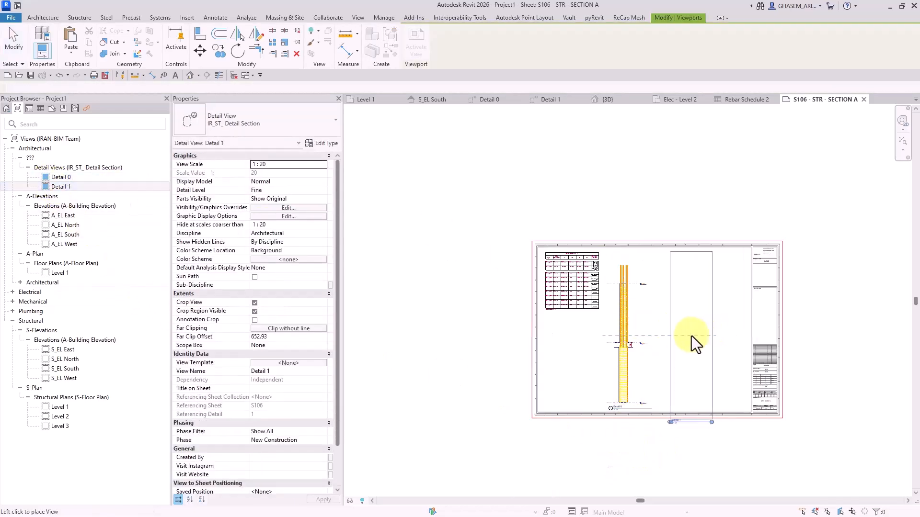
click(689, 335)
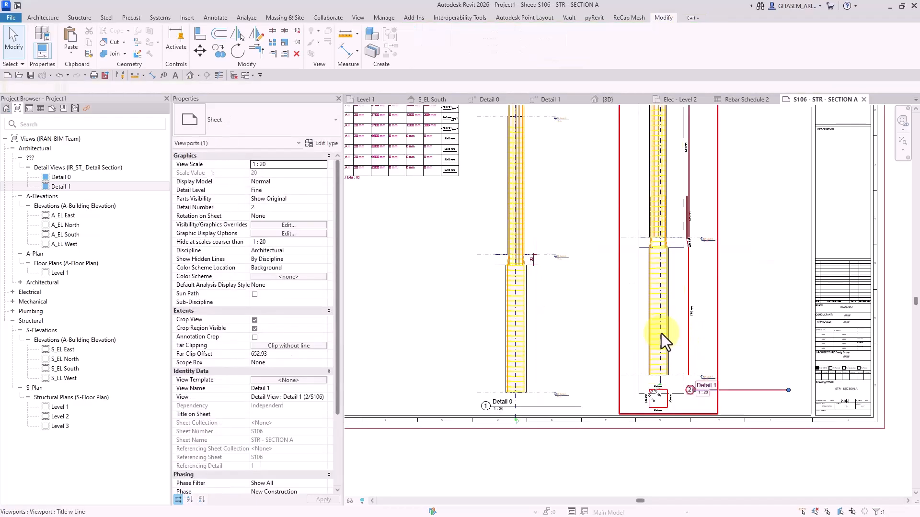
Activate the Detail 1 viewport, hide its crop region, deactivate it, and review the schedule and details on the sheet
double_click(661, 333)
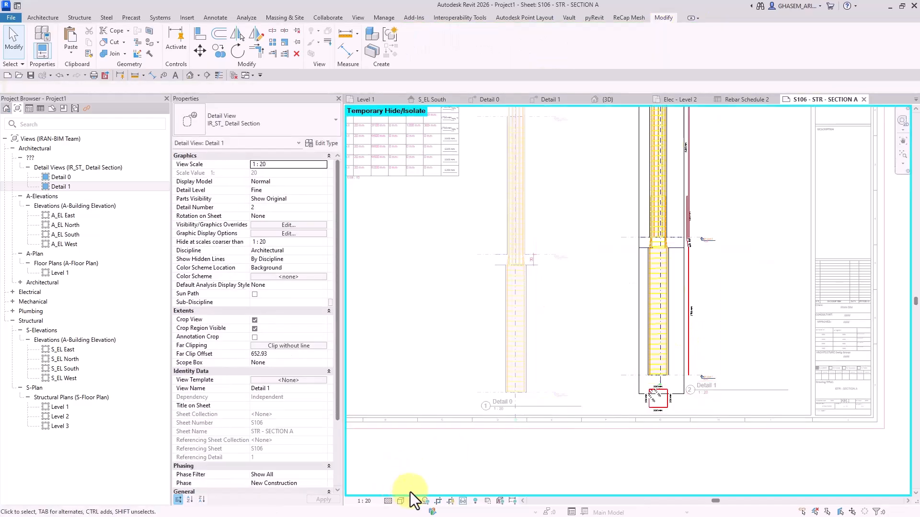
click(450, 501)
right_click(412, 263)
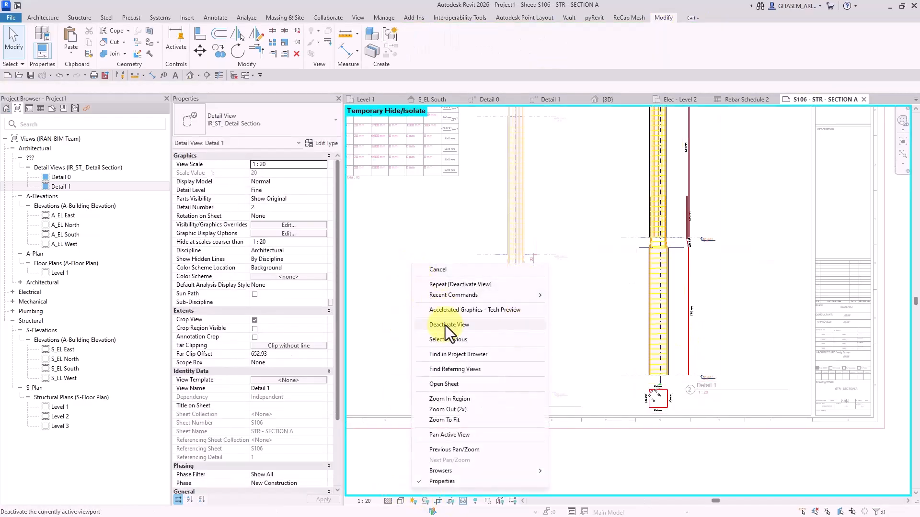
click(445, 327)
scroll(609, 317, down, 5)
scroll(570, 268, up, 4)
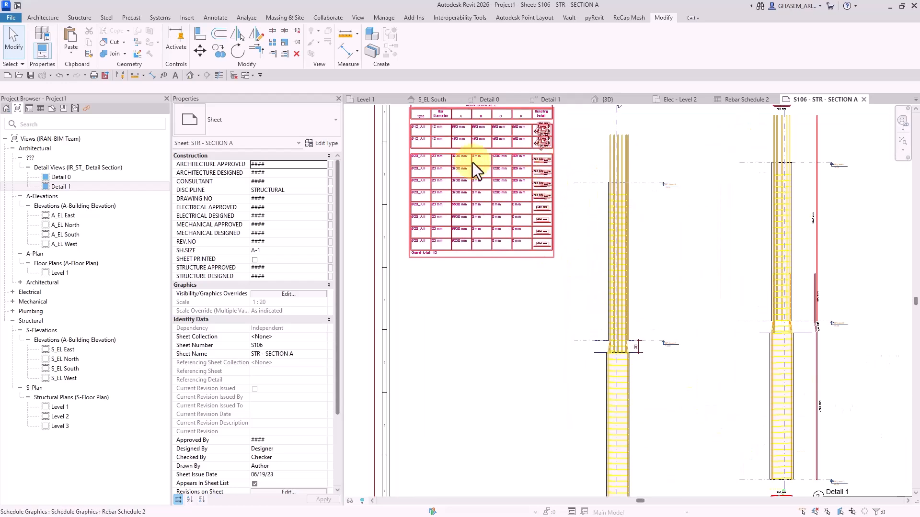
scroll(482, 166, down, 4)
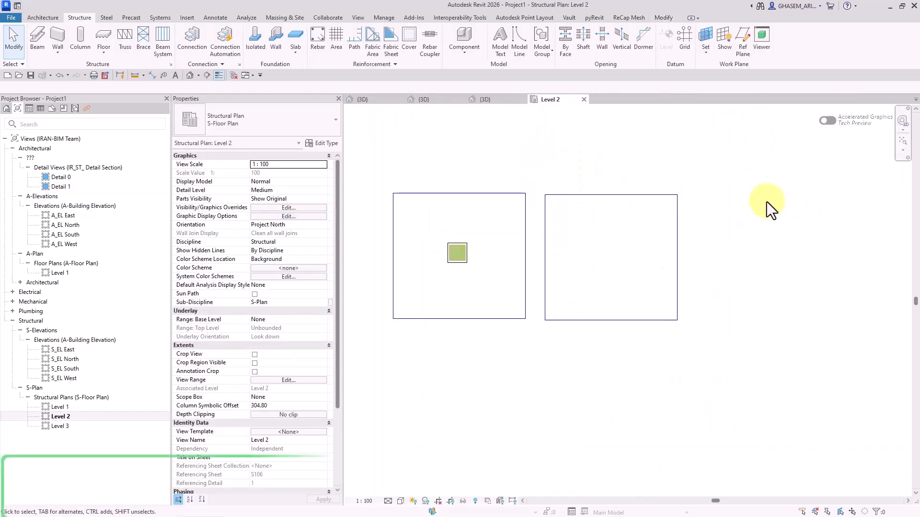
Edit the boundary of the floor without the column, widening it to 9,800 mm and extending its upper edge upward, and finish the sketch
double_click(671, 222)
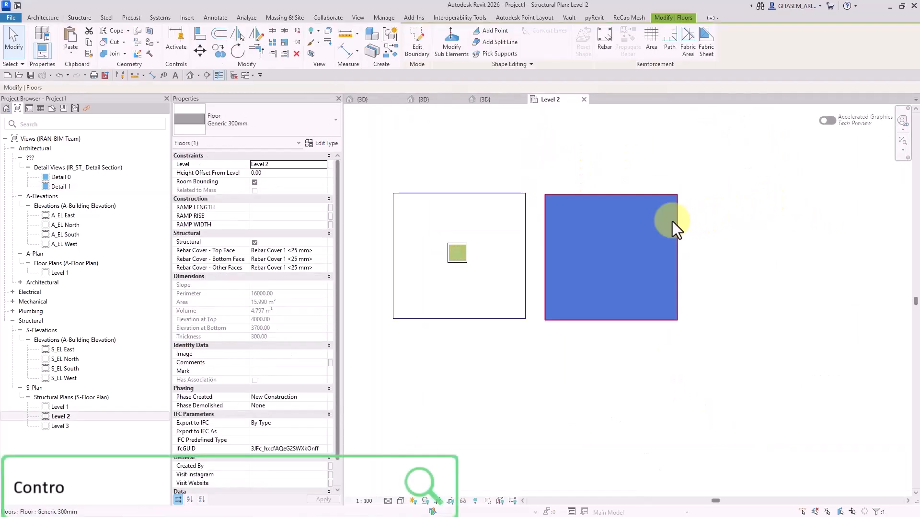
drag(619, 235, 739, 238)
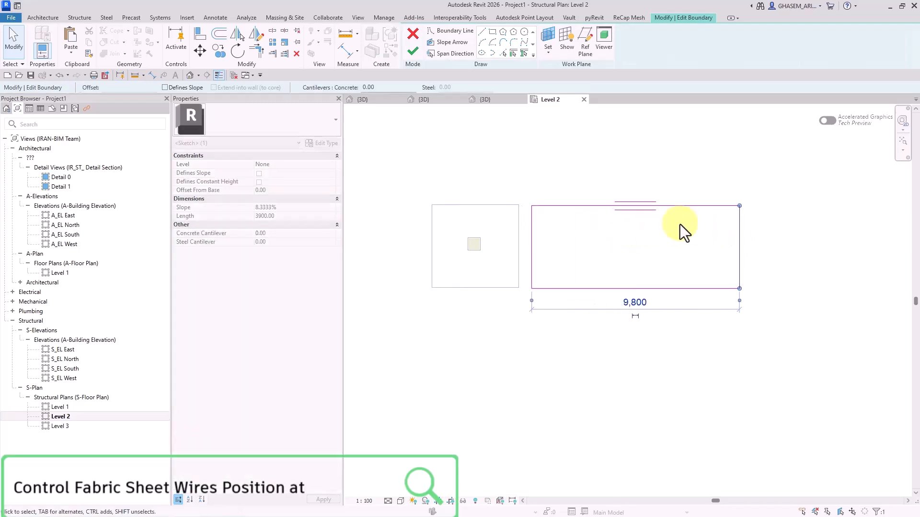
drag(654, 206, 652, 159)
click(553, 122)
click(413, 51)
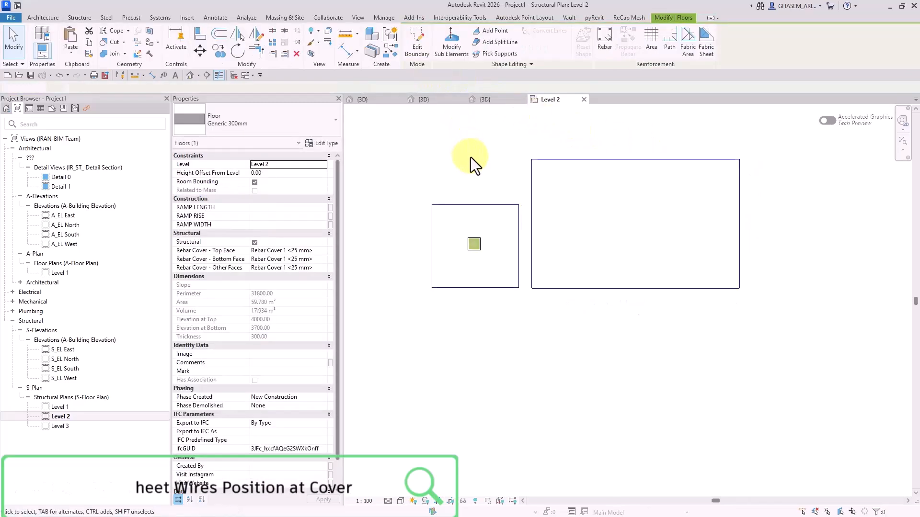
Place one Fabric Sheet 1 sheet inside the enlarged floor without loading a structural fabric reinforcement symbol family
click(622, 187)
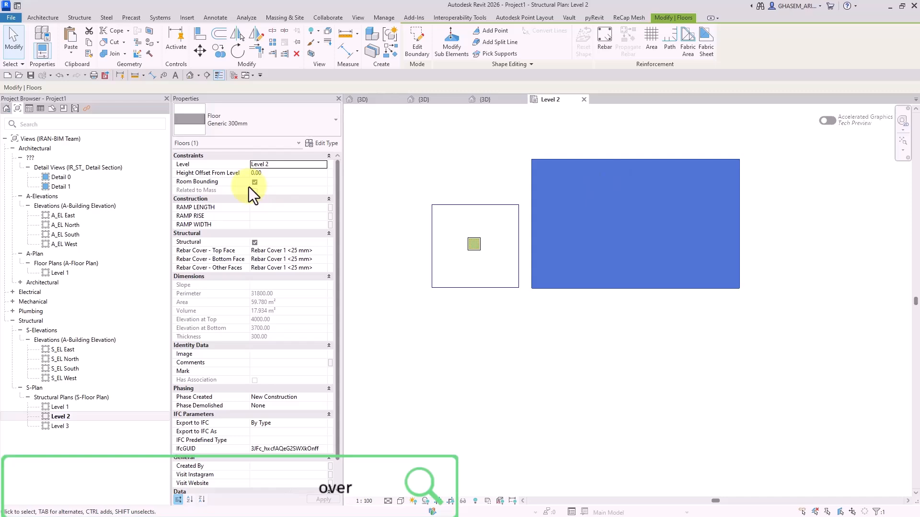
click(381, 195)
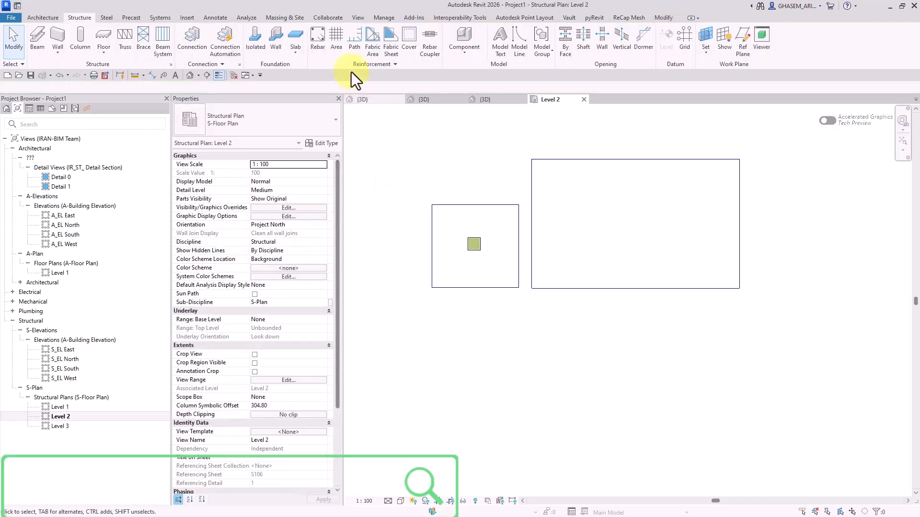
click(390, 46)
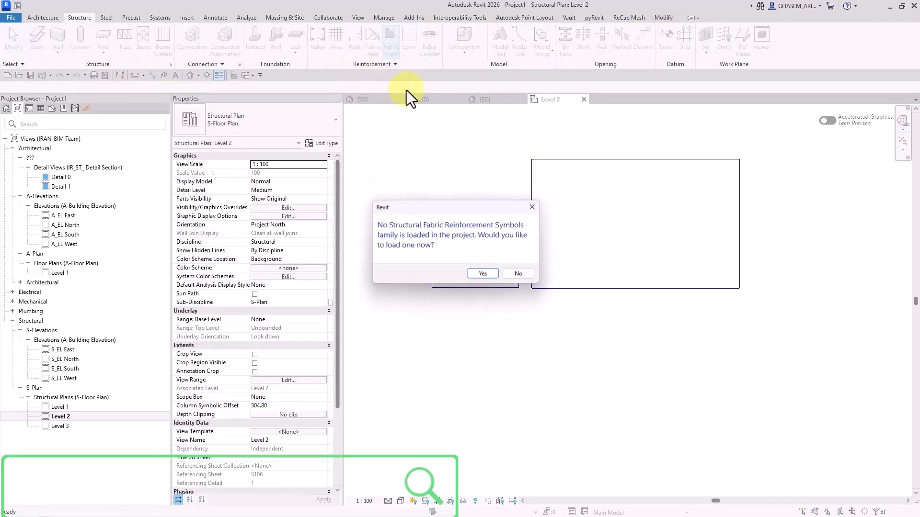
click(518, 274)
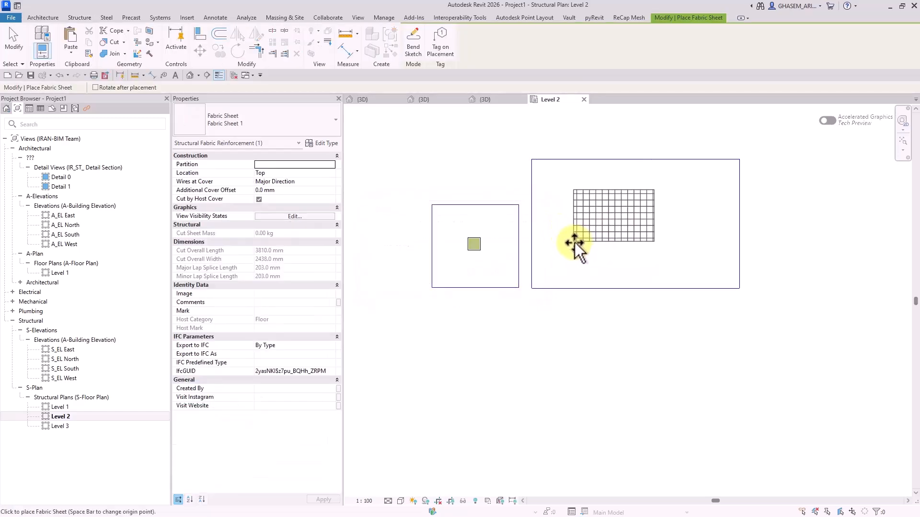
key(Escape)
Cut a horizontal section across the enlarged floor through its fabric sheet and open the resulting detail view
click(206, 75)
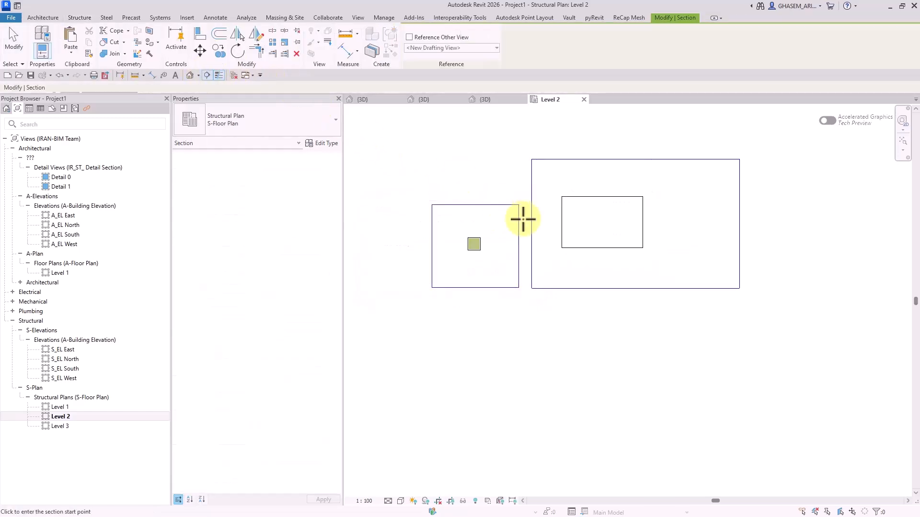
click(523, 222)
click(767, 223)
key(Escape)
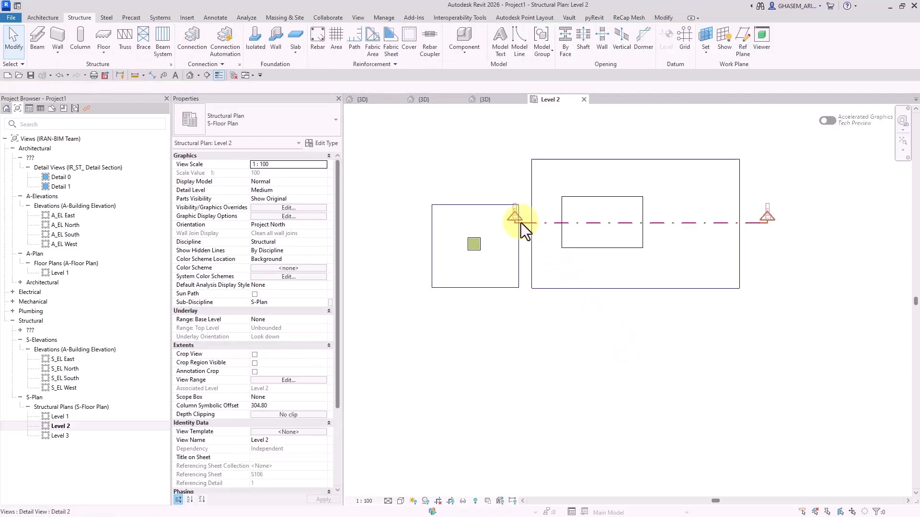
double_click(522, 221)
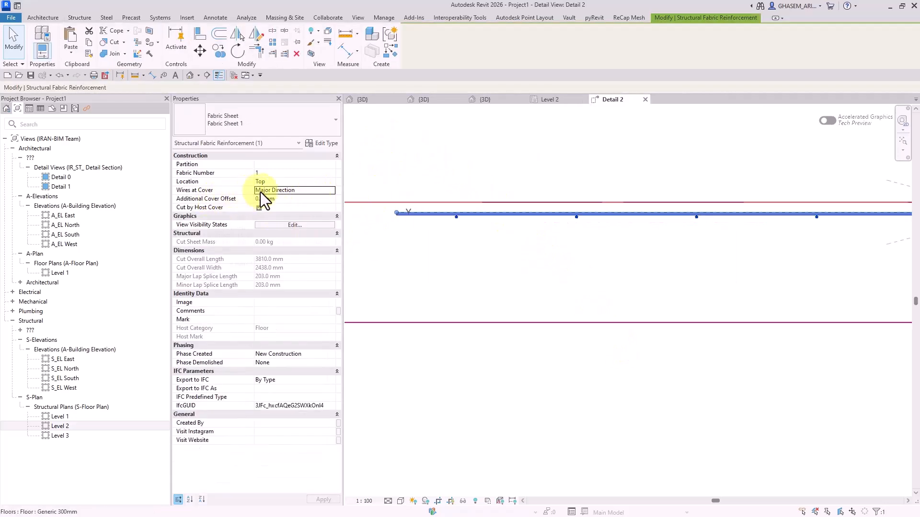
Set the fabric sheet's Wires at Cover to Minor Direction in the detail view
scroll(479, 235, up, 4)
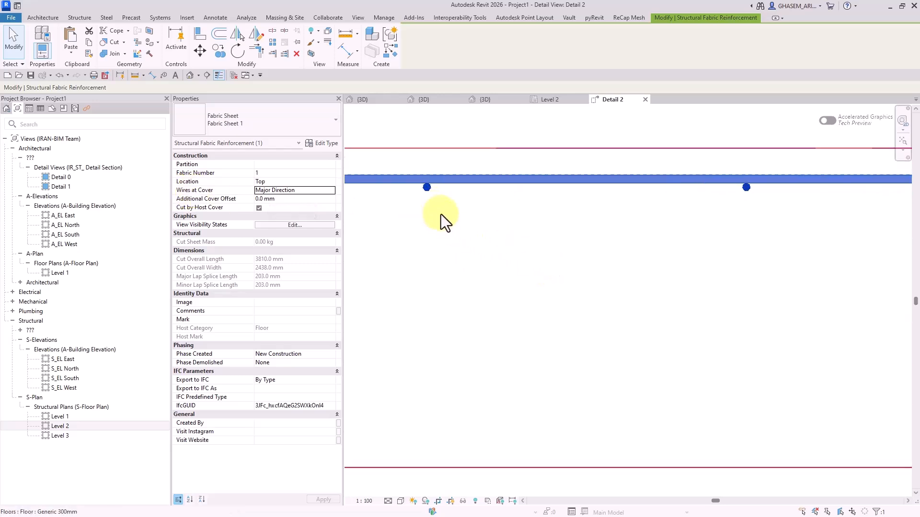
scroll(425, 191, up, 2)
middle_drag(426, 190, 603, 244)
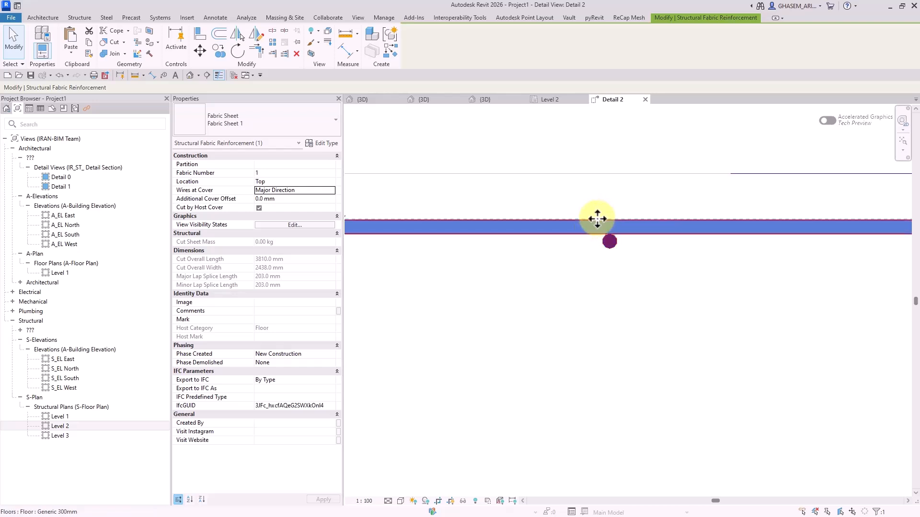
click(332, 191)
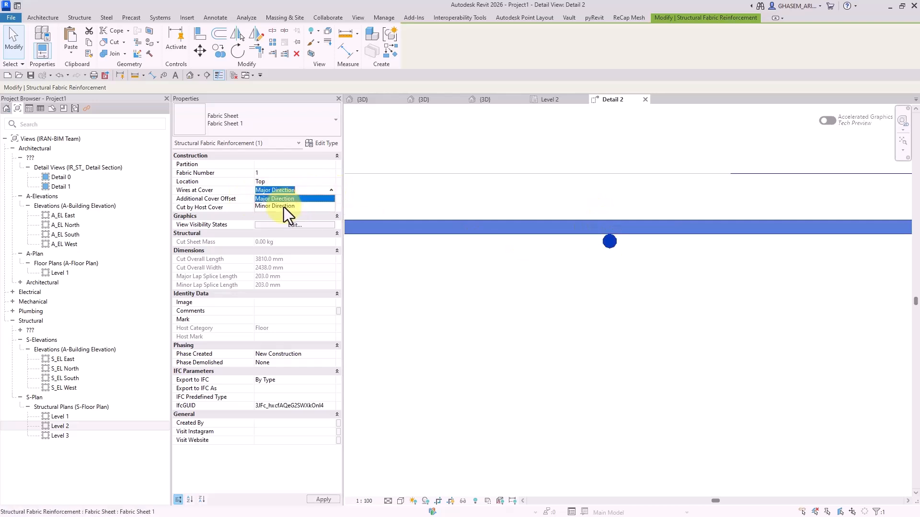
click(275, 207)
Switch Wires at Cover to Major Direction, to Minor Direction, and again to Major Direction to compare the fabric sheet's wire positions
click(332, 191)
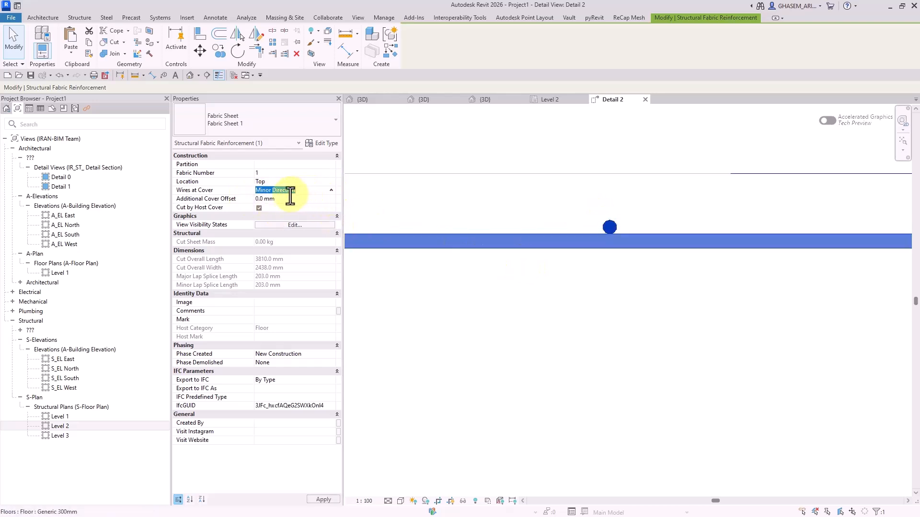
click(278, 199)
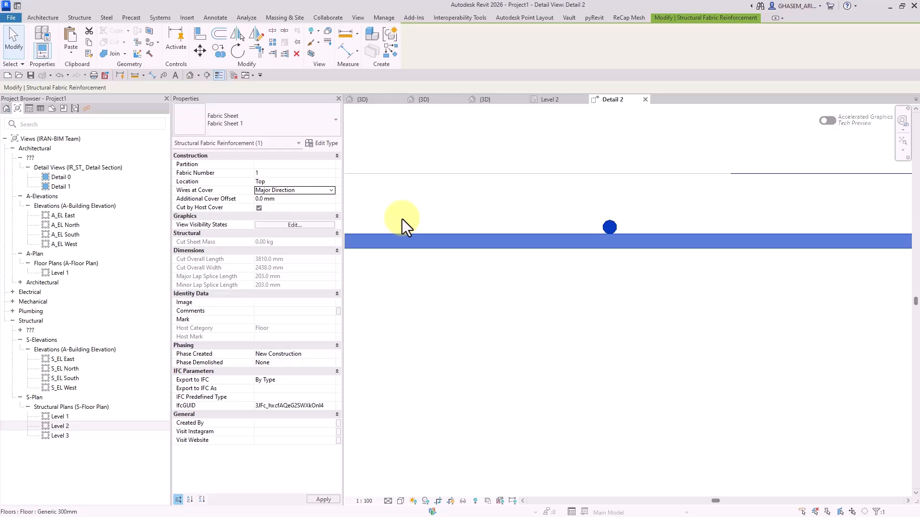
click(332, 191)
click(284, 207)
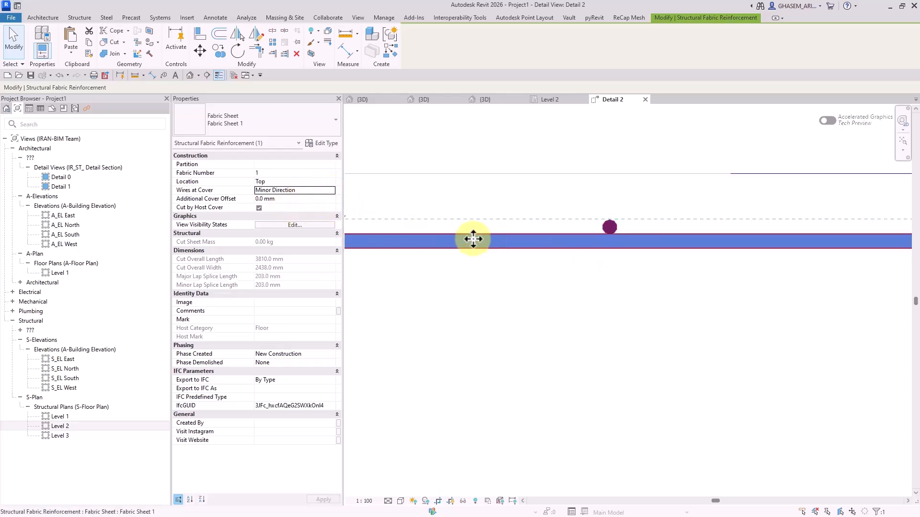
click(330, 192)
click(278, 199)
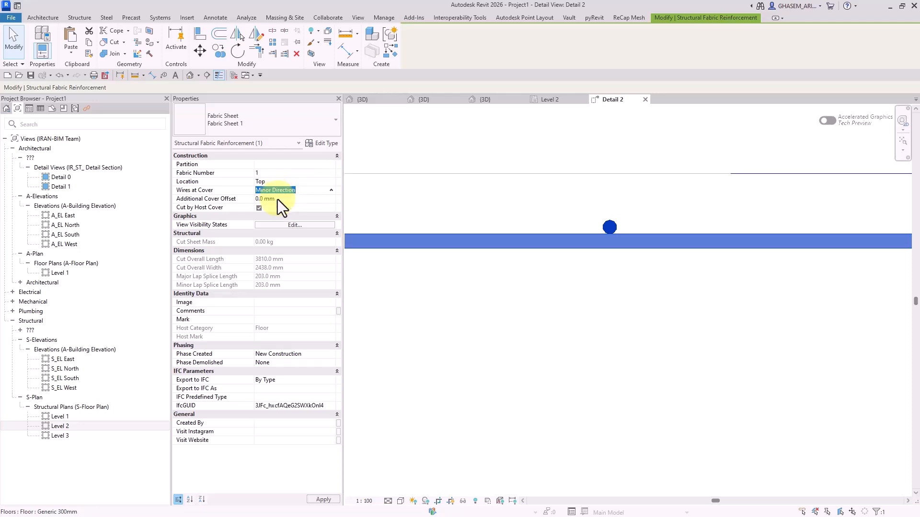
Change the selected fabric sheet's type to W11/6
click(307, 125)
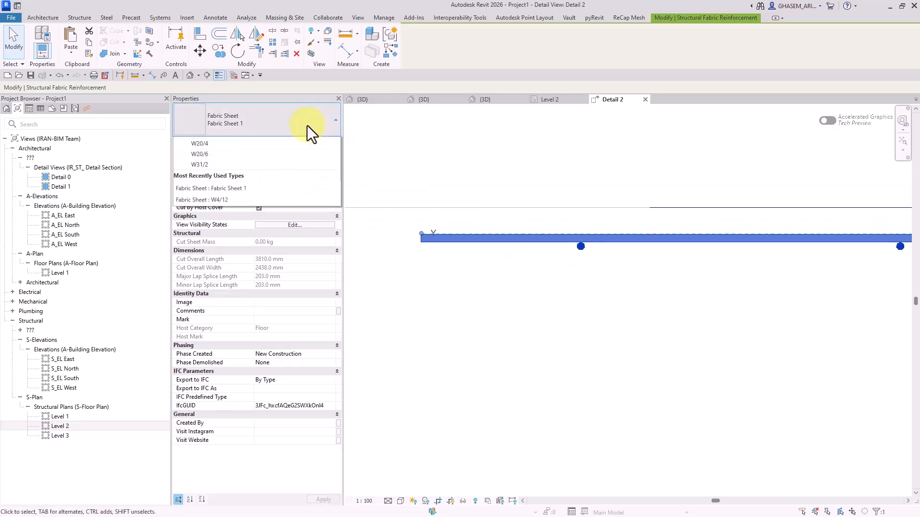
click(225, 201)
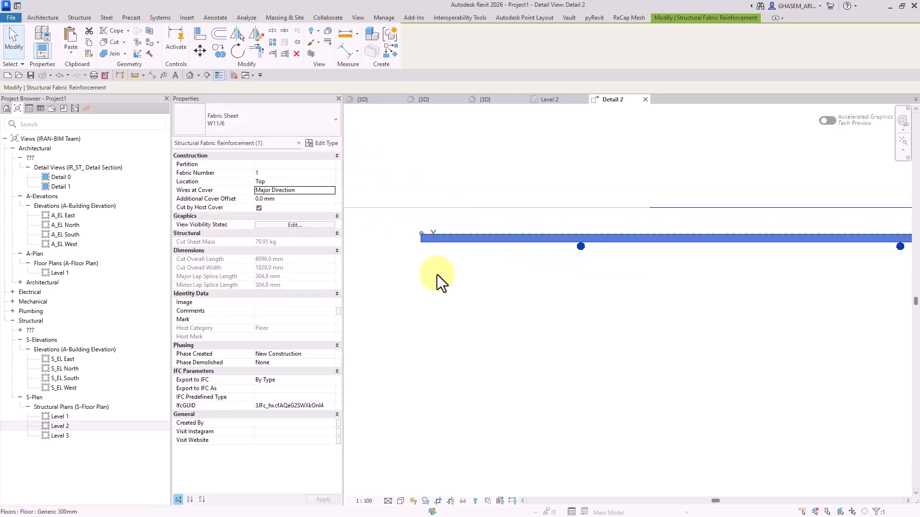
click(269, 134)
click(271, 121)
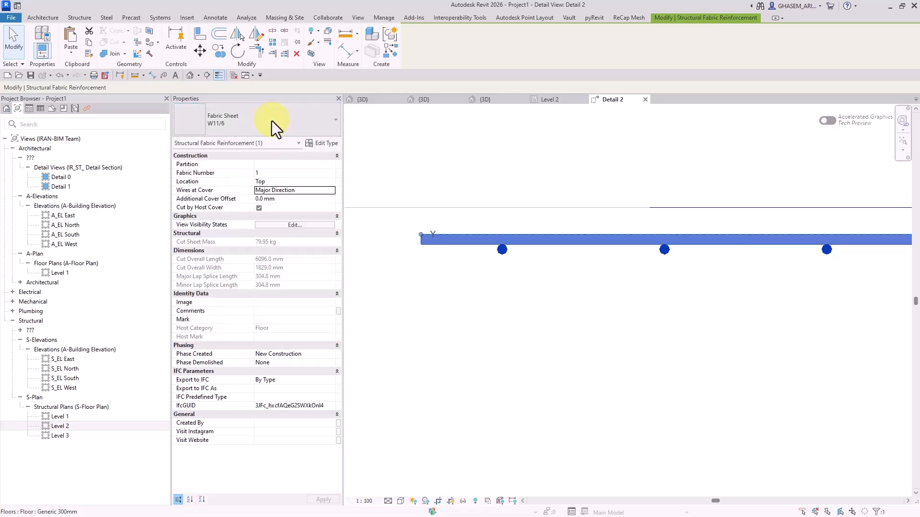
Set Wires at Cover to Minor Direction for the W11/6 fabric sheet
click(328, 191)
click(331, 190)
click(286, 208)
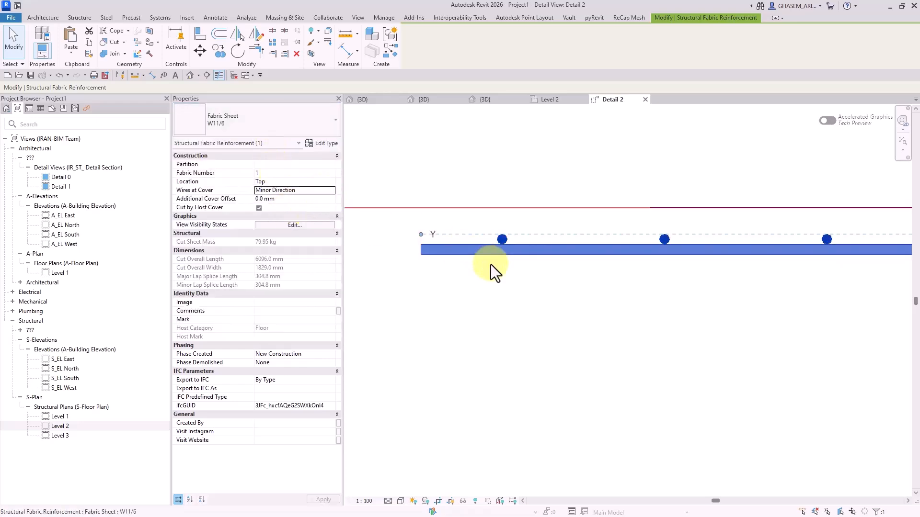
click(331, 190)
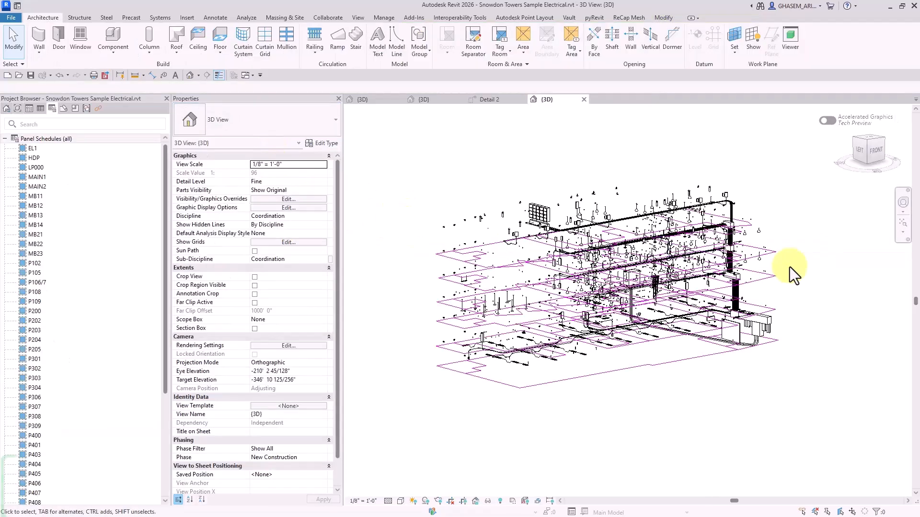
Create a new browser organization scheme named Ele2026 for the panel schedules in the Snowdon Towers electrical sample
scroll(769, 235, down, 1)
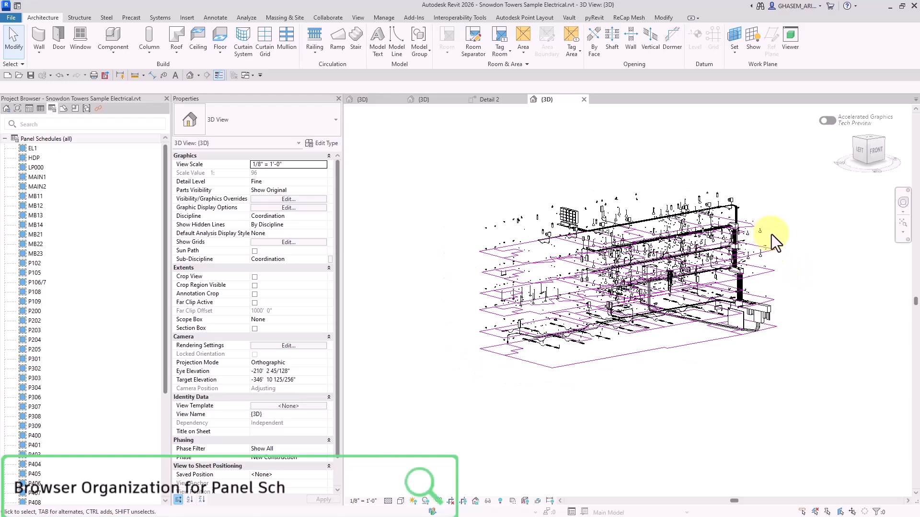
middle_drag(732, 234, 722, 229)
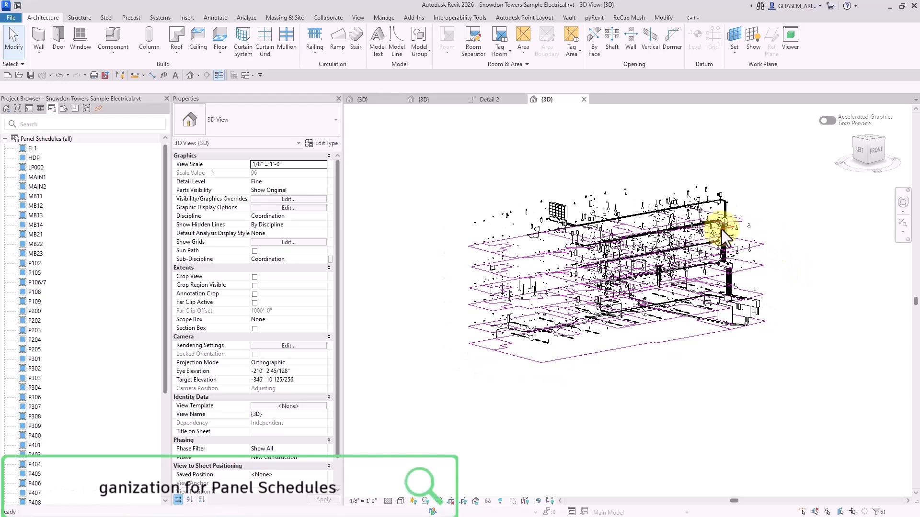
scroll(669, 250, up, 5)
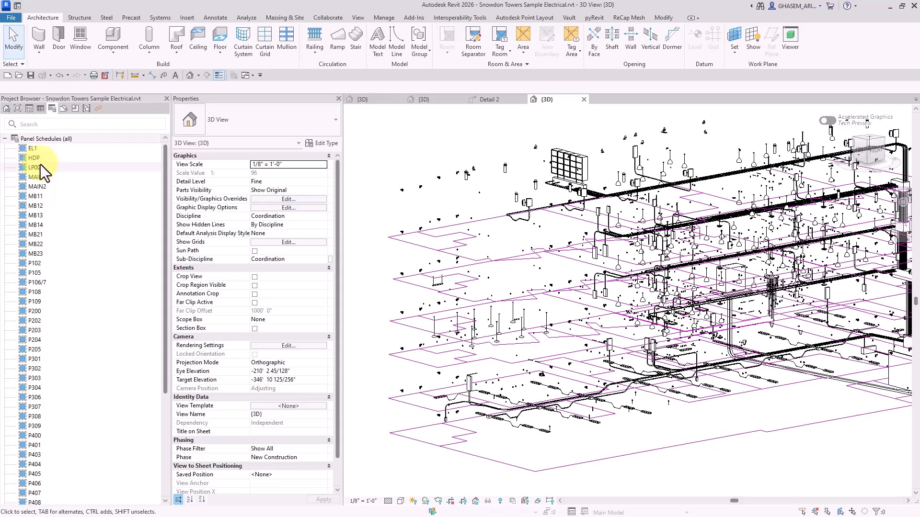
right_click(51, 142)
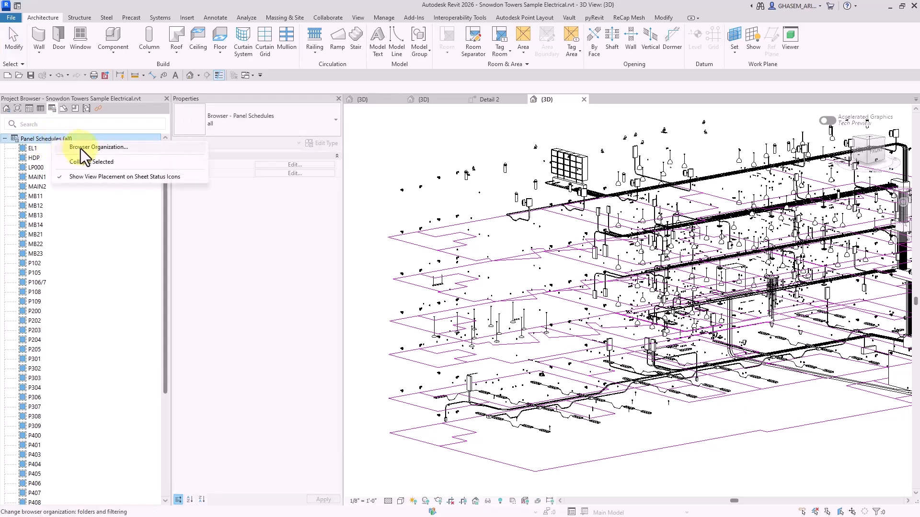
click(110, 149)
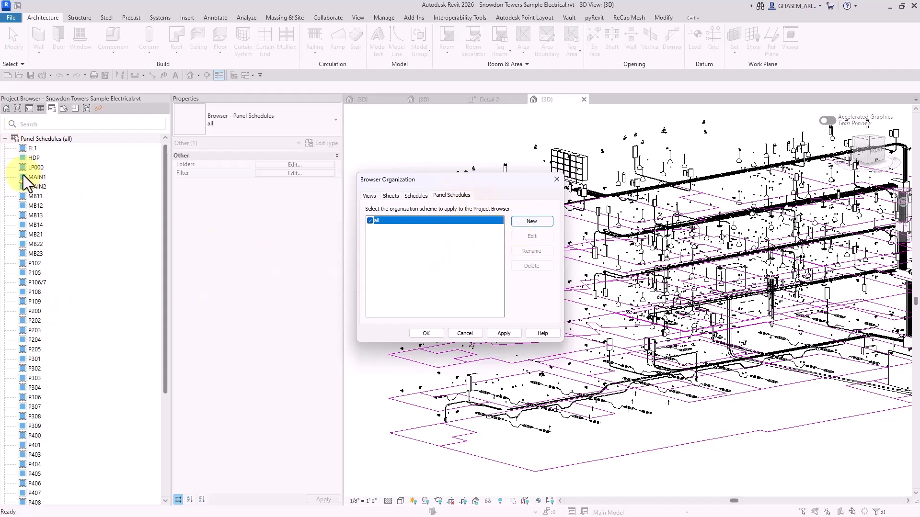
click(529, 224)
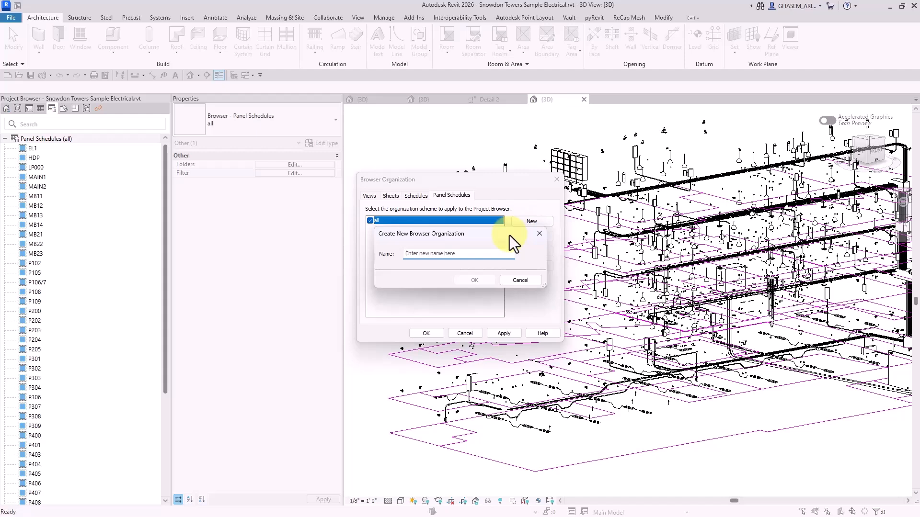
text(Ele2026)
click(475, 280)
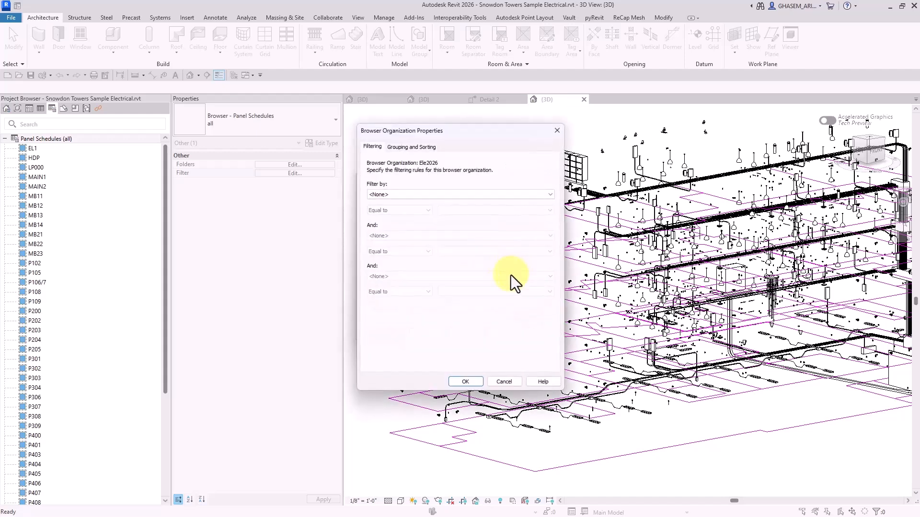
Group the Ele2026 scheme by Panel : Panel Name, sort it by Panel : Level in ascending order, and accept the settings
click(407, 148)
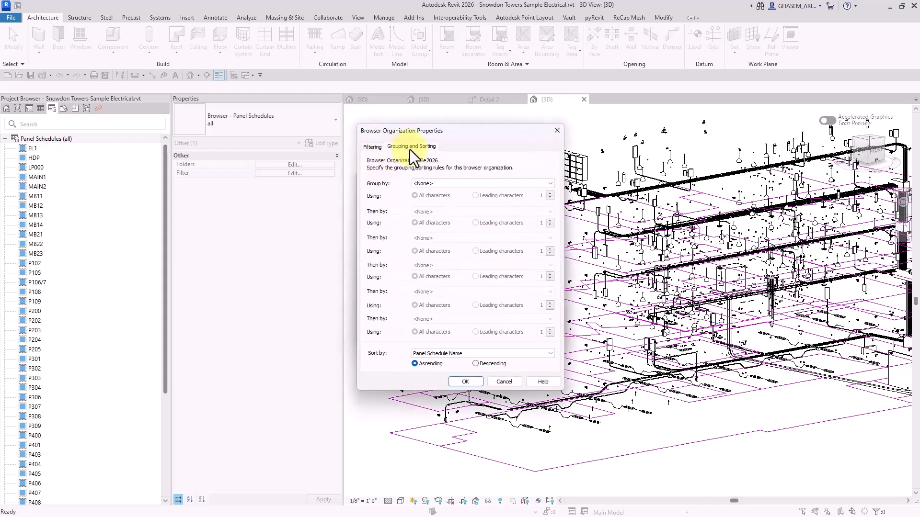
click(461, 185)
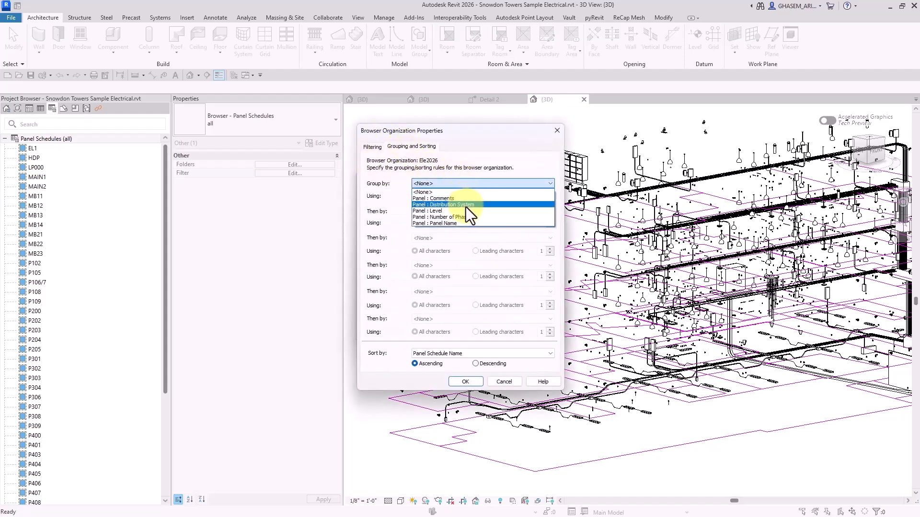
click(475, 223)
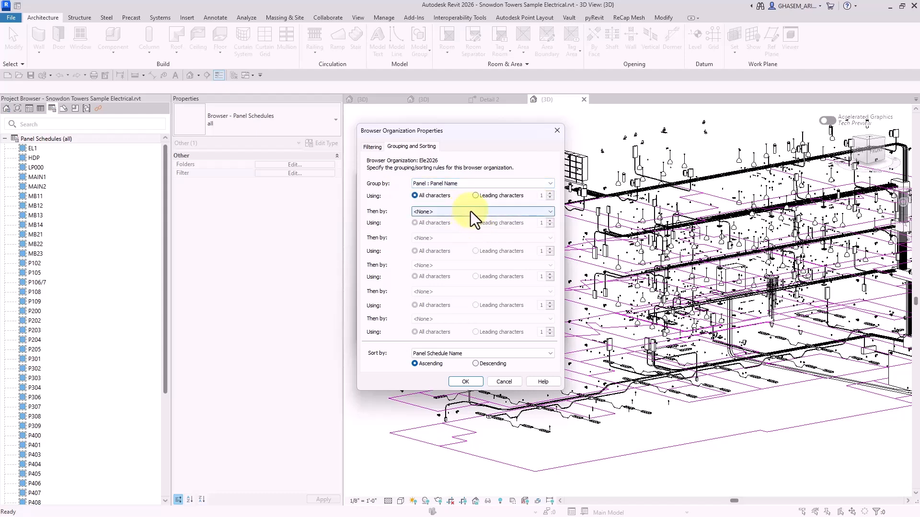
click(447, 355)
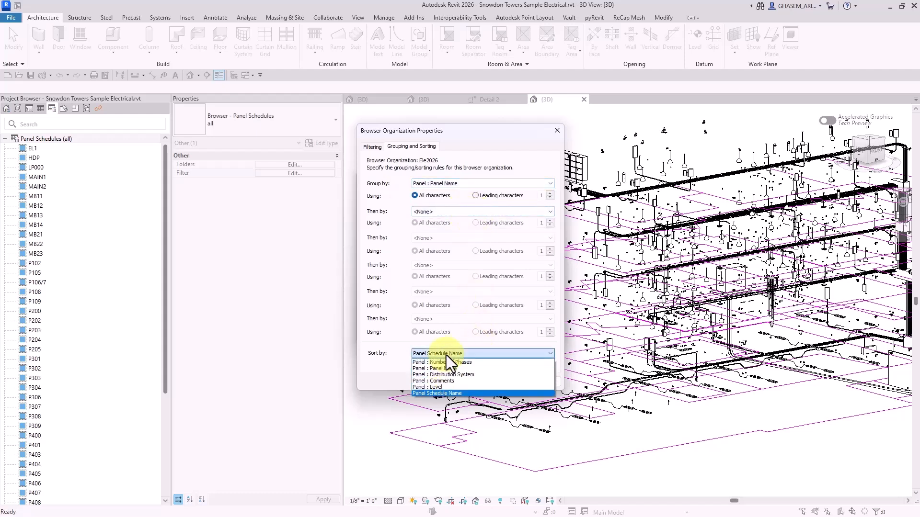
click(440, 387)
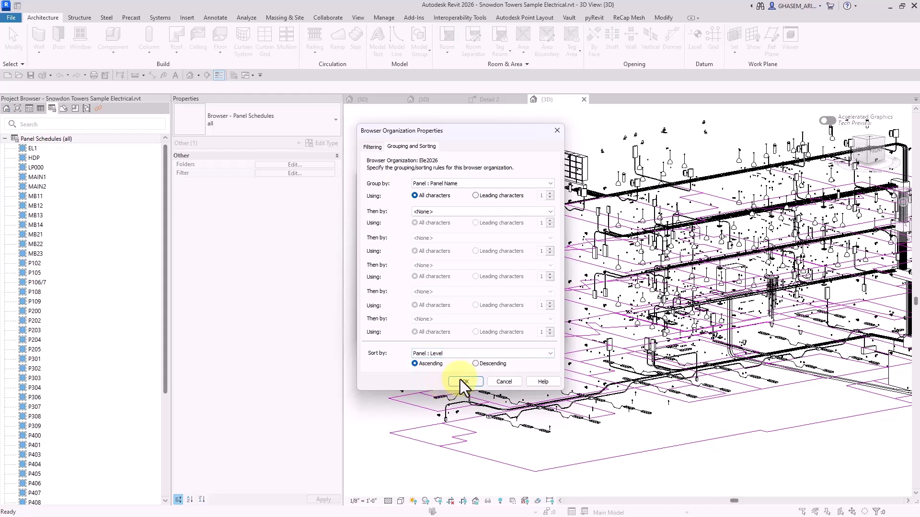
click(462, 381)
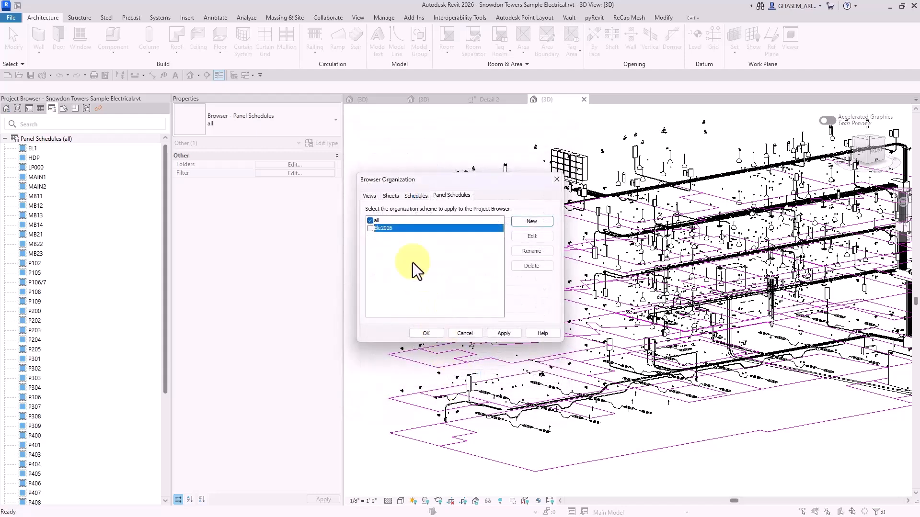
Apply the Ele2026 scheme to the panel schedules and expand the LP000, HDP, EL1 and MB11 groups
click(518, 335)
click(426, 334)
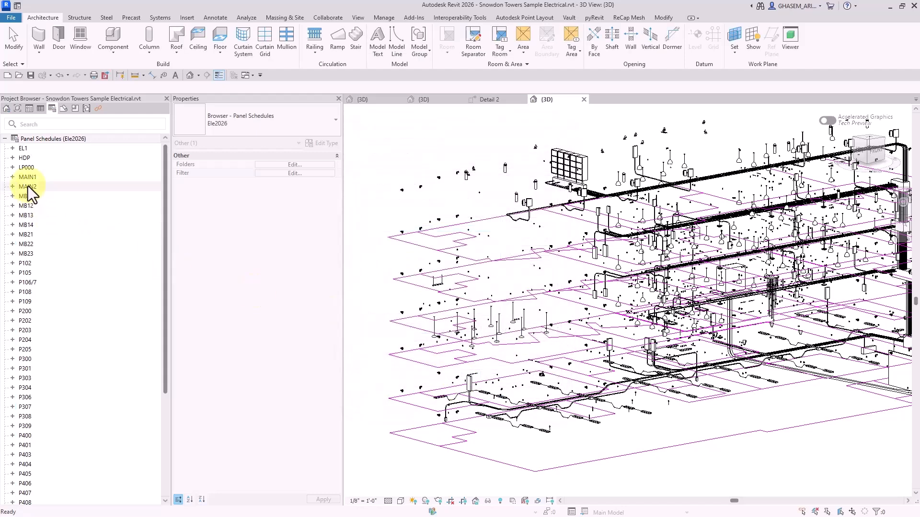
click(13, 167)
click(13, 159)
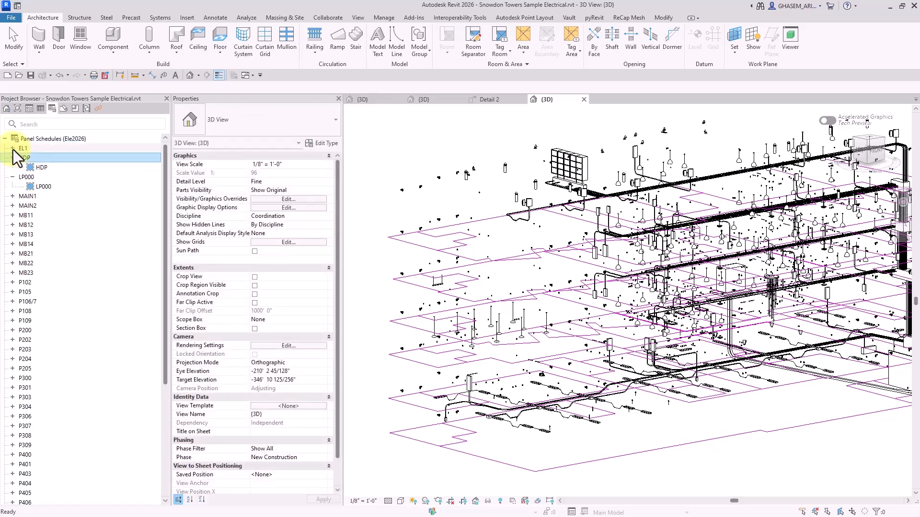
click(13, 150)
click(13, 226)
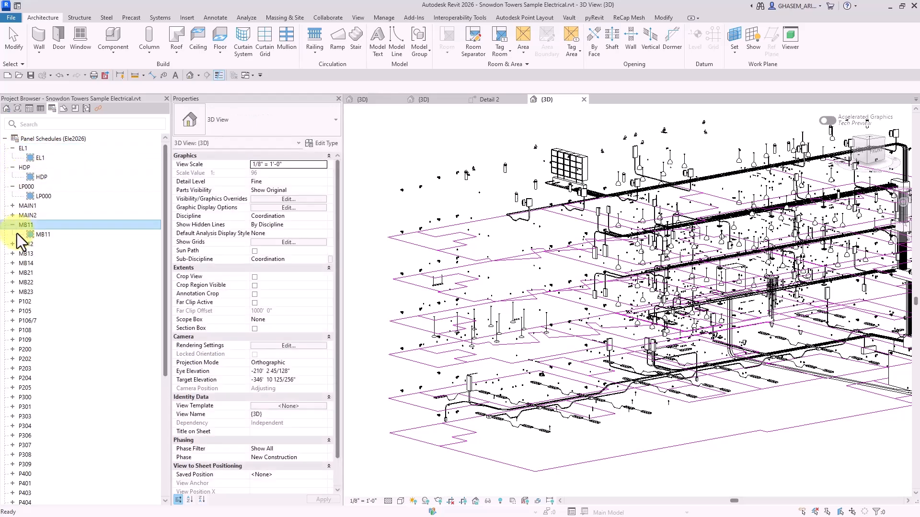
Add Panel : Level as the second grouping level of the Ele2026 scheme, apply it, and expand the P204 group down to its schedule
right_click(64, 144)
click(65, 137)
right_click(65, 141)
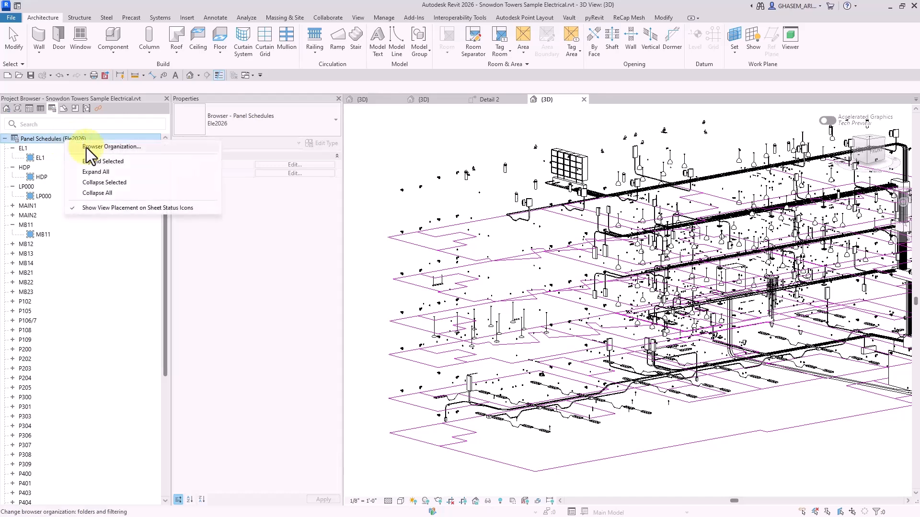
click(101, 147)
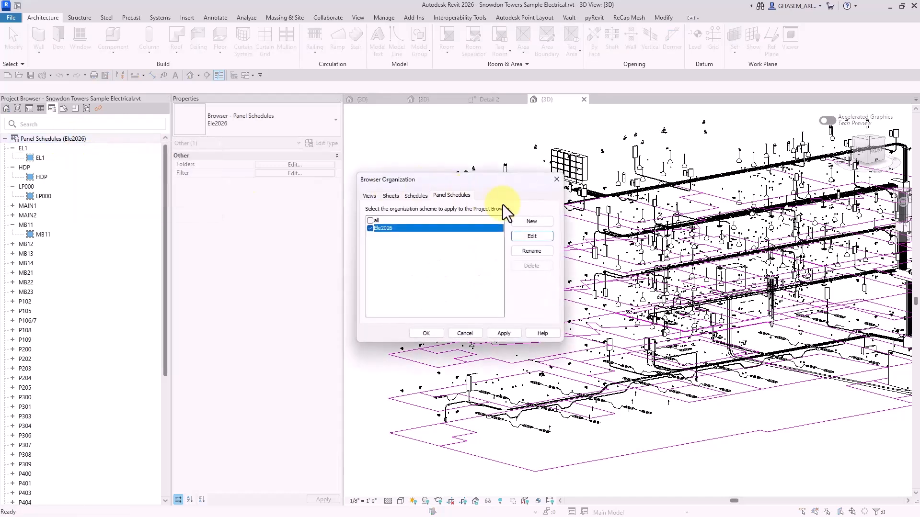
click(515, 236)
click(415, 148)
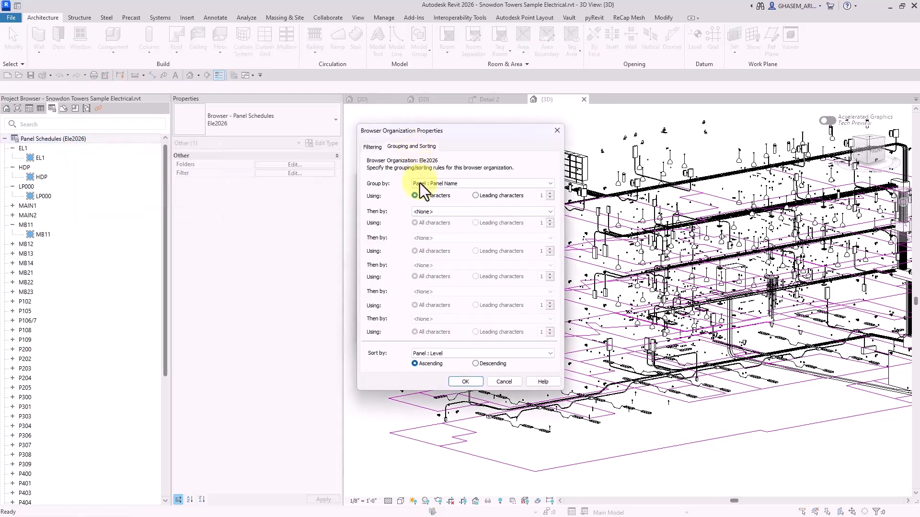
click(453, 210)
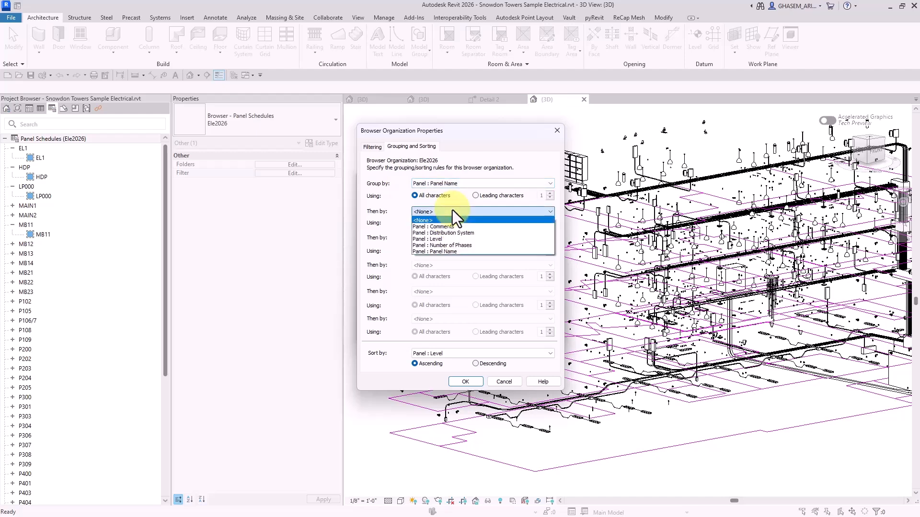
click(448, 238)
click(462, 380)
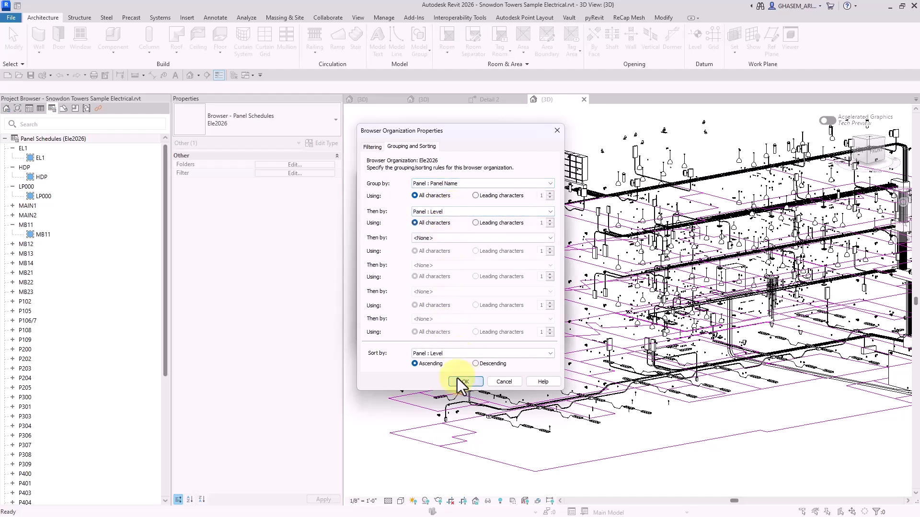
click(508, 335)
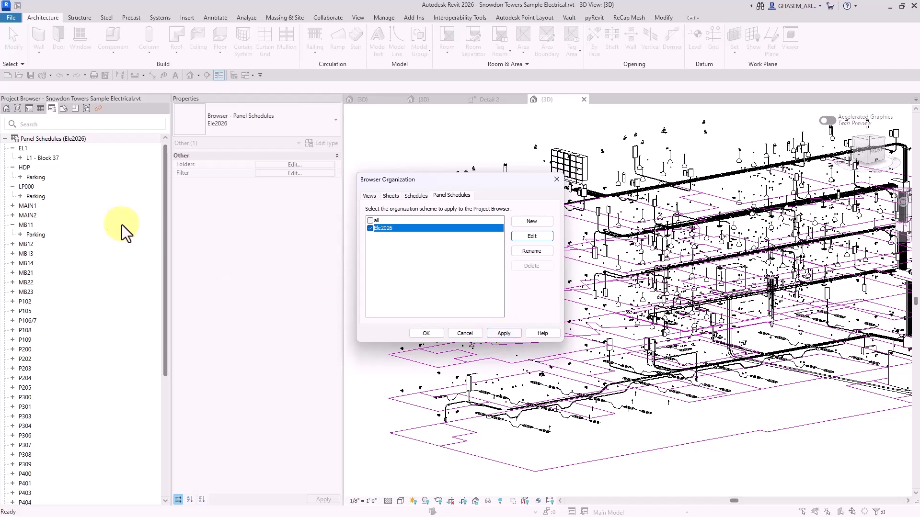
click(415, 335)
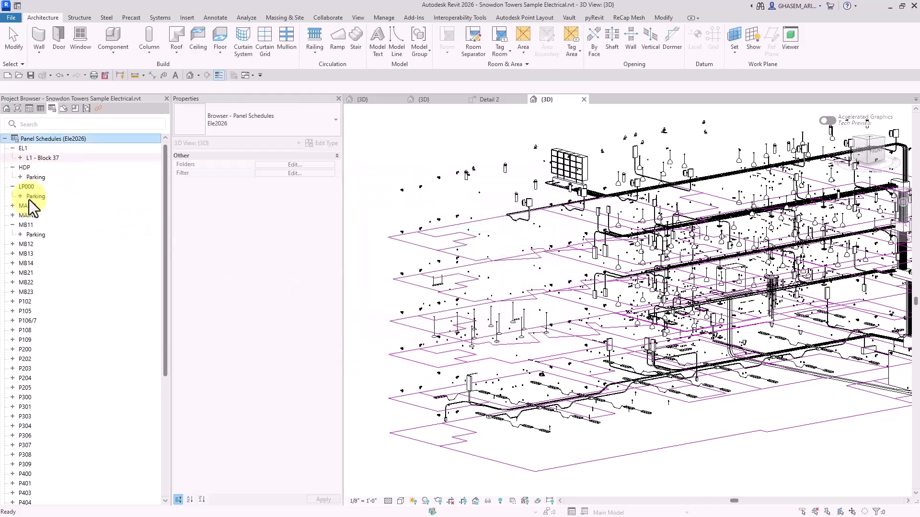
click(12, 350)
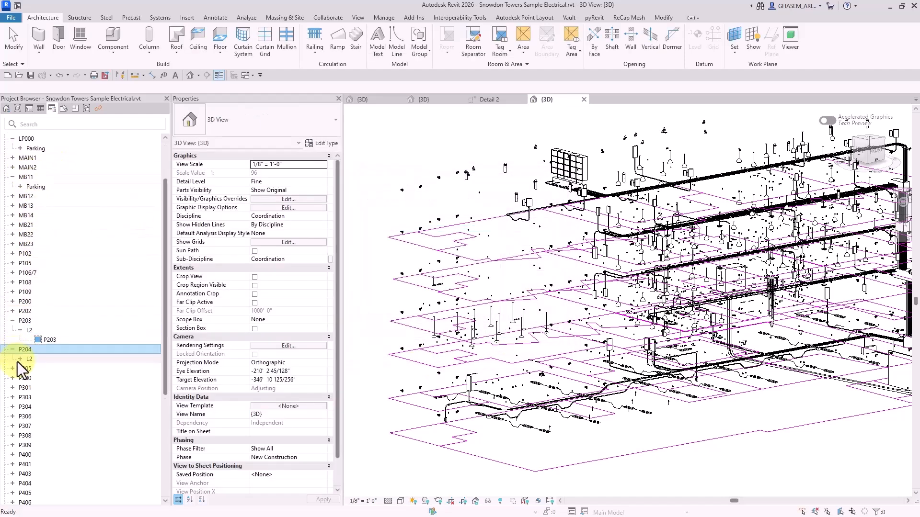
click(19, 360)
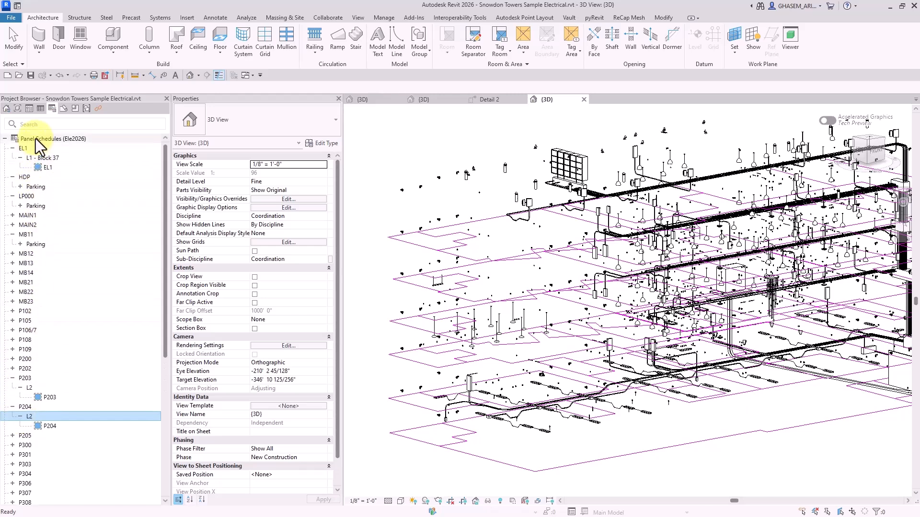
Regroup the Ele2026 scheme by Panel : Distribution System, set the second grouping level to none, and apply the scheme
right_click(35, 139)
click(72, 145)
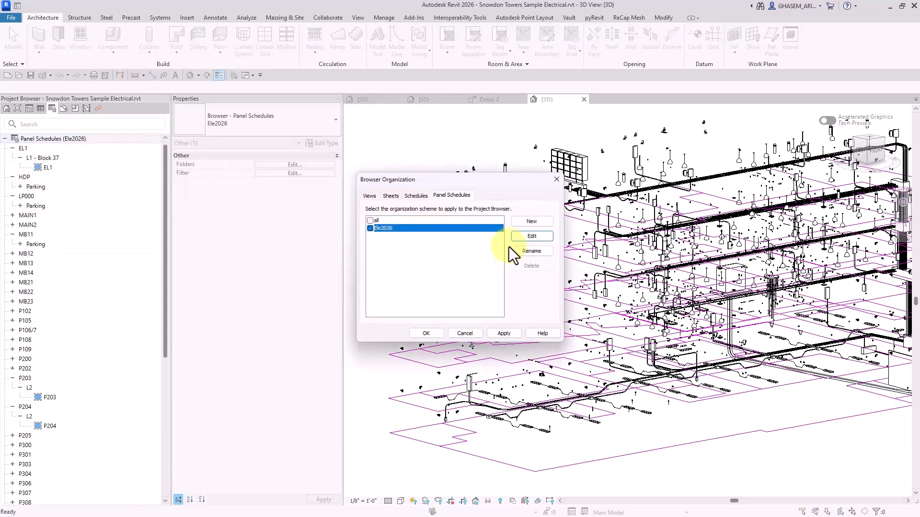
click(530, 237)
click(411, 147)
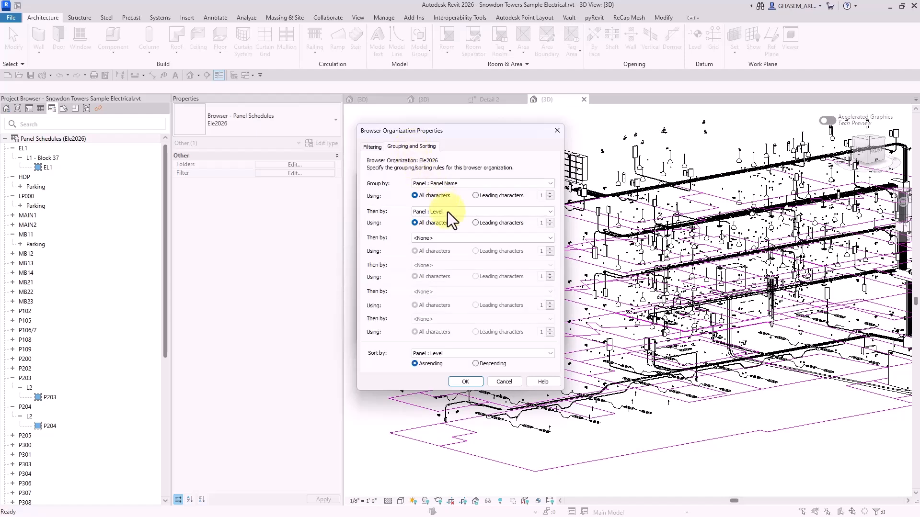
click(460, 211)
click(462, 191)
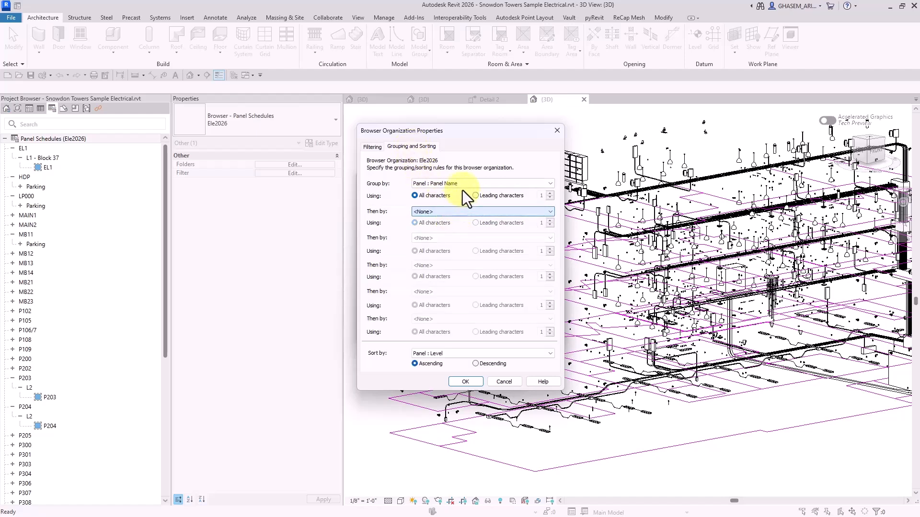
click(464, 185)
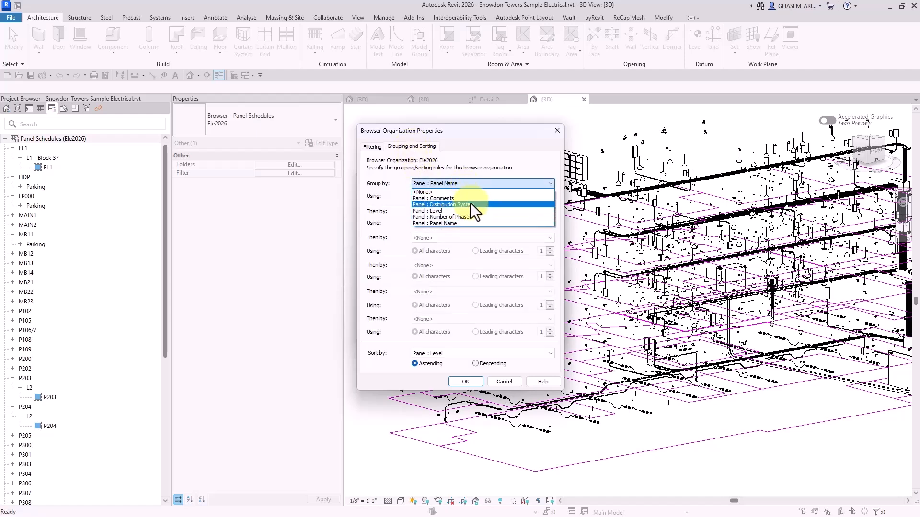
click(471, 204)
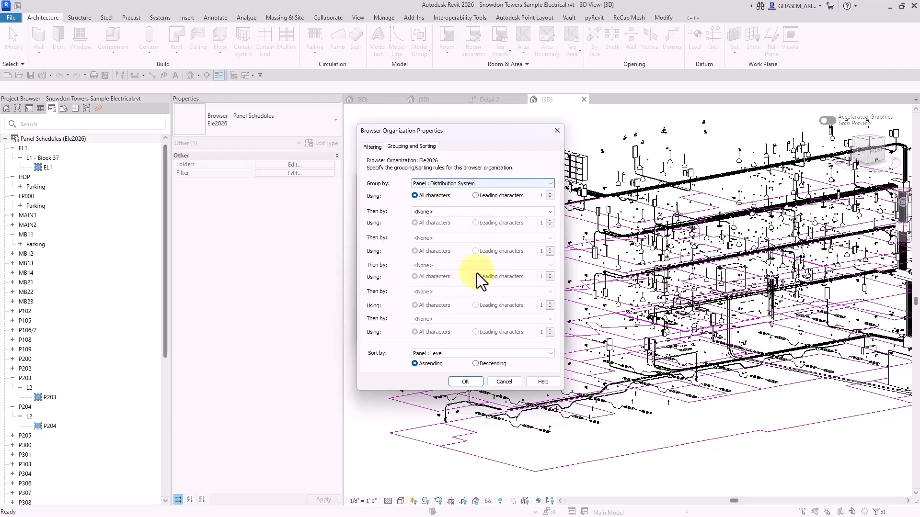
click(479, 382)
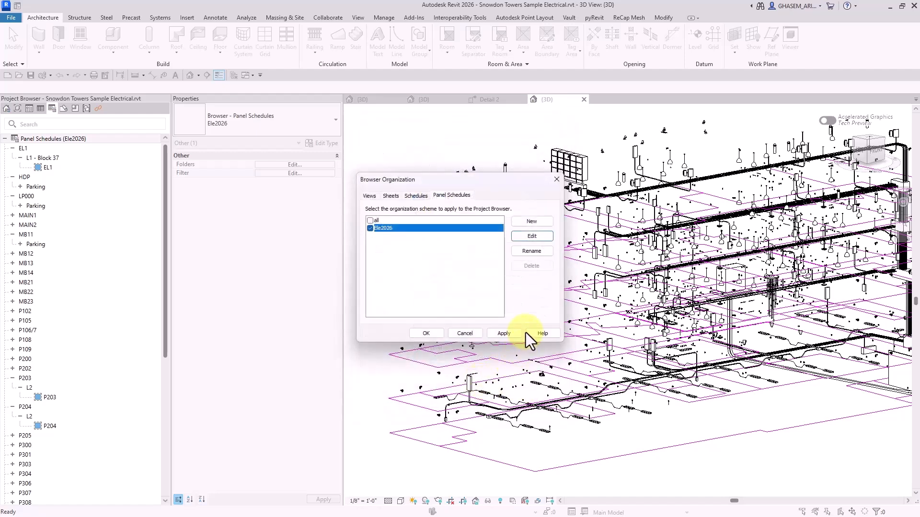
click(507, 333)
click(425, 333)
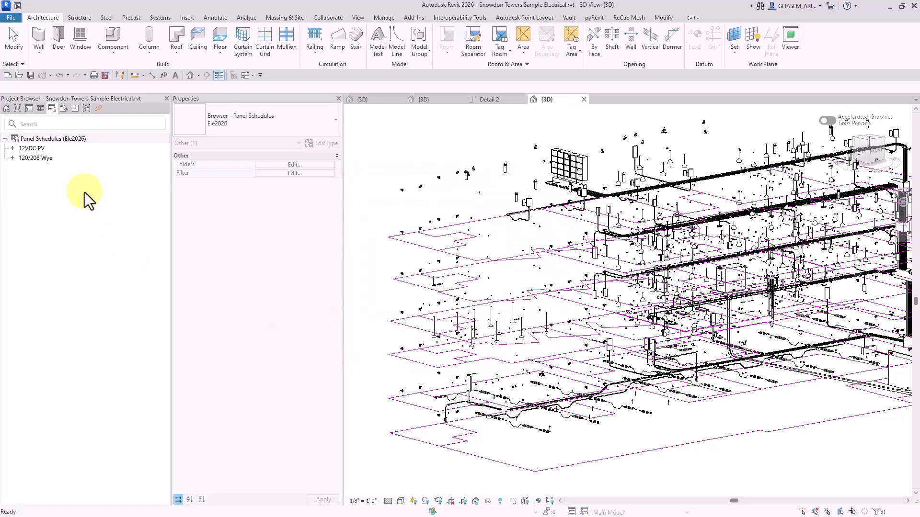
Examine the panel schedules listed under the 120/208 Wye and 12VDC PV groups
click(13, 158)
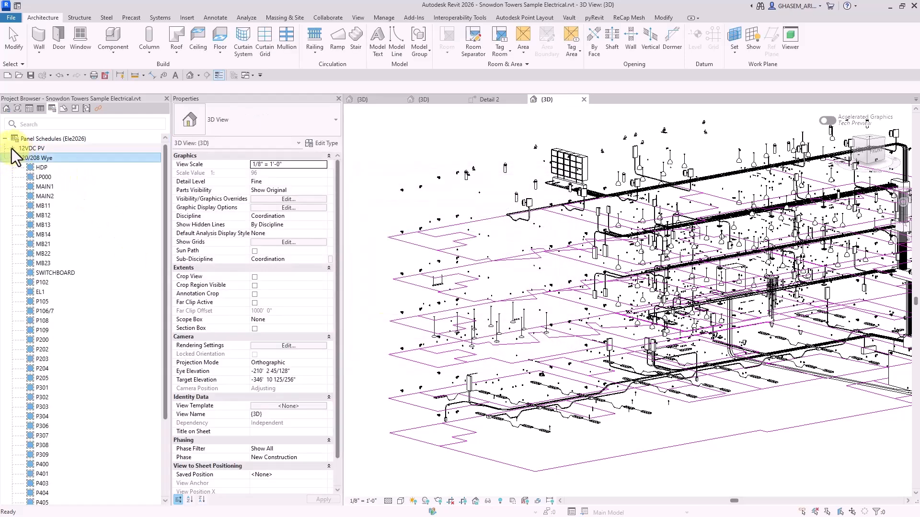
click(12, 149)
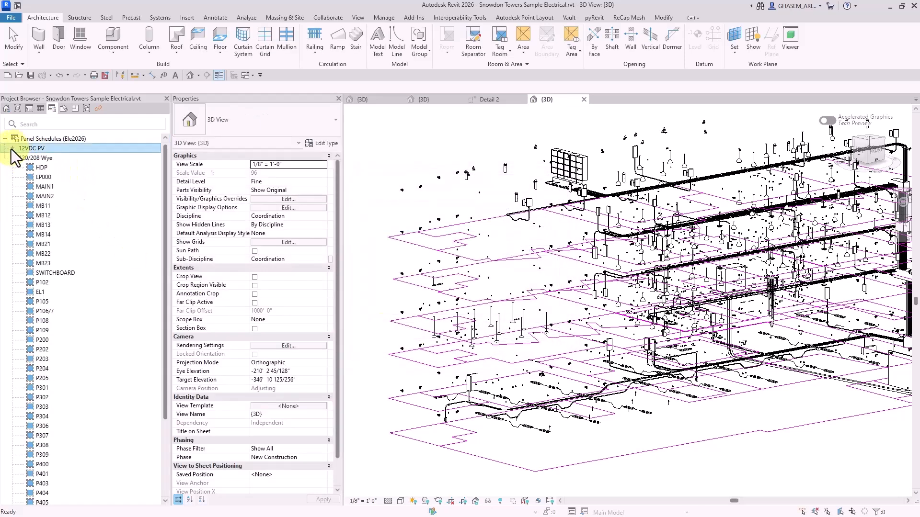
click(13, 158)
click(12, 148)
click(13, 148)
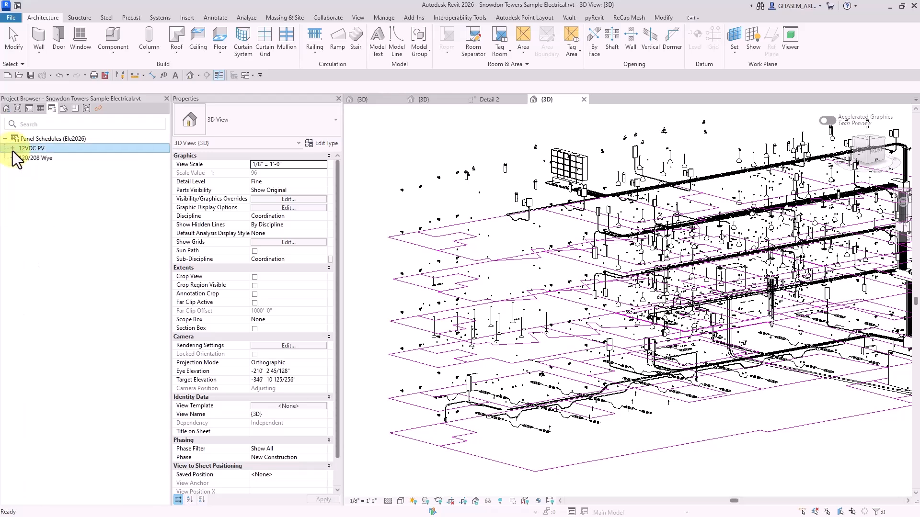
click(12, 158)
click(14, 158)
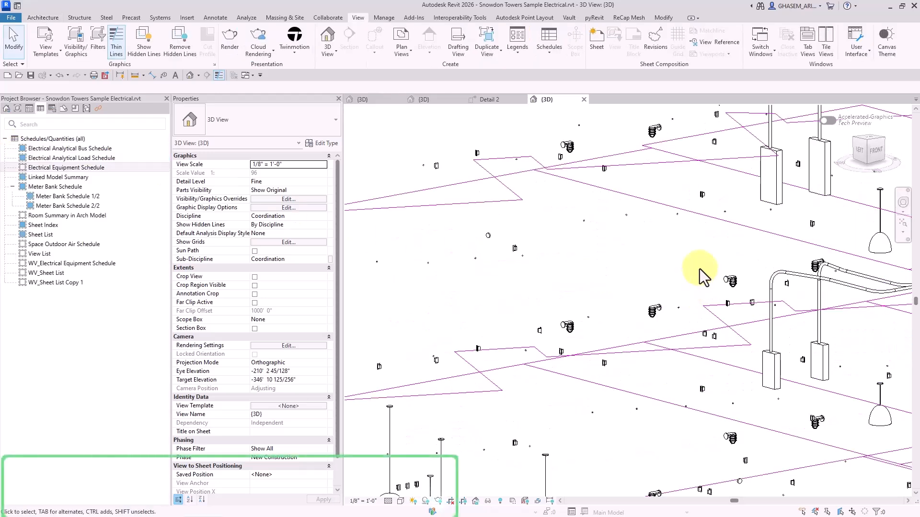
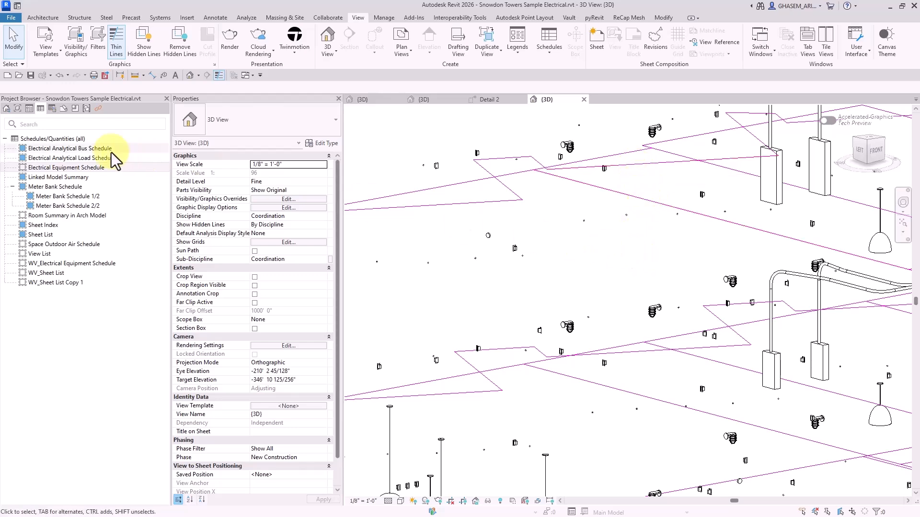
Add the Part Type field to the Electrical Equipment Schedule and place it first in the scheduled field order
double_click(61, 168)
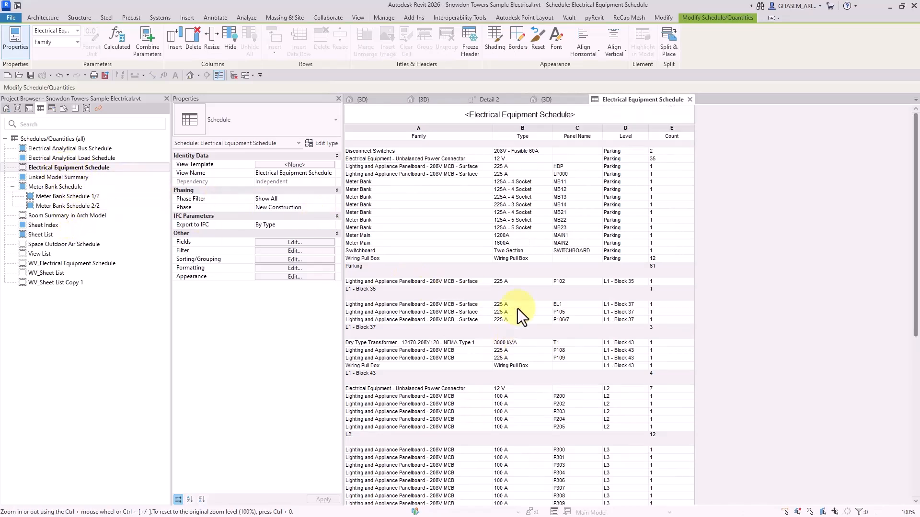
click(290, 242)
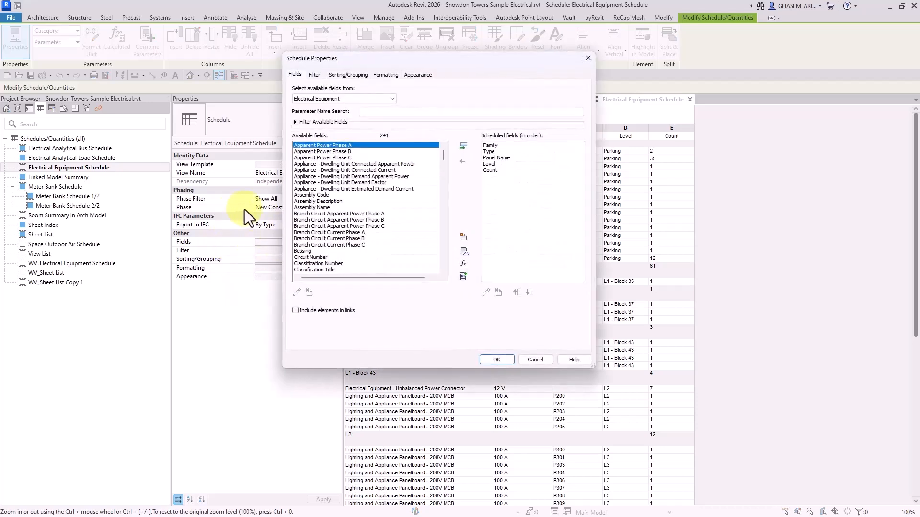
click(386, 111)
text(pa)
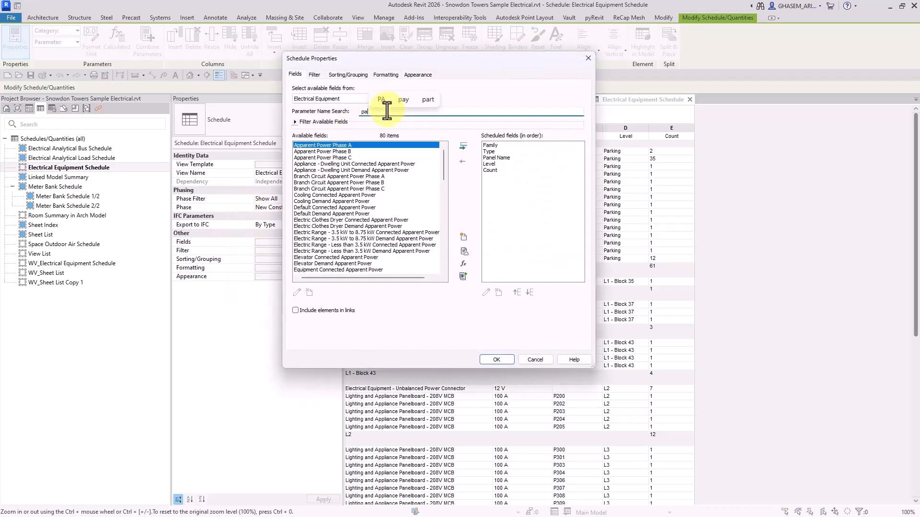
text(rt)
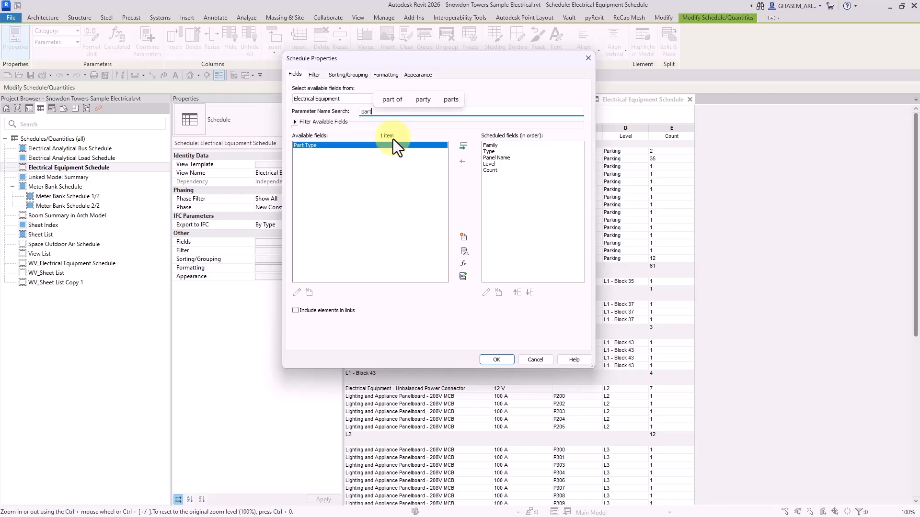
double_click(335, 145)
click(516, 293)
click(516, 293)
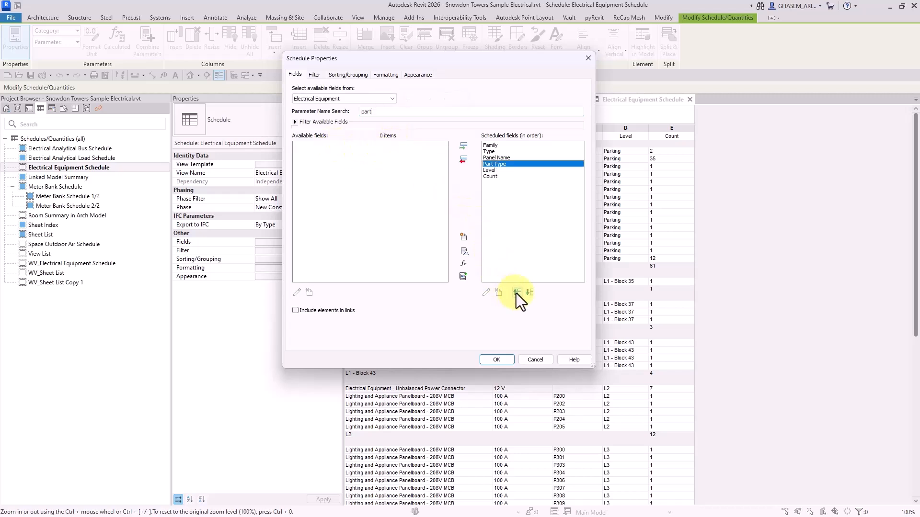
click(513, 292)
click(515, 290)
click(517, 292)
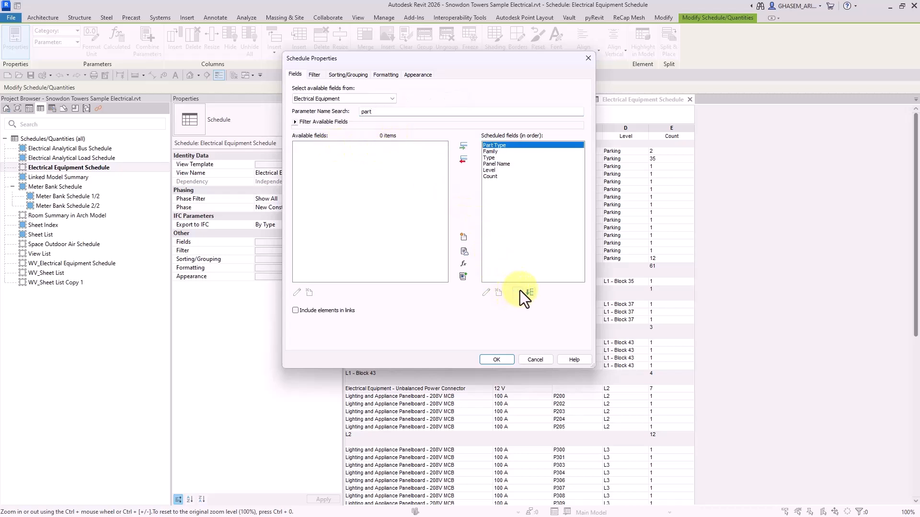
Add the Distribution System field directly after Part Type in the Electrical Equipment Schedule and accept the field changes
double_click(385, 111)
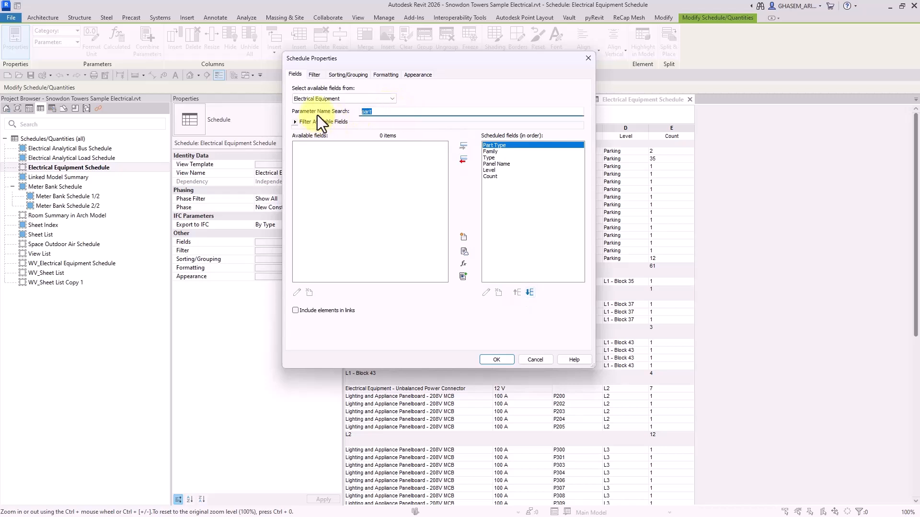
text(dis)
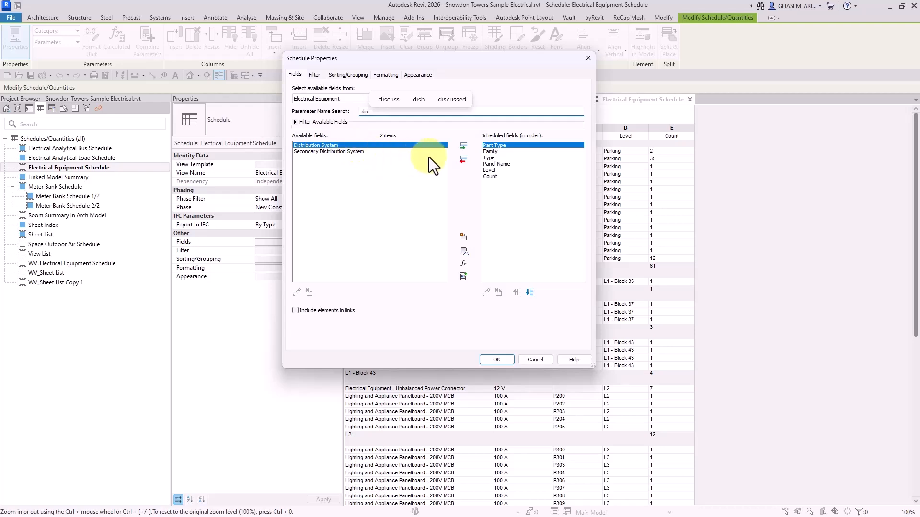
click(459, 146)
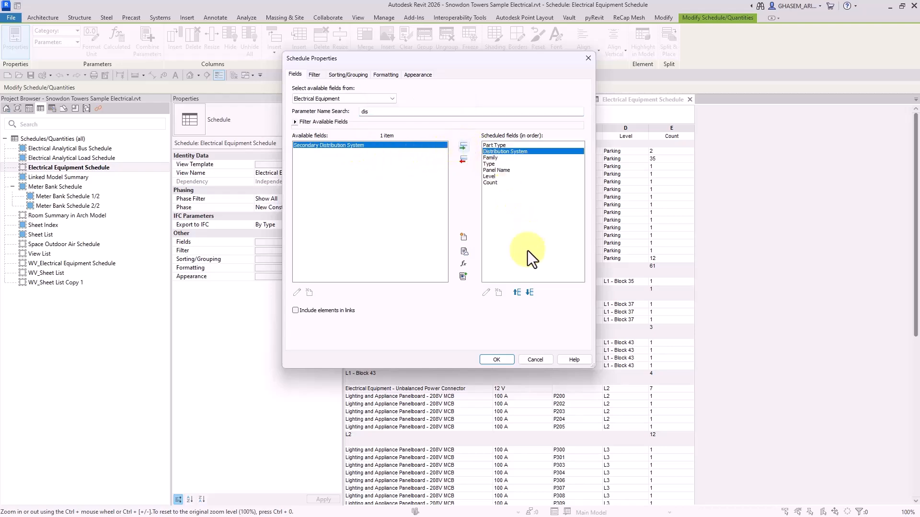
click(496, 360)
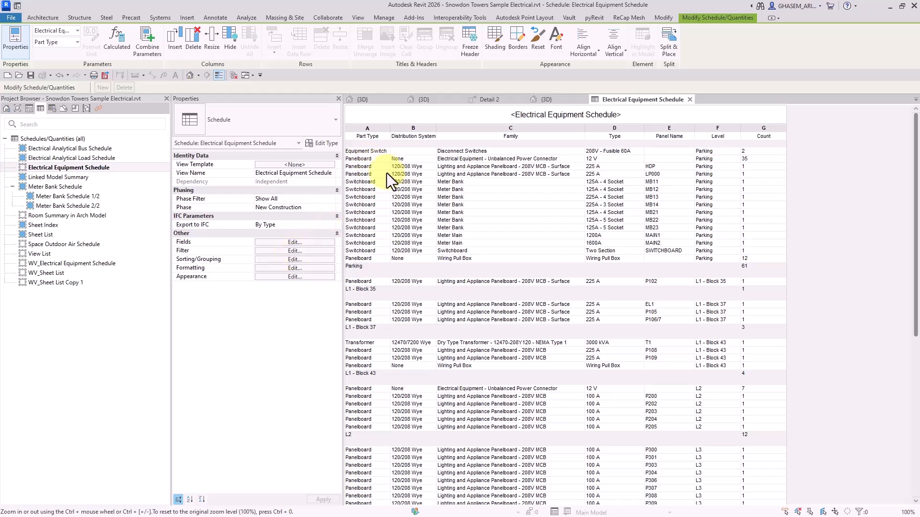
Sort the Electrical Equipment Schedule by Distribution System as the first sorting level and review the regrouped rows
click(275, 260)
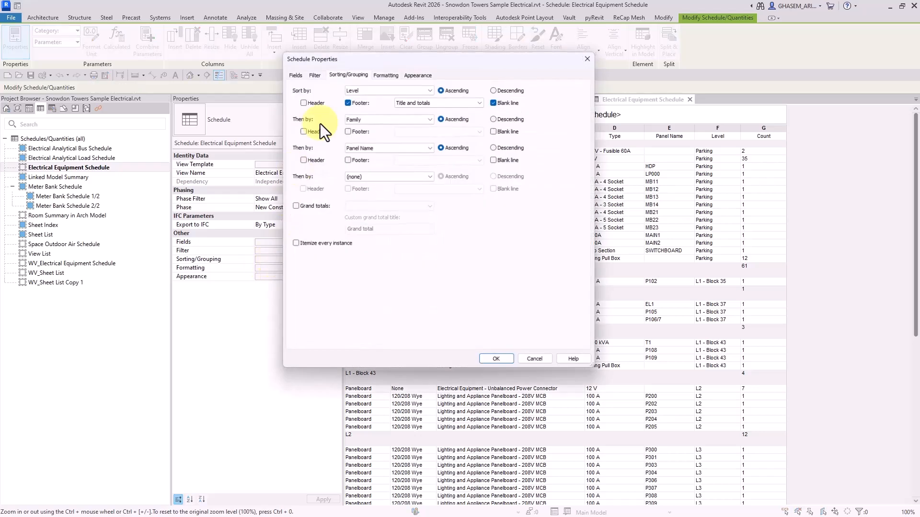
click(381, 90)
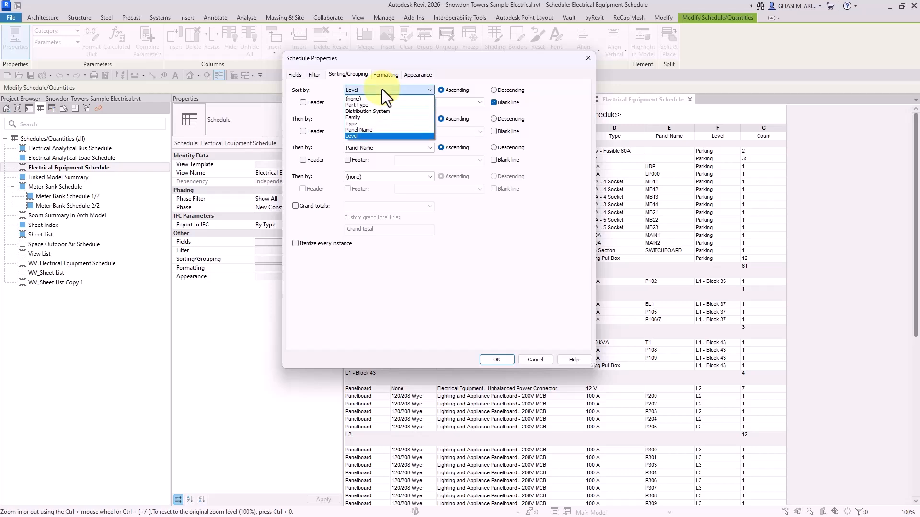
click(382, 111)
click(493, 359)
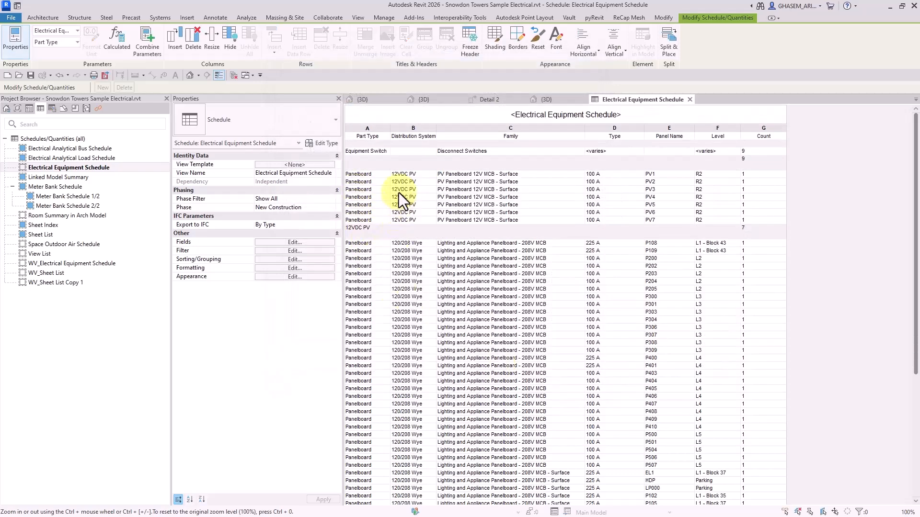
scroll(400, 240, down, 10)
scroll(407, 257, up, 10)
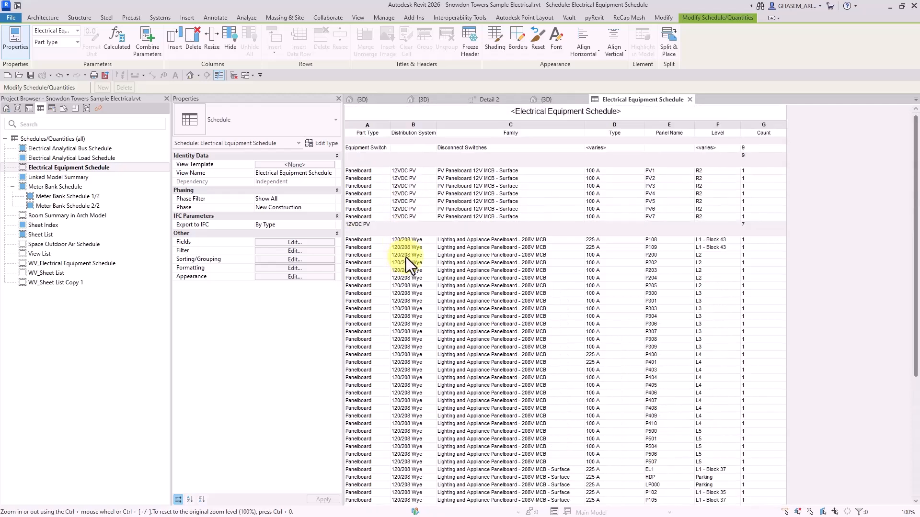
scroll(412, 260, up, 1)
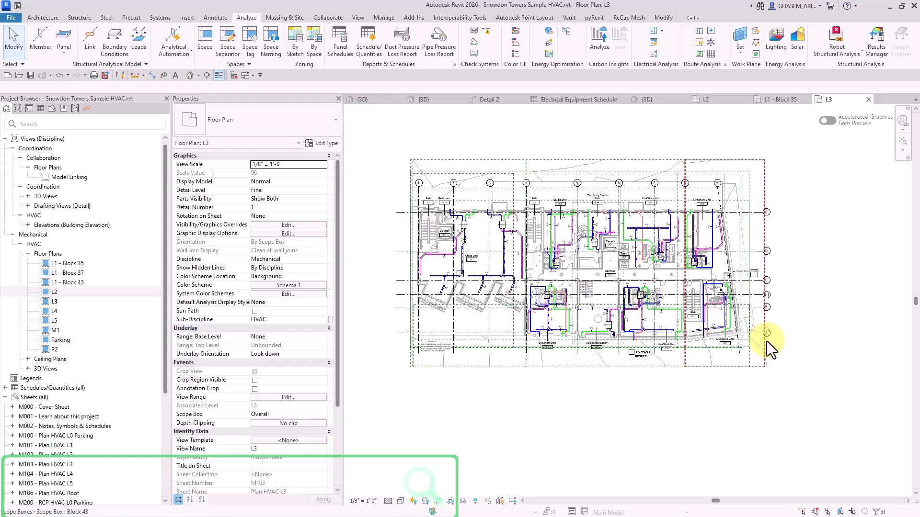
Show the System Browser beside the L3 HVAC floor plan and widen it so the zone names are readable
middle_drag(767, 341, 763, 333)
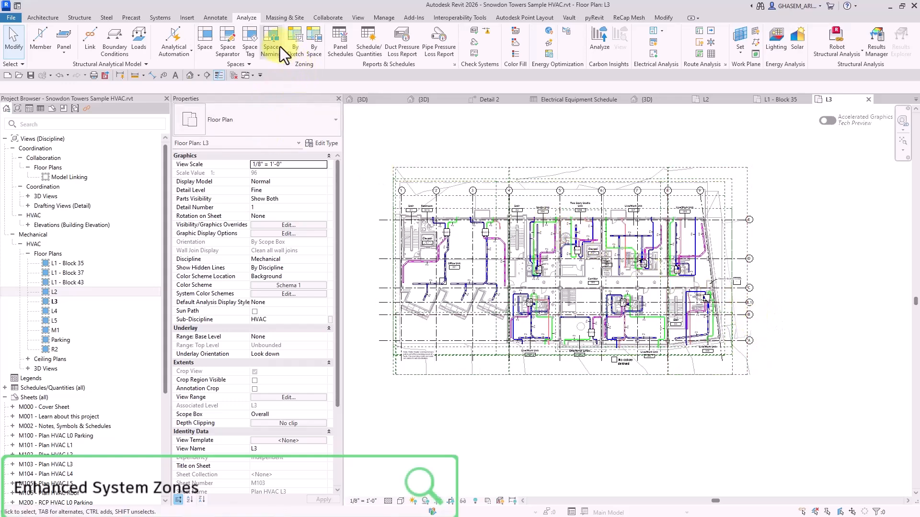
right_click(575, 129)
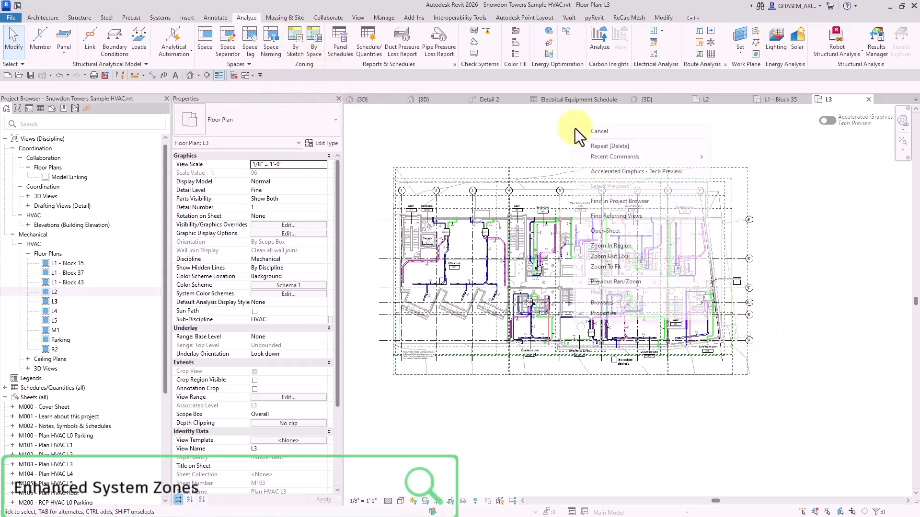
mouse_move(627, 304)
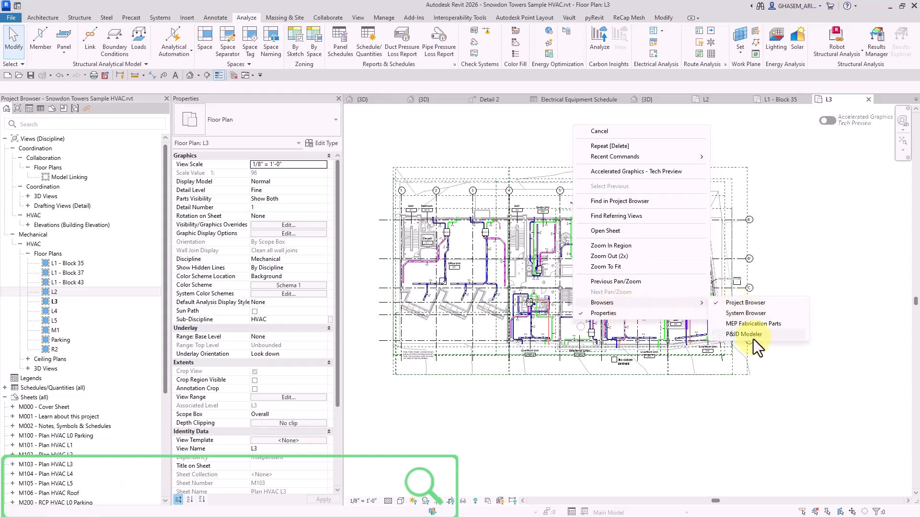
click(749, 314)
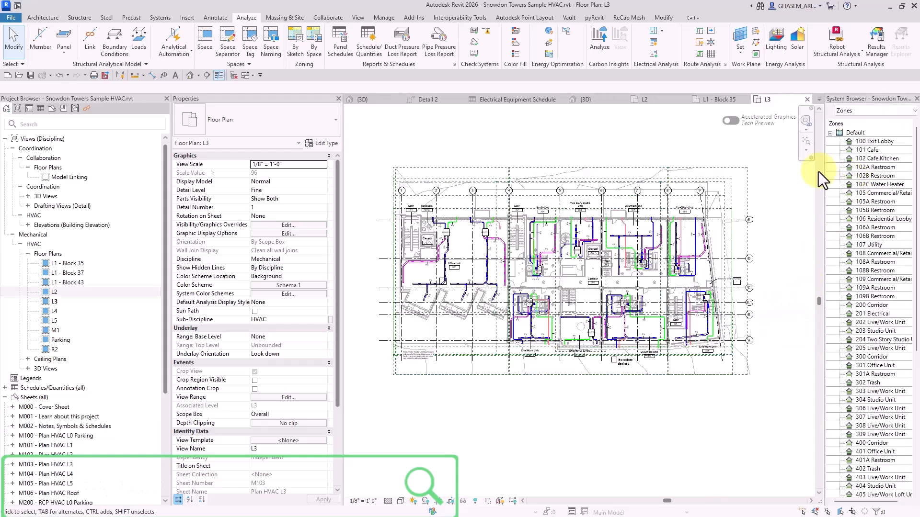
drag(822, 173, 773, 181)
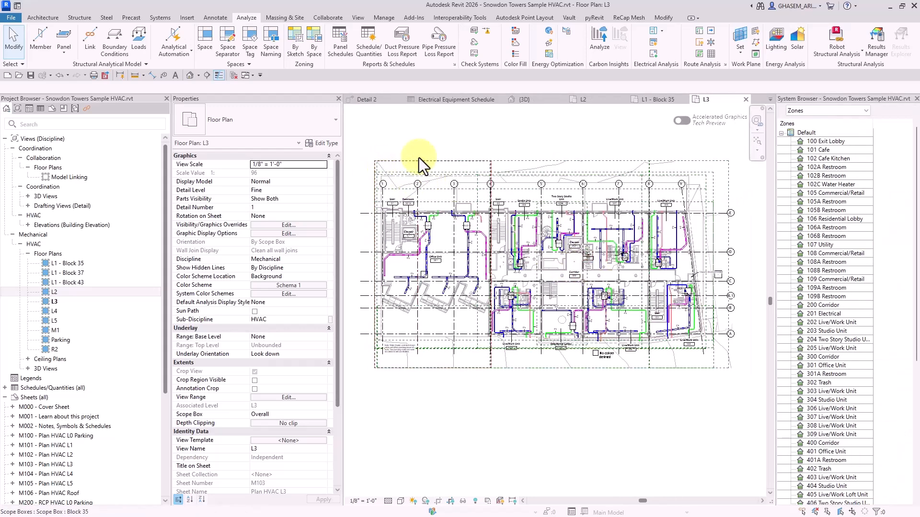
Create a space-based system zone on L3 from Live/Work Units 309 and 307 and Studio Unit 304
click(313, 39)
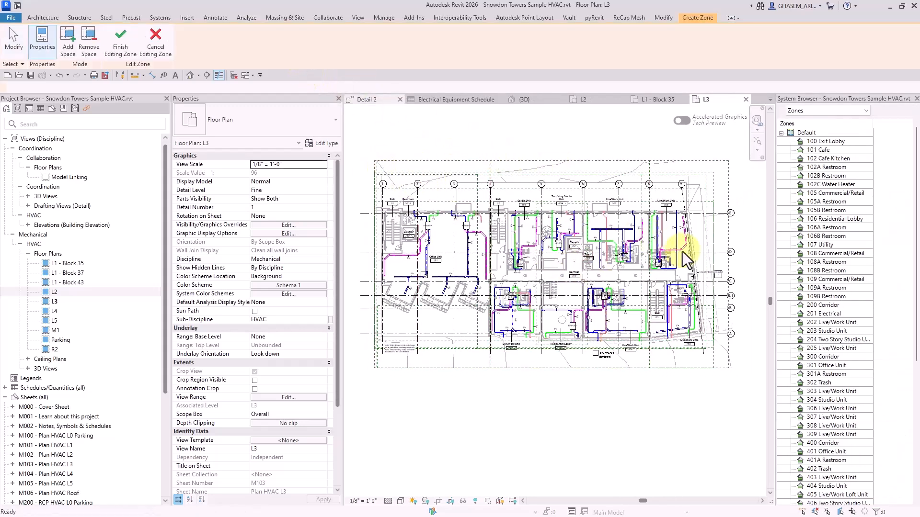
click(671, 242)
click(616, 240)
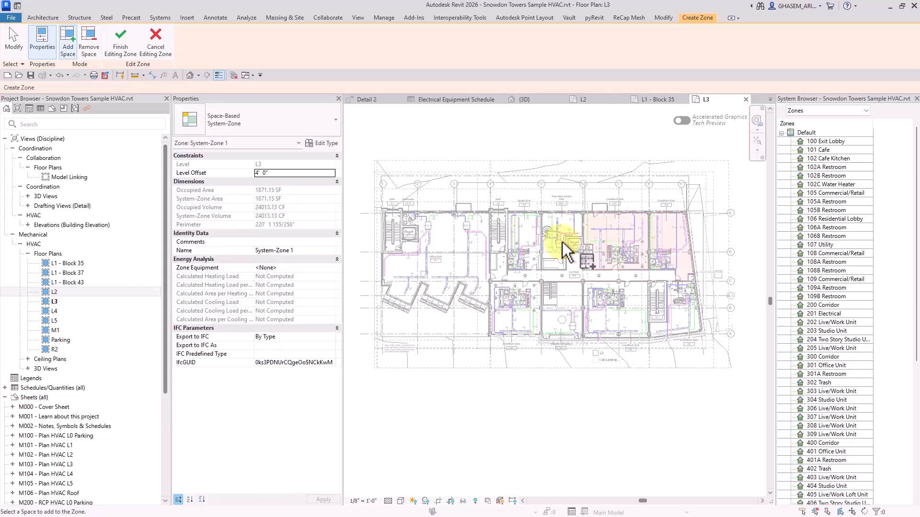
click(531, 237)
click(121, 45)
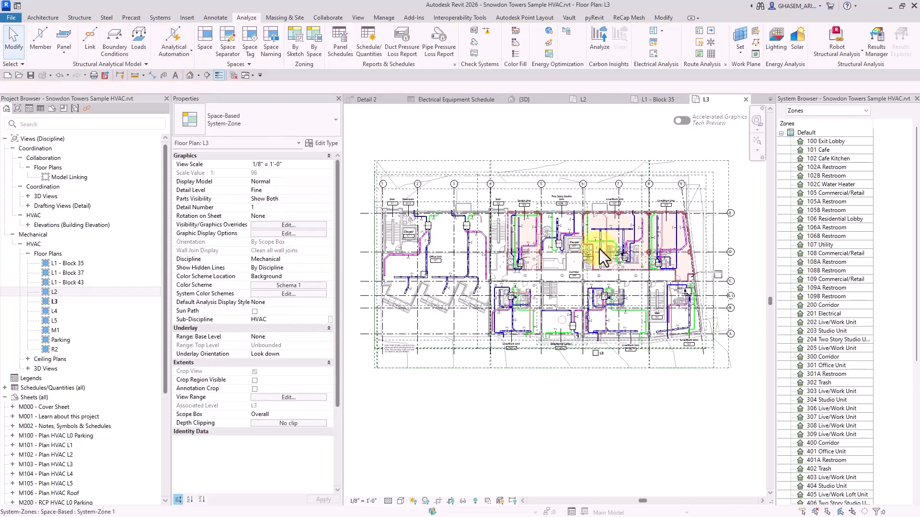
Sketch a rectangular system zone about 124' by 40' over the lower row of units between grids 4 and 9, and finish it
click(301, 33)
click(441, 31)
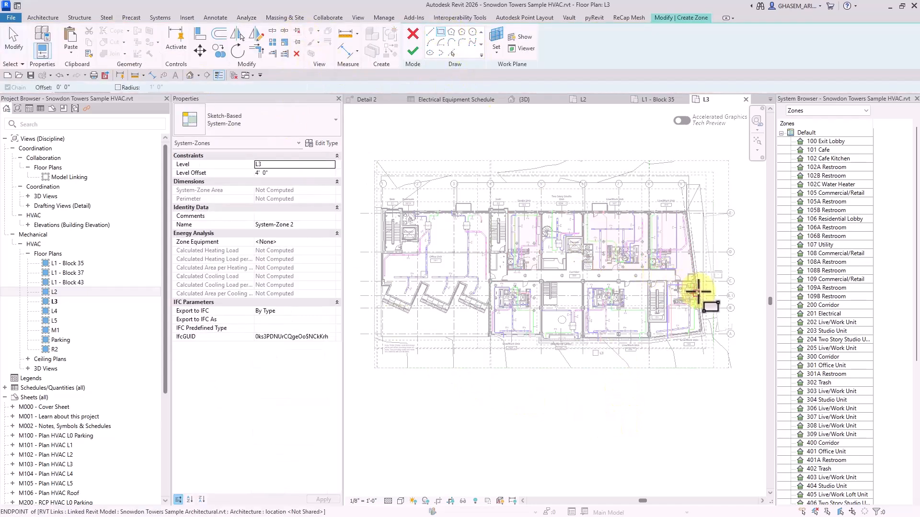
click(697, 275)
click(480, 344)
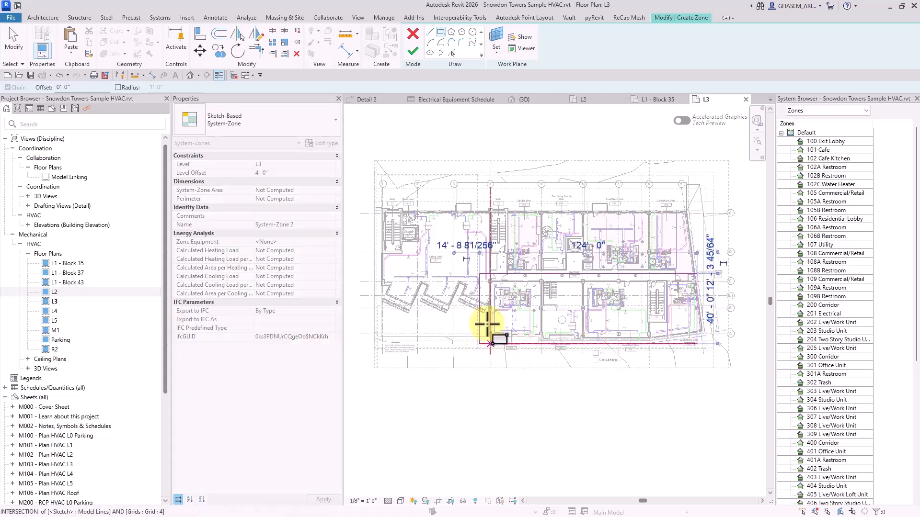
click(413, 51)
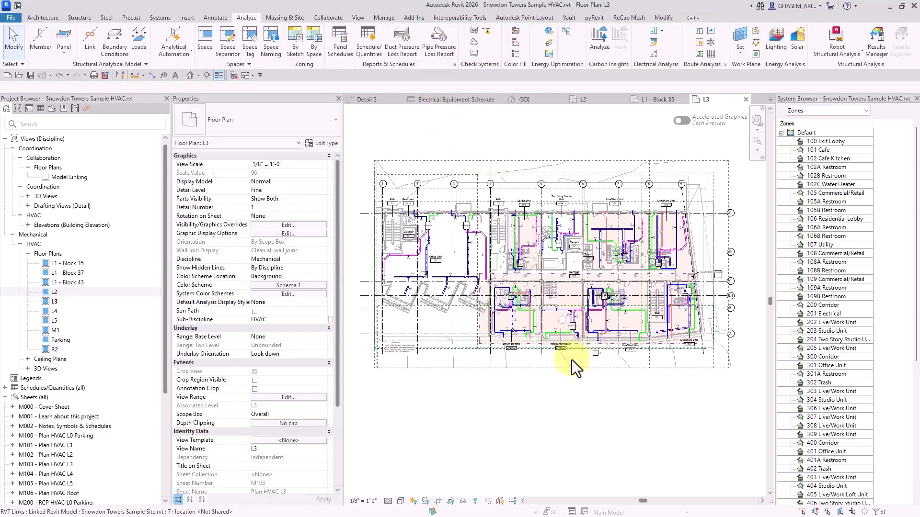
Set the System-Zones color scheme Schema 1 to color by Name, accepting the color reset, and apply it to the L3 plan
click(279, 286)
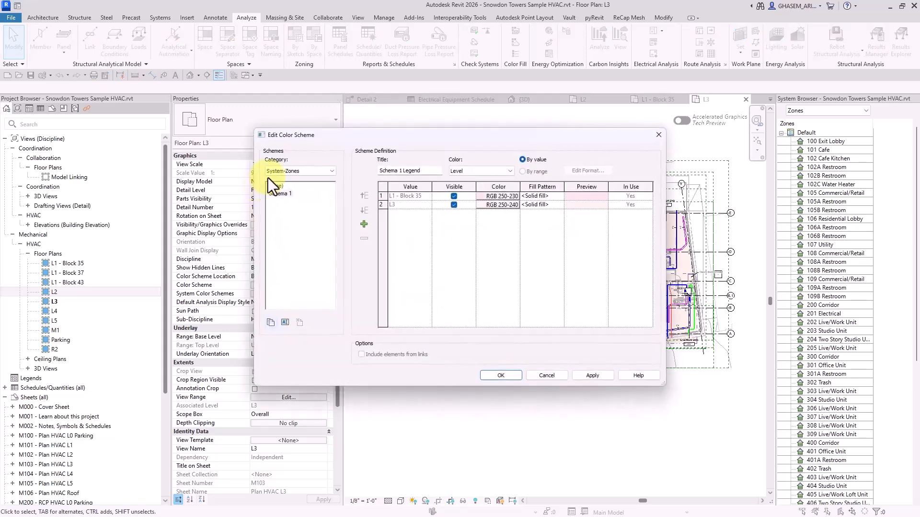
click(287, 171)
click(284, 193)
click(283, 194)
drag(513, 137, 347, 73)
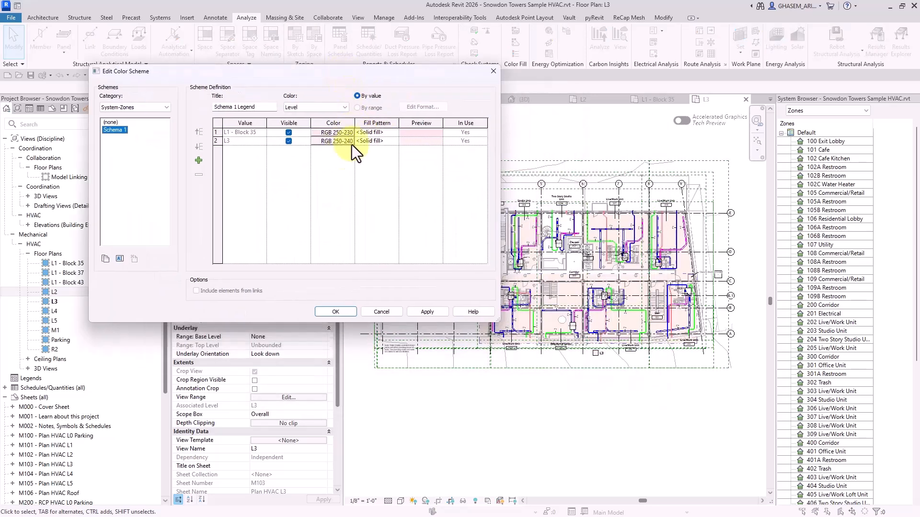
click(331, 107)
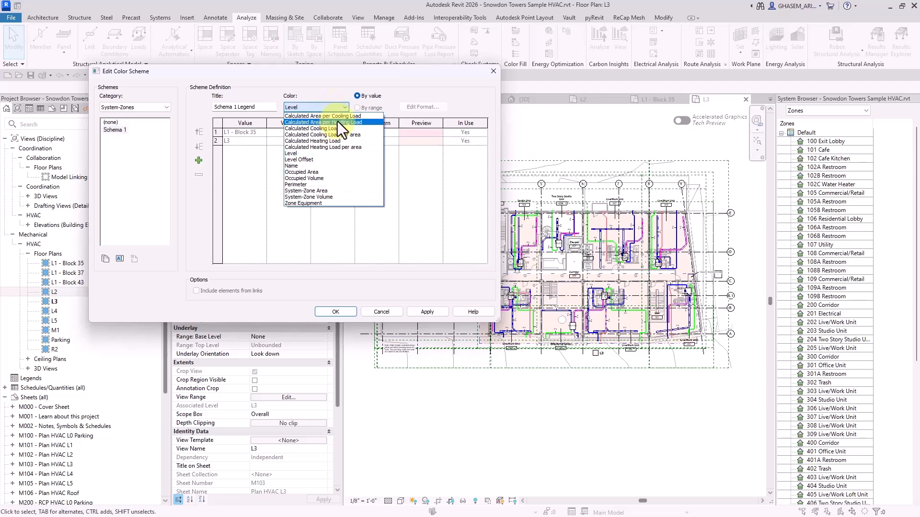
click(318, 166)
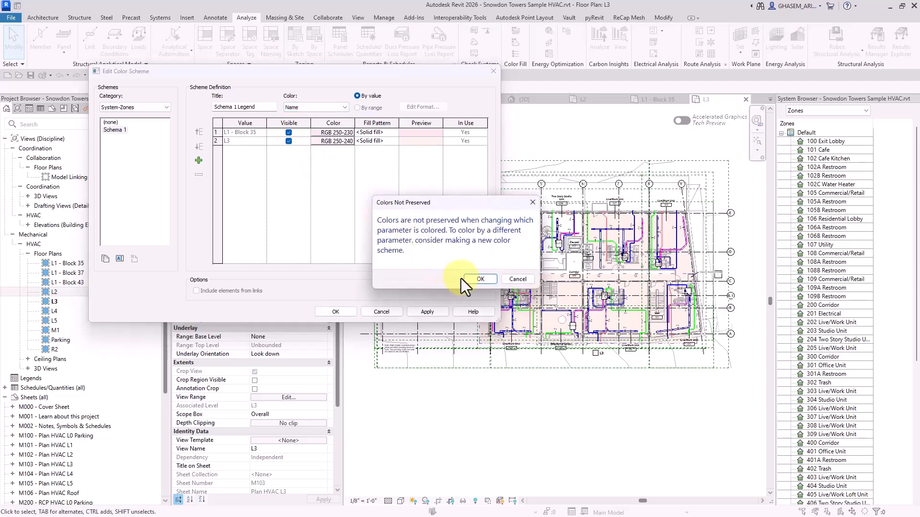
click(479, 279)
click(430, 314)
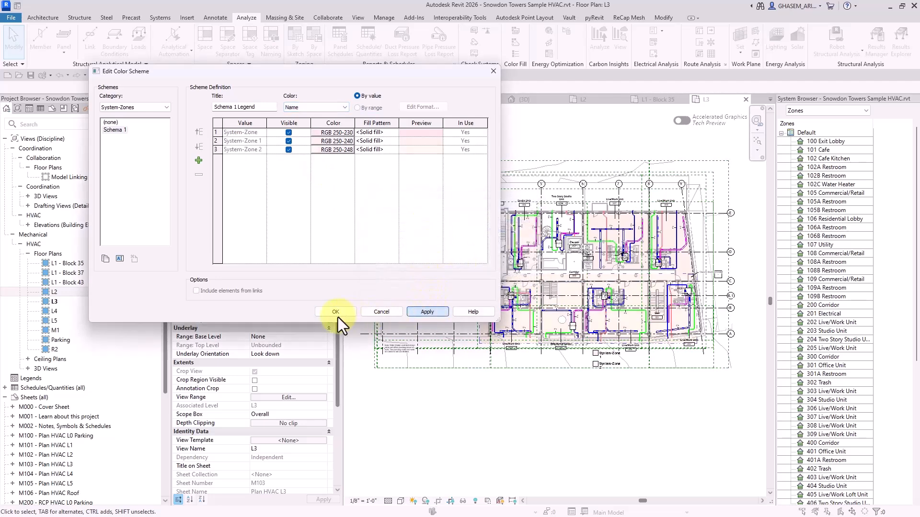
click(335, 311)
Move the system-zone color legend to just outside the building's right side, near grid E, and inspect the two colored zones
drag(596, 362, 710, 212)
scroll(724, 235, up, 3)
click(685, 274)
middle_drag(583, 293, 627, 277)
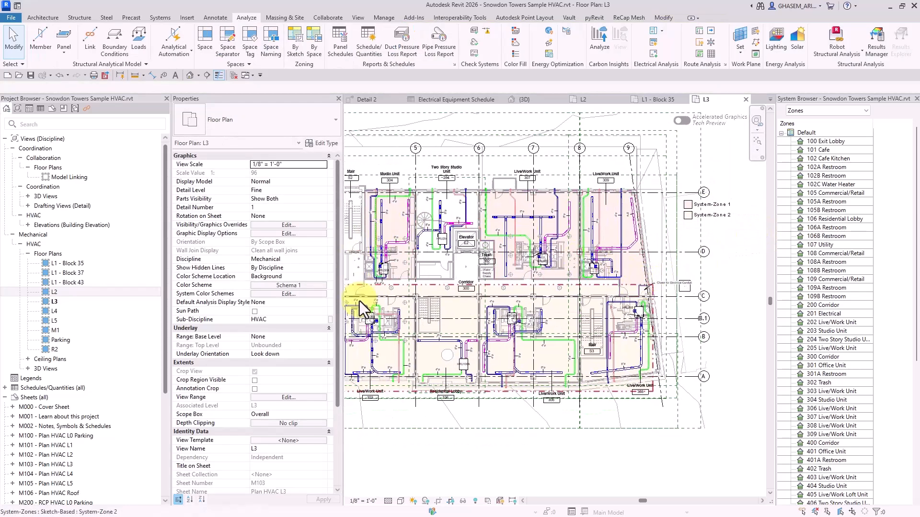
middle_drag(377, 314, 455, 326)
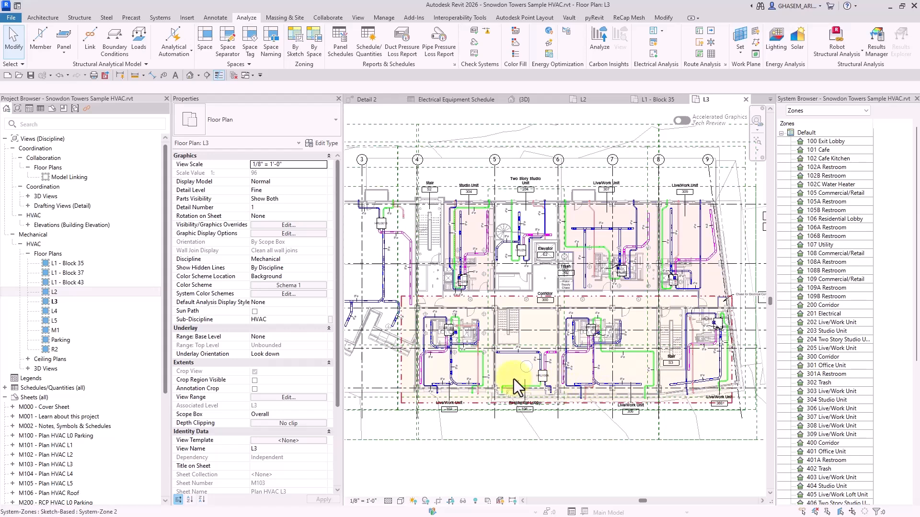
middle_drag(579, 437, 538, 433)
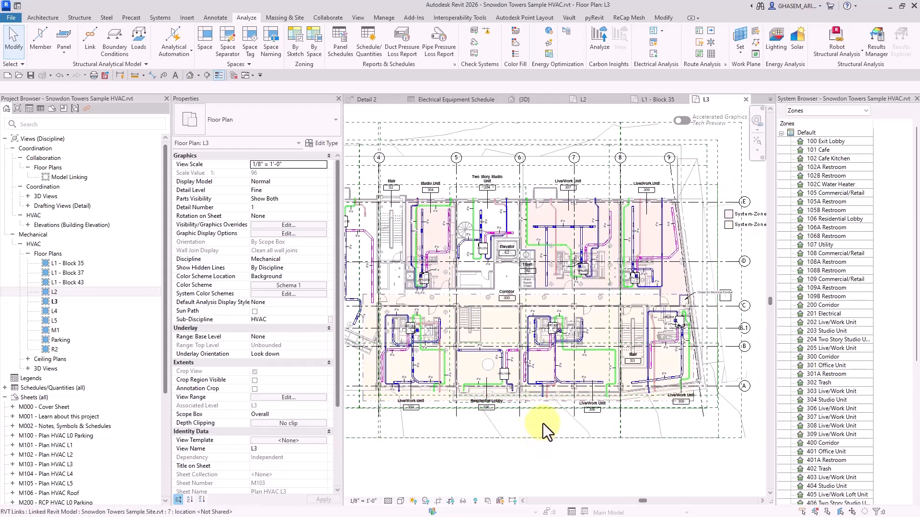
Compare the two system zones by selecting them, and convert the space-based System-Zone 1 to a sketch-based zone
click(485, 302)
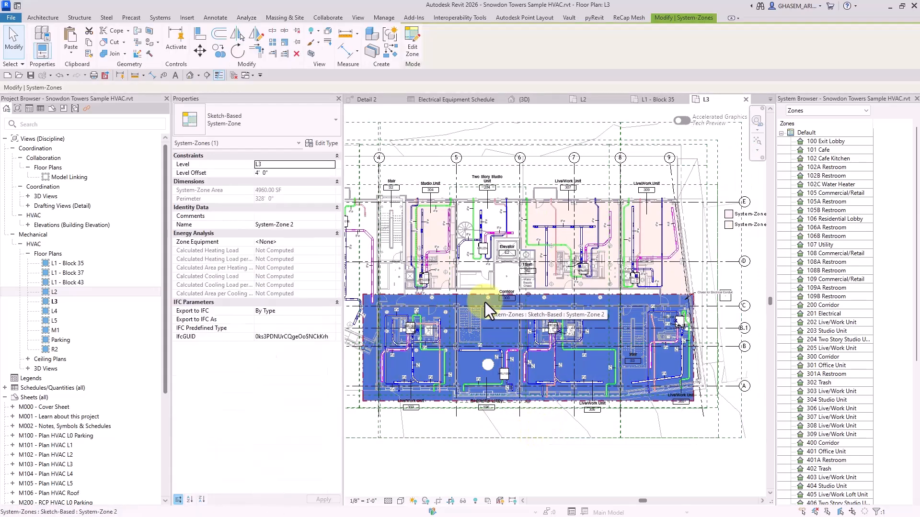
click(546, 238)
scroll(545, 237, down, 1)
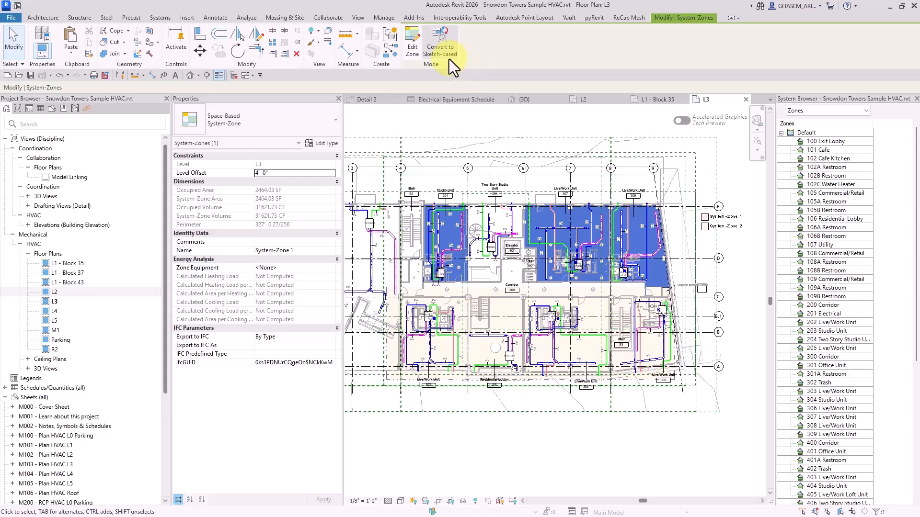
click(443, 42)
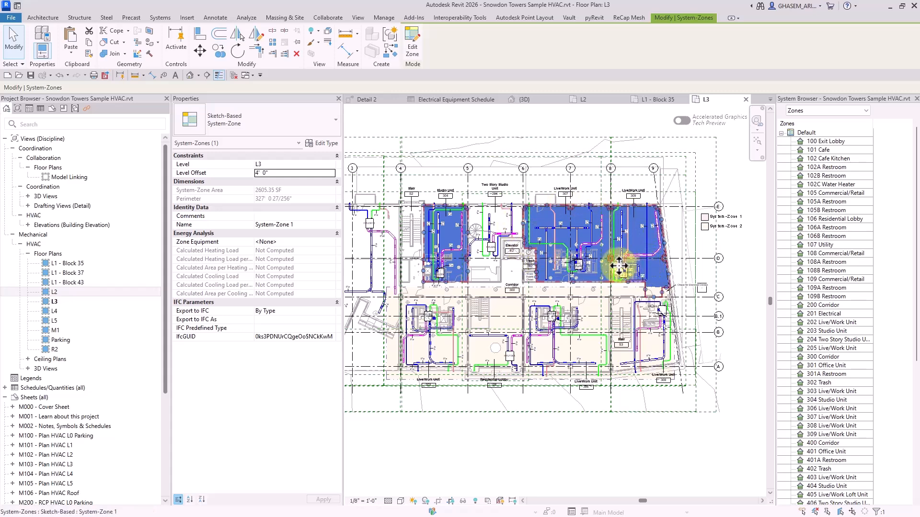
middle_drag(603, 240, 609, 243)
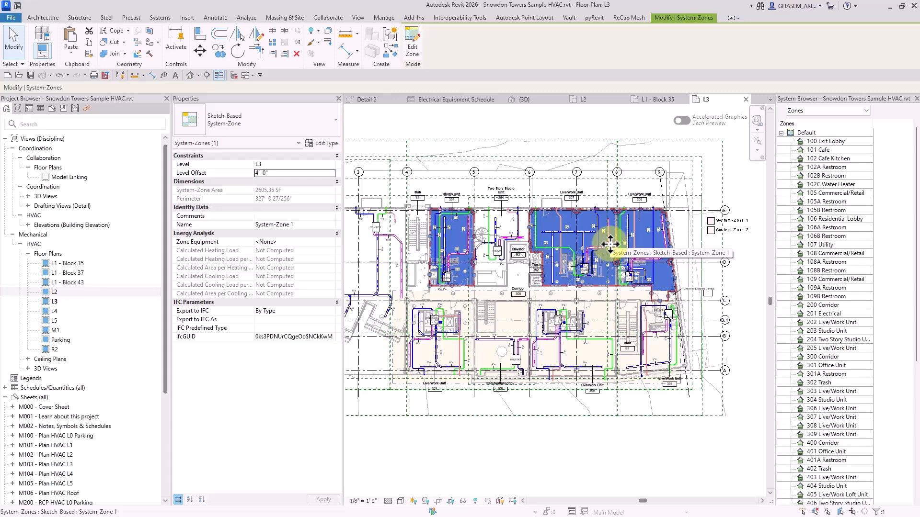
middle_drag(605, 240, 617, 244)
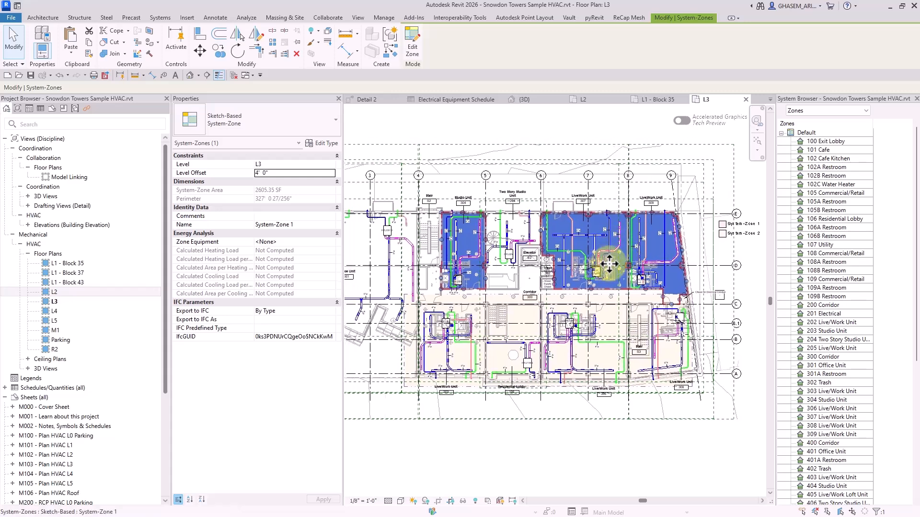
scroll(616, 261, down, 2)
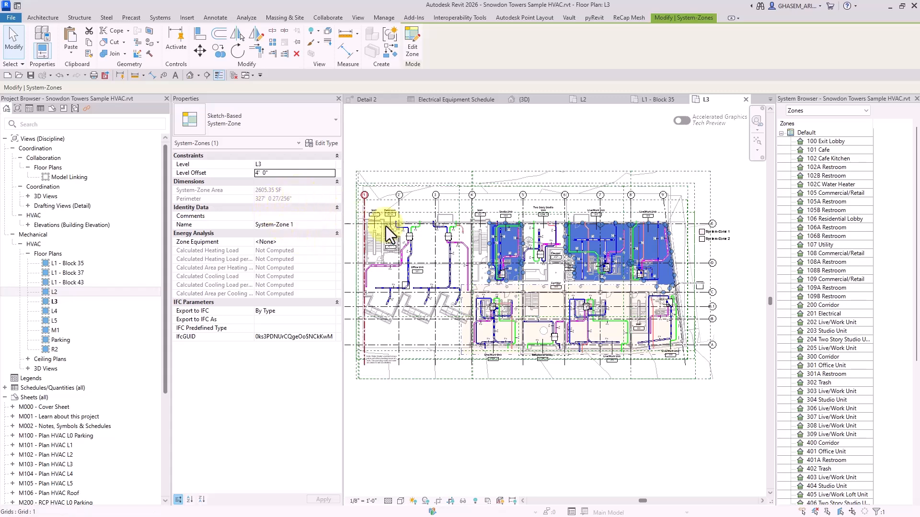
middle_drag(519, 296, 558, 284)
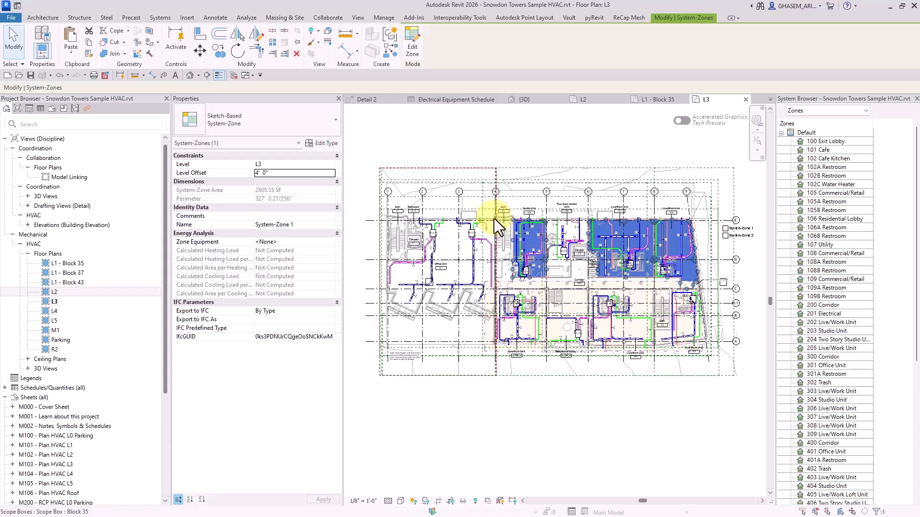
Review the sketch-based zone type's energy analysis parameters and the Zone Equipment options of System-Zone 1
click(318, 143)
drag(185, 52, 193, 53)
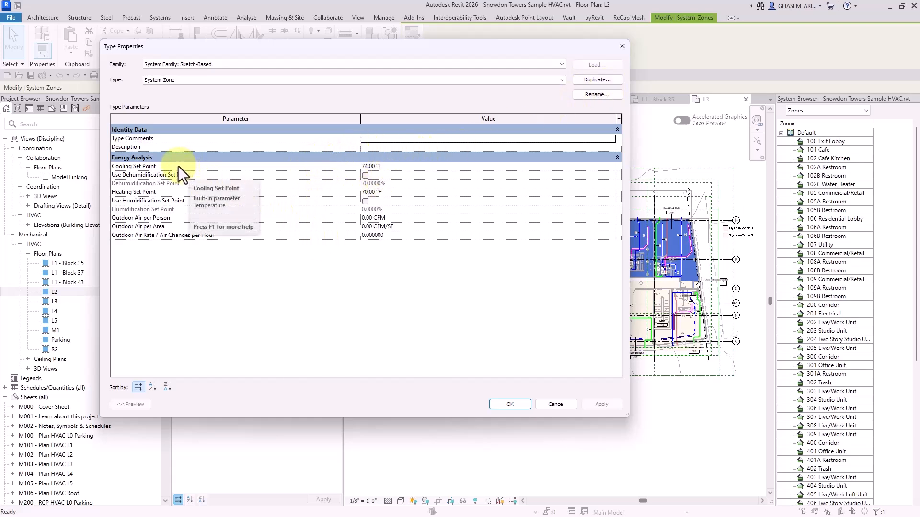
click(511, 404)
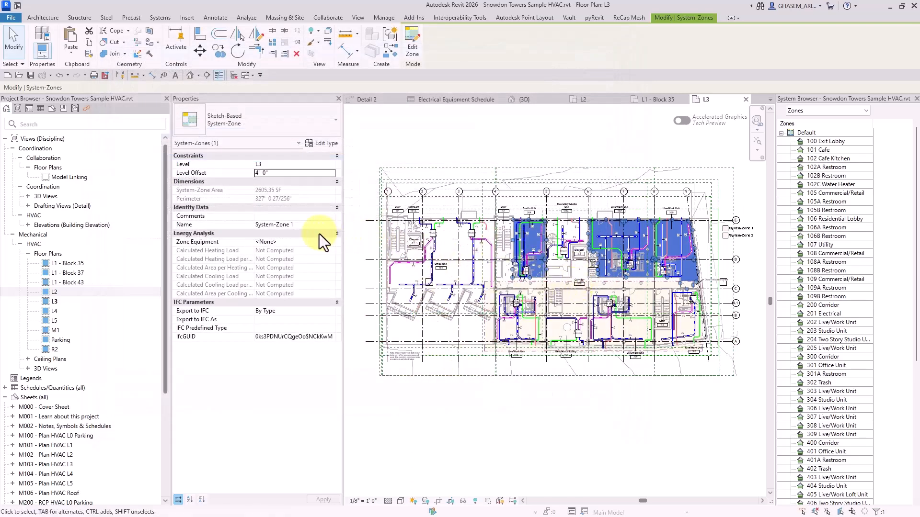
click(333, 243)
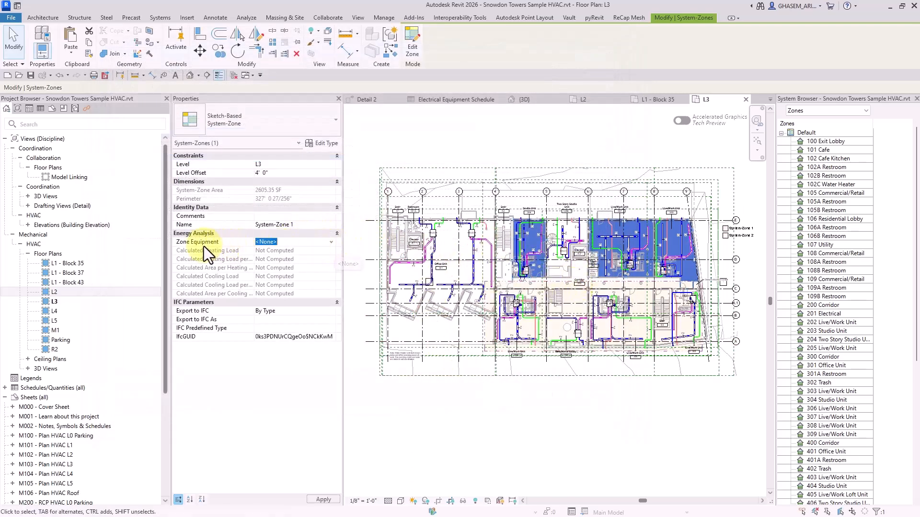
click(335, 225)
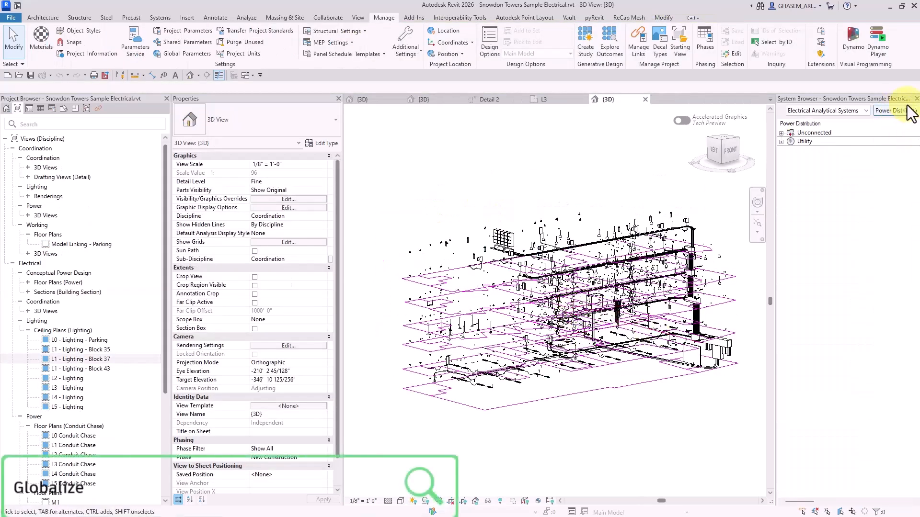
Close the System Browser to give the 3D view of the electrical model more room
click(917, 98)
scroll(618, 239, up, 3)
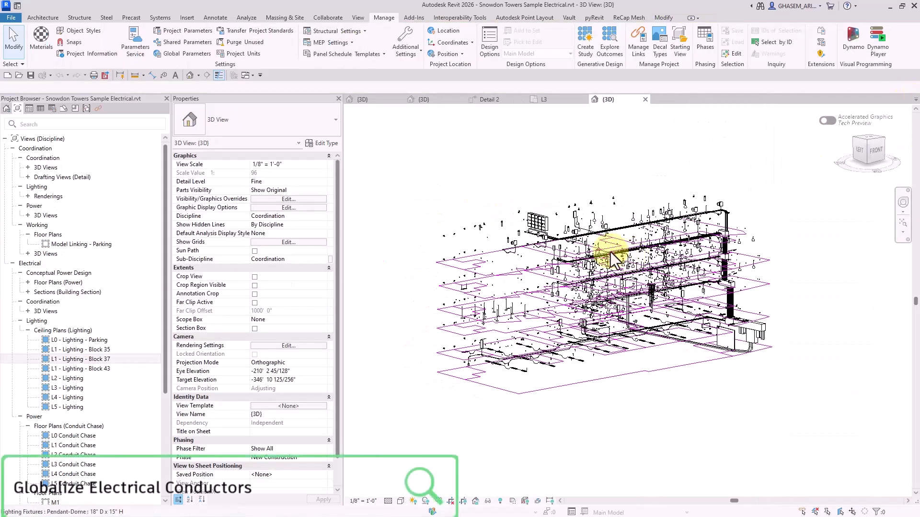
middle_drag(589, 241, 610, 238)
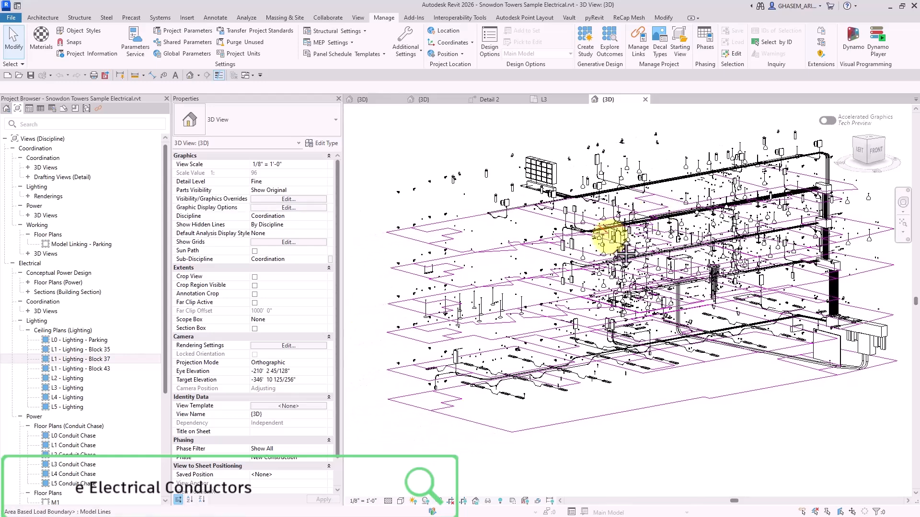
Review the conductor details, conductor sizes, cable sizes and cable types in the Electrical Conductor and Cable Settings
click(415, 52)
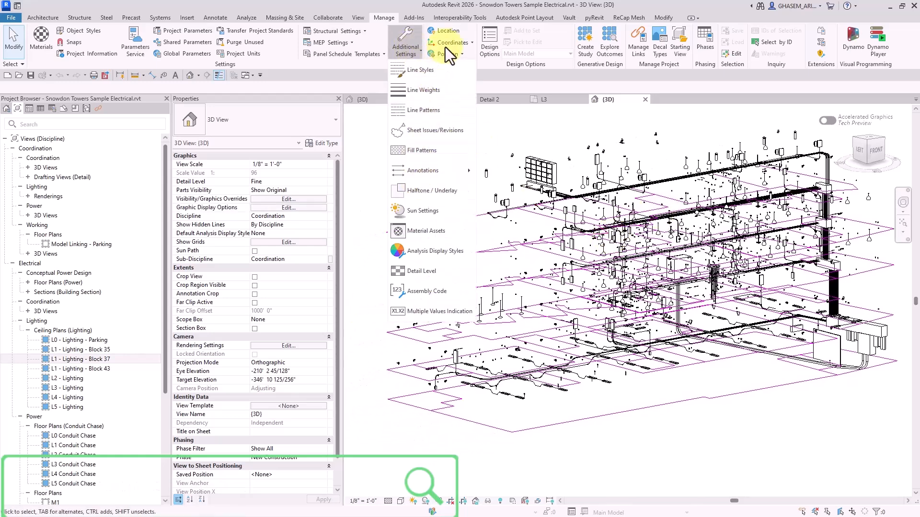
click(349, 47)
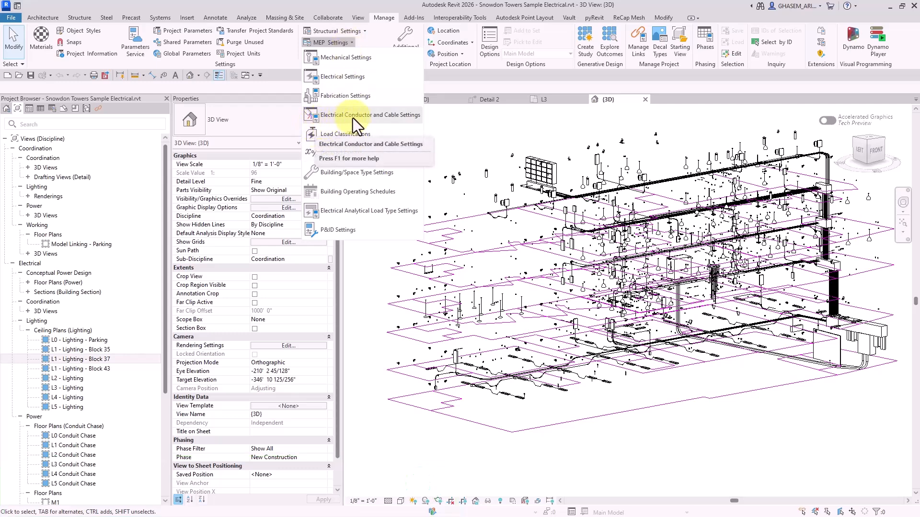
click(398, 116)
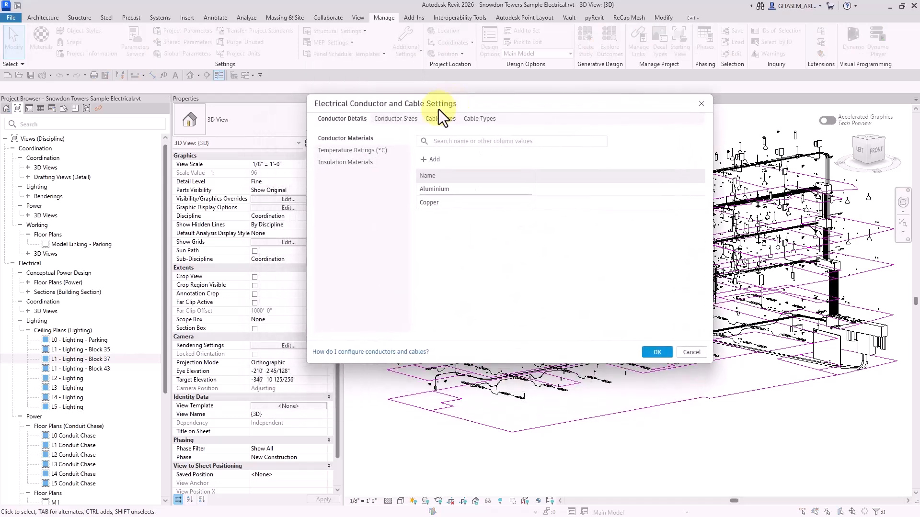
click(381, 123)
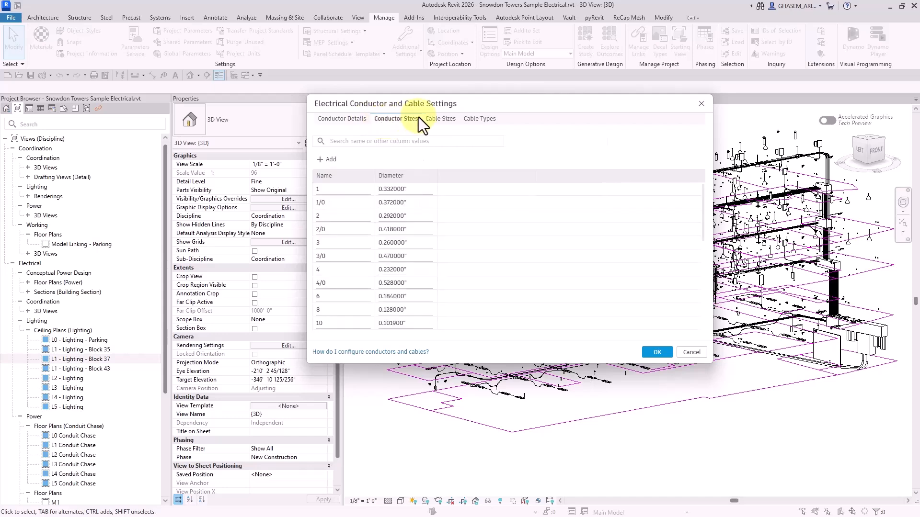
click(434, 119)
click(477, 119)
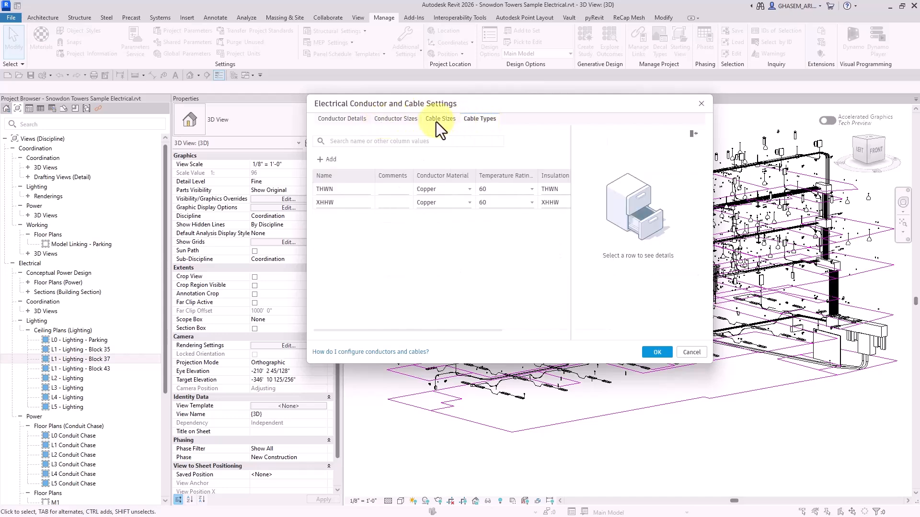
click(436, 120)
scroll(667, 201, down, 1)
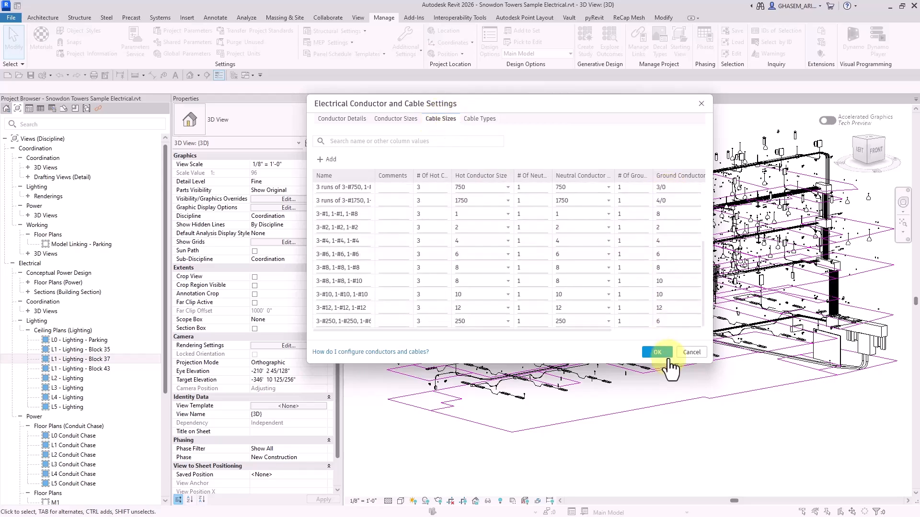
click(657, 352)
Select the duplex receptacle beside the data outlet on L3 and display the properties of its electrical circuit
scroll(546, 261, up, 8)
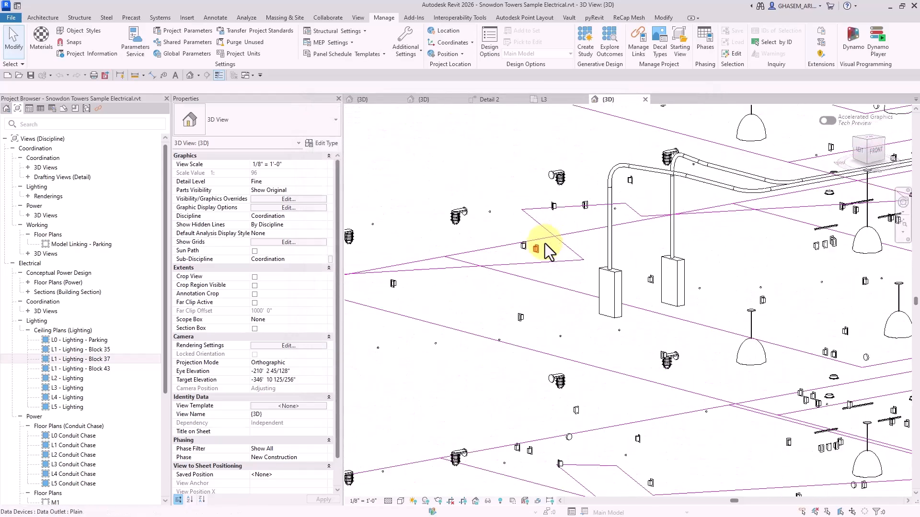
click(543, 253)
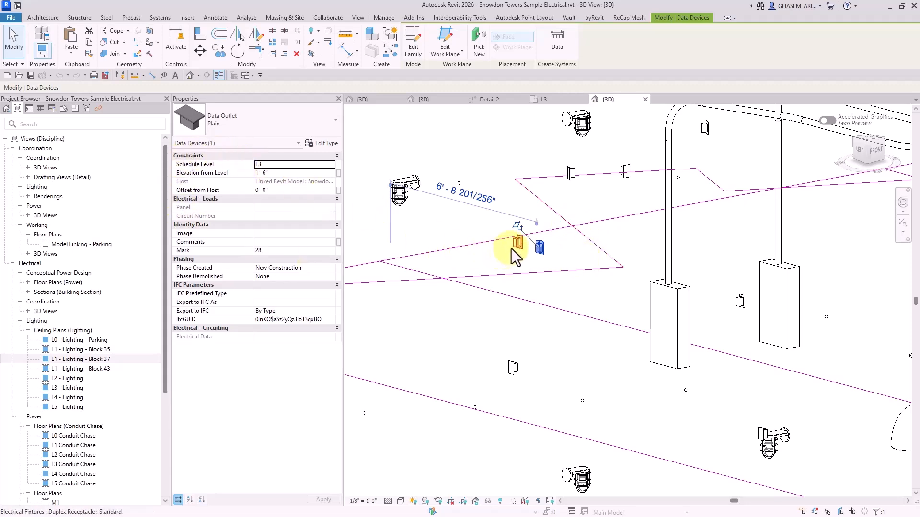
scroll(538, 240, down, 1)
click(562, 257)
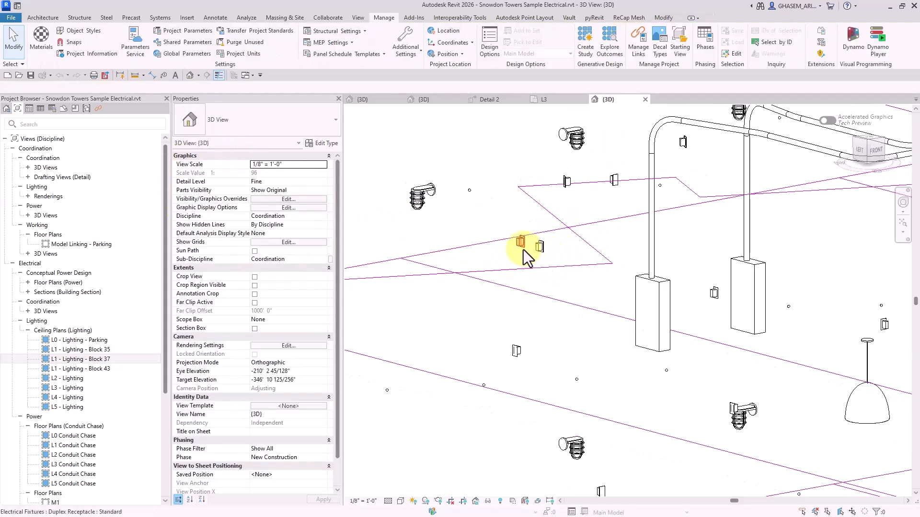
click(523, 250)
click(546, 252)
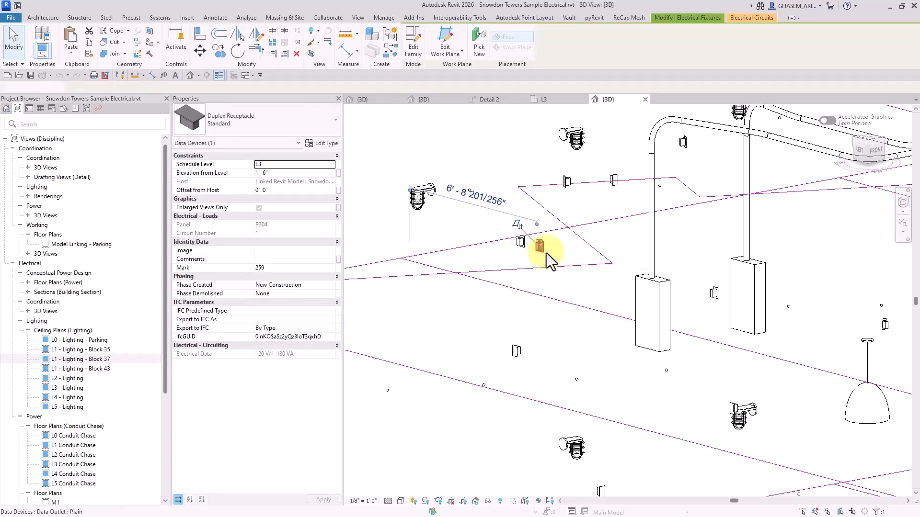
click(522, 252)
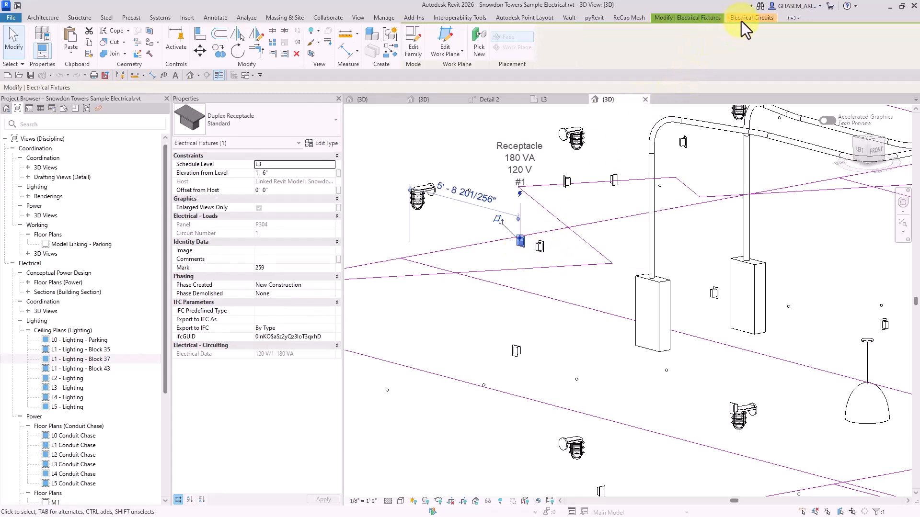
click(762, 17)
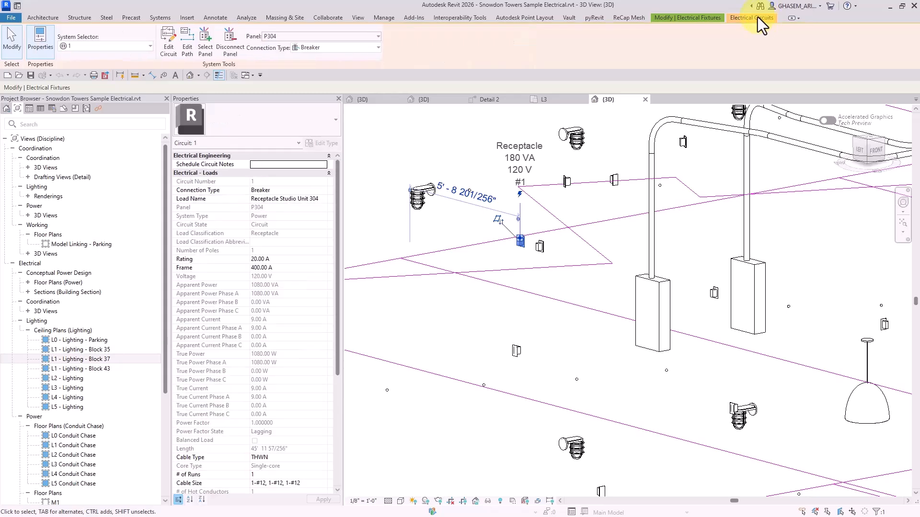
Try the XHHW cable type on the receptacle's circuit and check which cable sizes it offers
scroll(223, 236, down, 6)
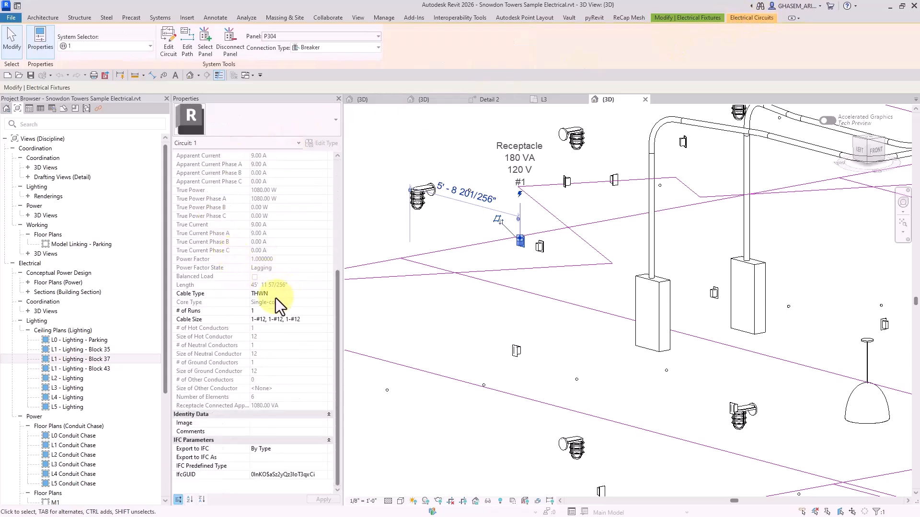
click(318, 295)
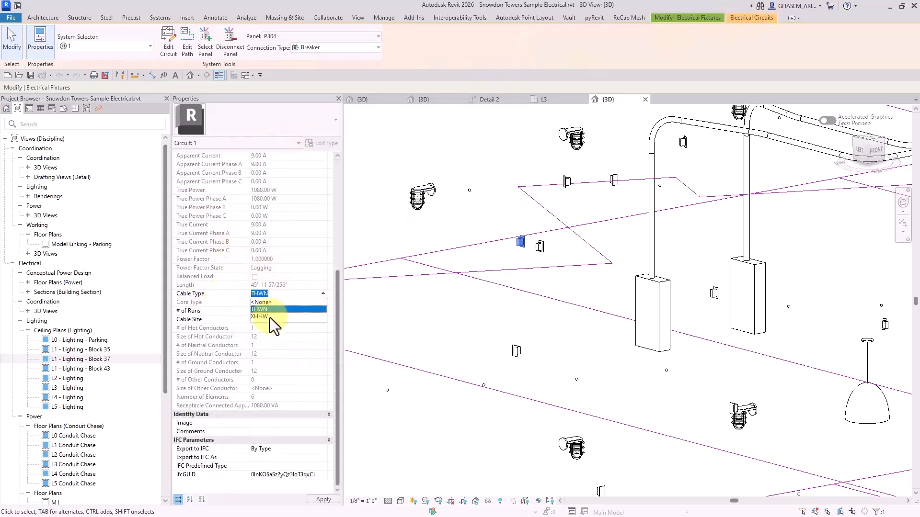
click(269, 318)
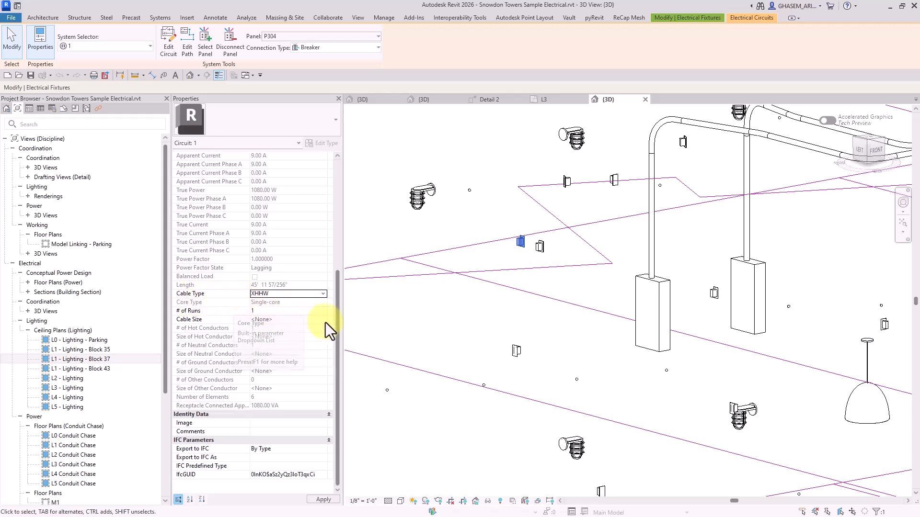
click(321, 319)
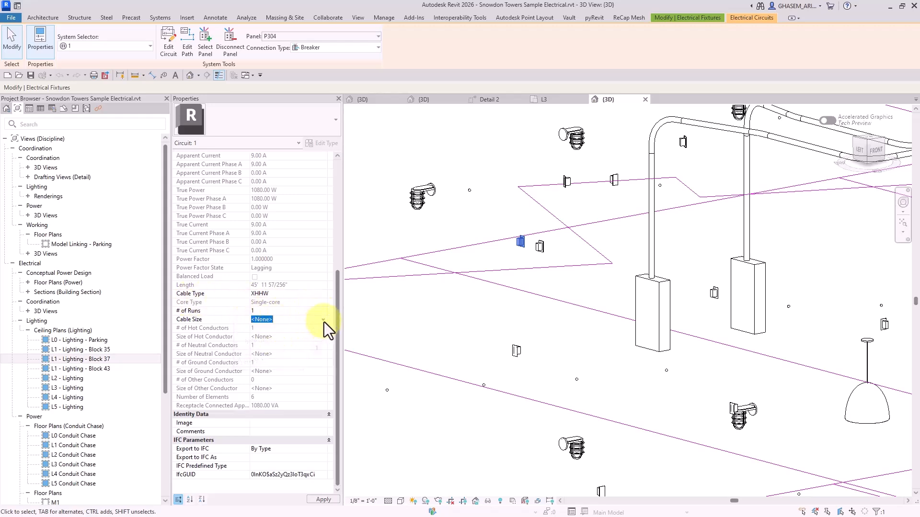
Set the receptacle circuit's cable type back to THWN and open its list of cable sizes
click(320, 296)
click(267, 309)
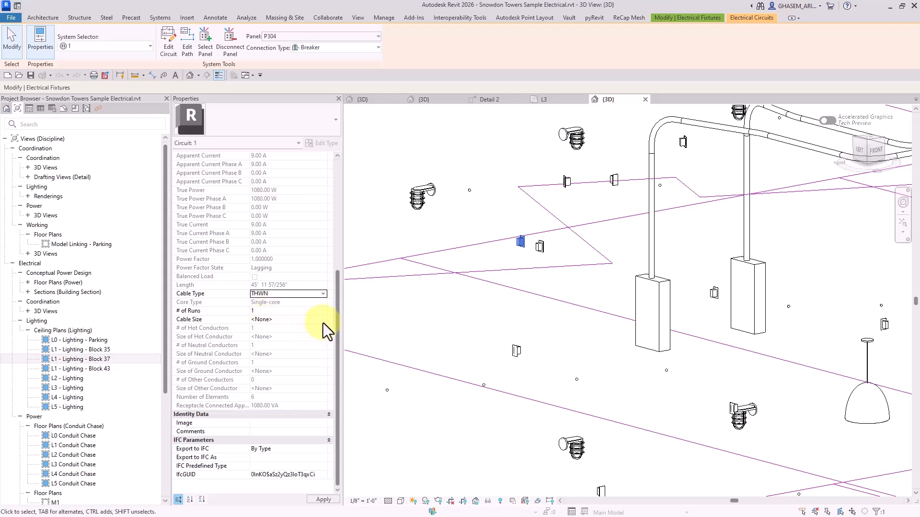
click(323, 320)
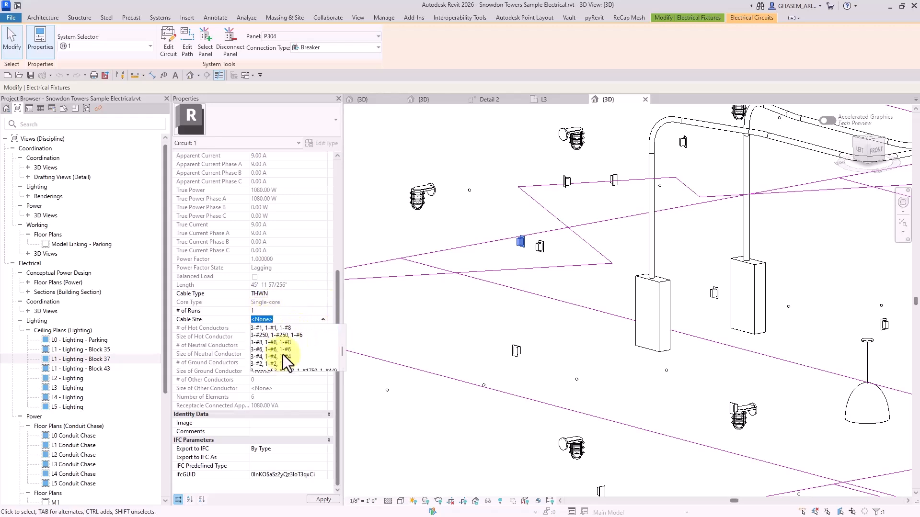